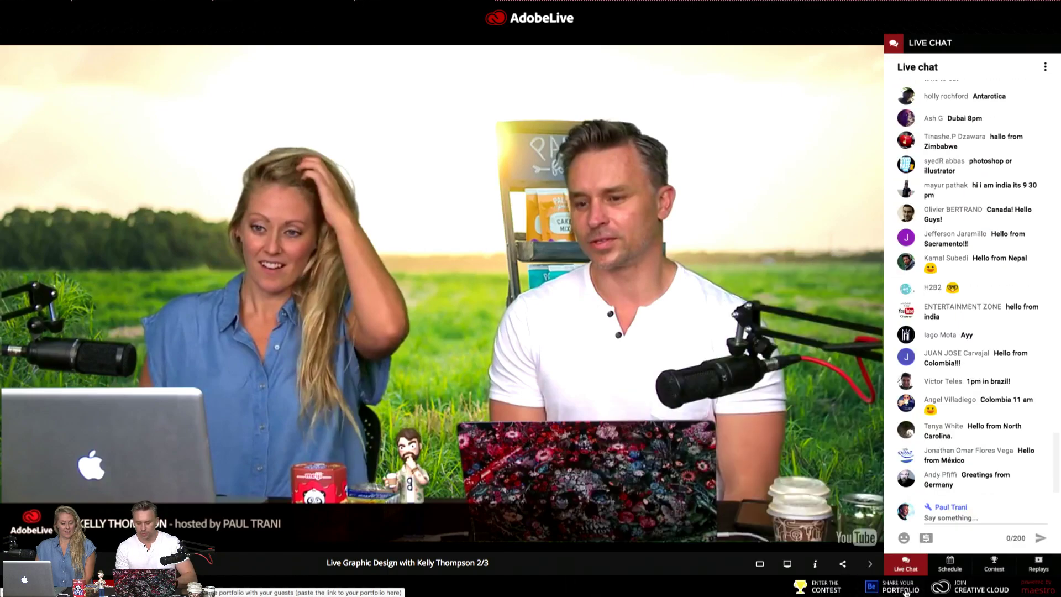
Open the contest page from the live stream site and read the introduction to Make It Impactful: Project Felix
{"action": "left_click", "coordinate": [907, 594]}
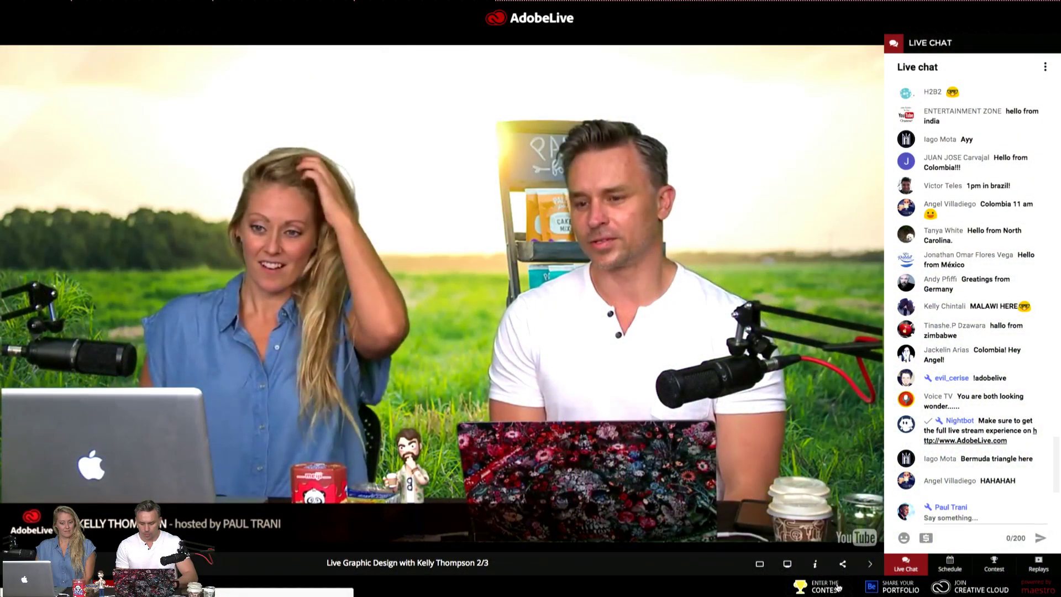
{"action": "left_click", "coordinate": [824, 591]}
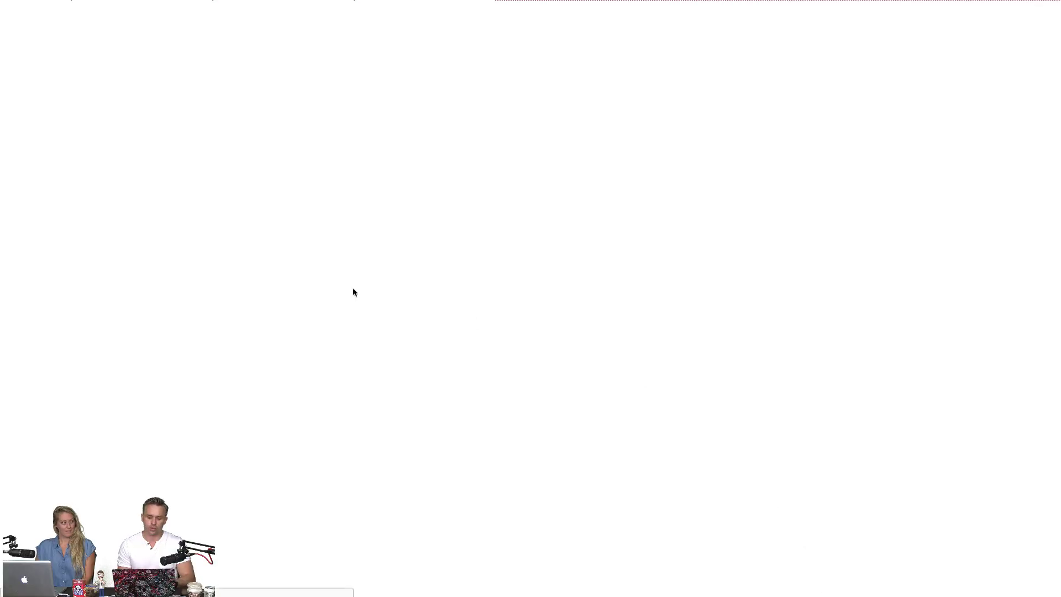
{"action": "scroll", "coordinate": [309, 115], "scroll_direction": "down", "scroll_amount": 4}
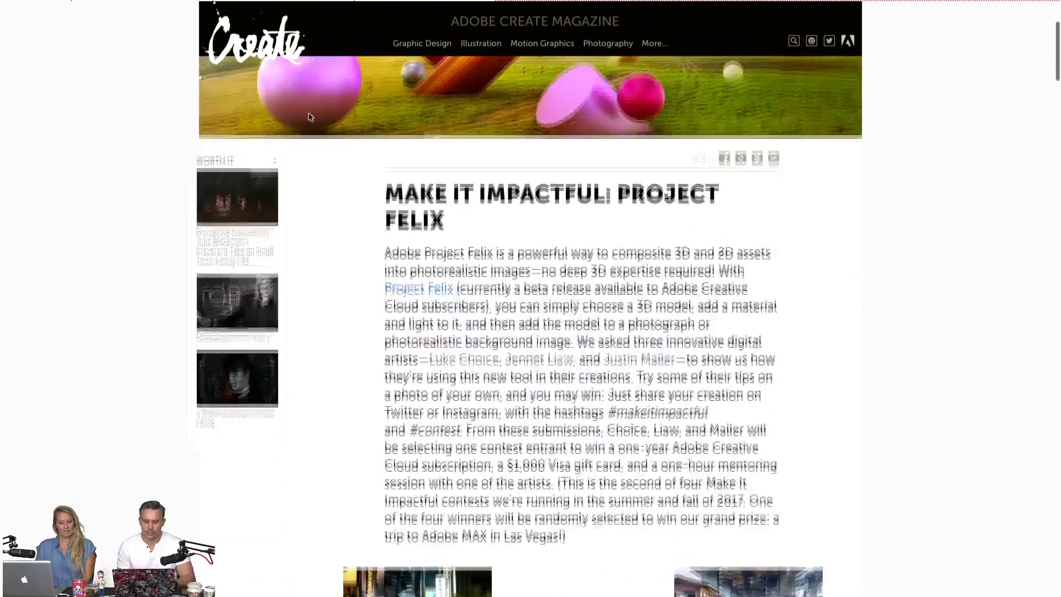
{"action": "scroll", "coordinate": [563, 313], "scroll_direction": "down", "scroll_amount": 3}
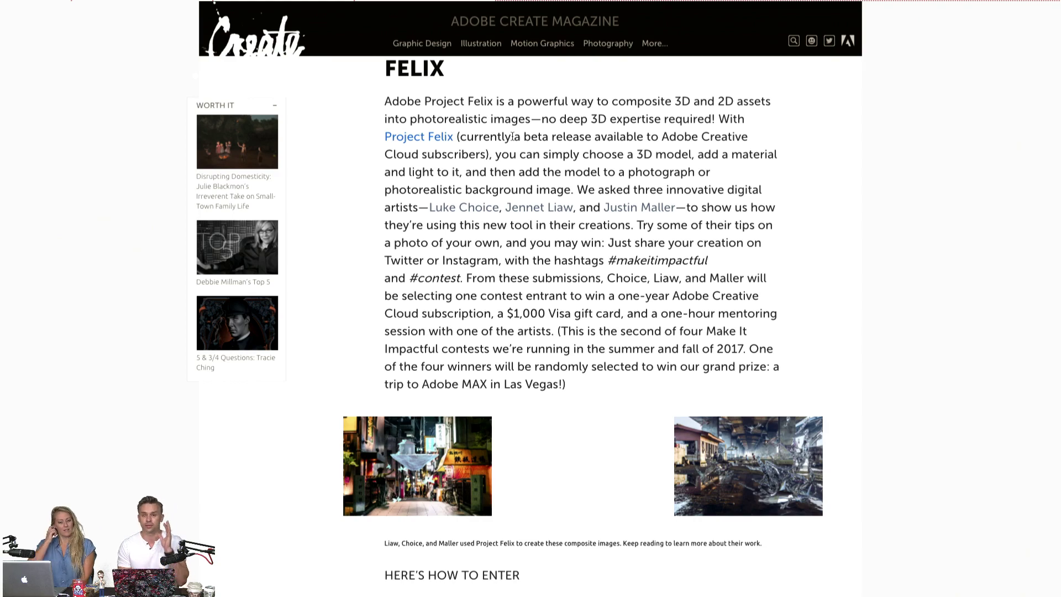
Switch to Project Felix, accept the Enterprise Connect update, and show the 3D model assets
{"action": "key", "text": "super+Tab"}
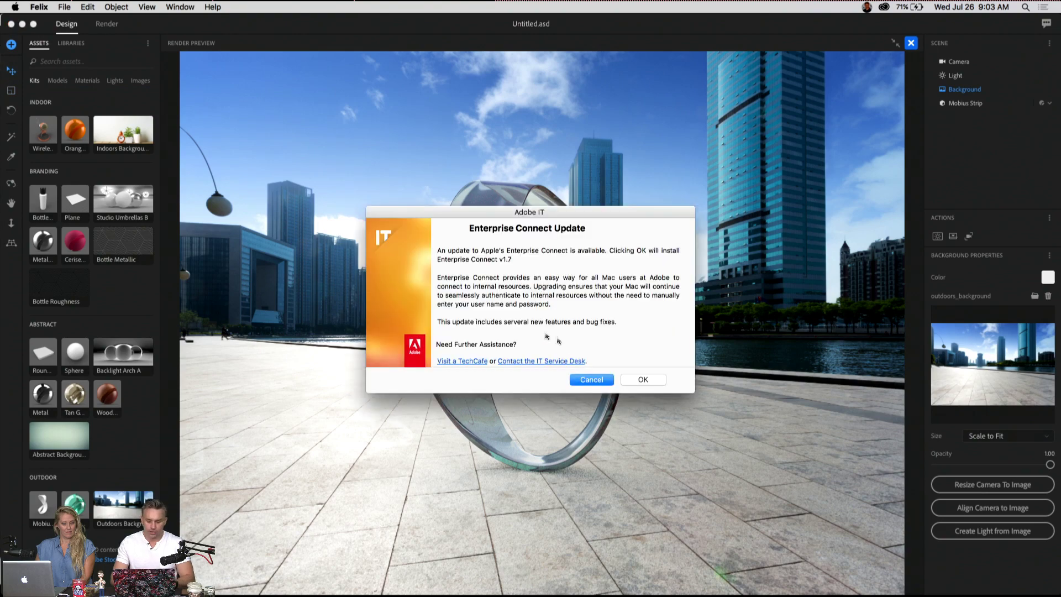
{"action": "left_click", "coordinate": [643, 379]}
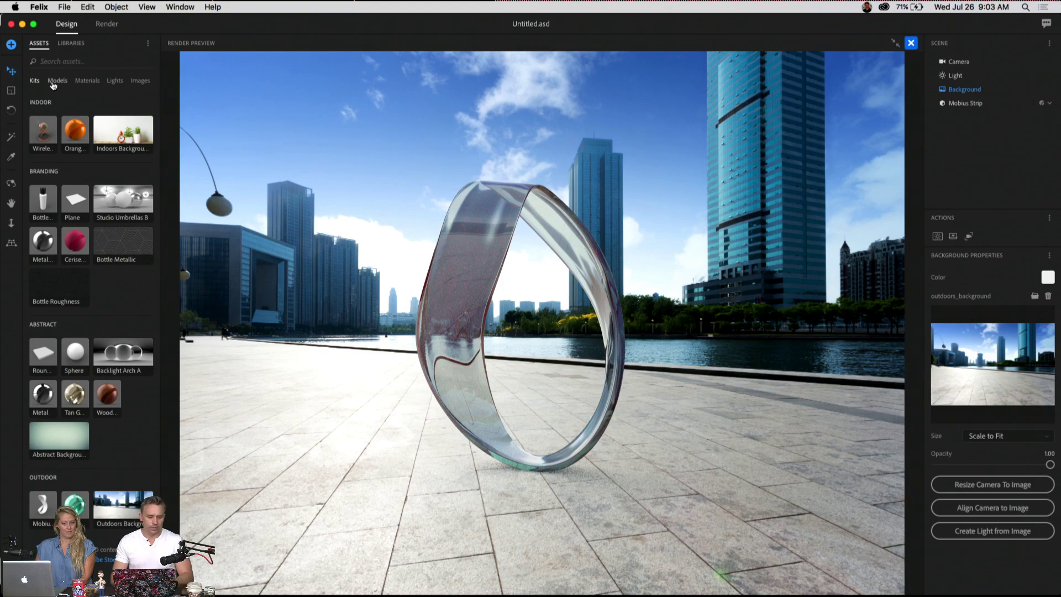
{"action": "left_click", "coordinate": [53, 82]}
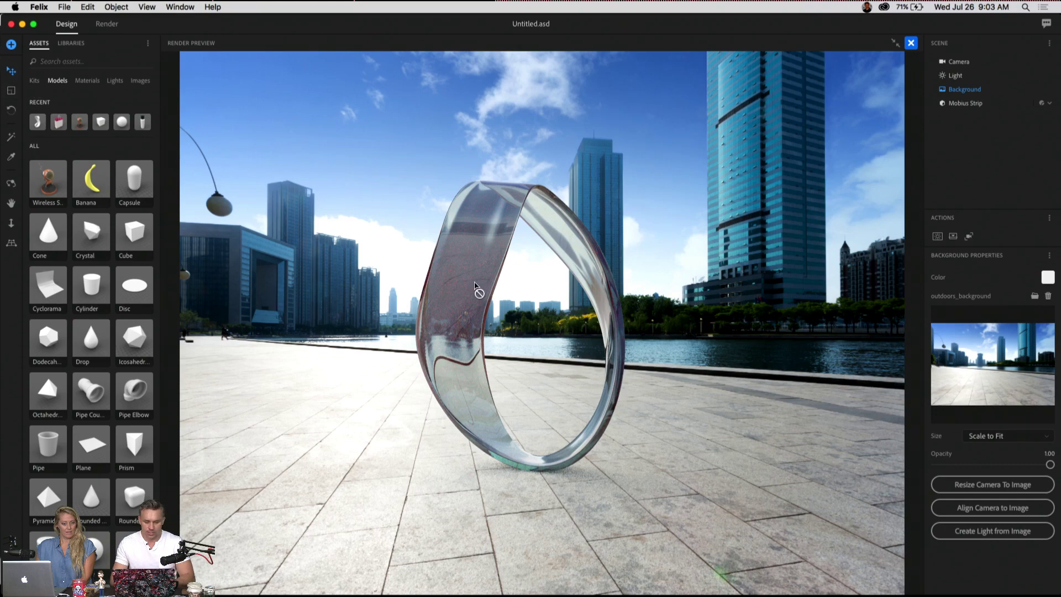
Close the render preview and select the Mobius Strip in the scene
{"action": "left_click", "coordinate": [913, 43]}
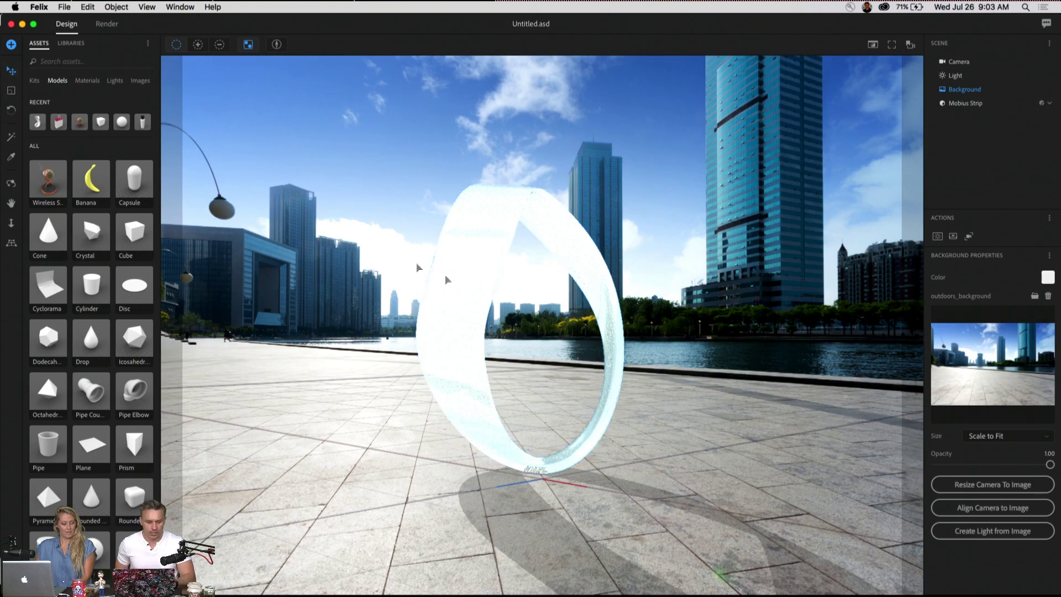
{"action": "left_click", "coordinate": [425, 269]}
{"action": "mouse_move", "coordinate": [355, 328]}
{"action": "left_mouse_down"}
{"action": "mouse_move", "coordinate": [271, 335]}
{"action": "mouse_move", "coordinate": [364, 336]}
{"action": "left_mouse_up"}
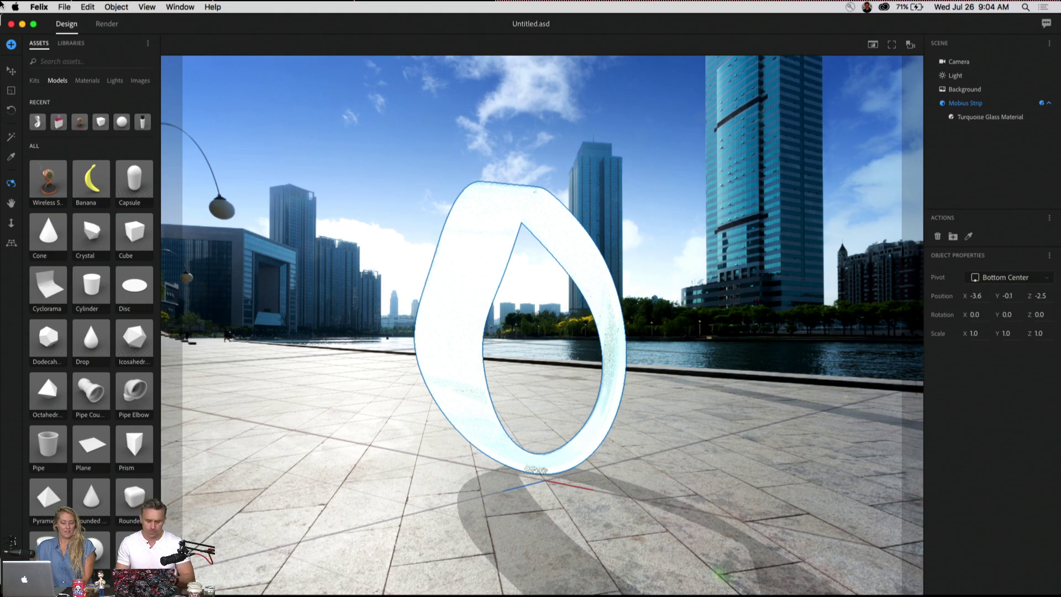
Return to the contest article in the browser and magnify the #makeitimpactful and #contest hashtags in its introduction
{"action": "key", "text": "super+Tab"}
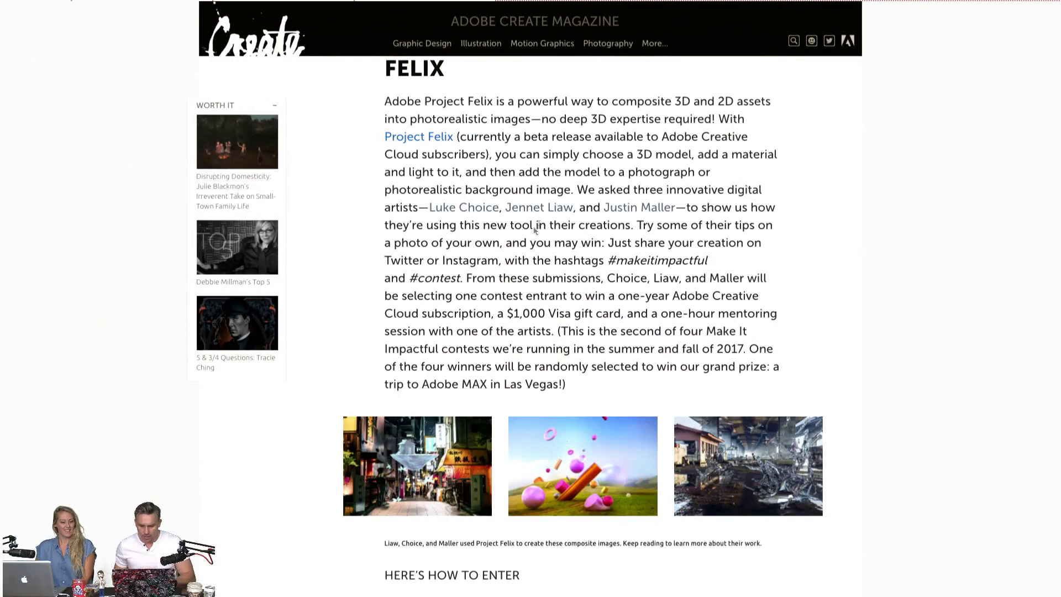
{"action": "key", "text": "ctrl+alt+z"}
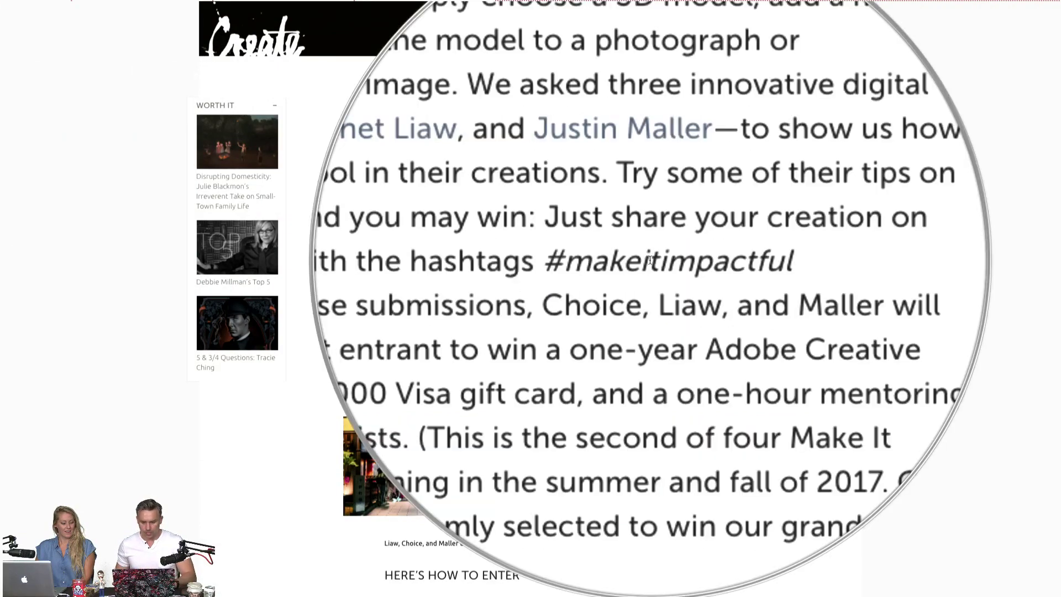
{"action": "key", "text": "ctrl+alt+z"}
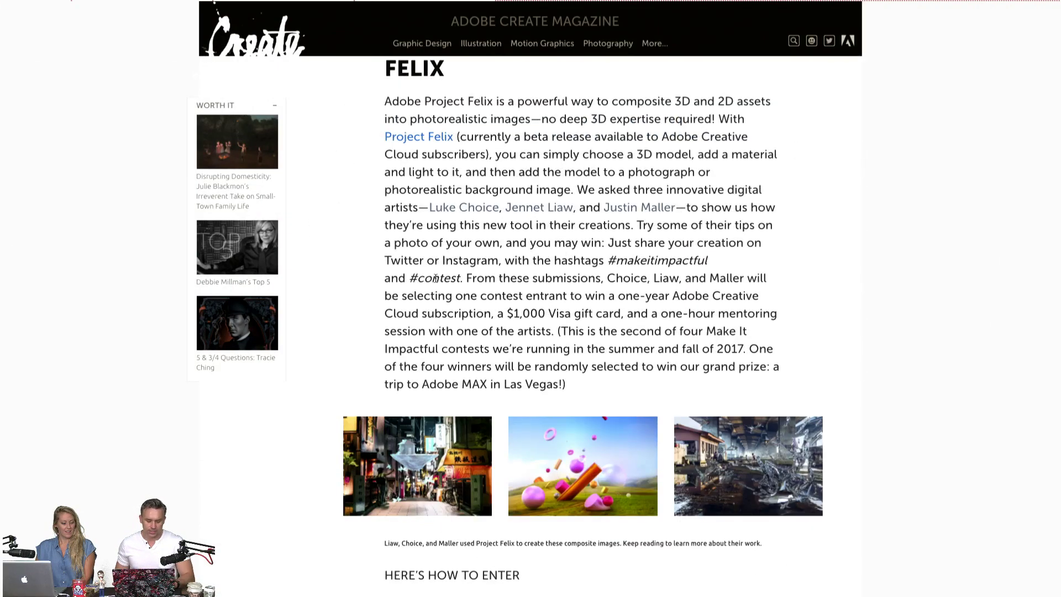
{"action": "key", "text": "ctrl+alt+z"}
{"action": "key", "text": "ctrl+alt+z"}
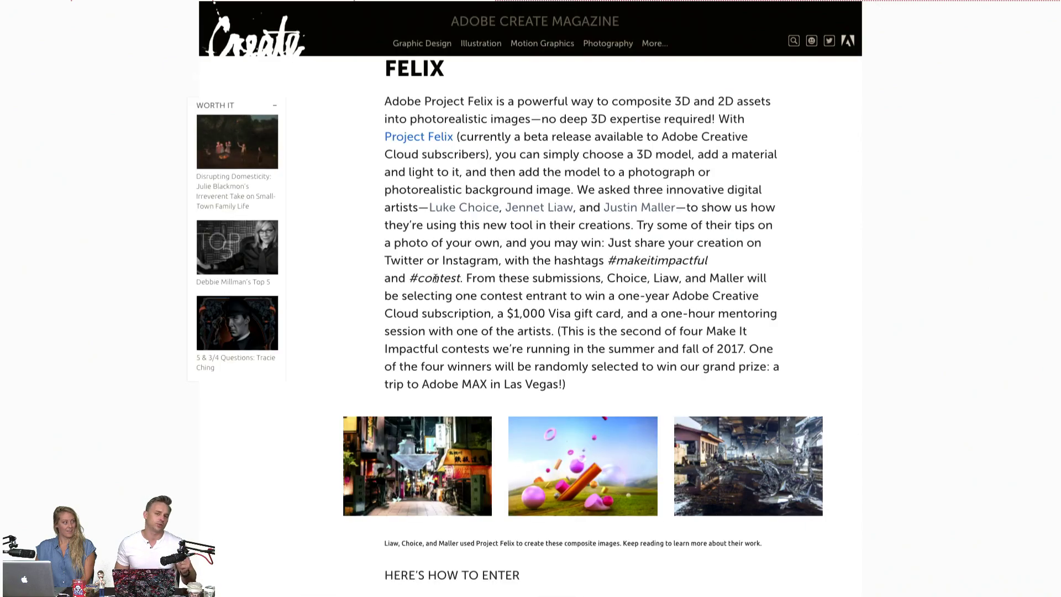
Skim the entry instructions and the artists' example creations further down the contest article
{"action": "scroll", "coordinate": [564, 310], "scroll_direction": "down", "scroll_amount": 20}
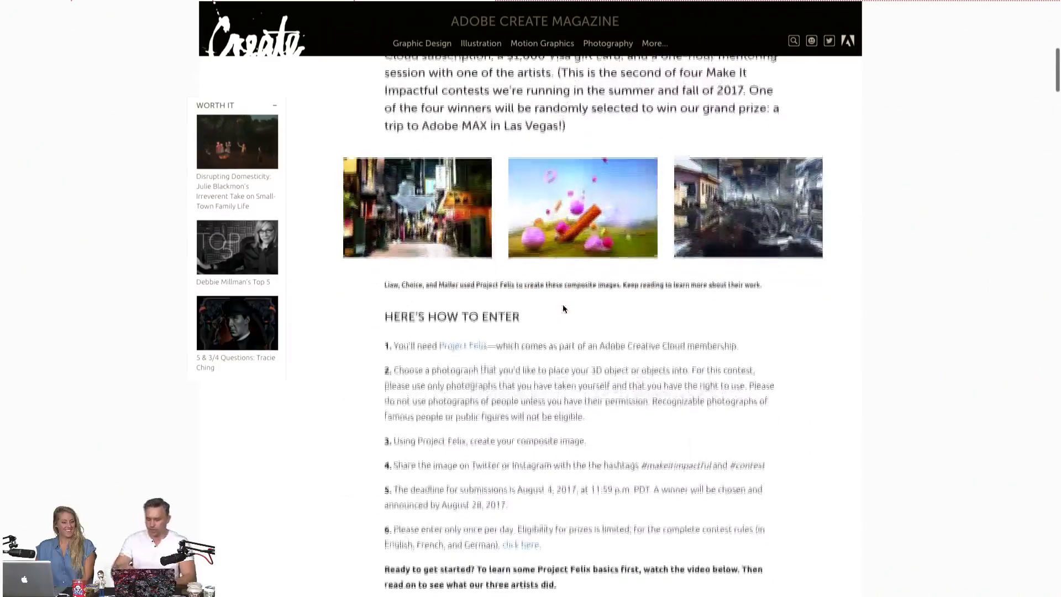
{"action": "scroll", "coordinate": [575, 357], "scroll_direction": "down", "scroll_amount": 10}
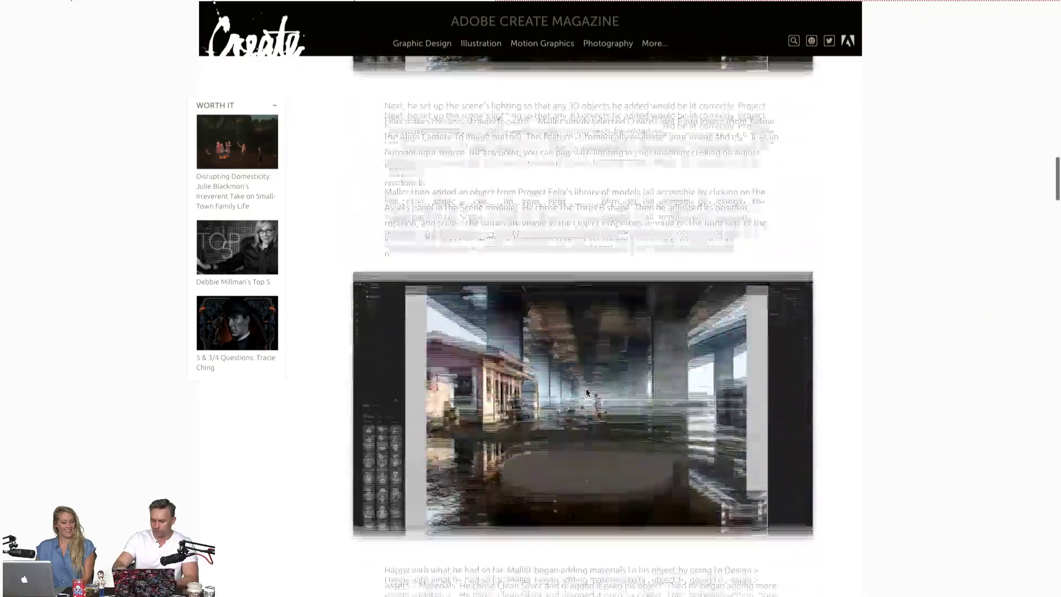
{"action": "scroll", "coordinate": [587, 393], "scroll_direction": "down", "scroll_amount": 15}
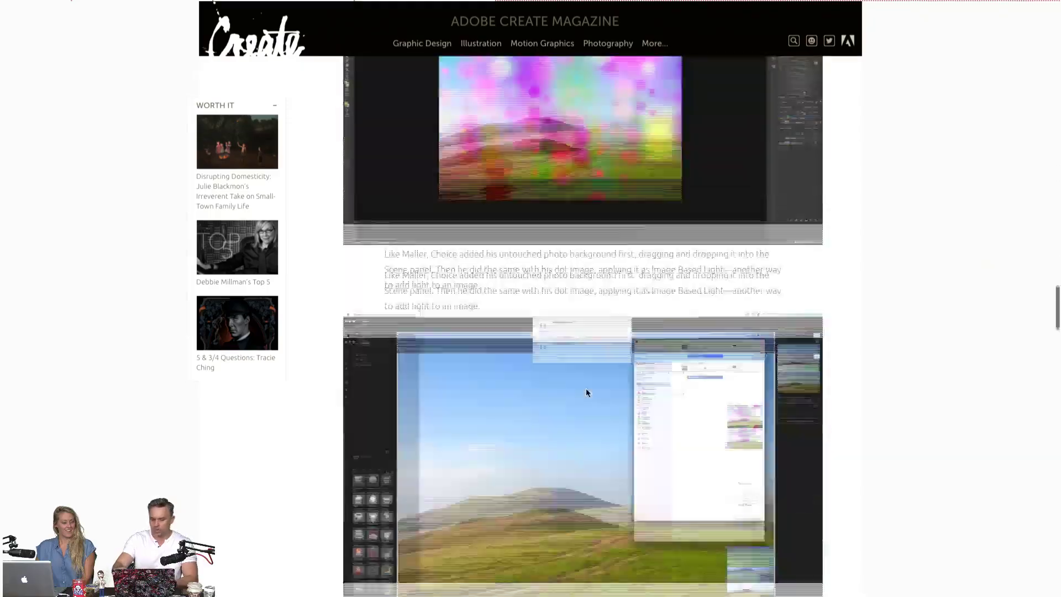
{"action": "scroll", "coordinate": [587, 392], "scroll_direction": "down", "scroll_amount": 15}
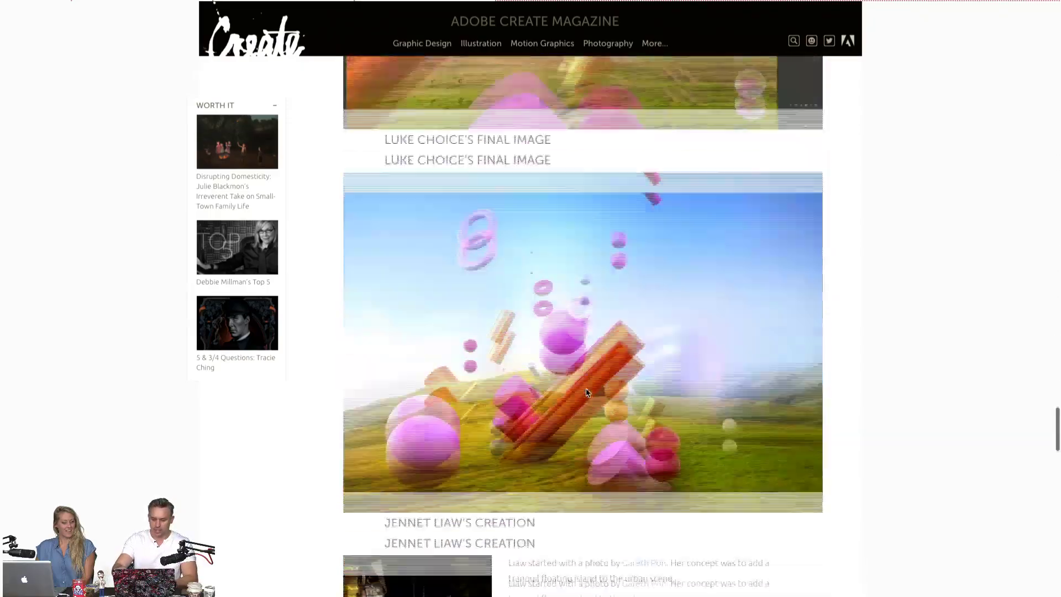
{"action": "scroll", "coordinate": [587, 392], "scroll_direction": "up", "scroll_amount": 2}
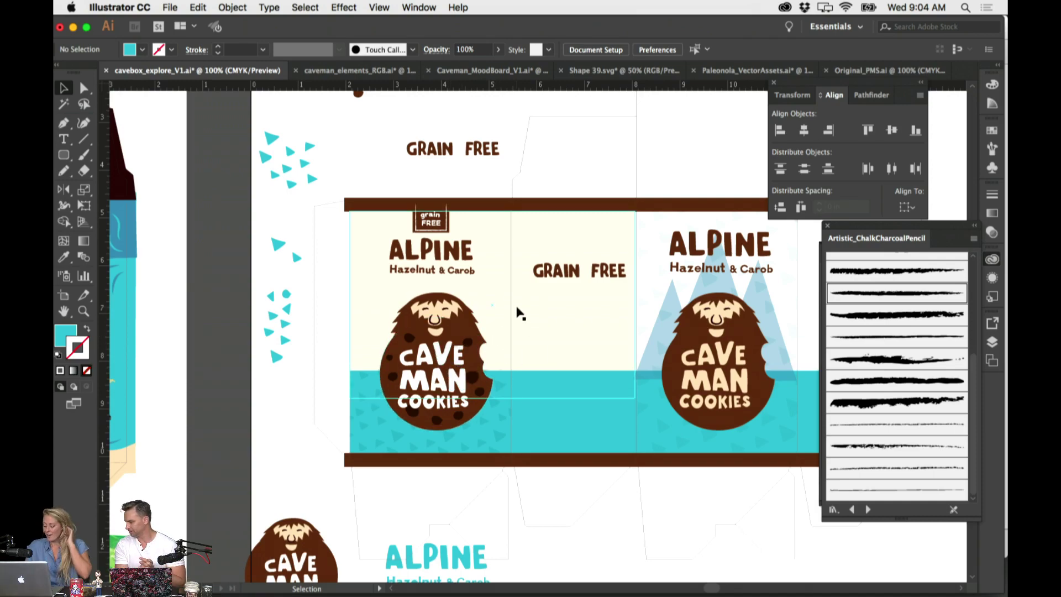
Examine the new Alpine box layout in cavebox_explore_V1.ai alongside the original Caveman Cookies box artwork
{"action": "key", "text": "super+equal"}
{"action": "key", "text": "super+minus"}
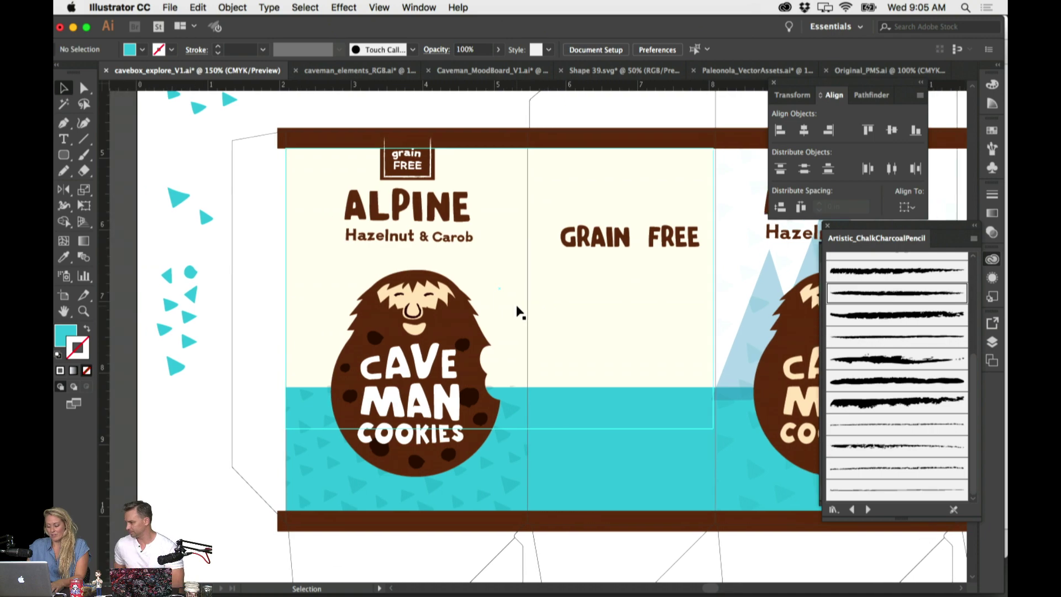
{"action": "scroll", "coordinate": [522, 307], "scroll_direction": "right", "scroll_amount": 3}
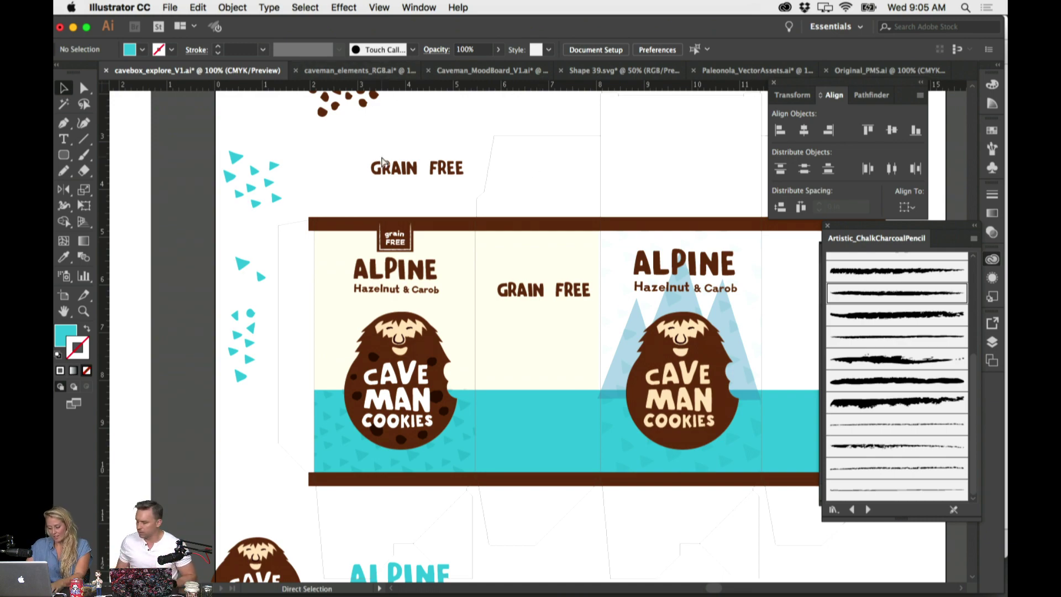
{"action": "key", "text": "super+minus"}
{"action": "scroll", "coordinate": [391, 161], "scroll_direction": "left", "scroll_amount": 5}
{"action": "scroll", "coordinate": [391, 156], "scroll_direction": "left", "scroll_amount": 5}
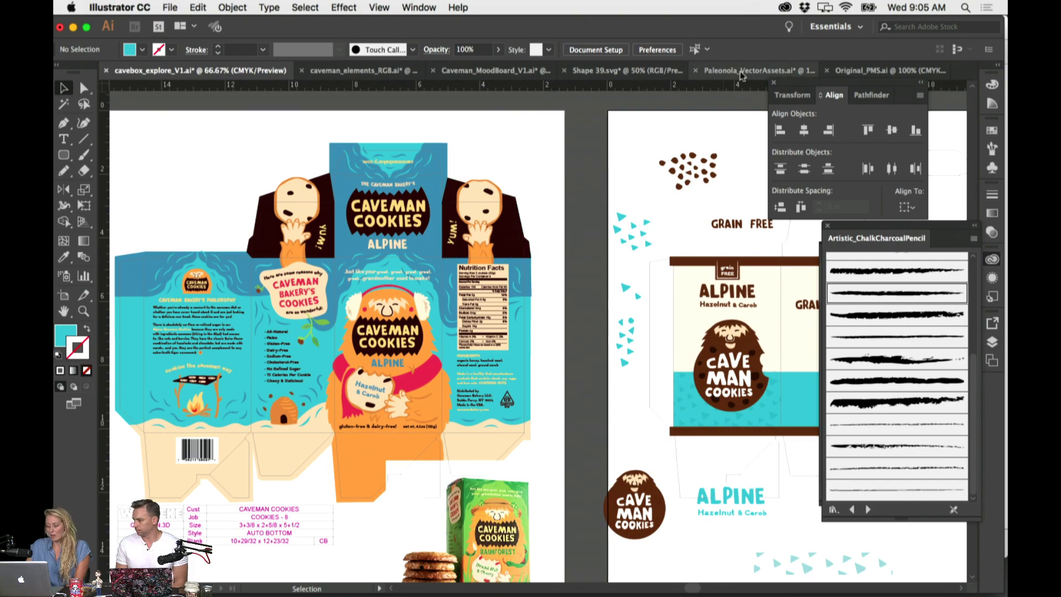
Switch to Chrome and review the Paleonola granola packaging and illustrations on the ktom.us portfolio page
{"action": "left_click", "coordinate": [467, 585]}
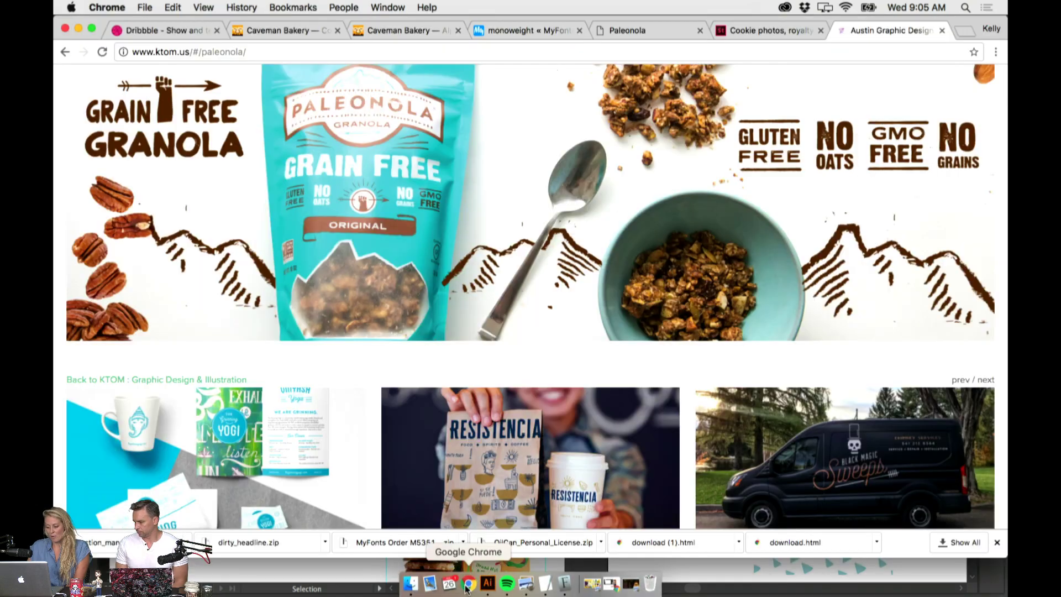
{"action": "scroll", "coordinate": [522, 188], "scroll_direction": "down", "scroll_amount": 10}
{"action": "scroll", "coordinate": [522, 188], "scroll_direction": "up", "scroll_amount": 15}
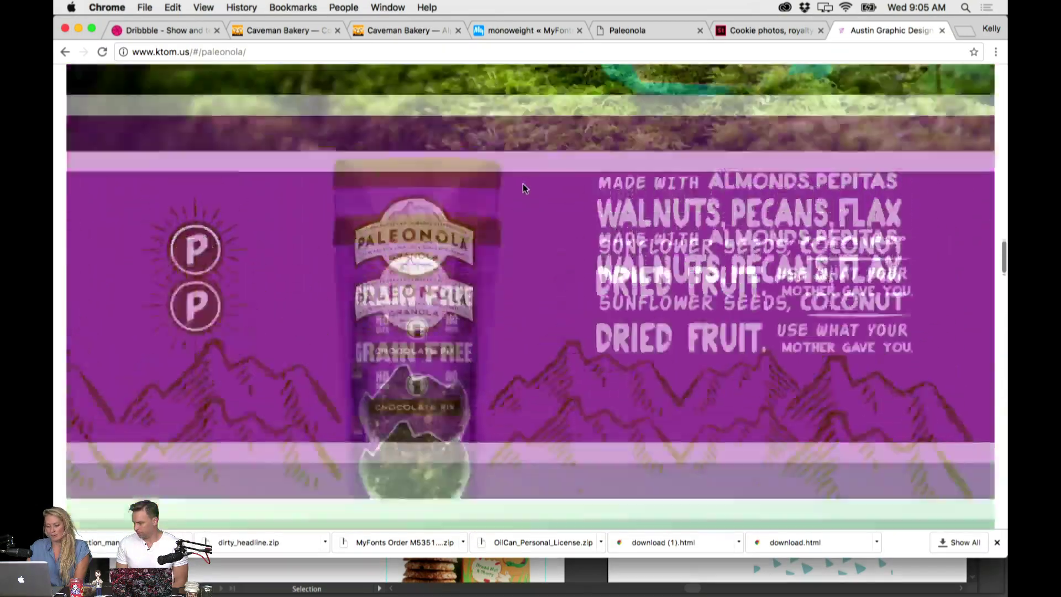
{"action": "scroll", "coordinate": [524, 188], "scroll_direction": "up", "scroll_amount": 15}
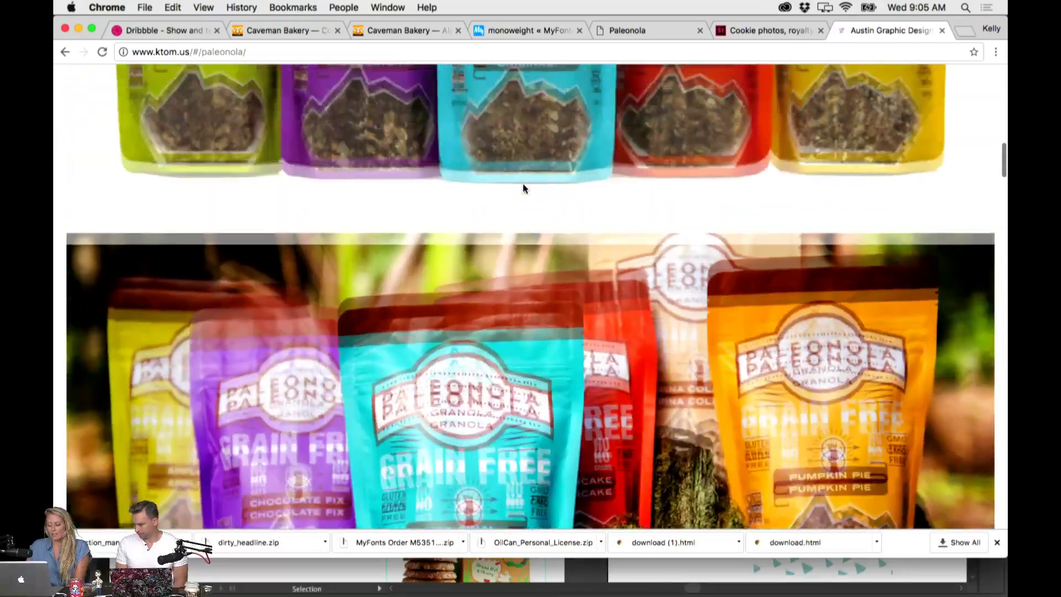
{"action": "scroll", "coordinate": [524, 188], "scroll_direction": "up", "scroll_amount": 8}
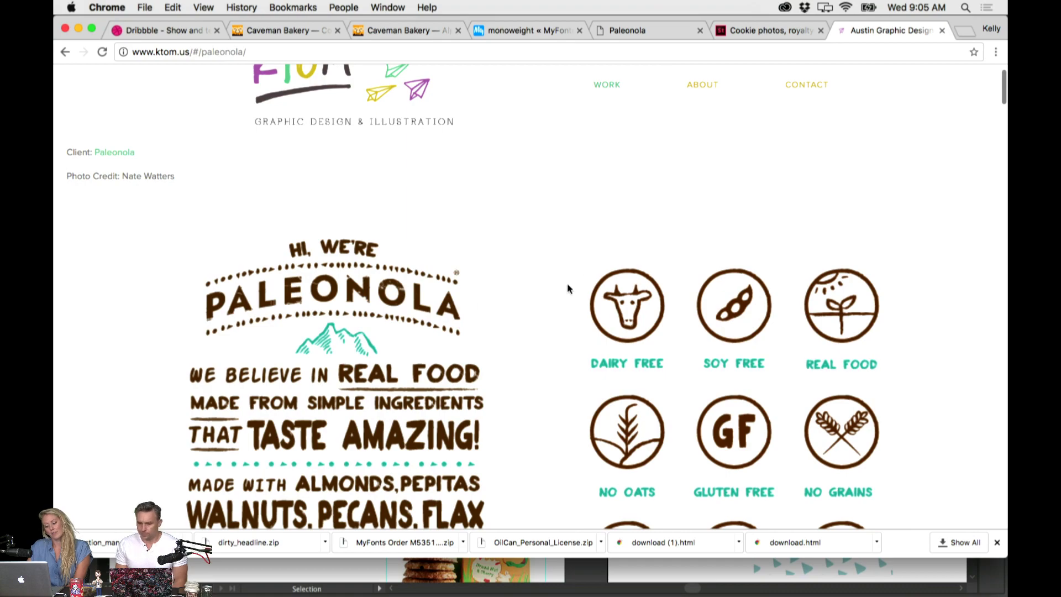
{"action": "scroll", "coordinate": [567, 287], "scroll_direction": "down", "scroll_amount": 20}
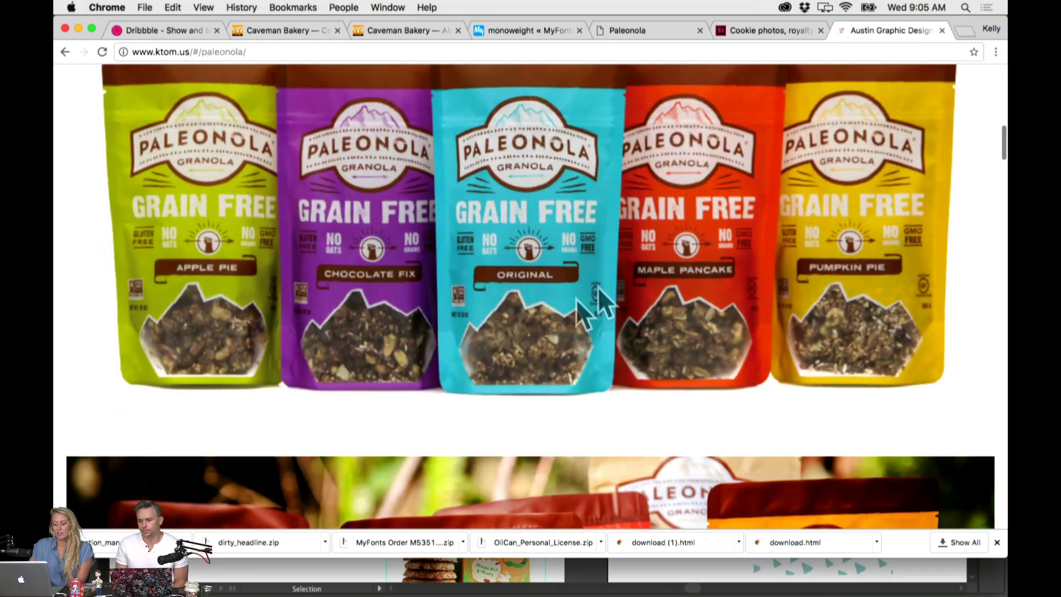
{"action": "scroll", "coordinate": [552, 290], "scroll_direction": "down", "scroll_amount": 5}
Return to Illustrator and inspect the front, side and back panels of the Alpine box design up close
{"action": "key", "text": "super+Tab"}
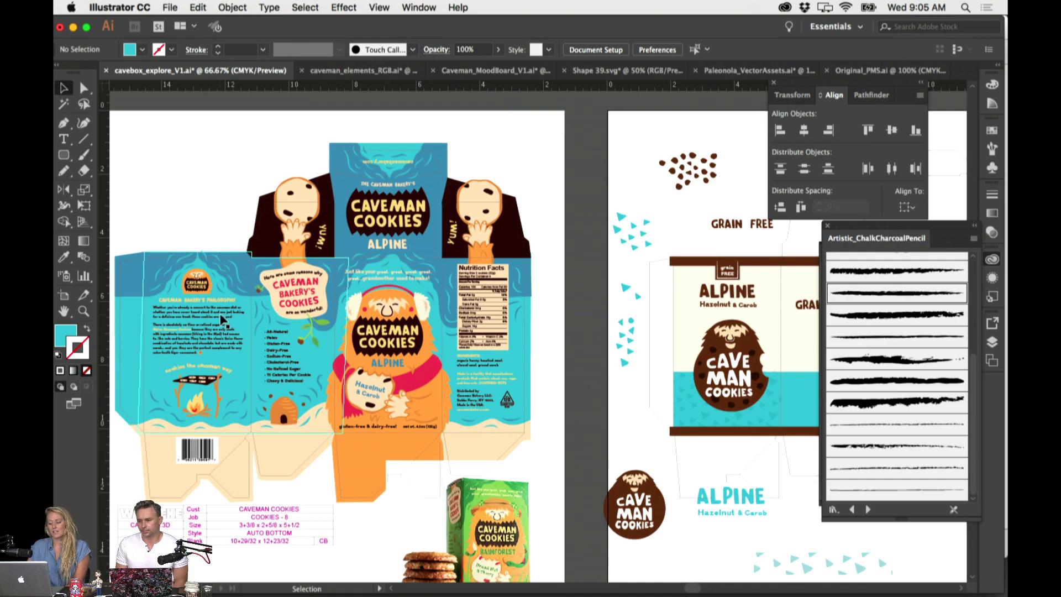
{"action": "scroll", "coordinate": [420, 310], "scroll_direction": "right", "scroll_amount": 5}
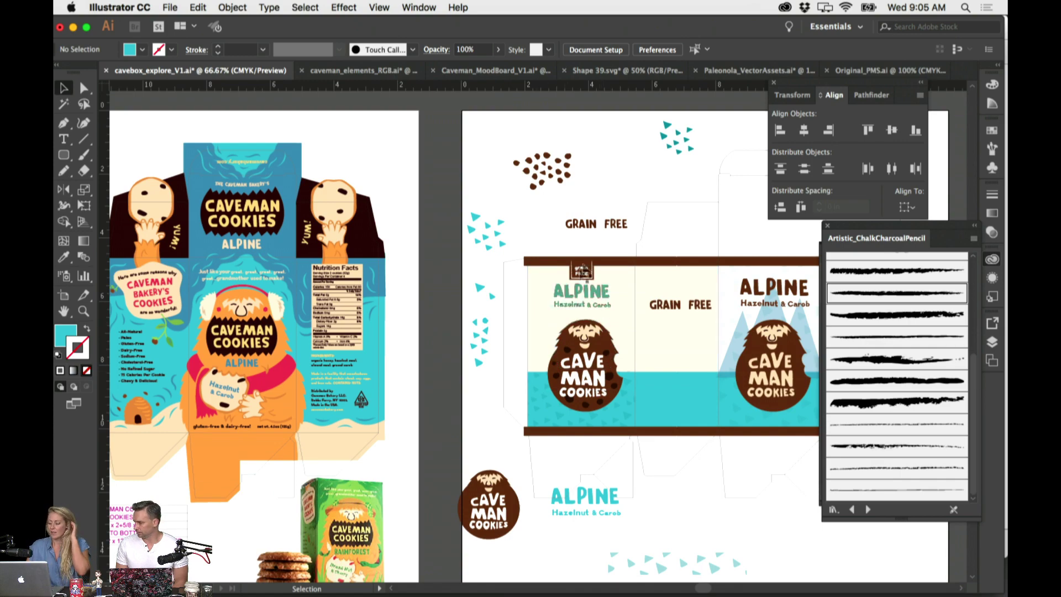
{"action": "scroll", "coordinate": [547, 239], "scroll_direction": "down", "scroll_amount": 1}
{"action": "scroll", "coordinate": [547, 238], "scroll_direction": "right", "scroll_amount": 1}
{"action": "scroll", "coordinate": [547, 239], "scroll_direction": "up", "scroll_amount": 3}
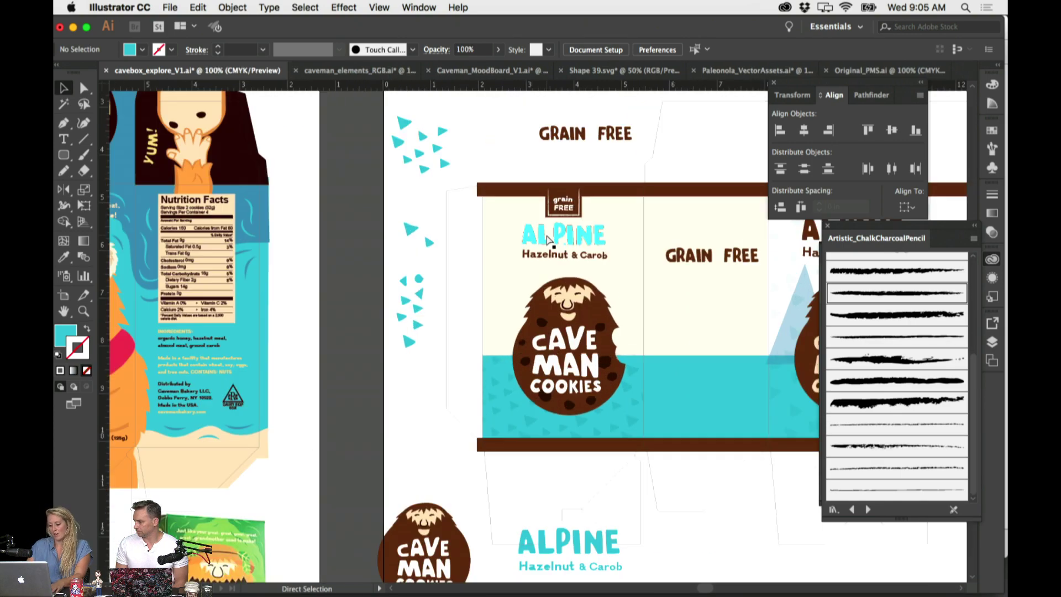
{"action": "scroll", "coordinate": [586, 257], "scroll_direction": "right", "scroll_amount": 5}
{"action": "scroll", "coordinate": [586, 256], "scroll_direction": "up", "scroll_amount": 2}
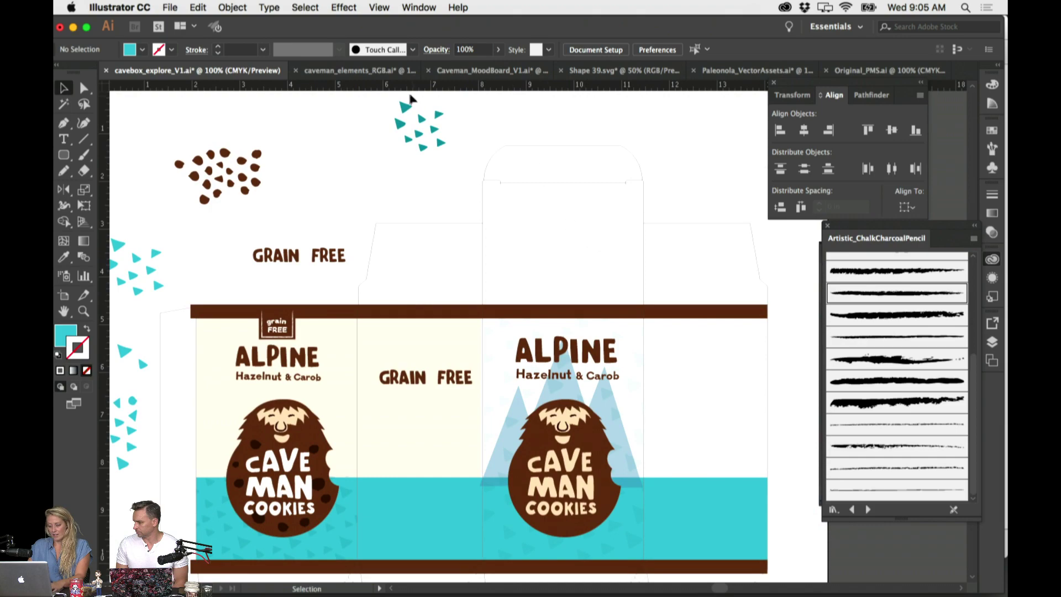
Review the Caveman Cookies logo variations in caveman_elements_RGB.ai, then return to the cavebox_explore_V1.ai document
{"action": "left_click", "coordinate": [381, 70]}
{"action": "key", "text": "a"}
{"action": "key", "text": "super+minus"}
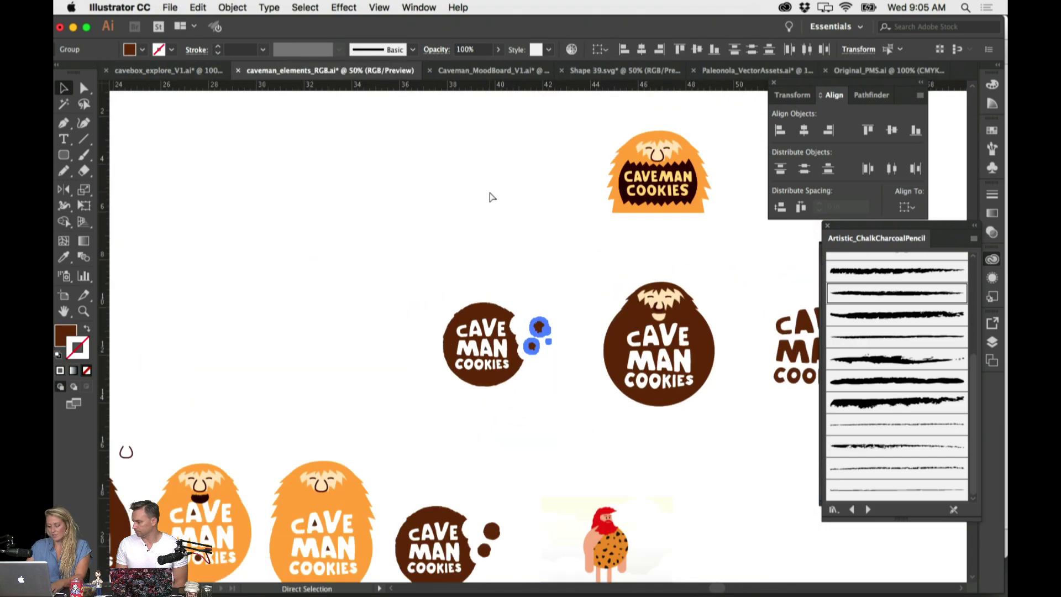
{"action": "key", "text": "v"}
{"action": "key", "text": "super+minus"}
{"action": "scroll", "coordinate": [511, 317], "scroll_direction": "down", "scroll_amount": 8}
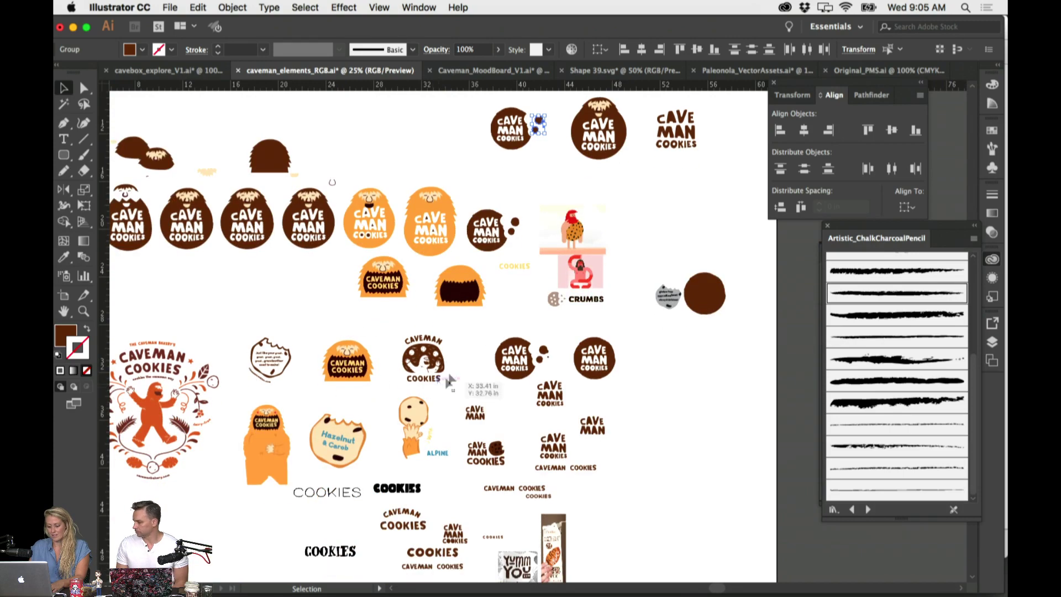
{"action": "scroll", "coordinate": [620, 279], "scroll_direction": "up", "scroll_amount": 5}
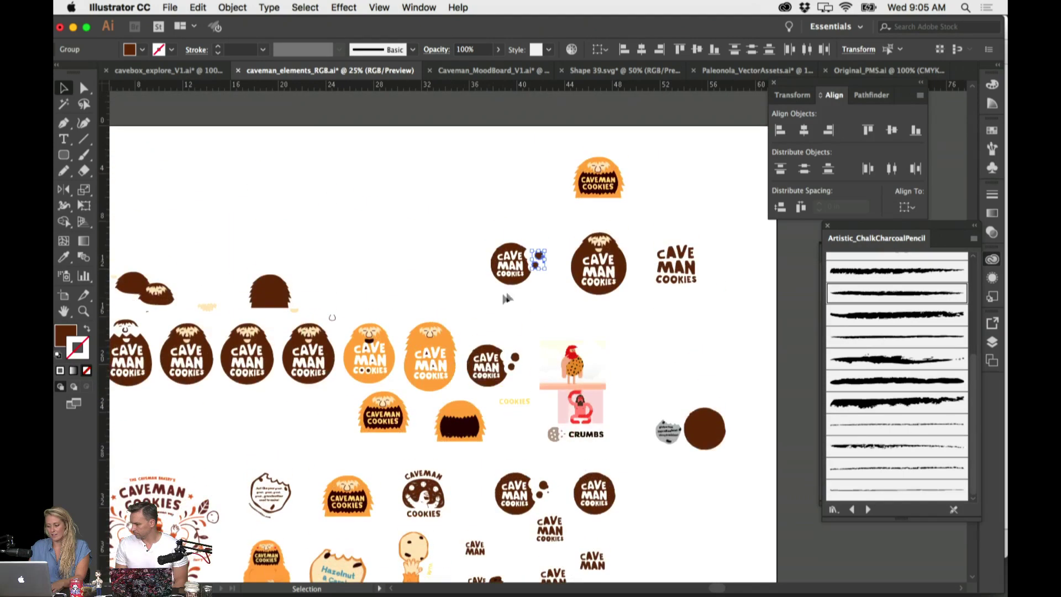
{"action": "key", "text": "super+equal"}
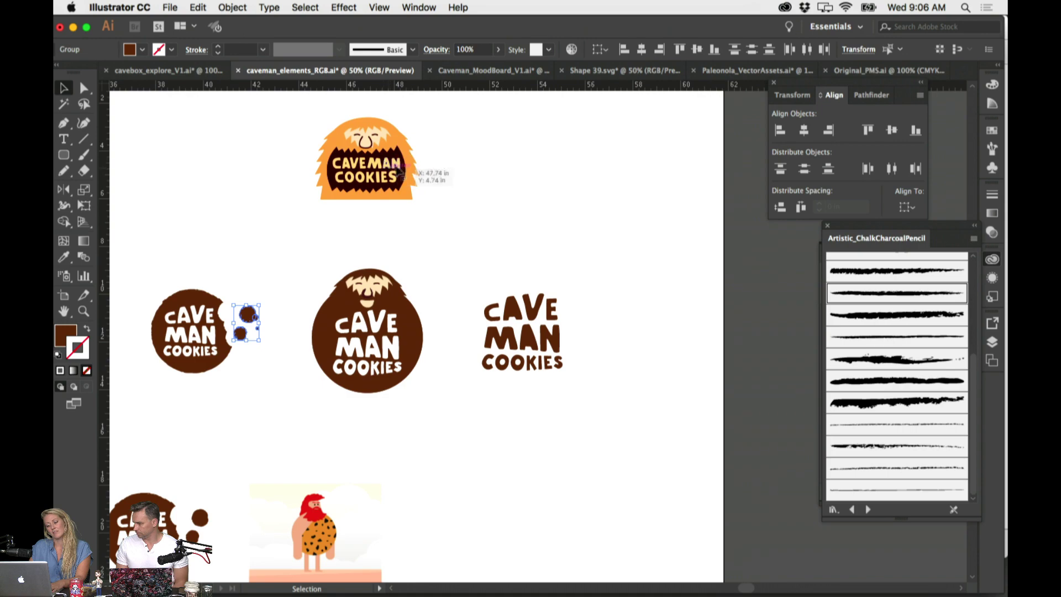
{"action": "key", "text": "ctrl+shift+Tab"}
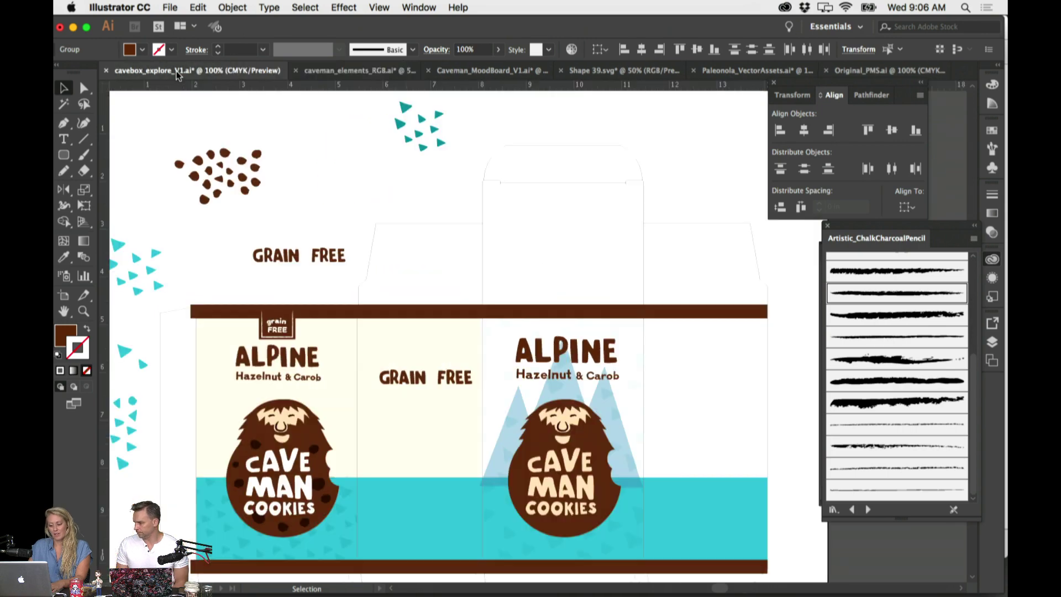
Examine the new Alpine front panel with its grain free badge and bitten-cookie caveman logo
{"action": "scroll", "coordinate": [452, 224], "scroll_direction": "left", "scroll_amount": 5}
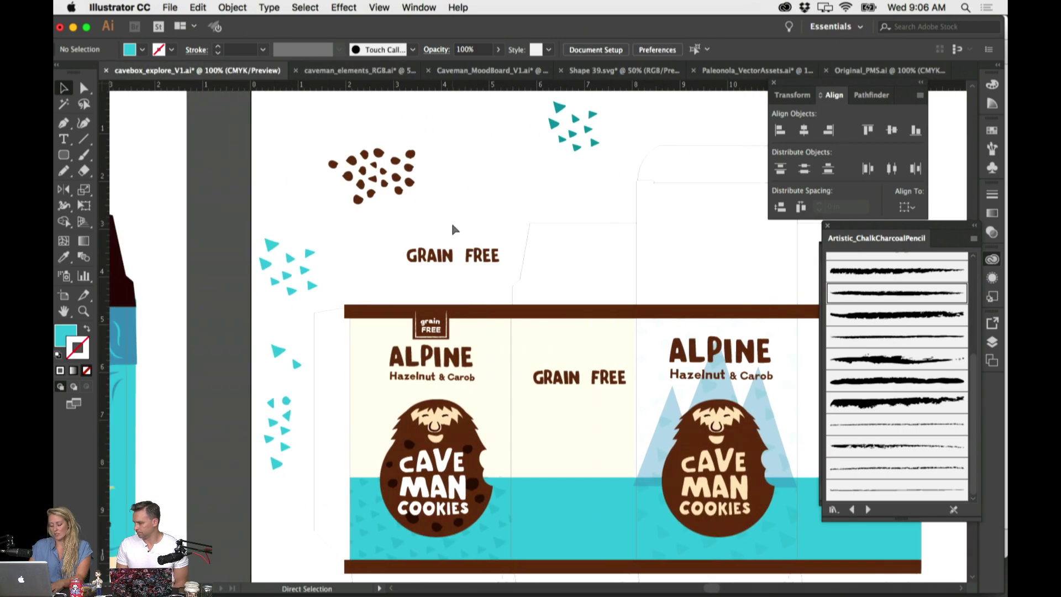
{"action": "key", "text": "v"}
{"action": "scroll", "coordinate": [452, 223], "scroll_direction": "down", "scroll_amount": 5}
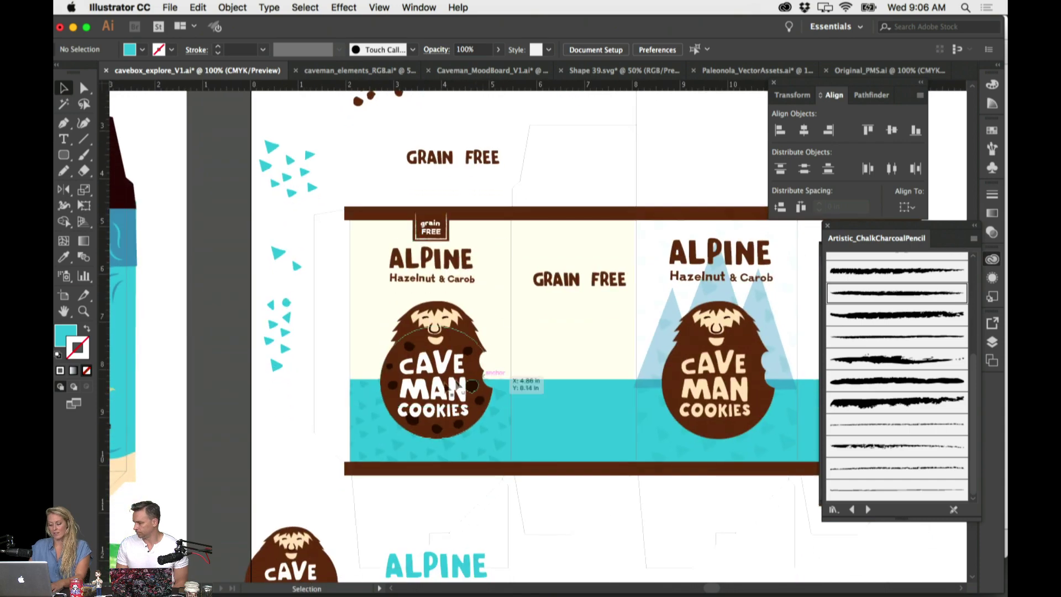
{"action": "key", "text": "a"}
{"action": "left_click_drag", "start_coordinate": [343, 264], "coordinate": [424, 246]}
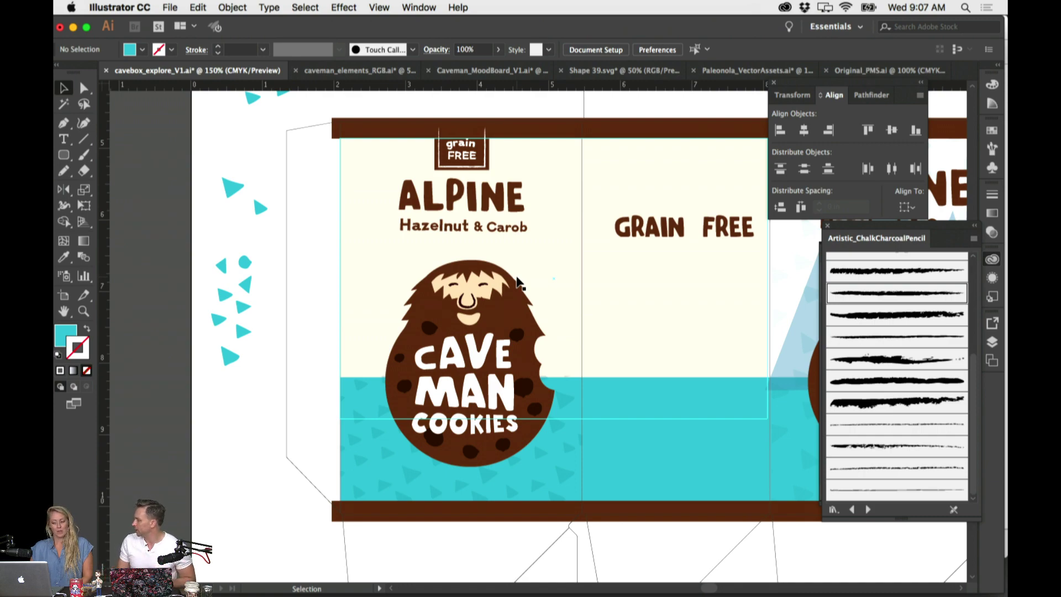
Compare the original orange caveman Alpine box artwork with the new box layout on the neighbouring artboard
{"action": "scroll", "coordinate": [519, 281], "scroll_direction": "left", "scroll_amount": 15}
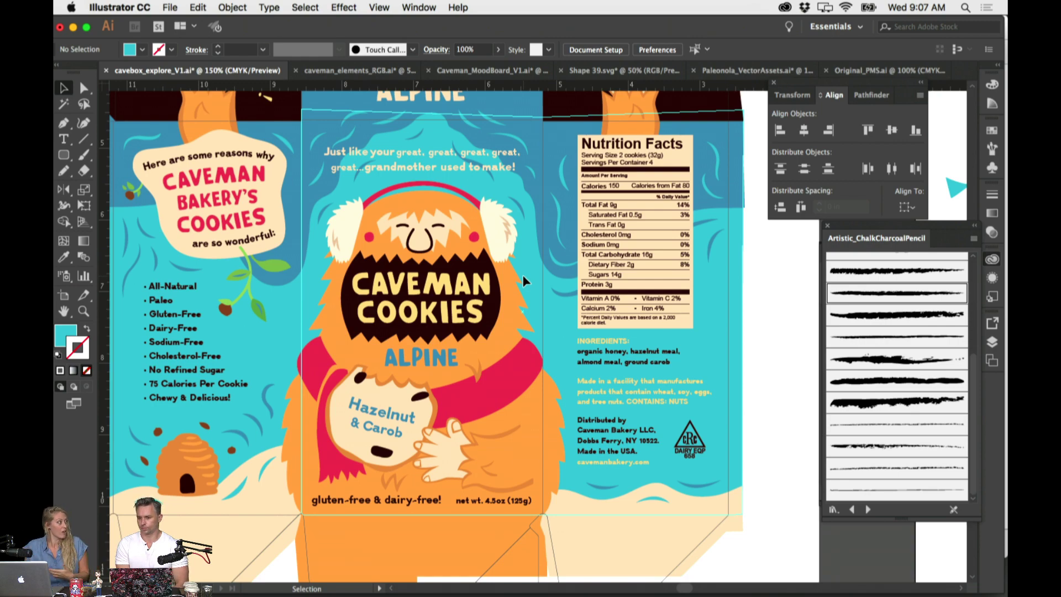
{"action": "key", "text": "super+minus"}
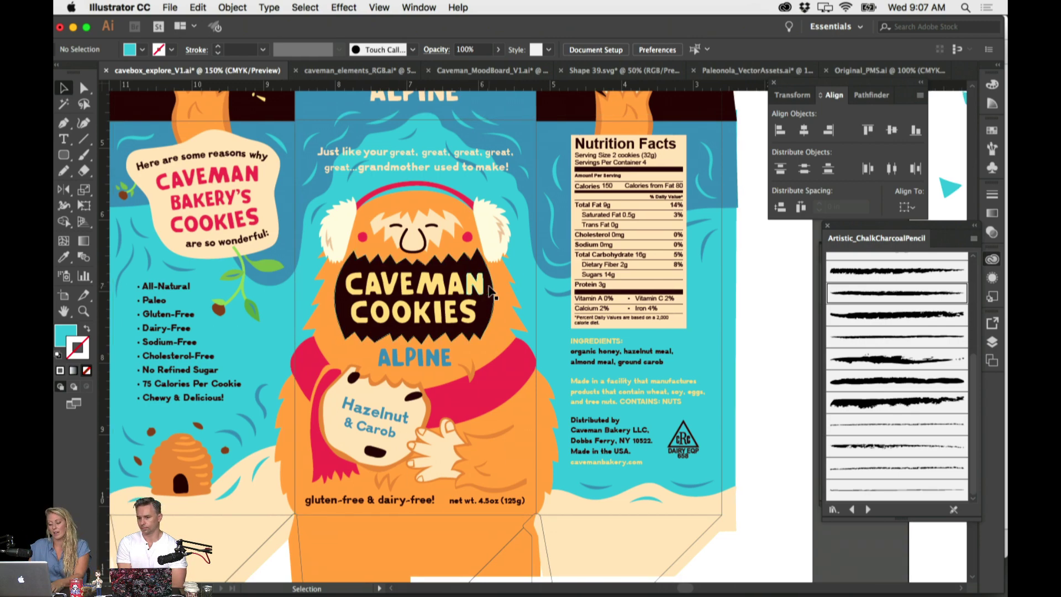
{"action": "scroll", "coordinate": [504, 284], "scroll_direction": "right", "scroll_amount": 10}
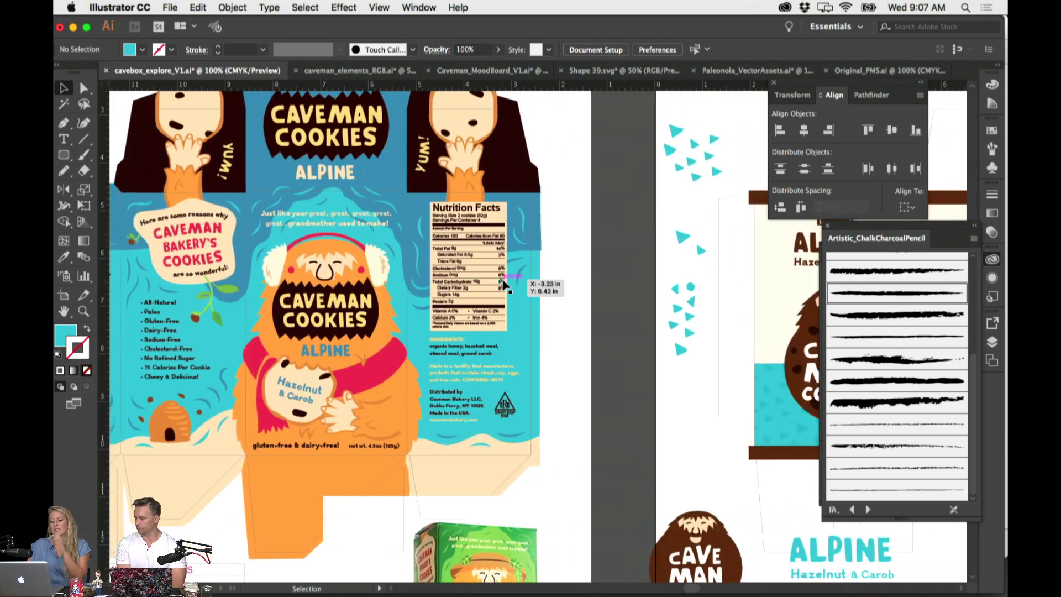
{"action": "scroll", "coordinate": [509, 278], "scroll_direction": "left", "scroll_amount": 5}
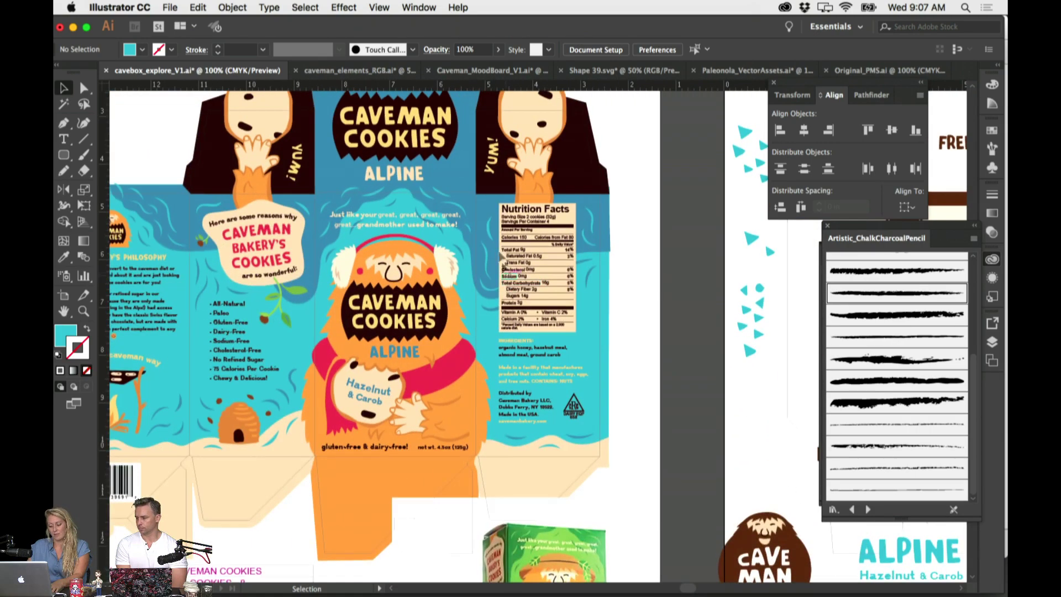
{"action": "scroll", "coordinate": [436, 279], "scroll_direction": "right", "scroll_amount": 15}
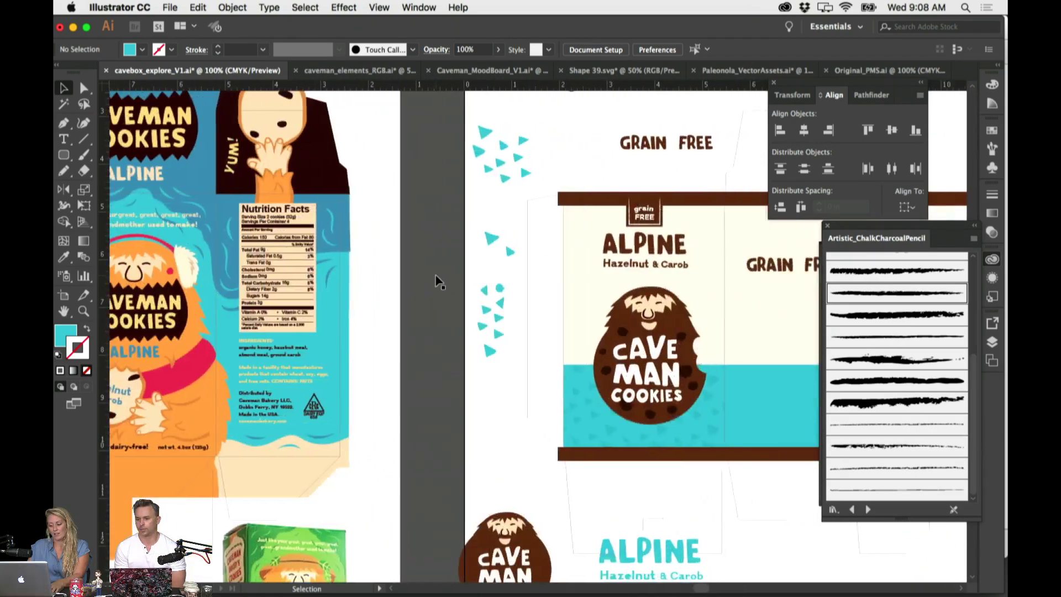
{"action": "scroll", "coordinate": [573, 338], "scroll_direction": "left", "scroll_amount": 5}
{"action": "scroll", "coordinate": [336, 321], "scroll_direction": "left", "scroll_amount": 10}
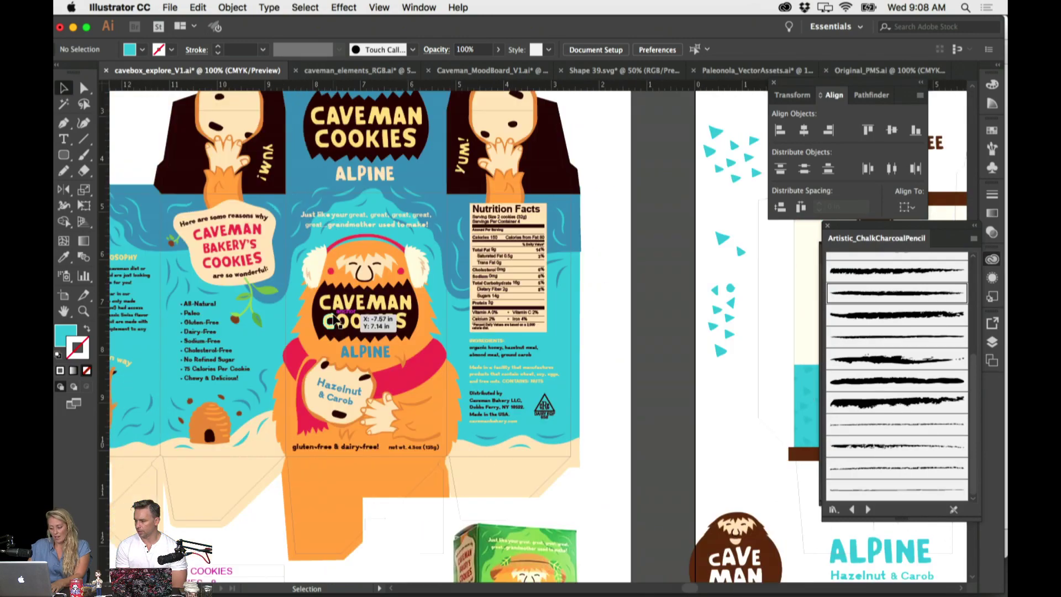
{"action": "scroll", "coordinate": [336, 321], "scroll_direction": "up", "scroll_amount": 2}
{"action": "scroll", "coordinate": [336, 322], "scroll_direction": "left", "scroll_amount": 4}
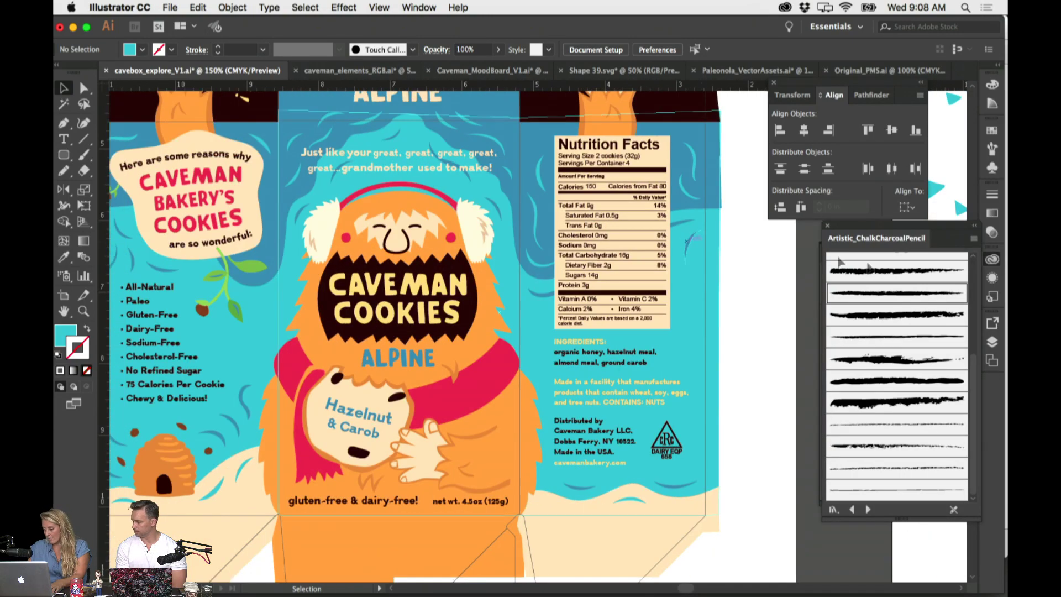
Hide the alpine final layer and view the Tropical and New World box layers one after the other
{"action": "left_click", "coordinate": [993, 343]}
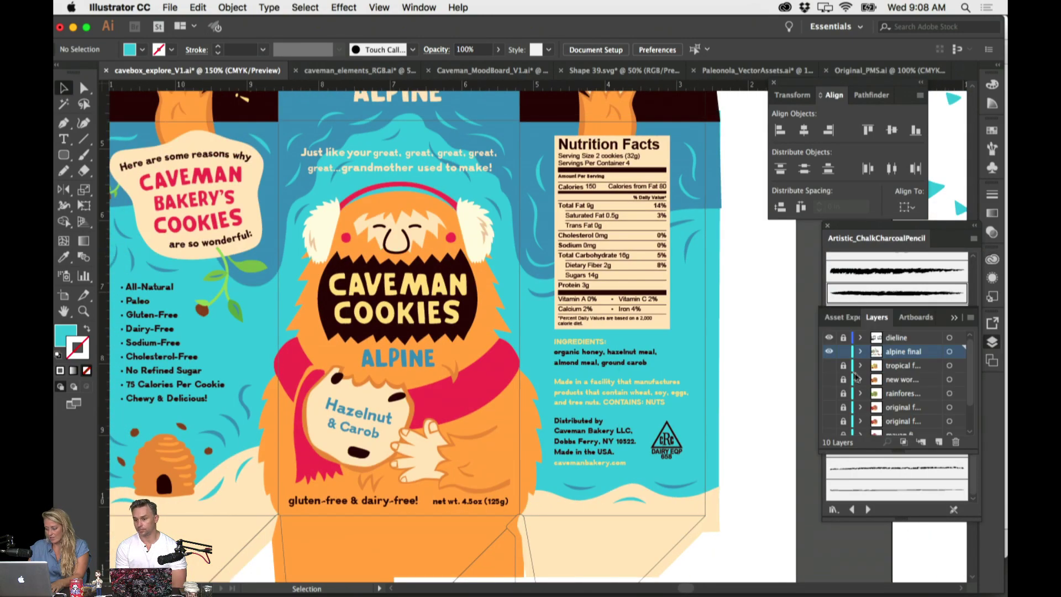
{"action": "left_click", "coordinate": [830, 352]}
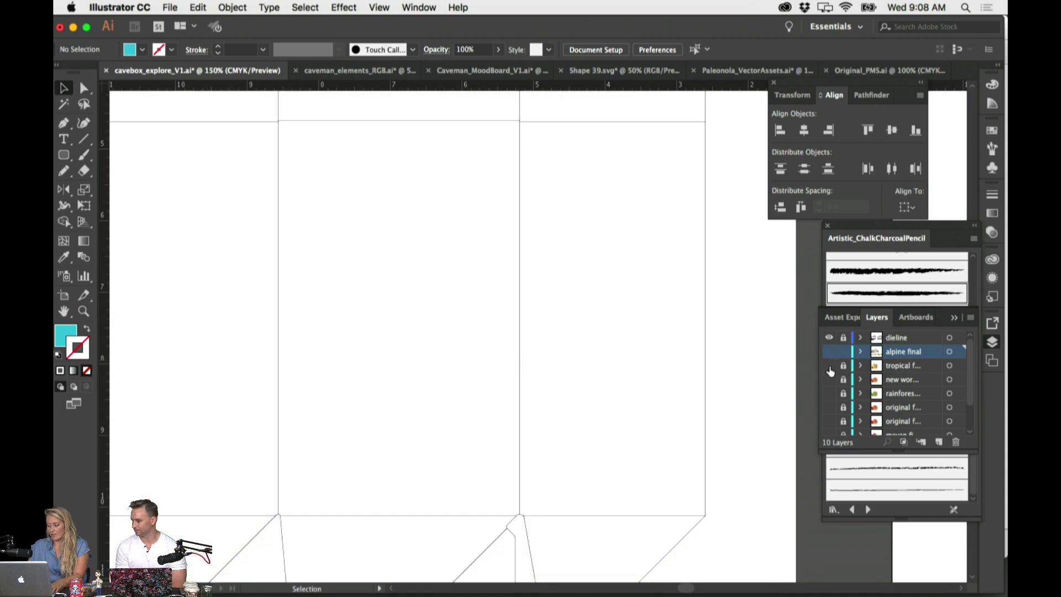
{"action": "left_click", "coordinate": [829, 365]}
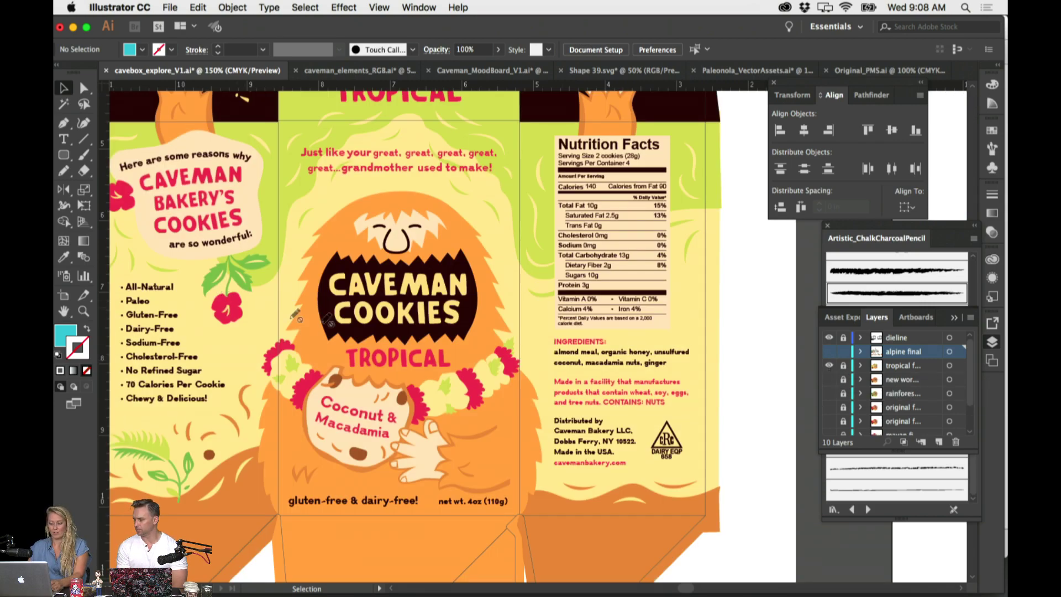
{"action": "left_click", "coordinate": [829, 380]}
{"action": "left_click", "coordinate": [830, 365]}
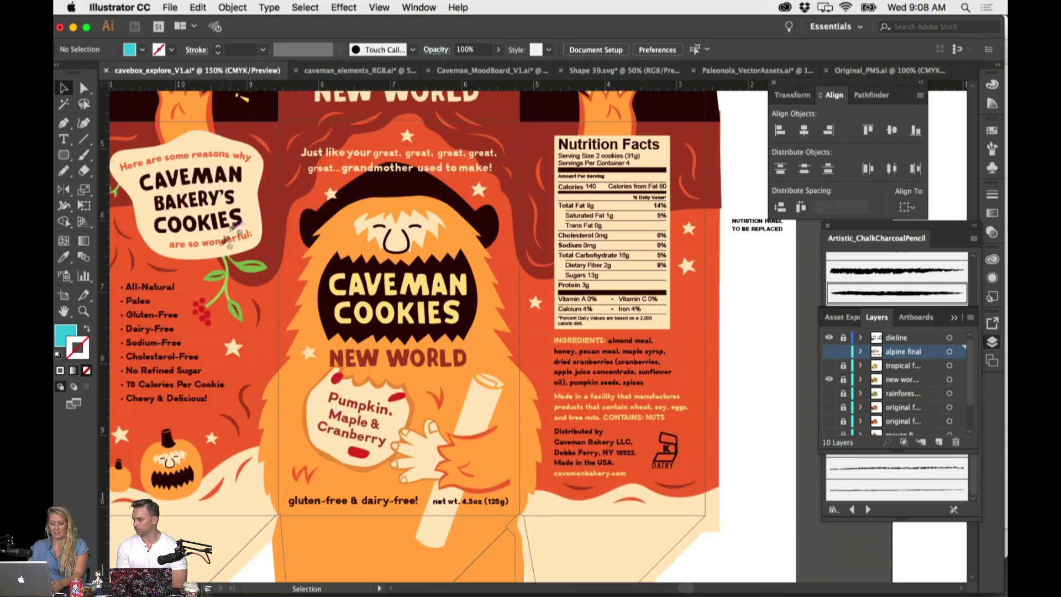
{"action": "left_click", "coordinate": [829, 380]}
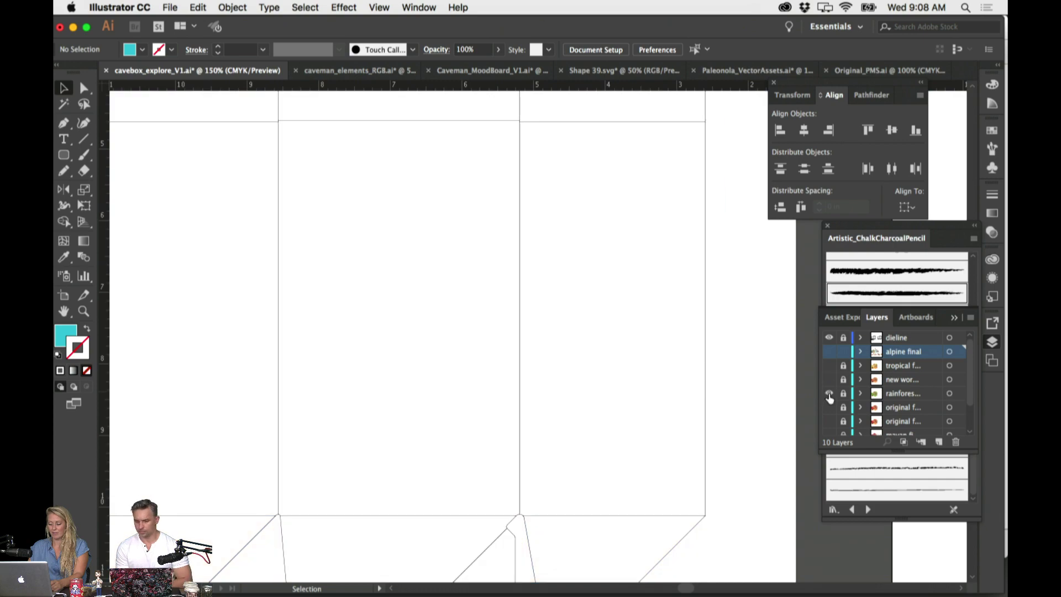
View the Rainforest and Original box layers in turn, hide them, and show the alpine final layer again
{"action": "left_click", "coordinate": [829, 394]}
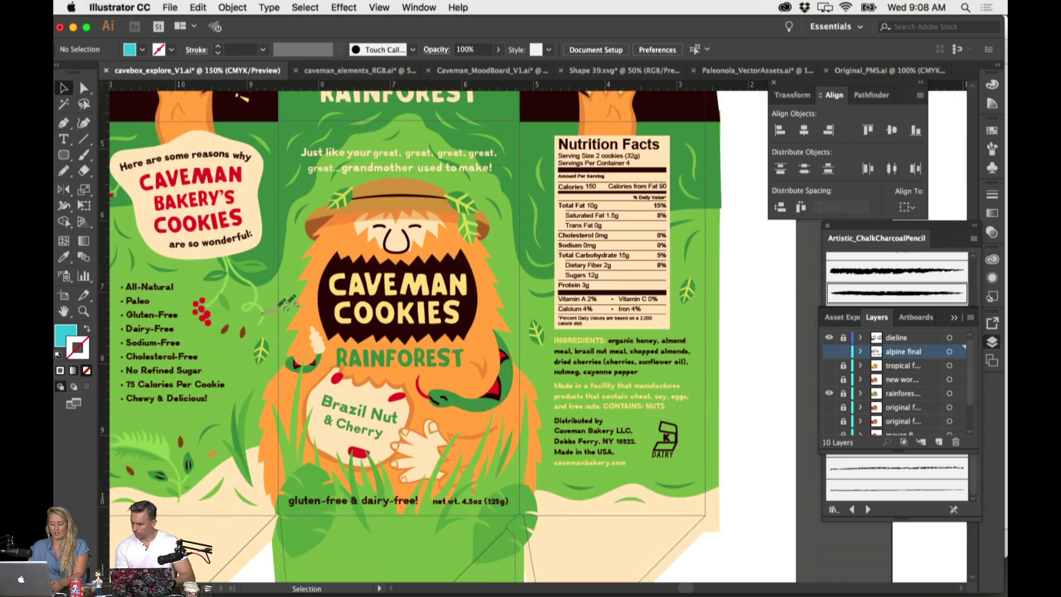
{"action": "left_click", "coordinate": [829, 393]}
{"action": "left_click", "coordinate": [829, 407]}
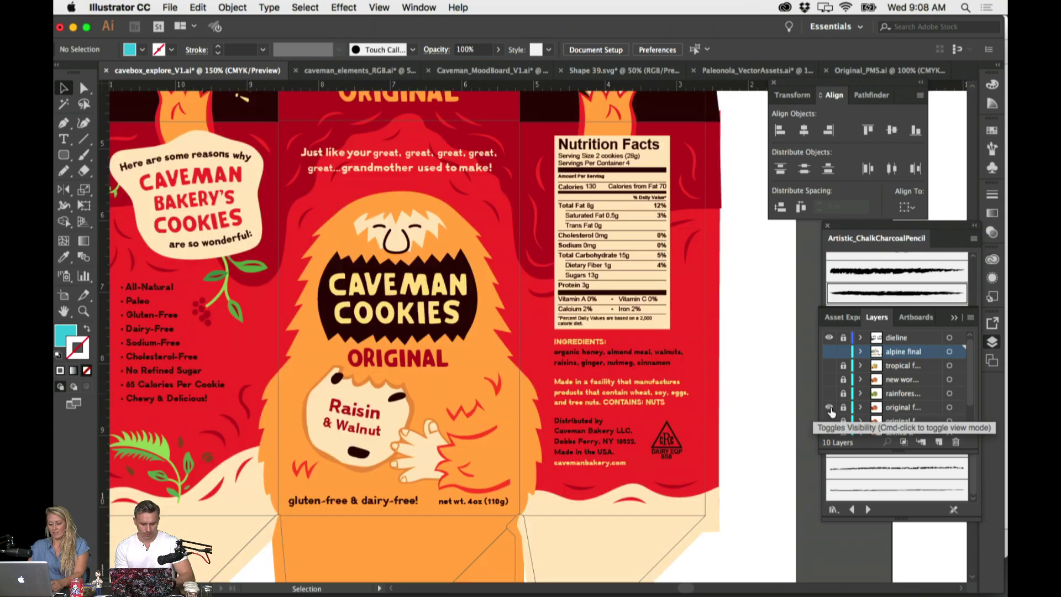
{"action": "left_click", "coordinate": [829, 407]}
{"action": "scroll", "coordinate": [436, 282], "scroll_direction": "right", "scroll_amount": 1}
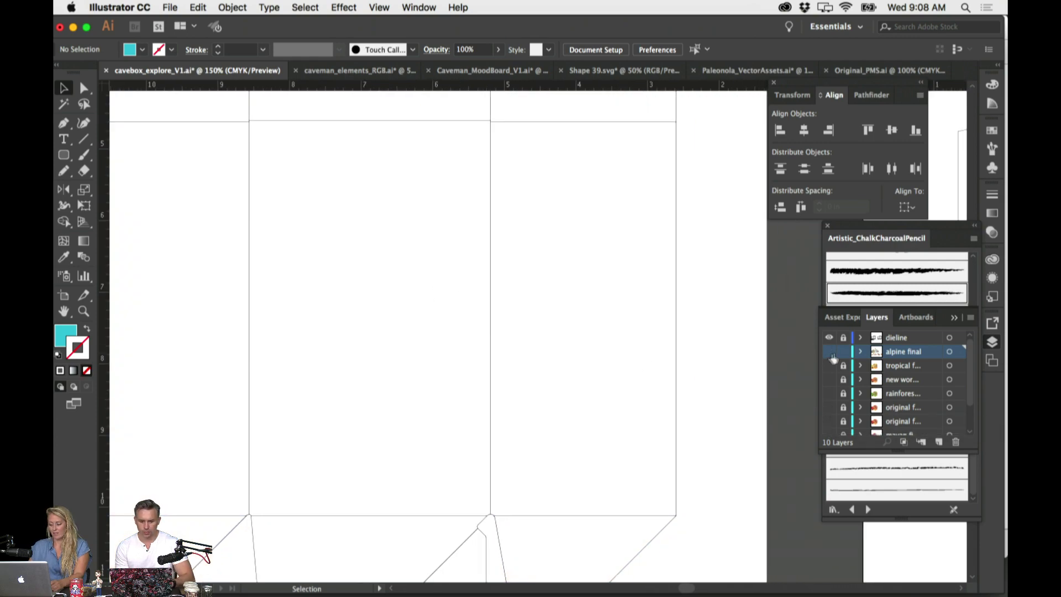
{"action": "left_click", "coordinate": [829, 352]}
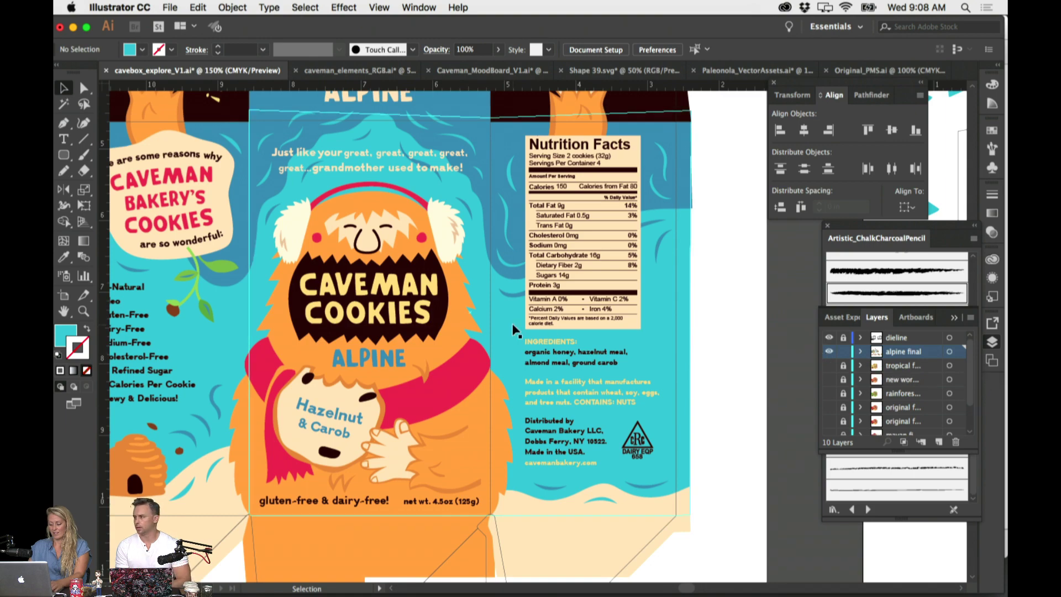
Look over the original and new Alpine dielines, focusing on the new front panel's logo, flavour title and badge
{"action": "scroll", "coordinate": [513, 326], "scroll_direction": "down", "scroll_amount": 2}
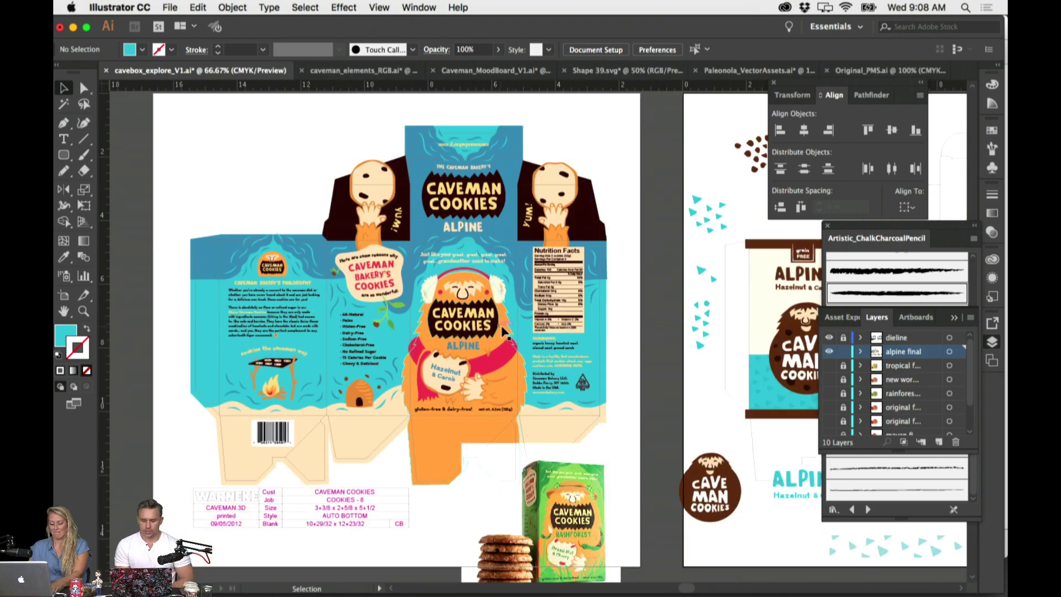
{"action": "scroll", "coordinate": [506, 330], "scroll_direction": "right", "scroll_amount": 10}
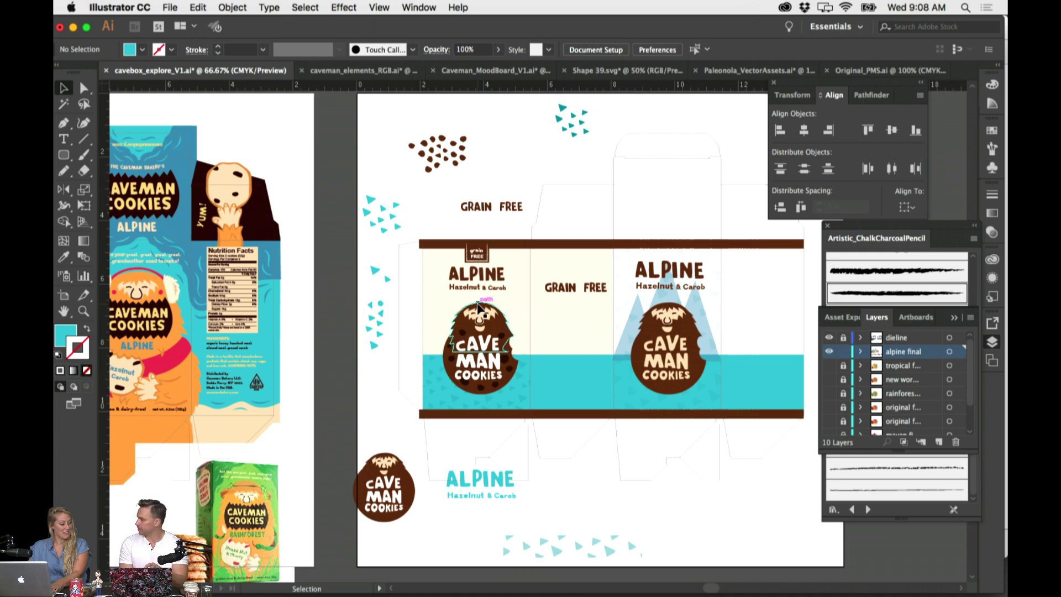
{"action": "key", "text": "a"}
{"action": "key", "text": "super+1"}
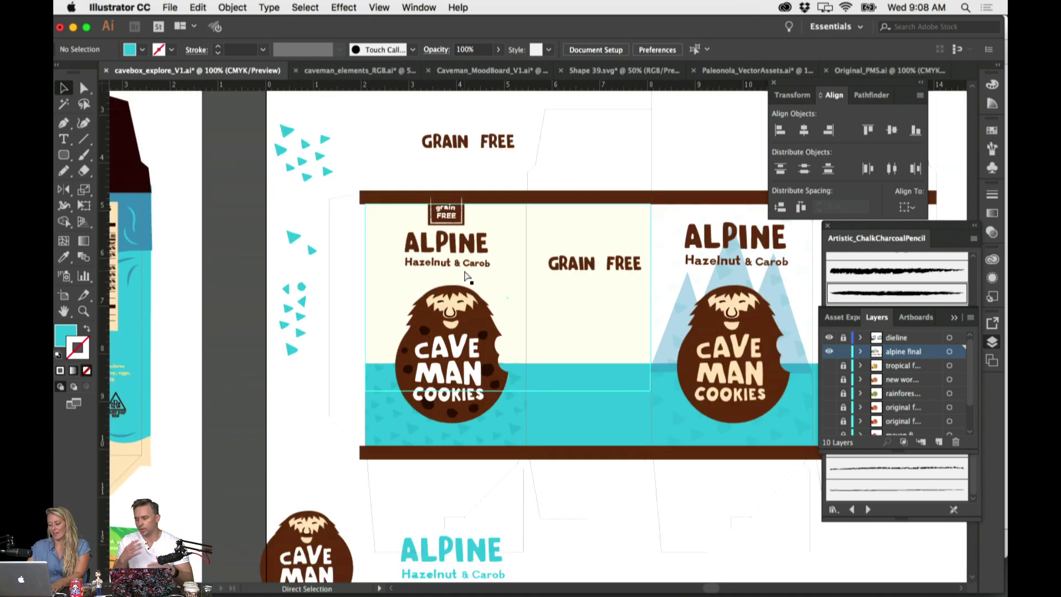
{"action": "key", "text": "super+plus"}
{"action": "key", "text": "v"}
{"action": "scroll", "coordinate": [470, 271], "scroll_direction": "left", "scroll_amount": 2}
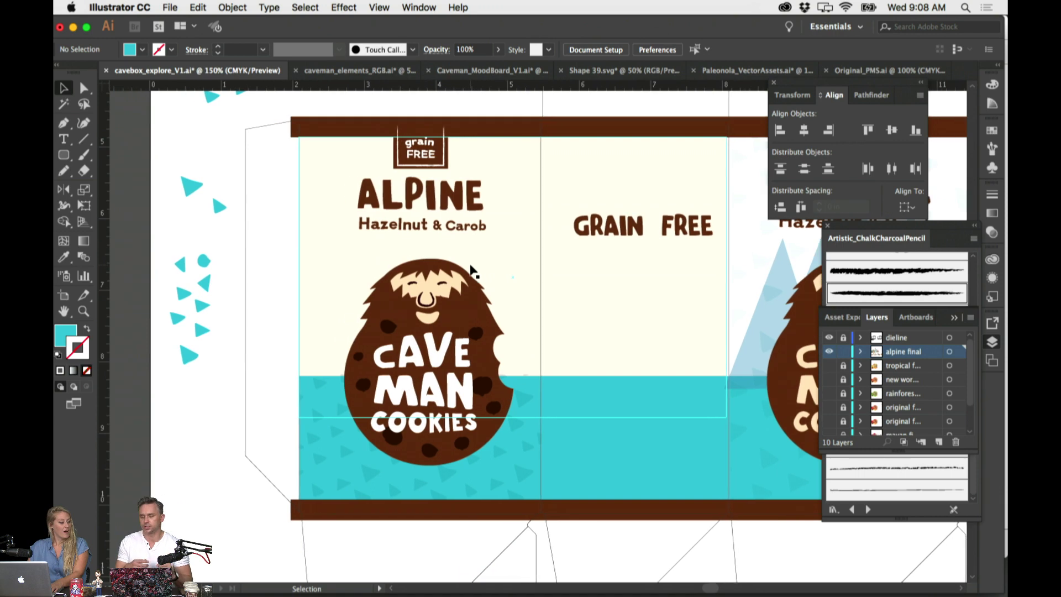
{"action": "scroll", "coordinate": [471, 269], "scroll_direction": "left", "scroll_amount": 1}
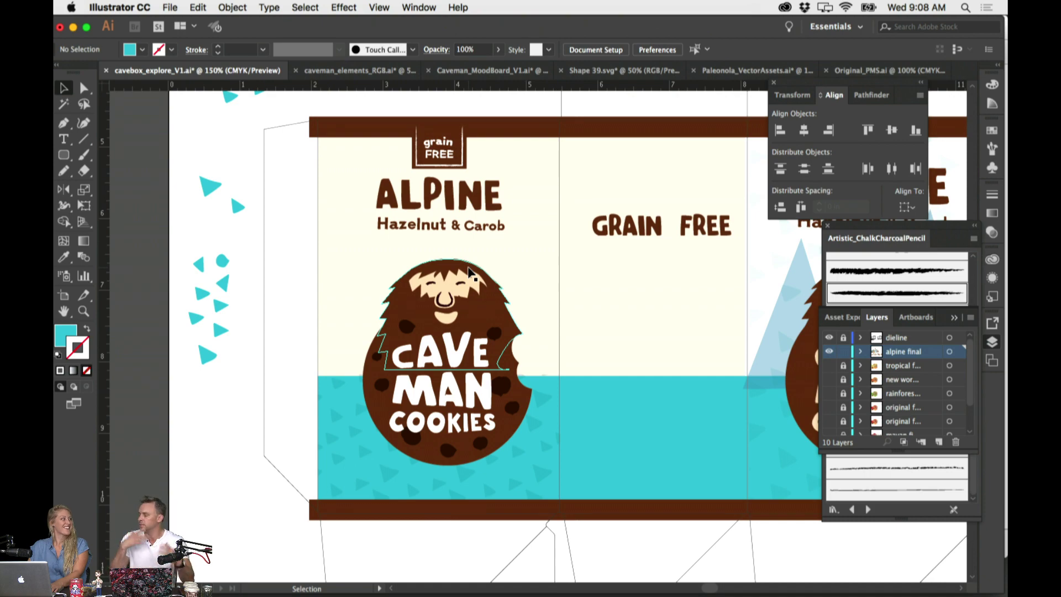
{"action": "key", "text": "a"}
{"action": "scroll", "coordinate": [587, 277], "scroll_direction": "left", "scroll_amount": 4}
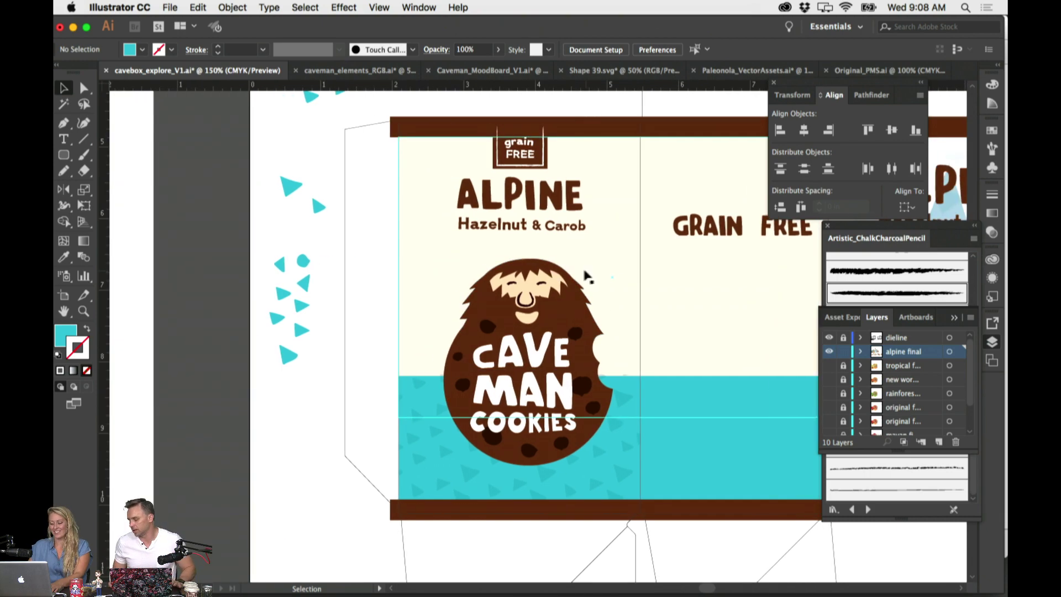
{"action": "scroll", "coordinate": [588, 277], "scroll_direction": "down", "scroll_amount": 2}
{"action": "key", "text": "v"}
{"action": "scroll", "coordinate": [552, 288], "scroll_direction": "up", "scroll_amount": 2}
{"action": "scroll", "coordinate": [536, 310], "scroll_direction": "up", "scroll_amount": 2}
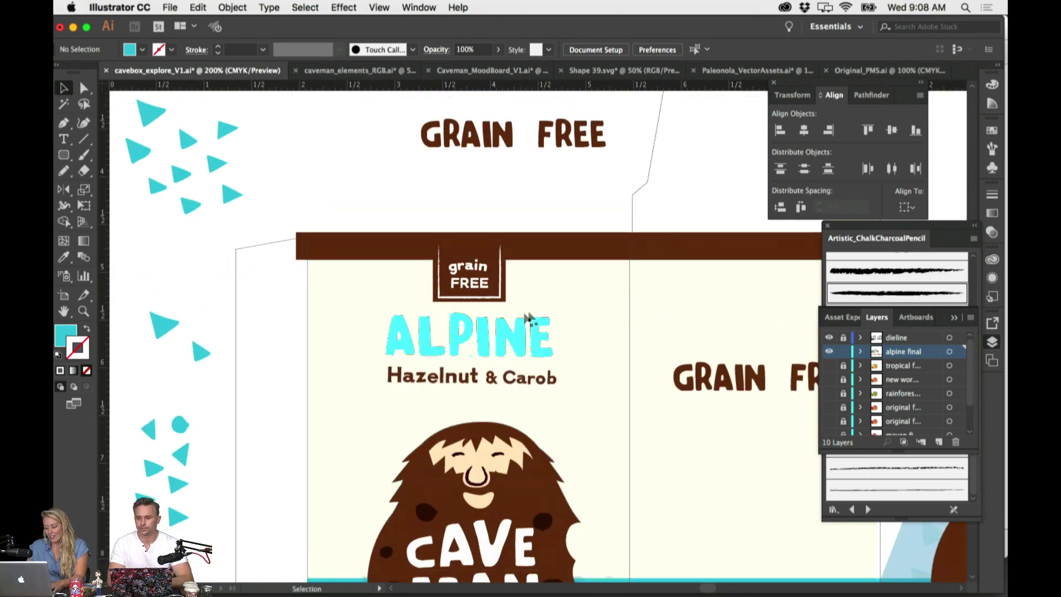
Move the grain free badge's brown rectangle and white brush outline off the front panel into the empty area beside the dieline
{"action": "scroll", "coordinate": [534, 311], "scroll_direction": "down", "scroll_amount": 2}
{"action": "scroll", "coordinate": [534, 311], "scroll_direction": "down", "scroll_amount": 2}
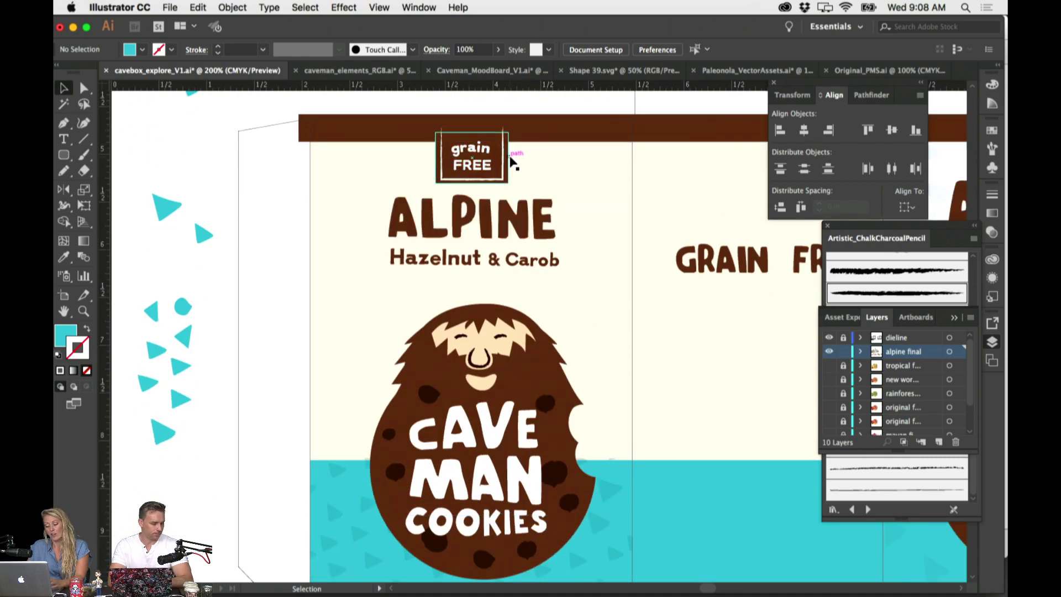
{"action": "scroll", "coordinate": [525, 184], "scroll_direction": "up", "scroll_amount": 1}
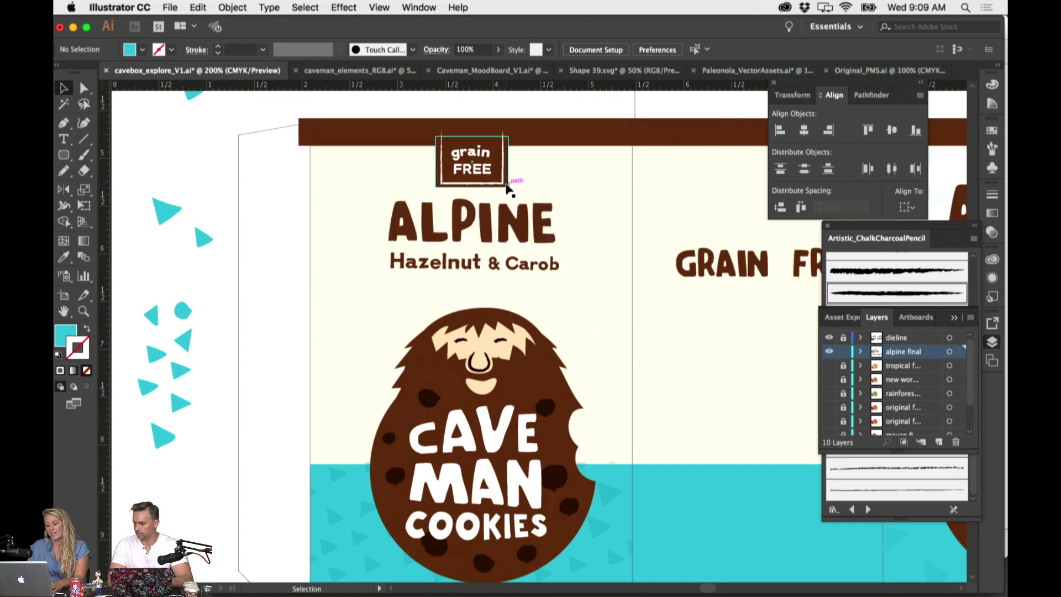
{"action": "left_click_drag", "start_coordinate": [506, 188], "coordinate": [222, 159]}
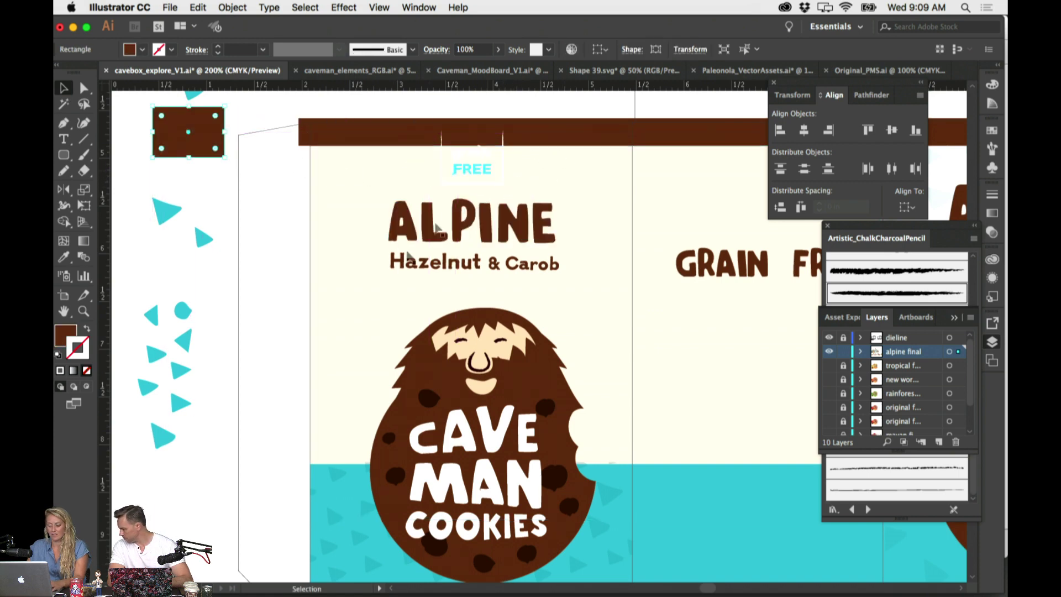
{"action": "left_click_drag", "start_coordinate": [481, 185], "coordinate": [186, 166]}
Draw a circle around the grain free text above ALPINE and delete its upper anchor point to leave a lower half circle
{"action": "scroll", "coordinate": [498, 185], "scroll_direction": "up", "scroll_amount": 5}
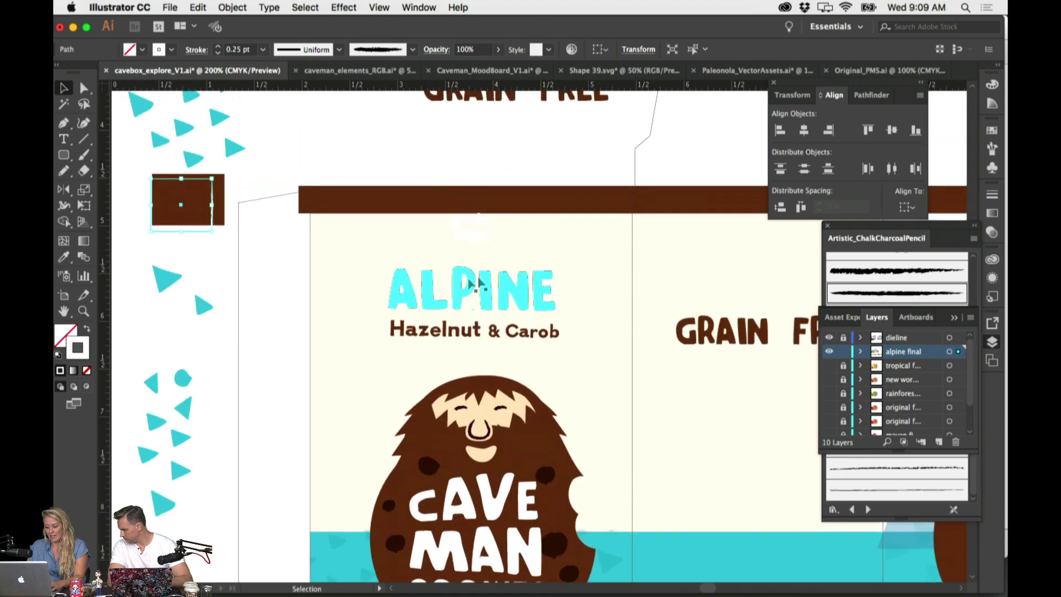
{"action": "left_click_drag", "start_coordinate": [64, 155], "coordinate": [118, 187]}
{"action": "left_click_drag", "start_coordinate": [473, 225], "coordinate": [512, 252]}
{"action": "key", "text": "a"}
{"action": "left_click", "coordinate": [473, 188]}
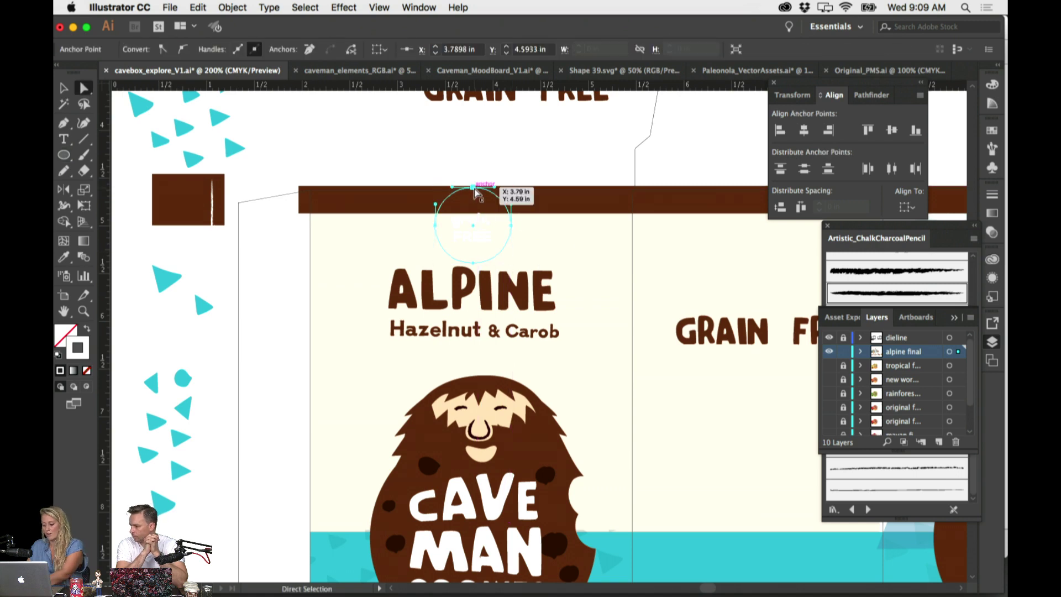
{"action": "key", "text": "Delete"}
Fill the half circle with the band's brown using the Eyedropper and move it up so it hangs from the band
{"action": "key", "text": "i"}
{"action": "left_click", "coordinate": [525, 193]}
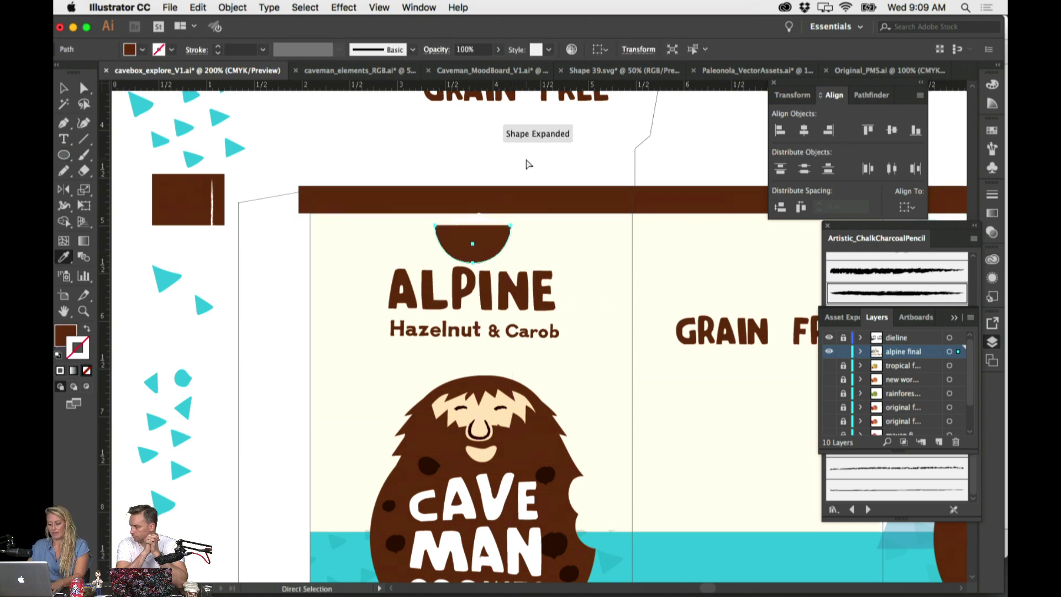
{"action": "key", "text": "super+shift+a"}
{"action": "left_click_drag", "start_coordinate": [496, 252], "coordinate": [495, 235]}
{"action": "key", "text": "v"}
{"action": "left_click", "coordinate": [503, 166]}
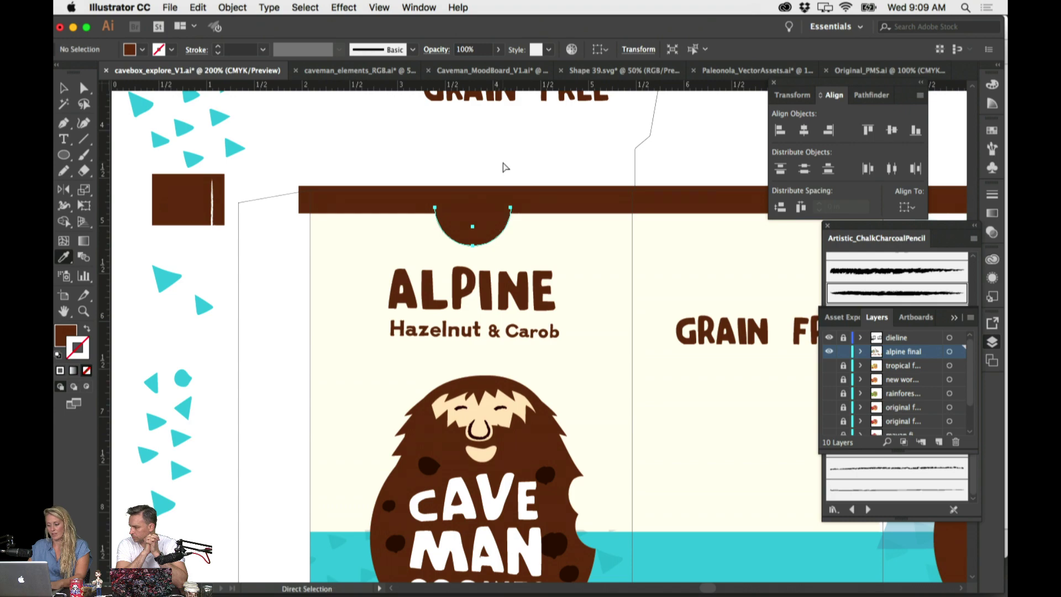
Switch to Chrome and review the Paleonola granola pouches on the ktom.us page
{"action": "left_click", "coordinate": [469, 585]}
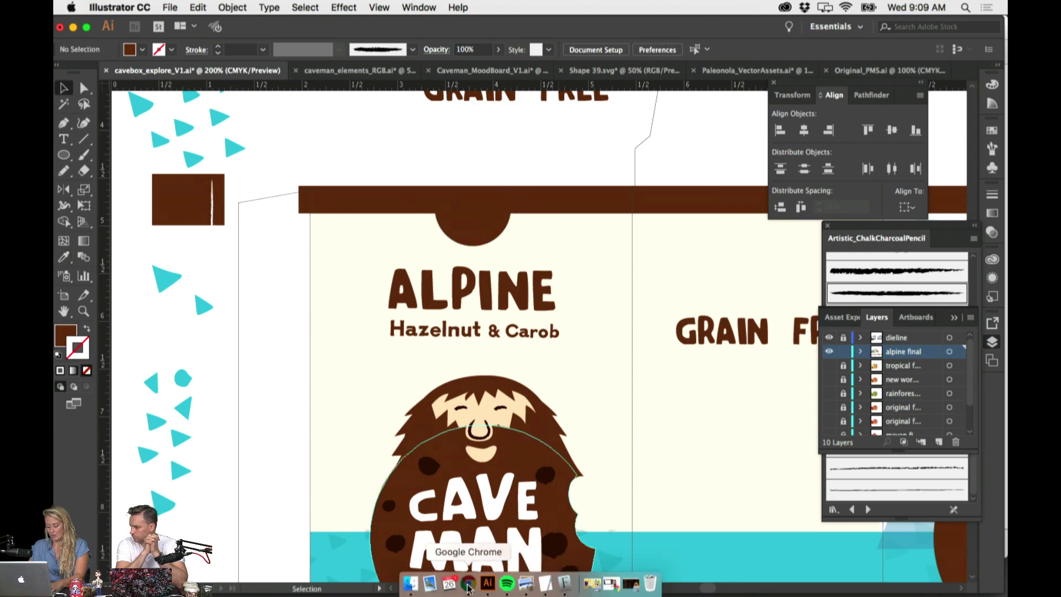
{"action": "scroll", "coordinate": [517, 389], "scroll_direction": "up", "scroll_amount": 4}
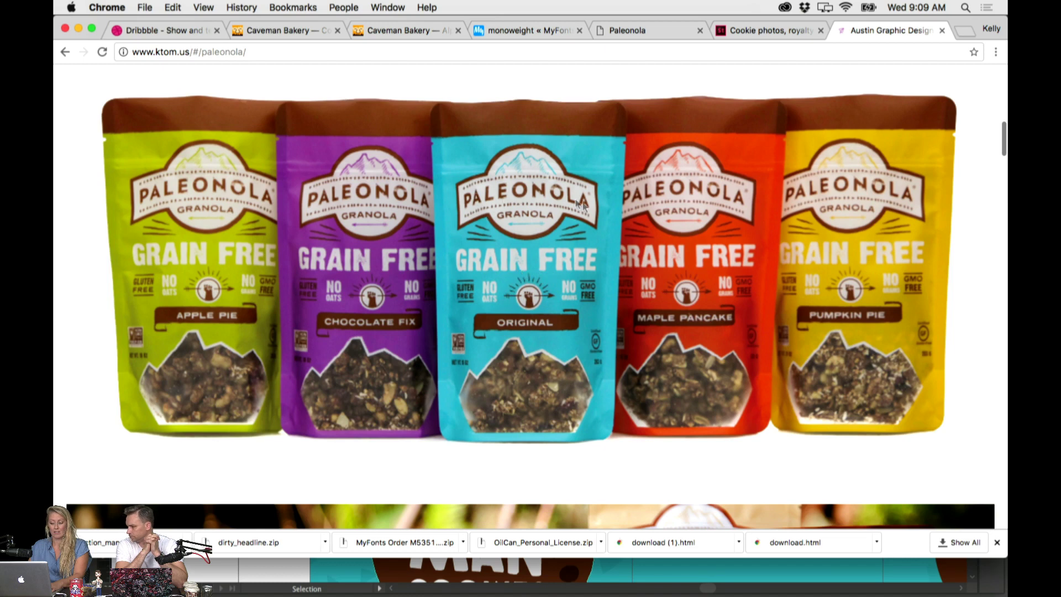
Examine the label layout of the Paleonola pouches again and switch back to Illustrator
{"action": "scroll", "coordinate": [508, 206], "scroll_direction": "up", "scroll_amount": 1}
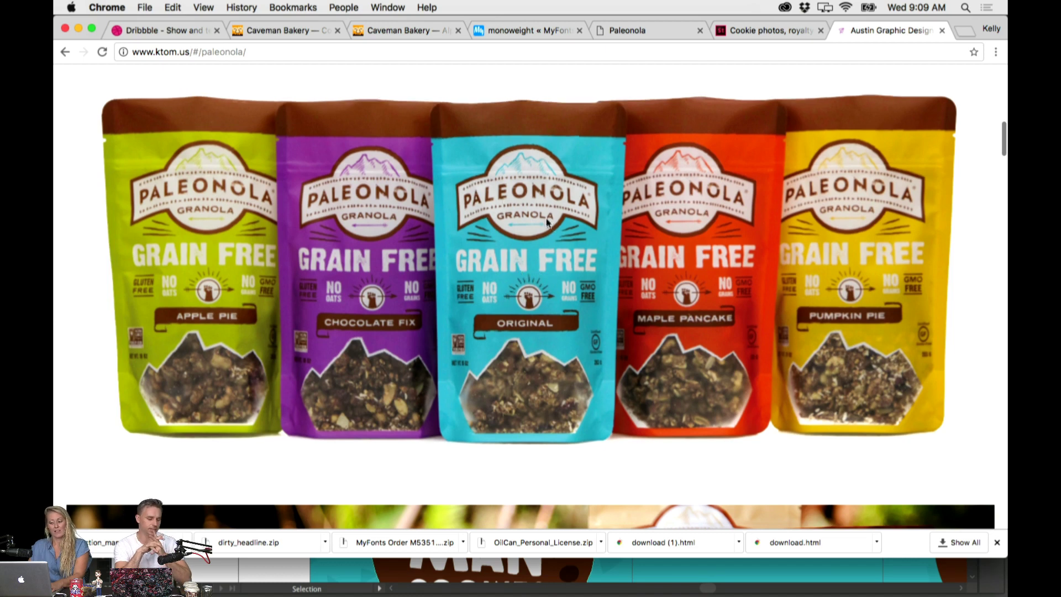
{"action": "scroll", "coordinate": [553, 232], "scroll_direction": "up", "scroll_amount": 1}
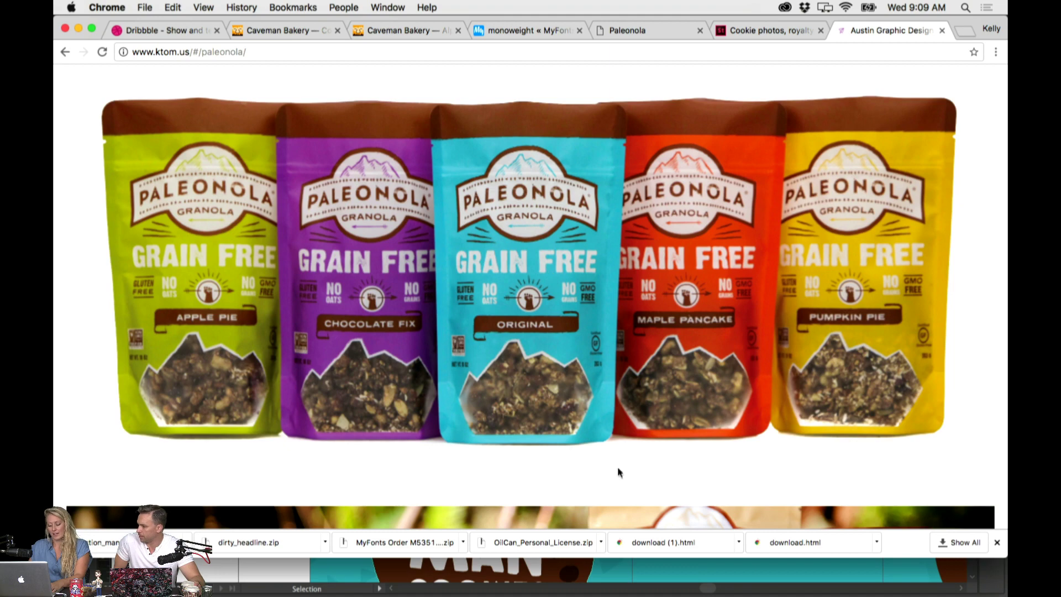
{"action": "left_click", "coordinate": [502, 571]}
Try to bring the brown half circle and the grain free text behind it to the front together
{"action": "left_click", "coordinate": [490, 233]}
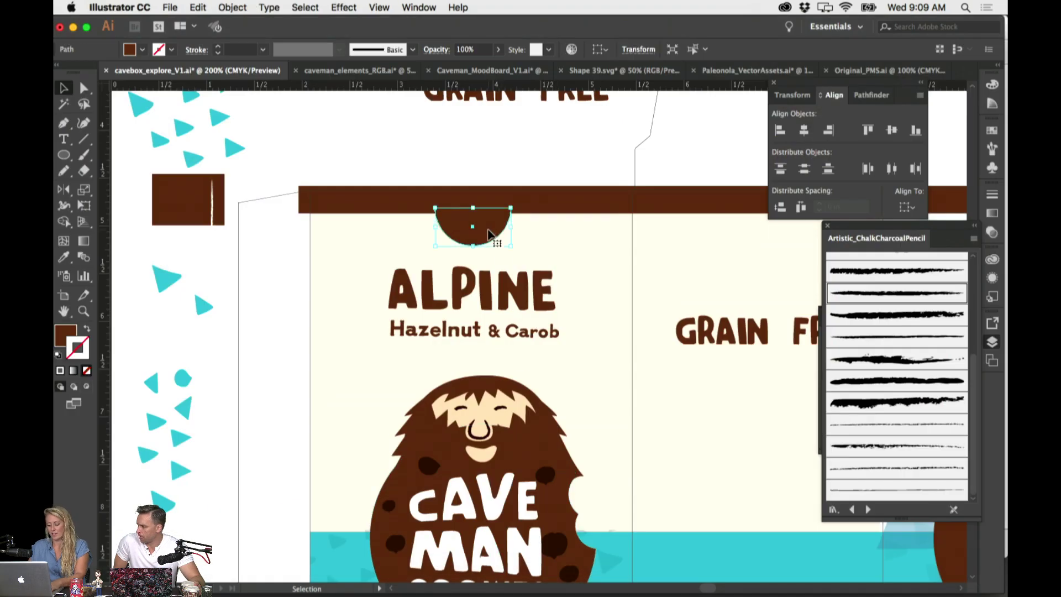
{"action": "key", "text": "ctrl+y"}
{"action": "left_click", "coordinate": [484, 240], "text": "shift"}
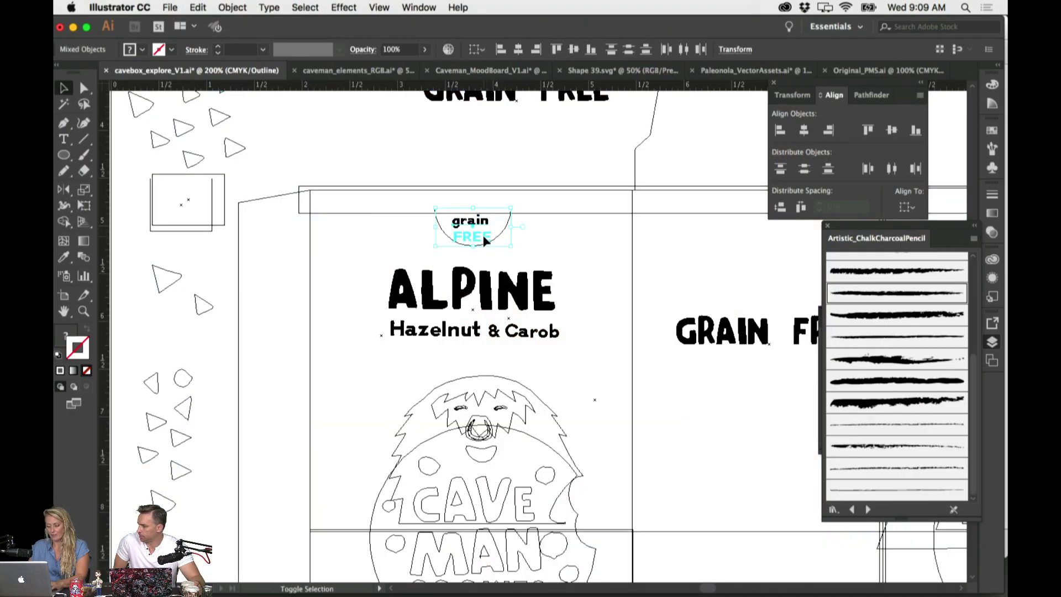
{"action": "key", "text": "ctrl+y"}
{"action": "left_click", "coordinate": [232, 7]}
{"action": "mouse_move", "coordinate": [238, 33]}
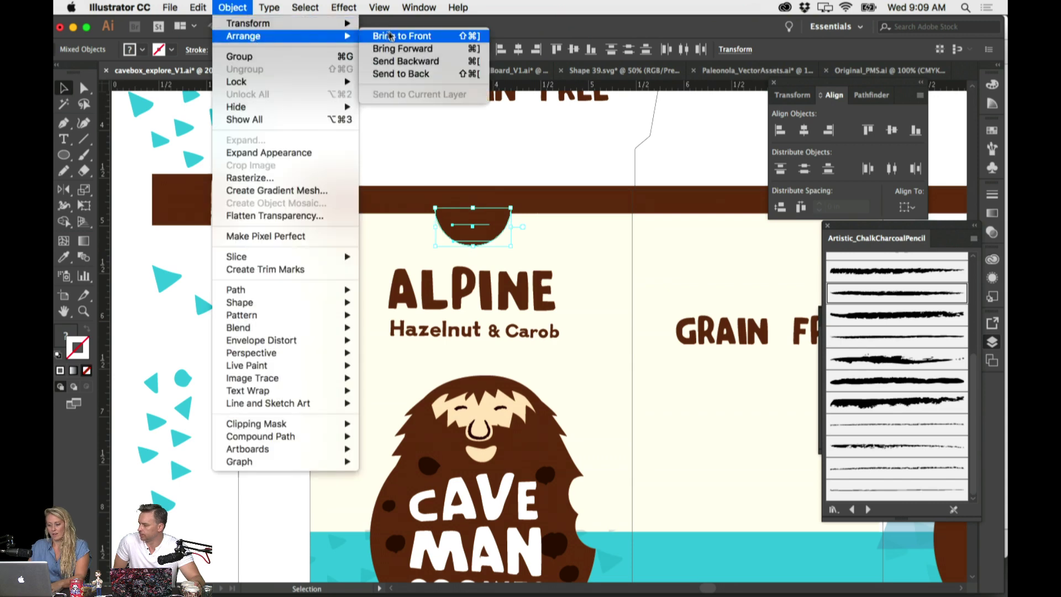
{"action": "left_click", "coordinate": [441, 133]}
{"action": "key", "text": "i"}
{"action": "left_click", "coordinate": [471, 156]}
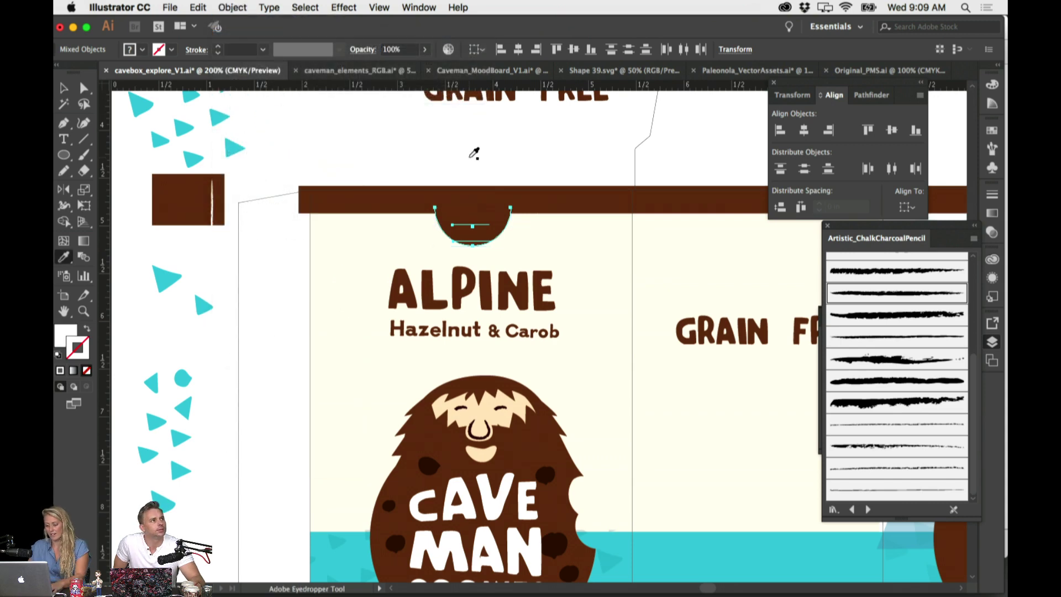
{"action": "key", "text": "ctrl+z"}
{"action": "key", "text": "ctrl+equal"}
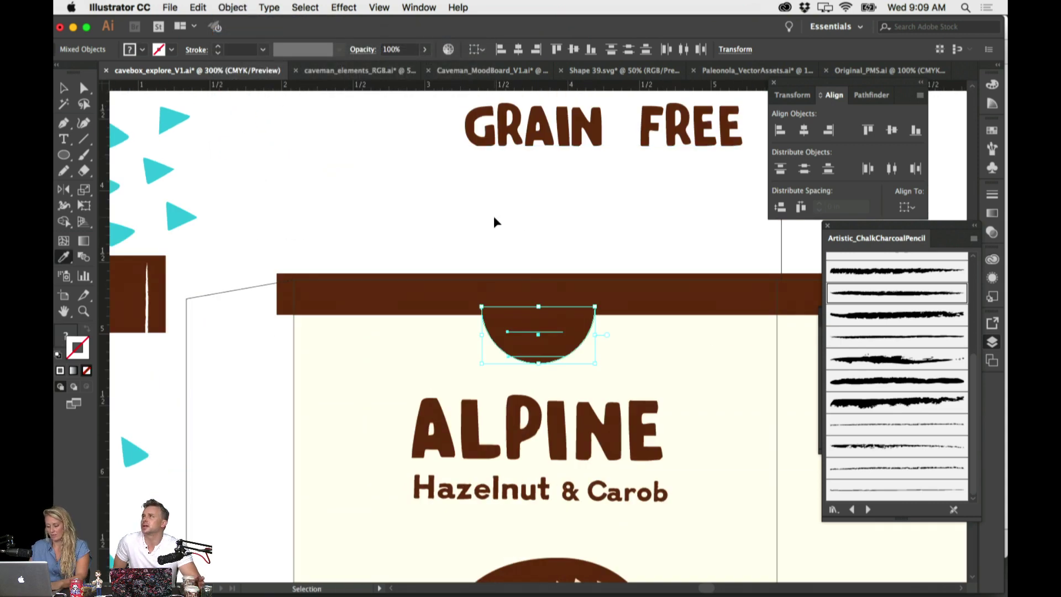
{"action": "key", "text": "ctrl+v"}
{"action": "key", "text": "Delete"}
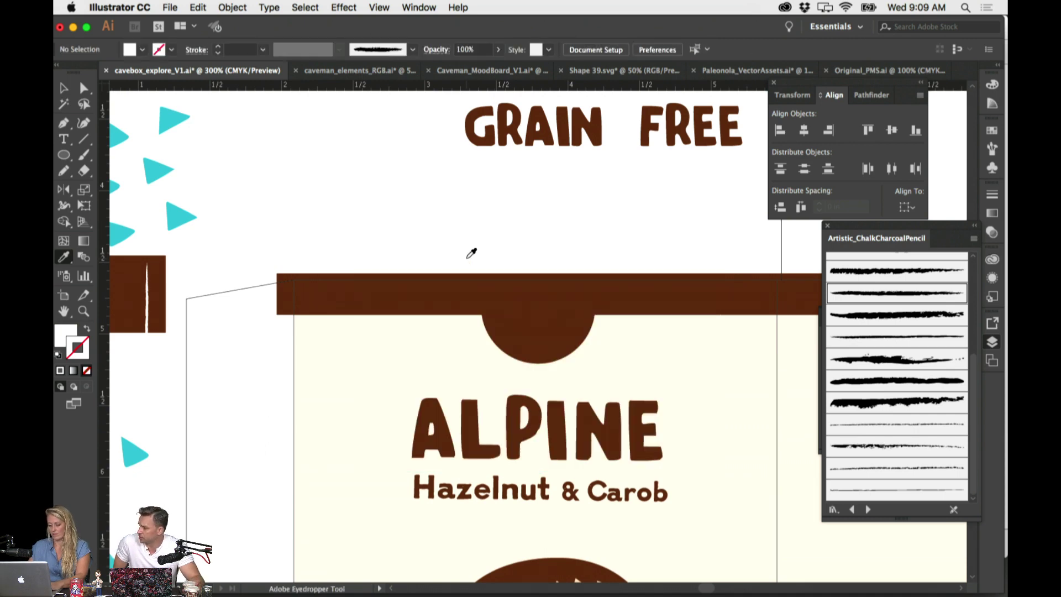
Bring the hidden grain and FREE text in front of the brown half circle and move both words up toward the band
{"action": "key", "text": "v"}
{"action": "key", "text": "ctrl+y"}
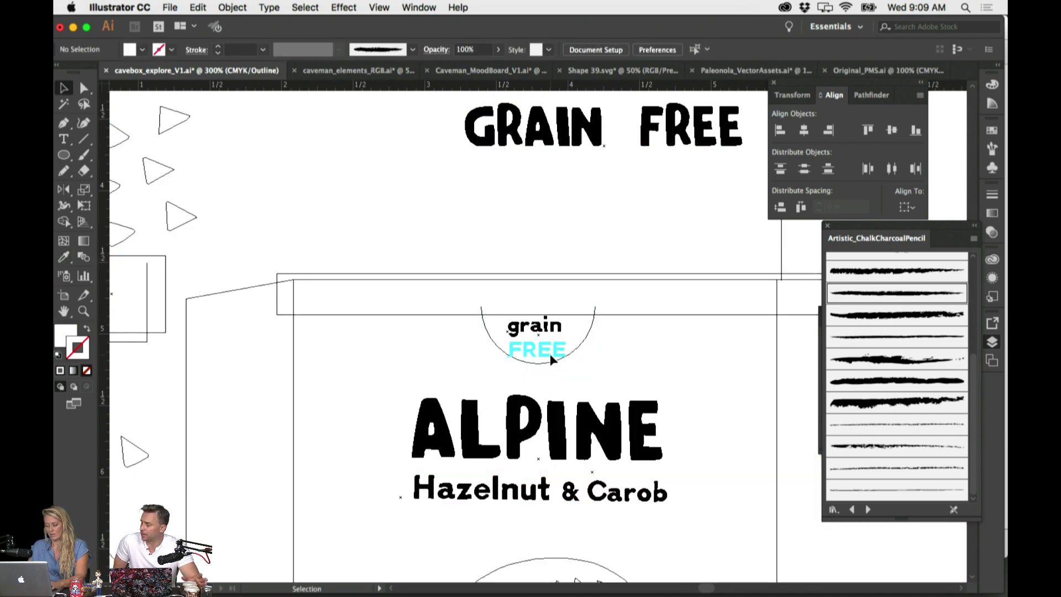
{"action": "left_click", "coordinate": [555, 343]}
{"action": "left_click", "coordinate": [232, 7]}
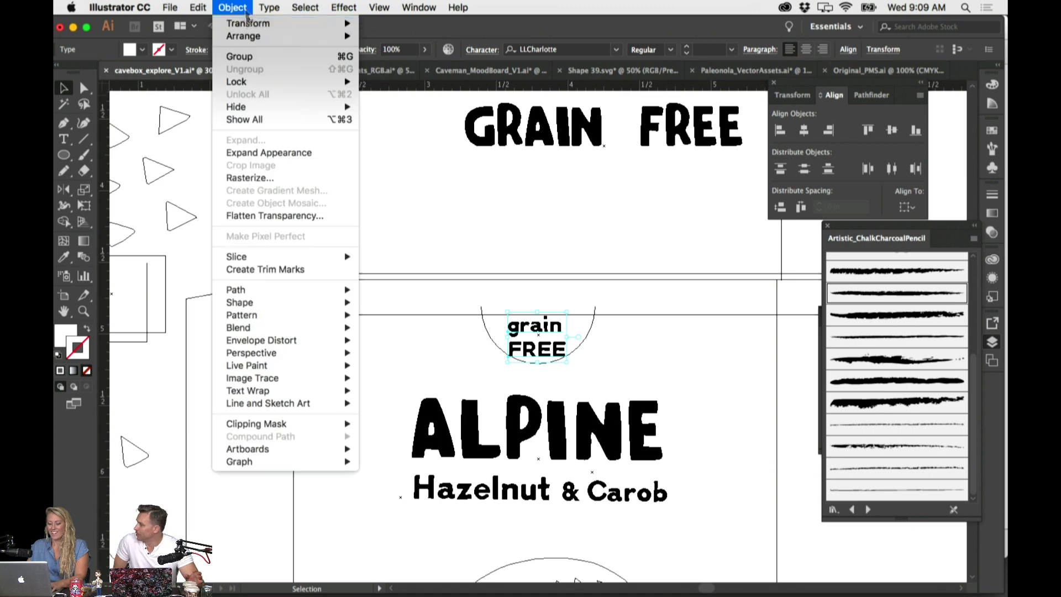
{"action": "mouse_move", "coordinate": [244, 36]}
{"action": "left_click", "coordinate": [419, 38]}
{"action": "key", "text": "ctrl+y"}
{"action": "left_click", "coordinate": [550, 208]}
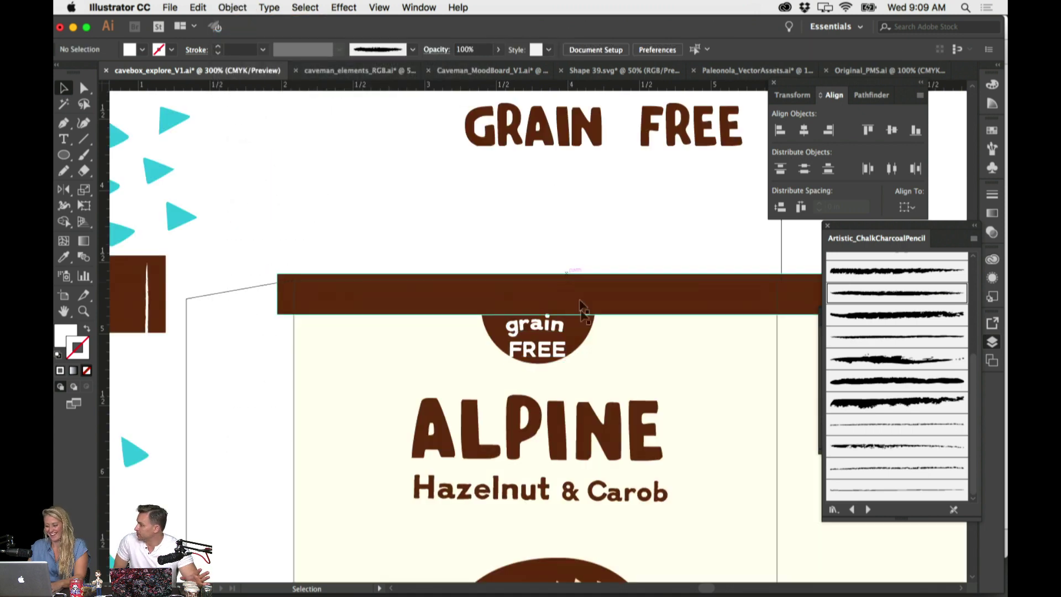
{"action": "left_click_drag", "start_coordinate": [547, 326], "coordinate": [547, 308]}
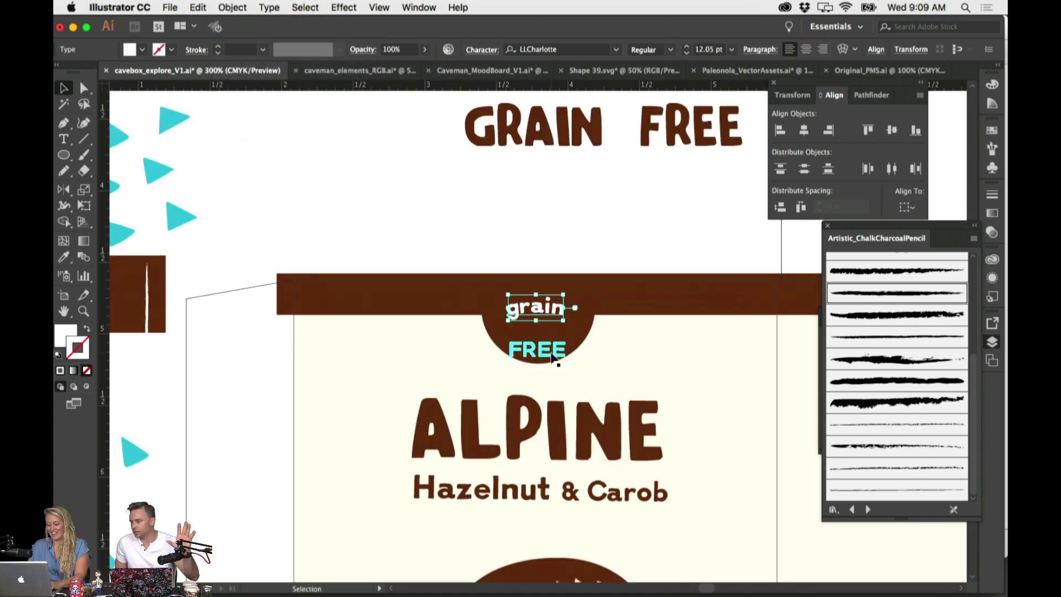
{"action": "left_click_drag", "start_coordinate": [551, 359], "coordinate": [552, 343]}
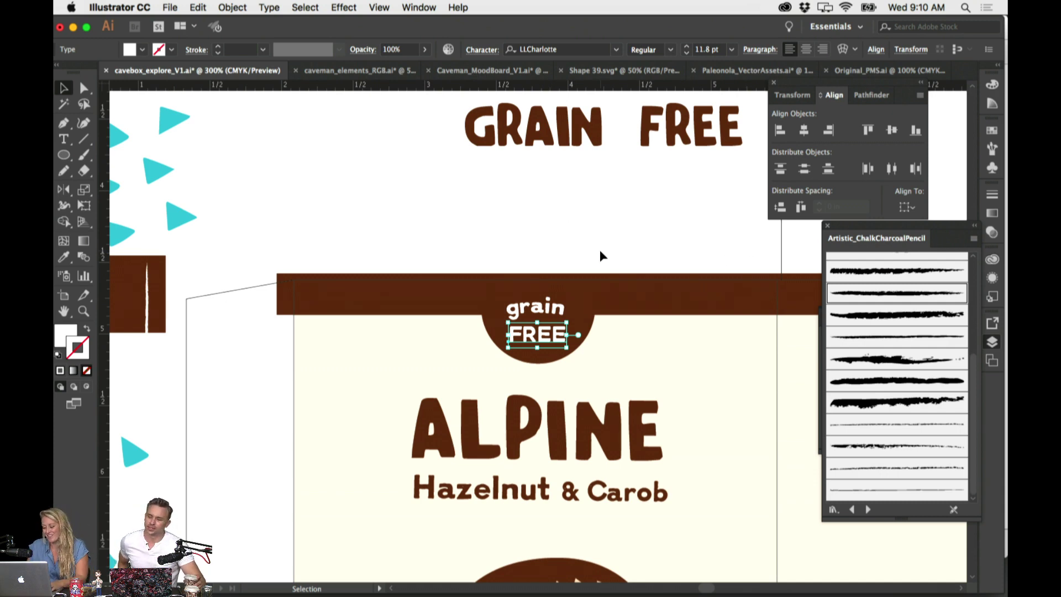
Turn off the Arc warp effect on the word grain in the half circle badge
{"action": "left_click", "coordinate": [578, 294]}
{"action": "left_click", "coordinate": [557, 314]}
{"action": "left_click", "coordinate": [993, 276]}
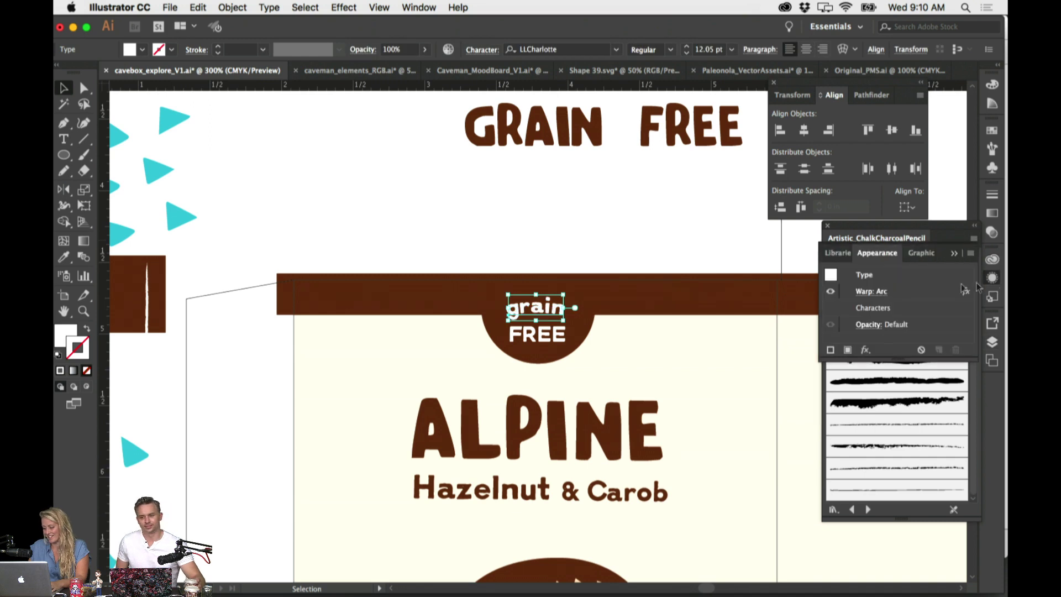
{"action": "left_click", "coordinate": [831, 295]}
{"action": "left_click", "coordinate": [602, 268]}
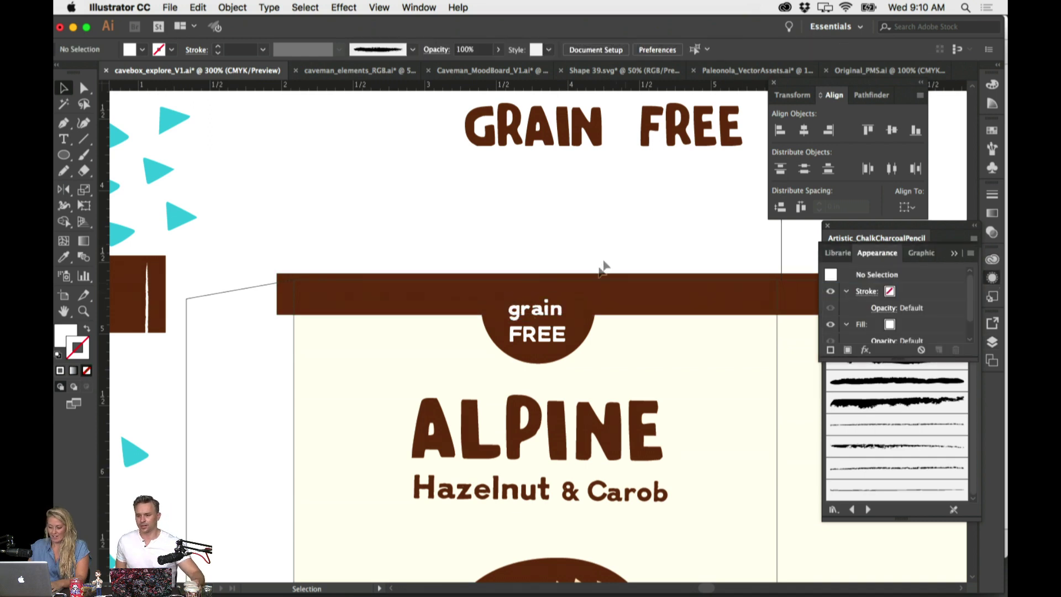
Change the word grain to uppercase and shift it slightly left above FREE
{"action": "left_click", "coordinate": [554, 311]}
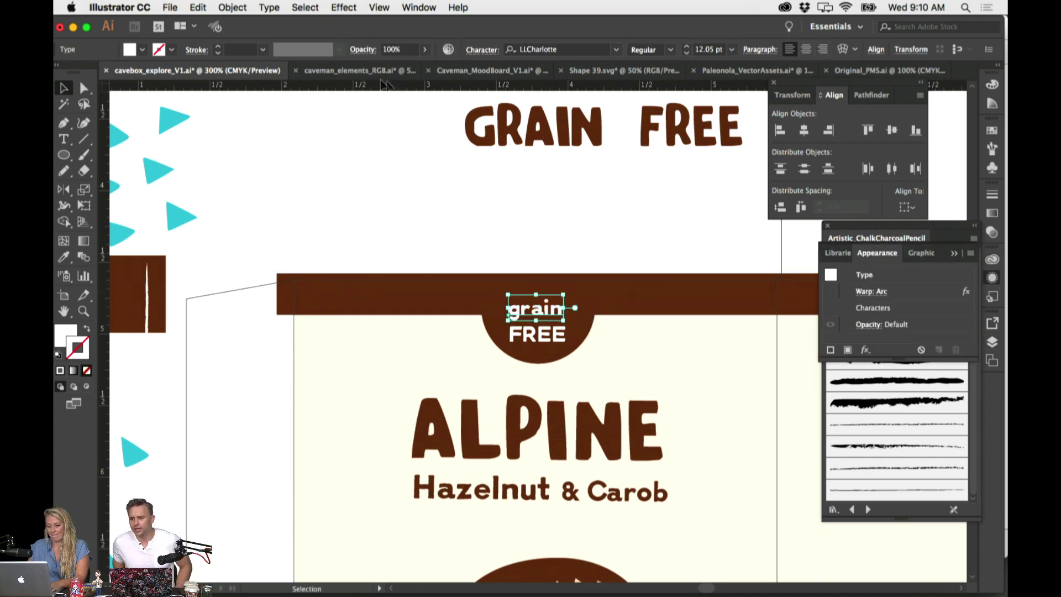
{"action": "left_click", "coordinate": [269, 7]}
{"action": "mouse_move", "coordinate": [331, 197]}
{"action": "left_click", "coordinate": [487, 194]}
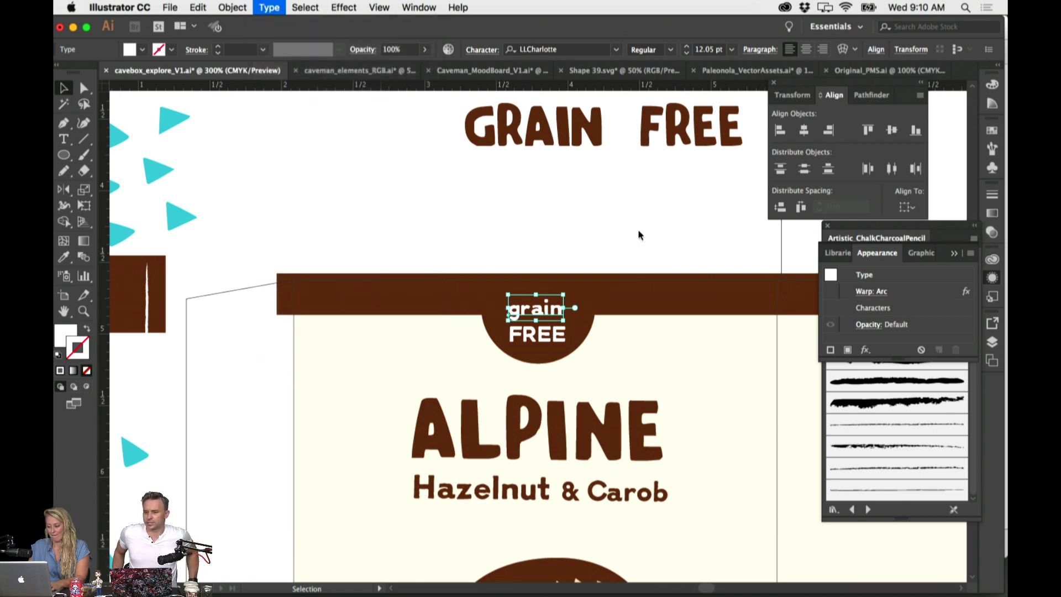
{"action": "left_click", "coordinate": [634, 230]}
{"action": "left_click_drag", "start_coordinate": [568, 311], "coordinate": [556, 313]}
Align the words GRAIN and FREE on a common horizontal centre and nudge them to the middle of the half circle
{"action": "left_click", "coordinate": [537, 334]}
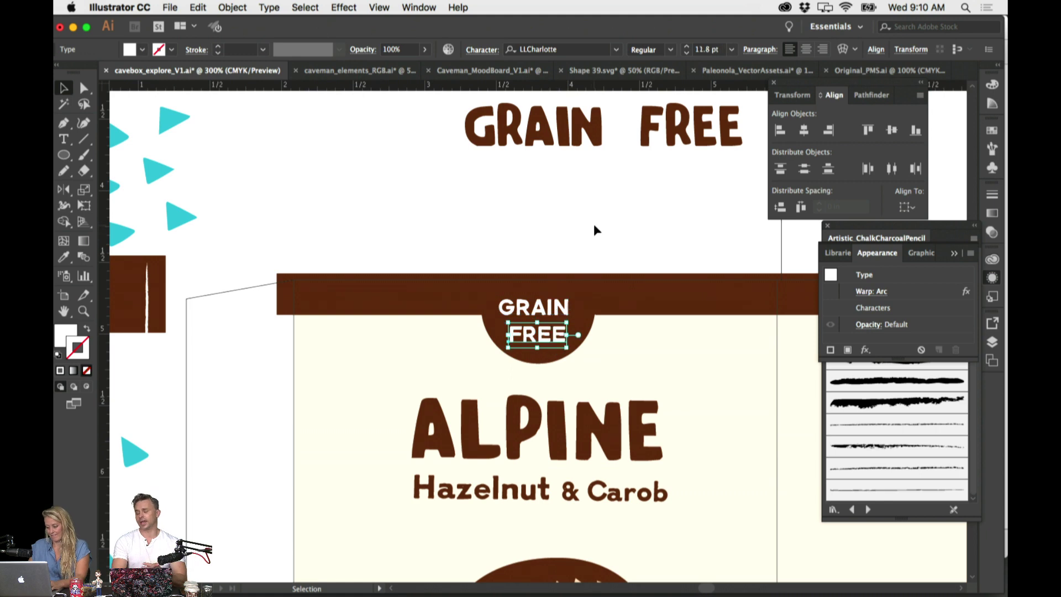
{"action": "left_click", "coordinate": [595, 225]}
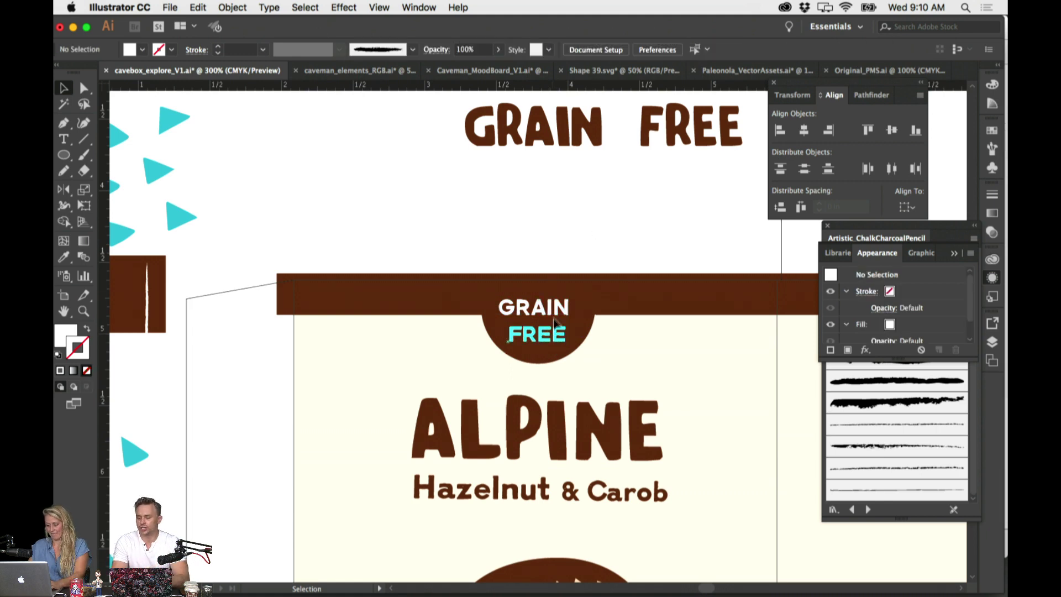
{"action": "left_click", "coordinate": [538, 334]}
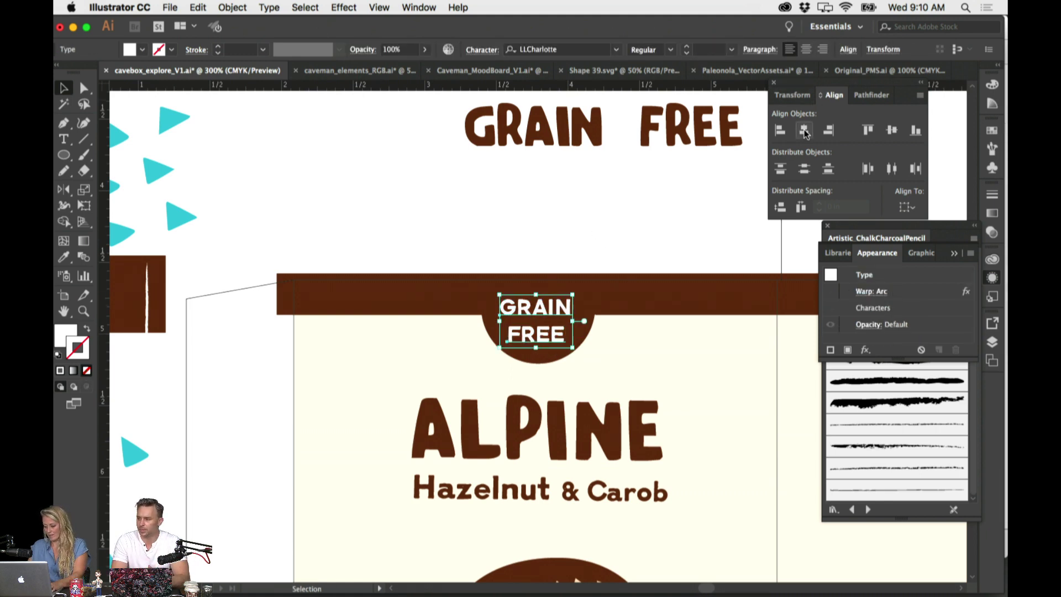
{"action": "left_click", "coordinate": [608, 235]}
{"action": "left_click", "coordinate": [567, 308]}
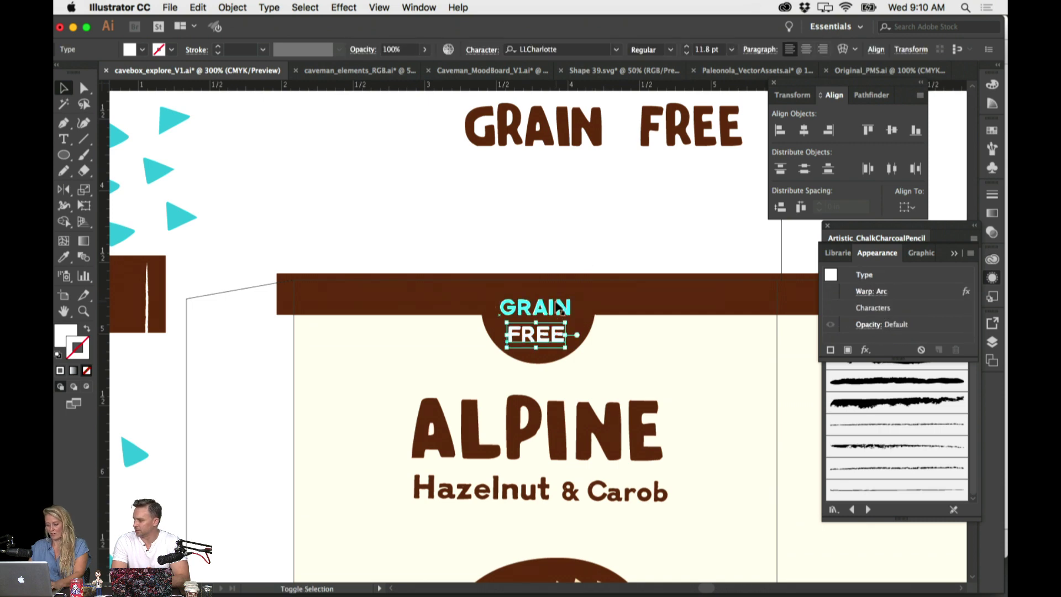
{"action": "left_click", "coordinate": [562, 224]}
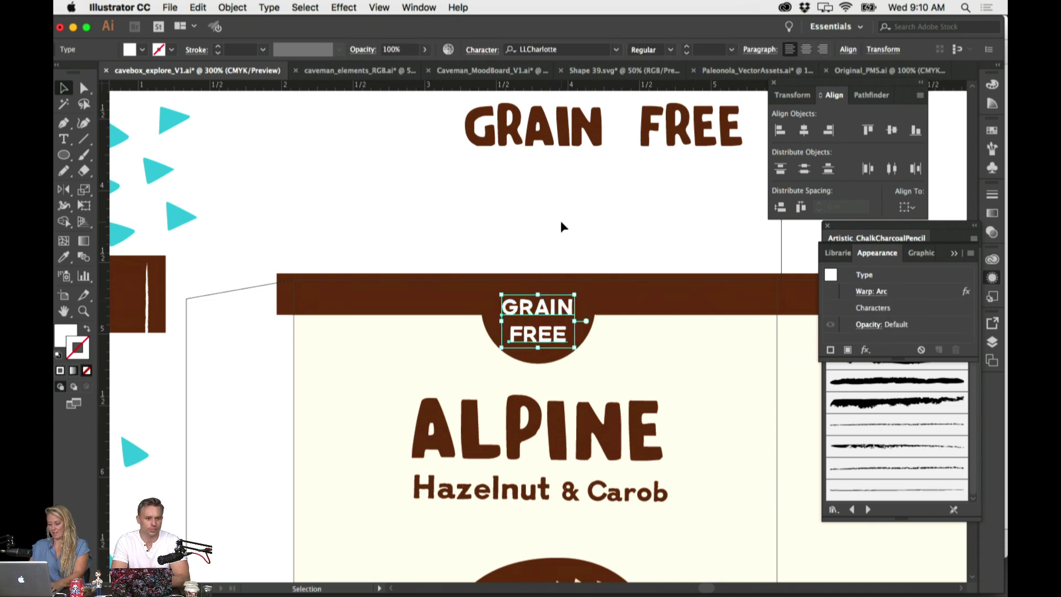
Apply another horizontal Arc warp with a -13% bend to the word FREE
{"action": "scroll", "coordinate": [562, 221], "scroll_direction": "down", "scroll_amount": 5}
{"action": "left_click", "coordinate": [526, 204]}
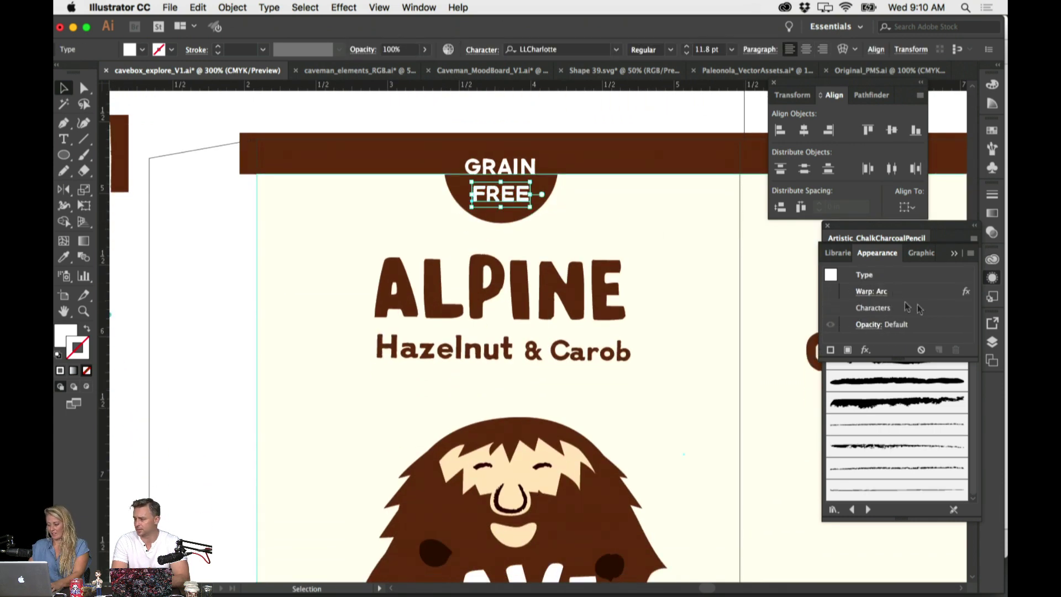
{"action": "left_click", "coordinate": [345, 8]}
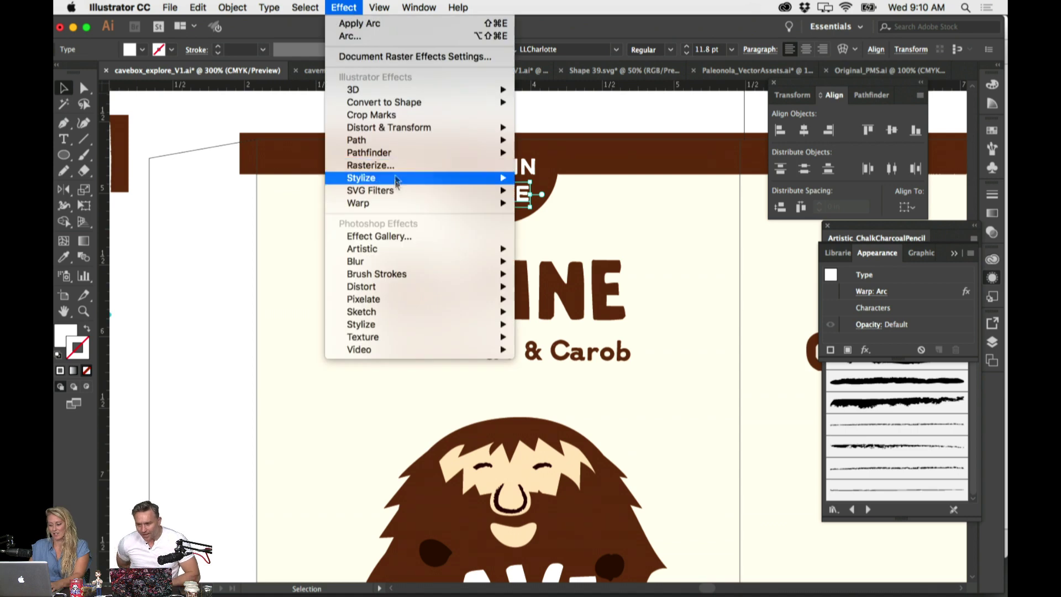
{"action": "mouse_move", "coordinate": [396, 204]}
{"action": "left_click", "coordinate": [539, 203]}
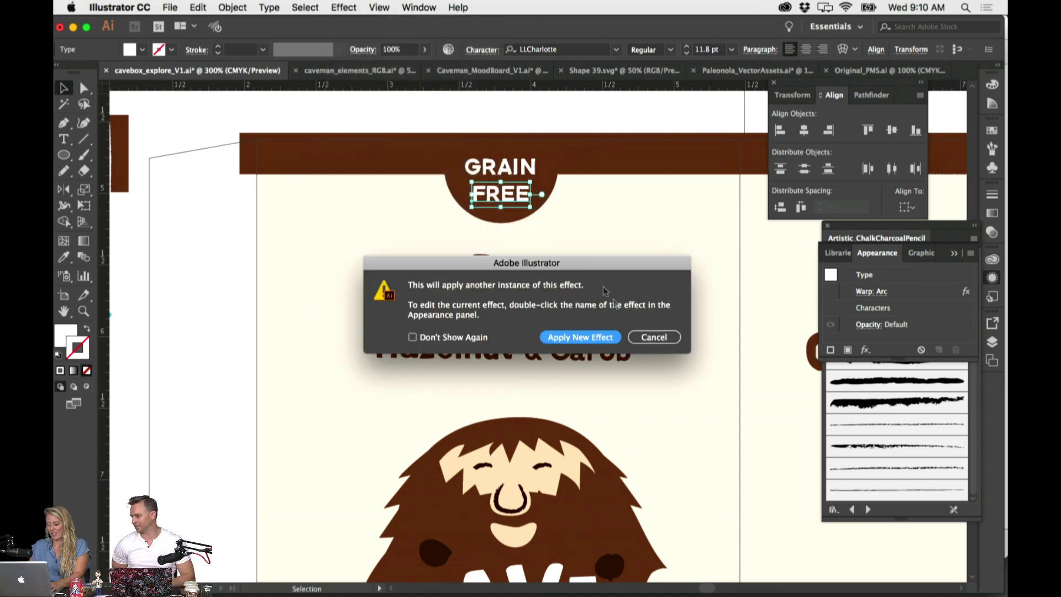
{"action": "left_click", "coordinate": [610, 341]}
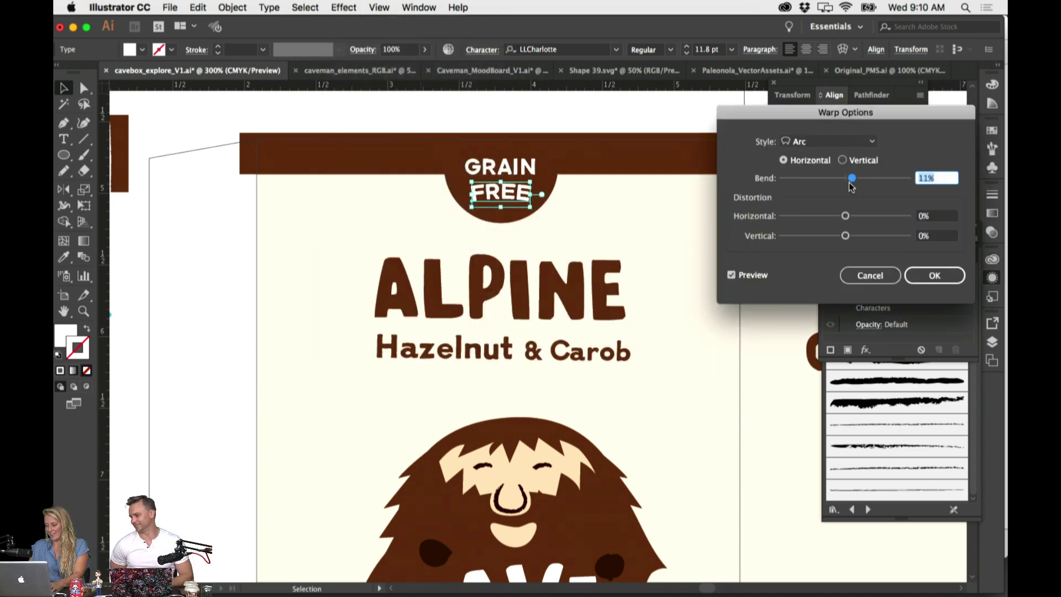
{"action": "left_click_drag", "start_coordinate": [850, 186], "coordinate": [837, 185]}
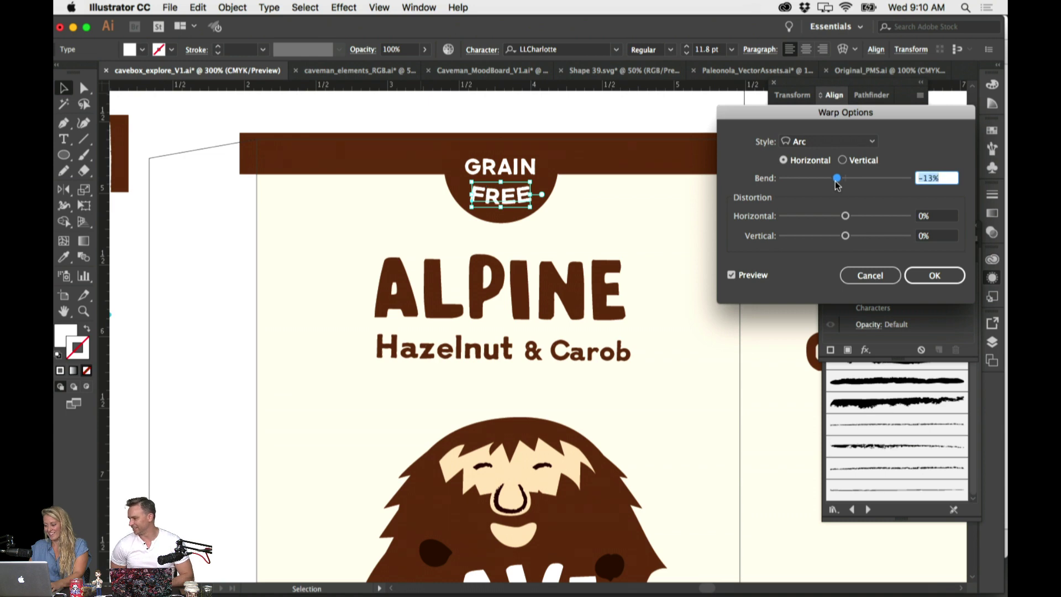
{"action": "left_click", "coordinate": [920, 275]}
{"action": "left_click", "coordinate": [635, 118]}
Widen the letter spacing of FREE to nearly match GRAIN's width and turn off its remaining Arc warp
{"action": "left_click", "coordinate": [518, 210]}
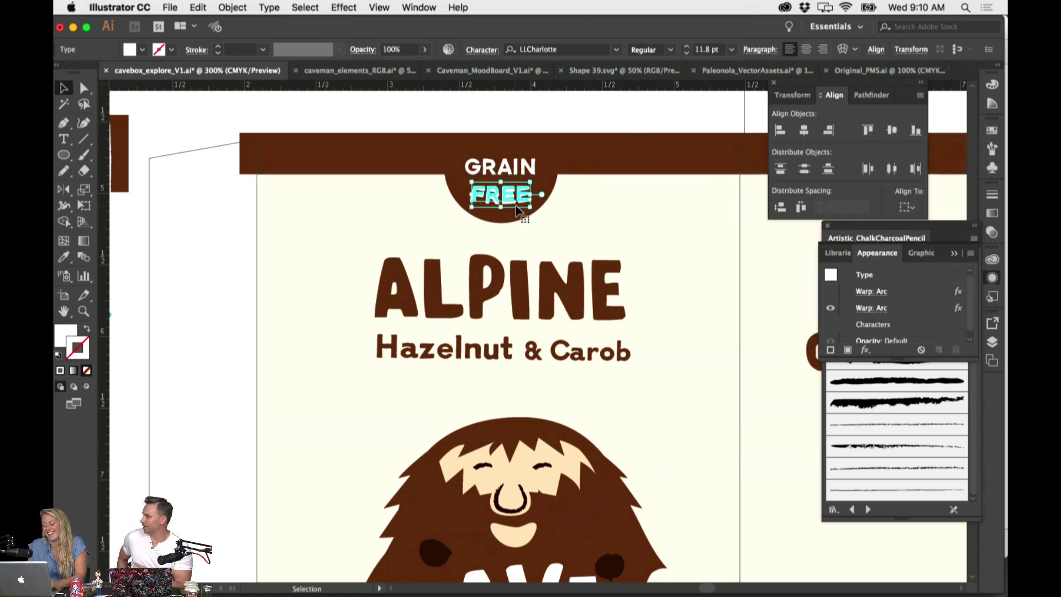
{"action": "left_click_drag", "start_coordinate": [516, 207], "coordinate": [514, 194]}
{"action": "left_click", "coordinate": [568, 114]}
{"action": "scroll", "coordinate": [568, 114], "scroll_direction": "up", "scroll_amount": 2}
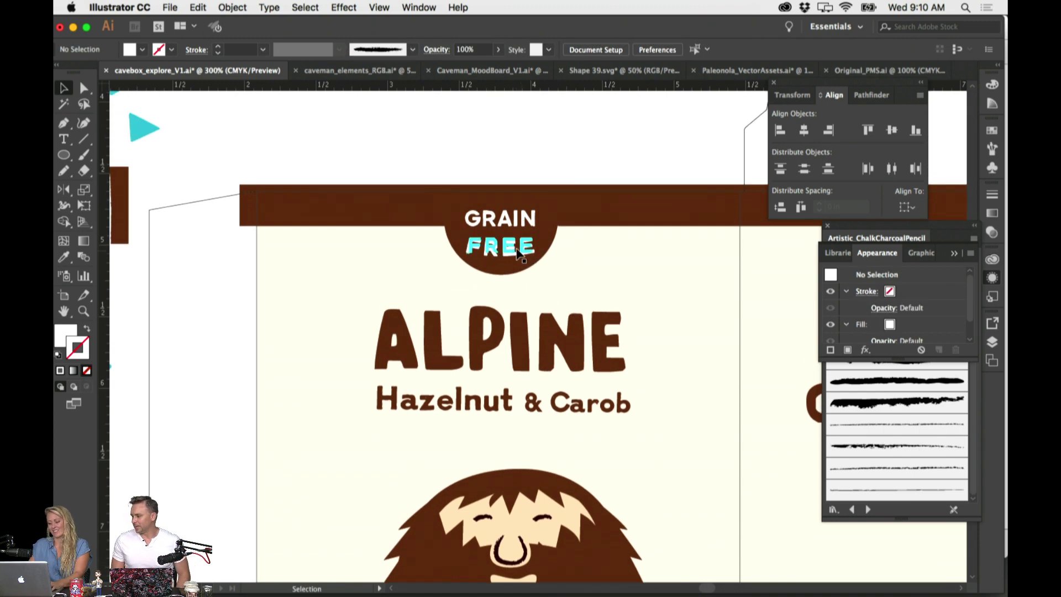
{"action": "left_click", "coordinate": [526, 274]}
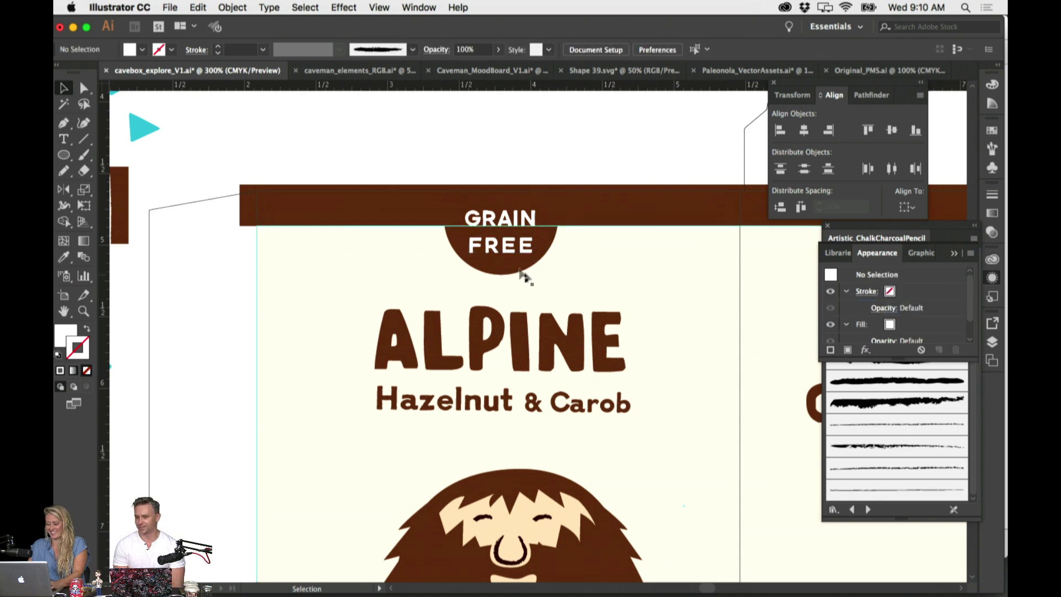
{"action": "left_click", "coordinate": [517, 250]}
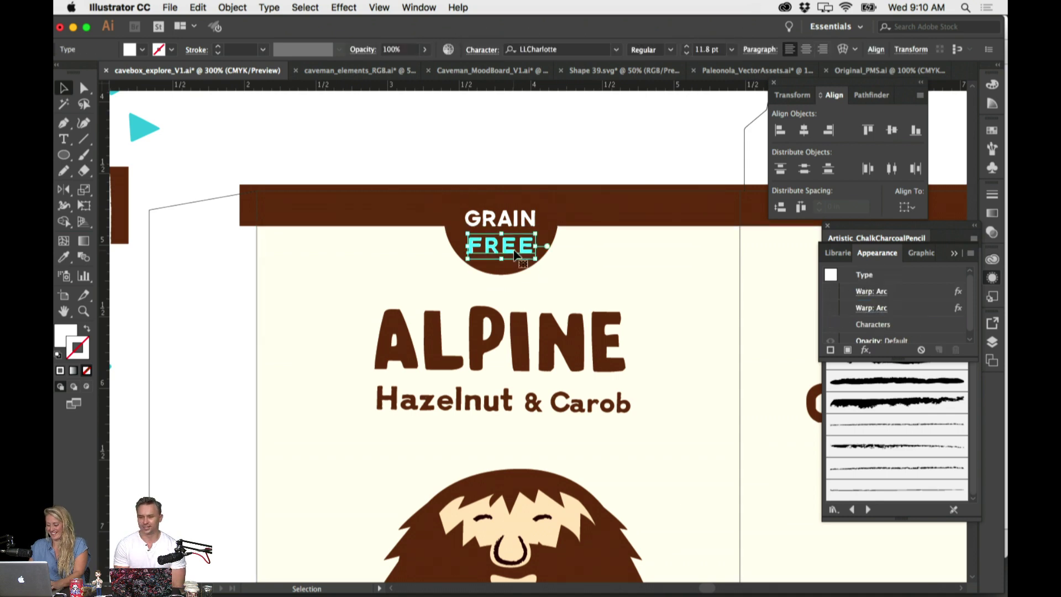
{"action": "left_click", "coordinate": [555, 117]}
Enlarge the brown half circle slightly so it leaves more room around the GRAIN FREE text
{"action": "key", "text": "super+minus"}
{"action": "key", "text": "super+minus"}
{"action": "key", "text": "super+plus"}
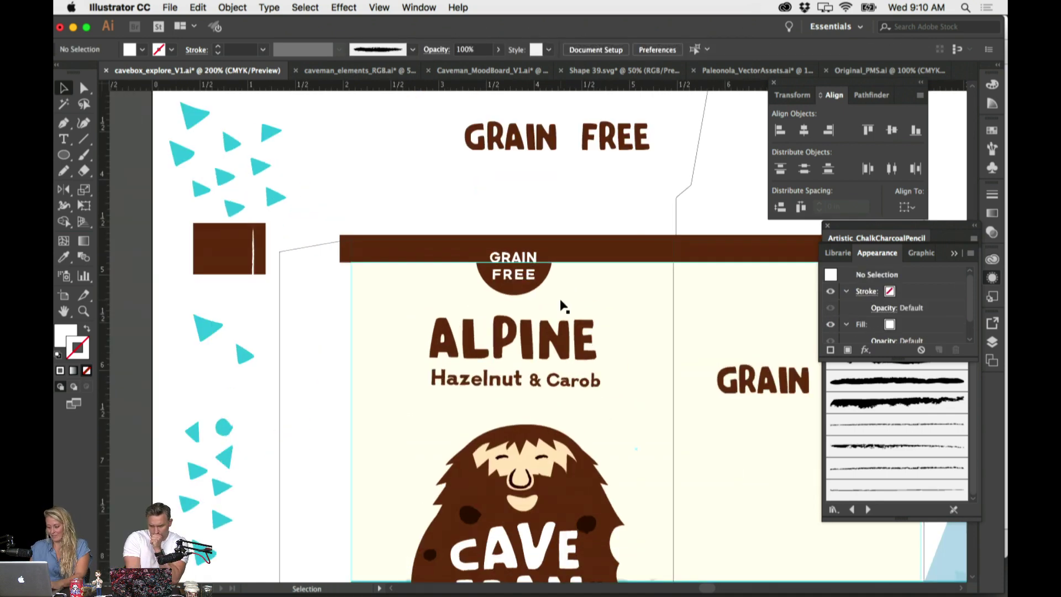
{"action": "scroll", "coordinate": [553, 266], "scroll_direction": "down", "scroll_amount": 3}
{"action": "left_click", "coordinate": [511, 202]}
{"action": "left_click_drag", "start_coordinate": [511, 201], "coordinate": [520, 175]}
{"action": "left_click", "coordinate": [521, 135]}
{"action": "scroll", "coordinate": [522, 139], "scroll_direction": "down", "scroll_amount": 3}
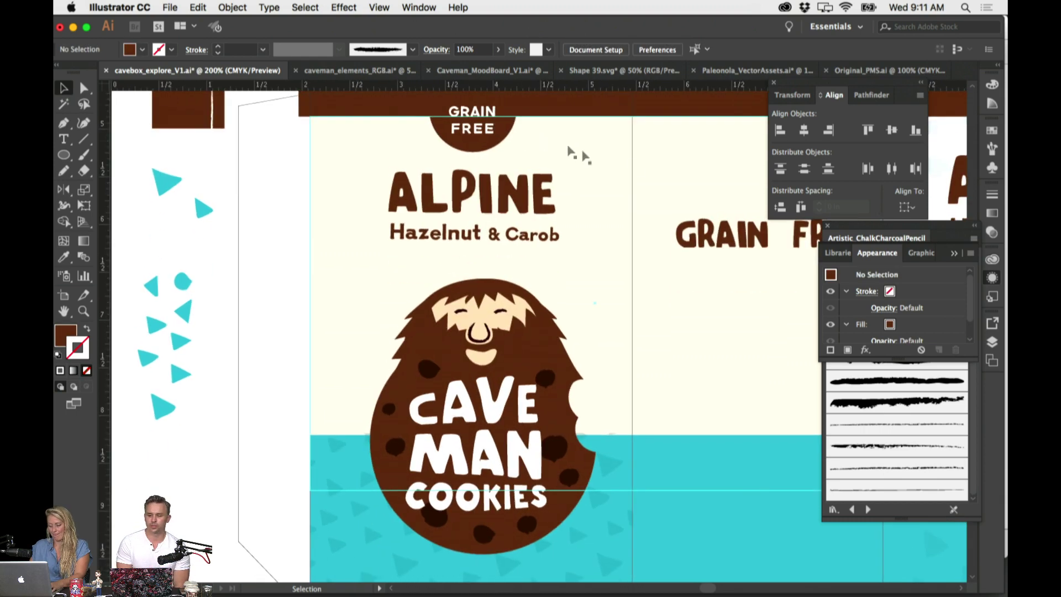
{"action": "scroll", "coordinate": [609, 160], "scroll_direction": "up", "scroll_amount": 2}
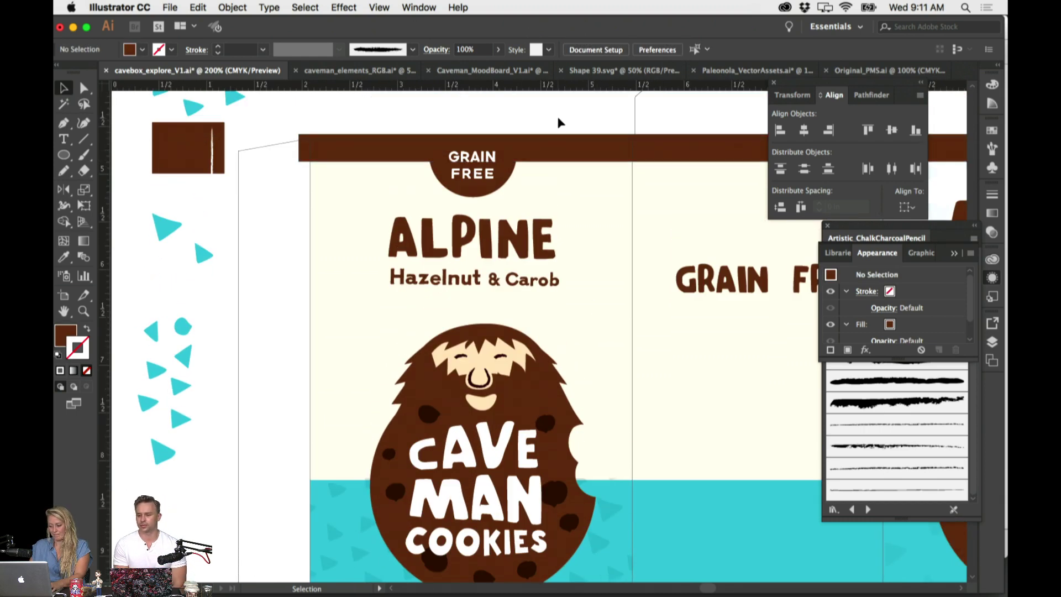
{"action": "scroll", "coordinate": [559, 117], "scroll_direction": "right", "scroll_amount": 1}
{"action": "scroll", "coordinate": [559, 116], "scroll_direction": "down", "scroll_amount": 2}
{"action": "scroll", "coordinate": [561, 122], "scroll_direction": "up", "scroll_amount": 2}
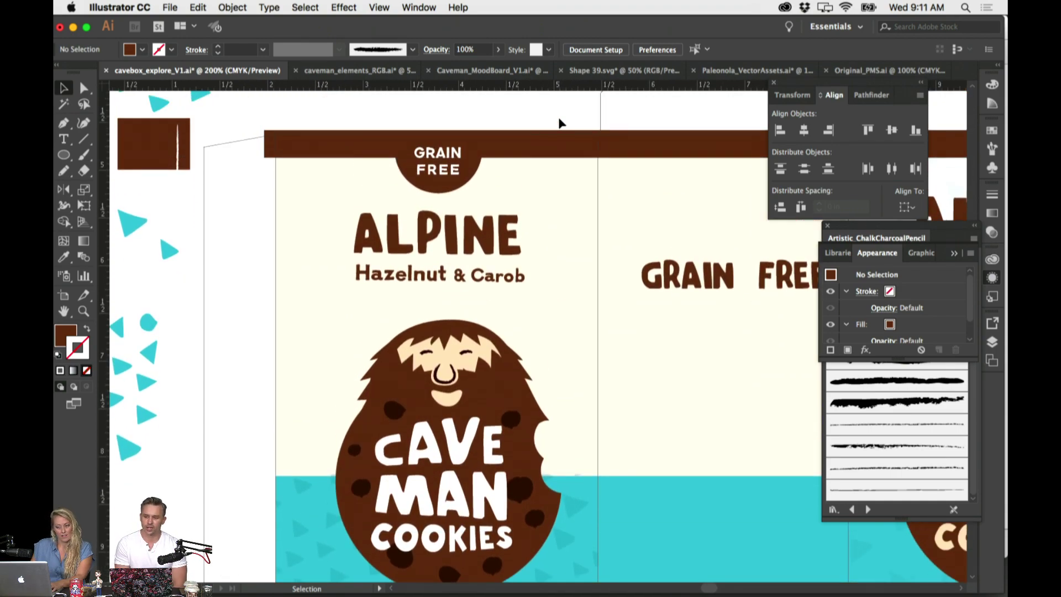
Copy the bulleted claims list, the gluten-free & dairy-free line and the net weight from the original Alpine box and paste them onto the redesigned box
{"action": "scroll", "coordinate": [559, 122], "scroll_direction": "right", "scroll_amount": 1}
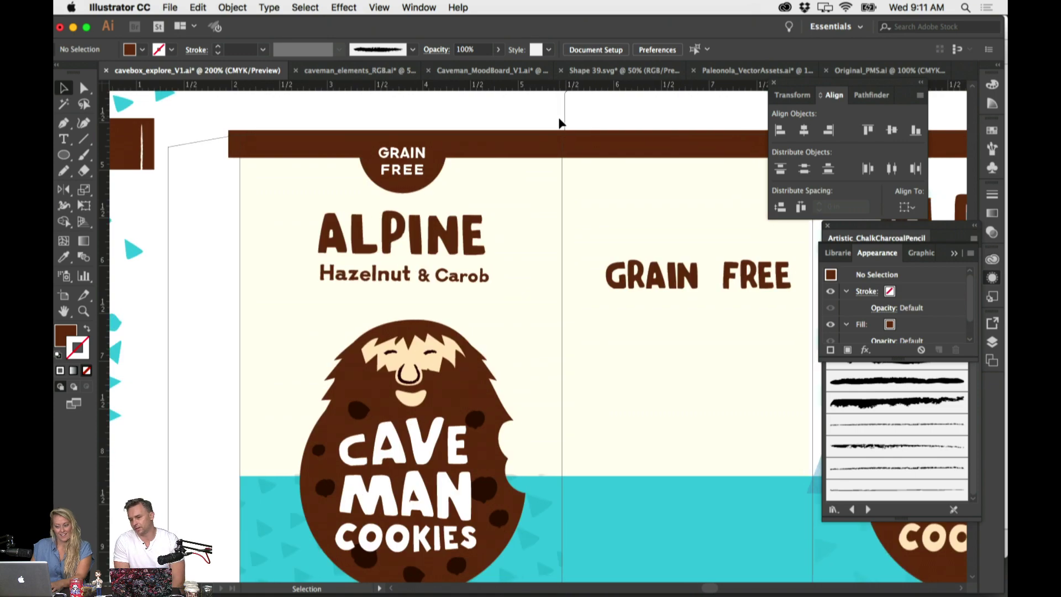
{"action": "key", "text": "super+minus"}
{"action": "scroll", "coordinate": [556, 132], "scroll_direction": "up", "scroll_amount": 2}
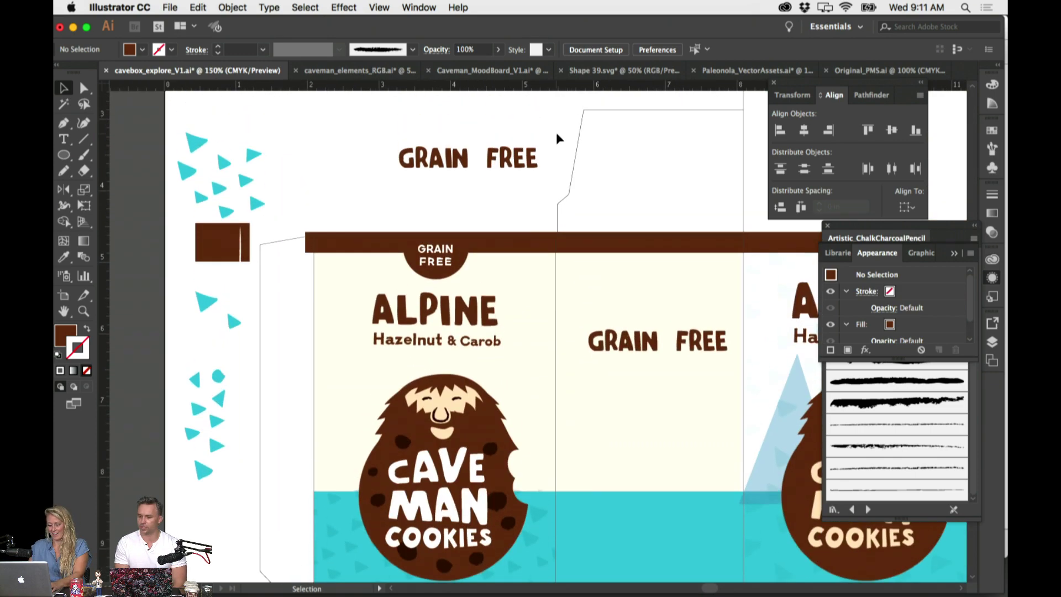
{"action": "scroll", "coordinate": [556, 132], "scroll_direction": "down", "scroll_amount": 3}
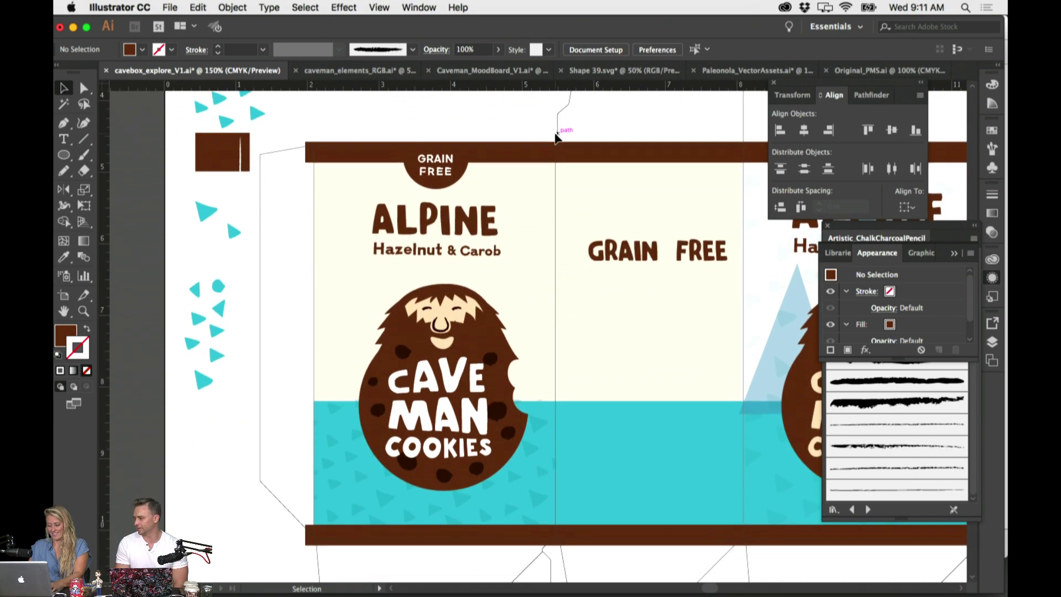
{"action": "scroll", "coordinate": [556, 135], "scroll_direction": "left", "scroll_amount": 3}
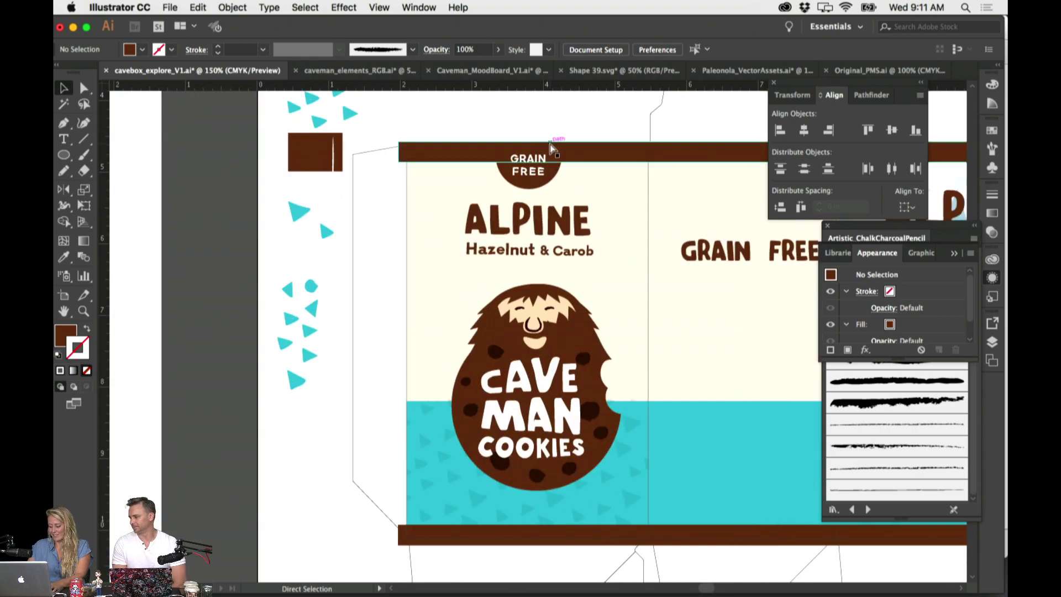
{"action": "key", "text": "super+minus"}
{"action": "scroll", "coordinate": [501, 181], "scroll_direction": "left", "scroll_amount": 10}
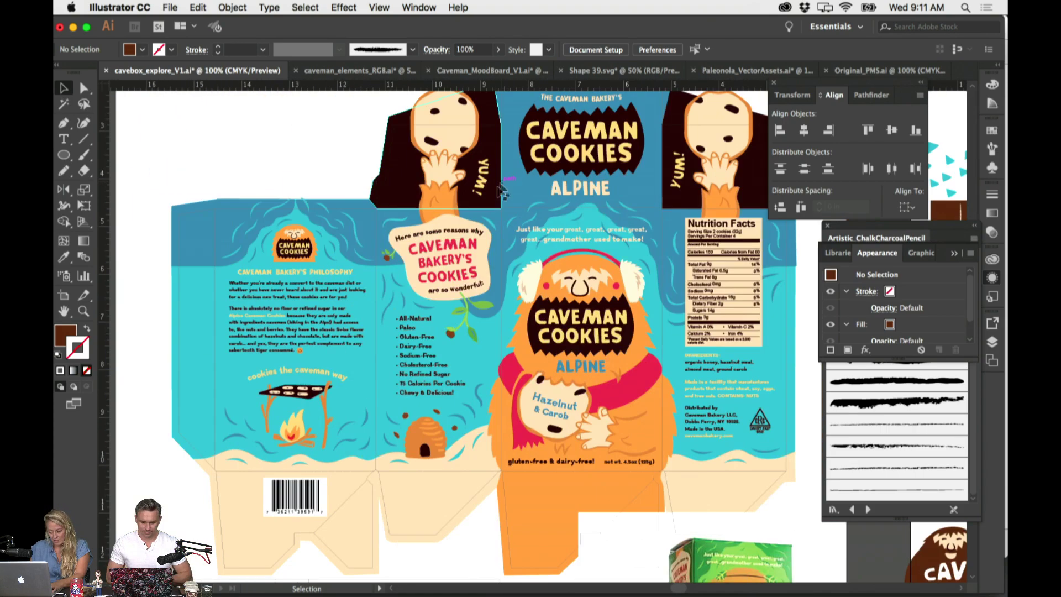
{"action": "key", "text": "super+equal"}
{"action": "scroll", "coordinate": [476, 428], "scroll_direction": "down", "scroll_amount": 5}
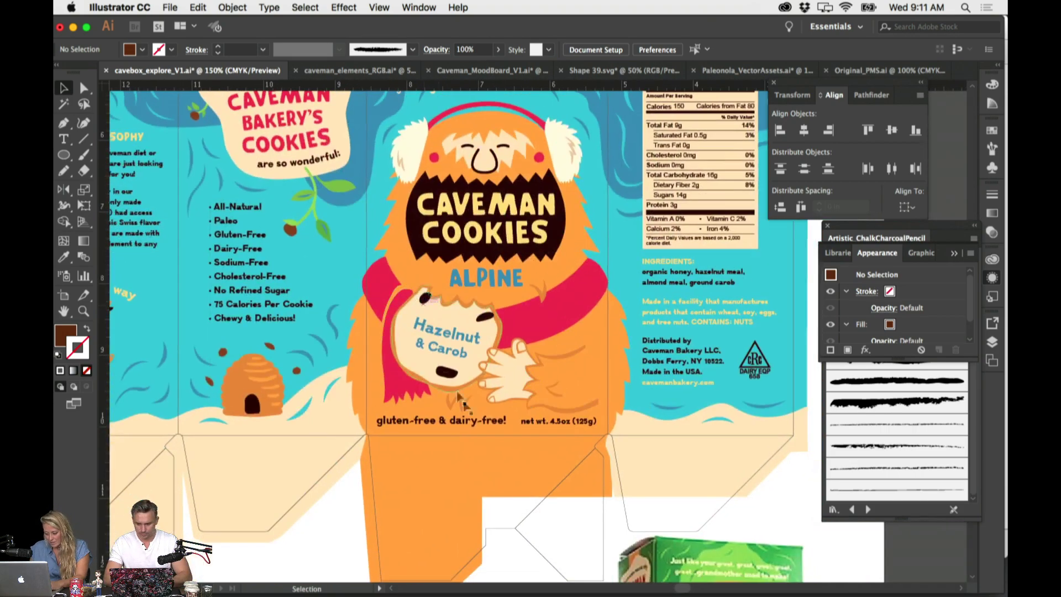
{"action": "left_click", "coordinate": [476, 428]}
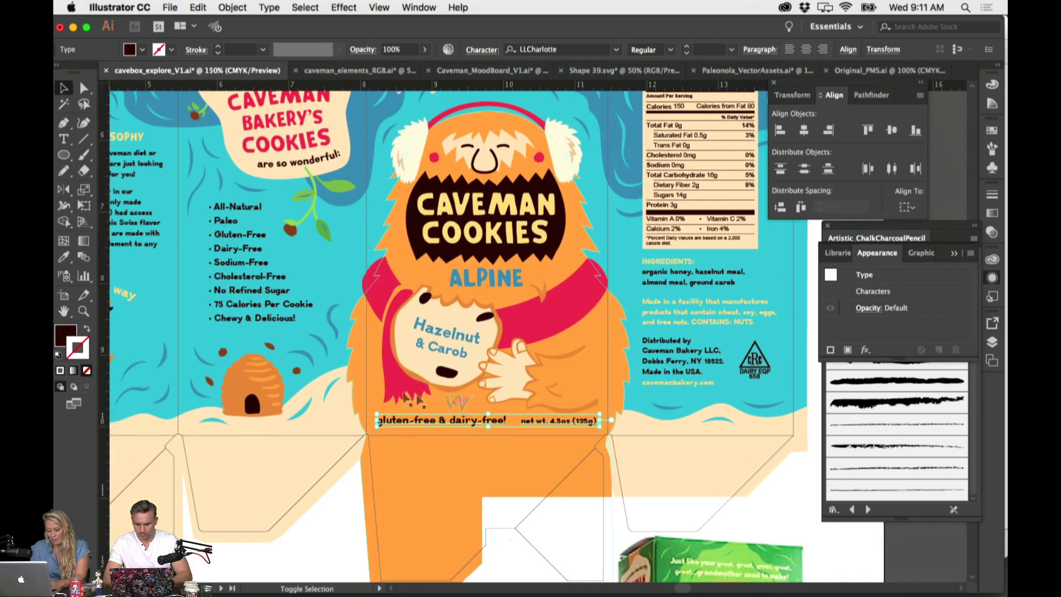
{"action": "left_click", "coordinate": [267, 319]}
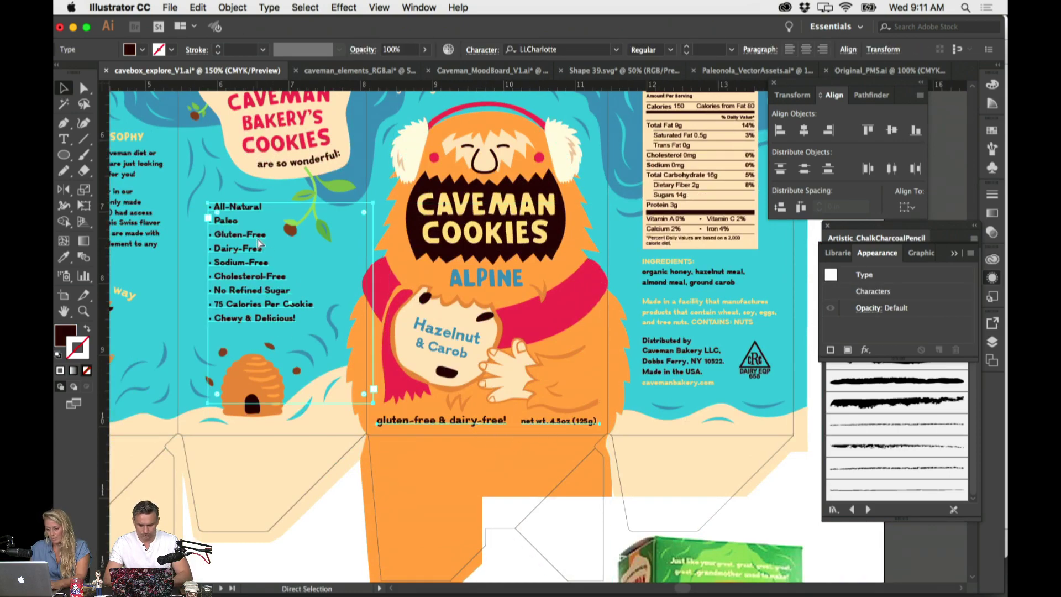
{"action": "scroll", "coordinate": [553, 271], "scroll_direction": "right", "scroll_amount": 15}
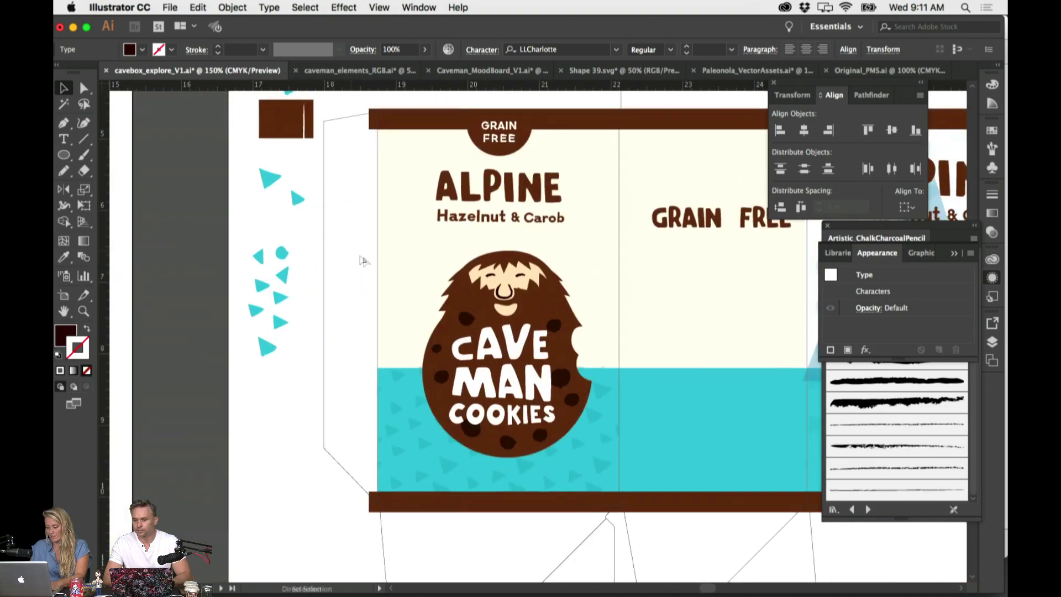
{"action": "key", "text": "super+v"}
Move the "gluten-free & dairy-free!" line and the "net wt. 4.5oz (125g)" line off the box, stacked beside the front panel
{"action": "left_click", "coordinate": [313, 451]}
{"action": "left_click_drag", "start_coordinate": [575, 447], "coordinate": [264, 458]}
{"action": "left_click_drag", "start_coordinate": [691, 446], "coordinate": [238, 476]}
Compare the fonts of the net weight line, the Hazelnut & Carob subtitle, the spare GRAIN FREE text and the gluten-free & dairy-free line
{"action": "left_click", "coordinate": [551, 49]}
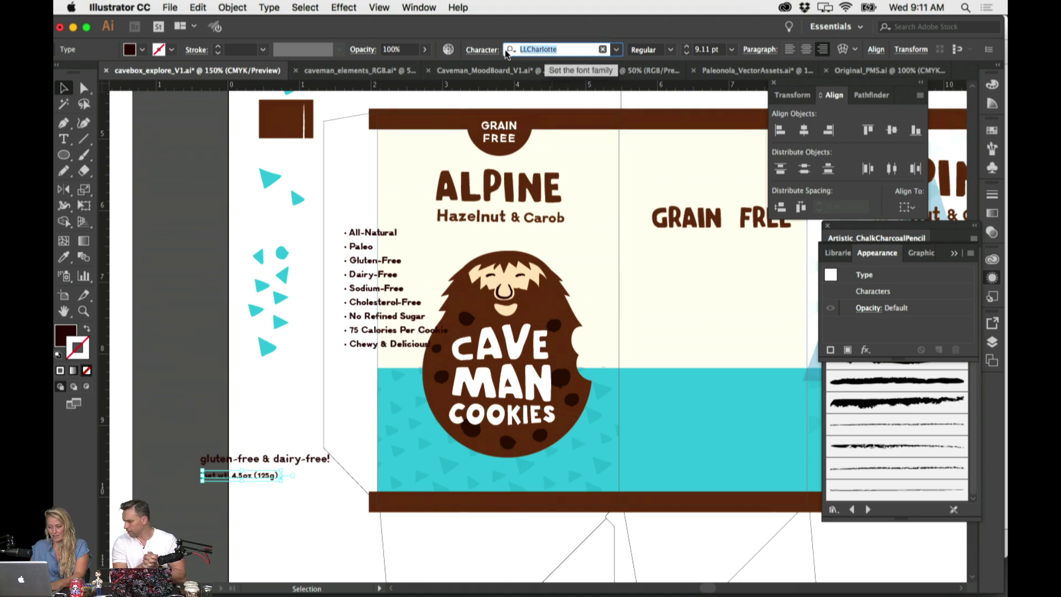
{"action": "left_click", "coordinate": [485, 199]}
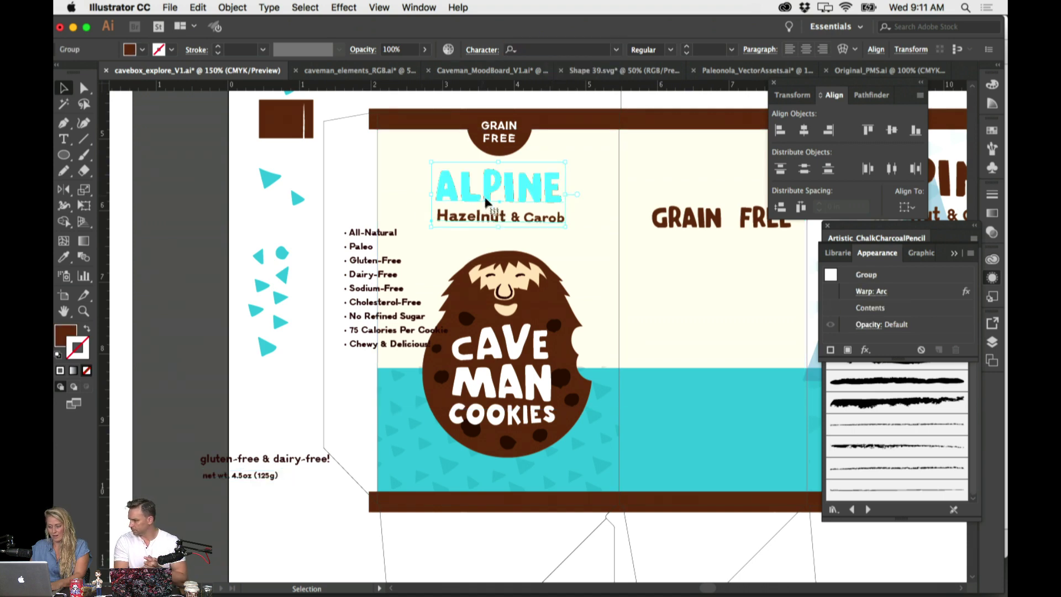
{"action": "double_click", "coordinate": [488, 215]}
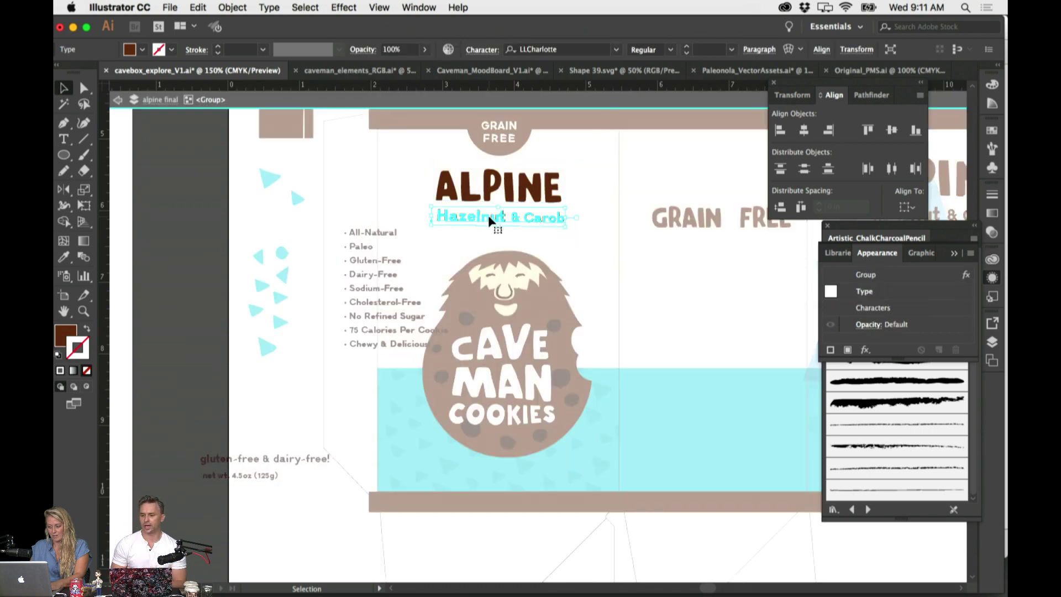
{"action": "double_click", "coordinate": [266, 218]}
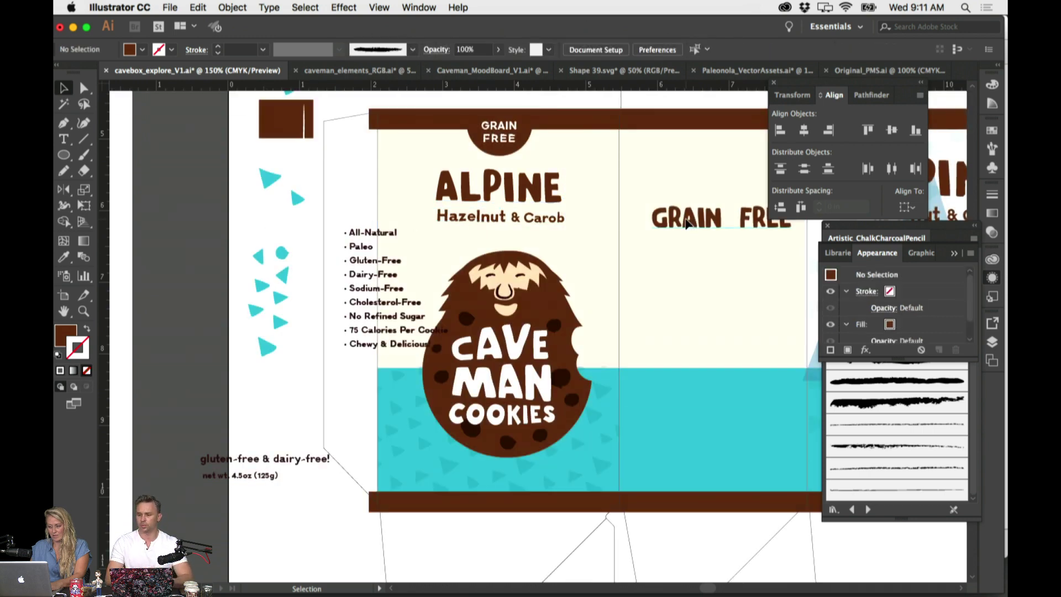
{"action": "left_click", "coordinate": [687, 224]}
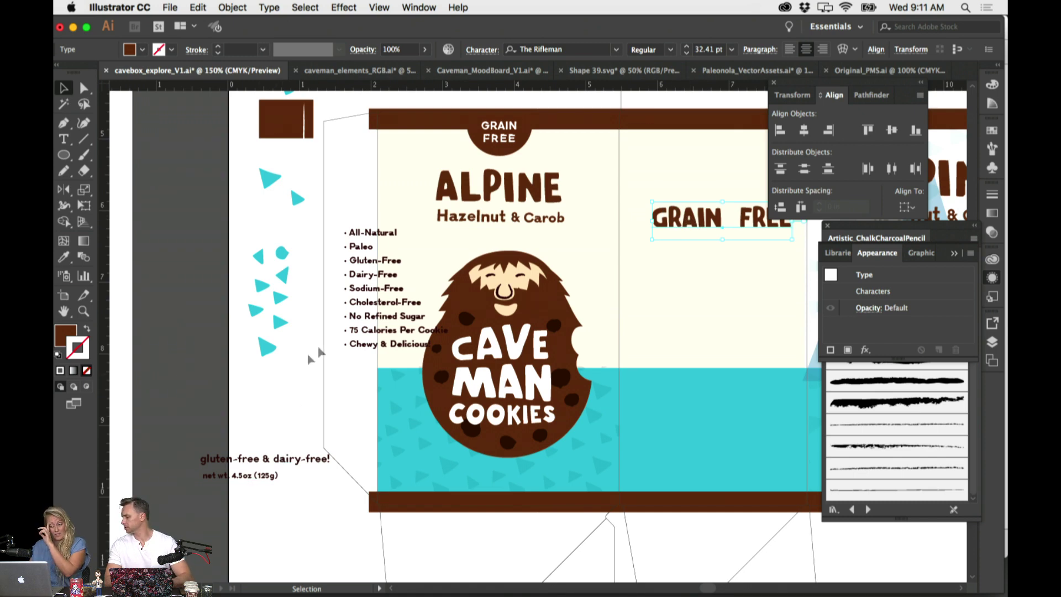
{"action": "left_click", "coordinate": [293, 456]}
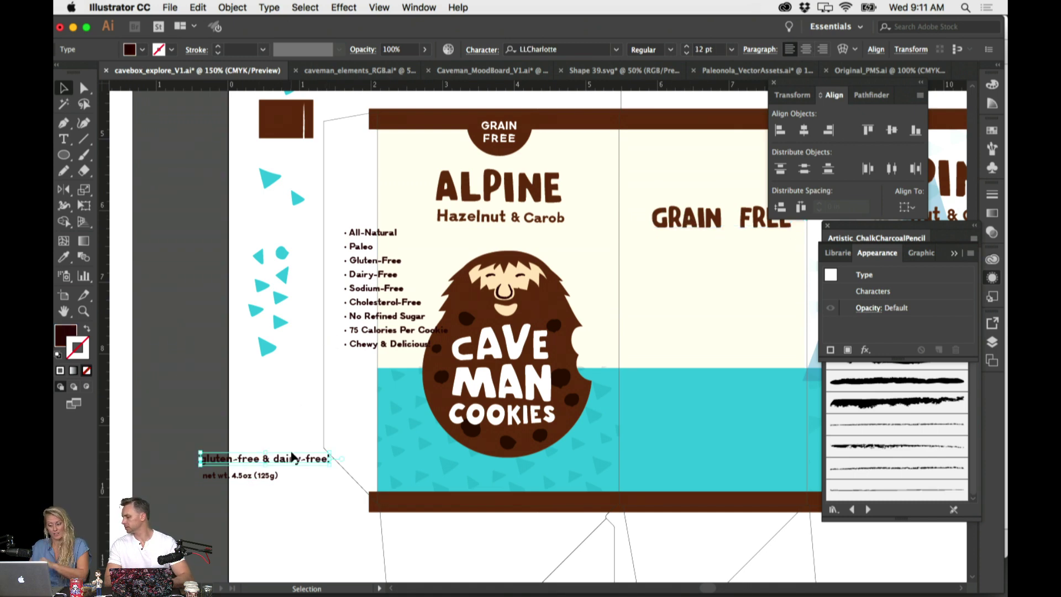
Move the bulleted claims list off the front panel to just above the gluten-free & dairy-free line
{"action": "left_click", "coordinate": [245, 440]}
{"action": "left_click_drag", "start_coordinate": [405, 275], "coordinate": [235, 360]}
{"action": "scroll", "coordinate": [334, 336], "scroll_direction": "down", "scroll_amount": 5}
{"action": "scroll", "coordinate": [333, 337], "scroll_direction": "left", "scroll_amount": 5}
Copy the words "gluten-free" into a separate text object and place it below the Hazelnut & Carob subtitle near the front panel's edge
{"action": "key", "text": "t"}
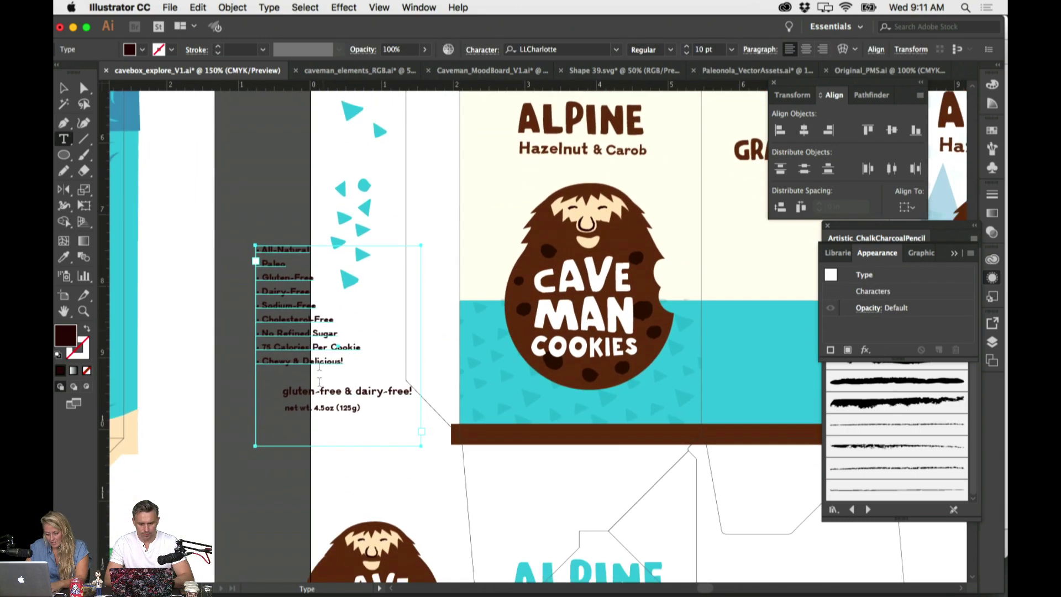
{"action": "left_click_drag", "start_coordinate": [340, 394], "coordinate": [295, 391]}
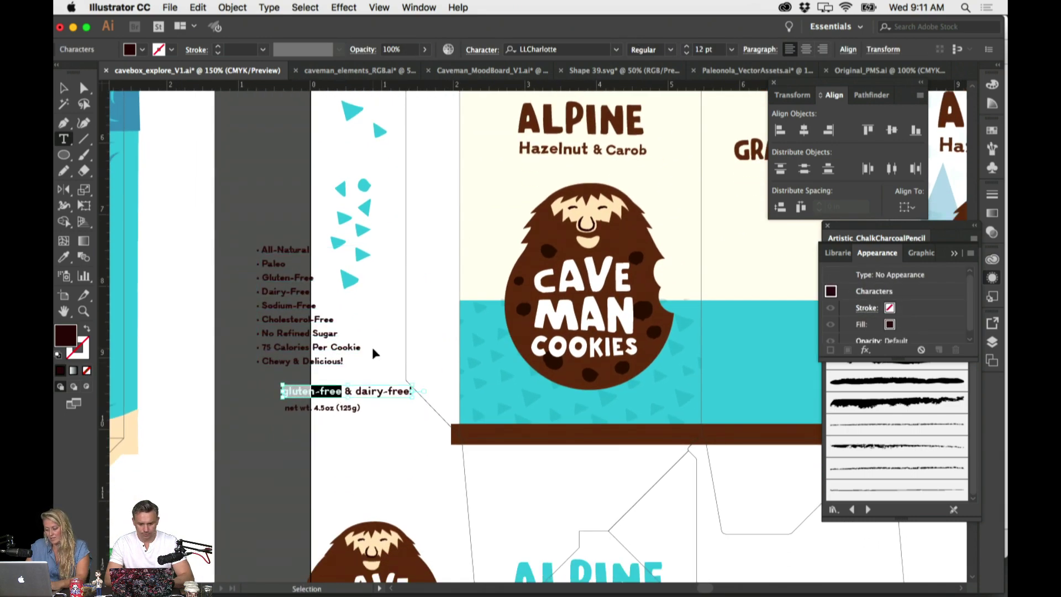
{"action": "key", "text": "Escape"}
{"action": "scroll", "coordinate": [387, 353], "scroll_direction": "up", "scroll_amount": 5}
{"action": "scroll", "coordinate": [387, 354], "scroll_direction": "right", "scroll_amount": 4}
{"action": "left_click", "coordinate": [447, 419]}
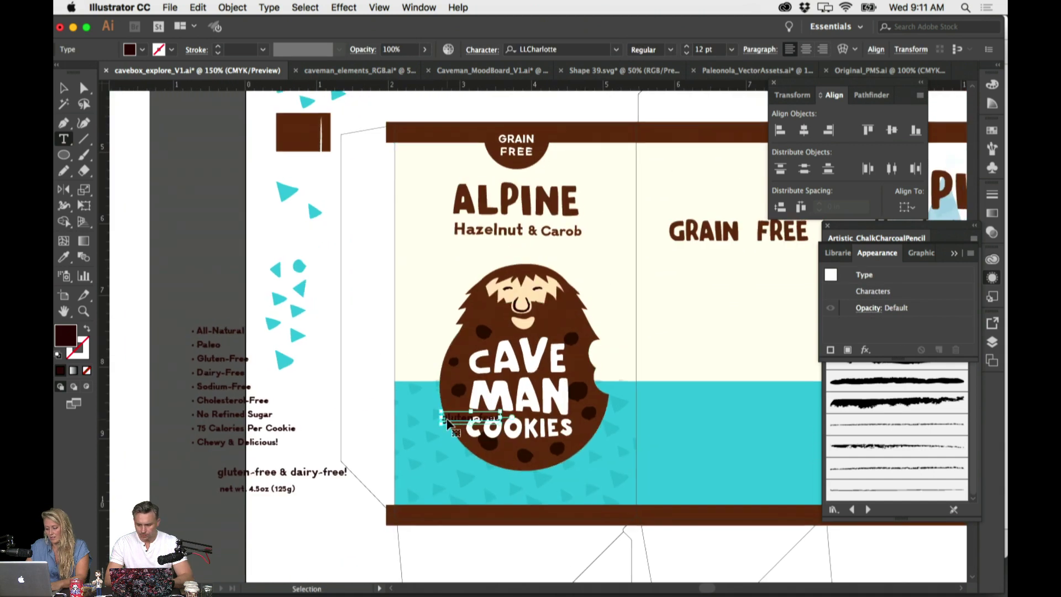
{"action": "left_click_drag", "start_coordinate": [448, 425], "coordinate": [415, 261]}
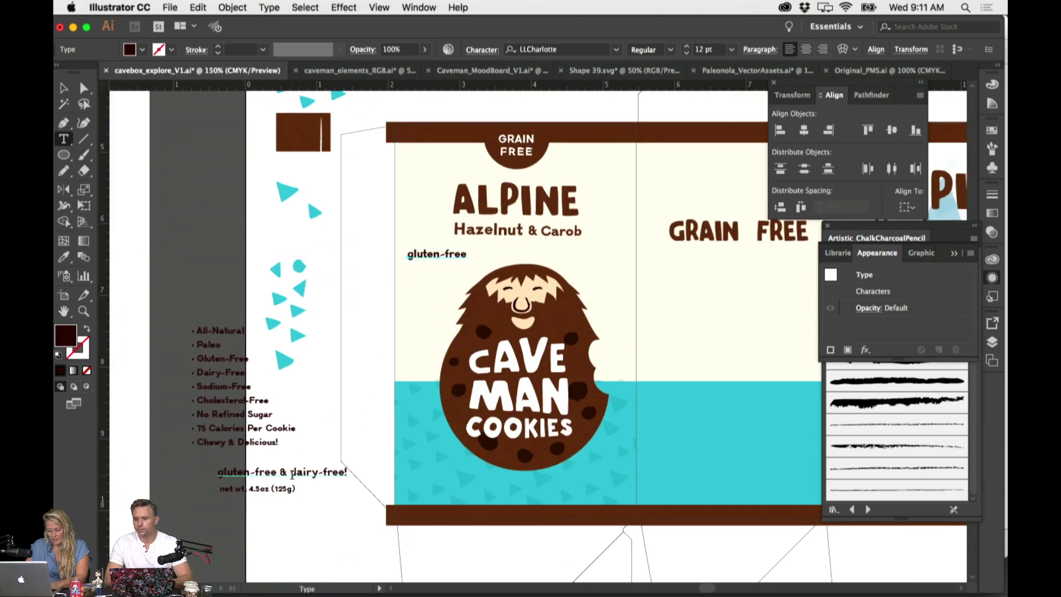
Copy "dairy-free!" from the claim line into its own text object and place it directly beneath "gluten-free" on the front panel
{"action": "left_click_drag", "start_coordinate": [292, 472], "coordinate": [335, 473]}
{"action": "key", "text": "super+c"}
{"action": "key", "text": "Escape"}
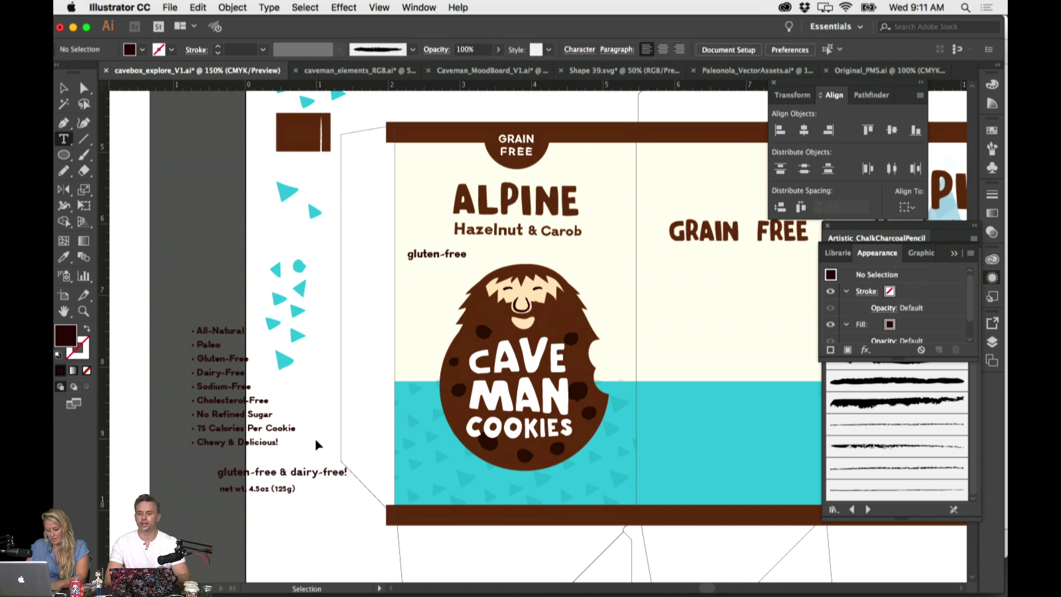
{"action": "key", "text": "super+v"}
{"action": "left_click_drag", "start_coordinate": [535, 336], "coordinate": [435, 270]}
Copy "No Refined Sugar" from the bulleted list into its own text object and place it above the list, off the box
{"action": "key", "text": "t"}
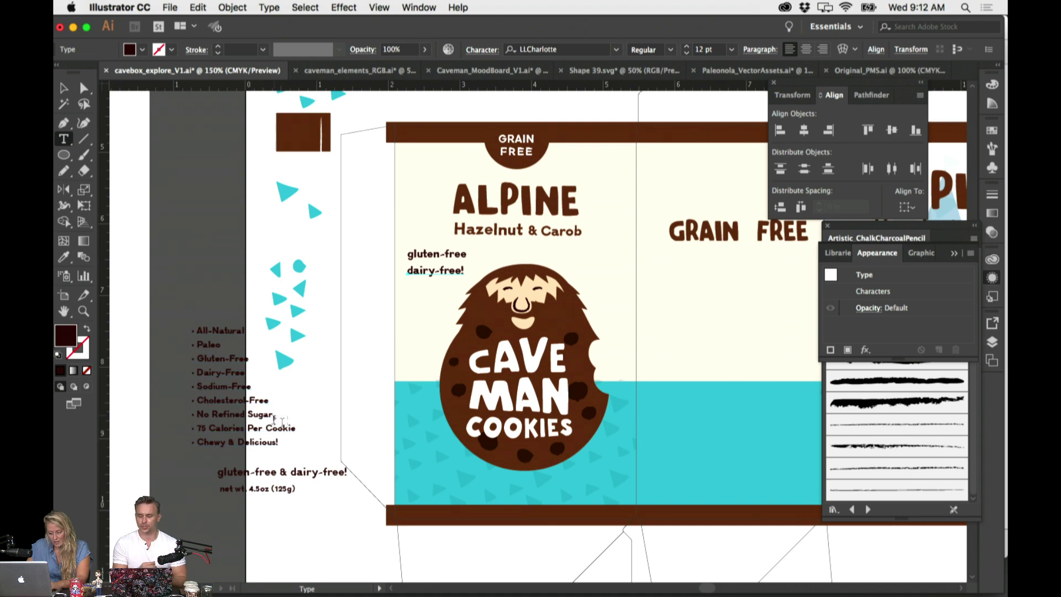
{"action": "left_click_drag", "start_coordinate": [275, 416], "coordinate": [197, 415]}
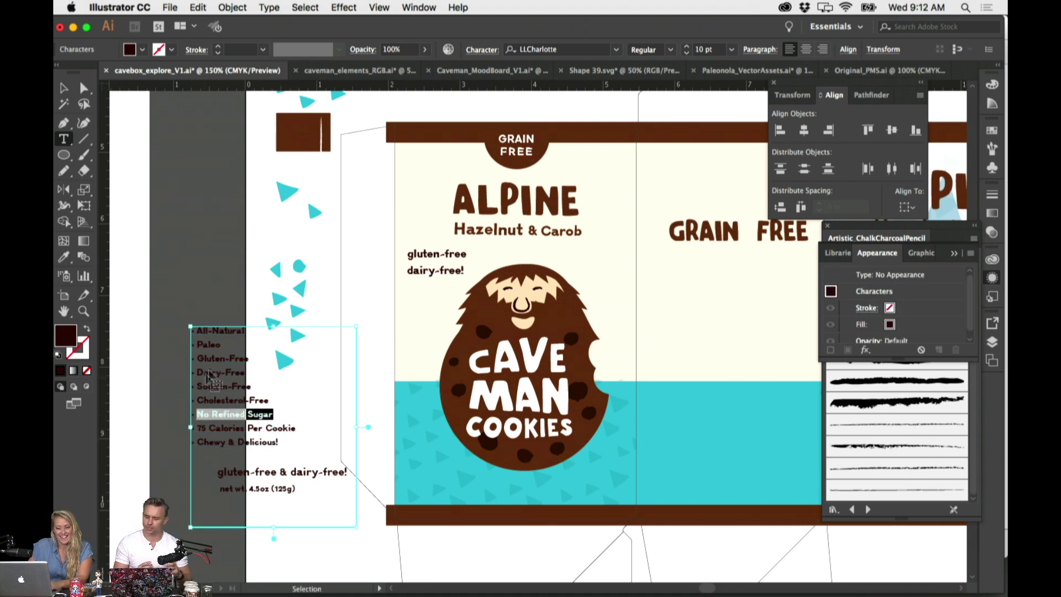
{"action": "left_click", "coordinate": [219, 267], "text": "super"}
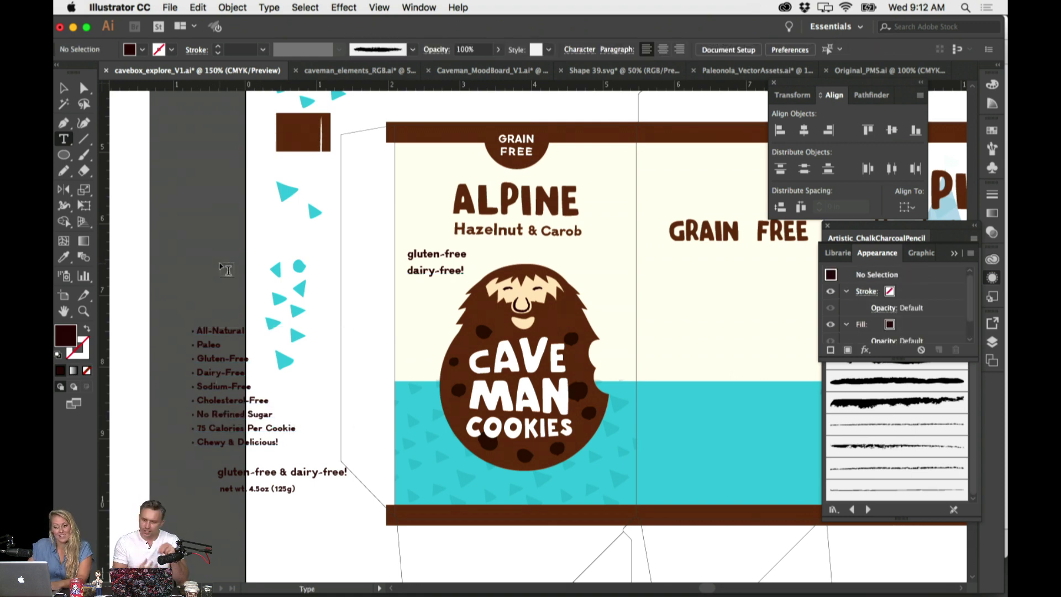
{"action": "key", "text": "super+v"}
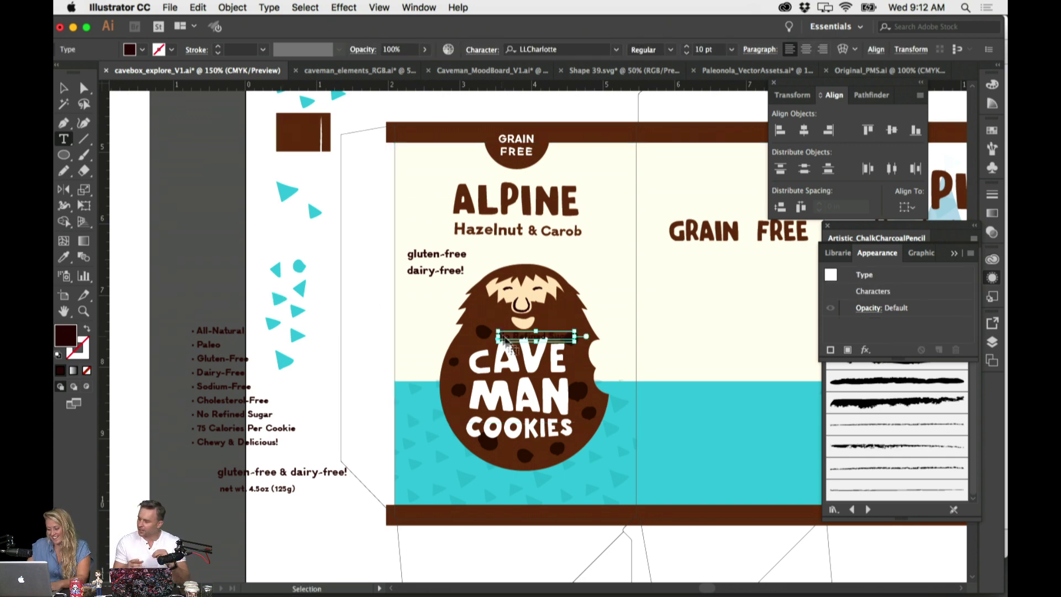
{"action": "left_click_drag", "start_coordinate": [524, 342], "coordinate": [210, 272]}
Move the separate "gluten-free" text off the box above "No Refined Sugar" and change its case to uppercase
{"action": "scroll", "coordinate": [325, 284], "scroll_direction": "right", "scroll_amount": 3}
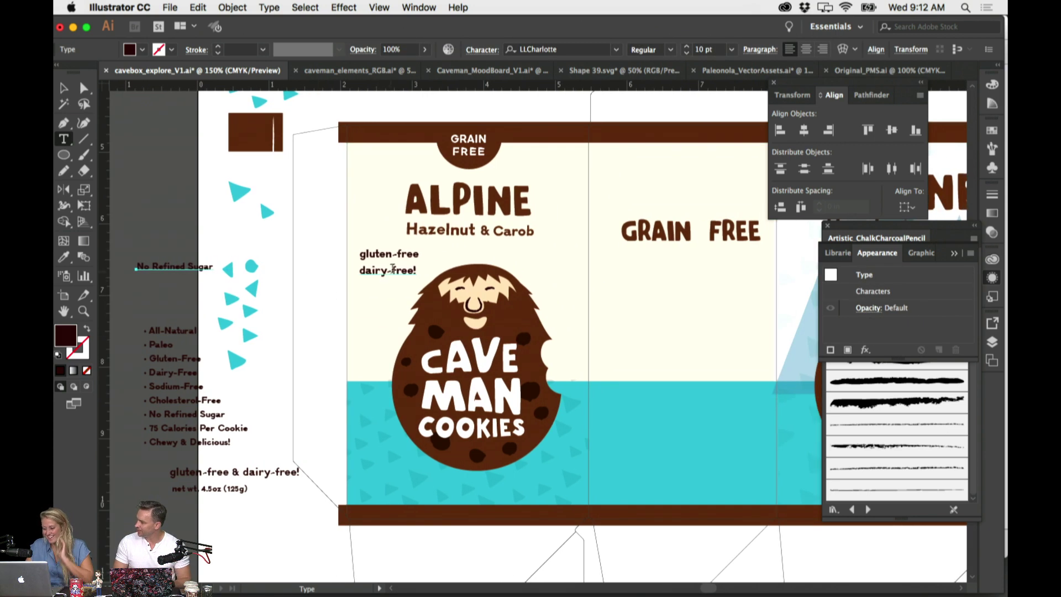
{"action": "scroll", "coordinate": [561, 111], "scroll_direction": "up", "scroll_amount": 1}
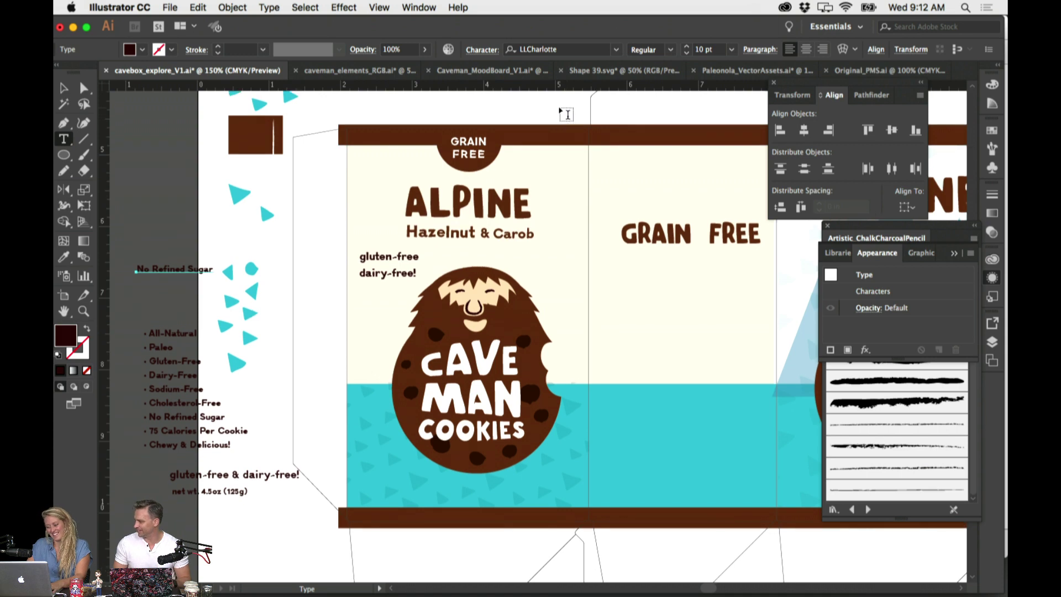
{"action": "triple_click", "coordinate": [430, 234]}
{"action": "left_click_drag", "start_coordinate": [409, 257], "coordinate": [211, 231]}
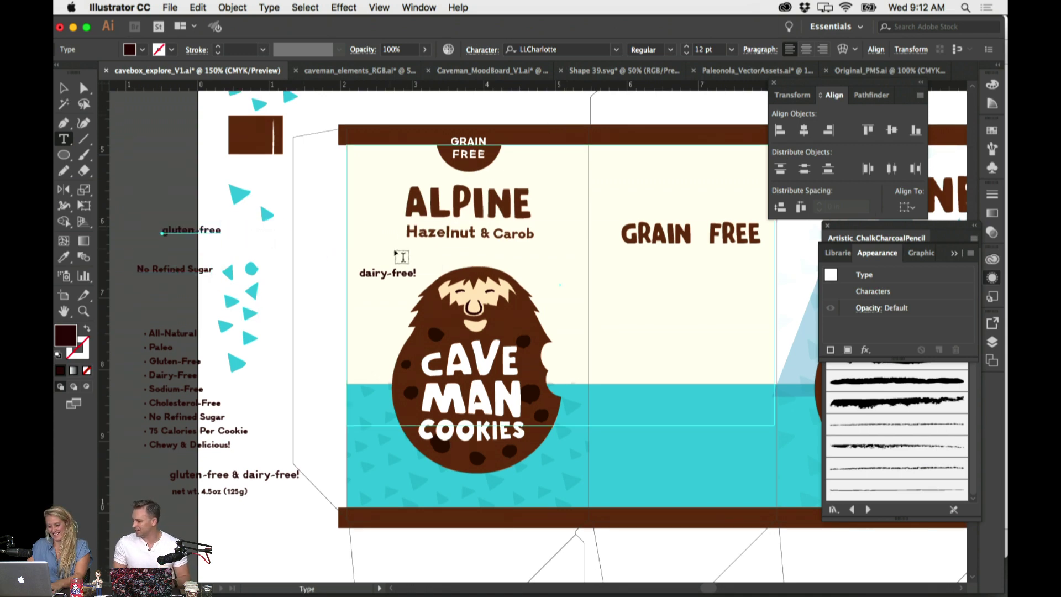
{"action": "left_click", "coordinate": [280, 8]}
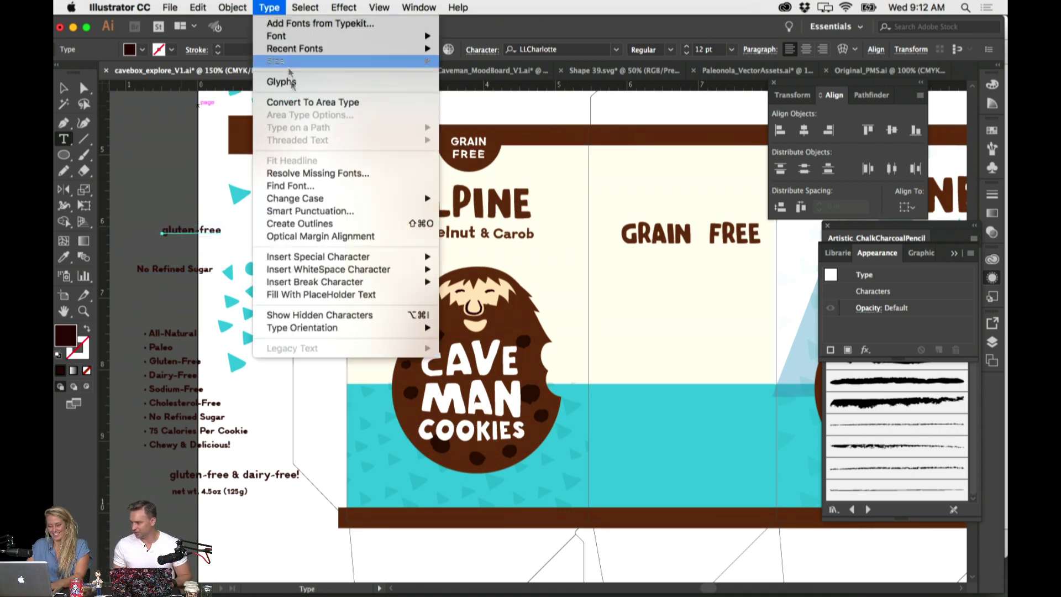
{"action": "left_click", "coordinate": [197, 226]}
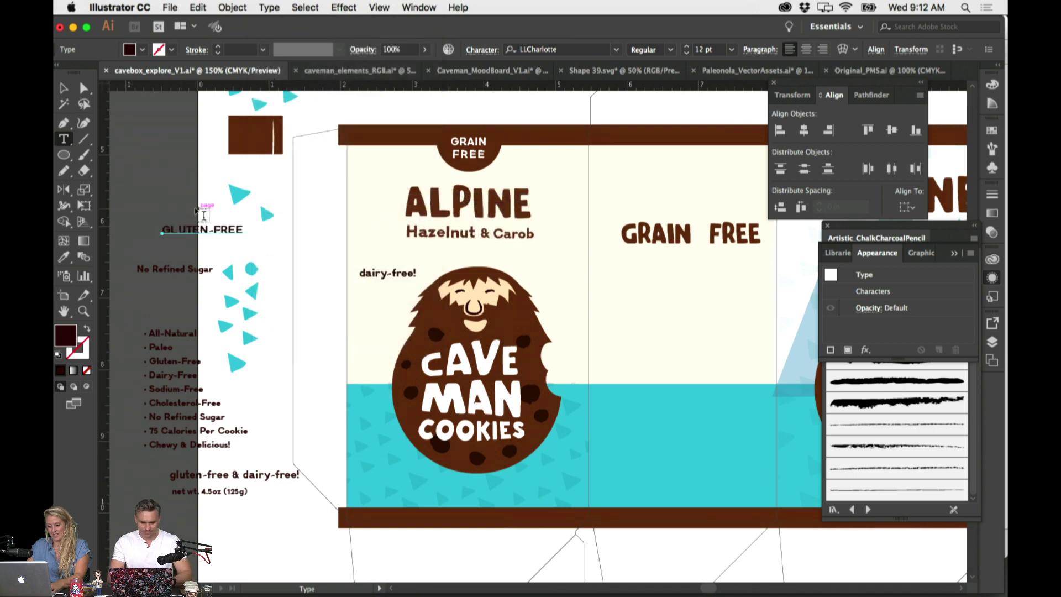
{"action": "key", "text": "i"}
{"action": "key", "text": "super+shift+a"}
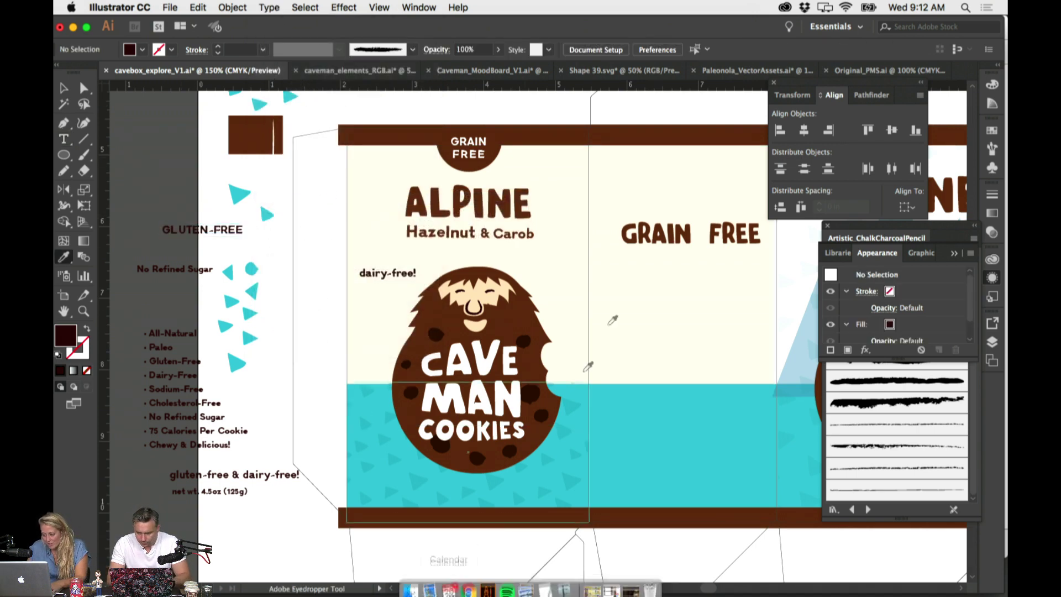
Examine the stacked lettering and Grain Free Granola lockup in the Paleonola_VectorAssets document as a reference for the claims text
{"action": "left_click", "coordinate": [758, 71]}
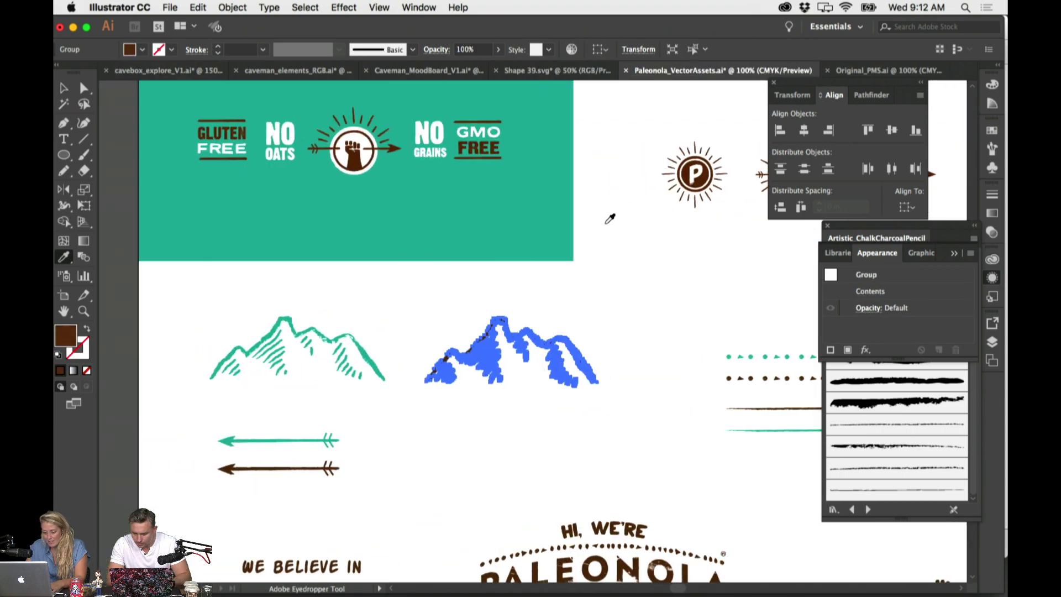
{"action": "key", "text": "super+minus"}
{"action": "scroll", "coordinate": [608, 221], "scroll_direction": "down", "scroll_amount": 3}
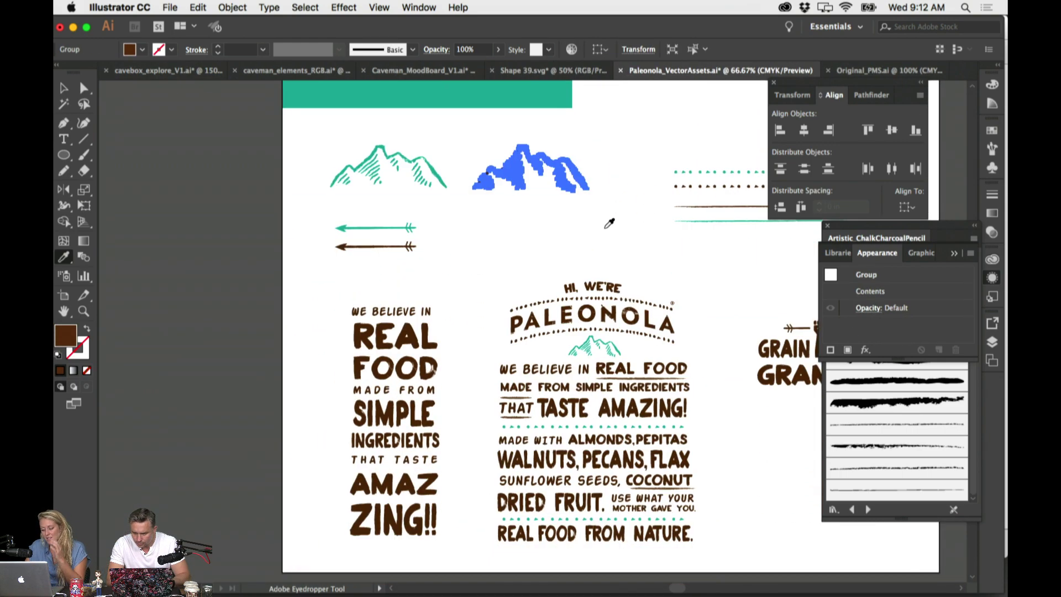
{"action": "scroll", "coordinate": [608, 222], "scroll_direction": "right", "scroll_amount": 2}
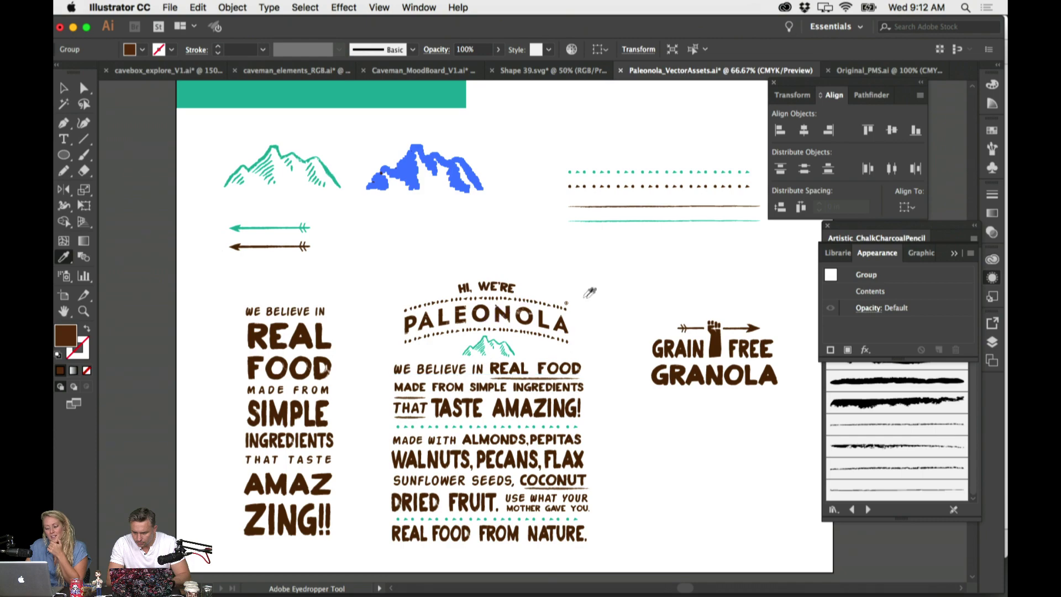
{"action": "scroll", "coordinate": [631, 336], "scroll_direction": "right", "scroll_amount": 2}
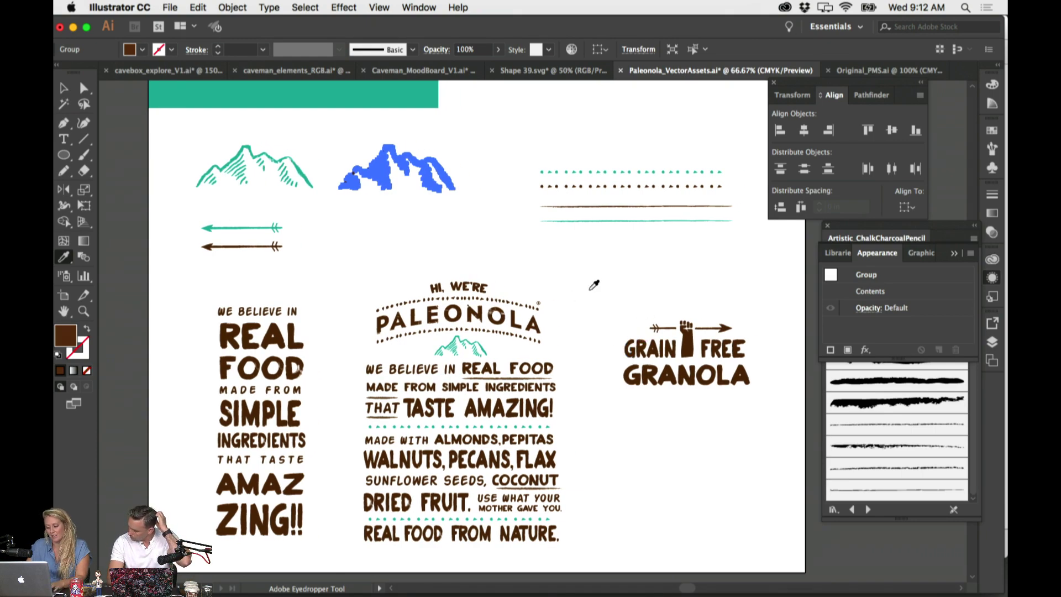
{"action": "scroll", "coordinate": [596, 283], "scroll_direction": "right", "scroll_amount": 1}
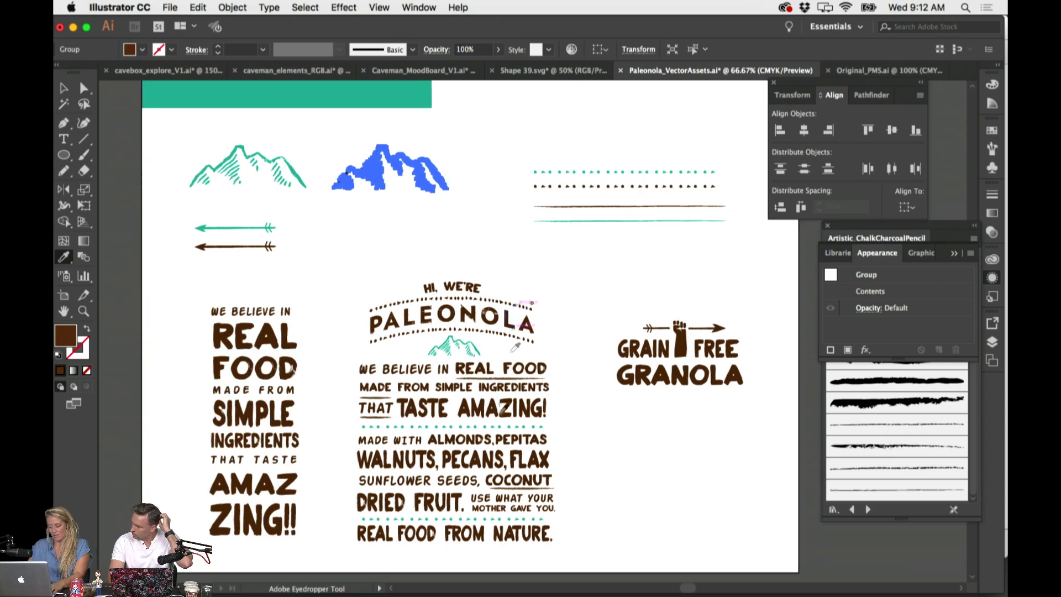
Copy the stacked "We believe in real food" lettering block from Paleonola_VectorAssets and paste it into the cavebox_explore_V1 document
{"action": "left_click", "coordinate": [470, 588]}
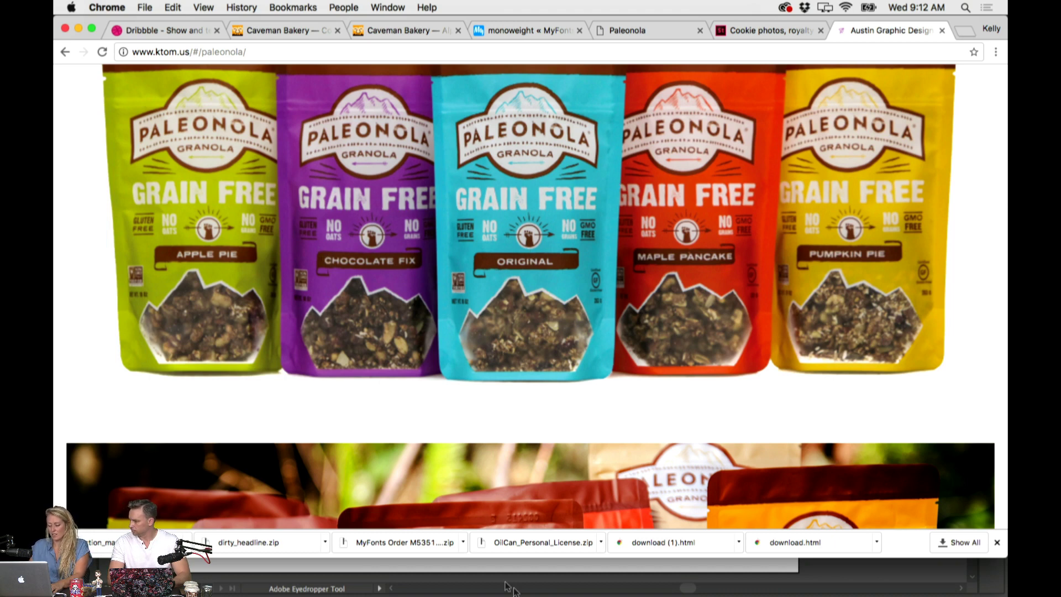
{"action": "left_click", "coordinate": [836, 584]}
{"action": "left_click_drag", "start_coordinate": [347, 353], "coordinate": [573, 542]}
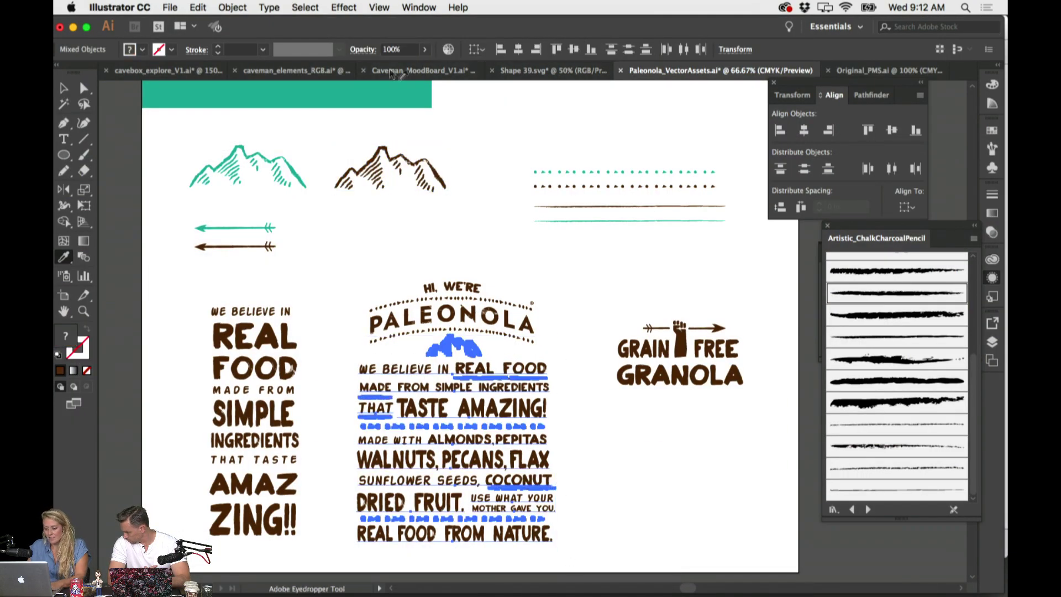
{"action": "left_click", "coordinate": [433, 77]}
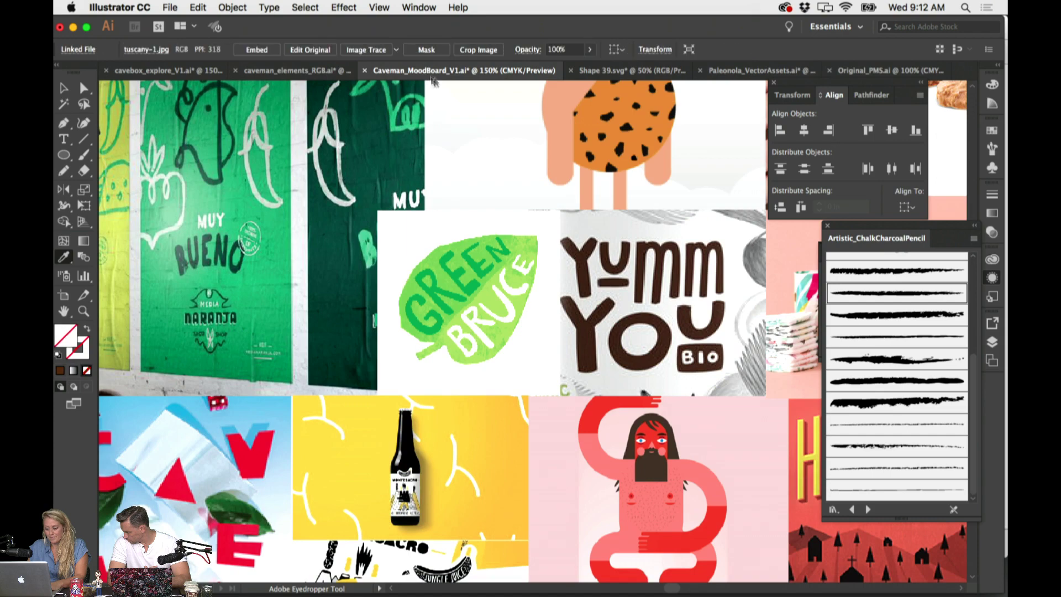
{"action": "left_click", "coordinate": [185, 70]}
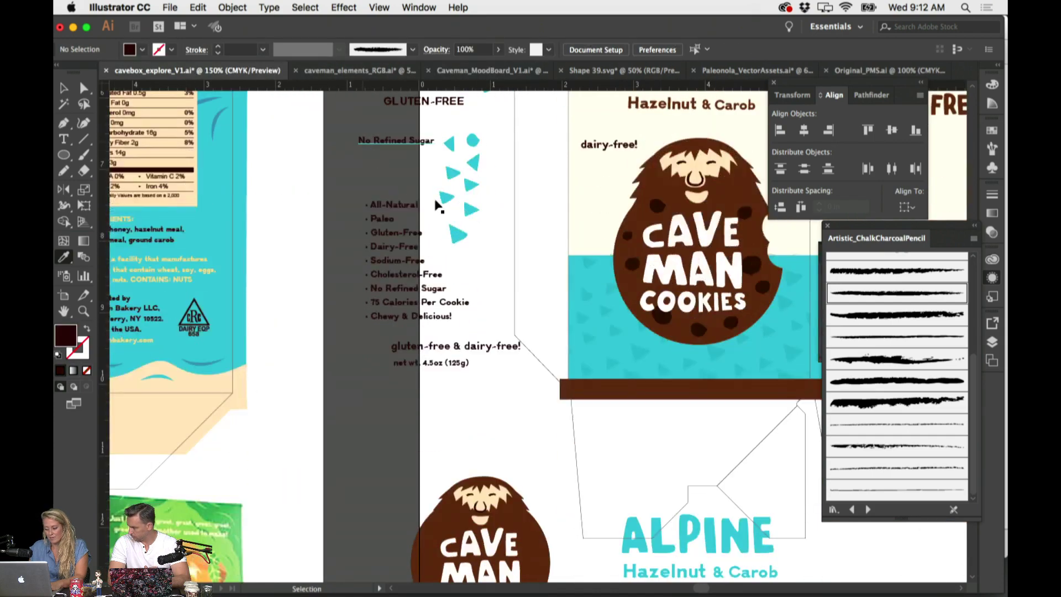
{"action": "key", "text": "super+v"}
{"action": "key", "text": "super+minus"}
{"action": "key", "text": "super+minus"}
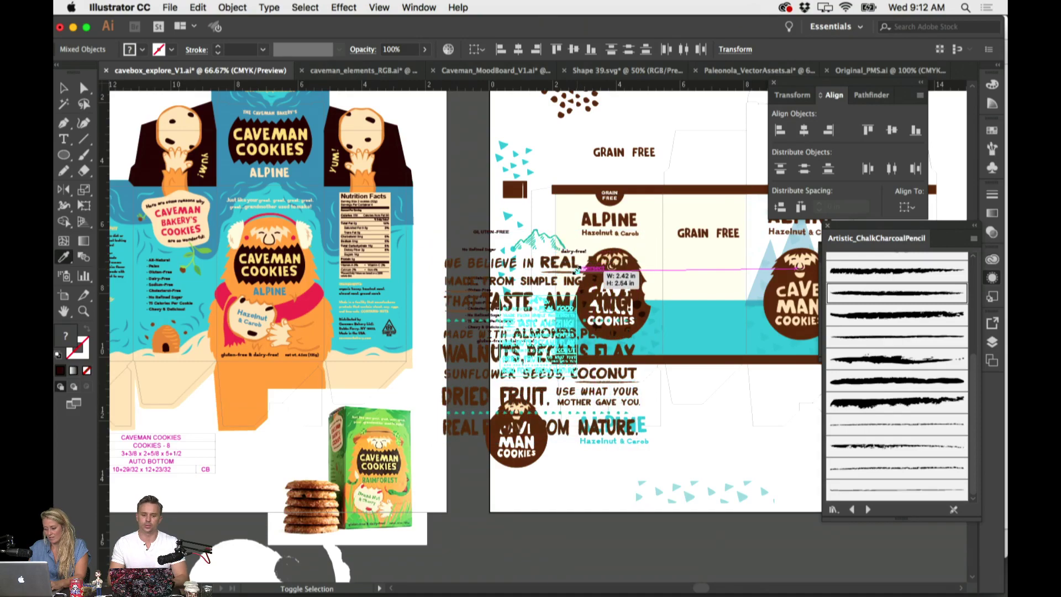
Scale down the pasted Paleonola lettering block and place it beneath the box, beside the teal ALPINE title
{"action": "key", "text": "i"}
{"action": "scroll", "coordinate": [544, 340], "scroll_direction": "right", "scroll_amount": 3}
{"action": "key", "text": "v"}
{"action": "left_click_drag", "start_coordinate": [445, 346], "coordinate": [605, 417]}
{"action": "left_click", "coordinate": [539, 389]}
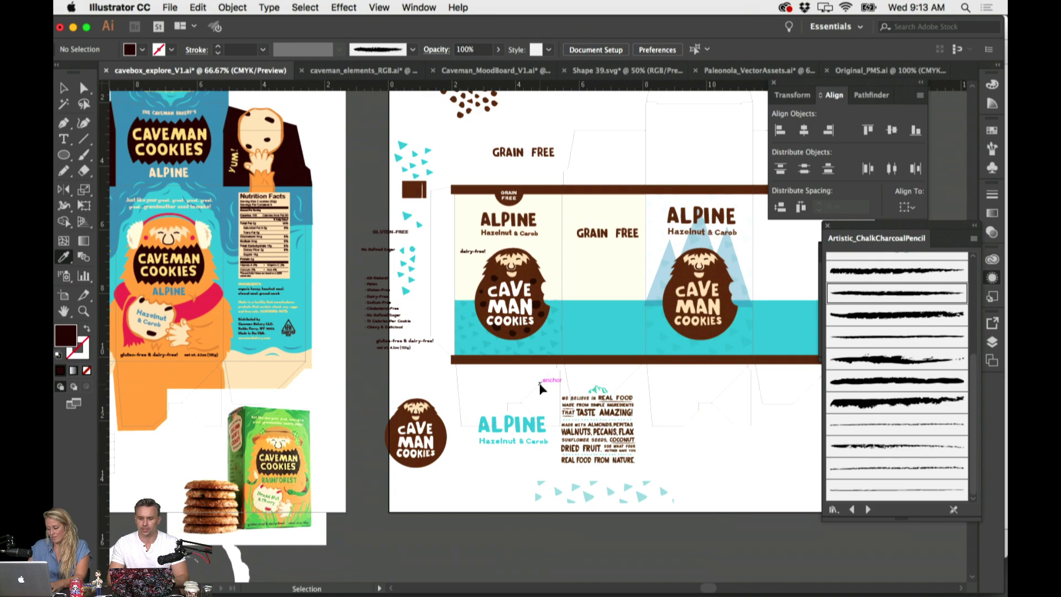
Move the "dairy-free!" text off the front panel into the area below the box, above the teal ALPINE title
{"action": "key", "text": "super+equal"}
{"action": "key", "text": "super+equal"}
{"action": "left_click_drag", "start_coordinate": [540, 388], "coordinate": [393, 265]}
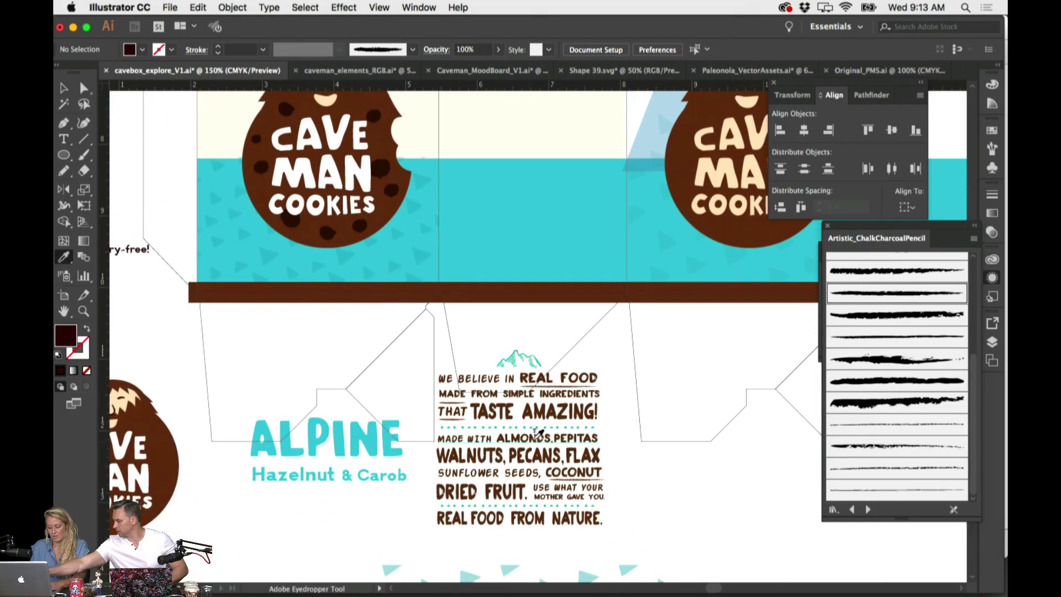
{"action": "scroll", "coordinate": [556, 412], "scroll_direction": "up", "scroll_amount": 5}
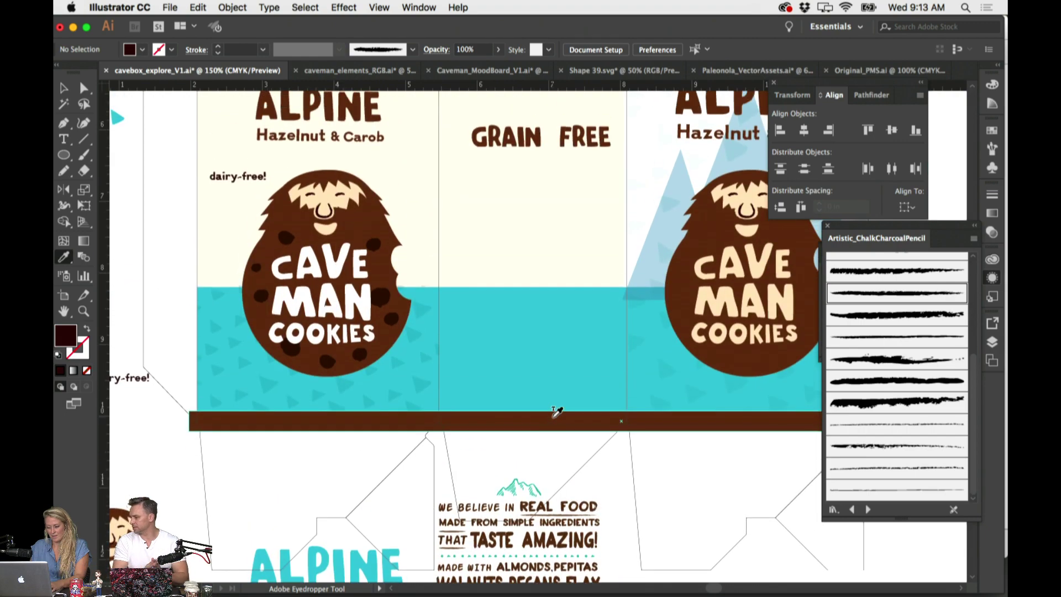
{"action": "left_click_drag", "start_coordinate": [243, 176], "coordinate": [233, 496]}
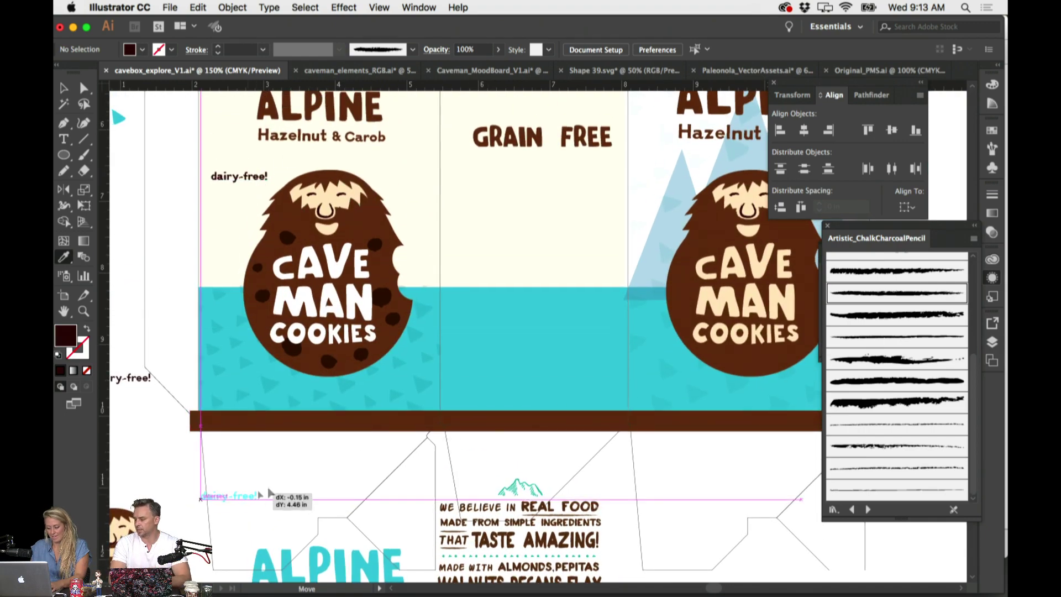
Copy the word "GLUTEN" from GLUTEN-FREE into its own text object and place it on the front panel beneath the Hazelnut & Carob line
{"action": "key", "text": "t"}
{"action": "scroll", "coordinate": [366, 461], "scroll_direction": "left", "scroll_amount": 2}
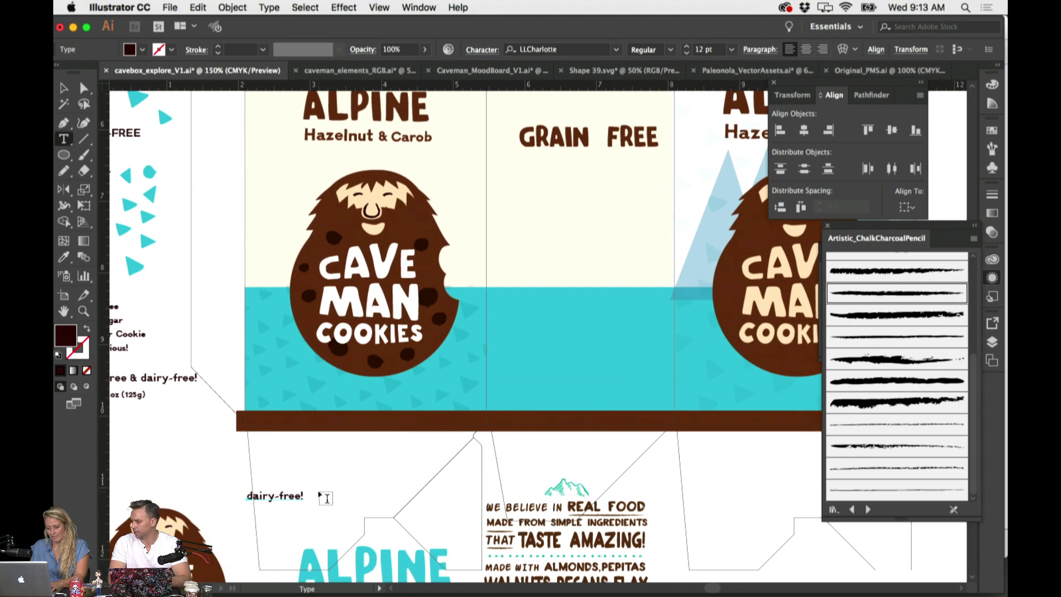
{"action": "scroll", "coordinate": [326, 497], "scroll_direction": "left", "scroll_amount": 3}
{"action": "left_click", "coordinate": [180, 134]}
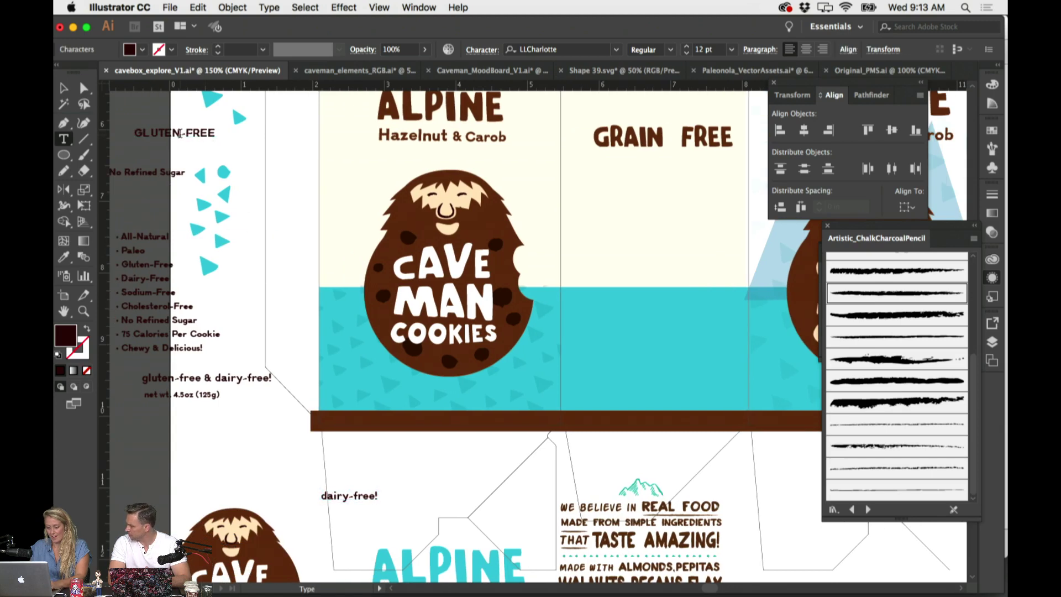
{"action": "left_click_drag", "start_coordinate": [180, 134], "coordinate": [131, 134]}
{"action": "key", "text": "ctrl+c"}
{"action": "key", "text": "Escape"}
{"action": "key", "text": "ctrl+v"}
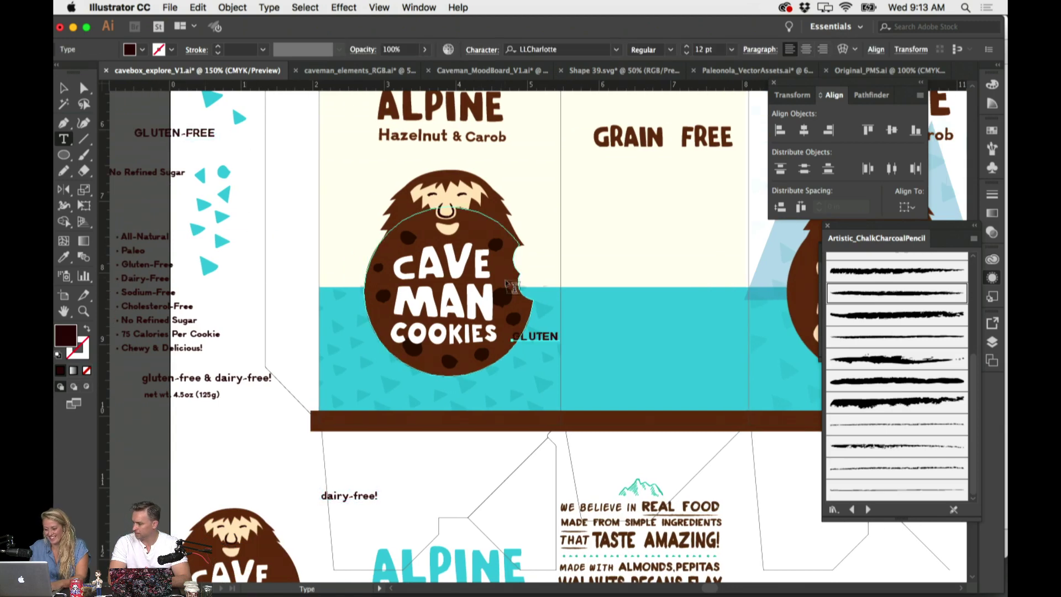
{"action": "left_click_drag", "start_coordinate": [509, 335], "coordinate": [389, 173]}
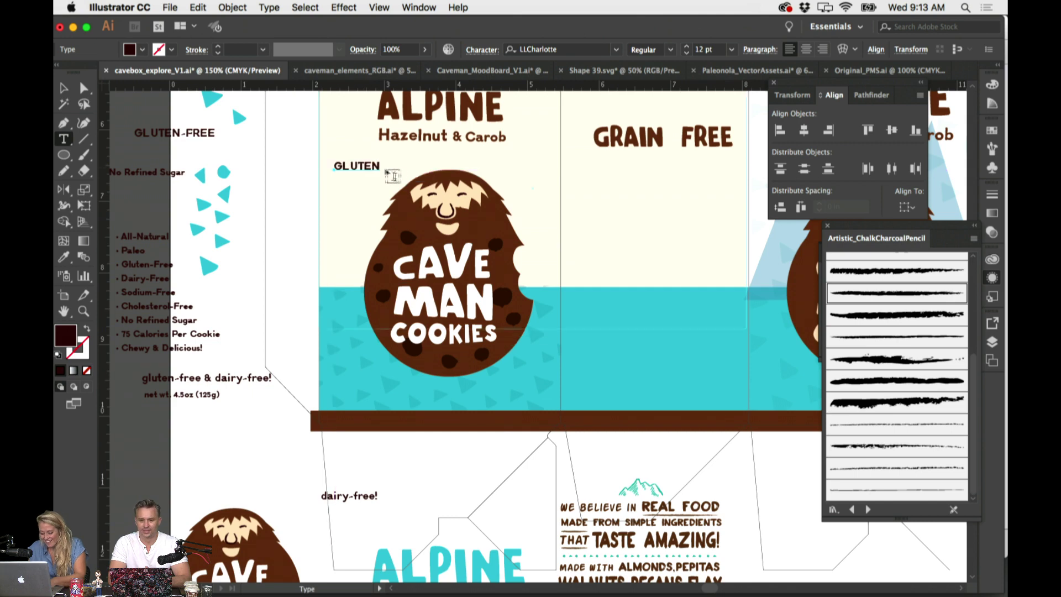
{"action": "key", "text": "i"}
{"action": "left_click", "coordinate": [266, 220]}
{"action": "key", "text": "ctrl+shift+a"}
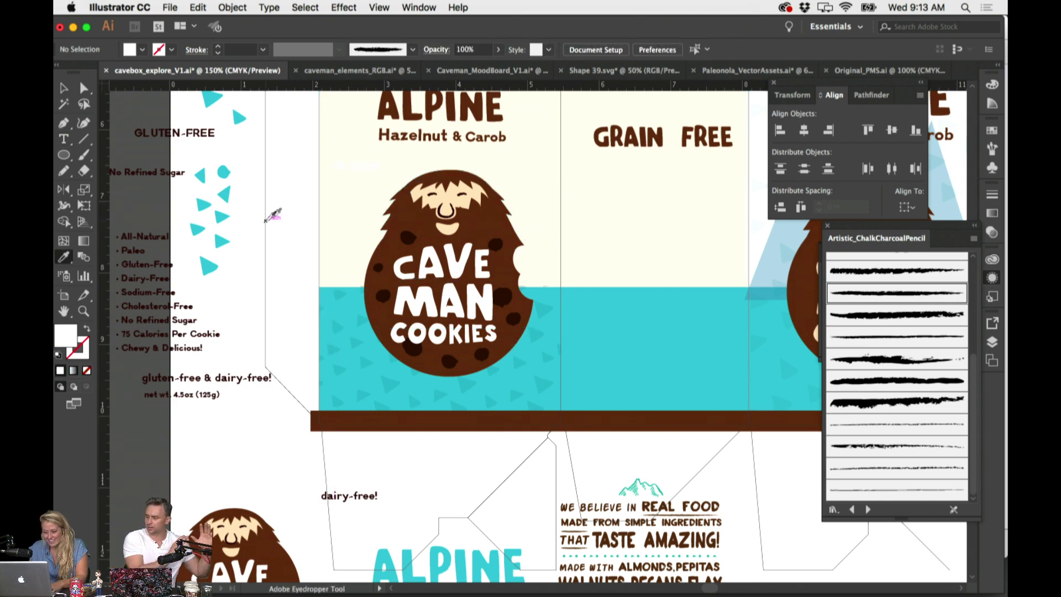
{"action": "key", "text": "v"}
{"action": "key", "text": "ctrl+z"}
{"action": "key", "text": "ctrl+z"}
{"action": "key", "text": "ctrl+shift+a"}
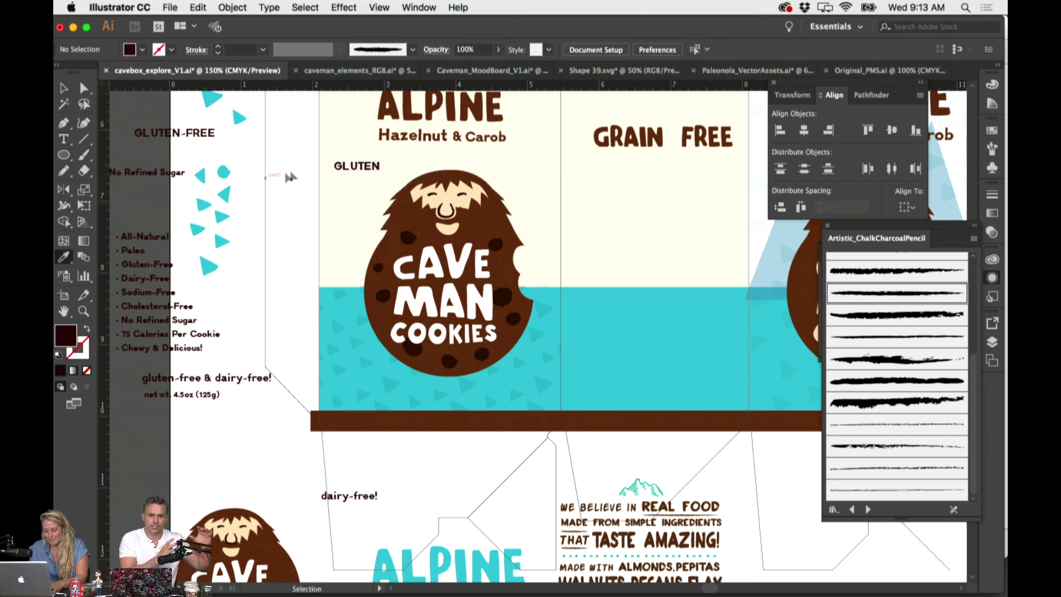
Match the separate GLUTEN text to the Hazelnut & Carob line's style and place it off the box above GLUTEN-FREE at 12.52 pt
{"action": "left_click", "coordinate": [343, 171]}
{"action": "key", "text": "i"}
{"action": "left_click", "coordinate": [412, 137]}
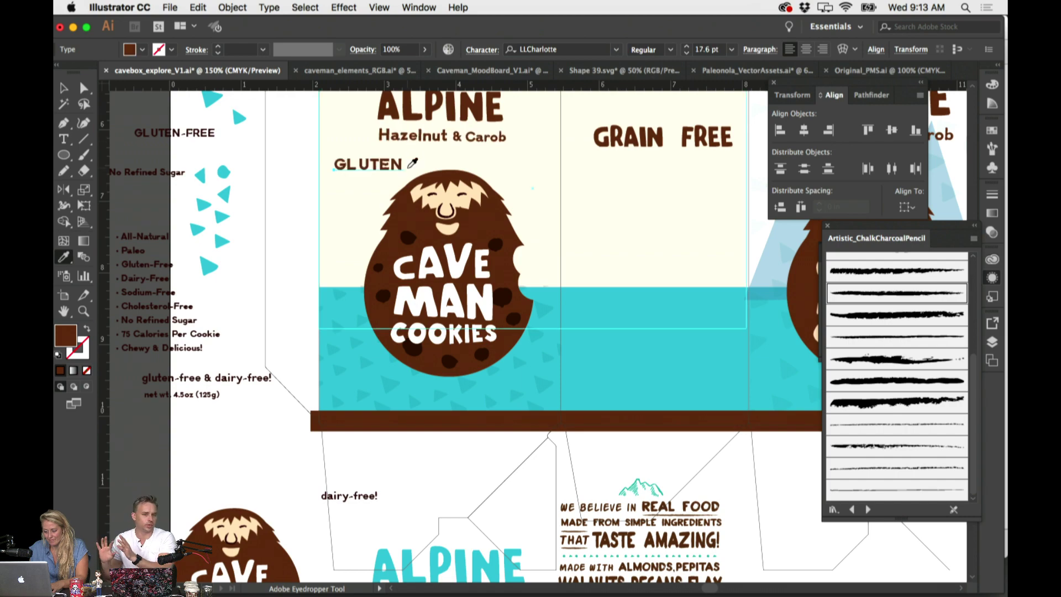
{"action": "scroll", "coordinate": [412, 164], "scroll_direction": "up", "scroll_amount": 2}
{"action": "left_click_drag", "start_coordinate": [402, 210], "coordinate": [192, 158]}
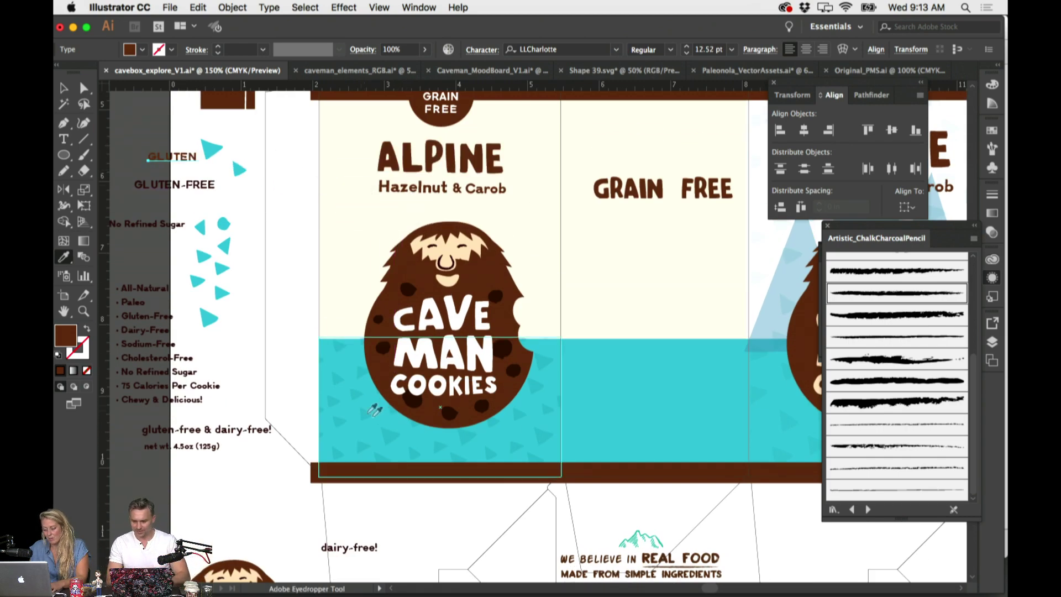
Draw a circle about 2.7 in across around the front panel's caveman cookie, with no fill and no stroke
{"action": "left_click", "coordinate": [66, 157]}
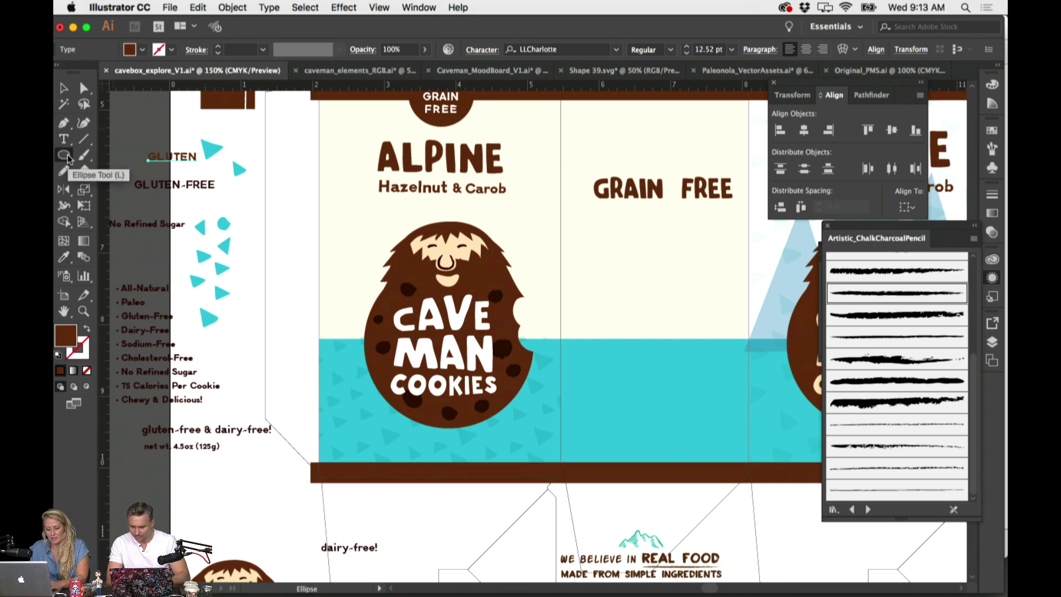
{"action": "left_click_drag", "start_coordinate": [452, 370], "coordinate": [549, 408]}
{"action": "left_click_drag", "start_coordinate": [451, 370], "coordinate": [451, 351]}
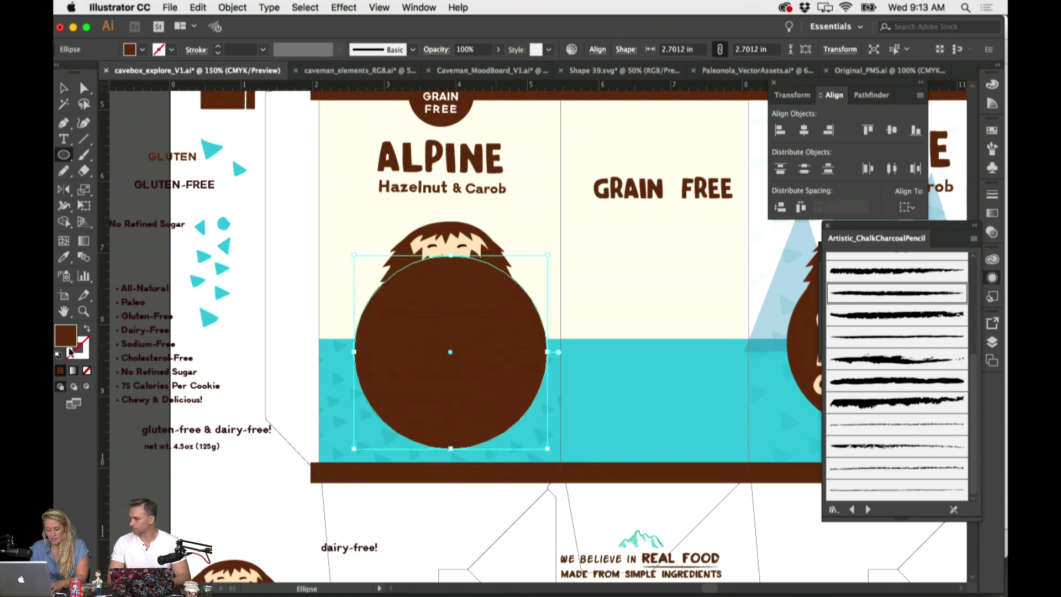
{"action": "left_click", "coordinate": [87, 371]}
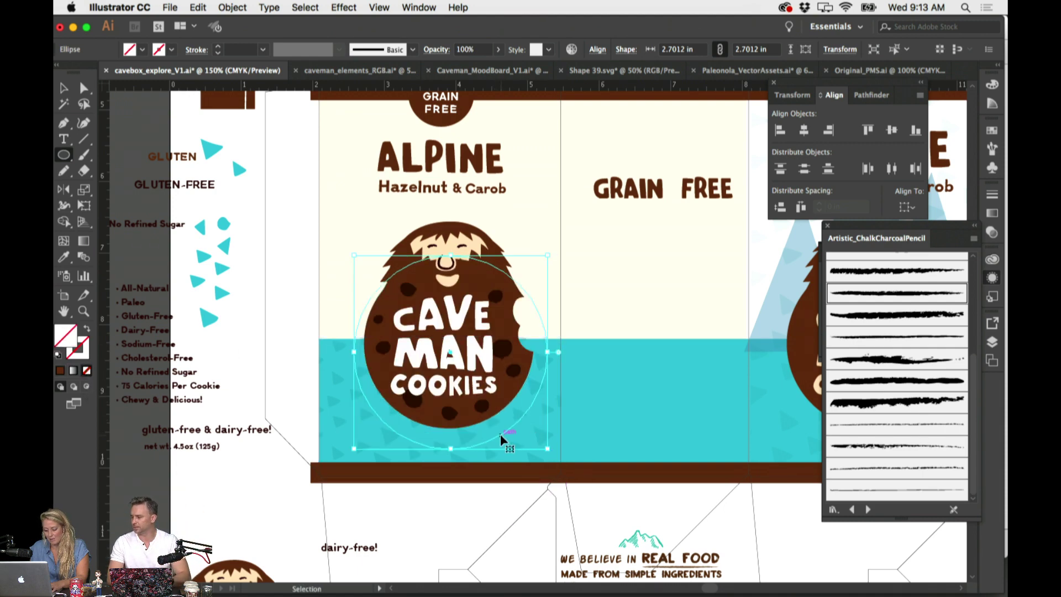
{"action": "left_click_drag", "start_coordinate": [499, 434], "coordinate": [500, 426]}
{"action": "scroll", "coordinate": [503, 424], "scroll_direction": "down", "scroll_amount": 3}
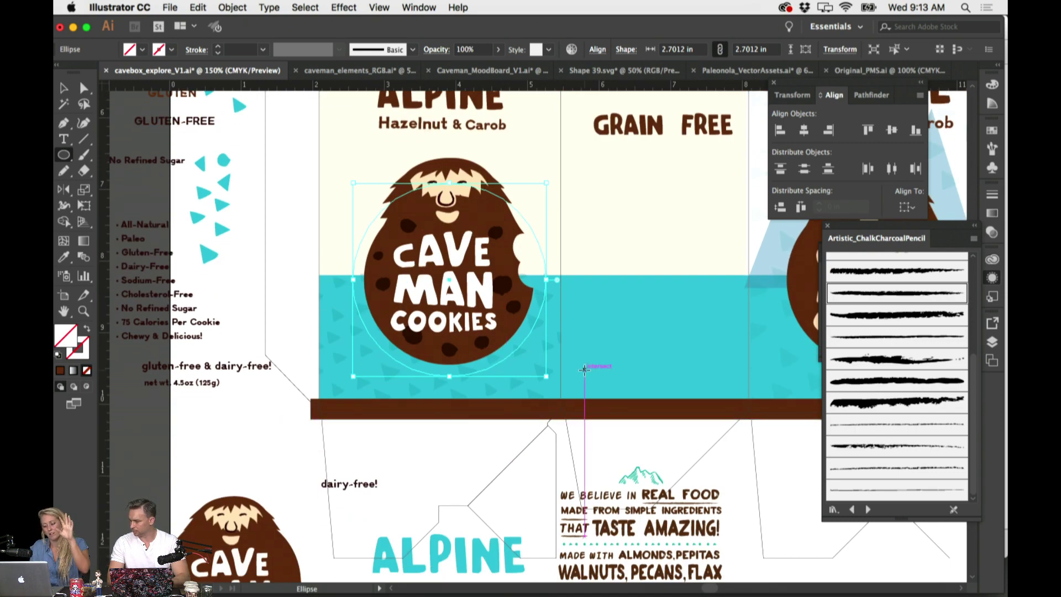
{"action": "scroll", "coordinate": [584, 369], "scroll_direction": "down", "scroll_amount": 2}
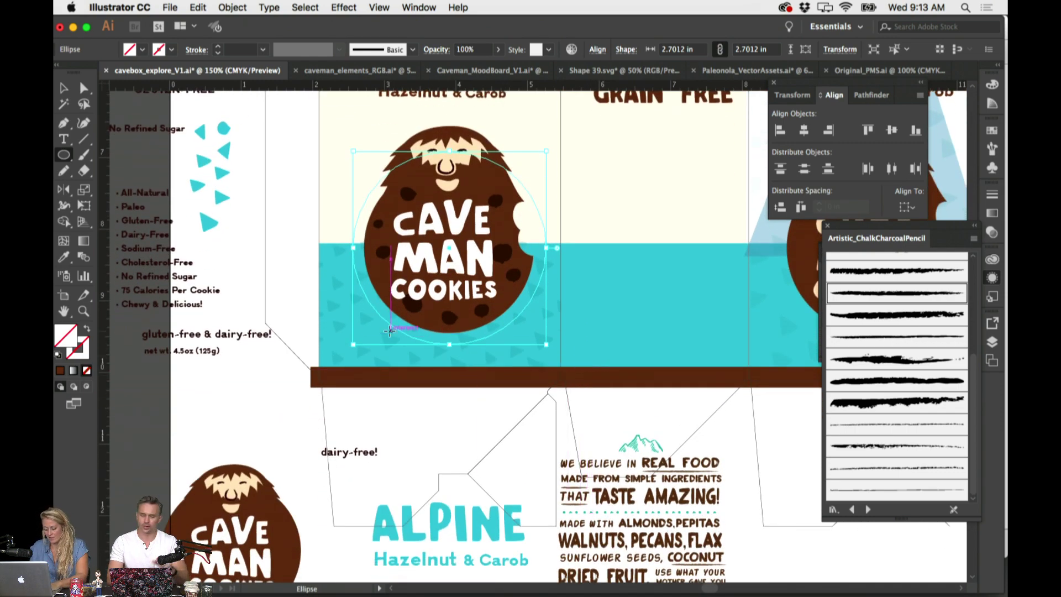
Add path text around the circle reading "GLUTEN FREE | DAIRY FREE |"
{"action": "left_click_drag", "start_coordinate": [63, 138], "coordinate": [151, 174]}
{"action": "left_click", "coordinate": [365, 294]}
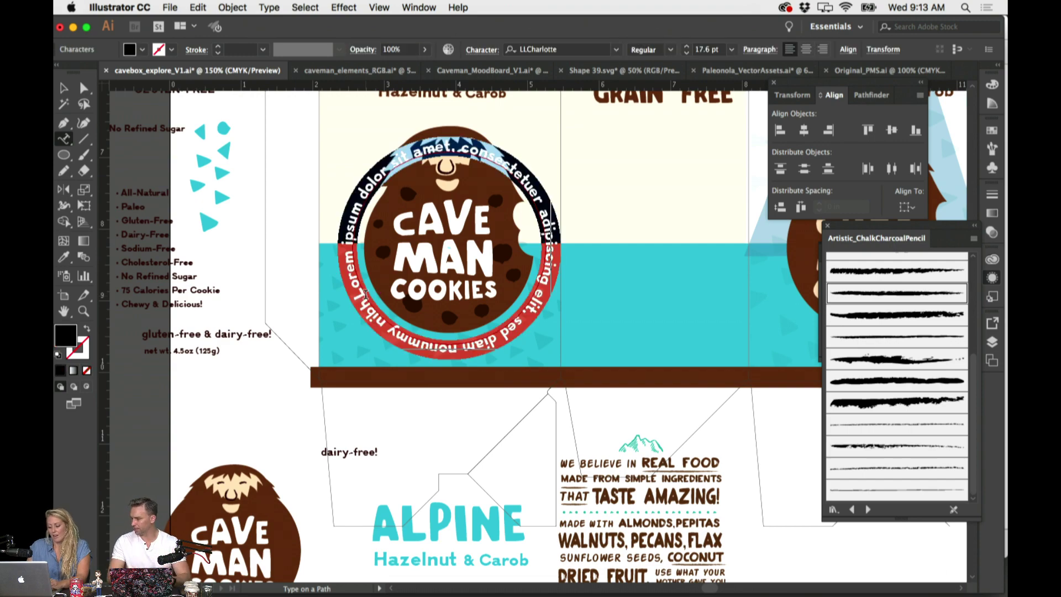
{"action": "scroll", "coordinate": [387, 288], "scroll_direction": "up", "scroll_amount": 2}
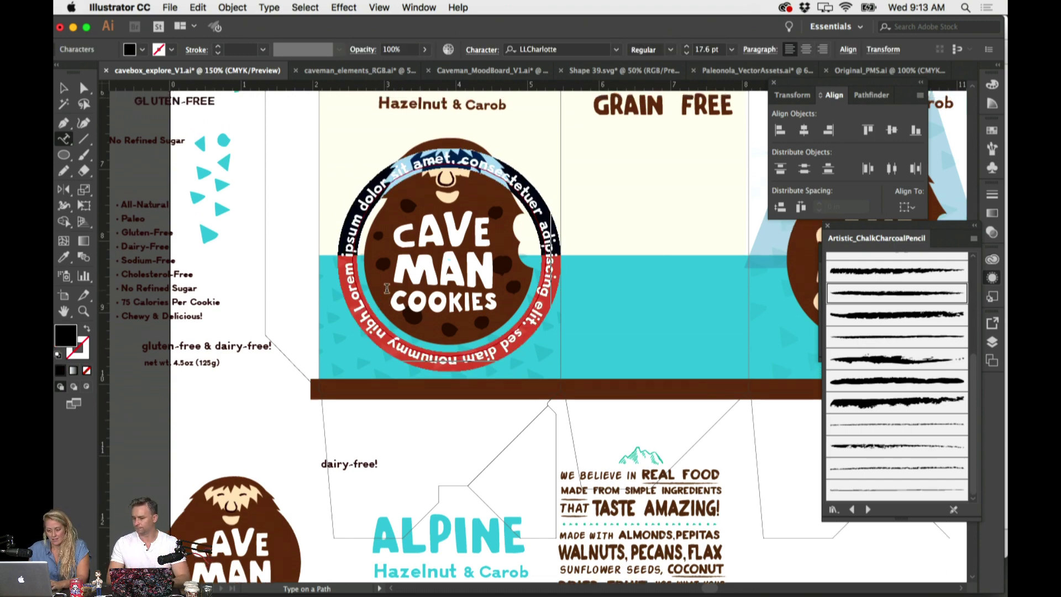
{"action": "key", "text": "BackSpace"}
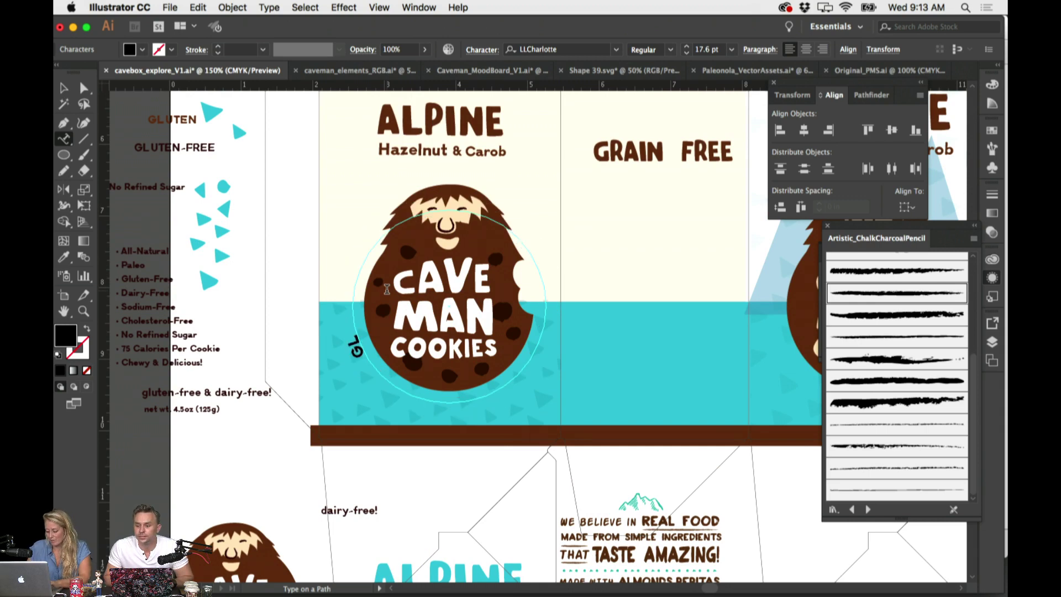
{"action": "type", "text": "GLUTEN FREE"}
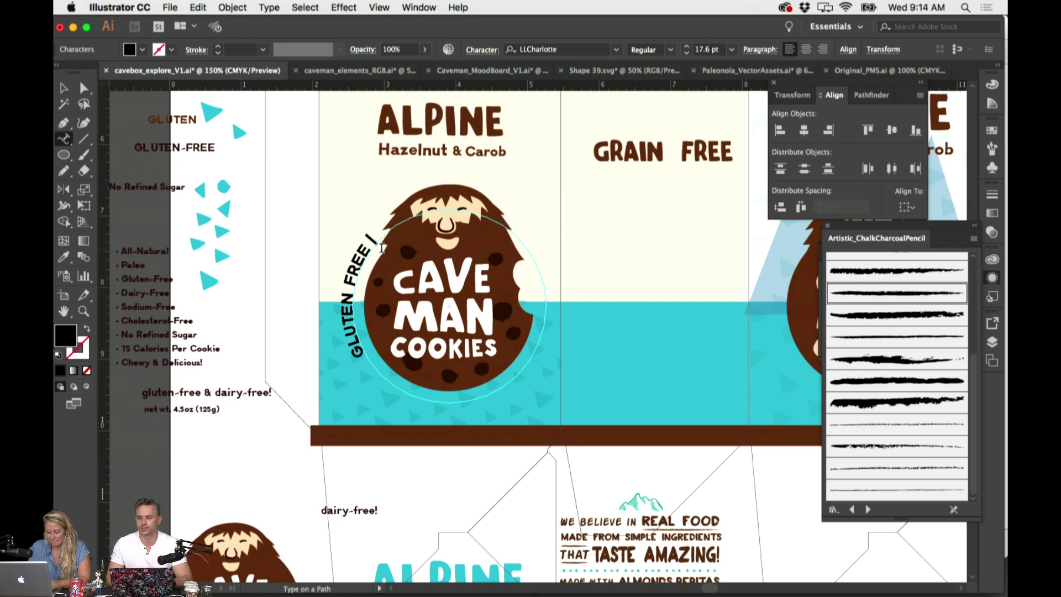
{"action": "type", "text": "| DAI"}
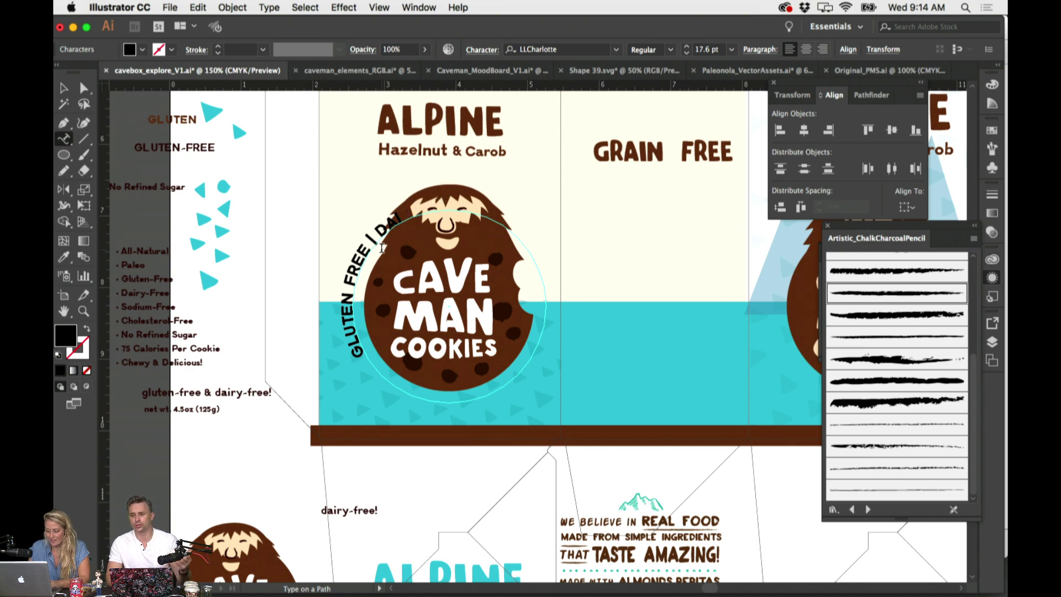
{"action": "type", "text": "RY FREE |"}
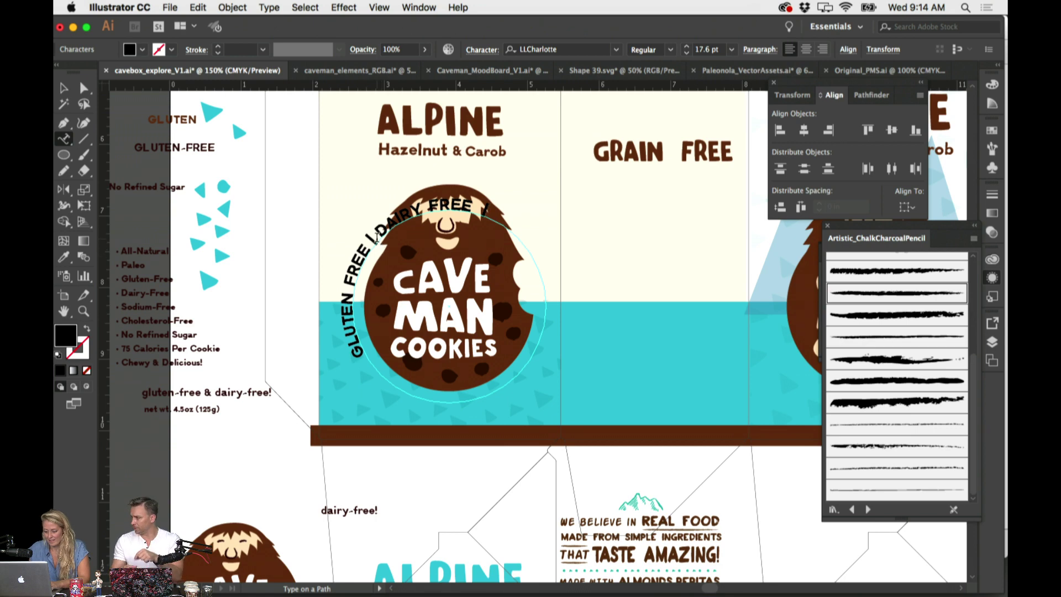
Re-enter the divider before DAIRY FREE with wider spacing and extend the curved text with "| NO REFINED SUGAR"
{"action": "left_click", "coordinate": [370, 240]}
{"action": "key", "text": "BackSpace"}
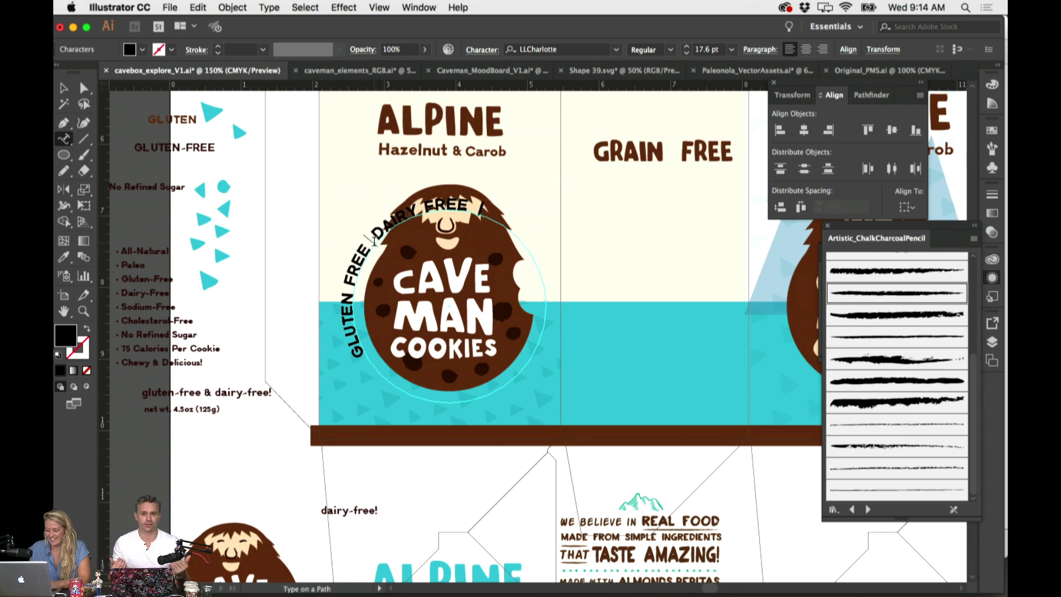
{"action": "type", "text": "|"}
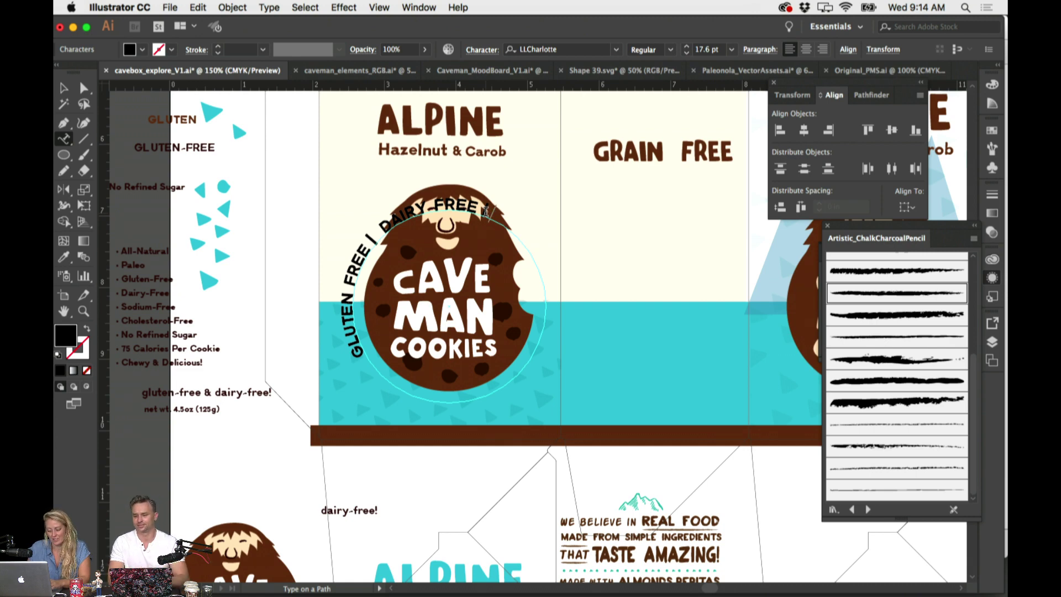
{"action": "type", "text": "| NO REFINED SUGAR"}
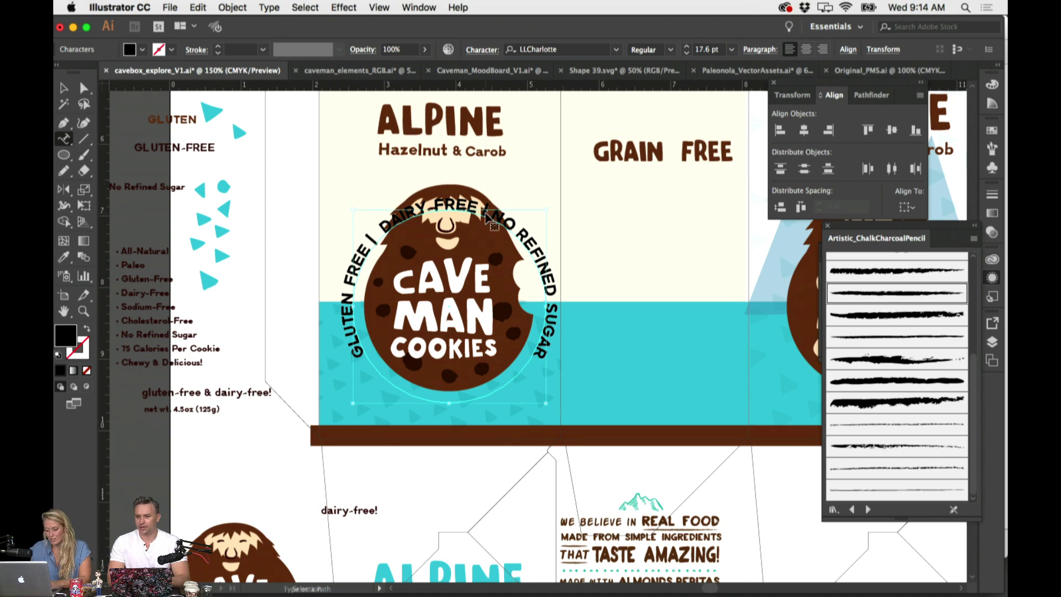
{"action": "key", "text": "Escape"}
{"action": "key", "text": "v"}
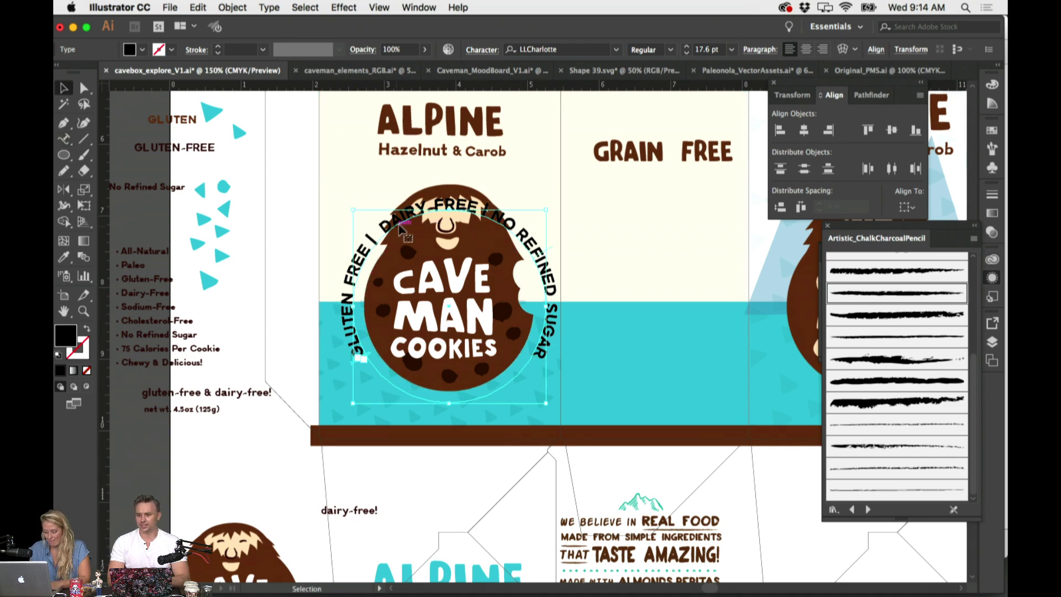
Move the circular claims text off the caveman cookie onto the side panel, beneath GRAIN FREE
{"action": "left_click_drag", "start_coordinate": [540, 239], "coordinate": [718, 235]}
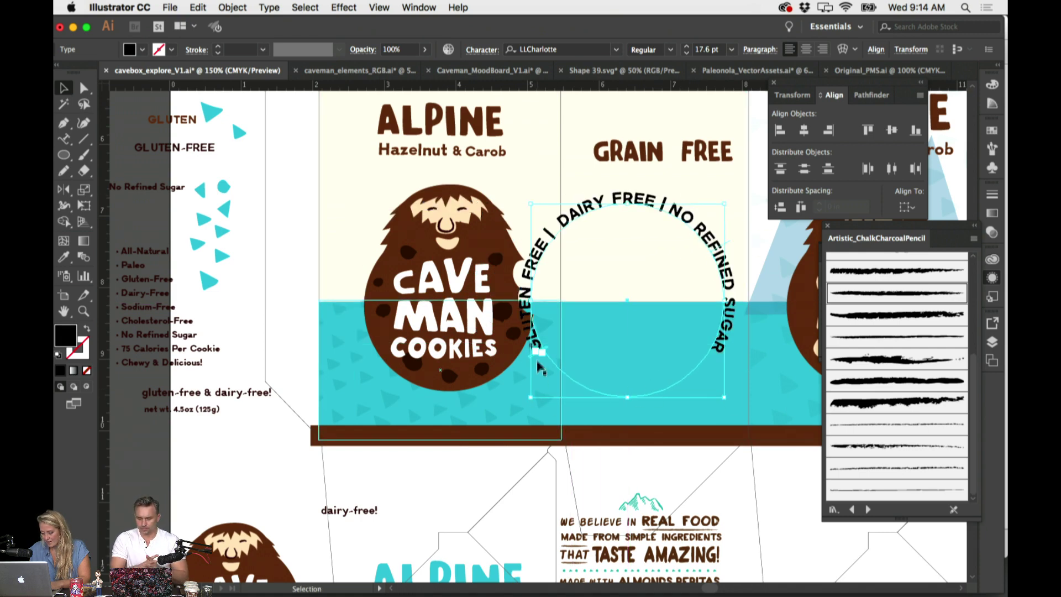
{"action": "left_click_drag", "start_coordinate": [539, 354], "coordinate": [556, 351]}
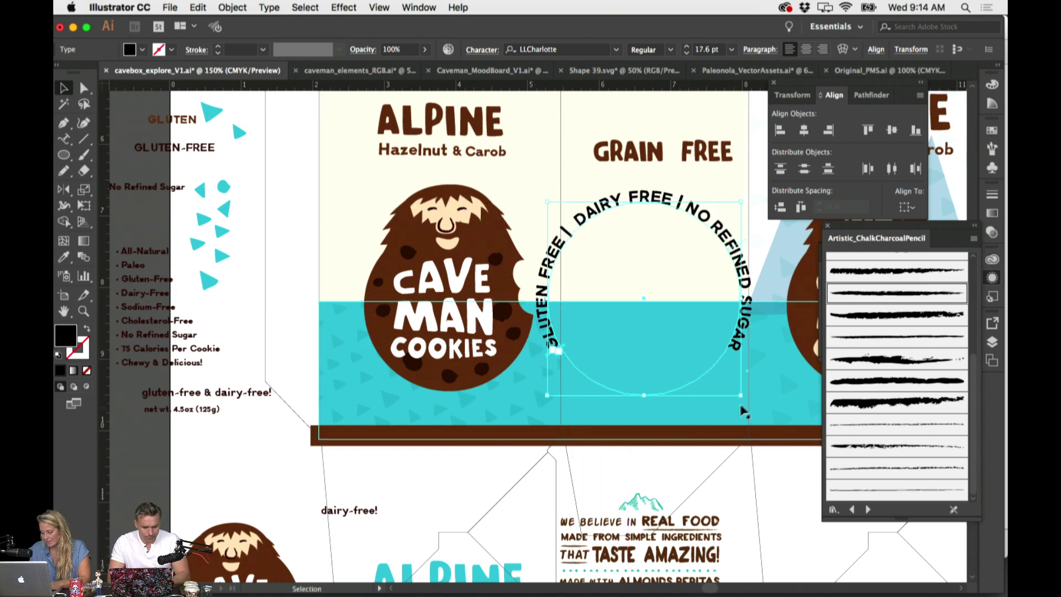
{"action": "key", "text": "super+minus"}
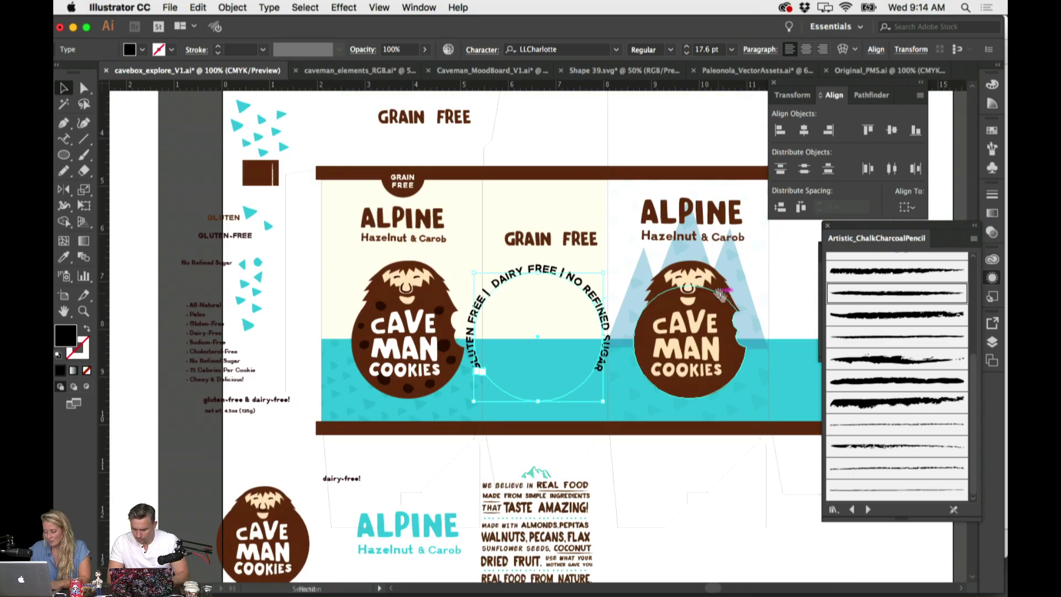
Rotate the circular claims text so it runs along the circle's lower half, and reduce its size to 13 pt
{"action": "left_click_drag", "start_coordinate": [733, 269], "coordinate": [586, 155]}
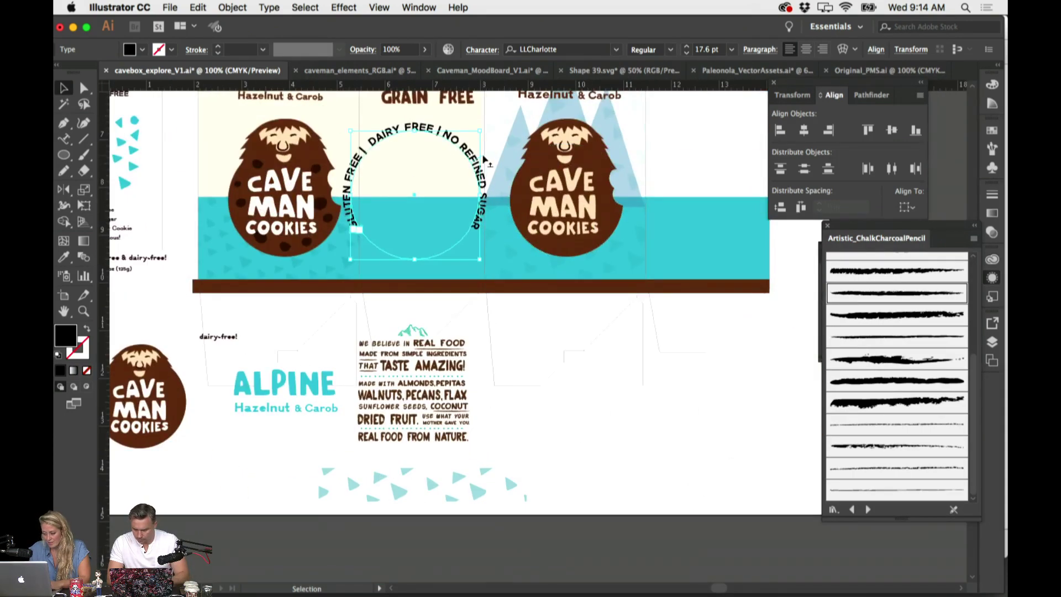
{"action": "left_click_drag", "start_coordinate": [481, 161], "coordinate": [471, 249]}
{"action": "left_click_drag", "start_coordinate": [480, 146], "coordinate": [478, 133]}
{"action": "left_click", "coordinate": [687, 53]}
{"action": "left_click", "coordinate": [686, 52]}
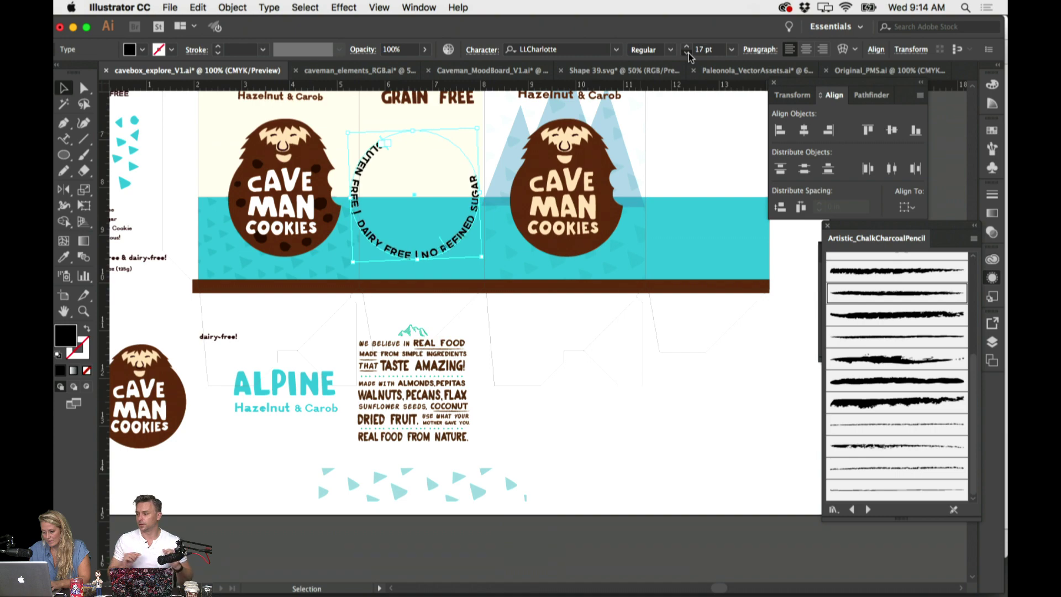
{"action": "left_click", "coordinate": [687, 53]}
{"action": "left_click", "coordinate": [687, 53]}
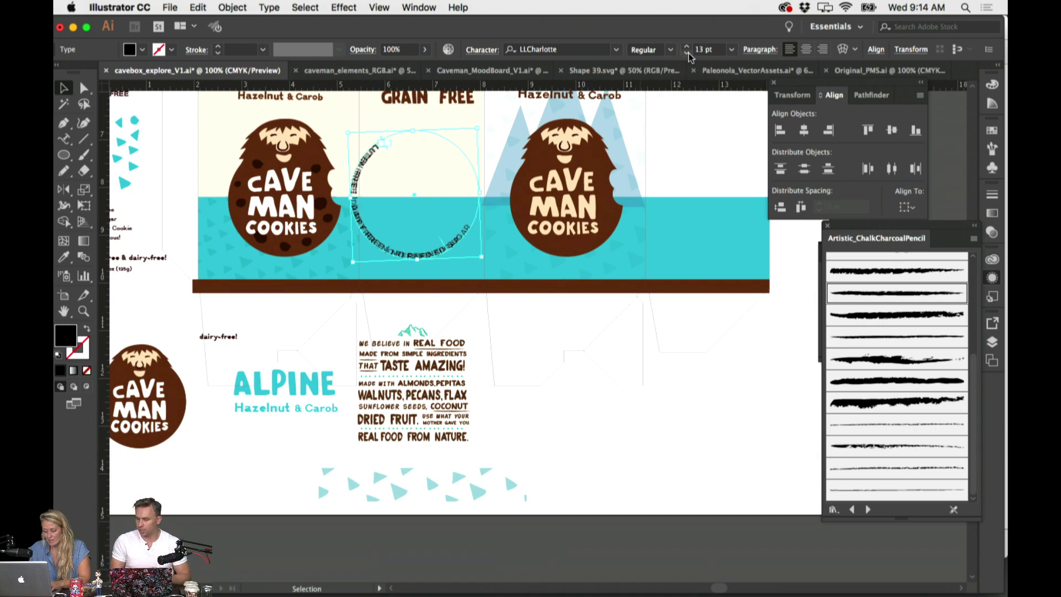
Colour the circular claims text dark brown to match the cookie and rotate it until the claims centre along the circle's lower edge
{"action": "scroll", "coordinate": [489, 187], "scroll_direction": "up", "scroll_amount": 3}
{"action": "key", "text": "i"}
{"action": "left_click", "coordinate": [322, 171]}
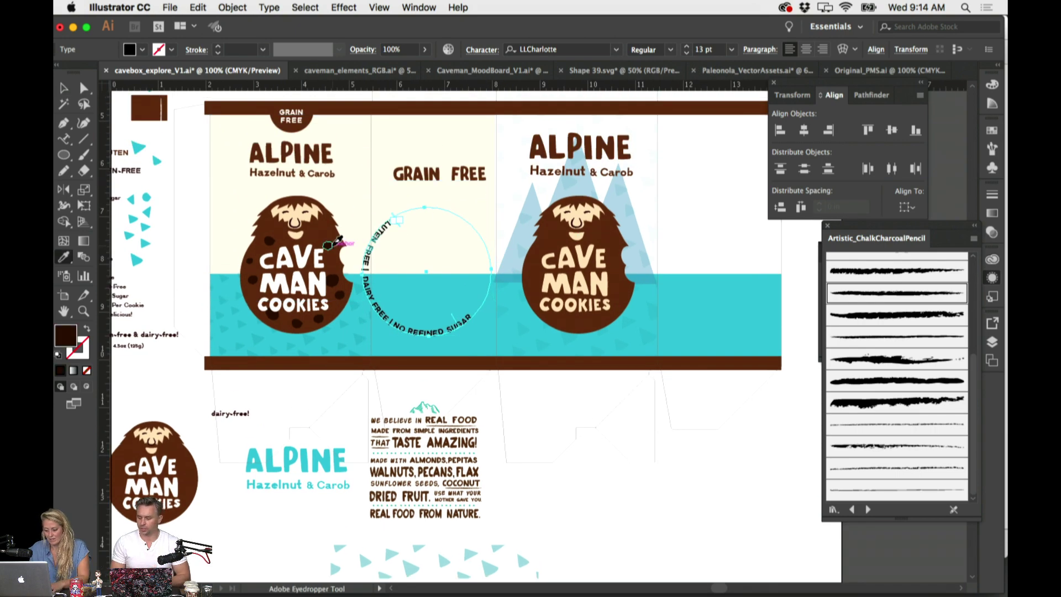
{"action": "key", "text": "v"}
{"action": "left_click_drag", "start_coordinate": [498, 199], "coordinate": [398, 168]}
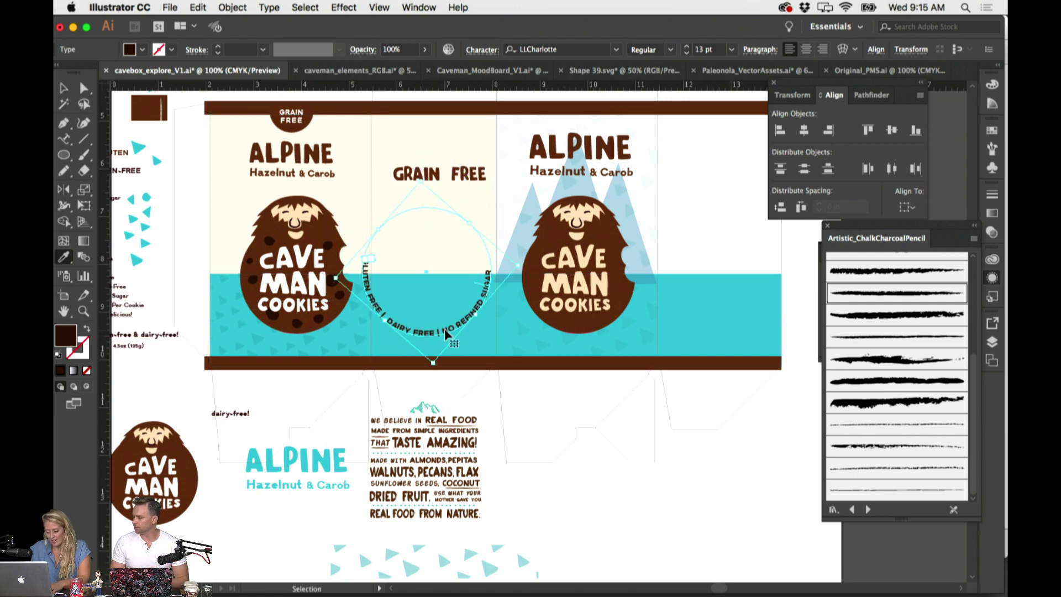
Move the circular claims text around the front panel's caveman cookie and colour it white
{"action": "left_click_drag", "start_coordinate": [448, 338], "coordinate": [315, 343]}
{"action": "key", "text": "i"}
{"action": "left_click", "coordinate": [466, 381]}
{"action": "scroll", "coordinate": [465, 380], "scroll_direction": "left", "scroll_amount": 3}
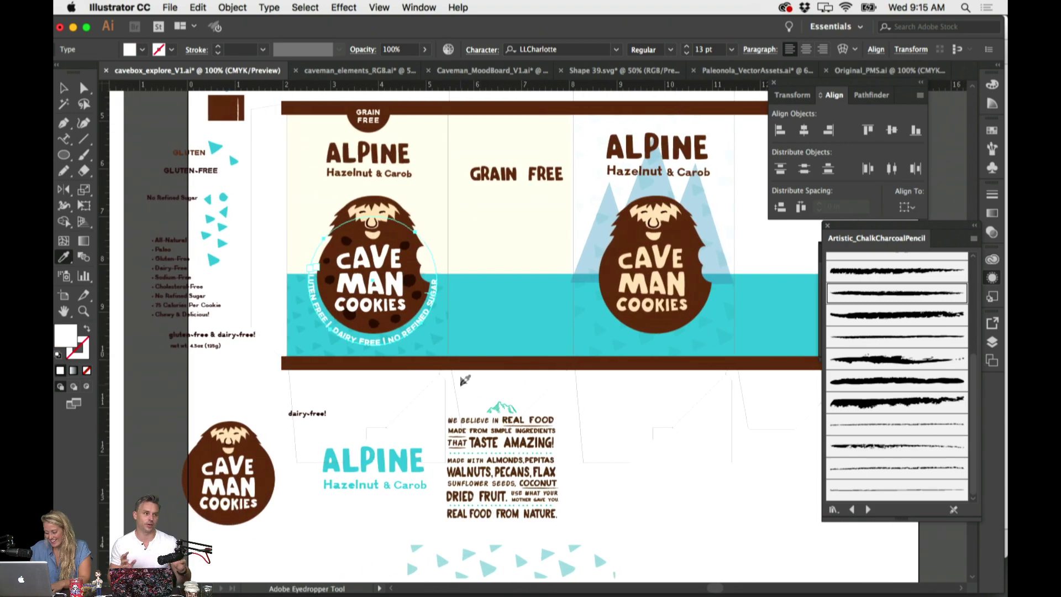
{"action": "key", "text": "super+equal"}
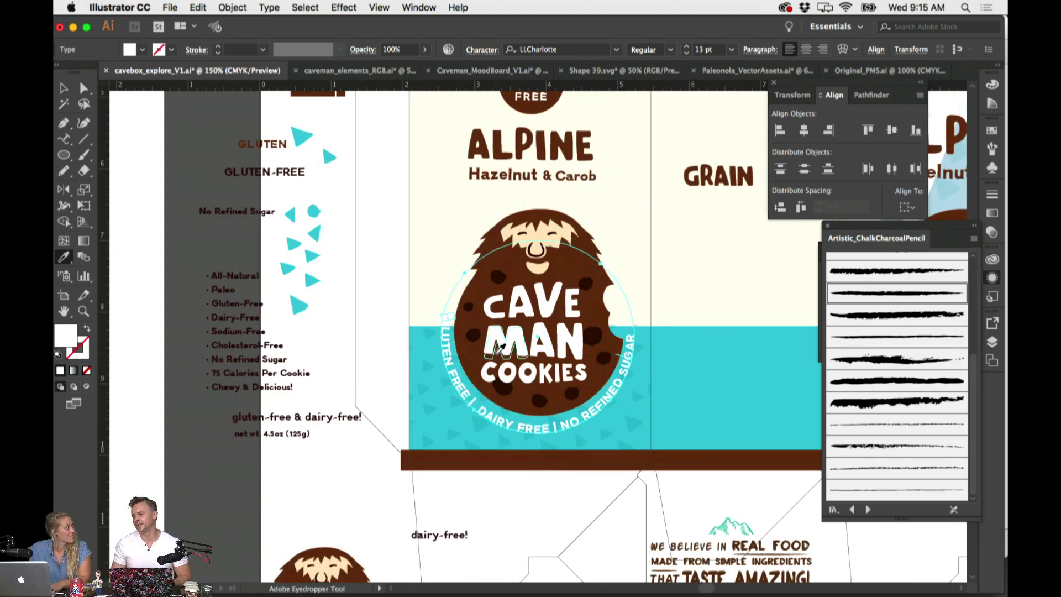
Match the circular claims text to the "Hazelnut & Carob" lettering at 15.01 pt, keeping a white fill
{"action": "scroll", "coordinate": [553, 321], "scroll_direction": "right", "scroll_amount": 5}
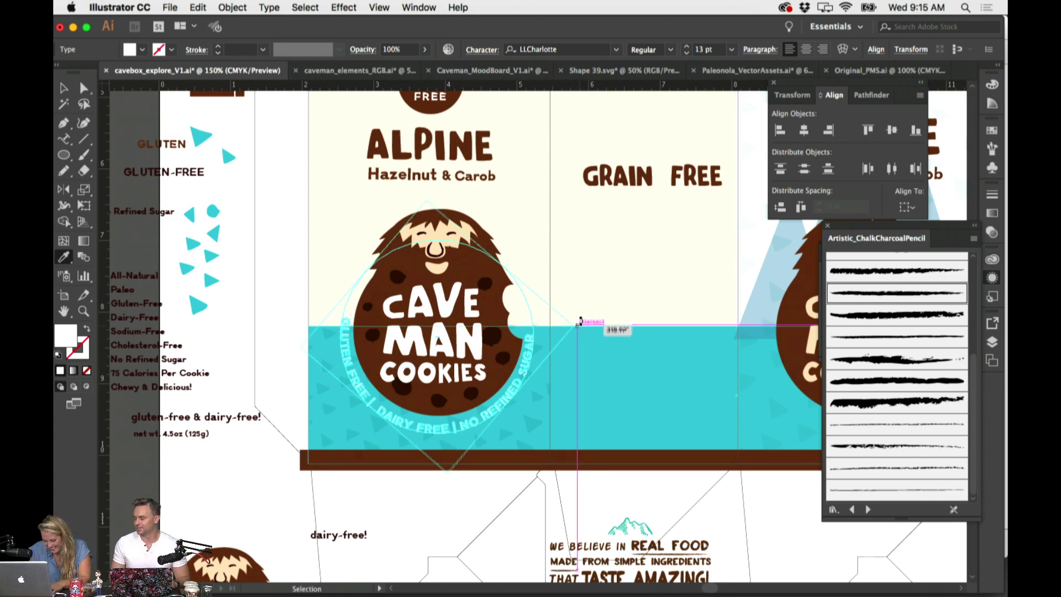
{"action": "key", "text": "i"}
{"action": "scroll", "coordinate": [581, 304], "scroll_direction": "right", "scroll_amount": 3}
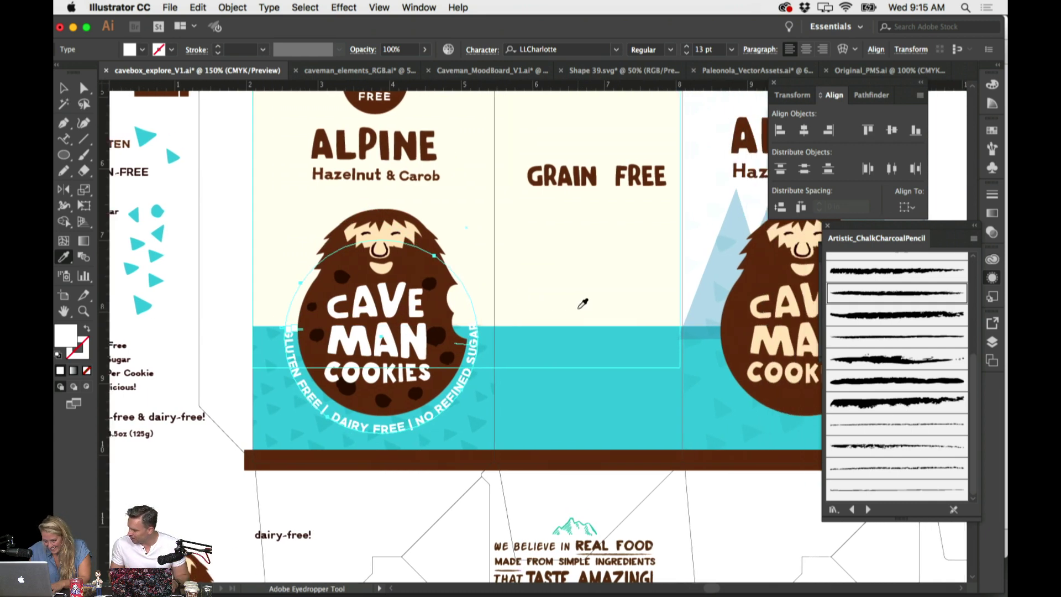
{"action": "left_click", "coordinate": [427, 176]}
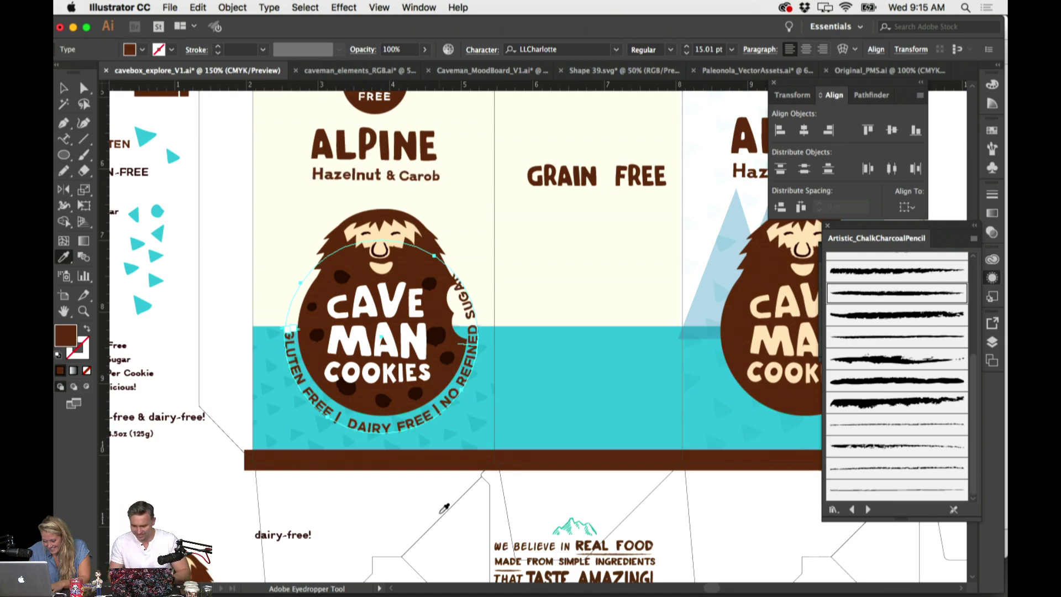
{"action": "left_click", "coordinate": [435, 494]}
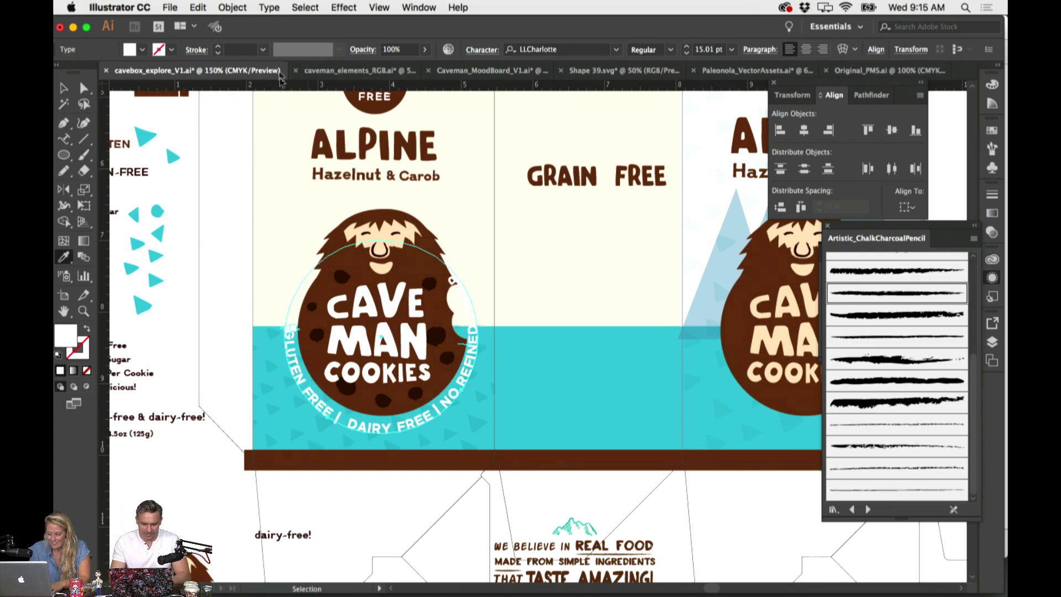
Change the circular claims text to lowercase
{"action": "scroll", "coordinate": [552, 343], "scroll_direction": "down", "scroll_amount": 2}
{"action": "scroll", "coordinate": [552, 343], "scroll_direction": "down", "scroll_amount": 2}
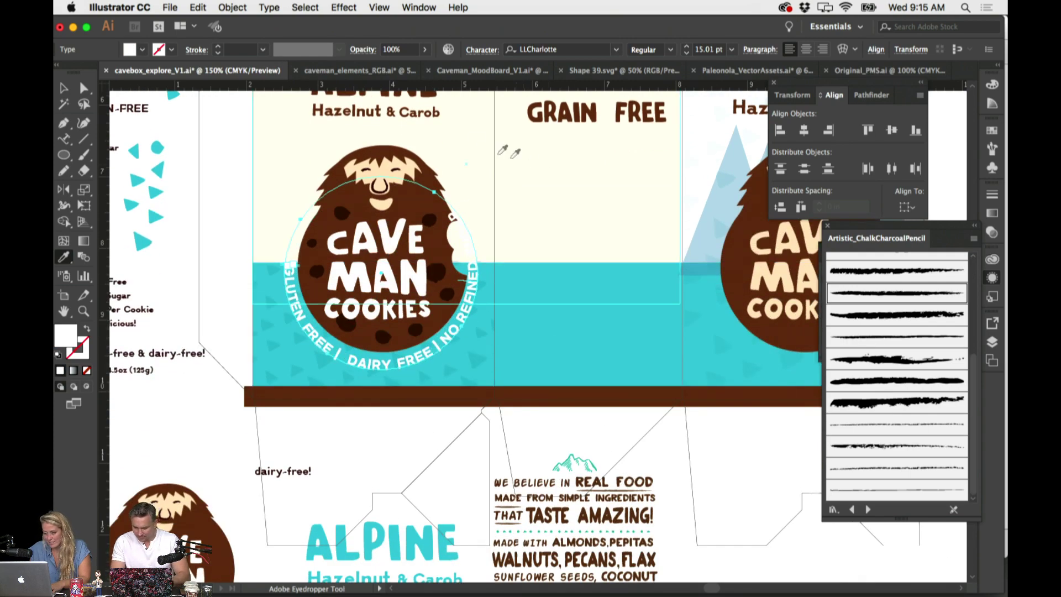
{"action": "left_click", "coordinate": [269, 7]}
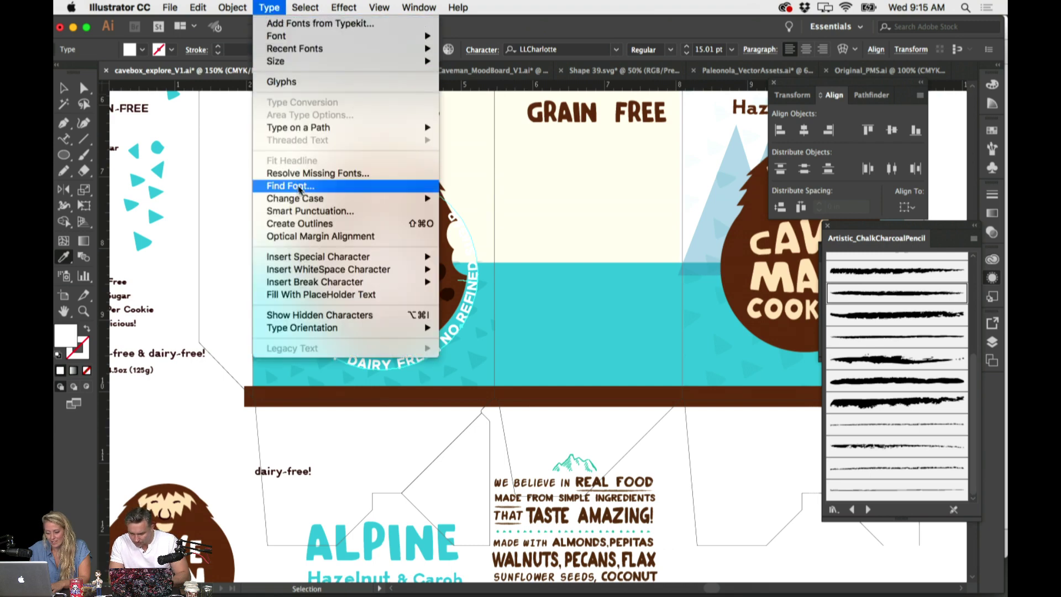
{"action": "mouse_move", "coordinate": [308, 197]}
{"action": "left_click", "coordinate": [493, 210]}
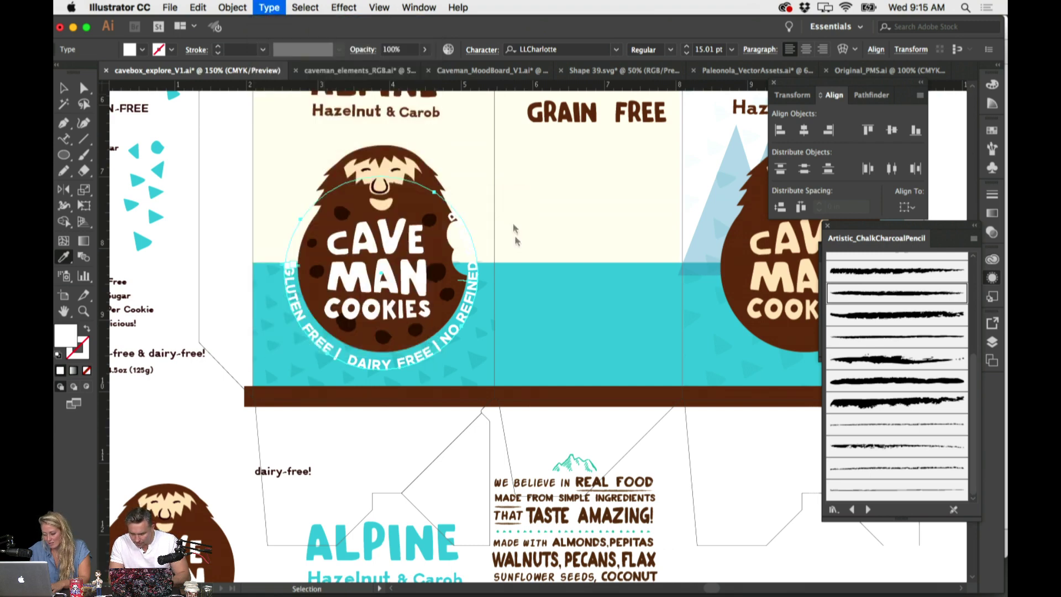
{"action": "key", "text": "v"}
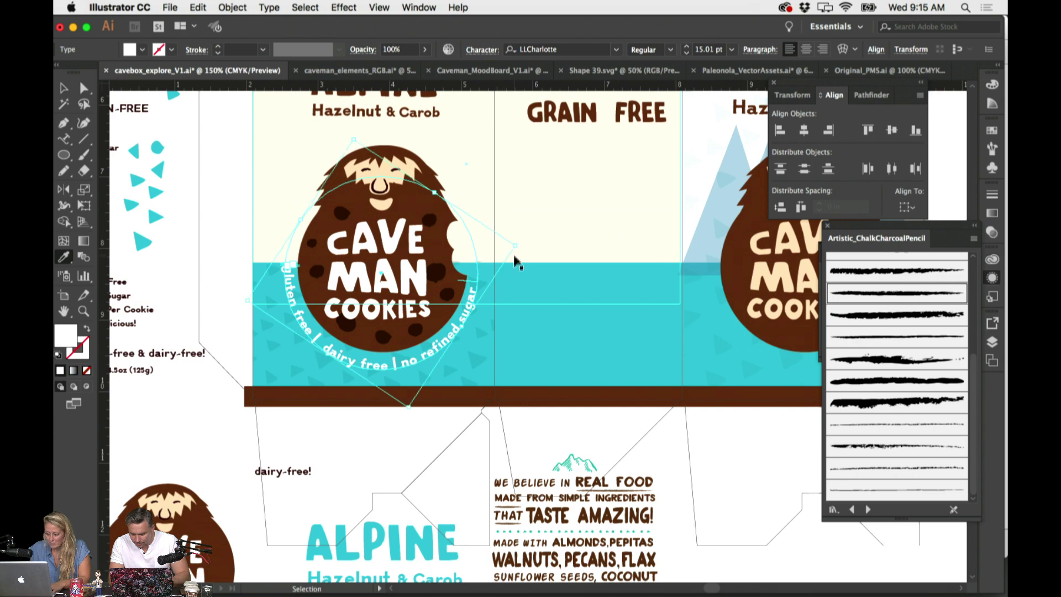
Rotate the lowercase claims text so it sits evenly around the underside of the cookie
{"action": "left_click_drag", "start_coordinate": [523, 243], "coordinate": [525, 213]}
{"action": "key", "text": "i"}
{"action": "key", "text": "v"}
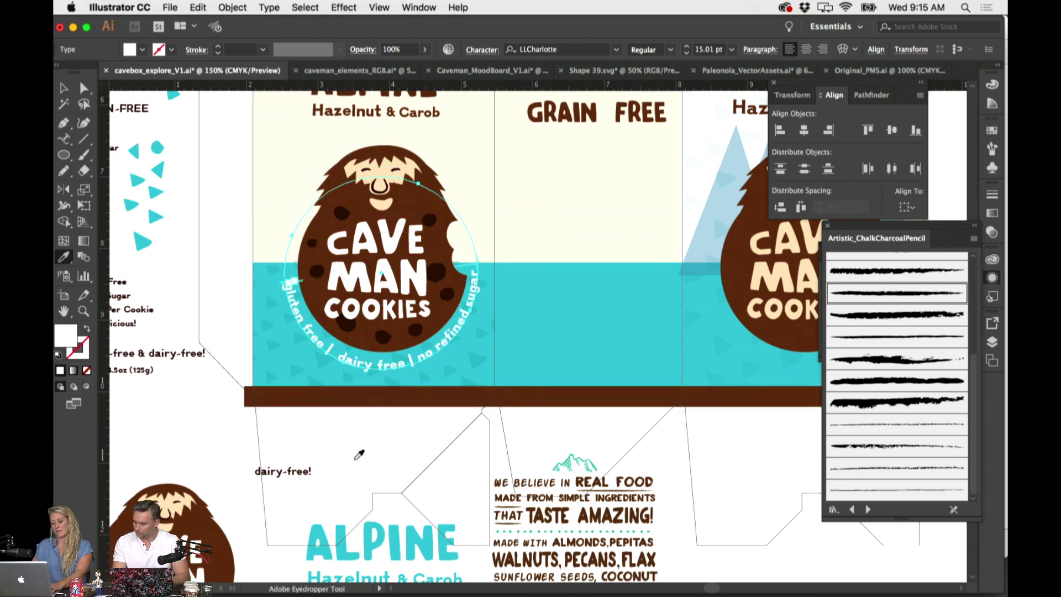
{"action": "key", "text": "super+equal"}
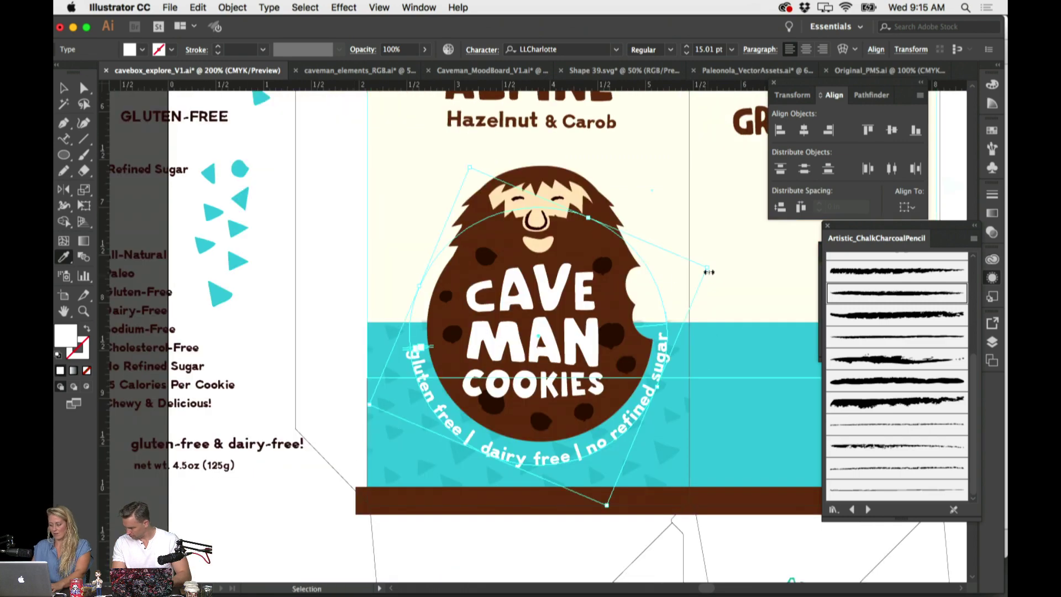
{"action": "mouse_move", "coordinate": [715, 263]}
{"action": "left_mouse_down"}
{"action": "mouse_move", "coordinate": [720, 276]}
{"action": "mouse_move", "coordinate": [722, 267]}
{"action": "left_mouse_up"}
{"action": "scroll", "coordinate": [568, 505], "scroll_direction": "down", "scroll_amount": 2}
{"action": "left_click", "coordinate": [568, 505]}
{"action": "key", "text": "i"}
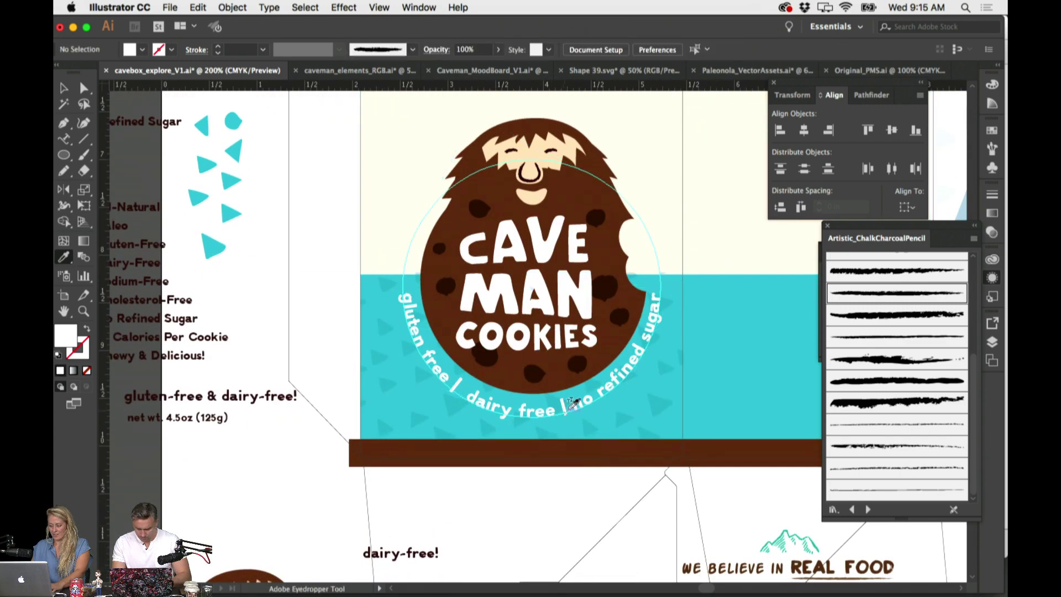
Delete both vertical dividers from the curved text and widen the gaps between the three claims with extra spaces
{"action": "scroll", "coordinate": [558, 515], "scroll_direction": "right", "scroll_amount": 2}
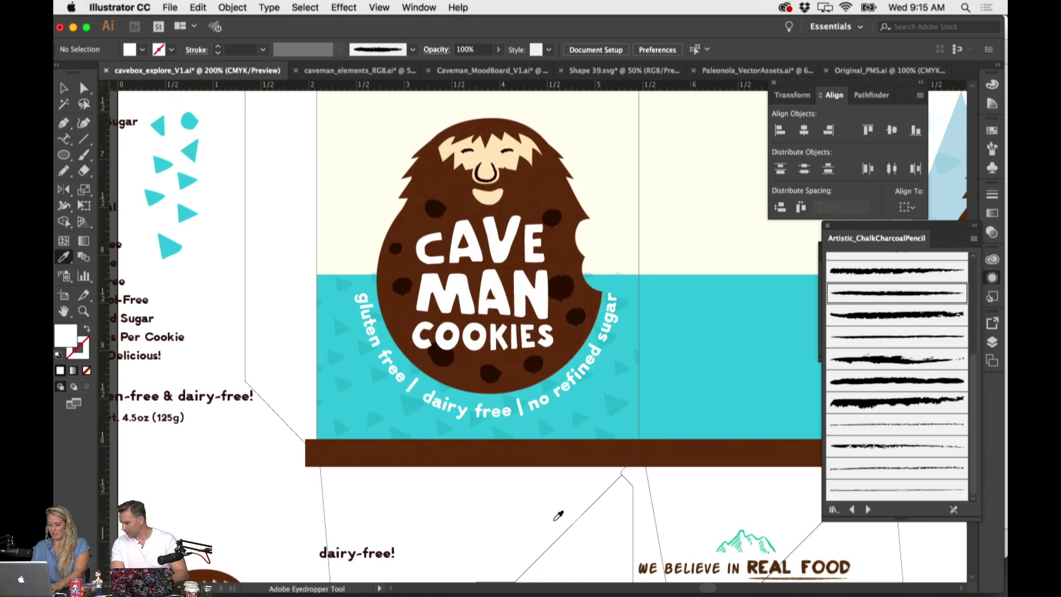
{"action": "key", "text": "t"}
{"action": "left_click", "coordinate": [520, 407]}
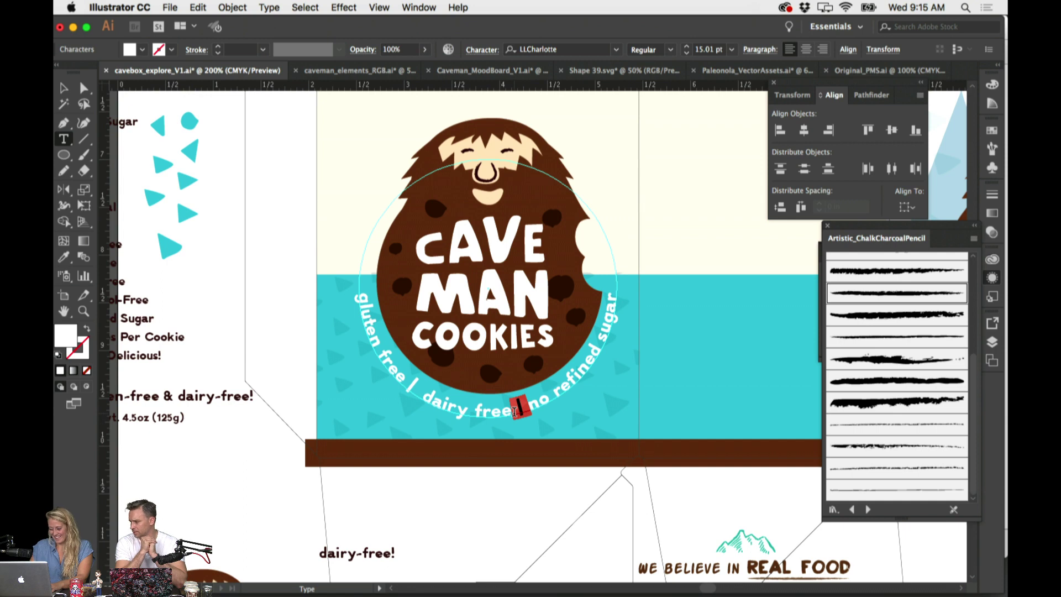
{"action": "key", "text": "BackSpace"}
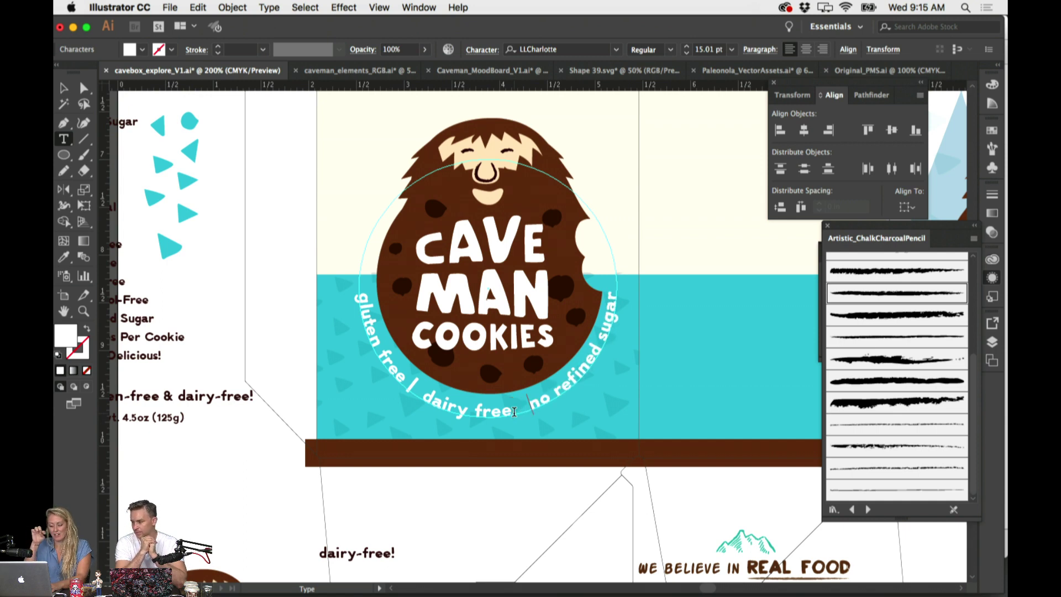
{"action": "left_click", "coordinate": [419, 396]}
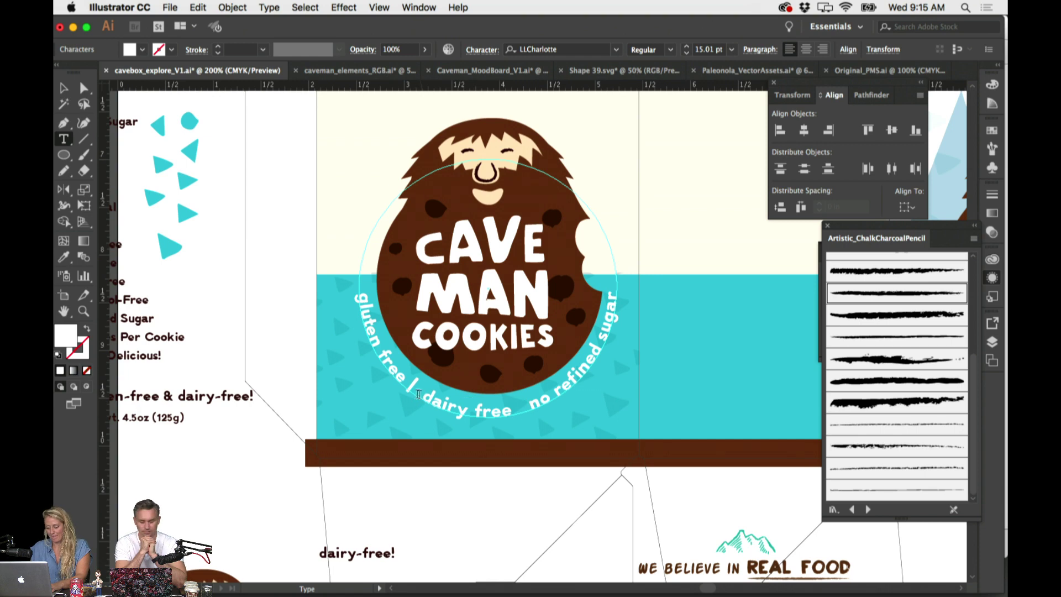
{"action": "left_click_drag", "start_coordinate": [419, 395], "coordinate": [406, 384]}
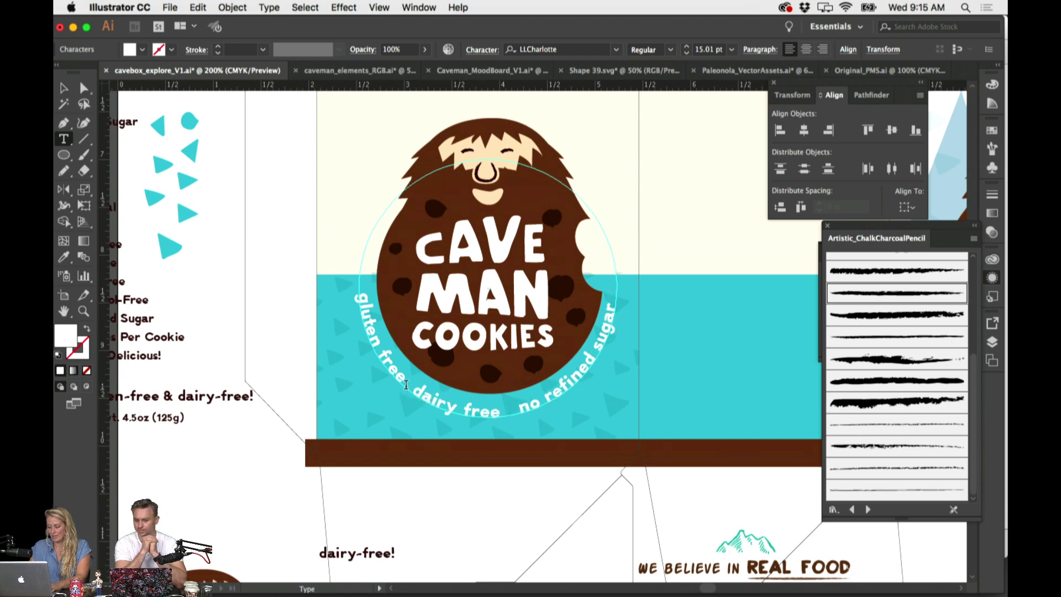
{"action": "left_click", "coordinate": [527, 411]}
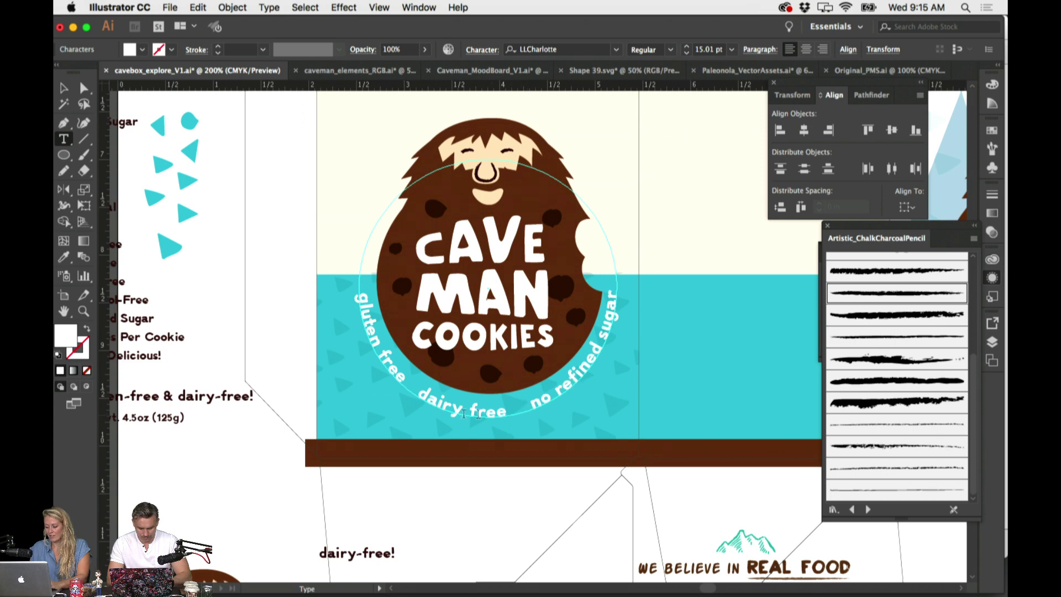
{"action": "left_click", "coordinate": [414, 391]}
{"action": "key", "text": "Escape"}
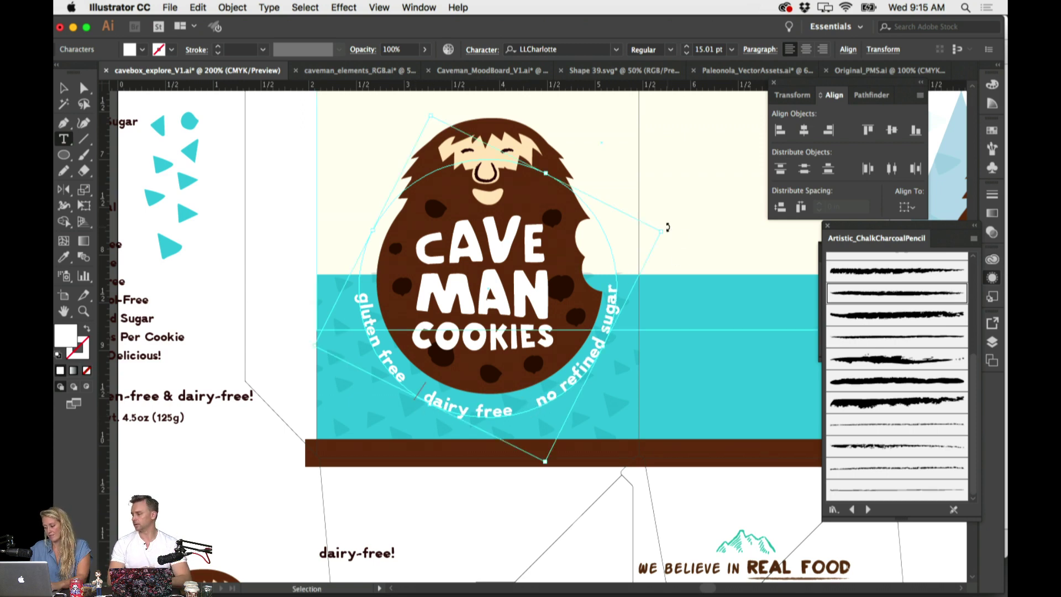
Rotate the divider-free claims text slightly to rebalance it beneath the cookie
{"action": "left_click_drag", "start_coordinate": [668, 227], "coordinate": [669, 230]}
{"action": "left_click", "coordinate": [539, 507]}
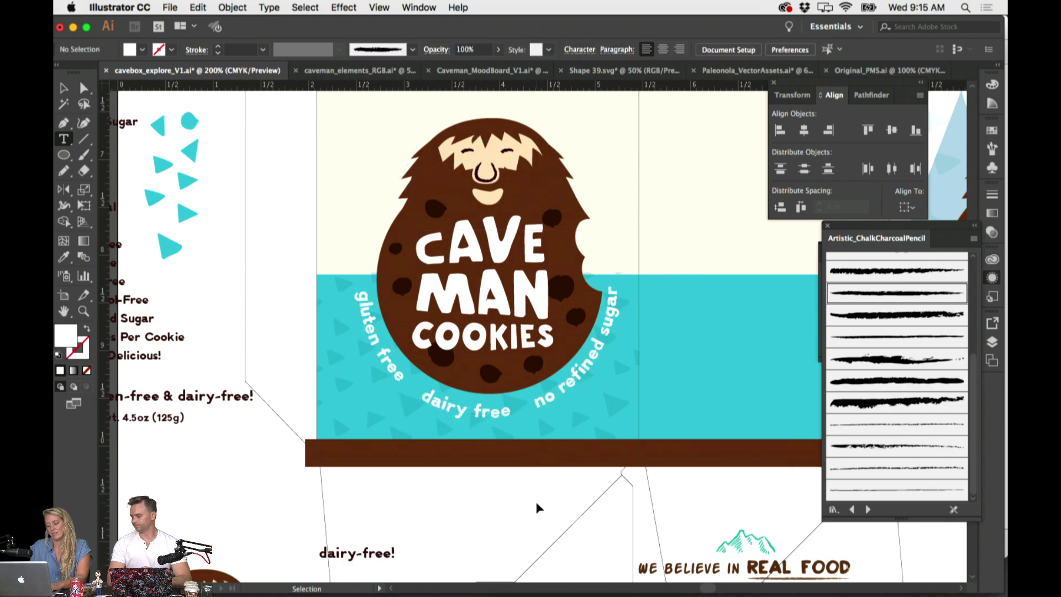
{"action": "left_click_drag", "start_coordinate": [575, 381], "coordinate": [577, 380]}
{"action": "left_click", "coordinate": [500, 540]}
Place a copy of a small turquoise triangle between "gluten free" and "dairy free" and colour it white
{"action": "scroll", "coordinate": [502, 539], "scroll_direction": "right", "scroll_amount": 2}
{"action": "scroll", "coordinate": [502, 539], "scroll_direction": "down", "scroll_amount": 1}
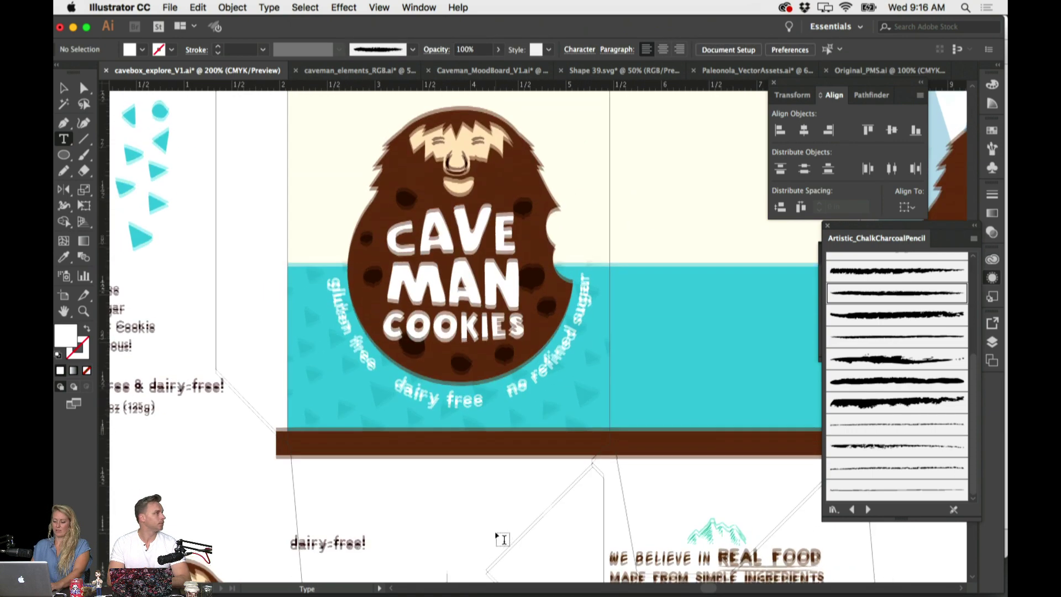
{"action": "scroll", "coordinate": [502, 539], "scroll_direction": "up", "scroll_amount": 3}
{"action": "scroll", "coordinate": [501, 536], "scroll_direction": "down", "scroll_amount": 4}
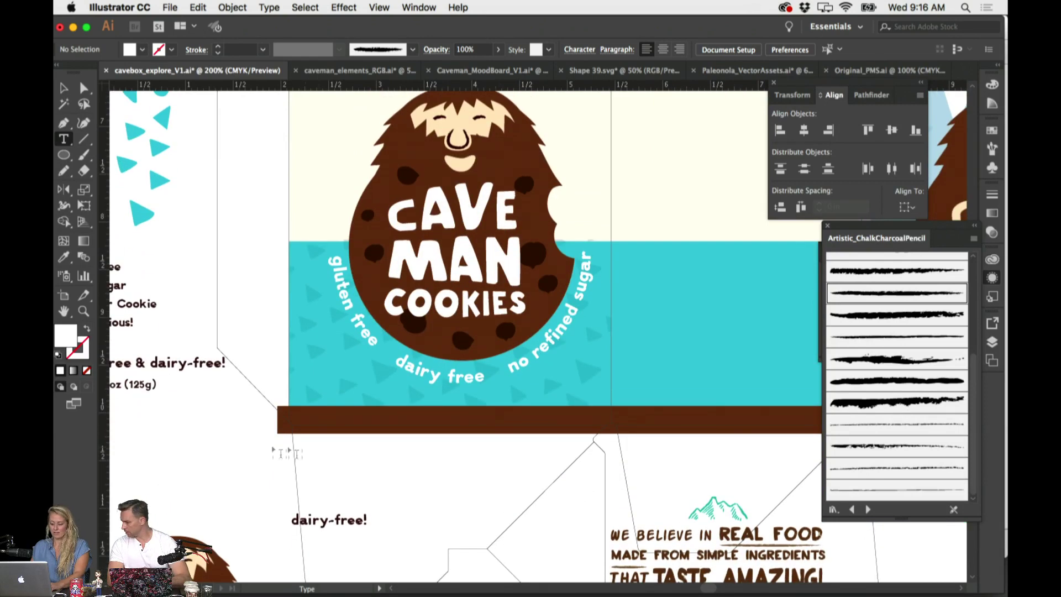
{"action": "key", "text": "v"}
{"action": "left_click_drag", "start_coordinate": [157, 151], "coordinate": [390, 347]}
{"action": "key", "text": "i"}
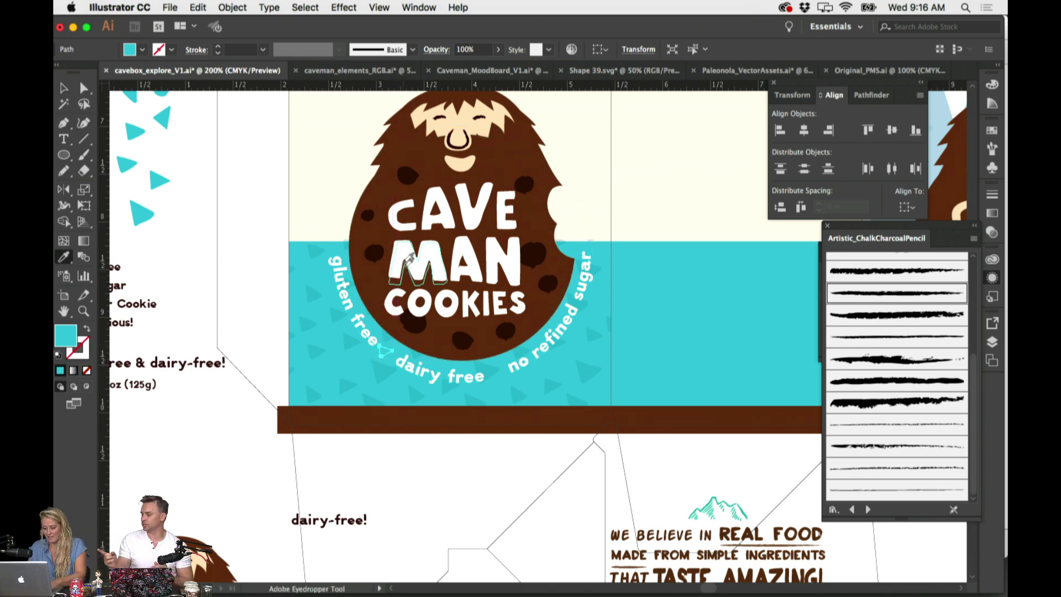
{"action": "left_click", "coordinate": [406, 249]}
Shrink the triangle between "gluten free" and "dairy free" and recolour it with the cookie's brown
{"action": "key", "text": "super+equal"}
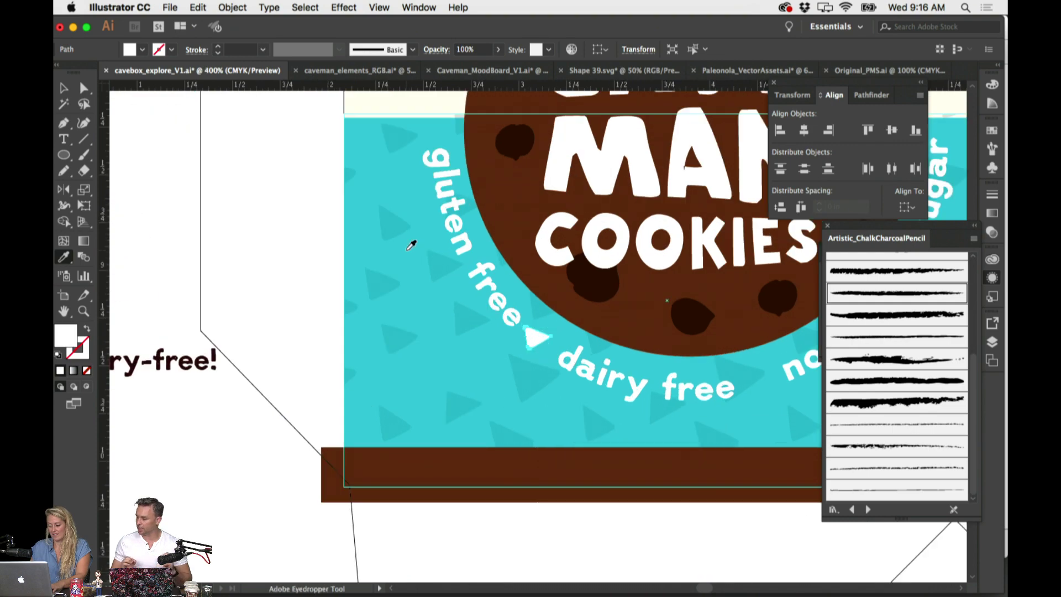
{"action": "left_click_drag", "start_coordinate": [548, 330], "coordinate": [552, 329]}
{"action": "scroll", "coordinate": [552, 327], "scroll_direction": "down", "scroll_amount": 3}
{"action": "scroll", "coordinate": [552, 327], "scroll_direction": "right", "scroll_amount": 1}
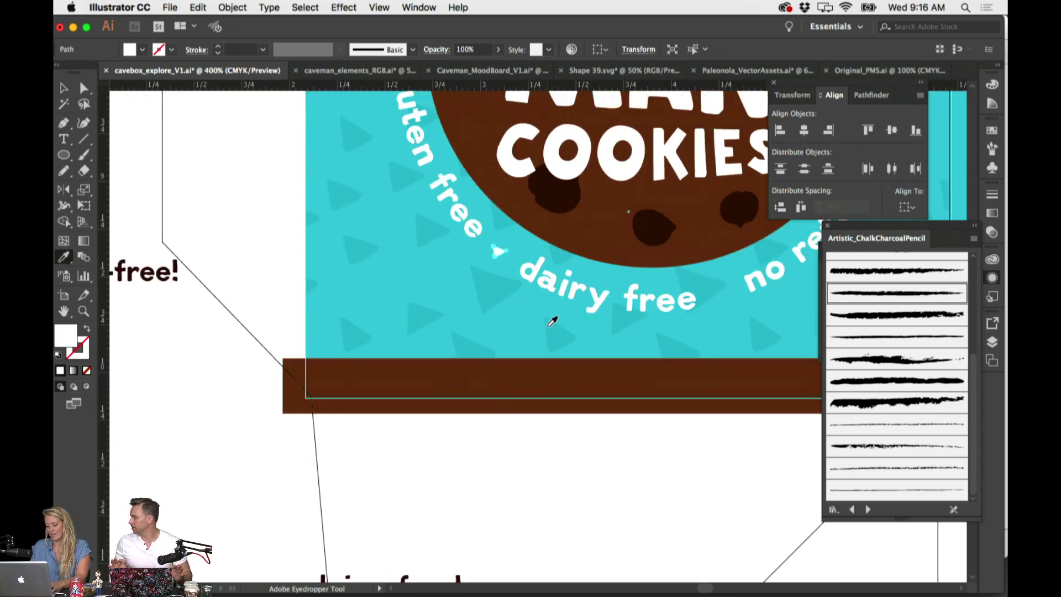
{"action": "key", "text": "super+minus"}
{"action": "scroll", "coordinate": [542, 323], "scroll_direction": "right", "scroll_amount": 2}
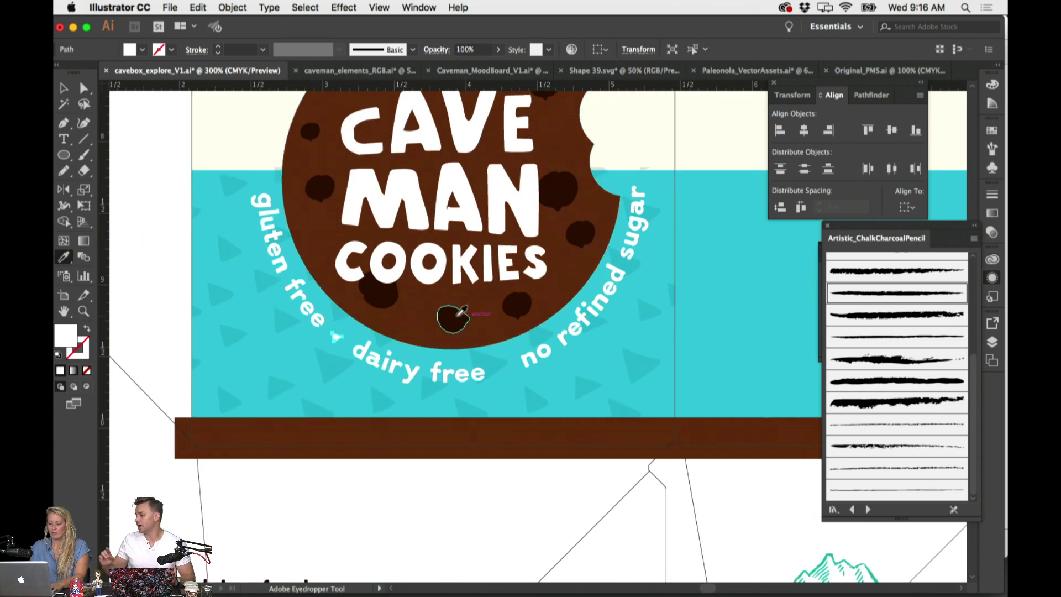
{"action": "left_click", "coordinate": [489, 302]}
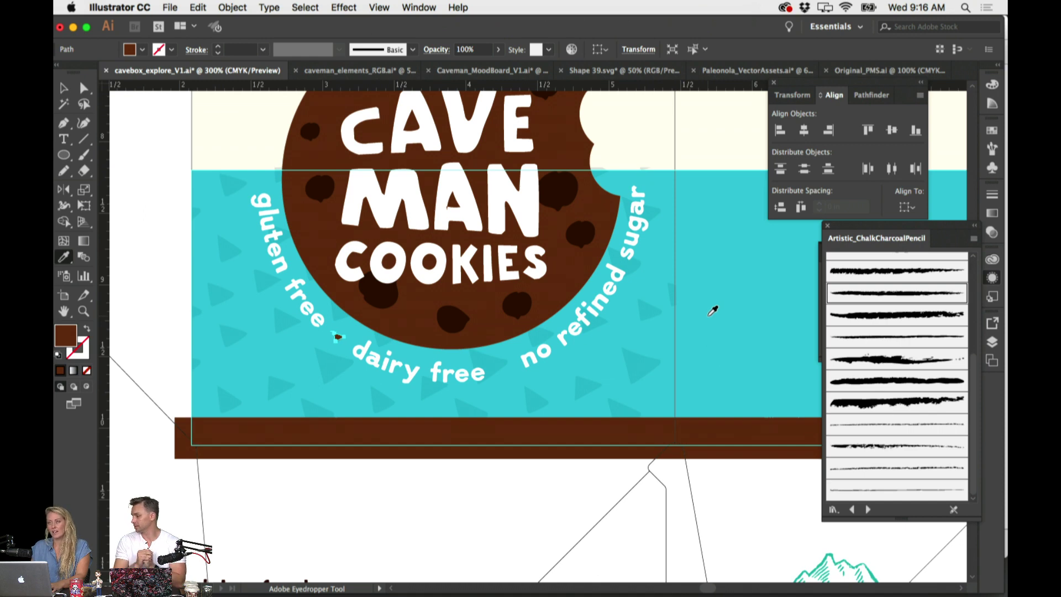
{"action": "key", "text": "super+shift+a"}
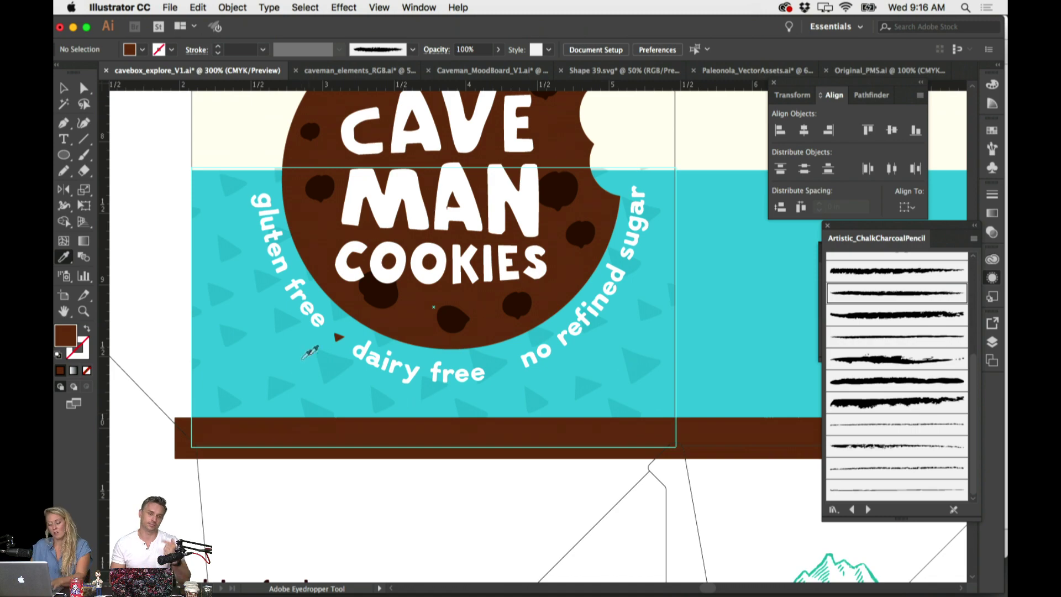
{"action": "left_click_drag", "start_coordinate": [342, 340], "coordinate": [504, 362]}
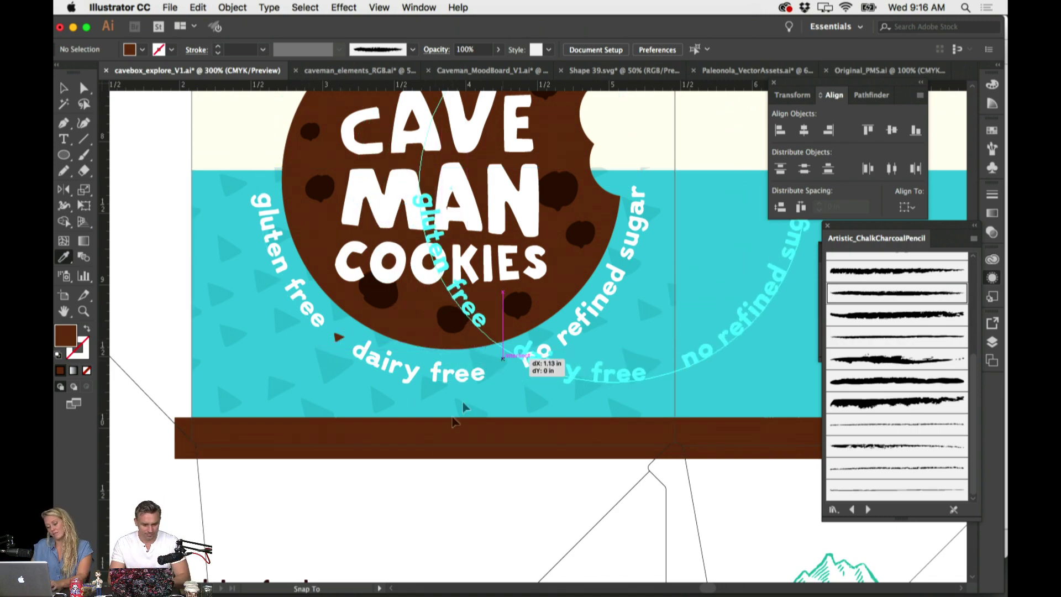
{"action": "key", "text": "super+z"}
{"action": "left_click", "coordinate": [419, 497]}
{"action": "key", "text": "super+minus"}
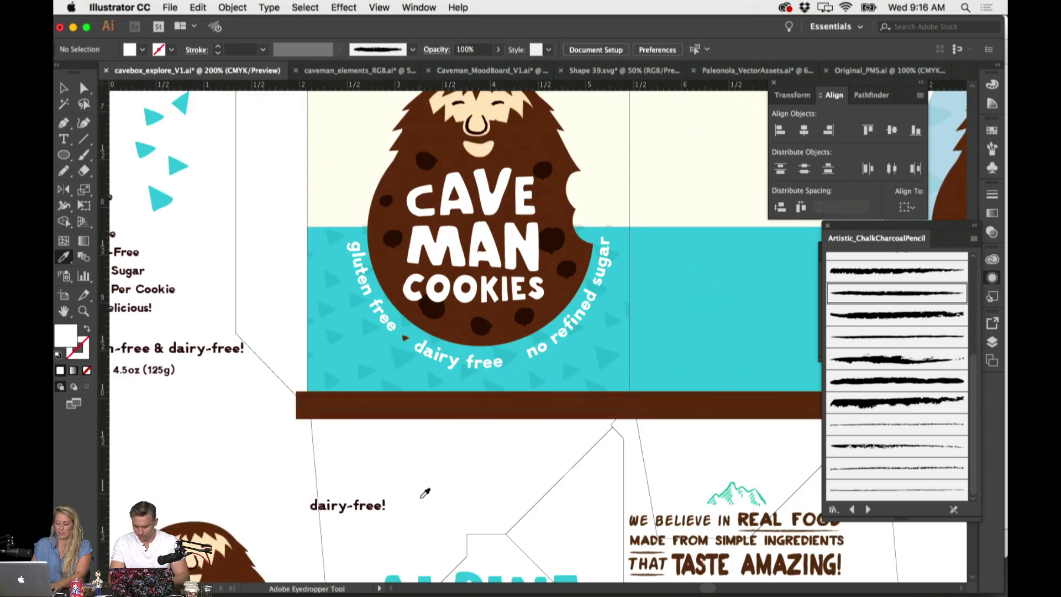
{"action": "scroll", "coordinate": [420, 500], "scroll_direction": "up", "scroll_amount": 3}
{"action": "key", "text": "super+plus"}
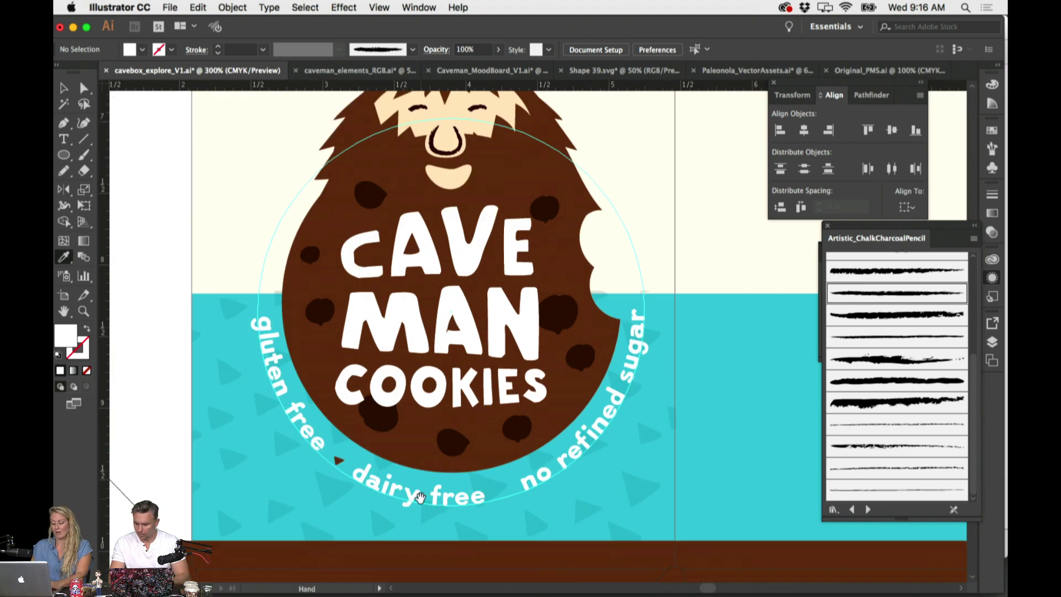
{"action": "scroll", "coordinate": [344, 368], "scroll_direction": "down", "scroll_amount": 3}
Recolour the small triangle between "gluten free" and "dairy free" dark teal, hex 1e7b87, starting from the panel's turquoise
{"action": "left_click", "coordinate": [348, 372]}
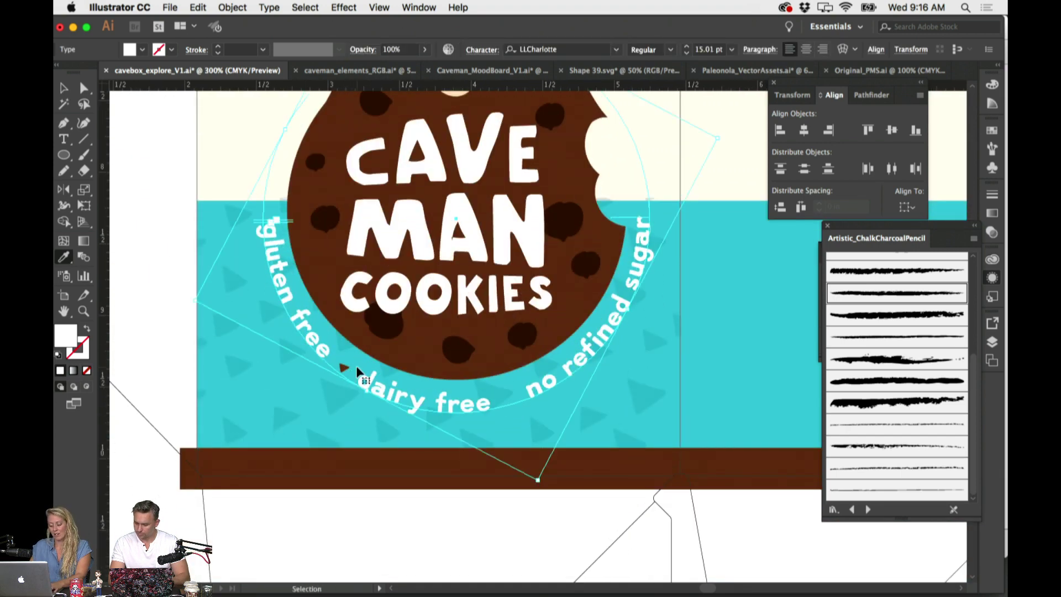
{"action": "left_click", "coordinate": [349, 373]}
{"action": "left_click", "coordinate": [344, 368]}
{"action": "key", "text": "i"}
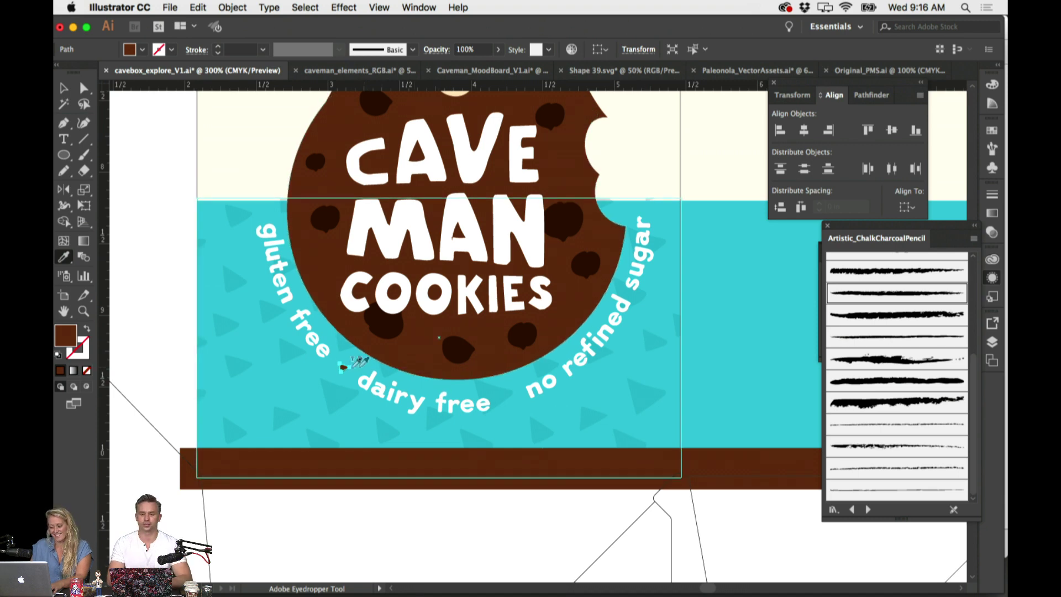
{"action": "left_click", "coordinate": [762, 338]}
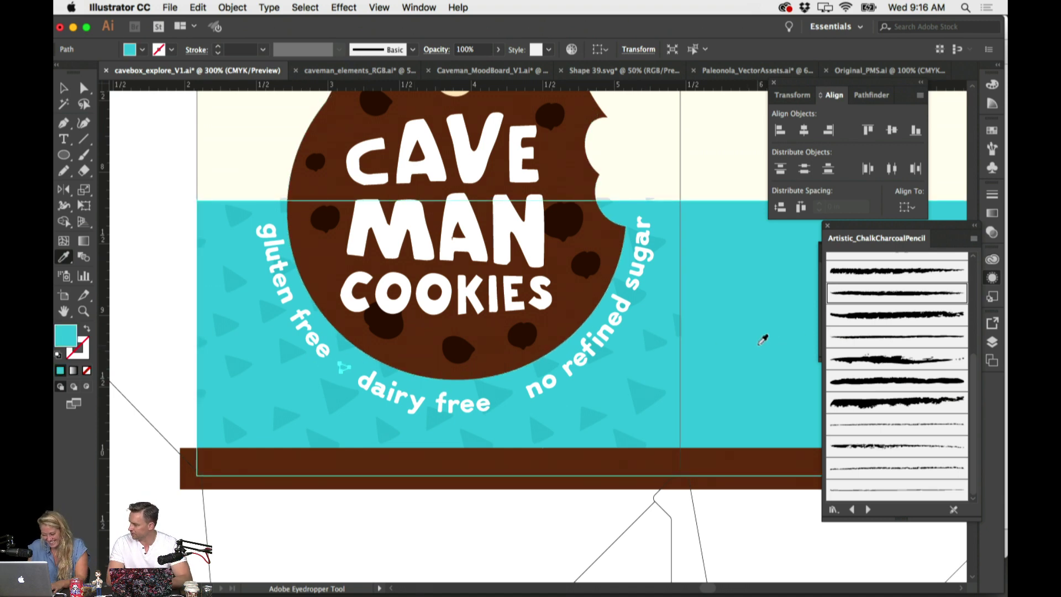
{"action": "double_click", "coordinate": [65, 343]}
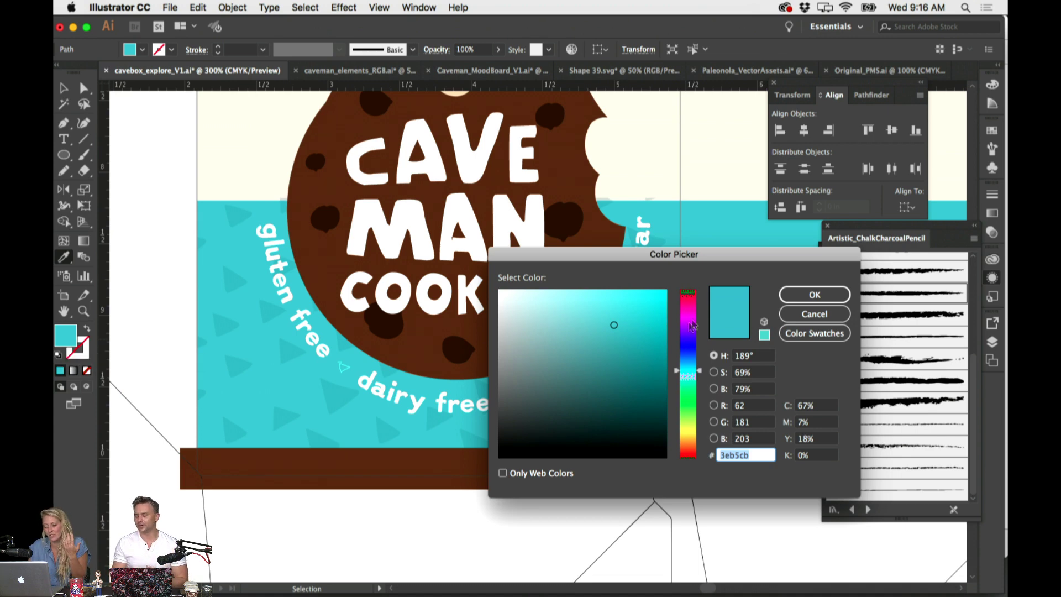
{"action": "left_click_drag", "start_coordinate": [629, 363], "coordinate": [630, 369]}
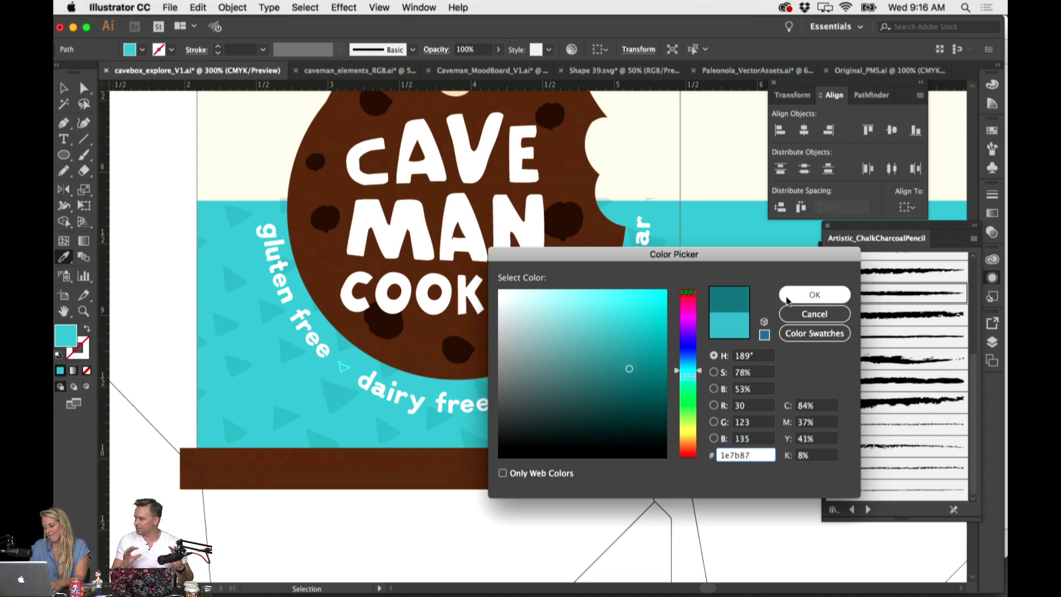
{"action": "left_click", "coordinate": [788, 301]}
{"action": "left_click", "coordinate": [492, 507]}
{"action": "key", "text": "i"}
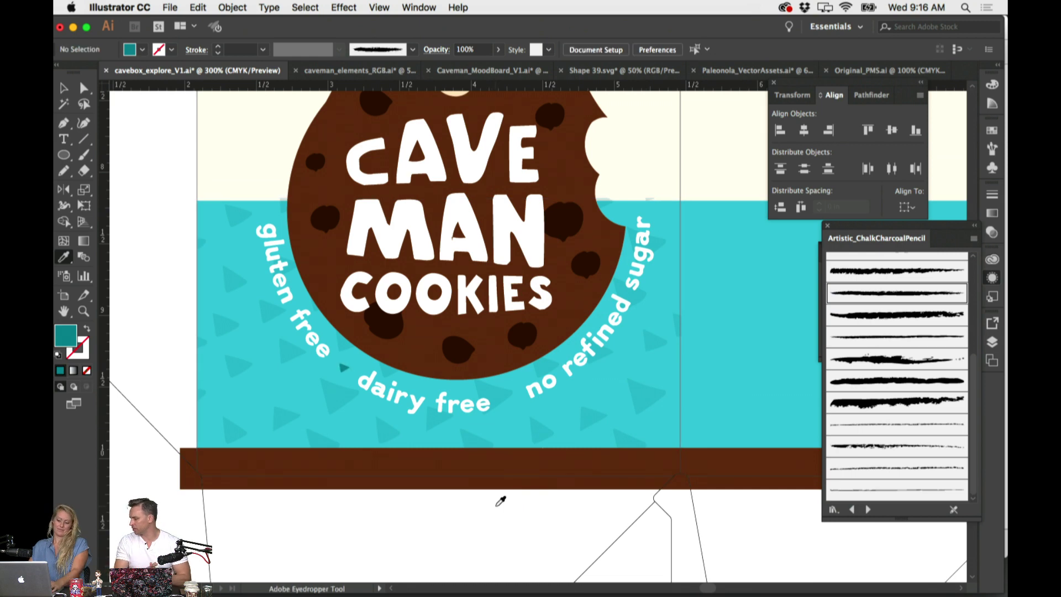
Recolour the triangle between "gluten free" and "dairy free" with the brown of the box's lower band
{"action": "key", "text": "super+minus"}
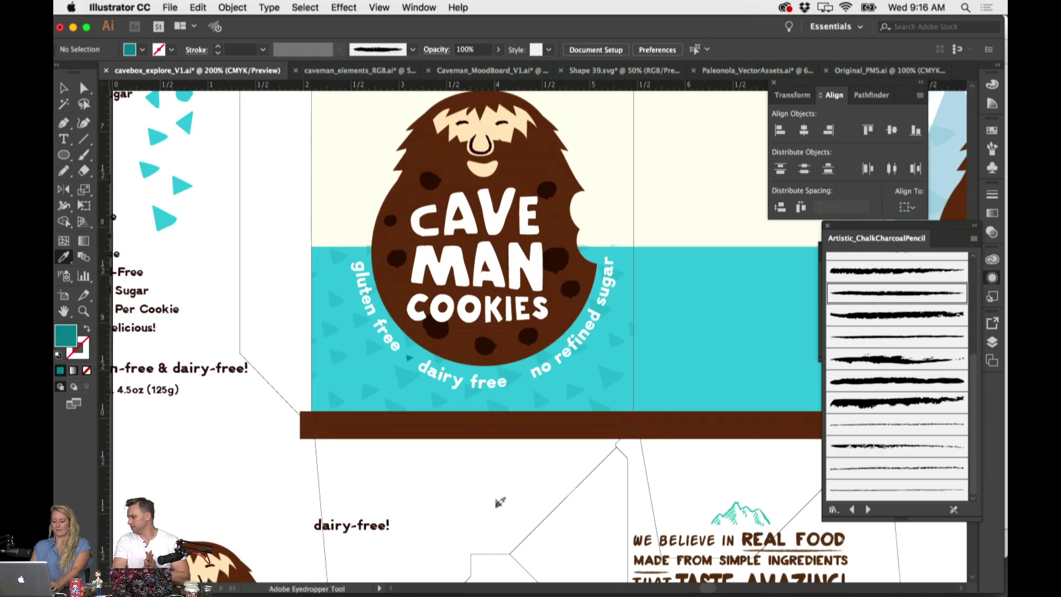
{"action": "key", "text": "v"}
{"action": "left_click", "coordinate": [500, 502]}
{"action": "left_click", "coordinate": [675, 426]}
{"action": "left_click", "coordinate": [494, 500]}
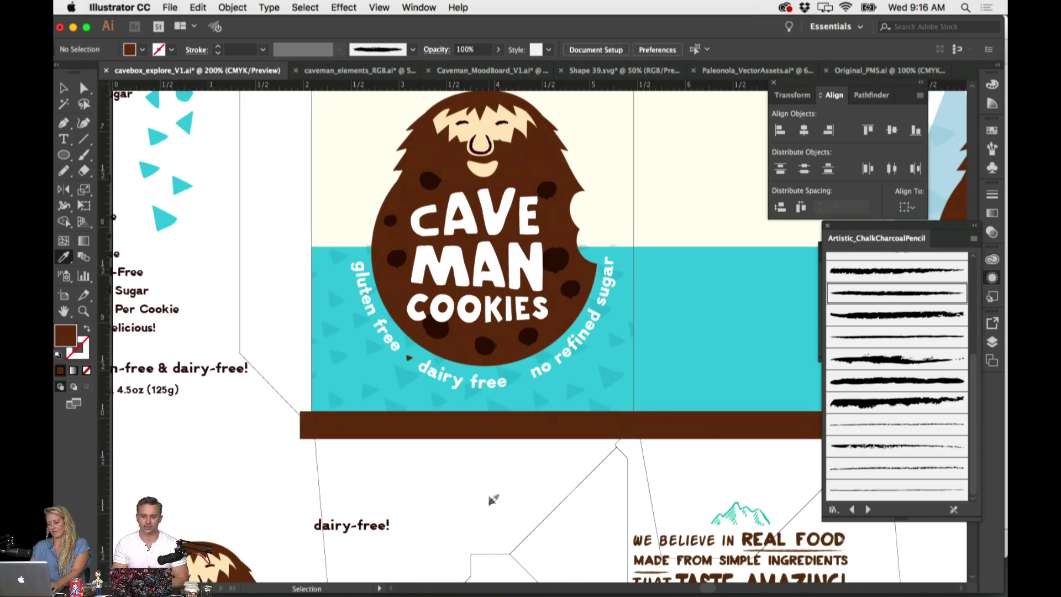
Recolour the triangle between "gluten free" and "dairy free" with the dark brown of the cookie's chocolate chips
{"action": "scroll", "coordinate": [494, 500], "scroll_direction": "right", "scroll_amount": 4}
{"action": "scroll", "coordinate": [387, 442], "scroll_direction": "up", "scroll_amount": 2}
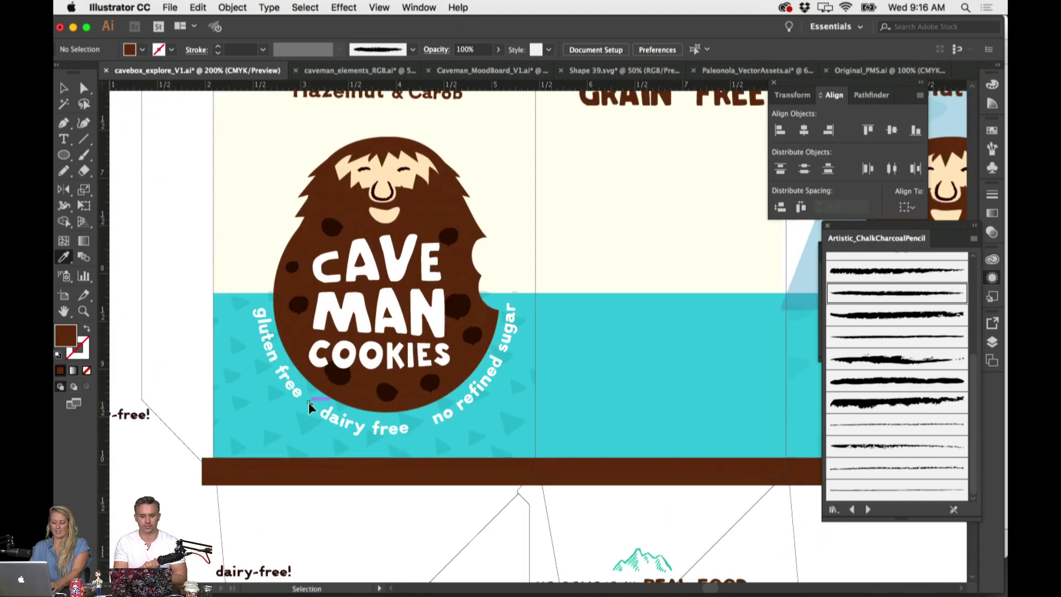
{"action": "left_click", "coordinate": [309, 402]}
{"action": "key", "text": "i"}
{"action": "left_click", "coordinate": [472, 334]}
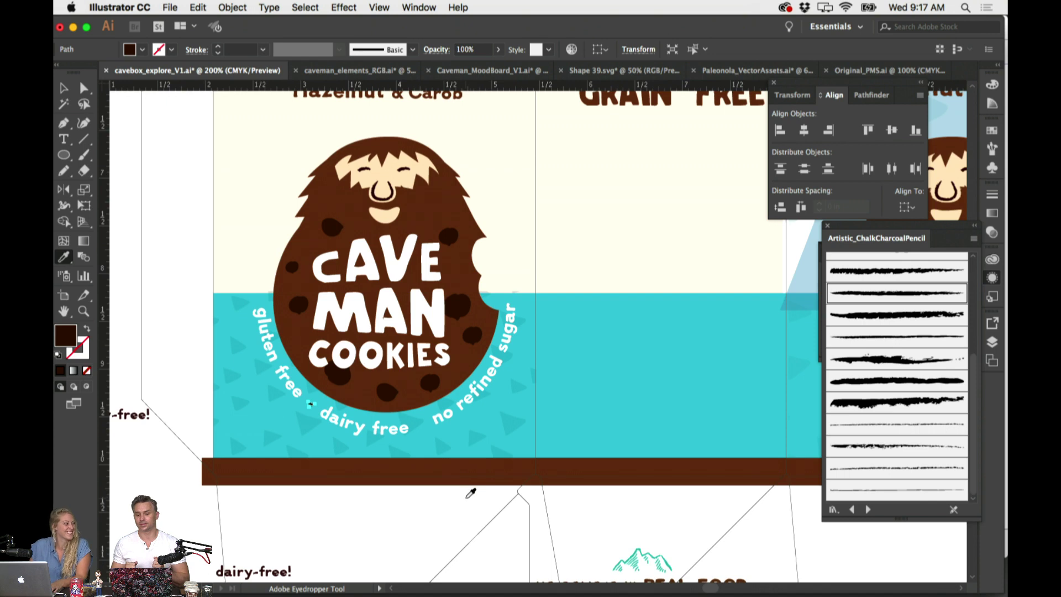
{"action": "key", "text": "super+shift+a"}
Place a copy of the dark brown triangle between "dairy free" and "no refined sugar" and fine-tune its placement
{"action": "left_click_drag", "start_coordinate": [310, 408], "coordinate": [420, 427]}
{"action": "key", "text": "super+shift+a"}
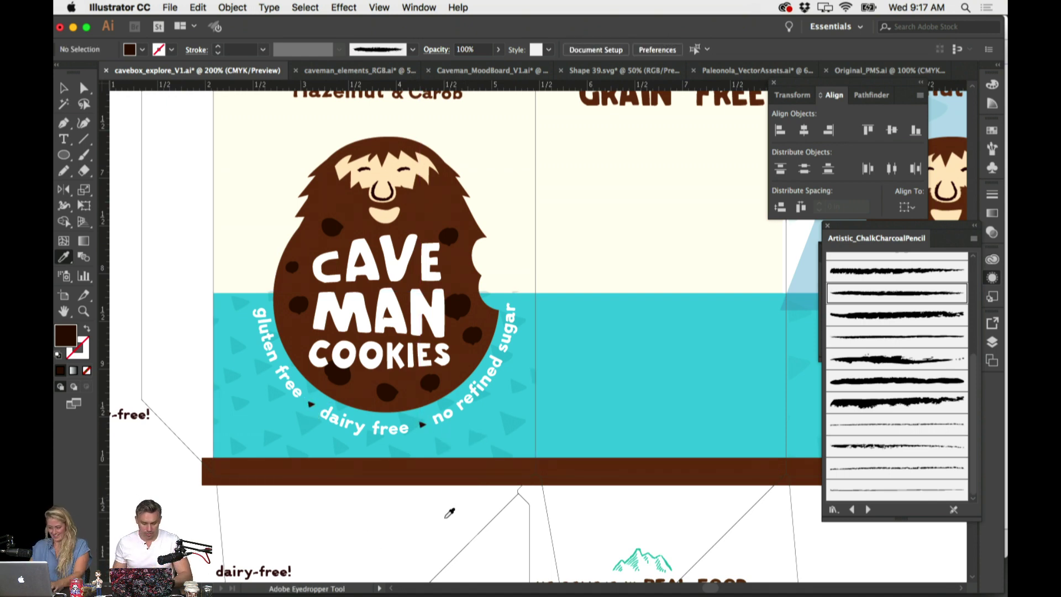
{"action": "scroll", "coordinate": [449, 513], "scroll_direction": "up", "scroll_amount": 2}
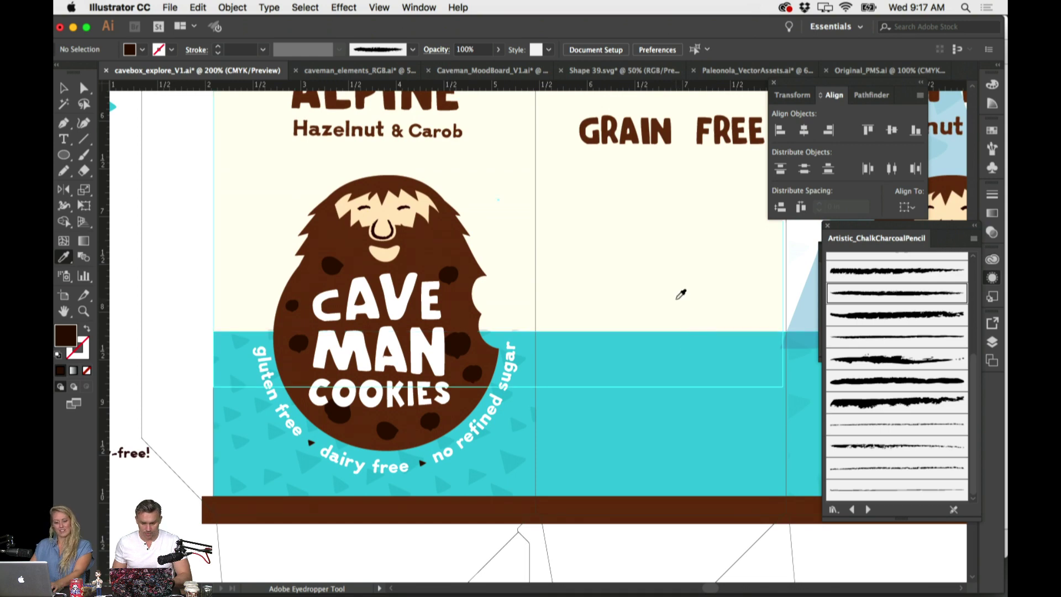
{"action": "scroll", "coordinate": [680, 295], "scroll_direction": "left", "scroll_amount": 1}
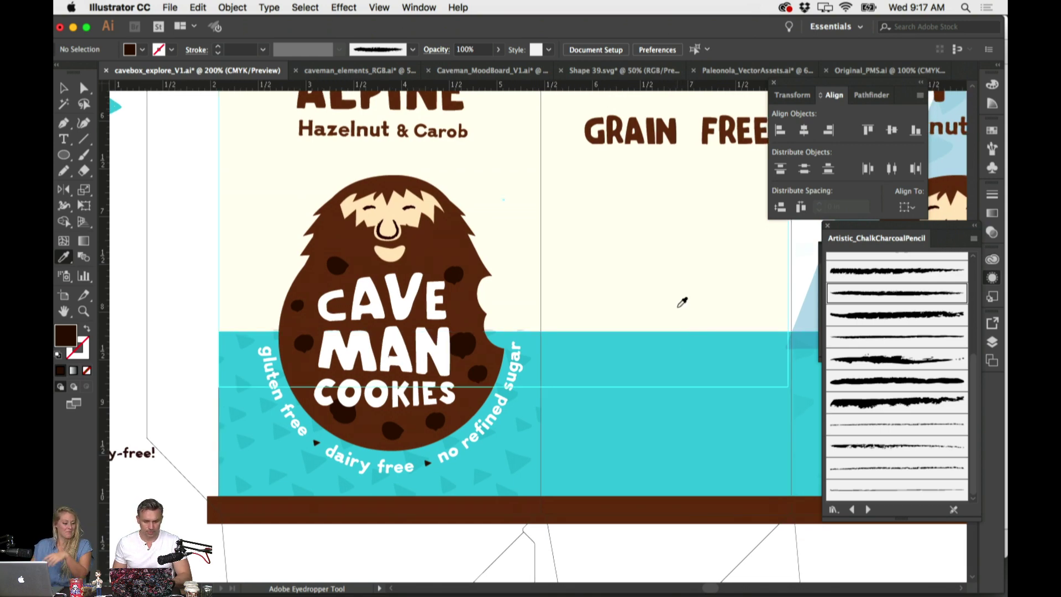
{"action": "key", "text": "super+minus"}
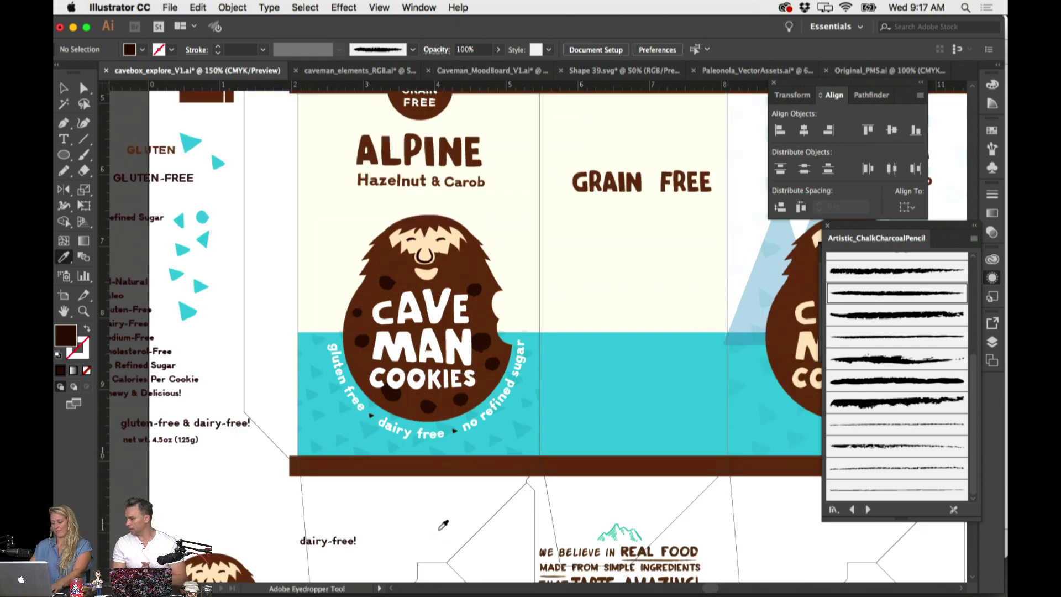
{"action": "key", "text": "super+equal"}
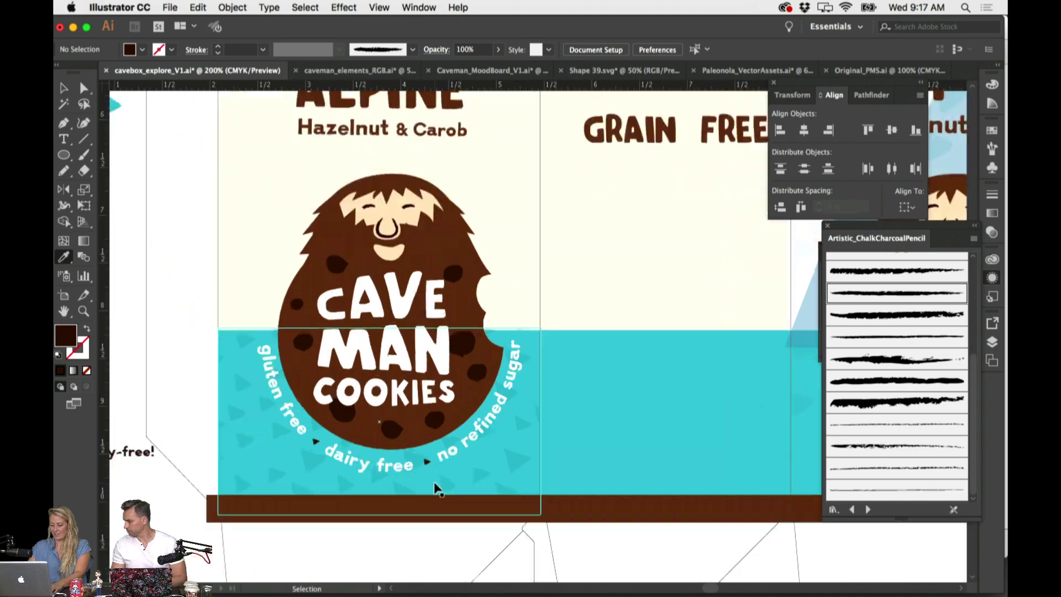
{"action": "key", "text": "v"}
{"action": "left_click_drag", "start_coordinate": [426, 466], "coordinate": [426, 465]}
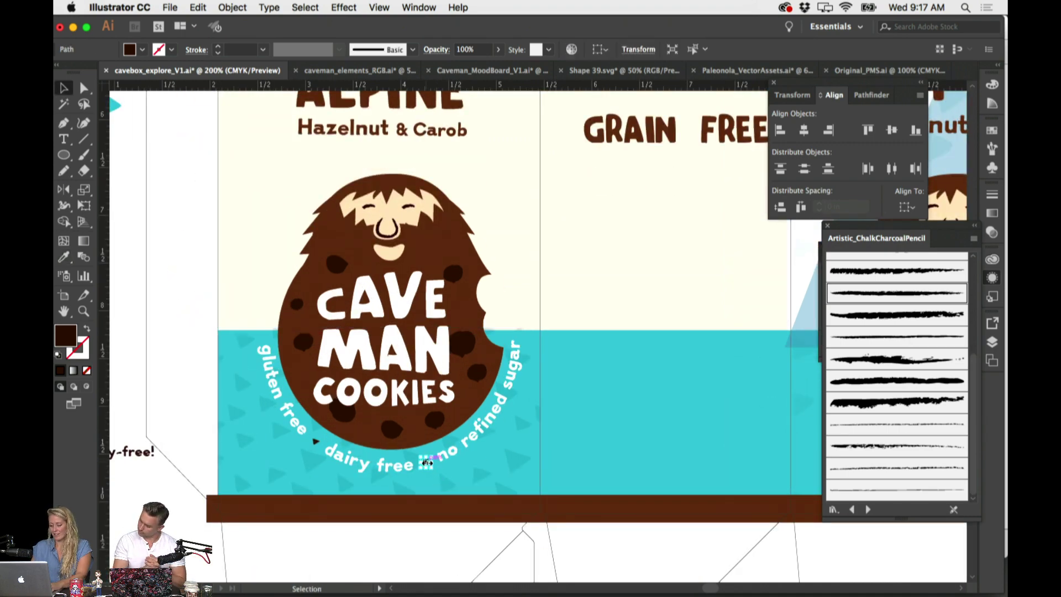
{"action": "left_click", "coordinate": [410, 536]}
Review the whole box layout, comparing the cream front panel and its curved claims with the light-blue mountain version
{"action": "key", "text": "a"}
{"action": "key", "text": "super+minus"}
{"action": "key", "text": "super+minus"}
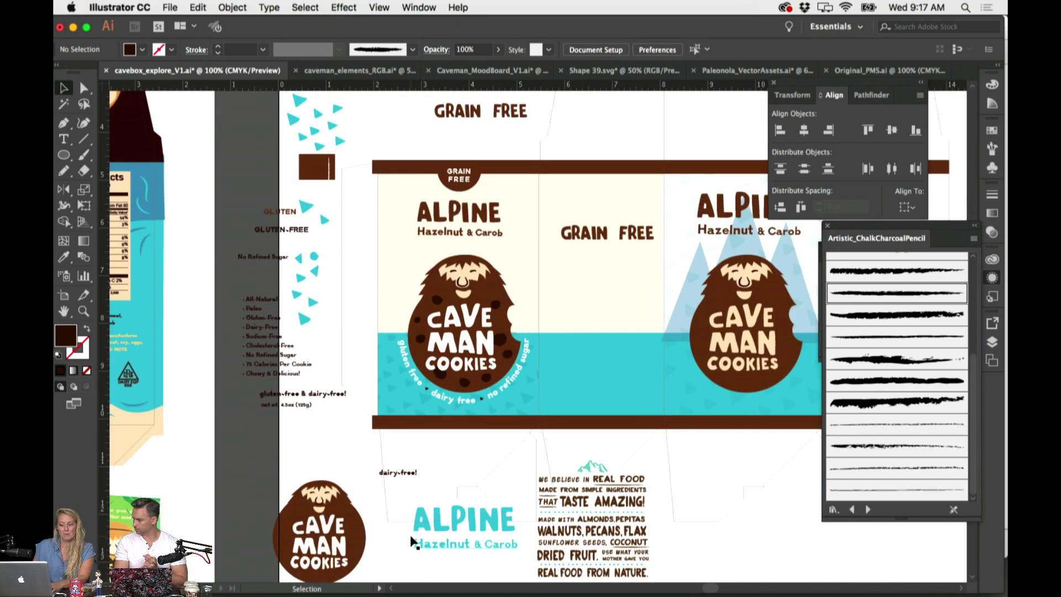
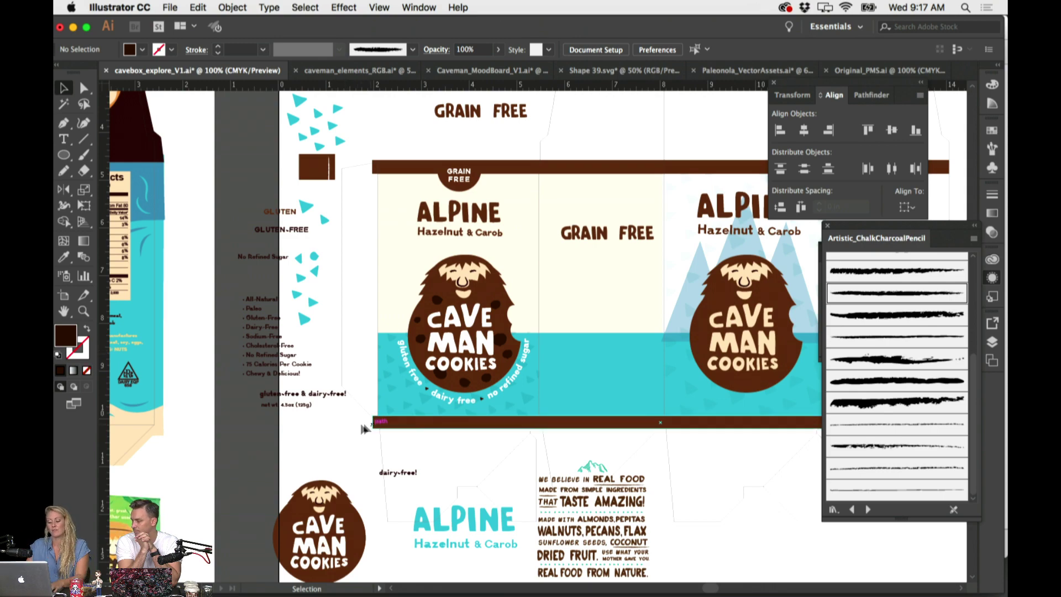
{"action": "left_click", "coordinate": [343, 429]}
{"action": "scroll", "coordinate": [344, 429], "scroll_direction": "right", "scroll_amount": 5}
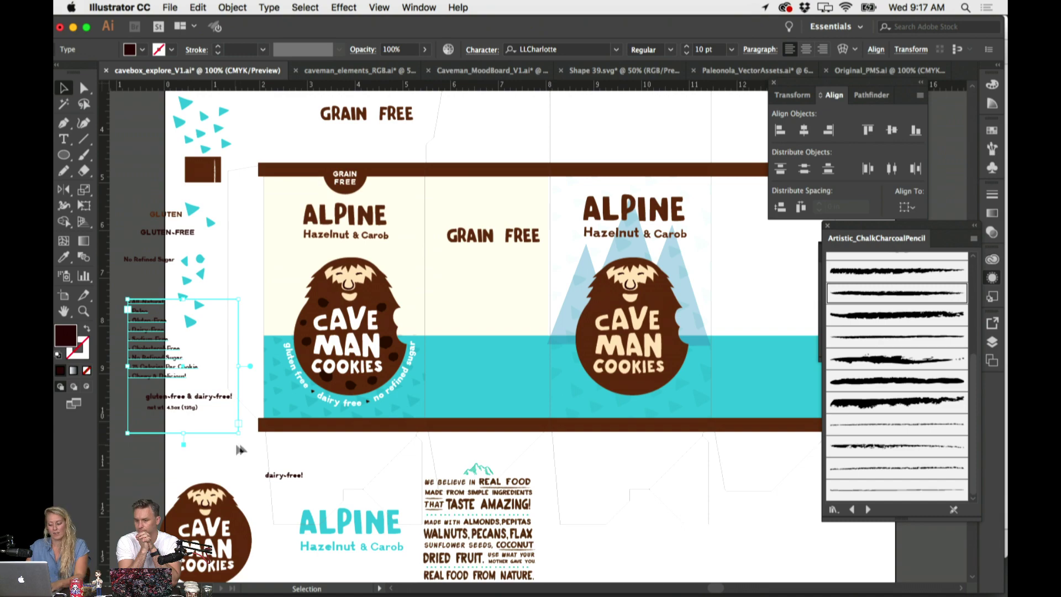
{"action": "left_click", "coordinate": [621, 489]}
{"action": "scroll", "coordinate": [622, 488], "scroll_direction": "left", "scroll_amount": 2}
{"action": "scroll", "coordinate": [622, 486], "scroll_direction": "left", "scroll_amount": 1}
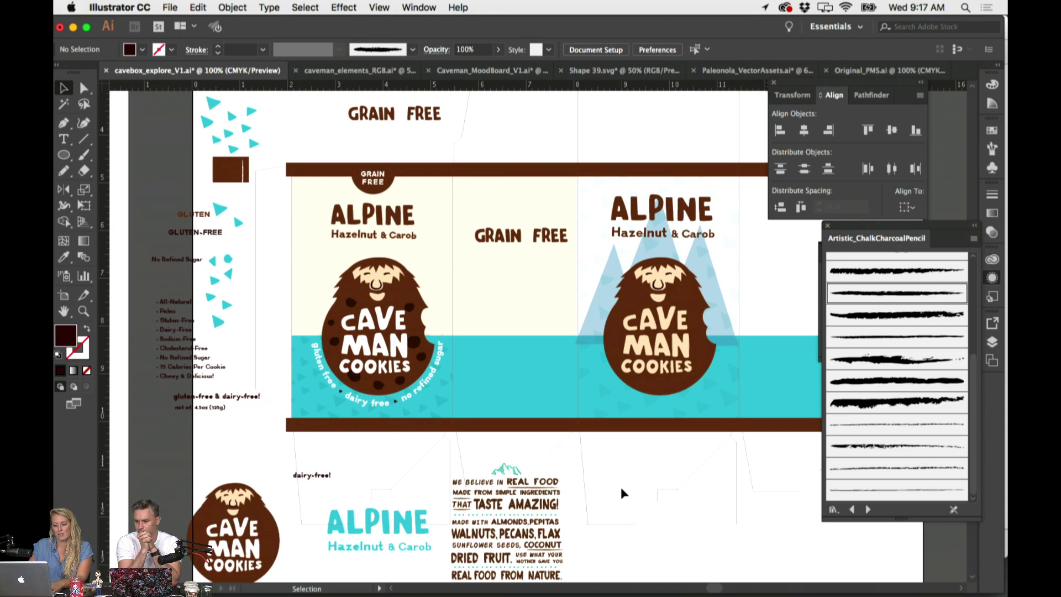
{"action": "scroll", "coordinate": [389, 471], "scroll_direction": "right", "scroll_amount": 5}
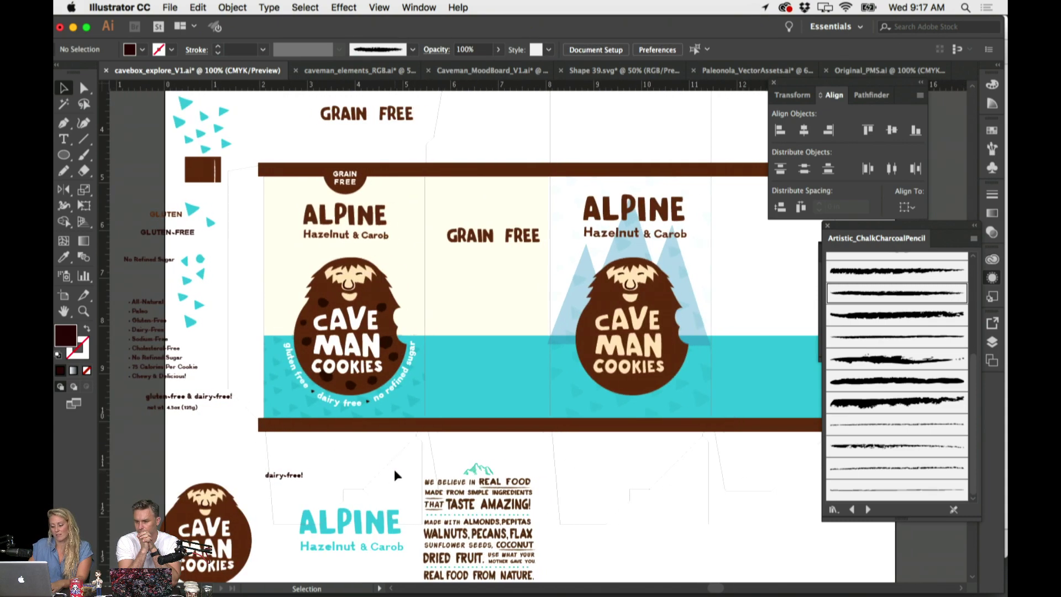
{"action": "scroll", "coordinate": [396, 474], "scroll_direction": "right", "scroll_amount": 3}
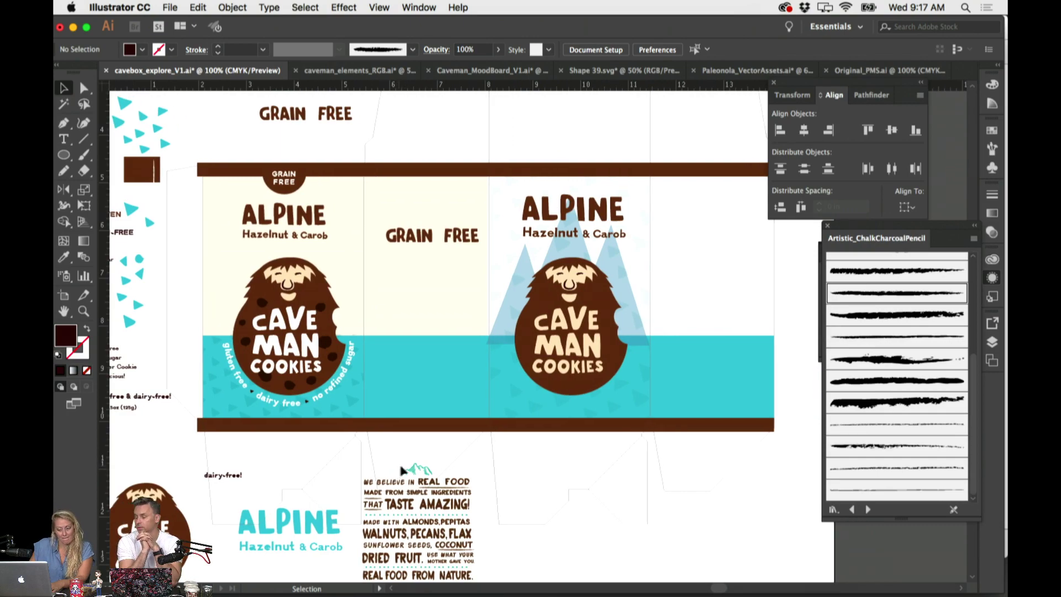
{"action": "key", "text": "super+equal"}
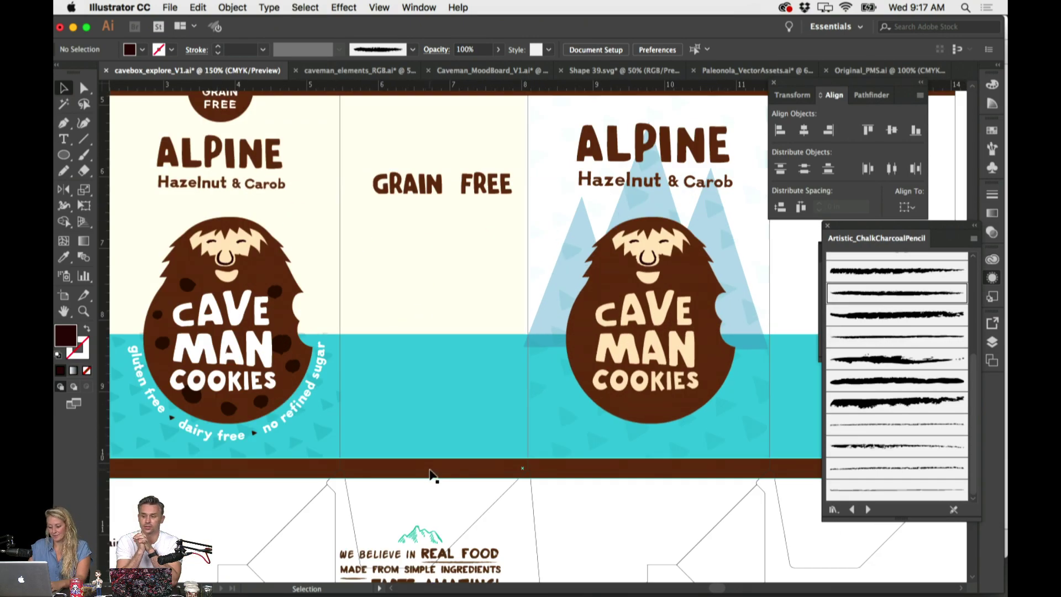
{"action": "scroll", "coordinate": [433, 473], "scroll_direction": "left", "scroll_amount": 5}
{"action": "scroll", "coordinate": [433, 473], "scroll_direction": "right", "scroll_amount": 6}
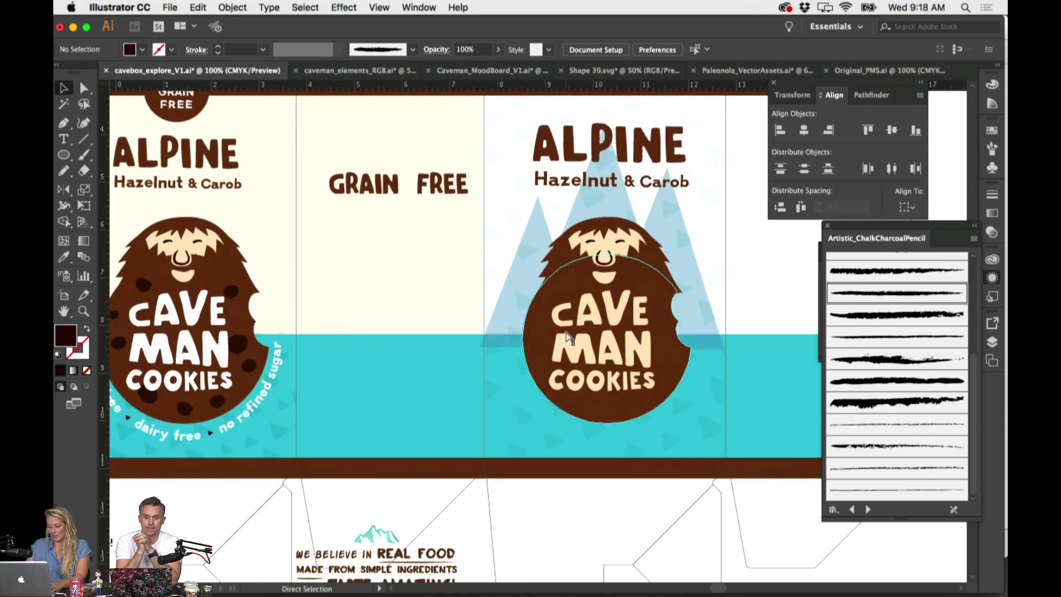
{"action": "key", "text": "super+minus"}
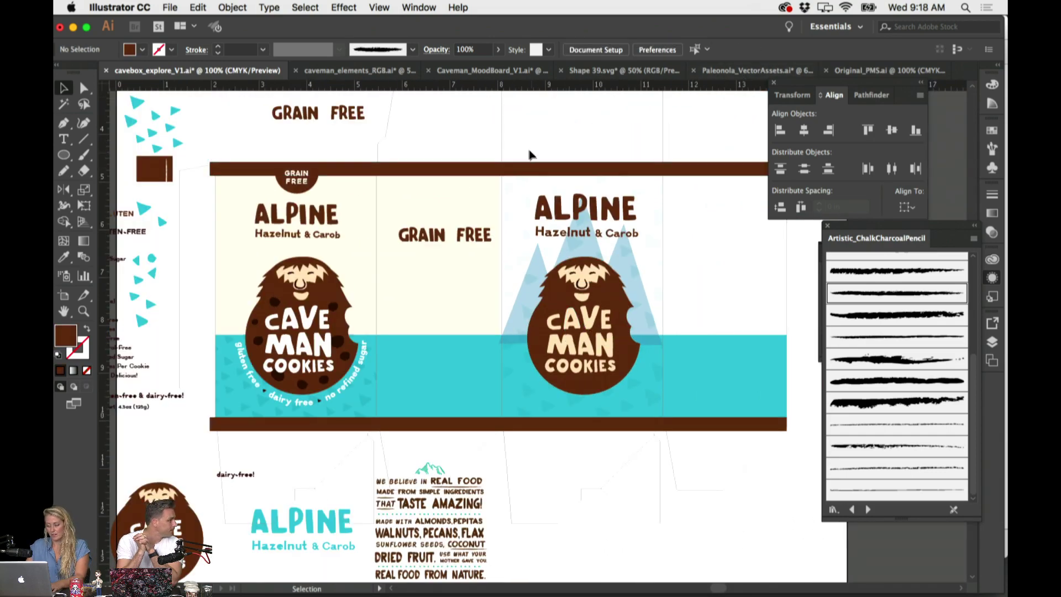
{"action": "left_click", "coordinate": [636, 370]}
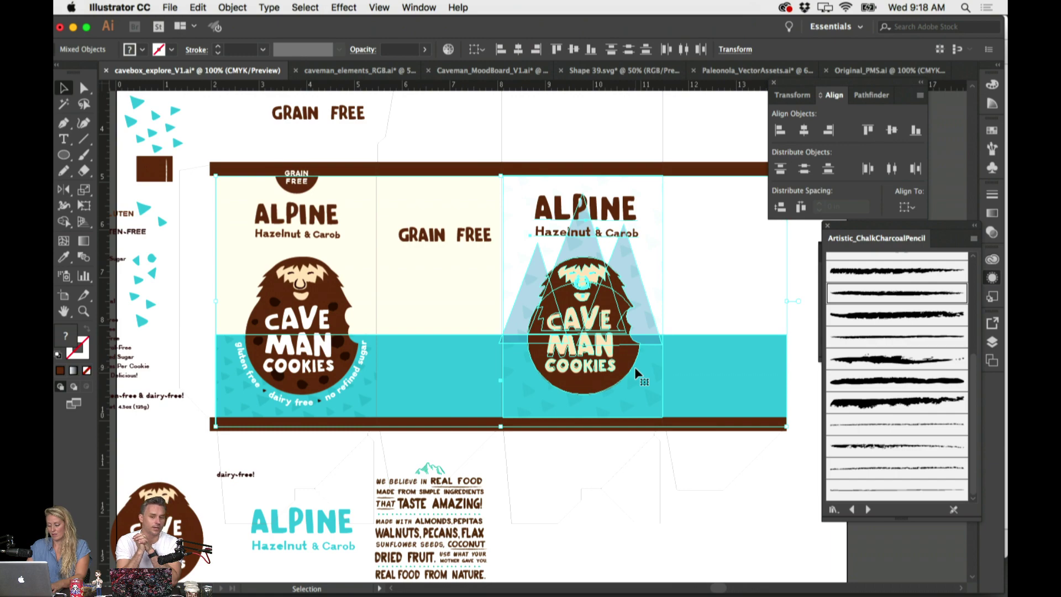
{"action": "left_click", "coordinate": [711, 525]}
{"action": "left_click", "coordinate": [702, 372]}
{"action": "left_click", "coordinate": [680, 320]}
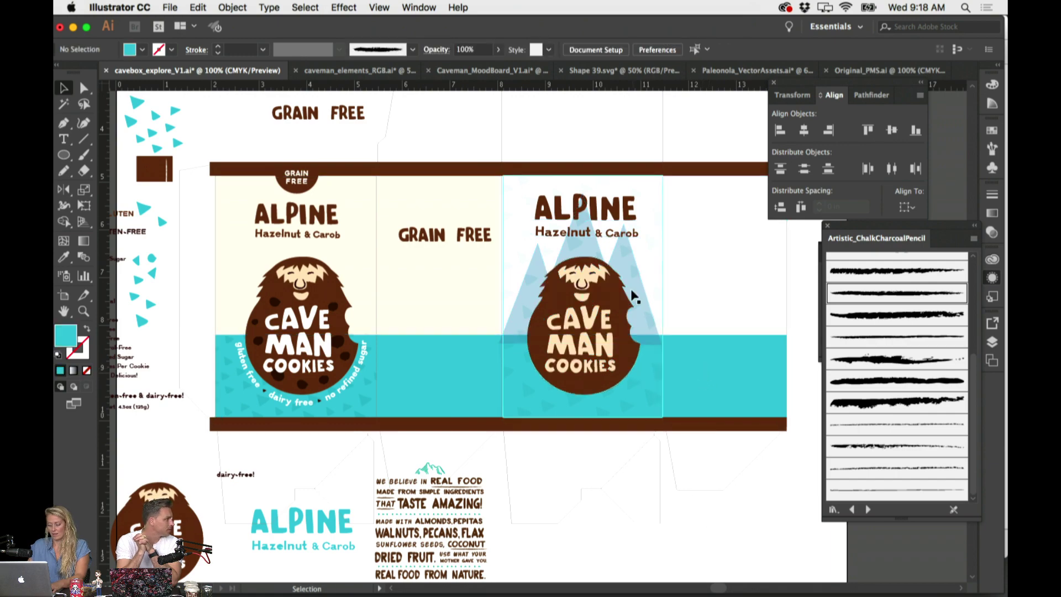
{"action": "key", "text": "super+equal"}
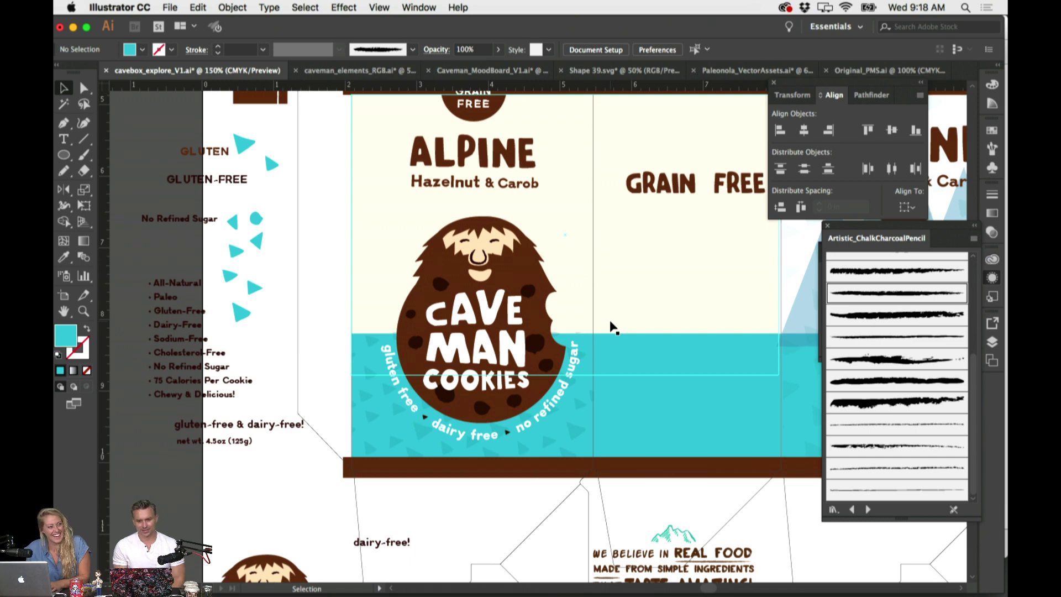
{"action": "scroll", "coordinate": [585, 310], "scroll_direction": "down", "scroll_amount": 1}
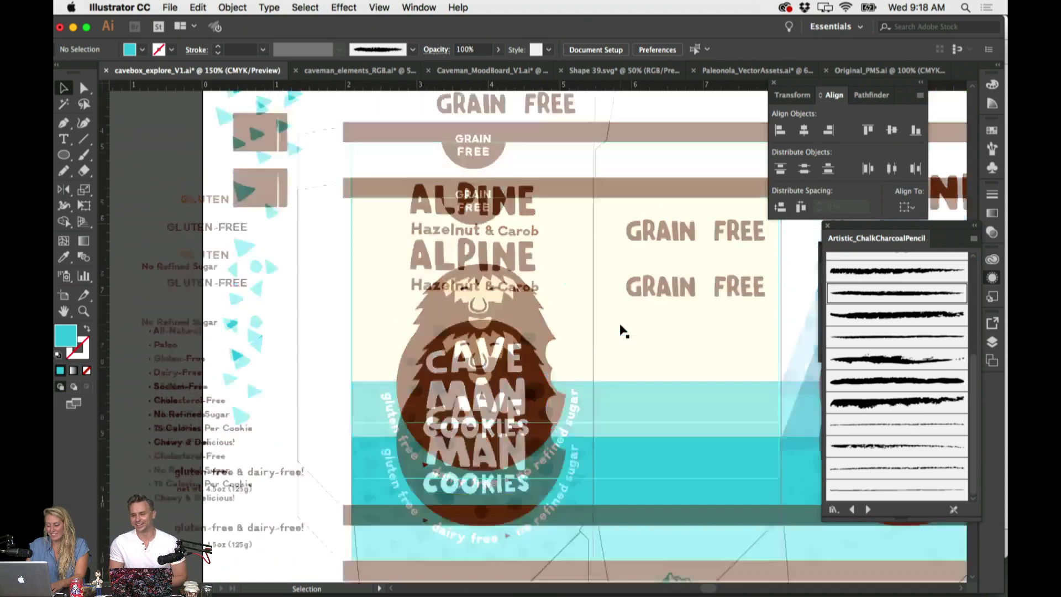
Change the badge's white "GRAIN FREE" text on the front panel to lowercase
{"action": "scroll", "coordinate": [621, 328], "scroll_direction": "up", "scroll_amount": 3}
{"action": "scroll", "coordinate": [622, 328], "scroll_direction": "right", "scroll_amount": 2}
{"action": "scroll", "coordinate": [619, 330], "scroll_direction": "down", "scroll_amount": 1}
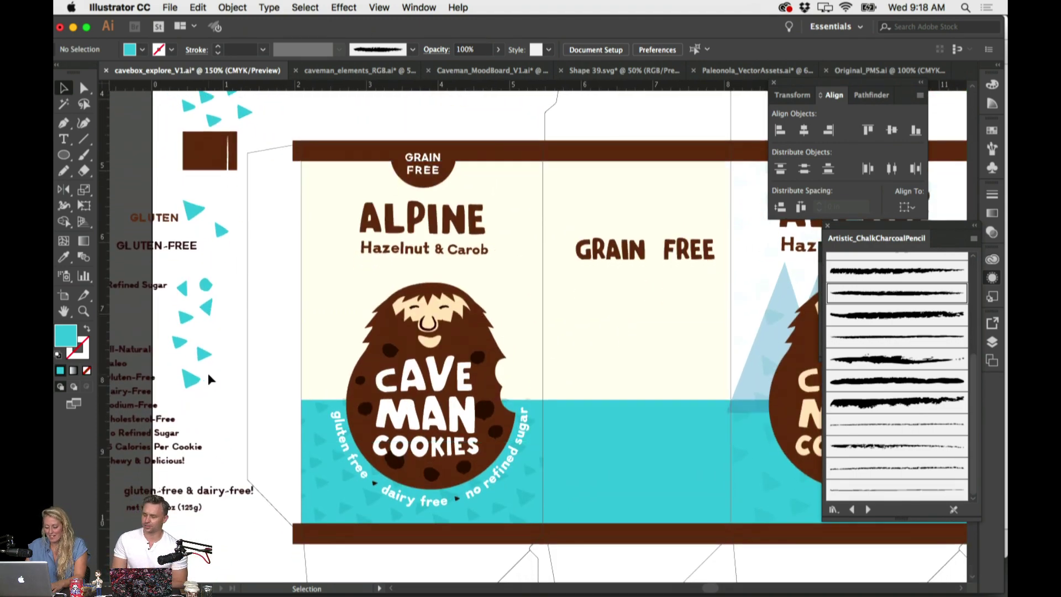
{"action": "left_click", "coordinate": [429, 175]}
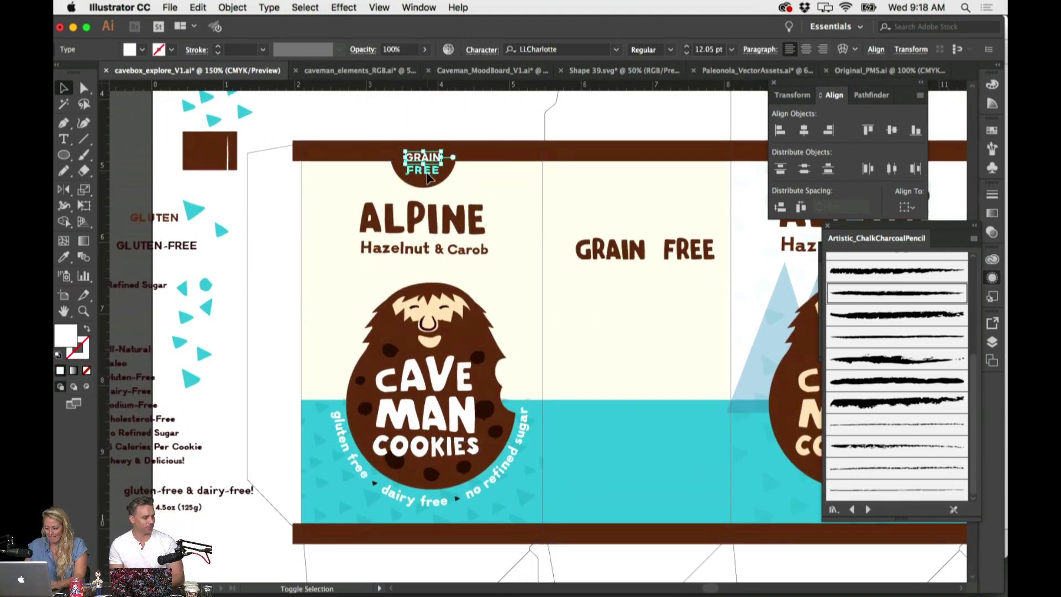
{"action": "left_click", "coordinate": [271, 7]}
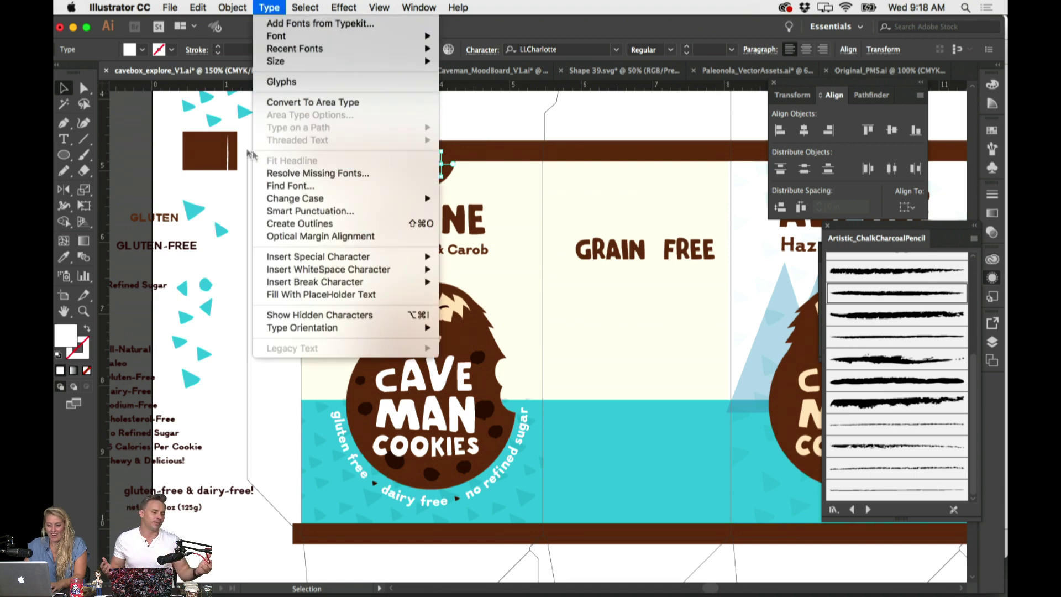
{"action": "left_click", "coordinate": [140, 126]}
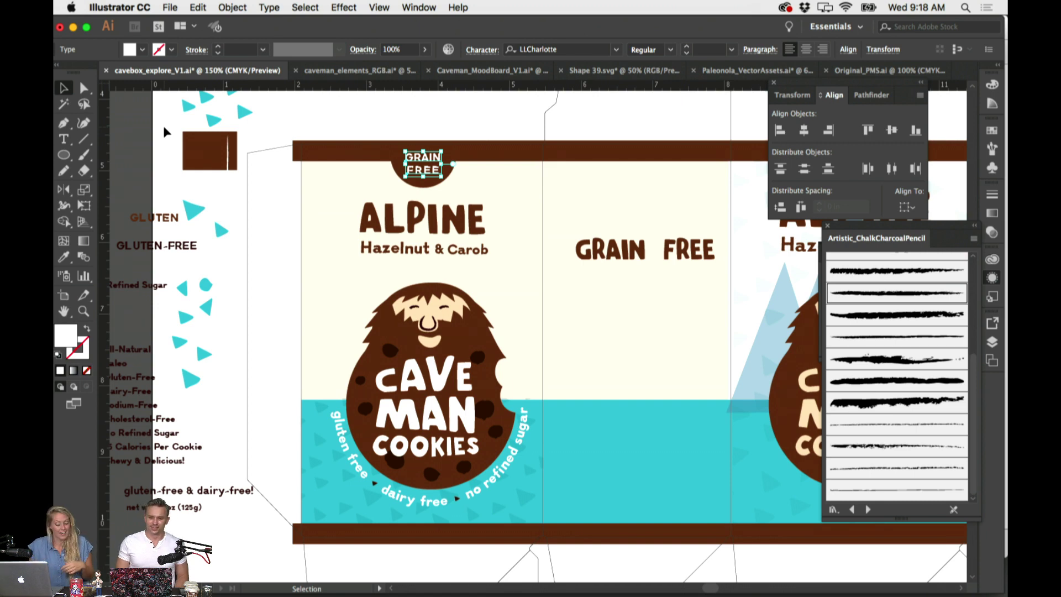
{"action": "left_click", "coordinate": [429, 110]}
{"action": "left_click", "coordinate": [437, 160]}
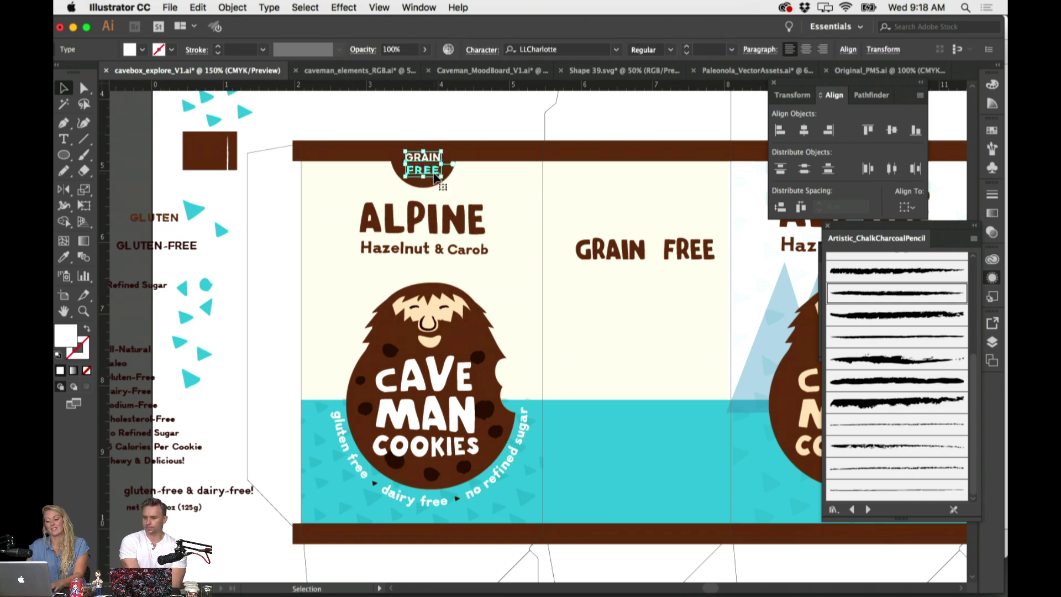
{"action": "left_click", "coordinate": [269, 7]}
{"action": "mouse_move", "coordinate": [409, 199]}
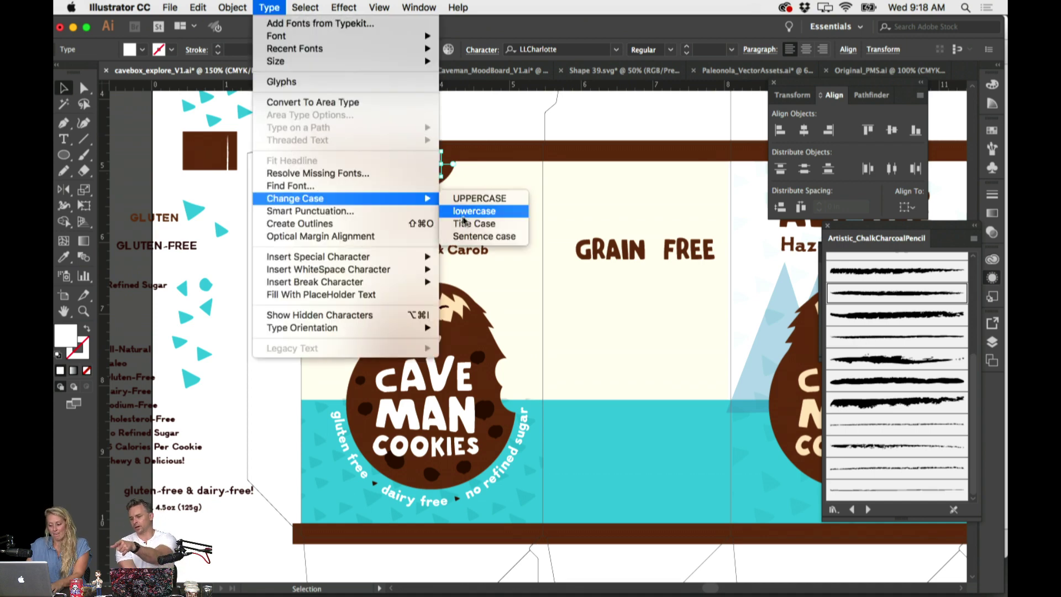
{"action": "left_click", "coordinate": [464, 215]}
{"action": "left_click", "coordinate": [520, 116]}
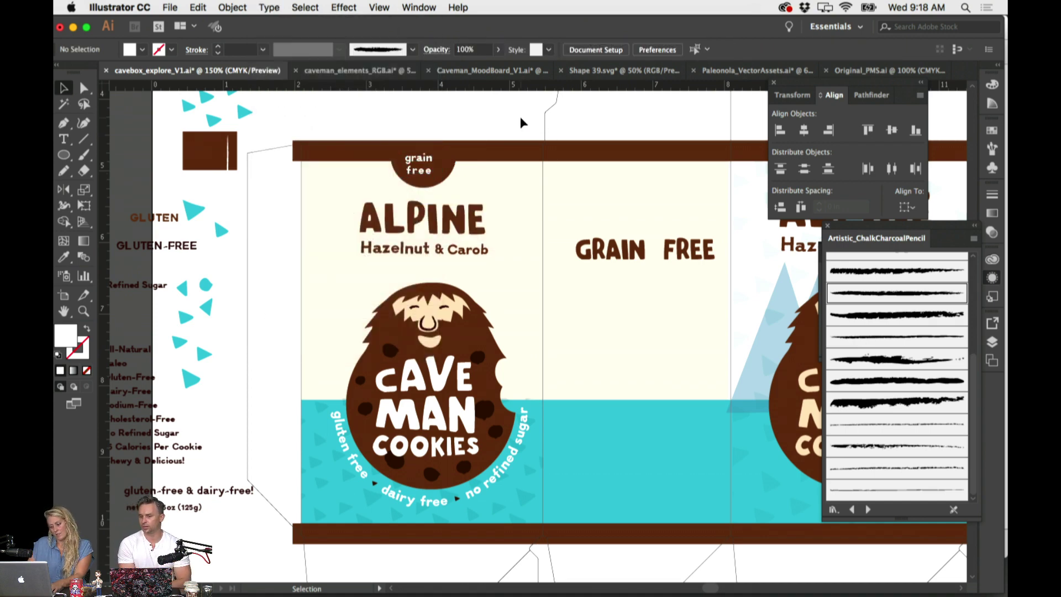
Recentre the lowercase words in the badge, then tighten the letter spacing of "free" and enlarge it to about the width of "grain"
{"action": "key", "text": "super+equal"}
{"action": "left_click_drag", "start_coordinate": [512, 149], "coordinate": [502, 280]}
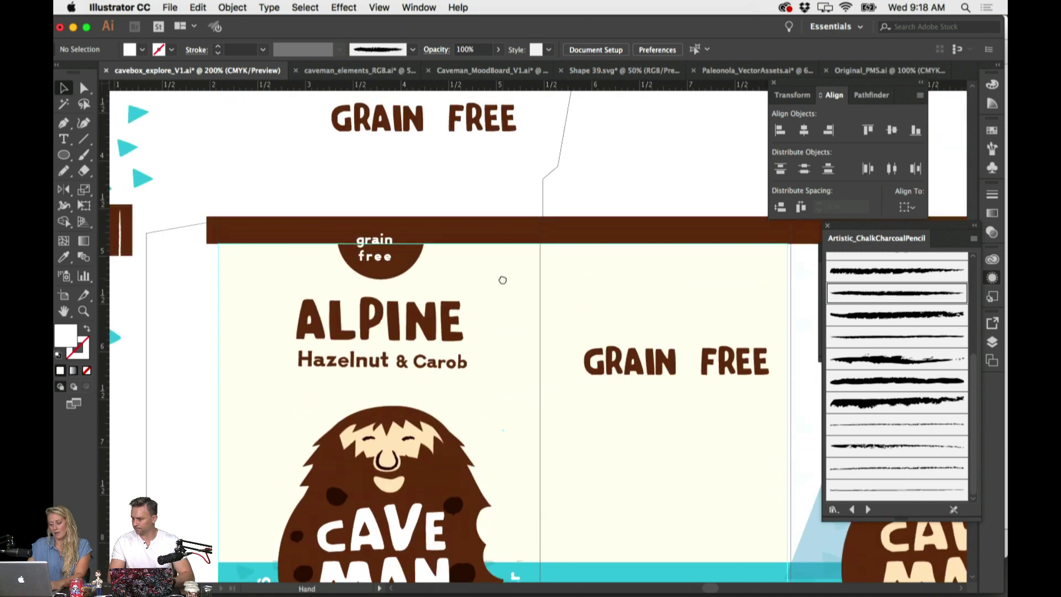
{"action": "left_click_drag", "start_coordinate": [375, 240], "coordinate": [391, 264]}
{"action": "left_click", "coordinate": [399, 191]}
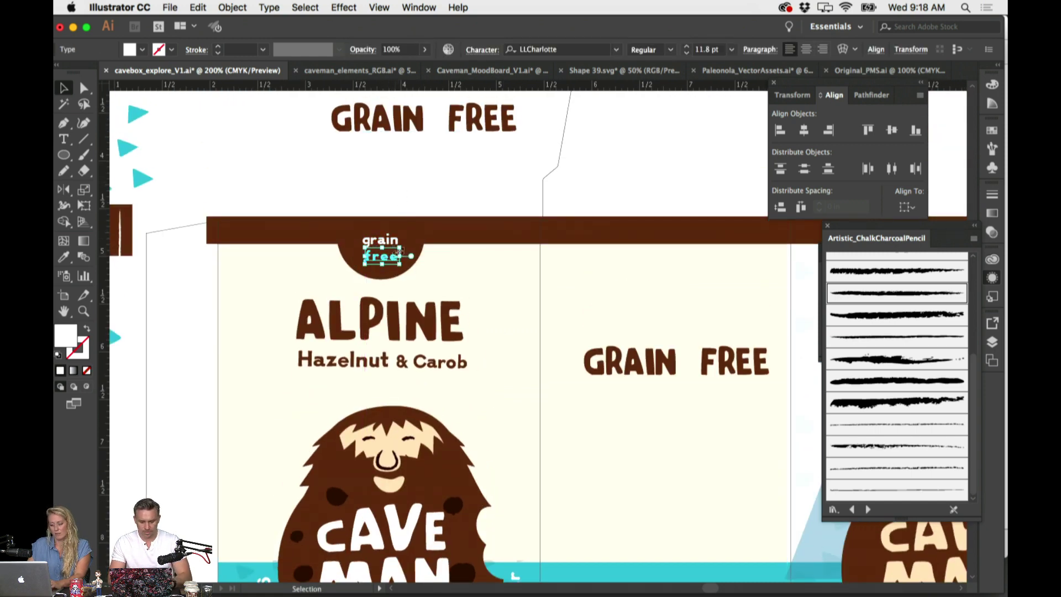
{"action": "key", "text": "super+equal"}
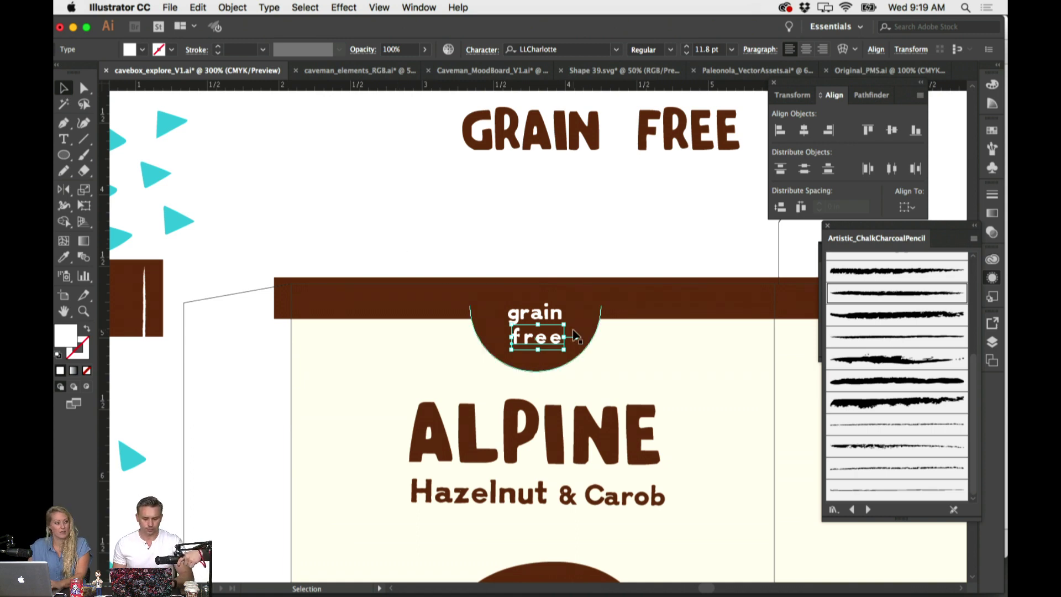
{"action": "key", "text": "alt+Left"}
{"action": "key", "text": "alt+Left"}
{"action": "key", "text": "alt+Left"}
{"action": "key", "text": "alt+Left"}
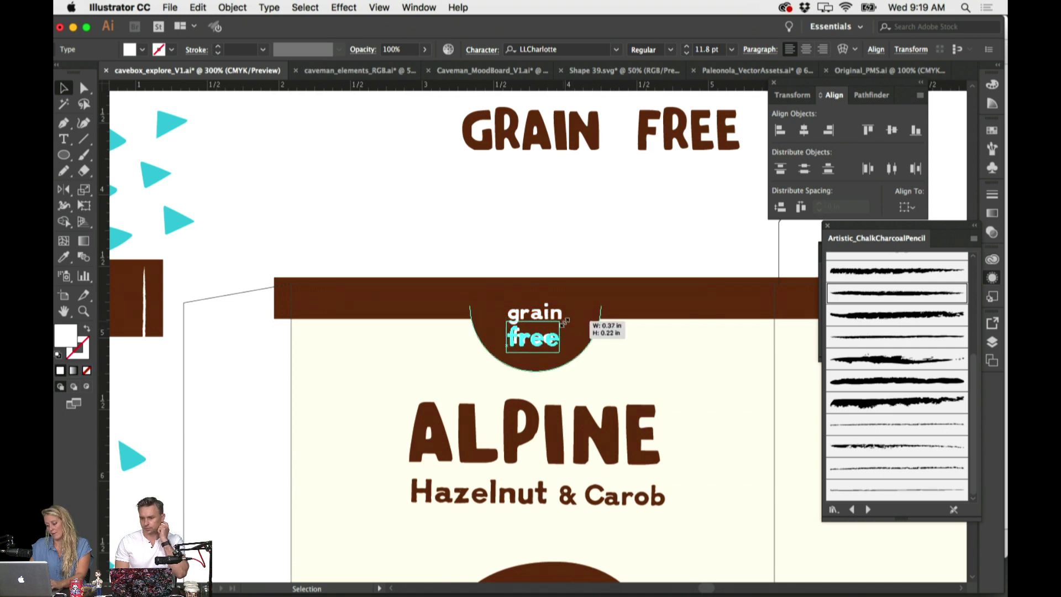
{"action": "left_click", "coordinate": [542, 260]}
Try placing "free" slightly lower beneath "grain" in the badge, and undo the move
{"action": "scroll", "coordinate": [542, 261], "scroll_direction": "right", "scroll_amount": 5}
{"action": "scroll", "coordinate": [542, 261], "scroll_direction": "down", "scroll_amount": 1}
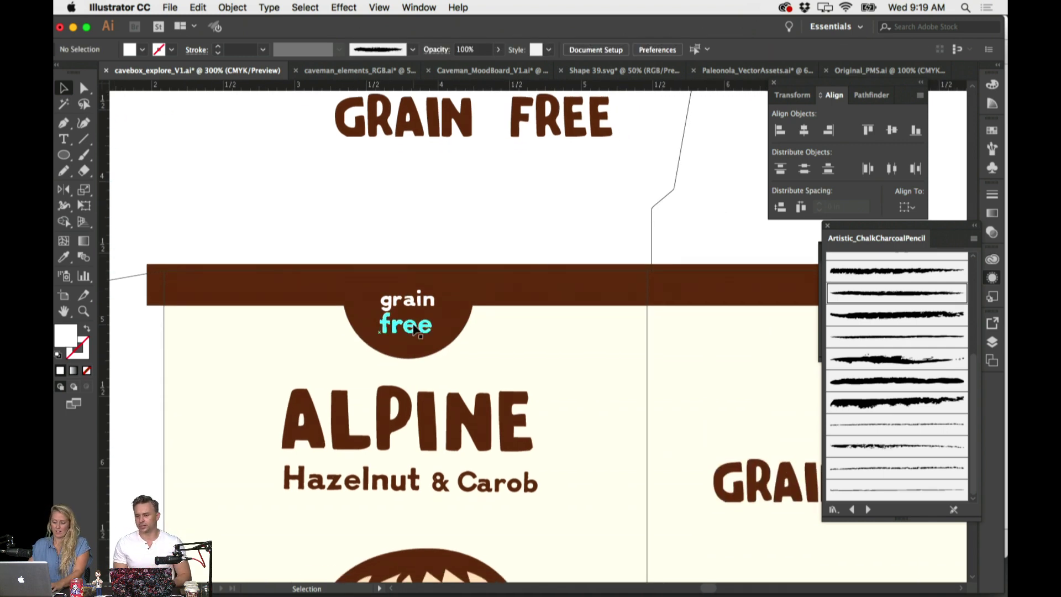
{"action": "left_click", "coordinate": [442, 331]}
{"action": "left_click", "coordinate": [436, 228]}
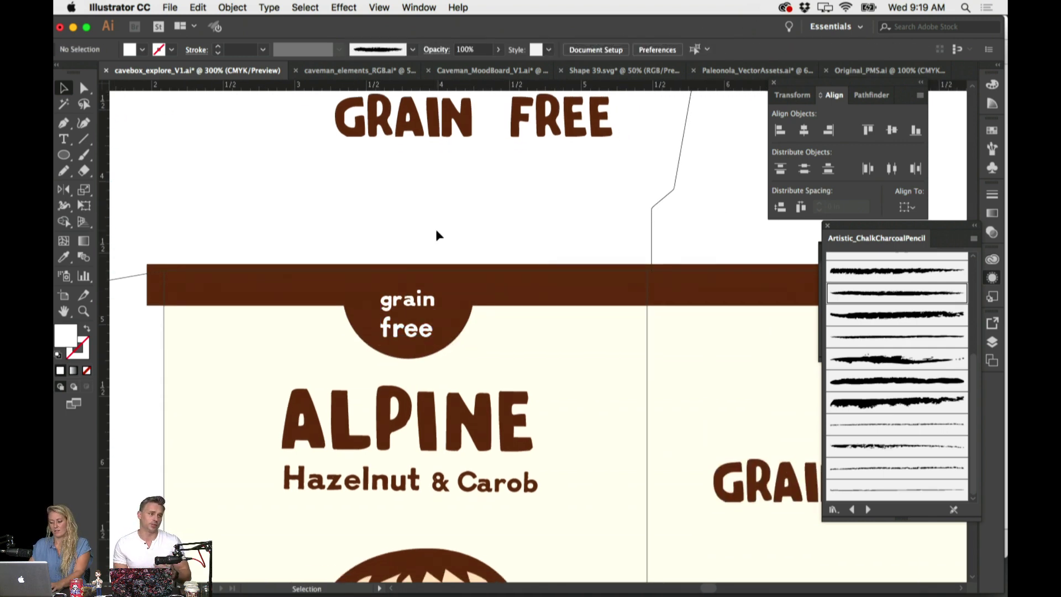
{"action": "scroll", "coordinate": [436, 229], "scroll_direction": "left", "scroll_amount": 2}
{"action": "key", "text": "super+z"}
{"action": "left_click", "coordinate": [522, 240]}
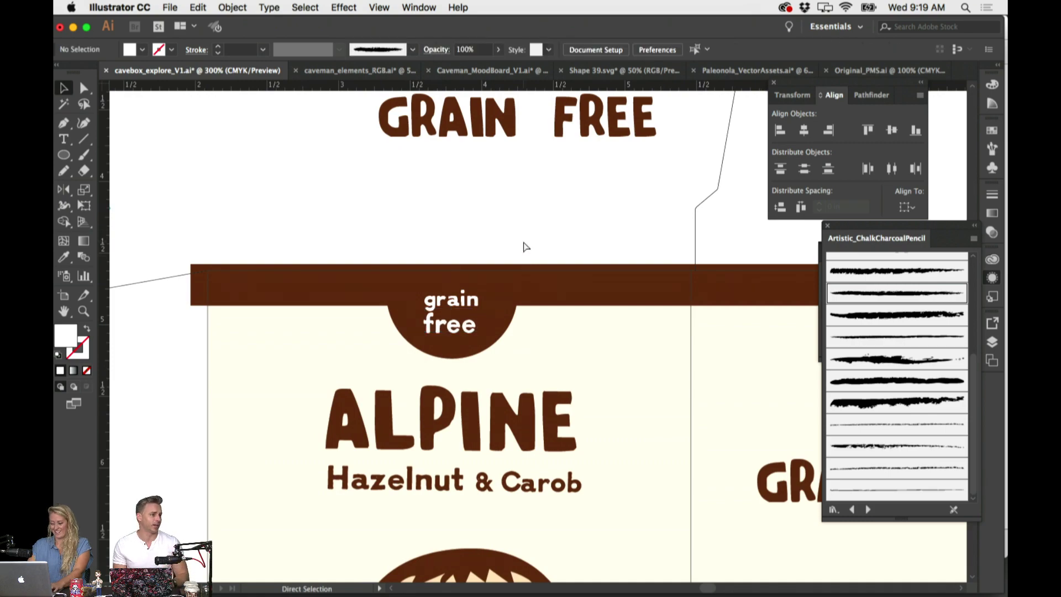
Change both words in the front panel's badge to uppercase
{"action": "key", "text": "super+1"}
{"action": "key", "text": "super+equal"}
{"action": "key", "text": "super+equal"}
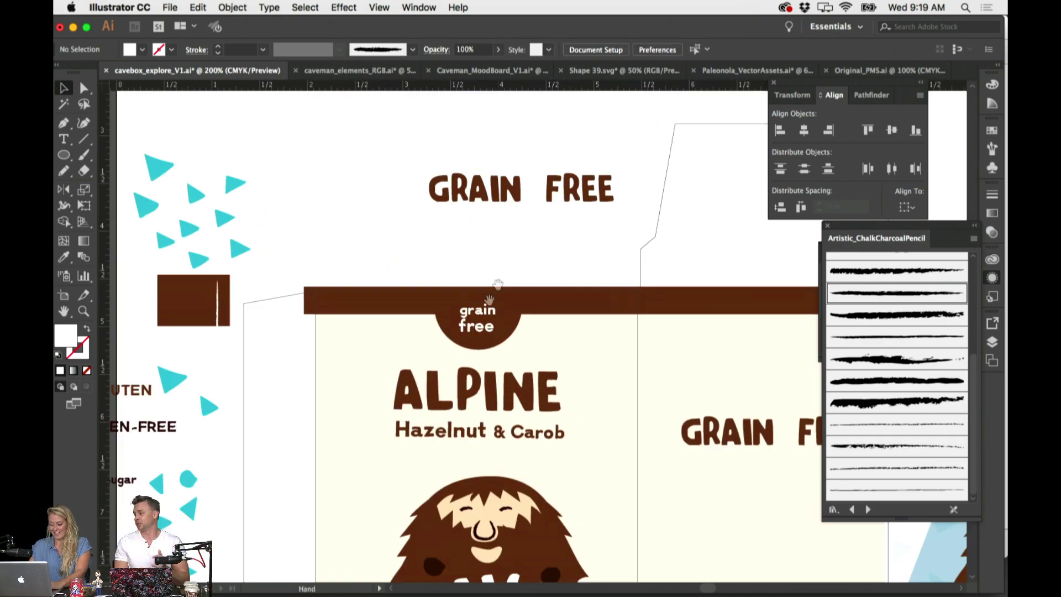
{"action": "left_click_drag", "start_coordinate": [490, 296], "coordinate": [435, 121]}
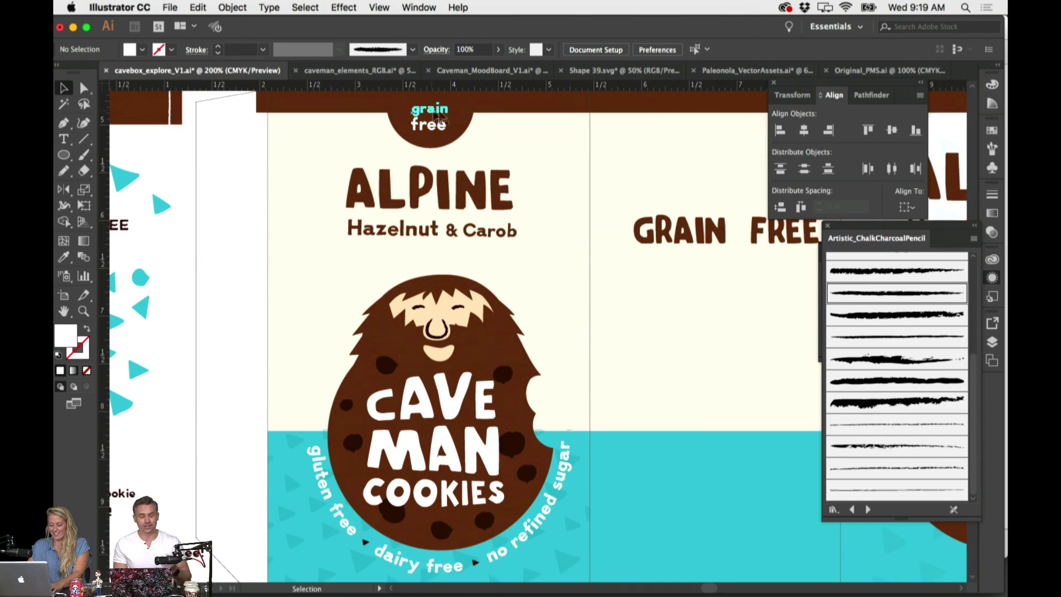
{"action": "scroll", "coordinate": [485, 253], "scroll_direction": "down", "scroll_amount": 3}
{"action": "scroll", "coordinate": [491, 244], "scroll_direction": "up", "scroll_amount": 5}
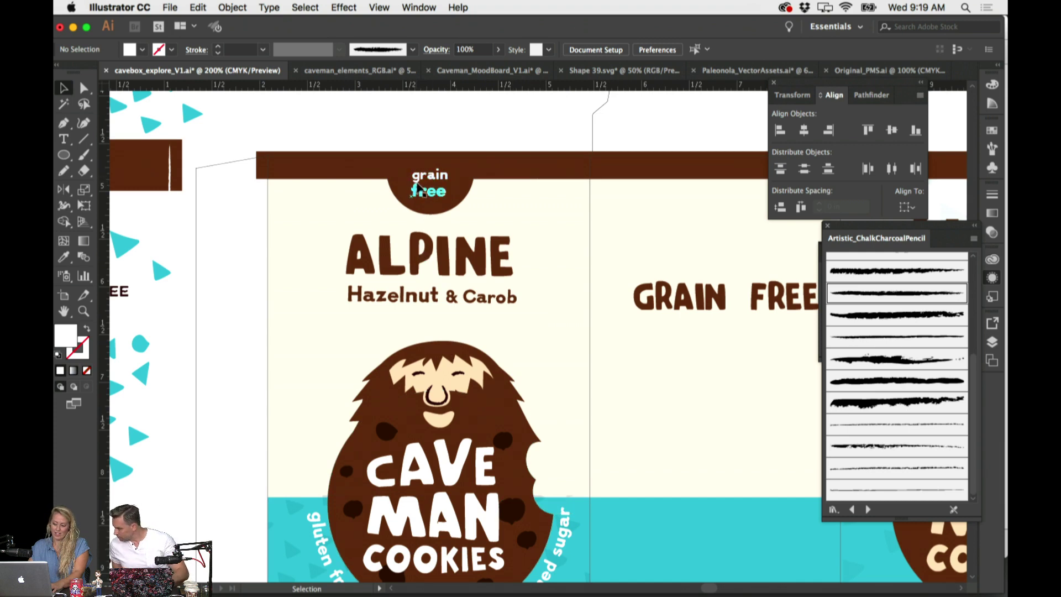
{"action": "left_click", "coordinate": [437, 181]}
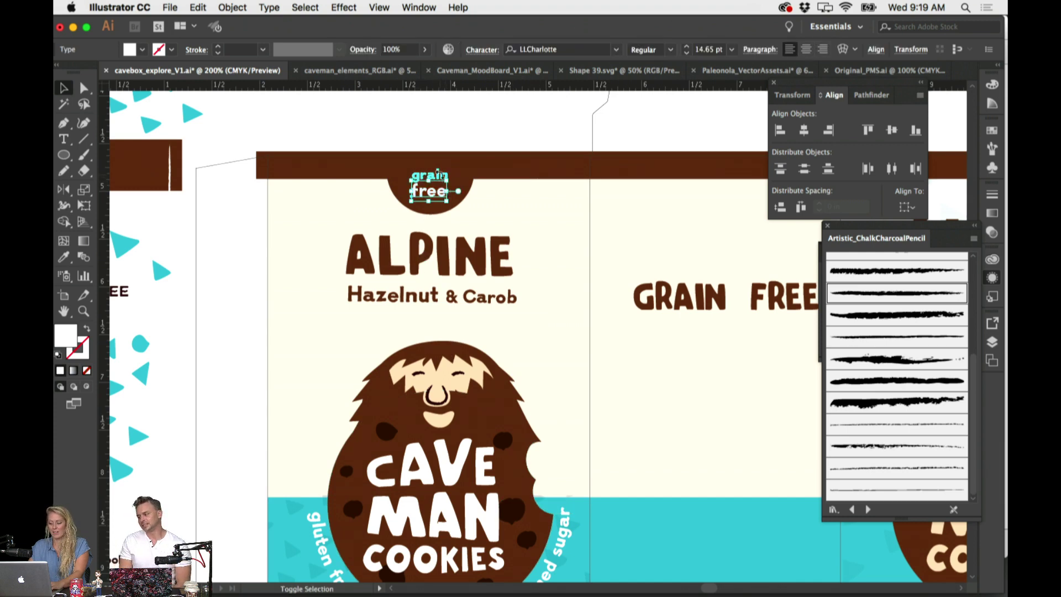
{"action": "key", "text": "super+equal"}
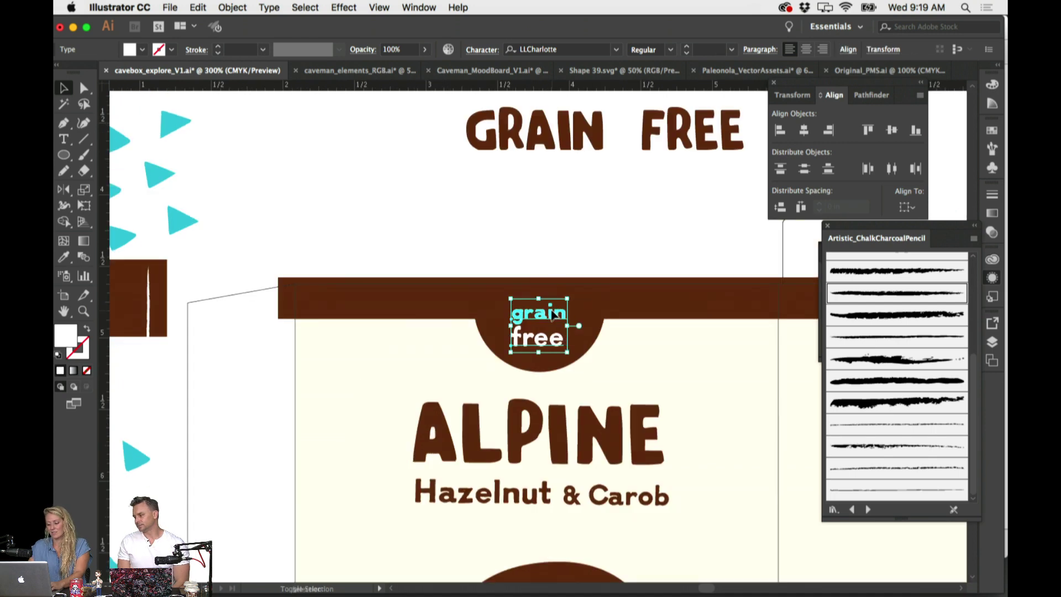
{"action": "left_click", "coordinate": [269, 8]}
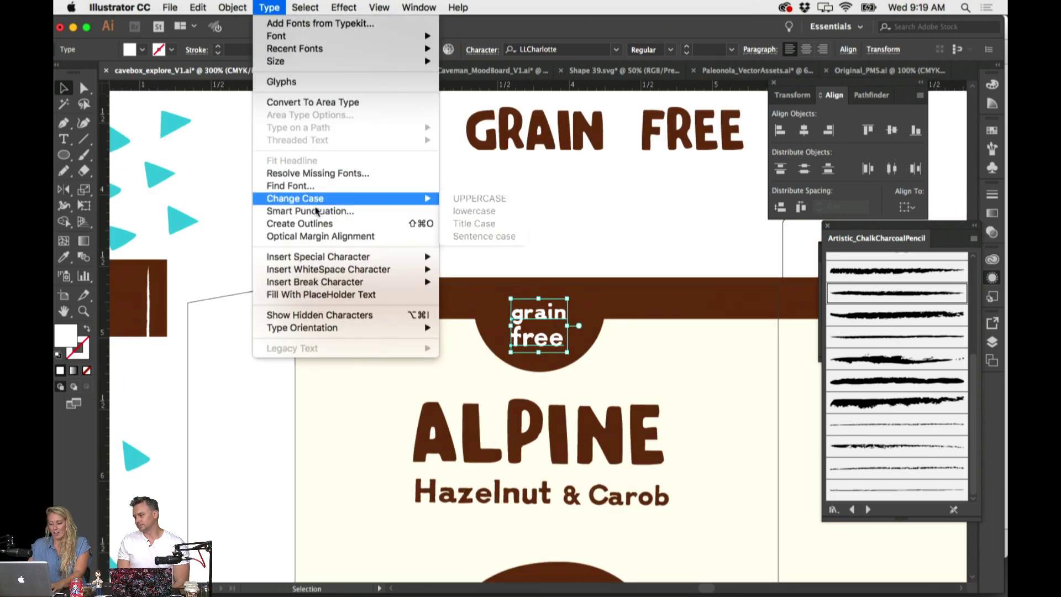
{"action": "mouse_move", "coordinate": [443, 193]}
{"action": "left_click", "coordinate": [475, 196]}
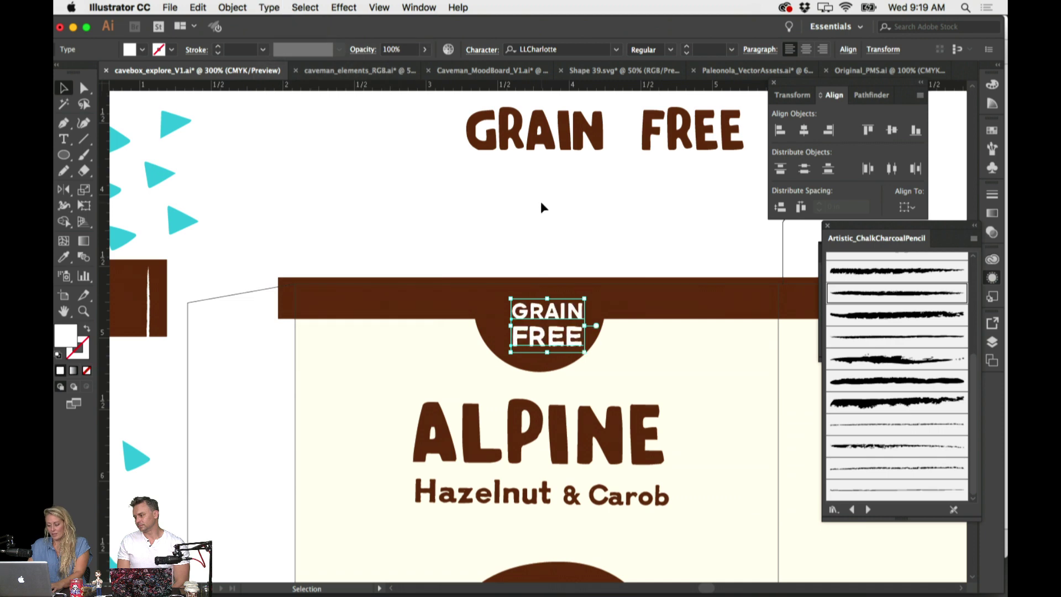
{"action": "left_click", "coordinate": [540, 201]}
Move the words "GRAIN" and "FREE" together so they sit centred in the brown badge
{"action": "scroll", "coordinate": [541, 201], "scroll_direction": "down", "scroll_amount": 1}
{"action": "scroll", "coordinate": [541, 205], "scroll_direction": "down", "scroll_amount": 5}
{"action": "left_click", "coordinate": [545, 168]}
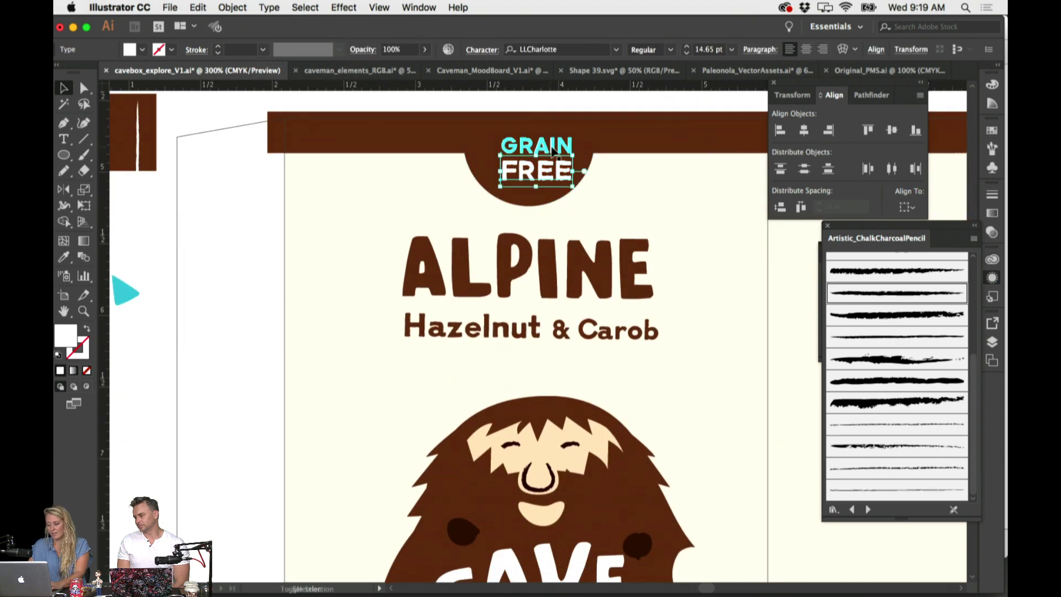
{"action": "left_click", "coordinate": [553, 147], "text": "shift"}
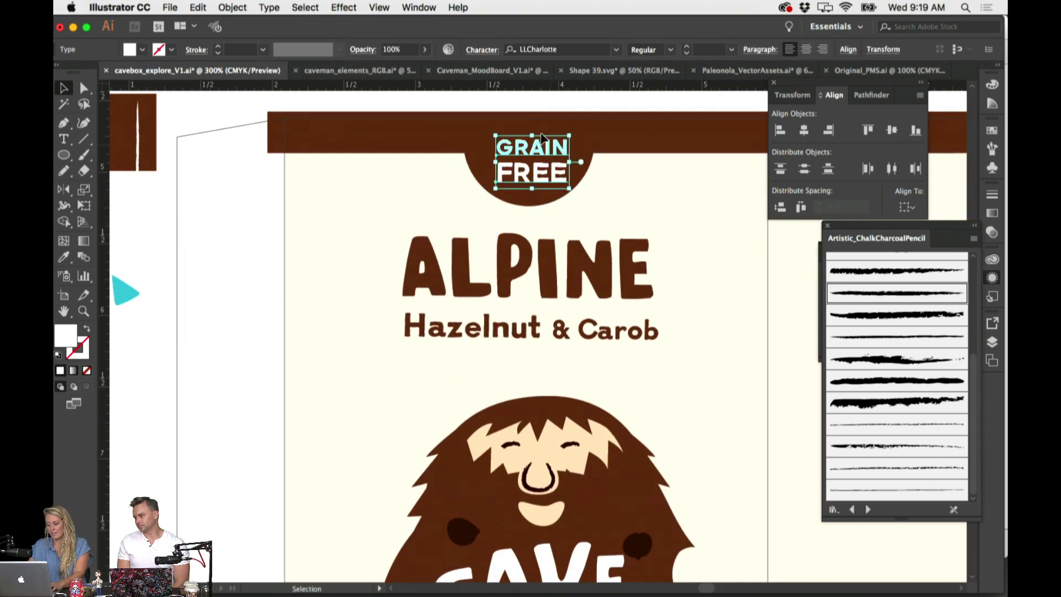
{"action": "key", "text": "super+minus"}
{"action": "key", "text": "super+minus"}
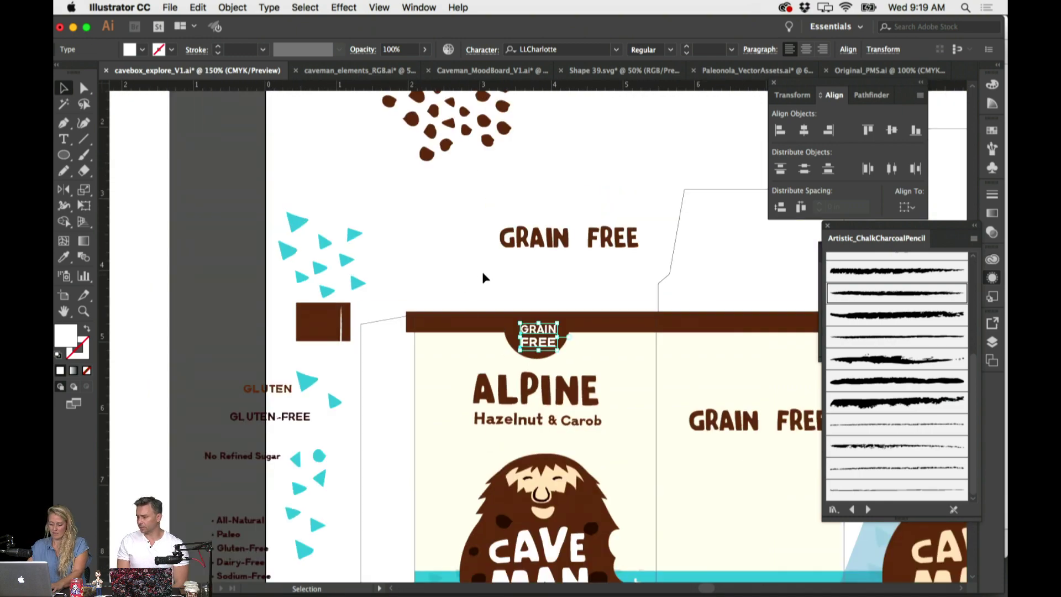
{"action": "left_click", "coordinate": [483, 276]}
Delete the white "GRAIN FREE" text from the front panel's badge
{"action": "scroll", "coordinate": [482, 277], "scroll_direction": "down", "scroll_amount": 6}
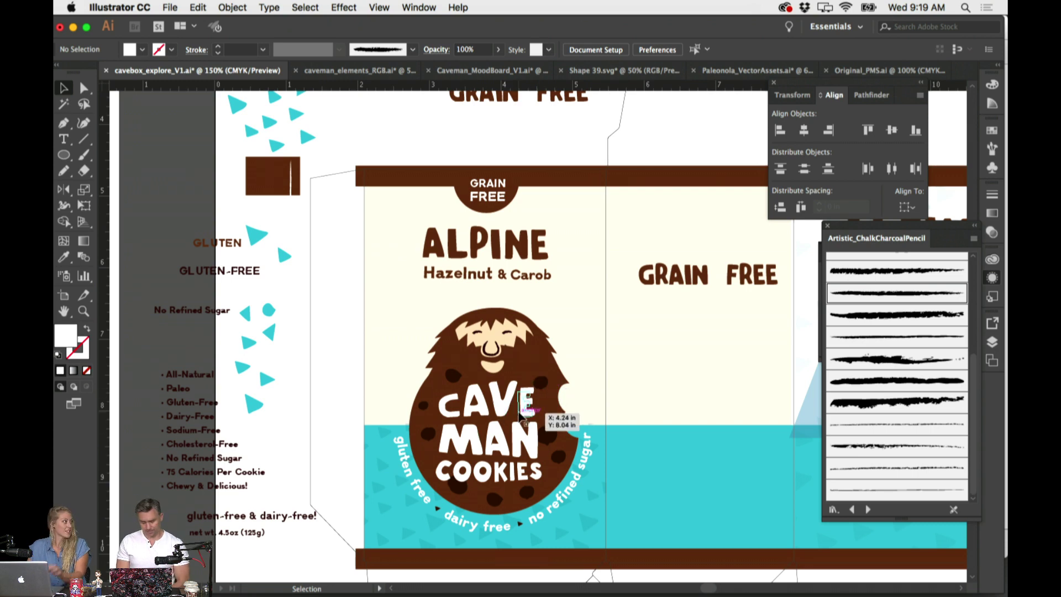
{"action": "key", "text": "super+equal"}
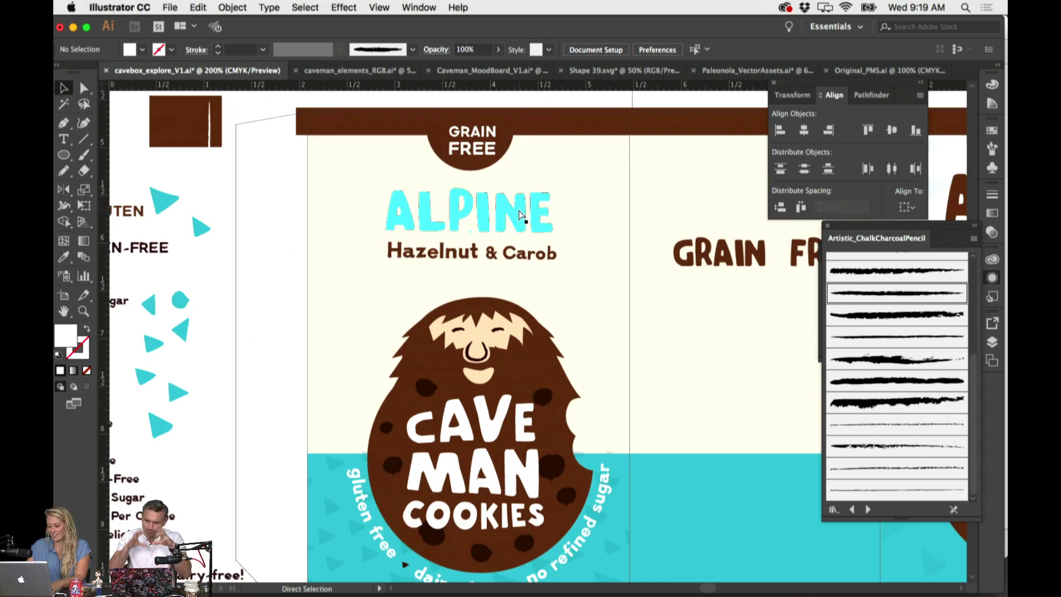
{"action": "scroll", "coordinate": [494, 442], "scroll_direction": "up", "scroll_amount": 5}
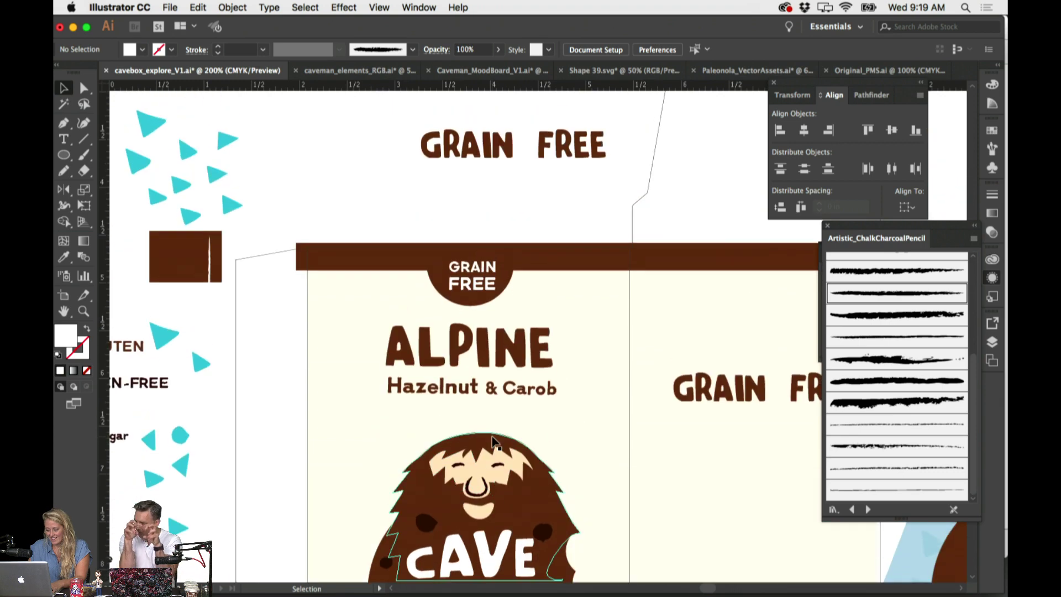
{"action": "left_click", "coordinate": [473, 268]}
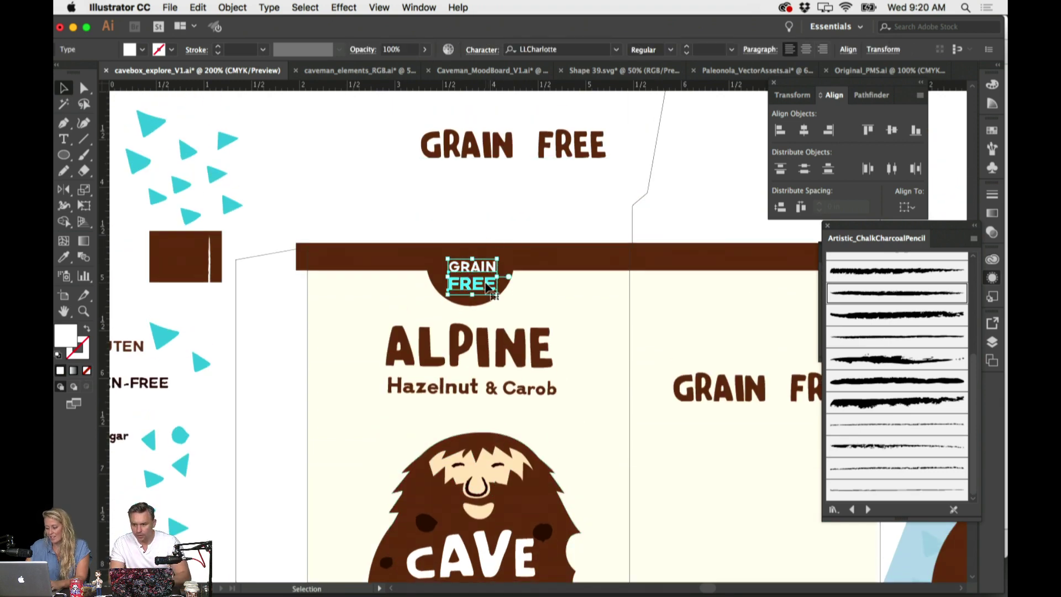
{"action": "key", "text": "Delete"}
Convert the brown "GRAIN FREE" lettering above the box to outlines and ungroup its letters
{"action": "left_click", "coordinate": [509, 145]}
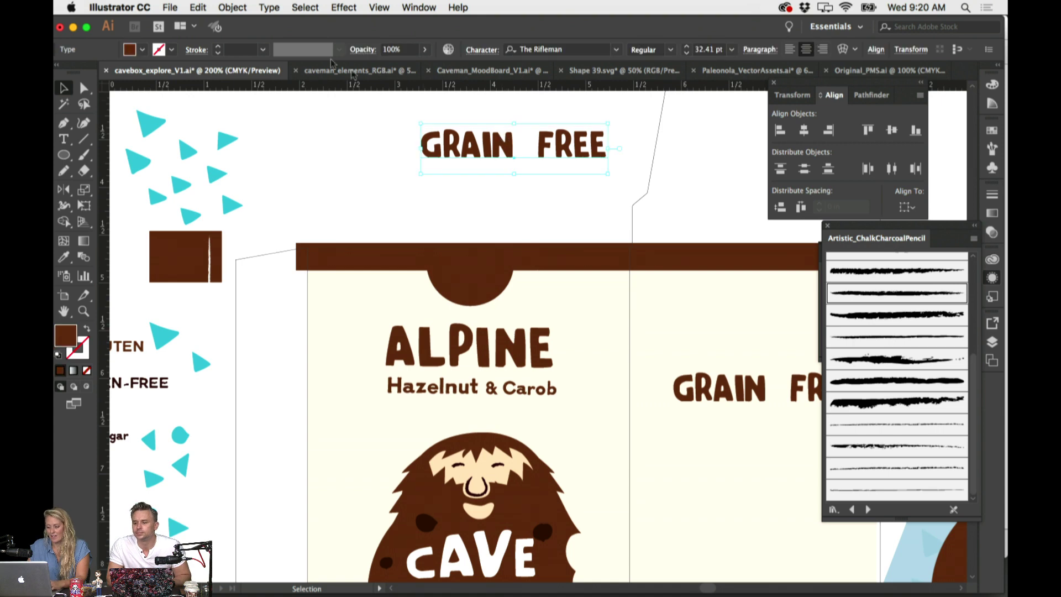
{"action": "left_click", "coordinate": [262, 9]}
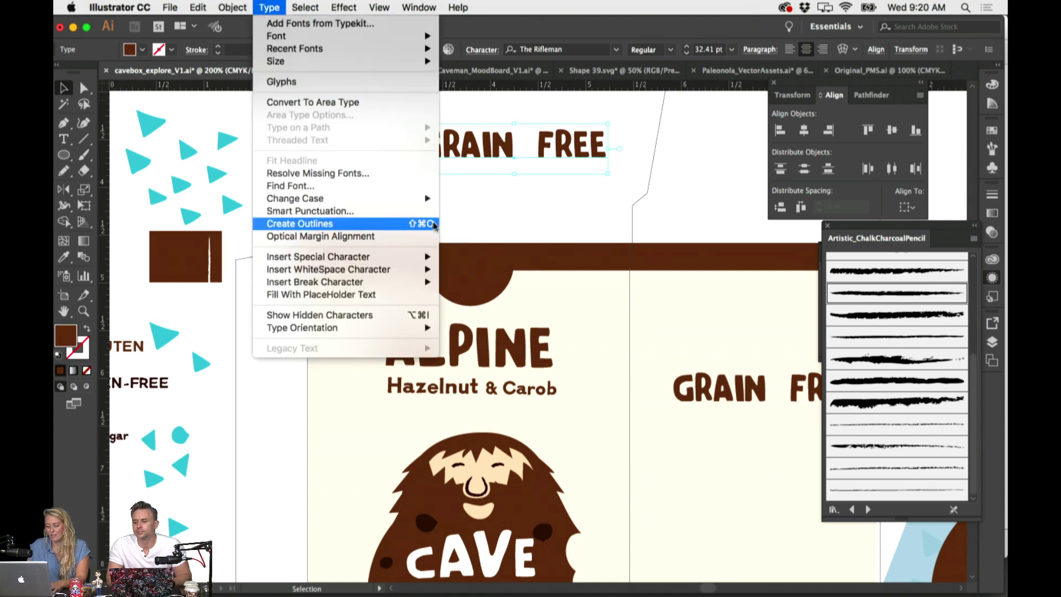
{"action": "left_click", "coordinate": [417, 223]}
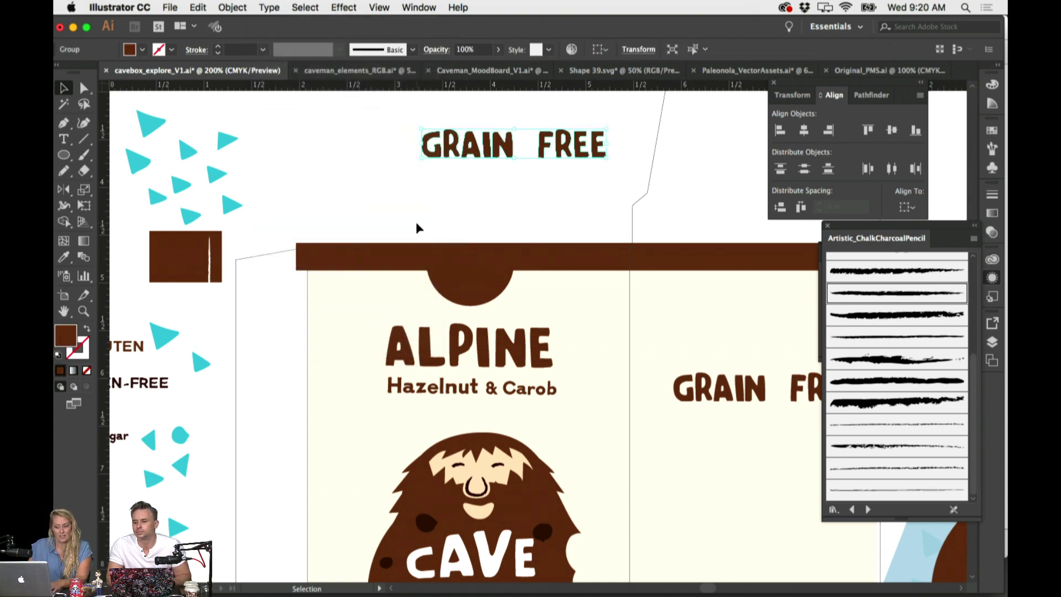
{"action": "left_click", "coordinate": [232, 7]}
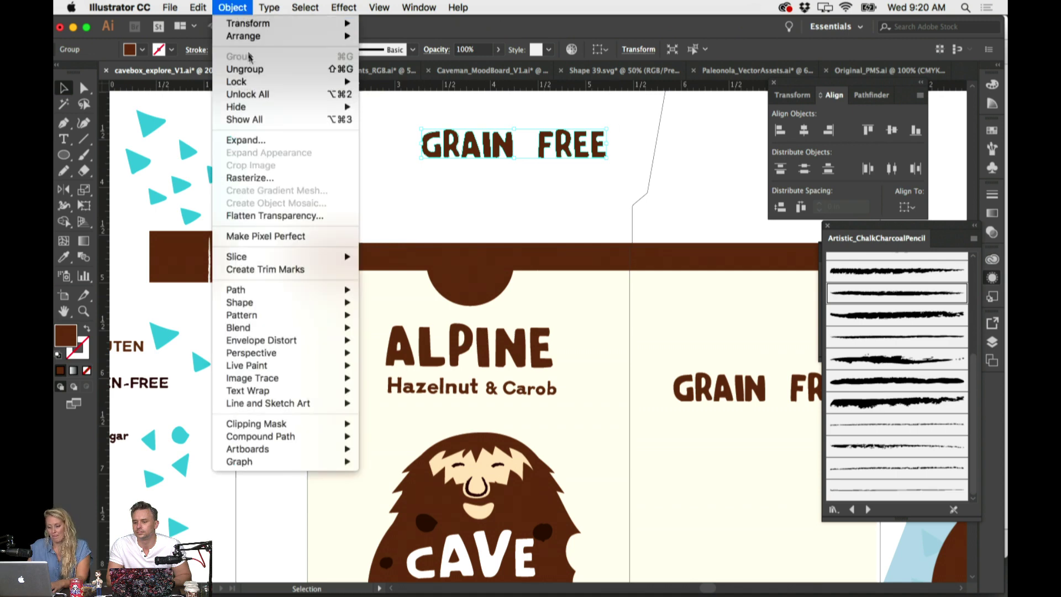
{"action": "left_click", "coordinate": [246, 70]}
{"action": "left_click", "coordinate": [232, 7]}
{"action": "left_click", "coordinate": [398, 135]}
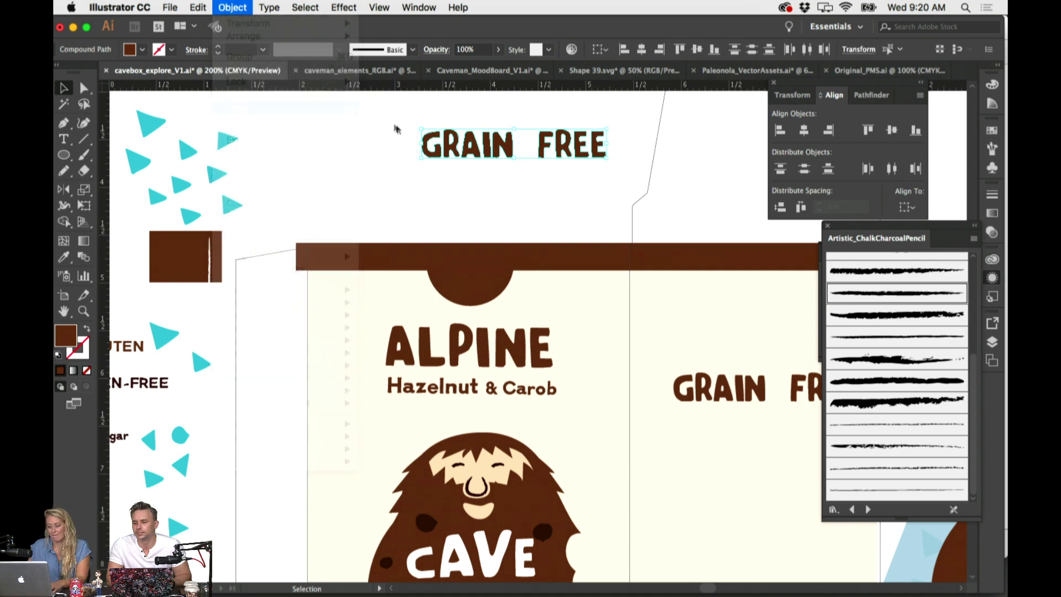
Move the letter G onto the front panel's brown badge in white and bring the remaining "RAIN FREE" letters closer above the box
{"action": "left_click_drag", "start_coordinate": [428, 164], "coordinate": [448, 264]}
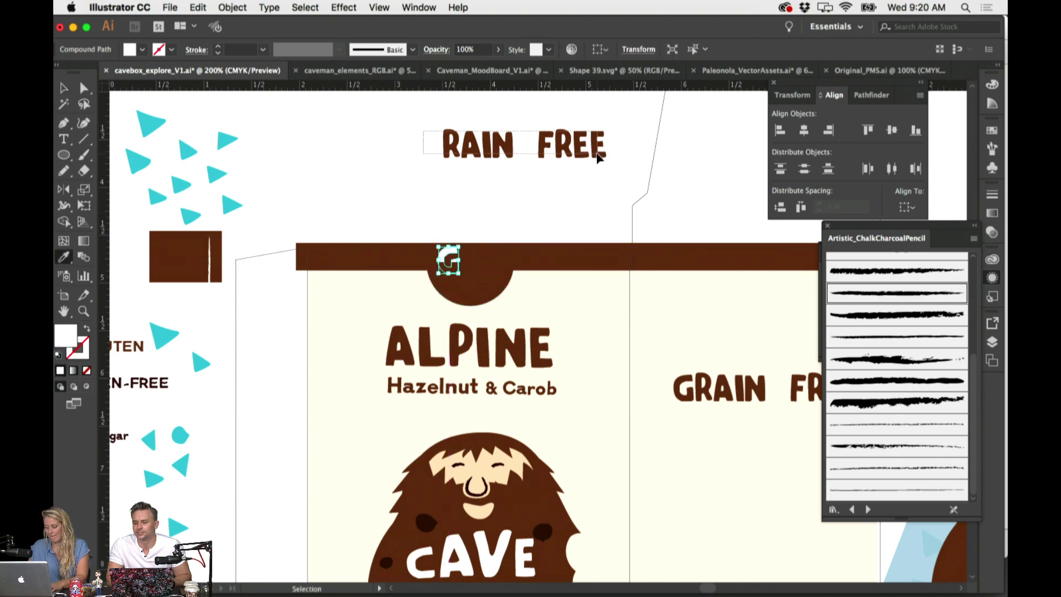
{"action": "left_click_drag", "start_coordinate": [564, 148], "coordinate": [559, 209]}
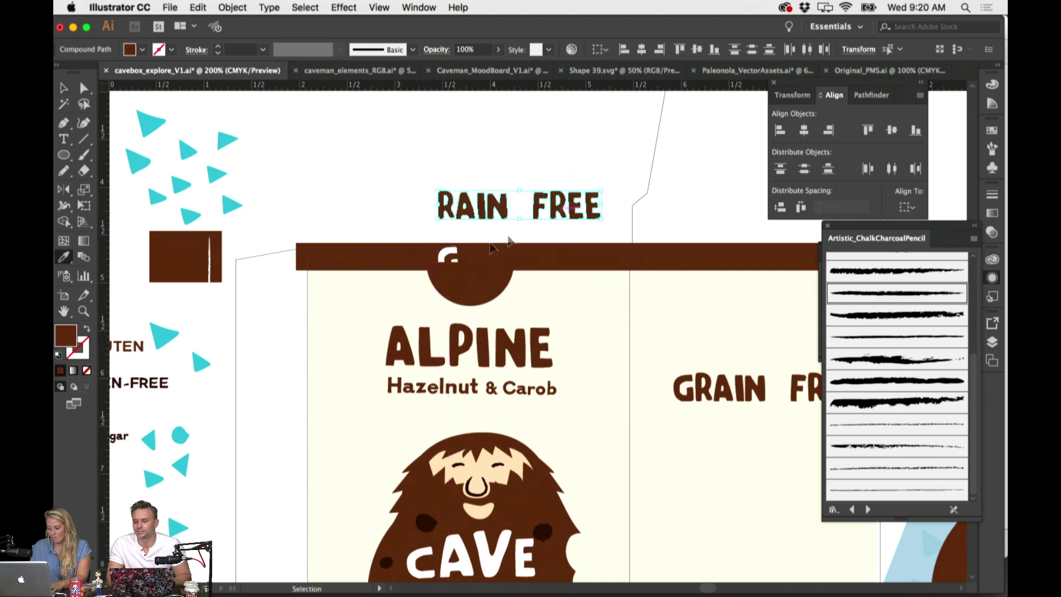
Bring the white G on the badge and the remaining "RAIN FREE" letters to the front of the stacking order
{"action": "left_click", "coordinate": [449, 258]}
{"action": "left_click", "coordinate": [232, 7]}
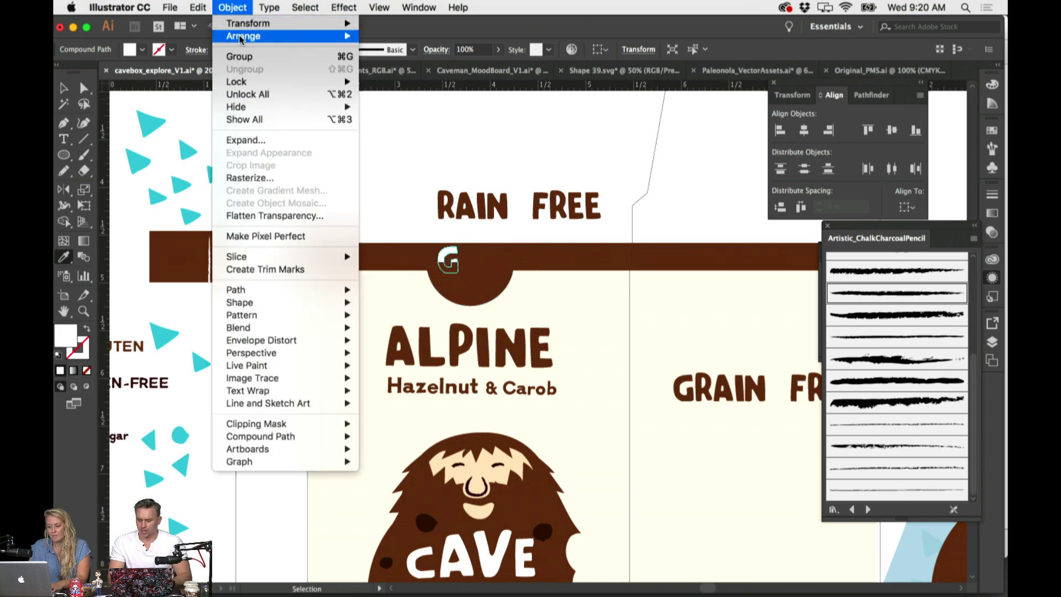
{"action": "left_click", "coordinate": [398, 36]}
{"action": "left_click", "coordinate": [435, 179]}
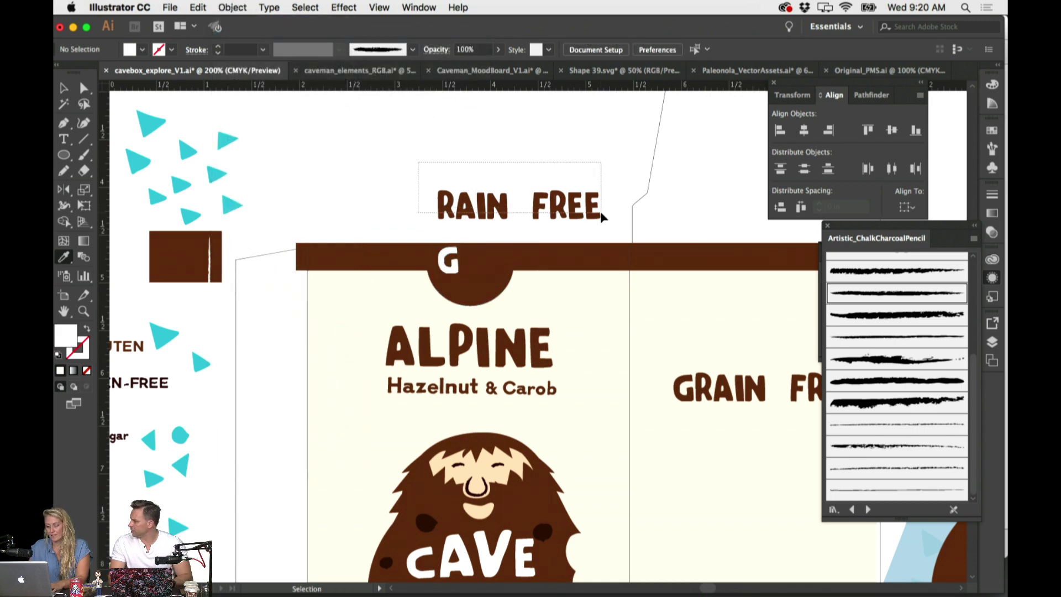
{"action": "left_click", "coordinate": [598, 213]}
{"action": "left_click", "coordinate": [232, 7]}
{"action": "mouse_move", "coordinate": [247, 36]}
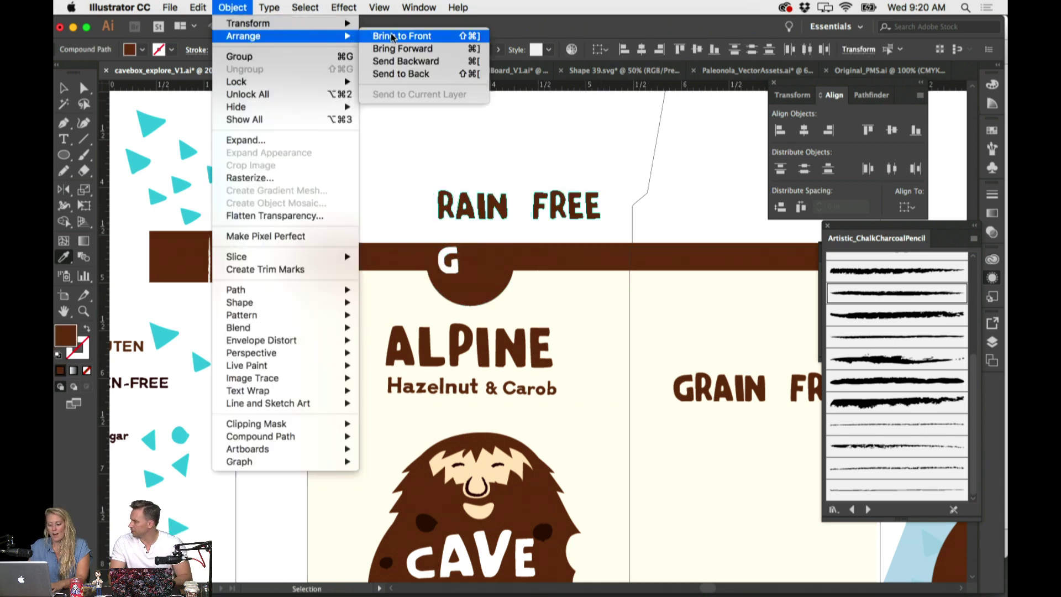
{"action": "left_click", "coordinate": [406, 33]}
{"action": "left_click", "coordinate": [480, 147]}
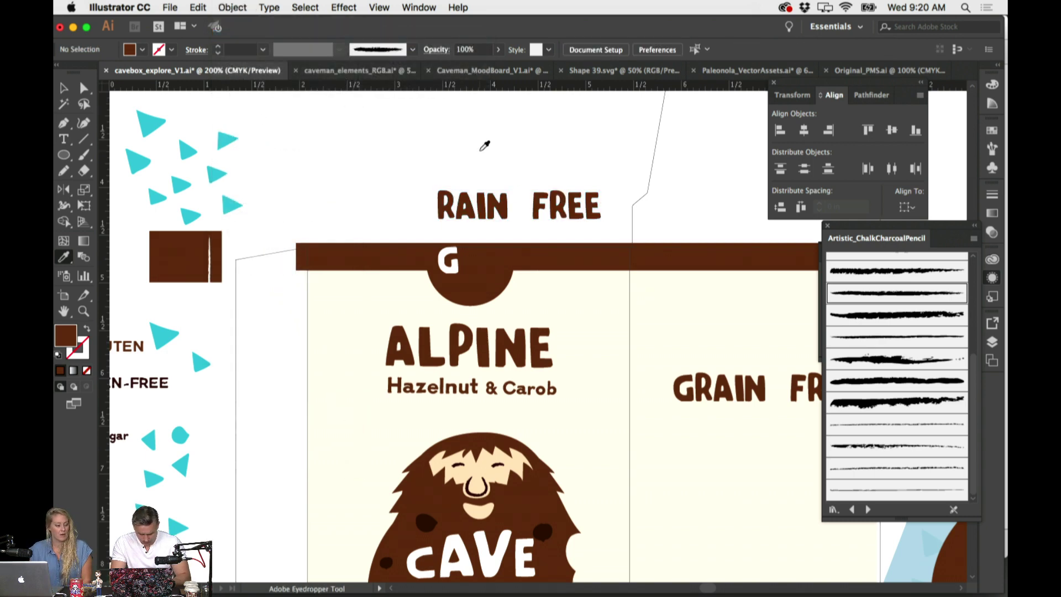
Scale the white G down to about 0.16 in wide by 0.21 in high and shift it towards the badge's left edge
{"action": "key", "text": "super+equal"}
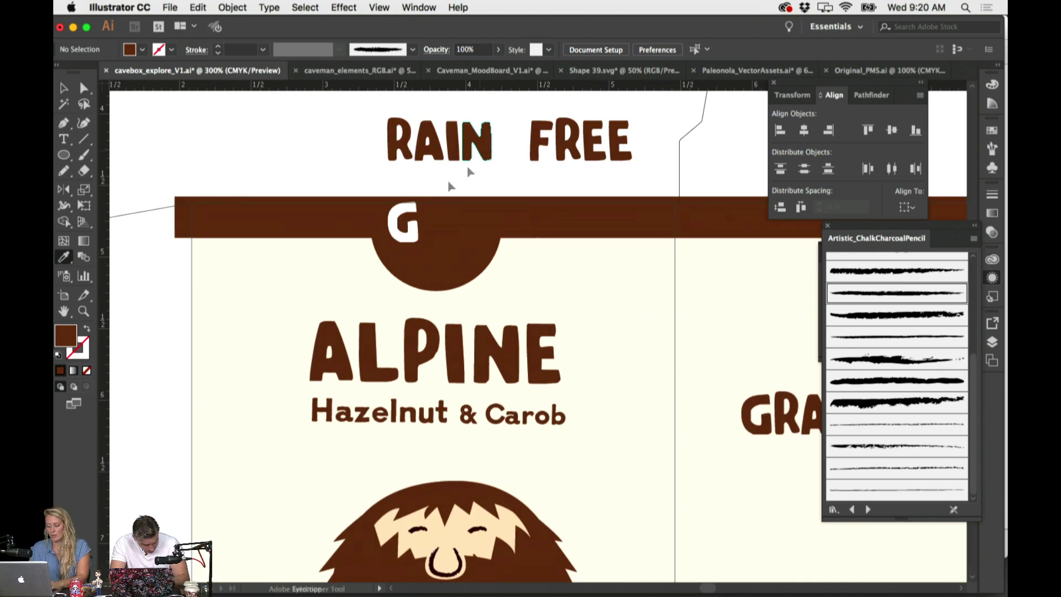
{"action": "left_click", "coordinate": [412, 213]}
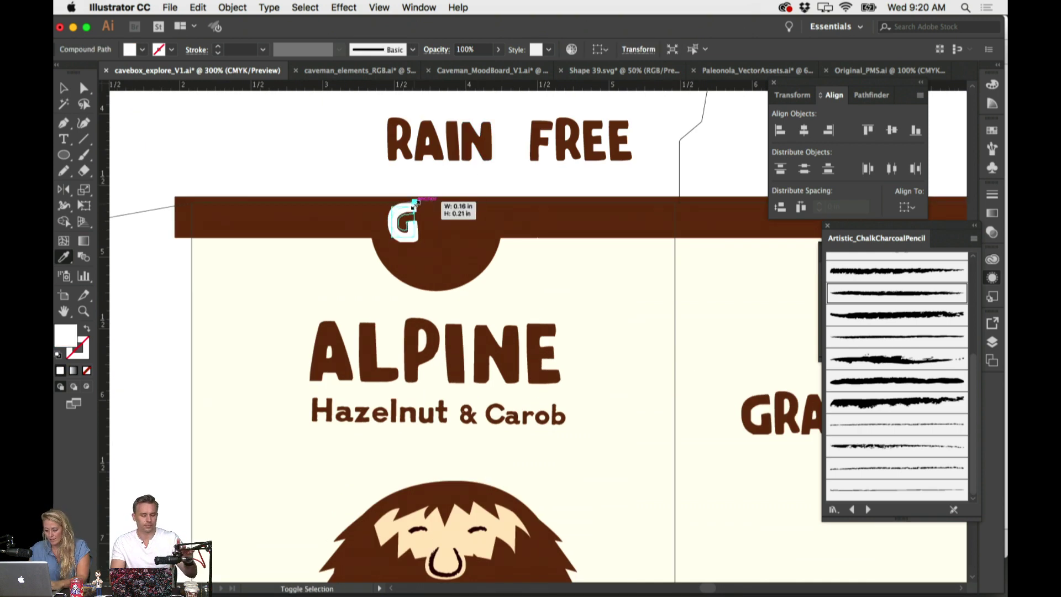
{"action": "left_click", "coordinate": [338, 174]}
{"action": "left_click_drag", "start_coordinate": [403, 221], "coordinate": [396, 228]}
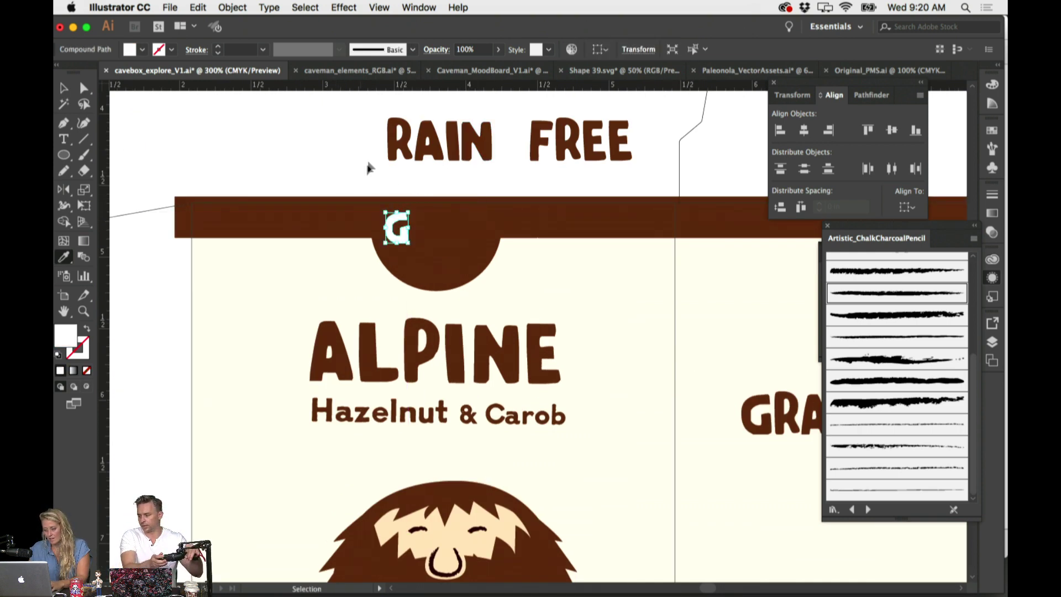
{"action": "left_click", "coordinate": [367, 165]}
Place the letter R beside the G on the badge, colour it white and scale it down
{"action": "left_click_drag", "start_coordinate": [397, 139], "coordinate": [420, 221]}
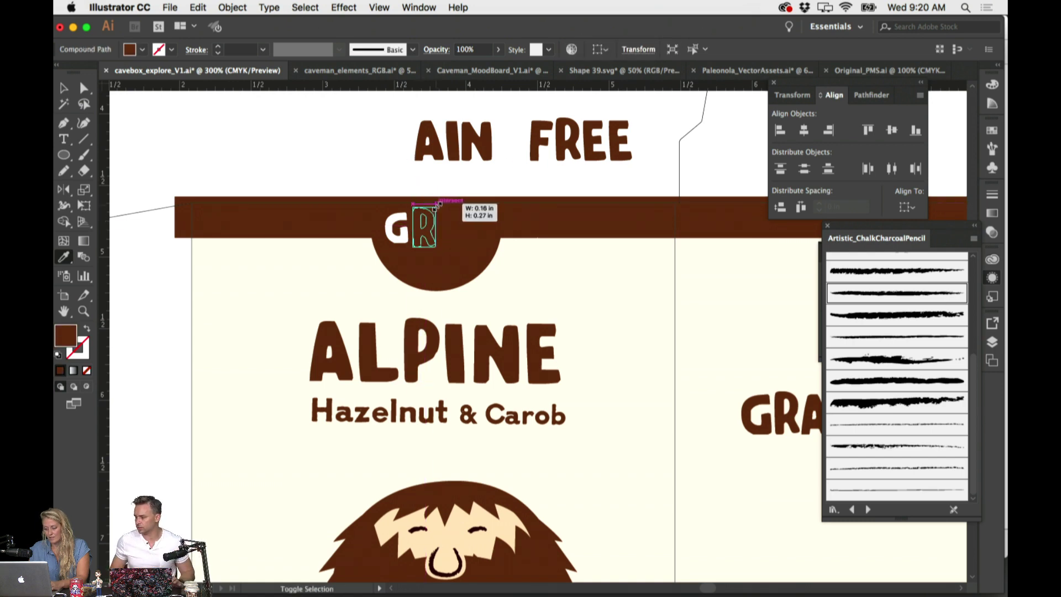
{"action": "left_click", "coordinate": [397, 226]}
{"action": "left_click", "coordinate": [232, 7]}
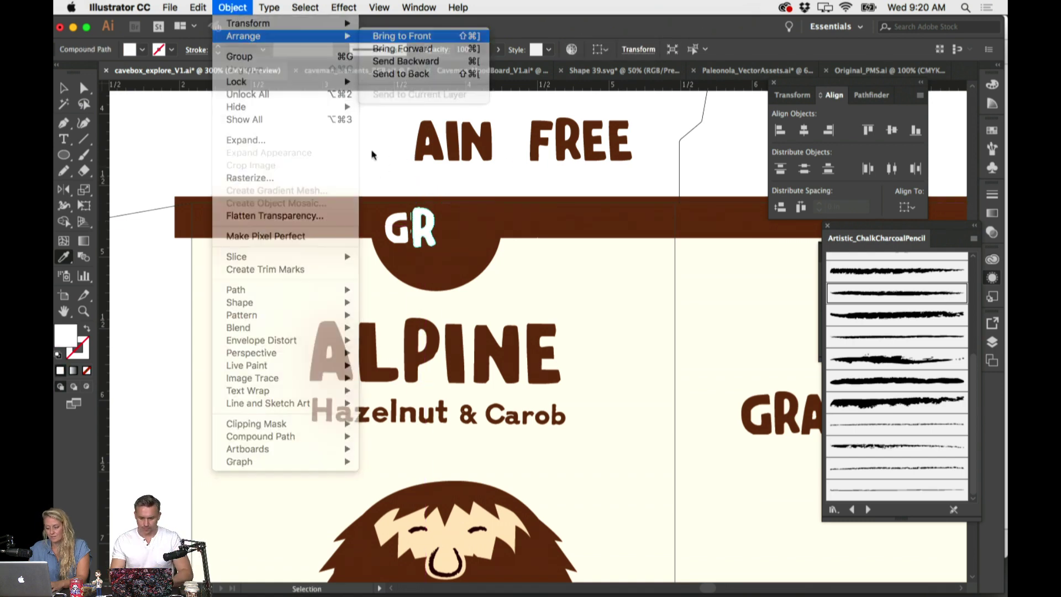
{"action": "left_click", "coordinate": [402, 33]}
{"action": "key", "text": "super+shift+a"}
{"action": "left_click", "coordinate": [412, 247]}
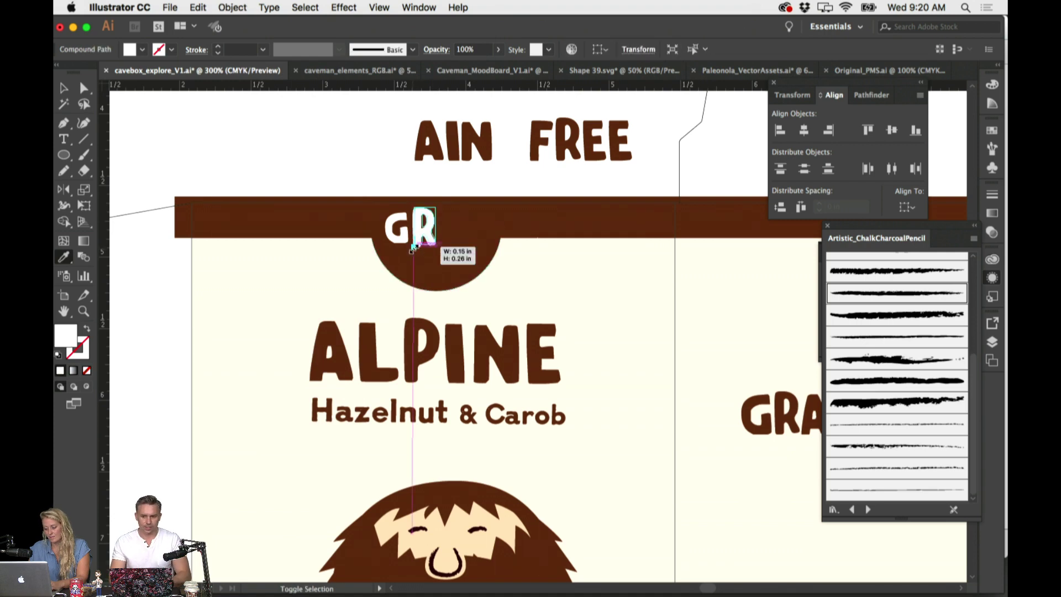
{"action": "left_click", "coordinate": [398, 166]}
Add the letters A and I after "GR" on the badge, make them white and scale them to match
{"action": "left_click_drag", "start_coordinate": [427, 143], "coordinate": [450, 225]}
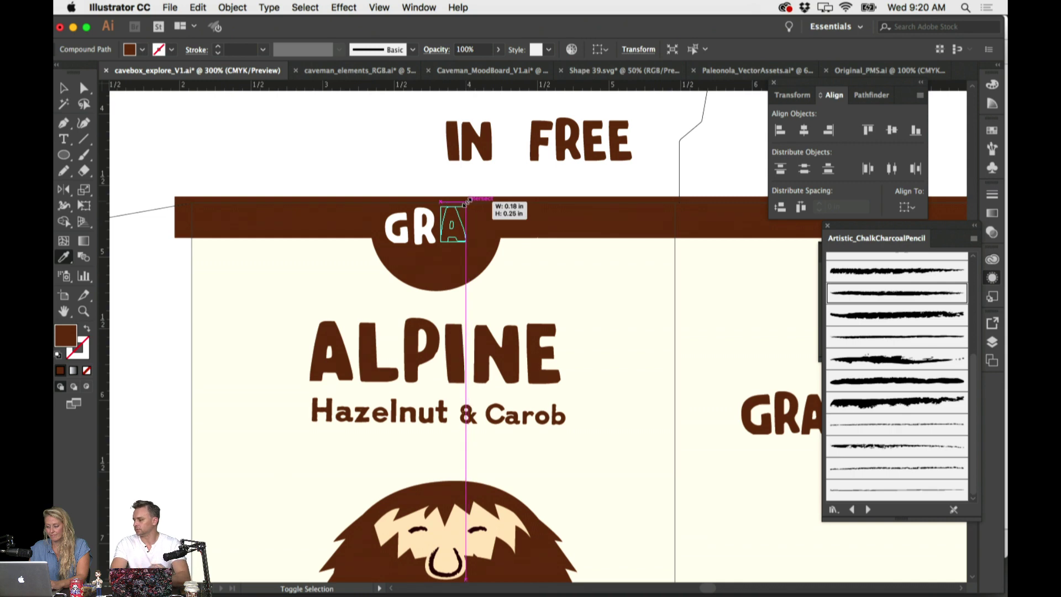
{"action": "left_click_drag", "start_coordinate": [452, 122], "coordinate": [476, 200]}
{"action": "left_click", "coordinate": [454, 228]}
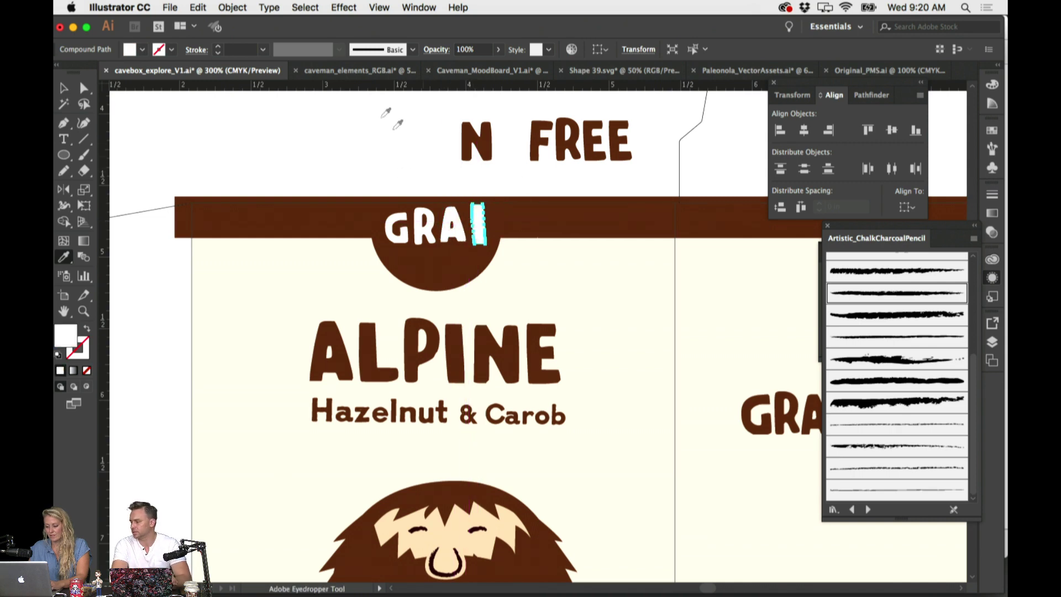
{"action": "left_click", "coordinate": [445, 232], "text": "shift"}
{"action": "left_click_drag", "start_coordinate": [385, 244], "coordinate": [463, 212]}
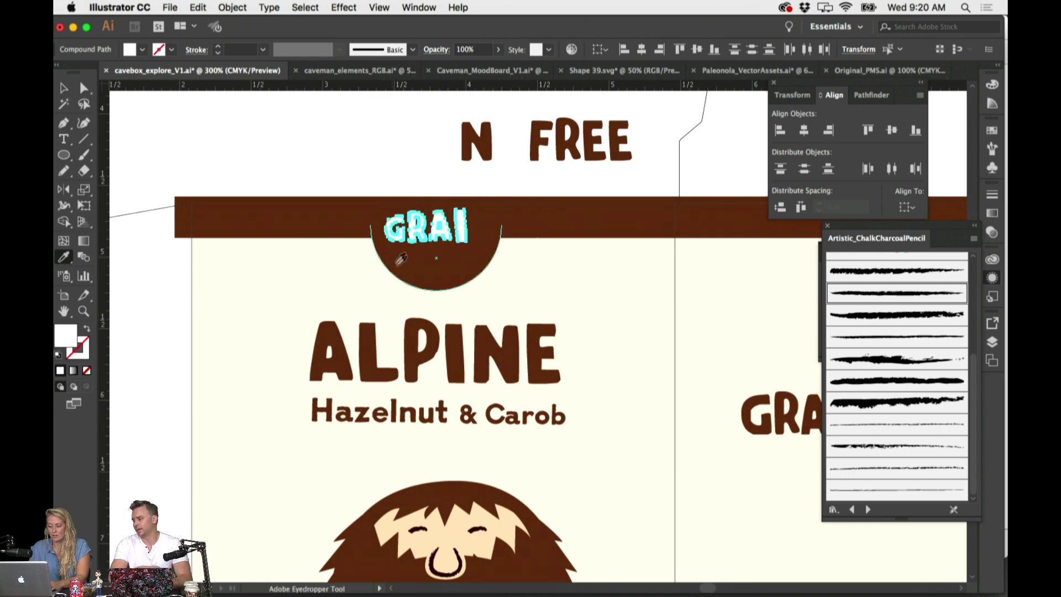
{"action": "key", "text": "v"}
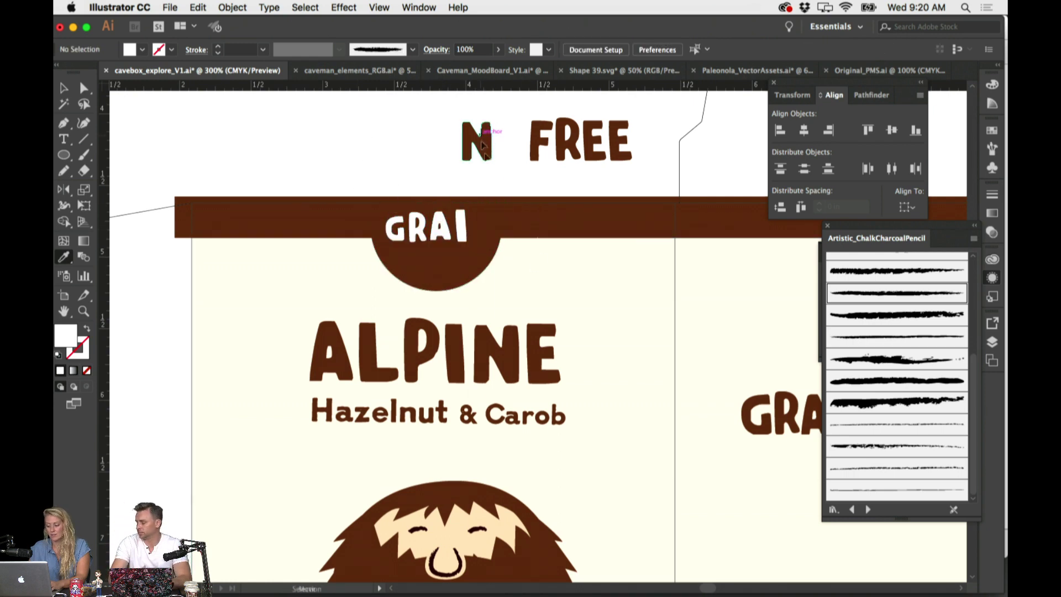
Place the letter N at the end of the badge's first word and match its white fill
{"action": "left_click_drag", "start_coordinate": [482, 137], "coordinate": [493, 222]}
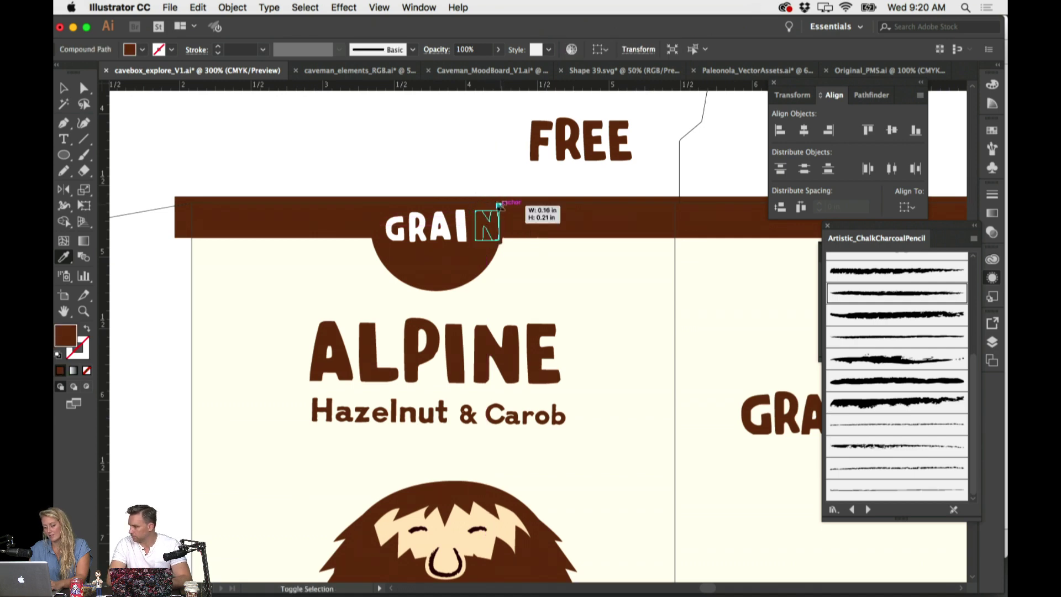
{"action": "left_click", "coordinate": [460, 227]}
{"action": "left_click", "coordinate": [487, 226], "text": "shift"}
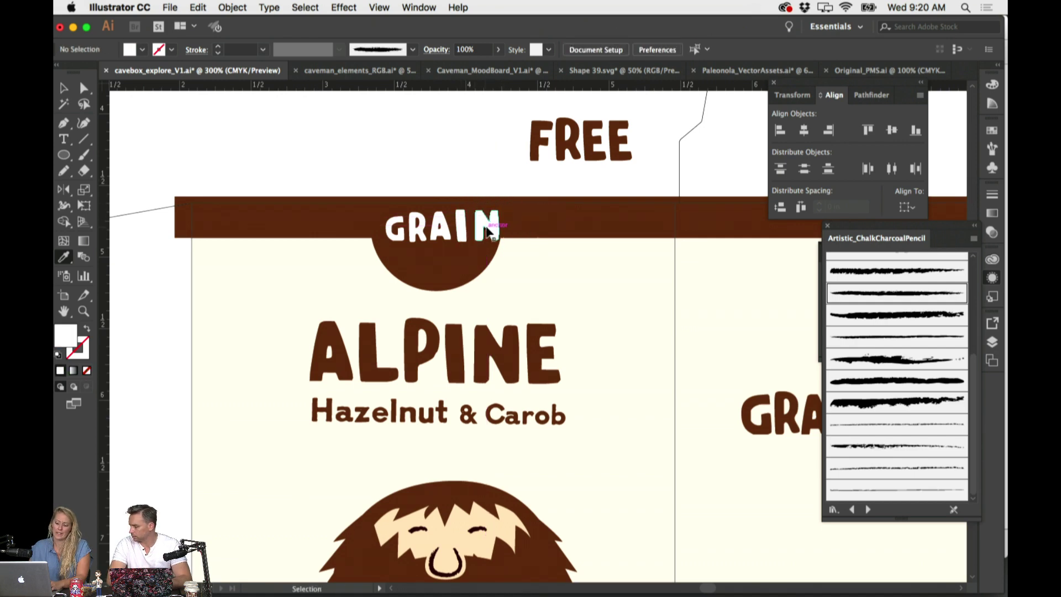
Select all five letters of "GRAIN" and scale them down together to fit the badge's width
{"action": "left_click", "coordinate": [486, 227], "text": "shift"}
{"action": "left_click", "coordinate": [460, 227], "text": "shift"}
{"action": "left_click", "coordinate": [438, 230], "text": "shift"}
{"action": "left_click", "coordinate": [421, 237], "text": "shift"}
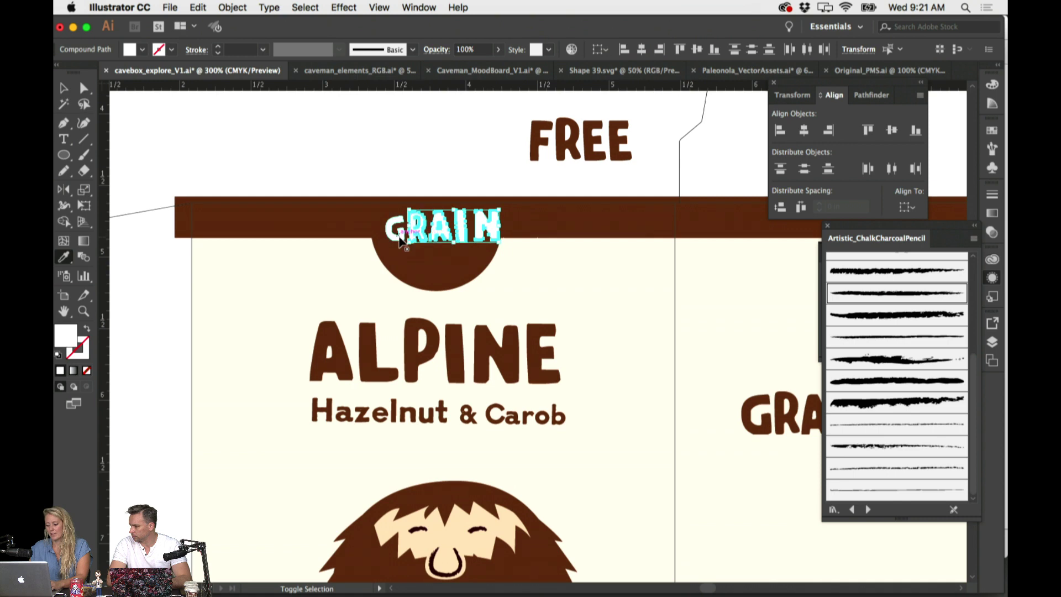
{"action": "left_click", "coordinate": [395, 227], "text": "shift"}
{"action": "left_click_drag", "start_coordinate": [499, 212], "coordinate": [487, 210]}
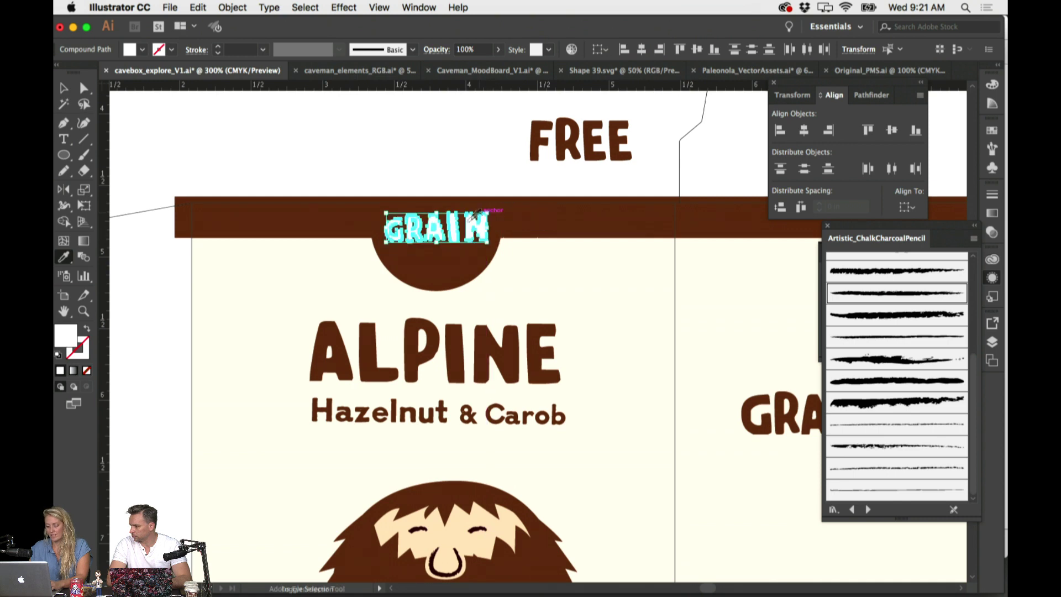
Place the letter F beneath "GRAIN" in the badge and sample the white fill for it
{"action": "left_click_drag", "start_coordinate": [552, 121], "coordinate": [406, 247]}
{"action": "key", "text": "i"}
{"action": "left_click", "coordinate": [423, 224]}
{"action": "key", "text": "v"}
{"action": "key", "text": "i"}
{"action": "left_click", "coordinate": [412, 257], "text": "shift+super"}
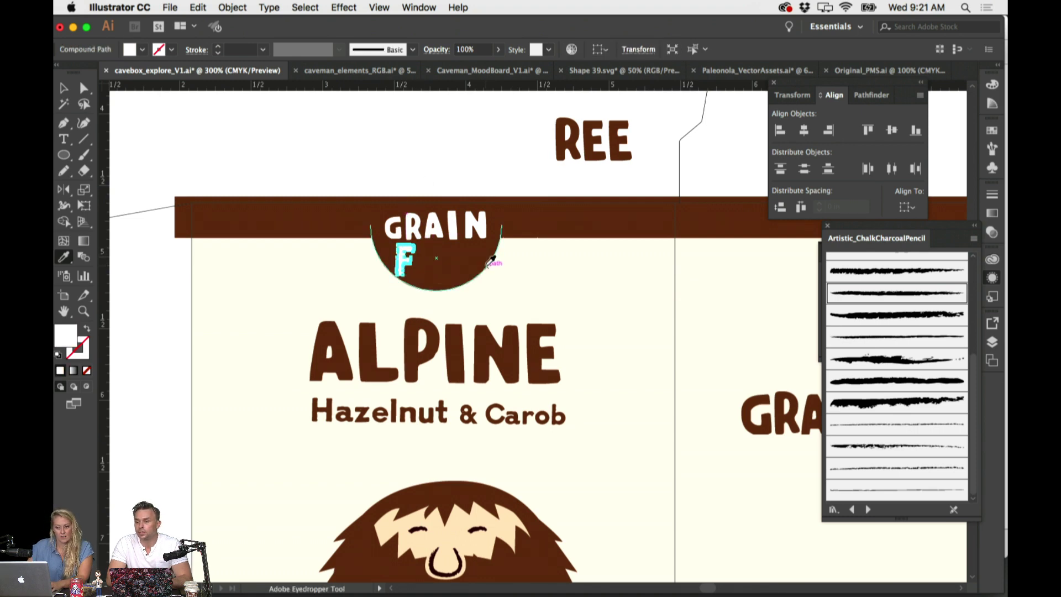
Adjust the size and position of the G in "GRAIN" so it sits evenly beside the R
{"action": "scroll", "coordinate": [469, 256], "scroll_direction": "right", "scroll_amount": 1}
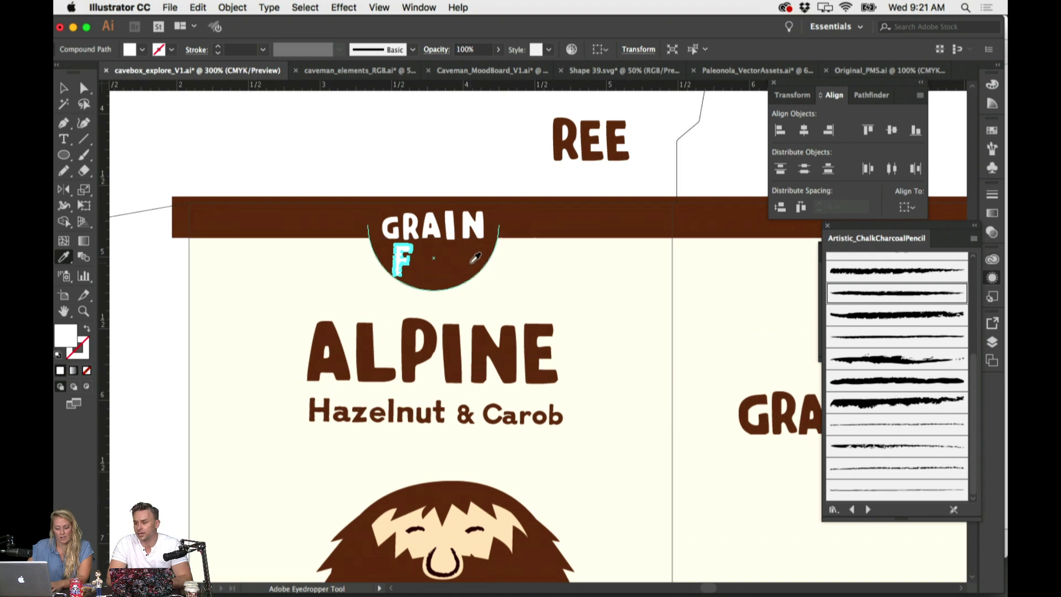
{"action": "key", "text": "v"}
{"action": "left_click", "coordinate": [391, 237], "text": "shift"}
{"action": "left_click", "coordinate": [392, 235], "text": "shift"}
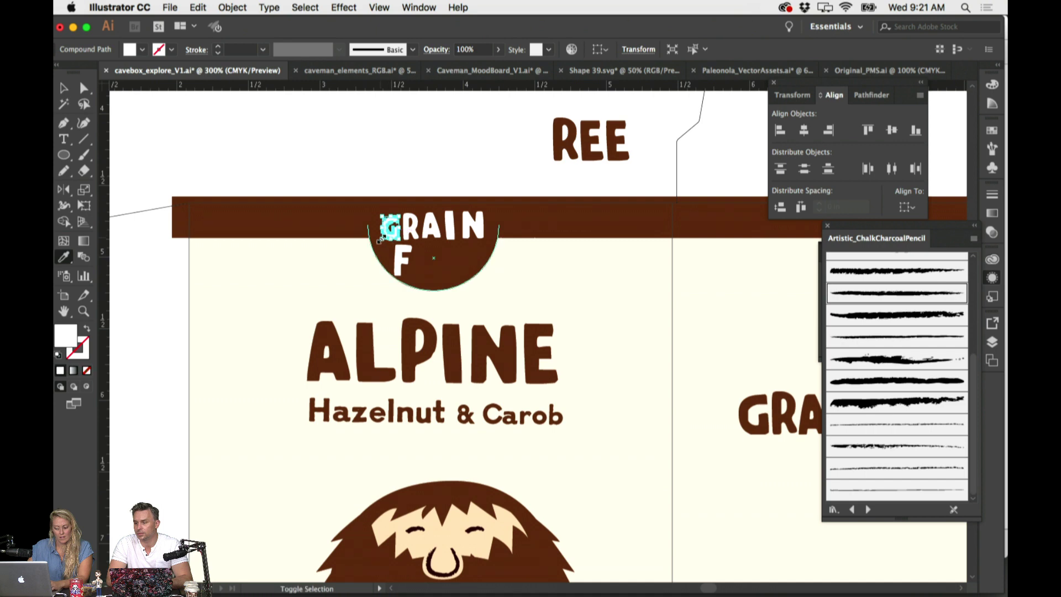
{"action": "left_click_drag", "start_coordinate": [377, 243], "coordinate": [398, 215]}
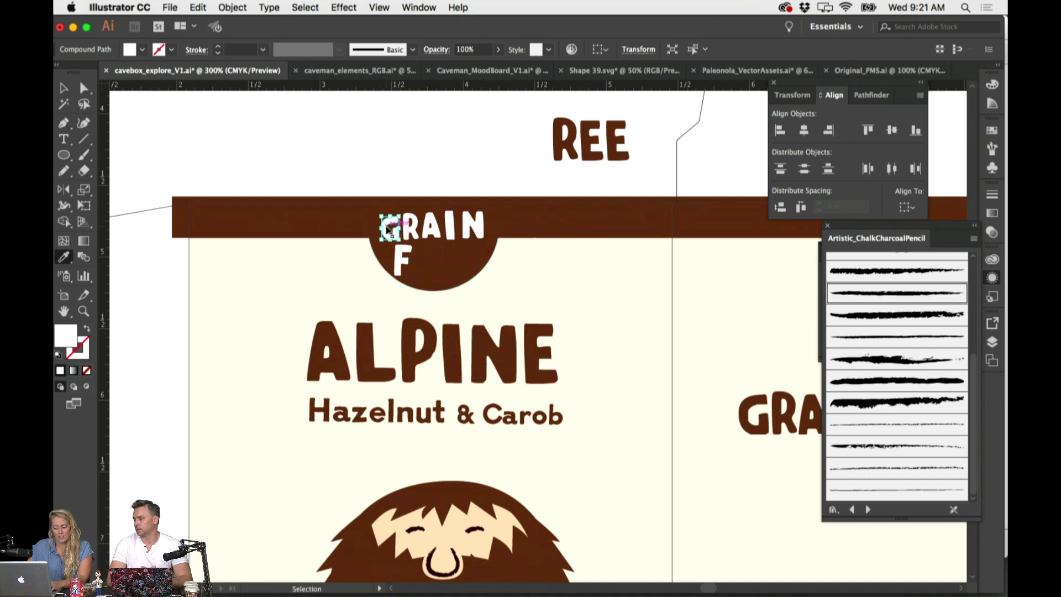
{"action": "key", "text": "i"}
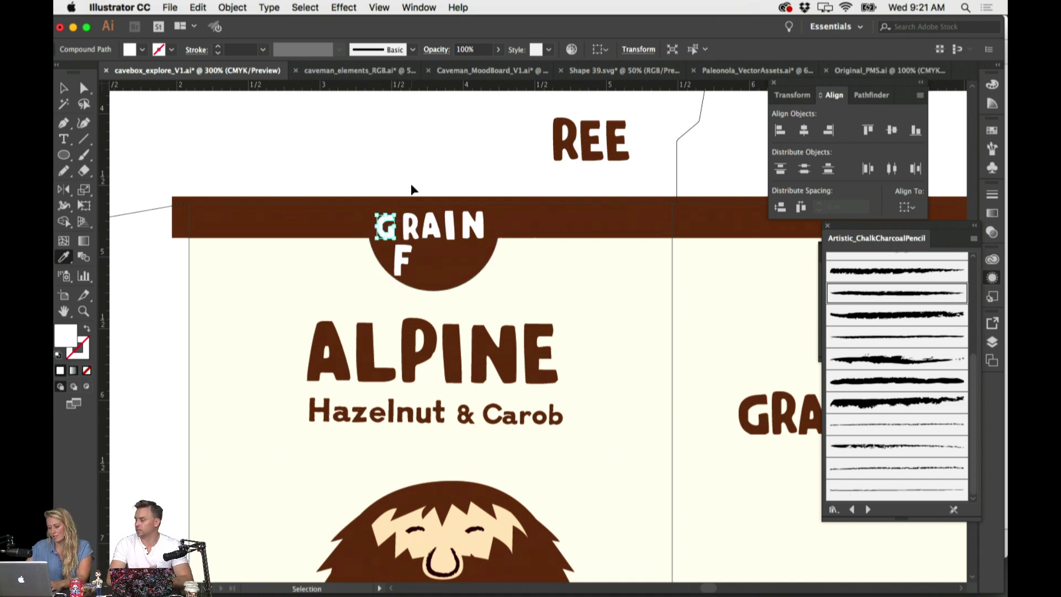
{"action": "key", "text": "super+equal"}
{"action": "scroll", "coordinate": [419, 249], "scroll_direction": "right", "scroll_amount": 5}
{"action": "scroll", "coordinate": [418, 250], "scroll_direction": "down", "scroll_amount": 3}
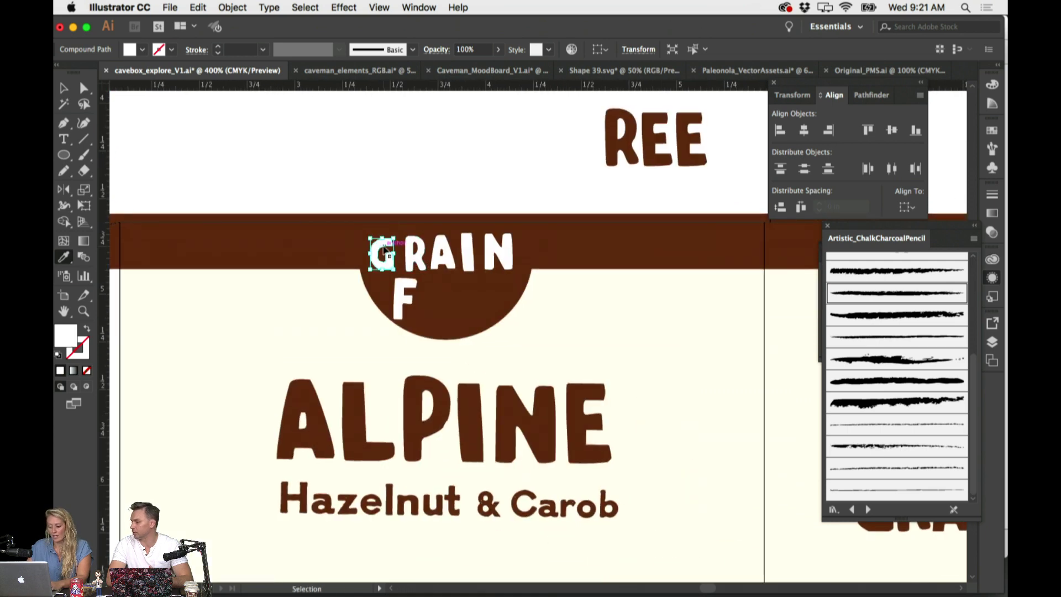
{"action": "left_click_drag", "start_coordinate": [389, 249], "coordinate": [399, 278]}
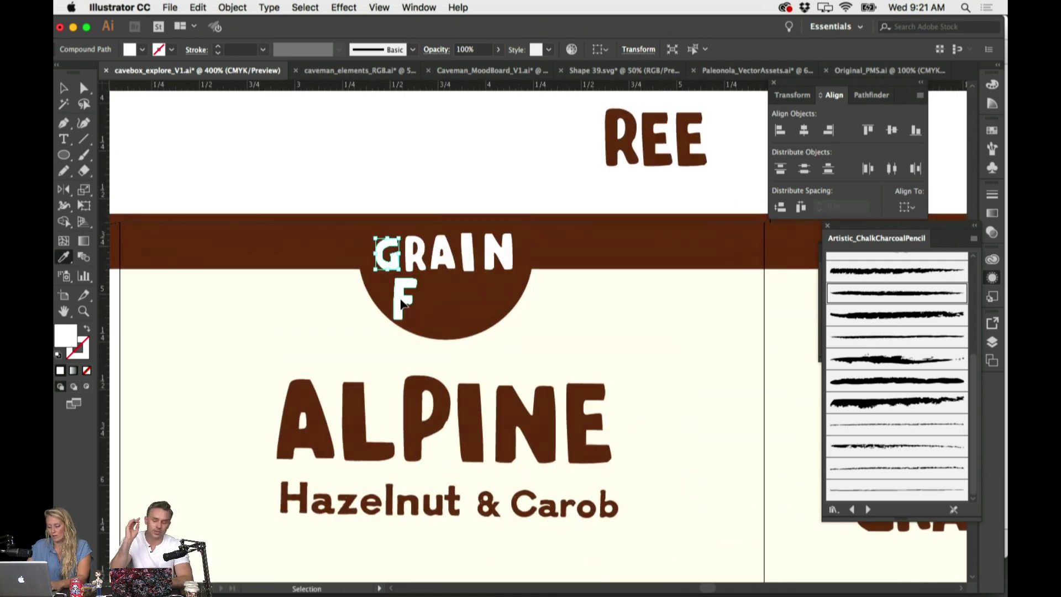
Scale the white F below "GRAIN" down slightly and nudge it upwards
{"action": "left_click", "coordinate": [405, 298]}
{"action": "left_click", "coordinate": [421, 280], "text": "shift"}
{"action": "left_click", "coordinate": [421, 280], "text": "shift"}
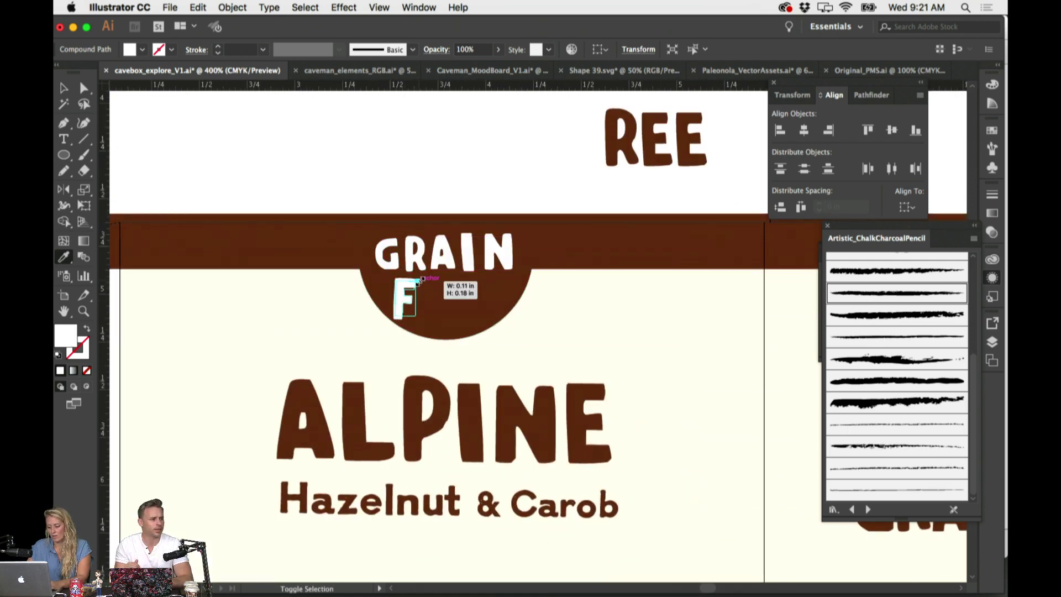
{"action": "left_click_drag", "start_coordinate": [404, 294], "coordinate": [404, 292]}
{"action": "left_click", "coordinate": [408, 176]}
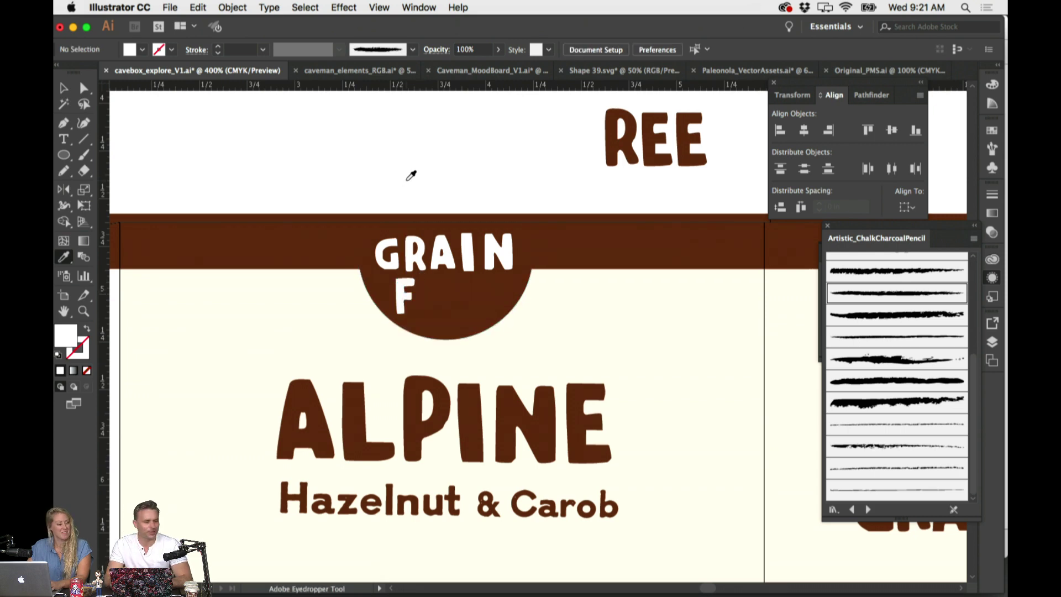
Place the letter R beside the F in the badge, in white and scaled down to match
{"action": "left_click_drag", "start_coordinate": [617, 146], "coordinate": [451, 328]}
{"action": "left_click", "coordinate": [457, 339], "text": "shift"}
{"action": "left_click", "coordinate": [635, 147]}
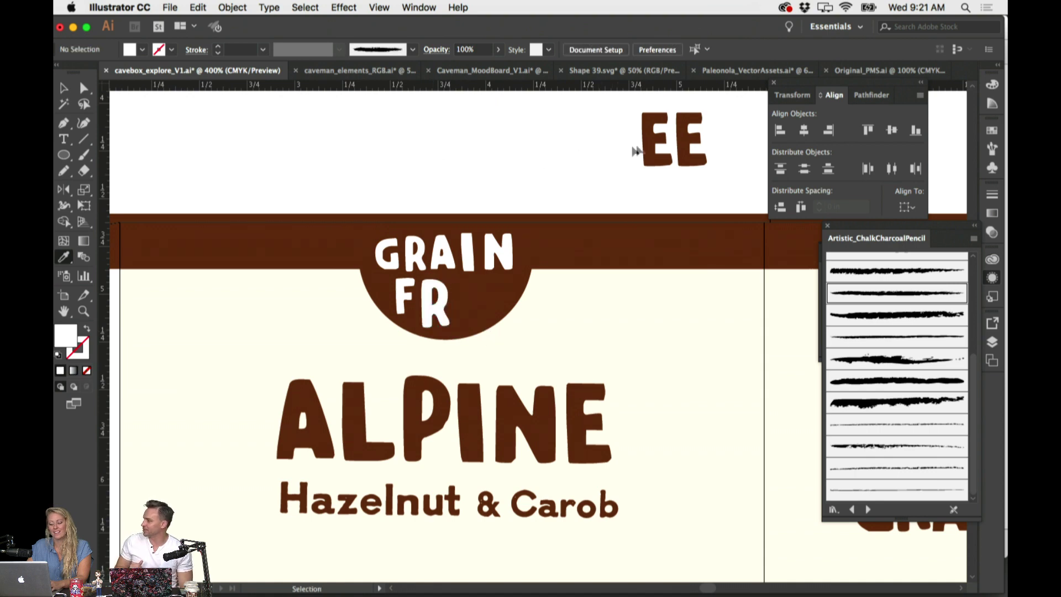
Add the first E after "FR" in the badge, in white and scaled down to match
{"action": "left_click_drag", "start_coordinate": [644, 146], "coordinate": [481, 284]}
{"action": "left_click", "coordinate": [472, 208]}
{"action": "left_click", "coordinate": [232, 7]}
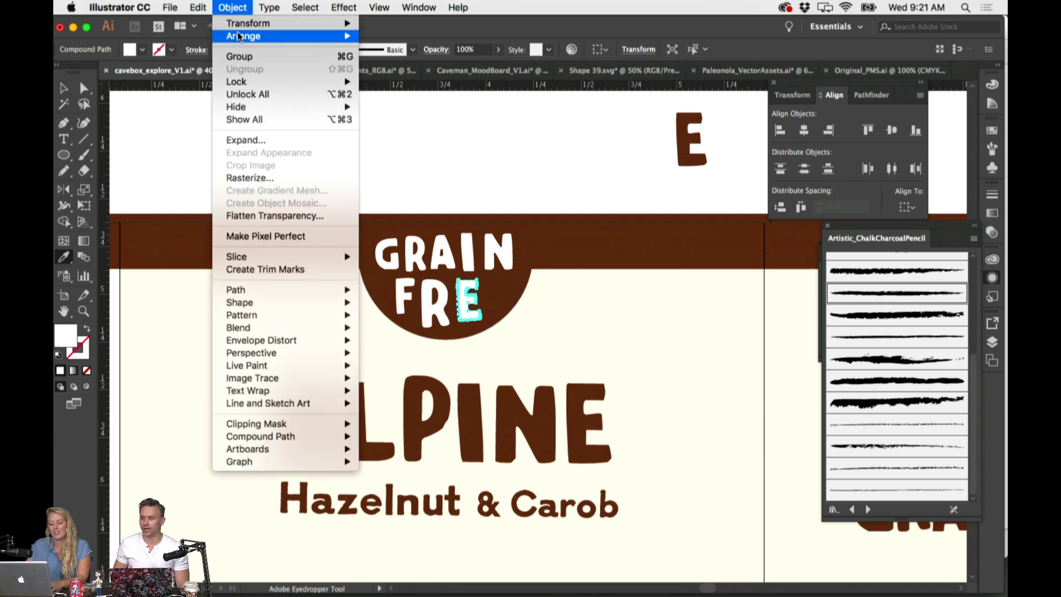
{"action": "mouse_move", "coordinate": [243, 36]}
{"action": "left_click", "coordinate": [475, 125]}
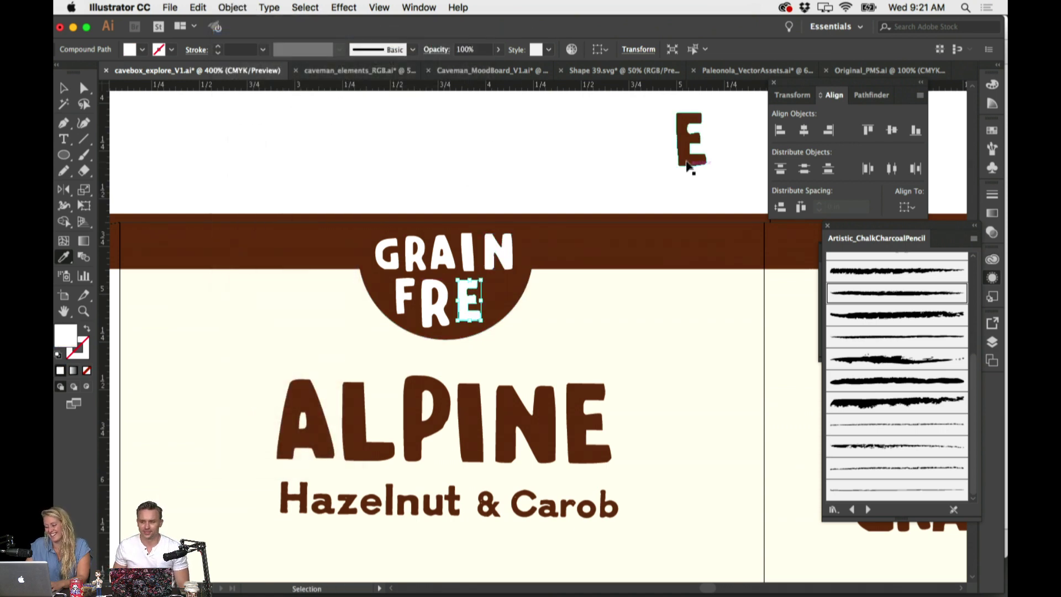
Place the last E at the end of "FREE" in the badge, scale it down, make it white and nudge it into line
{"action": "left_click_drag", "start_coordinate": [470, 293], "coordinate": [508, 322]}
{"action": "left_click", "coordinate": [506, 326]}
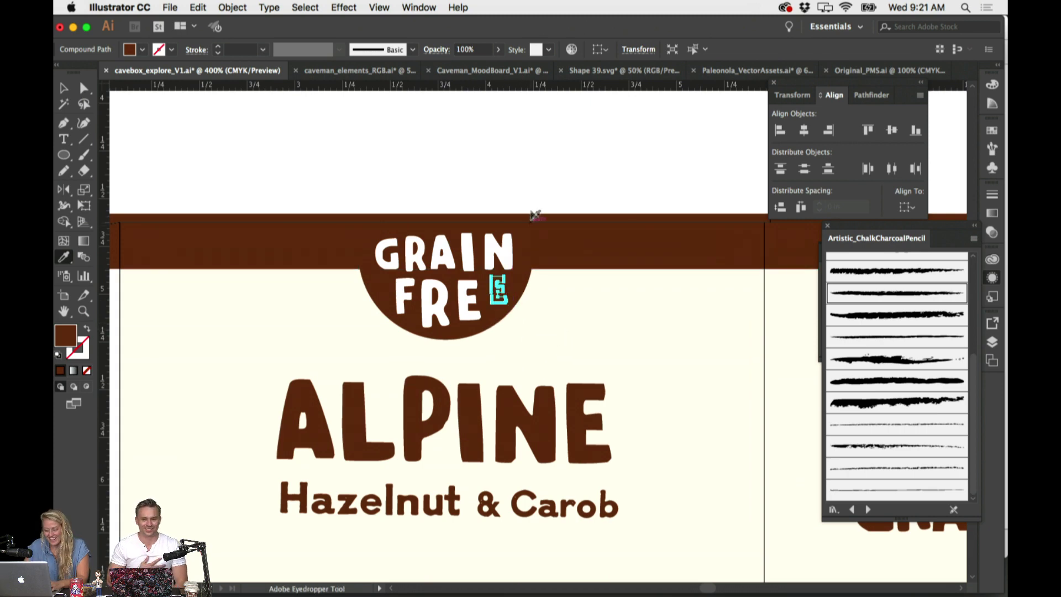
{"action": "left_click", "coordinate": [498, 190]}
{"action": "key", "text": "super+shift+a"}
{"action": "left_click_drag", "start_coordinate": [495, 299], "coordinate": [494, 304]}
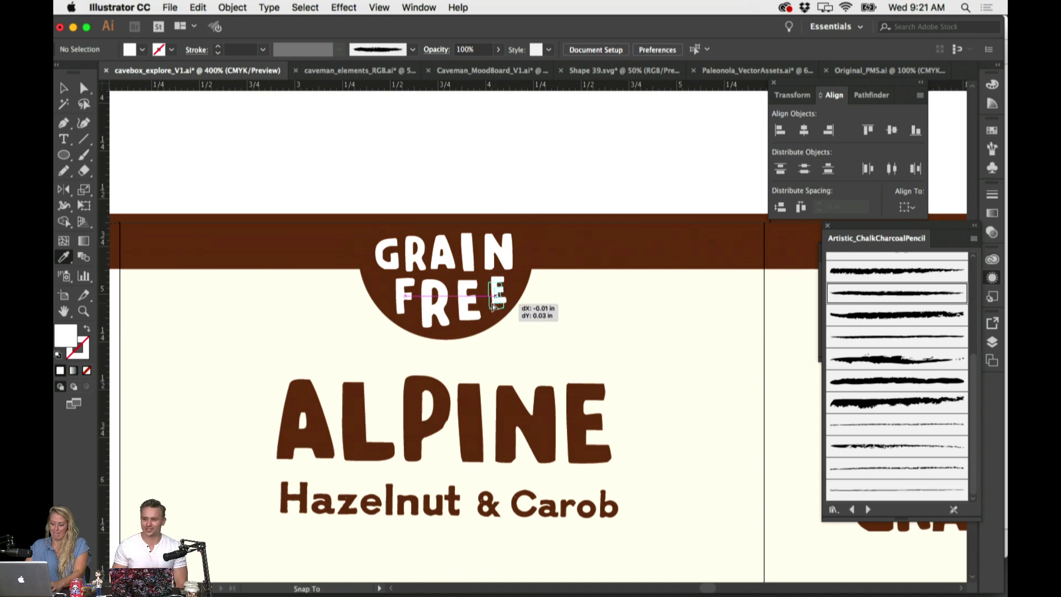
Nudge the individual letters of "FREE" in the badge to even out their spacing and line
{"action": "left_click_drag", "start_coordinate": [388, 279], "coordinate": [508, 275]}
{"action": "left_click", "coordinate": [431, 309]}
{"action": "left_click", "coordinate": [468, 301]}
{"action": "left_click", "coordinate": [490, 299]}
{"action": "key", "text": "ctrl+shift+a"}
Select all four letters of "FREE" and group them
{"action": "left_click", "coordinate": [497, 293]}
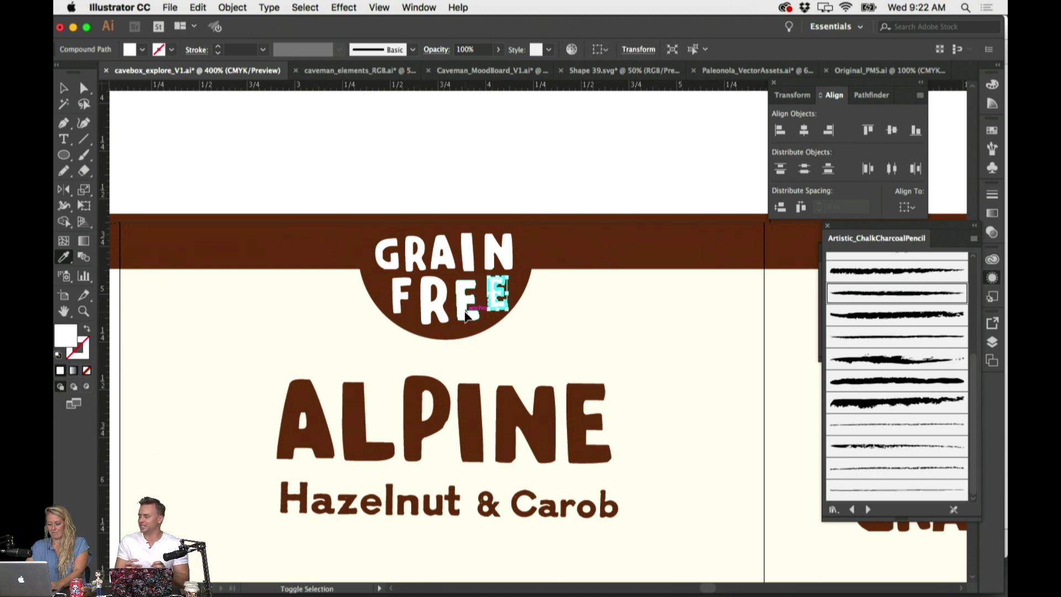
{"action": "left_click", "coordinate": [467, 303], "text": "shift"}
{"action": "left_click", "coordinate": [436, 302], "text": "shift"}
{"action": "left_click", "coordinate": [412, 297]}
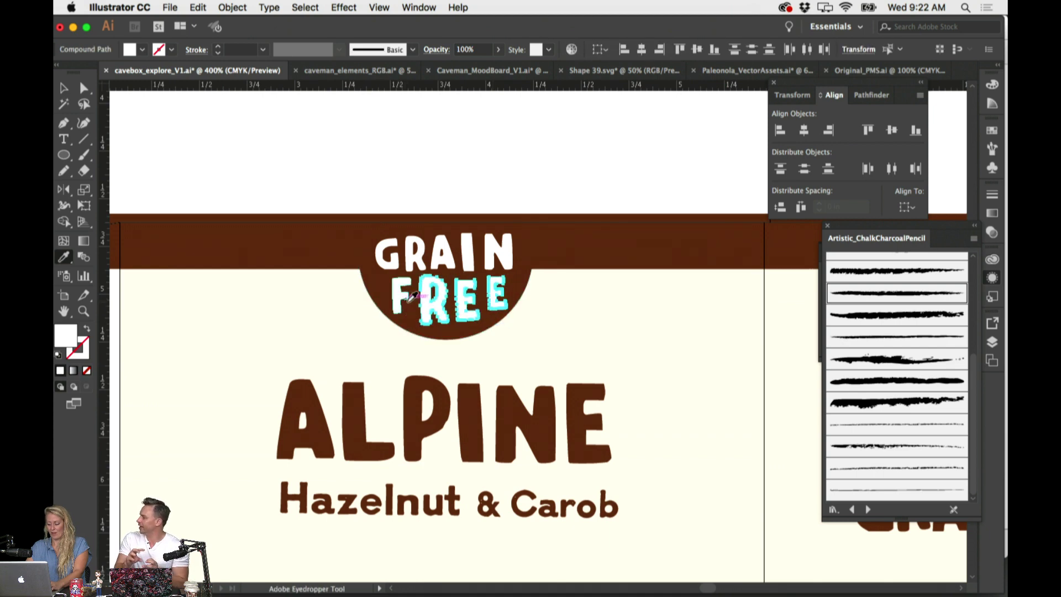
{"action": "left_click", "coordinate": [407, 302], "text": "ctrl"}
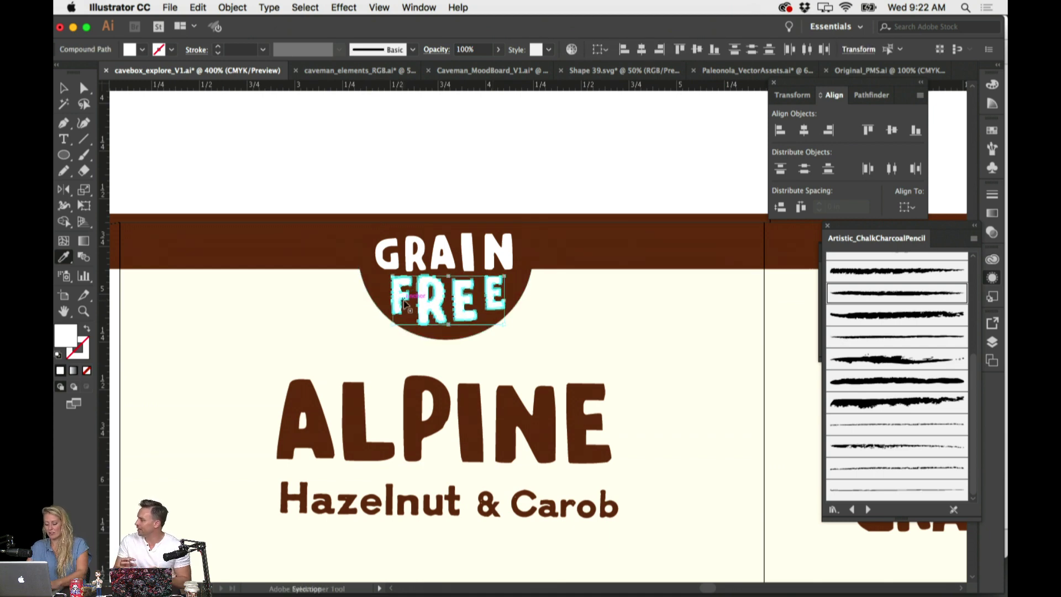
Apply an Arc warp to the "FREE" group with a horizontal bend of -7%
{"action": "left_click", "coordinate": [344, 7]}
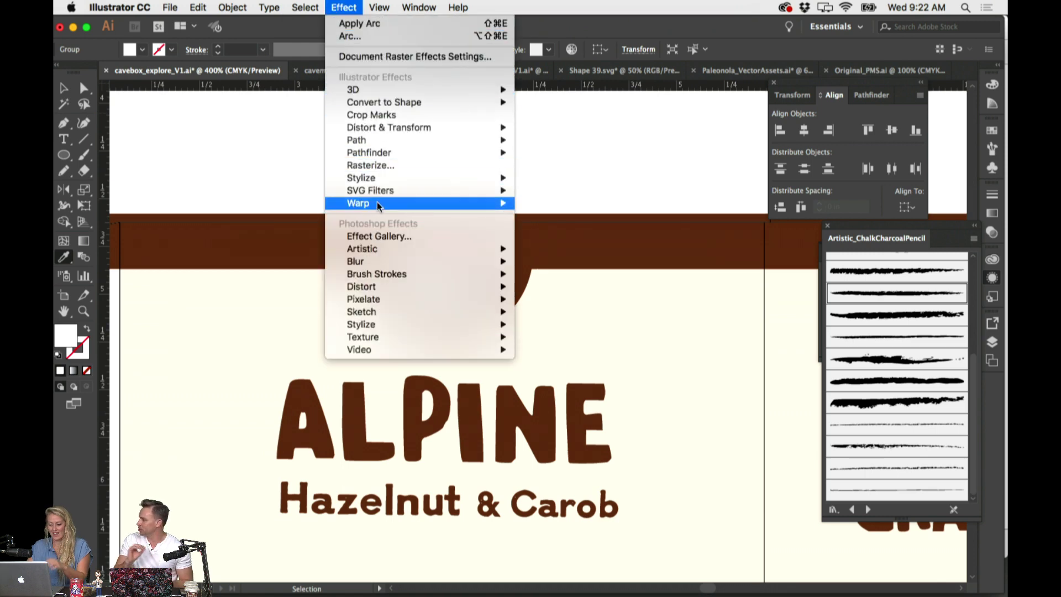
{"action": "mouse_move", "coordinate": [377, 202]}
{"action": "left_click", "coordinate": [531, 204]}
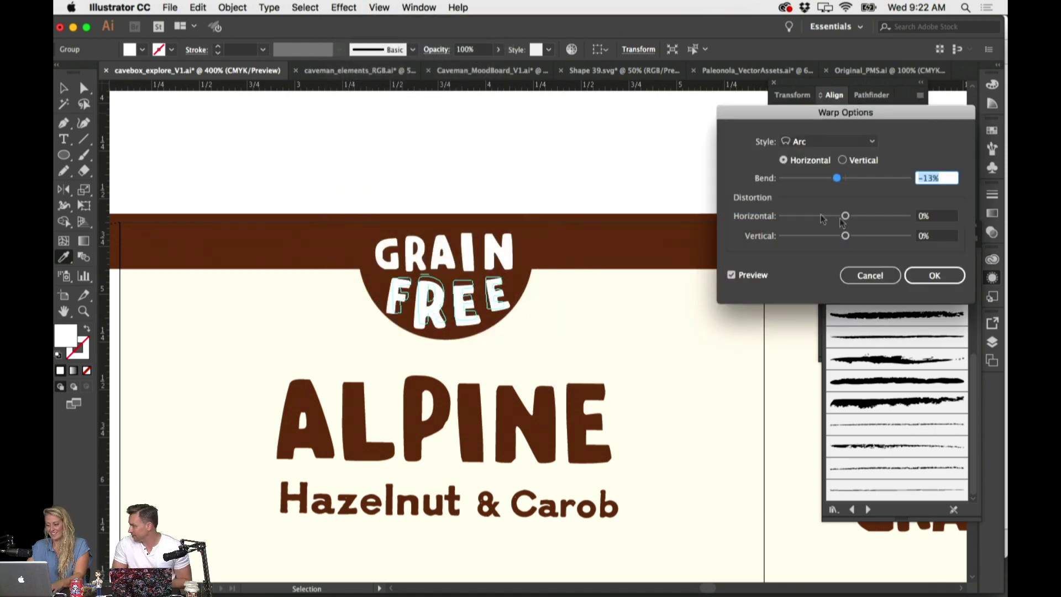
{"action": "left_click_drag", "start_coordinate": [837, 182], "coordinate": [834, 181]}
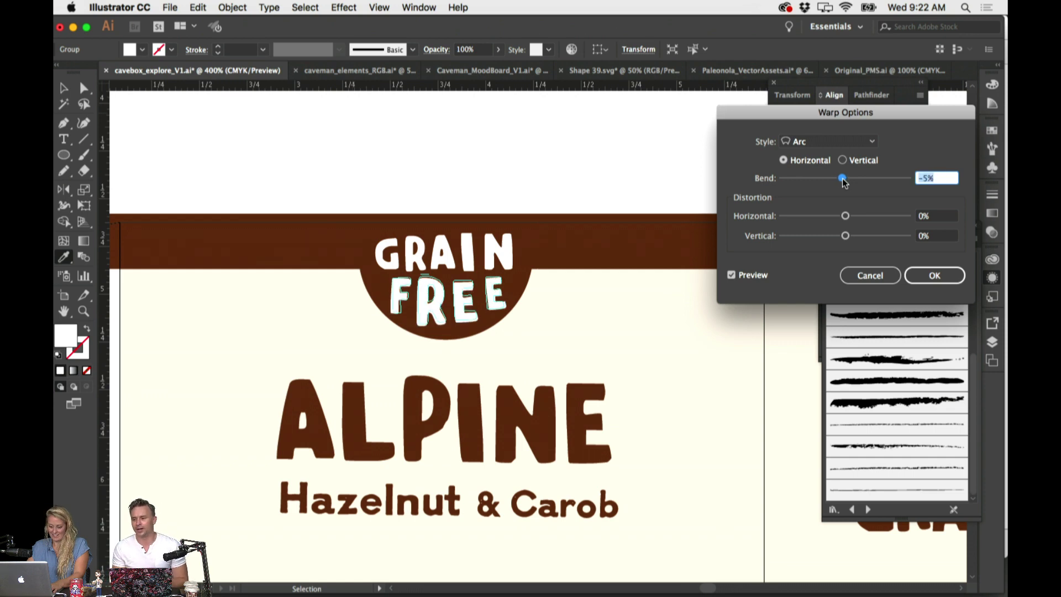
{"action": "left_click_drag", "start_coordinate": [844, 182], "coordinate": [846, 183]}
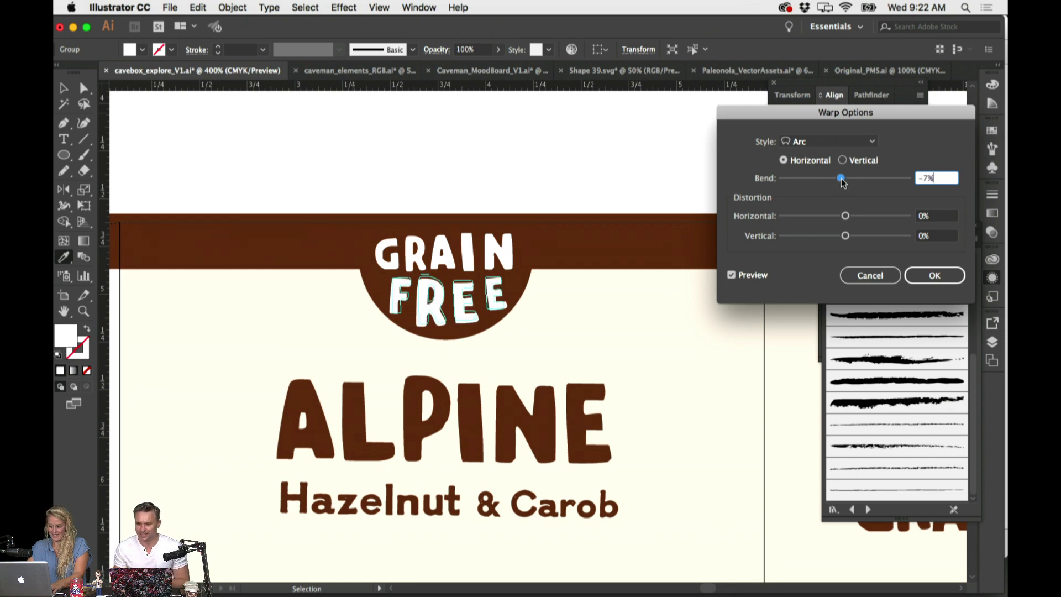
{"action": "left_click", "coordinate": [934, 275]}
Select the five letters of "GRAIN" and group them
{"action": "left_click", "coordinate": [612, 169], "text": "super"}
{"action": "left_click", "coordinate": [500, 252], "text": "super"}
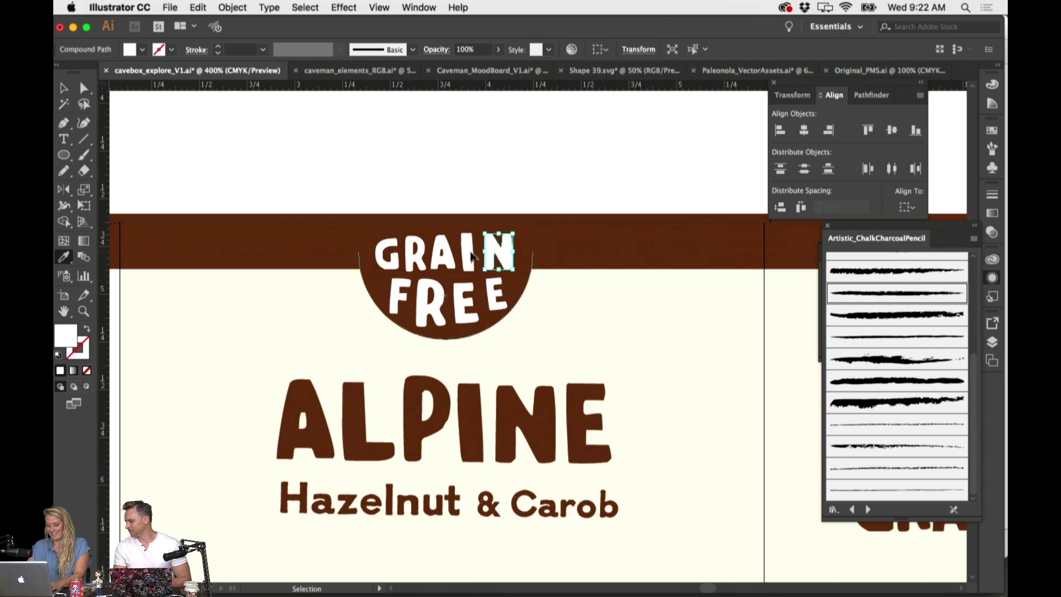
{"action": "left_click", "coordinate": [471, 251], "text": "shift+super"}
{"action": "left_click", "coordinate": [445, 251], "text": "shift+super"}
{"action": "left_click", "coordinate": [419, 260], "text": "shift+super"}
{"action": "left_click", "coordinate": [388, 256], "text": "shift+super"}
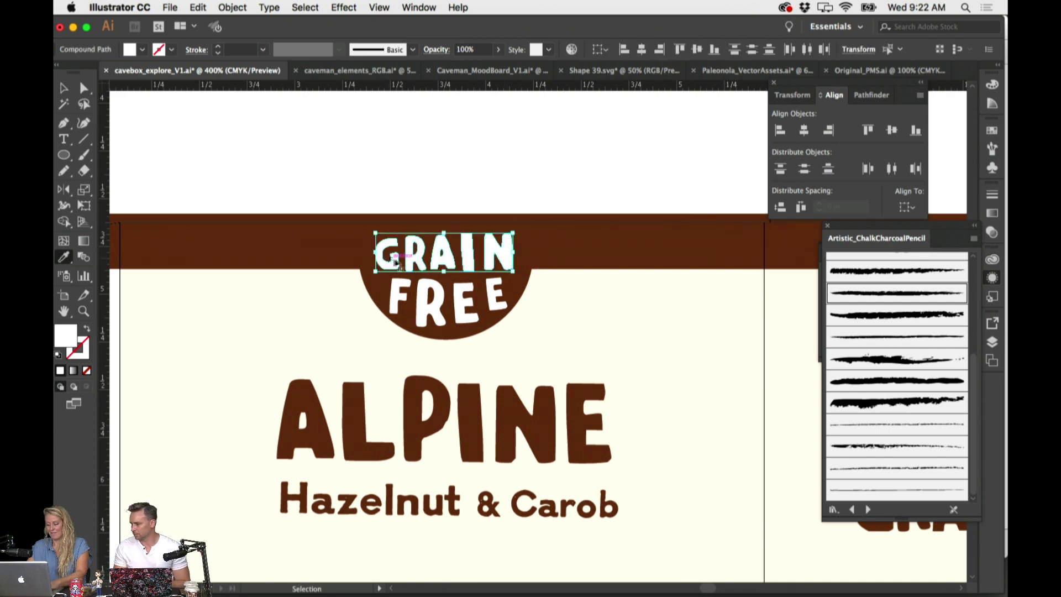
{"action": "key", "text": "super+g"}
Apply a Shell Lower warp to the "GRAIN" group with a horizontal bend of -8%, after trying Shell Upper
{"action": "left_click", "coordinate": [344, 7]}
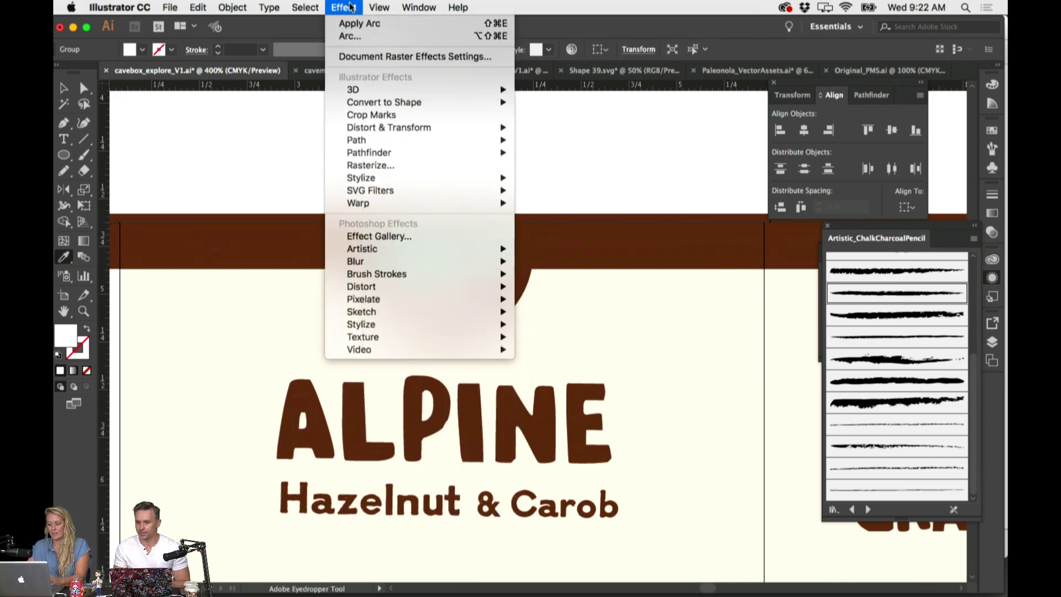
{"action": "mouse_move", "coordinate": [367, 200]}
{"action": "left_click", "coordinate": [549, 200]}
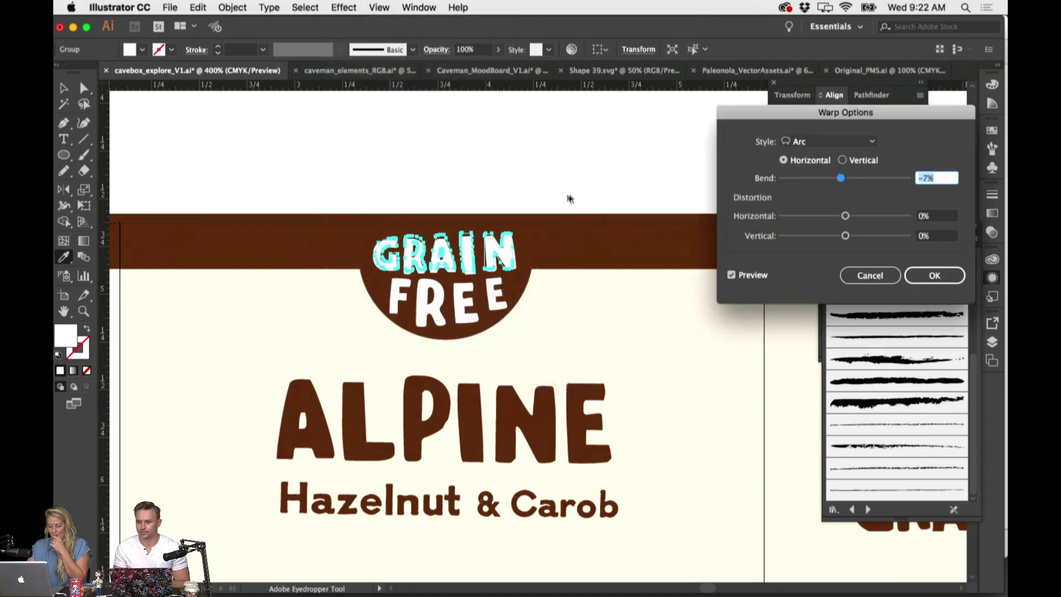
{"action": "left_click", "coordinate": [871, 141]}
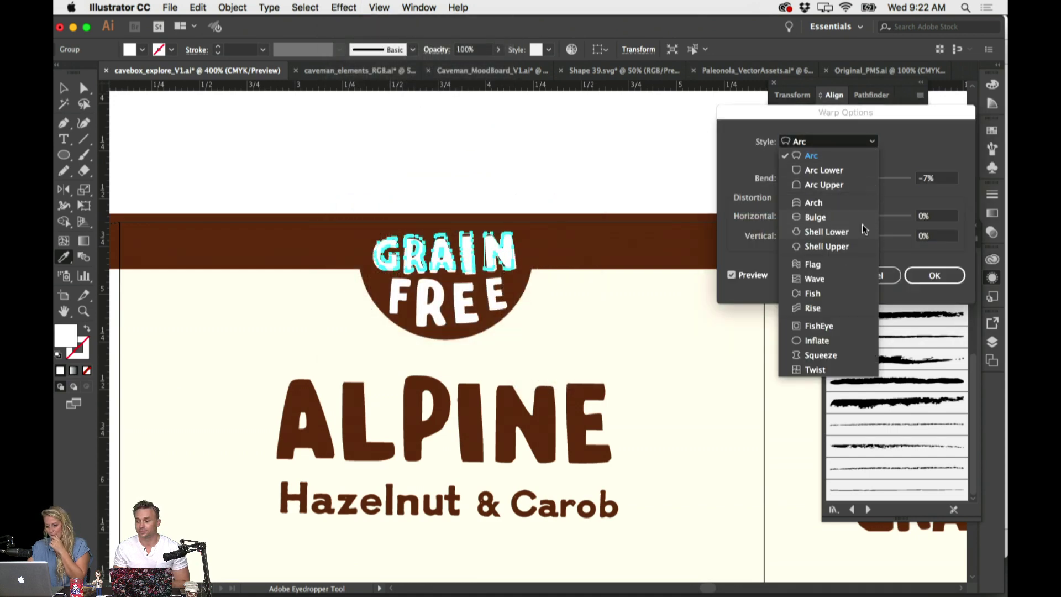
{"action": "left_click", "coordinate": [857, 247]}
{"action": "left_click", "coordinate": [841, 178]}
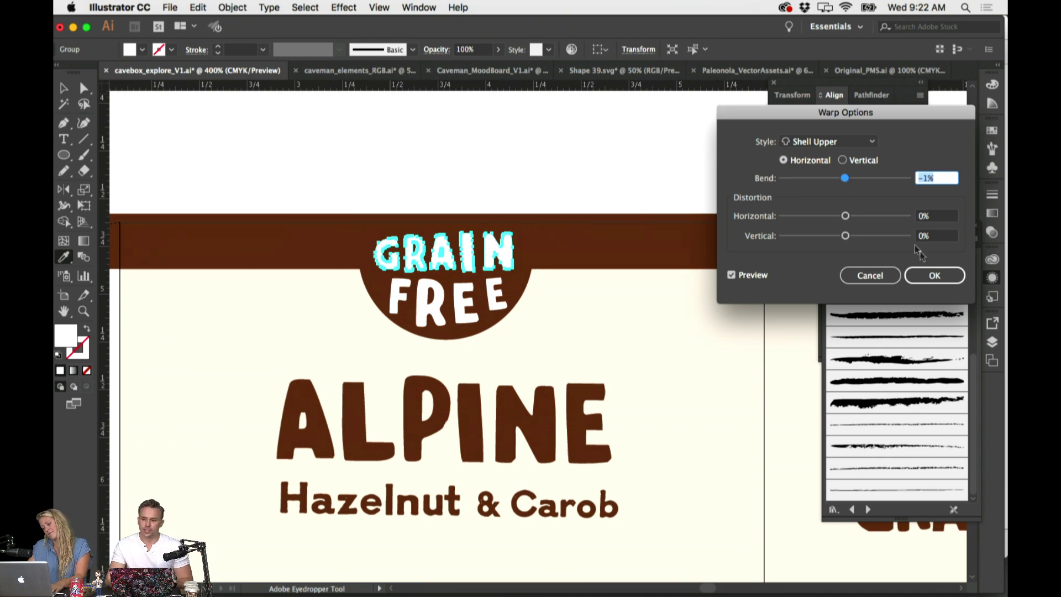
{"action": "left_click", "coordinate": [927, 281]}
{"action": "left_click", "coordinate": [876, 145]}
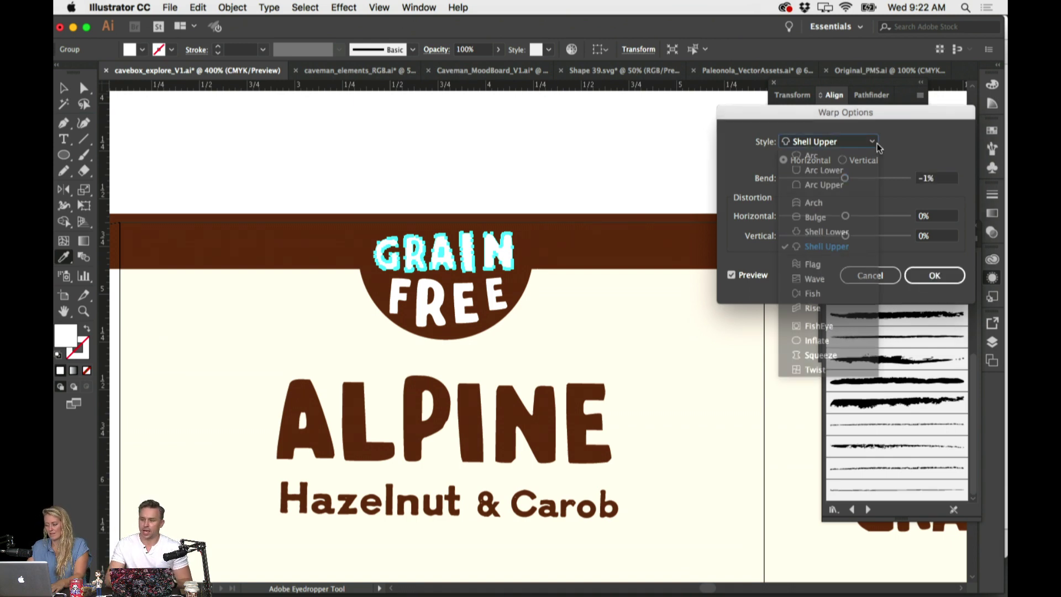
{"action": "left_click", "coordinate": [866, 233]}
{"action": "left_click_drag", "start_coordinate": [845, 178], "coordinate": [850, 181]}
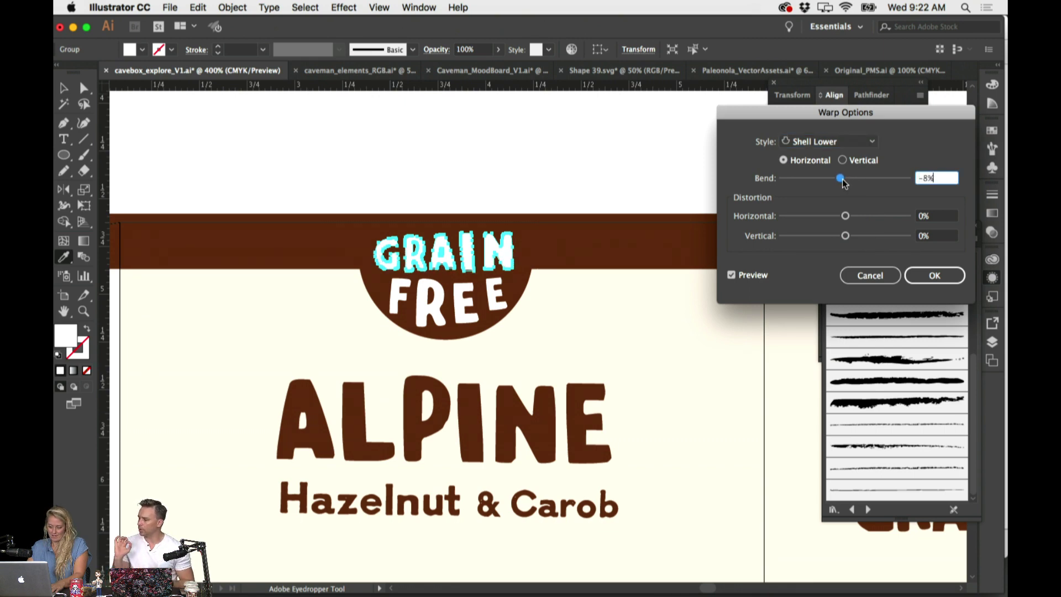
{"action": "left_click", "coordinate": [924, 271]}
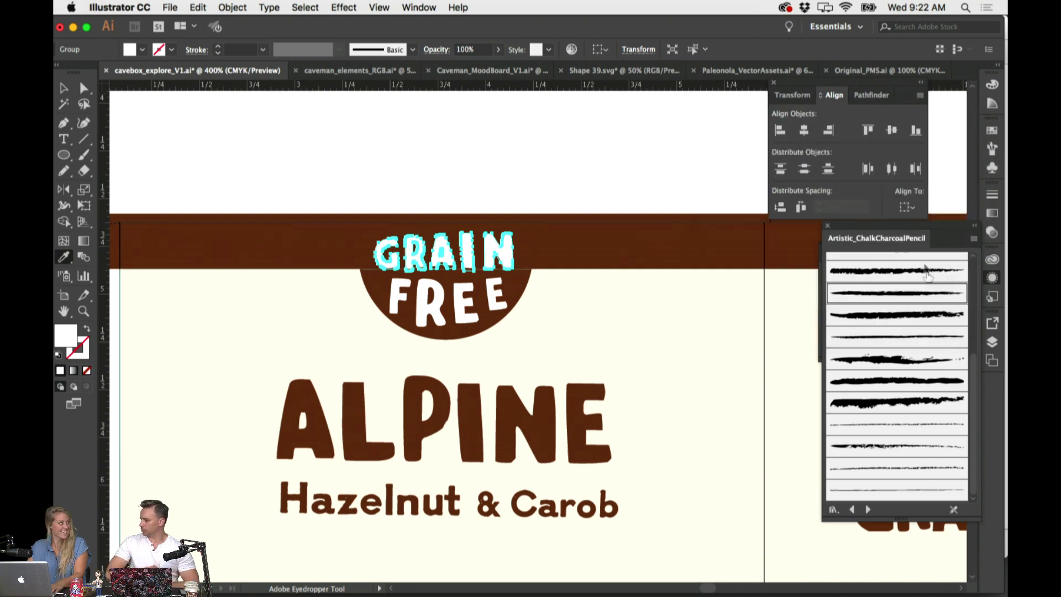
{"action": "left_click", "coordinate": [503, 170]}
Edit the Arc warp on the "FREE" group, setting its bend to 8%
{"action": "scroll", "coordinate": [442, 312], "scroll_direction": "right", "scroll_amount": 1}
{"action": "left_click", "coordinate": [443, 313]}
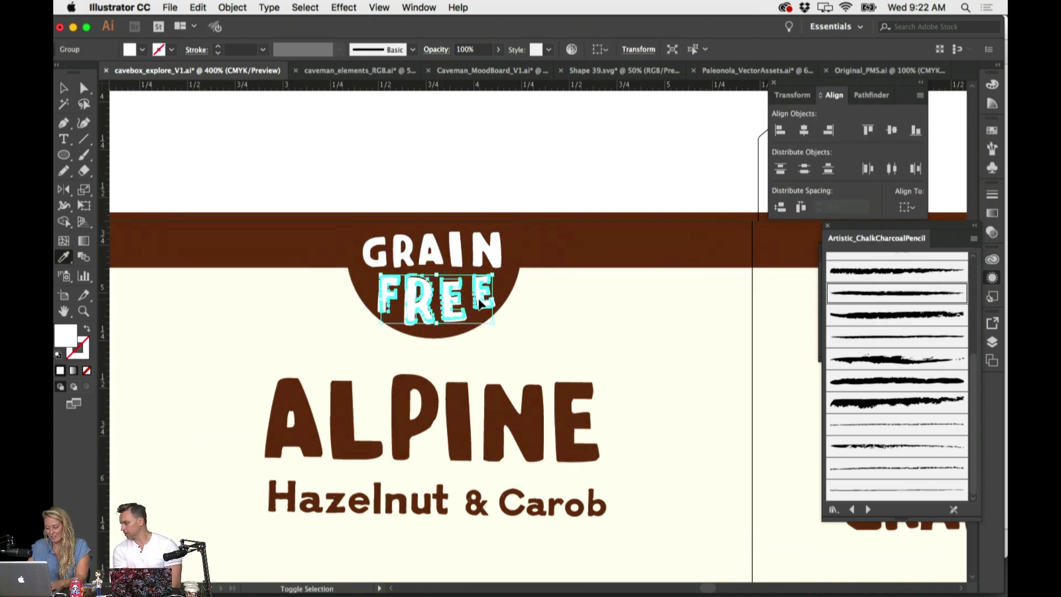
{"action": "key", "text": "i"}
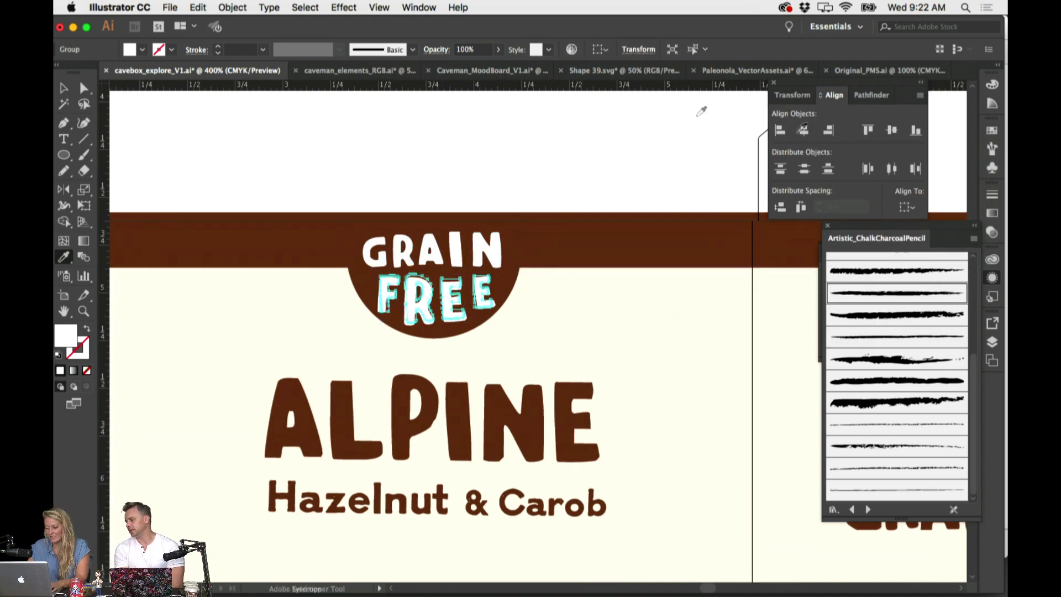
{"action": "left_click", "coordinate": [992, 278]}
{"action": "left_click", "coordinate": [874, 293]}
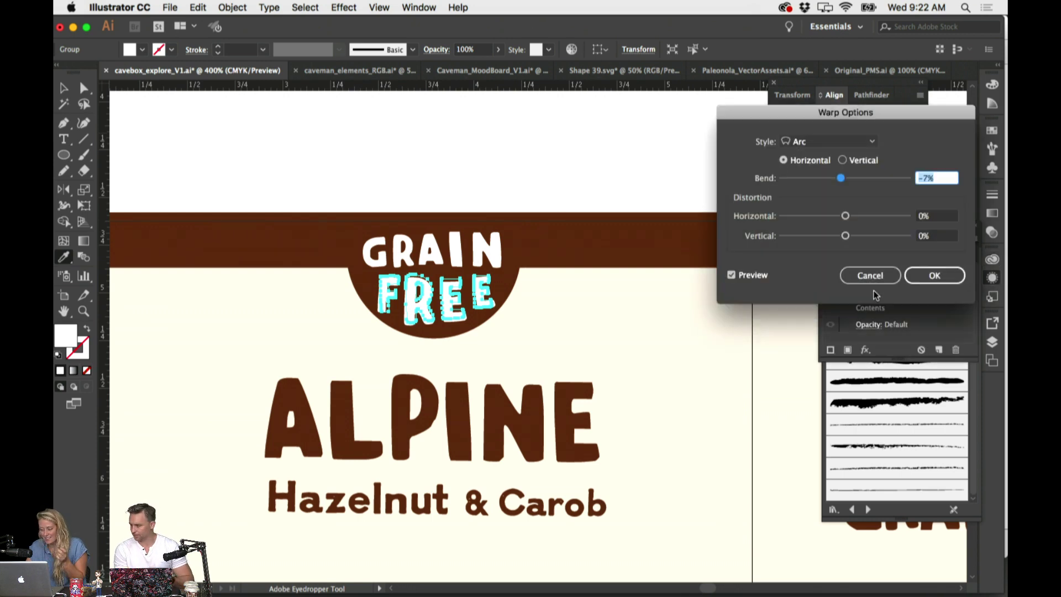
{"action": "left_click_drag", "start_coordinate": [845, 179], "coordinate": [855, 182]}
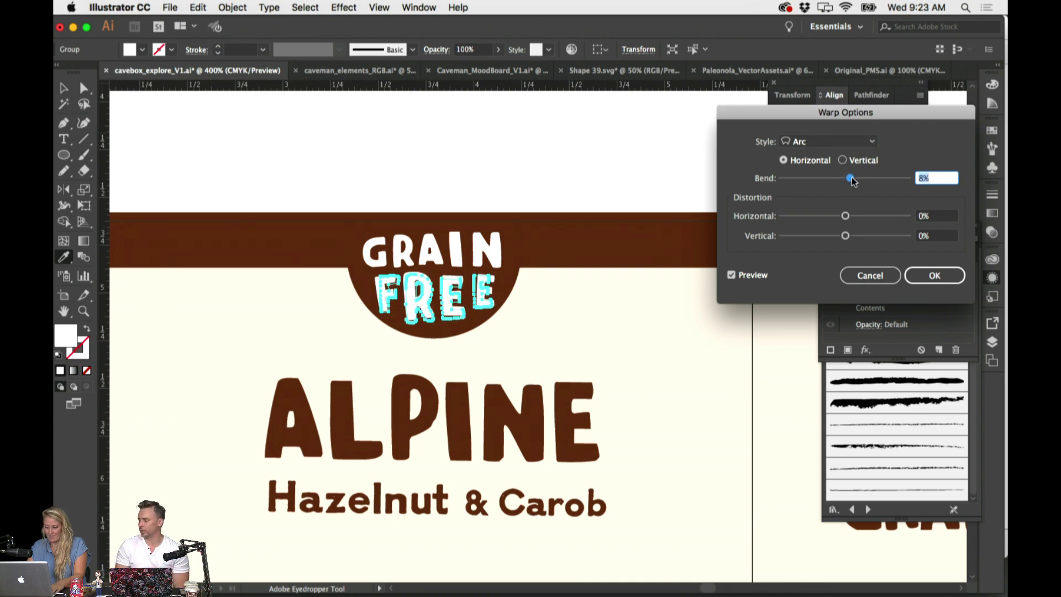
{"action": "left_click", "coordinate": [934, 275]}
{"action": "left_click", "coordinate": [599, 158]}
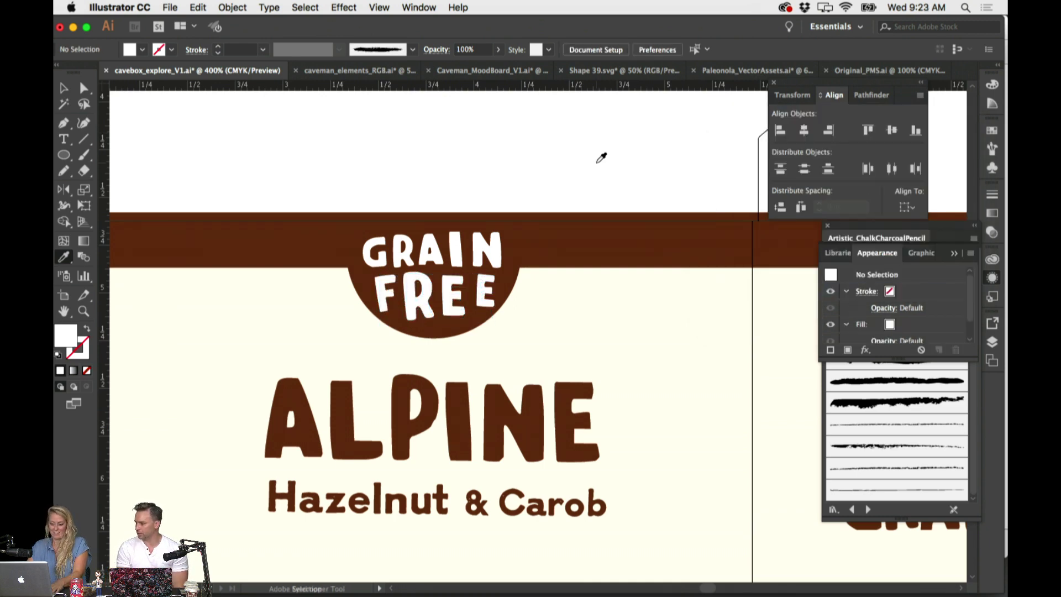
Isolate the "FREE" group, nudge its last E slightly closer to the letter before it, and leave the group
{"action": "scroll", "coordinate": [597, 163], "scroll_direction": "right", "scroll_amount": 2}
{"action": "key", "text": "i"}
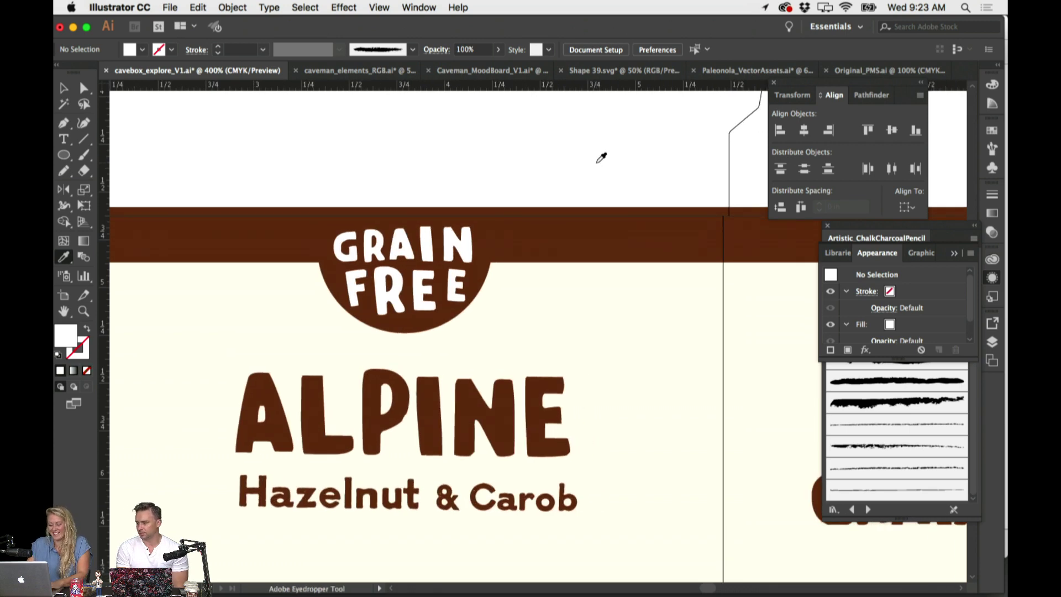
{"action": "key", "text": "v"}
{"action": "left_click", "coordinate": [455, 285]}
{"action": "double_click", "coordinate": [453, 284]}
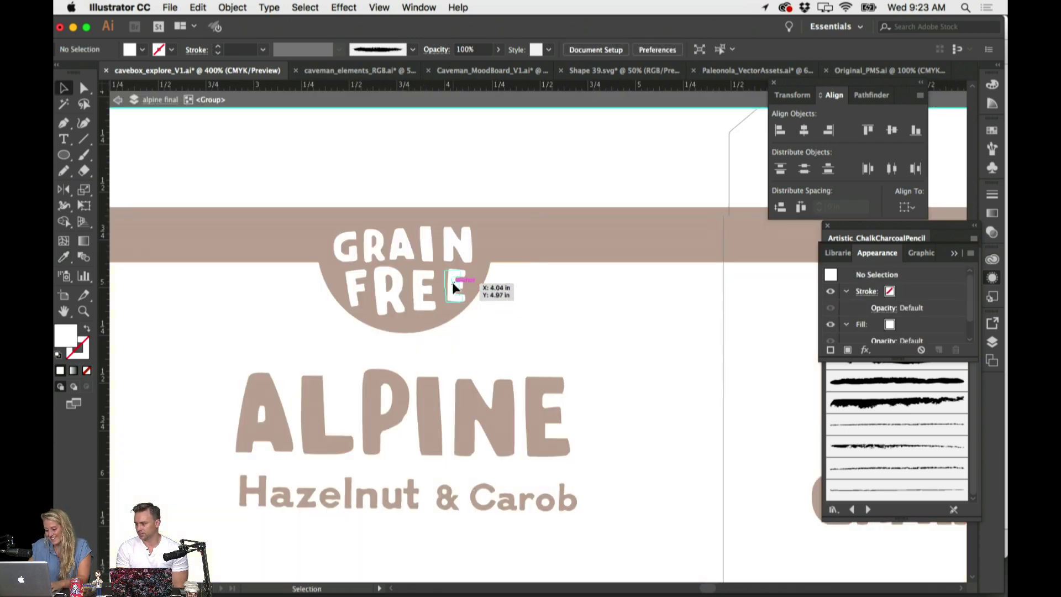
{"action": "left_click", "coordinate": [452, 284]}
{"action": "double_click", "coordinate": [476, 160]}
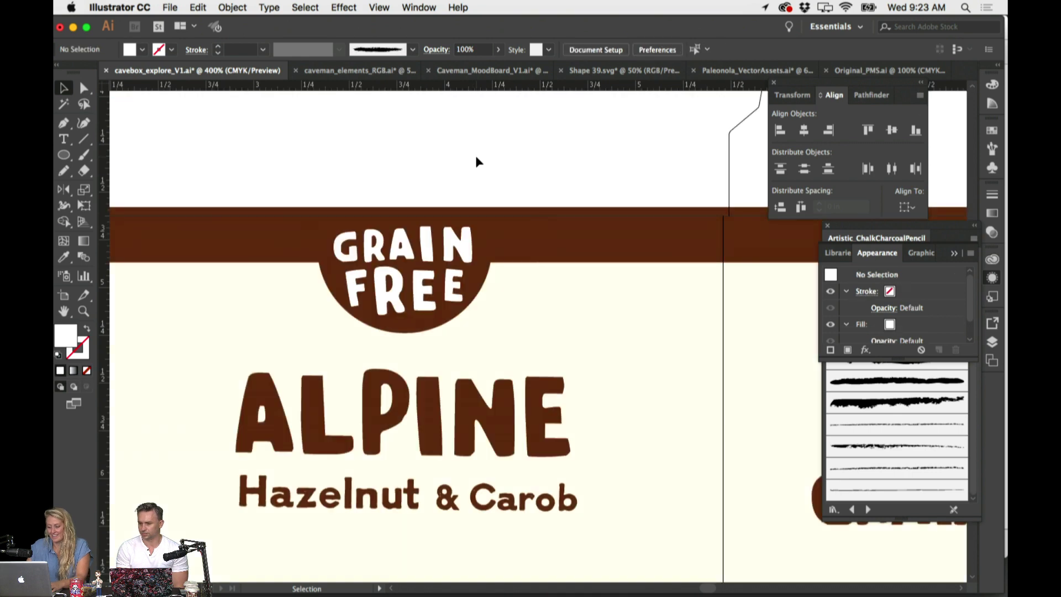
Scale "GRAIN" and "FREE" down together so the lettering has more room inside the brown badge
{"action": "key", "text": "super+minus"}
{"action": "key", "text": "super+minus"}
{"action": "key", "text": "super+equal"}
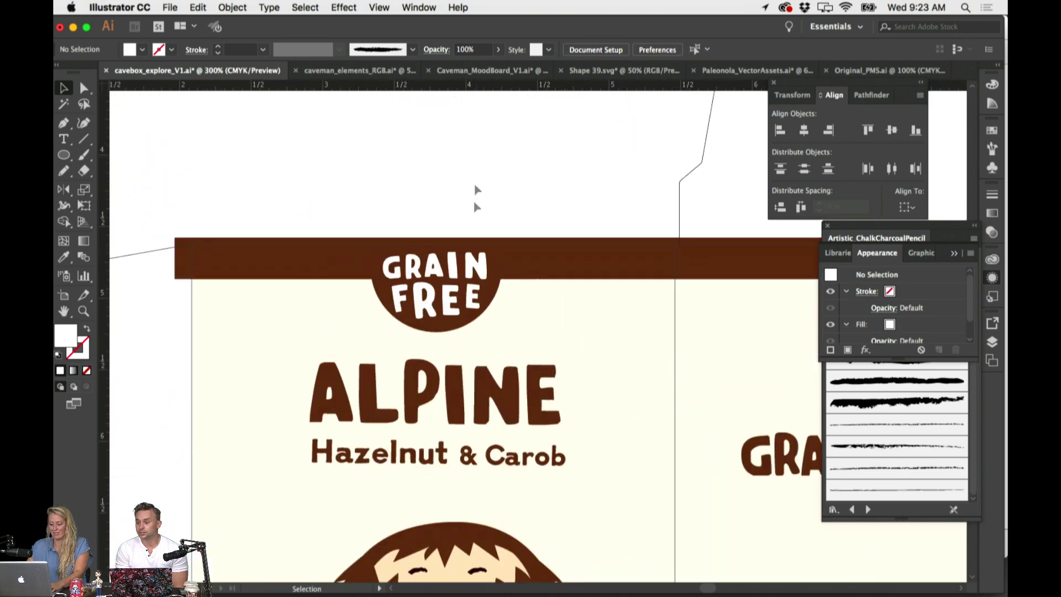
{"action": "left_click", "coordinate": [470, 304]}
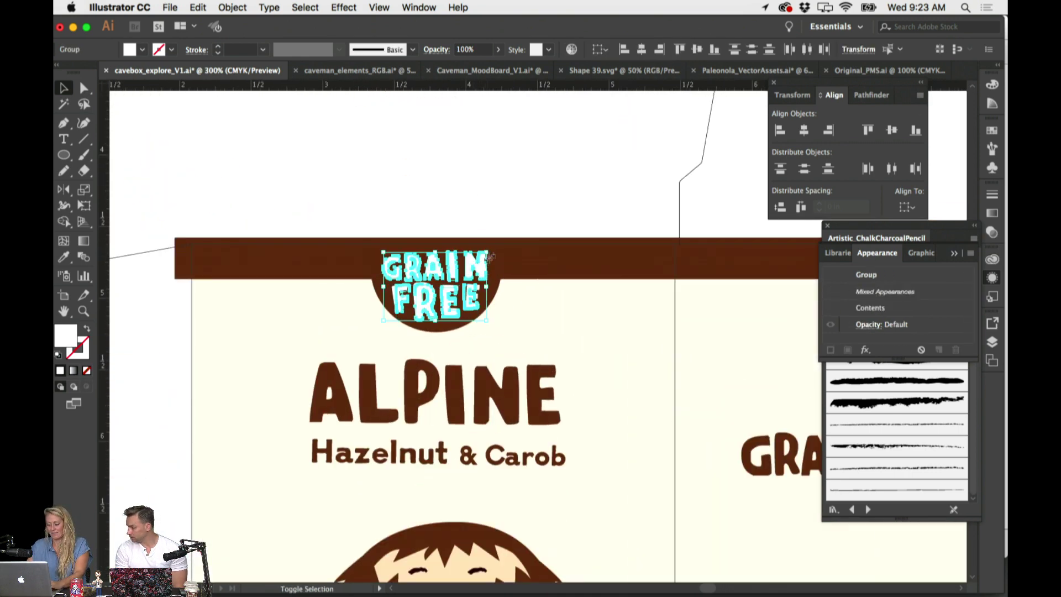
{"action": "left_click_drag", "start_coordinate": [491, 256], "coordinate": [487, 251]}
{"action": "left_click", "coordinate": [482, 191]}
Review the badge lettering at a smaller scale against the title and cookie character on the front panel
{"action": "scroll", "coordinate": [482, 191], "scroll_direction": "left", "scroll_amount": 2}
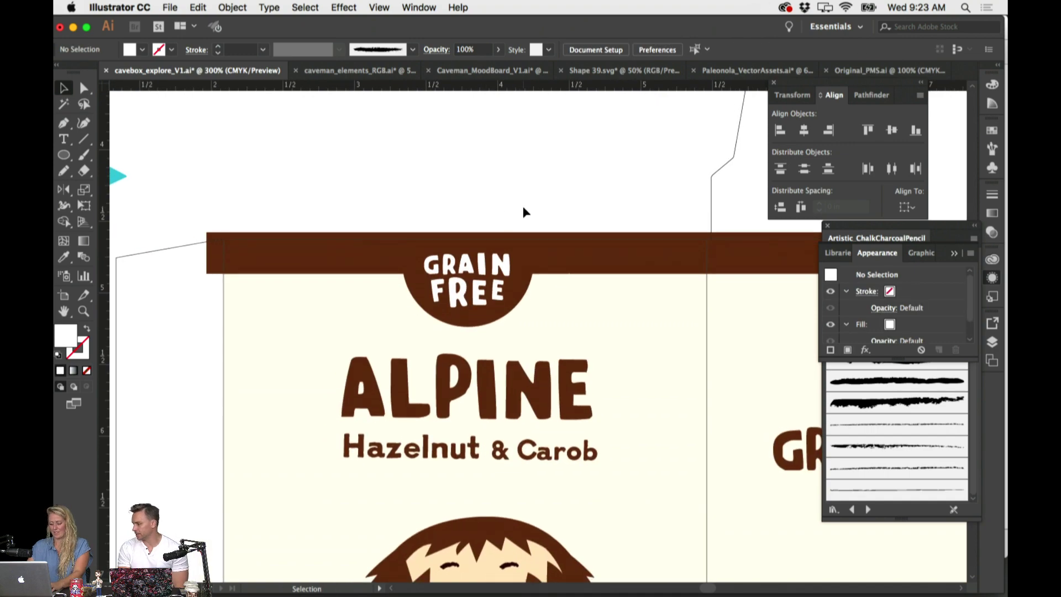
{"action": "key", "text": "super+minus"}
{"action": "key", "text": "super+minus"}
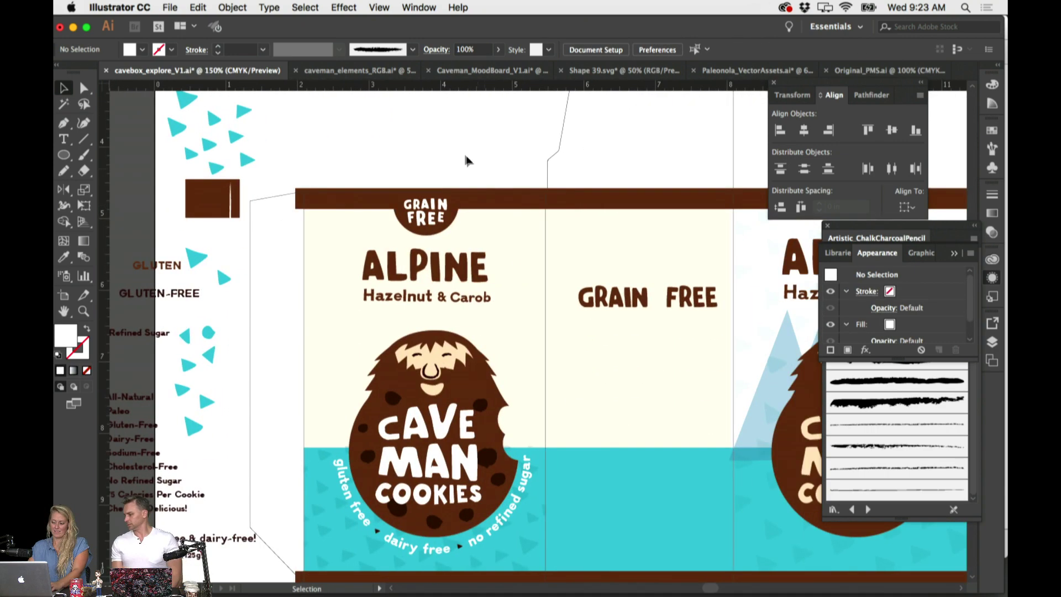
{"action": "key", "text": "super+plus"}
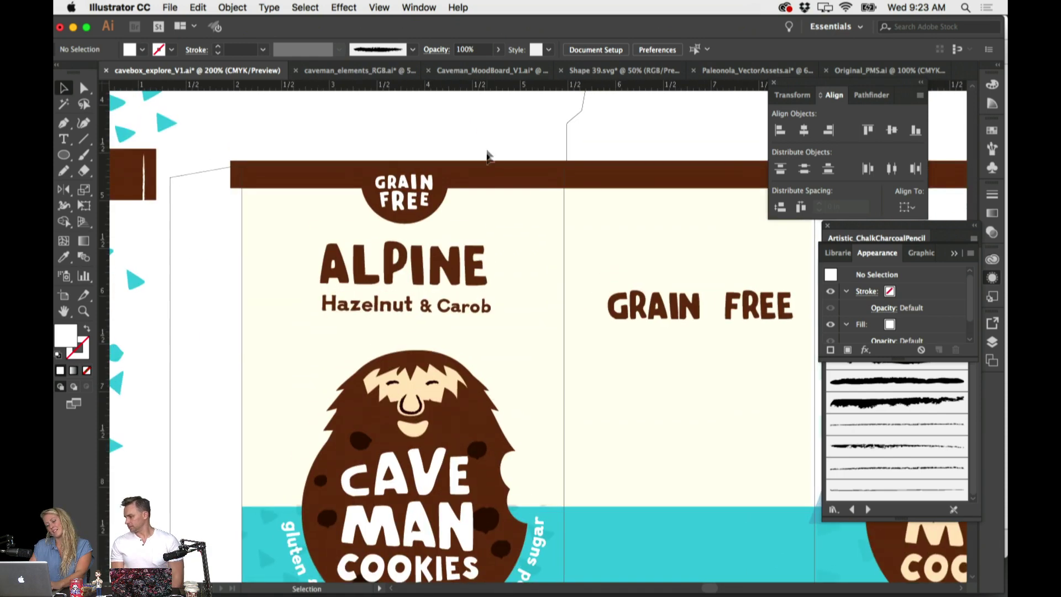
{"action": "scroll", "coordinate": [487, 156], "scroll_direction": "left", "scroll_amount": 3}
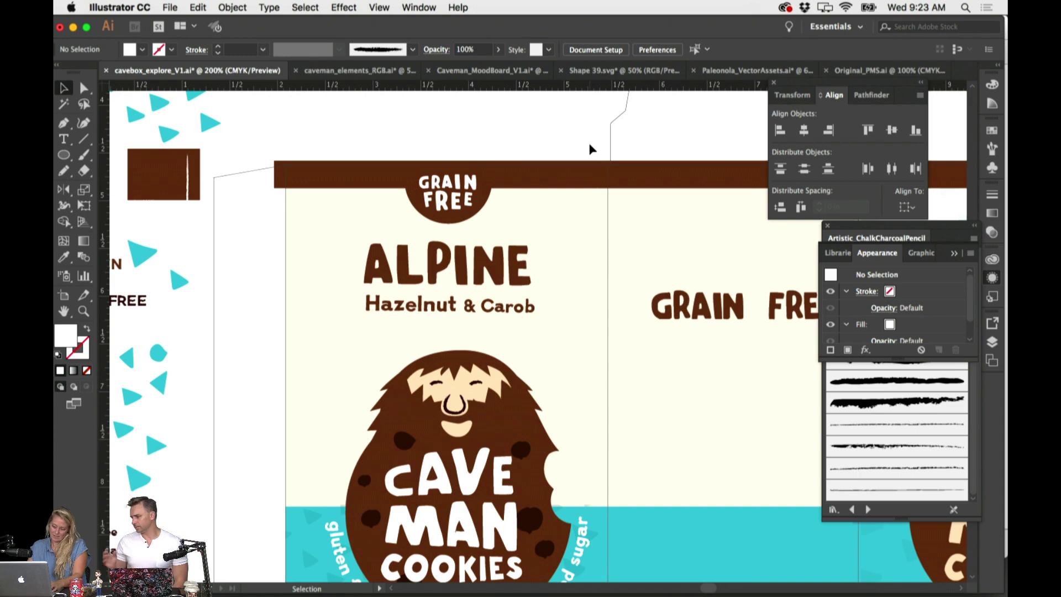
{"action": "scroll", "coordinate": [590, 149], "scroll_direction": "left", "scroll_amount": 2}
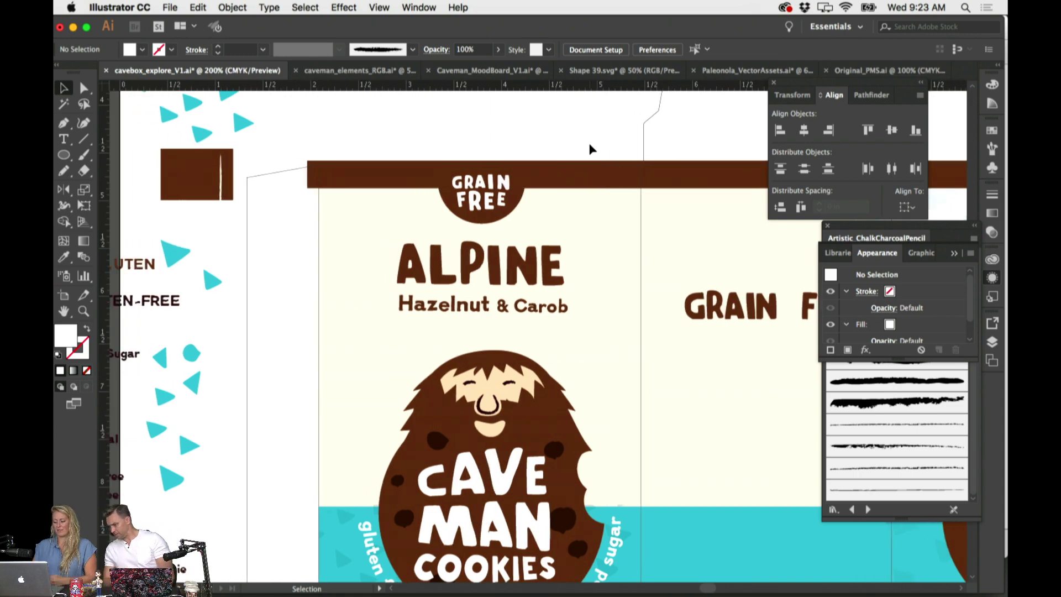
Isolate the "GRAIN" group, nudge its N slightly closer to the I, and leave the group
{"action": "scroll", "coordinate": [591, 149], "scroll_direction": "up", "scroll_amount": 3}
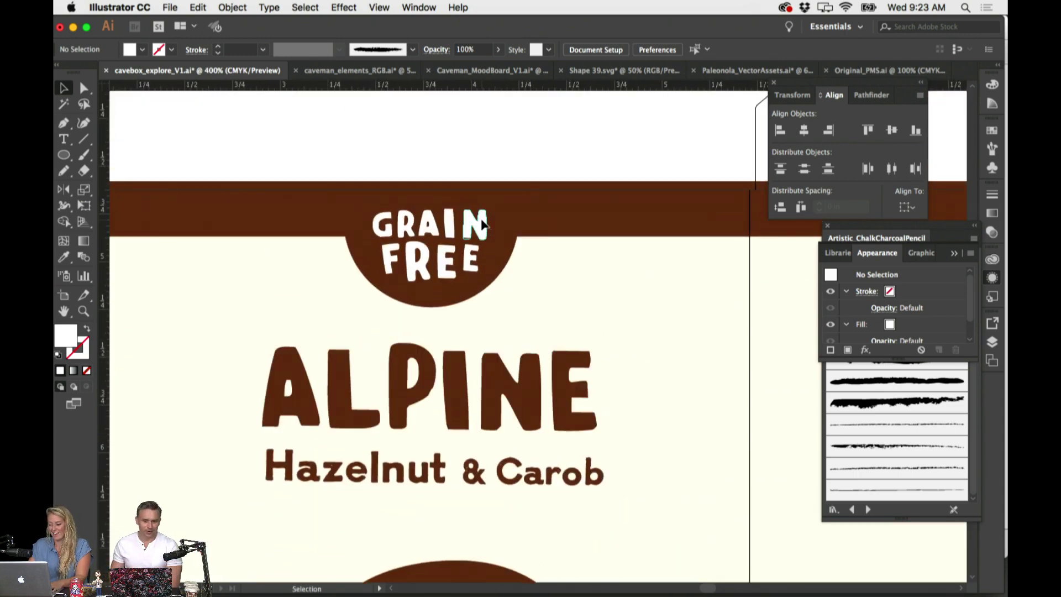
{"action": "double_click", "coordinate": [482, 224]}
{"action": "left_click", "coordinate": [481, 224]}
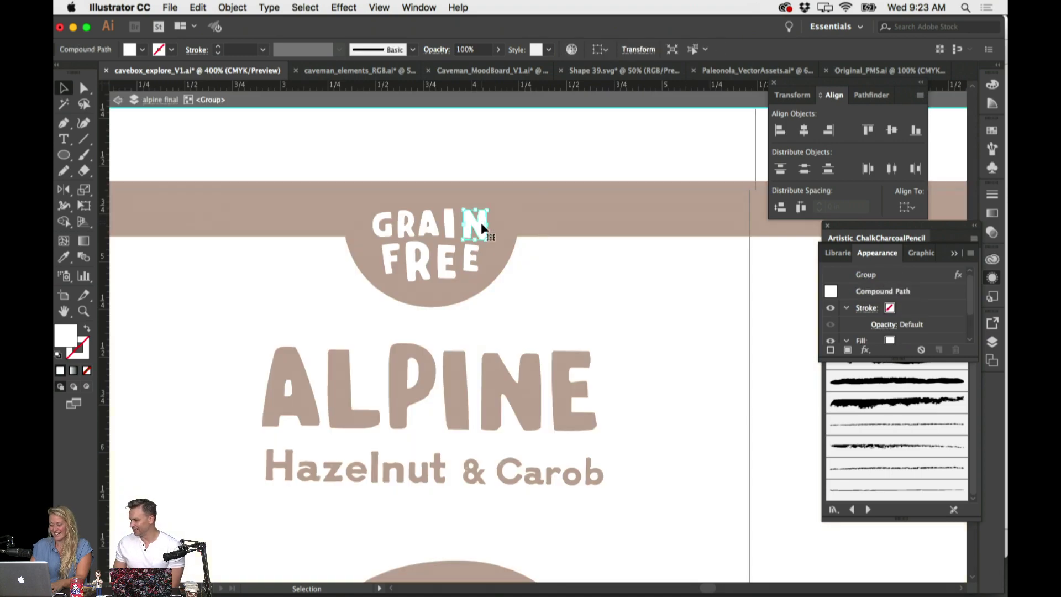
{"action": "left_click", "coordinate": [476, 159]}
{"action": "scroll", "coordinate": [507, 163], "scroll_direction": "down", "scroll_amount": 3}
{"action": "double_click", "coordinate": [508, 163]}
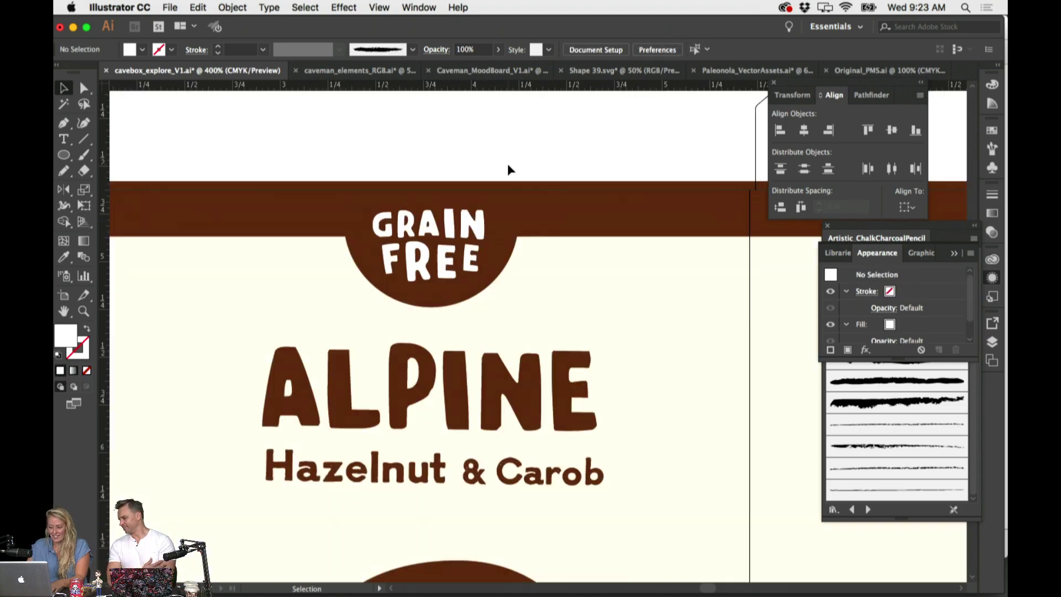
Inside the "FREE" group, nudge the R slightly upwards and enlarge both E's a little to balance the word
{"action": "scroll", "coordinate": [507, 162], "scroll_direction": "down", "scroll_amount": 5}
{"action": "scroll", "coordinate": [507, 162], "scroll_direction": "right", "scroll_amount": 2}
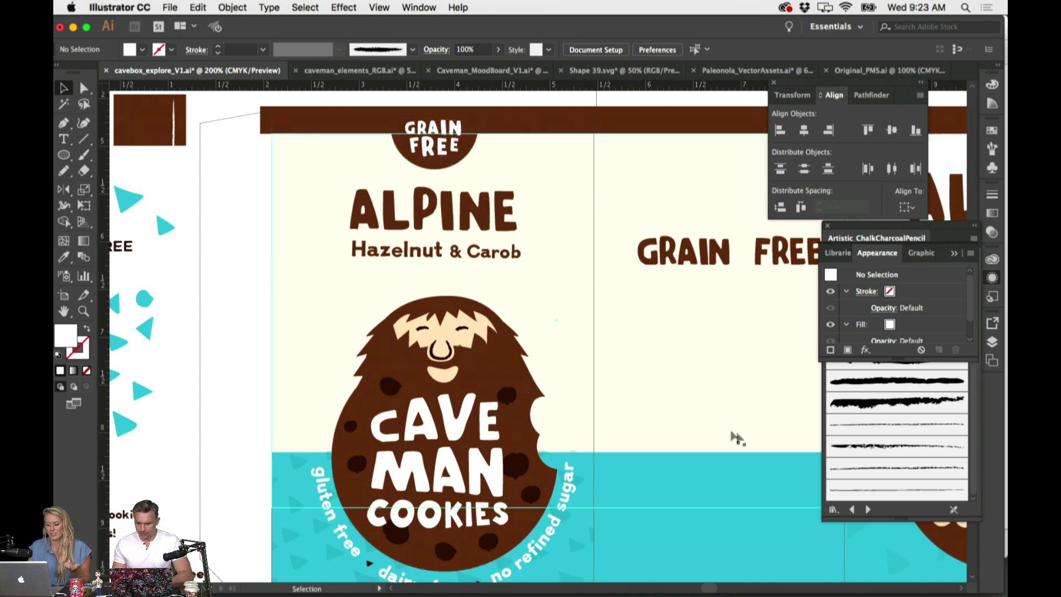
{"action": "key", "text": "super+equal"}
{"action": "key", "text": "super+equal"}
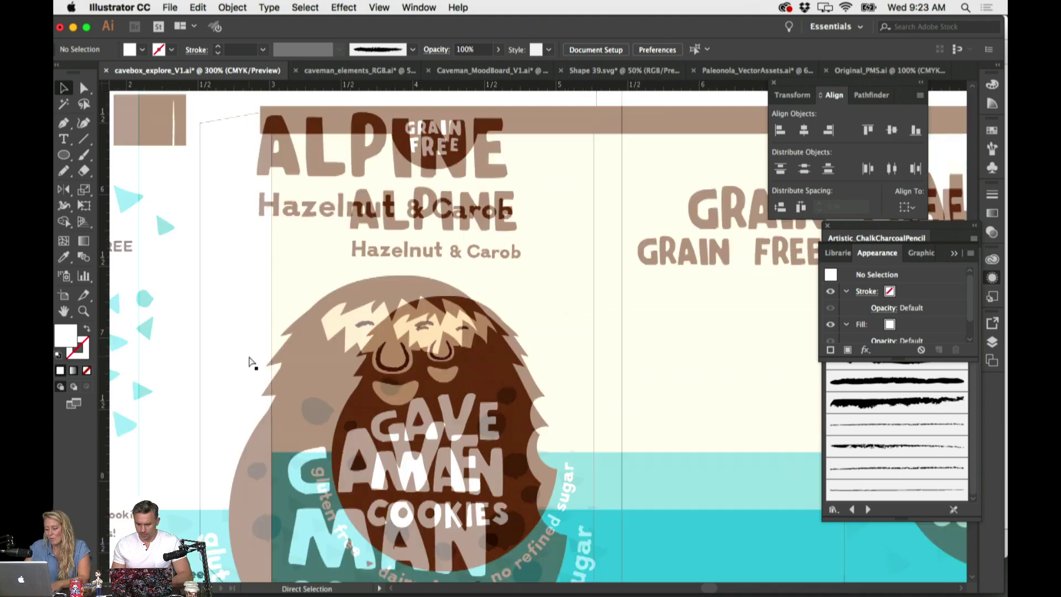
{"action": "double_click", "coordinate": [444, 180]}
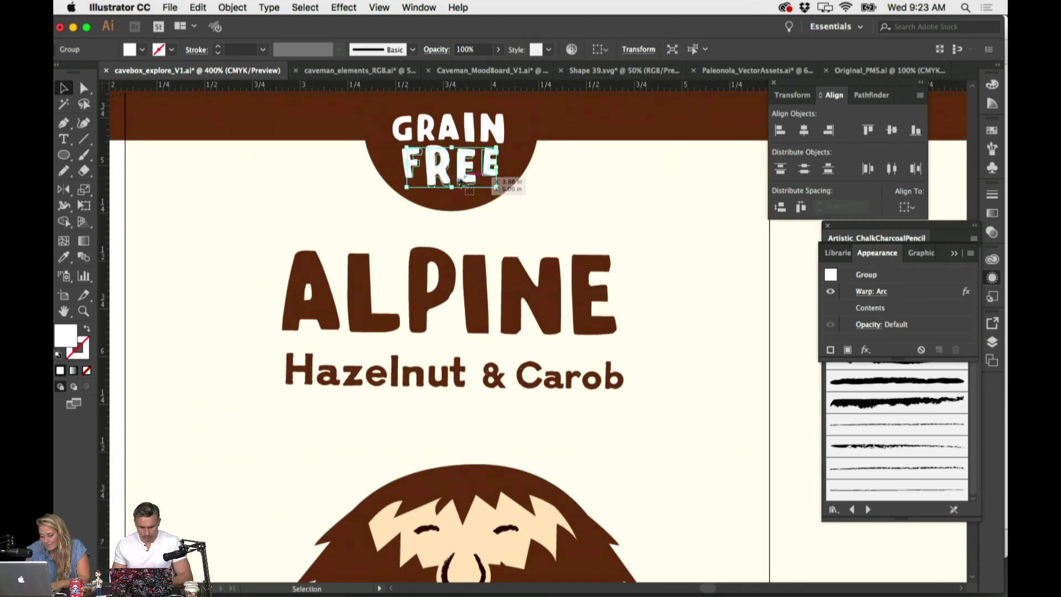
{"action": "left_click", "coordinate": [442, 175]}
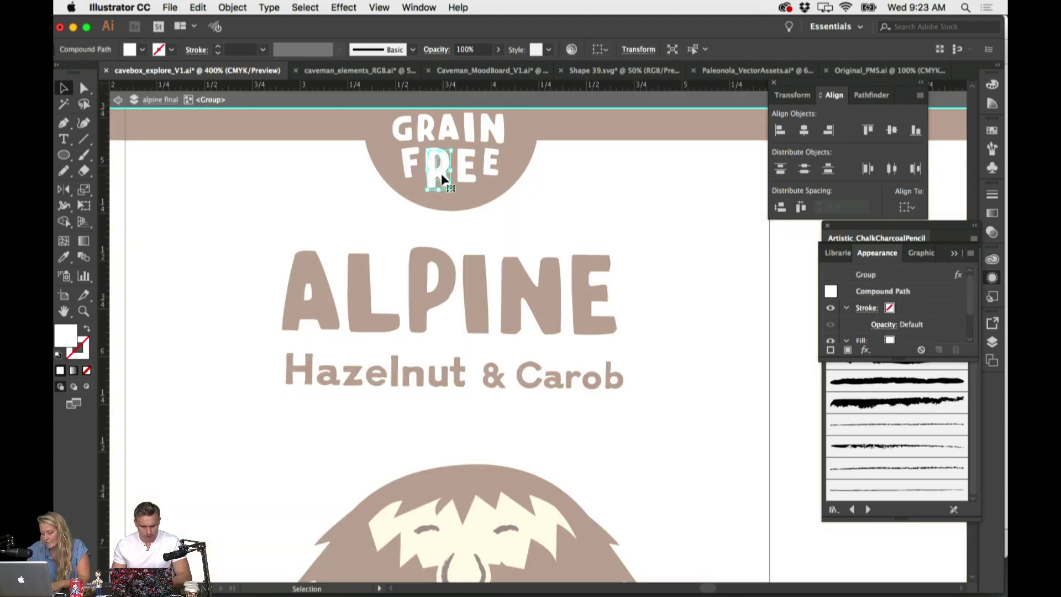
{"action": "key", "text": "a"}
{"action": "key", "text": "super+equal"}
{"action": "key", "text": "v"}
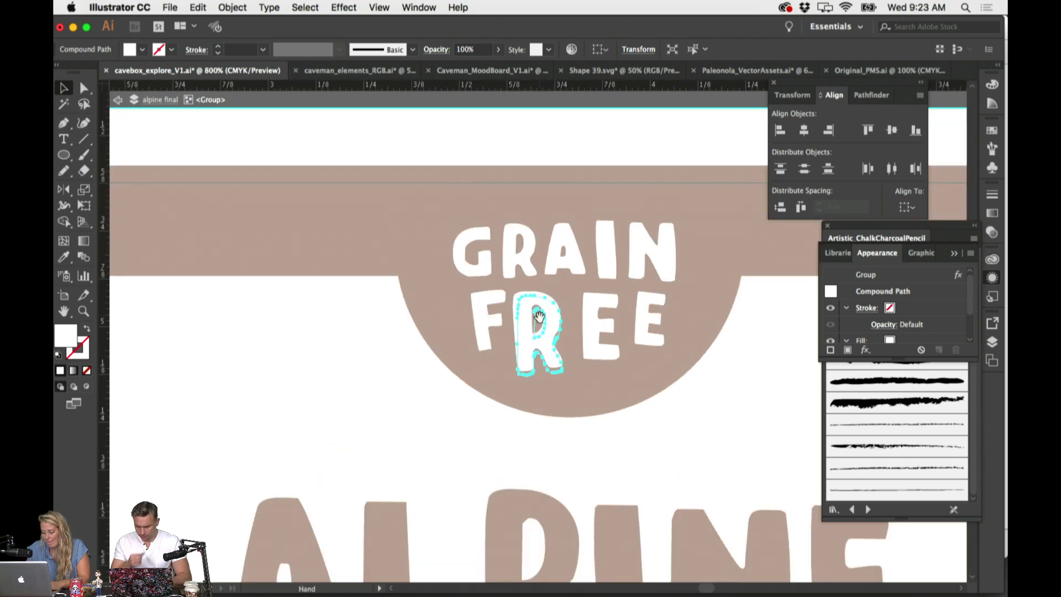
{"action": "left_click_drag", "start_coordinate": [564, 293], "coordinate": [640, 304]}
{"action": "left_click", "coordinate": [589, 317]}
{"action": "left_click_drag", "start_coordinate": [661, 357], "coordinate": [668, 359]}
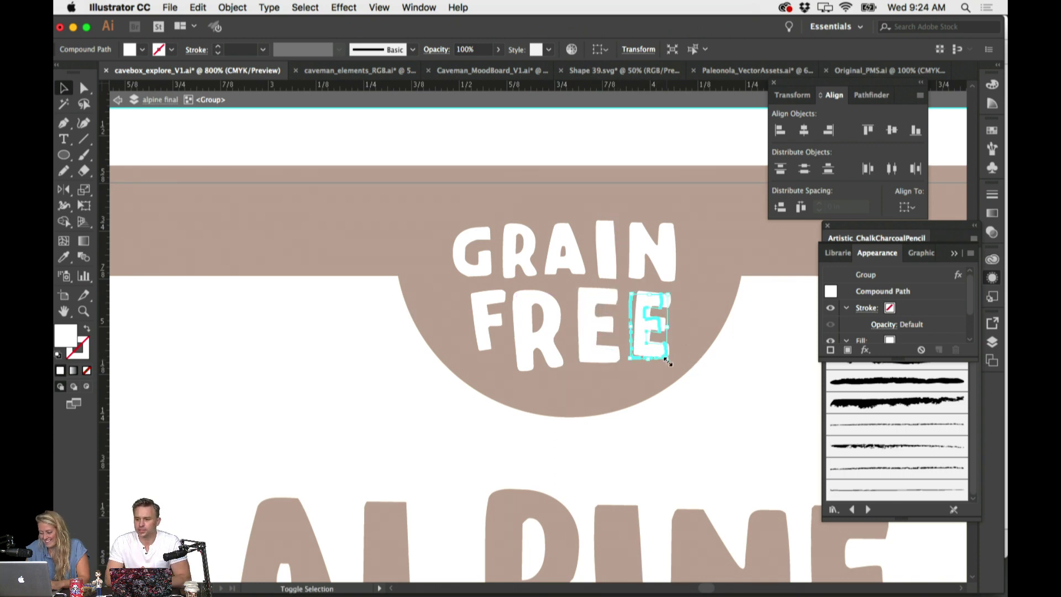
Rotate the F slightly and move the R up in the badge's FREE lettering, and leave the isolated group
{"action": "left_click", "coordinate": [469, 163]}
{"action": "left_click", "coordinate": [483, 346]}
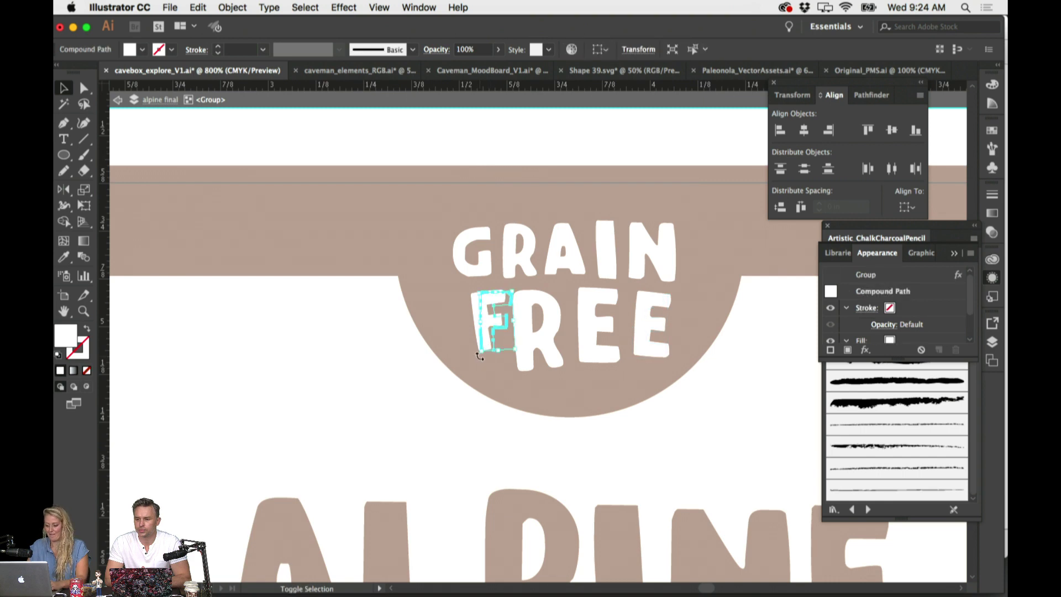
{"action": "left_click_drag", "start_coordinate": [479, 352], "coordinate": [486, 360]}
{"action": "left_click", "coordinate": [549, 313]}
{"action": "mouse_move", "coordinate": [550, 313]}
{"action": "left_mouse_down"}
{"action": "mouse_move", "coordinate": [540, 313]}
{"action": "mouse_move", "coordinate": [576, 291]}
{"action": "mouse_move", "coordinate": [550, 297]}
{"action": "left_mouse_up"}
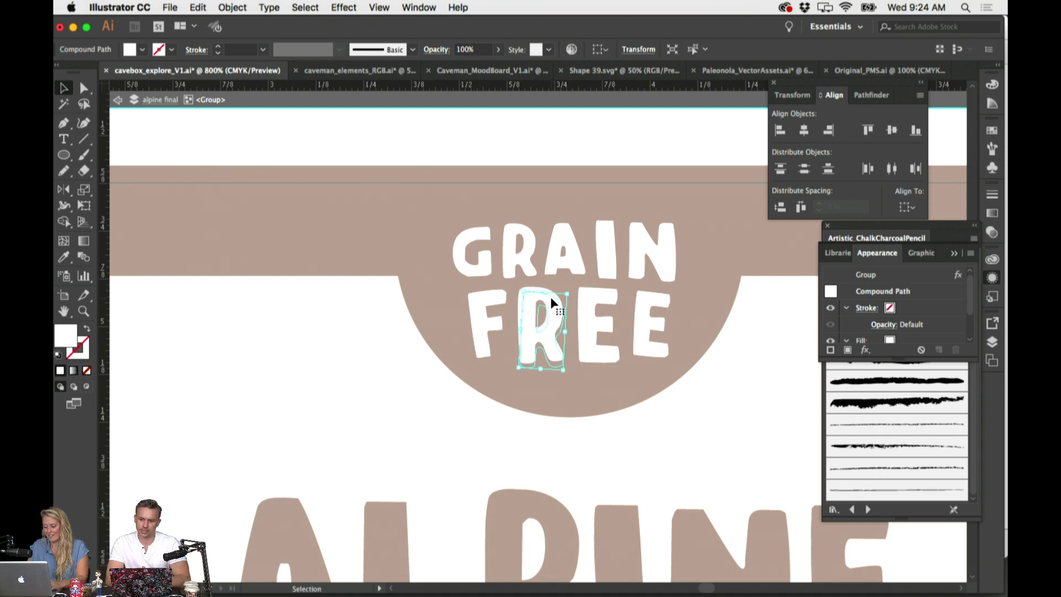
{"action": "double_click", "coordinate": [551, 161]}
{"action": "key", "text": "super+minus"}
{"action": "key", "text": "super+minus"}
{"action": "key", "text": "super+minus"}
{"action": "key", "text": "super+minus"}
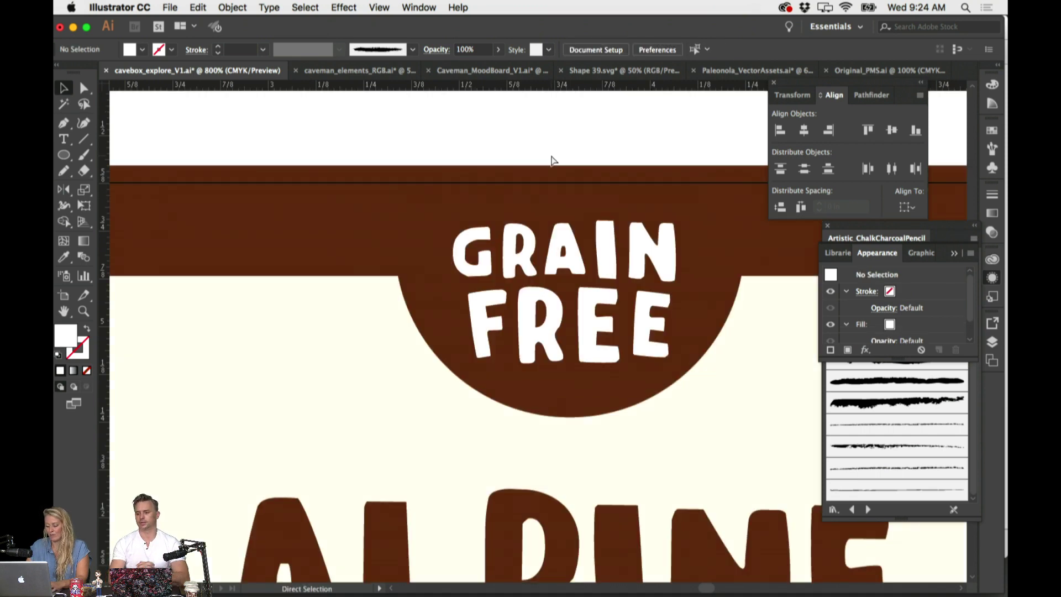
Draw a circle about 2.83 in wide in the blank area below the box artwork and fill it with the band's brown
{"action": "left_click_drag", "start_coordinate": [551, 154], "coordinate": [339, 113]}
{"action": "scroll", "coordinate": [340, 112], "scroll_direction": "down", "scroll_amount": 1}
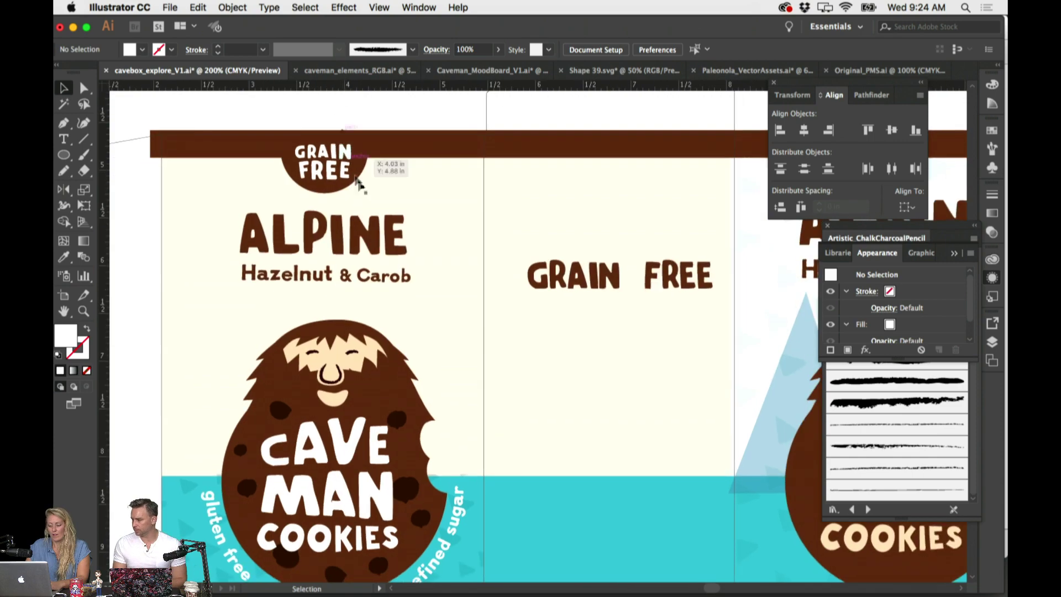
{"action": "scroll", "coordinate": [437, 293], "scroll_direction": "down", "scroll_amount": 5}
{"action": "left_click", "coordinate": [456, 478]}
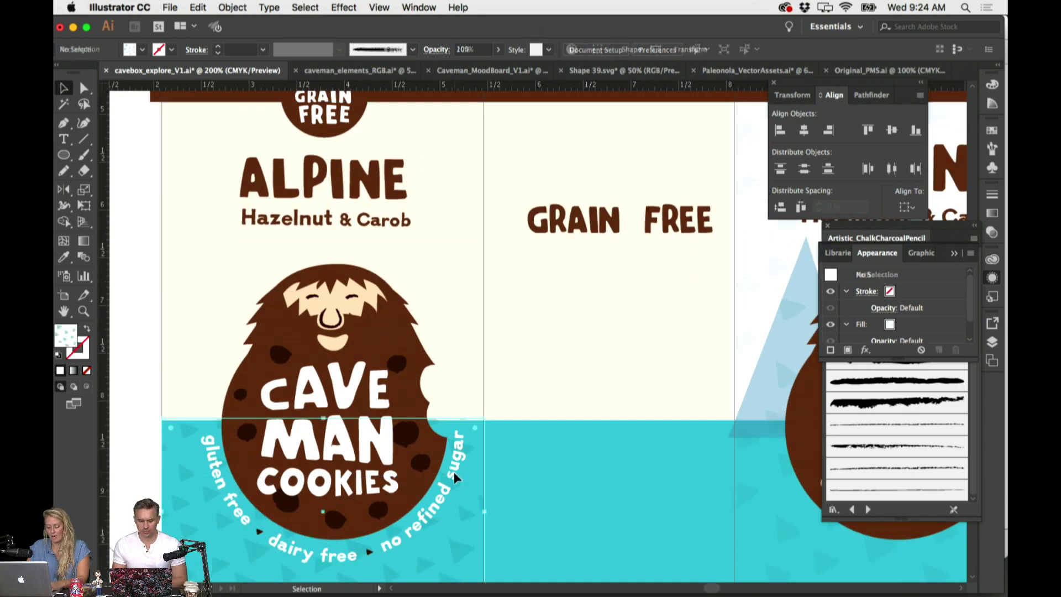
{"action": "scroll", "coordinate": [468, 446], "scroll_direction": "down", "scroll_amount": 3}
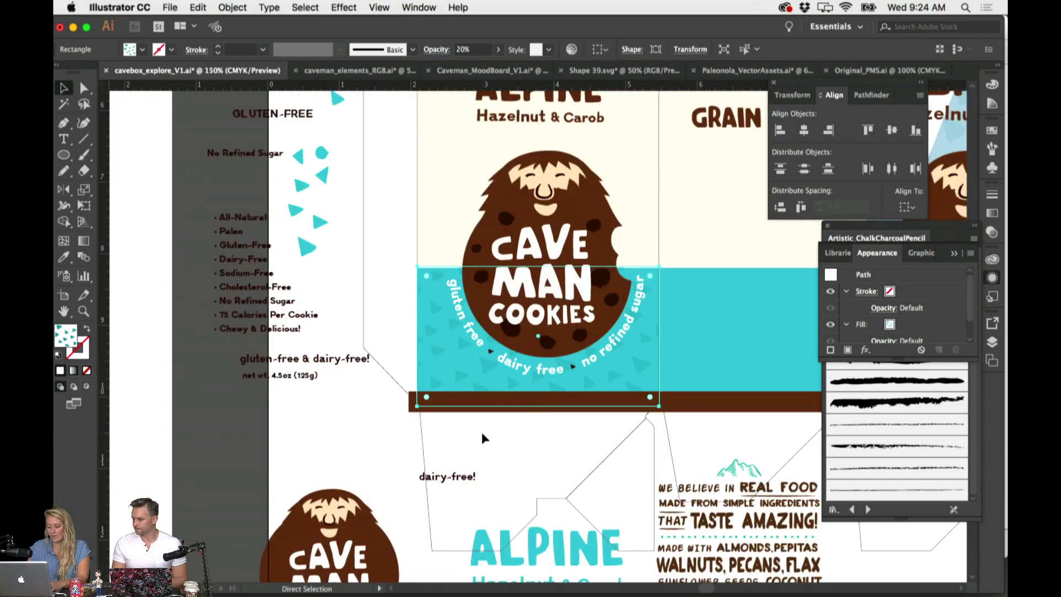
{"action": "key", "text": "super+minus"}
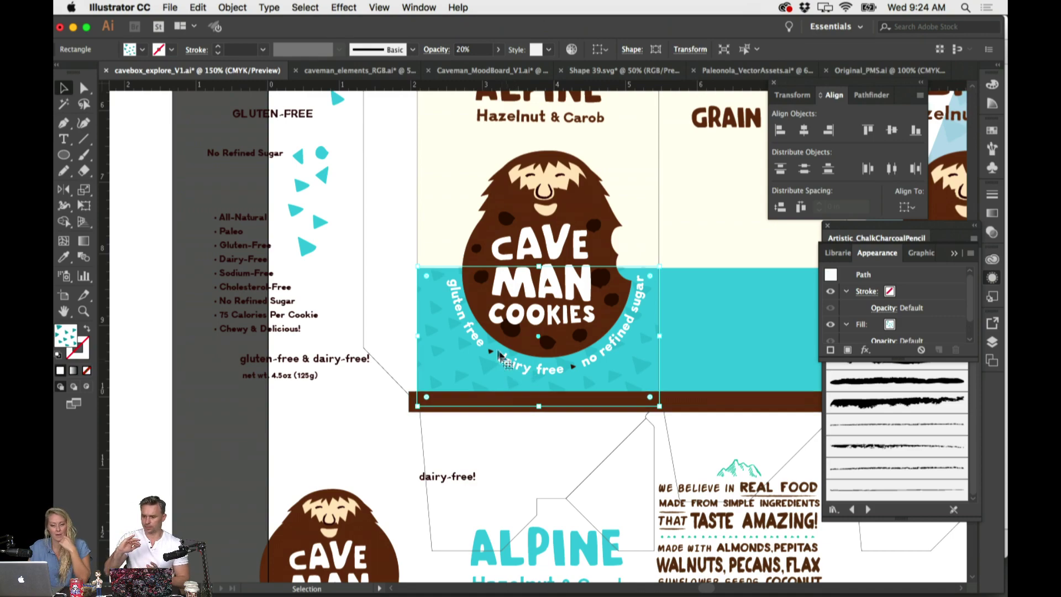
{"action": "scroll", "coordinate": [495, 349], "scroll_direction": "right", "scroll_amount": 6}
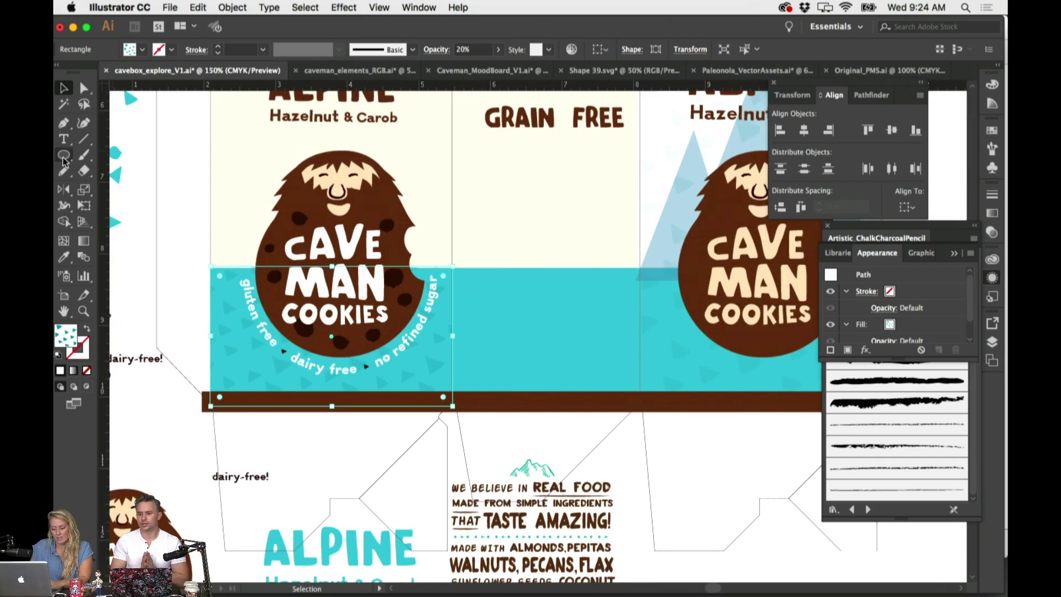
{"action": "key", "text": "l"}
{"action": "scroll", "coordinate": [479, 280], "scroll_direction": "down", "scroll_amount": 7}
{"action": "scroll", "coordinate": [479, 280], "scroll_direction": "right", "scroll_amount": 4}
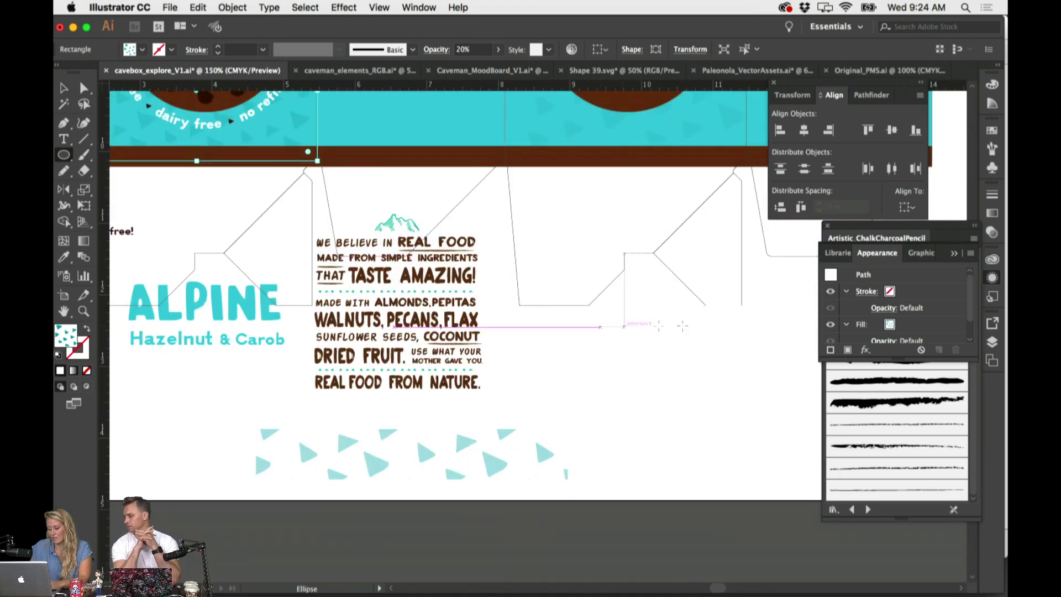
{"action": "left_click_drag", "start_coordinate": [633, 258], "coordinate": [744, 416]}
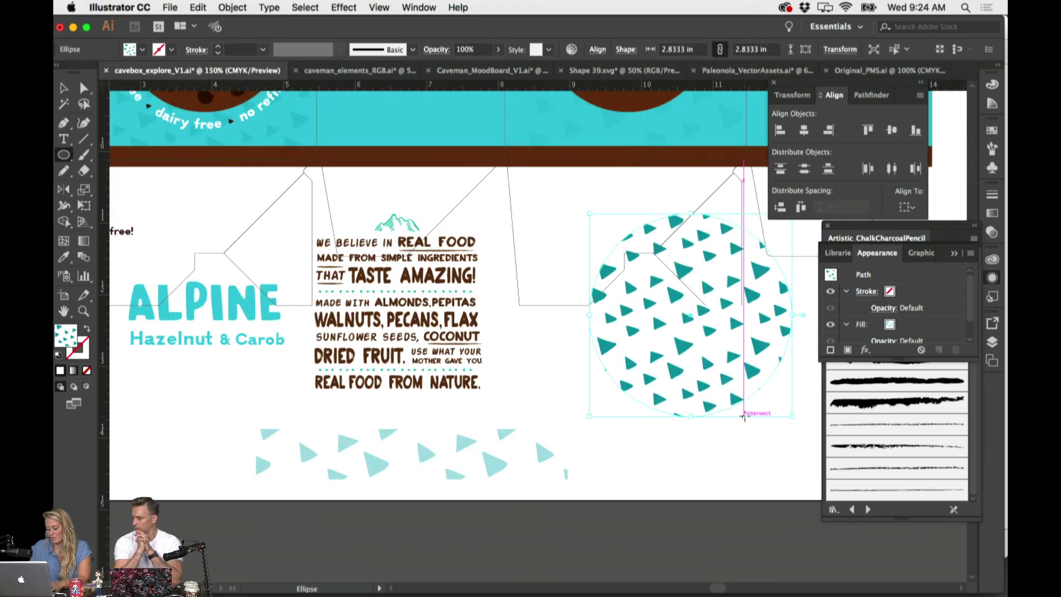
{"action": "key", "text": "i"}
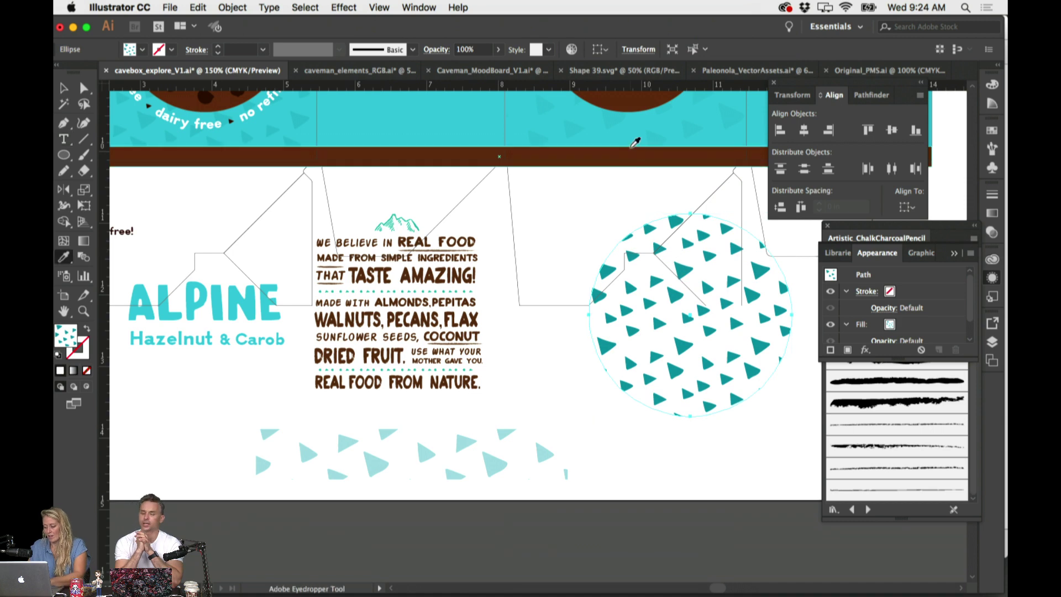
{"action": "left_click", "coordinate": [631, 153]}
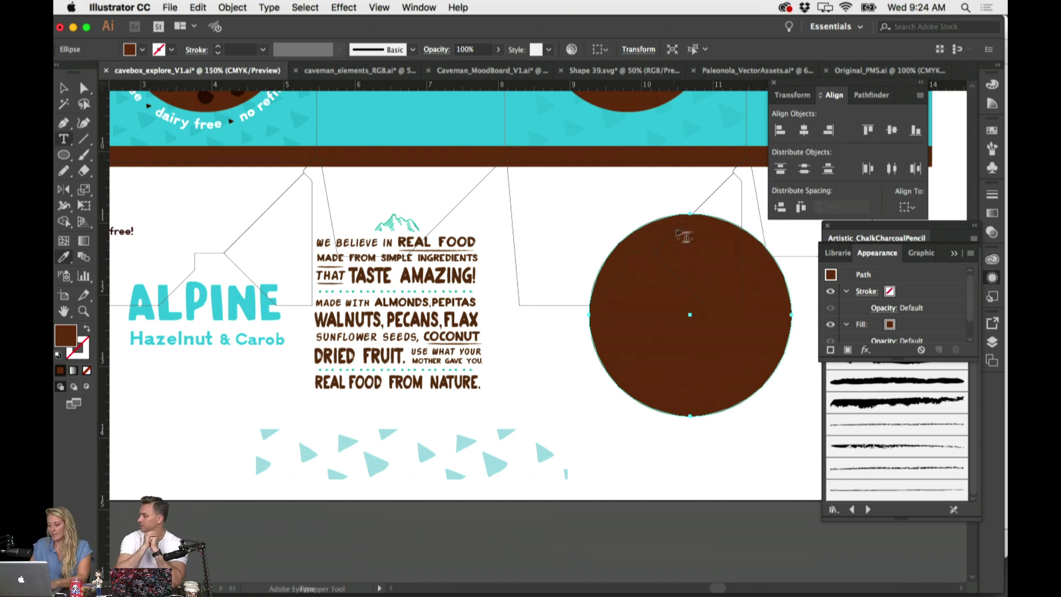
Turn the brown circle's outline into a type path filled with placeholder text, using the Type on a Path tool
{"action": "key", "text": "t"}
{"action": "left_click", "coordinate": [691, 213]}
{"action": "key", "text": "cmd+z"}
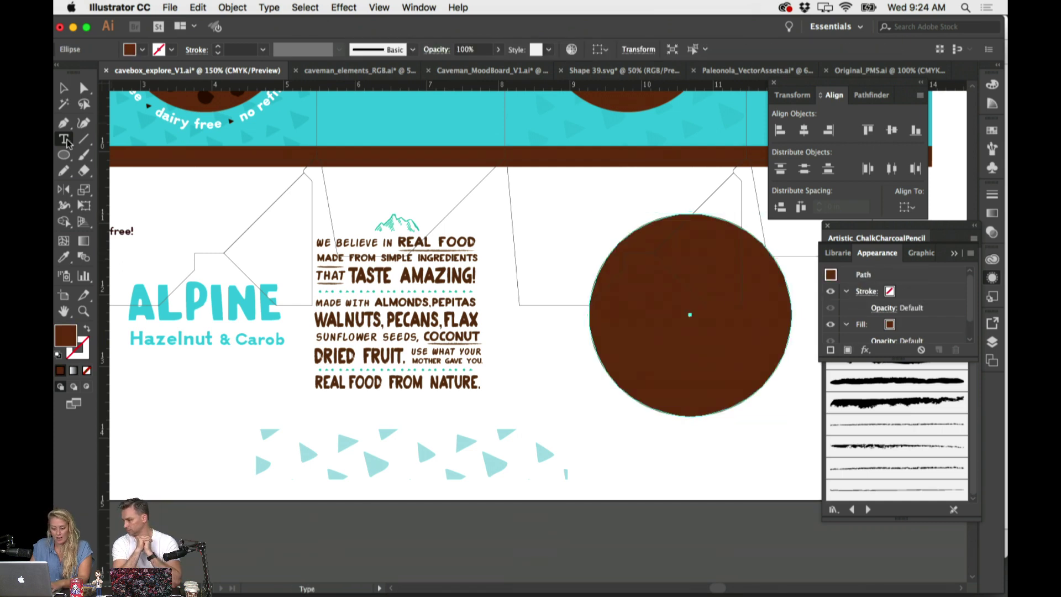
{"action": "left_click_drag", "start_coordinate": [64, 138], "coordinate": [163, 171]}
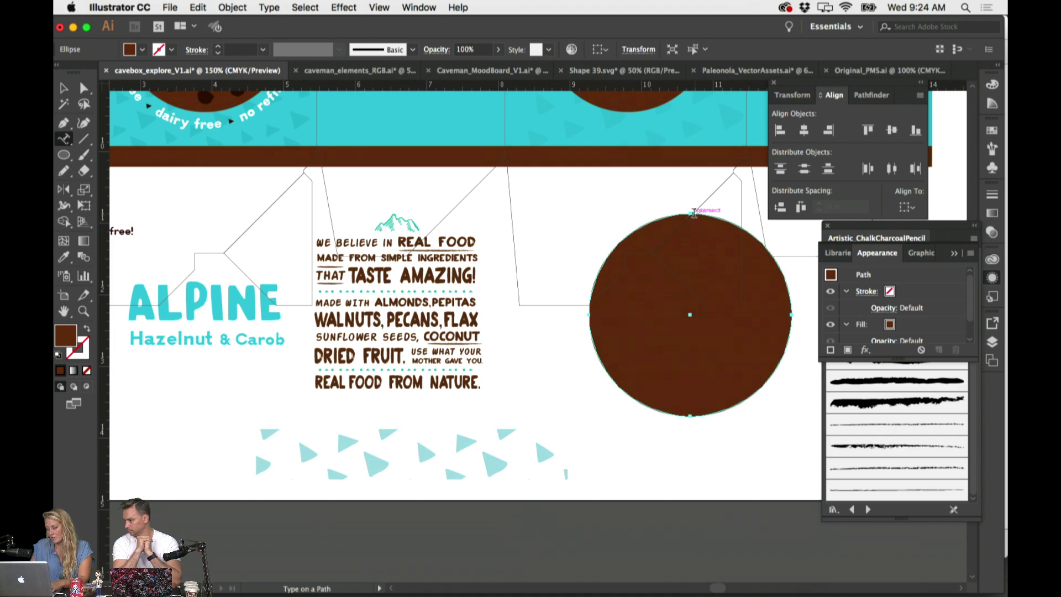
{"action": "left_click", "coordinate": [692, 212]}
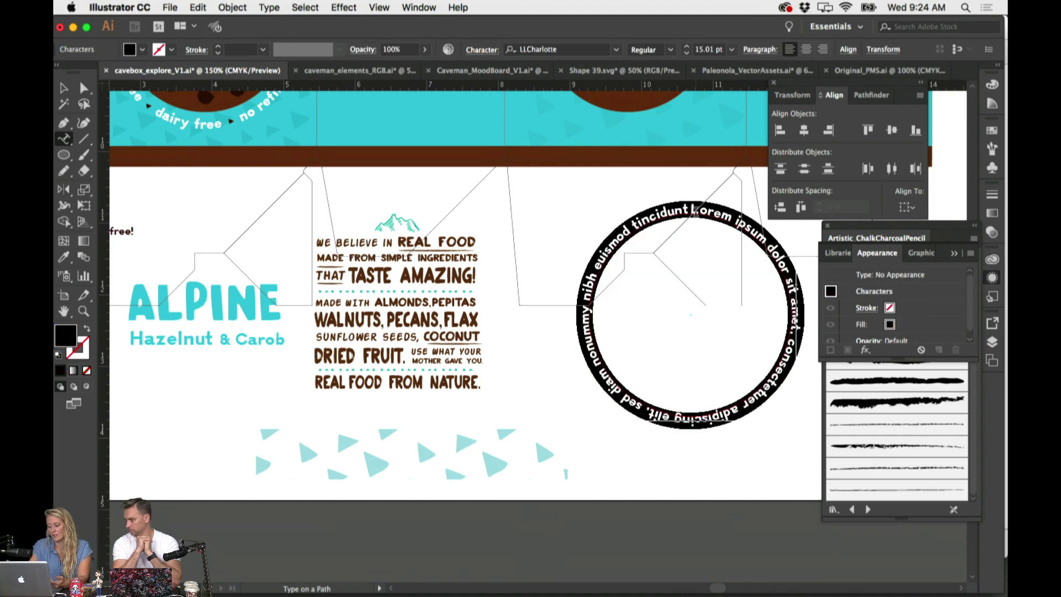
{"action": "key", "text": "Escape"}
{"action": "scroll", "coordinate": [666, 361], "scroll_direction": "right", "scroll_amount": 5}
{"action": "left_click", "coordinate": [667, 360], "text": "super"}
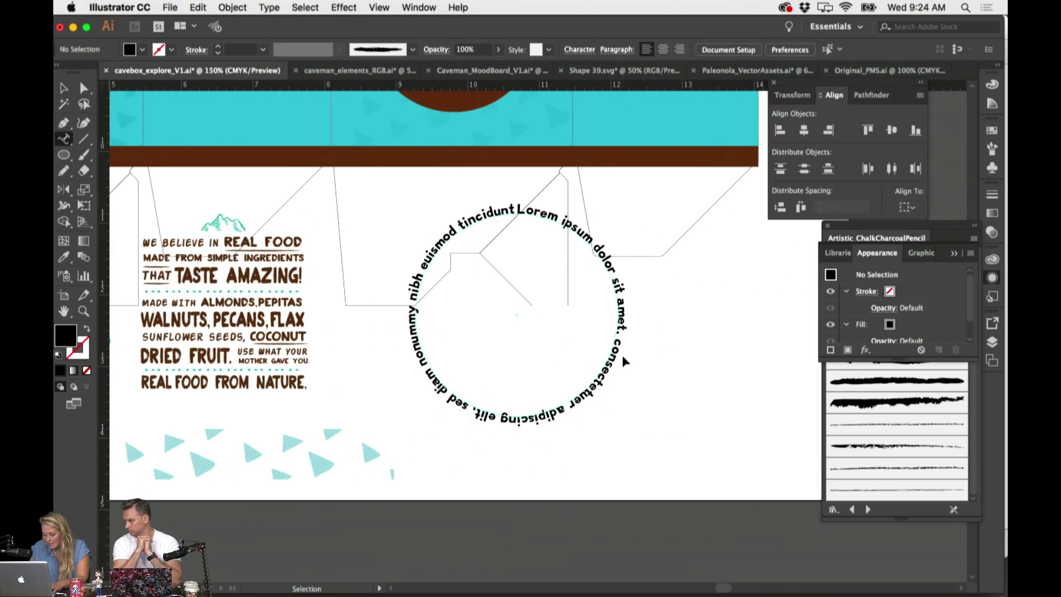
Flip the circular placeholder text to the inside of its path and delete the text object
{"action": "left_click", "coordinate": [619, 304], "text": "super"}
{"action": "key", "text": "super+equal"}
{"action": "key", "text": "super+equal"}
{"action": "scroll", "coordinate": [623, 354], "scroll_direction": "right", "scroll_amount": 3}
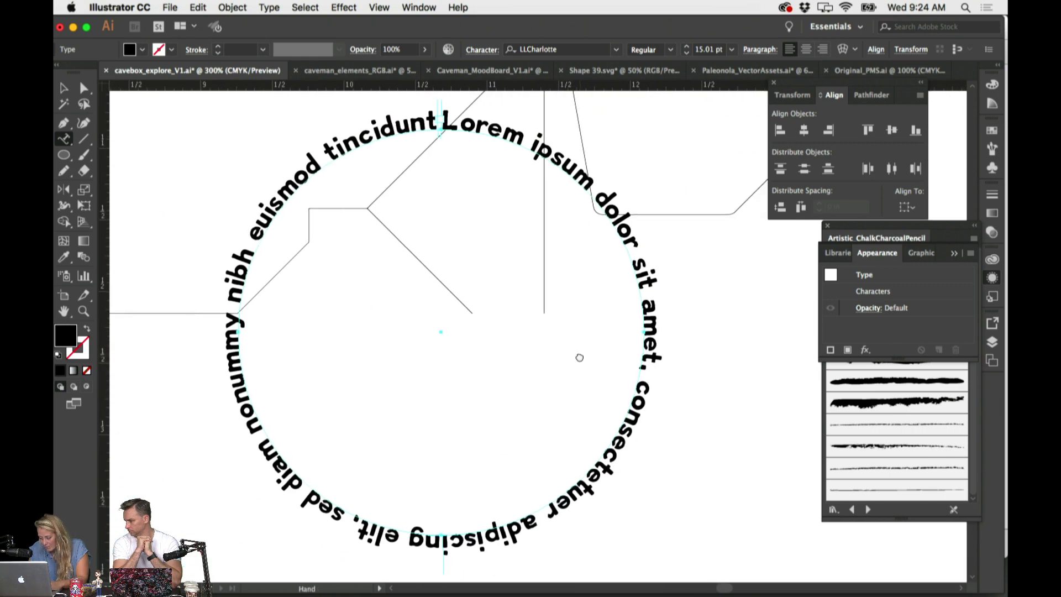
{"action": "key", "text": "Escape"}
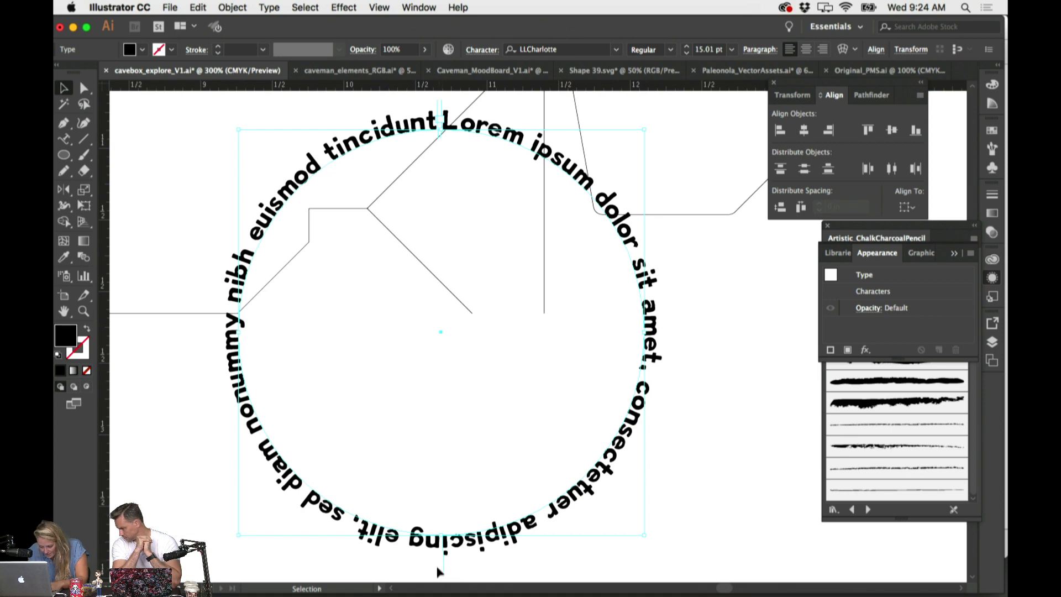
{"action": "left_click_drag", "start_coordinate": [444, 574], "coordinate": [443, 143]}
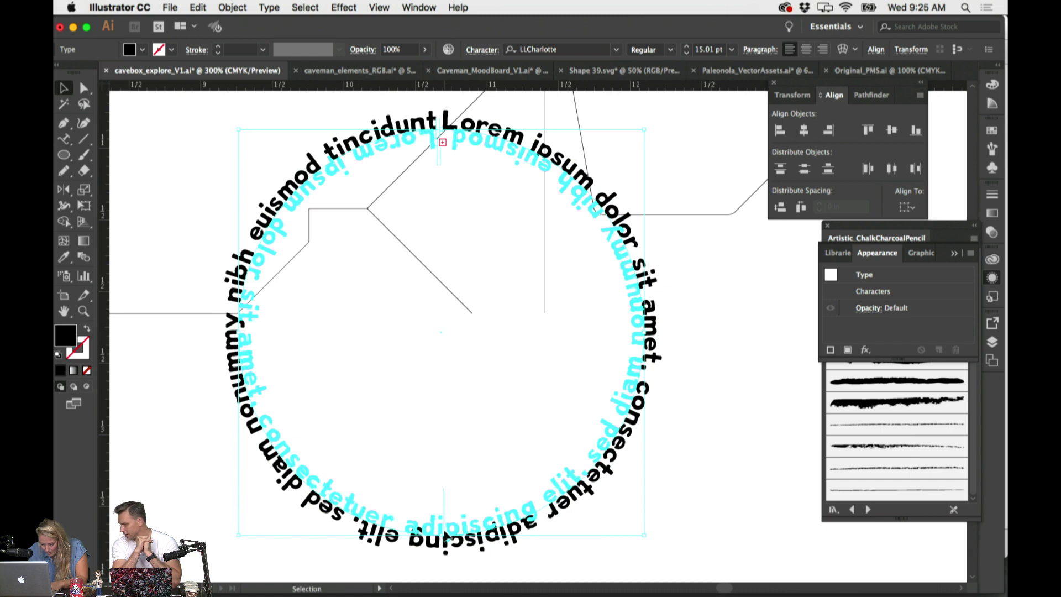
{"action": "left_click_drag", "start_coordinate": [445, 535], "coordinate": [446, 536]}
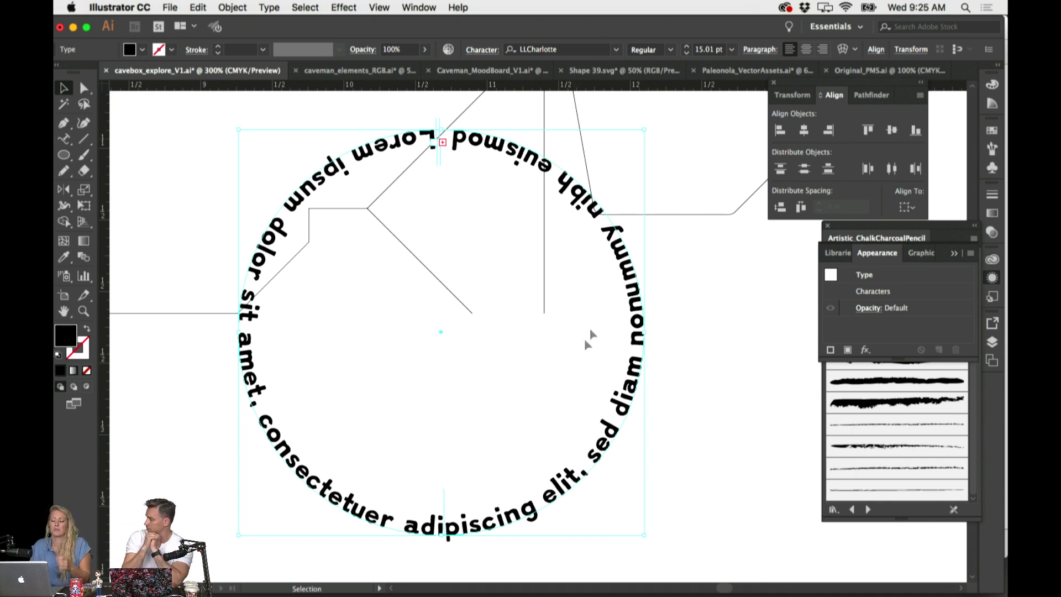
{"action": "key", "text": "Delete"}
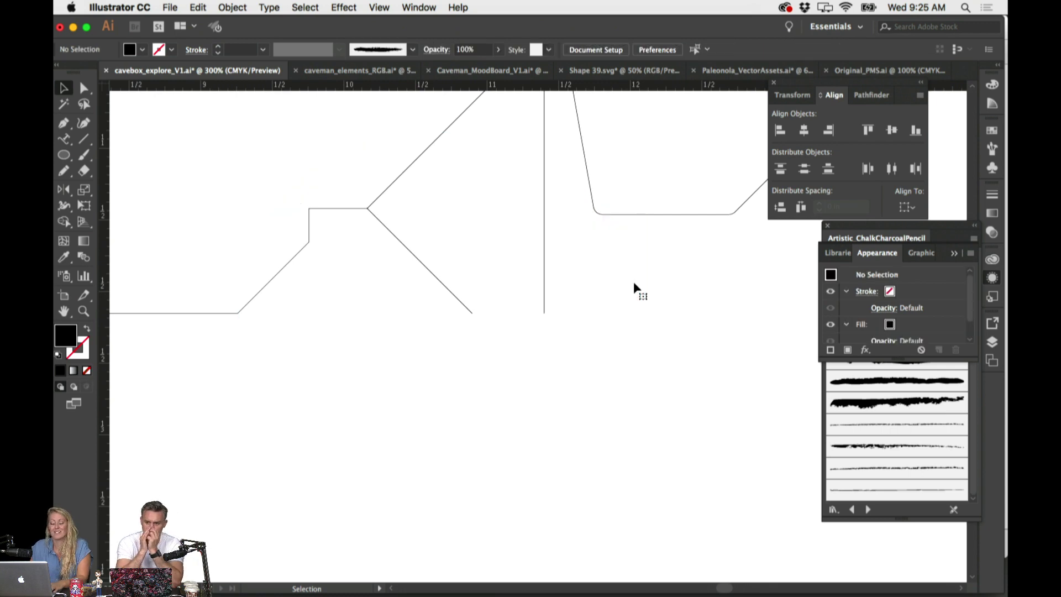
Examine the box's front panel, including the cookie mascot, the curved claims text and the Grain Free badge
{"action": "scroll", "coordinate": [633, 280], "scroll_direction": "left", "scroll_amount": 3}
{"action": "key", "text": "super+minus"}
{"action": "key", "text": "super+minus"}
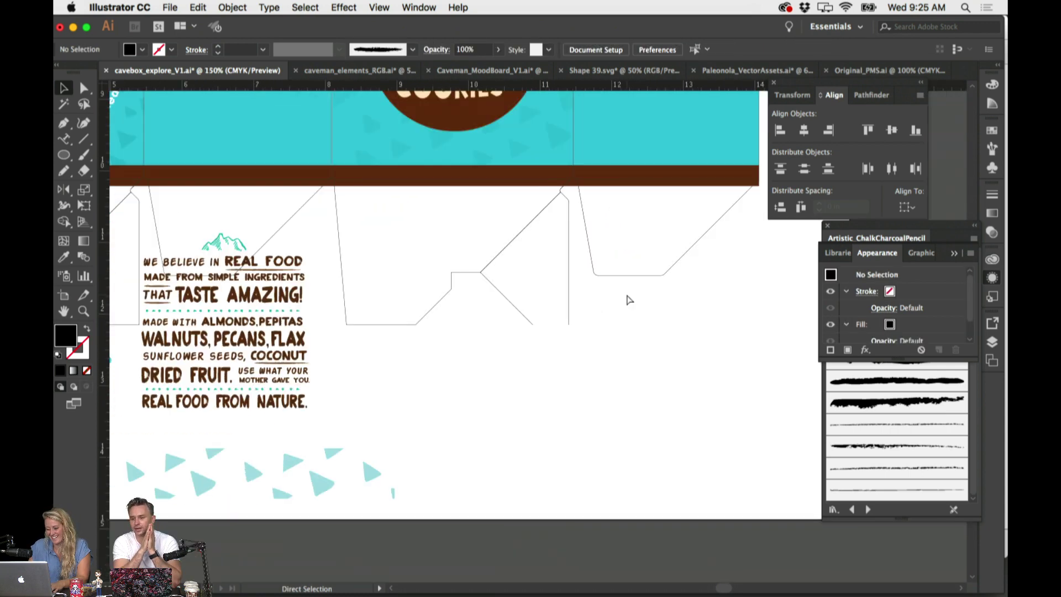
{"action": "scroll", "coordinate": [624, 299], "scroll_direction": "left", "scroll_amount": 5}
{"action": "scroll", "coordinate": [616, 305], "scroll_direction": "up", "scroll_amount": 5}
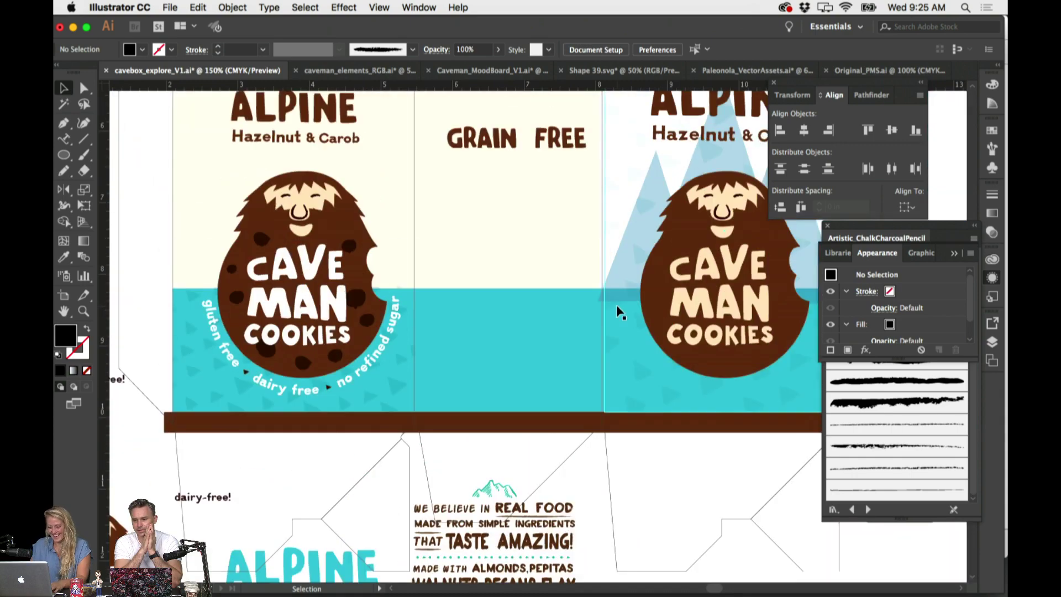
{"action": "scroll", "coordinate": [616, 305], "scroll_direction": "left", "scroll_amount": 4}
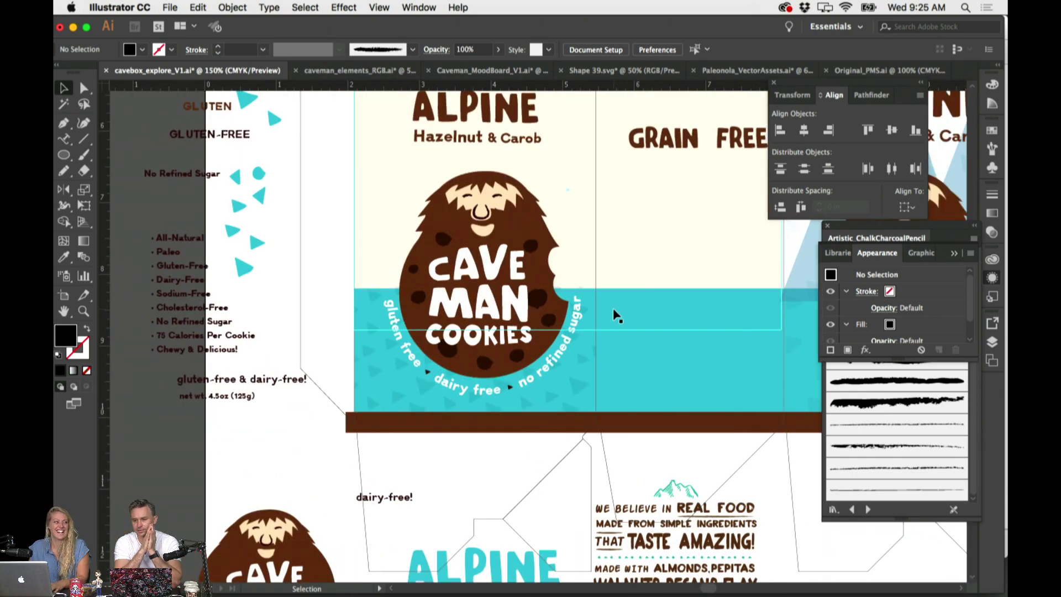
{"action": "scroll", "coordinate": [618, 315], "scroll_direction": "left", "scroll_amount": 3}
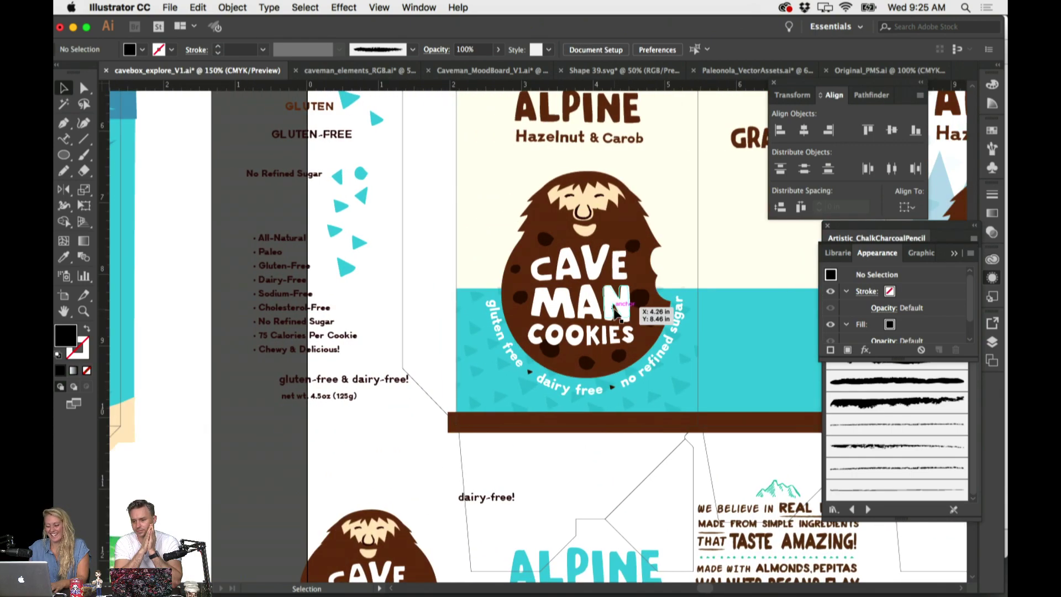
{"action": "scroll", "coordinate": [618, 316], "scroll_direction": "up", "scroll_amount": 4}
{"action": "scroll", "coordinate": [618, 316], "scroll_direction": "right", "scroll_amount": 3}
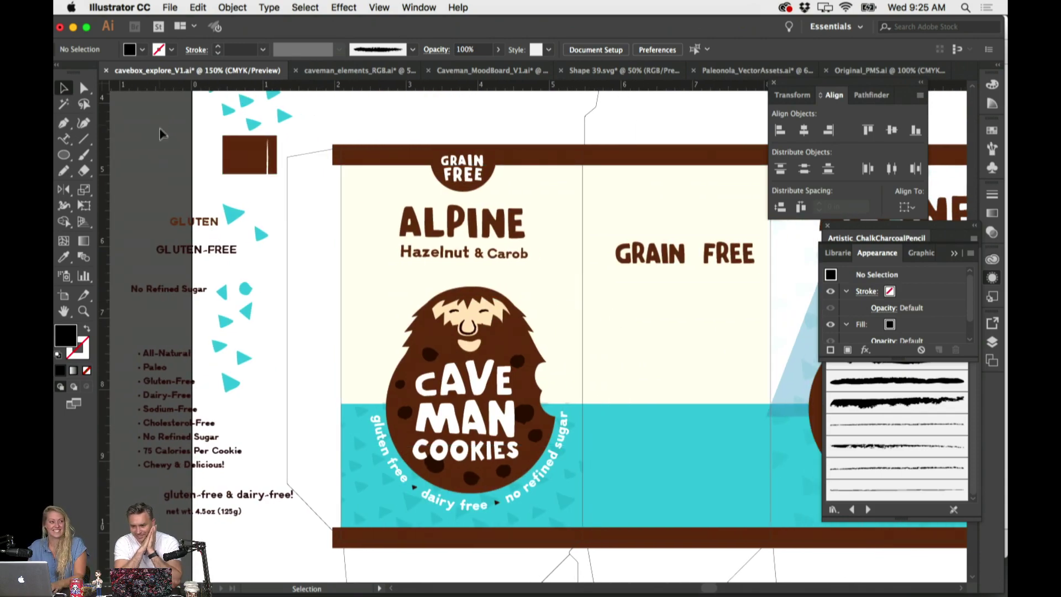
{"action": "key", "text": "super+equal"}
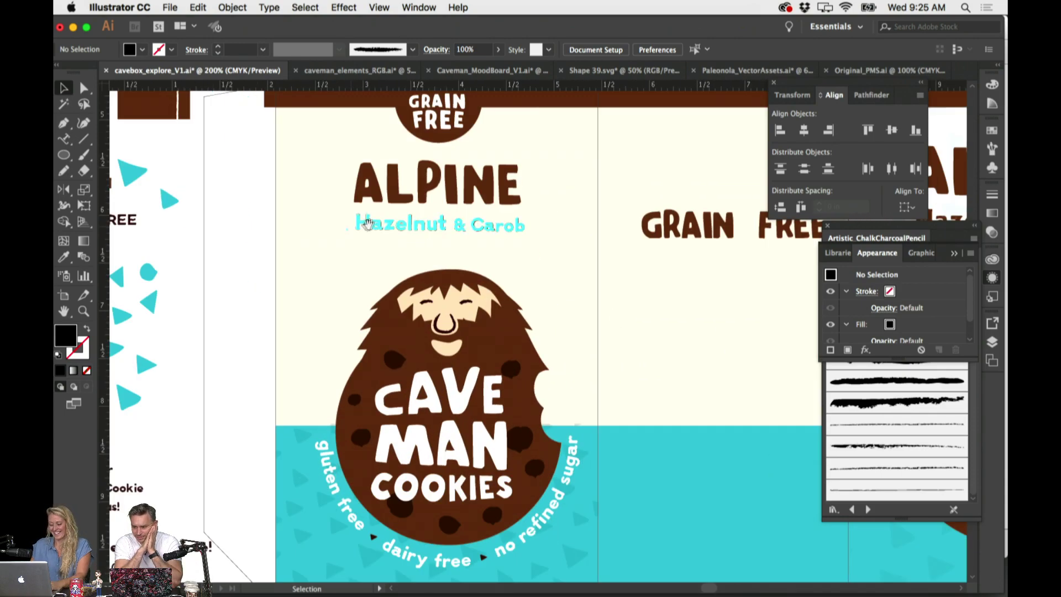
{"action": "left_click_drag", "start_coordinate": [372, 222], "coordinate": [368, 152]}
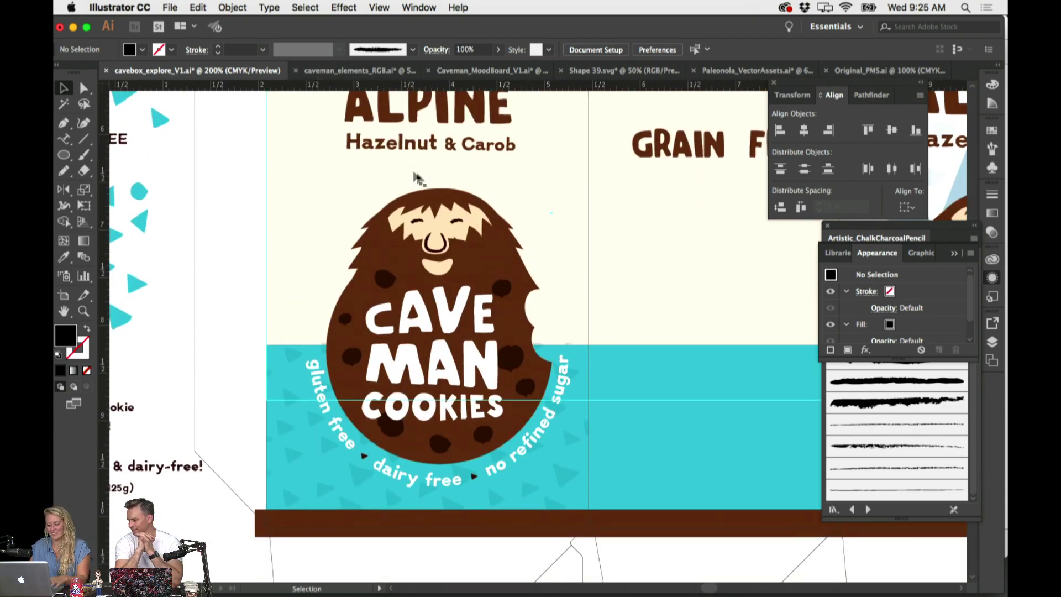
{"action": "scroll", "coordinate": [426, 178], "scroll_direction": "right", "scroll_amount": 4}
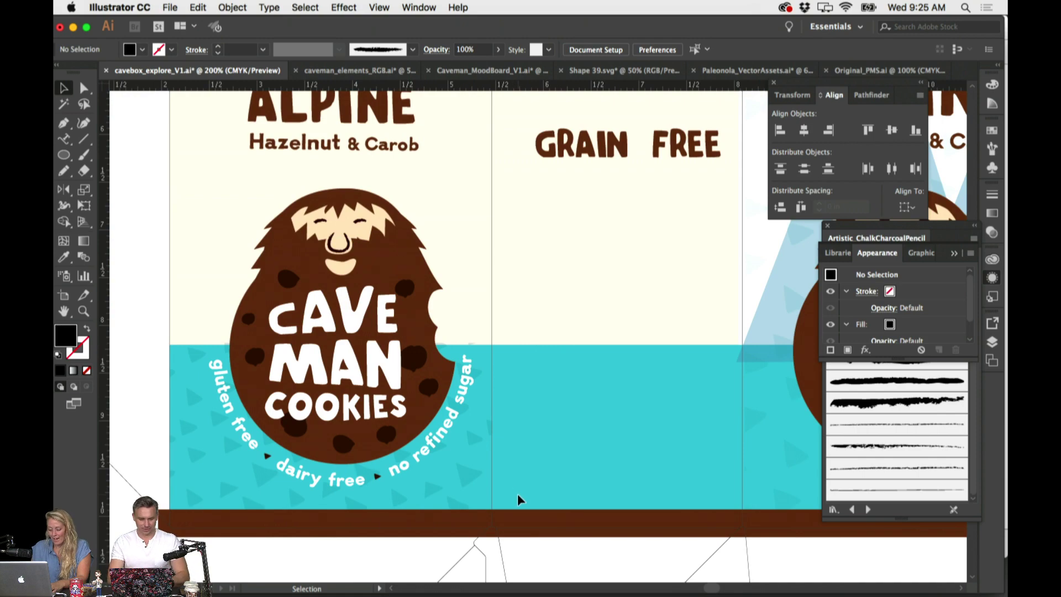
{"action": "scroll", "coordinate": [533, 489], "scroll_direction": "up", "scroll_amount": 5}
{"action": "key", "text": "super+minus"}
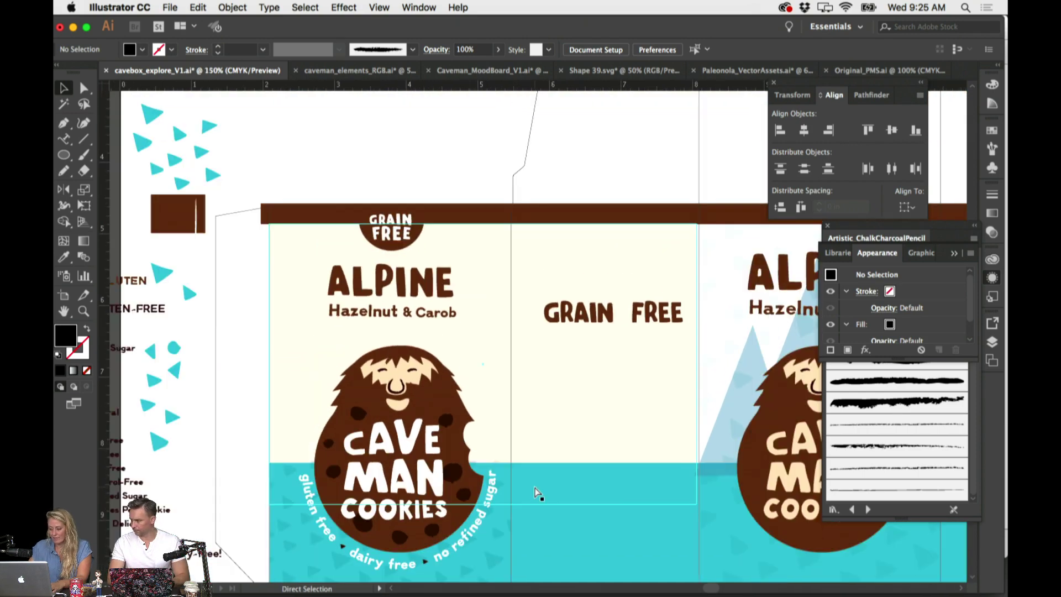
Add the text PALEO in the blank area above the box's front panel
{"action": "scroll", "coordinate": [469, 97], "scroll_direction": "left", "scroll_amount": 4}
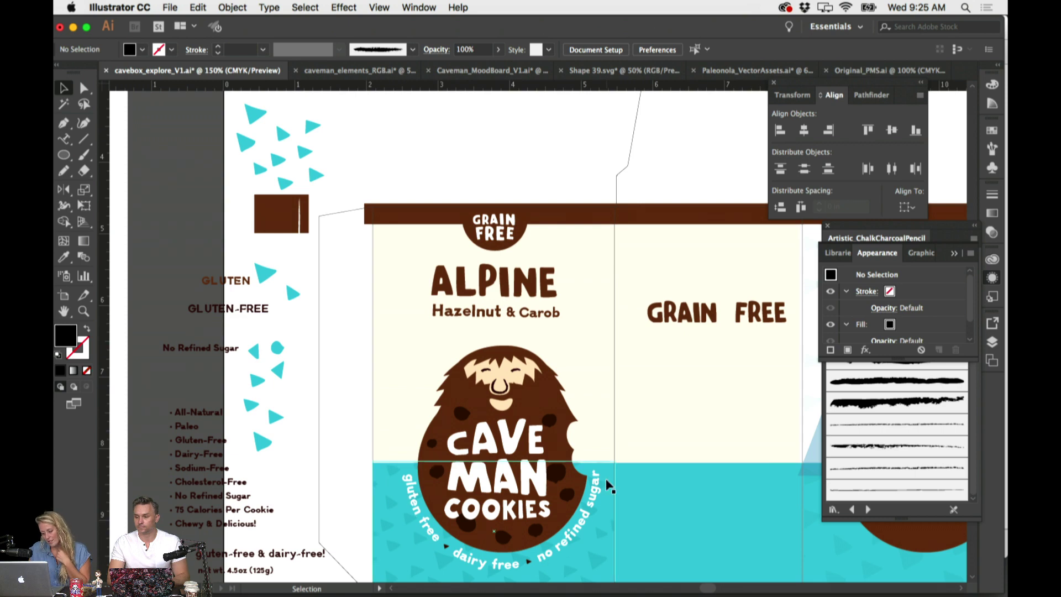
{"action": "scroll", "coordinate": [452, 275], "scroll_direction": "left", "scroll_amount": 1}
{"action": "scroll", "coordinate": [452, 275], "scroll_direction": "left", "scroll_amount": 1}
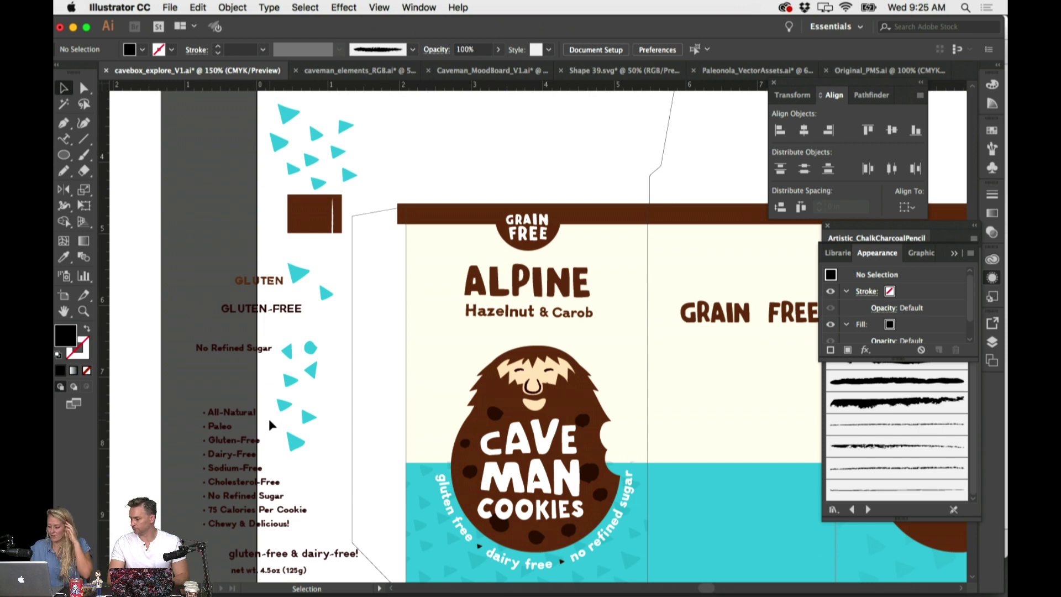
{"action": "scroll", "coordinate": [268, 358], "scroll_direction": "down", "scroll_amount": 2}
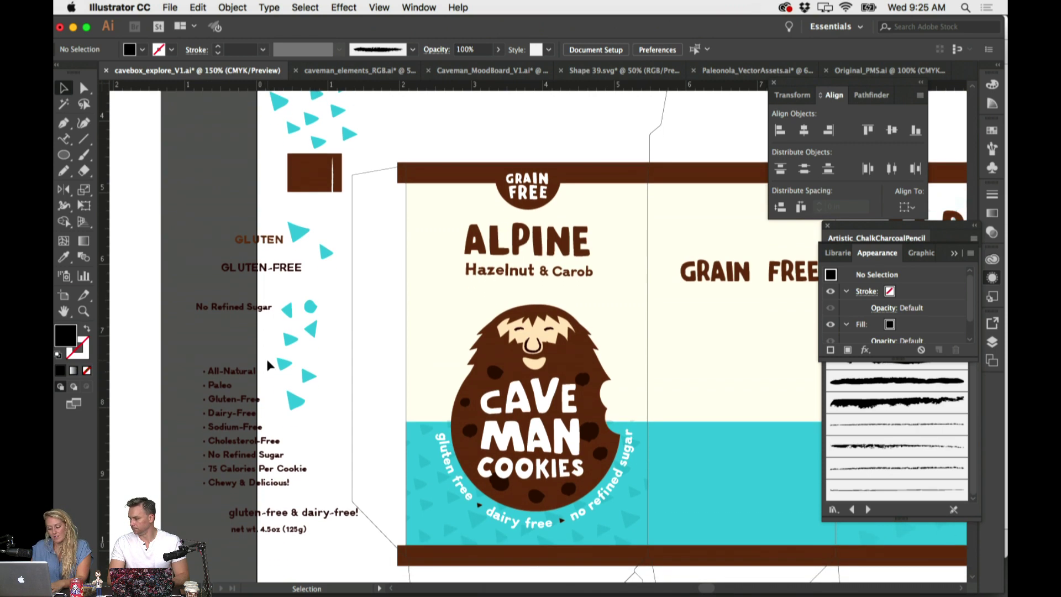
{"action": "scroll", "coordinate": [258, 374], "scroll_direction": "down", "scroll_amount": 1}
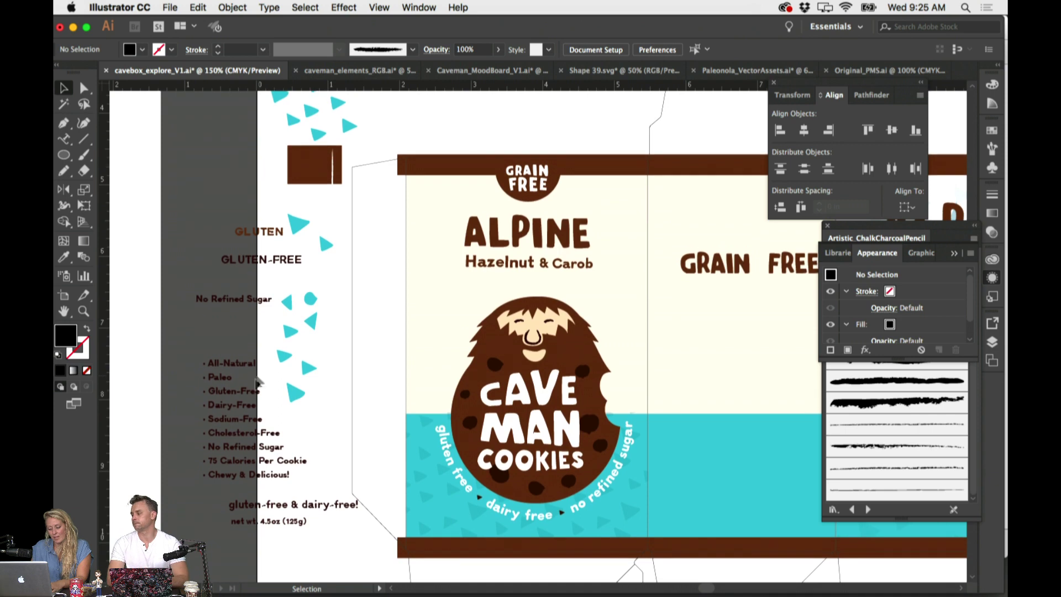
{"action": "key", "text": "t"}
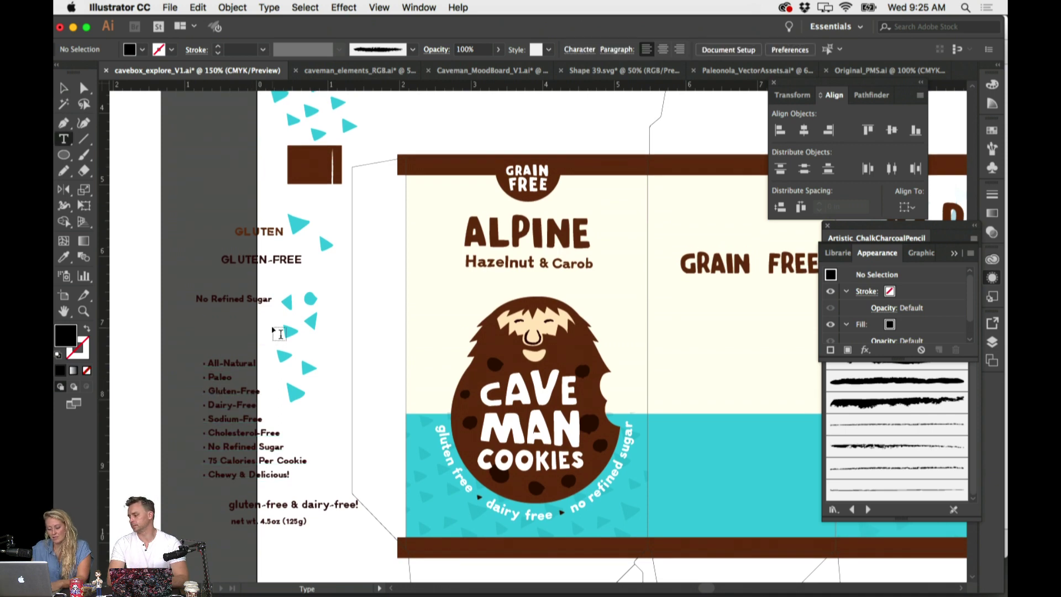
{"action": "left_click", "coordinate": [470, 126]}
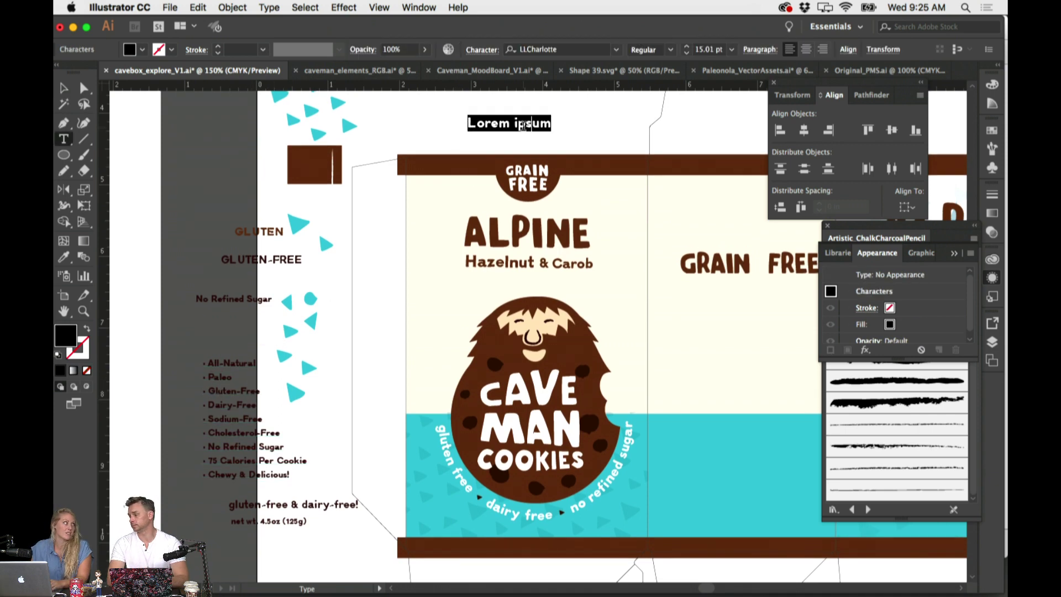
{"action": "type", "text": "PALEO"}
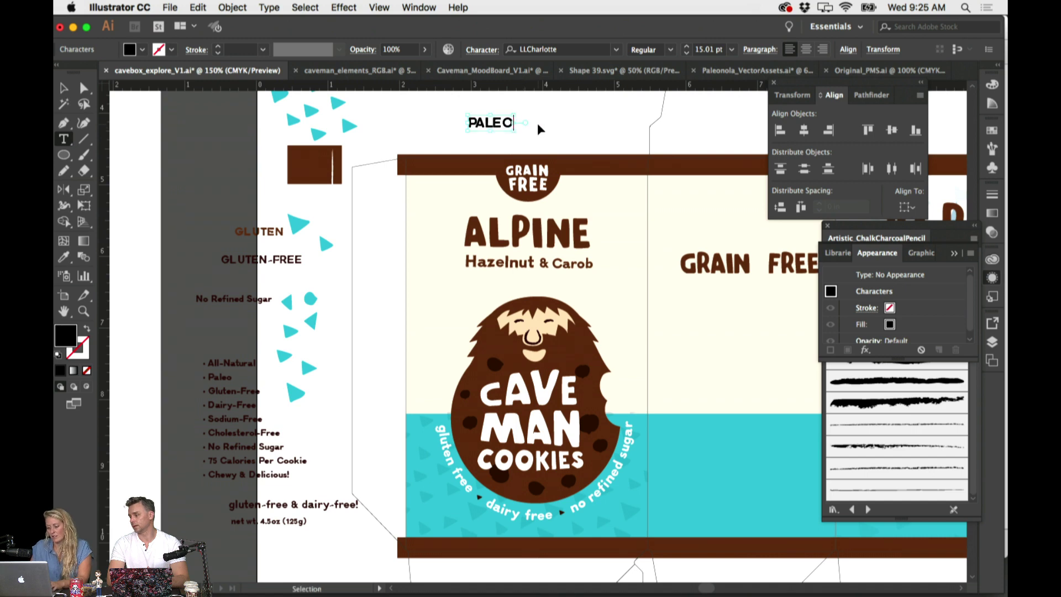
{"action": "key", "text": "Escape"}
Match the PALEO text to the style of the Hazelnut & Carob subtitle, then delete the text
{"action": "key", "text": "i"}
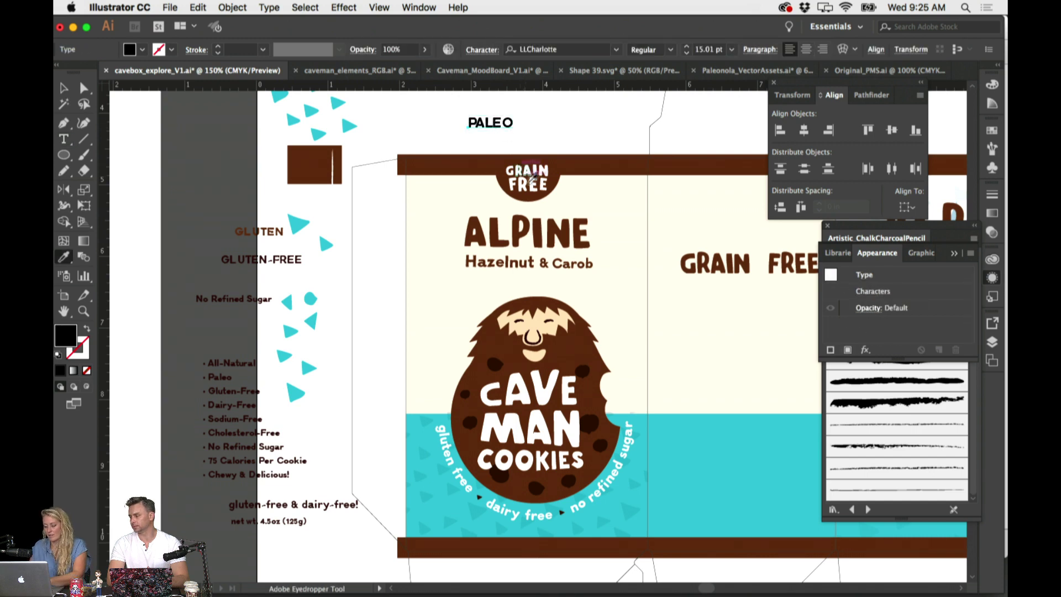
{"action": "left_click", "coordinate": [525, 259]}
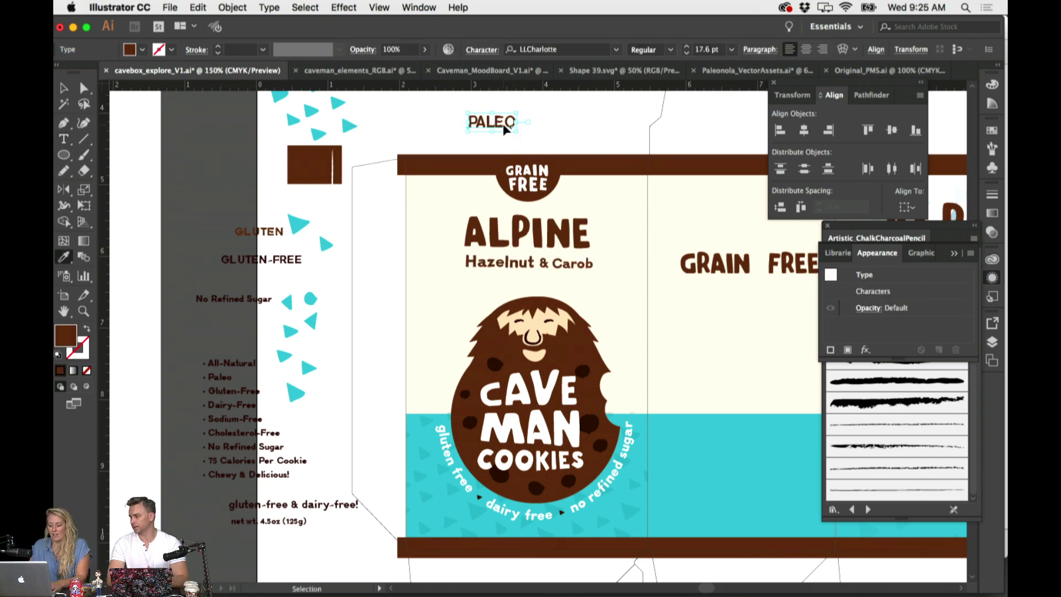
{"action": "key", "text": "super+shift+a"}
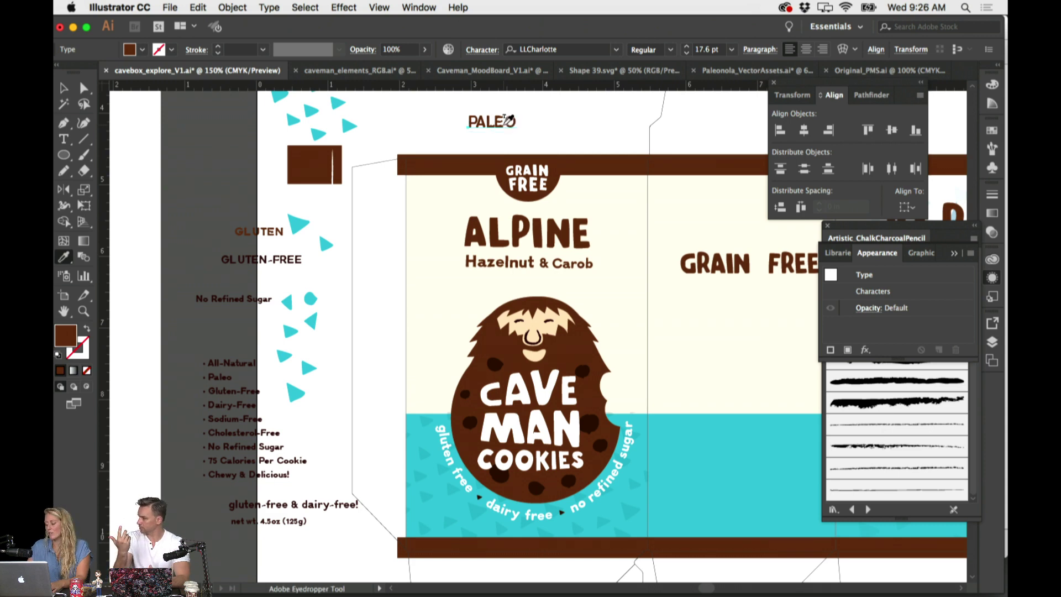
{"action": "key", "text": "Delete"}
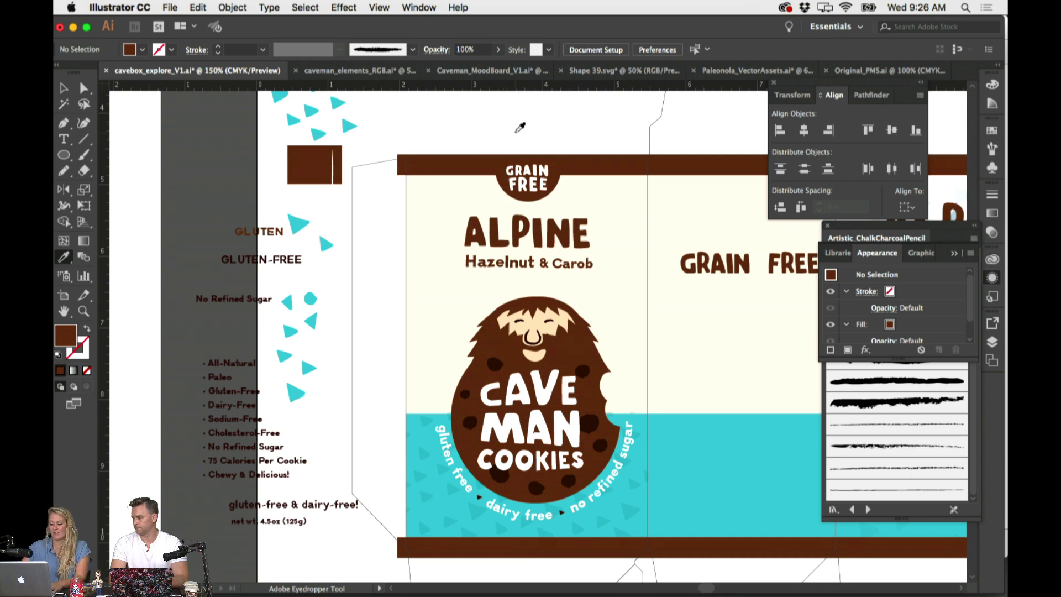
Copy "Chewy & Delicious!" from the bulleted claims list and place it as separate text above the front panel
{"action": "scroll", "coordinate": [326, 291], "scroll_direction": "down", "scroll_amount": 3}
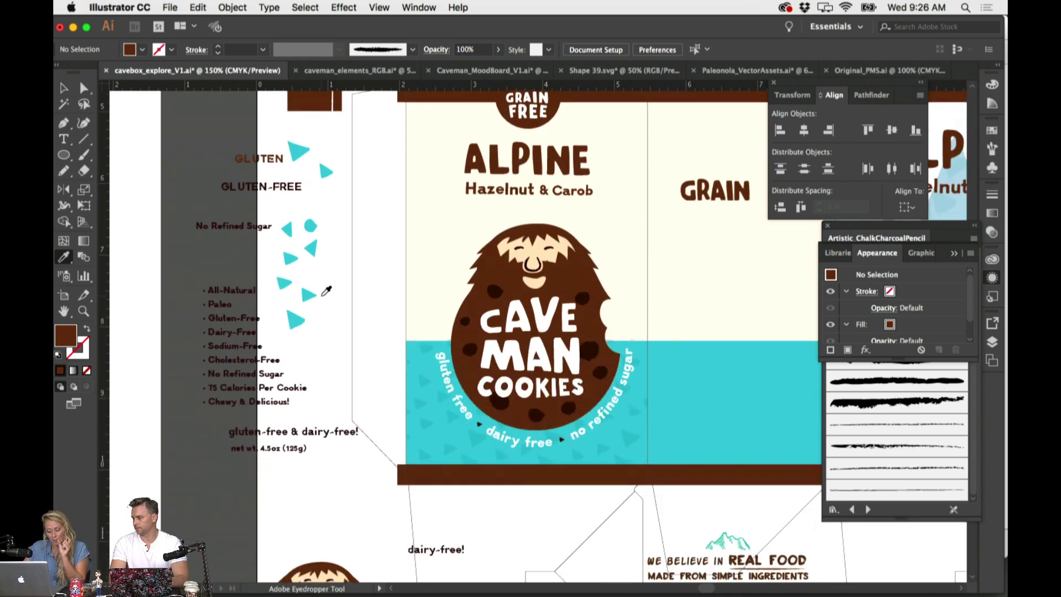
{"action": "scroll", "coordinate": [328, 291], "scroll_direction": "down", "scroll_amount": 1}
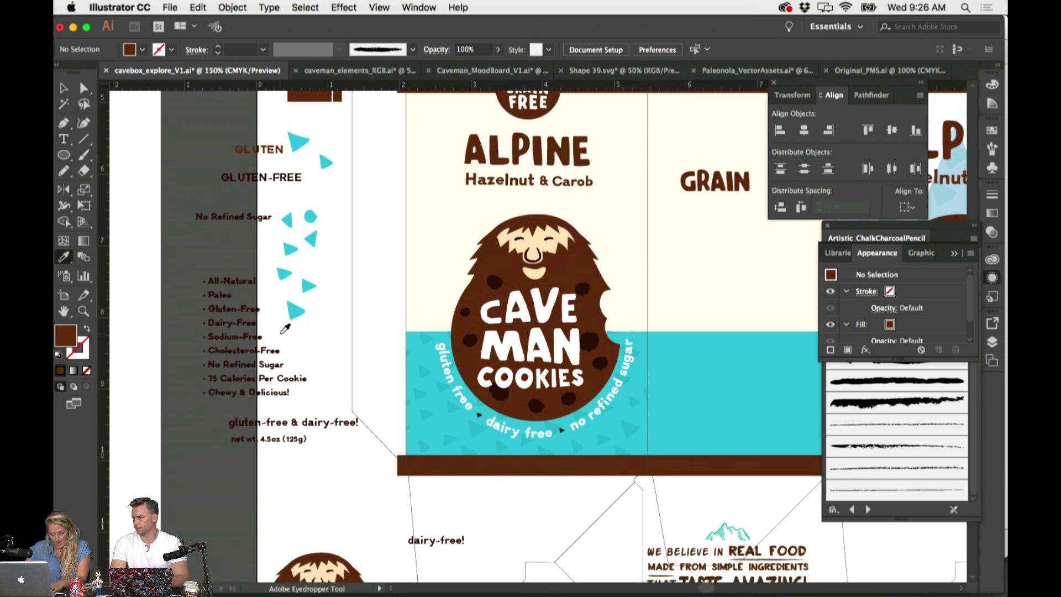
{"action": "scroll", "coordinate": [299, 367], "scroll_direction": "right", "scroll_amount": 2}
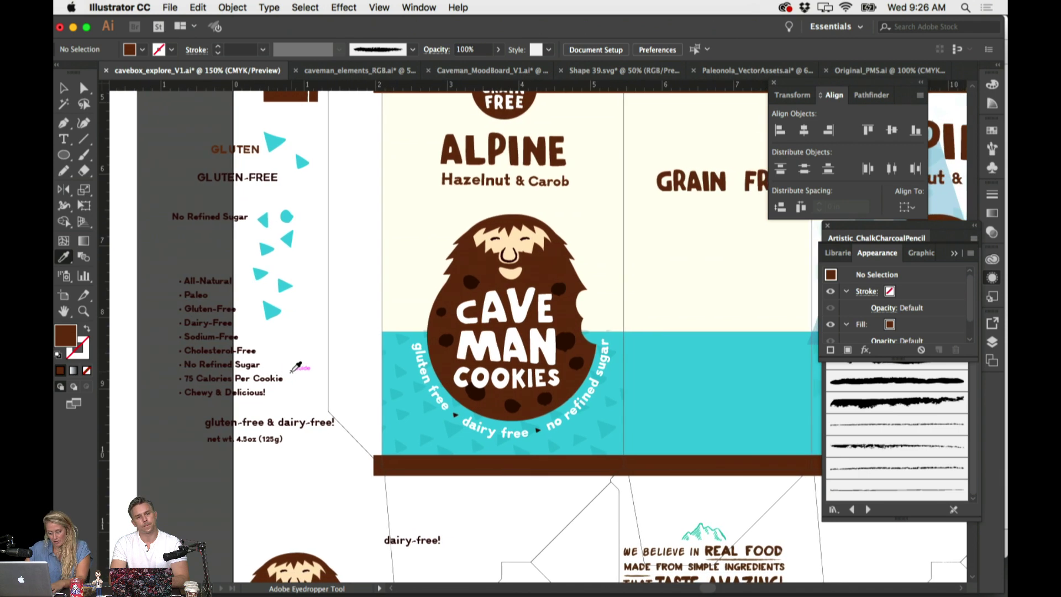
{"action": "scroll", "coordinate": [288, 379], "scroll_direction": "right", "scroll_amount": 1}
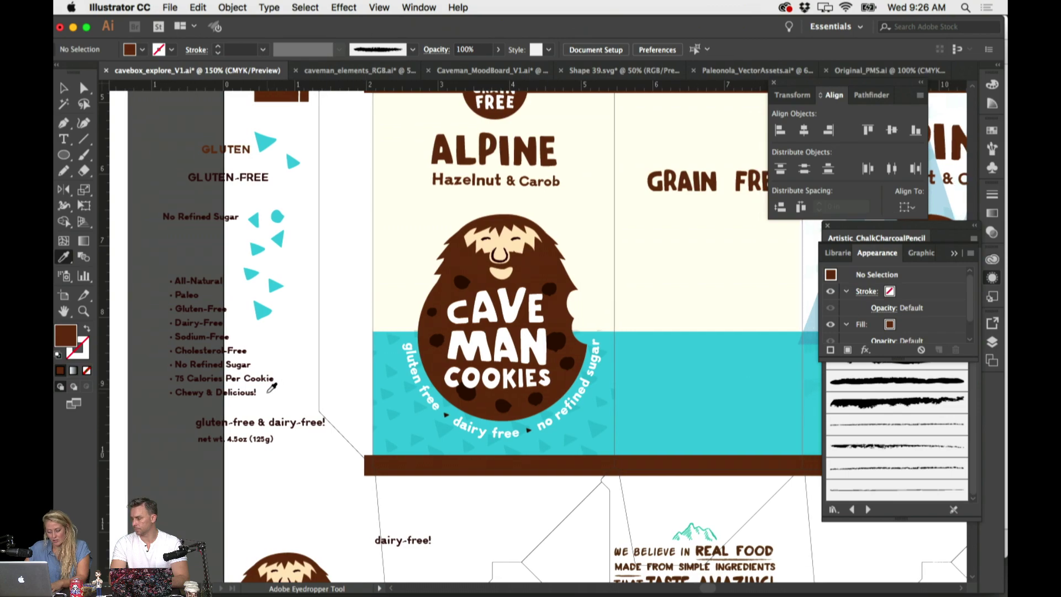
{"action": "key", "text": "t"}
{"action": "left_click_drag", "start_coordinate": [257, 394], "coordinate": [175, 393]}
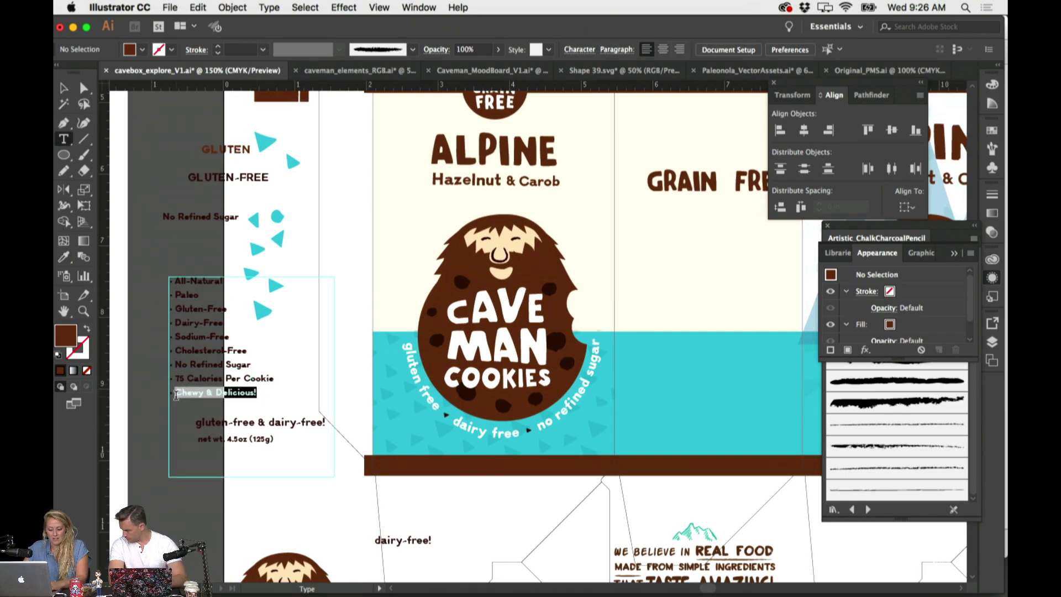
{"action": "key", "text": "super+c"}
{"action": "key", "text": "super+shift+a"}
{"action": "scroll", "coordinate": [285, 400], "scroll_direction": "up", "scroll_amount": 5}
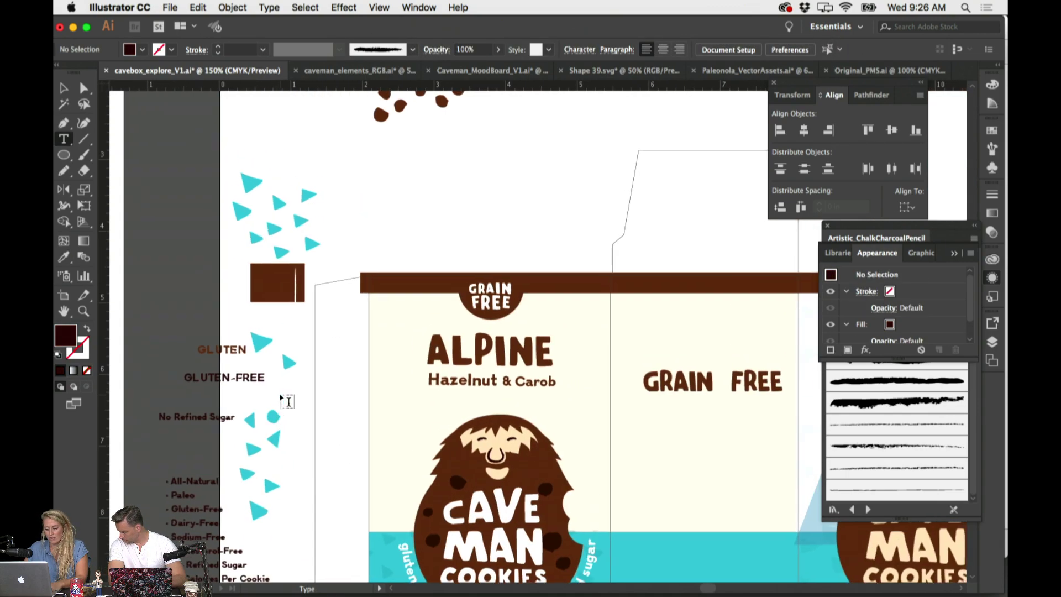
{"action": "key", "text": "super+v"}
{"action": "left_click_drag", "start_coordinate": [538, 326], "coordinate": [470, 208]}
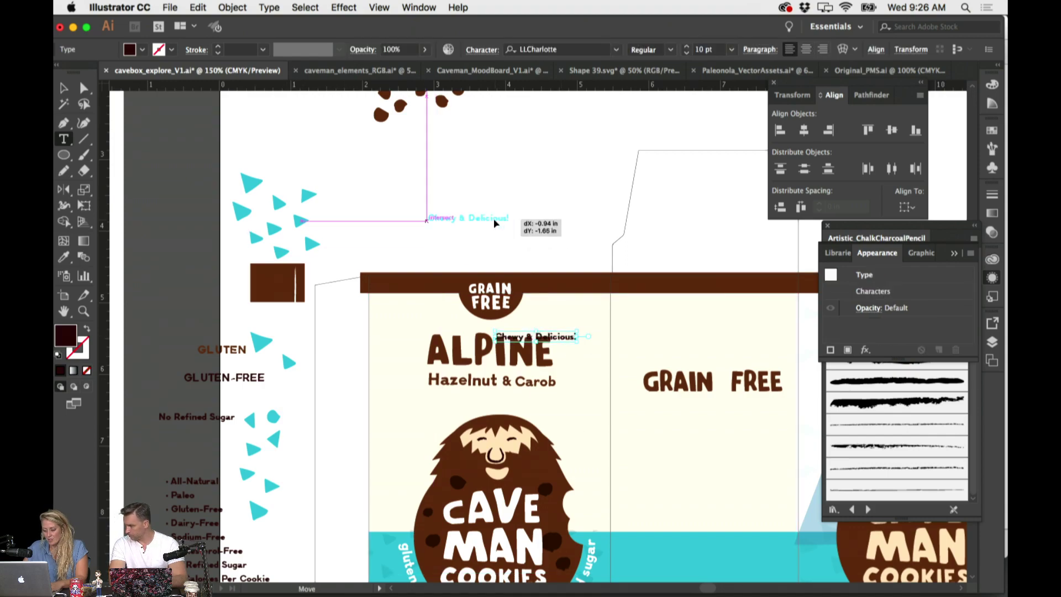
Extend the cream background rectangle's lower edge down to the box's lower brown band, behind the teal area
{"action": "scroll", "coordinate": [533, 230], "scroll_direction": "down", "scroll_amount": 2}
{"action": "scroll", "coordinate": [633, 235], "scroll_direction": "down", "scroll_amount": 4}
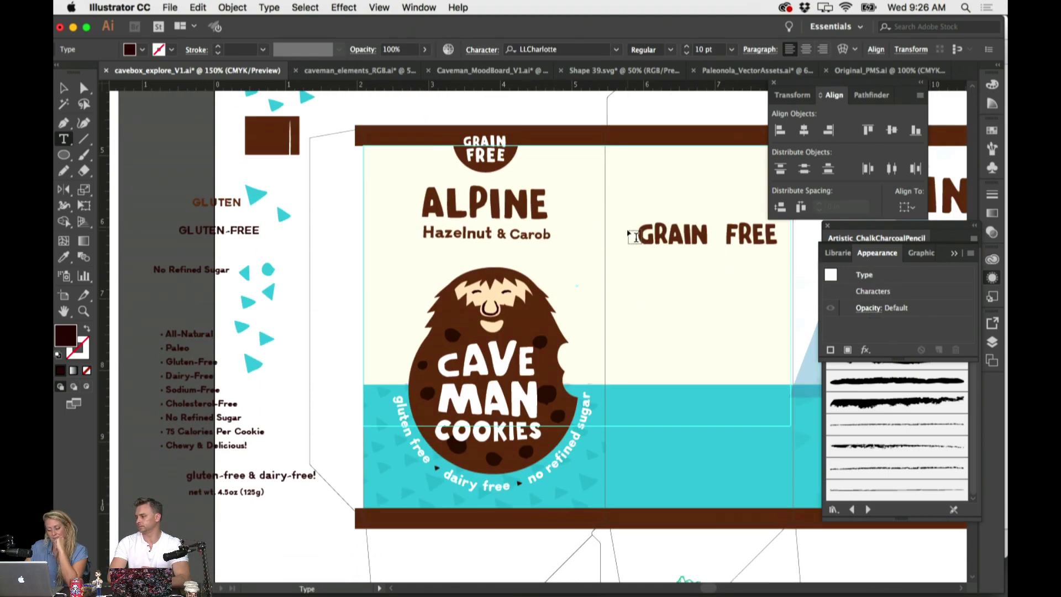
{"action": "scroll", "coordinate": [635, 236], "scroll_direction": "right", "scroll_amount": 1}
{"action": "scroll", "coordinate": [636, 237], "scroll_direction": "up", "scroll_amount": 2}
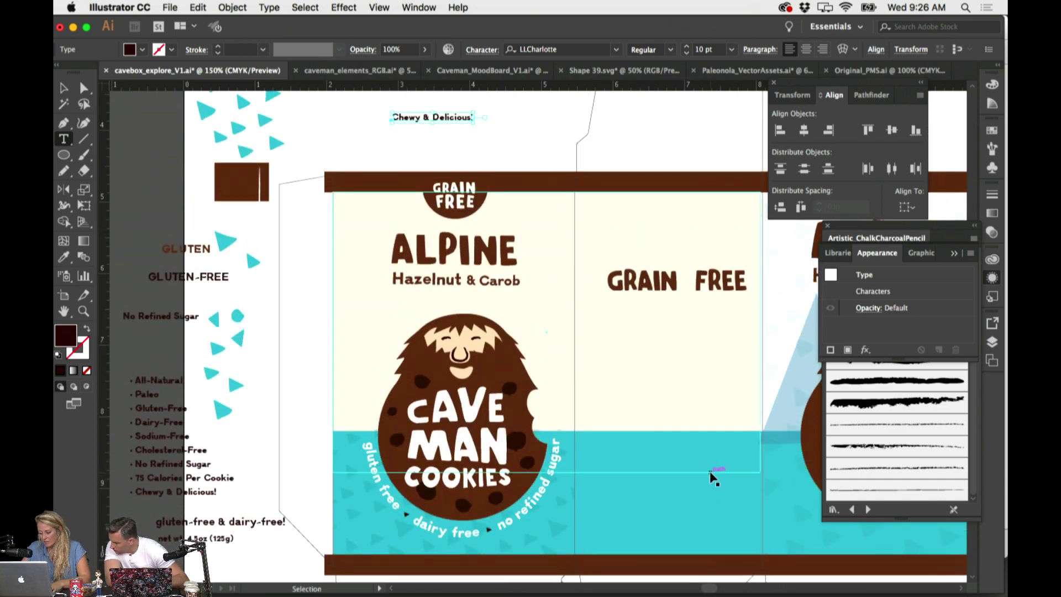
{"action": "left_click", "coordinate": [574, 479], "text": "super"}
{"action": "left_click_drag", "start_coordinate": [547, 473], "coordinate": [545, 561]}
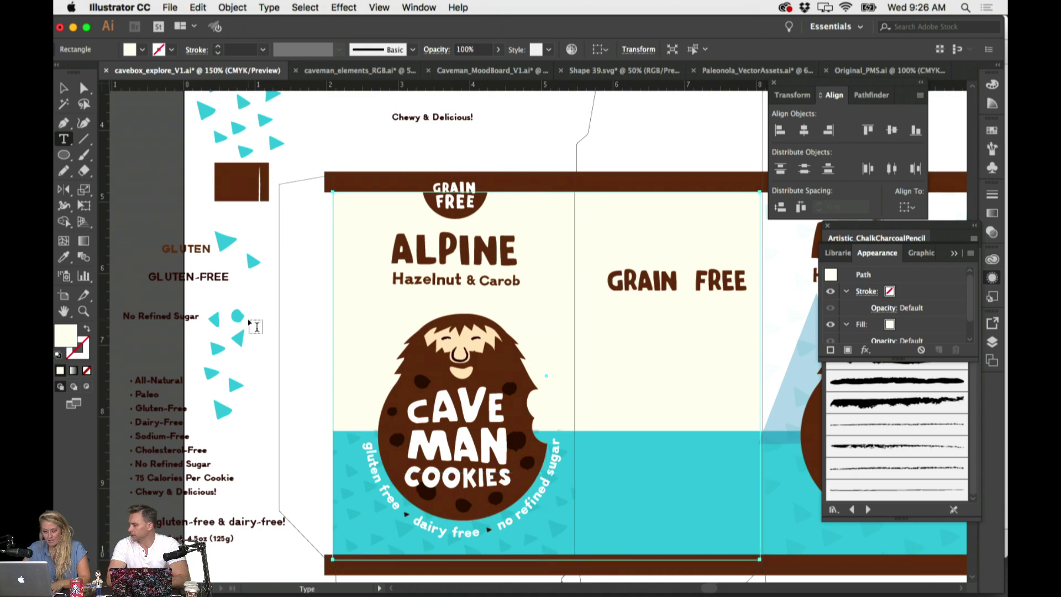
{"action": "key", "text": "v"}
{"action": "left_click", "coordinate": [367, 138]}
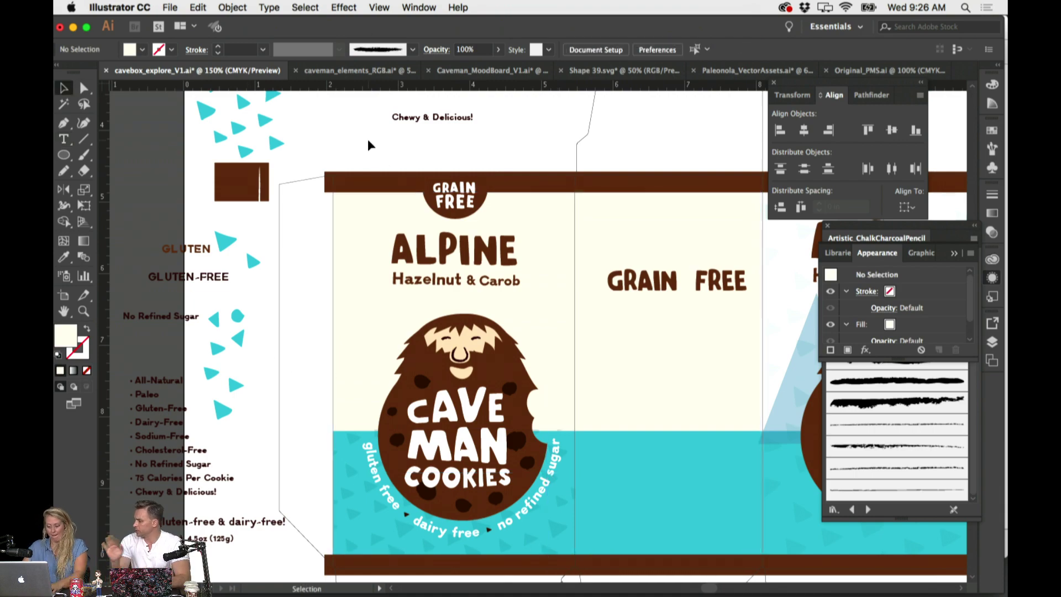
Examine the existing orange Alpine box artwork and its claims list, along with the Paleonola pouch and vector asset documents
{"action": "key", "text": "super+minus"}
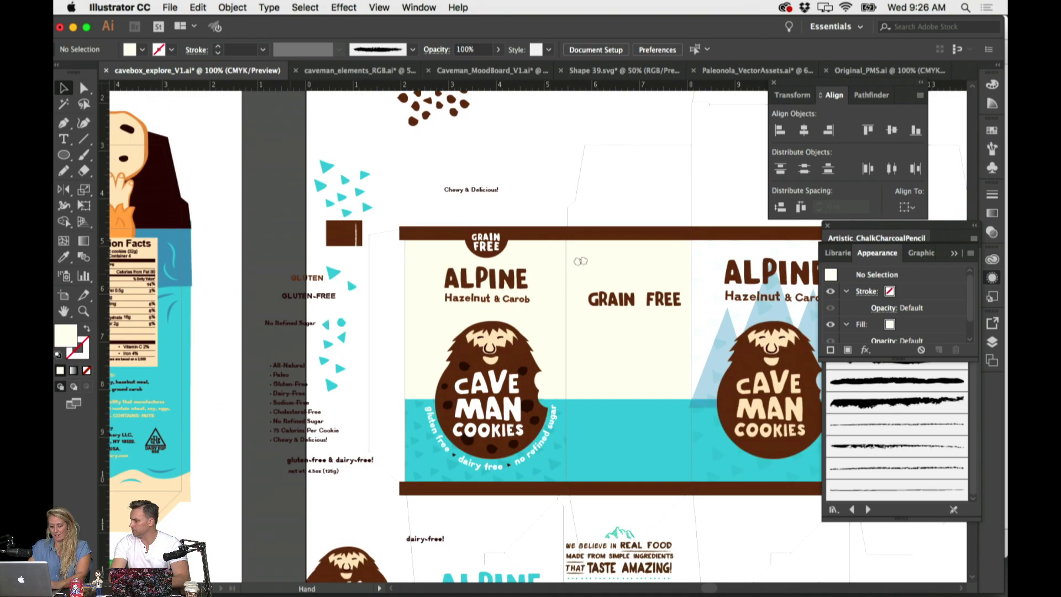
{"action": "key", "text": "super+equal"}
{"action": "scroll", "coordinate": [533, 332], "scroll_direction": "left", "scroll_amount": 3}
{"action": "key", "text": "super+equal"}
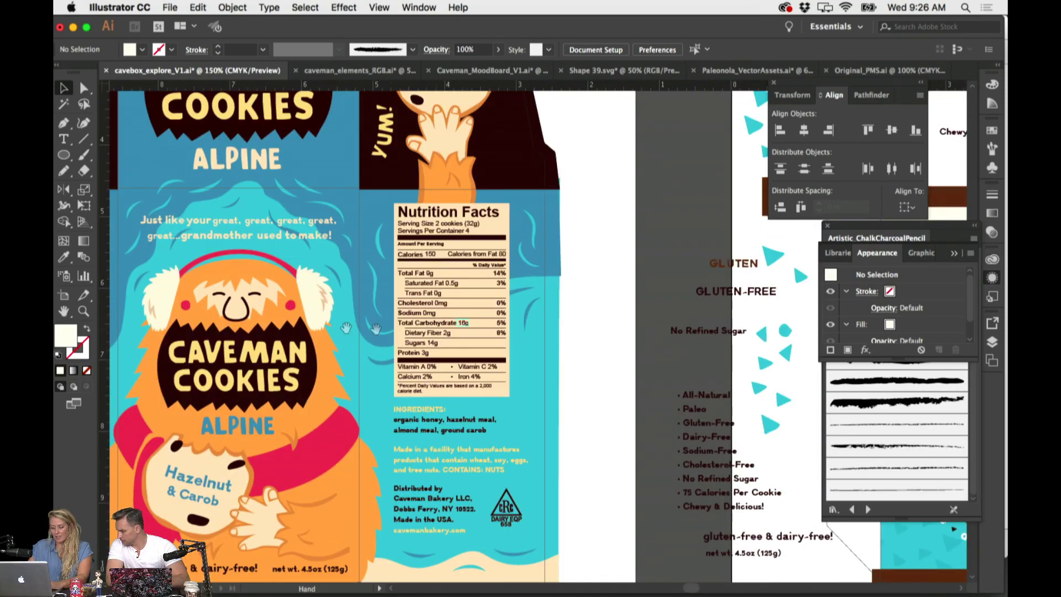
{"action": "scroll", "coordinate": [405, 508], "scroll_direction": "left", "scroll_amount": 3}
{"action": "scroll", "coordinate": [405, 508], "scroll_direction": "down", "scroll_amount": 2}
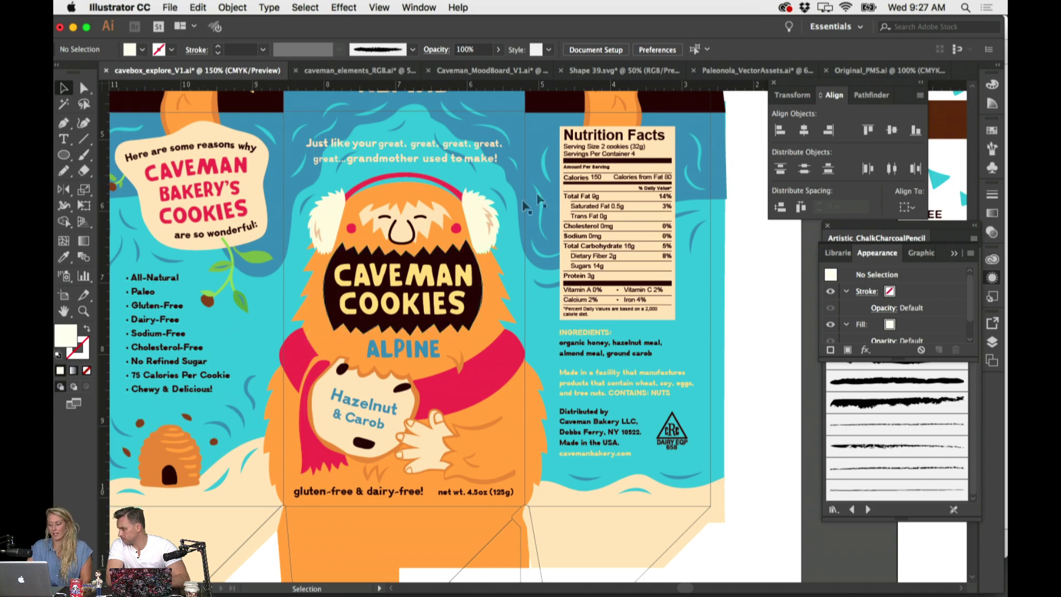
{"action": "left_click", "coordinate": [854, 71]}
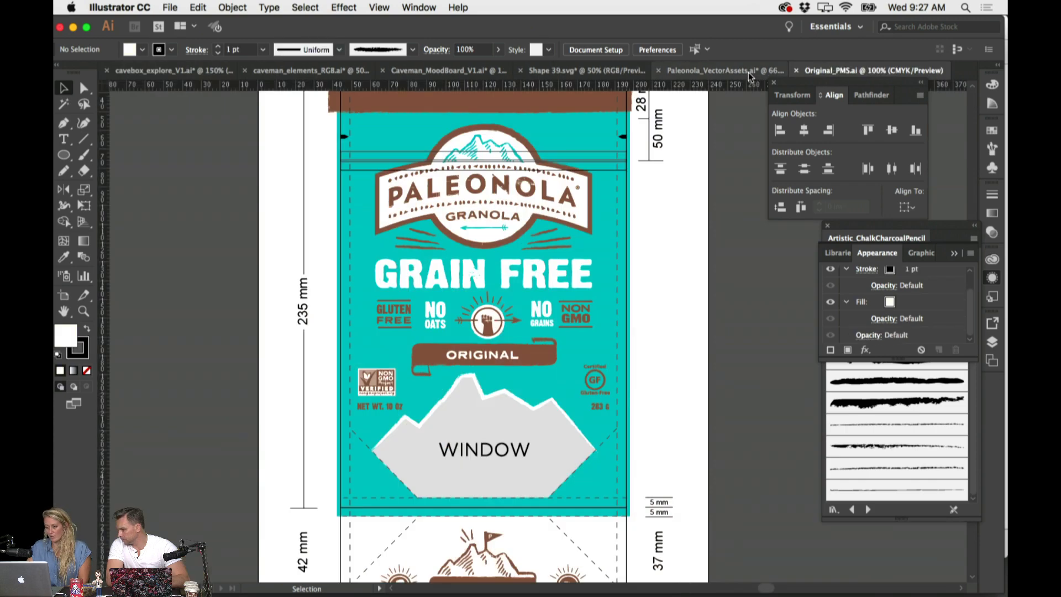
{"action": "left_click", "coordinate": [746, 71]}
{"action": "scroll", "coordinate": [604, 277], "scroll_direction": "up", "scroll_amount": 3}
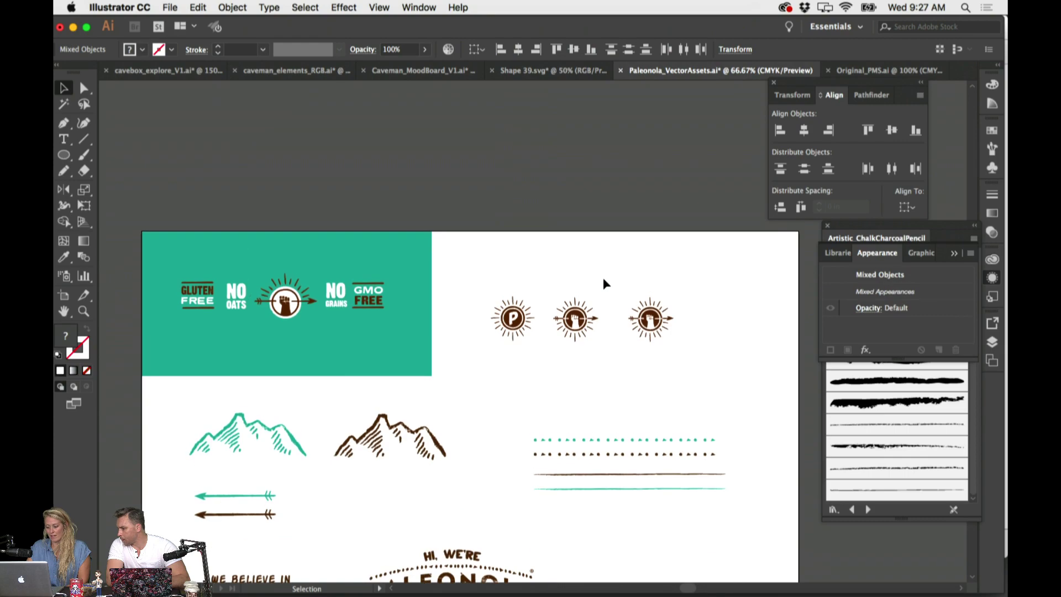
In Original_PMS.ai, duplicate the nine claim icons with their labels from the pouch's back panel onto the empty canvas beside the artboard
{"action": "left_click", "coordinate": [837, 70]}
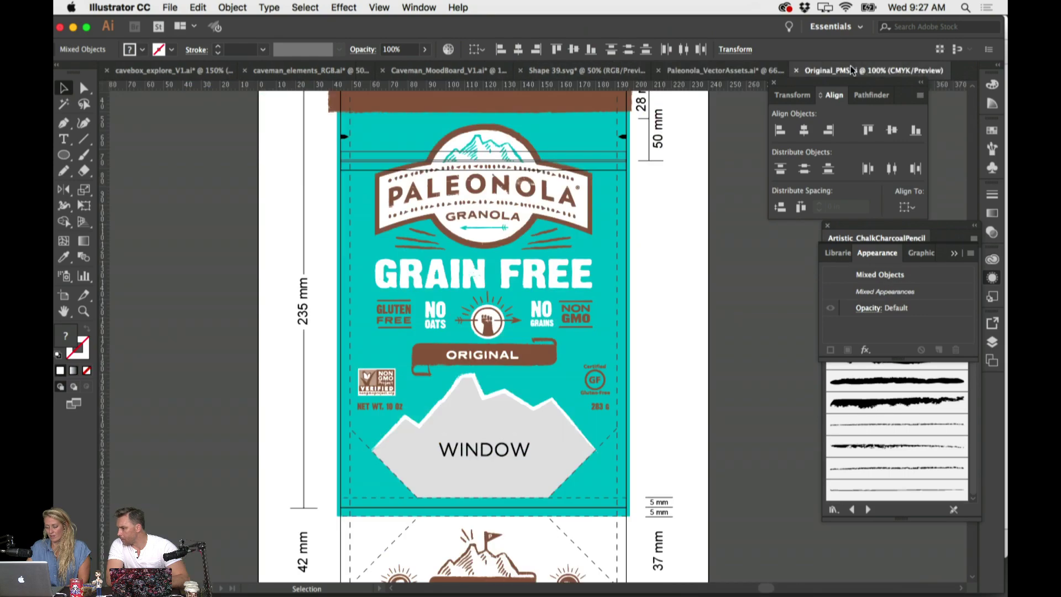
{"action": "scroll", "coordinate": [644, 211], "scroll_direction": "up", "scroll_amount": 5}
{"action": "scroll", "coordinate": [644, 210], "scroll_direction": "down", "scroll_amount": 7}
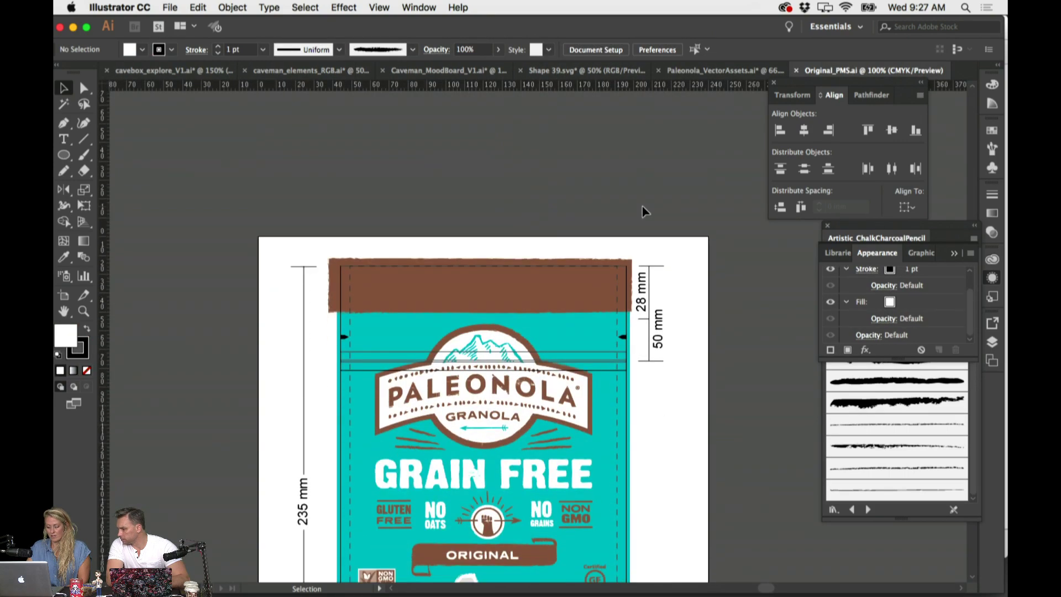
{"action": "scroll", "coordinate": [643, 211], "scroll_direction": "down", "scroll_amount": 10}
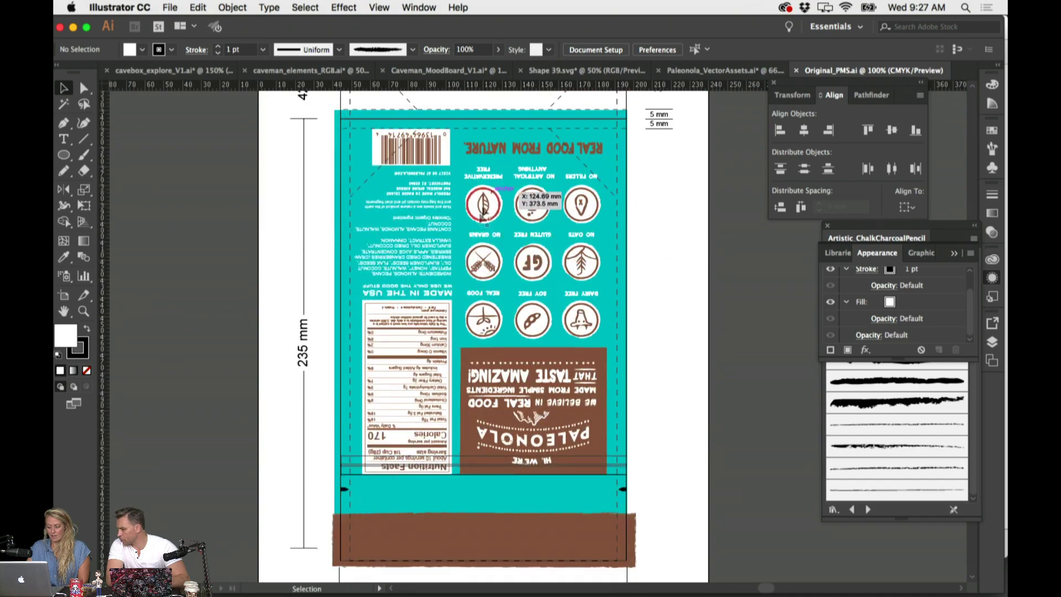
{"action": "left_click_drag", "start_coordinate": [467, 162], "coordinate": [190, 328]}
{"action": "left_click", "coordinate": [130, 160]}
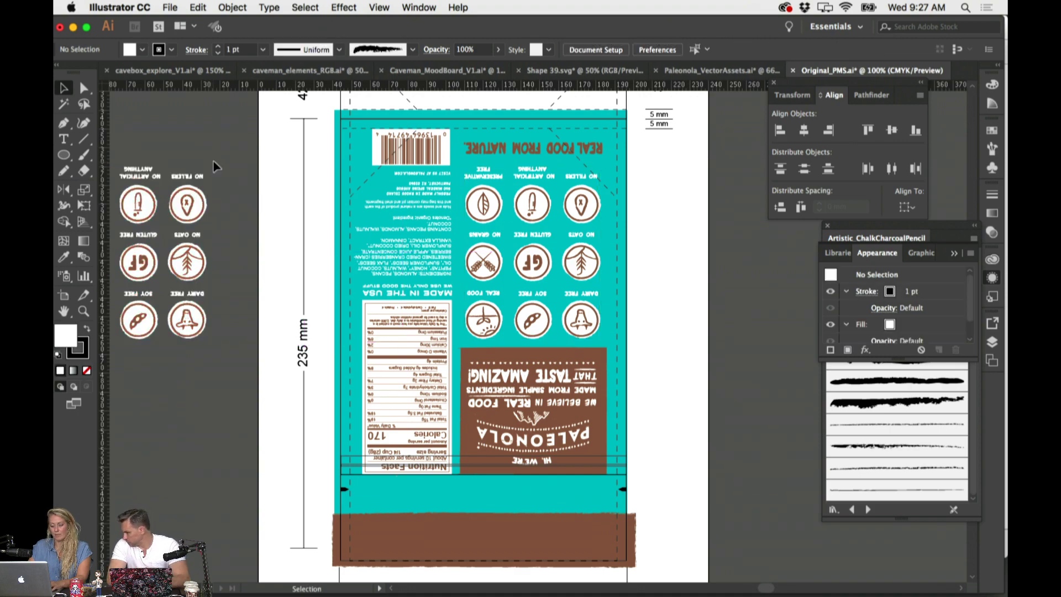
Rotate the duplicated set of nine claim icons by 180° so its labels read upright
{"action": "scroll", "coordinate": [214, 165], "scroll_direction": "left", "scroll_amount": 5}
{"action": "key", "text": "super+a"}
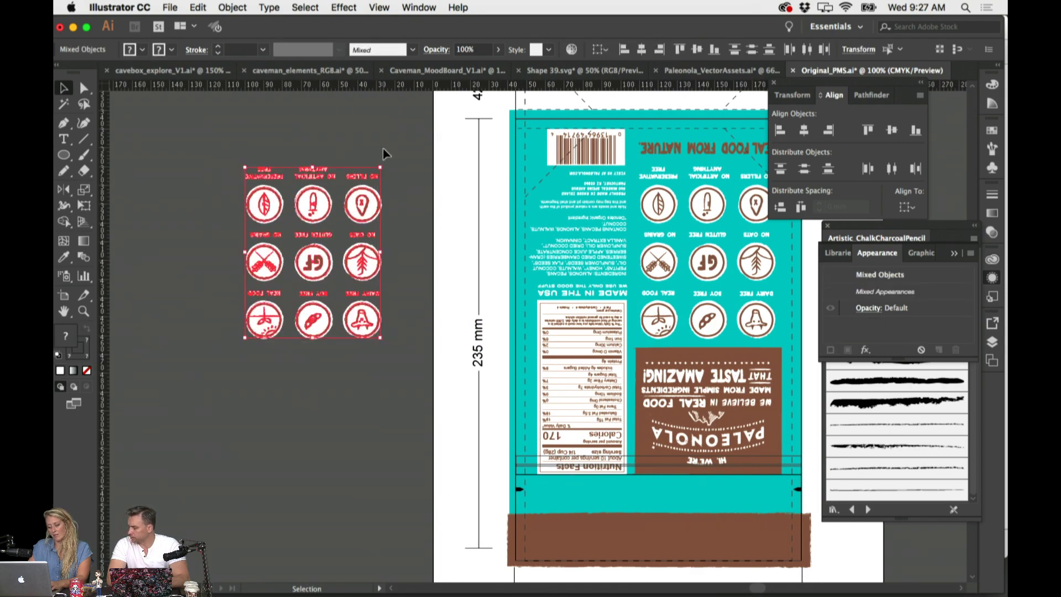
{"action": "left_click_drag", "start_coordinate": [383, 159], "coordinate": [242, 328]}
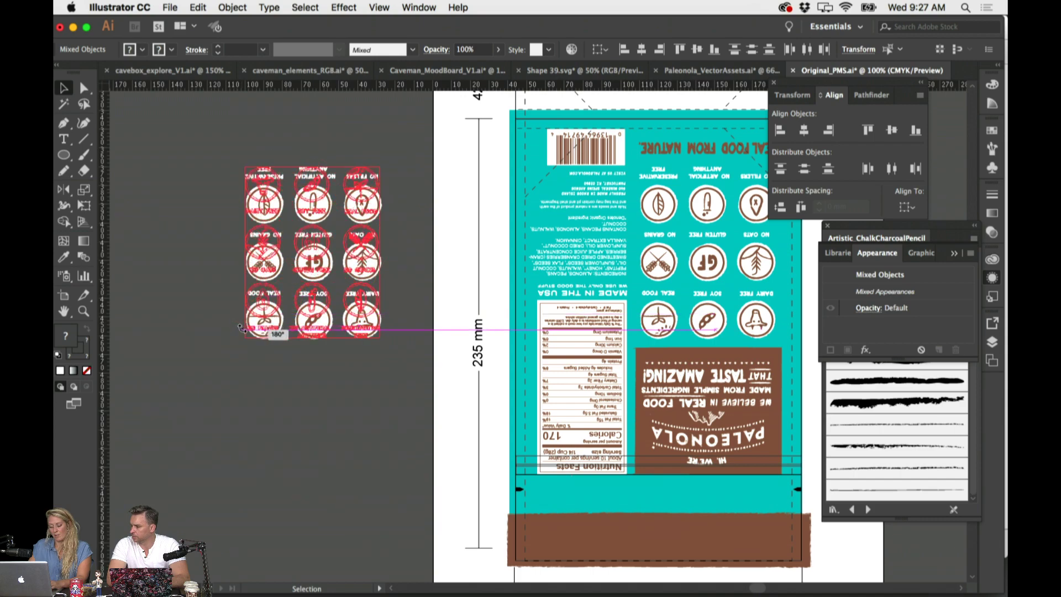
{"action": "left_click_drag", "start_coordinate": [192, 276], "coordinate": [194, 277]}
{"action": "left_click", "coordinate": [203, 277]}
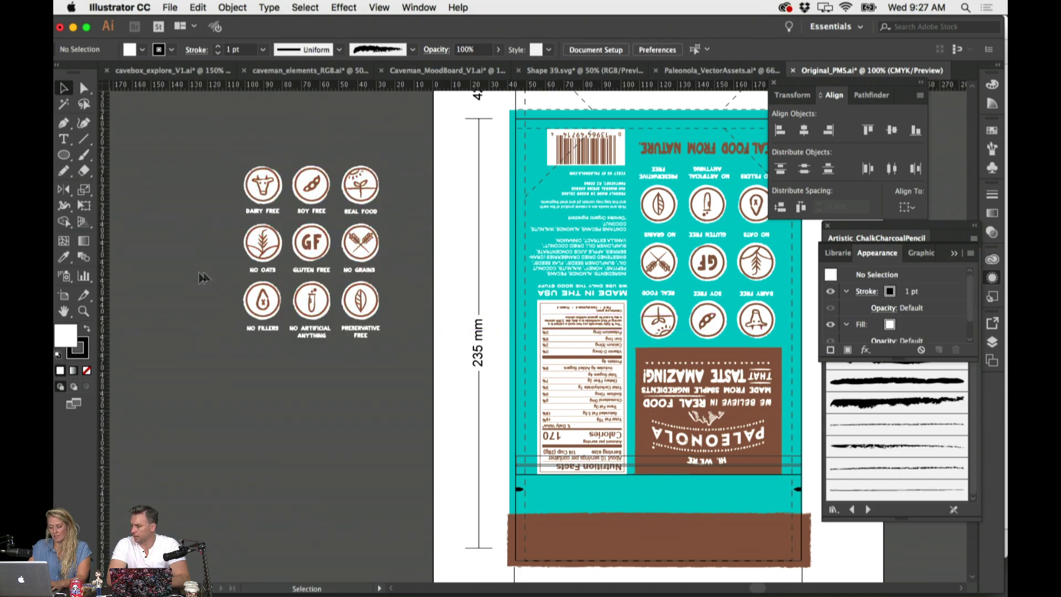
{"action": "scroll", "coordinate": [226, 269], "scroll_direction": "up", "scroll_amount": 2}
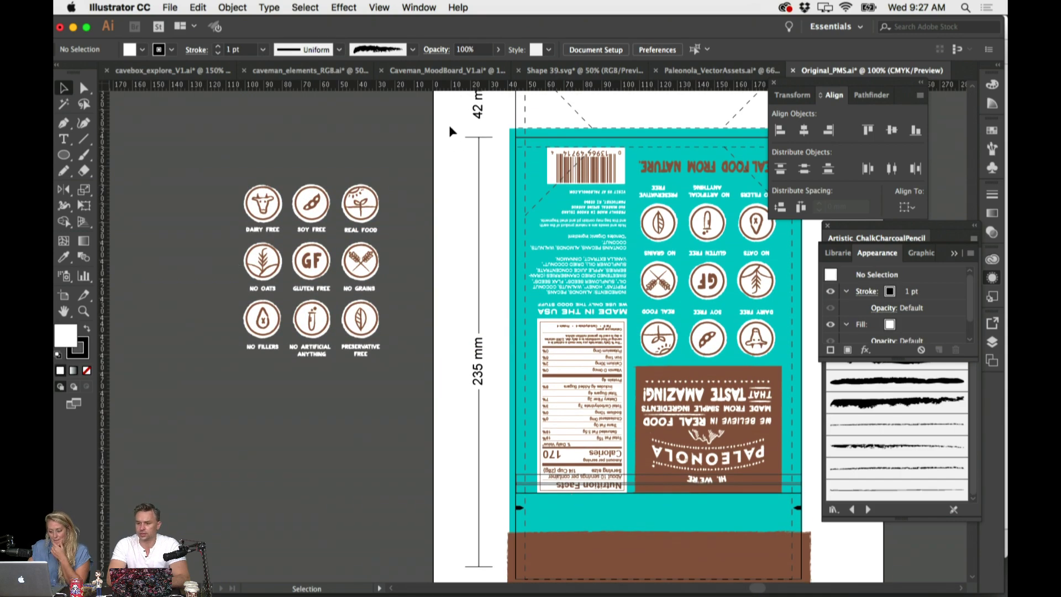
Return to cavebox_explore_V1.ai and examine the original orange Alpine box's illustrations and text alongside the new brown cookie design
{"action": "left_click", "coordinate": [283, 72]}
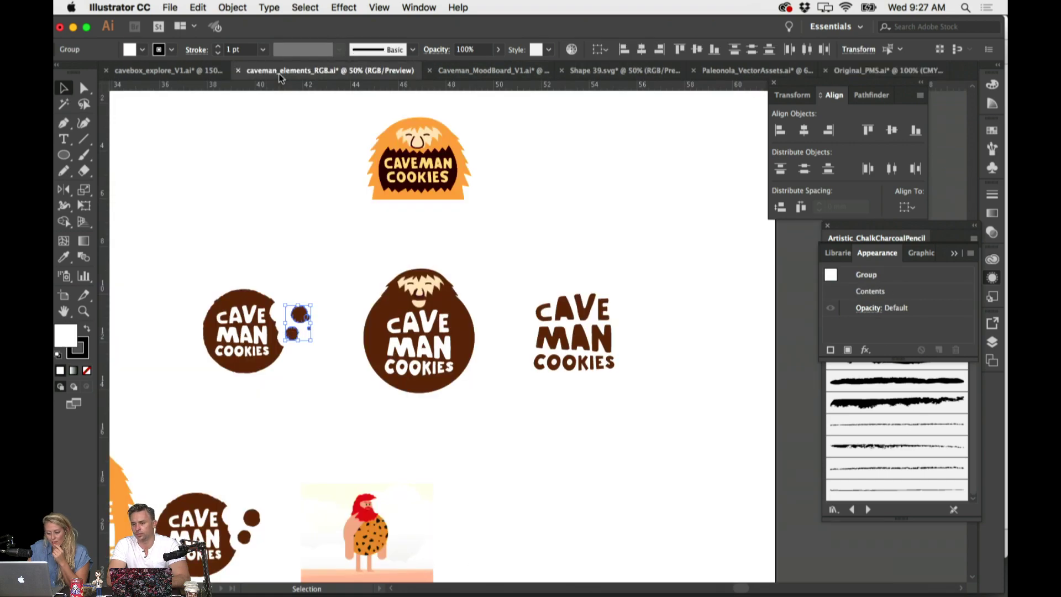
{"action": "left_click", "coordinate": [168, 70]}
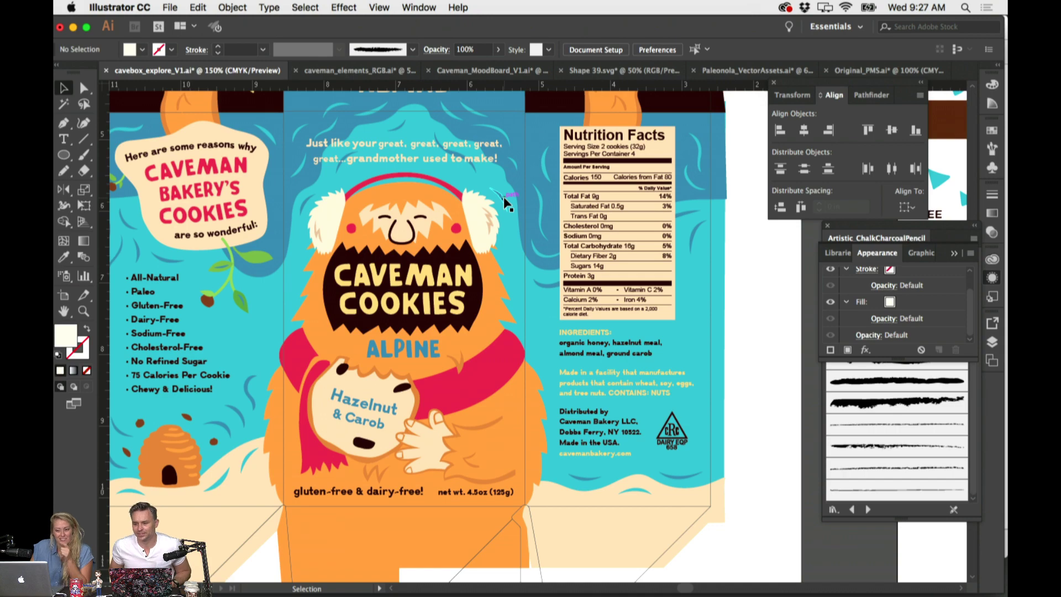
{"action": "scroll", "coordinate": [508, 205], "scroll_direction": "left", "scroll_amount": 3}
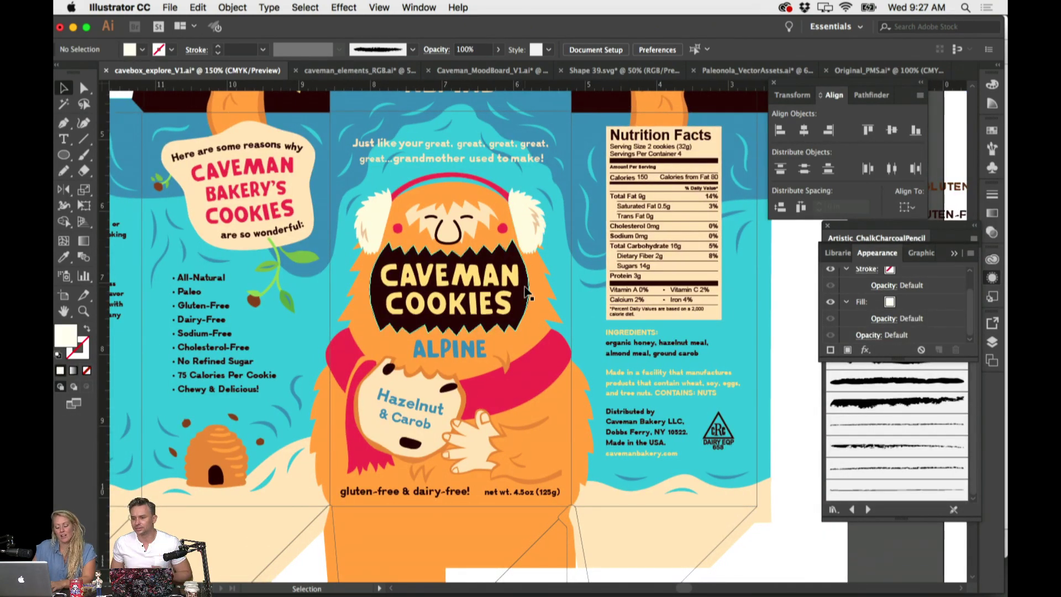
{"action": "key", "text": "super+minus"}
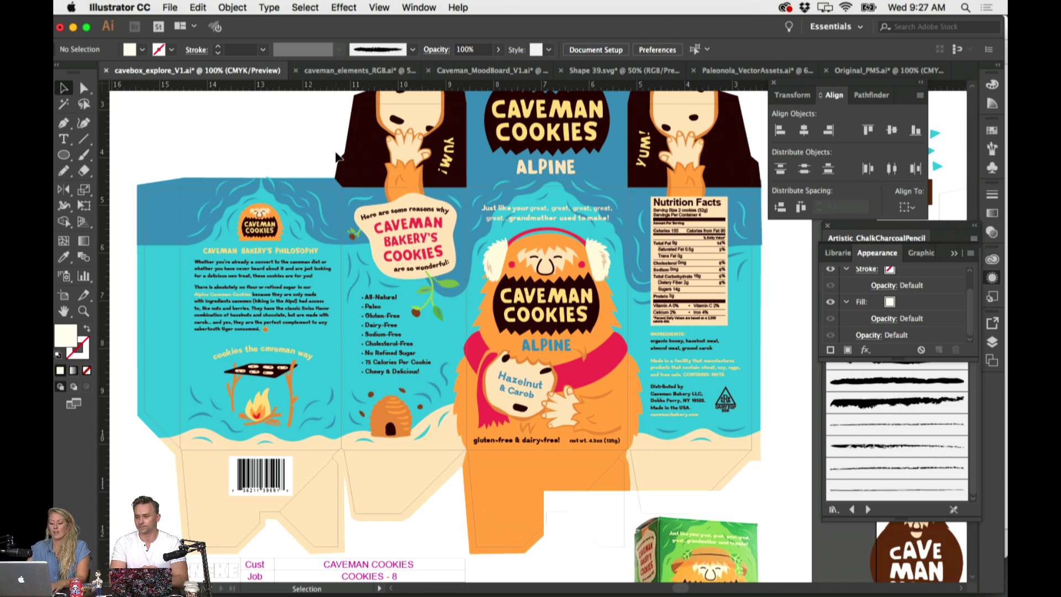
{"action": "key", "text": "super+minus"}
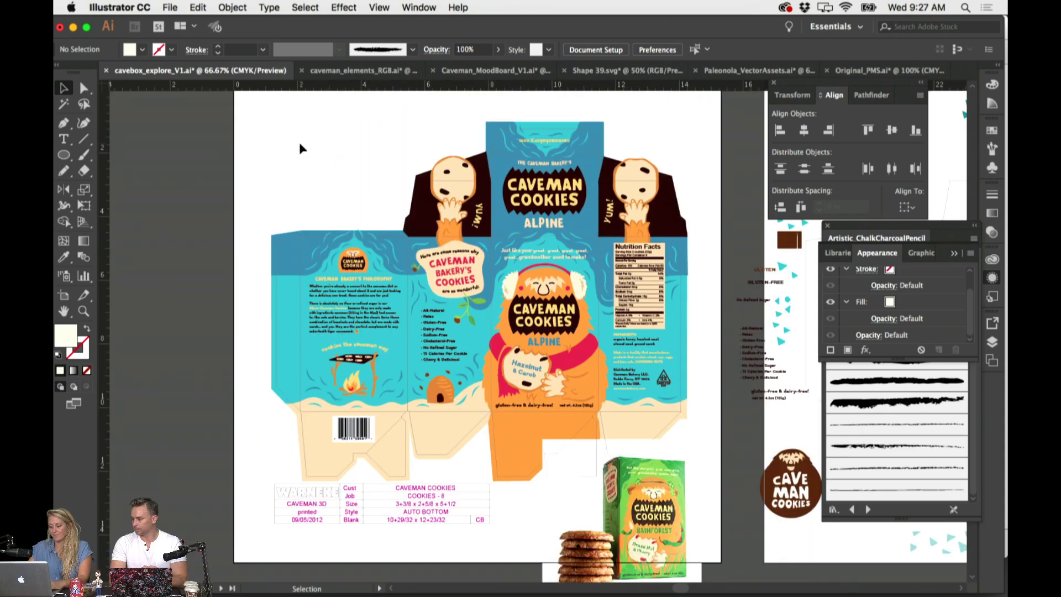
{"action": "left_click_drag", "start_coordinate": [299, 141], "coordinate": [170, 140]}
{"action": "left_click_drag", "start_coordinate": [447, 235], "coordinate": [363, 244]}
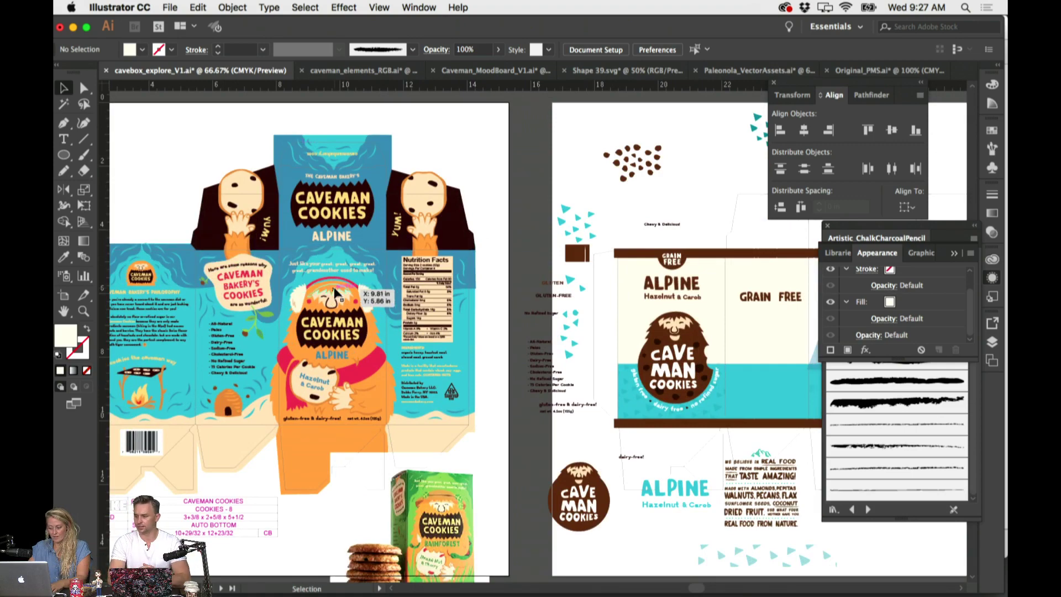
{"action": "key", "text": "a"}
{"action": "scroll", "coordinate": [358, 277], "scroll_direction": "up", "scroll_amount": 4}
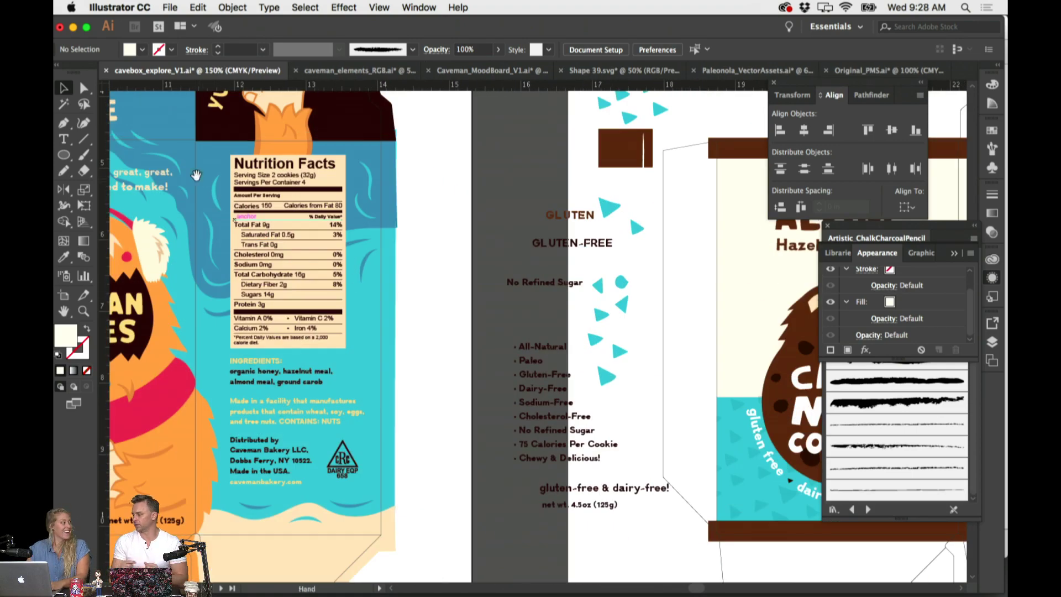
{"action": "scroll", "coordinate": [420, 287], "scroll_direction": "down", "scroll_amount": 1}
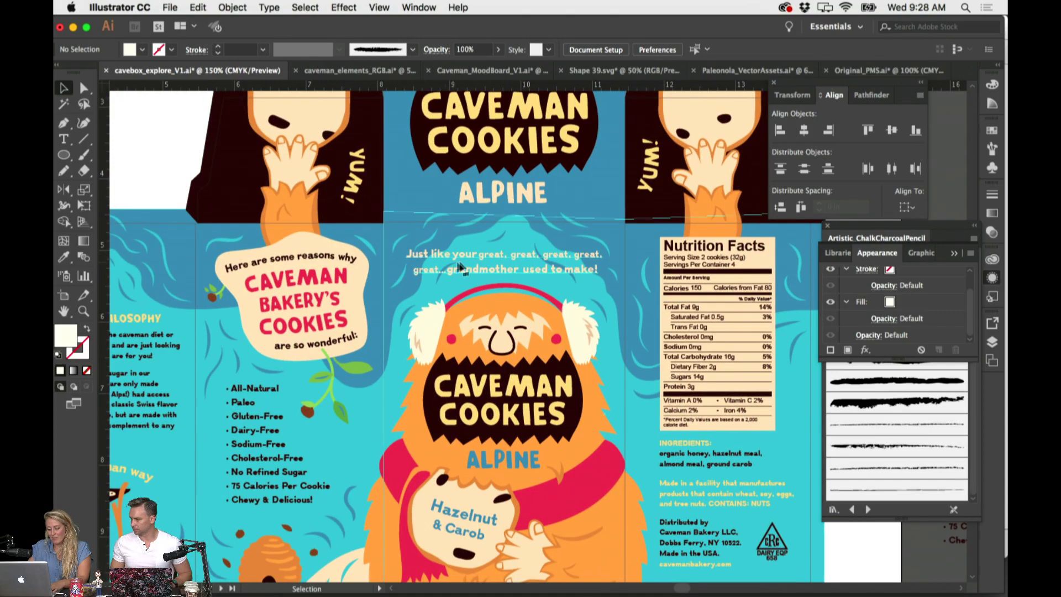
{"action": "scroll", "coordinate": [545, 296], "scroll_direction": "right", "scroll_amount": 5}
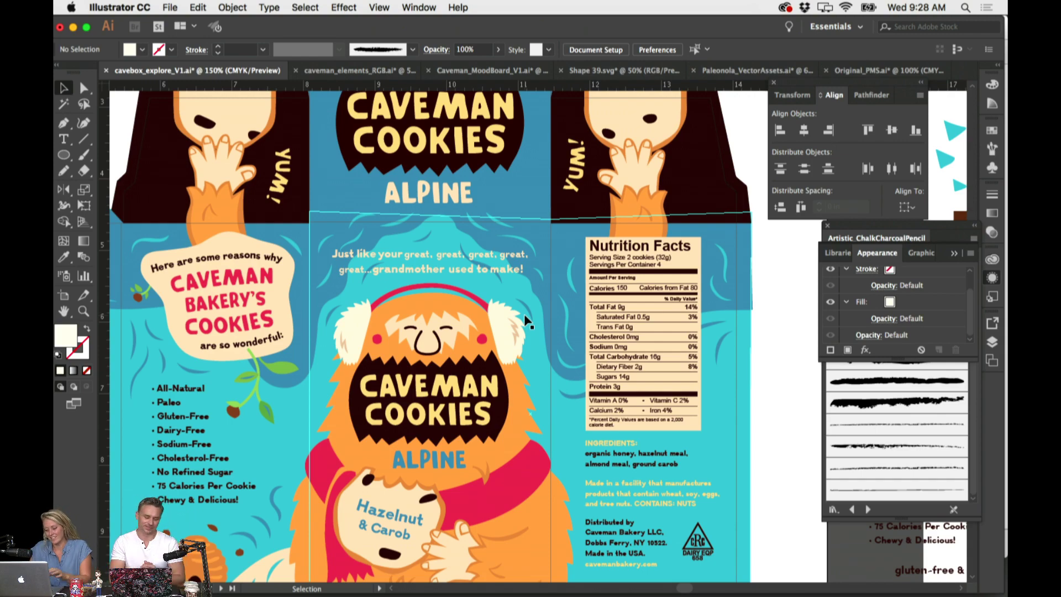
{"action": "scroll", "coordinate": [498, 268], "scroll_direction": "down", "scroll_amount": 5}
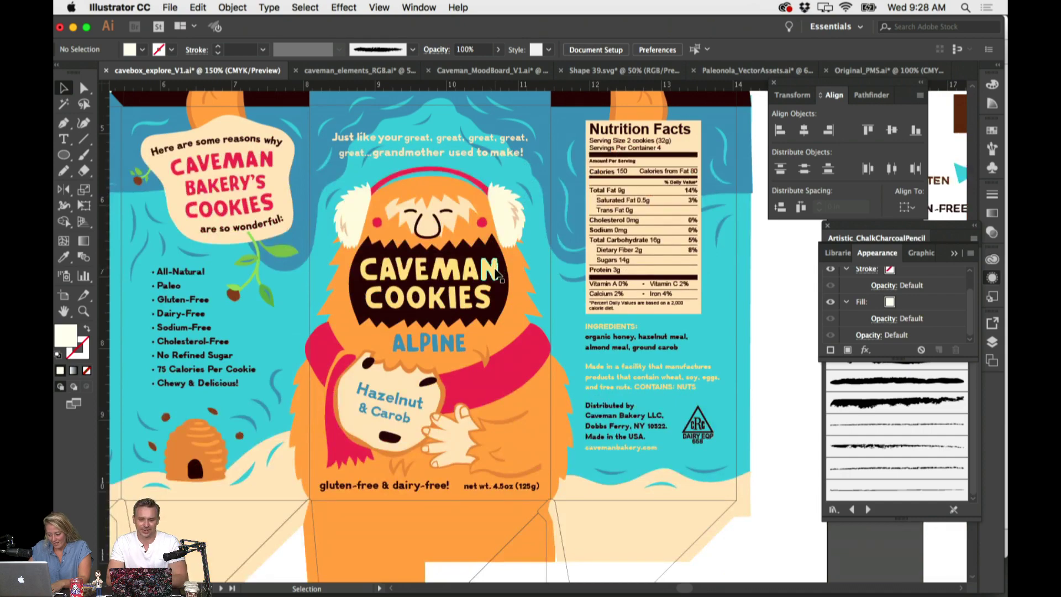
{"action": "scroll", "coordinate": [472, 365], "scroll_direction": "right", "scroll_amount": 6}
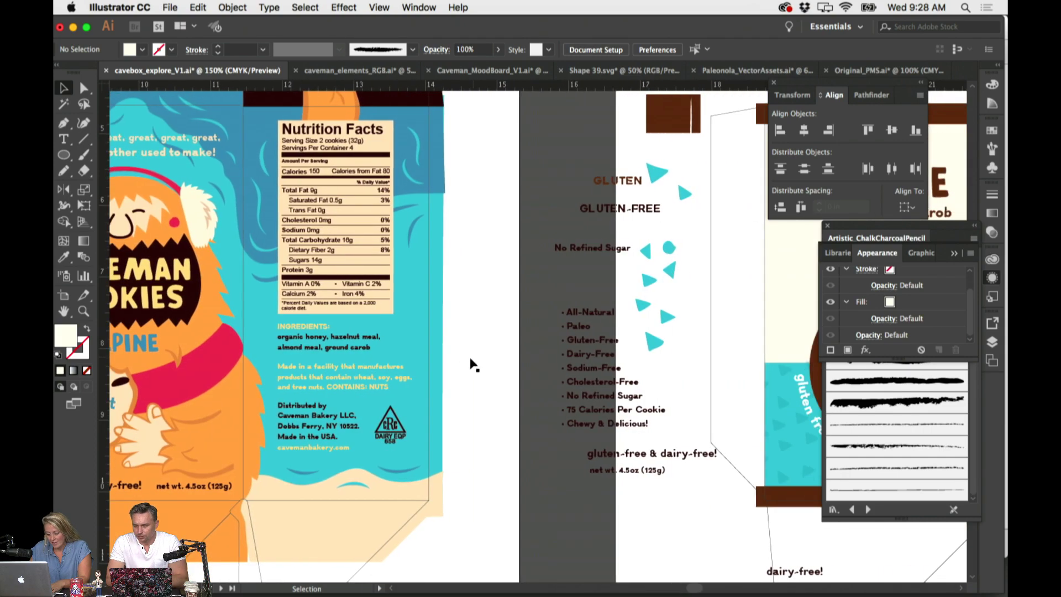
{"action": "scroll", "coordinate": [473, 365], "scroll_direction": "right", "scroll_amount": 7}
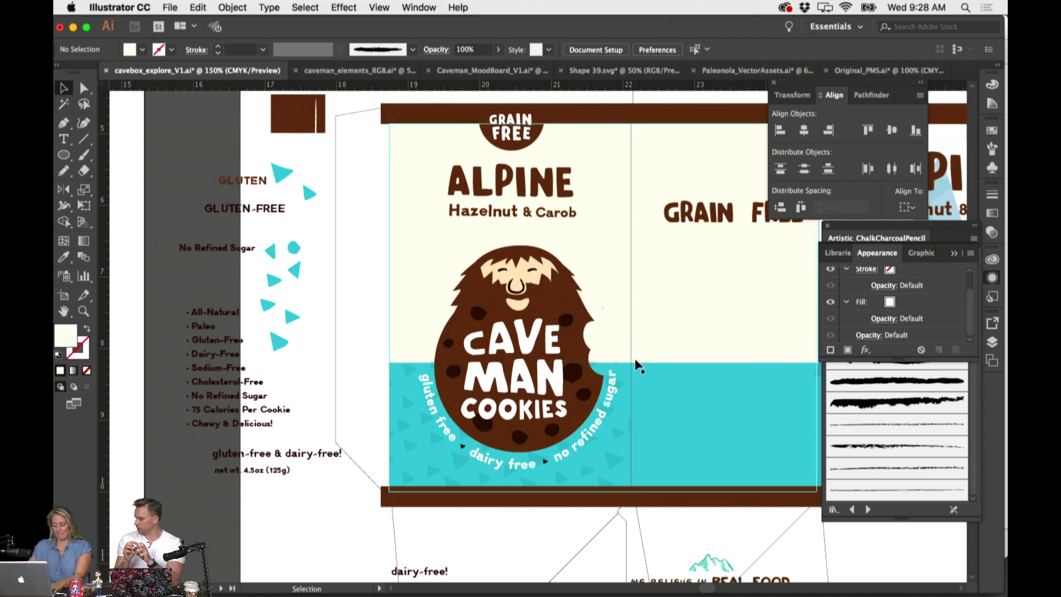
{"action": "scroll", "coordinate": [635, 365], "scroll_direction": "left", "scroll_amount": 5}
{"action": "scroll", "coordinate": [634, 365], "scroll_direction": "left", "scroll_amount": 10}
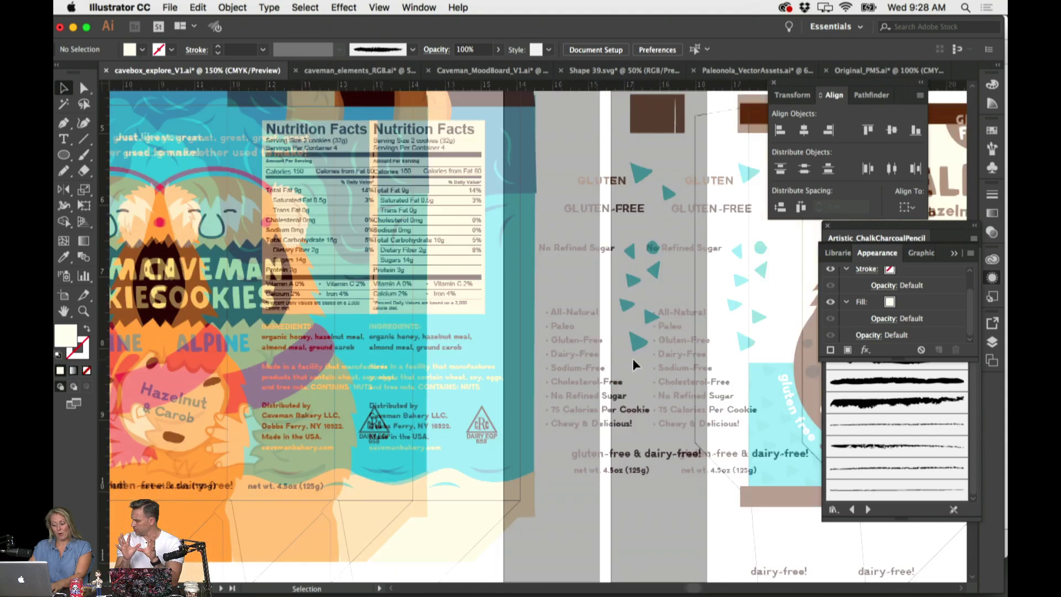
{"action": "scroll", "coordinate": [293, 355], "scroll_direction": "left", "scroll_amount": 2}
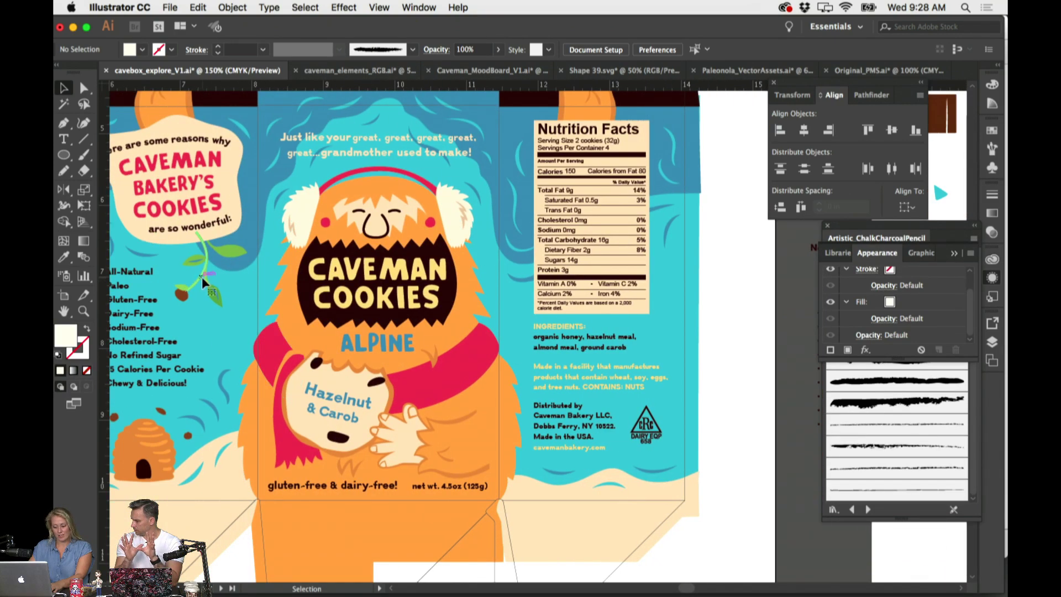
Bring the hazelnut sprig from the original Alpine box onto the new front panel, turned upright beside the cookie caveman's left edge
{"action": "left_click", "coordinate": [201, 277]}
{"action": "left_click_drag", "start_coordinate": [224, 251], "coordinate": [244, 392]}
{"action": "left_click_drag", "start_coordinate": [311, 348], "coordinate": [594, 364]}
{"action": "key", "text": "super+equal"}
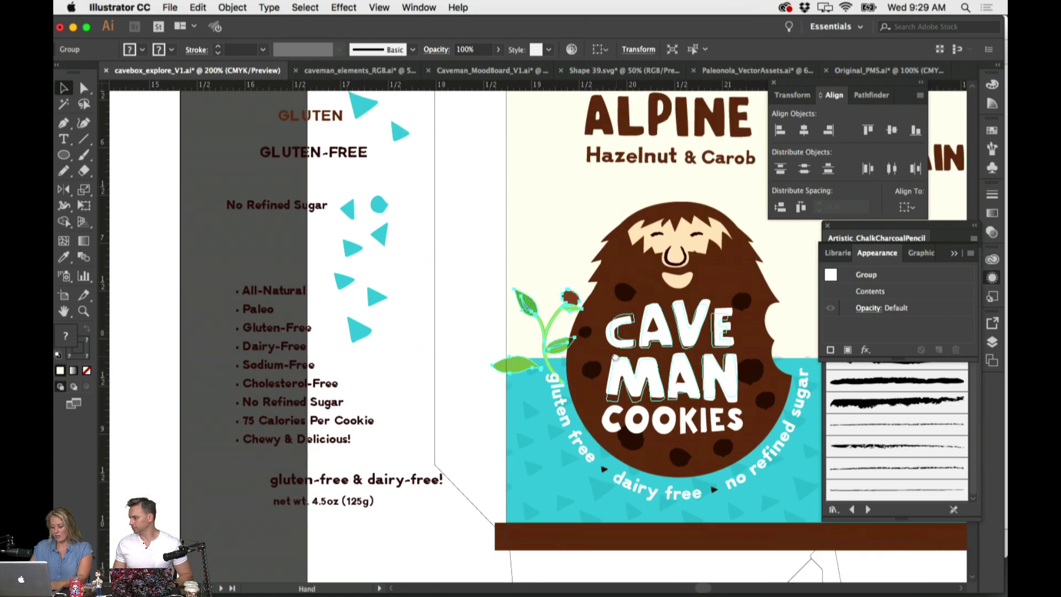
{"action": "scroll", "coordinate": [552, 348], "scroll_direction": "right", "scroll_amount": 3}
{"action": "left_click_drag", "start_coordinate": [441, 342], "coordinate": [454, 340]}
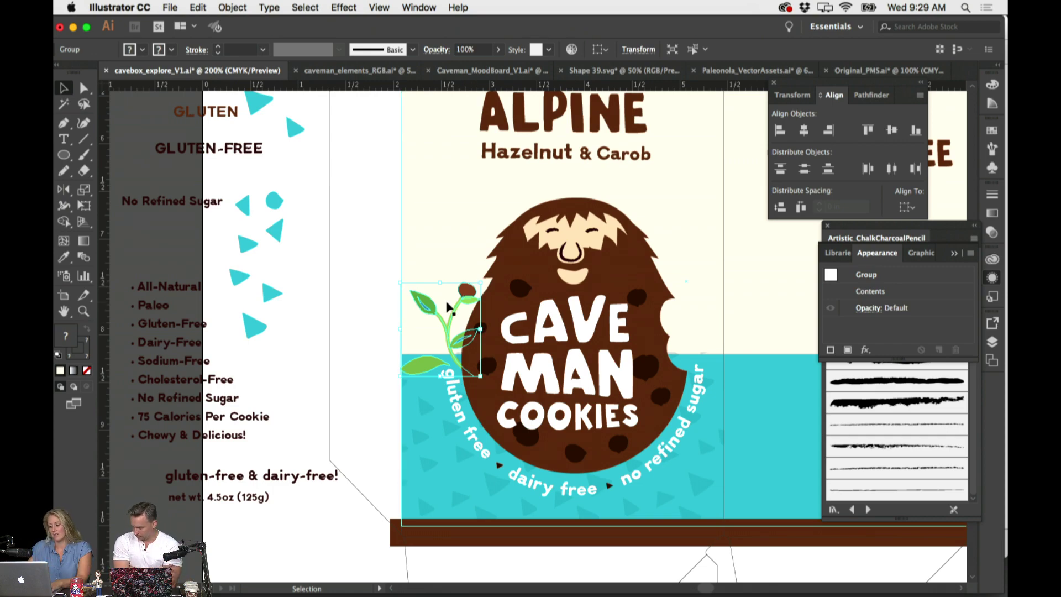
Scale down the hazelnut sprig beside the cookie caveman's left edge, keeping its stem base tucked behind the cookie
{"action": "left_click", "coordinate": [350, 304]}
{"action": "scroll", "coordinate": [553, 298], "scroll_direction": "left", "scroll_amount": 5}
{"action": "scroll", "coordinate": [553, 298], "scroll_direction": "up", "scroll_amount": 3}
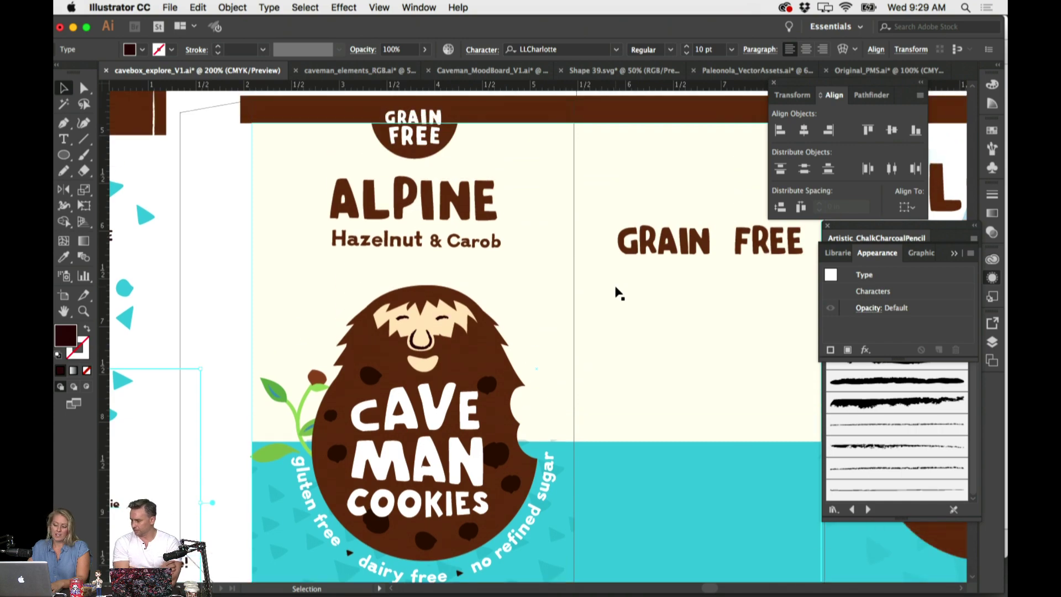
{"action": "left_click", "coordinate": [316, 381]}
{"action": "left_click_drag", "start_coordinate": [326, 373], "coordinate": [327, 378]}
{"action": "mouse_move", "coordinate": [266, 414]}
{"action": "left_mouse_down"}
{"action": "mouse_move", "coordinate": [306, 413]}
{"action": "mouse_move", "coordinate": [266, 413]}
{"action": "left_mouse_up"}
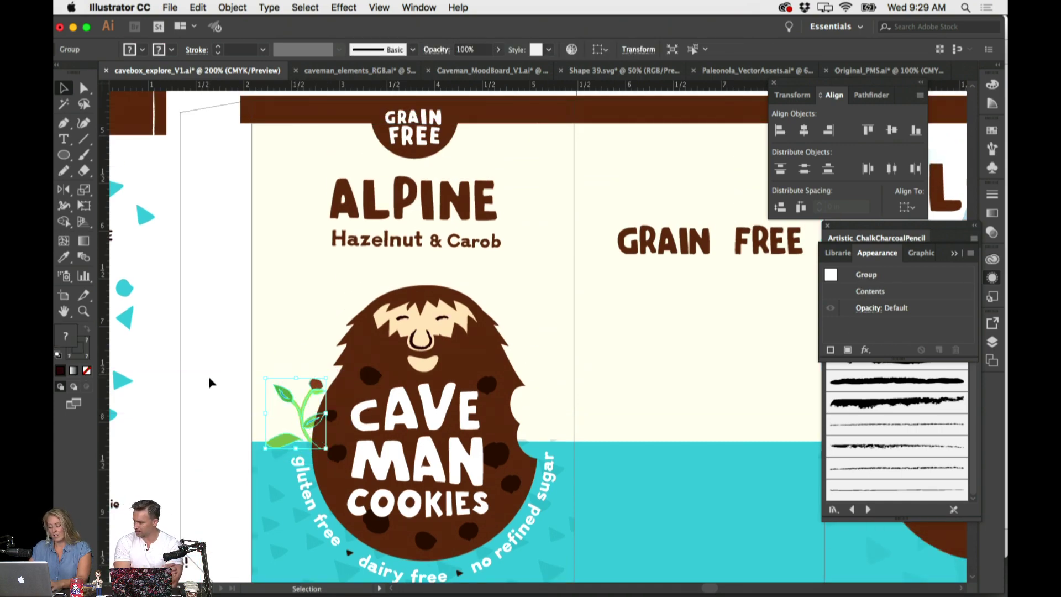
Rotate the hazelnut sprig slightly clockwise so it leans closer to the cookie's left edge
{"action": "left_click", "coordinate": [209, 381]}
{"action": "scroll", "coordinate": [221, 366], "scroll_direction": "down", "scroll_amount": 3}
{"action": "left_click", "coordinate": [280, 368]}
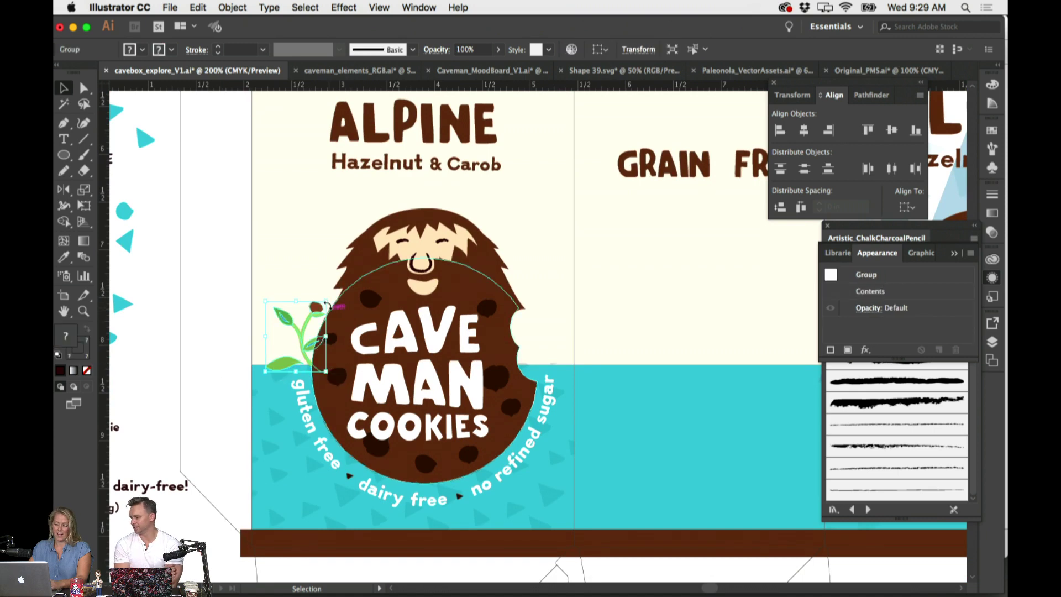
{"action": "left_click", "coordinate": [239, 339]}
{"action": "left_click_drag", "start_coordinate": [286, 369], "coordinate": [293, 370]}
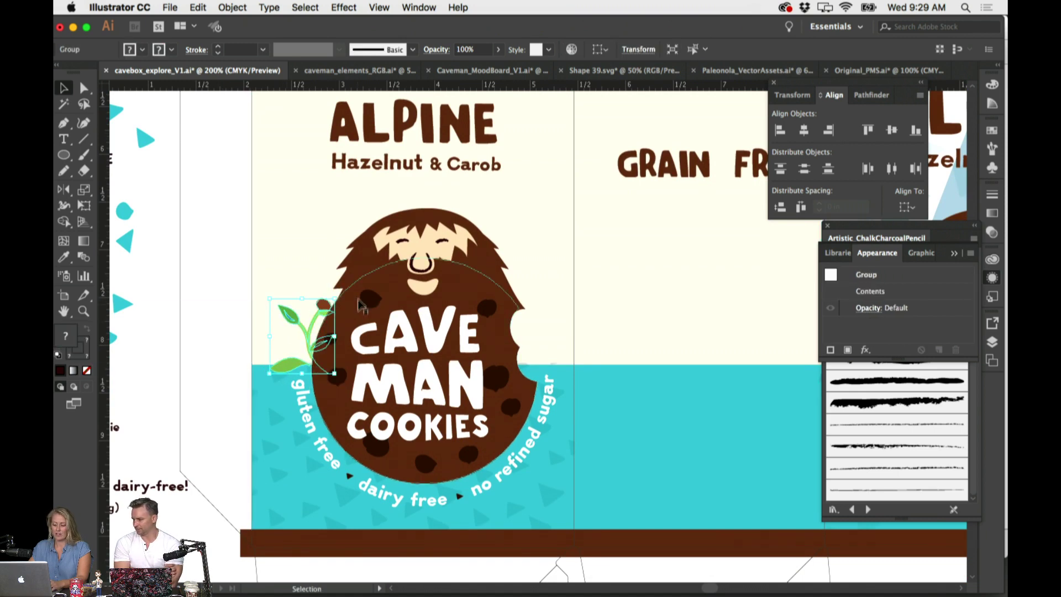
{"action": "left_click", "coordinate": [191, 384]}
{"action": "scroll", "coordinate": [194, 381], "scroll_direction": "up", "scroll_amount": 3}
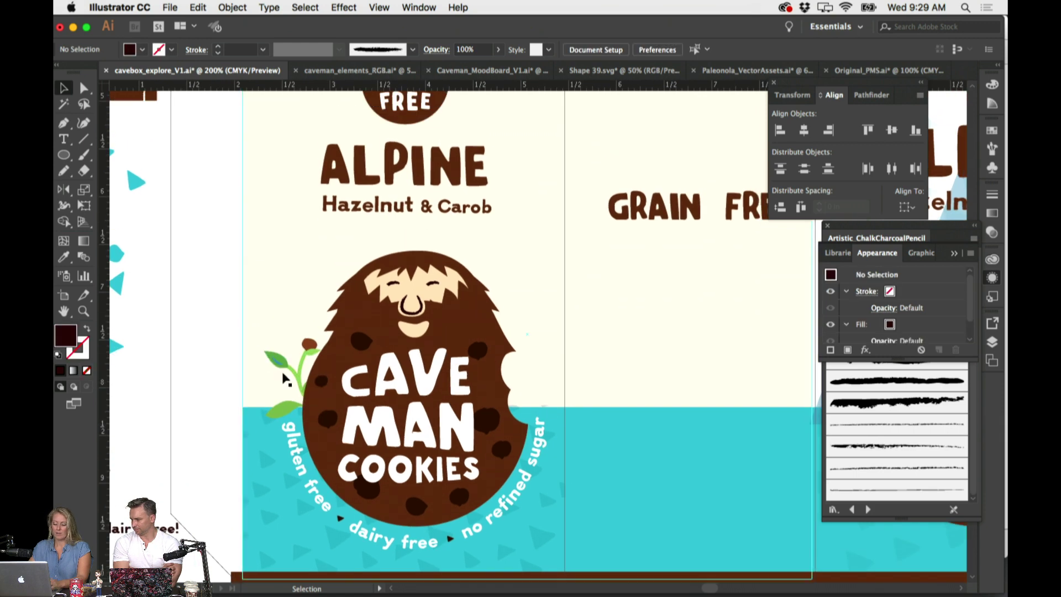
Duplicate the sprig to the cookie's bitten right side, reflect the copy across the vertical axis and shift it slightly outward
{"action": "scroll", "coordinate": [664, 489], "scroll_direction": "left", "scroll_amount": 3}
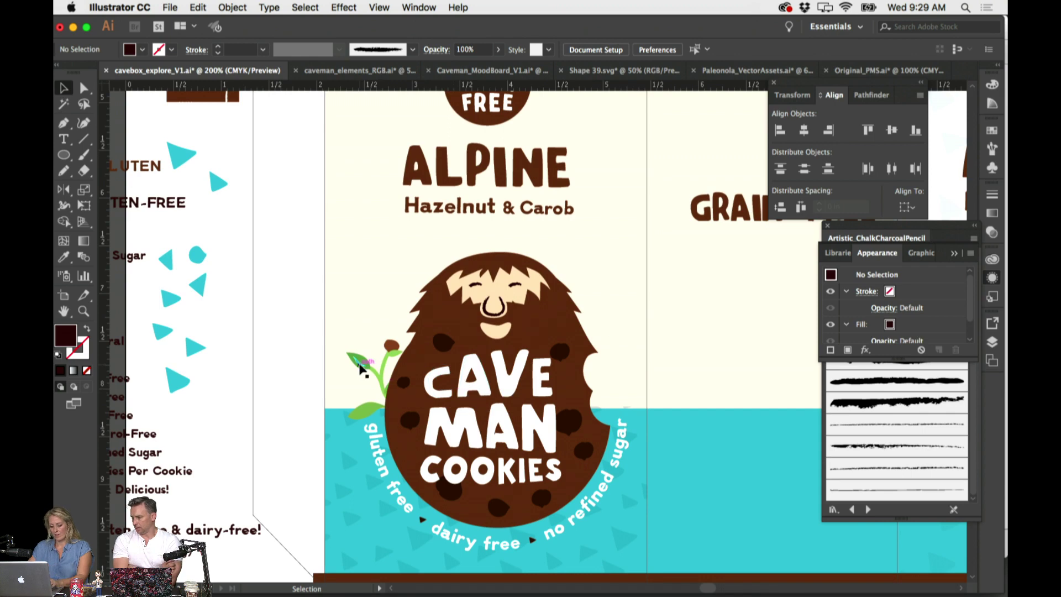
{"action": "left_click_drag", "start_coordinate": [360, 367], "coordinate": [590, 367]}
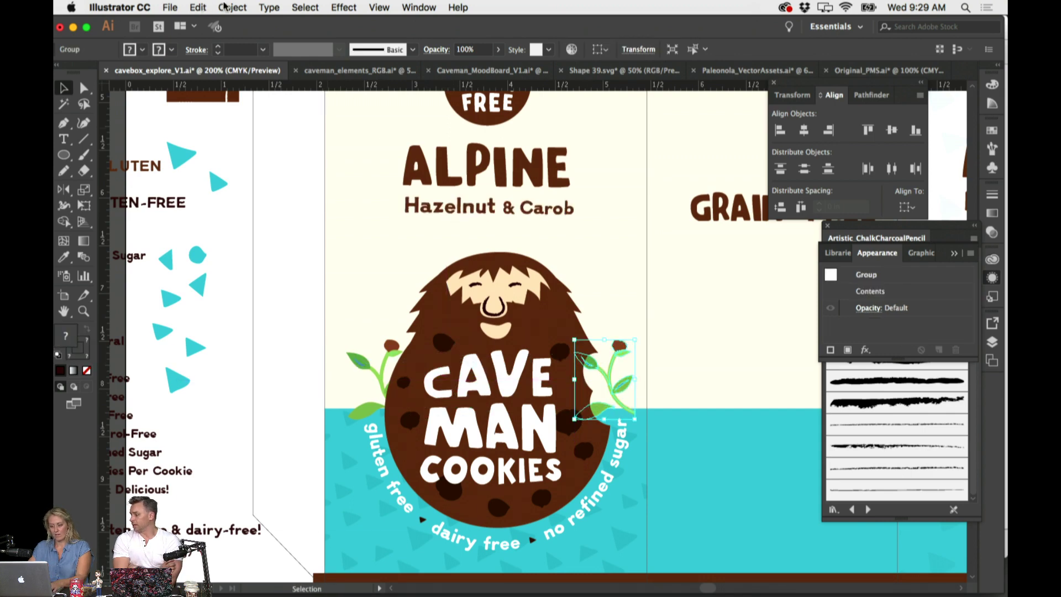
{"action": "left_click", "coordinate": [225, 7]}
{"action": "mouse_move", "coordinate": [260, 21]}
{"action": "left_click", "coordinate": [437, 72]}
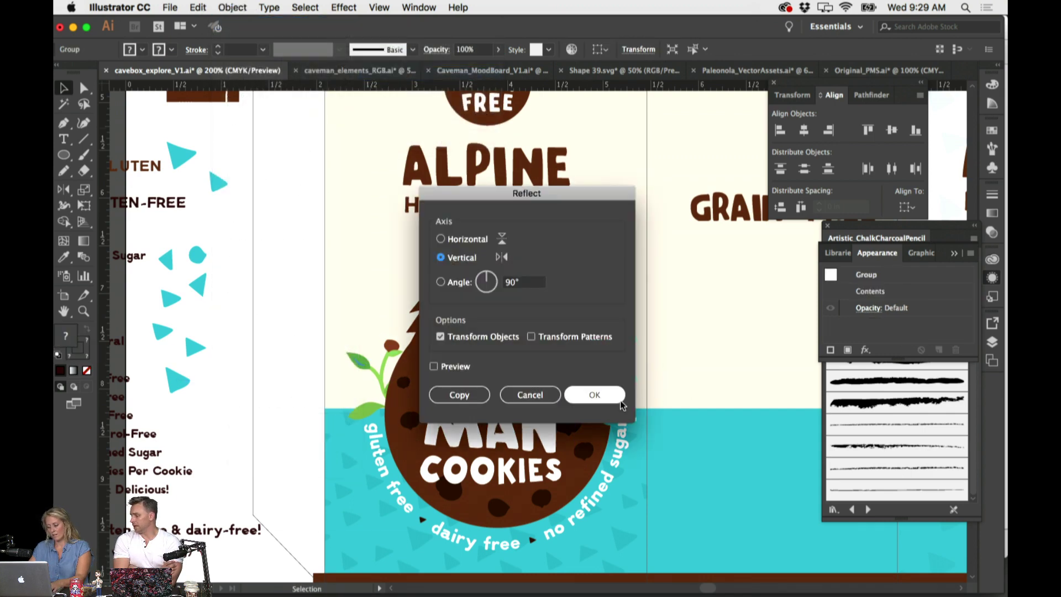
{"action": "left_click", "coordinate": [595, 395]}
{"action": "left_click_drag", "start_coordinate": [628, 362], "coordinate": [644, 362]}
Inside the left sprig's group, recolour the inner leaf's blue vein with the dark green sampled from the upper leaf
{"action": "key", "text": "super+equal"}
{"action": "key", "text": "super+equal"}
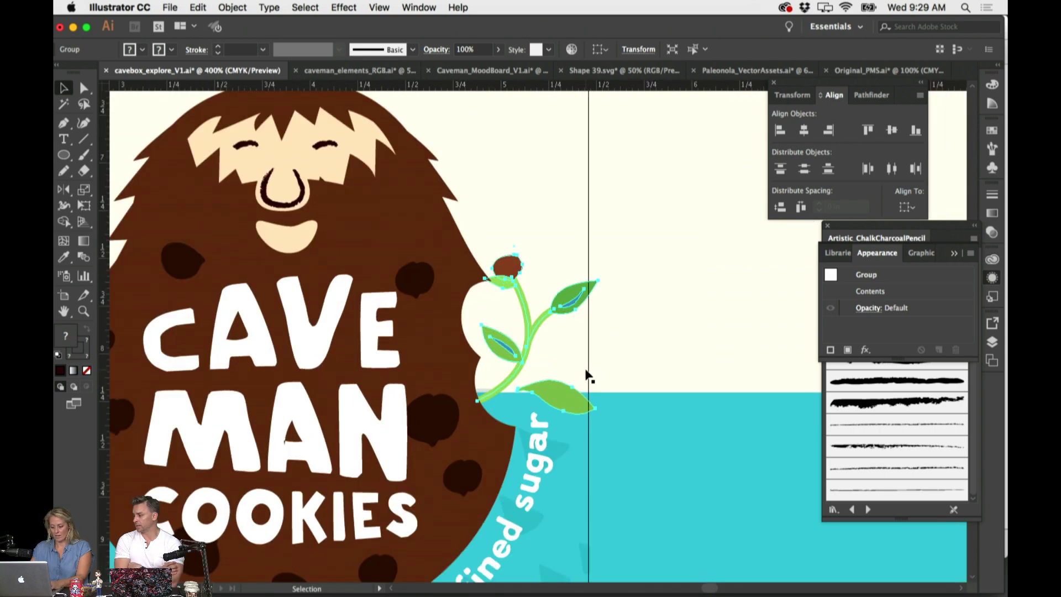
{"action": "scroll", "coordinate": [588, 374], "scroll_direction": "left", "scroll_amount": 4}
{"action": "left_click", "coordinate": [282, 346]}
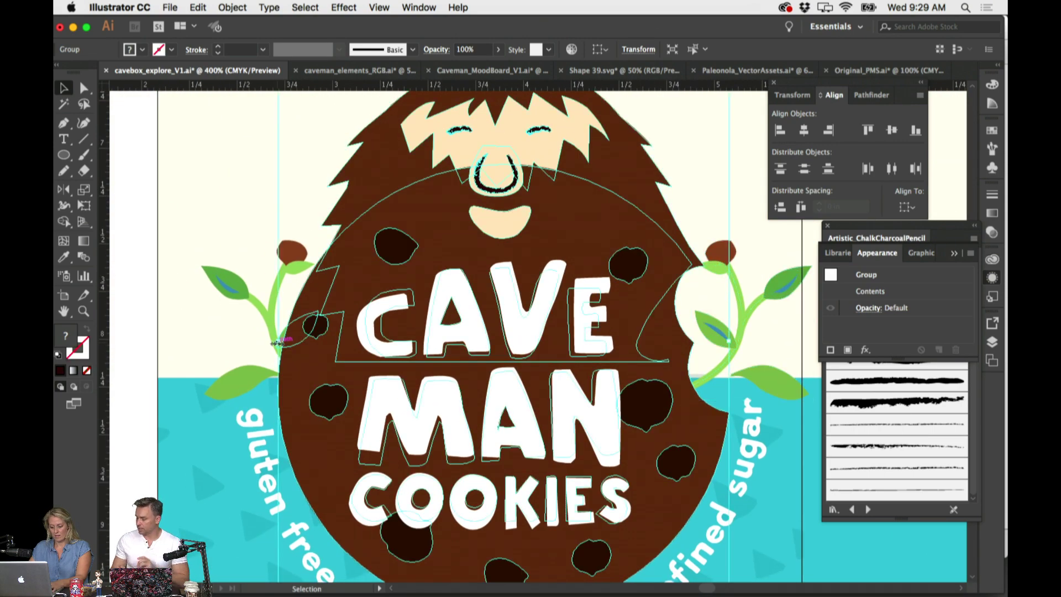
{"action": "left_click", "coordinate": [262, 308]}
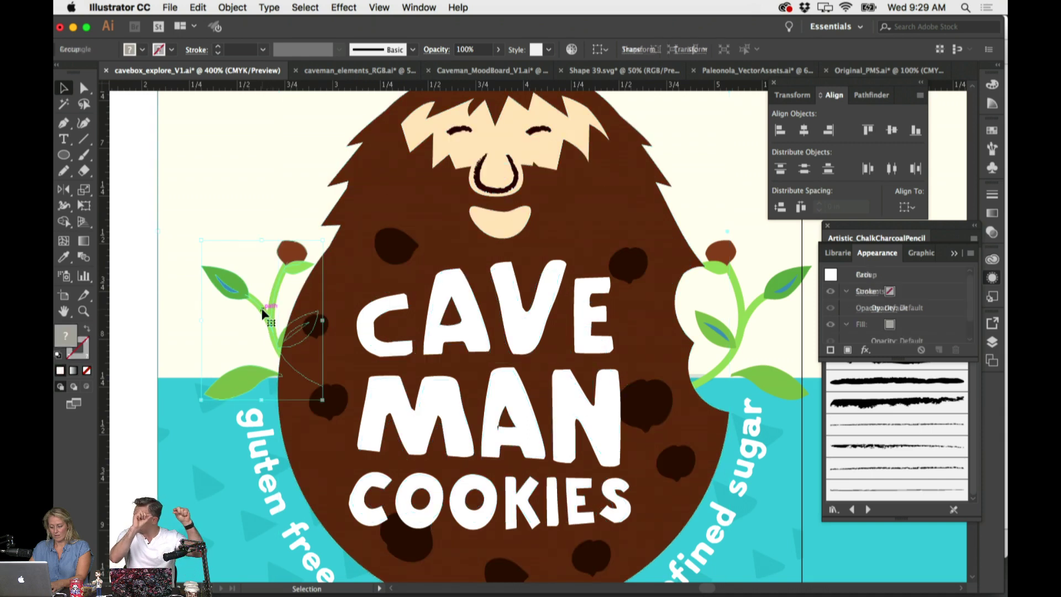
{"action": "double_click", "coordinate": [262, 308]}
{"action": "left_click", "coordinate": [307, 328]}
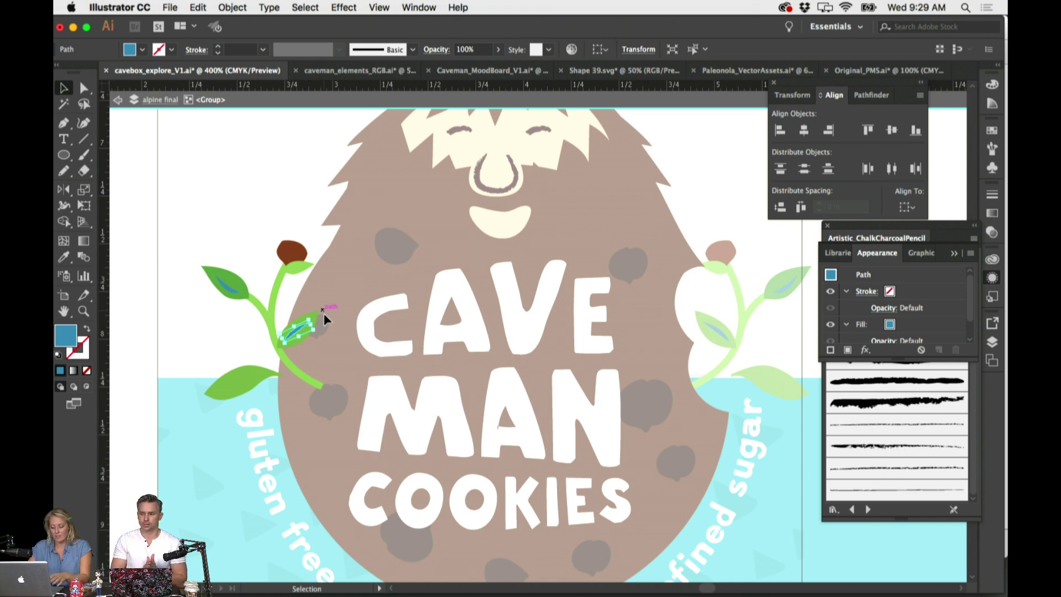
{"action": "key", "text": "super+equal"}
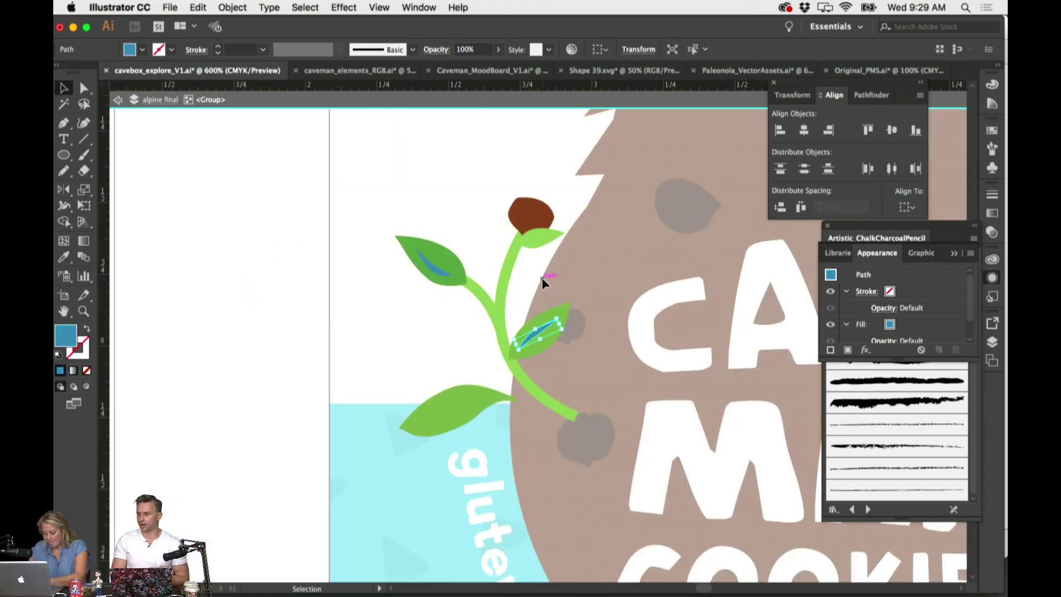
{"action": "key", "text": "i"}
{"action": "left_click", "coordinate": [462, 251]}
{"action": "key", "text": "shift+super+a"}
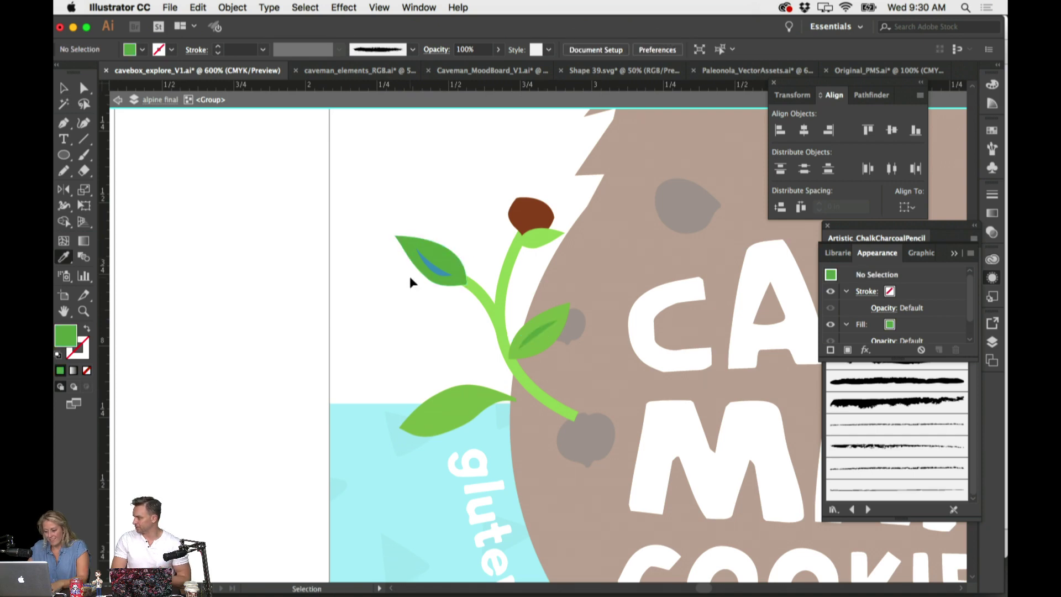
Recolour the upper leaf's blue vein with the light green sampled from the small leaf under the hazelnut
{"action": "left_click", "coordinate": [444, 275], "text": "super"}
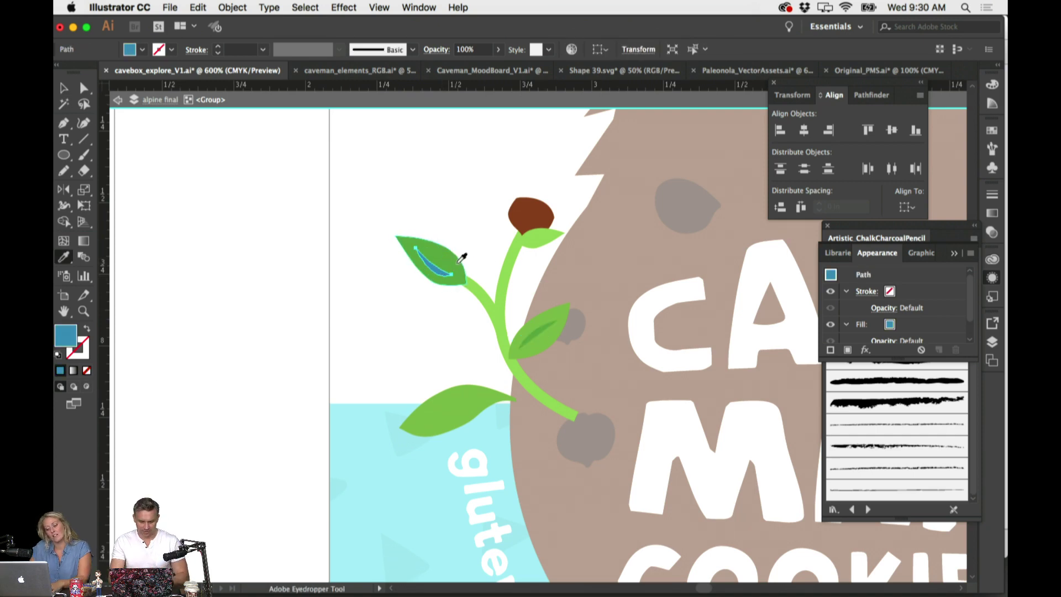
{"action": "left_click", "coordinate": [517, 246]}
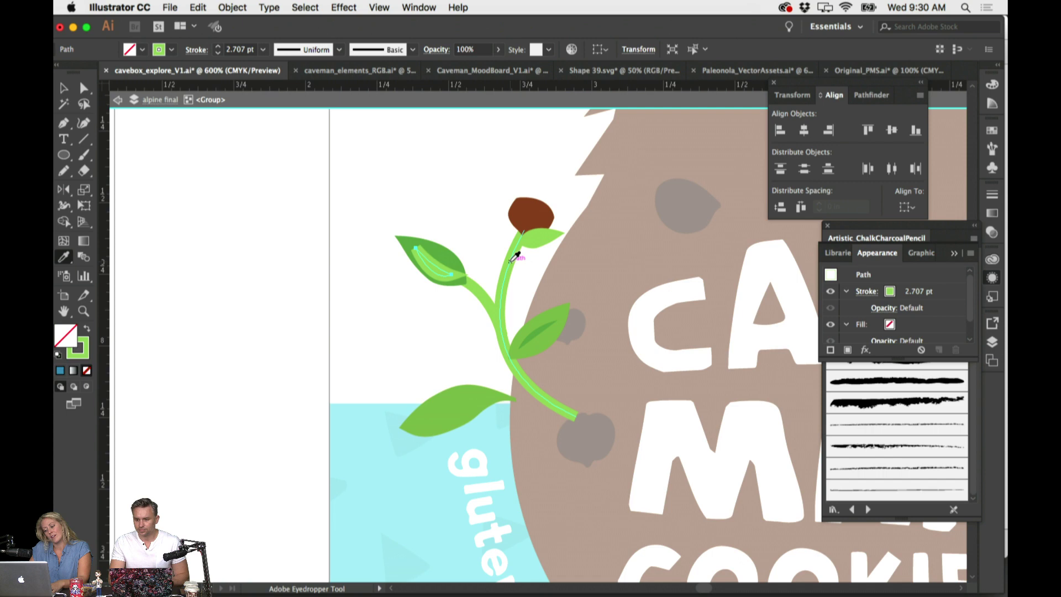
{"action": "key", "text": "super+z"}
{"action": "left_click", "coordinate": [548, 231]}
{"action": "key", "text": "v"}
{"action": "left_click", "coordinate": [394, 365]}
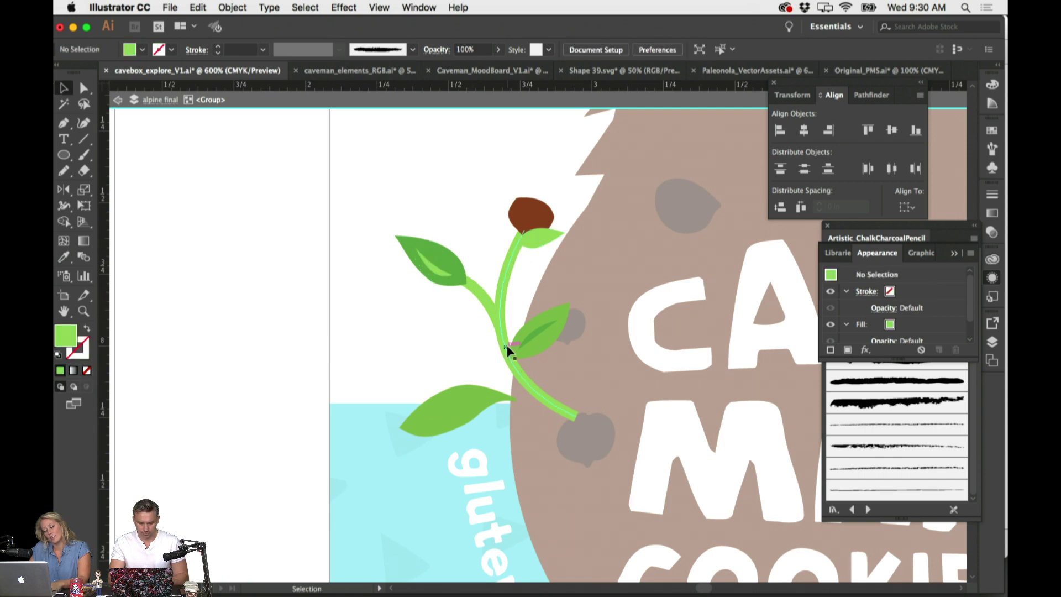
{"action": "left_click", "coordinate": [507, 347]}
{"action": "left_click", "coordinate": [463, 407]}
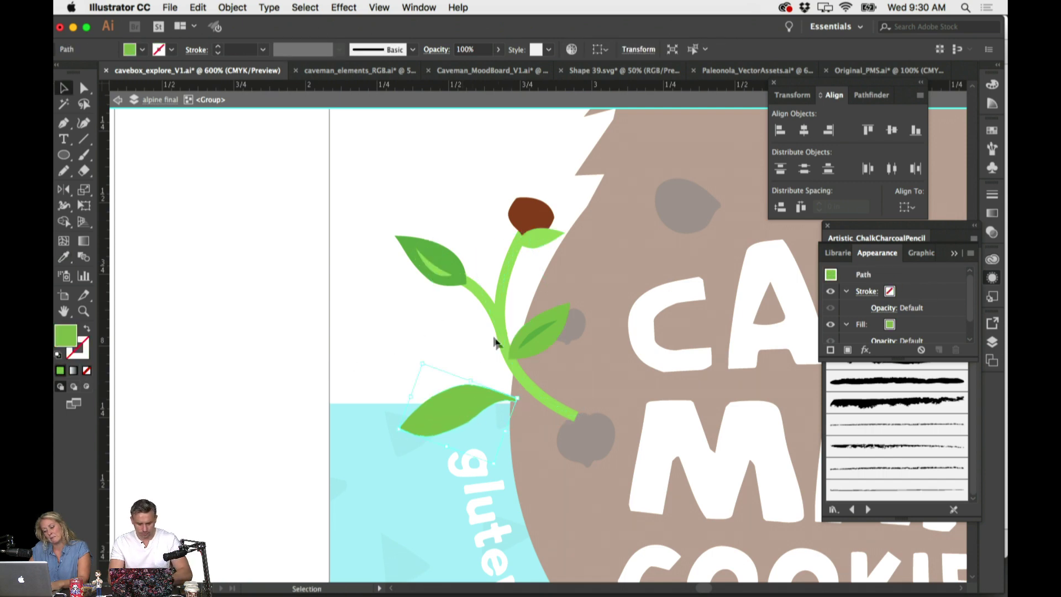
{"action": "left_click", "coordinate": [533, 348]}
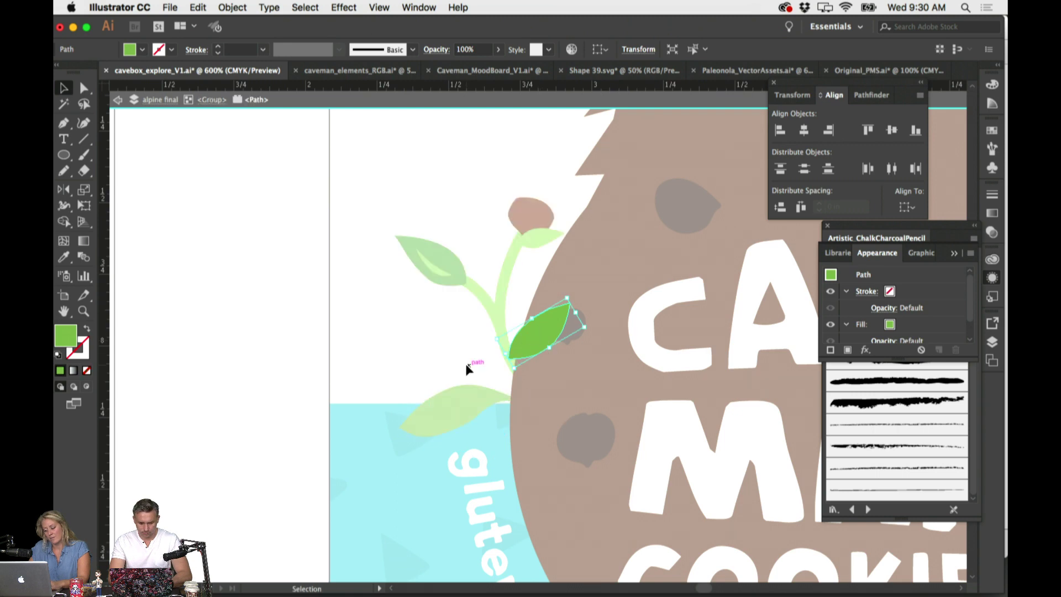
{"action": "left_click", "coordinate": [486, 355]}
{"action": "double_click", "coordinate": [482, 358]}
{"action": "left_click", "coordinate": [509, 343]}
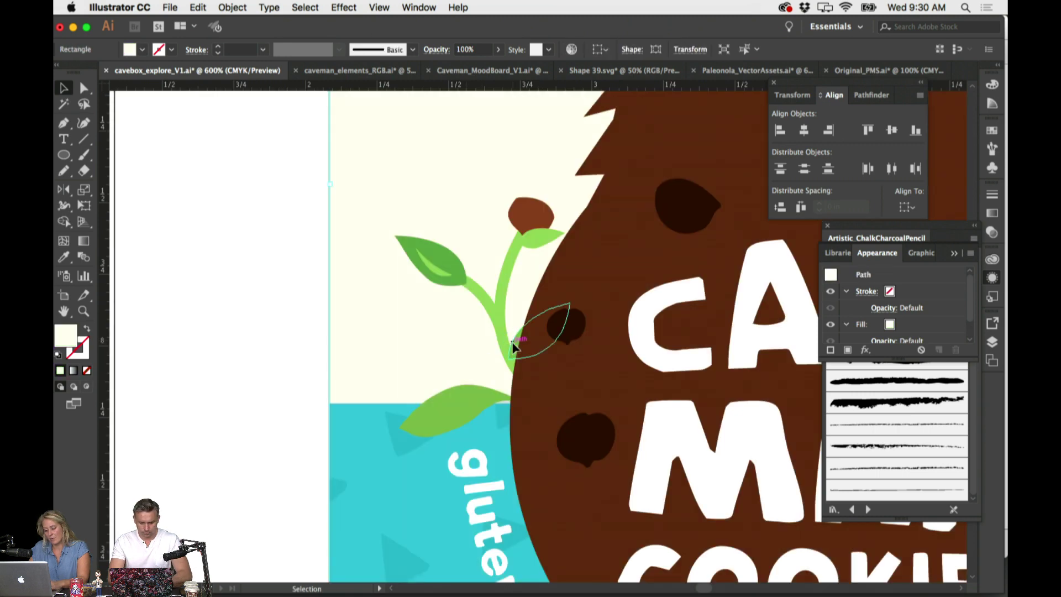
{"action": "double_click", "coordinate": [525, 336]}
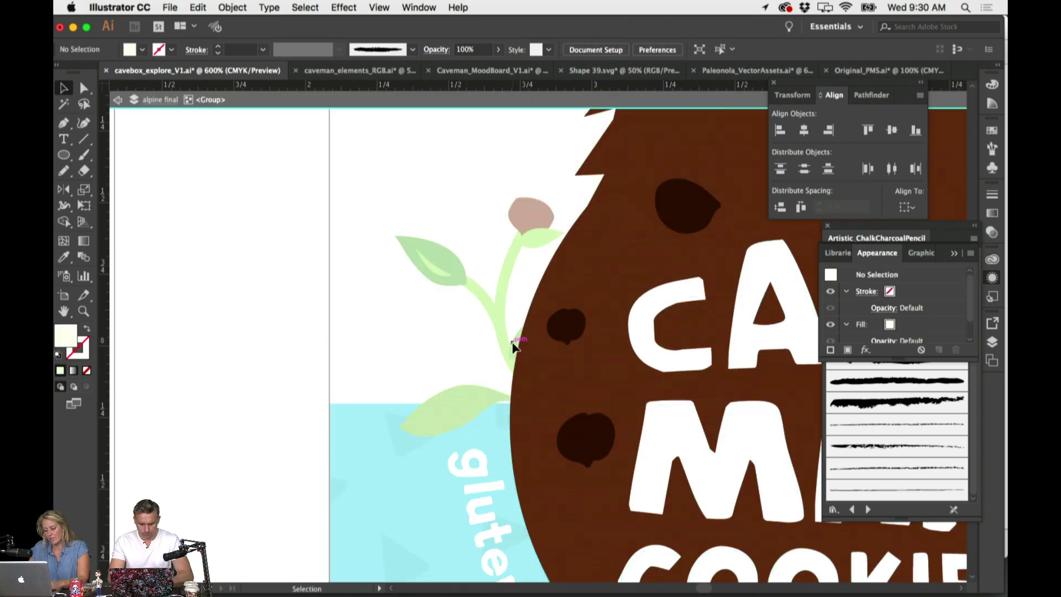
{"action": "double_click", "coordinate": [513, 349]}
{"action": "left_click", "coordinate": [512, 348]}
Cut the inner leaf together with its vein out of the left sprig's group
{"action": "double_click", "coordinate": [523, 345]}
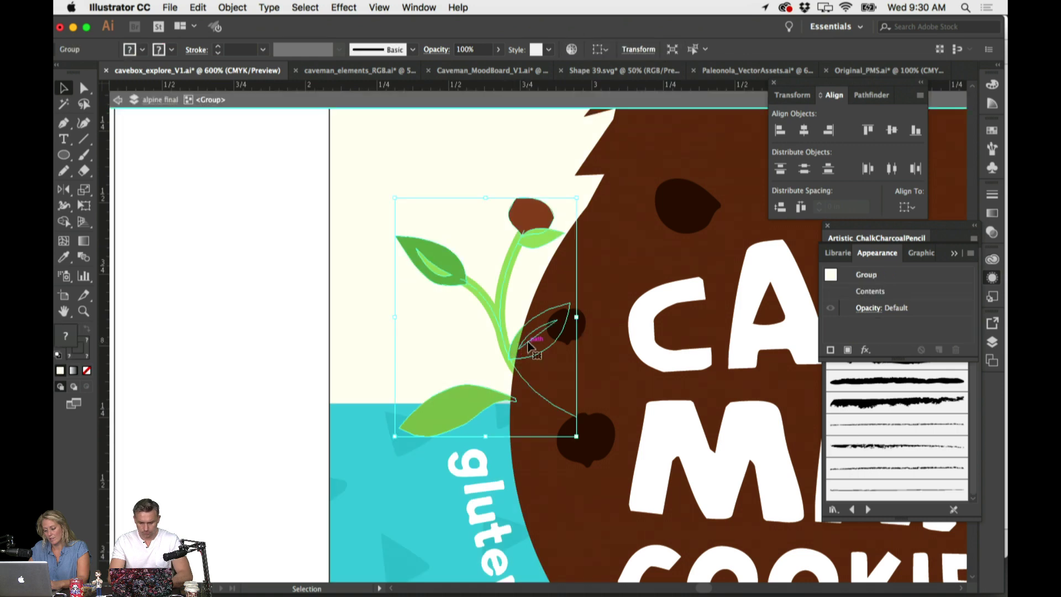
{"action": "left_click", "coordinate": [539, 335]}
{"action": "left_click", "coordinate": [563, 311], "text": "shift"}
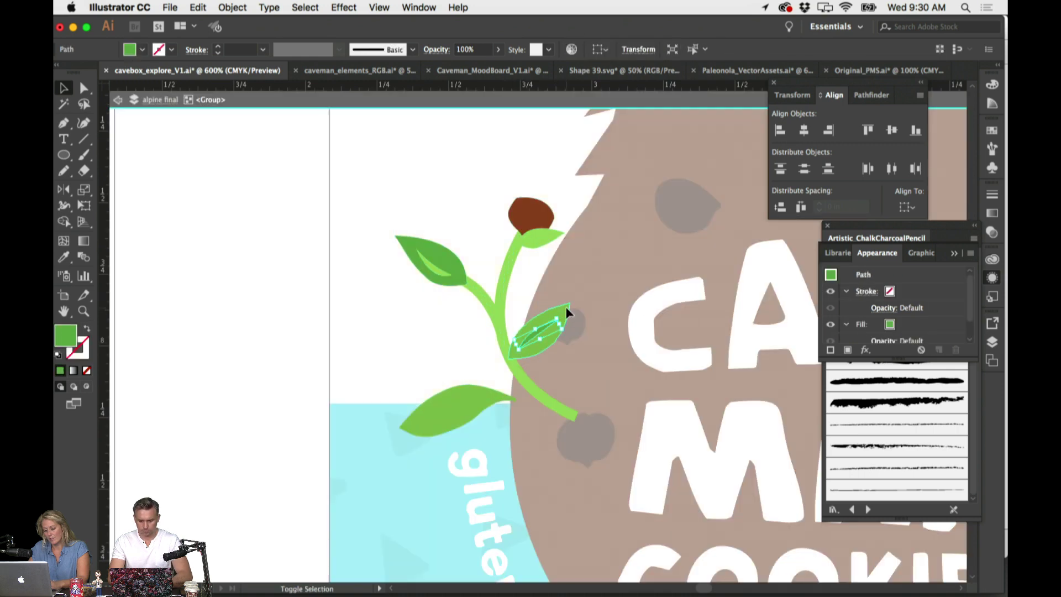
{"action": "key", "text": "Delete"}
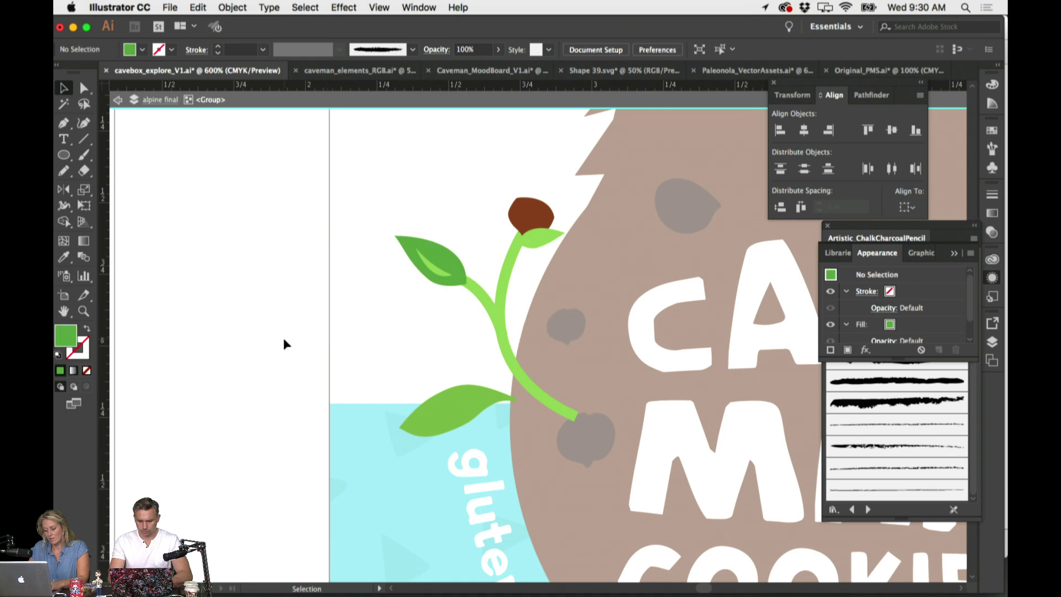
{"action": "double_click", "coordinate": [284, 339]}
{"action": "scroll", "coordinate": [287, 338], "scroll_direction": "right", "scroll_amount": 5}
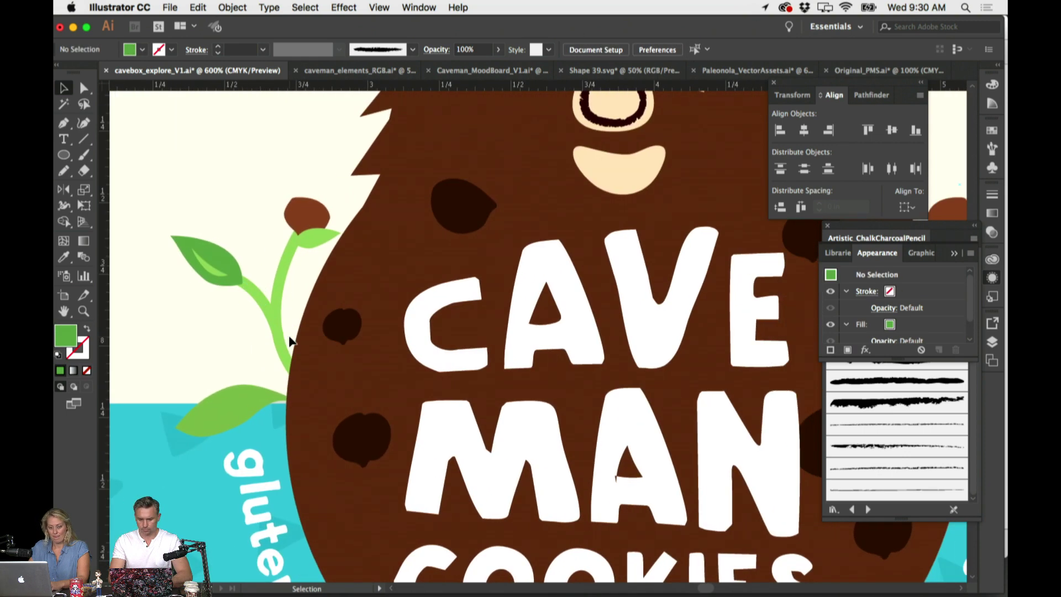
Paste the leaf and its vein in front of the cookie and place them back against the left sprig's stem
{"action": "key", "text": "super+v"}
{"action": "left_click_drag", "start_coordinate": [559, 348], "coordinate": [330, 348]}
{"action": "left_click", "coordinate": [181, 333]}
{"action": "key", "text": "a"}
{"action": "key", "text": "super+minus"}
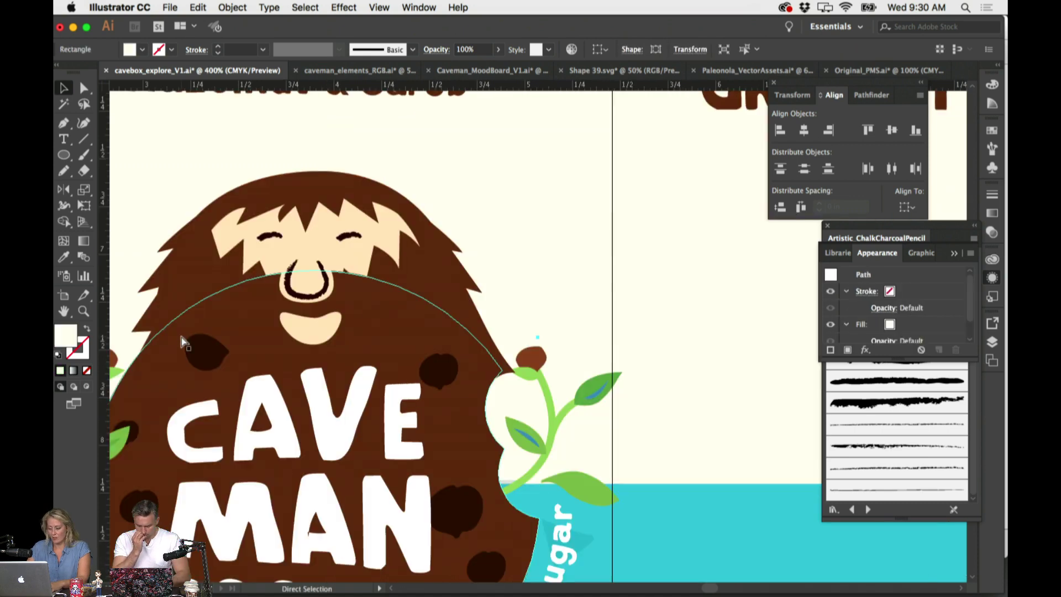
{"action": "key", "text": "super+minus"}
{"action": "key", "text": "v"}
{"action": "scroll", "coordinate": [531, 210], "scroll_direction": "left", "scroll_amount": 2}
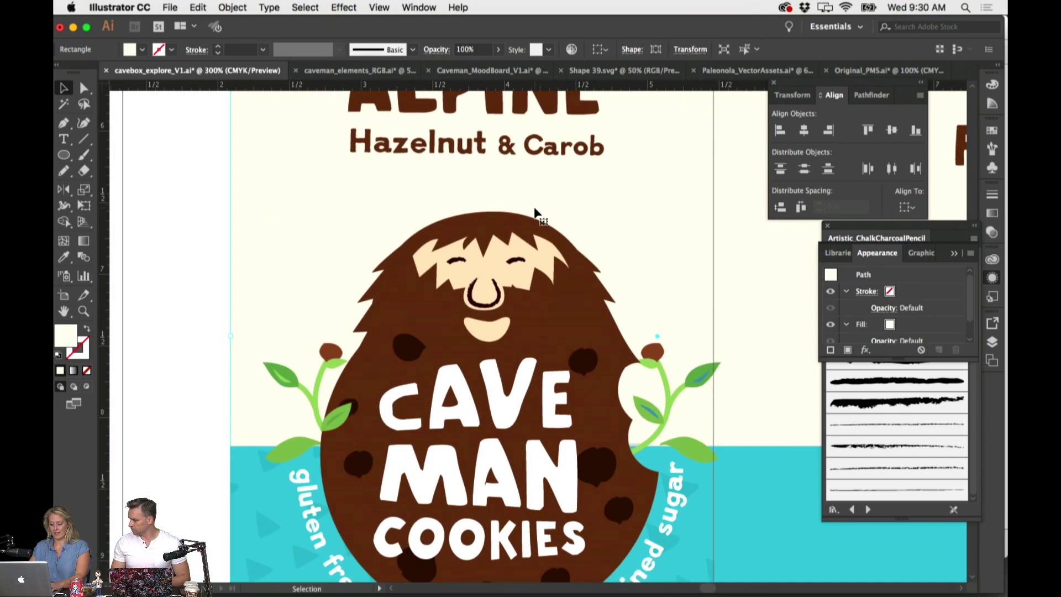
{"action": "scroll", "coordinate": [663, 213], "scroll_direction": "down", "scroll_amount": 2}
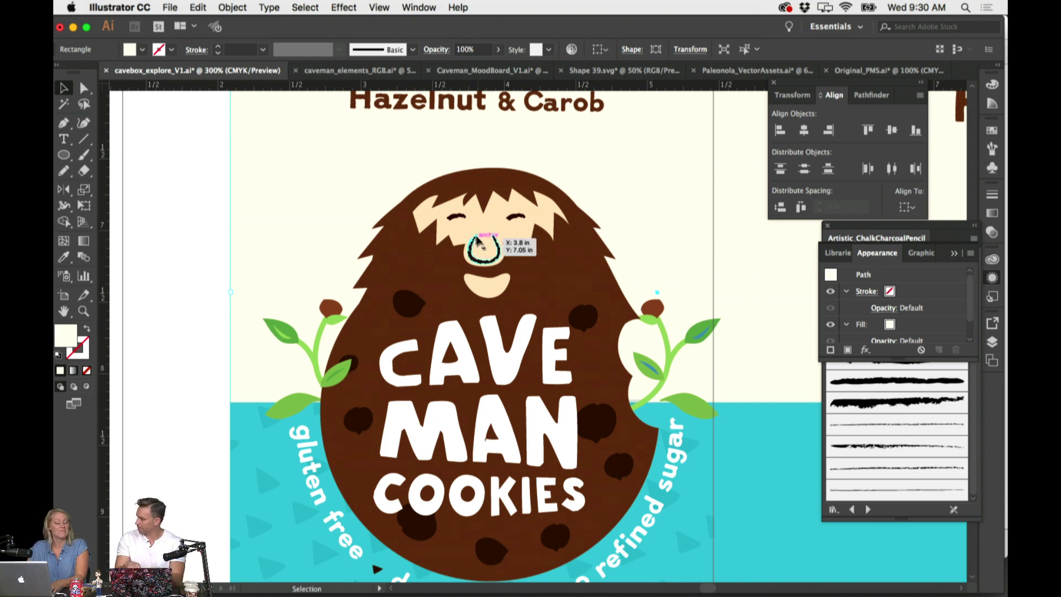
{"action": "left_click", "coordinate": [170, 269]}
Inside the right sprig's group, recolour the upper leaf's vein with the lower leaf's light green and move the lower leaf against the stem
{"action": "left_click", "coordinate": [693, 345]}
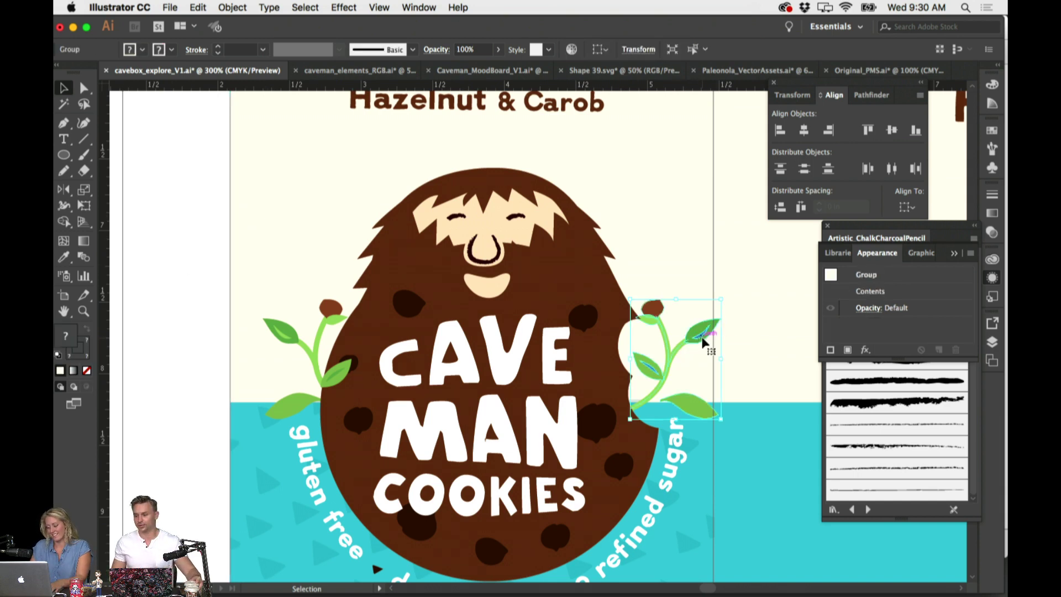
{"action": "key", "text": "super+equal"}
{"action": "double_click", "coordinate": [575, 307]}
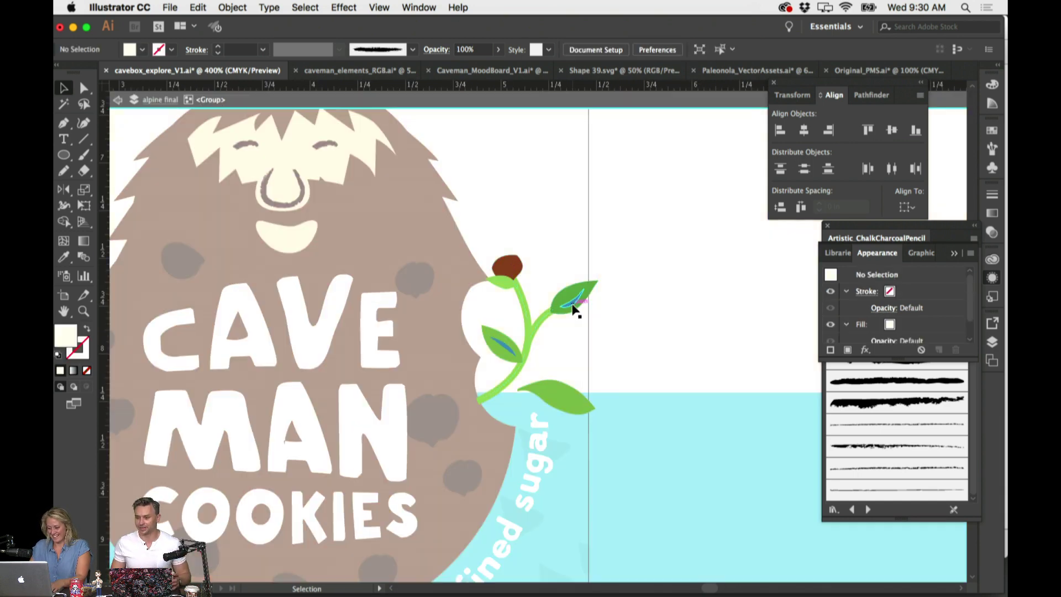
{"action": "left_click", "coordinate": [573, 308]}
{"action": "left_click", "coordinate": [577, 394]}
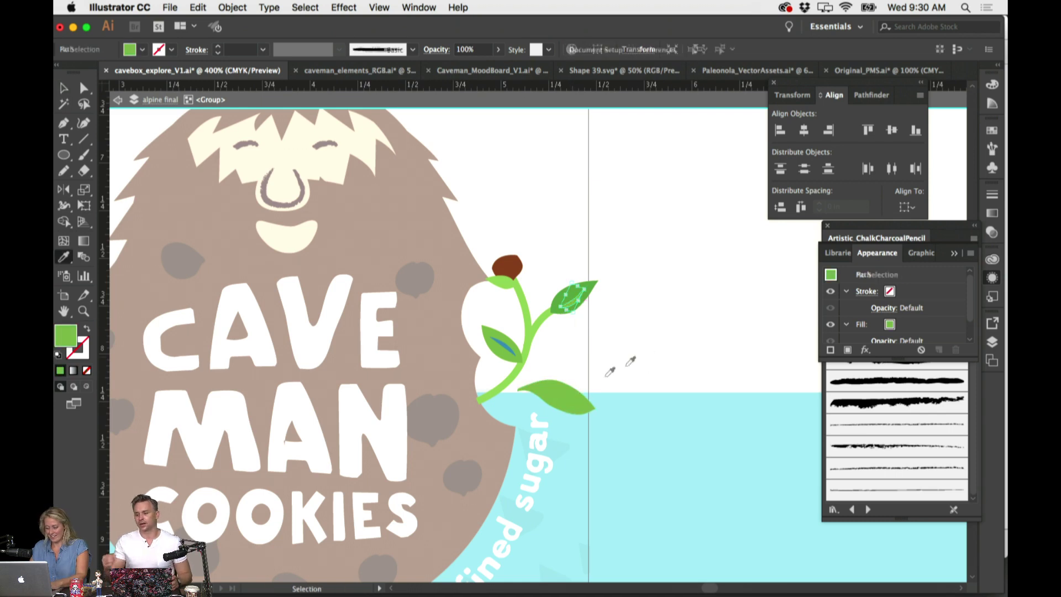
{"action": "left_click_drag", "start_coordinate": [567, 402], "coordinate": [562, 394]}
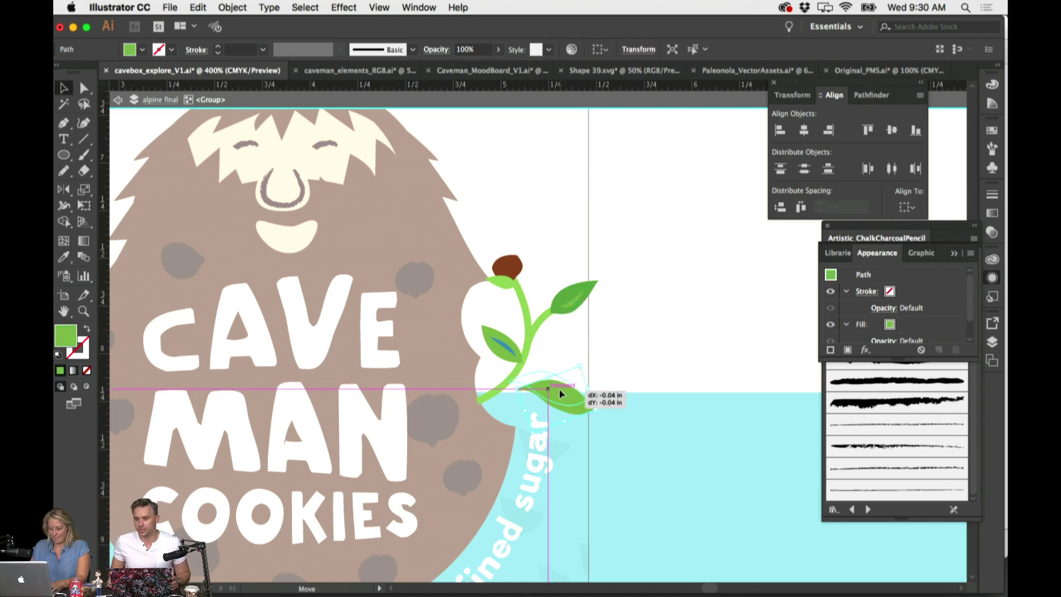
{"action": "left_click", "coordinate": [605, 367]}
Recolour the right sprig's inner leaf vein with the dark green sampled from the upper leaf and leave the group
{"action": "left_click", "coordinate": [512, 353]}
{"action": "key", "text": "i"}
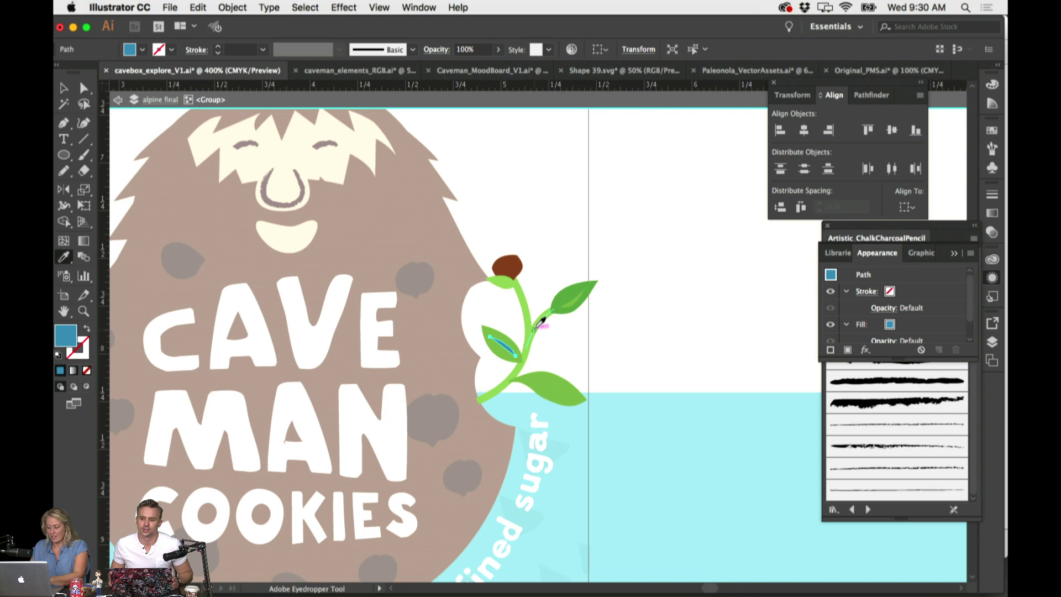
{"action": "left_click", "coordinate": [569, 289]}
{"action": "left_click", "coordinate": [653, 305]}
{"action": "key", "text": "v"}
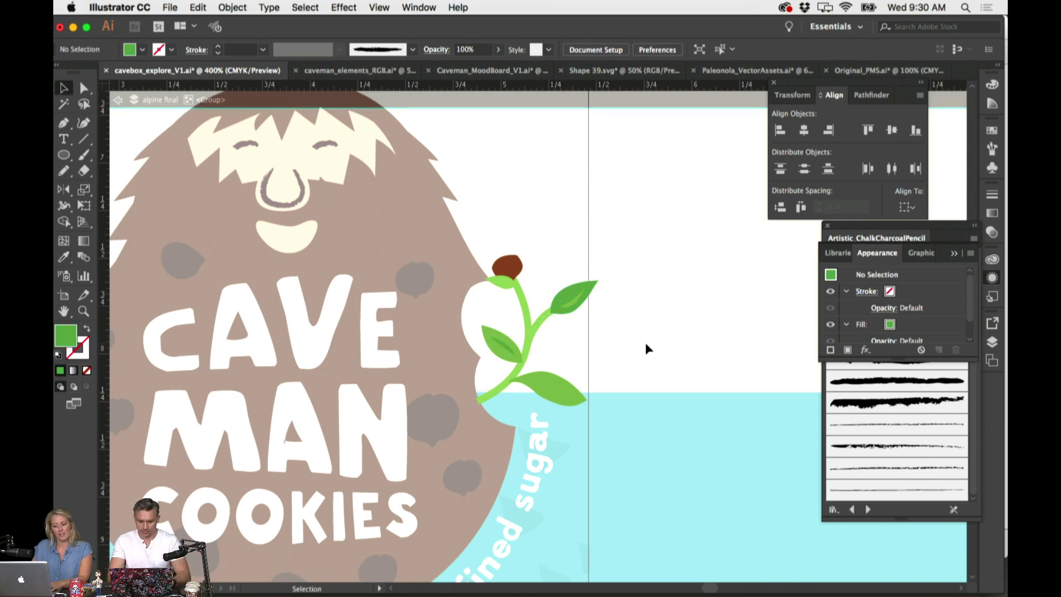
{"action": "key", "text": "Escape"}
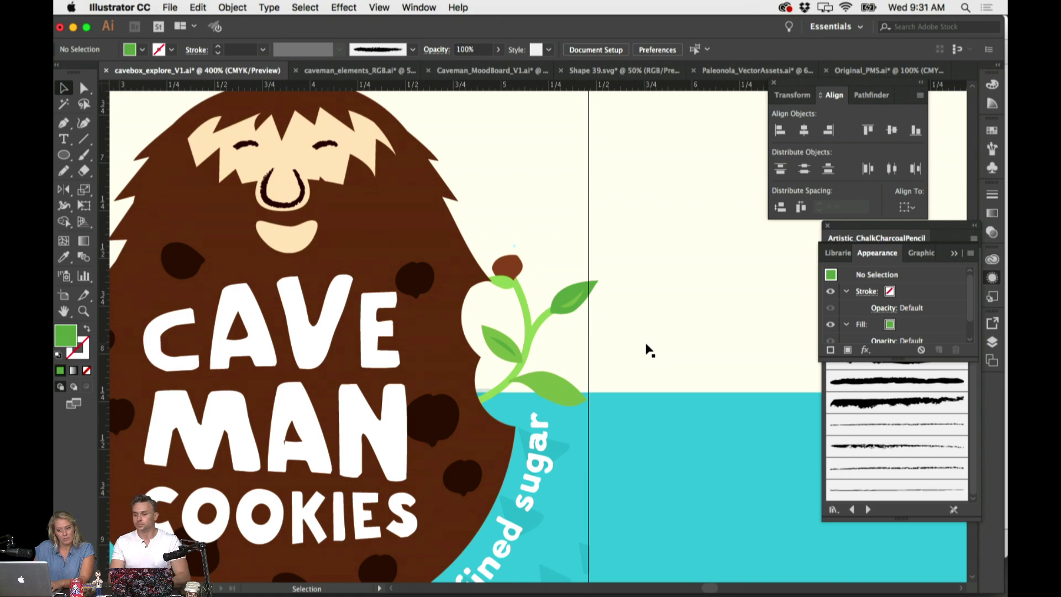
Scale the right sprig down and move it inward so it grows out of the cookie's bite
{"action": "scroll", "coordinate": [650, 351], "scroll_direction": "left", "scroll_amount": 3}
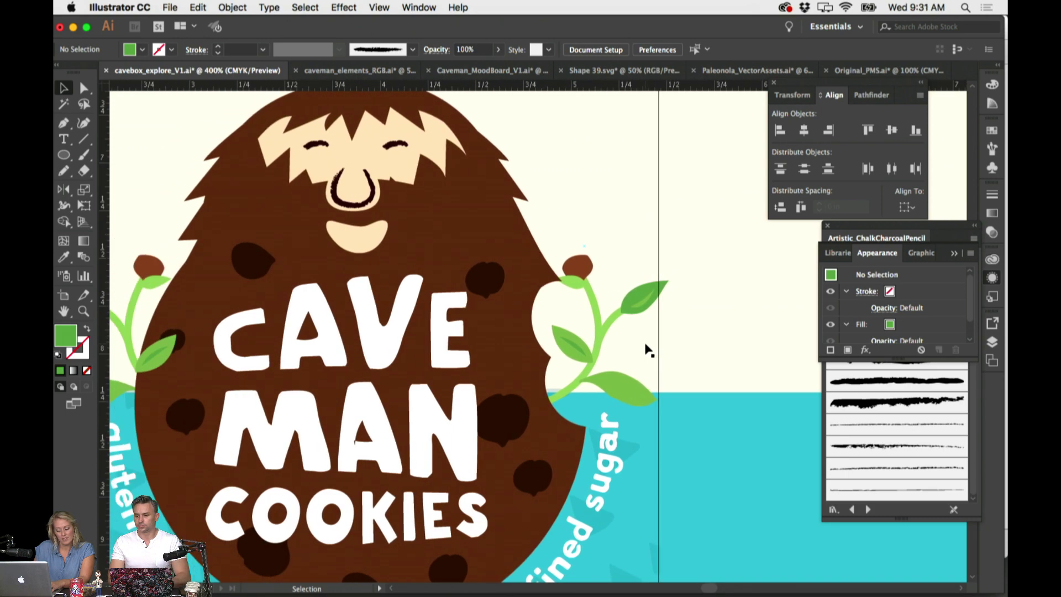
{"action": "key", "text": "super+minus"}
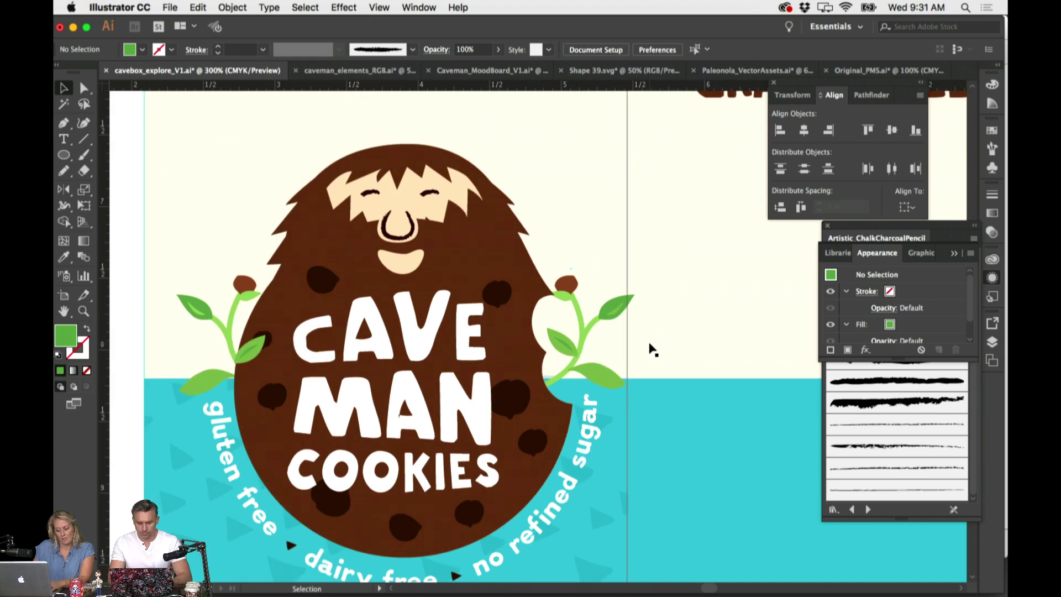
{"action": "left_click", "coordinate": [616, 315]}
{"action": "left_click_drag", "start_coordinate": [632, 280], "coordinate": [608, 326]}
{"action": "scroll", "coordinate": [684, 290], "scroll_direction": "left", "scroll_amount": 3}
{"action": "left_click", "coordinate": [684, 290]}
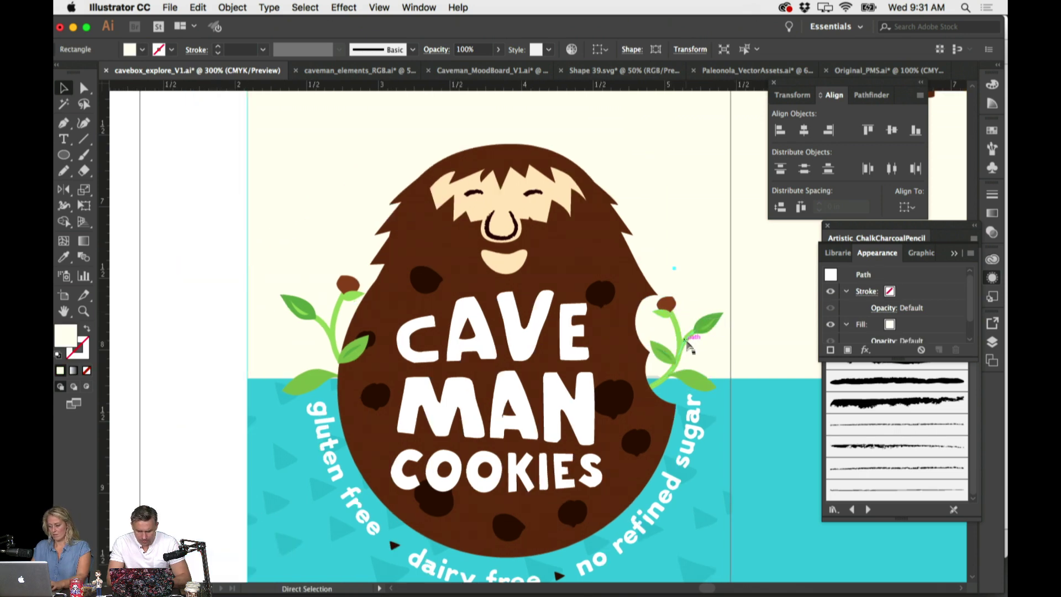
{"action": "left_click", "coordinate": [673, 359]}
{"action": "left_click_drag", "start_coordinate": [684, 330], "coordinate": [667, 336]}
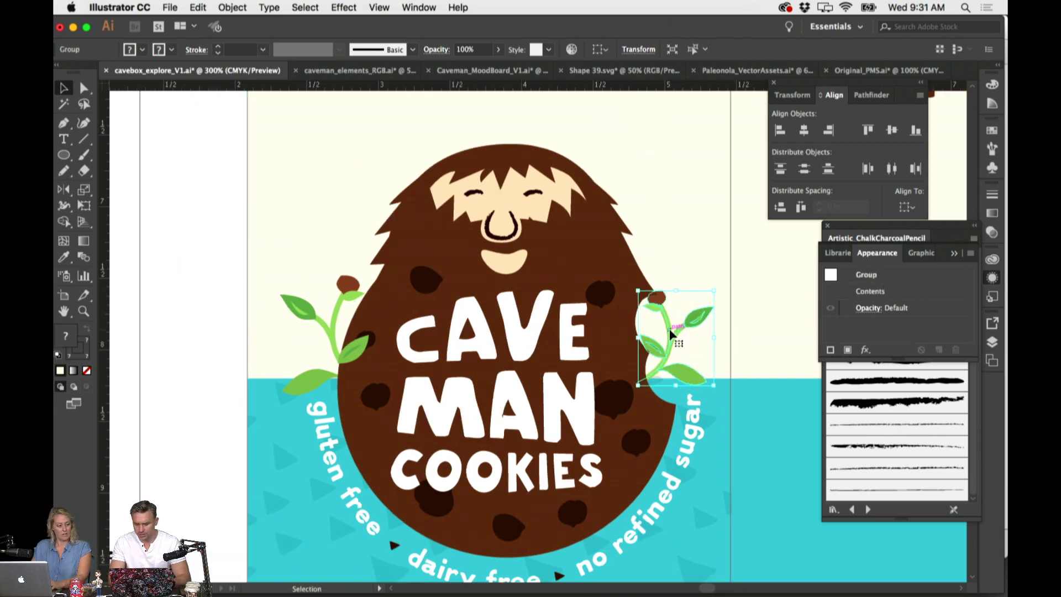
Shift the right sprig slightly down within the bite
{"action": "scroll", "coordinate": [705, 231], "scroll_direction": "right", "scroll_amount": 5}
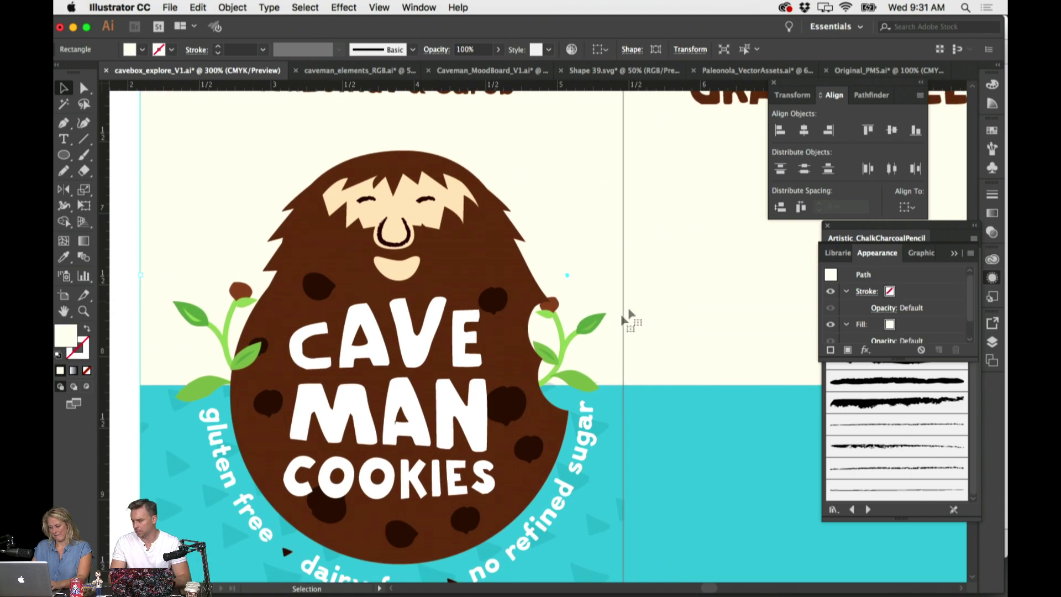
{"action": "scroll", "coordinate": [588, 242], "scroll_direction": "left", "scroll_amount": 2}
{"action": "left_click", "coordinate": [604, 279]}
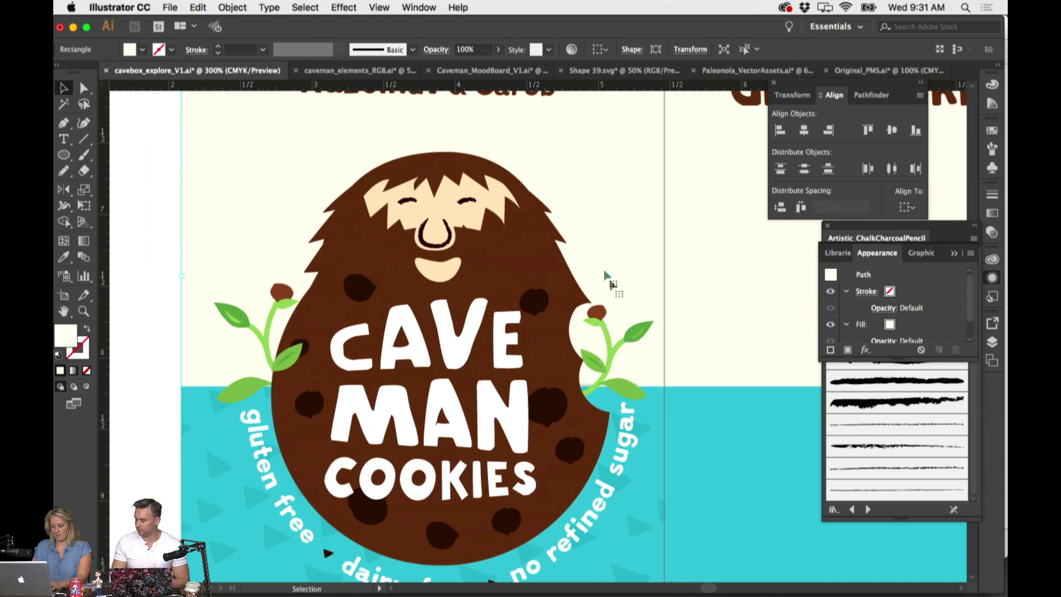
{"action": "left_click_drag", "start_coordinate": [633, 329], "coordinate": [636, 334]}
{"action": "left_click", "coordinate": [631, 246]}
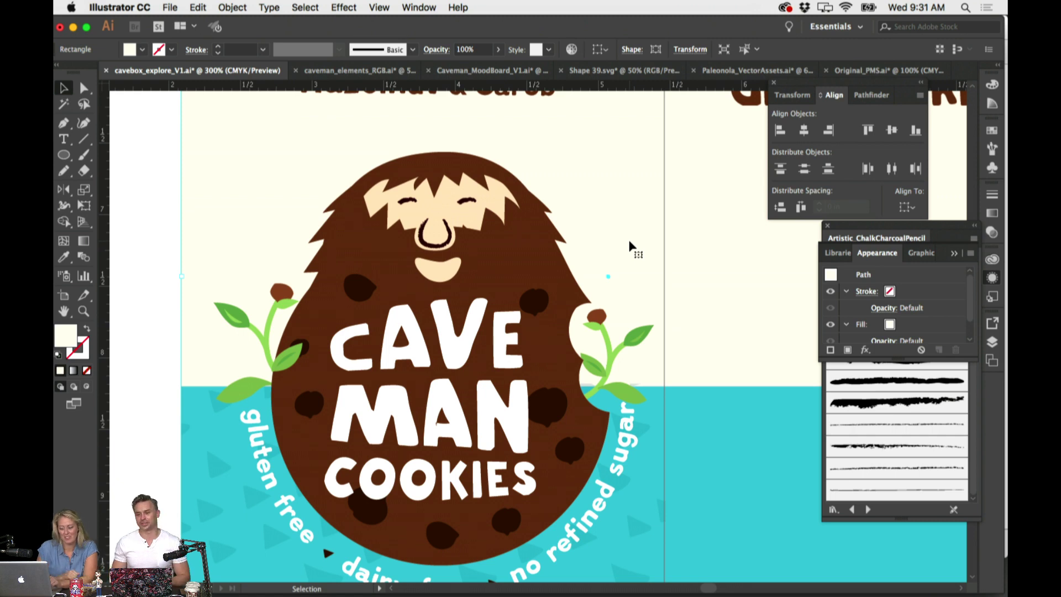
Enlarge the right sprig slightly and adjust its position beside the bite
{"action": "key", "text": "super+minus"}
{"action": "key", "text": "super+minus"}
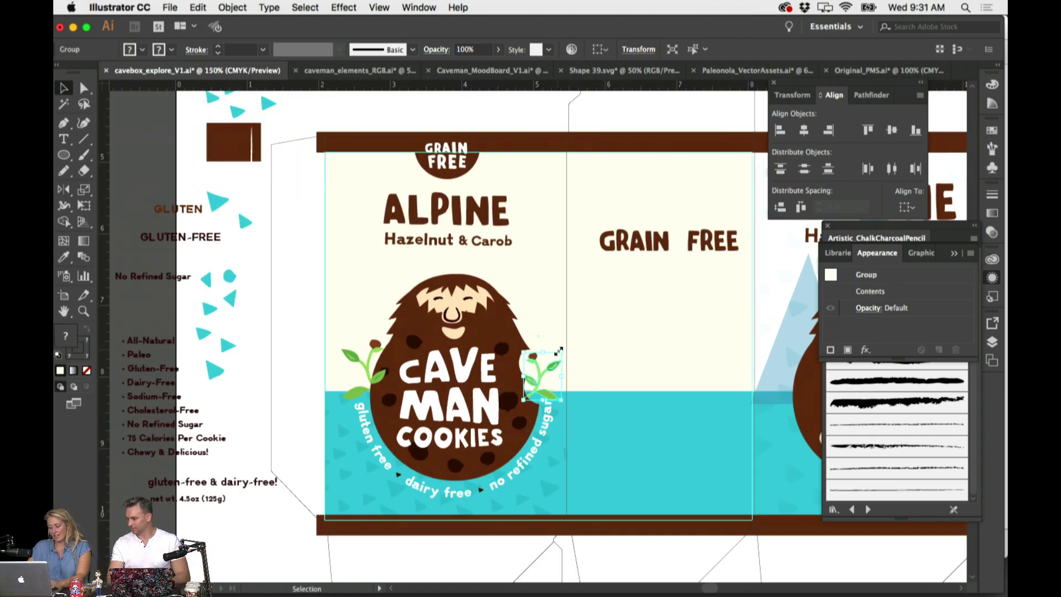
{"action": "left_click_drag", "start_coordinate": [555, 354], "coordinate": [562, 348]}
{"action": "key", "text": "super+plus"}
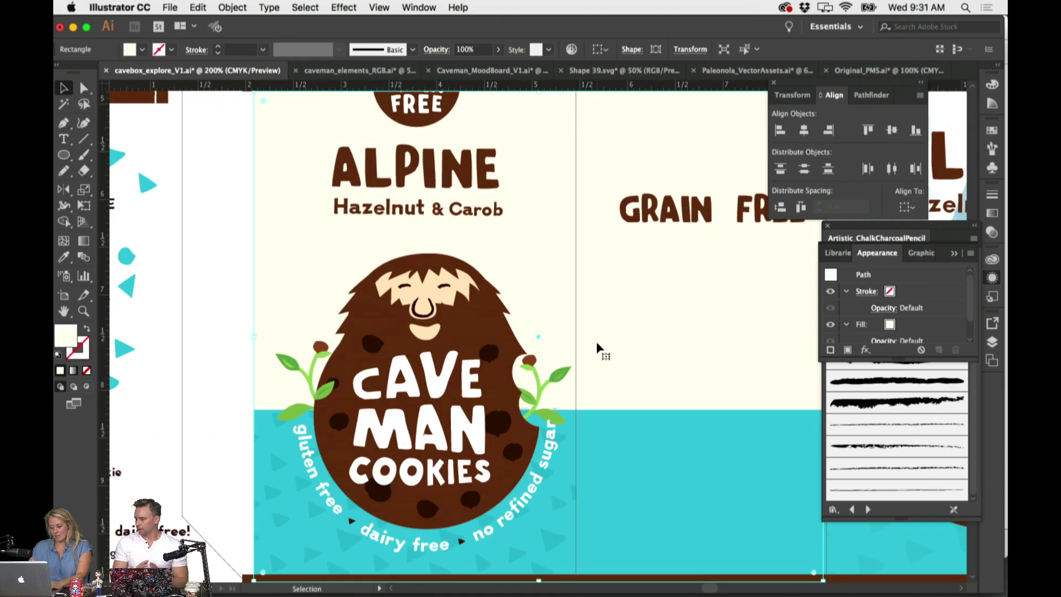
{"action": "scroll", "coordinate": [616, 361], "scroll_direction": "up", "scroll_amount": 2}
{"action": "left_click", "coordinate": [570, 438]}
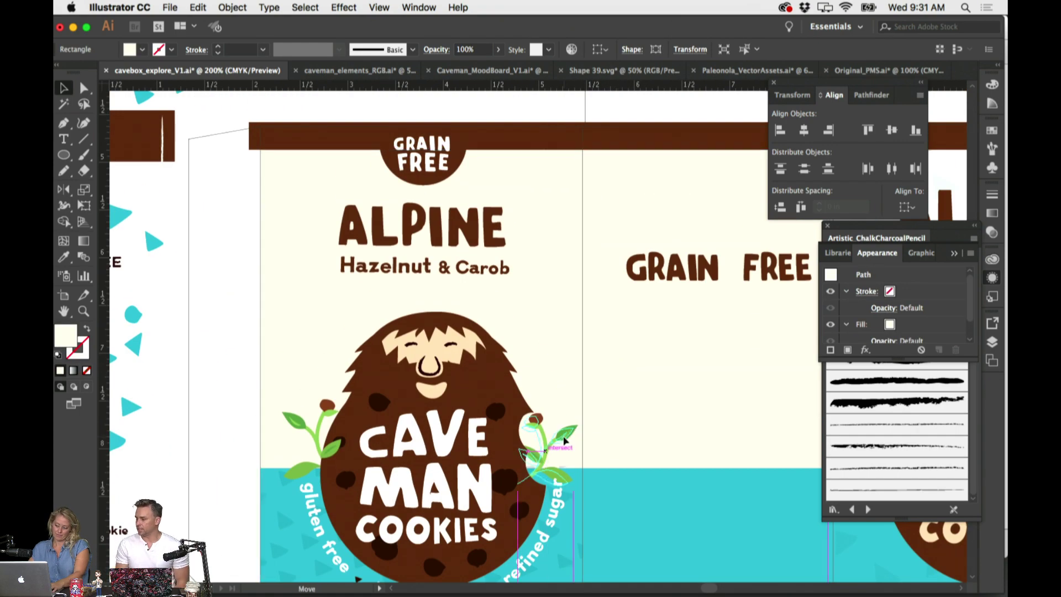
{"action": "left_click", "coordinate": [606, 357]}
{"action": "scroll", "coordinate": [606, 357], "scroll_direction": "down", "scroll_amount": 3}
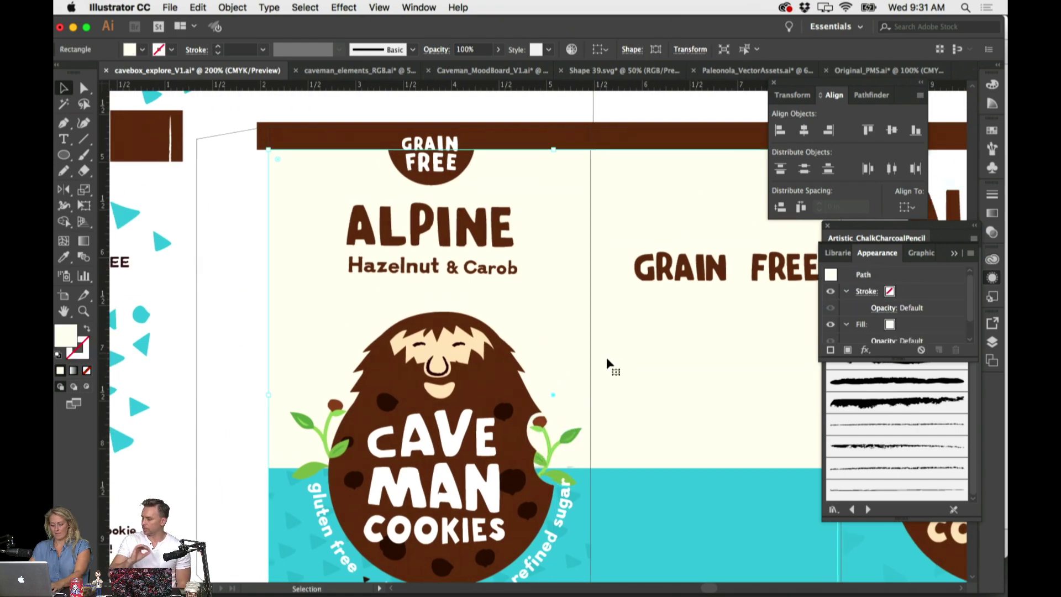
Enlarge the right sprig further so it stands larger than the left one and extends outward from the bite
{"action": "left_click_drag", "start_coordinate": [608, 351], "coordinate": [626, 308]}
{"action": "left_click", "coordinate": [628, 323]}
{"action": "left_click_drag", "start_coordinate": [581, 338], "coordinate": [591, 310]}
{"action": "left_click", "coordinate": [635, 304]}
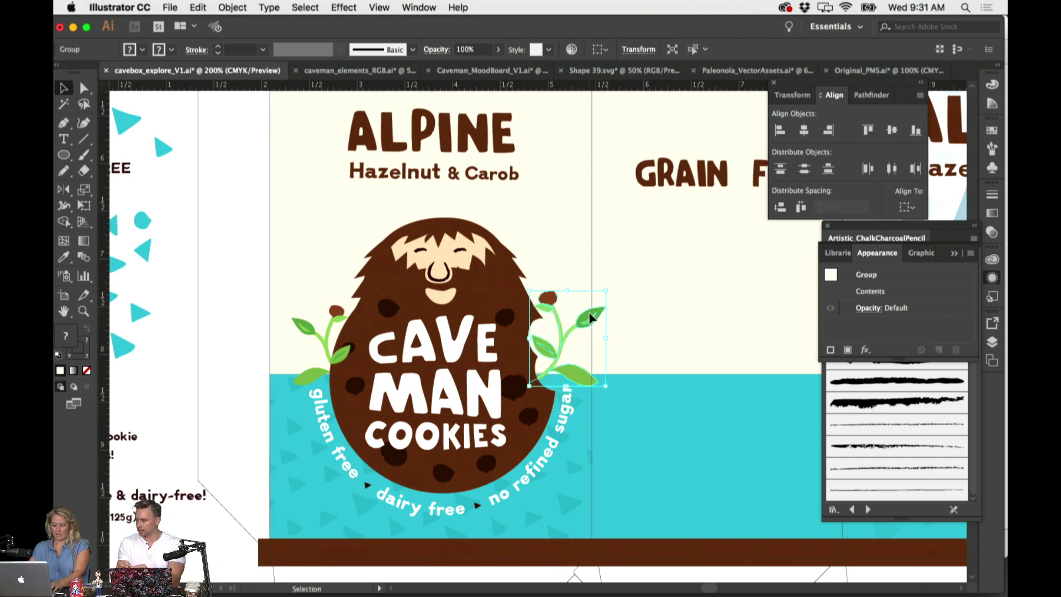
{"action": "left_click", "coordinate": [655, 310]}
{"action": "scroll", "coordinate": [657, 314], "scroll_direction": "left", "scroll_amount": 1}
{"action": "scroll", "coordinate": [658, 315], "scroll_direction": "left", "scroll_amount": 3}
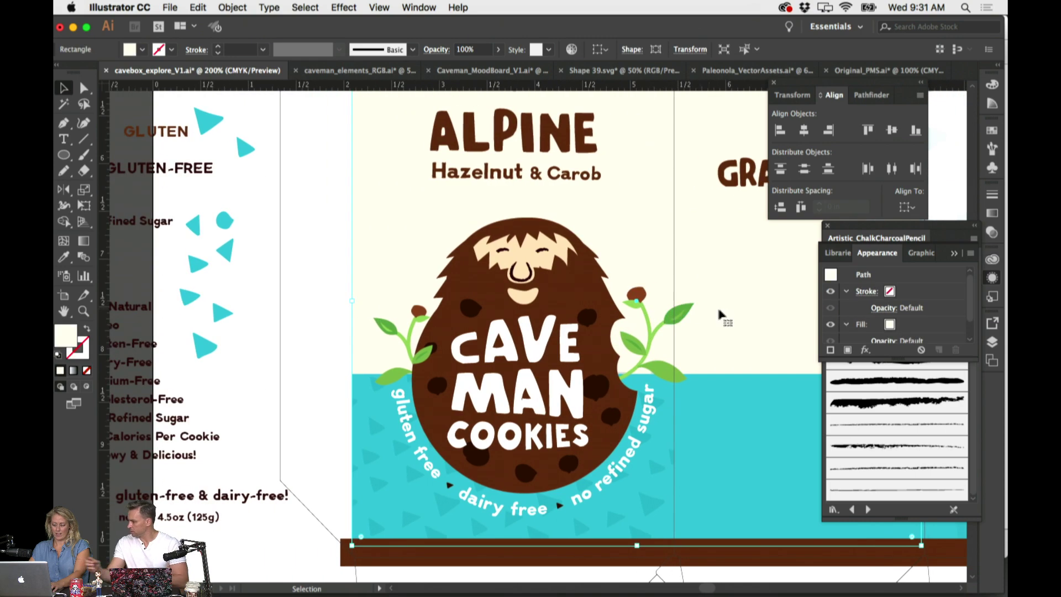
Select the left sprig together with its separate inner leaf, enlarge both slightly and reposition them against the cookie's edge
{"action": "scroll", "coordinate": [691, 329], "scroll_direction": "right", "scroll_amount": 2}
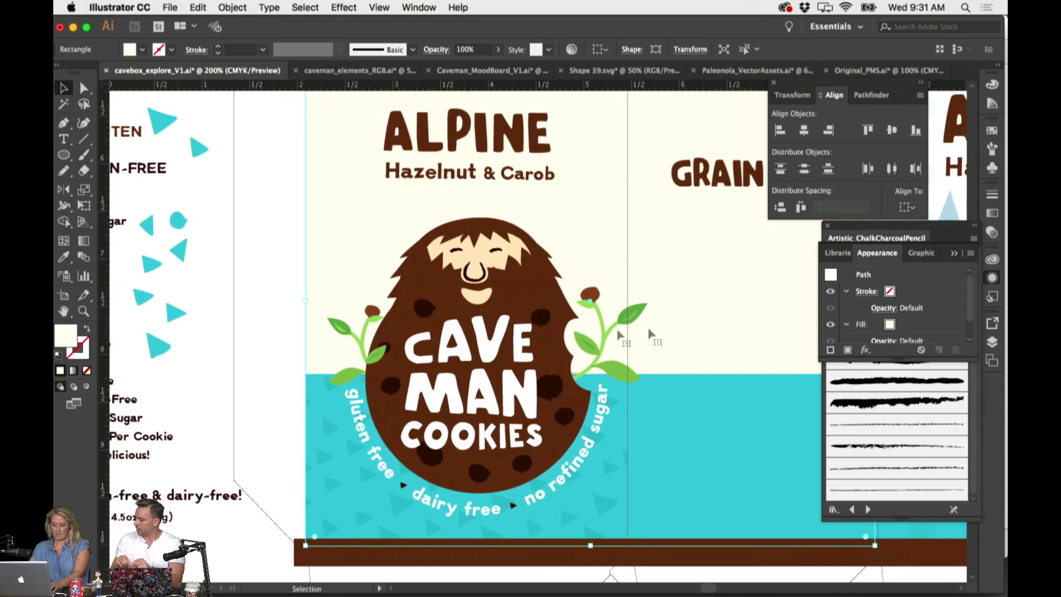
{"action": "left_click", "coordinate": [377, 360]}
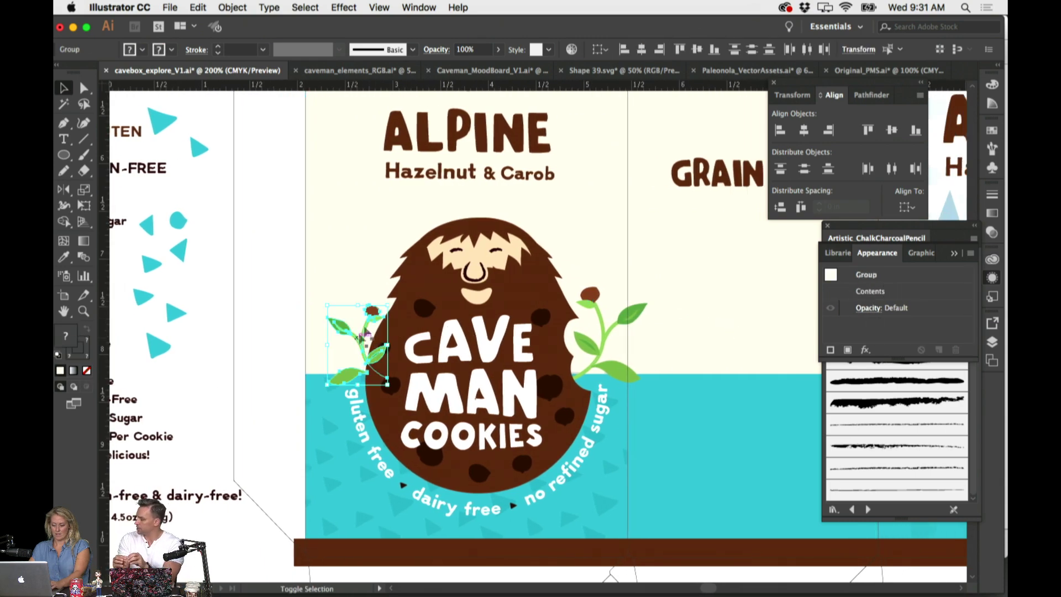
{"action": "left_click_drag", "start_coordinate": [364, 334], "coordinate": [377, 357]}
{"action": "left_click", "coordinate": [346, 259]}
{"action": "scroll", "coordinate": [498, 298], "scroll_direction": "right", "scroll_amount": 3}
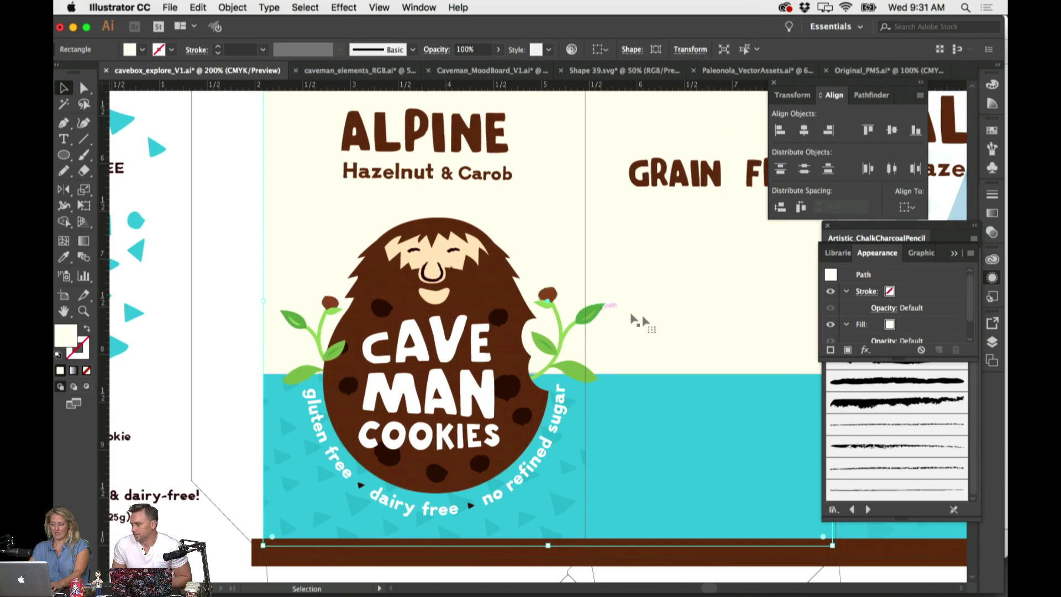
{"action": "scroll", "coordinate": [695, 323], "scroll_direction": "up", "scroll_amount": 1}
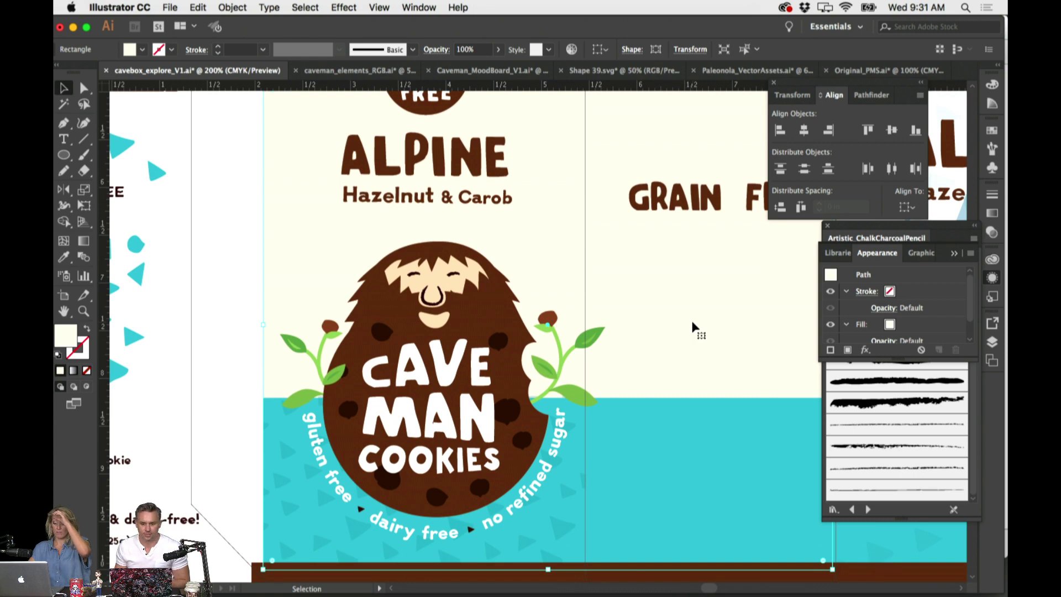
Shift the right sprig slightly toward the cookie, and cut both pieces of its inner leaf out of the sprig group
{"action": "left_click_drag", "start_coordinate": [555, 375], "coordinate": [540, 374]}
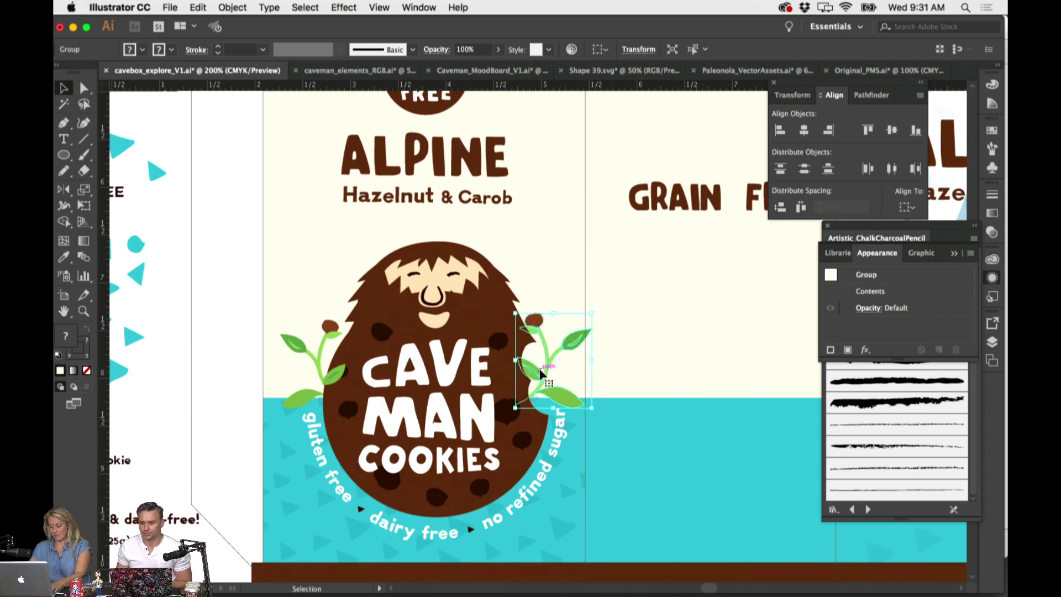
{"action": "key", "text": "super+equal"}
{"action": "key", "text": "super+equal"}
{"action": "left_click", "coordinate": [498, 350]}
{"action": "double_click", "coordinate": [497, 352]}
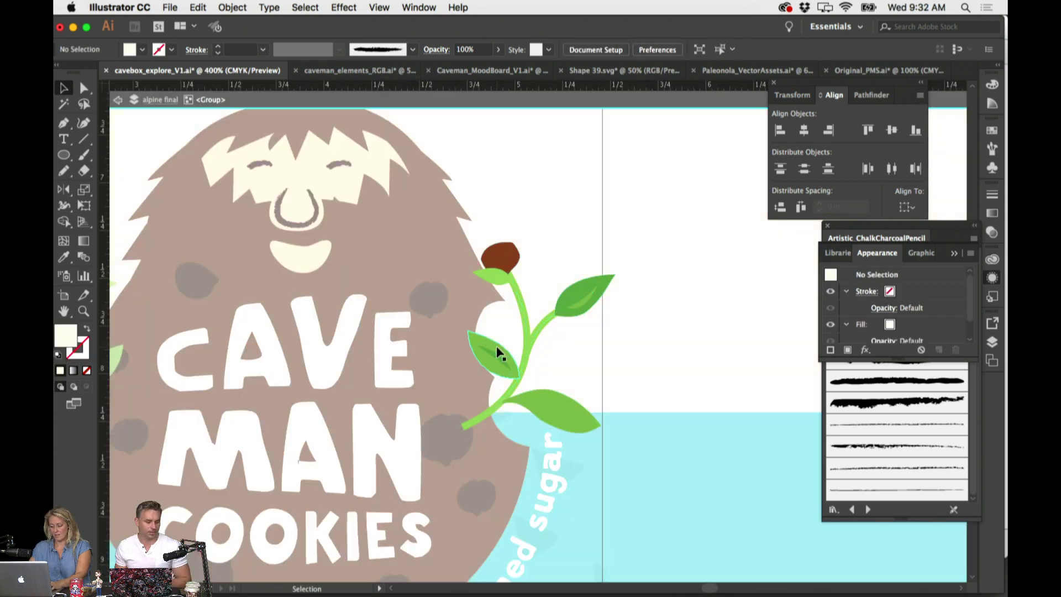
{"action": "left_click", "coordinate": [498, 345]}
{"action": "left_click", "coordinate": [496, 357], "text": "shift"}
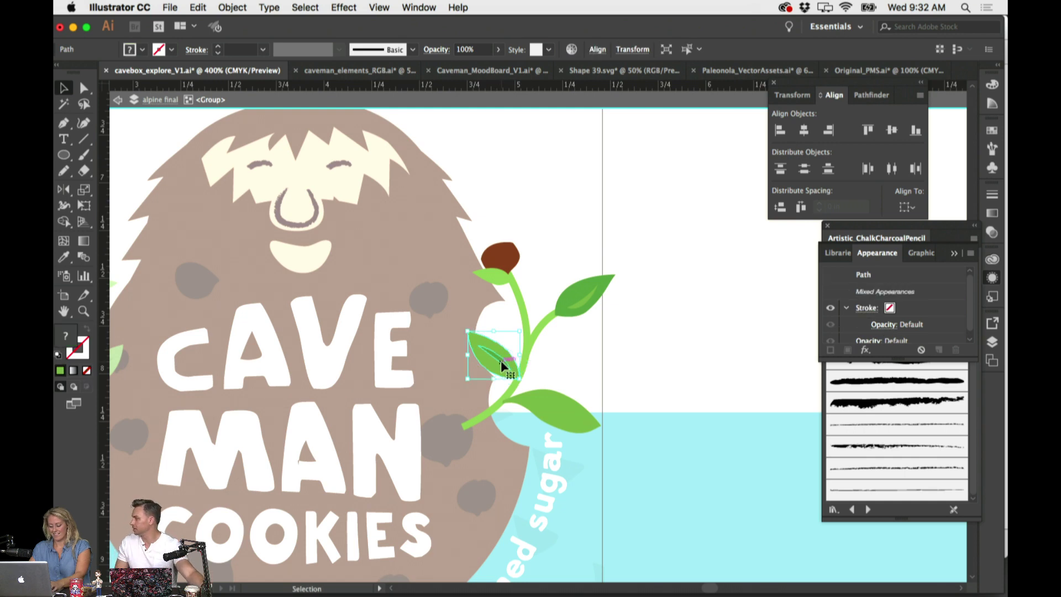
{"action": "left_click", "coordinate": [667, 346]}
{"action": "double_click", "coordinate": [667, 346]}
{"action": "scroll", "coordinate": [669, 350], "scroll_direction": "left", "scroll_amount": 3}
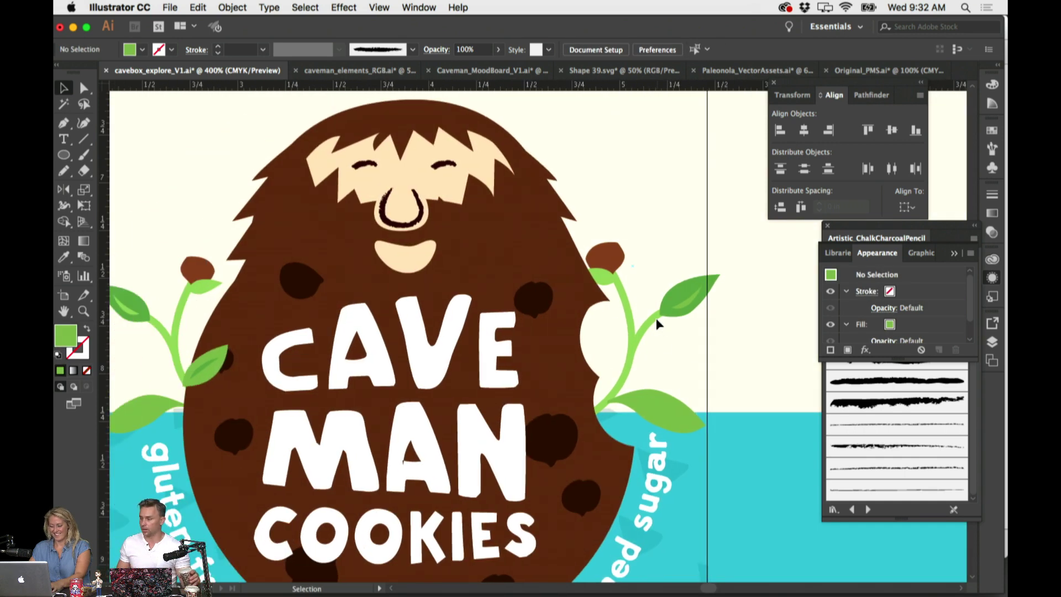
Paste the two leaf pieces back as a separate leaf beside the bite, fit it to the right sprig's stem and group them
{"action": "left_click", "coordinate": [682, 304]}
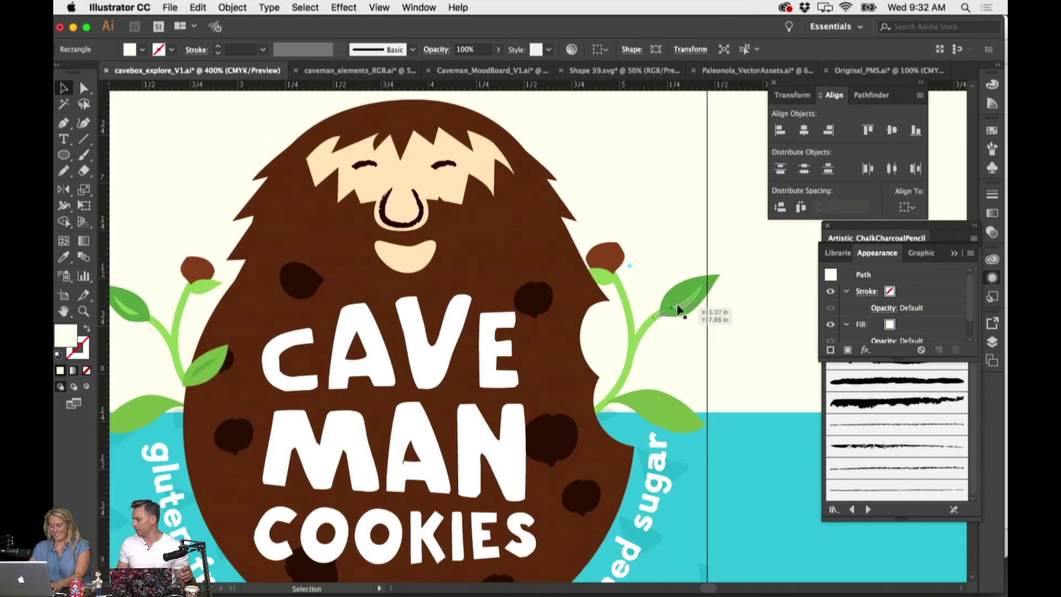
{"action": "left_click", "coordinate": [722, 318]}
{"action": "key", "text": "cmd+v"}
{"action": "left_click_drag", "start_coordinate": [548, 346], "coordinate": [637, 369]}
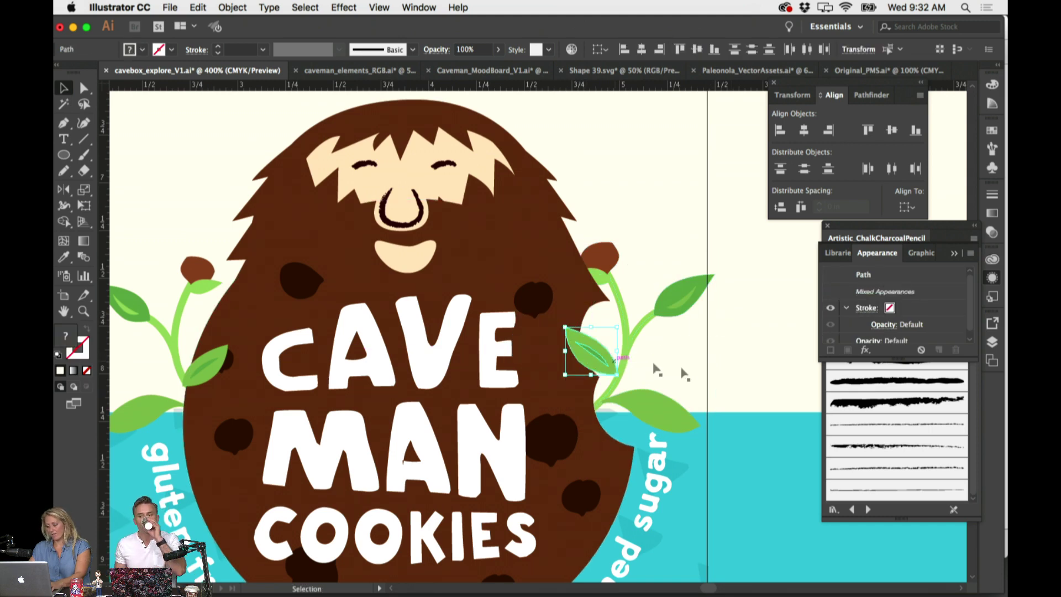
{"action": "left_click", "coordinate": [716, 362]}
{"action": "left_click", "coordinate": [605, 372]}
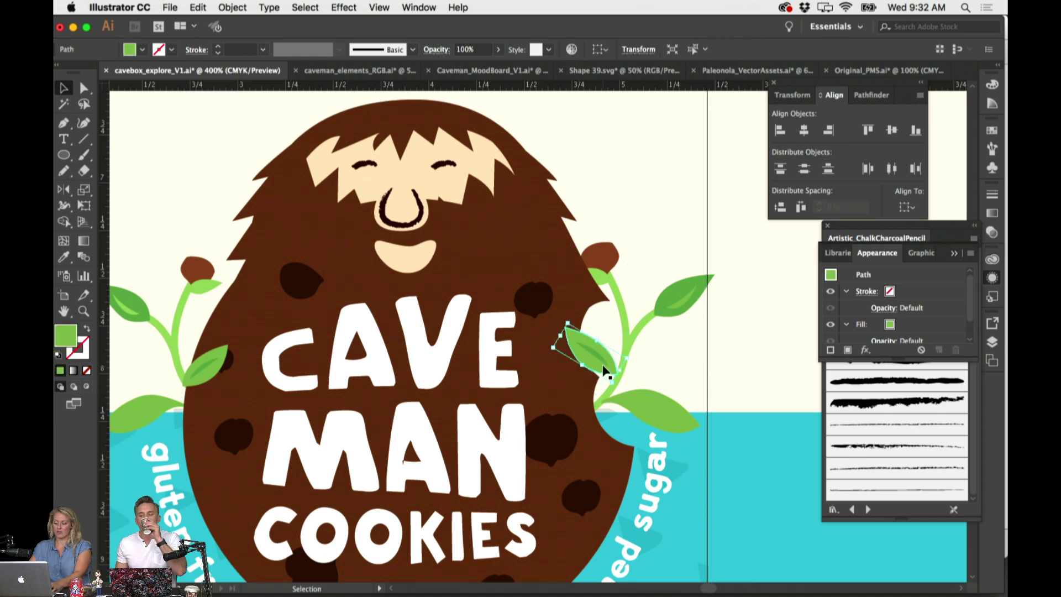
{"action": "left_click", "coordinate": [606, 365], "text": "shift"}
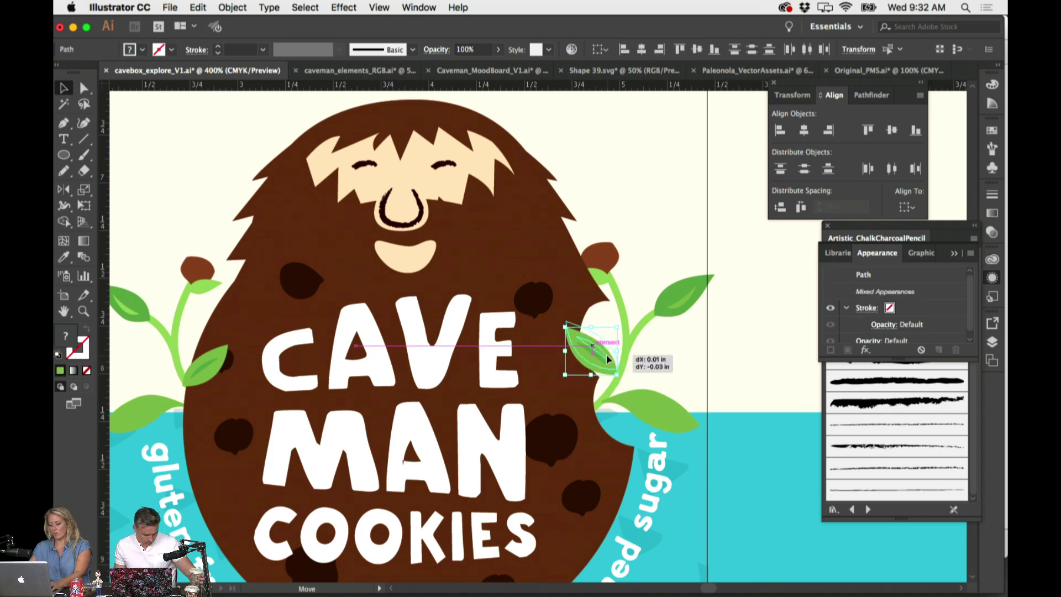
{"action": "key", "text": "super+g"}
{"action": "left_click", "coordinate": [716, 354]}
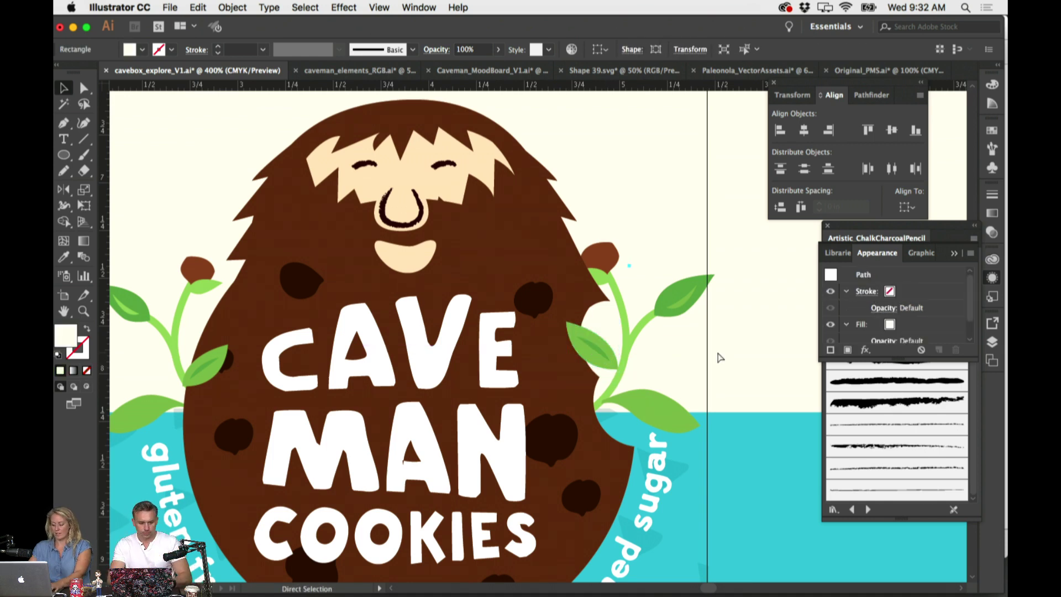
Cut the inner leaf out of its enclosing group and paste it outside isolation as a loose object
{"action": "key", "text": "super+minus"}
{"action": "scroll", "coordinate": [694, 343], "scroll_direction": "left", "scroll_amount": 5}
{"action": "scroll", "coordinate": [694, 344], "scroll_direction": "down", "scroll_amount": 3}
{"action": "key", "text": "super+minus"}
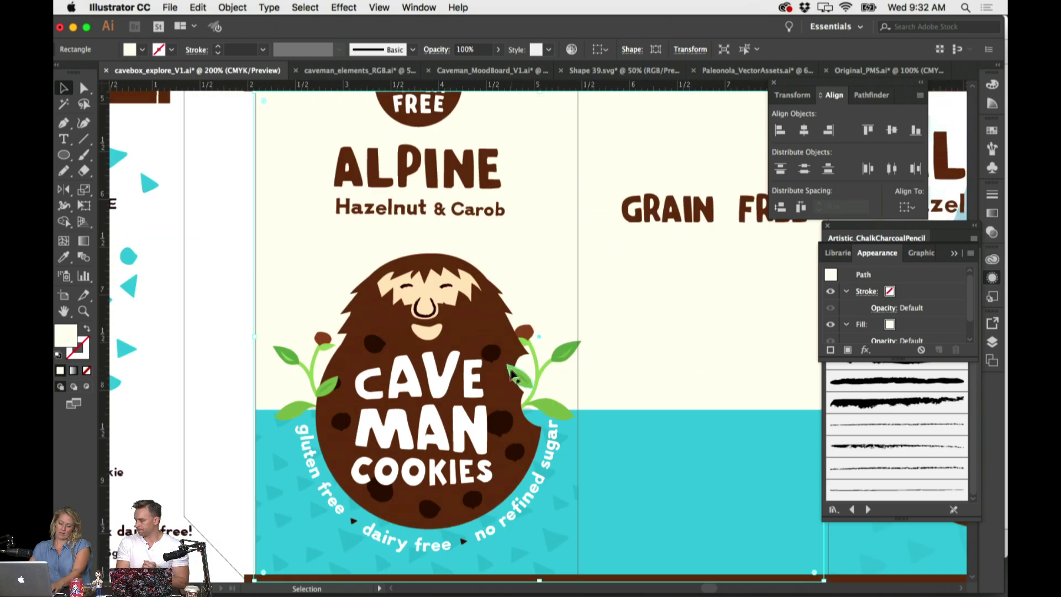
{"action": "scroll", "coordinate": [656, 370], "scroll_direction": "left", "scroll_amount": 3}
{"action": "left_click", "coordinate": [571, 384]}
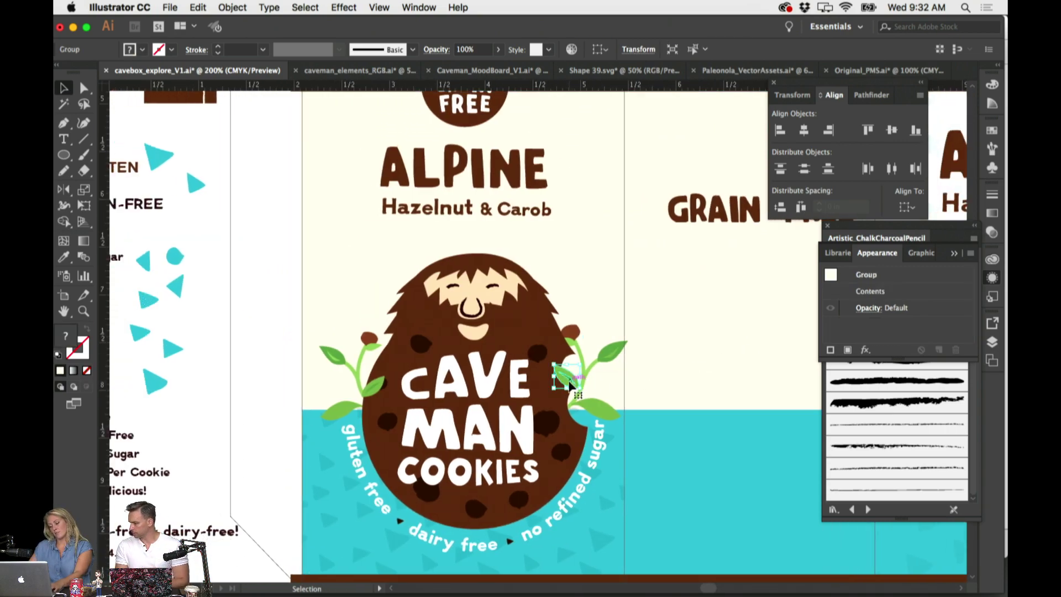
{"action": "double_click", "coordinate": [570, 385]}
{"action": "left_click", "coordinate": [566, 378]}
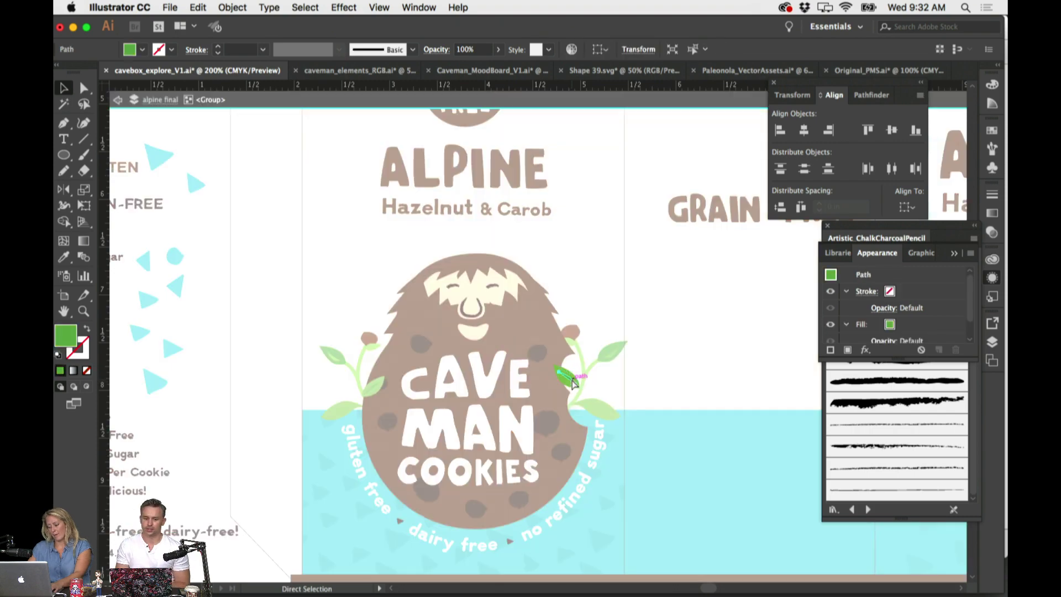
{"action": "key", "text": "super+plus"}
{"action": "left_click", "coordinate": [539, 322]}
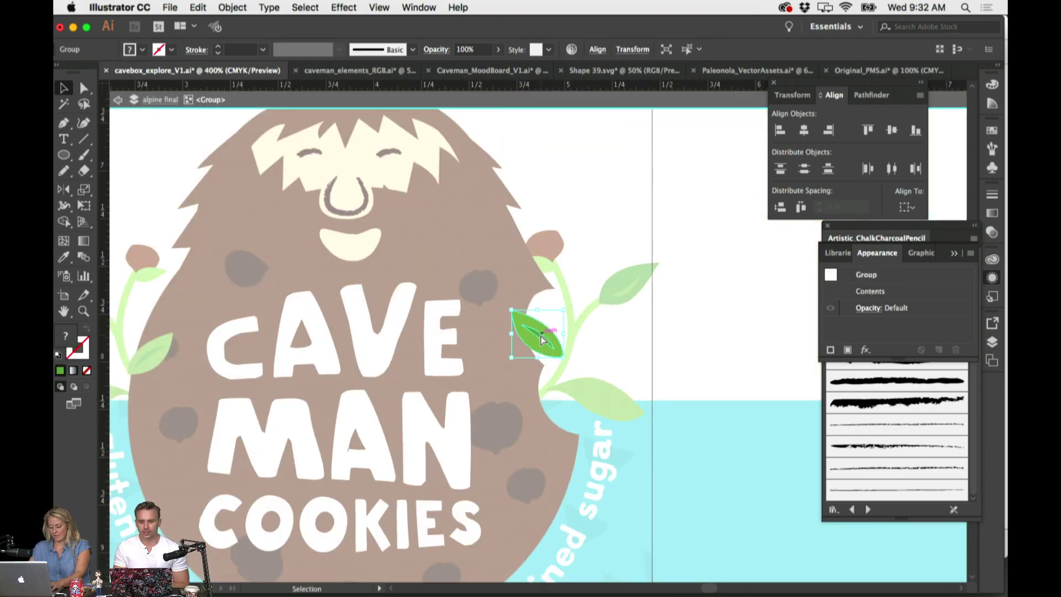
{"action": "double_click", "coordinate": [723, 343]}
{"action": "scroll", "coordinate": [721, 345], "scroll_direction": "left", "scroll_amount": 5}
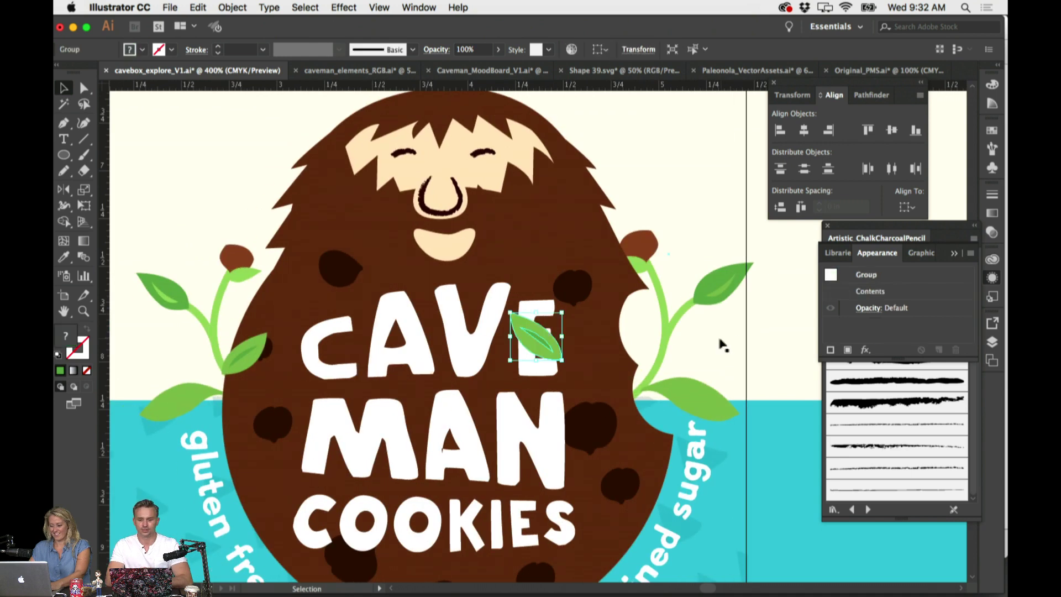
Flip the loose leaf to point up and outward and attach it to the outer side of the right sprig's stem
{"action": "left_click_drag", "start_coordinate": [533, 340], "coordinate": [719, 334]}
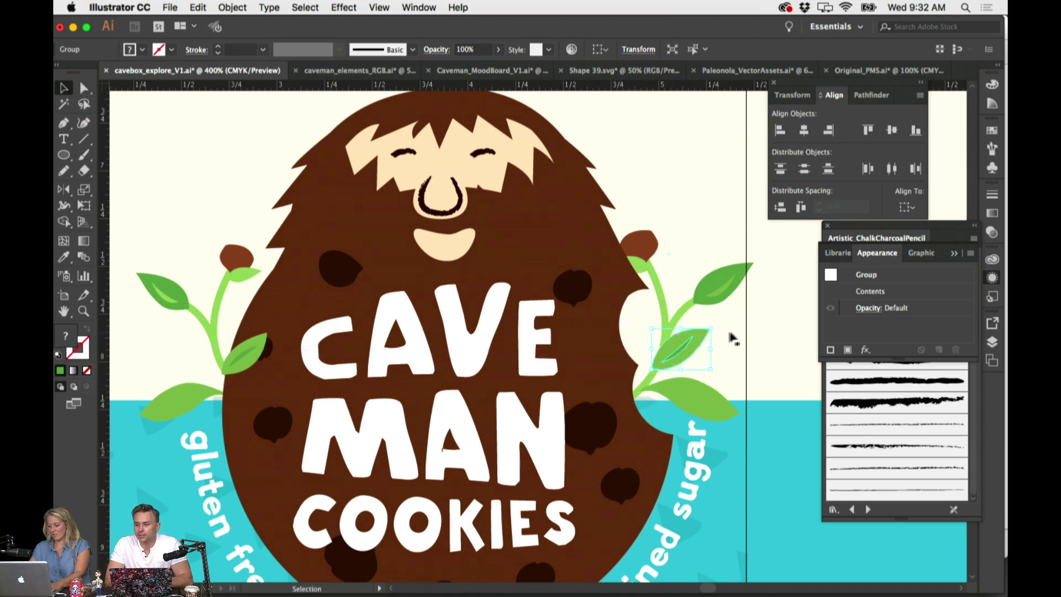
{"action": "left_click", "coordinate": [763, 341]}
{"action": "key", "text": "super+minus"}
{"action": "key", "text": "super+minus"}
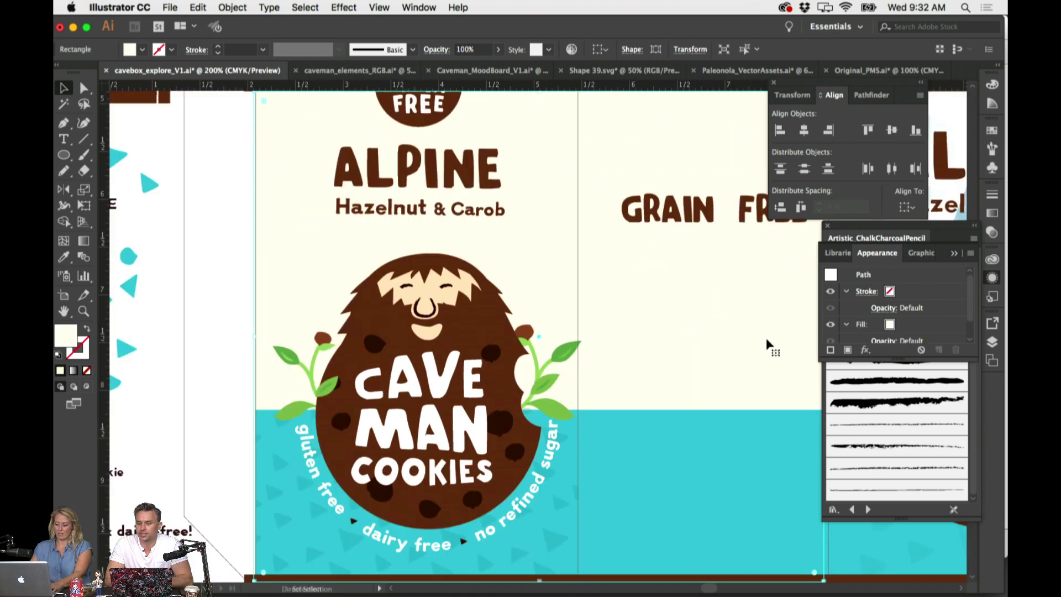
{"action": "scroll", "coordinate": [697, 334], "scroll_direction": "left", "scroll_amount": 3}
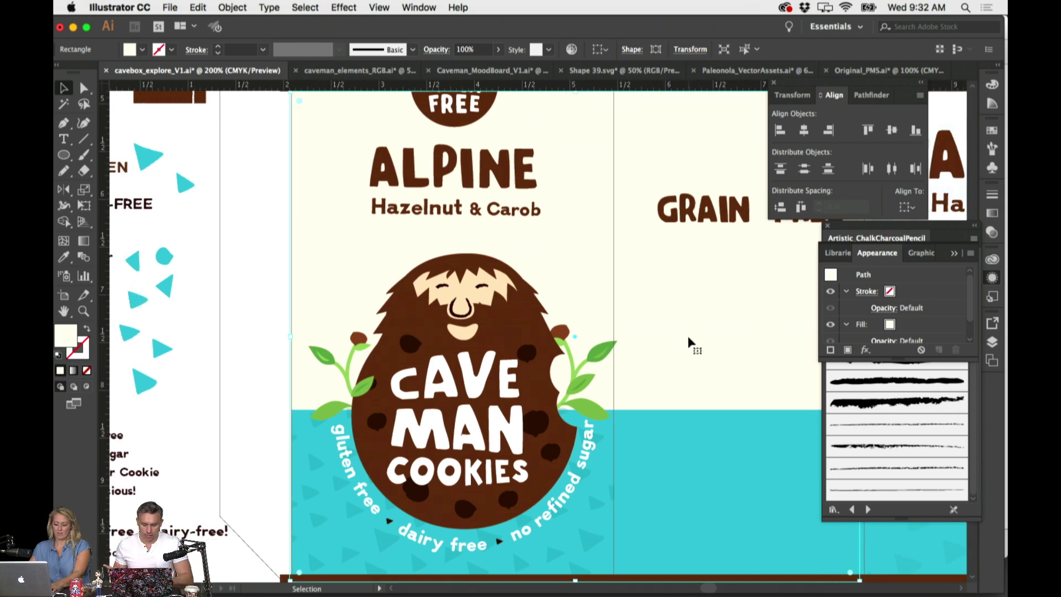
Inside the right sprig group, move the hazelnut and its small leaf outward from the cookie and rotate them
{"action": "key", "text": "super+plus"}
{"action": "key", "text": "super+plus"}
{"action": "double_click", "coordinate": [515, 354]}
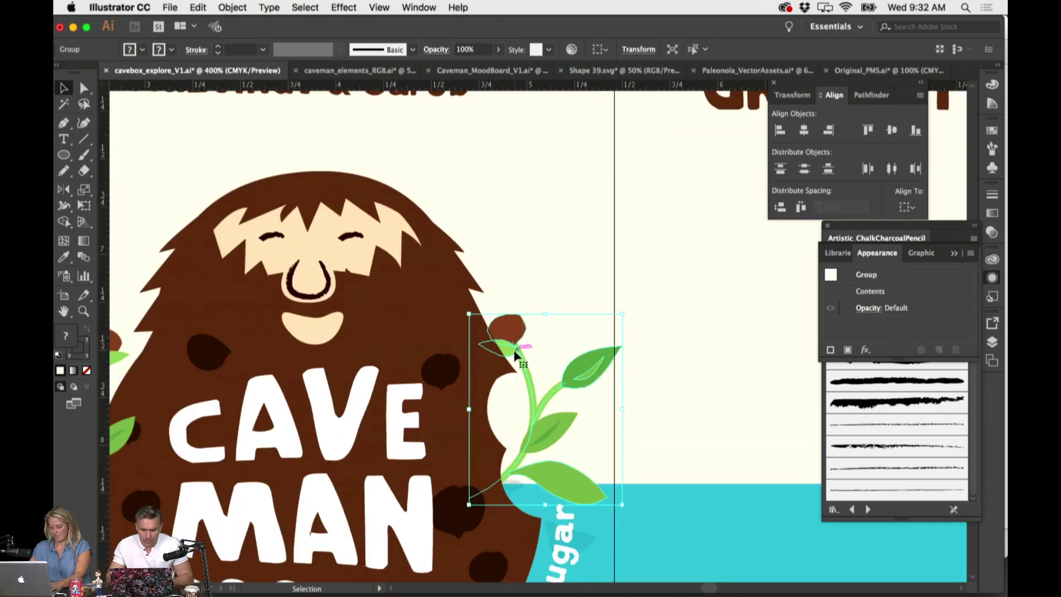
{"action": "left_click", "coordinate": [506, 355]}
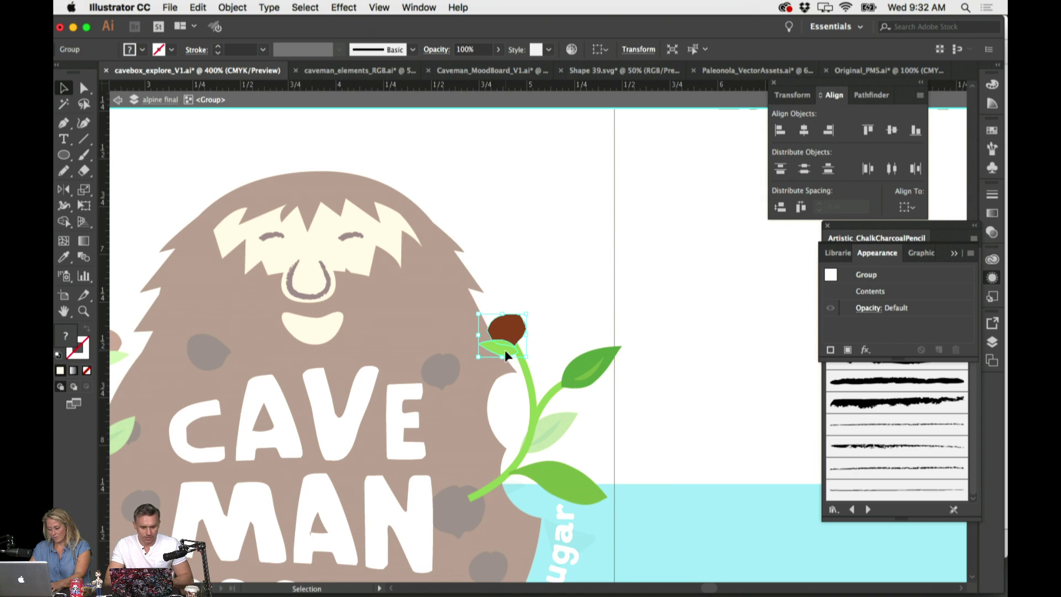
{"action": "left_click_drag", "start_coordinate": [512, 316], "coordinate": [554, 334]}
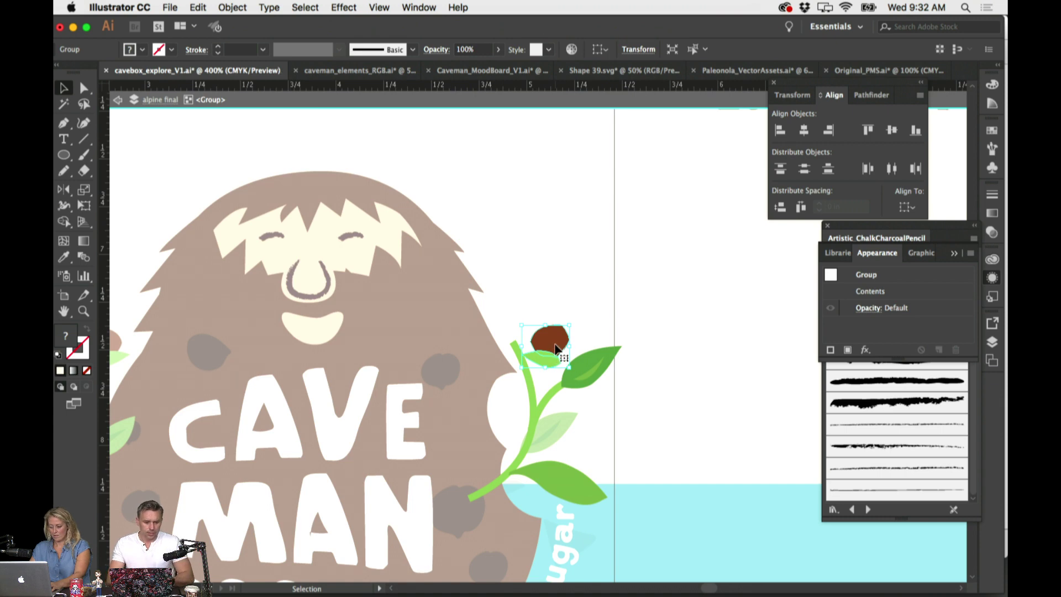
Cut the small leaf out of the hazelnut group and shift the hazelnut slightly up and outward
{"action": "double_click", "coordinate": [556, 350]}
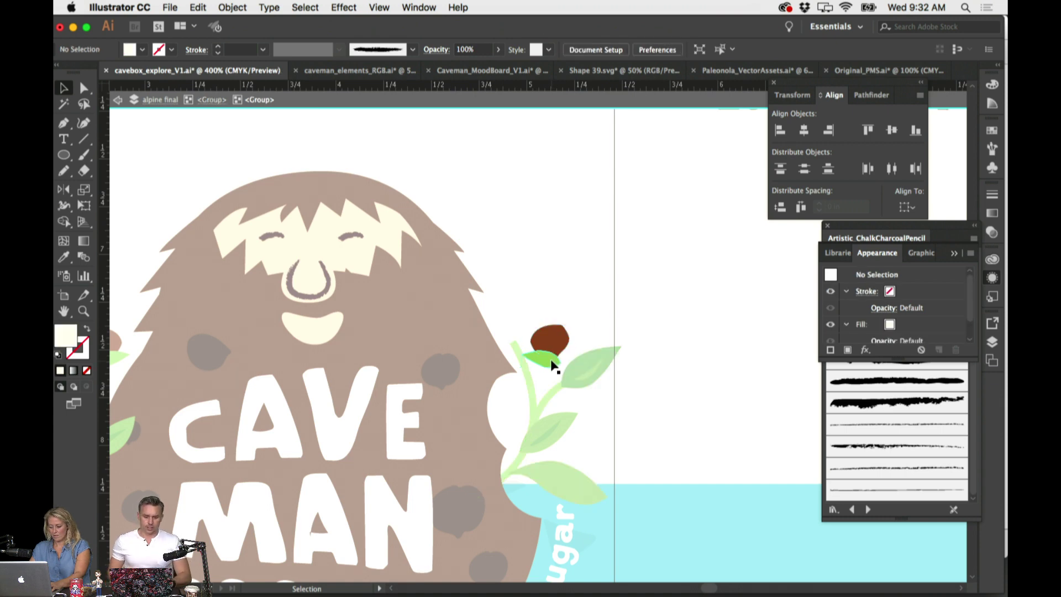
{"action": "double_click", "coordinate": [566, 289]}
{"action": "left_click", "coordinate": [557, 335]}
{"action": "double_click", "coordinate": [555, 335]}
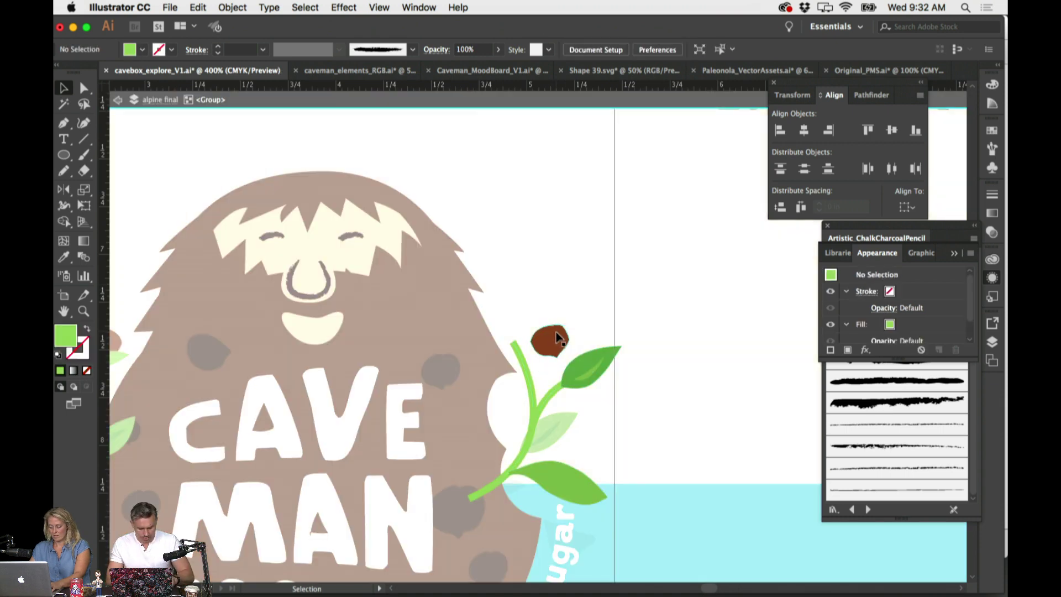
{"action": "left_click", "coordinate": [553, 336]}
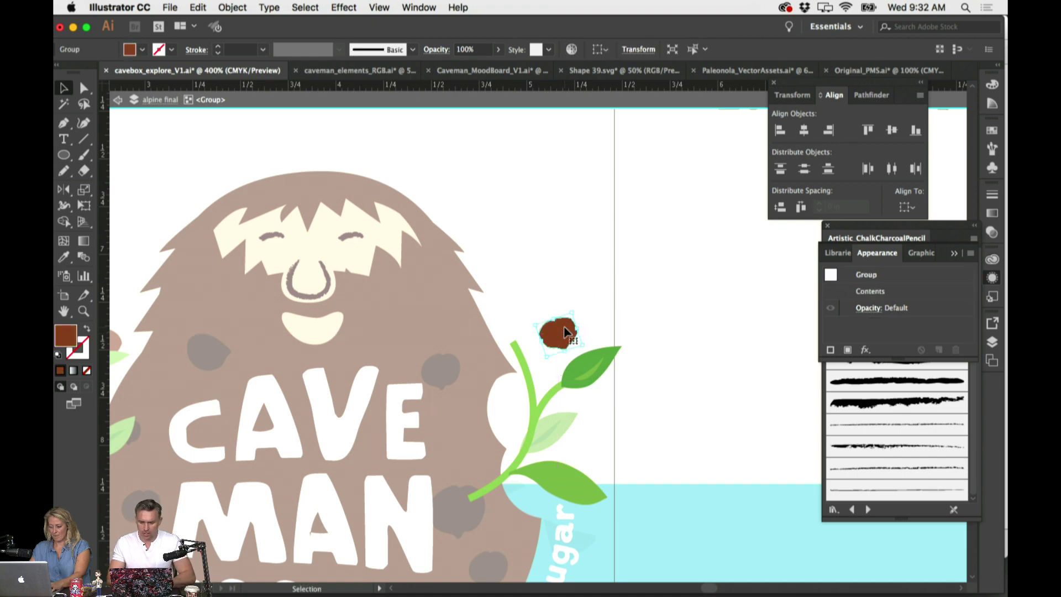
Draw a curved branch with the Pen tool from the hazelnut to the main stem, using the stem's green 2.707 pt stroke
{"action": "left_click", "coordinate": [531, 372]}
{"action": "left_click", "coordinate": [621, 289]}
{"action": "key", "text": "p"}
{"action": "left_click", "coordinate": [558, 335]}
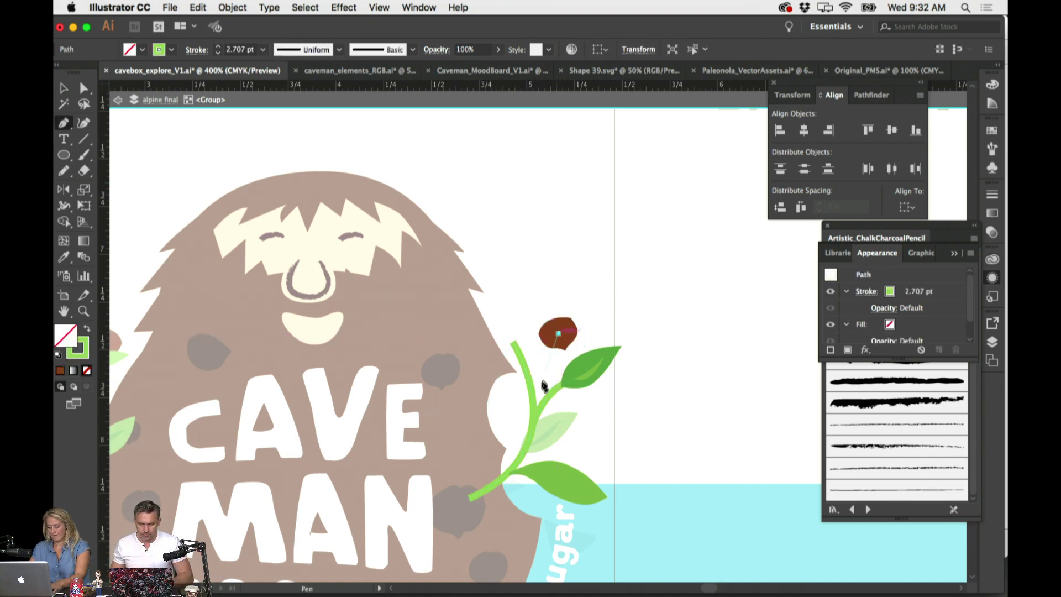
{"action": "left_click_drag", "start_coordinate": [533, 421], "coordinate": [537, 426]}
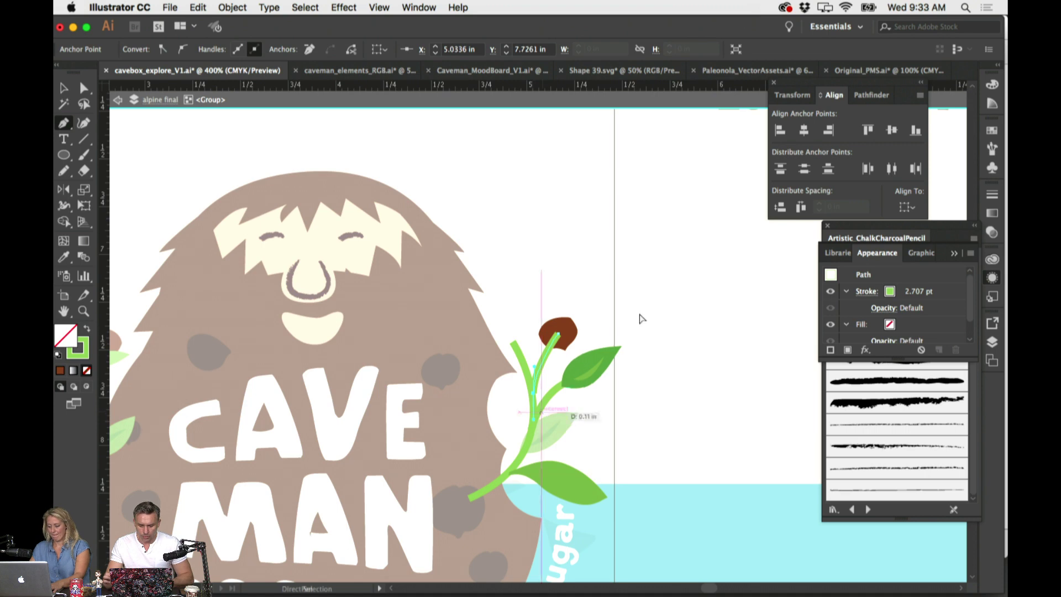
Bring the hazelnut to the front so it covers the end of the new branch
{"action": "key", "text": "v"}
{"action": "left_click", "coordinate": [621, 308]}
{"action": "left_click", "coordinate": [562, 329]}
{"action": "left_click", "coordinate": [232, 7]}
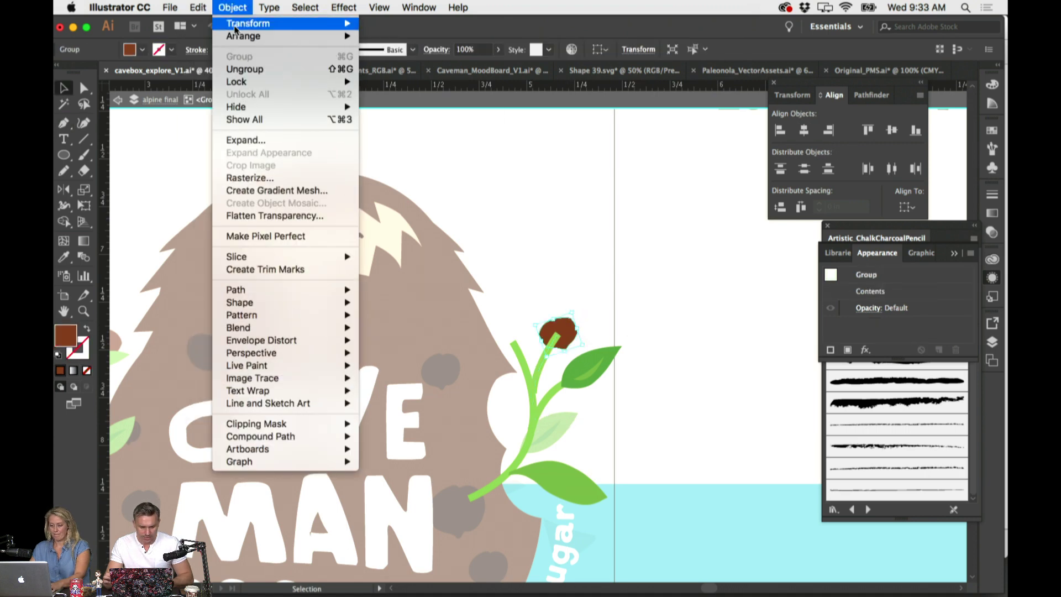
{"action": "mouse_move", "coordinate": [238, 33]}
{"action": "left_click", "coordinate": [395, 33]}
{"action": "left_click", "coordinate": [545, 213]}
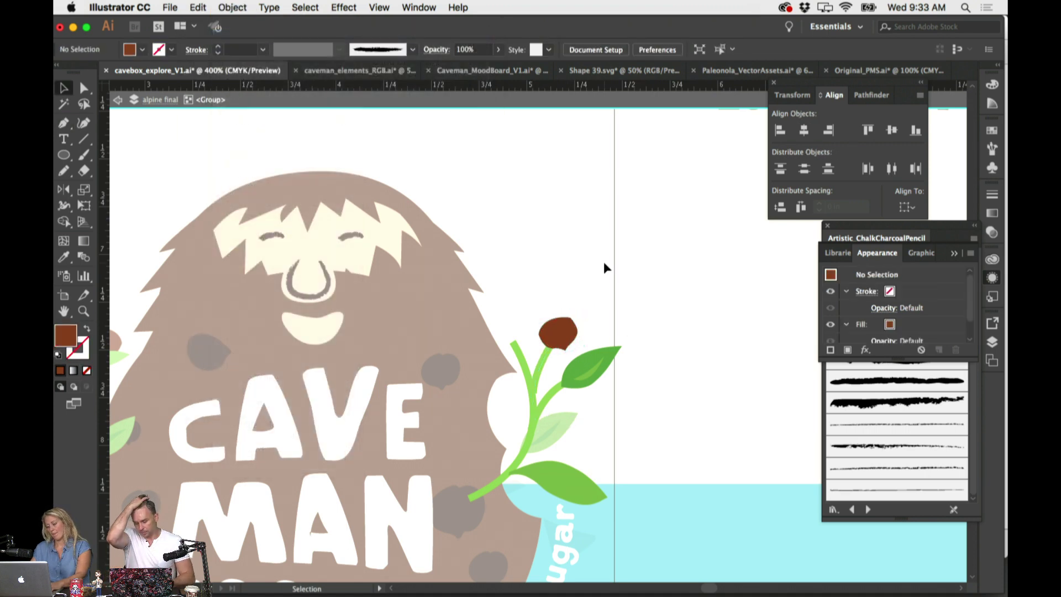
Select the hazelnut together with its new branch and nudge them slightly downward on the right sprig
{"action": "scroll", "coordinate": [604, 267], "scroll_direction": "down", "scroll_amount": 2}
{"action": "left_click", "coordinate": [518, 308]}
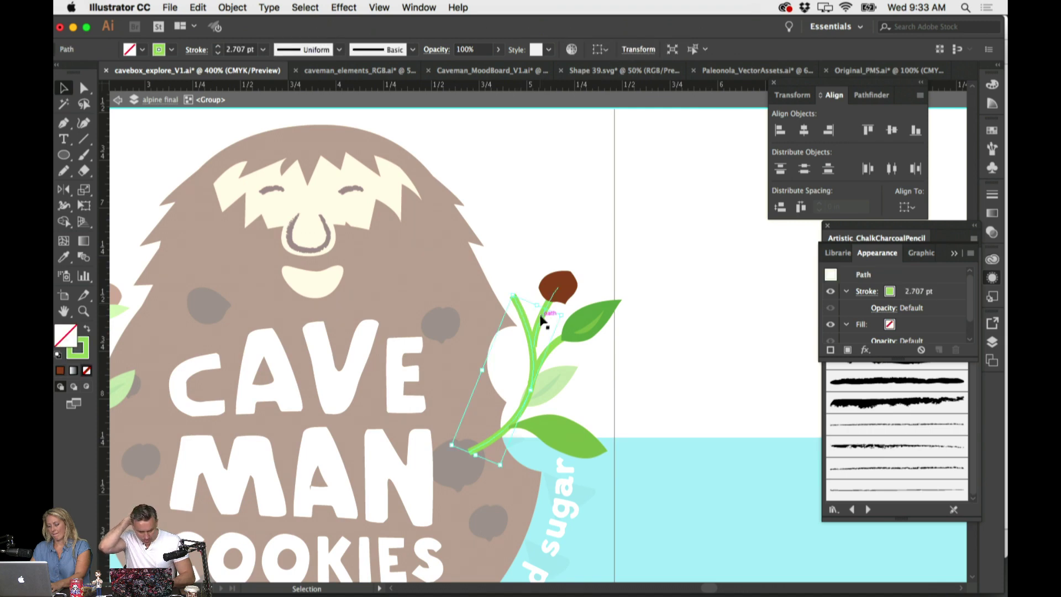
{"action": "left_click", "coordinate": [555, 287]}
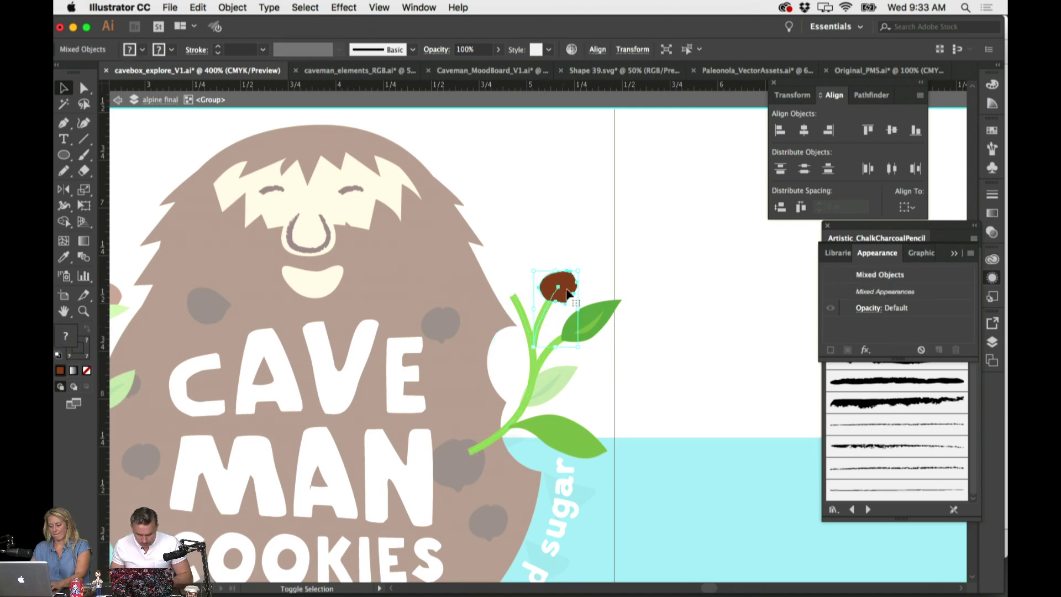
{"action": "left_click_drag", "start_coordinate": [560, 285], "coordinate": [557, 293]}
{"action": "left_click", "coordinate": [589, 238]}
{"action": "scroll", "coordinate": [588, 237], "scroll_direction": "left", "scroll_amount": 1}
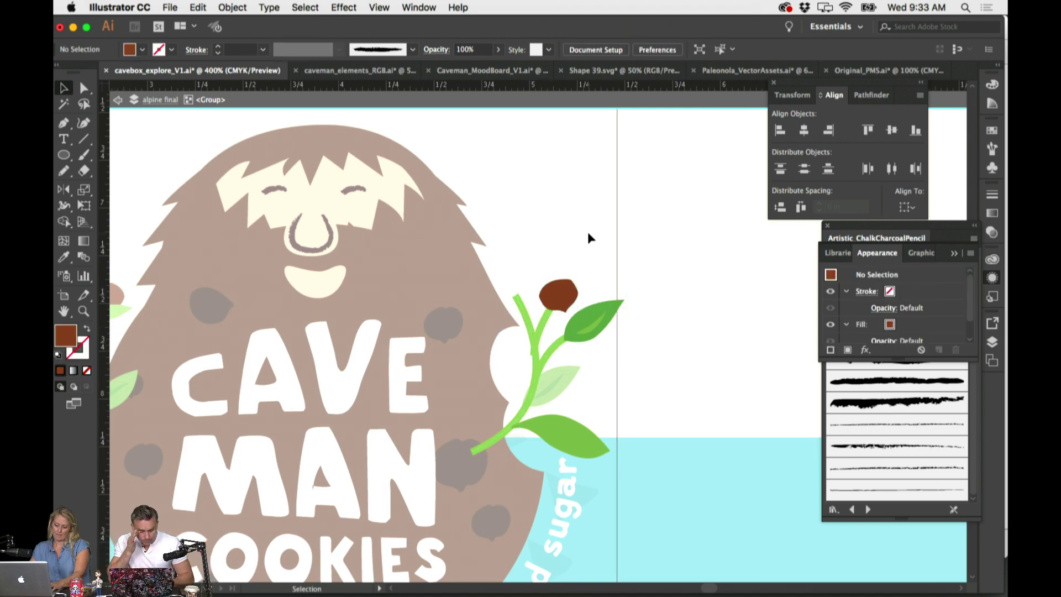
Bring the small light green leaf back into the right sprig, rotated and placed above the hazelnut
{"action": "key", "text": "a"}
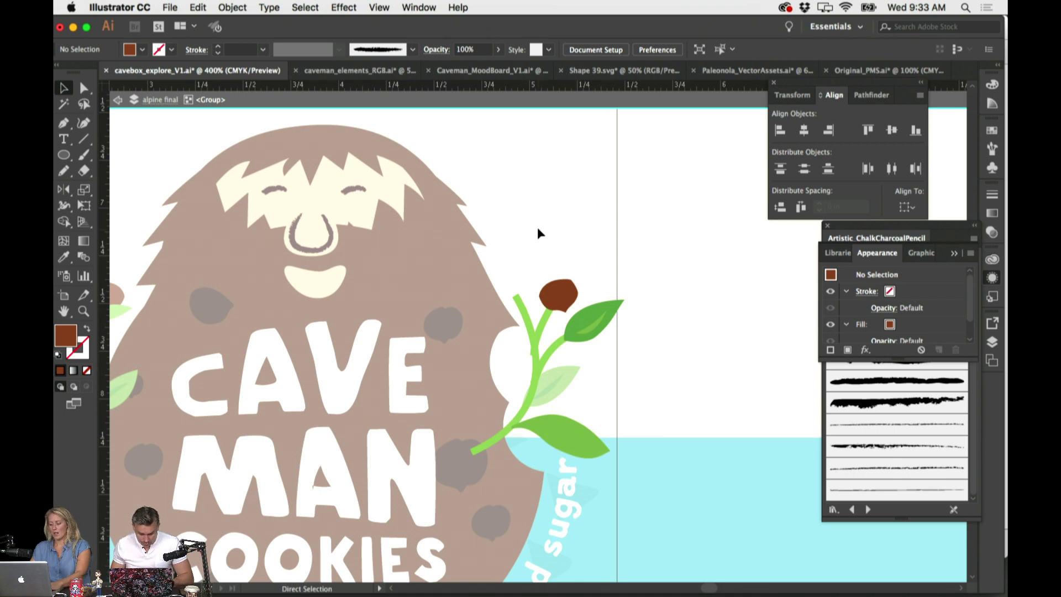
{"action": "left_click_drag", "start_coordinate": [543, 335], "coordinate": [561, 233]}
{"action": "left_click", "coordinate": [577, 244]}
{"action": "left_click", "coordinate": [561, 182]}
{"action": "scroll", "coordinate": [562, 185], "scroll_direction": "left", "scroll_amount": 1}
Pull the upper end point of the right sprig's main stem down and outward to shorten it
{"action": "left_click", "coordinate": [539, 265]}
{"action": "left_click", "coordinate": [530, 307]}
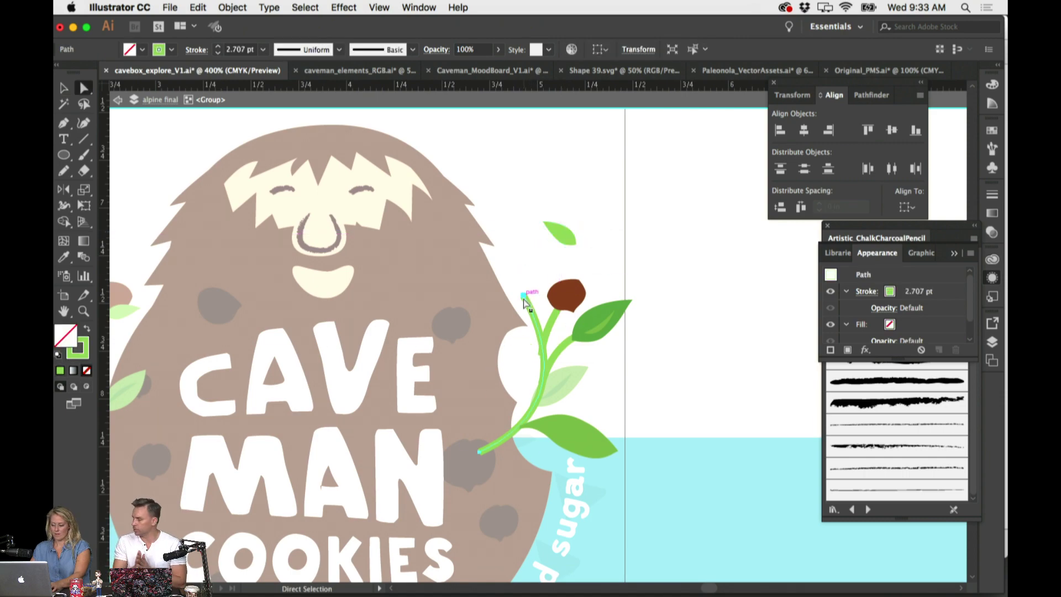
{"action": "key", "text": "a"}
{"action": "left_click_drag", "start_coordinate": [525, 299], "coordinate": [534, 313]}
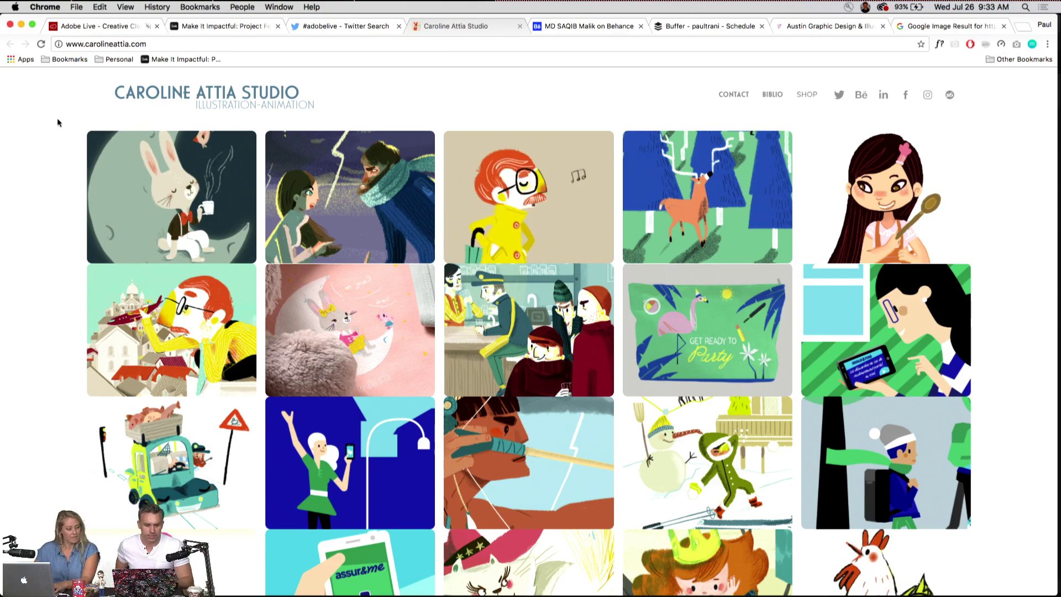
Switch to the browser and open the Fairy Tales project on the illustration studio's portfolio website
{"action": "left_click", "coordinate": [33, 25]}
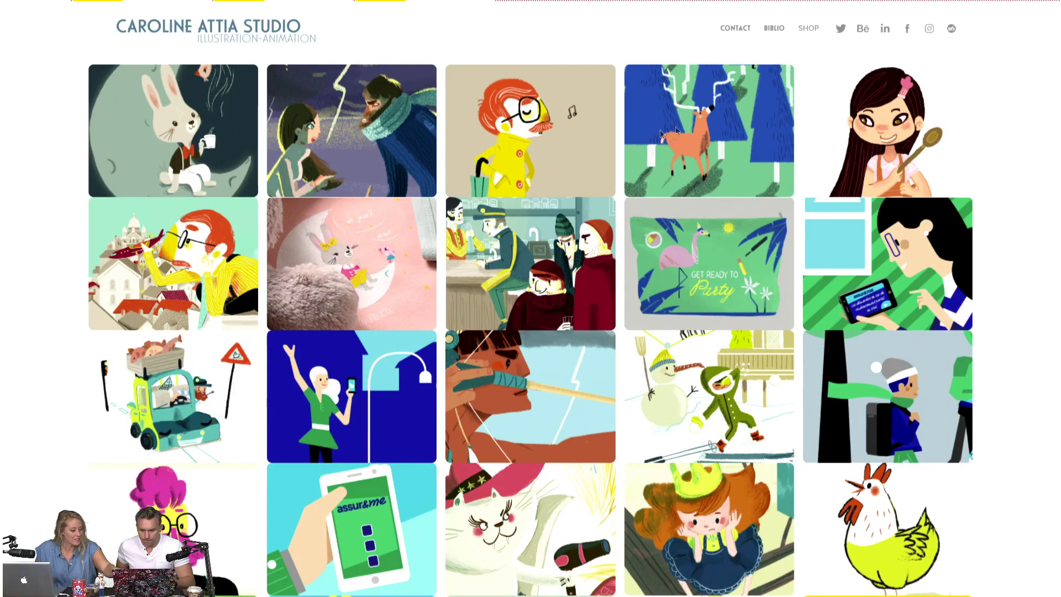
{"action": "left_click", "coordinate": [699, 125]}
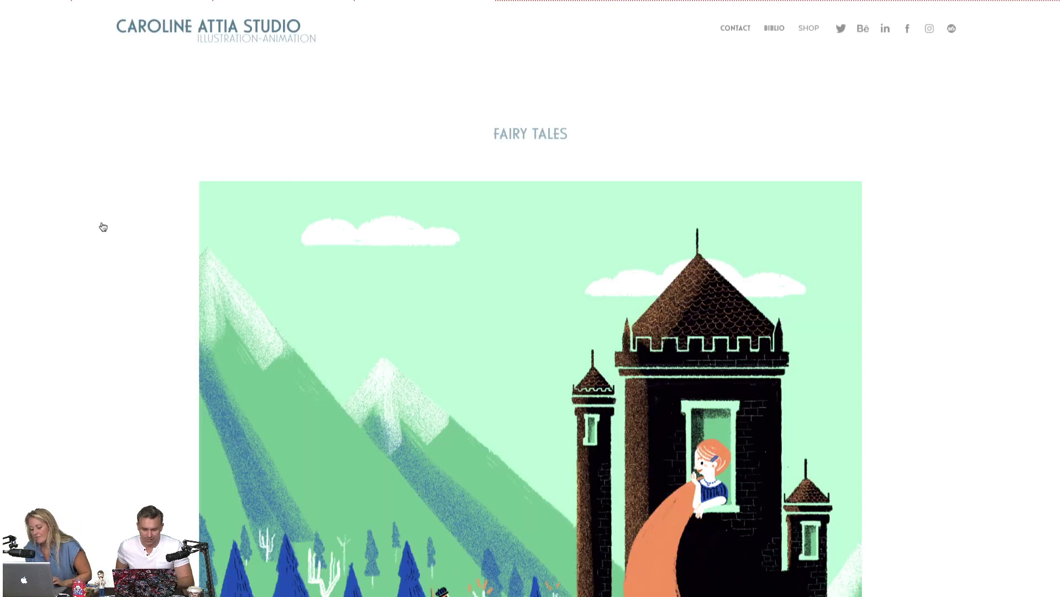
Look through the Fairy Tales illustrations, from the tower scene to the wolf scene and back up
{"action": "scroll", "coordinate": [101, 227], "scroll_direction": "down", "scroll_amount": 2}
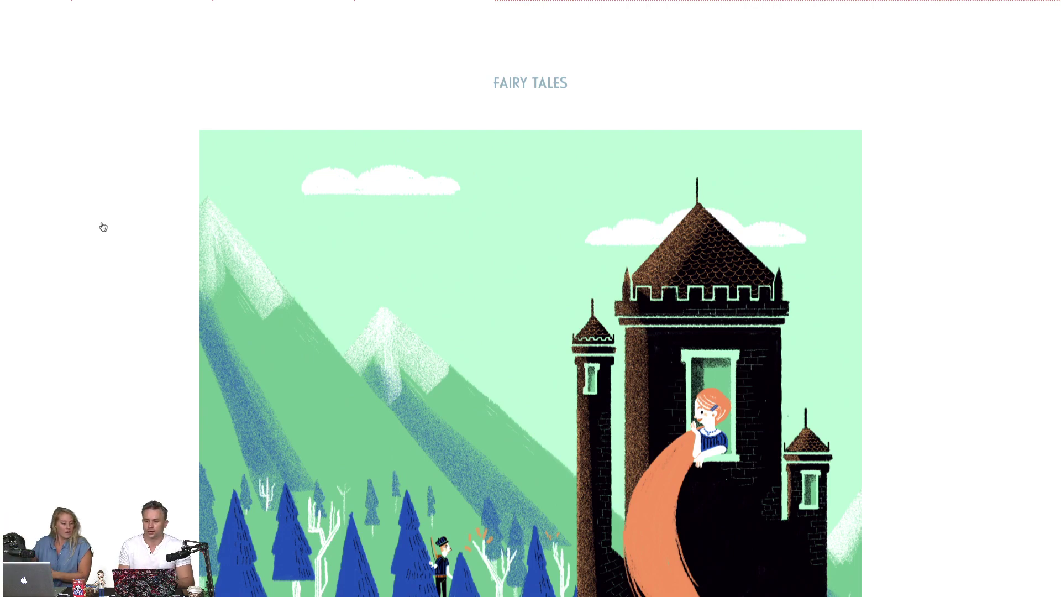
{"action": "scroll", "coordinate": [102, 227], "scroll_direction": "down", "scroll_amount": 5}
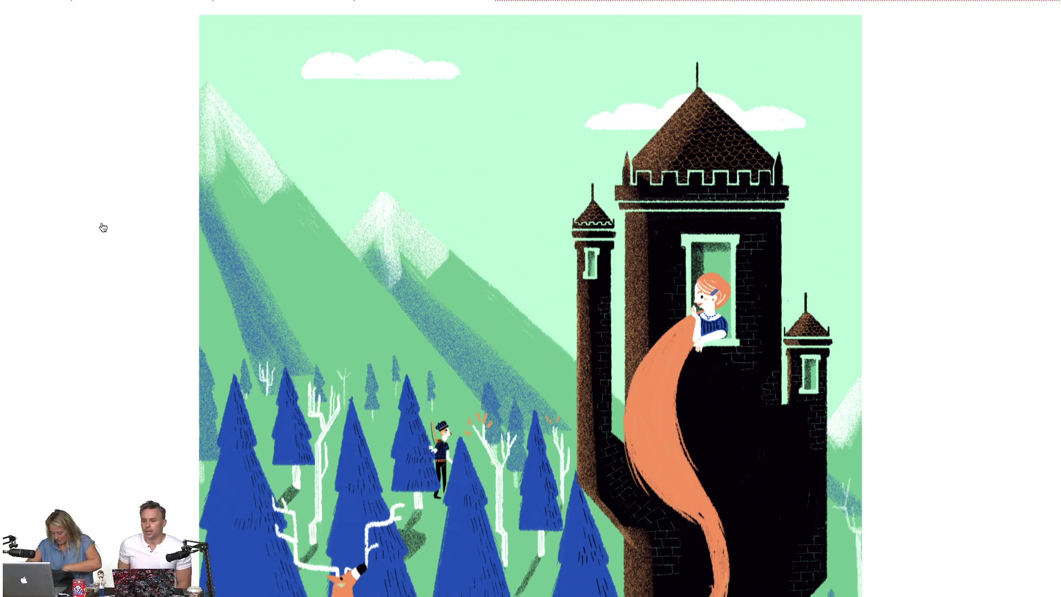
{"action": "scroll", "coordinate": [103, 228], "scroll_direction": "down", "scroll_amount": 10}
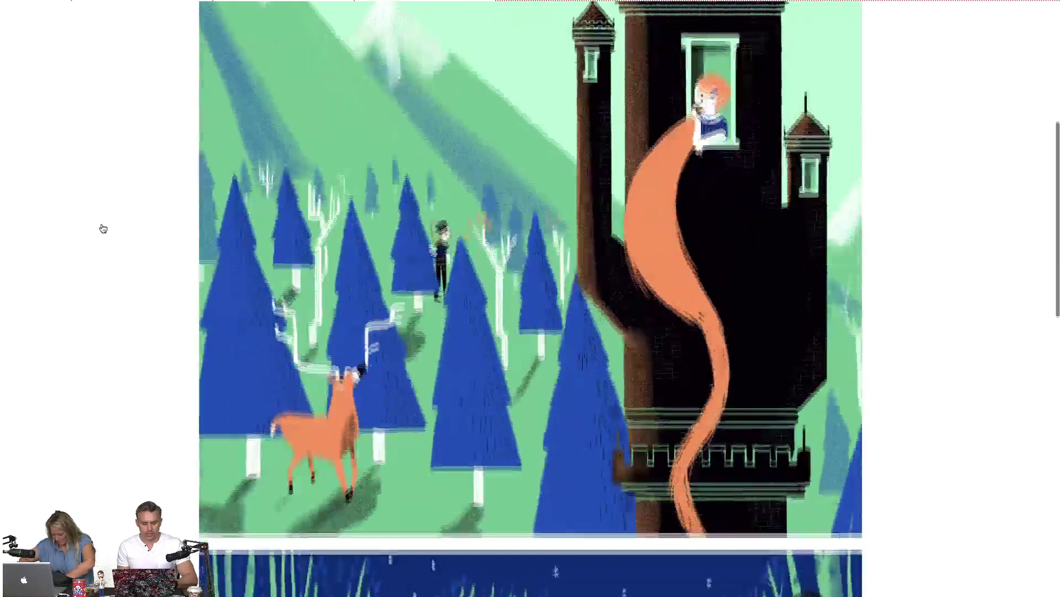
{"action": "scroll", "coordinate": [103, 228], "scroll_direction": "down", "scroll_amount": 5}
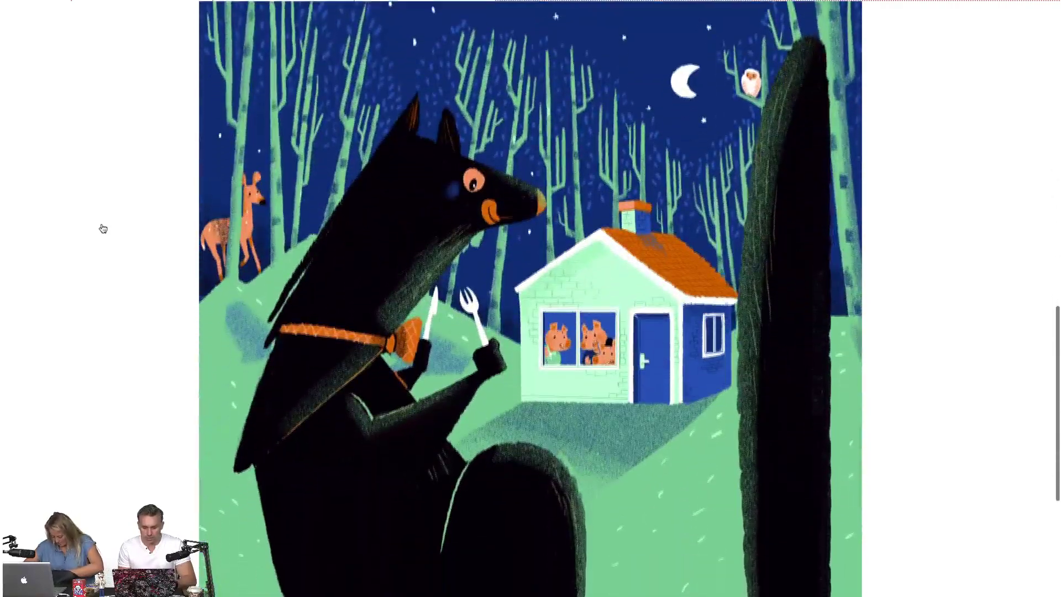
{"action": "scroll", "coordinate": [103, 228], "scroll_direction": "up", "scroll_amount": 15}
{"action": "scroll", "coordinate": [103, 227], "scroll_direction": "up", "scroll_amount": 3}
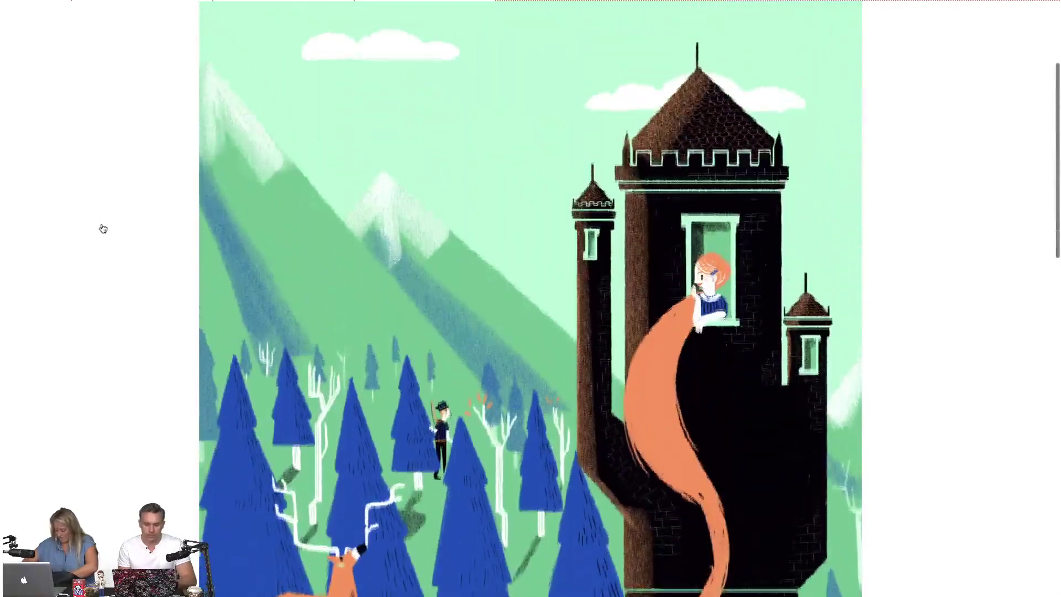
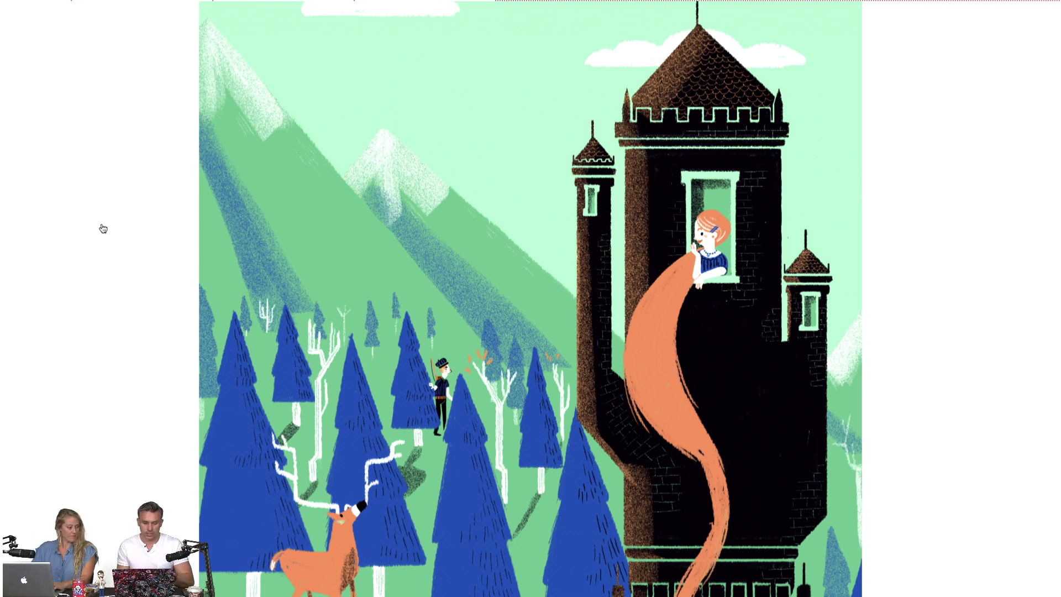
Return to the illustration studio's portfolio overview and browse its project thumbnails down to the end and back
{"action": "left_click", "coordinate": [10, 46]}
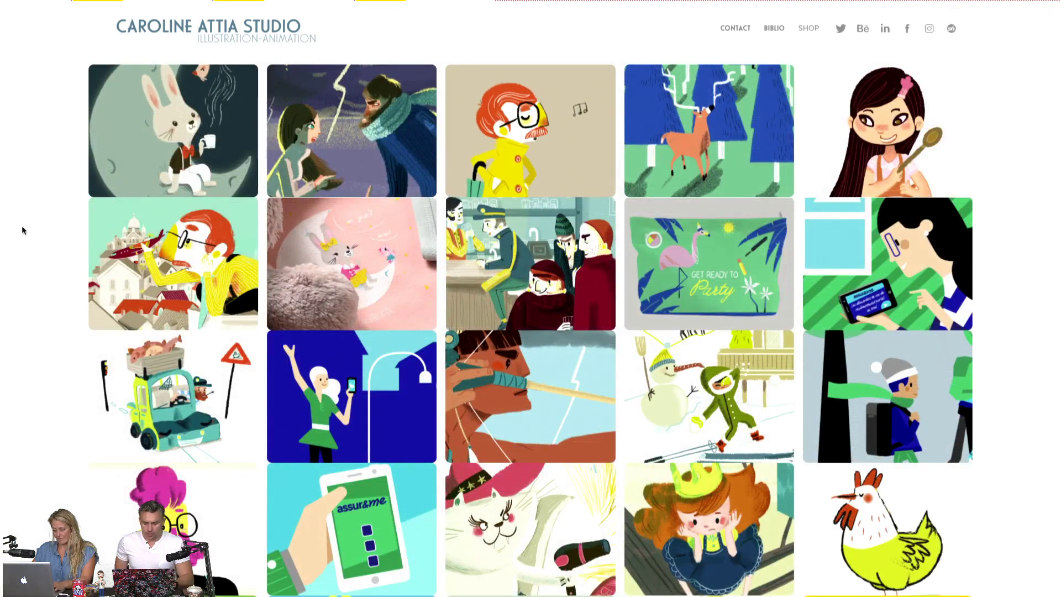
{"action": "scroll", "coordinate": [34, 252], "scroll_direction": "down", "scroll_amount": 10}
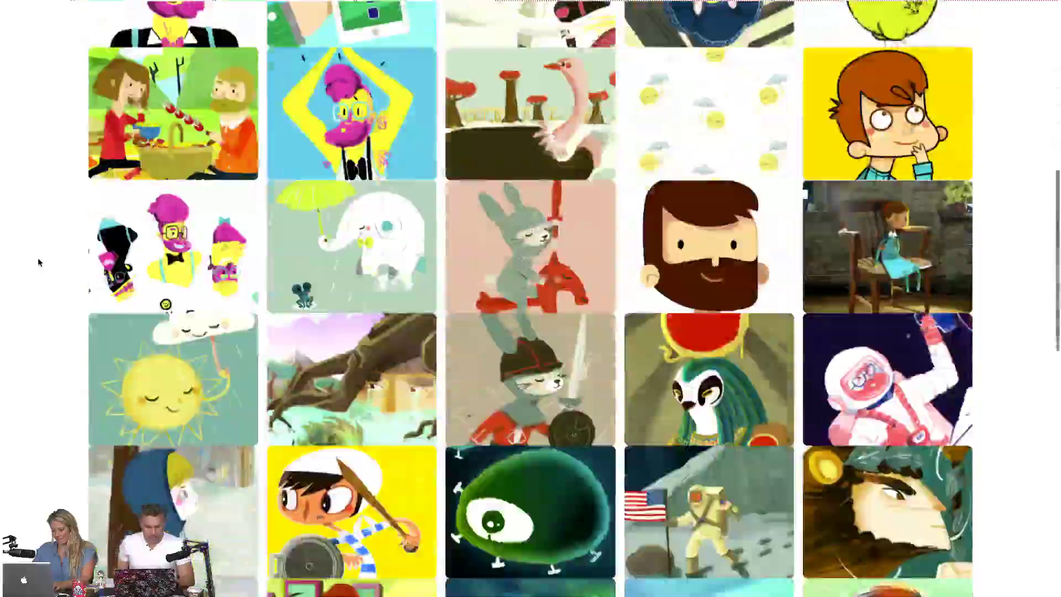
{"action": "scroll", "coordinate": [49, 284], "scroll_direction": "down", "scroll_amount": 15}
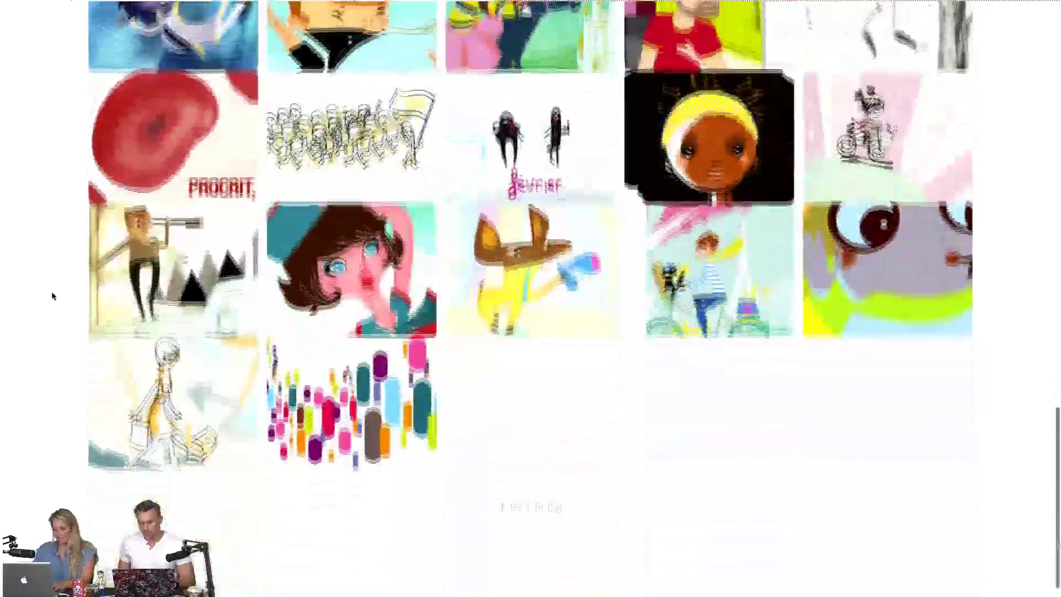
{"action": "scroll", "coordinate": [53, 296], "scroll_direction": "up", "scroll_amount": 15}
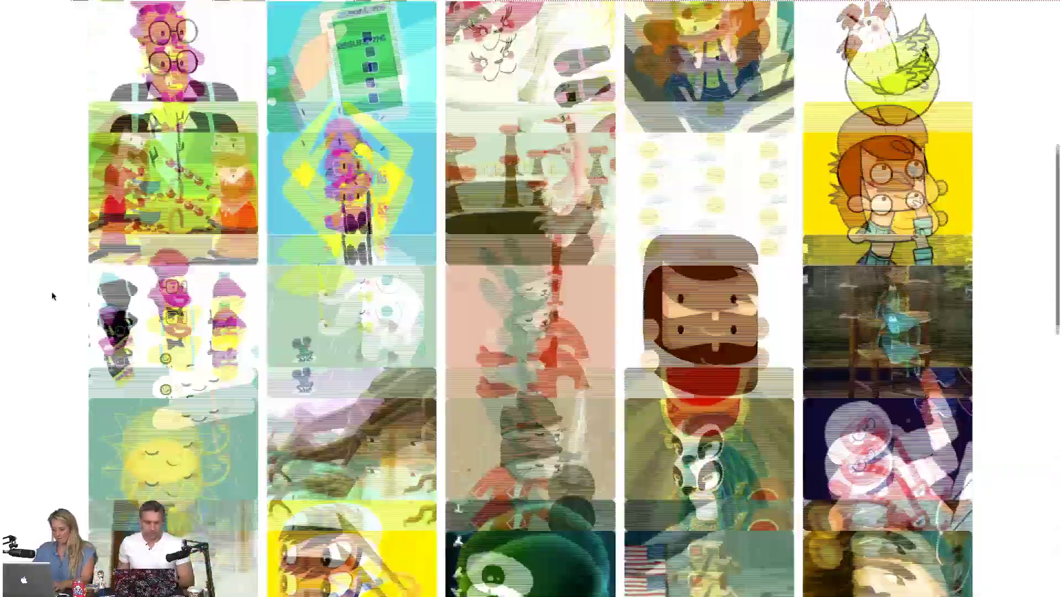
{"action": "scroll", "coordinate": [51, 290], "scroll_direction": "up", "scroll_amount": 6}
{"action": "scroll", "coordinate": [46, 282], "scroll_direction": "up", "scroll_amount": 3}
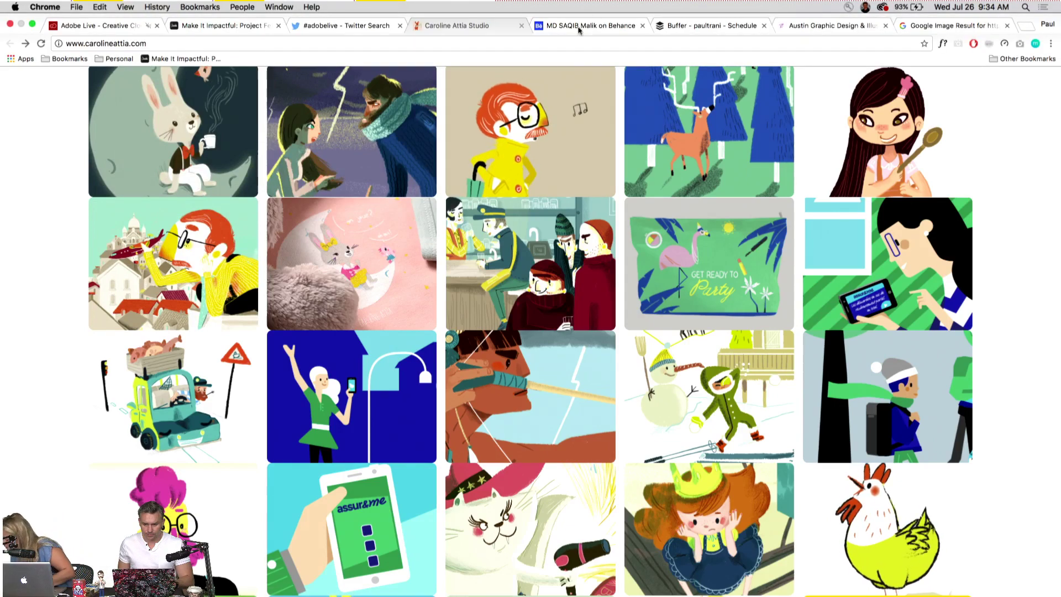
Open the Menu Book Design project on the designer's Behance profile, inspect its pizza menu cover magnified, and close the project
{"action": "left_click", "coordinate": [579, 27]}
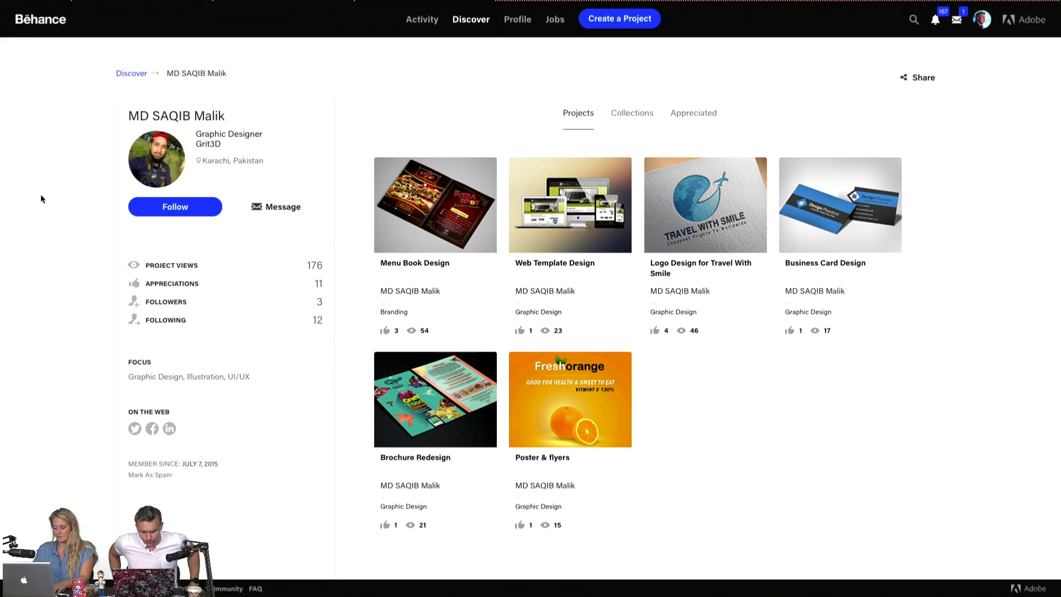
{"action": "left_click", "coordinate": [427, 237]}
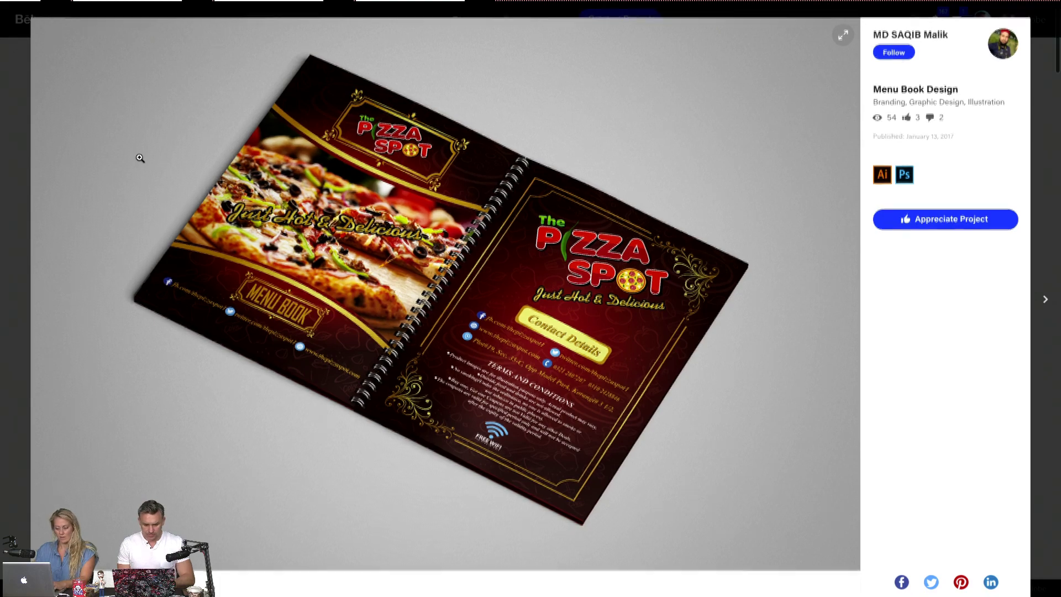
{"action": "scroll", "coordinate": [140, 158], "scroll_direction": "up", "scroll_amount": 2}
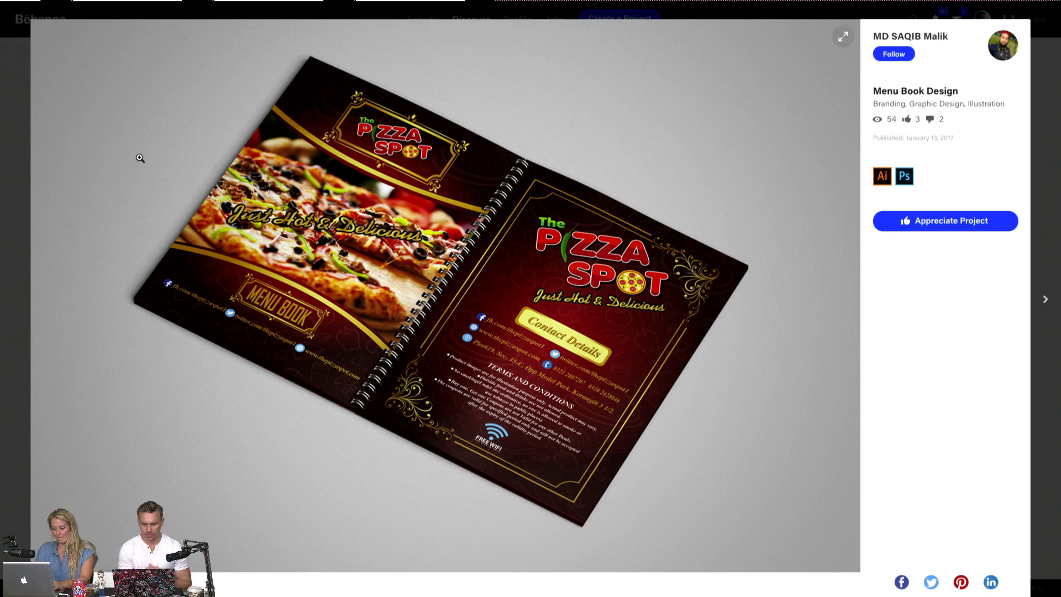
{"action": "left_click", "coordinate": [540, 300]}
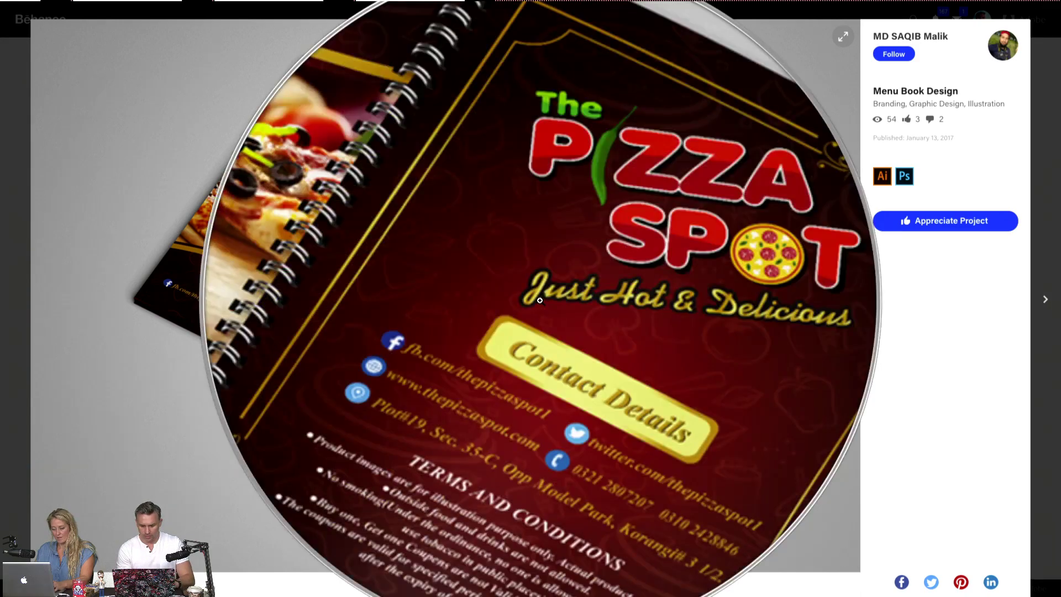
{"action": "left_click_drag", "start_coordinate": [540, 300], "coordinate": [532, 270]}
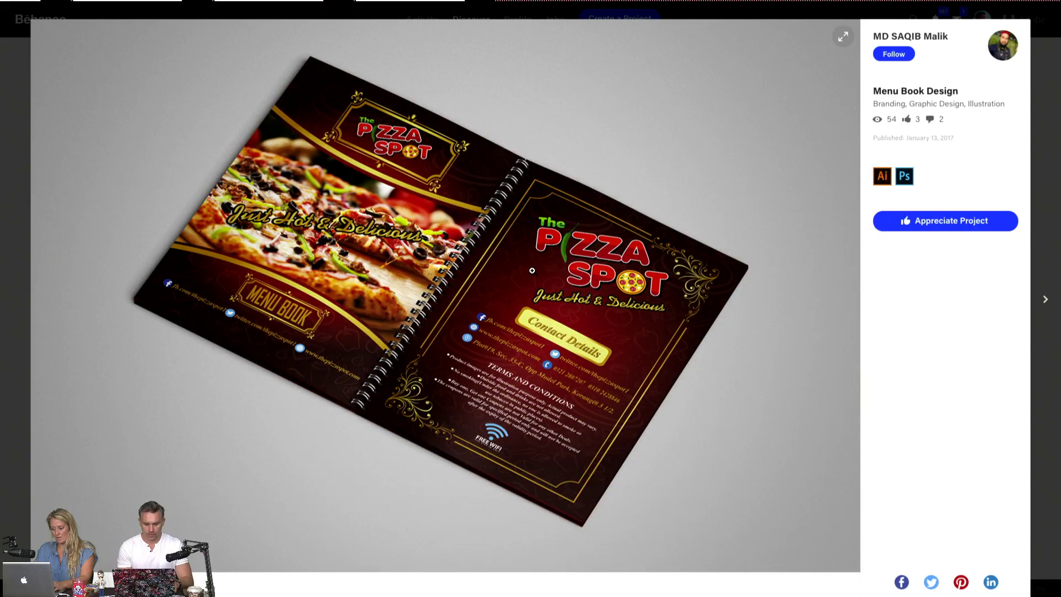
{"action": "key", "text": "Escape"}
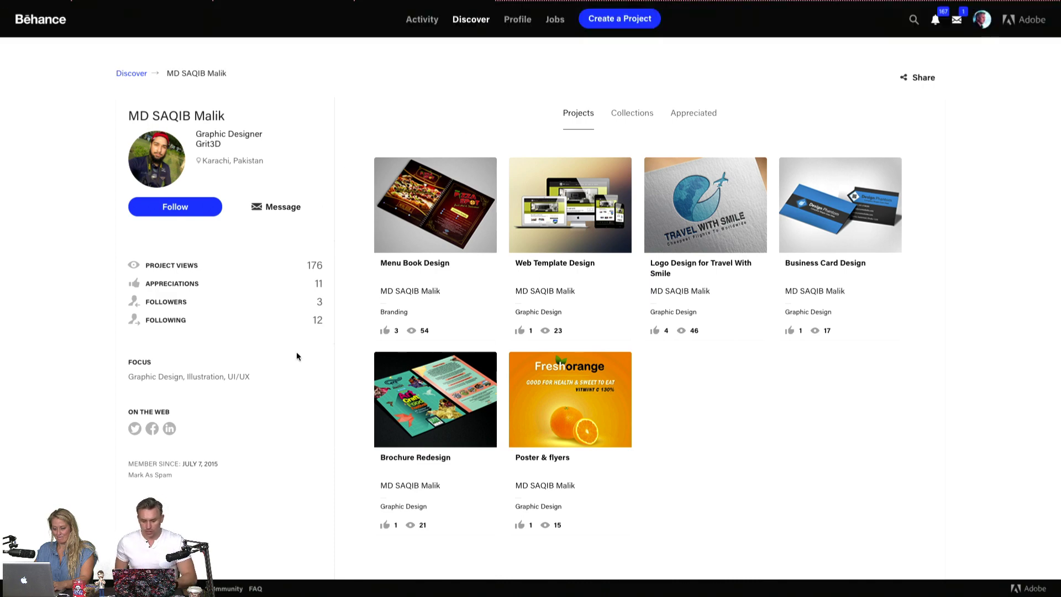
Switch to Illustrator, copy the right sprig's hazelnut, and place a slightly rotated copy at the base of the lower right leaf
{"action": "mouse_move", "coordinate": [39, 1]}
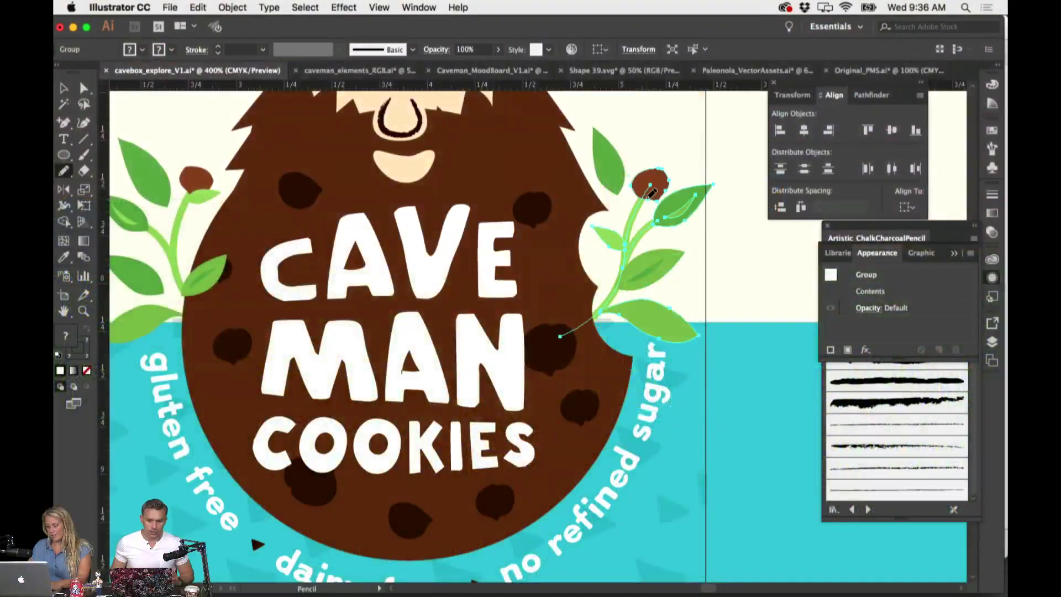
{"action": "left_click", "coordinate": [659, 185]}
{"action": "double_click", "coordinate": [659, 185]}
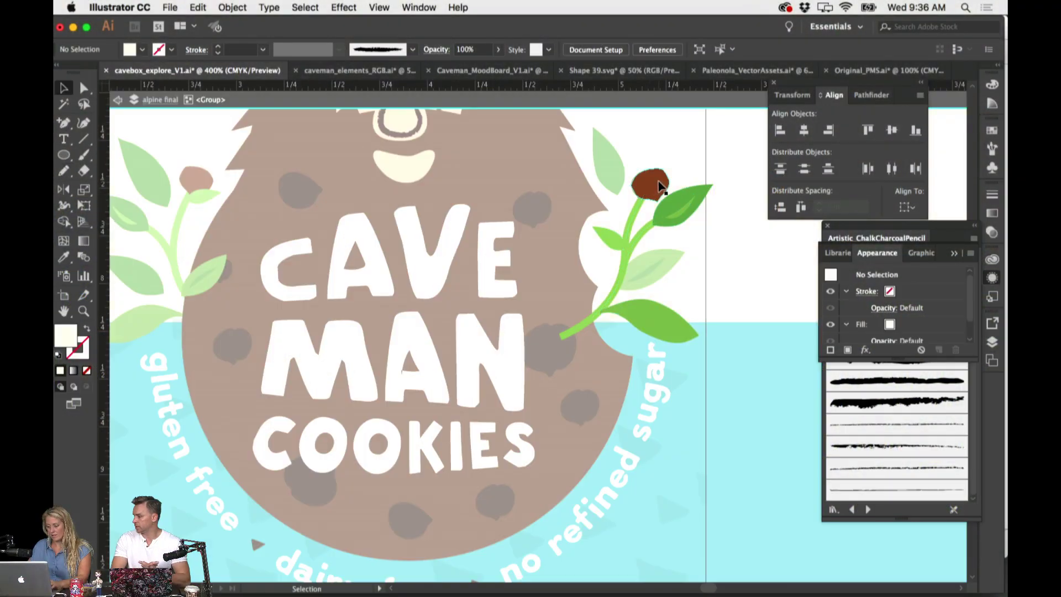
{"action": "left_click", "coordinate": [660, 187]}
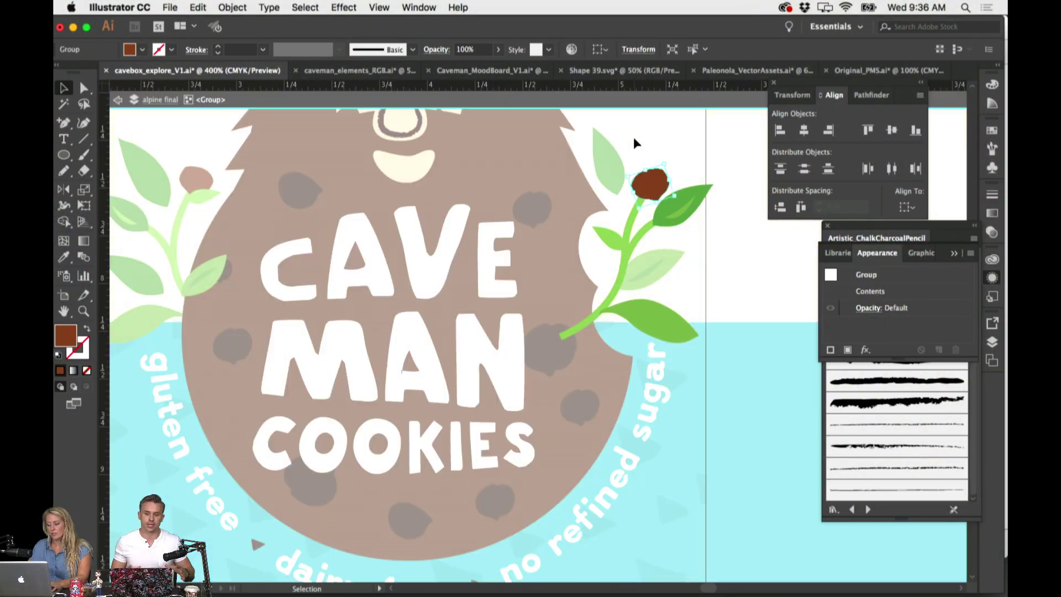
{"action": "left_click", "coordinate": [643, 145]}
{"action": "left_click", "coordinate": [651, 172]}
{"action": "double_click", "coordinate": [653, 161]}
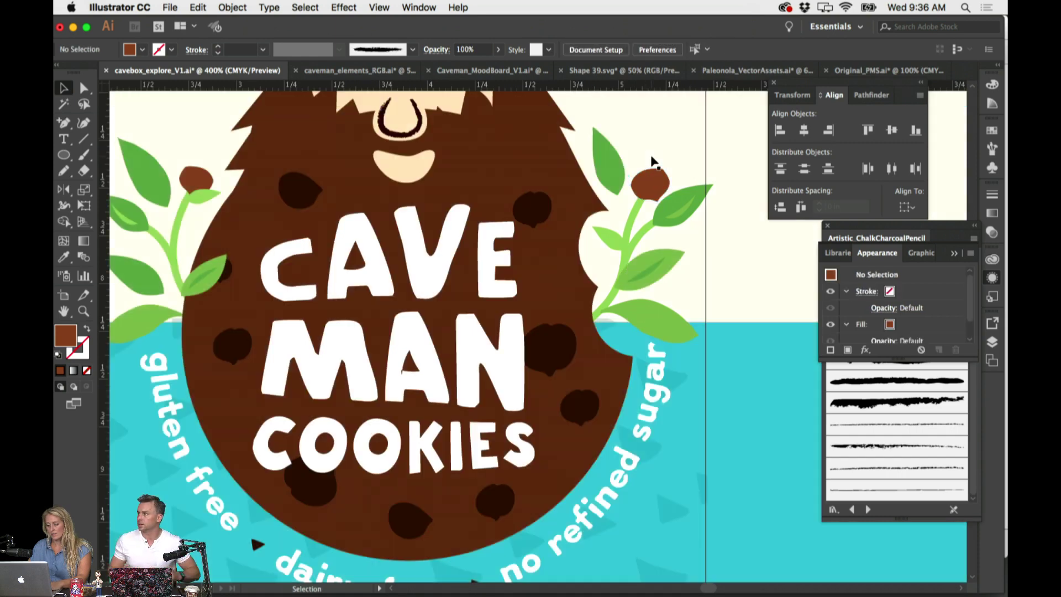
{"action": "left_click", "coordinate": [653, 166]}
{"action": "key", "text": "ctrl+c"}
{"action": "key", "text": "ctrl+v"}
{"action": "left_click_drag", "start_coordinate": [541, 340], "coordinate": [639, 259]}
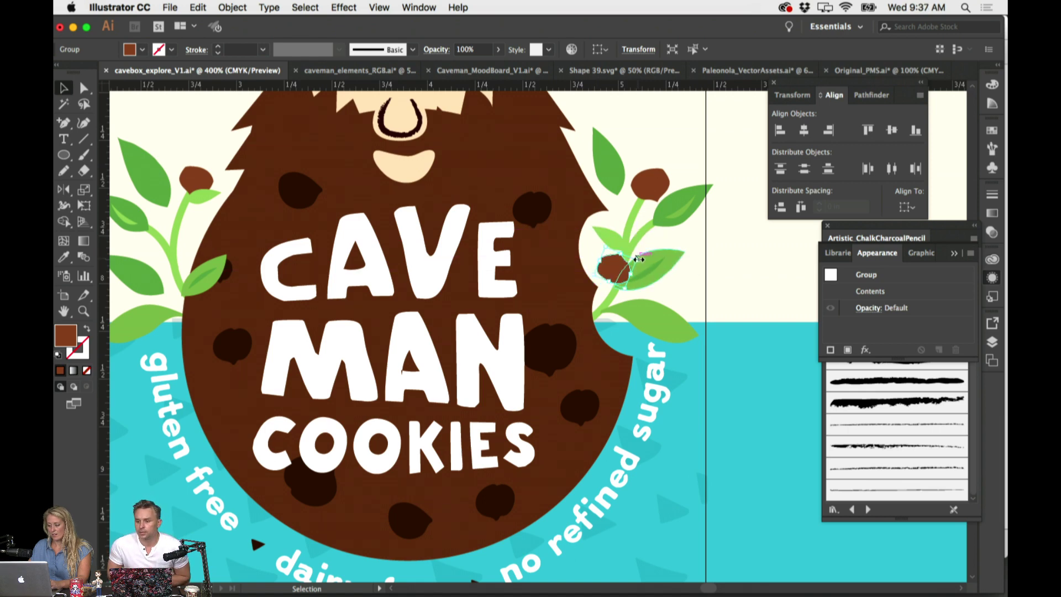
{"action": "scroll", "coordinate": [638, 258], "scroll_direction": "left", "scroll_amount": 5}
{"action": "left_click_drag", "start_coordinate": [747, 258], "coordinate": [747, 254]}
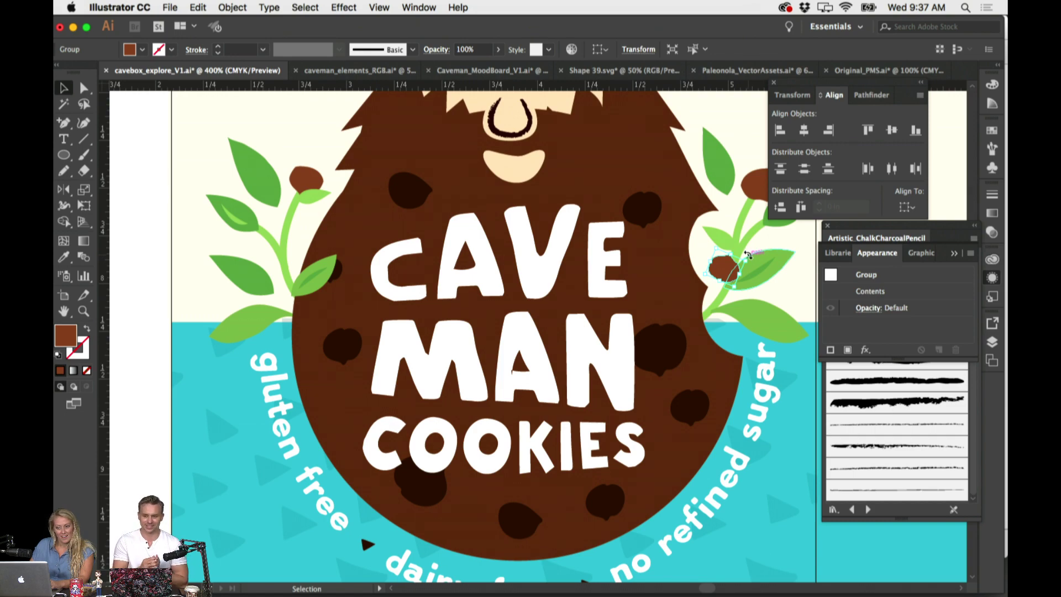
{"action": "scroll", "coordinate": [569, 277], "scroll_direction": "up", "scroll_amount": 2}
{"action": "scroll", "coordinate": [569, 276], "scroll_direction": "down", "scroll_amount": 3}
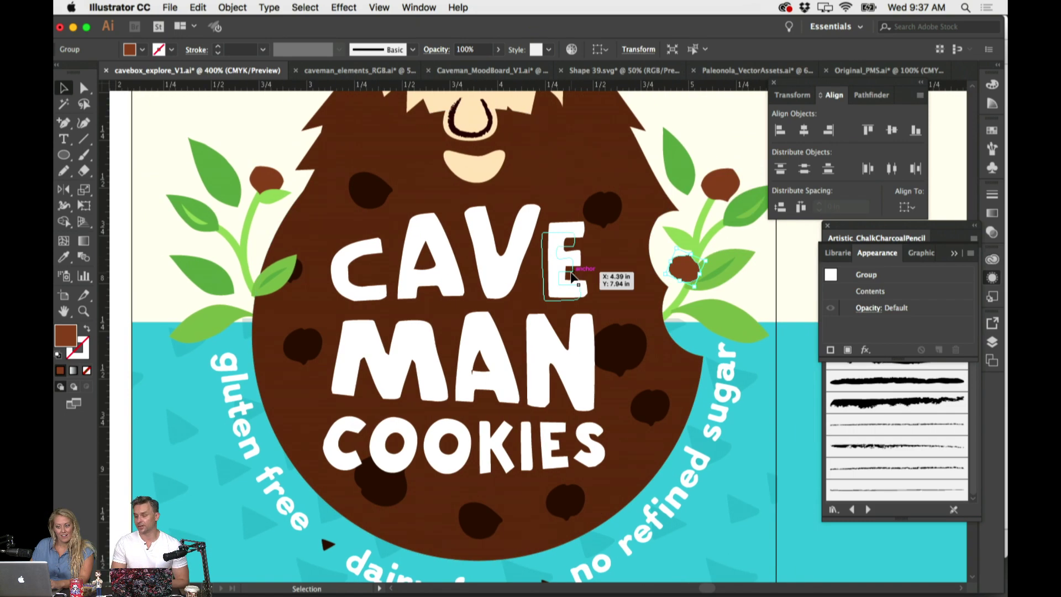
Duplicate the lower hazelnut onto the left sprig, at the base of its lower outer leaf, and rotate the copy counterclockwise
{"action": "scroll", "coordinate": [608, 285], "scroll_direction": "right", "scroll_amount": 3}
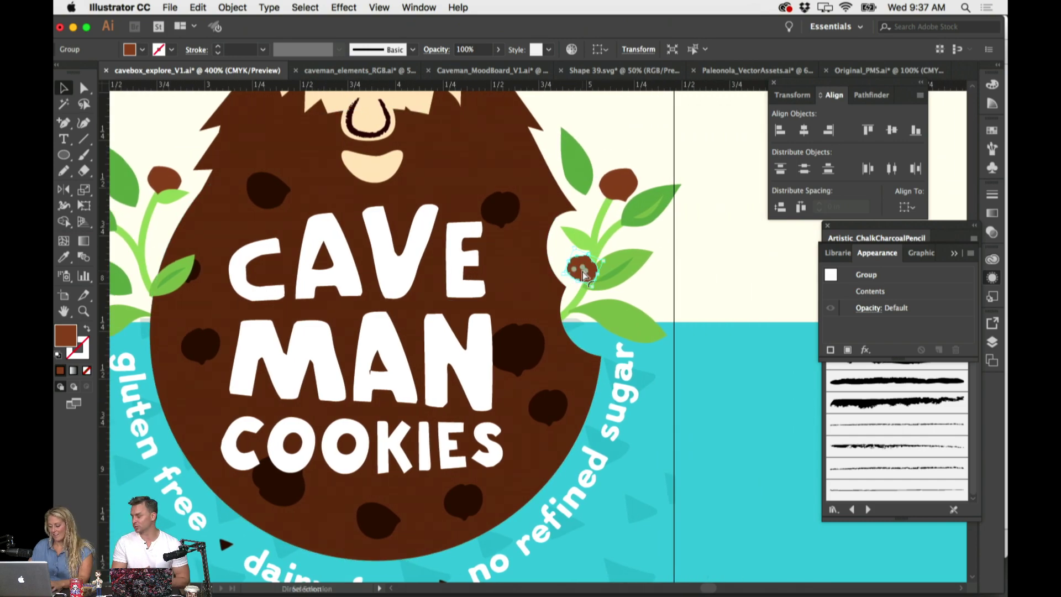
{"action": "left_click_drag", "start_coordinate": [580, 275], "coordinate": [155, 271]}
{"action": "scroll", "coordinate": [371, 254], "scroll_direction": "left", "scroll_amount": 5}
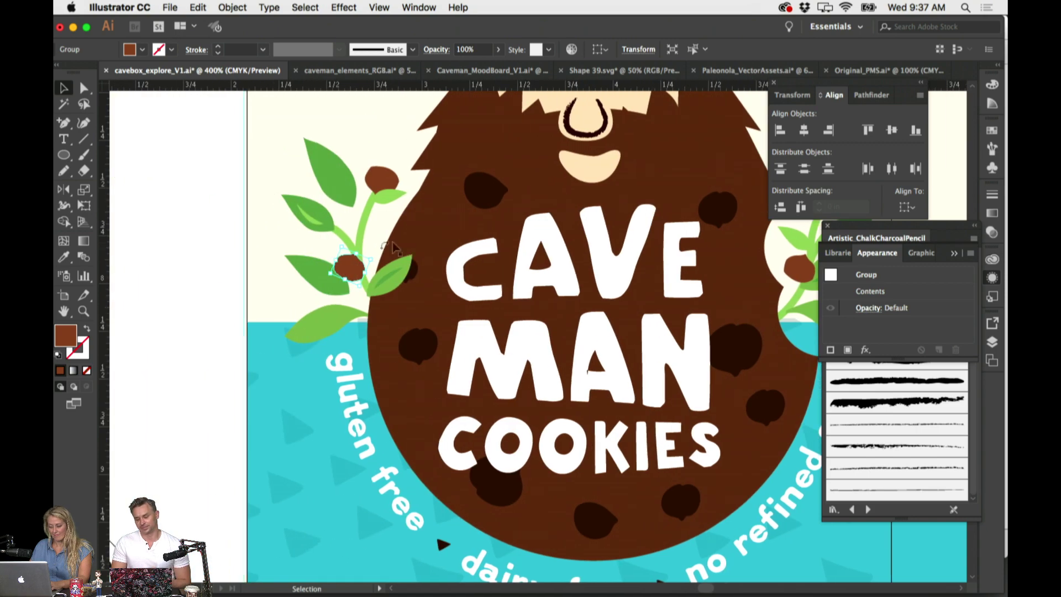
{"action": "left_click_drag", "start_coordinate": [374, 253], "coordinate": [310, 261]}
{"action": "left_click", "coordinate": [237, 293]}
Examine the whole Alpine front panel, checking how the hazelnut sprigs sit around the cookie caveman
{"action": "key", "text": "super+minus"}
{"action": "key", "text": "super+minus"}
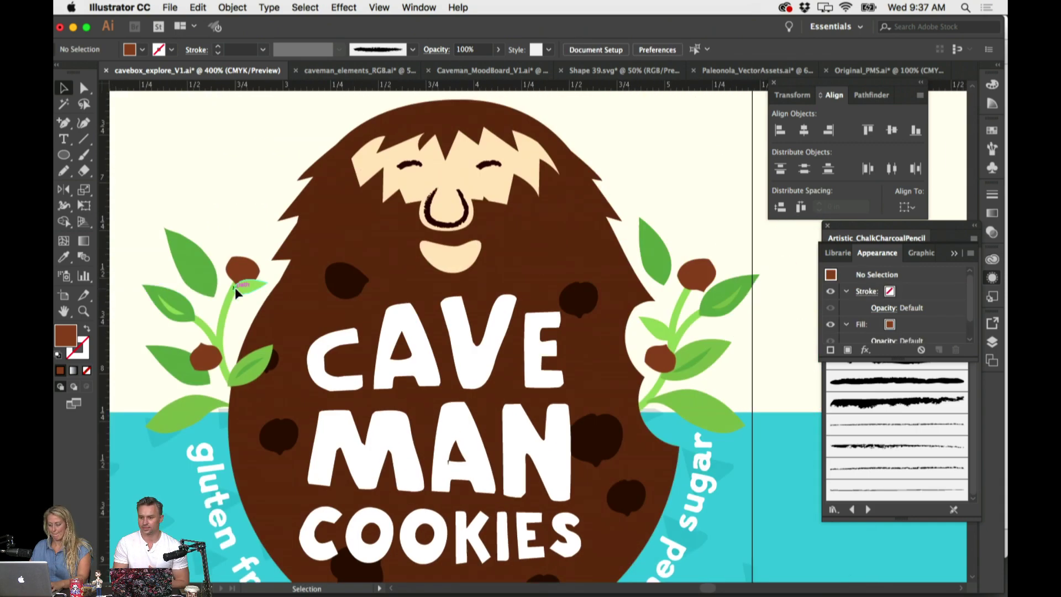
{"action": "scroll", "coordinate": [387, 293], "scroll_direction": "up", "scroll_amount": 5}
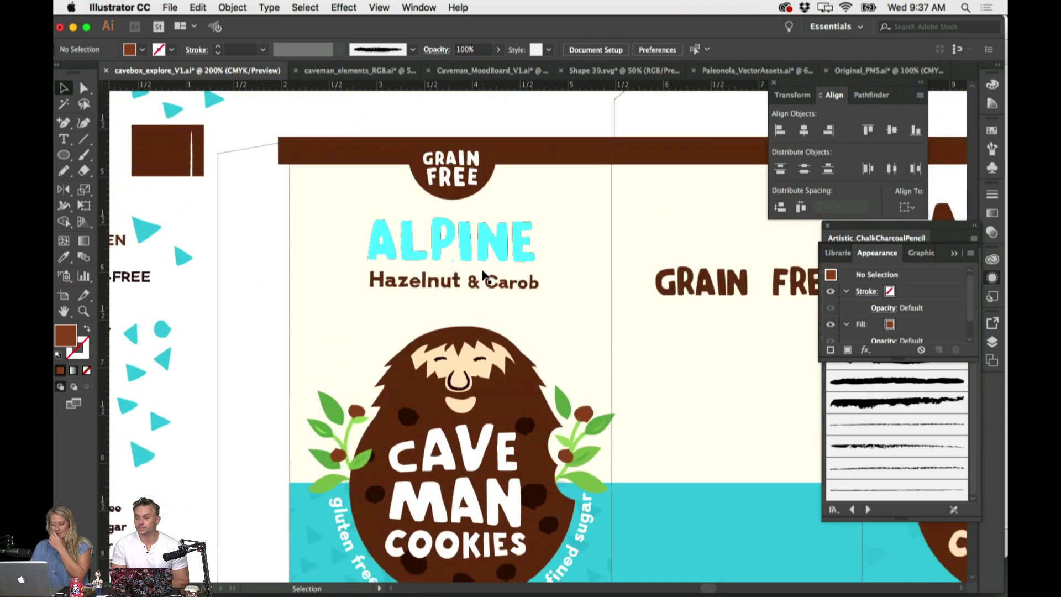
{"action": "scroll", "coordinate": [560, 308], "scroll_direction": "right", "scroll_amount": 3}
{"action": "key", "text": "super+minus"}
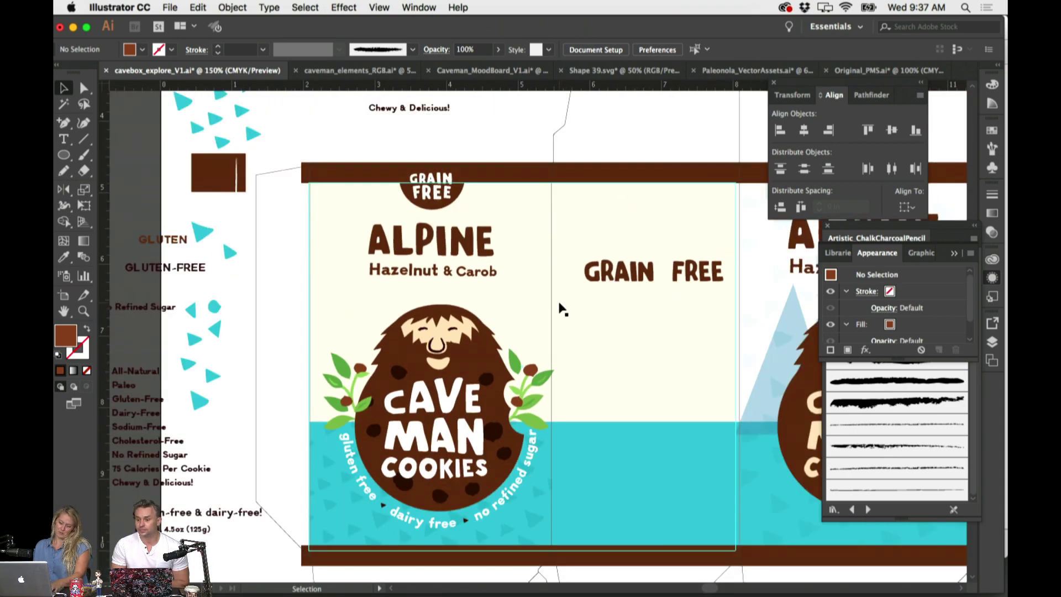
{"action": "scroll", "coordinate": [548, 309], "scroll_direction": "down", "scroll_amount": 3}
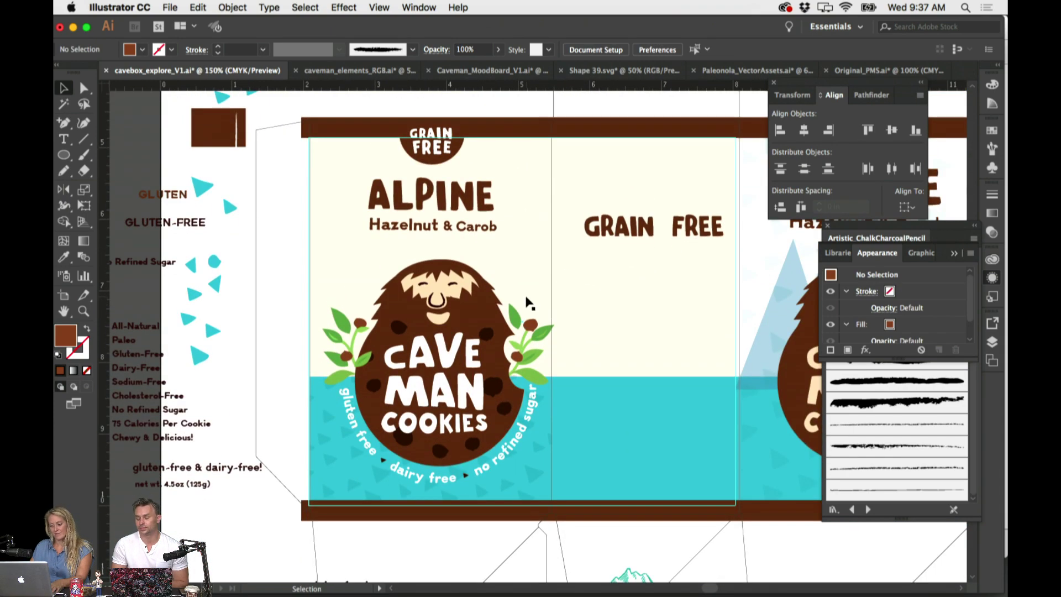
{"action": "scroll", "coordinate": [533, 304], "scroll_direction": "right", "scroll_amount": 2}
{"action": "scroll", "coordinate": [529, 301], "scroll_direction": "right", "scroll_amount": 1}
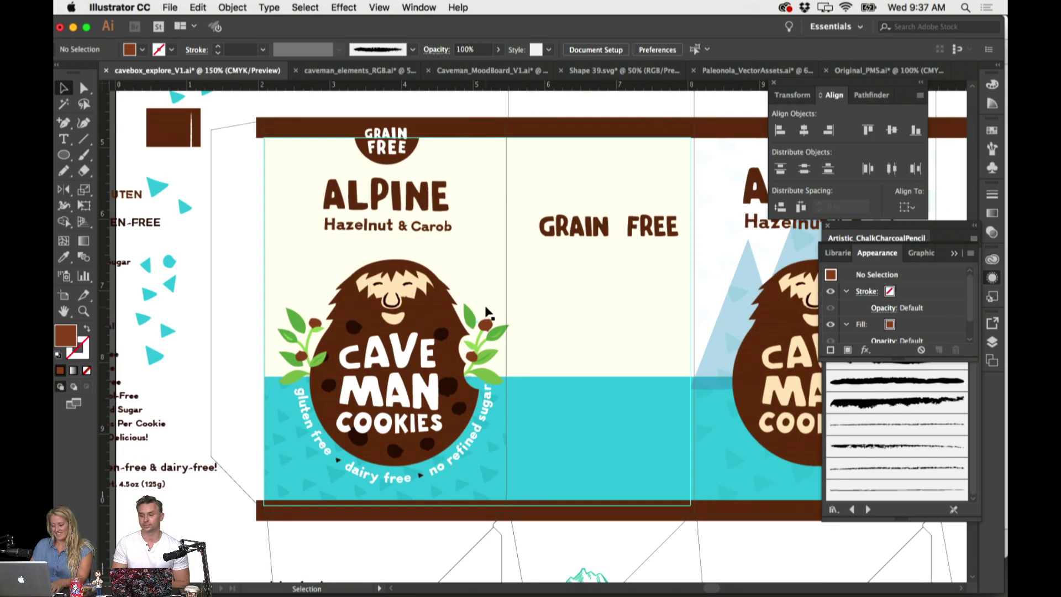
{"action": "key", "text": "super+equal"}
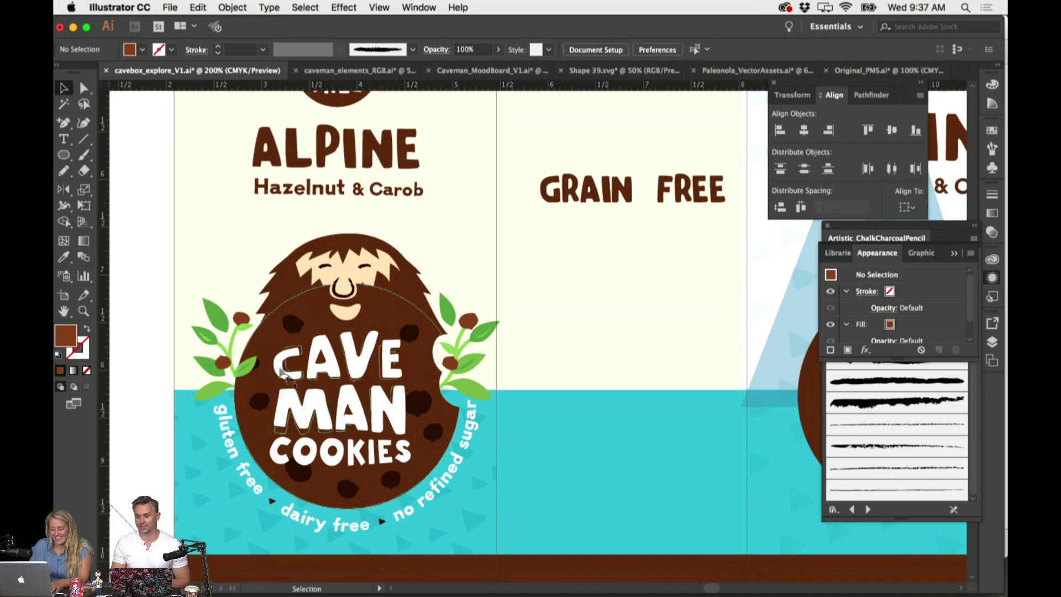
{"action": "scroll", "coordinate": [553, 257], "scroll_direction": "left", "scroll_amount": 2}
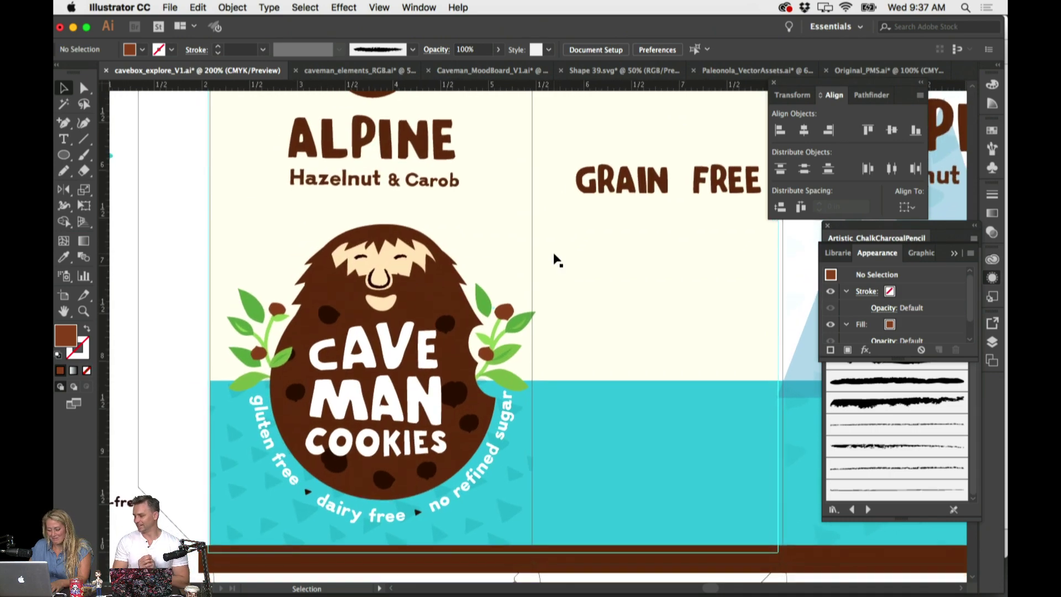
{"action": "scroll", "coordinate": [562, 336], "scroll_direction": "up", "scroll_amount": 3}
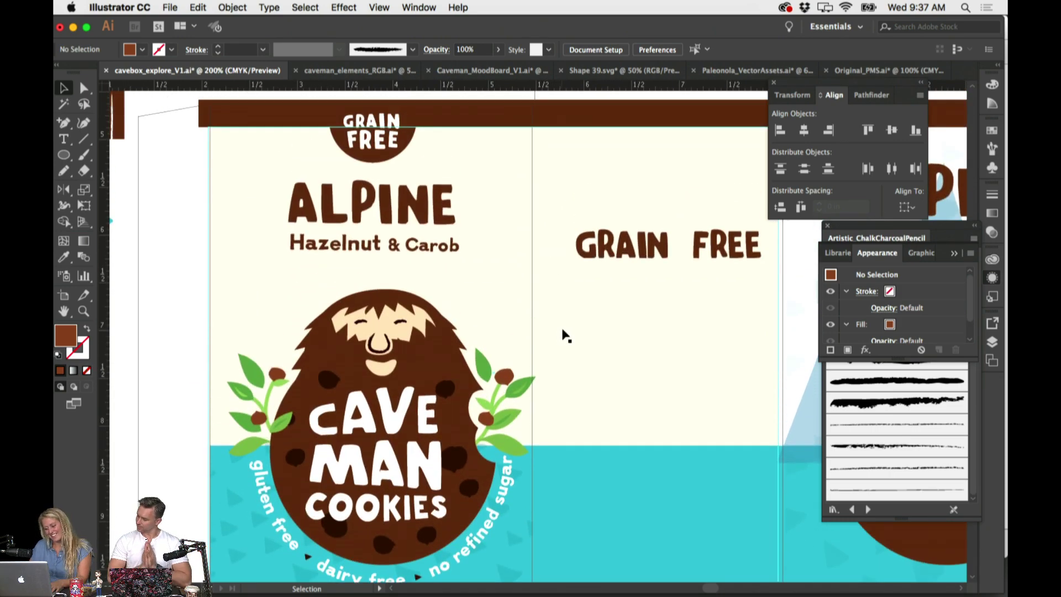
{"action": "scroll", "coordinate": [563, 337], "scroll_direction": "down", "scroll_amount": 4}
{"action": "key", "text": "ctrl+minus"}
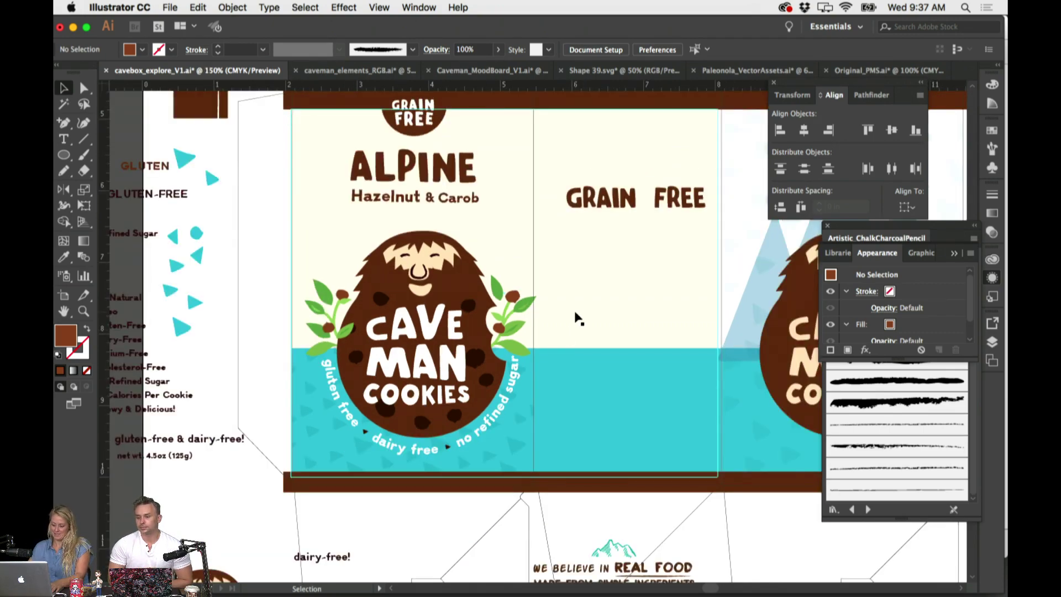
Move both sprigs' lower hazelnuts to the outer side of the left sprig and add a third one, forming a loose column
{"action": "scroll", "coordinate": [576, 318], "scroll_direction": "up", "scroll_amount": 2}
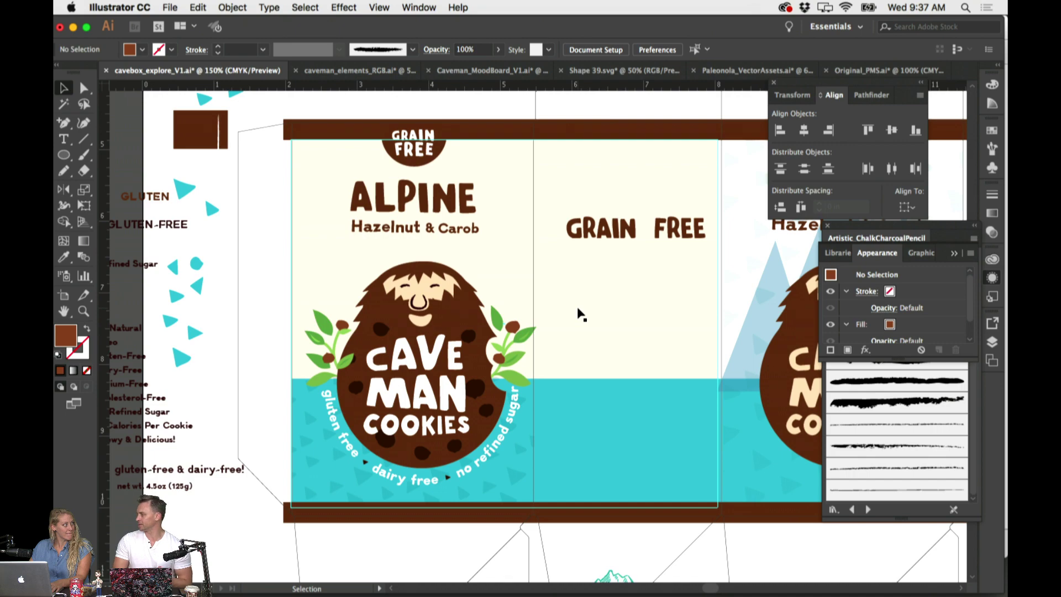
{"action": "scroll", "coordinate": [576, 310], "scroll_direction": "left", "scroll_amount": 3}
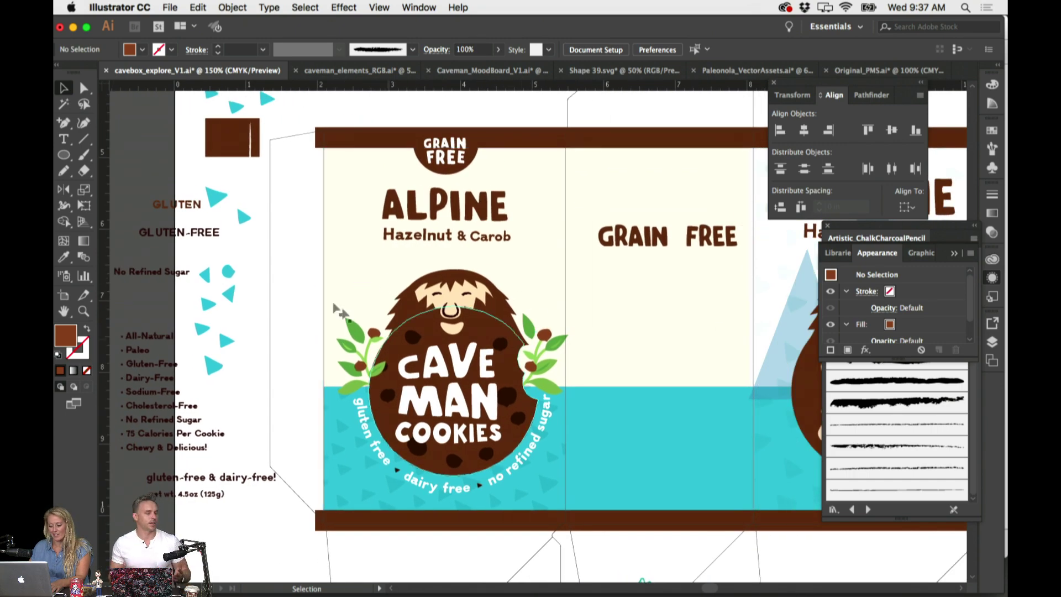
{"action": "key", "text": "super+equal"}
{"action": "key", "text": "super+equal"}
{"action": "left_click_drag", "start_coordinate": [319, 301], "coordinate": [405, 241]}
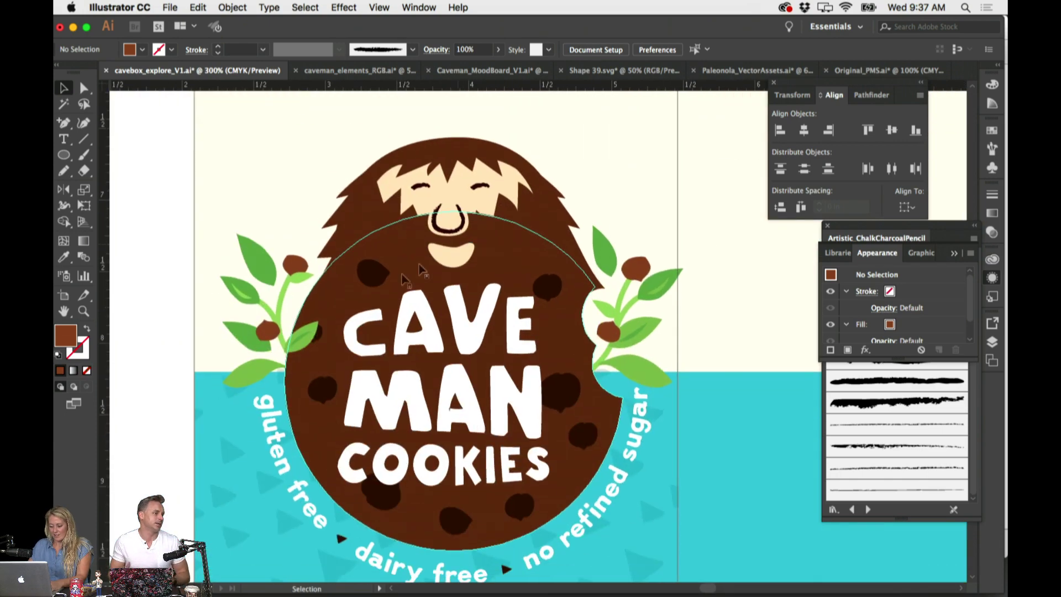
{"action": "left_click_drag", "start_coordinate": [212, 354], "coordinate": [215, 353]}
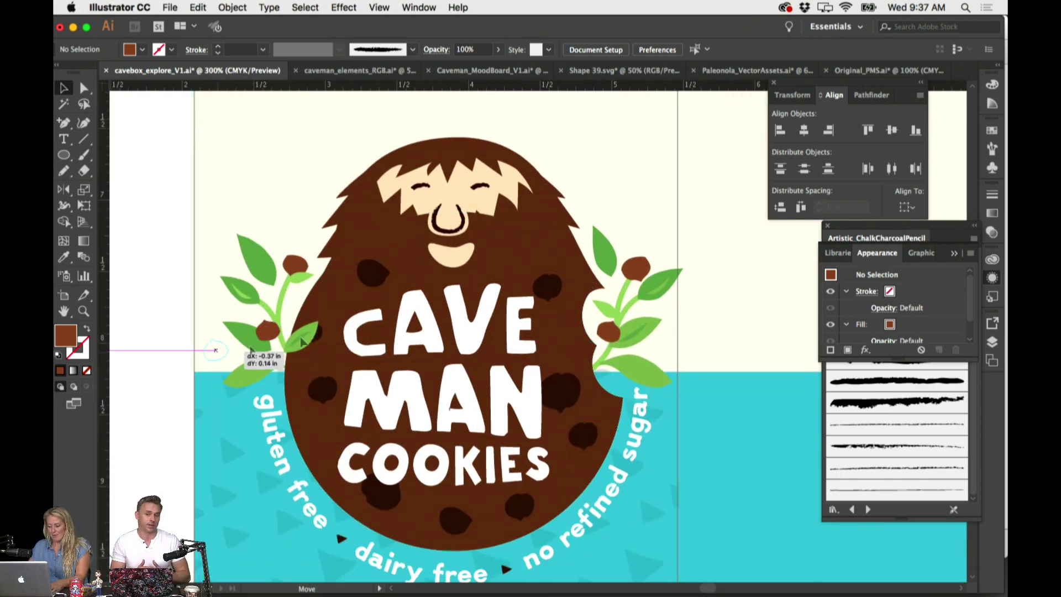
{"action": "left_click_drag", "start_coordinate": [608, 332], "coordinate": [213, 303]}
{"action": "left_click", "coordinate": [166, 257]}
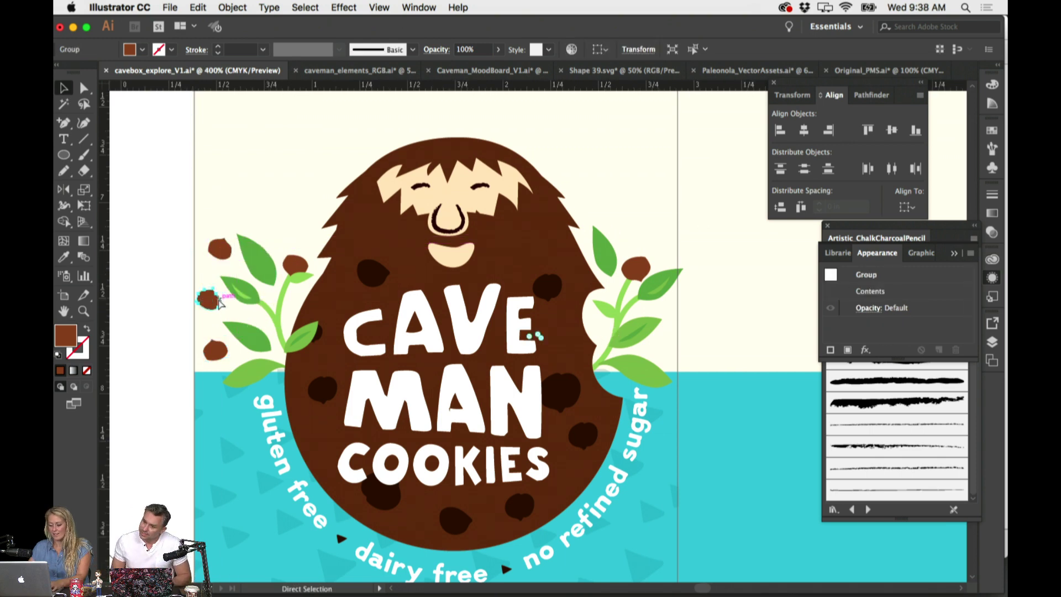
Copy the middle loose hazelnut from the left sprig to the outer side of the right sprig, just above its lowest leaf
{"action": "key", "text": "super+equal"}
{"action": "key", "text": "n"}
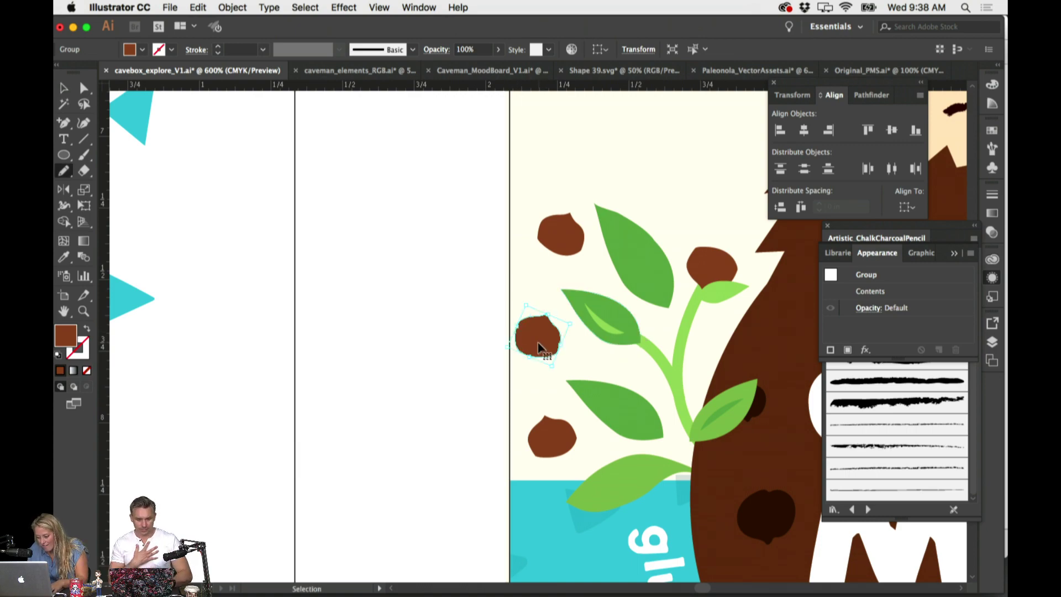
{"action": "scroll", "coordinate": [562, 340], "scroll_direction": "right", "scroll_amount": 5}
{"action": "scroll", "coordinate": [561, 344], "scroll_direction": "right", "scroll_amount": 4}
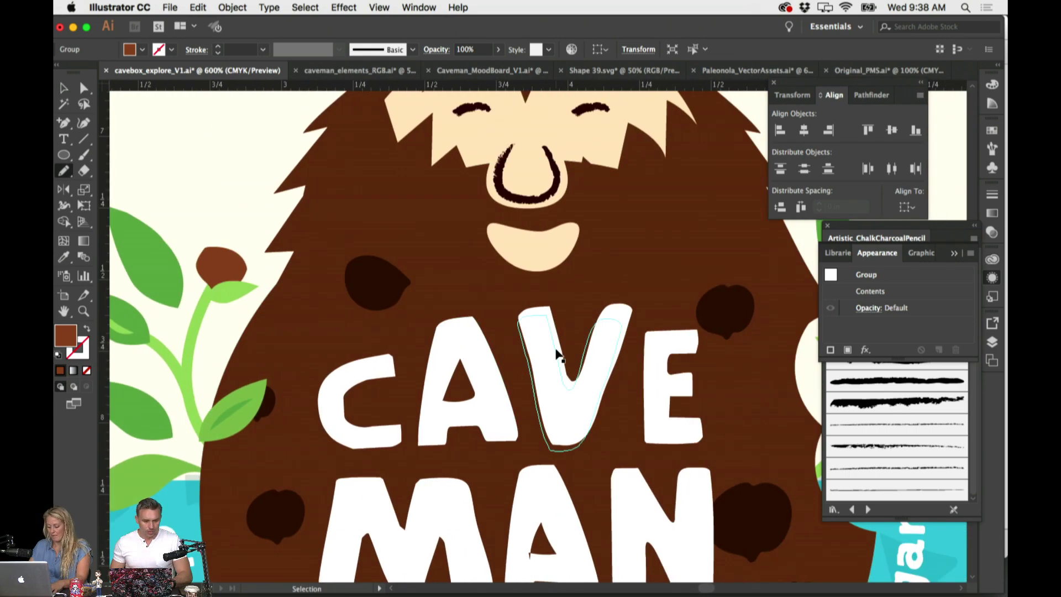
{"action": "key", "text": "super+minus"}
{"action": "left_click_drag", "start_coordinate": [701, 293], "coordinate": [304, 257]}
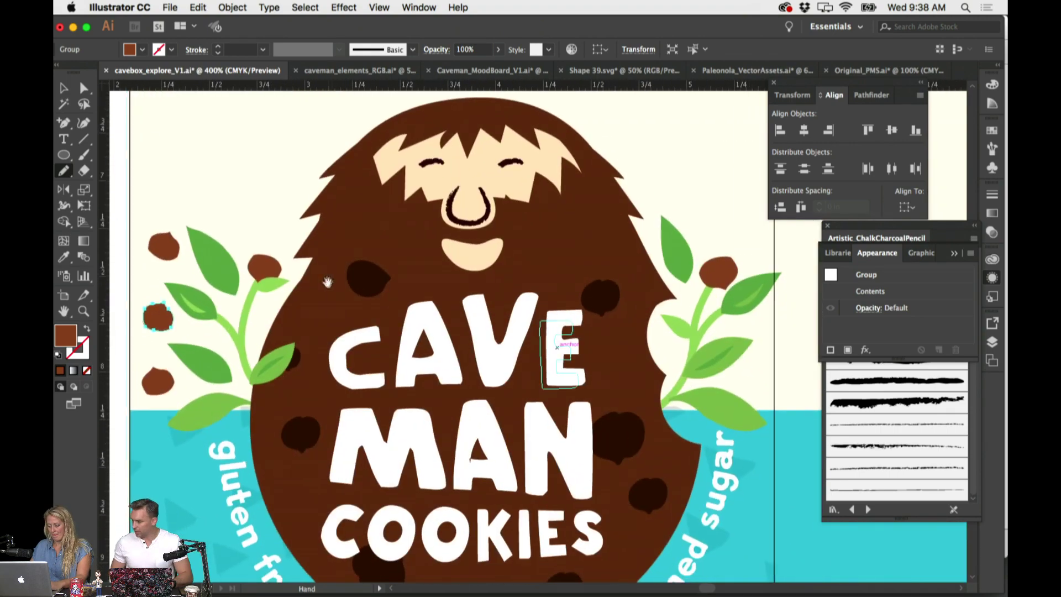
{"action": "left_click_drag", "start_coordinate": [157, 317], "coordinate": [781, 380]}
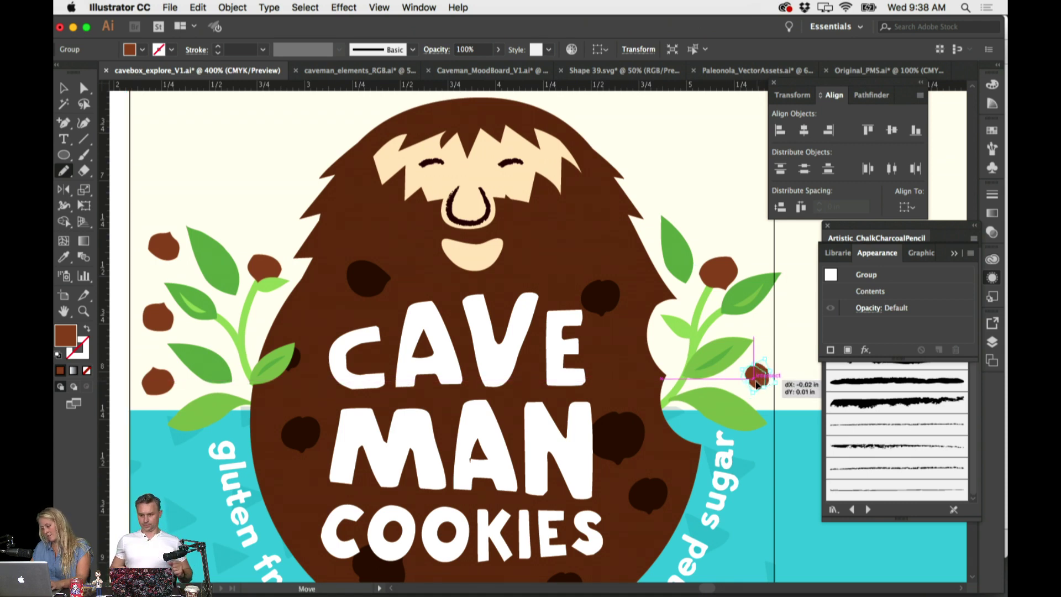
Redraw the lower edge of the loose hazelnut beside the right sprig with the Pencil tool to round its shape
{"action": "scroll", "coordinate": [761, 373], "scroll_direction": "right", "scroll_amount": 2}
{"action": "left_click", "coordinate": [732, 387]}
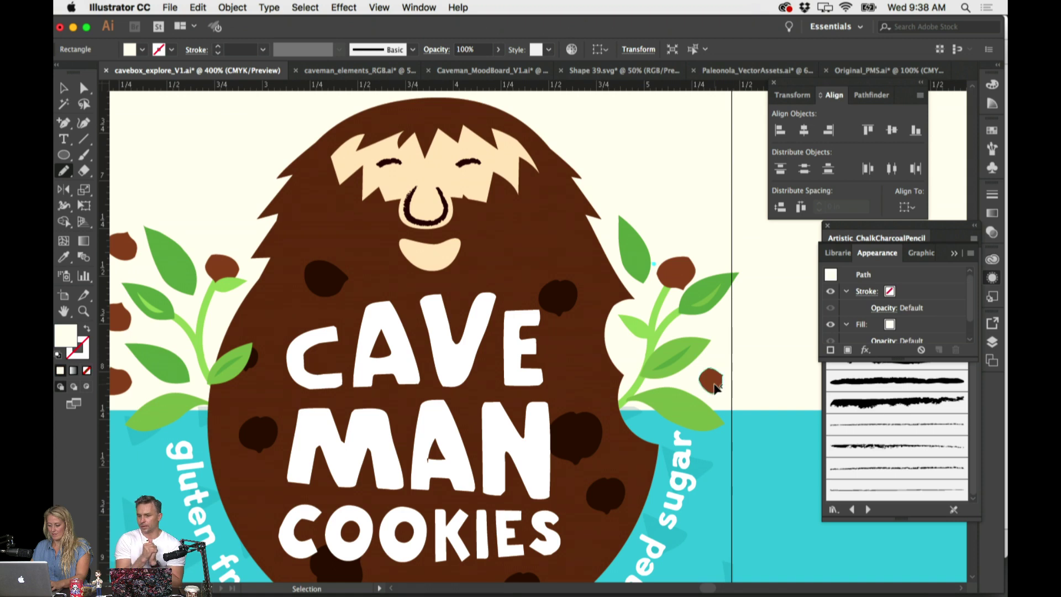
{"action": "key", "text": "super+equal"}
{"action": "scroll", "coordinate": [622, 407], "scroll_direction": "down", "scroll_amount": 5}
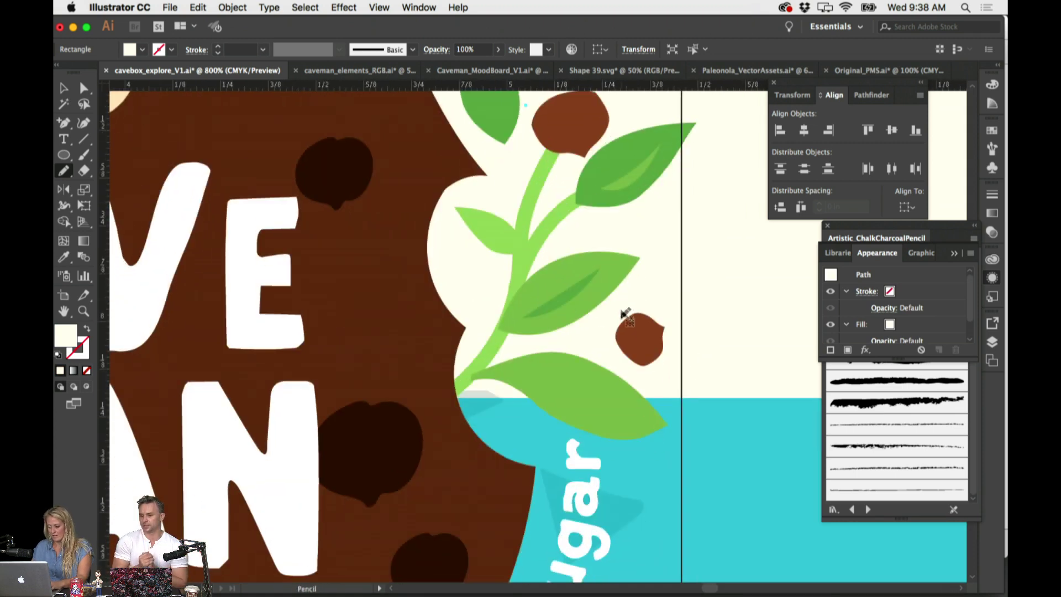
{"action": "left_click", "coordinate": [630, 340], "text": "super"}
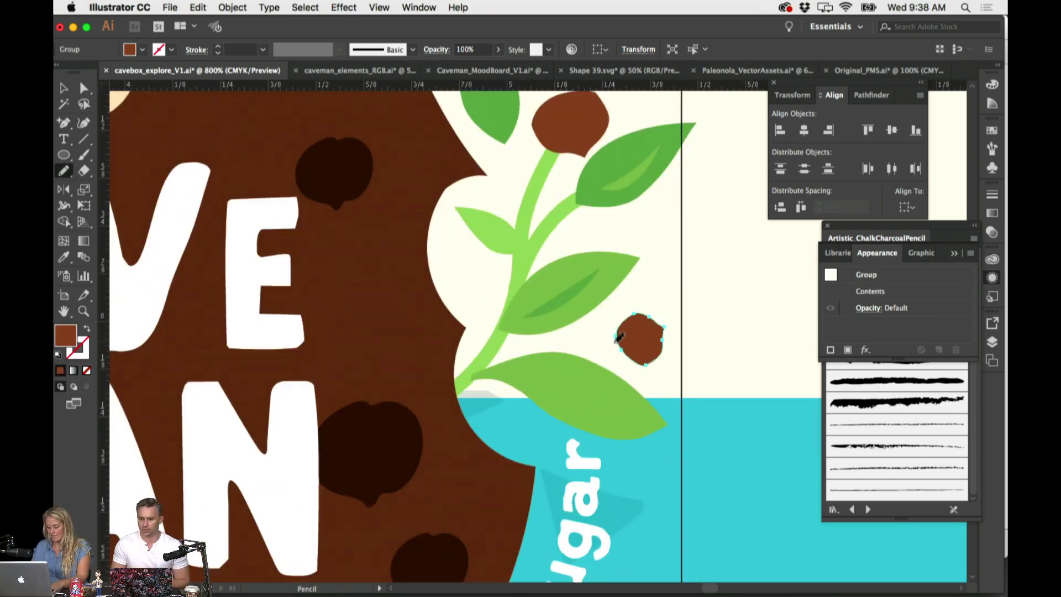
{"action": "left_click_drag", "start_coordinate": [660, 357], "coordinate": [660, 357]}
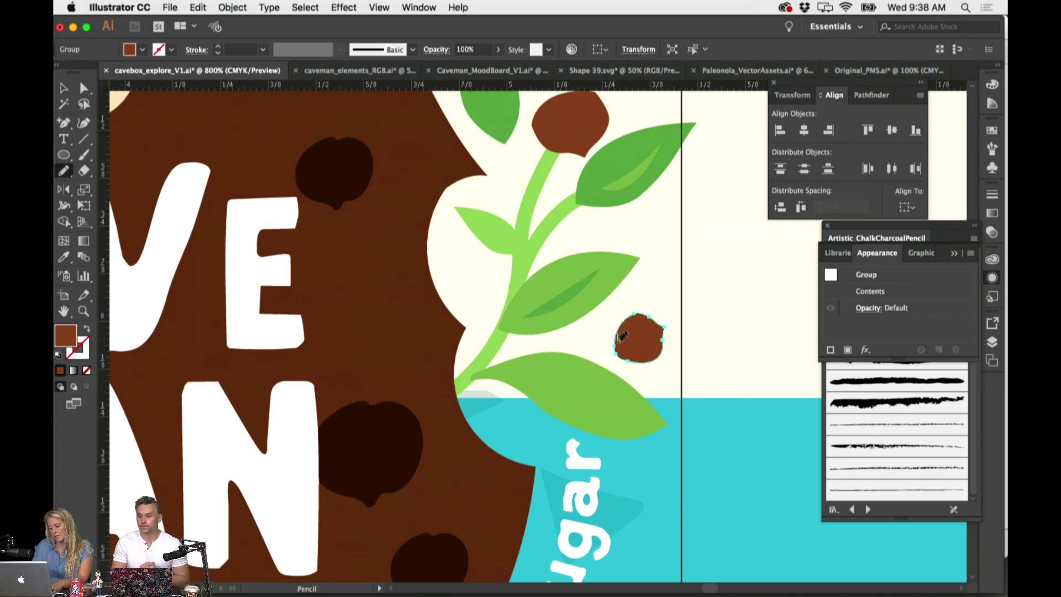
{"action": "left_click", "coordinate": [715, 343], "text": "super"}
Round off the top of the right sprig's attached hazelnut with the Pencil tool and nudge the loose hazelnut slightly toward the stem
{"action": "scroll", "coordinate": [691, 321], "scroll_direction": "up", "scroll_amount": 5}
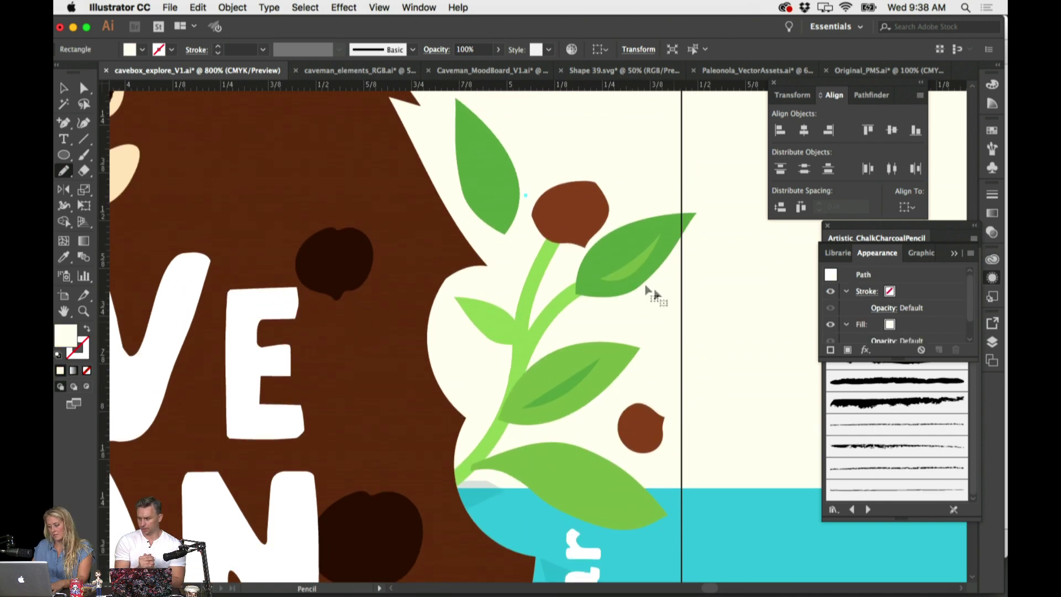
{"action": "left_click", "coordinate": [581, 218], "text": "super"}
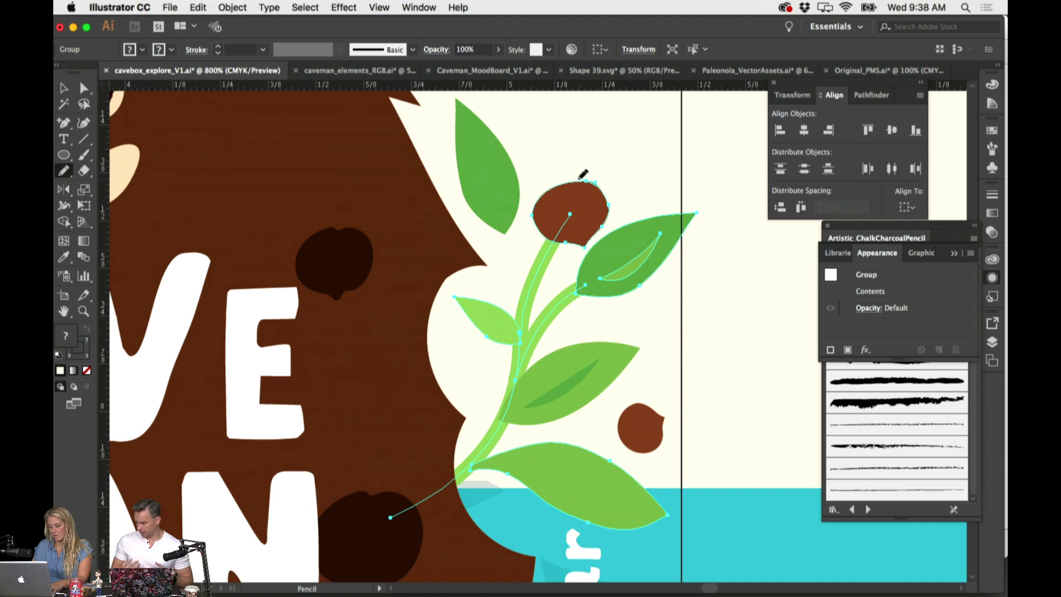
{"action": "left_click", "coordinate": [550, 189], "text": "super"}
{"action": "left_click", "coordinate": [630, 174], "text": "super"}
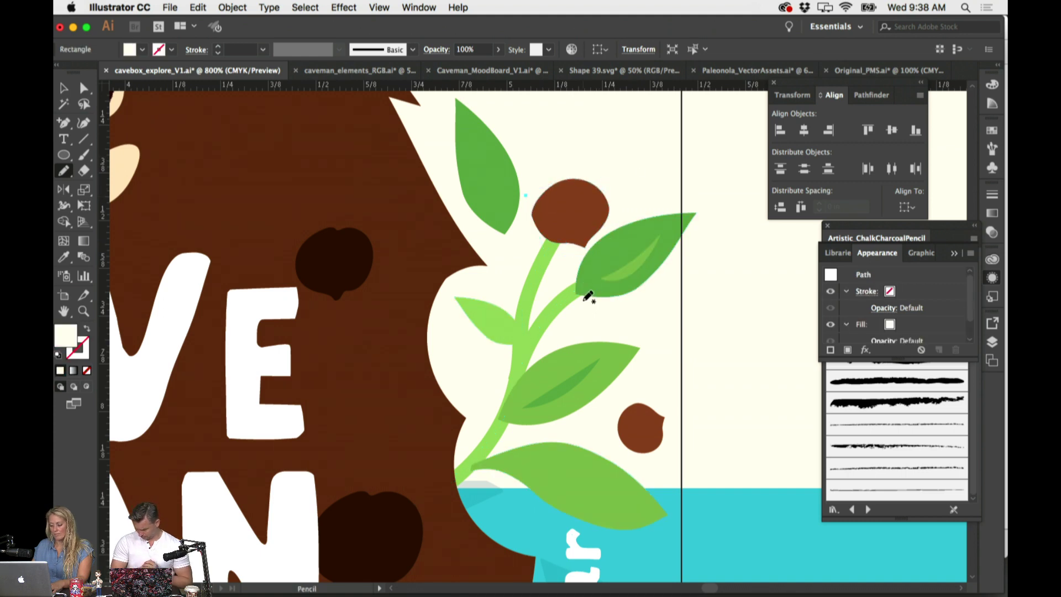
{"action": "left_click", "coordinate": [645, 441], "text": "super"}
{"action": "left_click_drag", "start_coordinate": [644, 441], "coordinate": [639, 440]}
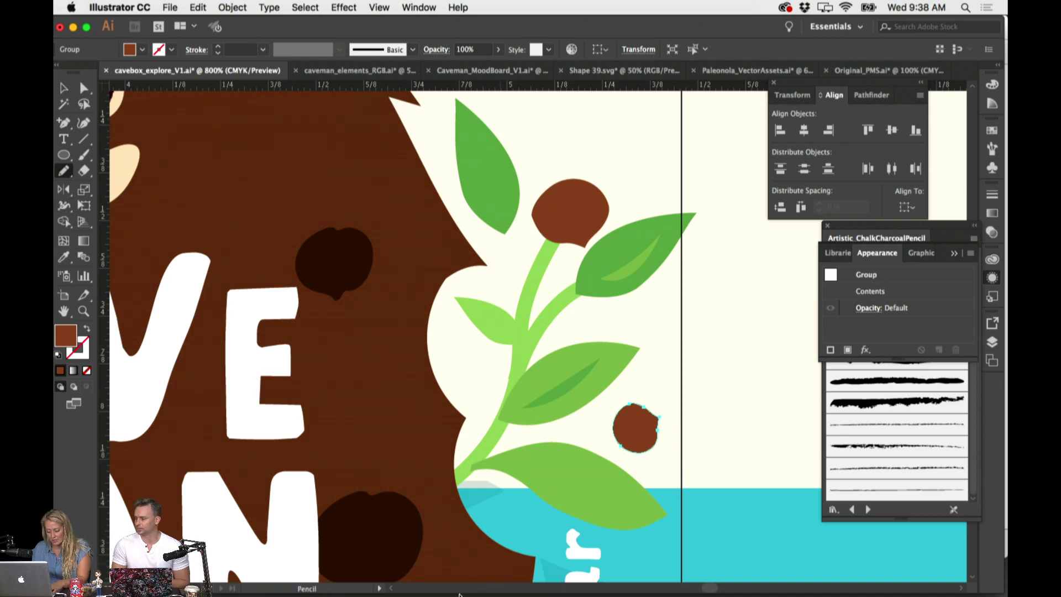
Isolate the dark chip above the E of CAVE, smooth its notched top edge with the Pencil tool, and leave isolation
{"action": "left_click", "coordinate": [348, 248], "text": "super"}
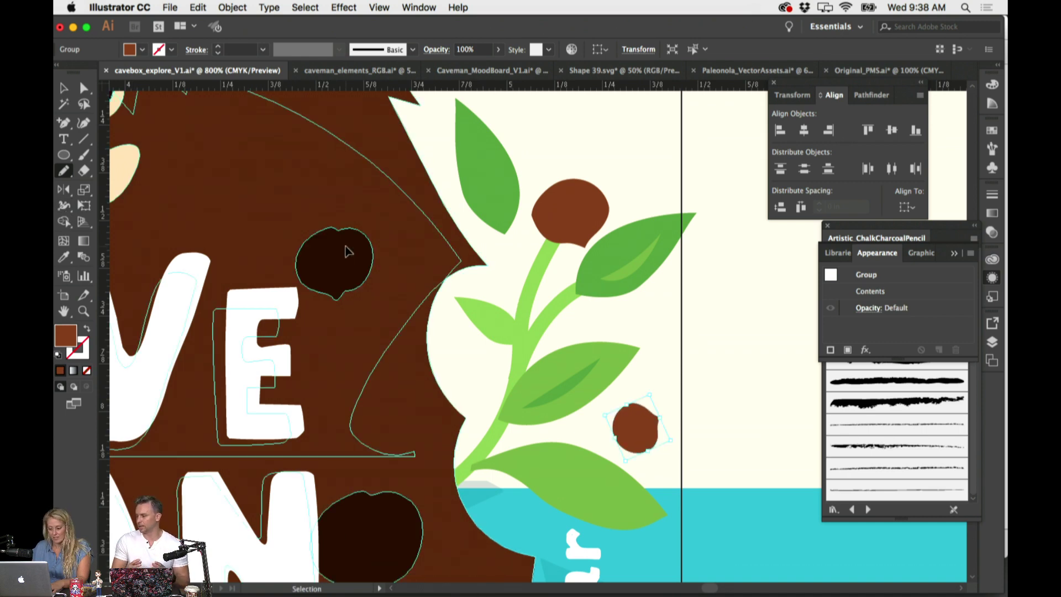
{"action": "double_click", "coordinate": [344, 251]}
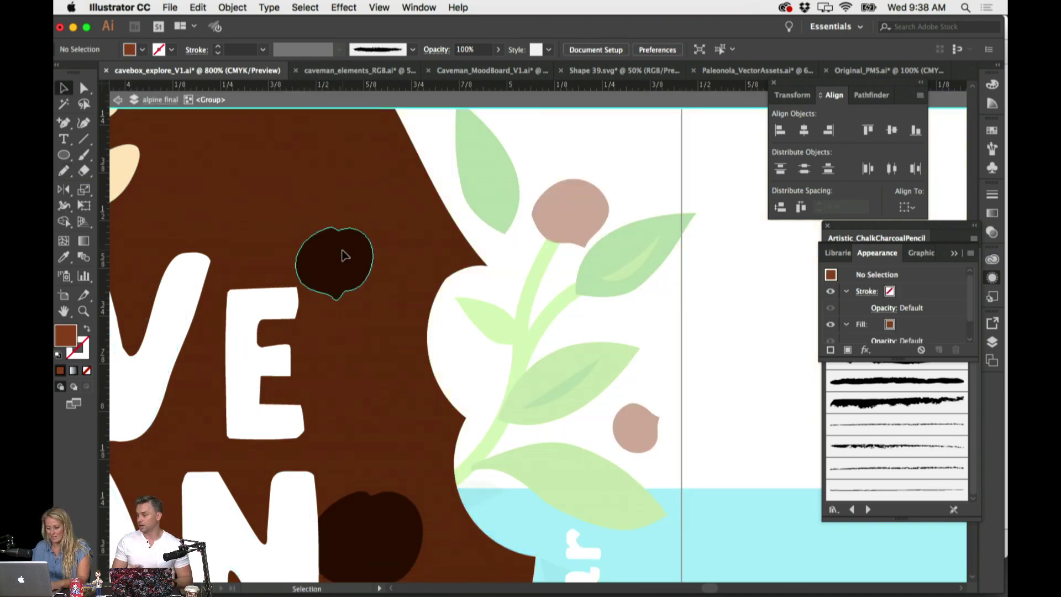
{"action": "left_click", "coordinate": [344, 250], "text": "super"}
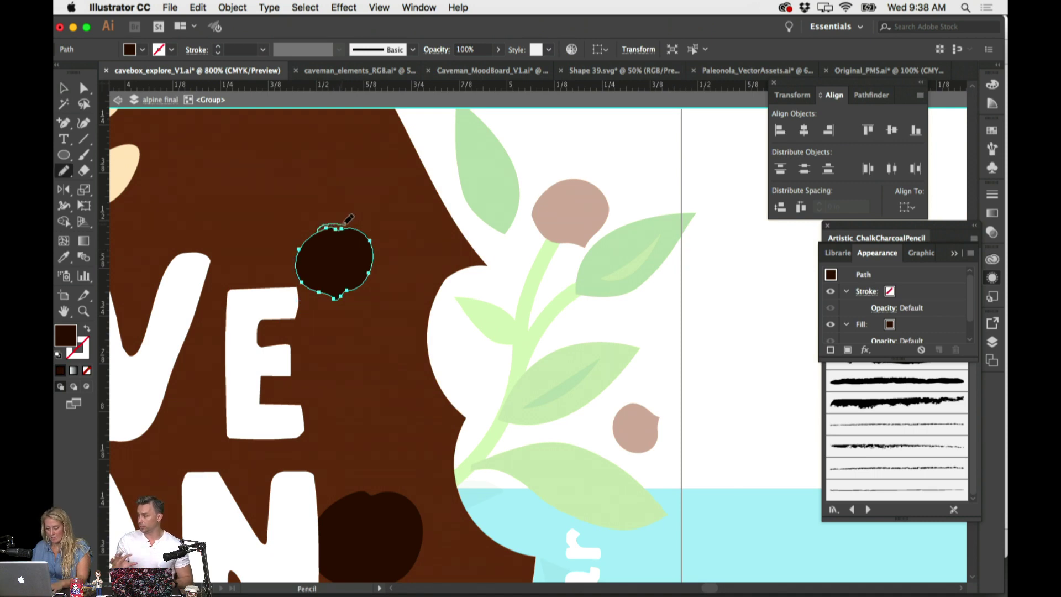
{"action": "left_click_drag", "start_coordinate": [370, 229], "coordinate": [369, 228]}
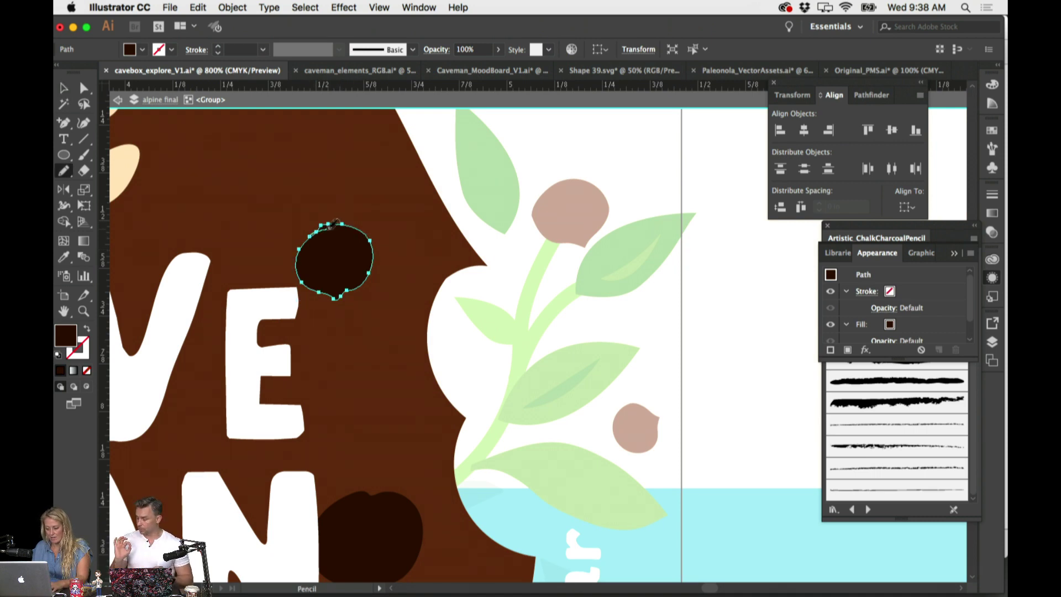
{"action": "key", "text": "v"}
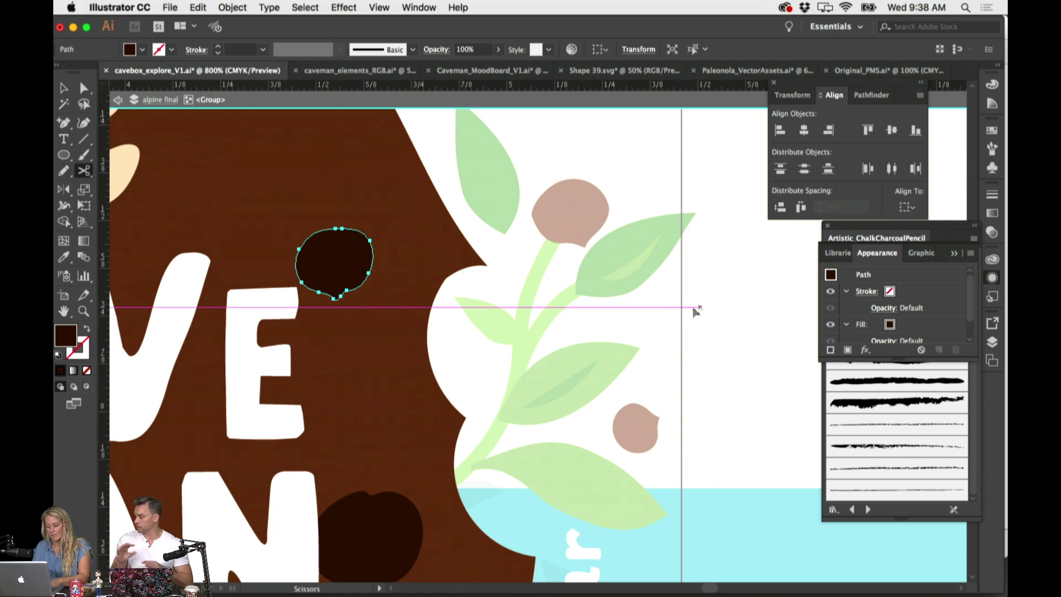
{"action": "double_click", "coordinate": [690, 325]}
Duplicate the loose hazelnut to just below the right sprig's upper outer leaf and smooth the left edge of the sprig's attached hazelnut
{"action": "left_click_drag", "start_coordinate": [638, 443], "coordinate": [664, 333]}
{"action": "left_click", "coordinate": [553, 216]}
{"action": "double_click", "coordinate": [550, 211]}
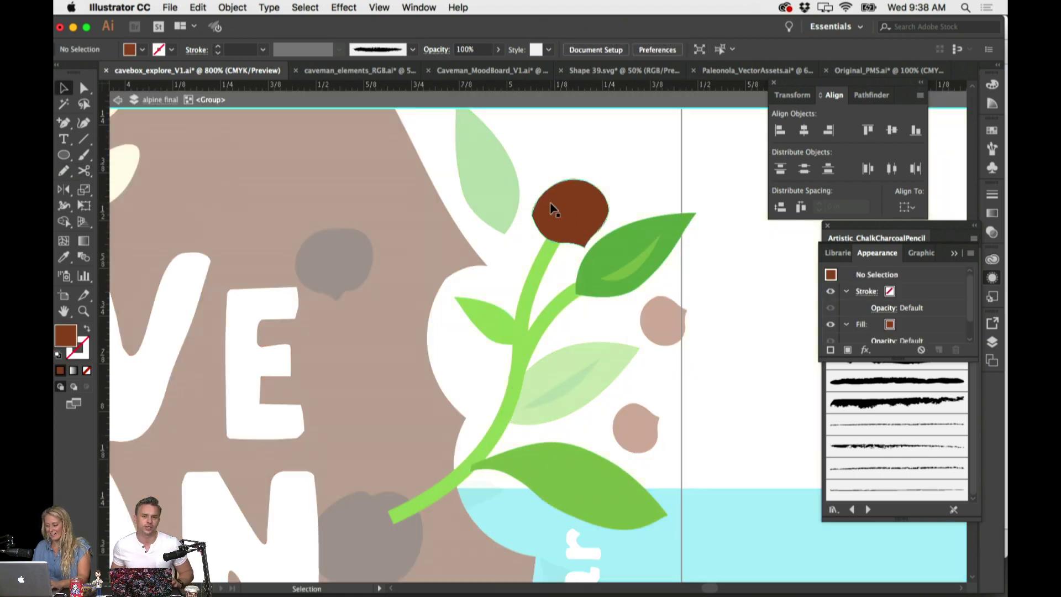
{"action": "key", "text": "n"}
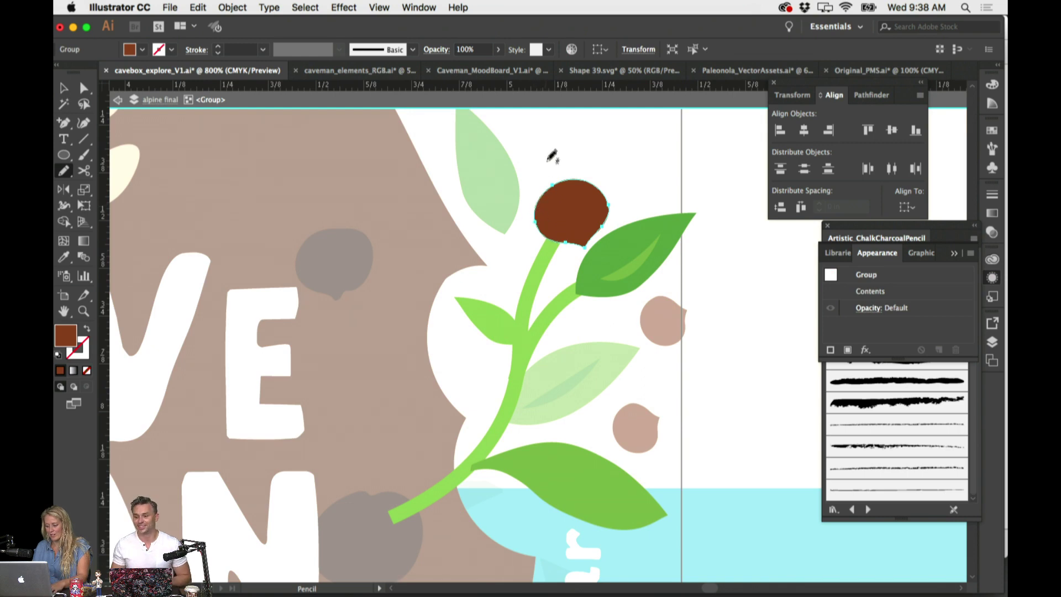
{"action": "key", "text": "super+shift+a"}
{"action": "key", "text": "v"}
{"action": "key", "text": "Escape"}
{"action": "key", "text": "super+minus"}
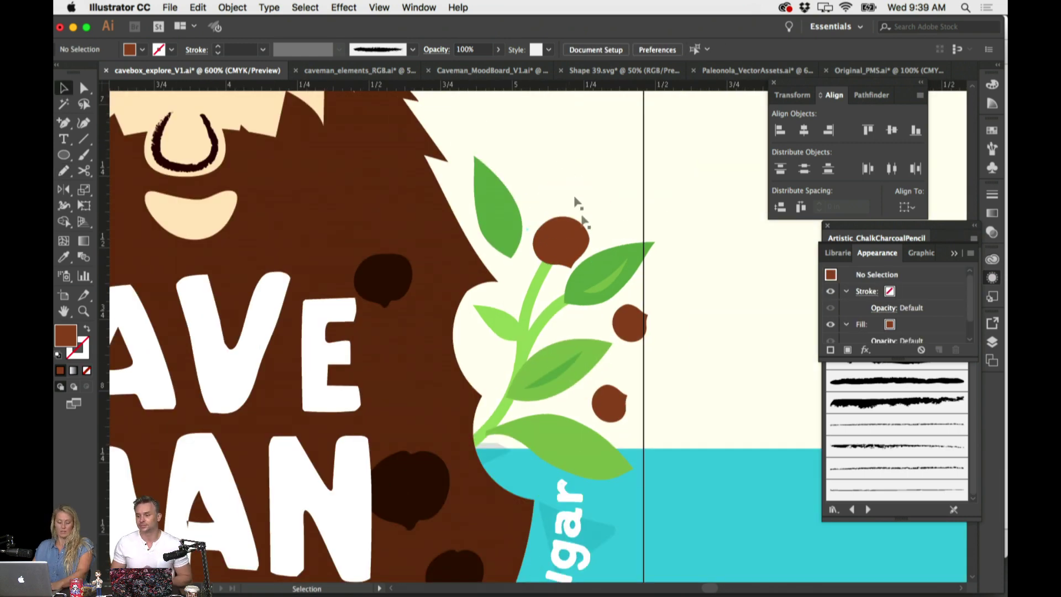
Rotate the upper loose hazelnut beside the right sprig counterclockwise until its tip points up, and shift it slightly outward
{"action": "scroll", "coordinate": [682, 279], "scroll_direction": "right", "scroll_amount": 3}
{"action": "scroll", "coordinate": [682, 280], "scroll_direction": "up", "scroll_amount": 3}
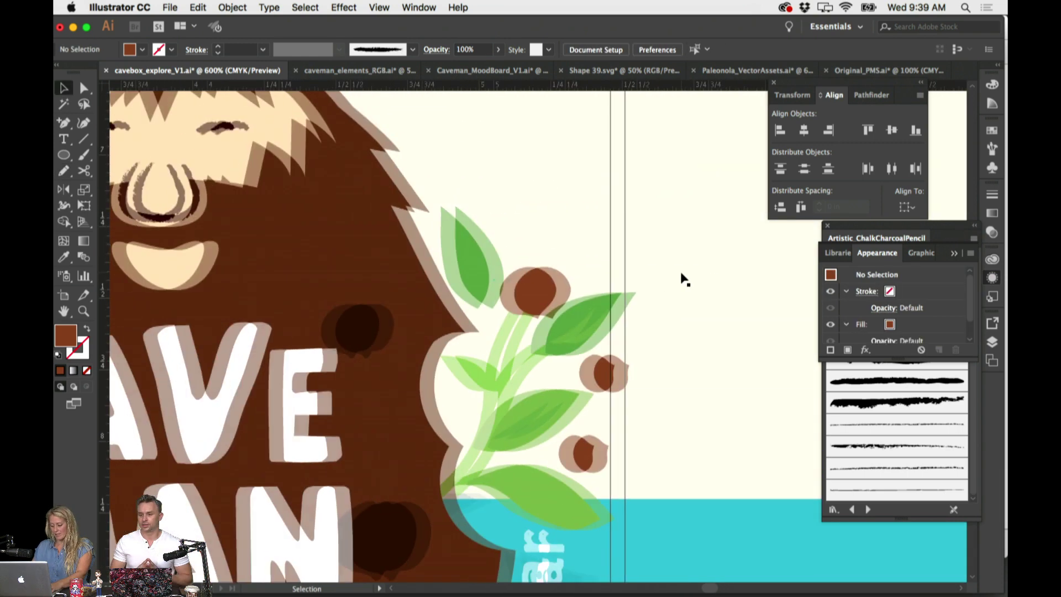
{"action": "key", "text": "super+minus"}
{"action": "scroll", "coordinate": [682, 280], "scroll_direction": "left", "scroll_amount": 2}
{"action": "left_click", "coordinate": [629, 362]}
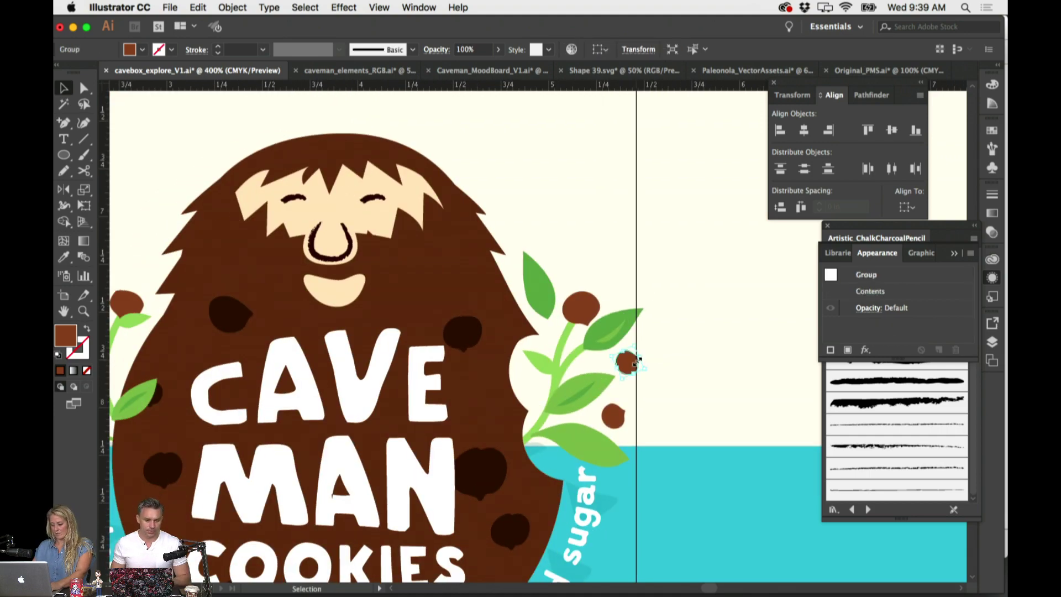
{"action": "key", "text": "super+minus"}
{"action": "key", "text": "super+minus"}
{"action": "key", "text": "super+equal"}
{"action": "key", "text": "super+equal"}
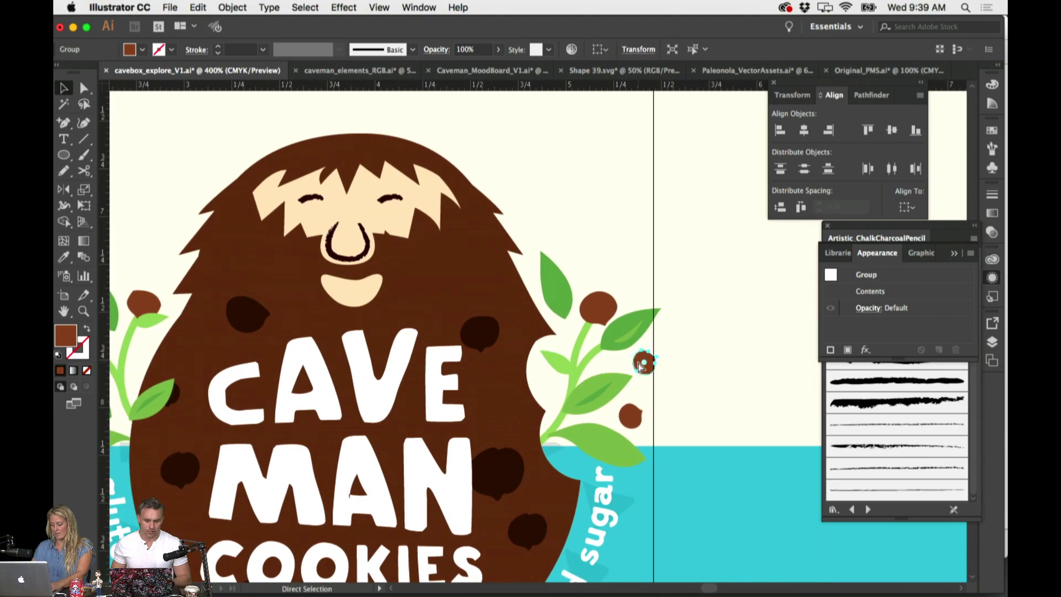
{"action": "key", "text": "super+equal"}
{"action": "key", "text": "super+equal"}
{"action": "key", "text": "super+equal"}
{"action": "left_click_drag", "start_coordinate": [519, 317], "coordinate": [514, 317]}
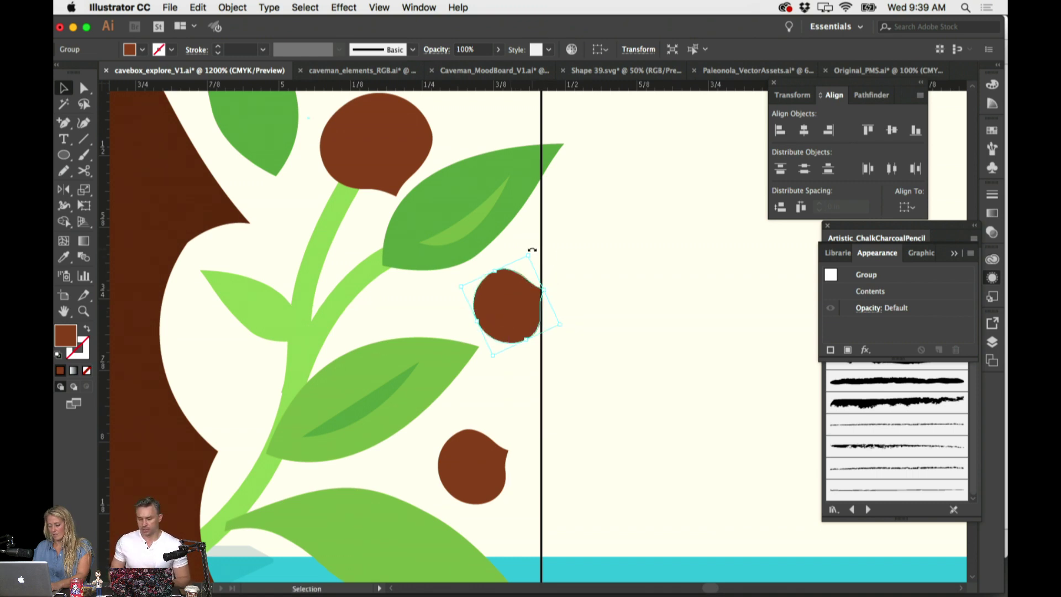
{"action": "left_click_drag", "start_coordinate": [532, 250], "coordinate": [486, 256]}
{"action": "left_click", "coordinate": [526, 316]}
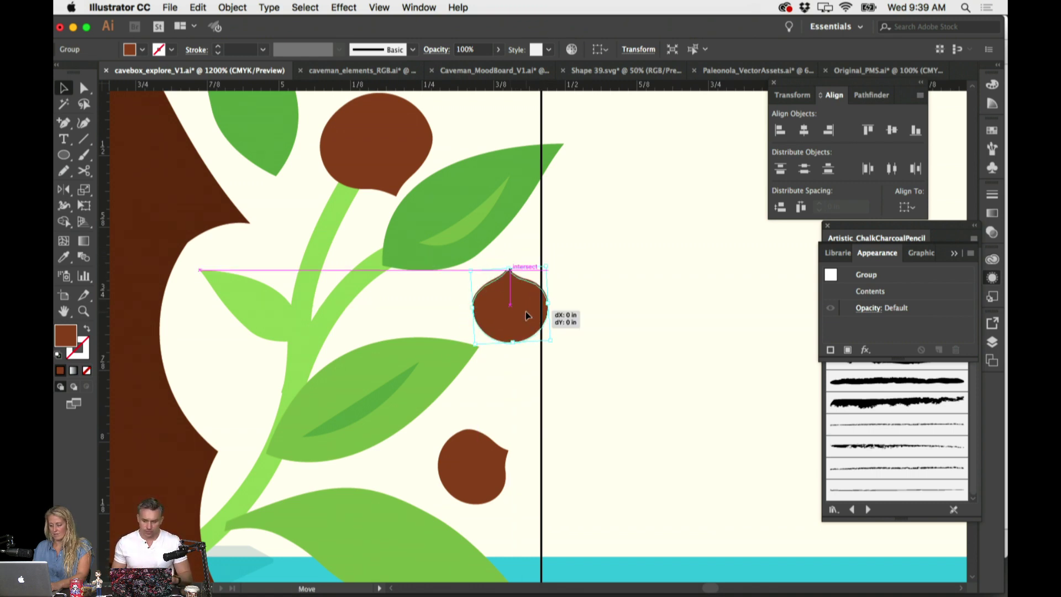
{"action": "key", "text": "super+minus"}
{"action": "key", "text": "super+minus"}
{"action": "key", "text": "super+minus"}
{"action": "key", "text": "super+minus"}
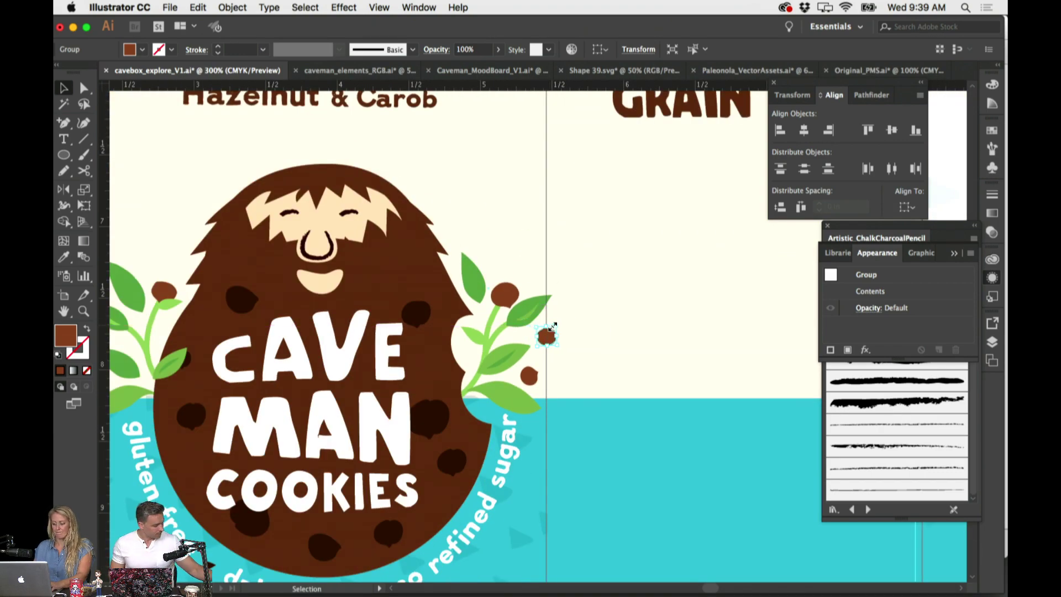
{"action": "left_click", "coordinate": [588, 294]}
{"action": "scroll", "coordinate": [589, 294], "scroll_direction": "left", "scroll_amount": 5}
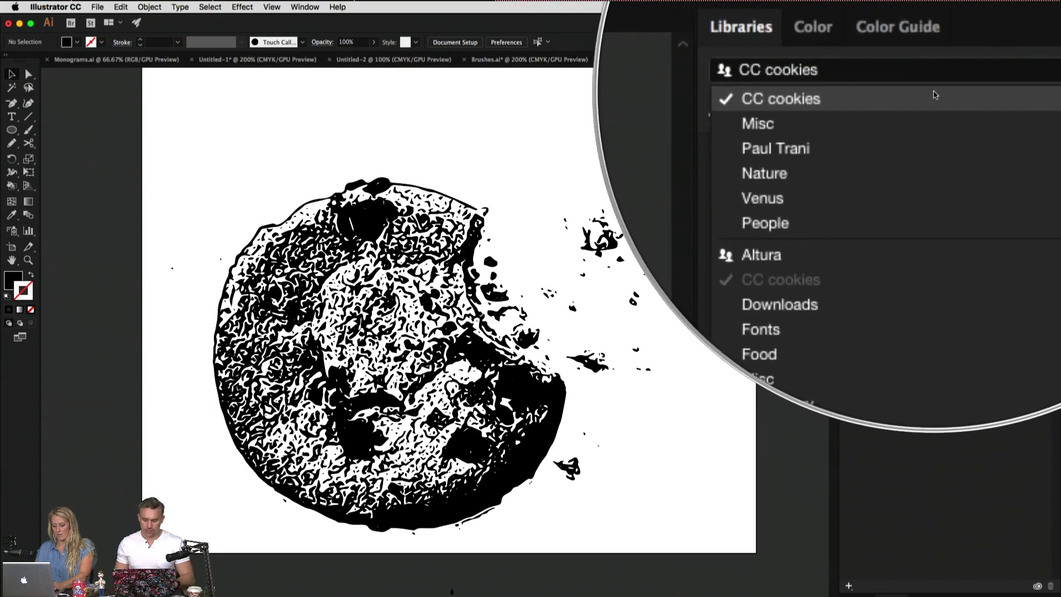
Check the whole Alpine front panel with the loose hazelnuts placed beside both sprigs
{"action": "left_click", "coordinate": [888, 433]}
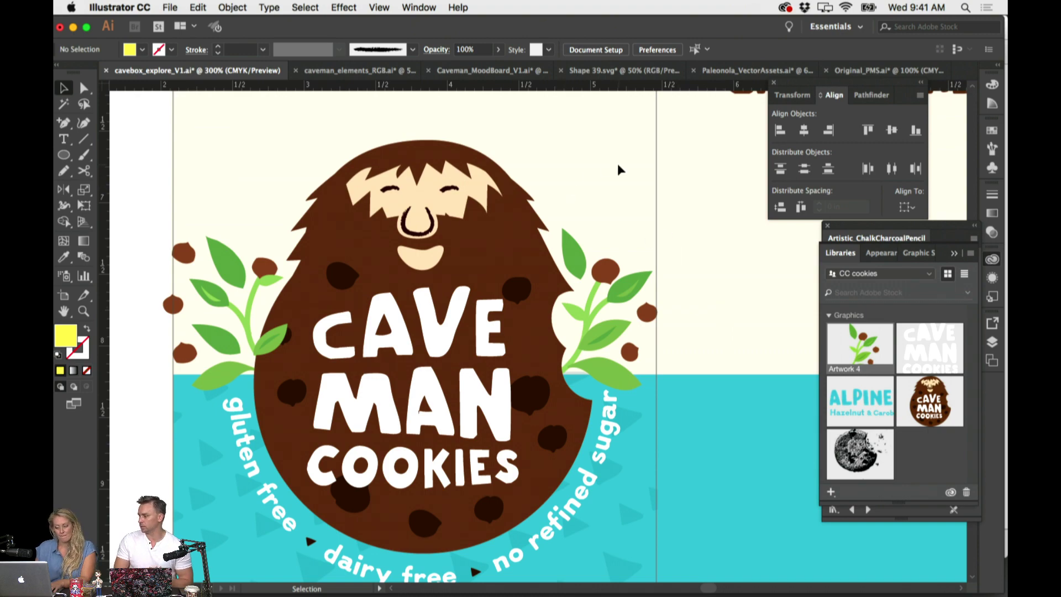
{"action": "key", "text": "super+minus"}
{"action": "key", "text": "super+minus"}
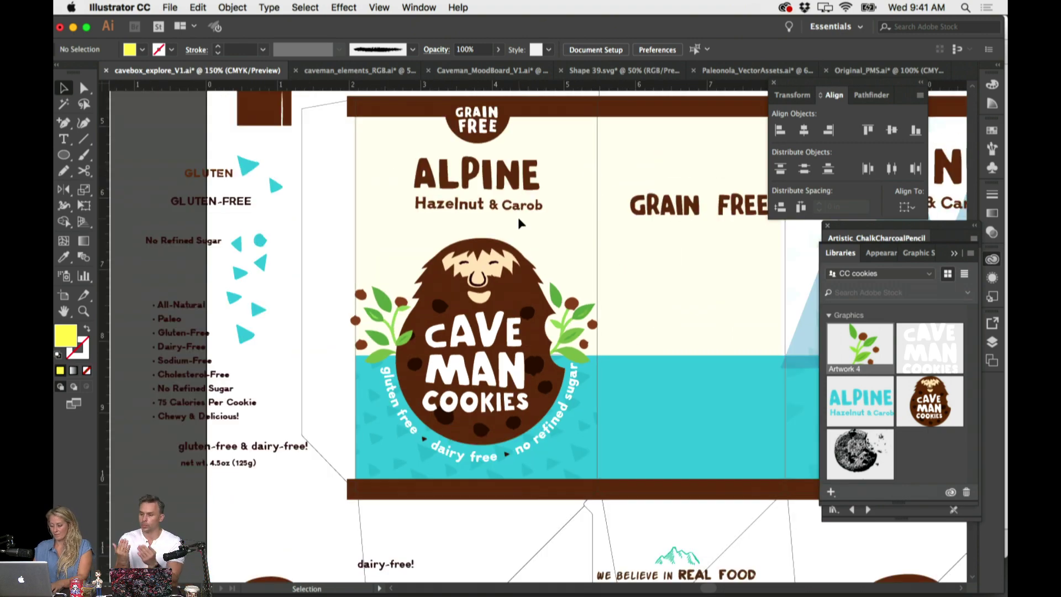
{"action": "left_click", "coordinate": [348, 292]}
{"action": "key", "text": "super+shift+a"}
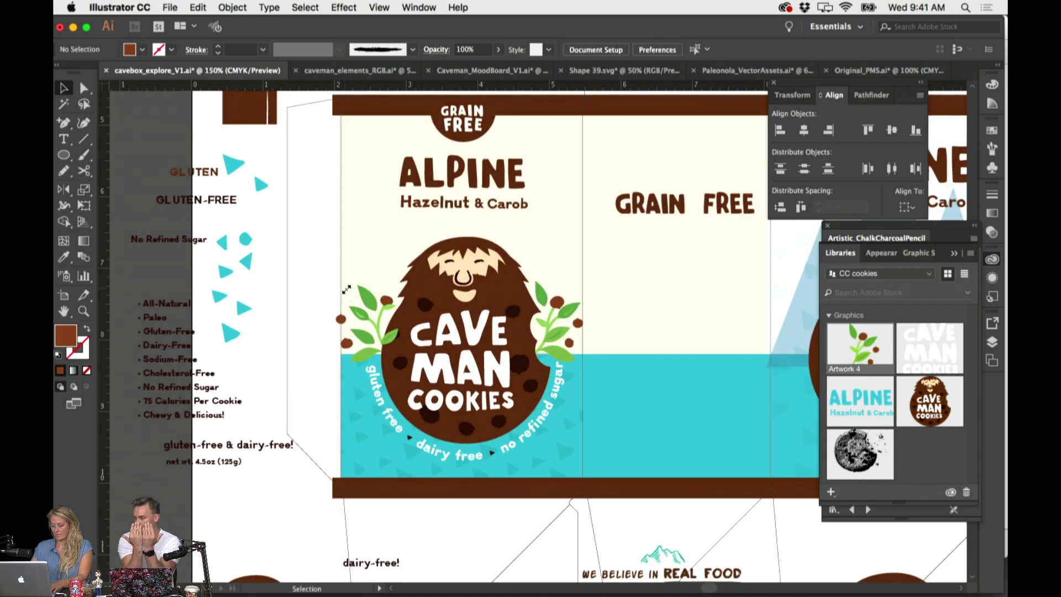
{"action": "key", "text": "super+minus"}
{"action": "key", "text": "v"}
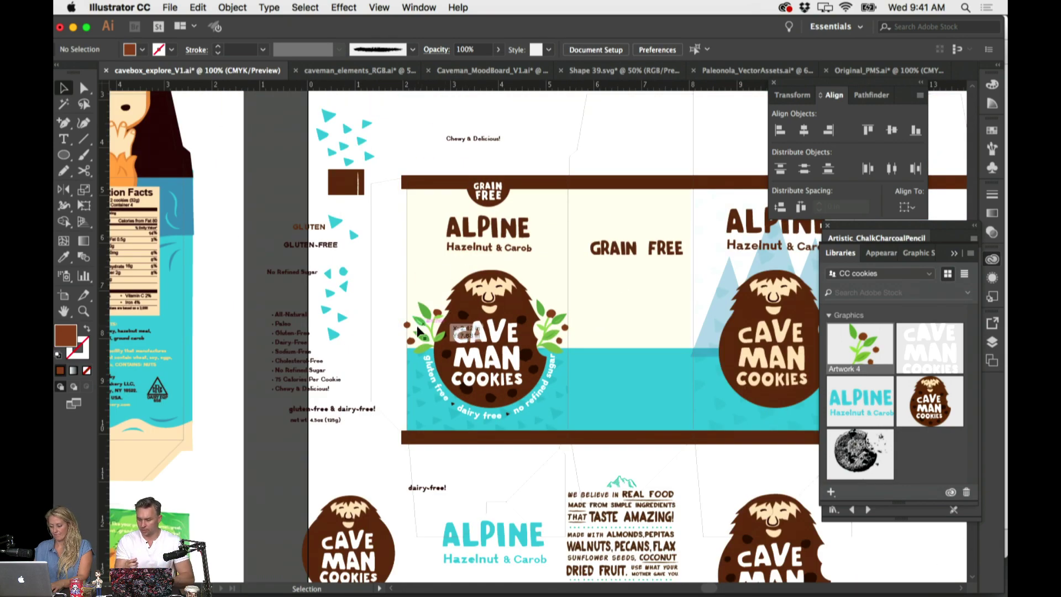
{"action": "key", "text": "super+plus"}
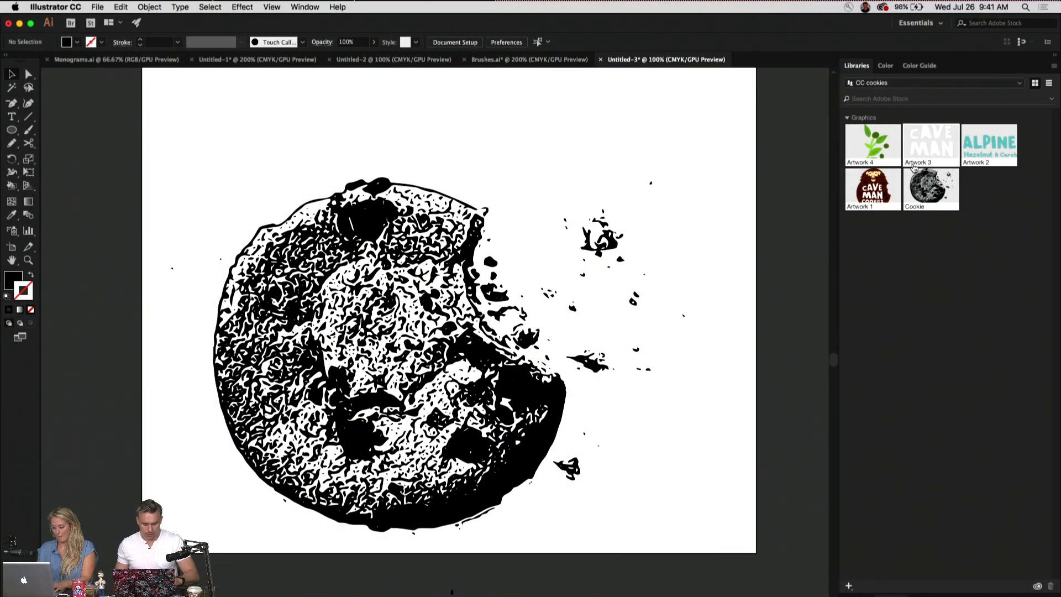
{"action": "mouse_move", "coordinate": [914, 167]}
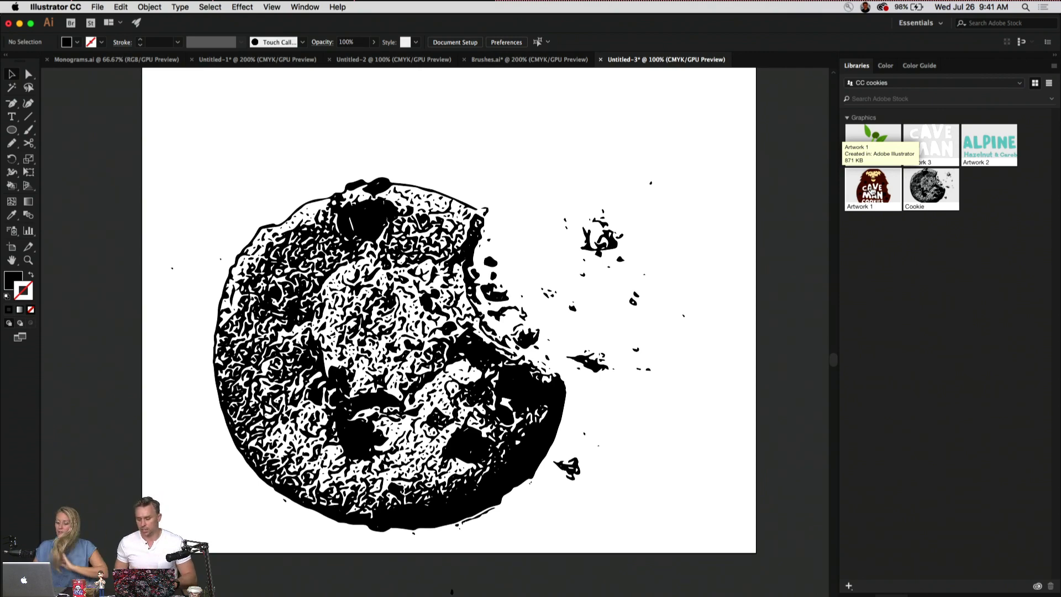
{"action": "double_click", "coordinate": [874, 195]}
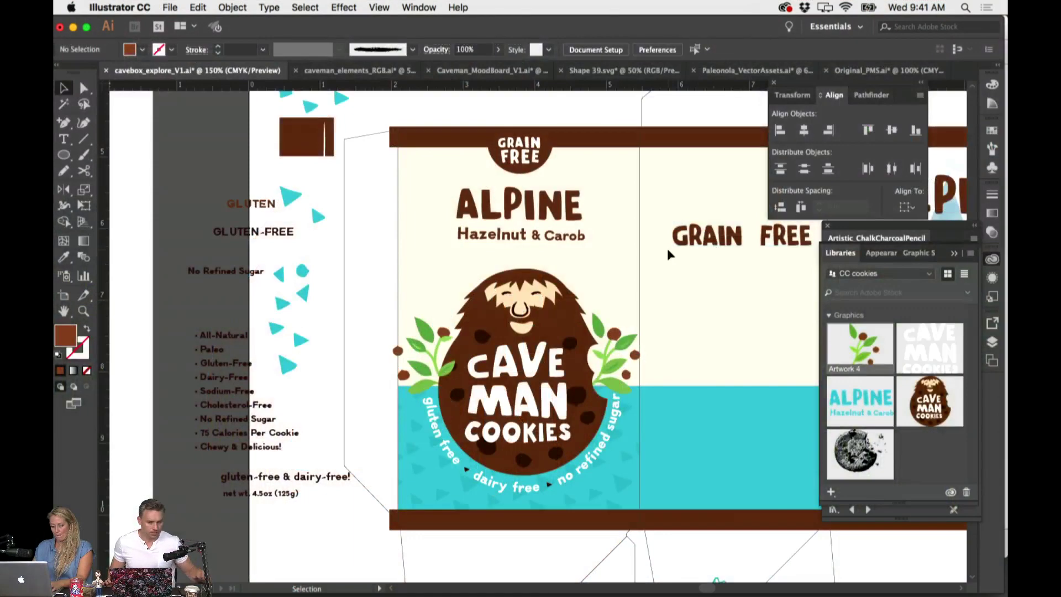
{"action": "scroll", "coordinate": [518, 269], "scroll_direction": "right", "scroll_amount": 1}
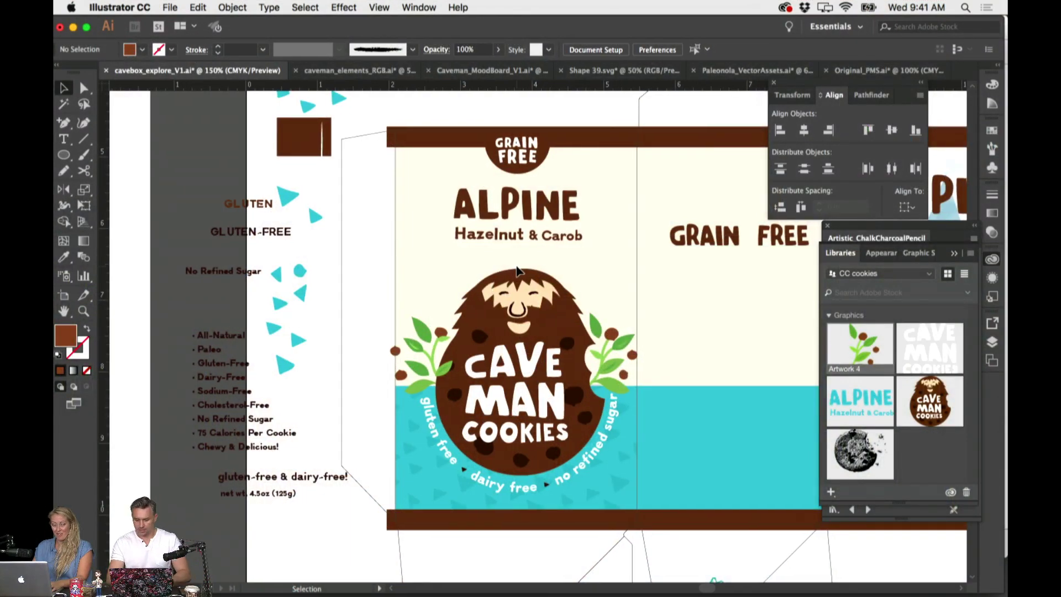
{"action": "scroll", "coordinate": [518, 270], "scroll_direction": "right", "scroll_amount": 5}
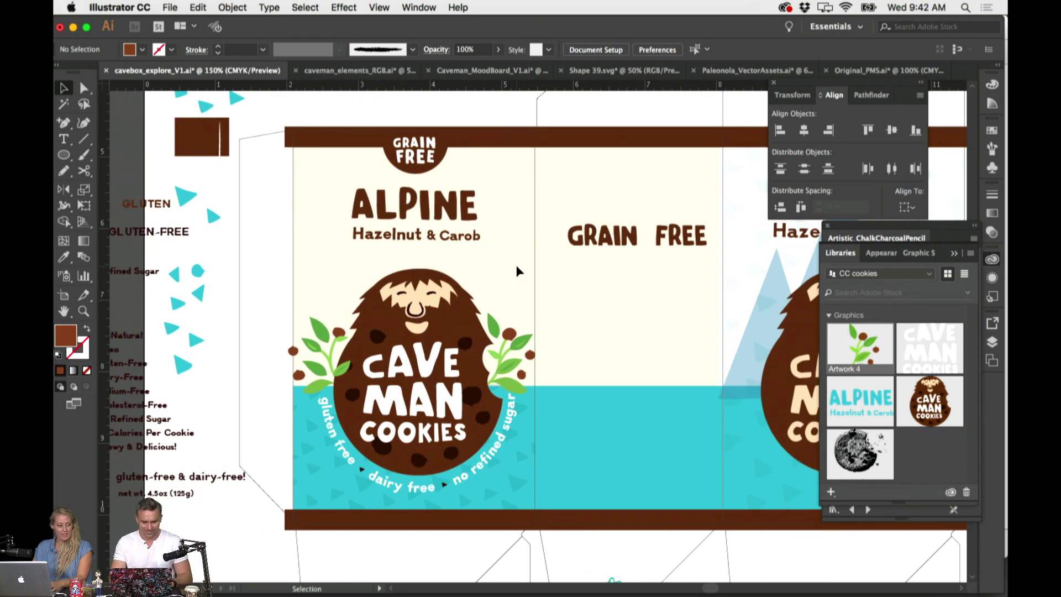
{"action": "scroll", "coordinate": [516, 264], "scroll_direction": "right", "scroll_amount": 4}
{"action": "scroll", "coordinate": [516, 264], "scroll_direction": "down", "scroll_amount": 1}
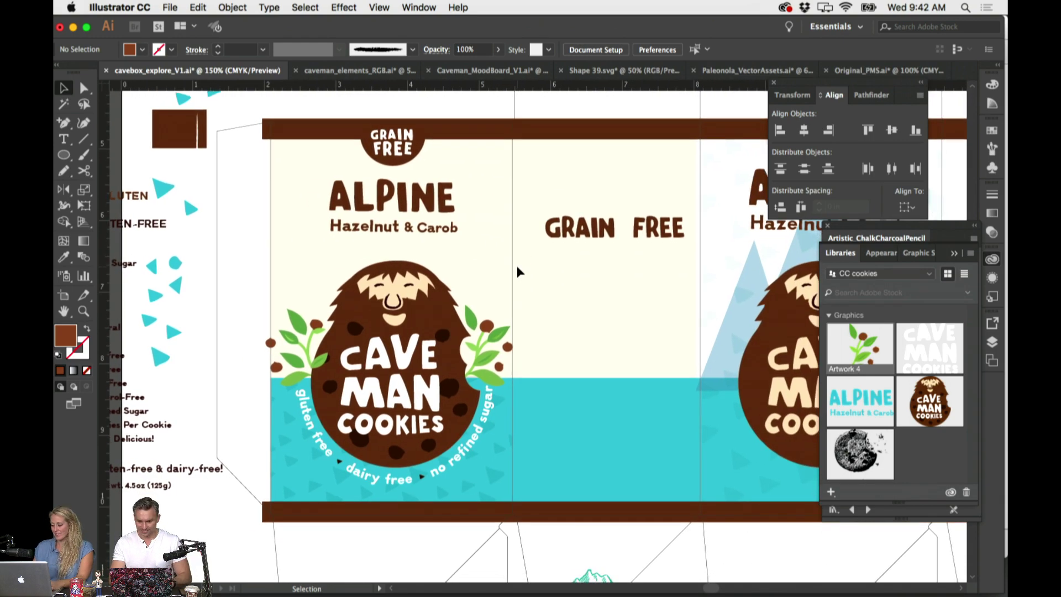
Copy the small mountain sketch above the REAL FOOD text onto the box panels and recolor it with the top band's brown
{"action": "scroll", "coordinate": [517, 271], "scroll_direction": "down", "scroll_amount": 5}
{"action": "scroll", "coordinate": [516, 270], "scroll_direction": "right", "scroll_amount": 3}
{"action": "scroll", "coordinate": [472, 290], "scroll_direction": "down", "scroll_amount": 5}
{"action": "scroll", "coordinate": [473, 290], "scroll_direction": "left", "scroll_amount": 5}
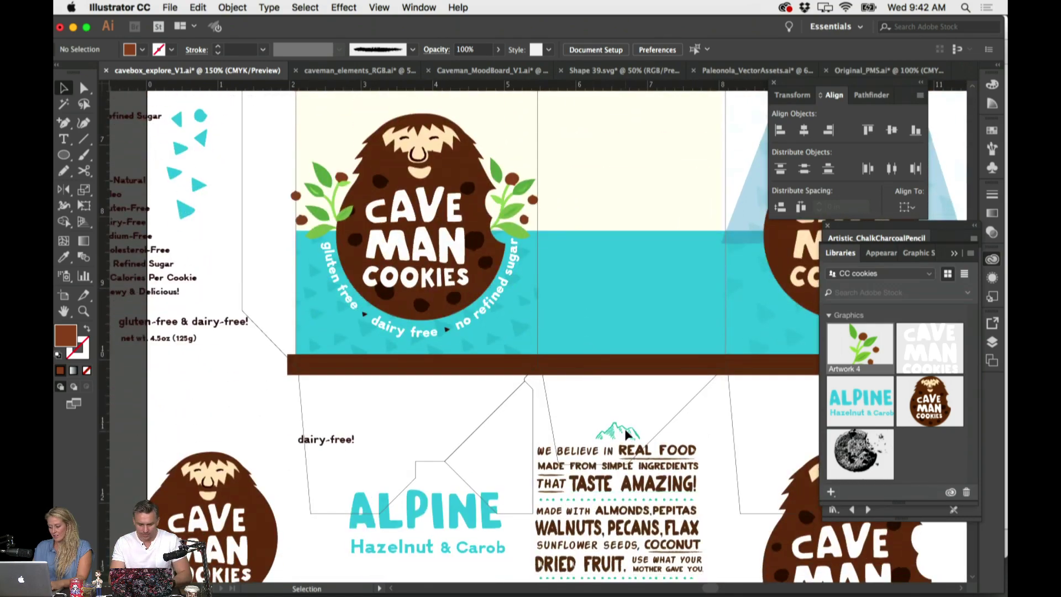
{"action": "left_click", "coordinate": [608, 425]}
{"action": "scroll", "coordinate": [546, 310], "scroll_direction": "up", "scroll_amount": 7}
{"action": "scroll", "coordinate": [546, 313], "scroll_direction": "up", "scroll_amount": 5}
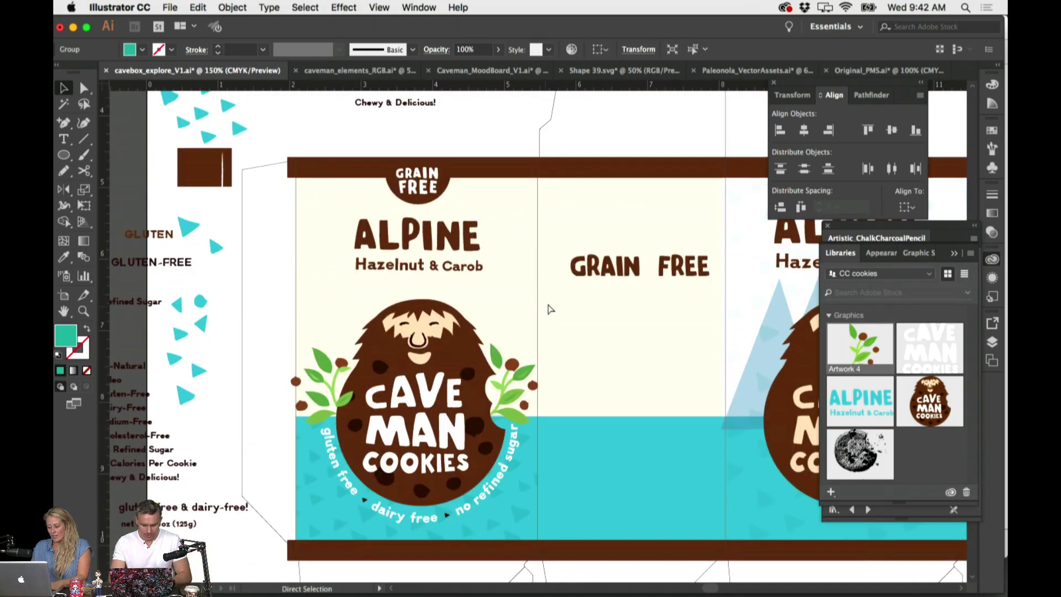
{"action": "key", "text": "ctrl+v"}
{"action": "left_click", "coordinate": [532, 163]}
{"action": "key", "text": "i"}
{"action": "left_click", "coordinate": [532, 160]}
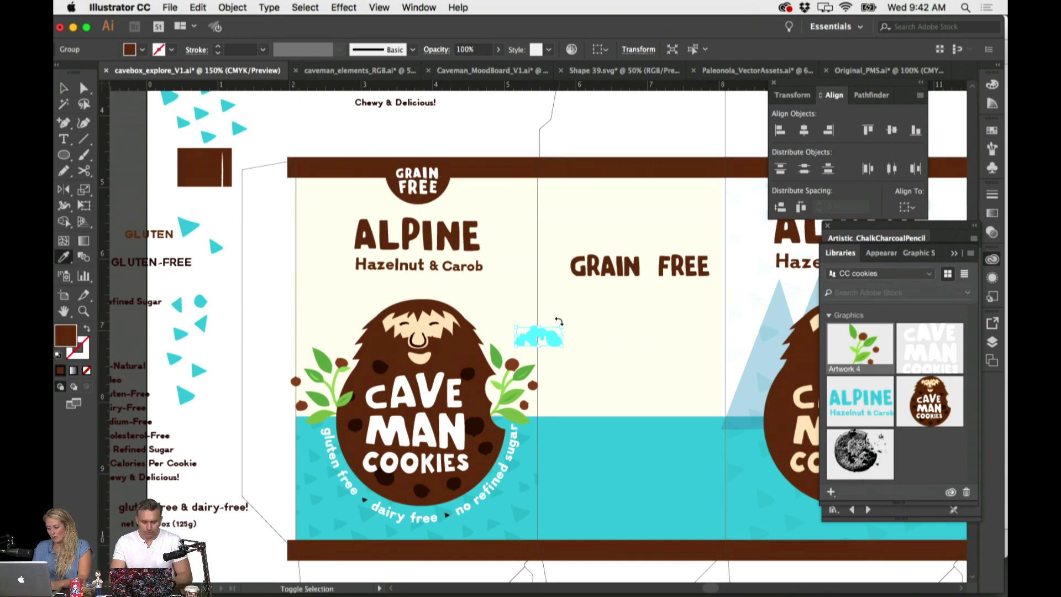
Enlarge the brown mountain sketch to about the front panel's width and place it across the caveman's head below the ALPINE title
{"action": "key", "text": "v"}
{"action": "left_click_drag", "start_coordinate": [557, 320], "coordinate": [363, 522]}
{"action": "left_click", "coordinate": [276, 323]}
{"action": "scroll", "coordinate": [365, 469], "scroll_direction": "down", "scroll_amount": 3}
{"action": "left_click_drag", "start_coordinate": [365, 468], "coordinate": [549, 136]}
{"action": "left_click_drag", "start_coordinate": [501, 172], "coordinate": [503, 206]}
{"action": "left_click", "coordinate": [265, 266]}
{"action": "scroll", "coordinate": [265, 260], "scroll_direction": "up", "scroll_amount": 2}
{"action": "left_click", "coordinate": [485, 257]}
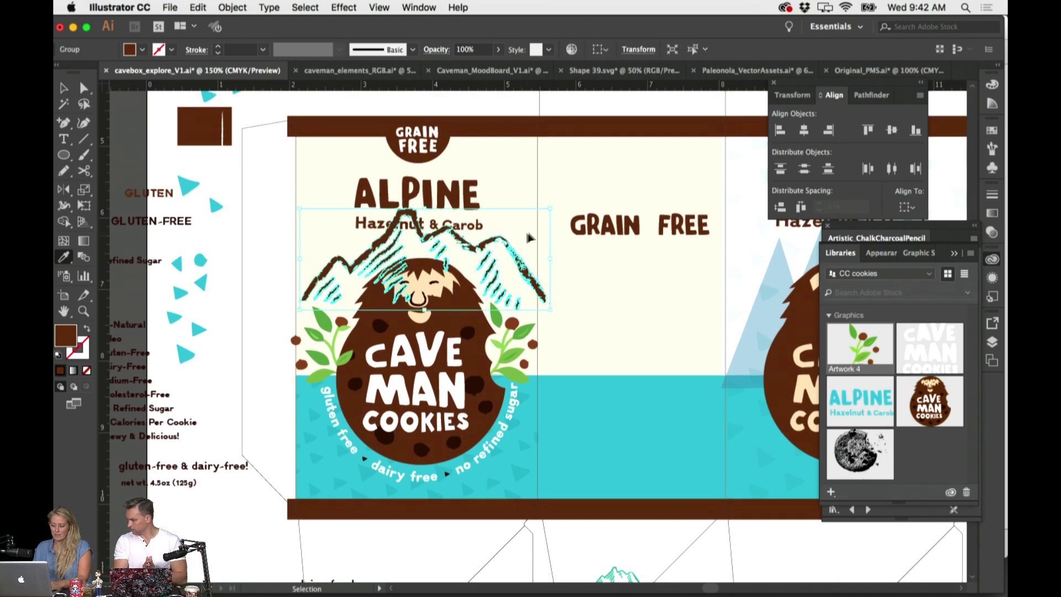
Scale the mountain sketch down to about half the front panel's width, then delete it
{"action": "left_click_drag", "start_coordinate": [547, 209], "coordinate": [437, 243]}
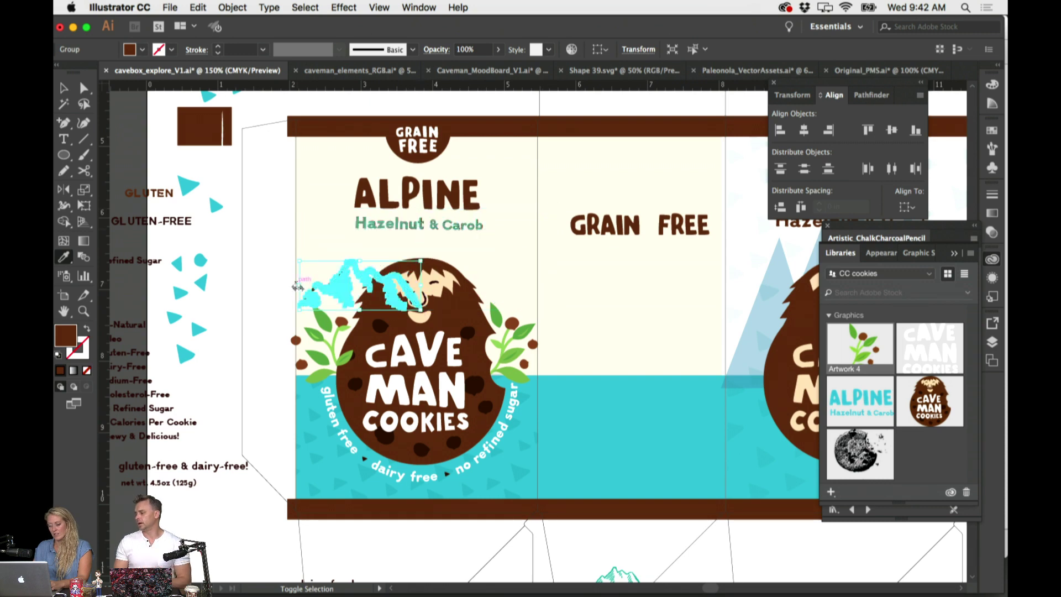
{"action": "left_click", "coordinate": [280, 298]}
{"action": "left_click", "coordinate": [362, 276]}
{"action": "key", "text": "Delete"}
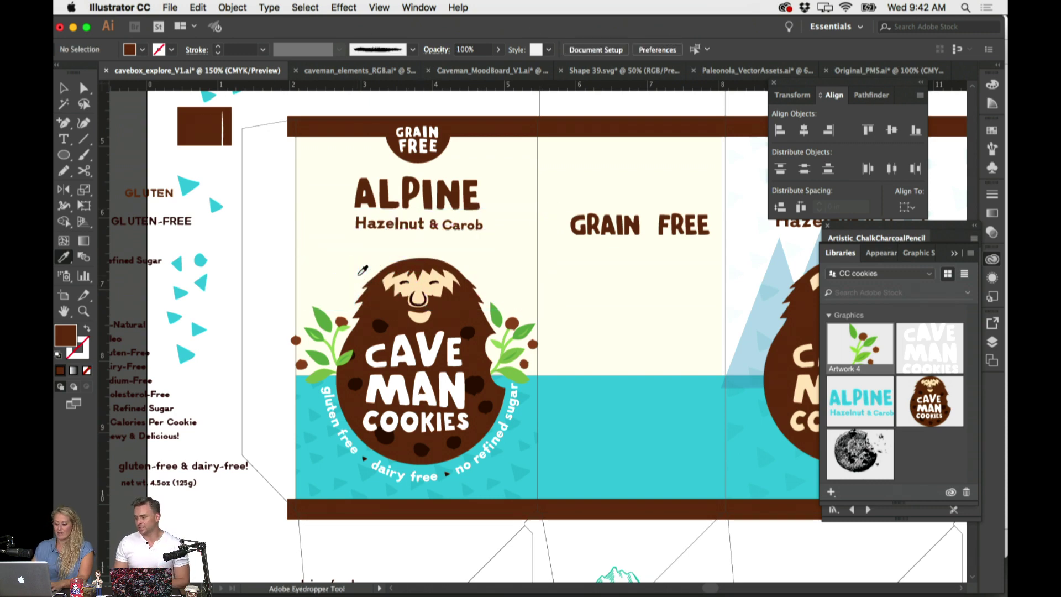
Move the large GRAIN FREE text from the side panel to the blank area above the box's brown band
{"action": "scroll", "coordinate": [498, 254], "scroll_direction": "down", "scroll_amount": 1}
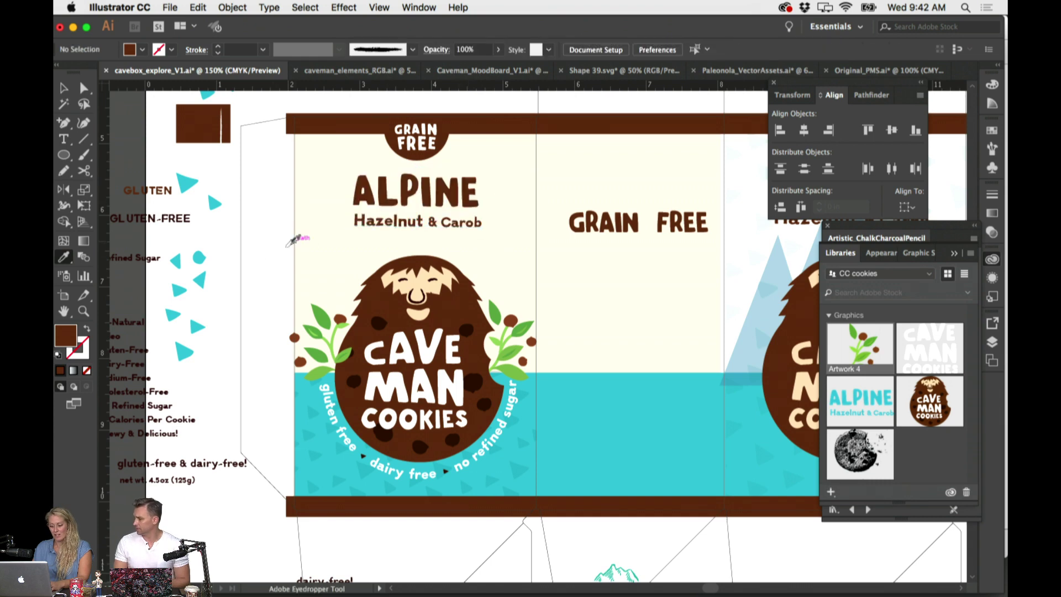
{"action": "key", "text": "v"}
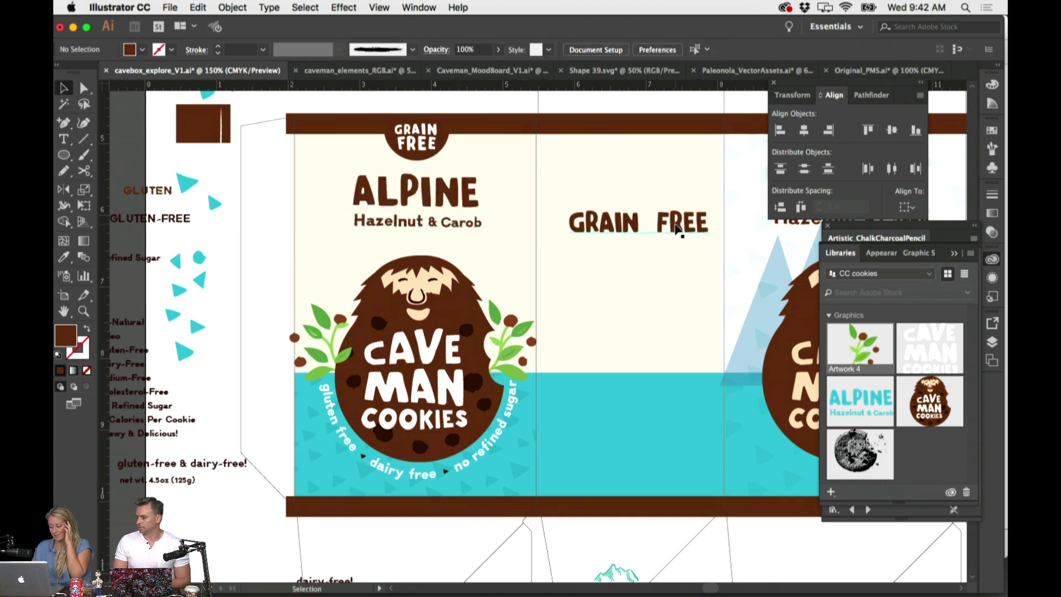
{"action": "left_click_drag", "start_coordinate": [674, 221], "coordinate": [592, 100]}
{"action": "key", "text": "y"}
Copy the word Chewy from "Chewy & Delicious!" and place it as separate text on the brown band before the GRAIN FREE badge
{"action": "key", "text": "t"}
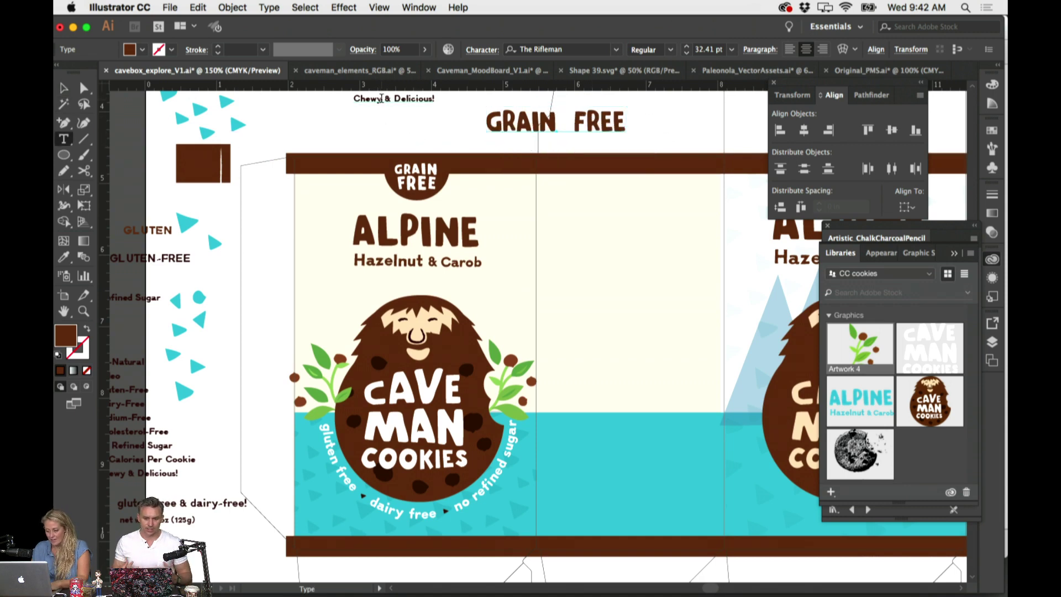
{"action": "double_click", "coordinate": [377, 98]}
{"action": "key", "text": "super+c"}
{"action": "left_click", "coordinate": [339, 143], "text": "super"}
{"action": "key", "text": "super+v"}
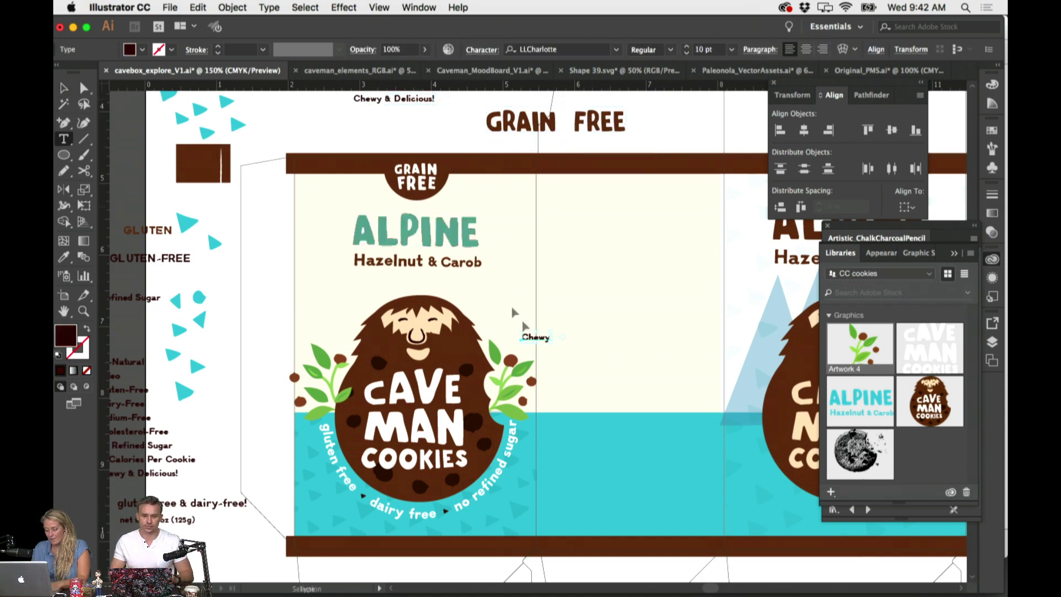
{"action": "left_click_drag", "start_coordinate": [537, 338], "coordinate": [349, 168]}
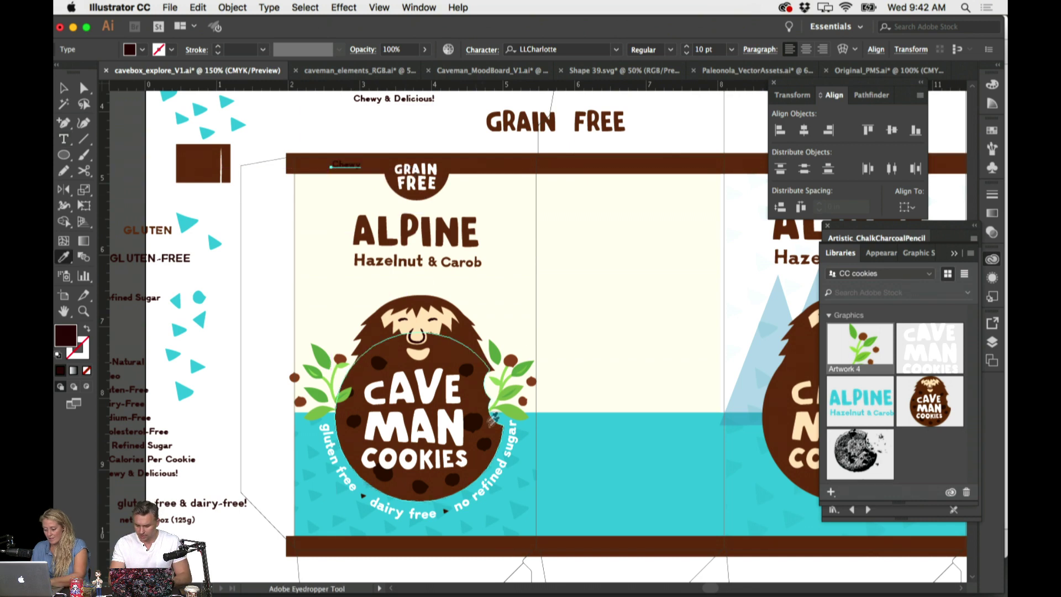
Give the Chewy text on the brown band a white fill
{"action": "key", "text": "i"}
{"action": "left_click", "coordinate": [502, 472]}
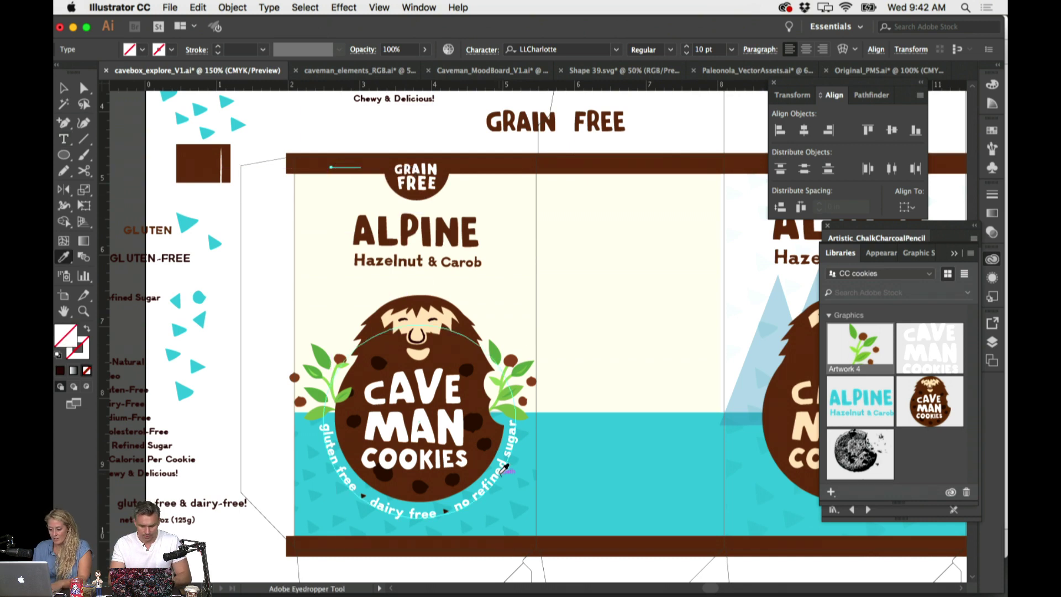
{"action": "left_click", "coordinate": [249, 8]}
{"action": "mouse_move", "coordinate": [259, 44]}
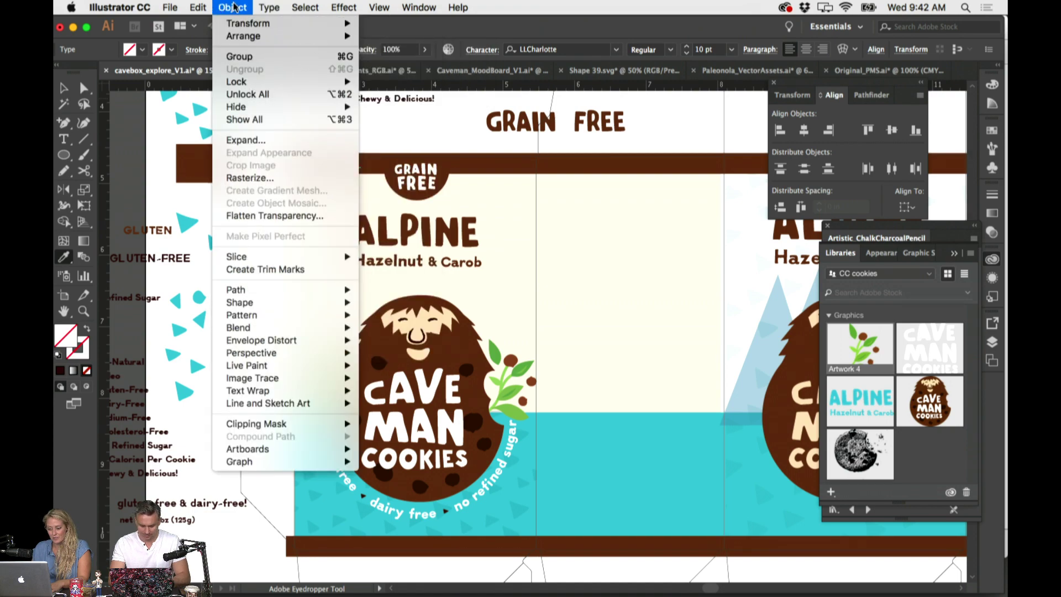
{"action": "left_click", "coordinate": [402, 36]}
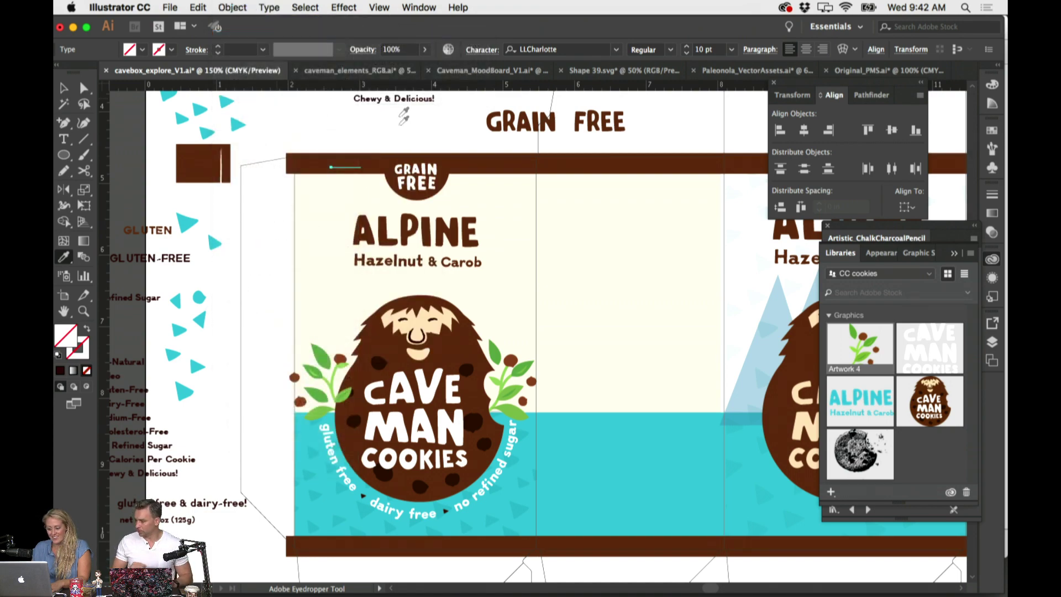
{"action": "key", "text": "super+equal"}
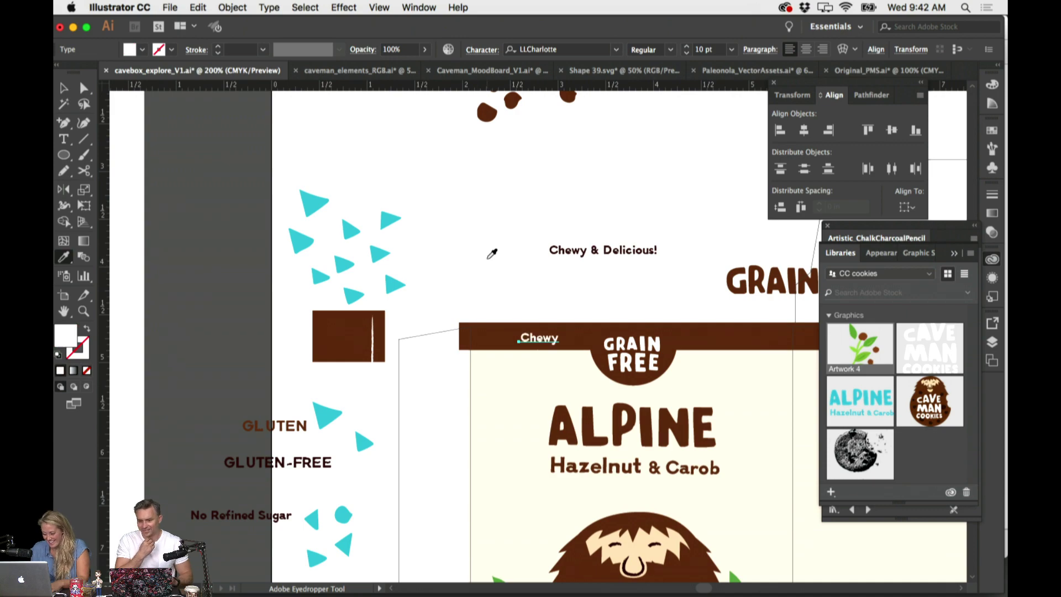
Shift the white Chewy text outward along the brown band, away from the GRAIN FREE badge, and deselect it
{"action": "scroll", "coordinate": [492, 254], "scroll_direction": "down", "scroll_amount": 5}
{"action": "scroll", "coordinate": [492, 254], "scroll_direction": "right", "scroll_amount": 5}
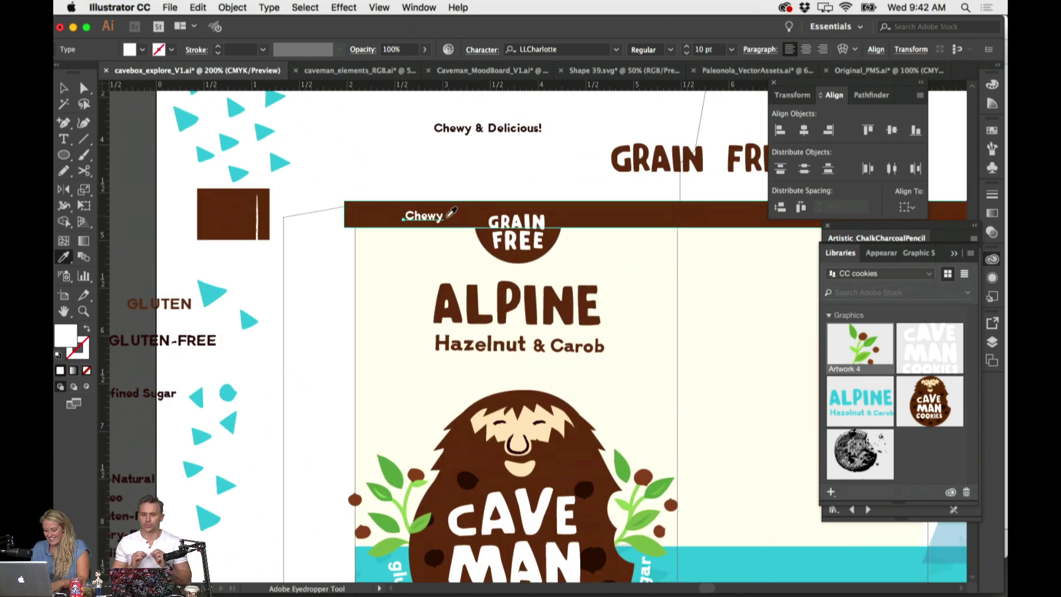
{"action": "left_click_drag", "start_coordinate": [424, 216], "coordinate": [388, 216]}
{"action": "key", "text": "super+shift+a"}
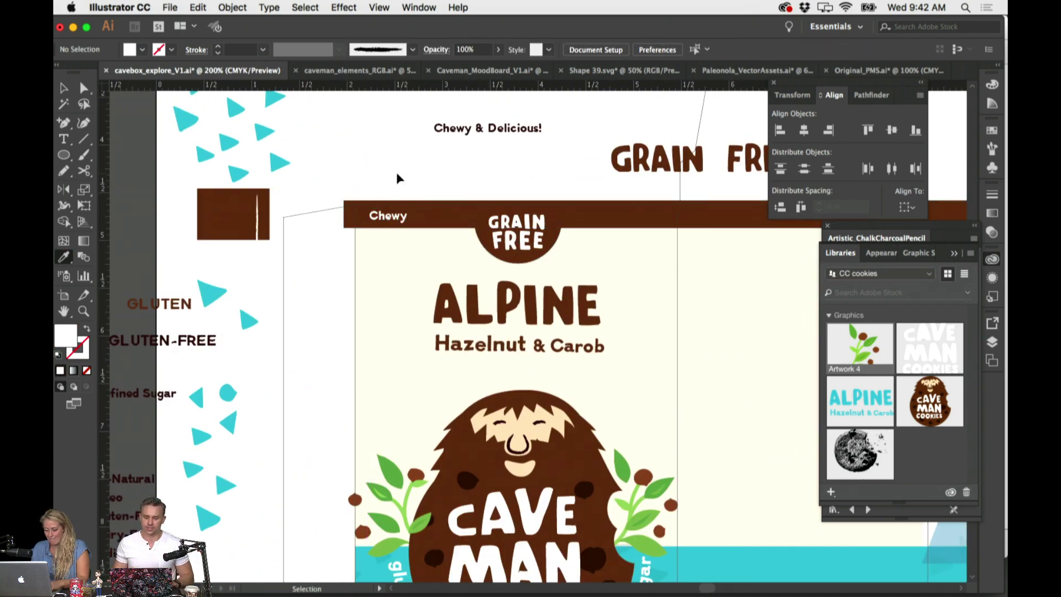
Copy "Delicious" from the "Chewy & Delicious!" line and append it after Chewy in the brown band's text
{"action": "scroll", "coordinate": [401, 169], "scroll_direction": "down", "scroll_amount": 3}
{"action": "scroll", "coordinate": [403, 169], "scroll_direction": "up", "scroll_amount": 3}
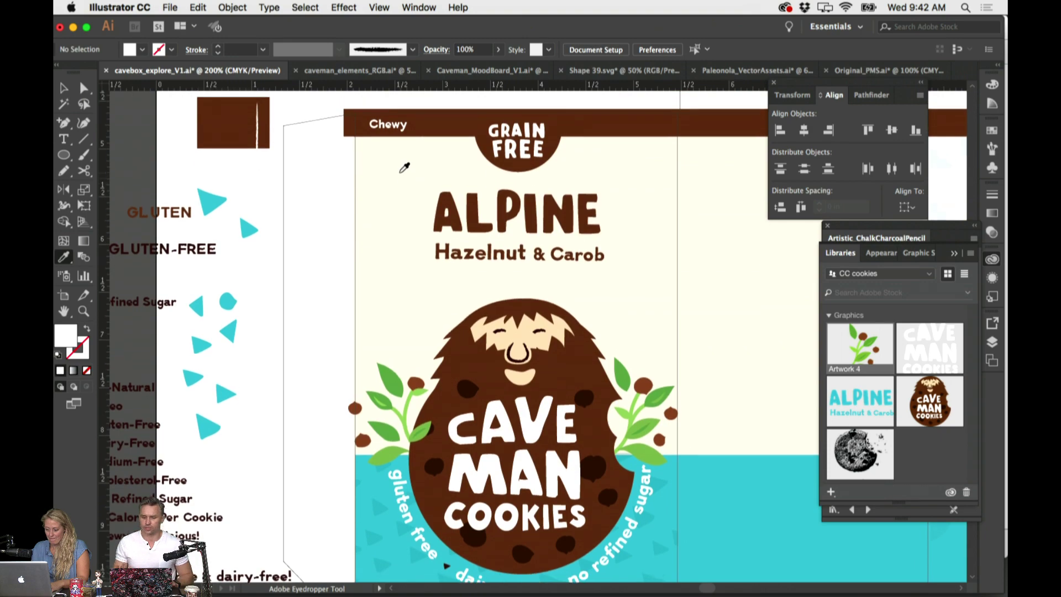
{"action": "key", "text": "super+equal"}
{"action": "key", "text": "t"}
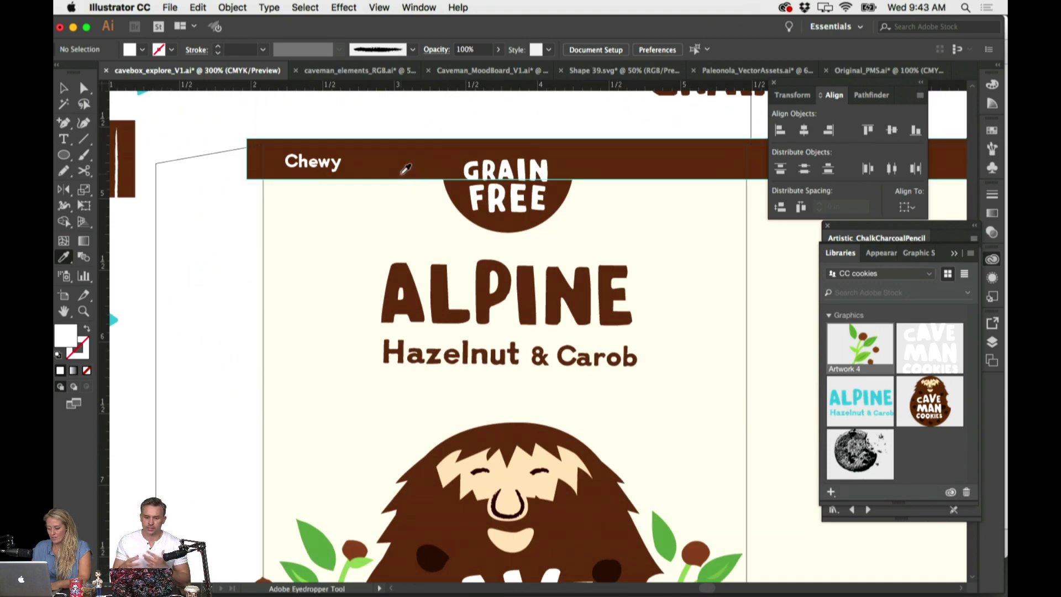
{"action": "scroll", "coordinate": [403, 168], "scroll_direction": "up", "scroll_amount": 2}
{"action": "left_click", "coordinate": [343, 211]}
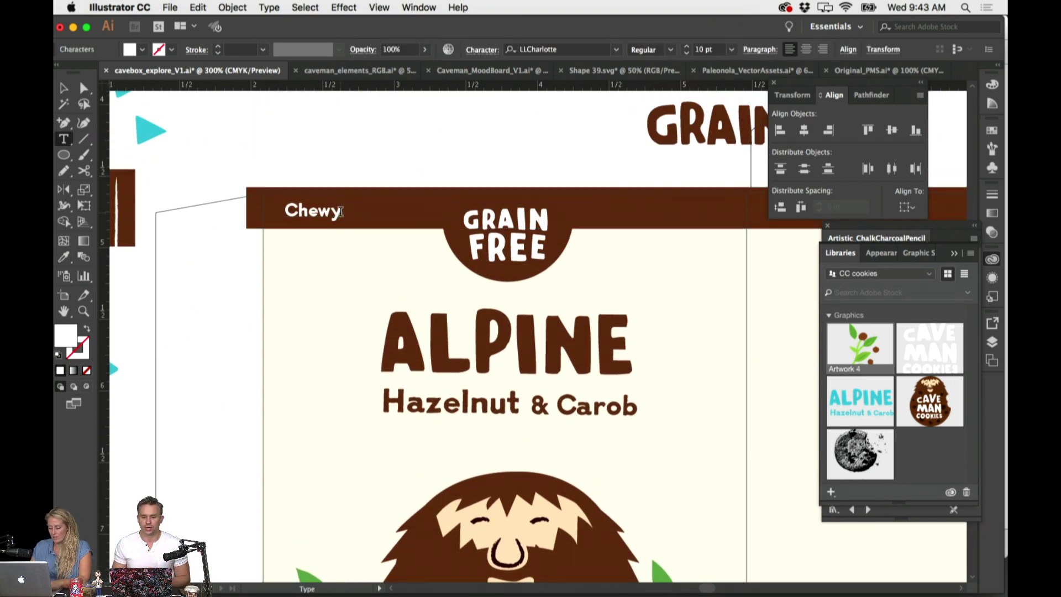
{"action": "scroll", "coordinate": [341, 211], "scroll_direction": "up", "scroll_amount": 4}
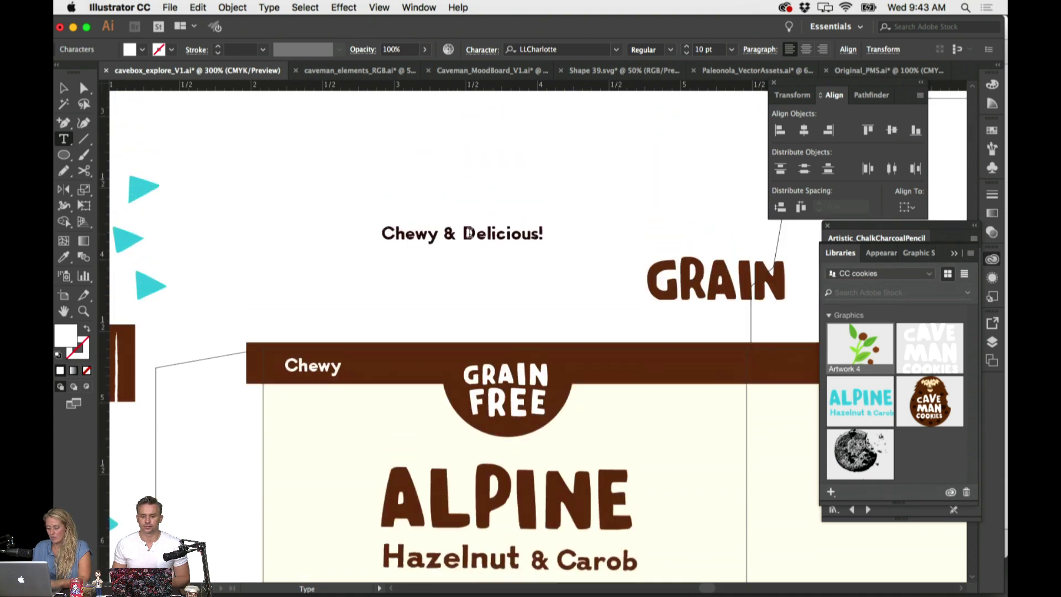
{"action": "left_click_drag", "start_coordinate": [468, 232], "coordinate": [545, 232]}
{"action": "key", "text": "super+c"}
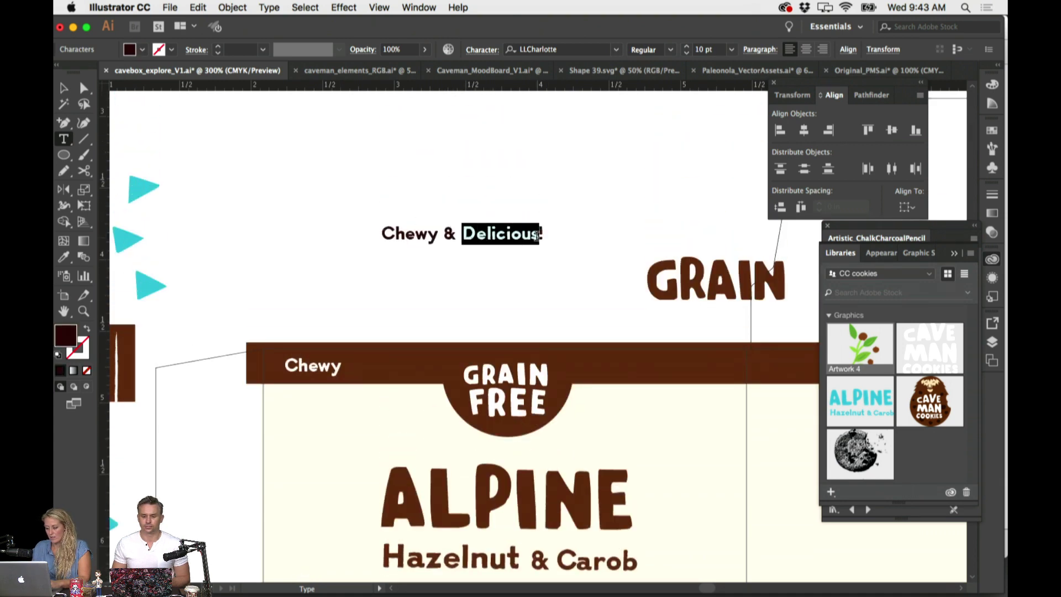
{"action": "left_click", "coordinate": [351, 363], "text": "super"}
{"action": "left_click", "coordinate": [354, 366]}
{"action": "key", "text": "super+v"}
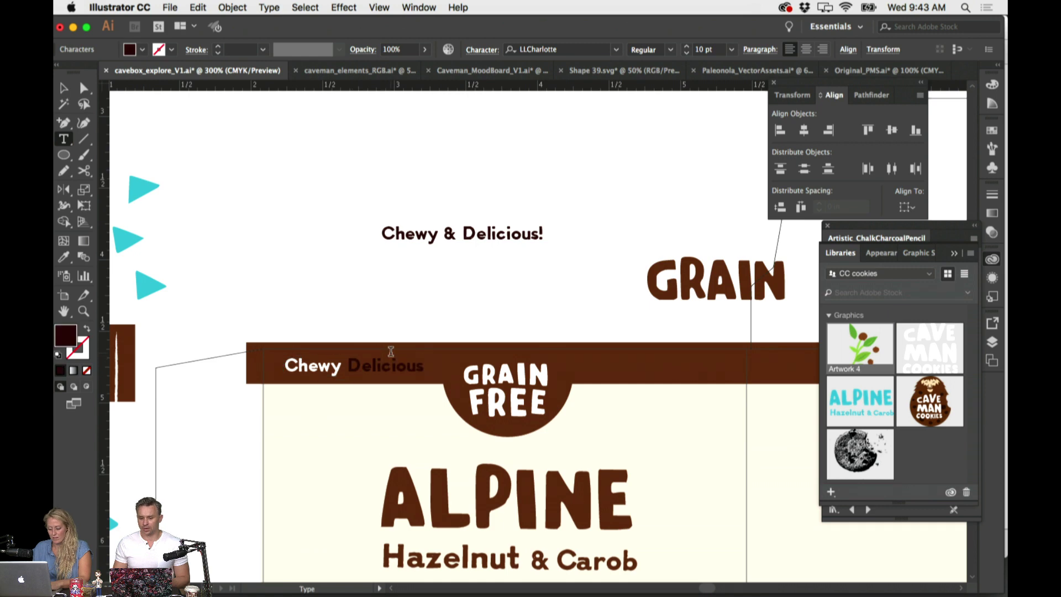
Create a separate "Hazelnut & Carob" text line above the brown band and select the front panel's existing ALPINE title group
{"action": "scroll", "coordinate": [391, 352], "scroll_direction": "down", "scroll_amount": 3}
{"action": "left_click", "coordinate": [635, 491], "text": "super"}
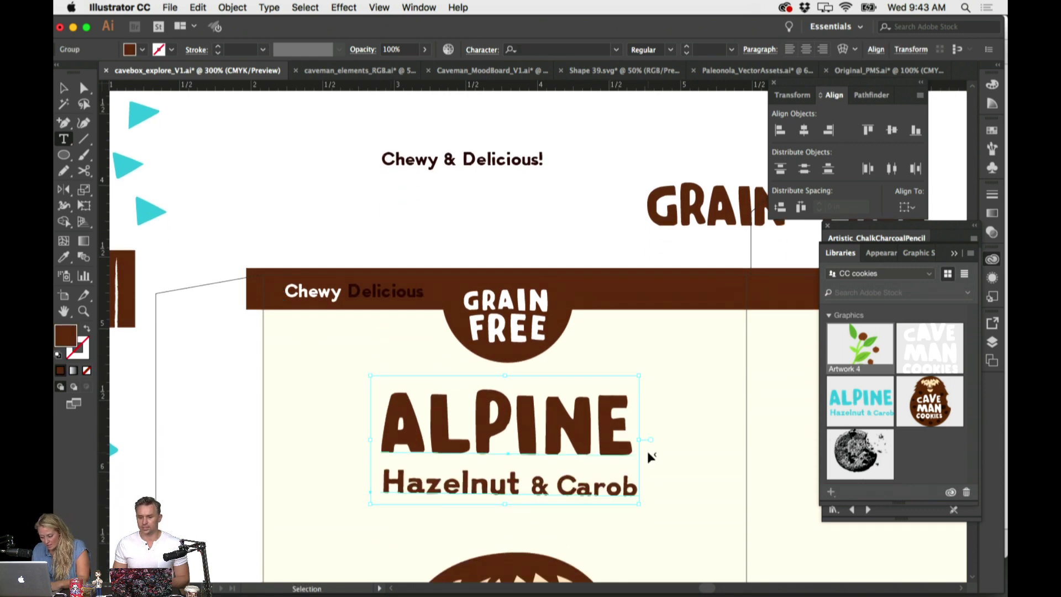
{"action": "scroll", "coordinate": [645, 491], "scroll_direction": "down", "scroll_amount": 3}
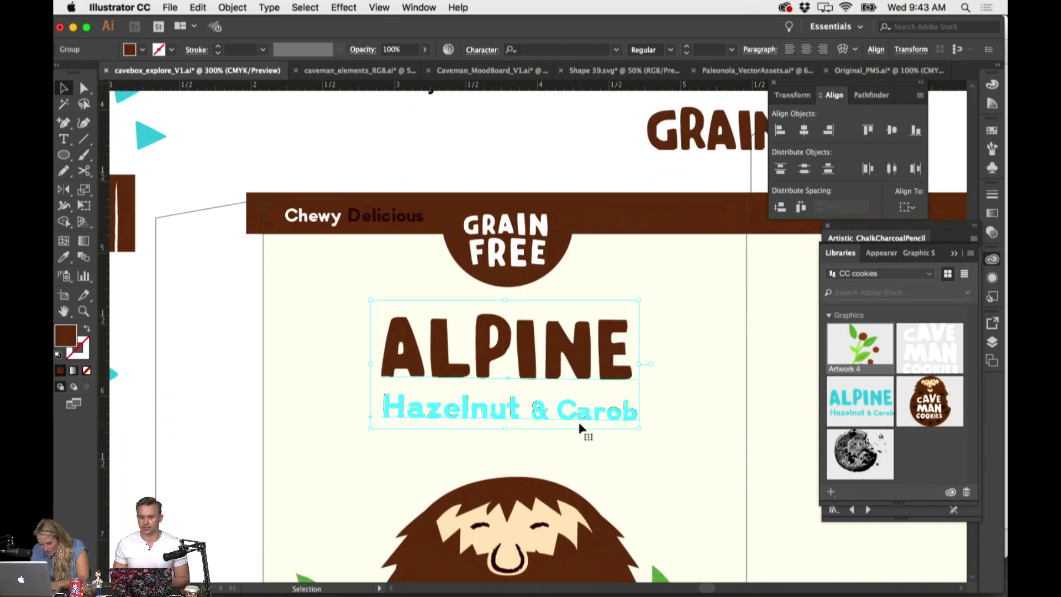
{"action": "left_click", "coordinate": [534, 158]}
{"action": "key", "text": "t"}
{"action": "left_click", "coordinate": [453, 143]}
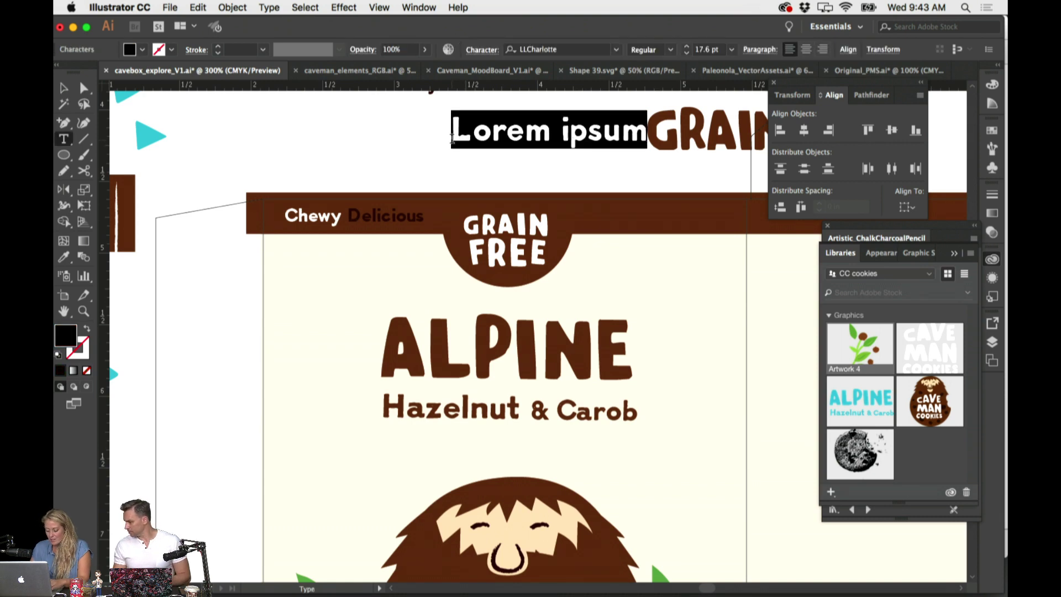
{"action": "type", "text": "HZ"}
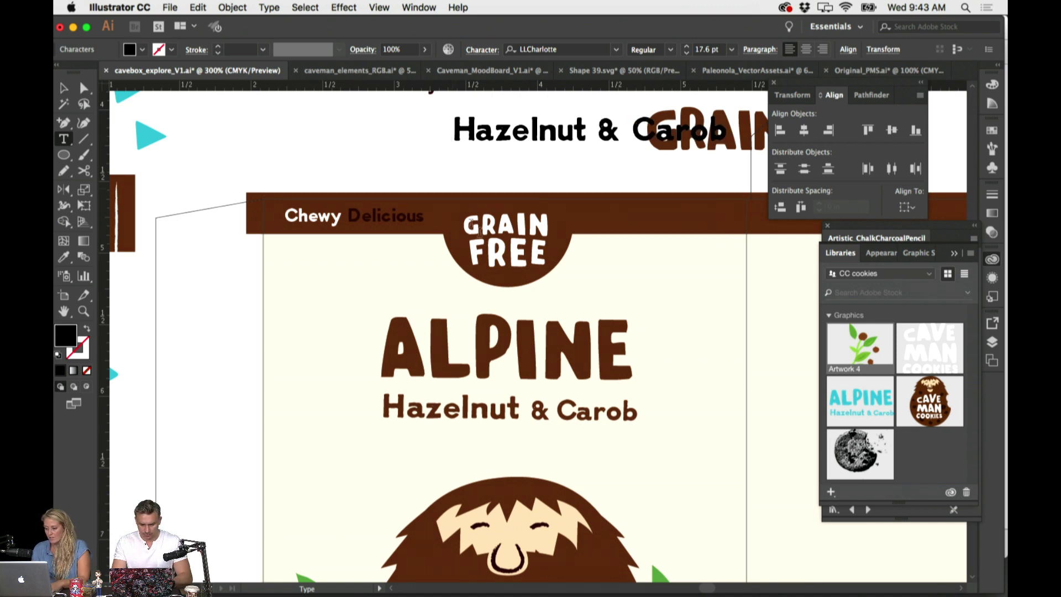
{"action": "left_click", "coordinate": [599, 420], "text": "super"}
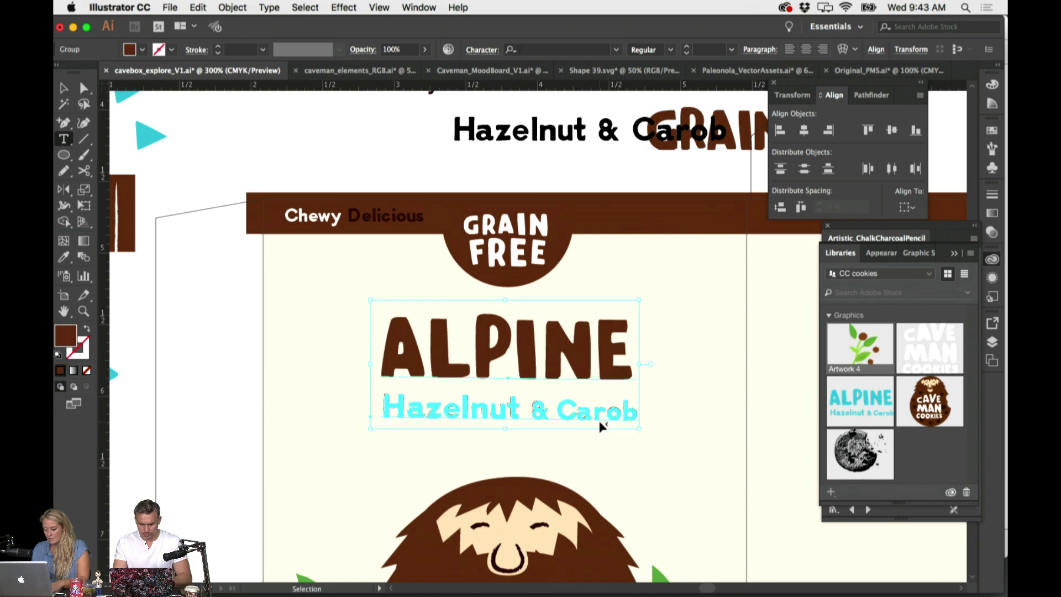
Delete the old "Hazelnut & Carob" text from inside the front panel's ALPINE title group and leave the group
{"action": "key", "text": "v"}
{"action": "double_click", "coordinate": [600, 426]}
{"action": "left_click", "coordinate": [604, 426]}
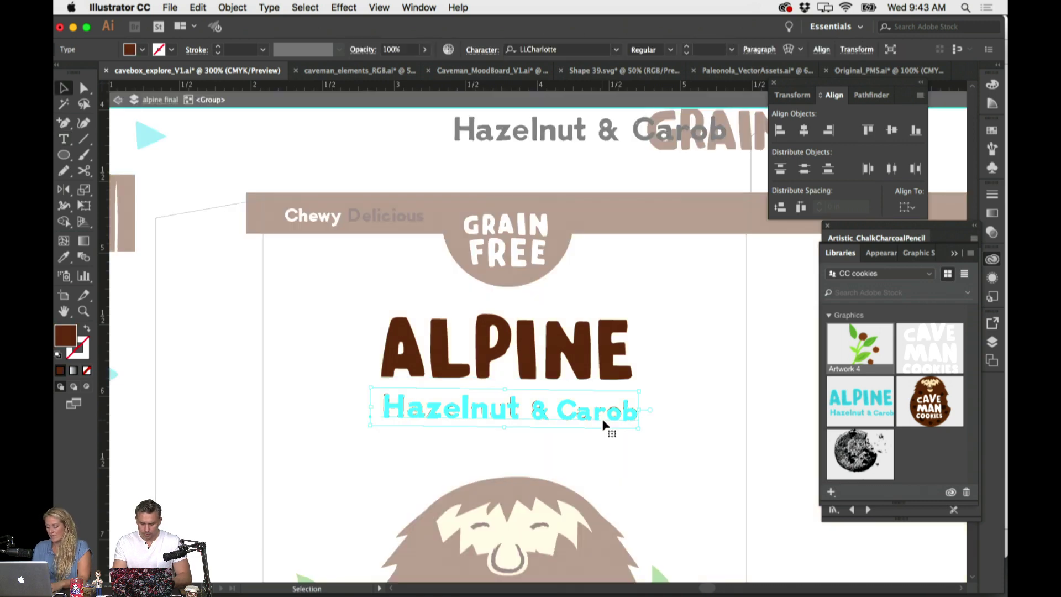
{"action": "key", "text": "Delete"}
{"action": "double_click", "coordinate": [396, 152]}
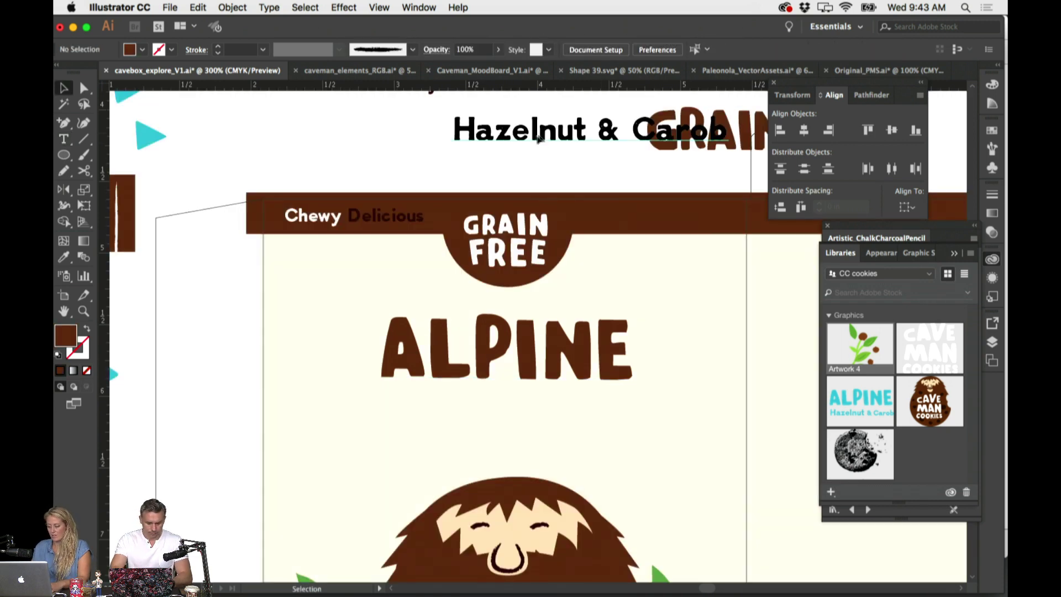
Place the separate "Hazelnut & Carob" line directly beneath ALPINE and match its fill to the title's brown
{"action": "left_click_drag", "start_coordinate": [538, 136], "coordinate": [456, 411]}
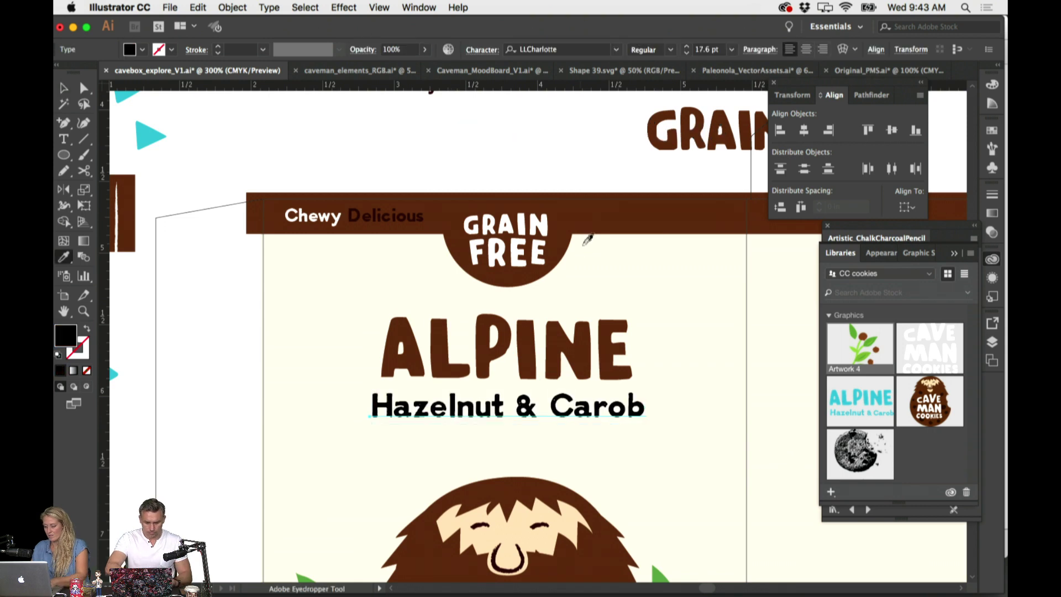
{"action": "left_click", "coordinate": [573, 370]}
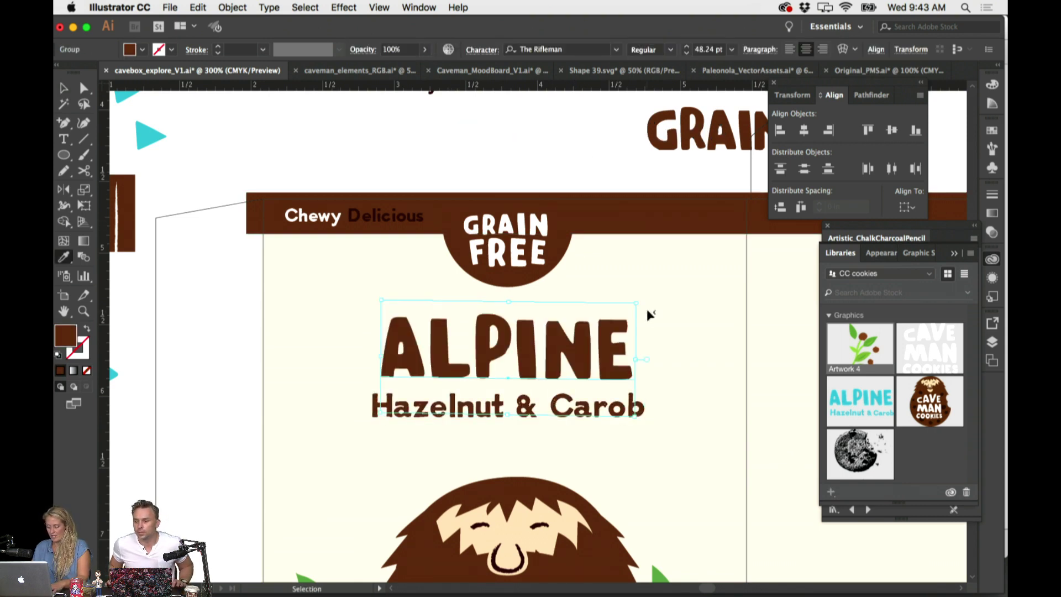
Examine how the ALPINE lettering's edges line up with the "Hazelnut & Carob" line beneath it
{"action": "key", "text": "v"}
{"action": "left_click_drag", "start_coordinate": [639, 303], "coordinate": [644, 303]}
{"action": "left_click_drag", "start_coordinate": [525, 97], "coordinate": [521, 383]}
{"action": "key", "text": "a"}
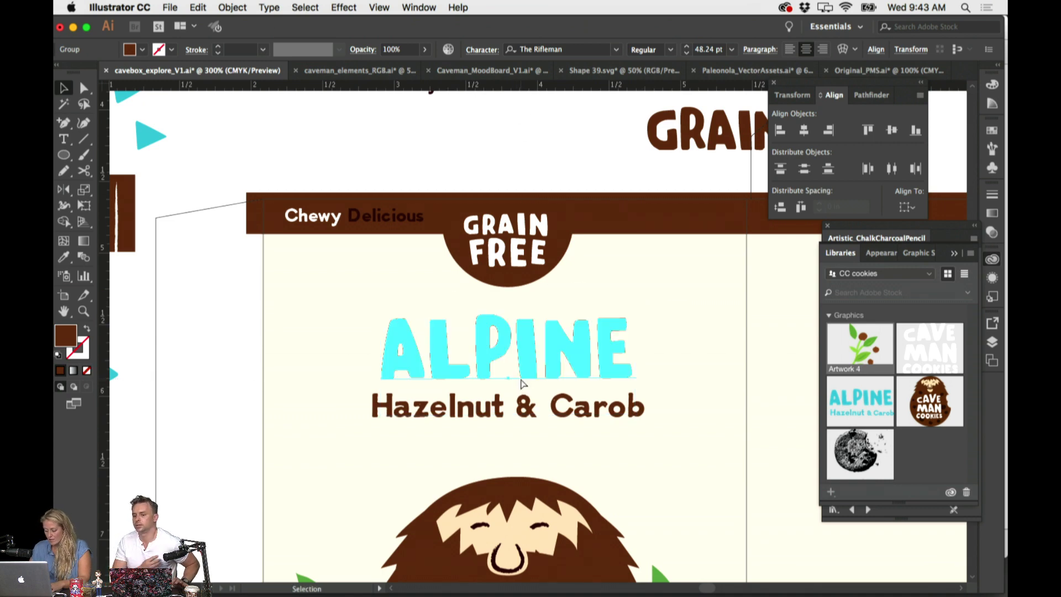
{"action": "scroll", "coordinate": [521, 382], "scroll_direction": "up", "scroll_amount": 4}
{"action": "mouse_move", "coordinate": [471, 315]}
{"action": "left_mouse_down"}
{"action": "mouse_move", "coordinate": [474, 284]}
{"action": "mouse_move", "coordinate": [476, 318]}
{"action": "left_mouse_up"}
{"action": "scroll", "coordinate": [476, 318], "scroll_direction": "right", "scroll_amount": 5}
{"action": "scroll", "coordinate": [476, 319], "scroll_direction": "left", "scroll_amount": 5}
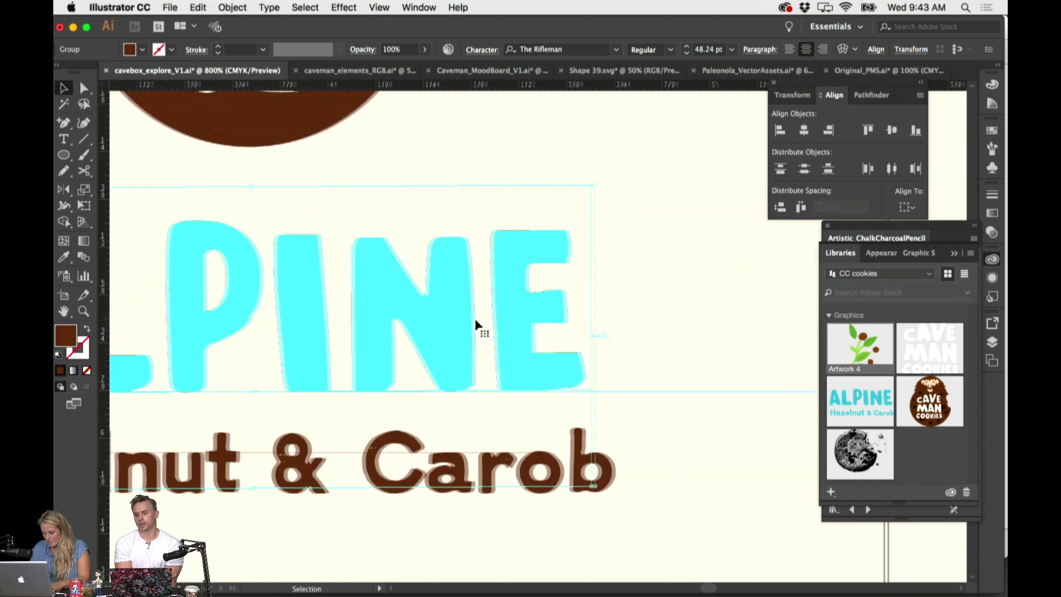
{"action": "scroll", "coordinate": [476, 319], "scroll_direction": "down", "scroll_amount": 2}
{"action": "key", "text": "super+minus"}
{"action": "key", "text": "super+minus"}
{"action": "key", "text": "super+minus"}
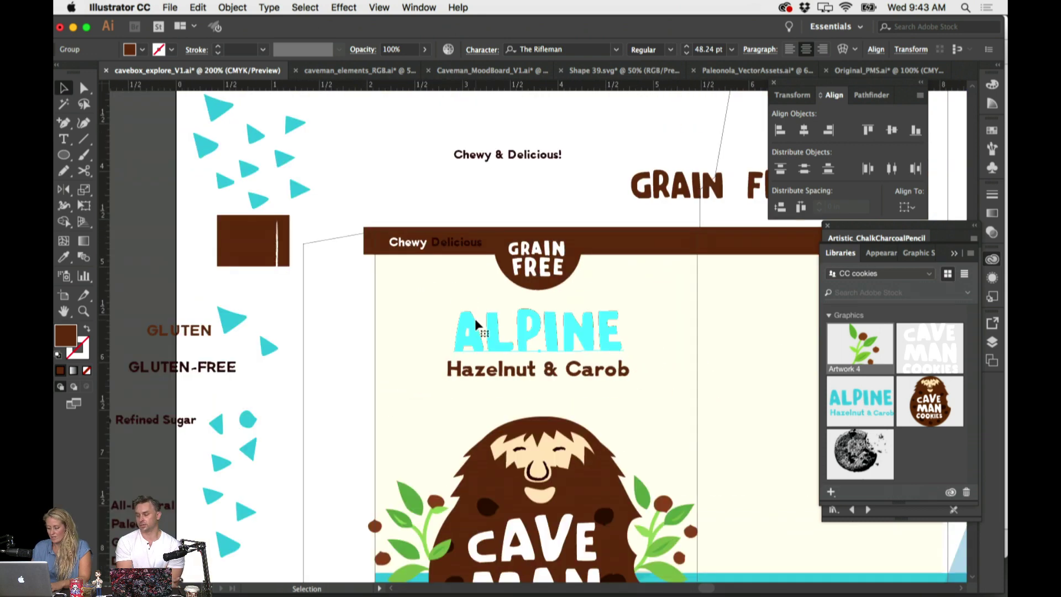
{"action": "left_click", "coordinate": [319, 337]}
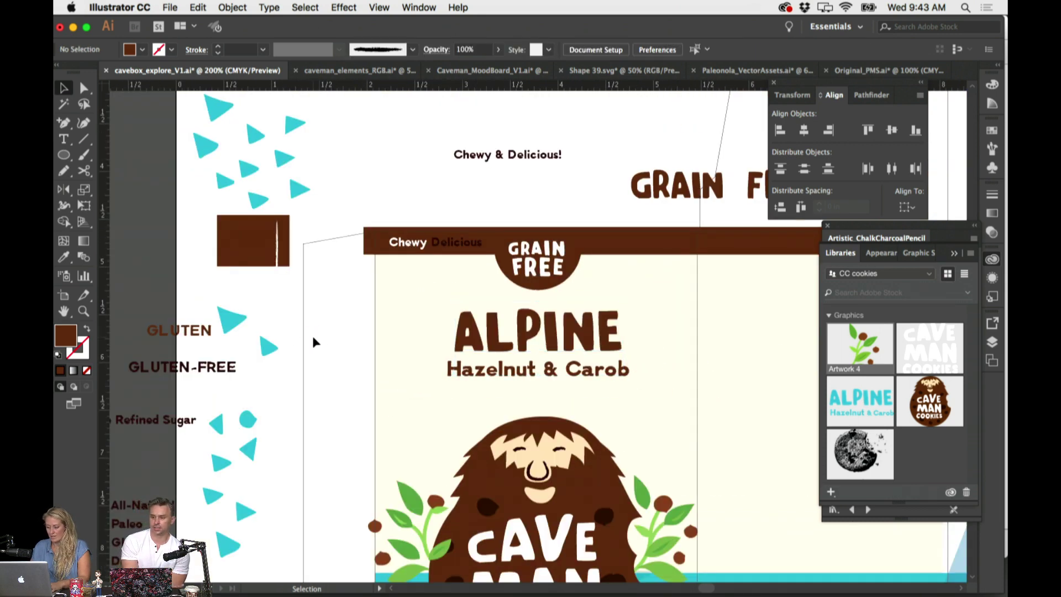
Enlarge ALPINE to about the width of "Hazelnut & Carob" and shift both lines slightly down toward the caveman
{"action": "scroll", "coordinate": [313, 336], "scroll_direction": "down", "scroll_amount": 3}
{"action": "left_click", "coordinate": [598, 277]}
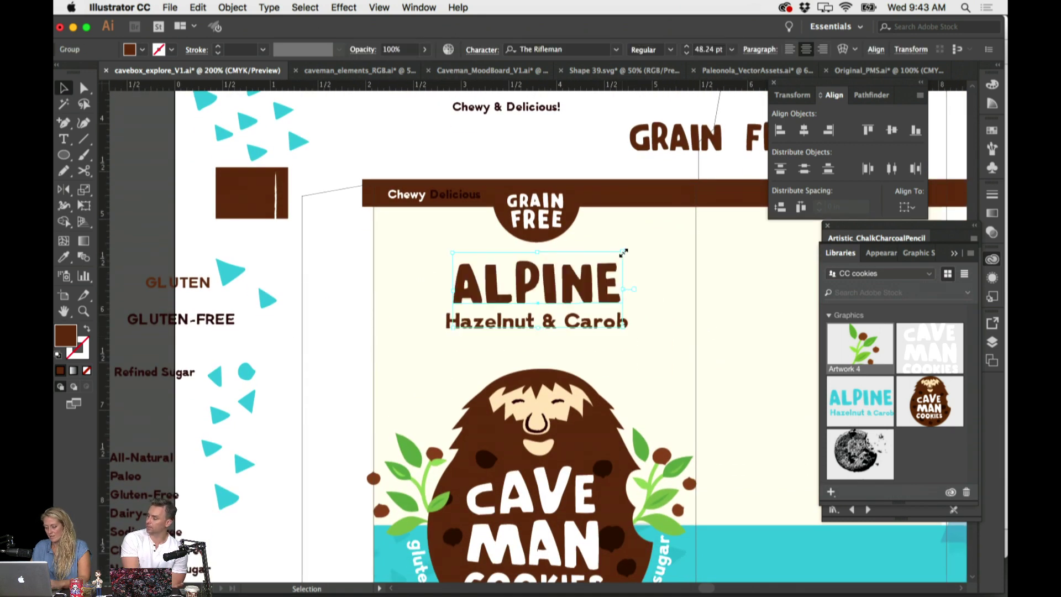
{"action": "left_click_drag", "start_coordinate": [623, 251], "coordinate": [633, 247]}
{"action": "left_click_drag", "start_coordinate": [608, 292], "coordinate": [611, 296]}
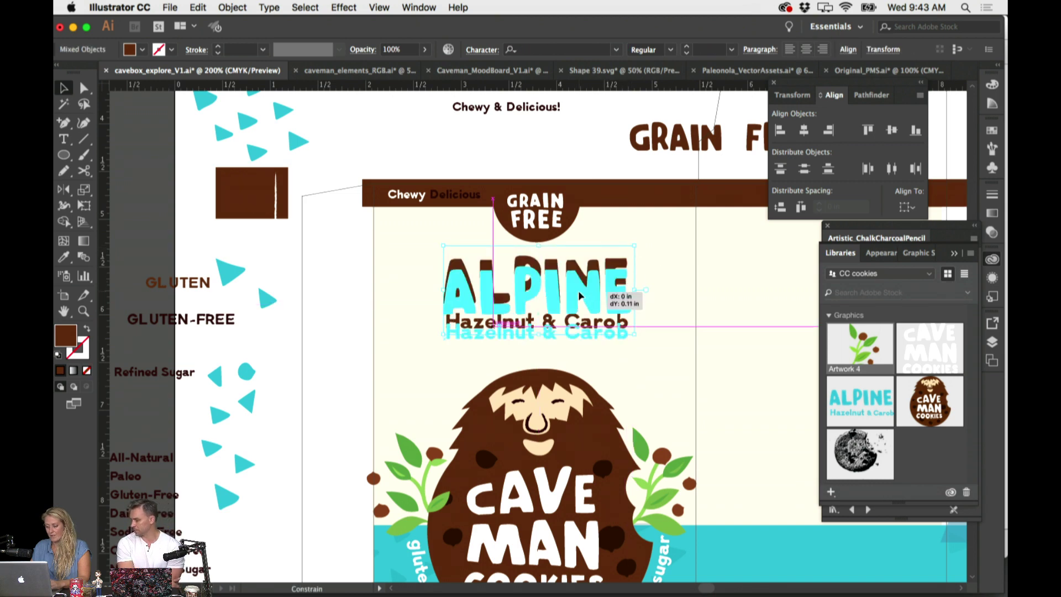
{"action": "left_click", "coordinate": [313, 319]}
{"action": "key", "text": "super+equal"}
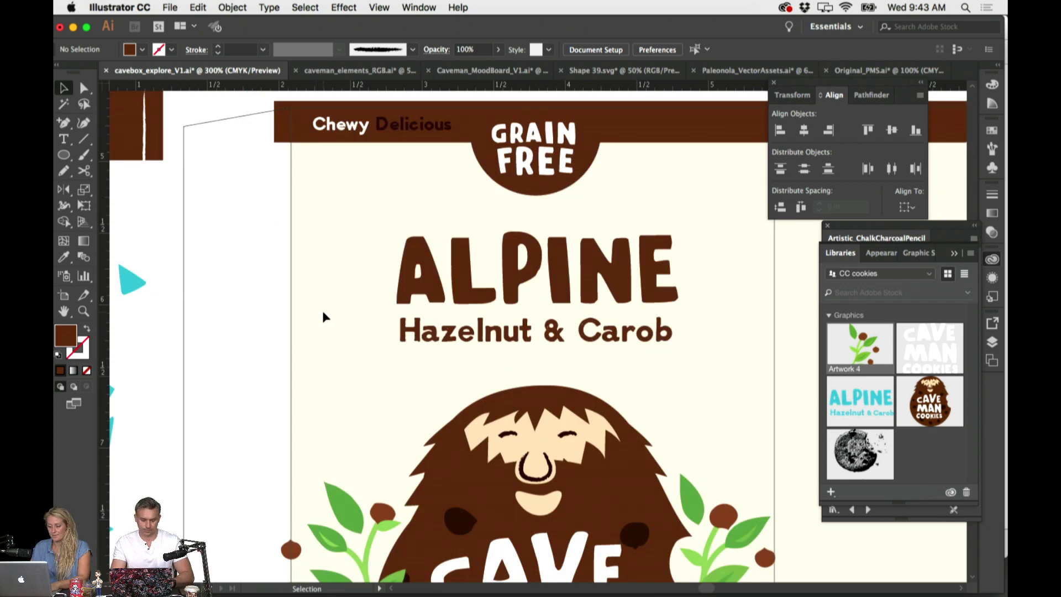
Give the whole "Chewy Delicious" text on the brown band a white fill and deselect it
{"action": "scroll", "coordinate": [322, 311], "scroll_direction": "up", "scroll_amount": 4}
{"action": "key", "text": "t"}
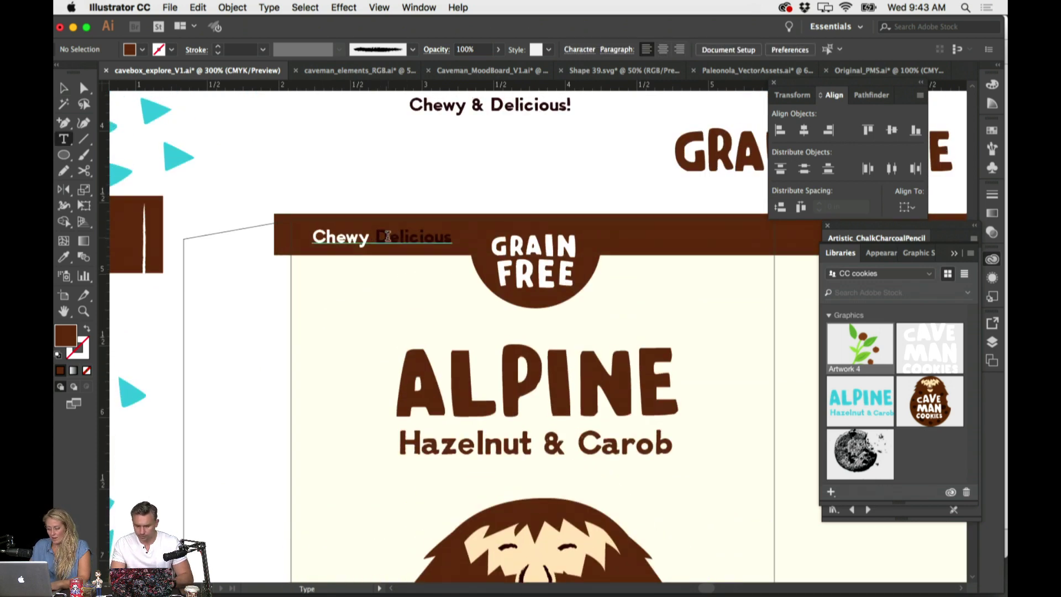
{"action": "key", "text": "Escape"}
{"action": "key", "text": "i"}
{"action": "left_click", "coordinate": [386, 182]}
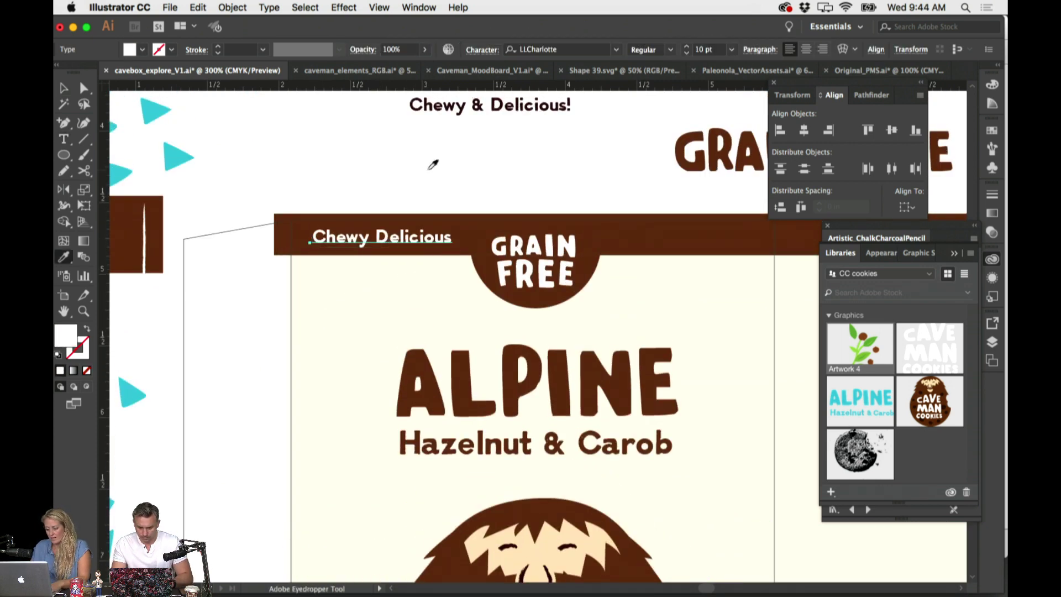
{"action": "key", "text": "super+shift+a"}
Scale the "Chewy Delicious" text on the brown band down to 9 pt
{"action": "key", "text": "t"}
{"action": "left_click", "coordinate": [374, 240]}
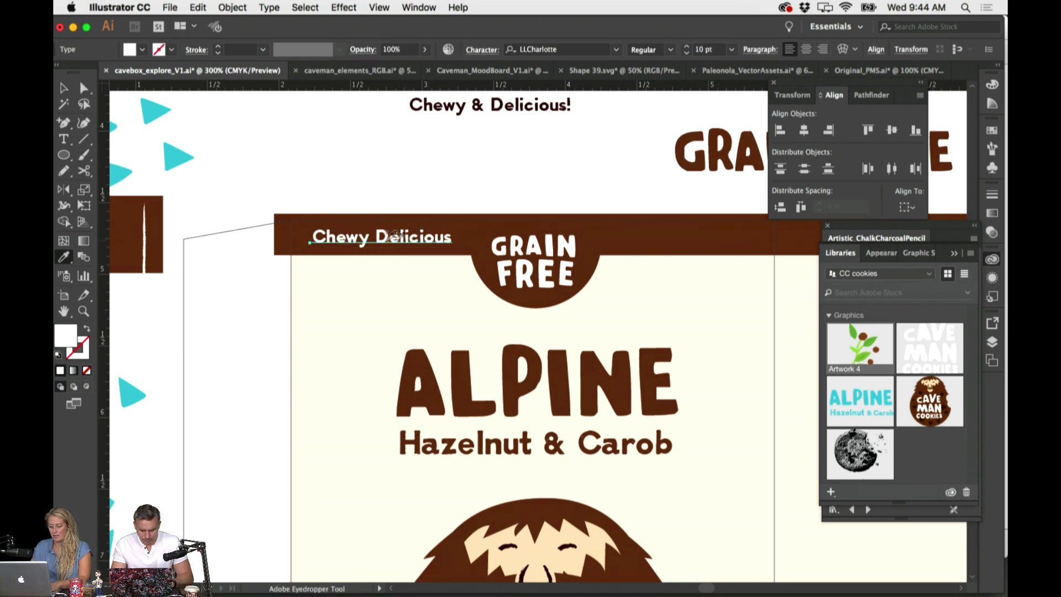
{"action": "scroll", "coordinate": [387, 237], "scroll_direction": "down", "scroll_amount": 5}
{"action": "scroll", "coordinate": [387, 237], "scroll_direction": "up", "scroll_amount": 3}
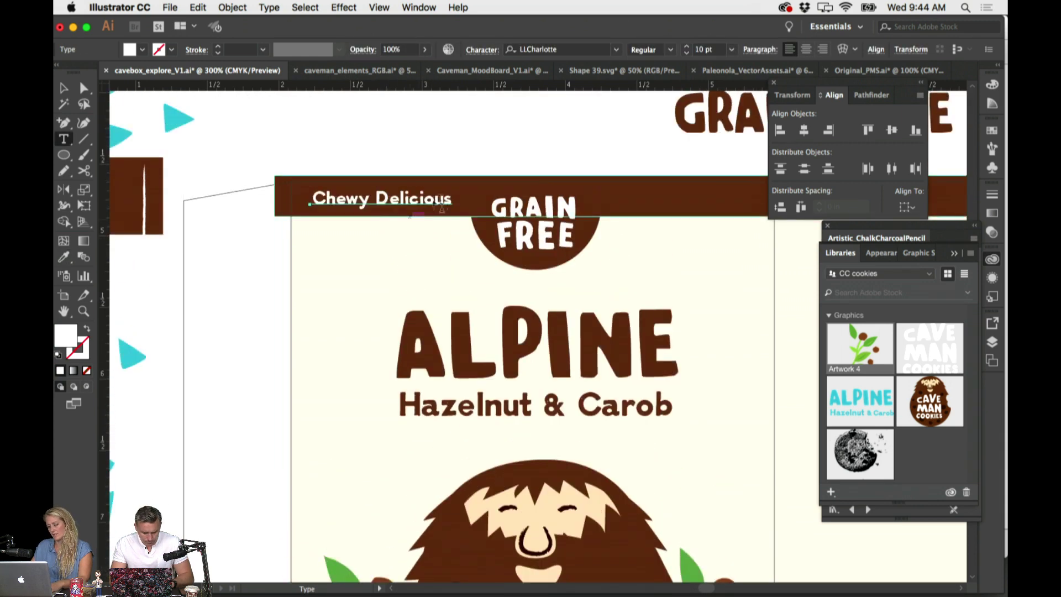
{"action": "left_click", "coordinate": [382, 198], "text": "super"}
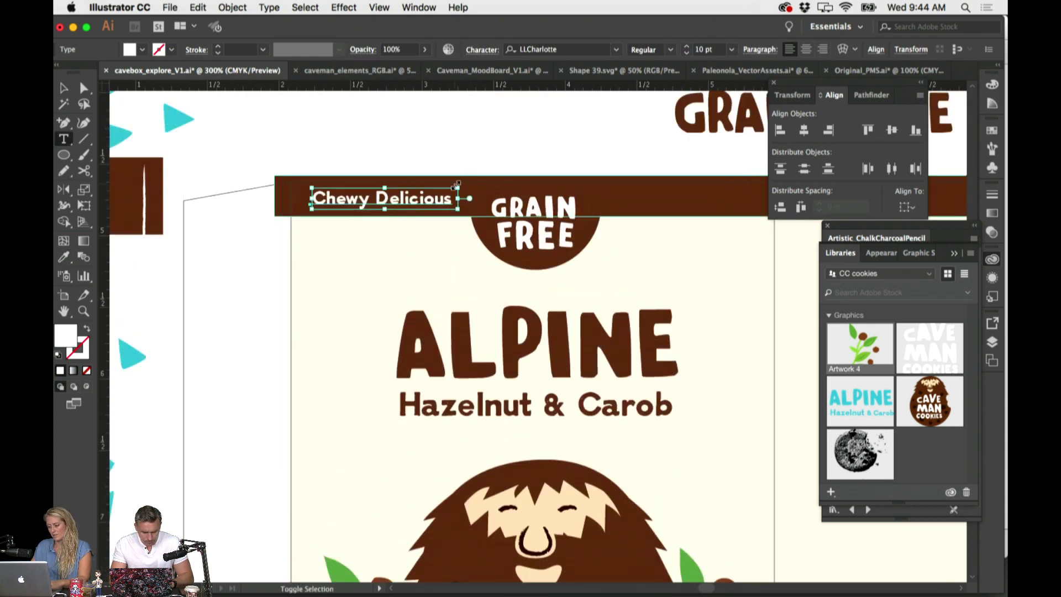
{"action": "left_click", "coordinate": [410, 141], "text": "super"}
{"action": "scroll", "coordinate": [415, 144], "scroll_direction": "down", "scroll_amount": 3}
{"action": "scroll", "coordinate": [418, 146], "scroll_direction": "up", "scroll_amount": 3}
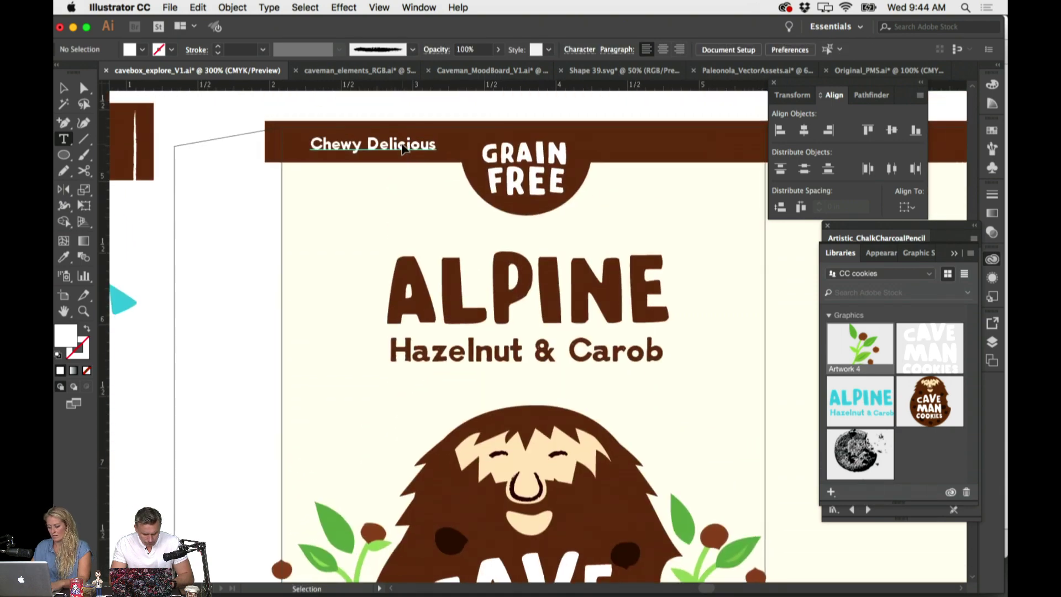
Change the "Chewy Delicious" text fill to the front panel's cream color and deselect it
{"action": "left_click", "coordinate": [387, 157], "text": "super"}
{"action": "key", "text": "i"}
{"action": "left_click", "coordinate": [217, 246], "text": "super"}
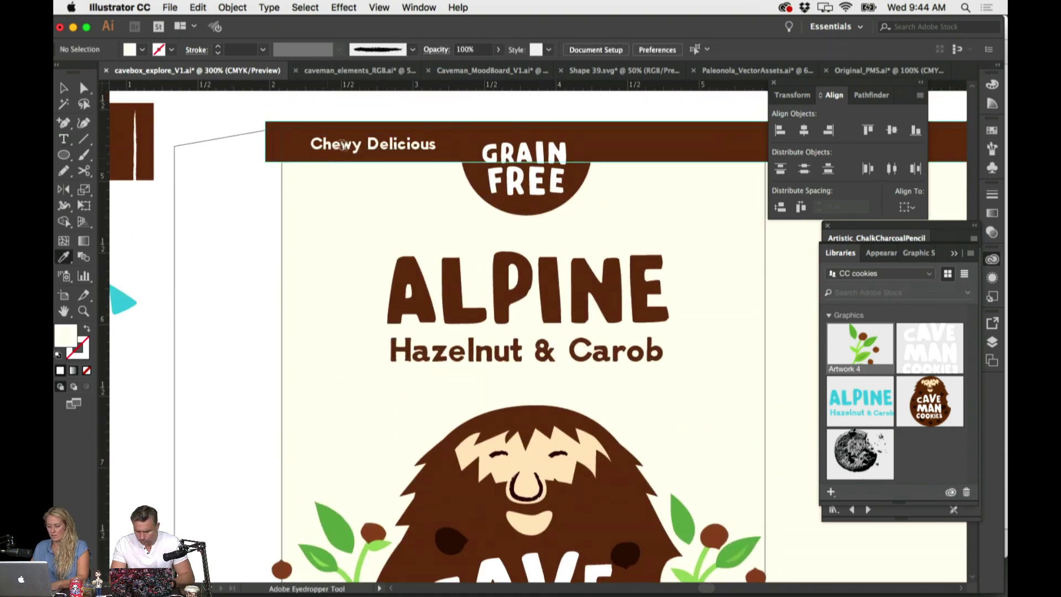
Widen the gap between Chewy and Delicious with an extra space
{"action": "key", "text": "t"}
{"action": "left_click", "coordinate": [363, 144]}
{"action": "left_click_drag", "start_coordinate": [367, 143], "coordinate": [440, 141]}
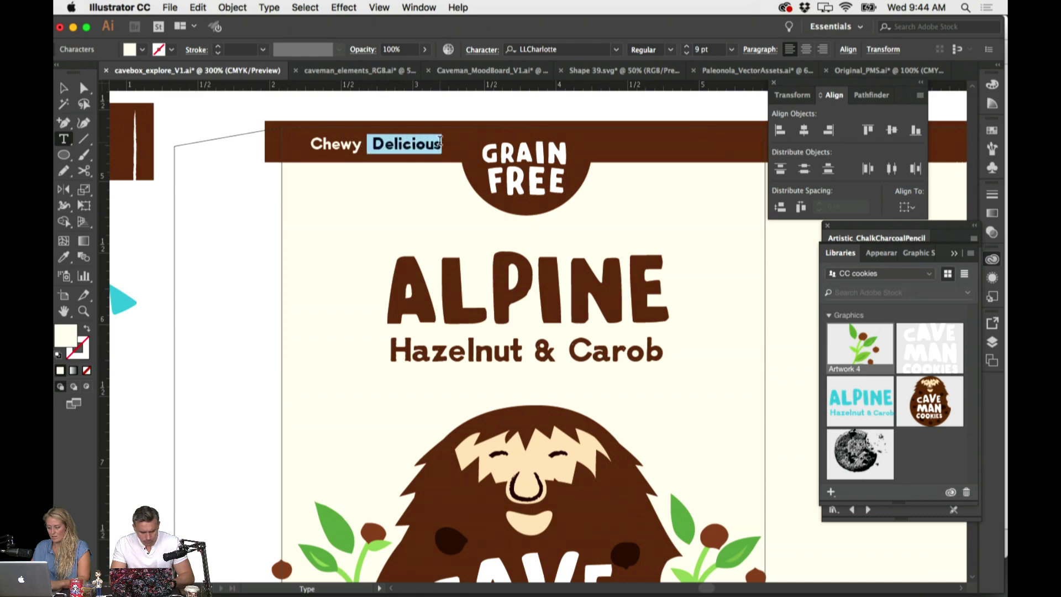
{"action": "left_click", "coordinate": [363, 111], "text": "super"}
Review the claims list and spare wording beside the front panel, comparing them with the box design
{"action": "key", "text": "super+minus"}
{"action": "scroll", "coordinate": [346, 223], "scroll_direction": "left", "scroll_amount": 10}
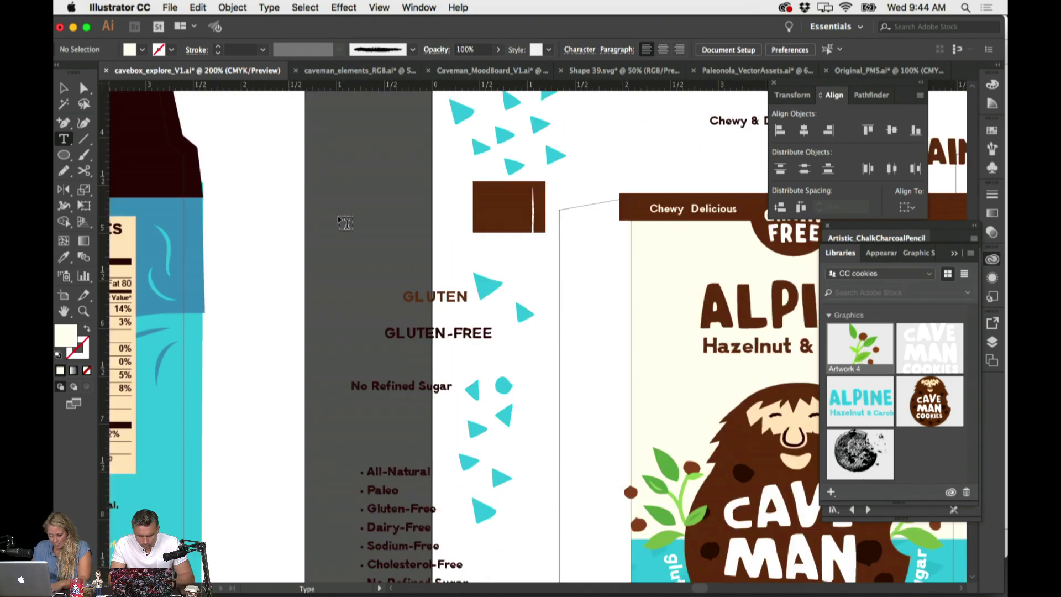
{"action": "scroll", "coordinate": [438, 398], "scroll_direction": "down", "scroll_amount": 2}
{"action": "scroll", "coordinate": [442, 466], "scroll_direction": "down", "scroll_amount": 4}
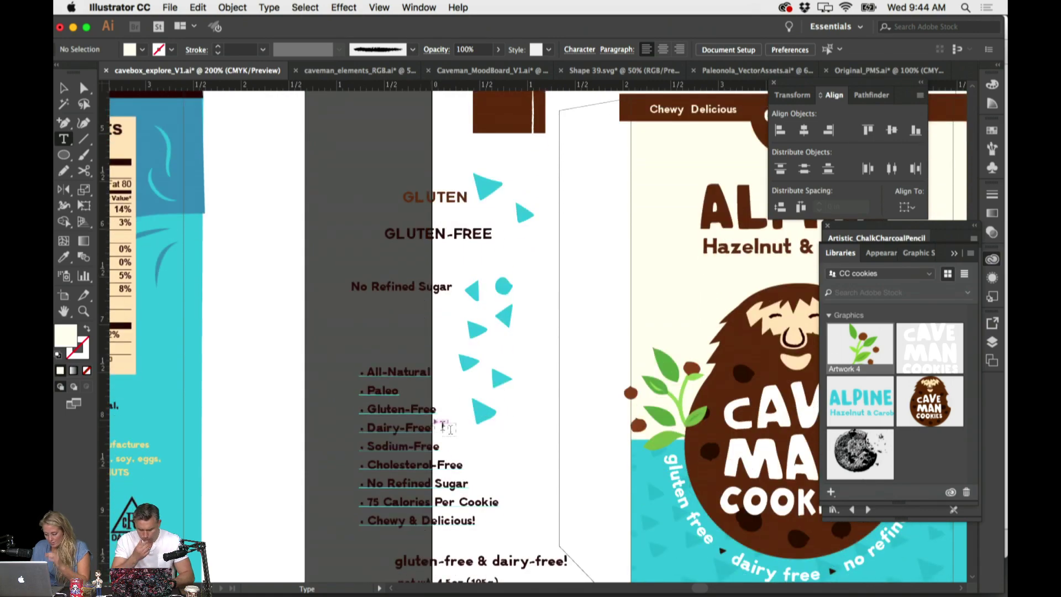
{"action": "scroll", "coordinate": [464, 461], "scroll_direction": "right", "scroll_amount": 1}
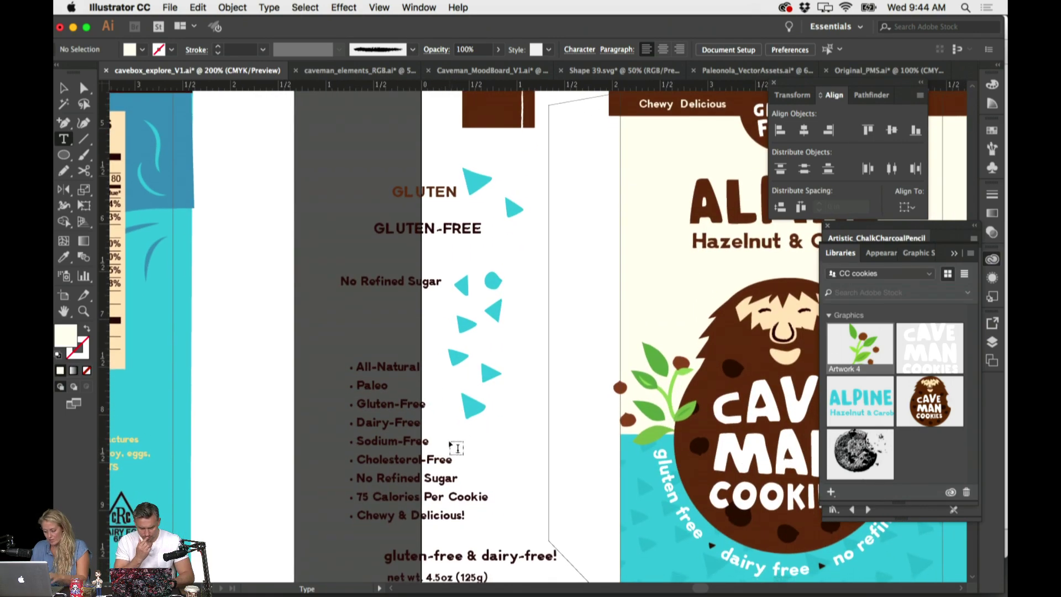
{"action": "scroll", "coordinate": [459, 453], "scroll_direction": "down", "scroll_amount": 3}
{"action": "scroll", "coordinate": [424, 457], "scroll_direction": "right", "scroll_amount": 7}
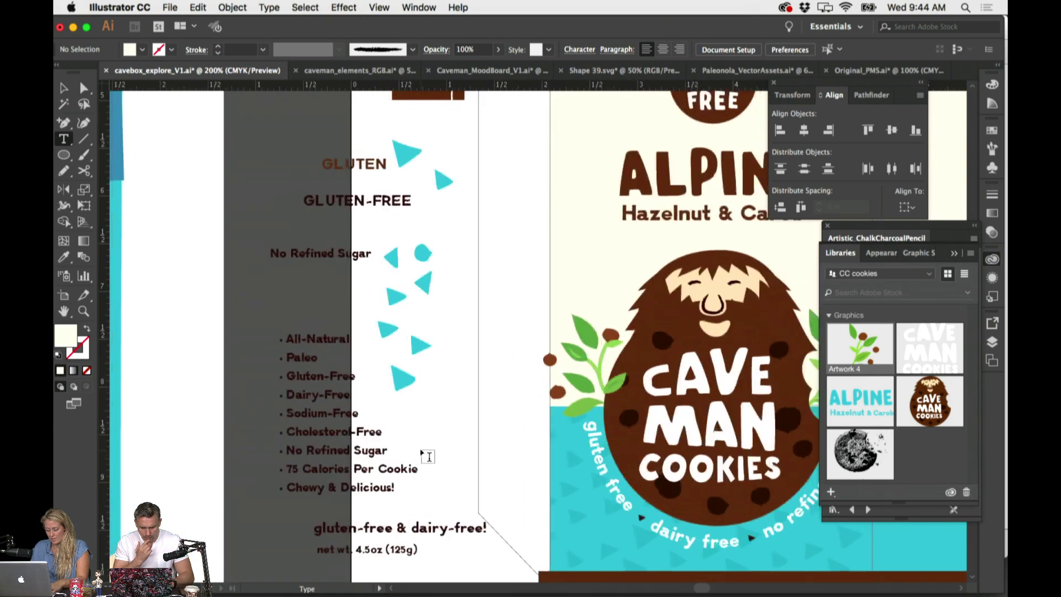
{"action": "scroll", "coordinate": [426, 456], "scroll_direction": "up", "scroll_amount": 3}
{"action": "scroll", "coordinate": [423, 453], "scroll_direction": "down", "scroll_amount": 4}
{"action": "scroll", "coordinate": [421, 448], "scroll_direction": "up", "scroll_amount": 10}
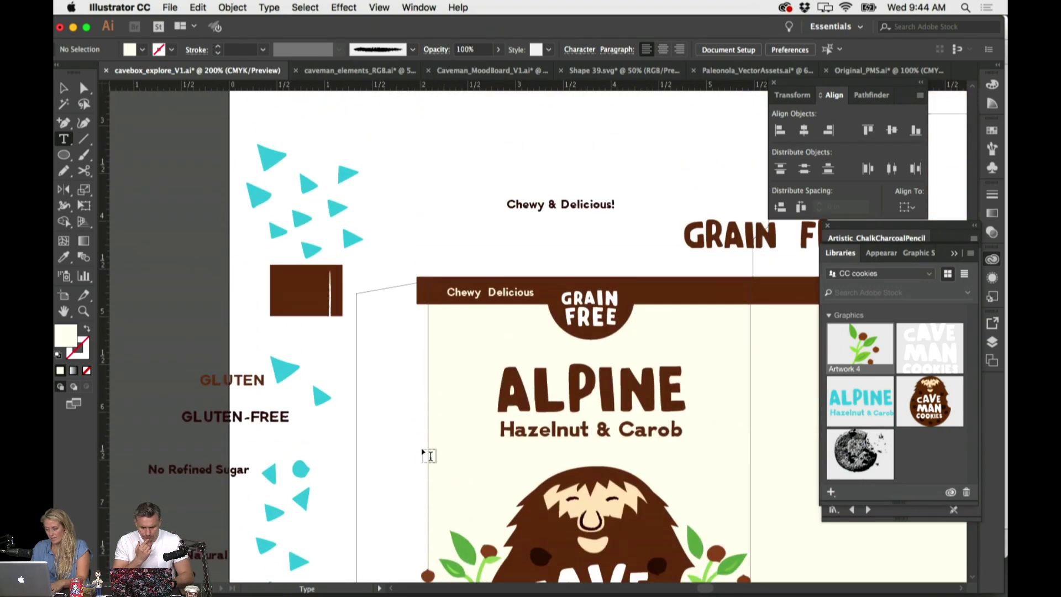
Shift the "Chewy Delicious" text slightly outward along the brown band, away from the GRAIN FREE badge, and deselect it
{"action": "key", "text": "super+equal"}
{"action": "key", "text": "super+equal"}
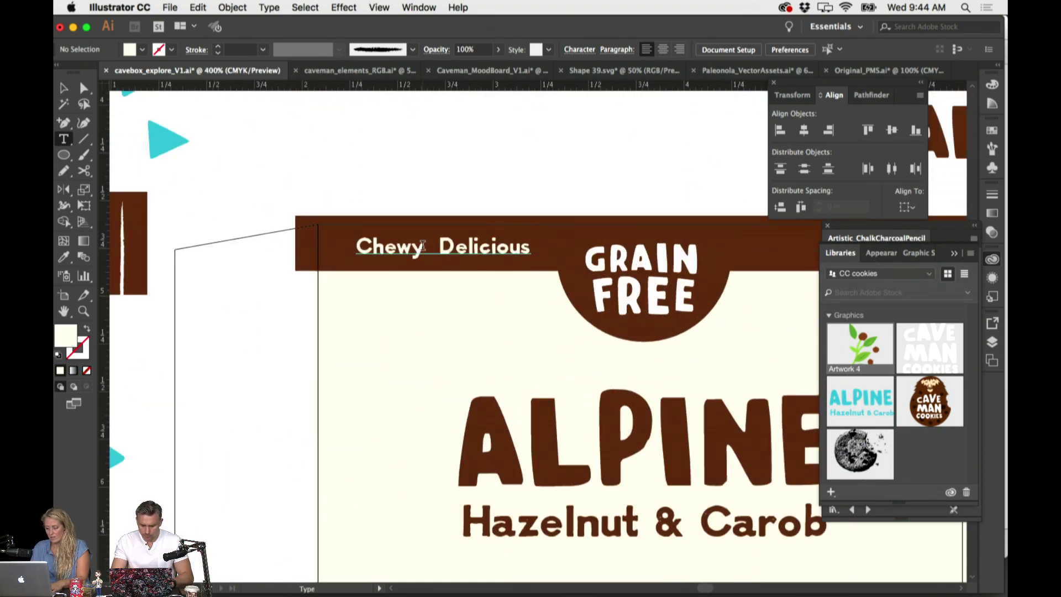
{"action": "triple_click", "coordinate": [520, 254]}
{"action": "scroll", "coordinate": [348, 439], "scroll_direction": "down", "scroll_amount": 10}
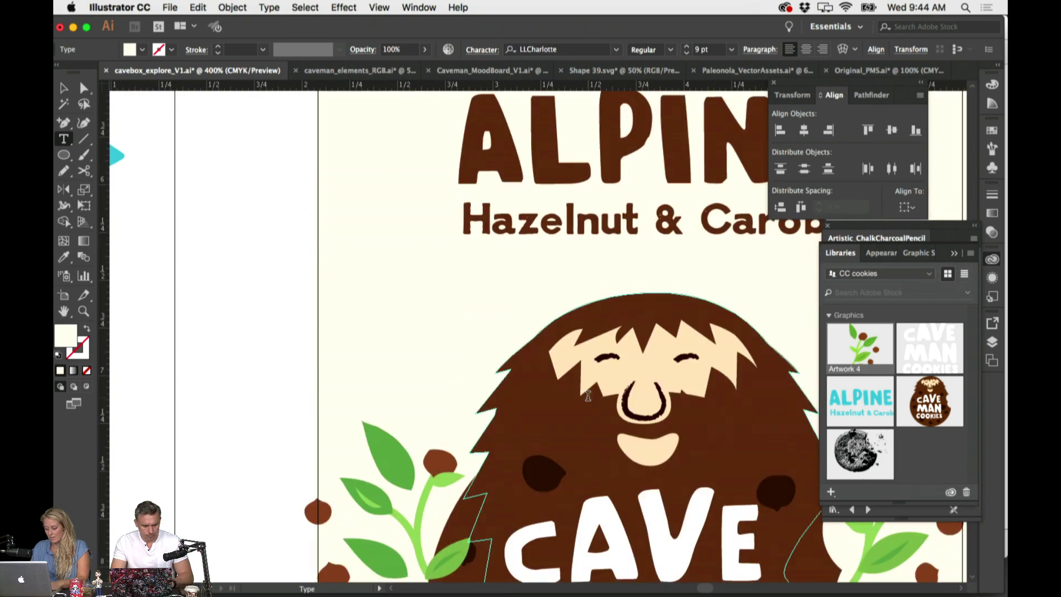
{"action": "key", "text": "super+shift+a"}
Copy the small dark triangle between "gluten free" and "dairy free" and place the copy on the brown band after Delicious
{"action": "scroll", "coordinate": [253, 438], "scroll_direction": "down", "scroll_amount": 2}
{"action": "key", "text": "v"}
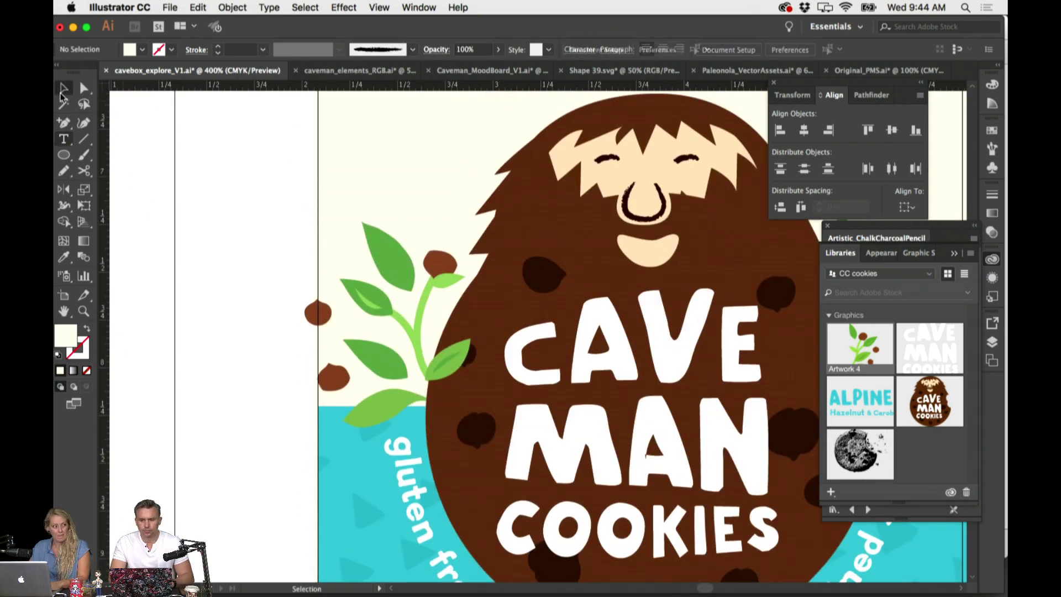
{"action": "scroll", "coordinate": [465, 488], "scroll_direction": "down", "scroll_amount": 5}
{"action": "left_click", "coordinate": [502, 499]}
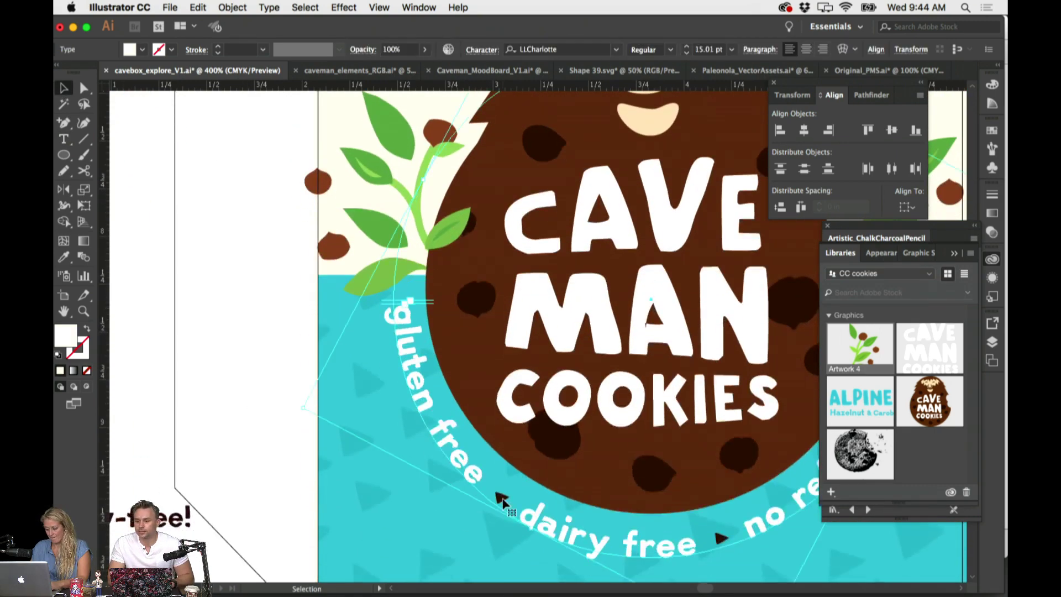
{"action": "key", "text": "super+shift+a"}
{"action": "left_click", "coordinate": [500, 500]}
{"action": "scroll", "coordinate": [502, 502], "scroll_direction": "up", "scroll_amount": 12}
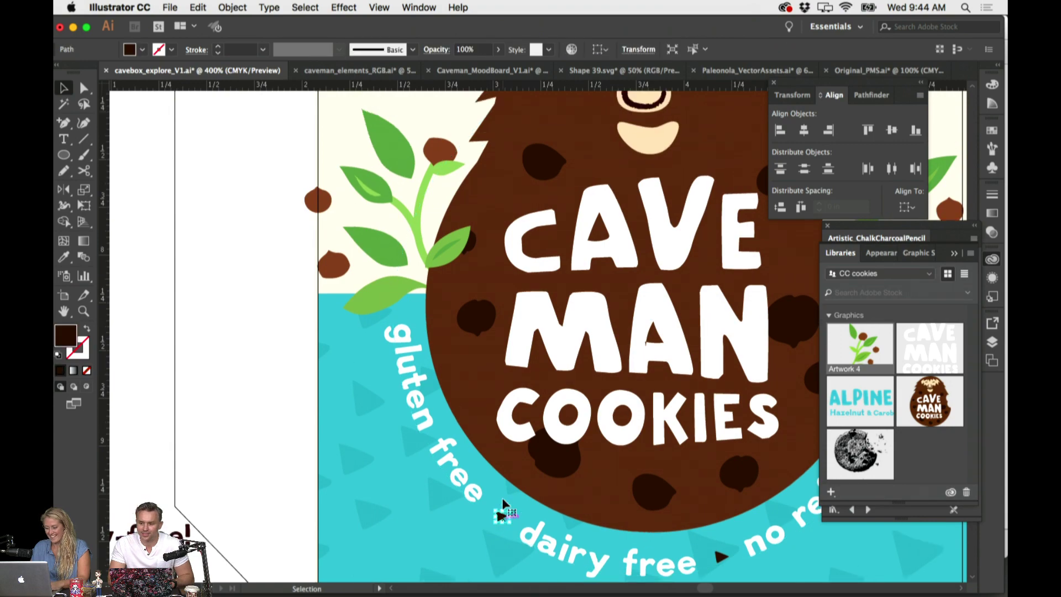
{"action": "scroll", "coordinate": [475, 387], "scroll_direction": "up", "scroll_amount": 10}
{"action": "key", "text": "super+shift+a"}
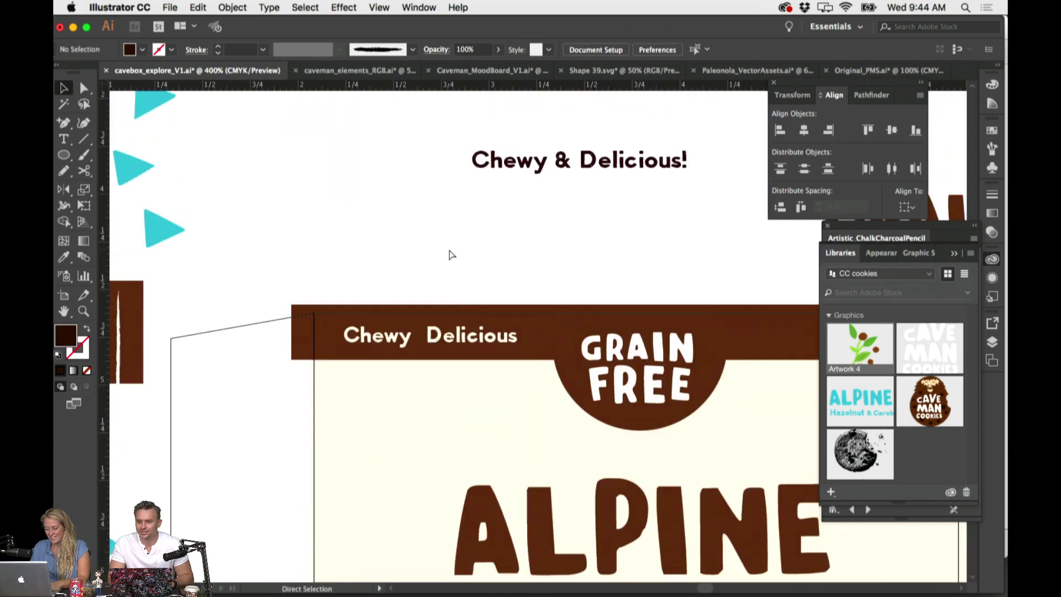
{"action": "key", "text": "super+z"}
{"action": "key", "text": "super+equal"}
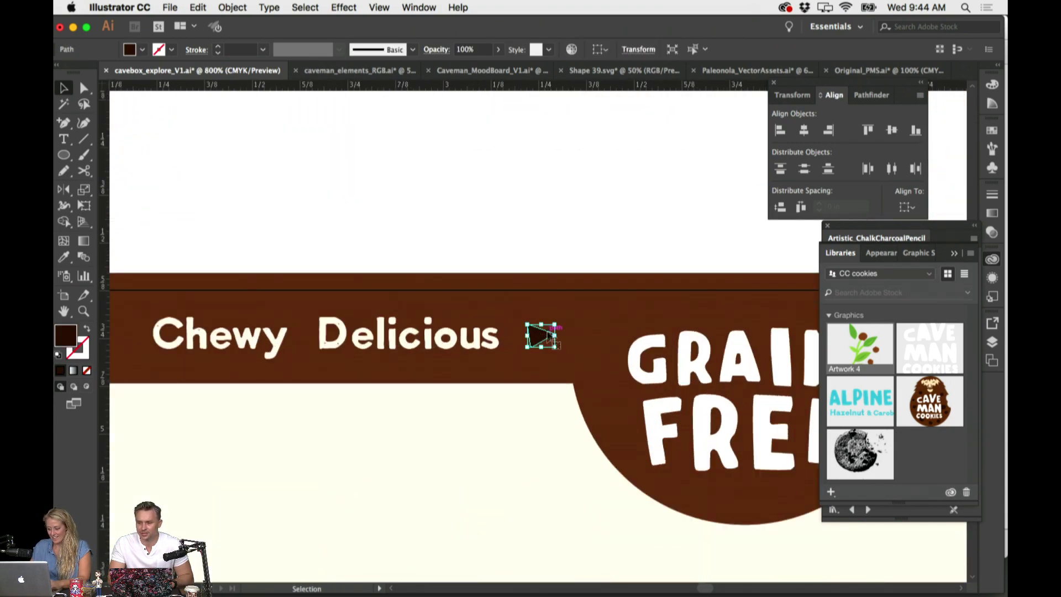
Move the dark triangle into the gap between Chewy and Delicious and rotate it to point upward
{"action": "left_click_drag", "start_coordinate": [554, 327], "coordinate": [277, 306]}
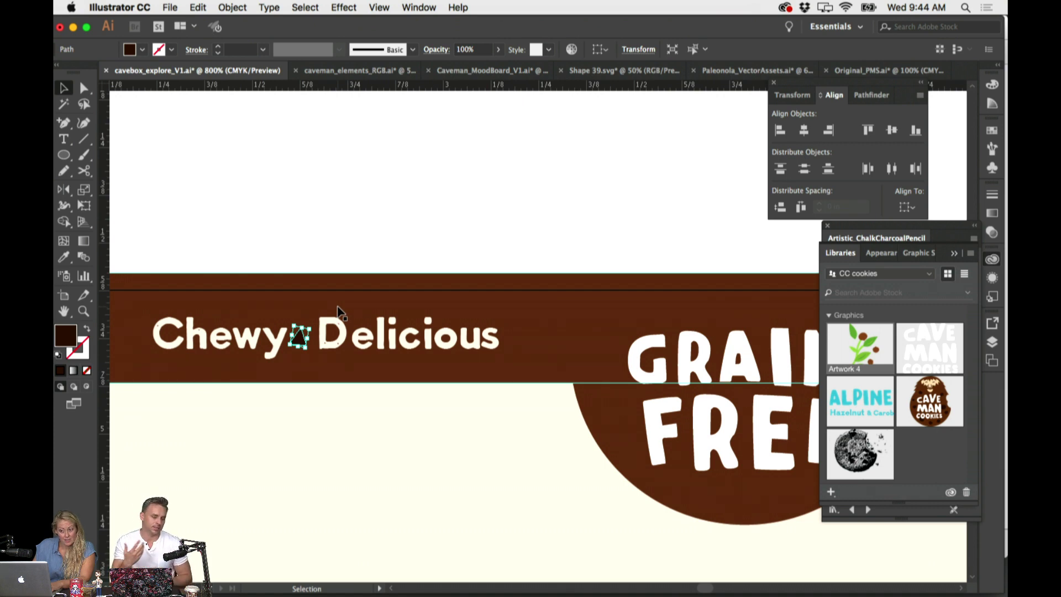
{"action": "scroll", "coordinate": [479, 257], "scroll_direction": "left", "scroll_amount": 3}
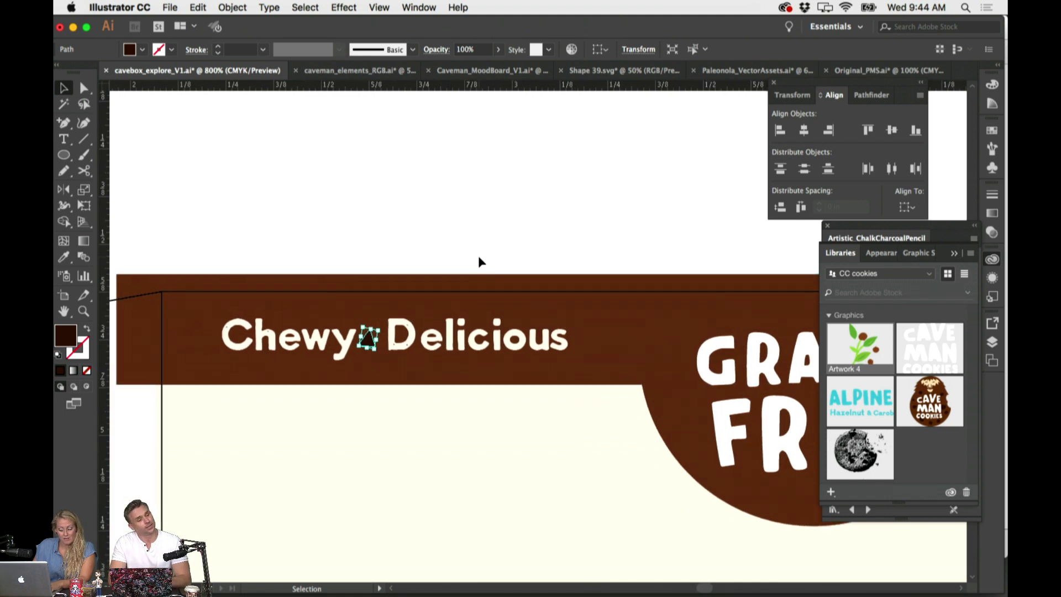
{"action": "key", "text": "super+equal"}
{"action": "key", "text": "v"}
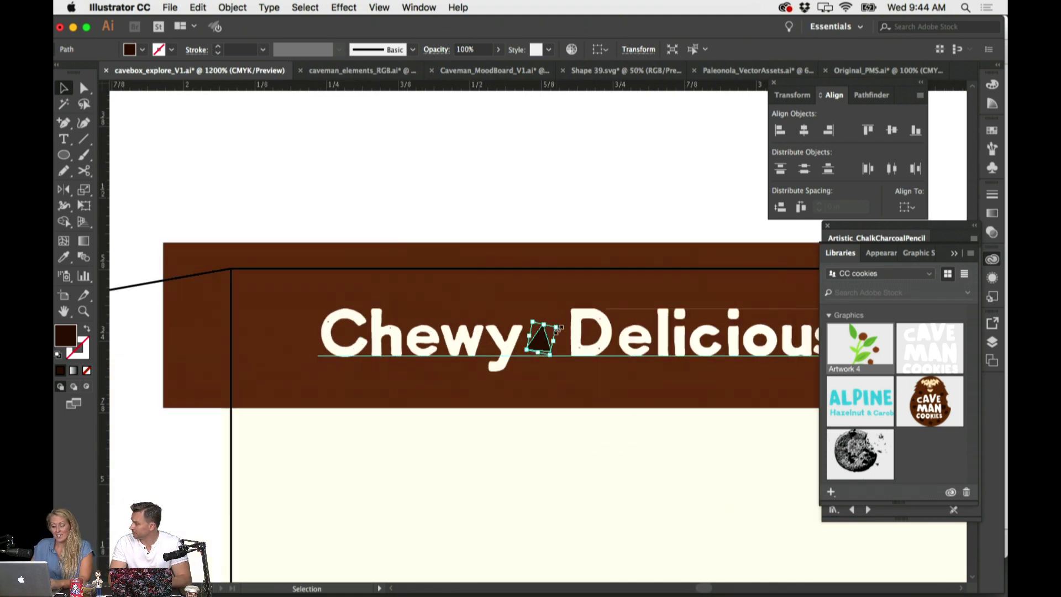
Shrink the dark triangle slightly and widen the gap between Chewy and Delicious with extra spacing
{"action": "left_click_drag", "start_coordinate": [560, 328], "coordinate": [554, 331]}
{"action": "key", "text": "i"}
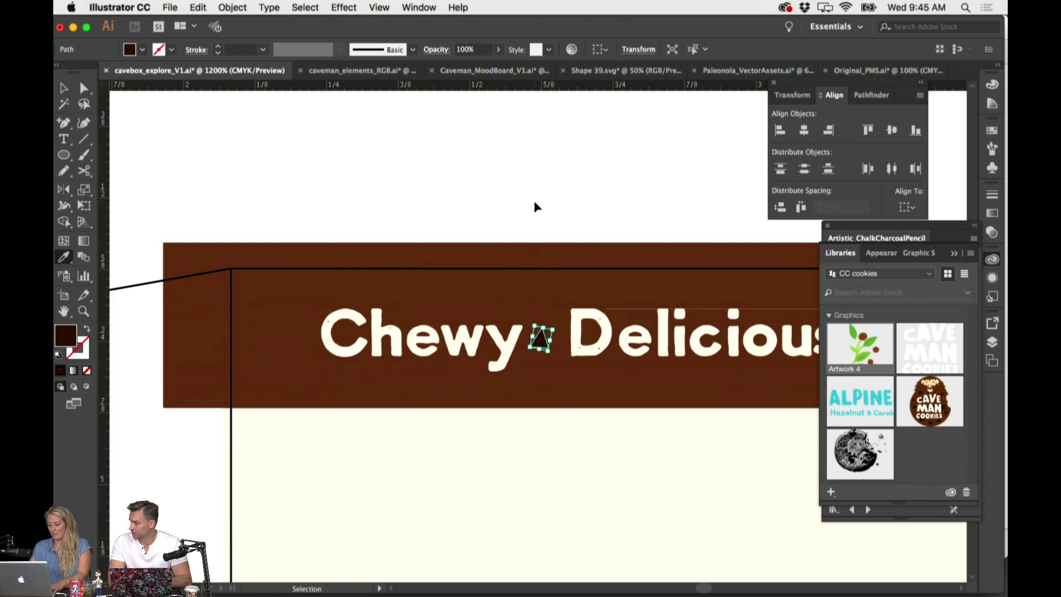
{"action": "key", "text": "super+minus"}
{"action": "left_click", "coordinate": [559, 338]}
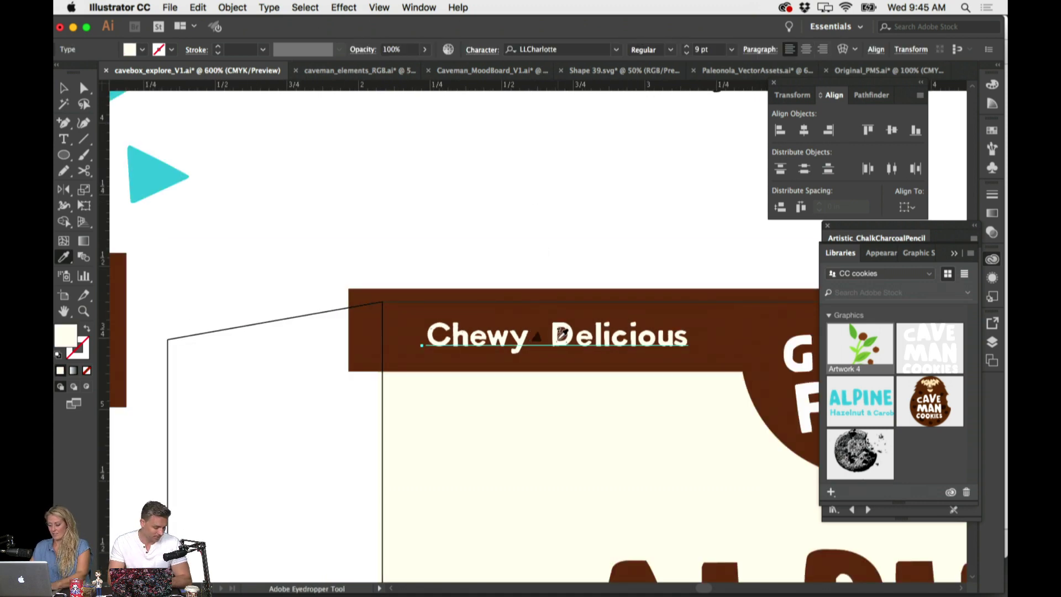
{"action": "key", "text": "t"}
{"action": "left_click", "coordinate": [551, 341]}
{"action": "key", "text": "Escape"}
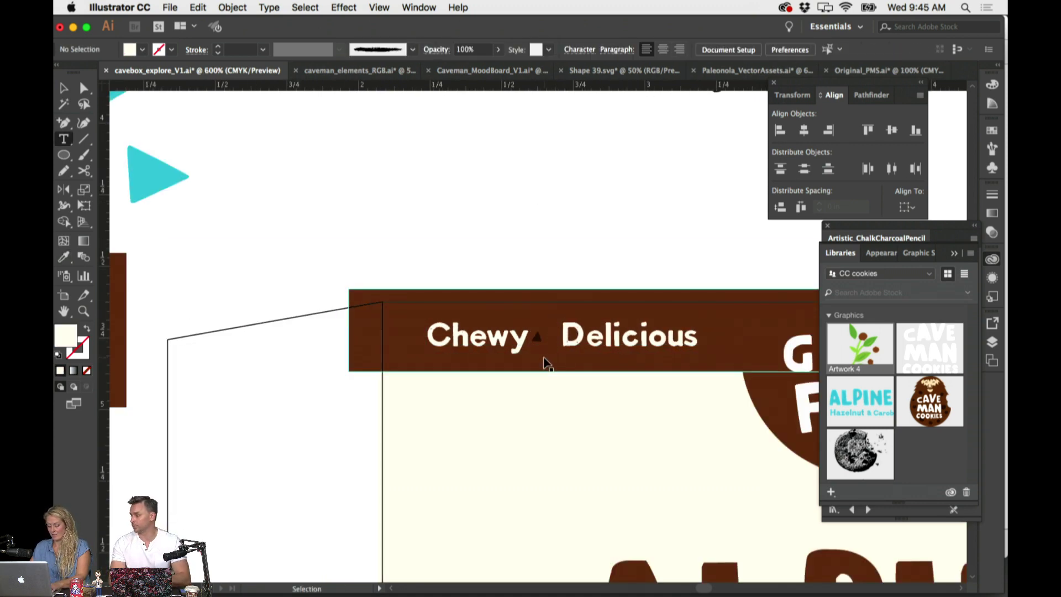
Centre the dark triangle in the widened gap between Chewy and Delicious
{"action": "left_click_drag", "start_coordinate": [543, 339], "coordinate": [540, 341]}
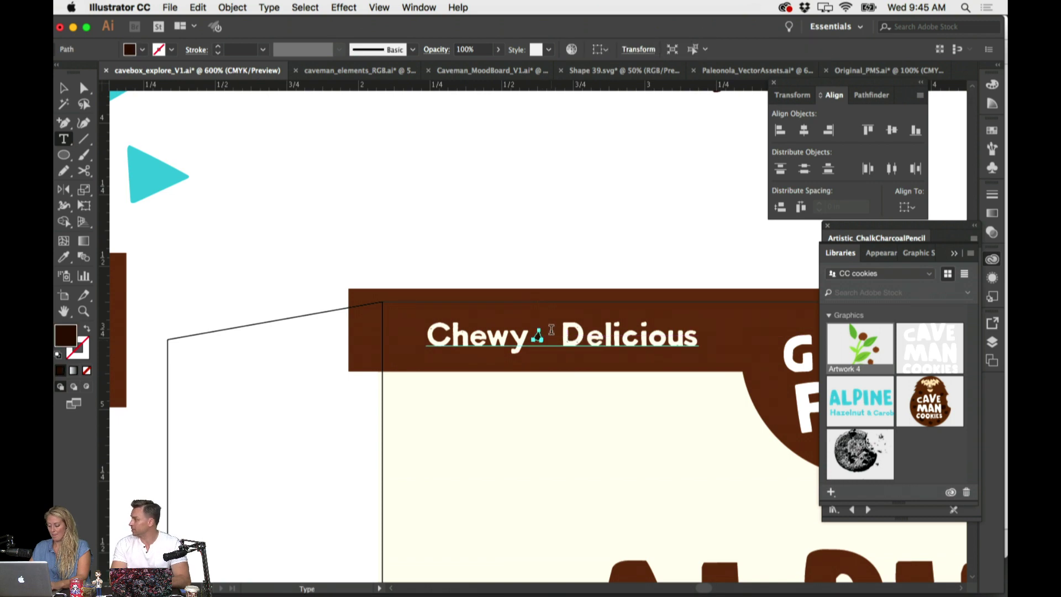
{"action": "key", "text": "super+equal"}
{"action": "key", "text": "super+equal"}
{"action": "key", "text": "Right"}
{"action": "key", "text": "Right"}
{"action": "key", "text": "Right"}
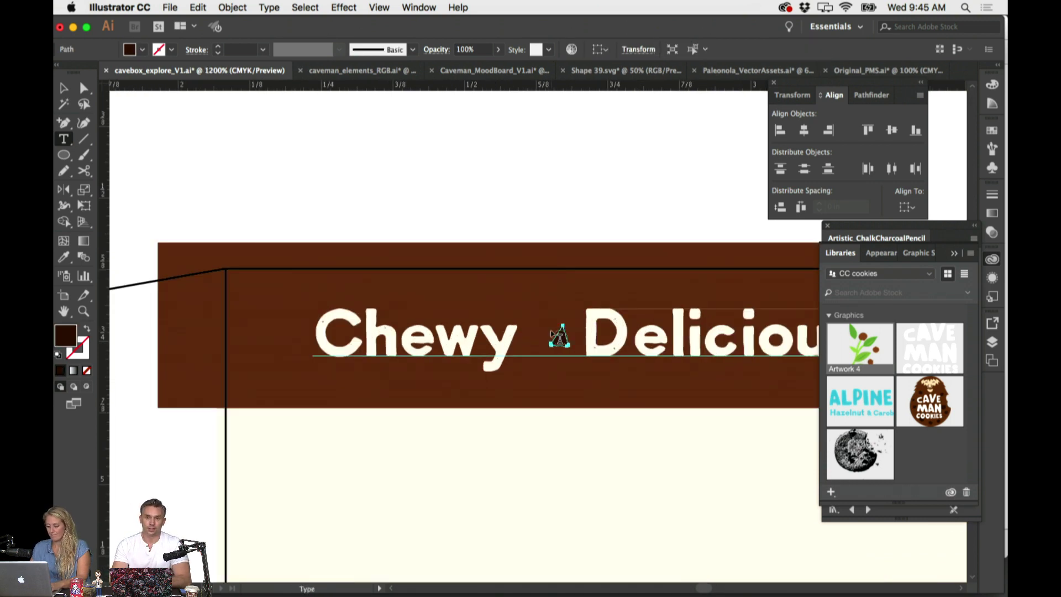
{"action": "left_click_drag", "start_coordinate": [562, 326], "coordinate": [554, 293]}
{"action": "key", "text": "super+minus"}
{"action": "key", "text": "super+minus"}
{"action": "key", "text": "super+minus"}
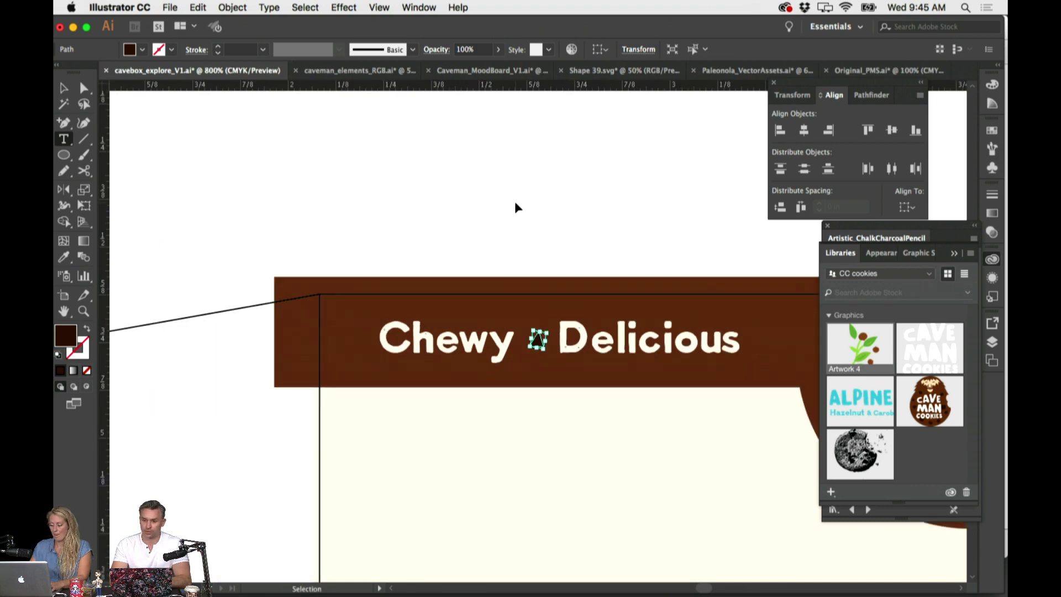
Recolour the triangle by sampling the front panel's cream background, and deselect it
{"action": "scroll", "coordinate": [523, 209], "scroll_direction": "down", "scroll_amount": 4}
{"action": "key", "text": "v"}
{"action": "left_click", "coordinate": [585, 315]}
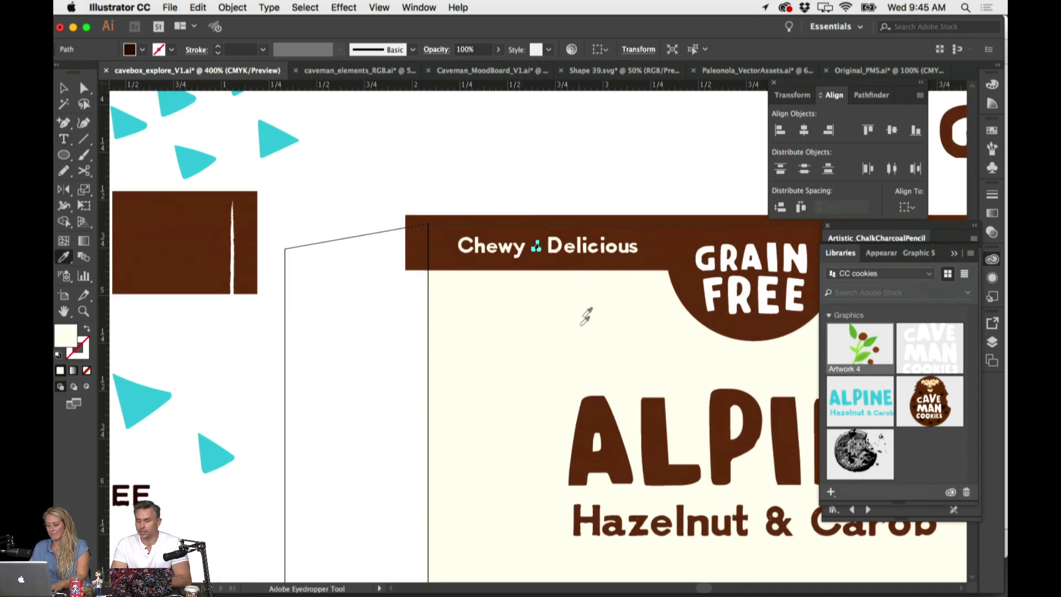
{"action": "left_click", "coordinate": [558, 154]}
{"action": "scroll", "coordinate": [563, 151], "scroll_direction": "right", "scroll_amount": 5}
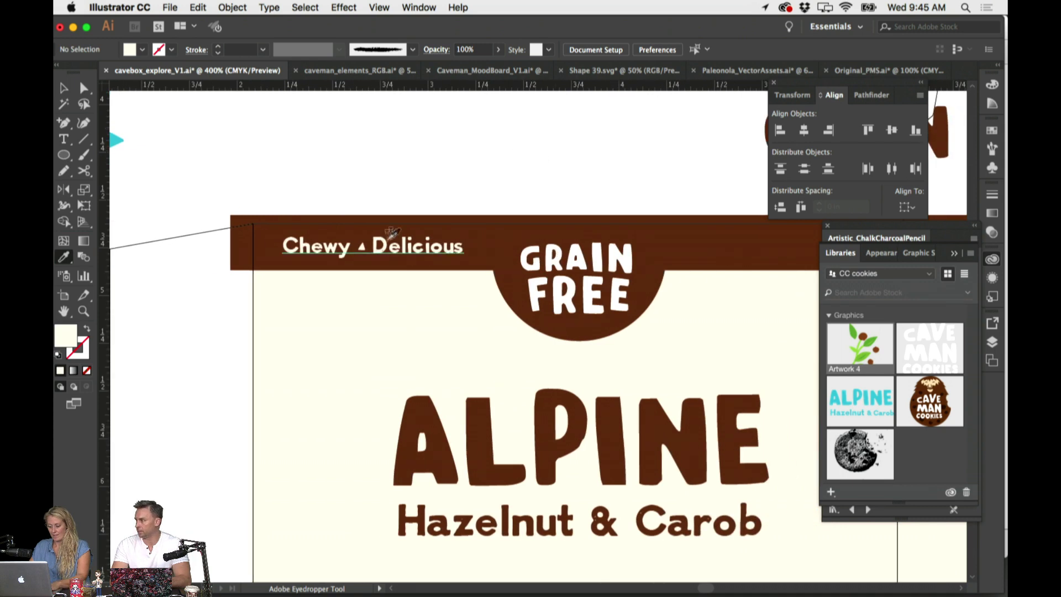
Add more space before Delicious and re-centre the cream triangle between the two words
{"action": "key", "text": "t"}
{"action": "left_click", "coordinate": [373, 249]}
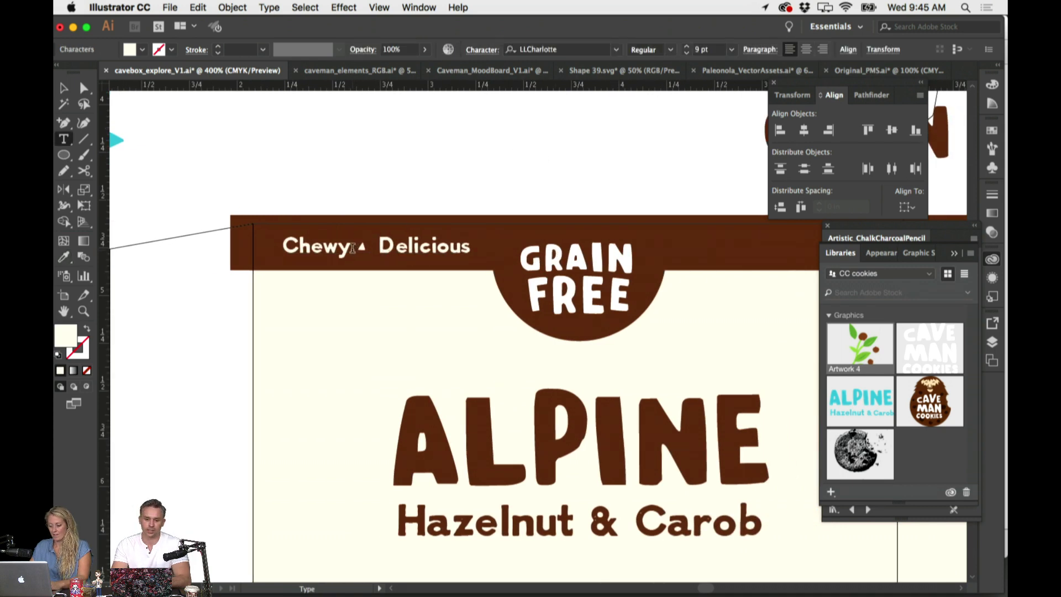
{"action": "key", "text": "Escape"}
{"action": "left_click", "coordinate": [401, 175]}
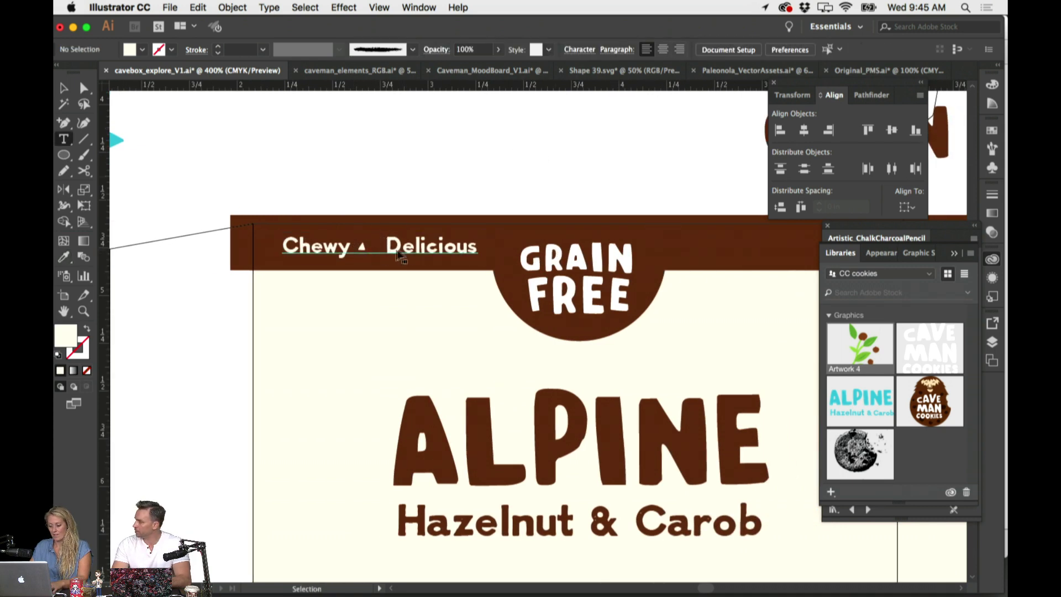
{"action": "left_click", "coordinate": [364, 249]}
{"action": "key", "text": "super+equal"}
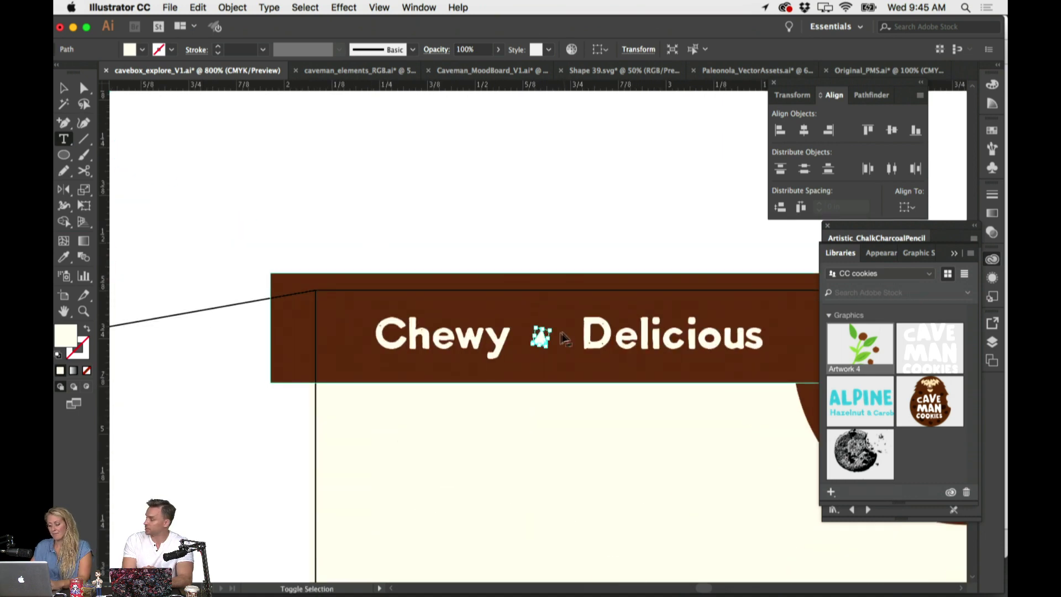
{"action": "mouse_move", "coordinate": [564, 339]}
{"action": "left_mouse_down"}
{"action": "mouse_move", "coordinate": [591, 333]}
{"action": "mouse_move", "coordinate": [543, 342]}
{"action": "left_mouse_up"}
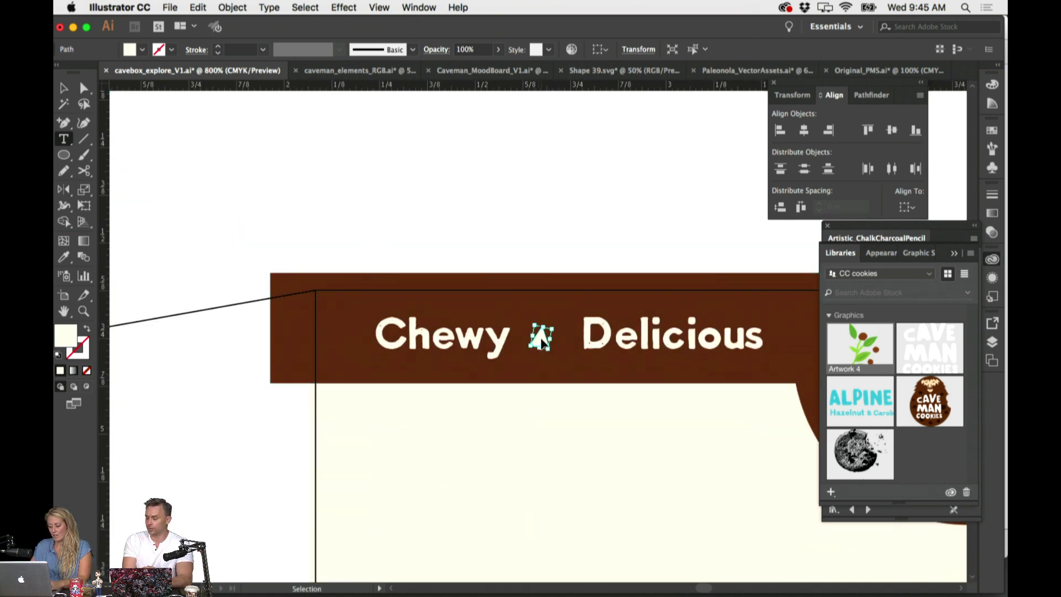
{"action": "left_click", "coordinate": [535, 229]}
Lock the brown top band and copy the Chewy Delicious text with its triangle to the other side of the GRAIN FREE badge
{"action": "scroll", "coordinate": [534, 231], "scroll_direction": "right", "scroll_amount": 2}
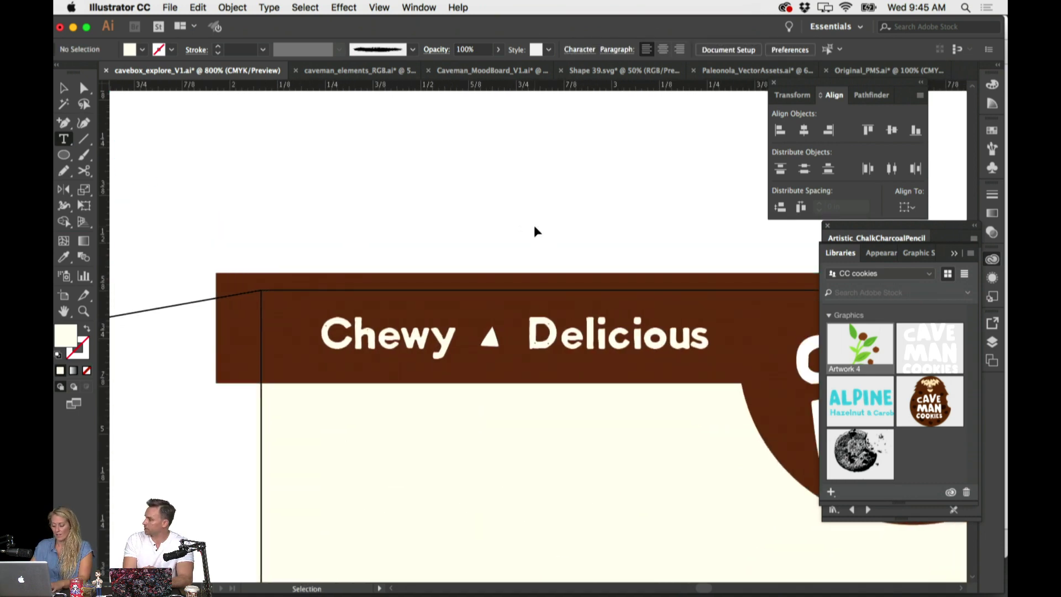
{"action": "key", "text": "super+minus"}
{"action": "scroll", "coordinate": [540, 231], "scroll_direction": "down", "scroll_amount": 3}
{"action": "scroll", "coordinate": [540, 231], "scroll_direction": "right", "scroll_amount": 2}
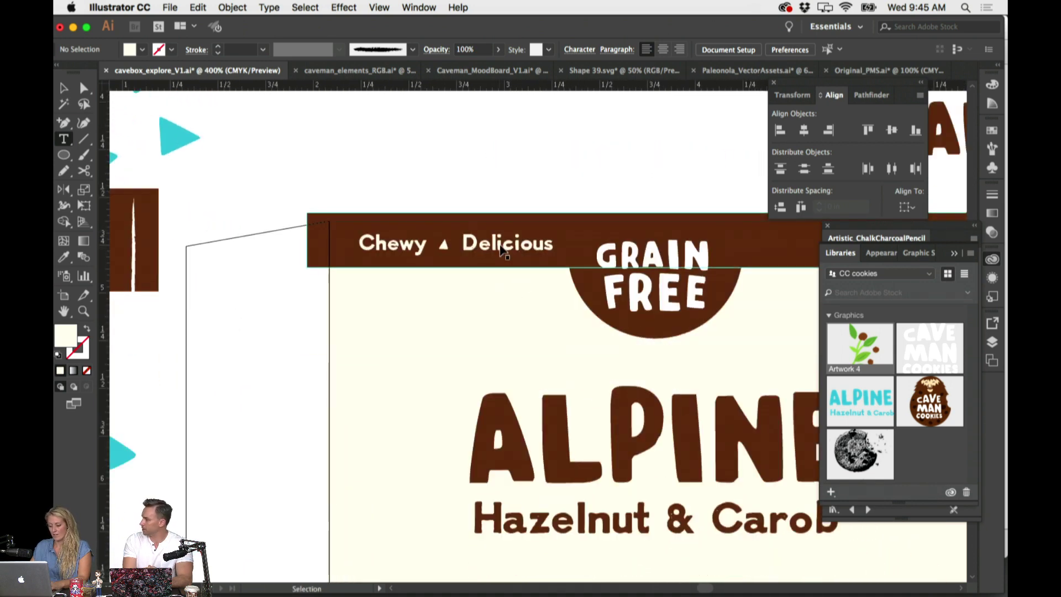
{"action": "left_click", "coordinate": [458, 249]}
{"action": "left_click", "coordinate": [232, 7]}
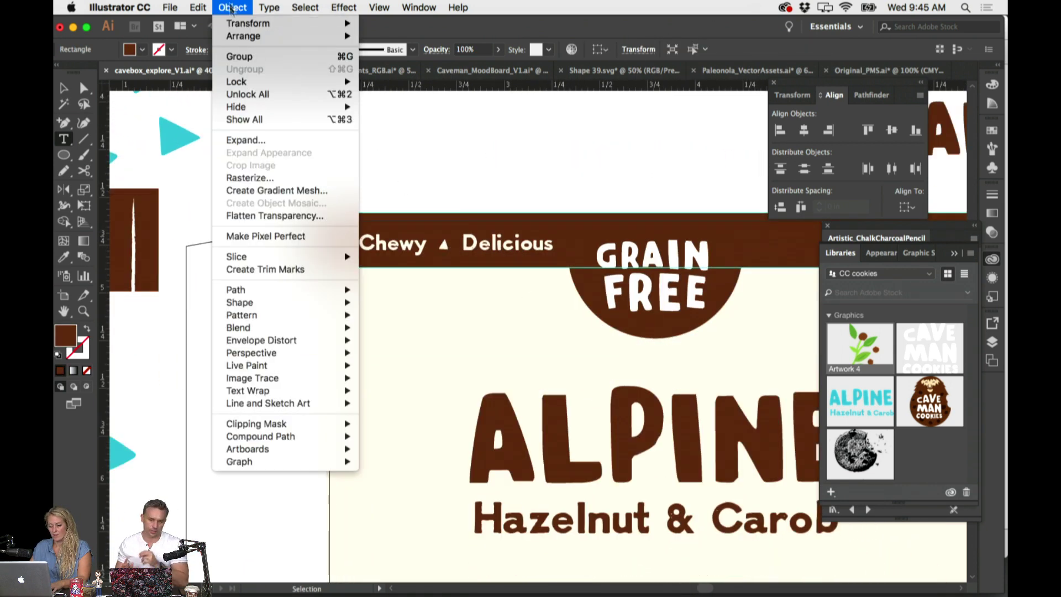
{"action": "left_click", "coordinate": [387, 95]}
{"action": "left_click", "coordinate": [454, 249]}
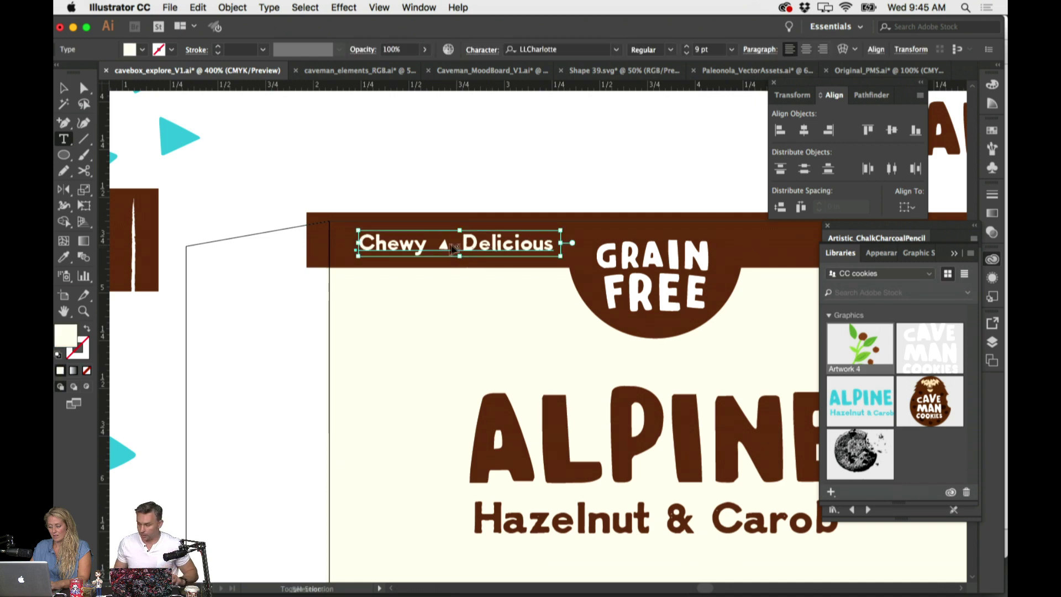
{"action": "left_click", "coordinate": [445, 249], "text": "shift"}
{"action": "scroll", "coordinate": [445, 249], "scroll_direction": "right", "scroll_amount": 5}
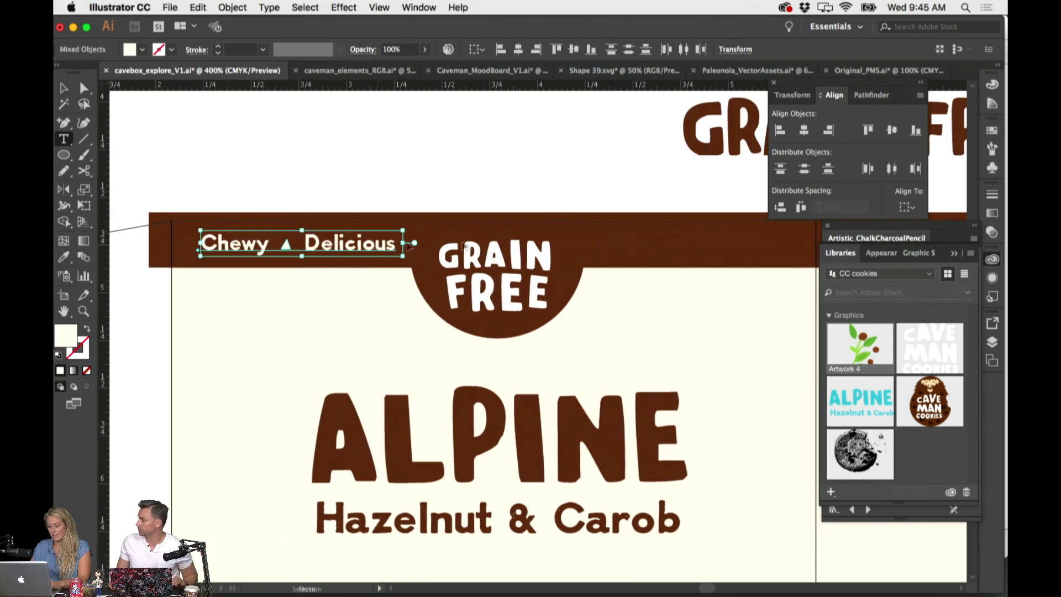
{"action": "left_click_drag", "start_coordinate": [393, 247], "coordinate": [794, 247]}
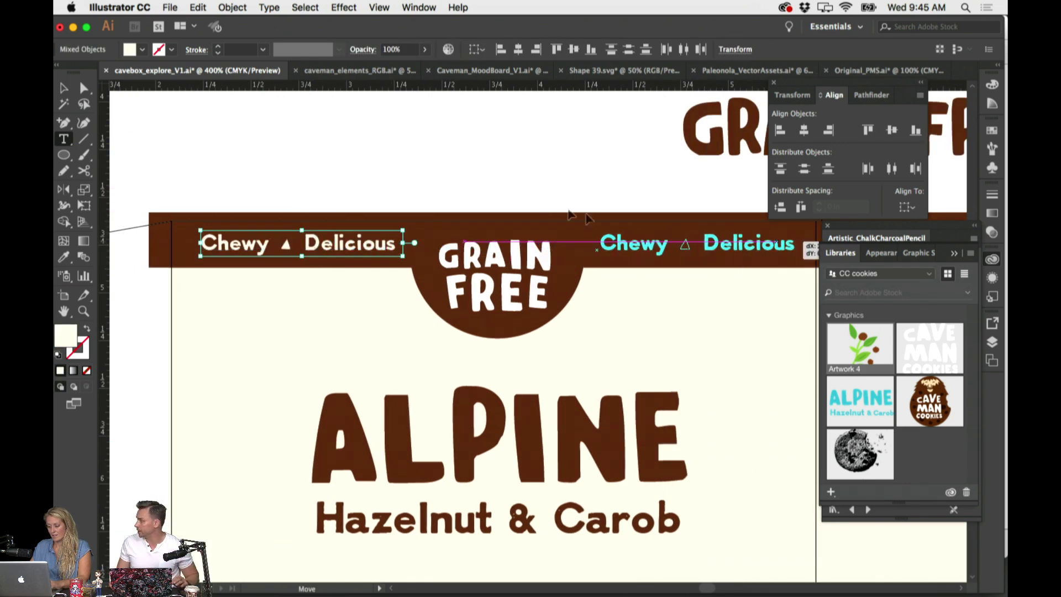
Examine the band wording on both sides of the GRAIN FREE badge together with the rest of the front panel
{"action": "left_click", "coordinate": [381, 224]}
{"action": "left_click", "coordinate": [365, 245]}
{"action": "scroll", "coordinate": [363, 242], "scroll_direction": "down", "scroll_amount": 10}
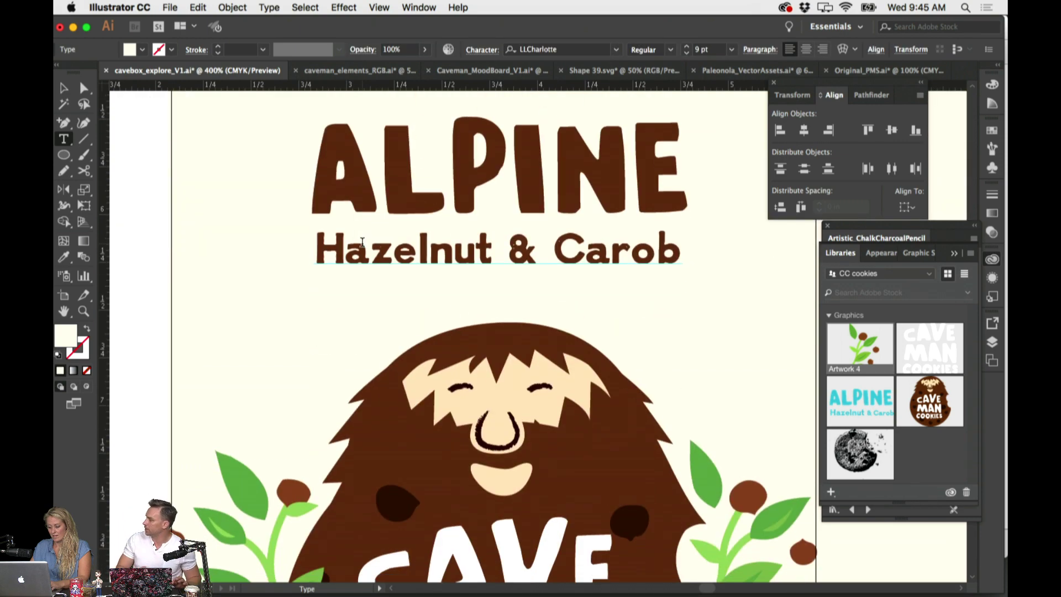
{"action": "scroll", "coordinate": [363, 242], "scroll_direction": "down", "scroll_amount": 5}
{"action": "scroll", "coordinate": [362, 238], "scroll_direction": "up", "scroll_amount": 10}
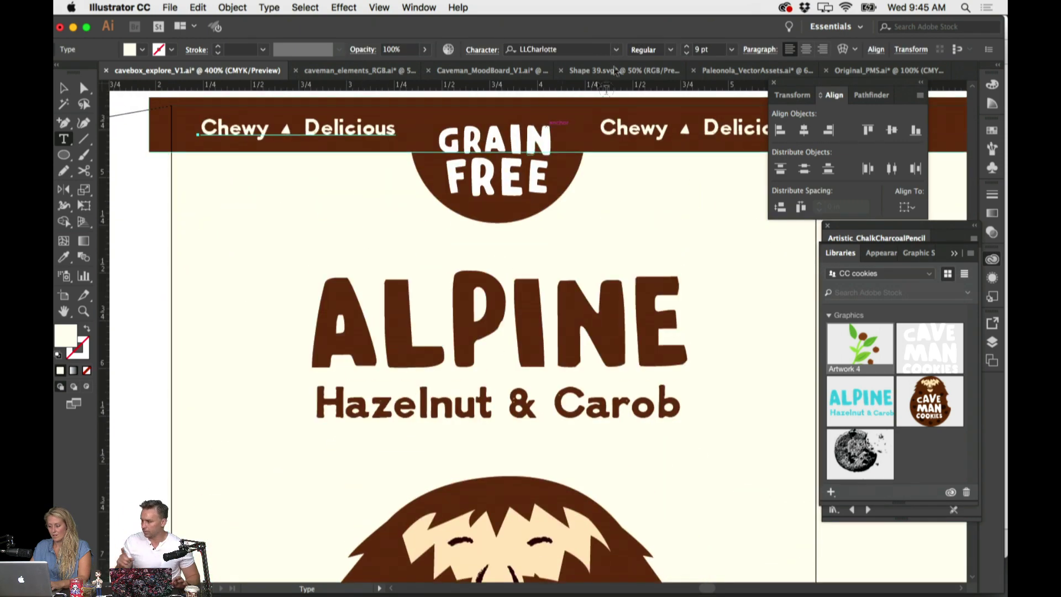
{"action": "scroll", "coordinate": [356, 193], "scroll_direction": "up", "scroll_amount": 5}
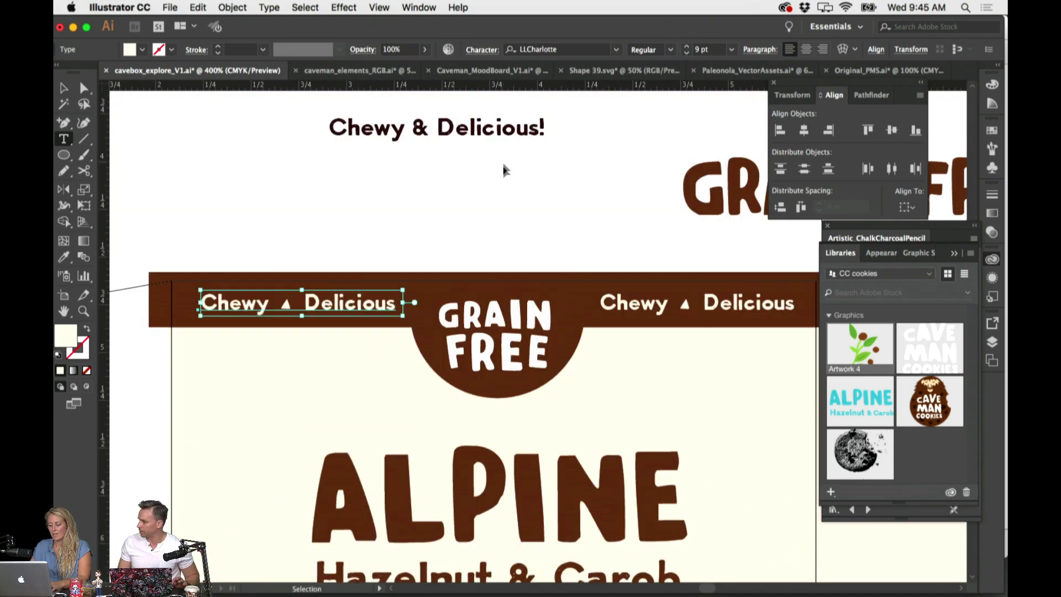
{"action": "key", "text": "super+shift+a"}
{"action": "scroll", "coordinate": [520, 209], "scroll_direction": "right", "scroll_amount": 5}
{"action": "key", "text": "super+minus"}
{"action": "key", "text": "super+minus"}
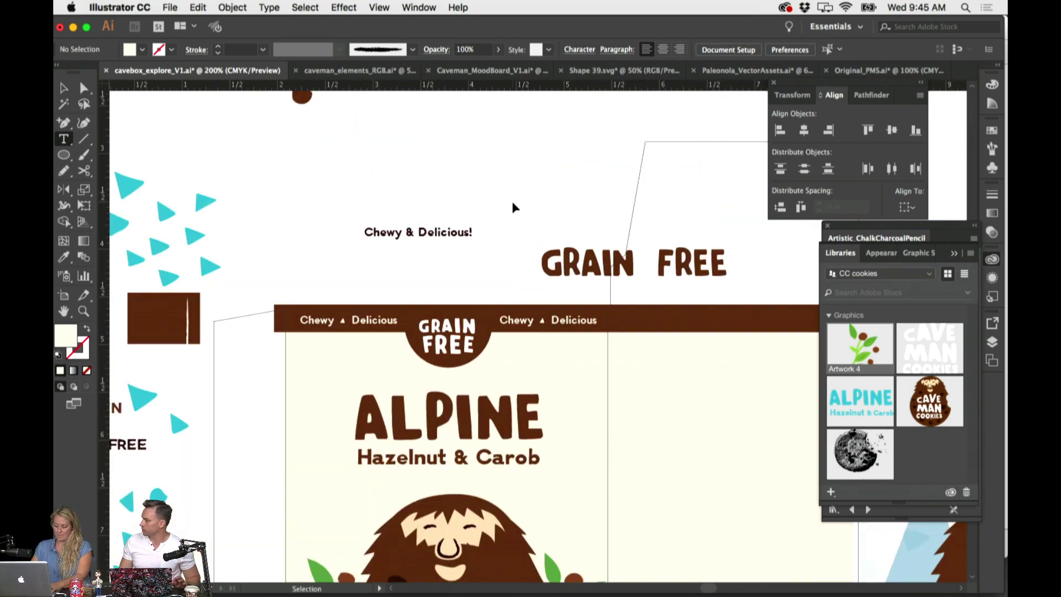
{"action": "key", "text": "super+plus"}
{"action": "key", "text": "super+plus"}
{"action": "scroll", "coordinate": [500, 227], "scroll_direction": "left", "scroll_amount": 5}
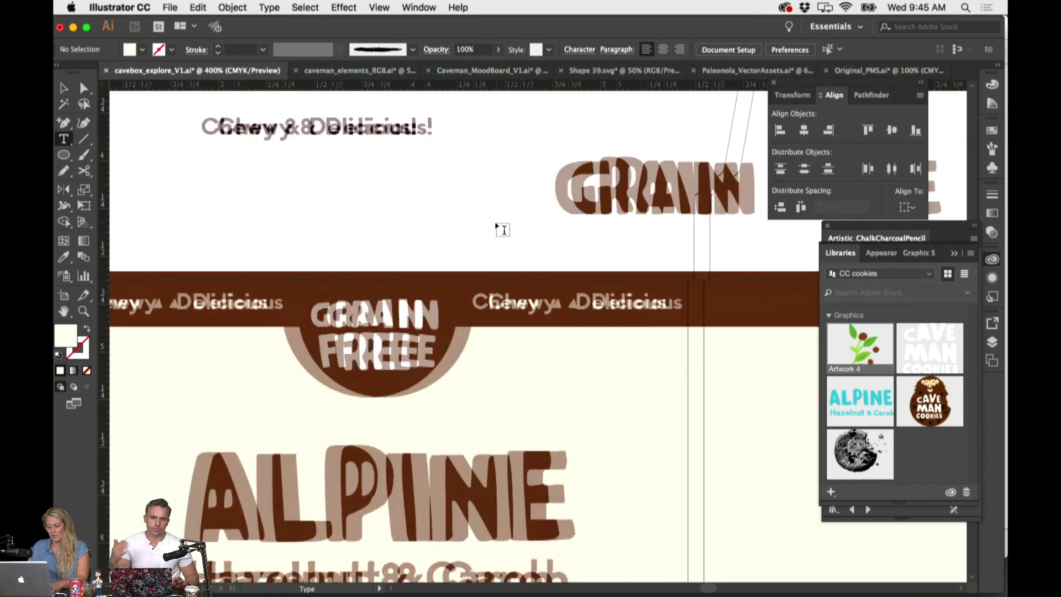
Try the original Chewy Delicious text in all uppercase, undo the case change and deselect the text
{"action": "left_click", "coordinate": [393, 312]}
{"action": "left_click", "coordinate": [269, 7]}
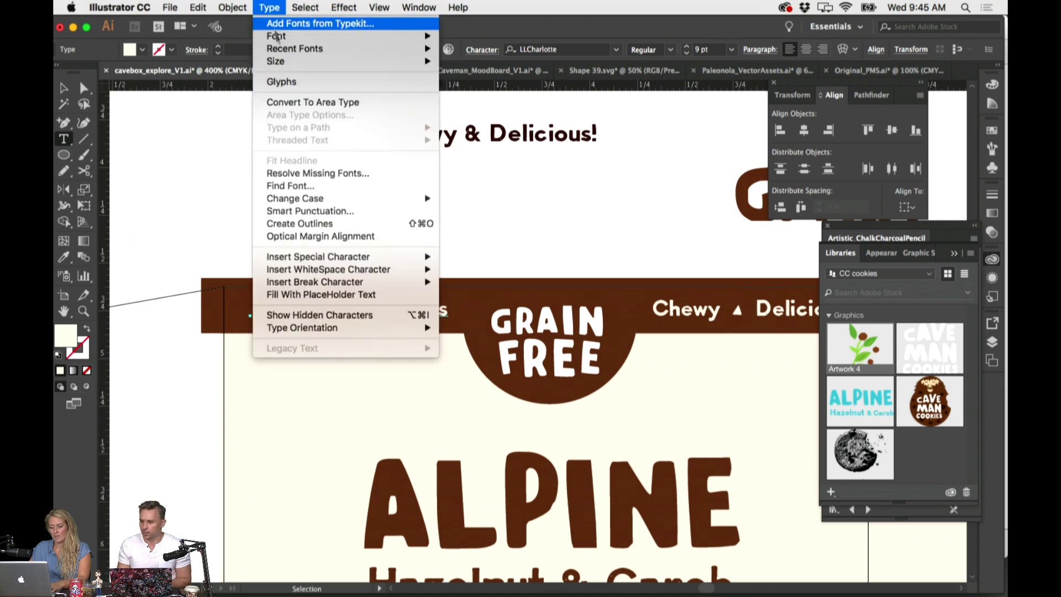
{"action": "mouse_move", "coordinate": [301, 202]}
{"action": "left_click", "coordinate": [487, 199]}
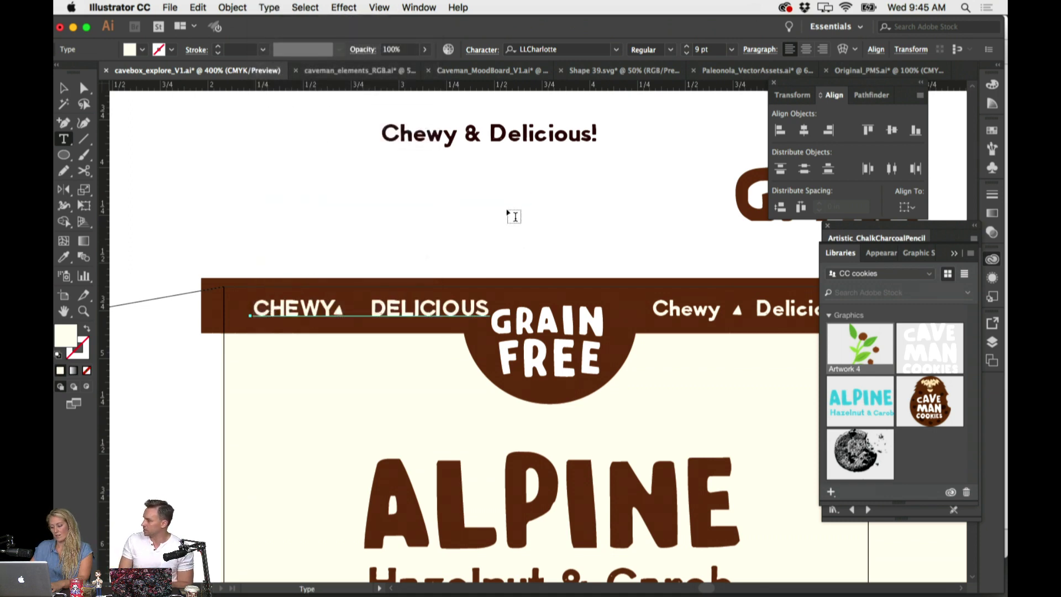
{"action": "key", "text": "super+z"}
{"action": "scroll", "coordinate": [514, 214], "scroll_direction": "right", "scroll_amount": 6}
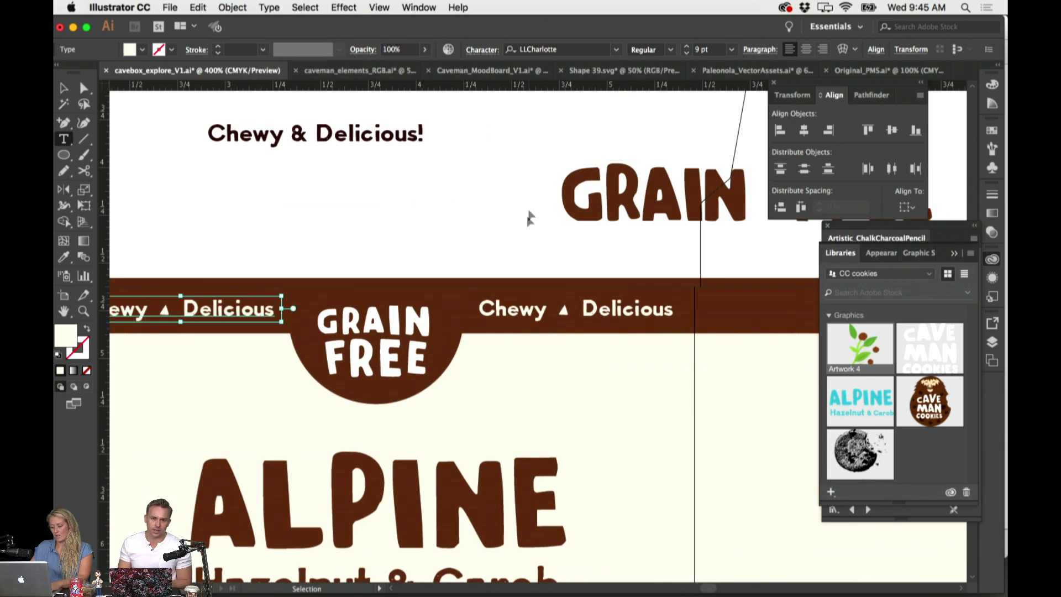
{"action": "key", "text": "super+shift+a"}
Examine the claims list for wording to replace Chewy in the copied band text, comparing it with the claims on the front panel
{"action": "left_click_drag", "start_coordinate": [480, 309], "coordinate": [545, 311]}
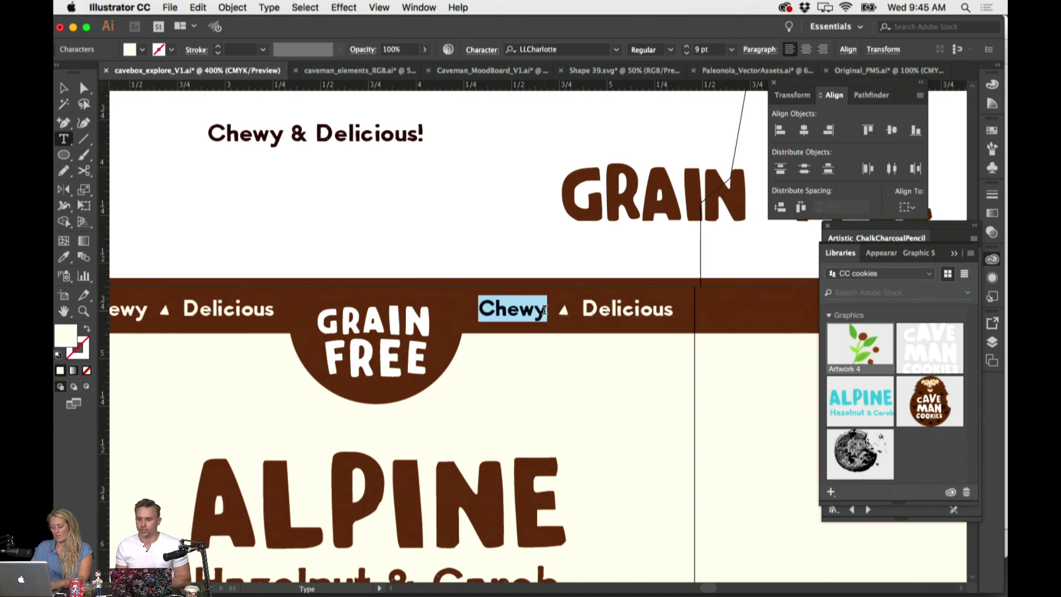
{"action": "key", "text": "super+minus"}
{"action": "key", "text": "super+minus"}
{"action": "scroll", "coordinate": [542, 309], "scroll_direction": "left", "scroll_amount": 5}
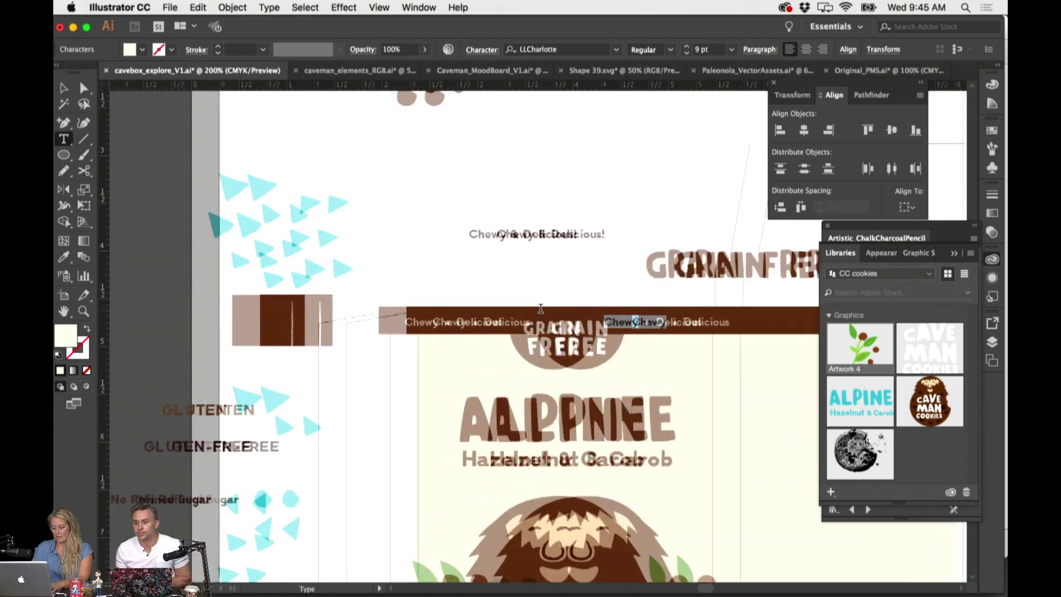
{"action": "scroll", "coordinate": [540, 308], "scroll_direction": "left", "scroll_amount": 4}
{"action": "scroll", "coordinate": [540, 309], "scroll_direction": "down", "scroll_amount": 4}
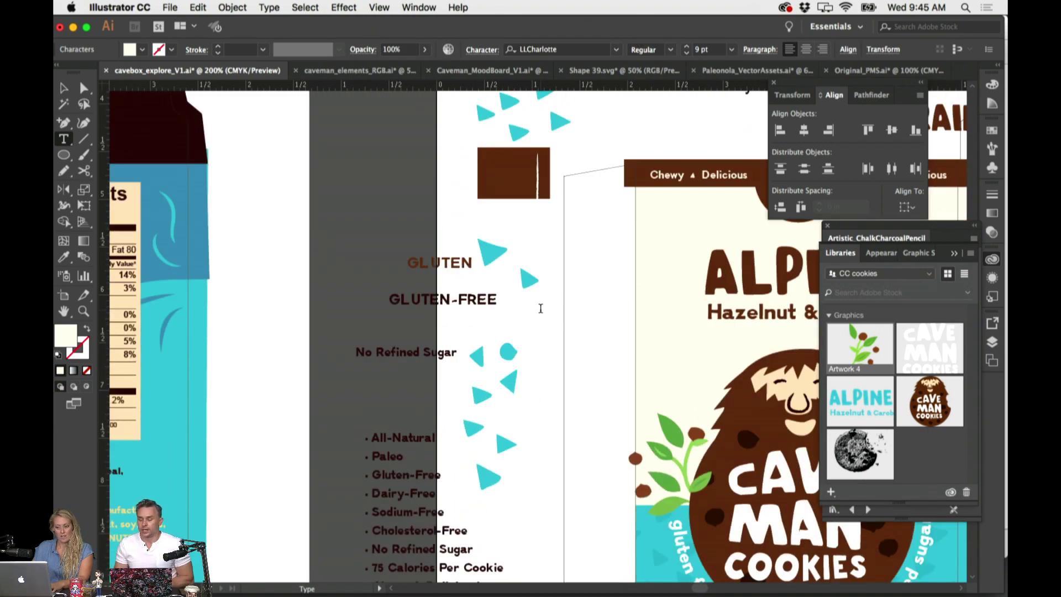
{"action": "scroll", "coordinate": [540, 308], "scroll_direction": "left", "scroll_amount": 2}
{"action": "scroll", "coordinate": [541, 309], "scroll_direction": "down", "scroll_amount": 5}
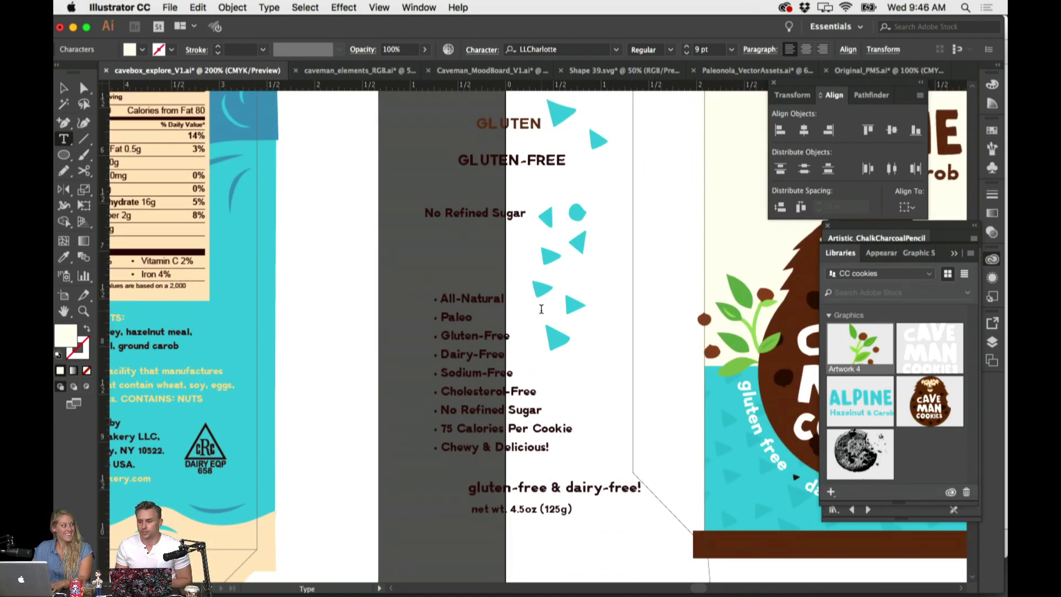
{"action": "scroll", "coordinate": [541, 308], "scroll_direction": "right", "scroll_amount": 4}
{"action": "scroll", "coordinate": [542, 308], "scroll_direction": "down", "scroll_amount": 2}
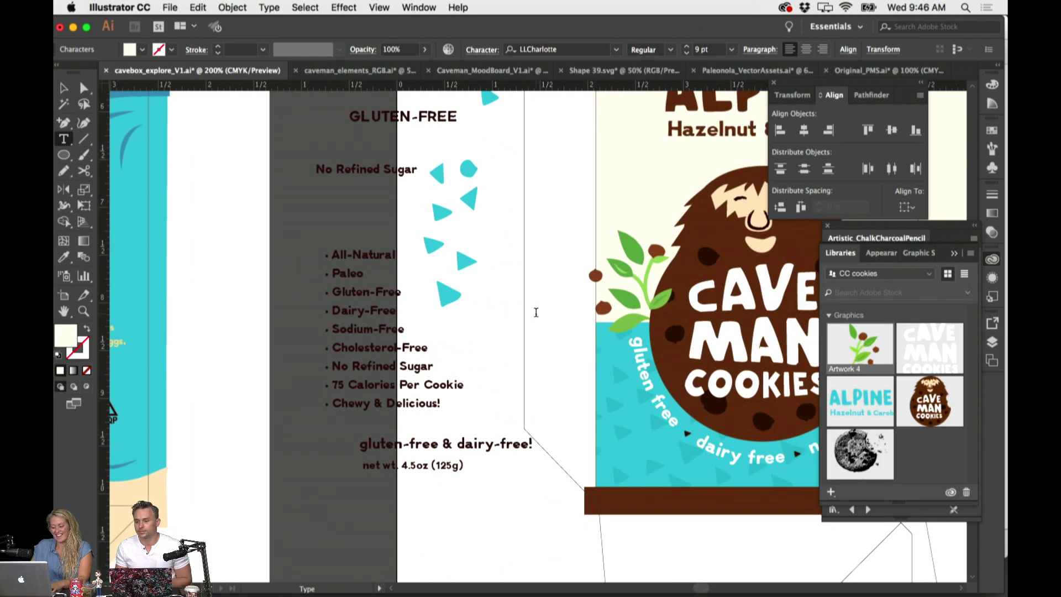
{"action": "scroll", "coordinate": [535, 319], "scroll_direction": "right", "scroll_amount": 5}
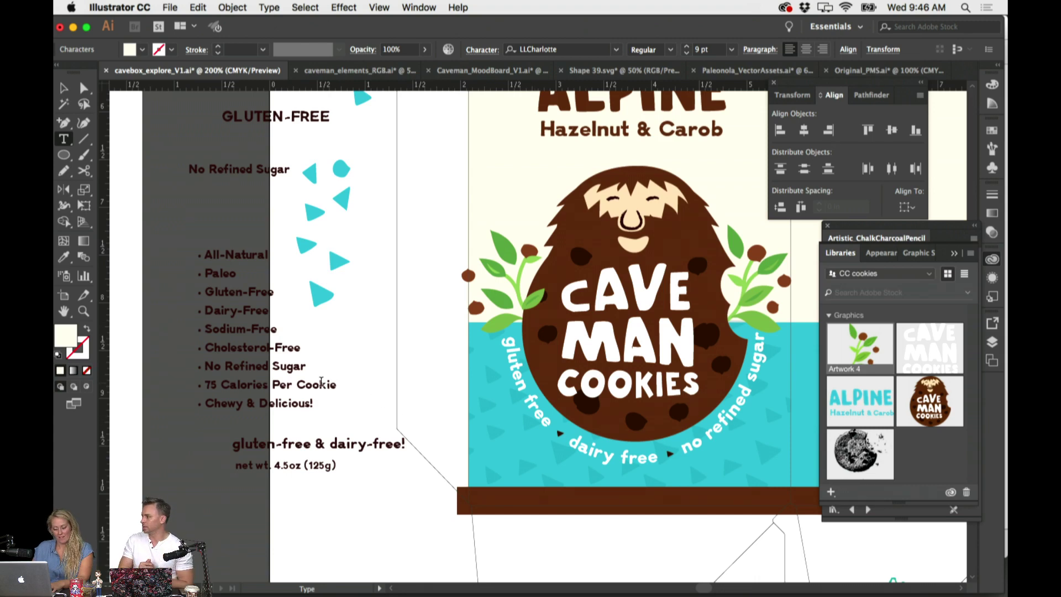
{"action": "scroll", "coordinate": [301, 365], "scroll_direction": "up", "scroll_amount": 1}
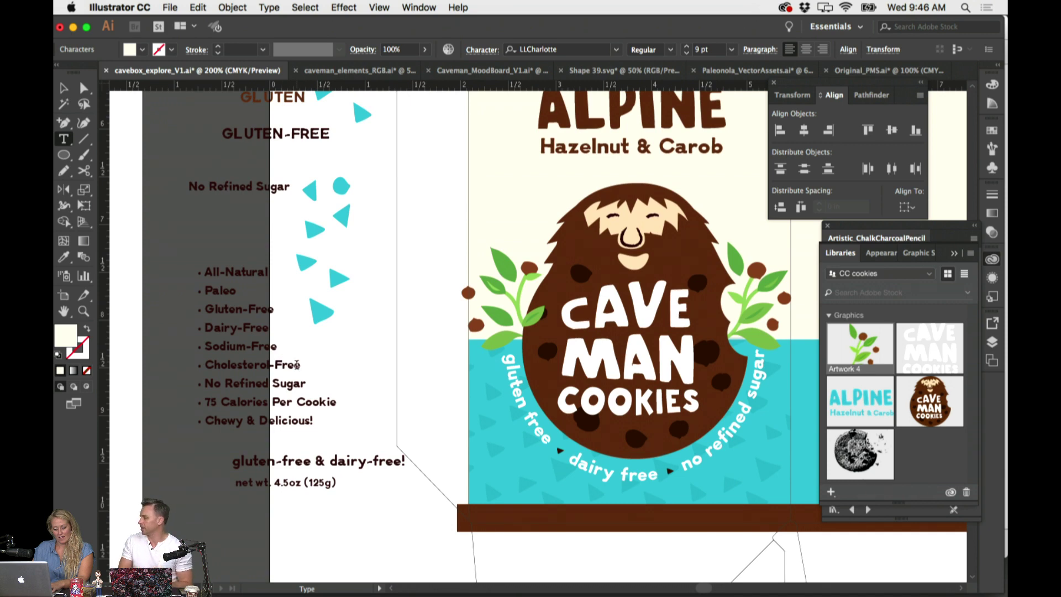
{"action": "left_click", "coordinate": [299, 364]}
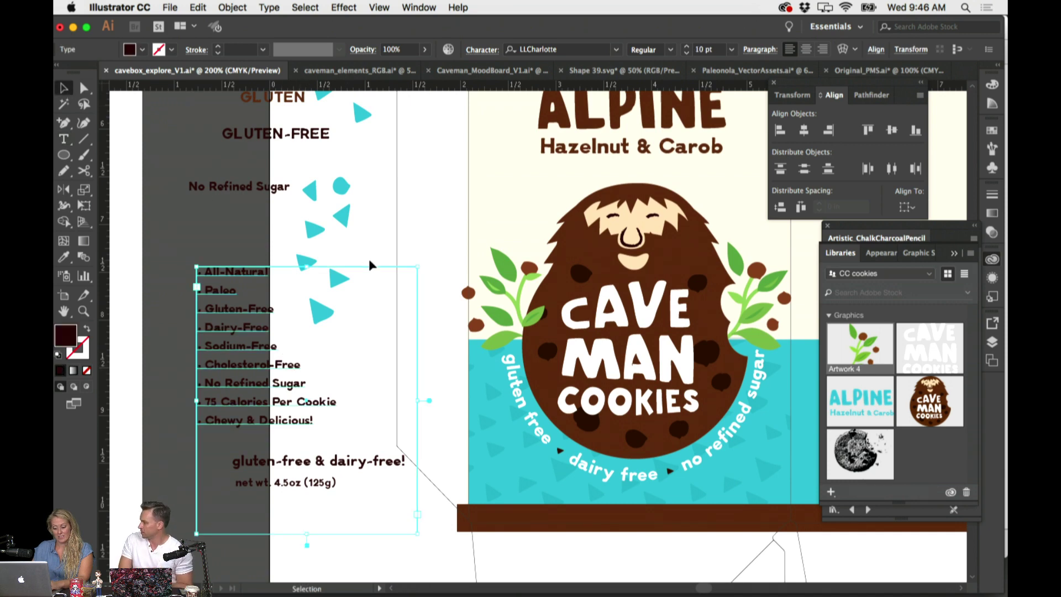
{"action": "left_click", "coordinate": [370, 213]}
{"action": "scroll", "coordinate": [370, 216], "scroll_direction": "up", "scroll_amount": 5}
{"action": "scroll", "coordinate": [371, 219], "scroll_direction": "right", "scroll_amount": 7}
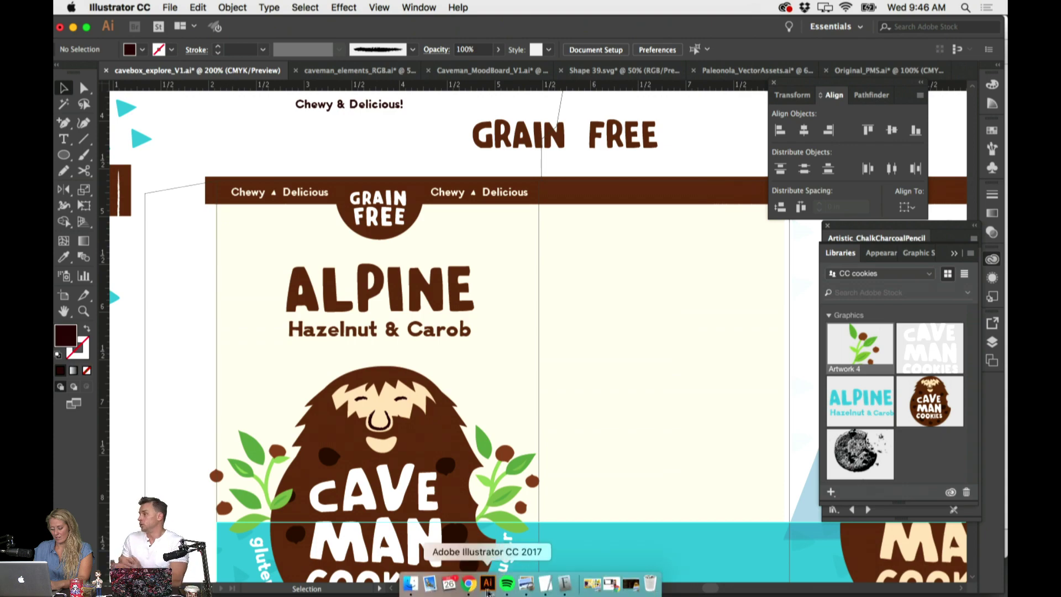
Switch to Chrome and examine the claims wording on the Paleonola granola pouches for ideas for the band text
{"action": "left_click", "coordinate": [472, 588]}
{"action": "scroll", "coordinate": [785, 146], "scroll_direction": "down", "scroll_amount": 3}
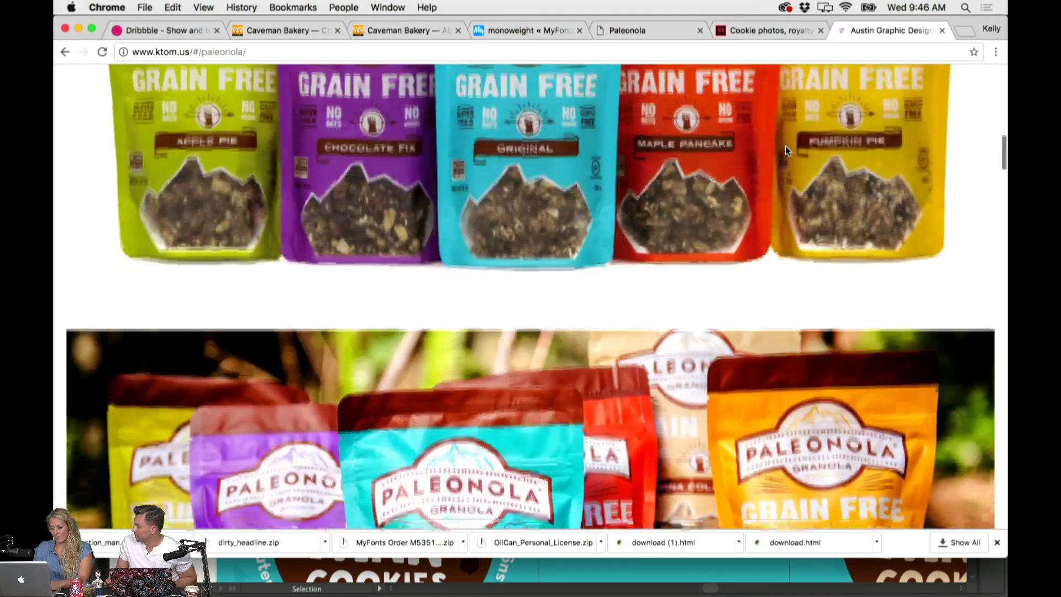
{"action": "scroll", "coordinate": [785, 145], "scroll_direction": "up", "scroll_amount": 2}
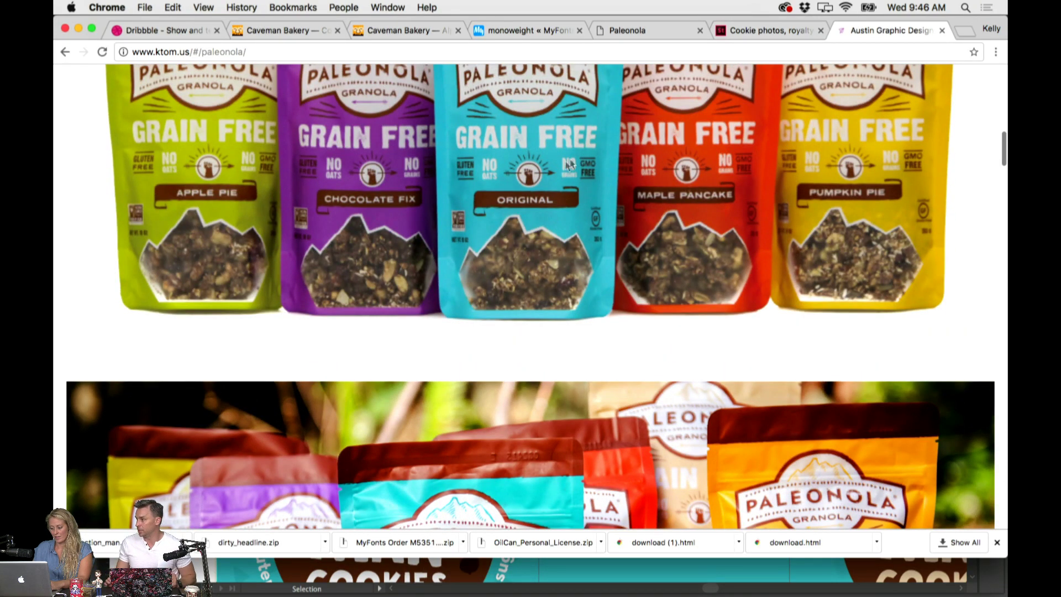
{"action": "scroll", "coordinate": [635, 161], "scroll_direction": "up", "scroll_amount": 3}
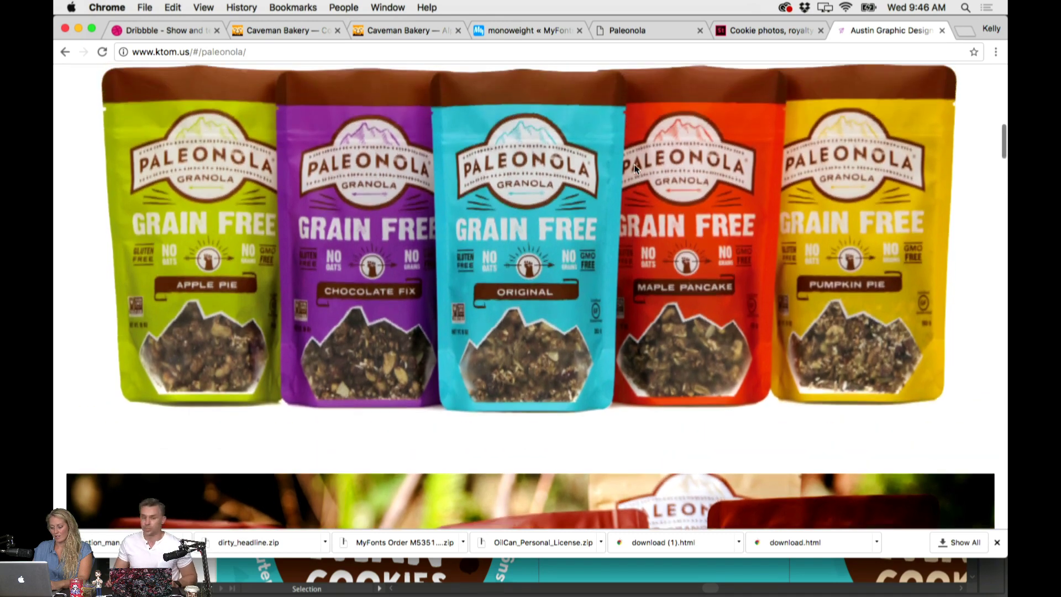
Return to Illustrator and replace Chewy with GMO in the copied band text beside the GRAIN FREE badge
{"action": "left_click", "coordinate": [500, 584]}
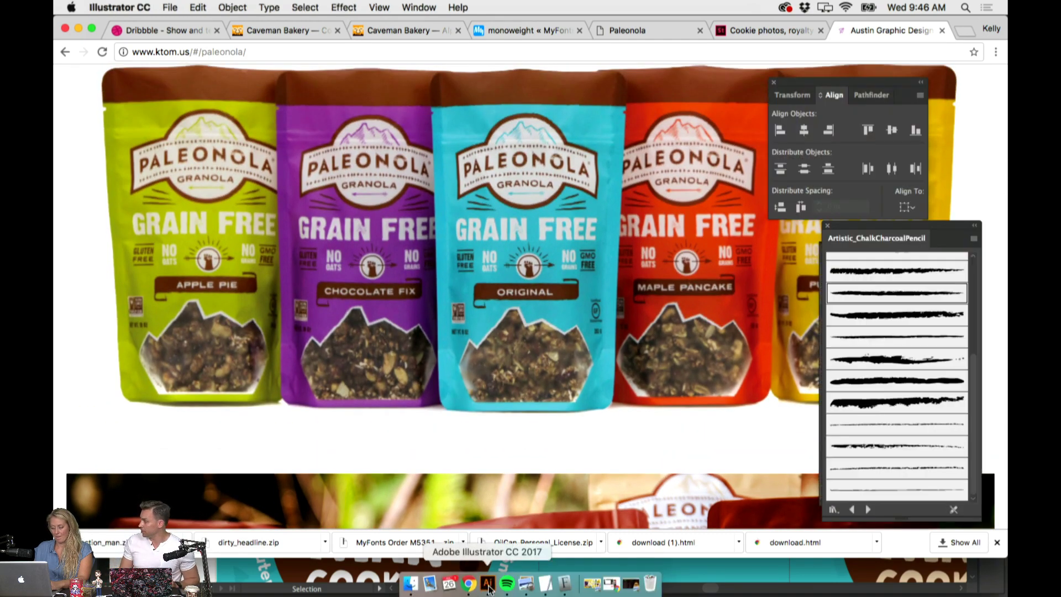
{"action": "key", "text": "t"}
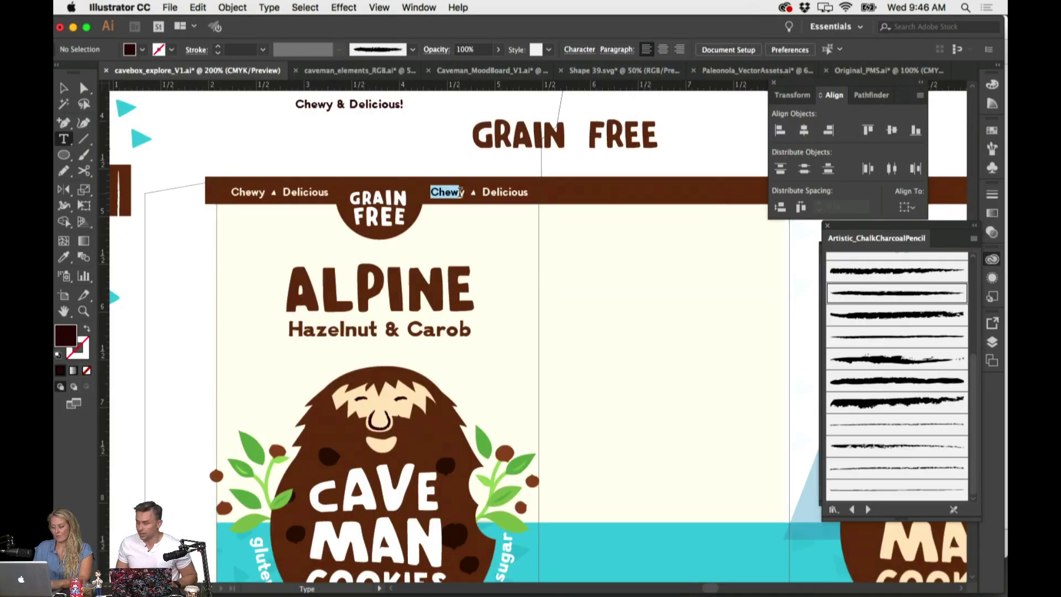
{"action": "left_click_drag", "start_coordinate": [460, 192], "coordinate": [464, 193]}
{"action": "type", "text": "GMO"}
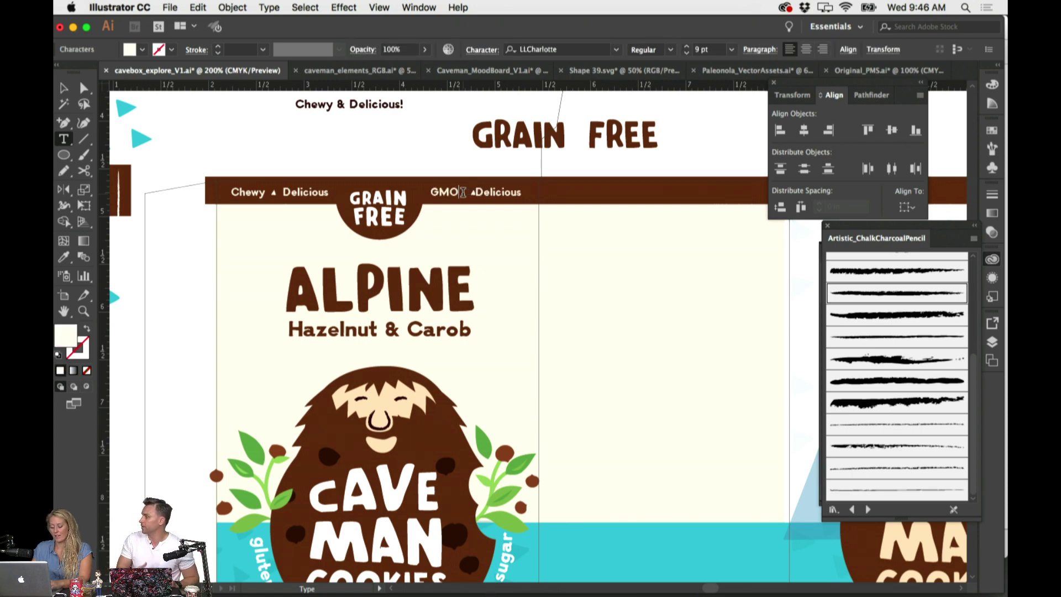
Complete the banner text as "GMO free" and move the spare "Delicious" label above the brown banner
{"action": "type", "text": " free"}
{"action": "key", "text": "Escape"}
{"action": "key", "text": "super+equal"}
{"action": "key", "text": "super+equal"}
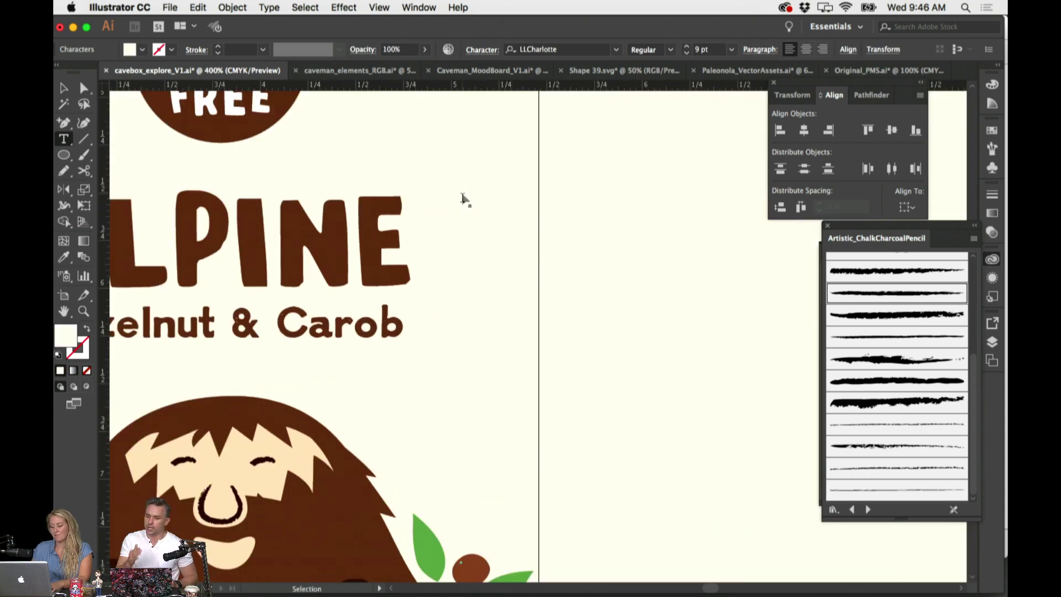
{"action": "scroll", "coordinate": [471, 194], "scroll_direction": "up", "scroll_amount": 5}
{"action": "left_click_drag", "start_coordinate": [429, 230], "coordinate": [411, 171]}
{"action": "key", "text": "Escape"}
Place "GMO free" in the top banner just right of the Grain Free badge and move the small triangle after it
{"action": "left_click", "coordinate": [510, 289]}
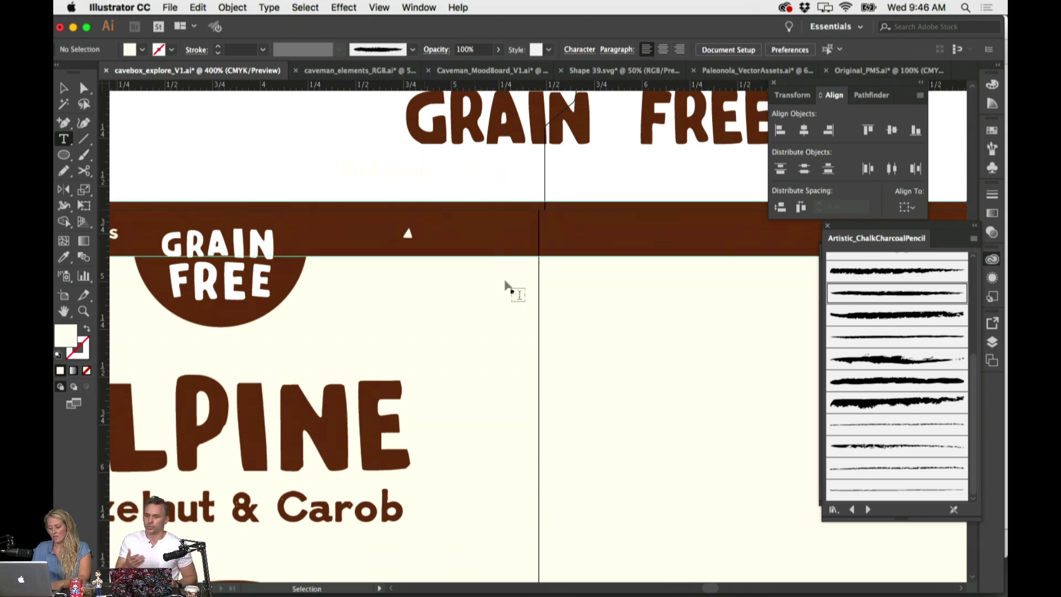
{"action": "left_click", "coordinate": [517, 334]}
{"action": "left_click_drag", "start_coordinate": [517, 335], "coordinate": [467, 235]}
{"action": "scroll", "coordinate": [497, 238], "scroll_direction": "left", "scroll_amount": 4}
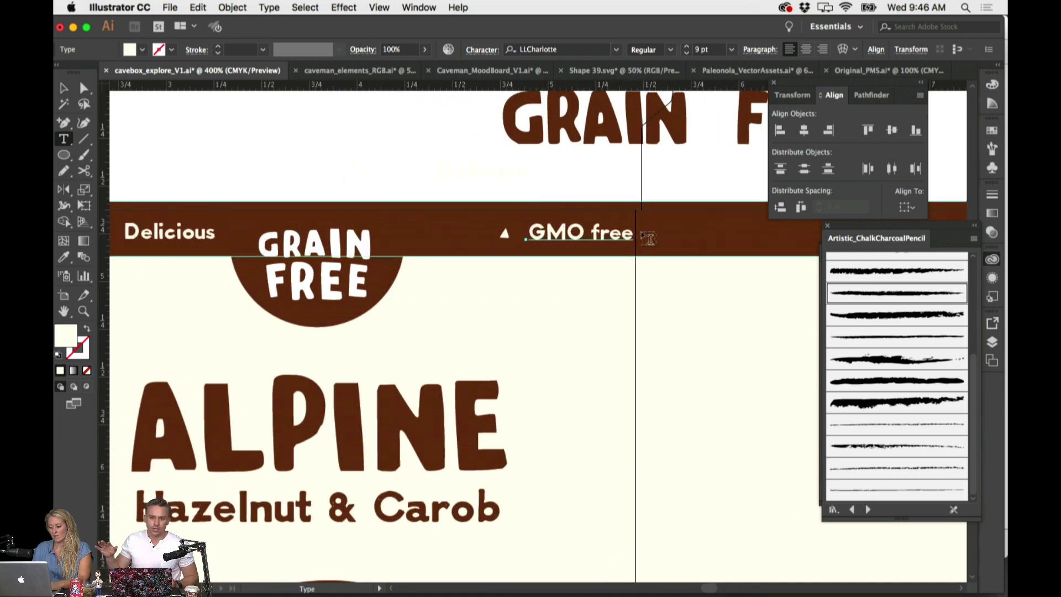
{"action": "left_click", "coordinate": [595, 239]}
{"action": "left_click_drag", "start_coordinate": [594, 239], "coordinate": [481, 239]}
{"action": "key", "text": "super+shift+a"}
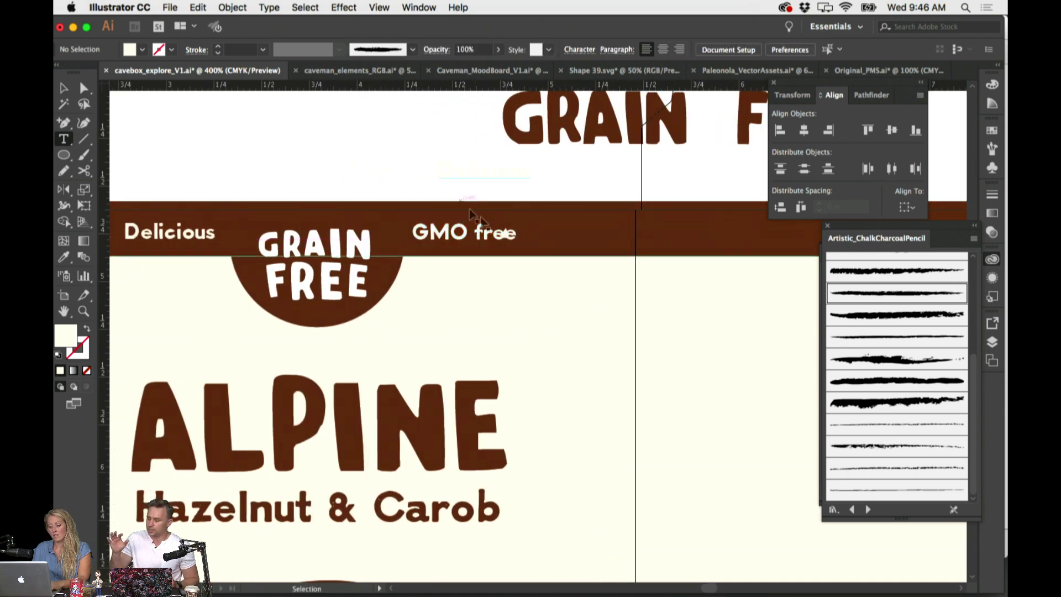
{"action": "left_click", "coordinate": [498, 236]}
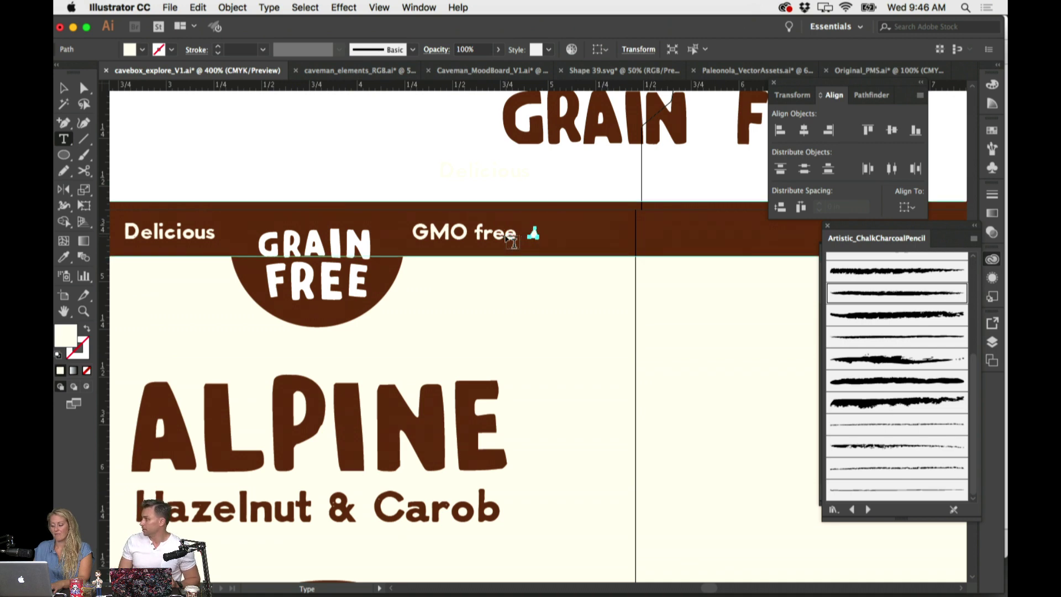
{"action": "key", "text": "super+shift+a"}
Change the spare "Delicious" label to "yum" and place it in the top banner to the right of the triangle
{"action": "scroll", "coordinate": [327, 143], "scroll_direction": "left", "scroll_amount": 3}
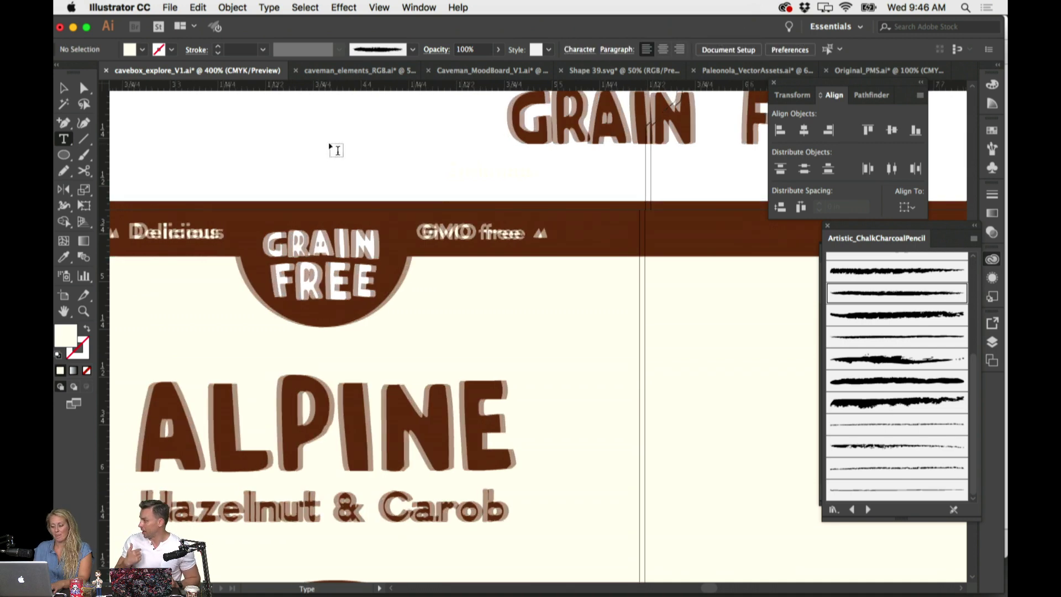
{"action": "scroll", "coordinate": [526, 178], "scroll_direction": "left", "scroll_amount": 5}
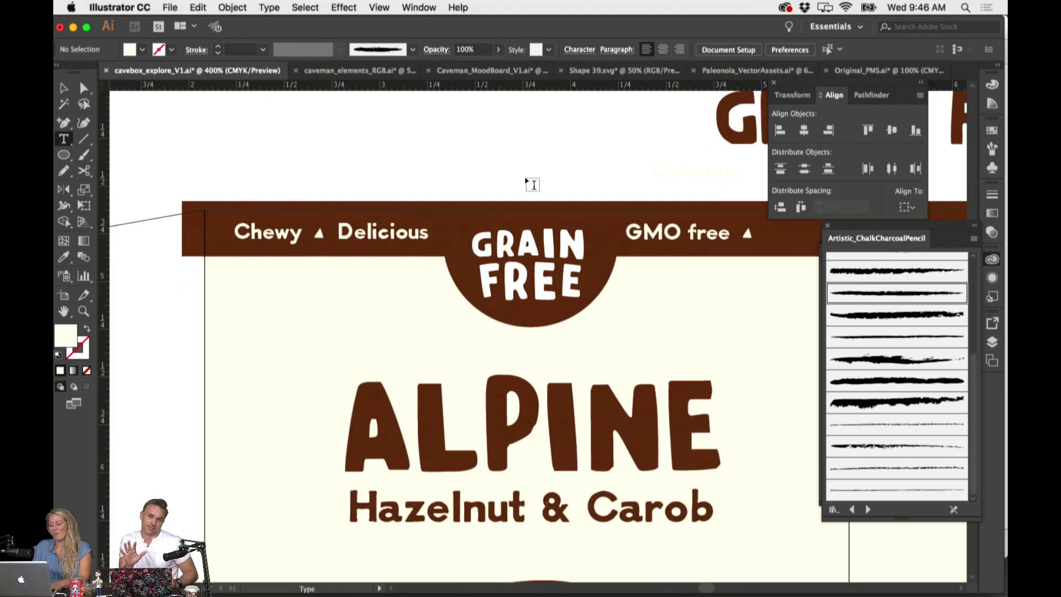
{"action": "scroll", "coordinate": [530, 181], "scroll_direction": "right", "scroll_amount": 5}
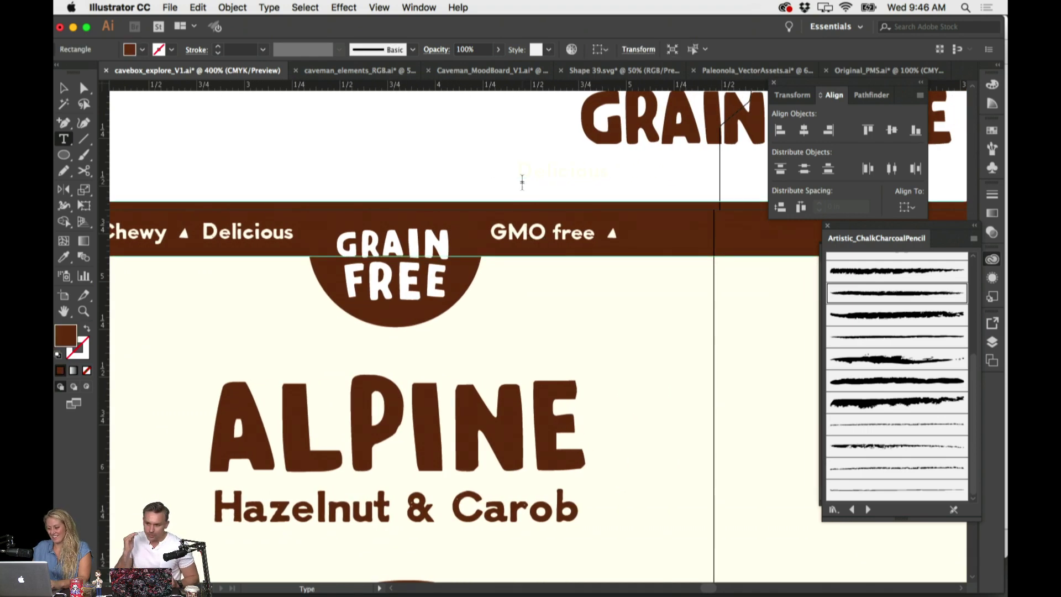
{"action": "left_click_drag", "start_coordinate": [521, 178], "coordinate": [627, 175]}
{"action": "type", "text": "yum"}
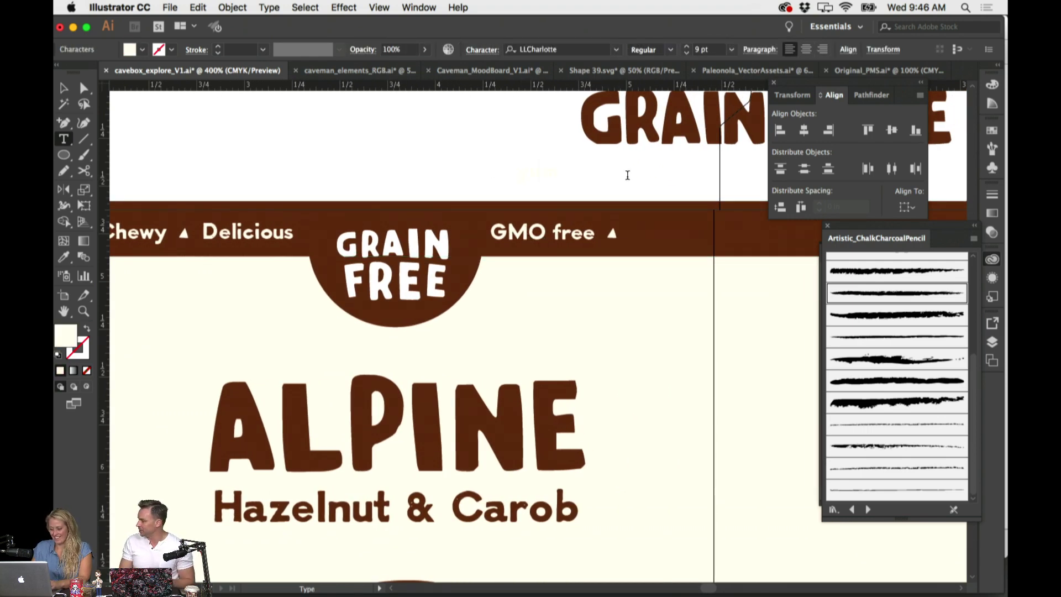
{"action": "key", "text": "Escape"}
{"action": "key", "text": "super+shift+a"}
{"action": "left_click_drag", "start_coordinate": [543, 183], "coordinate": [670, 241]}
{"action": "key", "text": "super+shift+a"}
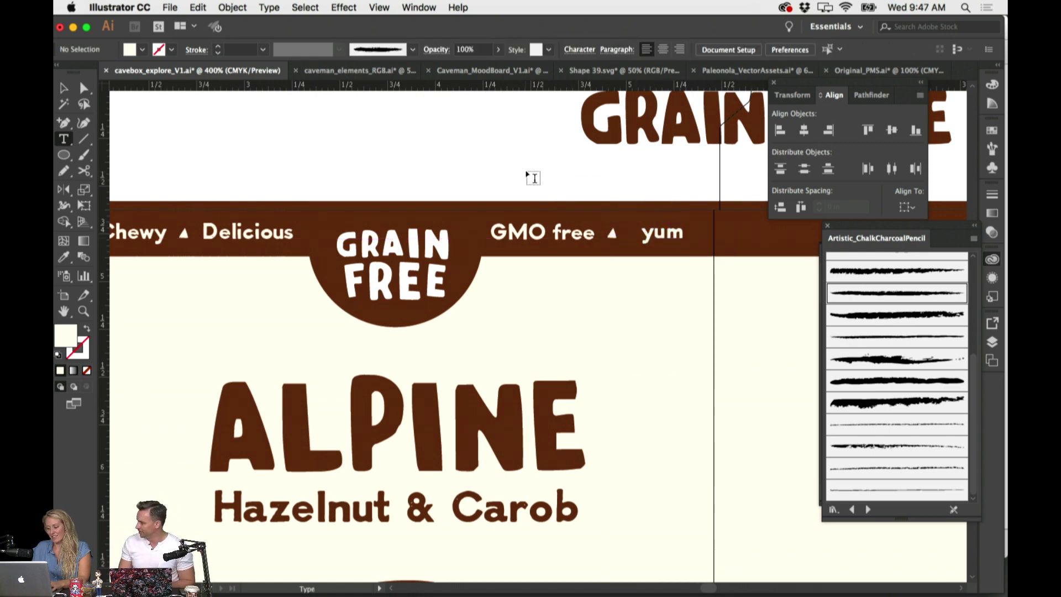
Nudge the triangle so it sits evenly between "GMO free" and "yum" in the top banner
{"action": "scroll", "coordinate": [553, 183], "scroll_direction": "left", "scroll_amount": 5}
{"action": "left_click", "coordinate": [740, 239], "text": "super"}
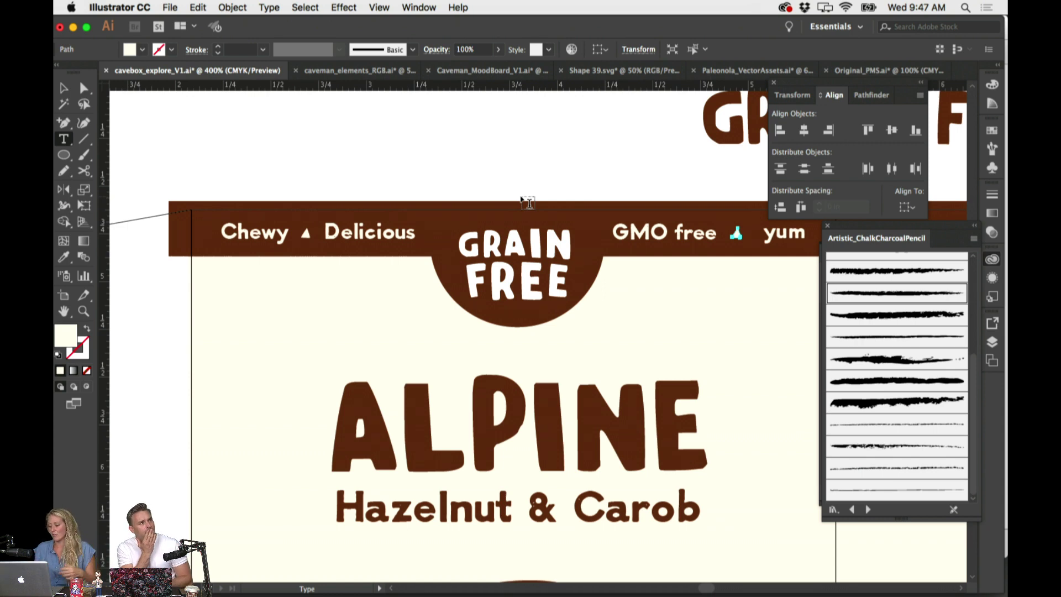
{"action": "left_click", "coordinate": [64, 88]}
{"action": "left_click", "coordinate": [427, 152]}
{"action": "scroll", "coordinate": [429, 153], "scroll_direction": "right", "scroll_amount": 5}
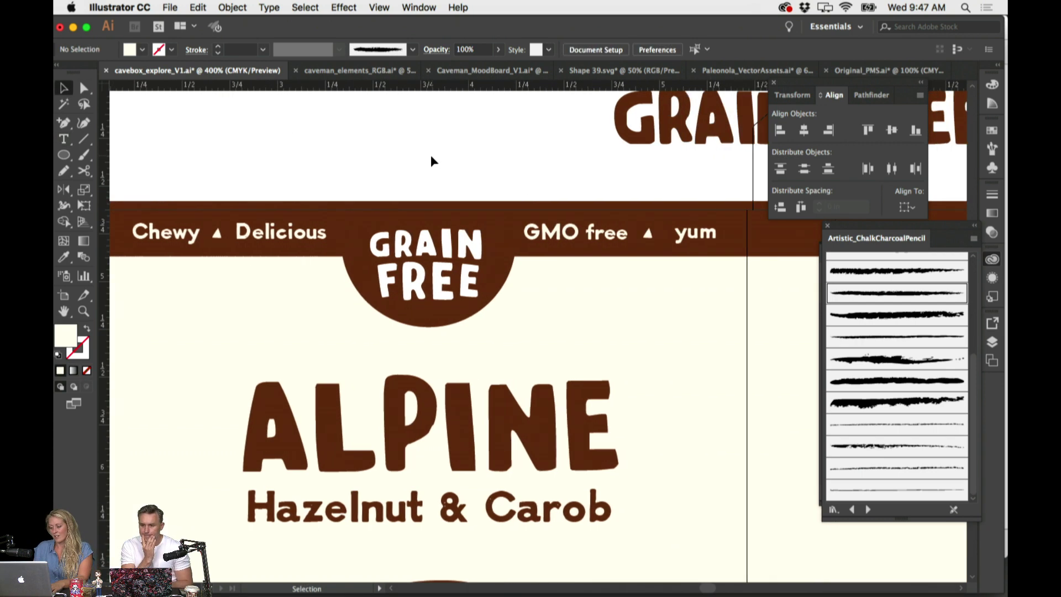
{"action": "left_click", "coordinate": [642, 238]}
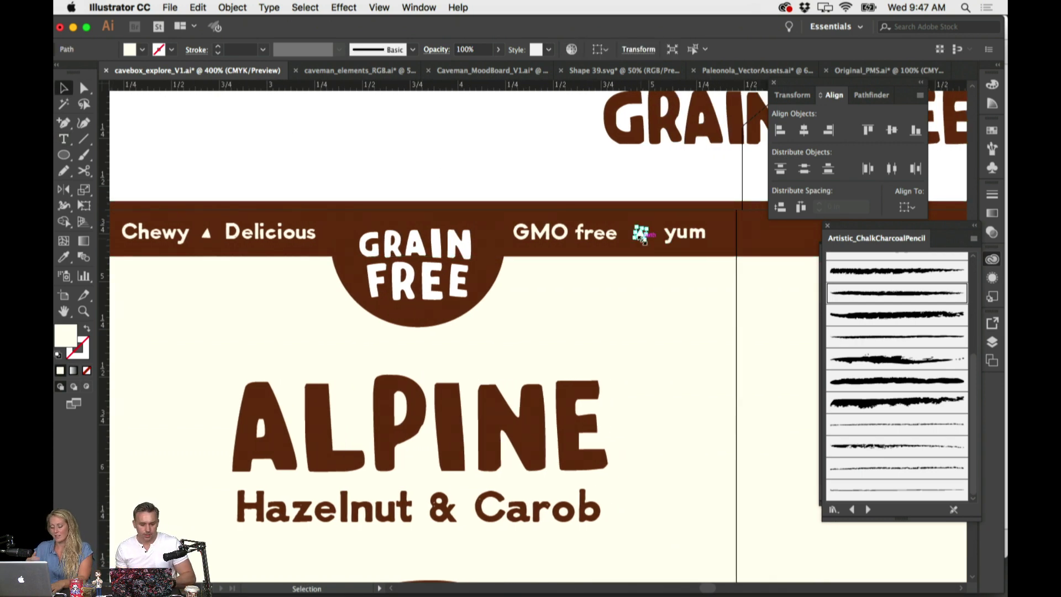
{"action": "left_click", "coordinate": [455, 162]}
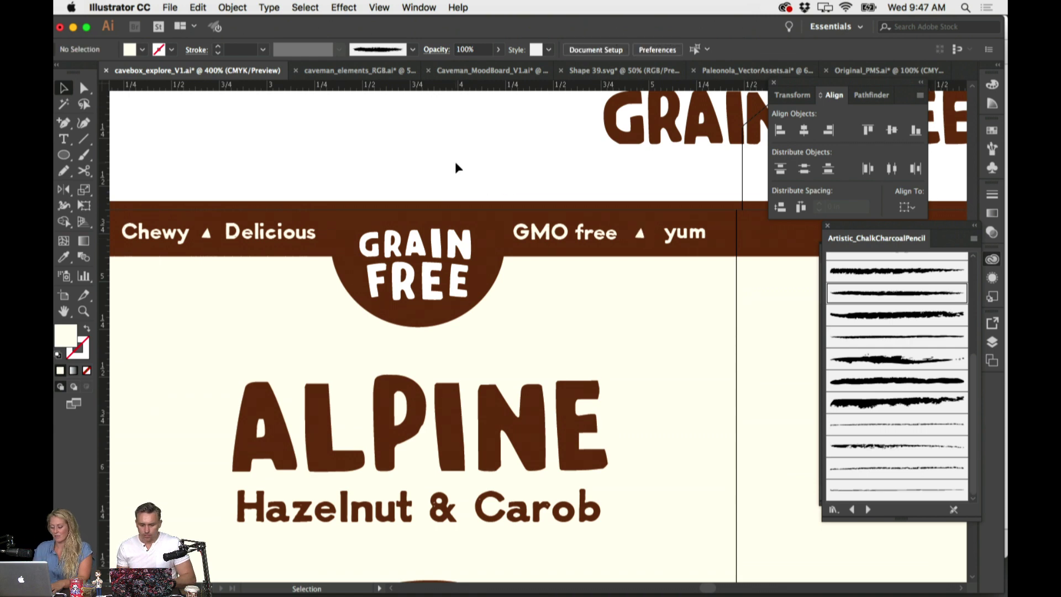
Copy the "yum" label onto the teal area just above the front panel's bottom brown band
{"action": "key", "text": "super+minus"}
{"action": "key", "text": "super+minus"}
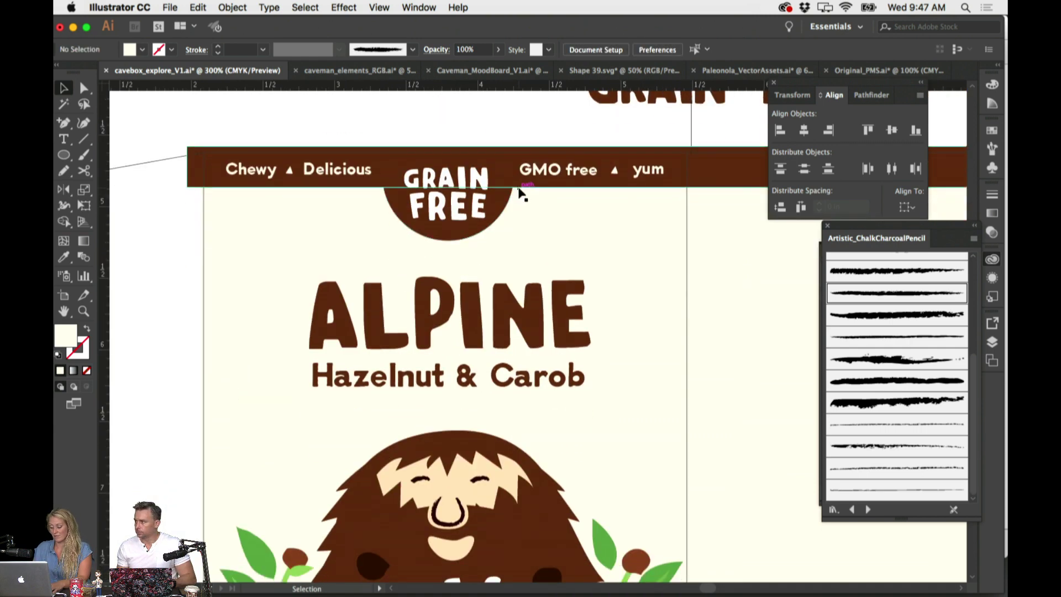
{"action": "key", "text": "super+minus"}
{"action": "scroll", "coordinate": [524, 227], "scroll_direction": "down", "scroll_amount": 5}
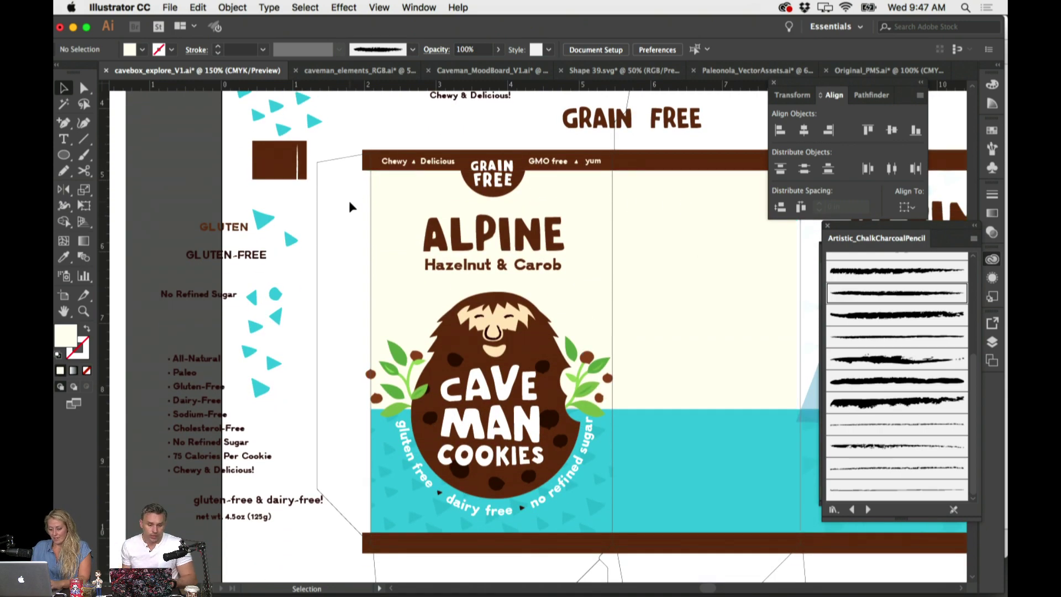
{"action": "scroll", "coordinate": [349, 201], "scroll_direction": "right", "scroll_amount": 3}
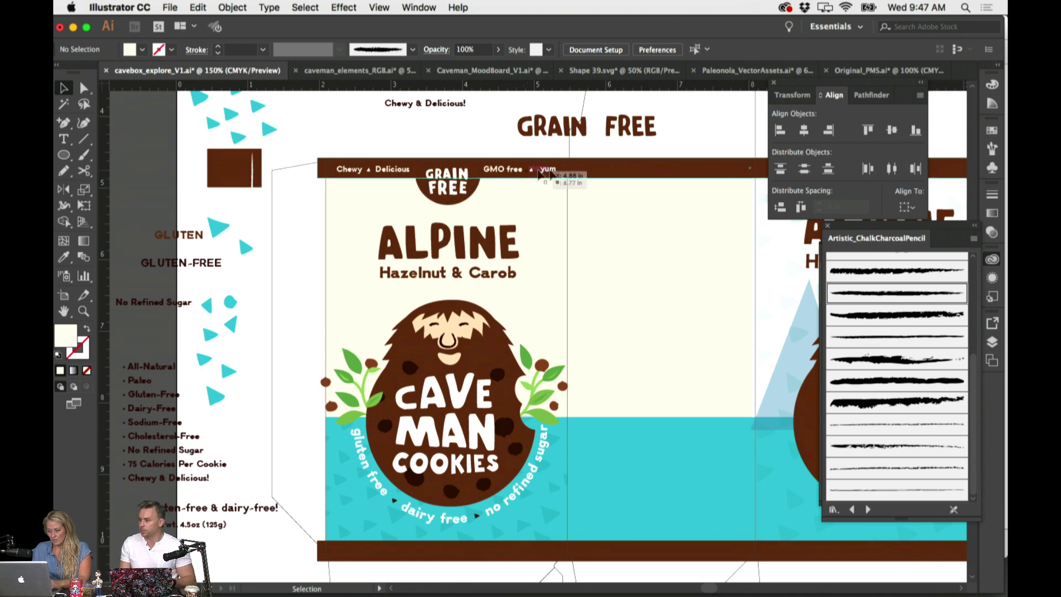
{"action": "left_click_drag", "start_coordinate": [511, 521], "coordinate": [359, 531]}
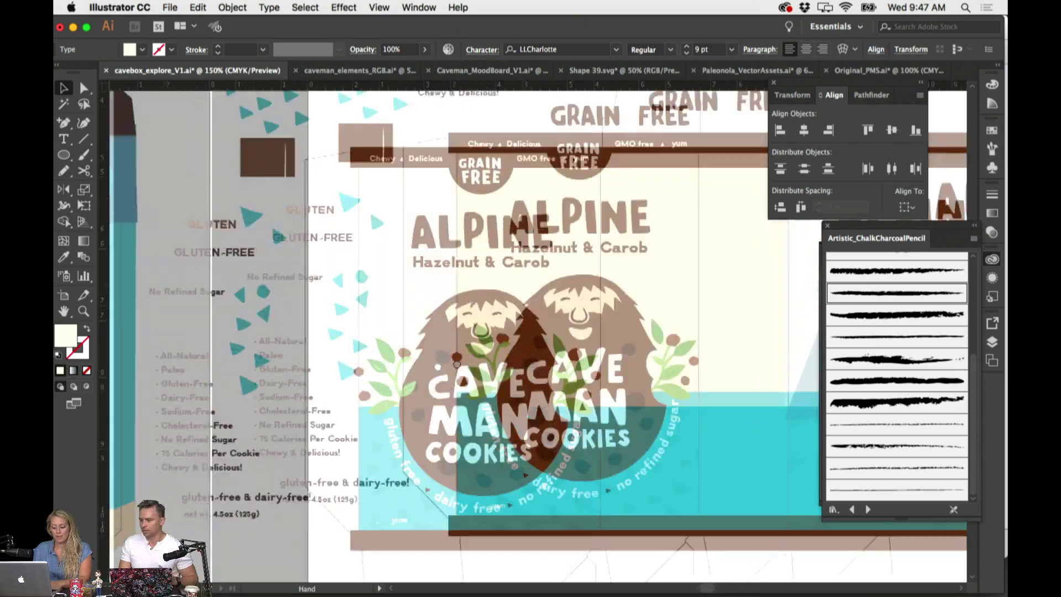
Copy the "net wt. 4.5oz (125g)" text from the old orange box artwork and place it below the new box's bottom band
{"action": "left_click_drag", "start_coordinate": [200, 403], "coordinate": [423, 343]}
{"action": "scroll", "coordinate": [443, 354], "scroll_direction": "left", "scroll_amount": 5}
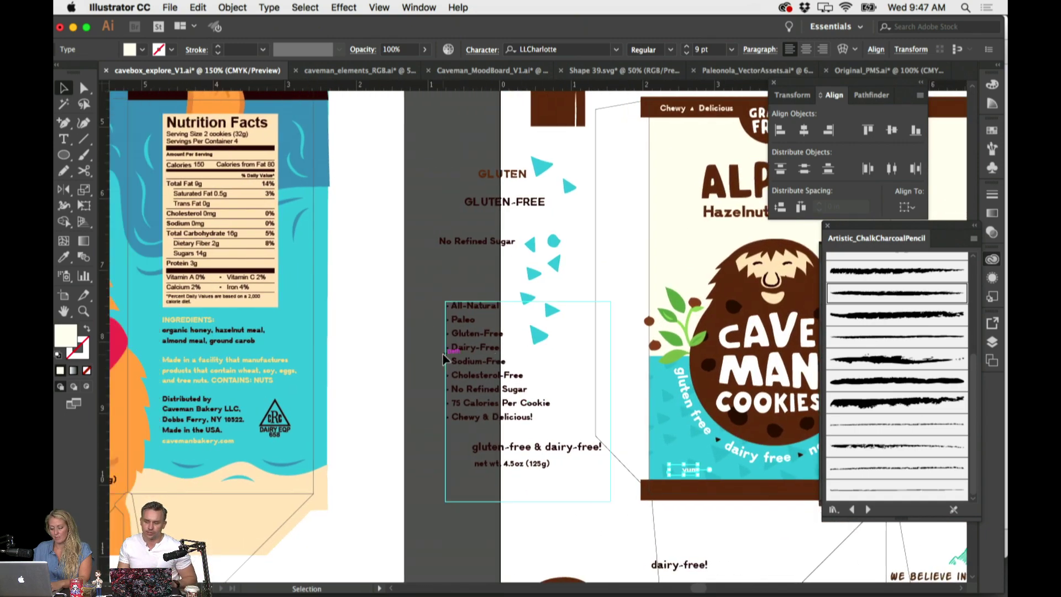
{"action": "scroll", "coordinate": [544, 452], "scroll_direction": "left", "scroll_amount": 7}
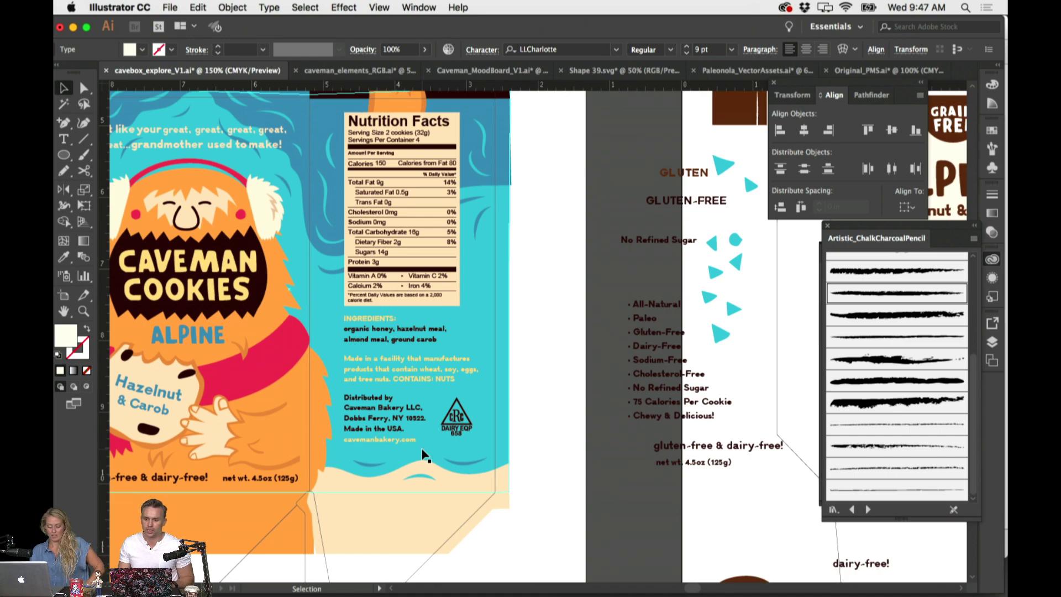
{"action": "left_click", "coordinate": [260, 478]}
{"action": "scroll", "coordinate": [330, 453], "scroll_direction": "left", "scroll_amount": 6}
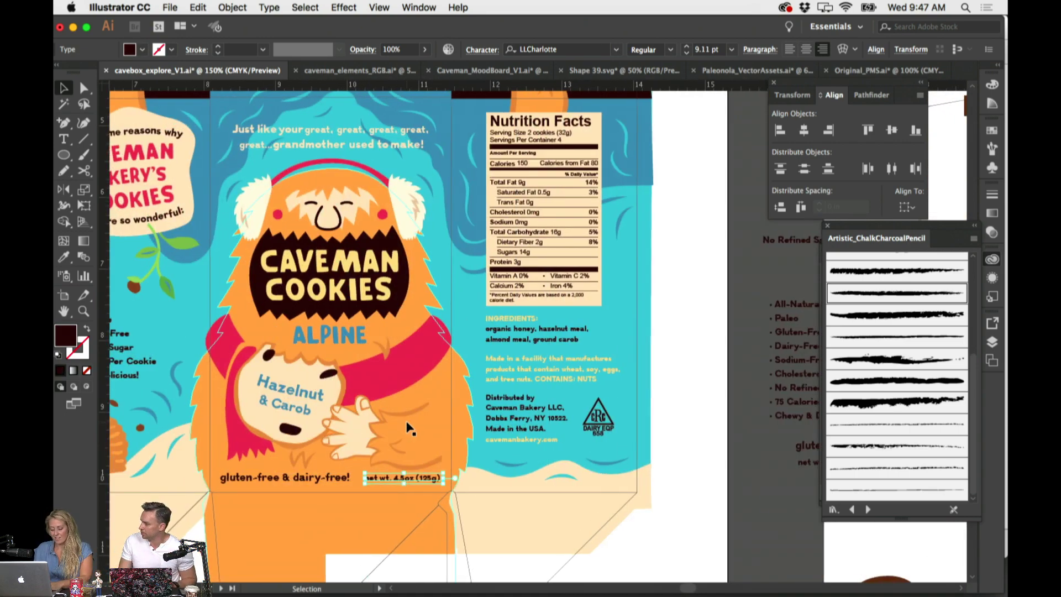
{"action": "scroll", "coordinate": [406, 426], "scroll_direction": "right", "scroll_amount": 10}
{"action": "key", "text": "super+equal"}
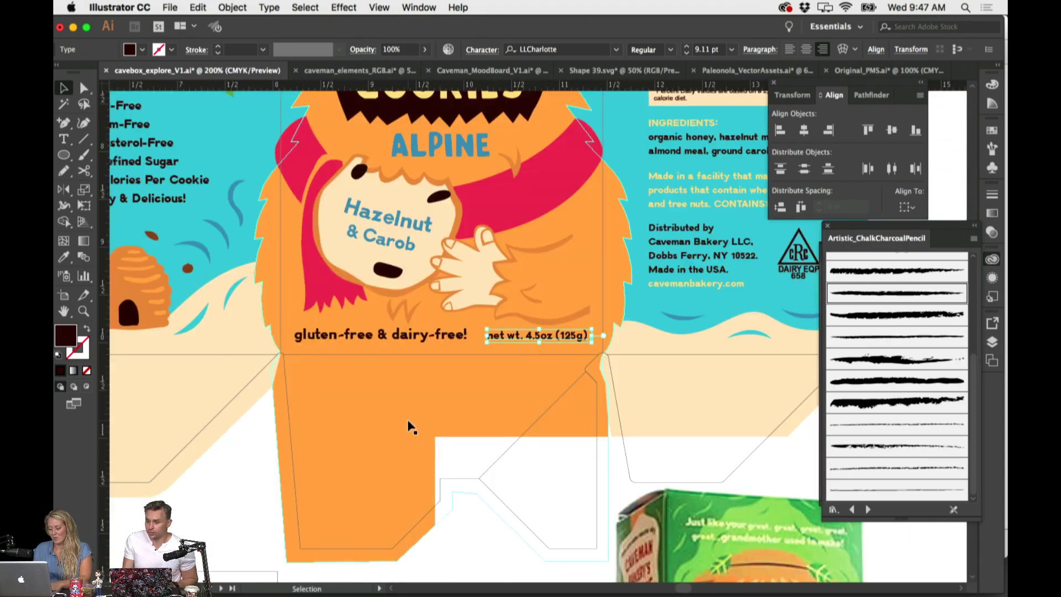
{"action": "scroll", "coordinate": [541, 406], "scroll_direction": "right", "scroll_amount": 12}
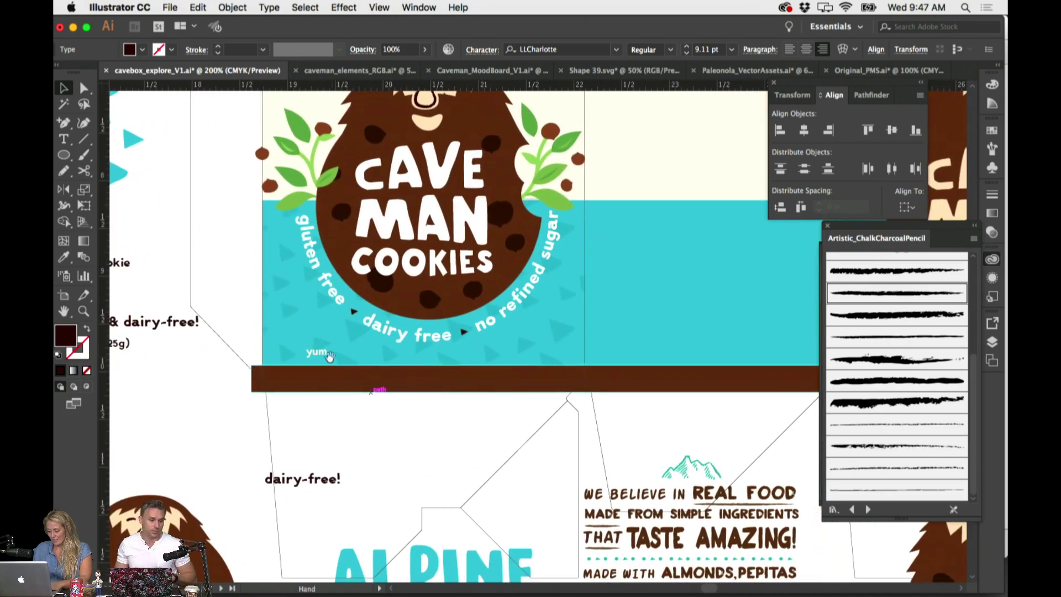
{"action": "type", "text": "net wt. 4.5oz (125g)"}
{"action": "left_click_drag", "start_coordinate": [535, 342], "coordinate": [443, 417]}
Copy "net wt" from the net weight line into its own label on the left end of the bottom brown band
{"action": "key", "text": "r"}
{"action": "key", "text": "t"}
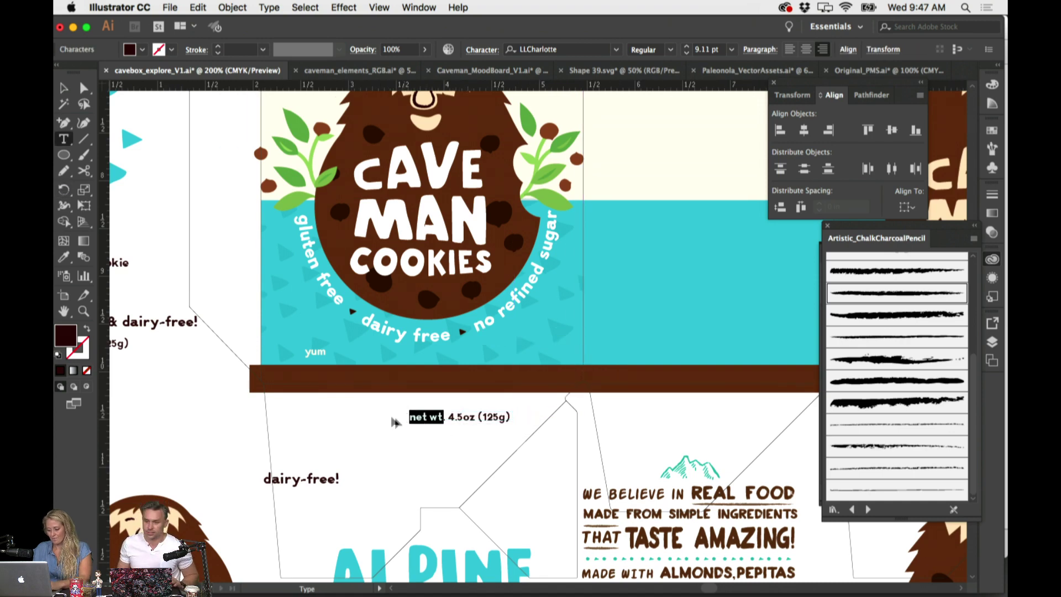
{"action": "key", "text": "super+c"}
{"action": "key", "text": "Escape"}
{"action": "key", "text": "super+v"}
{"action": "left_click_drag", "start_coordinate": [539, 338], "coordinate": [318, 362]}
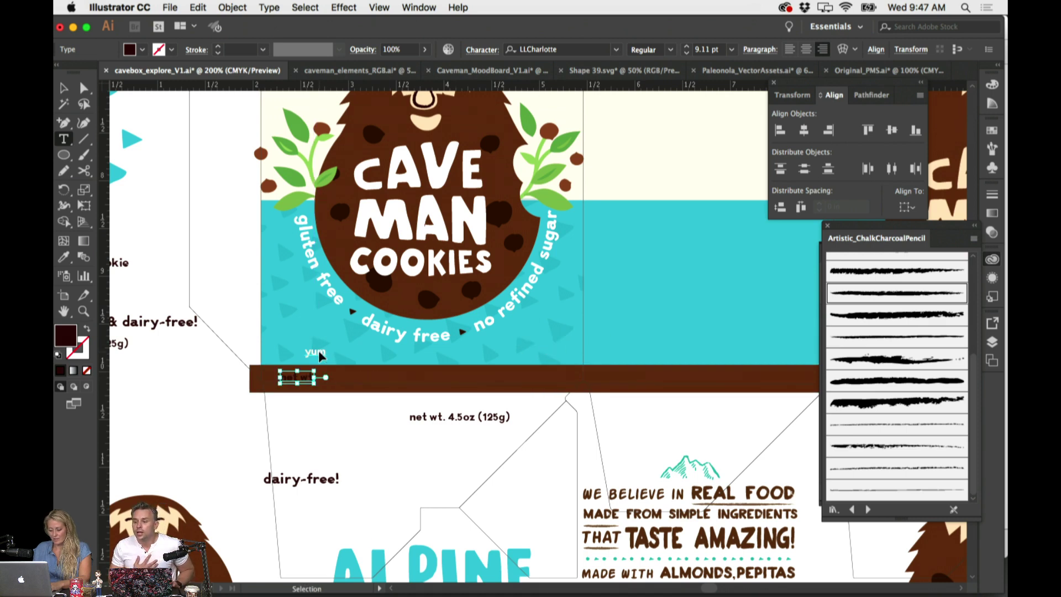
Shift the bottom brown band up slightly and centre the "net wt" label vertically within it
{"action": "key", "text": "super+shift+a"}
{"action": "key", "text": "super+="}
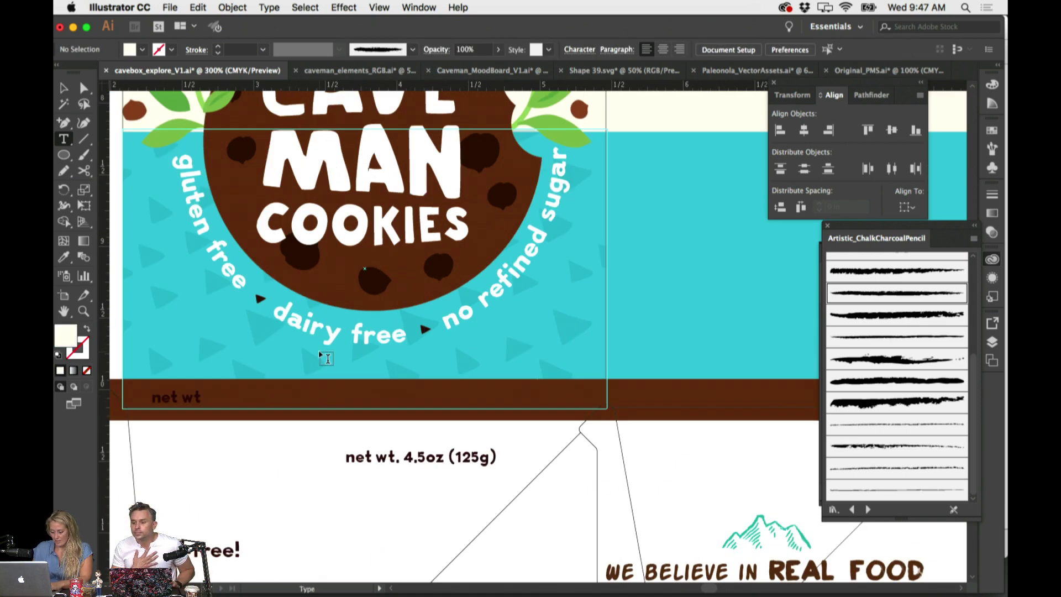
{"action": "left_click", "coordinate": [655, 401], "text": "super"}
{"action": "scroll", "coordinate": [658, 400], "scroll_direction": "left", "scroll_amount": 5}
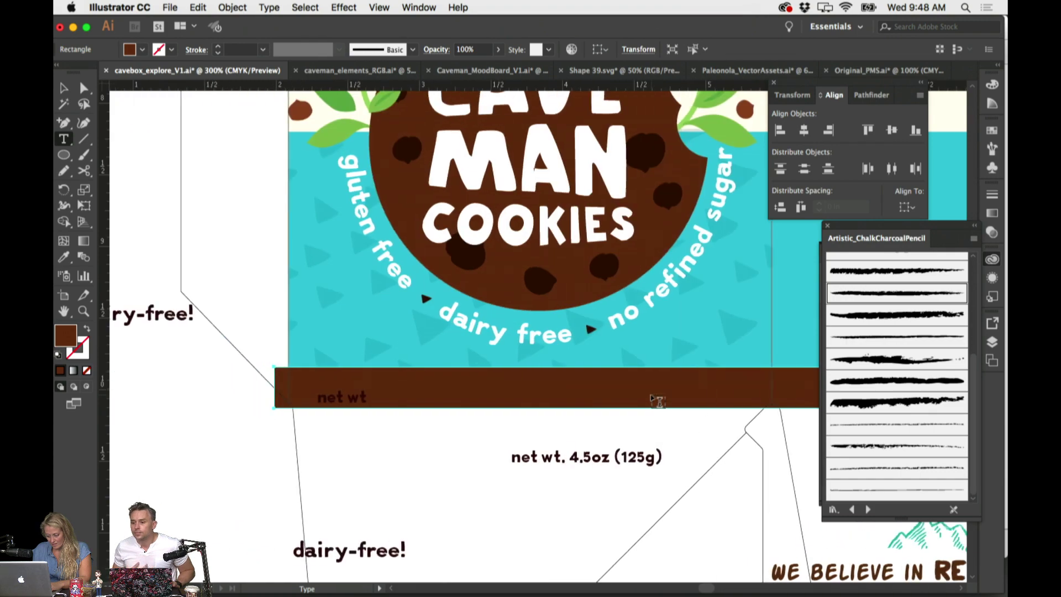
{"action": "left_click", "coordinate": [362, 455]}
{"action": "left_click_drag", "start_coordinate": [354, 400], "coordinate": [356, 390]}
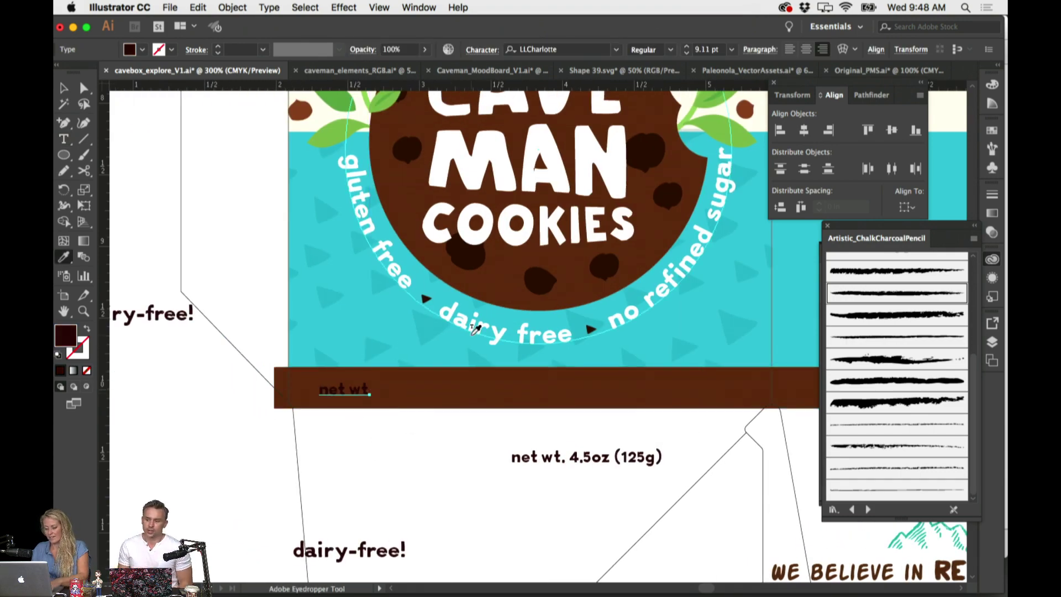
Match the "net wt" label to the top banner's cream "Delicious" text style and move it back to the bottom band's left end
{"action": "scroll", "coordinate": [387, 332], "scroll_direction": "up", "scroll_amount": 15}
{"action": "key", "text": "i"}
{"action": "left_click", "coordinate": [442, 268]}
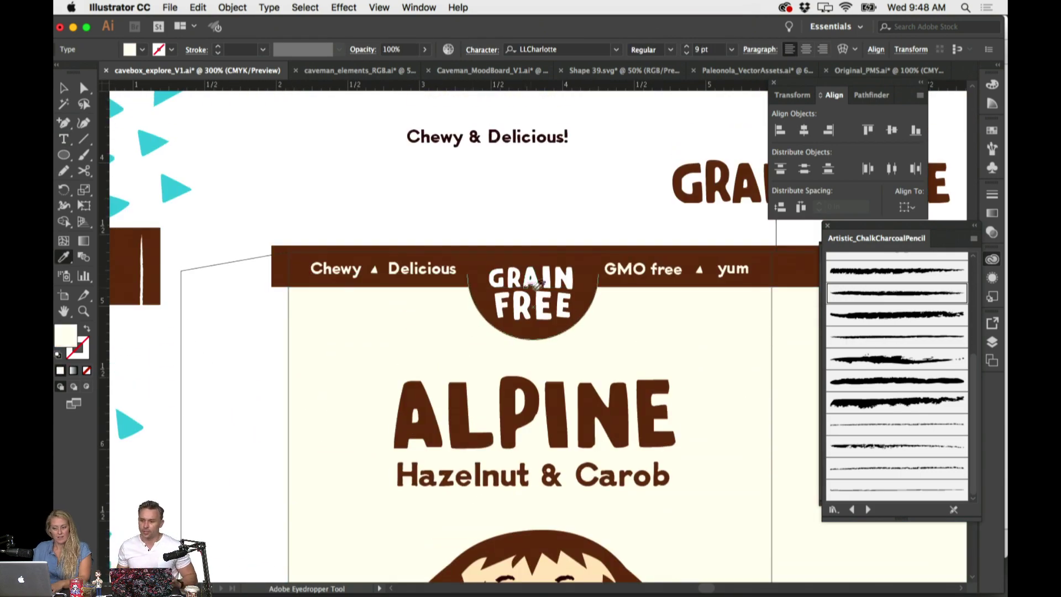
{"action": "left_click", "coordinate": [542, 295]}
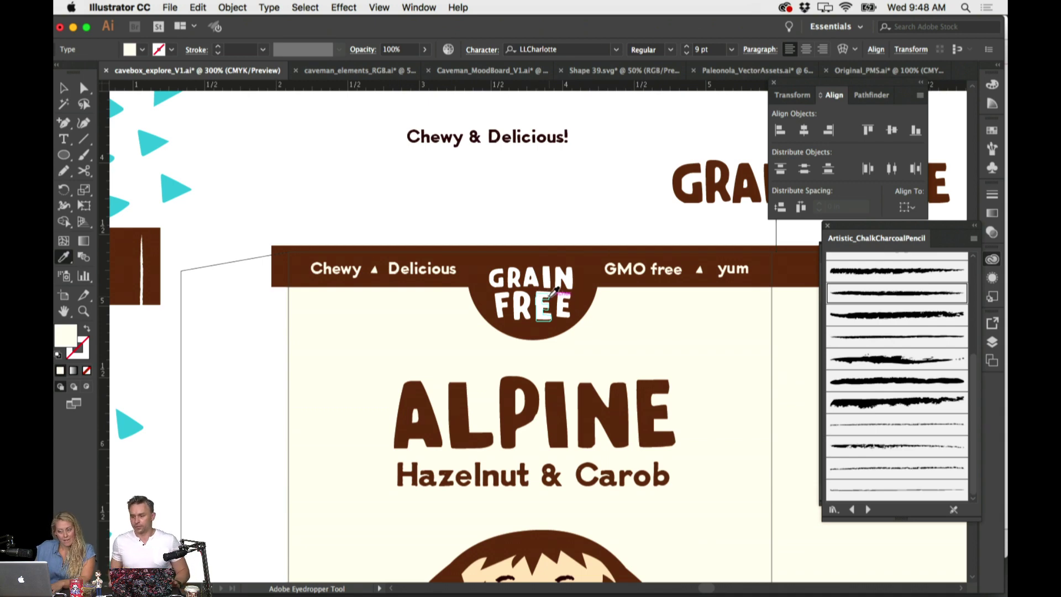
{"action": "scroll", "coordinate": [550, 295], "scroll_direction": "right", "scroll_amount": 1}
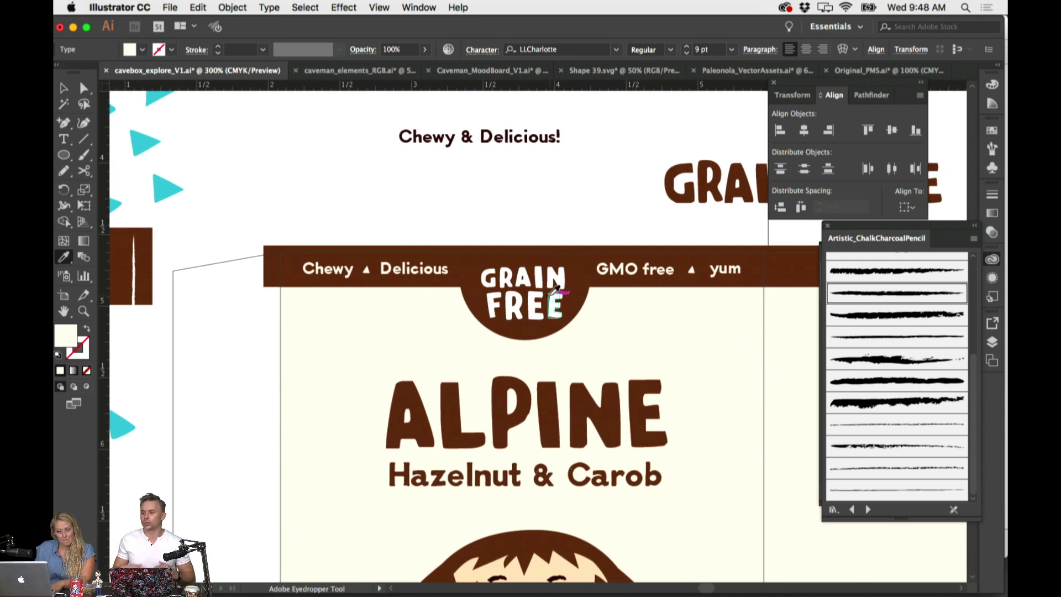
{"action": "scroll", "coordinate": [554, 289], "scroll_direction": "down", "scroll_amount": 12}
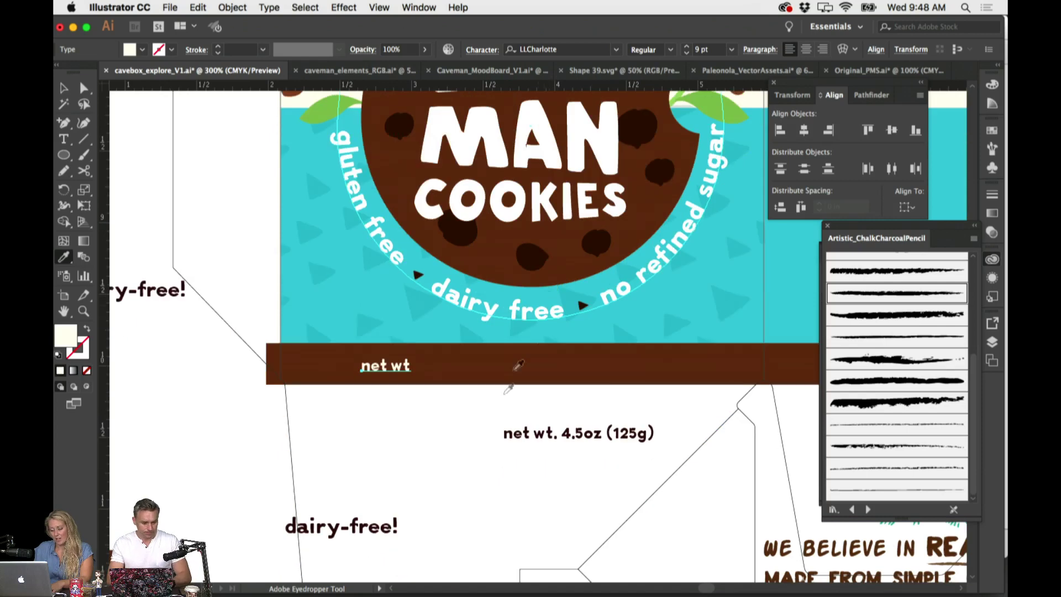
{"action": "key", "text": "v"}
{"action": "left_click_drag", "start_coordinate": [387, 365], "coordinate": [335, 365]}
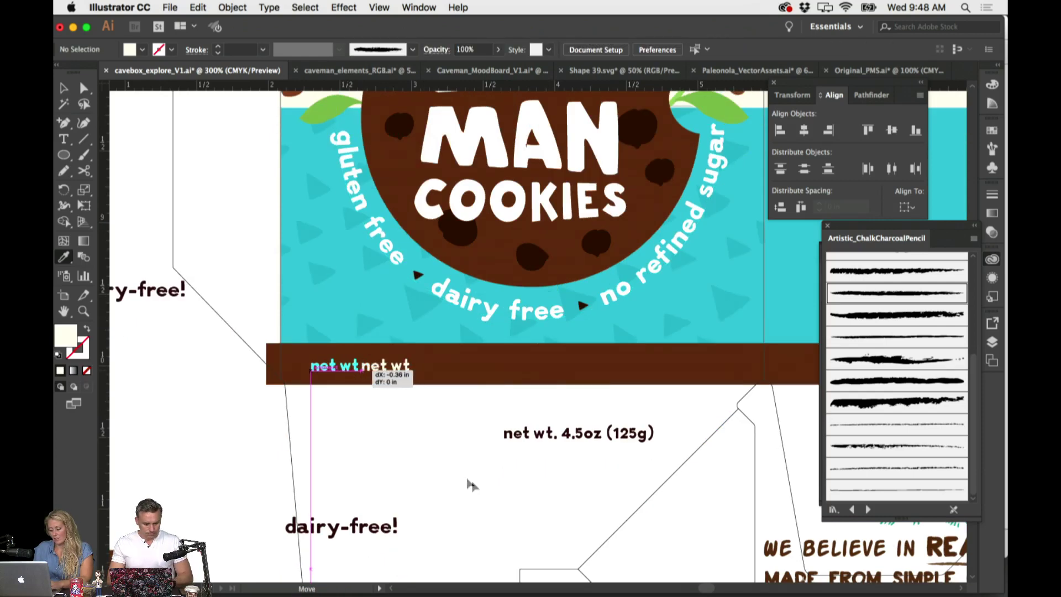
Copy the weight figure 4.5oz (125g) into its own label at the front panel's right end of the bottom brown band
{"action": "key", "text": "t"}
{"action": "left_click_drag", "start_coordinate": [562, 434], "coordinate": [655, 434]}
{"action": "key", "text": "ctrl+c"}
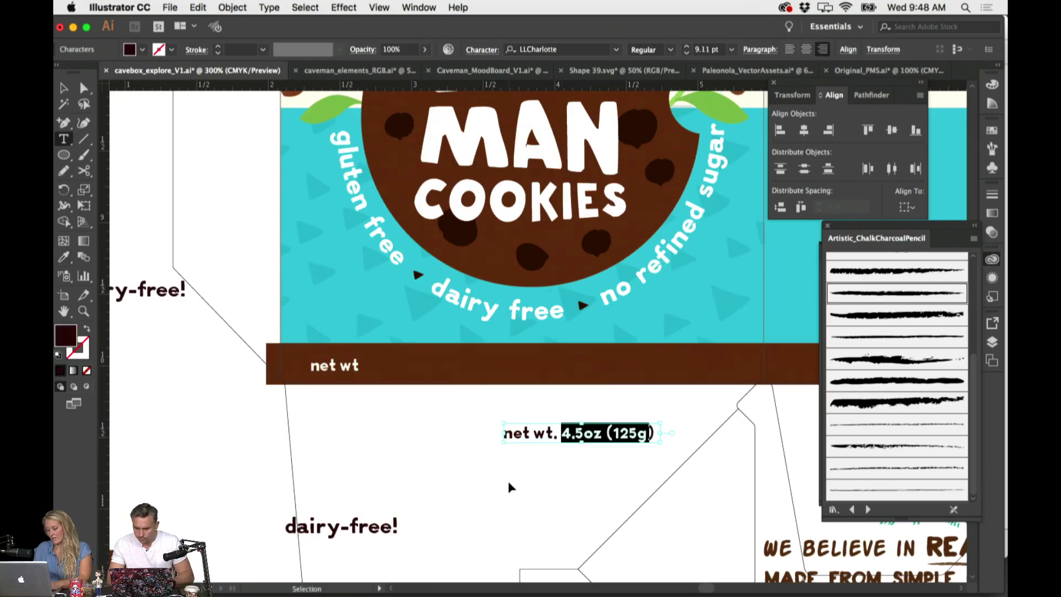
{"action": "key", "text": "Escape"}
{"action": "key", "text": "ctrl+v"}
{"action": "left_click_drag", "start_coordinate": [554, 339], "coordinate": [722, 370]}
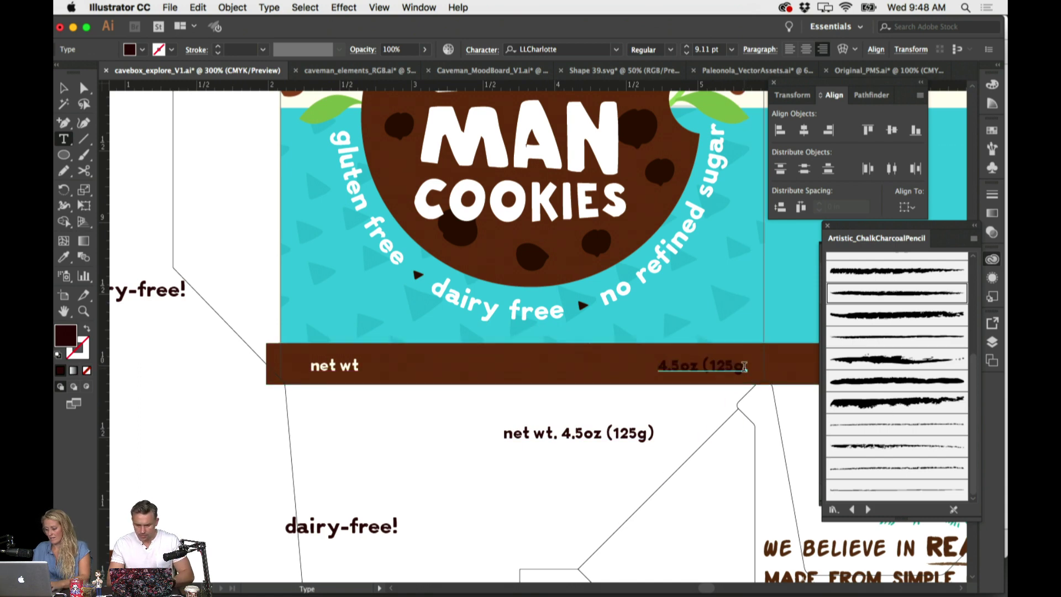
Close the weight label's parenthesis as "4.5oz (125g)", match it to the cream "net wt" text style, and move it back to the front panel's right end
{"action": "left_click", "coordinate": [747, 367]}
{"action": "type", "text": ")"}
{"action": "key", "text": "Escape"}
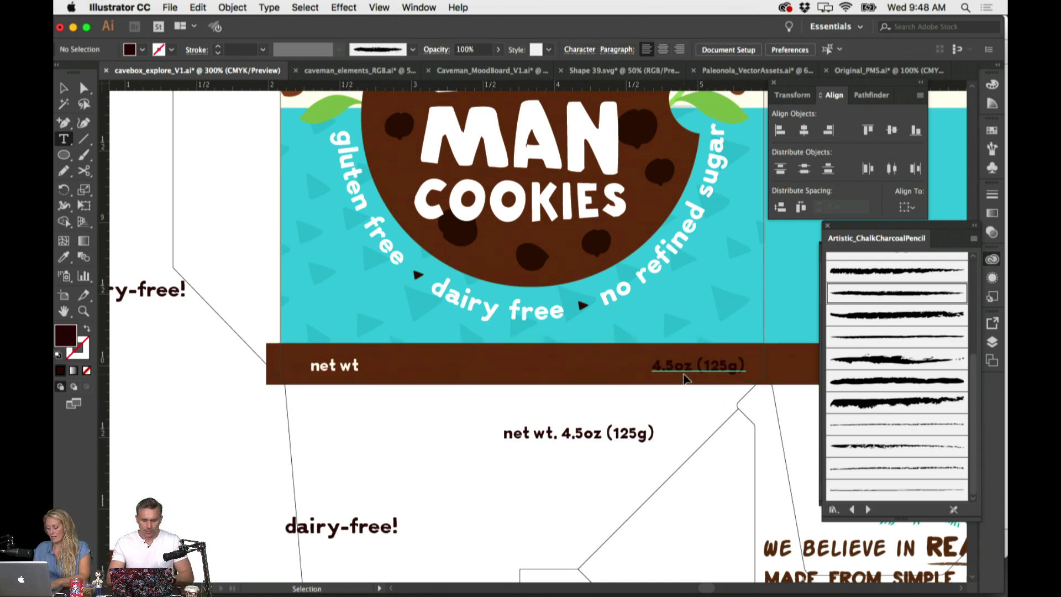
{"action": "key", "text": "i"}
{"action": "left_click", "coordinate": [358, 367]}
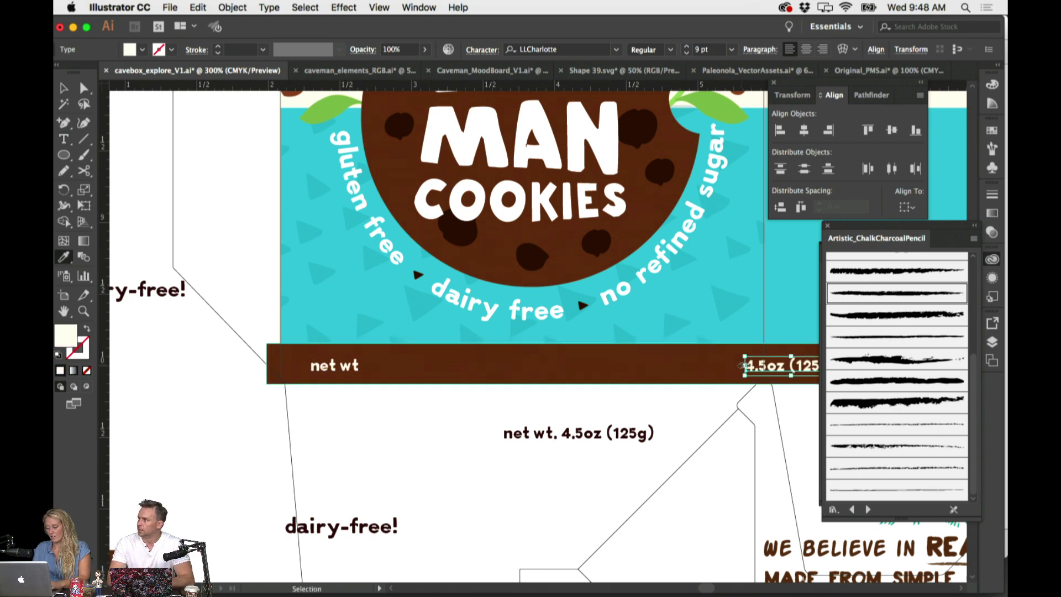
{"action": "left_click_drag", "start_coordinate": [746, 368], "coordinate": [658, 368]}
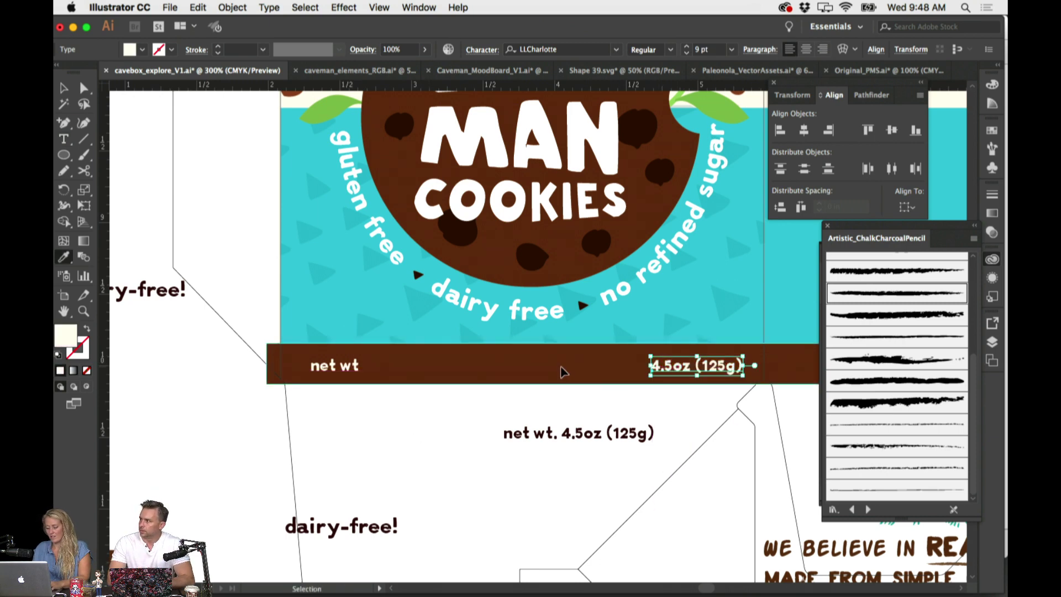
Examine how the bottom brown band's ends line up with the box panel edges
{"action": "left_click", "coordinate": [562, 370]}
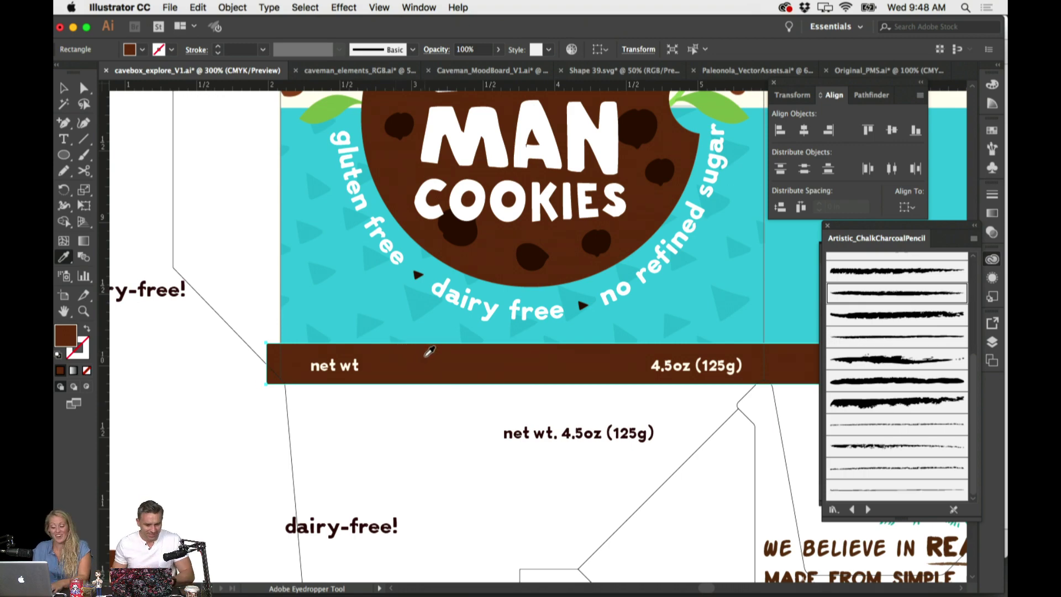
{"action": "scroll", "coordinate": [430, 352], "scroll_direction": "right", "scroll_amount": 5}
{"action": "key", "text": "super+minus"}
{"action": "scroll", "coordinate": [427, 357], "scroll_direction": "right", "scroll_amount": 5}
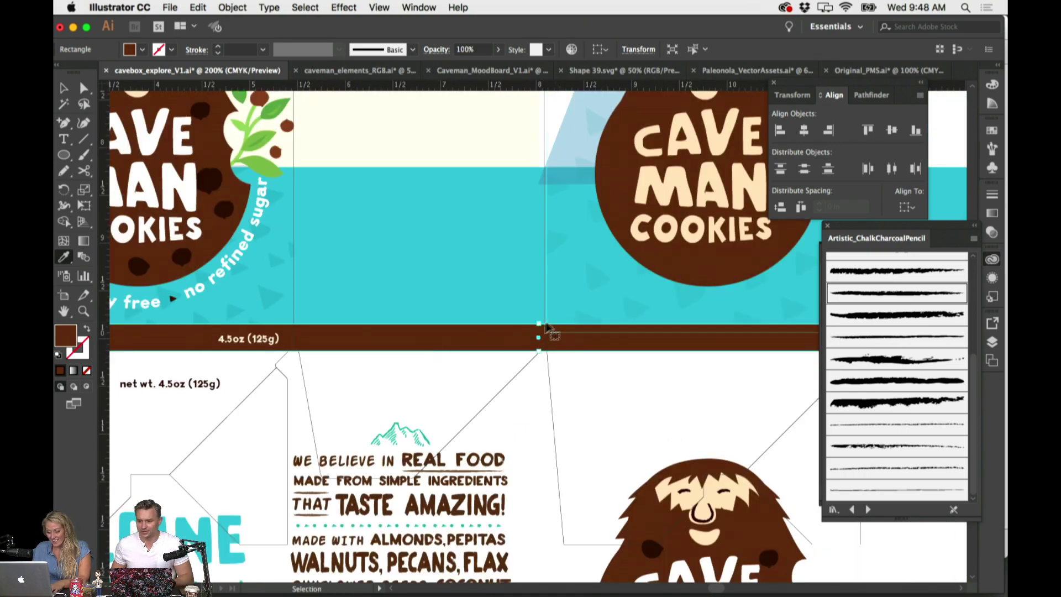
{"action": "left_click_drag", "start_coordinate": [545, 332], "coordinate": [541, 325]}
{"action": "scroll", "coordinate": [542, 317], "scroll_direction": "right", "scroll_amount": 5}
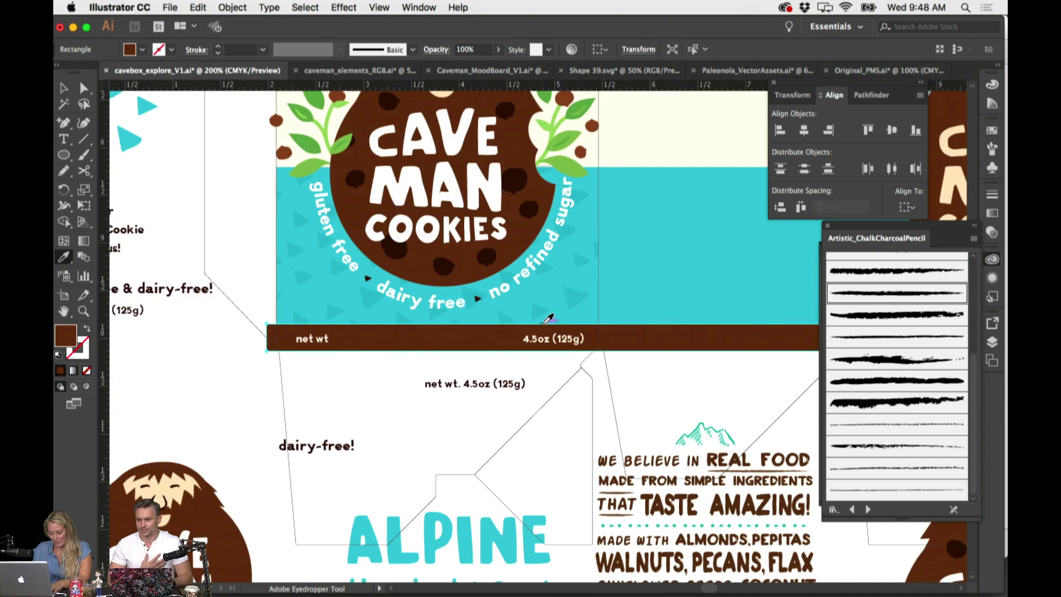
{"action": "key", "text": "super+plus"}
{"action": "key", "text": "super+plus"}
{"action": "scroll", "coordinate": [545, 323], "scroll_direction": "left", "scroll_amount": 15}
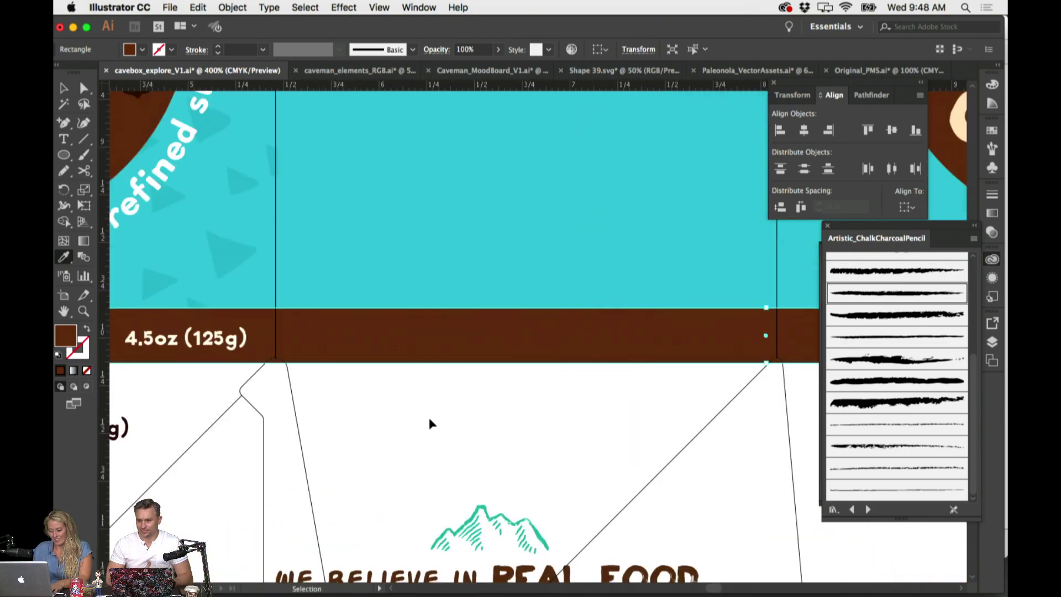
{"action": "key", "text": "super+shift+a"}
{"action": "scroll", "coordinate": [441, 412], "scroll_direction": "left", "scroll_amount": 6}
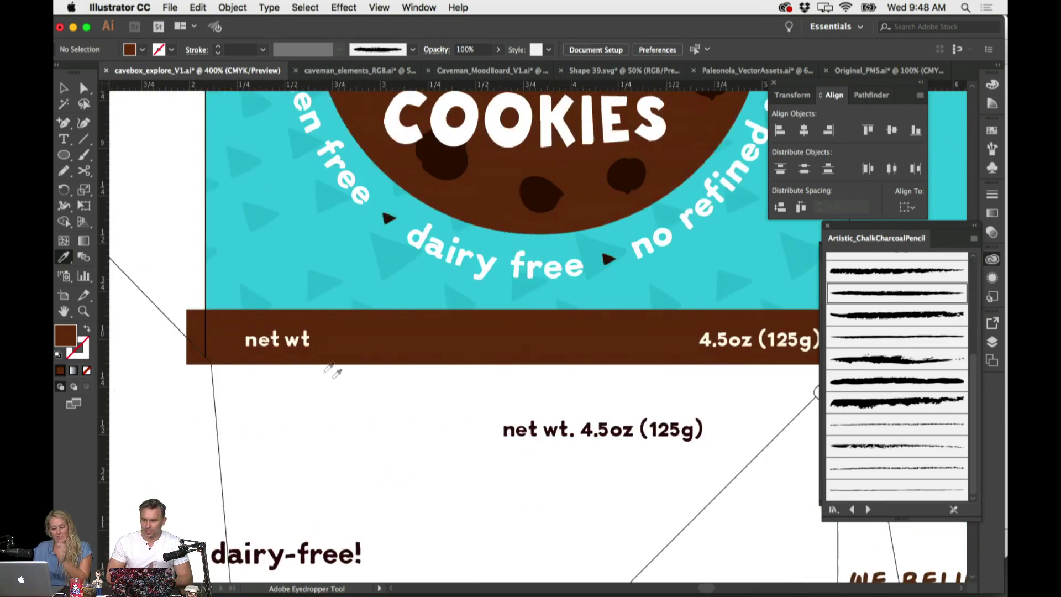
Nudge the "net wt" label slightly left in the bottom band, and with both weight labels selected choose Align to Selection
{"action": "left_click_drag", "start_coordinate": [291, 349], "coordinate": [284, 348]}
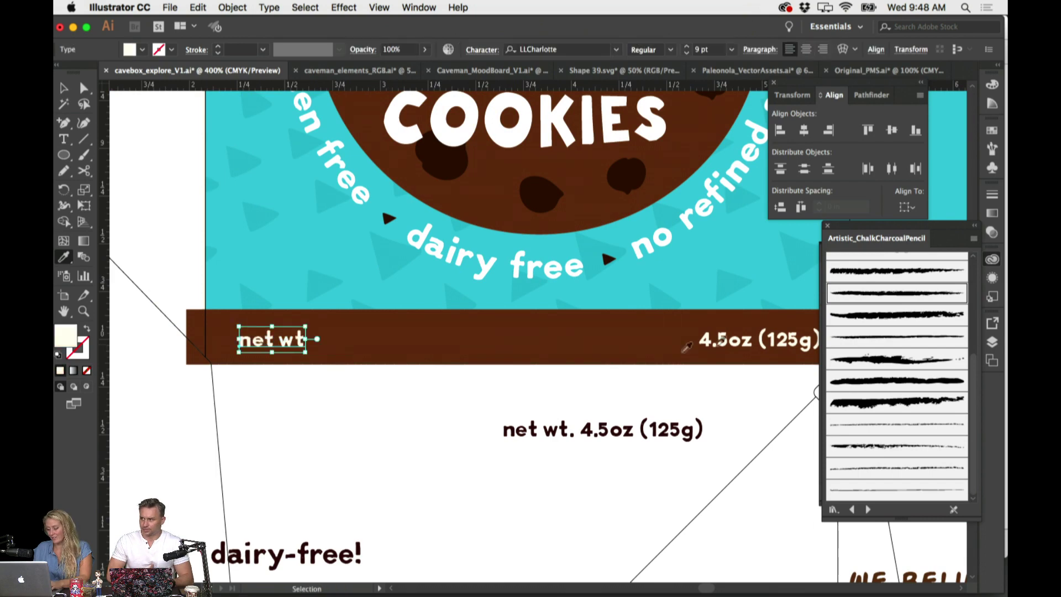
{"action": "left_click", "coordinate": [741, 340], "text": "shift"}
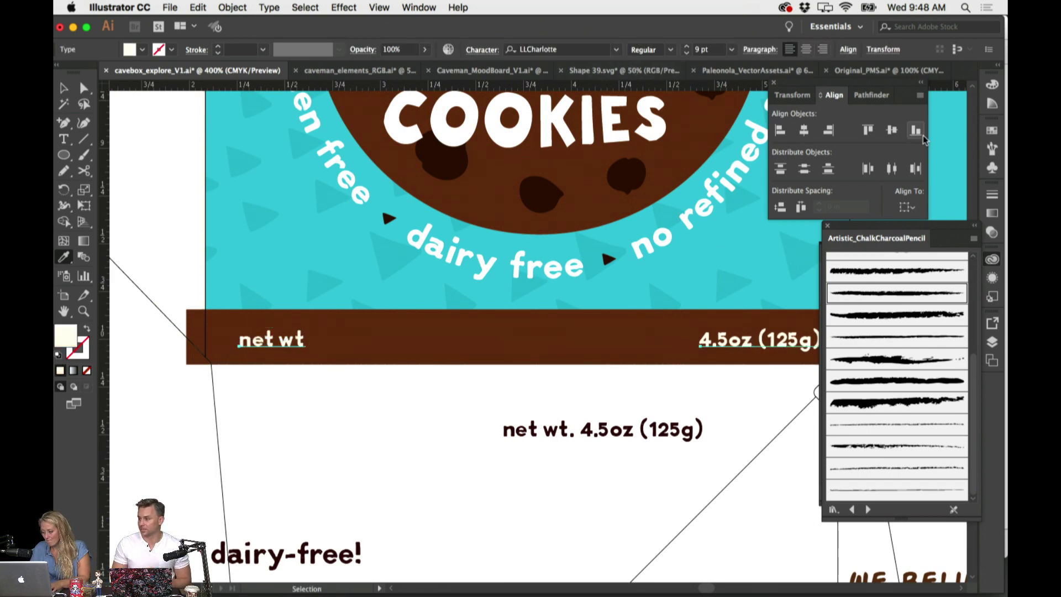
{"action": "left_click", "coordinate": [916, 207]}
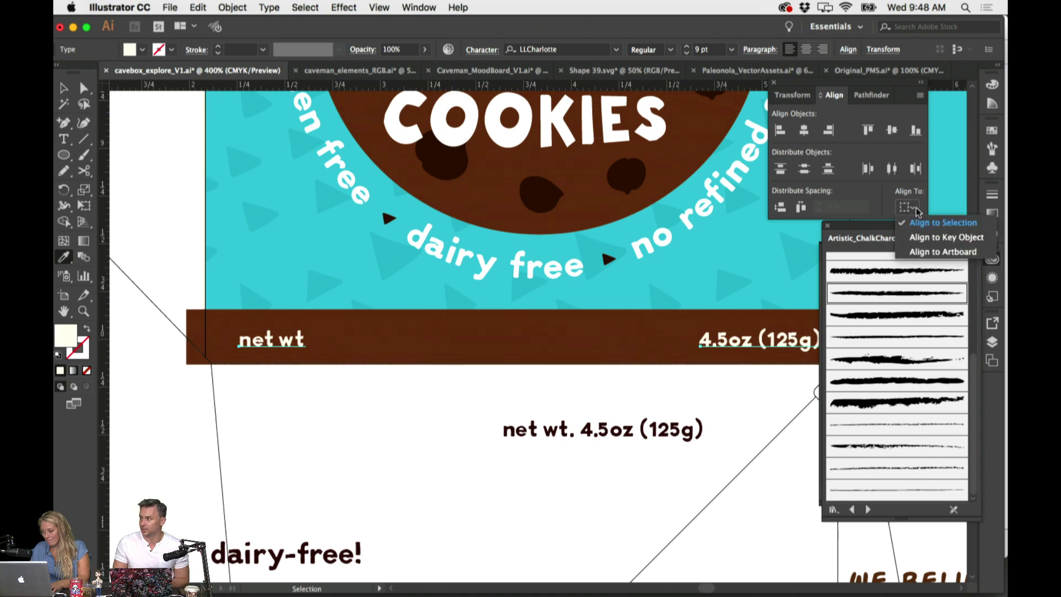
{"action": "left_click", "coordinate": [917, 222]}
{"action": "left_click", "coordinate": [392, 400]}
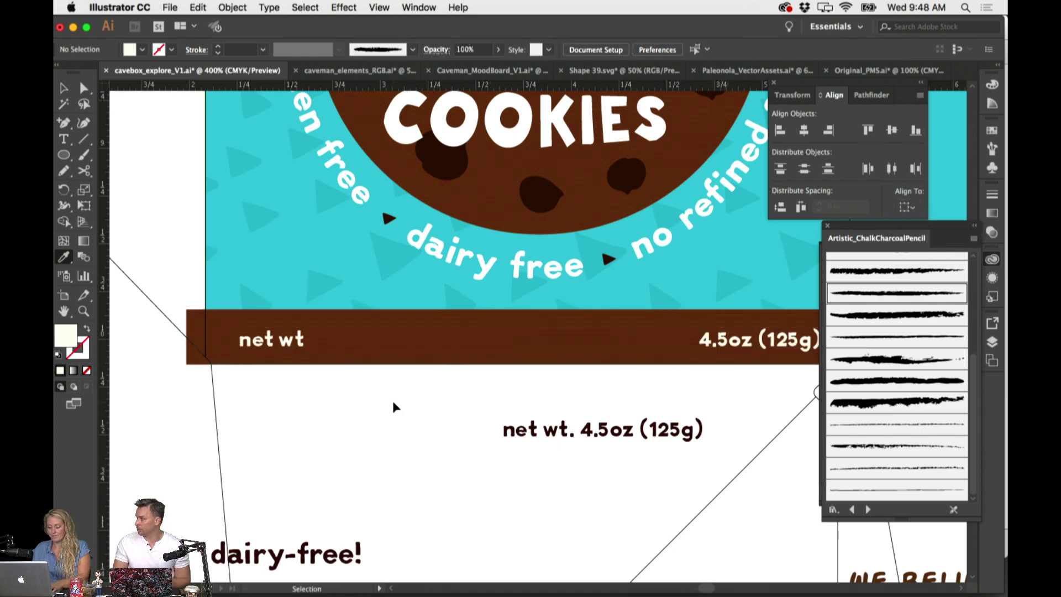
Delete the leftover "net wt. 4.5oz (125g)" line and the spare "dairy-free!" text below the front panel
{"action": "scroll", "coordinate": [522, 447], "scroll_direction": "right", "scroll_amount": 1}
{"action": "left_click", "coordinate": [548, 434]}
{"action": "key", "text": "Delete"}
{"action": "key", "text": "super+minus"}
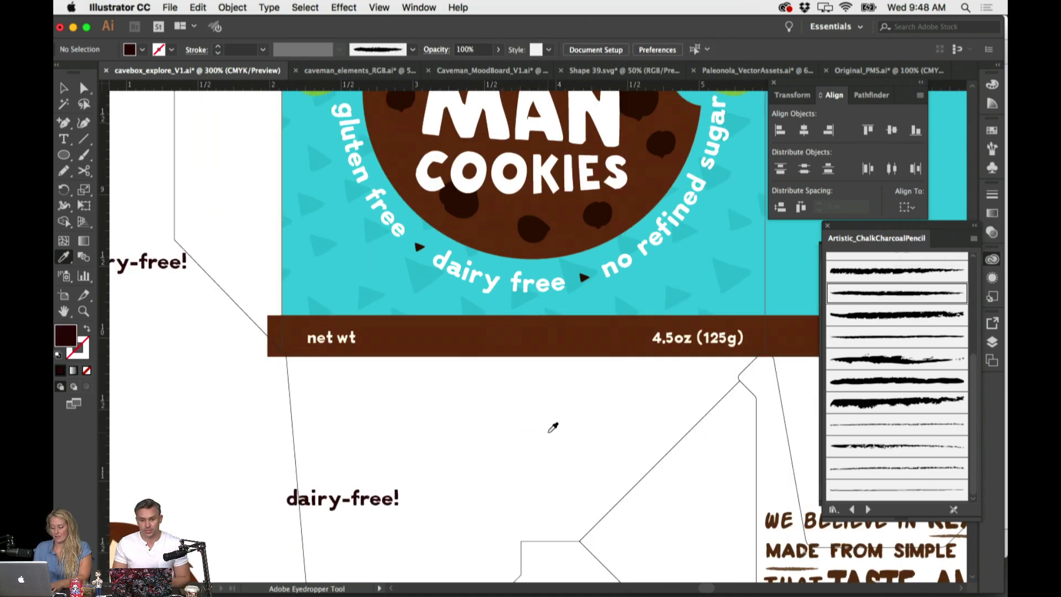
{"action": "left_click", "coordinate": [362, 507]}
{"action": "key", "text": "Delete"}
{"action": "scroll", "coordinate": [408, 497], "scroll_direction": "right", "scroll_amount": 5}
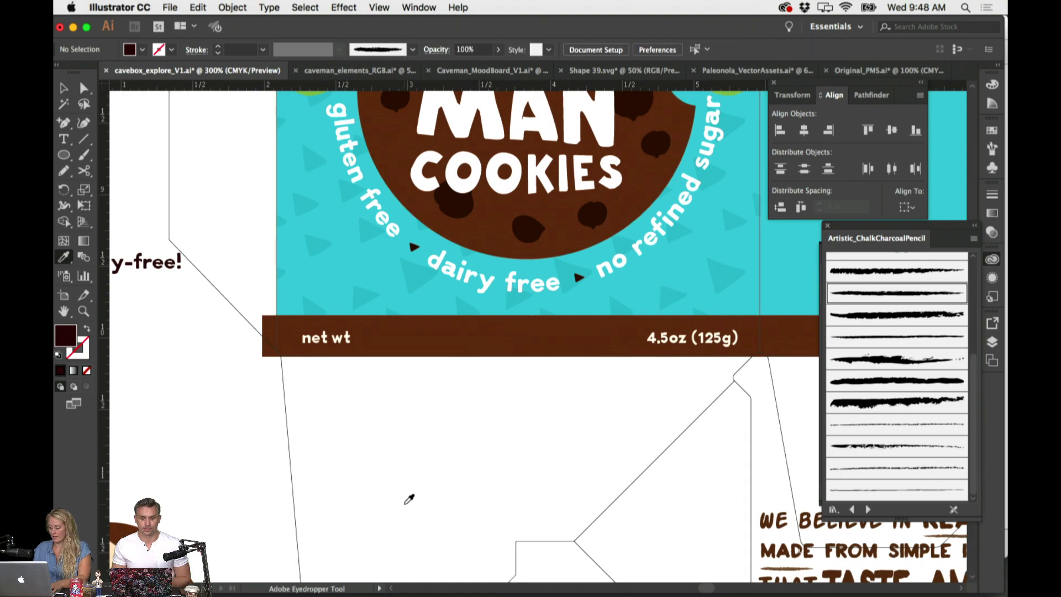
Review the front panel's overall layout from the top banner down to the bottom net weight band
{"action": "key", "text": "i"}
{"action": "key", "text": "super+minus"}
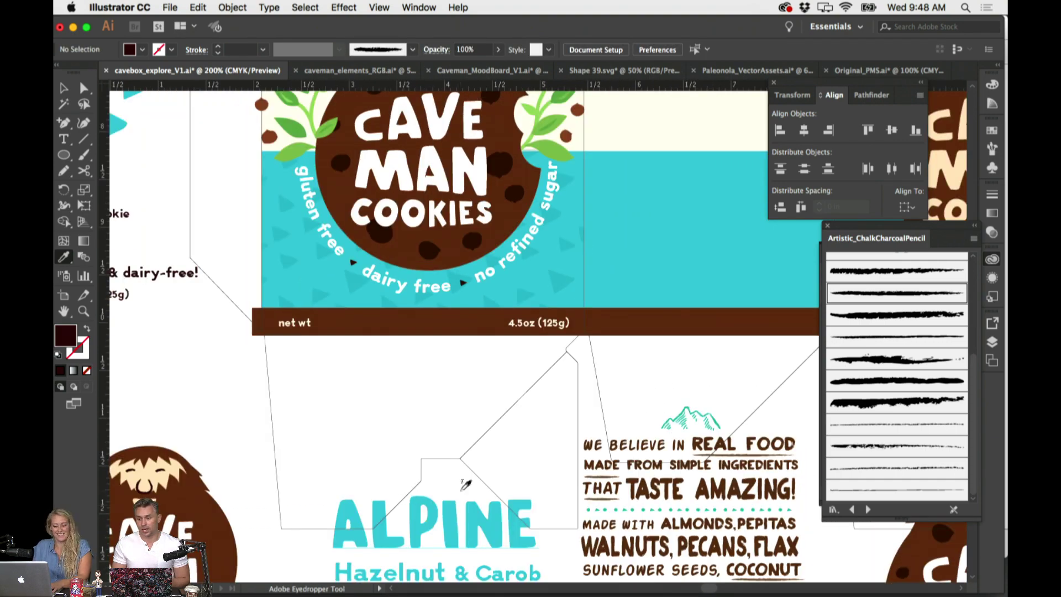
{"action": "scroll", "coordinate": [466, 484], "scroll_direction": "up", "scroll_amount": 3}
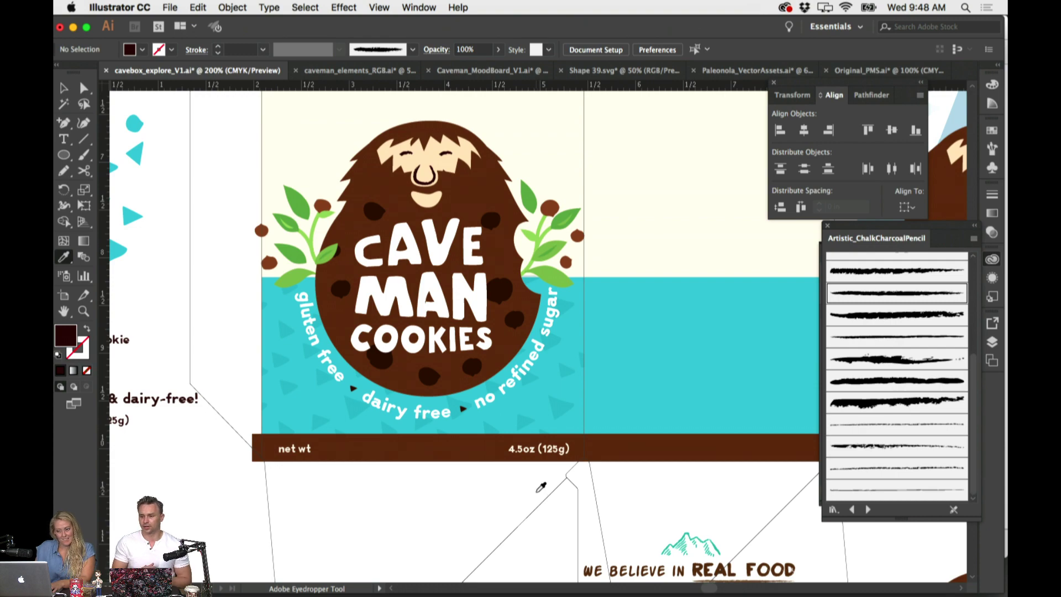
{"action": "scroll", "coordinate": [436, 448], "scroll_direction": "down", "scroll_amount": 2}
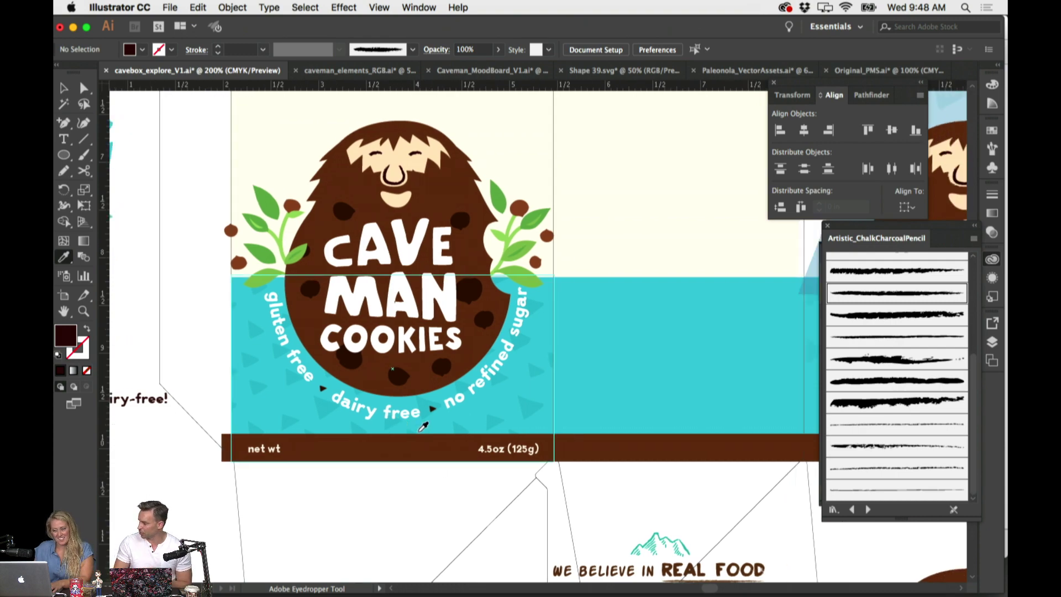
{"action": "key", "text": "v"}
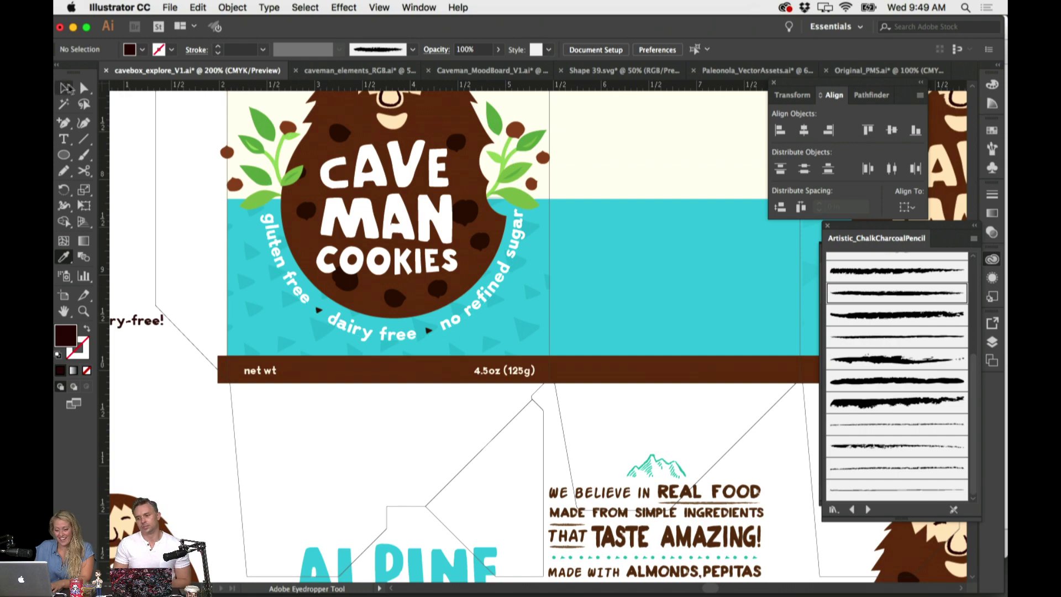
{"action": "scroll", "coordinate": [558, 304], "scroll_direction": "up", "scroll_amount": 6}
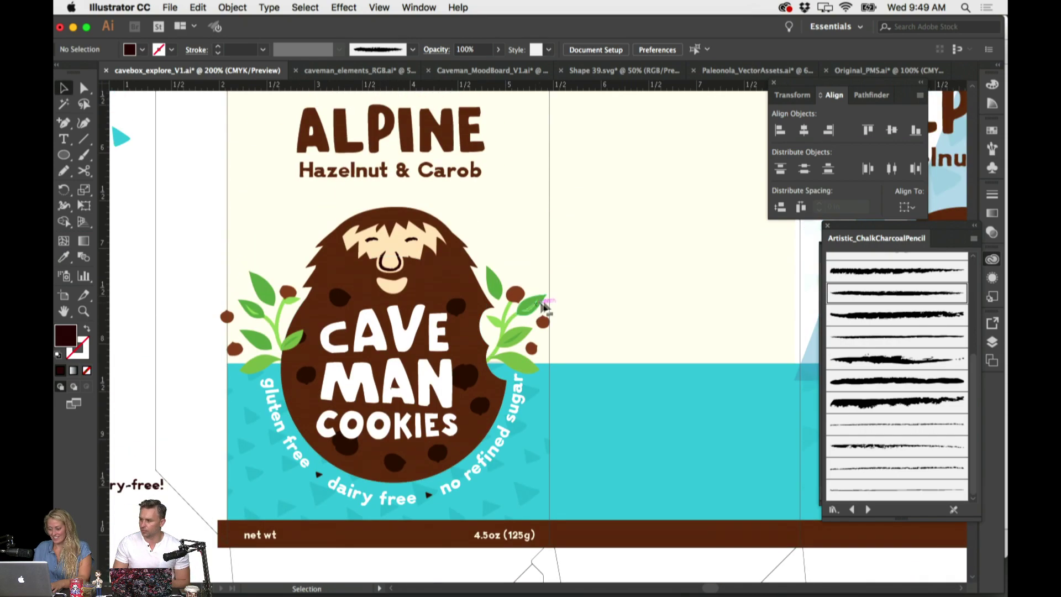
{"action": "scroll", "coordinate": [558, 304], "scroll_direction": "down", "scroll_amount": 2}
{"action": "key", "text": "super+minus"}
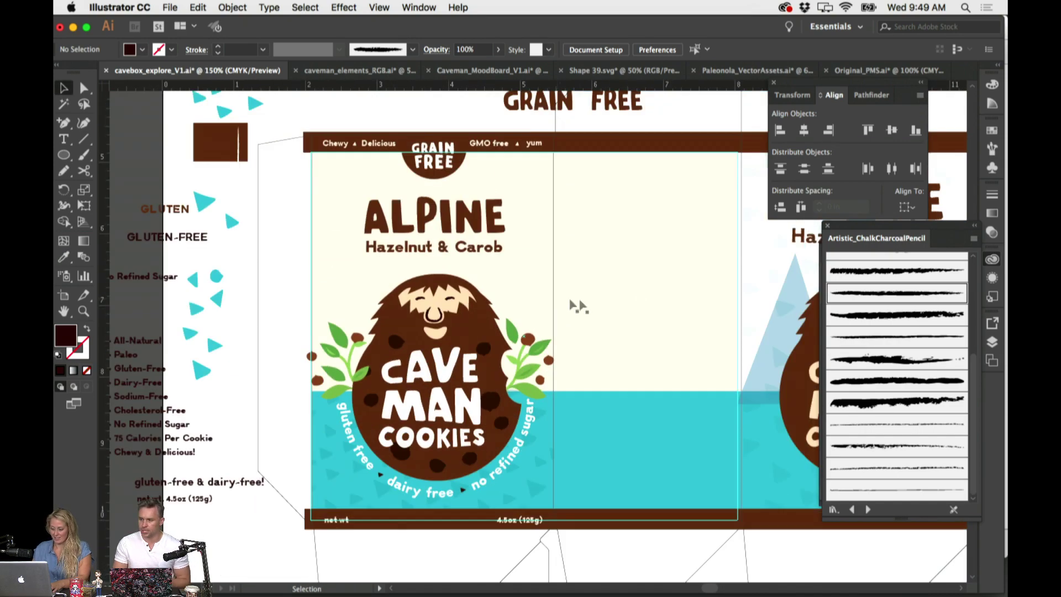
{"action": "scroll", "coordinate": [407, 578], "scroll_direction": "right", "scroll_amount": 2}
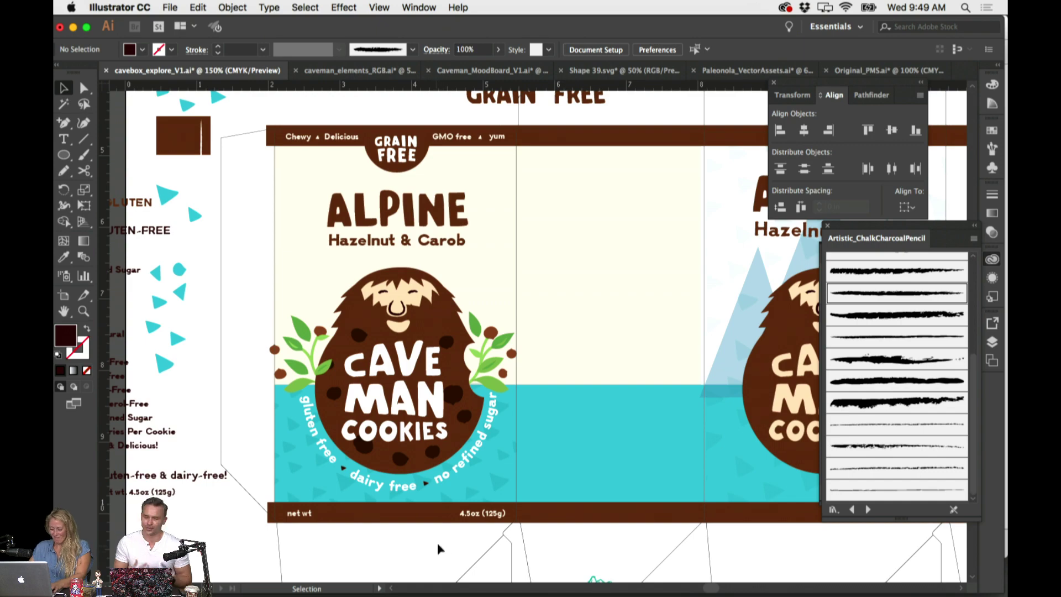
Draw a straight horizontal line between "net wt" and "4.5oz (125g)" in the bottom band, with a cream stroke and no fill
{"action": "key", "text": "super+equal"}
{"action": "scroll", "coordinate": [461, 423], "scroll_direction": "down", "scroll_amount": 5}
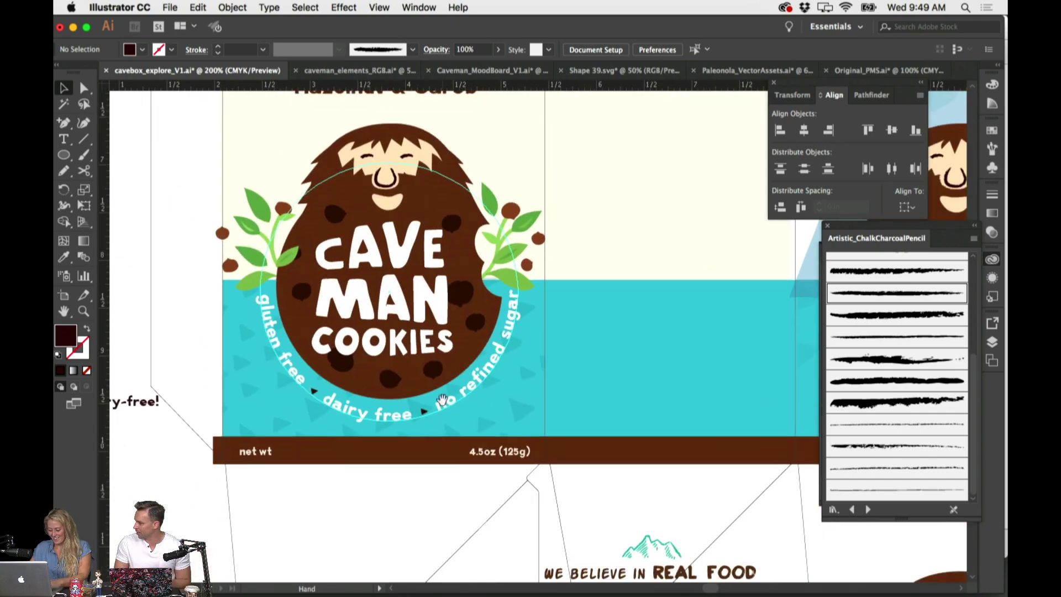
{"action": "key", "text": "p"}
{"action": "left_click", "coordinate": [285, 451]}
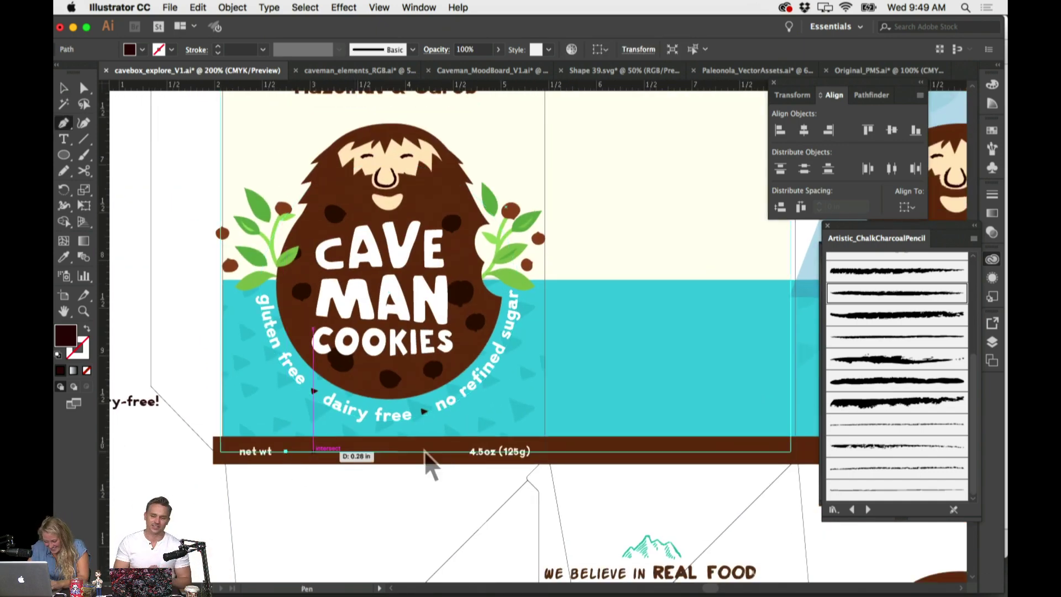
{"action": "left_click", "coordinate": [458, 451]}
{"action": "key", "text": "i"}
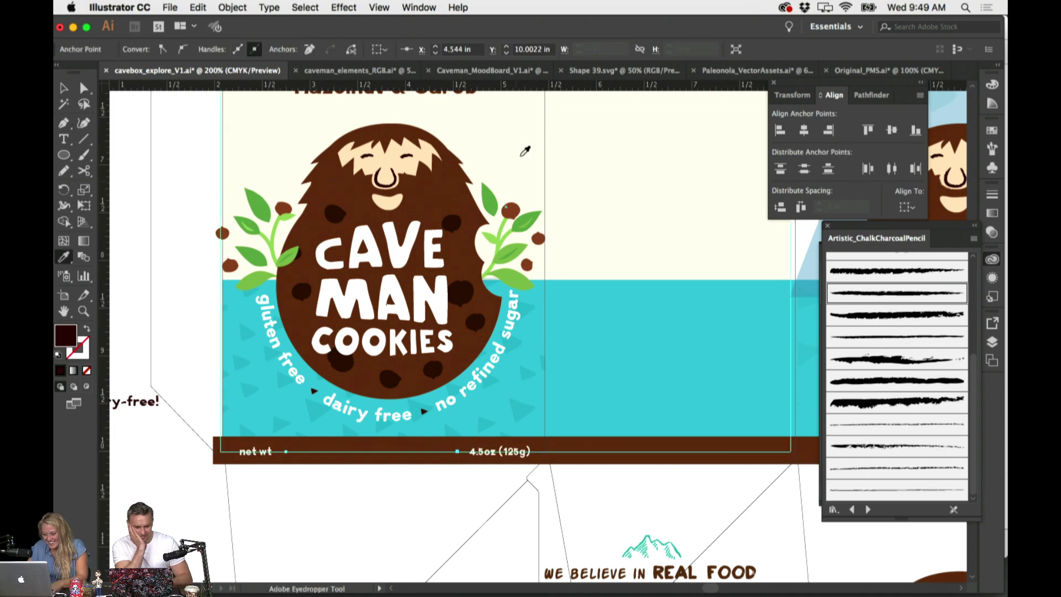
{"action": "left_click", "coordinate": [525, 152]}
{"action": "left_click_drag", "start_coordinate": [65, 335], "coordinate": [77, 348]}
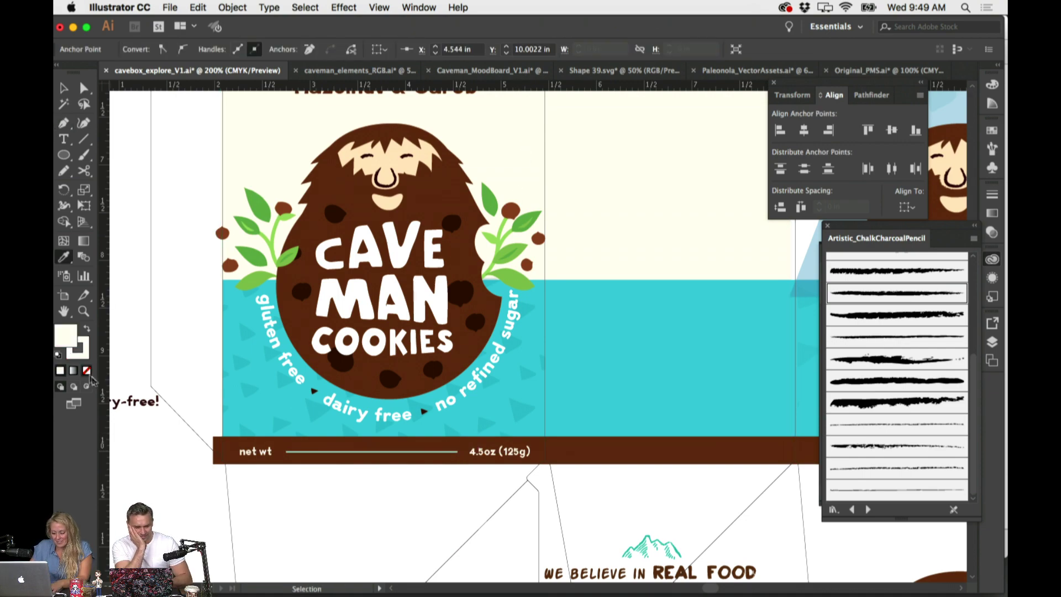
{"action": "left_click", "coordinate": [398, 526]}
Try the Charcoal - Thin brush and other rough brushes on the line between the weight labels, ending with a thin, grainy one
{"action": "key", "text": "i"}
{"action": "scroll", "coordinate": [402, 523], "scroll_direction": "up", "scroll_amount": 5}
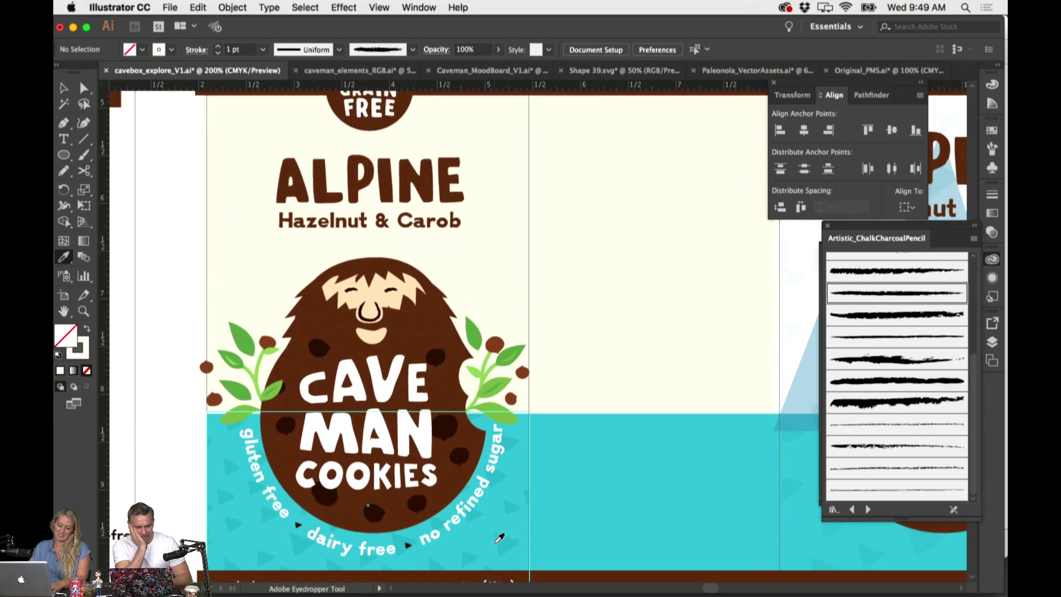
{"action": "scroll", "coordinate": [499, 538], "scroll_direction": "down", "scroll_amount": 4}
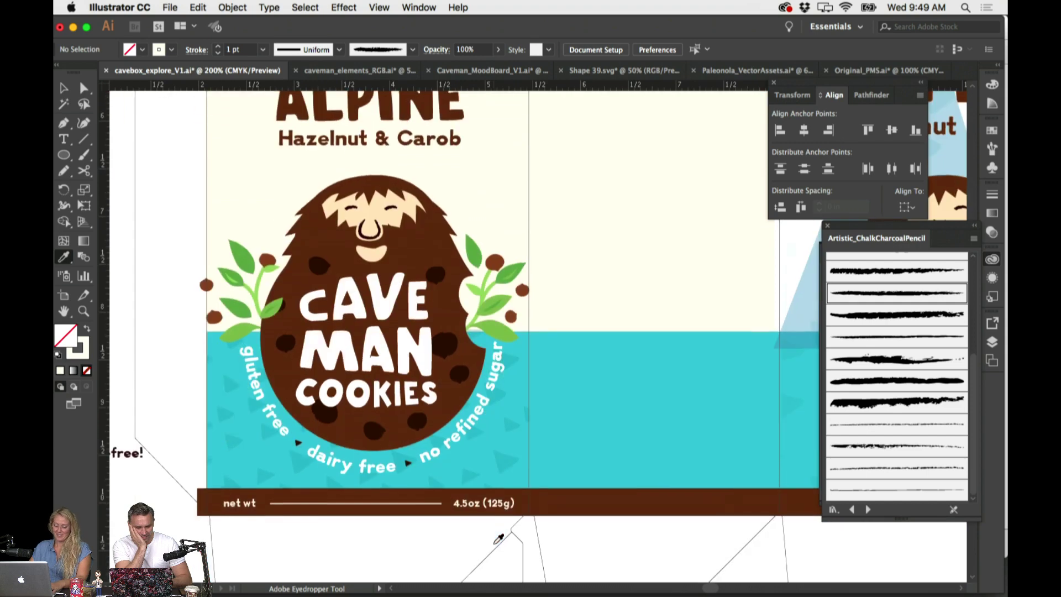
{"action": "left_click", "coordinate": [437, 502], "text": "super"}
{"action": "left_click", "coordinate": [894, 336]}
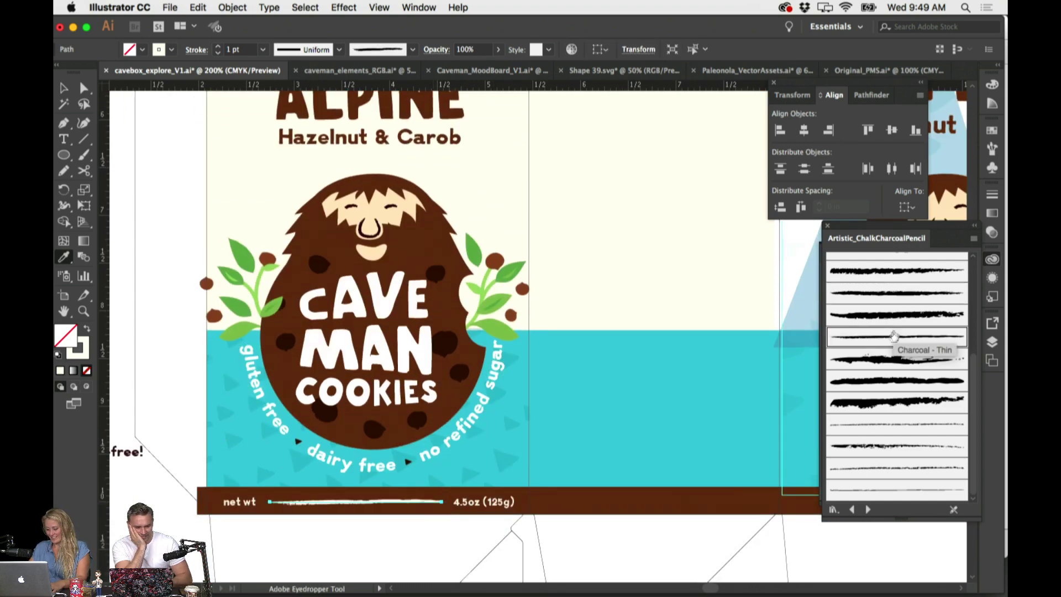
{"action": "left_click", "coordinate": [890, 428]}
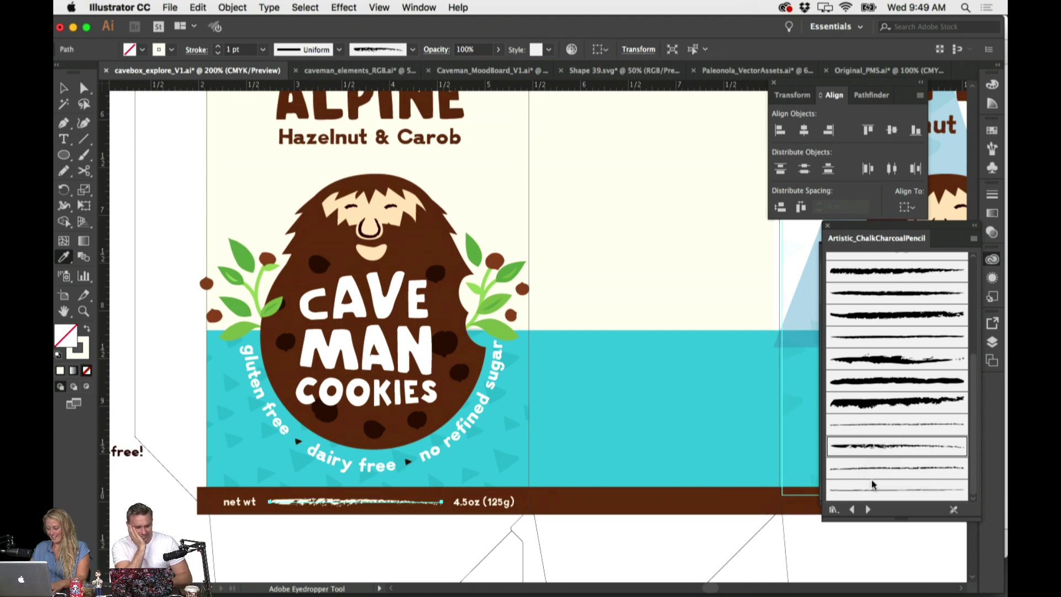
{"action": "left_click", "coordinate": [896, 467]}
{"action": "left_click", "coordinate": [655, 252]}
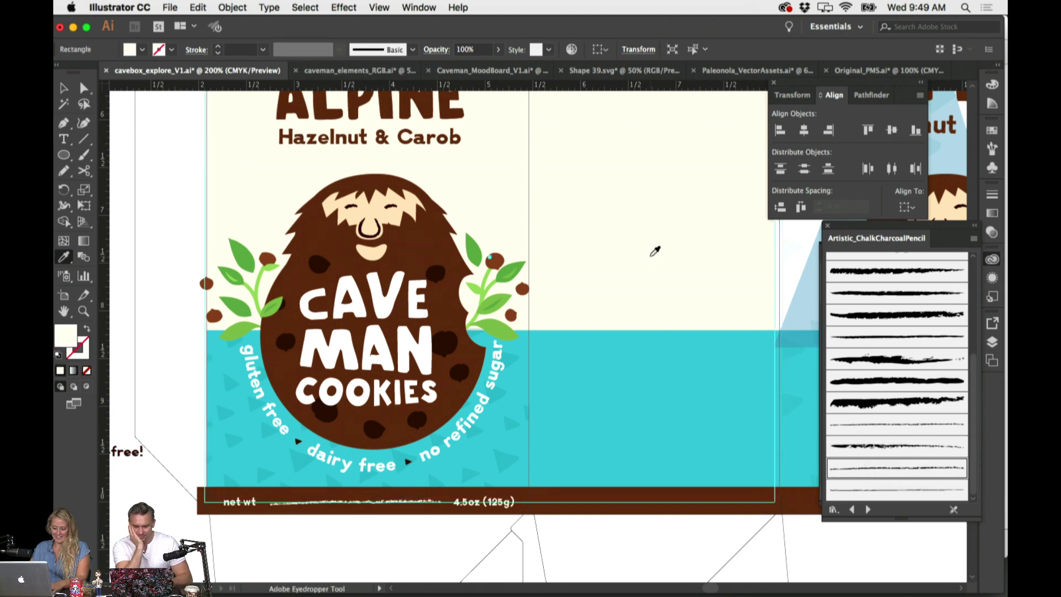
{"action": "key", "text": "ctrl+shift+a"}
{"action": "scroll", "coordinate": [436, 557], "scroll_direction": "up", "scroll_amount": 1}
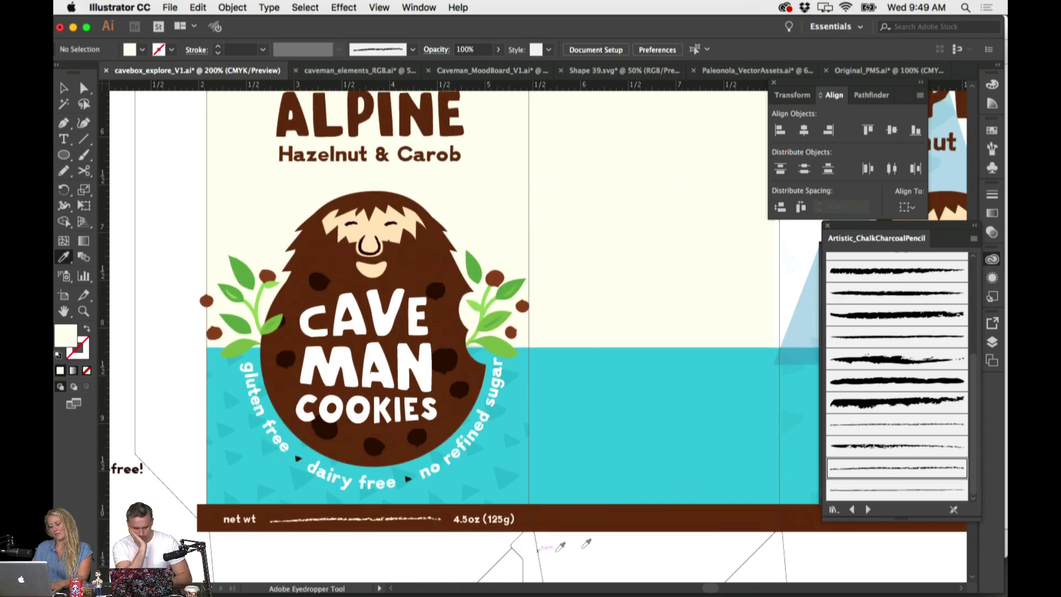
Remove the brushed line between the two weight labels and check the front panel without it
{"action": "left_click", "coordinate": [411, 519]}
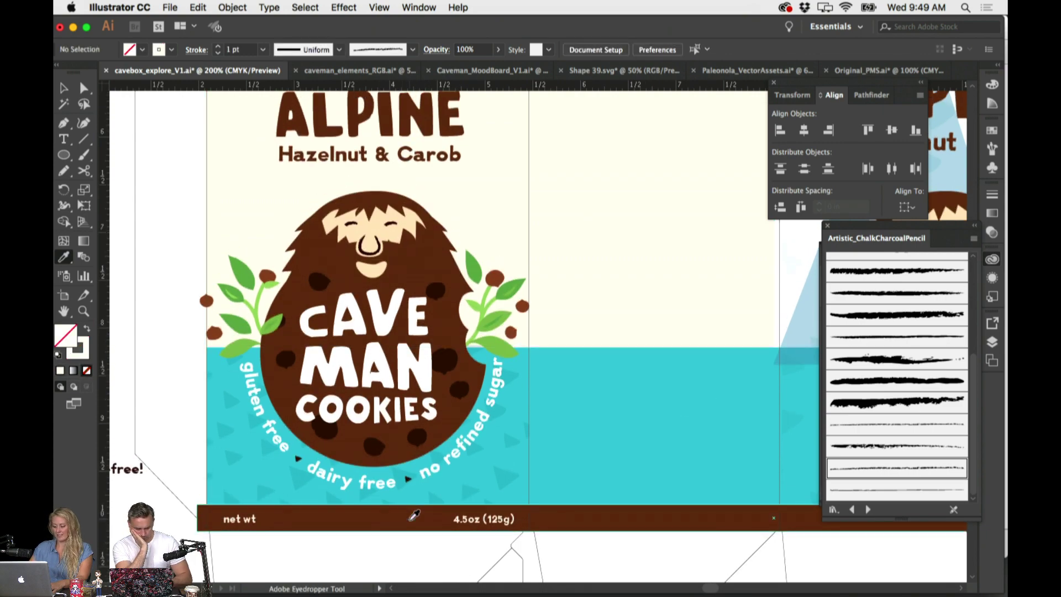
{"action": "scroll", "coordinate": [554, 385], "scroll_direction": "left", "scroll_amount": 3}
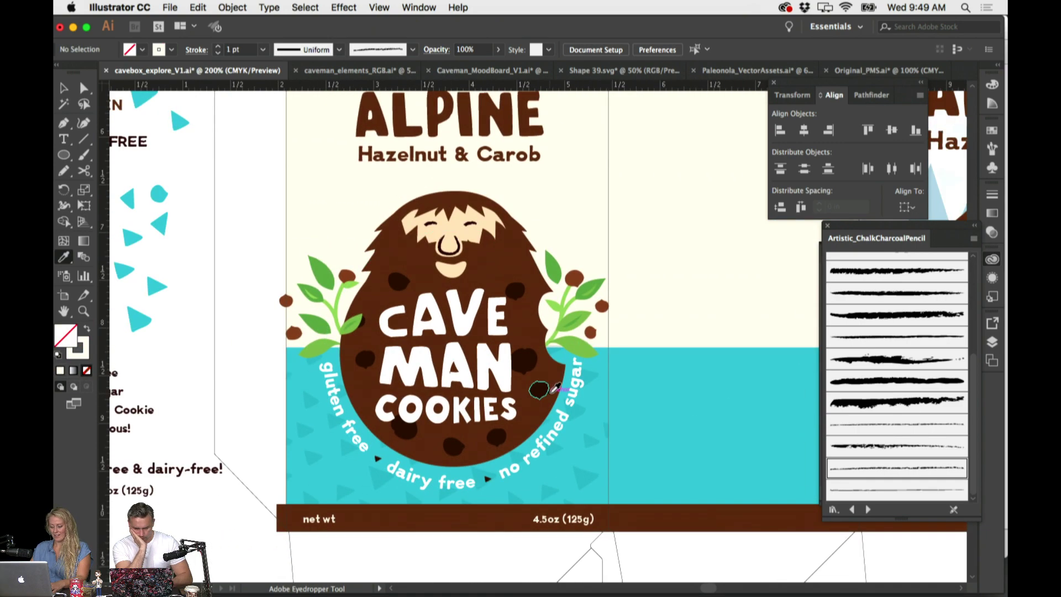
{"action": "scroll", "coordinate": [554, 387], "scroll_direction": "up", "scroll_amount": 8}
{"action": "scroll", "coordinate": [555, 387], "scroll_direction": "right", "scroll_amount": 2}
{"action": "scroll", "coordinate": [550, 391], "scroll_direction": "down", "scroll_amount": 3}
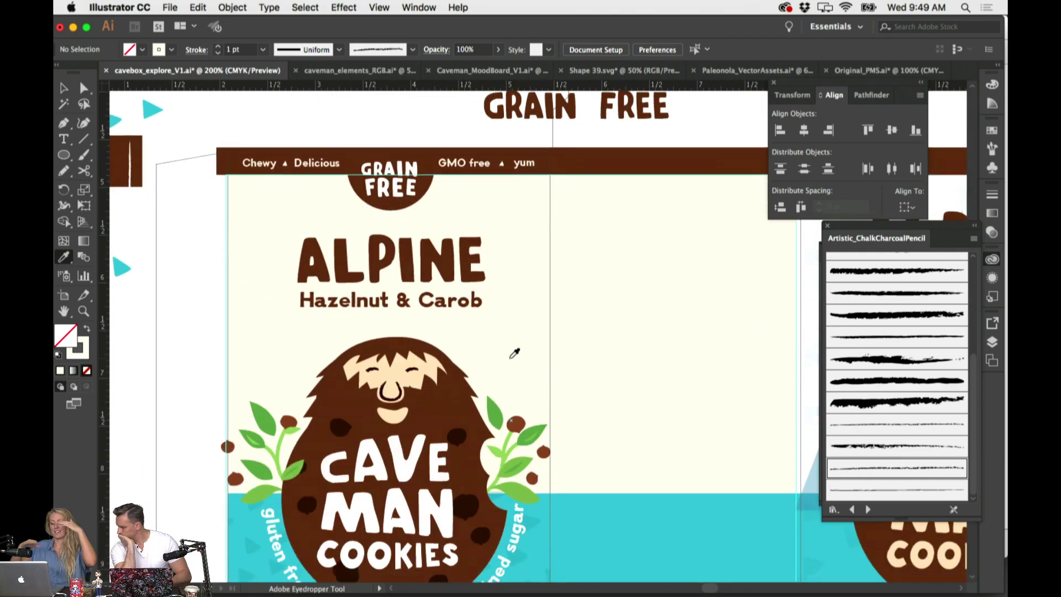
{"action": "scroll", "coordinate": [562, 273], "scroll_direction": "down", "scroll_amount": 3}
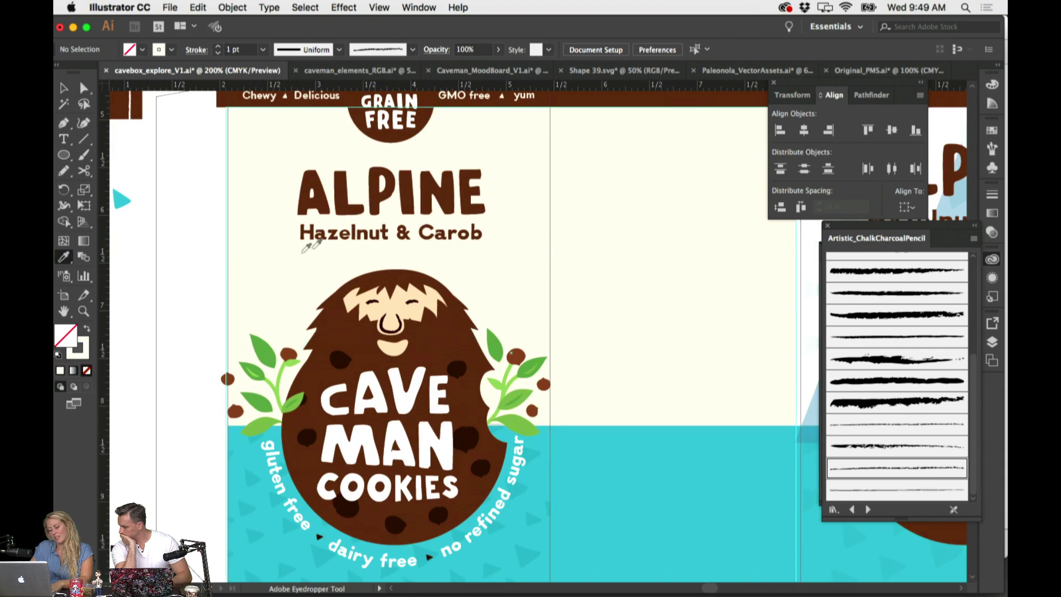
Delete the light blue mountains and the faint triangle pattern from the second Alpine panel
{"action": "scroll", "coordinate": [544, 285], "scroll_direction": "down", "scroll_amount": 3}
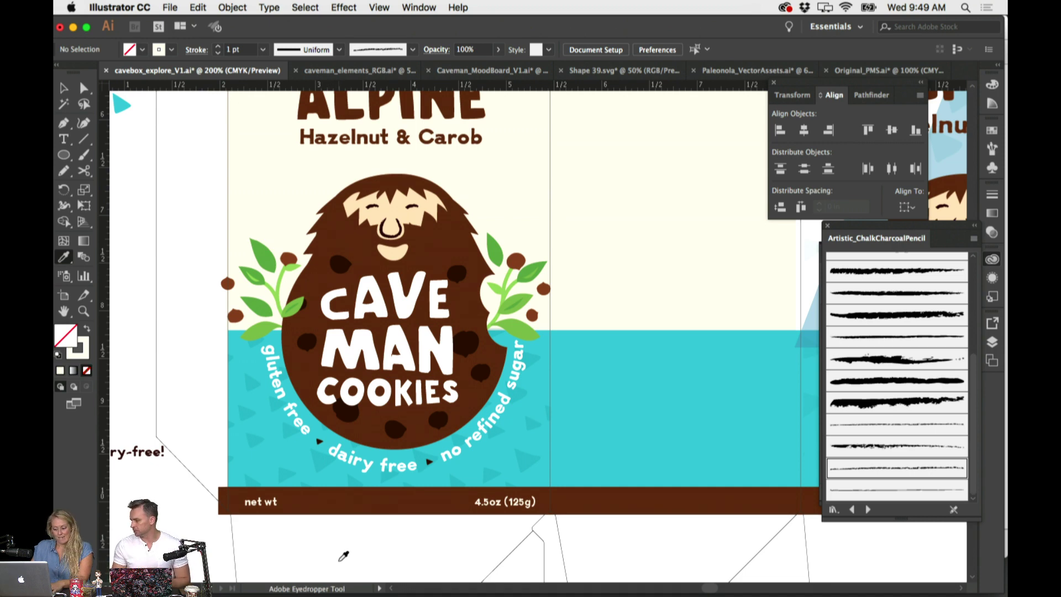
{"action": "scroll", "coordinate": [346, 555], "scroll_direction": "right", "scroll_amount": 2}
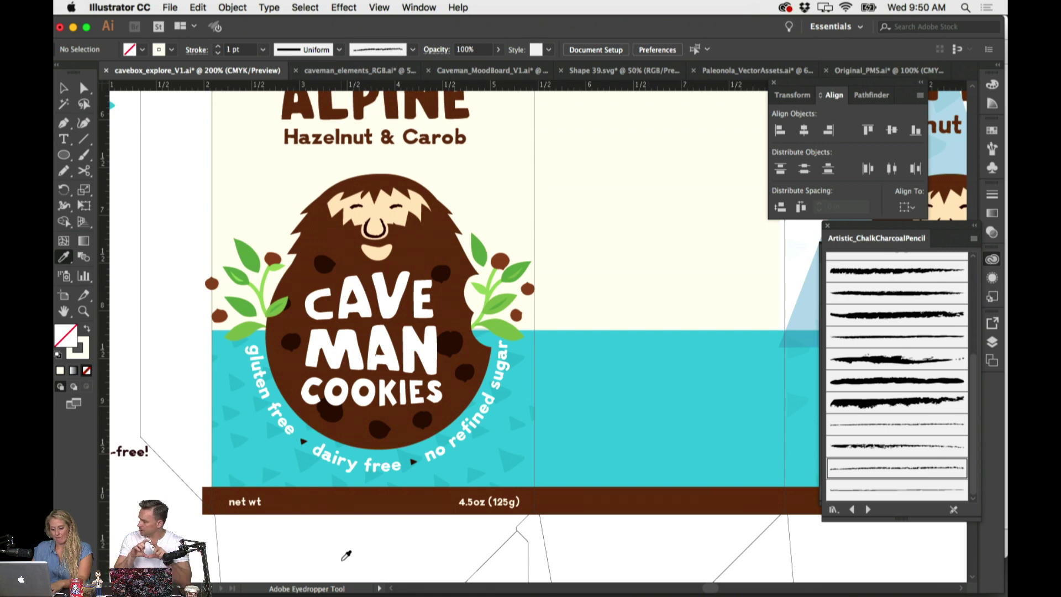
{"action": "scroll", "coordinate": [346, 555], "scroll_direction": "up", "scroll_amount": 5}
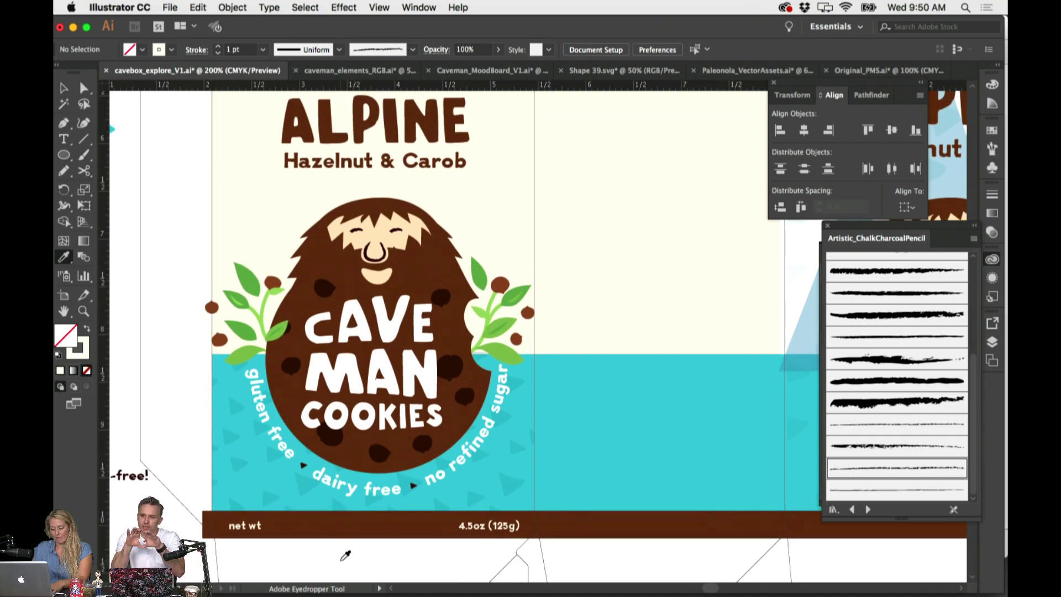
{"action": "scroll", "coordinate": [346, 555], "scroll_direction": "down", "scroll_amount": 2}
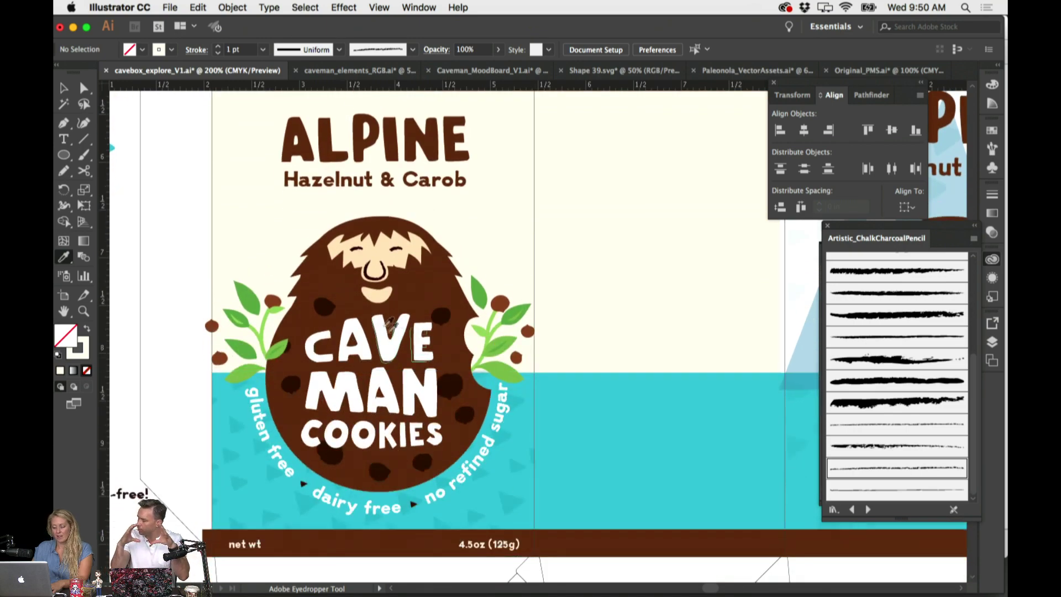
{"action": "scroll", "coordinate": [465, 509], "scroll_direction": "right", "scroll_amount": 3}
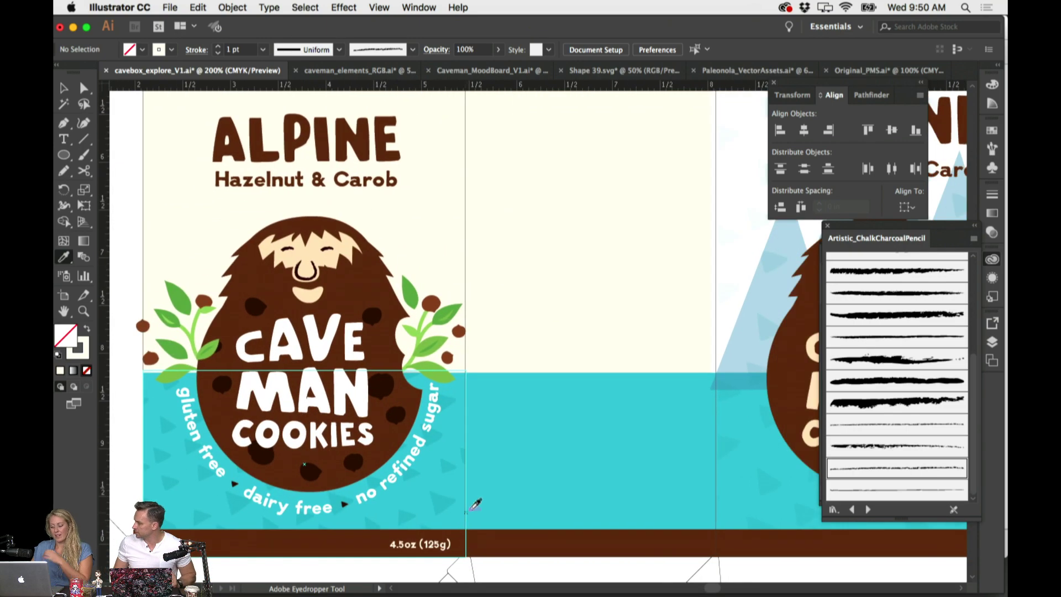
{"action": "key", "text": "super+minus"}
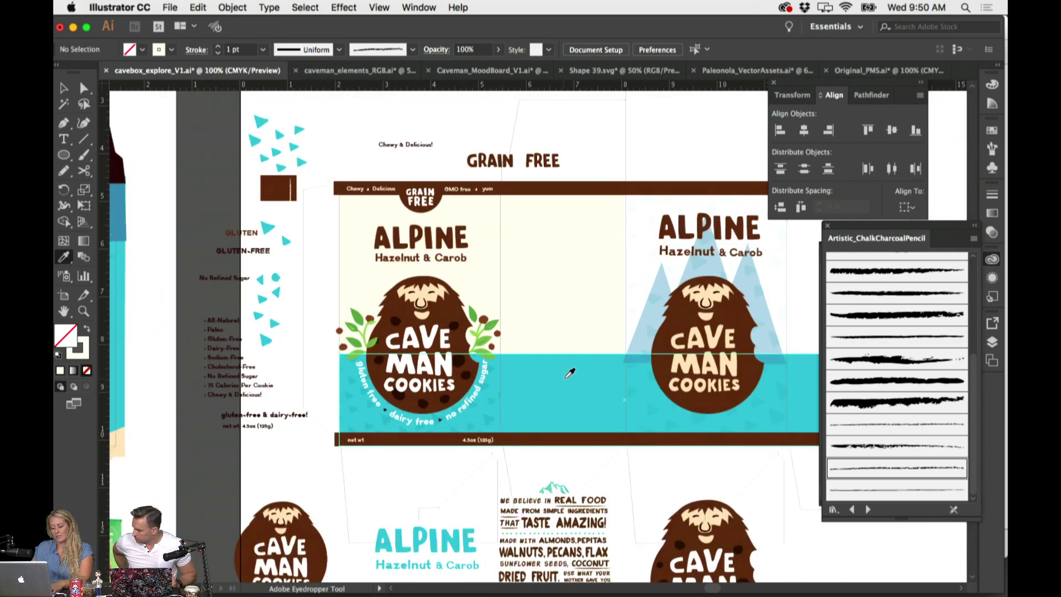
{"action": "scroll", "coordinate": [569, 372], "scroll_direction": "right", "scroll_amount": 5}
{"action": "left_click", "coordinate": [577, 292], "text": "super"}
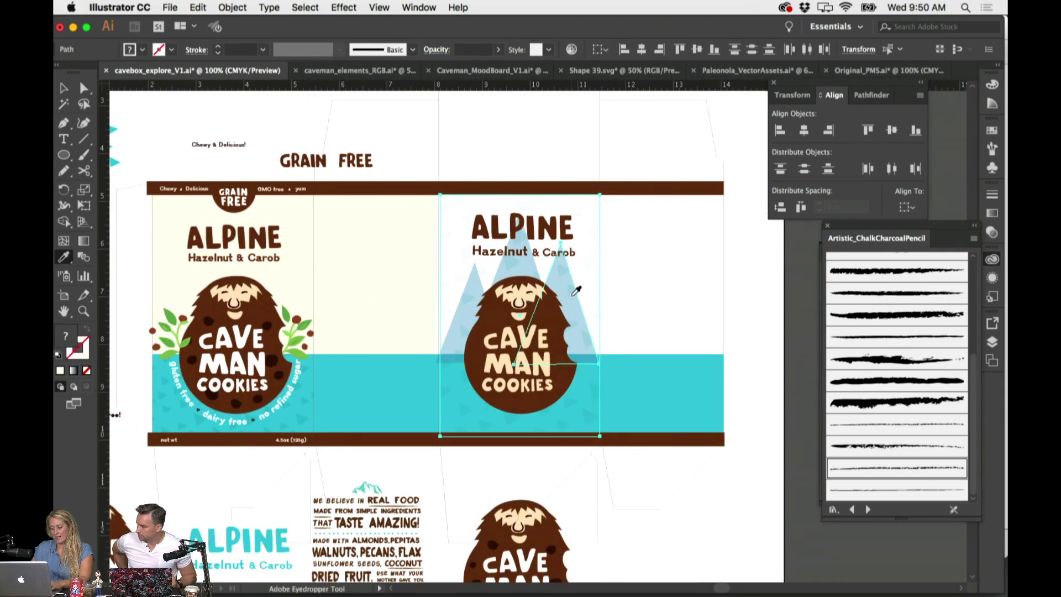
{"action": "left_click", "coordinate": [577, 291], "text": "super"}
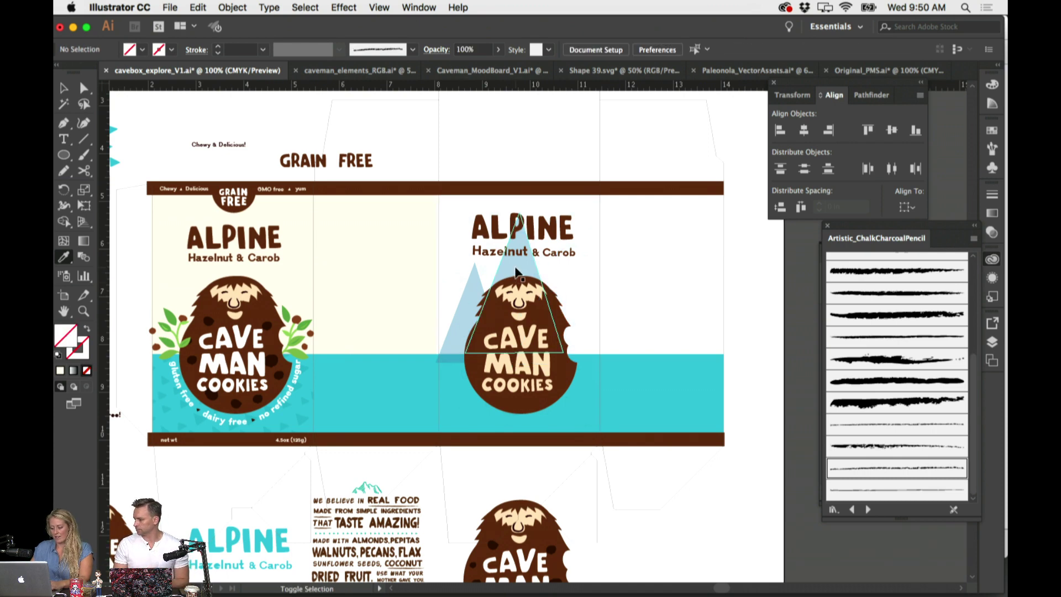
{"action": "left_click", "coordinate": [472, 294], "text": "super"}
{"action": "key", "text": "Delete"}
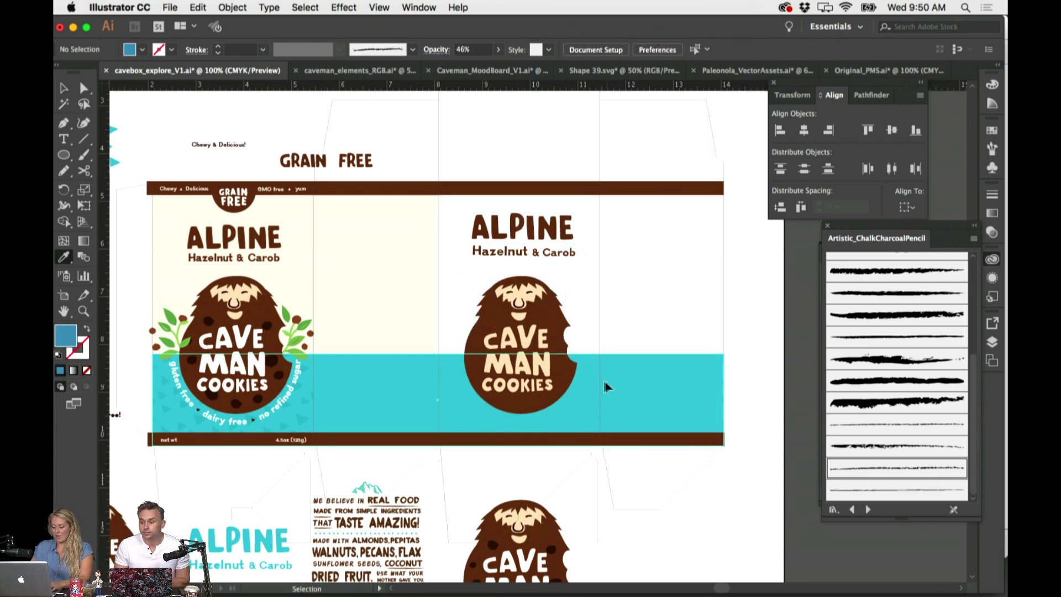
Clear the teal background behind the second Alpine panel and the side panel beside it, keeping it on the first two panels
{"action": "left_click", "coordinate": [713, 381]}
{"action": "left_click_drag", "start_coordinate": [725, 400], "coordinate": [670, 233]}
{"action": "left_click_drag", "start_coordinate": [580, 283], "coordinate": [578, 433]}
{"action": "left_click", "coordinate": [665, 315]}
{"action": "left_click", "coordinate": [652, 241]}
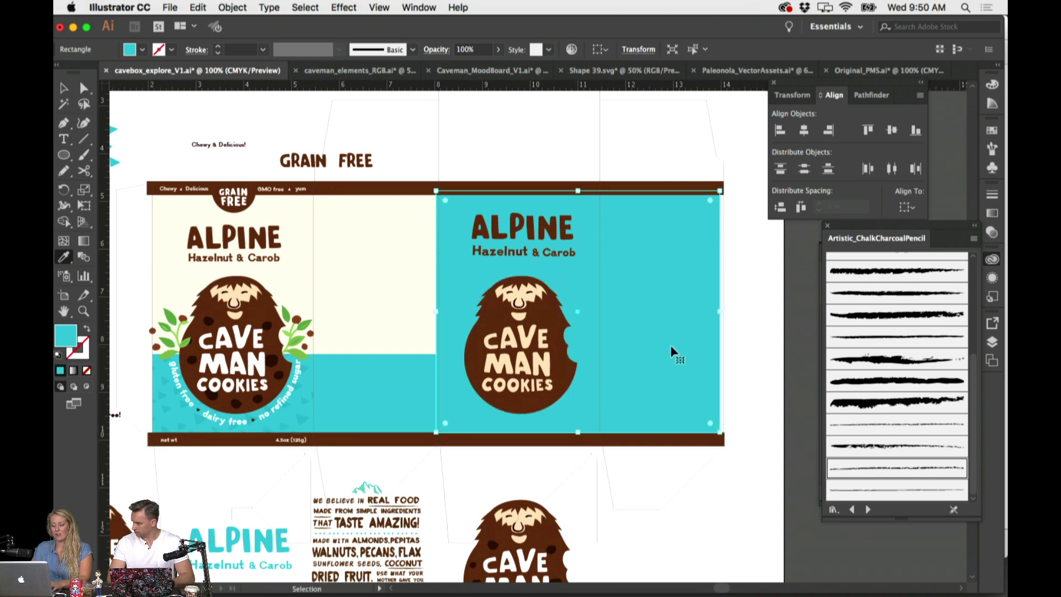
{"action": "key", "text": "i"}
{"action": "key", "text": "Delete"}
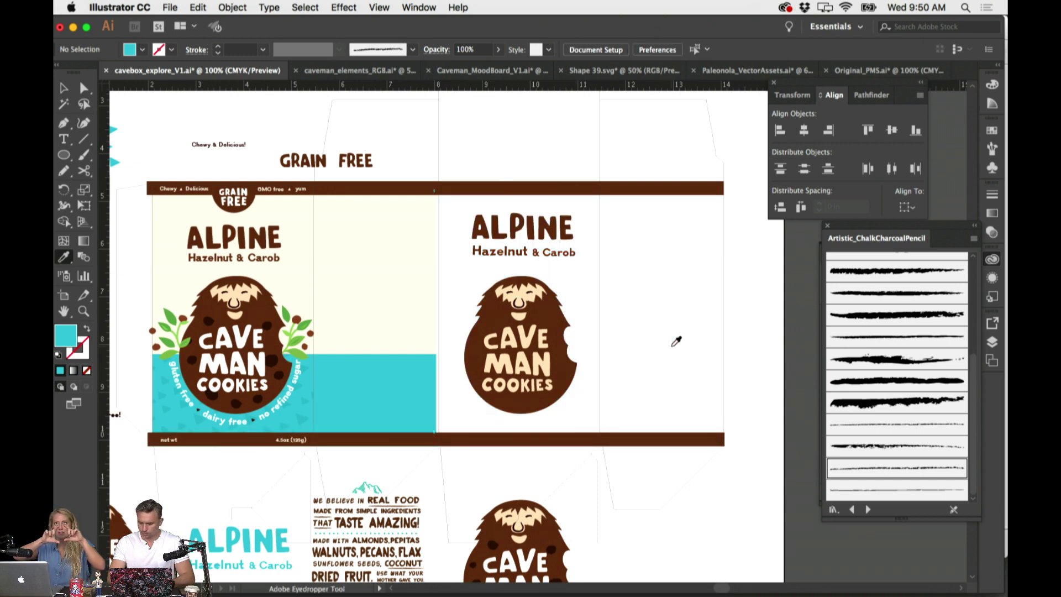
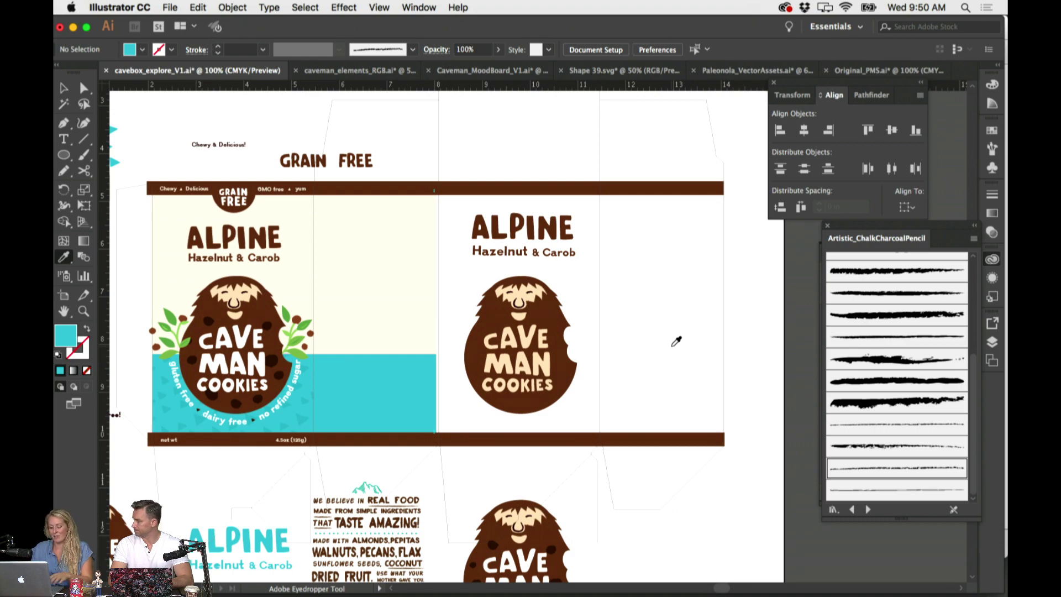
Move the "GRAIN FREE" lettering above "Chewy & Delicious!", and the loose triangles, brown swatch and claim texts beside the box off the artboard
{"action": "scroll", "coordinate": [568, 142], "scroll_direction": "left", "scroll_amount": 5}
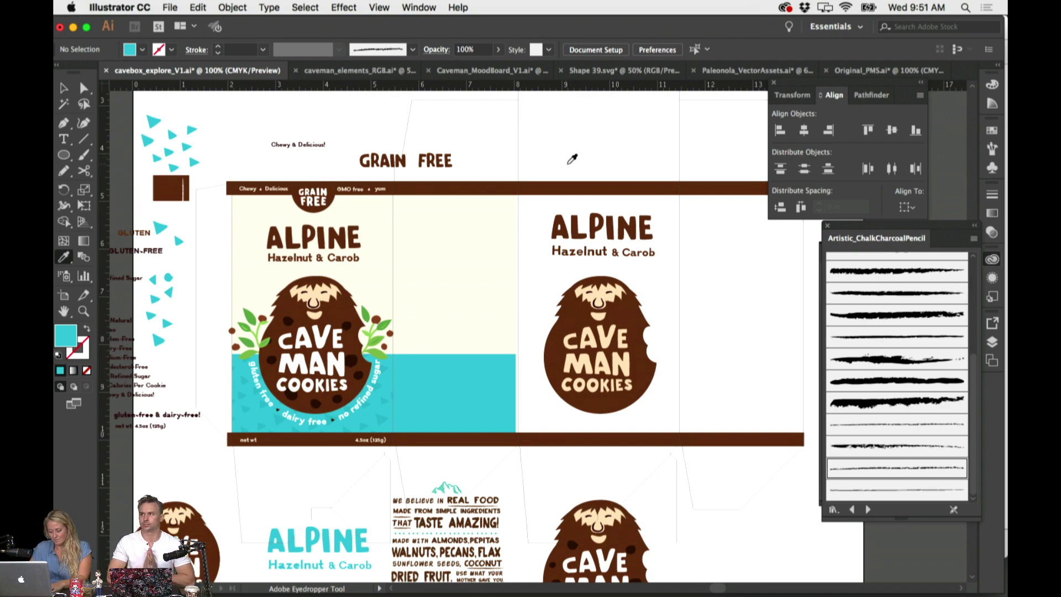
{"action": "scroll", "coordinate": [569, 161], "scroll_direction": "left", "scroll_amount": 1}
{"action": "left_click_drag", "start_coordinate": [398, 160], "coordinate": [365, 121]}
{"action": "scroll", "coordinate": [396, 138], "scroll_direction": "left", "scroll_amount": 5}
{"action": "key", "text": "super+minus"}
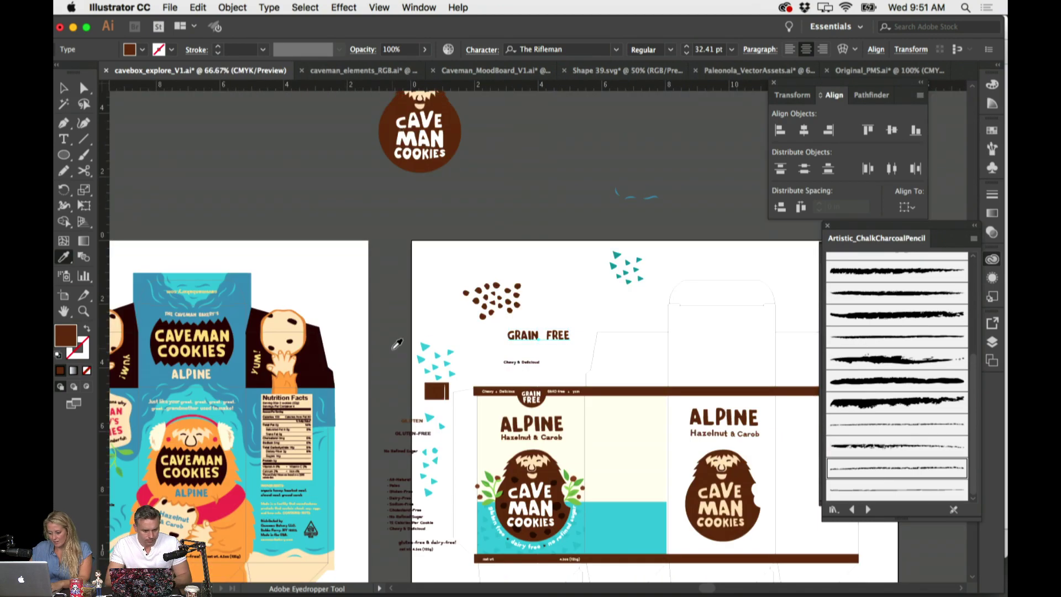
{"action": "scroll", "coordinate": [397, 344], "scroll_direction": "down", "scroll_amount": 3}
{"action": "left_click_drag", "start_coordinate": [450, 260], "coordinate": [436, 471]}
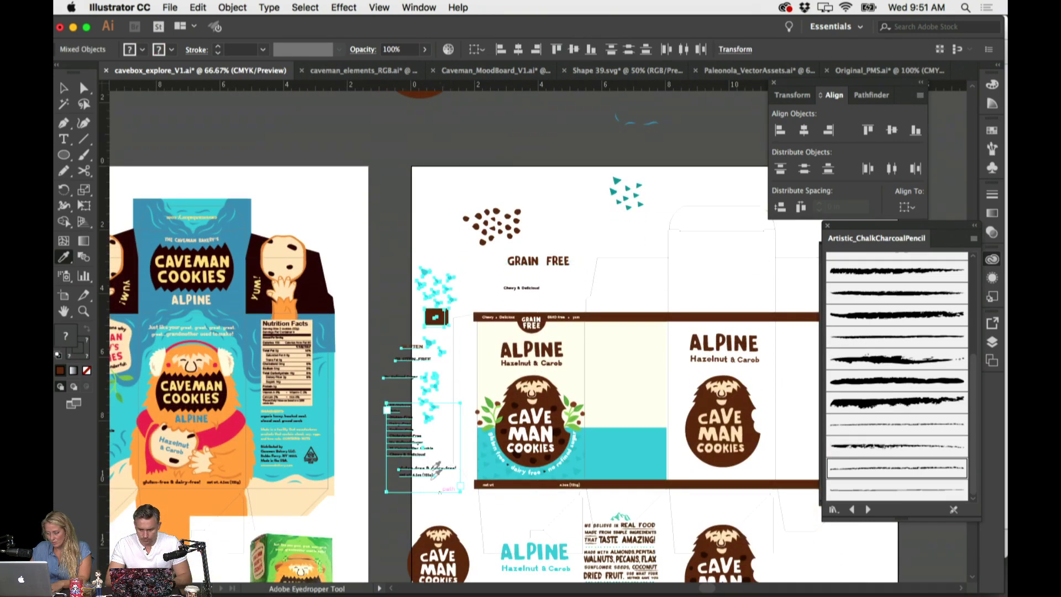
{"action": "left_click_drag", "start_coordinate": [440, 318], "coordinate": [326, 164]}
{"action": "scroll", "coordinate": [349, 221], "scroll_direction": "up", "scroll_amount": 5}
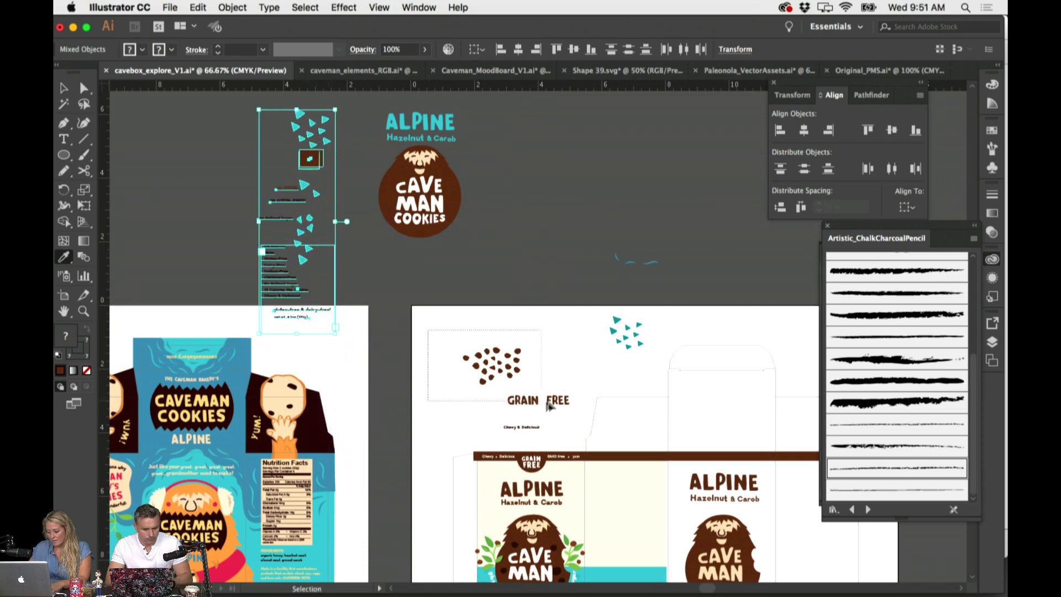
Move the brown chip cluster, "GRAIN FREE", "Chewy & Delicious!" and the teal triangle group onto the pasteboard above the box artboard
{"action": "left_click", "coordinate": [579, 432]}
{"action": "left_click_drag", "start_coordinate": [567, 412], "coordinate": [609, 229]}
{"action": "left_click", "coordinate": [629, 345]}
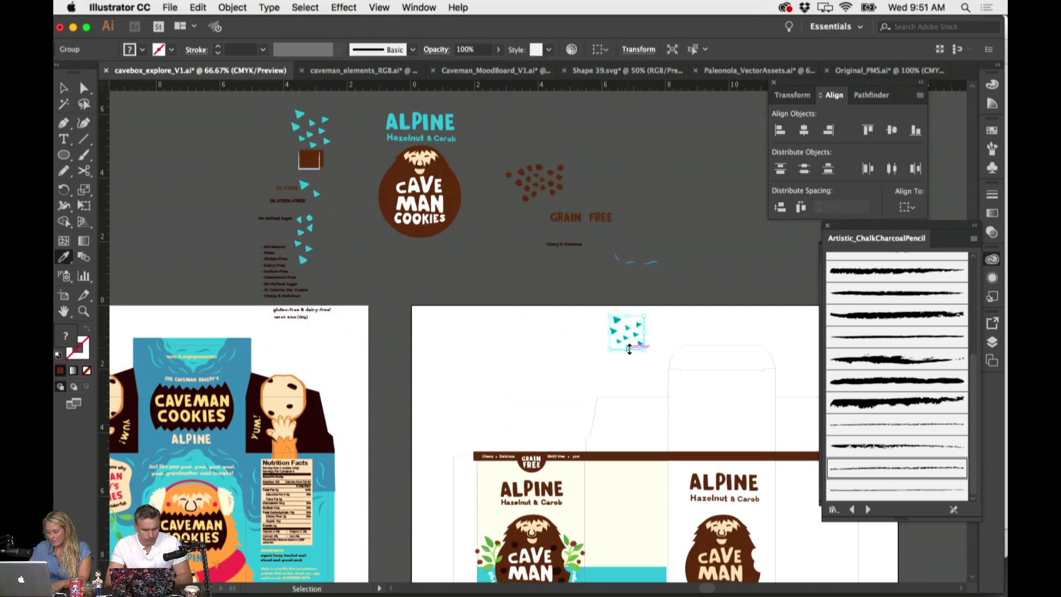
{"action": "left_click_drag", "start_coordinate": [635, 337], "coordinate": [686, 265]}
Examine the front panel and its adjoining panels up close, from the top banner to the net weight band
{"action": "key", "text": "super+equal"}
{"action": "key", "text": "super+equal"}
{"action": "key", "text": "i"}
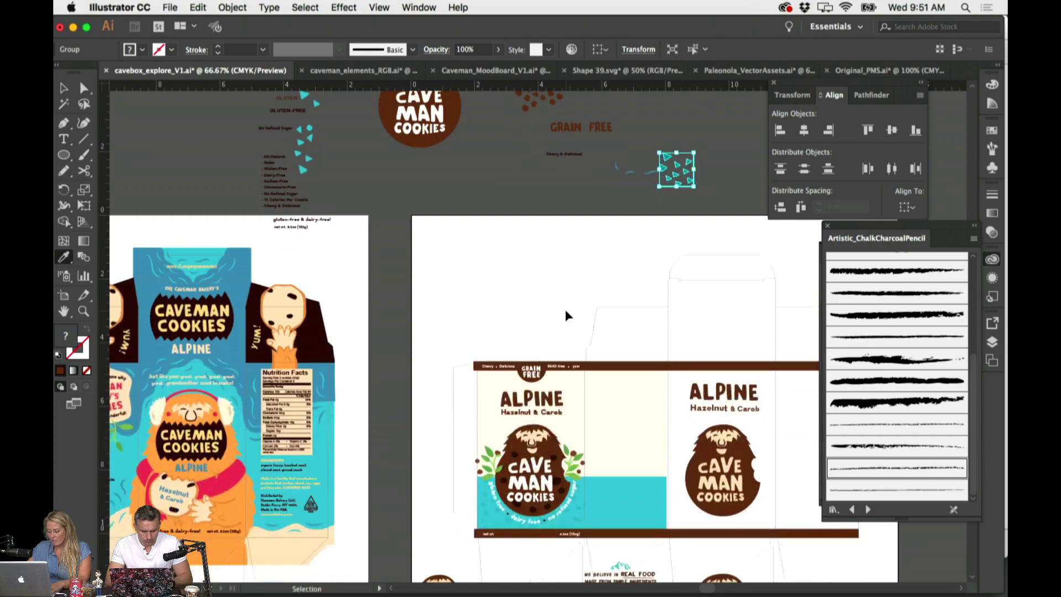
{"action": "scroll", "coordinate": [570, 305], "scroll_direction": "down", "scroll_amount": 15}
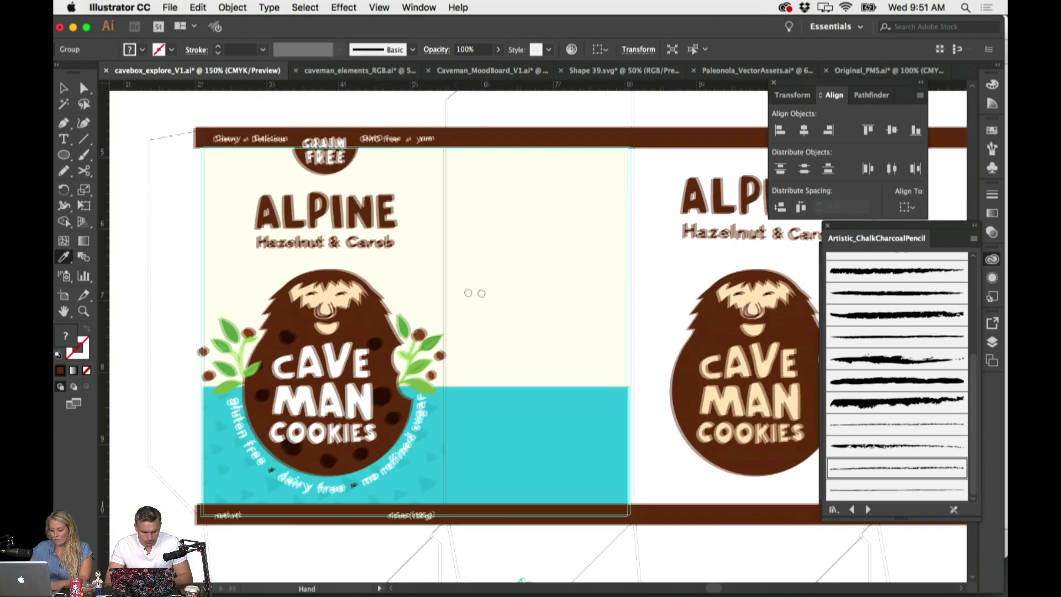
{"action": "scroll", "coordinate": [307, 241], "scroll_direction": "left", "scroll_amount": 4}
{"action": "key", "text": "v"}
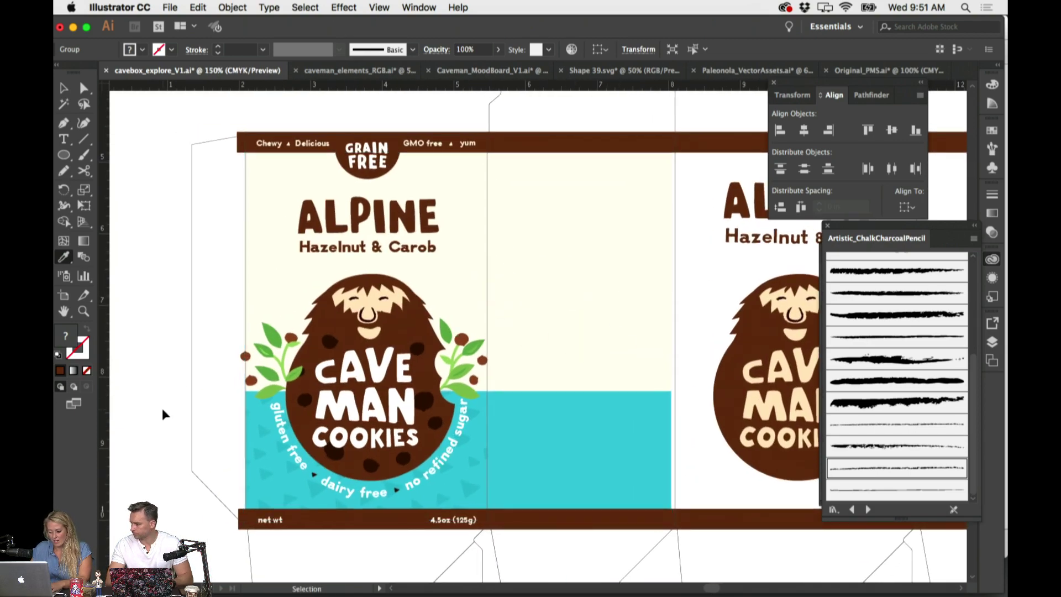
{"action": "left_click", "coordinate": [162, 409]}
{"action": "left_click", "coordinate": [491, 524]}
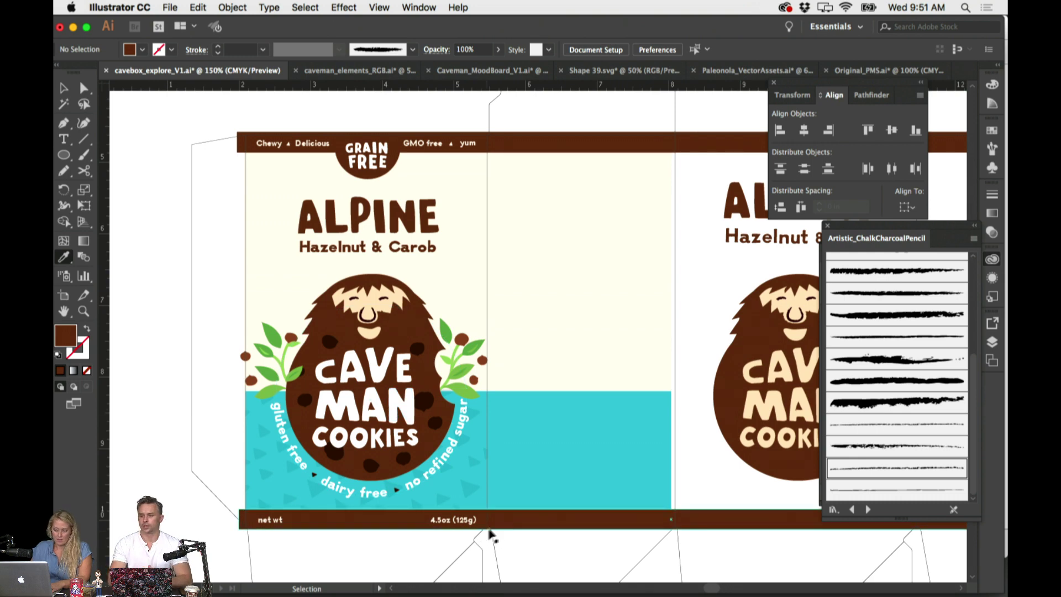
{"action": "key", "text": "i"}
{"action": "left_click", "coordinate": [612, 187]}
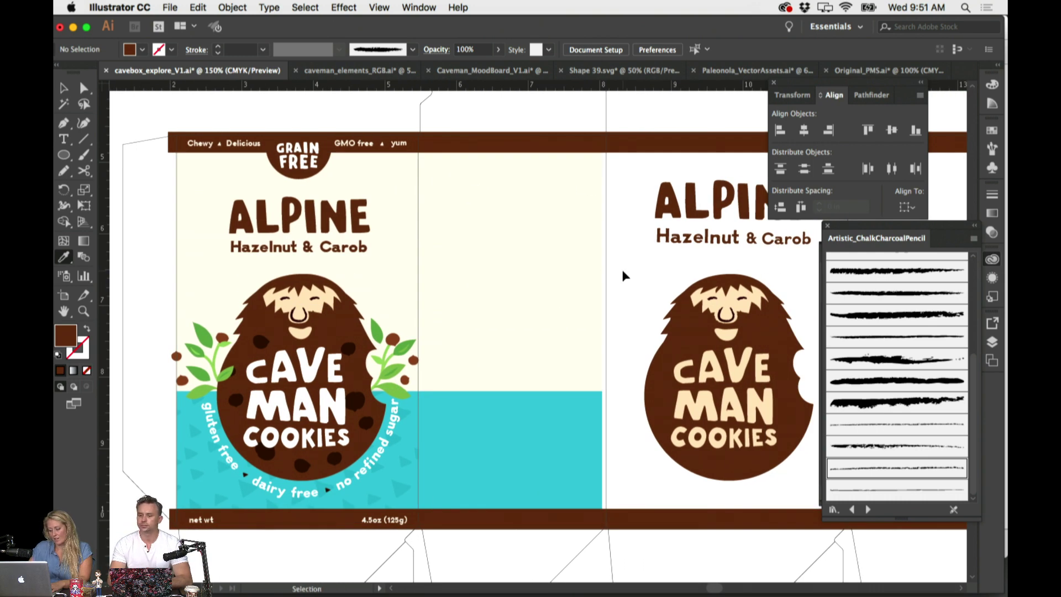
Delete the old Alpine title, "Hazelnut & Carob" subtitle and bitten caveman from the second main panel
{"action": "key", "text": "super+minus"}
{"action": "key", "text": "v"}
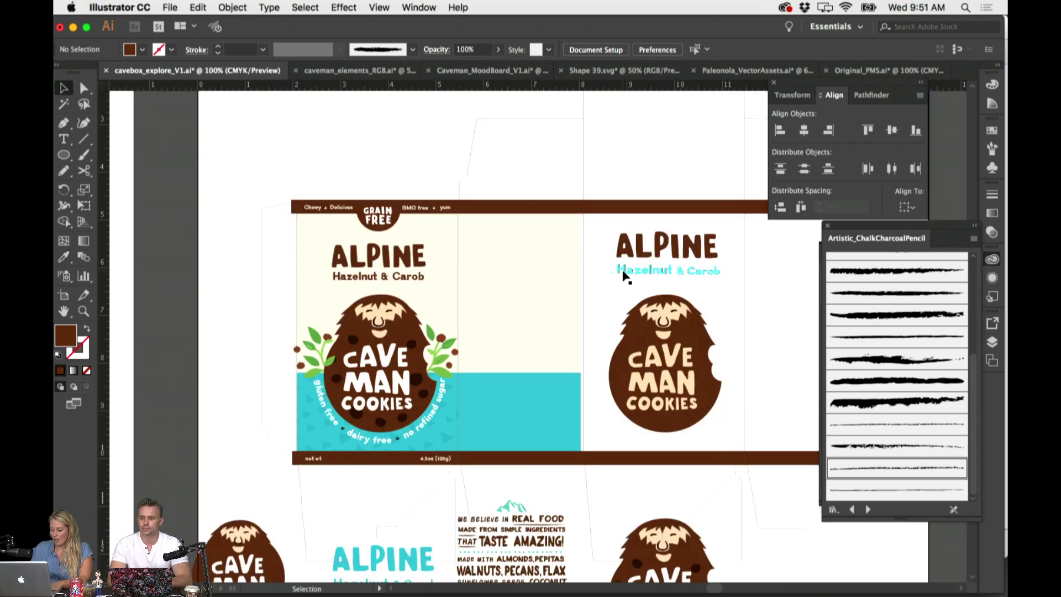
{"action": "left_click", "coordinate": [631, 284]}
{"action": "key", "text": "Delete"}
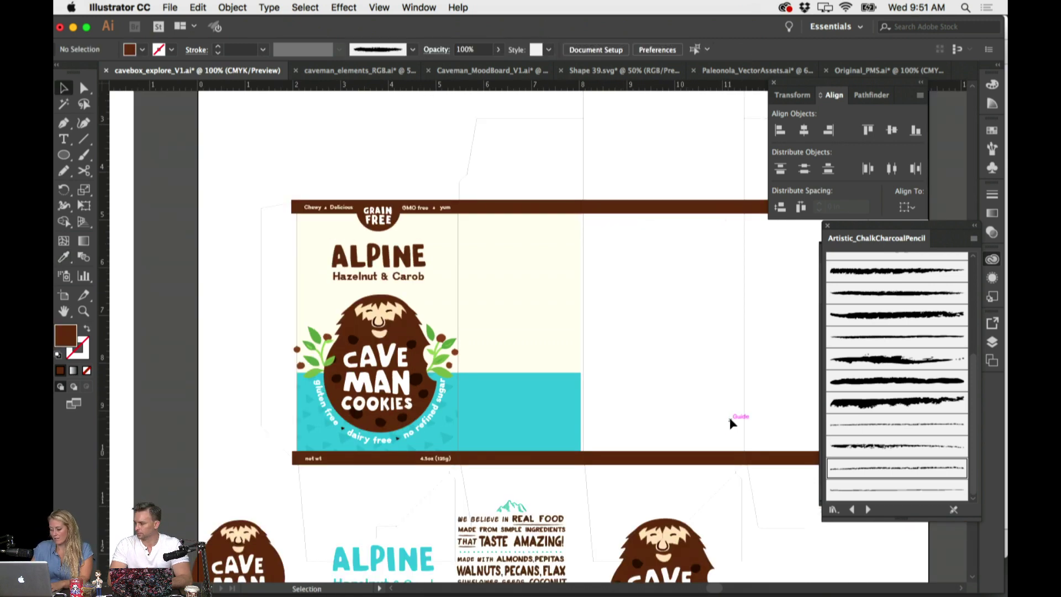
Narrow the cream background and teal band so they end at the front panel's fold line
{"action": "key", "text": "a"}
{"action": "key", "text": "v"}
{"action": "left_click_drag", "start_coordinate": [280, 225], "coordinate": [448, 449]}
{"action": "left_click", "coordinate": [607, 355]}
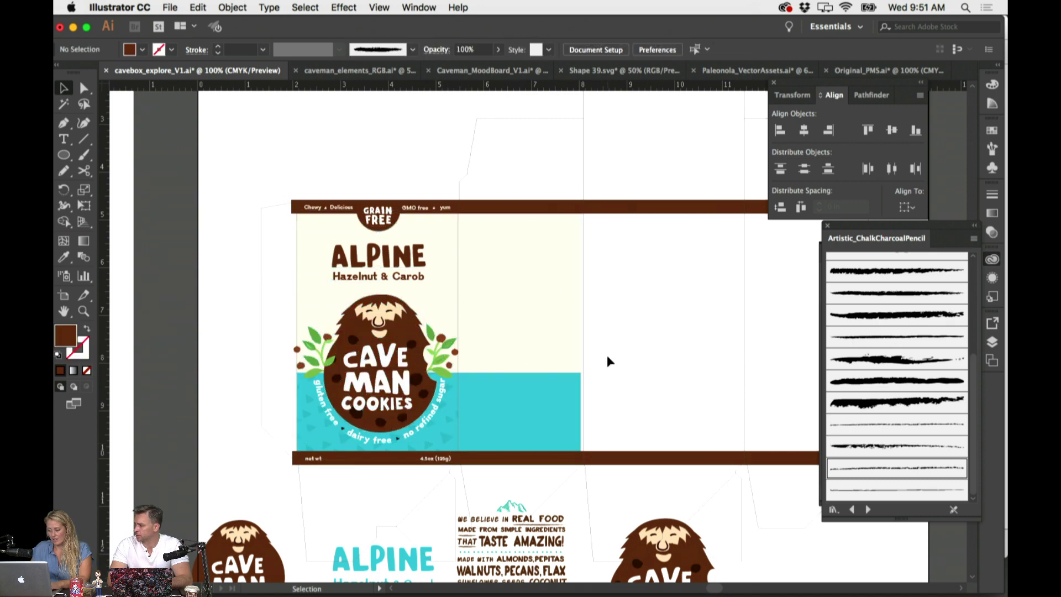
{"action": "left_click", "coordinate": [578, 348]}
{"action": "left_click_drag", "start_coordinate": [583, 339], "coordinate": [457, 349]}
Duplicate the complete front panel artwork onto the second main panel and nudge the copy left to align it with the dieline
{"action": "left_click_drag", "start_coordinate": [260, 179], "coordinate": [482, 463]}
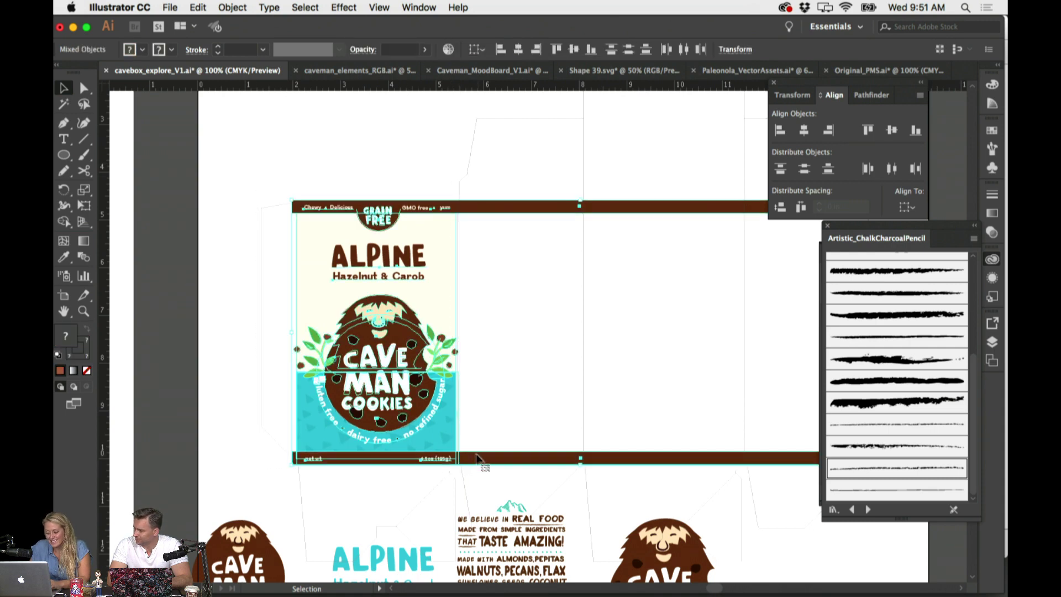
{"action": "left_click", "coordinate": [993, 342]}
{"action": "scroll", "coordinate": [382, 224], "scroll_direction": "right", "scroll_amount": 5}
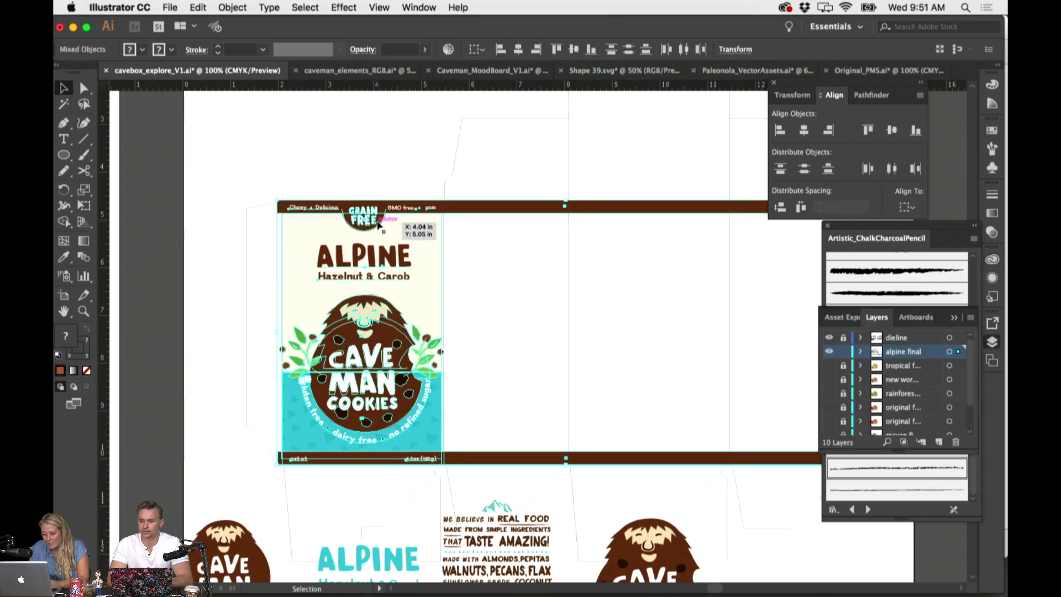
{"action": "left_click_drag", "start_coordinate": [471, 232], "coordinate": [606, 229]}
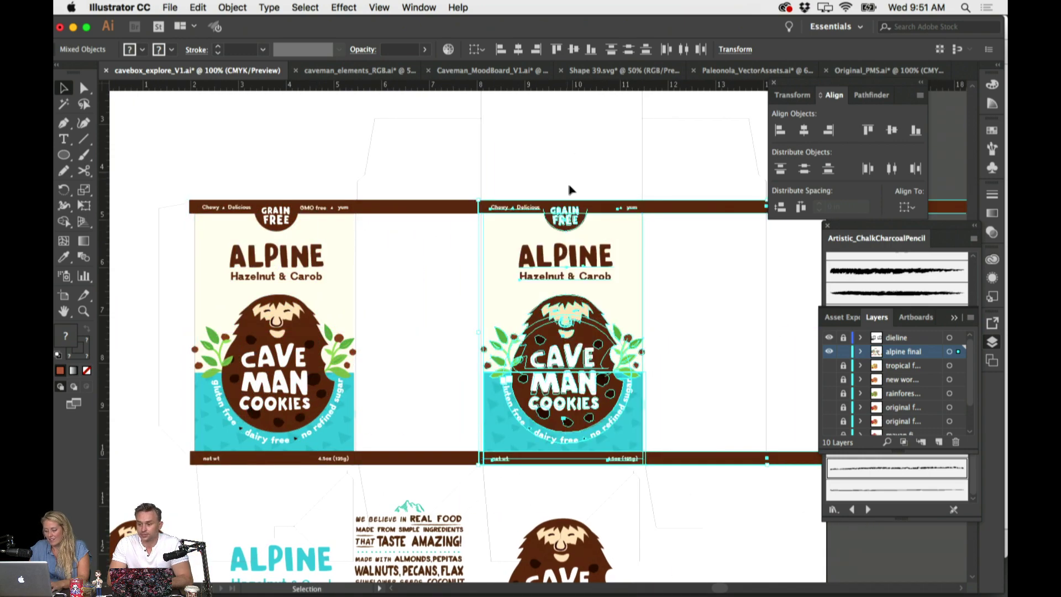
{"action": "key", "text": "Left"}
{"action": "key", "text": "Left"}
{"action": "key", "text": "Left"}
{"action": "key", "text": "Left"}
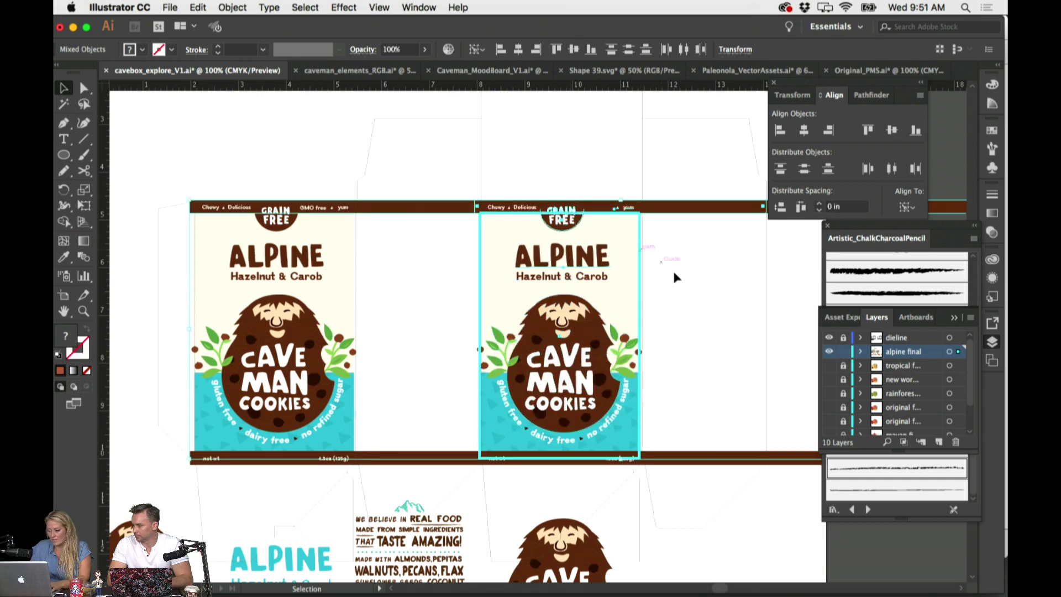
Remove the cream background from the copied Alpine panel and check the copy up close
{"action": "left_click", "coordinate": [673, 286]}
{"action": "left_click", "coordinate": [636, 251]}
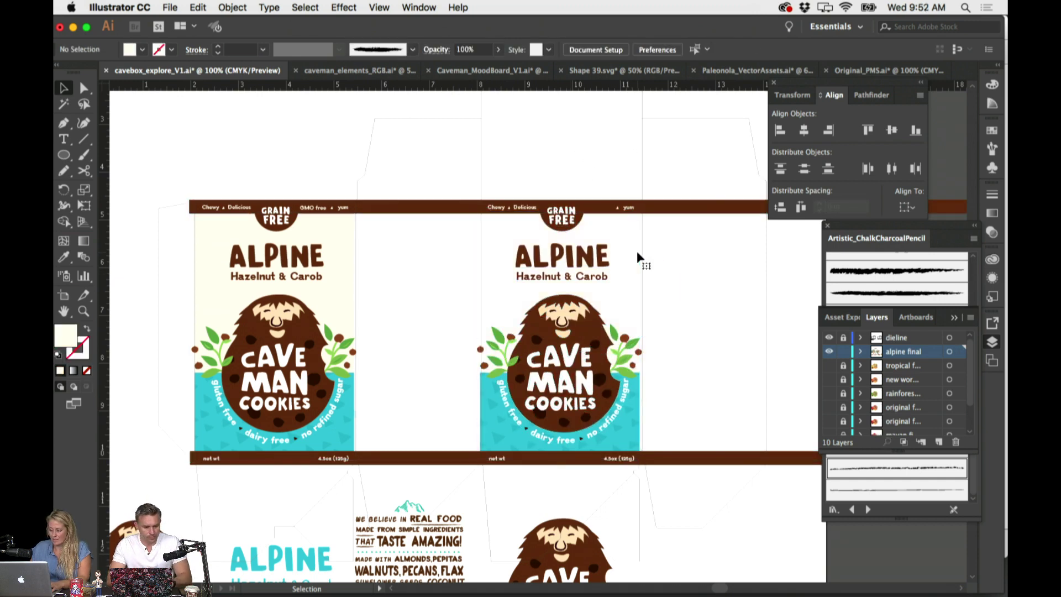
{"action": "key", "text": "a"}
{"action": "key", "text": "super+equal"}
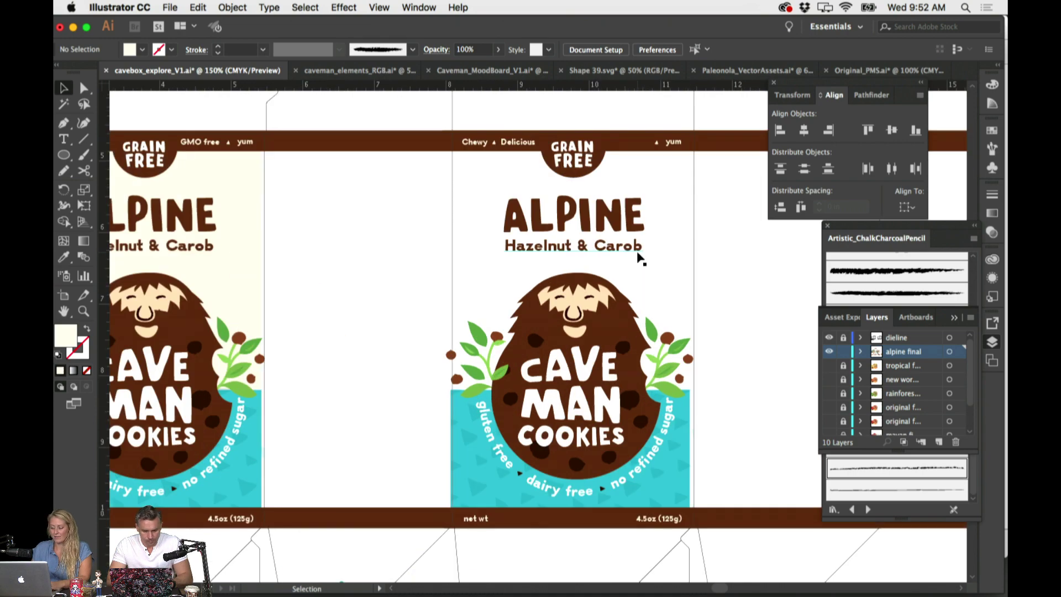
{"action": "scroll", "coordinate": [641, 252], "scroll_direction": "right", "scroll_amount": 2}
{"action": "scroll", "coordinate": [651, 256], "scroll_direction": "up", "scroll_amount": 3}
{"action": "scroll", "coordinate": [651, 256], "scroll_direction": "right", "scroll_amount": 1}
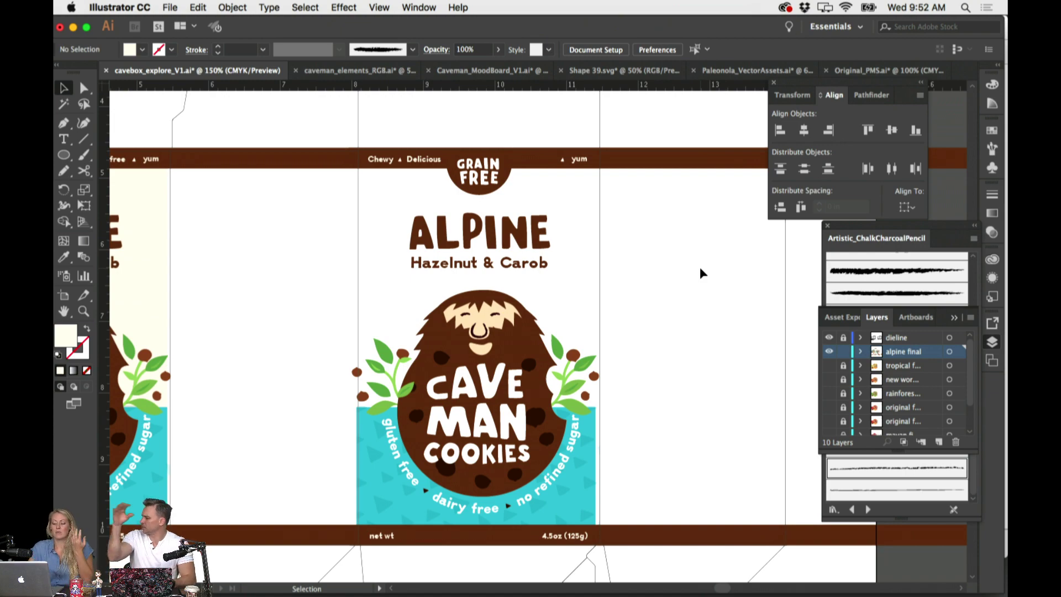
Try recolouring the "CAVE MAN COOKIES" lettering on the second panel with the beige of the caveman's face
{"action": "left_click", "coordinate": [64, 155]}
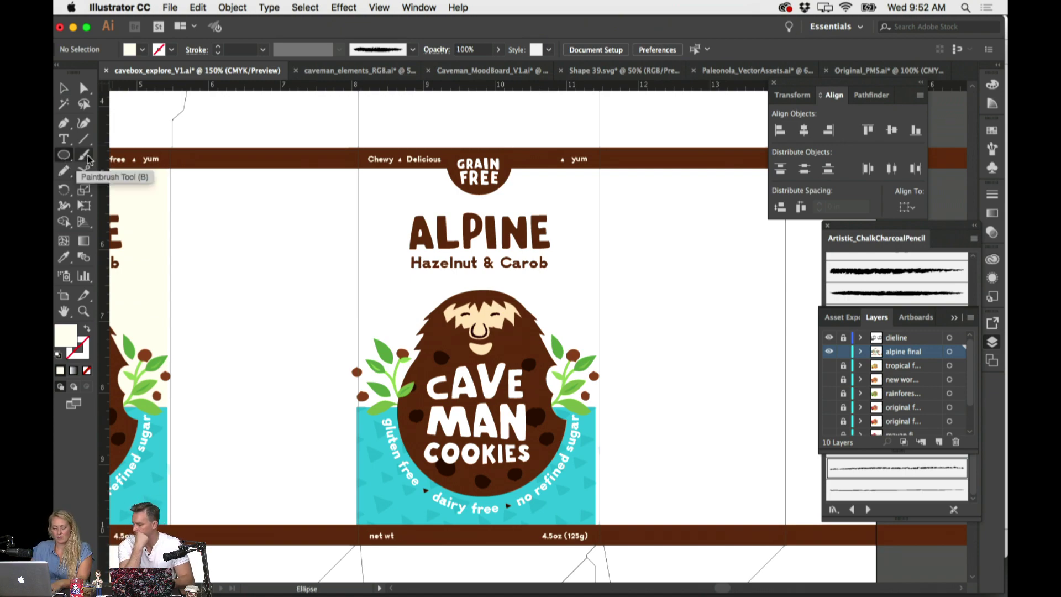
{"action": "scroll", "coordinate": [412, 397], "scroll_direction": "left", "scroll_amount": 5}
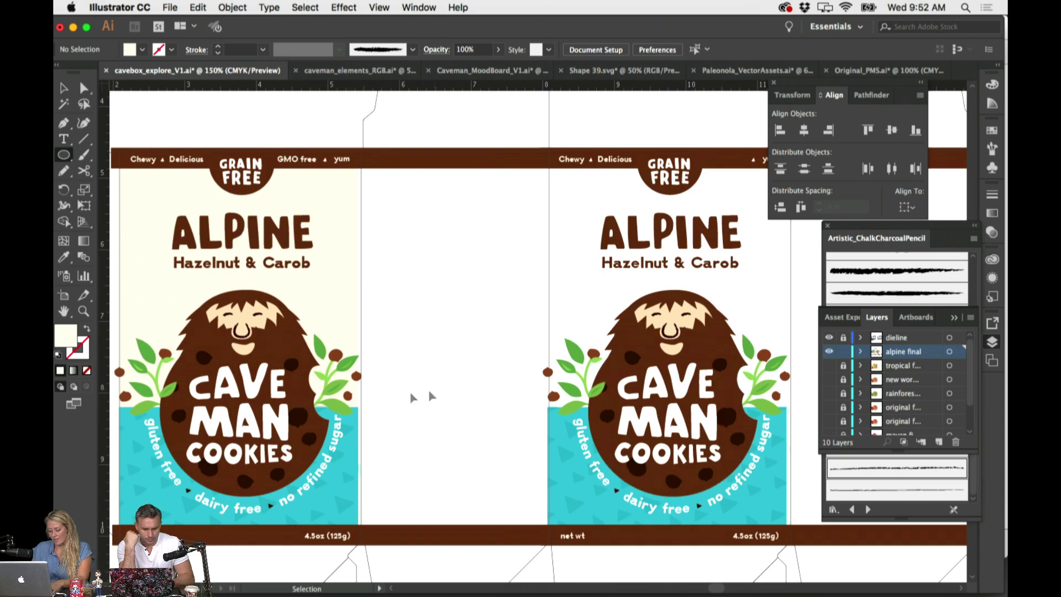
{"action": "key", "text": "v"}
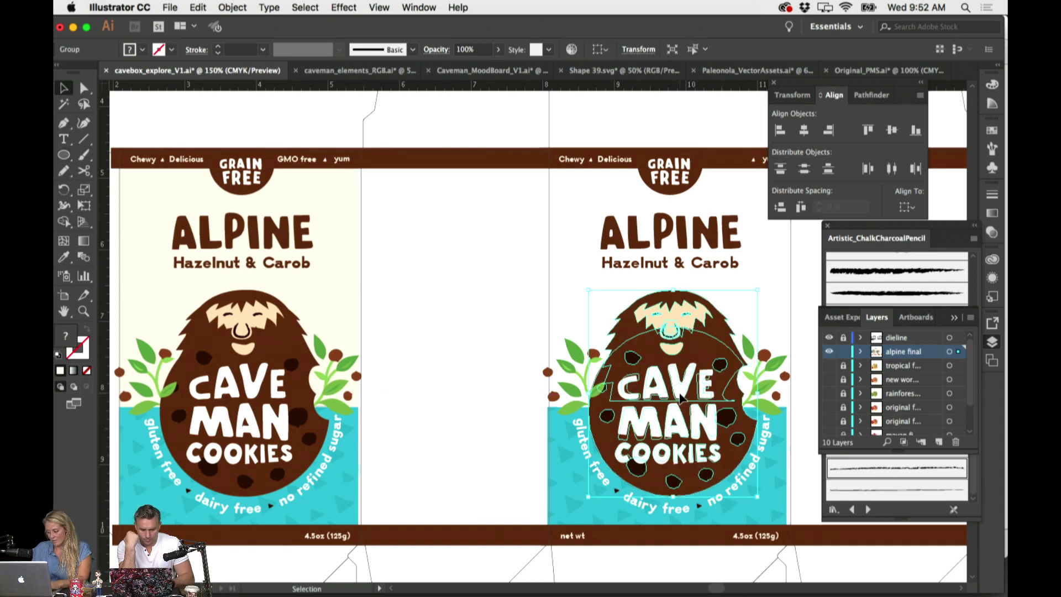
{"action": "double_click", "coordinate": [681, 397]}
{"action": "left_click", "coordinate": [681, 396]}
{"action": "key", "text": "i"}
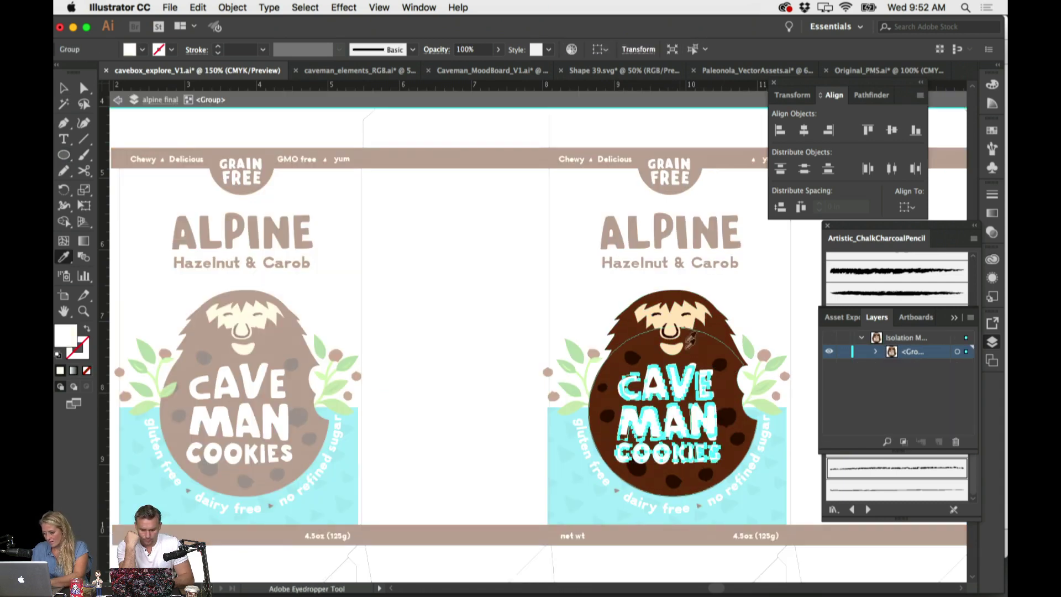
{"action": "left_click", "coordinate": [692, 318]}
{"action": "key", "text": "v"}
{"action": "double_click", "coordinate": [477, 335]}
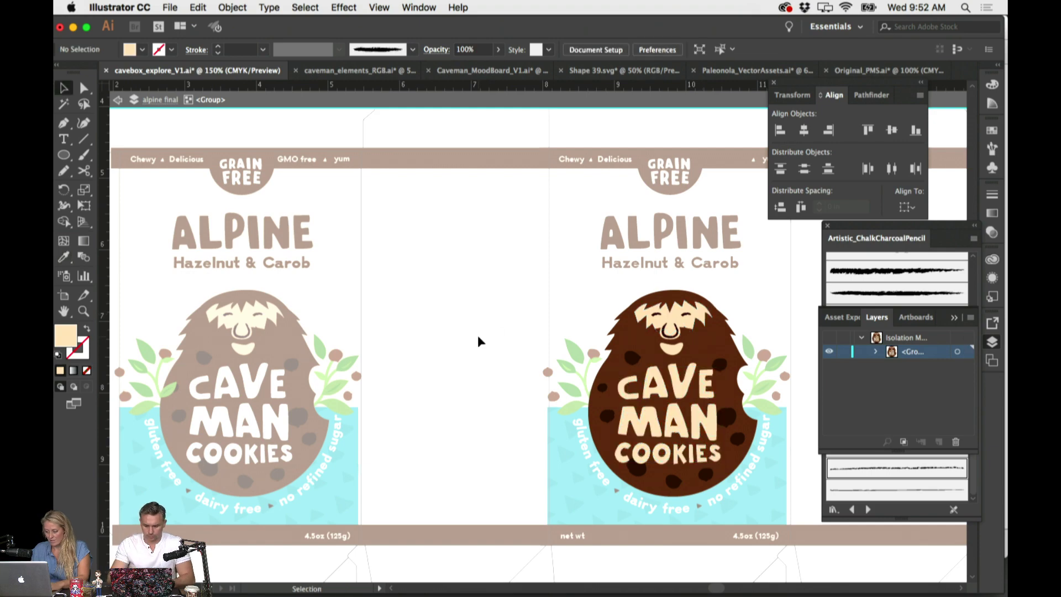
{"action": "scroll", "coordinate": [479, 335], "scroll_direction": "right", "scroll_amount": 3}
{"action": "scroll", "coordinate": [479, 335], "scroll_direction": "left", "scroll_amount": 5}
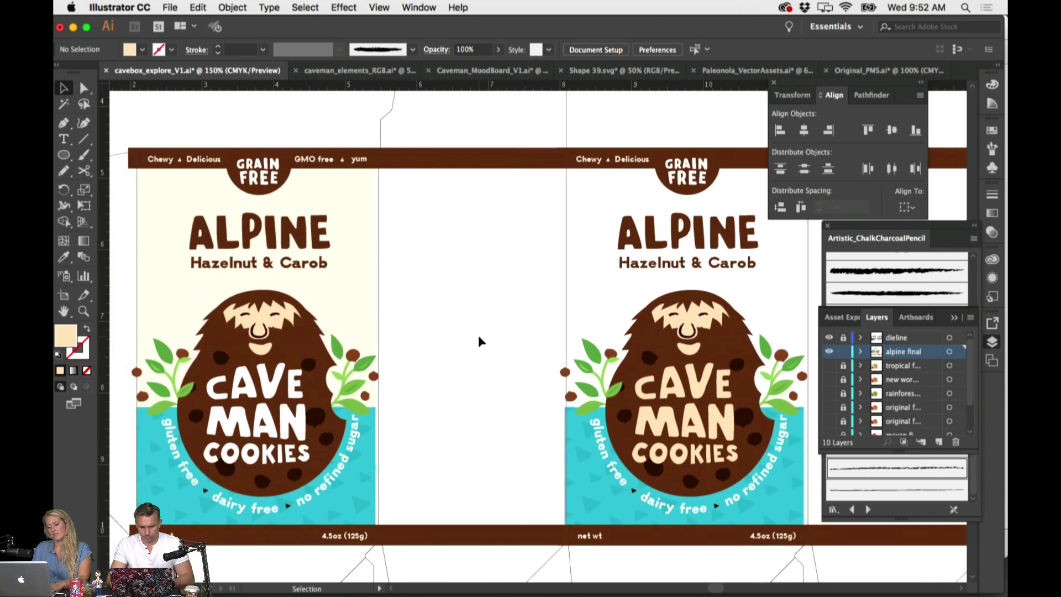
{"action": "scroll", "coordinate": [479, 335], "scroll_direction": "right", "scroll_amount": 4}
{"action": "double_click", "coordinate": [479, 334]}
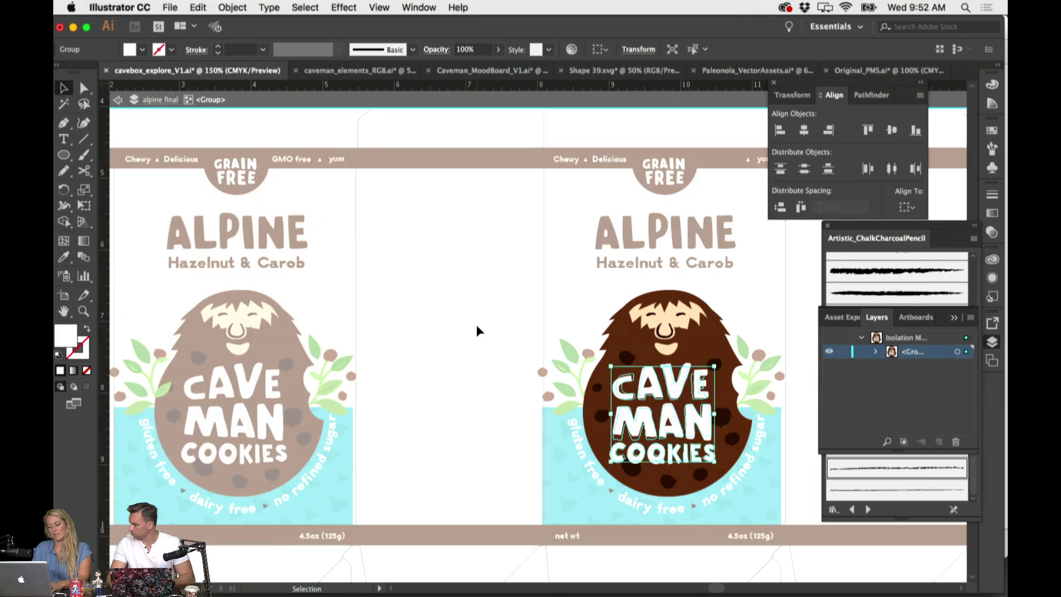
{"action": "double_click", "coordinate": [505, 367]}
Recolour the front panel's "CAVE MAN COOKIES" lettering with the cream of the panel background
{"action": "left_click", "coordinate": [276, 431]}
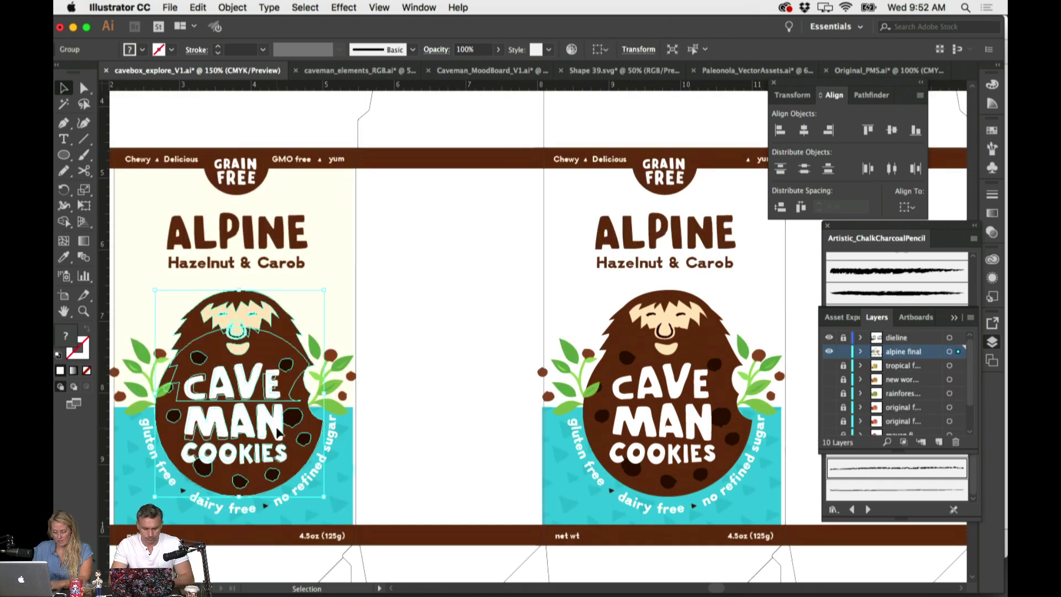
{"action": "double_click", "coordinate": [283, 440]}
{"action": "left_click", "coordinate": [279, 431]}
{"action": "key", "text": "i"}
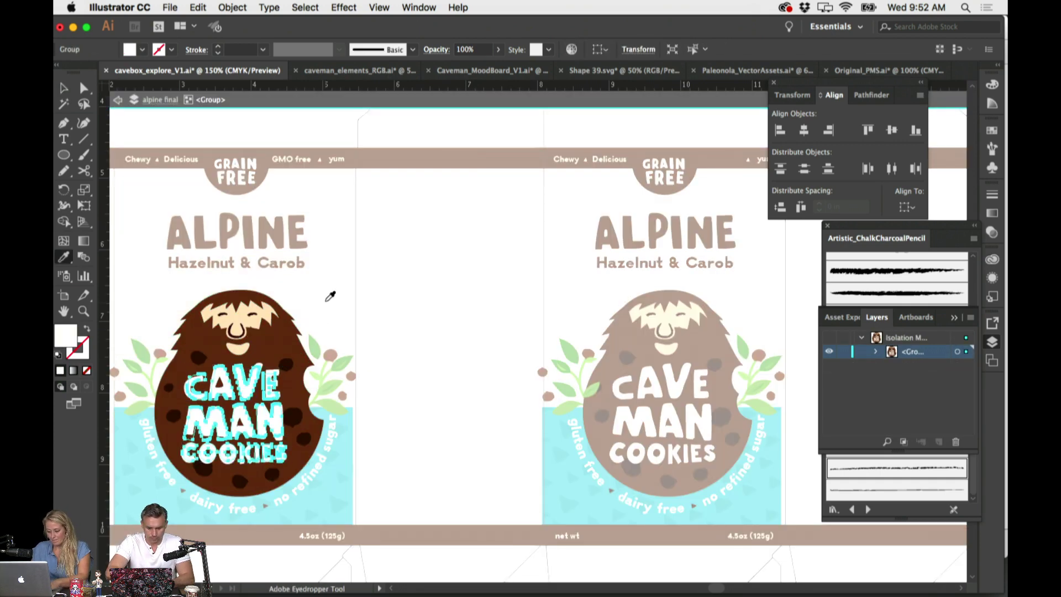
{"action": "key", "text": "v"}
{"action": "left_click", "coordinate": [414, 310]}
{"action": "double_click", "coordinate": [414, 311]}
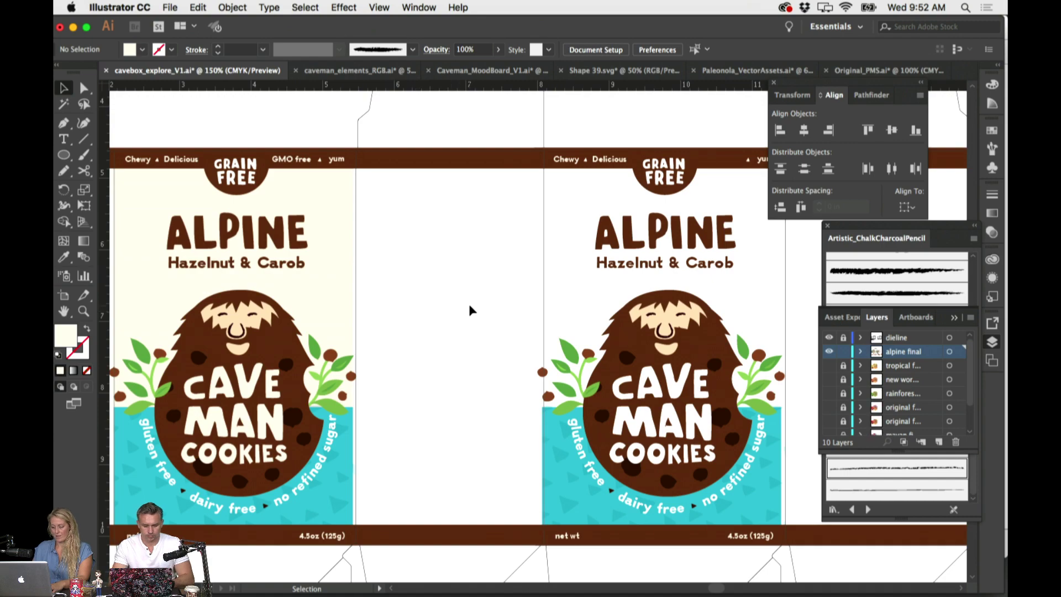
Draw a cream rectangle over the side panel between the two Alpine panels, extending past its upper and lower folds
{"action": "scroll", "coordinate": [469, 310], "scroll_direction": "left", "scroll_amount": 3}
{"action": "scroll", "coordinate": [469, 310], "scroll_direction": "right", "scroll_amount": 1}
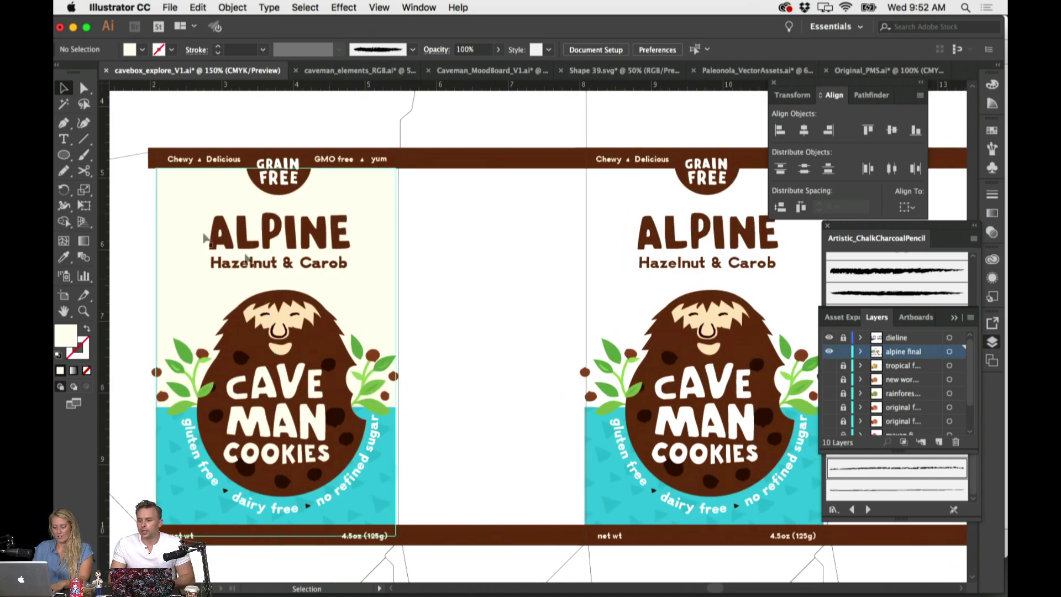
{"action": "left_click_drag", "start_coordinate": [64, 157], "coordinate": [105, 153]}
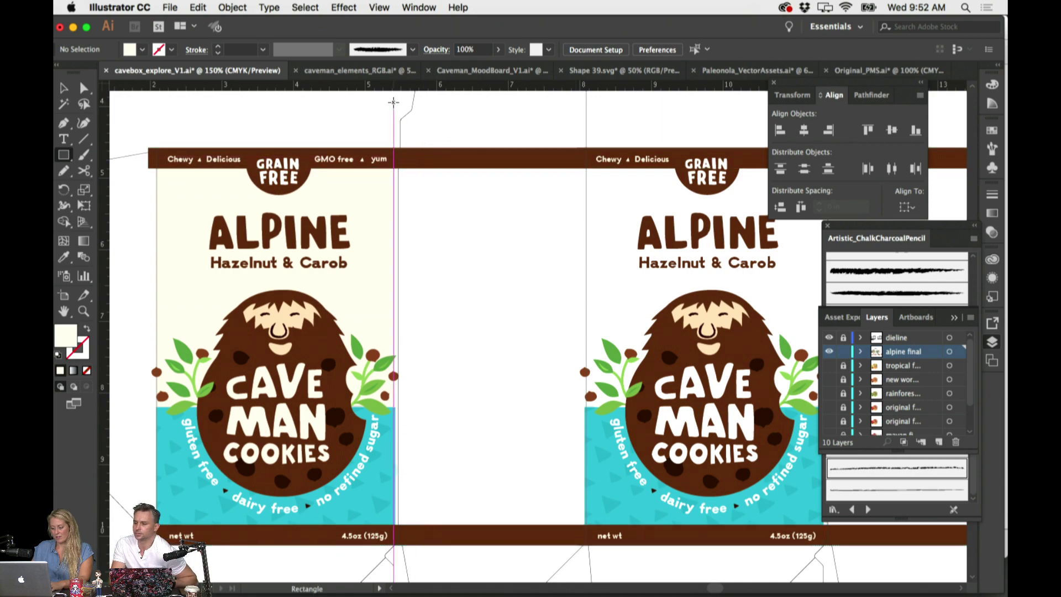
{"action": "left_click_drag", "start_coordinate": [394, 102], "coordinate": [586, 578]}
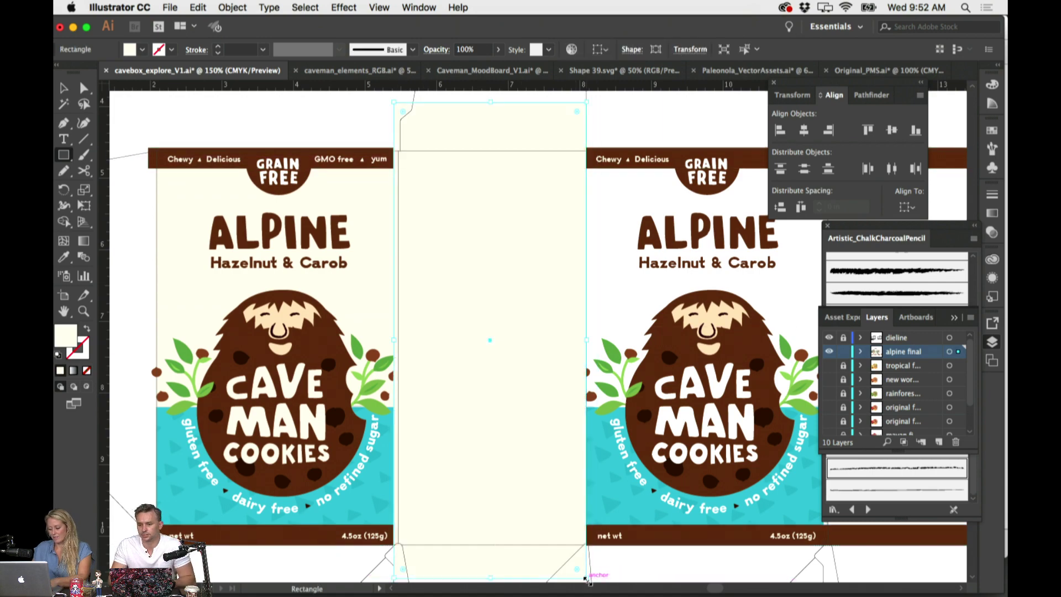
Recolour the side-panel rectangle dark grey to match the area around the artboard
{"action": "key", "text": "i"}
{"action": "scroll", "coordinate": [702, 166], "scroll_direction": "up", "scroll_amount": 5}
{"action": "scroll", "coordinate": [702, 166], "scroll_direction": "right", "scroll_amount": 2}
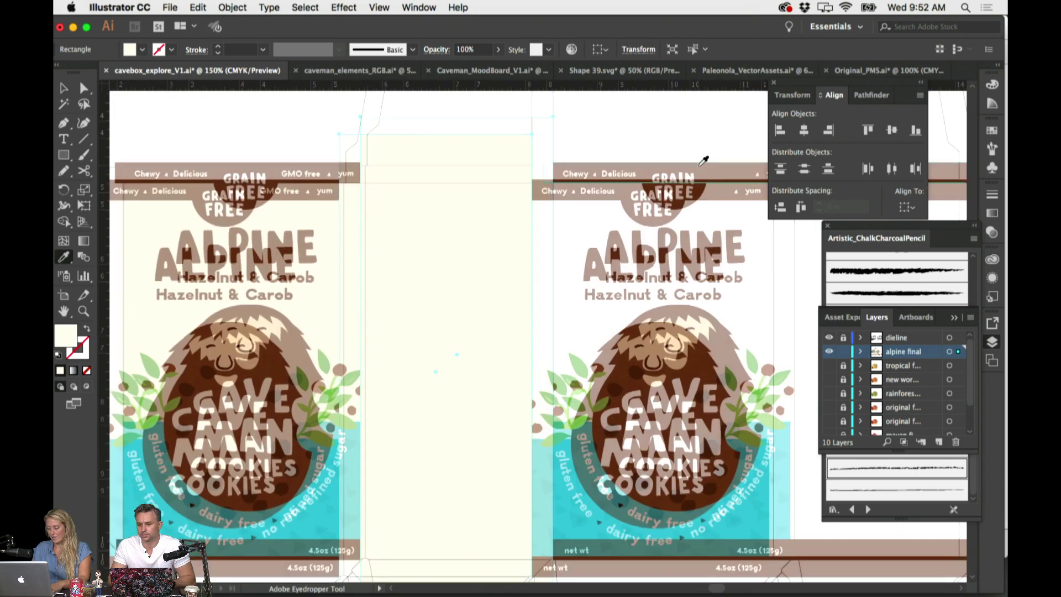
{"action": "scroll", "coordinate": [700, 165], "scroll_direction": "up", "scroll_amount": 5}
{"action": "left_click", "coordinate": [694, 169]}
{"action": "scroll", "coordinate": [685, 171], "scroll_direction": "down", "scroll_amount": 8}
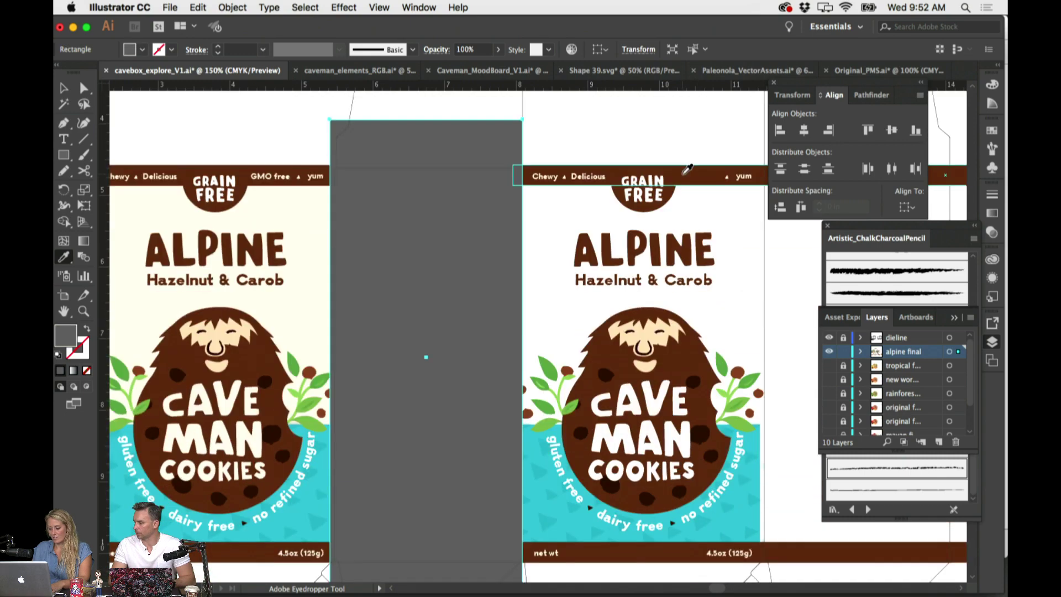
Duplicate the grey rectangle horizontally to the outer side of the front panel, with its edge meeting the artwork
{"action": "scroll", "coordinate": [687, 168], "scroll_direction": "left", "scroll_amount": 3}
{"action": "left_click_drag", "start_coordinate": [507, 224], "coordinate": [153, 237]}
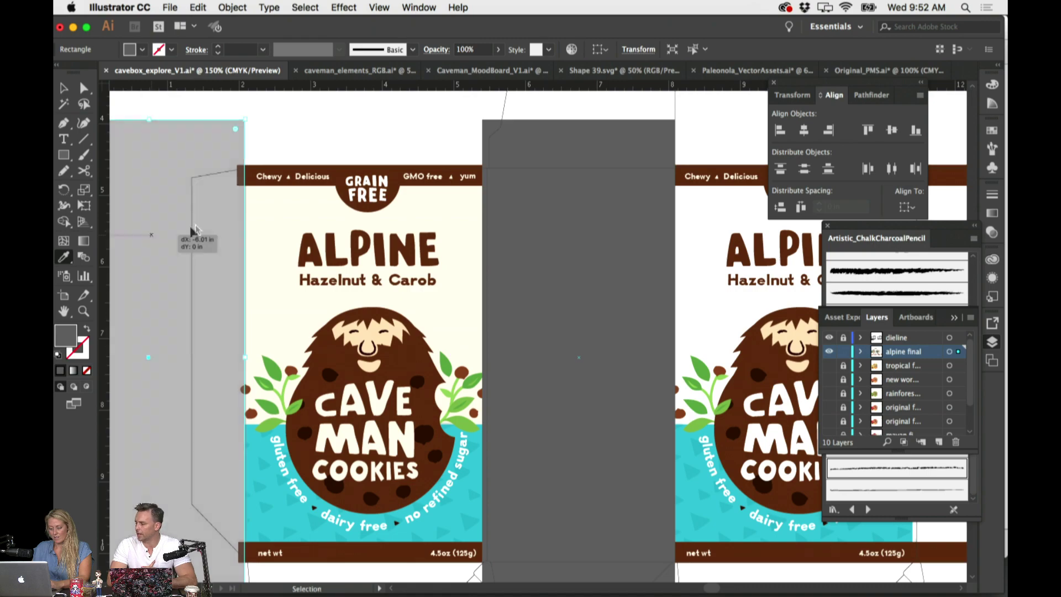
Check how the two grey rectangles cover the areas beside the front panel across the whole dieline
{"action": "key", "text": "super+minus"}
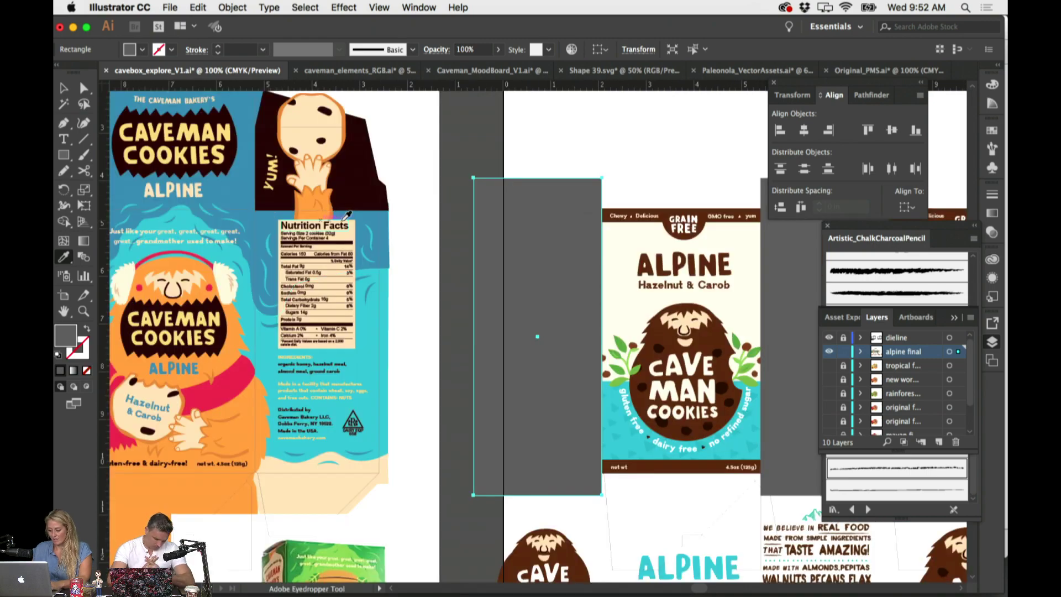
{"action": "scroll", "coordinate": [346, 217], "scroll_direction": "right", "scroll_amount": 3}
{"action": "scroll", "coordinate": [345, 217], "scroll_direction": "right", "scroll_amount": 3}
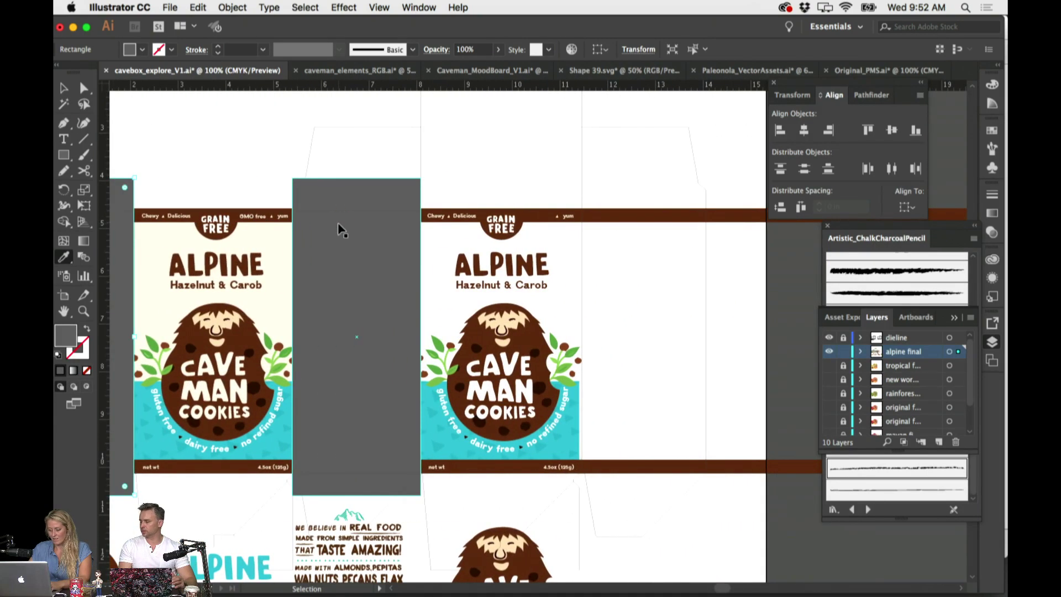
{"action": "key", "text": "super+plus"}
{"action": "key", "text": "super+minus"}
{"action": "key", "text": "super+minus"}
{"action": "key", "text": "super+minus"}
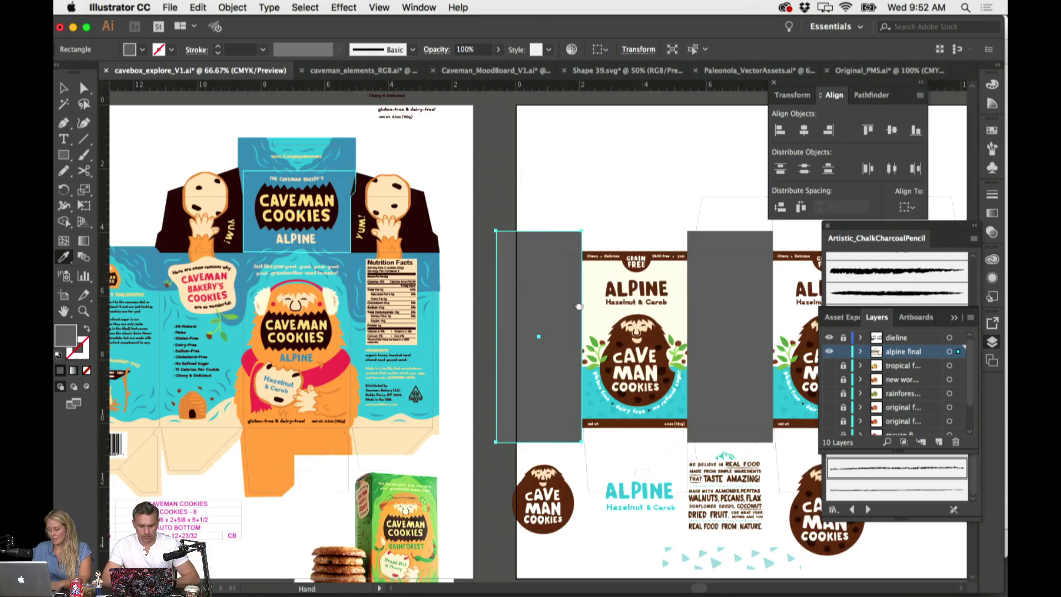
{"action": "key", "text": "super+plus"}
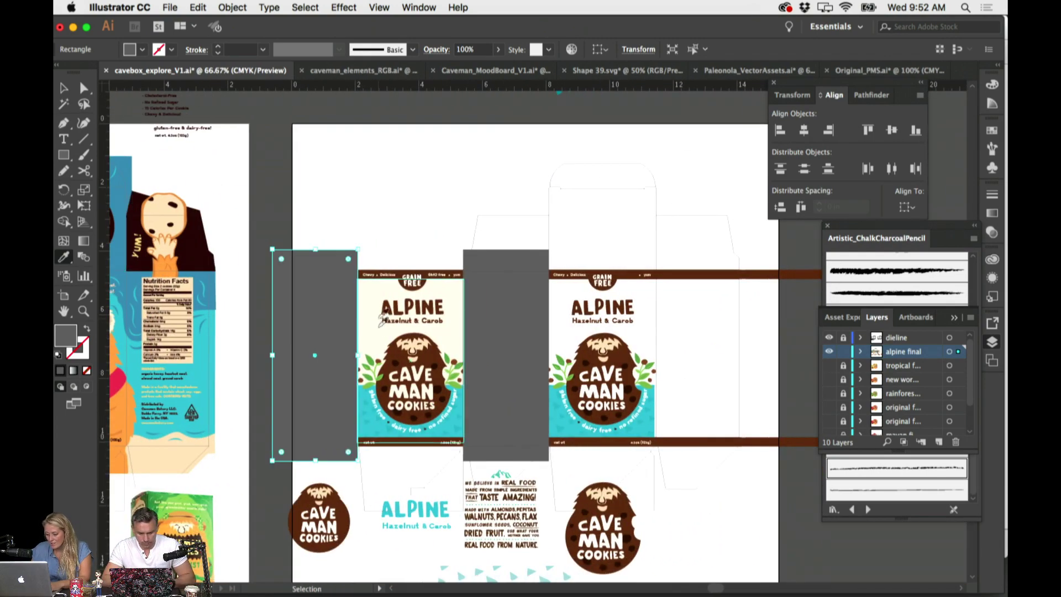
{"action": "scroll", "coordinate": [382, 324], "scroll_direction": "right", "scroll_amount": 3}
{"action": "scroll", "coordinate": [417, 327], "scroll_direction": "left", "scroll_amount": 5}
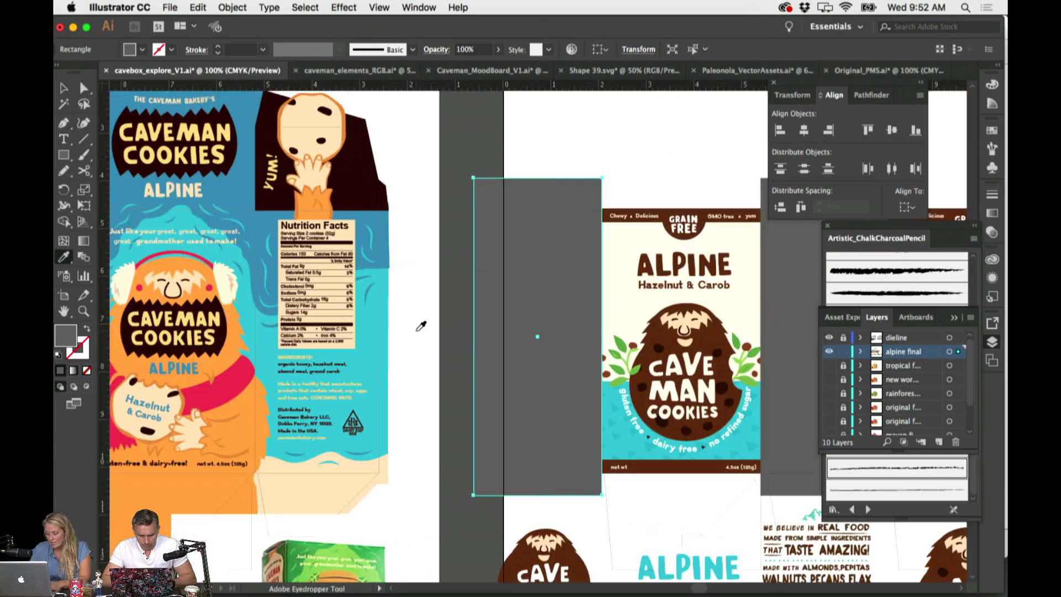
{"action": "key", "text": "super+equal"}
Draw a wide grey rectangle over the flaps above both Alpine panels and send it to the back
{"action": "left_click_drag", "start_coordinate": [270, 325], "coordinate": [219, 353]}
{"action": "key", "text": "m"}
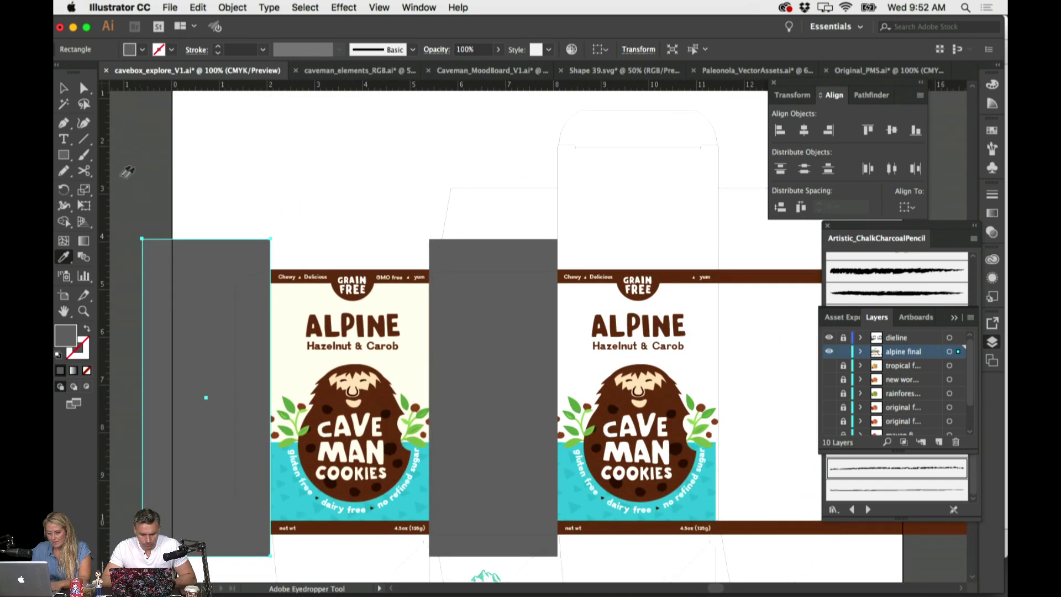
{"action": "left_click_drag", "start_coordinate": [162, 116], "coordinate": [726, 269]}
{"action": "scroll", "coordinate": [727, 269], "scroll_direction": "down", "scroll_amount": 5}
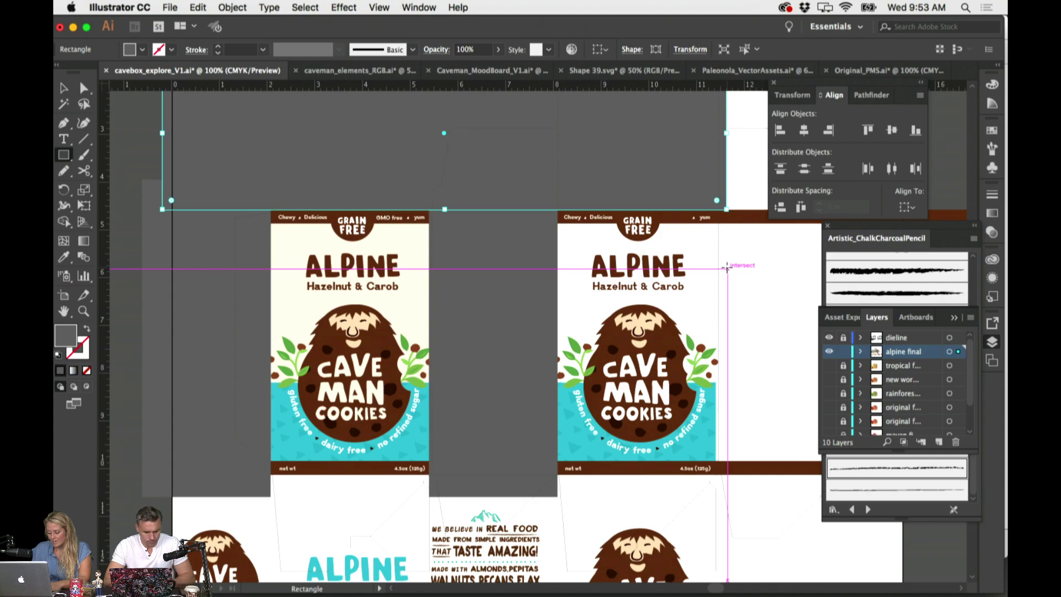
{"action": "scroll", "coordinate": [731, 268], "scroll_direction": "right", "scroll_amount": 4}
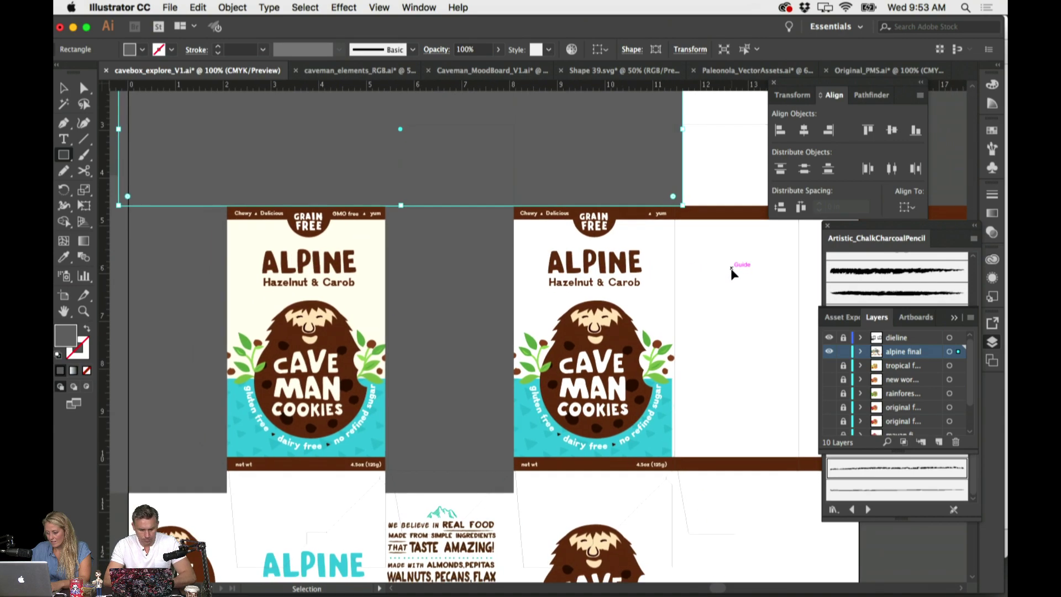
{"action": "key", "text": "super+equal"}
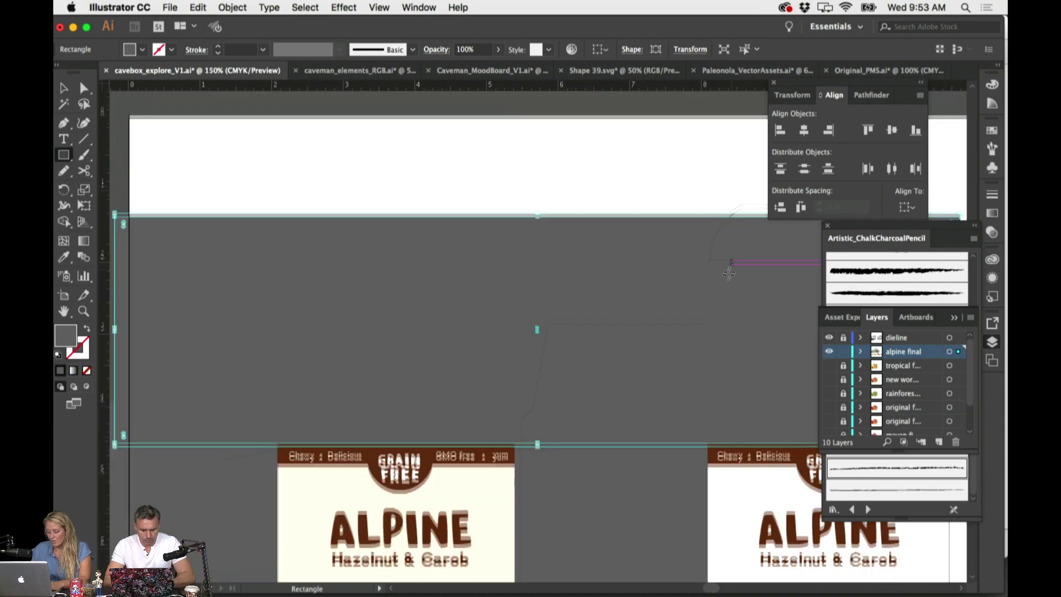
{"action": "key", "text": "super+shift+bracketleft"}
{"action": "scroll", "coordinate": [729, 273], "scroll_direction": "down", "scroll_amount": 10}
{"action": "scroll", "coordinate": [729, 273], "scroll_direction": "right", "scroll_amount": 5}
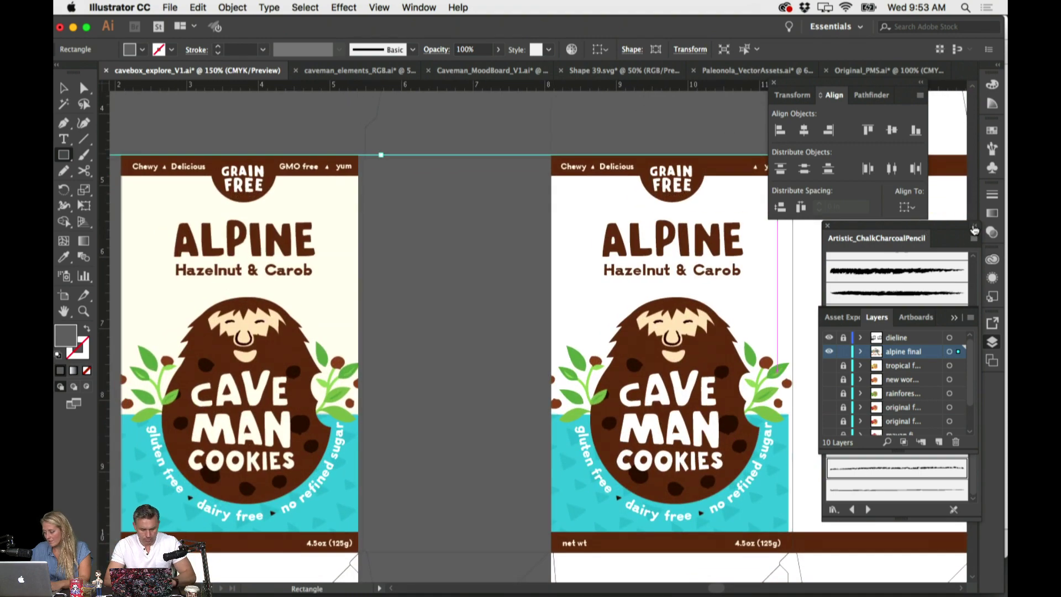
Collapse the charcoal brush library and move the Align panel away from the second Alpine panel
{"action": "left_click", "coordinate": [975, 229]}
{"action": "left_click_drag", "start_coordinate": [840, 82], "coordinate": [940, 83]}
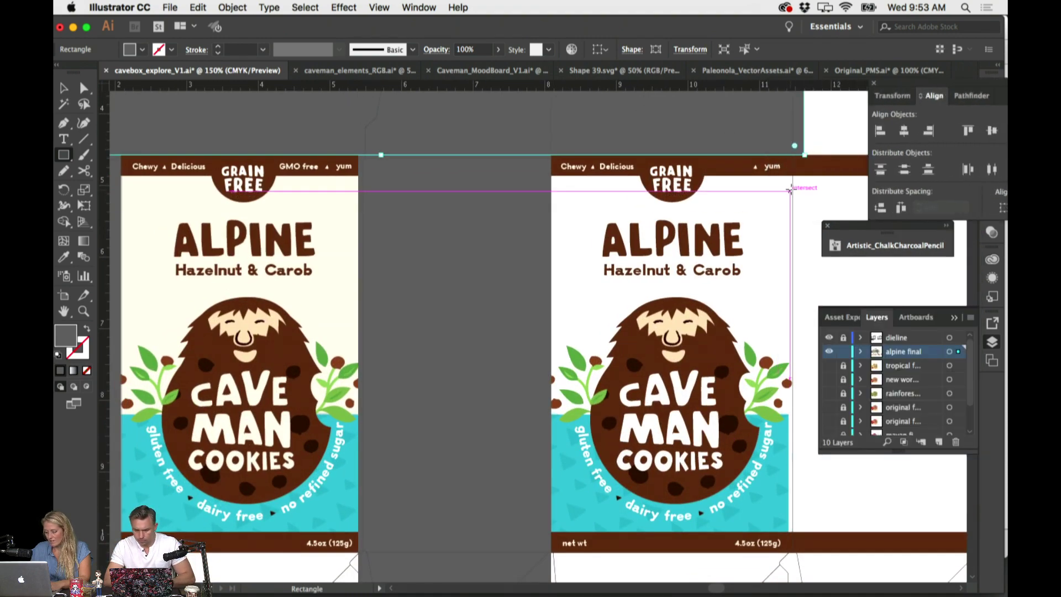
{"action": "scroll", "coordinate": [790, 189], "scroll_direction": "left", "scroll_amount": 1}
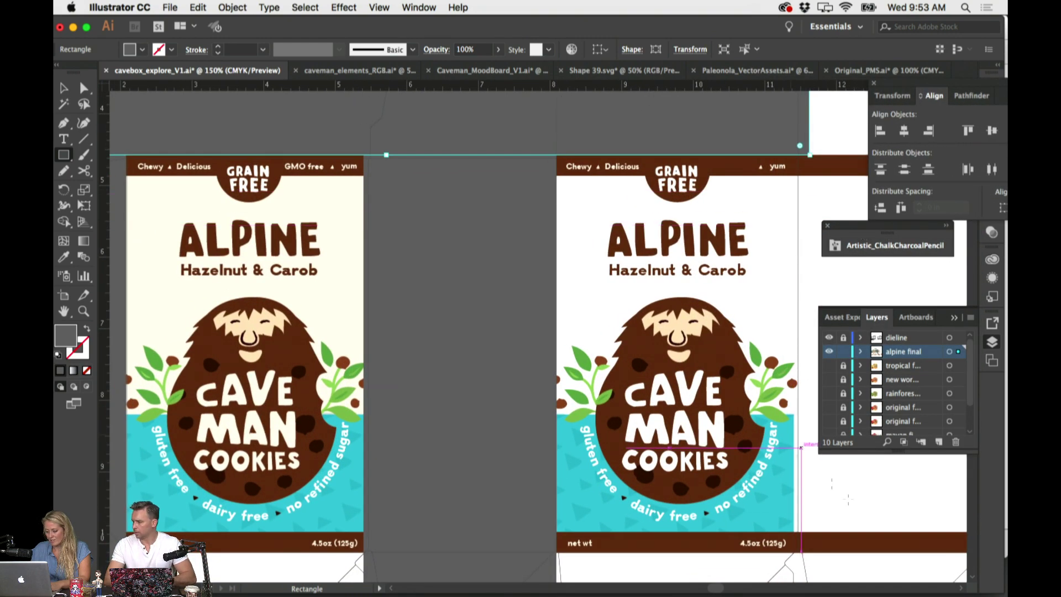
Draw a grey rectangle along the second Alpine panel's outer edge and extend it upward over the flap area
{"action": "key", "text": "super+shift+a"}
{"action": "scroll", "coordinate": [878, 500], "scroll_direction": "left", "scroll_amount": 3}
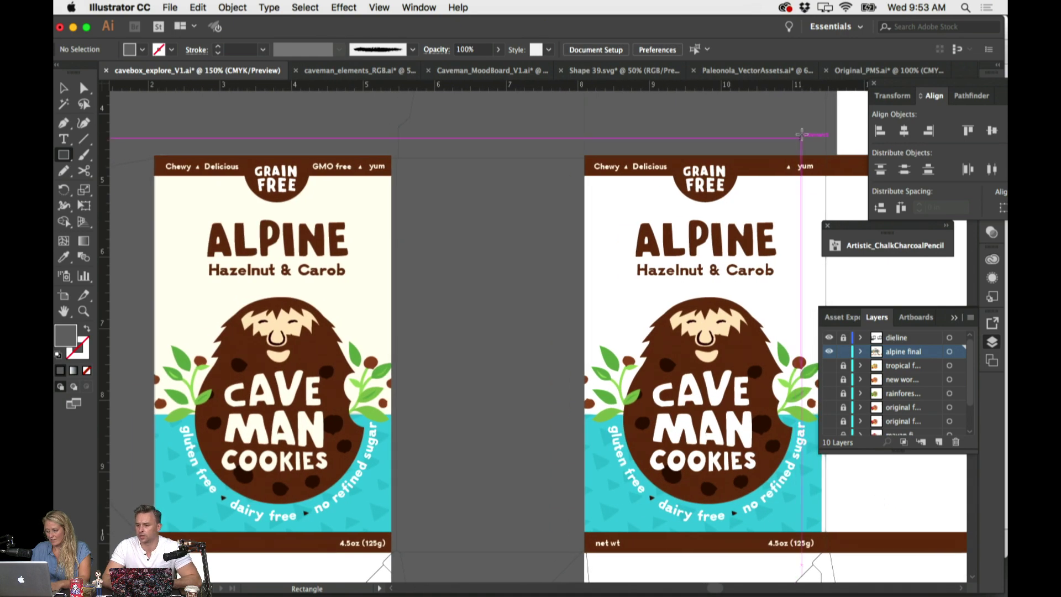
{"action": "mouse_move", "coordinate": [827, 131]}
{"action": "left_mouse_down"}
{"action": "mouse_move", "coordinate": [940, 575]}
{"action": "mouse_move", "coordinate": [952, 581]}
{"action": "left_mouse_up"}
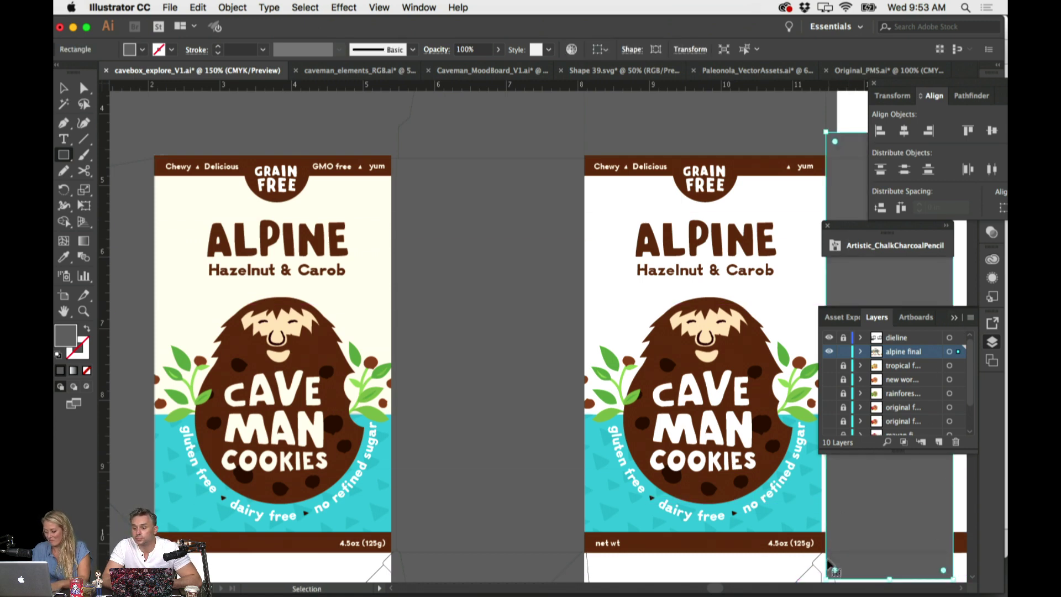
{"action": "scroll", "coordinate": [840, 469], "scroll_direction": "right", "scroll_amount": 3}
{"action": "key", "text": "v"}
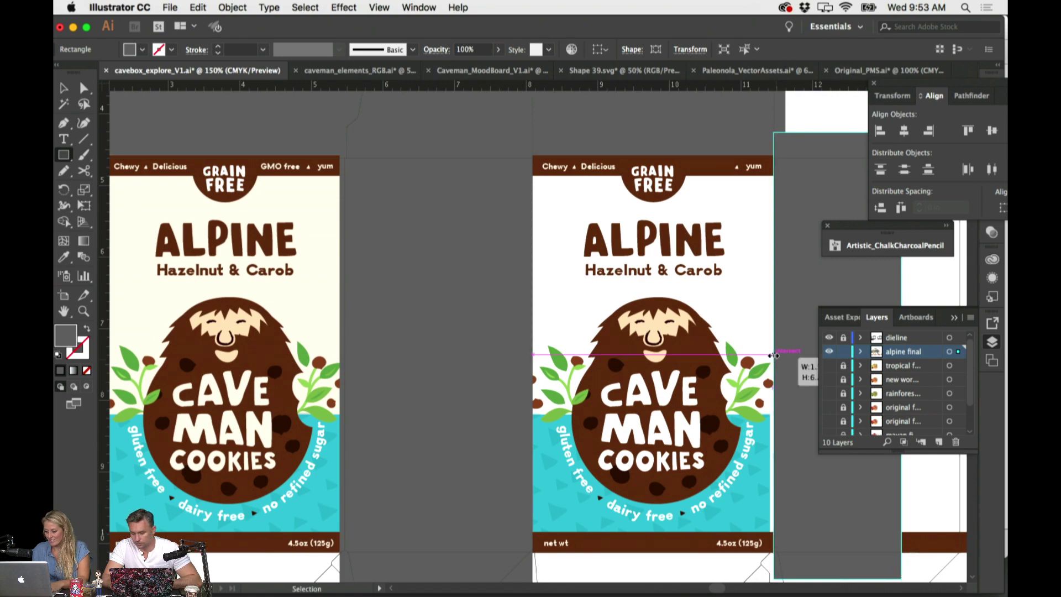
{"action": "left_click_drag", "start_coordinate": [839, 133], "coordinate": [840, 128]}
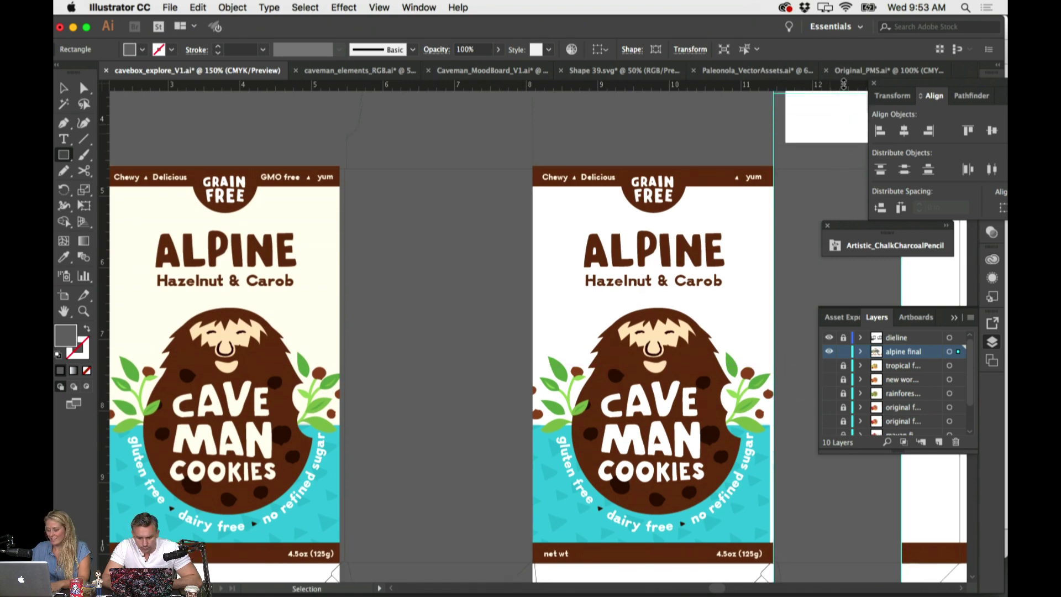
Collapse the Layers panel to uncover the second Alpine panel's outer edge
{"action": "key", "text": "m"}
{"action": "scroll", "coordinate": [709, 111], "scroll_direction": "left", "scroll_amount": 5}
{"action": "left_click_drag", "start_coordinate": [710, 110], "coordinate": [380, 94]}
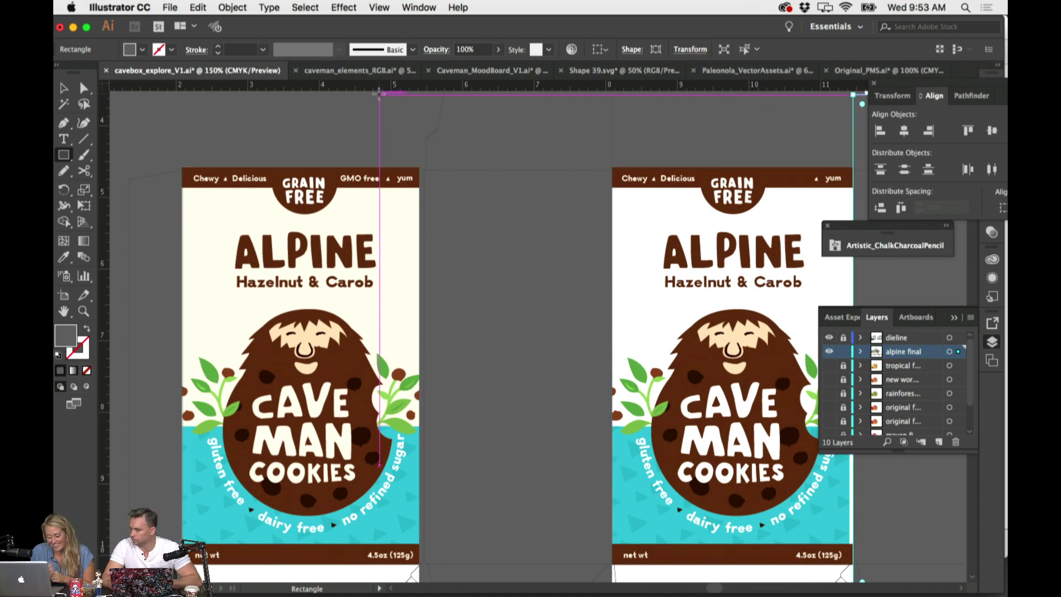
{"action": "scroll", "coordinate": [540, 332], "scroll_direction": "up", "scroll_amount": 1}
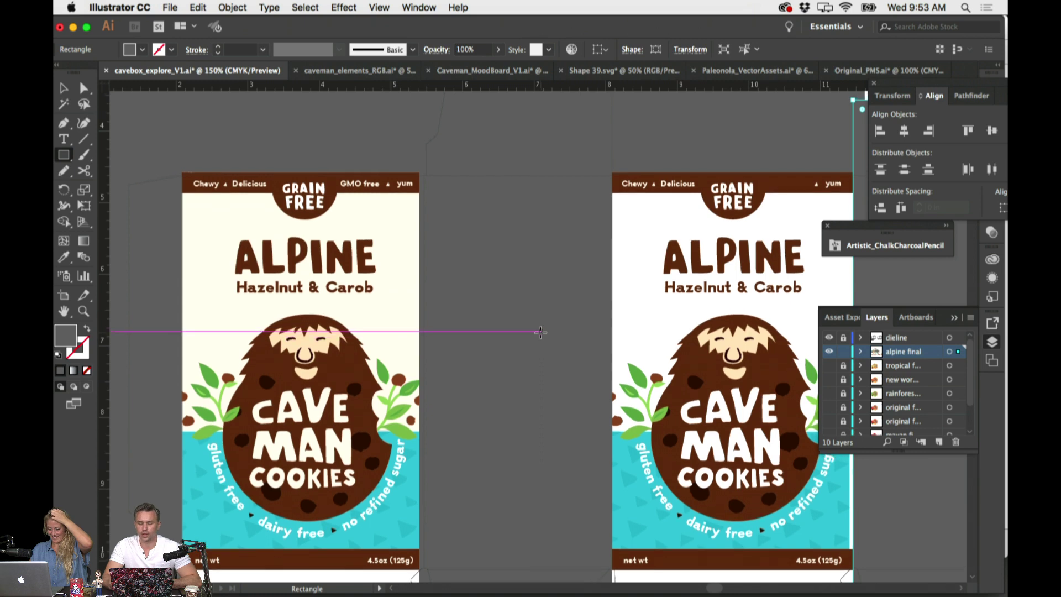
{"action": "left_click", "coordinate": [954, 319]}
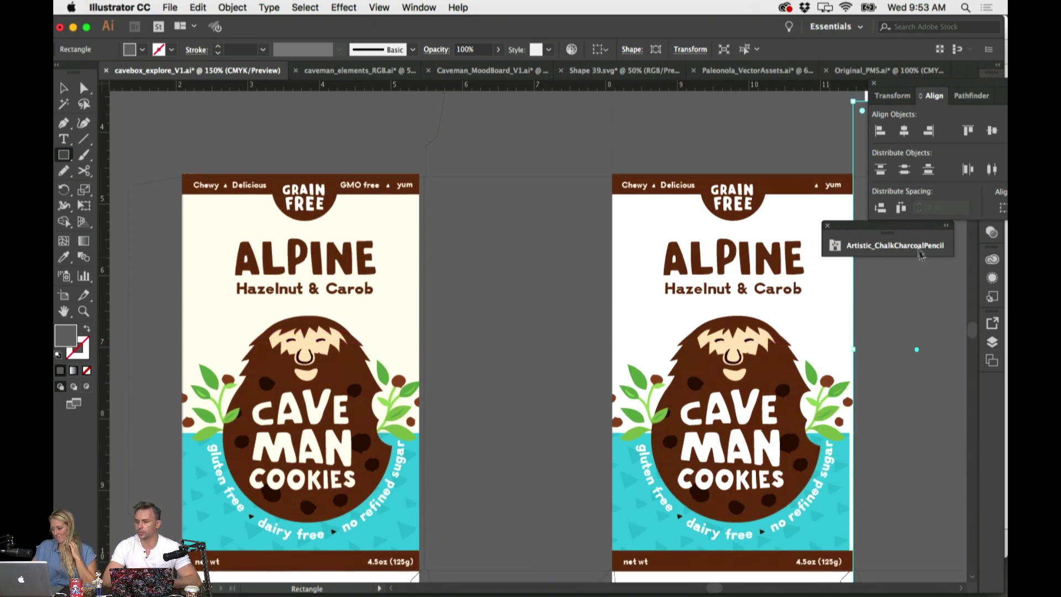
{"action": "left_click", "coordinate": [947, 225]}
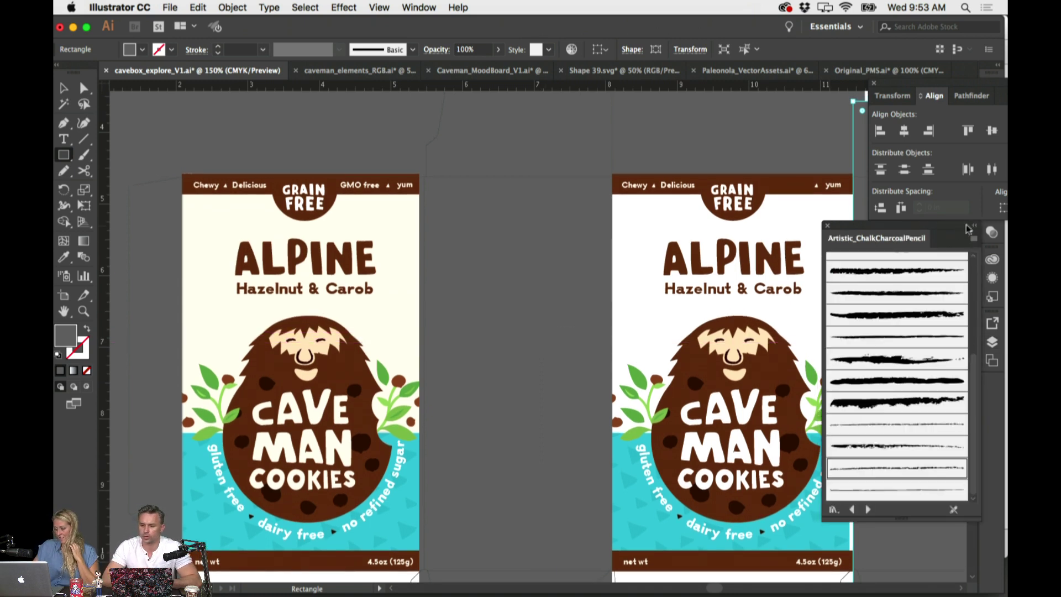
{"action": "left_click", "coordinate": [975, 225]}
{"action": "left_click", "coordinate": [63, 88]}
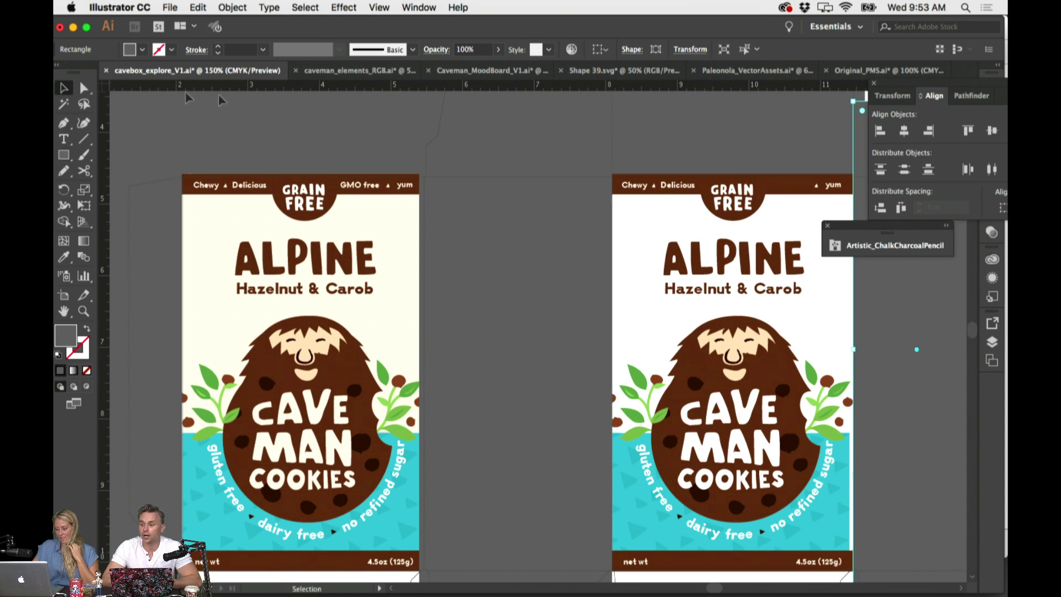
Delete the four grey masking rectangles above, between and beside the two Alpine panels
{"action": "left_click", "coordinate": [550, 575]}
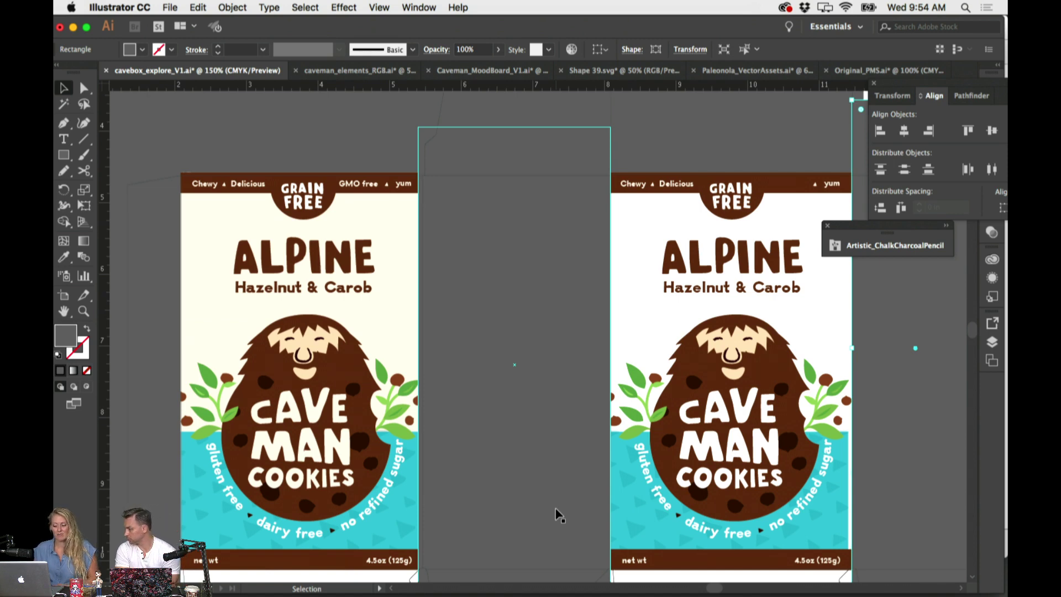
{"action": "key", "text": "t"}
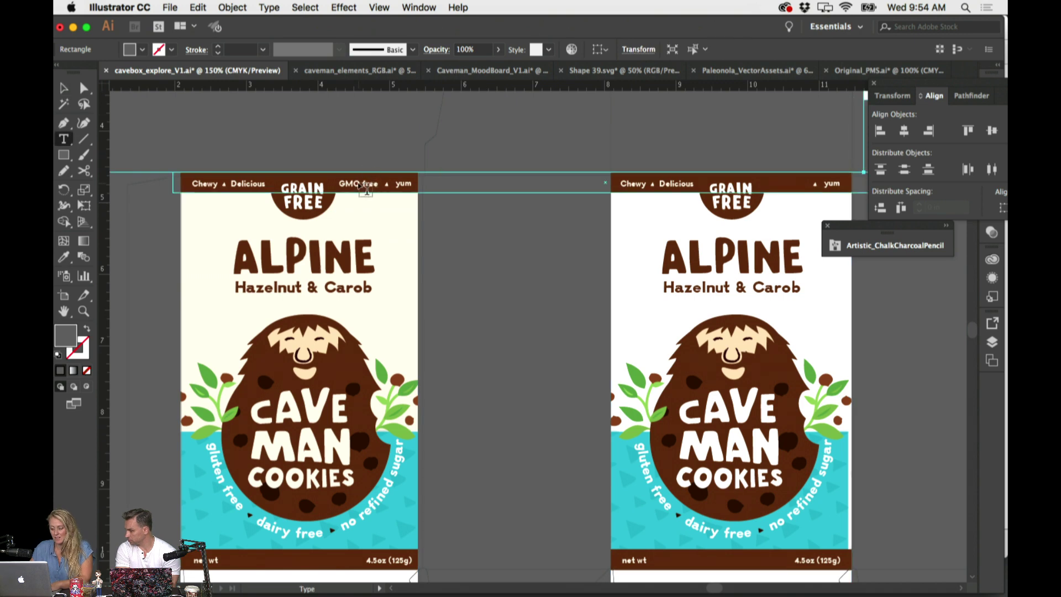
{"action": "key", "text": "ctrl+equal"}
{"action": "key", "text": "ctrl+equal"}
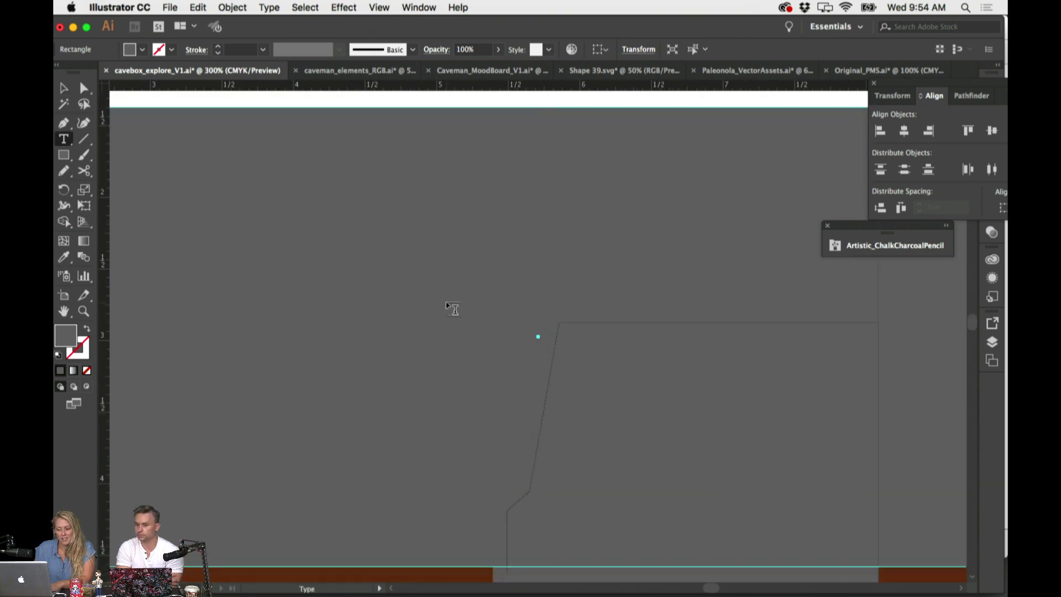
{"action": "scroll", "coordinate": [452, 308], "scroll_direction": "up", "scroll_amount": 5}
{"action": "key", "text": "ctrl+minus"}
{"action": "key", "text": "ctrl+minus"}
{"action": "key", "text": "ctrl+minus"}
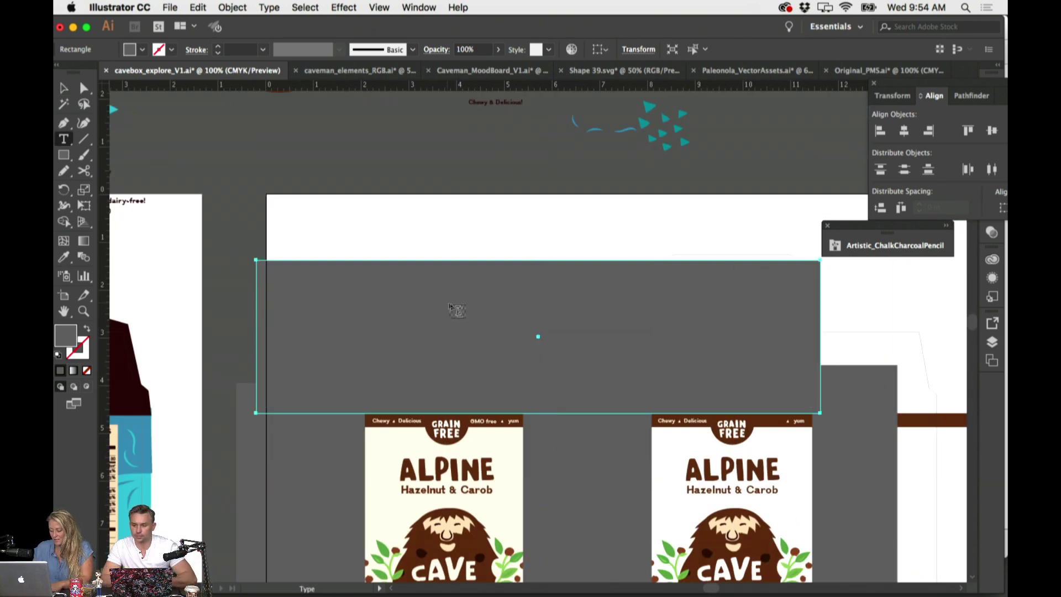
{"action": "scroll", "coordinate": [456, 310], "scroll_direction": "down", "scroll_amount": 5}
{"action": "key", "text": "v"}
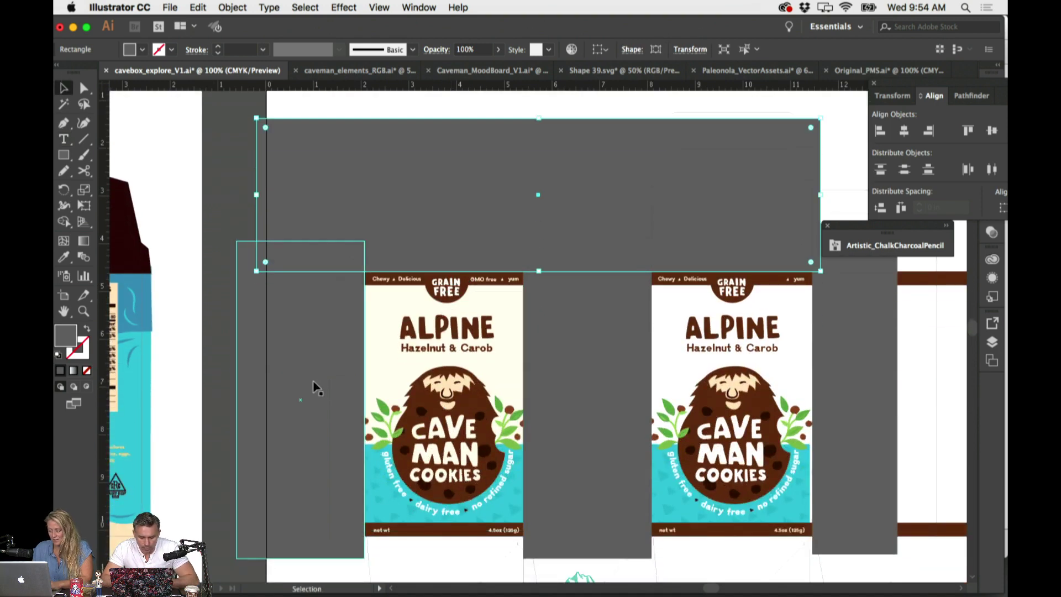
{"action": "left_click", "coordinate": [316, 387], "text": "shift"}
{"action": "left_click", "coordinate": [611, 387], "text": "shift"}
{"action": "left_click", "coordinate": [838, 379], "text": "shift"}
{"action": "key", "text": "Delete"}
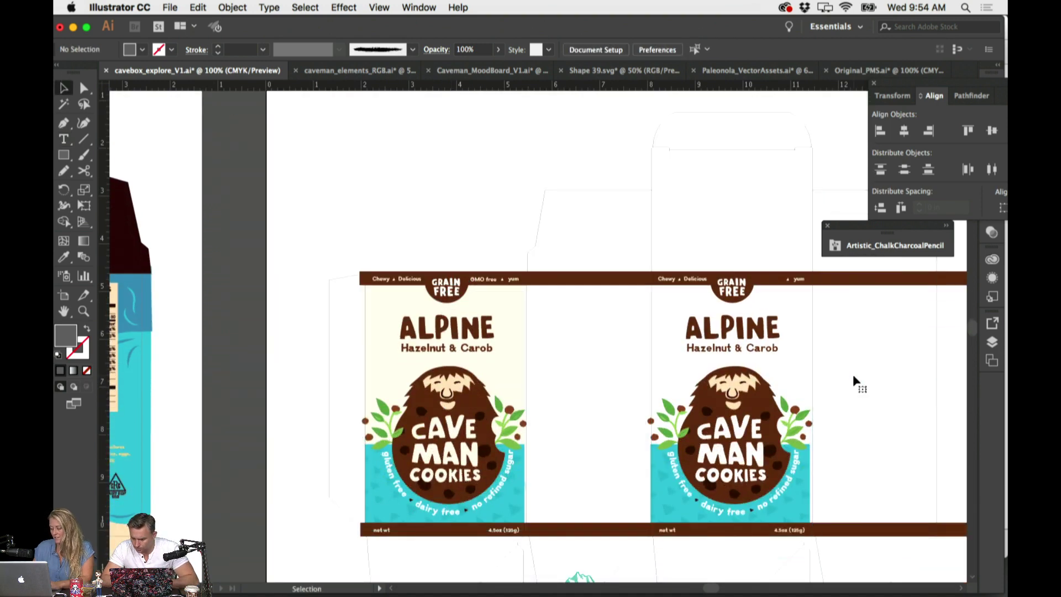
Unlock all locked artwork so the header band's text can be selected
{"action": "key", "text": "ctrl+plus"}
{"action": "key", "text": "ctrl+plus"}
{"action": "key", "text": "ctrl+plus"}
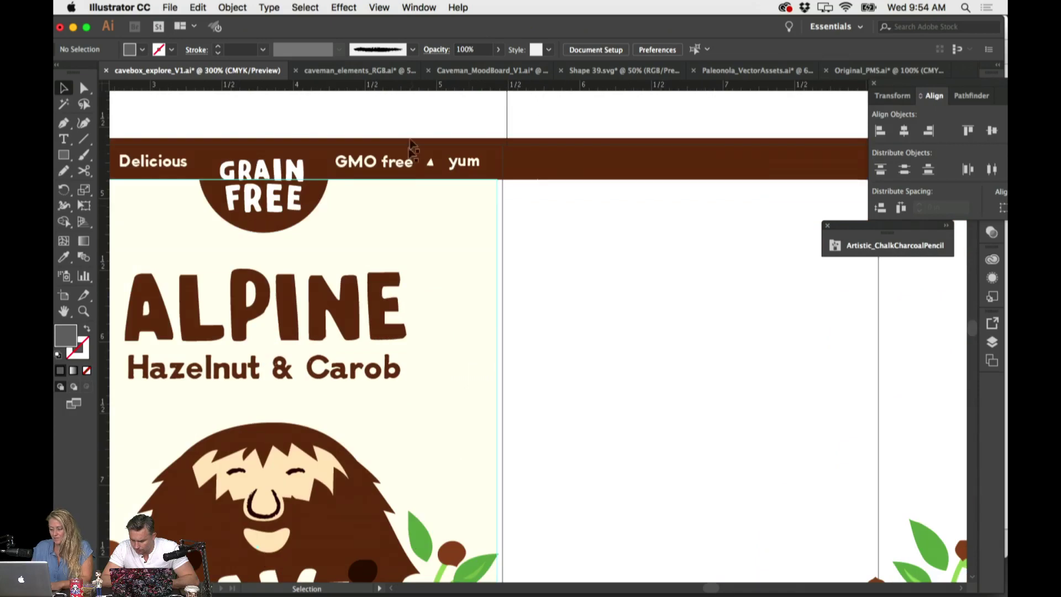
{"action": "left_click", "coordinate": [400, 166]}
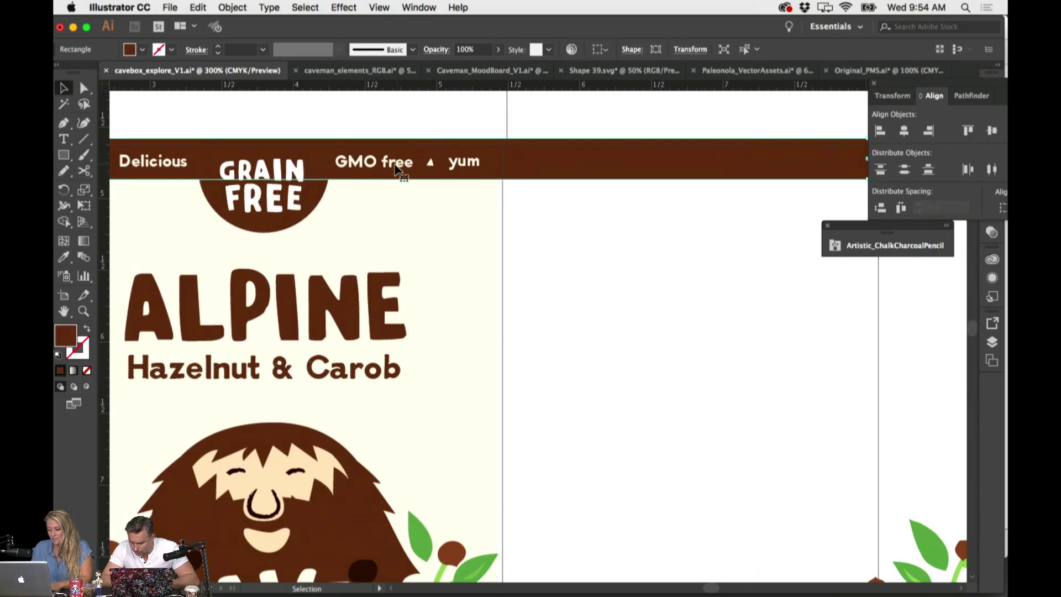
{"action": "left_click", "coordinate": [232, 7]}
{"action": "left_click", "coordinate": [258, 94]}
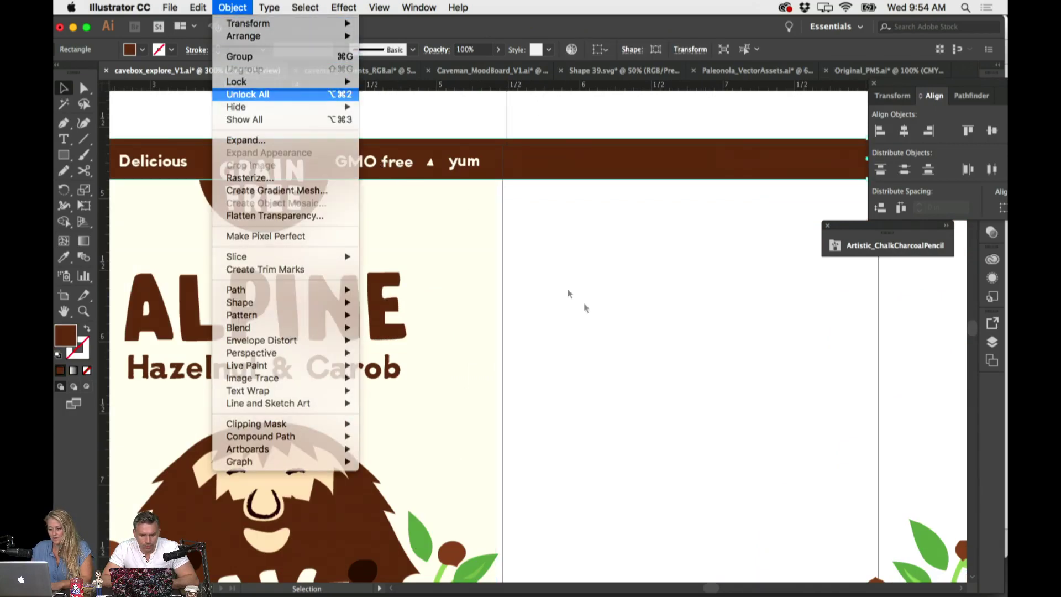
{"action": "left_click", "coordinate": [597, 310]}
Change "GMO free" in the first panel's header to lowercase and shift it and "yum" slightly to the right
{"action": "left_click_drag", "start_coordinate": [469, 169], "coordinate": [474, 169]}
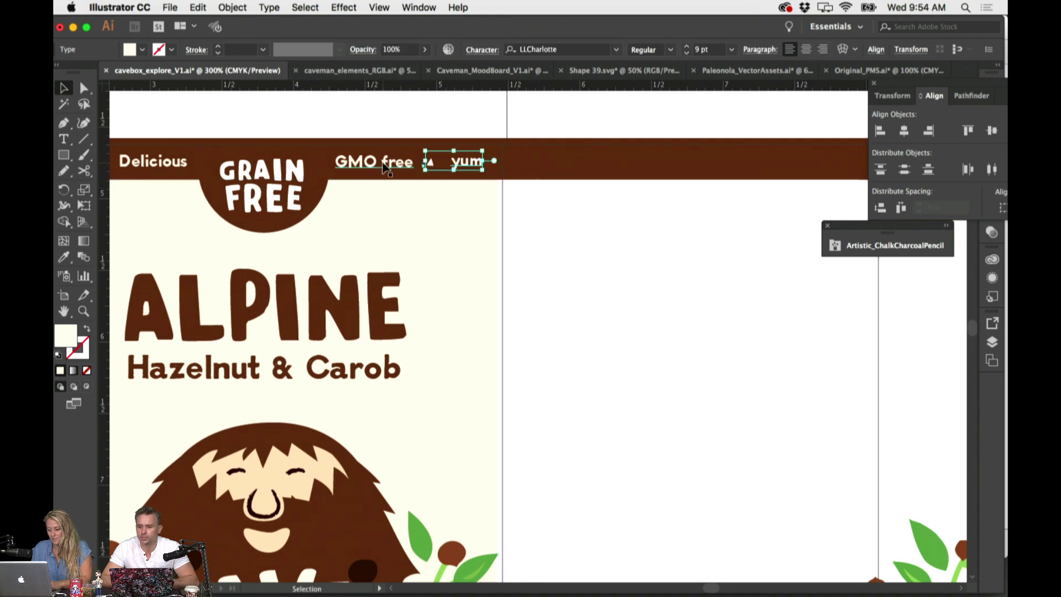
{"action": "left_click", "coordinate": [381, 163]}
{"action": "left_click", "coordinate": [270, 7]}
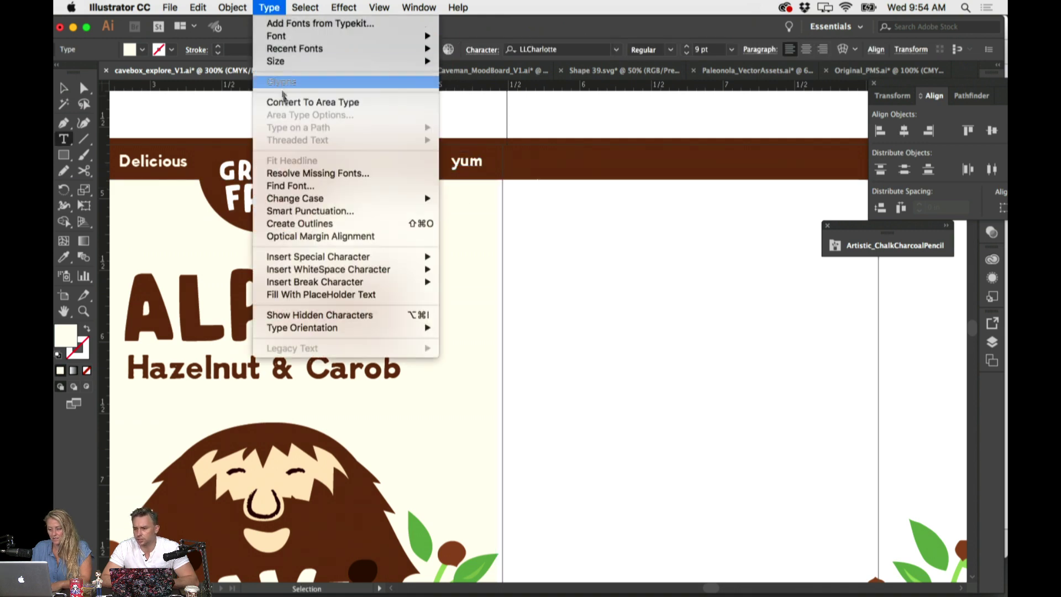
{"action": "mouse_move", "coordinate": [297, 201]}
{"action": "left_click", "coordinate": [459, 212]}
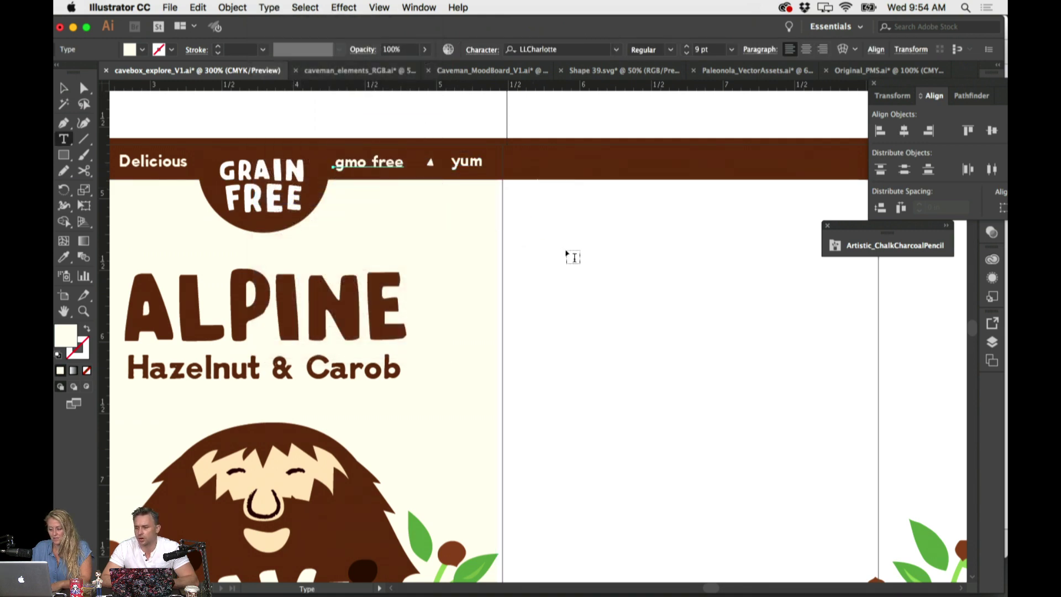
{"action": "left_click", "coordinate": [569, 254]}
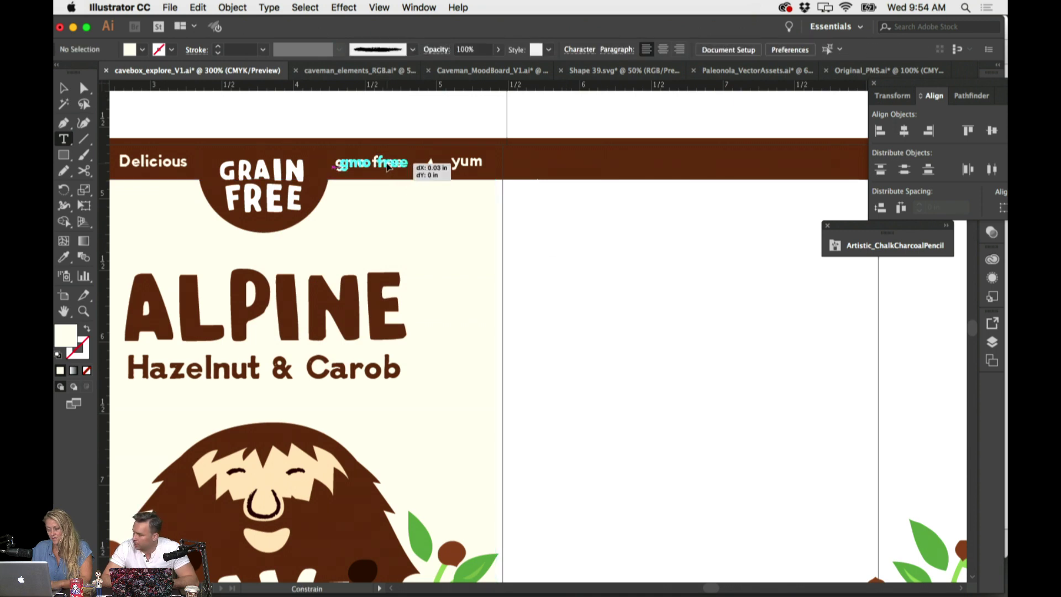
{"action": "left_click_drag", "start_coordinate": [385, 168], "coordinate": [388, 168]}
Widen the first panel's cream background rectangle to meet the dieline fold on its right side
{"action": "left_click", "coordinate": [482, 239]}
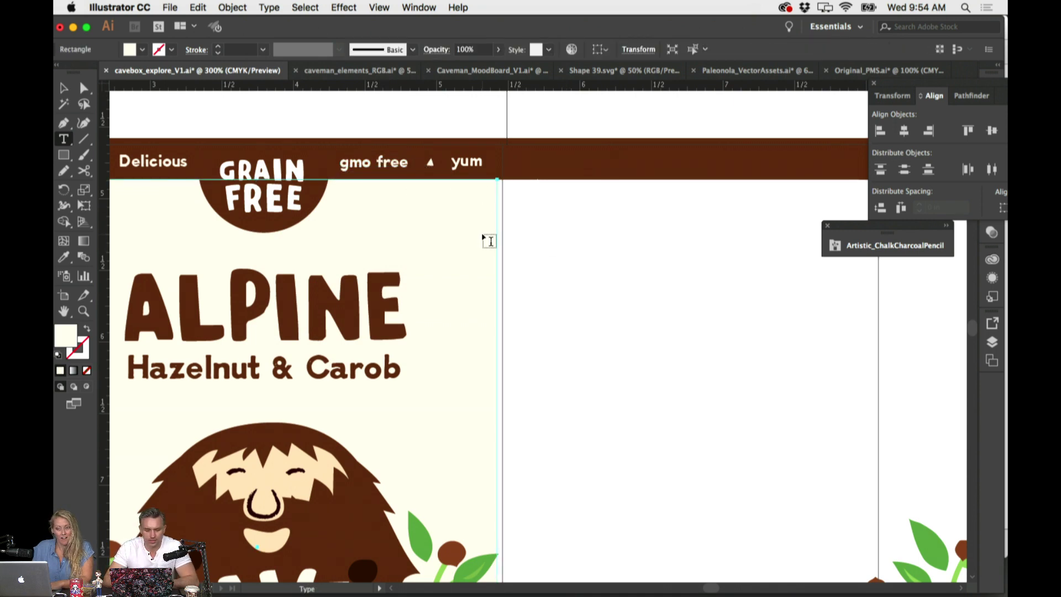
{"action": "key", "text": "t"}
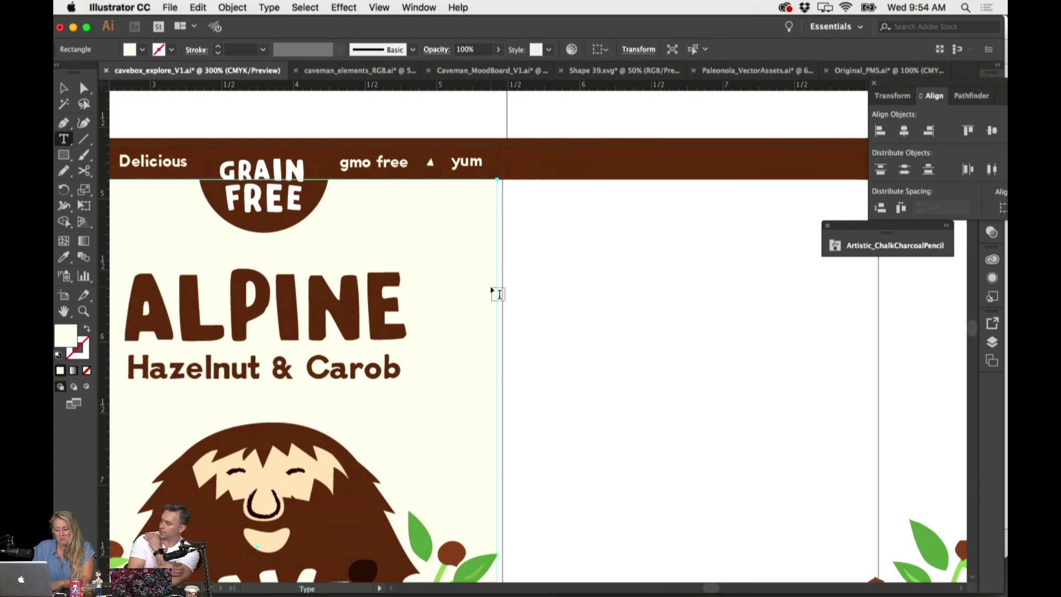
{"action": "scroll", "coordinate": [492, 290], "scroll_direction": "down", "scroll_amount": 1}
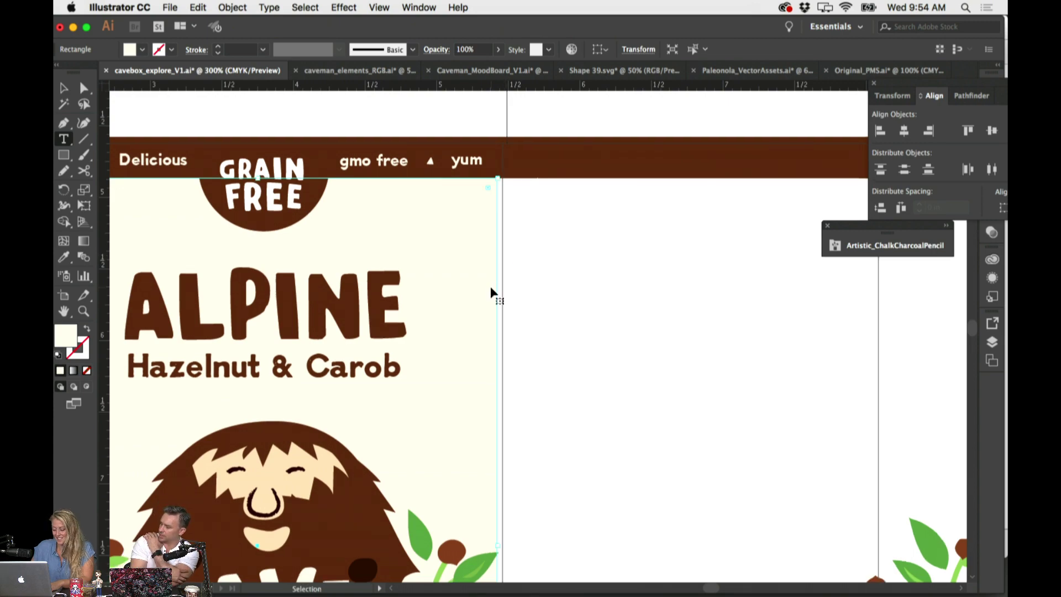
{"action": "key", "text": "super+minus"}
{"action": "scroll", "coordinate": [699, 306], "scroll_direction": "right", "scroll_amount": 2}
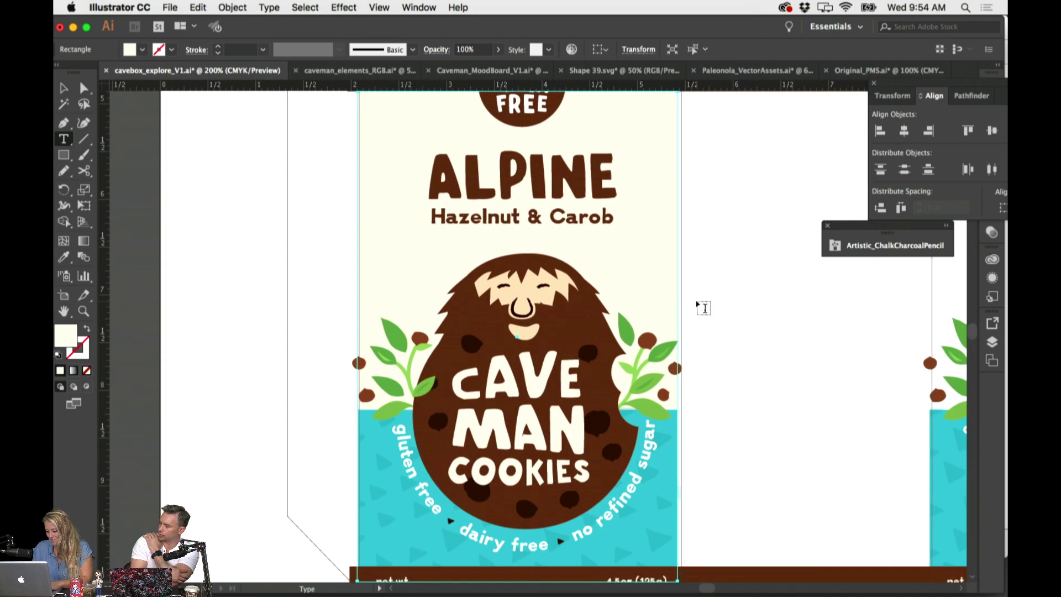
{"action": "scroll", "coordinate": [702, 306], "scroll_direction": "down", "scroll_amount": 3}
{"action": "scroll", "coordinate": [702, 305], "scroll_direction": "up", "scroll_amount": 4}
{"action": "key", "text": "v"}
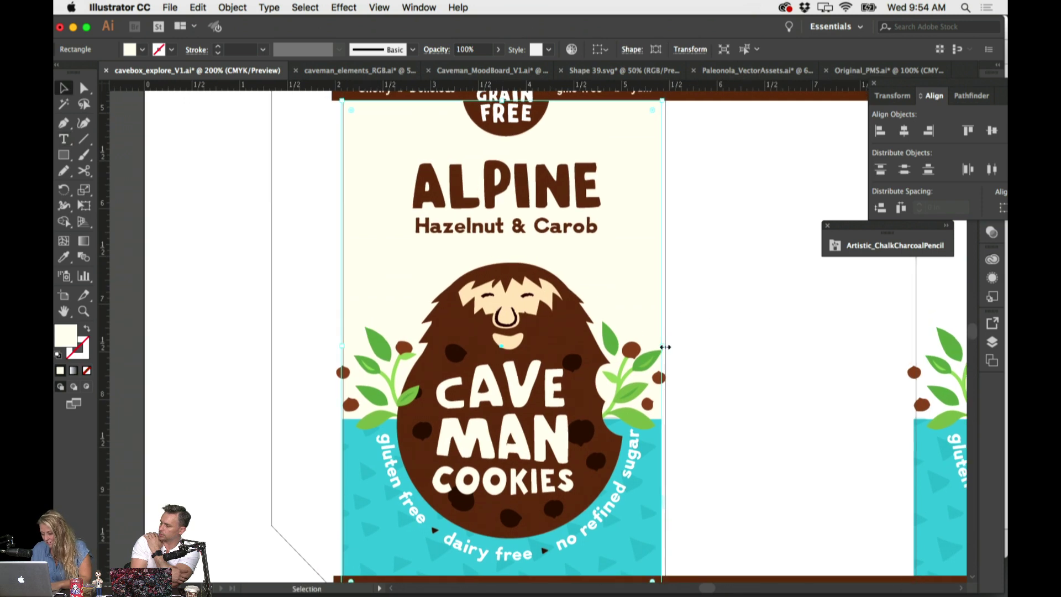
{"action": "left_click_drag", "start_coordinate": [662, 345], "coordinate": [666, 346]}
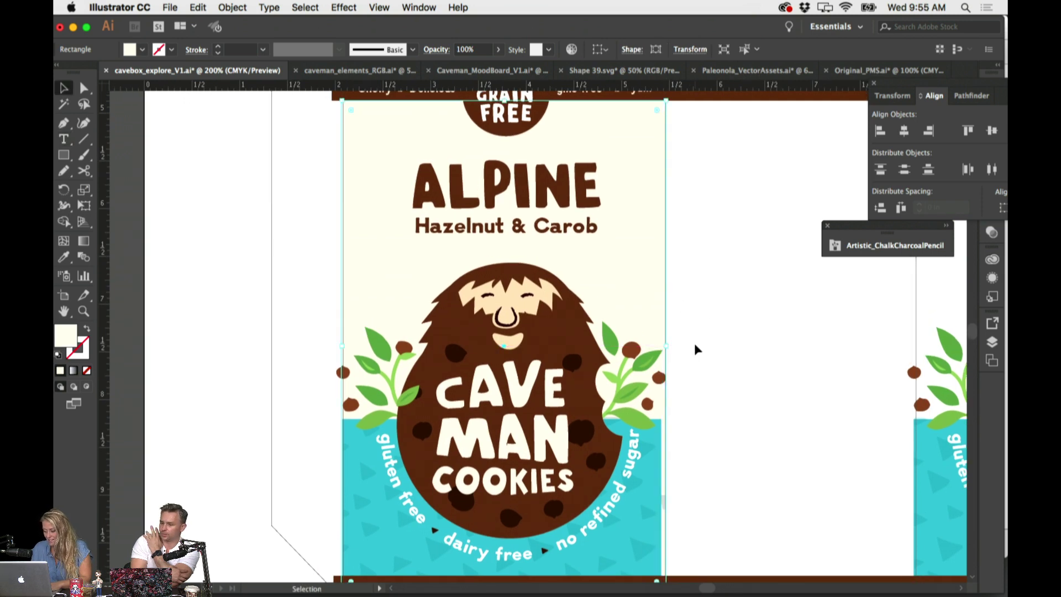
{"action": "left_click", "coordinate": [696, 349]}
Change the "Chewy" and "Delicious" header text on the first Alpine panel to lowercase
{"action": "key", "text": "super+minus"}
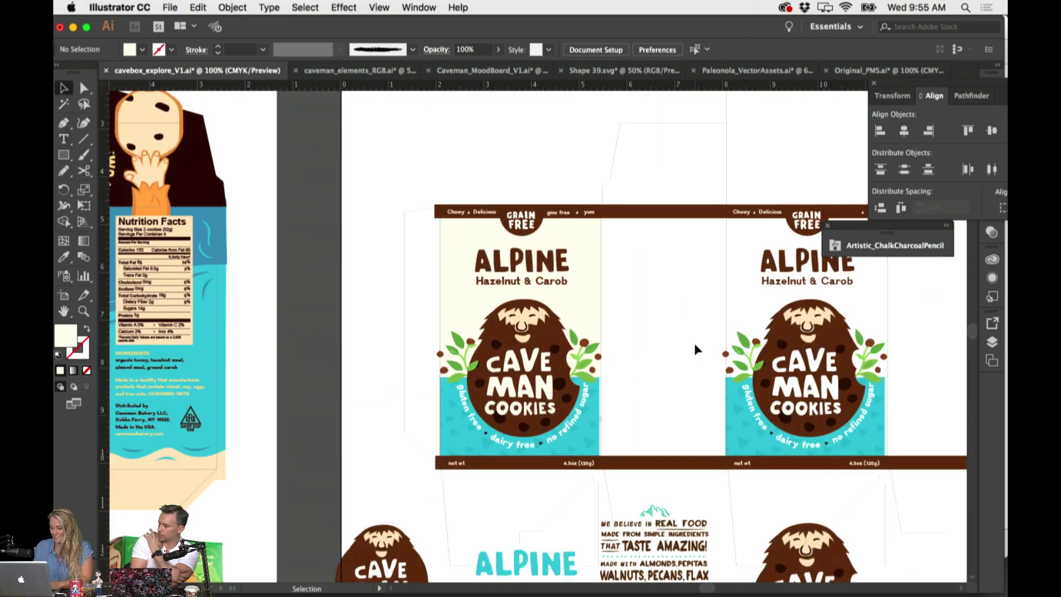
{"action": "left_click_drag", "start_coordinate": [695, 350], "coordinate": [485, 345]}
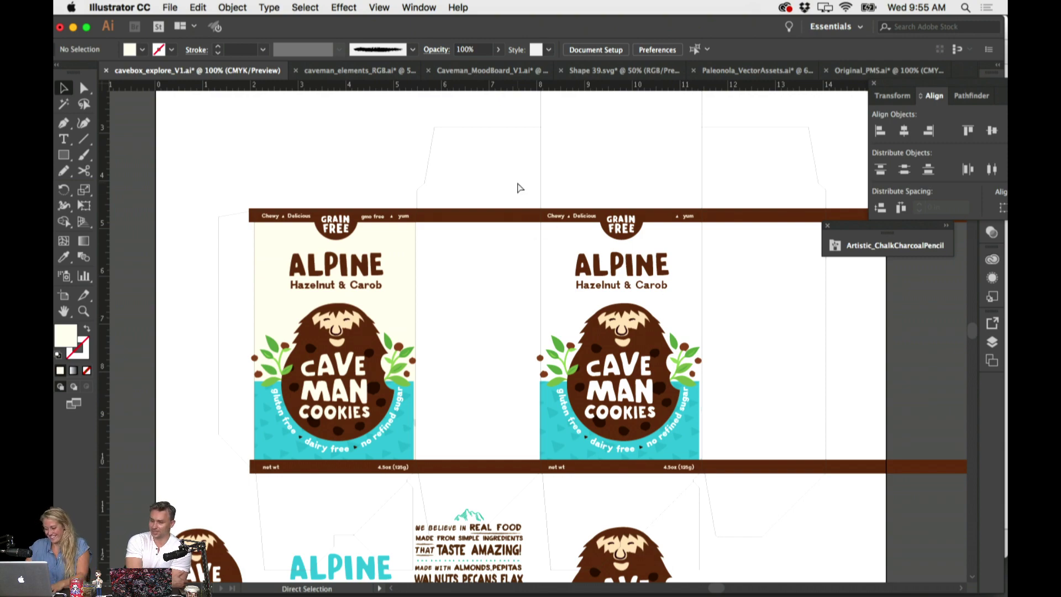
{"action": "key", "text": "super+equal"}
{"action": "scroll", "coordinate": [516, 182], "scroll_direction": "left", "scroll_amount": 3}
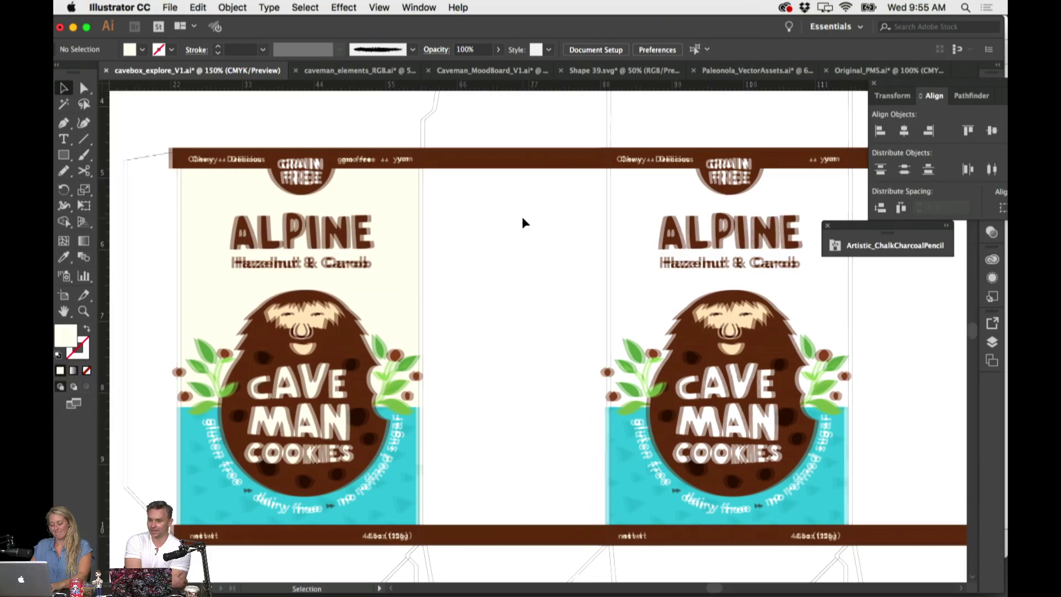
{"action": "scroll", "coordinate": [522, 217], "scroll_direction": "down", "scroll_amount": 1}
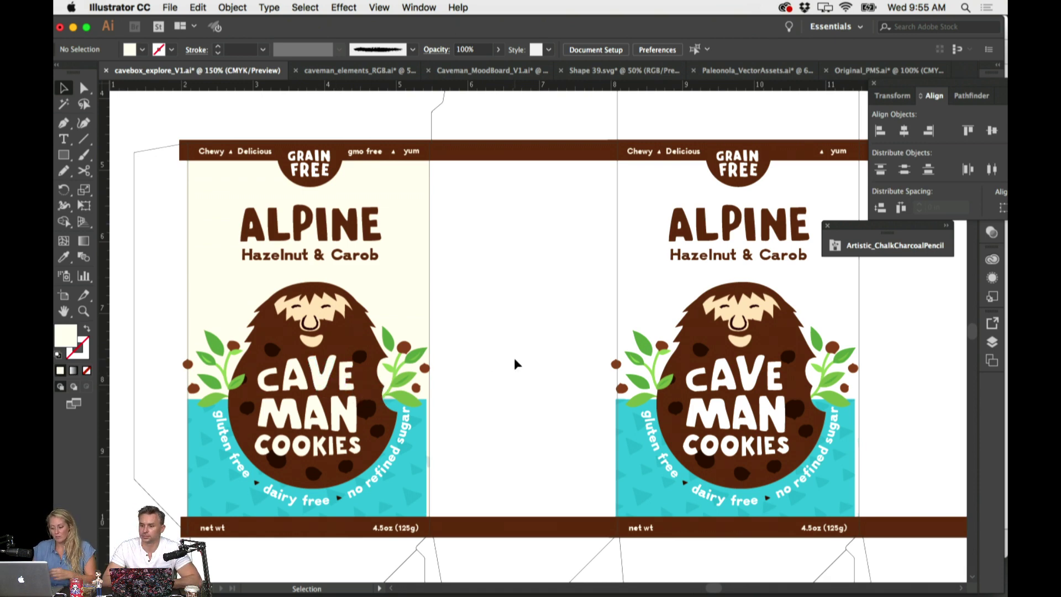
{"action": "key", "text": "super+equal"}
{"action": "left_click_drag", "start_coordinate": [393, 216], "coordinate": [436, 232]}
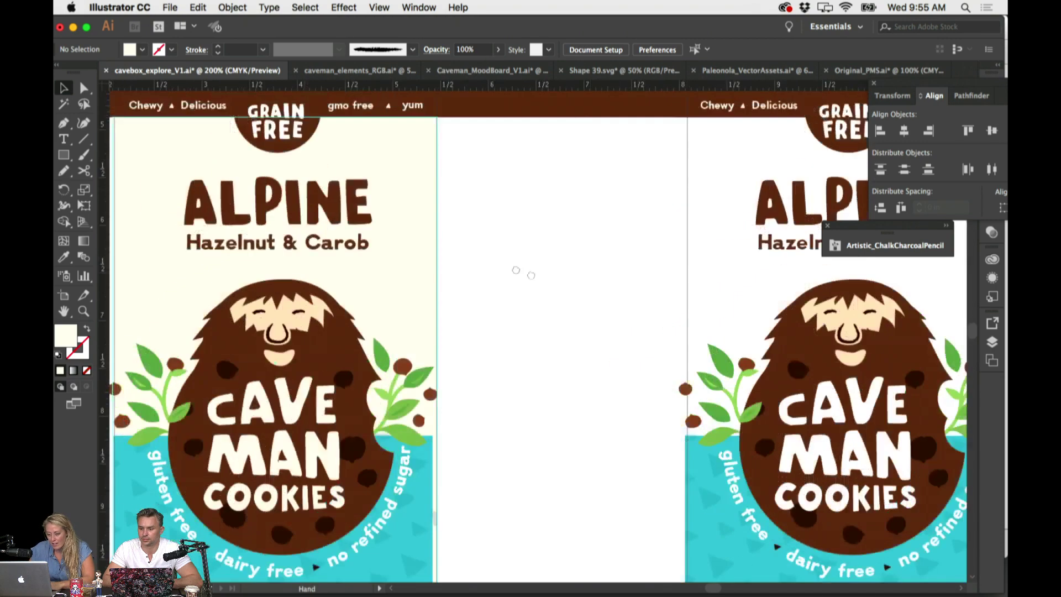
{"action": "left_click_drag", "start_coordinate": [523, 273], "coordinate": [768, 361]}
{"action": "left_click", "coordinate": [420, 193]}
{"action": "left_click", "coordinate": [269, 7]}
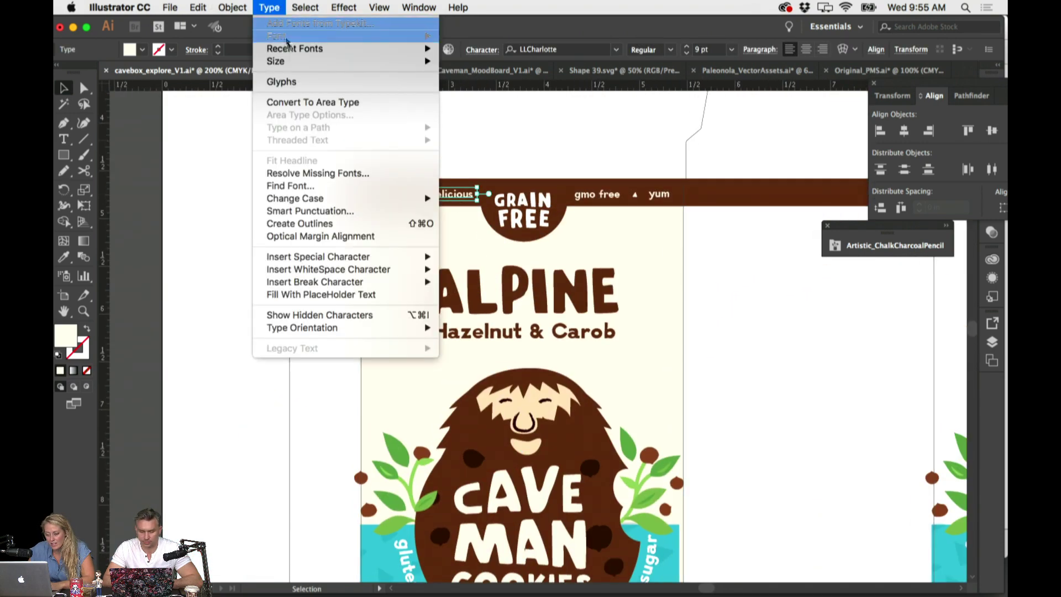
{"action": "mouse_move", "coordinate": [314, 199]}
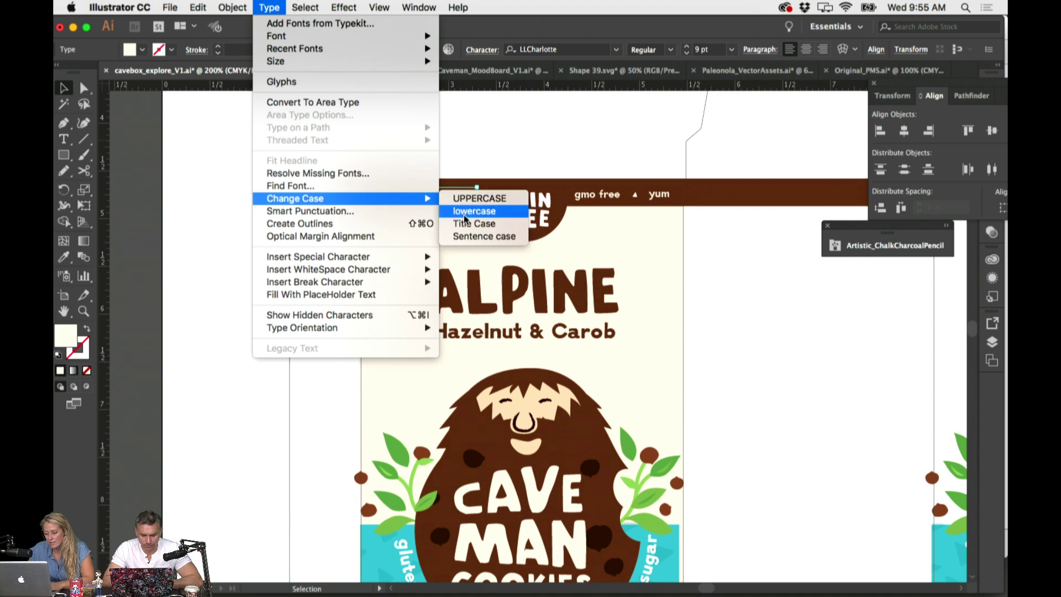
{"action": "left_click", "coordinate": [467, 212]}
{"action": "left_click", "coordinate": [551, 114]}
Widen the gap before "delicious" in the first panel's header and adjust the triangle separator to sit between the two words
{"action": "key", "text": "a"}
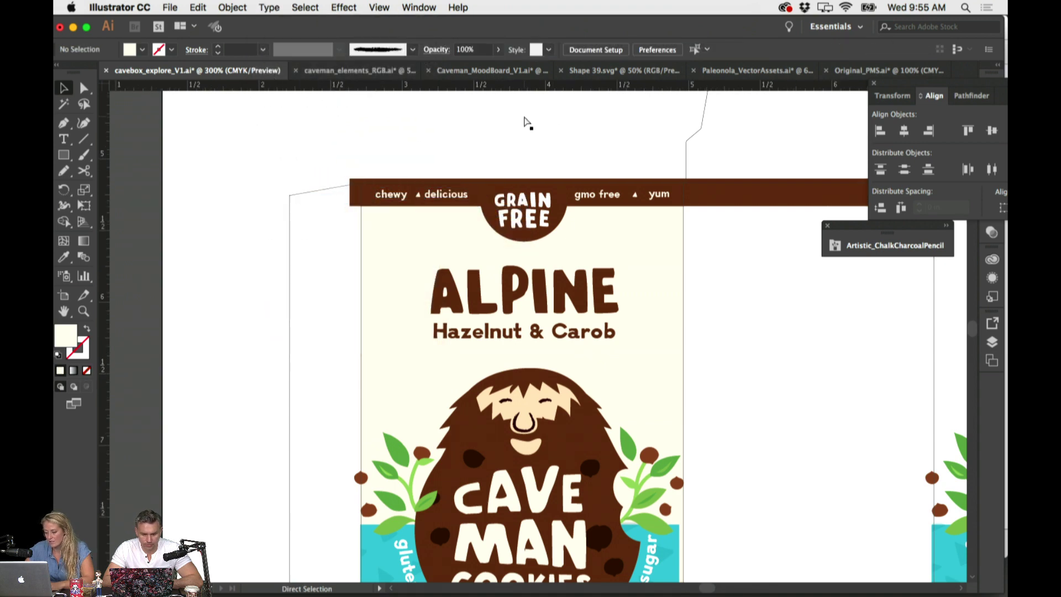
{"action": "key", "text": "super+equal"}
{"action": "double_click", "coordinate": [369, 121]}
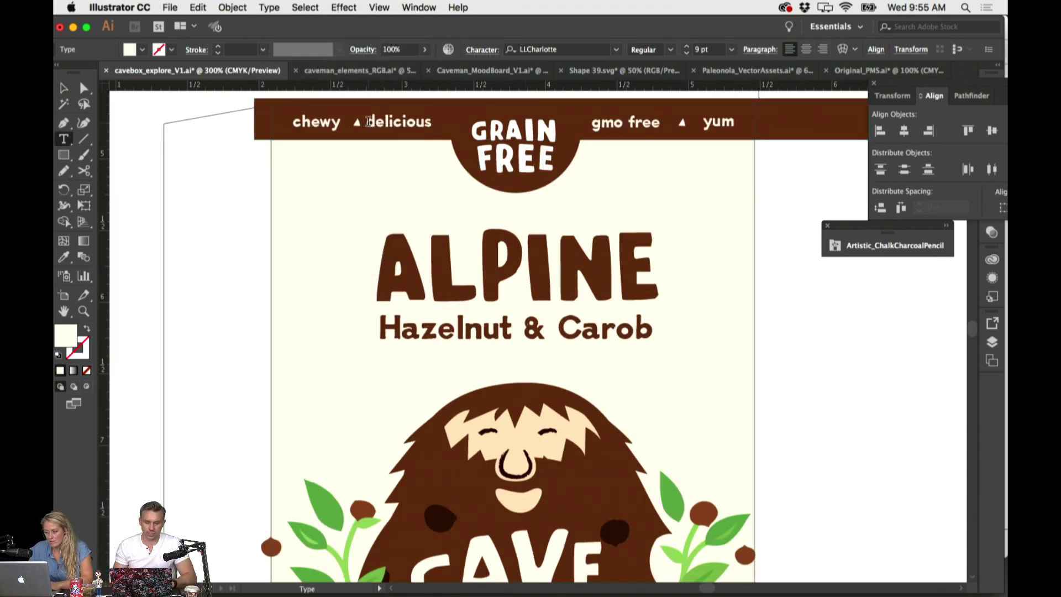
{"action": "key", "text": "Escape"}
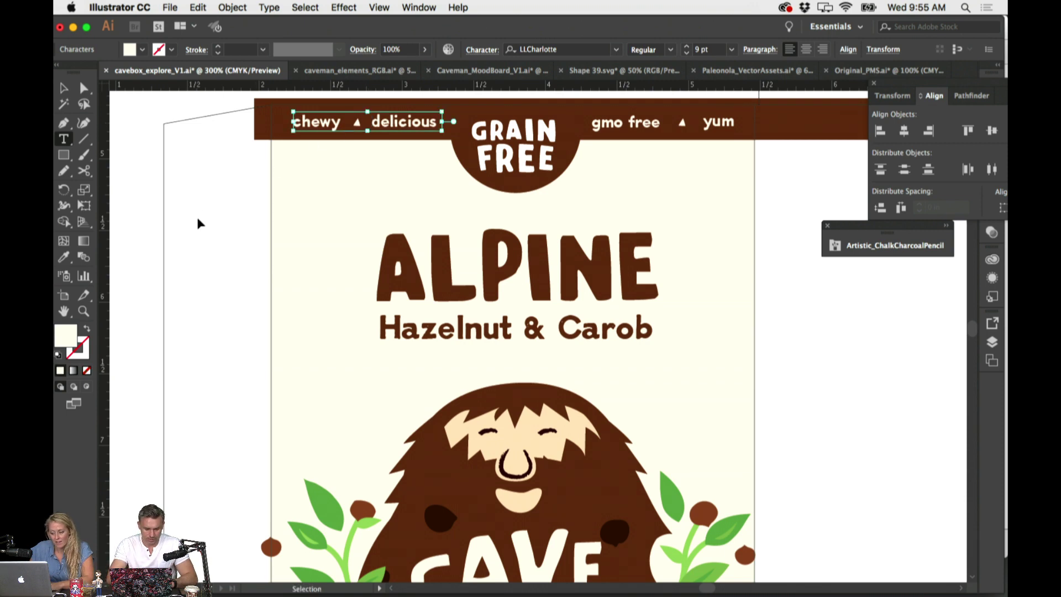
{"action": "left_click", "coordinate": [199, 222]}
{"action": "left_click", "coordinate": [358, 128]}
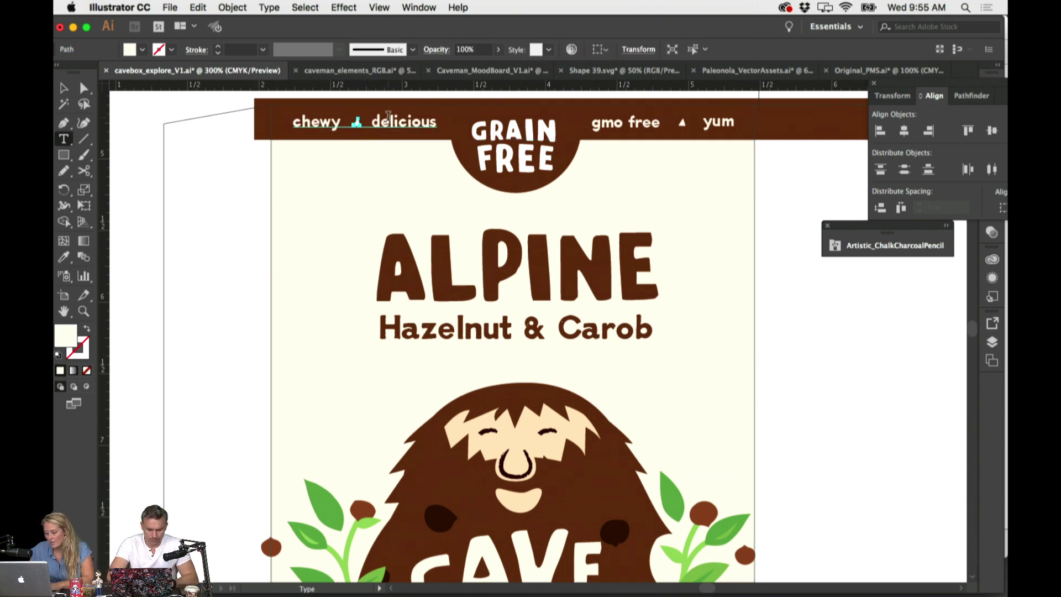
{"action": "left_click", "coordinate": [178, 236]}
{"action": "scroll", "coordinate": [180, 237], "scroll_direction": "right", "scroll_amount": 3}
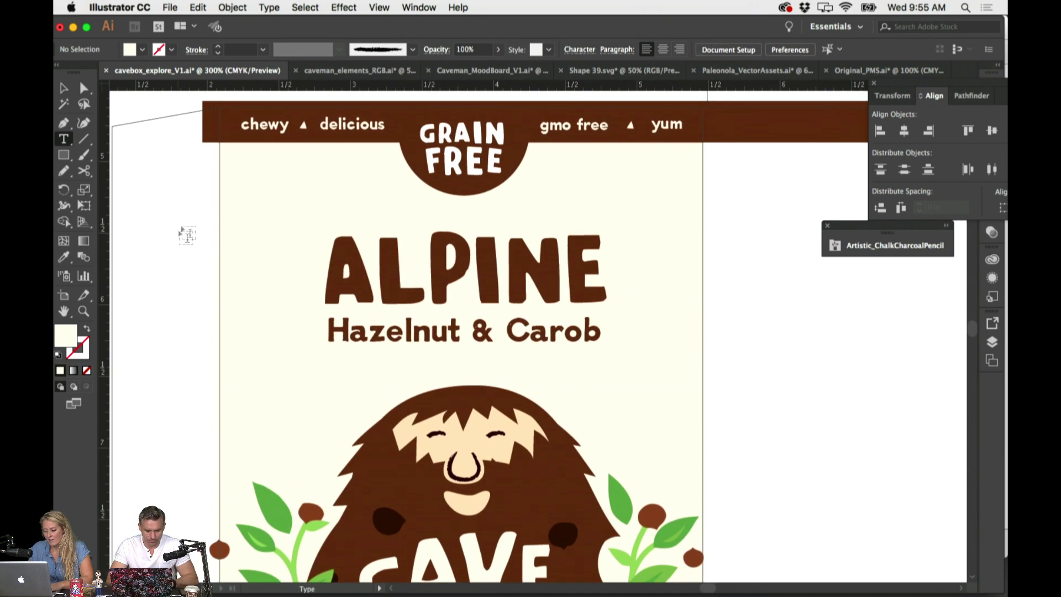
{"action": "left_click", "coordinate": [305, 130], "text": "super"}
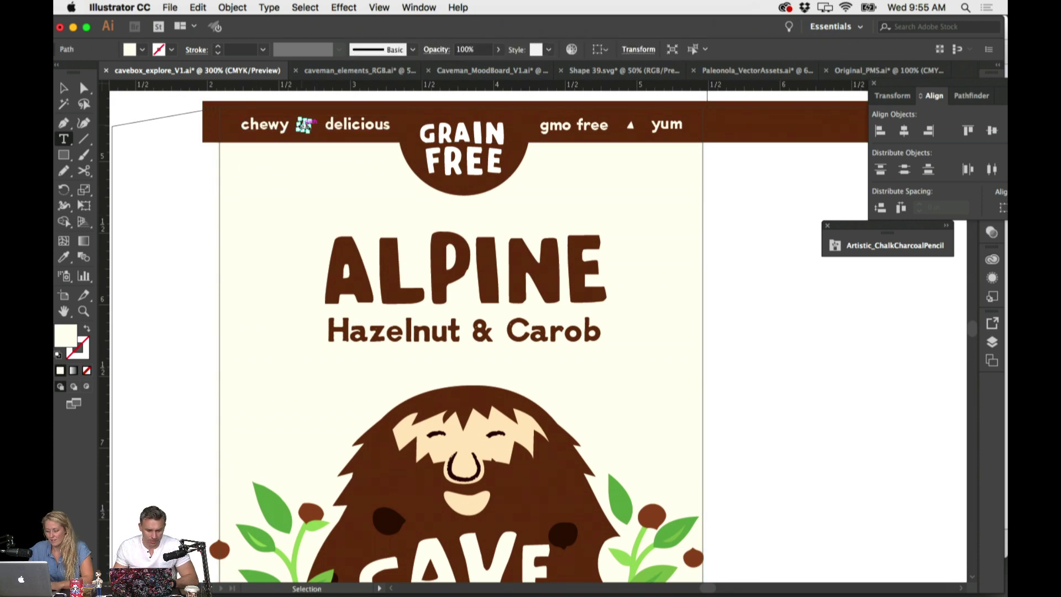
{"action": "left_click", "coordinate": [168, 228], "text": "super"}
{"action": "key", "text": "super+minus"}
{"action": "scroll", "coordinate": [207, 234], "scroll_direction": "right", "scroll_amount": 5}
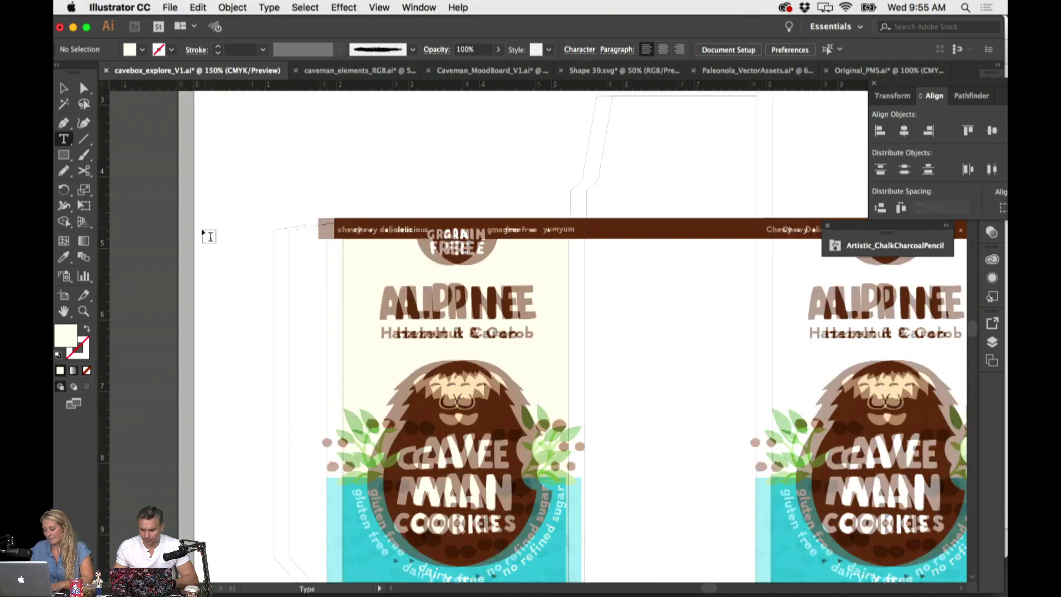
Review the full Alpine box layout on the dieline and the loose artwork placed below it
{"action": "scroll", "coordinate": [206, 235], "scroll_direction": "down", "scroll_amount": 3}
{"action": "left_click", "coordinate": [64, 89]}
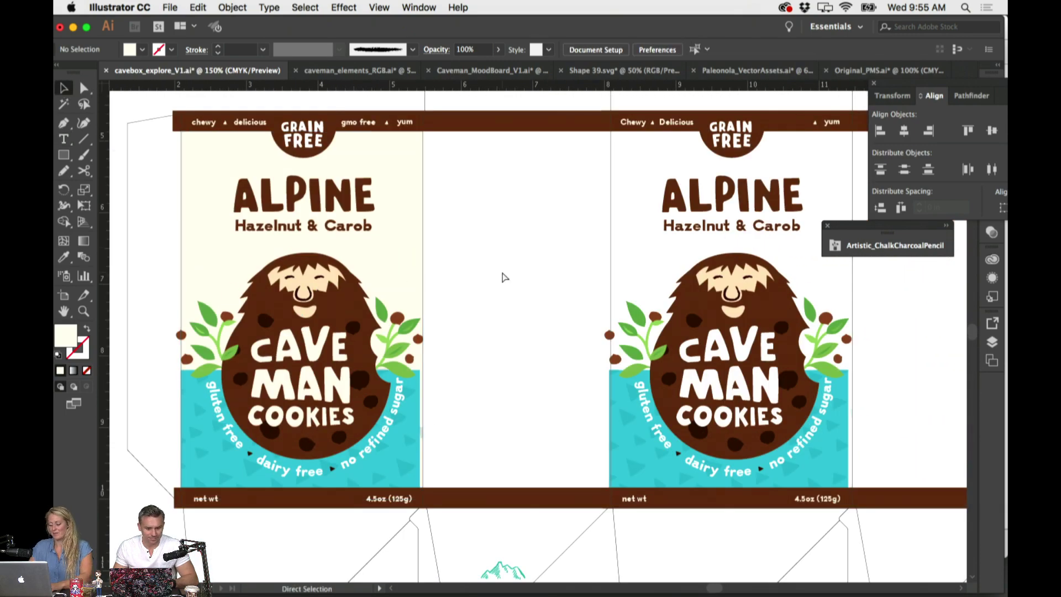
{"action": "key", "text": "super+minus"}
{"action": "key", "text": "super+minus"}
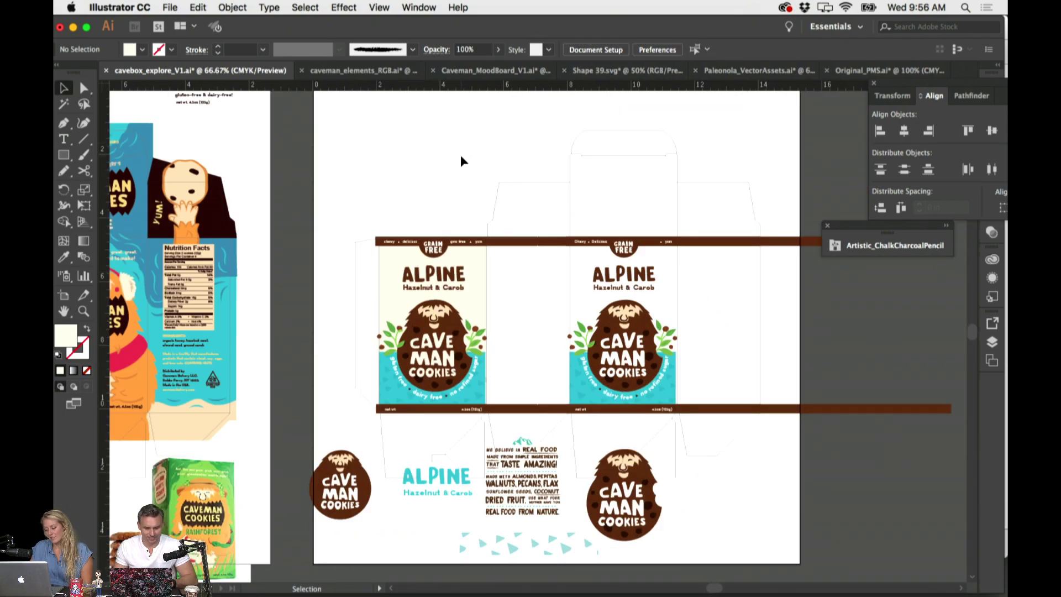
{"action": "scroll", "coordinate": [462, 157], "scroll_direction": "down", "scroll_amount": 2}
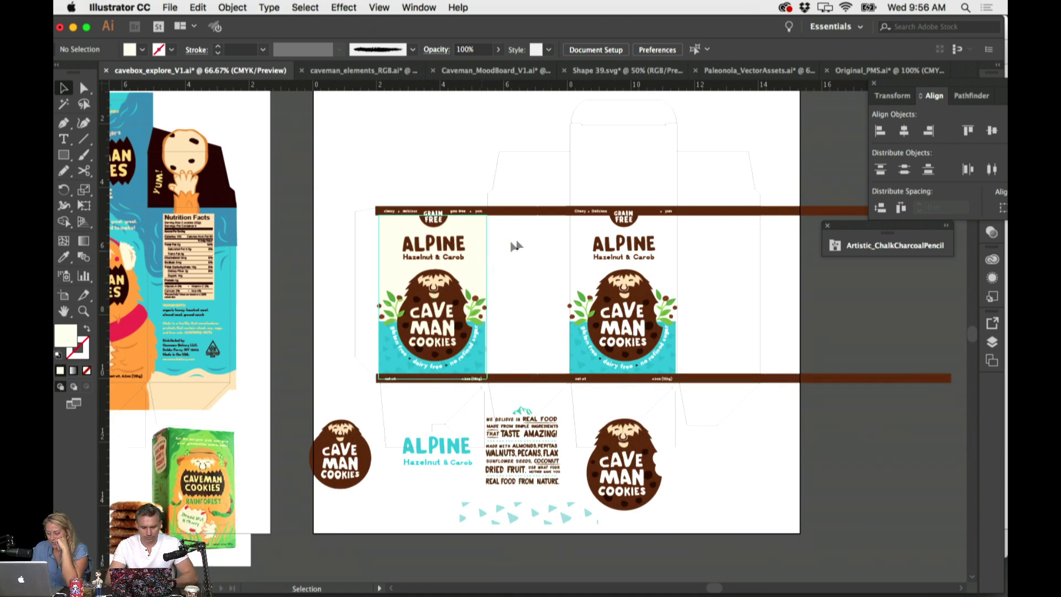
{"action": "scroll", "coordinate": [529, 244], "scroll_direction": "down", "scroll_amount": 1}
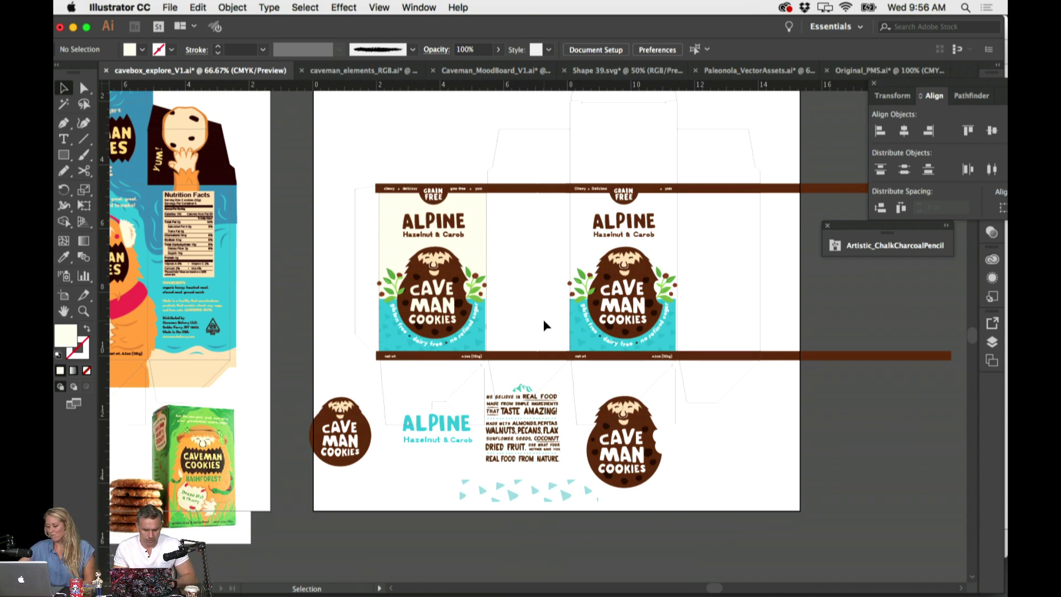
{"action": "left_click", "coordinate": [725, 457]}
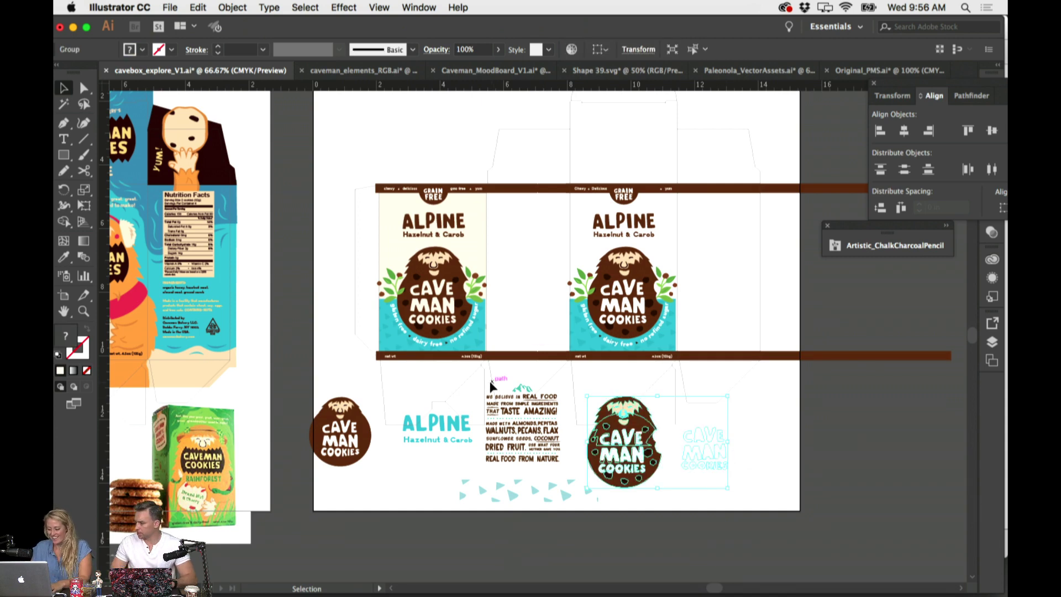
{"action": "key", "text": "super+shift+a"}
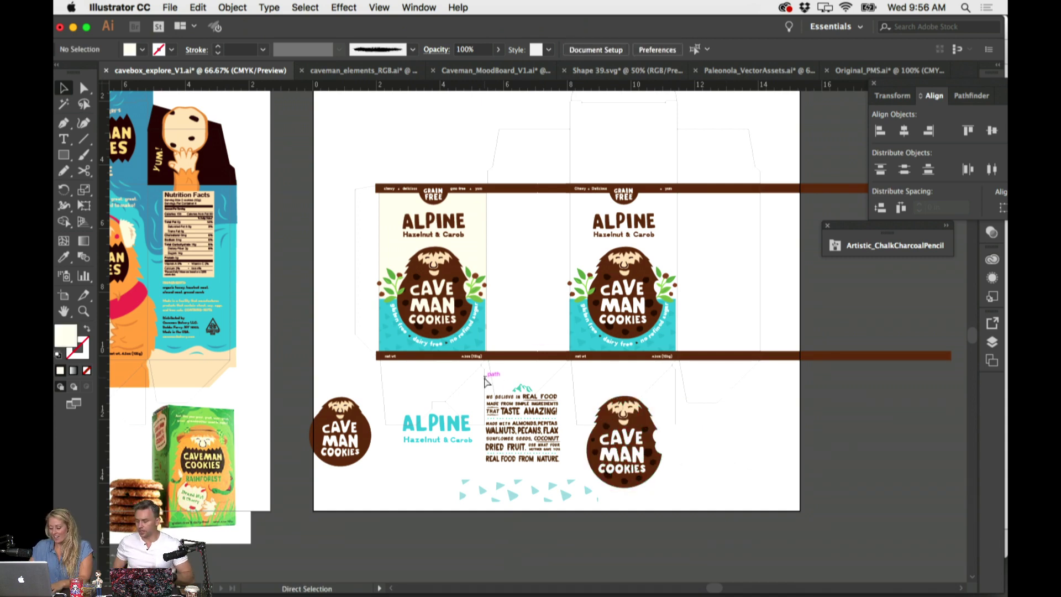
{"action": "key", "text": "super+equal"}
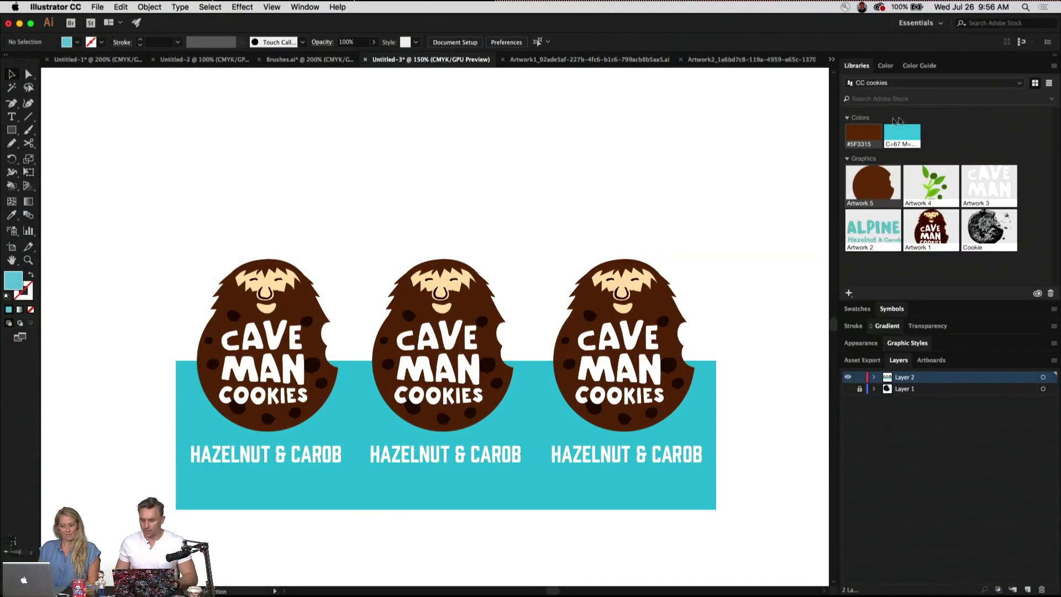
In the Untitled-3 document, select the middle cookie panel with its teal background and open Recolor Artwork for it
{"action": "mouse_move", "coordinate": [883, 135]}
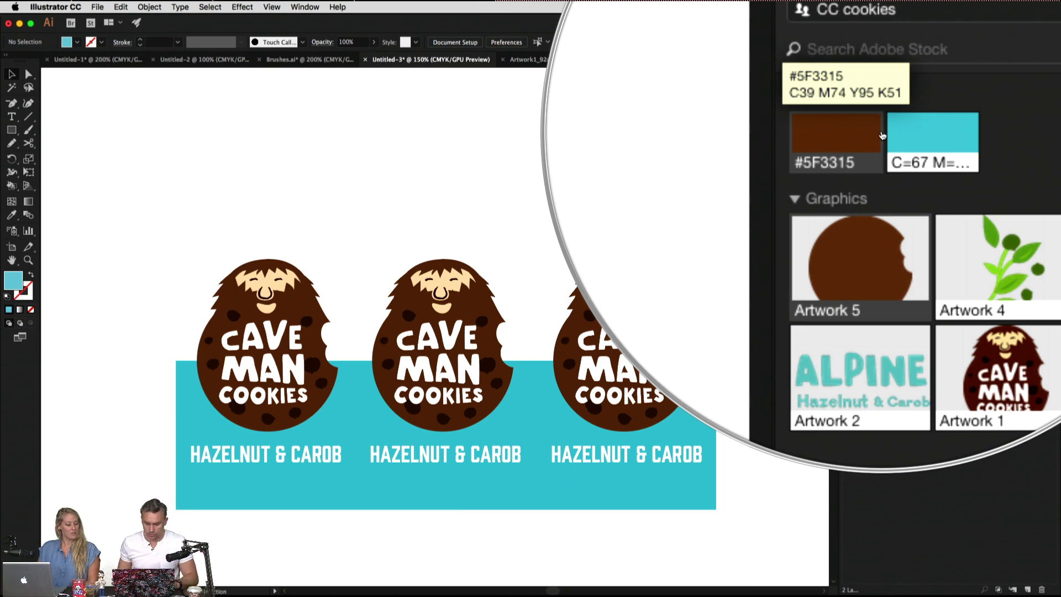
{"action": "scroll", "coordinate": [354, 183], "scroll_direction": "down", "scroll_amount": 2}
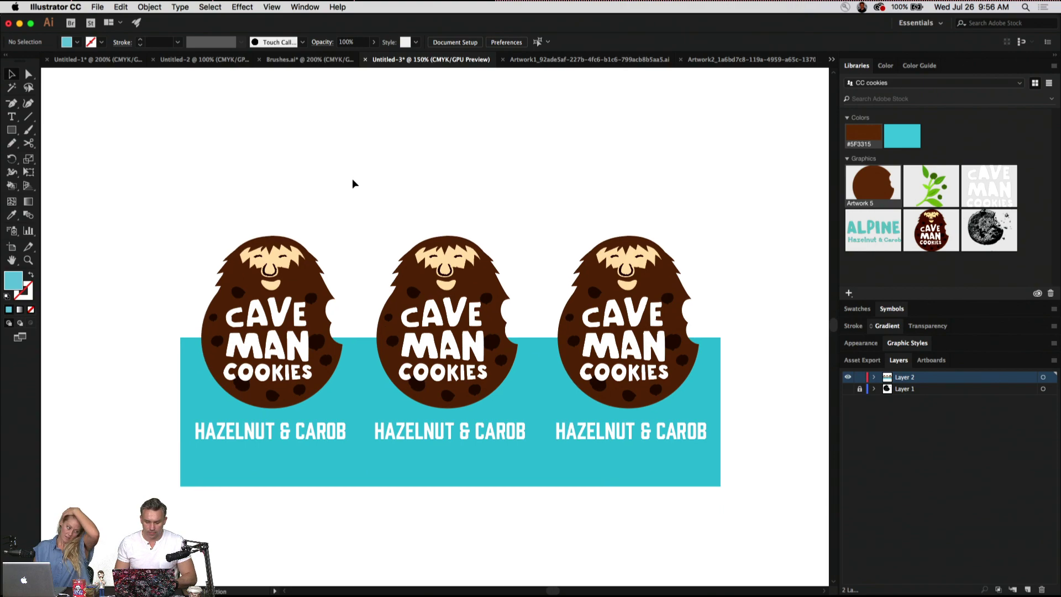
{"action": "scroll", "coordinate": [354, 183], "scroll_direction": "down", "scroll_amount": 3}
{"action": "left_click_drag", "start_coordinate": [409, 144], "coordinate": [514, 453]}
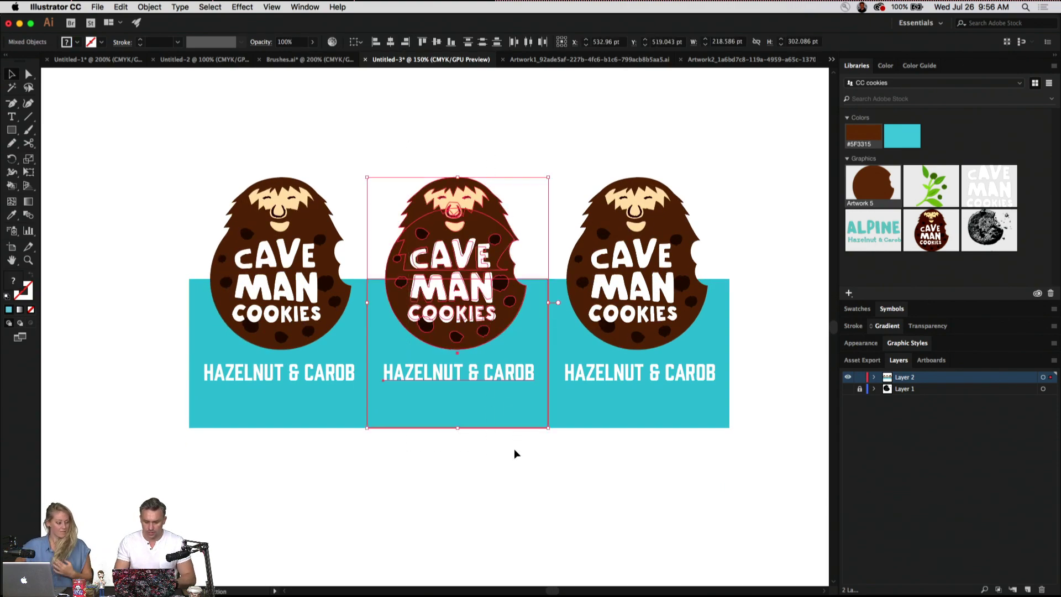
{"action": "left_click", "coordinate": [136, 5]}
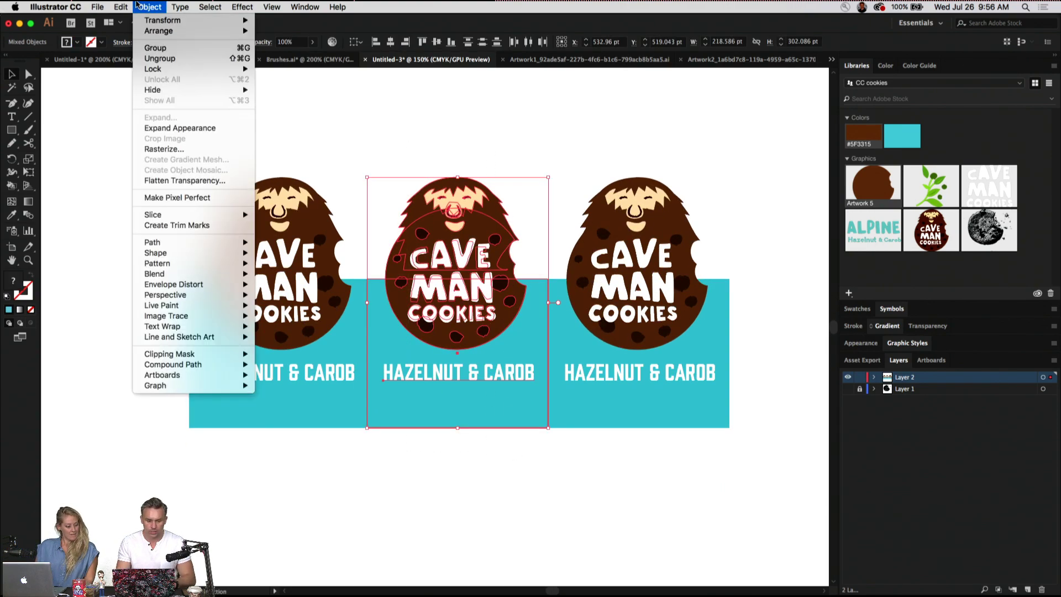
{"action": "mouse_move", "coordinate": [121, 7]}
{"action": "mouse_move", "coordinate": [152, 189]}
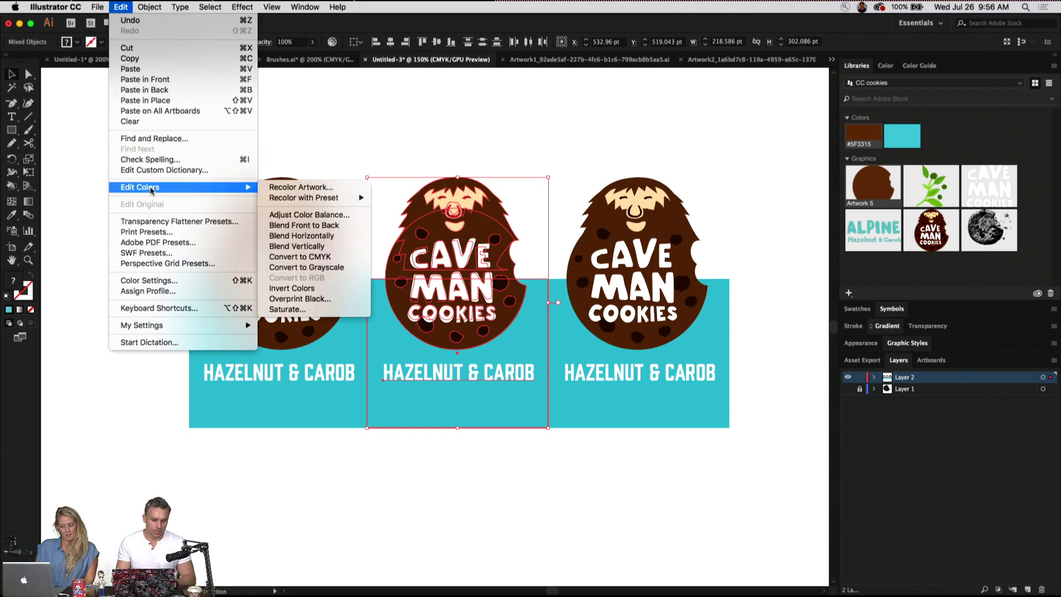
{"action": "left_click", "coordinate": [288, 188]}
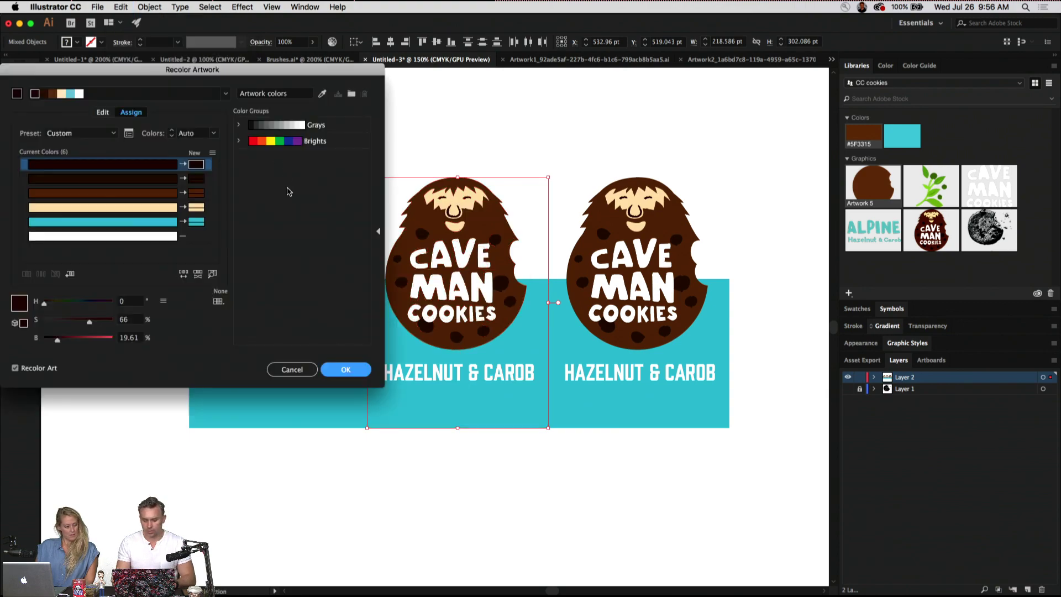
{"action": "left_click_drag", "start_coordinate": [212, 76], "coordinate": [788, 136]}
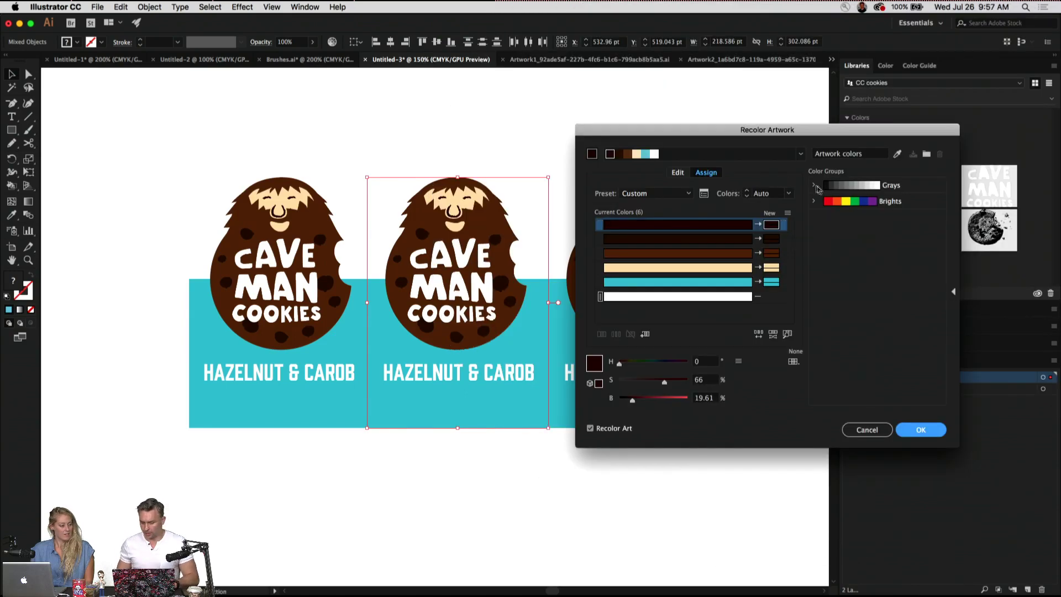
On the unlinked colour wheel, change the panel's teal background to green and shift the darkest brown to a hue of about 333°
{"action": "left_click", "coordinate": [802, 154]}
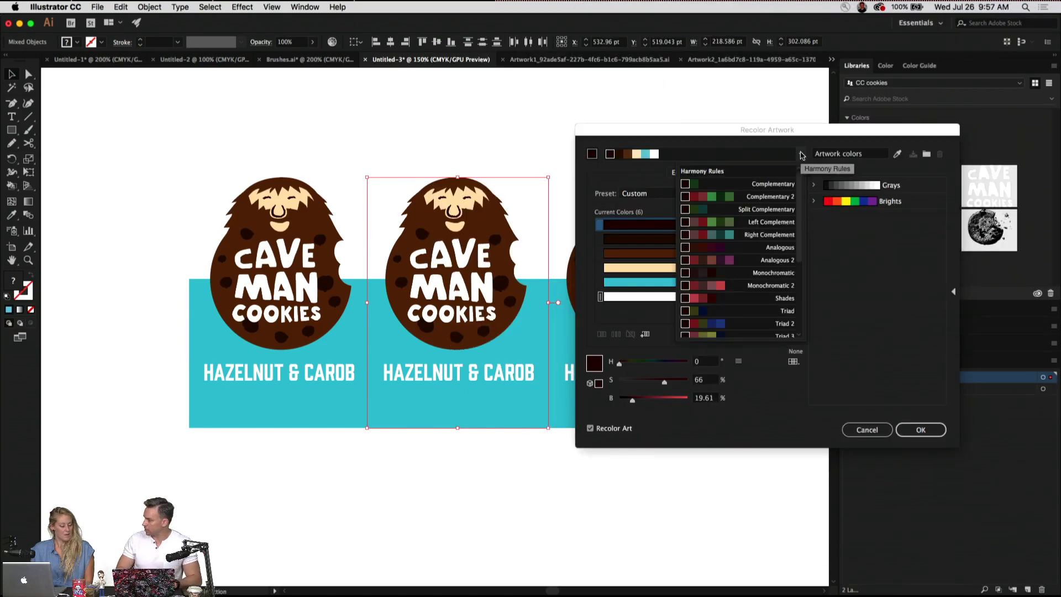
{"action": "left_click", "coordinate": [810, 249]}
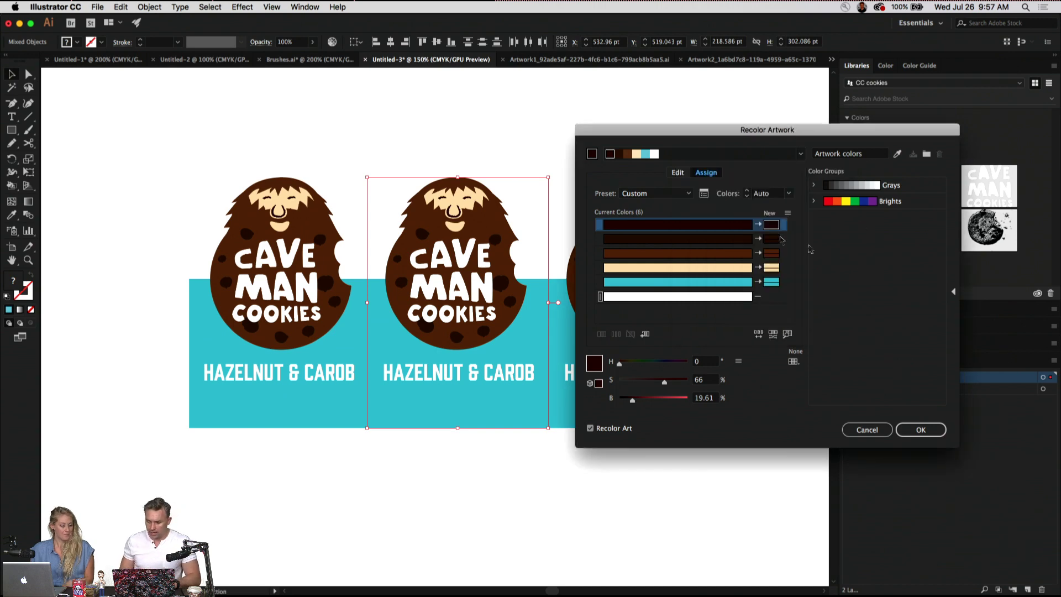
{"action": "left_click", "coordinate": [677, 173]}
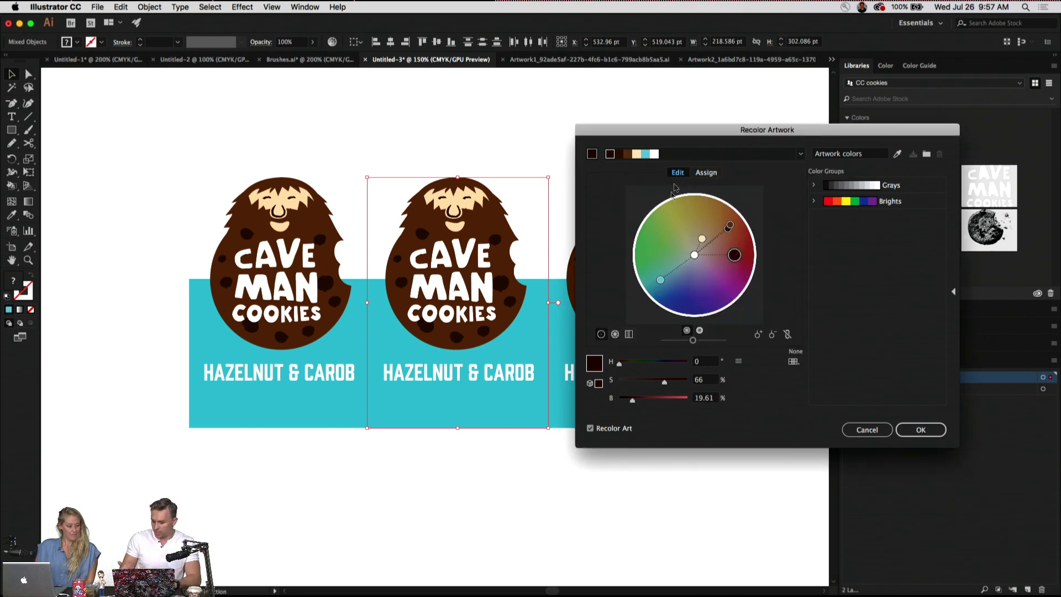
{"action": "left_click_drag", "start_coordinate": [660, 280], "coordinate": [654, 265]}
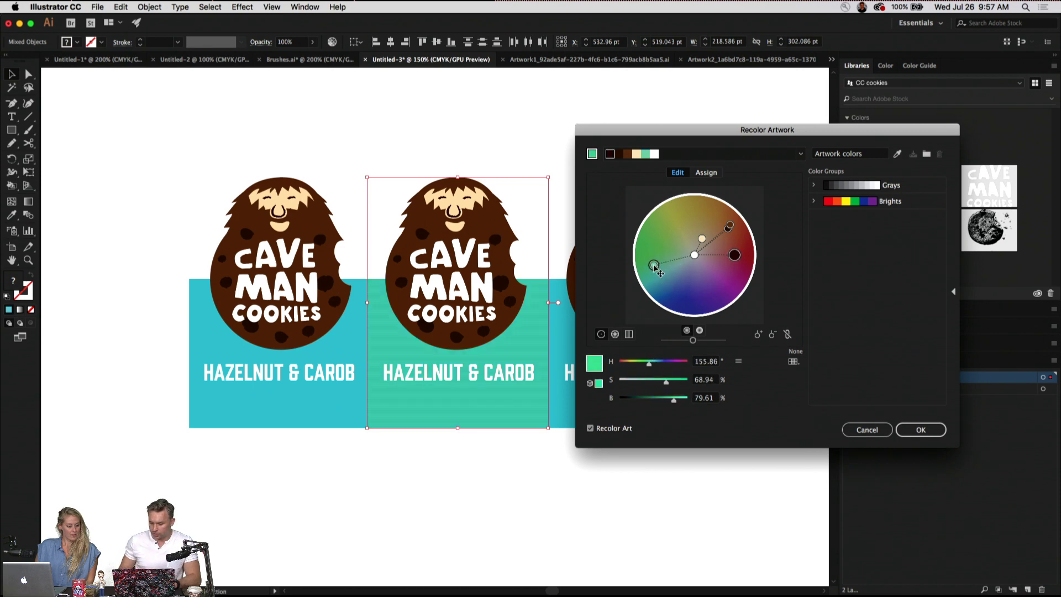
{"action": "left_click_drag", "start_coordinate": [734, 255], "coordinate": [732, 268]}
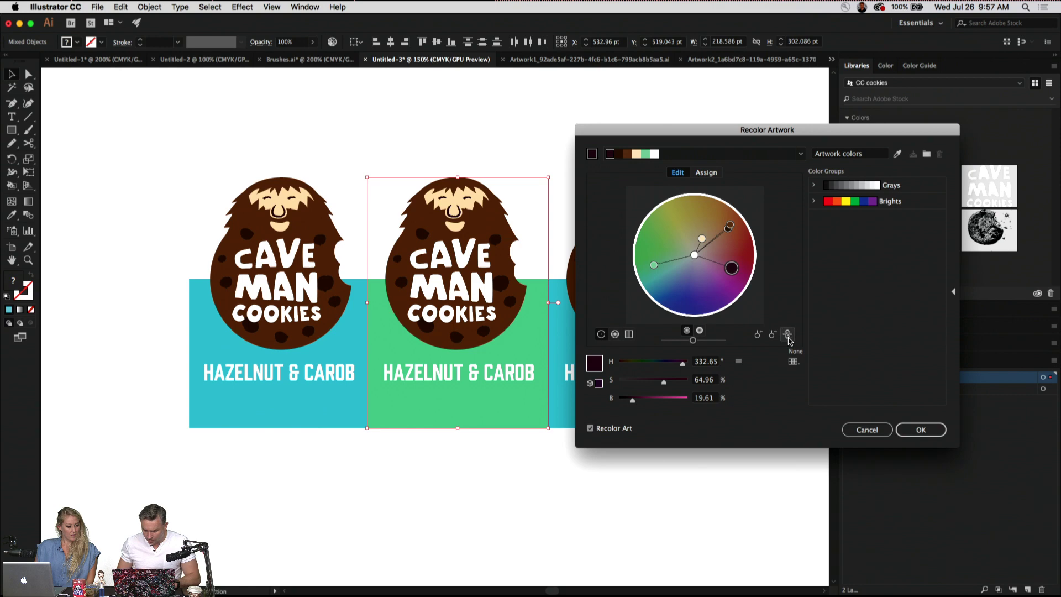
Rotate the linked harmony colours to a dark teal cookie on red, then unlink them and set the cookie body's hue to about 18°
{"action": "mouse_move", "coordinate": [731, 225]}
{"action": "left_mouse_down"}
{"action": "mouse_move", "coordinate": [739, 255]}
{"action": "mouse_move", "coordinate": [719, 220]}
{"action": "mouse_move", "coordinate": [685, 212]}
{"action": "left_mouse_up"}
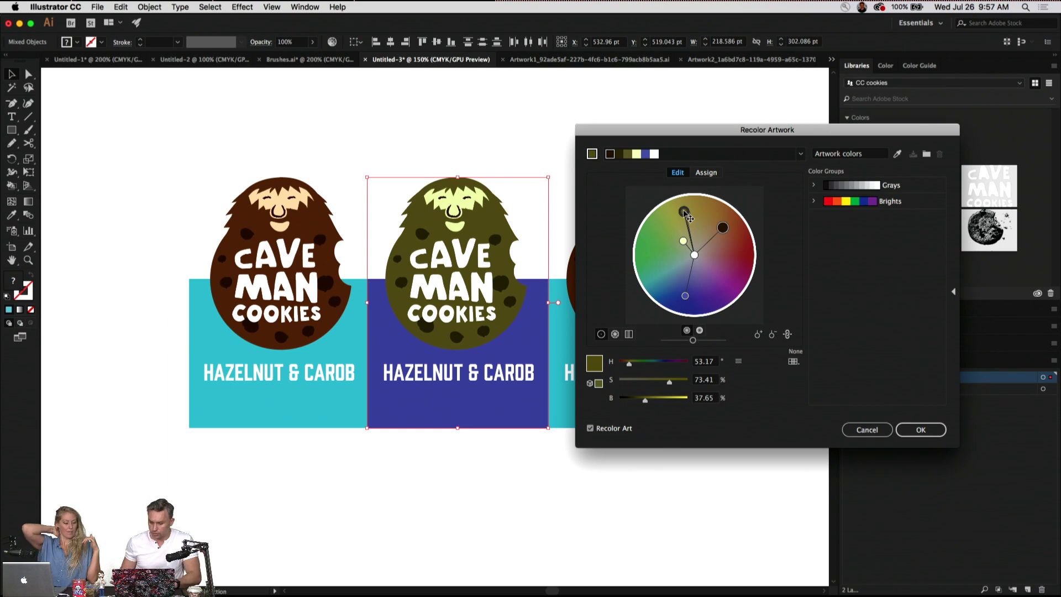
{"action": "mouse_move", "coordinate": [690, 219]}
{"action": "left_mouse_down"}
{"action": "mouse_move", "coordinate": [689, 231]}
{"action": "mouse_move", "coordinate": [689, 204]}
{"action": "mouse_move", "coordinate": [646, 255]}
{"action": "mouse_move", "coordinate": [658, 297]}
{"action": "mouse_move", "coordinate": [673, 282]}
{"action": "mouse_move", "coordinate": [652, 289]}
{"action": "left_mouse_up"}
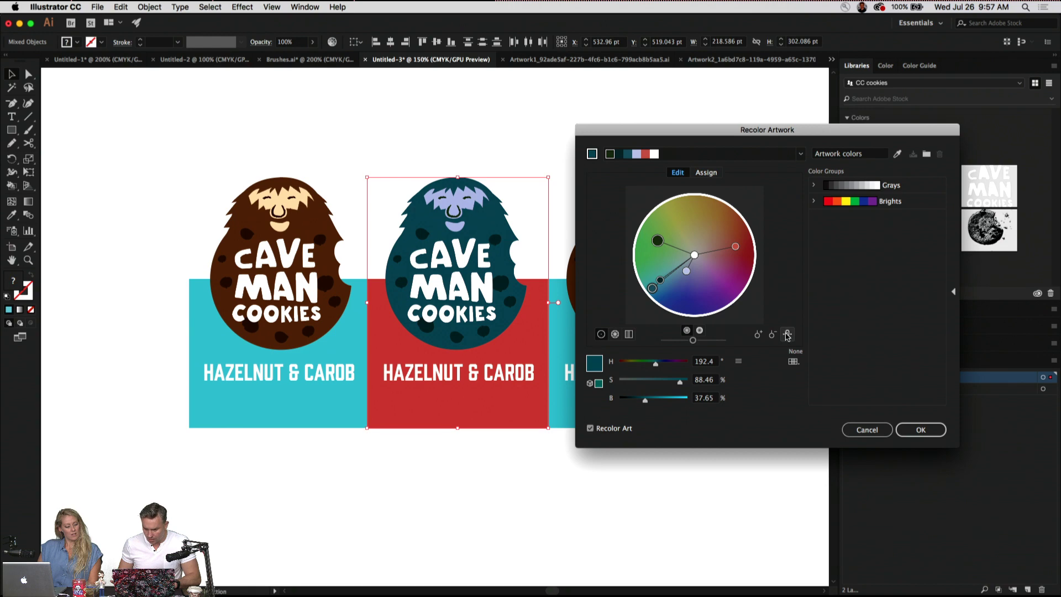
{"action": "left_click", "coordinate": [788, 334]}
{"action": "mouse_move", "coordinate": [652, 288]}
{"action": "left_mouse_down"}
{"action": "mouse_move", "coordinate": [739, 260]}
{"action": "mouse_move", "coordinate": [737, 232]}
{"action": "left_mouse_up"}
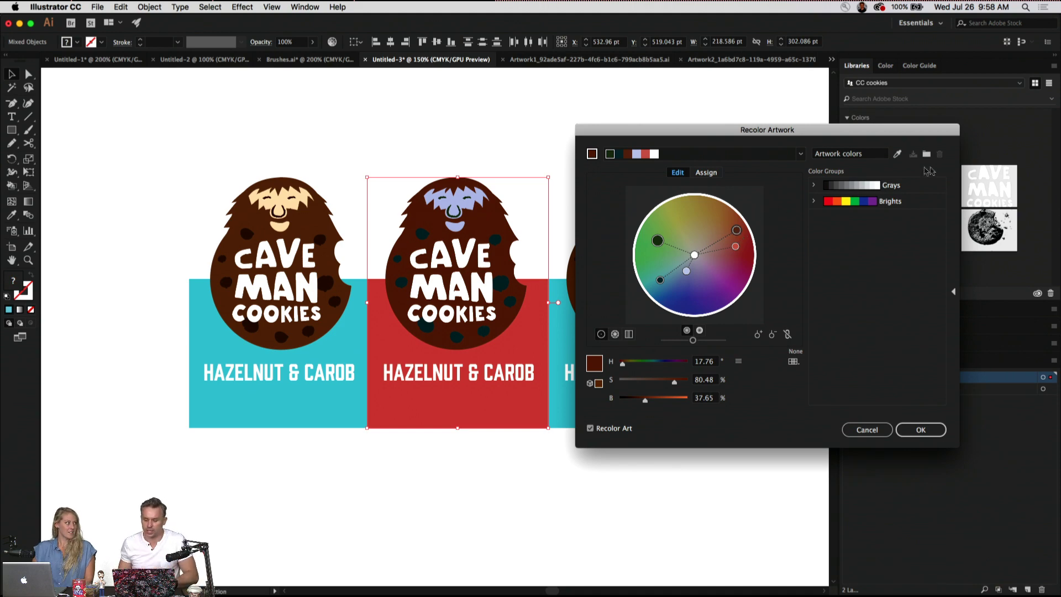
Recolor the panel with the Brights colour group and try the Analogous and Monochromatic 2 harmony rules on it
{"action": "left_click", "coordinate": [902, 202]}
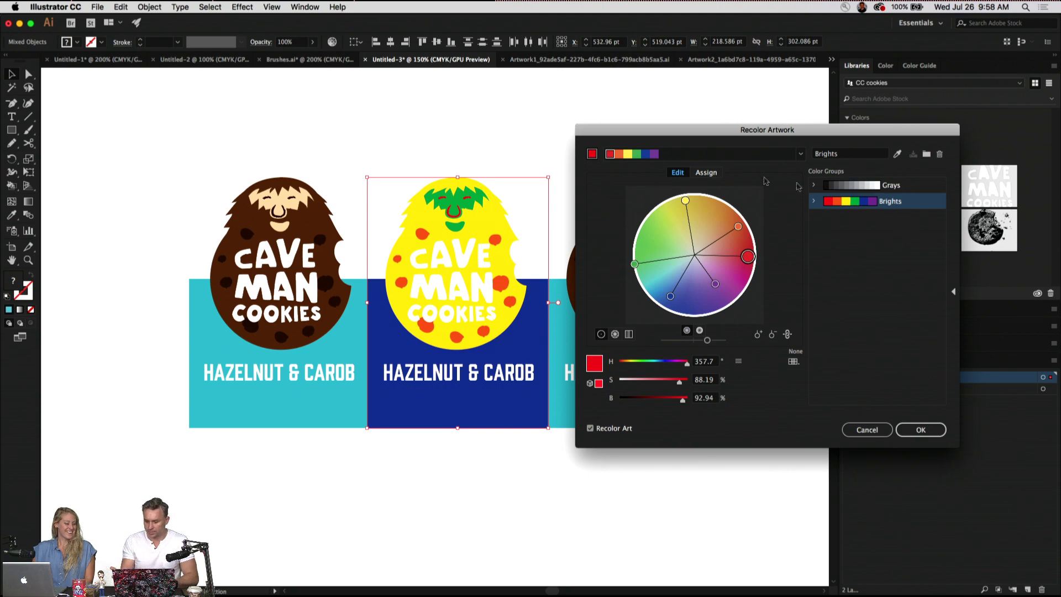
{"action": "left_click", "coordinate": [801, 155]}
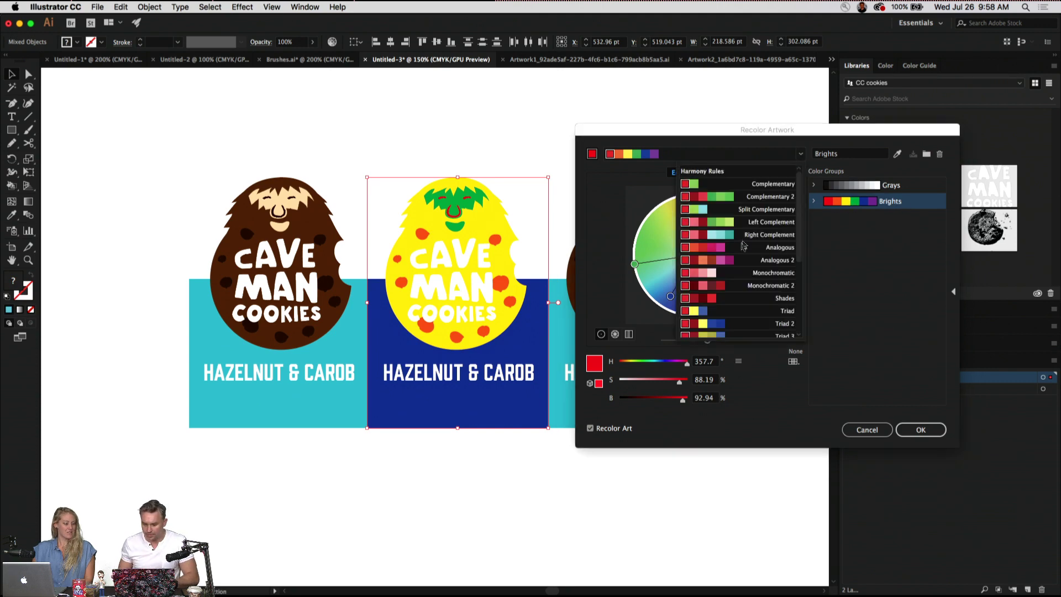
{"action": "left_click", "coordinate": [780, 172]}
{"action": "left_click", "coordinate": [801, 154]}
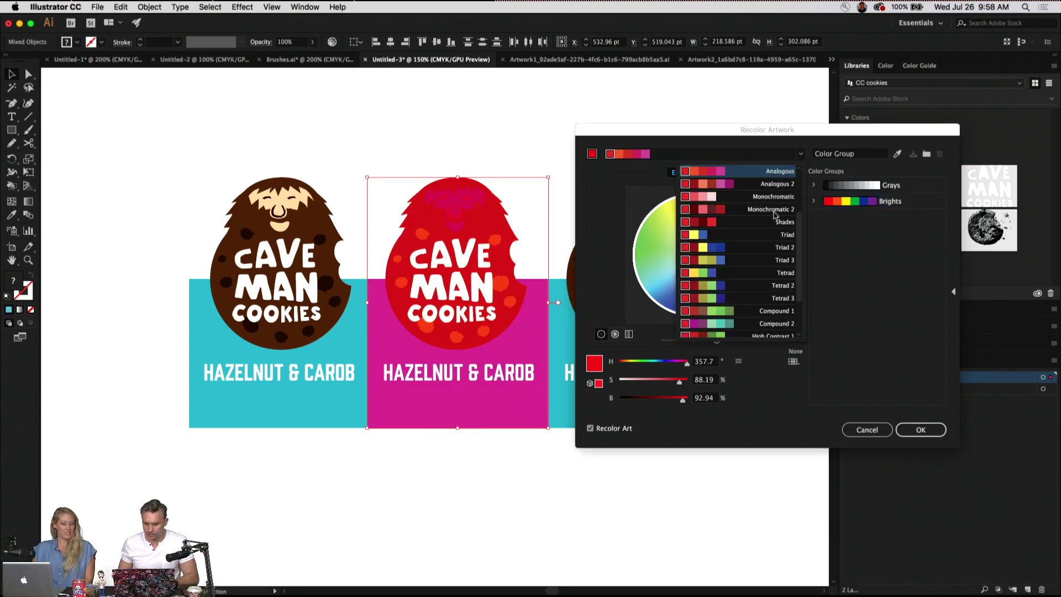
{"action": "left_click", "coordinate": [774, 210]}
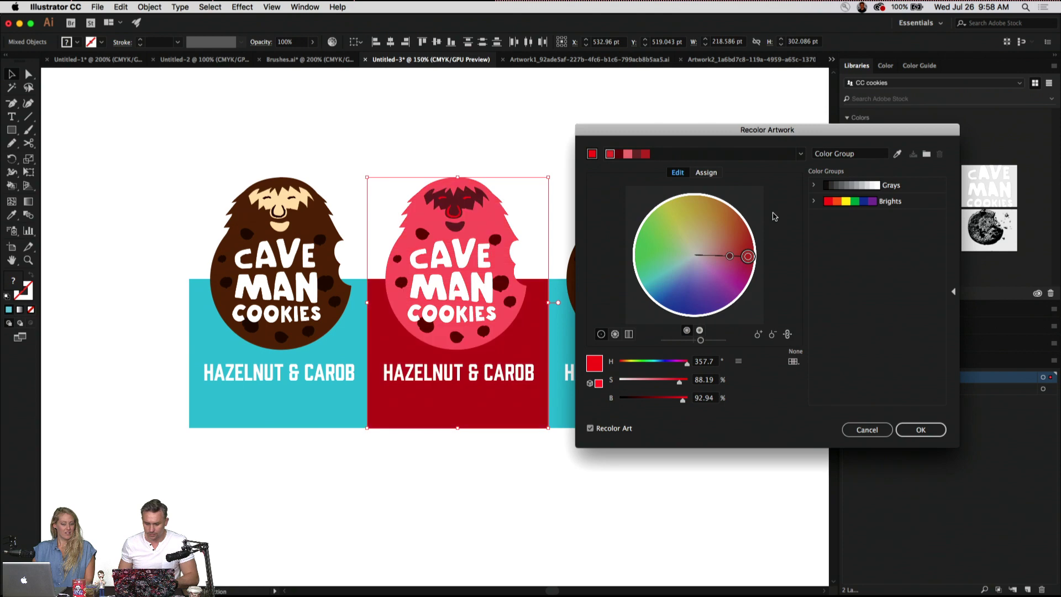
Compare the Compound 2 and High Contrast 2 harmony rules on the middle cookie panel, returning to Compound 2
{"action": "left_click", "coordinate": [801, 155]}
{"action": "left_click", "coordinate": [759, 286]}
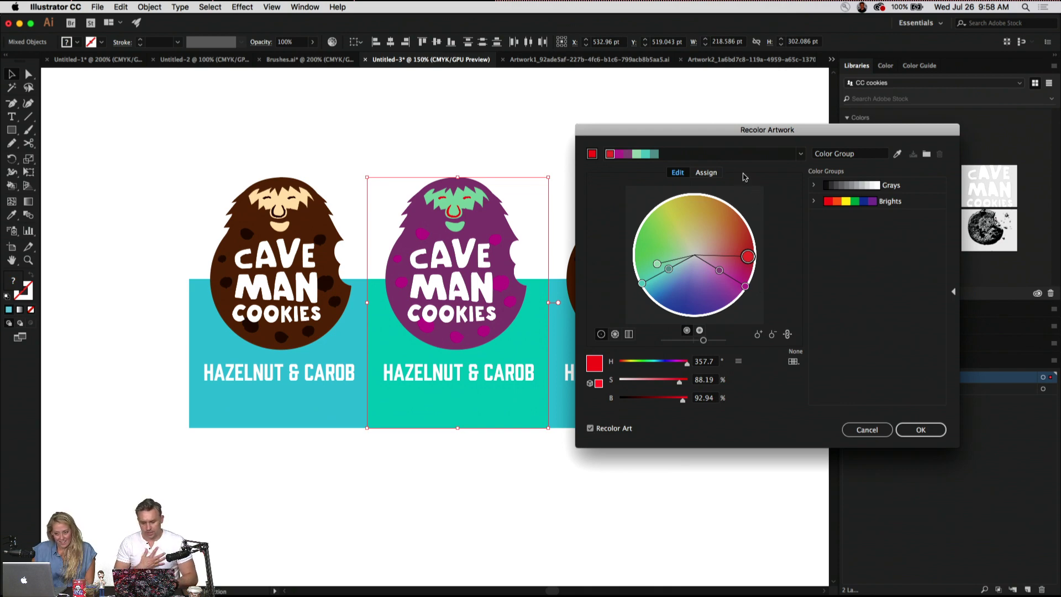
{"action": "left_click", "coordinate": [801, 155]}
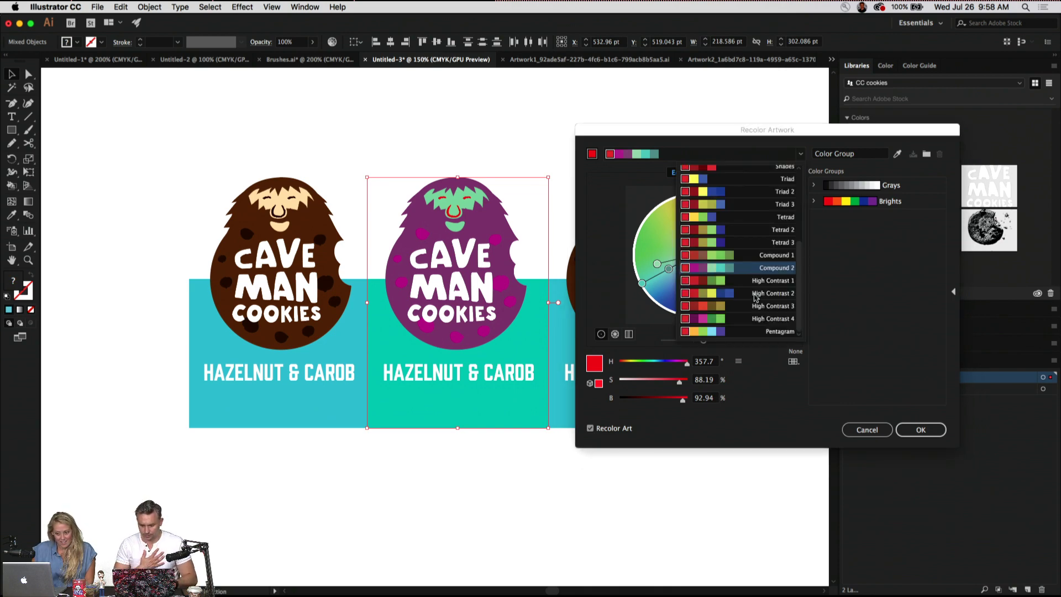
{"action": "left_click", "coordinate": [755, 297]}
{"action": "left_click", "coordinate": [800, 155]}
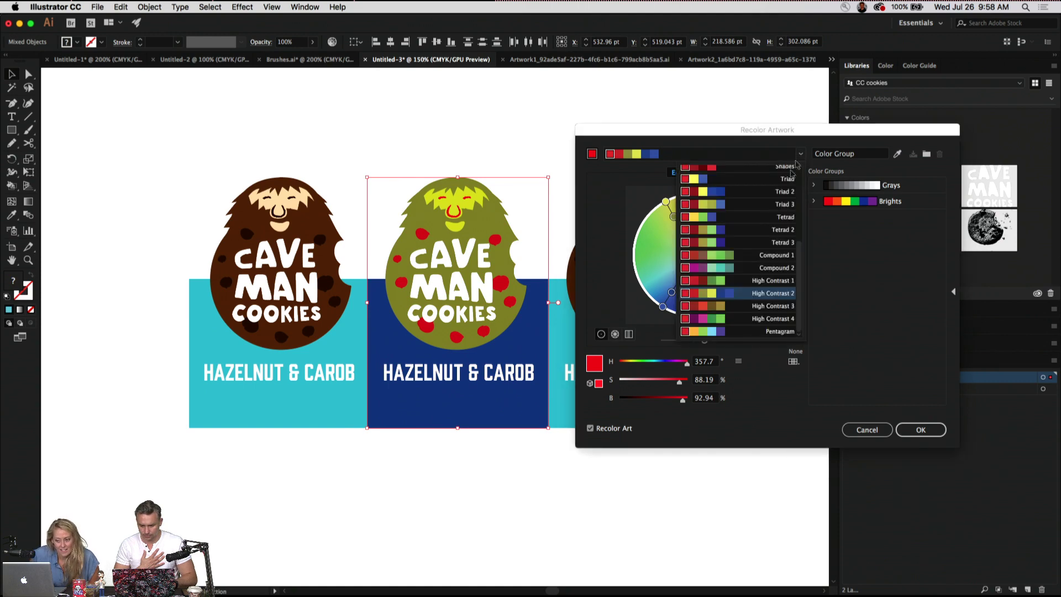
{"action": "left_click", "coordinate": [761, 268]}
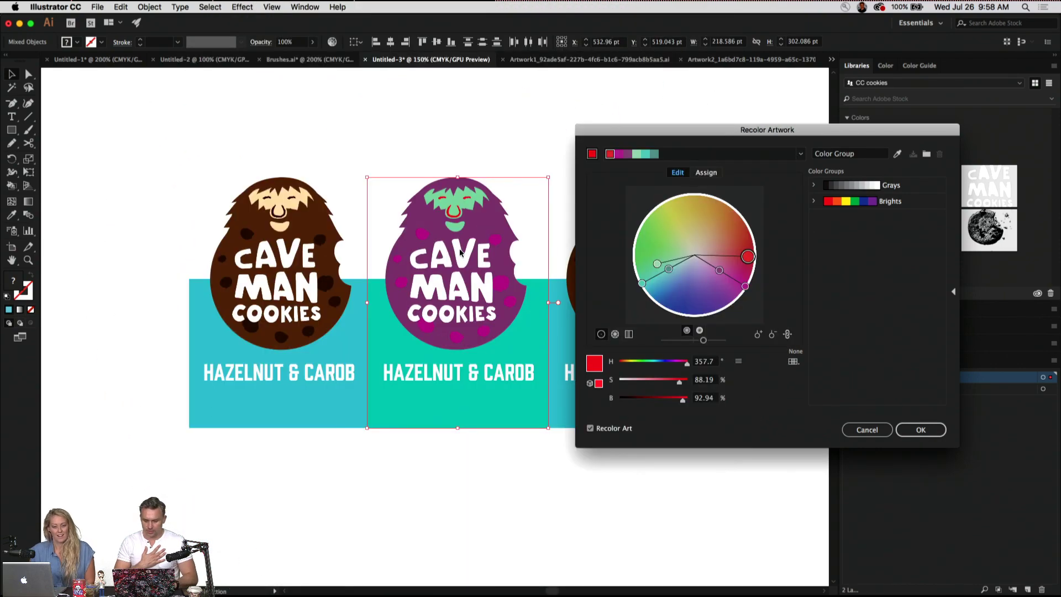
Try the High Contrast 2, High Contrast 4 and Analogous 2 harmony rules on the middle cookie panel
{"action": "left_click", "coordinate": [801, 154]}
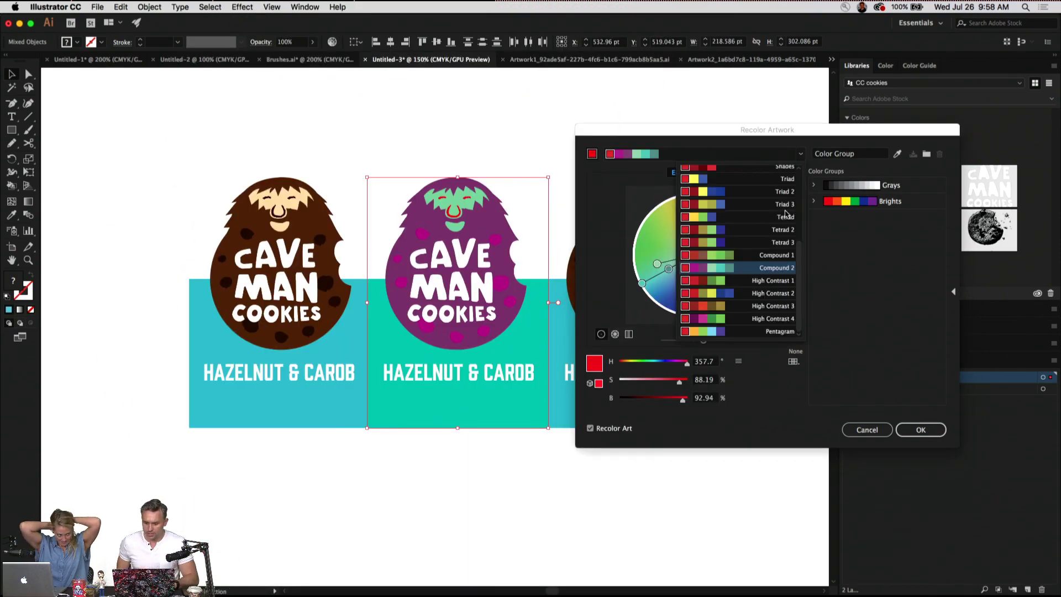
{"action": "left_click", "coordinate": [733, 295]}
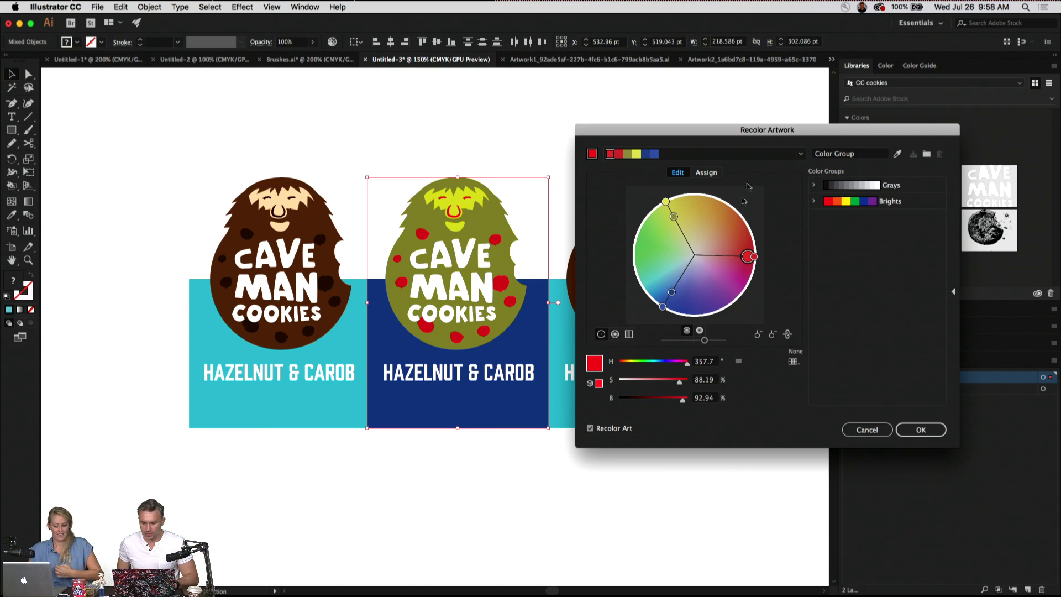
{"action": "left_click", "coordinate": [800, 154]}
{"action": "left_click", "coordinate": [739, 320]}
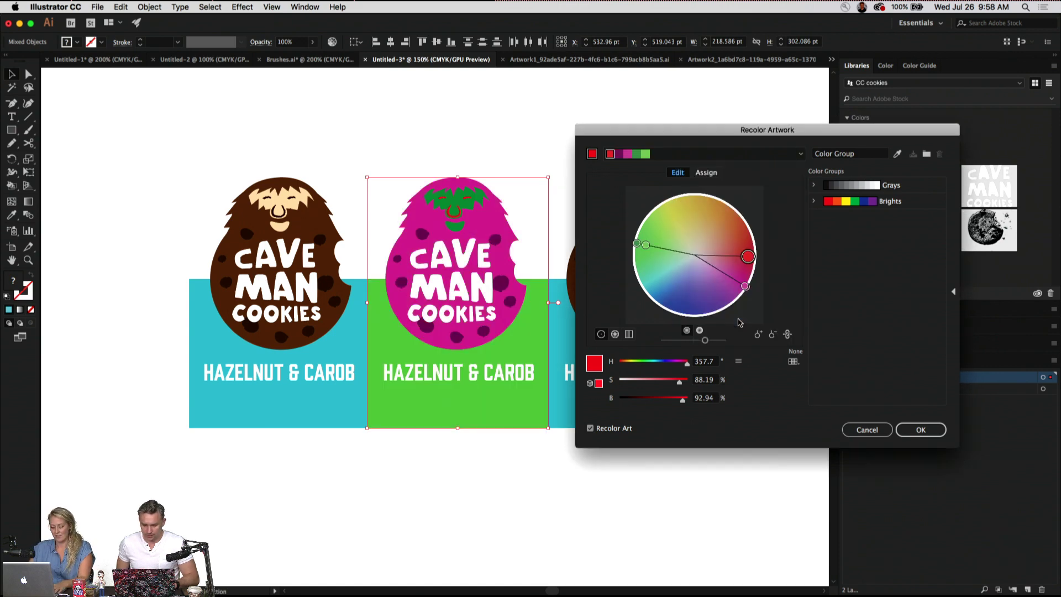
{"action": "left_click", "coordinate": [801, 154]}
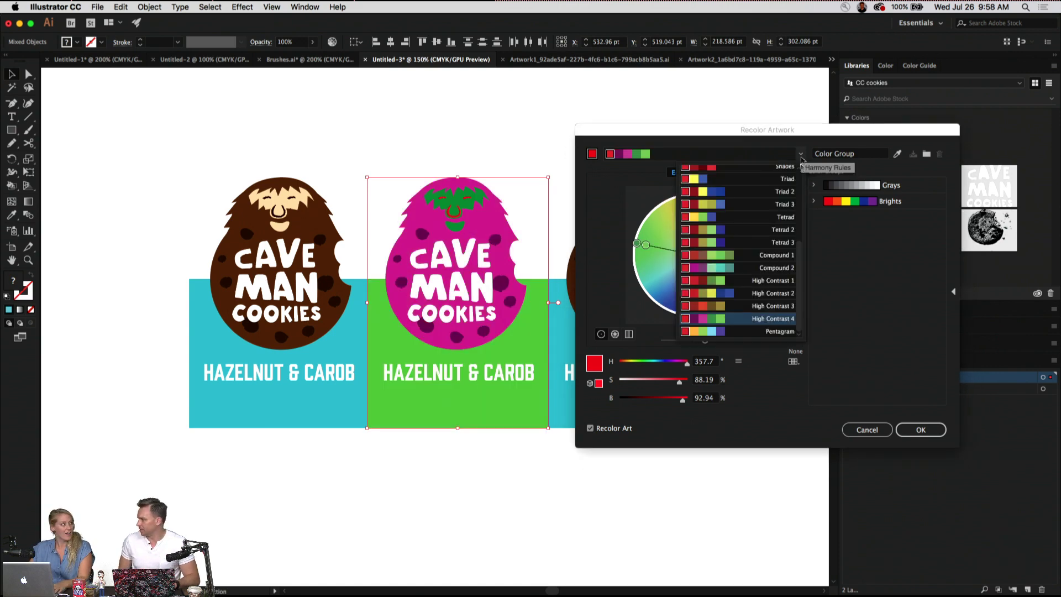
{"action": "scroll", "coordinate": [732, 262], "scroll_direction": "up", "scroll_amount": 5}
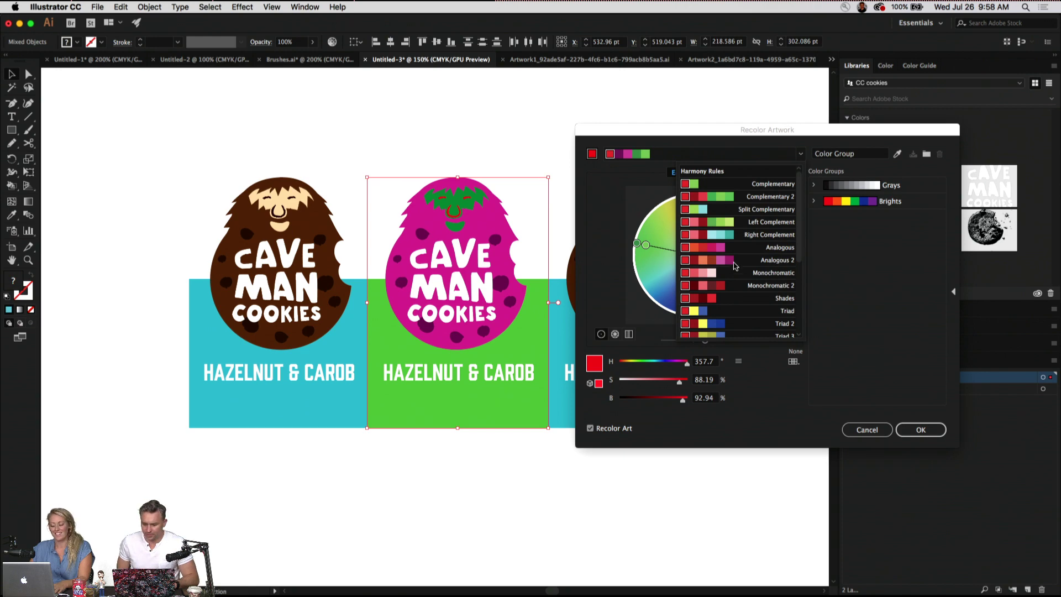
{"action": "left_click", "coordinate": [732, 261]}
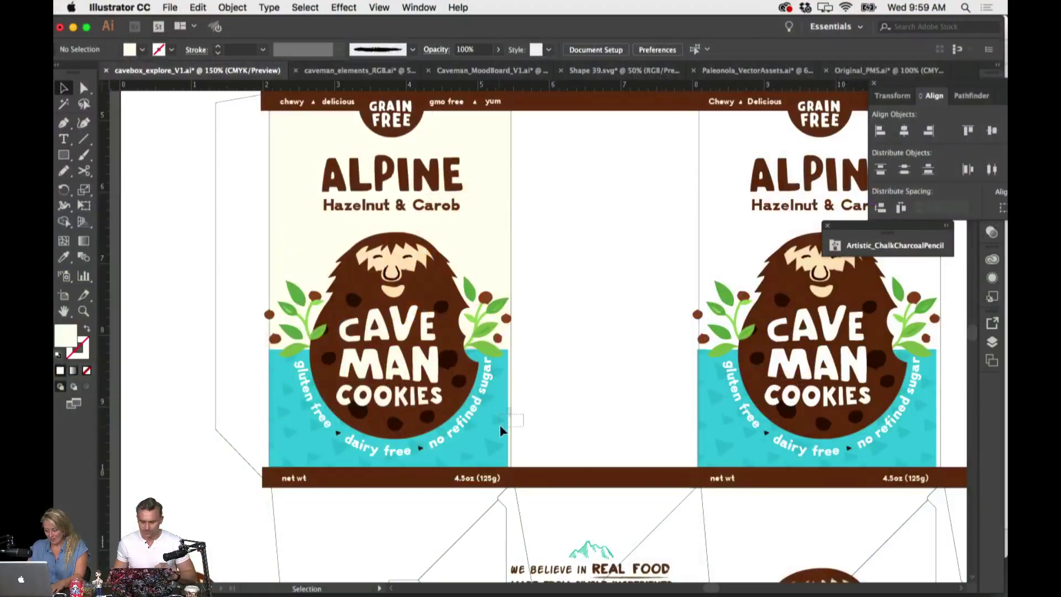
Examine the triangle-patterned rectangle over the teal area of the first Alpine box front, then clear the selection
{"action": "left_click", "coordinate": [506, 421]}
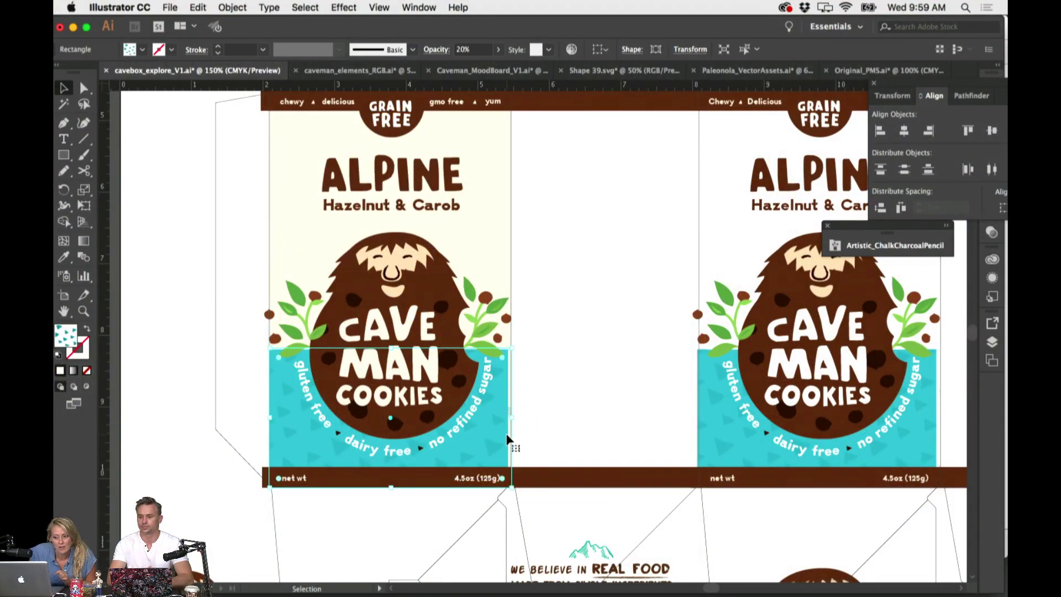
{"action": "scroll", "coordinate": [508, 439], "scroll_direction": "up", "scroll_amount": 1}
{"action": "scroll", "coordinate": [508, 439], "scroll_direction": "up", "scroll_amount": 5}
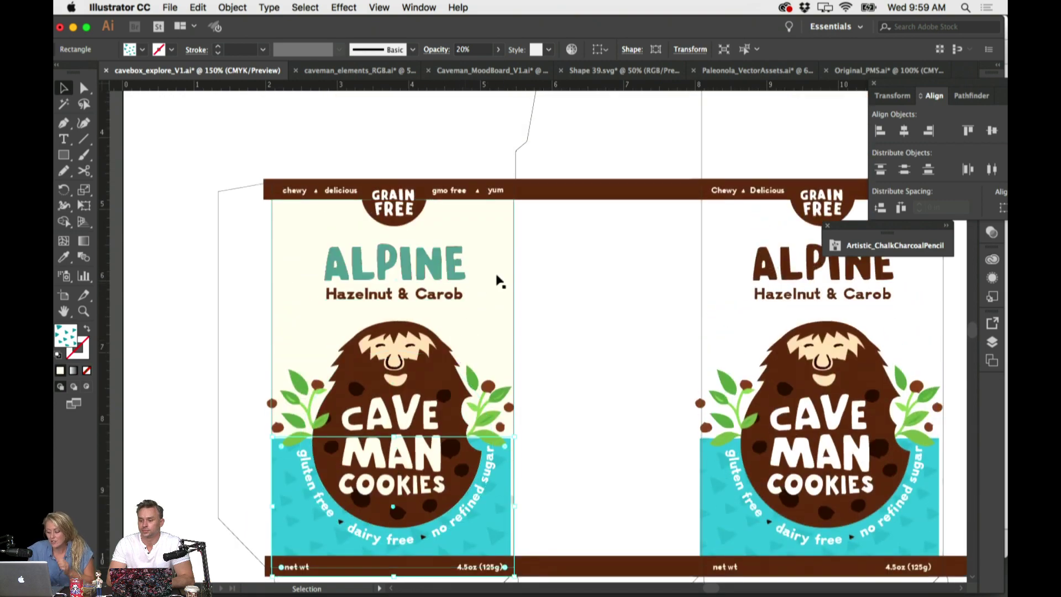
{"action": "double_click", "coordinate": [501, 280]}
{"action": "double_click", "coordinate": [593, 301]}
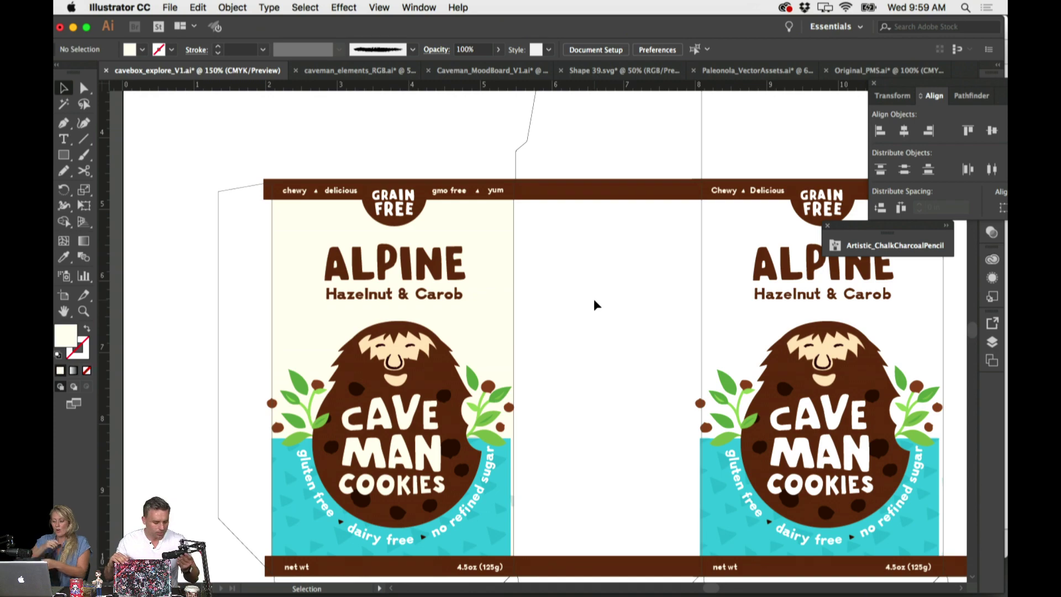
Review the mood board, the Shape 39.svg pattern shapes, the Original_PMS packaging and the caveman elements, then return to the cavebox_explore_V1 document
{"action": "left_click", "coordinate": [489, 71]}
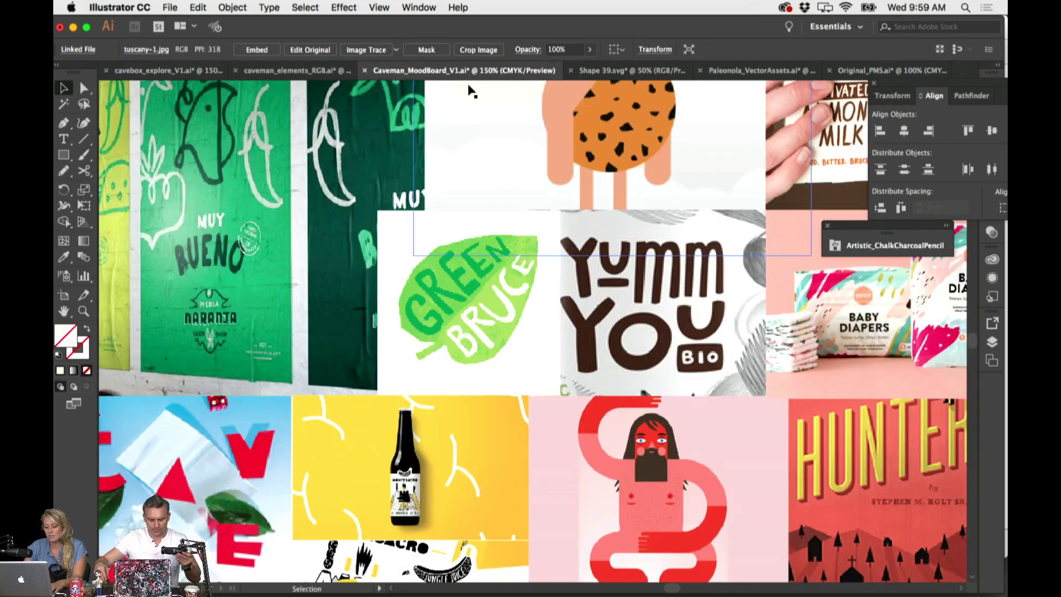
{"action": "left_click", "coordinate": [620, 70]}
{"action": "key", "text": "super+minus"}
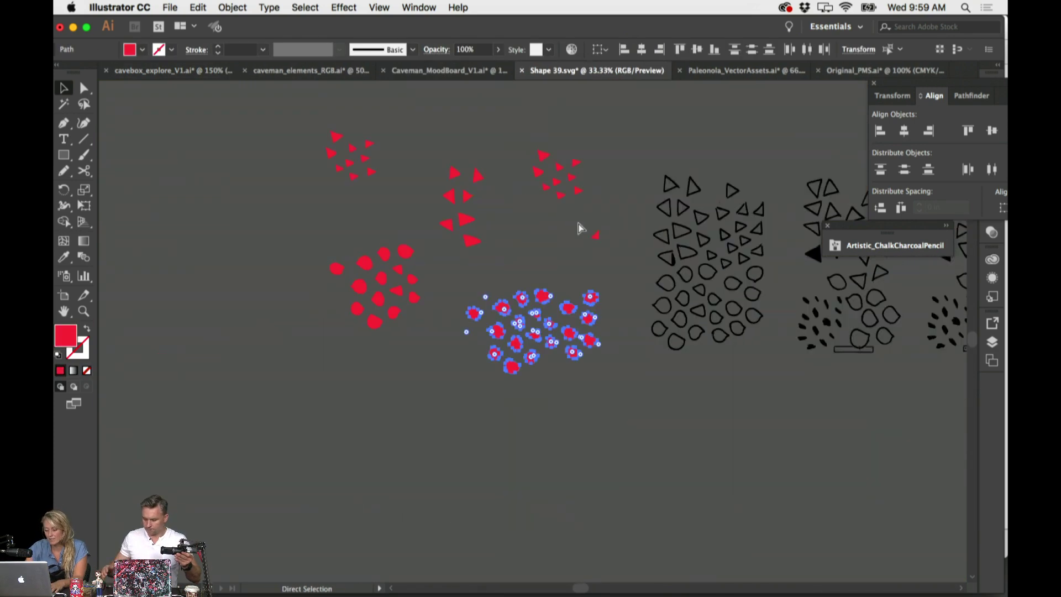
{"action": "left_click_drag", "start_coordinate": [579, 223], "coordinate": [352, 295]}
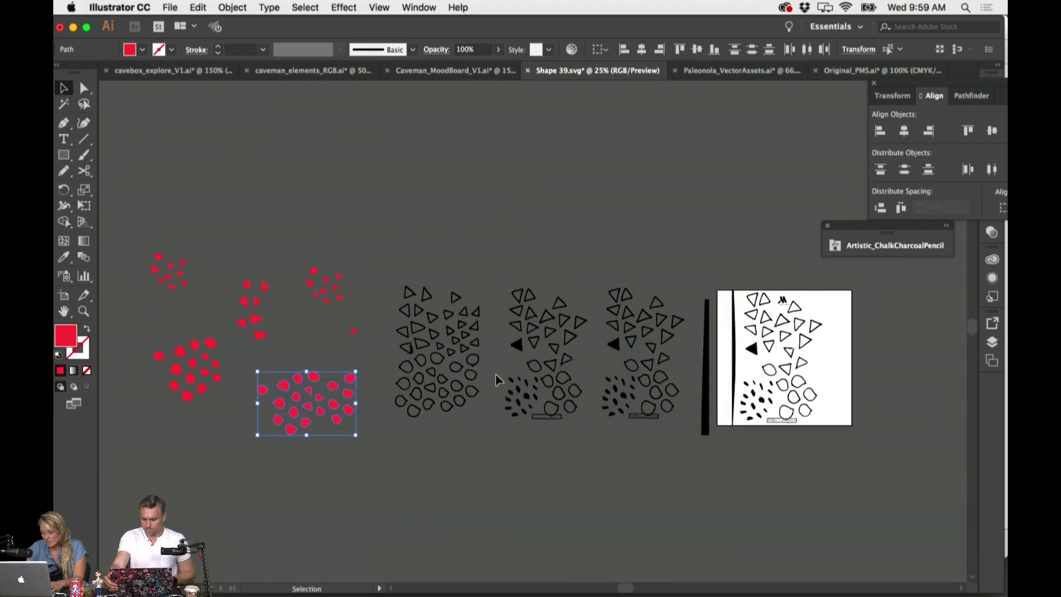
{"action": "left_click", "coordinate": [842, 70]}
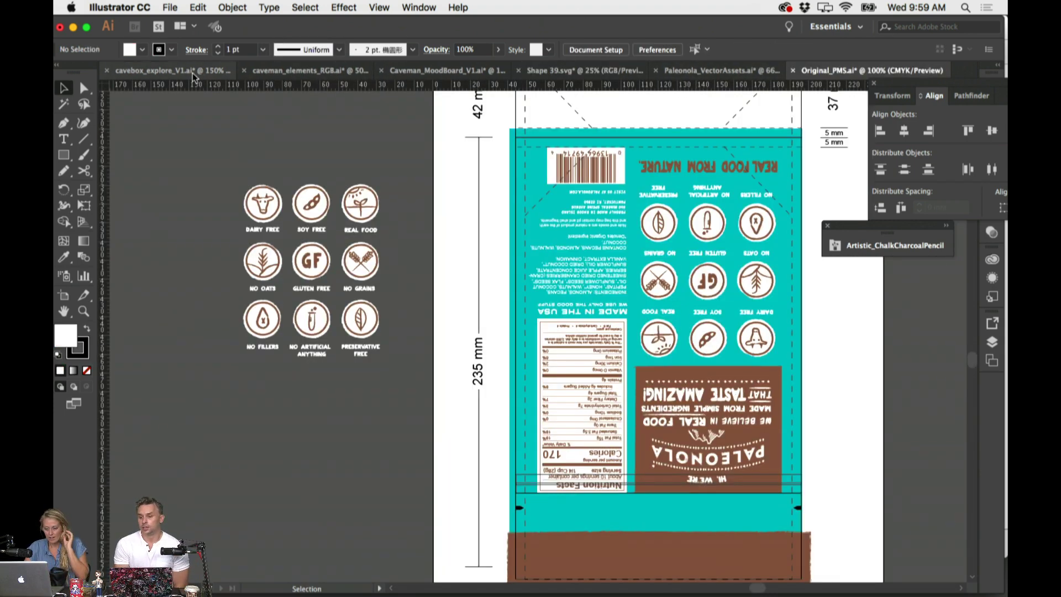
{"action": "left_click", "coordinate": [306, 70]}
{"action": "left_click", "coordinate": [484, 71]}
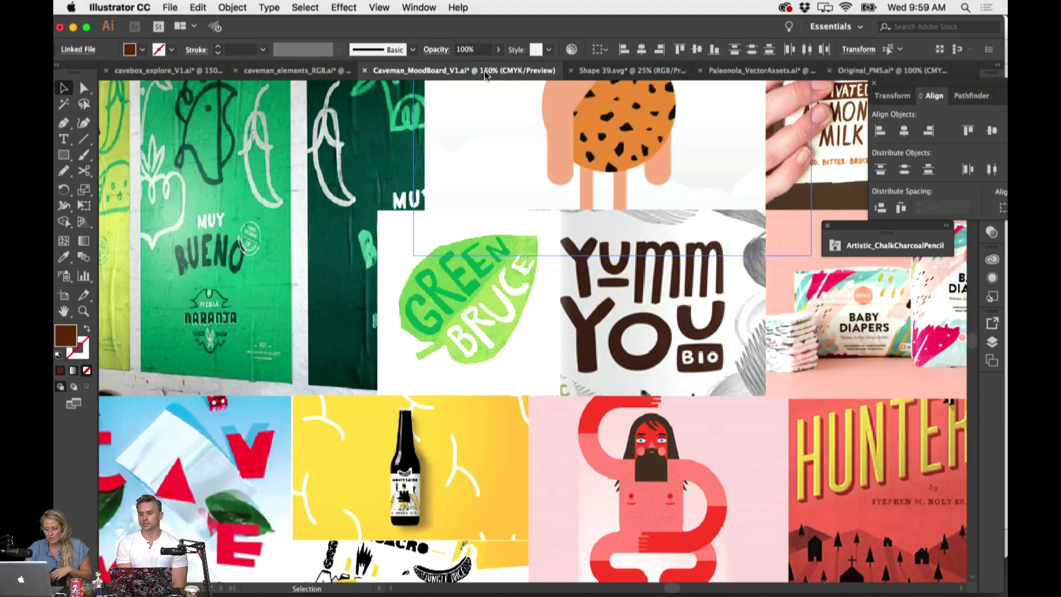
{"action": "left_click", "coordinate": [166, 71]}
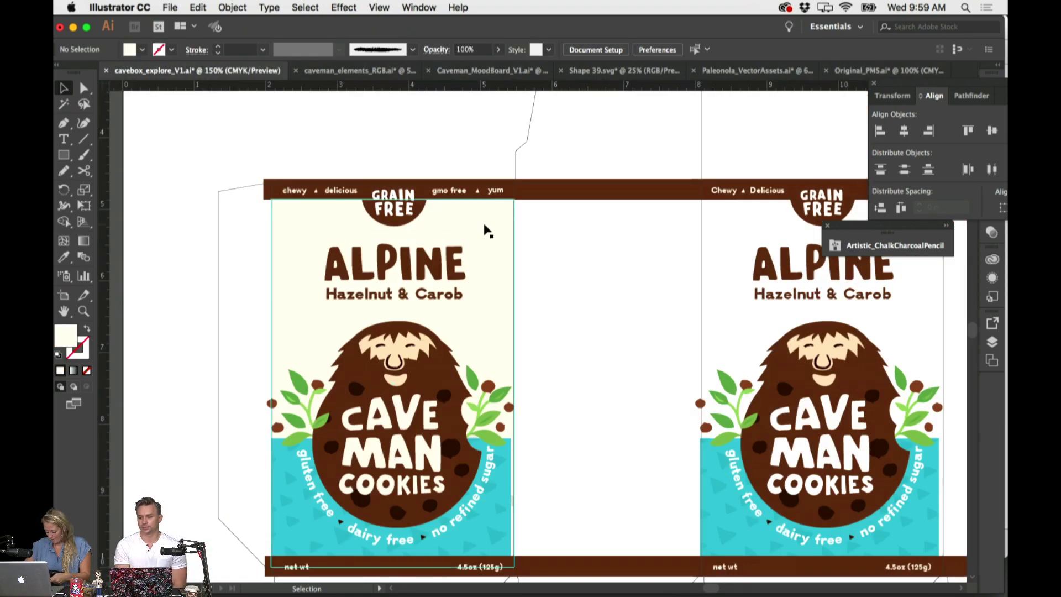
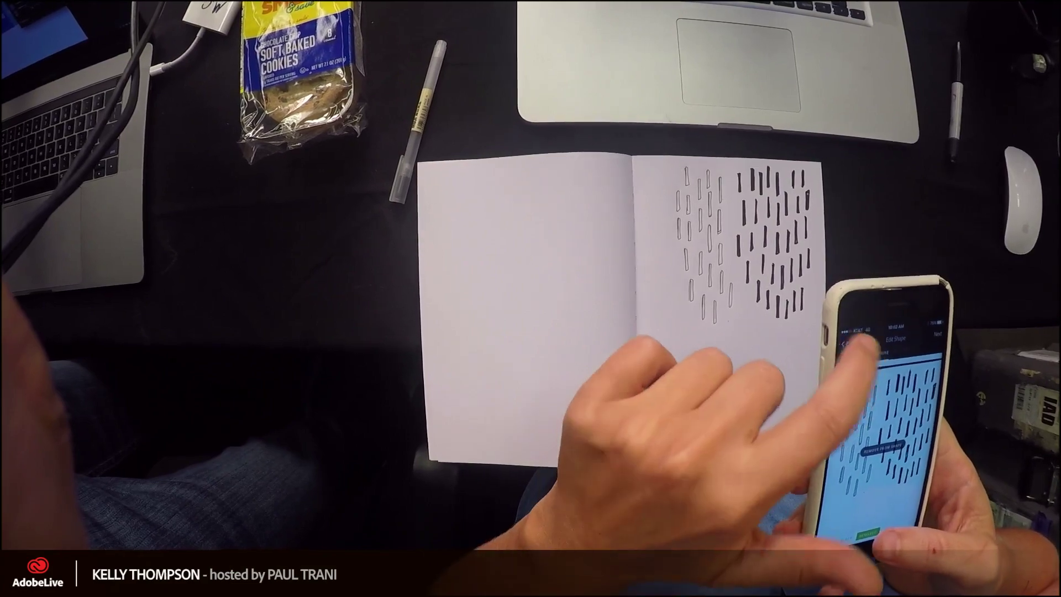
{"action": "left_click", "coordinate": [862, 334]}
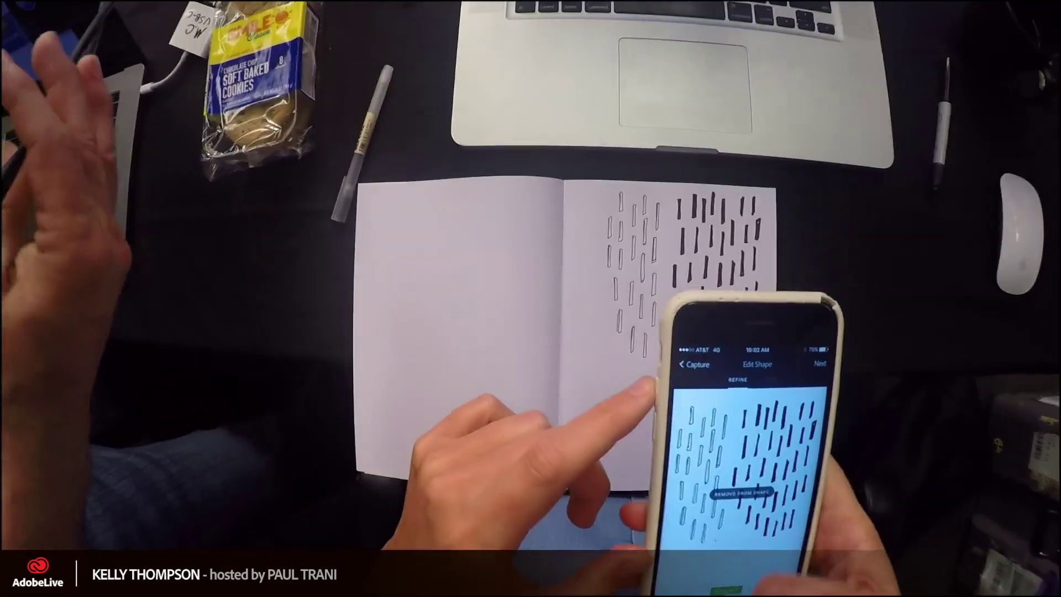
{"action": "left_click", "coordinate": [699, 450]}
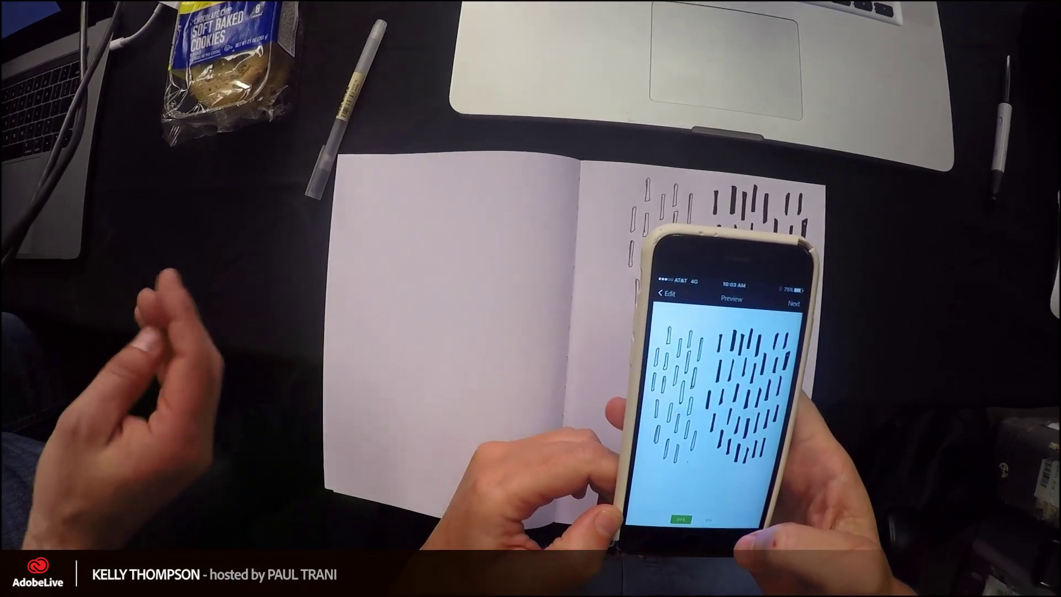
{"action": "left_click", "coordinate": [710, 520]}
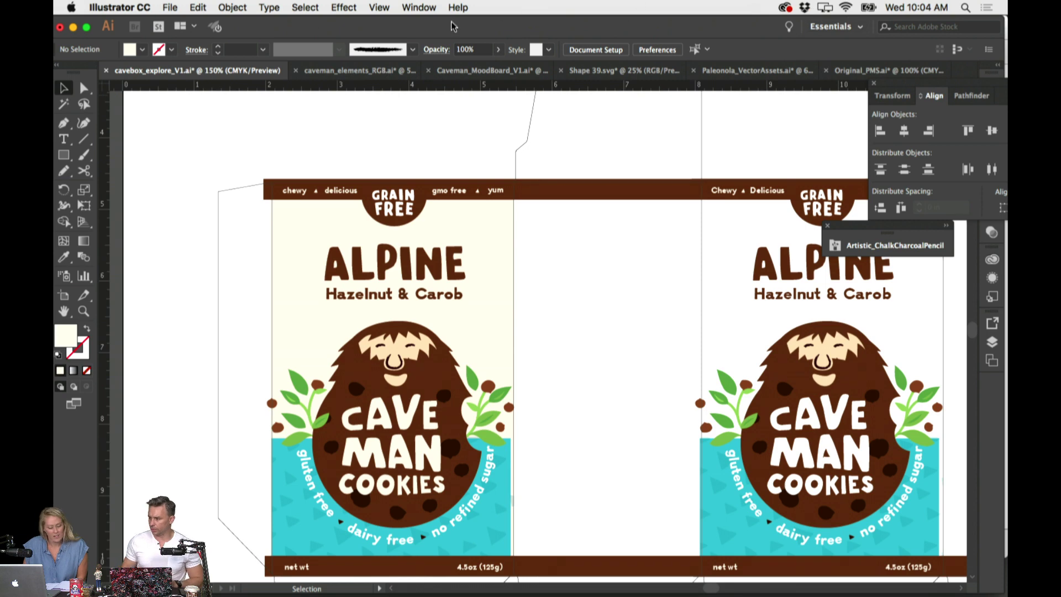
Show the Libraries and switch from the CC cookies library to My Library
{"action": "left_click", "coordinate": [420, 8]}
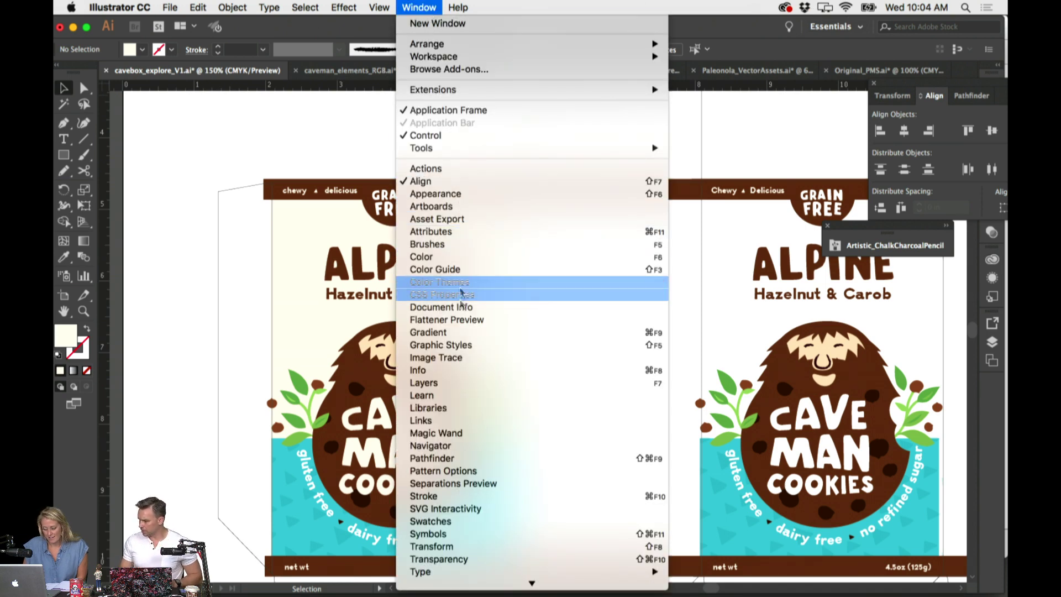
{"action": "left_click", "coordinate": [459, 409]}
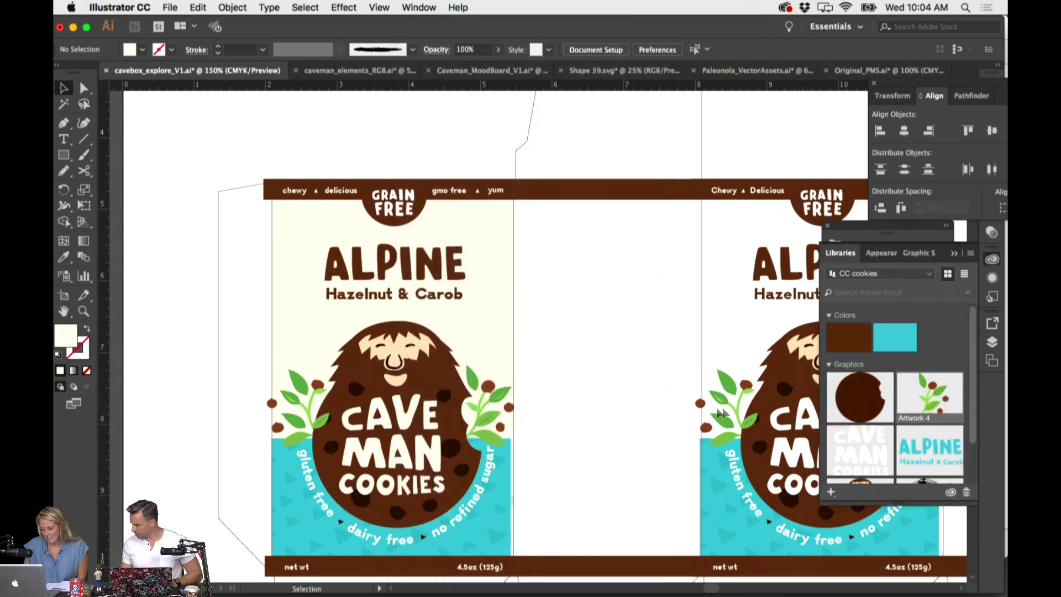
{"action": "scroll", "coordinate": [928, 381], "scroll_direction": "down", "scroll_amount": 2}
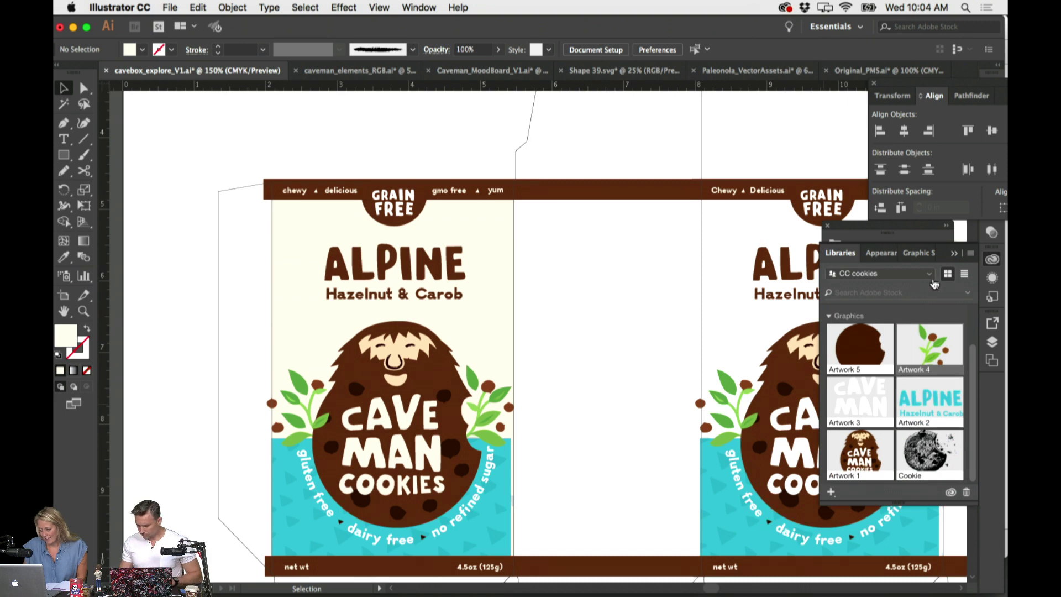
{"action": "left_click", "coordinate": [931, 276]}
{"action": "left_click", "coordinate": [918, 299]}
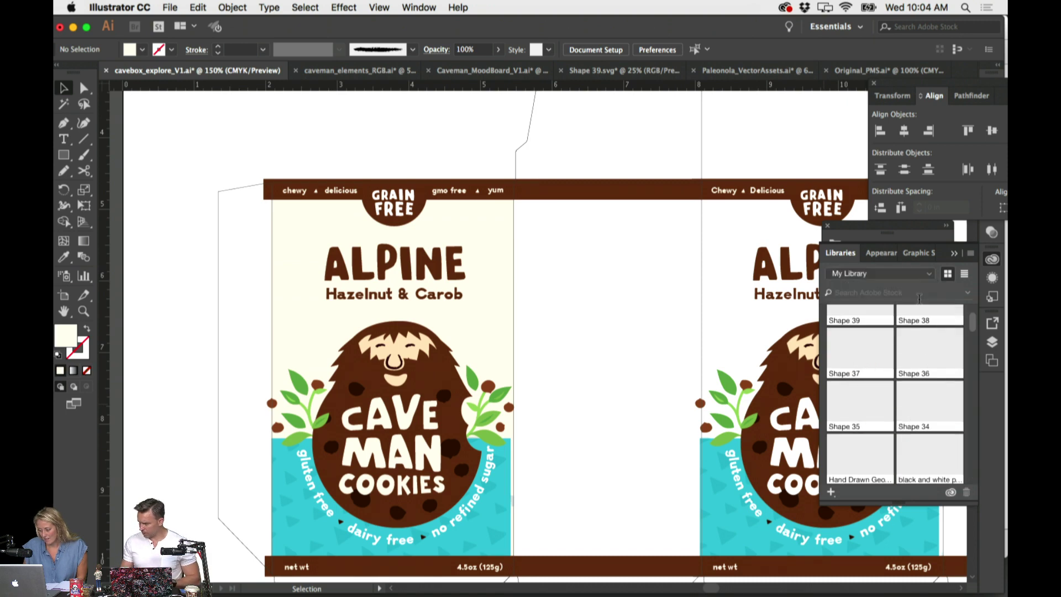
Browse the captured shape and pattern graphics in My Library and check the list of available libraries
{"action": "scroll", "coordinate": [903, 347], "scroll_direction": "up", "scroll_amount": 2}
{"action": "scroll", "coordinate": [903, 347], "scroll_direction": "down", "scroll_amount": 3}
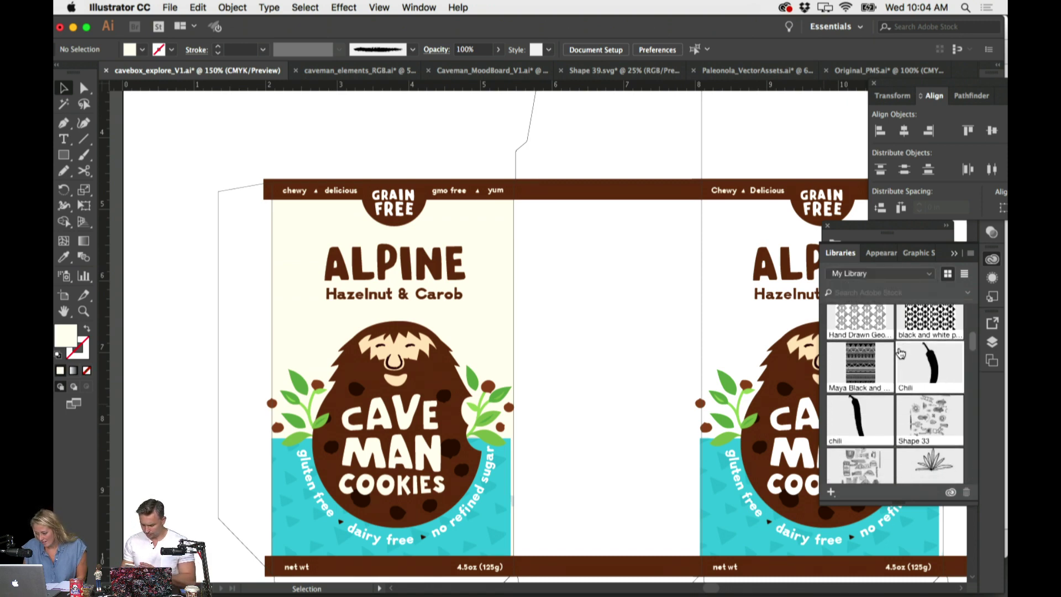
{"action": "scroll", "coordinate": [902, 346], "scroll_direction": "up", "scroll_amount": 3}
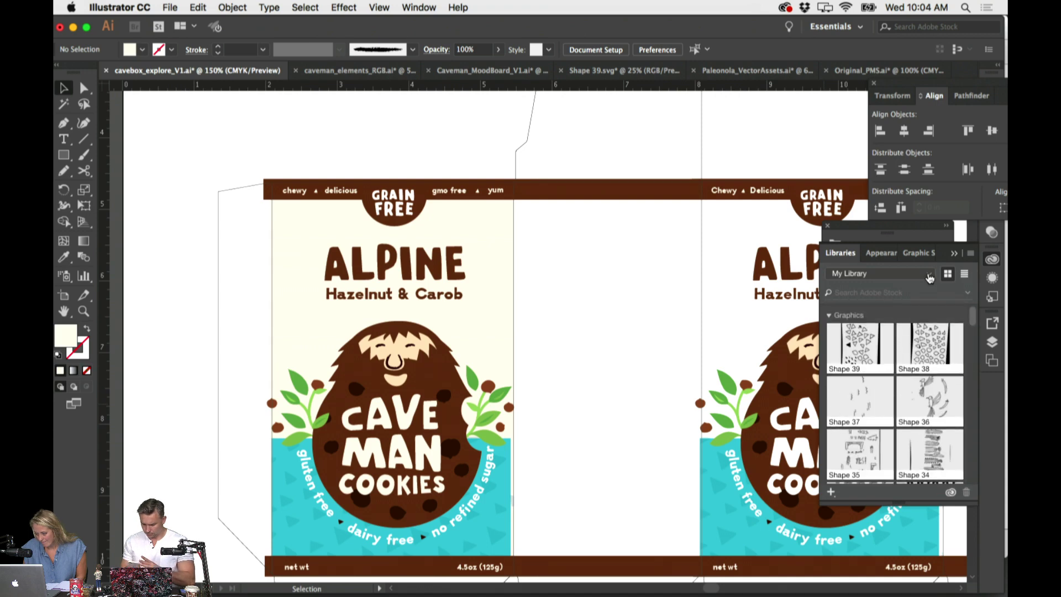
{"action": "left_click", "coordinate": [929, 275]}
{"action": "left_click", "coordinate": [918, 299]}
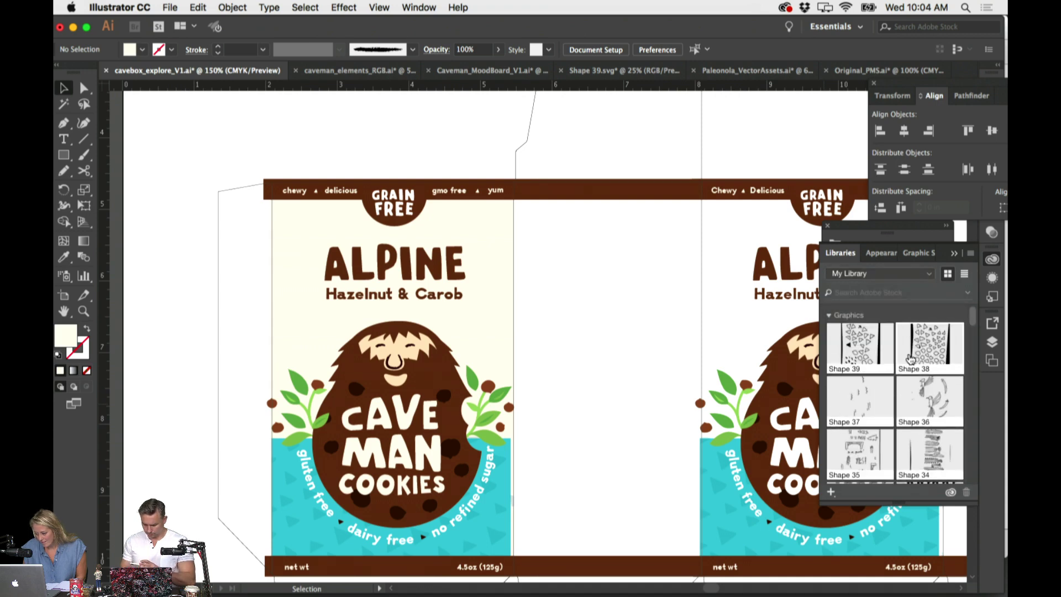
{"action": "left_click", "coordinate": [933, 279]}
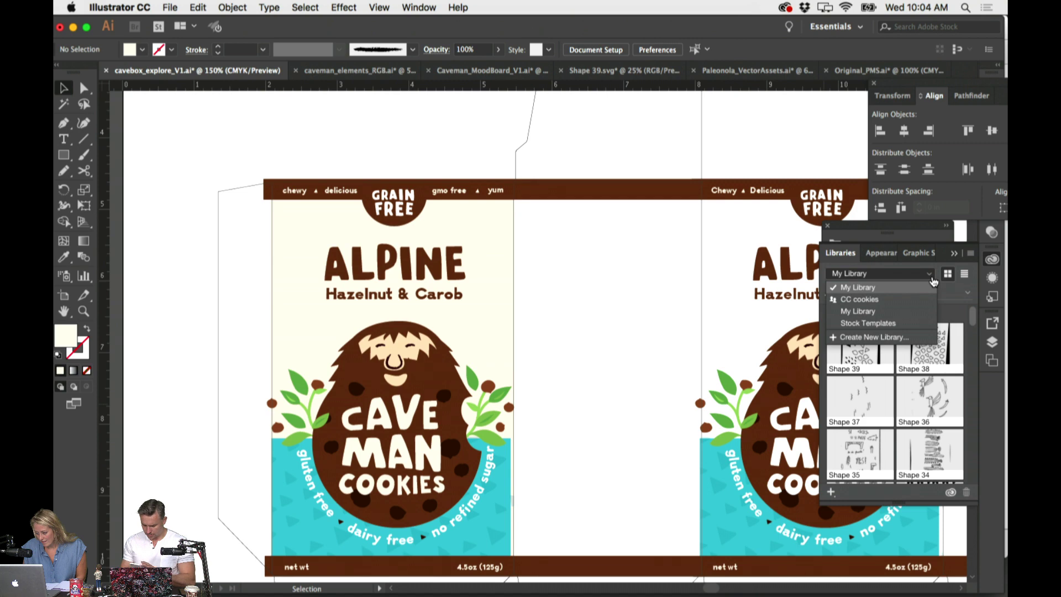
{"action": "left_click", "coordinate": [923, 286]}
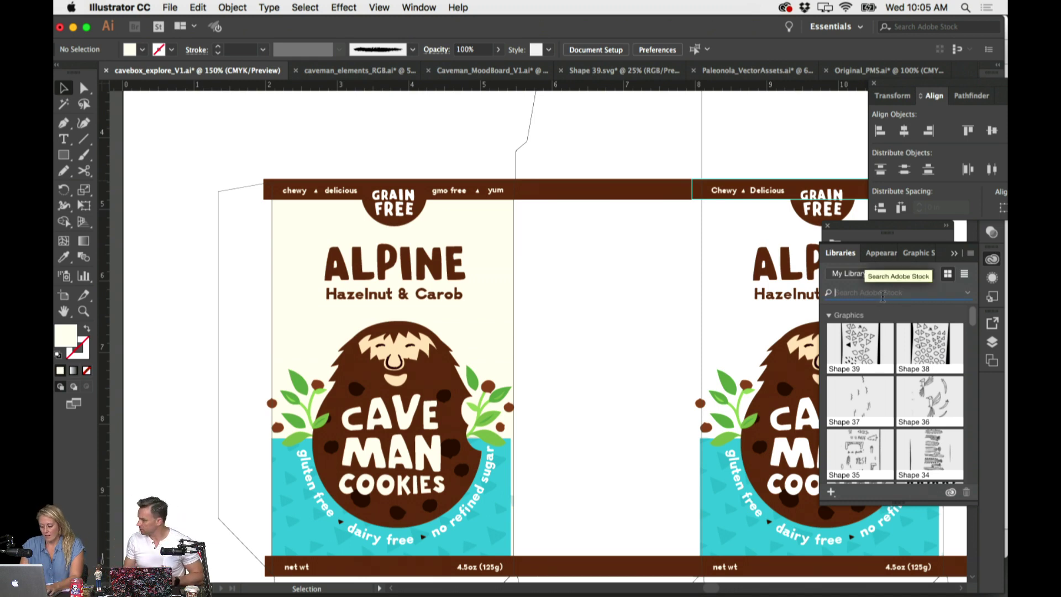
Search Adobe Stock for "patterns" and browse through the pattern artwork found
{"action": "left_click", "coordinate": [883, 293]}
{"action": "type", "text": "patterns"}
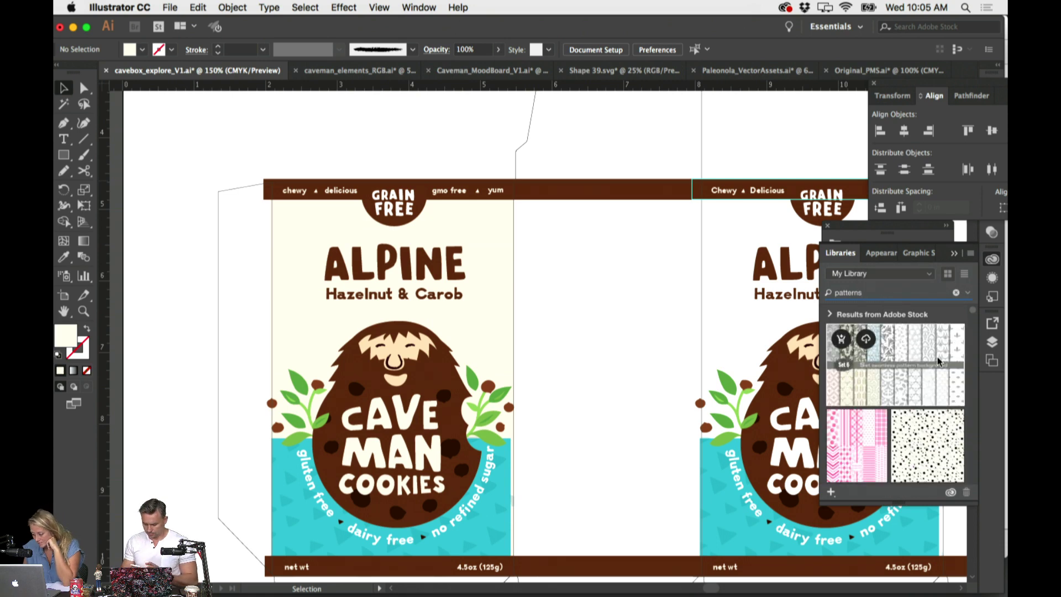
{"action": "scroll", "coordinate": [934, 376], "scroll_direction": "down", "scroll_amount": 3}
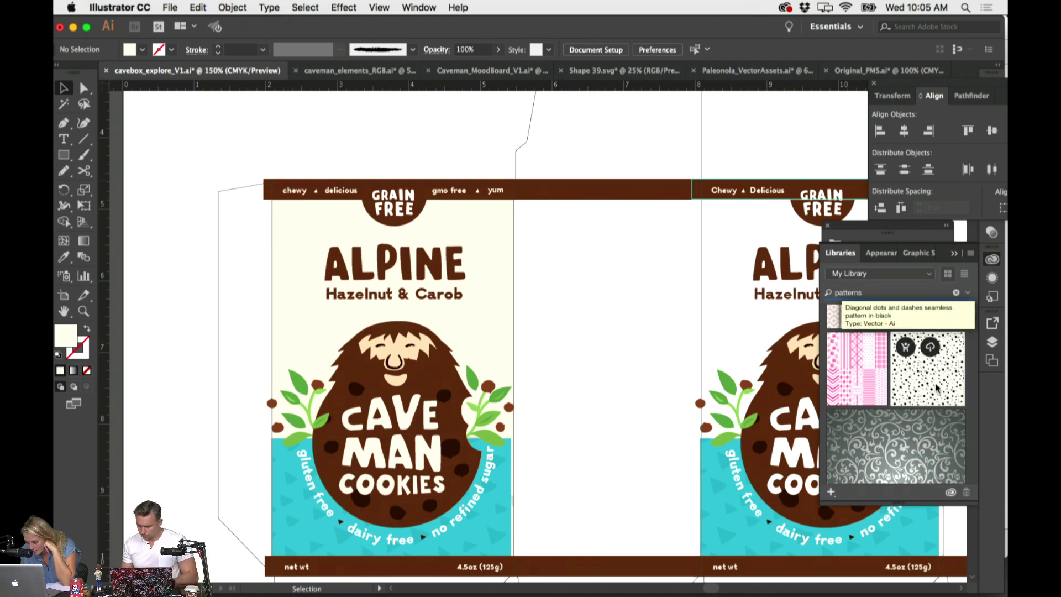
{"action": "scroll", "coordinate": [936, 388], "scroll_direction": "down", "scroll_amount": 5}
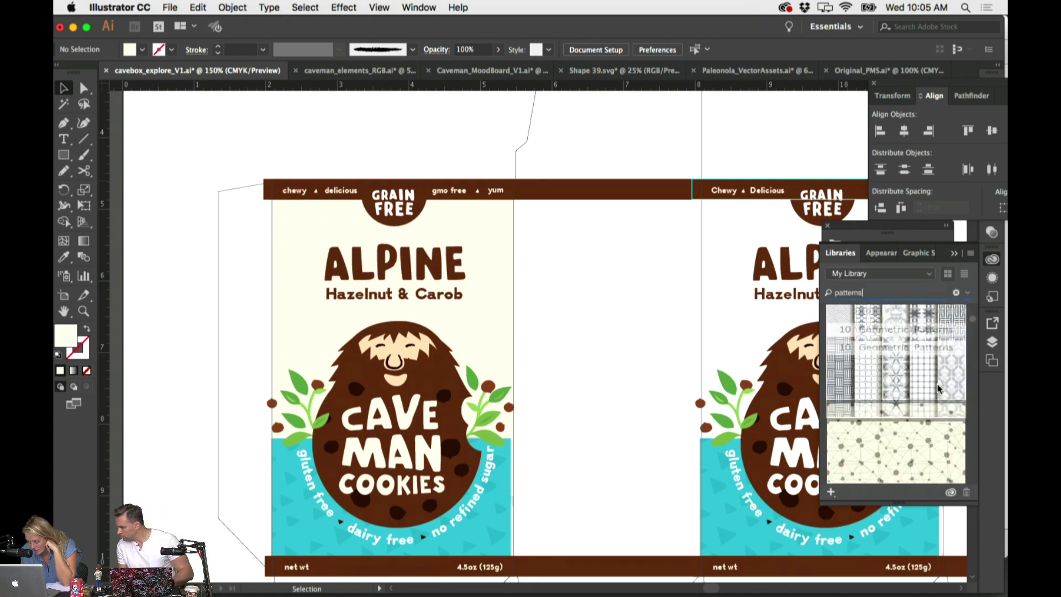
{"action": "scroll", "coordinate": [938, 388], "scroll_direction": "down", "scroll_amount": 5}
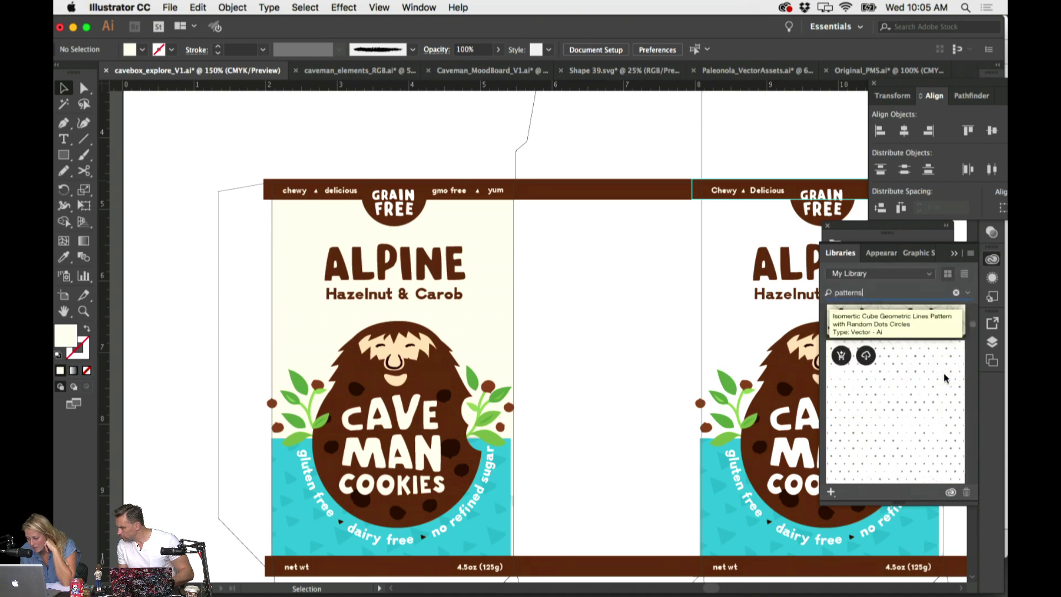
{"action": "scroll", "coordinate": [945, 381], "scroll_direction": "down", "scroll_amount": 5}
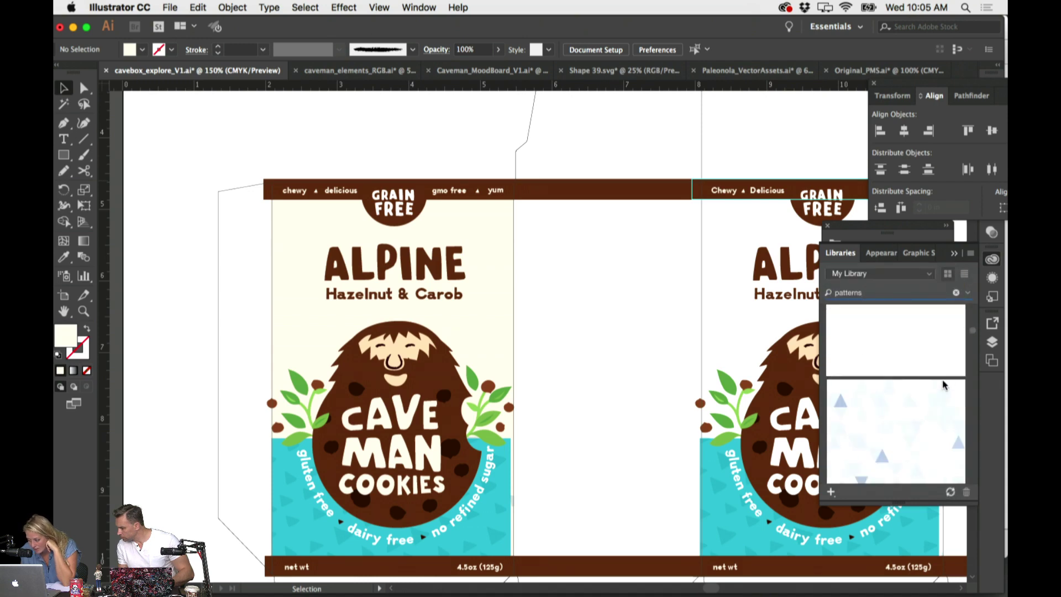
{"action": "scroll", "coordinate": [944, 384], "scroll_direction": "down", "scroll_amount": 2}
{"action": "scroll", "coordinate": [943, 365], "scroll_direction": "down", "scroll_amount": 5}
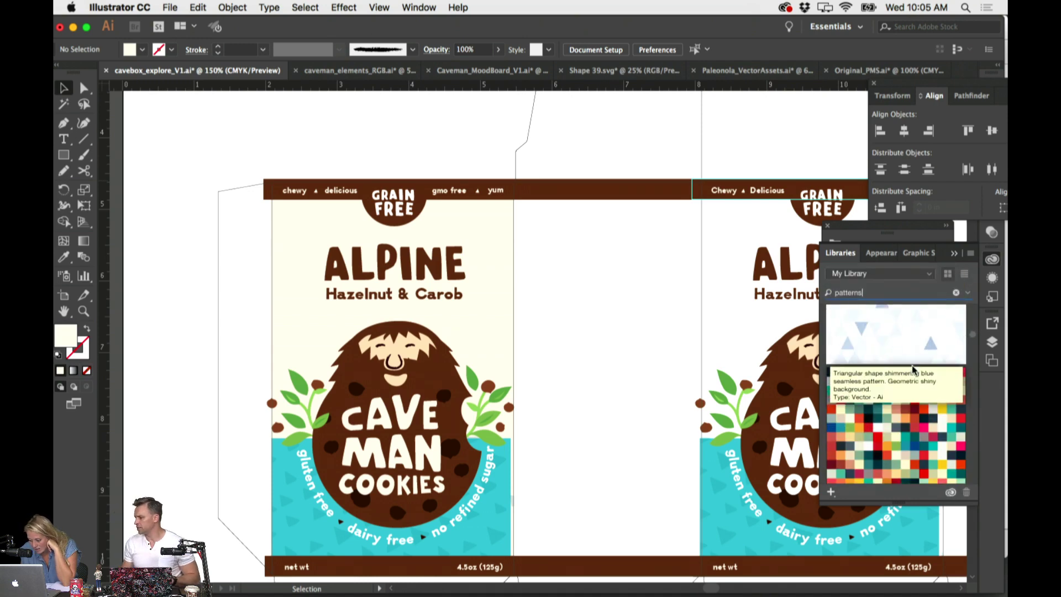
{"action": "scroll", "coordinate": [913, 370], "scroll_direction": "down", "scroll_amount": 5}
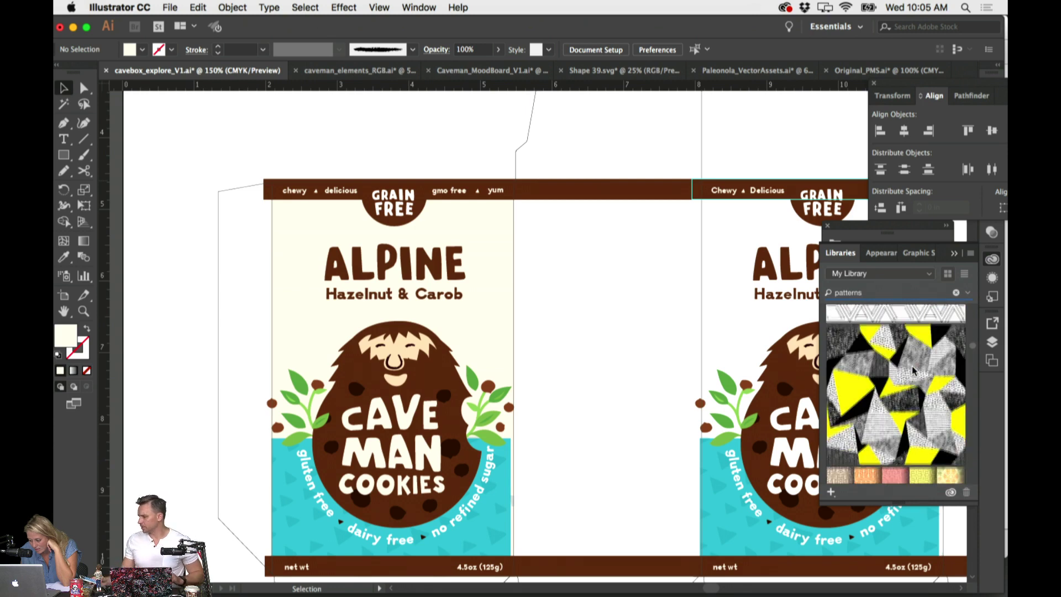
Browse the Adobe Stock pattern results and save a preview of the 80s pattern to My Library
{"action": "scroll", "coordinate": [914, 370], "scroll_direction": "down", "scroll_amount": 3}
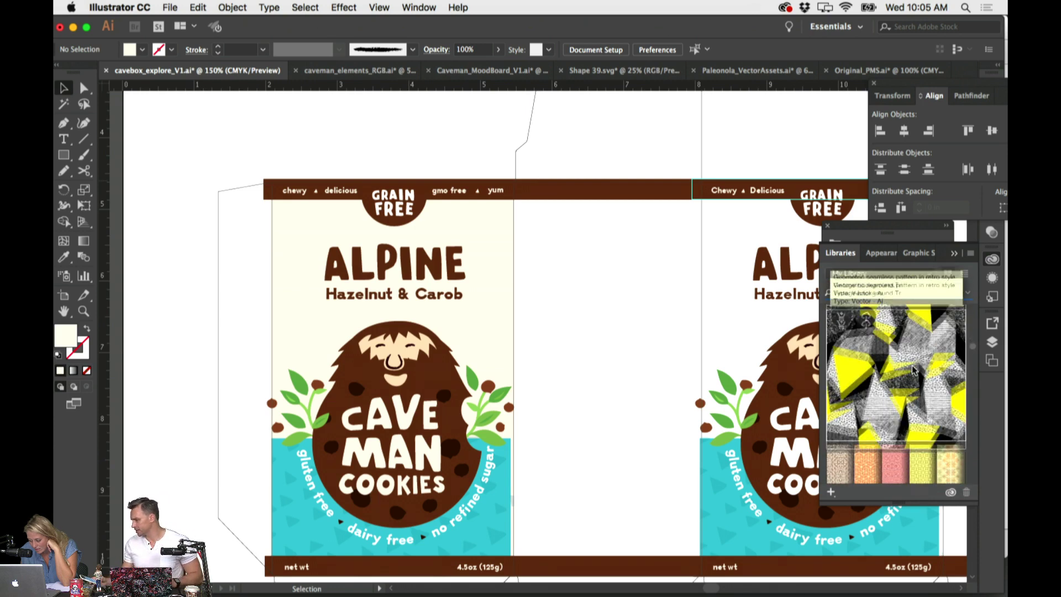
{"action": "scroll", "coordinate": [913, 370], "scroll_direction": "down", "scroll_amount": 2}
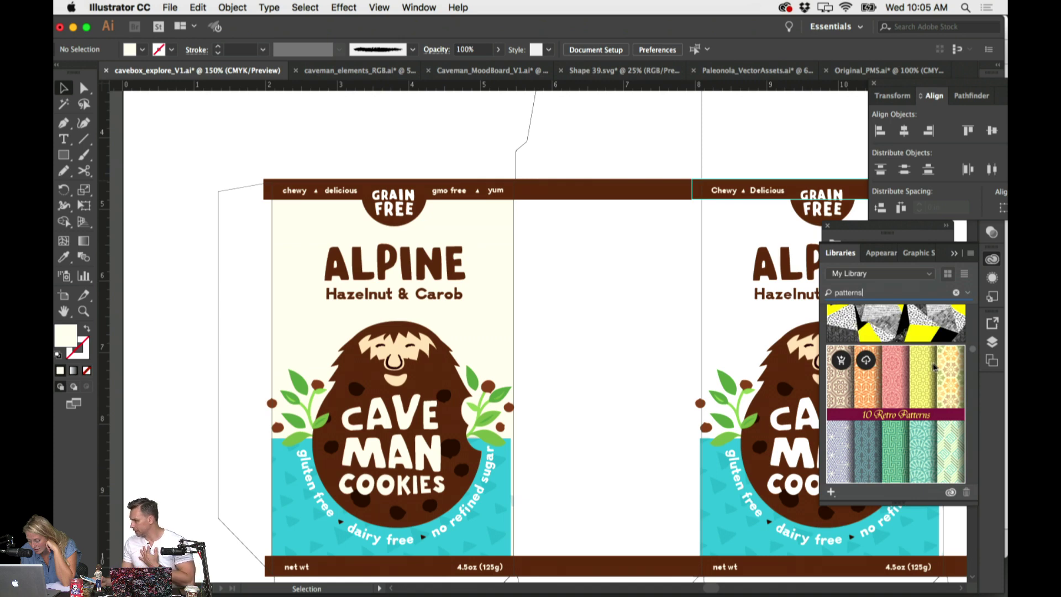
{"action": "scroll", "coordinate": [940, 366], "scroll_direction": "down", "scroll_amount": 4}
{"action": "scroll", "coordinate": [946, 360], "scroll_direction": "down", "scroll_amount": 5}
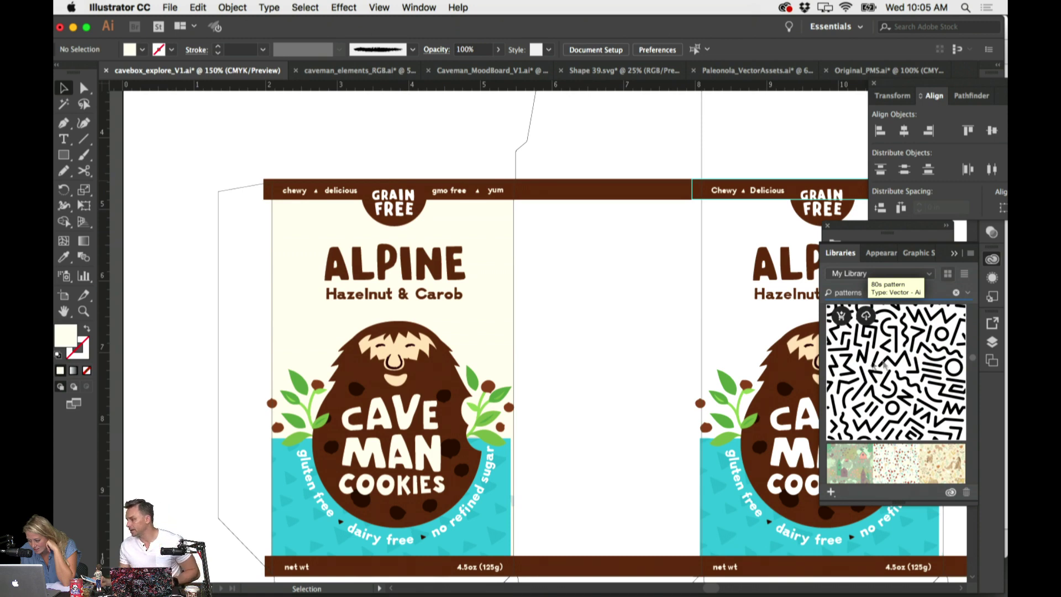
{"action": "mouse_move", "coordinate": [913, 381]}
{"action": "left_mouse_down"}
{"action": "mouse_move", "coordinate": [754, 289]}
{"action": "mouse_move", "coordinate": [618, 148]}
{"action": "mouse_move", "coordinate": [896, 380]}
{"action": "left_mouse_up"}
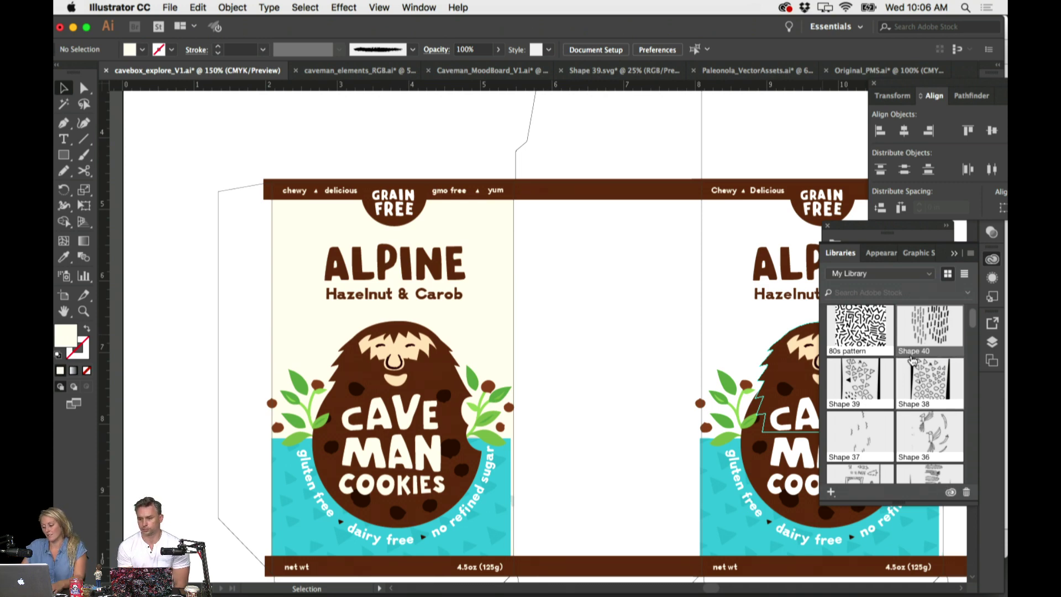
Place the 80s pattern from My Library in the document and move it onto the empty pasteboard beside the box artboard
{"action": "left_click_drag", "start_coordinate": [854, 329], "coordinate": [590, 270]}
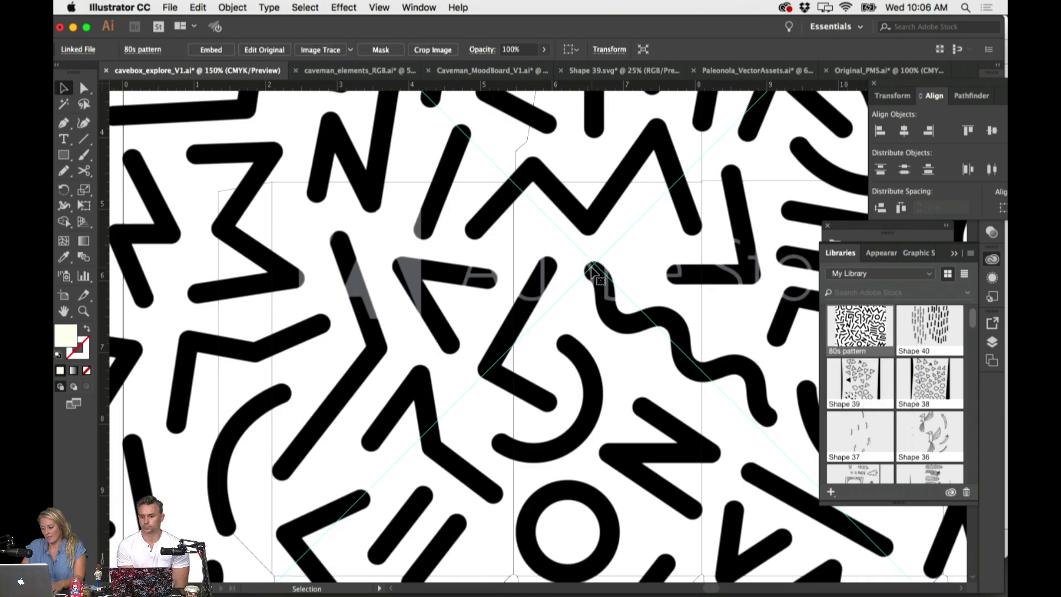
{"action": "key", "text": "super+minus"}
{"action": "key", "text": "super+minus"}
{"action": "key", "text": "super+minus"}
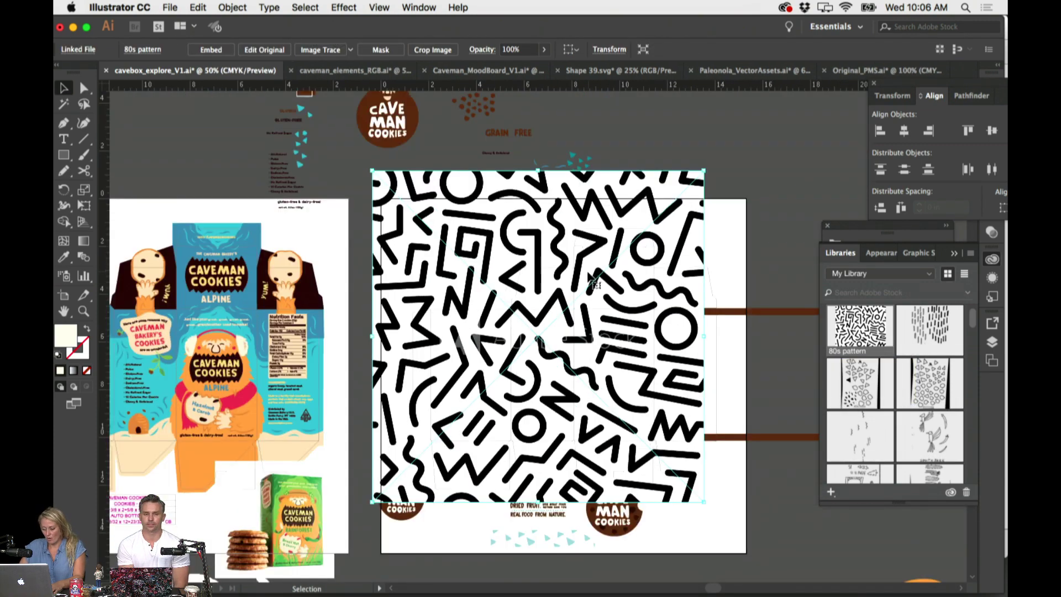
{"action": "scroll", "coordinate": [586, 279], "scroll_direction": "right", "scroll_amount": 8}
{"action": "scroll", "coordinate": [586, 280], "scroll_direction": "up", "scroll_amount": 4}
{"action": "left_click_drag", "start_coordinate": [356, 350], "coordinate": [728, 172]}
{"action": "scroll", "coordinate": [711, 189], "scroll_direction": "right", "scroll_amount": 5}
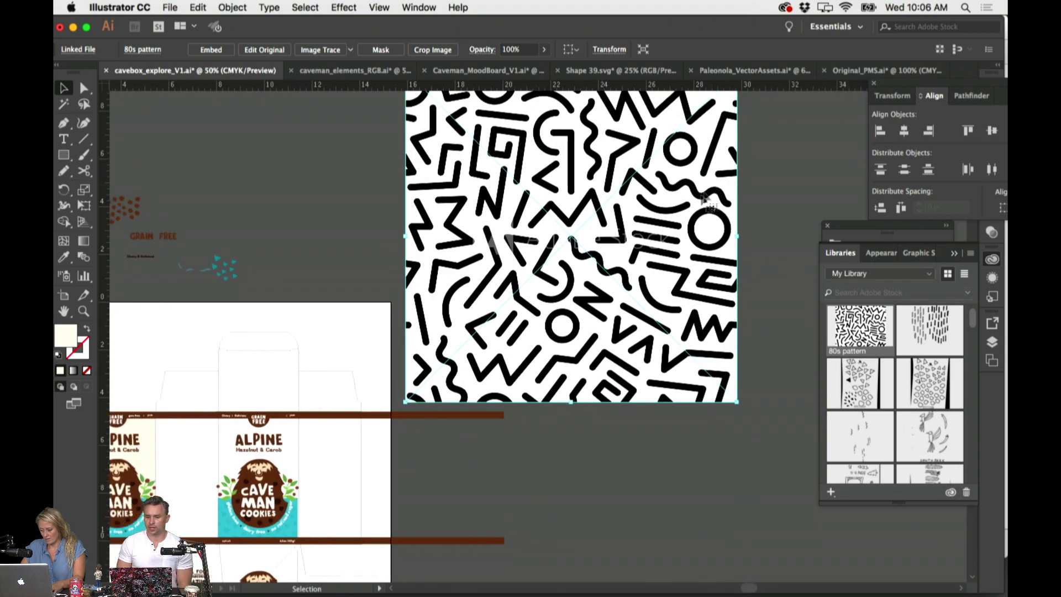
{"action": "left_click_drag", "start_coordinate": [600, 248], "coordinate": [660, 240]}
{"action": "scroll", "coordinate": [661, 242], "scroll_direction": "up", "scroll_amount": 2}
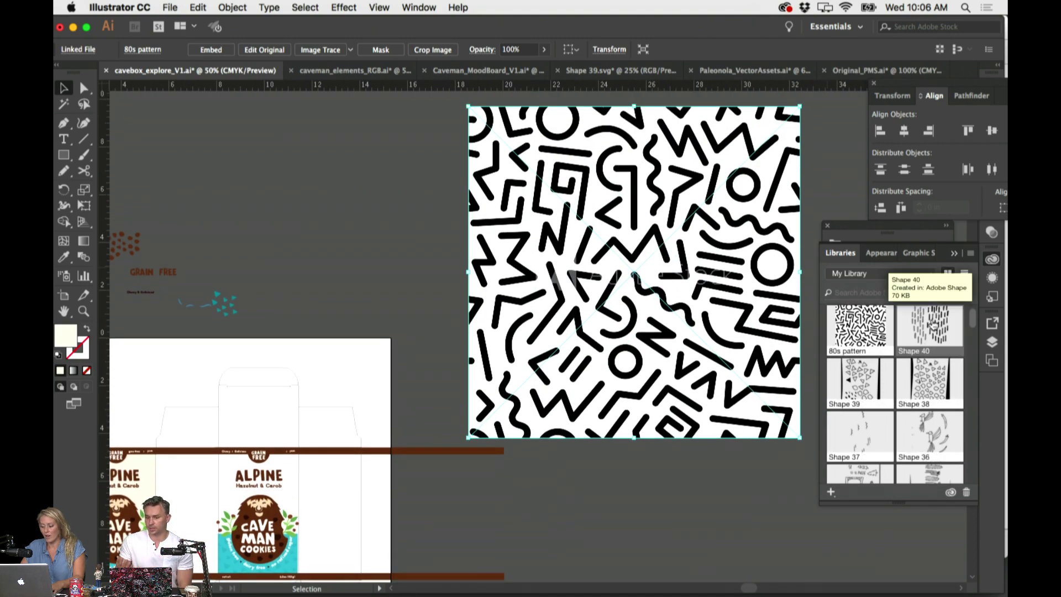
Place the Shape 40 dashes from My Library on the pasteboard below the 80s pattern
{"action": "left_click_drag", "start_coordinate": [935, 330], "coordinate": [717, 482]}
{"action": "scroll", "coordinate": [697, 420], "scroll_direction": "down", "scroll_amount": 7}
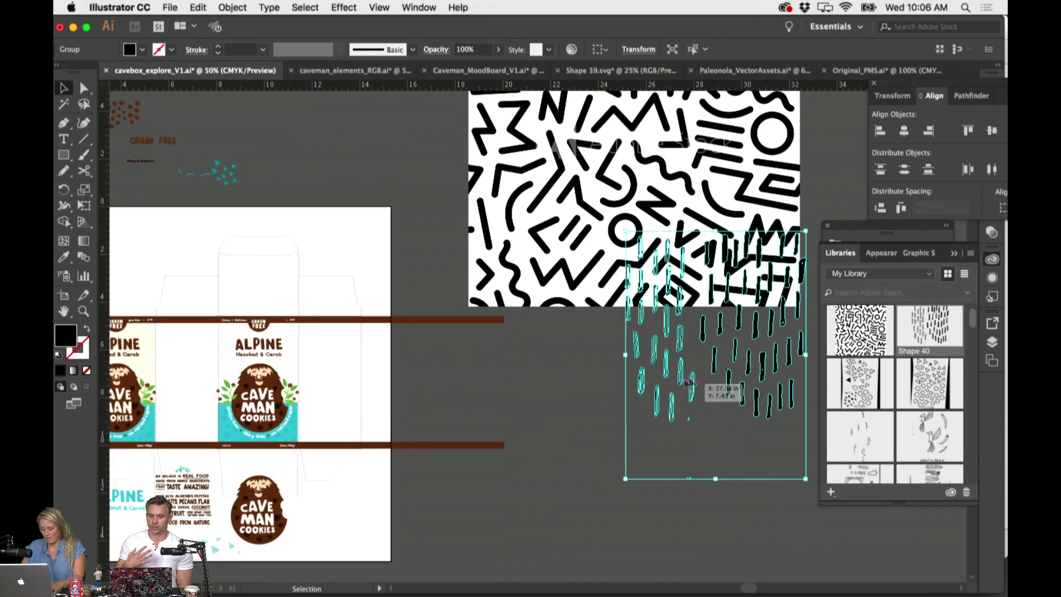
{"action": "left_click_drag", "start_coordinate": [689, 383], "coordinate": [609, 527]}
{"action": "left_click", "coordinate": [652, 362]}
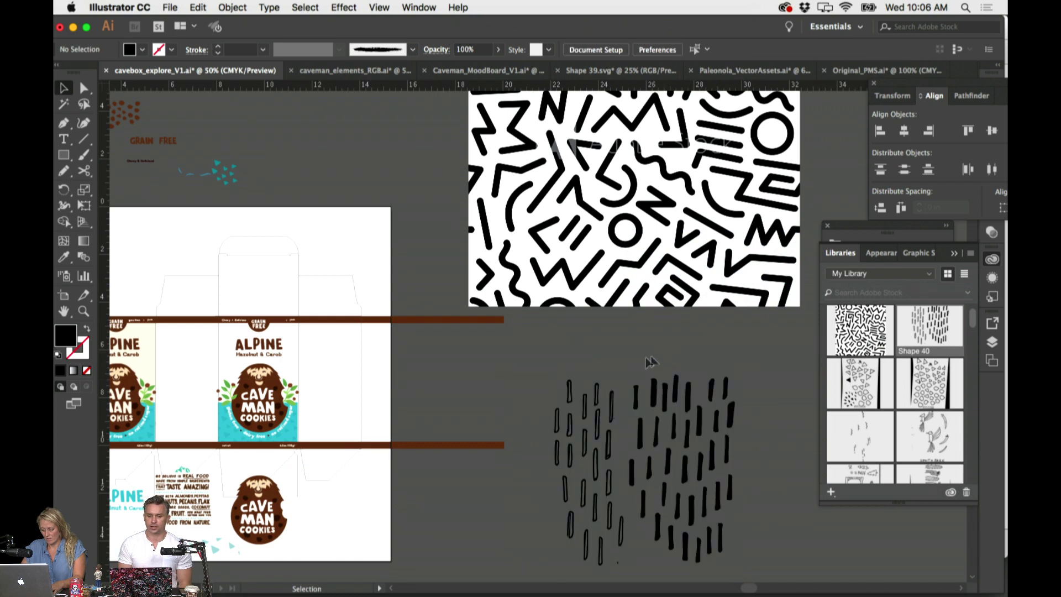
Separate the outlined strokes from the Shape 40 group and rotate them 90° below the 80s pattern
{"action": "left_click_drag", "start_coordinate": [732, 497], "coordinate": [658, 364]}
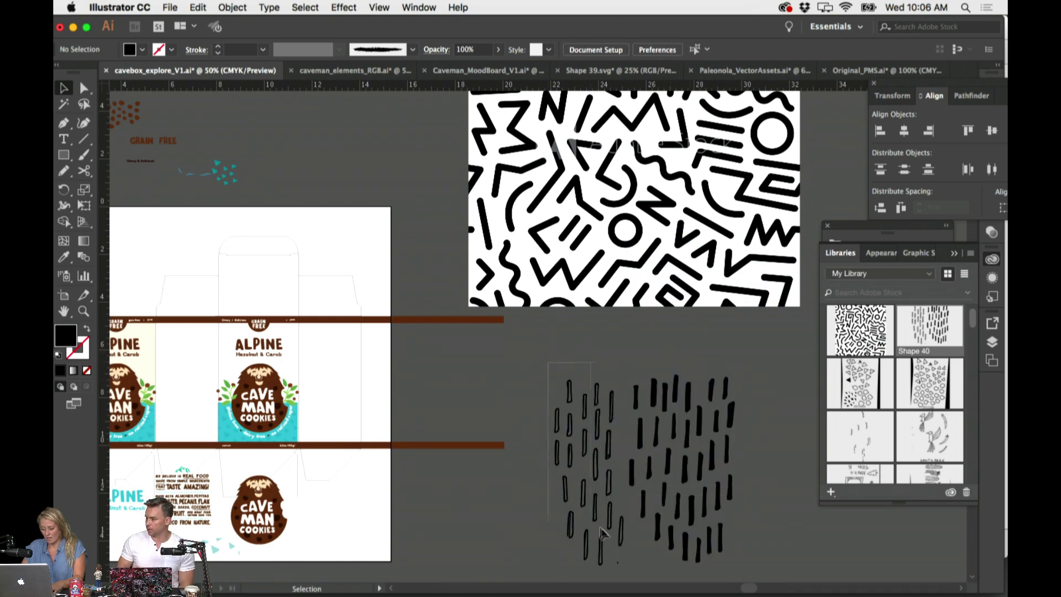
{"action": "left_click_drag", "start_coordinate": [612, 562], "coordinate": [614, 562]}
{"action": "left_click_drag", "start_coordinate": [541, 375], "coordinate": [615, 578]}
{"action": "double_click", "coordinate": [586, 398]}
{"action": "left_click_drag", "start_coordinate": [550, 347], "coordinate": [625, 536]}
{"action": "key", "text": "cmd+x"}
{"action": "key", "text": "Escape"}
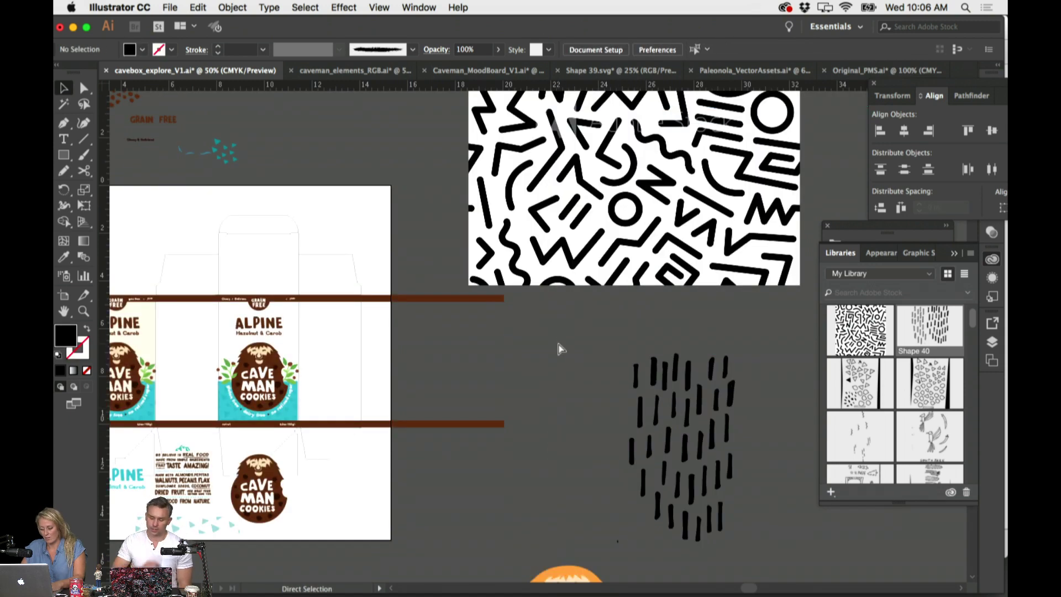
{"action": "key", "text": "cmd+v"}
{"action": "mouse_move", "coordinate": [574, 431]}
{"action": "left_mouse_down"}
{"action": "mouse_move", "coordinate": [631, 377]}
{"action": "mouse_move", "coordinate": [608, 322]}
{"action": "left_mouse_up"}
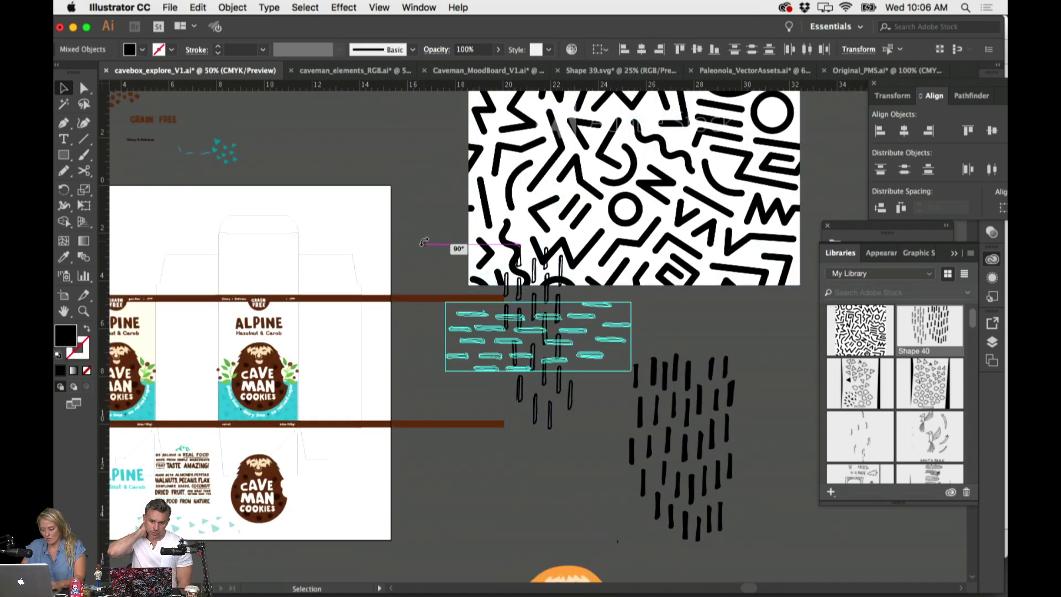
{"action": "scroll", "coordinate": [608, 322], "scroll_direction": "left", "scroll_amount": 5}
{"action": "scroll", "coordinate": [644, 330], "scroll_direction": "right", "scroll_amount": 8}
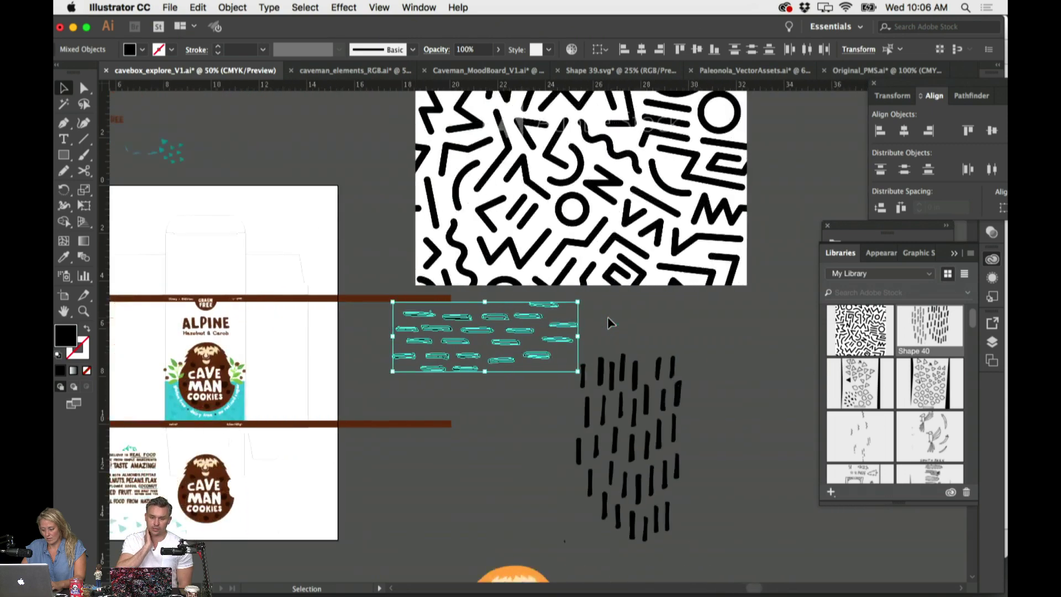
Isolate the remaining Shape 40 group, copy its solid vertical strokes and leave isolation
{"action": "left_click", "coordinate": [644, 330]}
{"action": "left_click", "coordinate": [650, 526]}
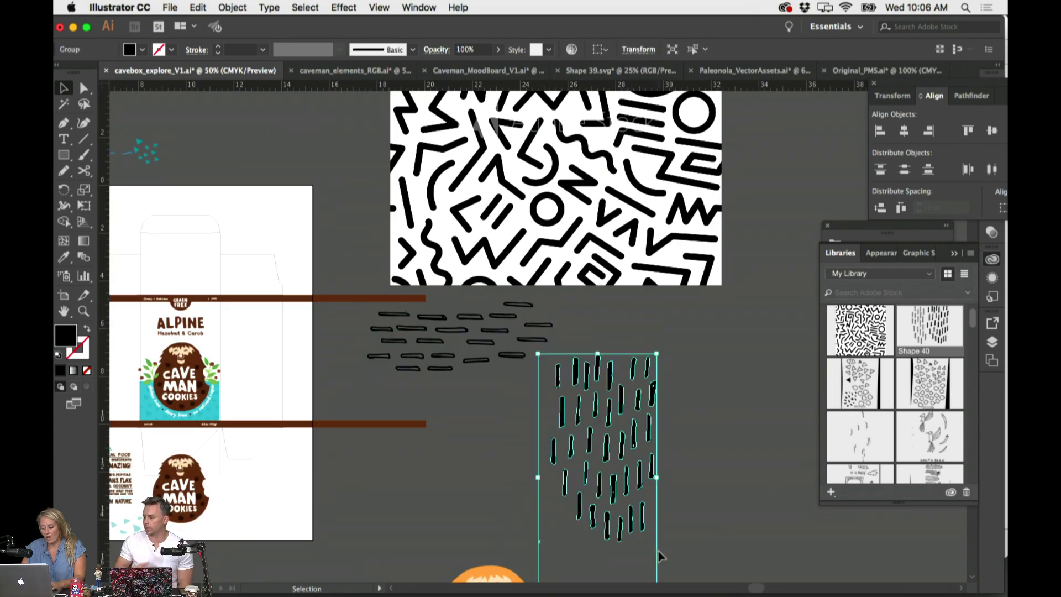
{"action": "double_click", "coordinate": [635, 380]}
{"action": "left_click_drag", "start_coordinate": [631, 447], "coordinate": [690, 564]}
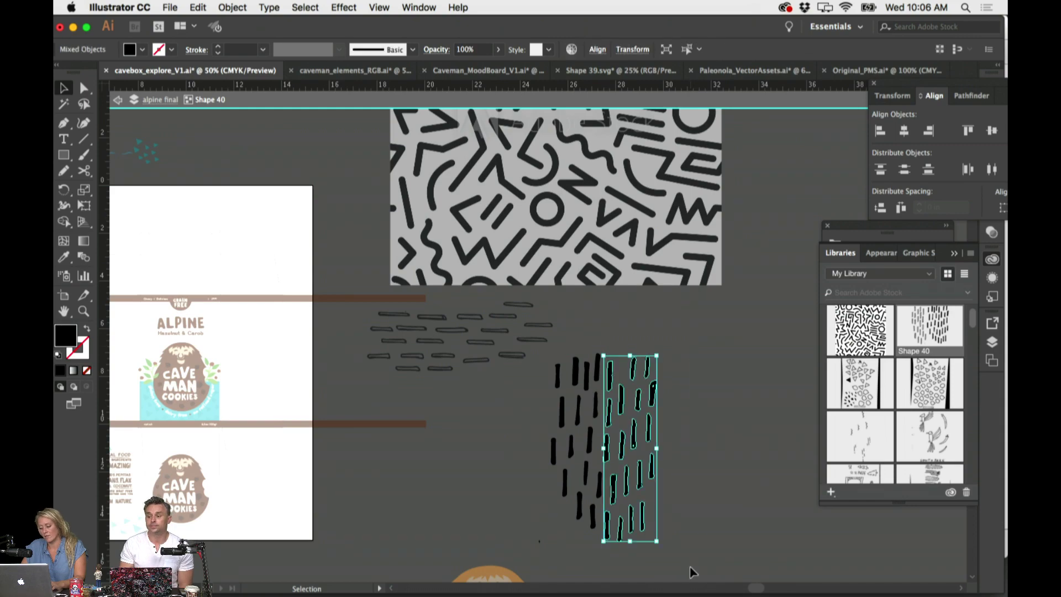
{"action": "left_click", "coordinate": [579, 346]}
{"action": "left_click_drag", "start_coordinate": [666, 529], "coordinate": [668, 532]}
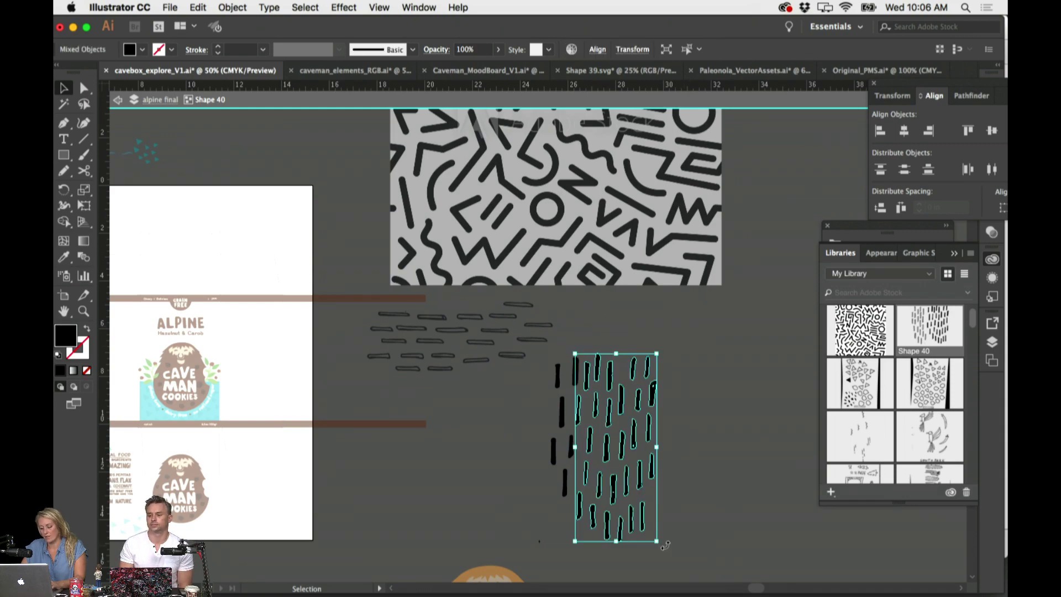
{"action": "double_click", "coordinate": [492, 476]}
{"action": "left_click_drag", "start_coordinate": [391, 447], "coordinate": [547, 409]}
{"action": "scroll", "coordinate": [548, 409], "scroll_direction": "down", "scroll_amount": 2}
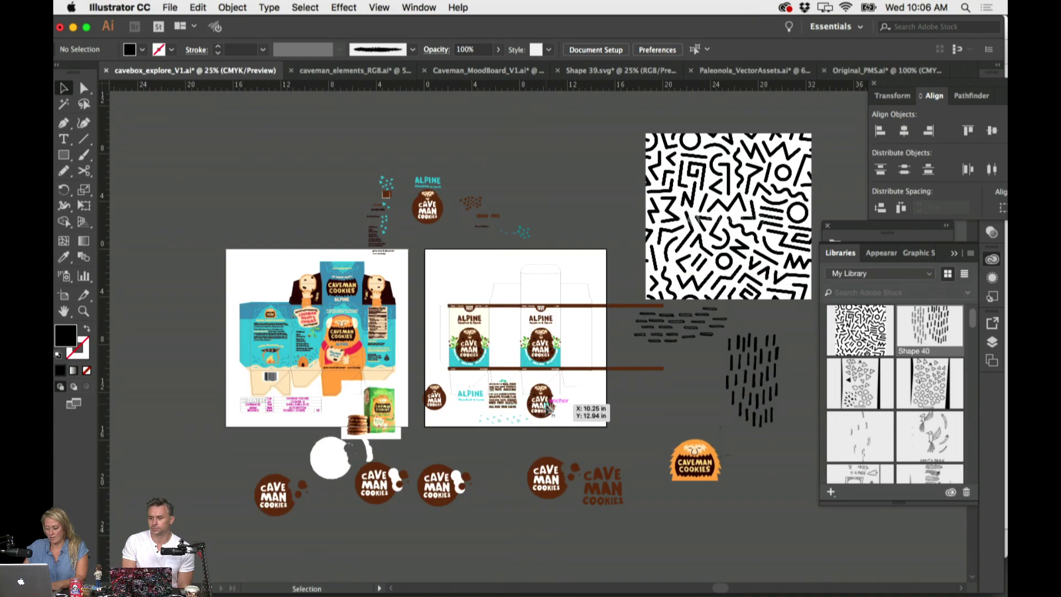
Paste the solid strokes over the Alpine box panels and scale them down to a small cluster
{"action": "scroll", "coordinate": [548, 405], "scroll_direction": "up", "scroll_amount": 6}
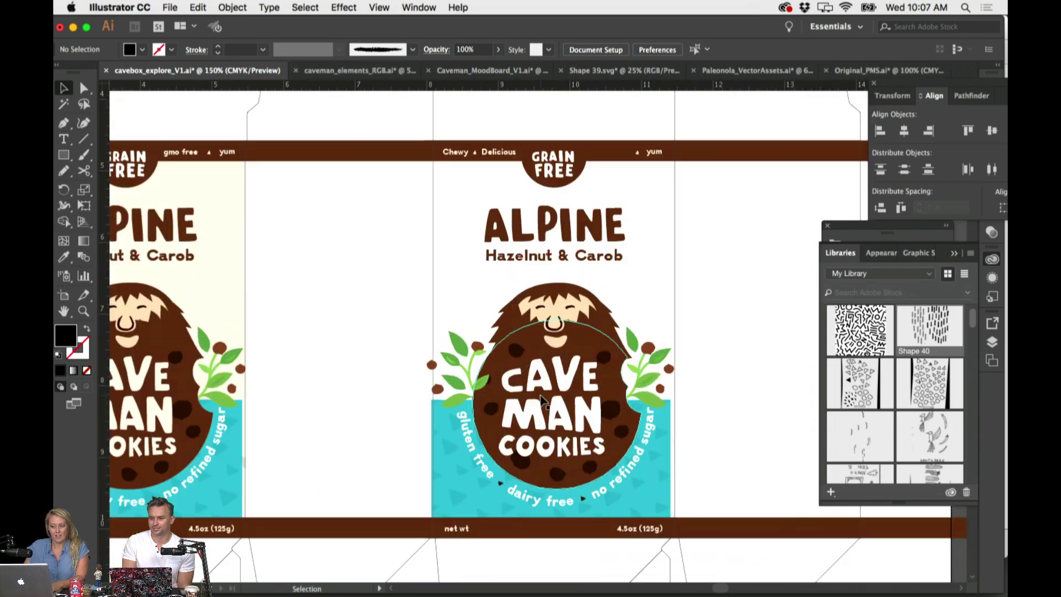
{"action": "scroll", "coordinate": [539, 390], "scroll_direction": "left", "scroll_amount": 5}
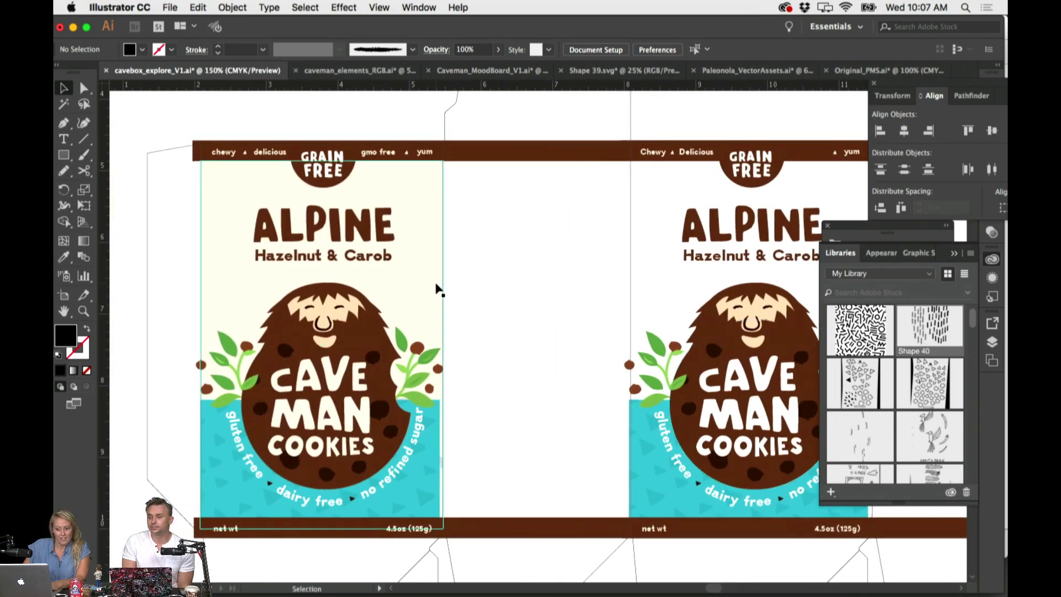
{"action": "left_click", "coordinate": [440, 288]}
{"action": "key", "text": "ctrl+v"}
{"action": "scroll", "coordinate": [437, 149], "scroll_direction": "up", "scroll_amount": 3}
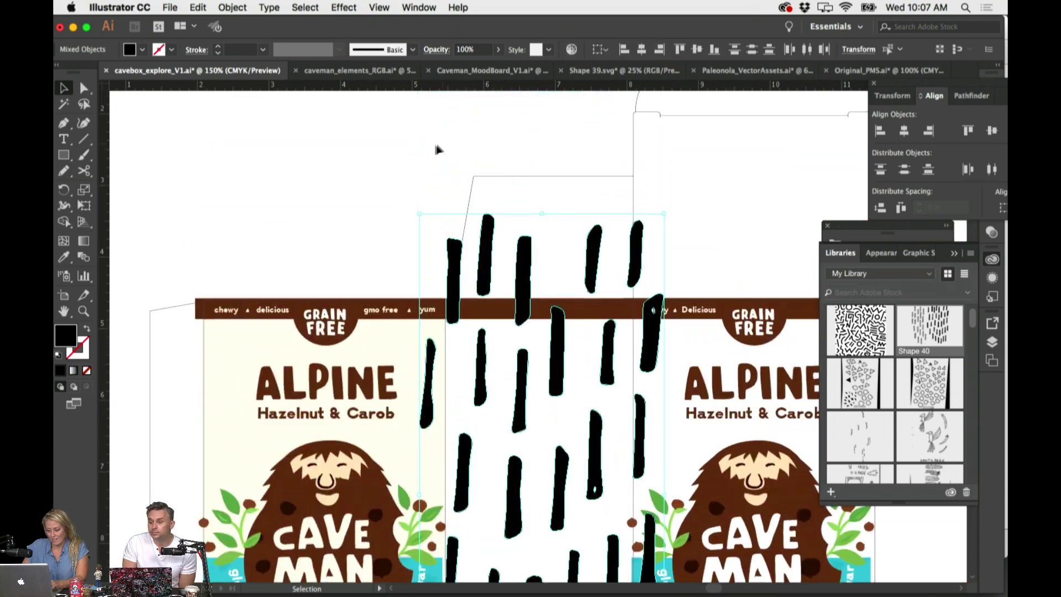
{"action": "left_click_drag", "start_coordinate": [420, 213], "coordinate": [522, 318]}
Move the strokes beside the ALPINE title on the cream panel and fill them with the brown of the header band
{"action": "key", "text": "i"}
{"action": "key", "text": "o"}
{"action": "key", "text": "i"}
{"action": "left_click", "coordinate": [427, 351]}
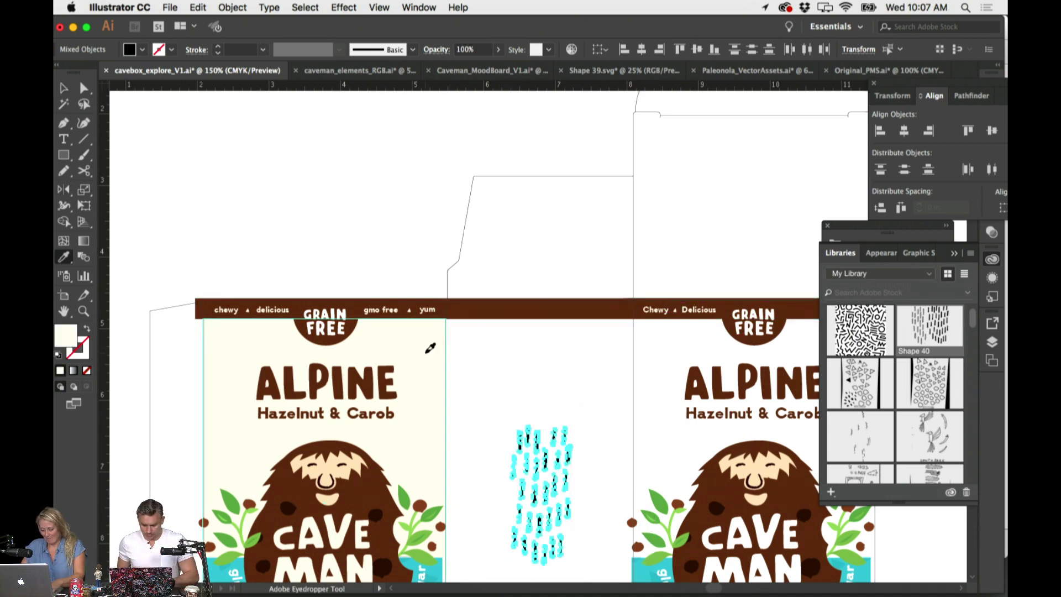
{"action": "left_click_drag", "start_coordinate": [528, 465], "coordinate": [443, 326]}
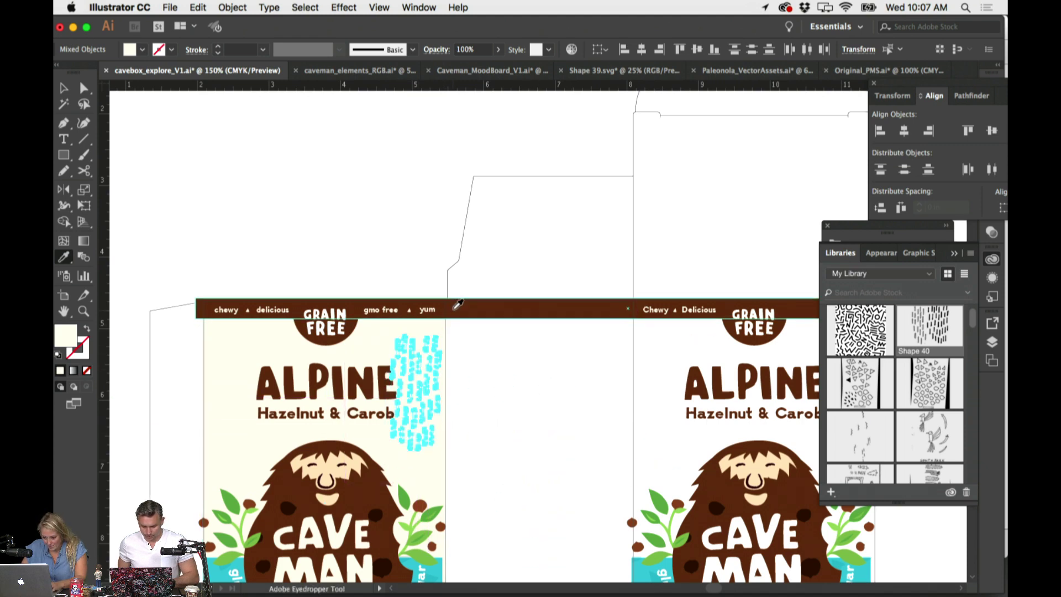
{"action": "left_click", "coordinate": [459, 307]}
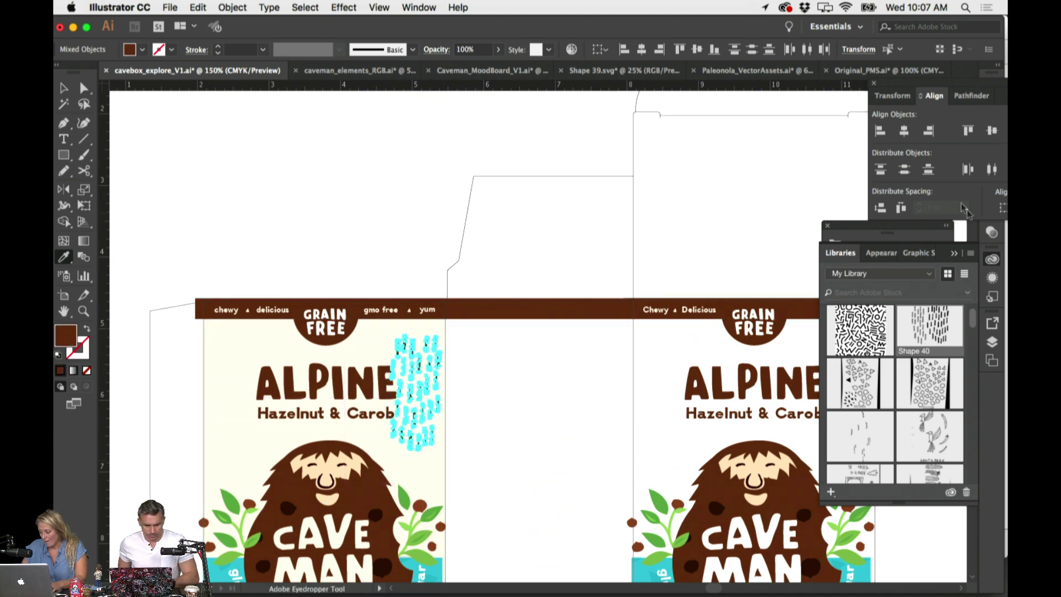
Change the fill of the strokes beside the ALPINE title to light tan, hex ddceba
{"action": "left_click", "coordinate": [992, 233]}
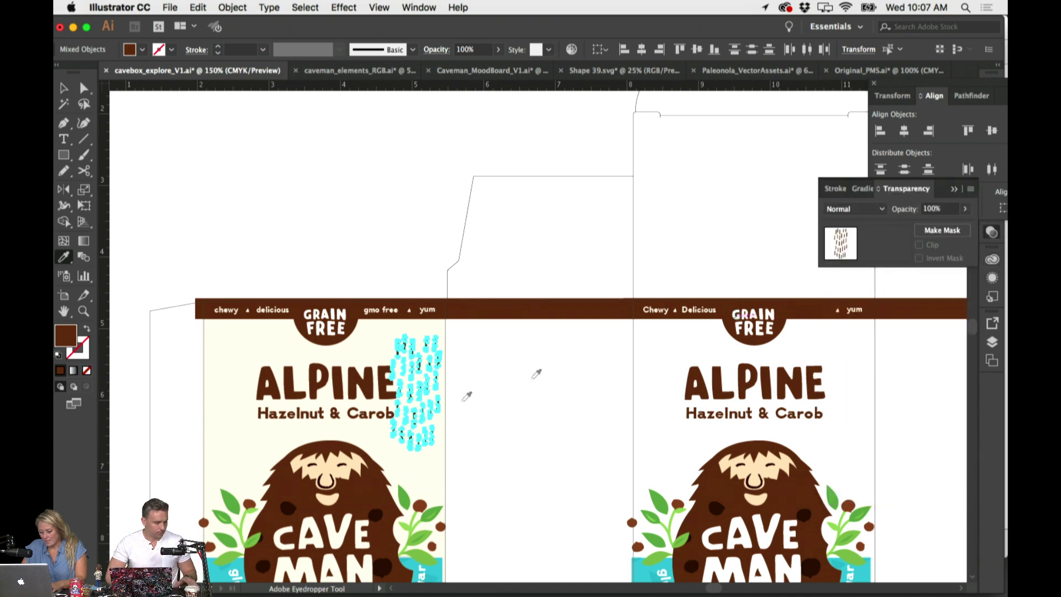
{"action": "left_click", "coordinate": [350, 426]}
{"action": "double_click", "coordinate": [67, 337]}
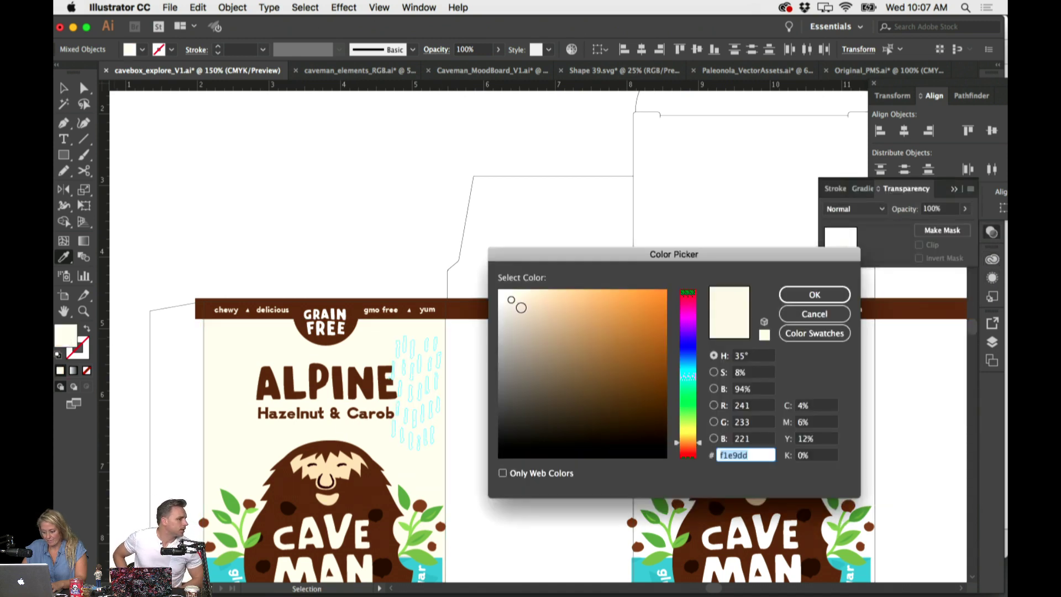
{"action": "left_click_drag", "start_coordinate": [521, 307], "coordinate": [526, 310]}
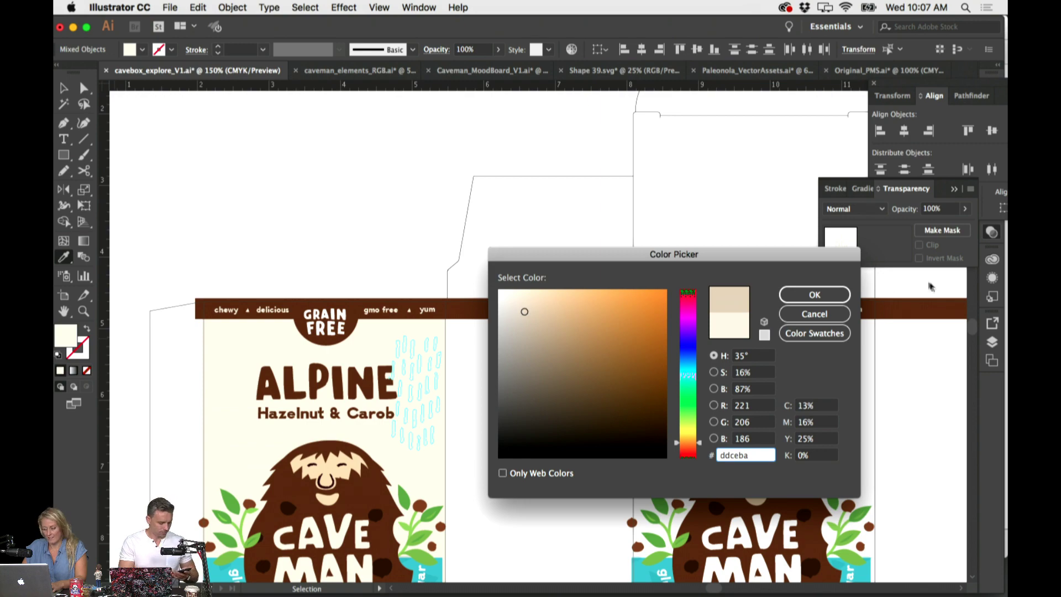
{"action": "left_click", "coordinate": [814, 295]}
{"action": "key", "text": "super+shift+a"}
Select only the tan strokes and move them off the cream panel onto the blank side panel
{"action": "scroll", "coordinate": [530, 227], "scroll_direction": "left", "scroll_amount": 3}
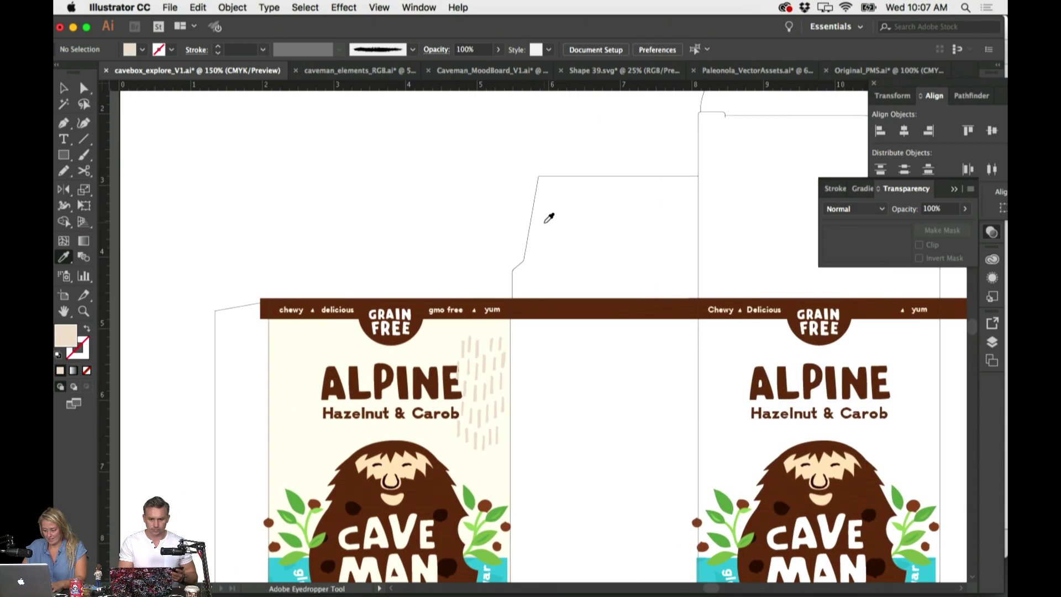
{"action": "scroll", "coordinate": [549, 219], "scroll_direction": "down", "scroll_amount": 3}
{"action": "key", "text": "super+equal"}
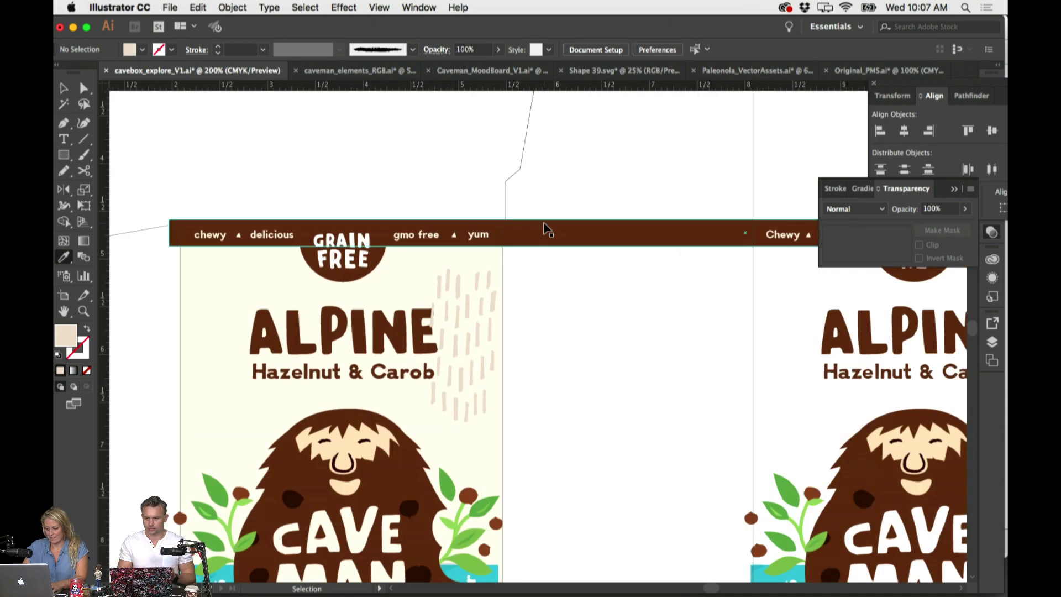
{"action": "left_click", "coordinate": [479, 339]}
{"action": "left_click", "coordinate": [432, 261]}
{"action": "key", "text": "super+shift+a"}
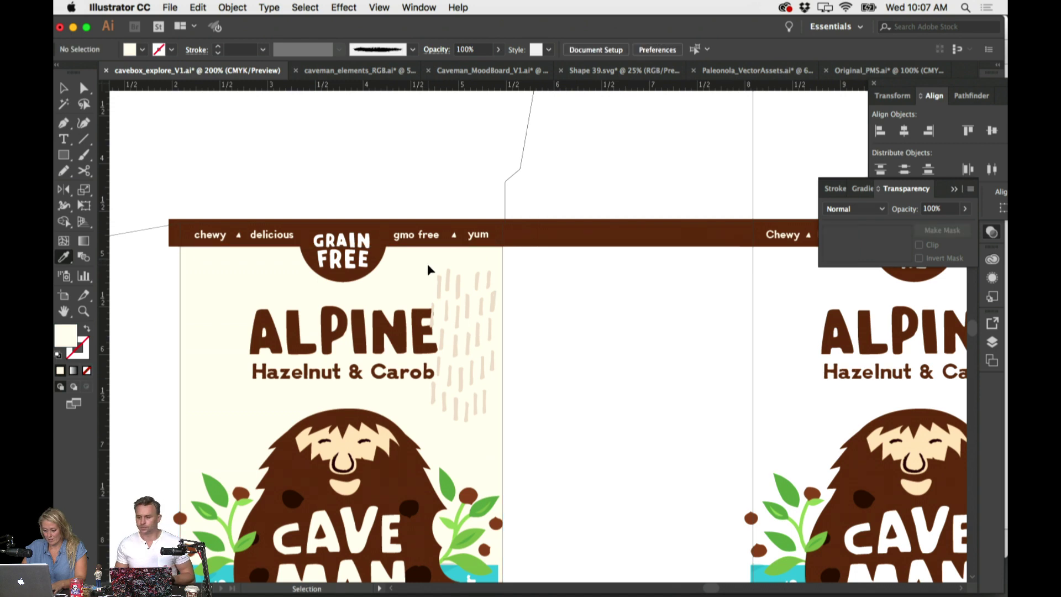
{"action": "left_click", "coordinate": [404, 326]}
{"action": "key", "text": "super+shift+a"}
{"action": "left_click_drag", "start_coordinate": [494, 423], "coordinate": [495, 424]}
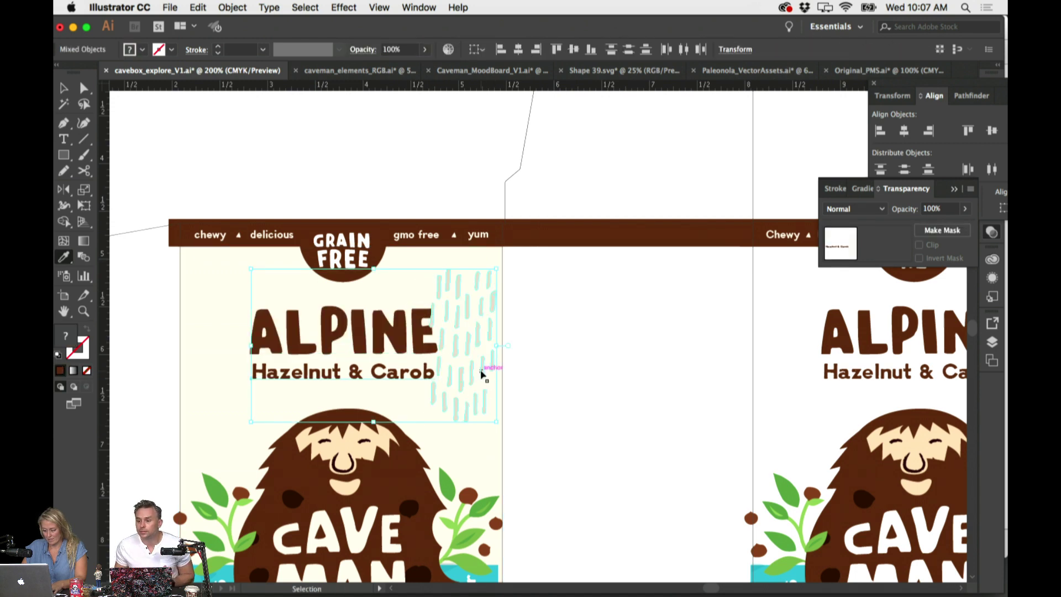
{"action": "left_click", "coordinate": [446, 347]}
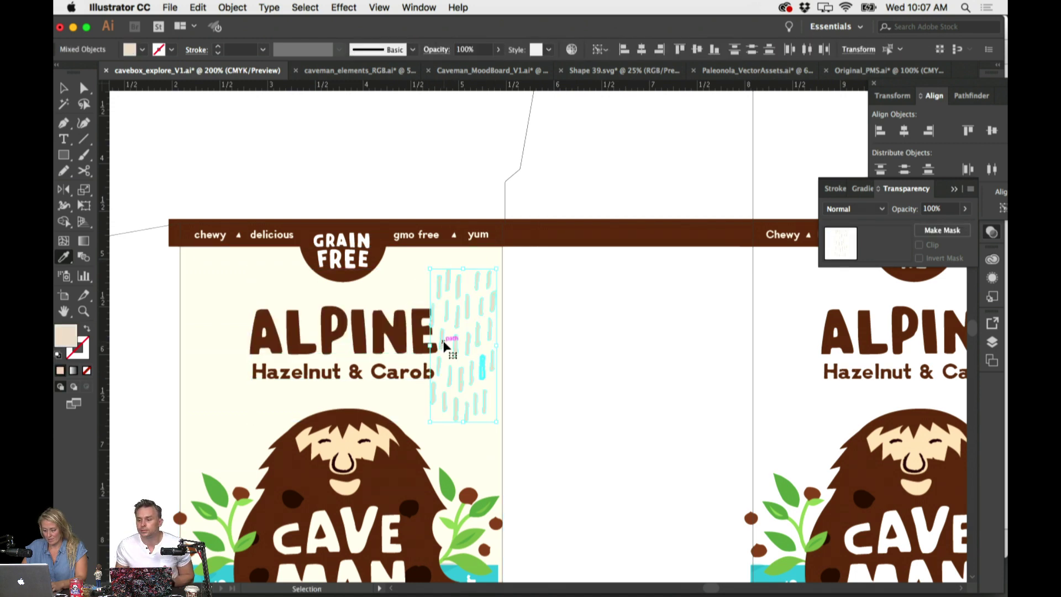
{"action": "left_click_drag", "start_coordinate": [445, 345], "coordinate": [573, 351]}
Select the hollow black horizontal dashes beside the artboard, group them and scale them down to a small cluster
{"action": "key", "text": "super+minus"}
{"action": "key", "text": "super+minus"}
{"action": "key", "text": "super+minus"}
{"action": "scroll", "coordinate": [575, 343], "scroll_direction": "up", "scroll_amount": 2}
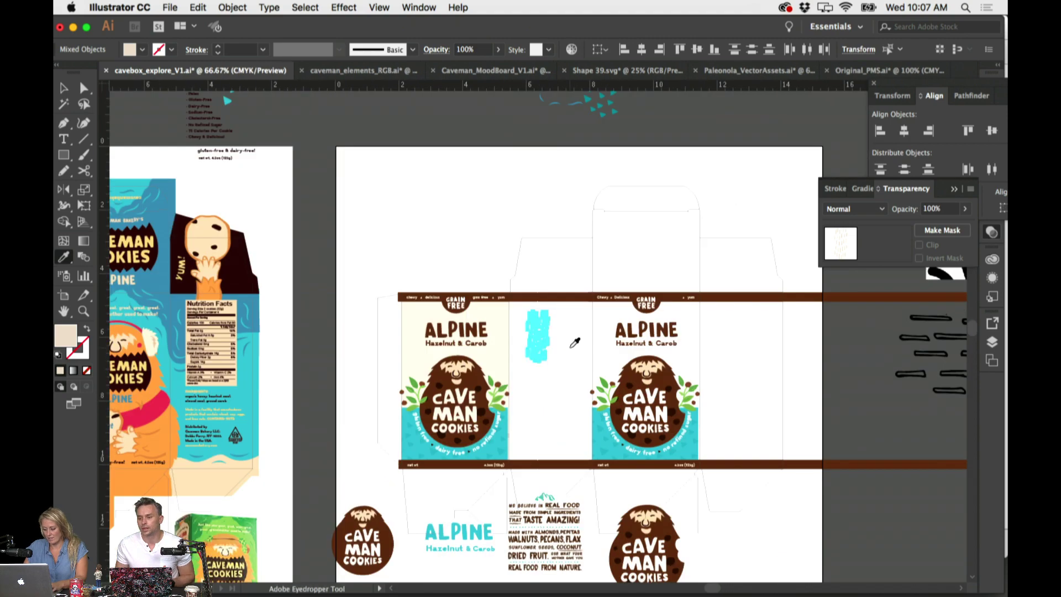
{"action": "scroll", "coordinate": [755, 342], "scroll_direction": "right", "scroll_amount": 10}
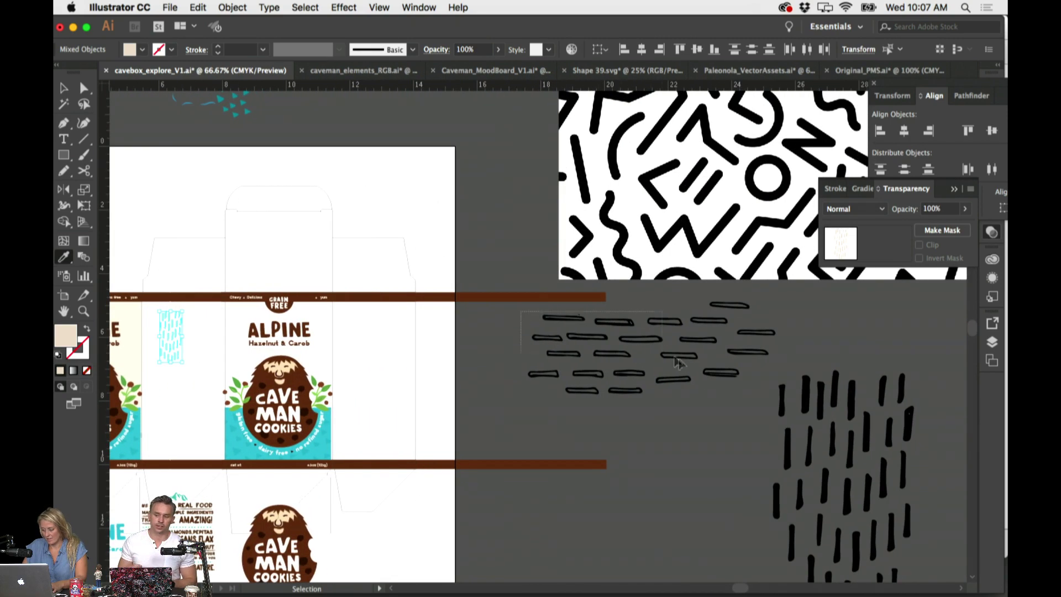
{"action": "key", "text": "i"}
{"action": "left_click", "coordinate": [754, 399]}
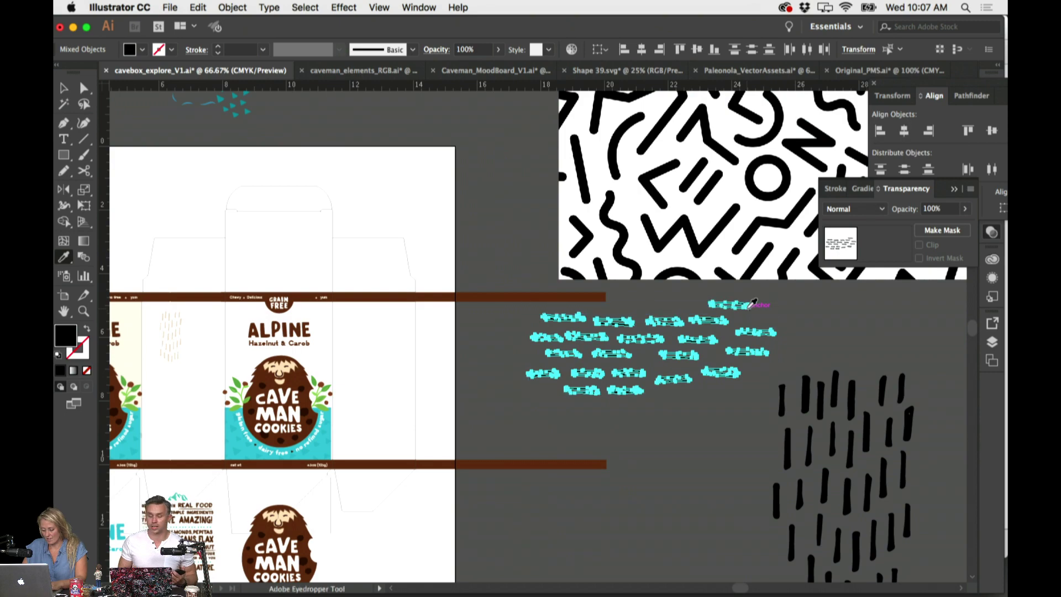
{"action": "left_click_drag", "start_coordinate": [777, 304], "coordinate": [702, 329]}
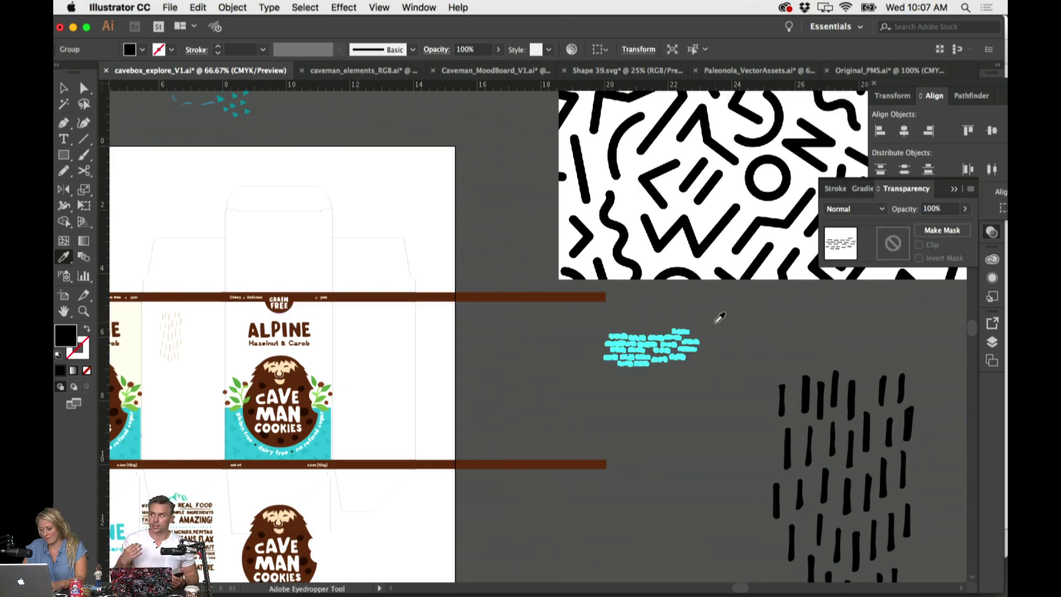
Move the dash group onto the blank side panel below the vertical strokes and give it the strokes' light tan fill
{"action": "scroll", "coordinate": [720, 317], "scroll_direction": "left", "scroll_amount": 5}
{"action": "key", "text": "v"}
{"action": "left_click_drag", "start_coordinate": [823, 357], "coordinate": [358, 390]}
{"action": "key", "text": "i"}
{"action": "left_click", "coordinate": [341, 347]}
{"action": "left_click", "coordinate": [341, 346]}
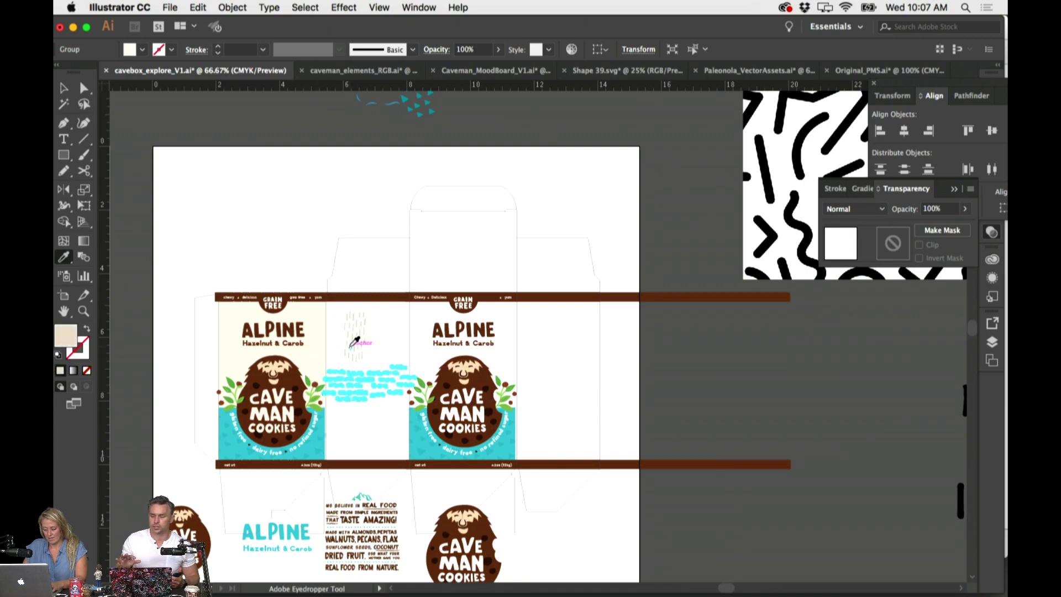
Scale the horizontal dash group to about 2.09 by 0.78 in and place it below the vertical strokes on the side panel
{"action": "key", "text": "super+equal"}
{"action": "key", "text": "super+equal"}
{"action": "key", "text": "super+equal"}
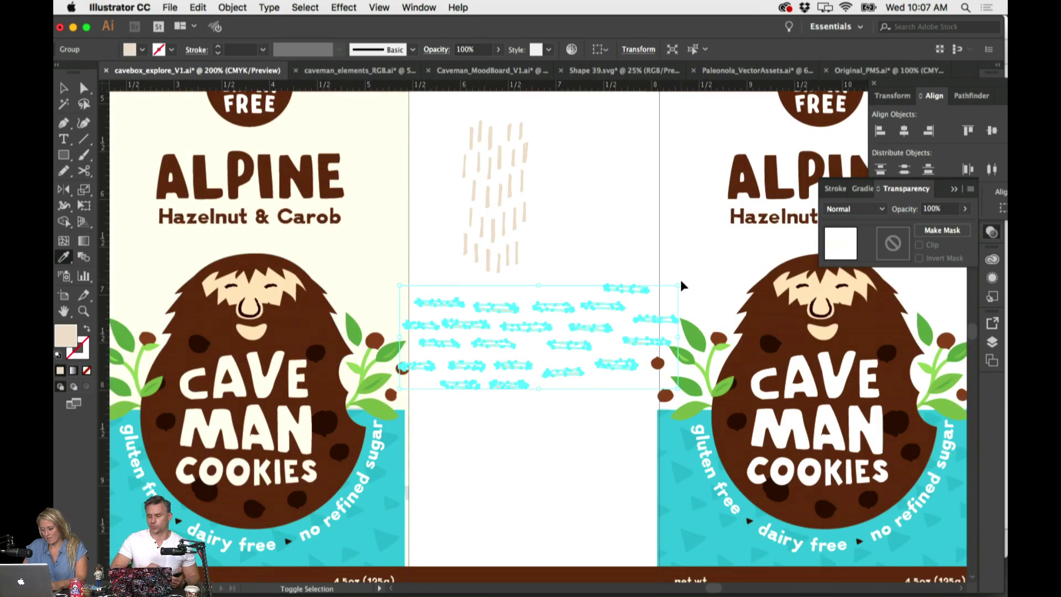
{"action": "left_click_drag", "start_coordinate": [682, 284], "coordinate": [641, 278]}
{"action": "scroll", "coordinate": [657, 261], "scroll_direction": "left", "scroll_amount": 1}
{"action": "scroll", "coordinate": [656, 261], "scroll_direction": "up", "scroll_amount": 2}
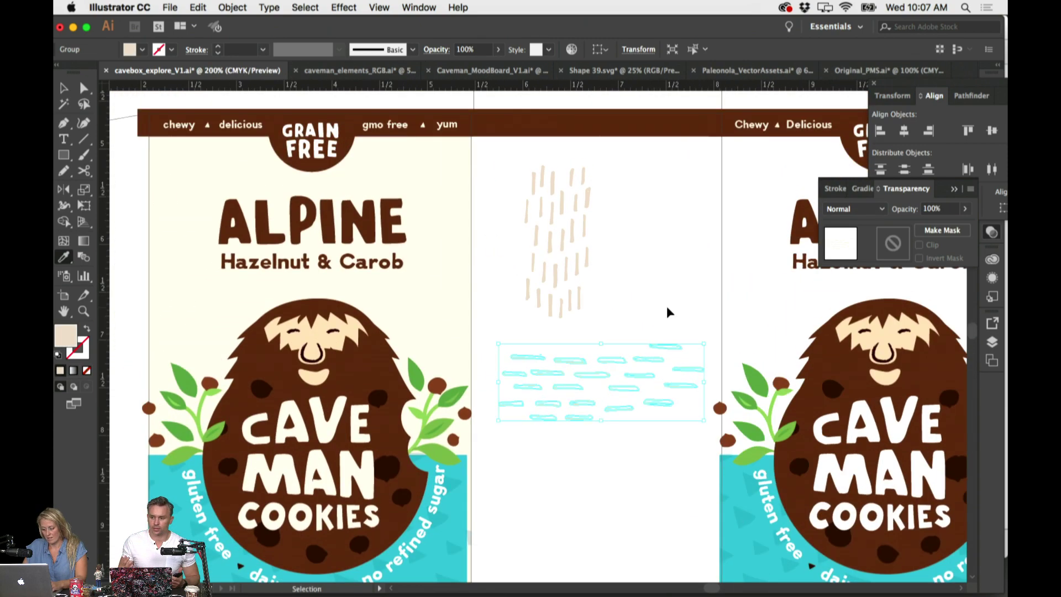
{"action": "left_click", "coordinate": [671, 310], "text": "super"}
{"action": "left_click_drag", "start_coordinate": [621, 360], "coordinate": [466, 284]}
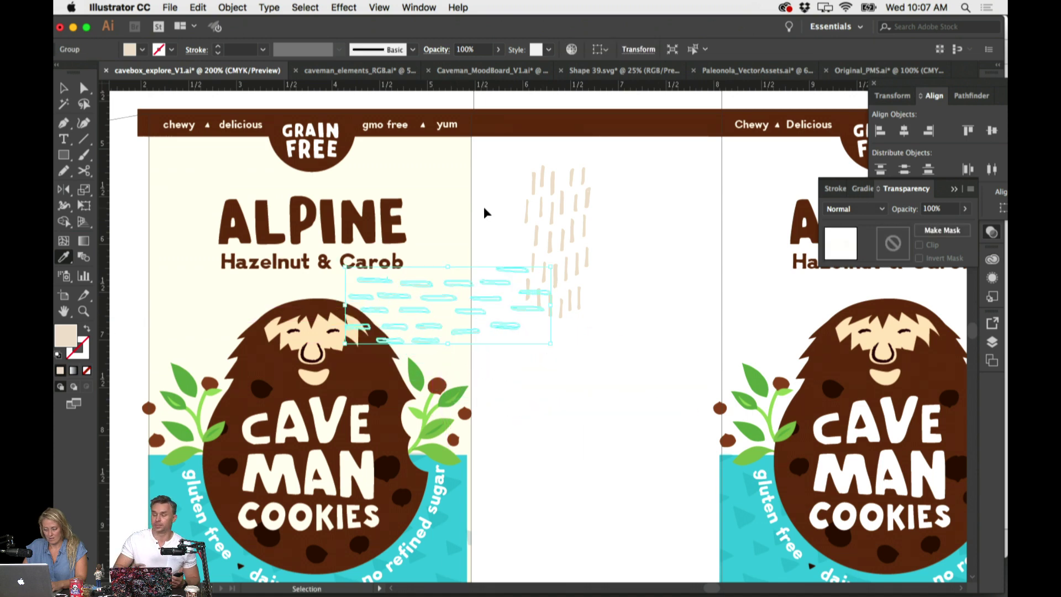
{"action": "left_click", "coordinate": [489, 206], "text": "super"}
{"action": "left_click_drag", "start_coordinate": [419, 321], "coordinate": [561, 372]}
{"action": "left_click_drag", "start_coordinate": [696, 329], "coordinate": [698, 328]}
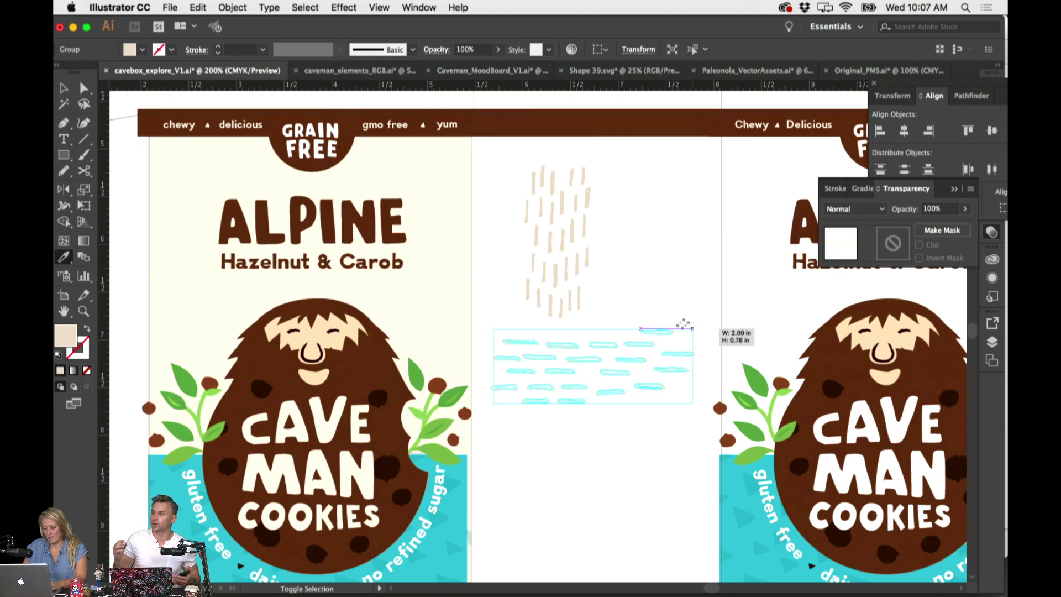
Make a pattern swatch from the tan horizontal dashes with the default Grid tile, then exit pattern editing
{"action": "left_click", "coordinate": [232, 7]}
{"action": "mouse_move", "coordinate": [280, 320]}
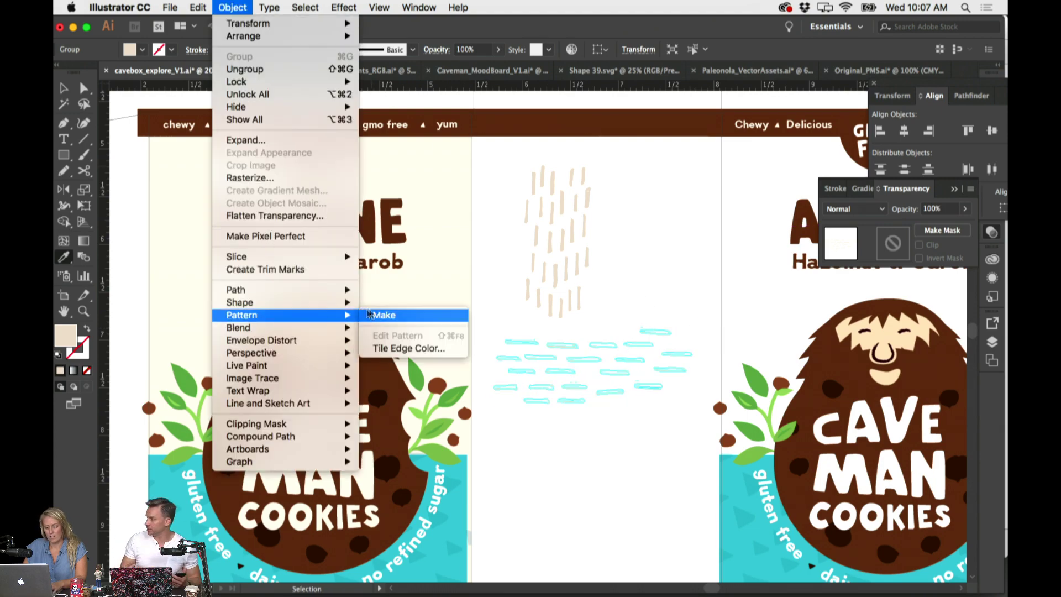
{"action": "left_click", "coordinate": [381, 315]}
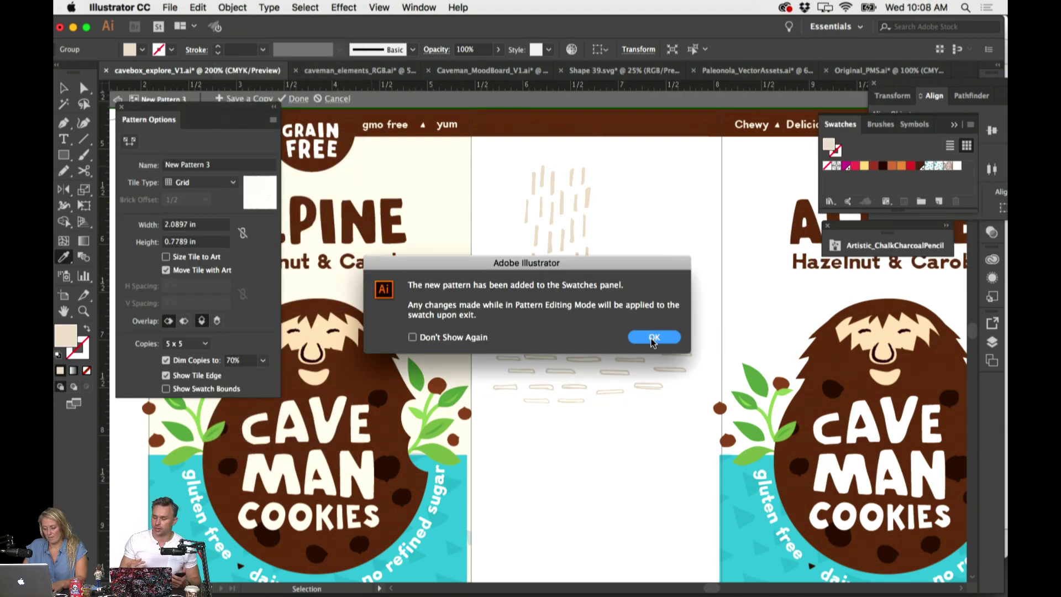
{"action": "left_click", "coordinate": [654, 338]}
{"action": "key", "text": "super+equal"}
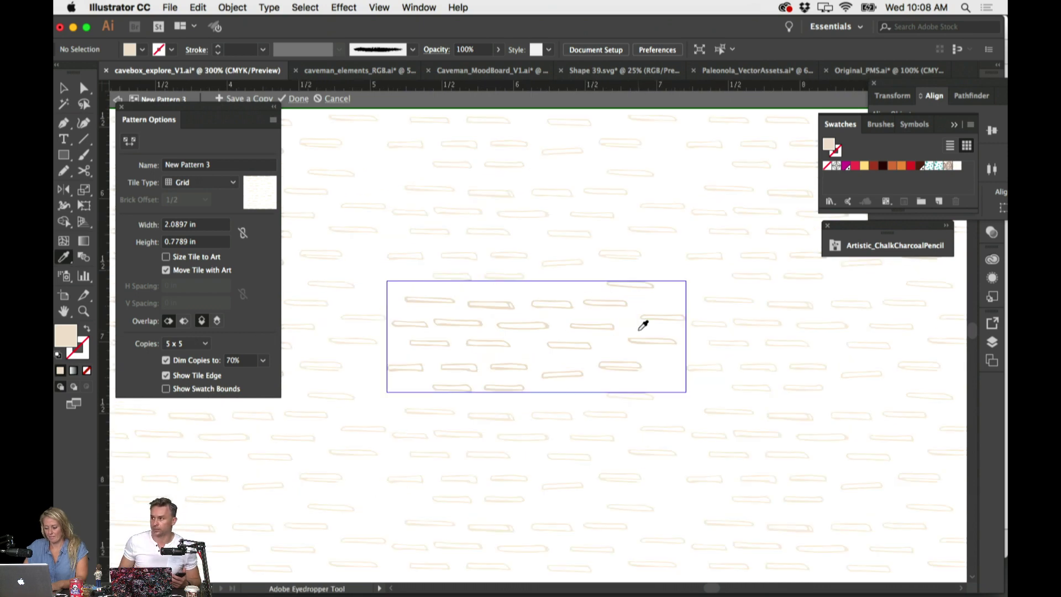
{"action": "key", "text": "v"}
{"action": "left_click", "coordinate": [621, 367]}
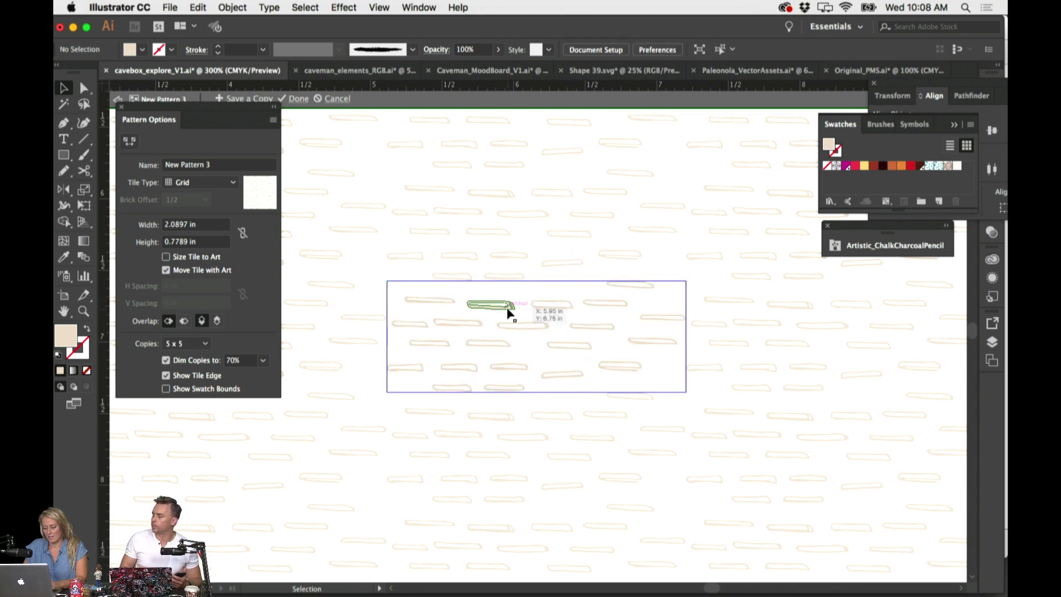
{"action": "left_click_drag", "start_coordinate": [505, 308], "coordinate": [589, 287]}
{"action": "left_click", "coordinate": [233, 7]}
{"action": "left_click_drag", "start_coordinate": [621, 368], "coordinate": [486, 294]}
{"action": "key", "text": "Escape"}
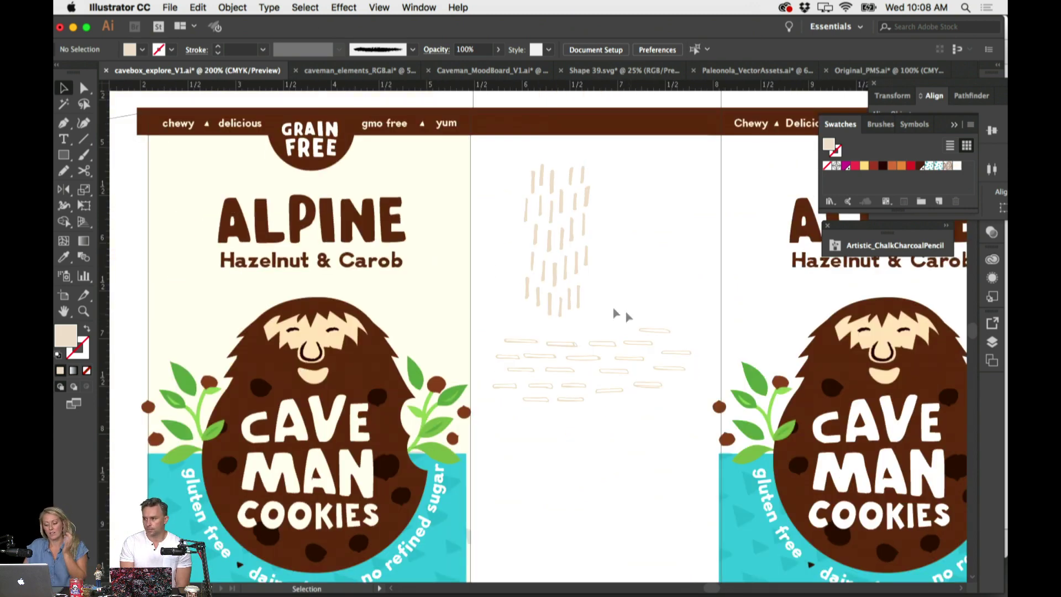
Fill the rectangle over the Alpine front panel's cream background with the horizontal dash pattern
{"action": "left_click", "coordinate": [230, 7]}
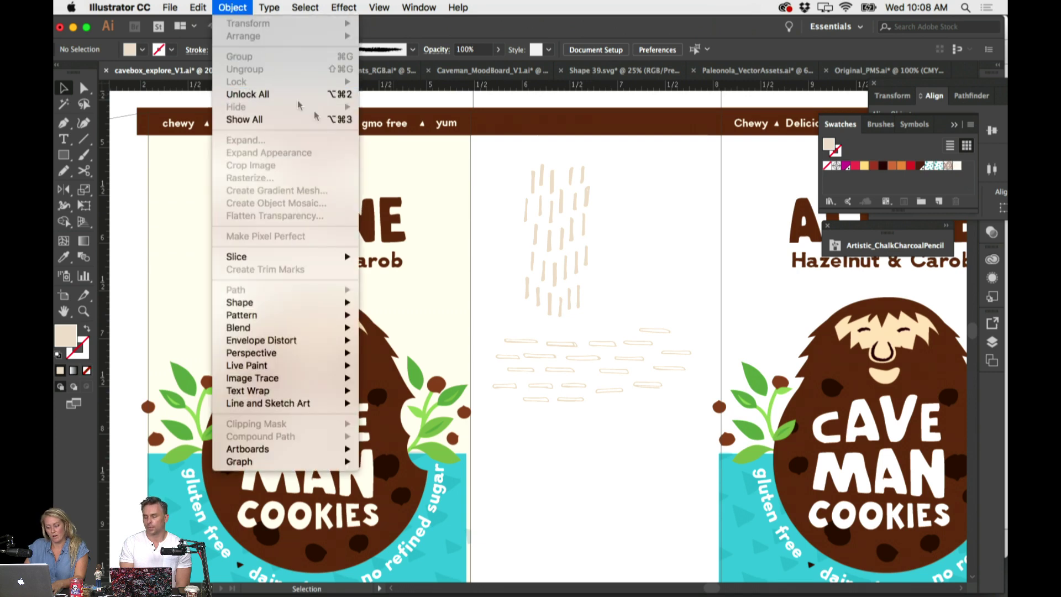
{"action": "left_click", "coordinate": [664, 256]}
{"action": "left_click", "coordinate": [452, 315]}
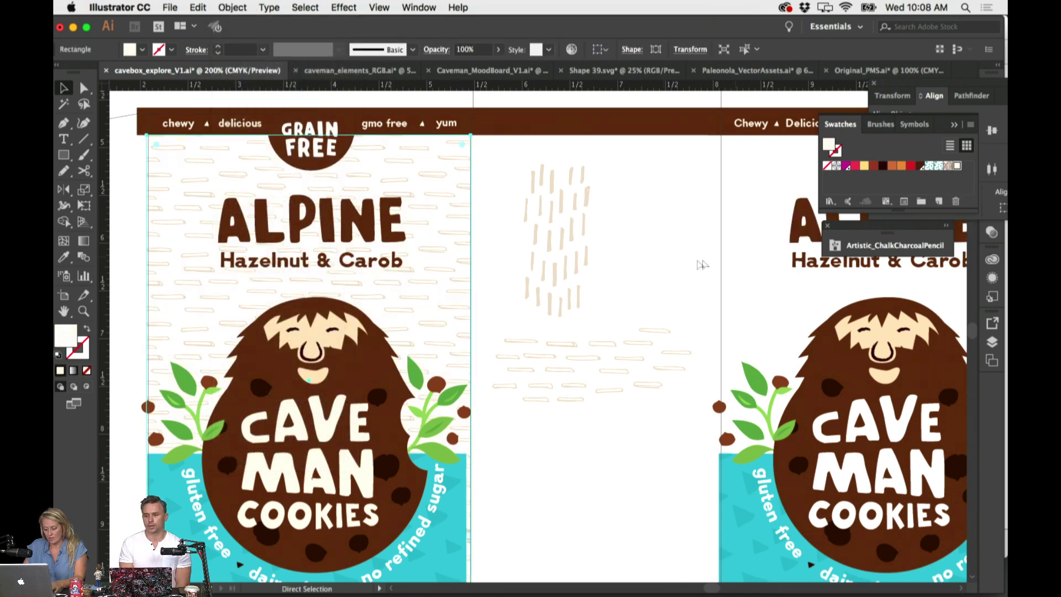
{"action": "left_click", "coordinate": [960, 171]}
{"action": "left_click", "coordinate": [649, 241]}
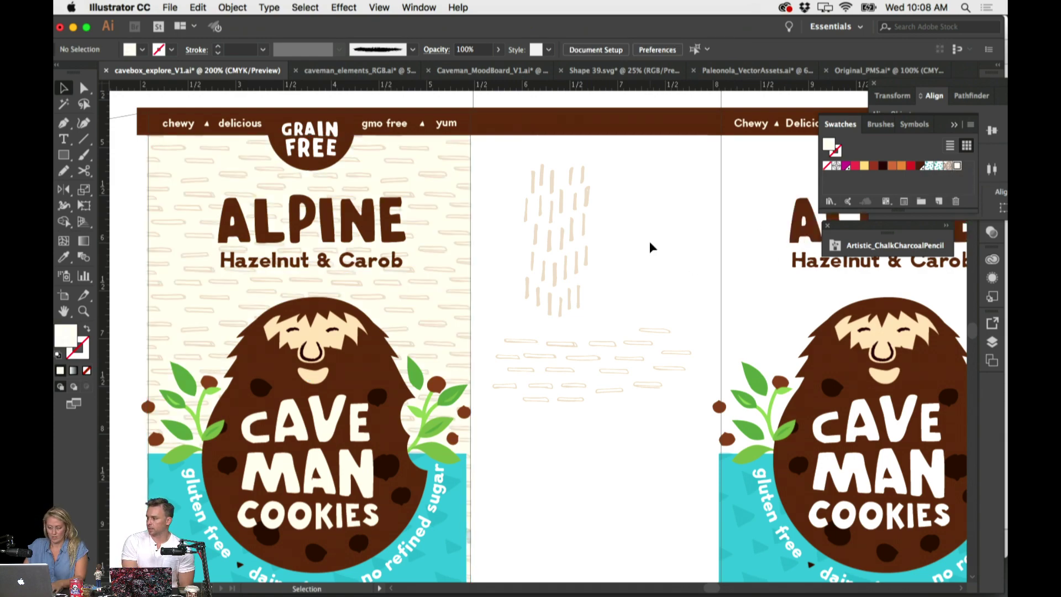
Lower the opacity of the horizontal dash pattern rectangle on the front panel to 31%
{"action": "scroll", "coordinate": [649, 241], "scroll_direction": "left", "scroll_amount": 3}
{"action": "left_click", "coordinate": [521, 301]}
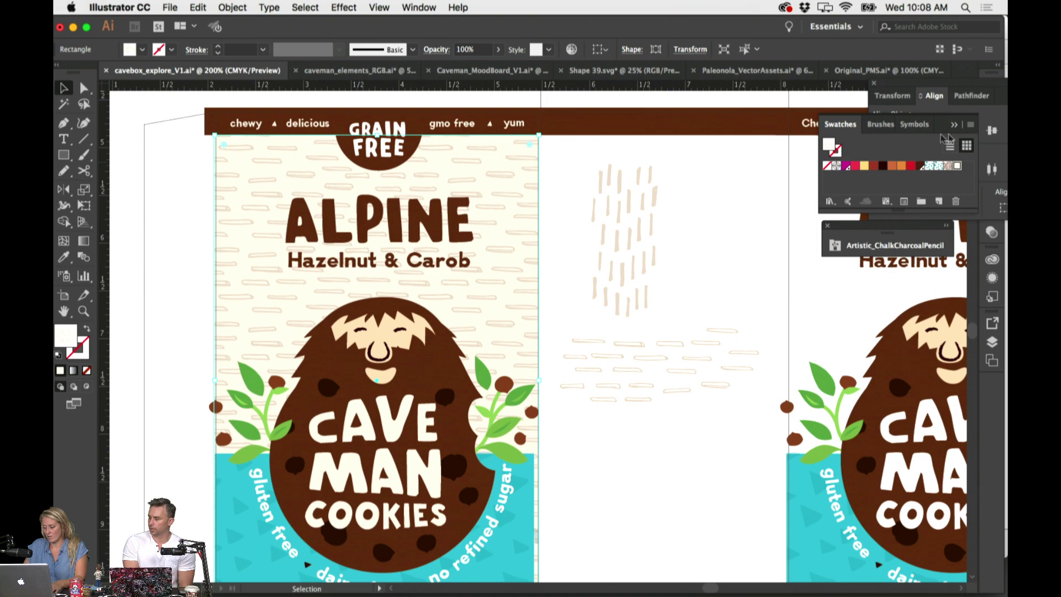
{"action": "left_click", "coordinate": [993, 235]}
{"action": "left_click", "coordinate": [833, 188]}
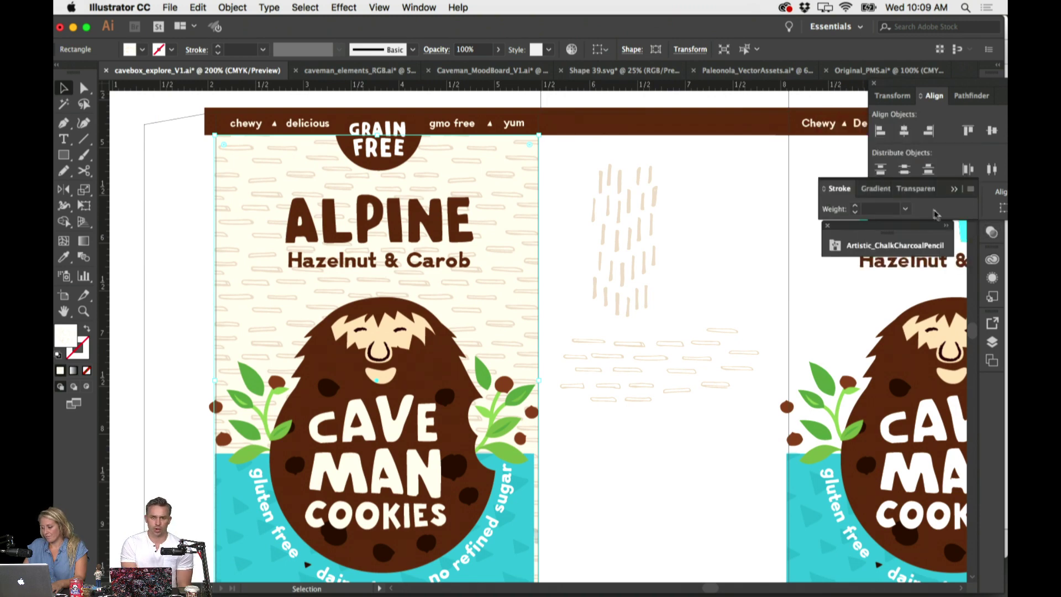
{"action": "left_click", "coordinate": [918, 189]}
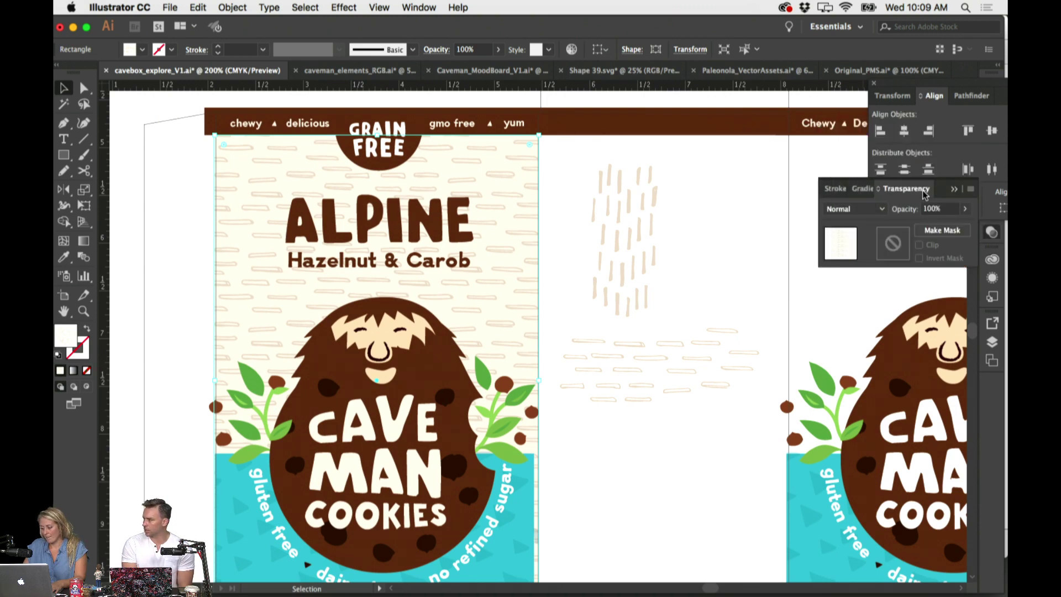
{"action": "left_click", "coordinate": [967, 210]}
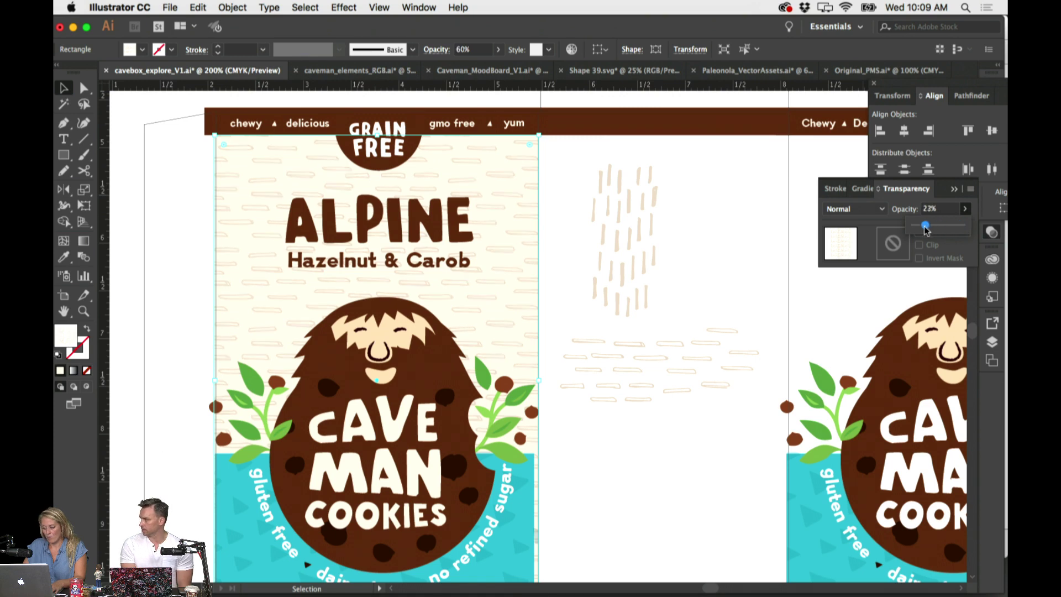
{"action": "left_click_drag", "start_coordinate": [927, 230], "coordinate": [934, 231]}
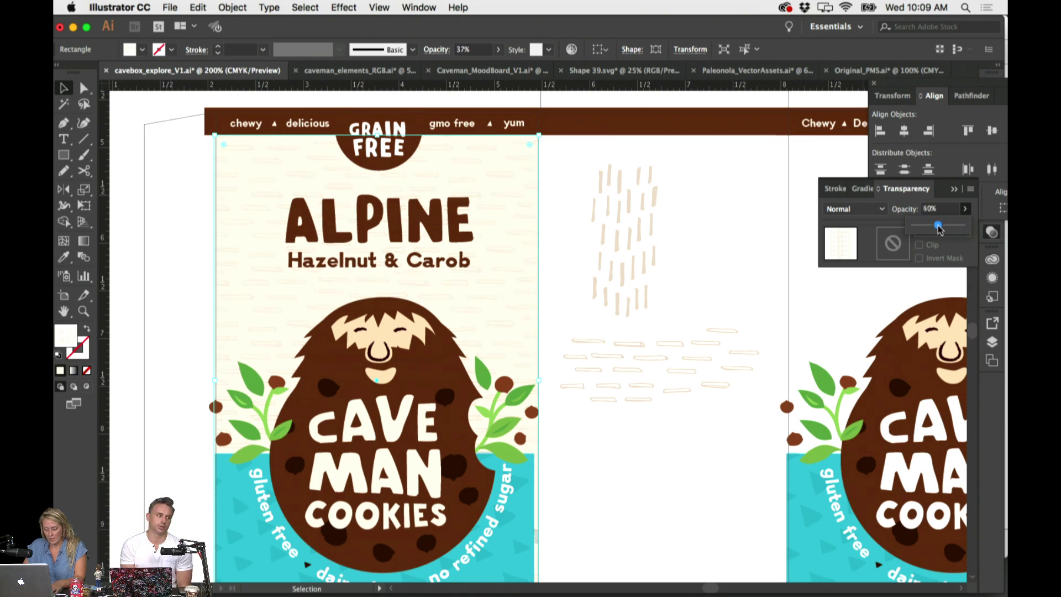
{"action": "left_click", "coordinate": [691, 238]}
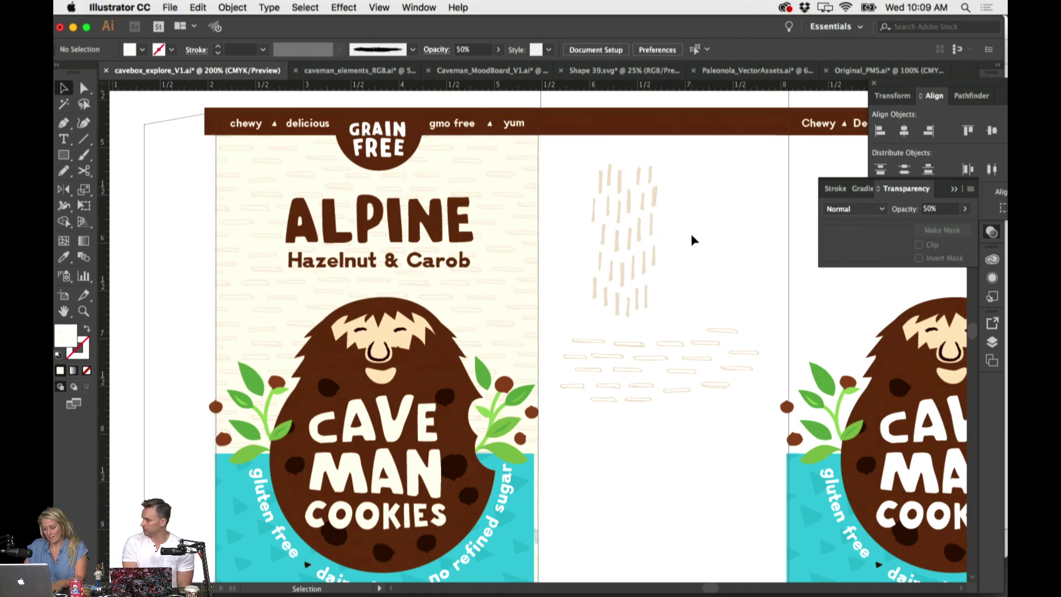
{"action": "scroll", "coordinate": [691, 237], "scroll_direction": "left", "scroll_amount": 3}
{"action": "left_click", "coordinate": [555, 241]}
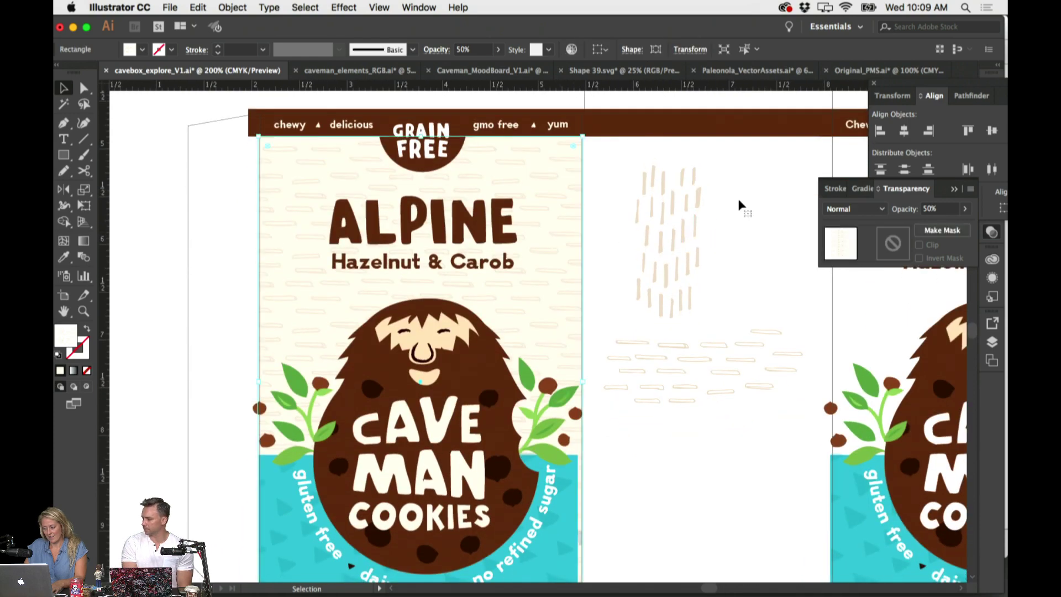
{"action": "left_click", "coordinate": [964, 210]}
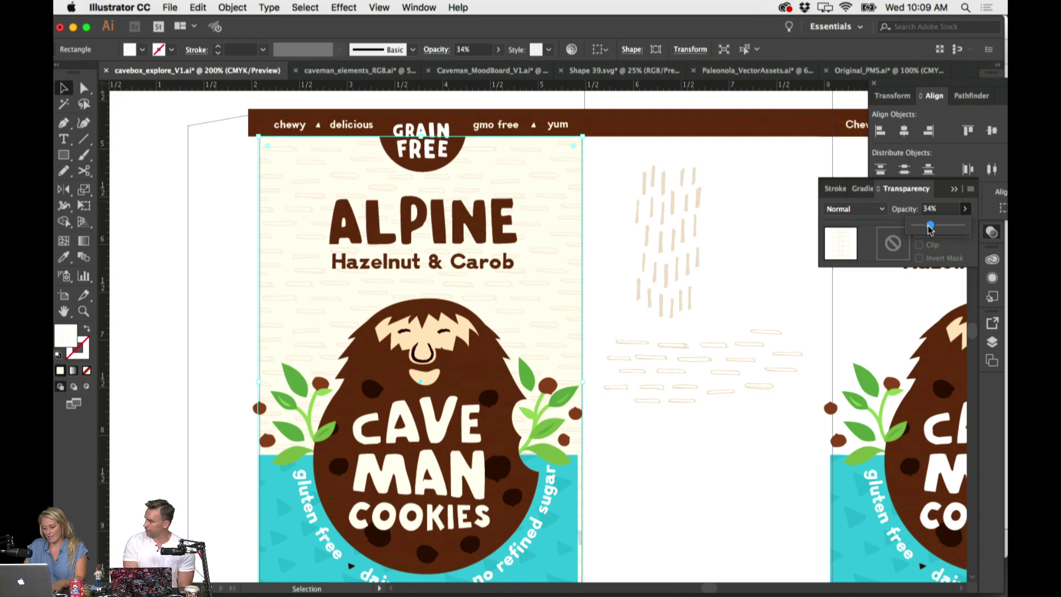
{"action": "left_click", "coordinate": [741, 205]}
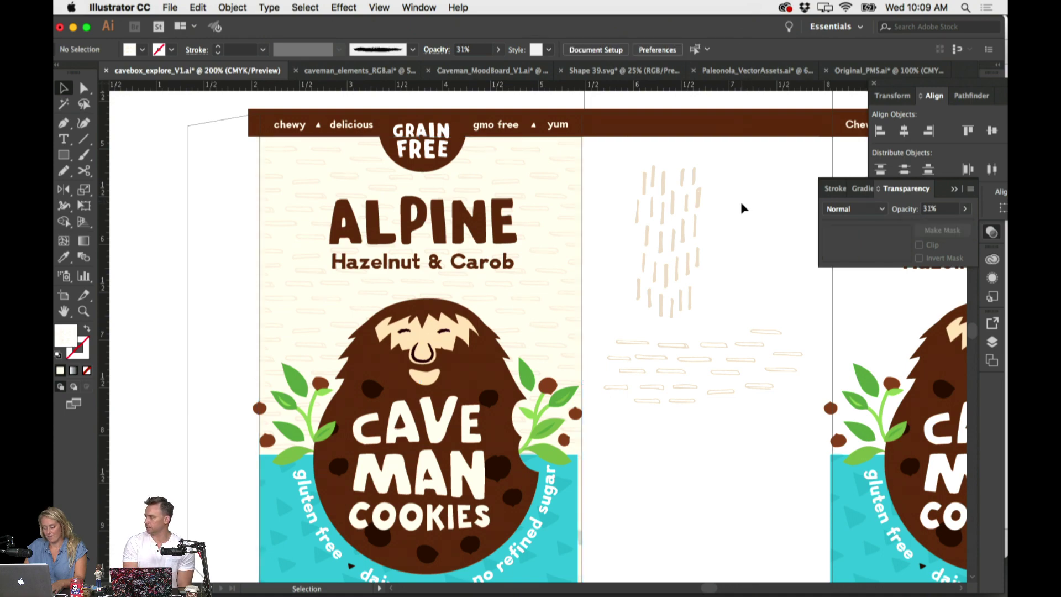
Make a pattern swatch from the tan vertical strokes and fill the front panel's pattern rectangle with it
{"action": "scroll", "coordinate": [742, 202], "scroll_direction": "up", "scroll_amount": 2}
{"action": "scroll", "coordinate": [742, 202], "scroll_direction": "down", "scroll_amount": 4}
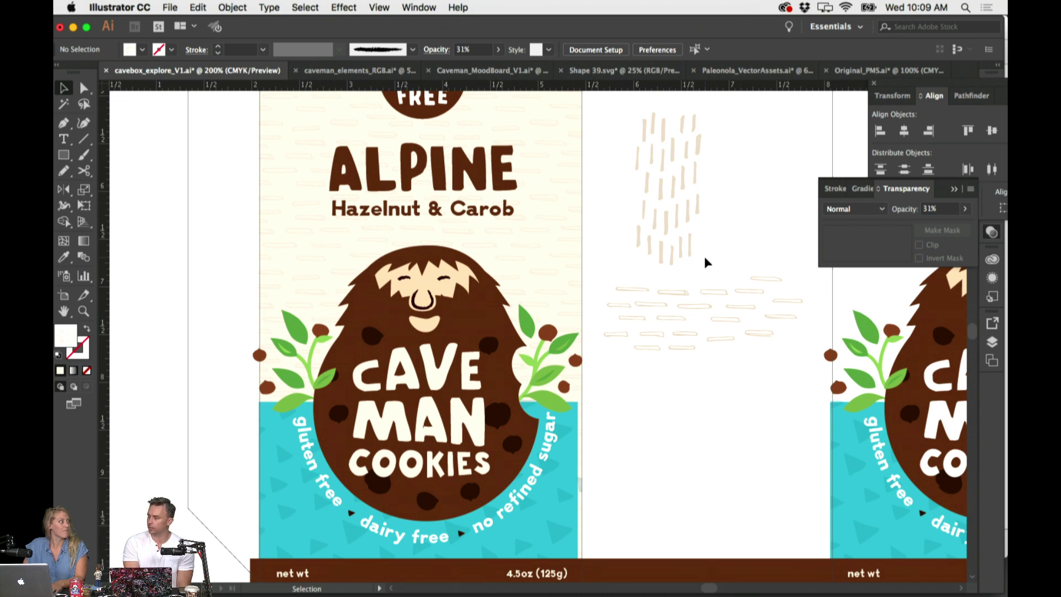
{"action": "scroll", "coordinate": [698, 277], "scroll_direction": "up", "scroll_amount": 2}
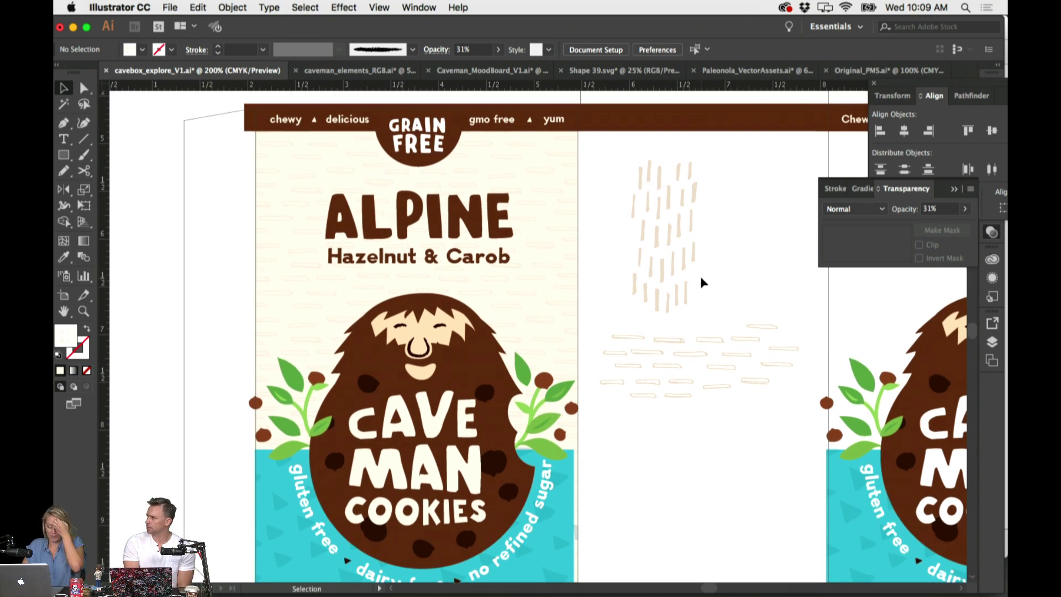
{"action": "key", "text": "super+minus"}
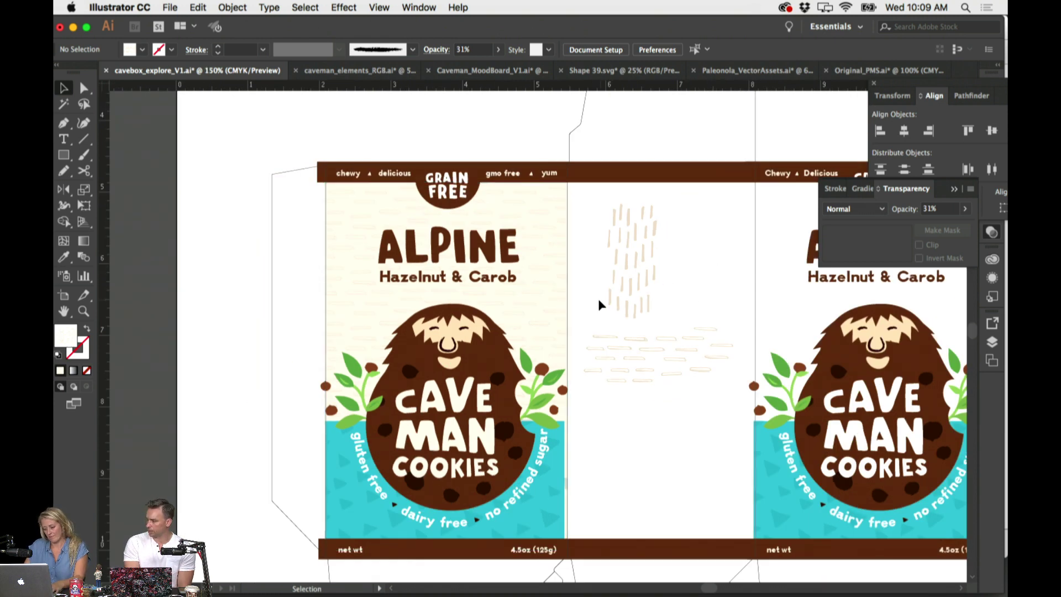
{"action": "left_click", "coordinate": [664, 319]}
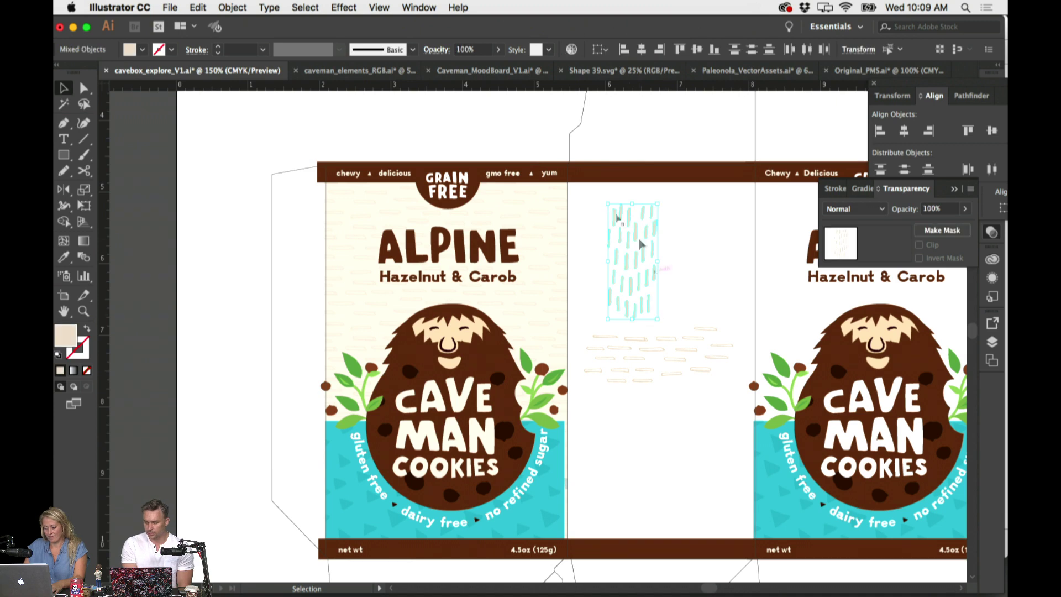
{"action": "left_click", "coordinate": [232, 7]}
{"action": "mouse_move", "coordinate": [275, 317]}
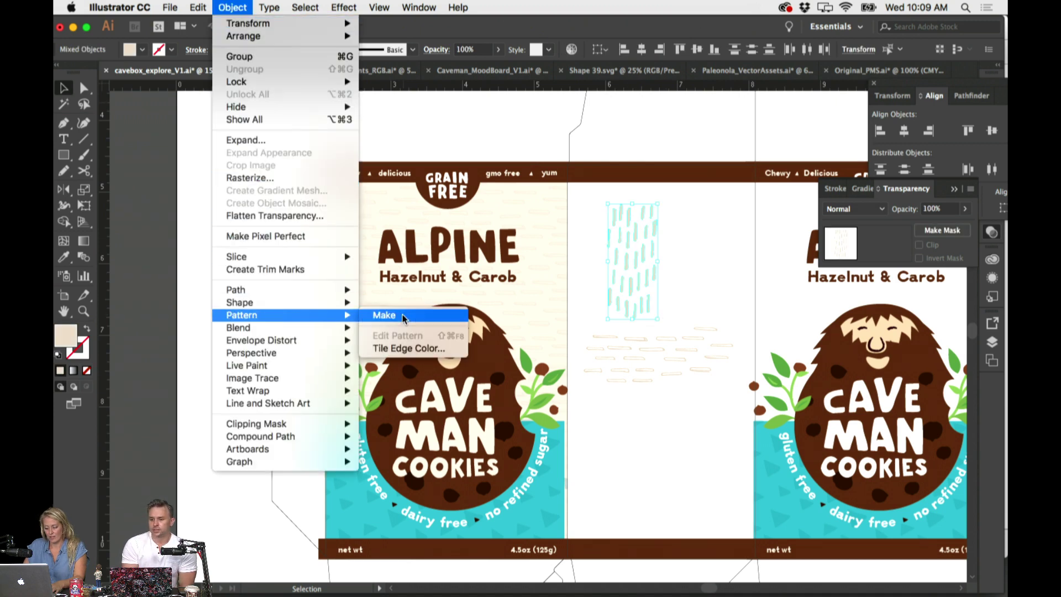
{"action": "left_click", "coordinate": [385, 315]}
{"action": "left_click", "coordinate": [654, 337]}
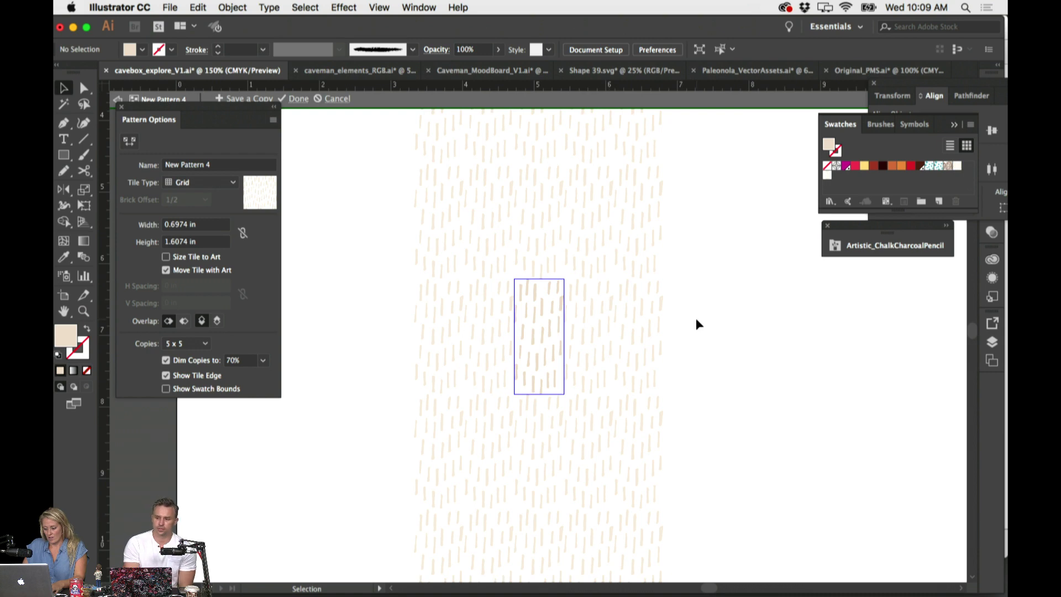
{"action": "key", "text": "Escape"}
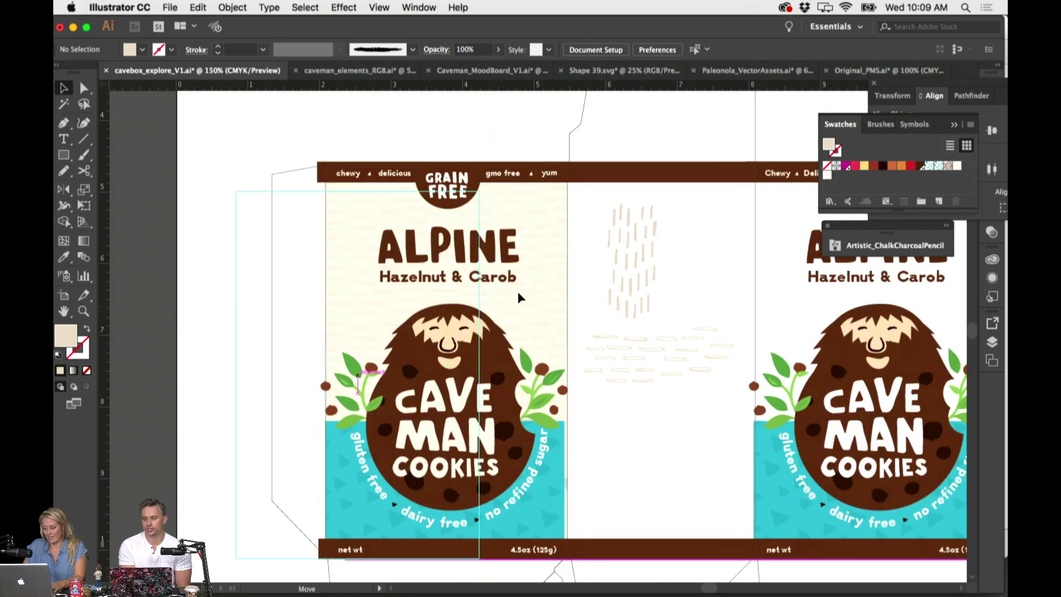
{"action": "left_click", "coordinate": [519, 299]}
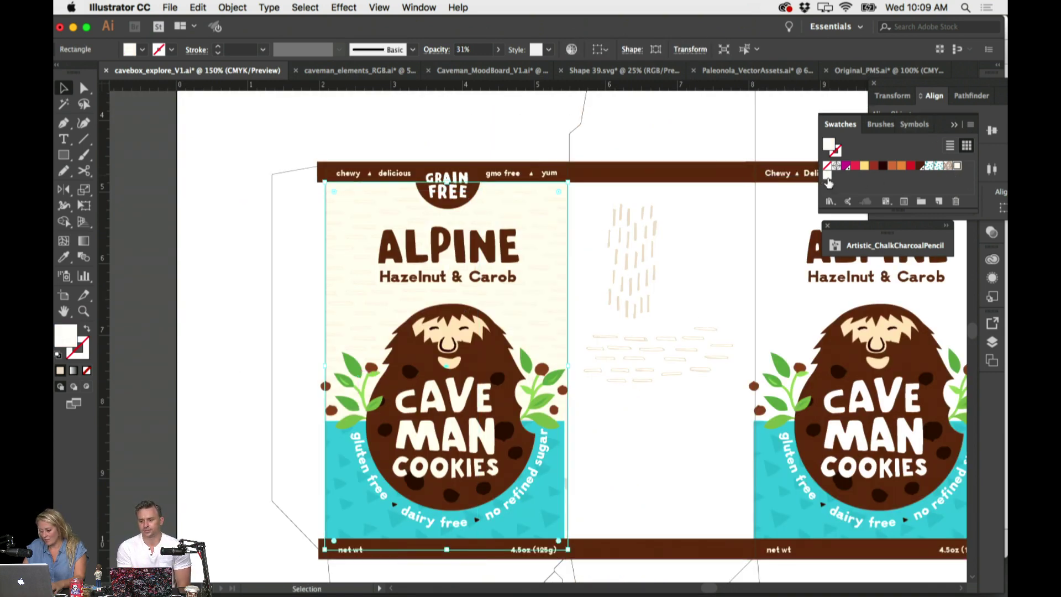
{"action": "left_click", "coordinate": [674, 258]}
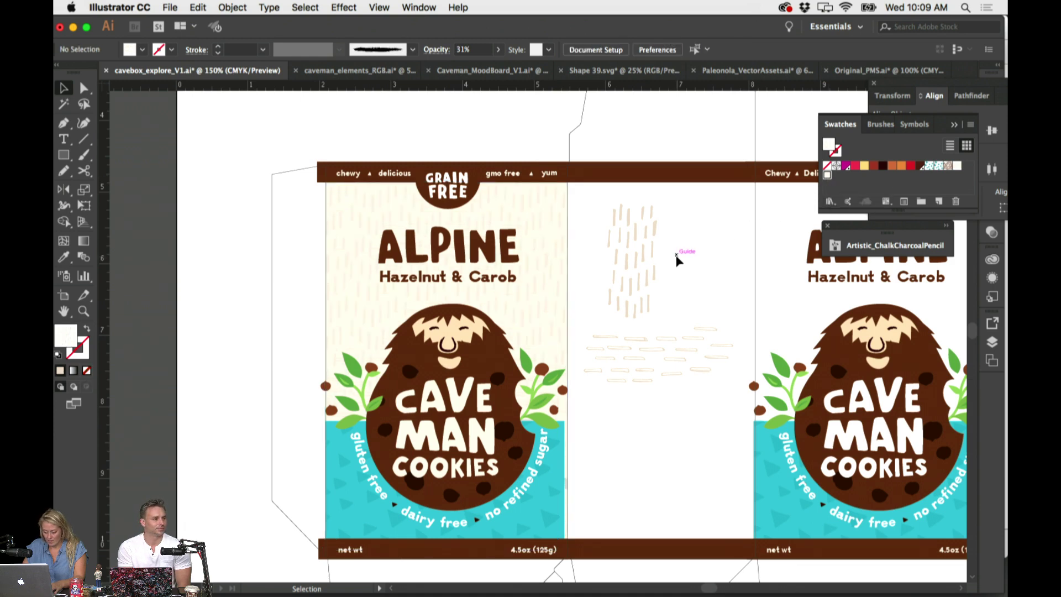
Move the tan vertical strokes and horizontal dashes together from the side panel to the empty space above the box
{"action": "left_click", "coordinate": [661, 320]}
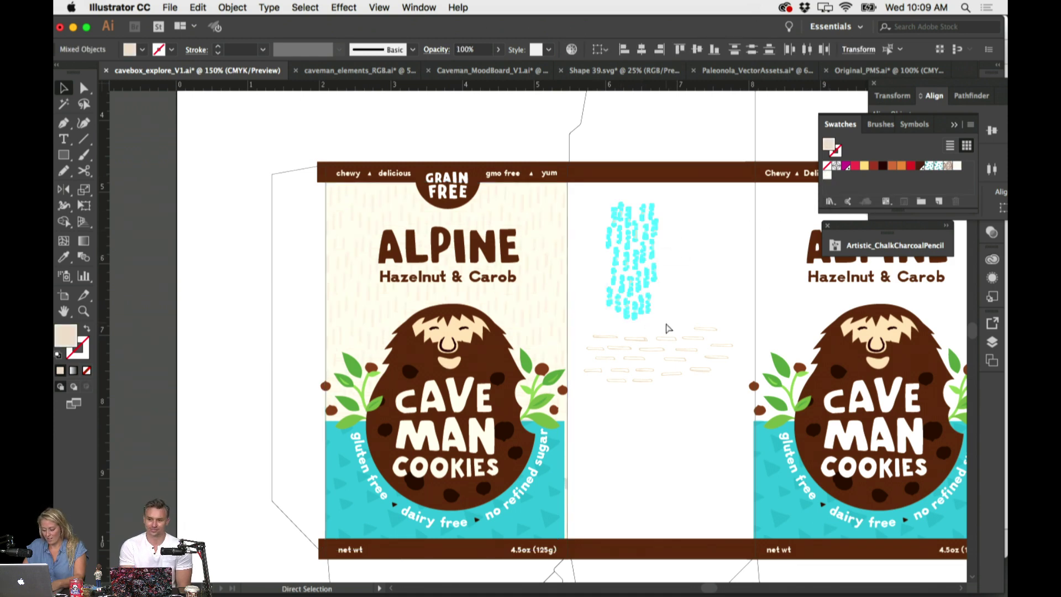
{"action": "left_click", "coordinate": [673, 362]}
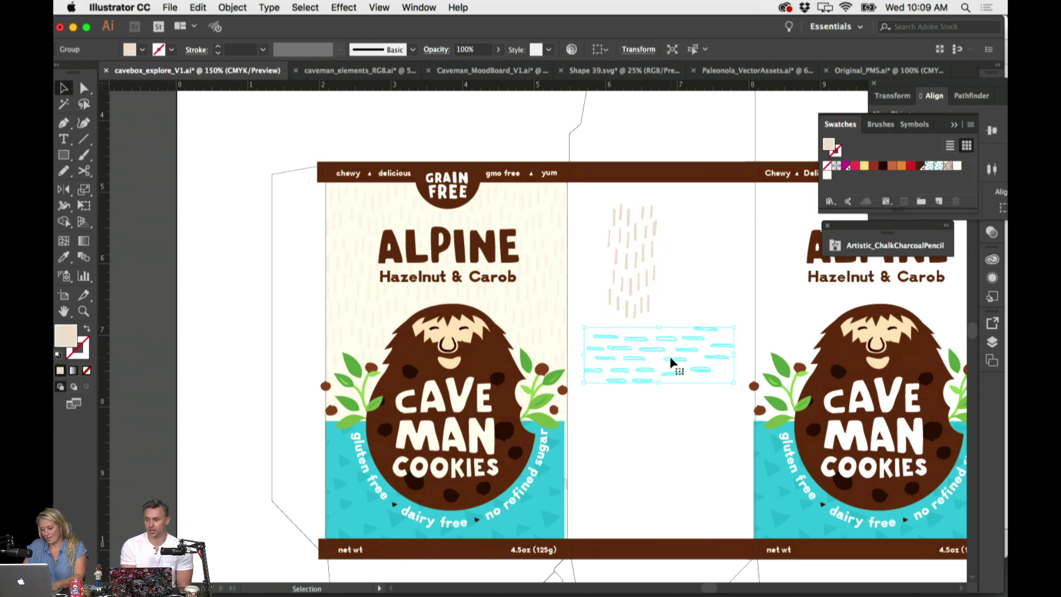
{"action": "left_click", "coordinate": [647, 305], "text": "shift"}
{"action": "key", "text": "super+minus"}
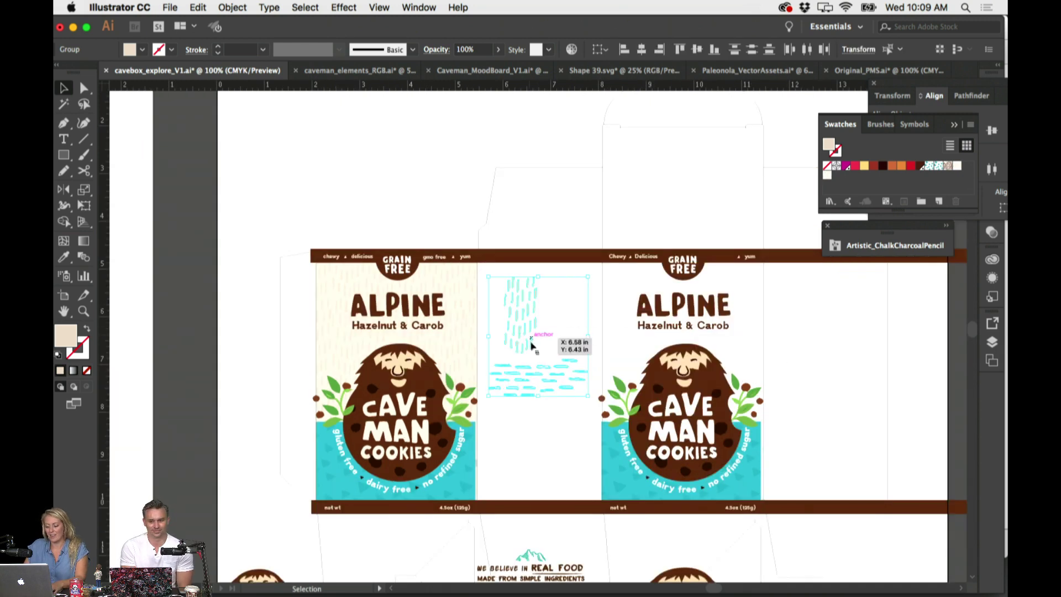
{"action": "scroll", "coordinate": [532, 348], "scroll_direction": "up", "scroll_amount": 1}
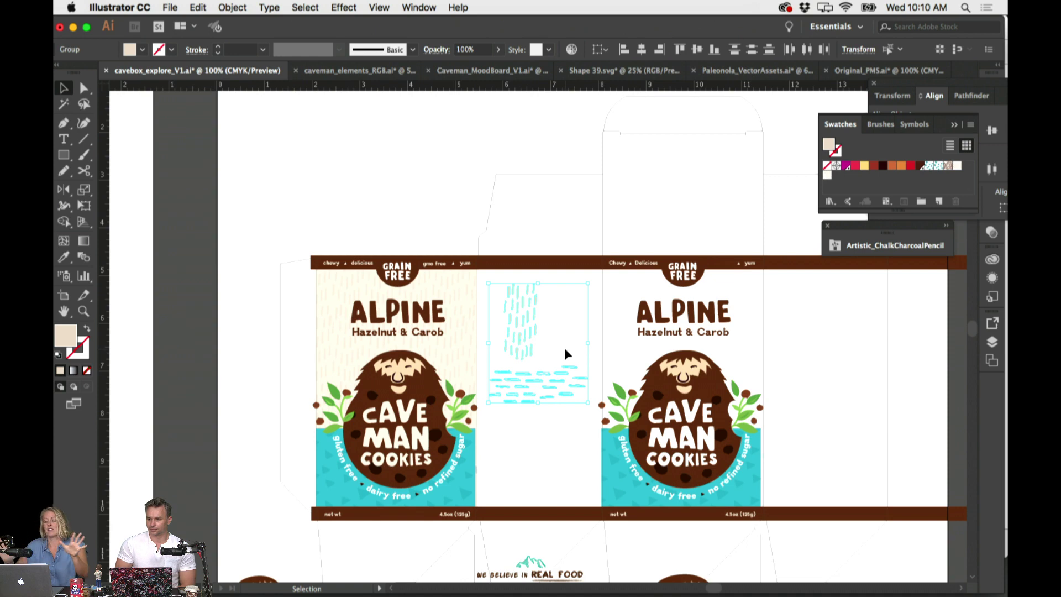
{"action": "mouse_move", "coordinate": [540, 369]}
{"action": "left_mouse_down"}
{"action": "mouse_move", "coordinate": [540, 379]}
{"action": "mouse_move", "coordinate": [406, 159]}
{"action": "left_mouse_up"}
{"action": "left_click", "coordinate": [480, 193]}
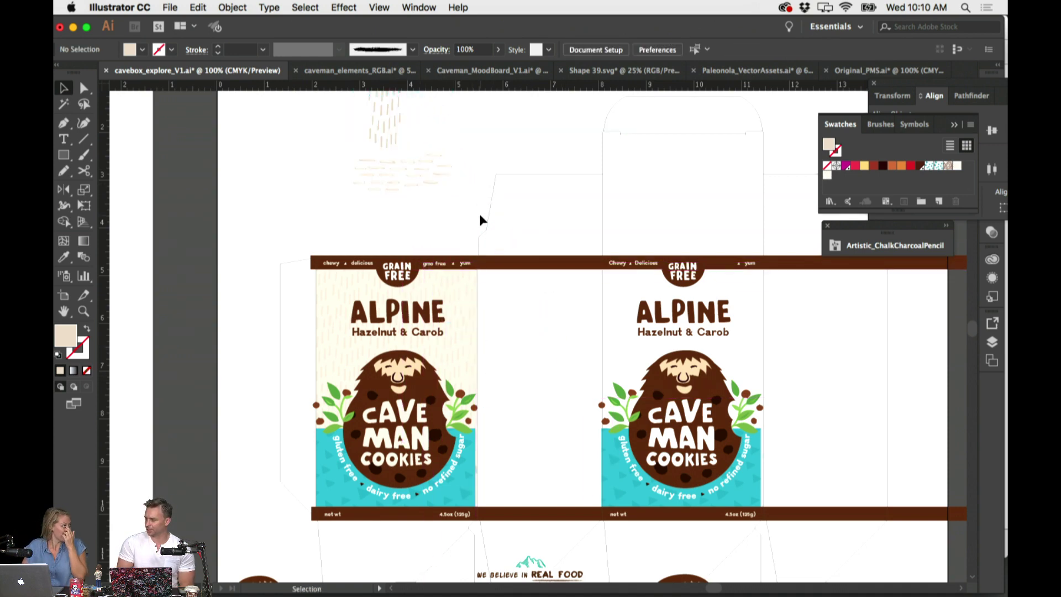
Try moving the vertical stroke pattern rectangle off the Alpine front panel, and undo the move
{"action": "scroll", "coordinate": [480, 220], "scroll_direction": "left", "scroll_amount": 3}
{"action": "key", "text": "super+equal"}
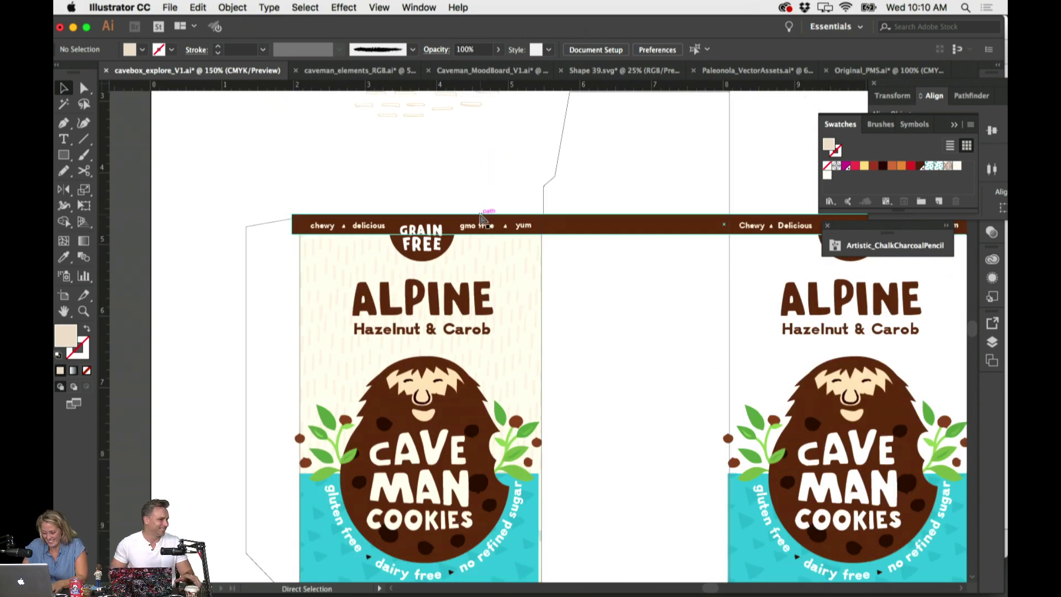
{"action": "key", "text": "super+equal"}
{"action": "left_click_drag", "start_coordinate": [580, 327], "coordinate": [633, 260]}
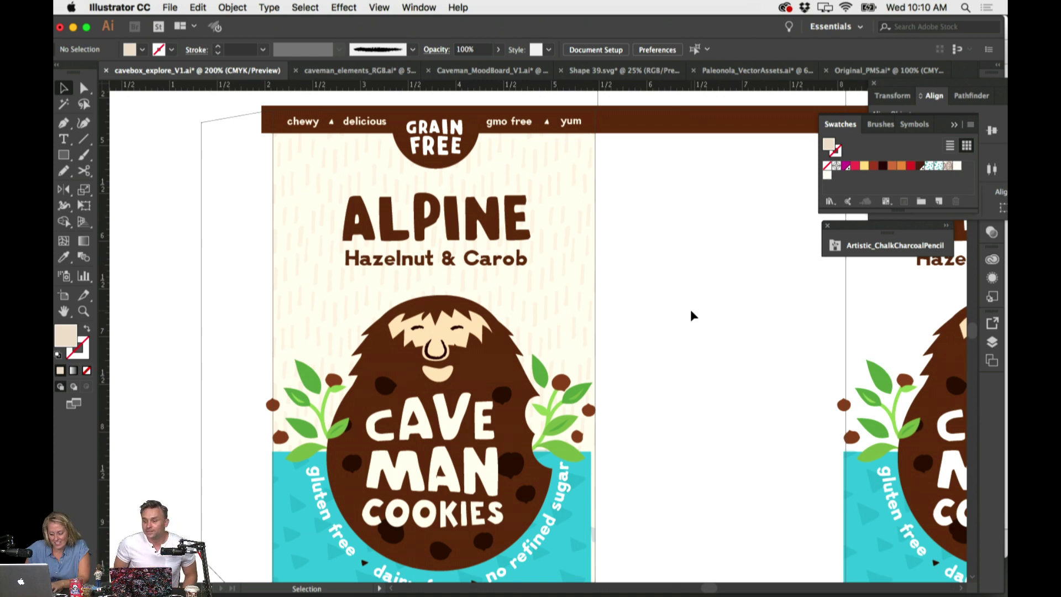
{"action": "scroll", "coordinate": [688, 312], "scroll_direction": "down", "scroll_amount": 1}
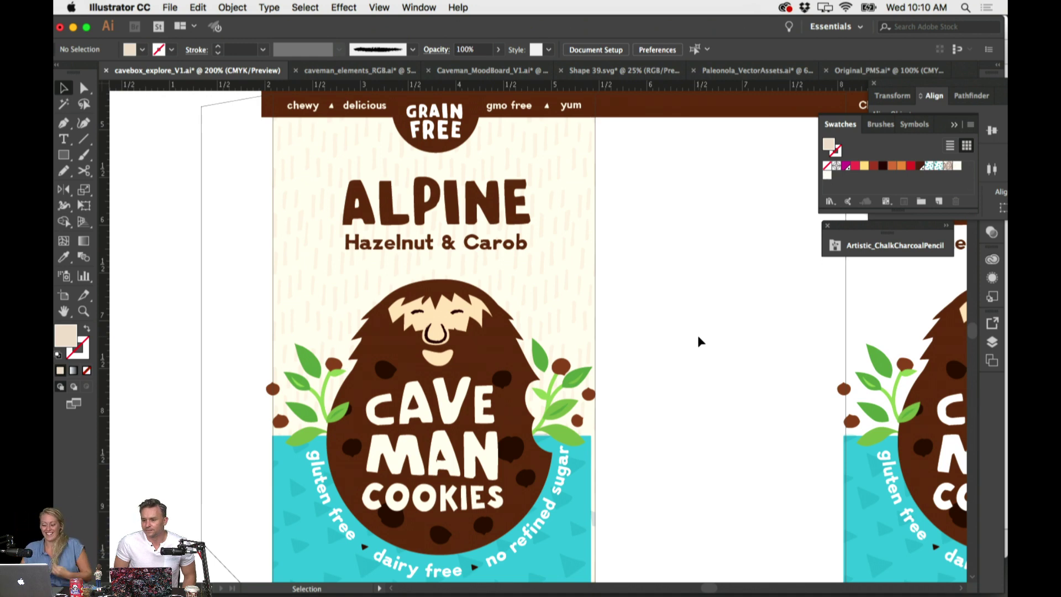
{"action": "key", "text": "super+minus"}
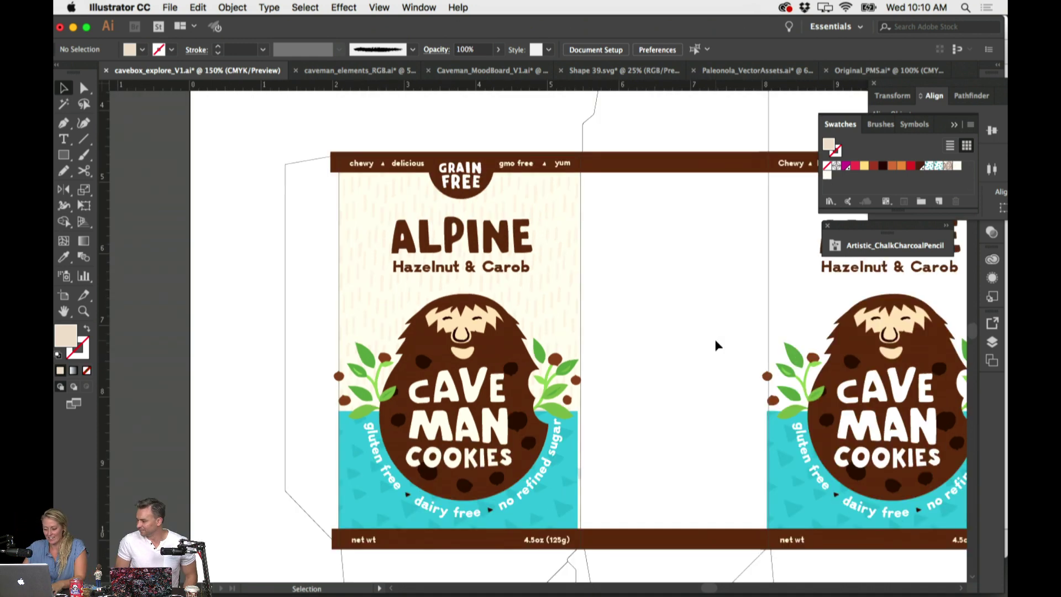
{"action": "left_click_drag", "start_coordinate": [593, 317], "coordinate": [313, 310]}
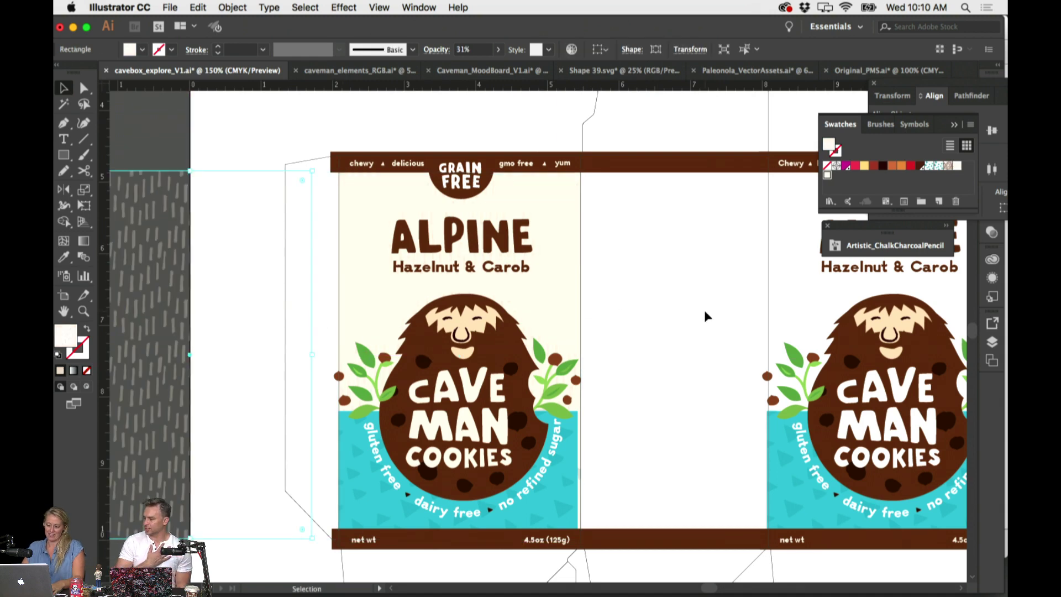
{"action": "key", "text": "super+z"}
{"action": "left_click", "coordinate": [663, 305]}
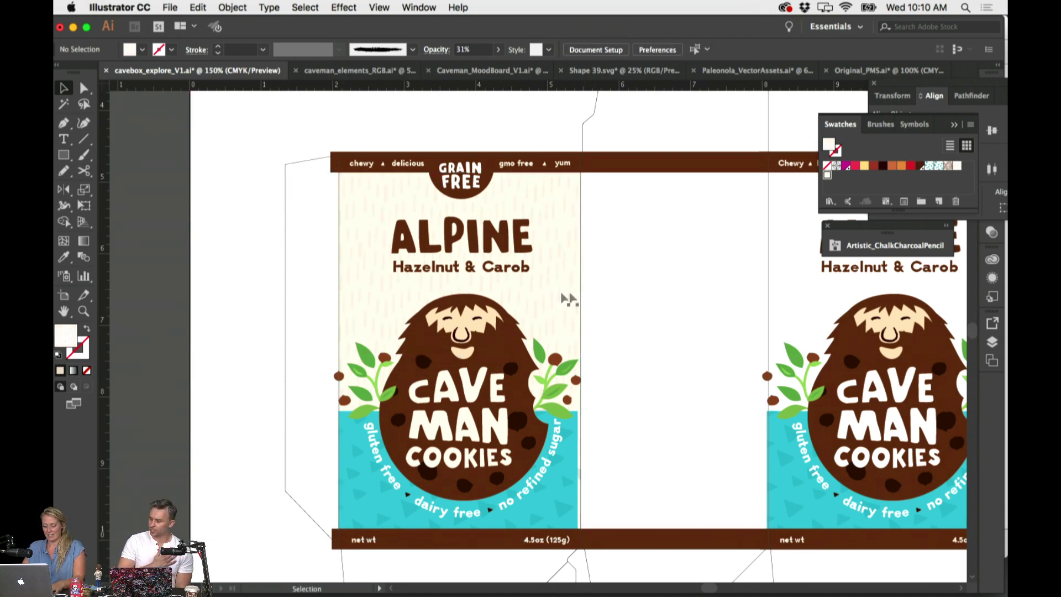
Try deleting the cream background from the Alpine front panel, and undo the deletion
{"action": "left_click", "coordinate": [563, 297]}
{"action": "key", "text": "BackSpace"}
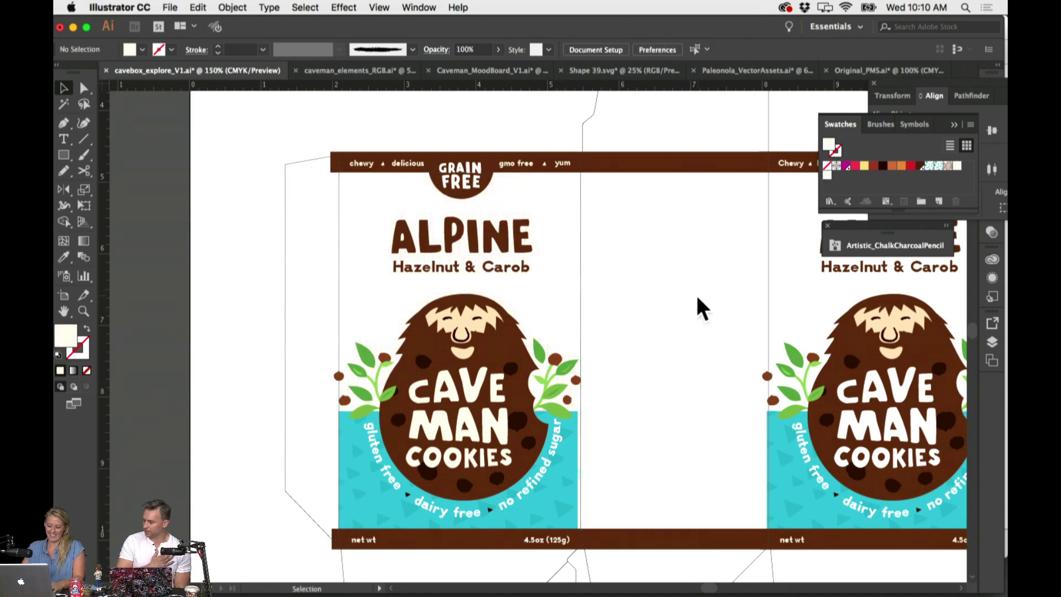
{"action": "scroll", "coordinate": [679, 302], "scroll_direction": "right", "scroll_amount": 3}
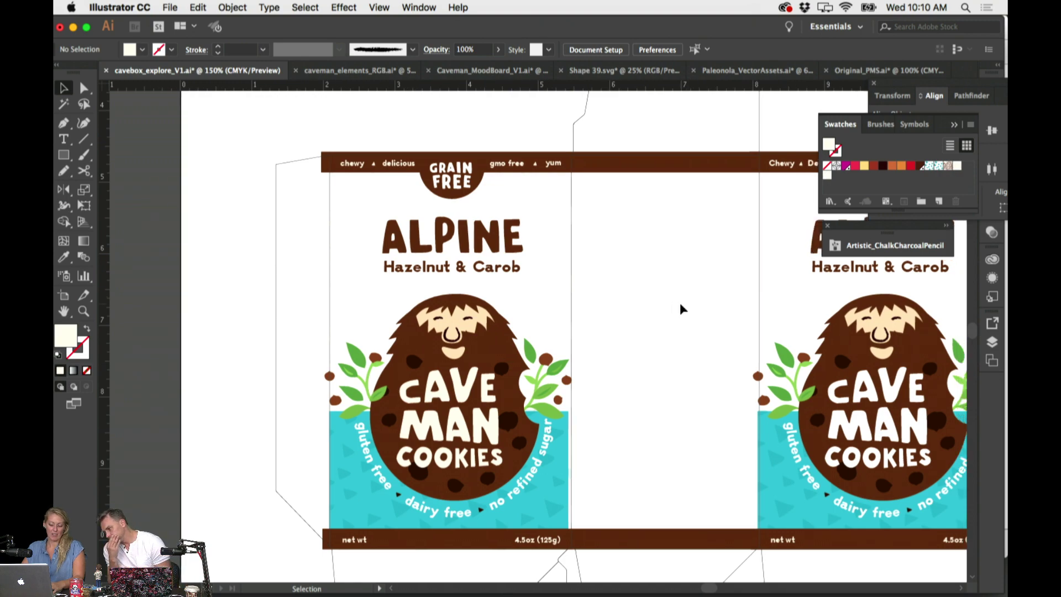
{"action": "key", "text": "super+z"}
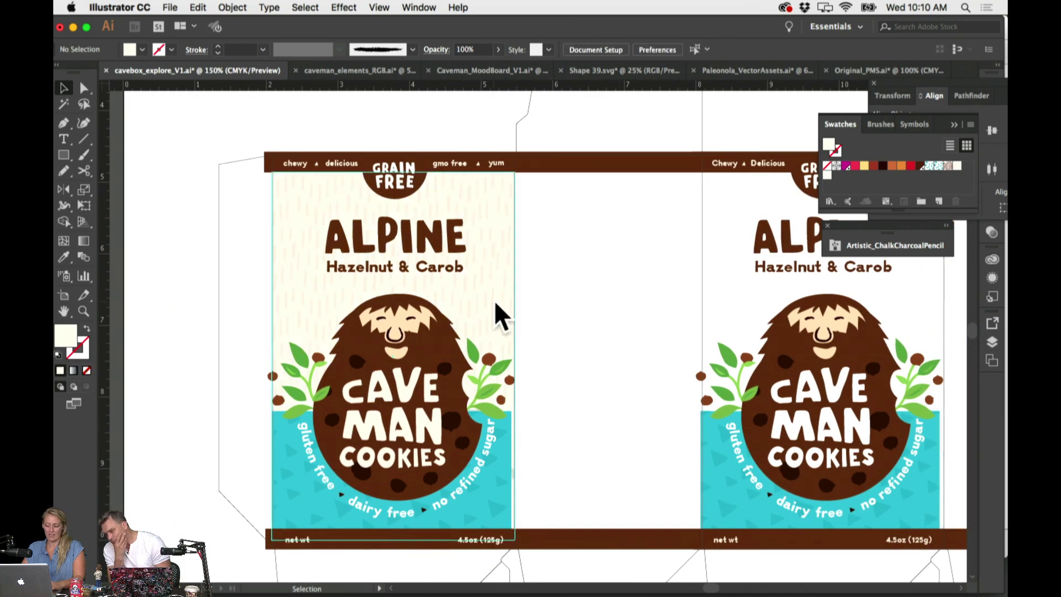
Move the cream background rectangle from the Alpine front panel onto the second Alpine panel, leaving the first one white
{"action": "left_click_drag", "start_coordinate": [498, 308], "coordinate": [832, 307]}
{"action": "scroll", "coordinate": [489, 265], "scroll_direction": "right", "scroll_amount": 5}
{"action": "left_click_drag", "start_coordinate": [489, 266], "coordinate": [586, 265]}
{"action": "scroll", "coordinate": [487, 259], "scroll_direction": "left", "scroll_amount": 4}
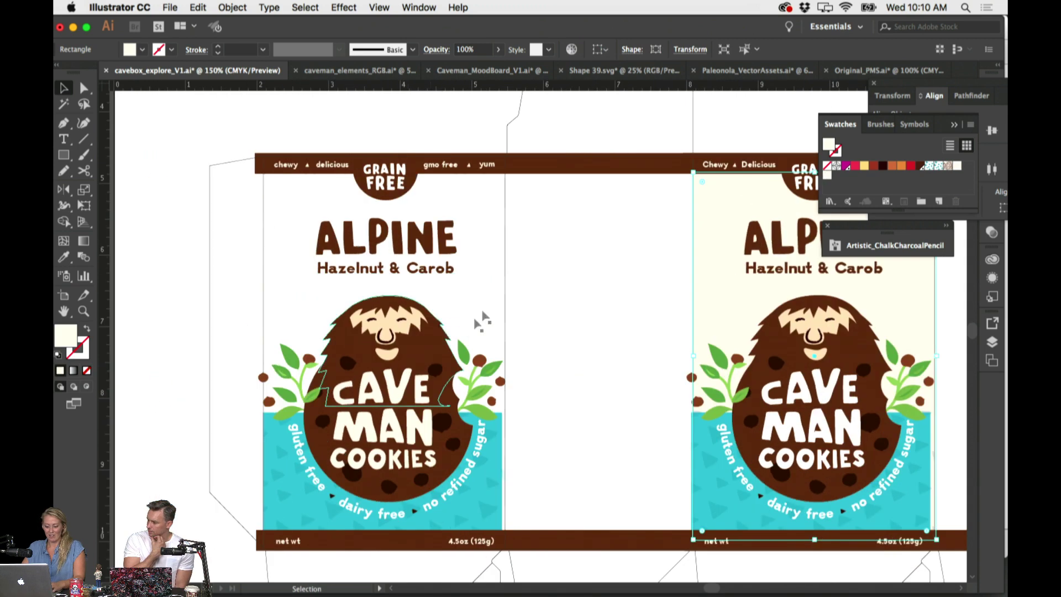
{"action": "left_click", "coordinate": [599, 269]}
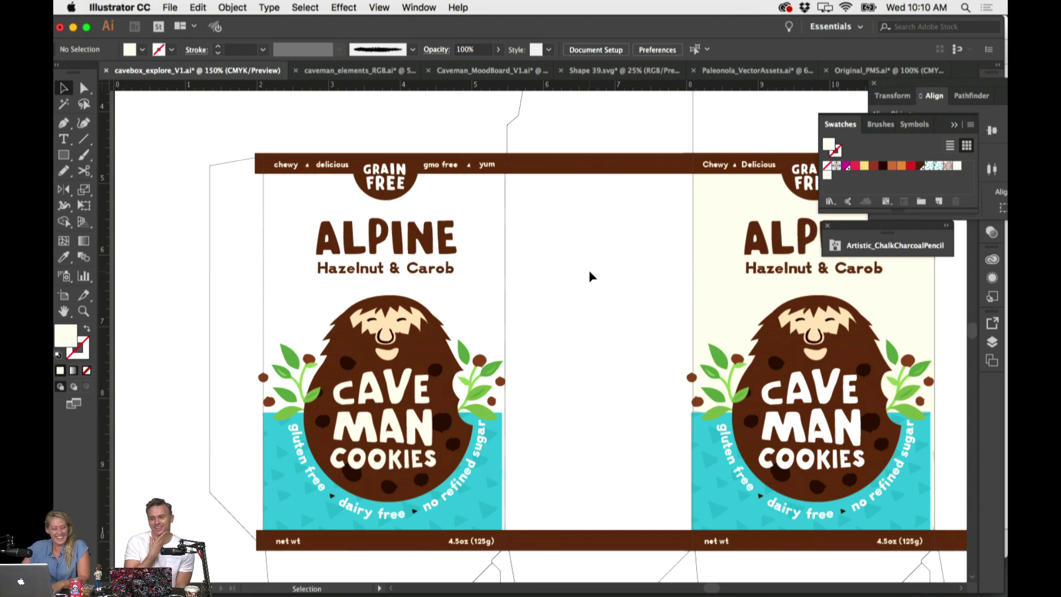
Hide the Arc warp effect on the word FREE in the front panel's Grain Free badge
{"action": "key", "text": "super+equal"}
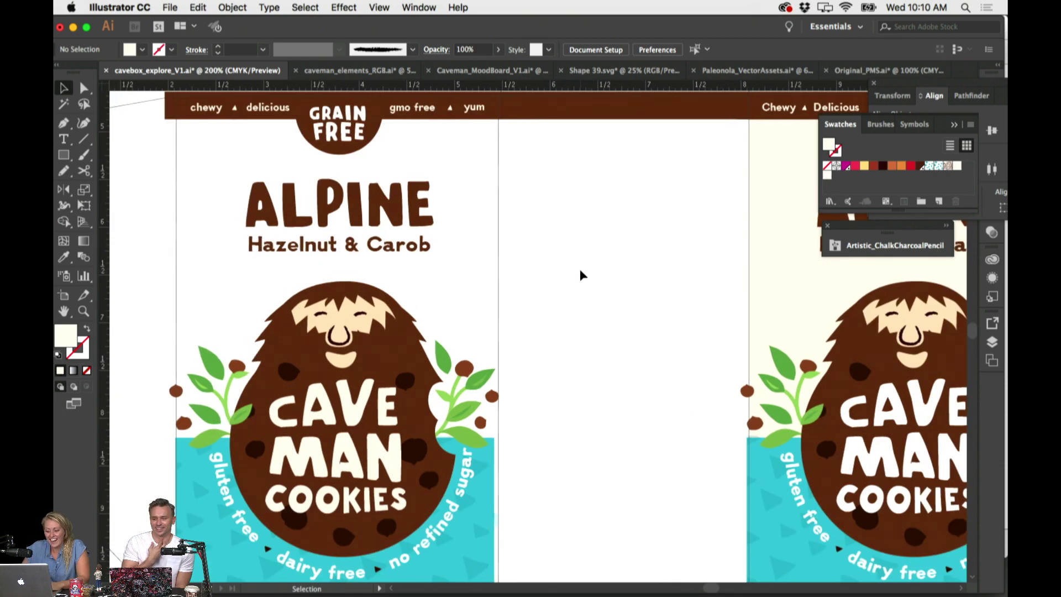
{"action": "scroll", "coordinate": [579, 269], "scroll_direction": "up", "scroll_amount": 2}
{"action": "scroll", "coordinate": [580, 251], "scroll_direction": "left", "scroll_amount": 2}
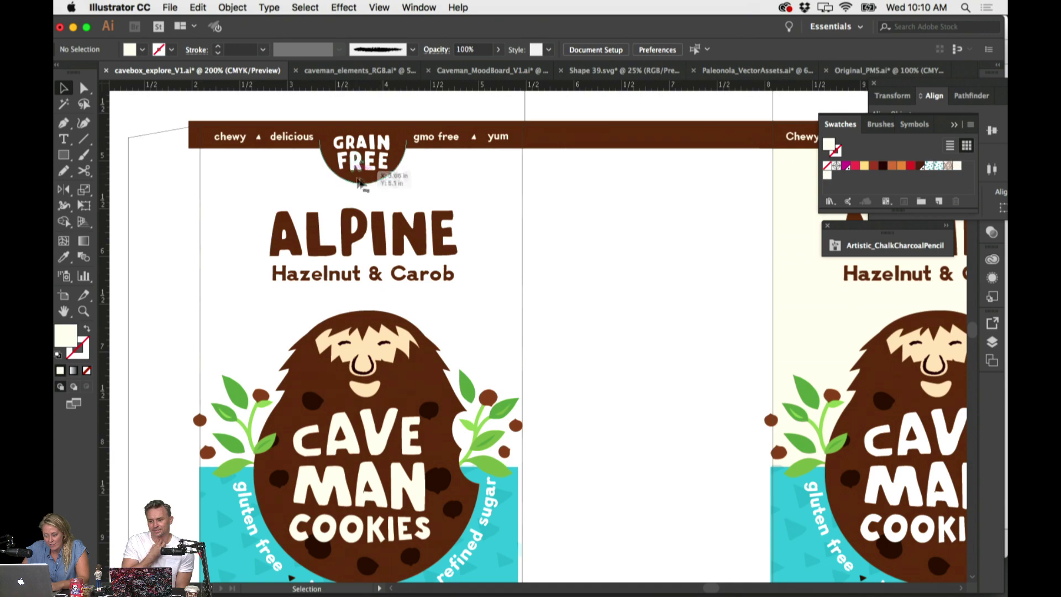
{"action": "key", "text": "super+equal"}
{"action": "left_click_drag", "start_coordinate": [368, 177], "coordinate": [452, 307]}
{"action": "left_click", "coordinate": [423, 311]}
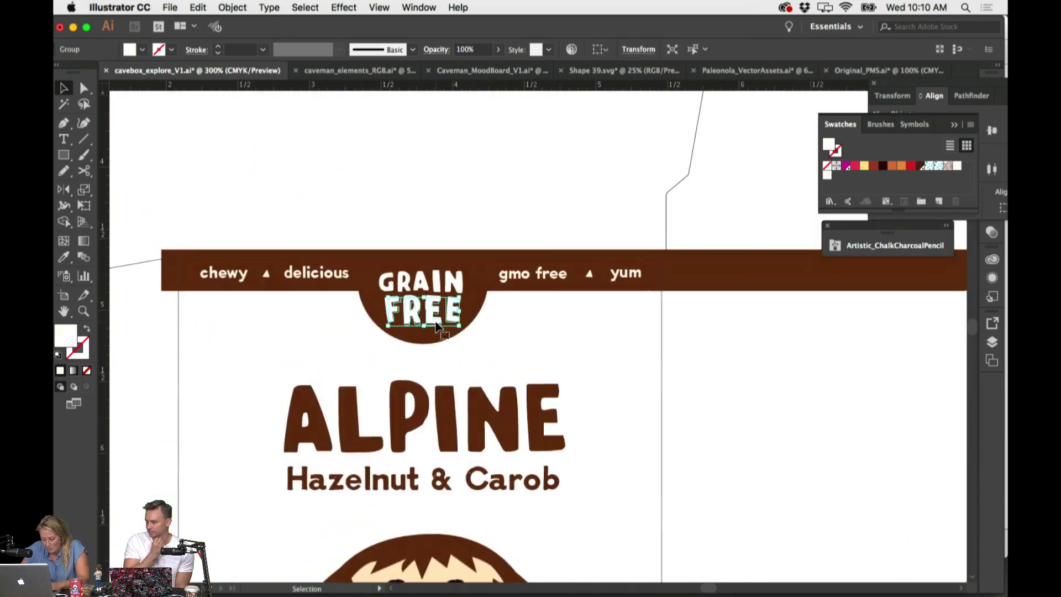
{"action": "left_click", "coordinate": [992, 278]}
{"action": "left_click", "coordinate": [828, 293]}
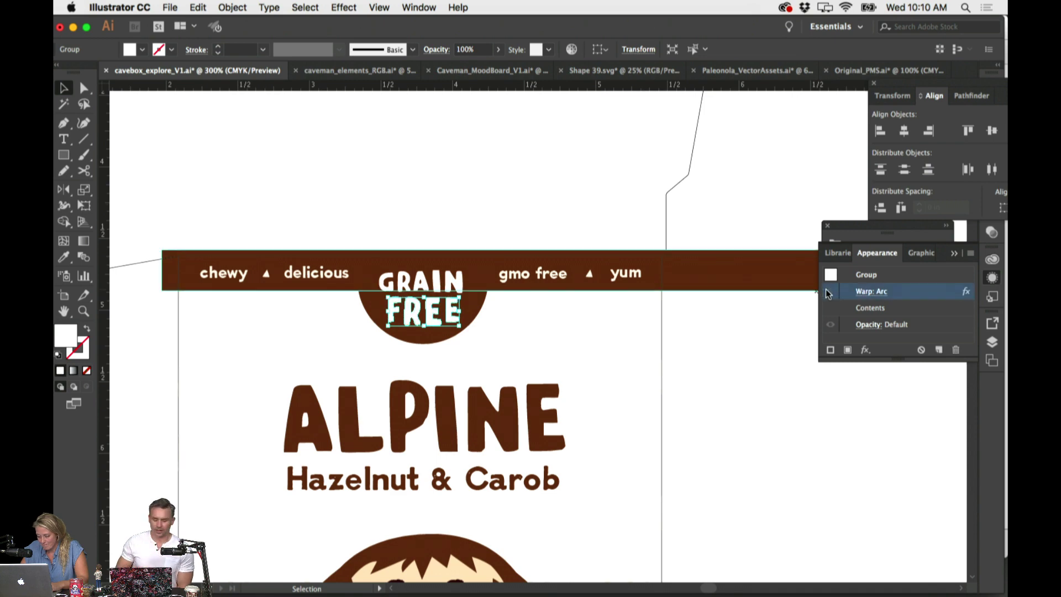
{"action": "left_click", "coordinate": [623, 188]}
{"action": "scroll", "coordinate": [624, 178], "scroll_direction": "left", "scroll_amount": 2}
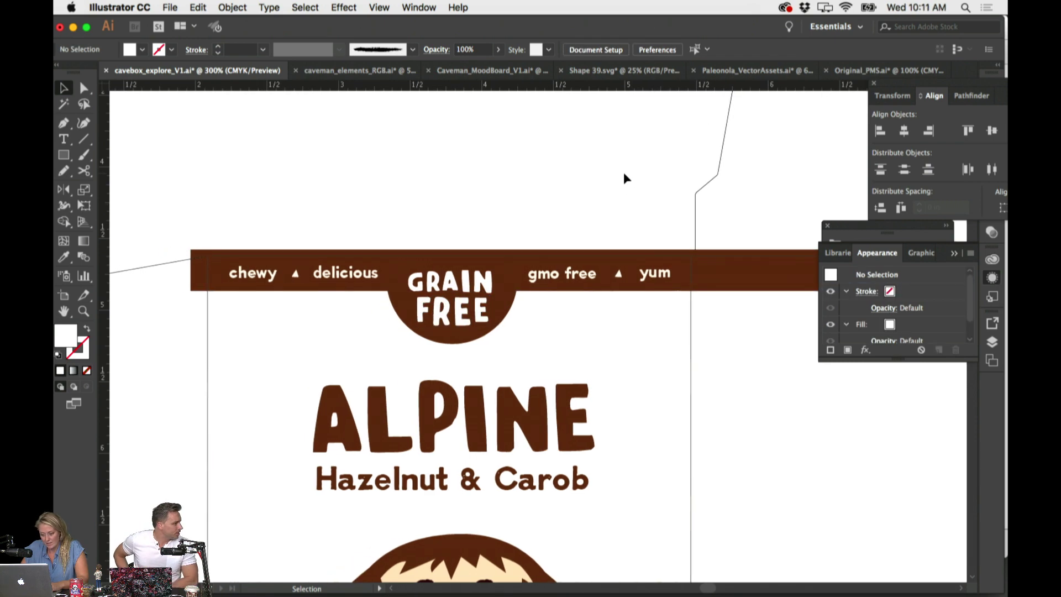
Set the bend of the Arc warp on the badge's word FREE to -7% with the preview on
{"action": "left_click", "coordinate": [919, 294]}
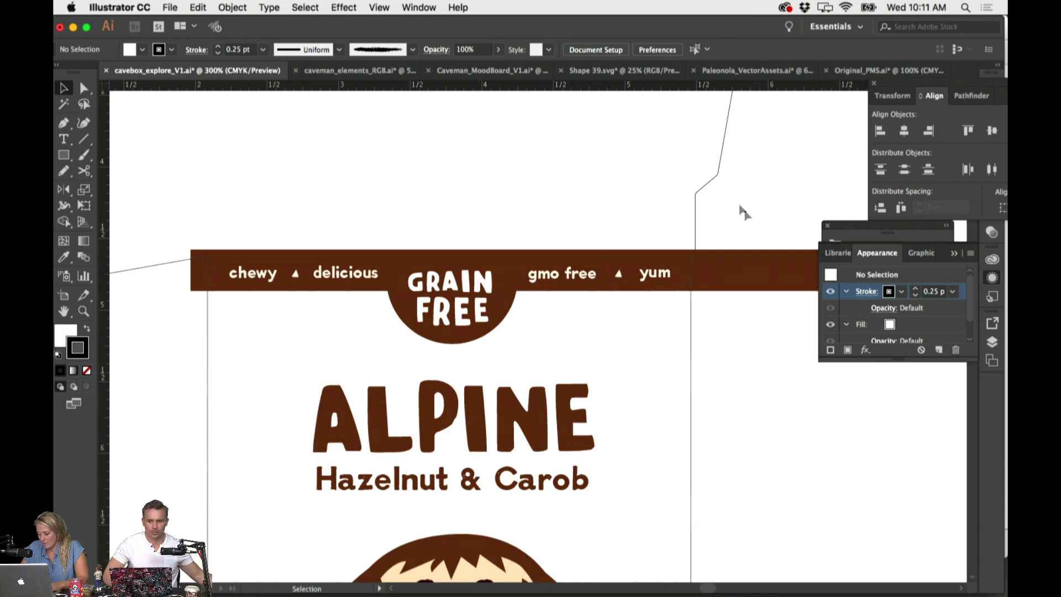
{"action": "left_click", "coordinate": [488, 328]}
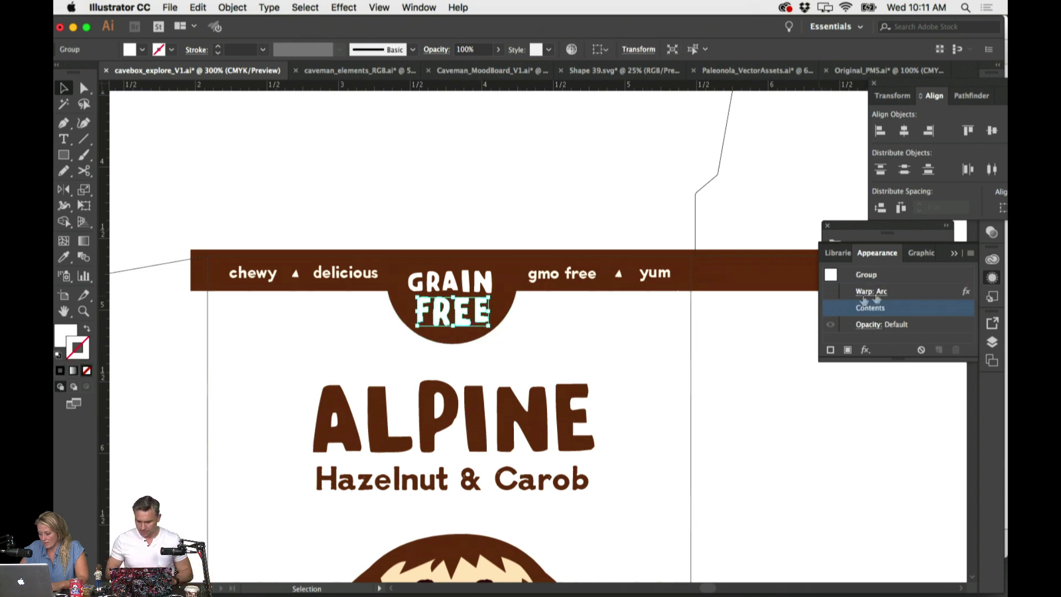
{"action": "left_click", "coordinate": [902, 297]}
{"action": "double_click", "coordinate": [902, 297]}
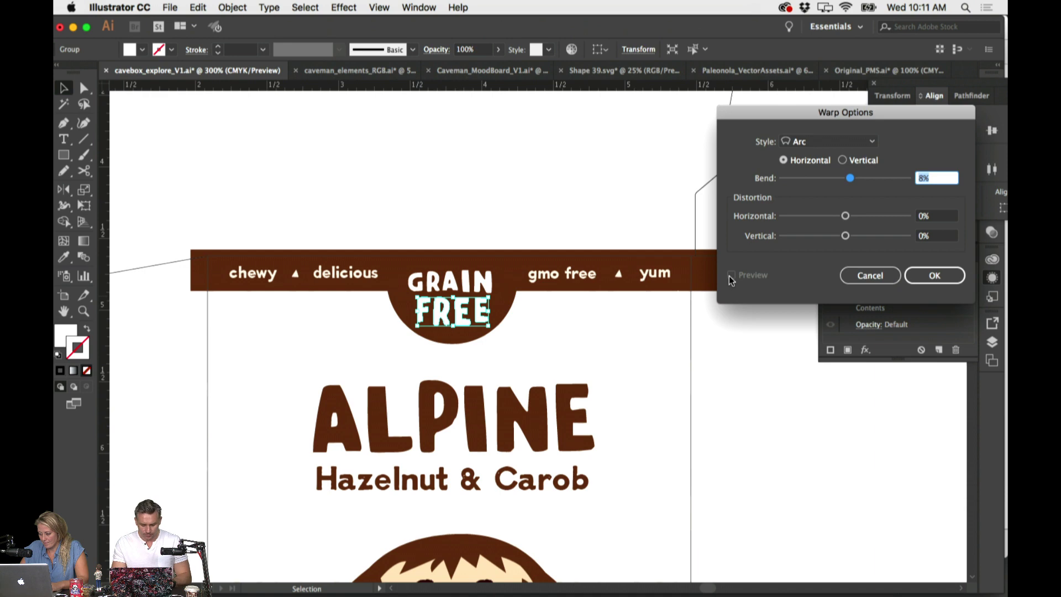
{"action": "left_click", "coordinate": [858, 274]}
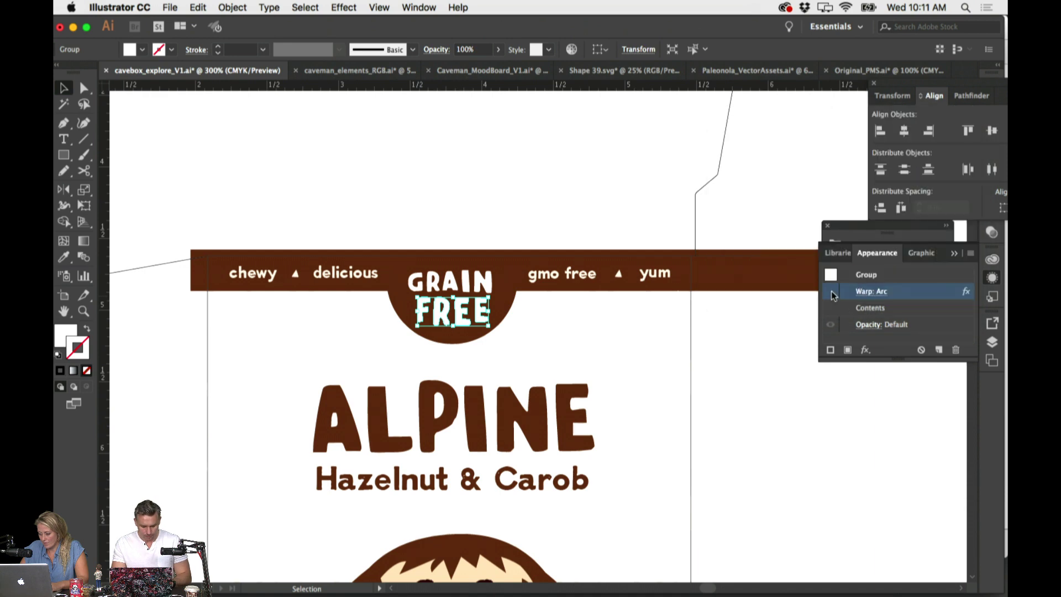
{"action": "double_click", "coordinate": [906, 297]}
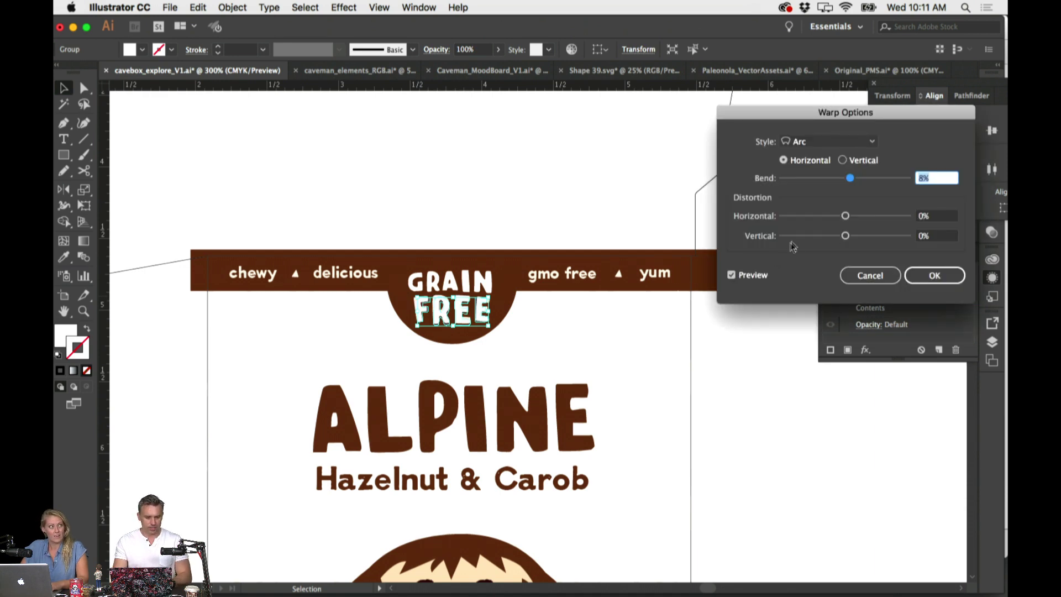
{"action": "left_click_drag", "start_coordinate": [850, 178], "coordinate": [844, 182]}
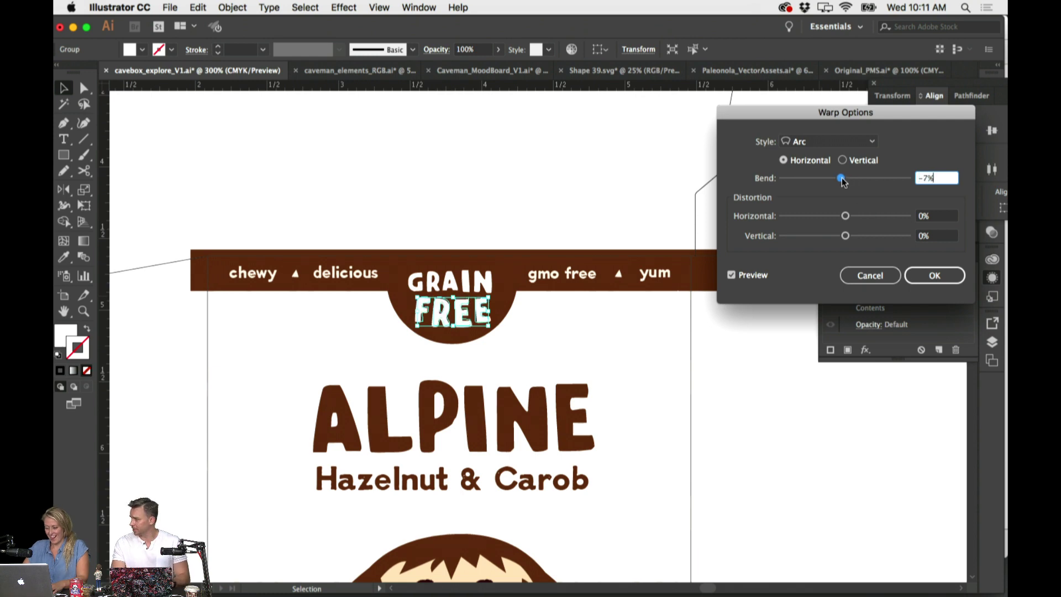
{"action": "left_click", "coordinate": [934, 275]}
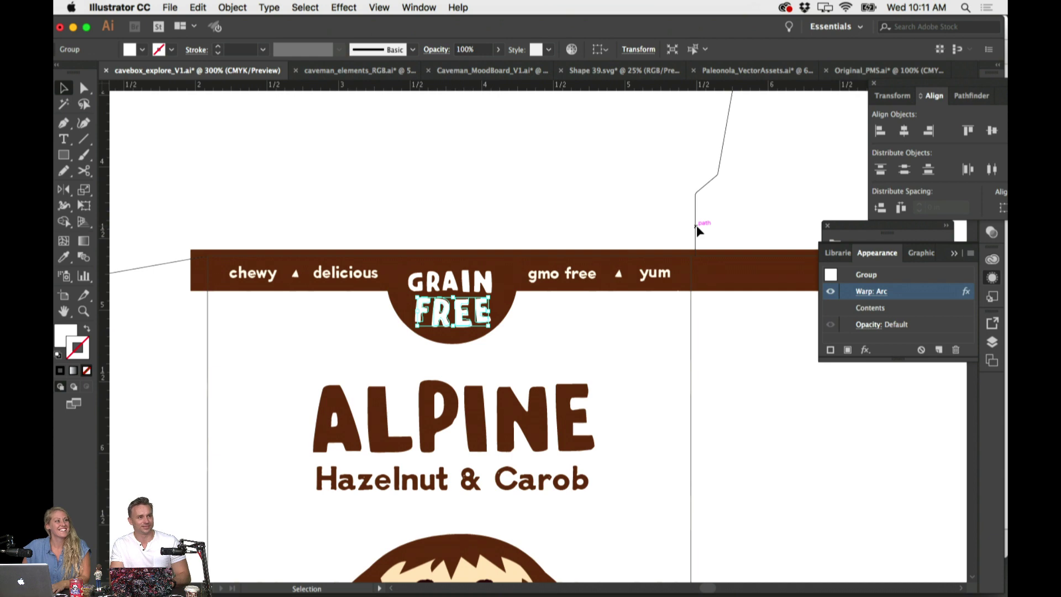
{"action": "left_click", "coordinate": [636, 188]}
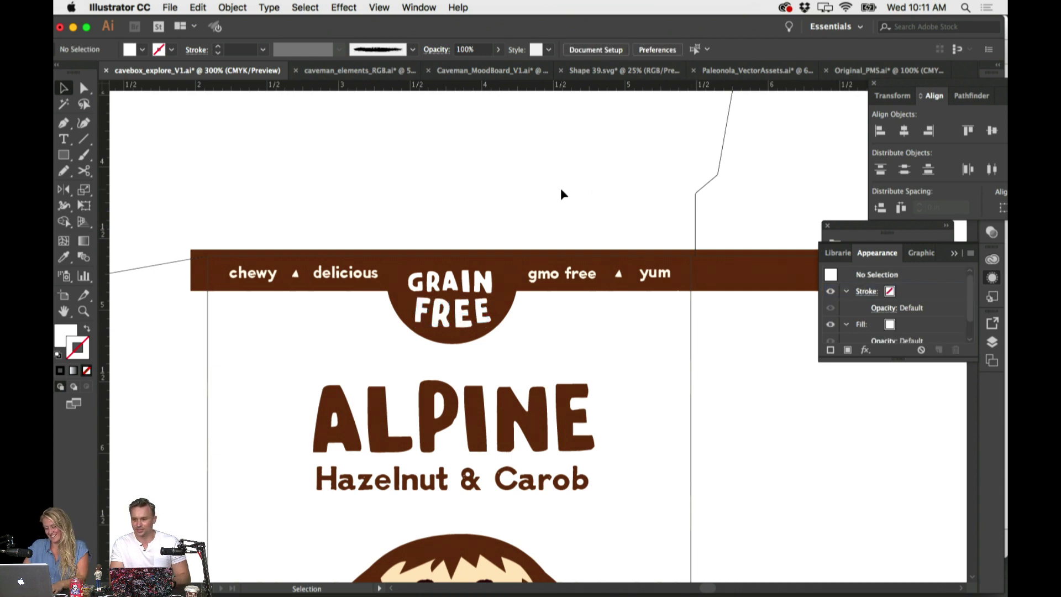
{"action": "left_click", "coordinate": [490, 305]}
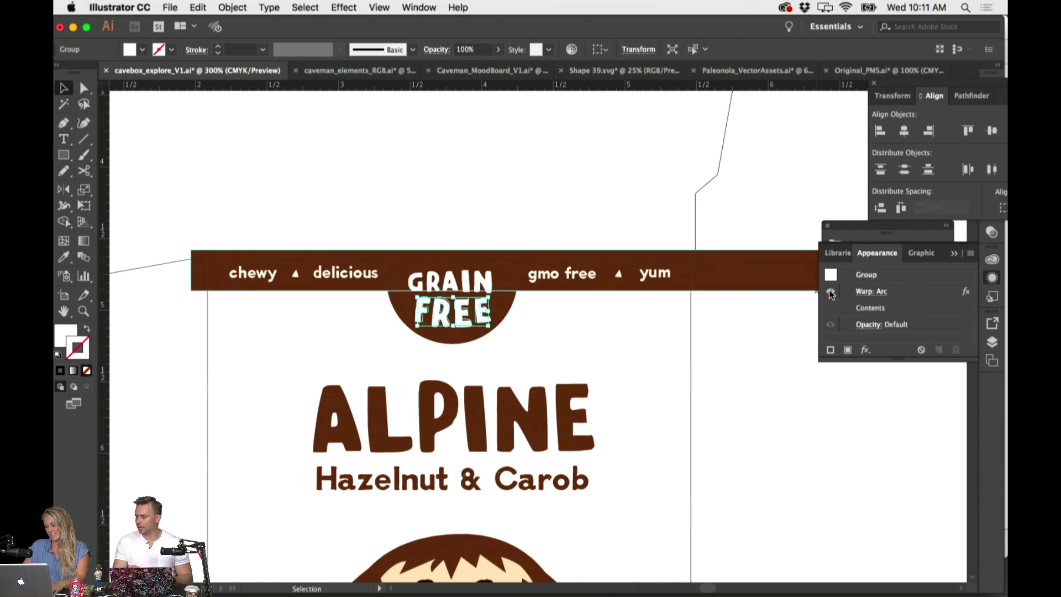
{"action": "left_click", "coordinate": [575, 188]}
Move the net wt and 4.5oz (125g) texts close together near the middle of the brown band below the first Alpine front panel
{"action": "key", "text": "super+minus"}
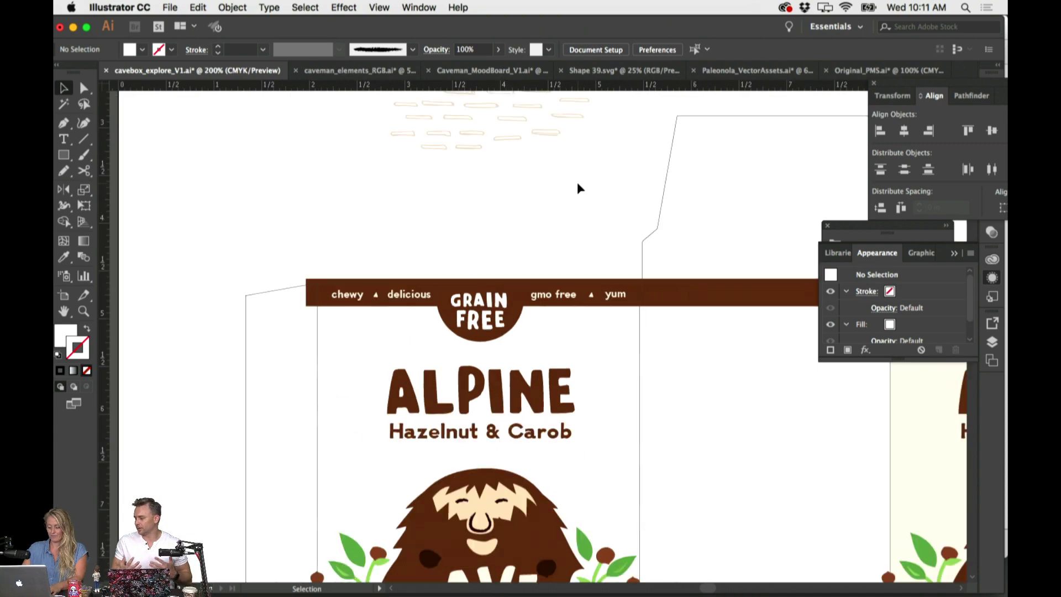
{"action": "key", "text": "super+minus"}
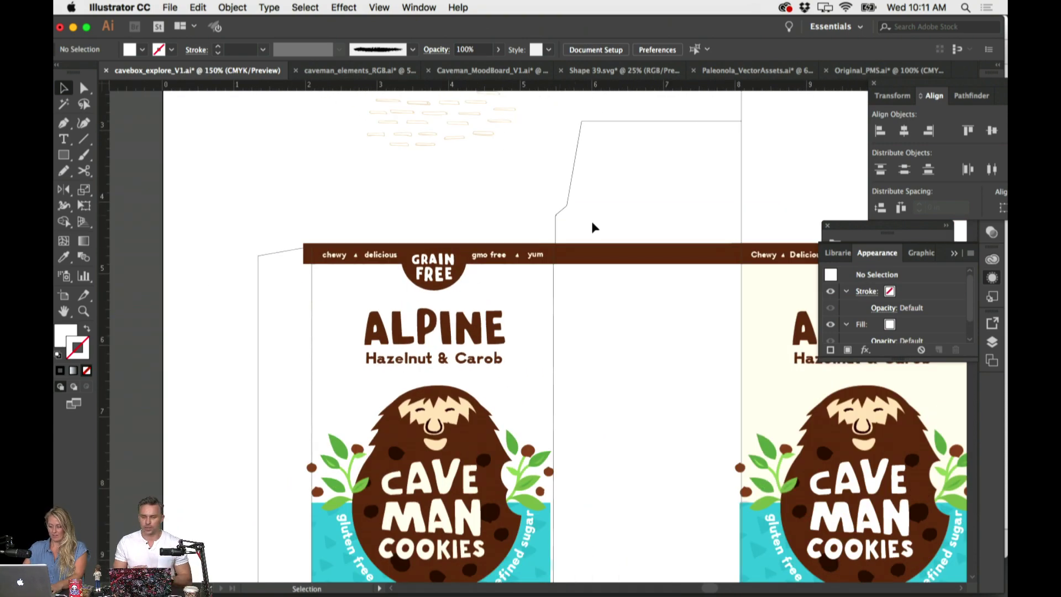
{"action": "scroll", "coordinate": [614, 213], "scroll_direction": "down", "scroll_amount": 3}
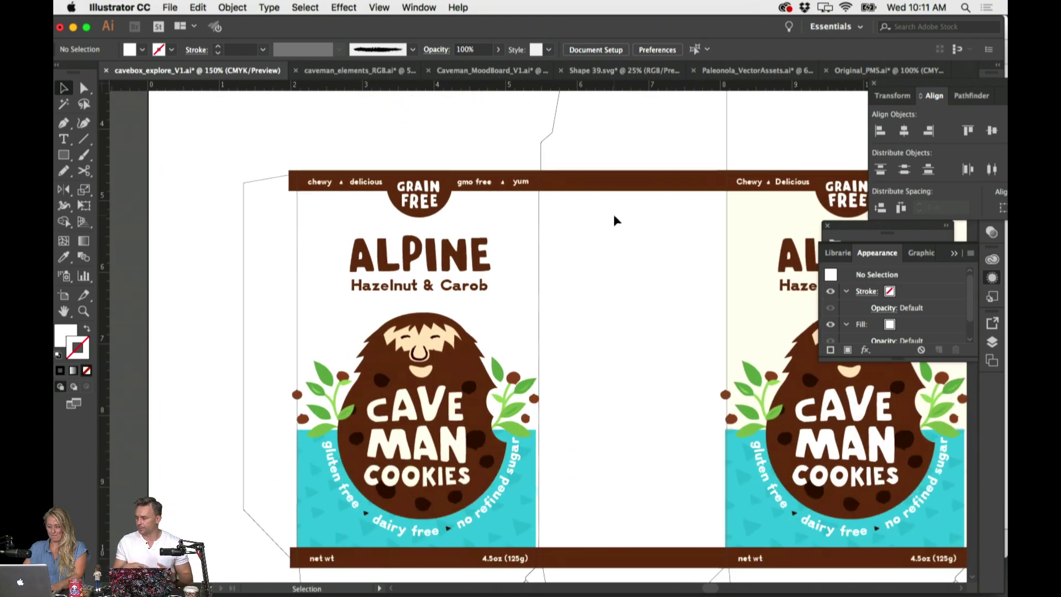
{"action": "scroll", "coordinate": [614, 223], "scroll_direction": "down", "scroll_amount": 2}
{"action": "scroll", "coordinate": [615, 223], "scroll_direction": "right", "scroll_amount": 2}
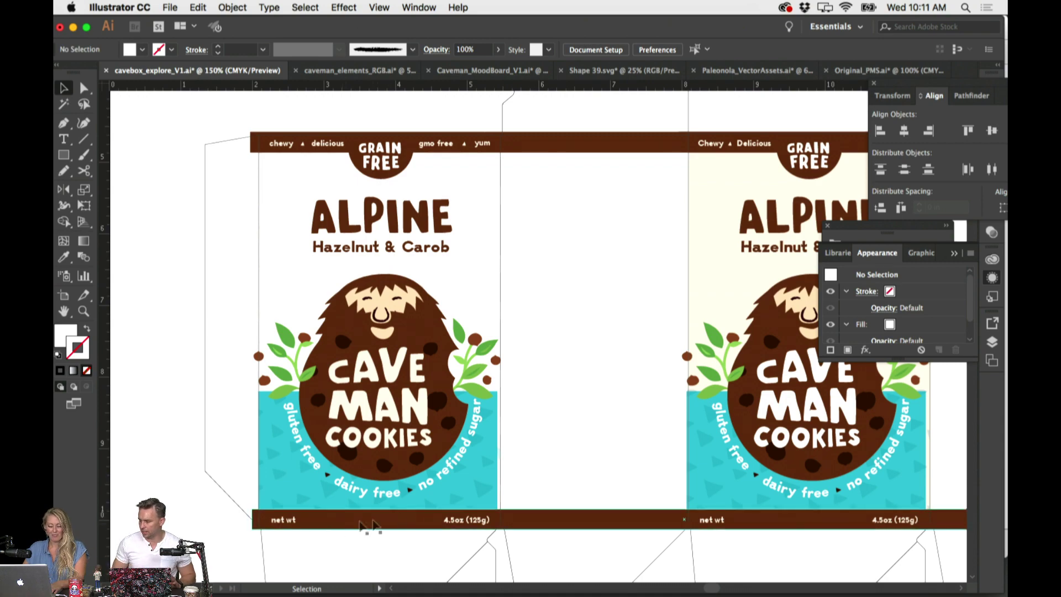
{"action": "key", "text": "super+equal"}
{"action": "left_click_drag", "start_coordinate": [606, 448], "coordinate": [715, 317]}
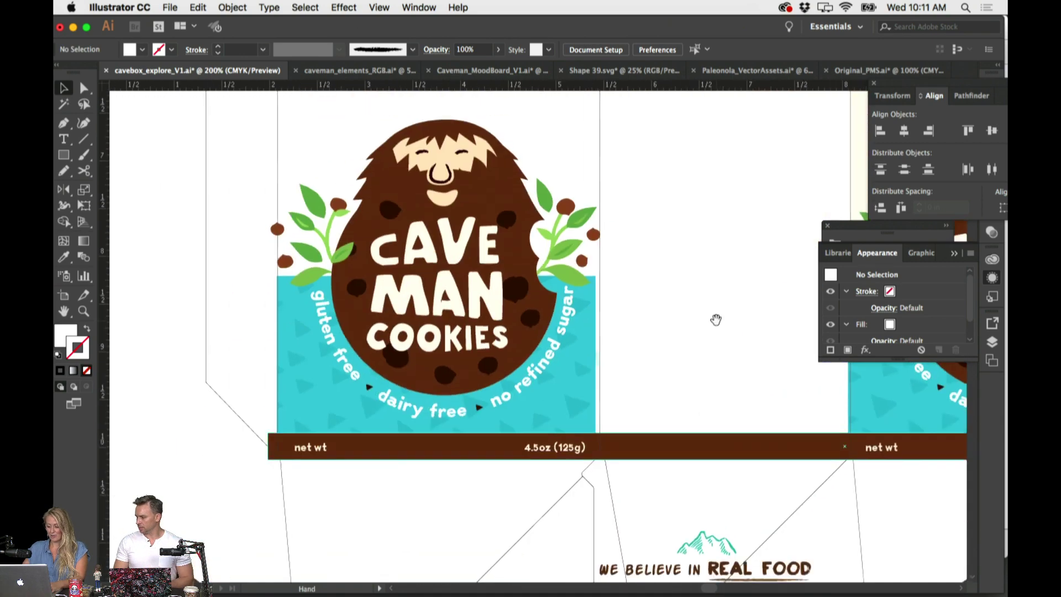
{"action": "left_click_drag", "start_coordinate": [312, 450], "coordinate": [407, 450]}
{"action": "left_click_drag", "start_coordinate": [553, 448], "coordinate": [469, 448]}
{"action": "left_click", "coordinate": [484, 509]}
{"action": "scroll", "coordinate": [486, 505], "scroll_direction": "up", "scroll_amount": 3}
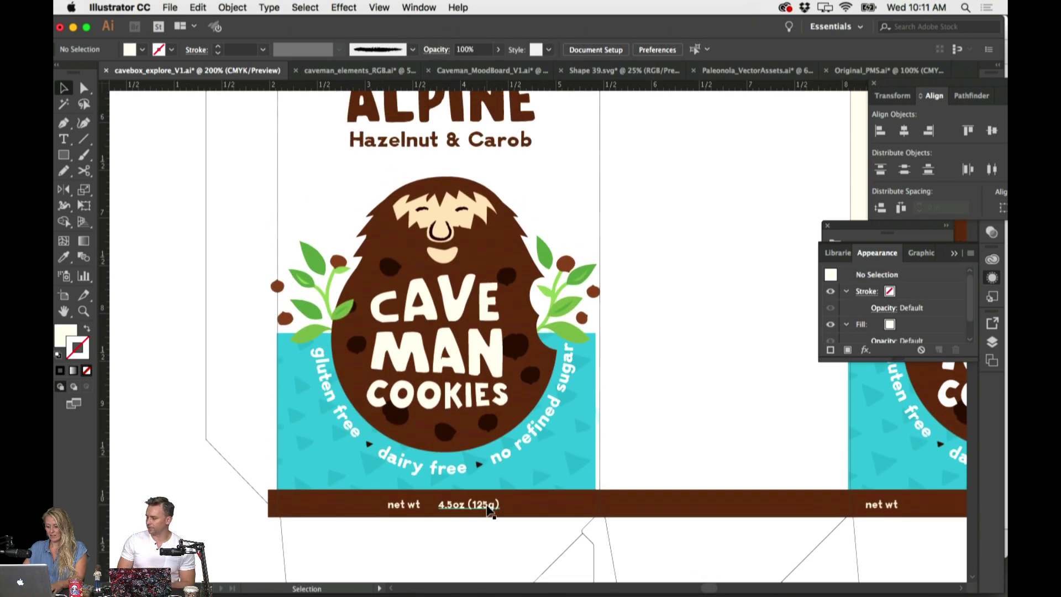
Set the net wt and 4.5oz (125g) texts on the first panel's lower band in Brandon Grotesque Medium
{"action": "scroll", "coordinate": [552, 486], "scroll_direction": "right", "scroll_amount": 1}
{"action": "left_click", "coordinate": [458, 504]}
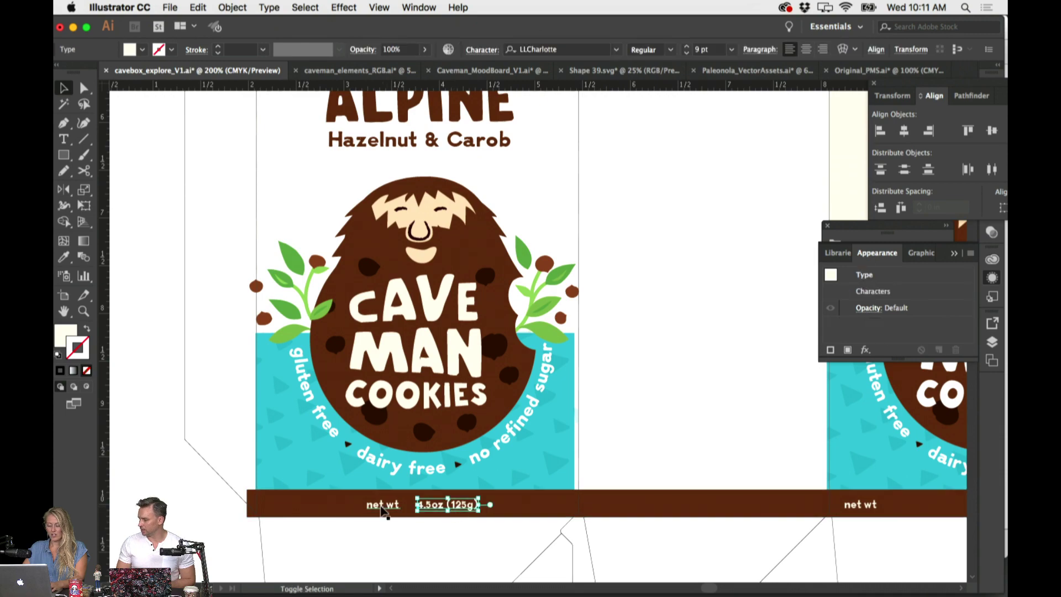
{"action": "left_click", "coordinate": [382, 504], "text": "shift"}
{"action": "scroll", "coordinate": [453, 503], "scroll_direction": "up", "scroll_amount": 2}
{"action": "scroll", "coordinate": [453, 503], "scroll_direction": "up", "scroll_amount": 2}
{"action": "scroll", "coordinate": [475, 514], "scroll_direction": "down", "scroll_amount": 3}
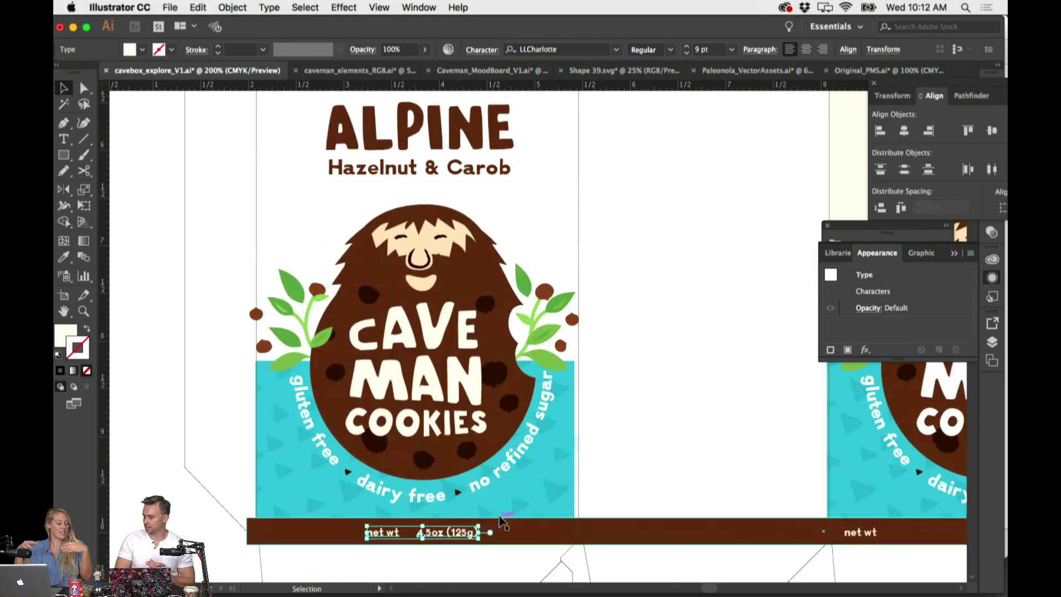
{"action": "left_click", "coordinate": [271, 8]}
{"action": "mouse_move", "coordinate": [413, 38]}
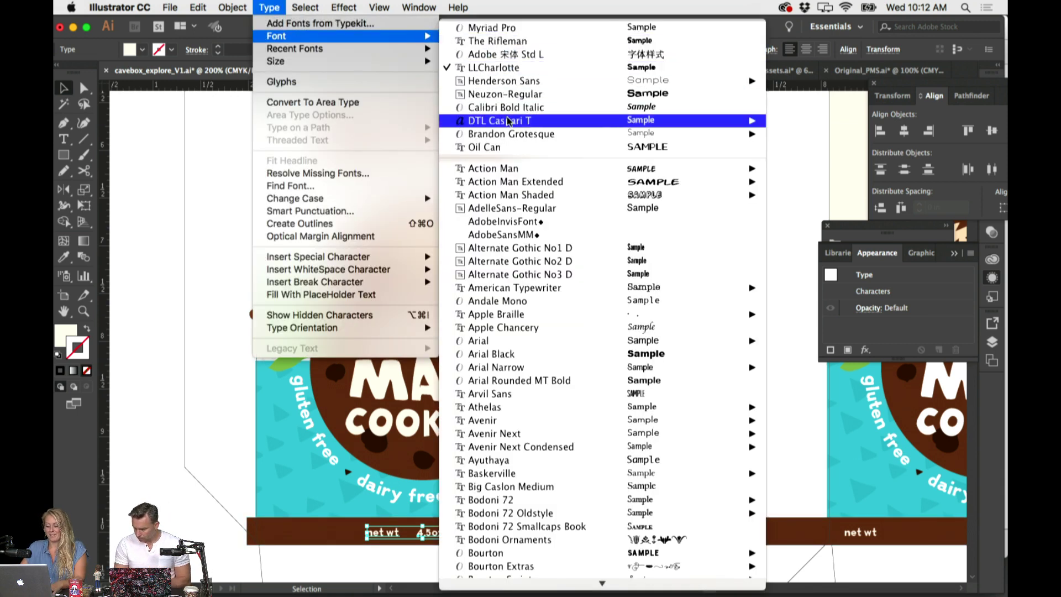
{"action": "mouse_move", "coordinate": [524, 123]}
{"action": "mouse_move", "coordinate": [577, 136]}
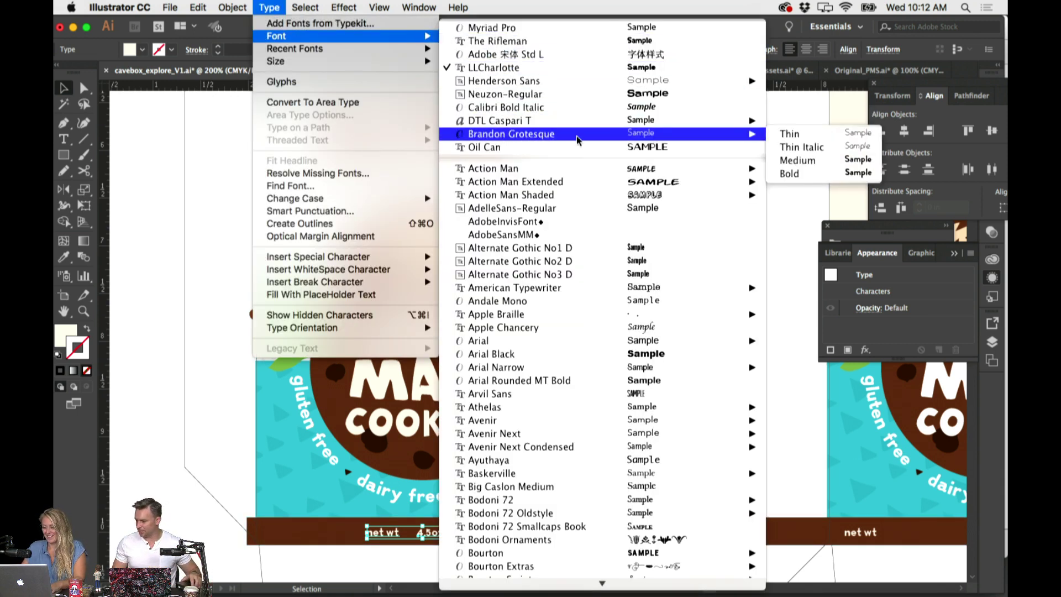
{"action": "left_click", "coordinate": [826, 167]}
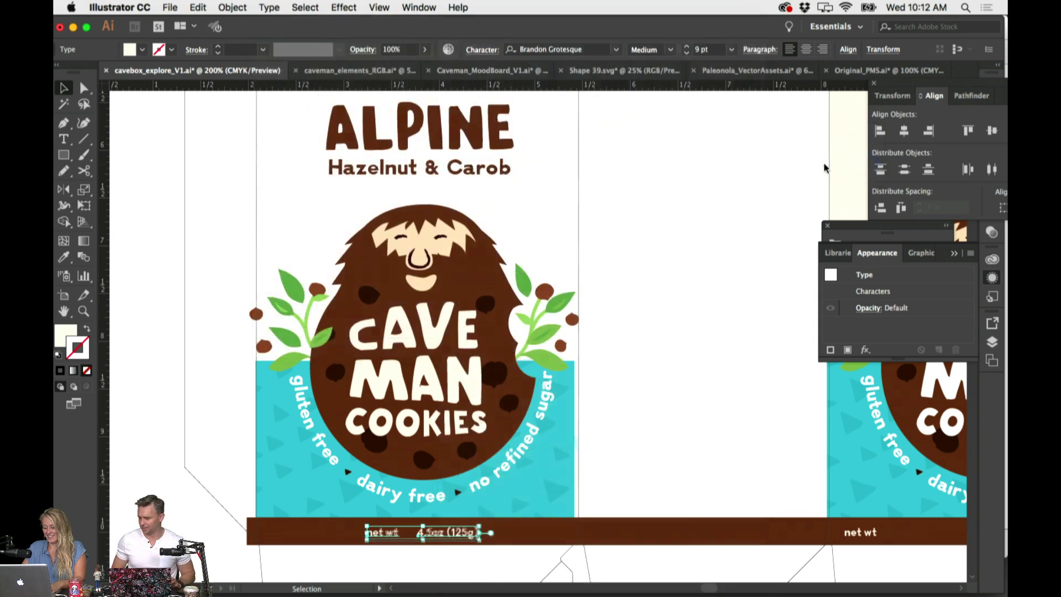
Change both net weight texts on the first panel's lower band to uppercase and deselect them
{"action": "left_click", "coordinate": [269, 7]}
{"action": "mouse_move", "coordinate": [313, 198]}
{"action": "left_click", "coordinate": [479, 199]}
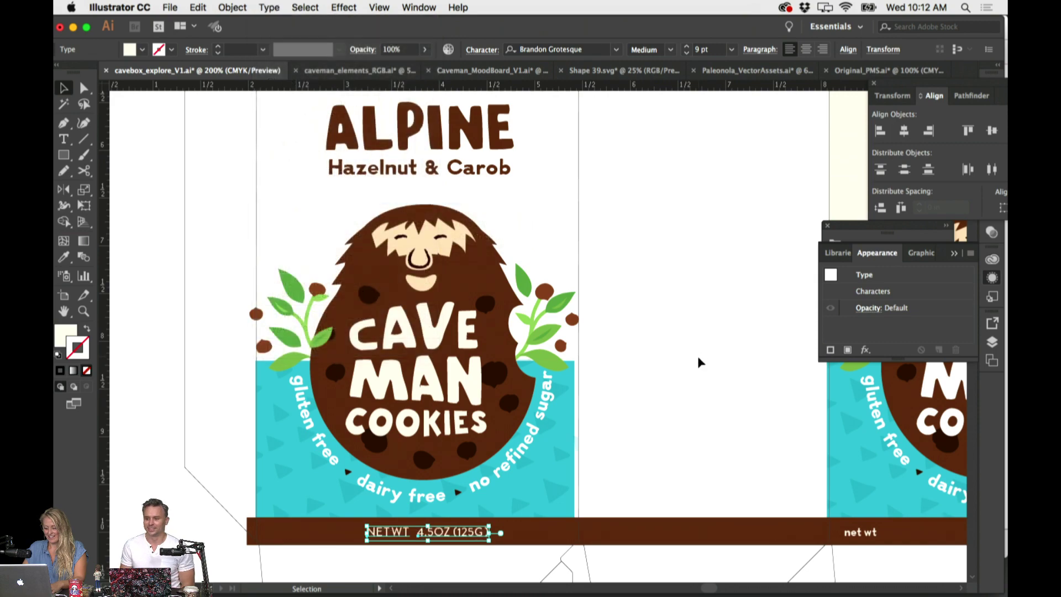
{"action": "left_click", "coordinate": [694, 362]}
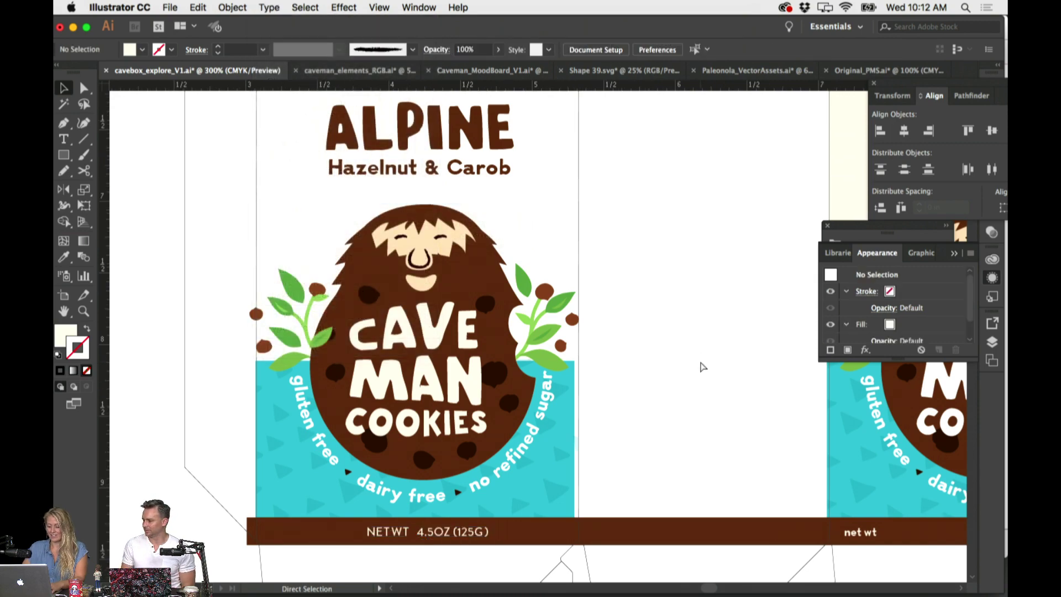
Select the 4.5OZ (125G) text on the first panel's lower brown band
{"action": "key", "text": "super+equal"}
{"action": "scroll", "coordinate": [573, 402], "scroll_direction": "down", "scroll_amount": 5}
{"action": "left_click", "coordinate": [573, 402]}
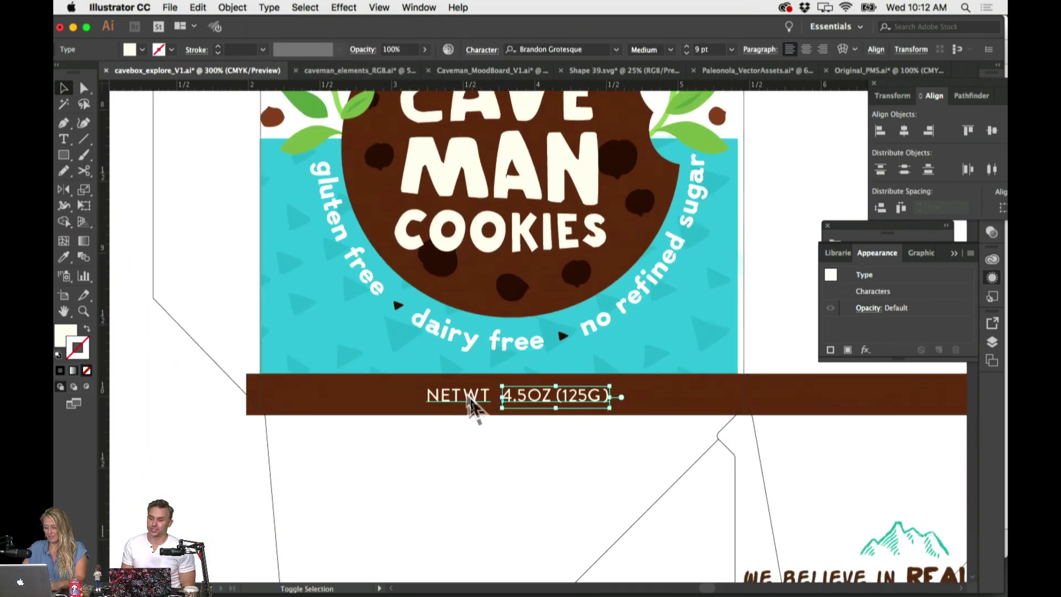
Set both net weight texts to 8 pt and merge them into one line reading "NET WT. 4.5OZ (125G)"
{"action": "left_click", "coordinate": [687, 54]}
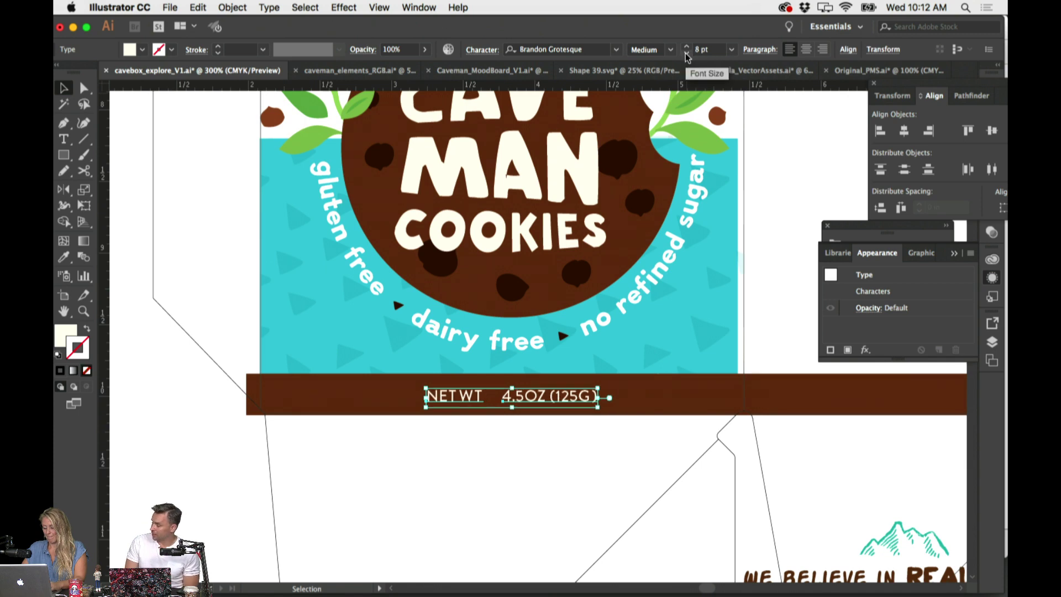
{"action": "left_click", "coordinate": [594, 500]}
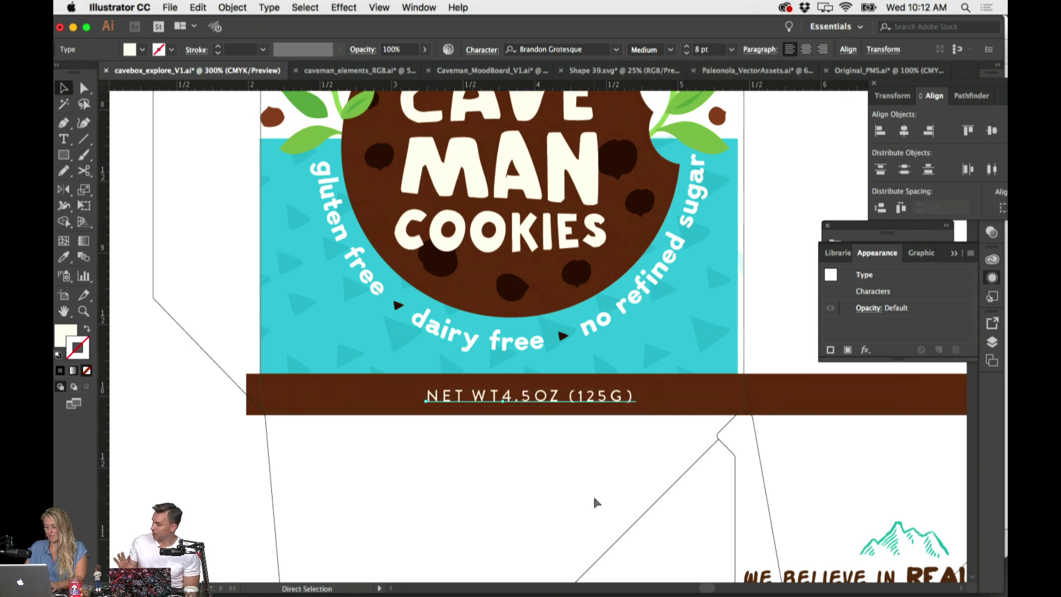
{"action": "double_click", "coordinate": [502, 399]}
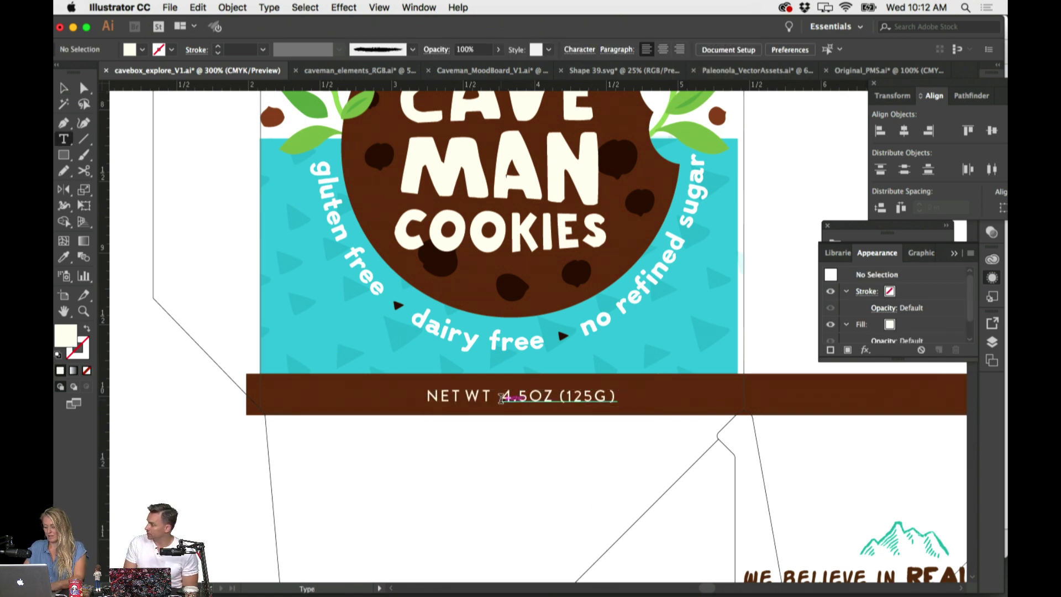
{"action": "left_click_drag", "start_coordinate": [502, 397], "coordinate": [618, 396]}
{"action": "key", "text": "ctrl+c"}
{"action": "key", "text": "BackSpace"}
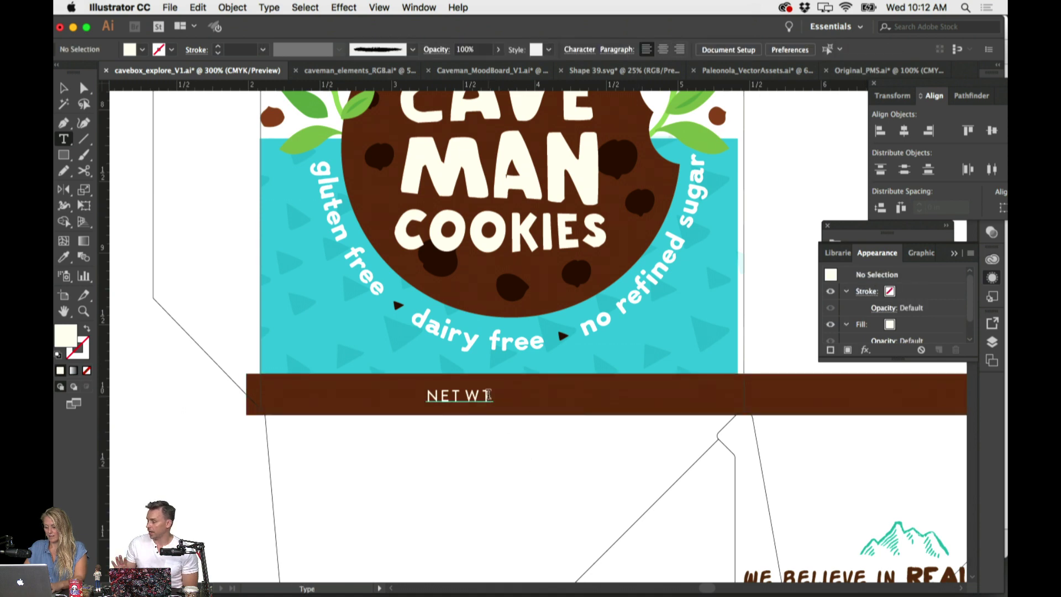
{"action": "left_click", "coordinate": [491, 395]}
{"action": "key", "text": "ctrl+v"}
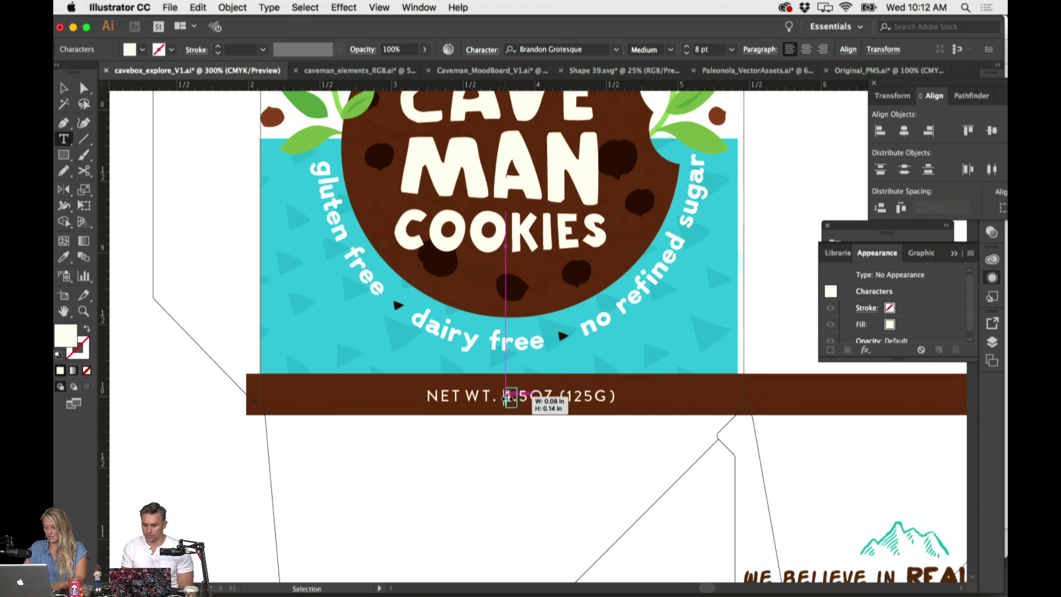
{"action": "key", "text": "ctrl+shift+a"}
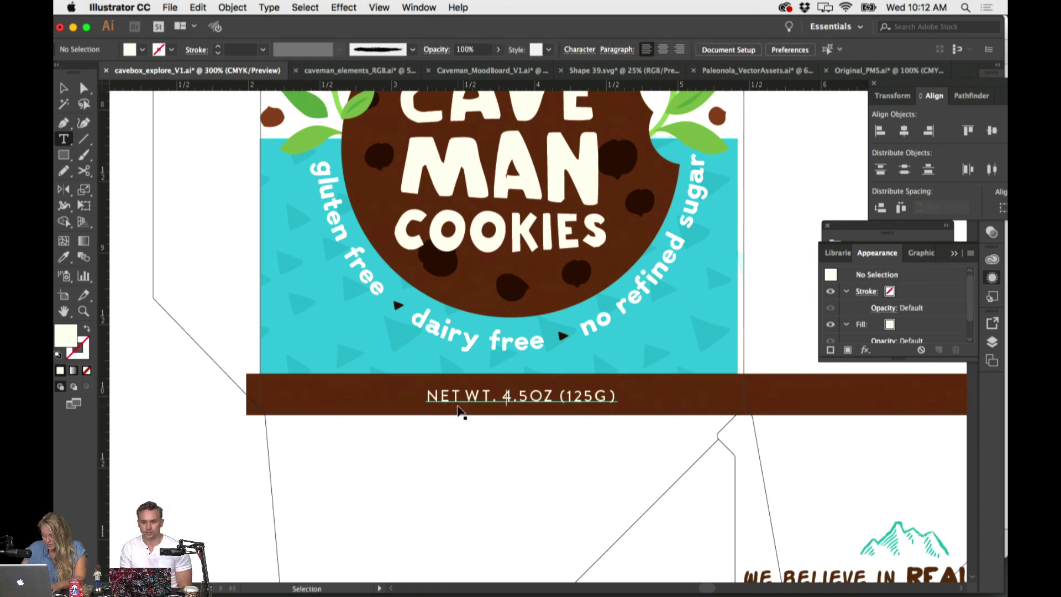
Shift the merged net weight line slightly along the brown bar and insert a "|" separator between "NET WT." and "4.5OZ (125G)"
{"action": "mouse_move", "coordinate": [533, 396]}
{"action": "left_mouse_down"}
{"action": "mouse_move", "coordinate": [530, 439]}
{"action": "mouse_move", "coordinate": [532, 404]}
{"action": "left_mouse_up"}
{"action": "key", "text": "ctrl+shift+a"}
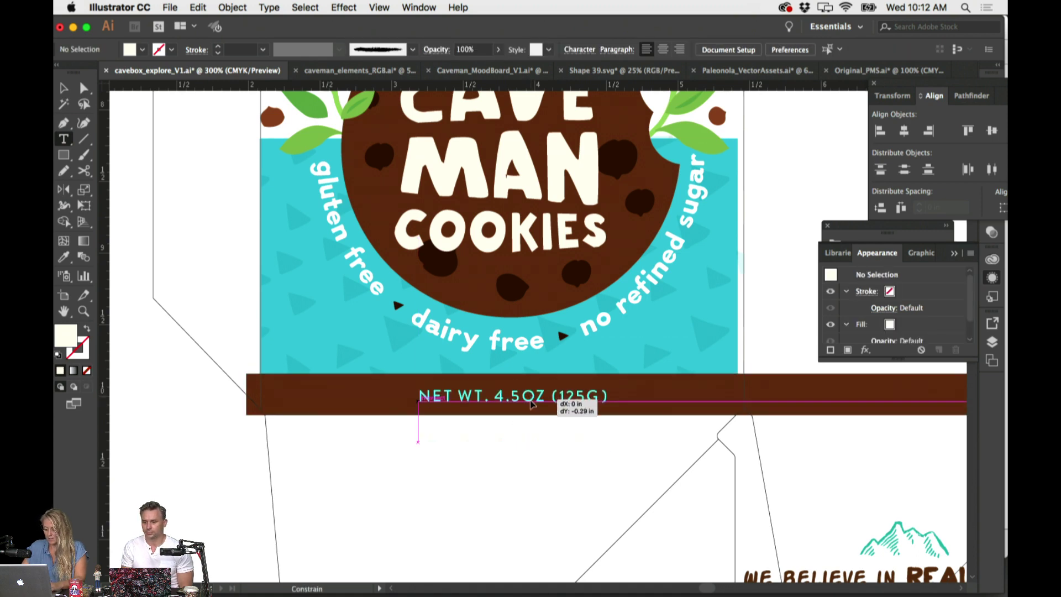
{"action": "left_click", "coordinate": [495, 397]}
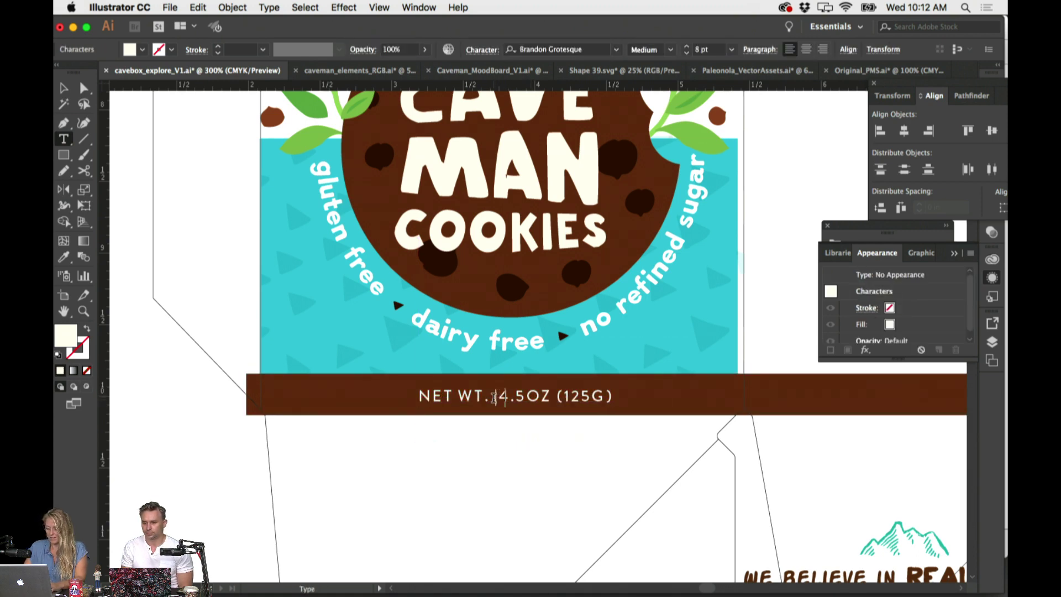
{"action": "key", "text": "shift+Left"}
{"action": "left_click", "coordinate": [505, 396]}
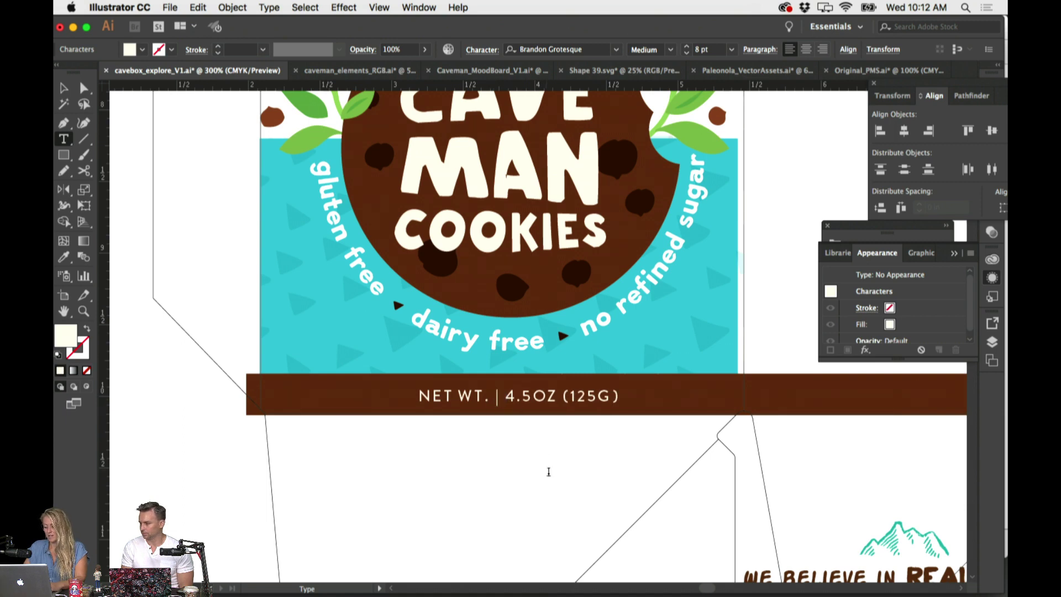
{"action": "type", "text": "|"}
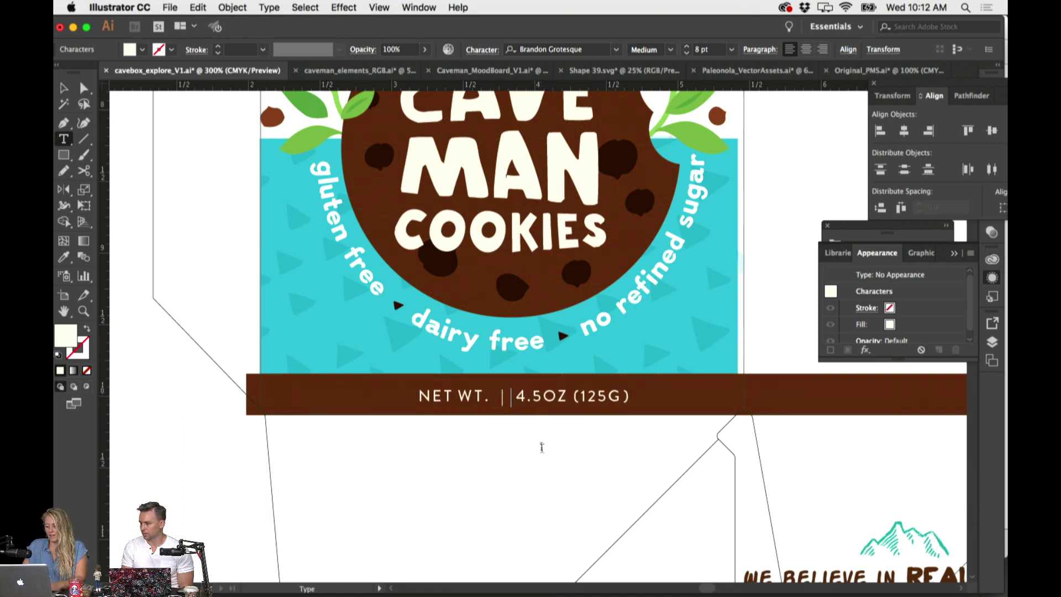
Scale the net weight line down to 7.17 pt
{"action": "left_click", "coordinate": [630, 425], "text": "super"}
{"action": "left_click", "coordinate": [608, 408], "text": "super"}
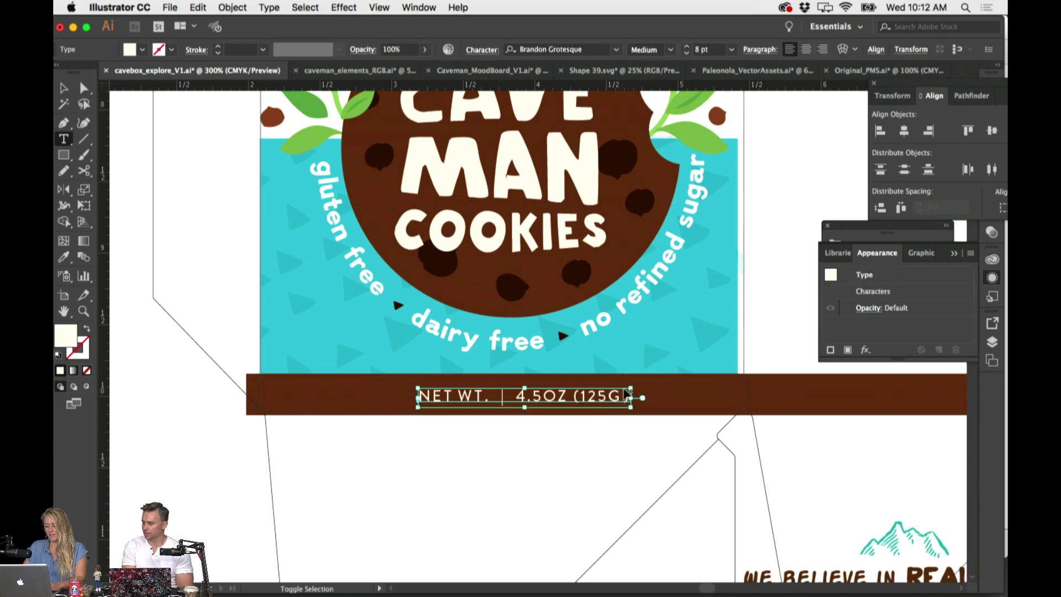
{"action": "key", "text": "alt+Left"}
{"action": "key", "text": "alt+Left"}
{"action": "key", "text": "alt+Left"}
{"action": "key", "text": "alt+Left"}
{"action": "key", "text": "alt+Left"}
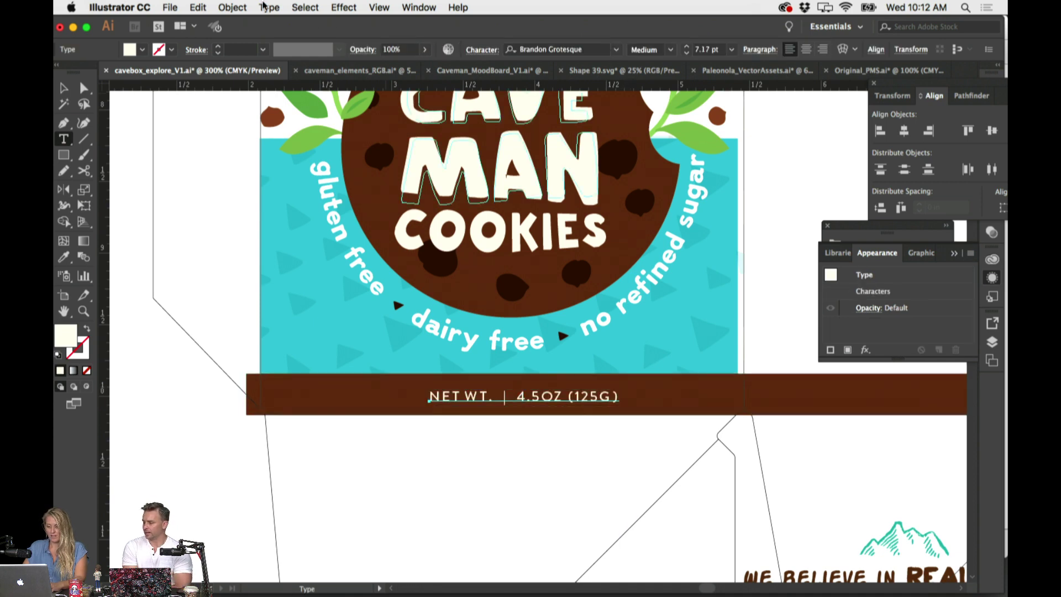
Change the net weight line's font to Neuzon-Regular and make the line narrower on the brown bar
{"action": "left_click", "coordinate": [269, 8]}
{"action": "mouse_move", "coordinate": [276, 36]}
{"action": "mouse_move", "coordinate": [529, 136]}
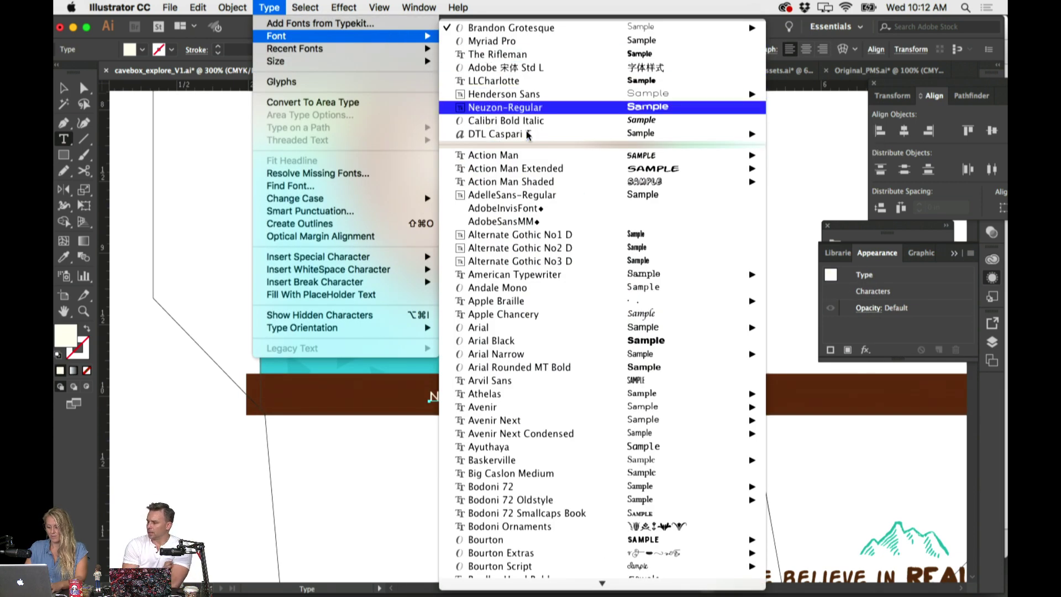
{"action": "left_click", "coordinate": [547, 107]}
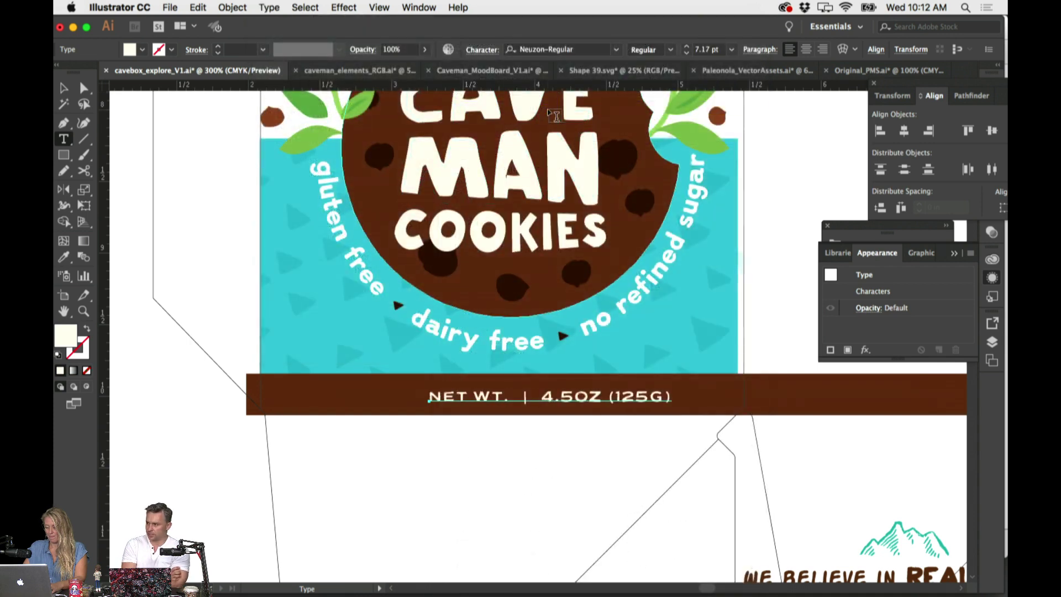
{"action": "left_click_drag", "start_coordinate": [590, 399], "coordinate": [526, 467]}
{"action": "left_click", "coordinate": [525, 467]}
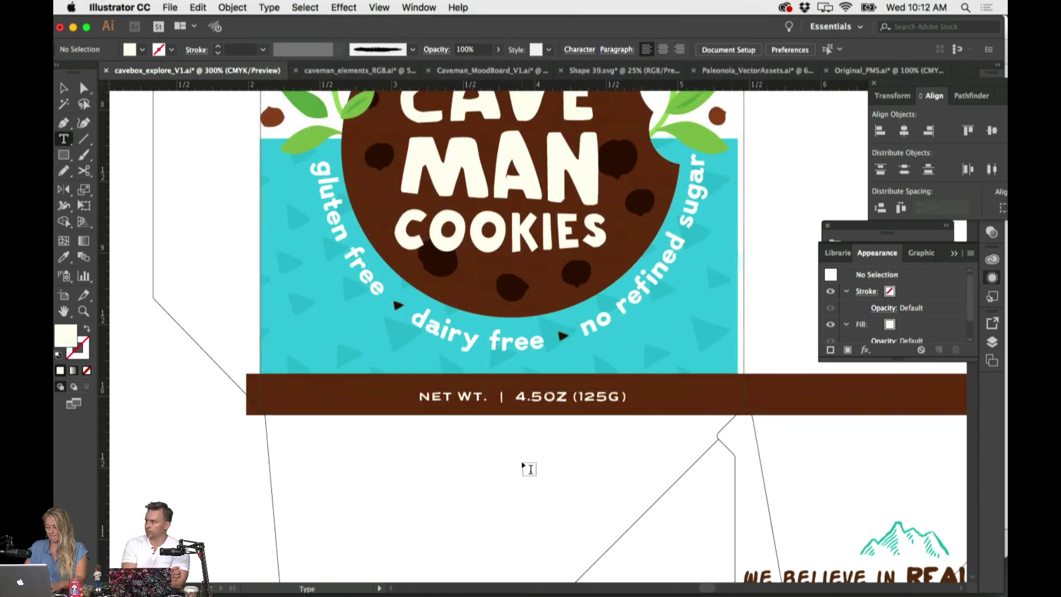
Shift the net weight line slightly so it sits centred on the brown bar below the cookie illustration
{"action": "key", "text": "super+minus"}
{"action": "key", "text": "super+minus"}
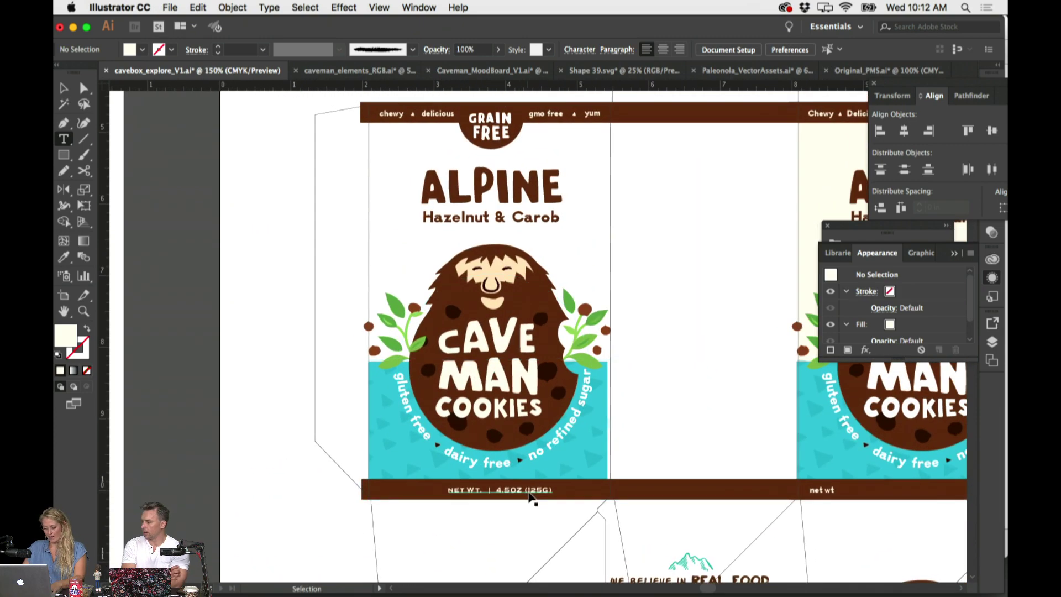
{"action": "left_click", "coordinate": [528, 491], "text": "super"}
{"action": "left_click", "coordinate": [519, 518], "text": "super"}
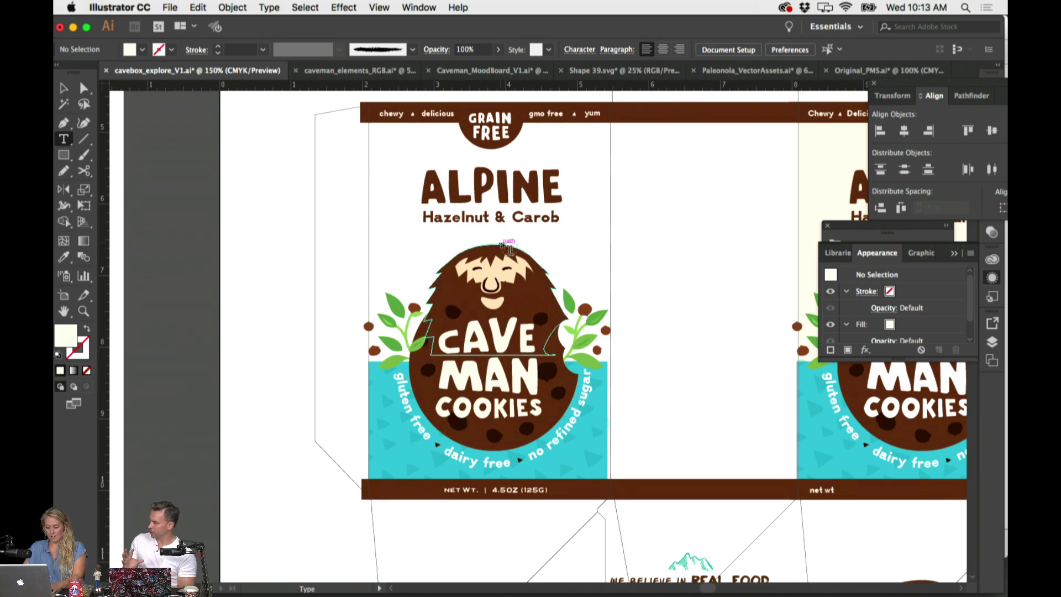
Draw a circle about 0.66 in wide on the front panel, overlapping the start of the ALPINE title
{"action": "left_click", "coordinate": [64, 156]}
{"action": "left_click_drag", "start_coordinate": [65, 155], "coordinate": [126, 187]}
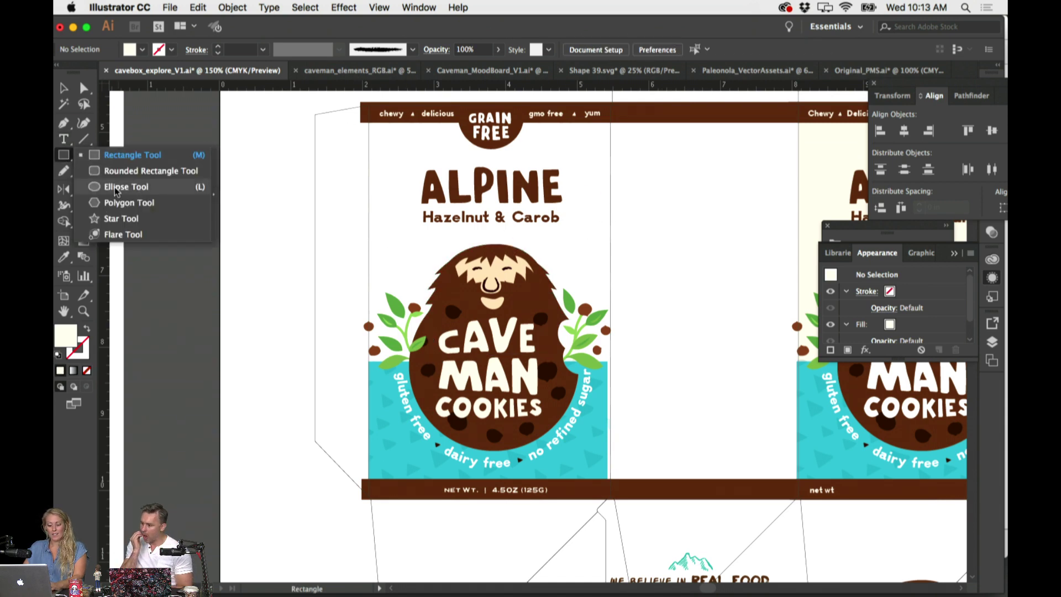
{"action": "left_click_drag", "start_coordinate": [385, 150], "coordinate": [433, 196]}
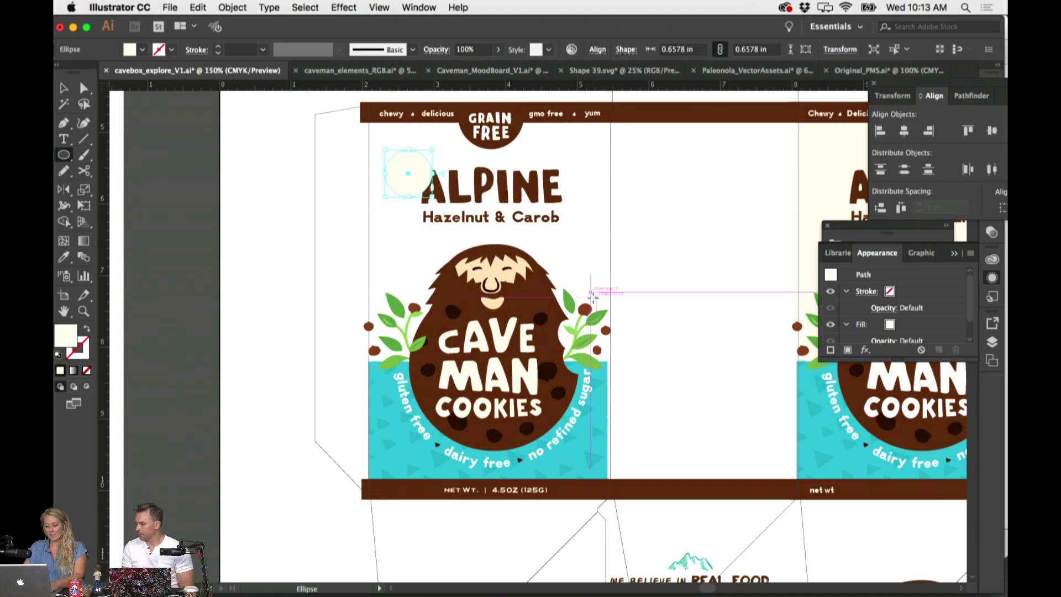
Fill the circle with the turquoise sampled from the separate ALPINE lettering below the box layout
{"action": "key", "text": "i"}
{"action": "left_click", "coordinate": [610, 401]}
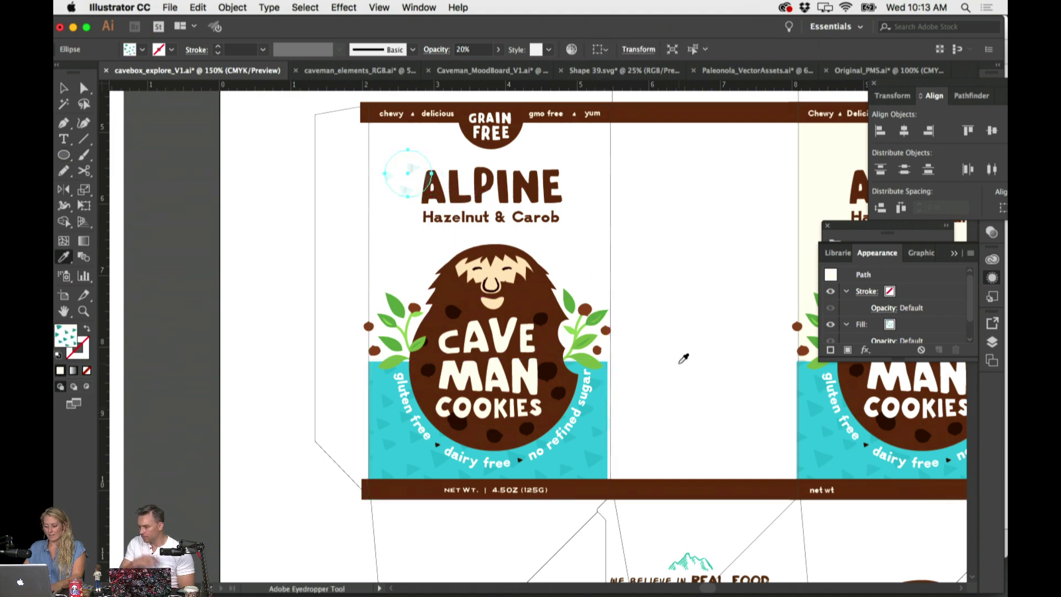
{"action": "scroll", "coordinate": [682, 359], "scroll_direction": "down", "scroll_amount": 5}
{"action": "scroll", "coordinate": [683, 358], "scroll_direction": "right", "scroll_amount": 4}
{"action": "left_click", "coordinate": [449, 522]}
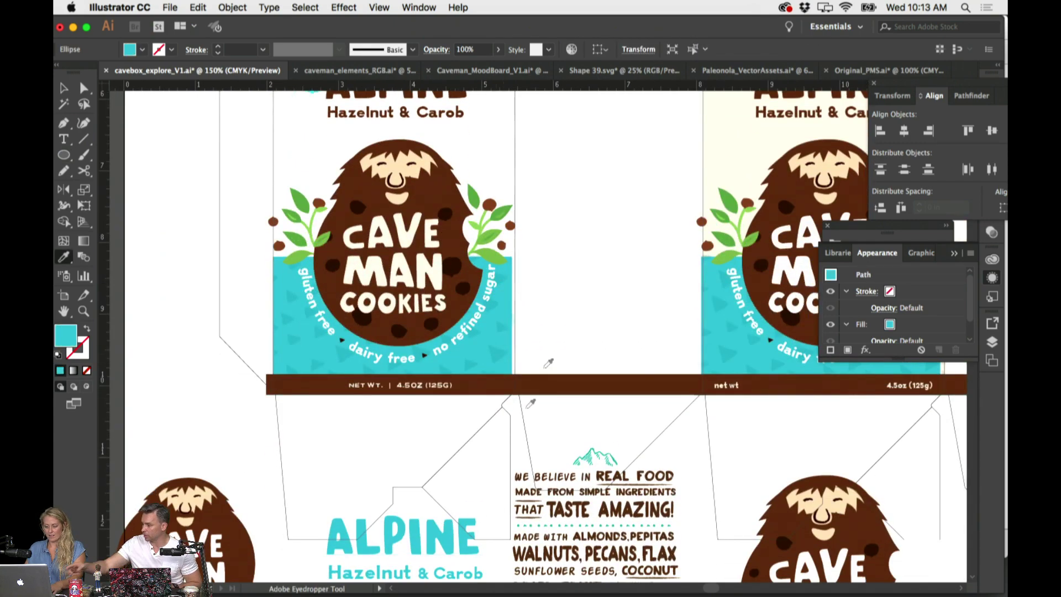
{"action": "scroll", "coordinate": [587, 247], "scroll_direction": "up", "scroll_amount": 3}
{"action": "scroll", "coordinate": [587, 249], "scroll_direction": "up", "scroll_amount": 5}
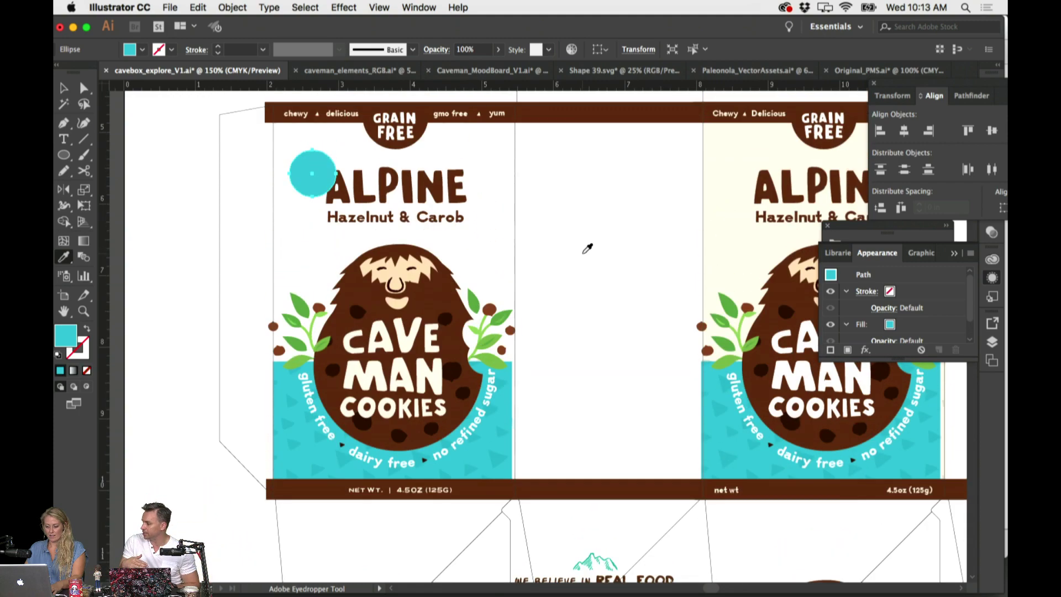
Bring the ALPINE title and the "Hazelnut & Carob" subtitle to the front, above the circle
{"action": "left_click", "coordinate": [449, 218], "text": "super"}
{"action": "key", "text": "super+z"}
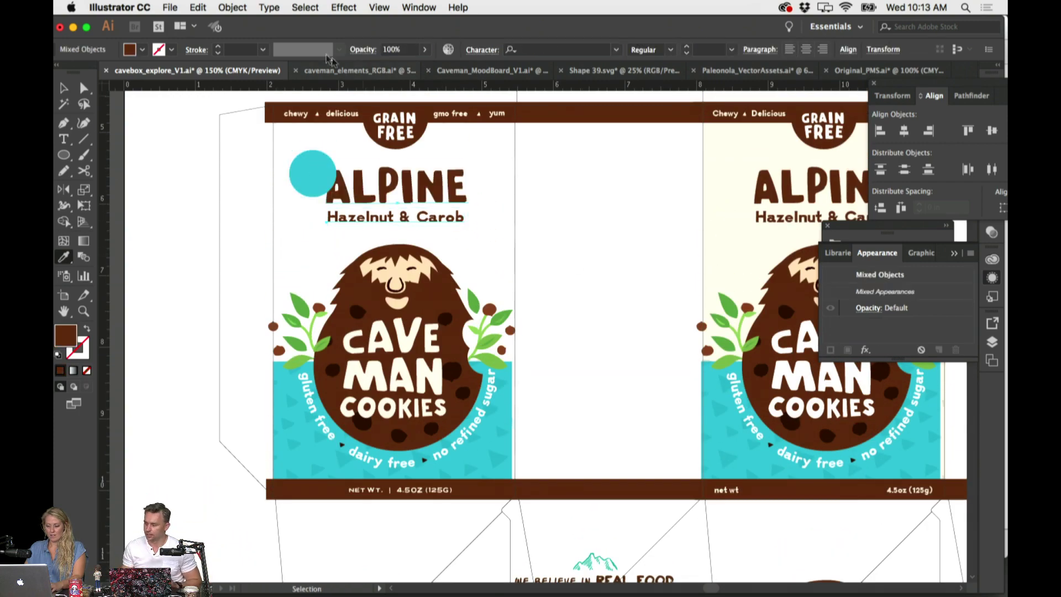
{"action": "left_click", "coordinate": [232, 7]}
{"action": "mouse_move", "coordinate": [244, 36]}
{"action": "left_click", "coordinate": [414, 36]}
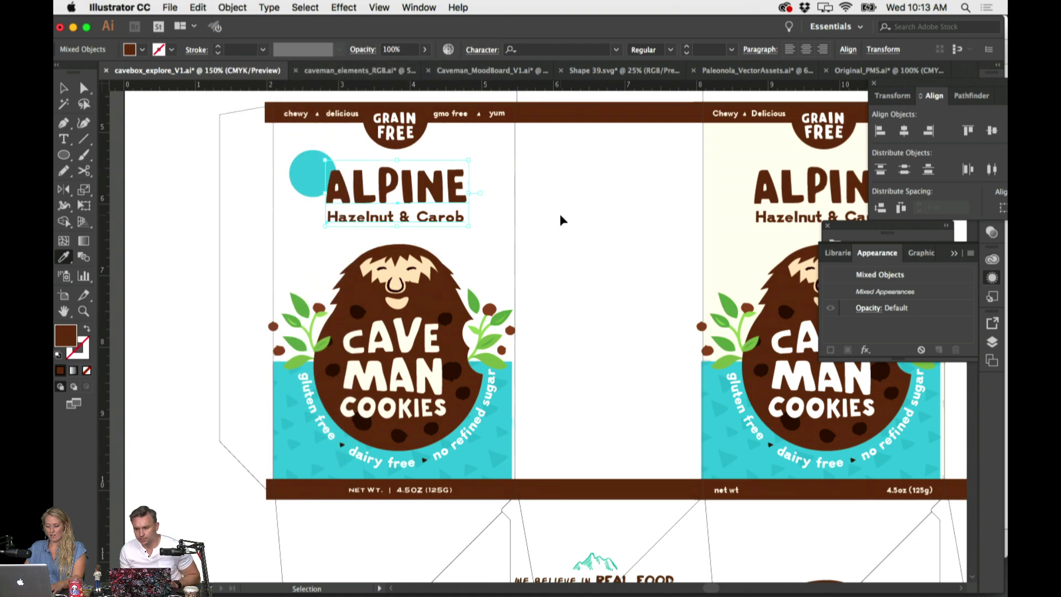
{"action": "left_click", "coordinate": [563, 213]}
Recolour the circle with the green sampled from the leaves and enlarge it slightly
{"action": "scroll", "coordinate": [564, 209], "scroll_direction": "left", "scroll_amount": 1}
{"action": "left_click", "coordinate": [334, 173]}
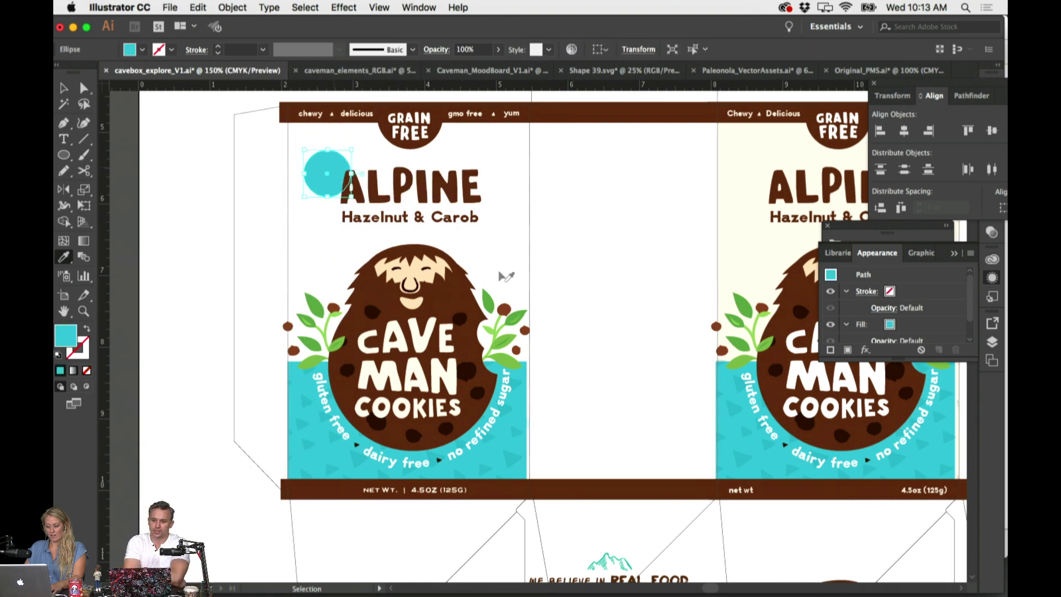
{"action": "key", "text": "i"}
{"action": "left_click", "coordinate": [505, 292]}
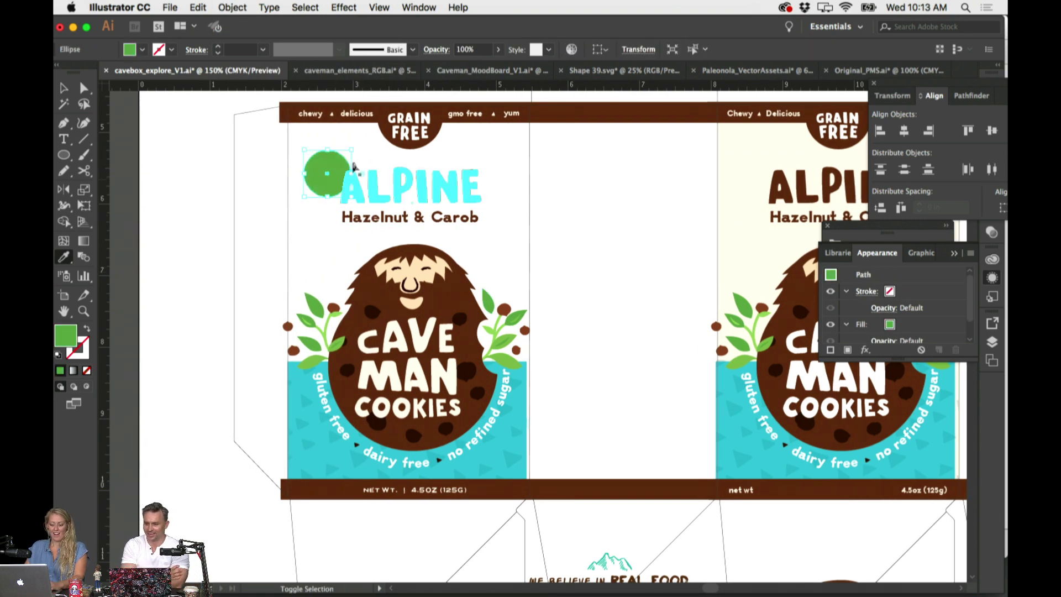
{"action": "left_click_drag", "start_coordinate": [350, 173], "coordinate": [343, 183]}
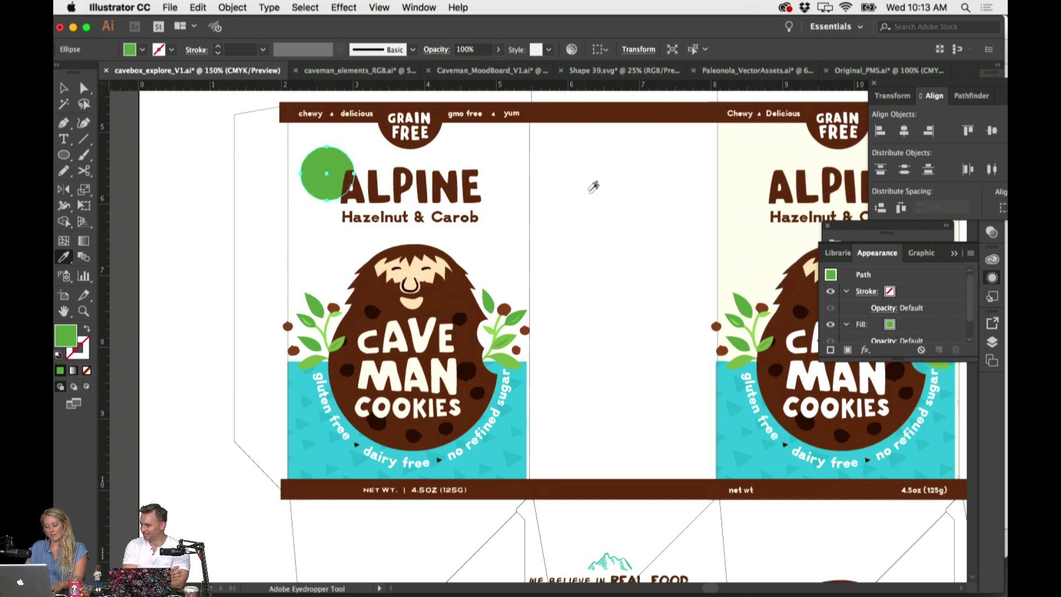
{"action": "key", "text": "shift+super+a"}
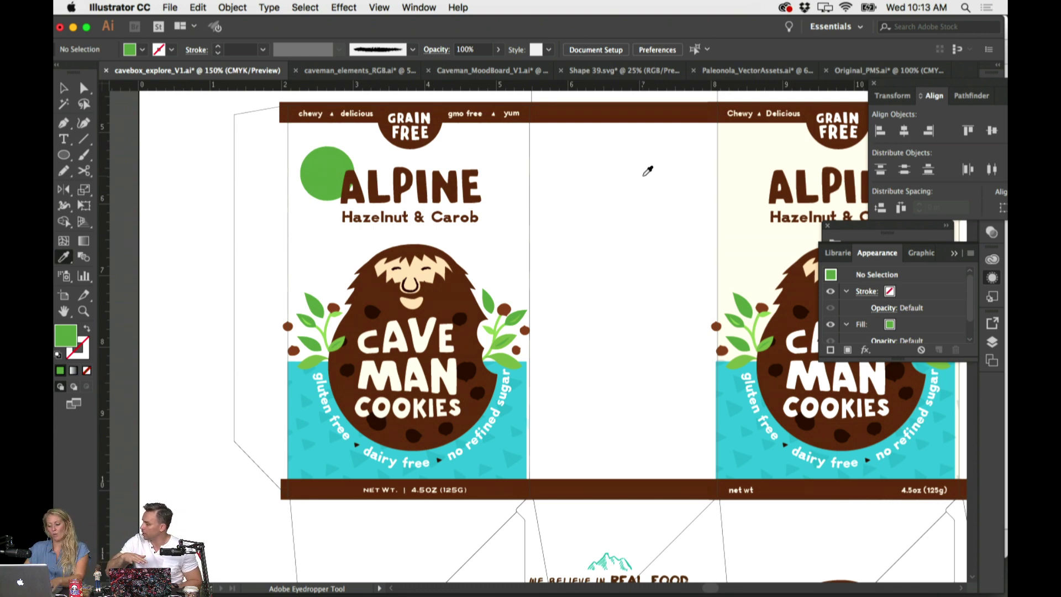
Move the net weight line off the brown bar to just below it
{"action": "left_click_drag", "start_coordinate": [459, 490], "coordinate": [456, 516]}
{"action": "left_click", "coordinate": [414, 260]}
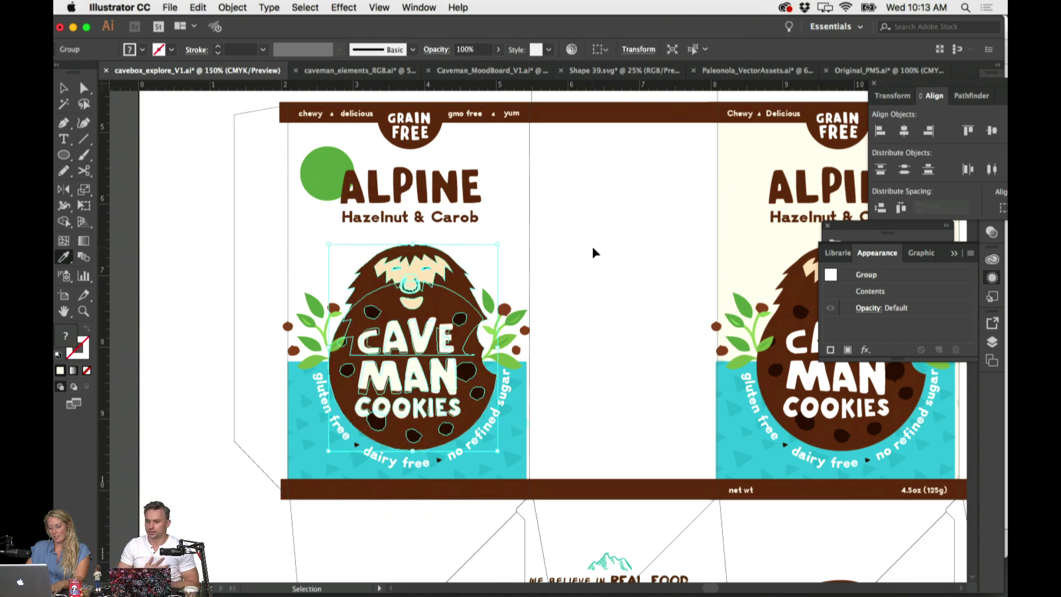
{"action": "left_click", "coordinate": [441, 198], "text": "shift"}
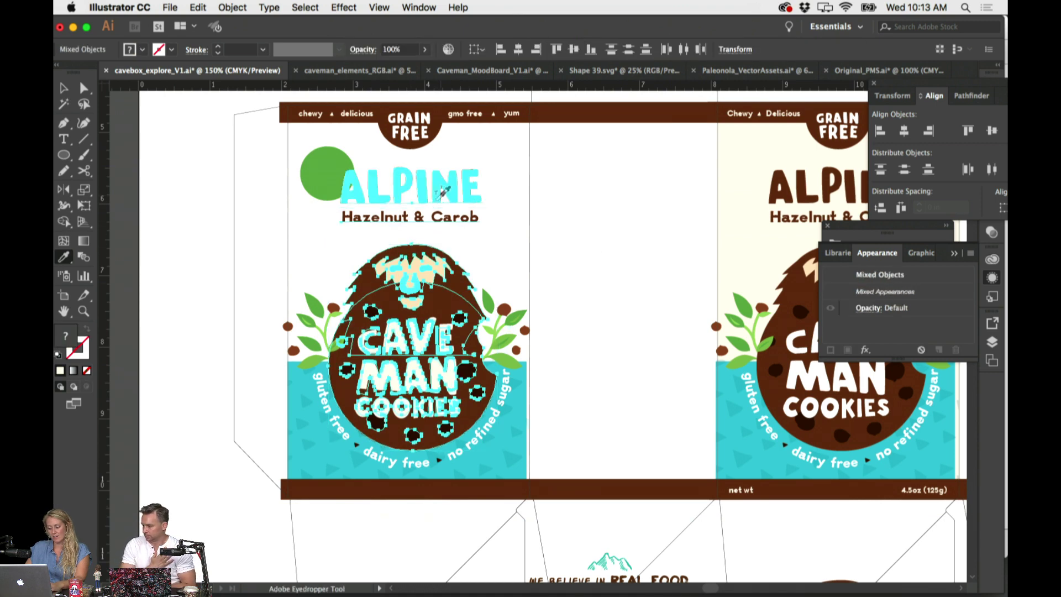
{"action": "left_click", "coordinate": [536, 510]}
{"action": "left_click", "coordinate": [549, 492]}
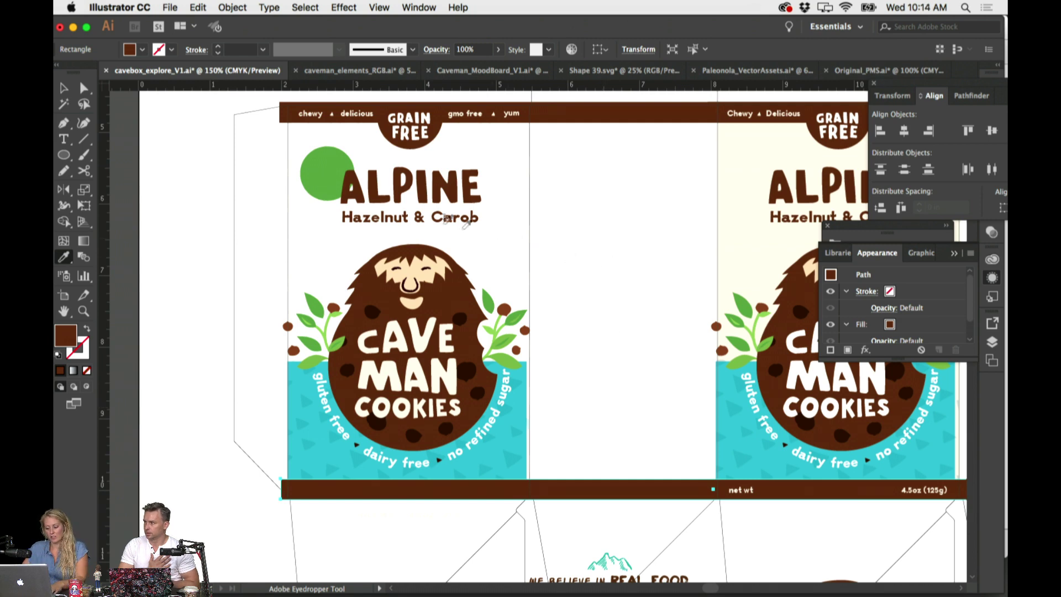
Select the front panel's title, subtitle, caveman illustration, leaves, curved claim text and green circle, and nudge them up slightly together
{"action": "key", "text": "v"}
{"action": "left_click_drag", "start_coordinate": [272, 225], "coordinate": [525, 469]}
{"action": "left_click_drag", "start_coordinate": [430, 343], "coordinate": [430, 330]}
{"action": "key", "text": "ctrl+z"}
{"action": "left_click", "coordinate": [320, 182], "text": "shift"}
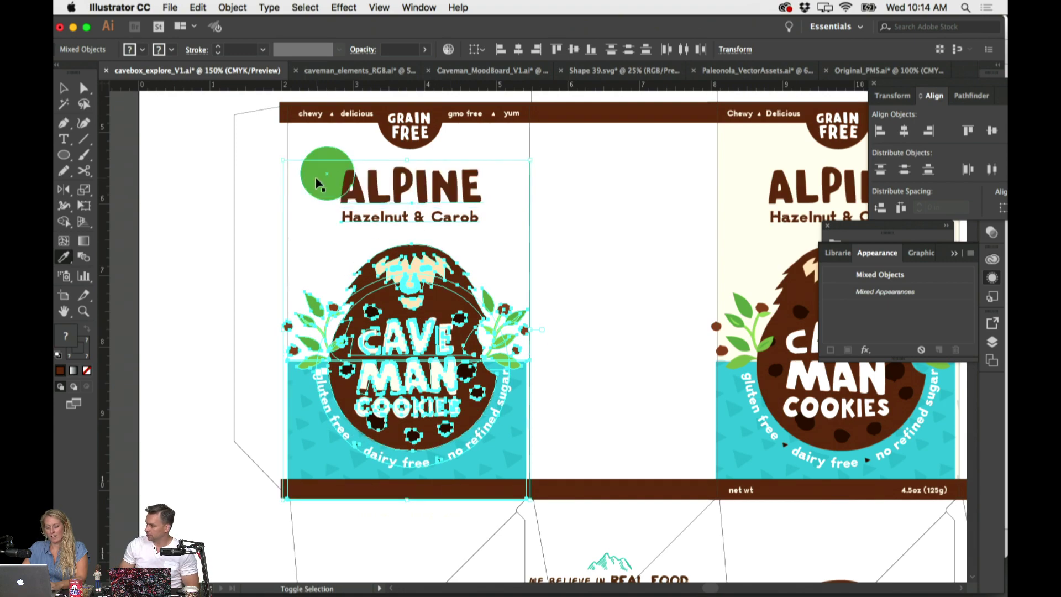
{"action": "key", "text": "Up"}
{"action": "key", "text": "Up"}
{"action": "key", "text": "Up"}
{"action": "key", "text": "Up"}
{"action": "key", "text": "Up"}
{"action": "key", "text": "Up"}
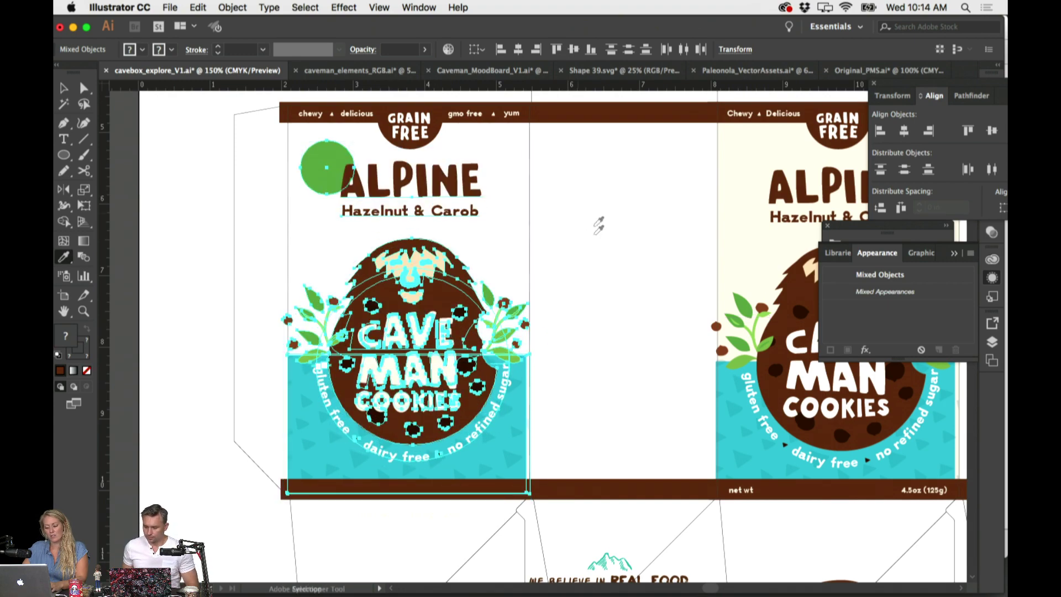
{"action": "left_click", "coordinate": [599, 225]}
Move the net weight line back onto the brown bar, centred below the cookie illustration
{"action": "left_click_drag", "start_coordinate": [421, 519], "coordinate": [439, 486]}
{"action": "left_click_drag", "start_coordinate": [441, 486], "coordinate": [500, 484]}
{"action": "left_click", "coordinate": [501, 483]}
{"action": "key", "text": "super+equal"}
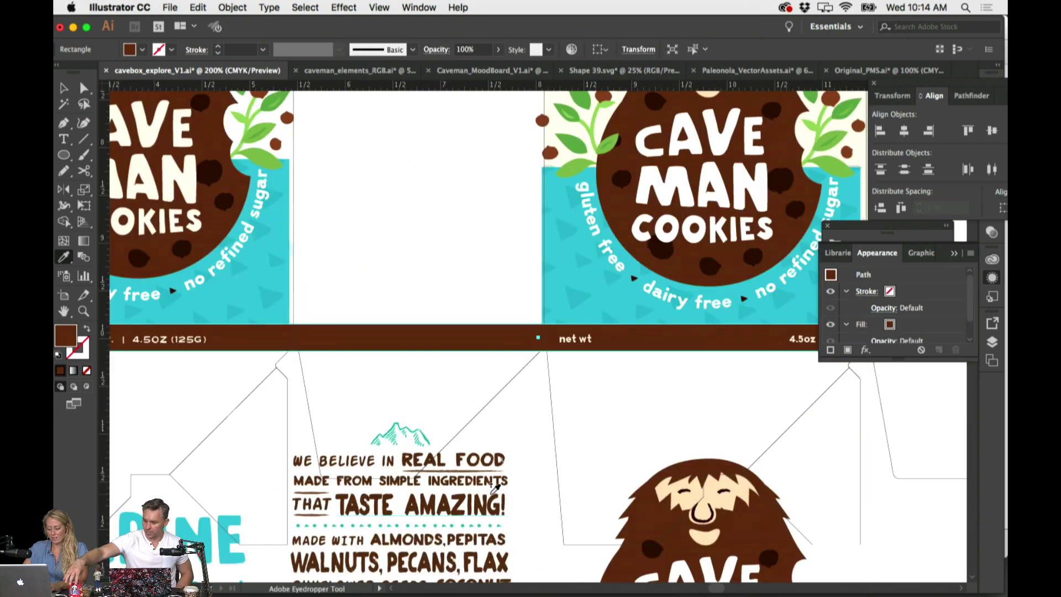
{"action": "scroll", "coordinate": [495, 487], "scroll_direction": "left", "scroll_amount": 8}
{"action": "key", "text": "v"}
{"action": "left_click", "coordinate": [366, 358]}
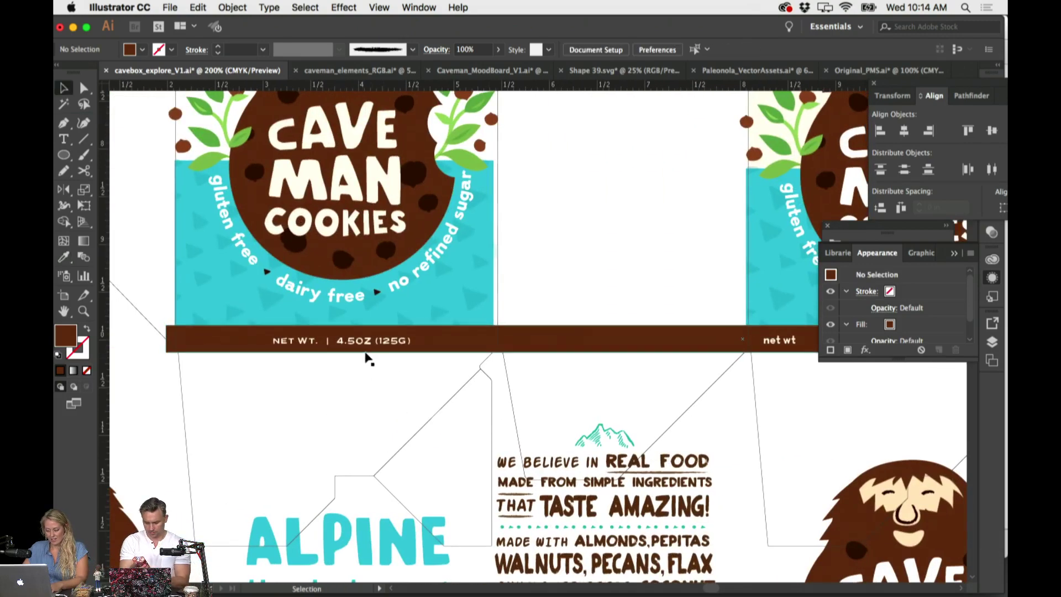
Set the net weight line on the brown bar in the Bourton Line Bold font
{"action": "left_click", "coordinate": [362, 341]}
{"action": "left_click", "coordinate": [278, 8]}
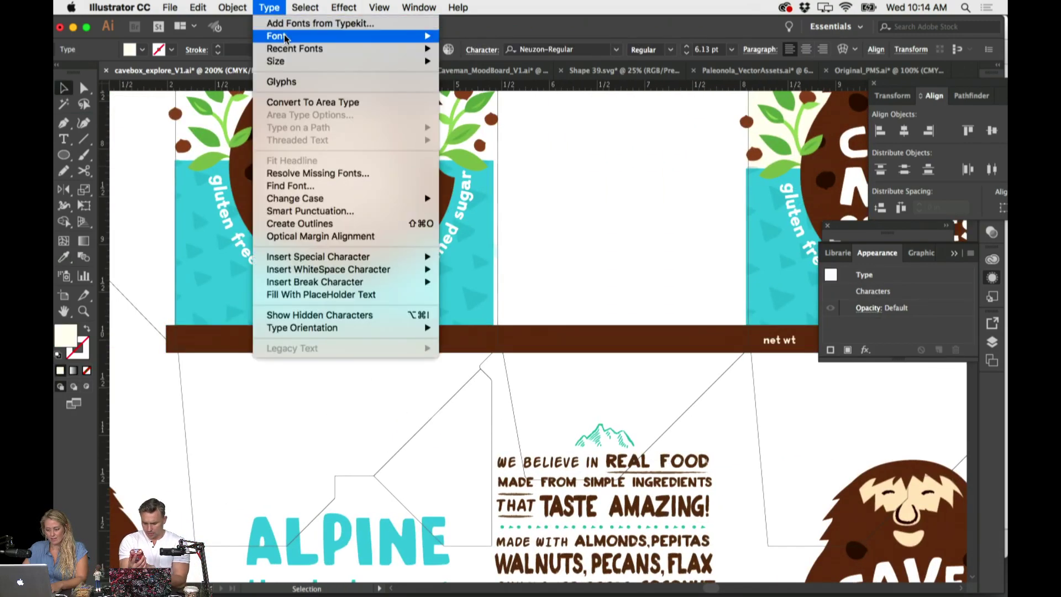
{"action": "mouse_move", "coordinate": [310, 36]}
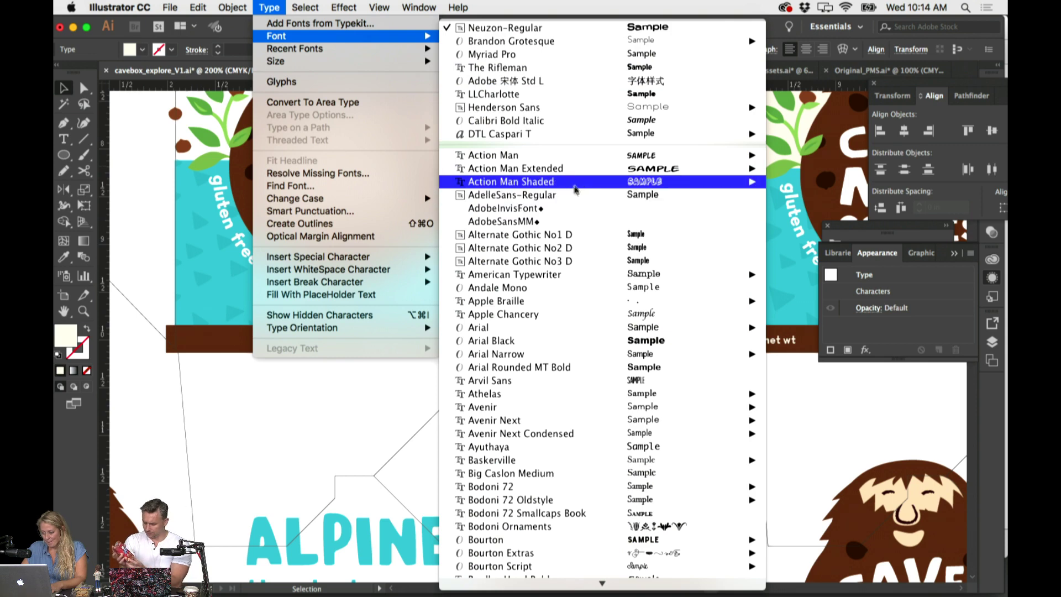
{"action": "mouse_move", "coordinate": [582, 184]}
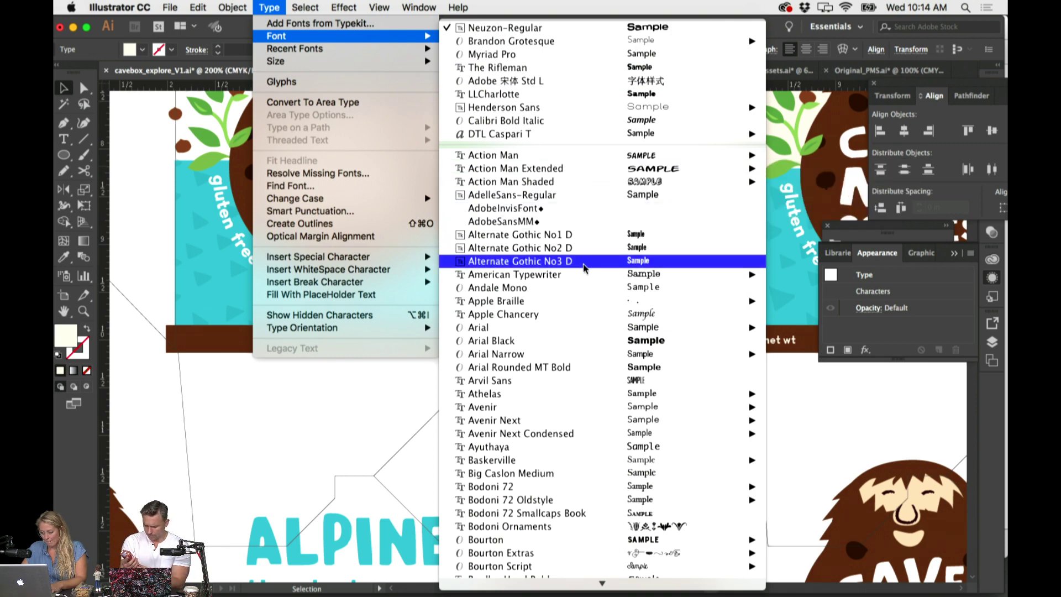
{"action": "scroll", "coordinate": [583, 264], "scroll_direction": "down", "scroll_amount": 5}
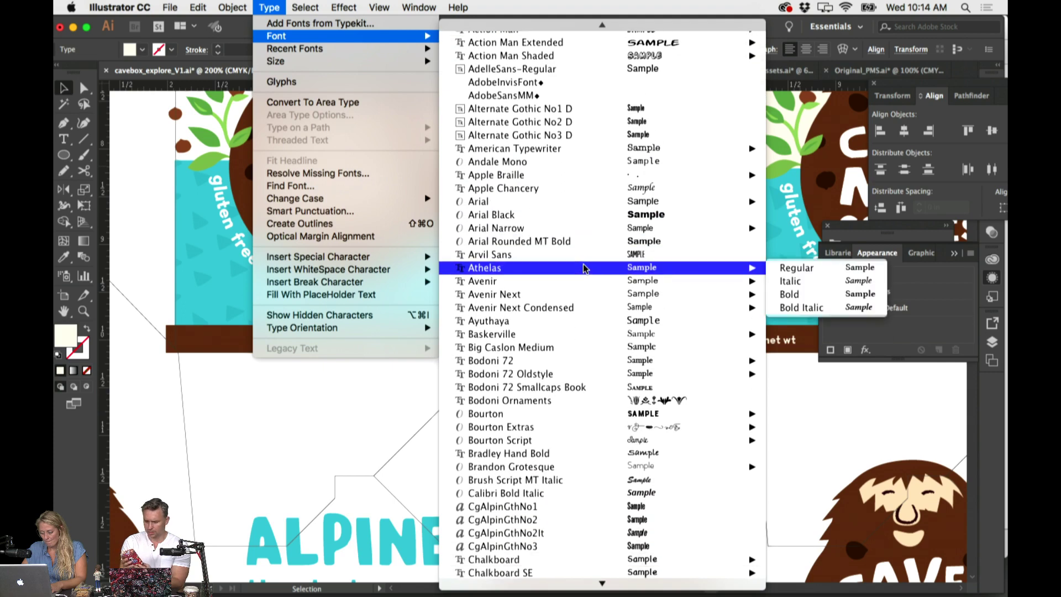
{"action": "mouse_move", "coordinate": [608, 413]}
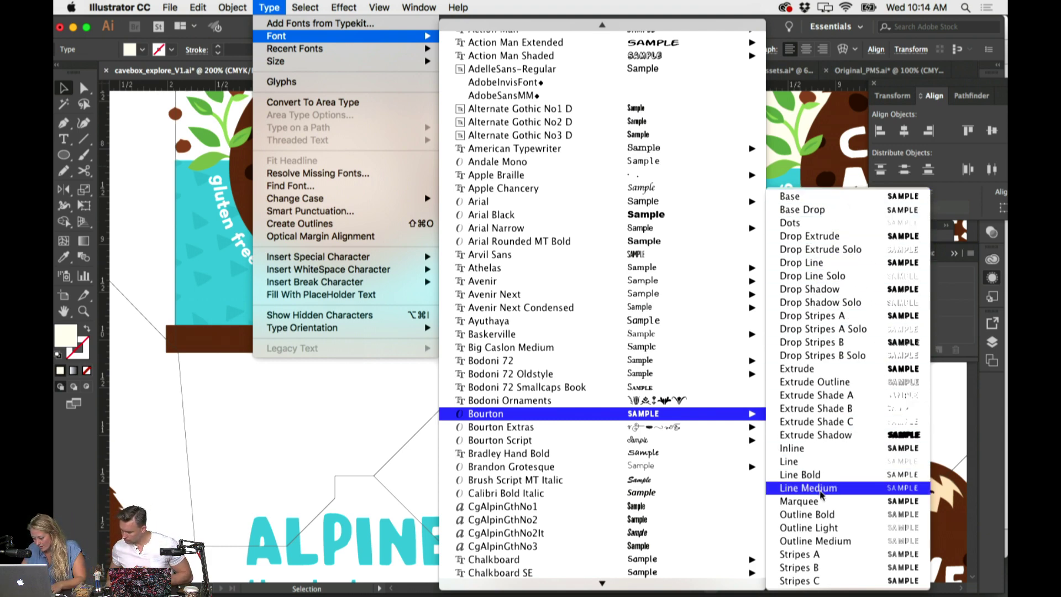
{"action": "left_click", "coordinate": [824, 475]}
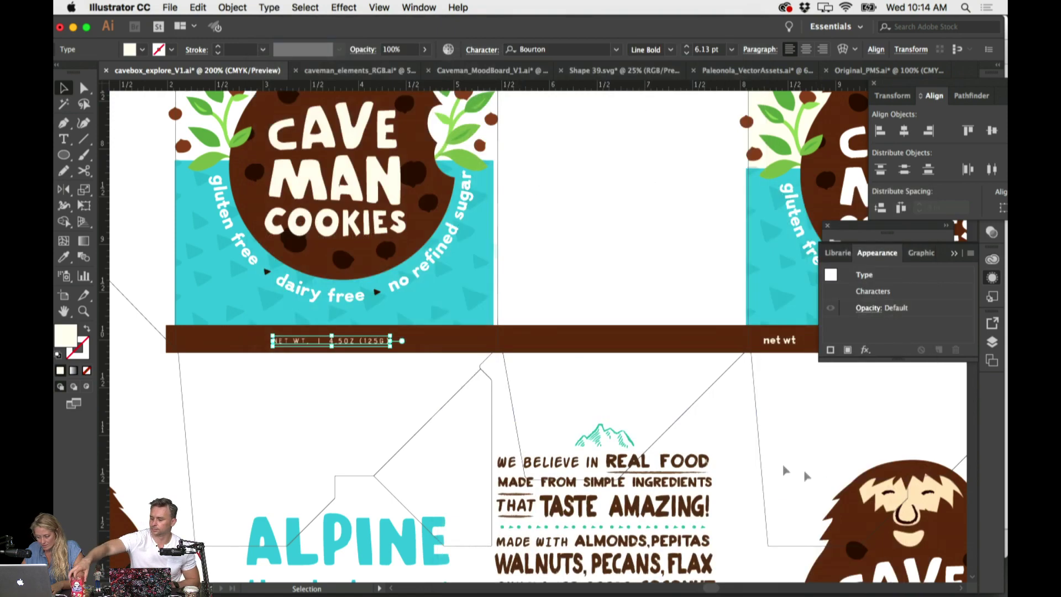
Enlarge the net weight line to about 8.24 pt and place it back on the brown bar below the cookie
{"action": "left_click_drag", "start_coordinate": [396, 334], "coordinate": [334, 494]}
{"action": "left_click", "coordinate": [328, 382]}
{"action": "left_click_drag", "start_coordinate": [330, 369], "coordinate": [382, 343]}
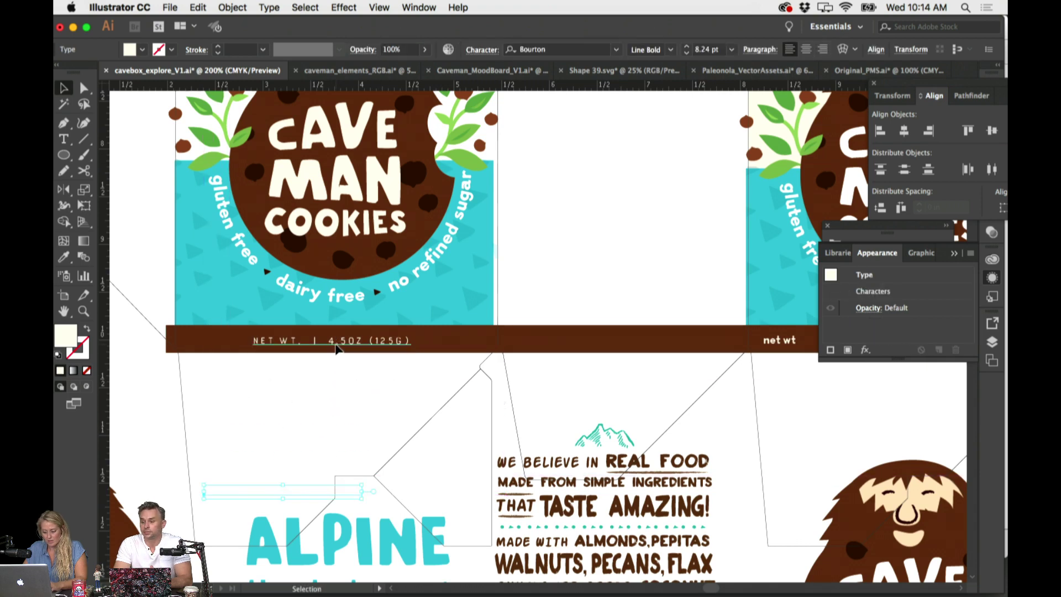
Change the net weight line's font to Henderson Sans Basic SemiBold
{"action": "left_click", "coordinate": [269, 7]}
{"action": "key", "text": "h"}
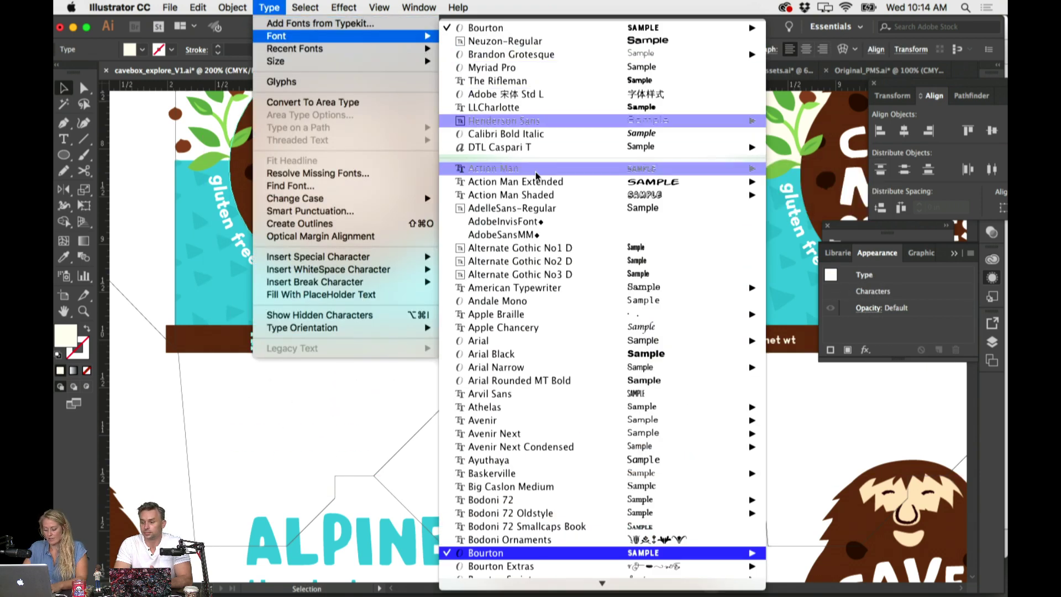
{"action": "mouse_move", "coordinate": [553, 123]}
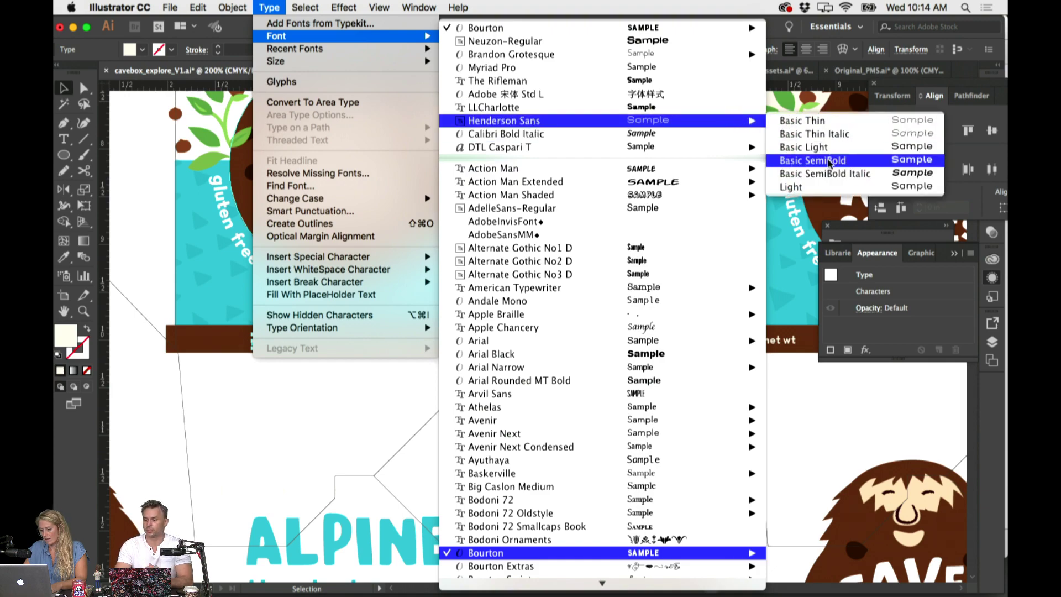
{"action": "left_click", "coordinate": [828, 159]}
{"action": "left_click", "coordinate": [347, 391]}
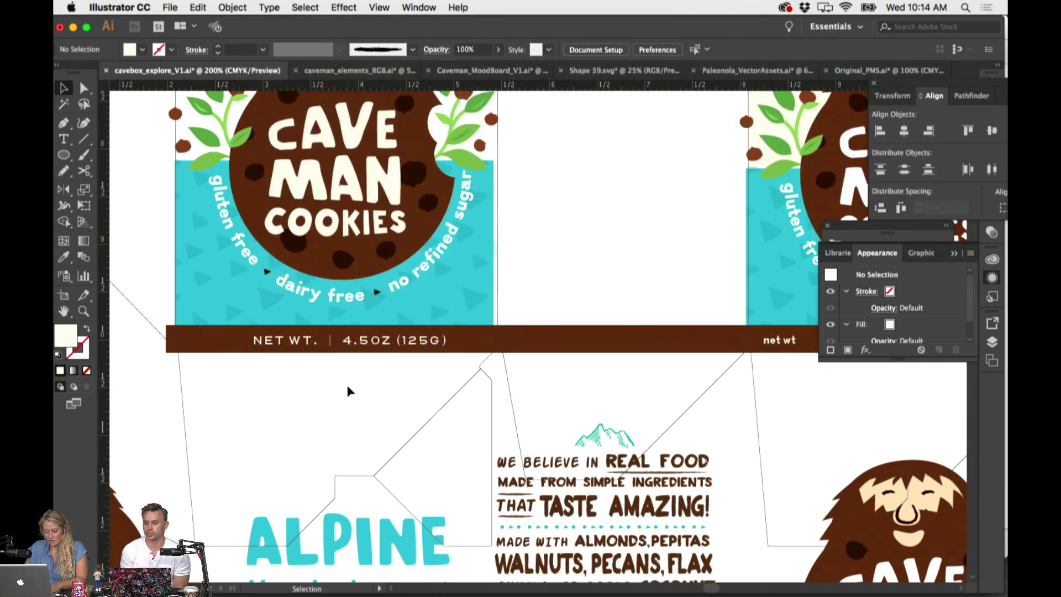
Shrink the net weight line slightly and centre it on the brown bar below the cookie illustration
{"action": "scroll", "coordinate": [347, 390], "scroll_direction": "up", "scroll_amount": 2}
{"action": "left_click", "coordinate": [409, 378]}
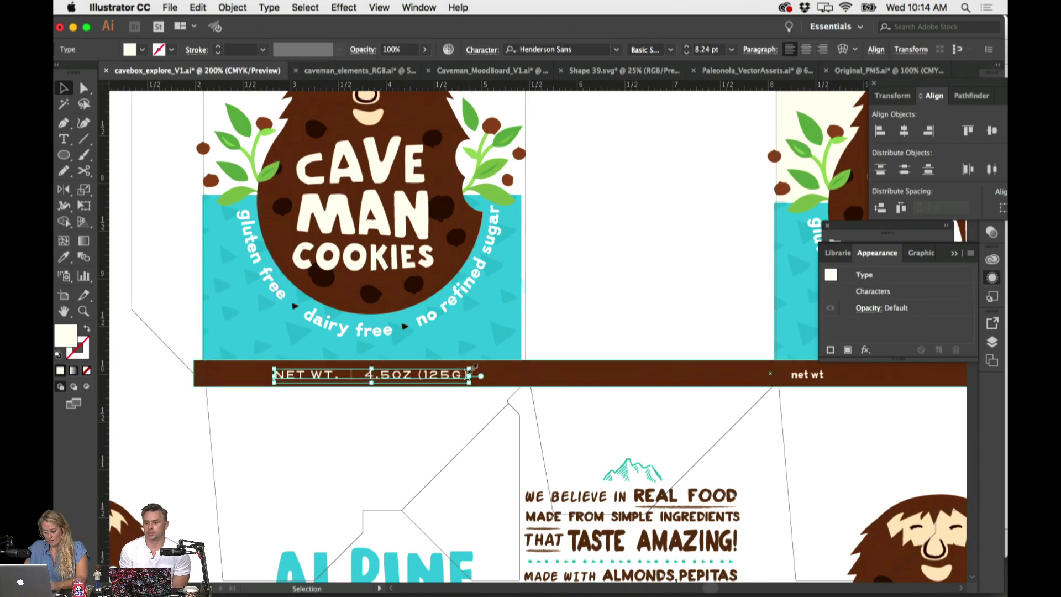
{"action": "left_click", "coordinate": [481, 376]}
{"action": "left_click", "coordinate": [460, 433]}
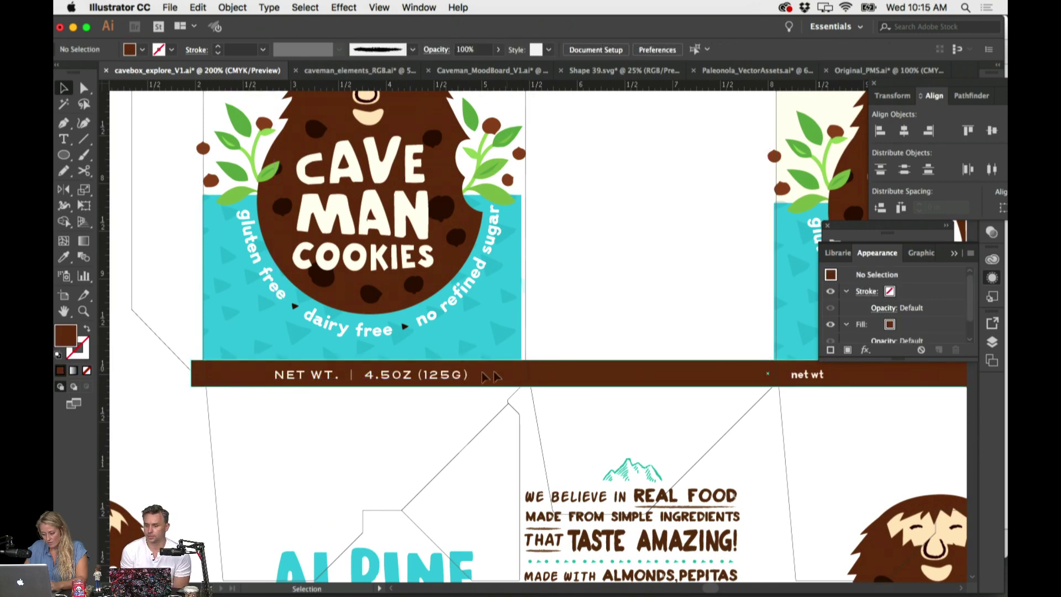
{"action": "left_click", "coordinate": [465, 376]}
{"action": "left_click_drag", "start_coordinate": [469, 382], "coordinate": [433, 417]}
{"action": "left_click", "coordinate": [434, 417]}
Nudge the green circle beside the ALPINE title slightly up and to the left
{"action": "scroll", "coordinate": [436, 417], "scroll_direction": "up", "scroll_amount": 4}
{"action": "scroll", "coordinate": [436, 417], "scroll_direction": "left", "scroll_amount": 2}
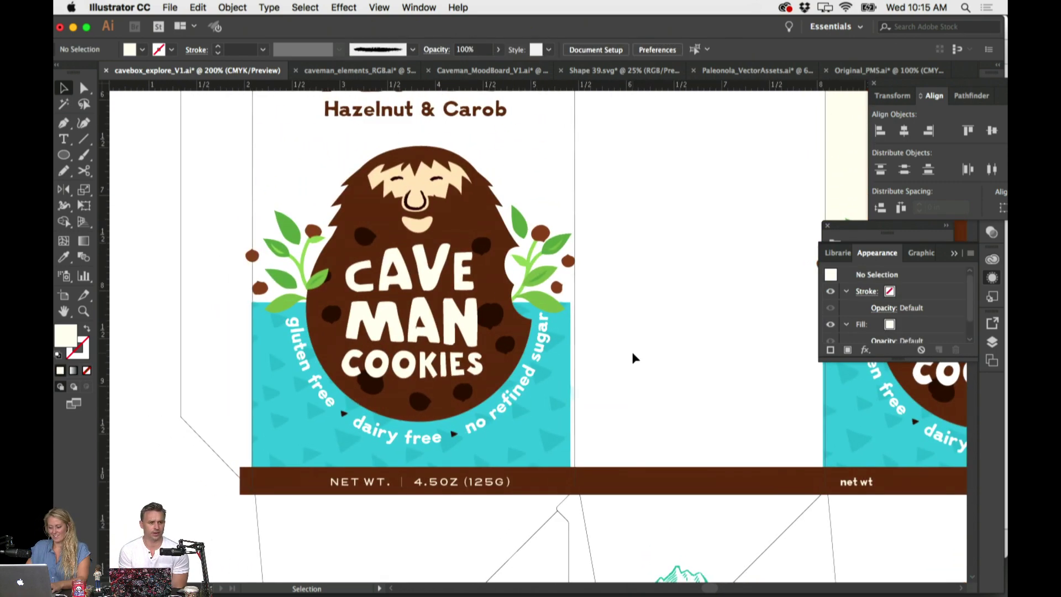
{"action": "scroll", "coordinate": [634, 365], "scroll_direction": "up", "scroll_amount": 3}
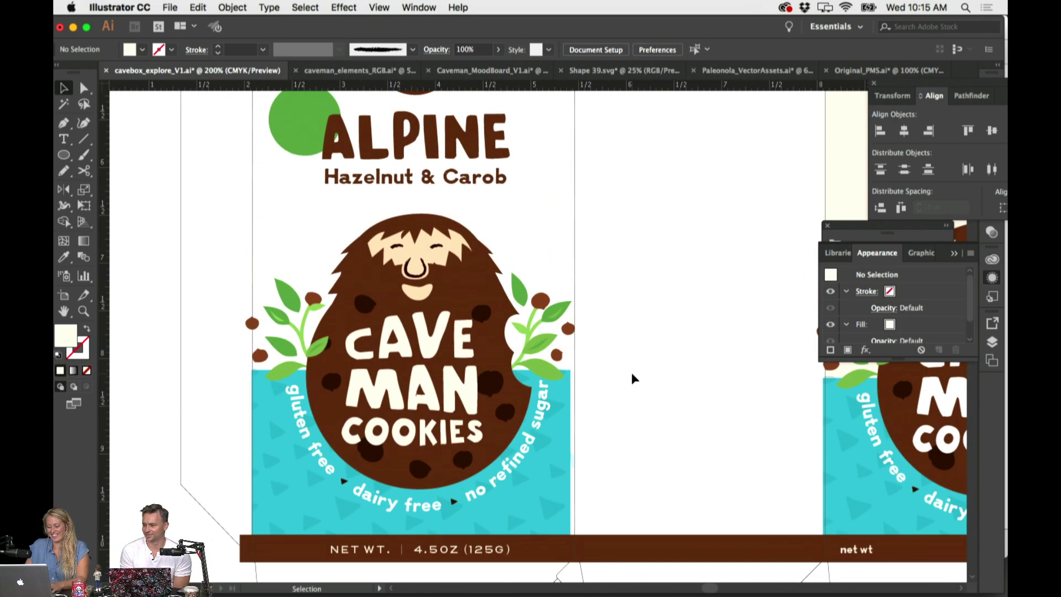
{"action": "scroll", "coordinate": [695, 259], "scroll_direction": "up", "scroll_amount": 4}
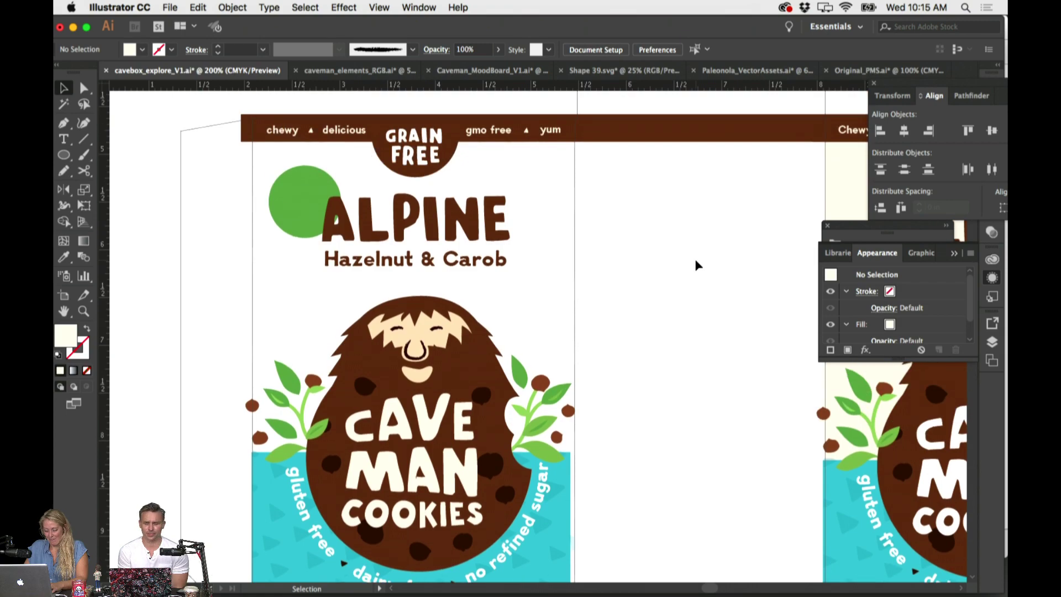
{"action": "left_click_drag", "start_coordinate": [304, 207], "coordinate": [300, 196]}
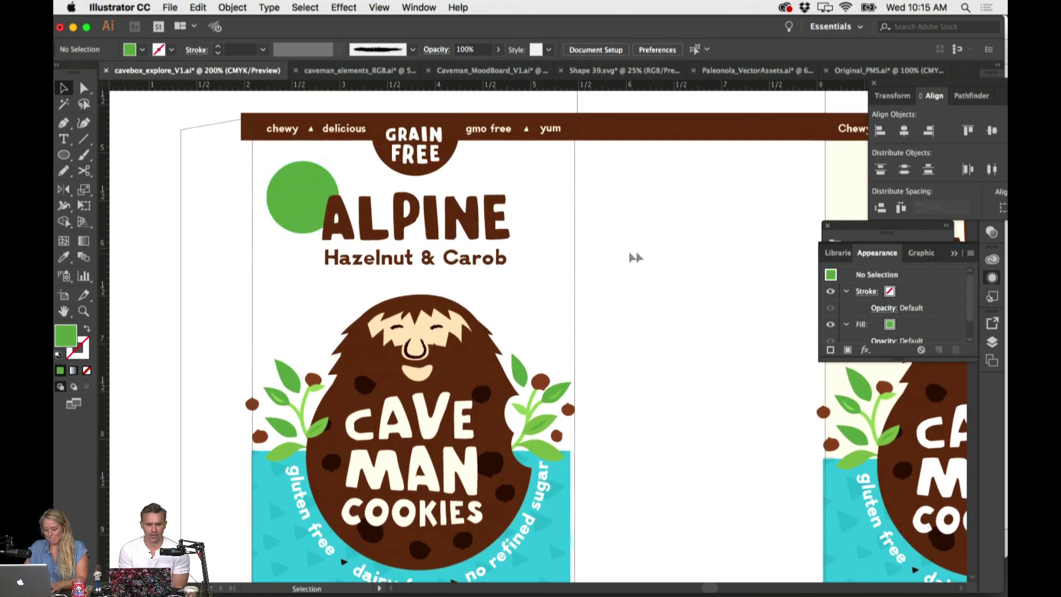
Duplicate the green circle in place and scale the copy concentrically to about 0.6778 in
{"action": "scroll", "coordinate": [625, 251], "scroll_direction": "down", "scroll_amount": 4}
{"action": "scroll", "coordinate": [609, 246], "scroll_direction": "up", "scroll_amount": 3}
{"action": "left_click", "coordinate": [305, 152]}
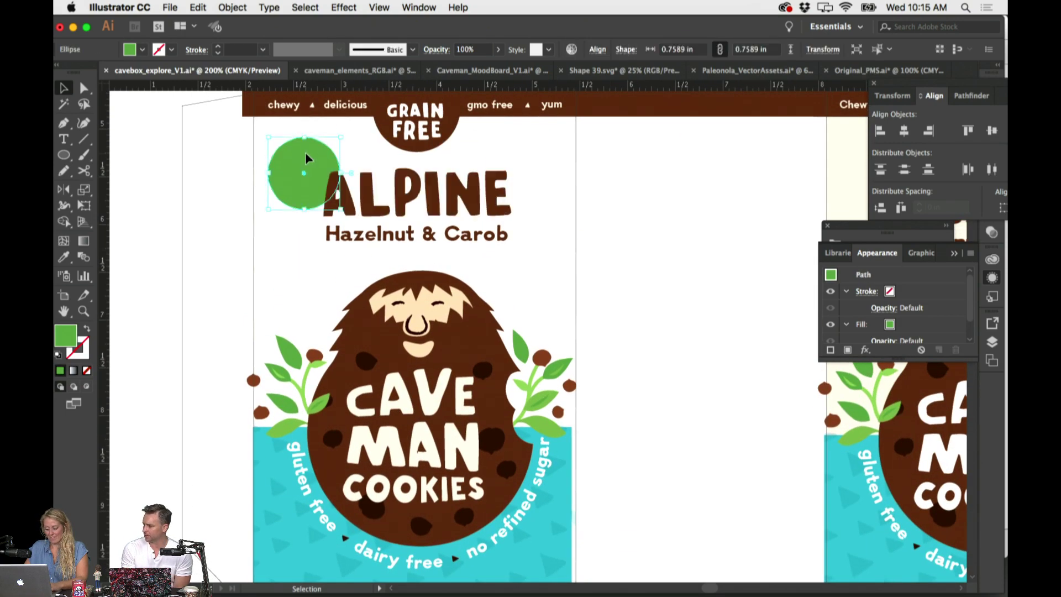
{"action": "left_click_drag", "start_coordinate": [339, 138], "coordinate": [337, 141]}
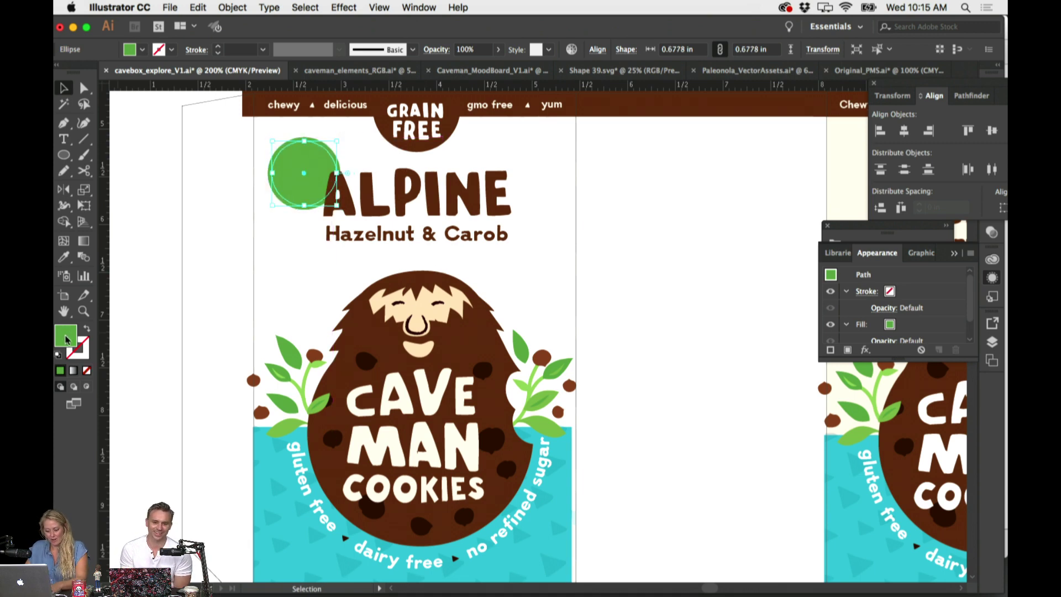
Turn the inner circle into an unfilled ring with a 1 pt stroke coloured ffffff
{"action": "left_click_drag", "start_coordinate": [66, 337], "coordinate": [85, 346]}
{"action": "left_click", "coordinate": [87, 370]}
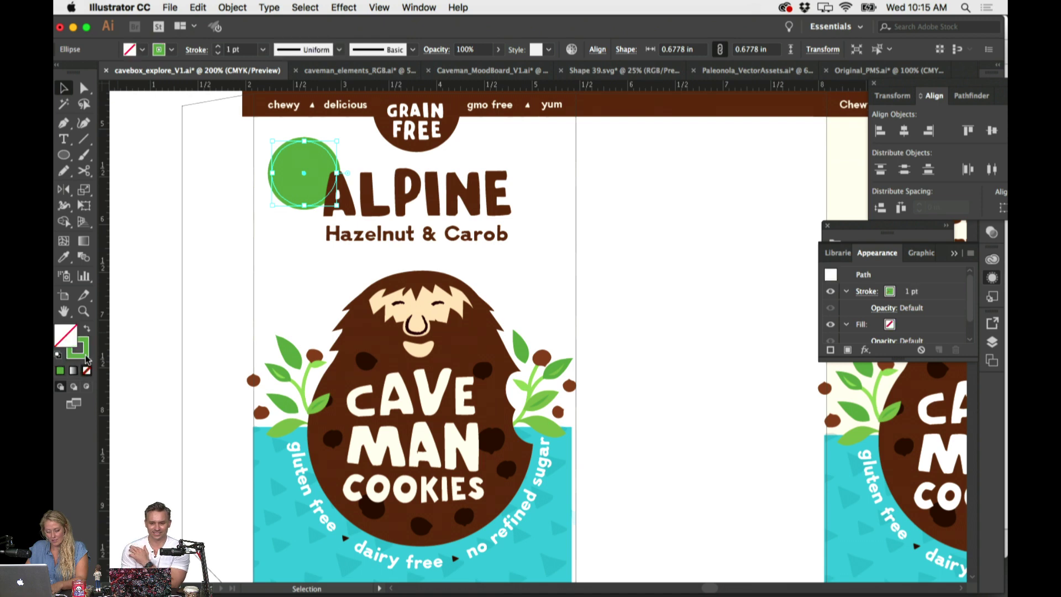
{"action": "double_click", "coordinate": [84, 356]}
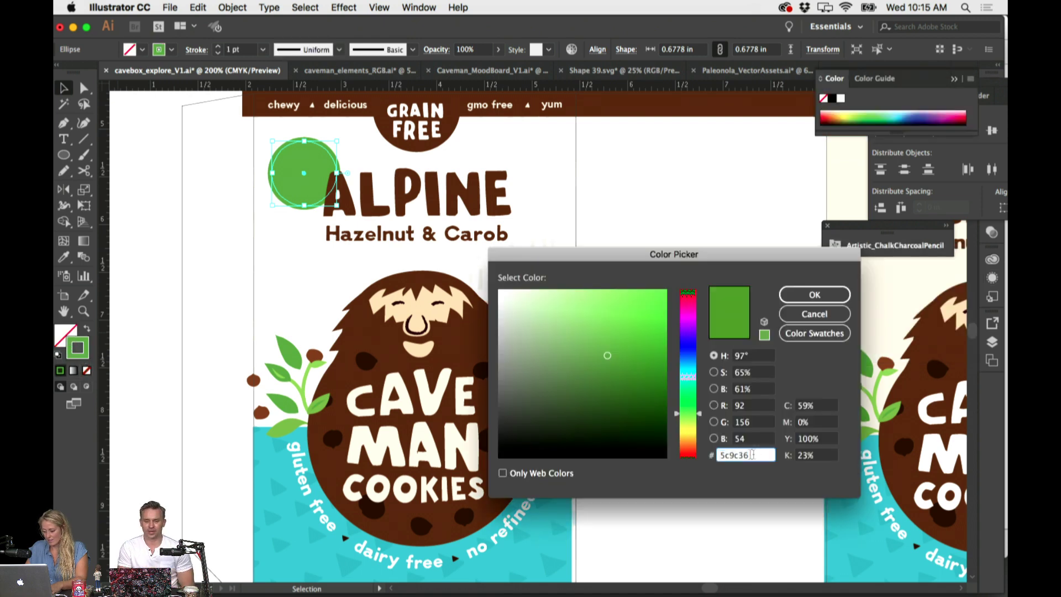
{"action": "type", "text": "ffffff"}
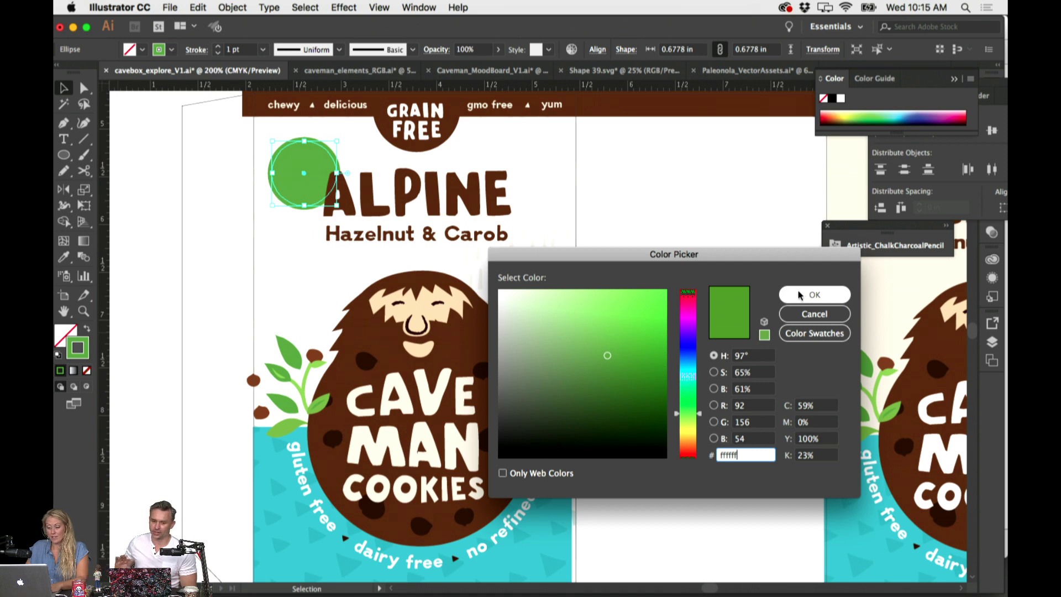
{"action": "left_click", "coordinate": [798, 290]}
{"action": "key", "text": "a"}
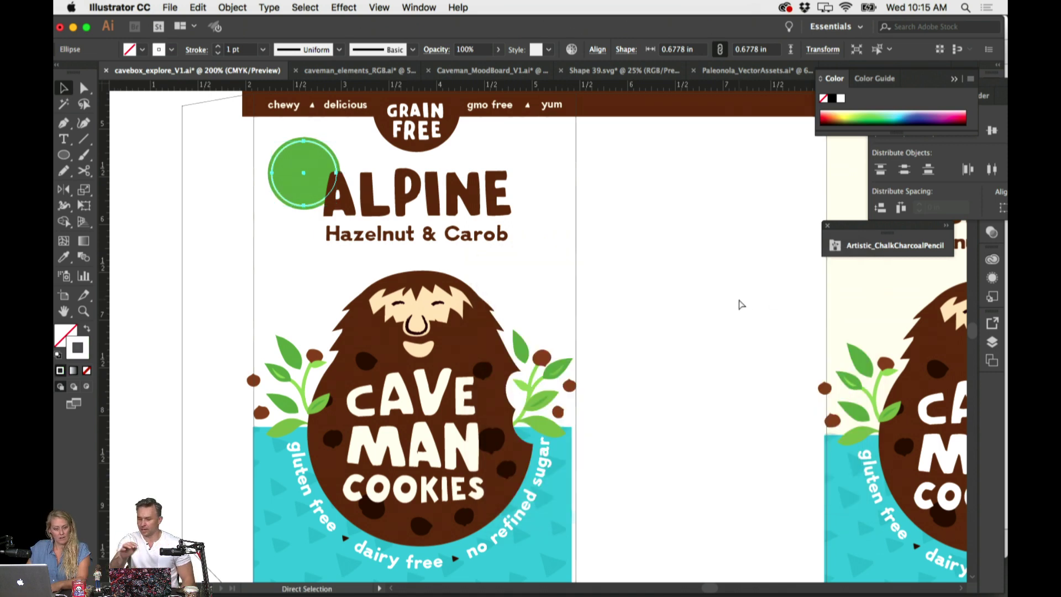
{"action": "key", "text": "v"}
{"action": "left_click", "coordinate": [741, 304]}
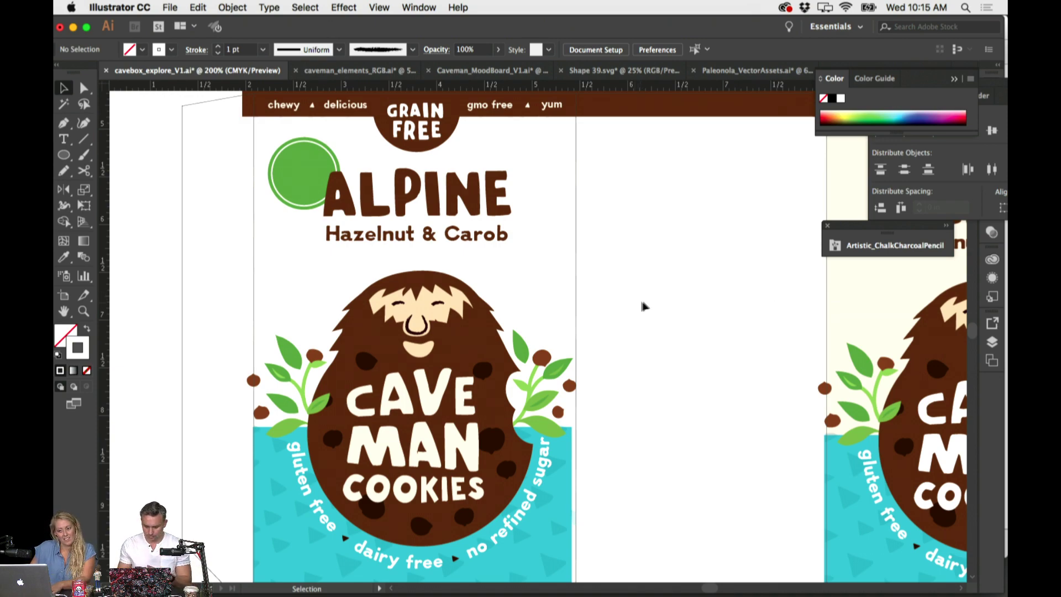
Recolour the outer circle with the lighter green sampled from the lower leaf beside the cookie's bite
{"action": "scroll", "coordinate": [648, 307], "scroll_direction": "right", "scroll_amount": 5}
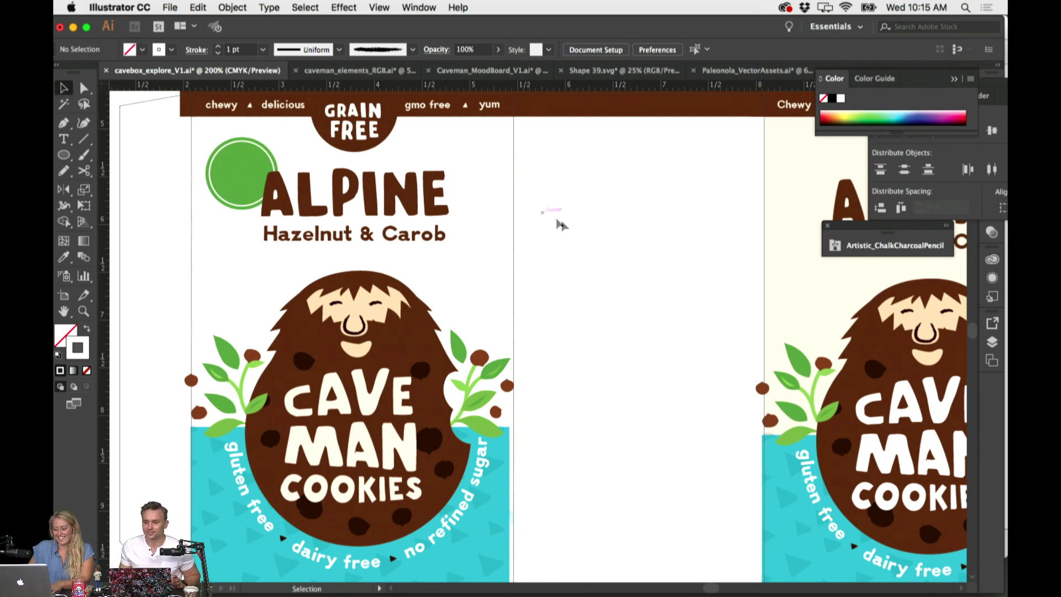
{"action": "key", "text": "super+minus"}
{"action": "scroll", "coordinate": [592, 231], "scroll_direction": "right", "scroll_amount": 3}
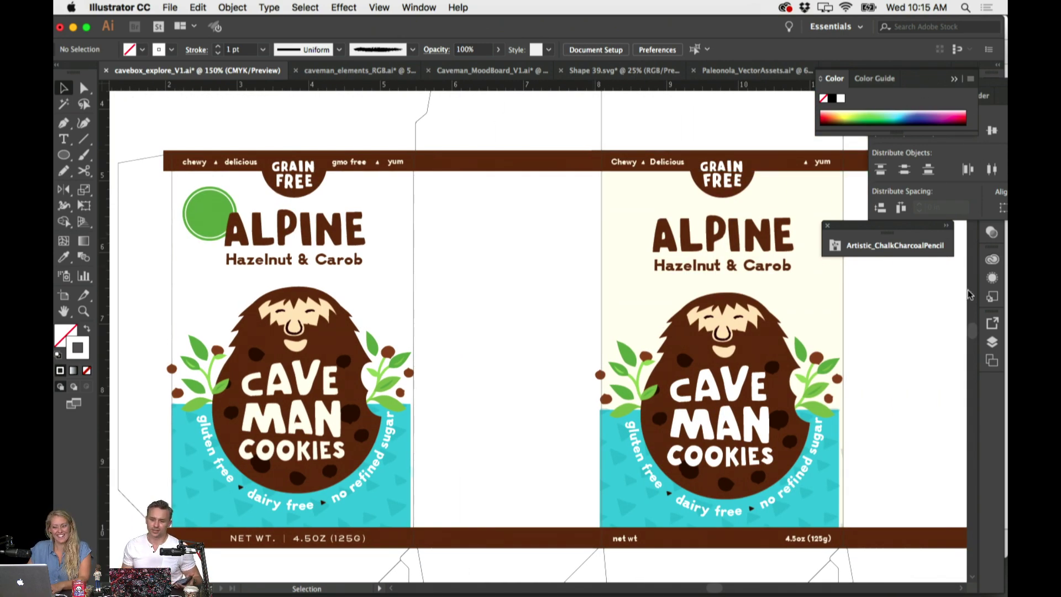
{"action": "scroll", "coordinate": [969, 294], "scroll_direction": "down", "scroll_amount": 1}
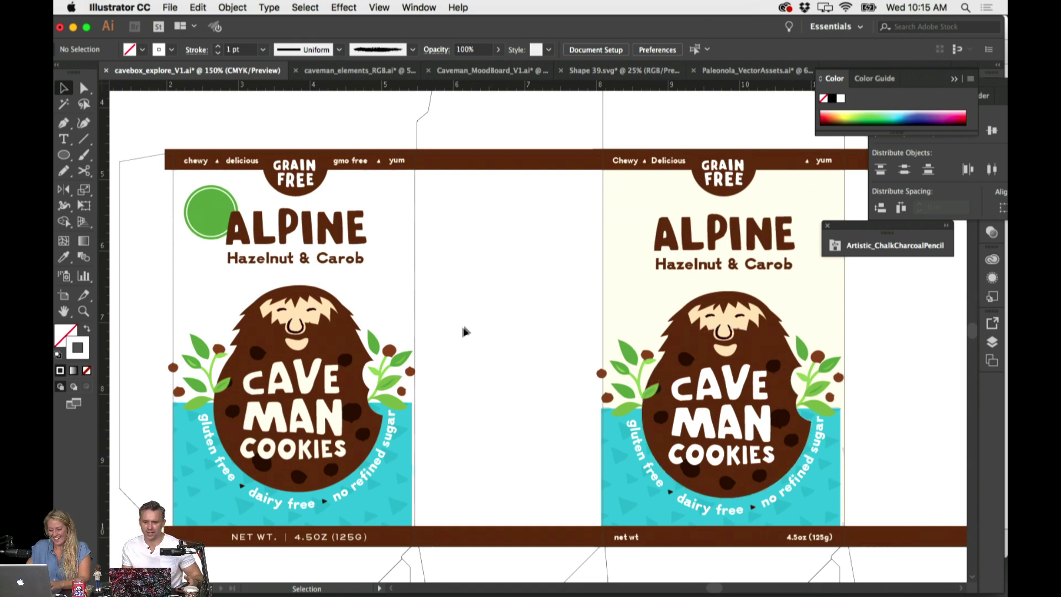
{"action": "scroll", "coordinate": [517, 329], "scroll_direction": "left", "scroll_amount": 2}
{"action": "left_click", "coordinate": [271, 221]}
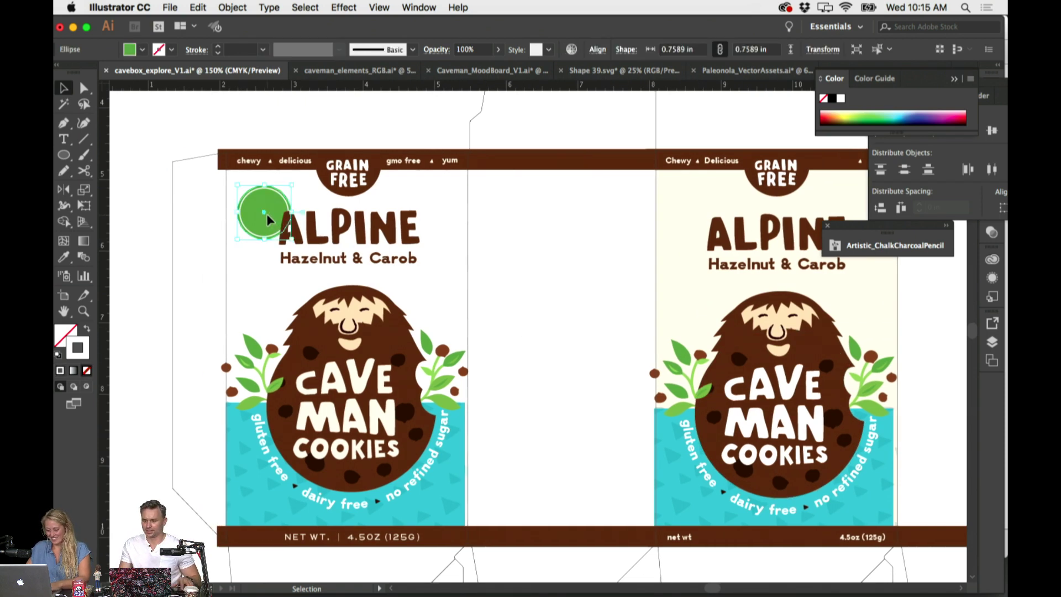
{"action": "key", "text": "i"}
{"action": "left_click", "coordinate": [445, 393]}
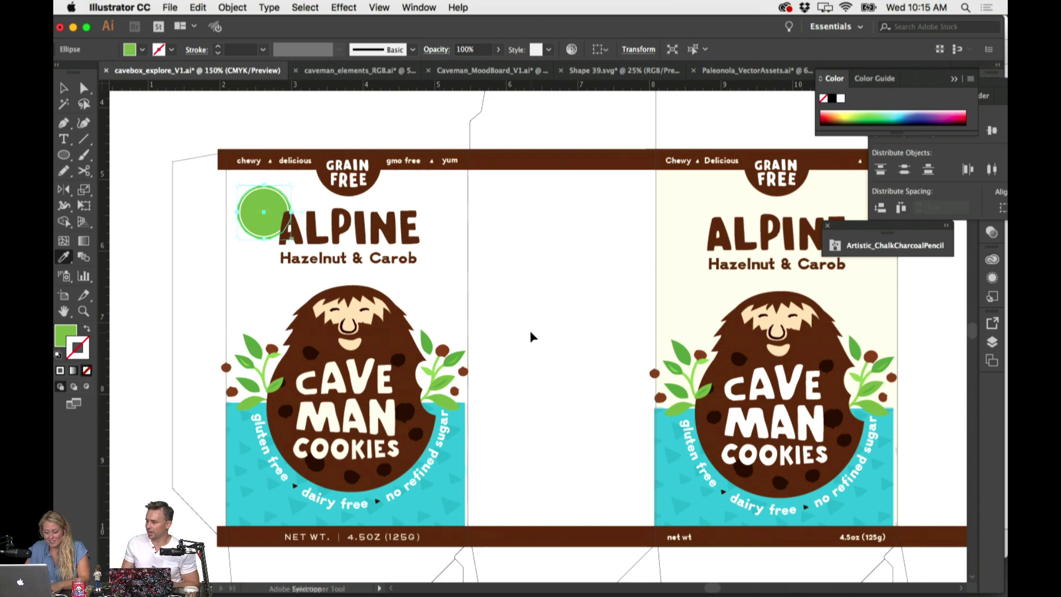
{"action": "key", "text": "super+shift+a"}
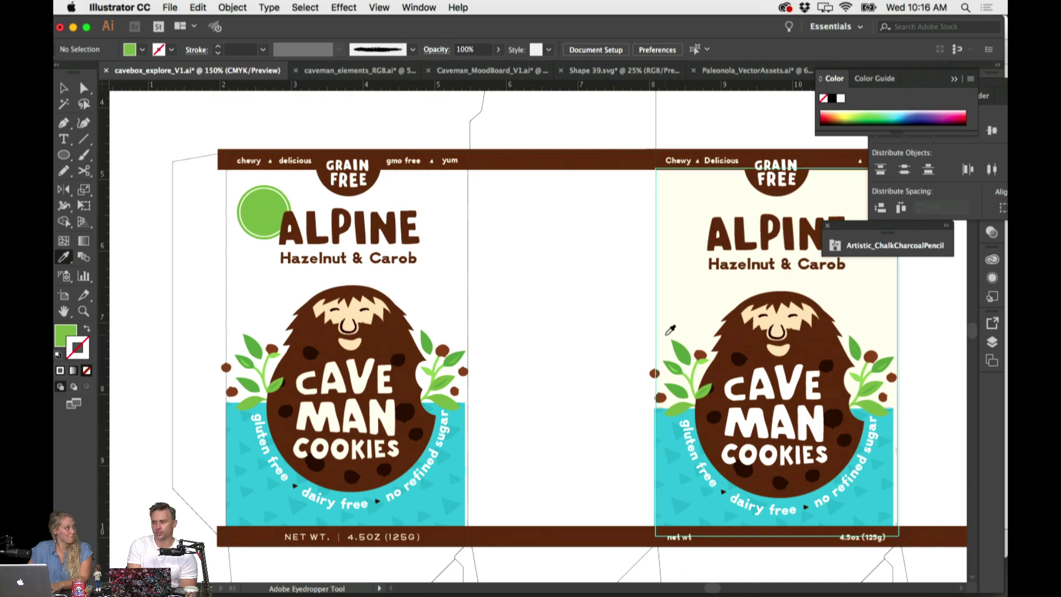
{"action": "scroll", "coordinate": [671, 330], "scroll_direction": "left", "scroll_amount": 3}
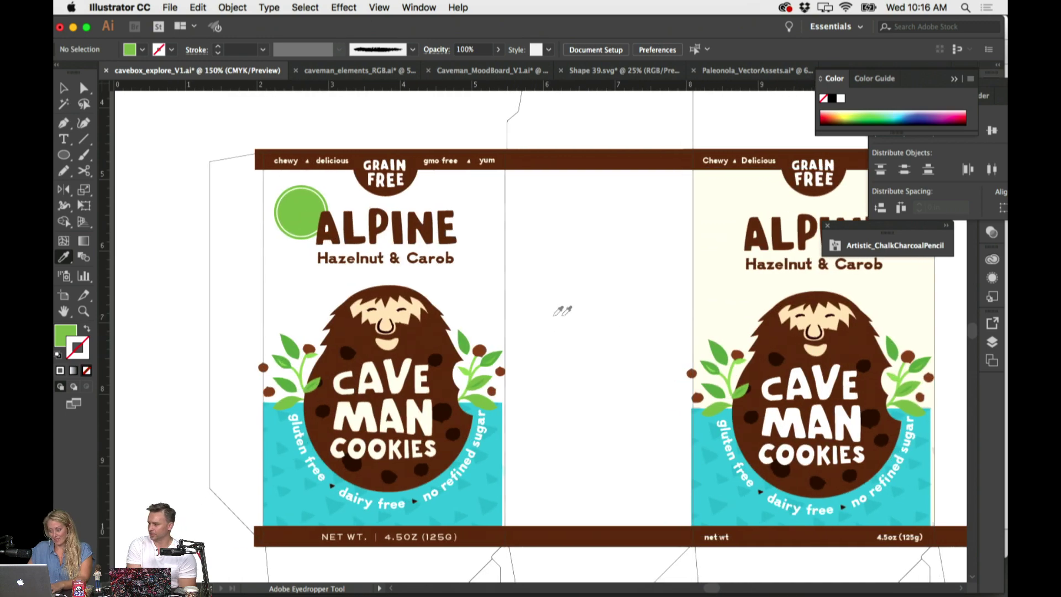
{"action": "scroll", "coordinate": [584, 311], "scroll_direction": "down", "scroll_amount": 1}
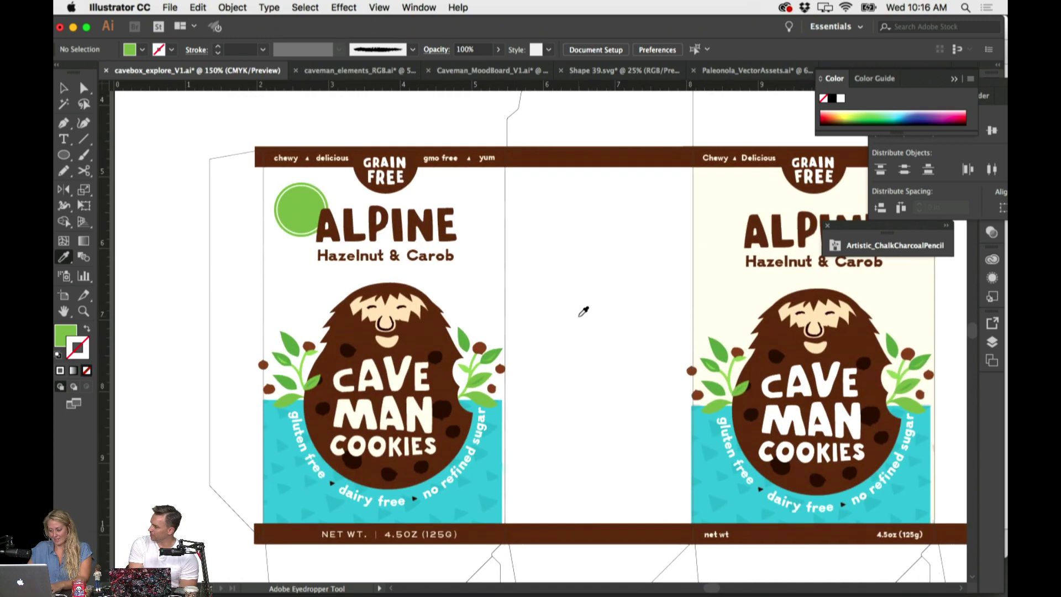
{"action": "left_click", "coordinate": [992, 342]}
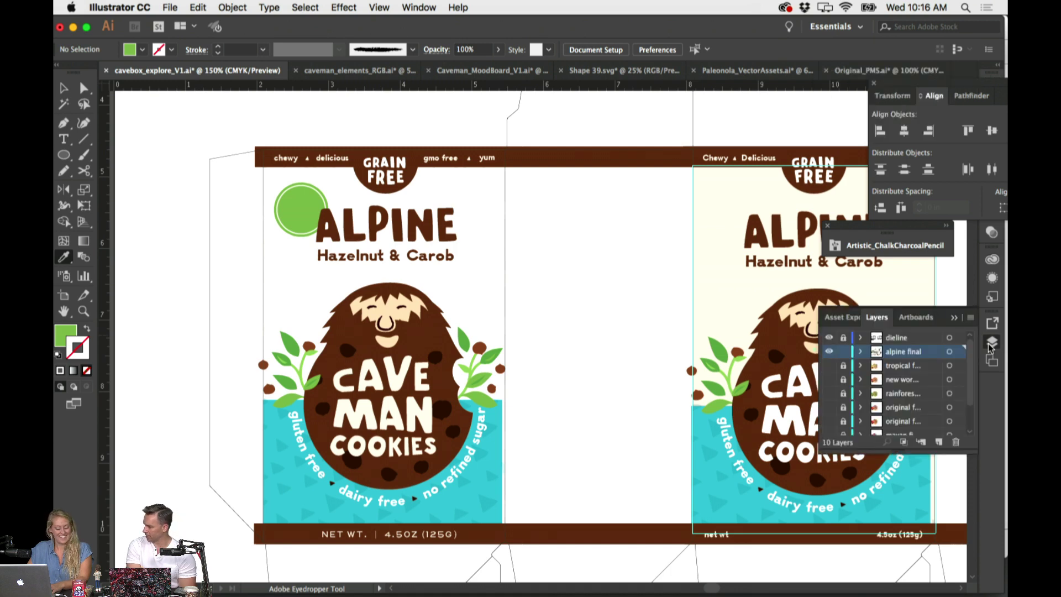
{"action": "left_click", "coordinate": [992, 342]}
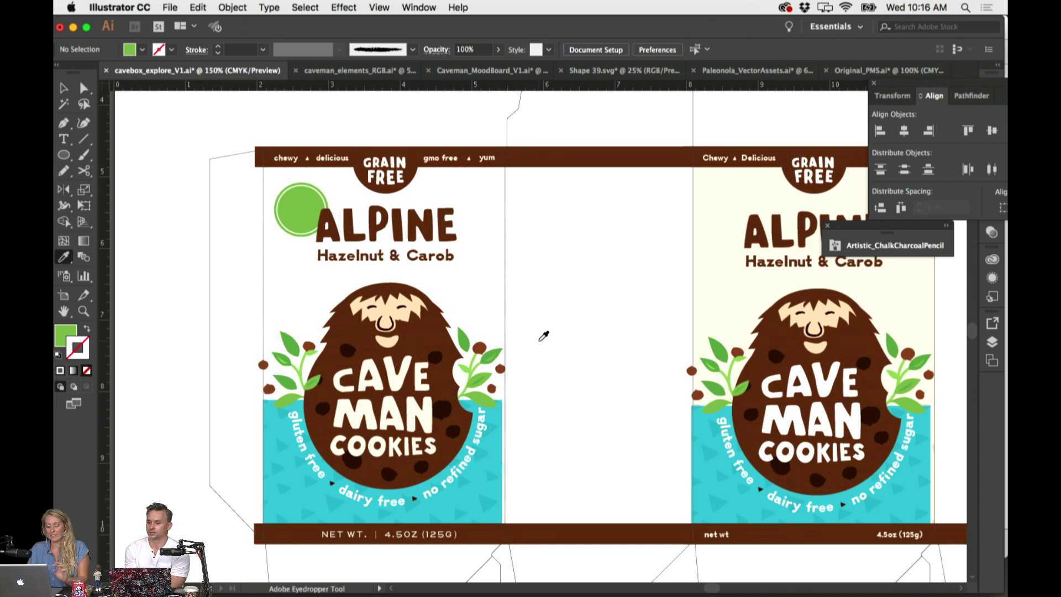
{"action": "scroll", "coordinate": [557, 303], "scroll_direction": "left", "scroll_amount": 3}
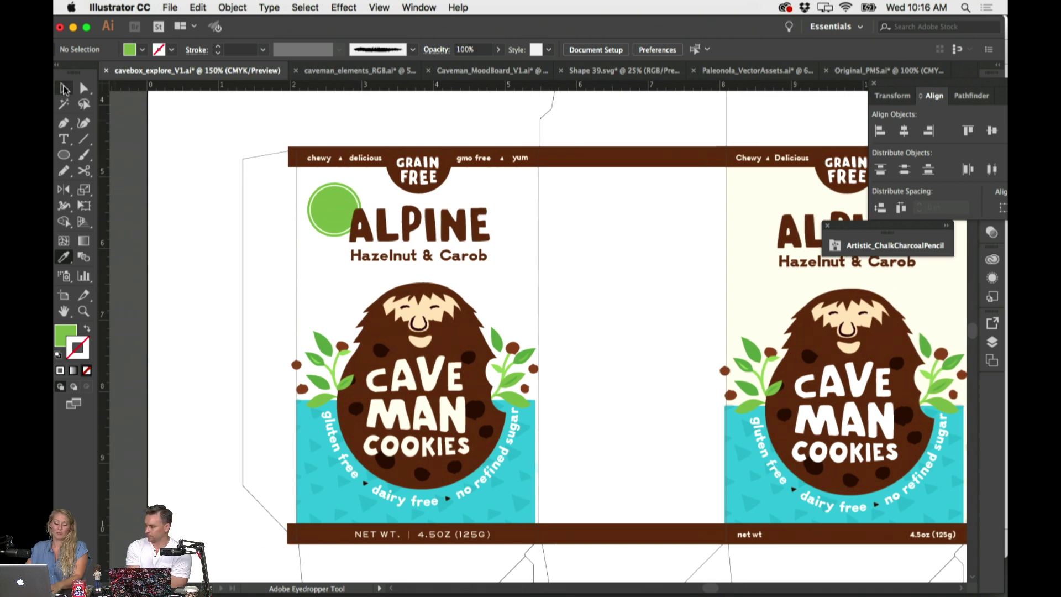
{"action": "left_click", "coordinate": [64, 89]}
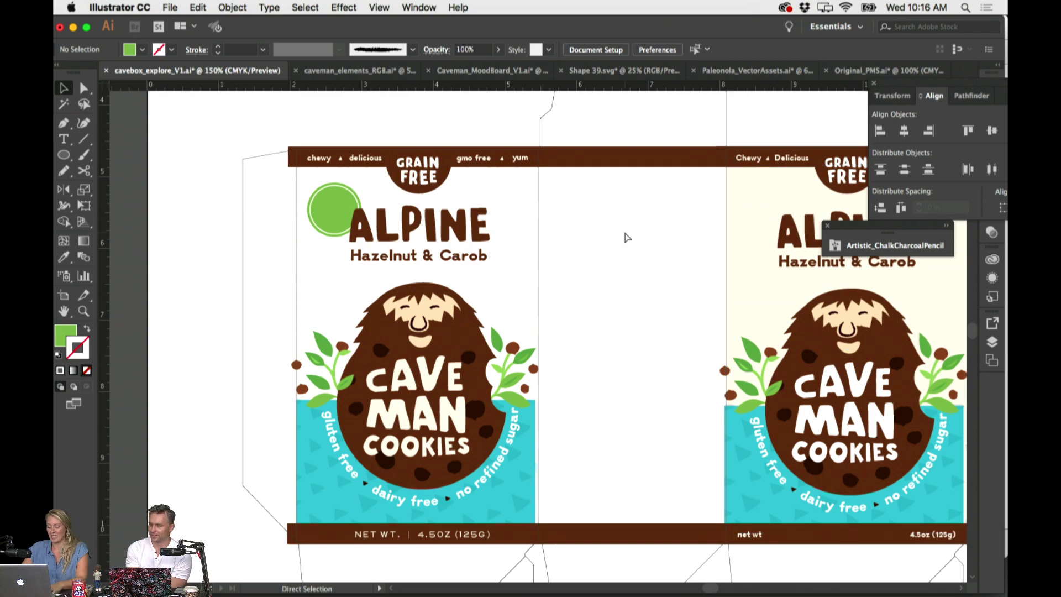
{"action": "scroll", "coordinate": [624, 237], "scroll_direction": "up", "scroll_amount": 2}
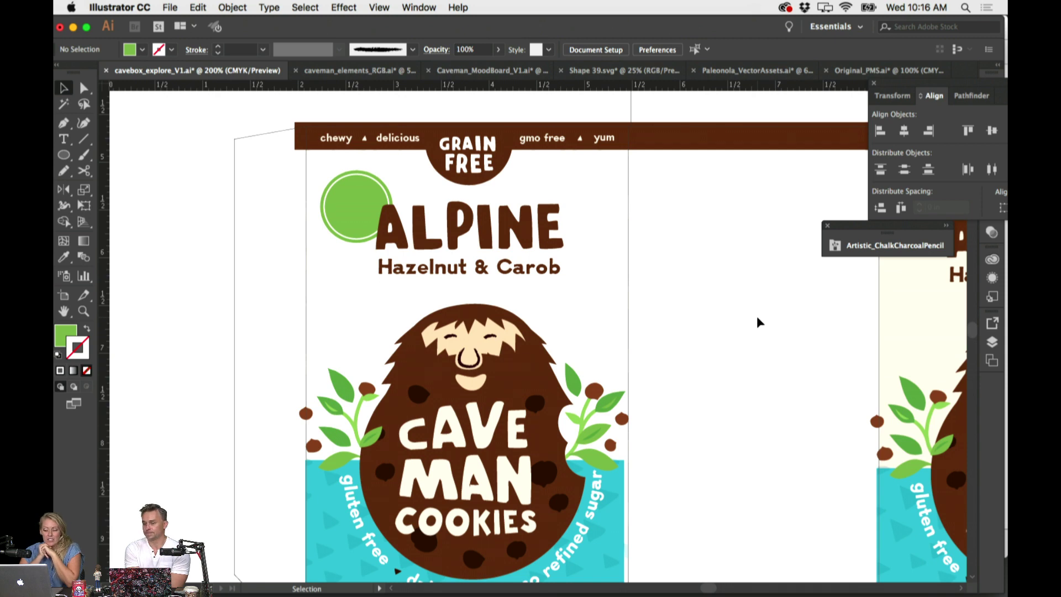
{"action": "left_click", "coordinate": [557, 141]}
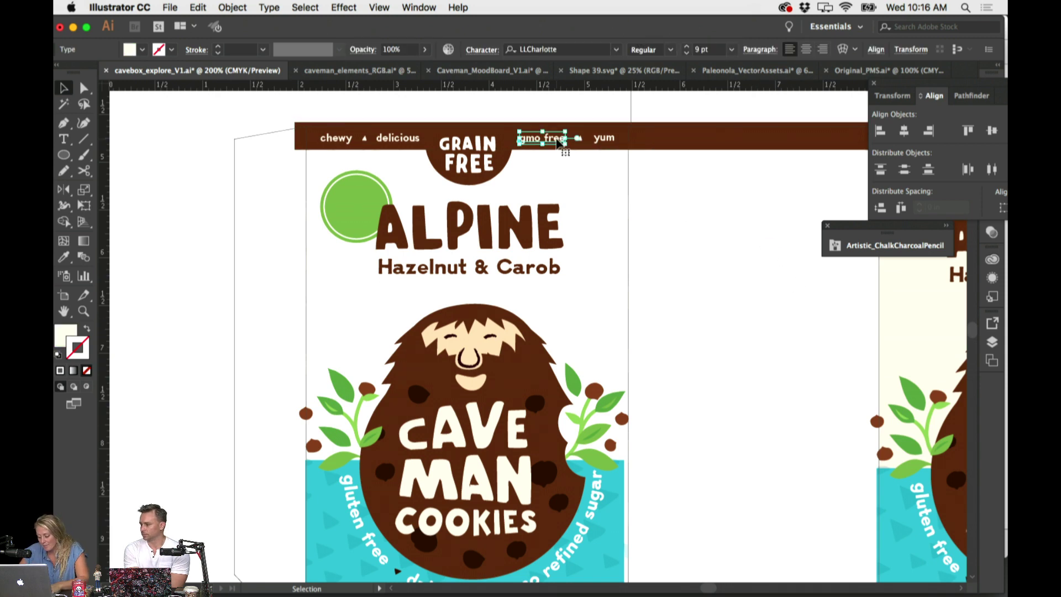
{"action": "left_click", "coordinate": [676, 106]}
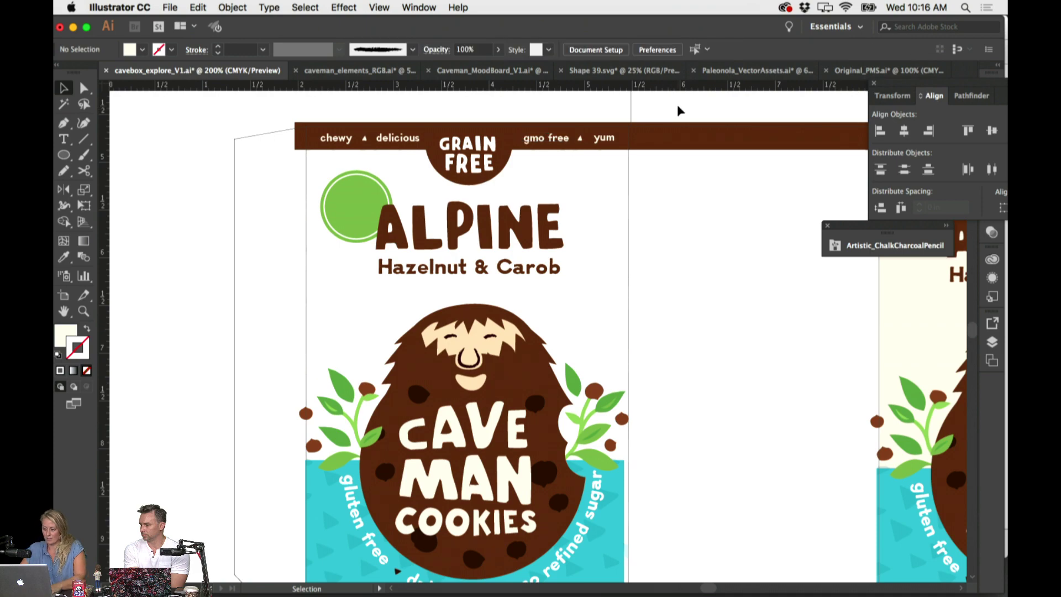
{"action": "scroll", "coordinate": [680, 110], "scroll_direction": "down", "scroll_amount": 2}
{"action": "scroll", "coordinate": [750, 222], "scroll_direction": "down", "scroll_amount": 1}
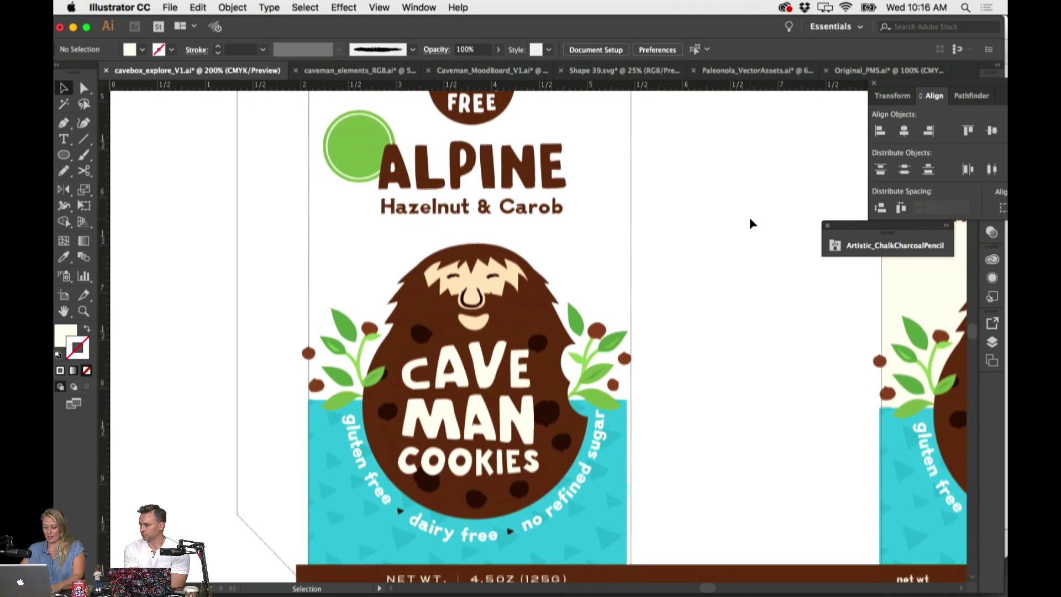
Switch to the wholesale brochure PDF in Preview, read through its selling points for badge wording, and return to Illustrator
{"action": "mouse_move", "coordinate": [549, 595]}
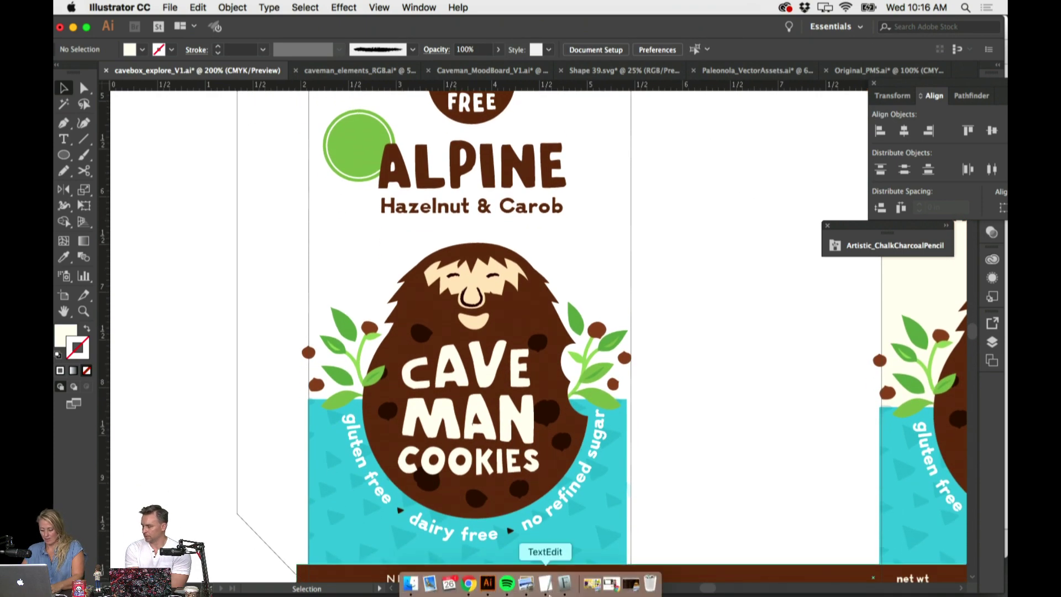
{"action": "left_click", "coordinate": [630, 589]}
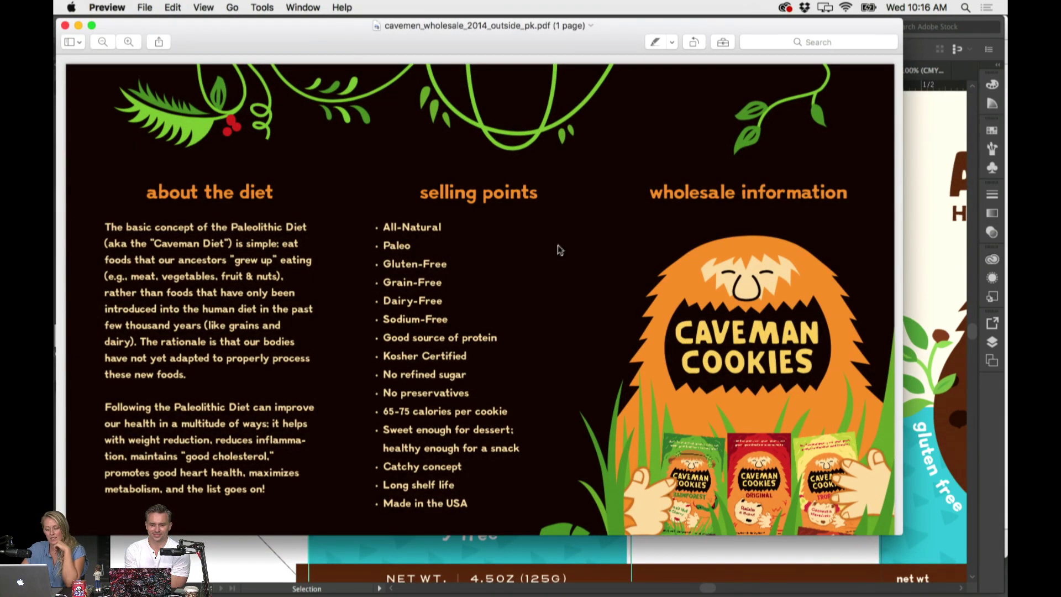
{"action": "scroll", "coordinate": [559, 249], "scroll_direction": "down", "scroll_amount": 5}
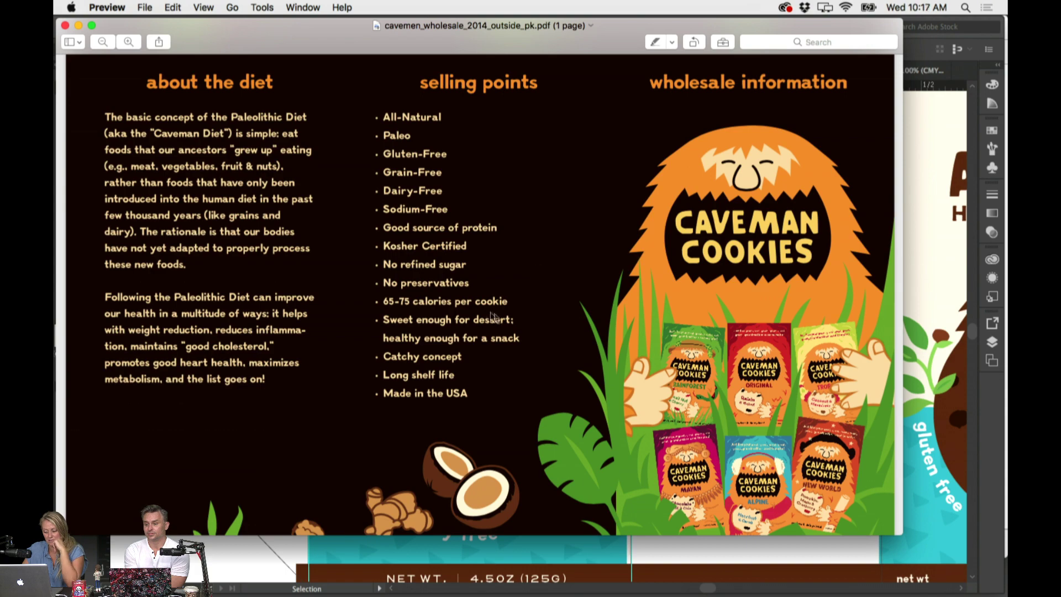
{"action": "scroll", "coordinate": [519, 314], "scroll_direction": "down", "scroll_amount": 3}
{"action": "scroll", "coordinate": [519, 315], "scroll_direction": "down", "scroll_amount": 1}
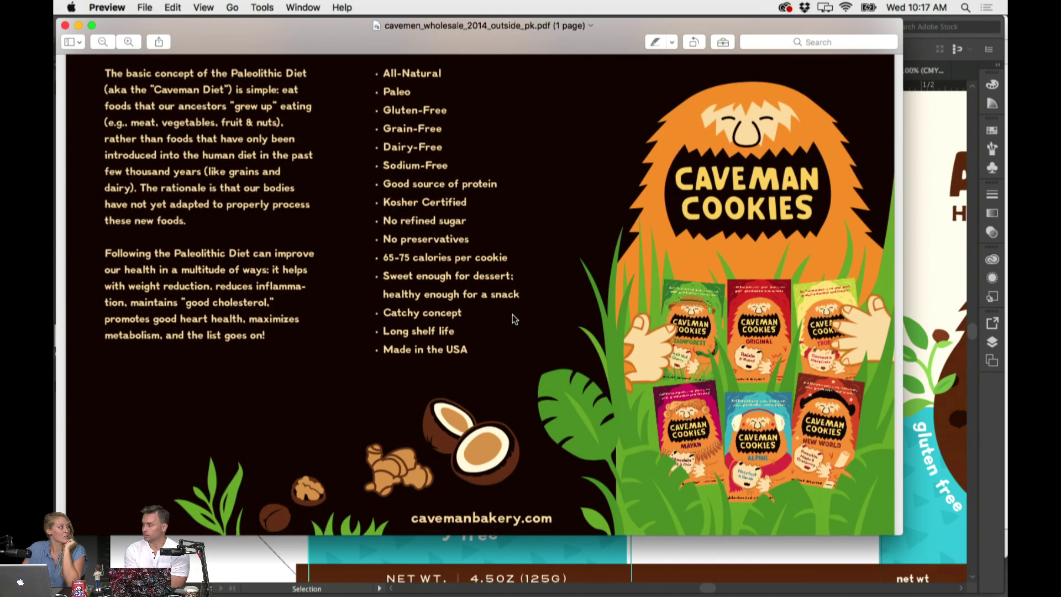
{"action": "scroll", "coordinate": [511, 310], "scroll_direction": "down", "scroll_amount": 3}
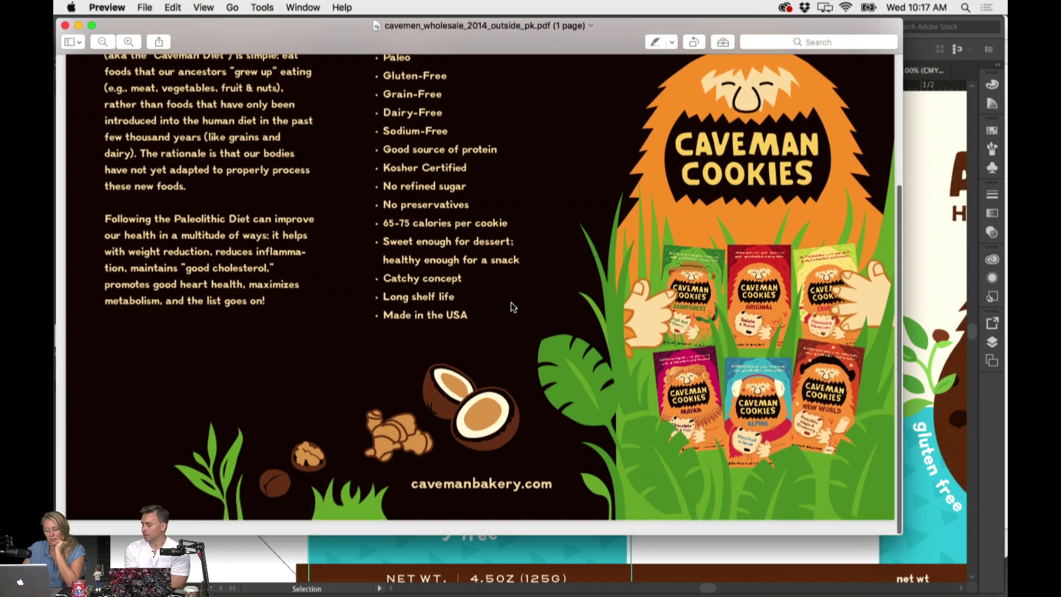
{"action": "scroll", "coordinate": [513, 308], "scroll_direction": "up", "scroll_amount": 10}
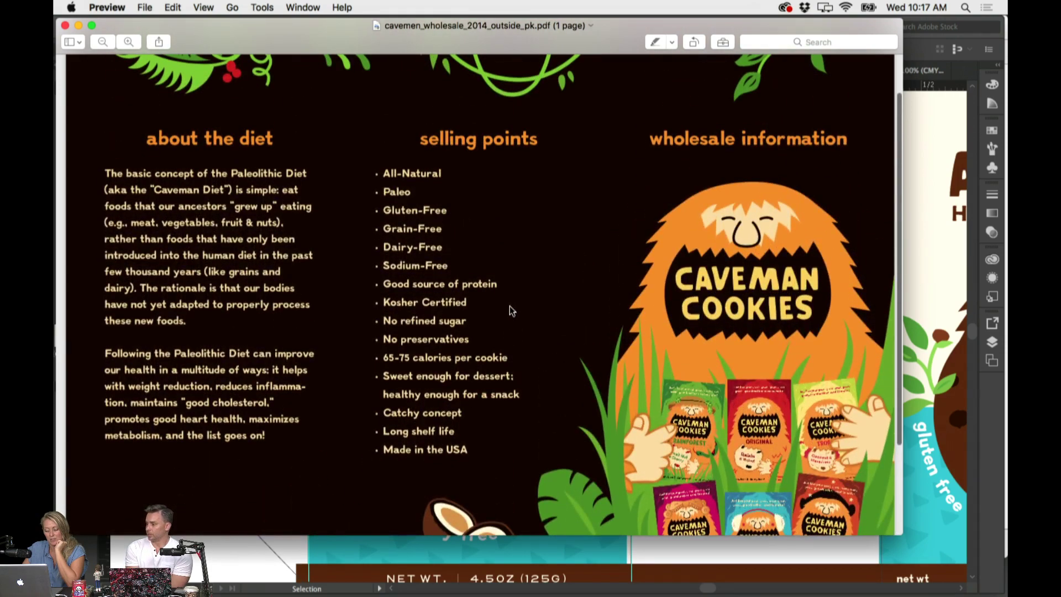
{"action": "scroll", "coordinate": [511, 320], "scroll_direction": "up", "scroll_amount": 4}
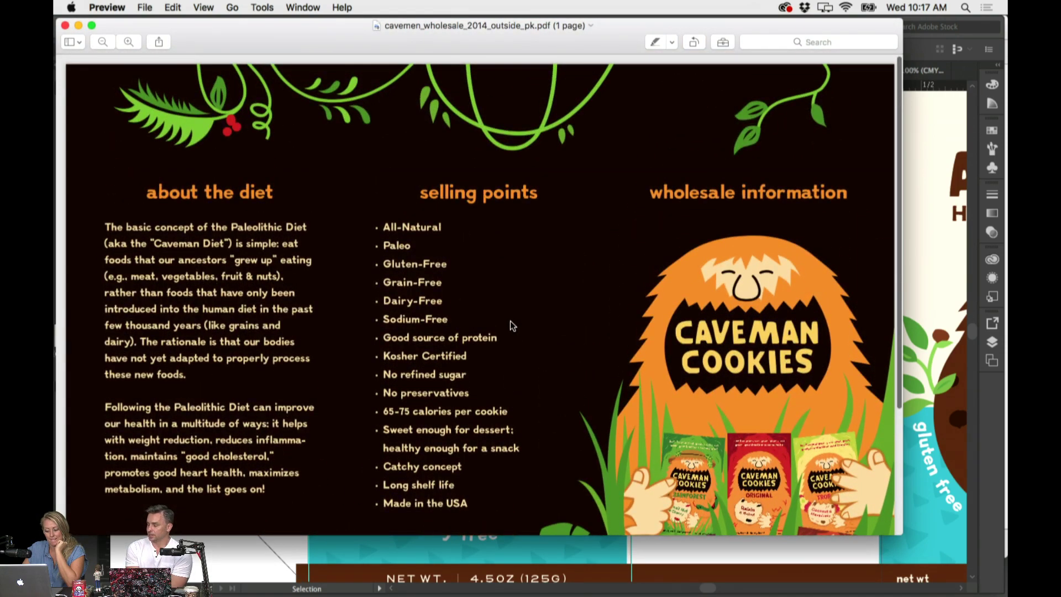
{"action": "left_click", "coordinate": [371, 550]}
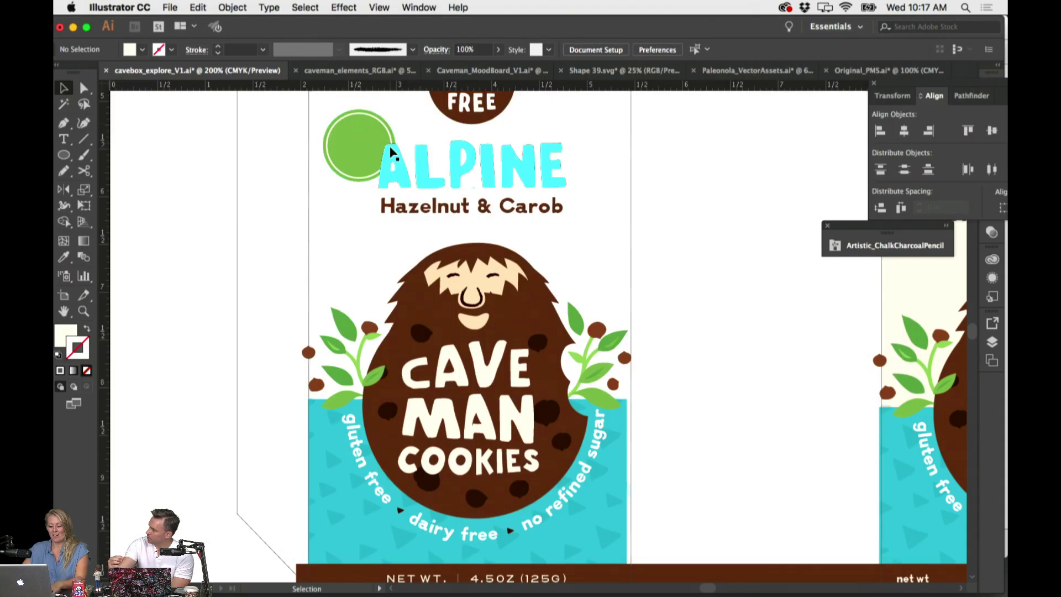
Widen the blue background rectangle slightly so its right edge meets the front panel's right fold line
{"action": "scroll", "coordinate": [396, 166], "scroll_direction": "down", "scroll_amount": 2}
{"action": "left_click", "coordinate": [609, 460]}
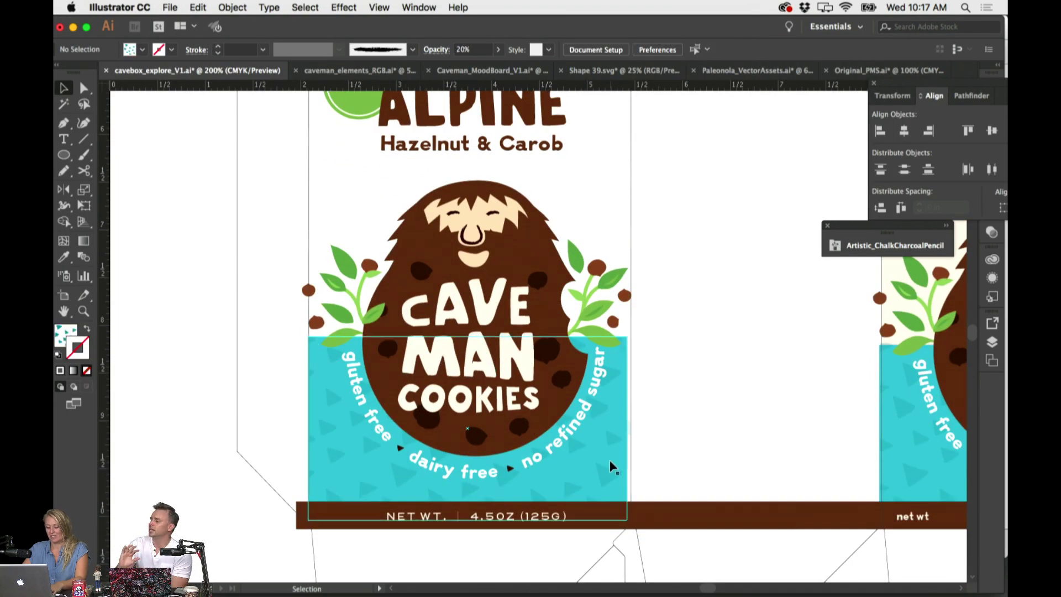
{"action": "left_click_drag", "start_coordinate": [629, 426], "coordinate": [631, 427]}
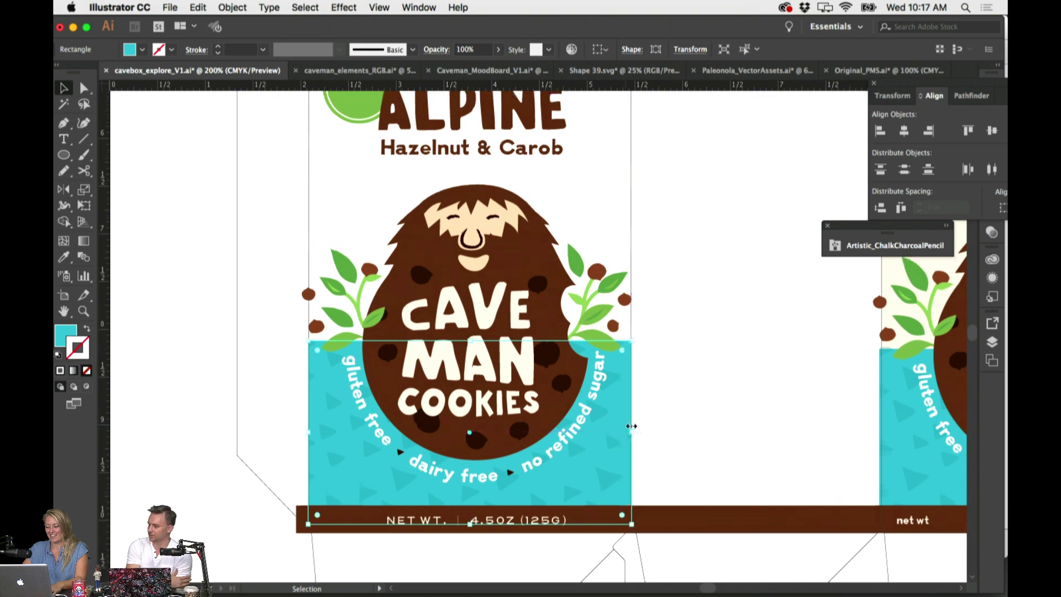
{"action": "scroll", "coordinate": [497, 277], "scroll_direction": "up", "scroll_amount": 2}
{"action": "scroll", "coordinate": [742, 356], "scroll_direction": "up", "scroll_amount": 2}
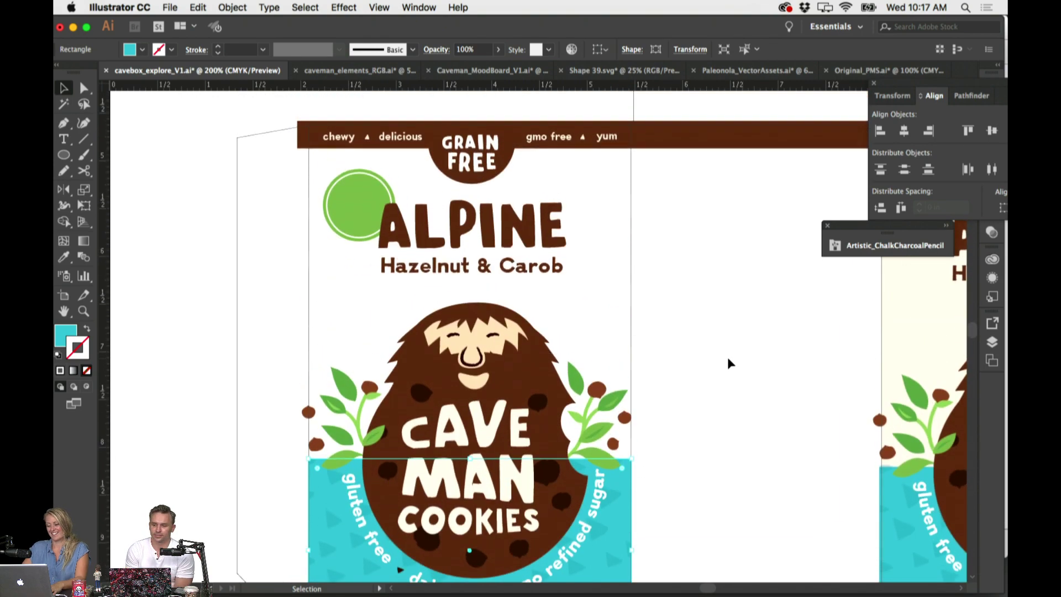
{"action": "scroll", "coordinate": [712, 347], "scroll_direction": "down", "scroll_amount": 3}
{"action": "scroll", "coordinate": [712, 347], "scroll_direction": "right", "scroll_amount": 2}
{"action": "scroll", "coordinate": [709, 351], "scroll_direction": "up", "scroll_amount": 2}
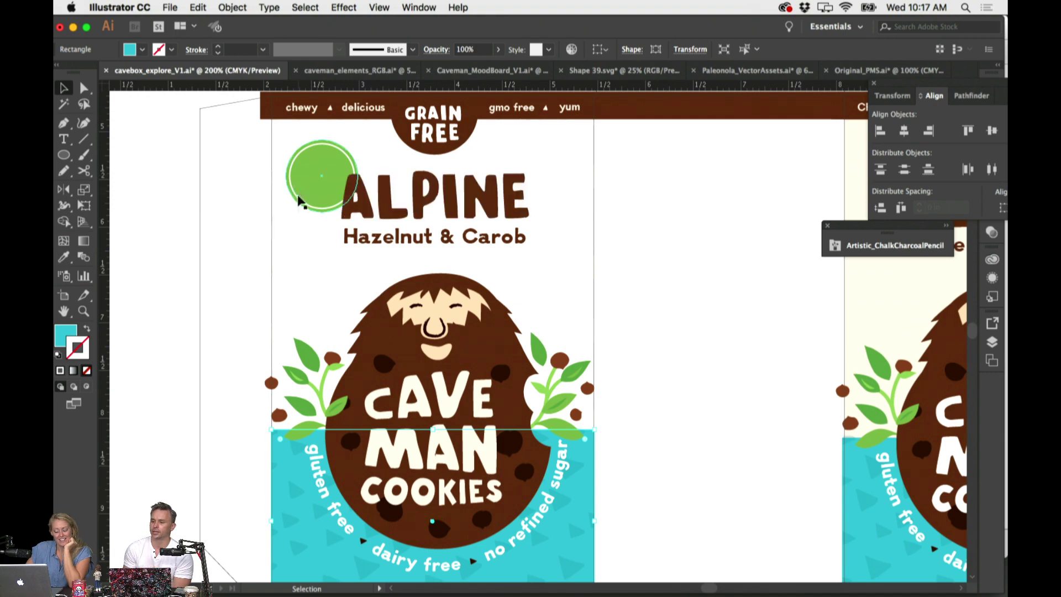
{"action": "scroll", "coordinate": [648, 244], "scroll_direction": "down", "scroll_amount": 1}
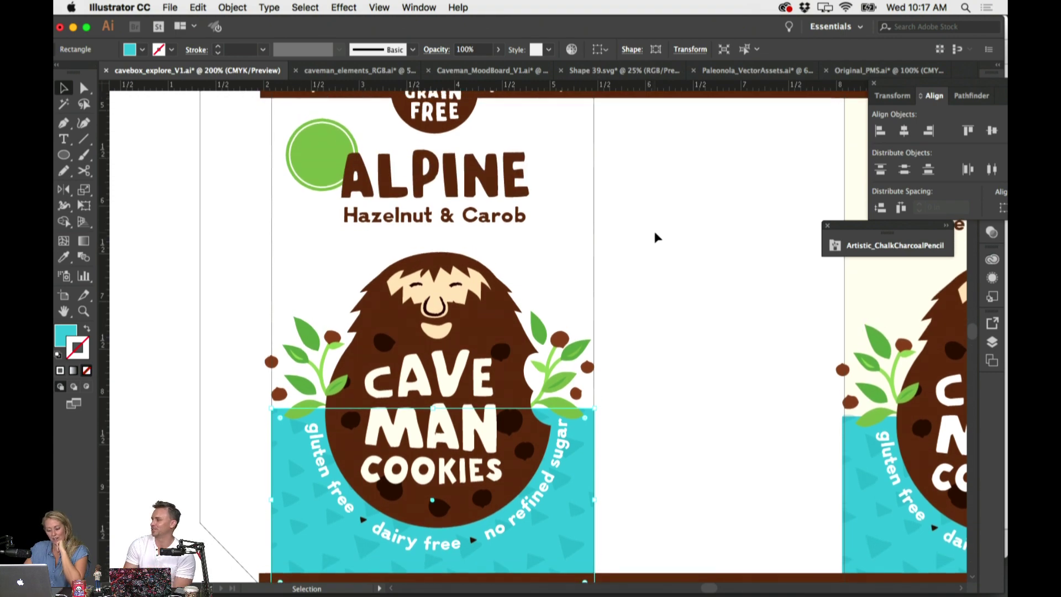
{"action": "scroll", "coordinate": [654, 232], "scroll_direction": "right", "scroll_amount": 2}
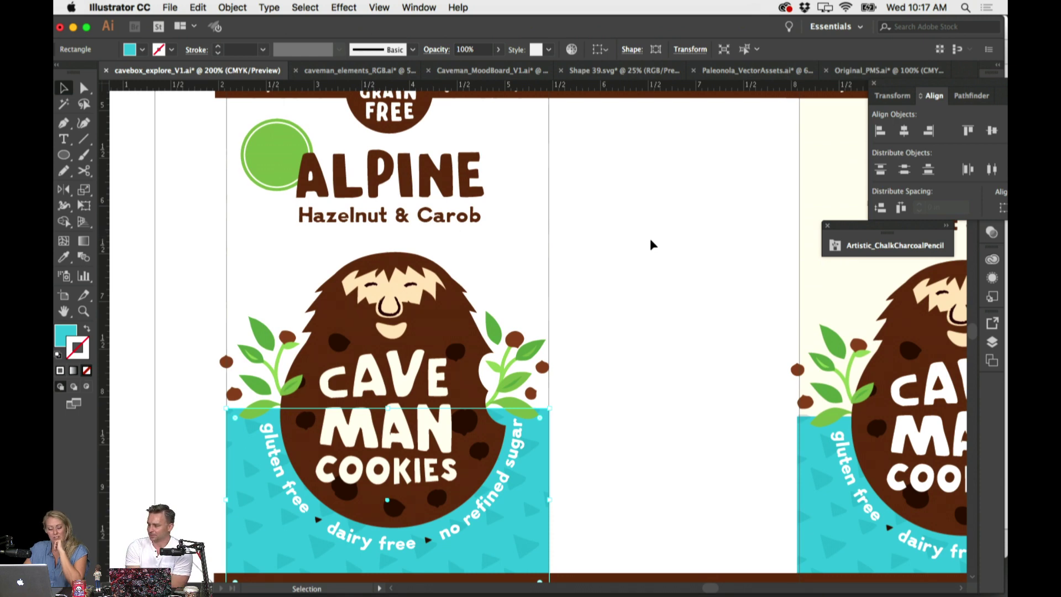
{"action": "key", "text": "t"}
{"action": "left_click", "coordinate": [651, 249]}
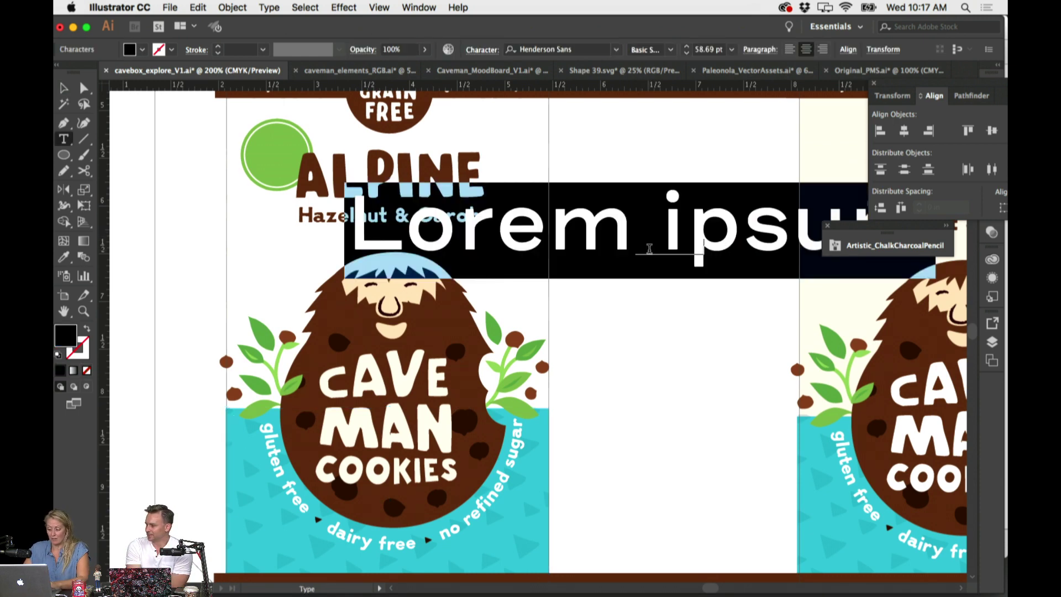
{"action": "type", "text": "UT"}
{"action": "key", "text": "BackSpace"}
{"action": "key", "text": "BackSpace"}
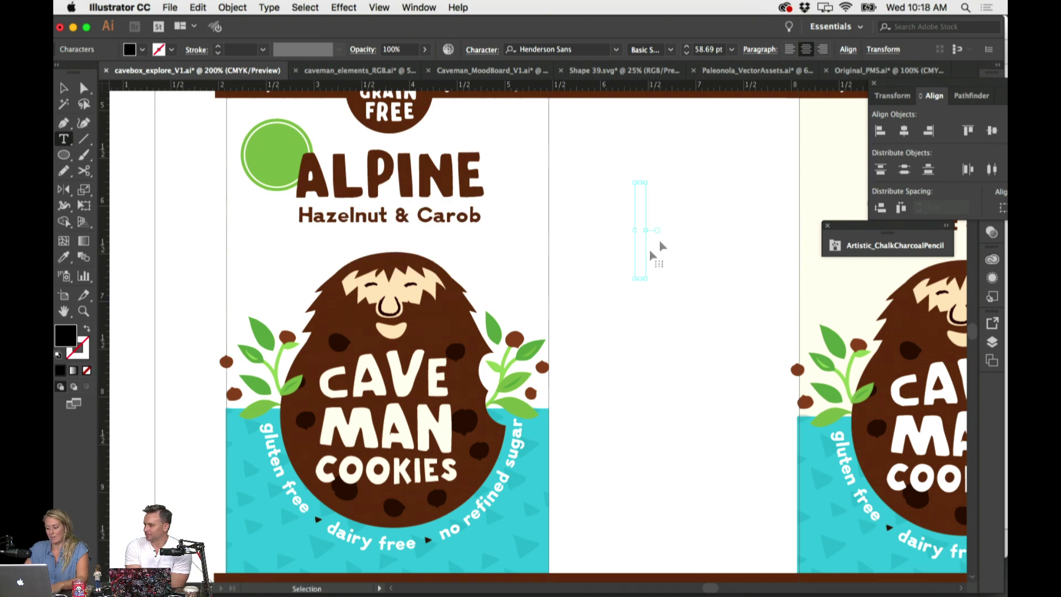
{"action": "key", "text": "Escape"}
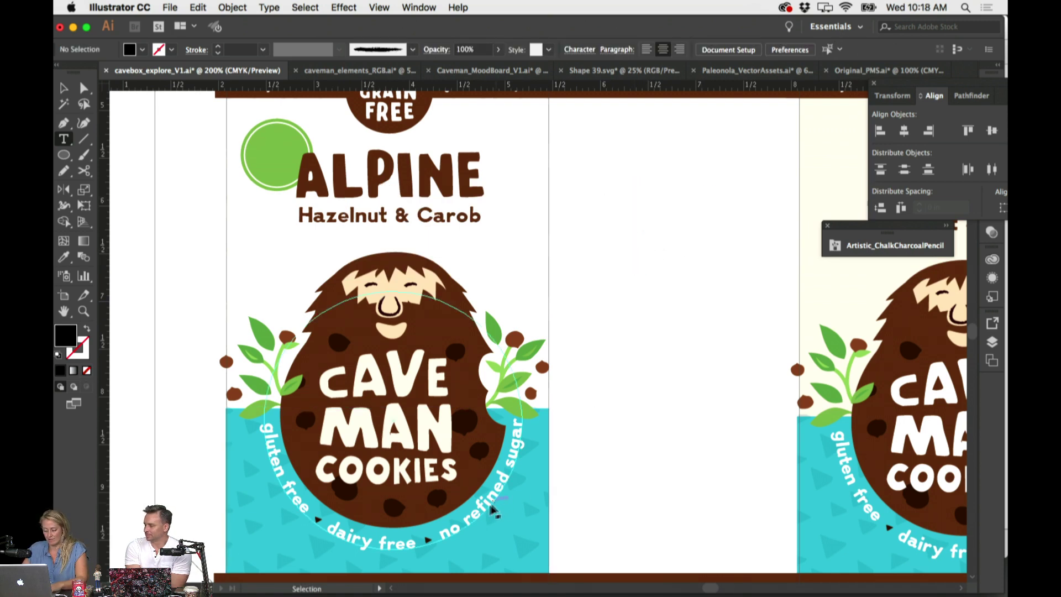
Create a white text line beginning with "healthy" beside the front panel, reusing the curved tagline's LLCharlotte Regular 15.01 pt style
{"action": "double_click", "coordinate": [518, 424]}
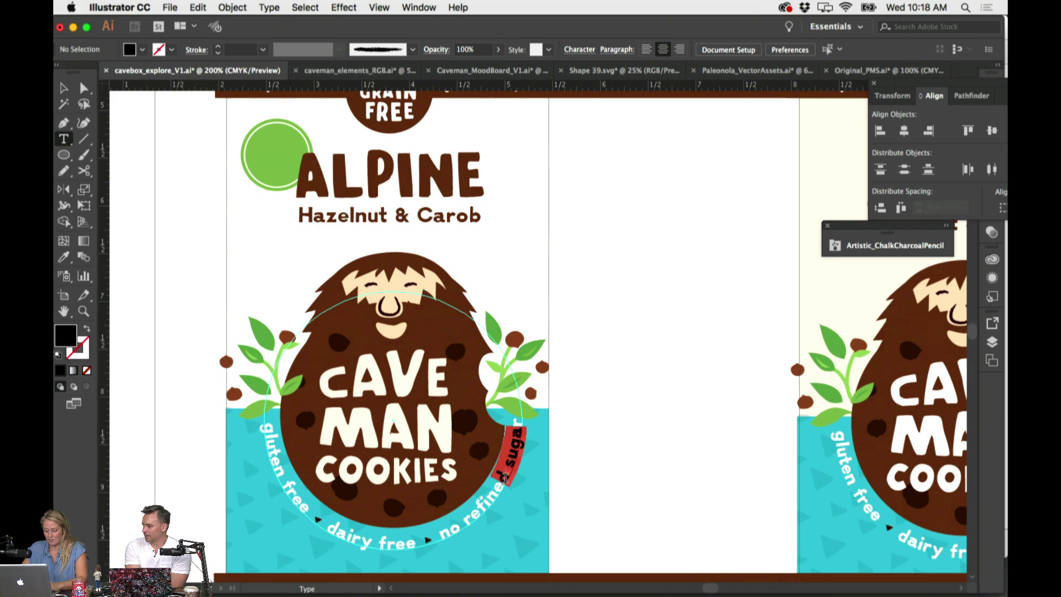
{"action": "left_click", "coordinate": [608, 450], "text": "super"}
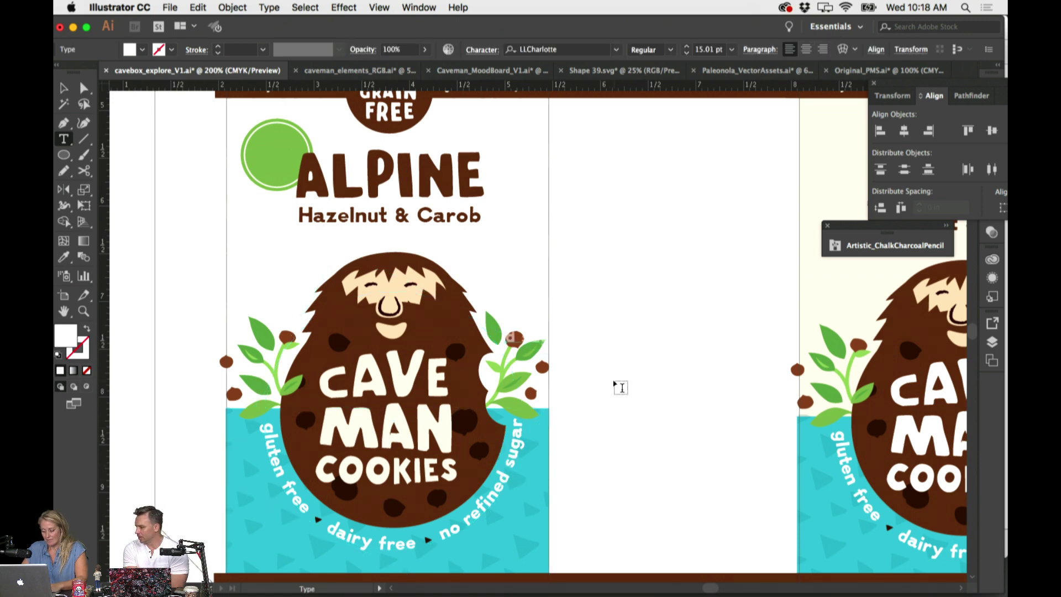
{"action": "left_click", "coordinate": [630, 260]}
{"action": "left_click_drag", "start_coordinate": [688, 259], "coordinate": [631, 255]}
{"action": "type", "text": "sugar"}
{"action": "key", "text": "BackSpace"}
{"action": "key", "text": "BackSpace"}
{"action": "key", "text": "BackSpace"}
{"action": "key", "text": "BackSpace"}
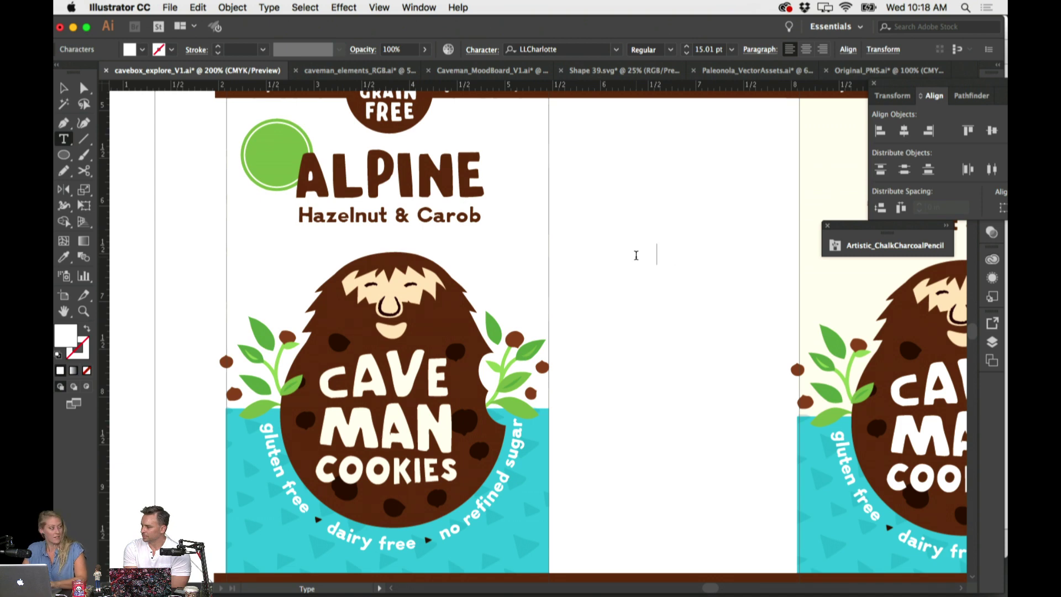
{"action": "type", "text": "ugar free"}
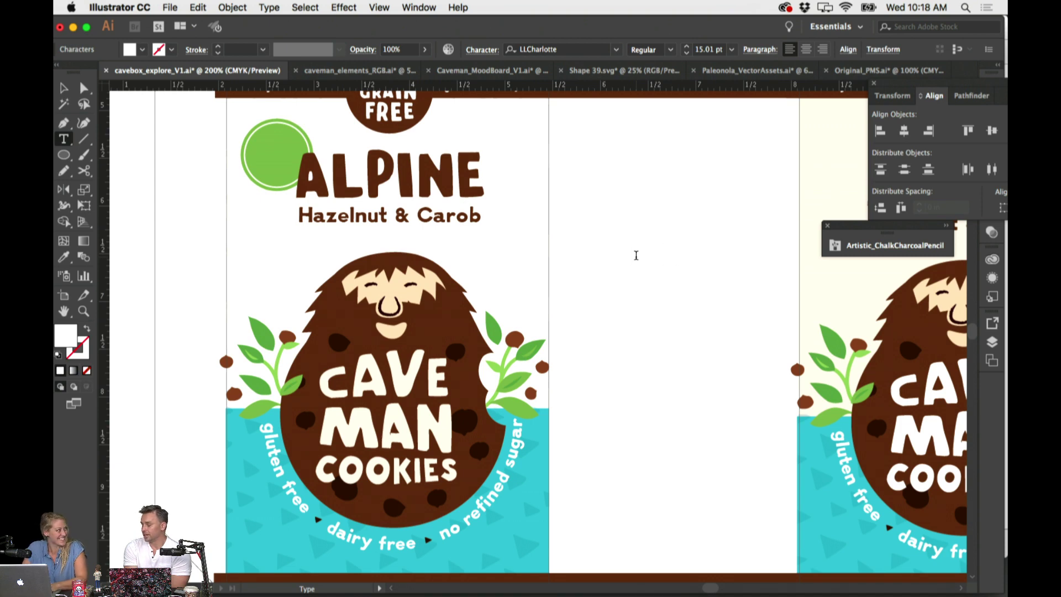
Place the "healthy" text over the green badge circle and scale it down to 12.12 pt
{"action": "left_click_drag", "start_coordinate": [636, 255], "coordinate": [258, 155]}
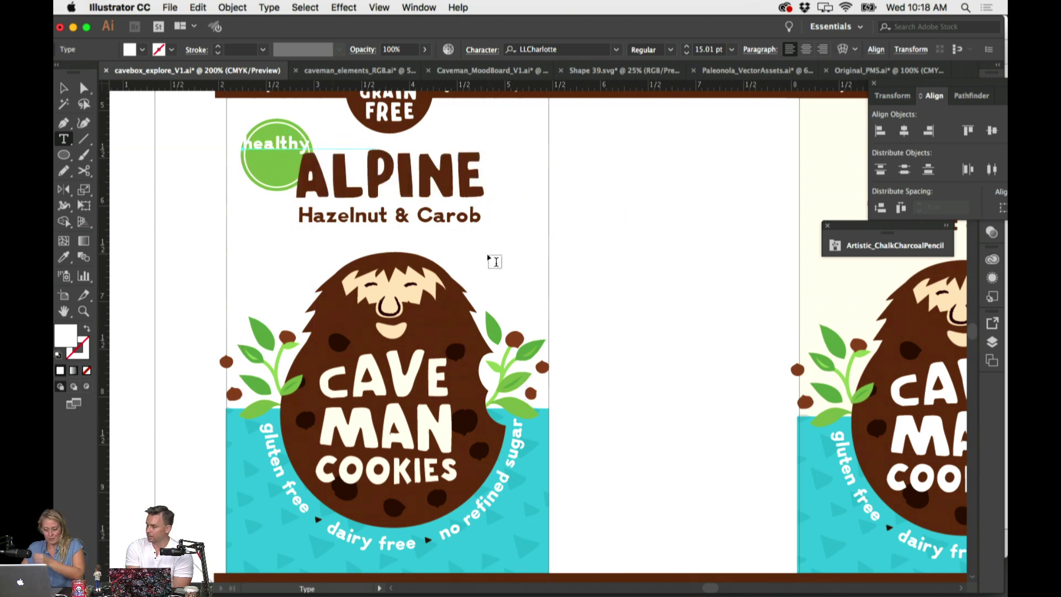
{"action": "scroll", "coordinate": [492, 260], "scroll_direction": "up", "scroll_amount": 3}
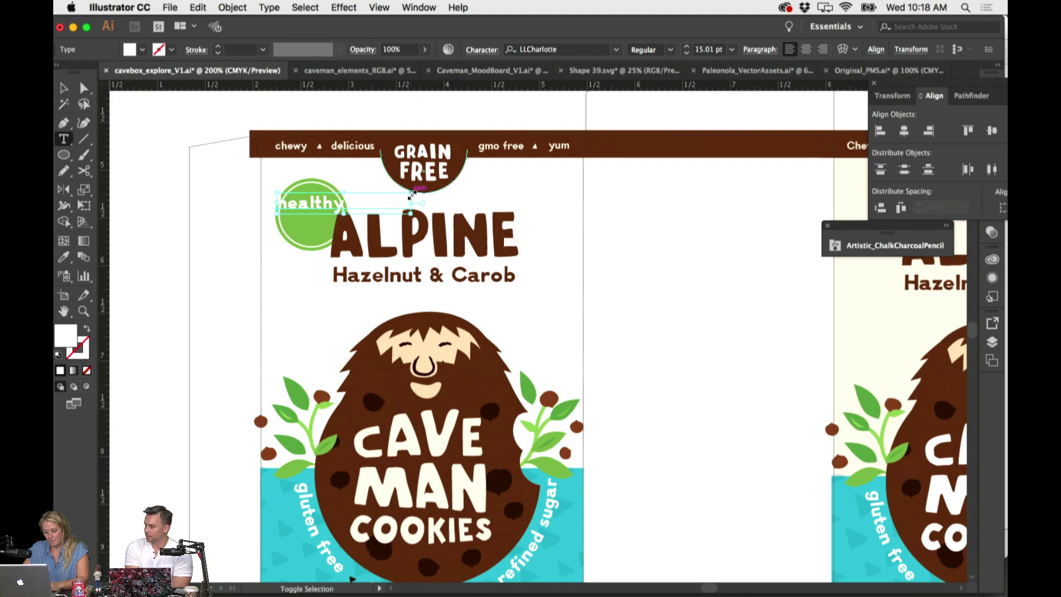
{"action": "left_click_drag", "start_coordinate": [410, 208], "coordinate": [398, 197]}
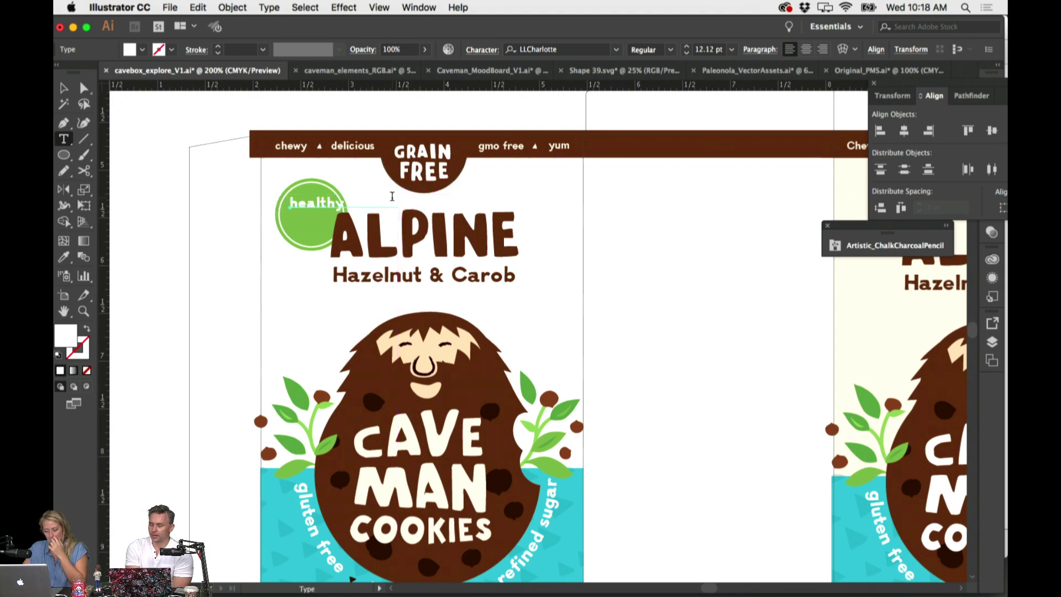
Move the "healthy" text off the green badge to the blank area above the box's upper-left corner
{"action": "double_click", "coordinate": [494, 224]}
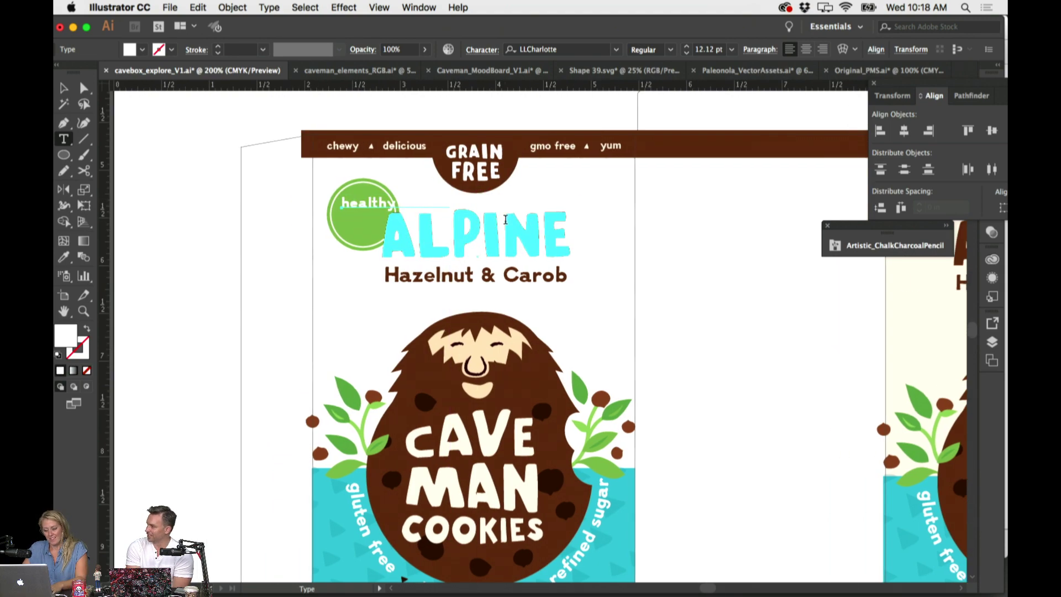
{"action": "scroll", "coordinate": [613, 222], "scroll_direction": "right", "scroll_amount": 3}
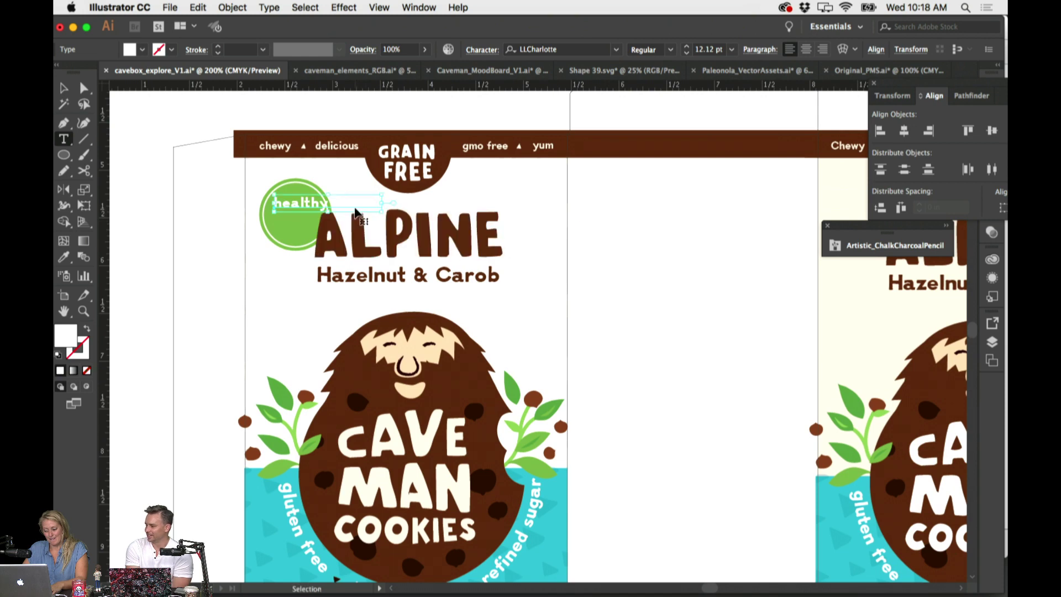
{"action": "mouse_move", "coordinate": [357, 207]}
{"action": "left_mouse_down"}
{"action": "mouse_move", "coordinate": [329, 202]}
{"action": "mouse_move", "coordinate": [265, 122]}
{"action": "left_mouse_up"}
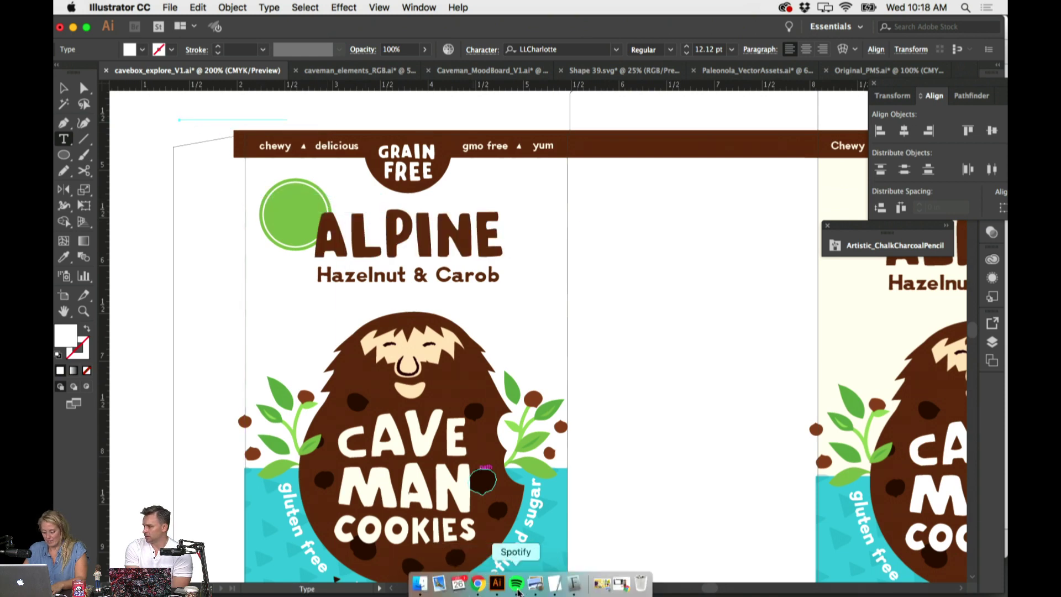
Switch to Chrome and examine the Paleonola pouches for how they present their product claims and badges
{"action": "left_click", "coordinate": [480, 585]}
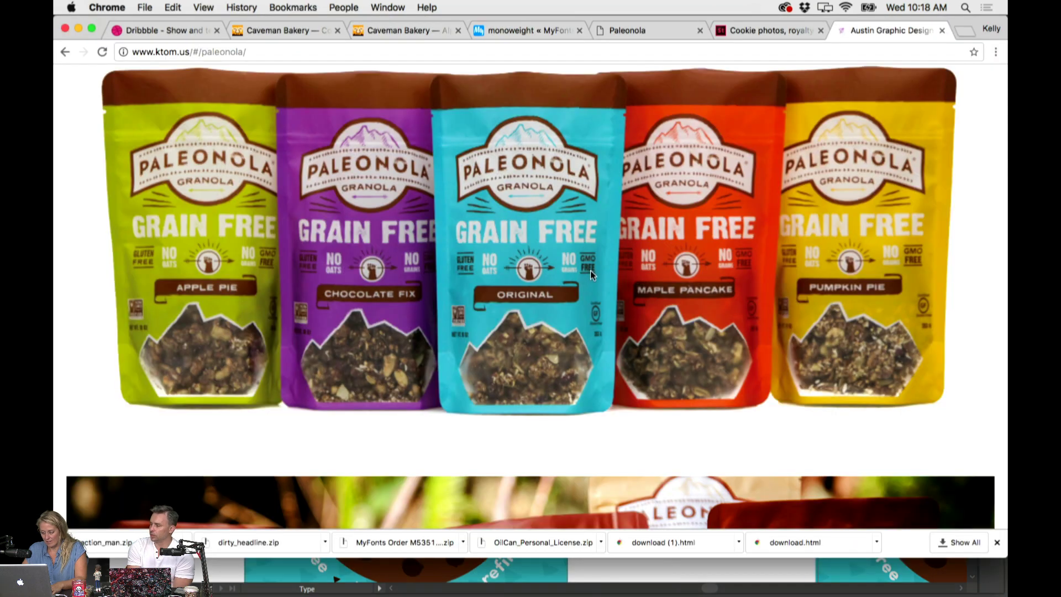
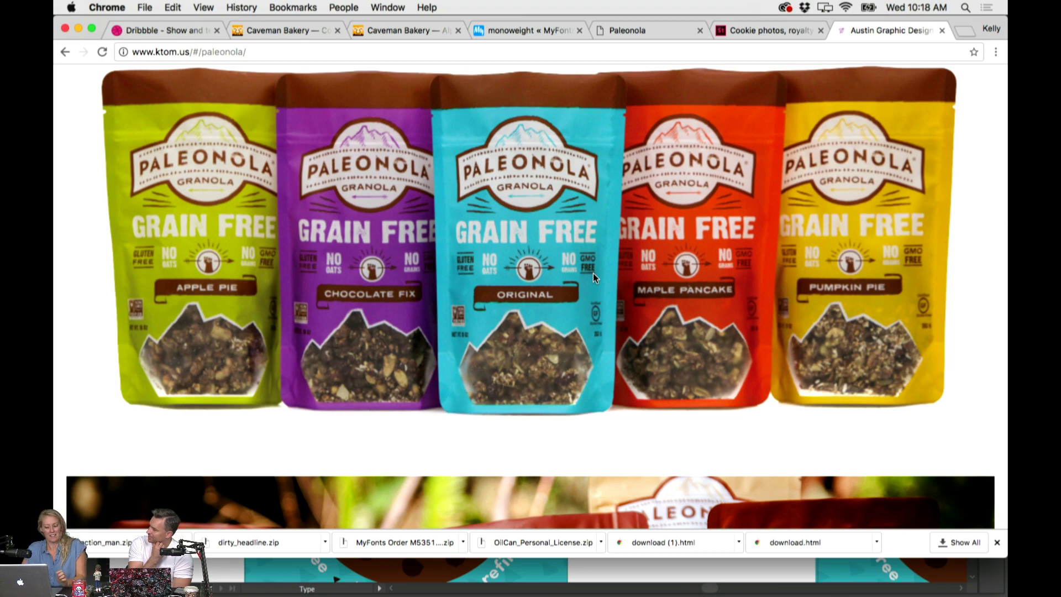
{"action": "scroll", "coordinate": [617, 259], "scroll_direction": "down", "scroll_amount": 1}
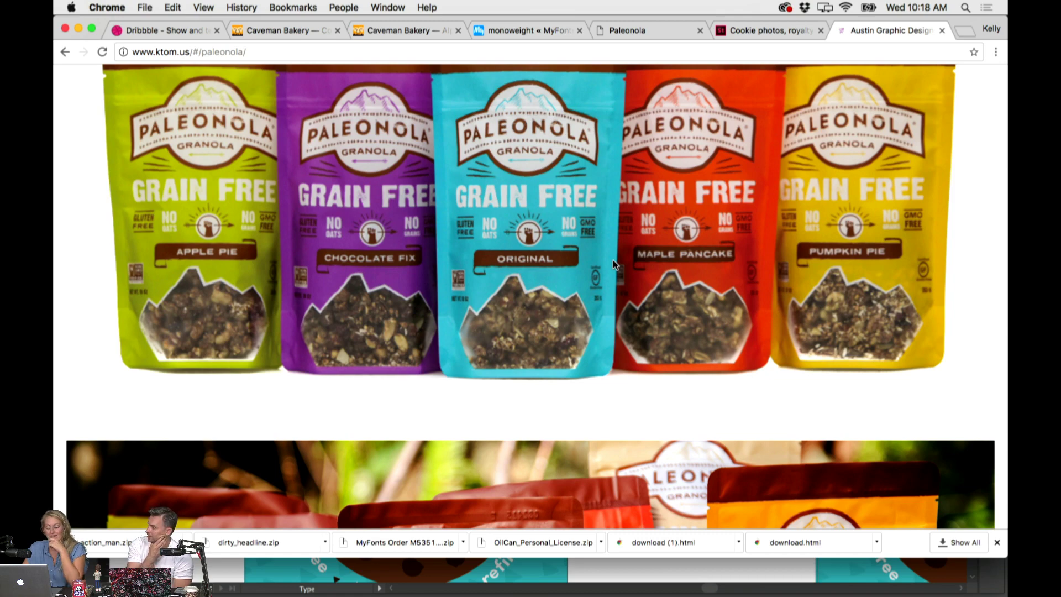
{"action": "scroll", "coordinate": [613, 264], "scroll_direction": "up", "scroll_amount": 1}
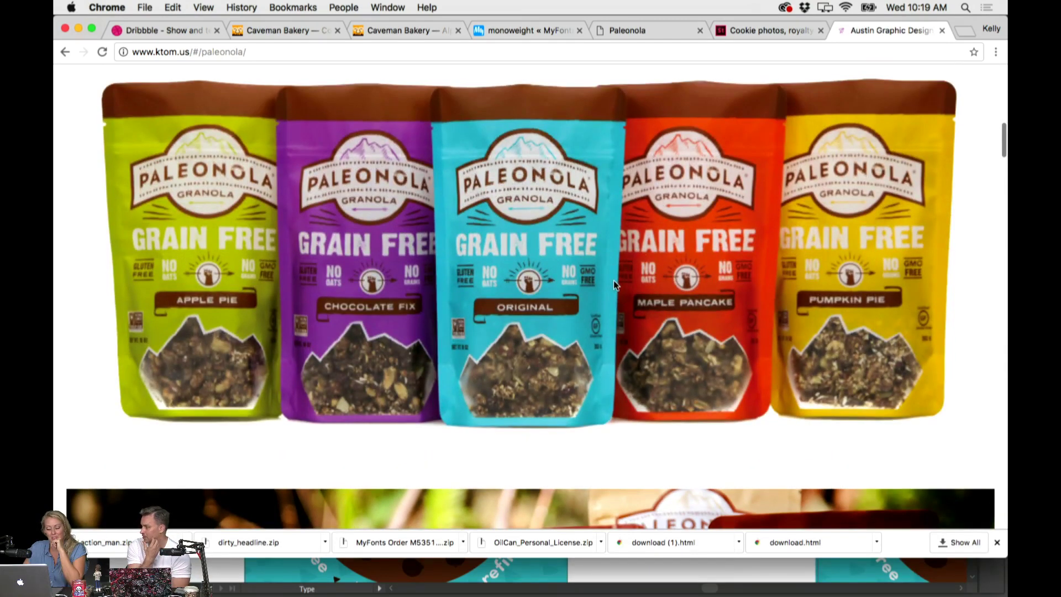
Examine the Paleonola page's pouches, hand-lettered brand statement and round claim icons for ways to word and present product claims
{"action": "scroll", "coordinate": [613, 281], "scroll_direction": "down", "scroll_amount": 1}
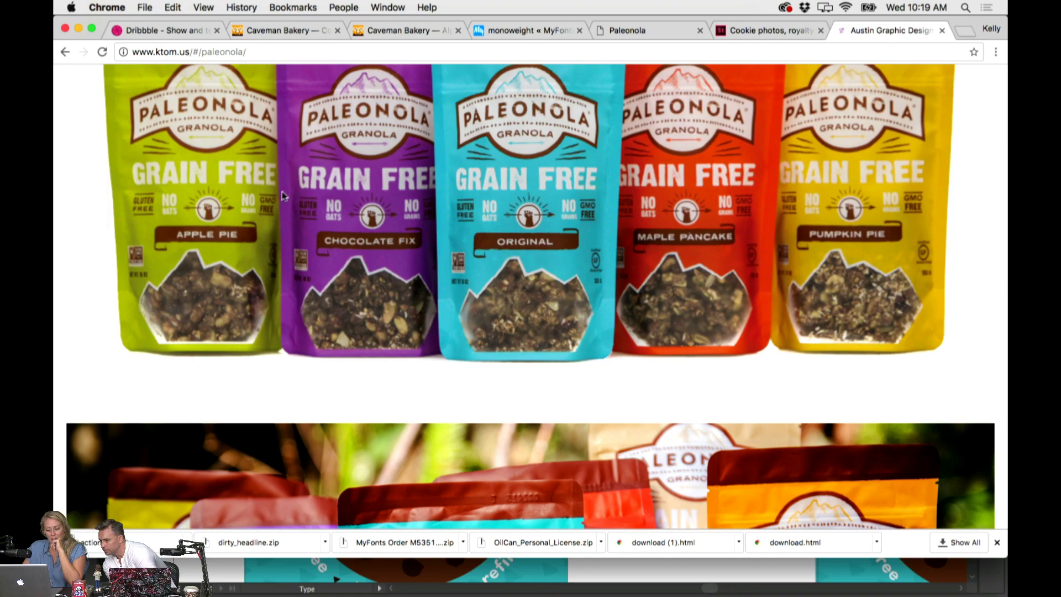
{"action": "scroll", "coordinate": [284, 196], "scroll_direction": "up", "scroll_amount": 1}
{"action": "scroll", "coordinate": [284, 196], "scroll_direction": "up", "scroll_amount": 5}
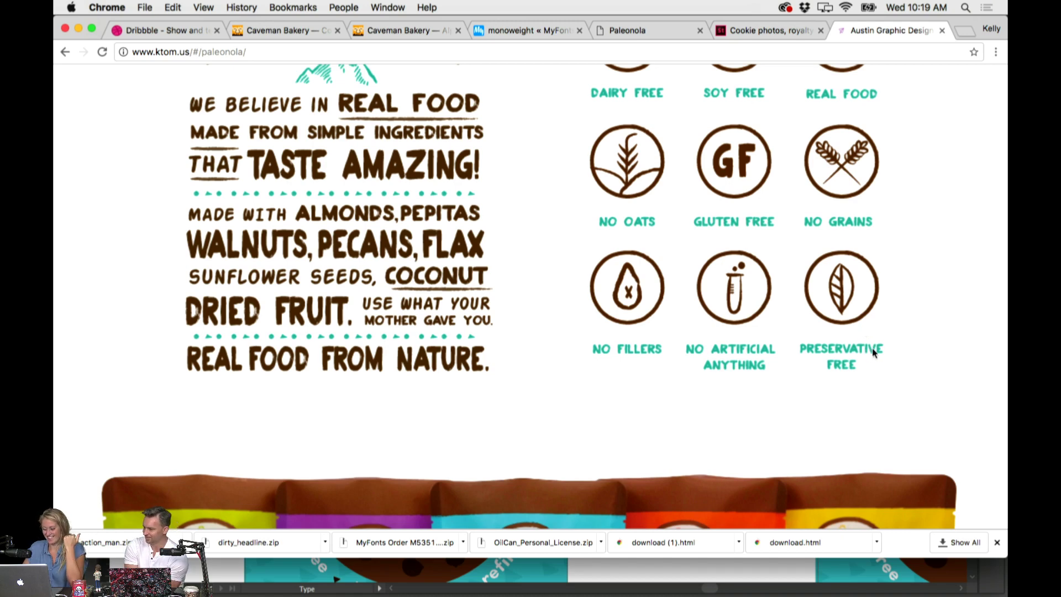
{"action": "scroll", "coordinate": [871, 353], "scroll_direction": "up", "scroll_amount": 2}
{"action": "scroll", "coordinate": [874, 353], "scroll_direction": "up", "scroll_amount": 5}
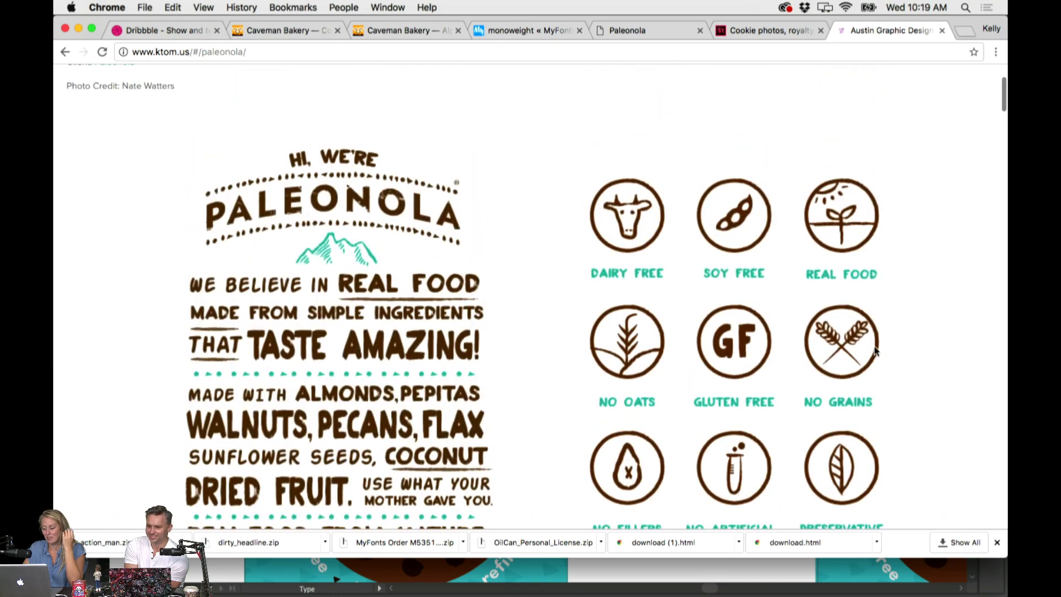
{"action": "scroll", "coordinate": [878, 349], "scroll_direction": "down", "scroll_amount": 4}
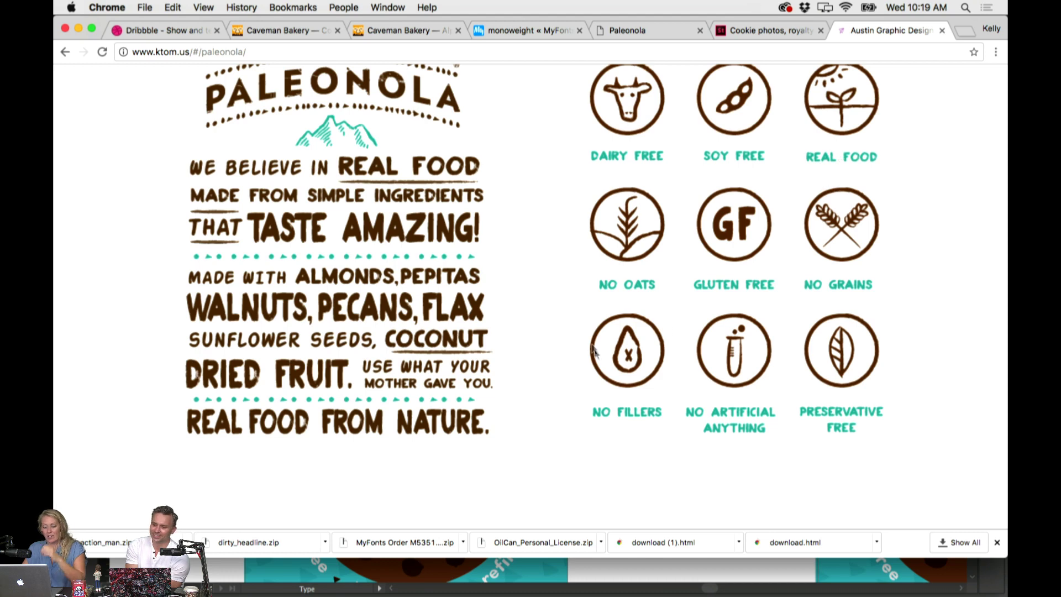
{"action": "scroll", "coordinate": [426, 440], "scroll_direction": "down", "scroll_amount": 1}
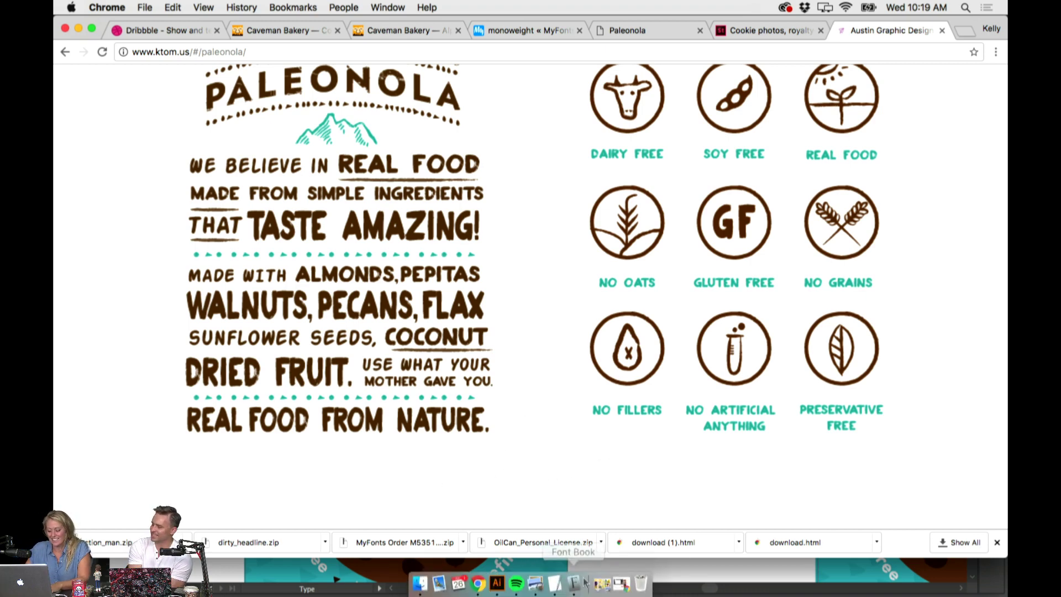
Switch to Illustrator and replace the white "healthy" text above the box's upper-left corner with "LIT"
{"action": "left_click", "coordinate": [700, 577]}
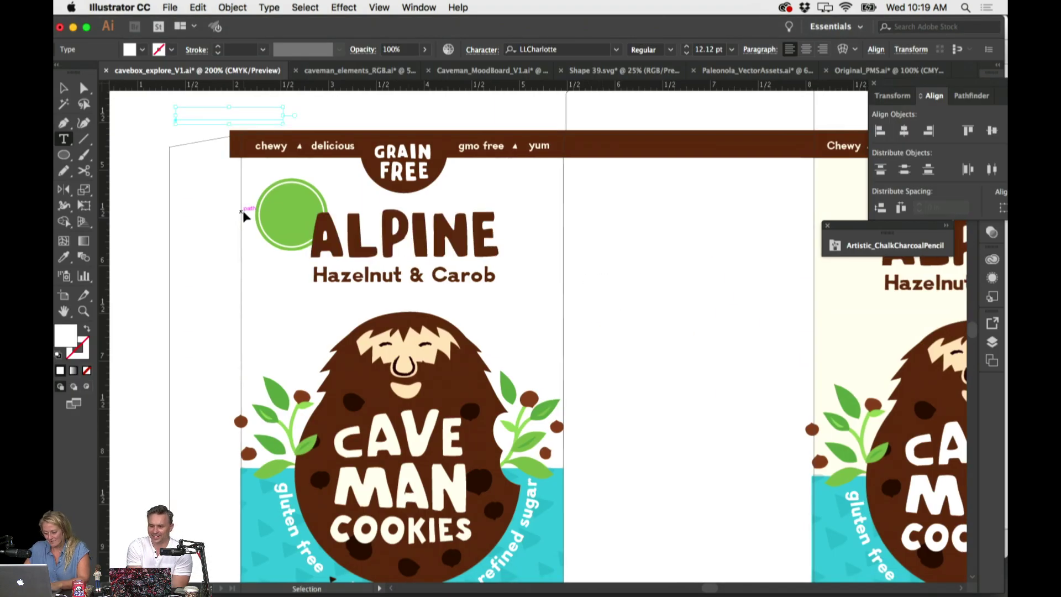
{"action": "key", "text": "super+y"}
{"action": "key", "text": "super+y"}
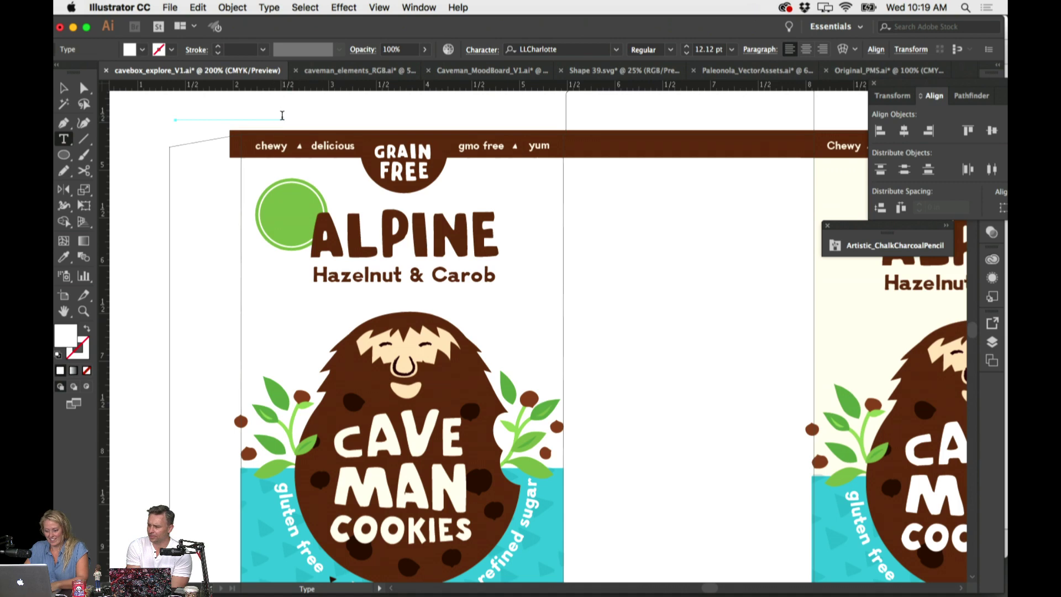
{"action": "left_click_drag", "start_coordinate": [282, 115], "coordinate": [169, 116]}
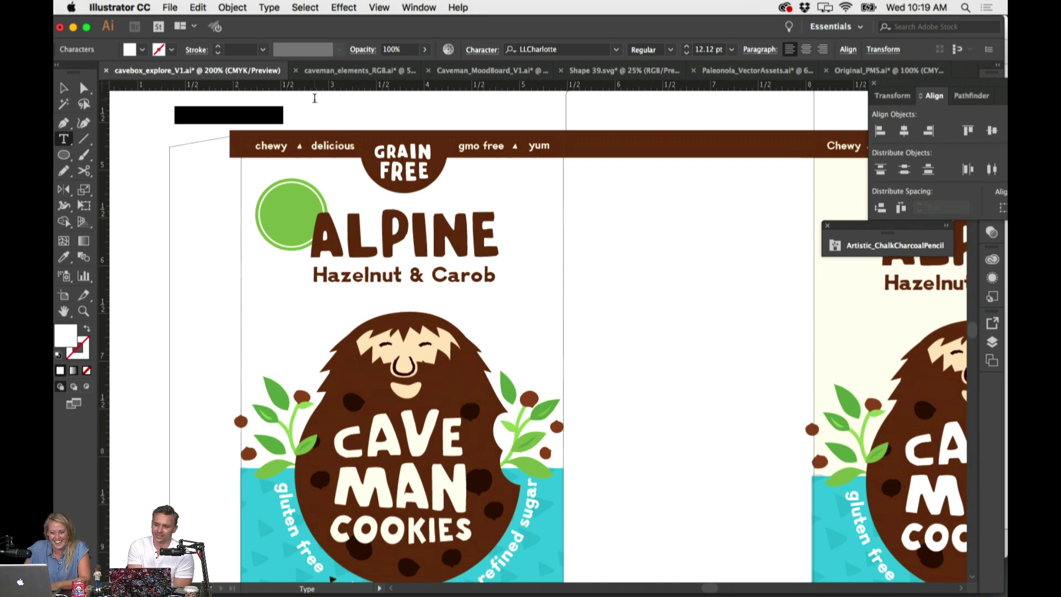
{"action": "scroll", "coordinate": [403, 91], "scroll_direction": "left", "scroll_amount": 3}
{"action": "scroll", "coordinate": [400, 94], "scroll_direction": "up", "scroll_amount": 3}
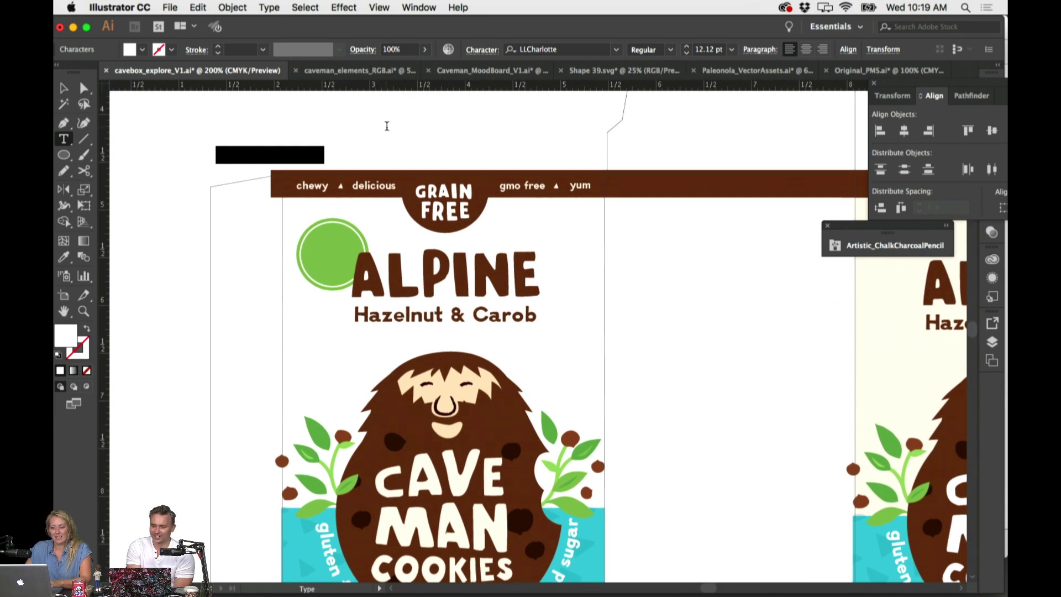
{"action": "scroll", "coordinate": [429, 143], "scroll_direction": "down", "scroll_amount": 1}
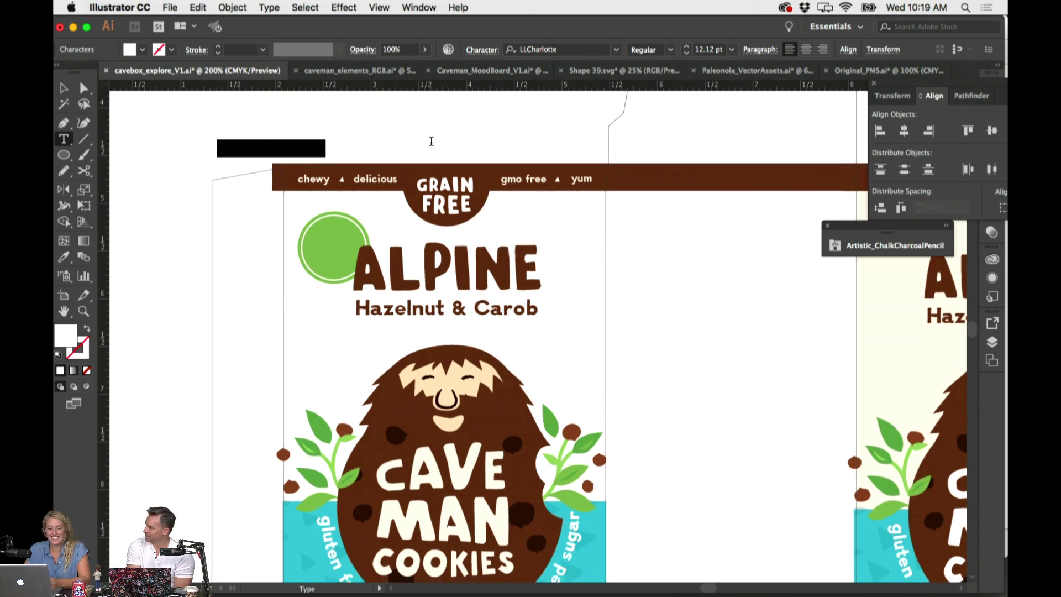
{"action": "key", "text": "BackSpace"}
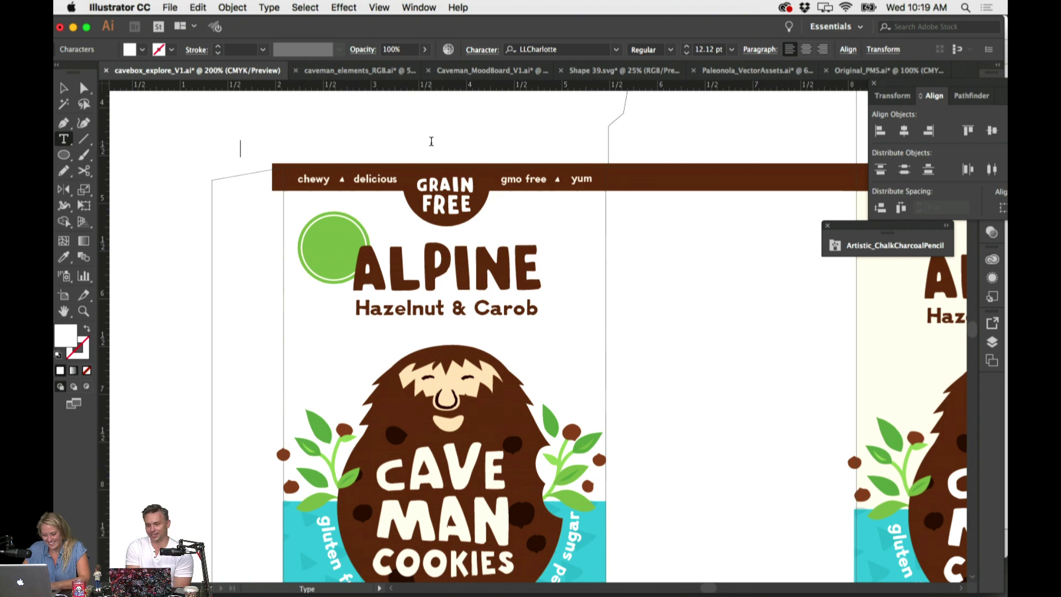
{"action": "key", "text": "Escape"}
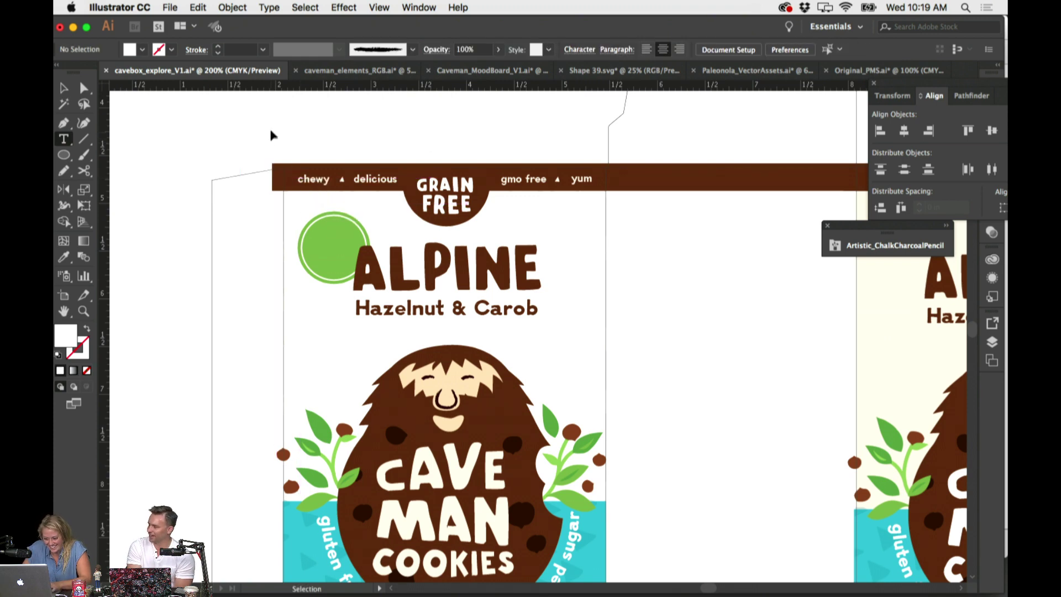
Move the "LIT" text onto the green badge and sample the ALPINE title's The Rifleman type style for it
{"action": "left_click", "coordinate": [233, 147]}
{"action": "left_click_drag", "start_coordinate": [229, 156], "coordinate": [358, 223]}
{"action": "key", "text": "i"}
{"action": "left_click", "coordinate": [452, 258]}
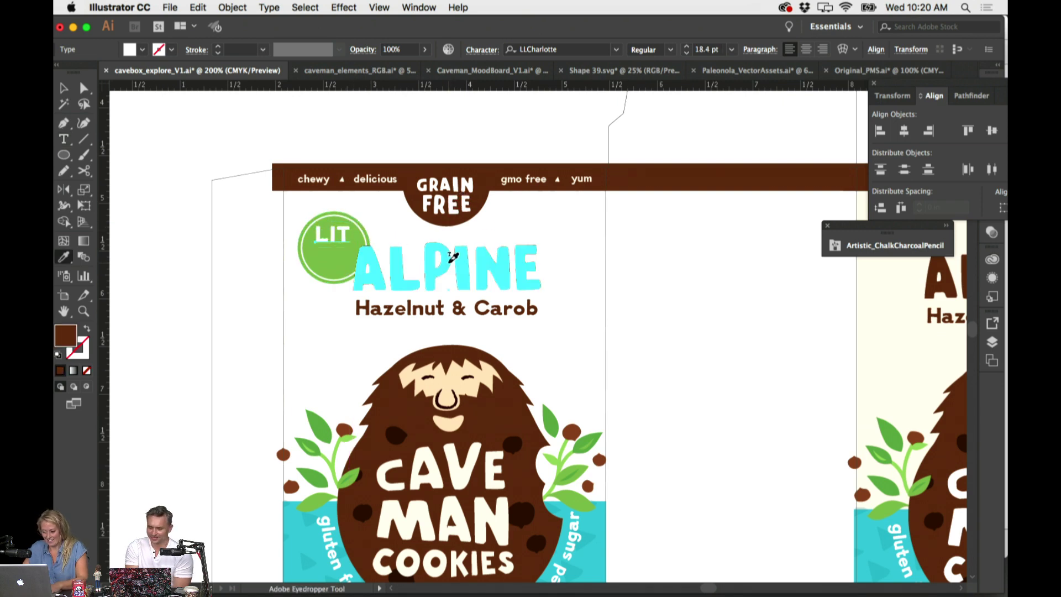
Scale the white "LIT" text down to 24.69 pt and position it in the upper half of the green badge
{"action": "left_click", "coordinate": [393, 179]}
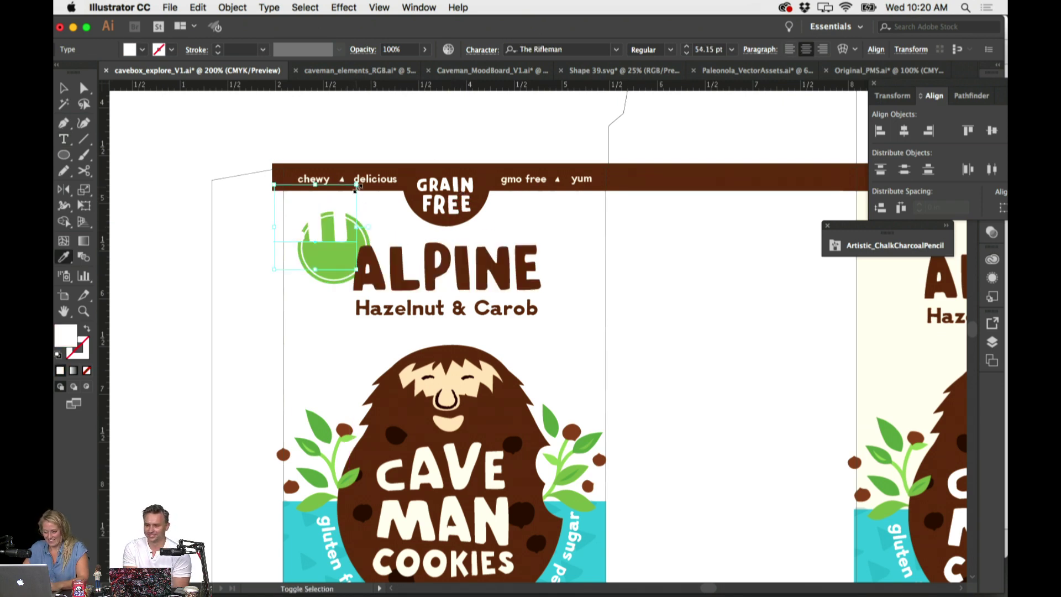
{"action": "left_click_drag", "start_coordinate": [333, 208], "coordinate": [335, 199]}
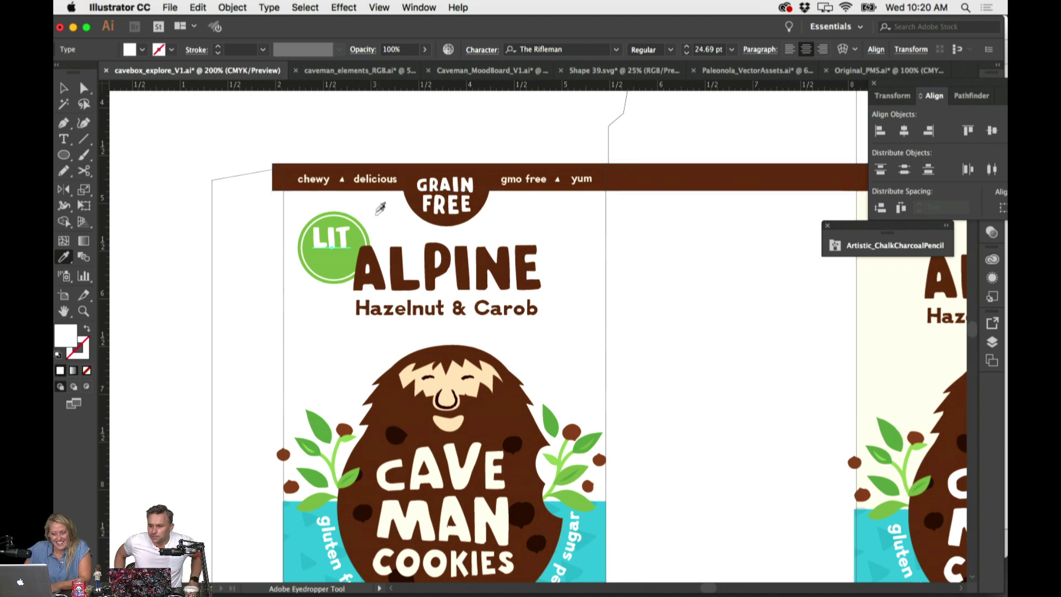
{"action": "left_click", "coordinate": [378, 233]}
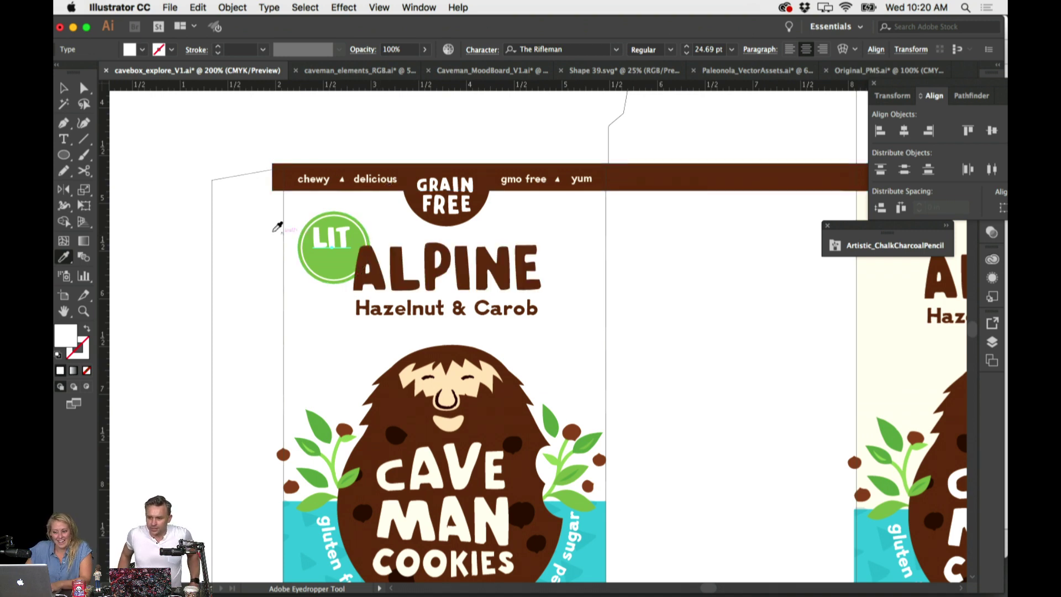
Try the word "CAVE" in place of "LIT" on the green badge
{"action": "scroll", "coordinate": [277, 226], "scroll_direction": "down", "scroll_amount": 3}
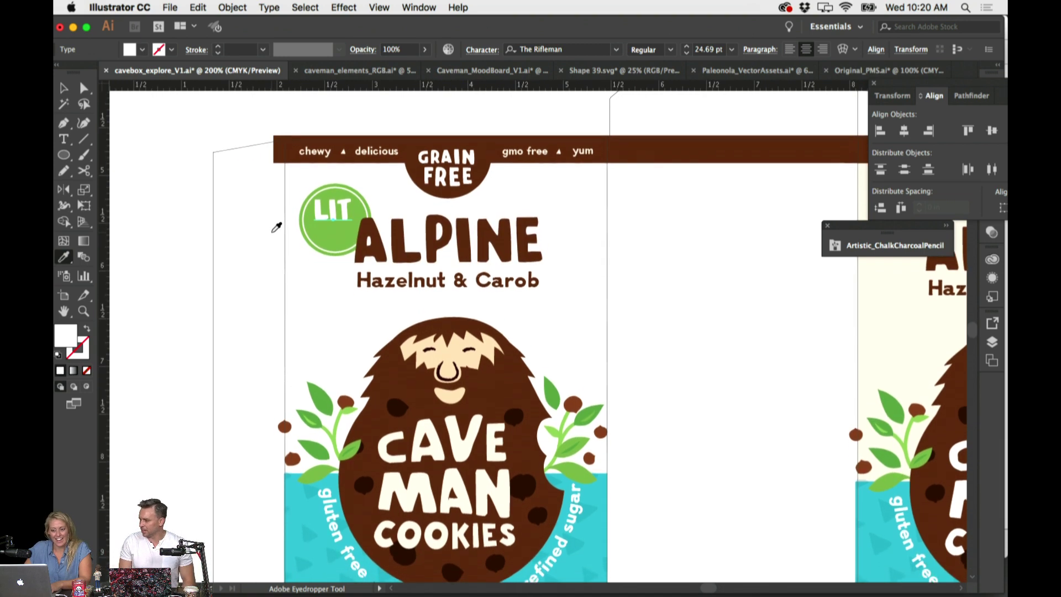
{"action": "key", "text": "super+equal"}
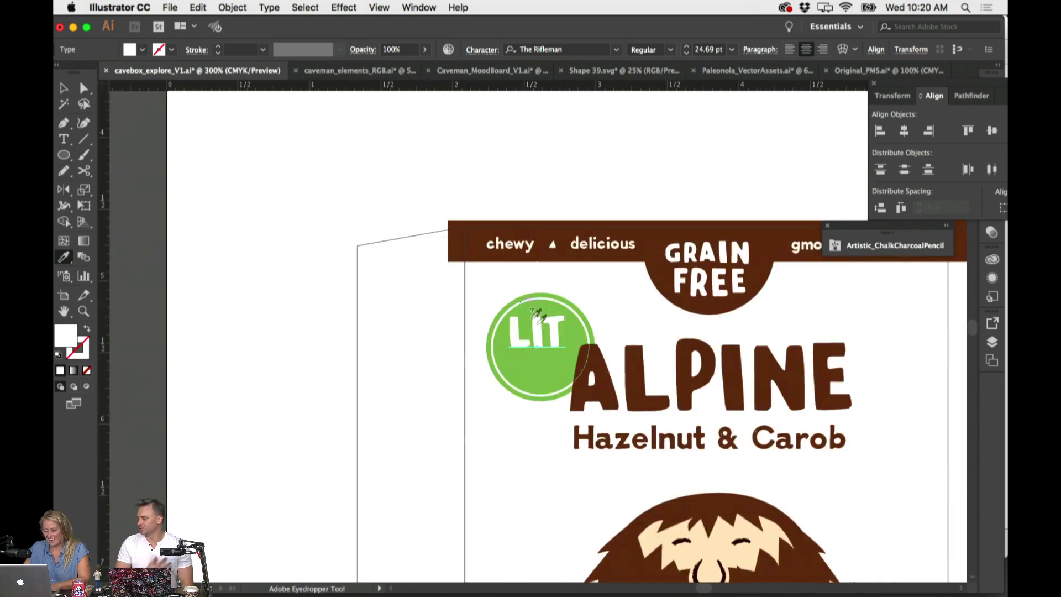
{"action": "scroll", "coordinate": [558, 320], "scroll_direction": "right", "scroll_amount": 2}
{"action": "scroll", "coordinate": [555, 321], "scroll_direction": "down", "scroll_amount": 4}
{"action": "key", "text": "t"}
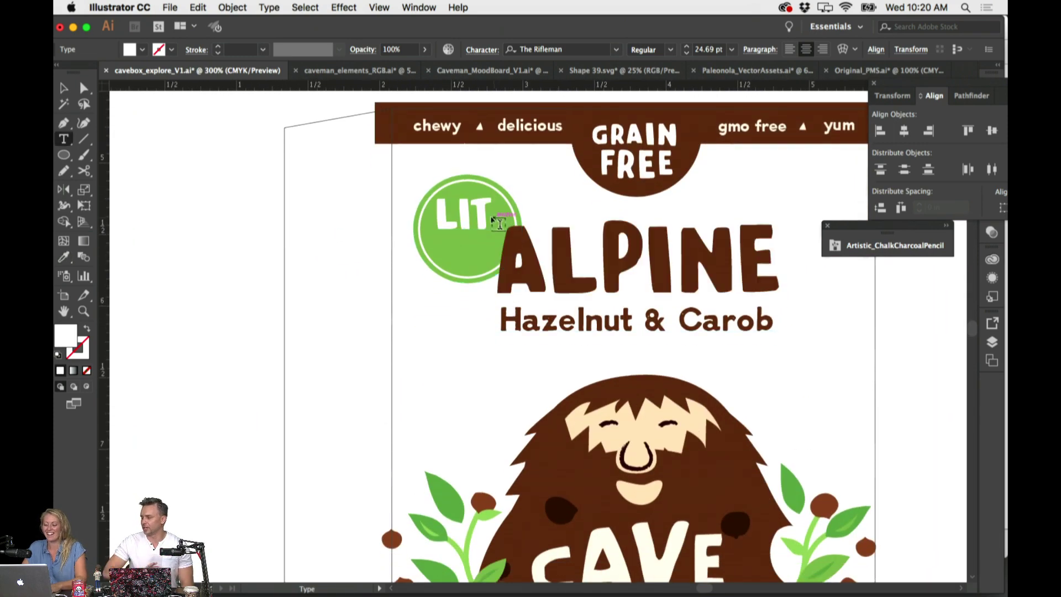
{"action": "left_click_drag", "start_coordinate": [470, 216], "coordinate": [482, 216]}
{"action": "double_click", "coordinate": [439, 221]}
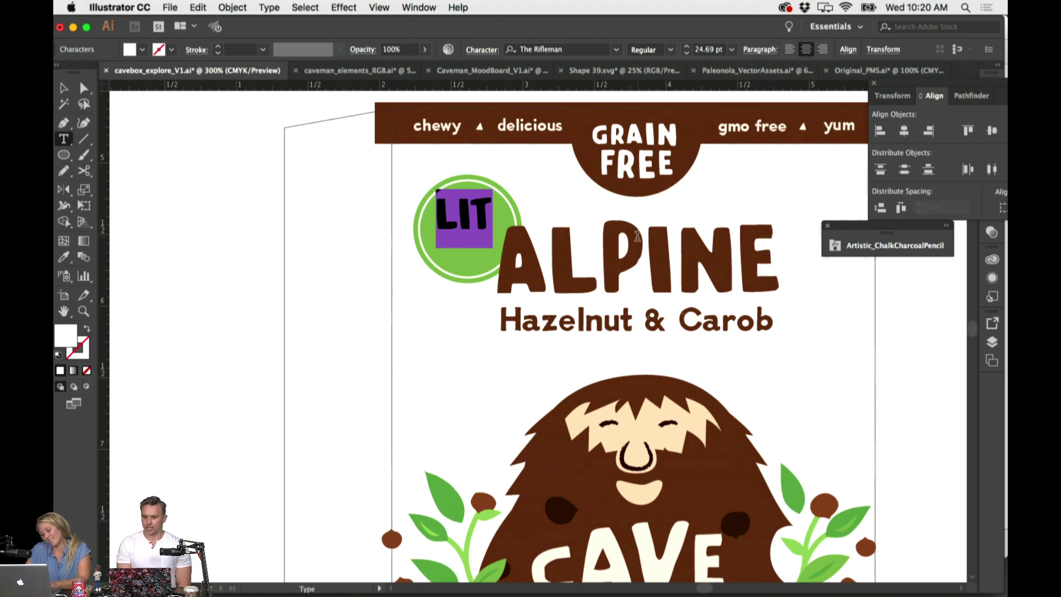
{"action": "type", "text": "HE"}
{"action": "key", "text": "BackSpace"}
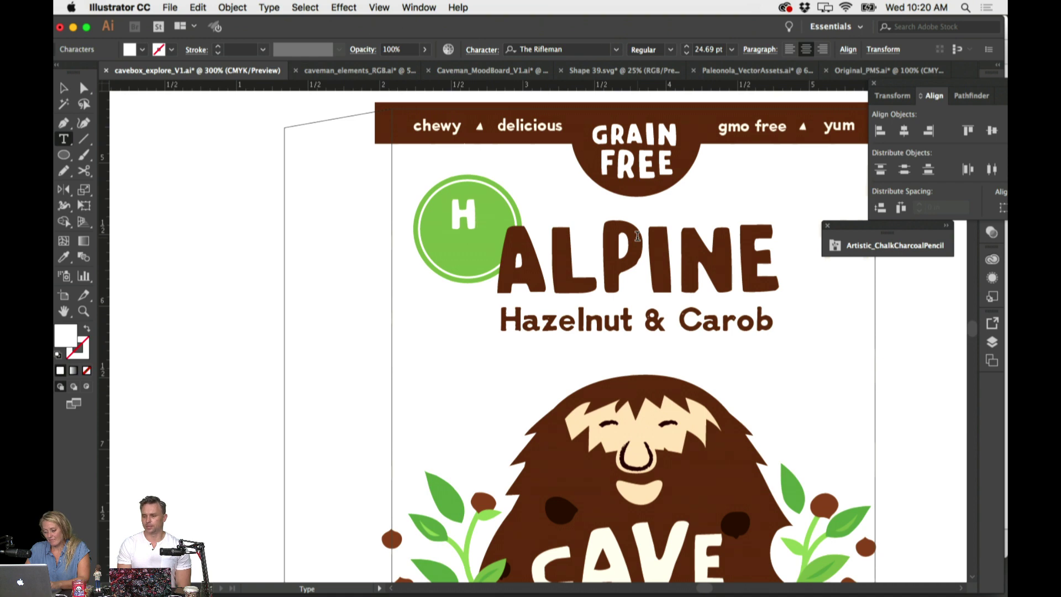
{"action": "key", "text": "BackSpace"}
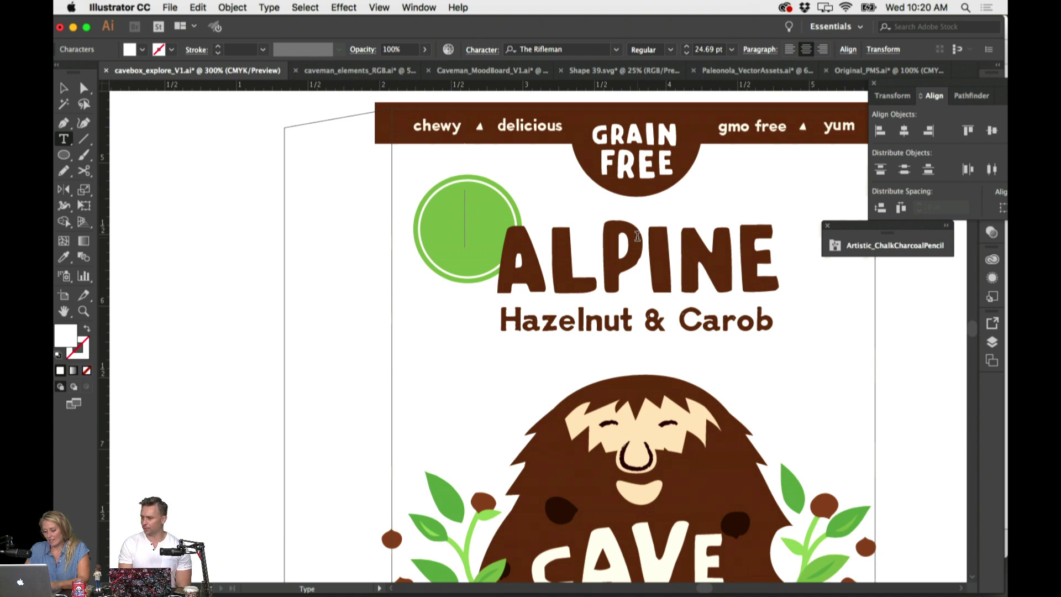
{"action": "type", "text": "C"}
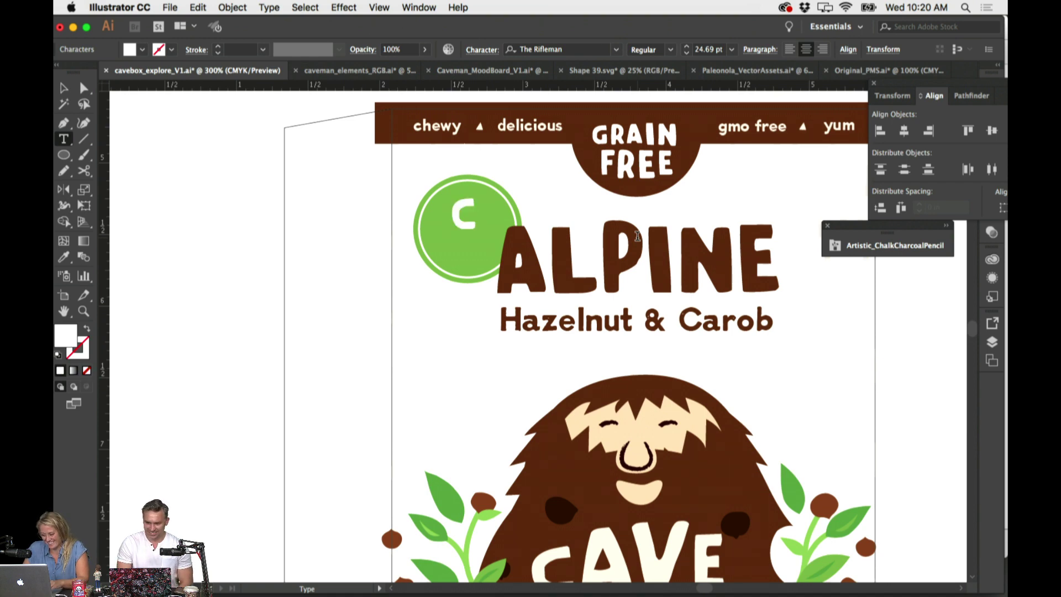
{"action": "type", "text": "AVE"}
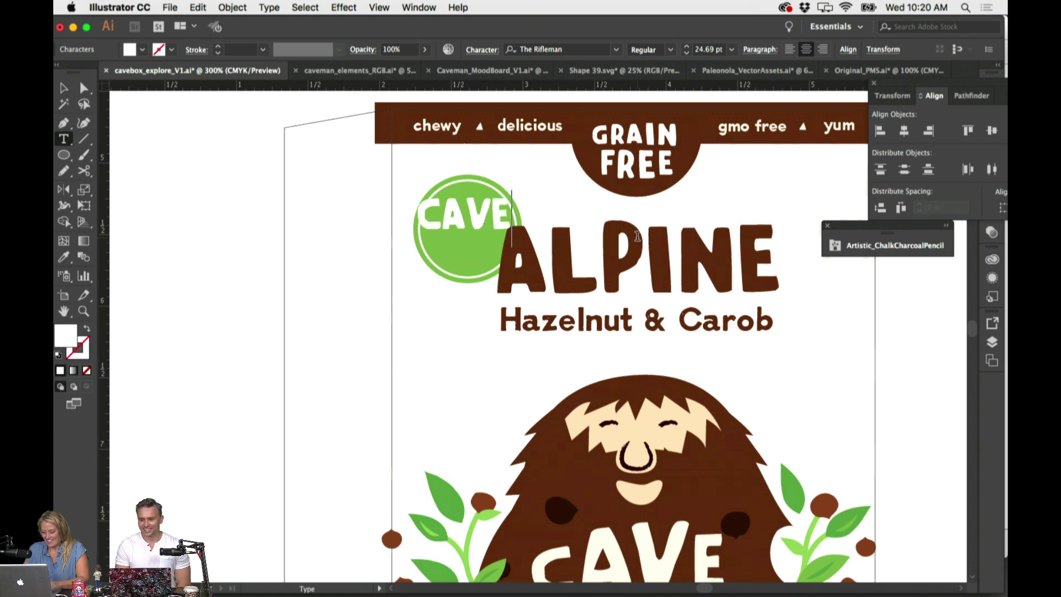
Replace the green badge's wording with "PALEO"
{"action": "key", "text": "BackSpace"}
{"action": "key", "text": "BackSpace"}
{"action": "key", "text": "BackSpace"}
{"action": "key", "text": "BackSpace"}
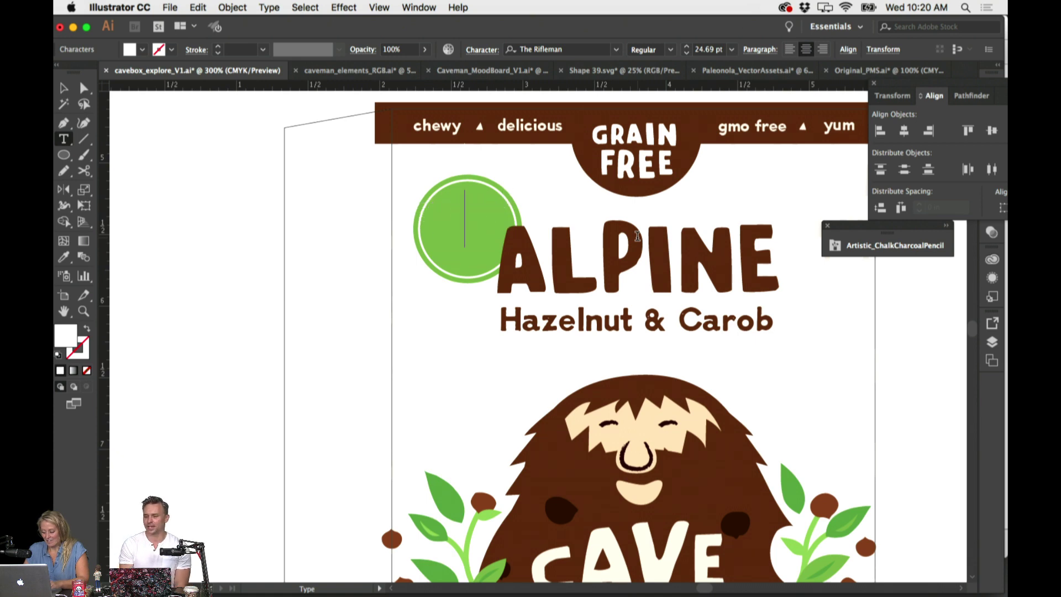
{"action": "type", "text": "PALEO"}
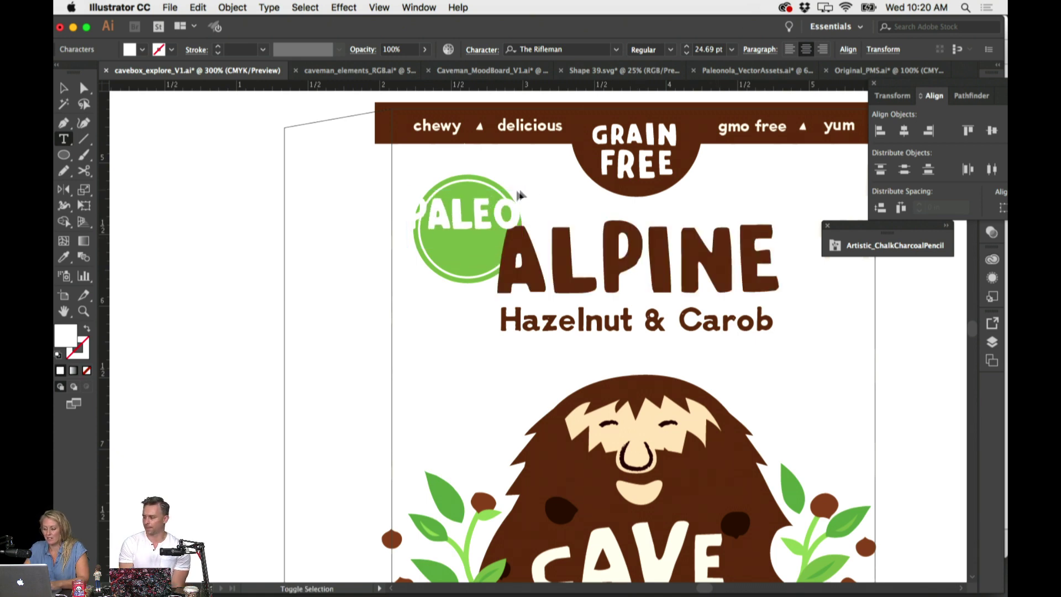
{"action": "left_click", "coordinate": [501, 191], "text": "super"}
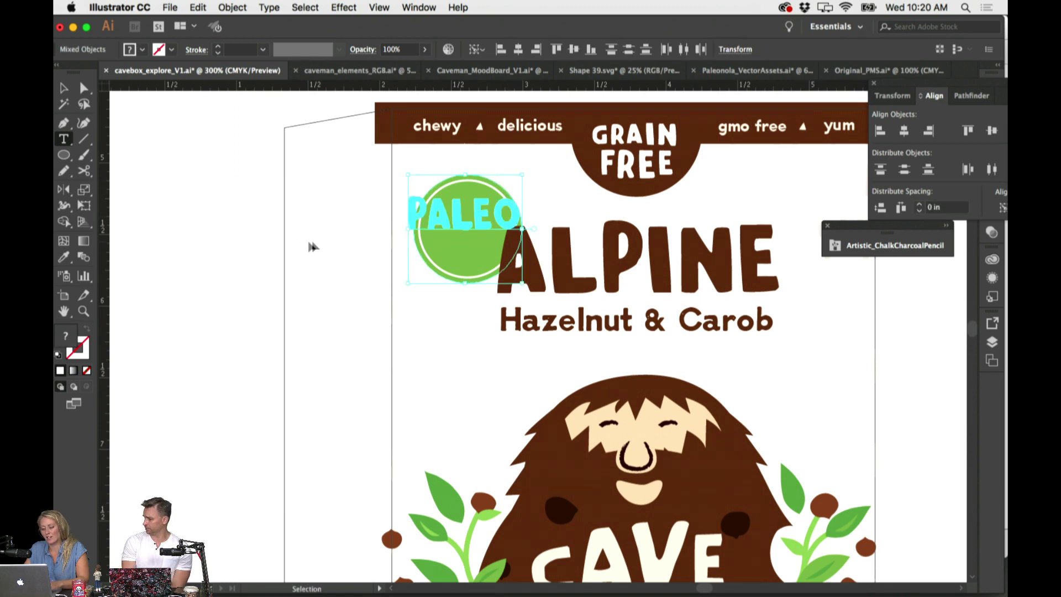
{"action": "left_click", "coordinate": [313, 246], "text": "super"}
Scale the "PALEO" text down to 13.8 pt so it fits inside the badge's white ring
{"action": "key", "text": "v"}
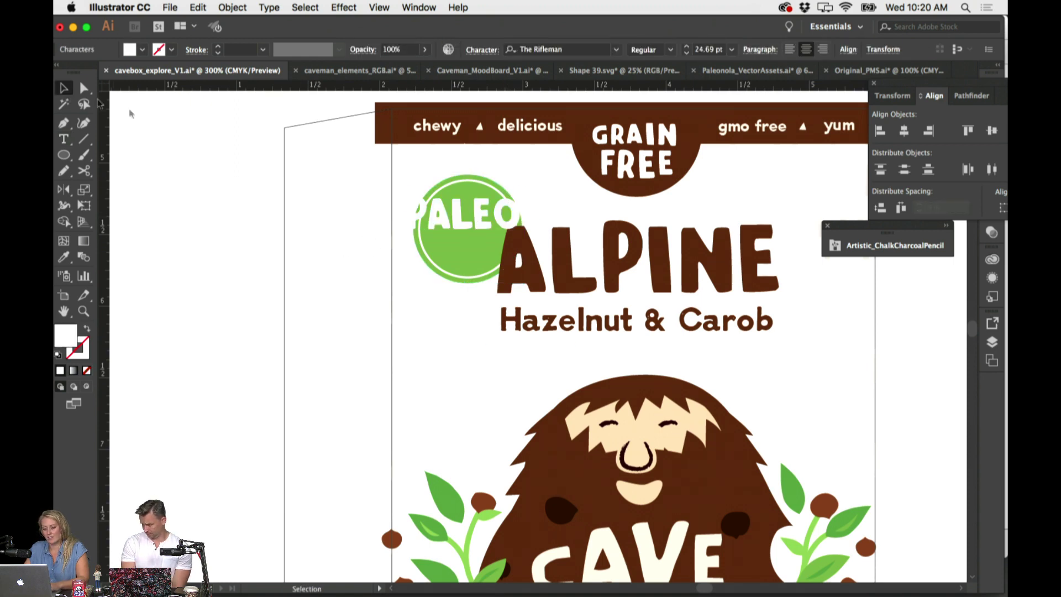
{"action": "left_click", "coordinate": [462, 227]}
{"action": "left_click_drag", "start_coordinate": [520, 197], "coordinate": [496, 203]}
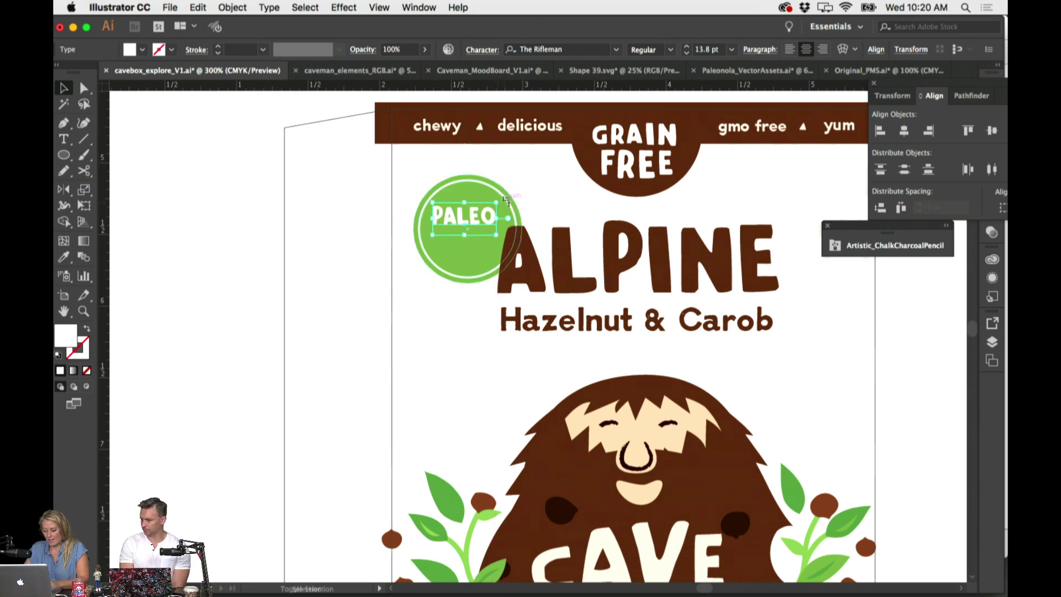
Draw a circle about the badge's size in the blank area beside the front panel and set "PALEO" along its path
{"action": "left_click", "coordinate": [67, 156]}
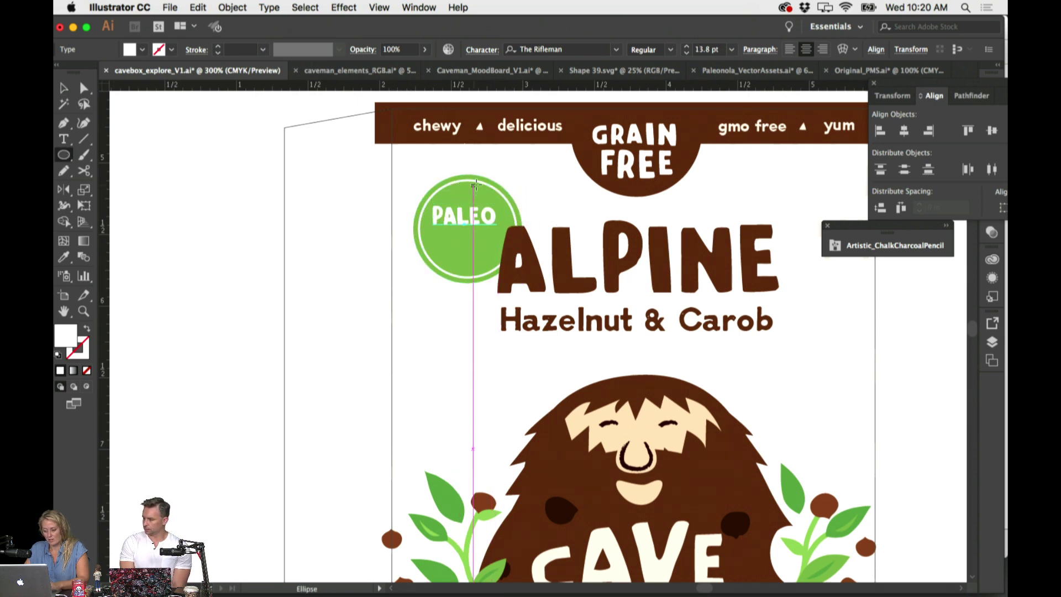
{"action": "left_click_drag", "start_coordinate": [254, 239], "coordinate": [308, 188]}
{"action": "key", "text": "t"}
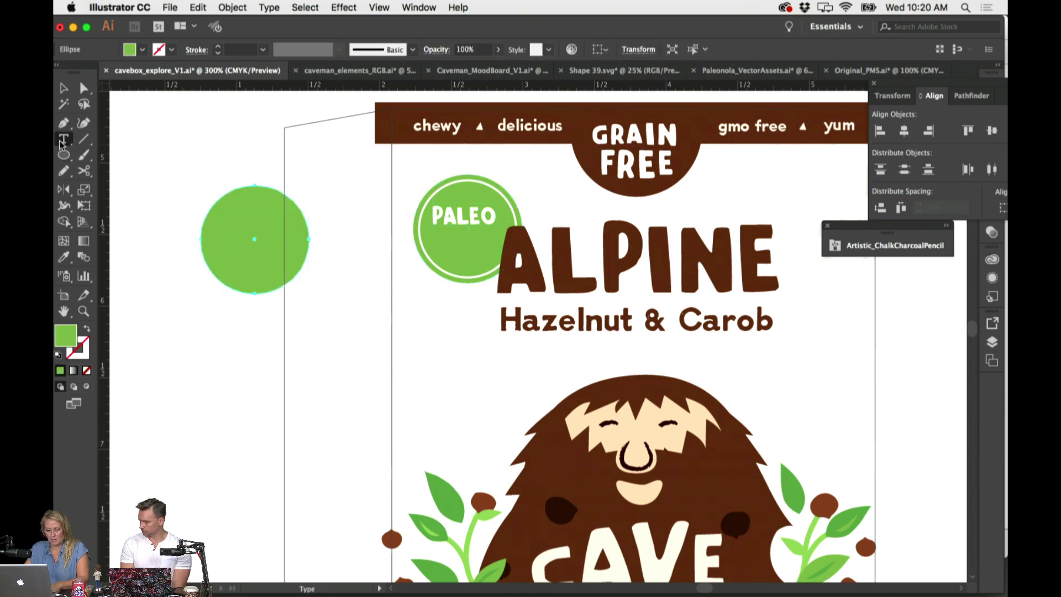
{"action": "left_click_drag", "start_coordinate": [62, 143], "coordinate": [150, 169]}
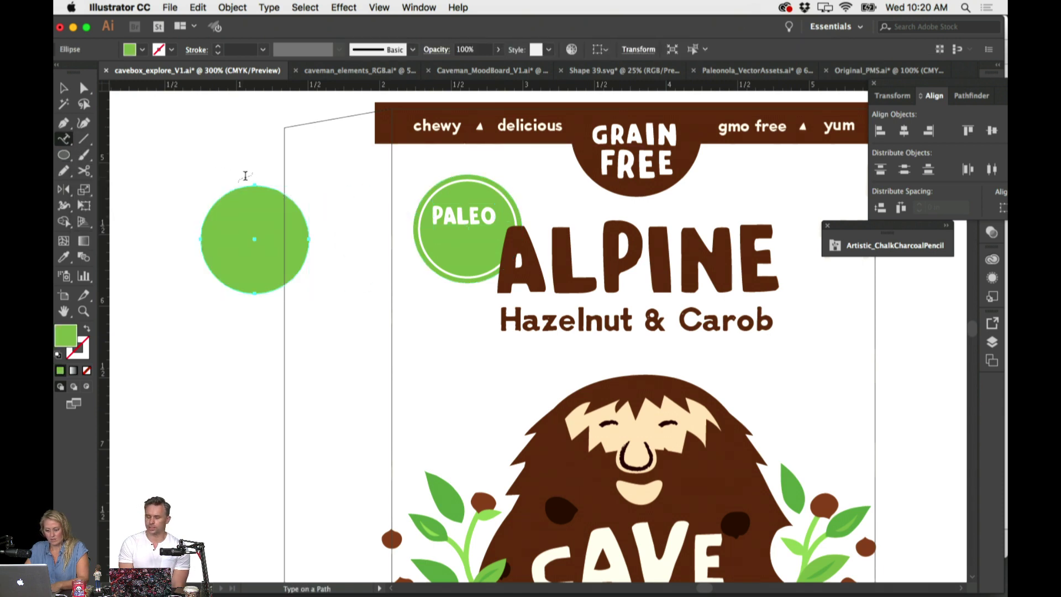
{"action": "left_click", "coordinate": [256, 184]}
{"action": "type", "text": "PALEO"}
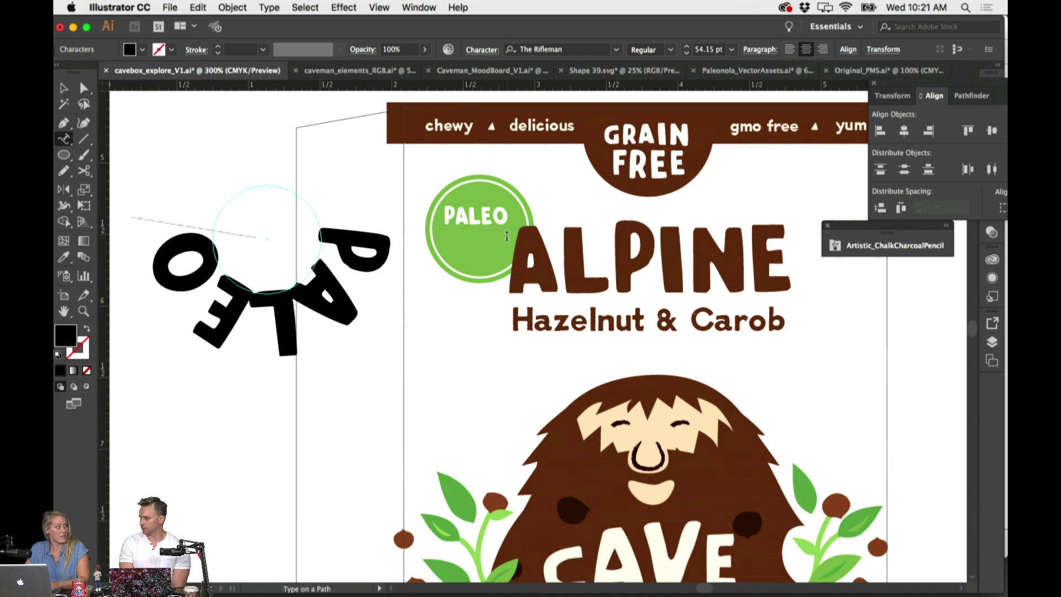
{"action": "key", "text": "Escape"}
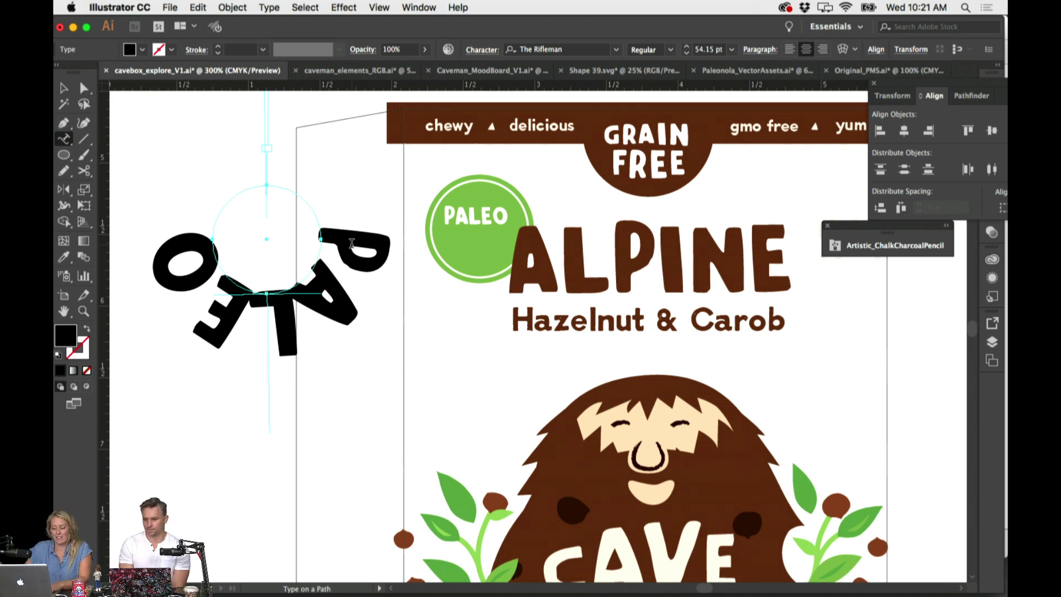
Scale the circular "PALEO" text and its path down proportionally to 29.5 pt
{"action": "key", "text": "v"}
{"action": "left_click_drag", "start_coordinate": [322, 186], "coordinate": [297, 197]}
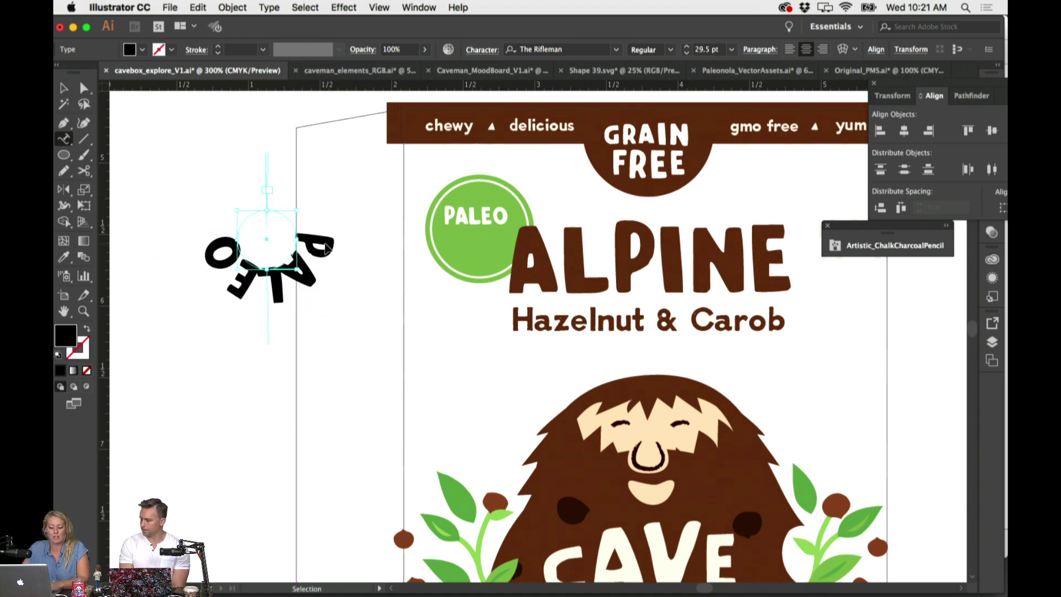
Reduce the circular "PALEO" text to 17 pt and give it a white fill
{"action": "key", "text": "t"}
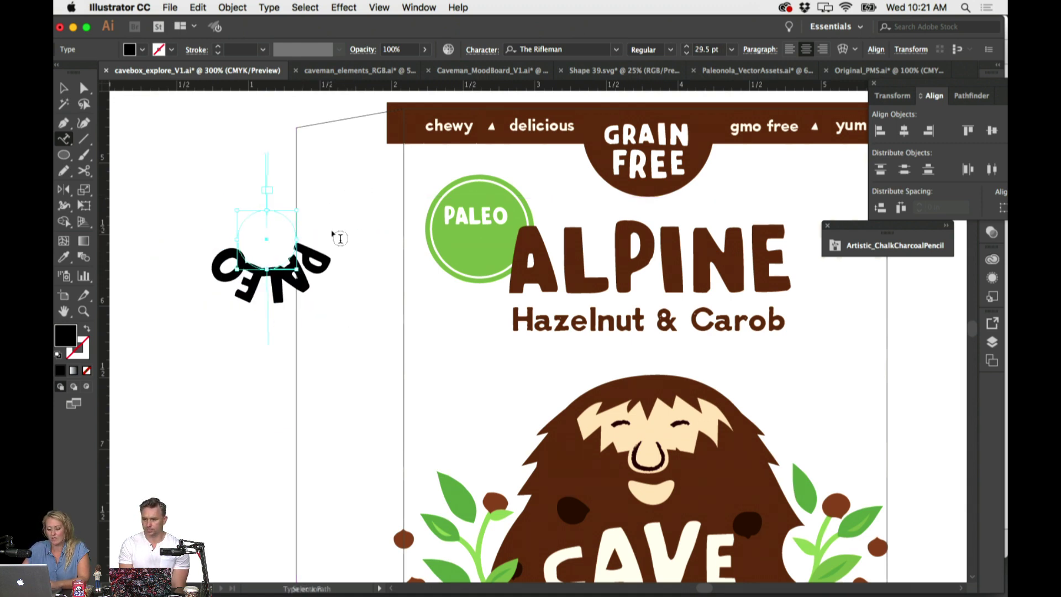
{"action": "left_click", "coordinate": [686, 53]}
{"action": "left_click", "coordinate": [687, 53]}
{"action": "left_click", "coordinate": [686, 53]}
{"action": "left_click", "coordinate": [686, 53]}
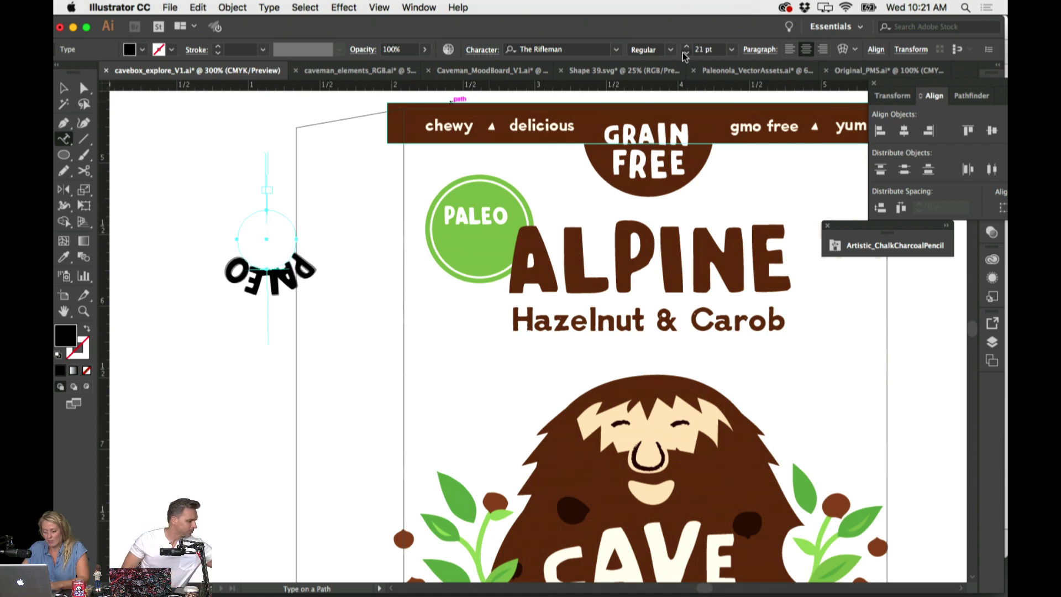
{"action": "left_click", "coordinate": [687, 53]}
{"action": "left_click", "coordinate": [687, 52]}
{"action": "key", "text": "i"}
{"action": "left_click", "coordinate": [242, 184]}
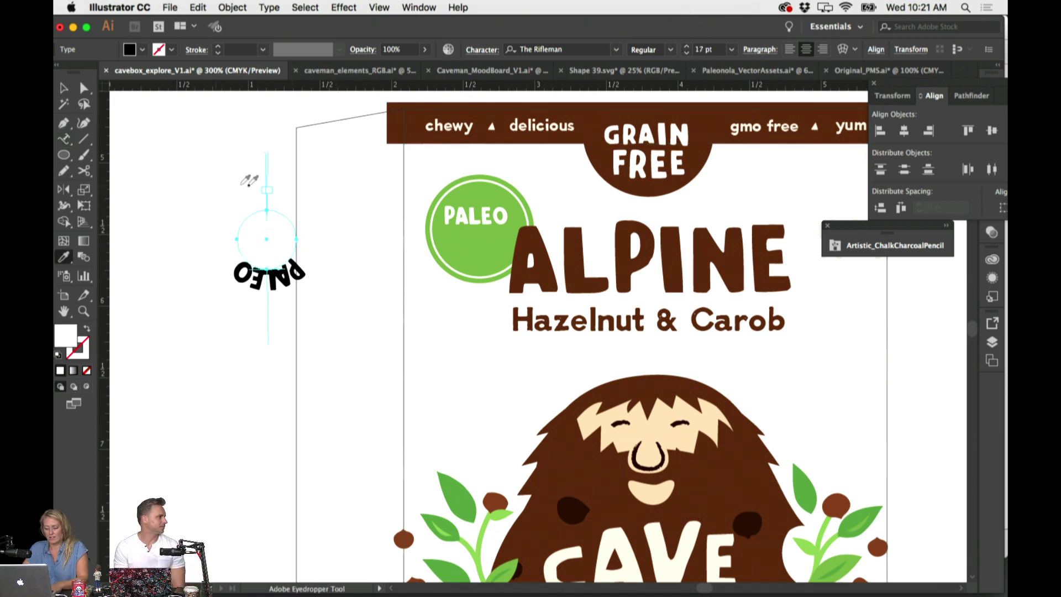
Rotate the curved "PALEO" upright and place it in the green badge's upper half, slightly tilted, instead of the straight wording
{"action": "key", "text": "v"}
{"action": "left_click_drag", "start_coordinate": [301, 205], "coordinate": [235, 279]}
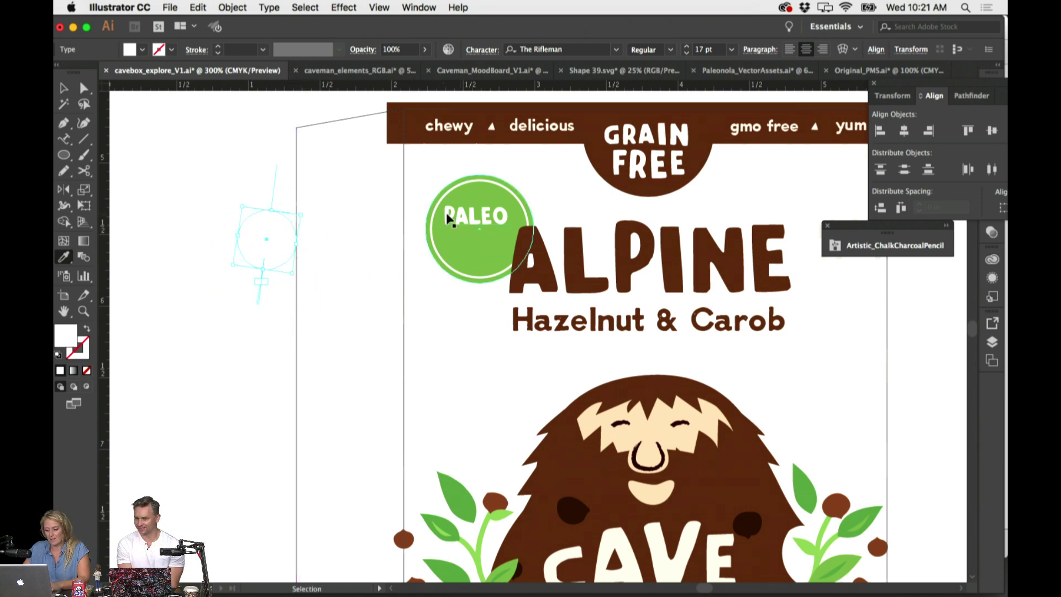
{"action": "left_click_drag", "start_coordinate": [268, 235], "coordinate": [480, 231]}
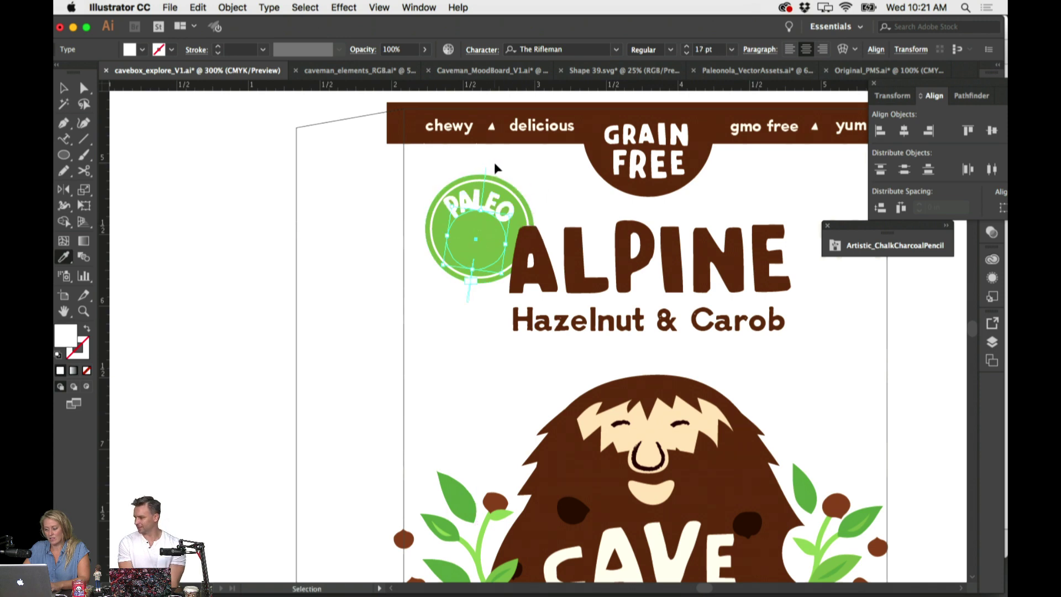
{"action": "left_click_drag", "start_coordinate": [480, 210], "coordinate": [496, 209]}
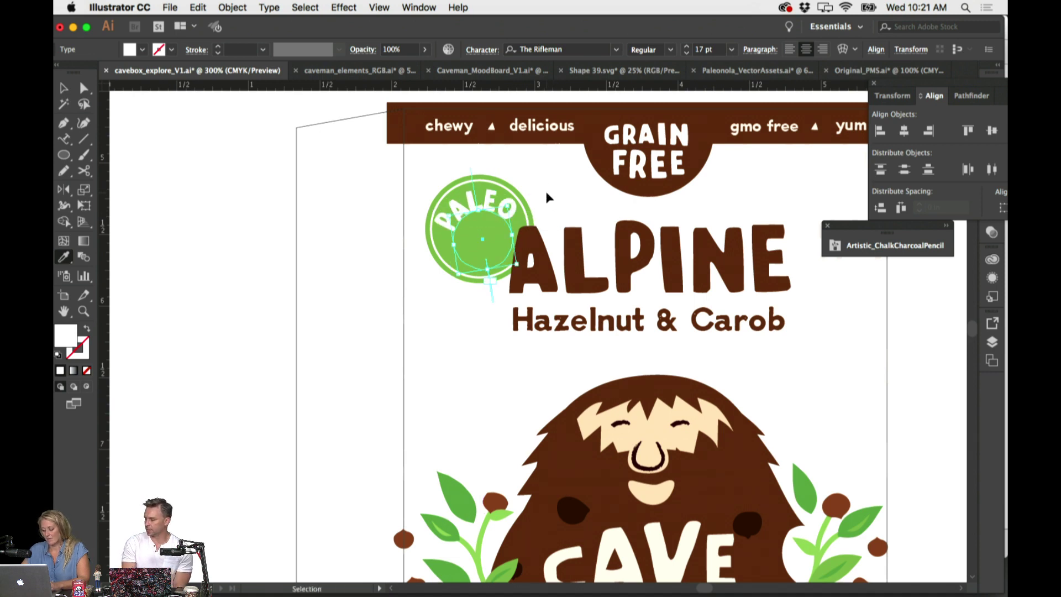
{"action": "key", "text": "super+equal"}
{"action": "key", "text": "v"}
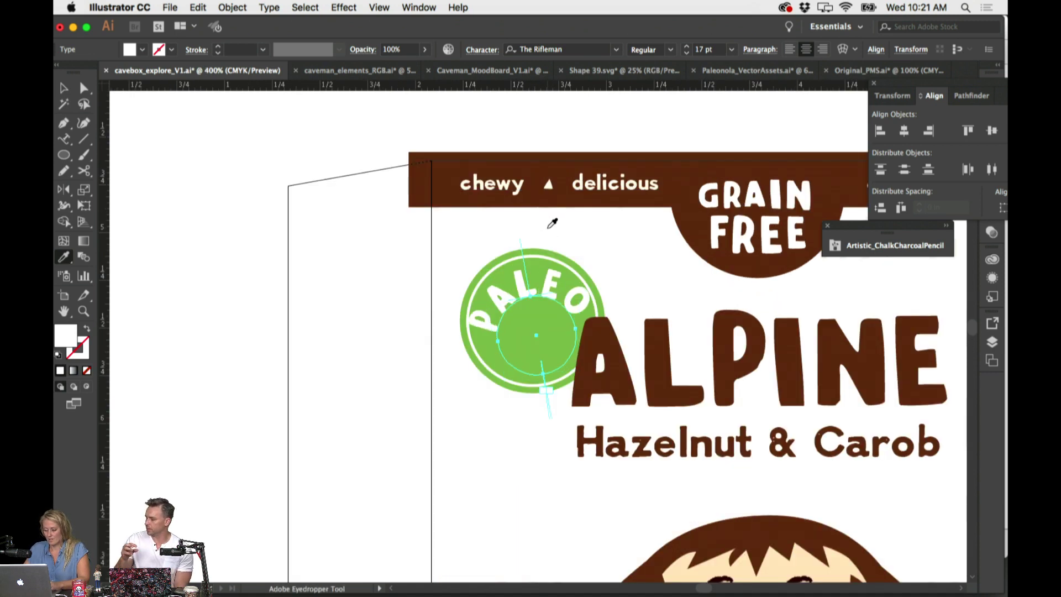
{"action": "scroll", "coordinate": [553, 224], "scroll_direction": "right", "scroll_amount": 5}
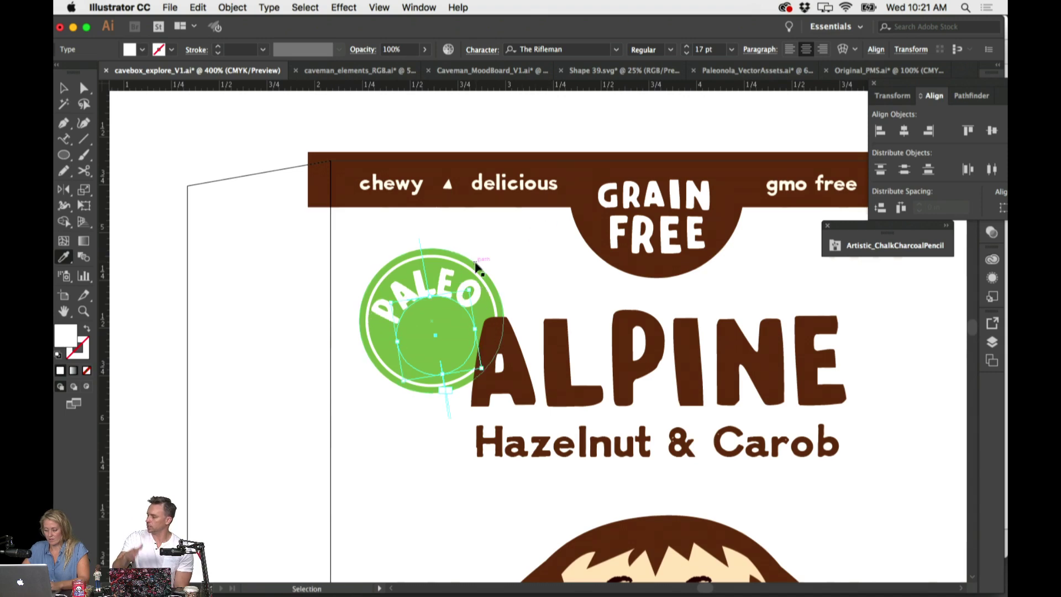
{"action": "left_click_drag", "start_coordinate": [441, 287], "coordinate": [441, 282]}
{"action": "left_click", "coordinate": [246, 237]}
Fine-tune the curved "PALEO" text's size and position so it follows the badge's white ring
{"action": "key", "text": "i"}
{"action": "scroll", "coordinate": [271, 221], "scroll_direction": "right", "scroll_amount": 2}
{"action": "scroll", "coordinate": [271, 220], "scroll_direction": "down", "scroll_amount": 6}
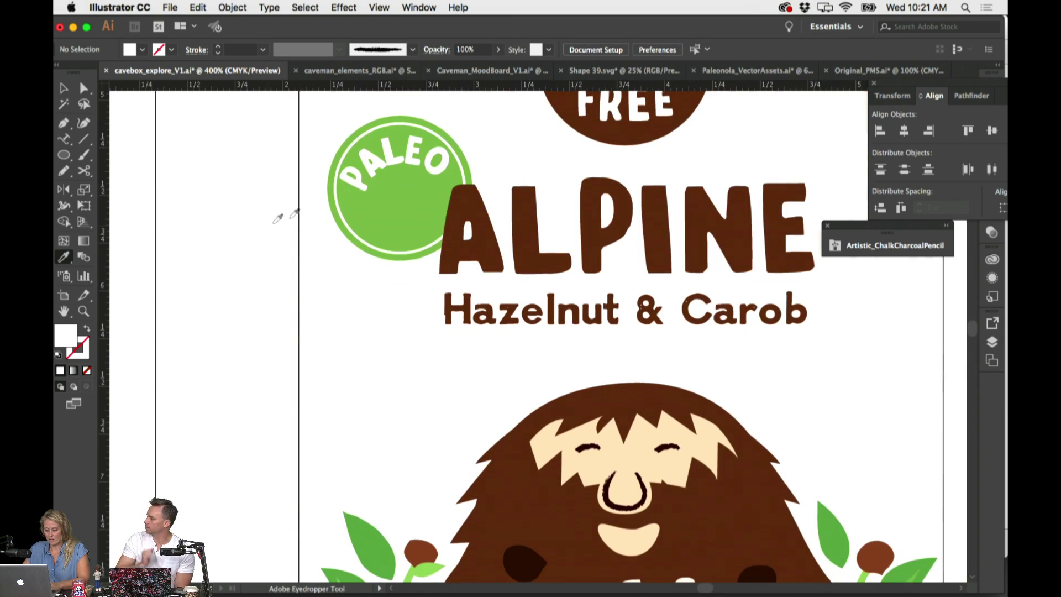
{"action": "left_click", "coordinate": [423, 166], "text": "super"}
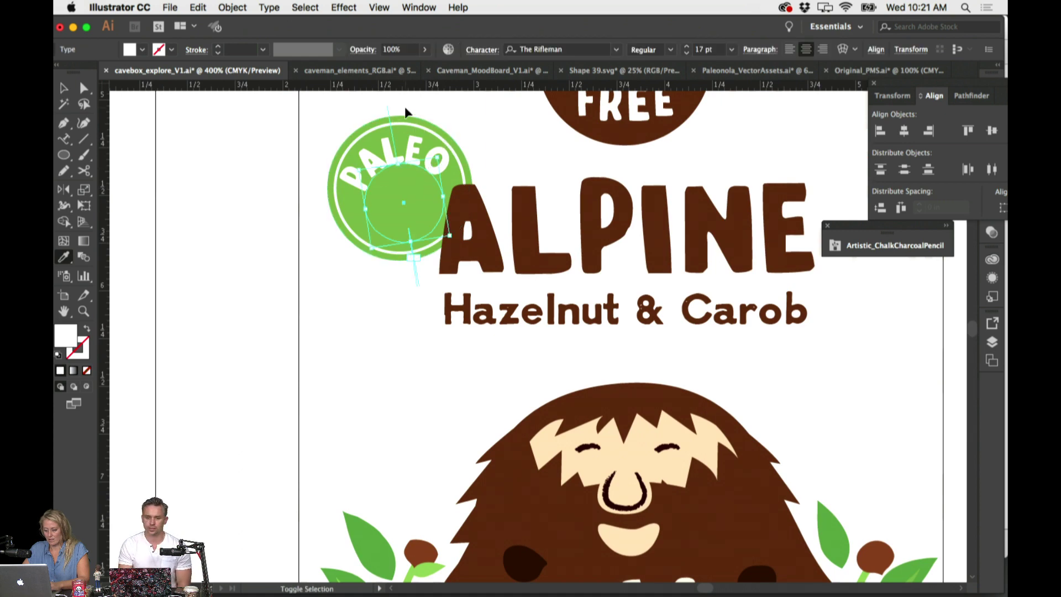
{"action": "left_click_drag", "start_coordinate": [373, 252], "coordinate": [375, 247]}
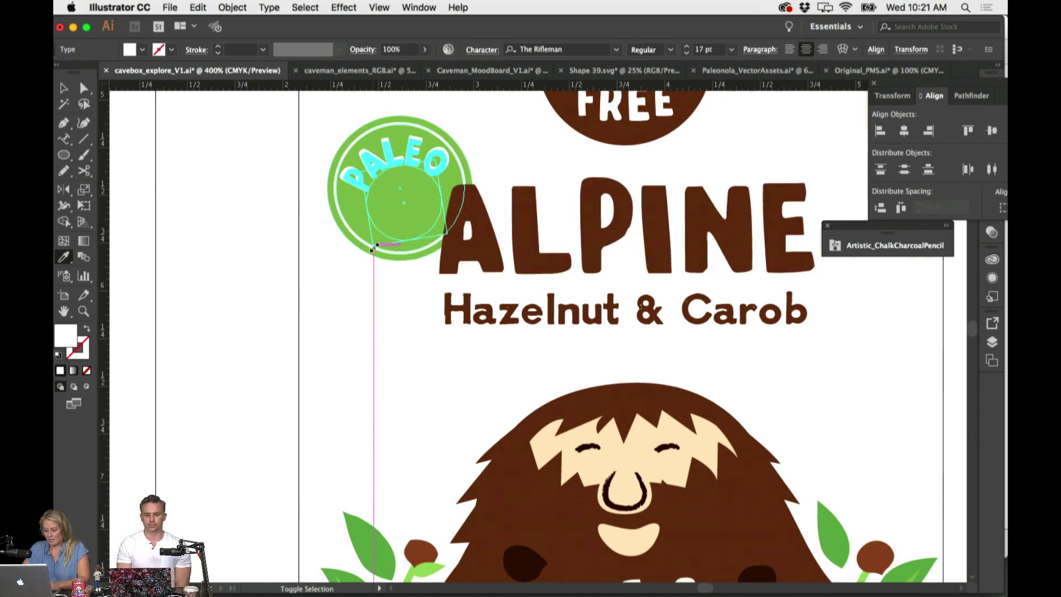
{"action": "left_click_drag", "start_coordinate": [402, 161], "coordinate": [400, 162]}
{"action": "key", "text": "super+minus"}
{"action": "left_click", "coordinate": [248, 171], "text": "super"}
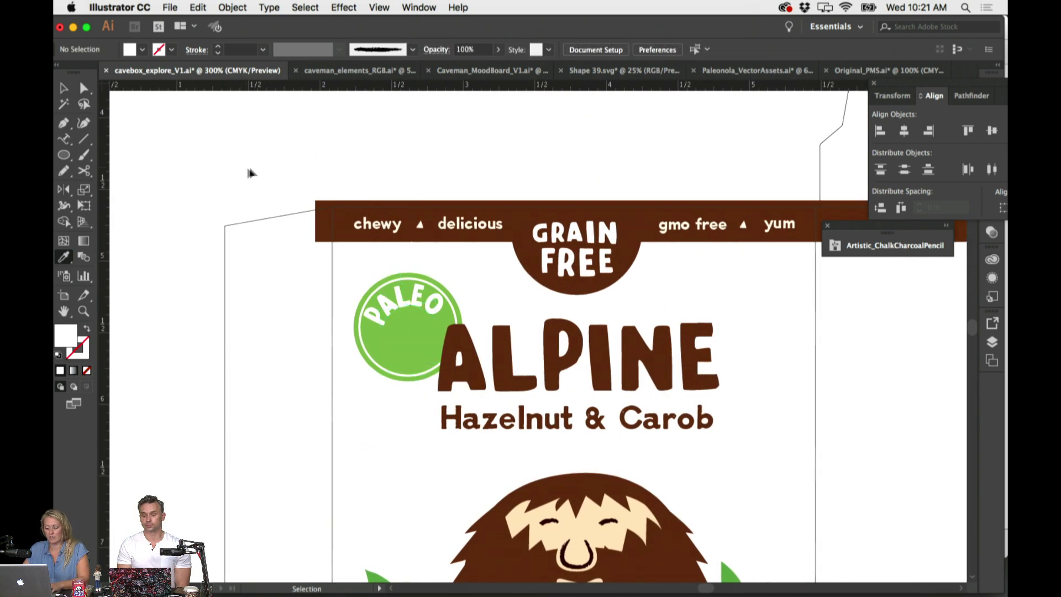
Create a "SNACK" text, tilt it upward to the right and place it beneath "PALEO" inside the badge
{"action": "key", "text": "t"}
{"action": "left_click", "coordinate": [272, 158]}
{"action": "type", "text": "SN"}
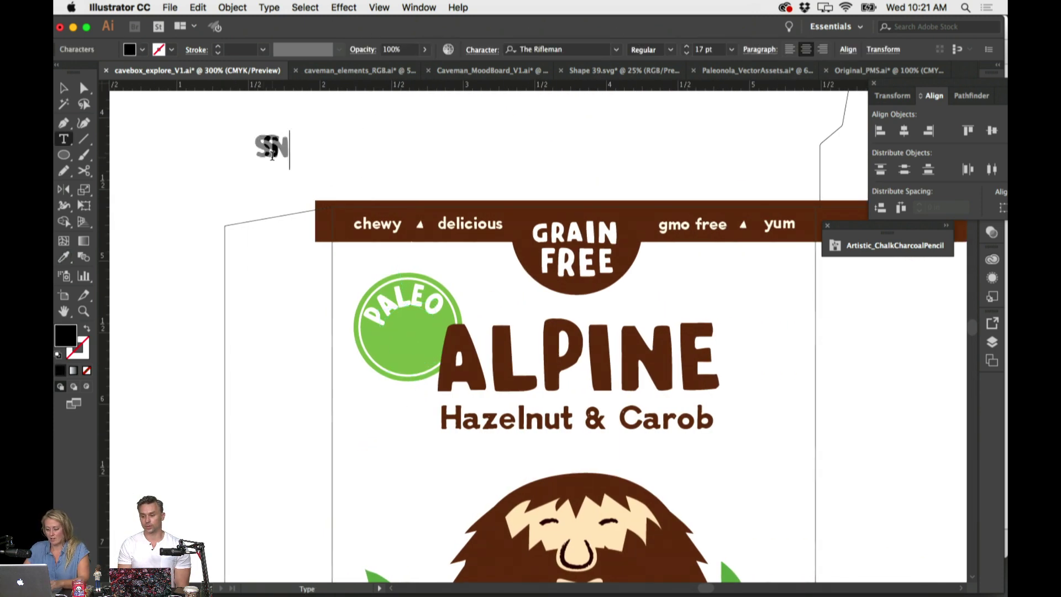
{"action": "type", "text": "ACK"}
{"action": "left_click_drag", "start_coordinate": [273, 156], "coordinate": [405, 350]}
{"action": "mouse_move", "coordinate": [452, 317]}
{"action": "left_mouse_down"}
{"action": "mouse_move", "coordinate": [474, 289]}
{"action": "mouse_move", "coordinate": [458, 309]}
{"action": "left_mouse_up"}
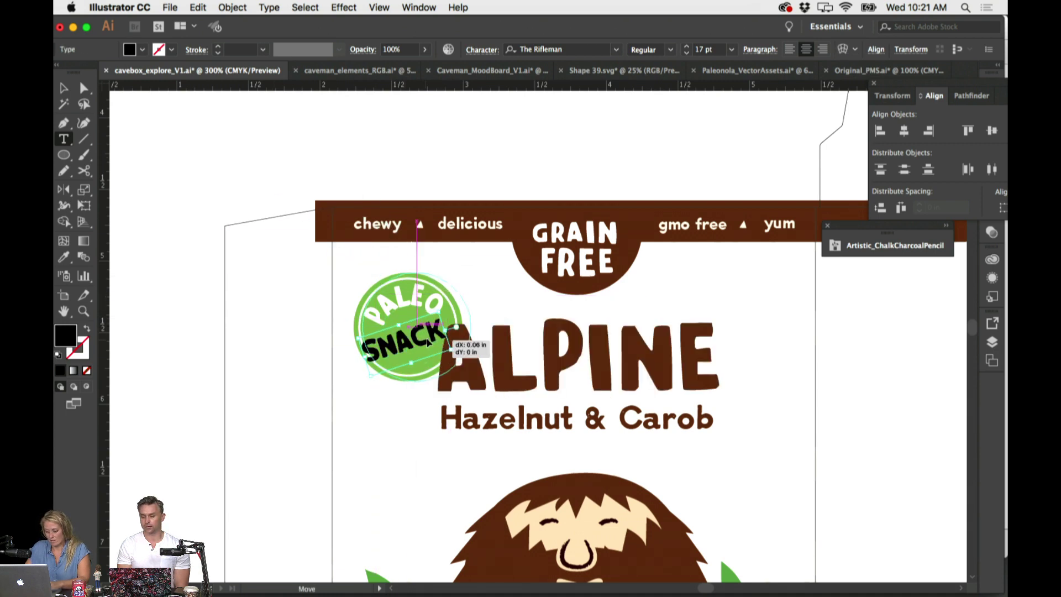
{"action": "left_click", "coordinate": [430, 353]}
{"action": "left_click", "coordinate": [282, 369]}
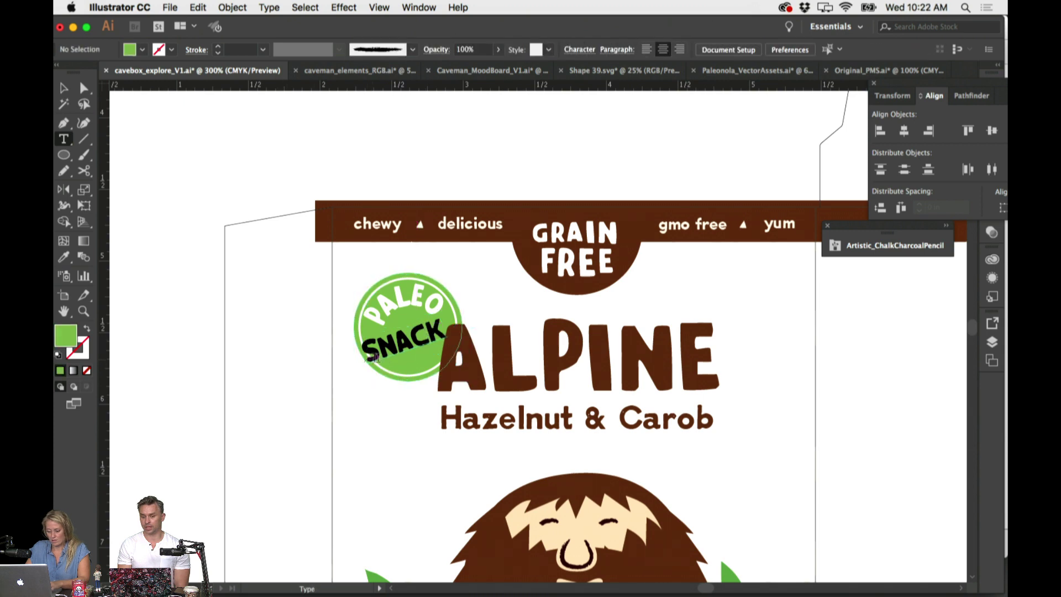
{"action": "left_click_drag", "start_coordinate": [403, 350], "coordinate": [410, 353]}
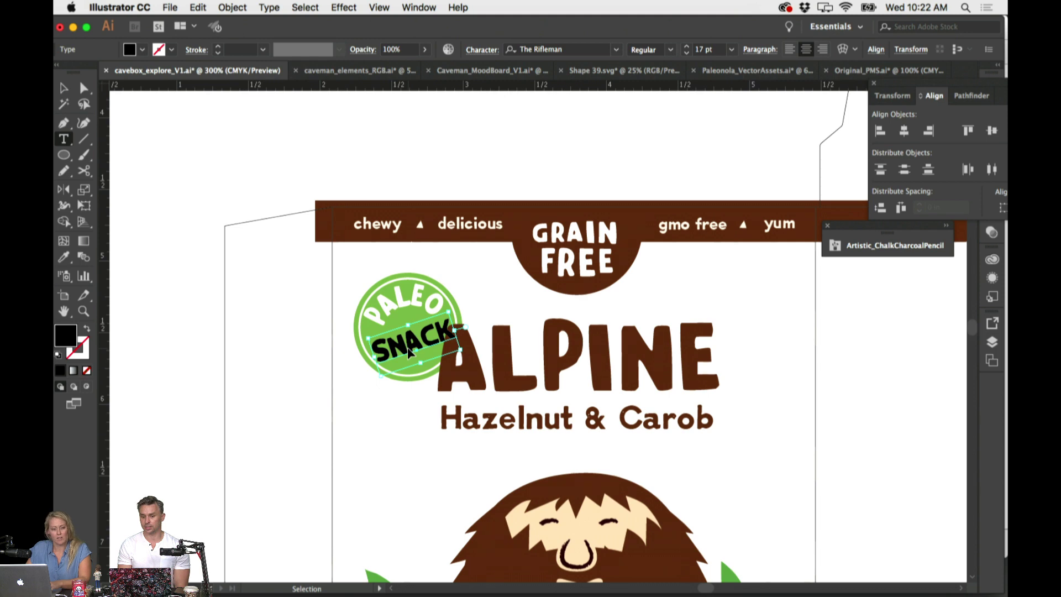
Recolour the badge's "SNACK" text white and scale it down to 14.33 pt
{"action": "double_click", "coordinate": [407, 347]}
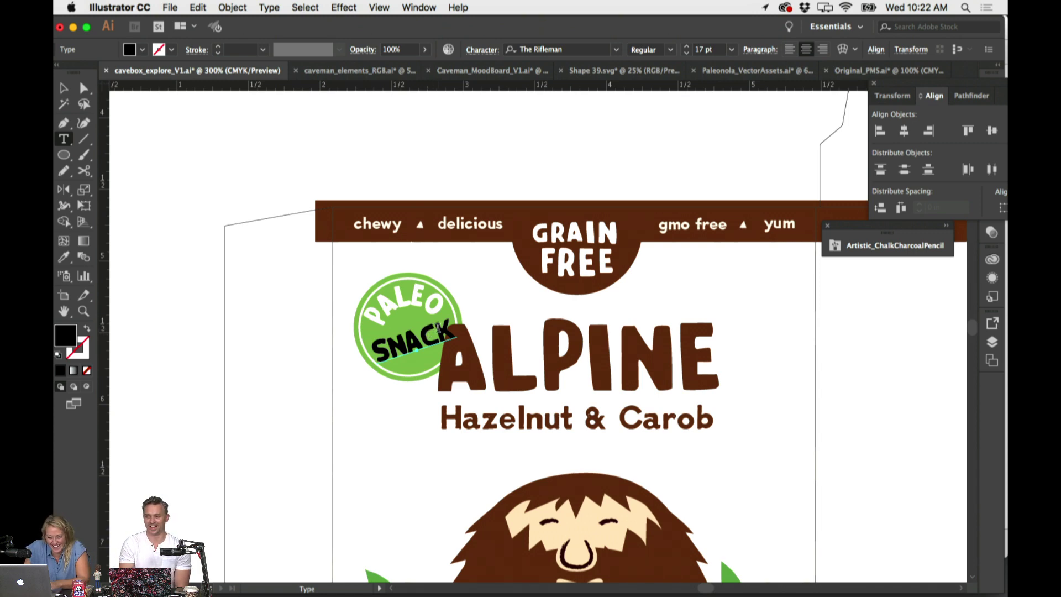
{"action": "double_click", "coordinate": [462, 315]}
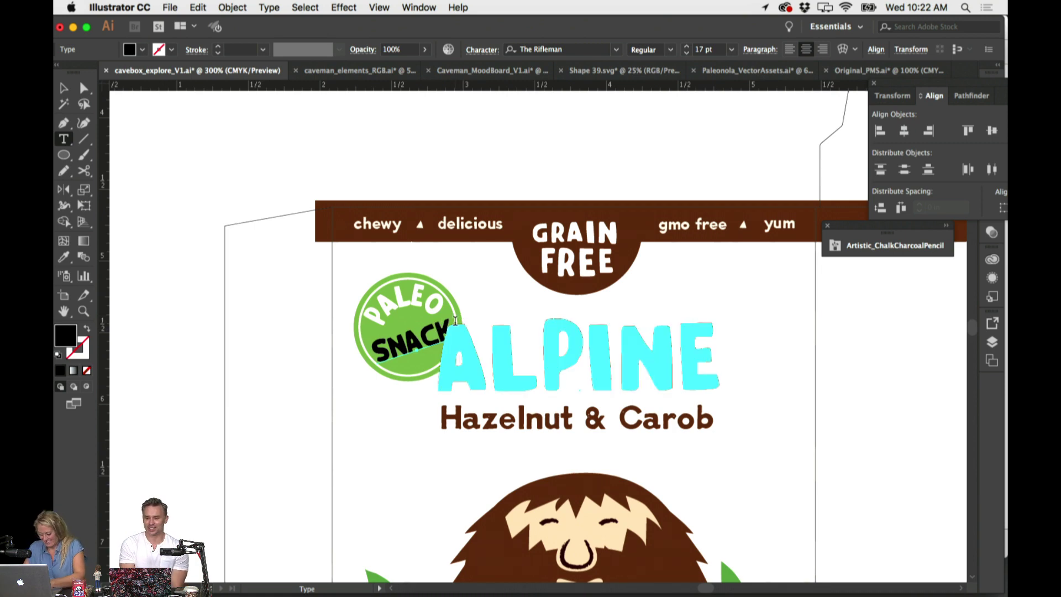
{"action": "key", "text": "Escape"}
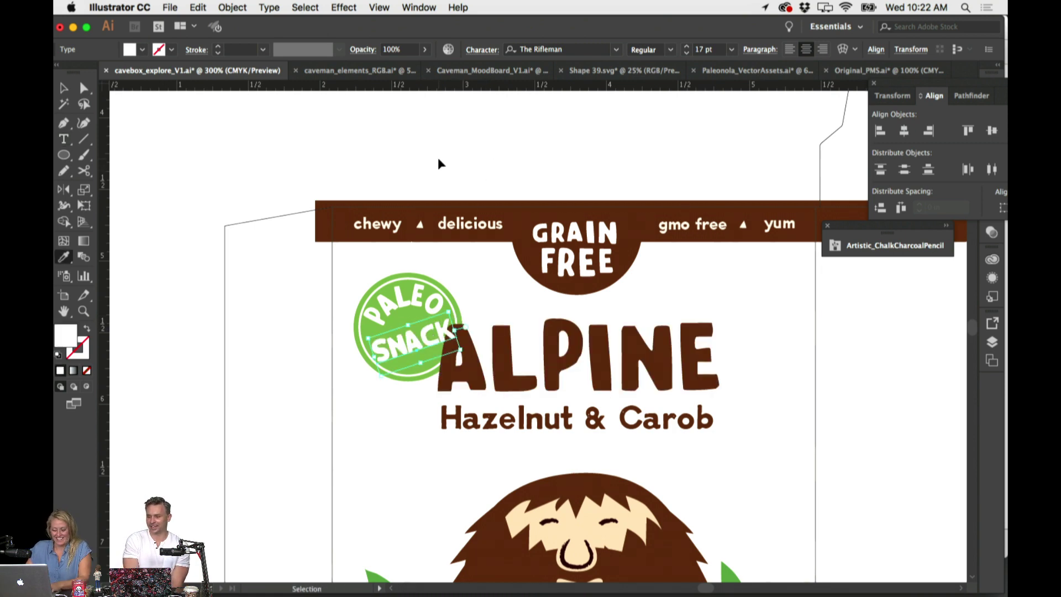
{"action": "key", "text": "i"}
{"action": "left_click", "coordinate": [468, 324]}
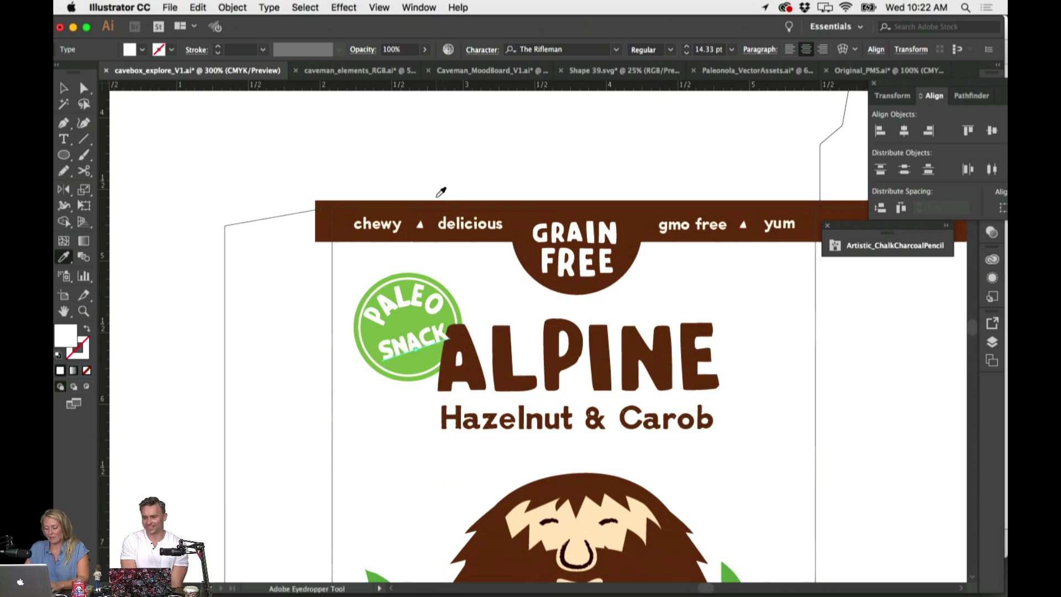
Change the stacking order of the "ALPINE" title group relative to the overlapping green badge
{"action": "key", "text": "super+equal"}
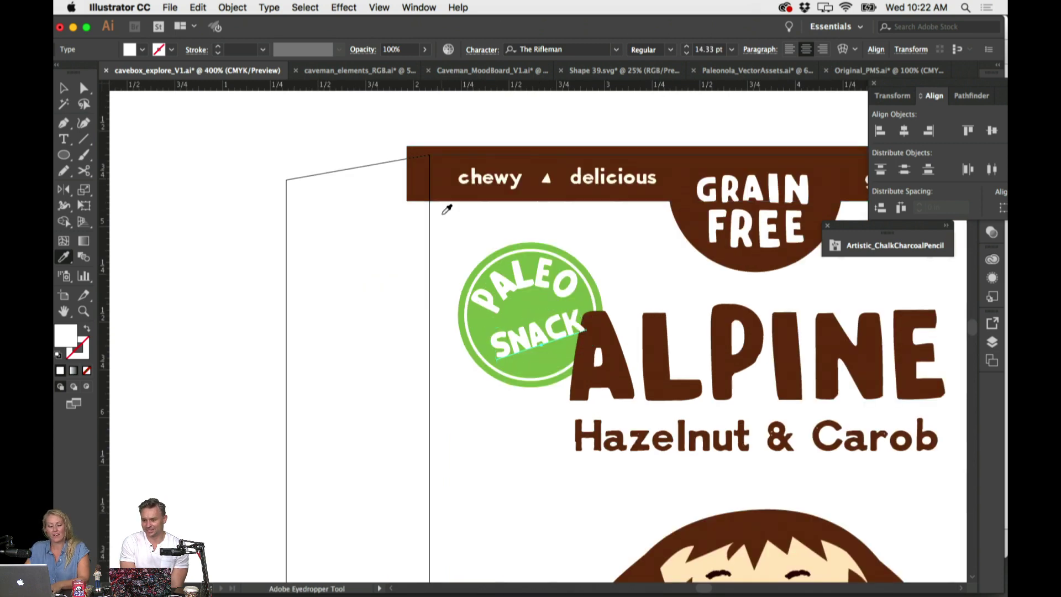
{"action": "scroll", "coordinate": [446, 209], "scroll_direction": "right", "scroll_amount": 5}
{"action": "left_click", "coordinate": [426, 332]}
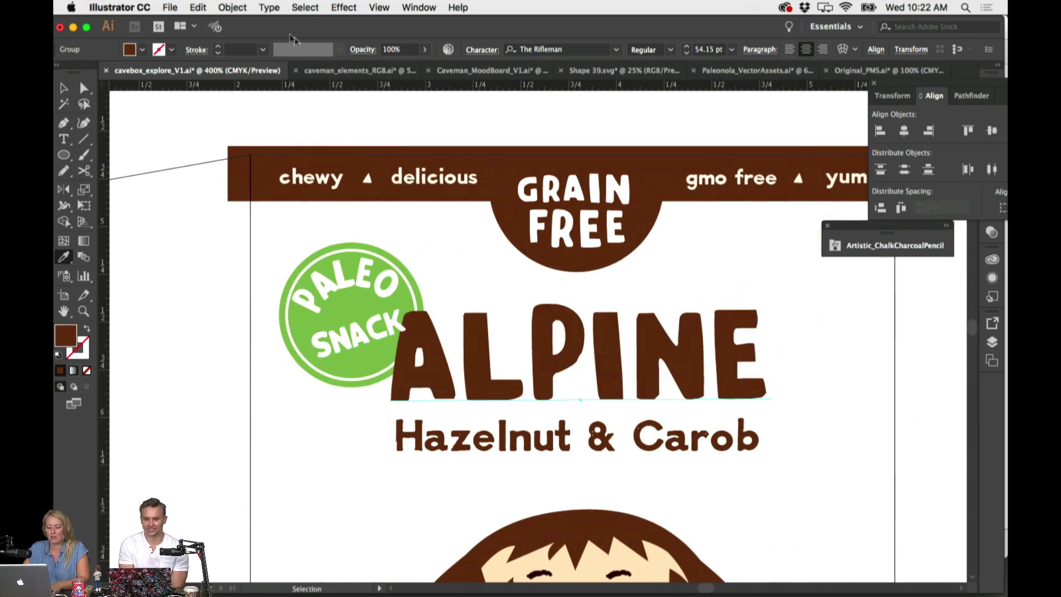
{"action": "left_click", "coordinate": [232, 7]}
{"action": "mouse_move", "coordinate": [309, 37]}
{"action": "left_click", "coordinate": [420, 74]}
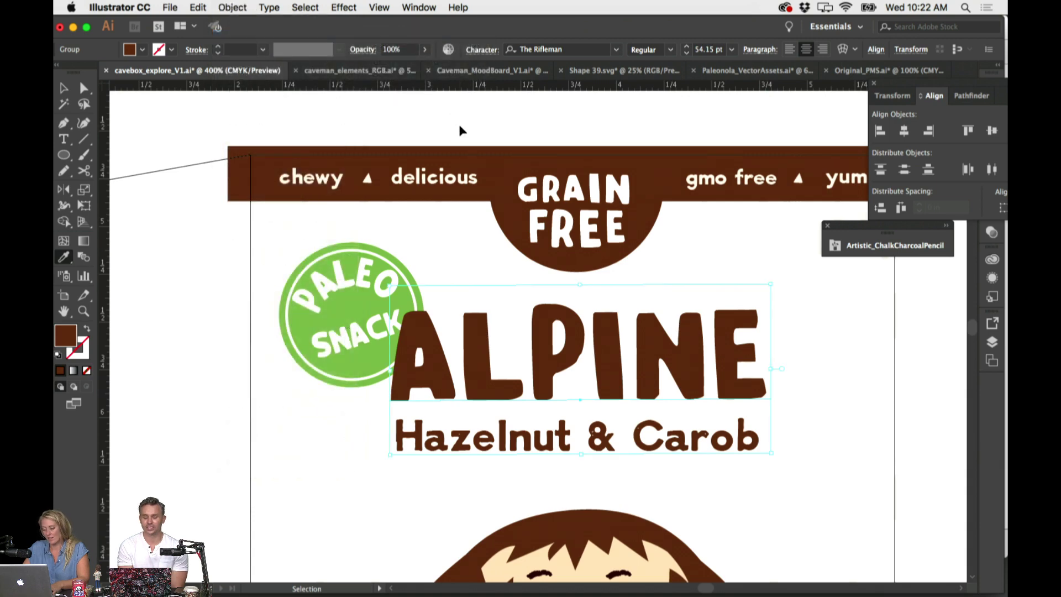
{"action": "left_click", "coordinate": [462, 131]}
Nudge "SNACK" and the curved "PALEO" so both words sit balanced in the badge, and check it against the whole front panel
{"action": "left_click_drag", "start_coordinate": [365, 336], "coordinate": [365, 336]}
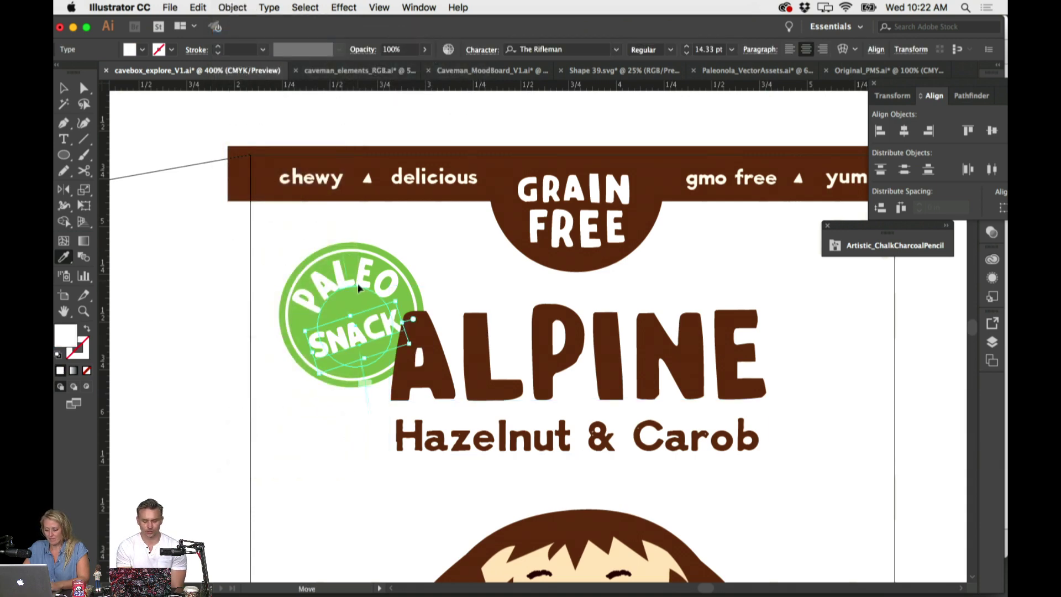
{"action": "left_click", "coordinate": [357, 286]}
{"action": "left_click", "coordinate": [194, 241], "text": "super"}
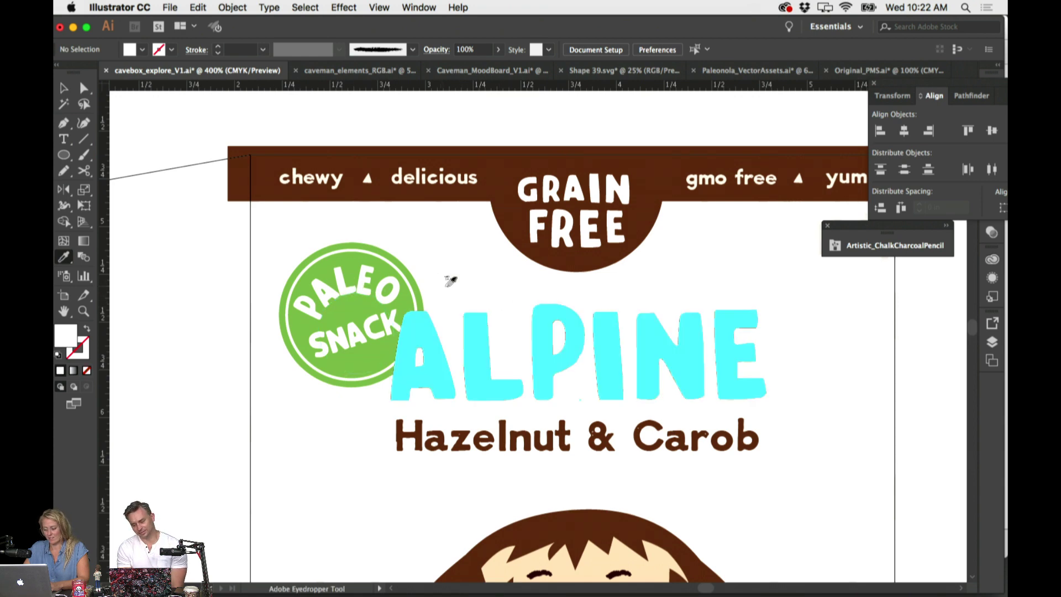
{"action": "left_click", "coordinate": [370, 285], "text": "super"}
{"action": "key", "text": "super+minus"}
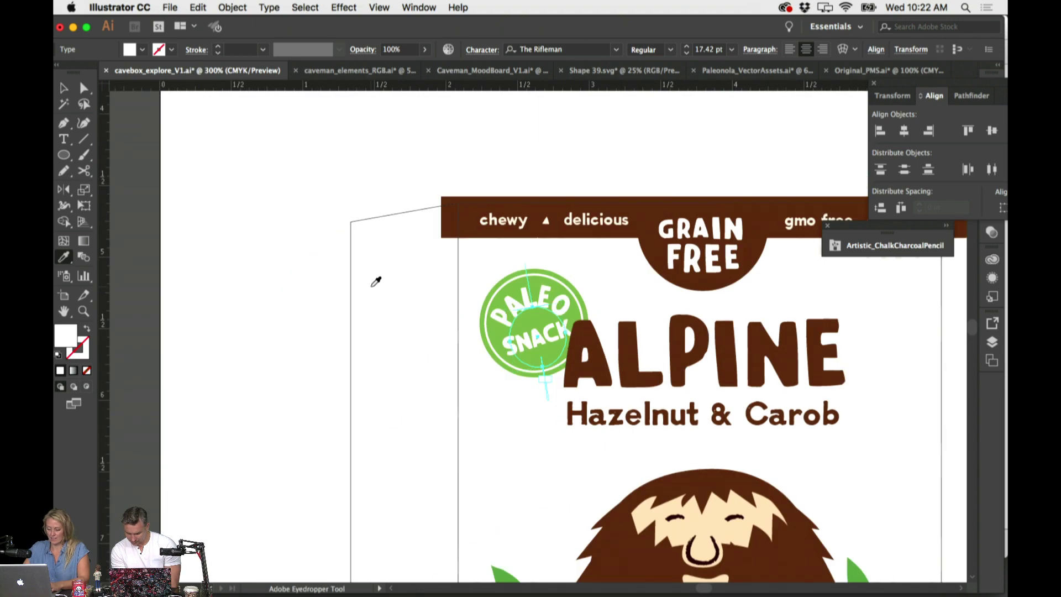
{"action": "key", "text": "super+minus"}
{"action": "key", "text": "super+minus"}
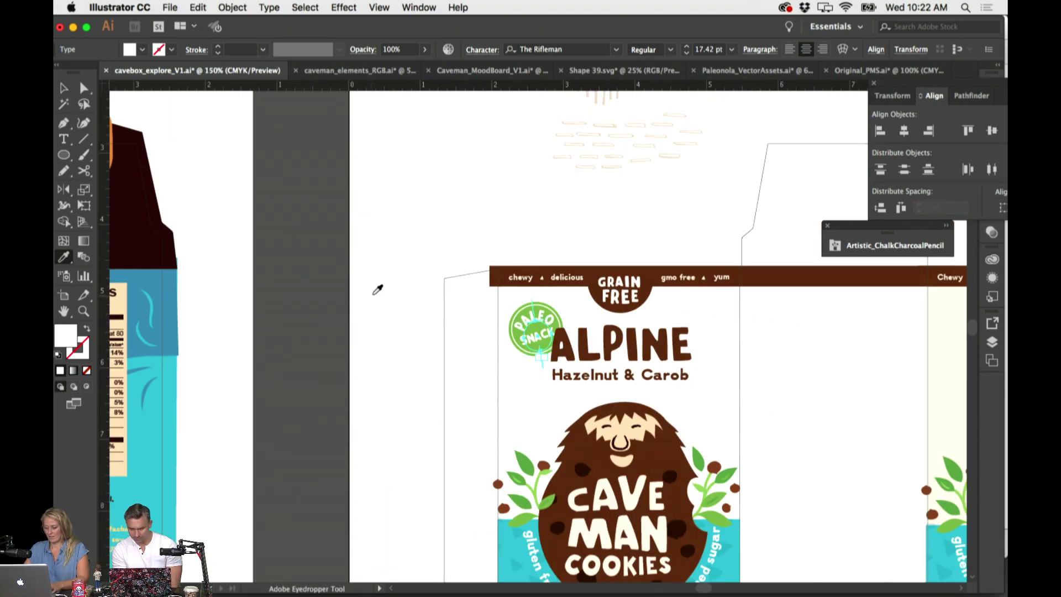
Copy the curved "PALEO" text into the blank area beside the front panel and colour the copy brown
{"action": "key", "text": "super+equal"}
{"action": "key", "text": "super+equal"}
{"action": "key", "text": "super+equal"}
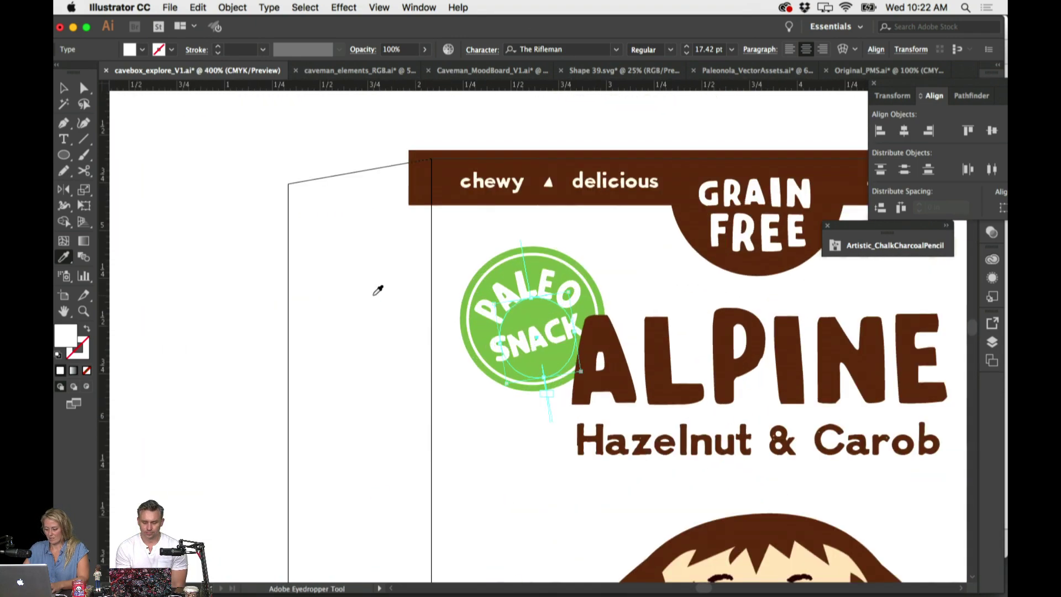
{"action": "left_click_drag", "start_coordinate": [540, 294], "coordinate": [256, 315]}
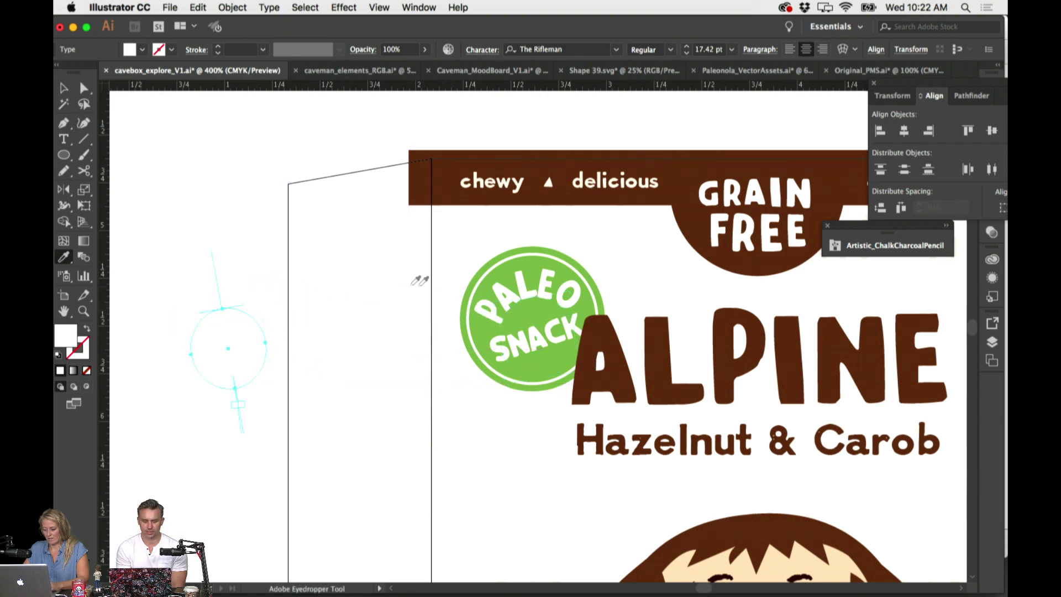
{"action": "left_click", "coordinate": [454, 165]}
{"action": "key", "text": "super+shift+a"}
Set a straight 17 pt "PALEO" above the curved copy and remove the curved "PALEO" from the badge
{"action": "key", "text": "t"}
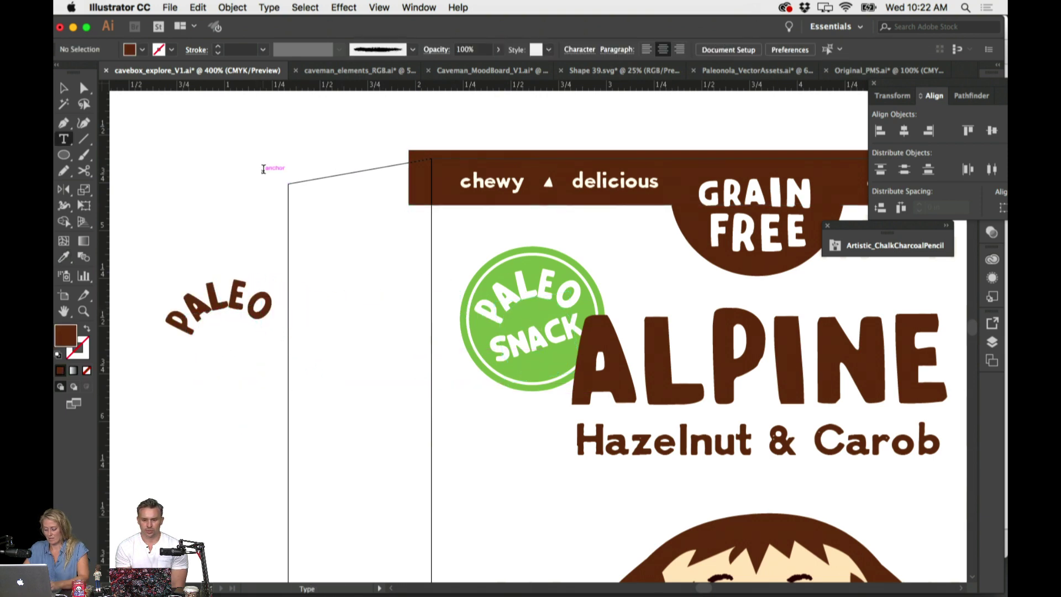
{"action": "left_click", "coordinate": [264, 166]}
{"action": "type", "text": "PALW"}
{"action": "type", "text": "EO"}
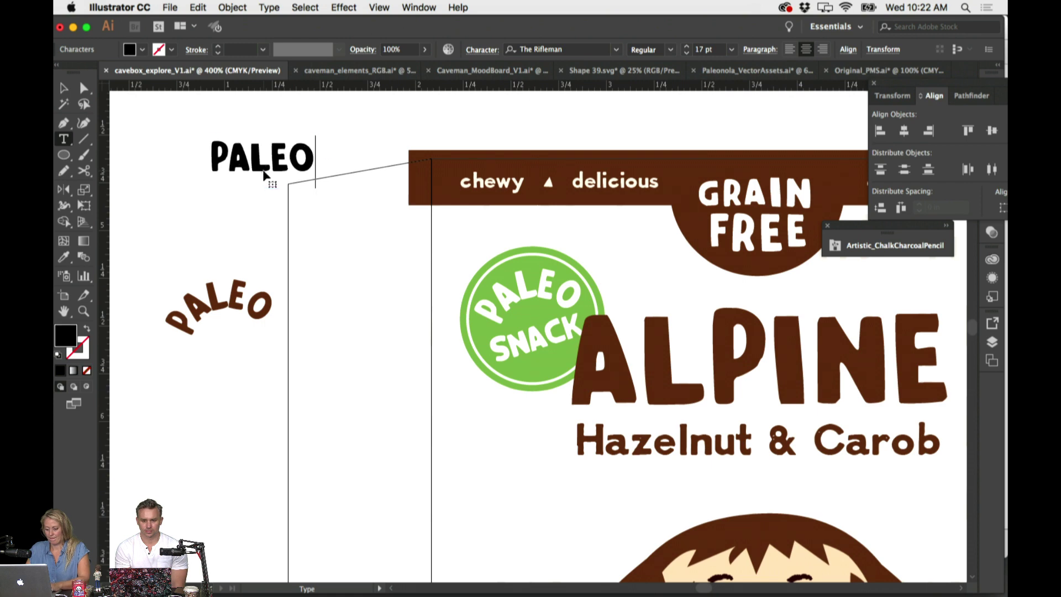
{"action": "key", "text": "Escape"}
{"action": "left_click", "coordinate": [510, 293]}
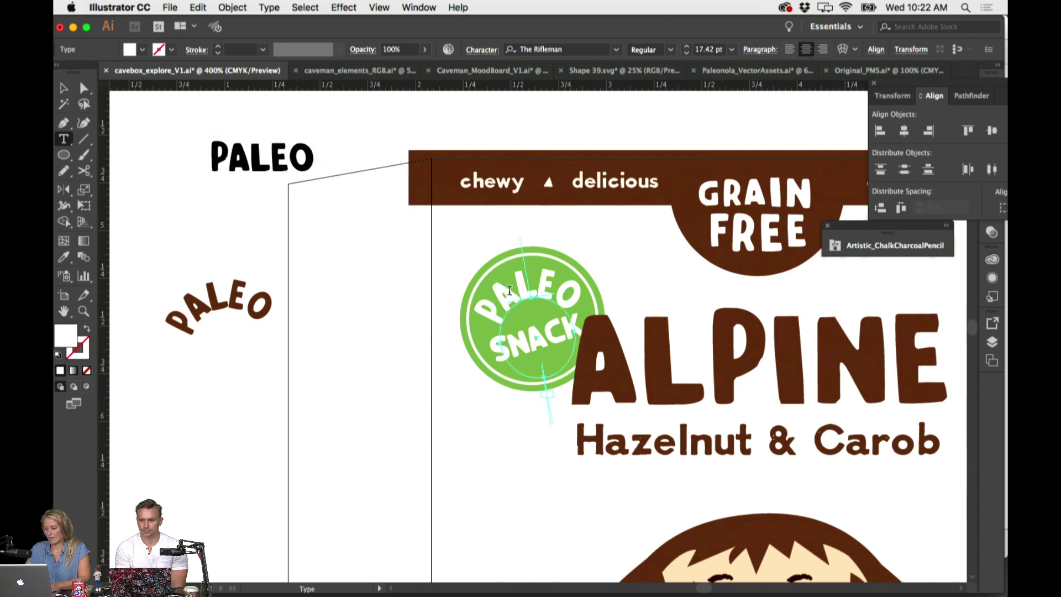
{"action": "key", "text": "super+z"}
Convert the straight "PALEO" text above the curved copy to outlines and ungroup its letters
{"action": "left_click", "coordinate": [289, 166], "text": "super"}
{"action": "left_click", "coordinate": [269, 7]}
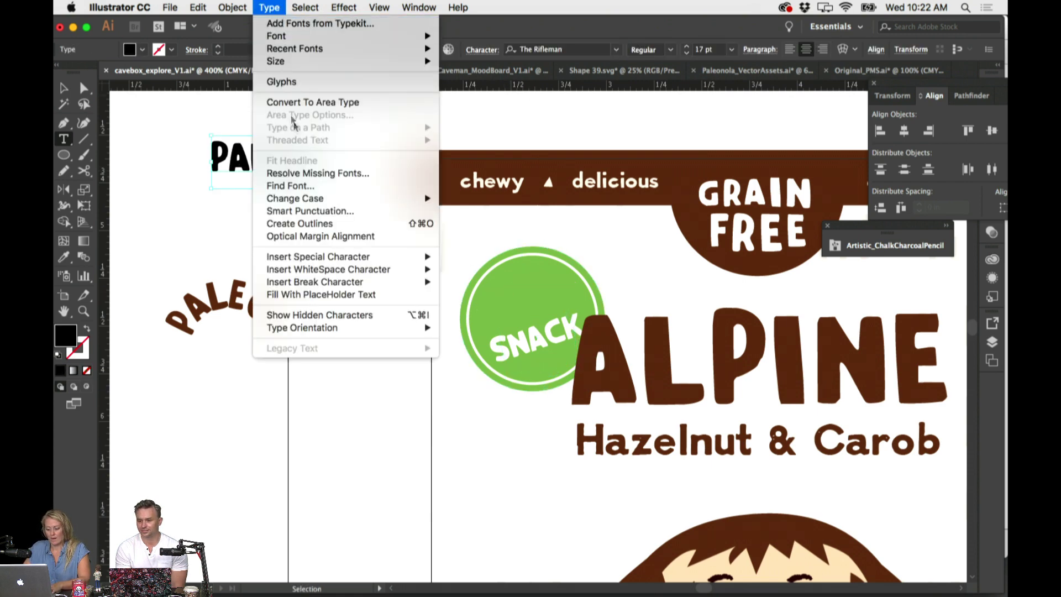
{"action": "left_click", "coordinate": [403, 224]}
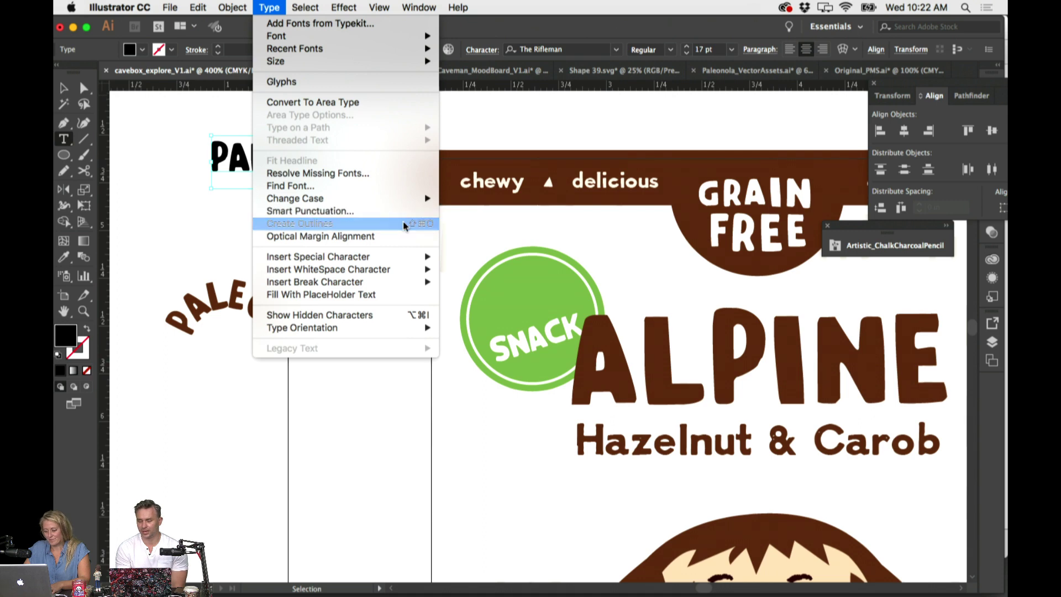
{"action": "left_click", "coordinate": [232, 7]}
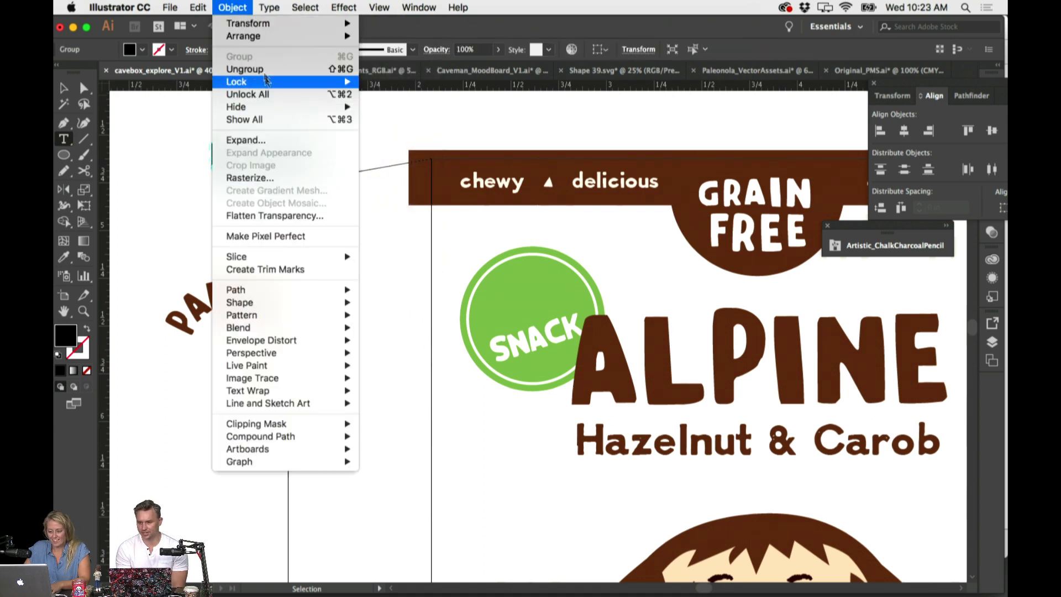
{"action": "left_click", "coordinate": [246, 69]}
{"action": "left_click", "coordinate": [233, 7]}
{"action": "left_click", "coordinate": [381, 138]}
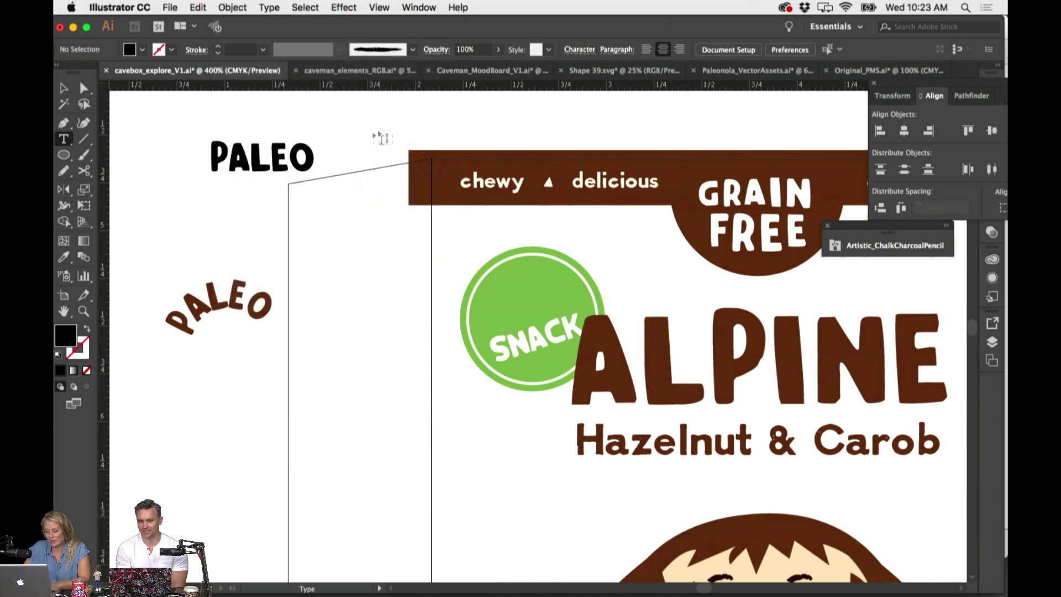
Place the outlined "PALEO" letters in the green badge above "SNACK", tilted to match it, and colour them white
{"action": "key", "text": "v"}
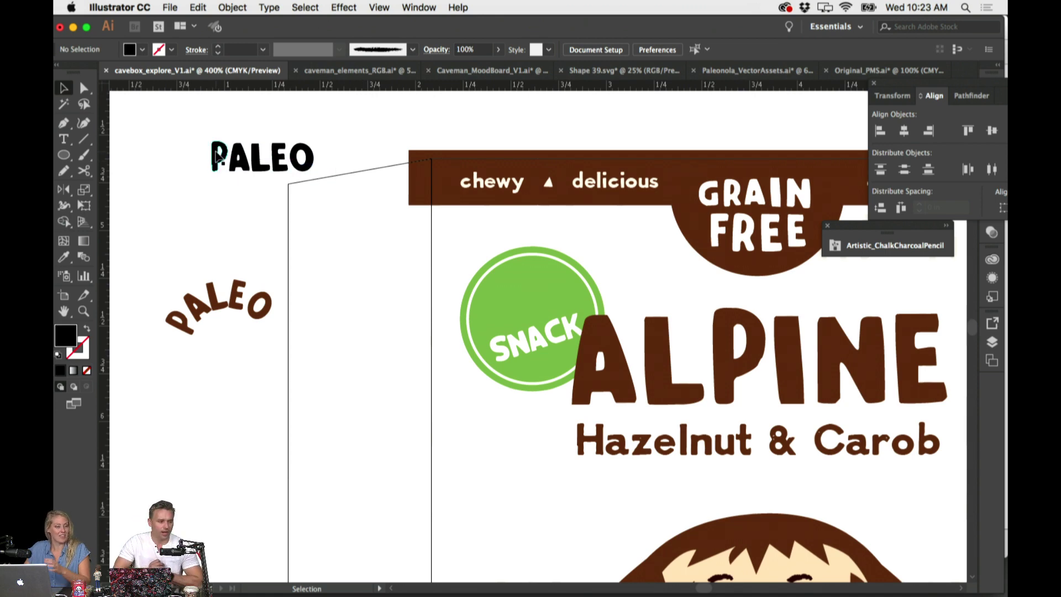
{"action": "left_click", "coordinate": [313, 163]}
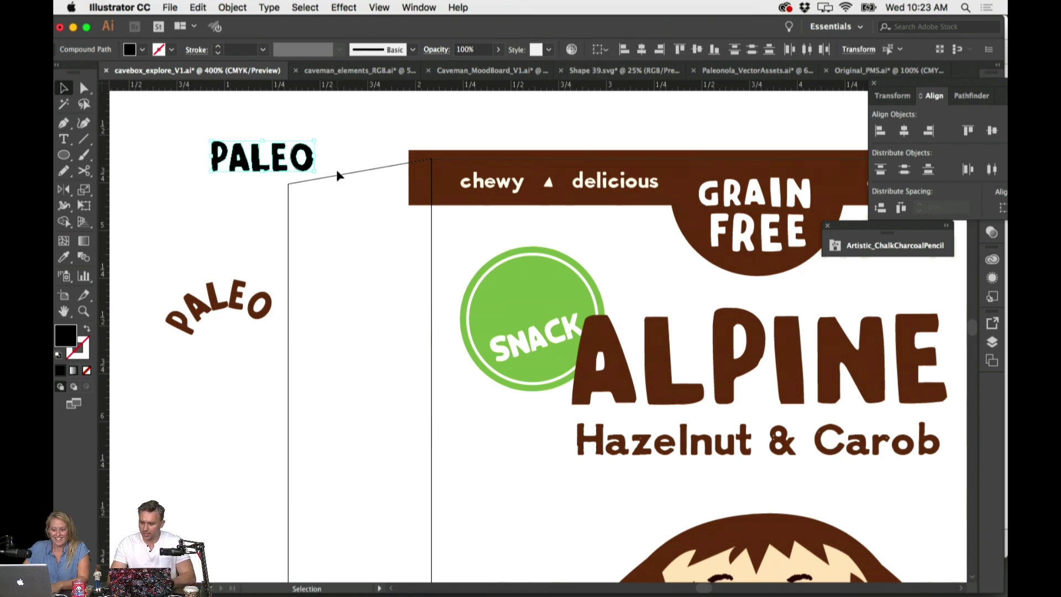
{"action": "left_click", "coordinate": [337, 161]}
{"action": "left_click_drag", "start_coordinate": [193, 128], "coordinate": [558, 277]}
{"action": "key", "text": "i"}
{"action": "left_click", "coordinate": [323, 228]}
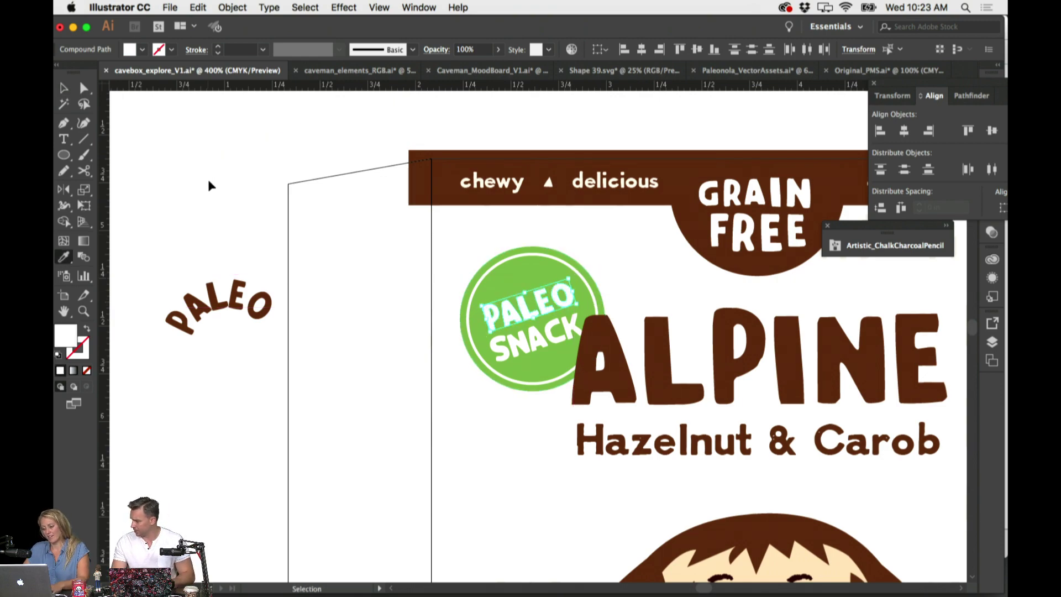
{"action": "key", "text": "super+shift+a"}
Add the text "healthy" in 17 pt The Rifleman in the blank area above the curved "PALEO" copy
{"action": "scroll", "coordinate": [209, 182], "scroll_direction": "down", "scroll_amount": 3}
{"action": "key", "text": "t"}
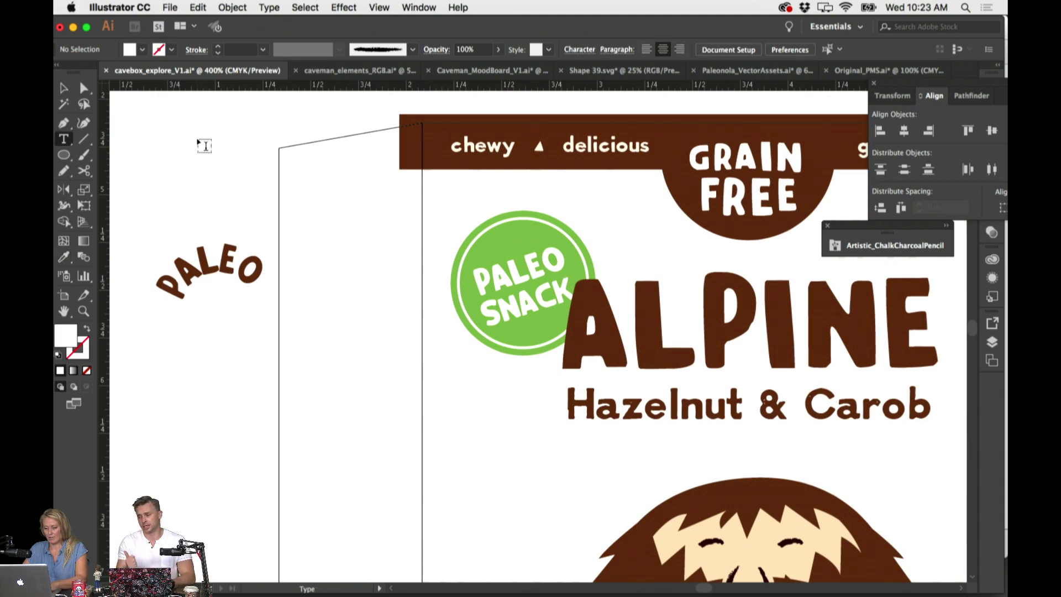
{"action": "left_click", "coordinate": [198, 136]}
{"action": "type", "text": "hea;t"}
{"action": "key", "text": "BackSpace"}
{"action": "key", "text": "BackSpace"}
{"action": "key", "text": "BackSpace"}
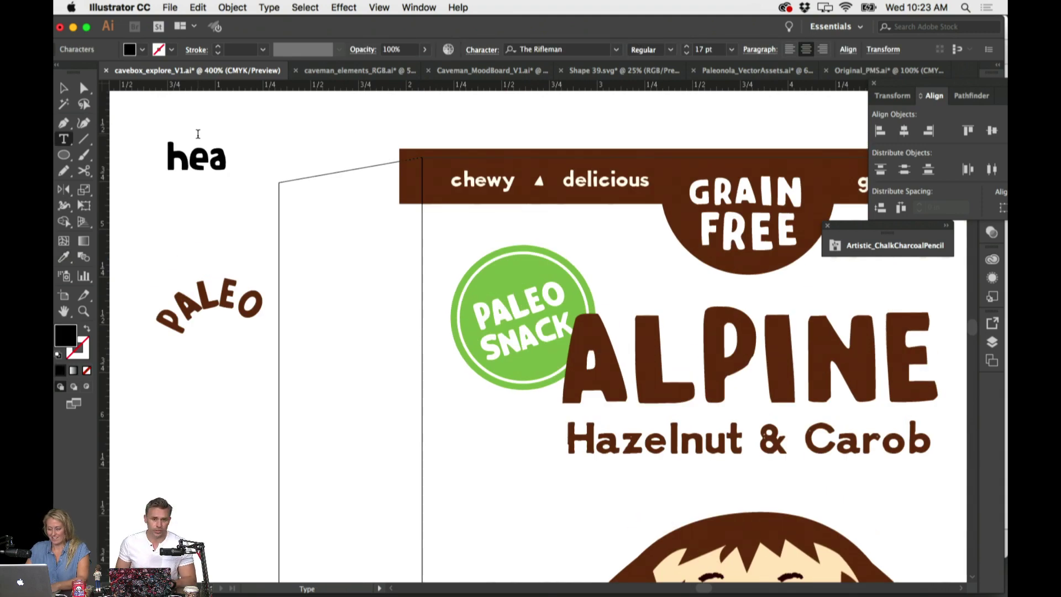
{"action": "type", "text": "lthy"}
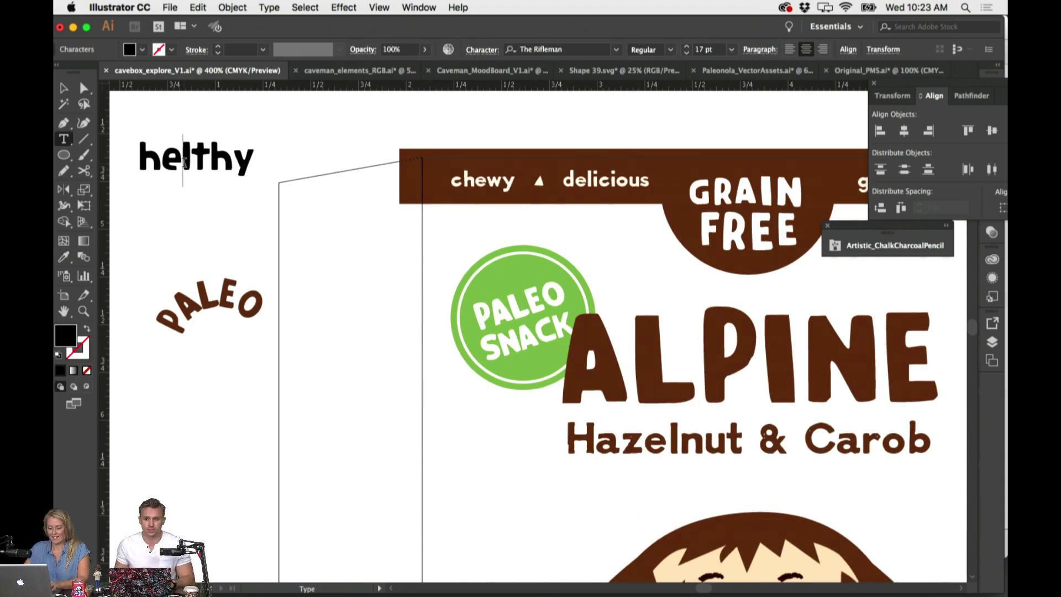
{"action": "type", "text": "a"}
Scale "healthy" down to about 10.37 pt, place it tilted above "PALEO" in the badge, and colour it white
{"action": "mouse_move", "coordinate": [262, 145]}
{"action": "left_mouse_down"}
{"action": "mouse_move", "coordinate": [275, 138]}
{"action": "mouse_move", "coordinate": [241, 141]}
{"action": "mouse_move", "coordinate": [227, 116]}
{"action": "left_mouse_up"}
{"action": "mouse_move", "coordinate": [224, 157]}
{"action": "left_mouse_down"}
{"action": "mouse_move", "coordinate": [484, 278]}
{"action": "mouse_move", "coordinate": [539, 254]}
{"action": "mouse_move", "coordinate": [585, 279]}
{"action": "mouse_move", "coordinate": [528, 287]}
{"action": "left_mouse_up"}
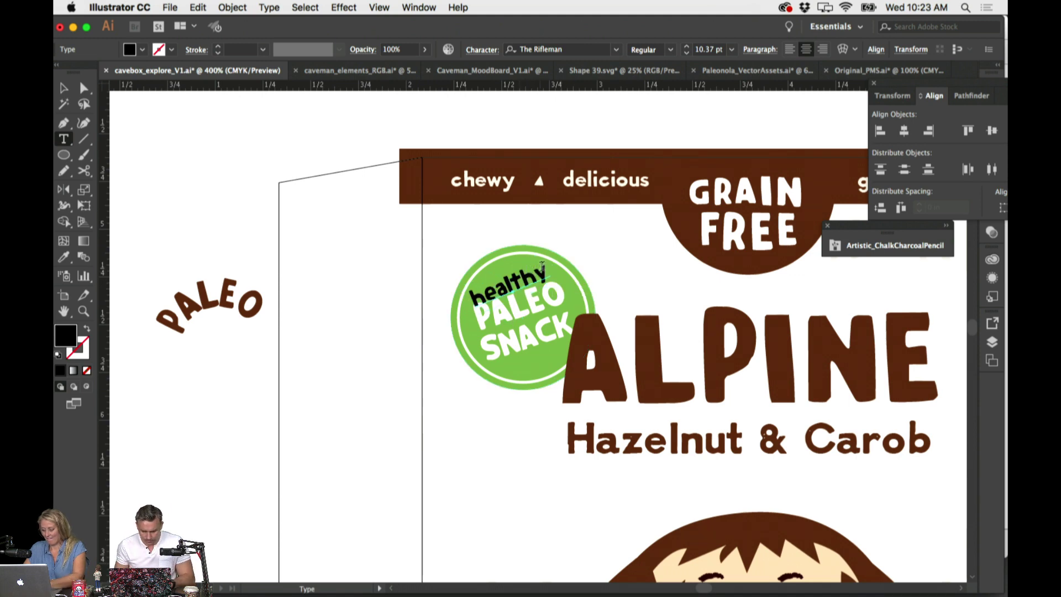
{"action": "key", "text": "i"}
{"action": "left_click", "coordinate": [528, 298]}
{"action": "key", "text": "v"}
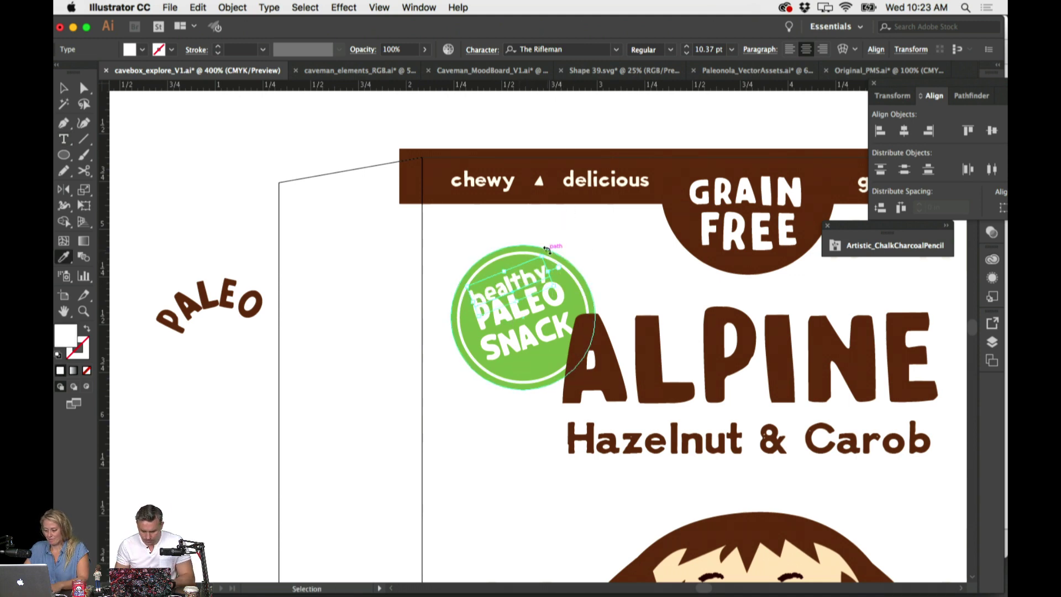
Shift "SNACK" and the "PALEO" letters slightly down and right in the badge to make room beneath "healthy"
{"action": "left_click_drag", "start_coordinate": [552, 247], "coordinate": [551, 252]}
{"action": "left_click", "coordinate": [550, 337]}
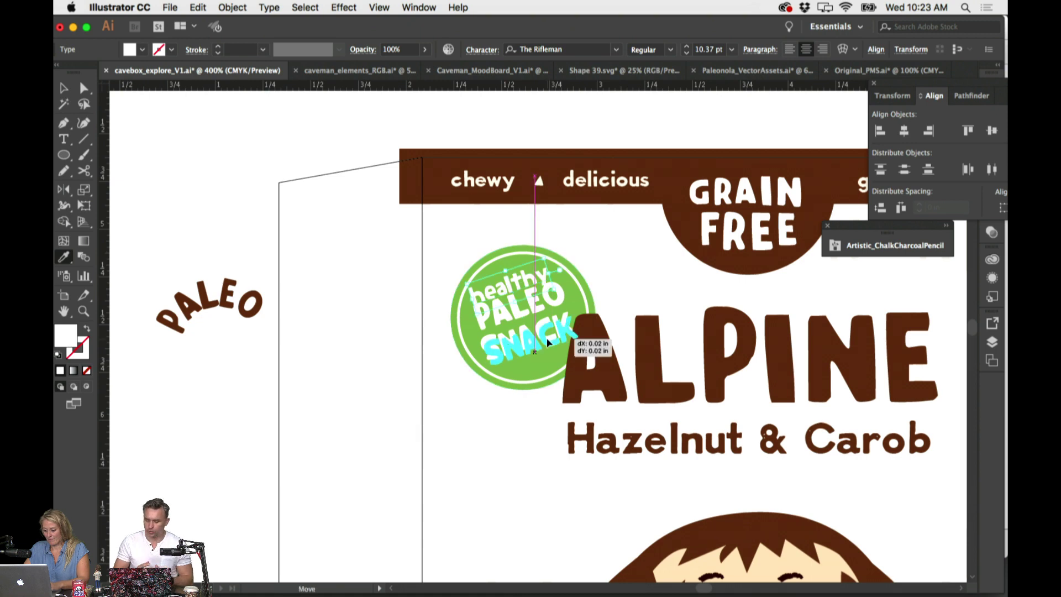
{"action": "left_click", "coordinate": [535, 310]}
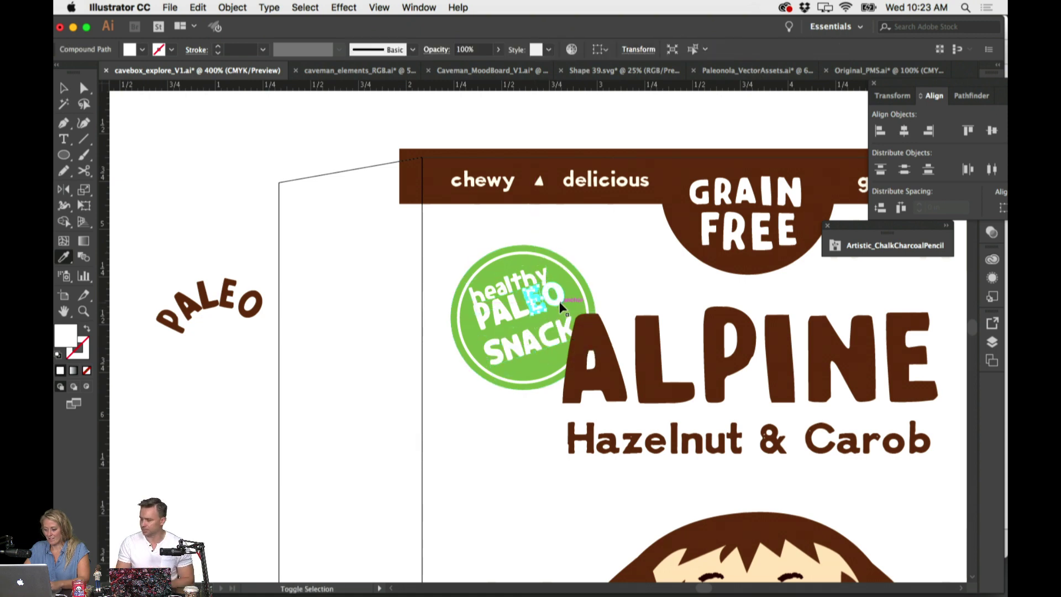
{"action": "left_click", "coordinate": [499, 323], "text": "shift"}
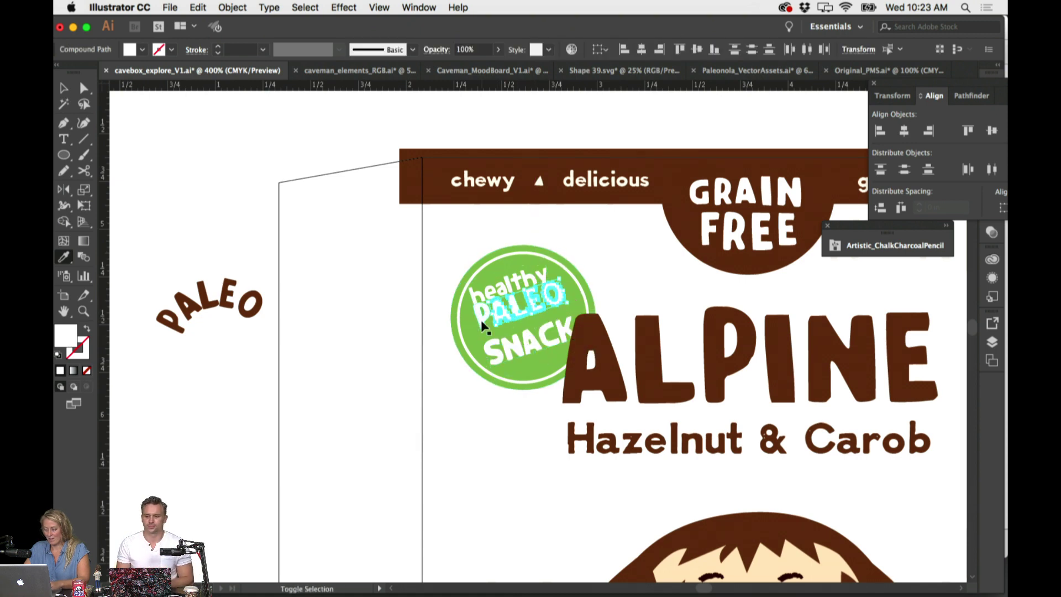
{"action": "key", "text": "i"}
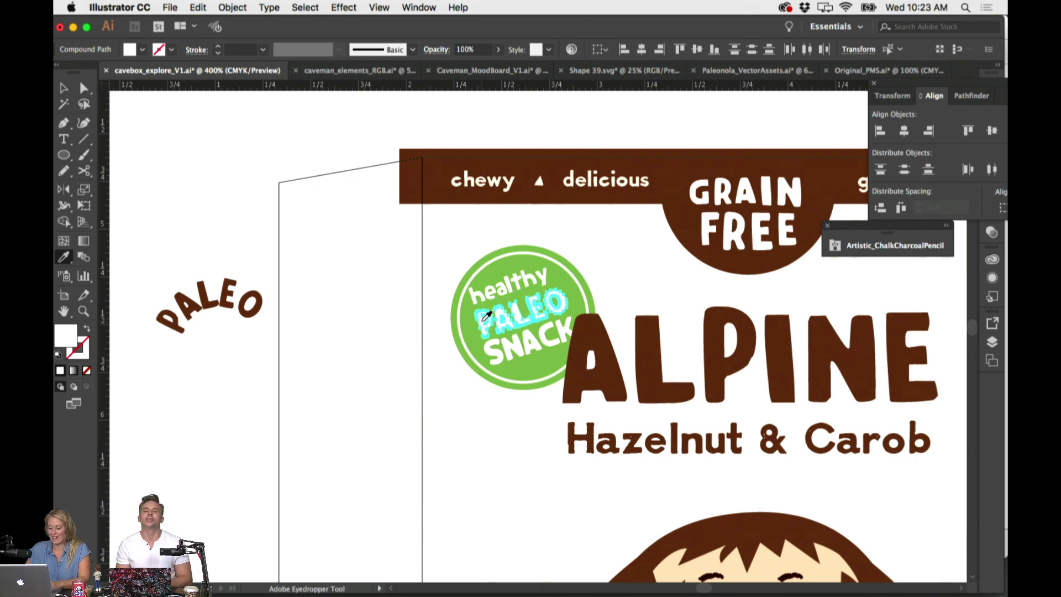
Apply a horizontal Arc warp with a 13% bend to "healthy" in the badge
{"action": "left_click", "coordinate": [515, 301]}
{"action": "left_click", "coordinate": [341, 7]}
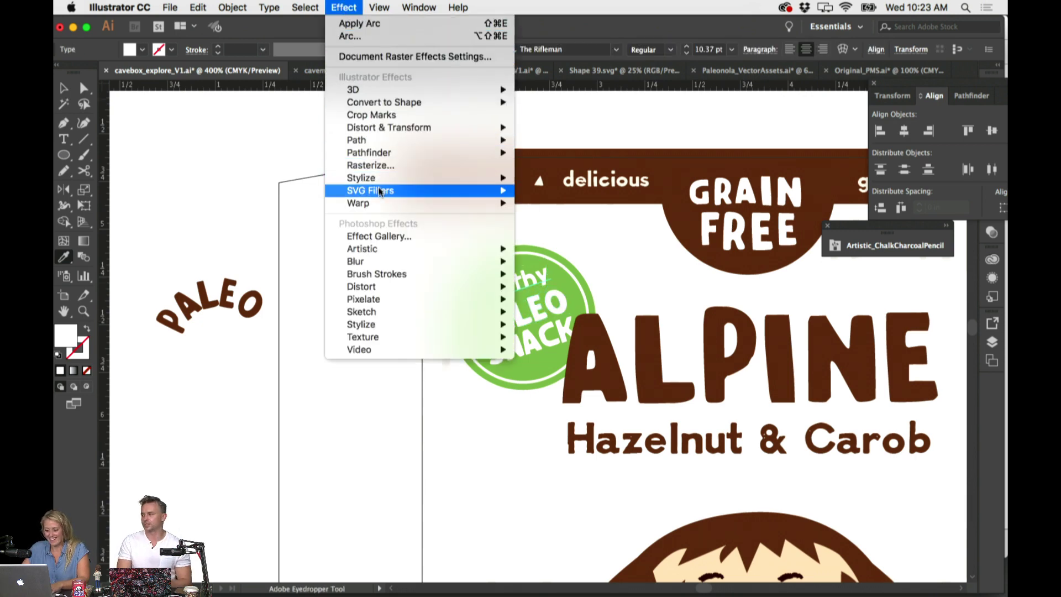
{"action": "left_click", "coordinate": [547, 206]}
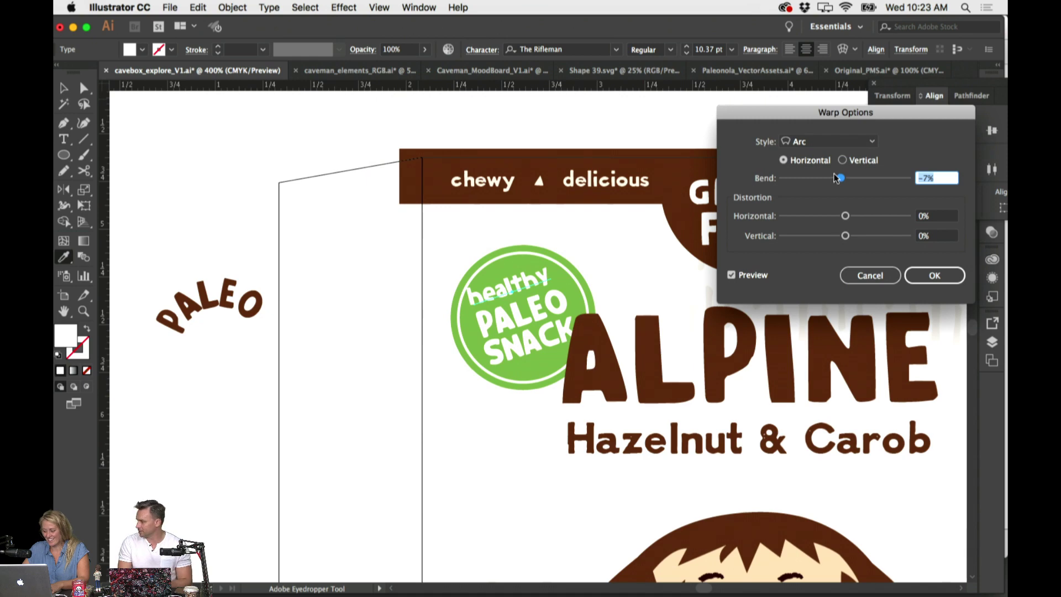
{"action": "left_click_drag", "start_coordinate": [854, 180], "coordinate": [854, 180]}
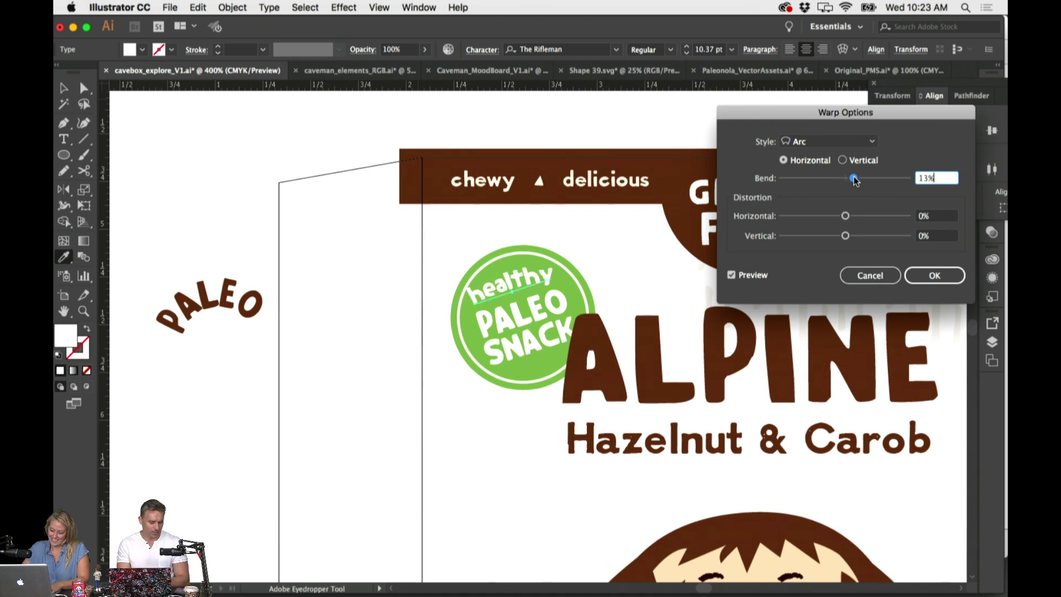
{"action": "left_click", "coordinate": [918, 274]}
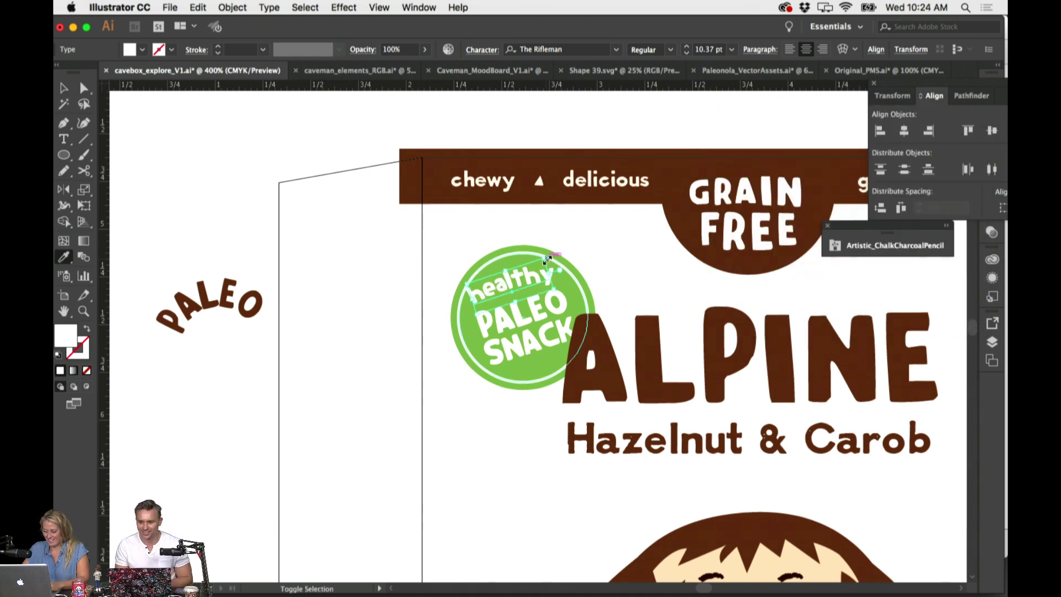
Reduce "healthy" to about 9 pt and position it evenly above "PALEO" in the badge
{"action": "left_click_drag", "start_coordinate": [548, 258], "coordinate": [485, 219]}
{"action": "key", "text": "super+equal"}
{"action": "left_click", "coordinate": [504, 277]}
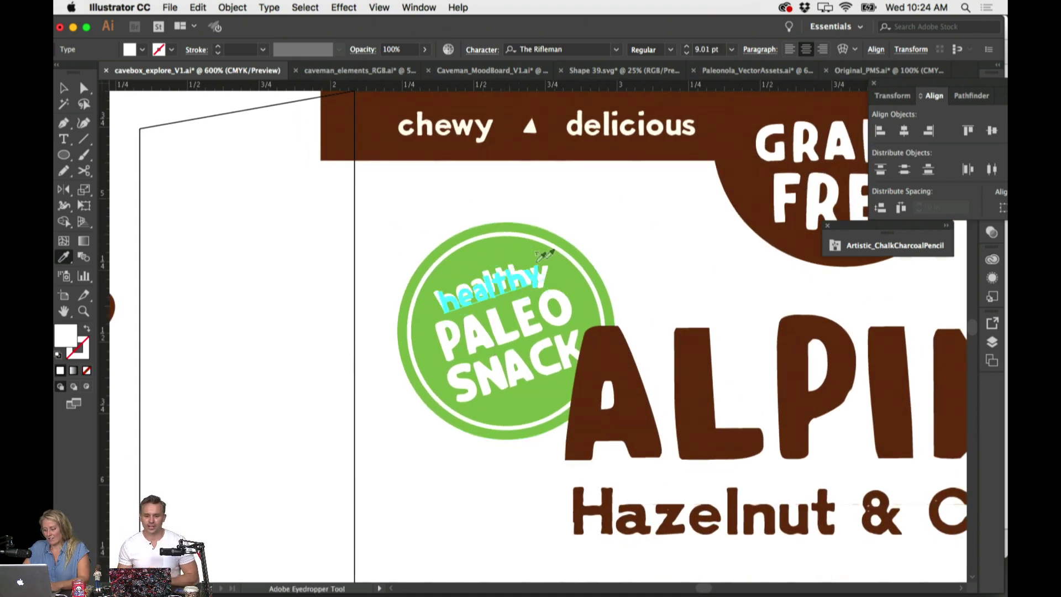
{"action": "scroll", "coordinate": [631, 221], "scroll_direction": "right", "scroll_amount": 3}
{"action": "left_click", "coordinate": [243, 339], "text": "super"}
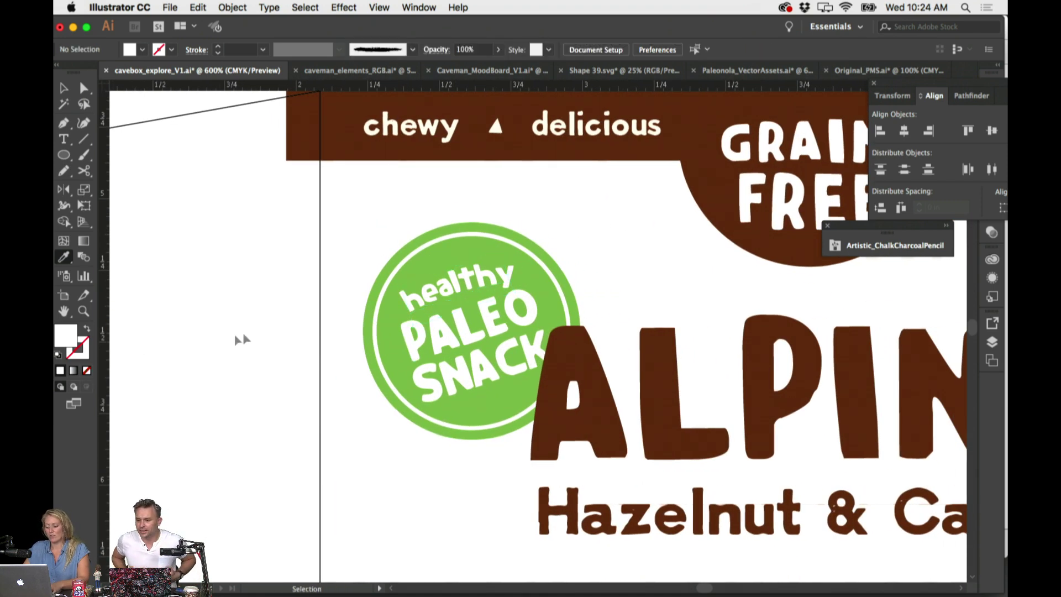
Delete the leftover brown curved "PALEO" copy beside the front panel
{"action": "key", "text": "super+minus"}
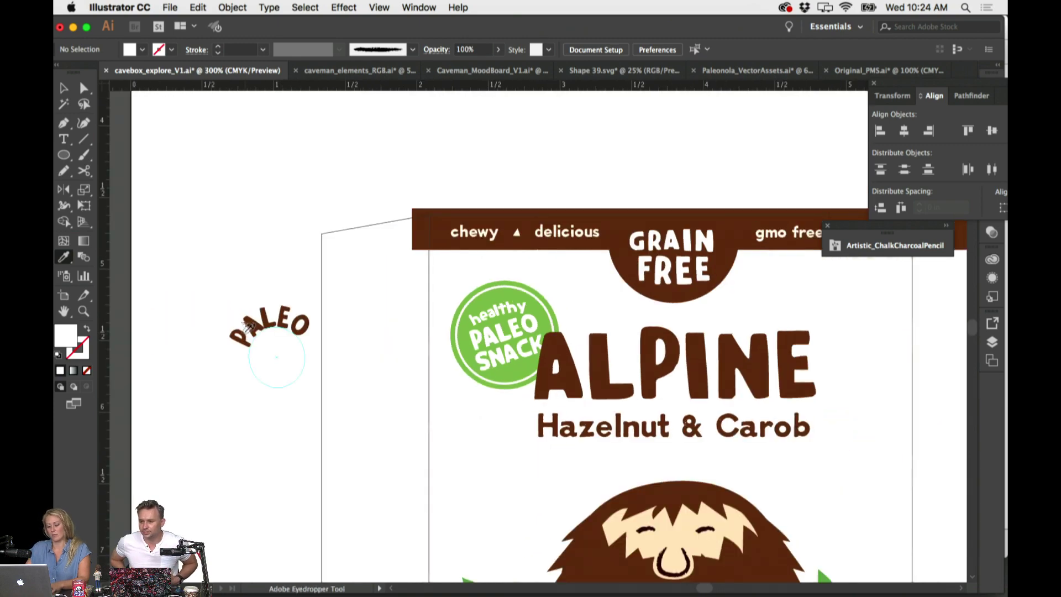
{"action": "left_click", "coordinate": [280, 382], "text": "super"}
{"action": "key", "text": "super+shift+a"}
{"action": "key", "text": "super+minus"}
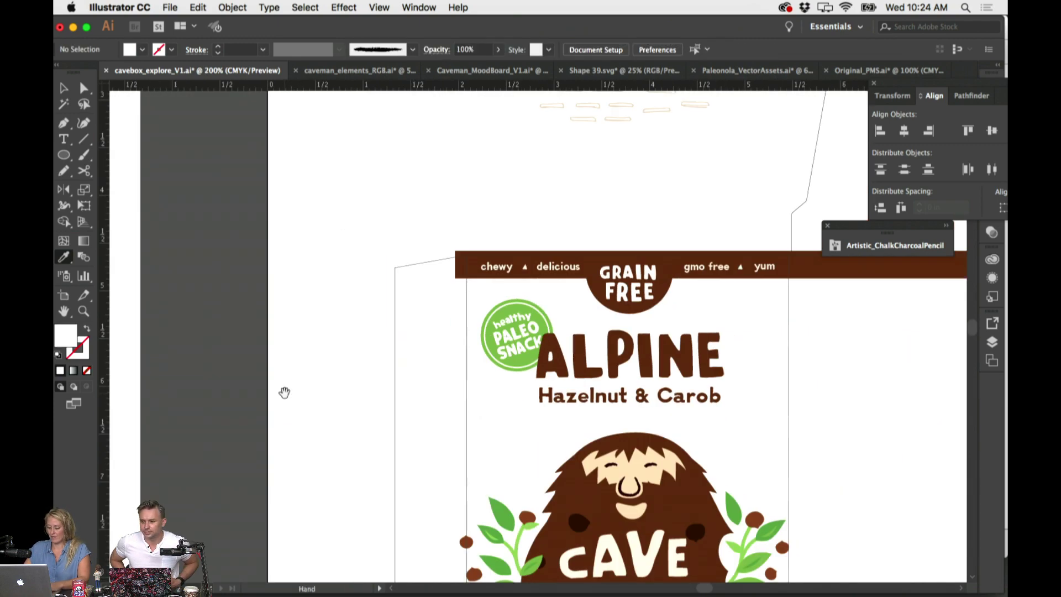
Set the stroke weight of the badge's inner white ring to 0.5 pt
{"action": "left_click_drag", "start_coordinate": [284, 390], "coordinate": [236, 289]}
{"action": "key", "text": "super+plus"}
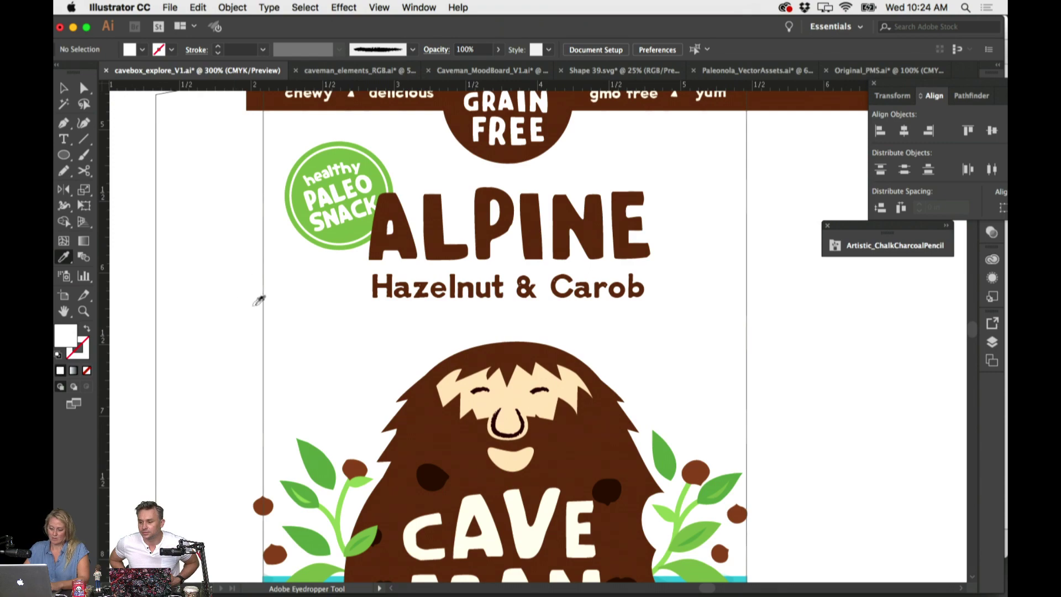
{"action": "key", "text": "super+minus"}
{"action": "scroll", "coordinate": [237, 308], "scroll_direction": "down", "scroll_amount": 1}
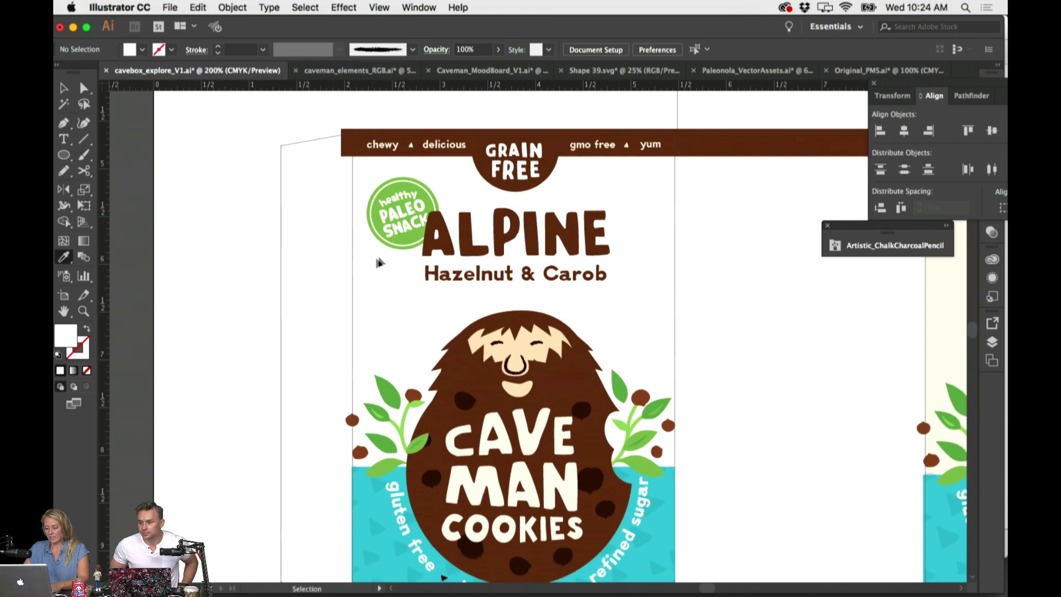
{"action": "left_click", "coordinate": [405, 250]}
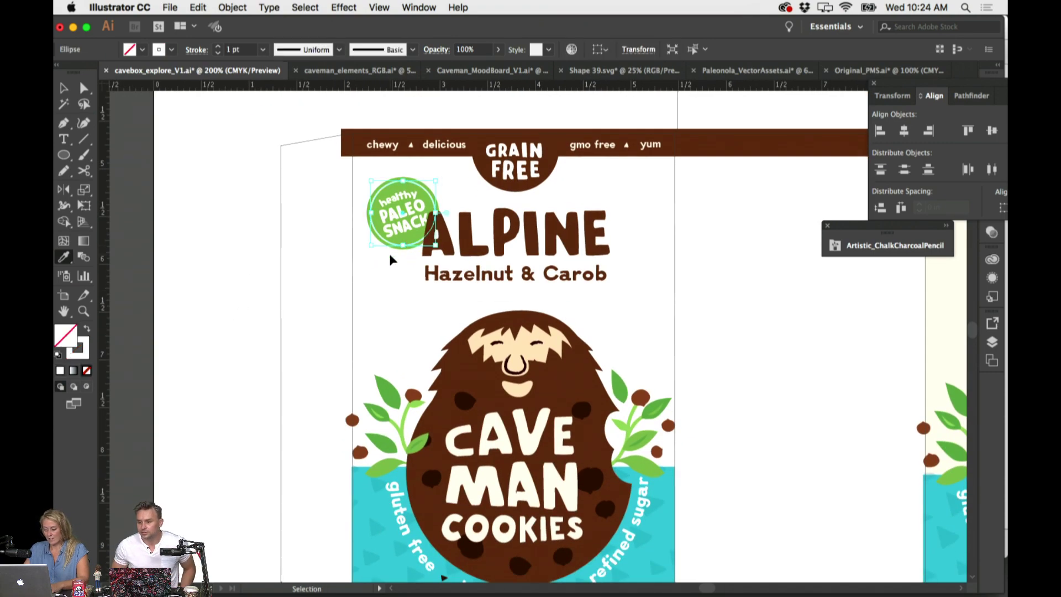
{"action": "left_click", "coordinate": [993, 279]}
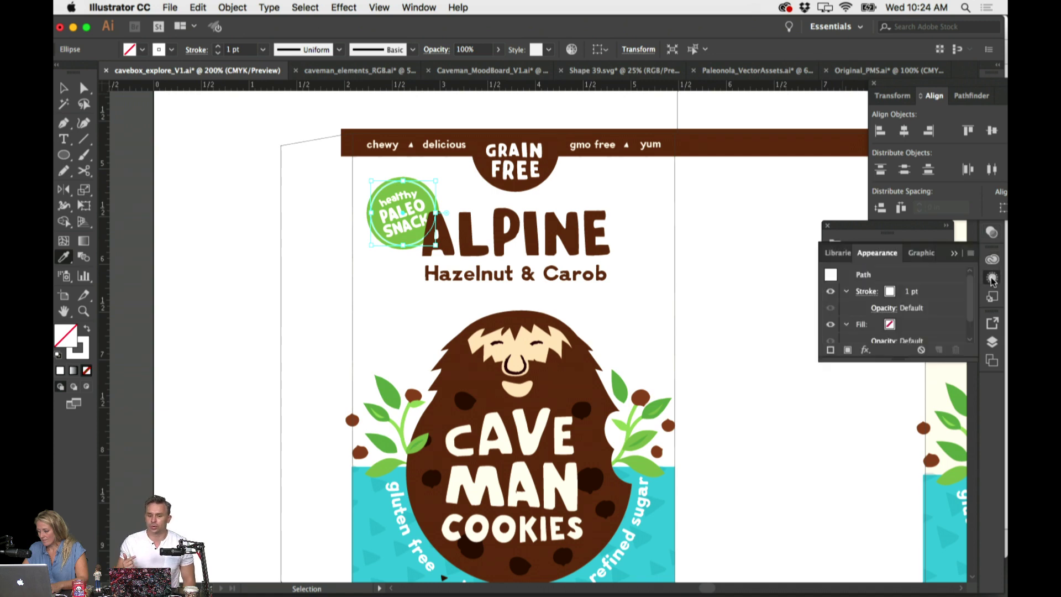
{"action": "left_click", "coordinate": [993, 233]}
{"action": "left_click", "coordinate": [836, 189]}
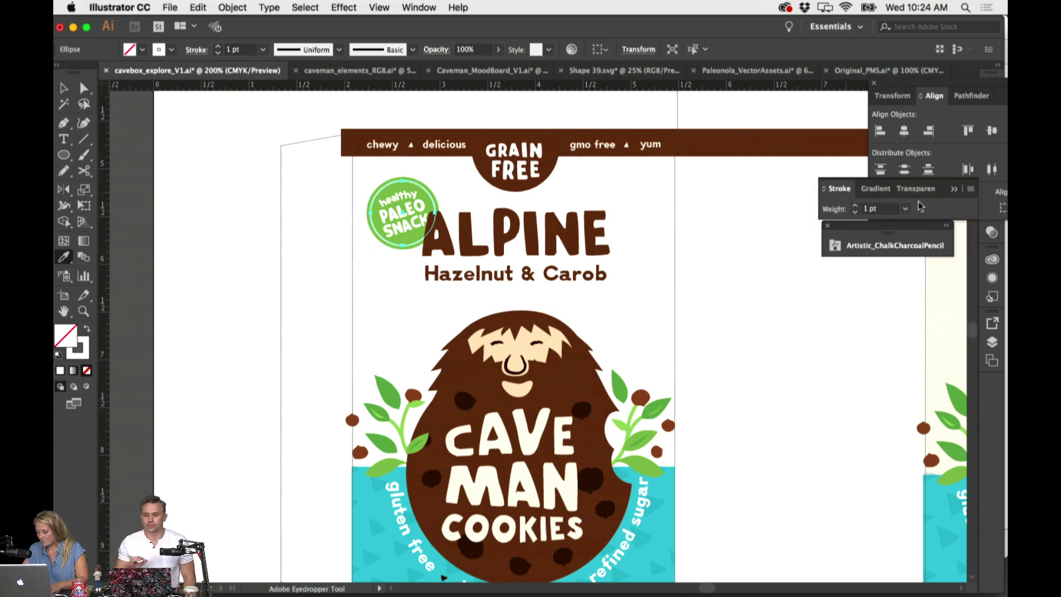
{"action": "left_click", "coordinate": [906, 209]}
{"action": "left_click", "coordinate": [921, 240]}
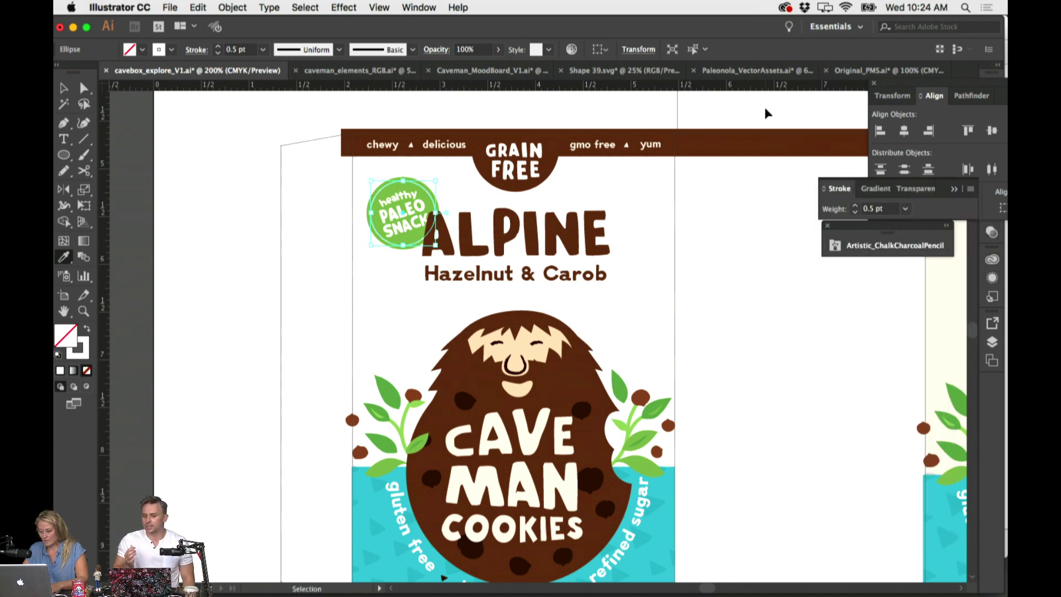
{"action": "key", "text": "super+shift+a"}
Enlarge the badge's thin white ring slightly so it sits closer to the green circle's edge
{"action": "scroll", "coordinate": [767, 108], "scroll_direction": "right", "scroll_amount": 2}
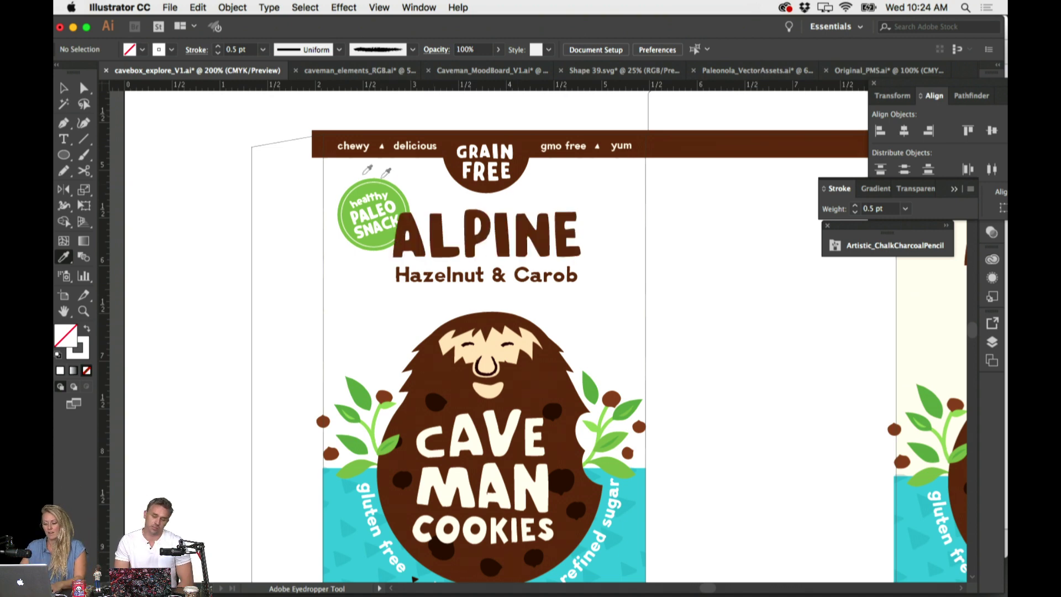
{"action": "key", "text": "super+equal"}
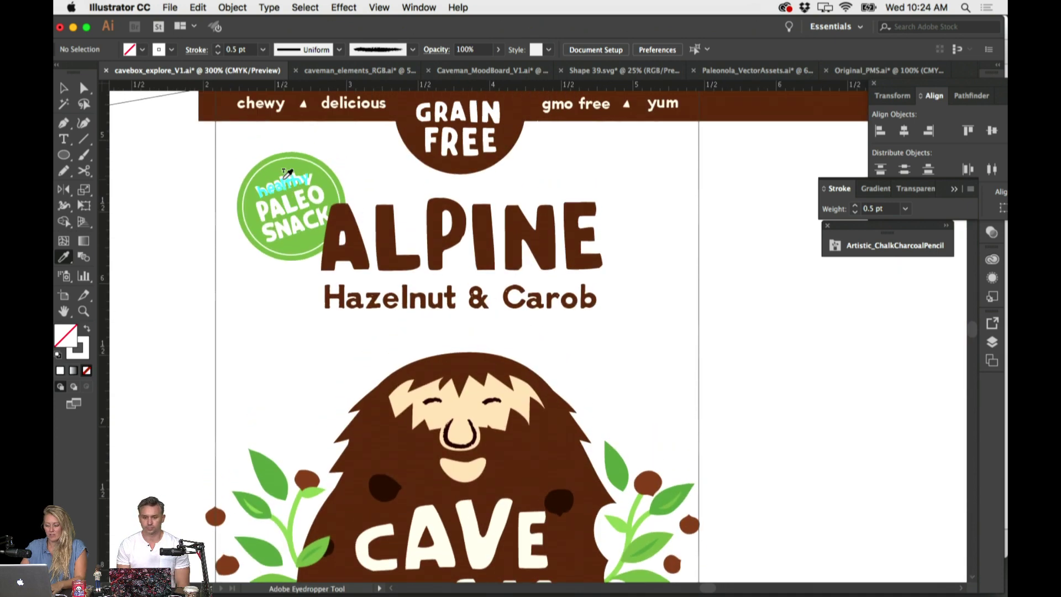
{"action": "left_click", "coordinate": [326, 169], "text": "super"}
{"action": "left_click_drag", "start_coordinate": [335, 163], "coordinate": [337, 160]}
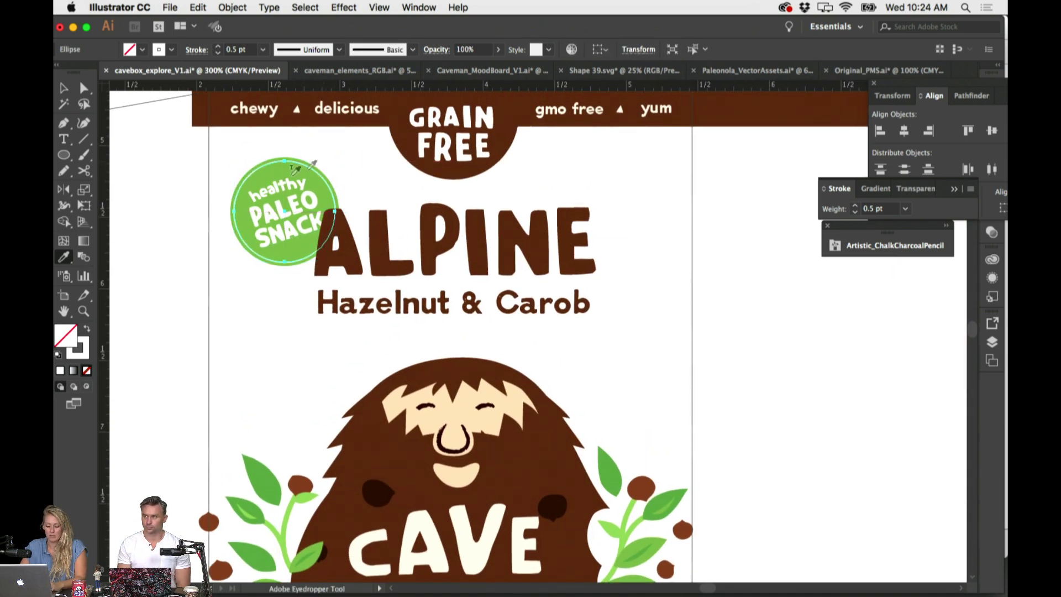
{"action": "left_click", "coordinate": [155, 231], "text": "super"}
{"action": "scroll", "coordinate": [166, 224], "scroll_direction": "left", "scroll_amount": 3}
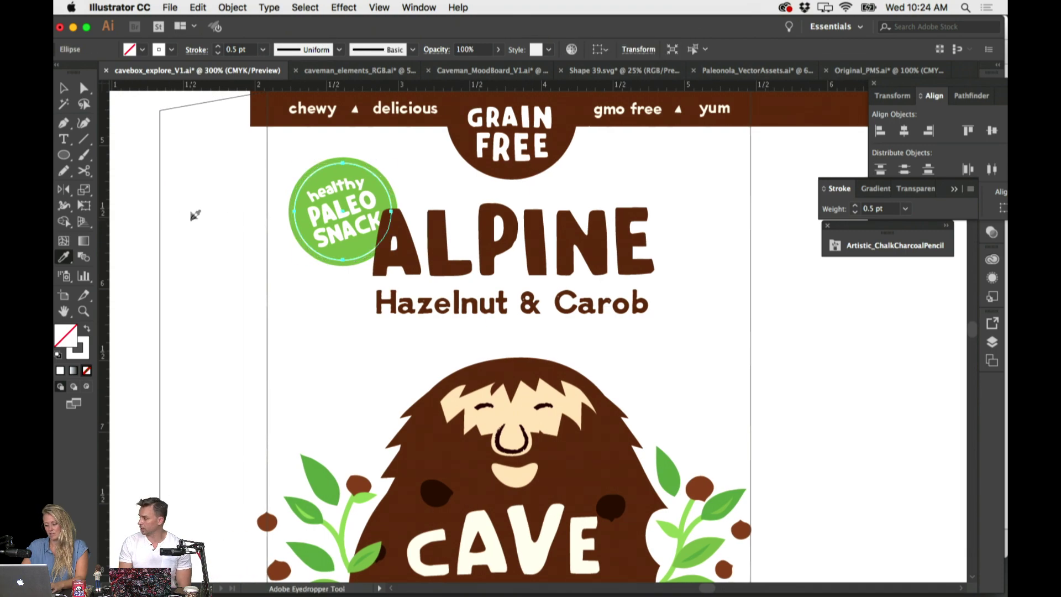
{"action": "scroll", "coordinate": [197, 214], "scroll_direction": "left", "scroll_amount": 2}
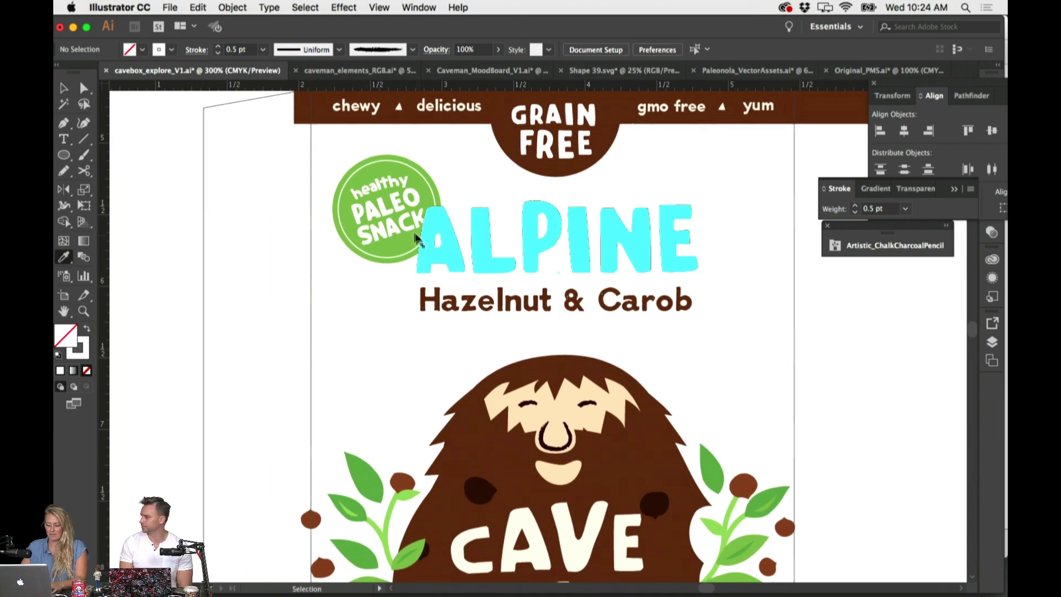
Match the "SNACK" and "healthy" lettering in the badge to the white of "PALEO" with the Eyedropper
{"action": "left_click", "coordinate": [413, 227], "text": "super"}
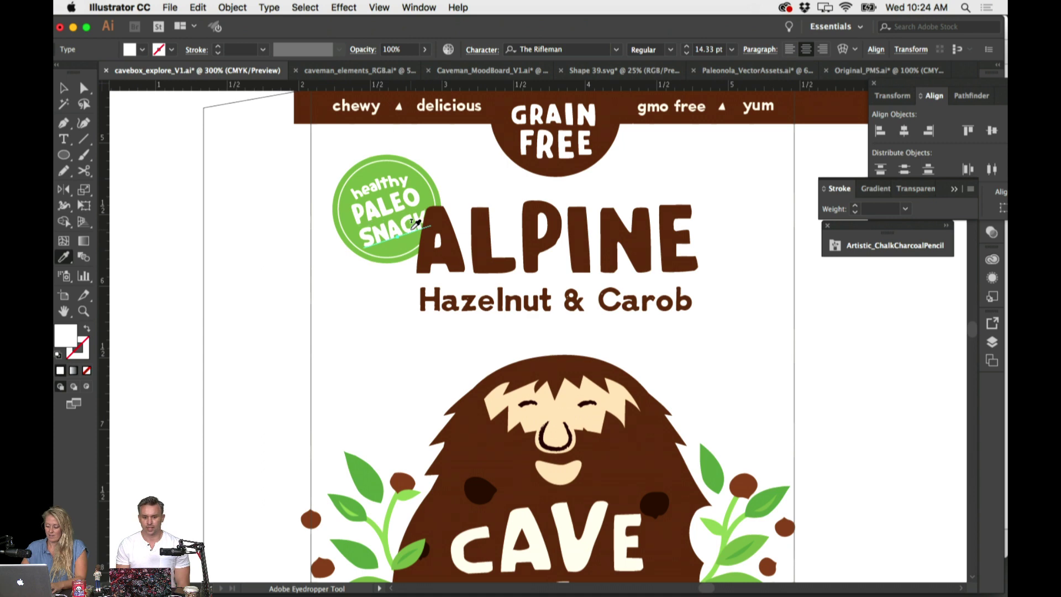
{"action": "left_click", "coordinate": [411, 202]}
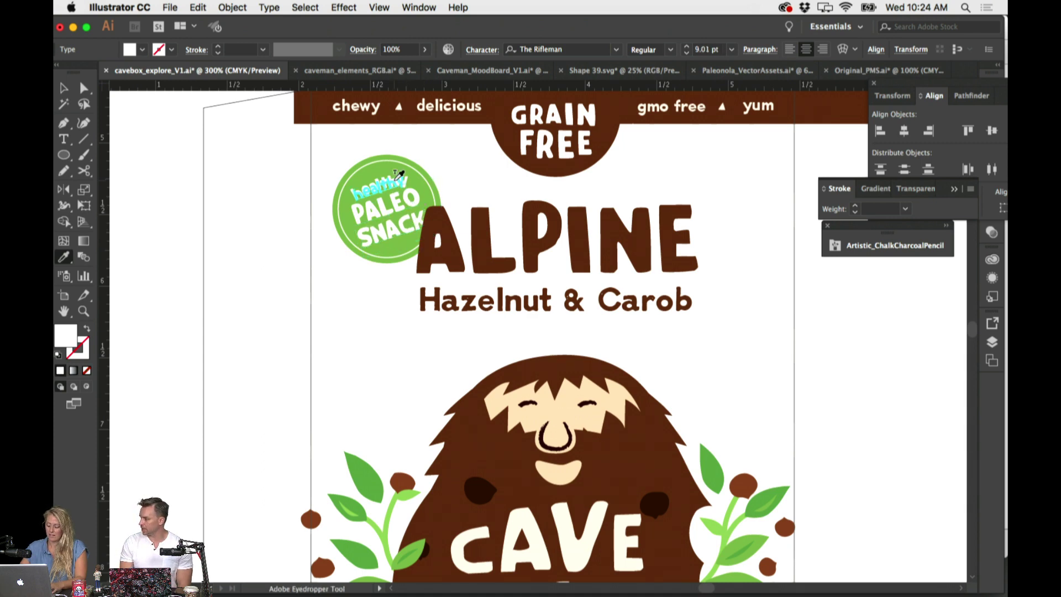
{"action": "left_click", "coordinate": [231, 190], "text": "super"}
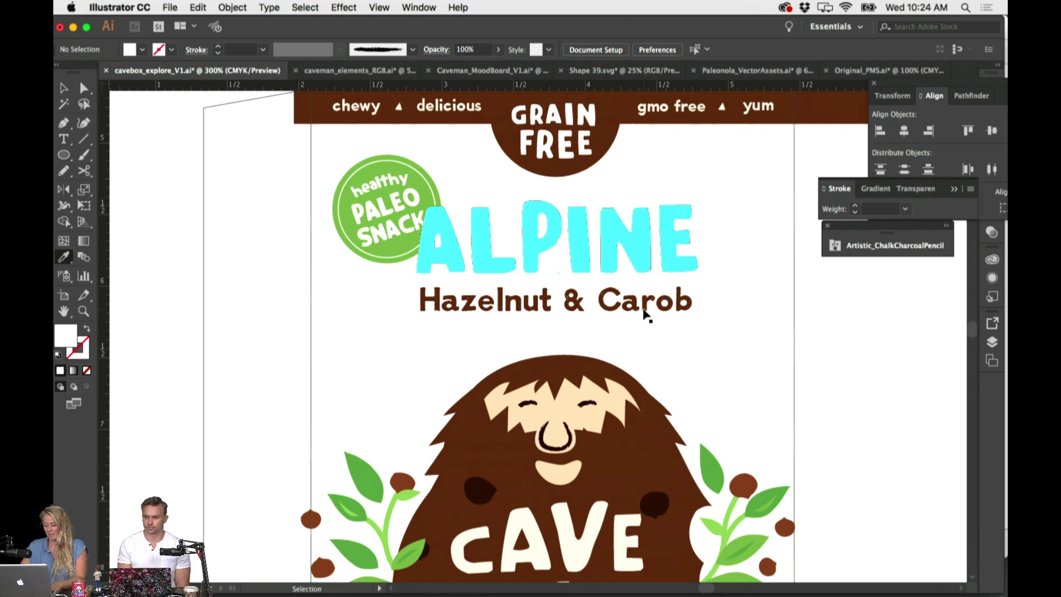
Move the "ALPINE" title slightly down so it sits closer to the "Hazelnut & Carob" line
{"action": "key", "text": "super+minus"}
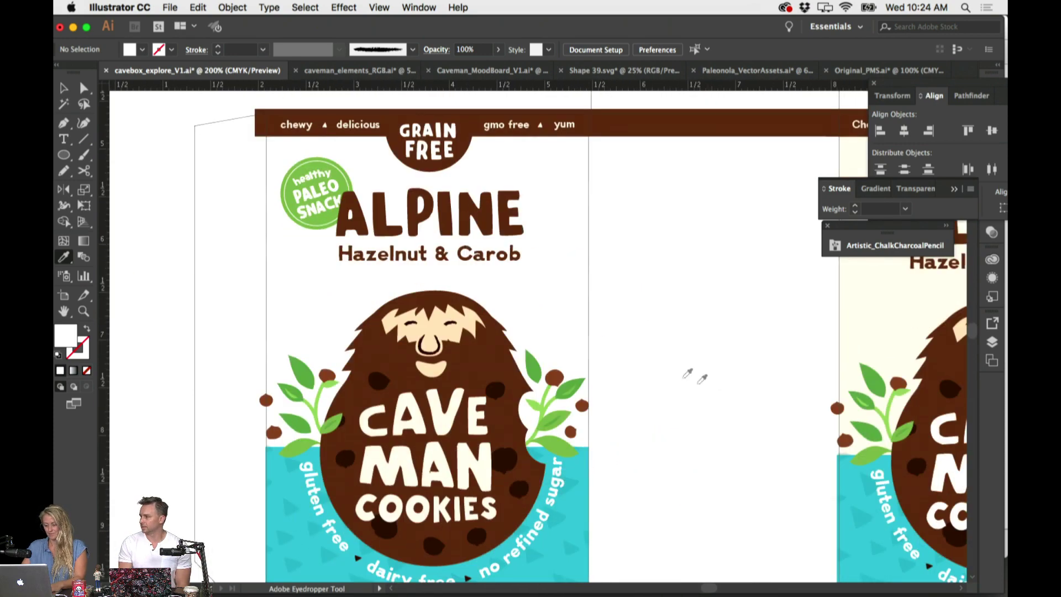
{"action": "key", "text": "v"}
{"action": "left_click", "coordinate": [483, 255]}
{"action": "left_click", "coordinate": [485, 235], "text": "shift"}
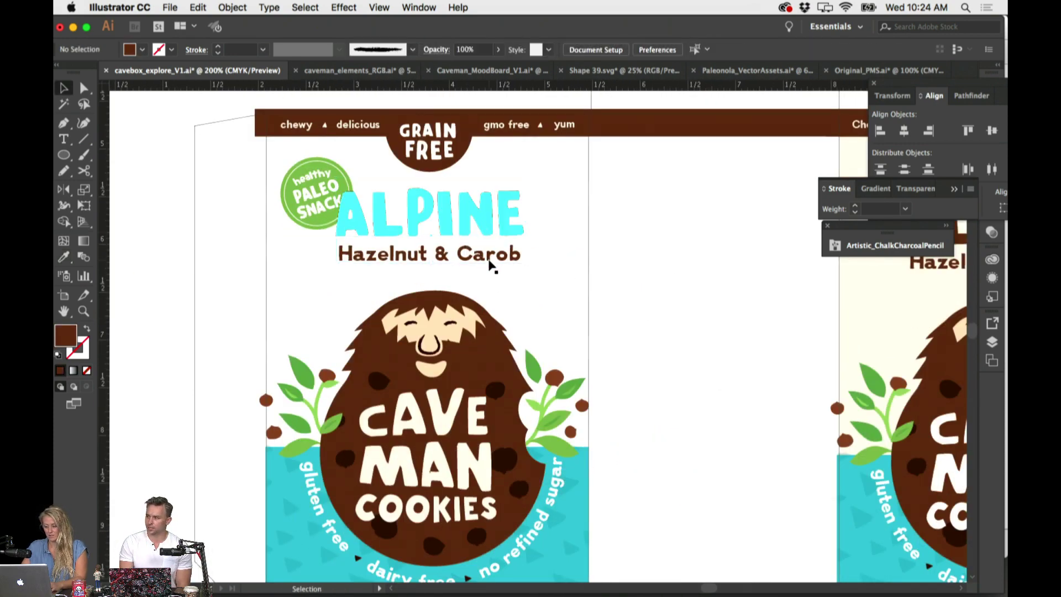
{"action": "left_click", "coordinate": [461, 221]}
{"action": "key", "text": "super+z"}
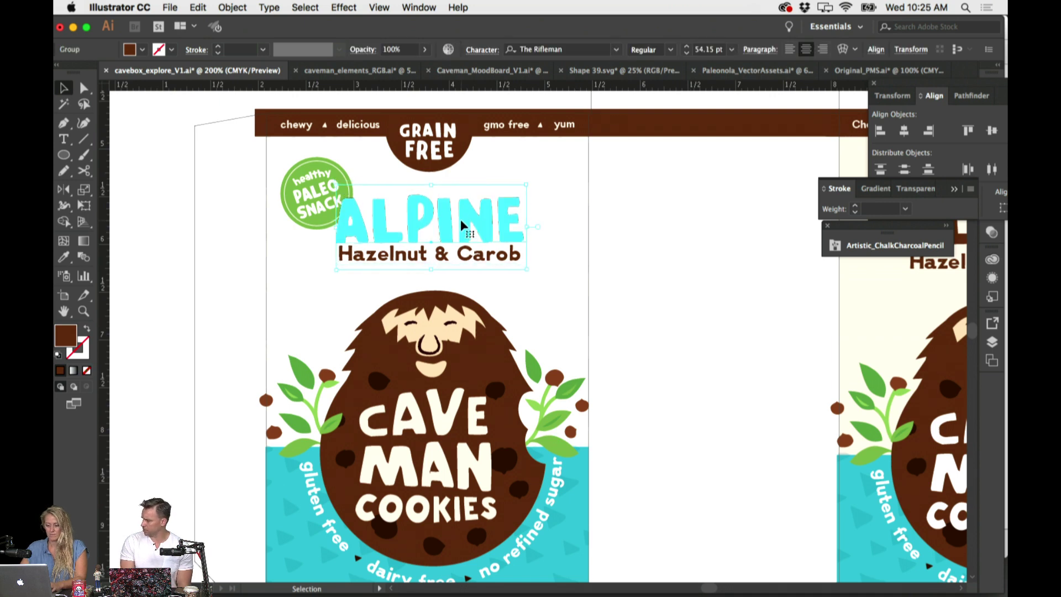
{"action": "left_click", "coordinate": [532, 246]}
{"action": "key", "text": "super+z"}
{"action": "key", "text": "v"}
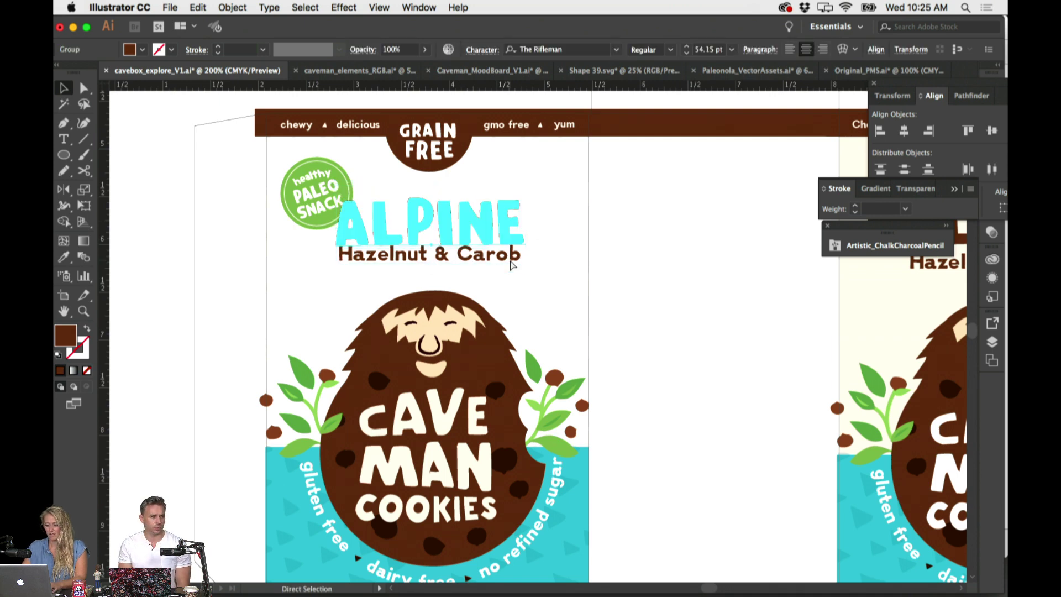
{"action": "key", "text": "super+shift+z"}
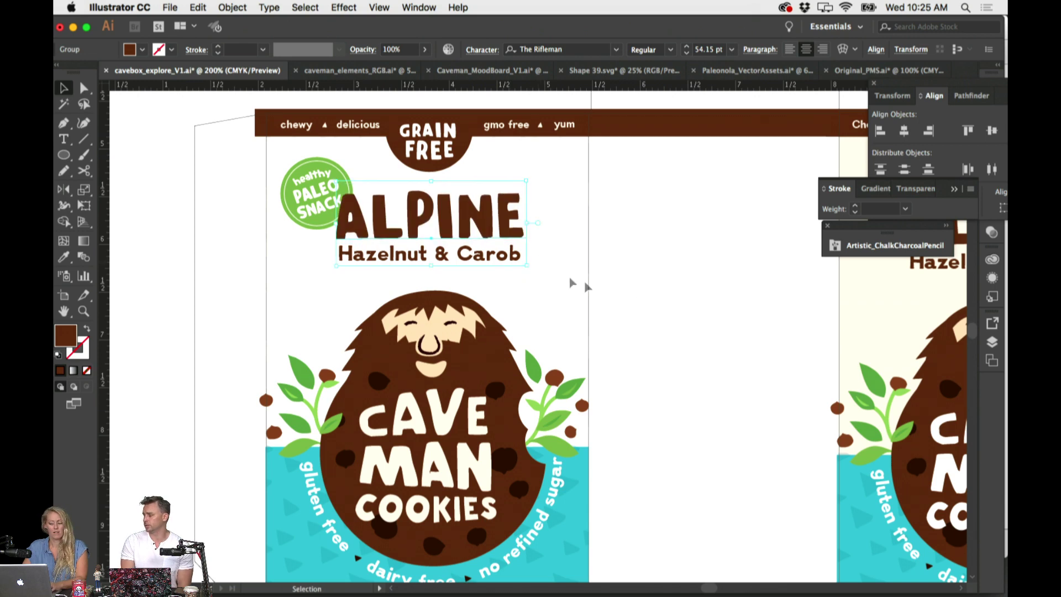
{"action": "left_click", "coordinate": [570, 276]}
{"action": "key", "text": "super+shift+z"}
{"action": "left_click", "coordinate": [507, 259]}
{"action": "key", "text": "super+z"}
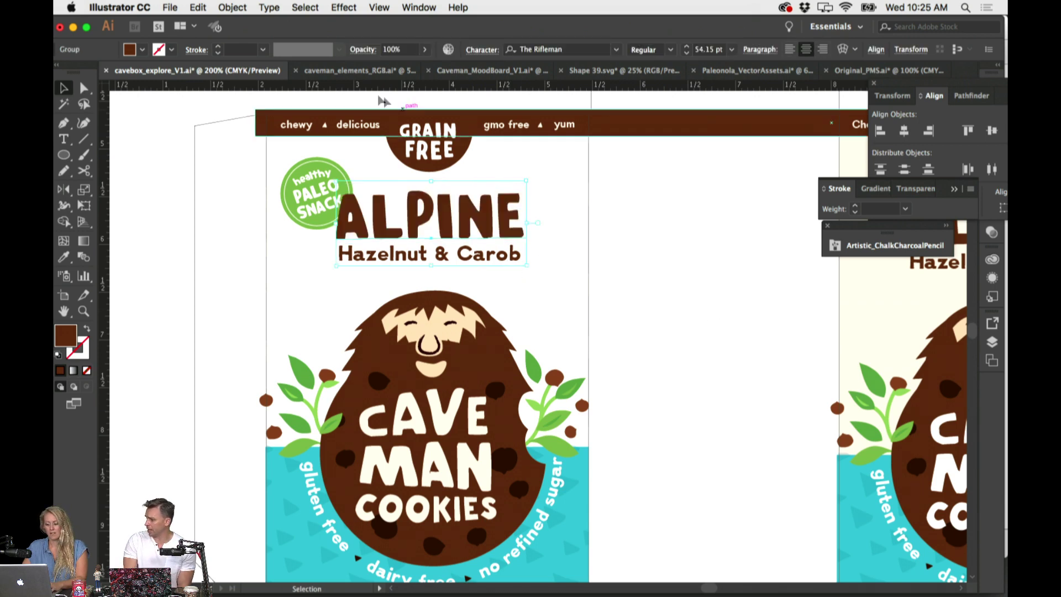
Unlock all objects and shift "ALPINE" together with the "Hazelnut & Carob" line slightly down the front panel
{"action": "left_click", "coordinate": [232, 8]}
{"action": "left_click", "coordinate": [238, 94]}
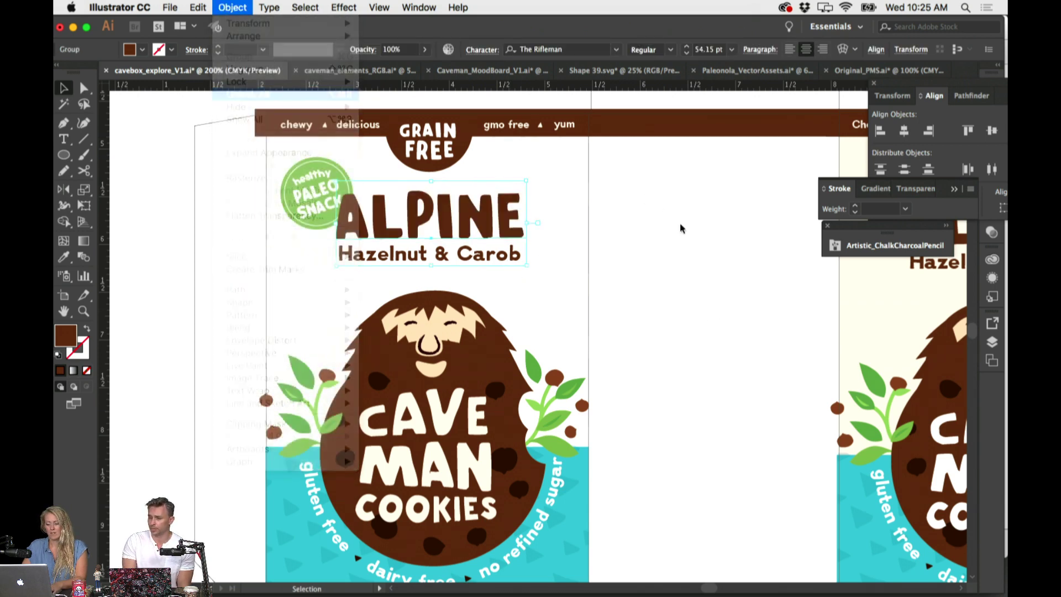
{"action": "left_click", "coordinate": [680, 223]}
{"action": "left_click_drag", "start_coordinate": [583, 287], "coordinate": [546, 231]}
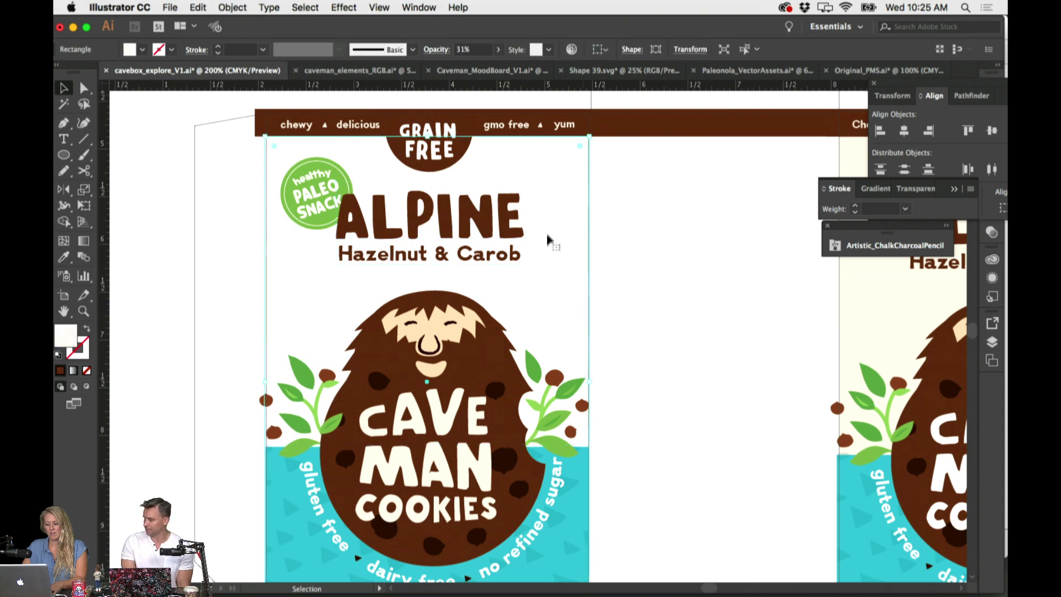
{"action": "left_click", "coordinate": [549, 218]}
{"action": "mouse_move", "coordinate": [508, 266]}
{"action": "left_mouse_down"}
{"action": "mouse_move", "coordinate": [496, 234]}
{"action": "mouse_move", "coordinate": [496, 250]}
{"action": "left_mouse_up"}
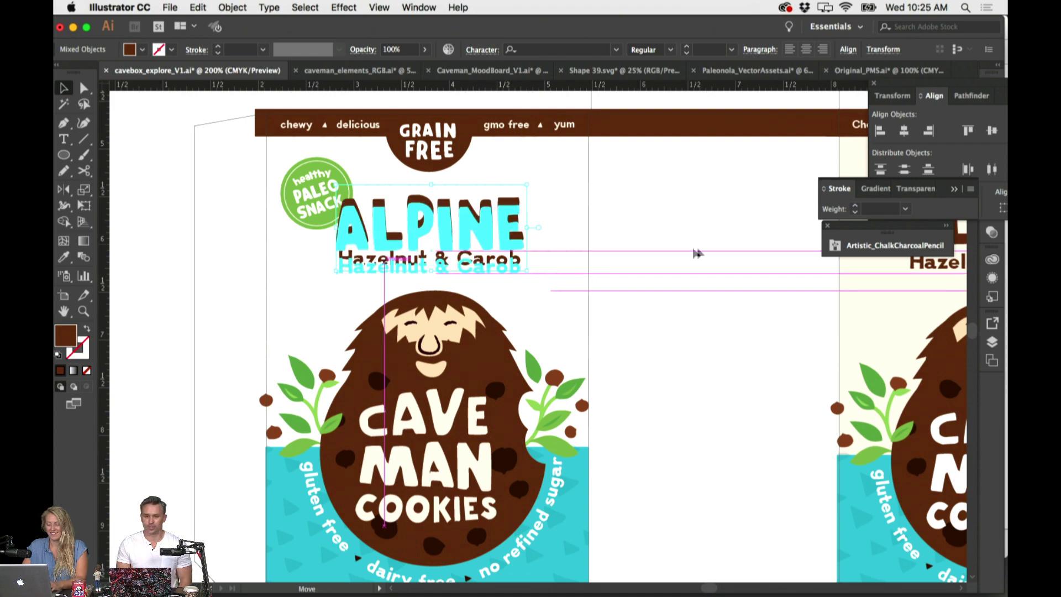
{"action": "scroll", "coordinate": [700, 247], "scroll_direction": "left", "scroll_amount": 3}
{"action": "key", "text": "super+z"}
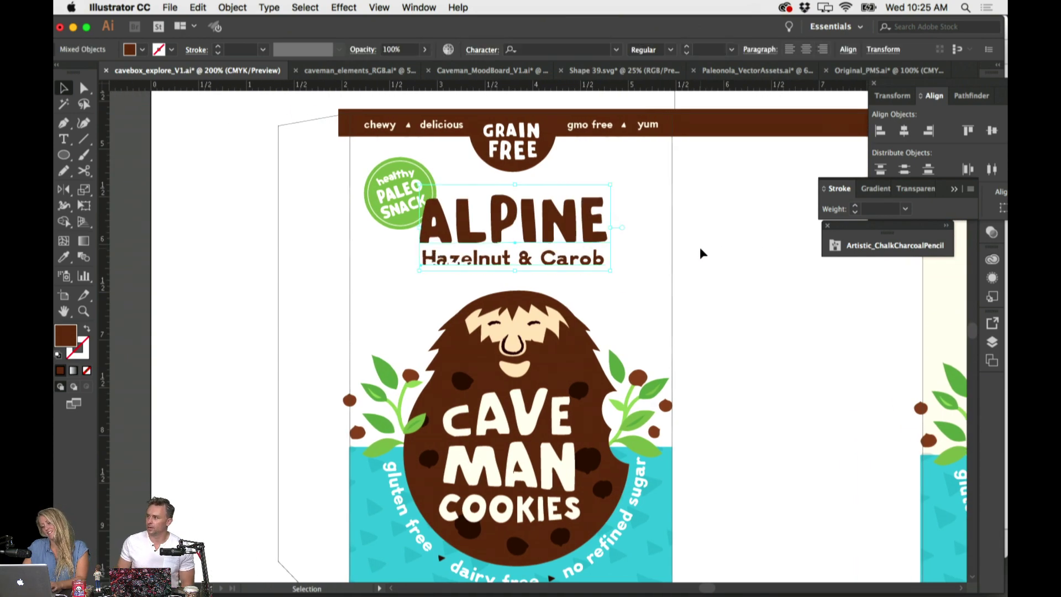
{"action": "left_click", "coordinate": [699, 247]}
Delete the stray white lettering that overlaps the "Hazelnut & Carob" line
{"action": "key", "text": "super+equal"}
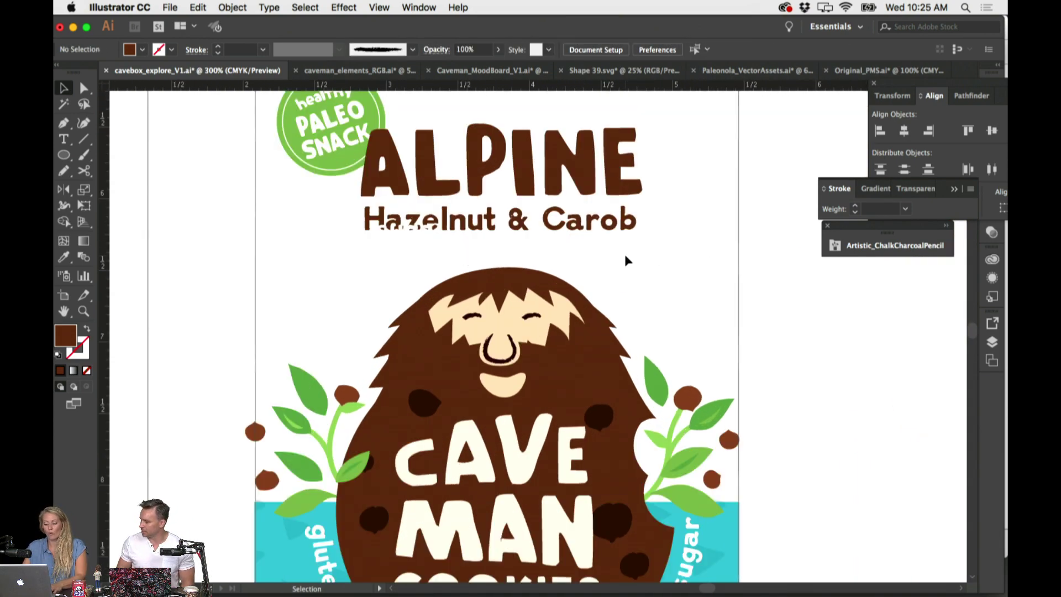
{"action": "scroll", "coordinate": [618, 249], "scroll_direction": "up", "scroll_amount": 2}
{"action": "left_click", "coordinate": [416, 282]}
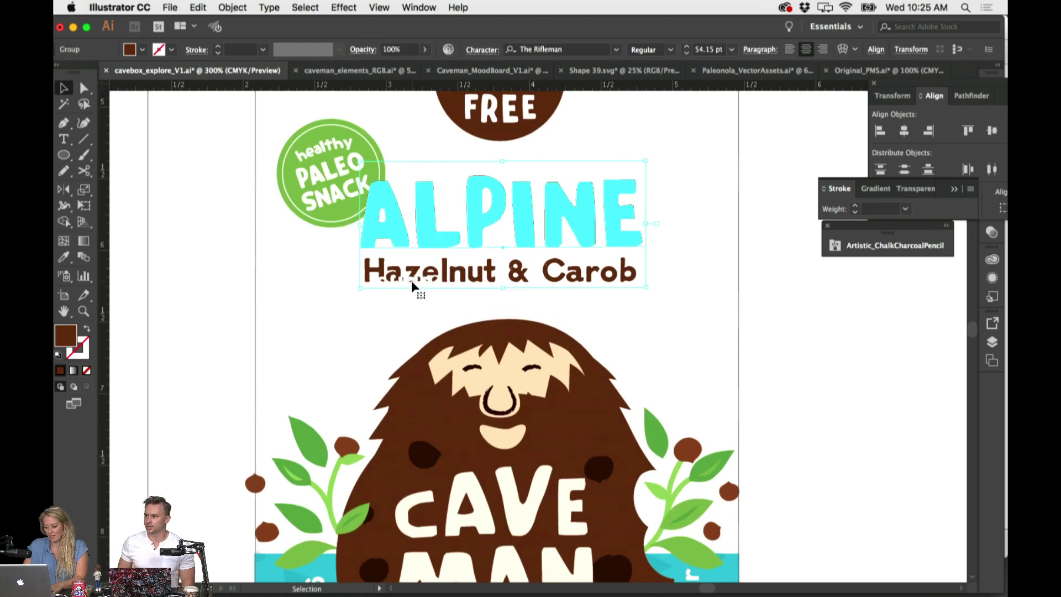
{"action": "left_click", "coordinate": [415, 287]}
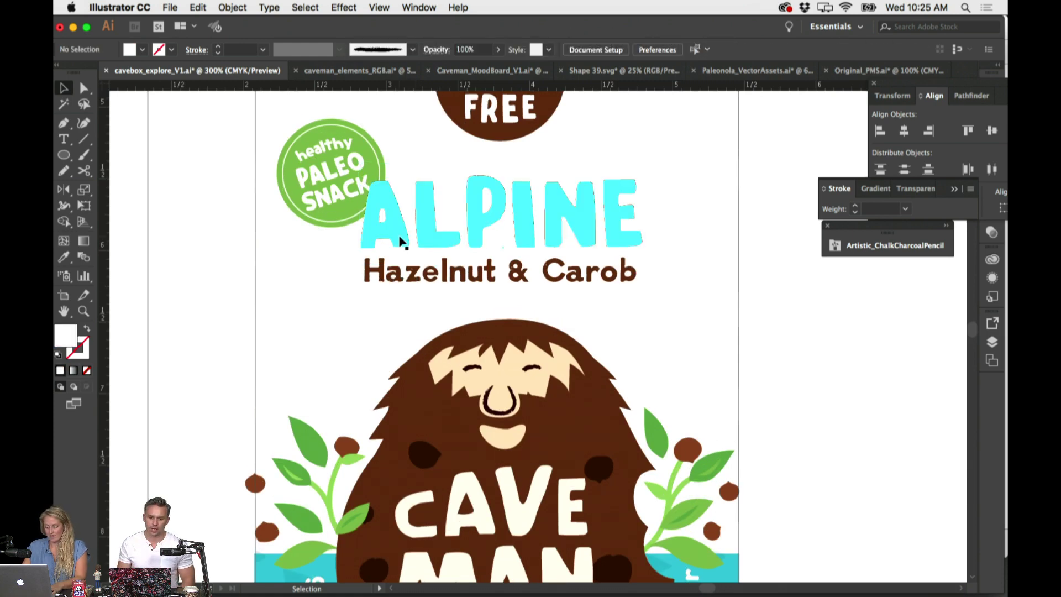
Nudge the outlined P of "PALEO" outward to open up its spacing from the A
{"action": "scroll", "coordinate": [665, 269], "scroll_direction": "up", "scroll_amount": 2}
{"action": "left_click", "coordinate": [346, 267]}
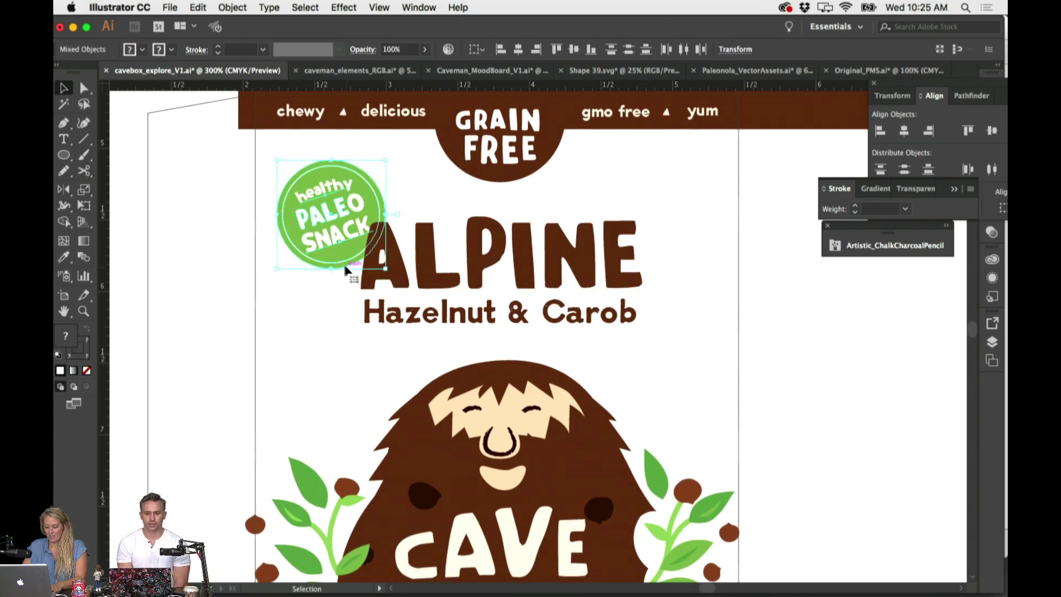
{"action": "left_click", "coordinate": [235, 248]}
{"action": "left_click", "coordinate": [345, 237]}
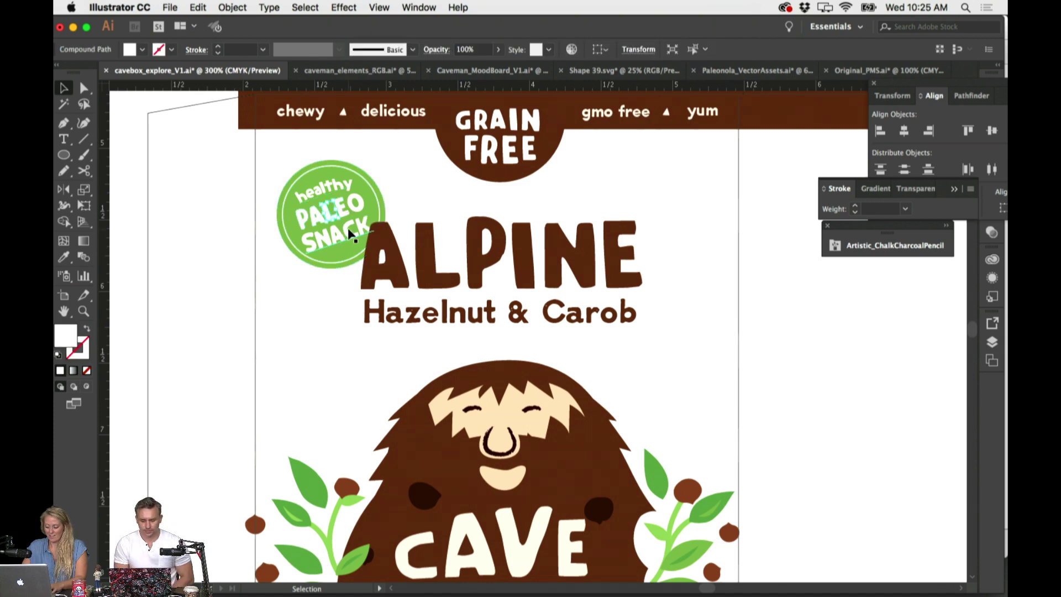
{"action": "key", "text": "super+equal"}
{"action": "key", "text": "super+equal"}
{"action": "key", "text": "super+equal"}
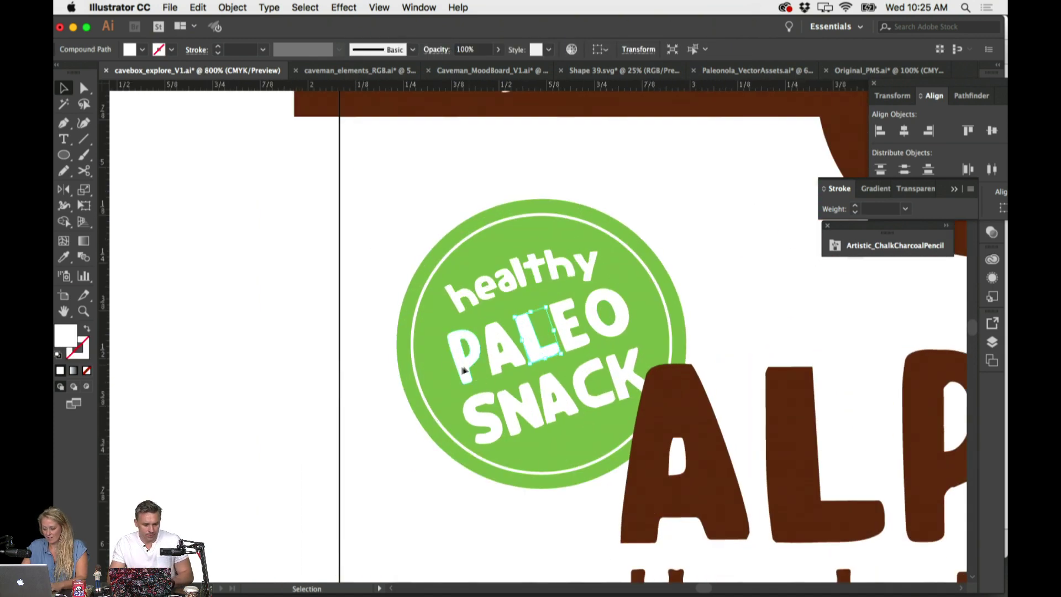
{"action": "left_click_drag", "start_coordinate": [463, 371], "coordinate": [455, 377]}
Move the O of "PALEO" outward and tilt it slightly, then adjust the E to even the letter spacing
{"action": "left_click", "coordinate": [600, 331]}
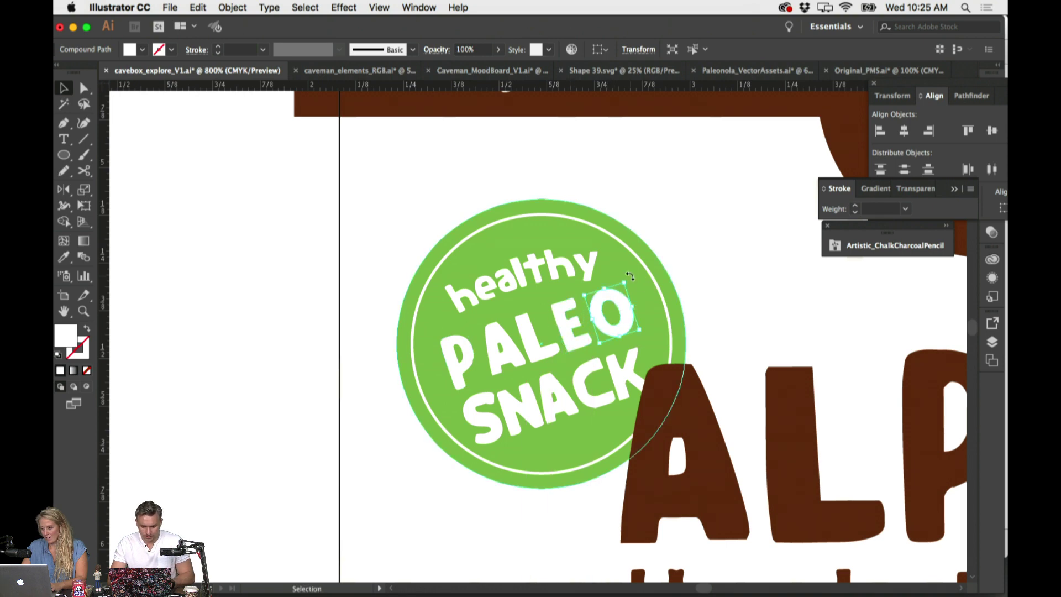
{"action": "mouse_move", "coordinate": [632, 277]}
{"action": "left_mouse_down"}
{"action": "mouse_move", "coordinate": [622, 303]}
{"action": "mouse_move", "coordinate": [628, 296]}
{"action": "left_mouse_up"}
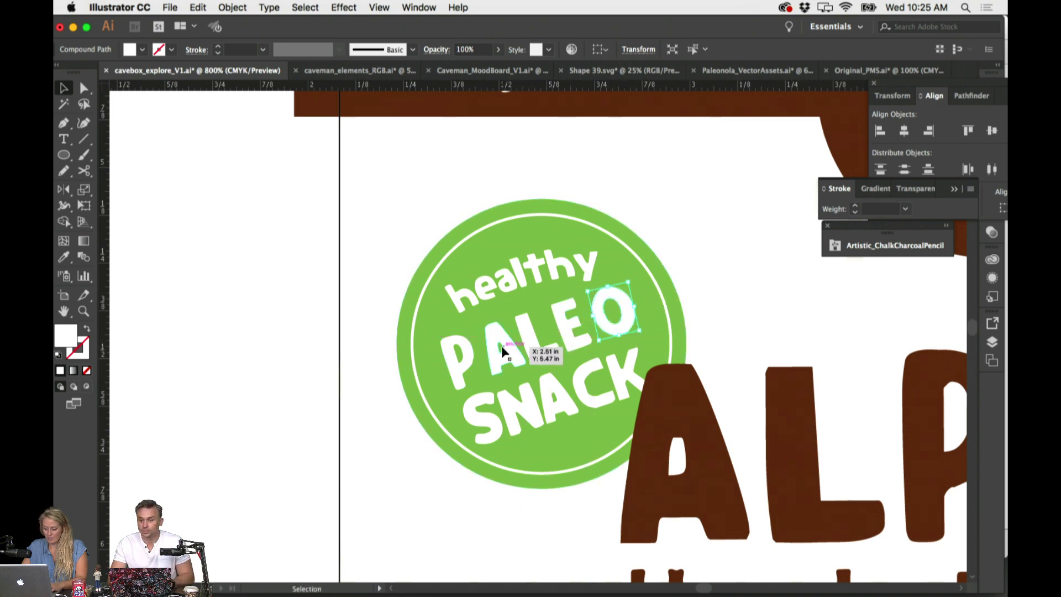
{"action": "left_click", "coordinate": [612, 303]}
{"action": "left_click_drag", "start_coordinate": [628, 351], "coordinate": [590, 347]}
{"action": "left_click", "coordinate": [586, 338]}
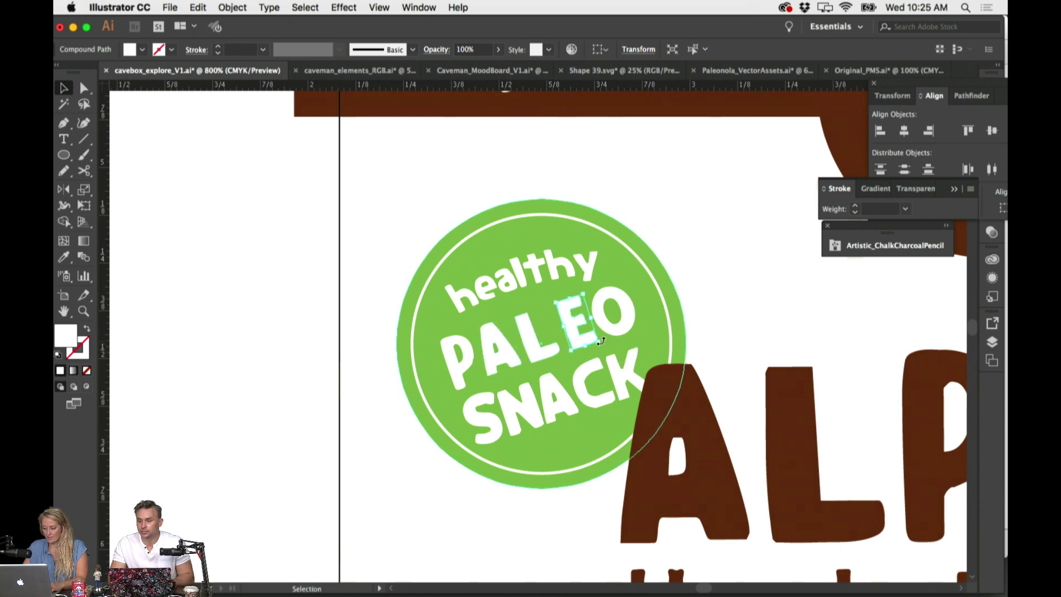
Convert the badge's "SNACK" text to outlines and ungroup it into separate letters
{"action": "left_click", "coordinate": [484, 417]}
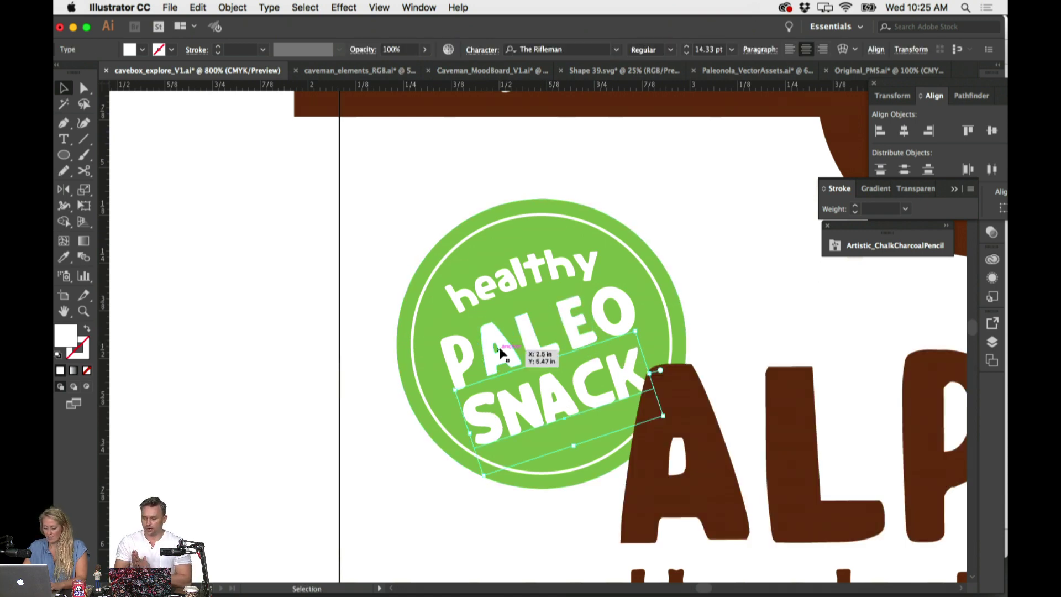
{"action": "key", "text": "v"}
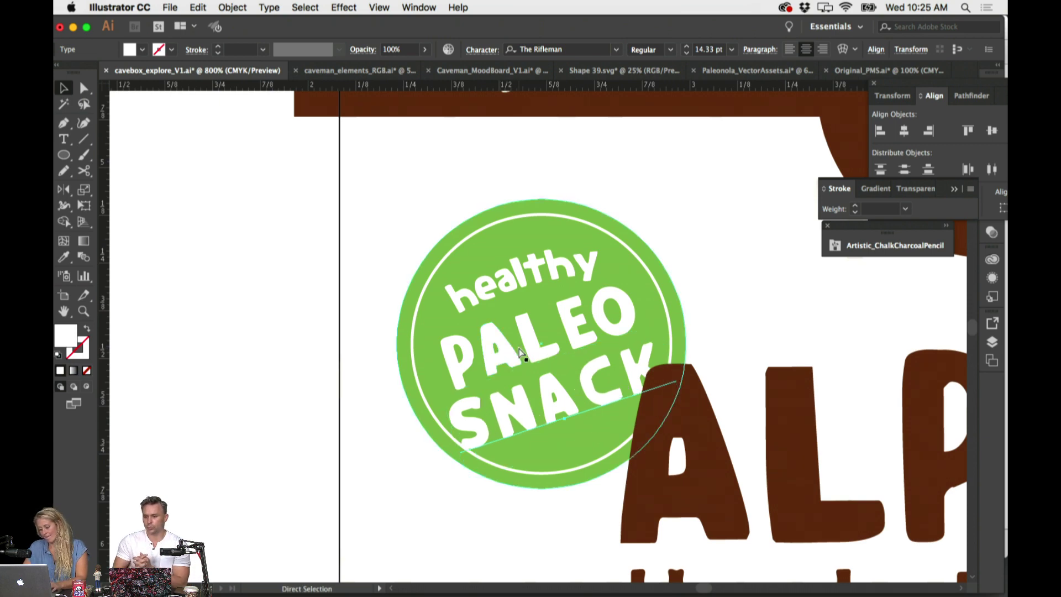
{"action": "left_click", "coordinate": [265, 7]}
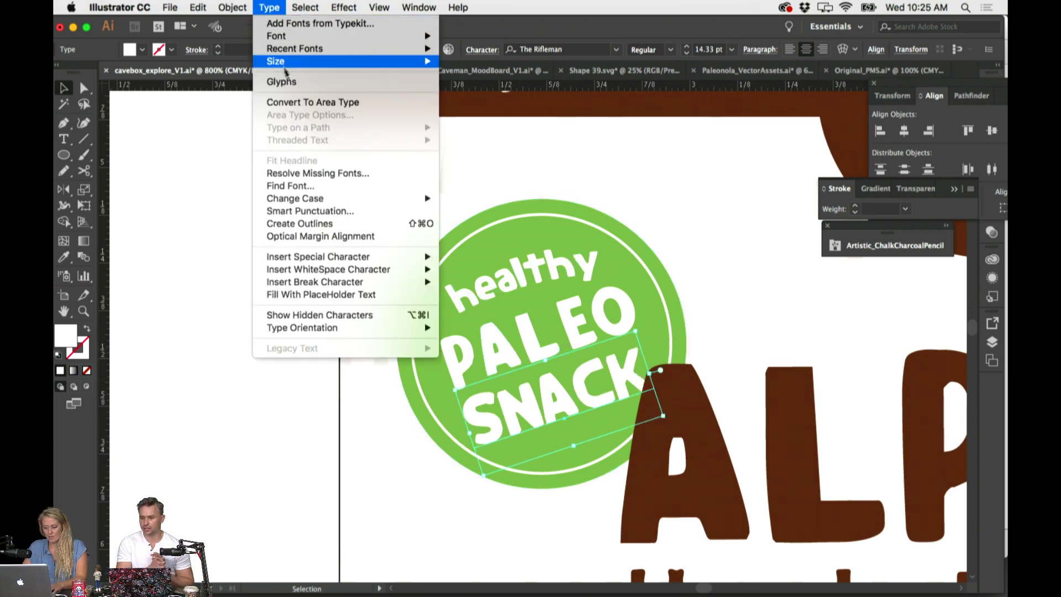
{"action": "left_click", "coordinate": [320, 225]}
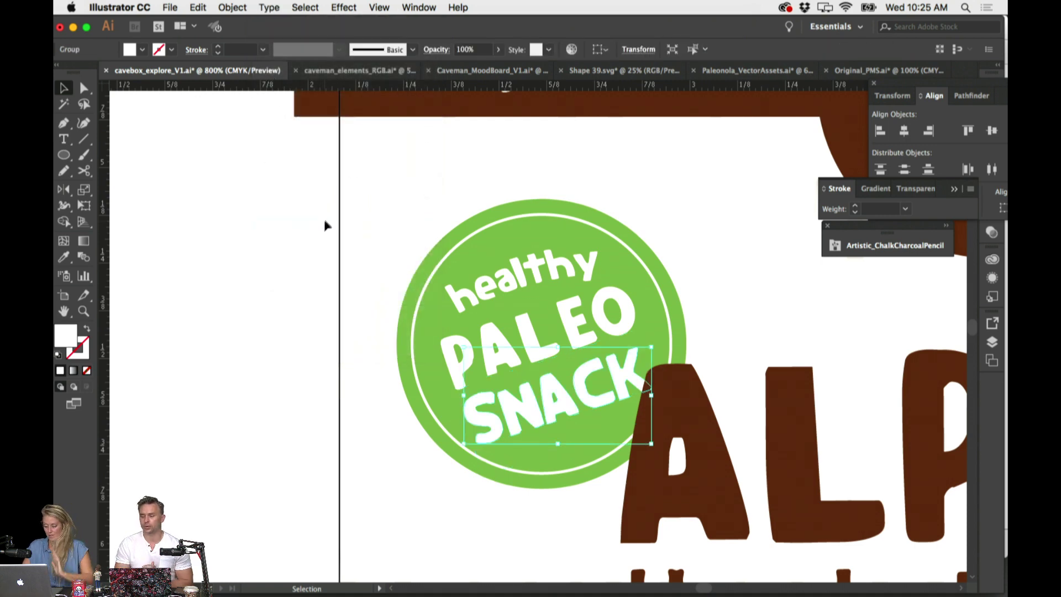
{"action": "left_click", "coordinate": [244, 7]}
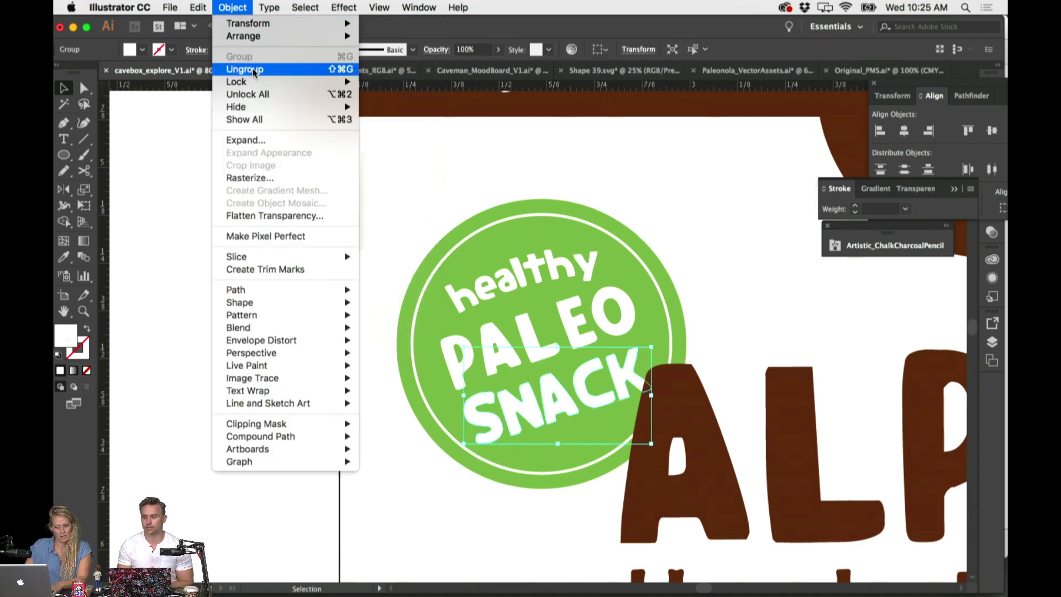
{"action": "left_click", "coordinate": [254, 69]}
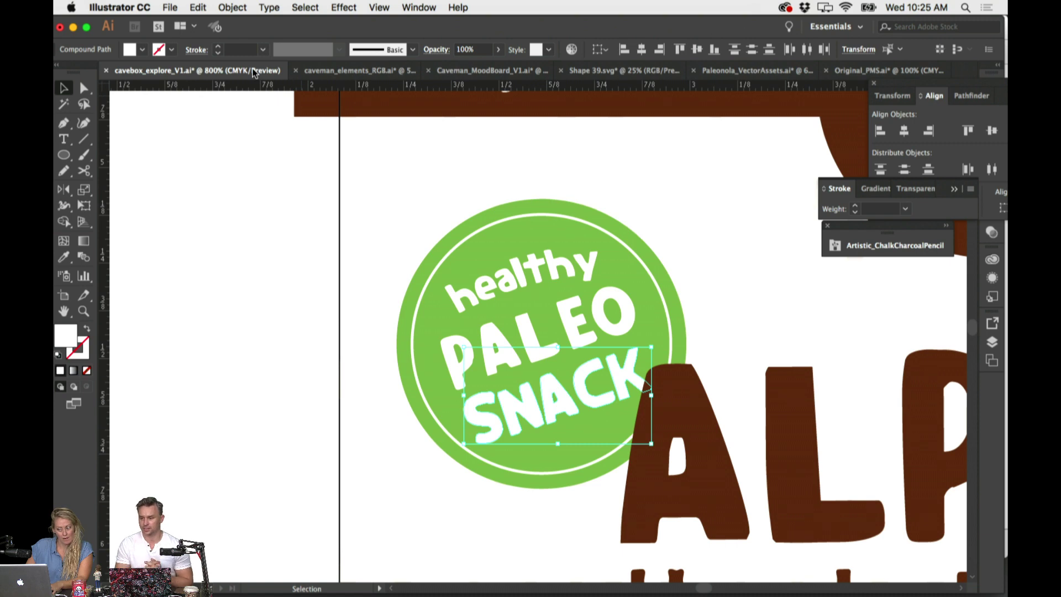
{"action": "left_click", "coordinate": [241, 214]}
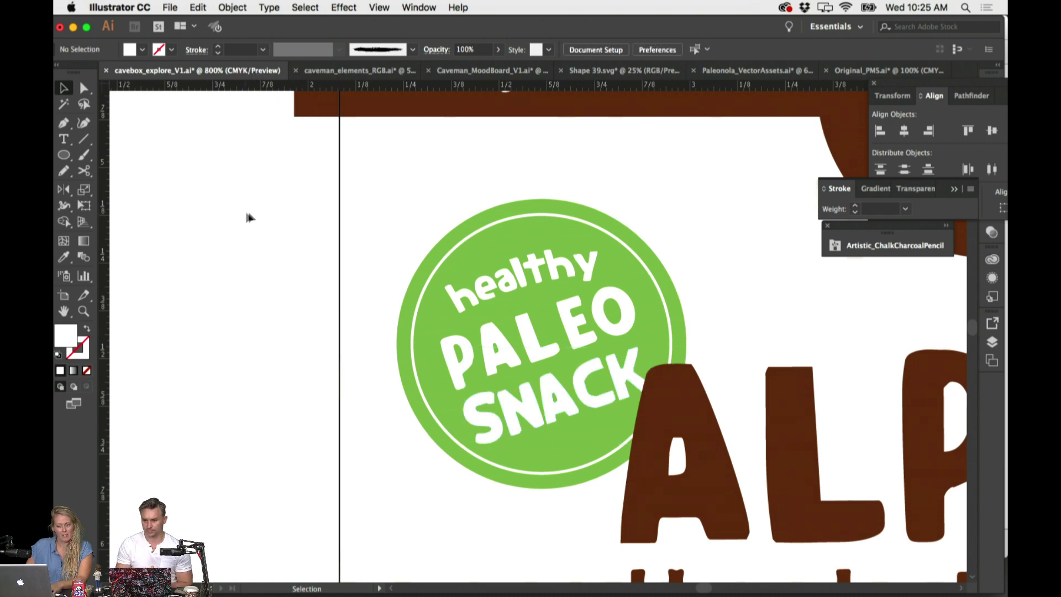
Shift the K and C of "SNACK" outward to the right to loosen the spacing between them
{"action": "key", "text": "super+equal"}
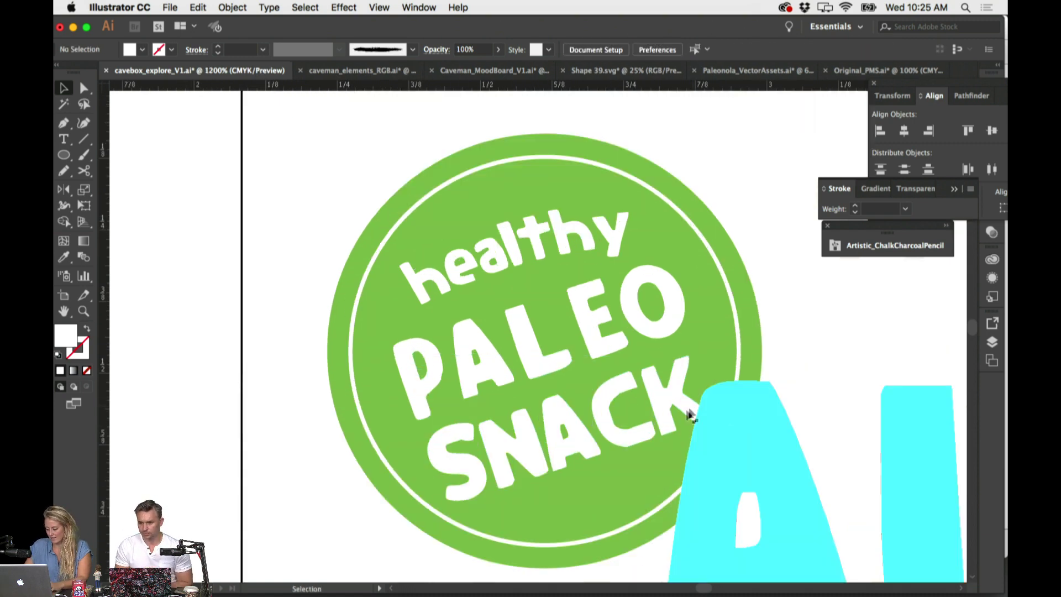
{"action": "left_click", "coordinate": [673, 395]}
{"action": "left_click_drag", "start_coordinate": [650, 385], "coordinate": [661, 375]}
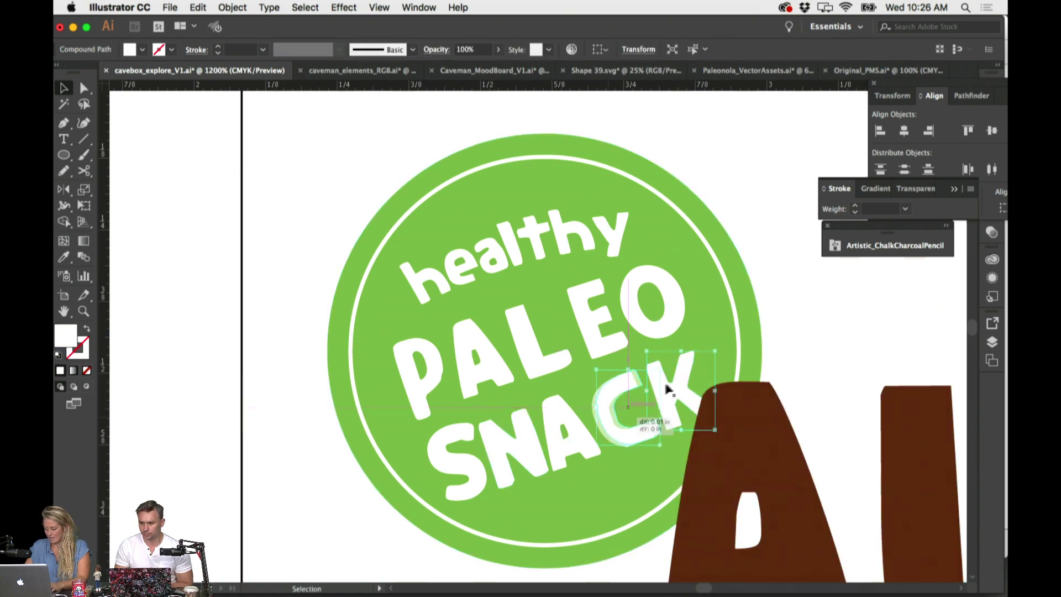
{"action": "left_click", "coordinate": [705, 394]}
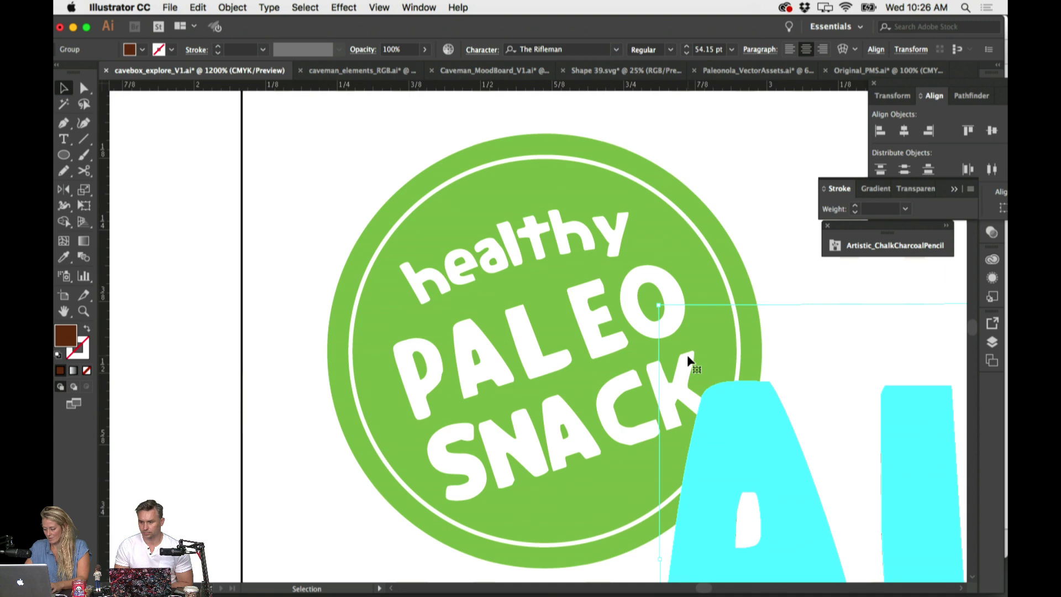
{"action": "left_click", "coordinate": [651, 365]}
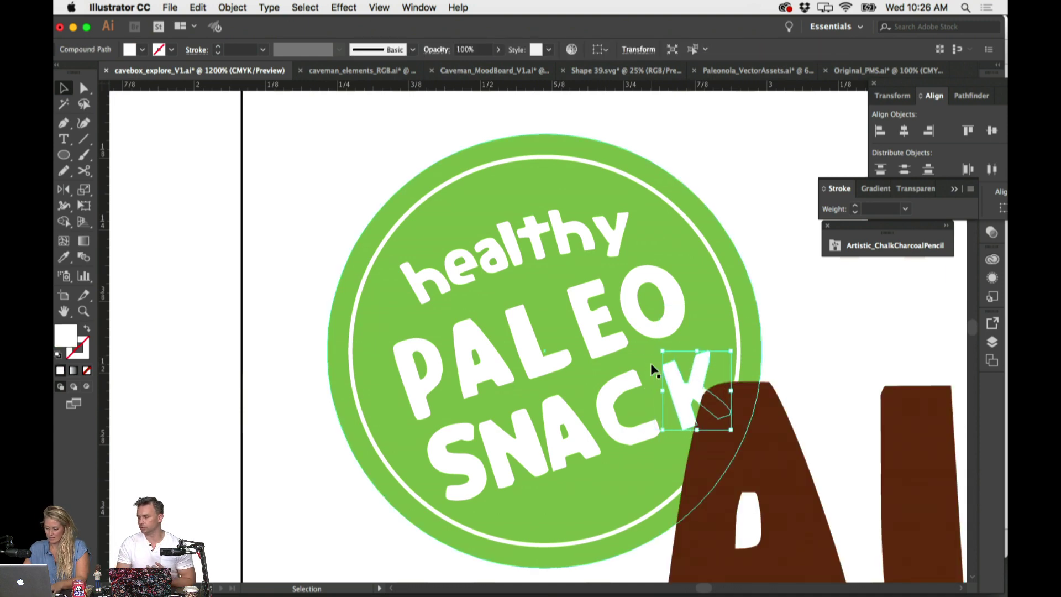
{"action": "left_click_drag", "start_coordinate": [620, 394], "coordinate": [619, 397]}
Nudge the A, N and S of "SNACK" apart so the word's letters are evenly spaced
{"action": "left_click", "coordinate": [565, 414]}
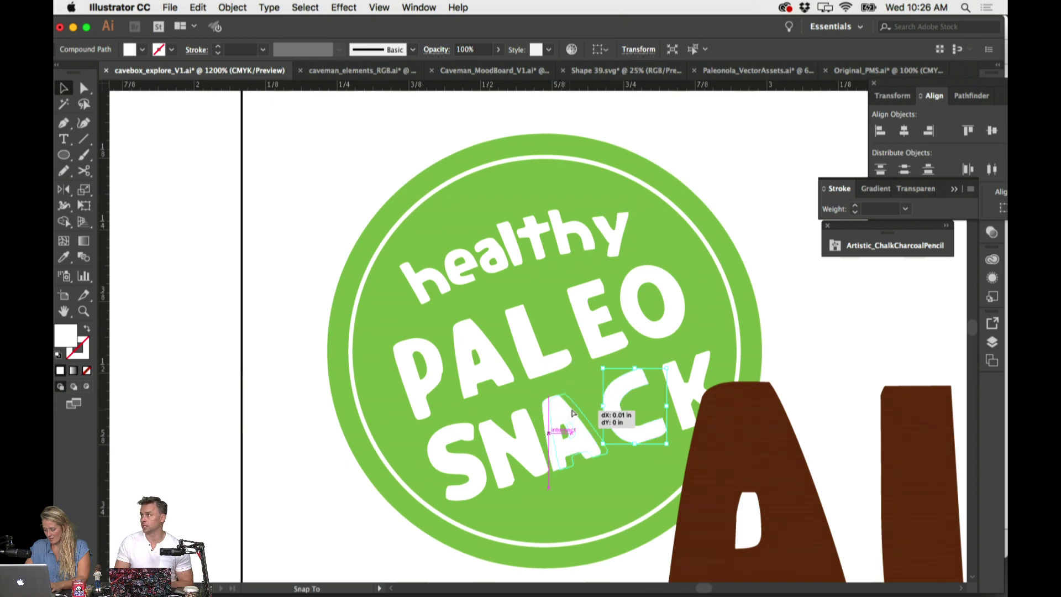
{"action": "left_click", "coordinate": [500, 433]}
{"action": "left_click_drag", "start_coordinate": [437, 447], "coordinate": [437, 446]}
{"action": "left_click_drag", "start_coordinate": [578, 410], "coordinate": [583, 400]}
{"action": "left_click_drag", "start_coordinate": [530, 430], "coordinate": [525, 420]}
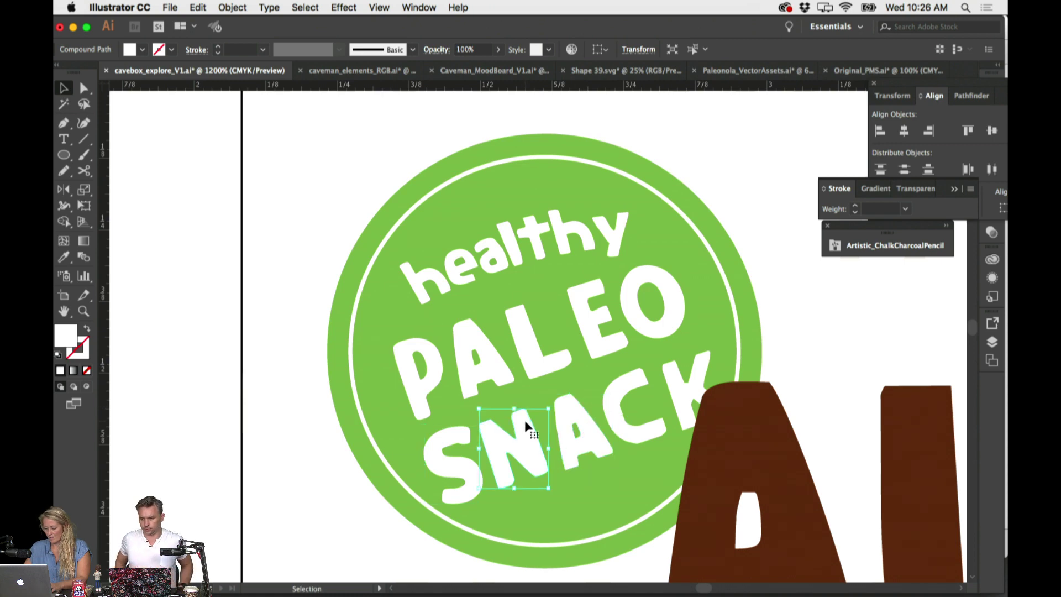
Shift the L of "PALEO" slightly right and adjust the A beside it to even the gaps between the letters
{"action": "left_click", "coordinate": [564, 357]}
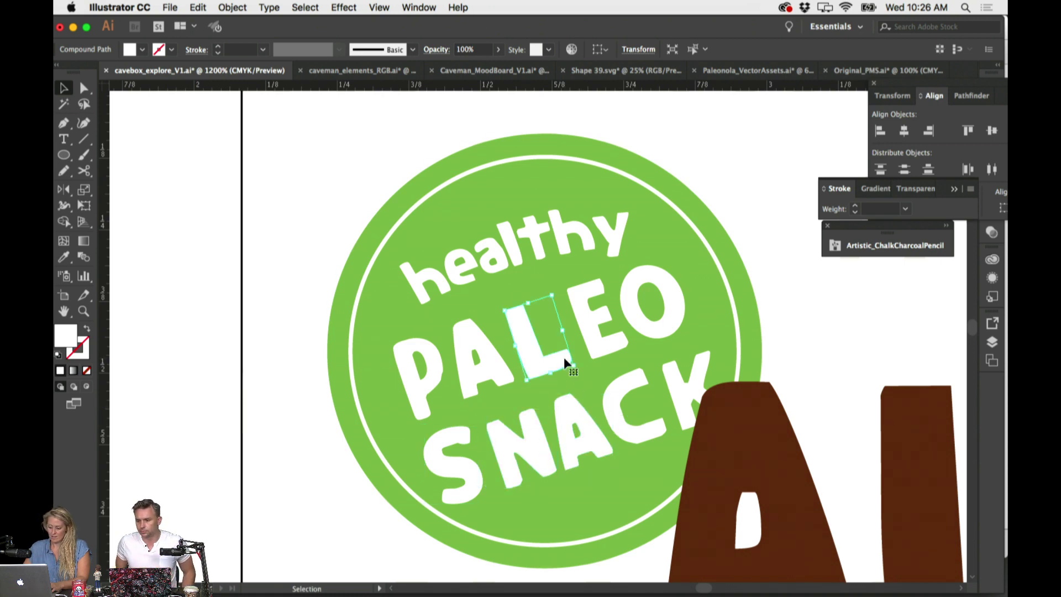
{"action": "left_click_drag", "start_coordinate": [564, 357], "coordinate": [543, 359]}
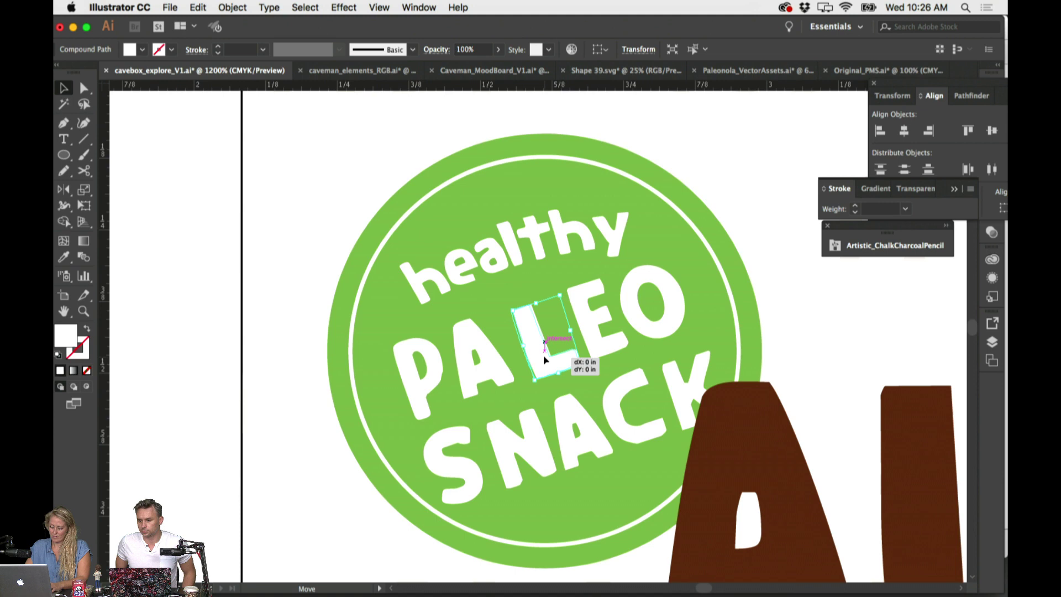
{"action": "left_click", "coordinate": [505, 369]}
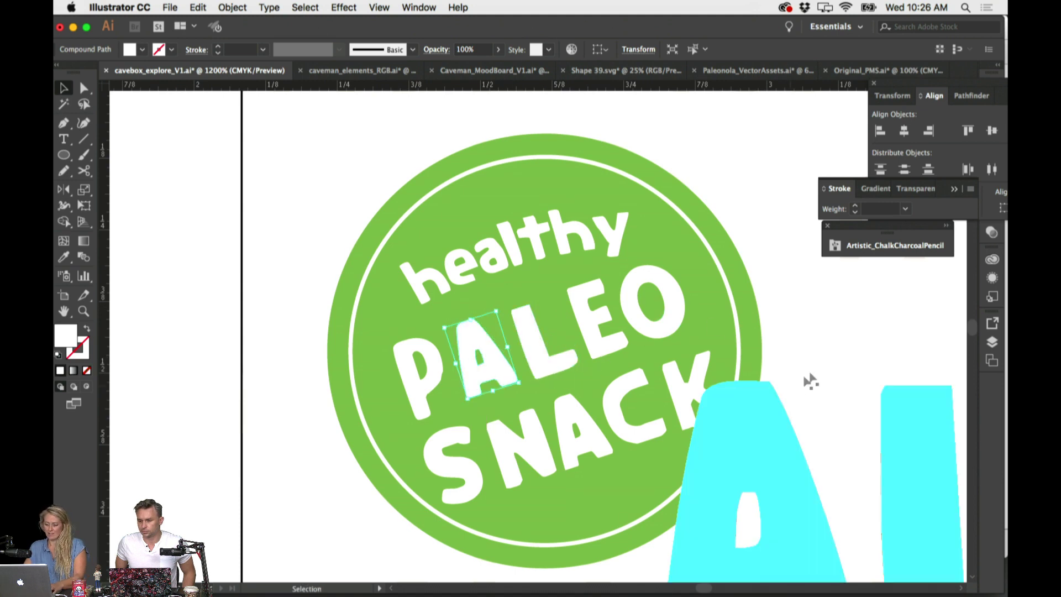
{"action": "left_click", "coordinate": [853, 334]}
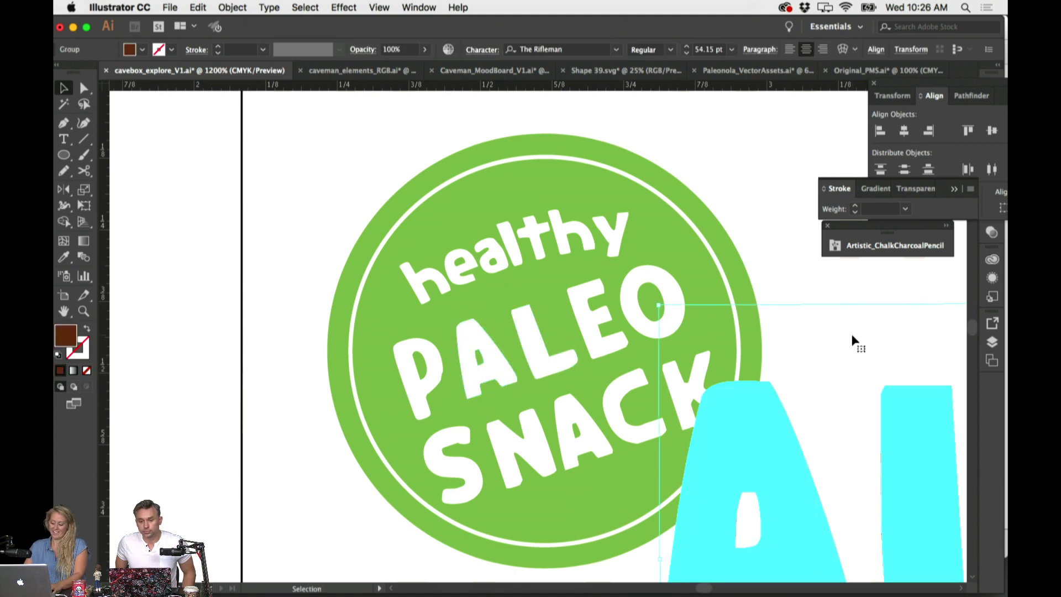
Fine-tune the positions of the N, K and C in "SNACK" to balance the word's letter spacing
{"action": "left_click", "coordinate": [533, 433]}
{"action": "left_click_drag", "start_coordinate": [533, 433], "coordinate": [568, 332]}
{"action": "key", "text": "super+equal"}
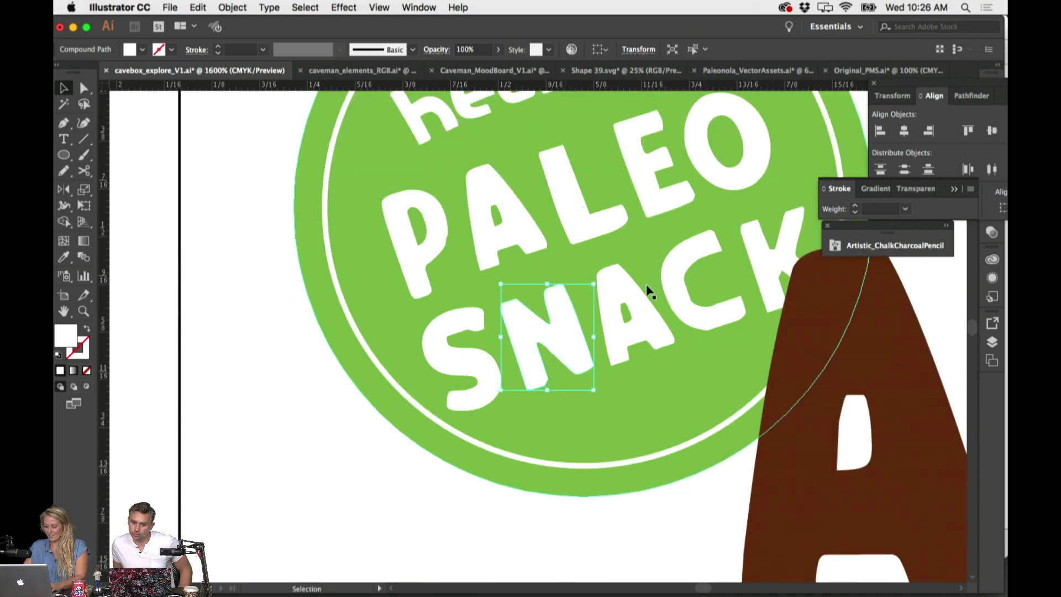
{"action": "scroll", "coordinate": [651, 289], "scroll_direction": "right", "scroll_amount": 3}
{"action": "left_click_drag", "start_coordinate": [695, 244], "coordinate": [700, 248]}
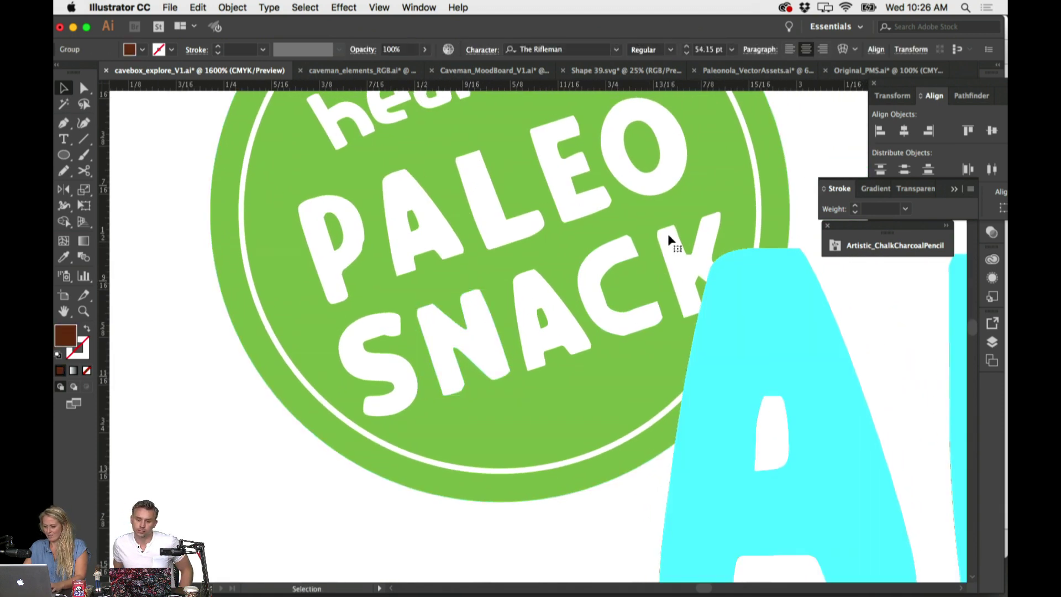
{"action": "left_click", "coordinate": [623, 250]}
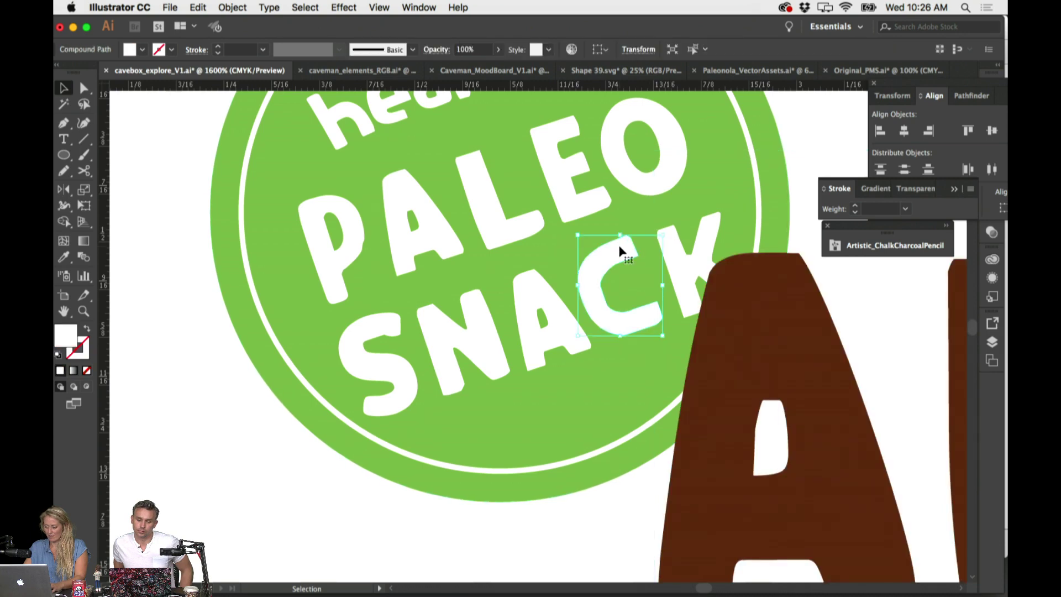
{"action": "left_click_drag", "start_coordinate": [623, 244], "coordinate": [613, 251]}
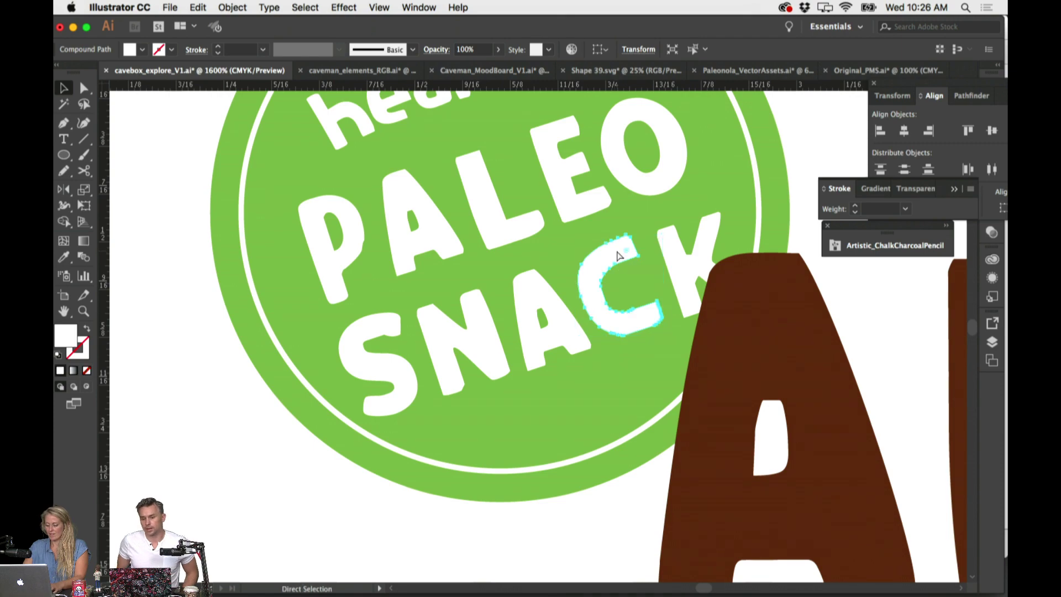
Check how the badge lettering reads against the rest of the Alpine front panel
{"action": "key", "text": "super+minus"}
{"action": "key", "text": "super+minus"}
{"action": "key", "text": "super+minus"}
{"action": "key", "text": "super+minus"}
{"action": "left_click", "coordinate": [287, 357]}
{"action": "scroll", "coordinate": [290, 360], "scroll_direction": "down", "scroll_amount": 2}
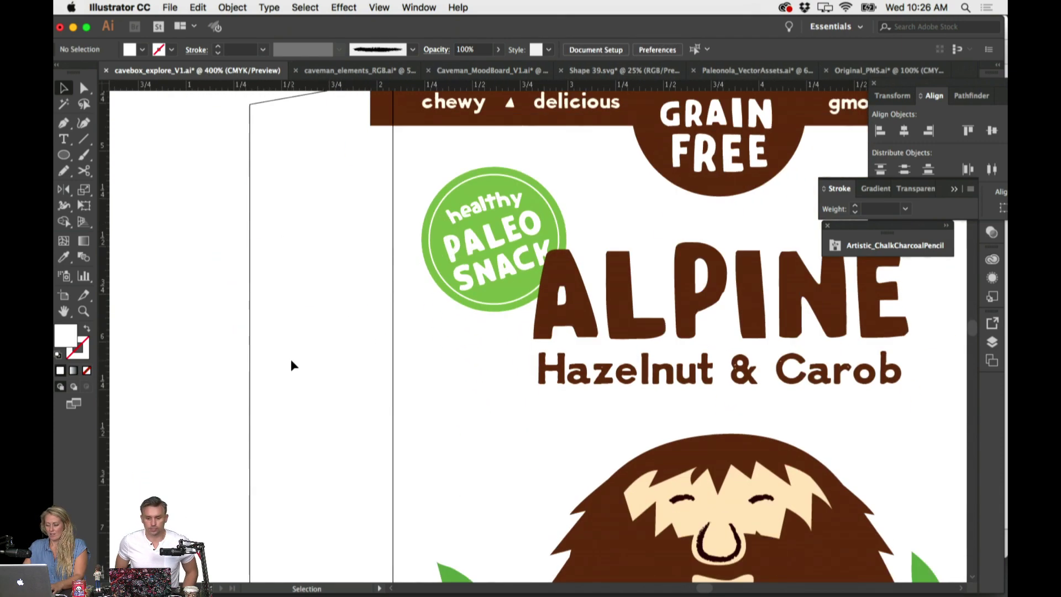
{"action": "key", "text": "super+minus"}
{"action": "key", "text": "super+minus"}
{"action": "scroll", "coordinate": [365, 372], "scroll_direction": "down", "scroll_amount": 3}
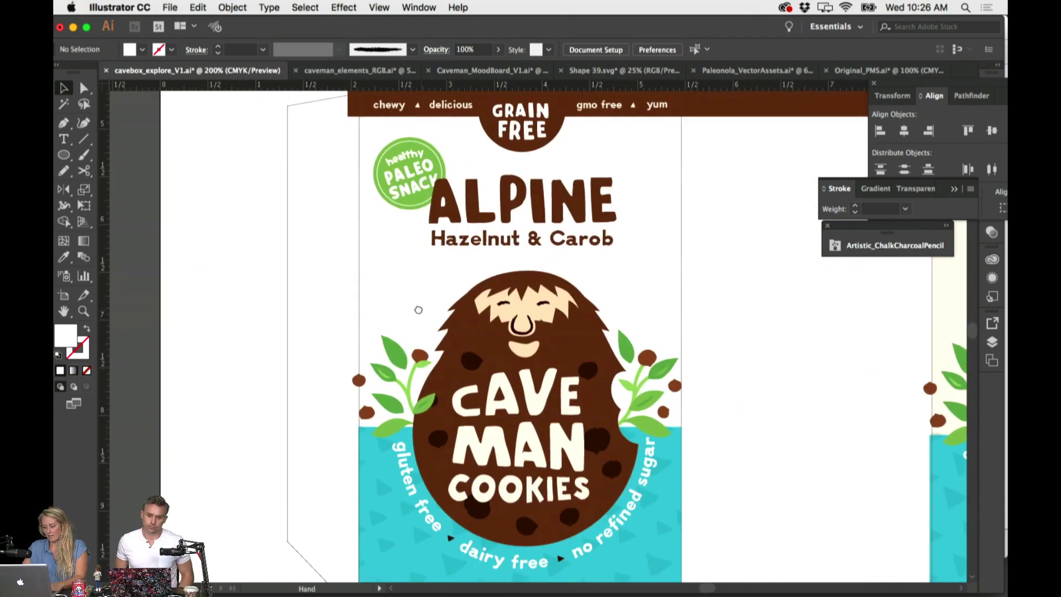
Select only the badge's "healthy PALEO SNACK" lettering, excluding the circle and the Alpine title, and scale it down slightly
{"action": "left_click", "coordinate": [429, 152]}
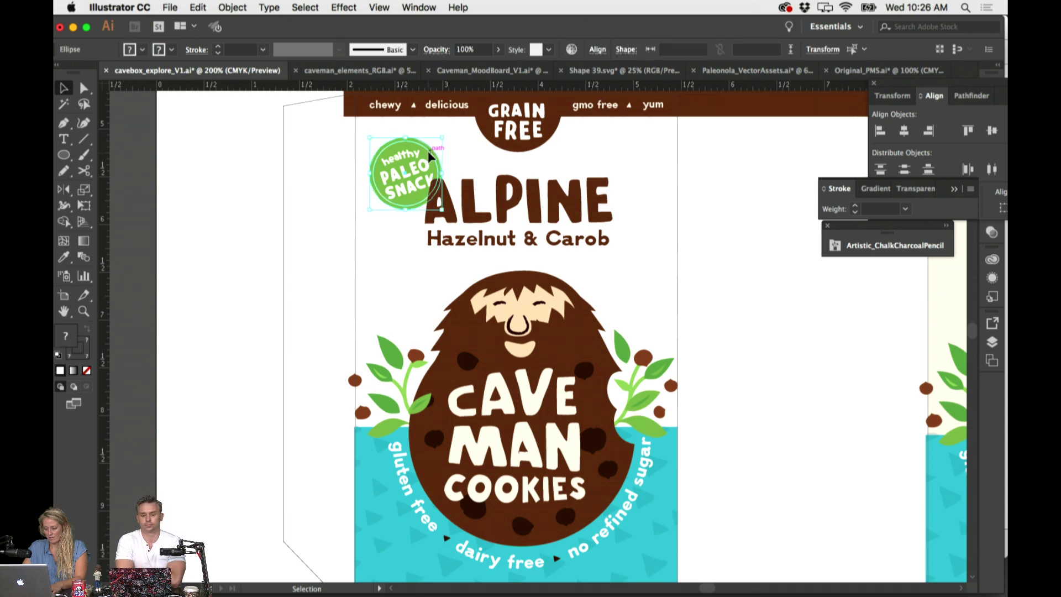
{"action": "left_click", "coordinate": [430, 152]}
{"action": "left_click", "coordinate": [432, 154]}
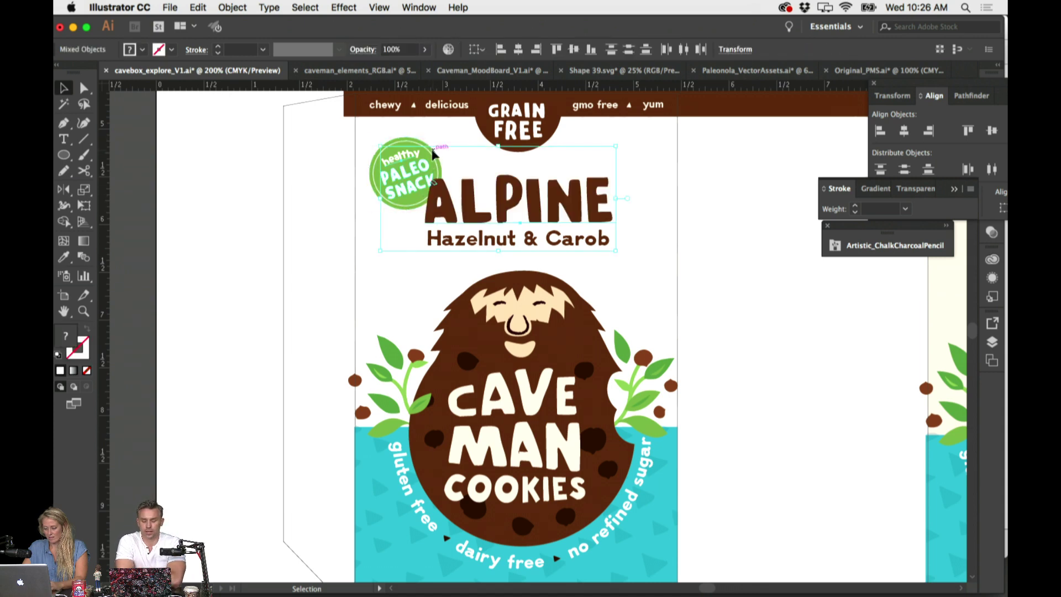
{"action": "left_click", "coordinate": [445, 223], "text": "shift"}
{"action": "left_click", "coordinate": [396, 237]}
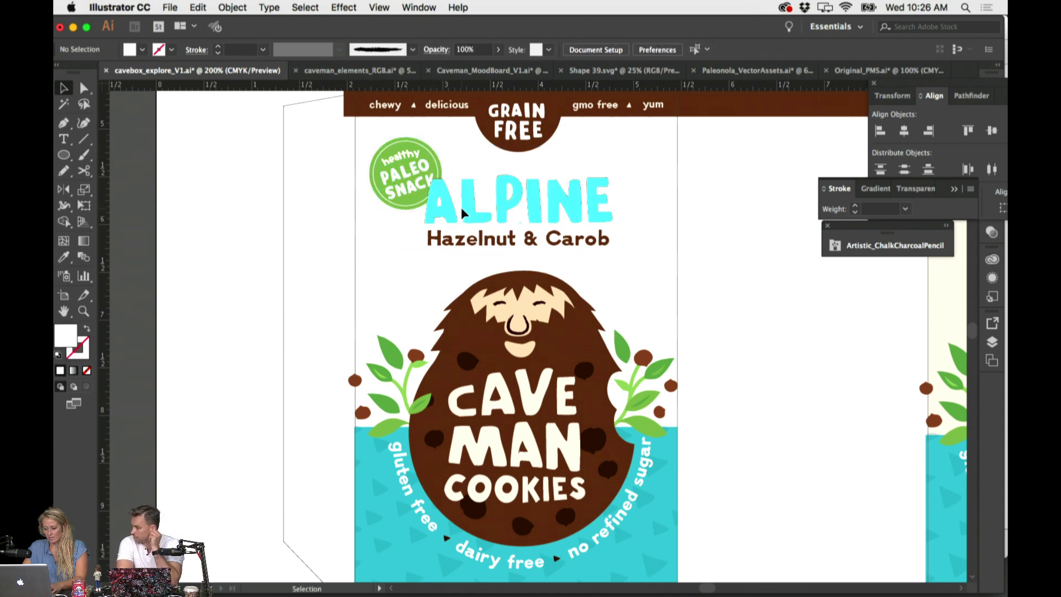
{"action": "left_click", "coordinate": [436, 194]}
{"action": "left_click", "coordinate": [438, 191], "text": "shift"}
{"action": "left_click", "coordinate": [439, 191]}
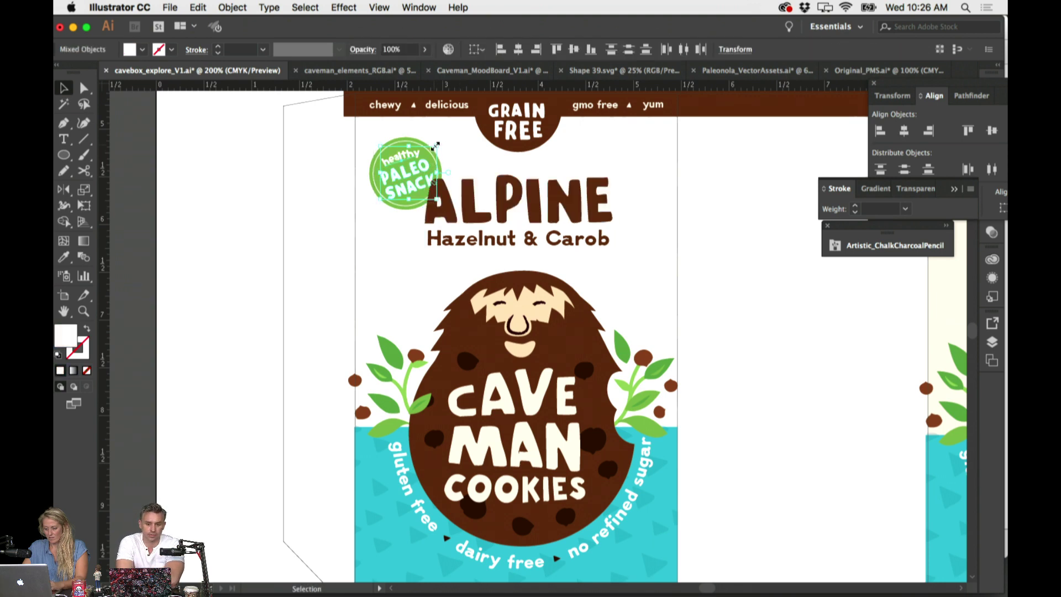
{"action": "left_click", "coordinate": [323, 200]}
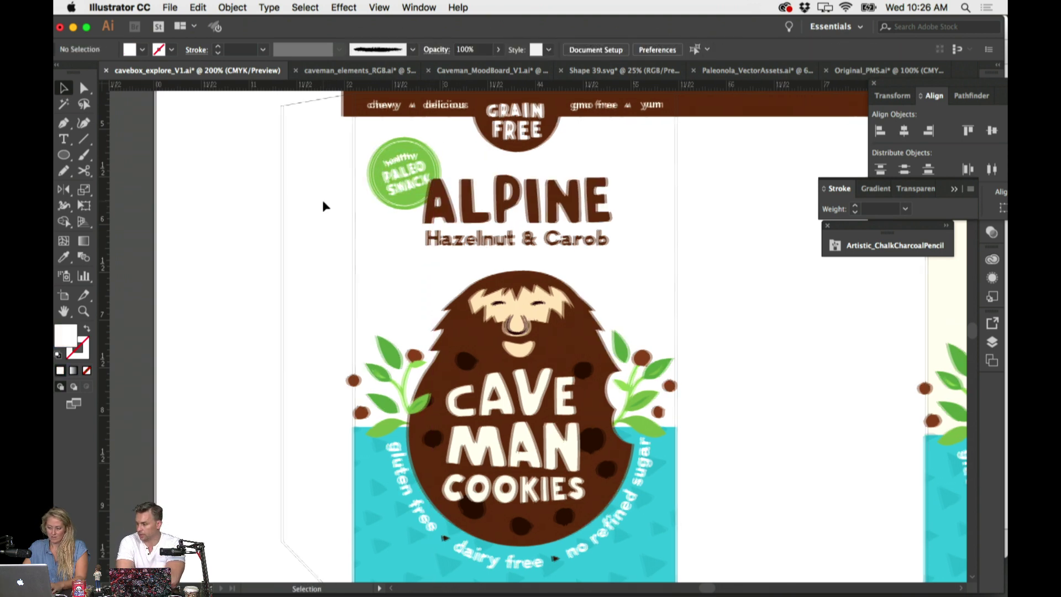
Scale the badge lettering down a little more to leave extra room inside the white ring
{"action": "key", "text": "super+minus"}
{"action": "key", "text": "super+minus"}
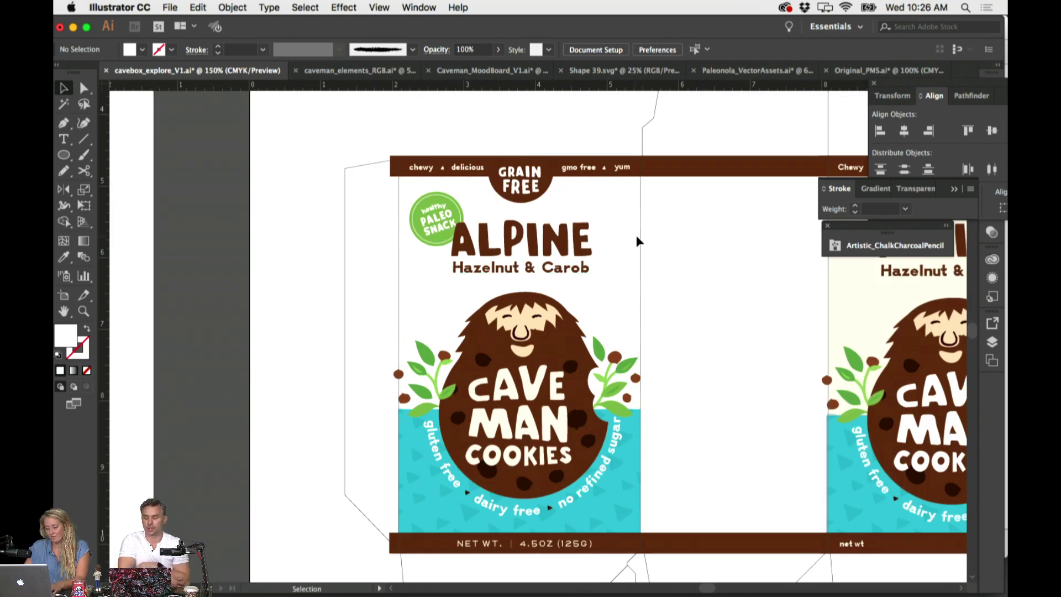
{"action": "scroll", "coordinate": [636, 236], "scroll_direction": "right", "scroll_amount": 1}
{"action": "left_click", "coordinate": [426, 219]}
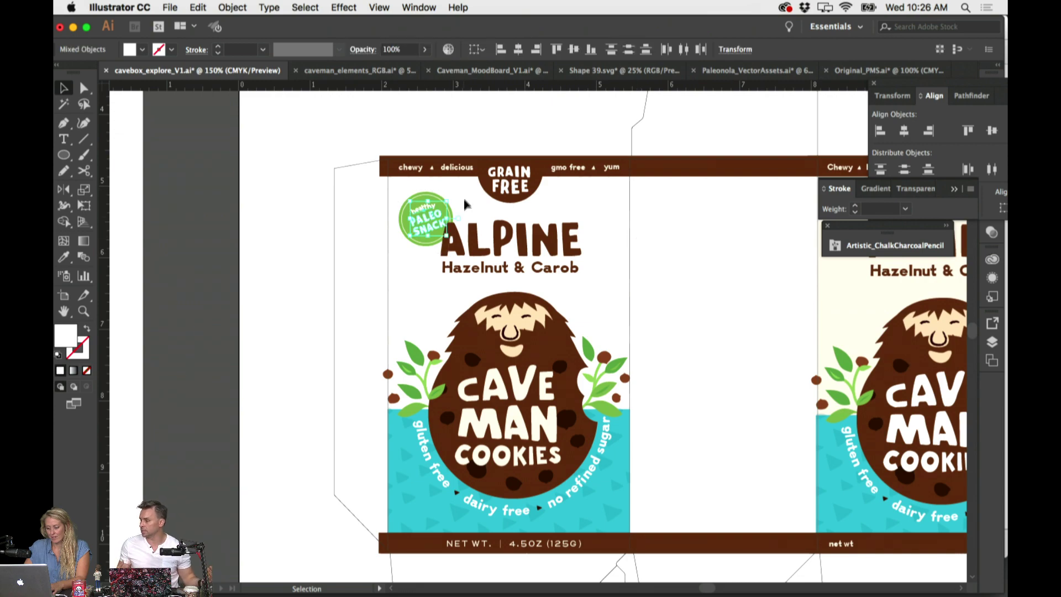
{"action": "left_click_drag", "start_coordinate": [453, 194], "coordinate": [436, 205]}
{"action": "left_click", "coordinate": [301, 245]}
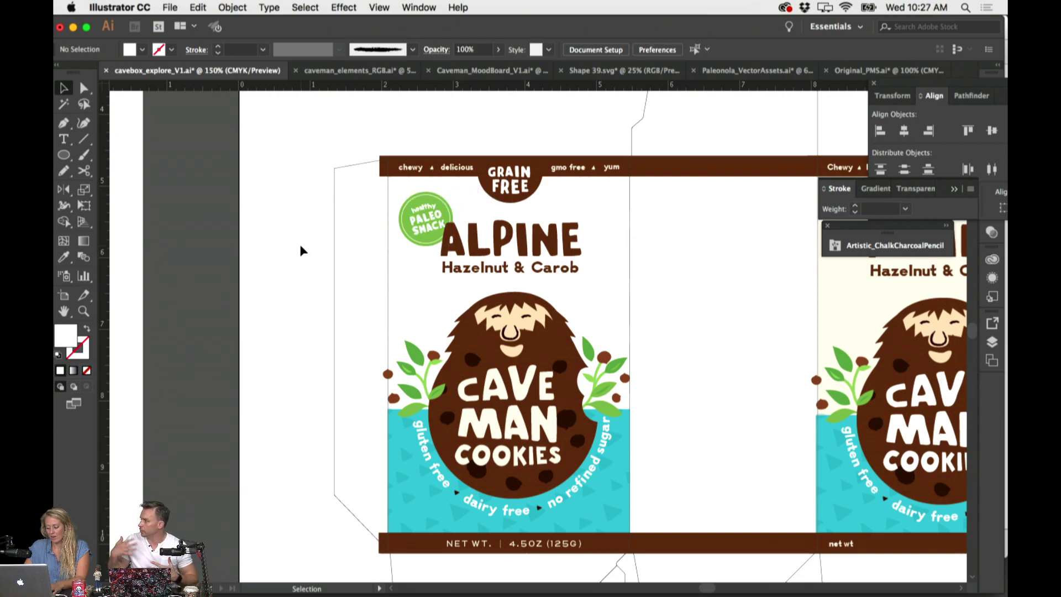
Compare the redesigned Alpine front panel with the original orange caveman box layout and the cream-background version
{"action": "key", "text": "super+minus"}
{"action": "left_click_drag", "start_coordinate": [301, 245], "coordinate": [564, 275]}
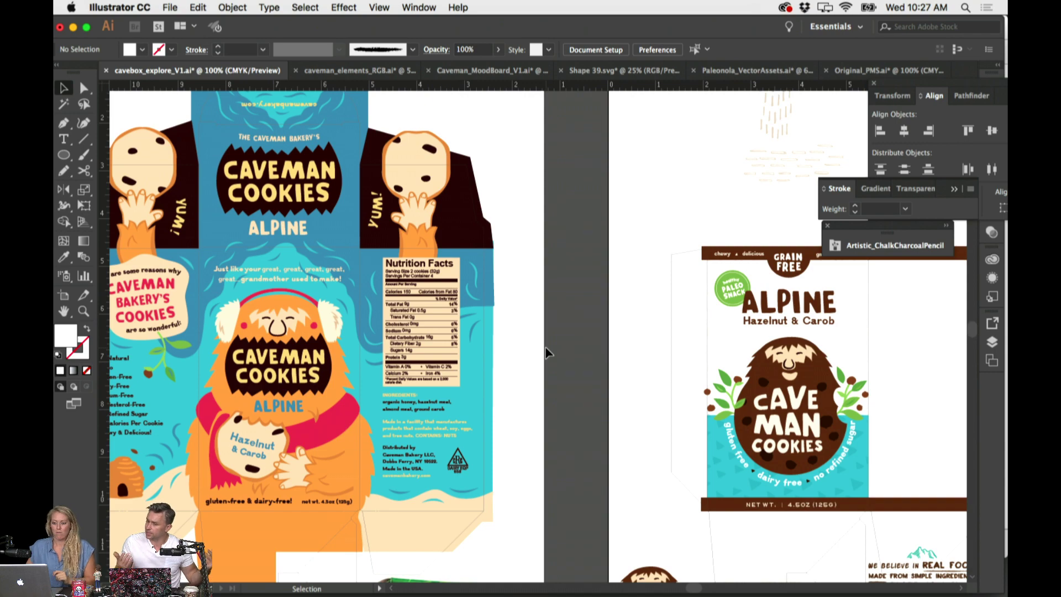
{"action": "scroll", "coordinate": [542, 354], "scroll_direction": "right", "scroll_amount": 5}
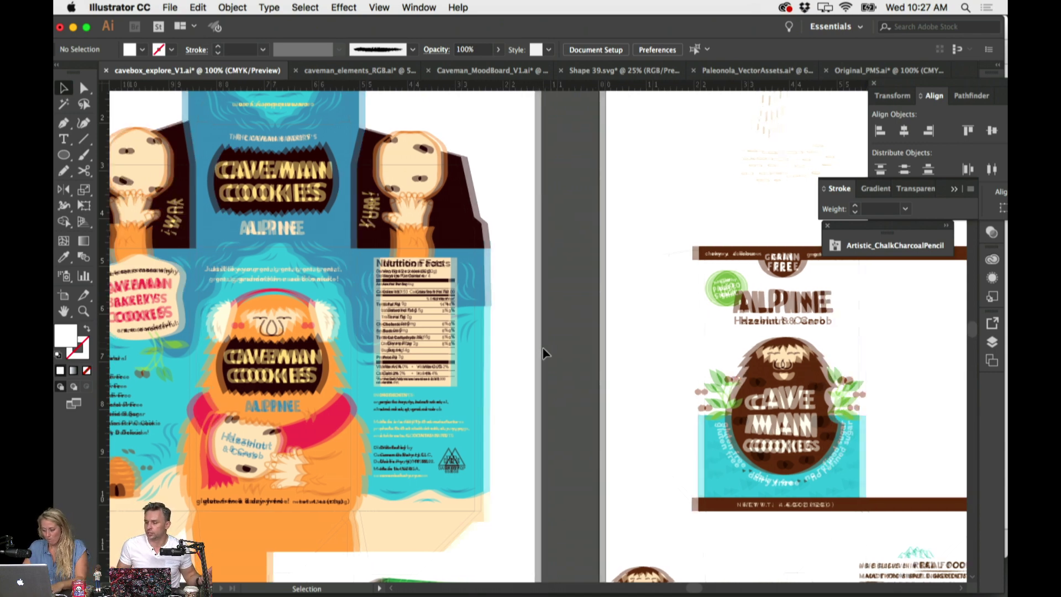
{"action": "scroll", "coordinate": [544, 352], "scroll_direction": "right", "scroll_amount": 1}
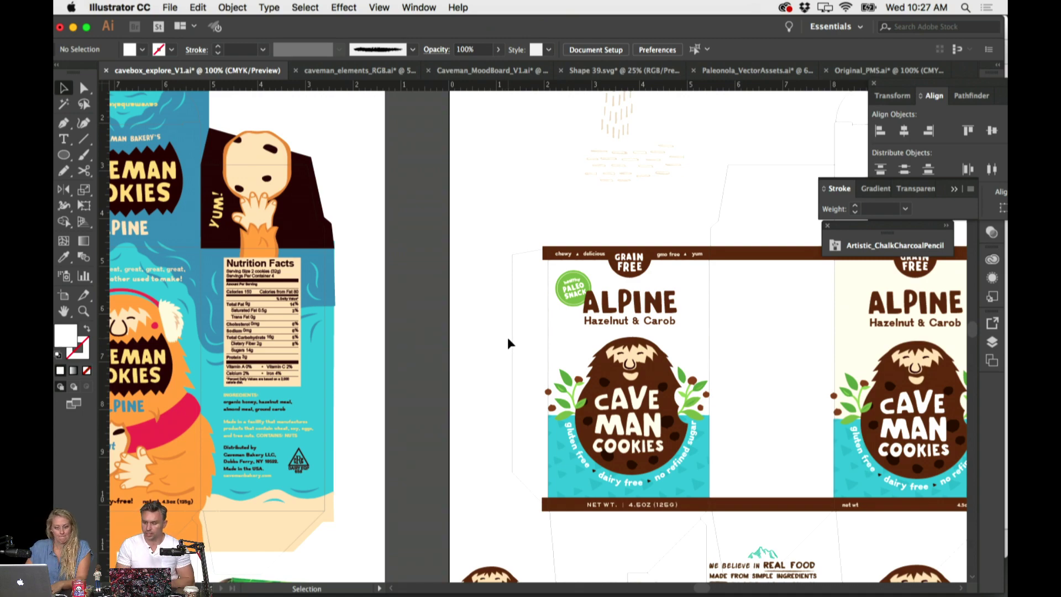
{"action": "scroll", "coordinate": [509, 343], "scroll_direction": "left", "scroll_amount": 4}
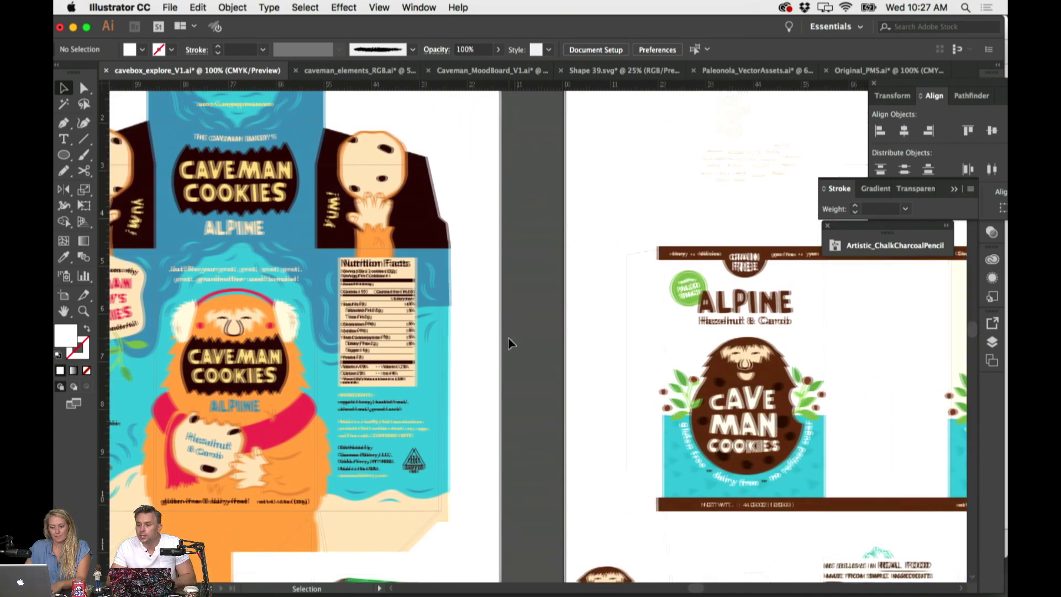
{"action": "scroll", "coordinate": [509, 343], "scroll_direction": "left", "scroll_amount": 1}
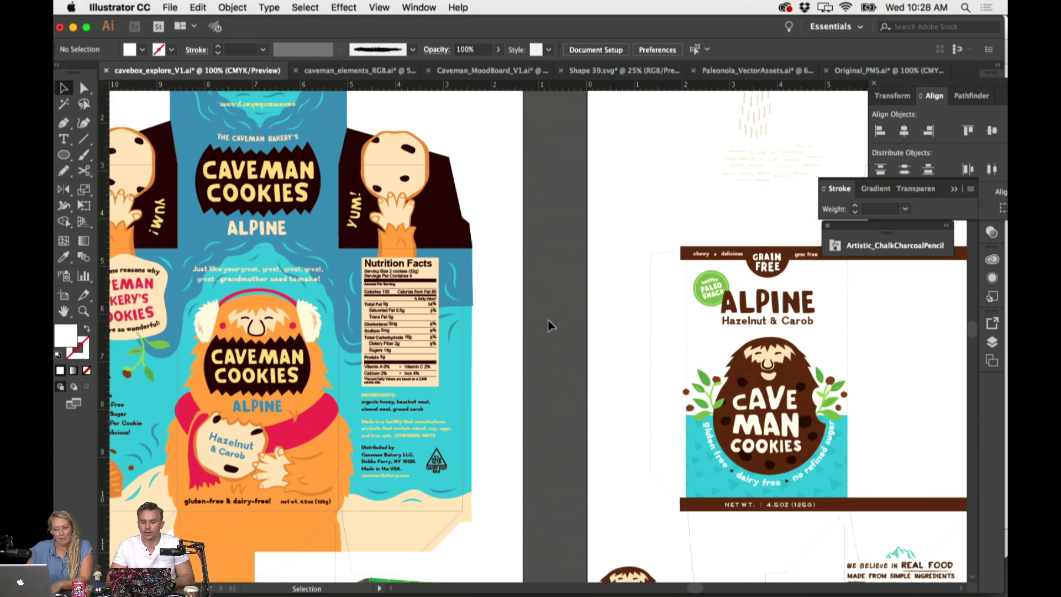
{"action": "scroll", "coordinate": [546, 320], "scroll_direction": "right", "scroll_amount": 3}
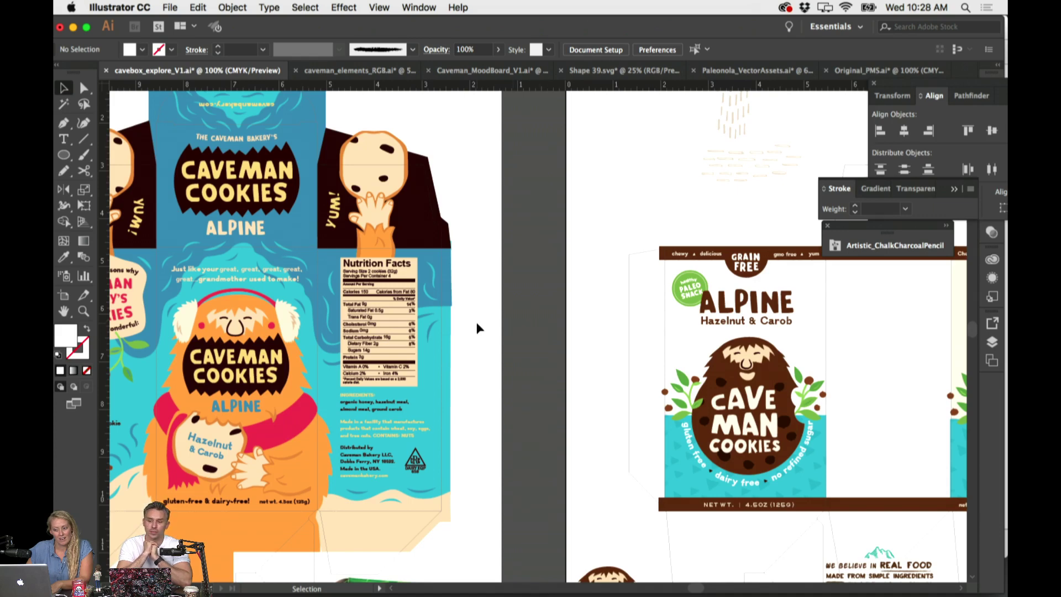
{"action": "scroll", "coordinate": [500, 328], "scroll_direction": "right", "scroll_amount": 1}
{"action": "scroll", "coordinate": [500, 327], "scroll_direction": "right", "scroll_amount": 1}
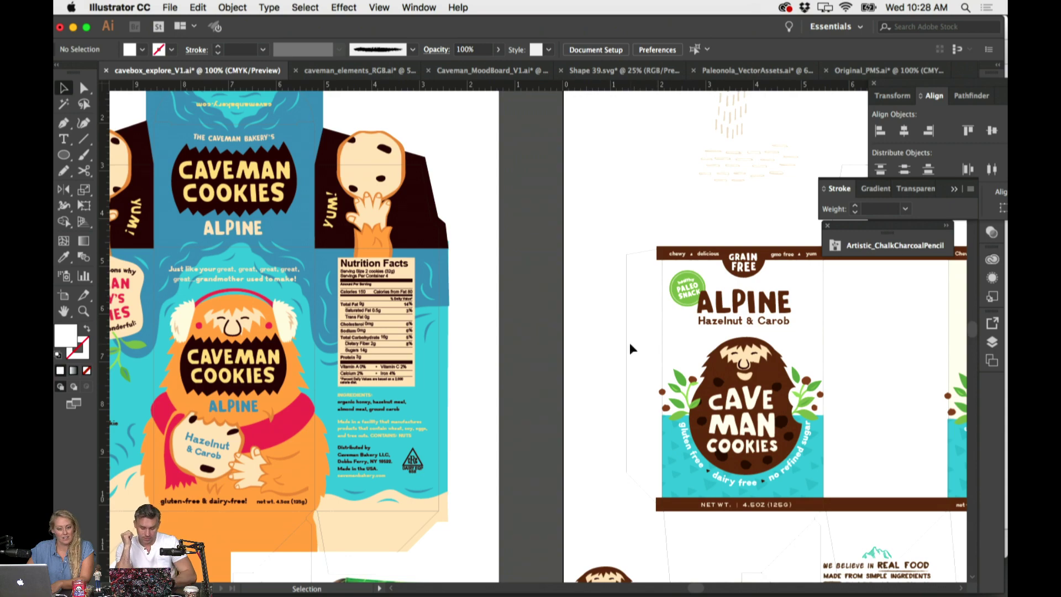
{"action": "scroll", "coordinate": [623, 351], "scroll_direction": "right", "scroll_amount": 5}
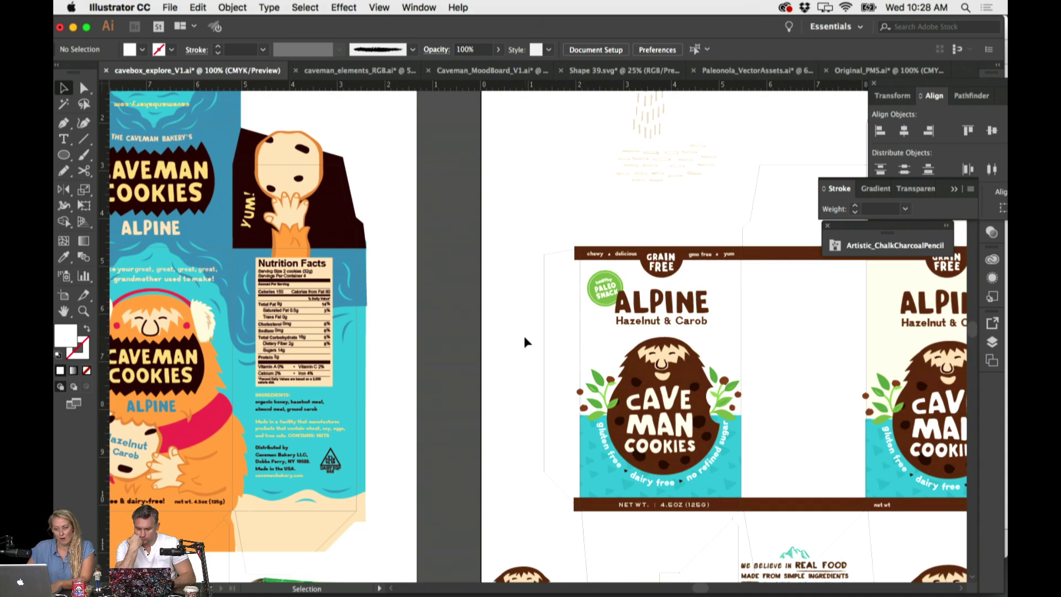
{"action": "scroll", "coordinate": [526, 335], "scroll_direction": "right", "scroll_amount": 3}
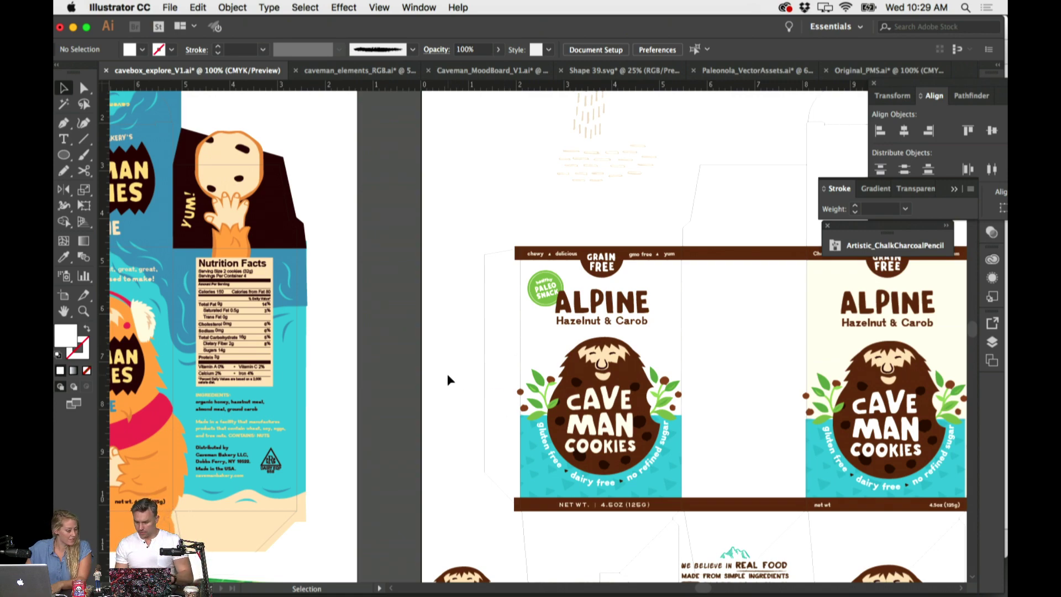
{"action": "scroll", "coordinate": [447, 373], "scroll_direction": "right", "scroll_amount": 3}
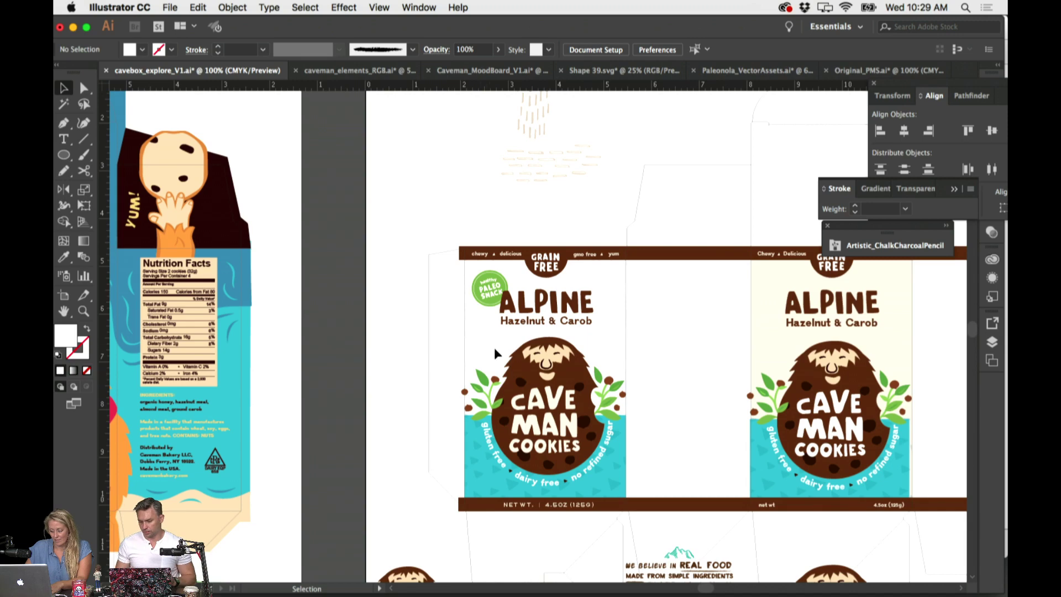
Unlock the dash-pattern rectangle behind the front panel artwork and raise its opacity to 71%
{"action": "left_click", "coordinate": [240, 6]}
{"action": "left_click", "coordinate": [260, 90]}
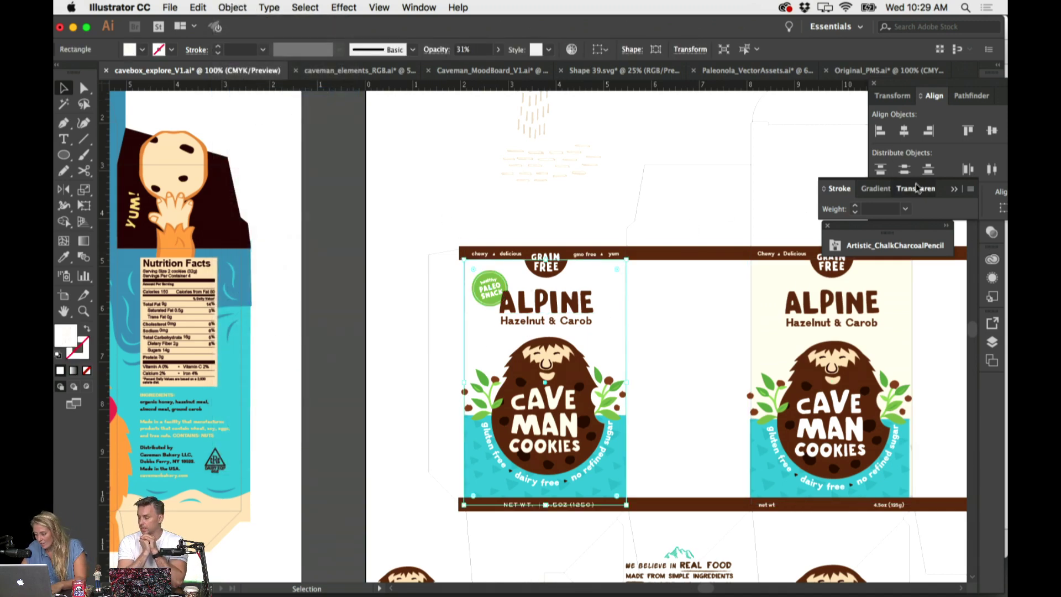
{"action": "left_click", "coordinate": [917, 188]}
{"action": "left_click", "coordinate": [966, 209]}
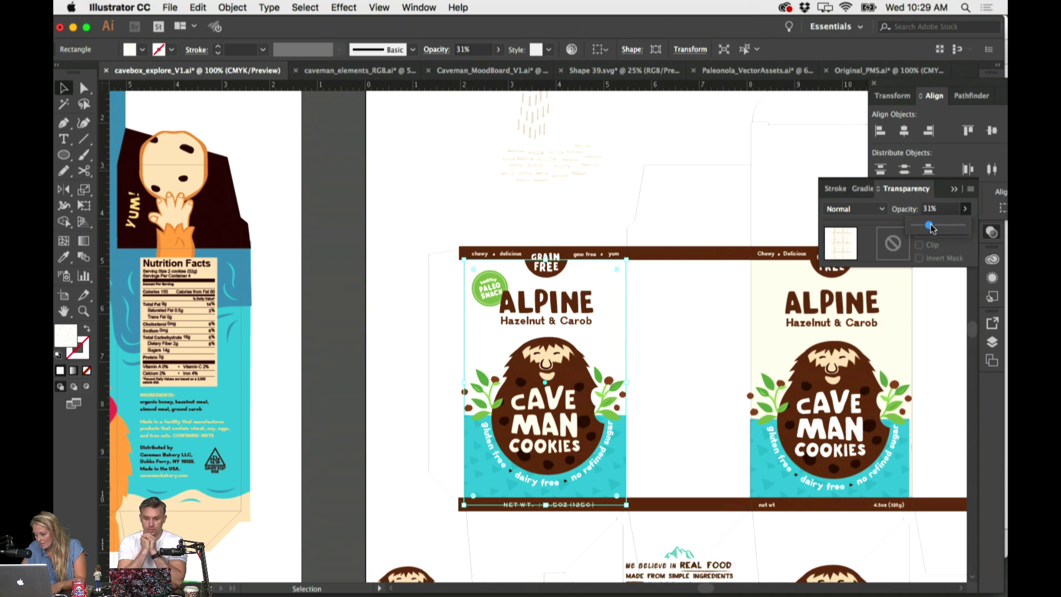
{"action": "left_click_drag", "start_coordinate": [931, 227], "coordinate": [949, 231]}
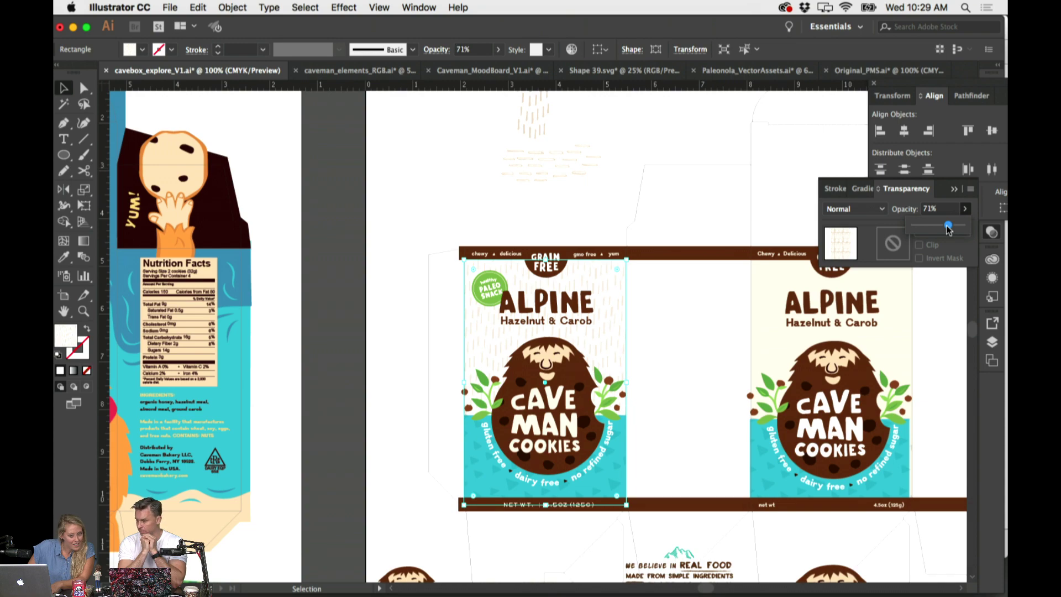
{"action": "key", "text": "super+equal"}
{"action": "key", "text": "super+equal"}
{"action": "key", "text": "super+equal"}
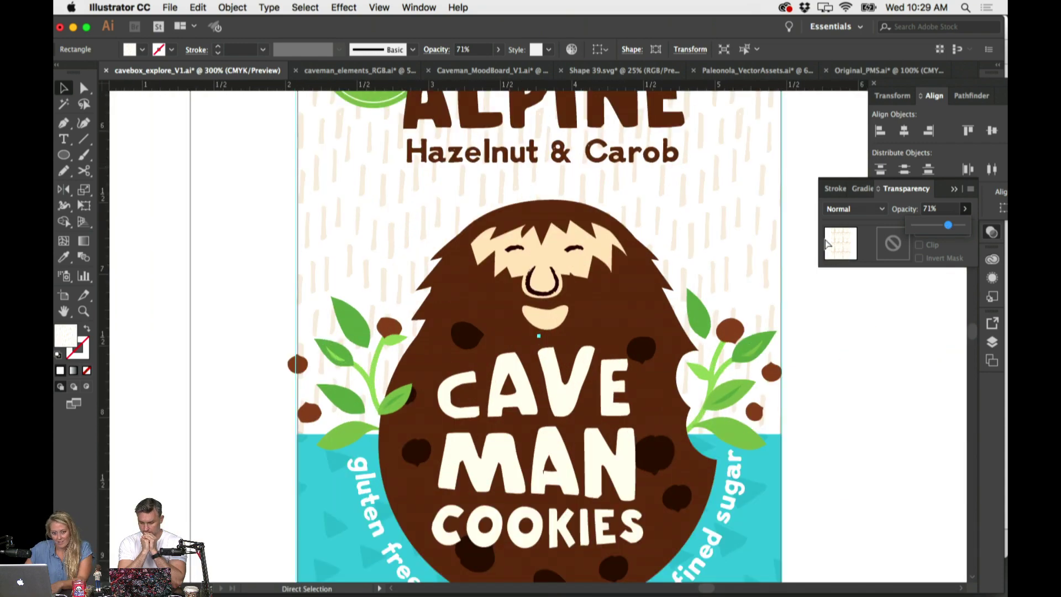
{"action": "key", "text": "super+equal"}
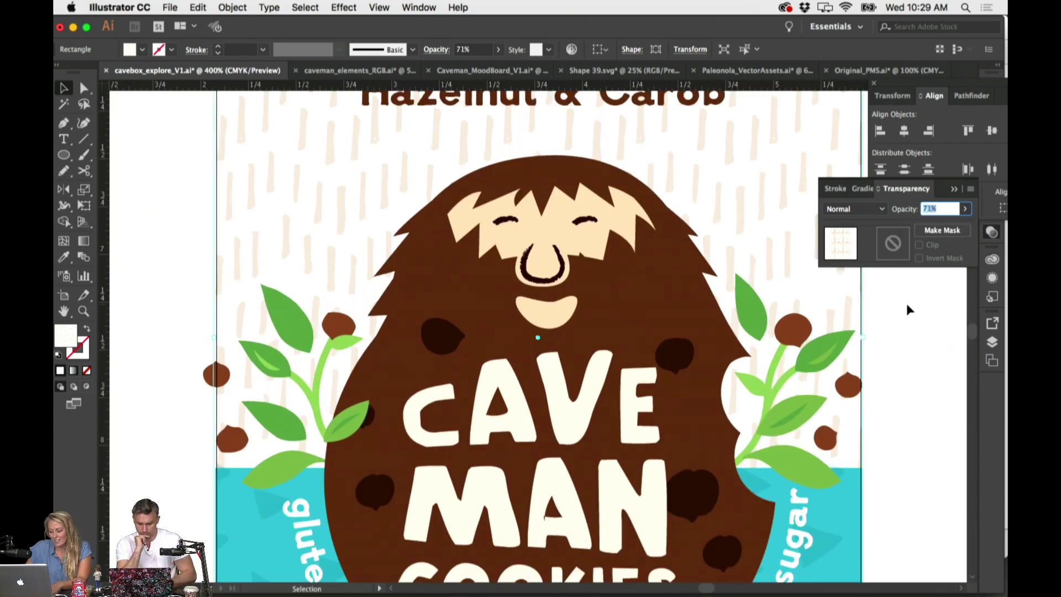
{"action": "scroll", "coordinate": [906, 309], "scroll_direction": "up", "scroll_amount": 5}
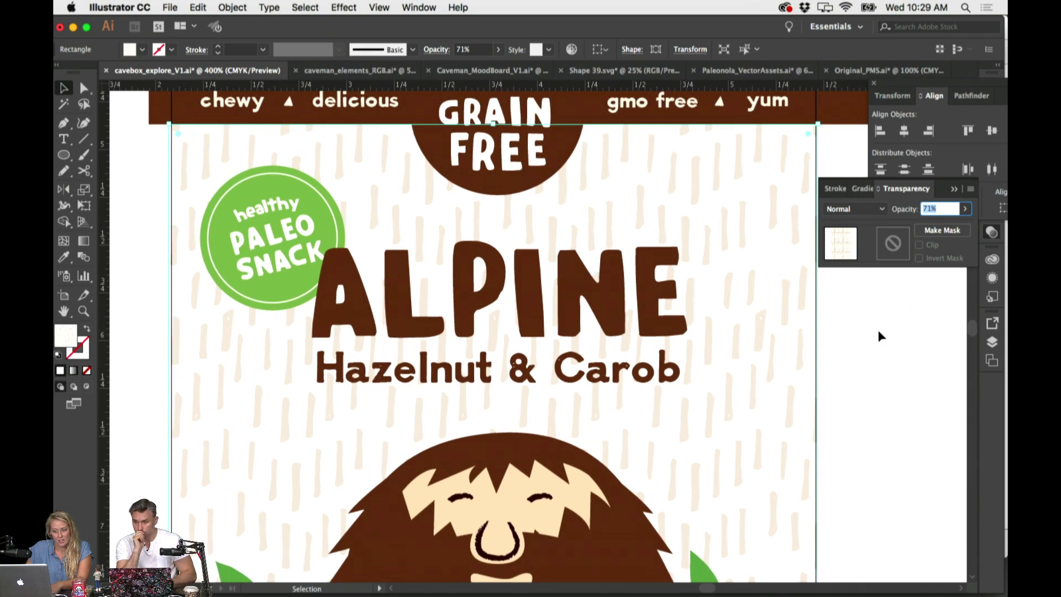
{"action": "scroll", "coordinate": [880, 336], "scroll_direction": "right", "scroll_amount": 2}
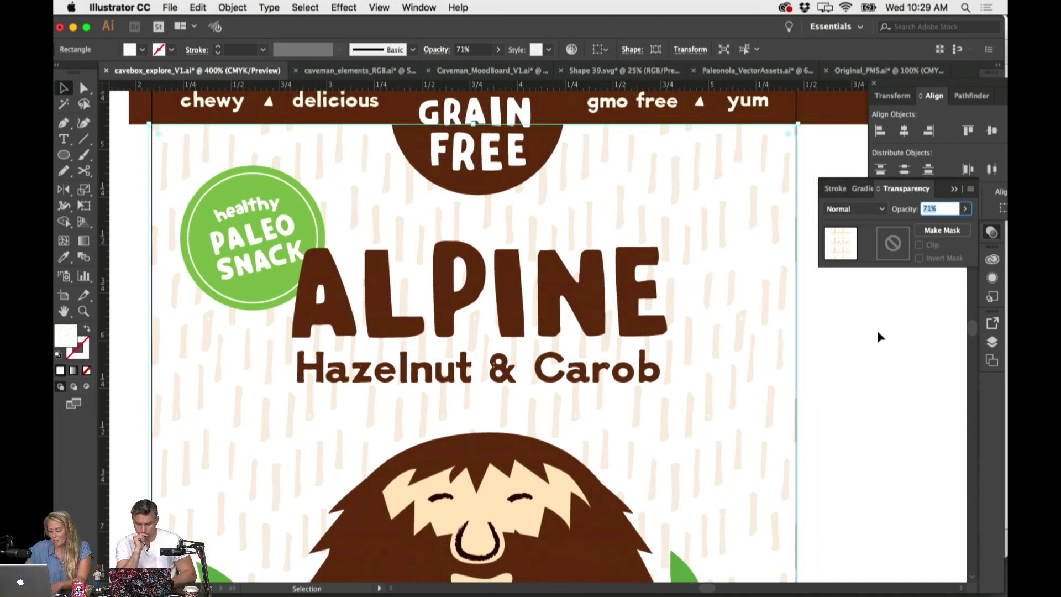
Lower the opacity of the dash-pattern rectangle behind the front panel artwork to 20% and deselect it
{"action": "key", "text": "super+minus"}
{"action": "key", "text": "super+minus"}
{"action": "key", "text": "super+minus"}
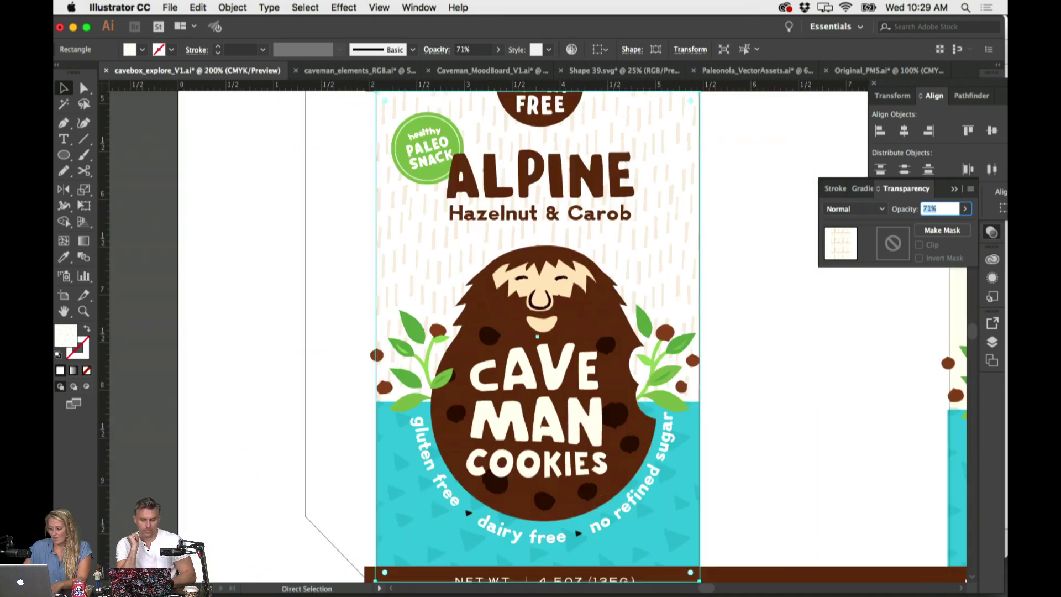
{"action": "left_click", "coordinate": [965, 209]}
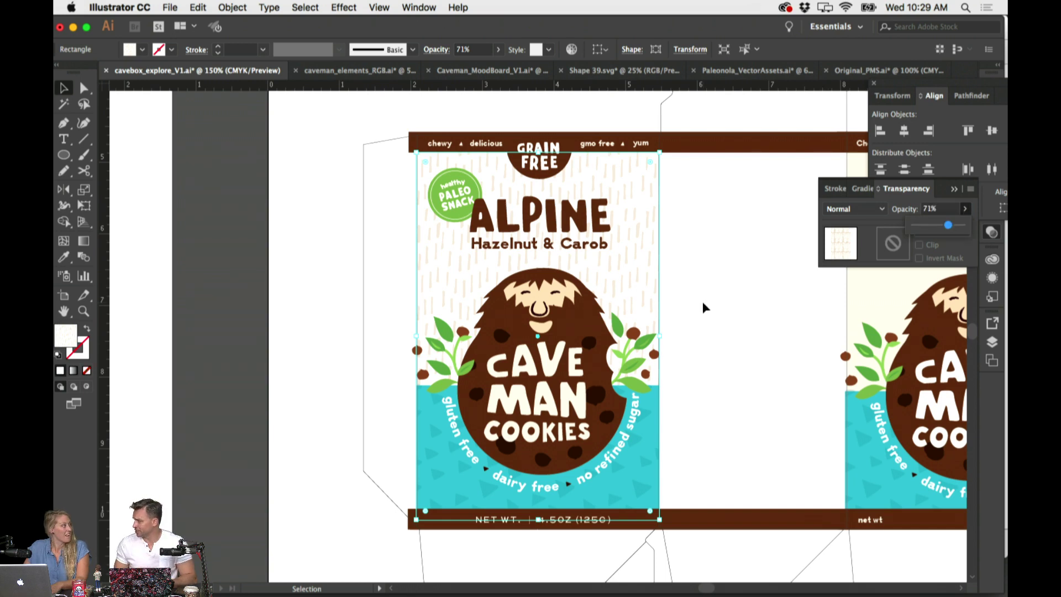
{"action": "left_click_drag", "start_coordinate": [949, 225], "coordinate": [943, 225]}
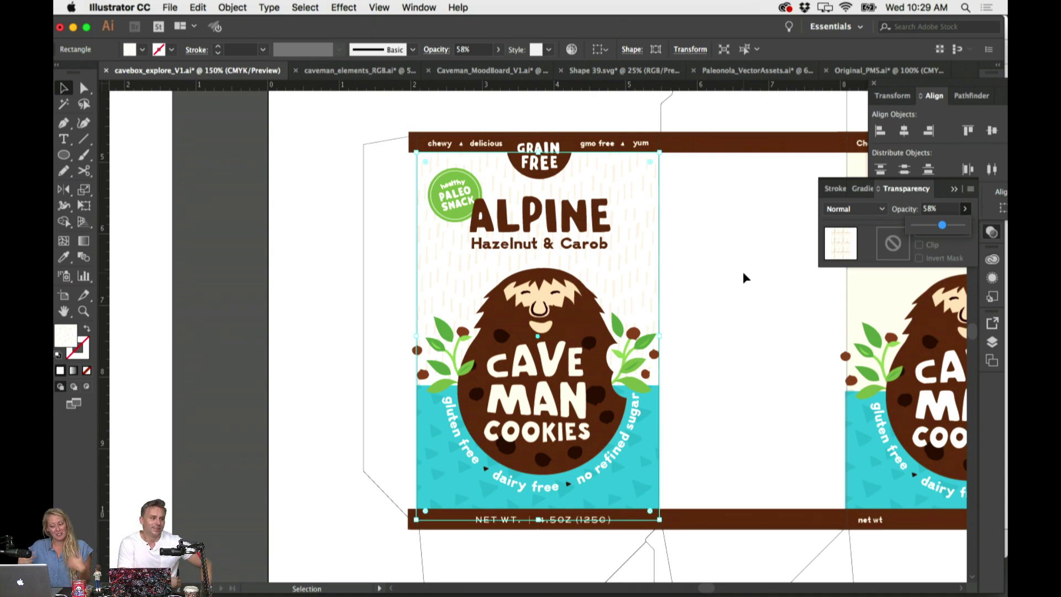
{"action": "left_click", "coordinate": [946, 234]}
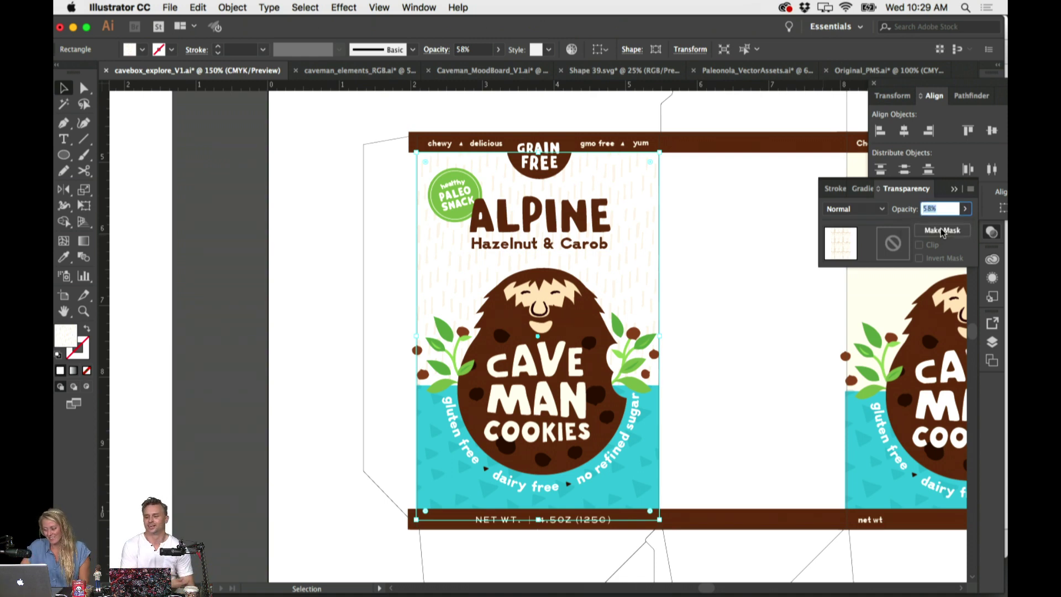
{"action": "left_click", "coordinate": [963, 215]}
{"action": "left_click_drag", "start_coordinate": [942, 226], "coordinate": [924, 226]}
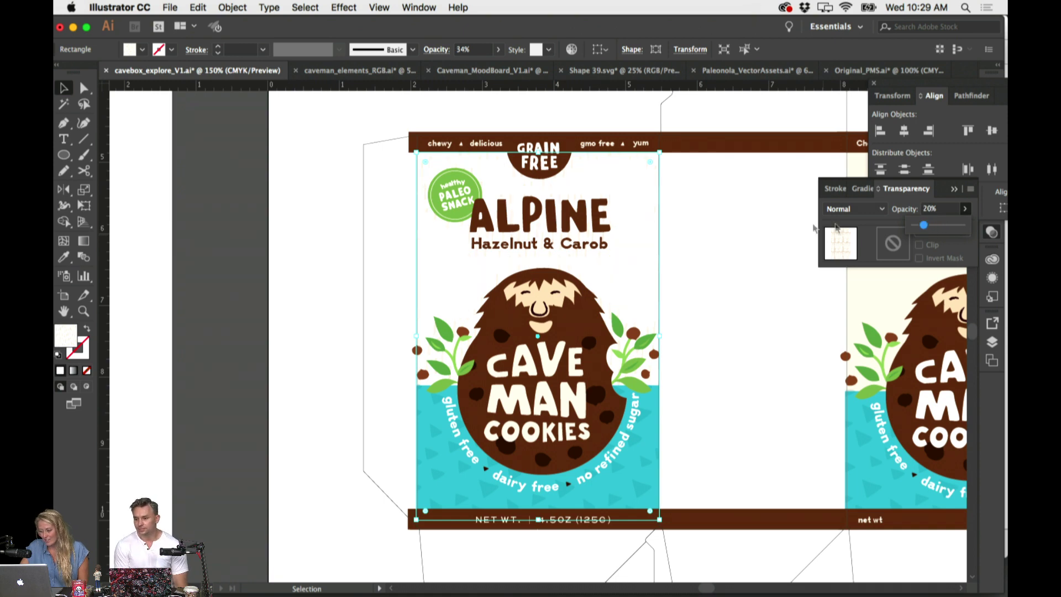
{"action": "left_click", "coordinate": [759, 228]}
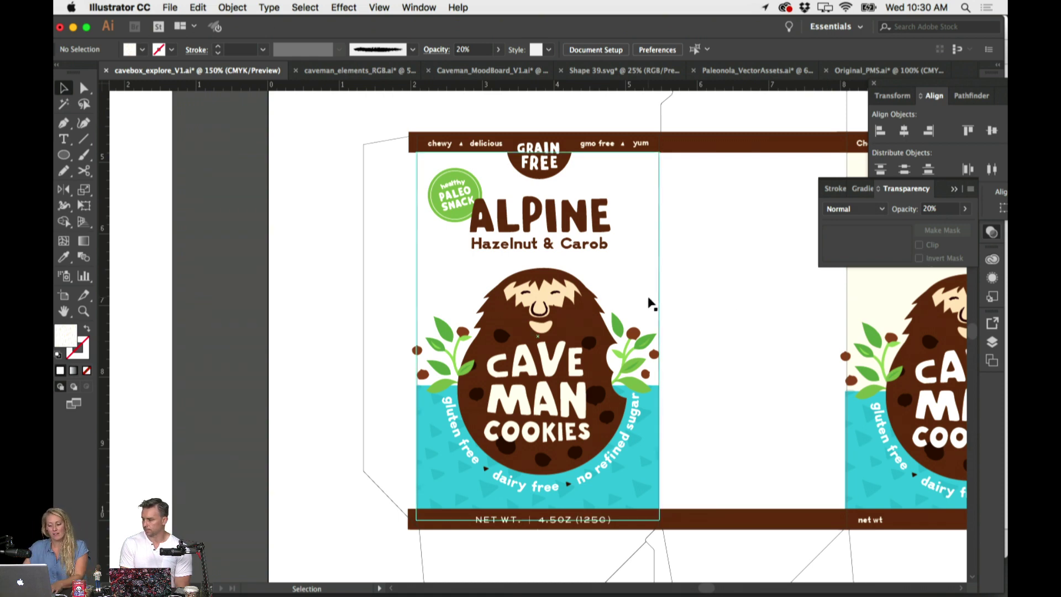
Compare the redesigned front panel with the original blue and orange Alpine box layout
{"action": "scroll", "coordinate": [652, 300], "scroll_direction": "left", "scroll_amount": 4}
{"action": "scroll", "coordinate": [658, 301], "scroll_direction": "left", "scroll_amount": 10}
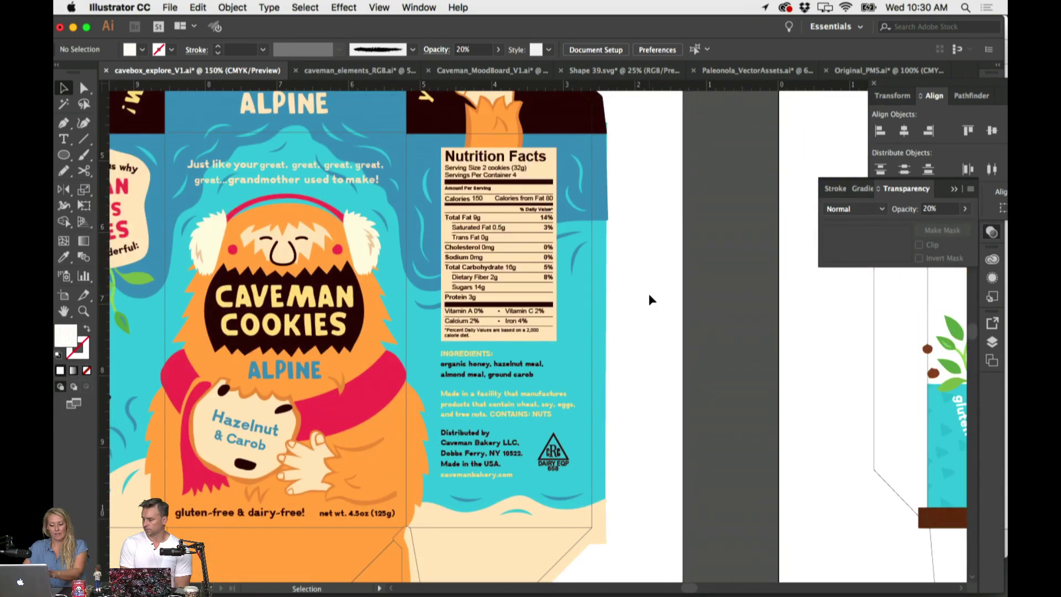
{"action": "scroll", "coordinate": [651, 300], "scroll_direction": "right", "scroll_amount": 10}
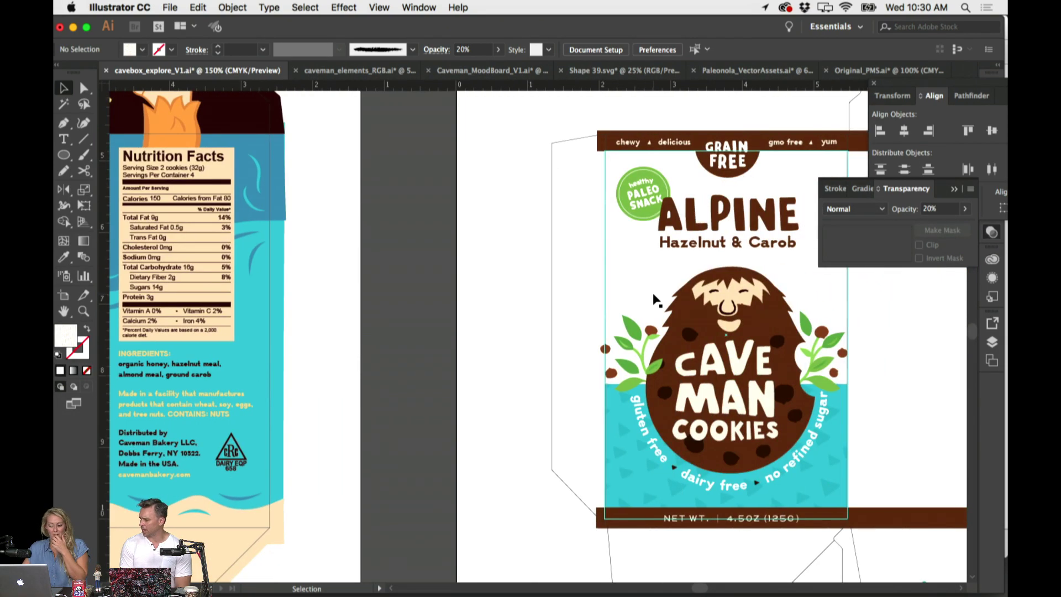
{"action": "scroll", "coordinate": [674, 290], "scroll_direction": "right", "scroll_amount": 5}
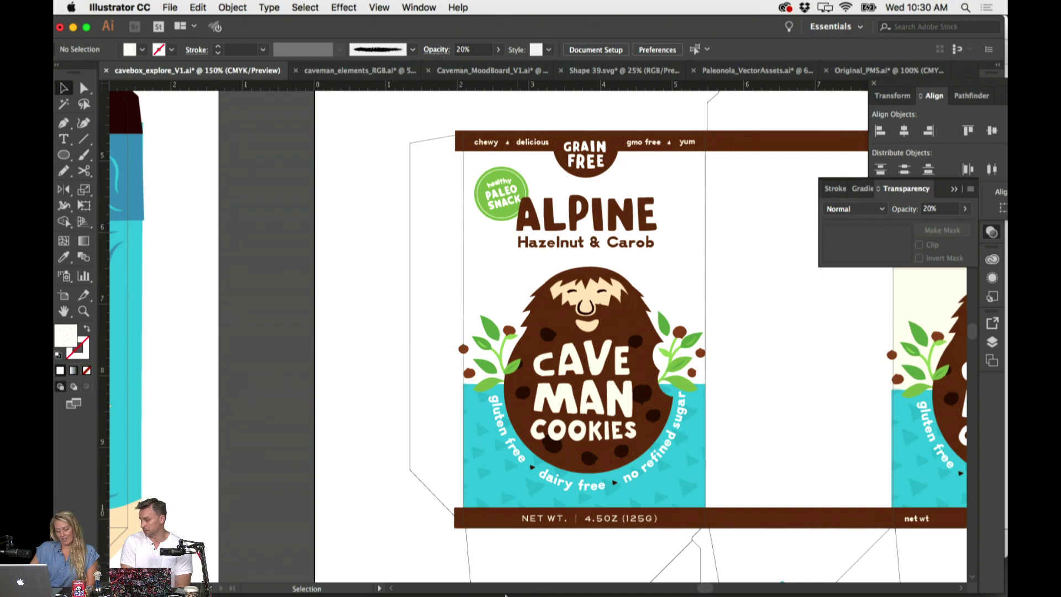
Switch to Chrome and review the existing flavour boxes on the Caveman Cookies shop's cookie collection page
{"action": "mouse_move", "coordinate": [505, 595]}
{"action": "left_click", "coordinate": [478, 583]}
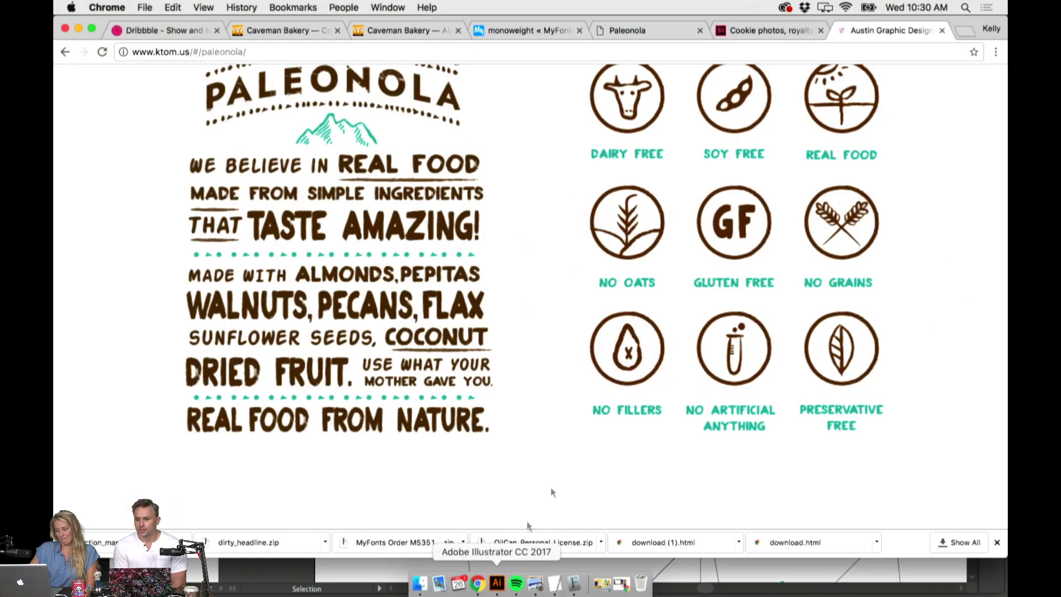
{"action": "left_click", "coordinate": [390, 32]}
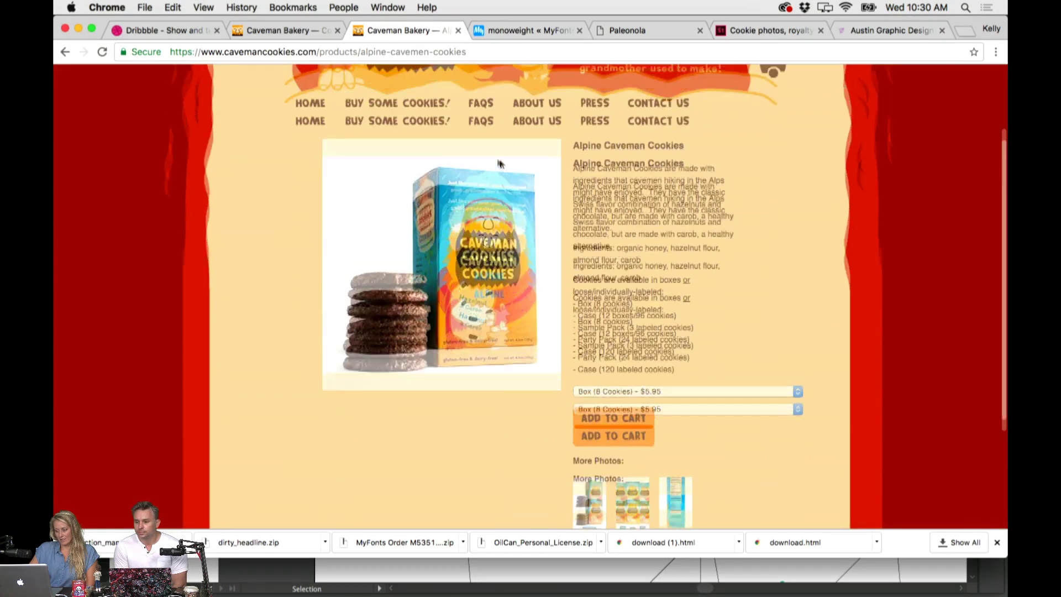
{"action": "left_click", "coordinate": [285, 31]}
{"action": "scroll", "coordinate": [543, 251], "scroll_direction": "up", "scroll_amount": 15}
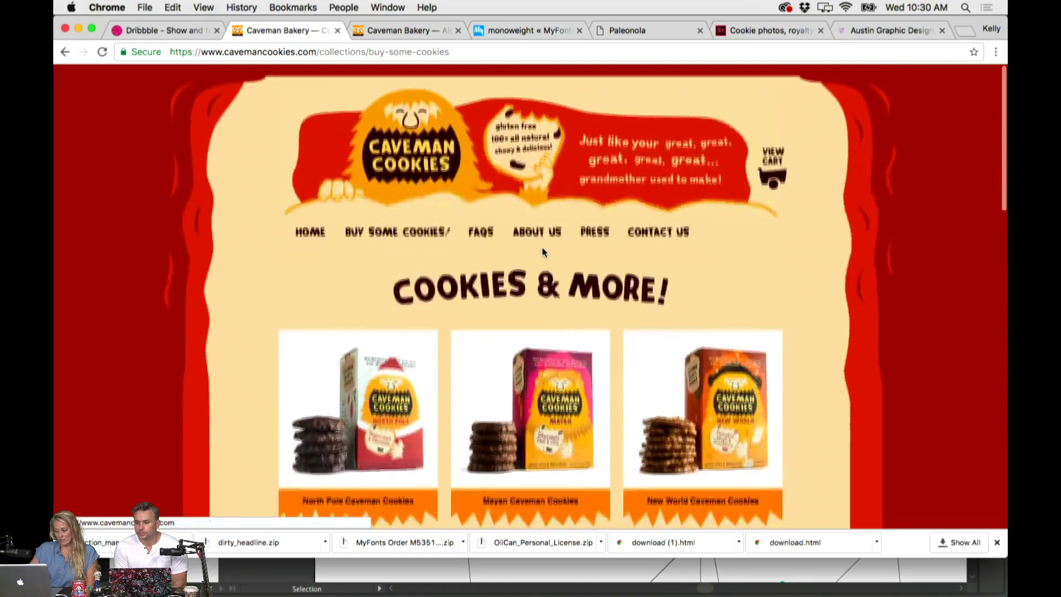
{"action": "scroll", "coordinate": [542, 252], "scroll_direction": "down", "scroll_amount": 3}
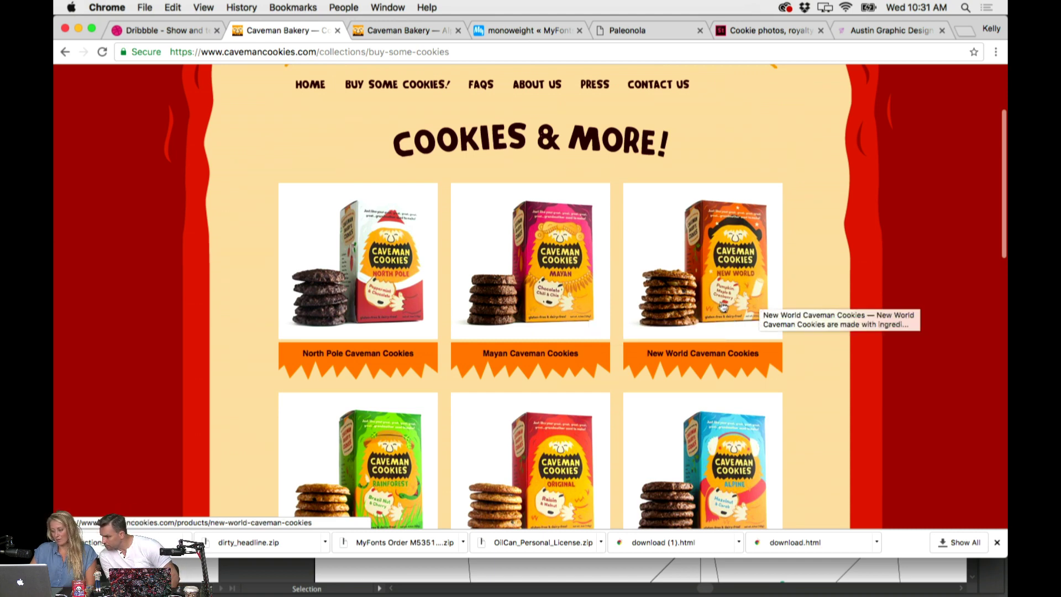
{"action": "scroll", "coordinate": [719, 301], "scroll_direction": "down", "scroll_amount": 5}
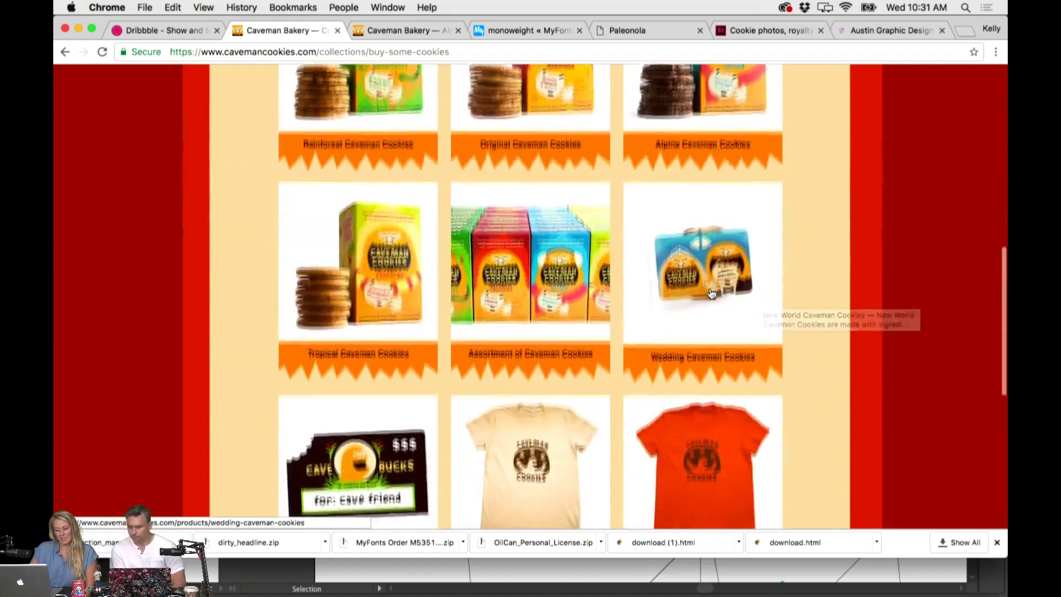
Switch back to Illustrator and examine the white Alpine front panel beside the cream-background version
{"action": "key", "text": "super+Tab"}
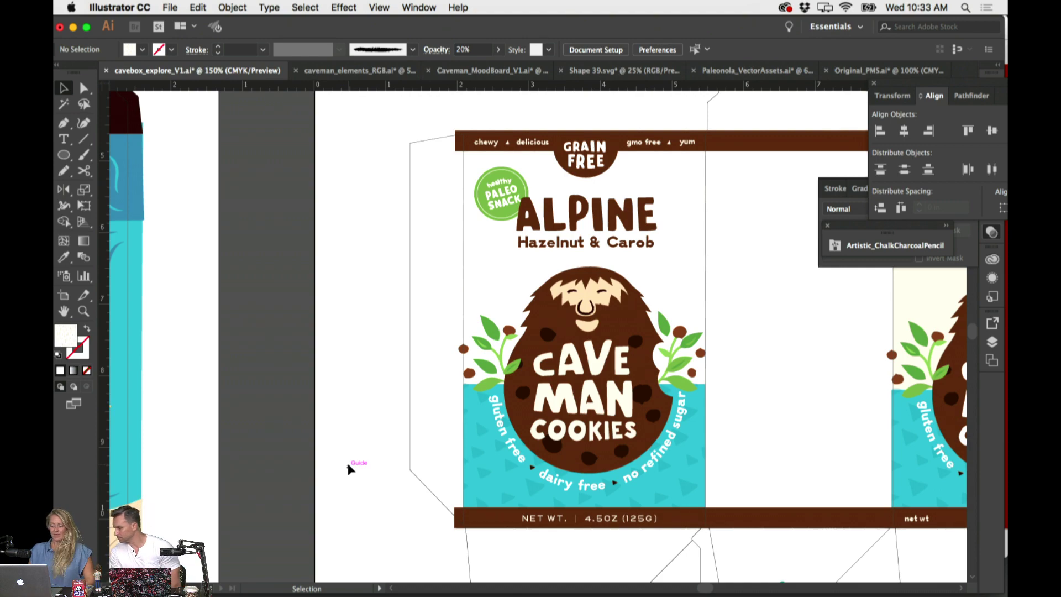
{"action": "scroll", "coordinate": [361, 433], "scroll_direction": "right", "scroll_amount": 2}
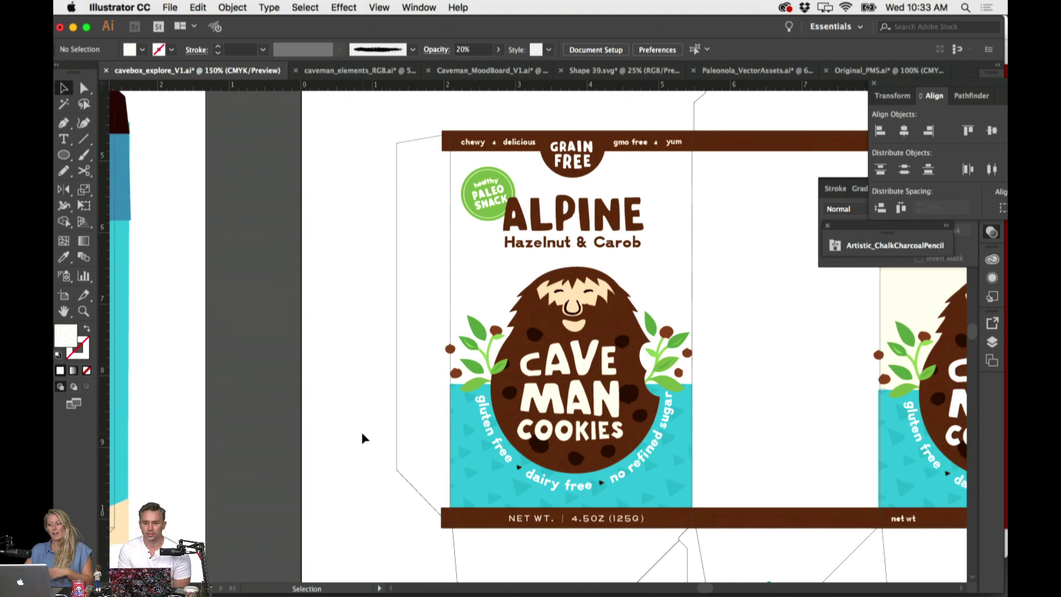
{"action": "scroll", "coordinate": [361, 434], "scroll_direction": "right", "scroll_amount": 5}
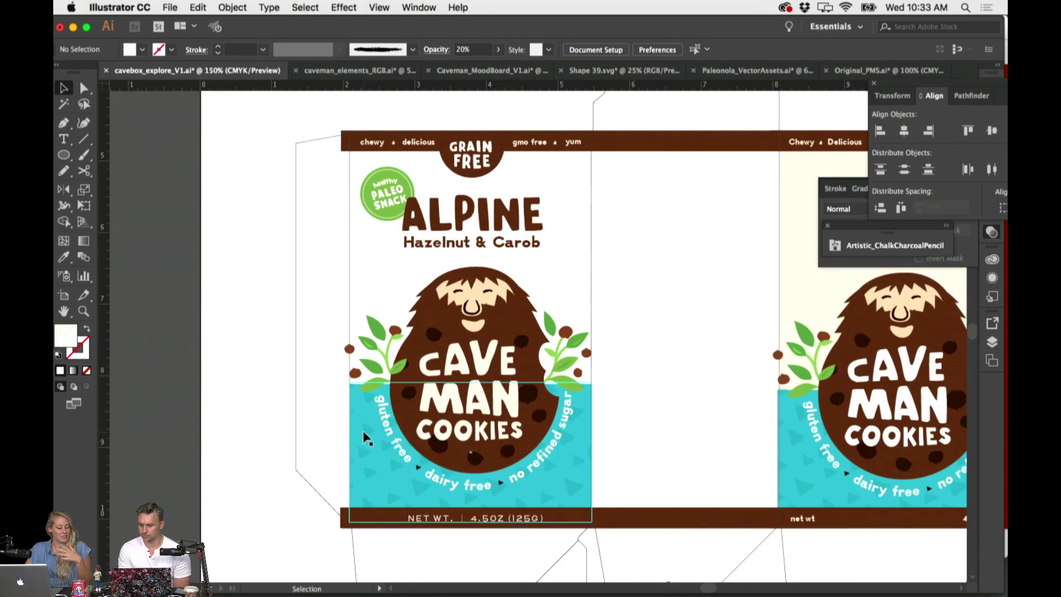
{"action": "key", "text": "super+minus"}
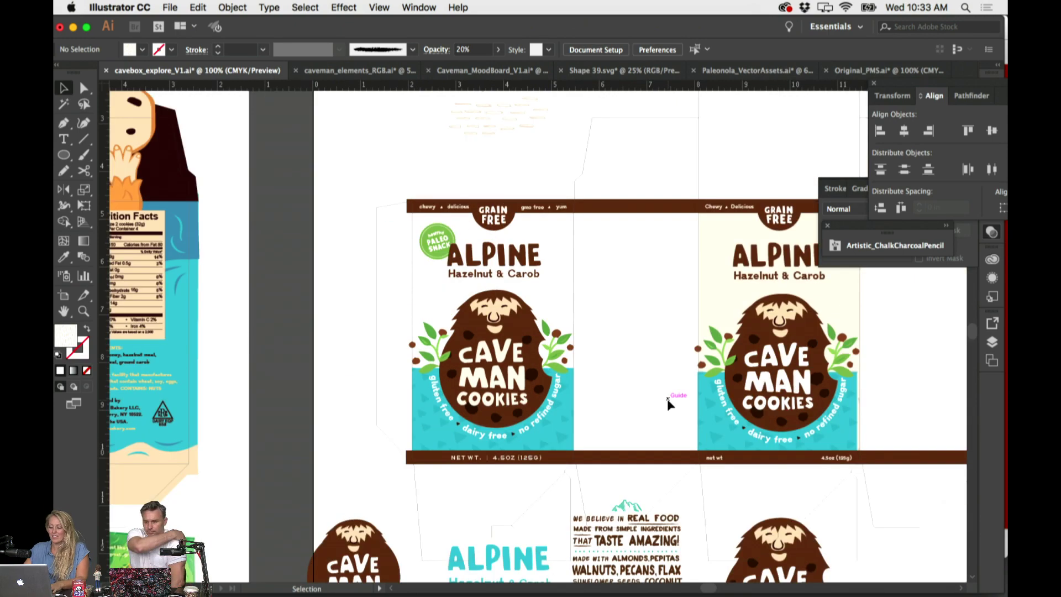
{"action": "key", "text": "super+plus"}
{"action": "scroll", "coordinate": [649, 407], "scroll_direction": "up", "scroll_amount": 2}
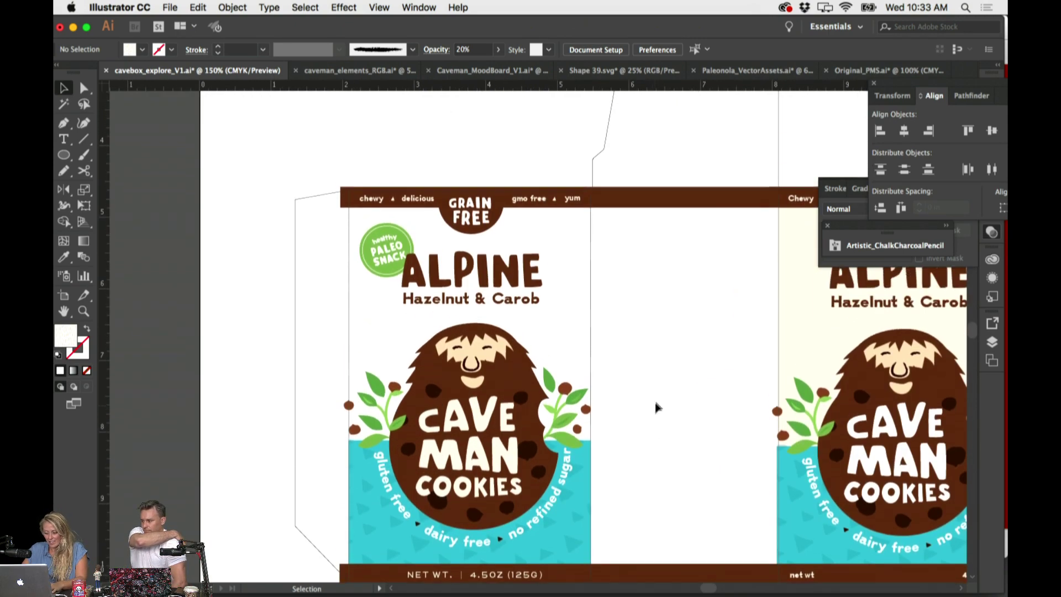
{"action": "scroll", "coordinate": [655, 399], "scroll_direction": "down", "scroll_amount": 1}
{"action": "scroll", "coordinate": [652, 386], "scroll_direction": "down", "scroll_amount": 2}
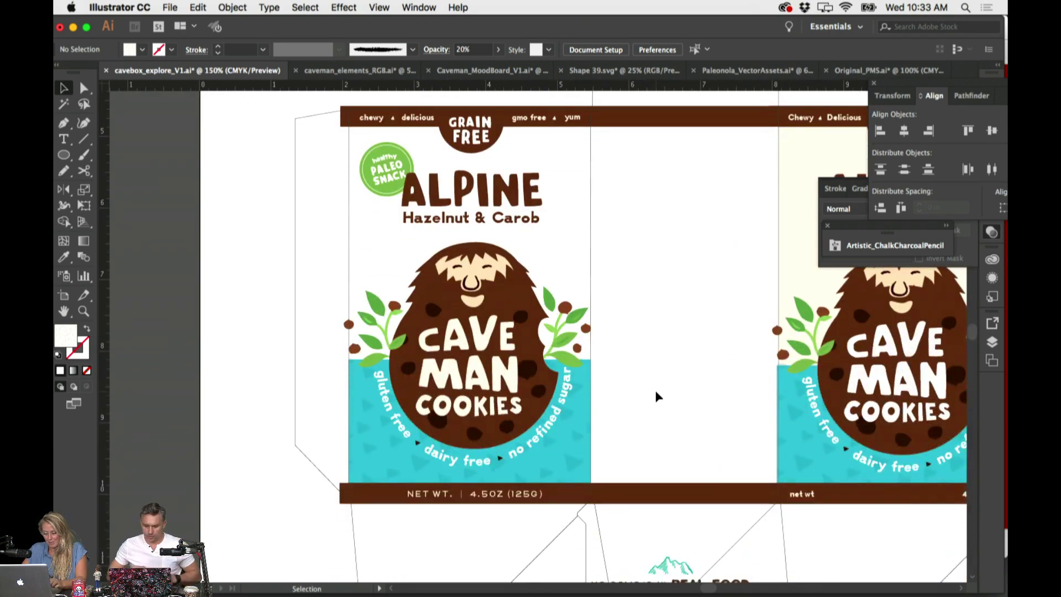
{"action": "scroll", "coordinate": [655, 389], "scroll_direction": "right", "scroll_amount": 1}
{"action": "scroll", "coordinate": [658, 396], "scroll_direction": "up", "scroll_amount": 2}
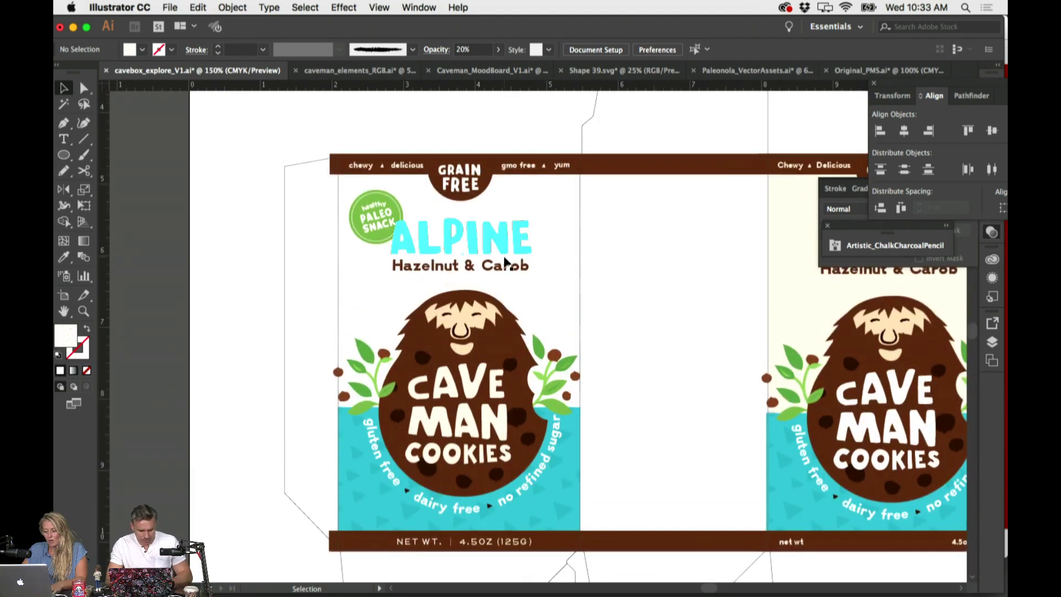
Select the "ALPINE Hazelnut & Carob" title group and review both redesigned panels together with the original box layout
{"action": "left_click", "coordinate": [506, 254]}
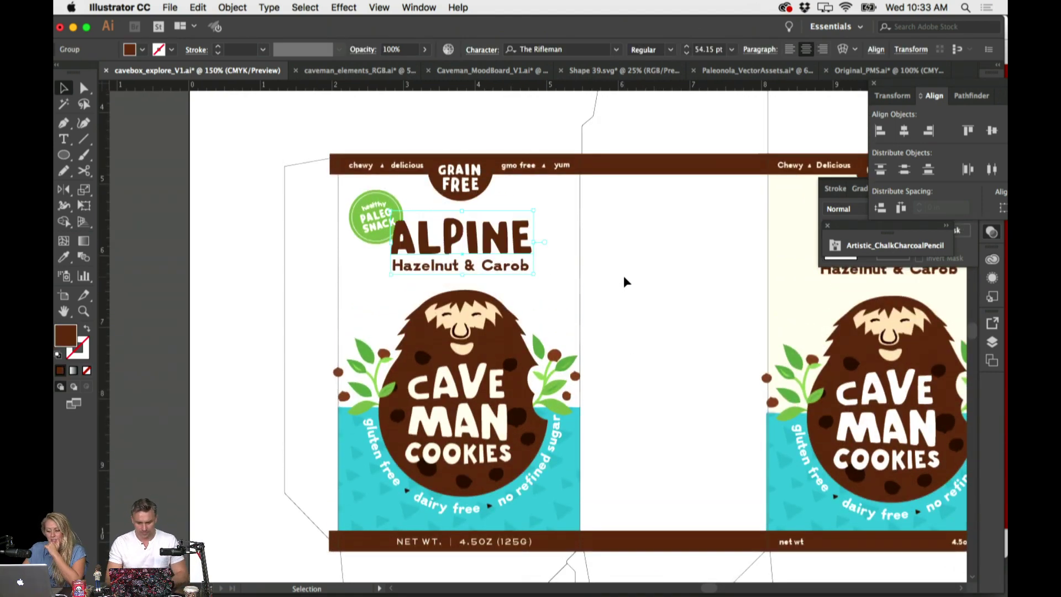
{"action": "scroll", "coordinate": [623, 282], "scroll_direction": "right", "scroll_amount": 6}
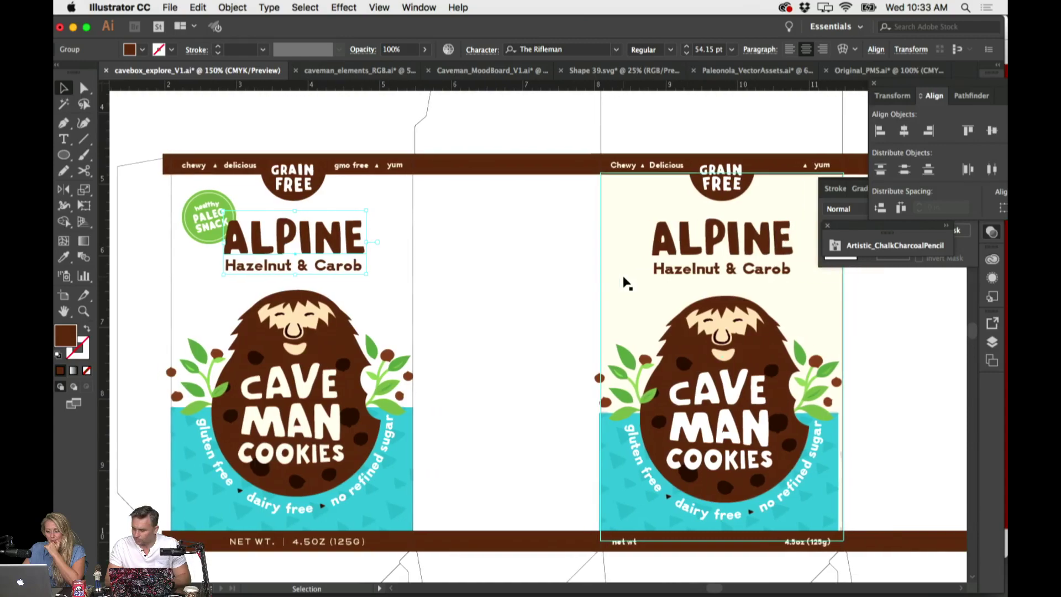
{"action": "scroll", "coordinate": [624, 283], "scroll_direction": "left", "scroll_amount": 3}
{"action": "scroll", "coordinate": [624, 283], "scroll_direction": "left", "scroll_amount": 3}
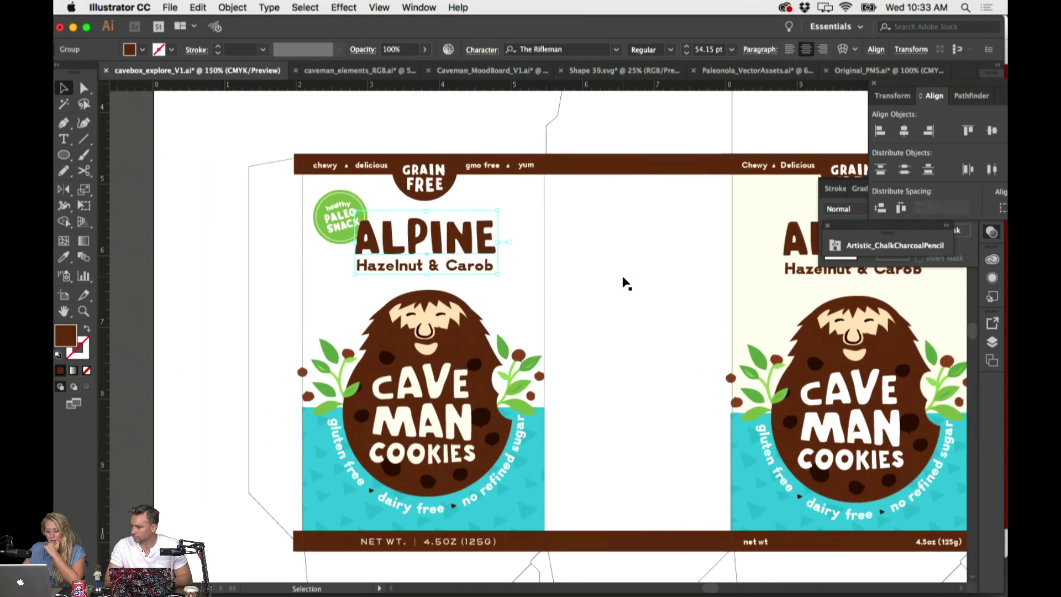
{"action": "key", "text": "super+minus"}
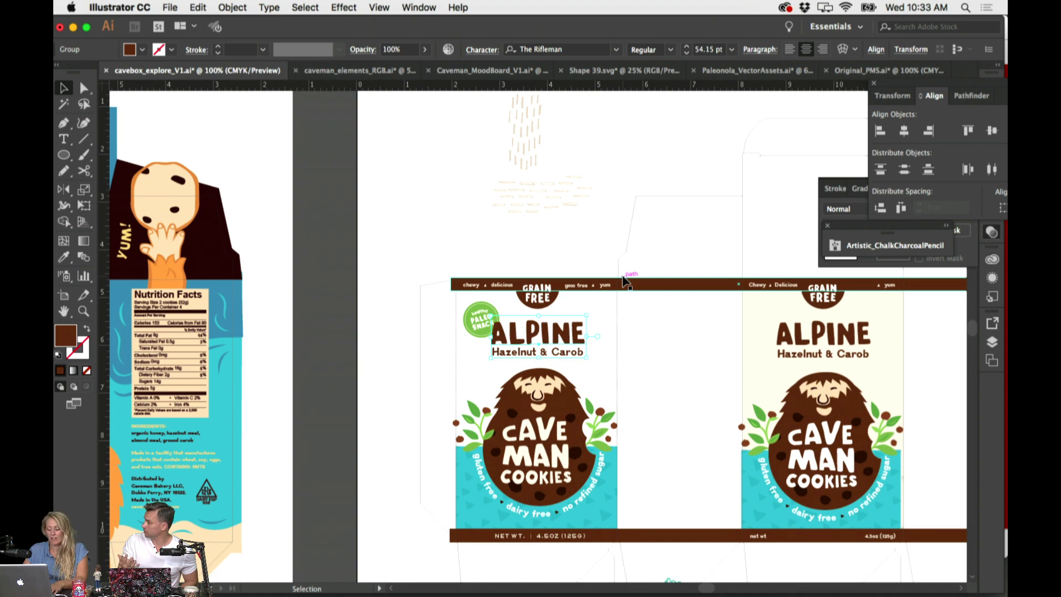
{"action": "key", "text": "super+minus"}
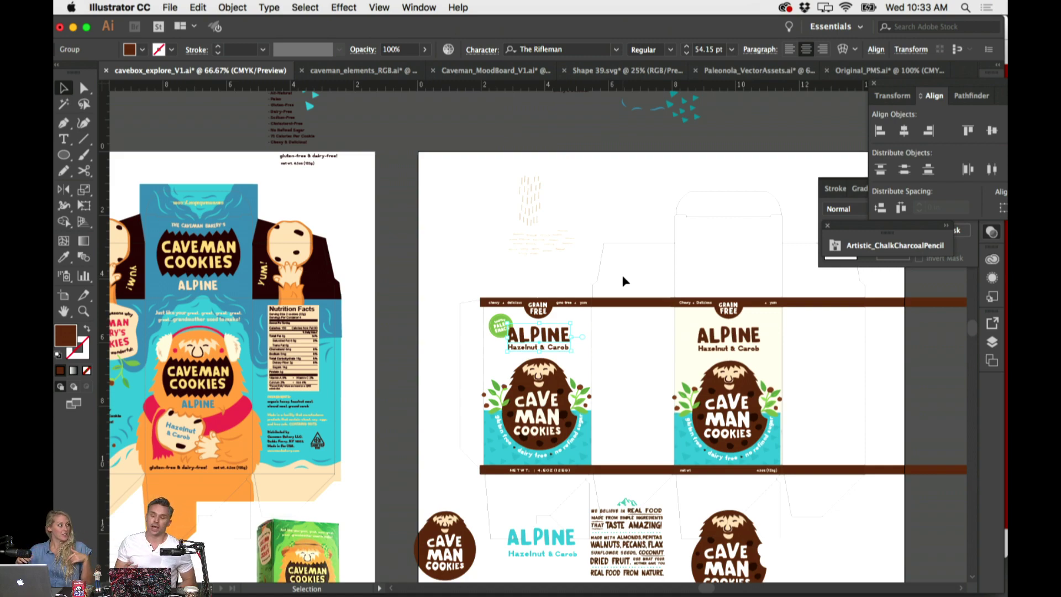
Browse the Caveman_MoodBoard_V1.ai reference images and examine the red long-armed bearded man illustration up close
{"action": "left_click", "coordinate": [486, 71]}
{"action": "scroll", "coordinate": [561, 269], "scroll_direction": "down", "scroll_amount": 5}
{"action": "left_click", "coordinate": [700, 306]}
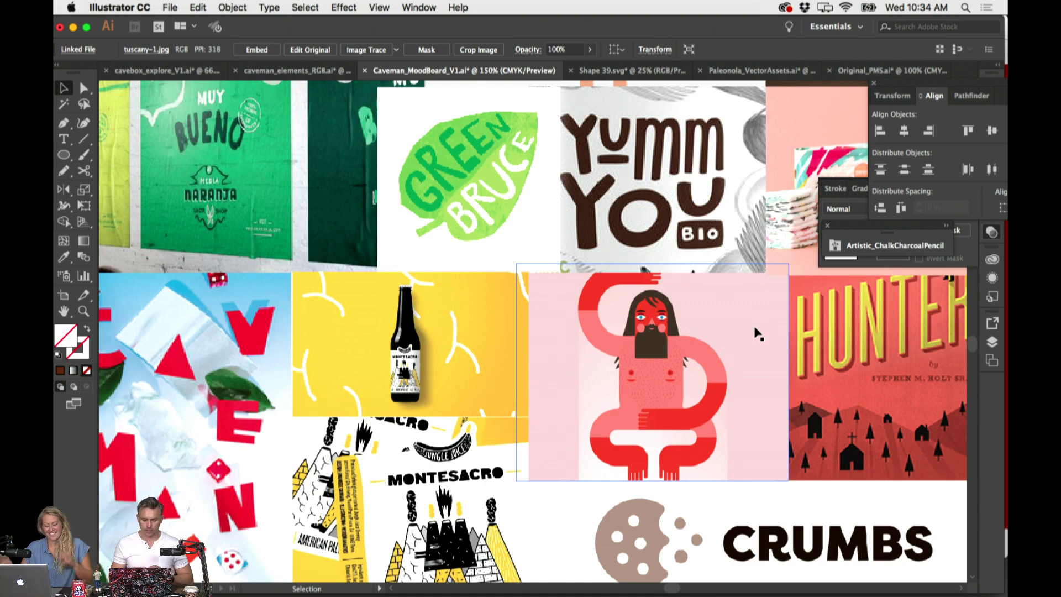
{"action": "key", "text": "a"}
{"action": "key", "text": "super+0"}
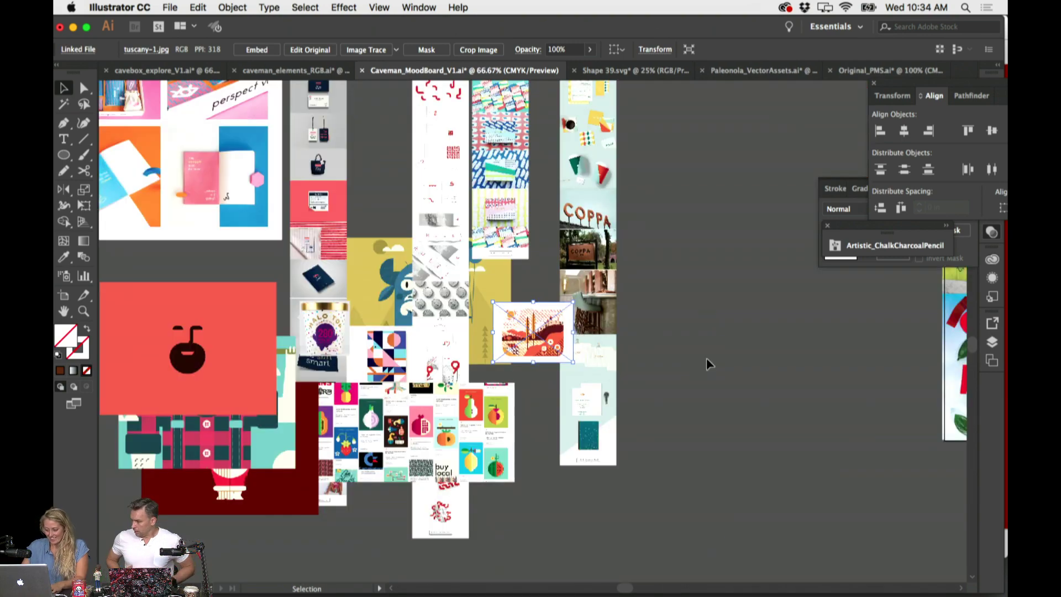
{"action": "key", "text": "super+1"}
{"action": "key", "text": "super+equal"}
{"action": "key", "text": "super+equal"}
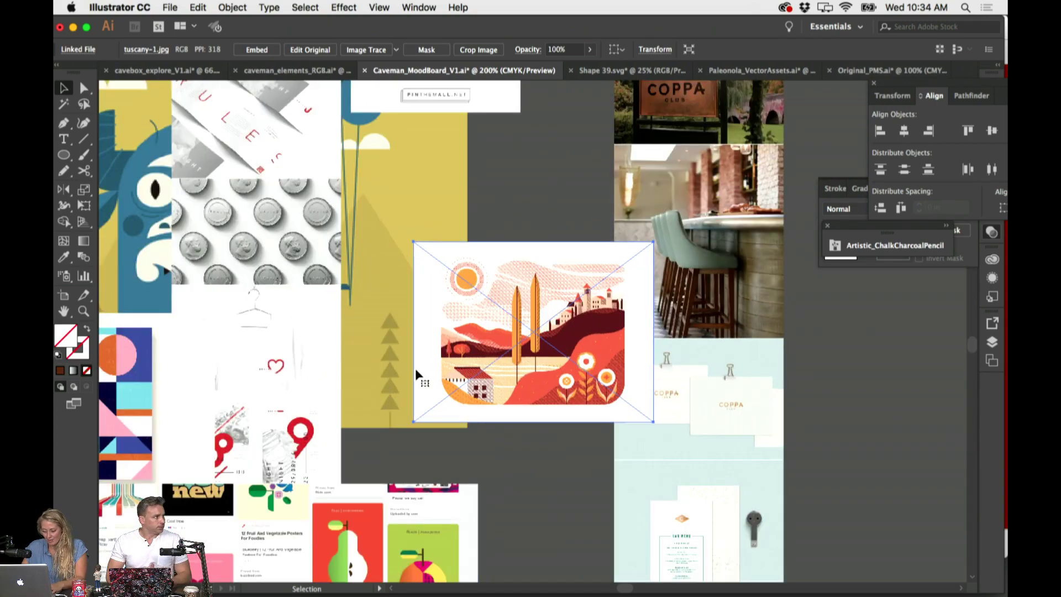
{"action": "scroll", "coordinate": [416, 370], "scroll_direction": "right", "scroll_amount": 15}
{"action": "scroll", "coordinate": [501, 325], "scroll_direction": "right", "scroll_amount": 15}
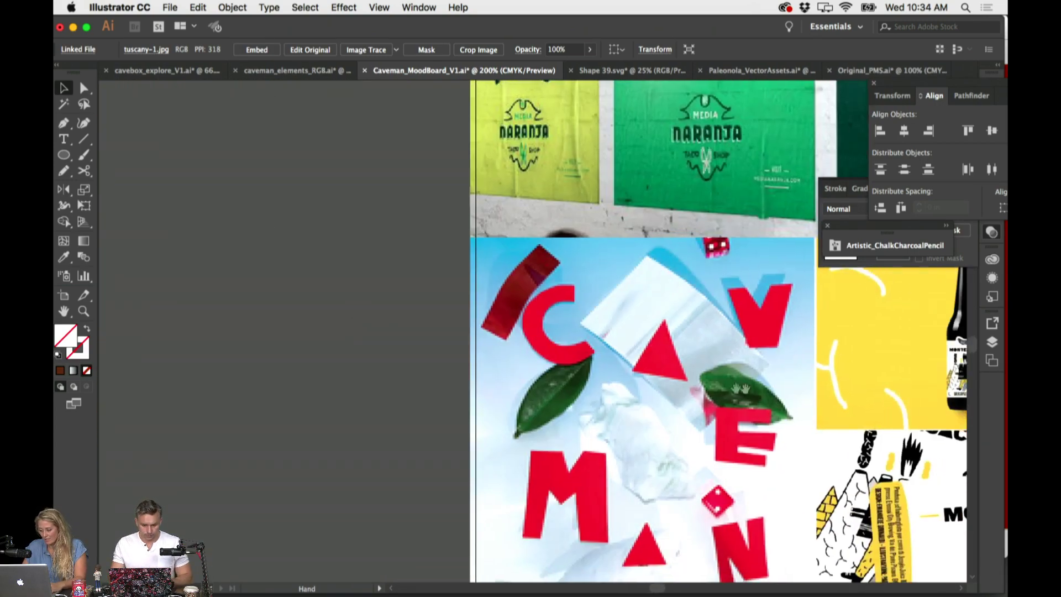
{"action": "key", "text": "super+equal"}
{"action": "left_click", "coordinate": [596, 319]}
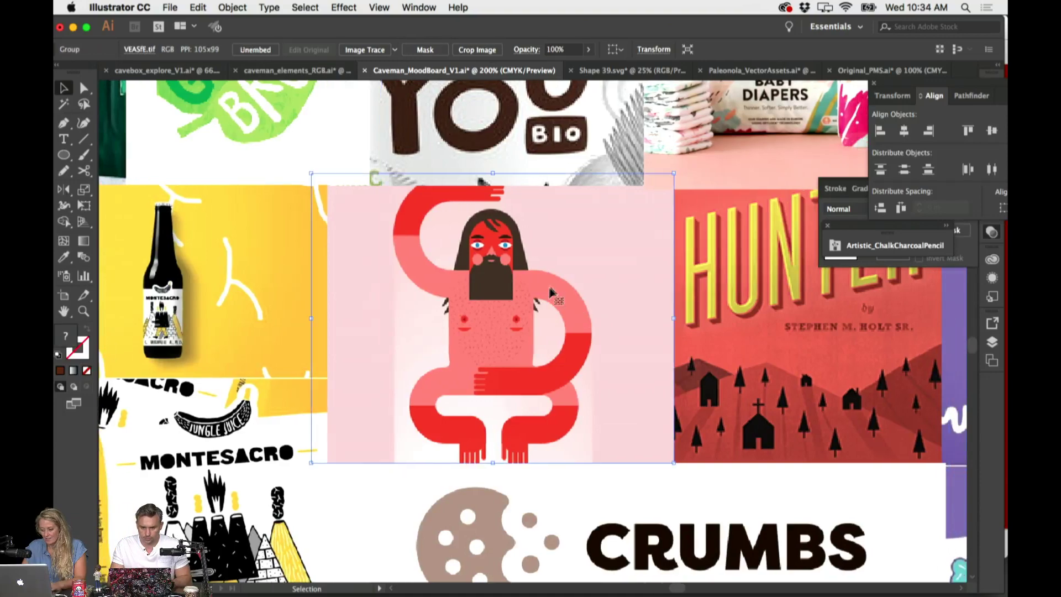
In cavebox_explore_V1.ai, widen the artboard named "copy" on its right side beyond the ends of the brown bands
{"action": "left_click", "coordinate": [176, 71]}
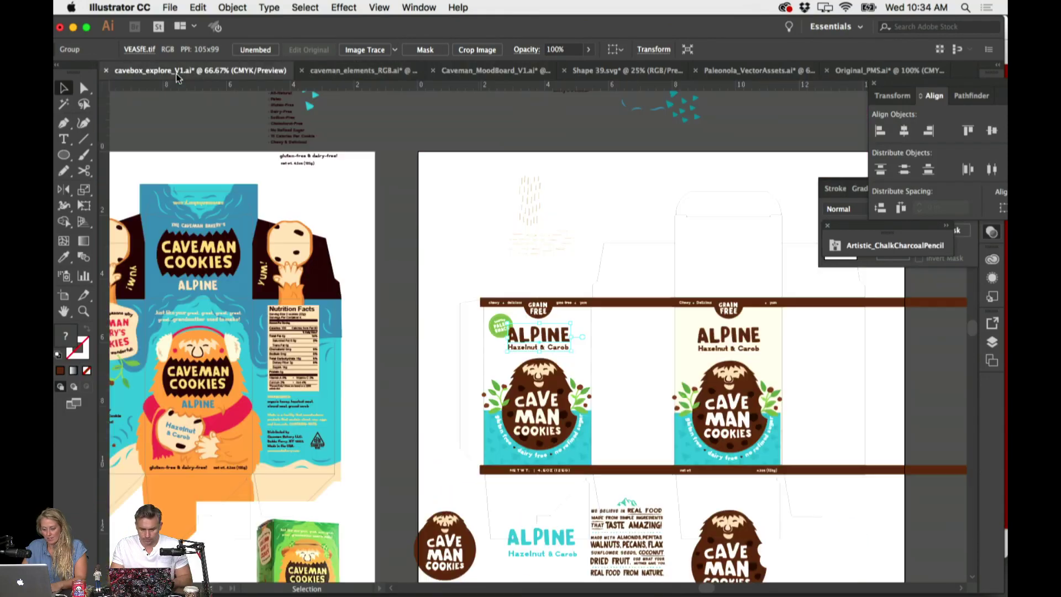
{"action": "key", "text": "super+equal"}
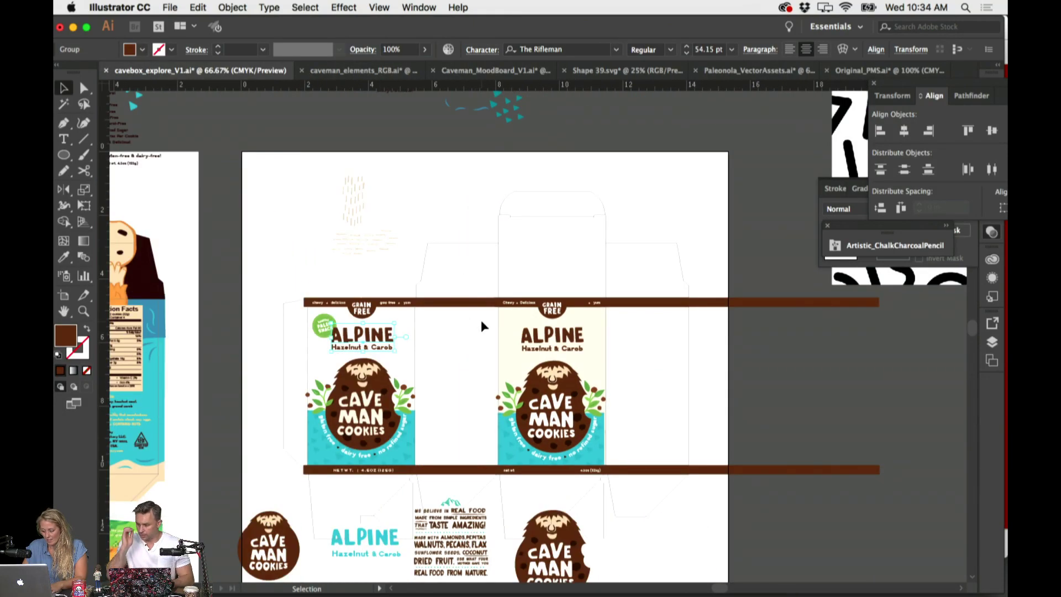
{"action": "scroll", "coordinate": [481, 320], "scroll_direction": "down", "scroll_amount": 3}
{"action": "scroll", "coordinate": [481, 320], "scroll_direction": "right", "scroll_amount": 3}
{"action": "key", "text": "shift+o"}
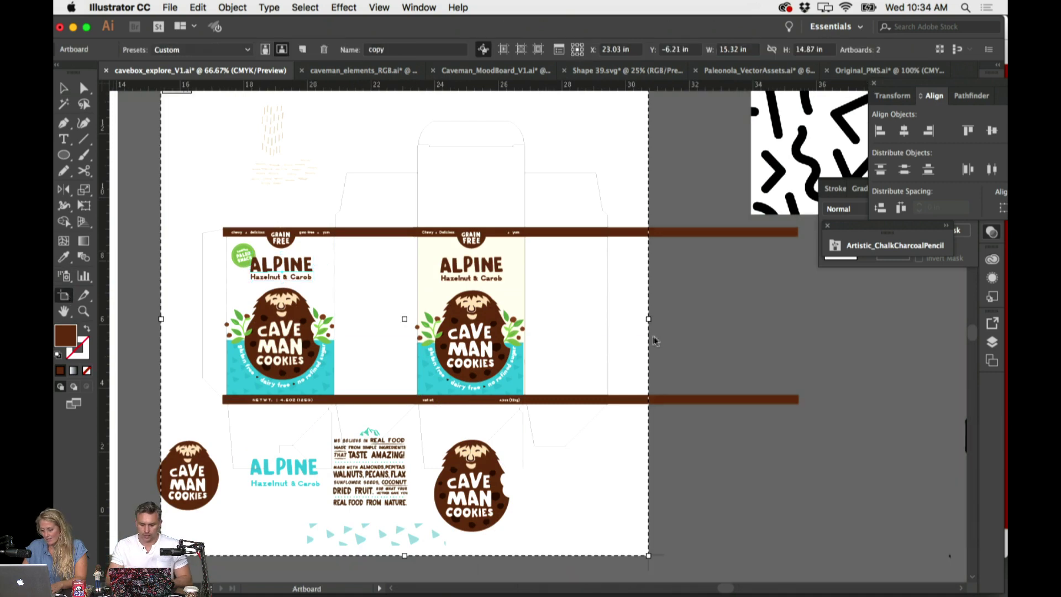
{"action": "left_click_drag", "start_coordinate": [649, 319], "coordinate": [912, 319]}
{"action": "key", "text": "v"}
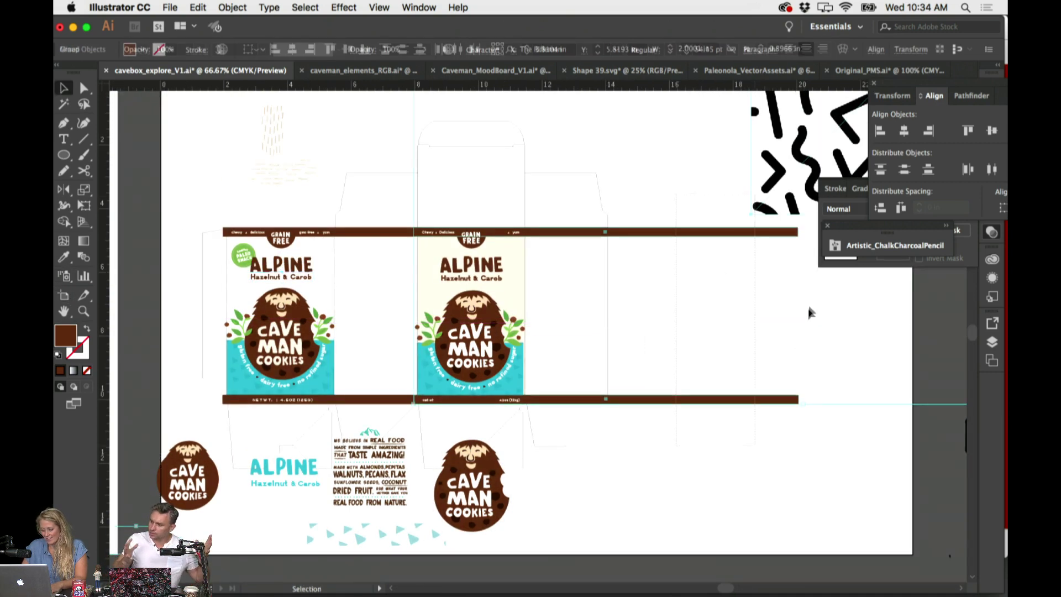
Paste the red long-armed bearded man illustration into the empty artboard area beside the Alpine box layout
{"action": "left_click", "coordinate": [659, 201]}
{"action": "key", "text": "ctrl+minus"}
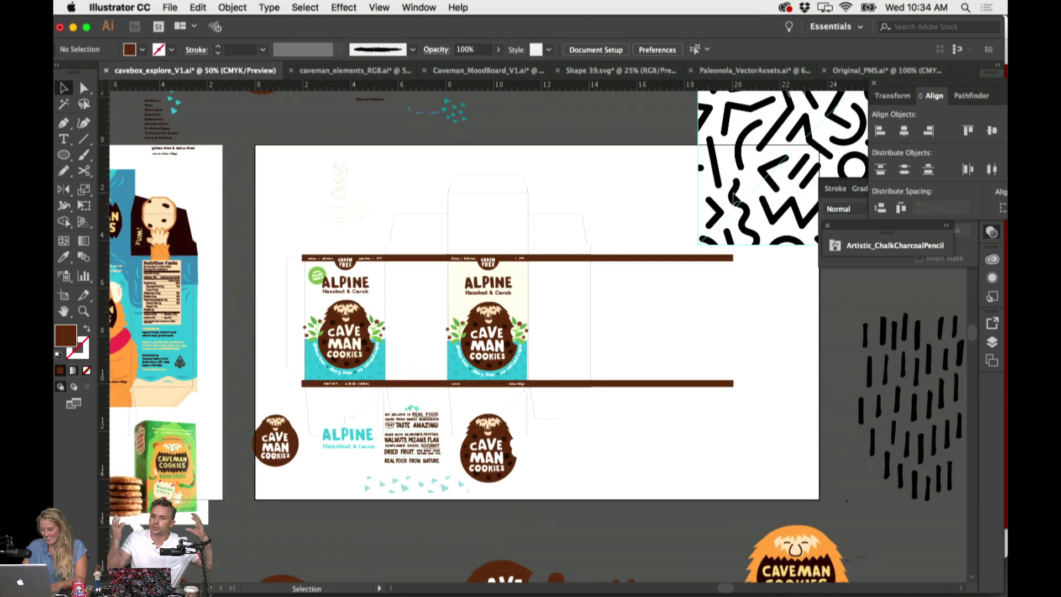
{"action": "key", "text": "ctrl+plus"}
{"action": "left_click_drag", "start_coordinate": [775, 469], "coordinate": [607, 224]}
{"action": "scroll", "coordinate": [609, 326], "scroll_direction": "right", "scroll_amount": 5}
{"action": "left_click", "coordinate": [635, 346]}
{"action": "key", "text": "ctrl+v"}
{"action": "left_click", "coordinate": [668, 293]}
{"action": "key", "text": "ctrl+1"}
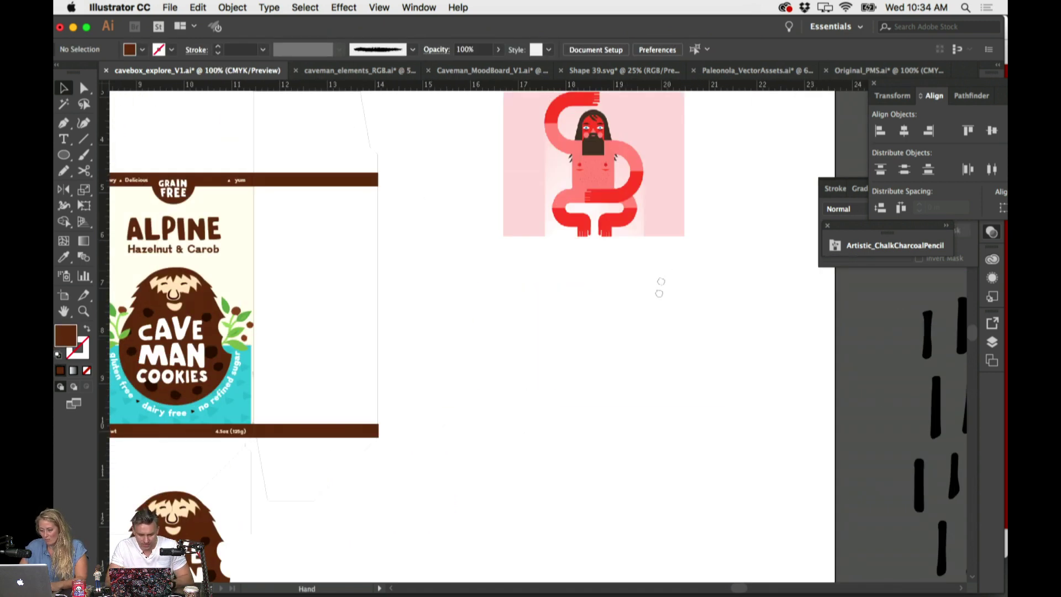
{"action": "left_click_drag", "start_coordinate": [660, 288], "coordinate": [653, 325]}
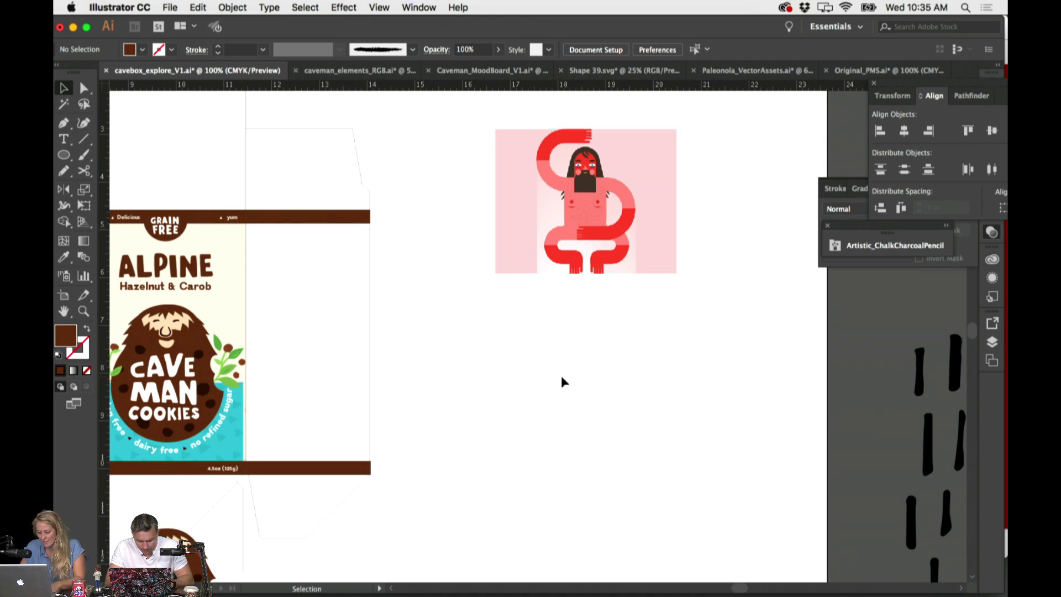
Draw a circle about 1.17 in wide below the bearded man reference, with a brown outline and no fill
{"action": "left_click_drag", "start_coordinate": [64, 155], "coordinate": [141, 185]}
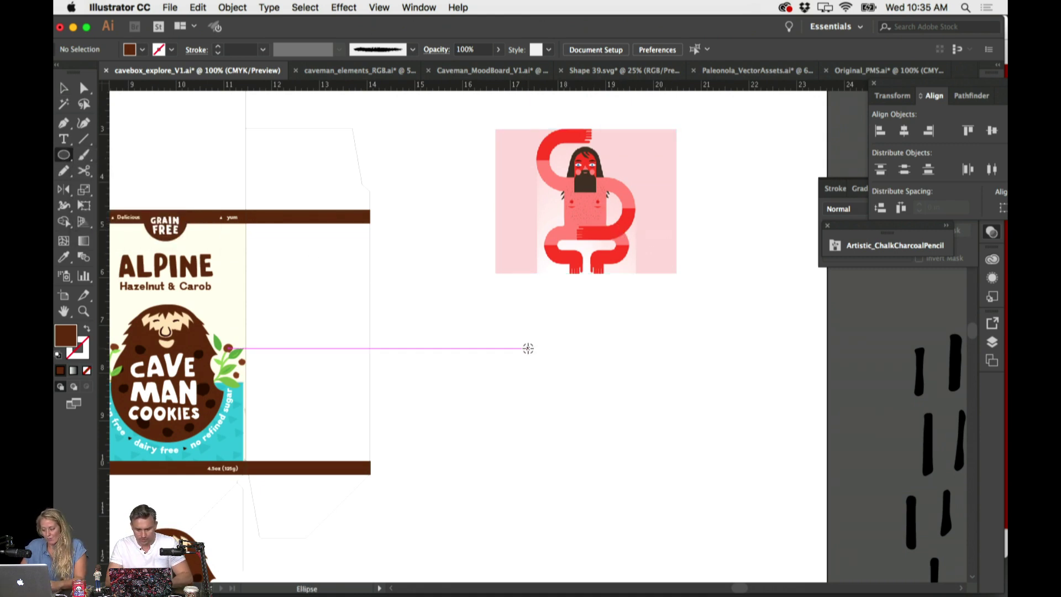
{"action": "left_click_drag", "start_coordinate": [528, 348], "coordinate": [557, 376]}
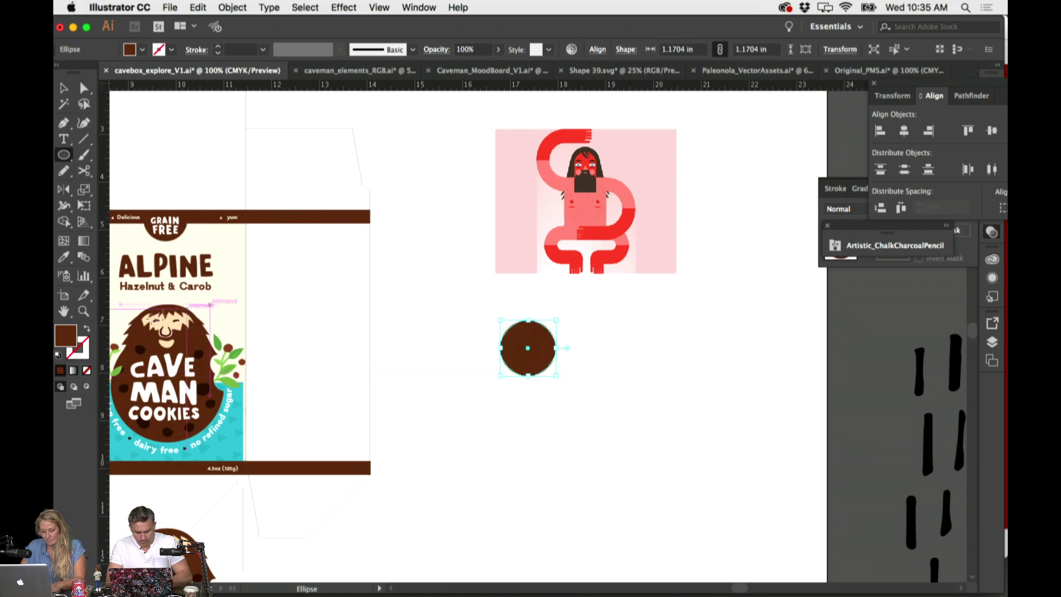
{"action": "left_click", "coordinate": [86, 328]}
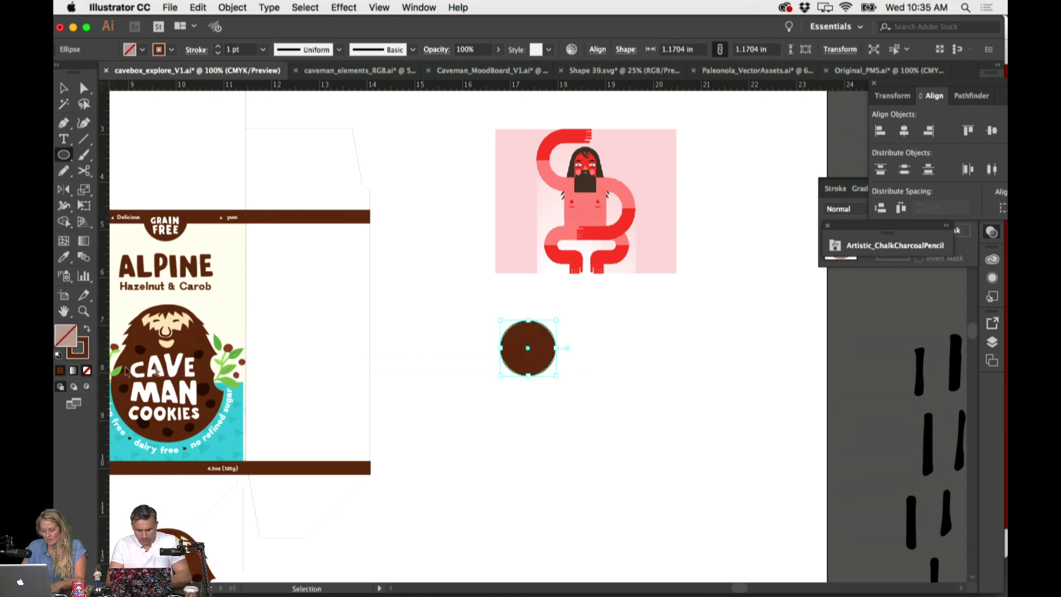
Set the circle's stroke weight to 10 pt
{"action": "left_click", "coordinate": [837, 188]}
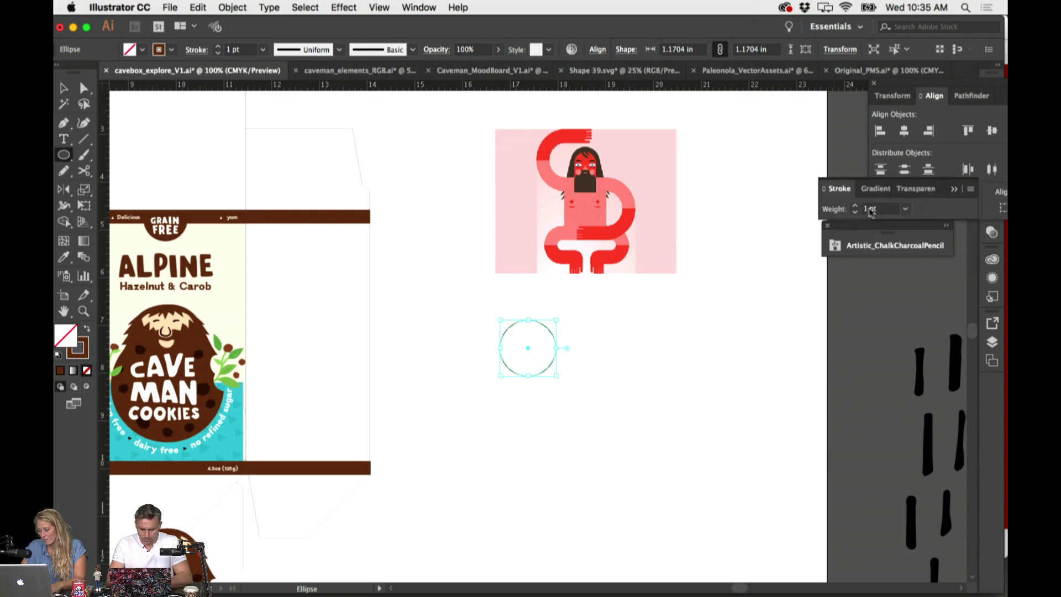
{"action": "left_click", "coordinate": [856, 206]}
{"action": "left_click", "coordinate": [855, 206]}
{"action": "left_click", "coordinate": [856, 206]}
{"action": "left_click", "coordinate": [856, 206]}
{"action": "left_click", "coordinate": [856, 206]}
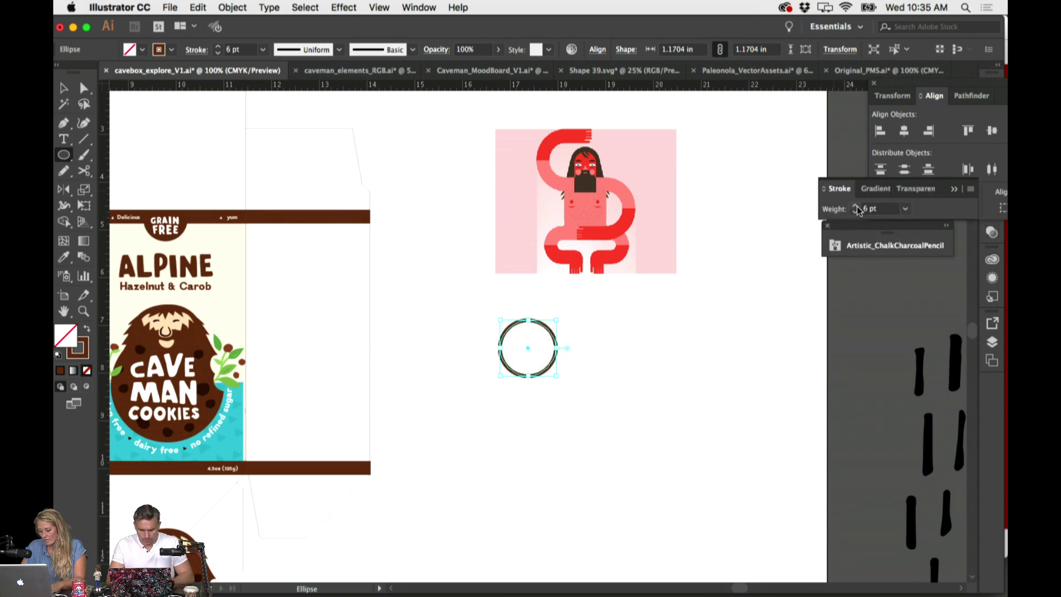
{"action": "left_click", "coordinate": [855, 206]}
{"action": "left_click", "coordinate": [856, 206]}
{"action": "left_click", "coordinate": [856, 206]}
{"action": "left_click", "coordinate": [855, 207]}
Try to cut the circle to a half arc by deleting its right-hand anchor point, and undo the deletion
{"action": "key", "text": "a"}
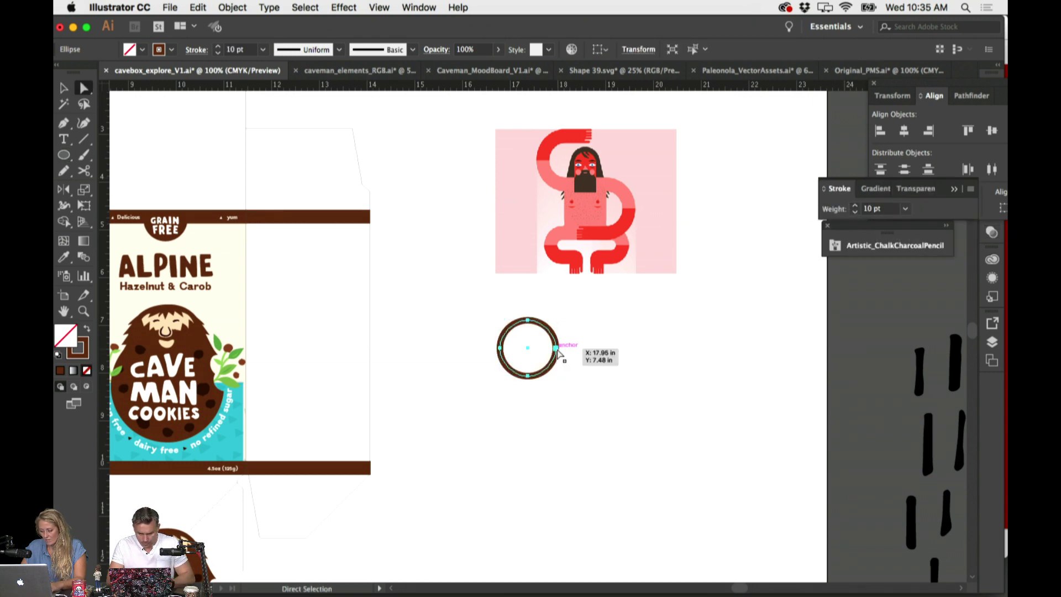
{"action": "left_click", "coordinate": [556, 348]}
{"action": "key", "text": "Delete"}
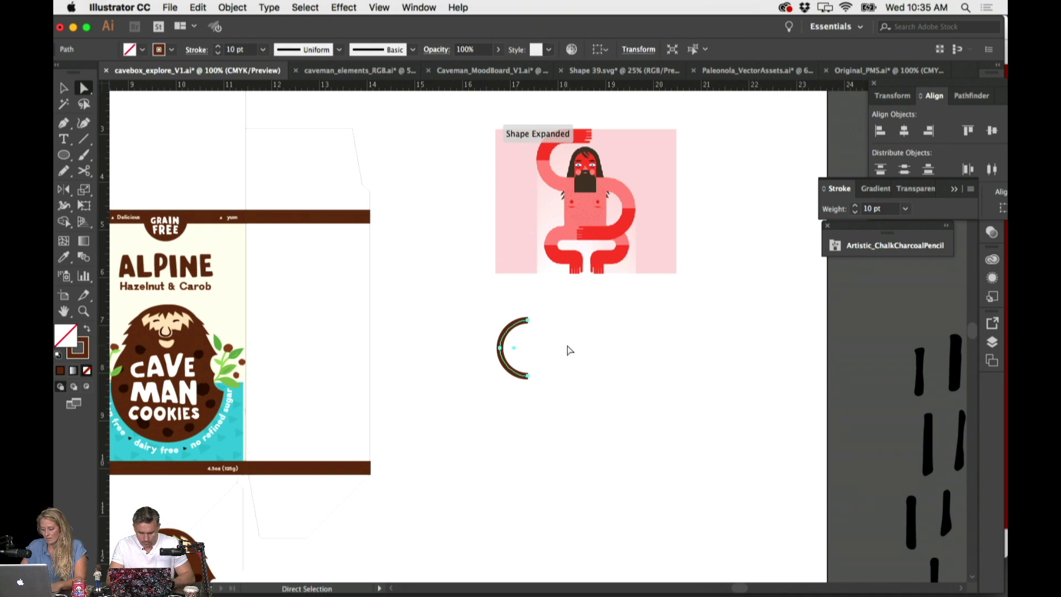
{"action": "key", "text": "ctrl+z"}
{"action": "left_click", "coordinate": [600, 358]}
{"action": "left_click", "coordinate": [64, 155]}
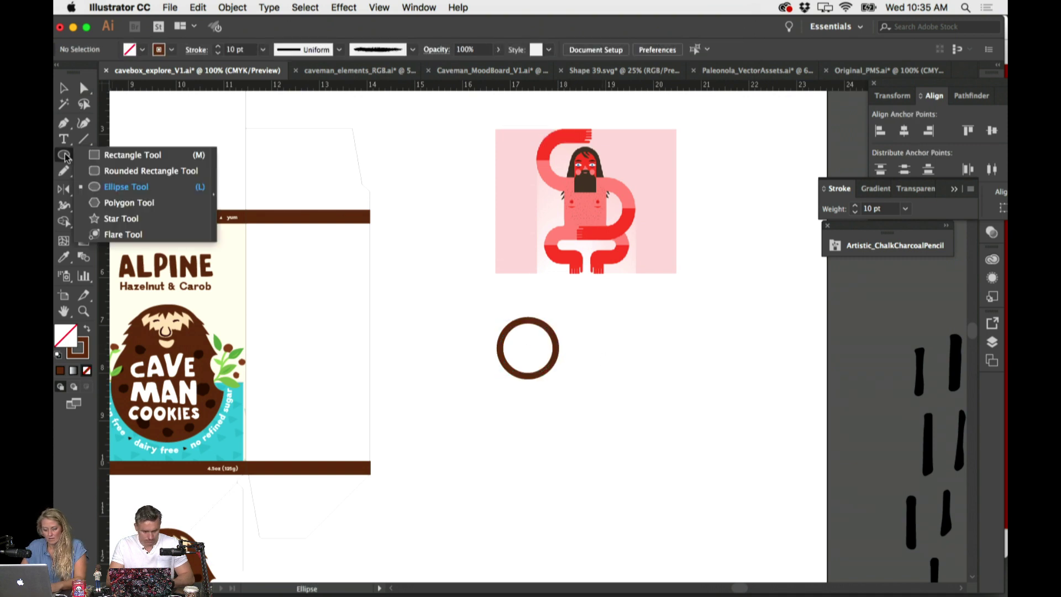
{"action": "left_click", "coordinate": [151, 171]}
{"action": "left_click_drag", "start_coordinate": [582, 313], "coordinate": [635, 342]}
{"action": "key", "text": "ctrl+z"}
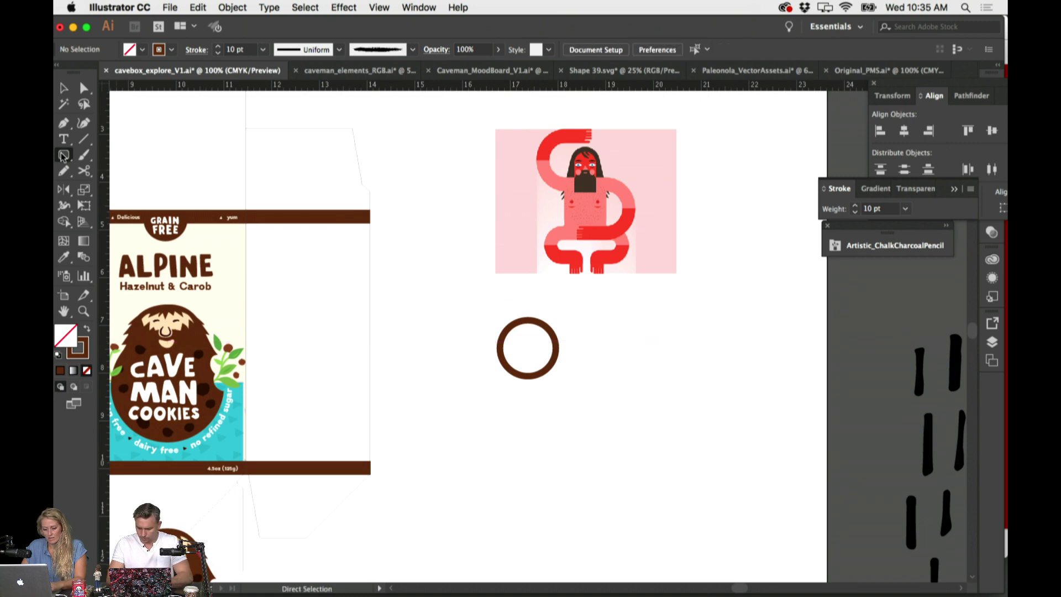
Draw a wide, unfilled rectangle with a 10 pt brown outline to the right of the circle
{"action": "left_click", "coordinate": [64, 155]}
{"action": "left_click", "coordinate": [132, 156]}
{"action": "left_click_drag", "start_coordinate": [583, 321], "coordinate": [703, 370]}
Apply the Round Corners effect to the rectangle with a 0.5 in radius, making it a pill shape
{"action": "key", "text": "a"}
{"action": "left_click", "coordinate": [344, 8]}
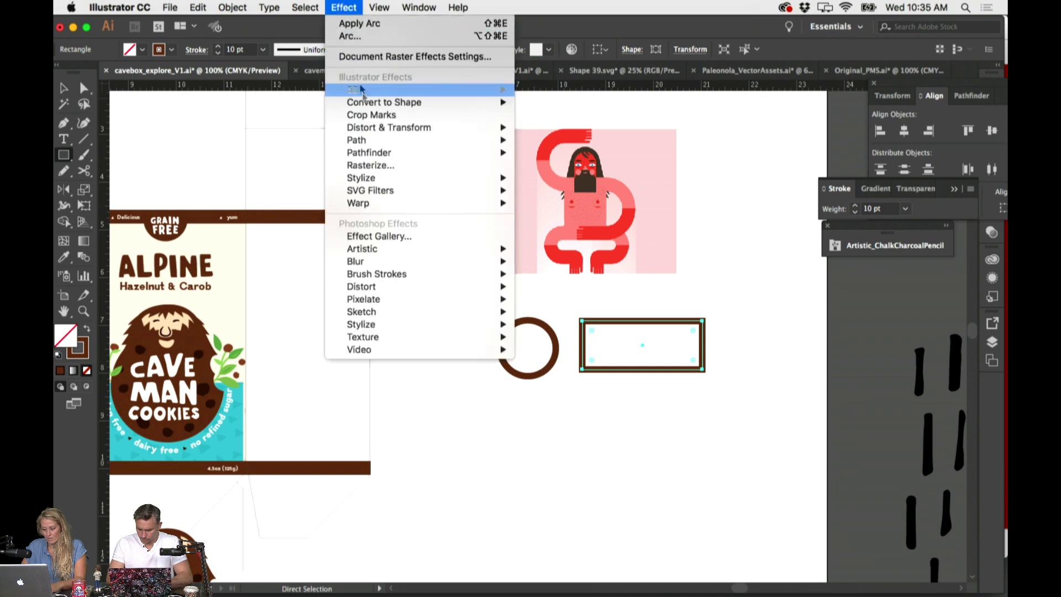
{"action": "left_click", "coordinate": [544, 231]}
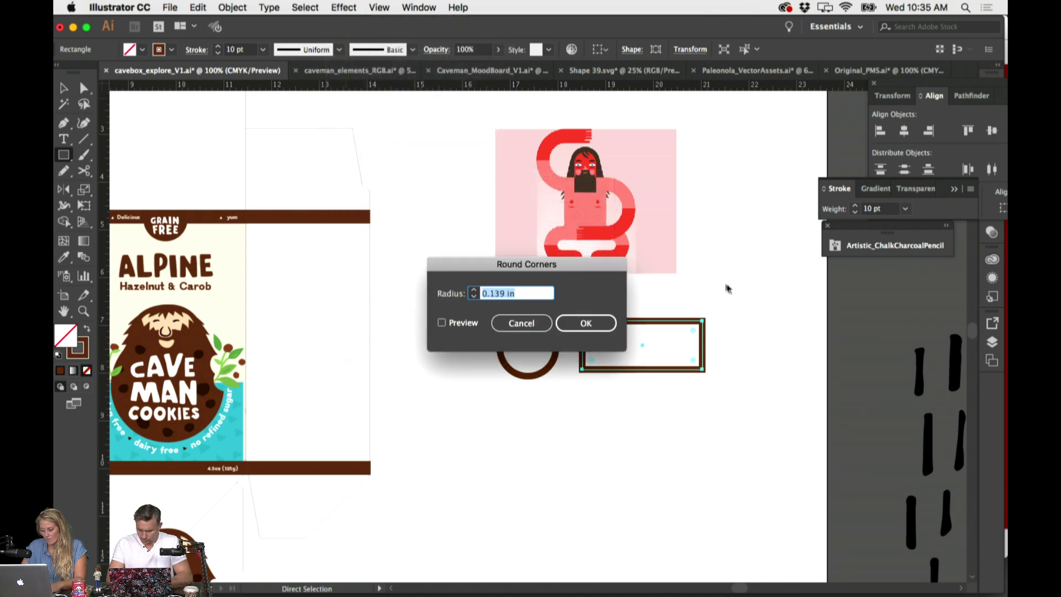
{"action": "left_click_drag", "start_coordinate": [575, 268], "coordinate": [501, 371]}
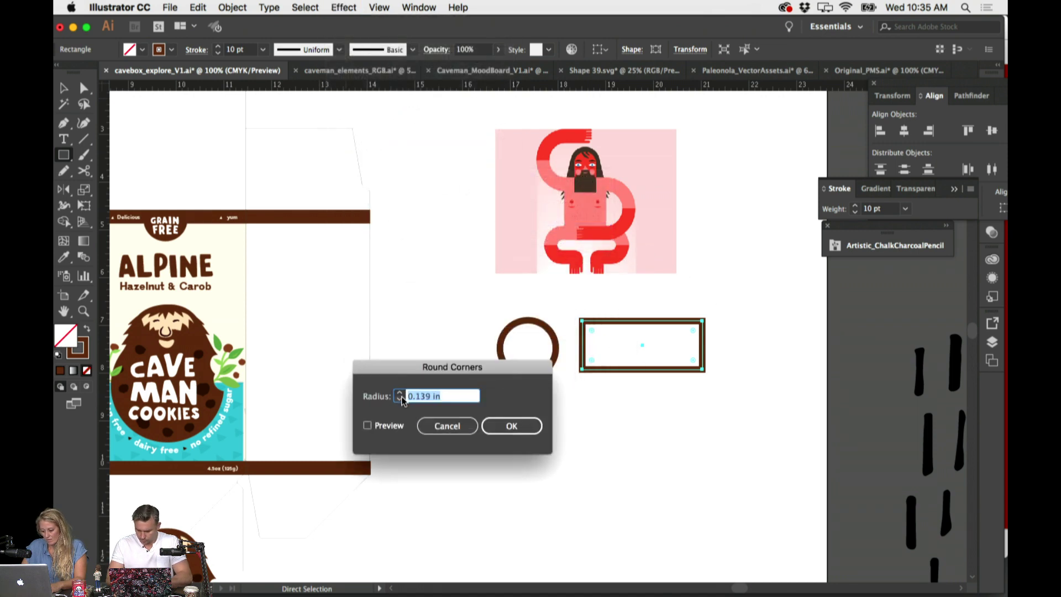
{"action": "left_click", "coordinate": [400, 400]}
{"action": "left_click", "coordinate": [368, 425]}
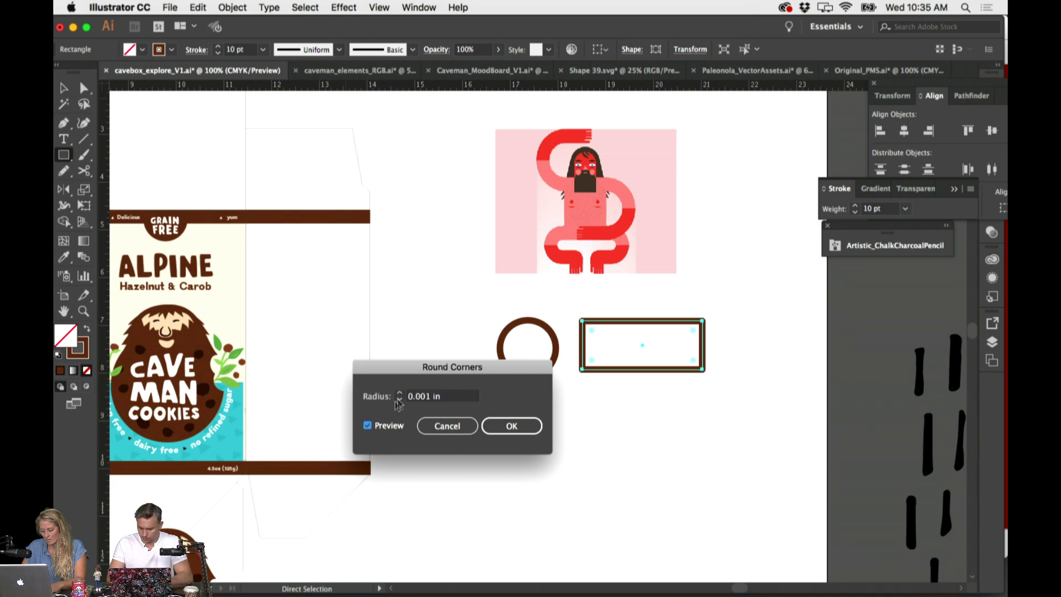
{"action": "left_click", "coordinate": [401, 395]}
{"action": "type", "text": "0.25"}
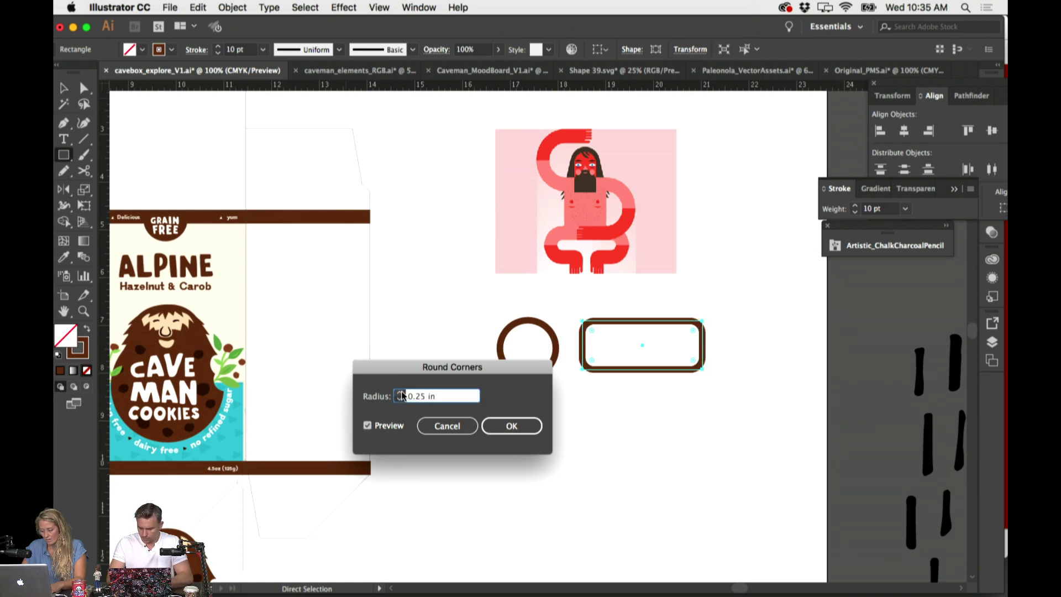
{"action": "key", "text": "super+a"}
{"action": "type", "text": "0.375"}
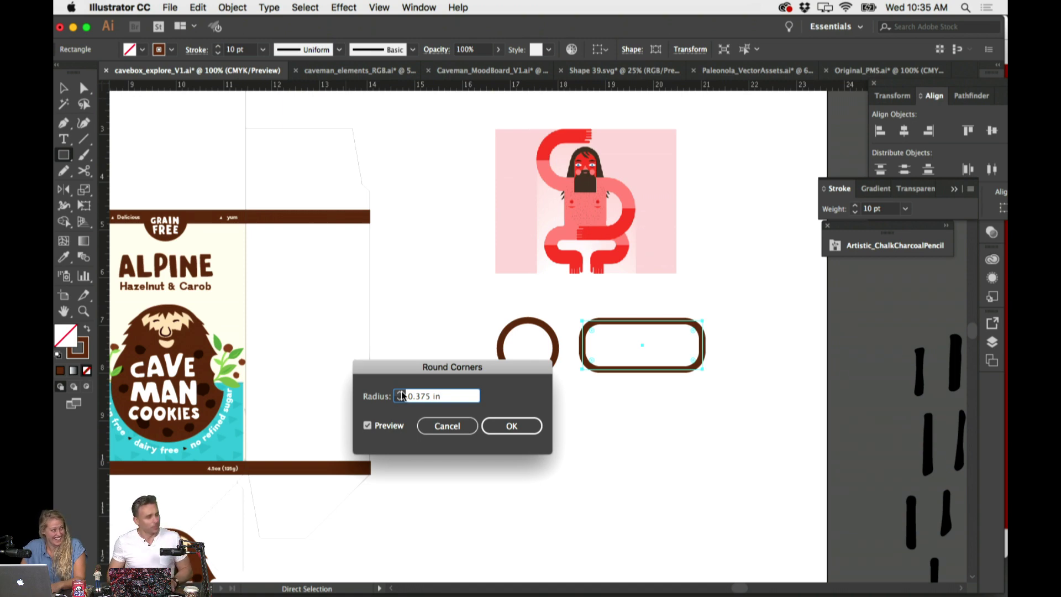
{"action": "key", "text": "super+a"}
{"action": "type", "text": "0.5"}
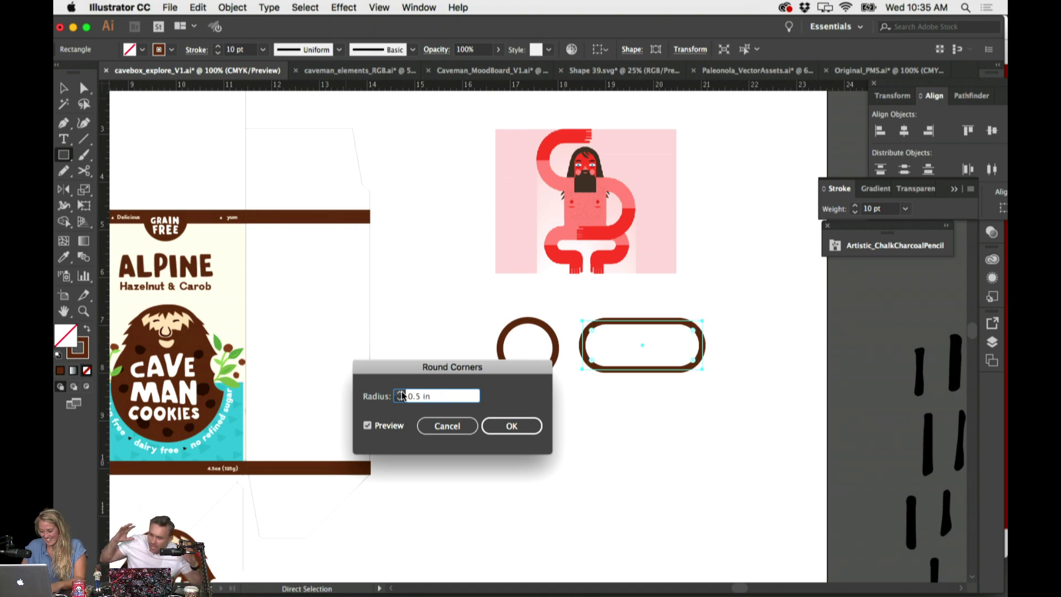
{"action": "left_click", "coordinate": [515, 427]}
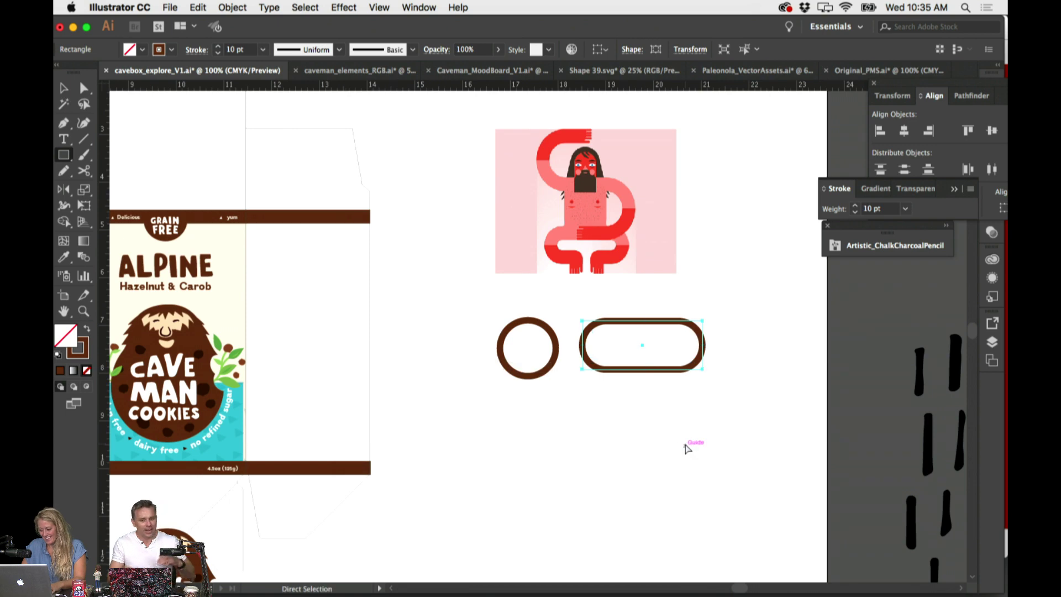
Duplicate the pill shape directly below the original
{"action": "key", "text": "v"}
{"action": "left_click", "coordinate": [689, 439]}
{"action": "scroll", "coordinate": [691, 420], "scroll_direction": "right", "scroll_amount": 2}
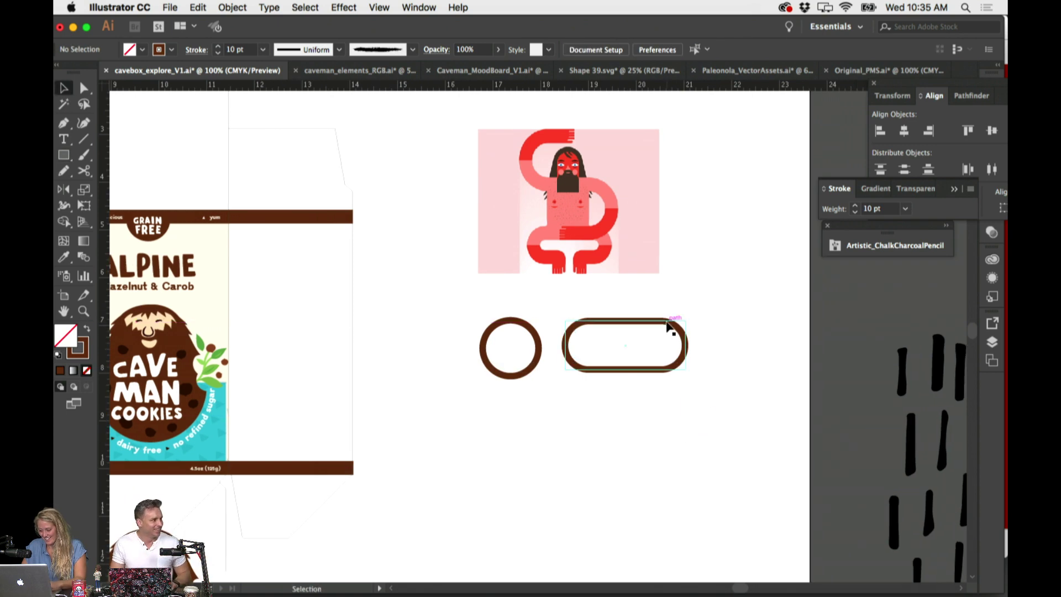
{"action": "left_click_drag", "start_coordinate": [669, 327], "coordinate": [669, 409]}
Open the lower pill's top edge by adding three anchor points along it and deleting the two rightmost ones
{"action": "key", "text": "plus"}
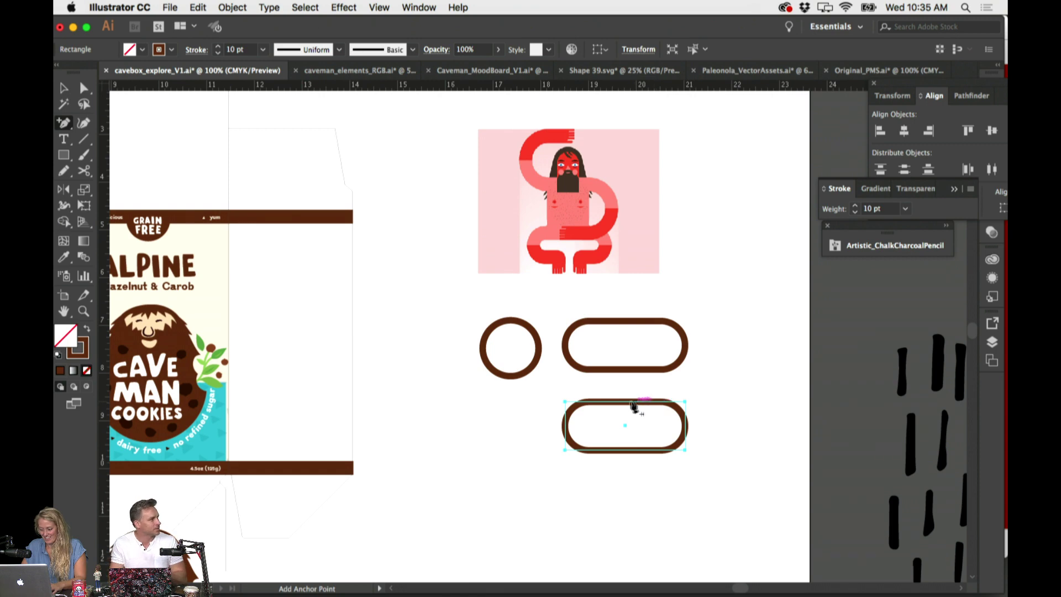
{"action": "left_click", "coordinate": [621, 402]}
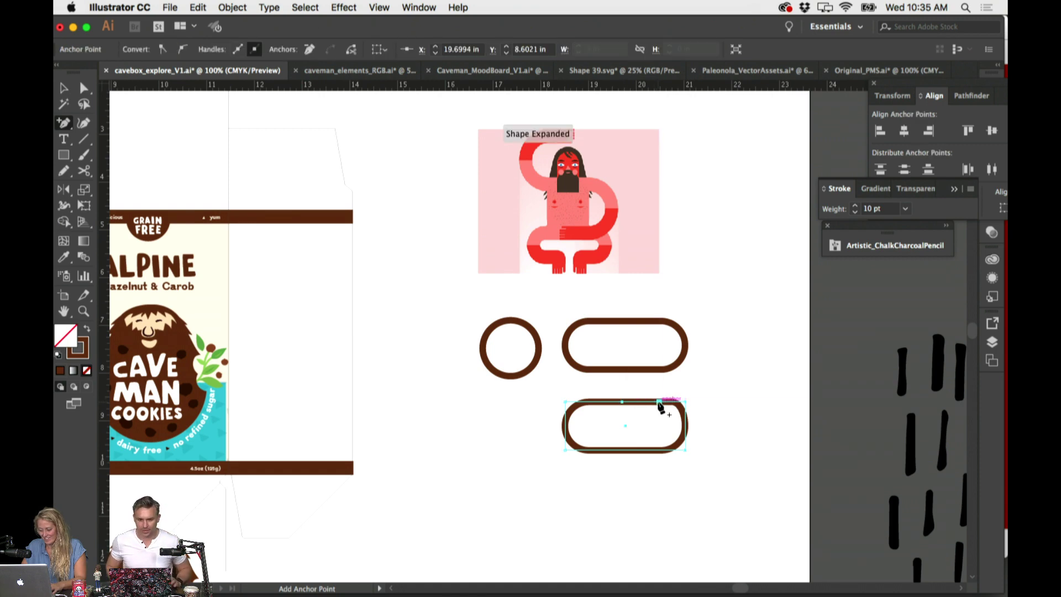
{"action": "left_click", "coordinate": [642, 402]}
{"action": "key", "text": "a"}
{"action": "left_click", "coordinate": [658, 403]}
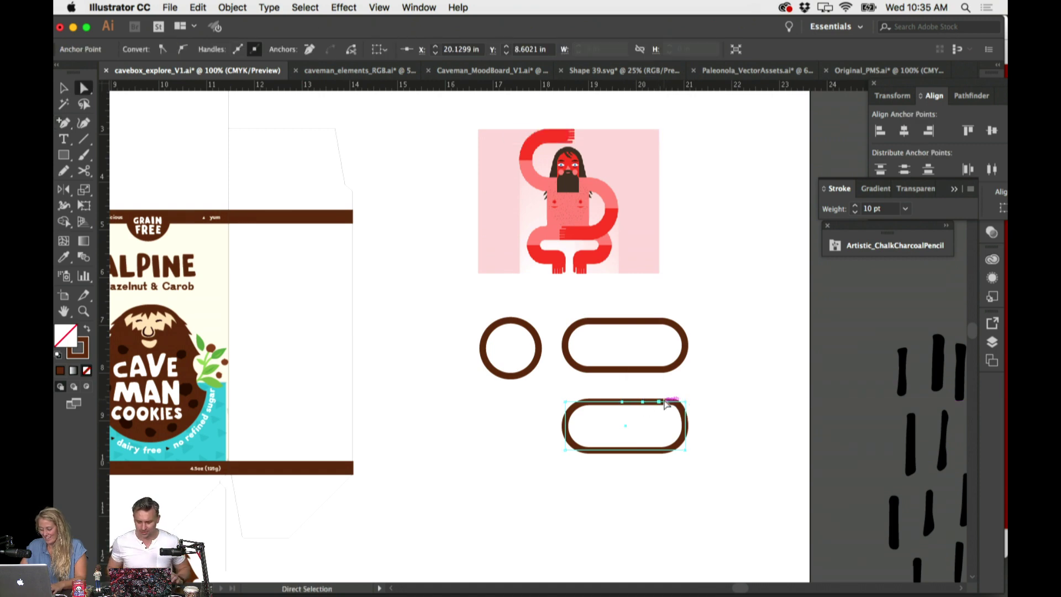
{"action": "key", "text": "Delete"}
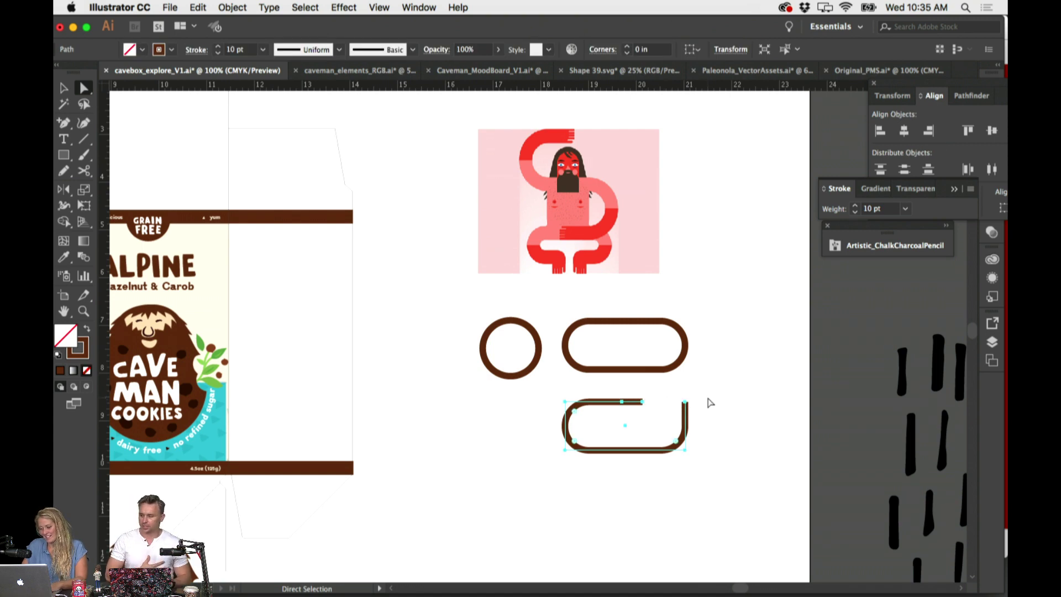
{"action": "scroll", "coordinate": [706, 403], "scroll_direction": "down", "scroll_amount": 1}
{"action": "scroll", "coordinate": [709, 408], "scroll_direction": "down", "scroll_amount": 2}
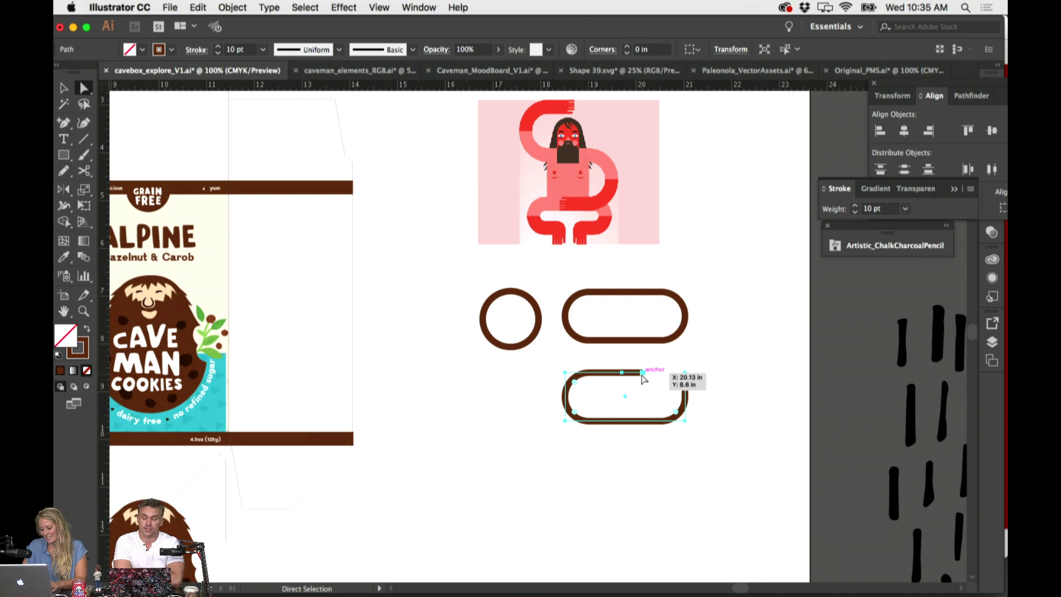
{"action": "left_click", "coordinate": [641, 372]}
{"action": "key", "text": "Delete"}
Add an anchor point on the lower pill's bottom edge and delete its right end, leaving a sideways U shape
{"action": "key", "text": "plus"}
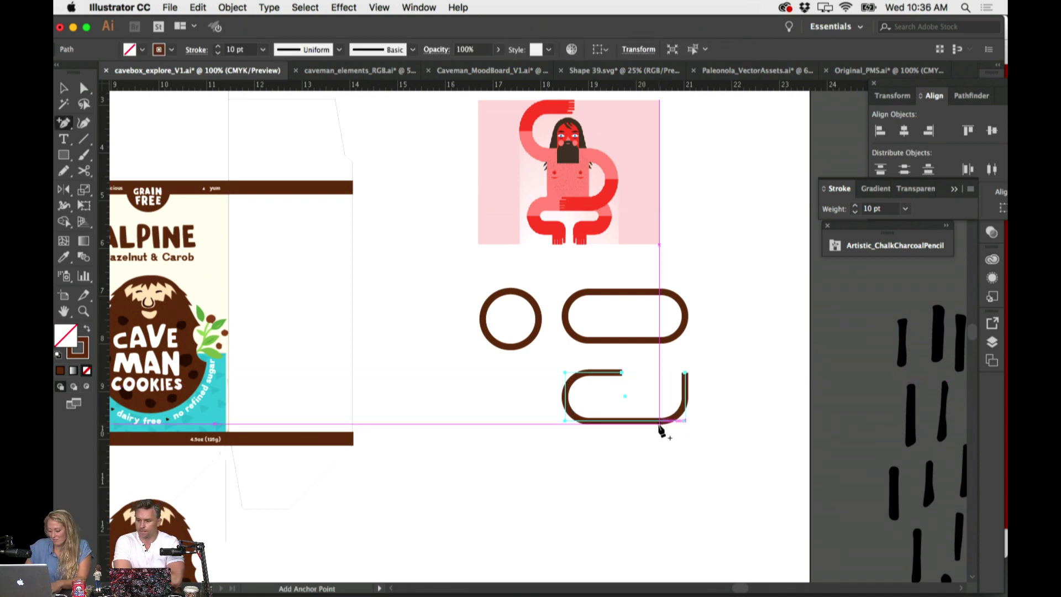
{"action": "left_click", "coordinate": [659, 422]}
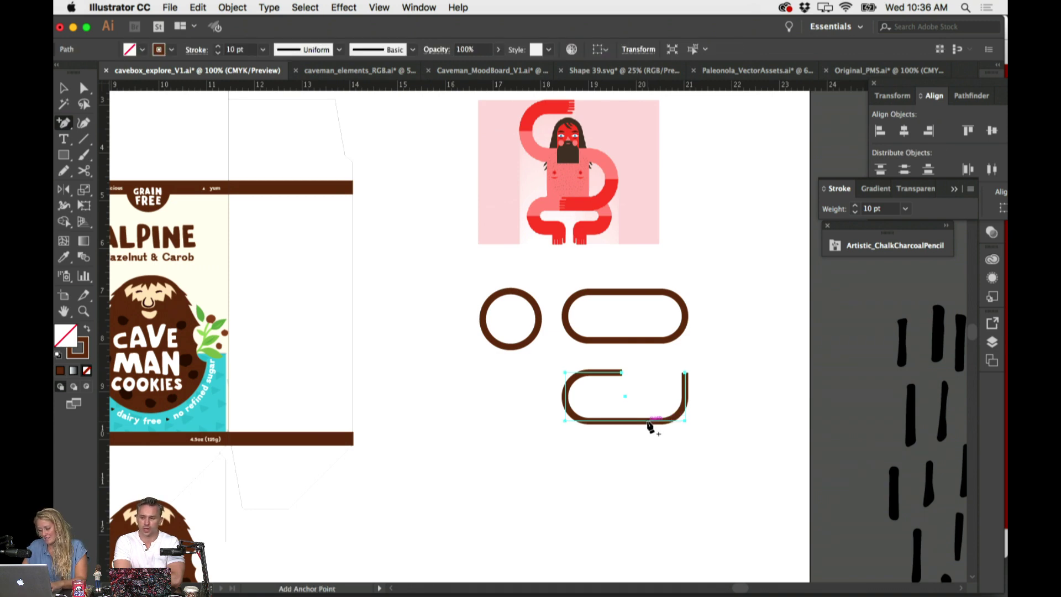
{"action": "left_click", "coordinate": [647, 421]}
{"action": "key", "text": "a"}
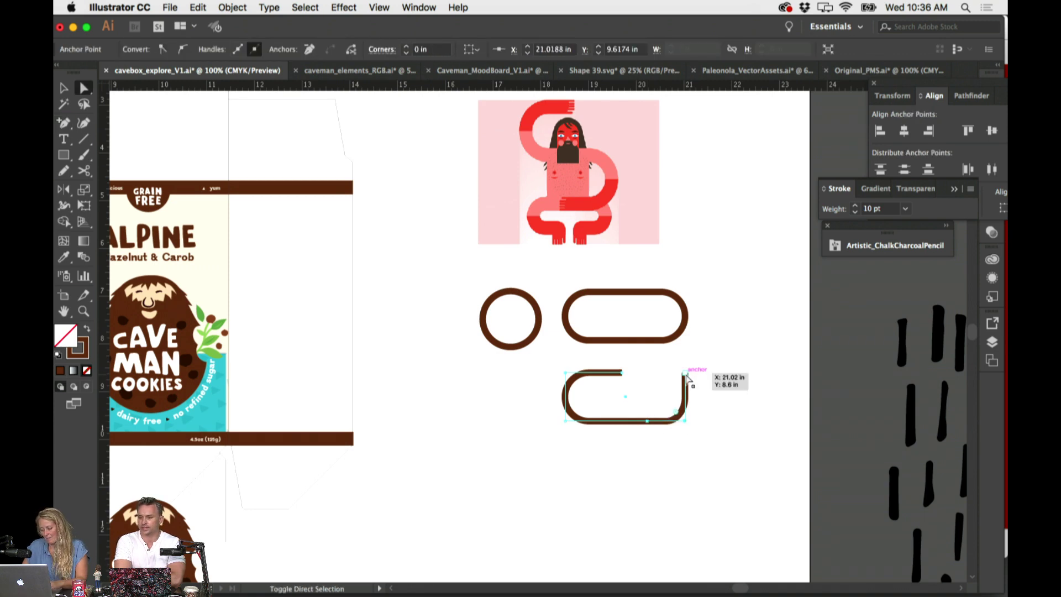
{"action": "left_click", "coordinate": [686, 375]}
{"action": "key", "text": "Delete"}
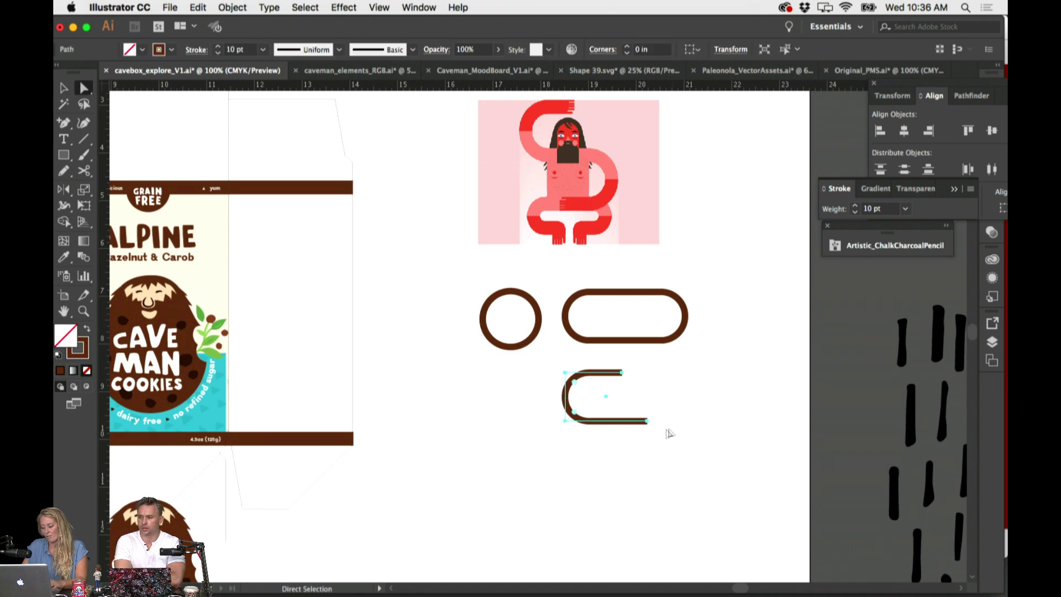
Lengthen the lower arm of the sideways U by moving its end point right to about X 20.35 in
{"action": "left_click_drag", "start_coordinate": [647, 423], "coordinate": [659, 424]}
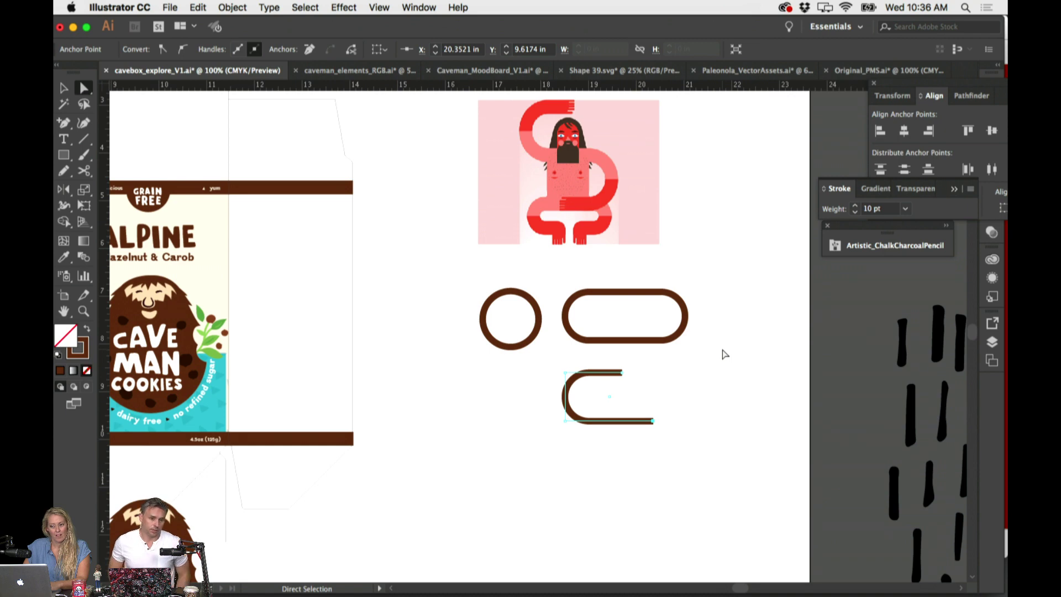
{"action": "scroll", "coordinate": [725, 354], "scroll_direction": "right", "scroll_amount": 3}
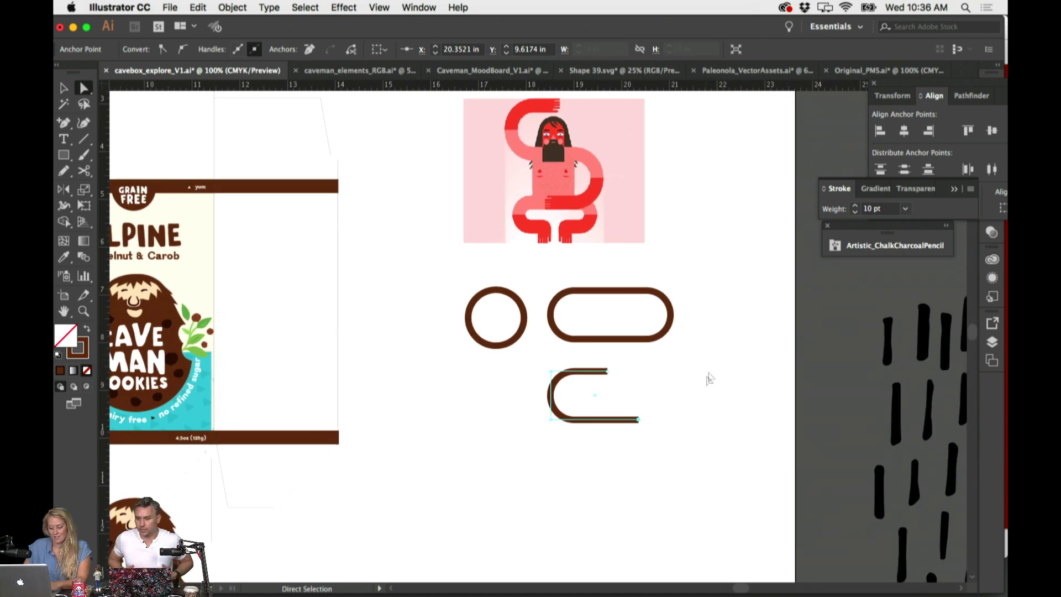
{"action": "left_click", "coordinate": [651, 388]}
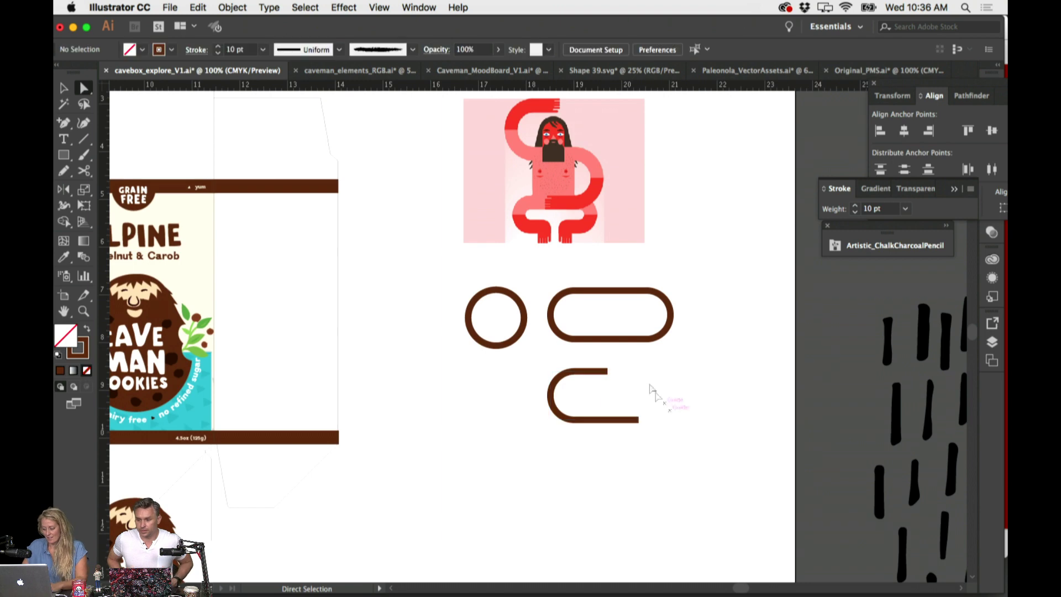
Show the full stroke options and give the sideways U path round caps
{"action": "left_click", "coordinate": [589, 370]}
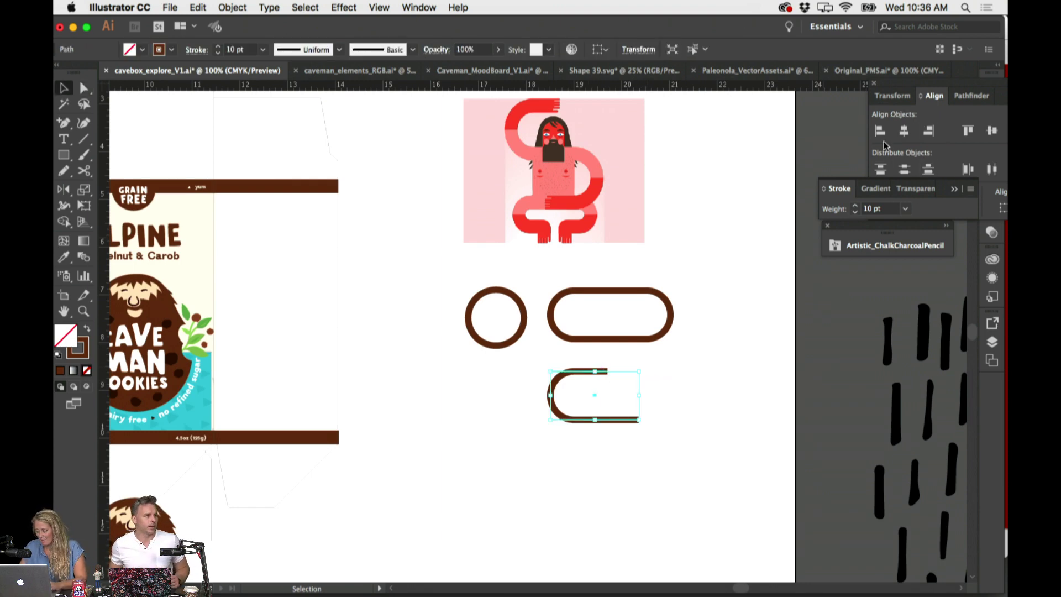
{"action": "left_click", "coordinate": [972, 192]}
{"action": "left_click", "coordinate": [939, 190]}
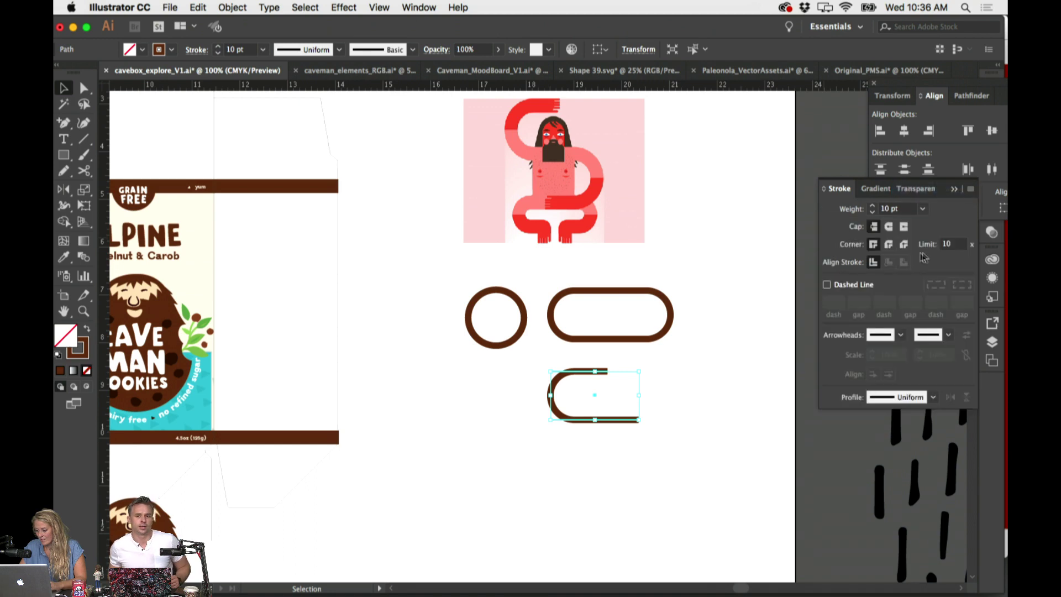
{"action": "left_click", "coordinate": [711, 384]}
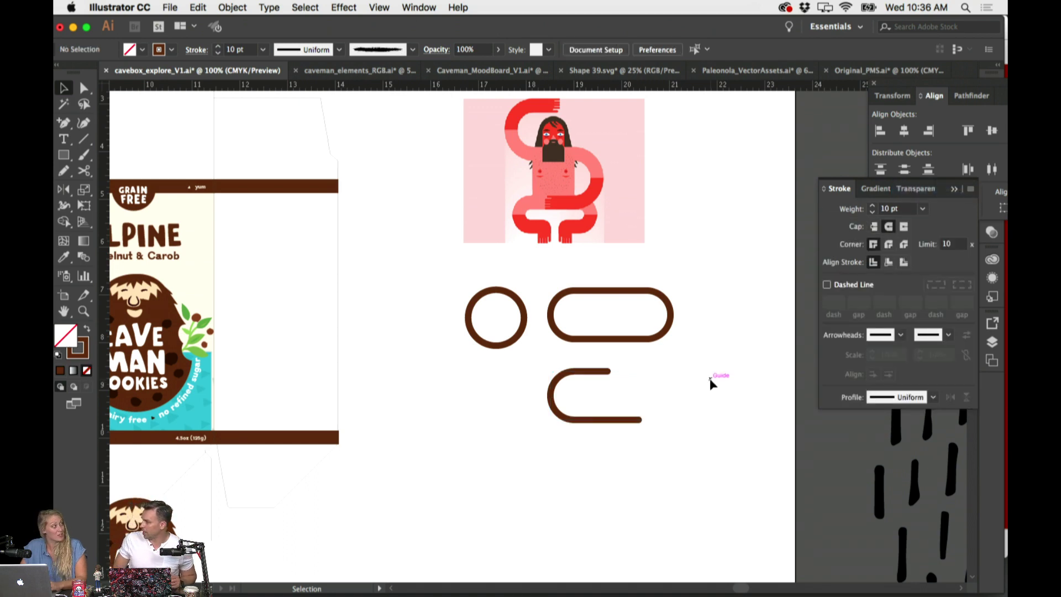
Duplicate the open curved arm stroke directly below itself and reflect the copy across the horizontal axis
{"action": "left_click_drag", "start_coordinate": [594, 379], "coordinate": [554, 429]}
{"action": "left_click", "coordinate": [658, 381]}
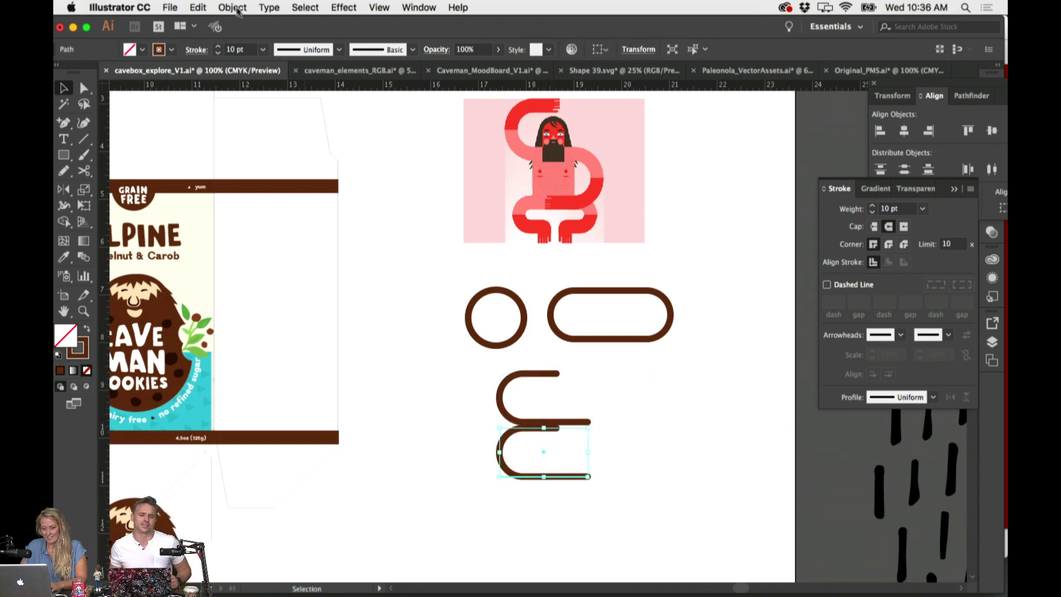
{"action": "left_click", "coordinate": [232, 7]}
{"action": "mouse_move", "coordinate": [265, 23]}
{"action": "left_click", "coordinate": [390, 74]}
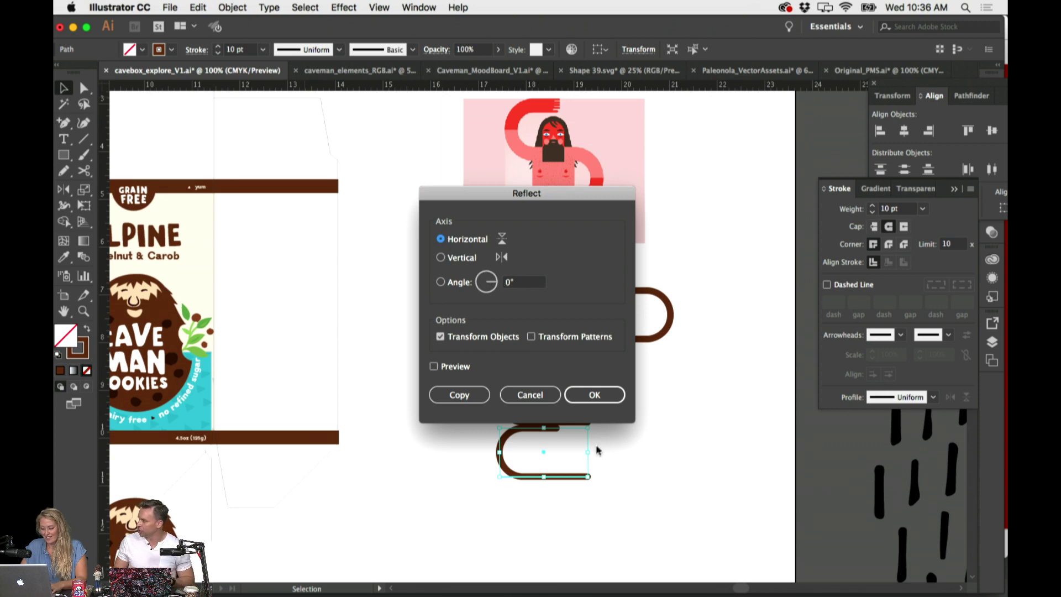
{"action": "left_click", "coordinate": [594, 395]}
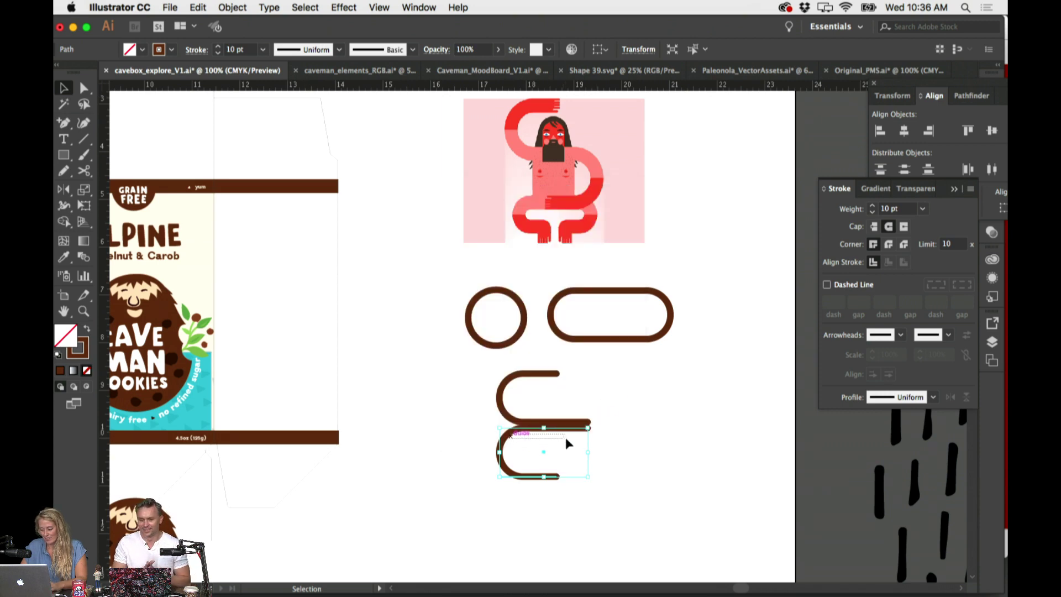
Move the reflected arm stroke clear of the other one, to a spot below and to its left
{"action": "left_click", "coordinate": [577, 465]}
{"action": "left_click_drag", "start_coordinate": [535, 476], "coordinate": [610, 493]}
{"action": "left_click", "coordinate": [625, 413]}
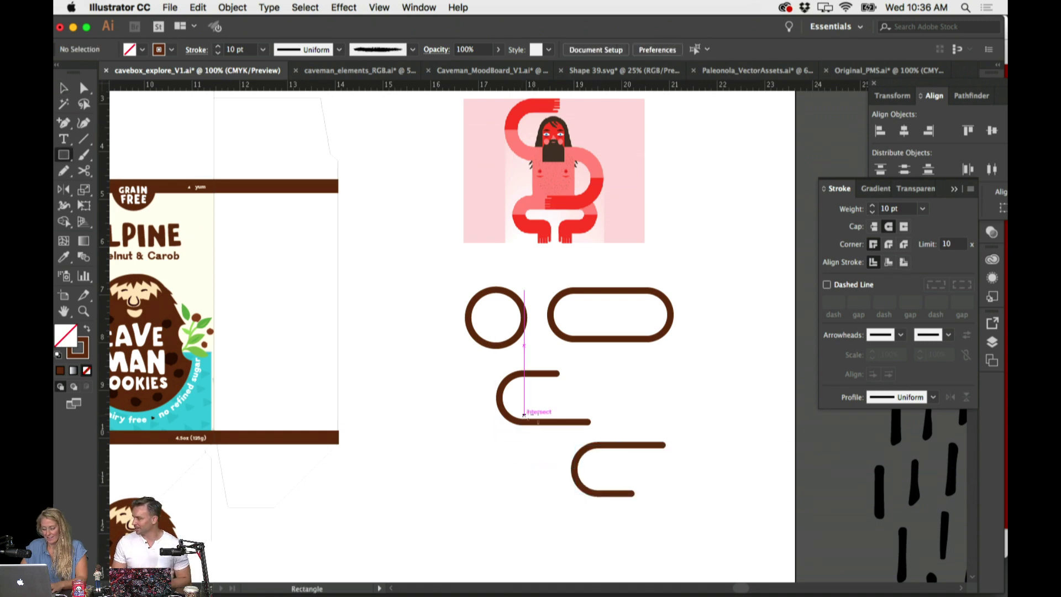
{"action": "left_click_drag", "start_coordinate": [664, 446], "coordinate": [542, 493]}
{"action": "key", "text": "v"}
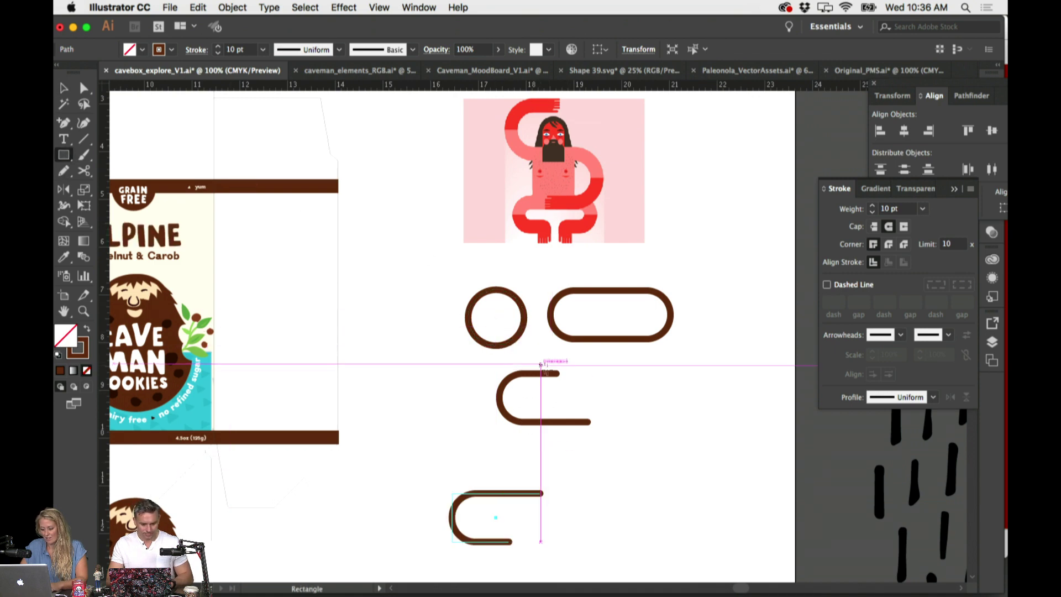
Draw a body rectangle over the end of the upper arm stroke and fill it with the same solid brown
{"action": "mouse_move", "coordinate": [554, 398]}
{"action": "left_mouse_down"}
{"action": "mouse_move", "coordinate": [588, 409]}
{"action": "mouse_move", "coordinate": [630, 485]}
{"action": "left_mouse_up"}
{"action": "scroll", "coordinate": [633, 482], "scroll_direction": "down", "scroll_amount": 1}
{"action": "key", "text": "i"}
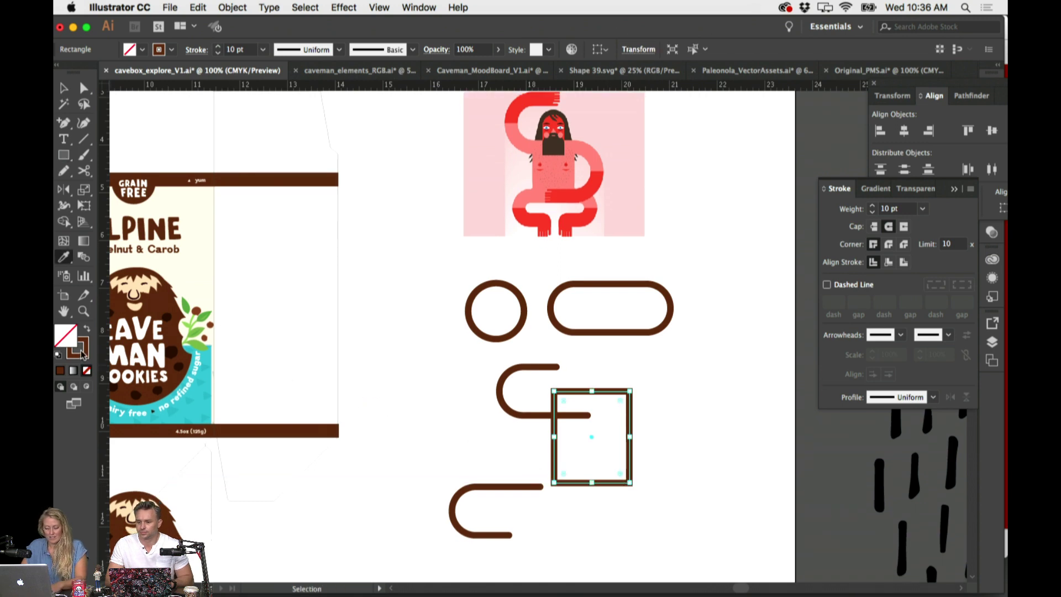
{"action": "left_click", "coordinate": [60, 370]}
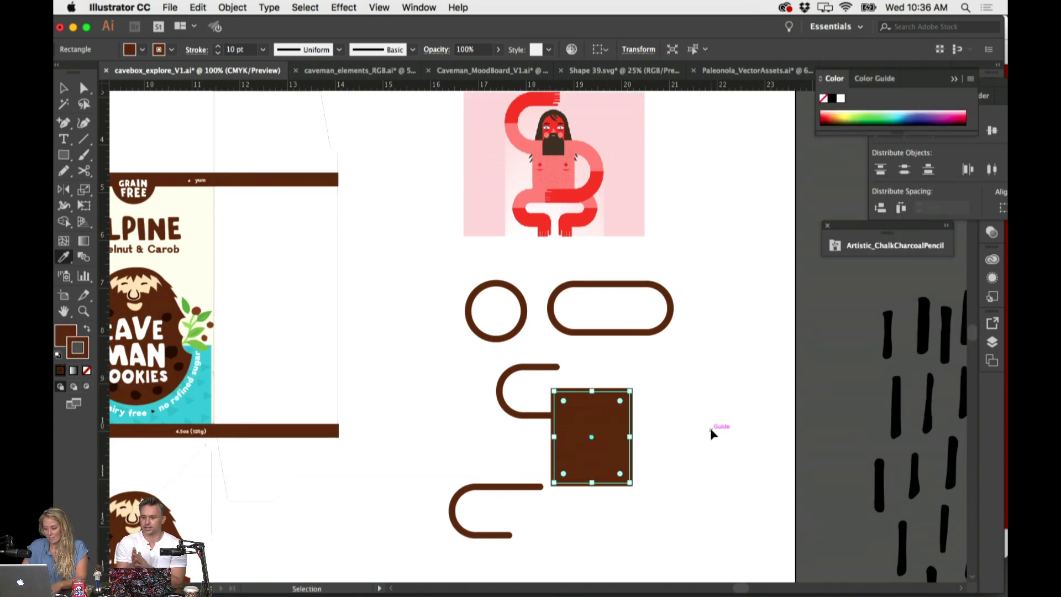
Place a copy of the Cave Man Cookies logo from the box's front panel beside the brown rectangle and arm shapes
{"action": "key", "text": "v"}
{"action": "key", "text": "super+minus"}
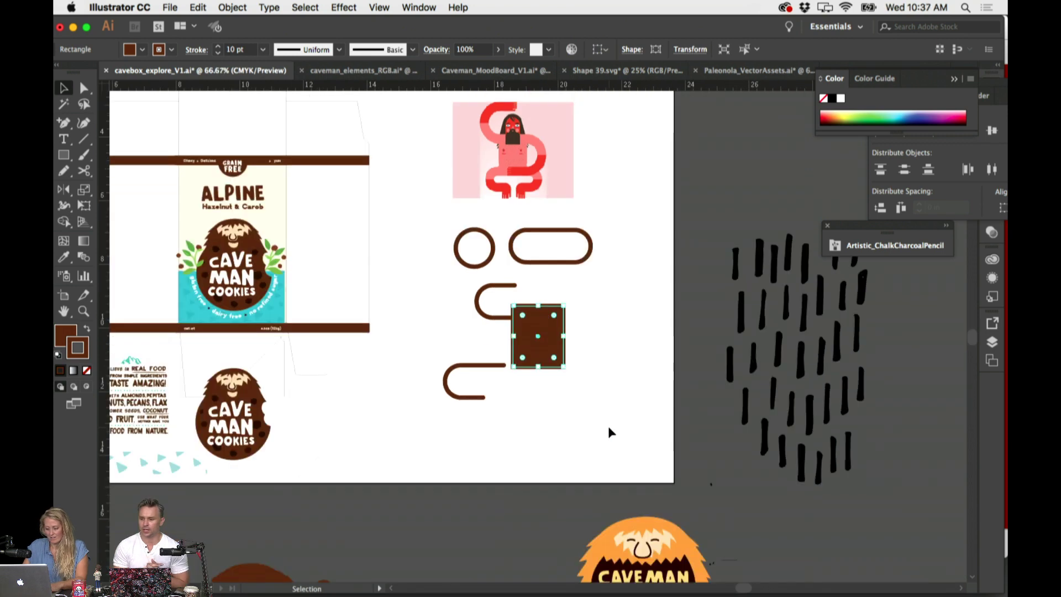
{"action": "left_click", "coordinate": [250, 229]}
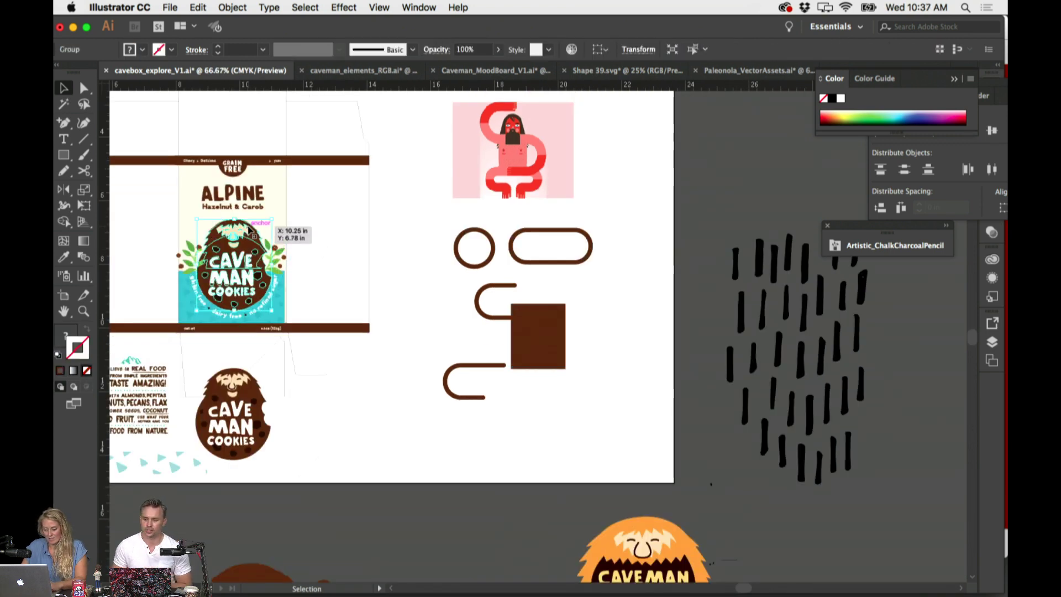
{"action": "left_click_drag", "start_coordinate": [252, 229], "coordinate": [641, 268]}
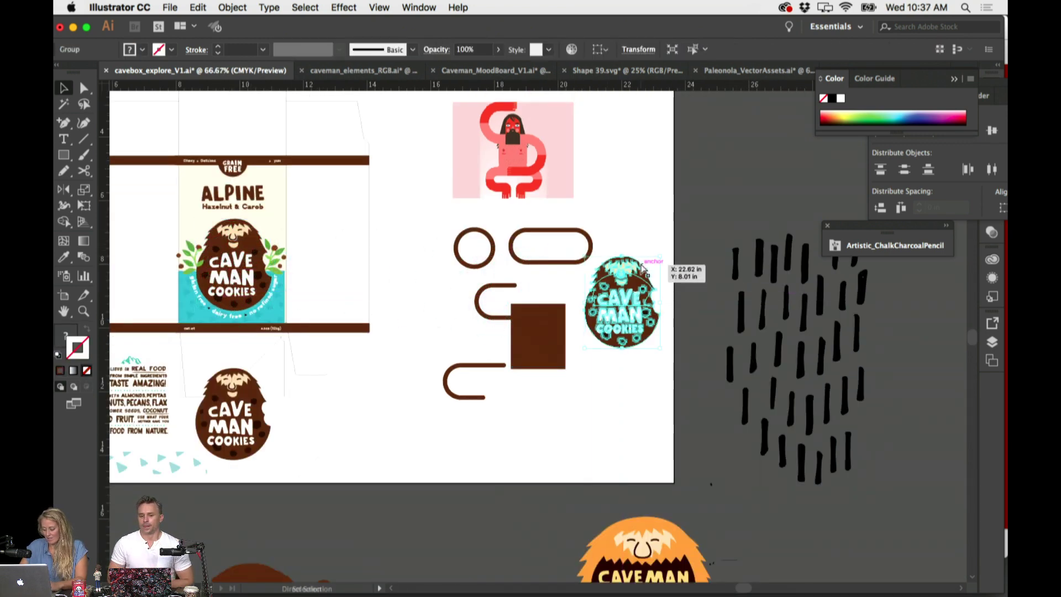
{"action": "key", "text": "super+plus"}
{"action": "key", "text": "super+plus"}
{"action": "scroll", "coordinate": [473, 303], "scroll_direction": "left", "scroll_amount": 3}
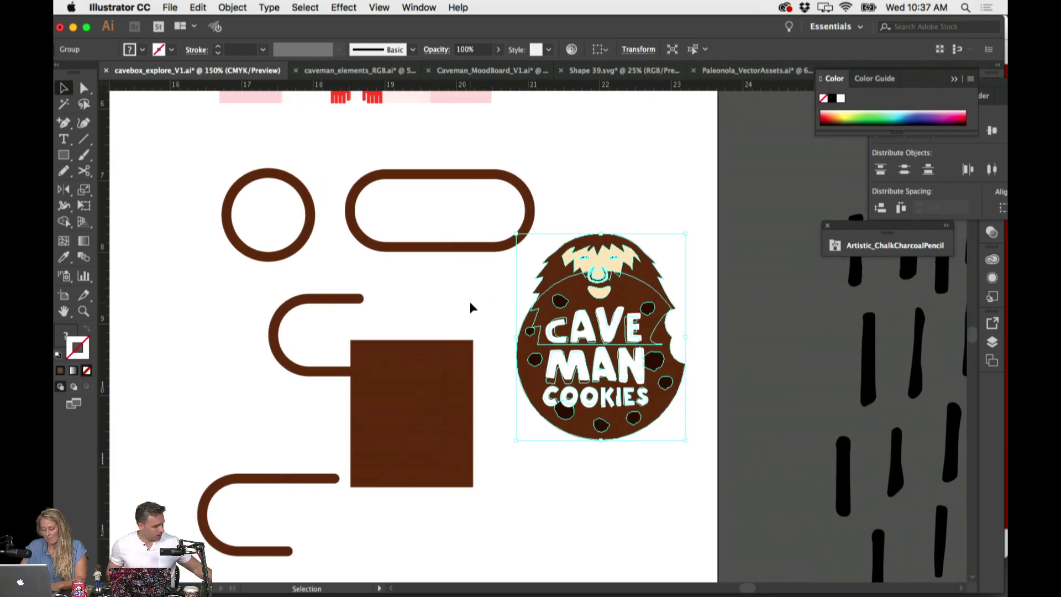
{"action": "left_click", "coordinate": [474, 304]}
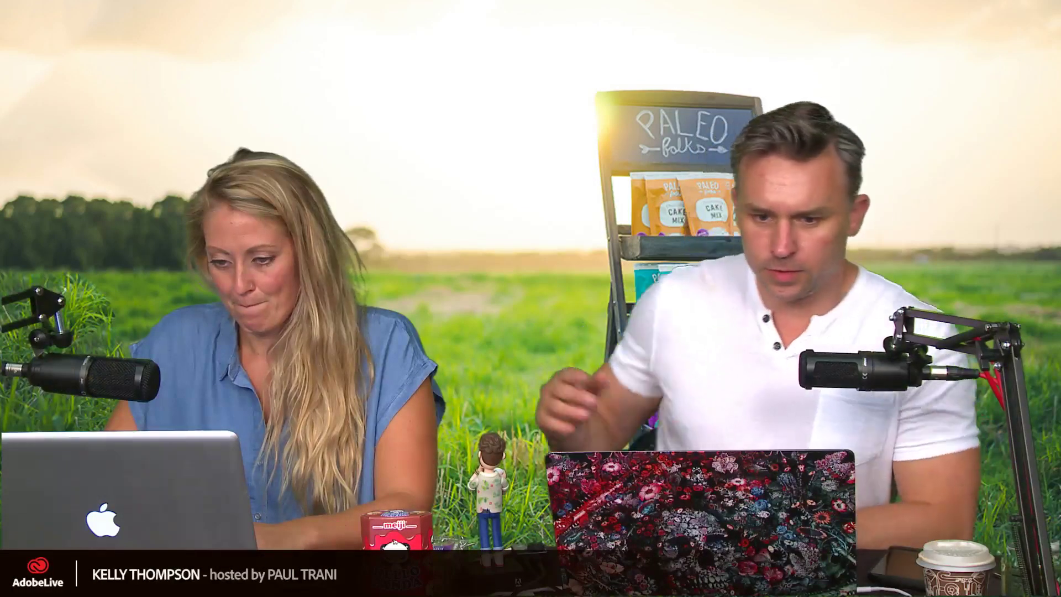
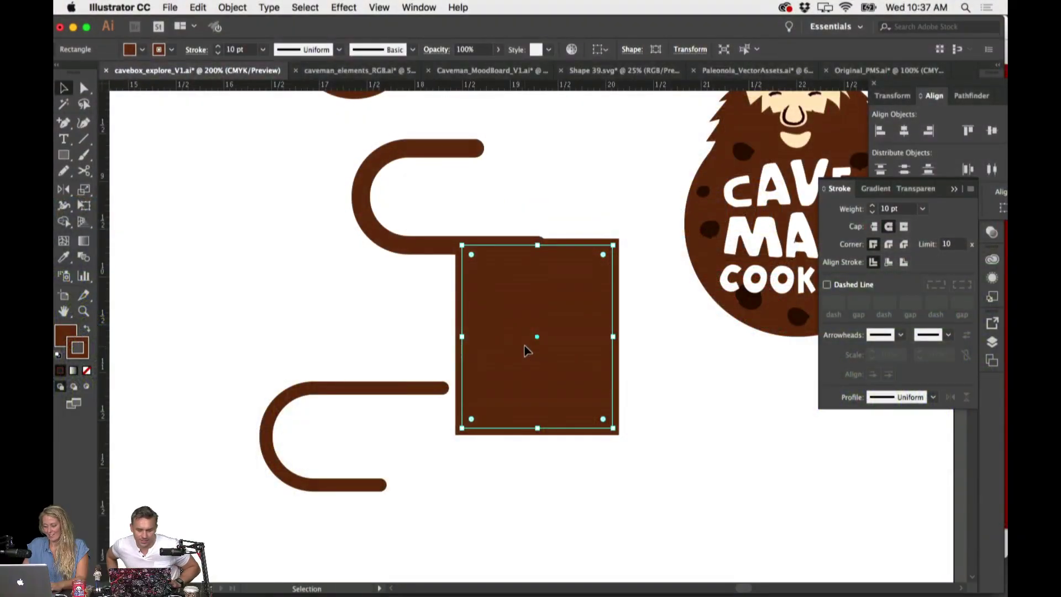
Nudge the brown rectangle slightly upward against the end of the upper arm stroke and deselect it
{"action": "left_click_drag", "start_coordinate": [526, 348], "coordinate": [523, 342]}
{"action": "left_click", "coordinate": [568, 213]}
{"action": "key", "text": "super+minus"}
{"action": "left_click_drag", "start_coordinate": [569, 212], "coordinate": [546, 235]}
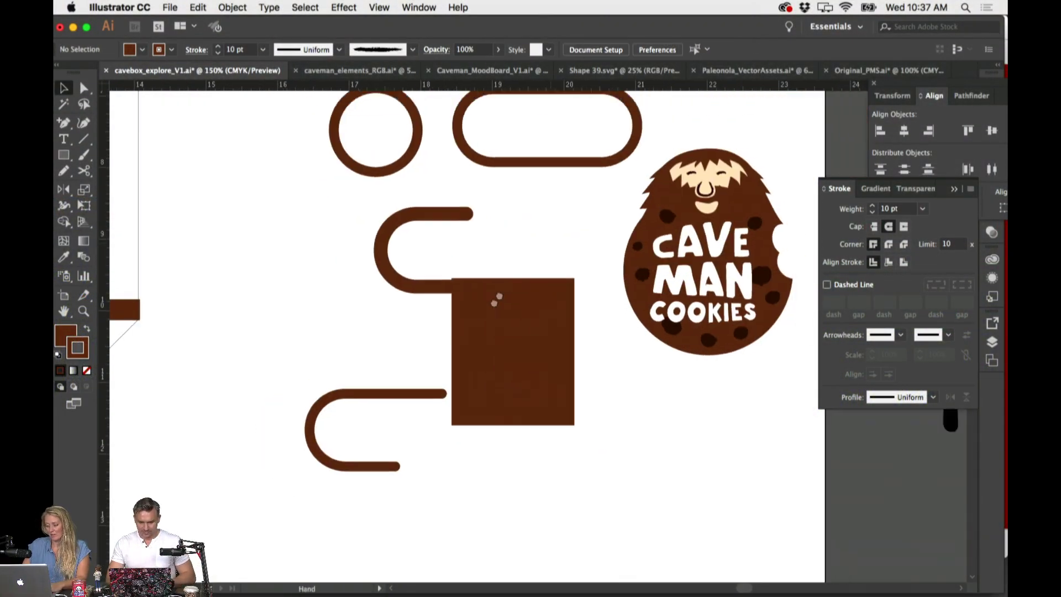
{"action": "left_click_drag", "start_coordinate": [497, 299], "coordinate": [499, 323]}
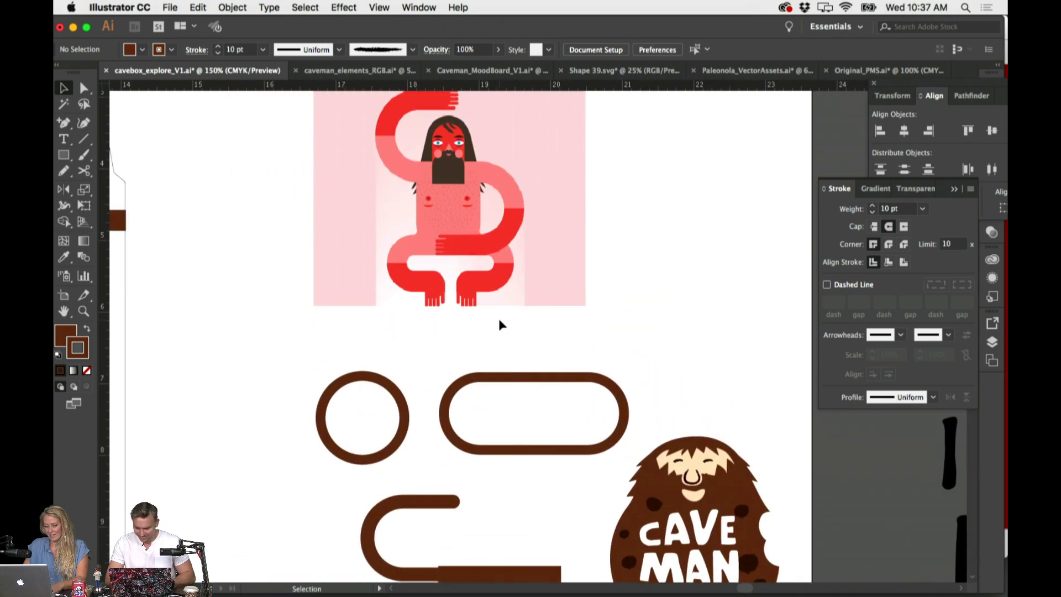
Draw a solid brown circle without a stroke, about 1.36 in across, and place it above the copied Cave Man Cookies logo
{"action": "scroll", "coordinate": [499, 318], "scroll_direction": "right", "scroll_amount": 3}
{"action": "scroll", "coordinate": [514, 313], "scroll_direction": "down", "scroll_amount": 3}
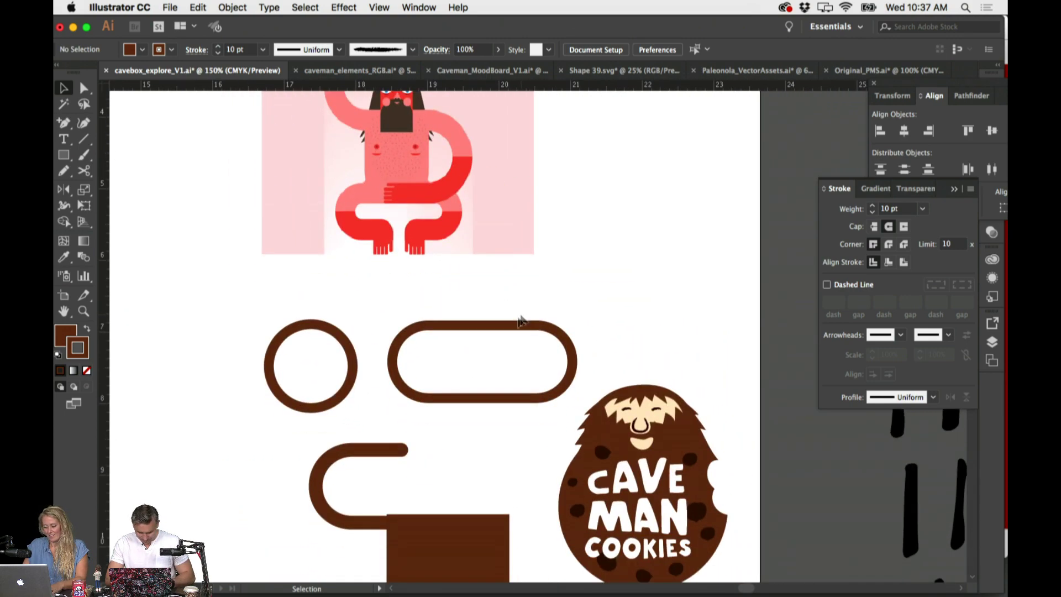
{"action": "scroll", "coordinate": [501, 445], "scroll_direction": "down", "scroll_amount": 4}
{"action": "scroll", "coordinate": [503, 443], "scroll_direction": "up", "scroll_amount": 8}
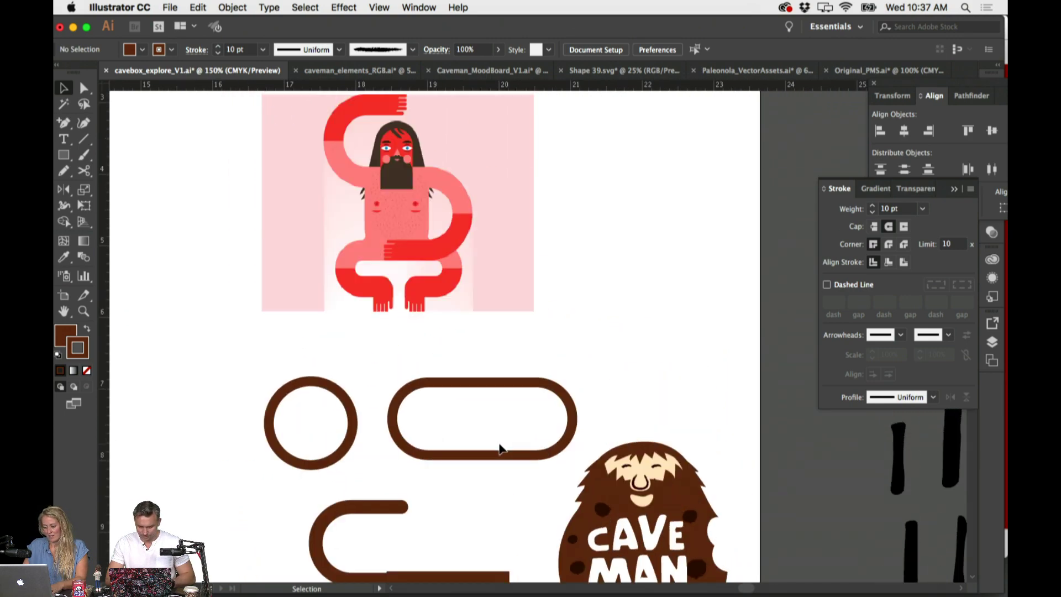
{"action": "scroll", "coordinate": [503, 442], "scroll_direction": "down", "scroll_amount": 5}
{"action": "left_click", "coordinate": [670, 371]}
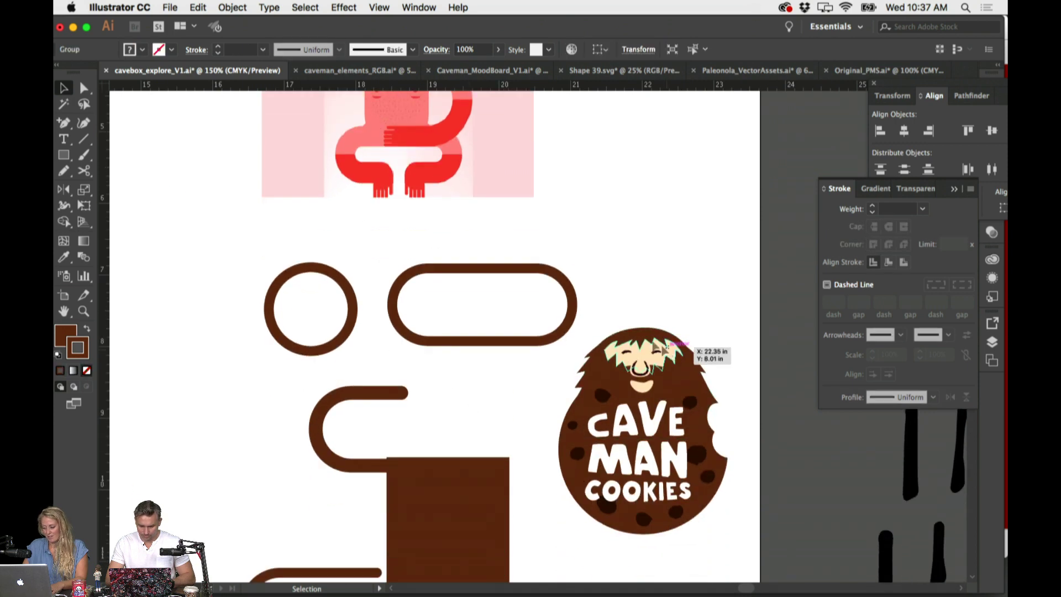
{"action": "left_click_drag", "start_coordinate": [63, 155], "coordinate": [139, 189]}
{"action": "left_click_drag", "start_coordinate": [450, 374], "coordinate": [505, 425]}
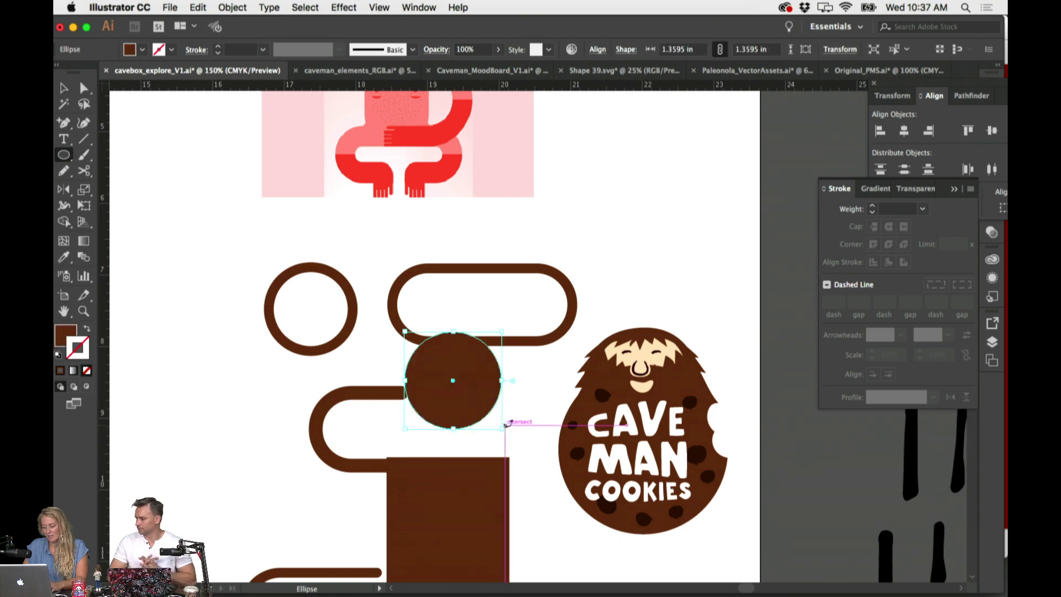
{"action": "left_click_drag", "start_coordinate": [473, 380], "coordinate": [474, 401]}
{"action": "key", "text": "super+minus"}
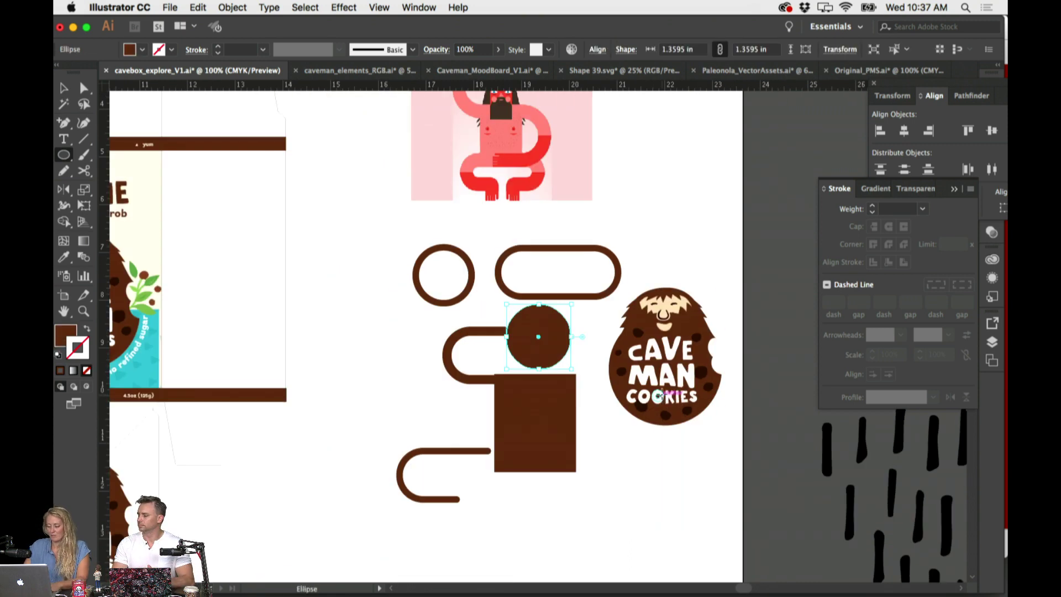
{"action": "key", "text": "v"}
{"action": "left_click_drag", "start_coordinate": [565, 353], "coordinate": [715, 235]}
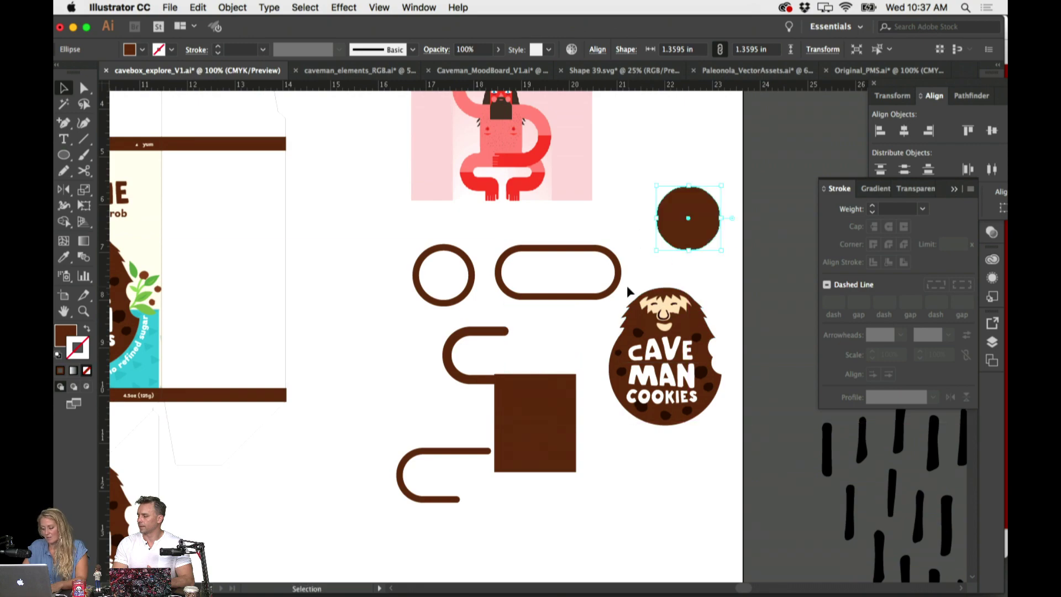
Look over the box dieline and the earlier caveman packaging artwork for character elements
{"action": "left_click", "coordinate": [677, 356]}
{"action": "scroll", "coordinate": [677, 344], "scroll_direction": "up", "scroll_amount": 5}
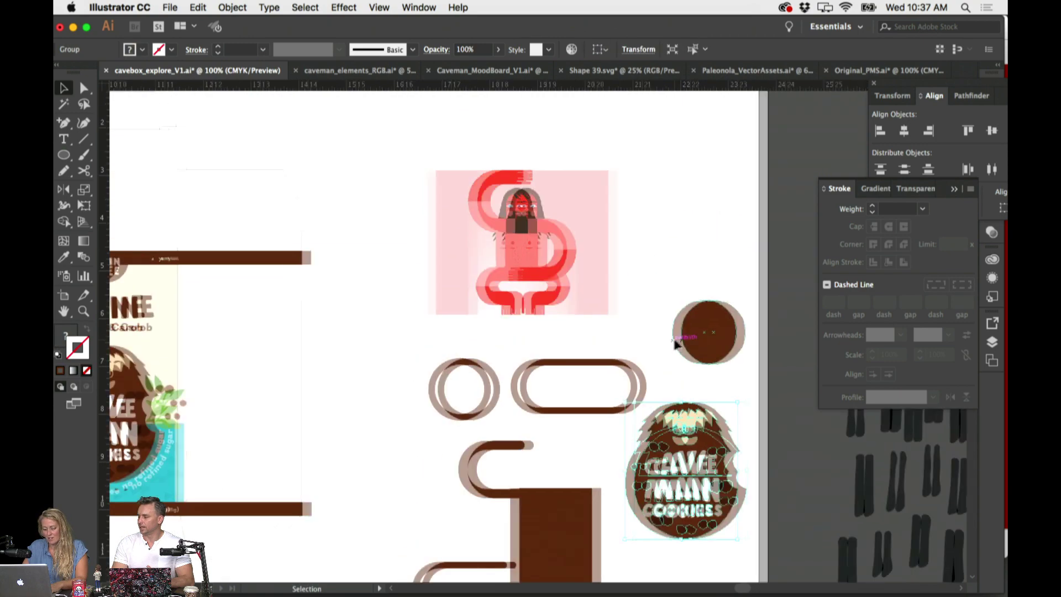
{"action": "scroll", "coordinate": [677, 344], "scroll_direction": "left", "scroll_amount": 2}
{"action": "key", "text": "super+minus"}
{"action": "left_click_drag", "start_coordinate": [211, 370], "coordinate": [415, 369]}
{"action": "scroll", "coordinate": [415, 369], "scroll_direction": "left", "scroll_amount": 15}
{"action": "scroll", "coordinate": [415, 369], "scroll_direction": "up", "scroll_amount": 4}
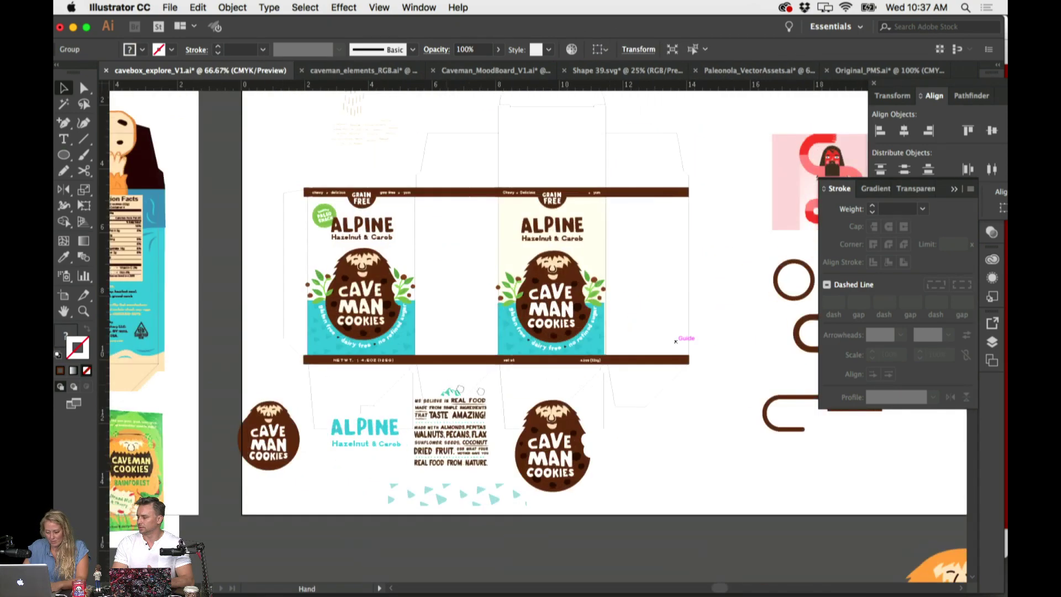
{"action": "scroll", "coordinate": [644, 482], "scroll_direction": "right", "scroll_amount": 8}
{"action": "scroll", "coordinate": [644, 482], "scroll_direction": "down", "scroll_amount": 1}
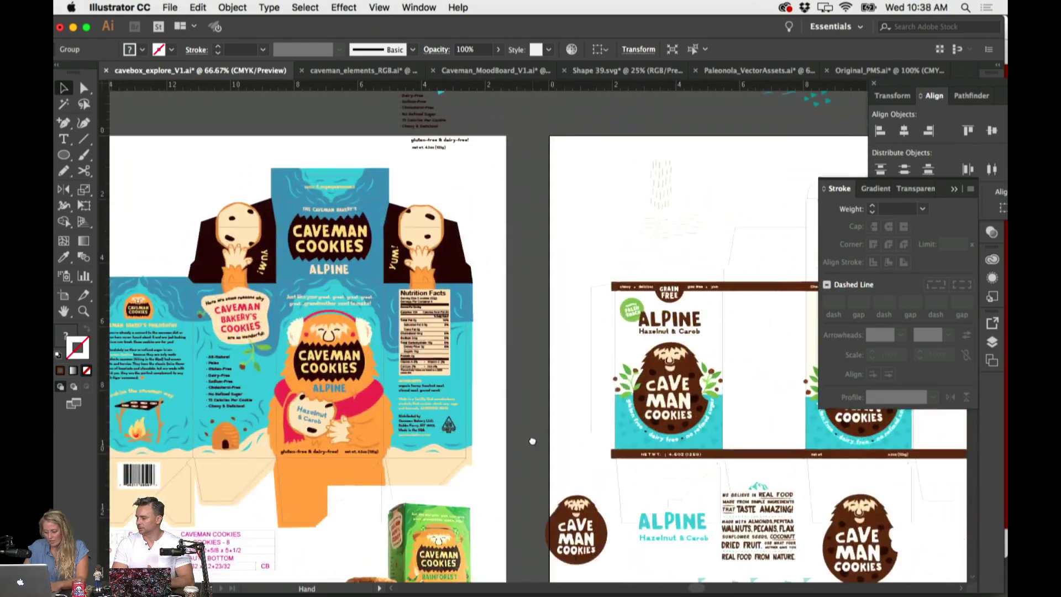
In caveman_elements_RGB.ai, place the plain orange caveman body and both caveman reference illustrations together in the empty area above the logo variations
{"action": "left_click", "coordinate": [365, 71]}
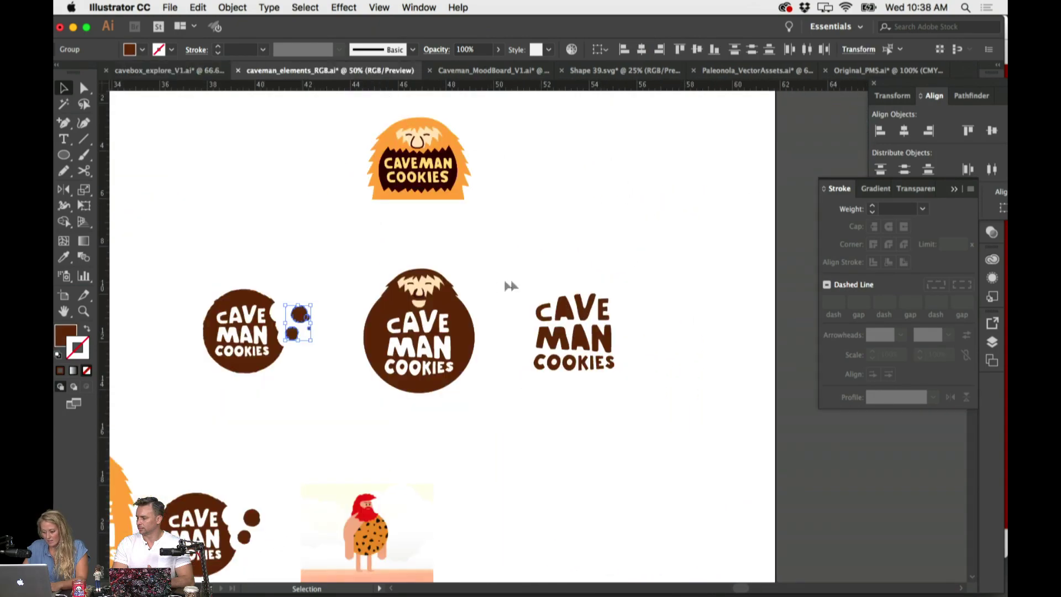
{"action": "scroll", "coordinate": [535, 281], "scroll_direction": "left", "scroll_amount": 5}
{"action": "scroll", "coordinate": [535, 280], "scroll_direction": "down", "scroll_amount": 5}
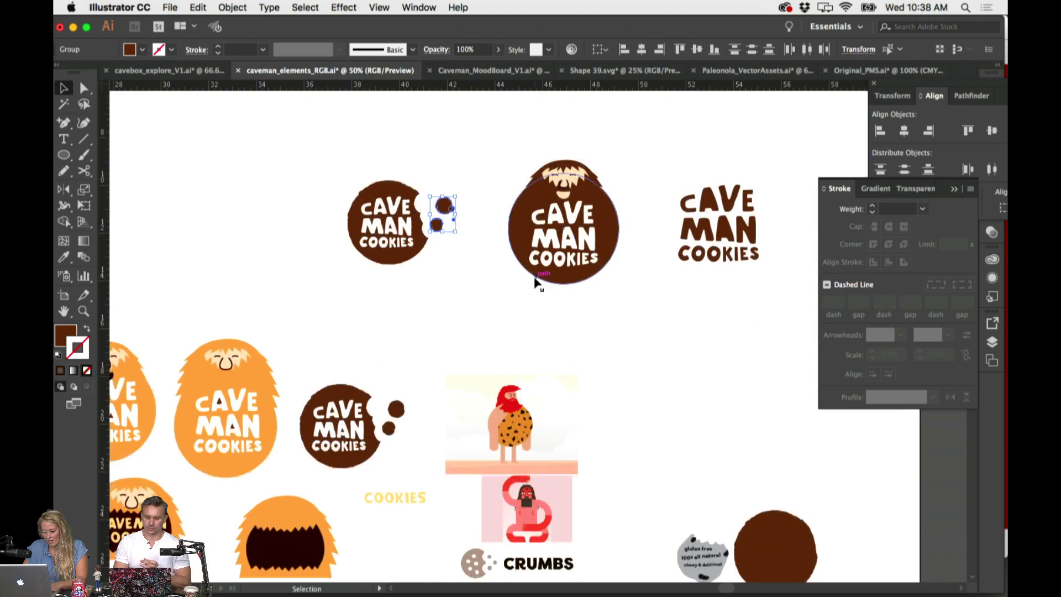
{"action": "left_click", "coordinate": [552, 434]}
{"action": "scroll", "coordinate": [559, 426], "scroll_direction": "left", "scroll_amount": 5}
{"action": "scroll", "coordinate": [559, 427], "scroll_direction": "down", "scroll_amount": 2}
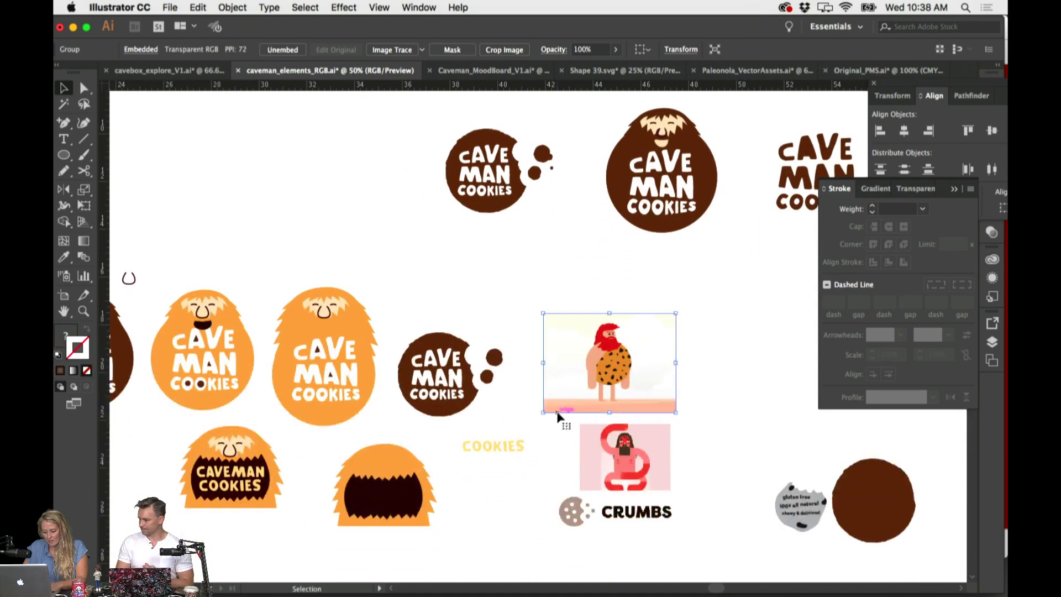
{"action": "scroll", "coordinate": [571, 413], "scroll_direction": "left", "scroll_amount": 5}
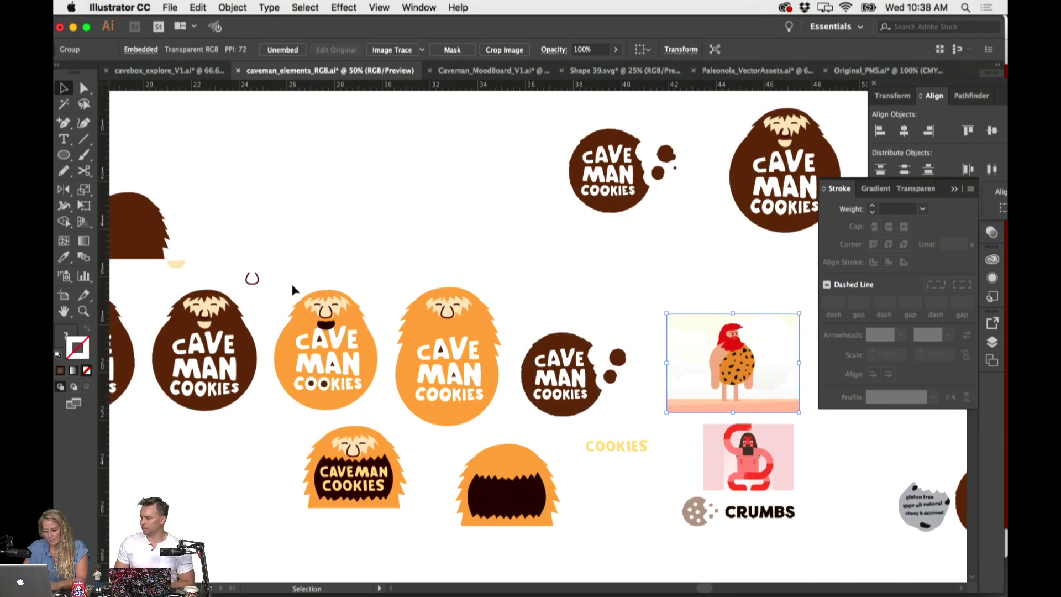
{"action": "left_click_drag", "start_coordinate": [351, 323], "coordinate": [382, 171]}
{"action": "left_click_drag", "start_coordinate": [715, 352], "coordinate": [493, 168]}
Copy the plain orange caveman body with both reference illustrations and paste them into cavebox_explore_V1.ai
{"action": "scroll", "coordinate": [493, 167], "scroll_direction": "right", "scroll_amount": 10}
{"action": "scroll", "coordinate": [494, 167], "scroll_direction": "up", "scroll_amount": 2}
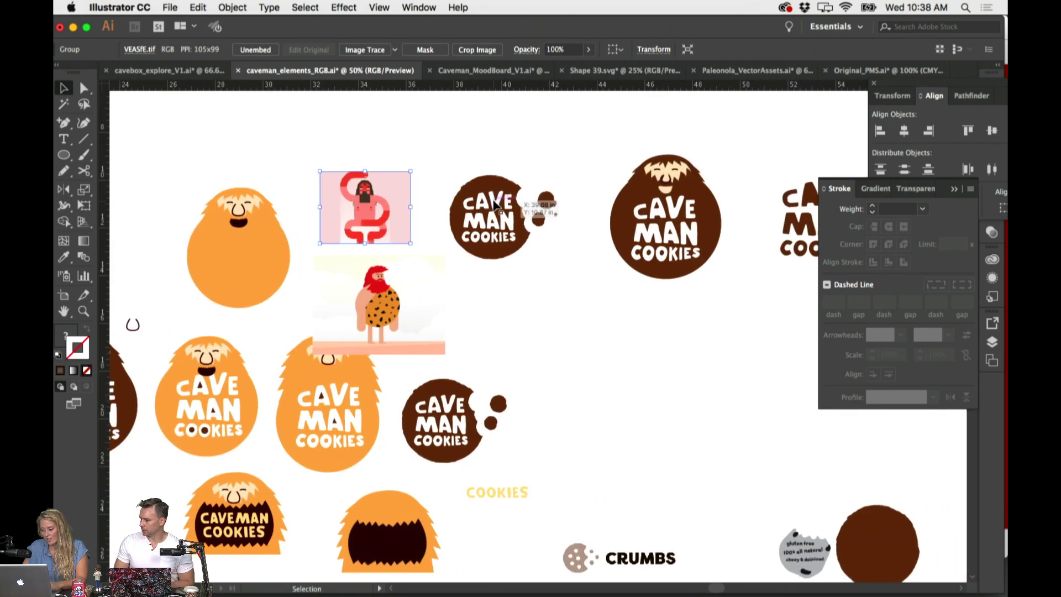
{"action": "scroll", "coordinate": [494, 204], "scroll_direction": "left", "scroll_amount": 8}
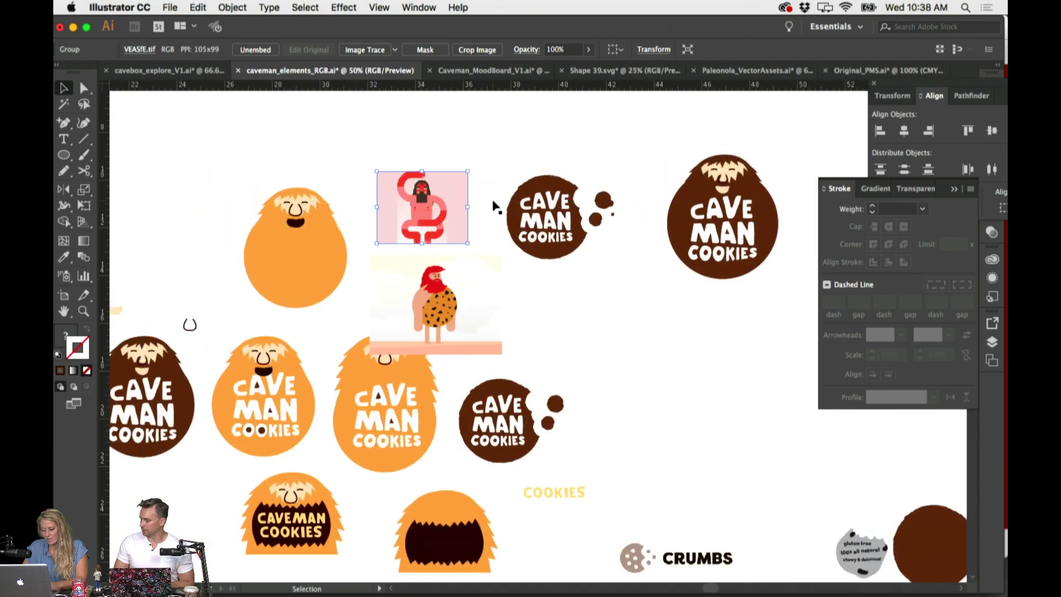
{"action": "left_click", "coordinate": [454, 327]}
{"action": "left_click", "coordinate": [752, 70]}
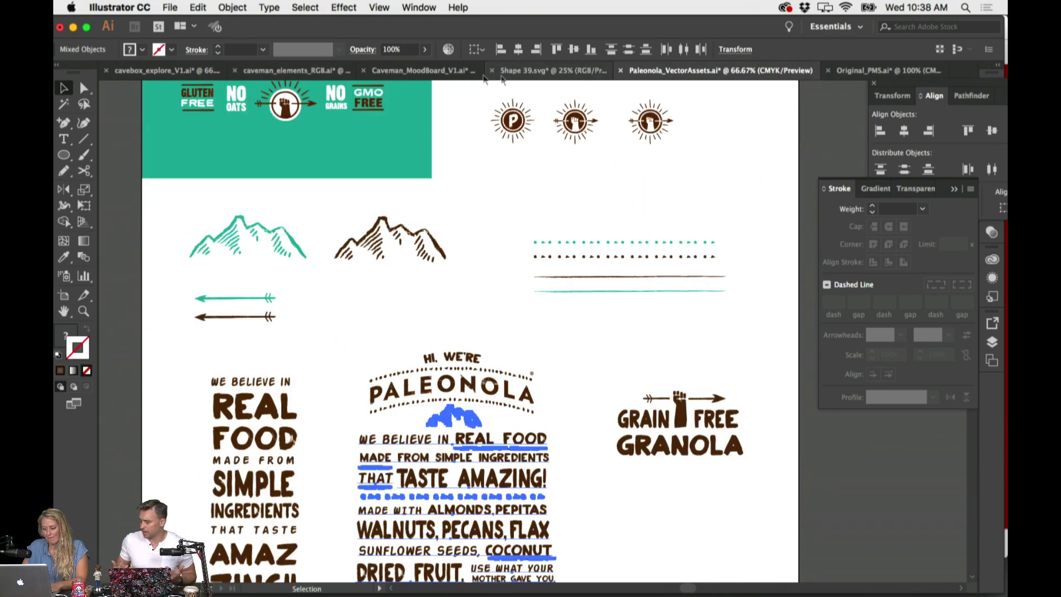
{"action": "left_click", "coordinate": [288, 71]}
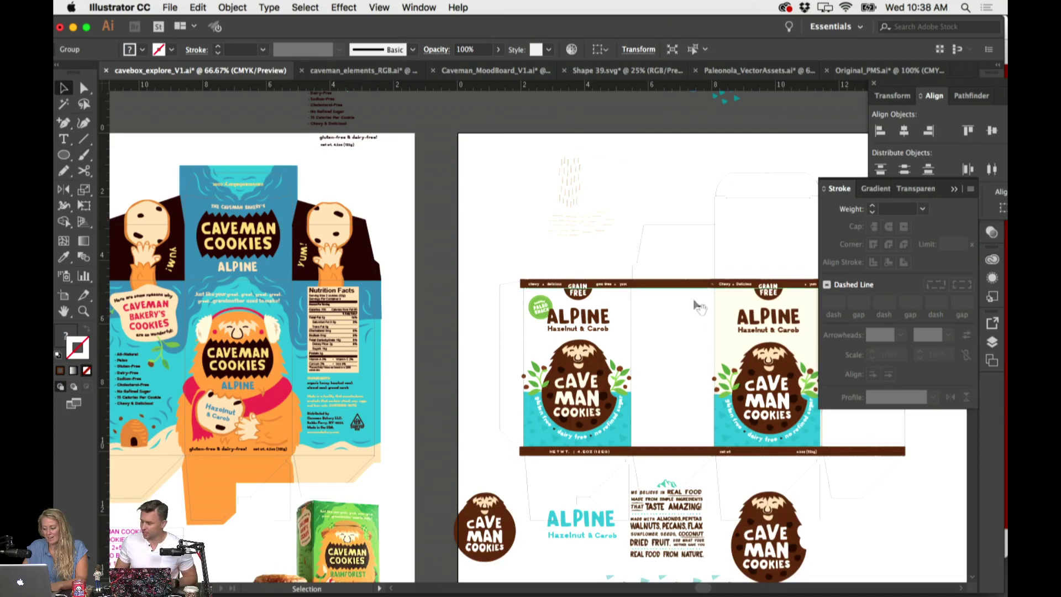
{"action": "key", "text": "super+v"}
{"action": "scroll", "coordinate": [698, 306], "scroll_direction": "right", "scroll_amount": 18}
{"action": "scroll", "coordinate": [698, 306], "scroll_direction": "down", "scroll_amount": 5}
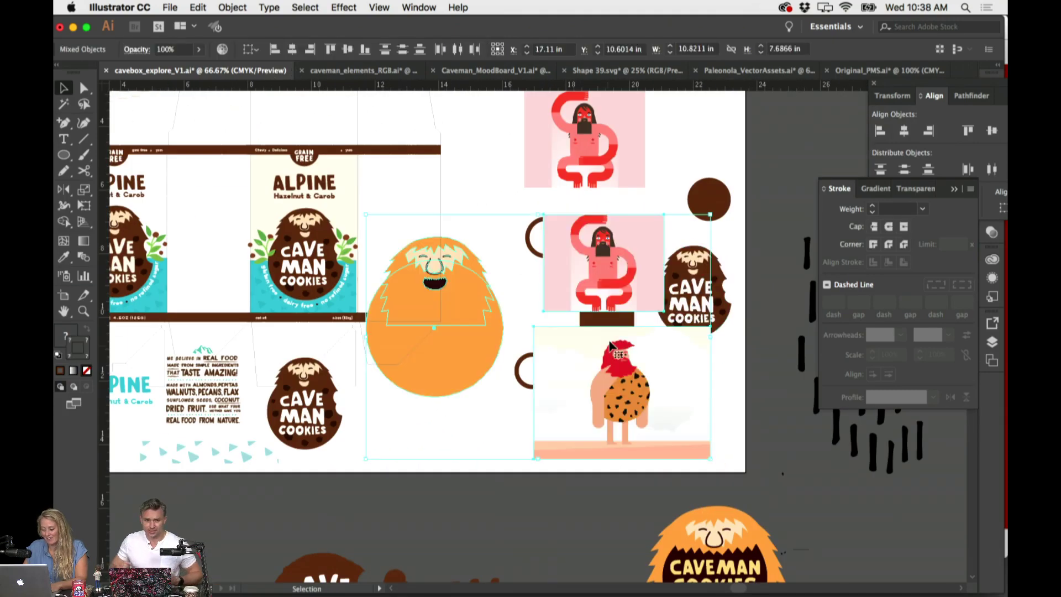
Move the pasted orange body and reference illustrations up to the artboard's right edge, with the illustrations outside it, and deselect them
{"action": "scroll", "coordinate": [610, 345], "scroll_direction": "right", "scroll_amount": 10}
{"action": "scroll", "coordinate": [610, 345], "scroll_direction": "up", "scroll_amount": 5}
{"action": "left_click_drag", "start_coordinate": [452, 343], "coordinate": [752, 116]}
{"action": "scroll", "coordinate": [718, 238], "scroll_direction": "right", "scroll_amount": 3}
{"action": "left_click_drag", "start_coordinate": [719, 242], "coordinate": [724, 233]}
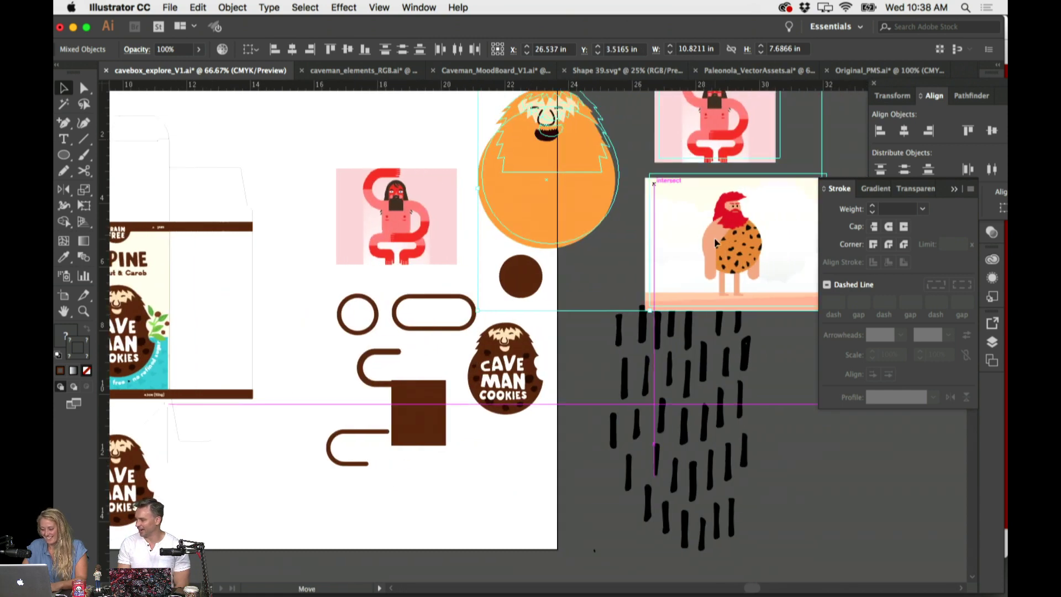
{"action": "left_click", "coordinate": [639, 276]}
Scale down the orange caveman body, place it above the brown shapes, and move the artboard's pink reference illustration aside
{"action": "scroll", "coordinate": [629, 259], "scroll_direction": "up", "scroll_amount": 5}
{"action": "left_click_drag", "start_coordinate": [473, 164], "coordinate": [588, 195]}
{"action": "left_click_drag", "start_coordinate": [546, 258], "coordinate": [385, 237]}
{"action": "left_click_drag", "start_coordinate": [436, 307], "coordinate": [573, 218]}
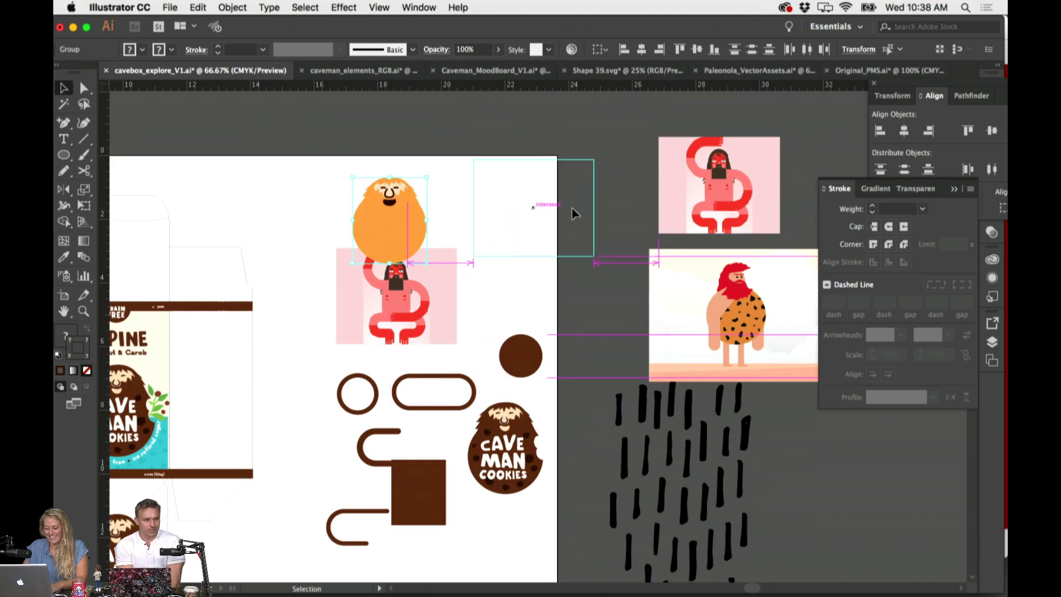
Move the orange caveman body, without its eyes, down and to the left on the artboard, closer to the brown shapes
{"action": "scroll", "coordinate": [573, 217], "scroll_direction": "left", "scroll_amount": 5}
{"action": "scroll", "coordinate": [573, 213], "scroll_direction": "left", "scroll_amount": 2}
{"action": "key", "text": "super+1"}
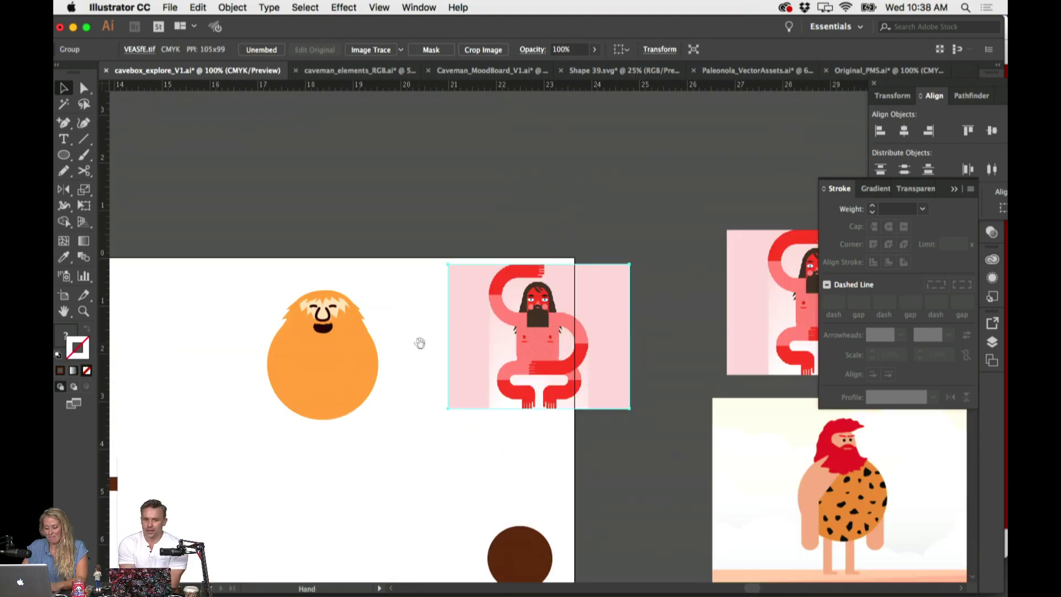
{"action": "left_click_drag", "start_coordinate": [419, 343], "coordinate": [636, 148]}
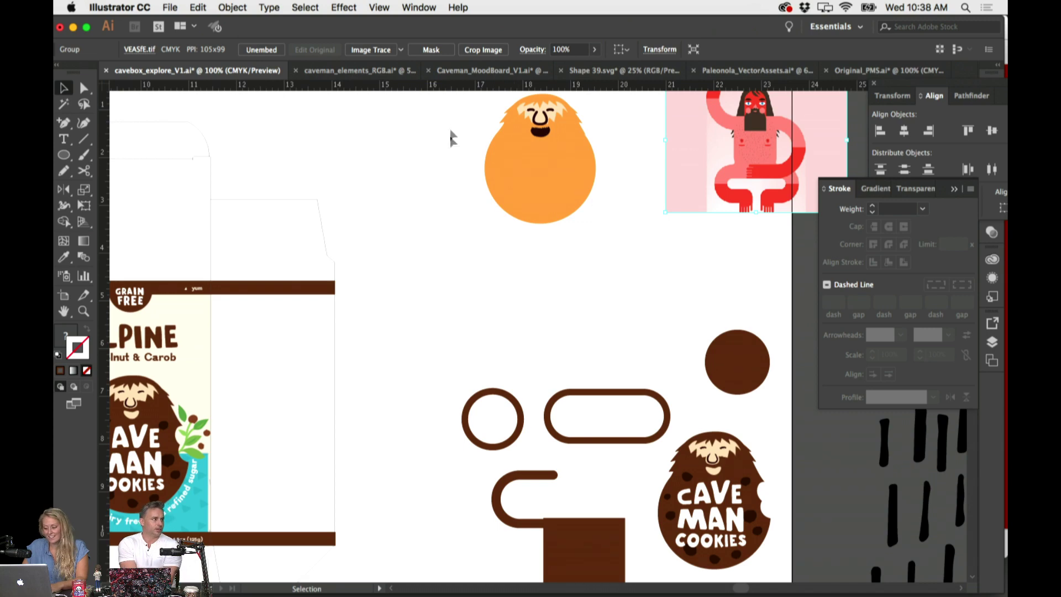
{"action": "left_click_drag", "start_coordinate": [615, 226], "coordinate": [542, 291]}
{"action": "left_click", "coordinate": [542, 291]}
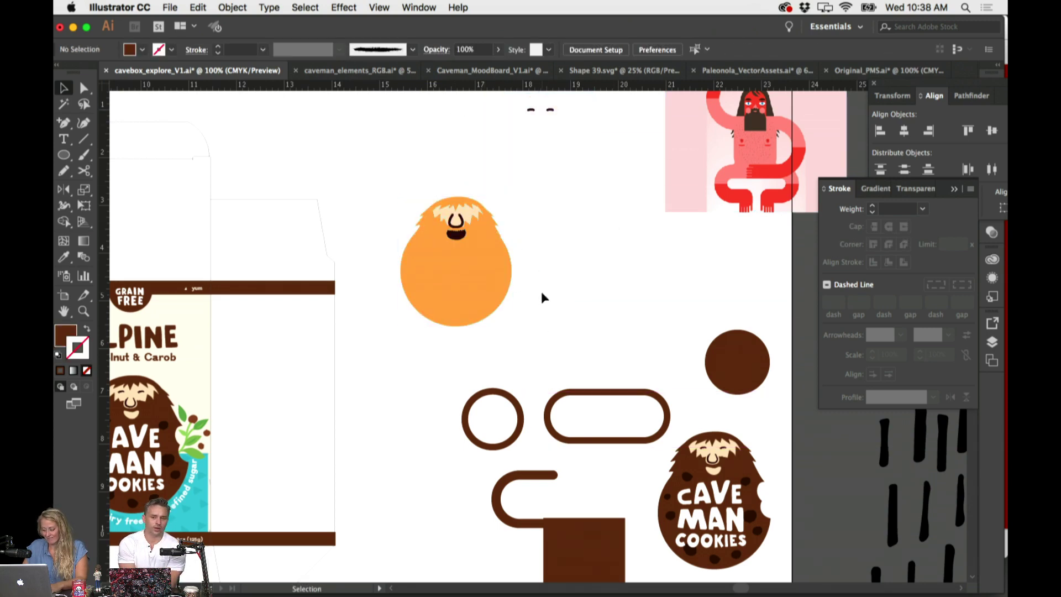
Set the stroke weight of the orange caveman's nose outline to 2 pt and deselect it
{"action": "scroll", "coordinate": [542, 291], "scroll_direction": "left", "scroll_amount": 4}
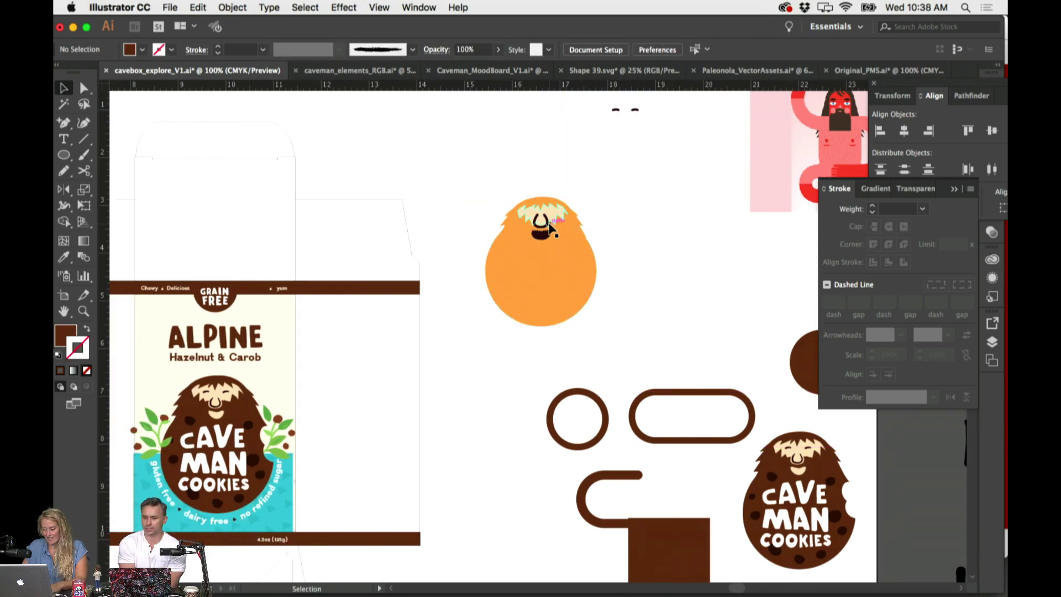
{"action": "left_click", "coordinate": [549, 223]}
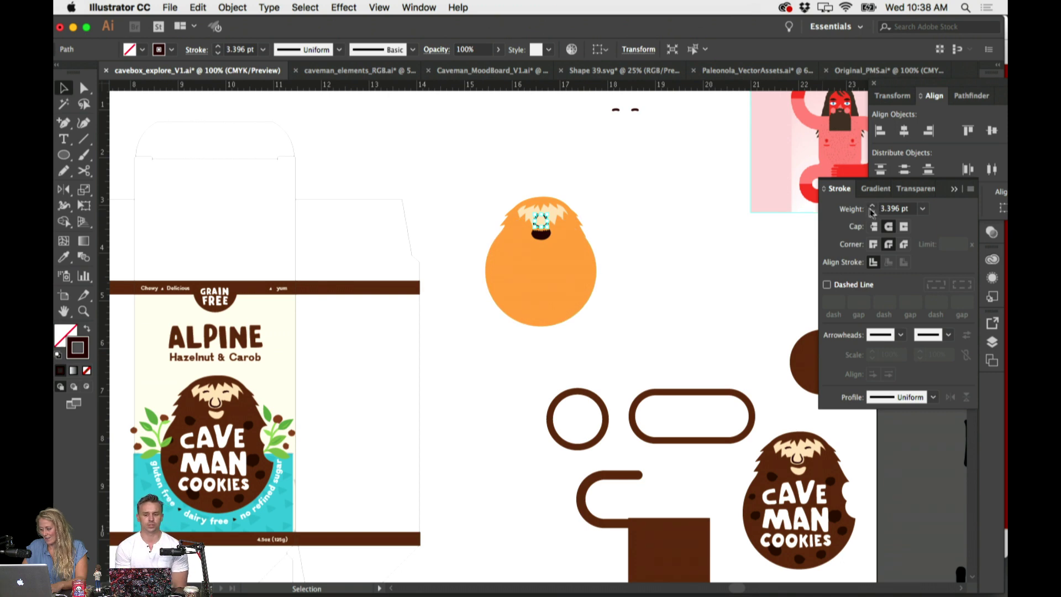
{"action": "left_click", "coordinate": [689, 281]}
Move the thick brown C-shaped line and the brown square together up behind the orange body
{"action": "scroll", "coordinate": [691, 281], "scroll_direction": "right", "scroll_amount": 4}
{"action": "scroll", "coordinate": [691, 281], "scroll_direction": "down", "scroll_amount": 2}
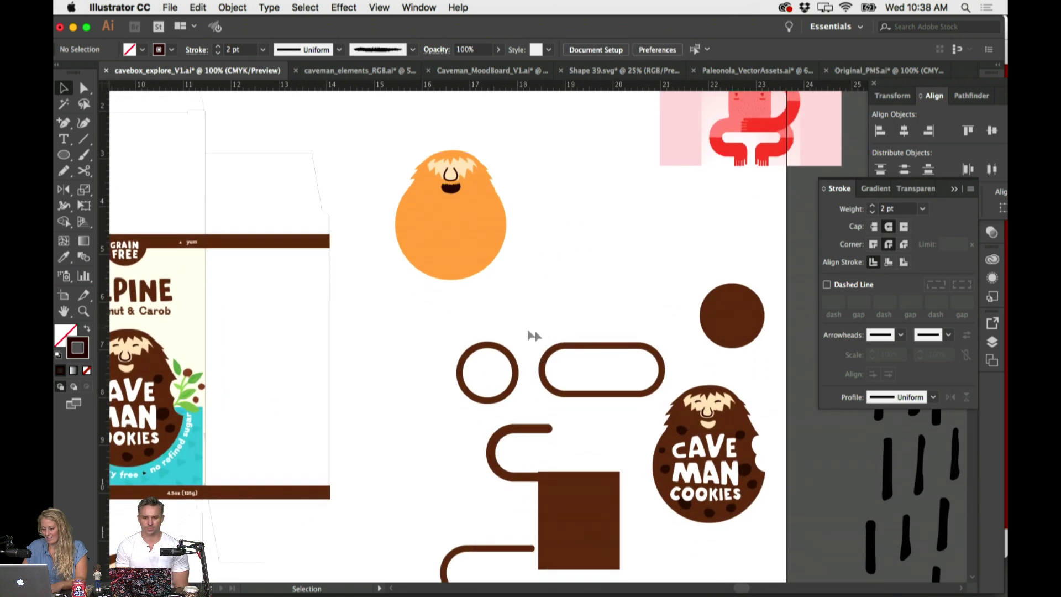
{"action": "left_click_drag", "start_coordinate": [543, 497], "coordinate": [543, 495]}
{"action": "left_click_drag", "start_coordinate": [555, 477], "coordinate": [428, 280]}
{"action": "left_click", "coordinate": [553, 283]}
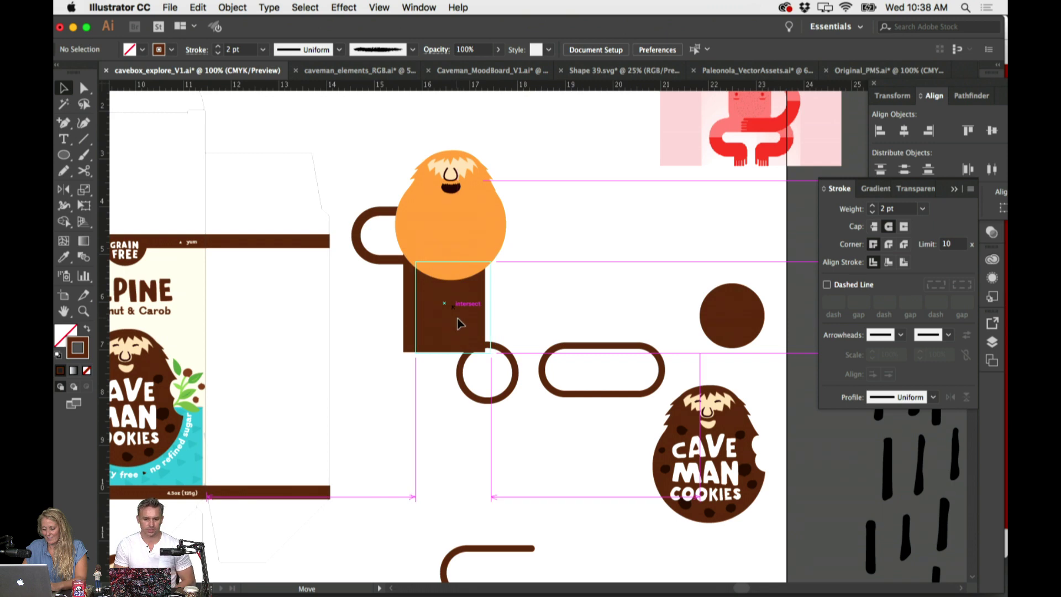
Move the brown square out beside the orange body and shift the C-shaped line up and outward as the left arm
{"action": "left_click", "coordinate": [456, 319]}
{"action": "left_click_drag", "start_coordinate": [456, 319], "coordinate": [572, 227]}
{"action": "mouse_move", "coordinate": [360, 213]}
{"action": "left_mouse_down"}
{"action": "mouse_move", "coordinate": [402, 199]}
{"action": "mouse_move", "coordinate": [365, 204]}
{"action": "mouse_move", "coordinate": [360, 195]}
{"action": "left_mouse_up"}
{"action": "scroll", "coordinate": [462, 222], "scroll_direction": "up", "scroll_amount": 5}
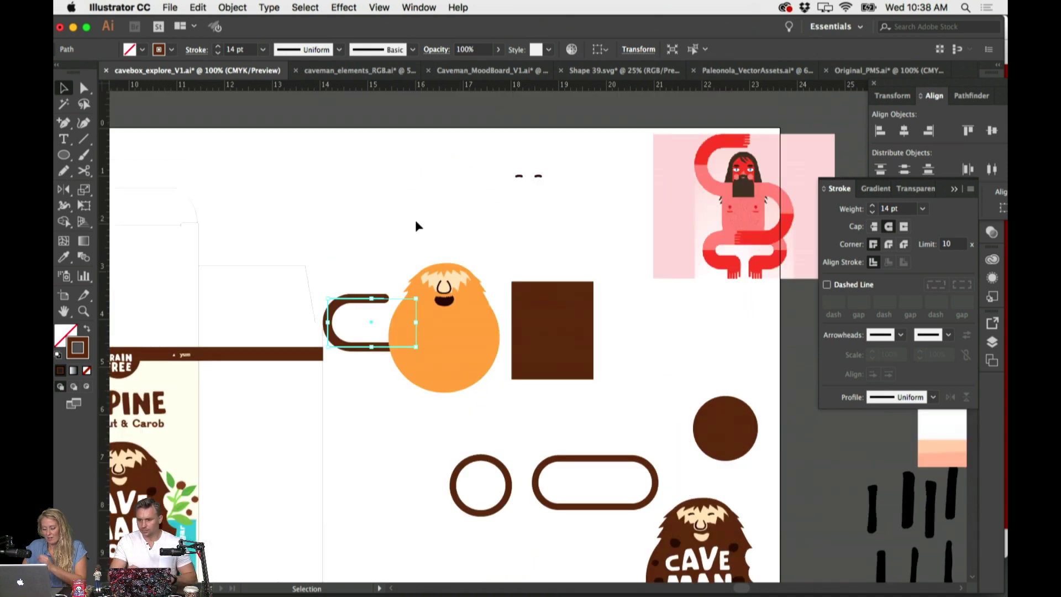
{"action": "key", "text": "super+equal"}
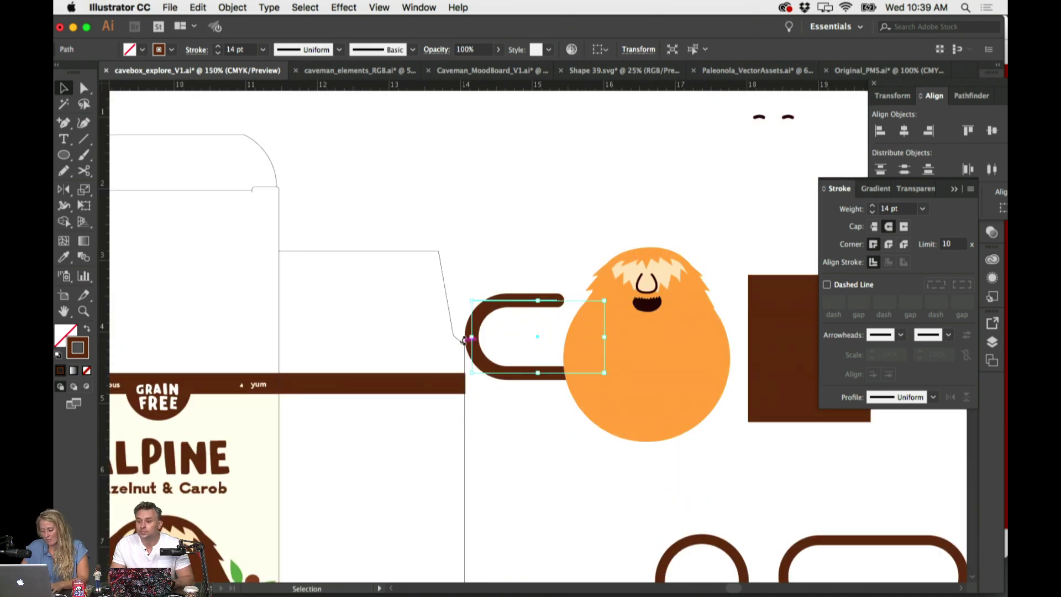
{"action": "left_click", "coordinate": [545, 244]}
Move the brown square from beside the orange body into the empty space above its head
{"action": "scroll", "coordinate": [550, 249], "scroll_direction": "right", "scroll_amount": 4}
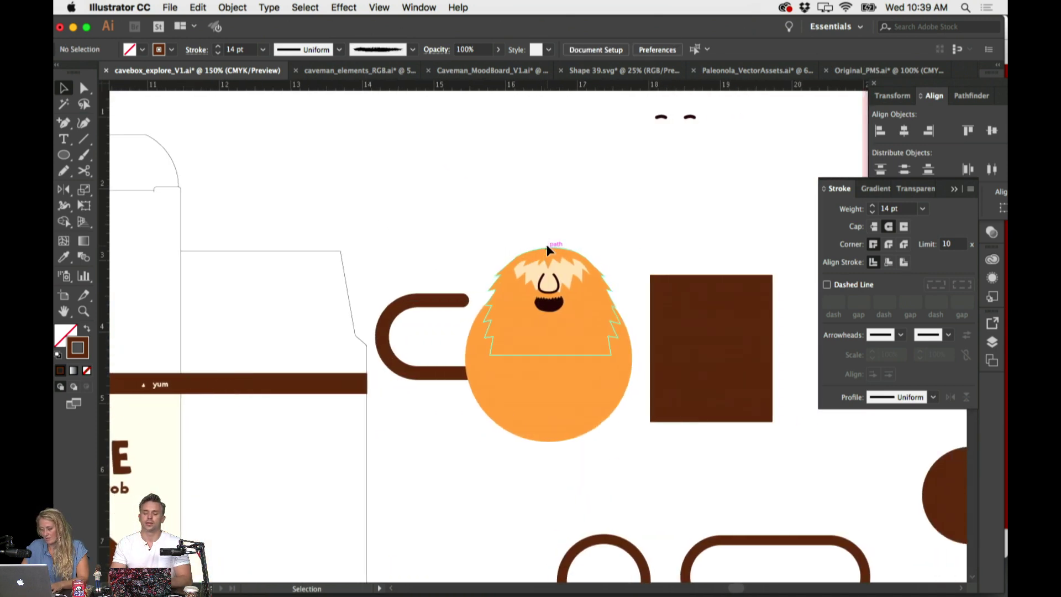
{"action": "left_click_drag", "start_coordinate": [672, 334], "coordinate": [533, 137]}
{"action": "key", "text": "super+minus"}
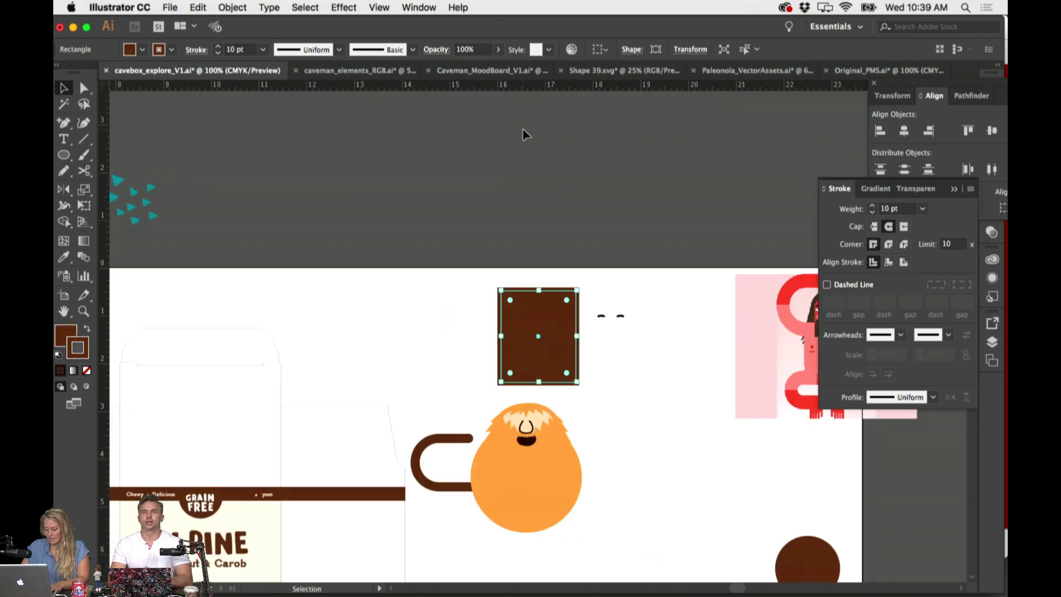
{"action": "scroll", "coordinate": [523, 129], "scroll_direction": "right", "scroll_amount": 1}
{"action": "scroll", "coordinate": [539, 289], "scroll_direction": "down", "scroll_amount": 3}
{"action": "scroll", "coordinate": [539, 290], "scroll_direction": "down", "scroll_amount": 1}
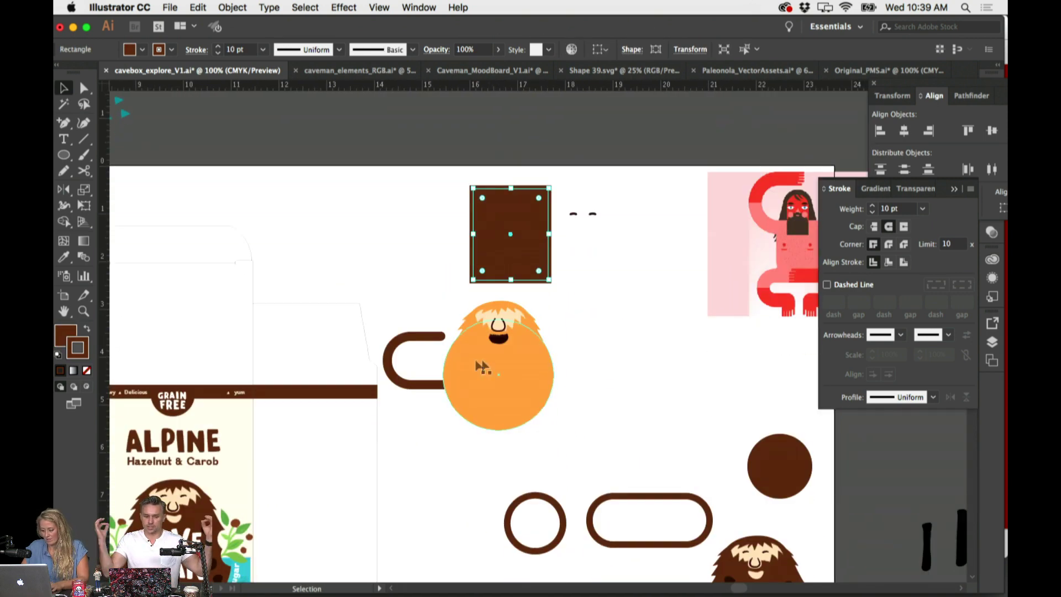
Duplicate the C-shaped arm onto the lower right of the orange body and reflect the copy across the horizontal axis
{"action": "left_click", "coordinate": [417, 386]}
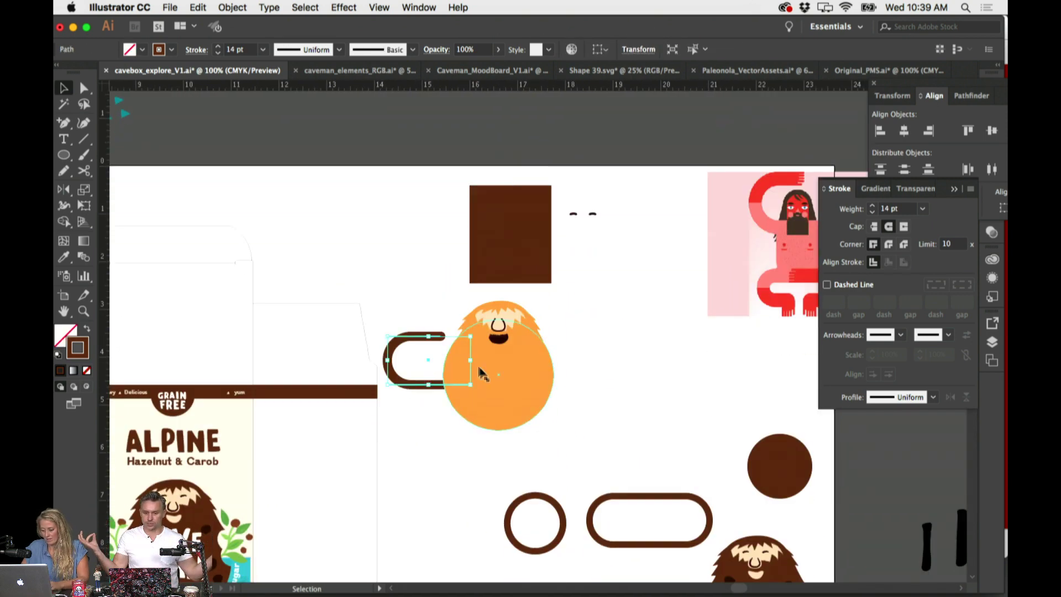
{"action": "left_click", "coordinate": [636, 352]}
{"action": "scroll", "coordinate": [634, 352], "scroll_direction": "right", "scroll_amount": 1}
{"action": "scroll", "coordinate": [635, 353], "scroll_direction": "down", "scroll_amount": 1}
{"action": "left_click_drag", "start_coordinate": [415, 374], "coordinate": [534, 393]}
{"action": "left_click", "coordinate": [232, 7]}
{"action": "mouse_move", "coordinate": [260, 24]}
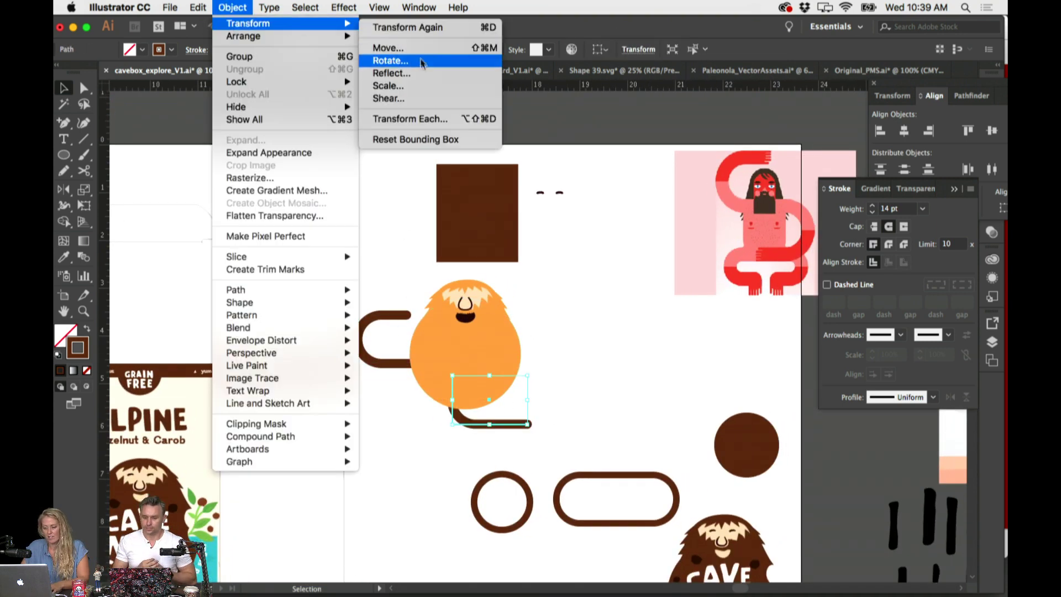
{"action": "left_click", "coordinate": [398, 80]}
{"action": "left_click", "coordinate": [610, 395]}
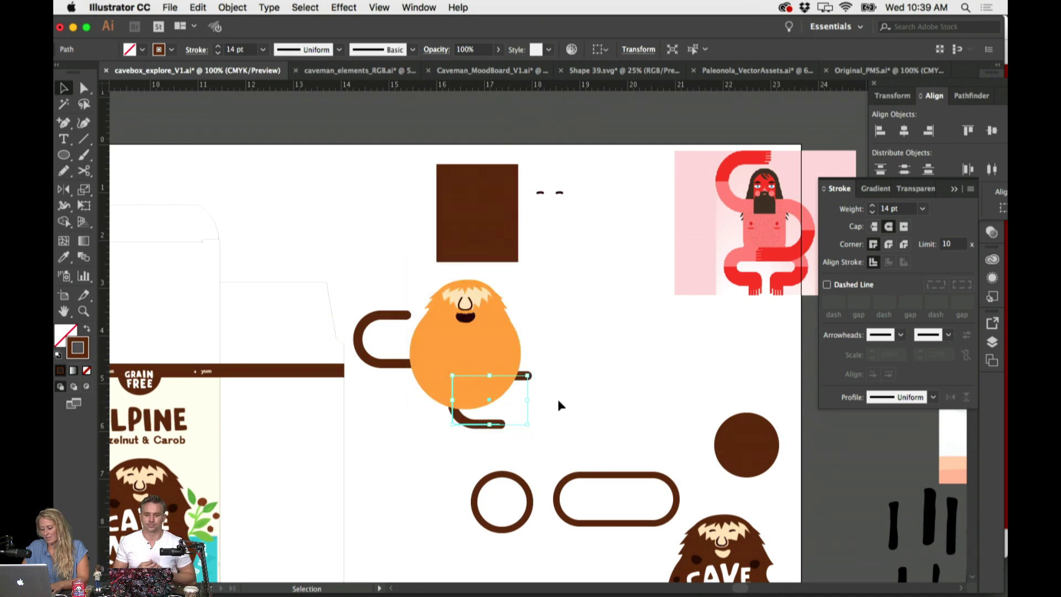
Bring the copied arm to the front of the orange body and move it up slightly
{"action": "left_click", "coordinate": [227, 7]}
{"action": "mouse_move", "coordinate": [345, 26]}
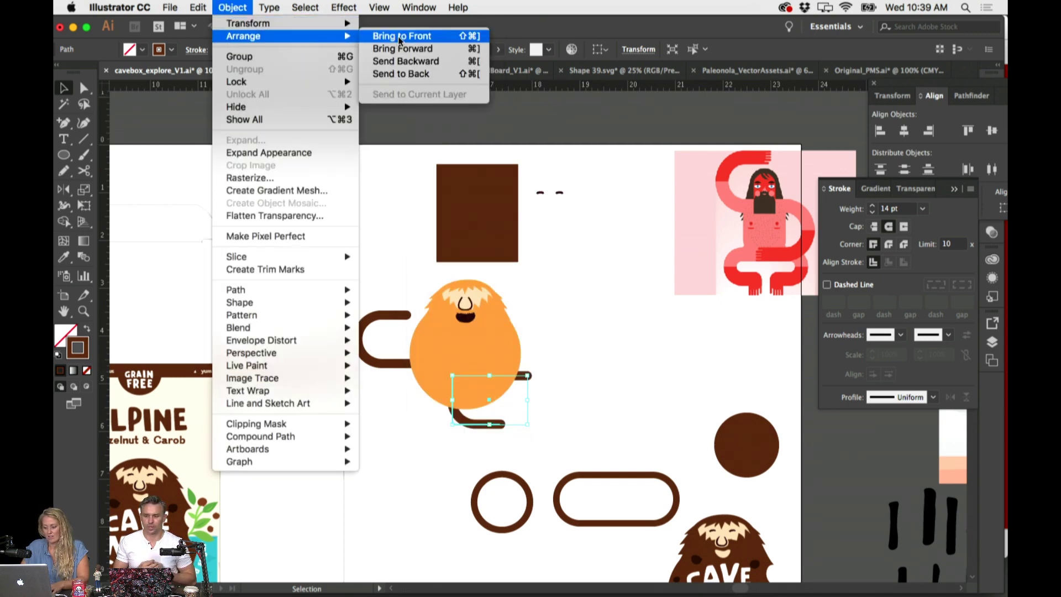
{"action": "left_click", "coordinate": [387, 36]}
{"action": "left_click", "coordinate": [595, 376]}
{"action": "left_click_drag", "start_coordinate": [524, 381], "coordinate": [526, 367]}
Reflect the copied arm across the horizontal axis again and shift it slightly up and left over the belly
{"action": "left_click", "coordinate": [232, 7]}
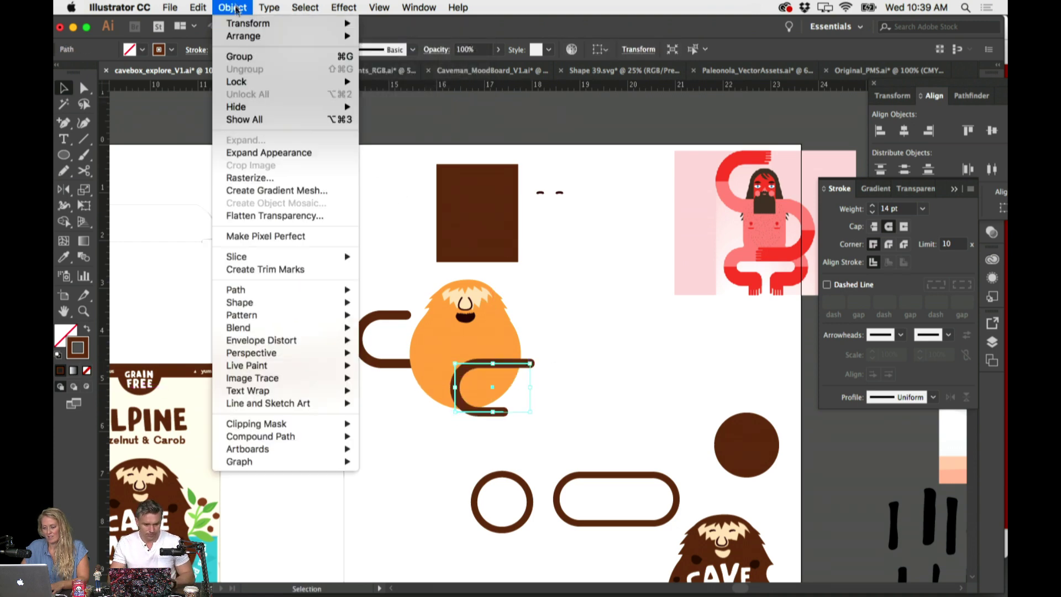
{"action": "mouse_move", "coordinate": [249, 24]}
{"action": "left_click", "coordinate": [450, 71]}
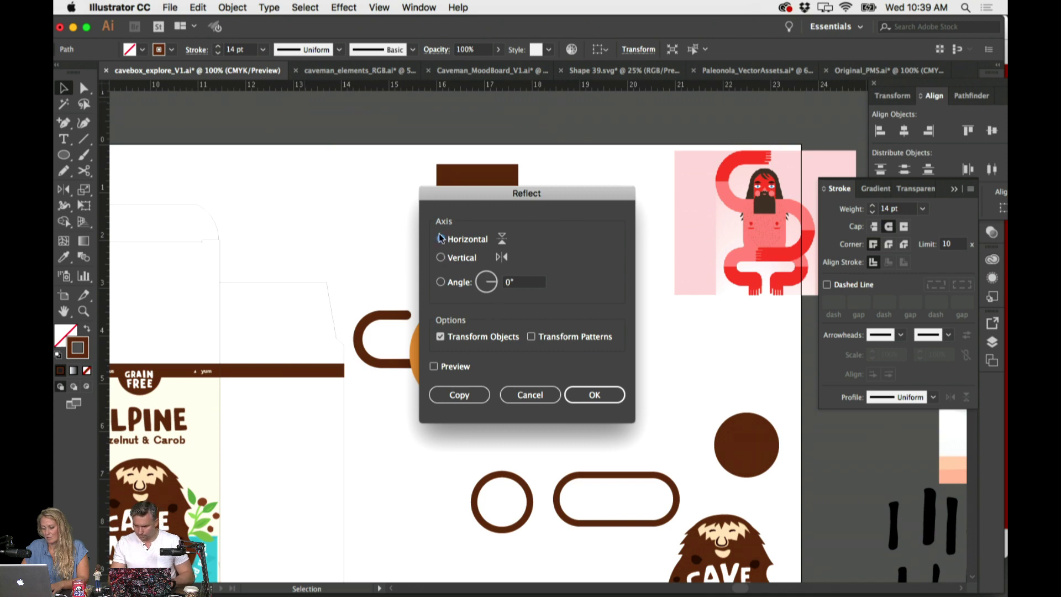
{"action": "left_click", "coordinate": [595, 394]}
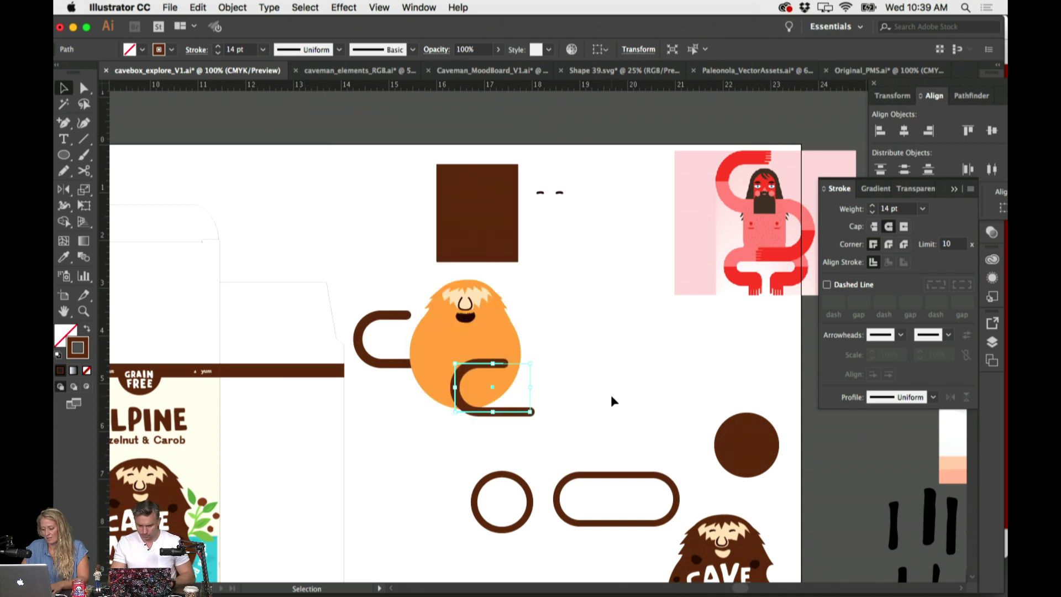
{"action": "left_click", "coordinate": [580, 404]}
{"action": "left_click_drag", "start_coordinate": [525, 415], "coordinate": [517, 408]}
Reflect the copied arm across the vertical axis and move it up and right so its curve extends past the body
{"action": "left_click", "coordinate": [232, 7]}
{"action": "mouse_move", "coordinate": [244, 23]}
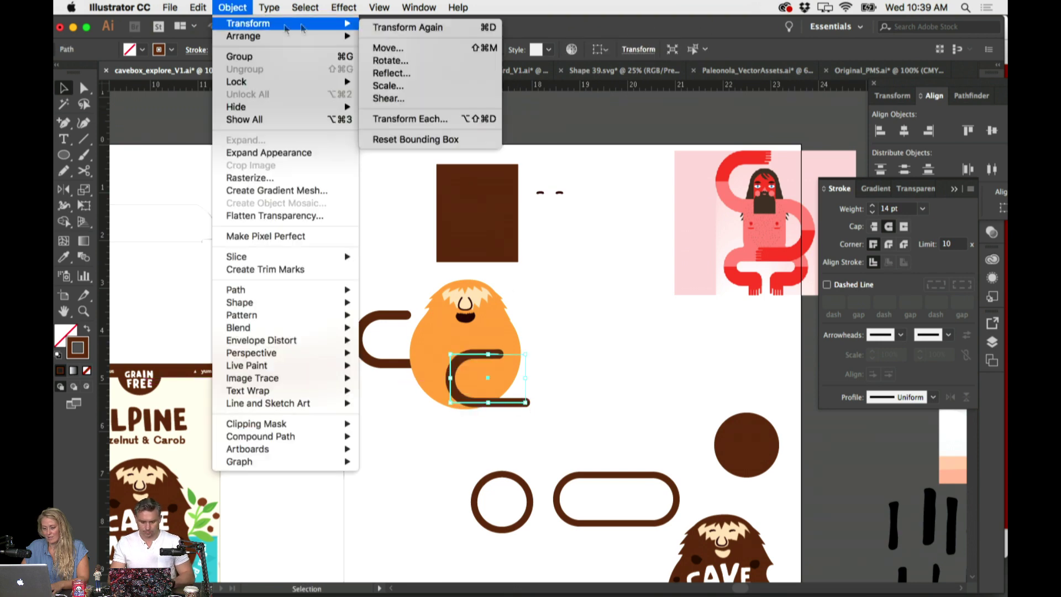
{"action": "left_click", "coordinate": [392, 72]}
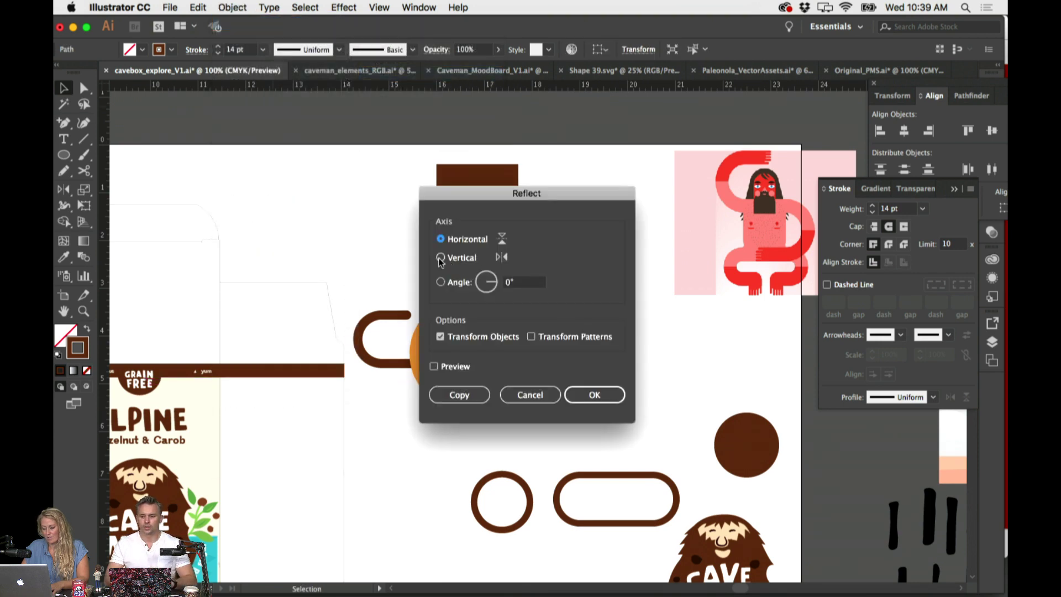
{"action": "left_click", "coordinate": [603, 394]}
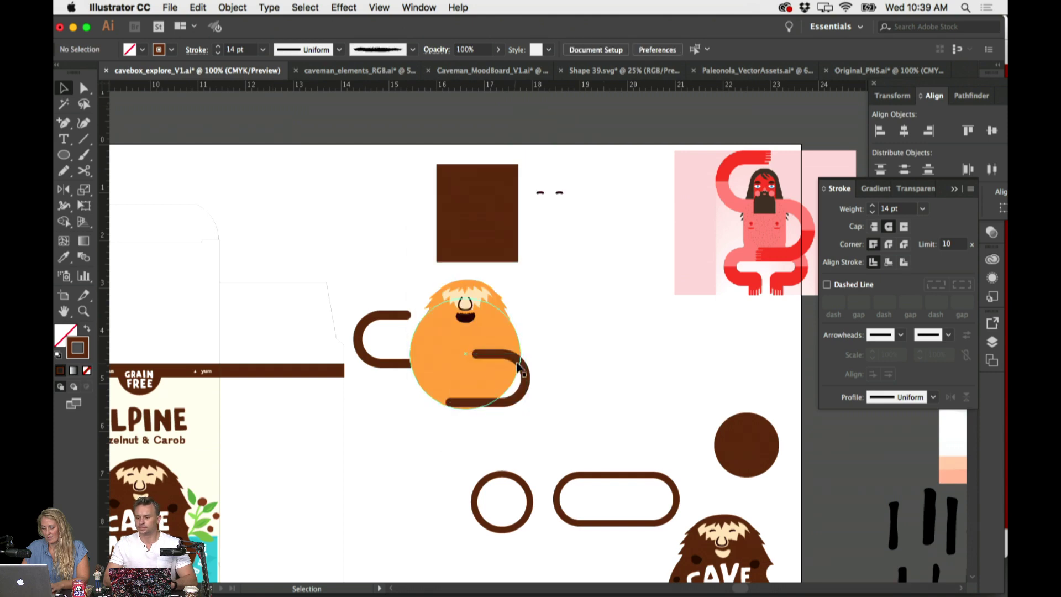
{"action": "left_click_drag", "start_coordinate": [514, 358], "coordinate": [541, 358]}
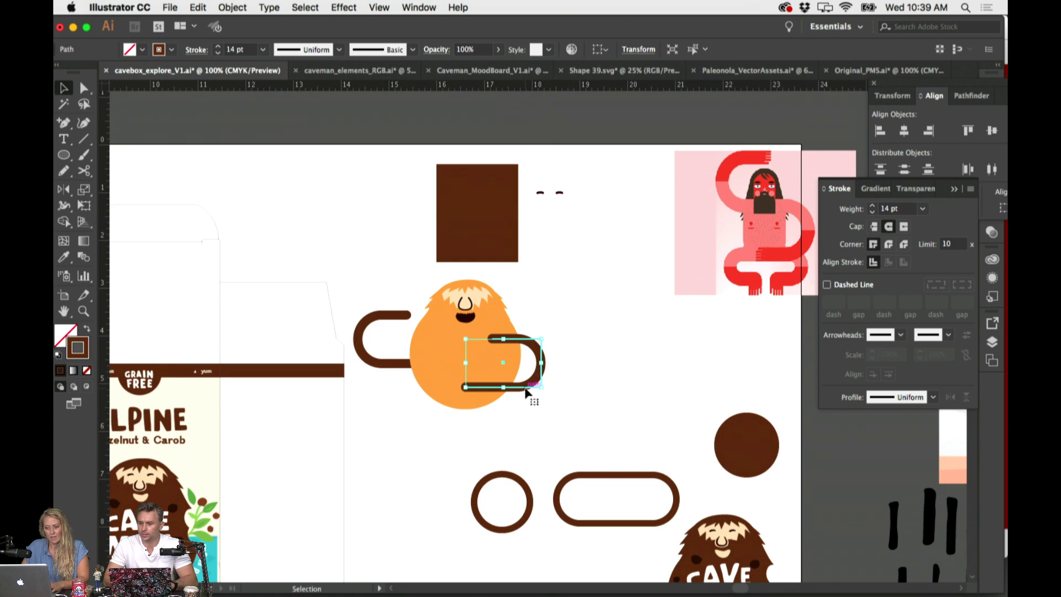
{"action": "left_click", "coordinate": [609, 378]}
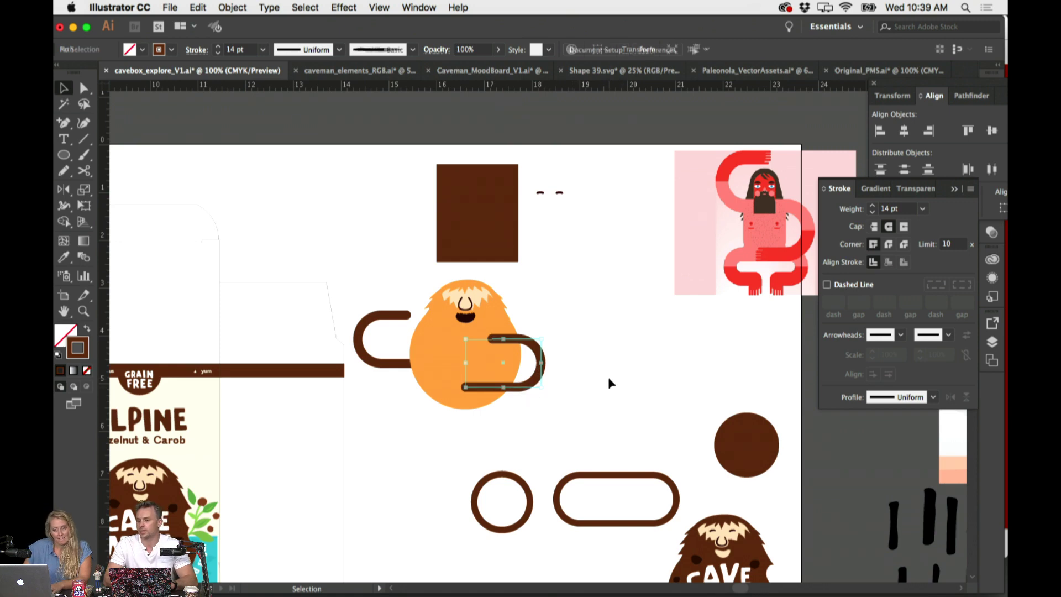
Move the right arm farther out from the orange body and nudge the left arm slightly closer to it
{"action": "key", "text": "super+equal"}
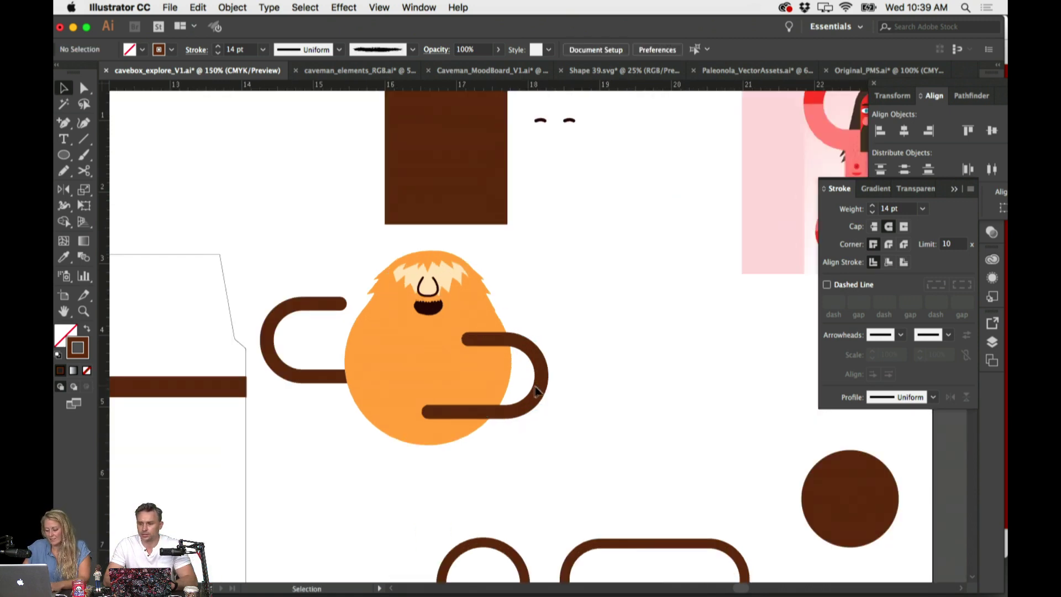
{"action": "left_click_drag", "start_coordinate": [545, 391], "coordinate": [567, 391]}
{"action": "left_click", "coordinate": [608, 400]}
{"action": "scroll", "coordinate": [609, 400], "scroll_direction": "down", "scroll_amount": 2}
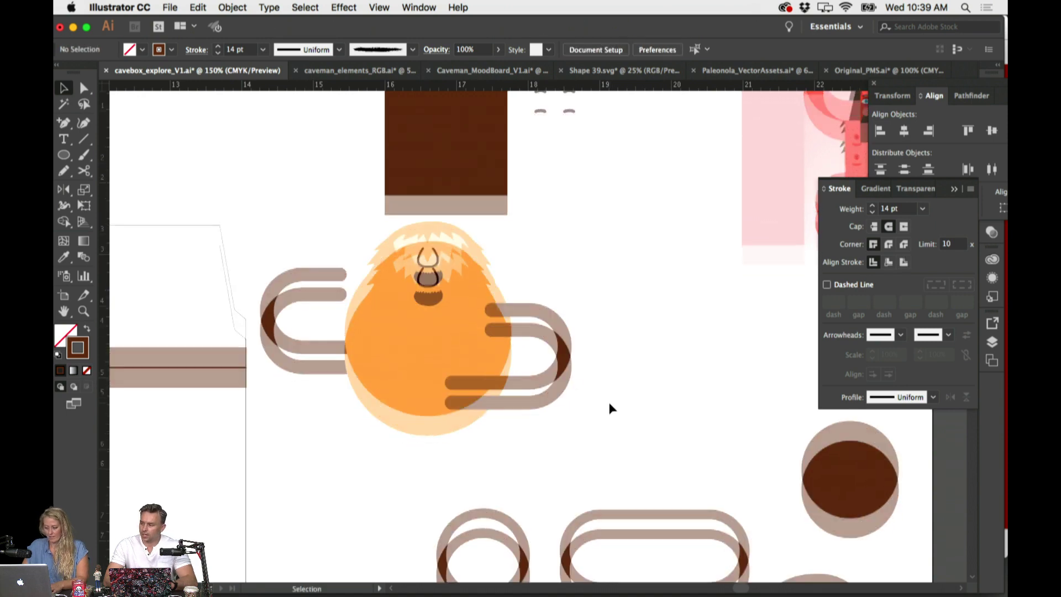
{"action": "left_click", "coordinate": [330, 336]}
{"action": "left_click", "coordinate": [556, 242]}
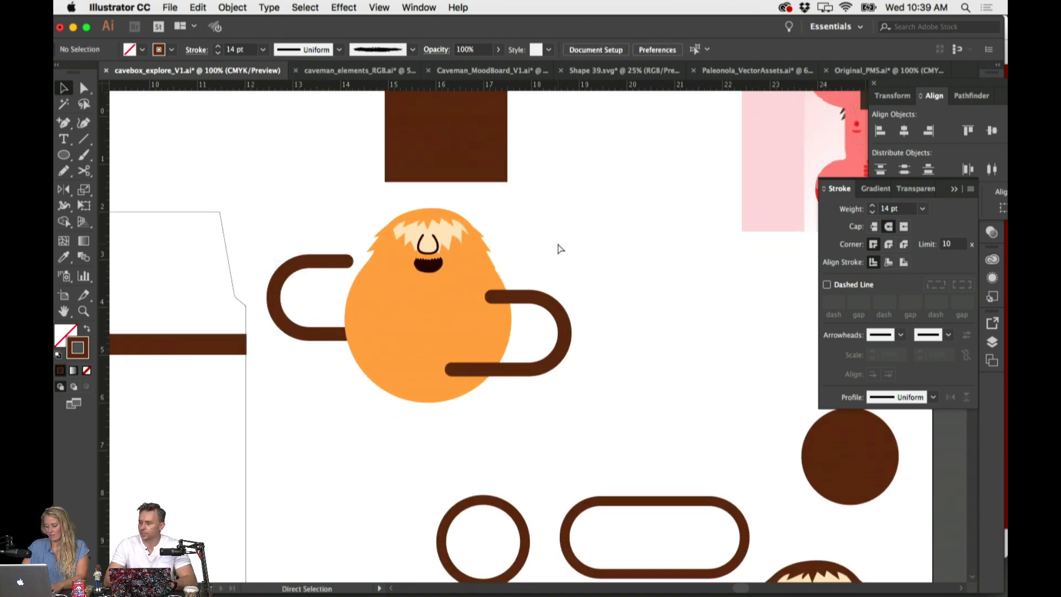
{"action": "key", "text": "super+minus"}
{"action": "scroll", "coordinate": [591, 340], "scroll_direction": "down", "scroll_amount": 3}
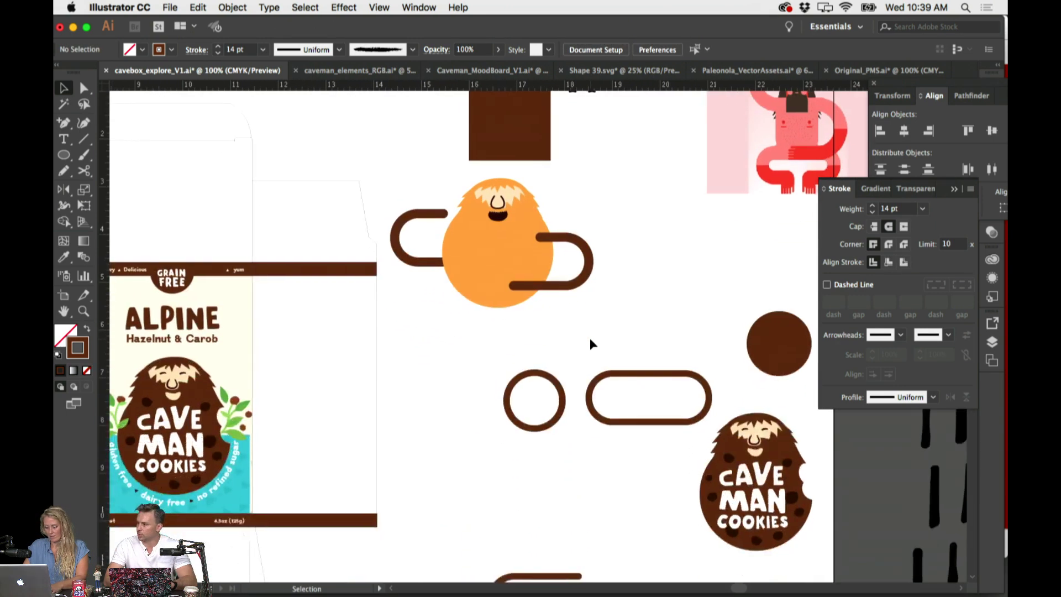
Isolate the group of the standalone Cave Man Cookies logo and delete its head fur, light hair and eyes
{"action": "left_click", "coordinate": [751, 425]}
{"action": "double_click", "coordinate": [750, 425]}
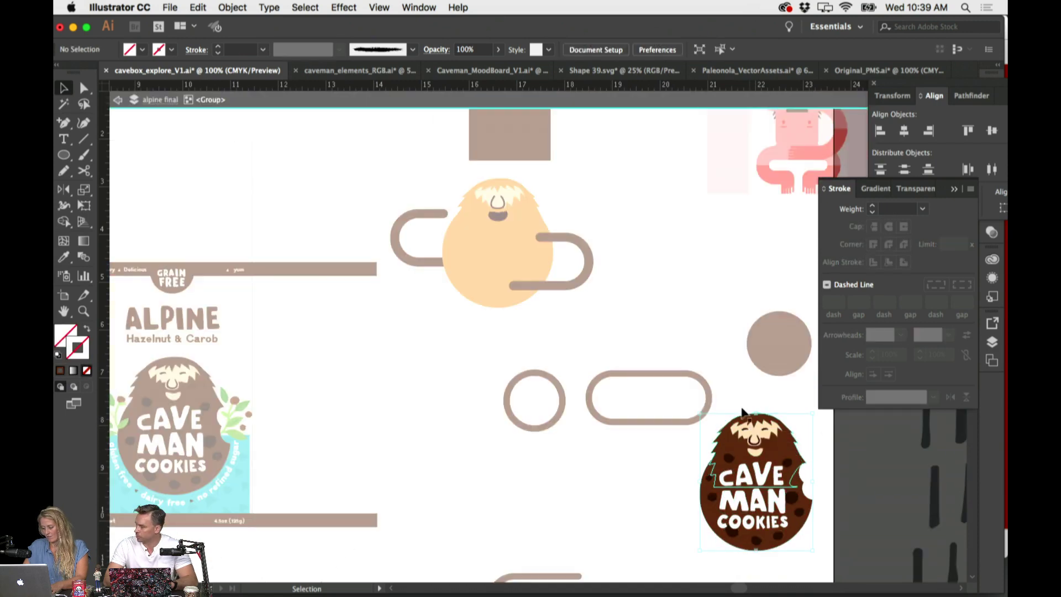
{"action": "left_click", "coordinate": [785, 433]}
{"action": "key", "text": "Delete"}
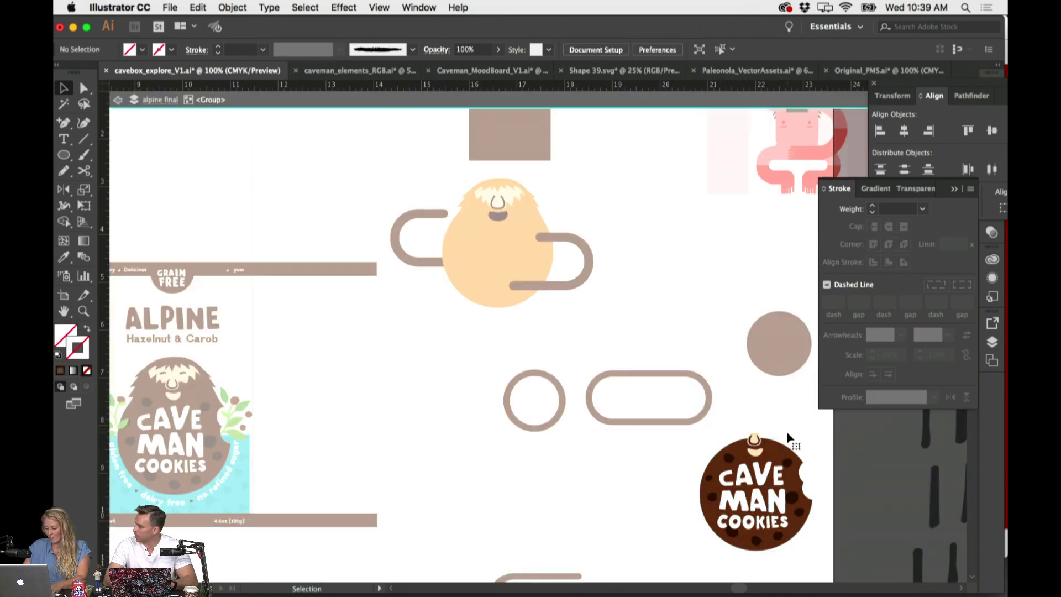
Delete the remaining nose and mouth from the round Cave Man Cookies logo and exit the group's isolation
{"action": "key", "text": "a"}
{"action": "key", "text": "super+equal"}
{"action": "key", "text": "v"}
{"action": "scroll", "coordinate": [760, 445], "scroll_direction": "down", "scroll_amount": 5}
{"action": "scroll", "coordinate": [760, 445], "scroll_direction": "right", "scroll_amount": 8}
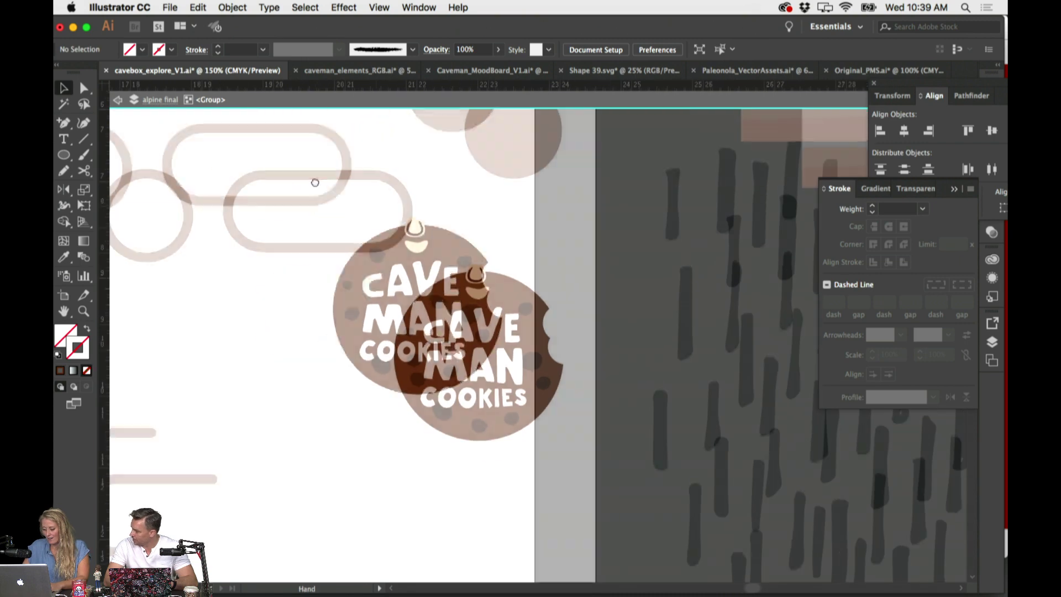
{"action": "left_click", "coordinate": [416, 227]}
{"action": "key", "text": "Delete"}
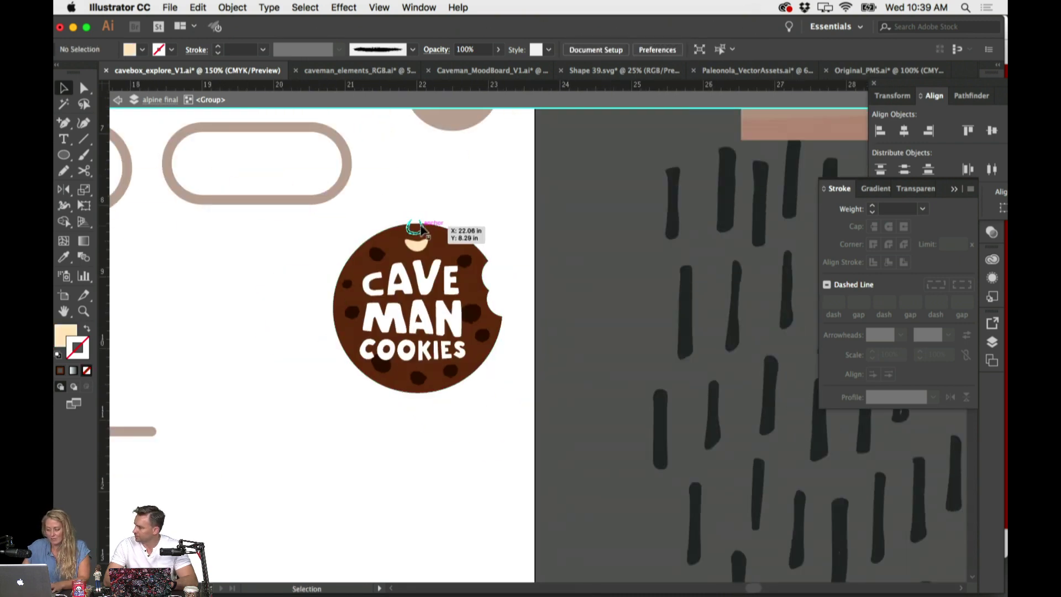
{"action": "left_click", "coordinate": [415, 244]}
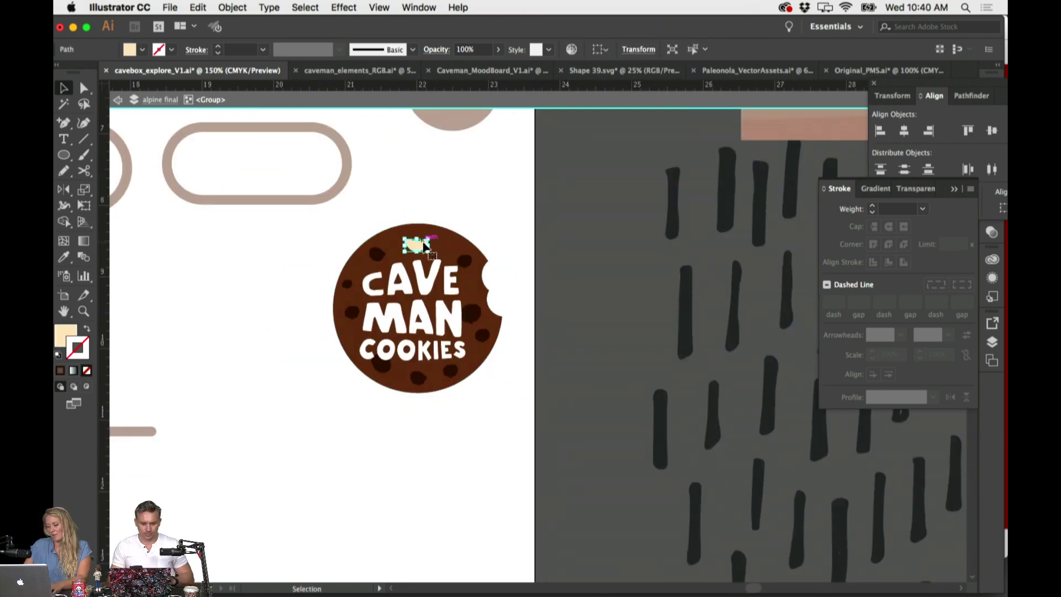
{"action": "key", "text": "Delete"}
{"action": "double_click", "coordinate": [487, 217]}
{"action": "key", "text": "super+minus"}
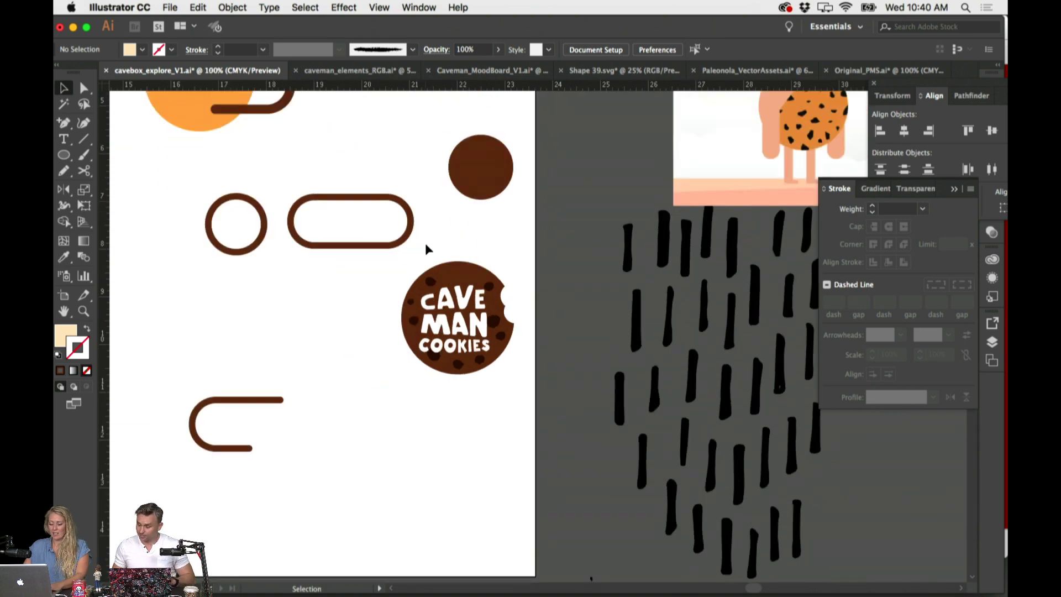
{"action": "scroll", "coordinate": [428, 245], "scroll_direction": "up", "scroll_amount": 3}
{"action": "scroll", "coordinate": [354, 257], "scroll_direction": "left", "scroll_amount": 2}
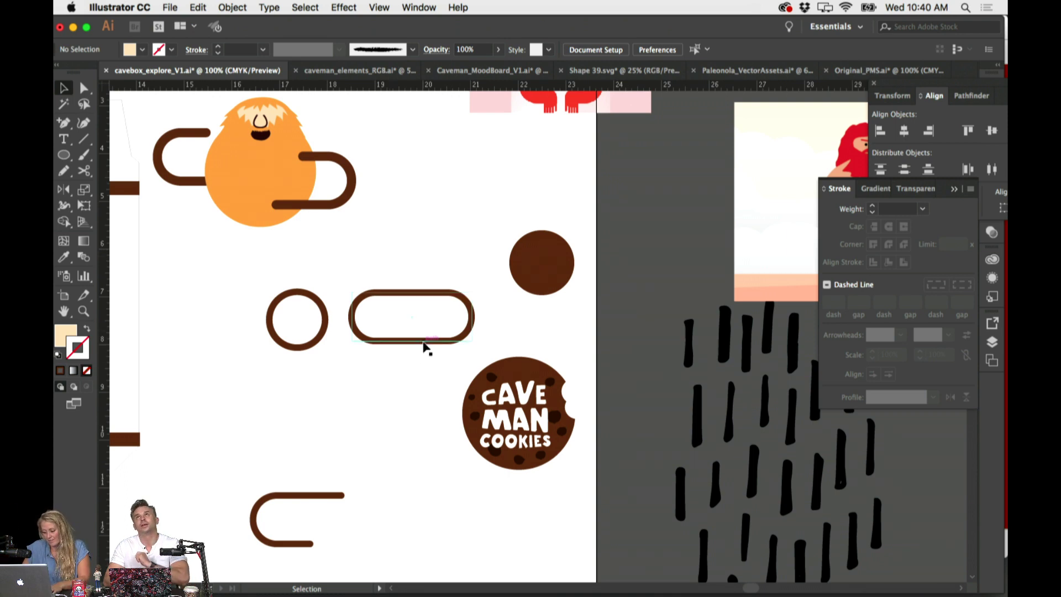
Move the pill-shaped outline and the circle outline away from the character, next to the solid brown circle
{"action": "left_click_drag", "start_coordinate": [425, 347], "coordinate": [524, 235]}
{"action": "left_click_drag", "start_coordinate": [327, 309], "coordinate": [626, 200]}
{"action": "scroll", "coordinate": [577, 227], "scroll_direction": "up", "scroll_amount": 3}
{"action": "scroll", "coordinate": [578, 227], "scroll_direction": "left", "scroll_amount": 3}
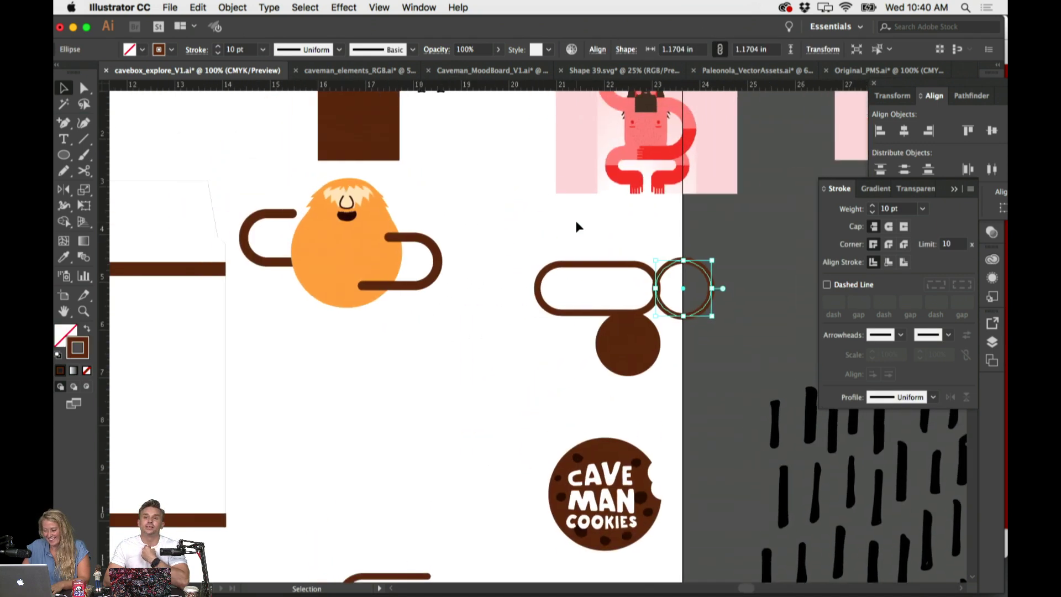
{"action": "left_click", "coordinate": [576, 226]}
{"action": "scroll", "coordinate": [577, 227], "scroll_direction": "up", "scroll_amount": 2}
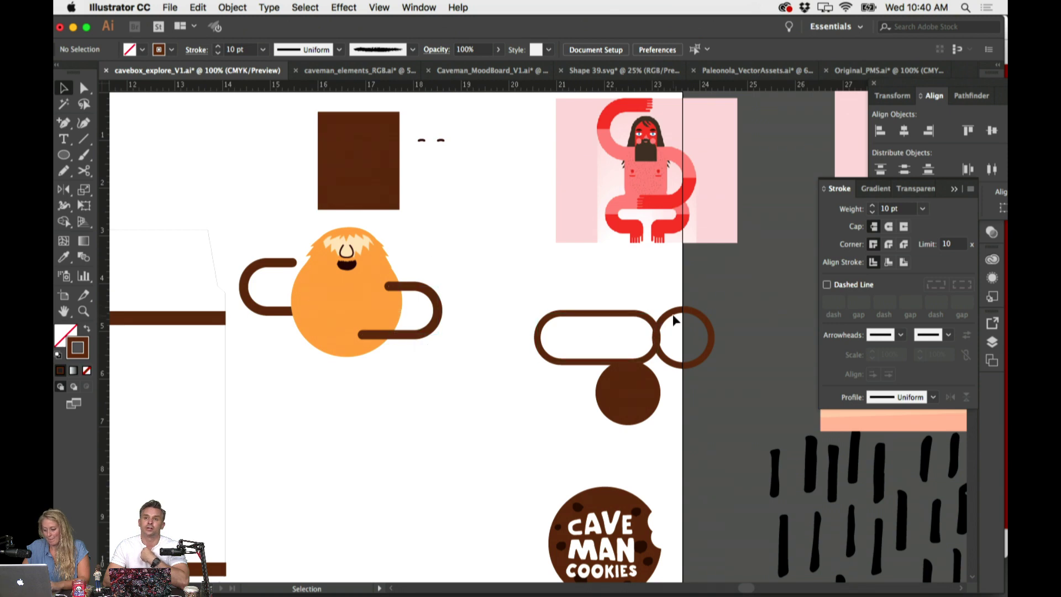
Copy the circle outline to the body's lower left and delete its right anchor point to leave a half-circle leg
{"action": "left_click_drag", "start_coordinate": [508, 329], "coordinate": [350, 370]}
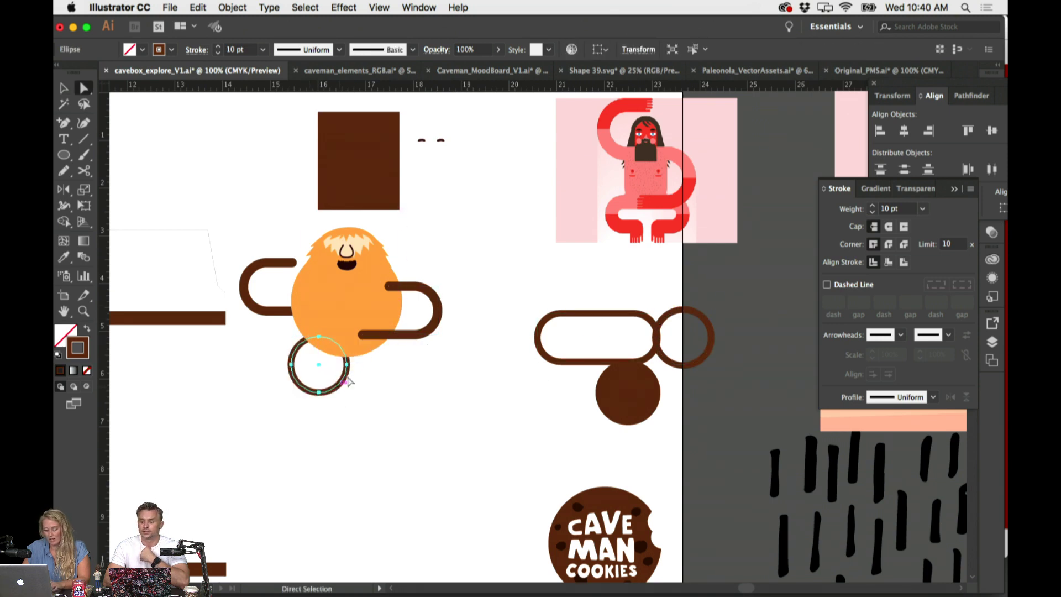
{"action": "left_click", "coordinate": [348, 365]}
{"action": "key", "text": "Delete"}
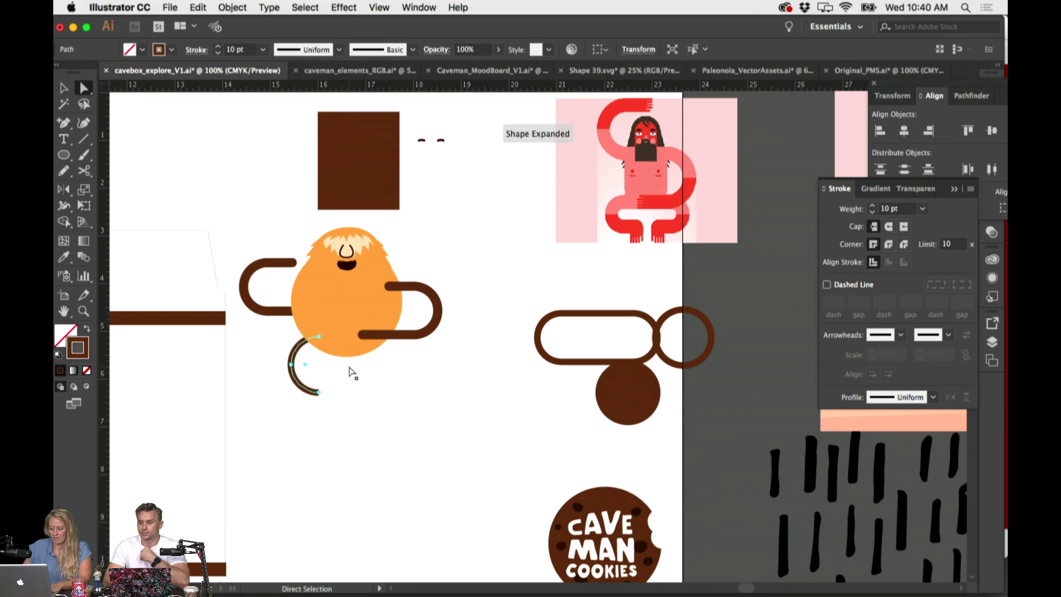
{"action": "key", "text": "v"}
{"action": "left_click_drag", "start_coordinate": [317, 397], "coordinate": [323, 398]}
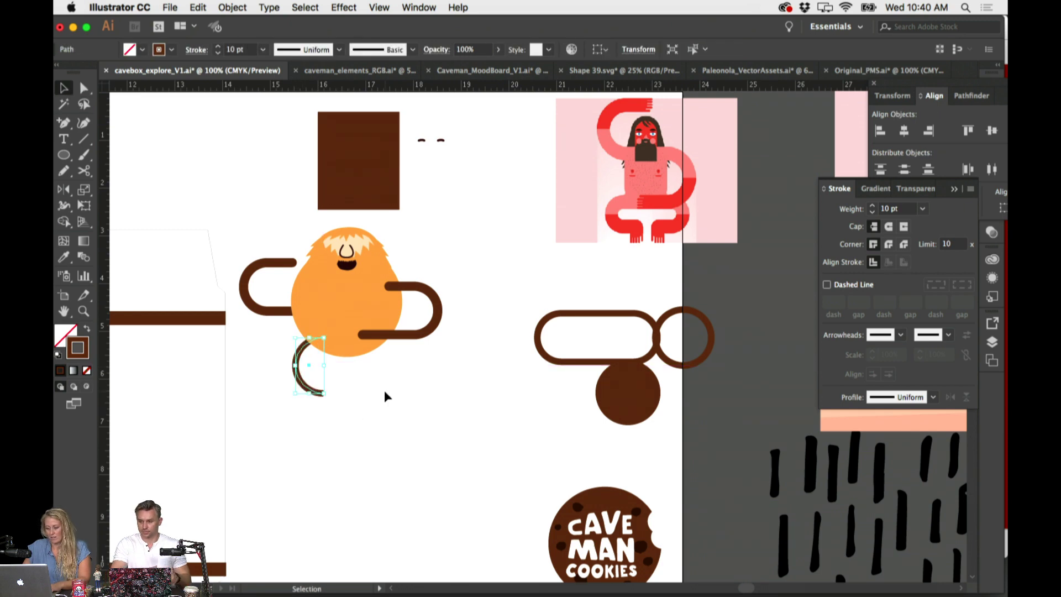
{"action": "left_click", "coordinate": [387, 395]}
Nudge the right arm slightly closer to the orange body
{"action": "scroll", "coordinate": [387, 394], "scroll_direction": "up", "scroll_amount": 1}
{"action": "left_click", "coordinate": [412, 345]}
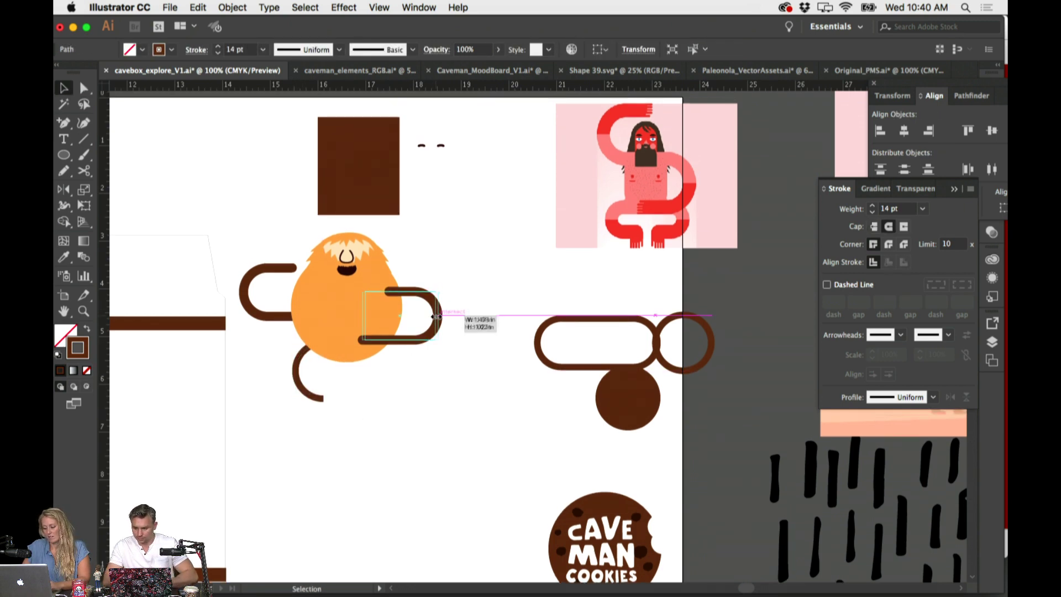
{"action": "left_click", "coordinate": [474, 329]}
{"action": "scroll", "coordinate": [462, 334], "scroll_direction": "down", "scroll_amount": 3}
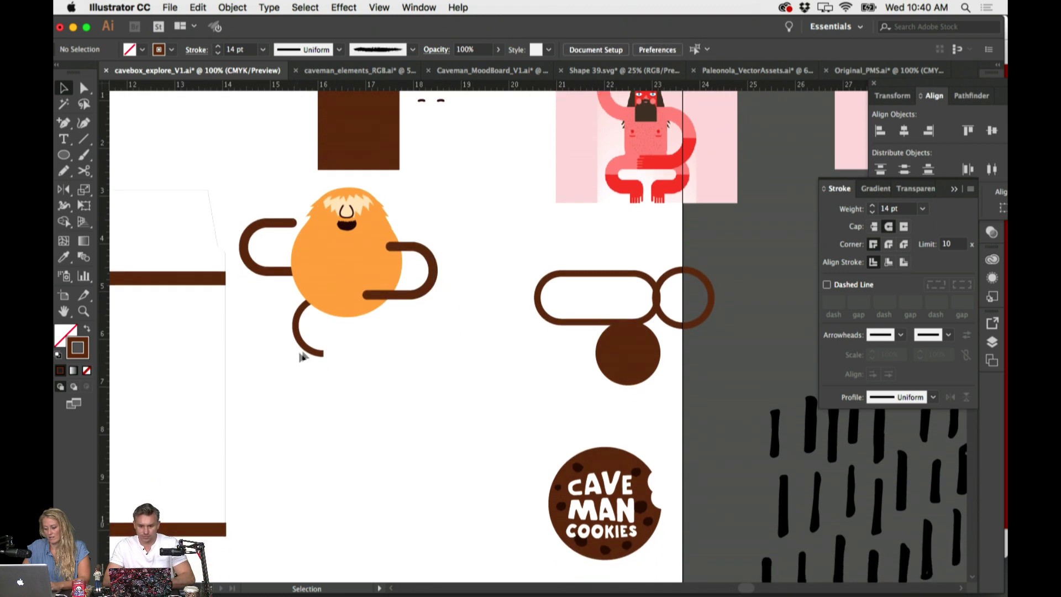
Enlarge the half-circle leg slightly beneath the body's lower left
{"action": "left_click", "coordinate": [308, 354]}
{"action": "left_click_drag", "start_coordinate": [325, 357], "coordinate": [343, 362]}
{"action": "left_click", "coordinate": [387, 369]}
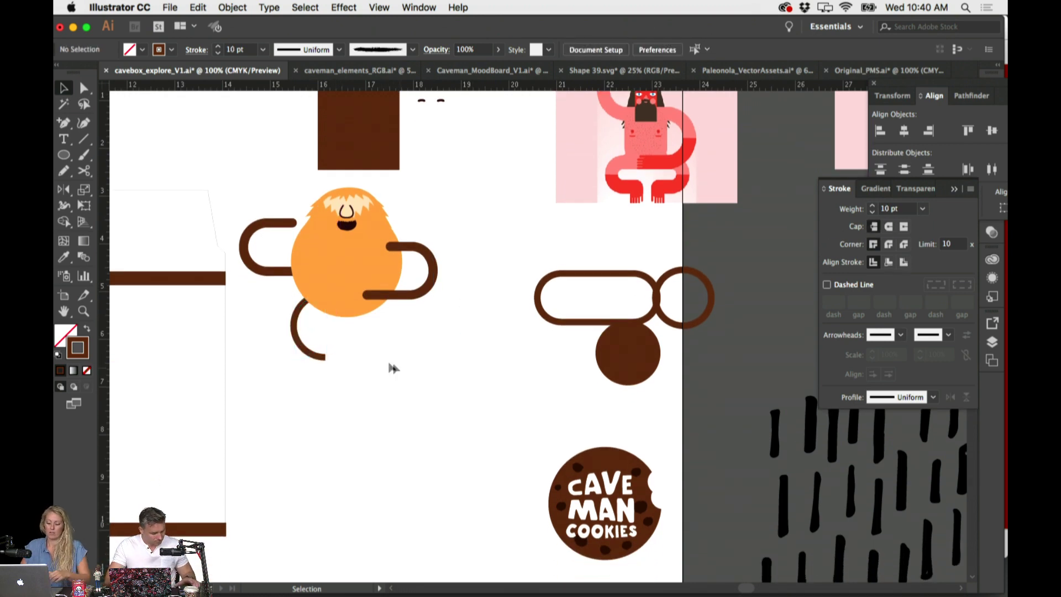
{"action": "left_click", "coordinate": [309, 357]}
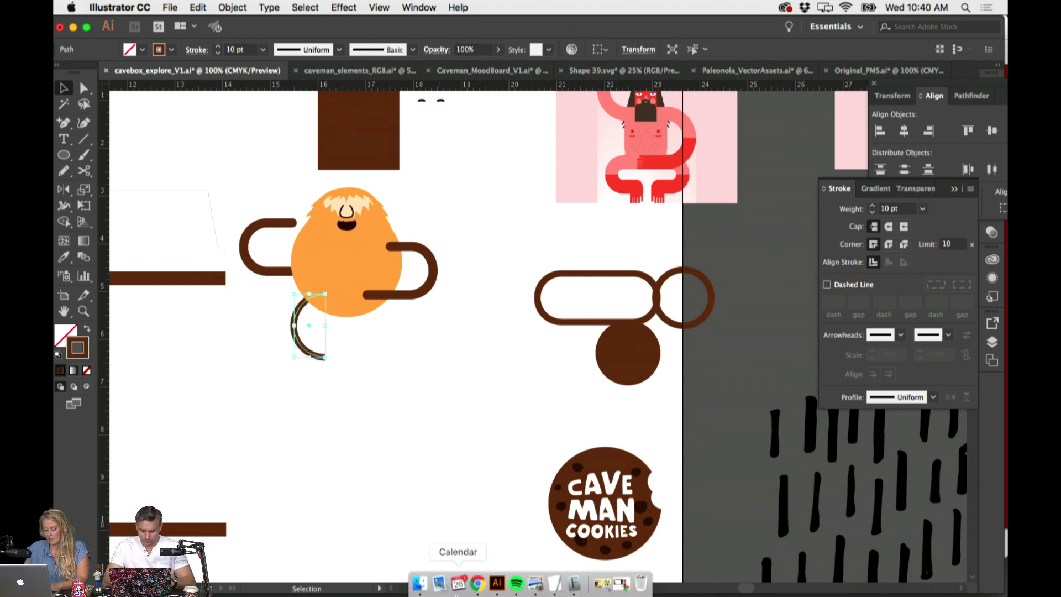
Switch to Chrome and search Google Images for "sitting criss cross legs" in a new tab
{"action": "left_click", "coordinate": [477, 585]}
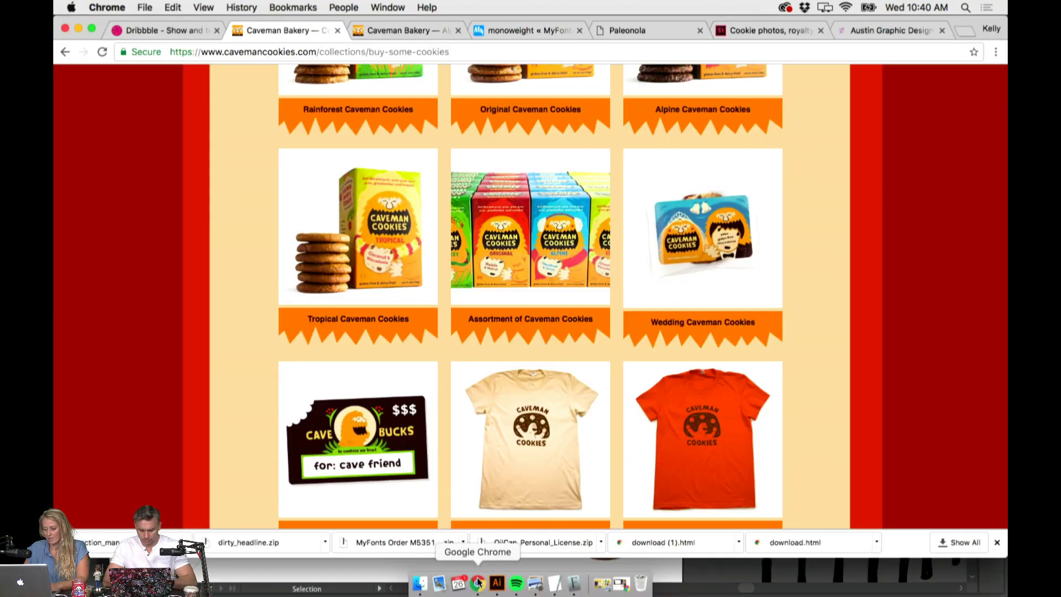
{"action": "left_click", "coordinate": [966, 34]}
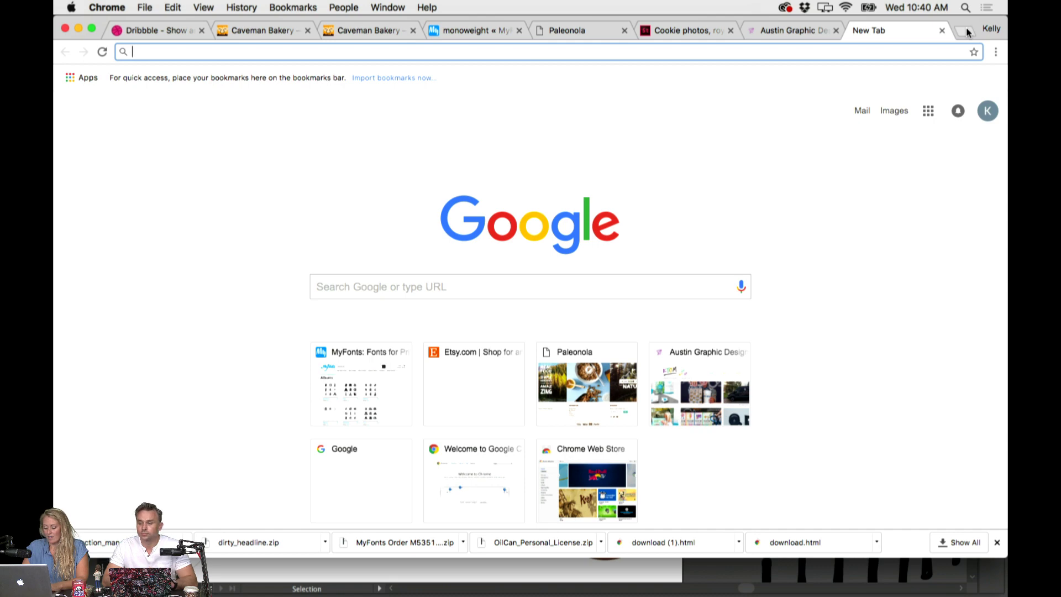
{"action": "type", "text": "sitting cr"}
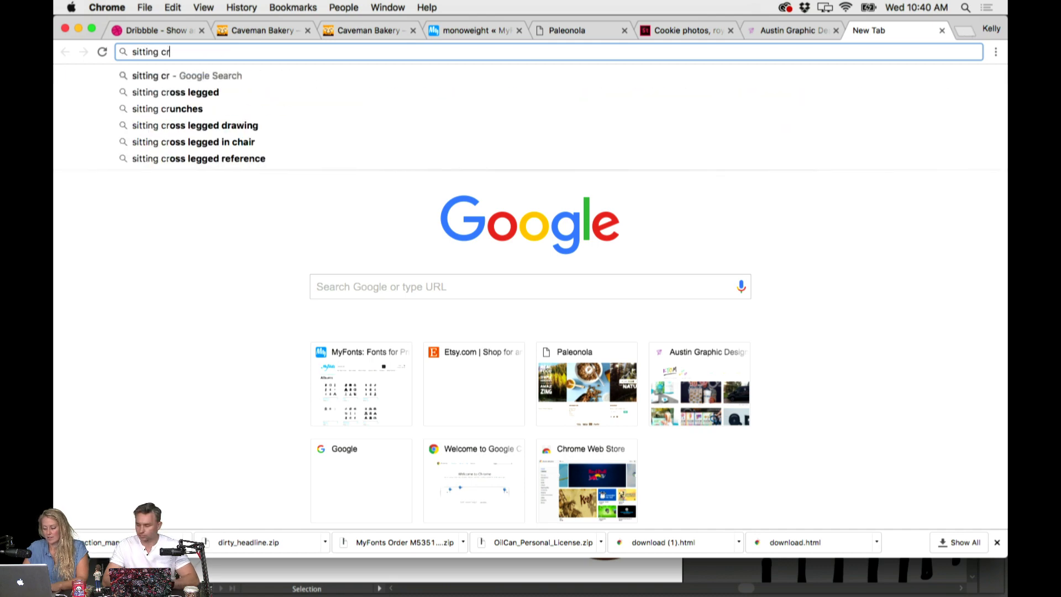
{"action": "type", "text": "iss cross legs"}
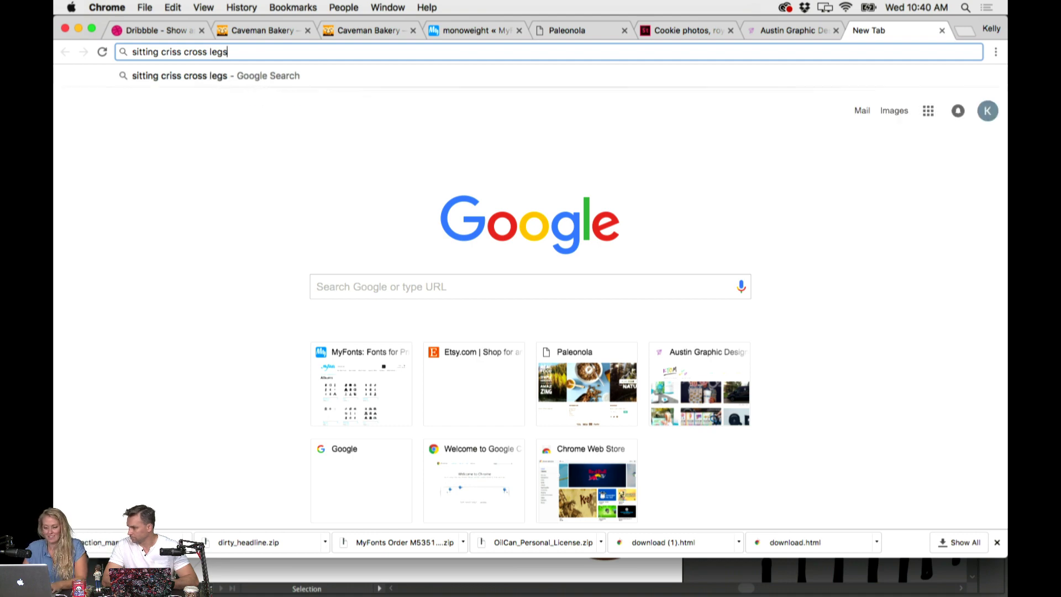
{"action": "key", "text": "Return"}
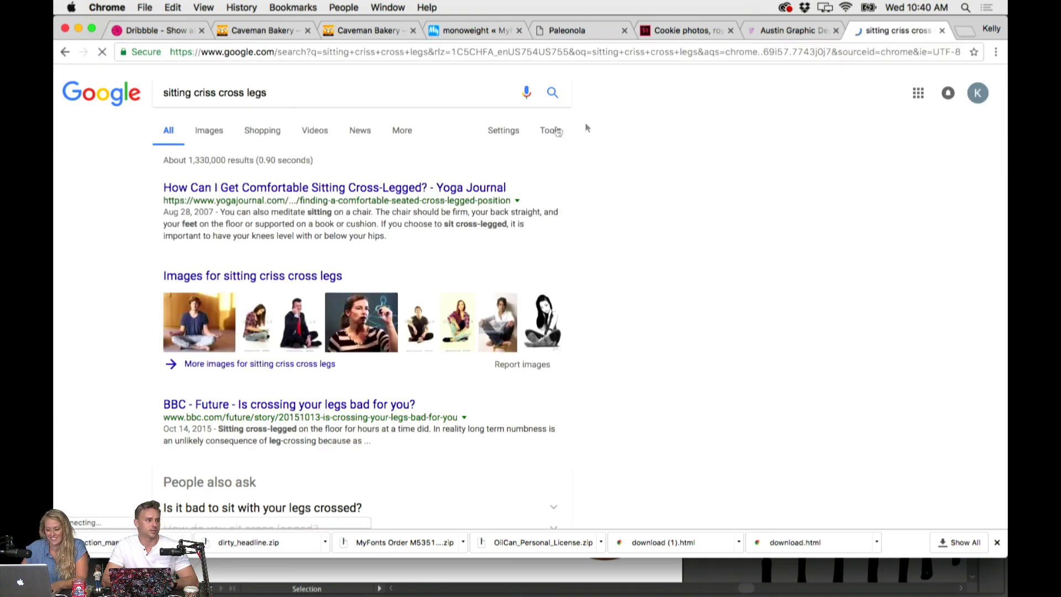
{"action": "left_click", "coordinate": [207, 133]}
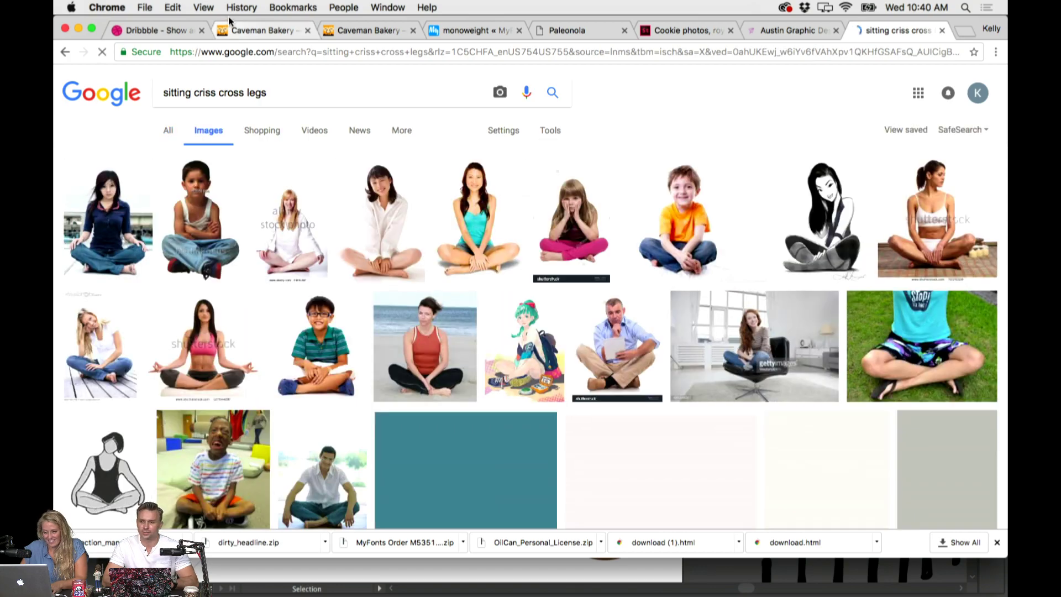
Bring the image result of the cross-legged woman in a teal top into the Illustrator document as a pose reference
{"action": "left_click_drag", "start_coordinate": [229, 21], "coordinate": [392, 21]}
{"action": "scroll", "coordinate": [658, 228], "scroll_direction": "down", "scroll_amount": 3}
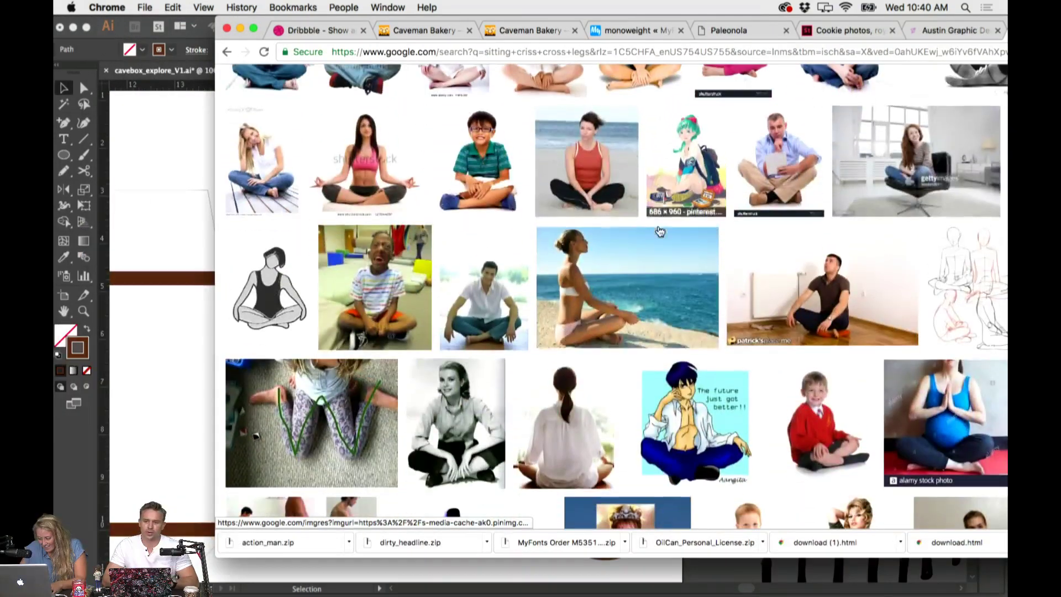
{"action": "scroll", "coordinate": [658, 230], "scroll_direction": "up", "scroll_amount": 3}
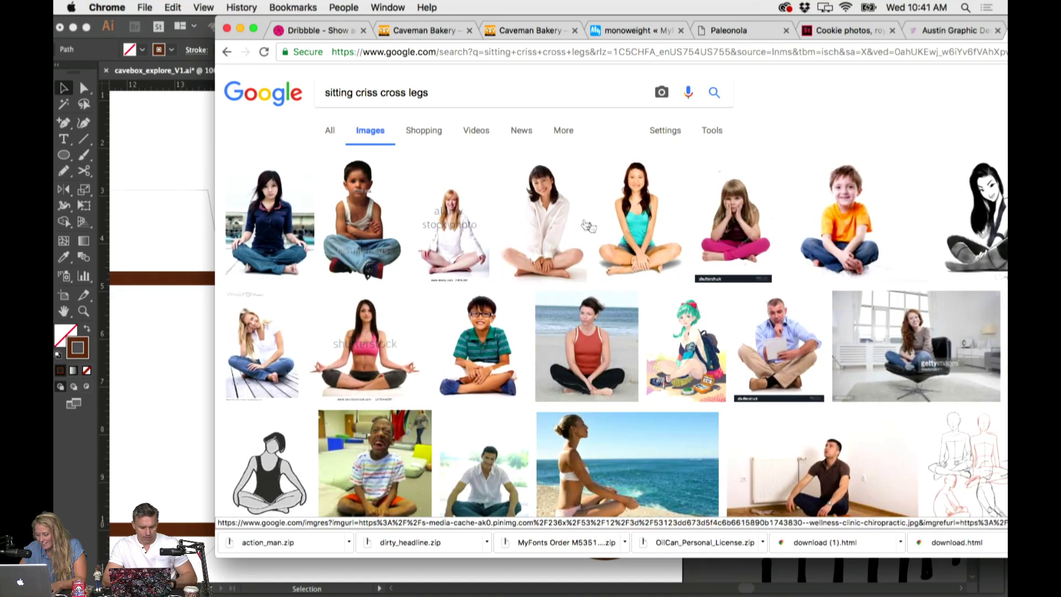
{"action": "left_click_drag", "start_coordinate": [597, 224], "coordinate": [182, 182]}
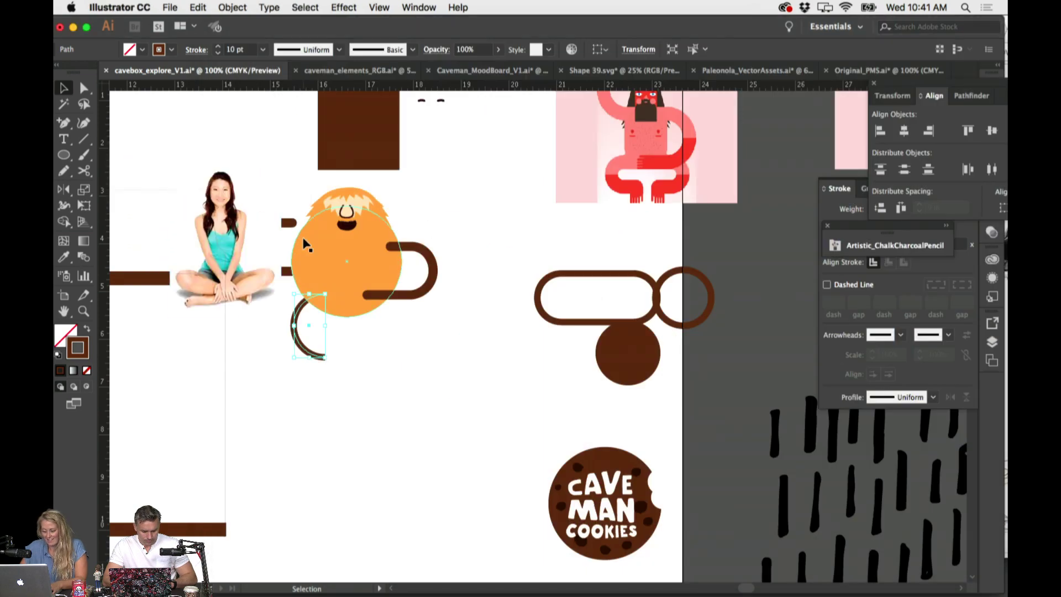
Move the photo of the seated woman off the character to the empty area between it and the red caveman illustration
{"action": "key", "text": "super+minus"}
{"action": "left_click_drag", "start_coordinate": [484, 270], "coordinate": [644, 267]}
{"action": "key", "text": "super+plus"}
{"action": "key", "text": "super+plus"}
{"action": "left_click_drag", "start_coordinate": [561, 307], "coordinate": [602, 276]}
{"action": "left_click", "coordinate": [492, 333]}
Delete the half-circle leg and place a slightly rotated copy of the pill outline beside the solid brown circle
{"action": "left_click", "coordinate": [258, 473]}
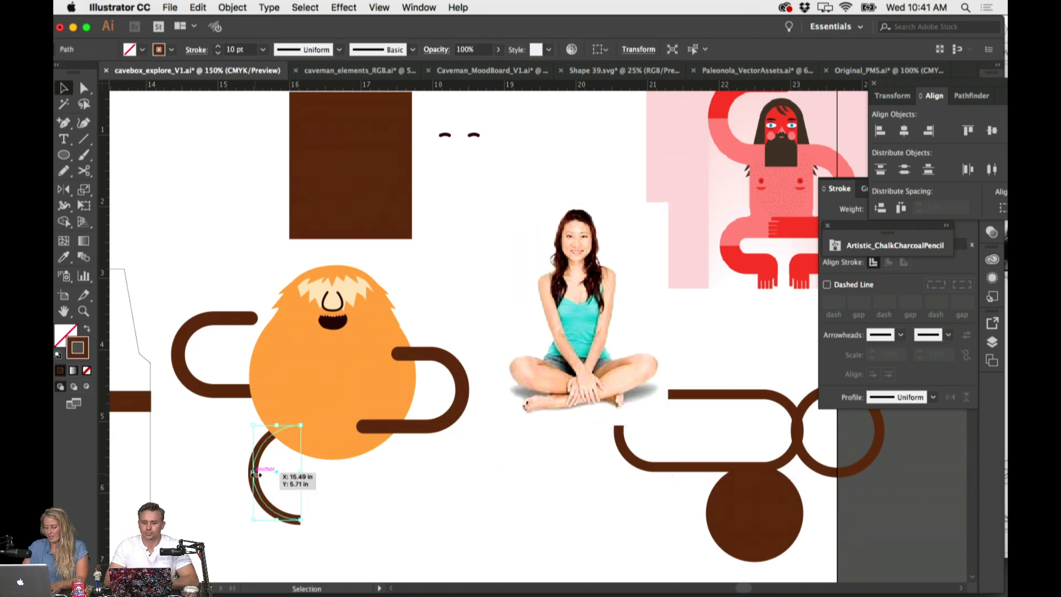
{"action": "key", "text": "Delete"}
{"action": "left_click_drag", "start_coordinate": [796, 390], "coordinate": [529, 470]}
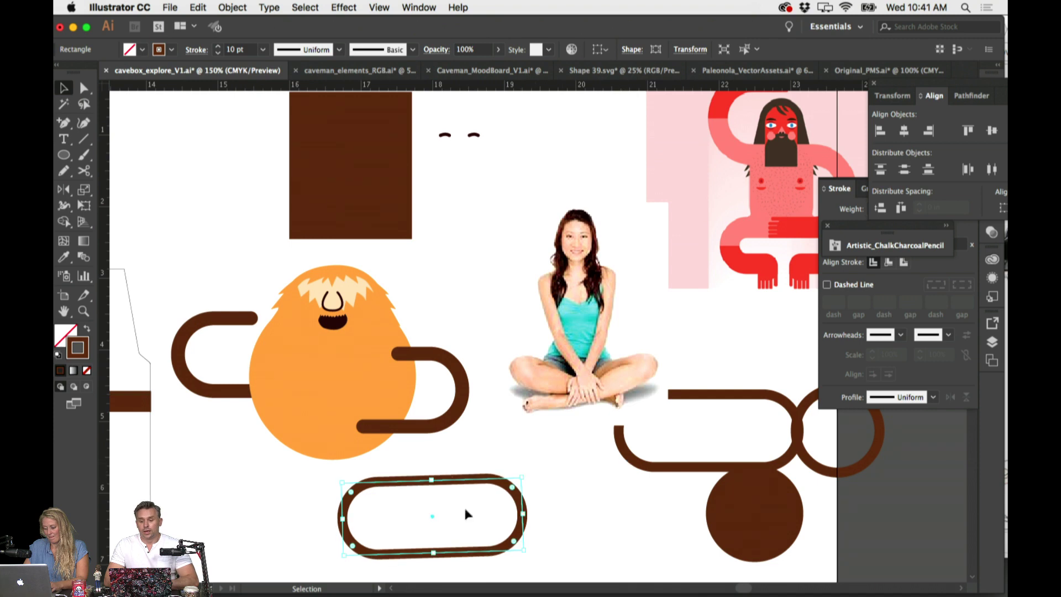
{"action": "left_click_drag", "start_coordinate": [394, 486], "coordinate": [581, 496]}
{"action": "left_click", "coordinate": [318, 486]}
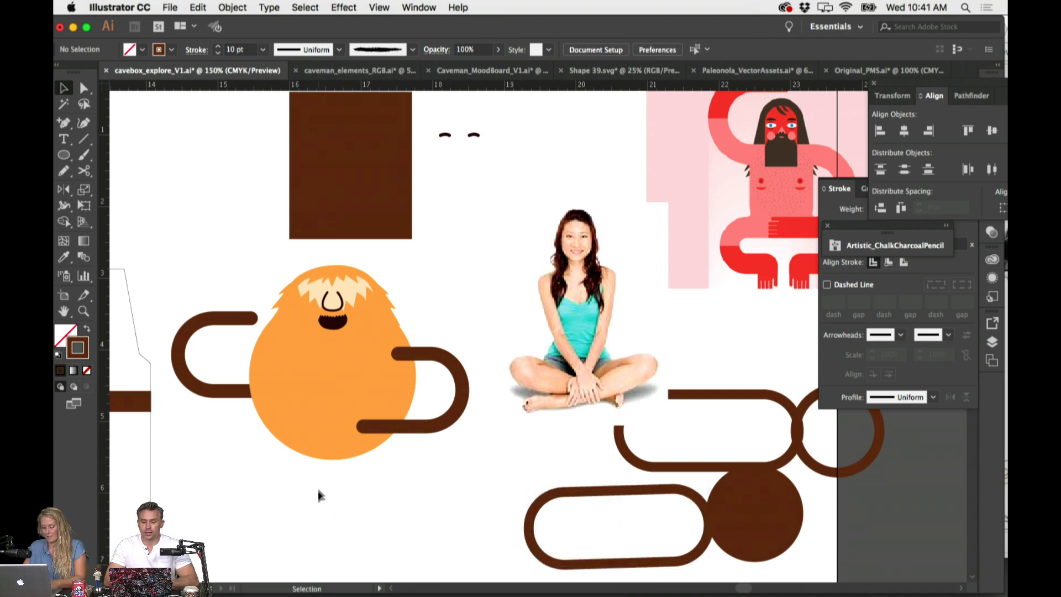
Copy the left arm twice beneath the body and reflect the second copy across the vertical axis to form two legs
{"action": "left_click_drag", "start_coordinate": [225, 398], "coordinate": [232, 539]}
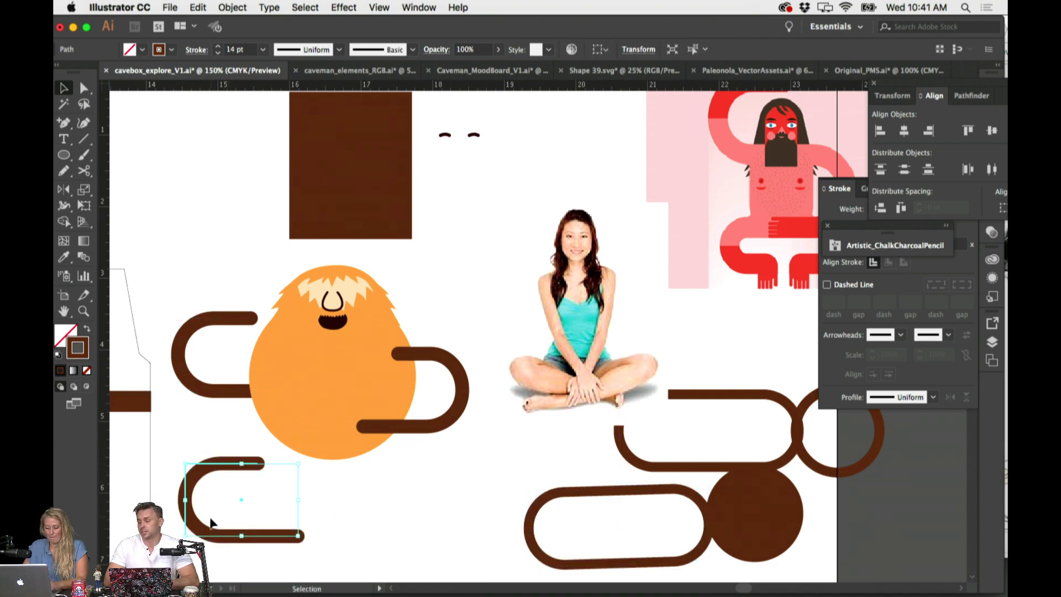
{"action": "left_click_drag", "start_coordinate": [233, 464], "coordinate": [327, 459]}
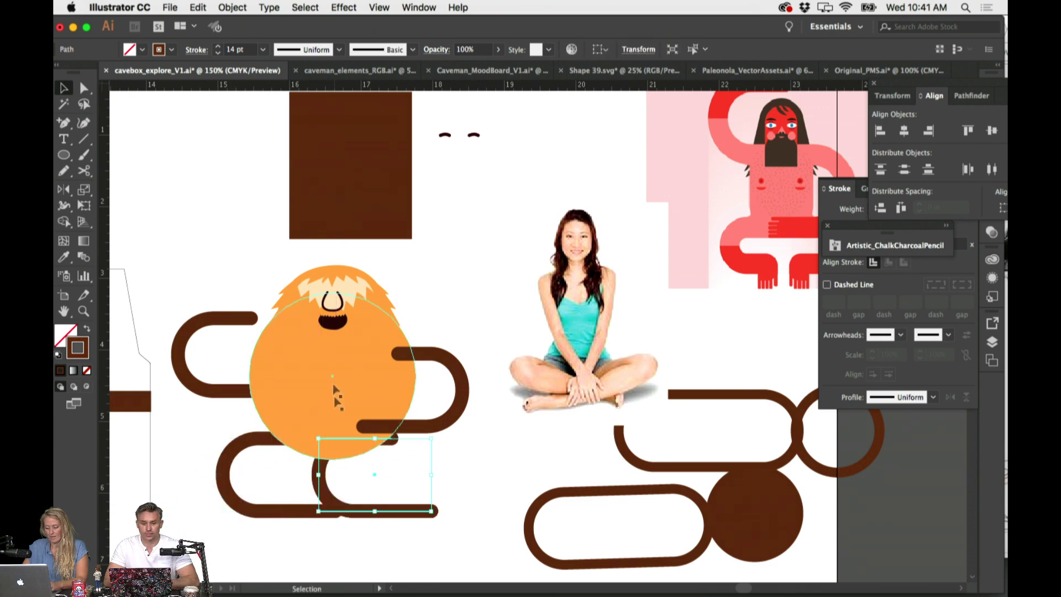
{"action": "left_click", "coordinate": [232, 7]}
{"action": "mouse_move", "coordinate": [266, 28]}
{"action": "left_click", "coordinate": [390, 73]}
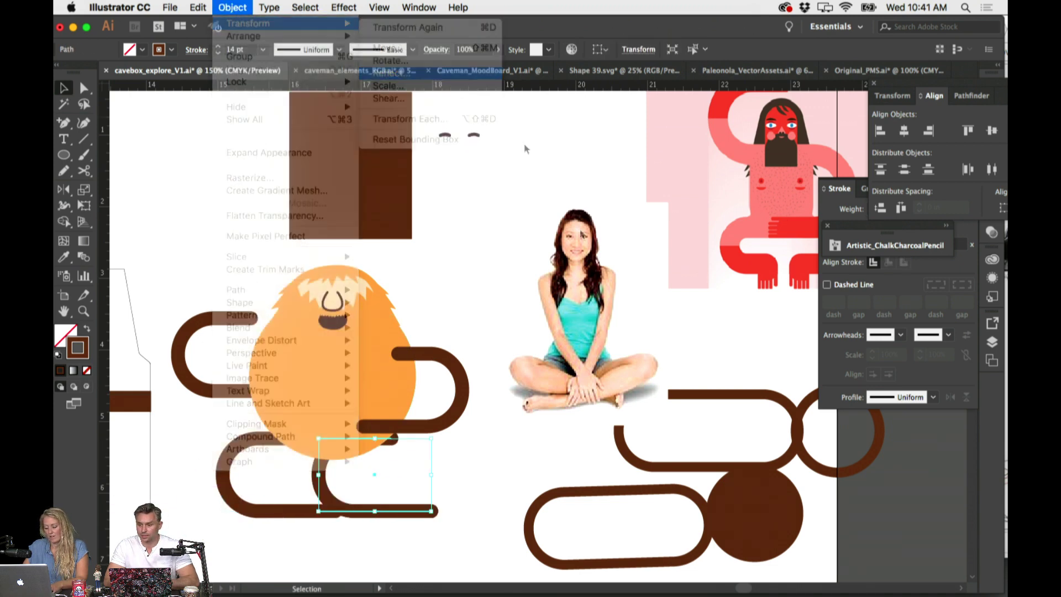
{"action": "left_click", "coordinate": [595, 395]}
{"action": "left_click", "coordinate": [483, 500]}
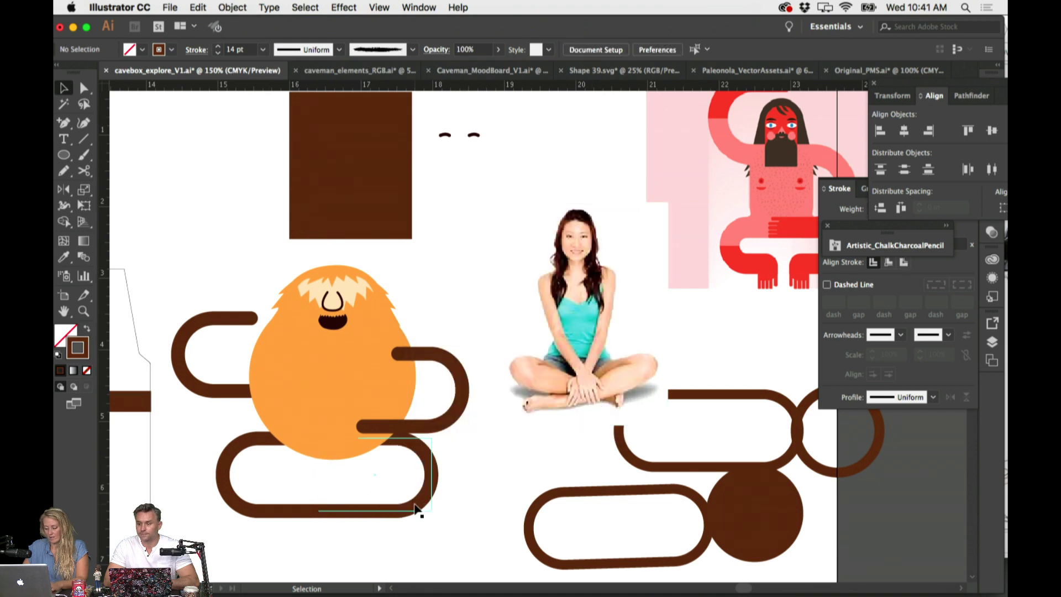
Try to move the anchor point at the lower end of the right leg upward
{"action": "mouse_move", "coordinate": [437, 477]}
{"action": "left_mouse_down"}
{"action": "mouse_move", "coordinate": [429, 461]}
{"action": "mouse_move", "coordinate": [445, 481]}
{"action": "left_mouse_up"}
{"action": "key", "text": "a"}
{"action": "left_click", "coordinate": [467, 510]}
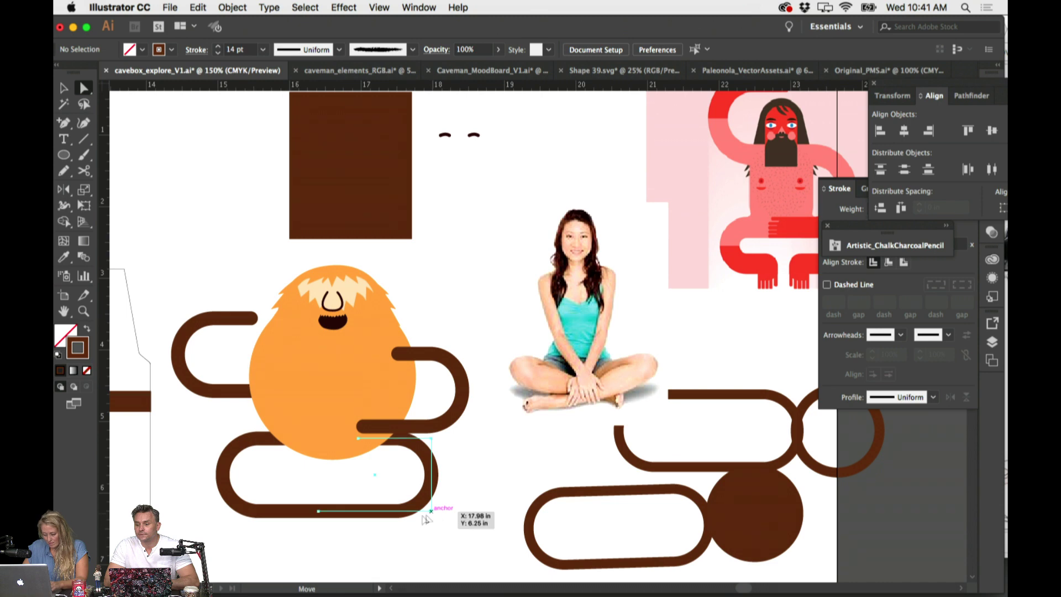
{"action": "left_click", "coordinate": [319, 513]}
{"action": "left_click_drag", "start_coordinate": [320, 514], "coordinate": [322, 499]}
{"action": "key", "text": "ctrl+z"}
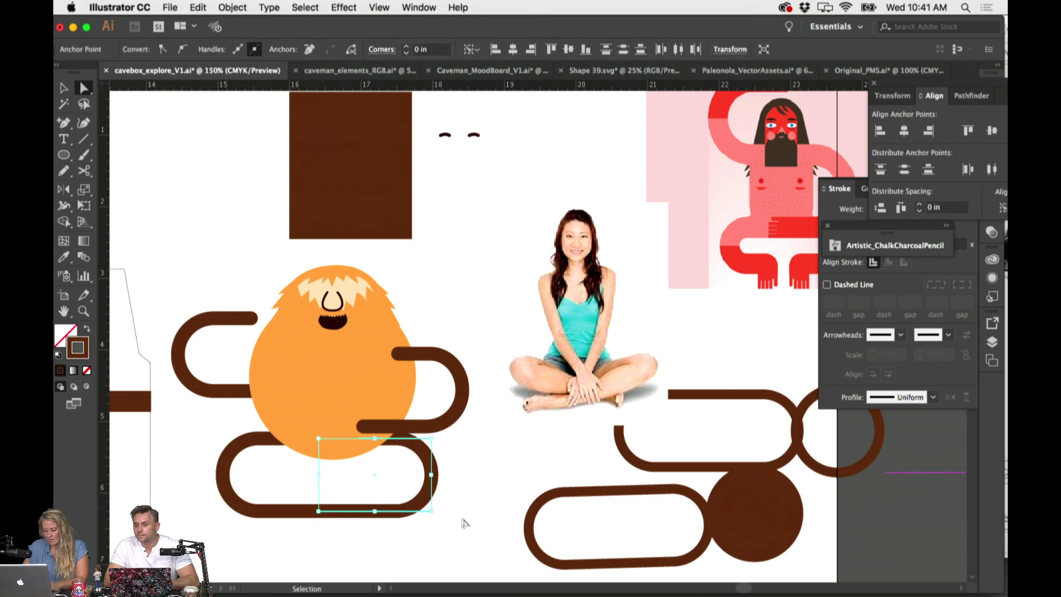
Move the right leg slightly up and left so its lower end sits above the left leg's lower end
{"action": "key", "text": "v"}
{"action": "left_click_drag", "start_coordinate": [415, 511], "coordinate": [408, 495]}
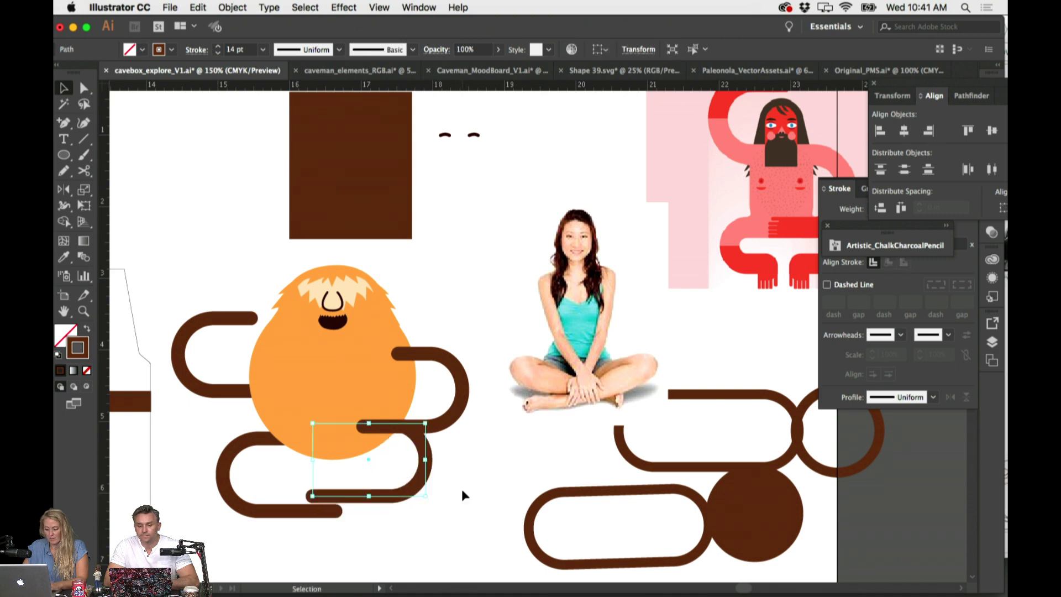
{"action": "left_click", "coordinate": [462, 488]}
{"action": "key", "text": "super+equal"}
{"action": "left_click", "coordinate": [392, 500]}
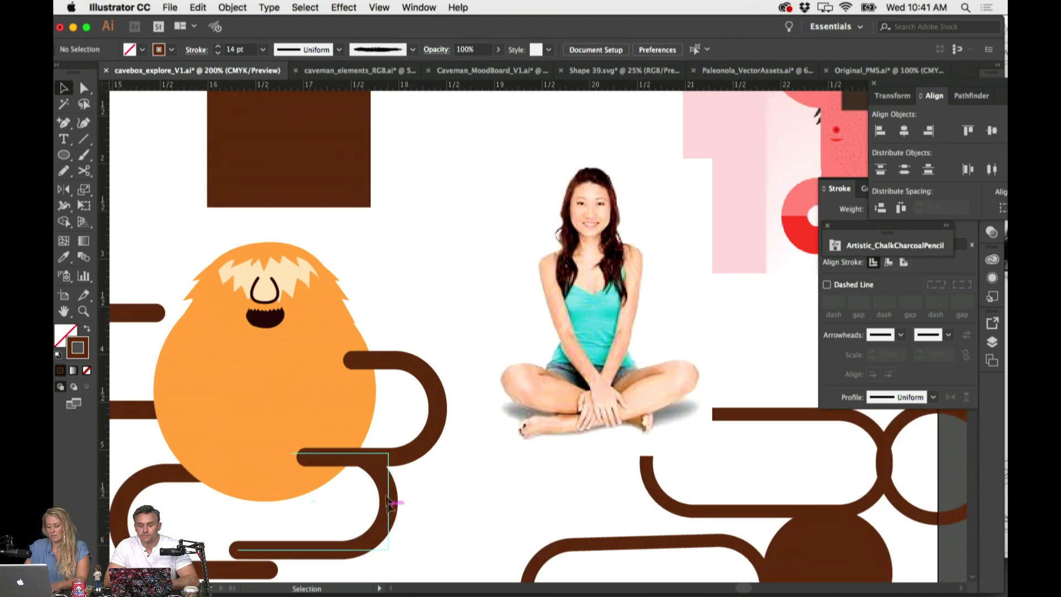
{"action": "left_click", "coordinate": [232, 7]}
{"action": "mouse_move", "coordinate": [252, 36]}
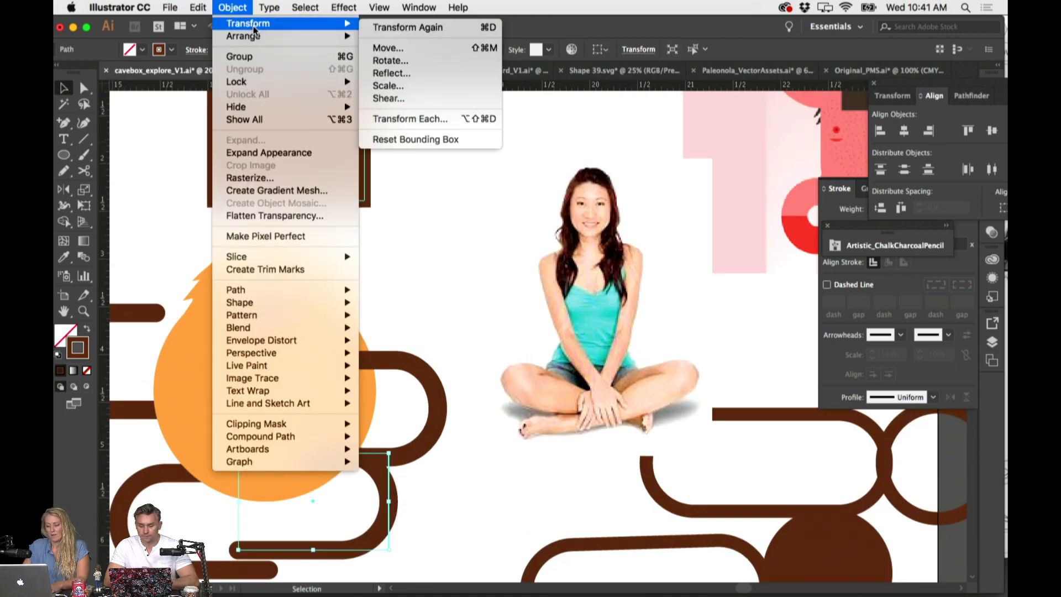
{"action": "left_click", "coordinate": [401, 73]}
Move the right leg down and slightly right until its lower end lines up with the left leg's lower end
{"action": "scroll", "coordinate": [478, 320], "scroll_direction": "down", "scroll_amount": 5}
{"action": "scroll", "coordinate": [477, 321], "scroll_direction": "left", "scroll_amount": 4}
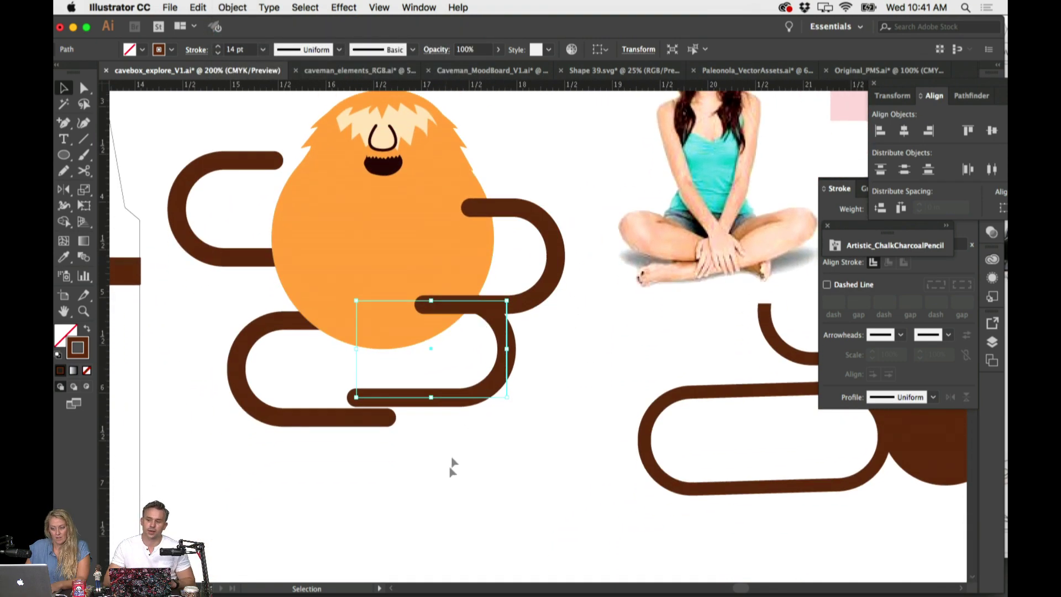
{"action": "left_click", "coordinate": [464, 454]}
{"action": "left_click", "coordinate": [448, 399]}
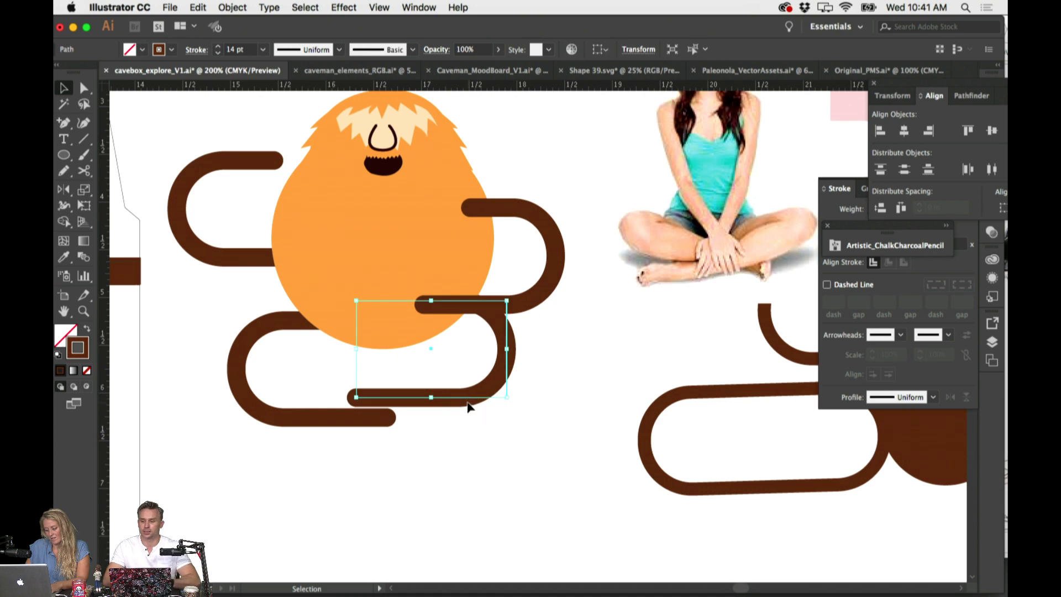
{"action": "left_click", "coordinate": [379, 429]}
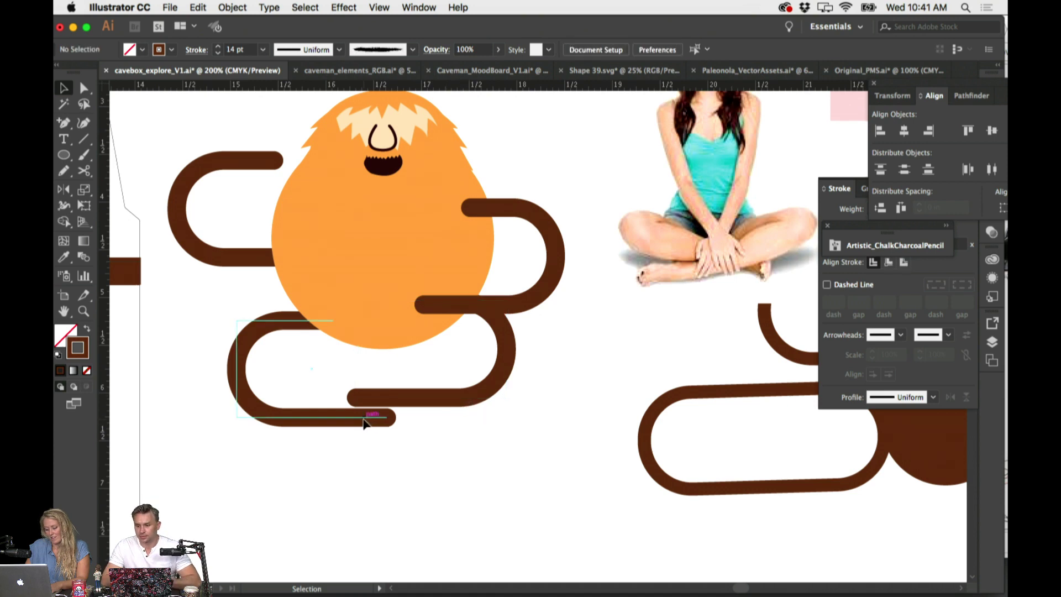
{"action": "left_click", "coordinate": [367, 417]}
{"action": "left_click_drag", "start_coordinate": [431, 403], "coordinate": [488, 409]}
{"action": "left_click", "coordinate": [498, 440]}
{"action": "key", "text": "Right"}
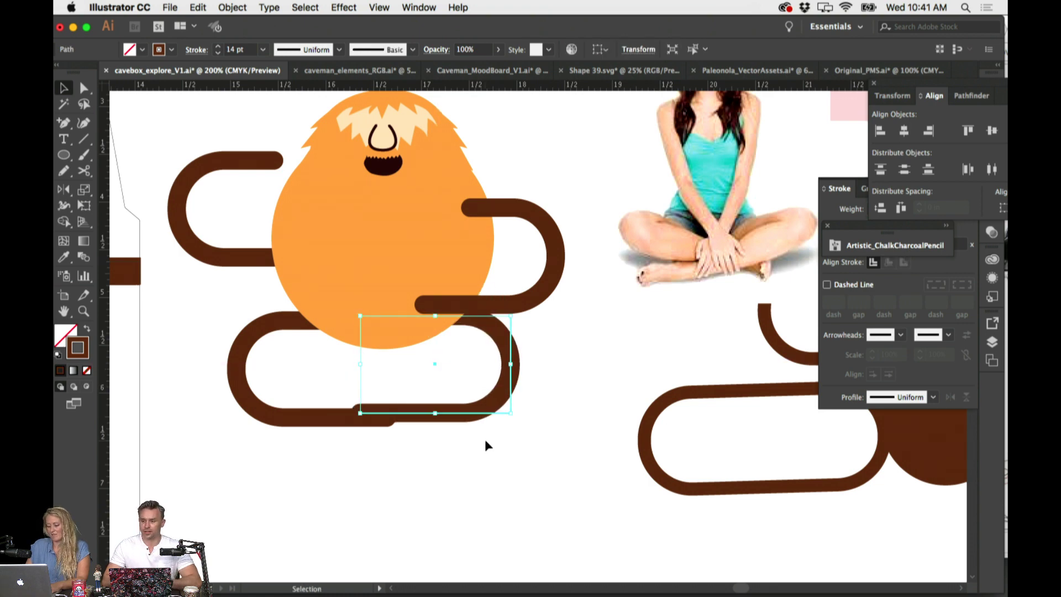
{"action": "key", "text": "Down"}
{"action": "key", "text": "Down"}
{"action": "key", "text": "Down"}
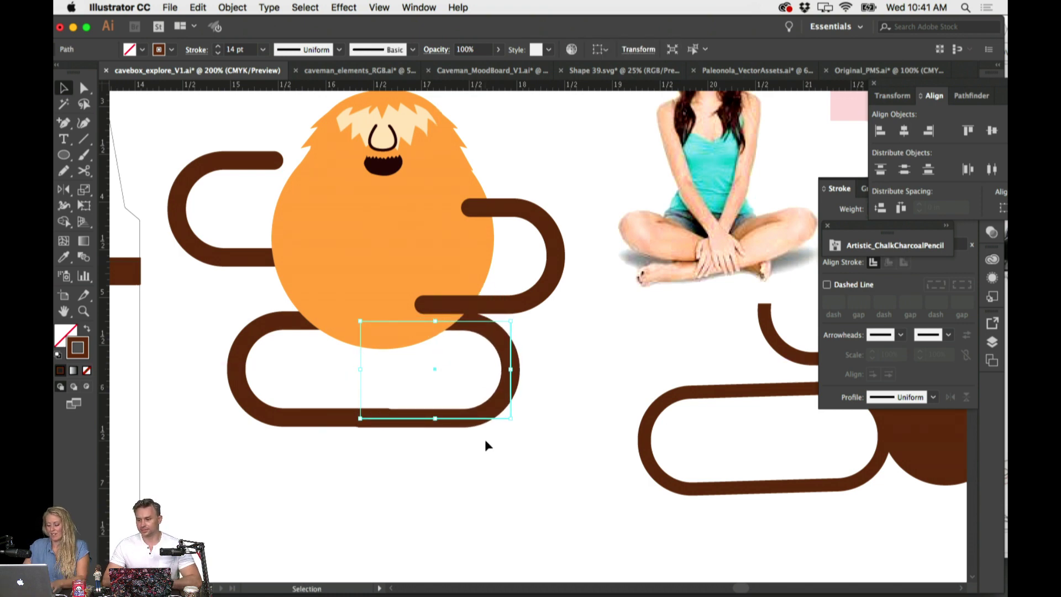
Try to raise the two lower anchor points of the right leg straight up above the left leg's lower end
{"action": "key", "text": "super+equal"}
{"action": "left_click", "coordinate": [529, 438]}
{"action": "left_click", "coordinate": [581, 418]}
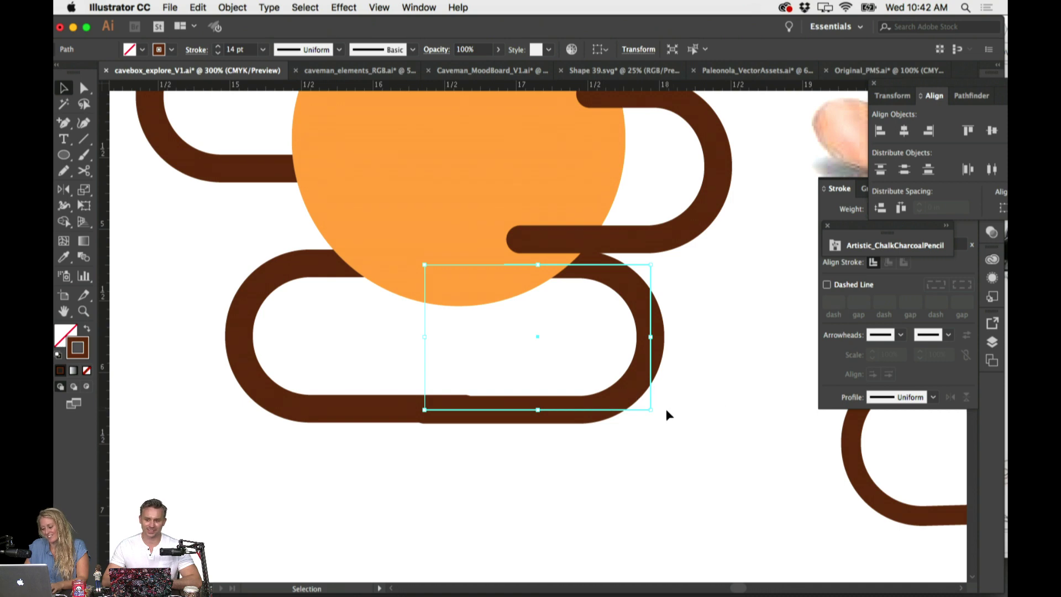
{"action": "key", "text": "a"}
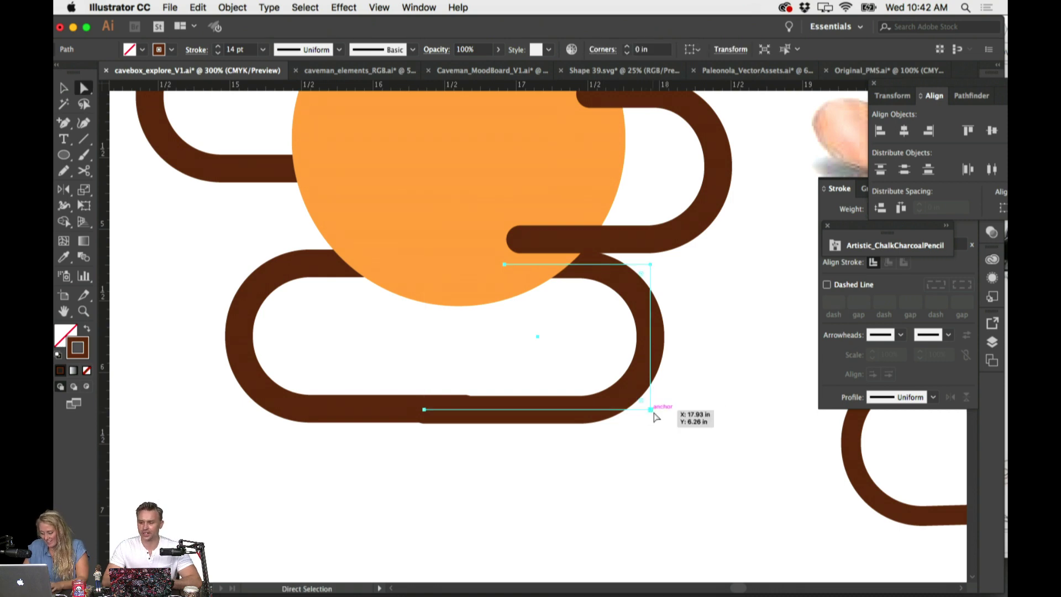
{"action": "left_click", "coordinate": [424, 410]}
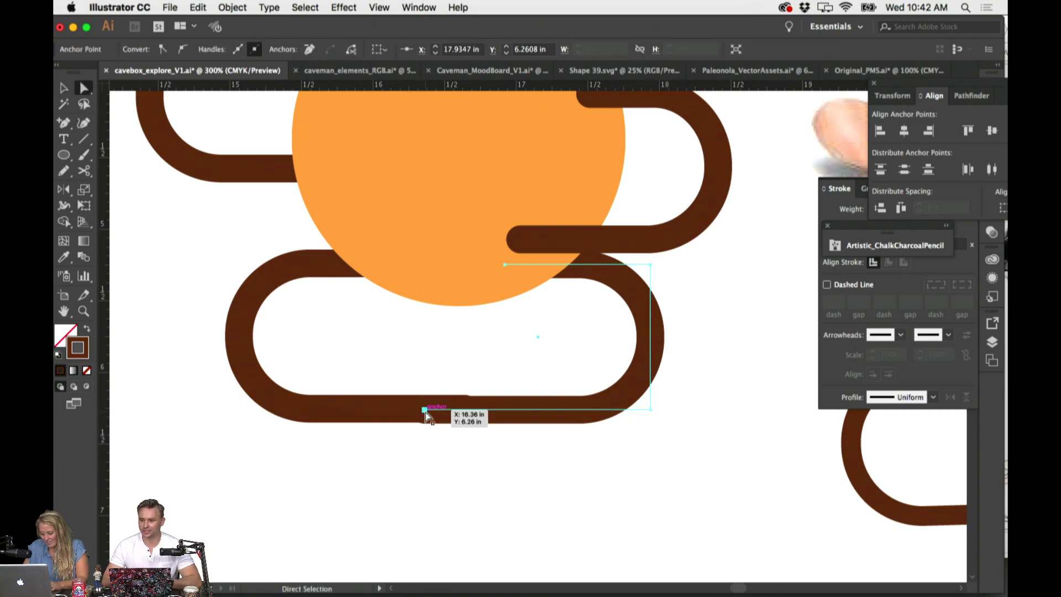
{"action": "left_click", "coordinate": [651, 409], "text": "shift"}
{"action": "left_click_drag", "start_coordinate": [425, 412], "coordinate": [426, 381]}
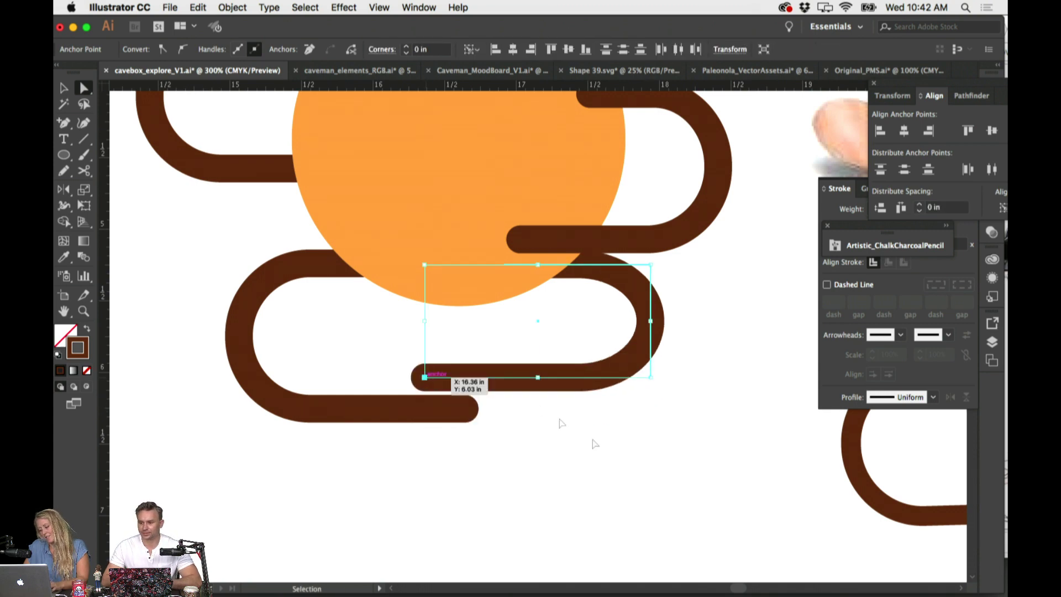
{"action": "key", "text": "super+z"}
Move the whole right leg up so its lower end sits just above the left leg's lower end
{"action": "key", "text": "v"}
{"action": "left_click_drag", "start_coordinate": [576, 410], "coordinate": [571, 382]}
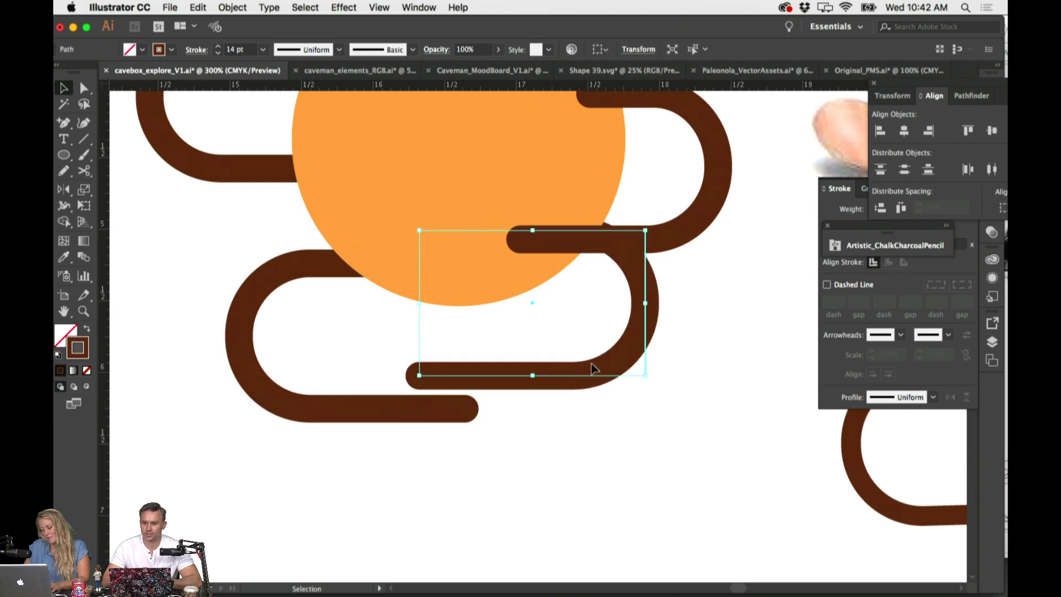
{"action": "left_click", "coordinate": [593, 366]}
{"action": "left_click", "coordinate": [608, 361]}
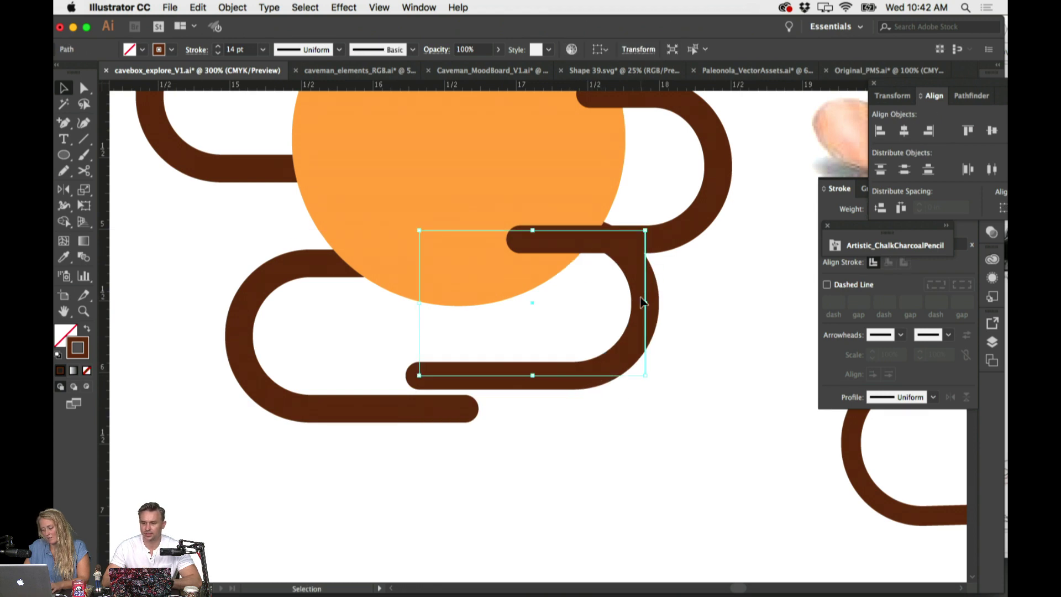
Shift the two lower anchor points of the right leg slightly up and to the right
{"action": "key", "text": "shift+super+a"}
{"action": "key", "text": "a"}
{"action": "left_click", "coordinate": [419, 375]}
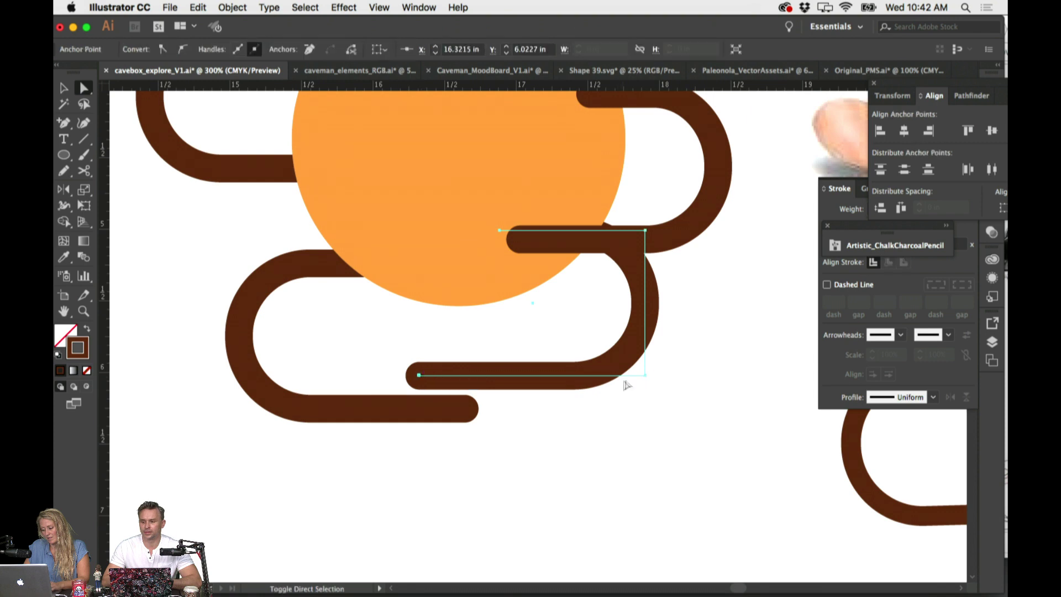
{"action": "left_click_drag", "start_coordinate": [645, 375], "coordinate": [654, 368]}
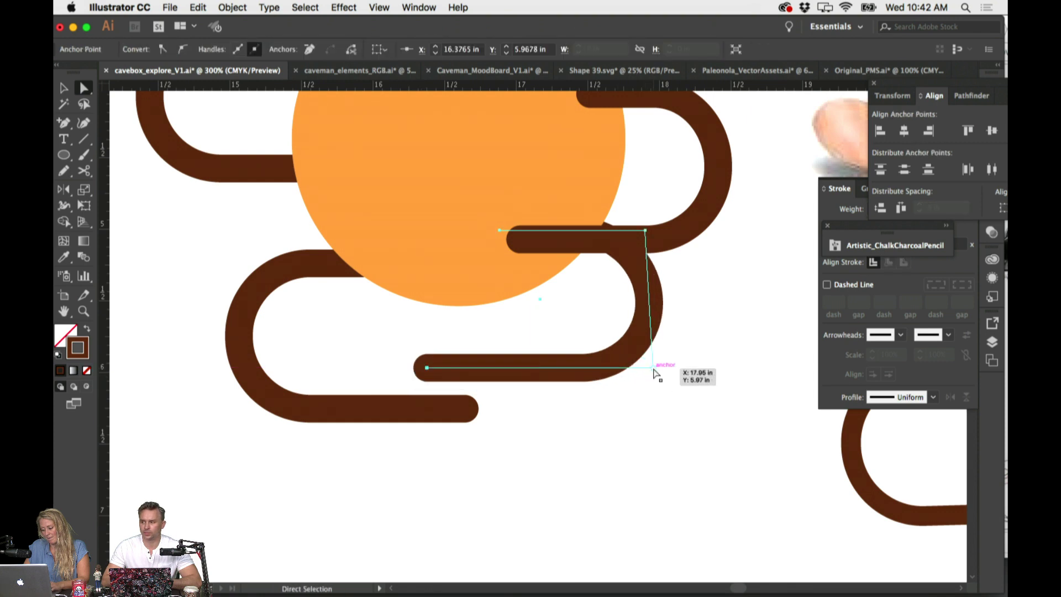
{"action": "left_click", "coordinate": [658, 429]}
{"action": "key", "text": "v"}
{"action": "scroll", "coordinate": [564, 451], "scroll_direction": "up", "scroll_amount": 3}
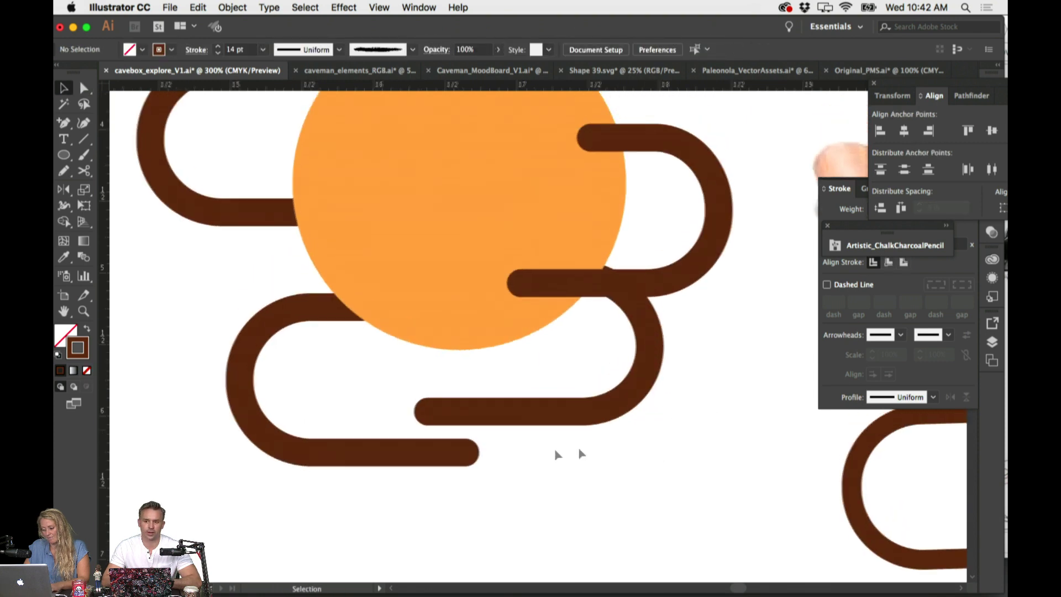
Try to lengthen the lower end of the right leg toward the left
{"action": "left_click", "coordinate": [436, 453]}
{"action": "left_click", "coordinate": [453, 418]}
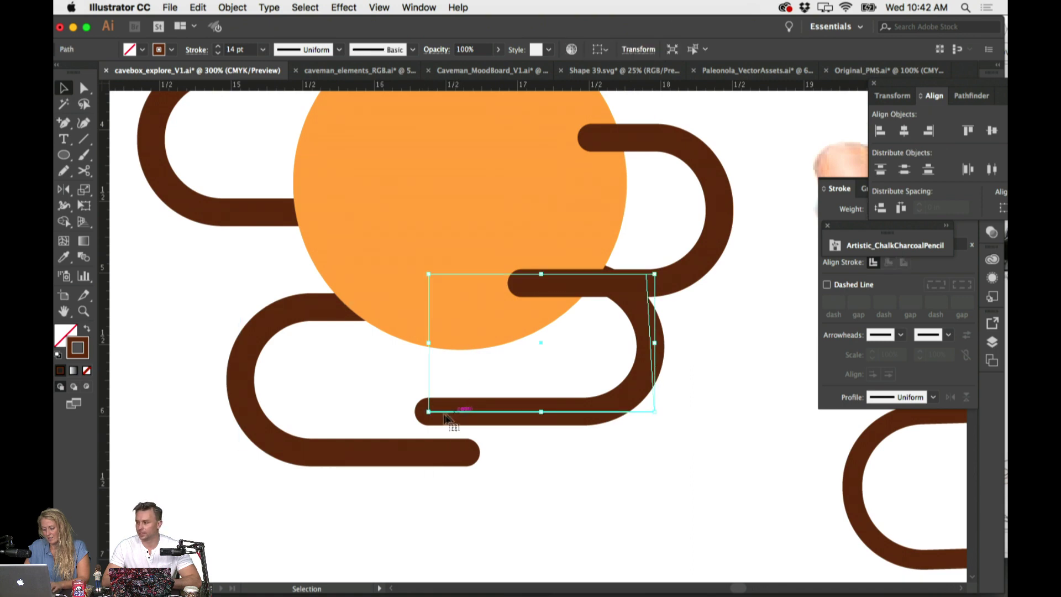
{"action": "key", "text": "a"}
{"action": "left_click_drag", "start_coordinate": [429, 413], "coordinate": [389, 412]}
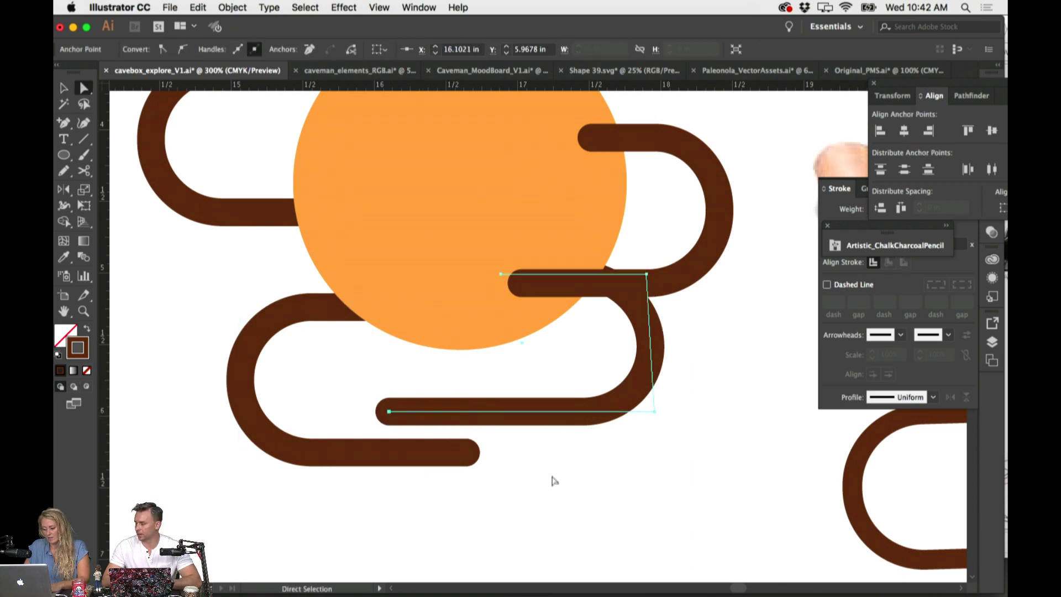
{"action": "key", "text": "super+z"}
Move the right leg horizontally to the left so it tucks further under the body
{"action": "left_click", "coordinate": [543, 480]}
{"action": "key", "text": "v"}
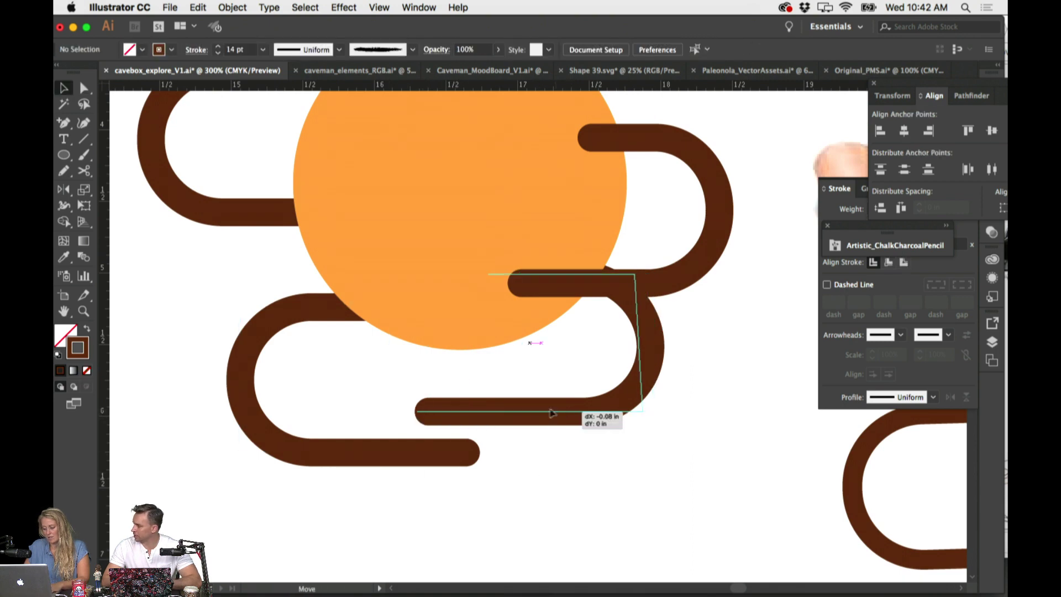
{"action": "left_click", "coordinate": [551, 412]}
{"action": "left_click", "coordinate": [615, 468]}
{"action": "scroll", "coordinate": [614, 468], "scroll_direction": "up", "scroll_amount": 3}
{"action": "scroll", "coordinate": [615, 467], "scroll_direction": "down", "scroll_amount": 2}
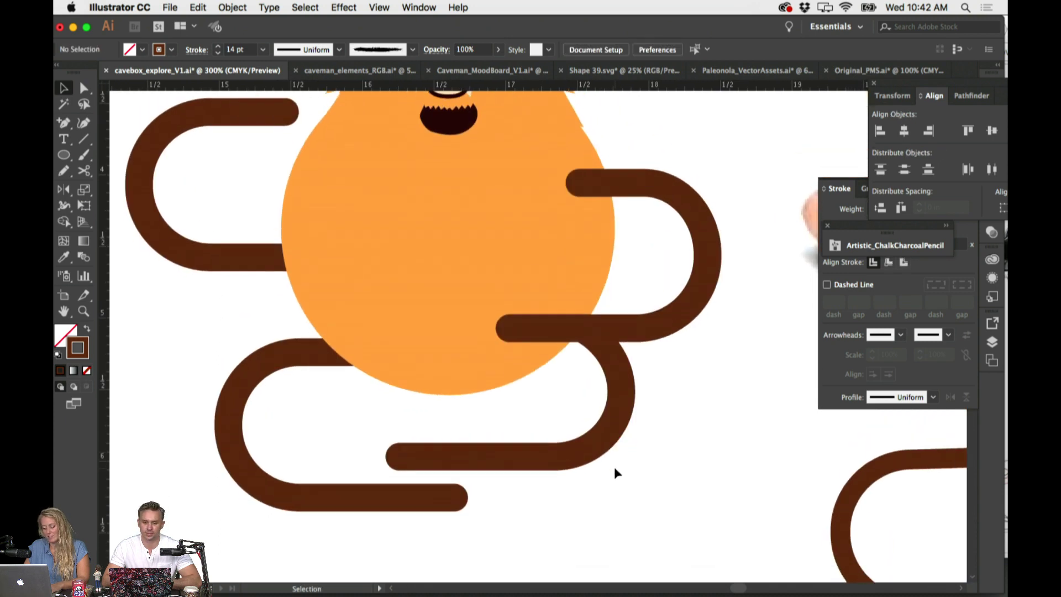
{"action": "key", "text": "a"}
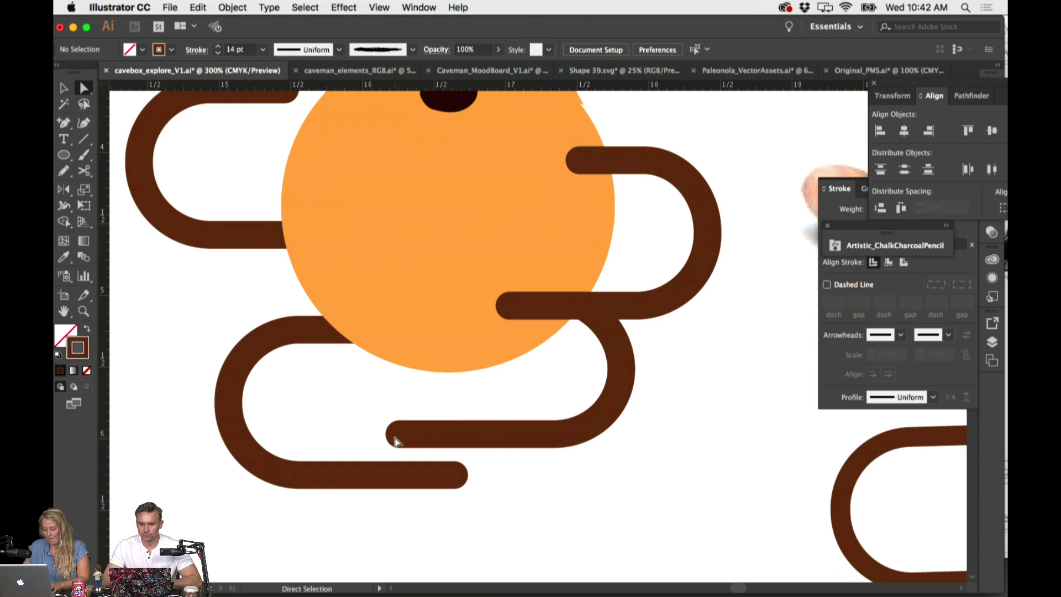
Extend the right leg's lower end anchor point horizontally to the left, above the left leg's lower section
{"action": "key", "text": "super+equal"}
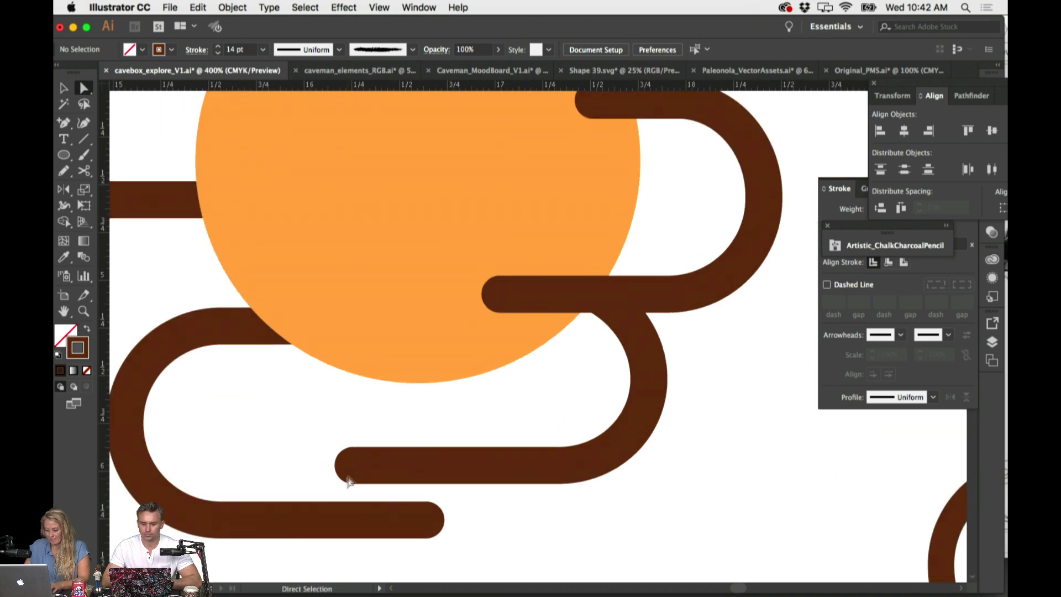
{"action": "left_click", "coordinate": [348, 471]}
{"action": "left_click", "coordinate": [330, 471]}
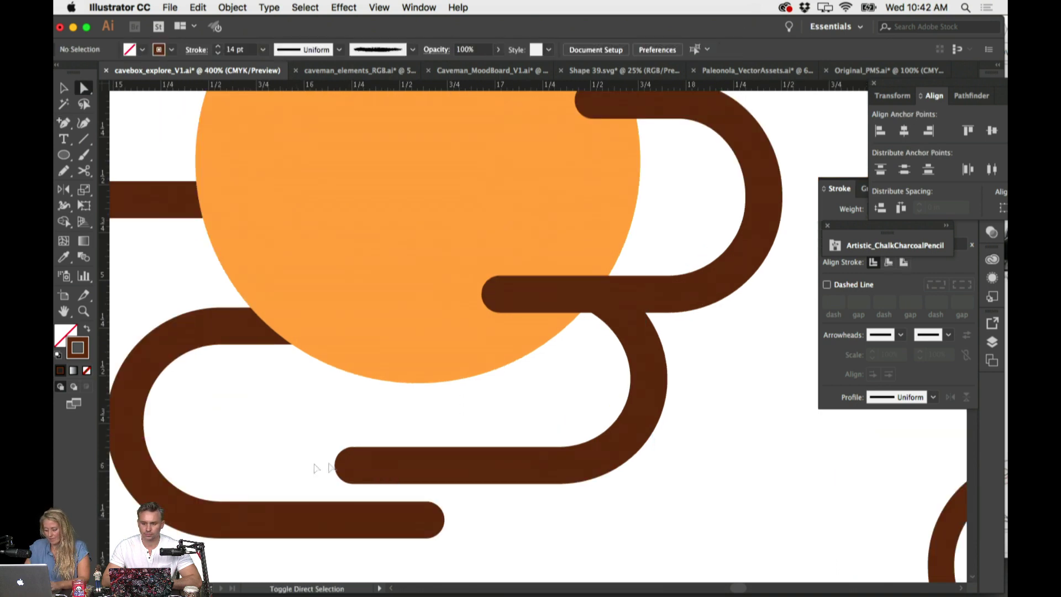
{"action": "left_click_drag", "start_coordinate": [353, 467], "coordinate": [266, 467]}
{"action": "key", "text": "super+shift+a"}
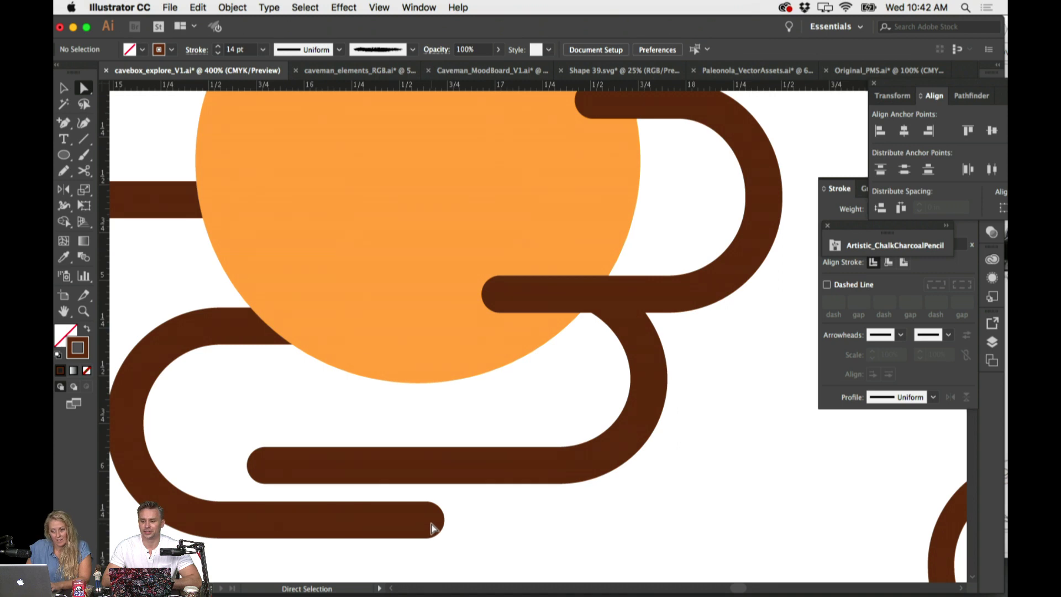
Extend the left leg's lower end anchor point slightly to the right, keeping it horizontal
{"action": "left_click_drag", "start_coordinate": [427, 519], "coordinate": [448, 522]}
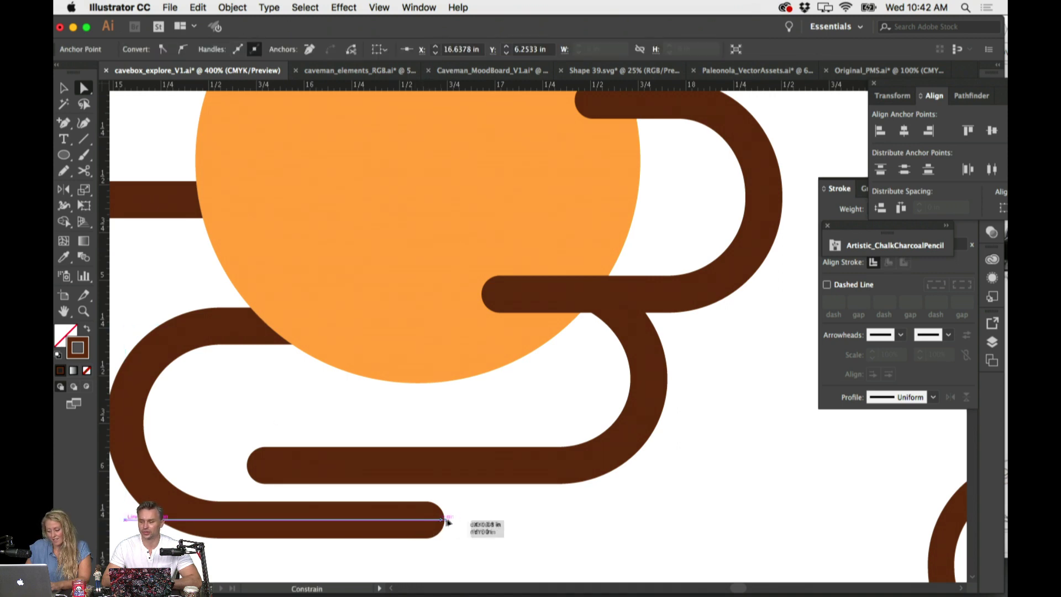
{"action": "key", "text": "v"}
{"action": "left_click", "coordinate": [509, 521]}
{"action": "key", "text": "super+minus"}
{"action": "scroll", "coordinate": [484, 443], "scroll_direction": "up", "scroll_amount": 1}
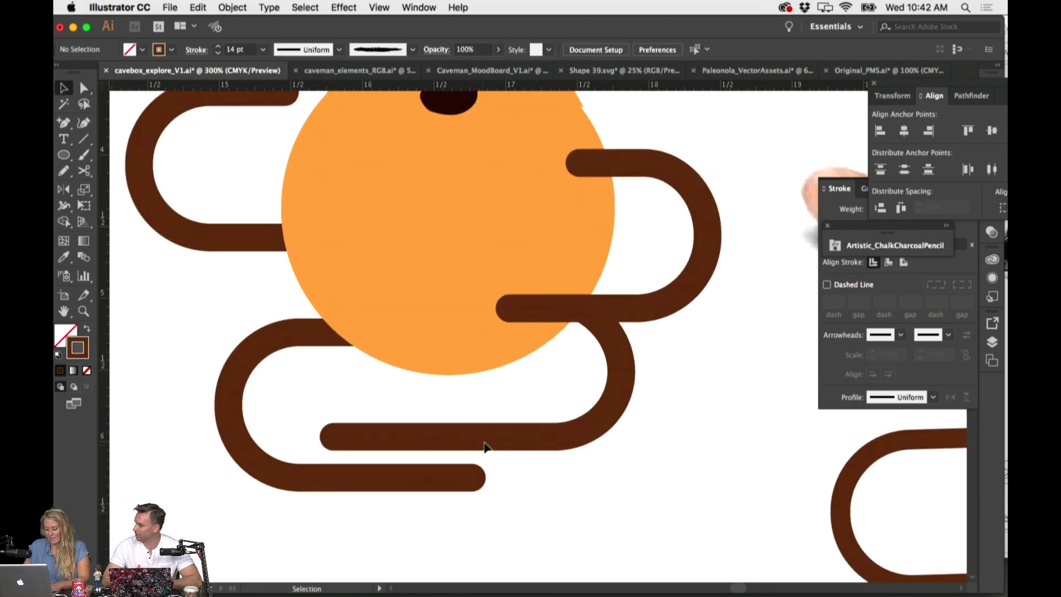
Try to rotate the right leg counterclockwise and the left leg clockwise so their lower ends cross
{"action": "left_click", "coordinate": [497, 439]}
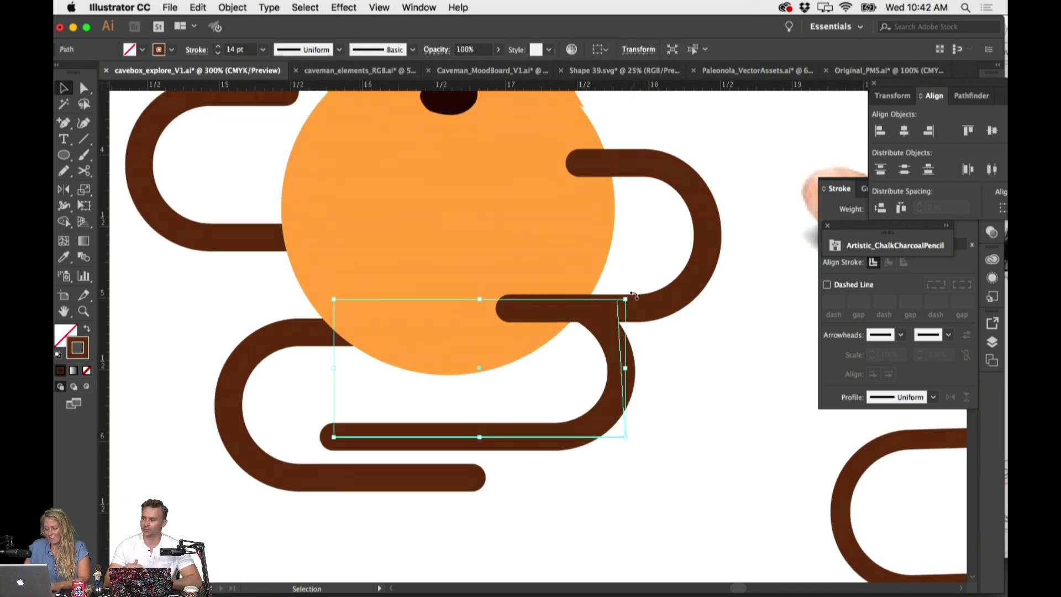
{"action": "left_click_drag", "start_coordinate": [633, 295], "coordinate": [627, 275]}
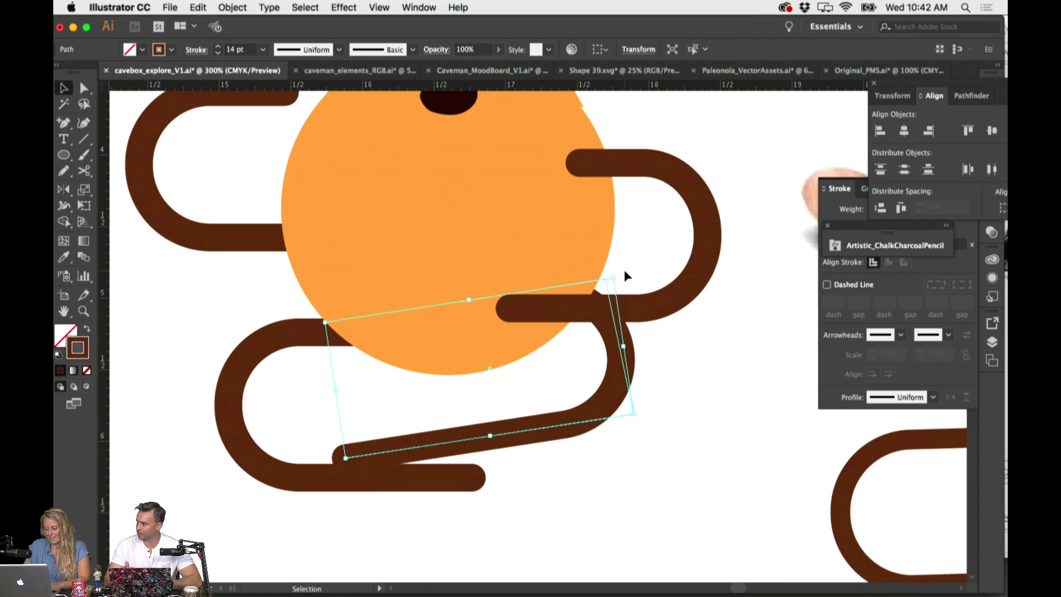
{"action": "left_click", "coordinate": [472, 477]}
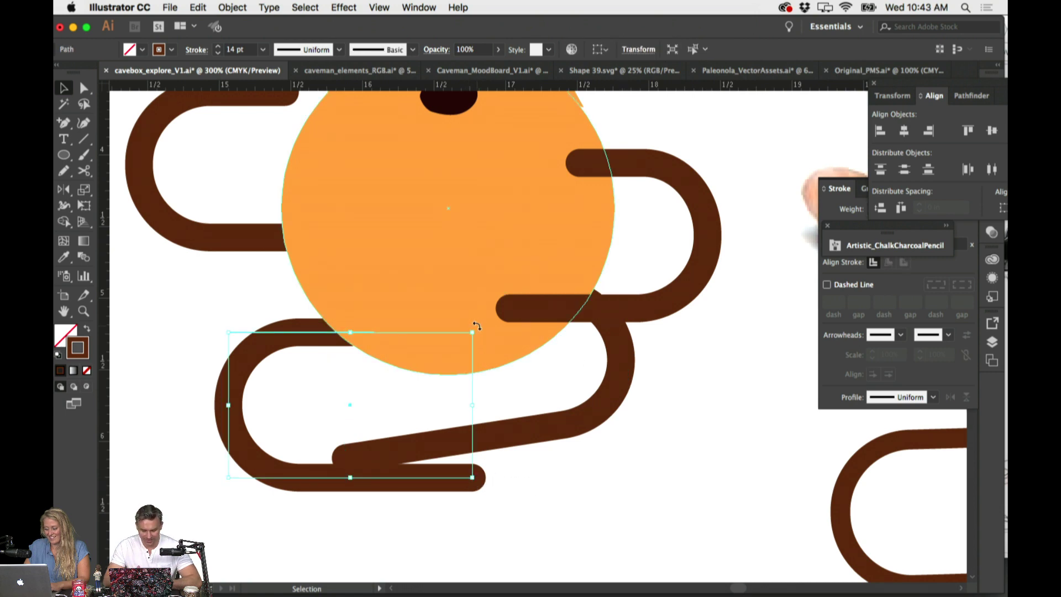
{"action": "left_click_drag", "start_coordinate": [476, 327], "coordinate": [537, 344]}
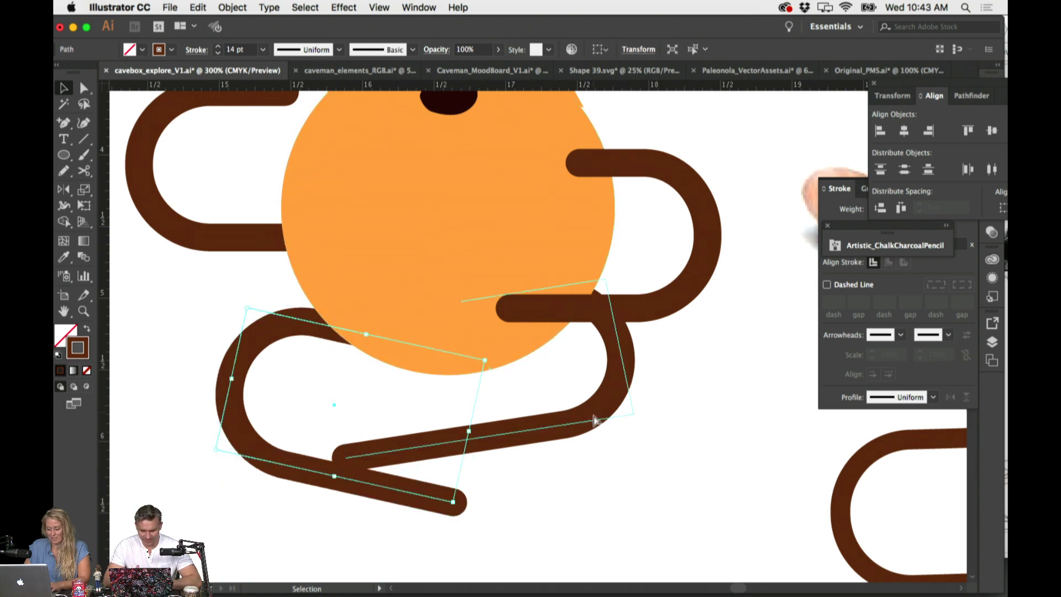
{"action": "key", "text": "ctrl+z"}
{"action": "key", "text": "ctrl+z"}
{"action": "left_click", "coordinate": [623, 490]}
Move the seated woman reference photo to the right, away from the character
{"action": "key", "text": "ctrl+minus"}
{"action": "key", "text": "ctrl+minus"}
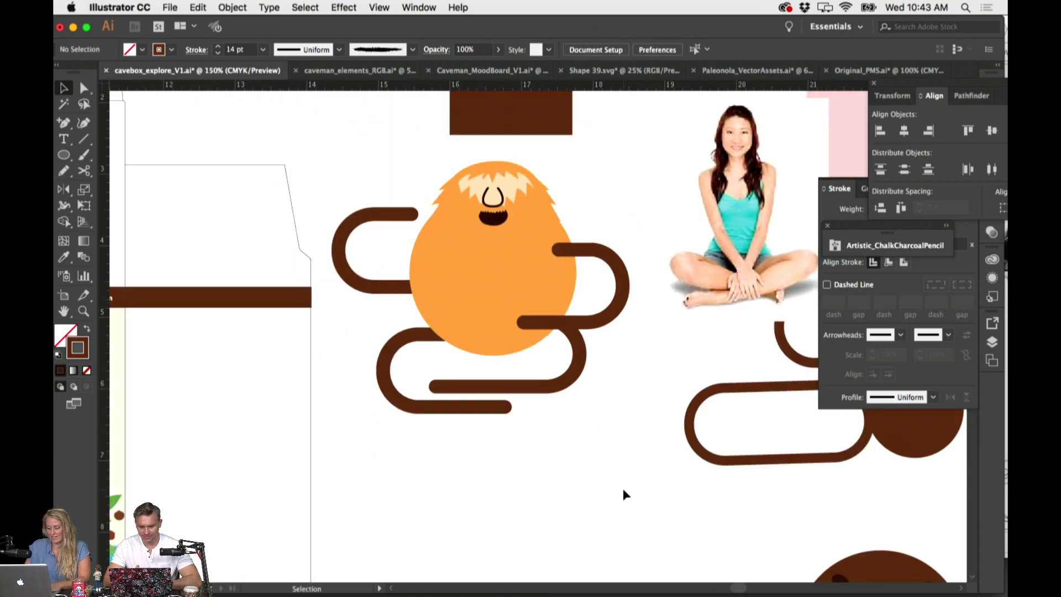
{"action": "scroll", "coordinate": [618, 461], "scroll_direction": "right", "scroll_amount": 3}
{"action": "left_click_drag", "start_coordinate": [617, 245], "coordinate": [721, 237]}
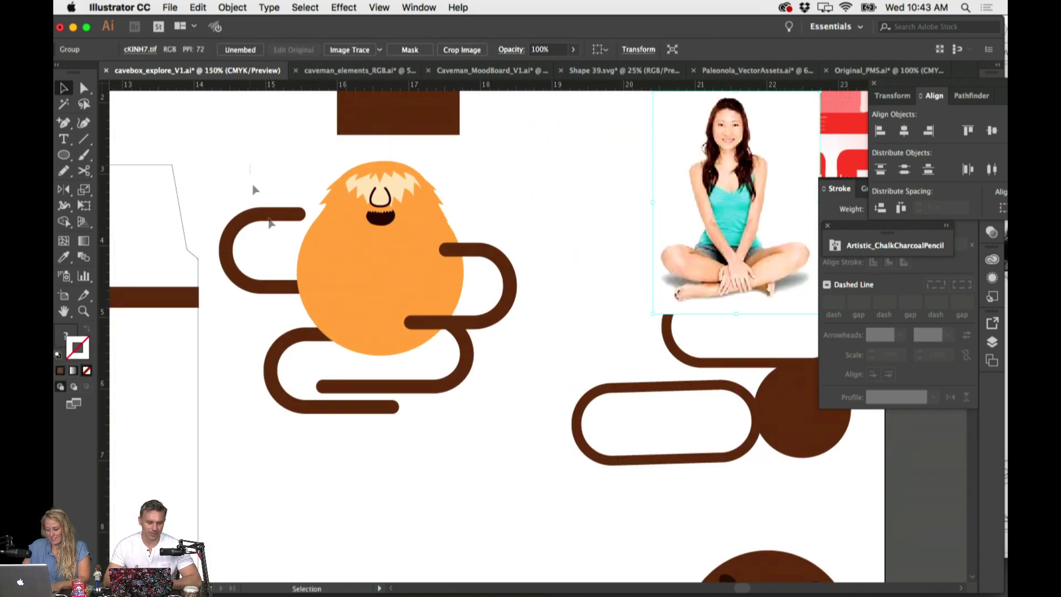
Duplicate the whole character with its arms and legs and place the copy below the original
{"action": "left_click", "coordinate": [257, 219]}
{"action": "scroll", "coordinate": [478, 425], "scroll_direction": "down", "scroll_amount": 3}
{"action": "left_click_drag", "start_coordinate": [407, 218], "coordinate": [443, 483]}
{"action": "scroll", "coordinate": [570, 516], "scroll_direction": "down", "scroll_amount": 3}
{"action": "left_click", "coordinate": [570, 515]}
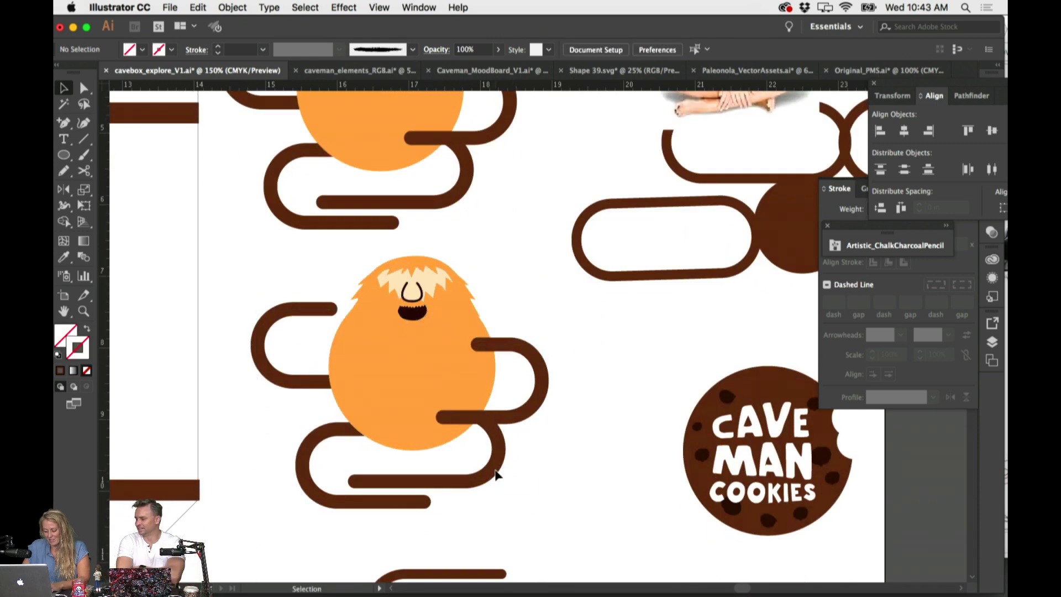
Try to tilt both legs of the copied character inward and shift the right leg down and to the right
{"action": "left_click", "coordinate": [498, 467]}
{"action": "left_click_drag", "start_coordinate": [507, 407], "coordinate": [426, 503]}
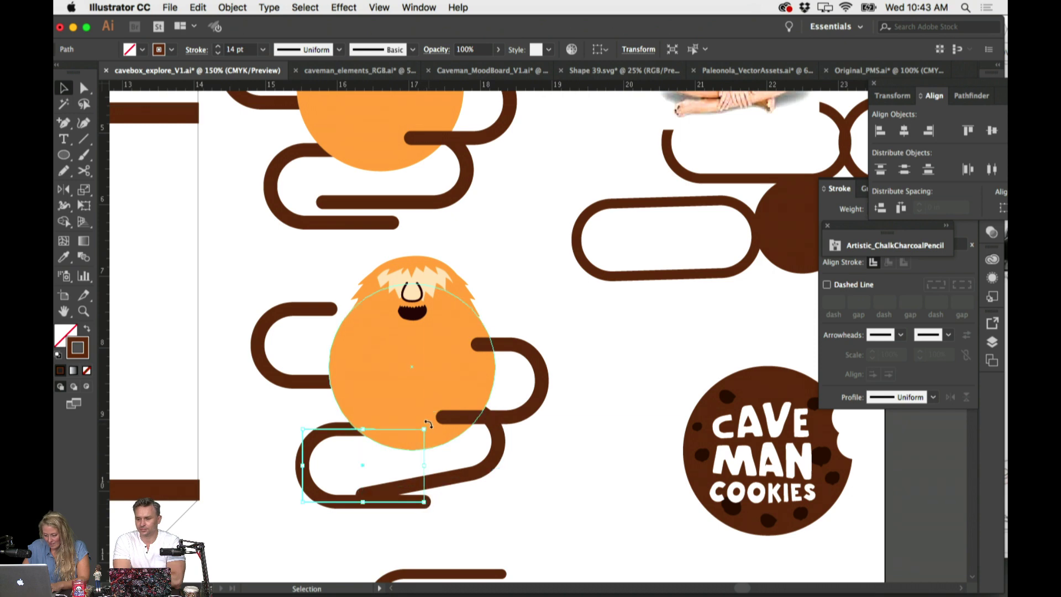
{"action": "left_click_drag", "start_coordinate": [428, 424], "coordinate": [521, 495]}
{"action": "left_click", "coordinate": [521, 495]}
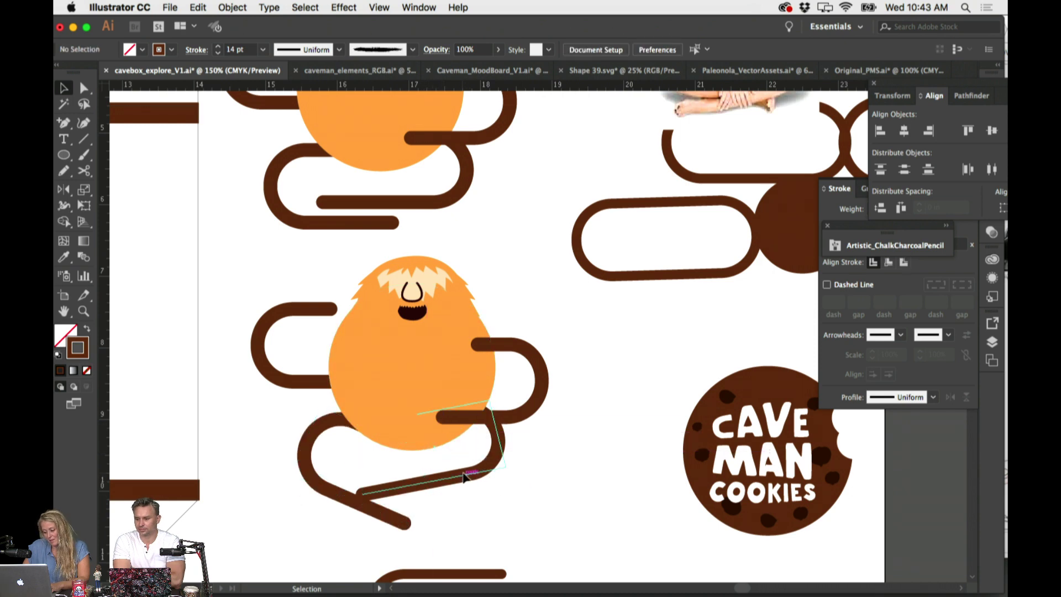
{"action": "left_click_drag", "start_coordinate": [464, 476], "coordinate": [518, 498]}
Undo the copied character's leg adjustments, delete its right leg, and rotate its left leg slightly clockwise
{"action": "left_click", "coordinate": [504, 492]}
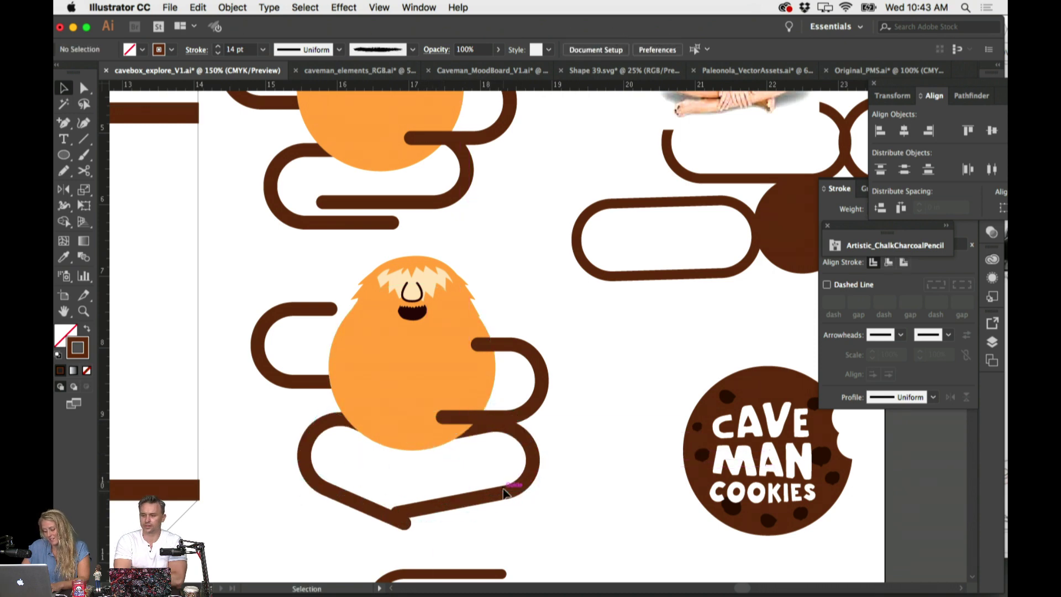
{"action": "left_click", "coordinate": [490, 503]}
{"action": "left_click_drag", "start_coordinate": [490, 503], "coordinate": [447, 493]}
{"action": "left_click", "coordinate": [446, 493]}
{"action": "left_click", "coordinate": [417, 503]}
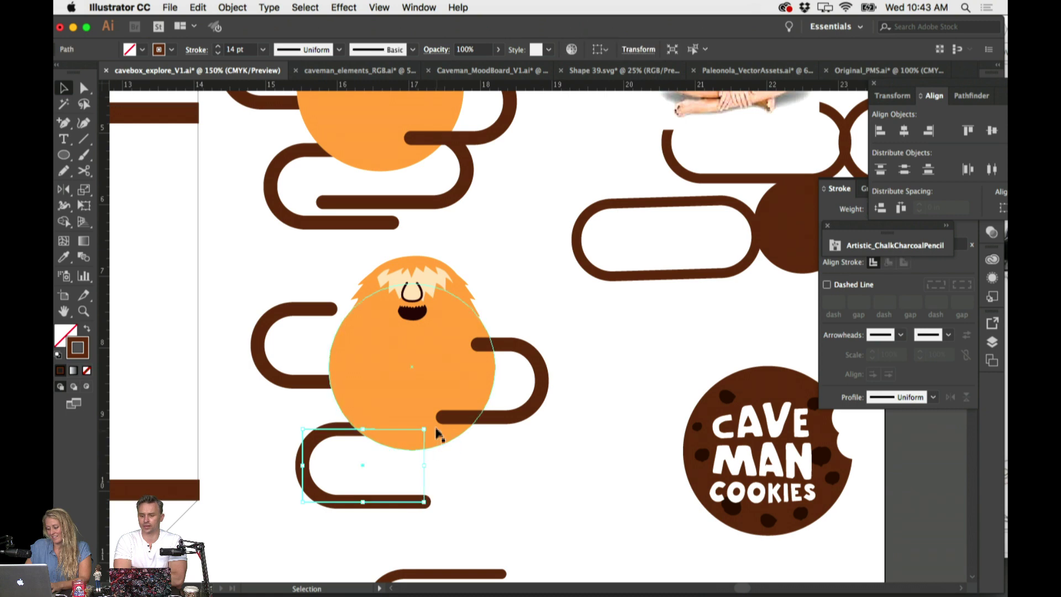
{"action": "mouse_move", "coordinate": [430, 424]}
{"action": "left_mouse_down"}
{"action": "mouse_move", "coordinate": [459, 429]}
{"action": "mouse_move", "coordinate": [443, 438]}
{"action": "left_mouse_up"}
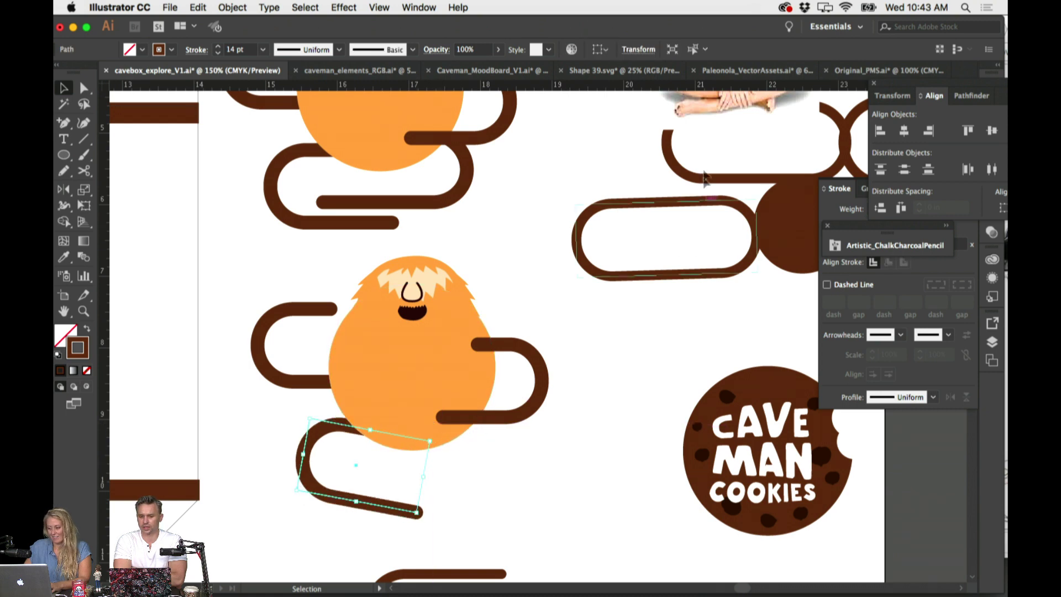
Place the seated reference photo beside the copied character and lengthen the tilted left leg's lower end to the right
{"action": "left_click_drag", "start_coordinate": [706, 116], "coordinate": [646, 354]}
{"action": "left_click", "coordinate": [337, 430]}
{"action": "left_click_drag", "start_coordinate": [359, 501], "coordinate": [514, 502]}
{"action": "key", "text": "a"}
{"action": "key", "text": "v"}
Duplicate the tilted left leg, reflect the copy across the vertical axis, and position it to cross the original beneath the body
{"action": "left_click", "coordinate": [498, 503]}
{"action": "left_click", "coordinate": [235, 8]}
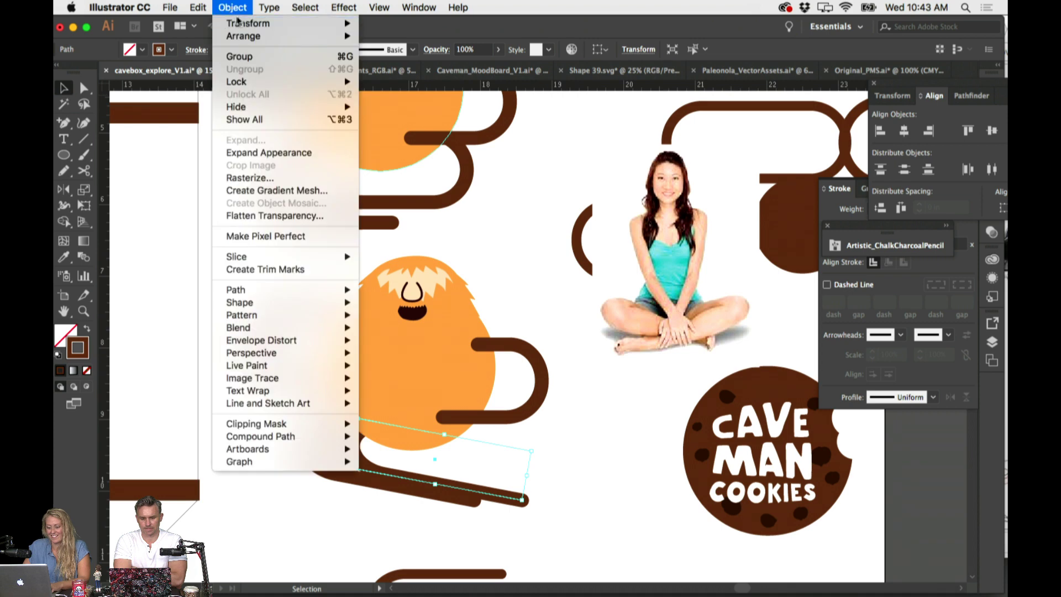
{"action": "mouse_move", "coordinate": [239, 22]}
{"action": "left_click", "coordinate": [387, 71]}
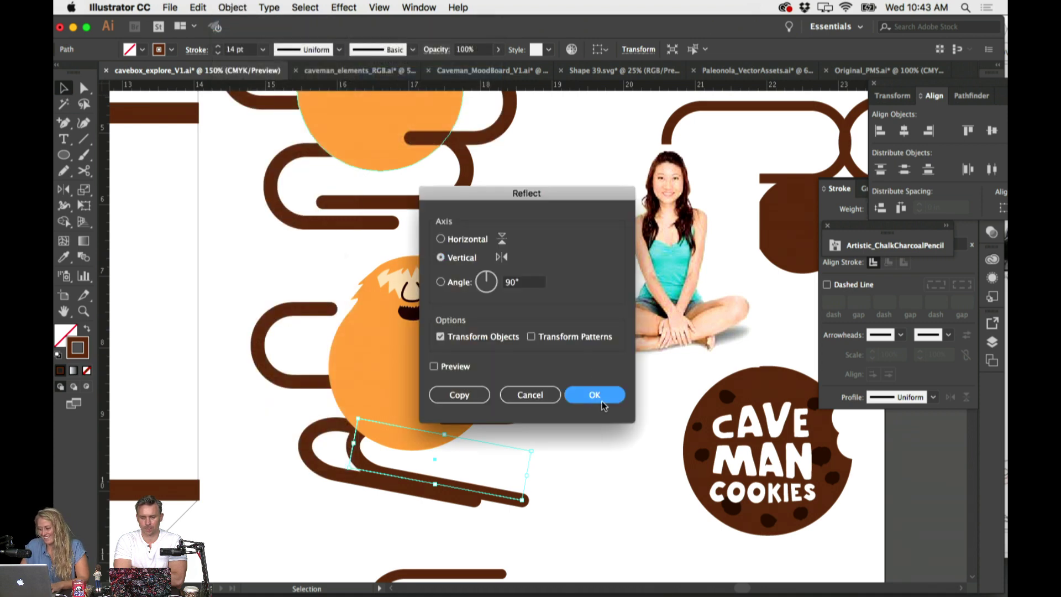
{"action": "left_click", "coordinate": [594, 394]}
{"action": "left_click", "coordinate": [514, 476]}
{"action": "left_click_drag", "start_coordinate": [498, 475], "coordinate": [482, 474]}
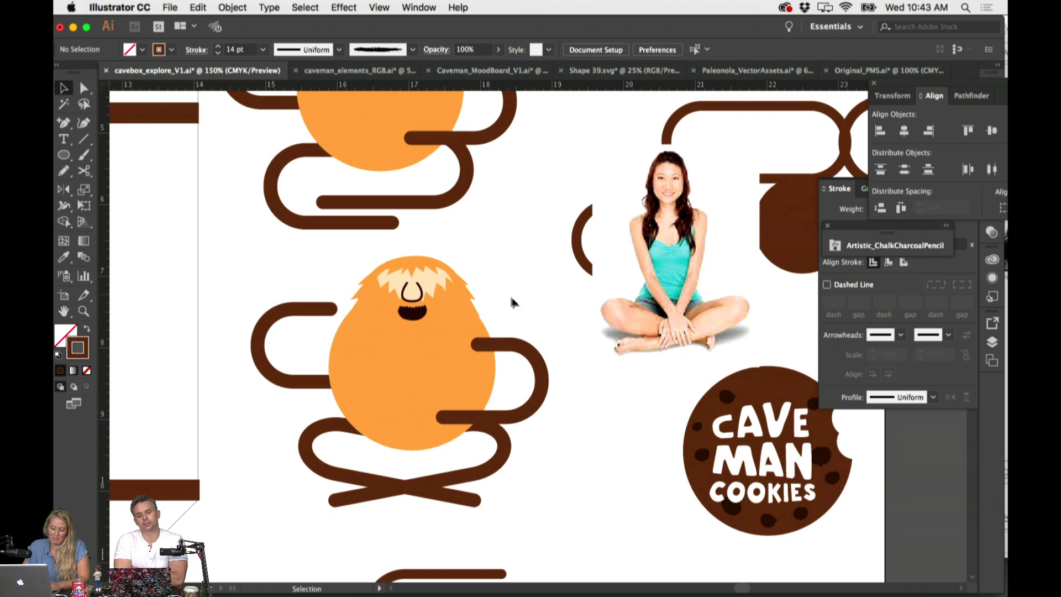
{"action": "key", "text": "a"}
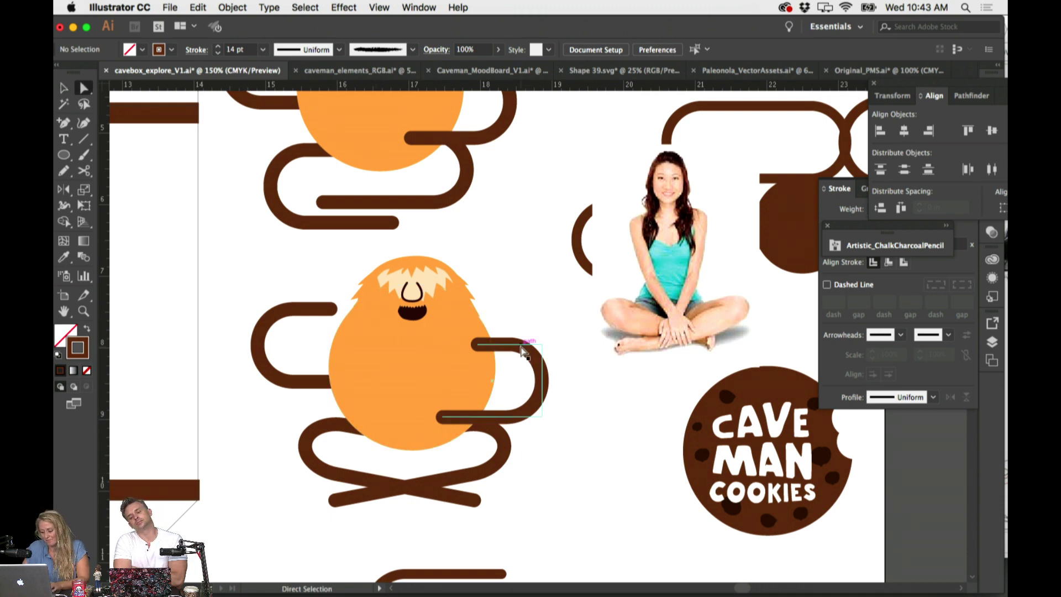
Try to trim the inner tip of the copied character's right arm back toward the body's edge
{"action": "left_click", "coordinate": [523, 345]}
{"action": "key", "text": "plus"}
{"action": "left_click", "coordinate": [506, 346]}
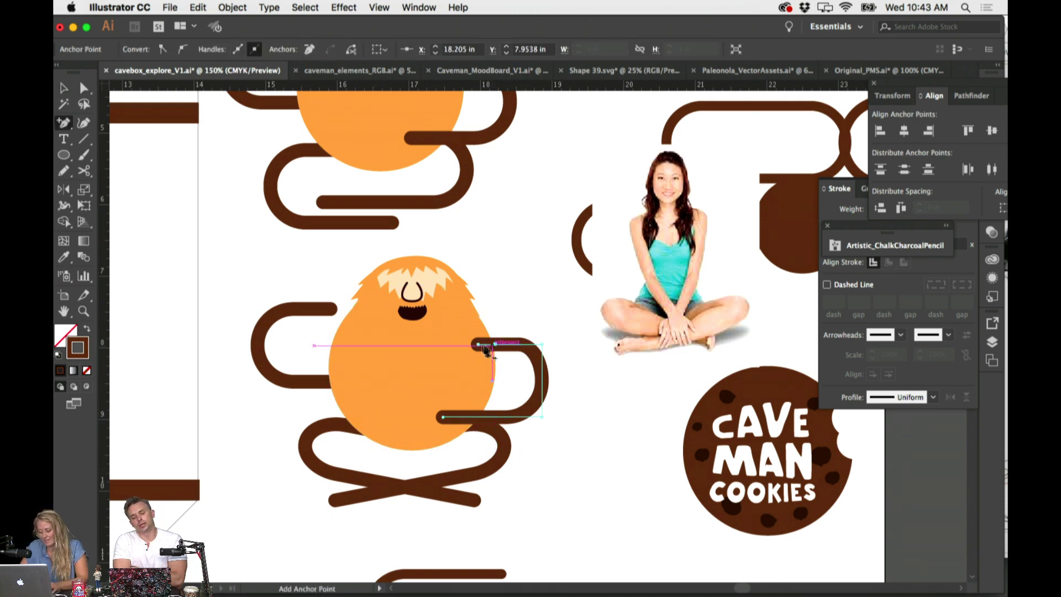
{"action": "key", "text": "a"}
{"action": "key", "text": "v"}
{"action": "left_click", "coordinate": [539, 298]}
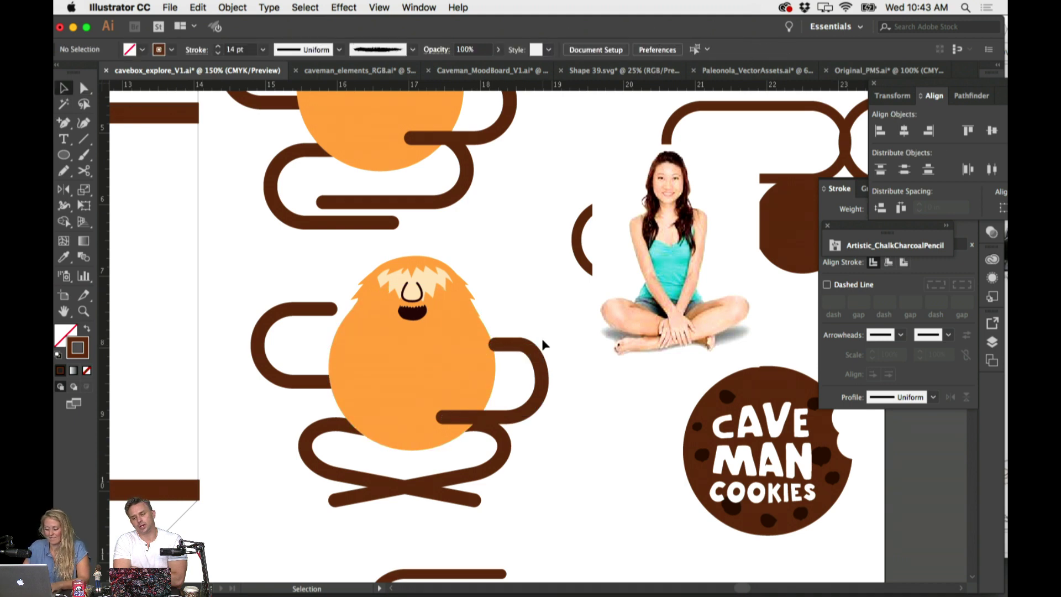
{"action": "left_click", "coordinate": [547, 372]}
{"action": "left_click", "coordinate": [576, 397]}
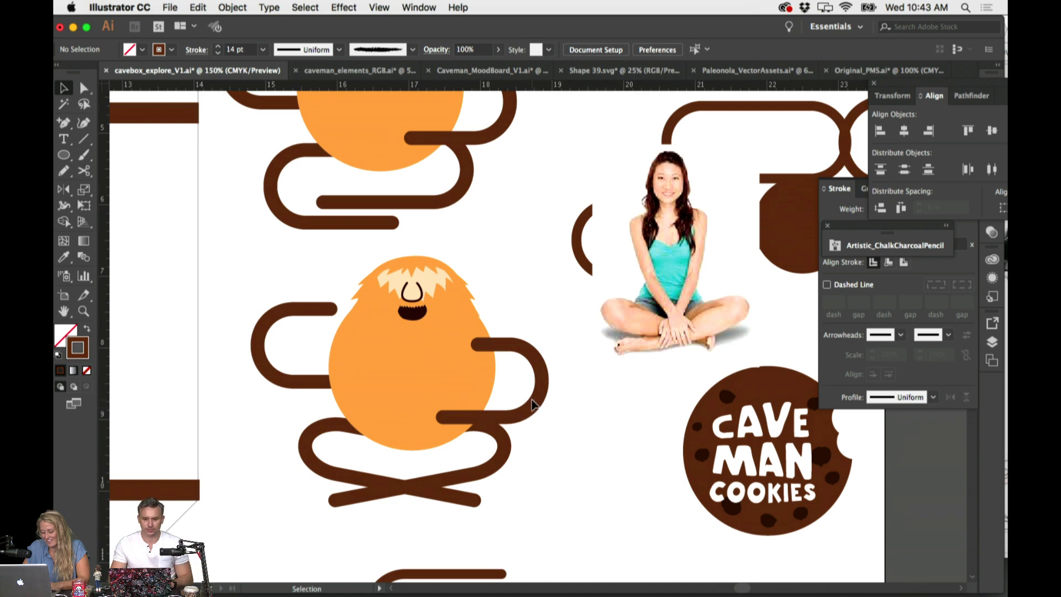
Move the copied character's right arm up slightly, and shift both crossed legs slightly right beneath the body
{"action": "left_click_drag", "start_coordinate": [525, 346], "coordinate": [524, 336]}
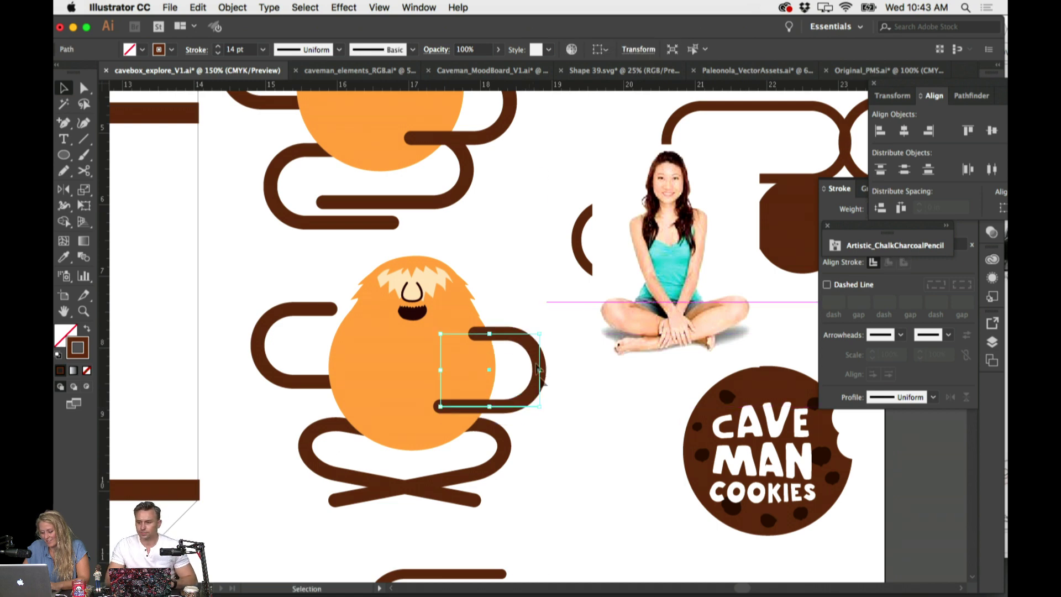
{"action": "left_click", "coordinate": [570, 431]}
{"action": "scroll", "coordinate": [573, 429], "scroll_direction": "right", "scroll_amount": 2}
{"action": "left_click", "coordinate": [438, 511]}
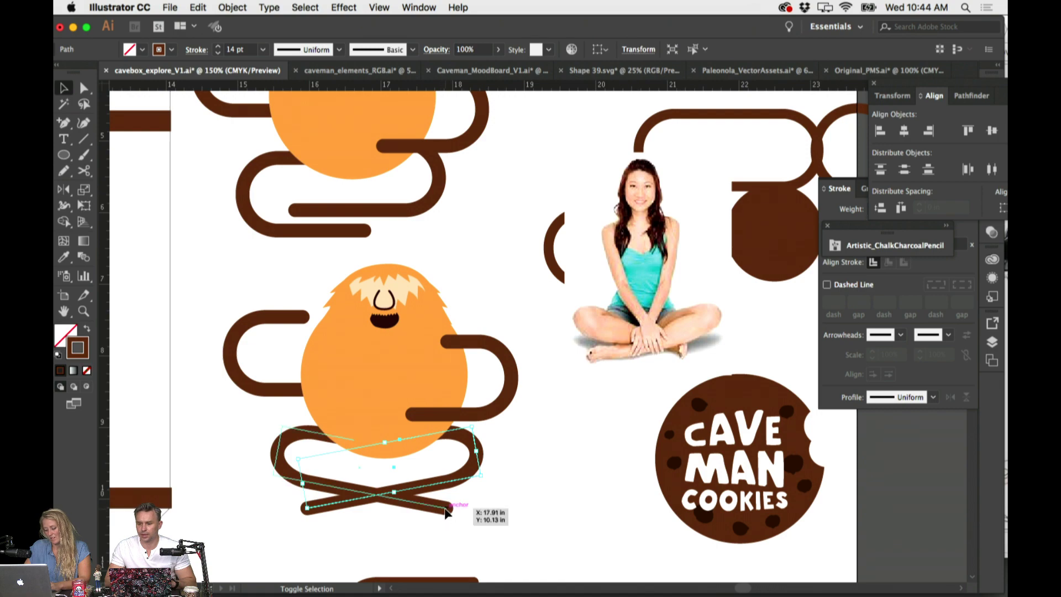
{"action": "left_click", "coordinate": [449, 510], "text": "shift"}
{"action": "left_click", "coordinate": [522, 463]}
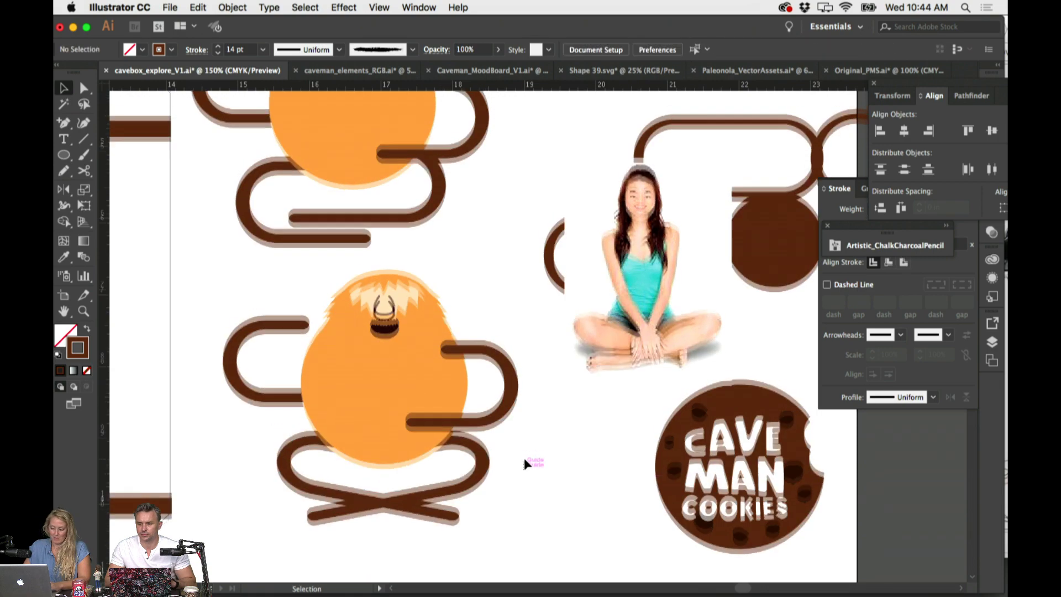
{"action": "scroll", "coordinate": [523, 442], "scroll_direction": "up", "scroll_amount": 3}
{"action": "scroll", "coordinate": [521, 415], "scroll_direction": "down", "scroll_amount": 5}
{"action": "scroll", "coordinate": [520, 411], "scroll_direction": "up", "scroll_amount": 2}
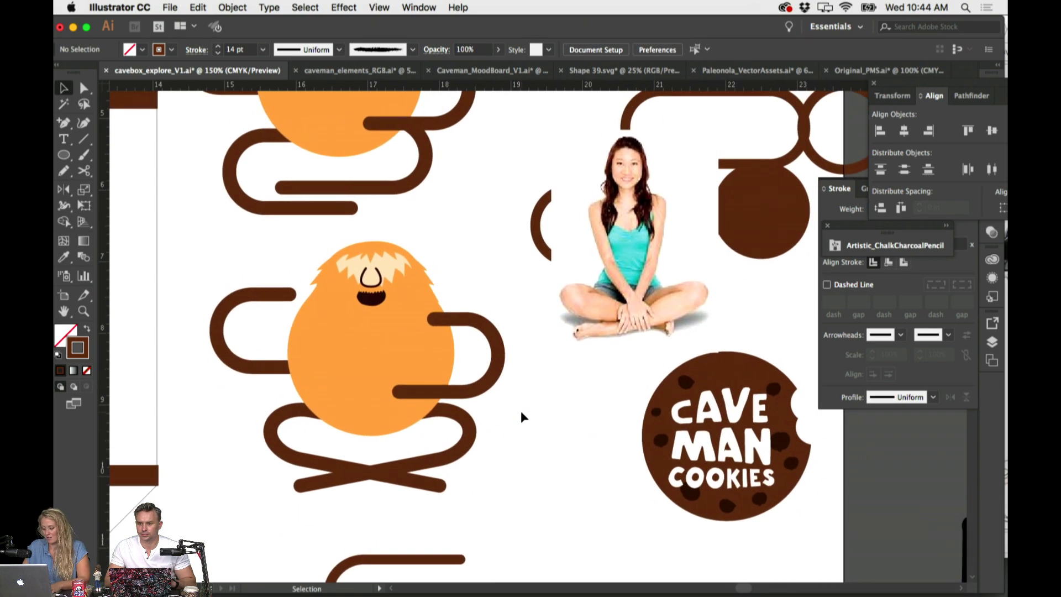
{"action": "scroll", "coordinate": [521, 412], "scroll_direction": "right", "scroll_amount": 2}
{"action": "left_click", "coordinate": [416, 486]}
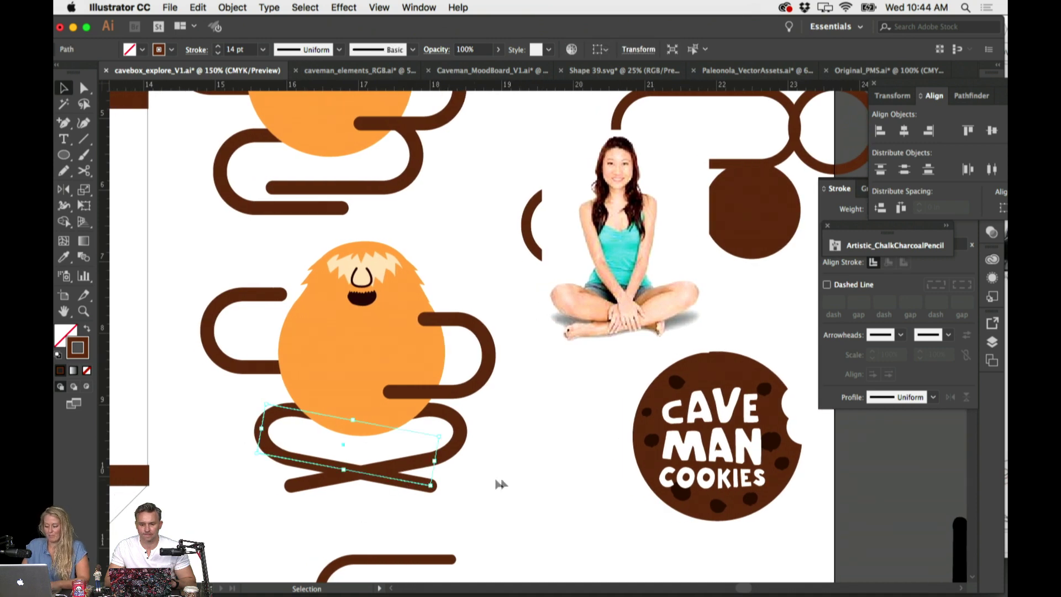
{"action": "left_click", "coordinate": [512, 478]}
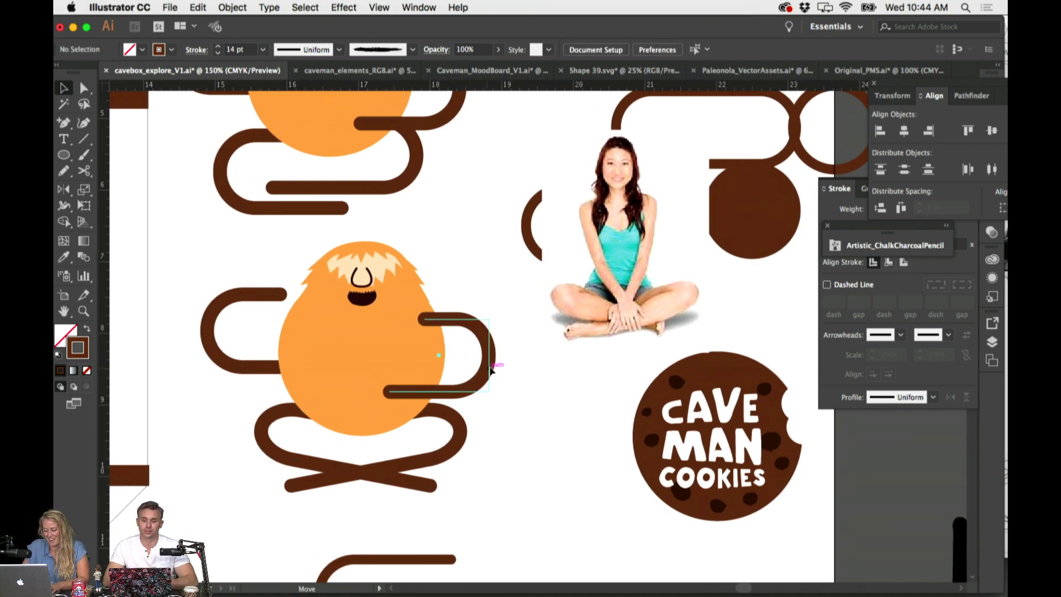
{"action": "key", "text": "a"}
{"action": "left_click", "coordinate": [492, 361]}
{"action": "key", "text": "v"}
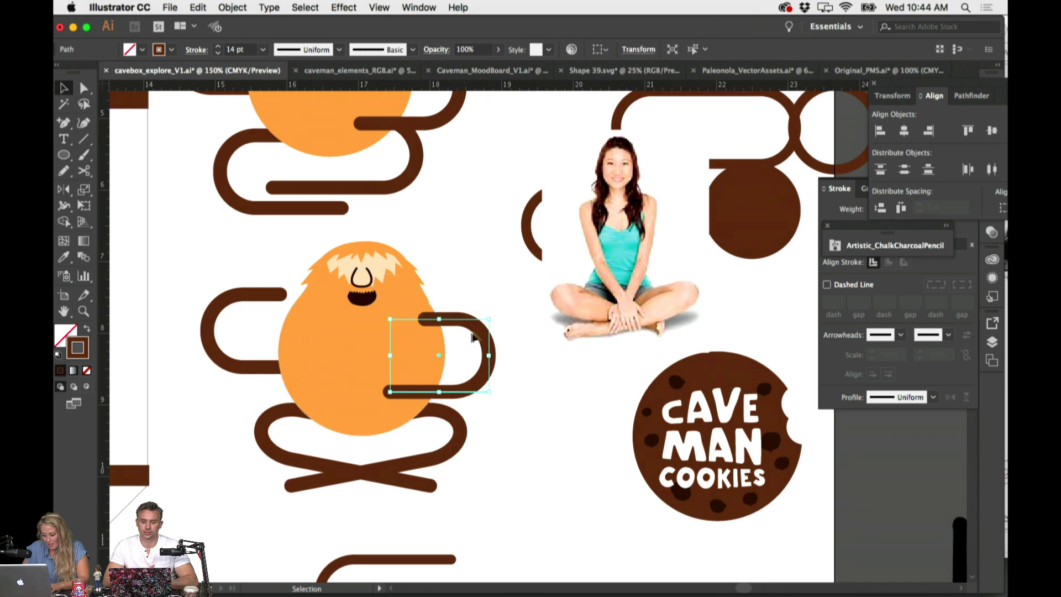
{"action": "key", "text": "super+shift+a"}
{"action": "left_click", "coordinate": [437, 323]}
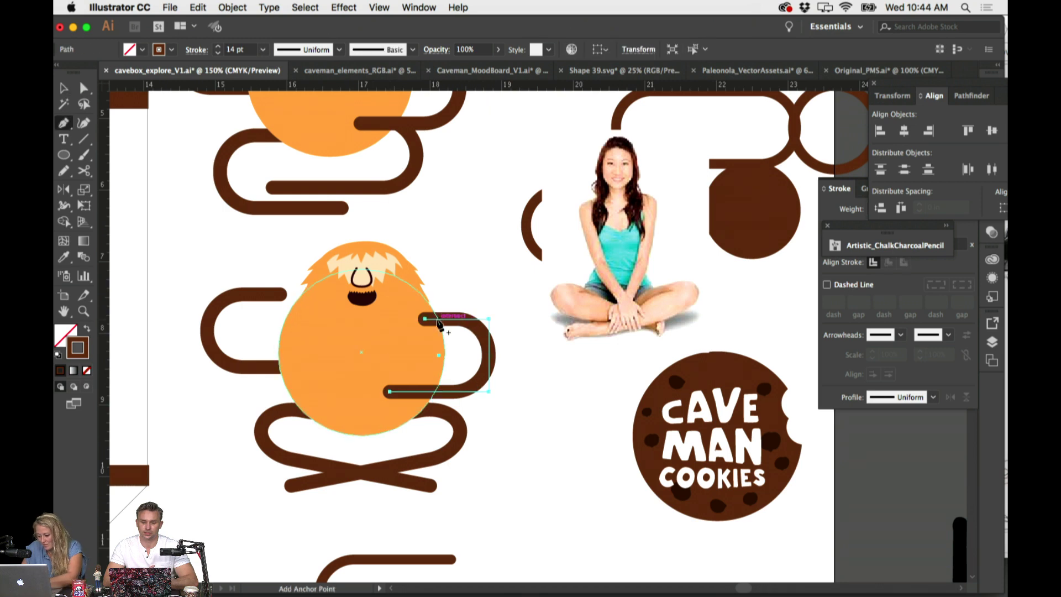
{"action": "key", "text": "a"}
{"action": "left_click", "coordinate": [443, 326]}
{"action": "key", "text": "v"}
Shorten the right arm's upper end by adding an anchor point near the body's edge and deleting the original end point
{"action": "key", "text": "super+equal"}
{"action": "key", "text": "super+equal"}
{"action": "key", "text": "super+equal"}
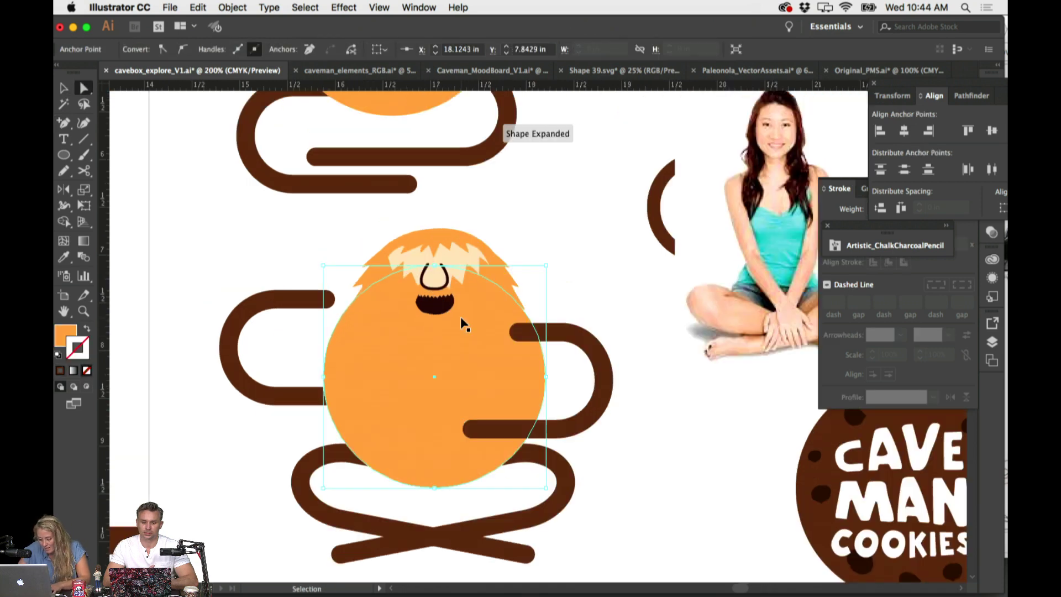
{"action": "left_click", "coordinate": [579, 333]}
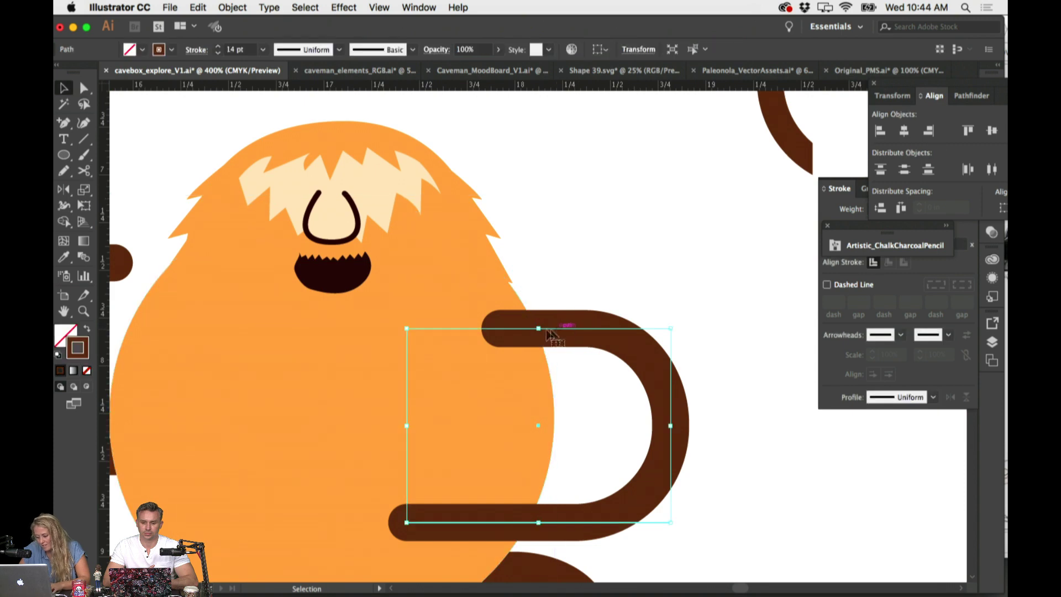
{"action": "key", "text": "a"}
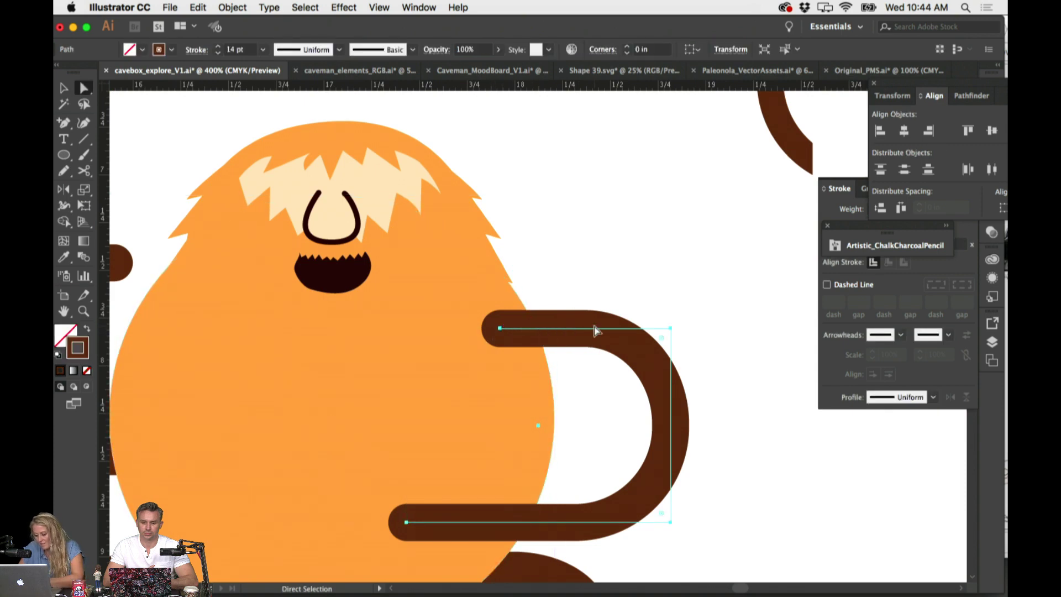
{"action": "key", "text": "shift+equal"}
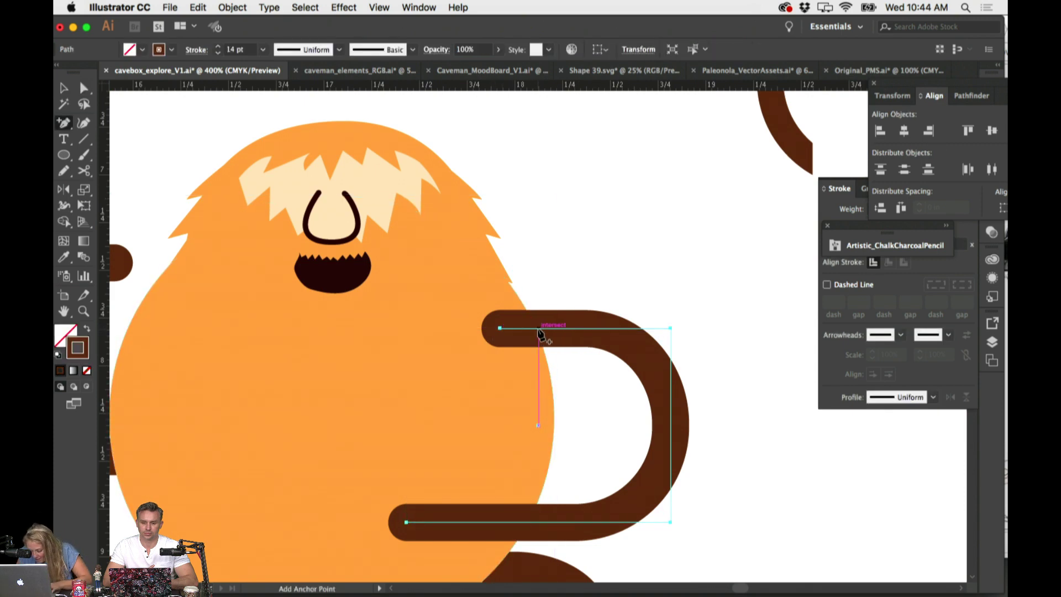
{"action": "left_click", "coordinate": [539, 328]}
{"action": "key", "text": "a"}
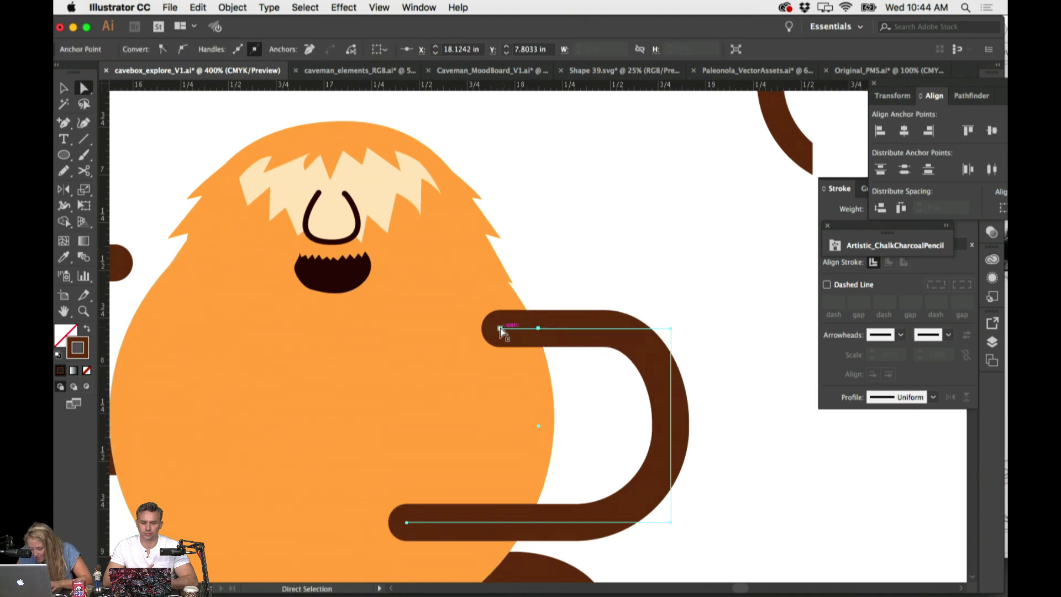
{"action": "left_click", "coordinate": [500, 327]}
{"action": "key", "text": "Delete"}
{"action": "key", "text": "super+minus"}
{"action": "key", "text": "super+minus"}
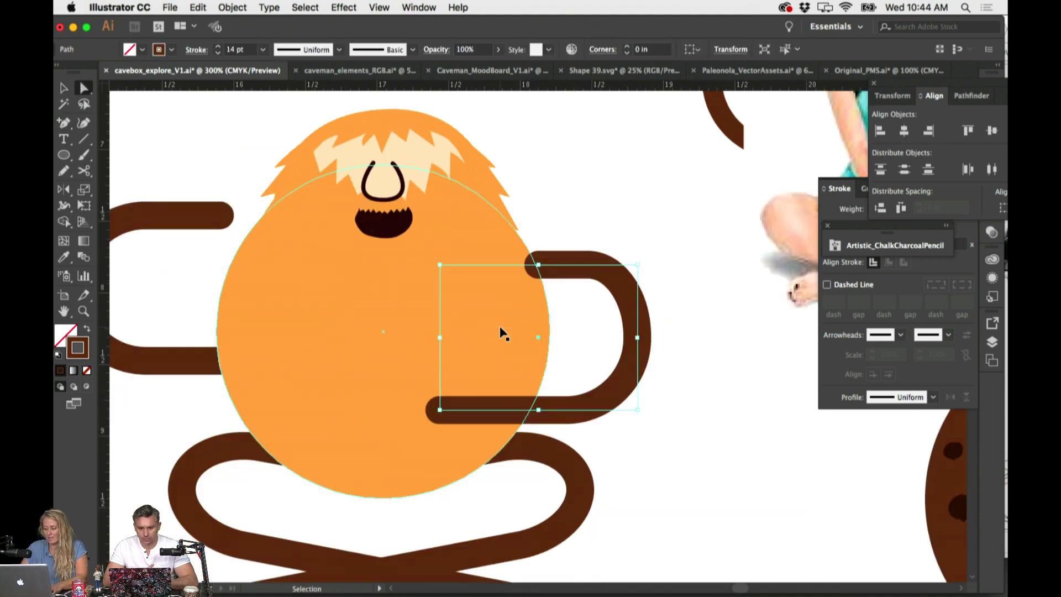
{"action": "key", "text": "v"}
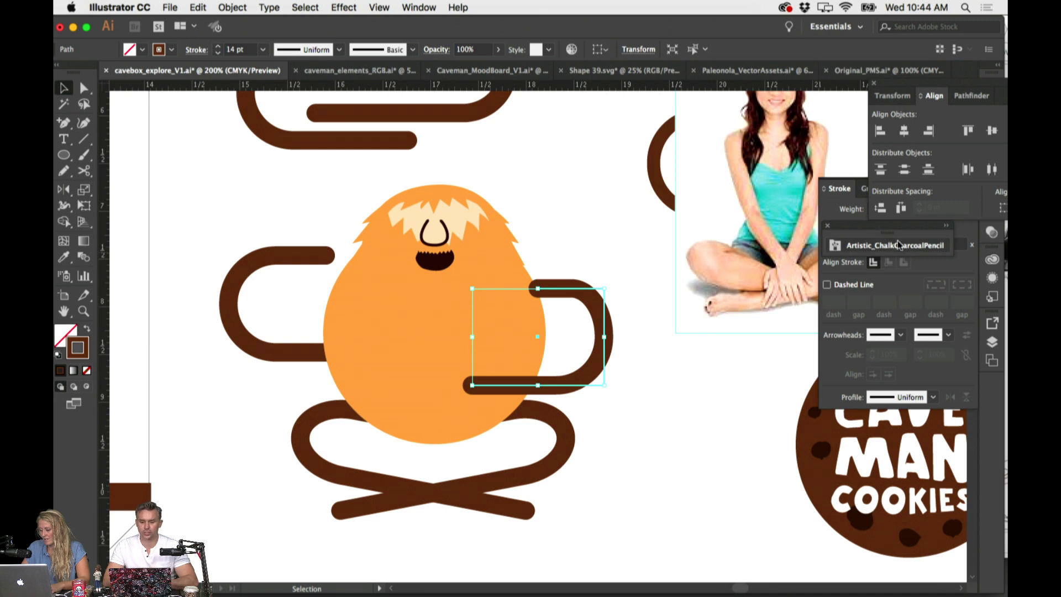
Try a butt cap on the right arm's stroke, and restore its rounded ends
{"action": "left_click", "coordinate": [840, 189]}
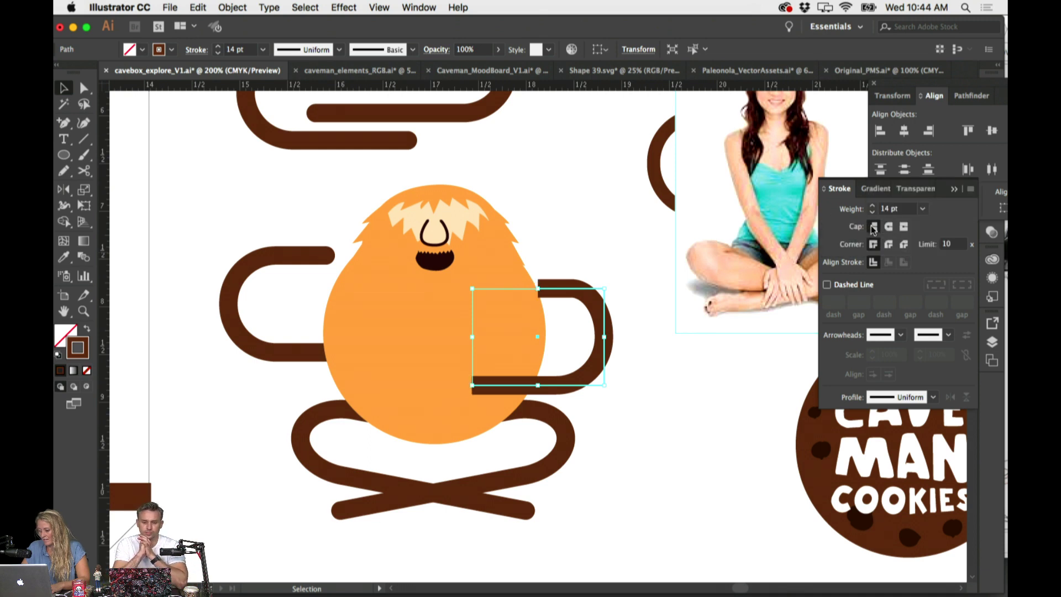
{"action": "left_click", "coordinate": [585, 232]}
{"action": "key", "text": "ctrl+z"}
{"action": "left_click", "coordinate": [631, 267]}
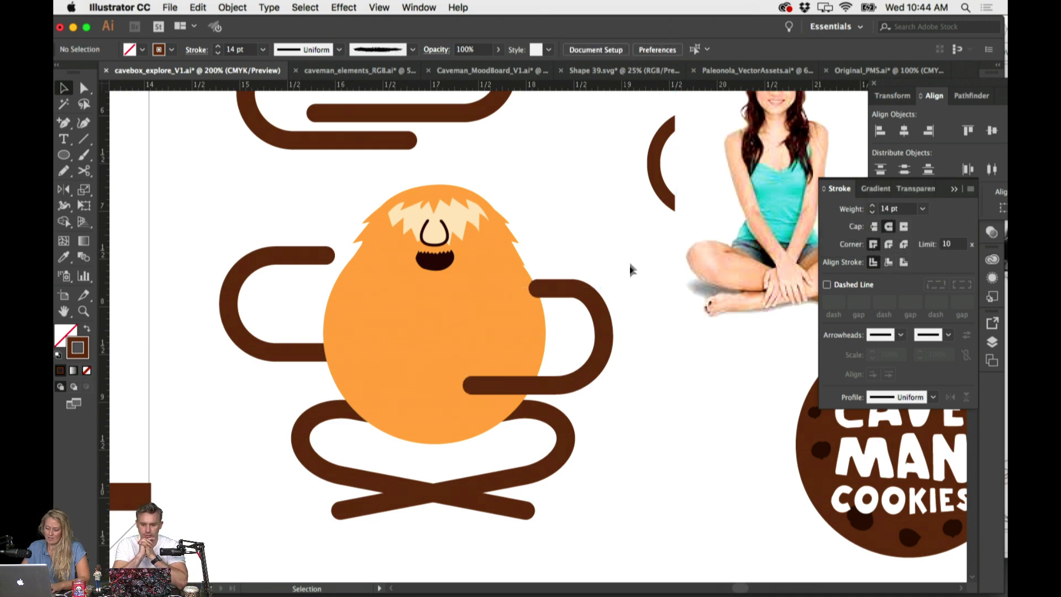
{"action": "left_click", "coordinate": [525, 290]}
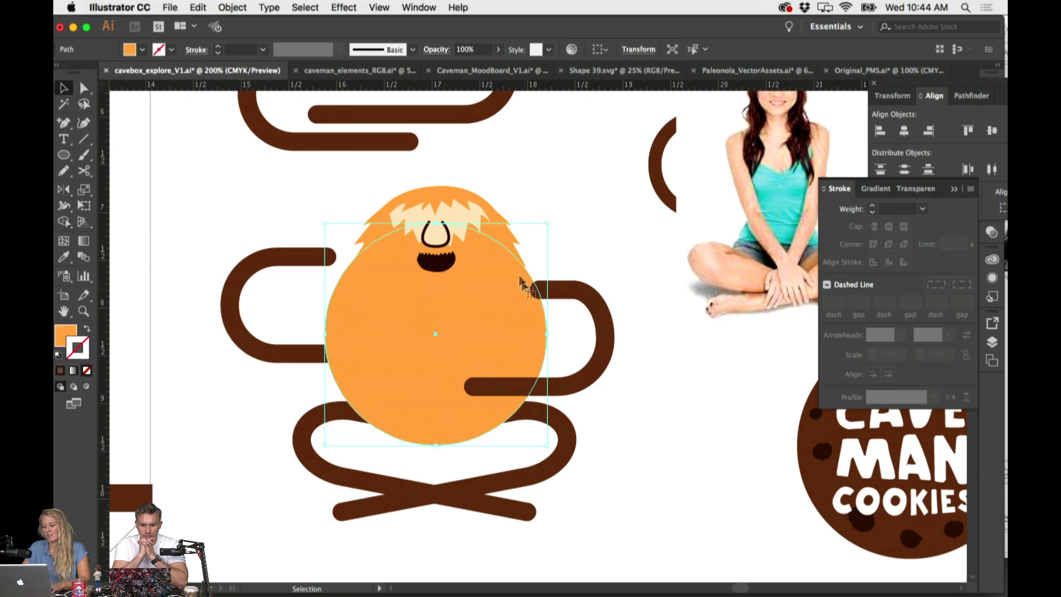
{"action": "left_click", "coordinate": [612, 271]}
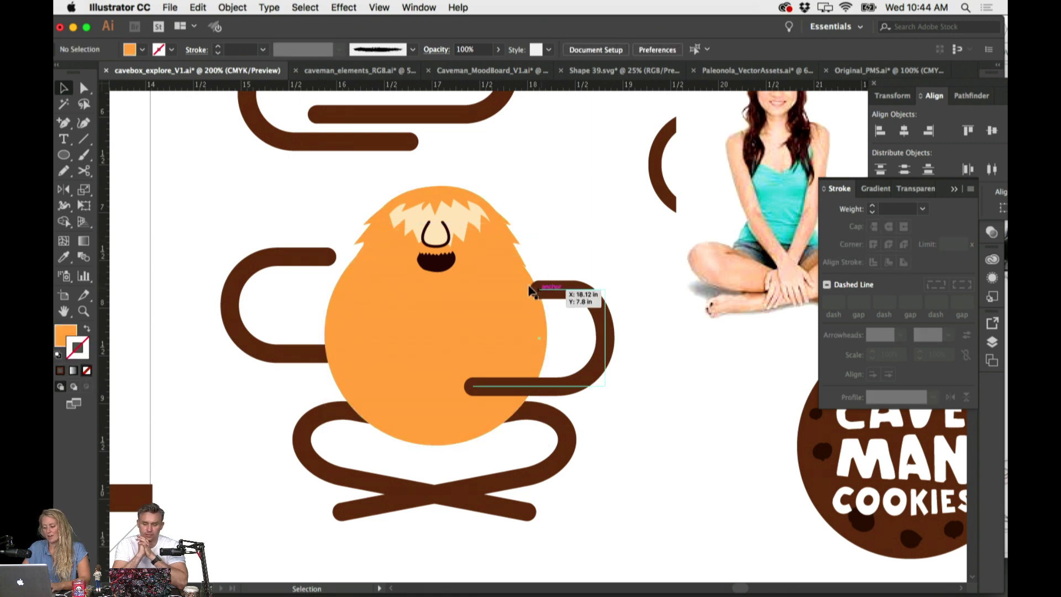
Delete the leftover arm path below the crossed-leg character and the spare brown outlines and circle around the seated photo
{"action": "key", "text": "super+minus"}
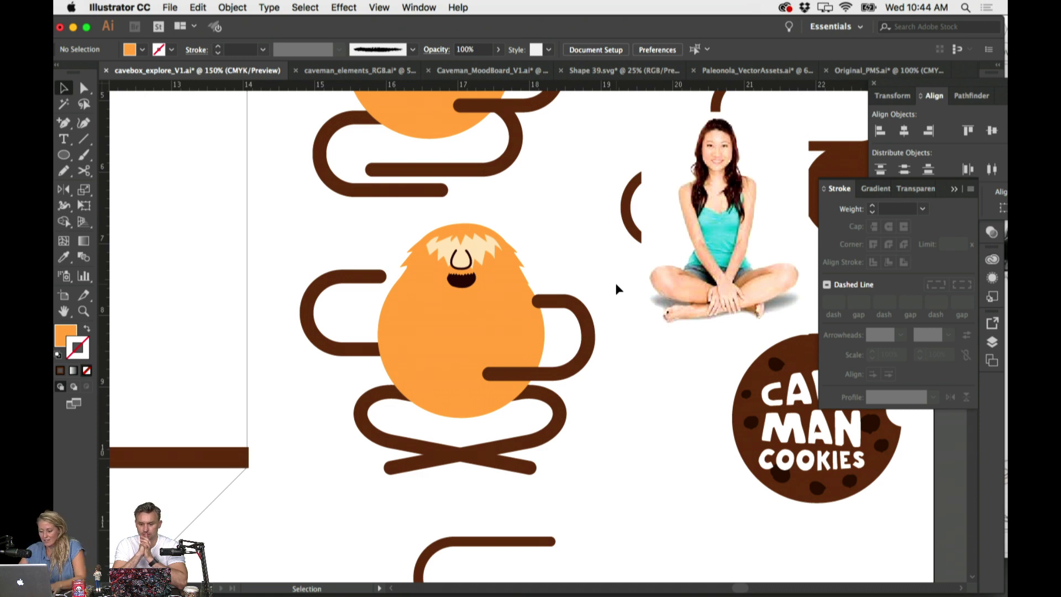
{"action": "key", "text": "super+minus"}
{"action": "left_click", "coordinate": [458, 492]}
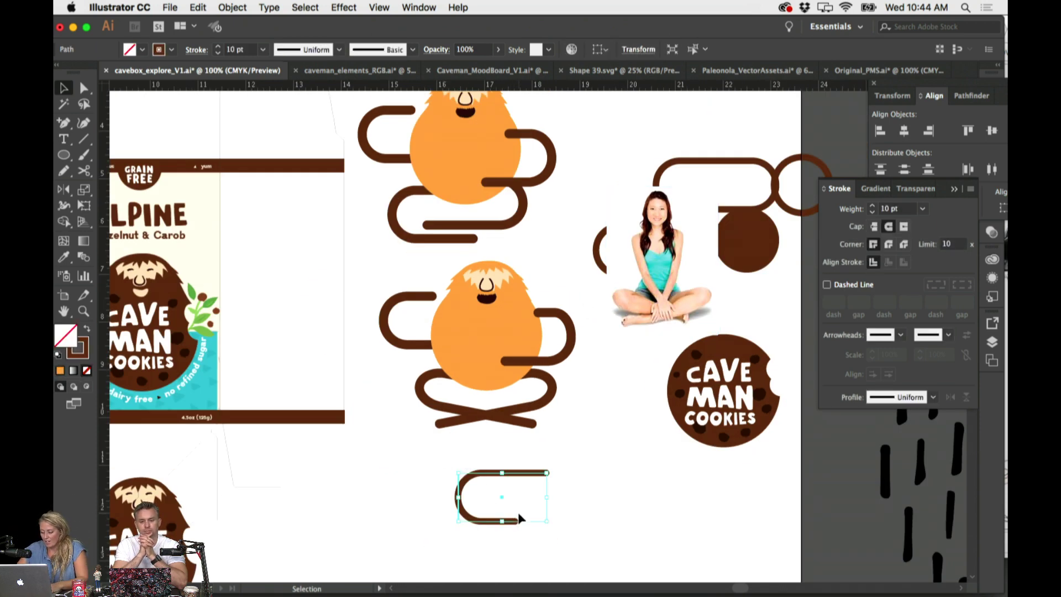
{"action": "key", "text": "BackSpace"}
{"action": "scroll", "coordinate": [611, 246], "scroll_direction": "right", "scroll_amount": 3}
{"action": "scroll", "coordinate": [611, 246], "scroll_direction": "up", "scroll_amount": 1}
{"action": "left_click_drag", "start_coordinate": [719, 273], "coordinate": [630, 289]}
{"action": "key", "text": "BackSpace"}
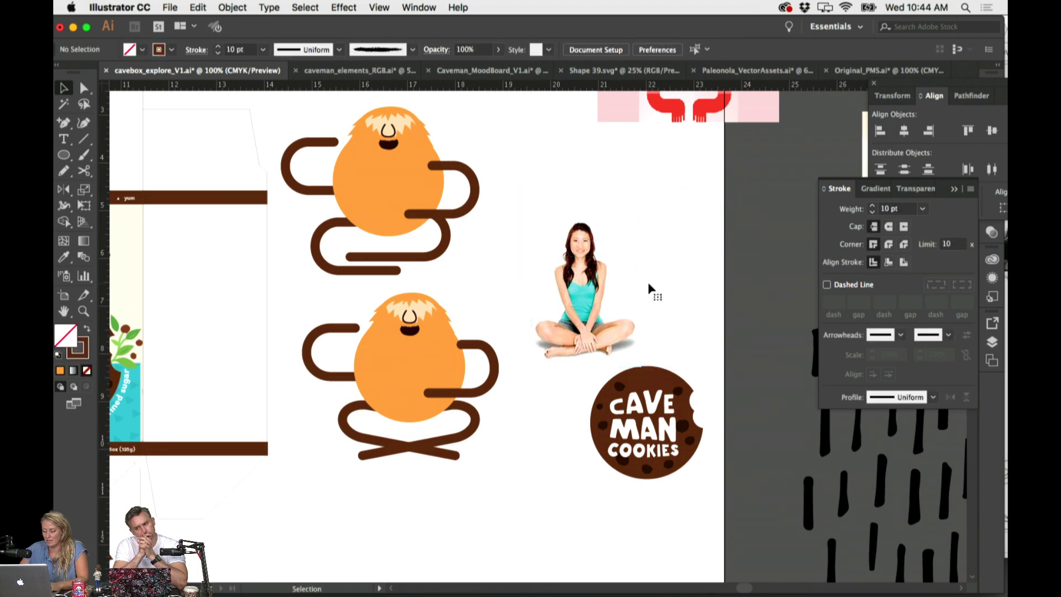
Move the pair of closed-eye strokes onto the crossed-leg character's face above the nose, and bring them to the front
{"action": "scroll", "coordinate": [638, 383], "scroll_direction": "left", "scroll_amount": 1}
{"action": "scroll", "coordinate": [550, 291], "scroll_direction": "left", "scroll_amount": 2}
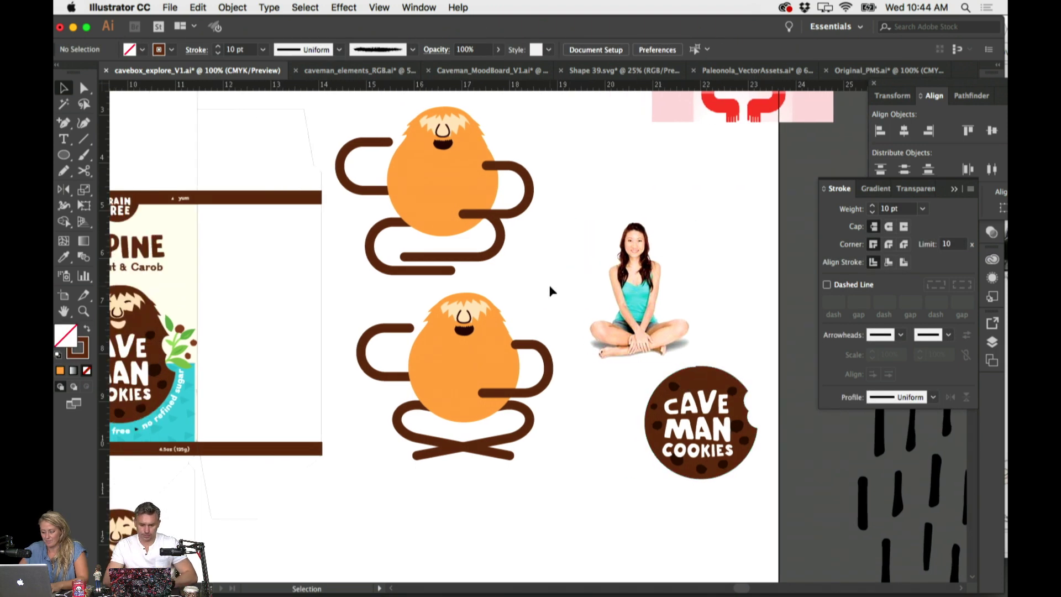
{"action": "scroll", "coordinate": [694, 214], "scroll_direction": "up", "scroll_amount": 5}
{"action": "left_click", "coordinate": [677, 246]}
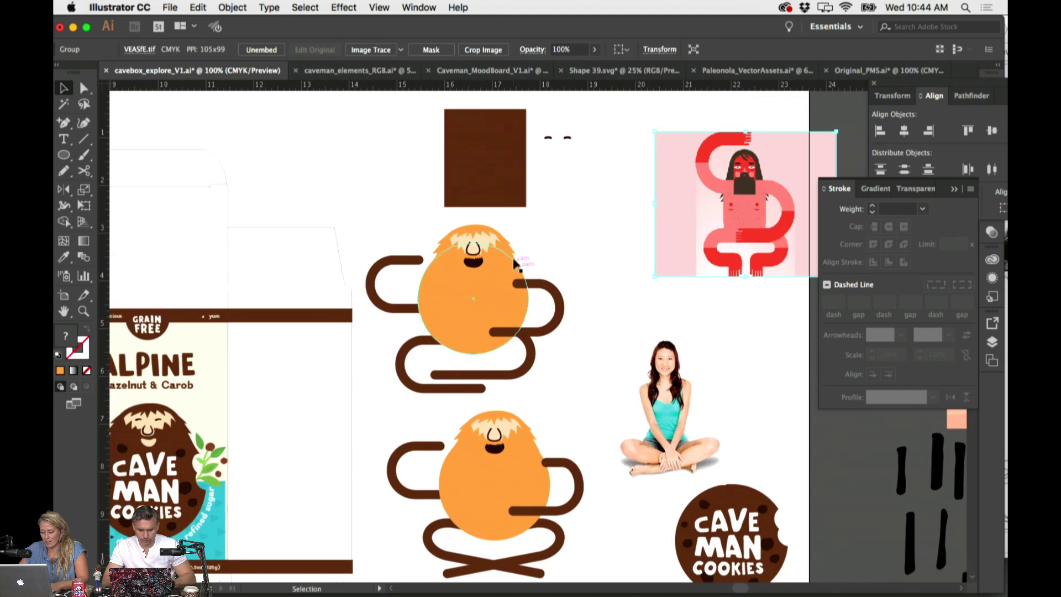
{"action": "left_click", "coordinate": [569, 138]}
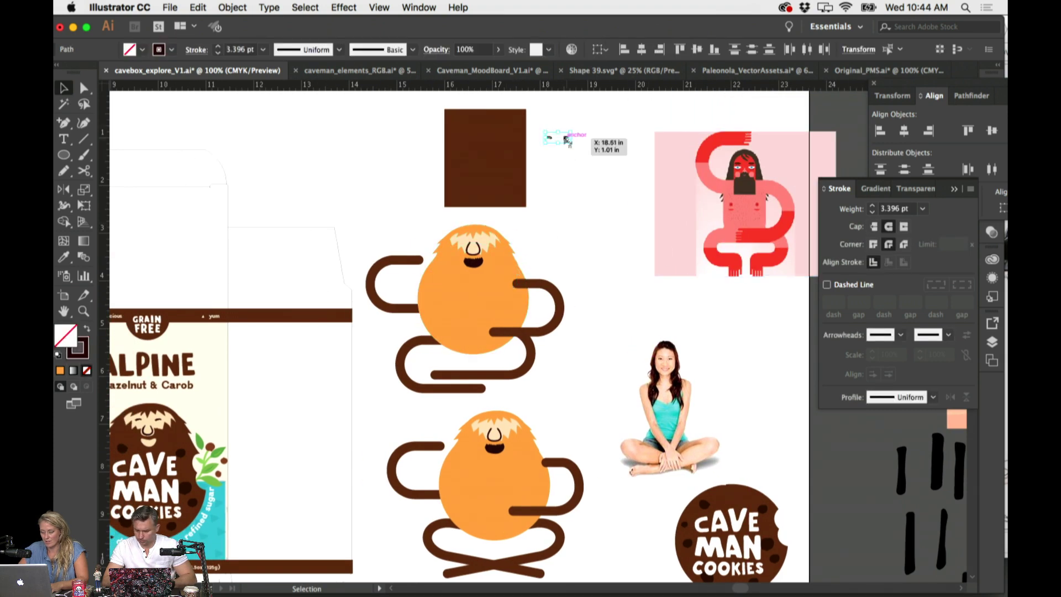
{"action": "left_click_drag", "start_coordinate": [549, 136], "coordinate": [493, 430]}
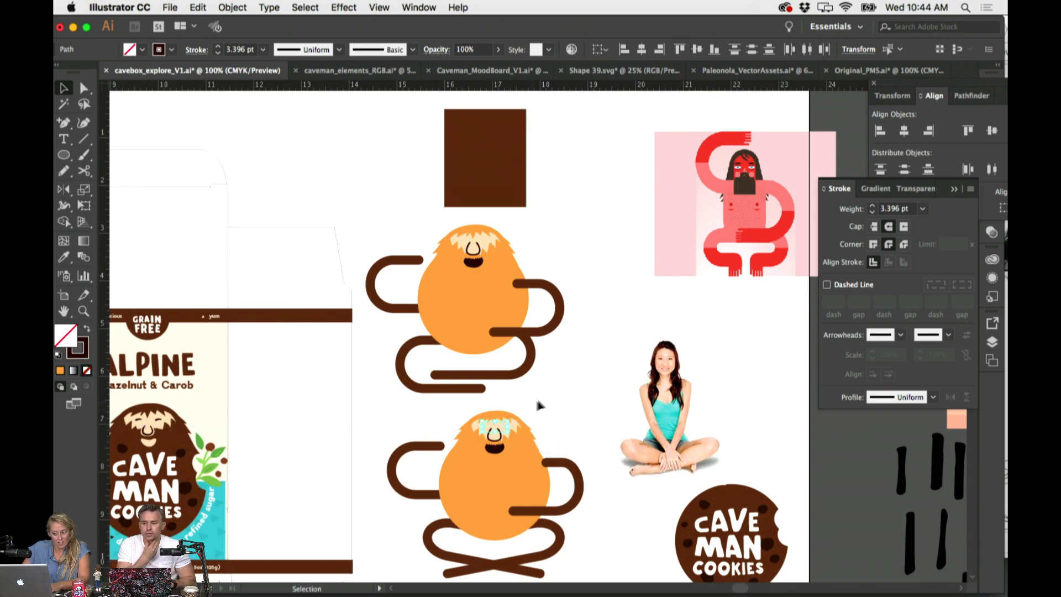
{"action": "scroll", "coordinate": [557, 396], "scroll_direction": "down", "scroll_amount": 5}
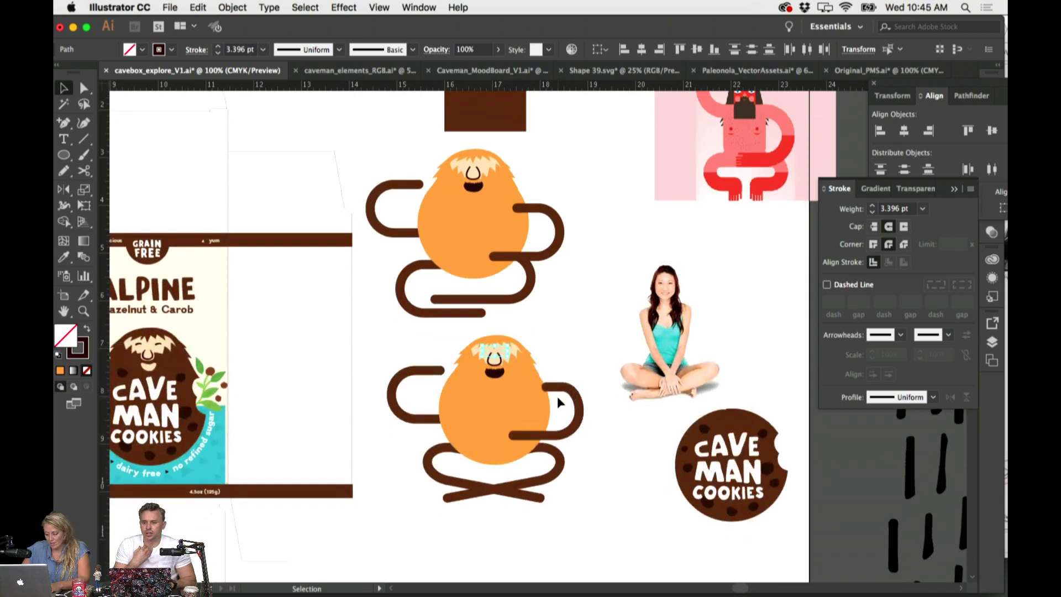
{"action": "key", "text": "super+equal"}
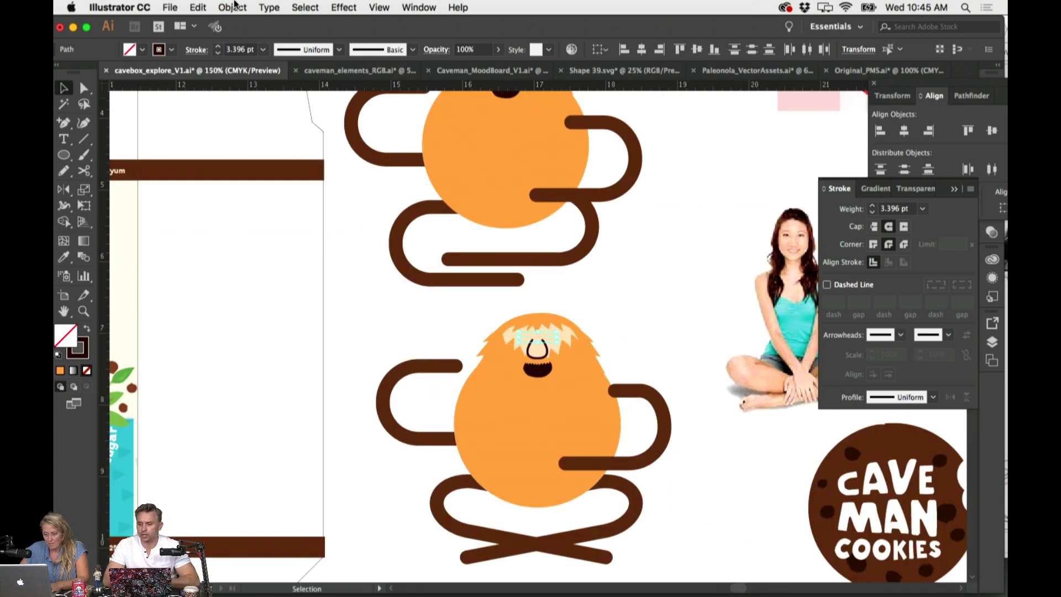
{"action": "left_click", "coordinate": [232, 7]}
{"action": "mouse_move", "coordinate": [243, 34]}
{"action": "left_click", "coordinate": [437, 34]}
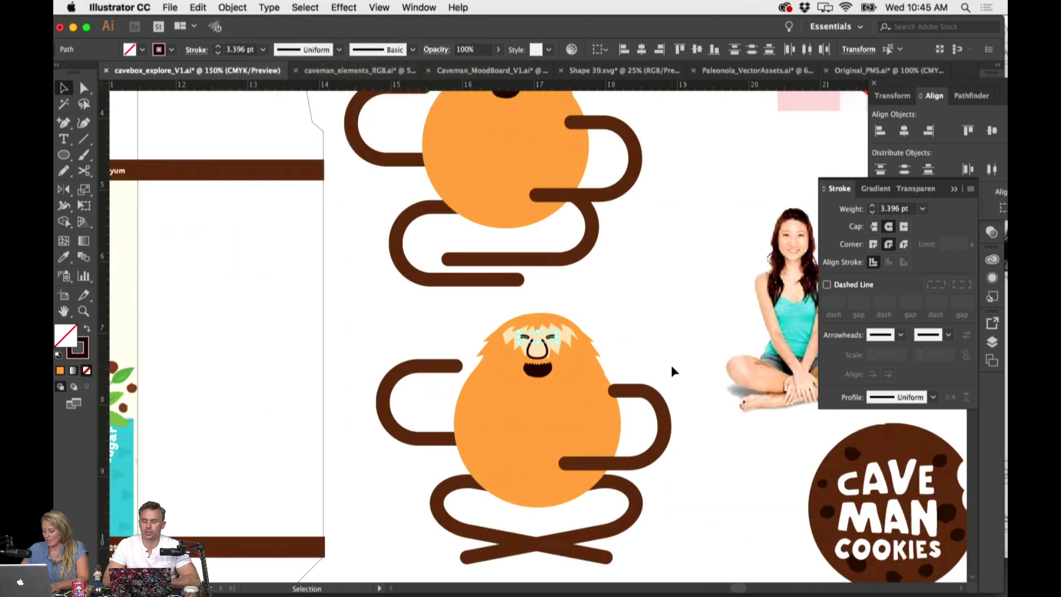
{"action": "left_click", "coordinate": [655, 343]}
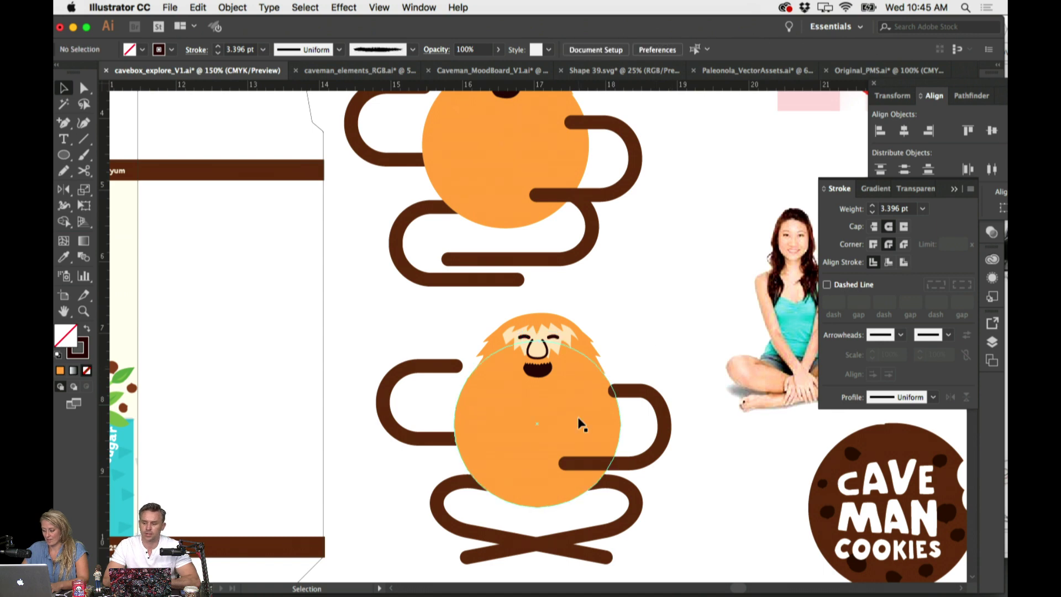
Recolor the crossed-leg character's orange body and hair with the brown sampled from the cookie logo
{"action": "left_click", "coordinate": [581, 409]}
{"action": "key", "text": "i"}
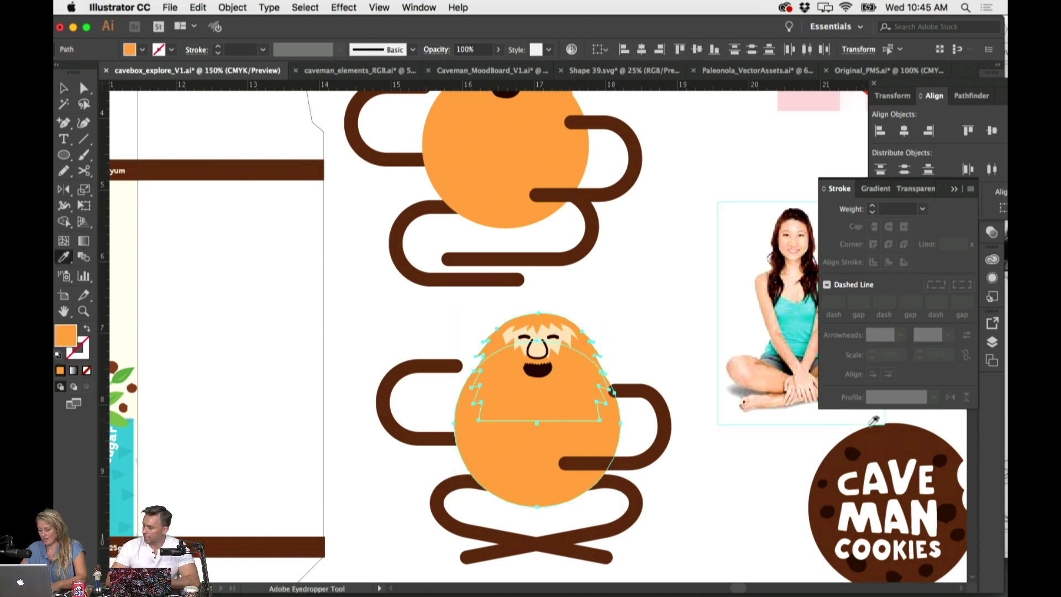
{"action": "left_click", "coordinate": [884, 433]}
{"action": "scroll", "coordinate": [665, 291], "scroll_direction": "right", "scroll_amount": 3}
{"action": "scroll", "coordinate": [641, 293], "scroll_direction": "up", "scroll_amount": 1}
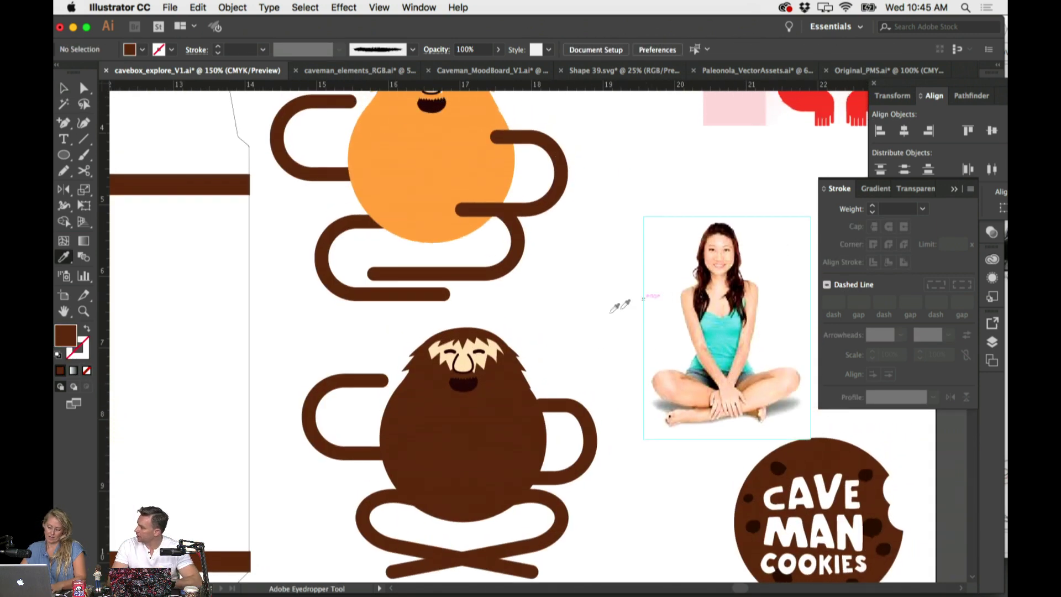
Undo the brown recolor of the crossed-leg character's body and hair
{"action": "key", "text": "super+z"}
{"action": "scroll", "coordinate": [595, 321], "scroll_direction": "down", "scroll_amount": 4}
{"action": "left_click", "coordinate": [614, 333], "text": "super"}
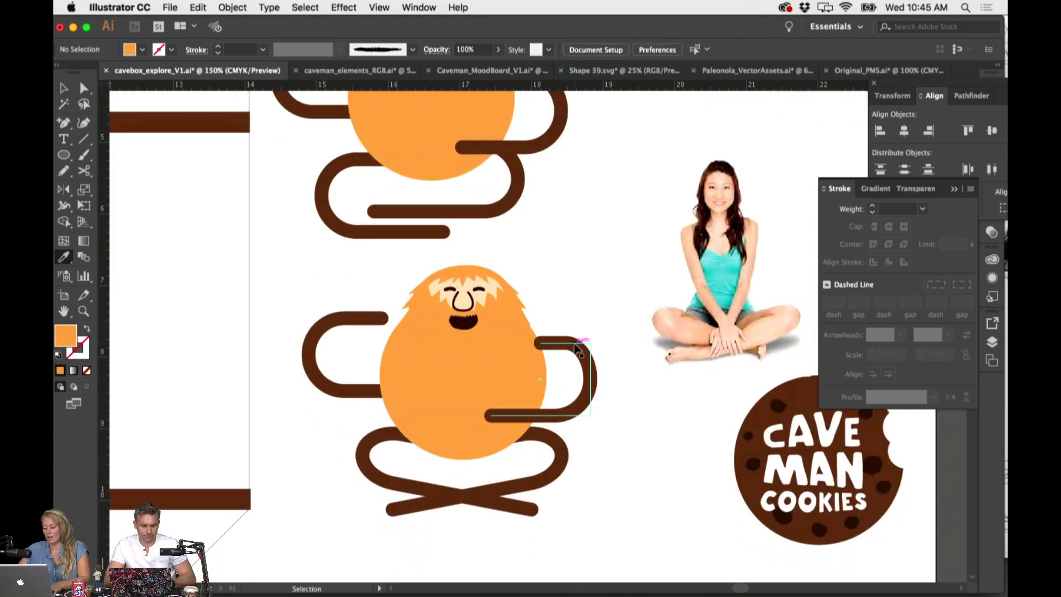
{"action": "scroll", "coordinate": [575, 348], "scroll_direction": "down", "scroll_amount": 1}
{"action": "scroll", "coordinate": [587, 332], "scroll_direction": "up", "scroll_amount": 2}
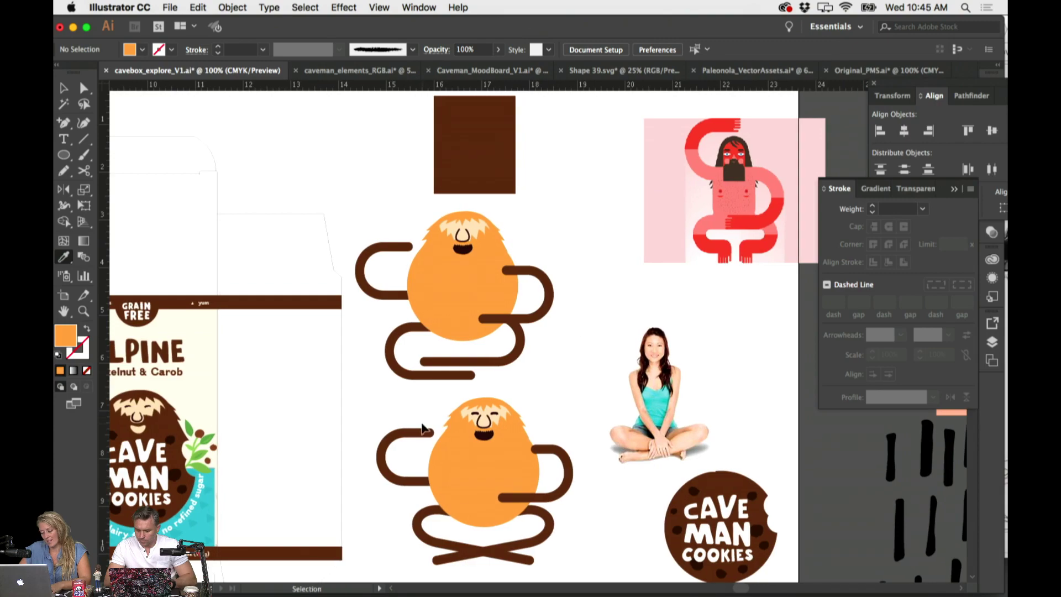
Move the upper character together with the brown square up and to the right, away from the crossed-leg character
{"action": "left_click_drag", "start_coordinate": [371, 213], "coordinate": [534, 390]}
{"action": "left_click", "coordinate": [497, 159], "text": "shift+super"}
{"action": "scroll", "coordinate": [498, 171], "scroll_direction": "up", "scroll_amount": 1}
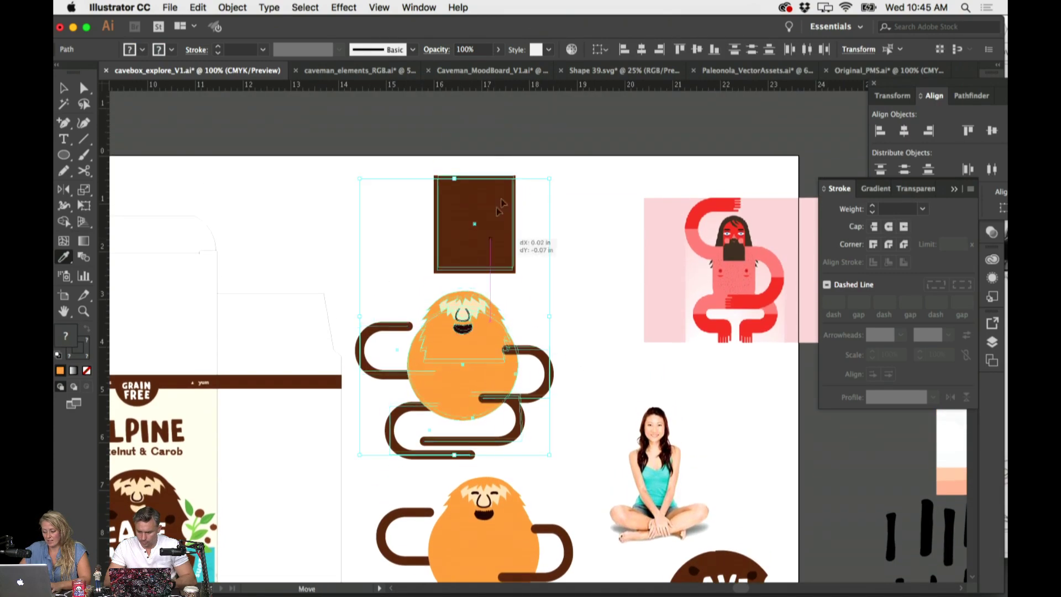
{"action": "left_click_drag", "start_coordinate": [473, 331], "coordinate": [540, 231]}
{"action": "scroll", "coordinate": [540, 231], "scroll_direction": "down", "scroll_amount": 3}
Try stretching the crossed-leg character's left-hand arm taller, and undo the change
{"action": "left_click", "coordinate": [426, 365]}
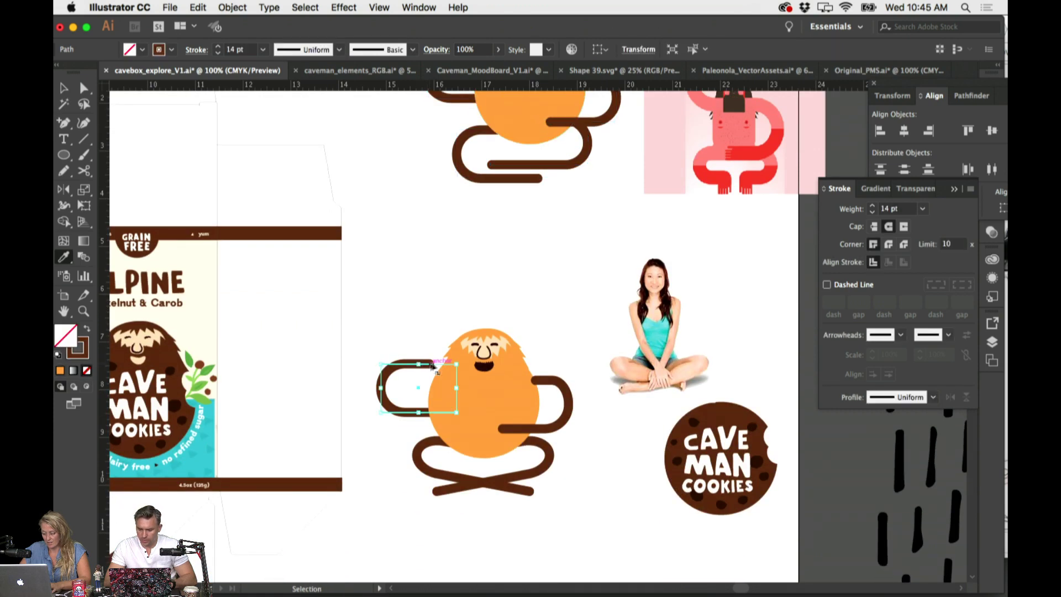
{"action": "left_click_drag", "start_coordinate": [418, 364], "coordinate": [419, 341]}
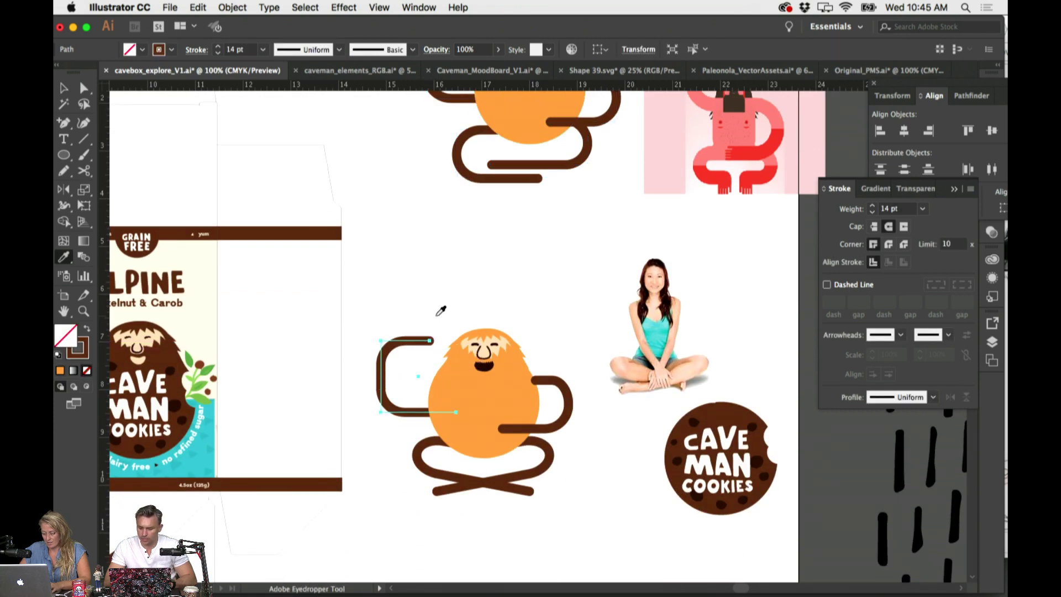
{"action": "key", "text": "super+z"}
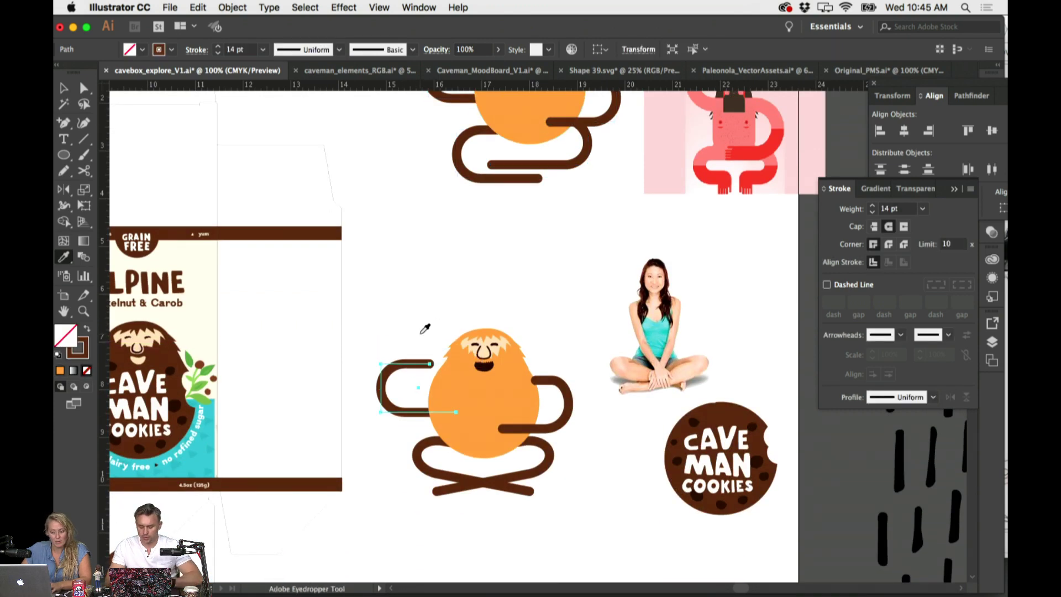
Move the left-hand arm above the character's head, and draw a brown-stroked circle in its place, cut down to its left half
{"action": "left_click_drag", "start_coordinate": [423, 364], "coordinate": [532, 243]}
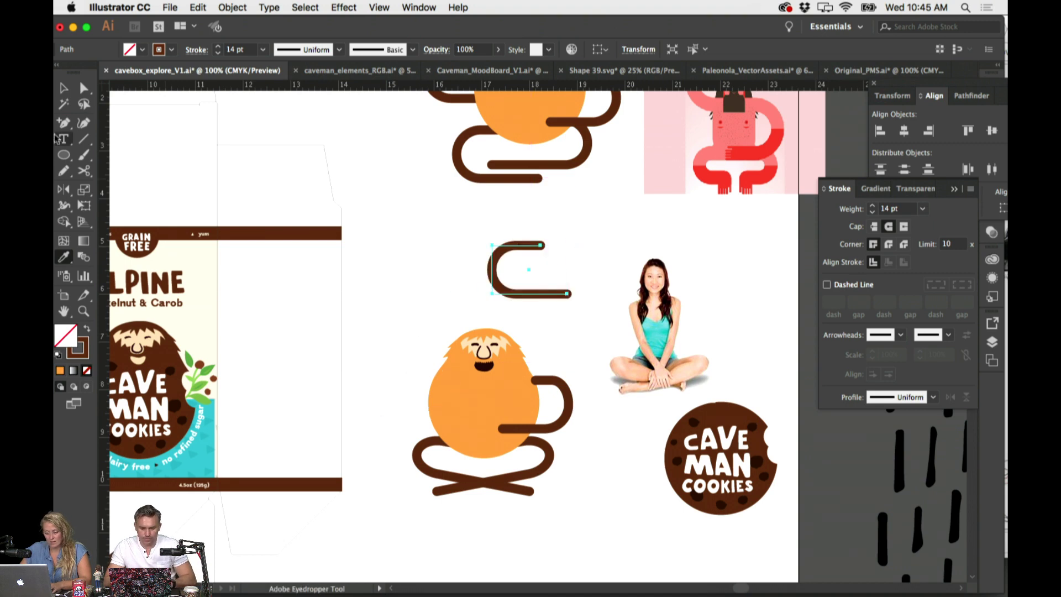
{"action": "left_click", "coordinate": [63, 153]}
{"action": "left_click_drag", "start_coordinate": [64, 153], "coordinate": [146, 186]}
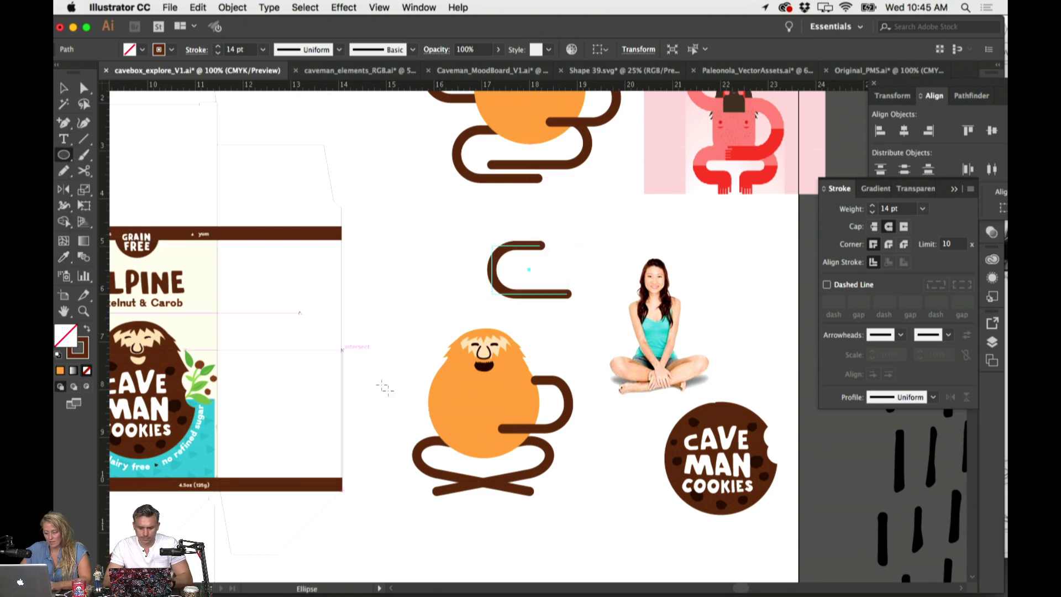
{"action": "left_click_drag", "start_coordinate": [429, 339], "coordinate": [479, 386]}
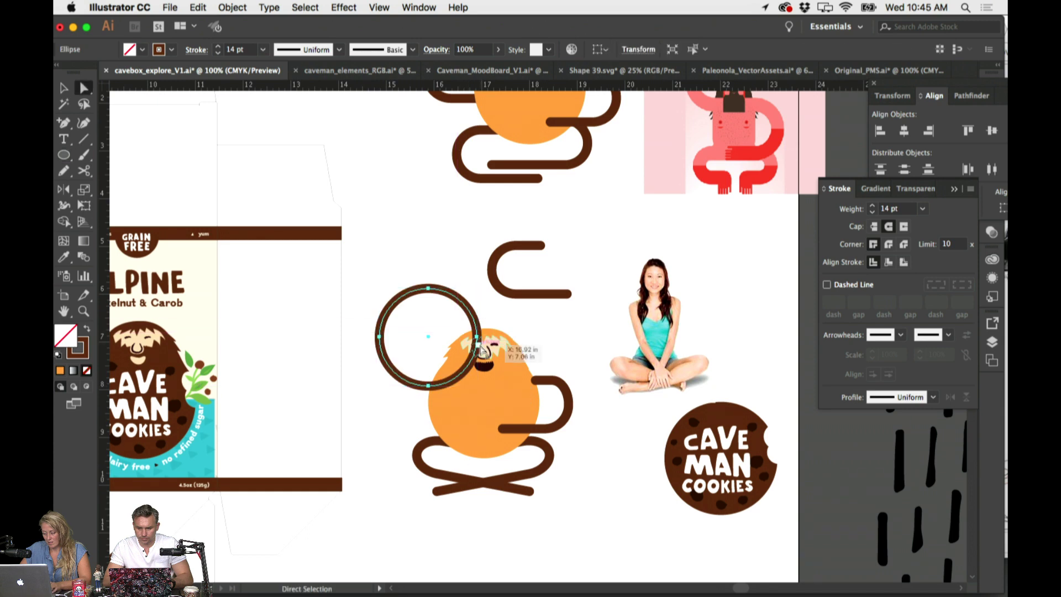
{"action": "left_click", "coordinate": [477, 336]}
{"action": "key", "text": "Delete"}
{"action": "key", "text": "v"}
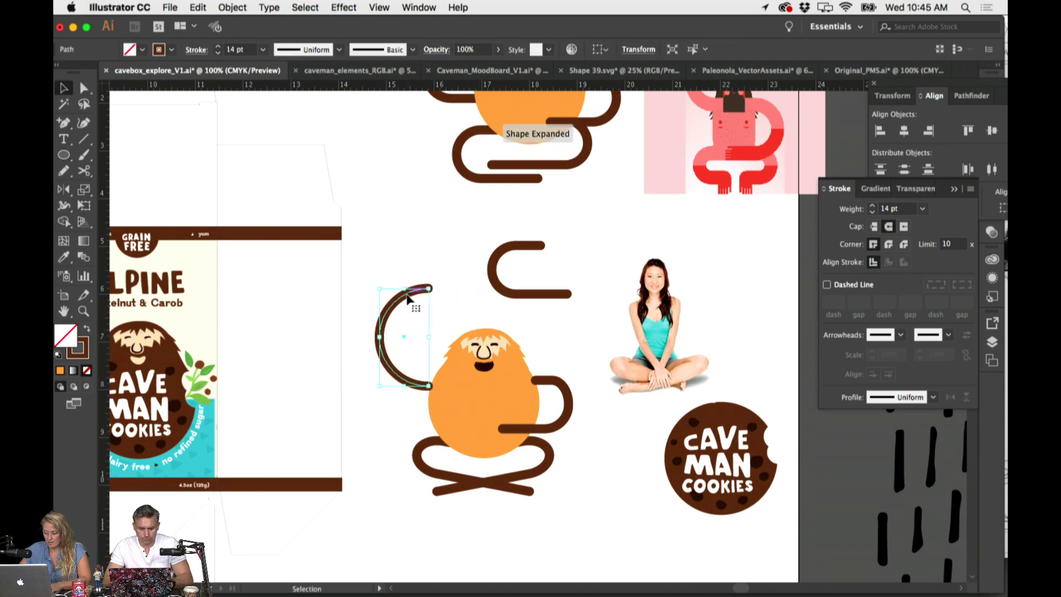
Position the half-circle as a raised arm on the left side of the body, and send it to the back
{"action": "left_click_drag", "start_coordinate": [407, 298], "coordinate": [425, 319]}
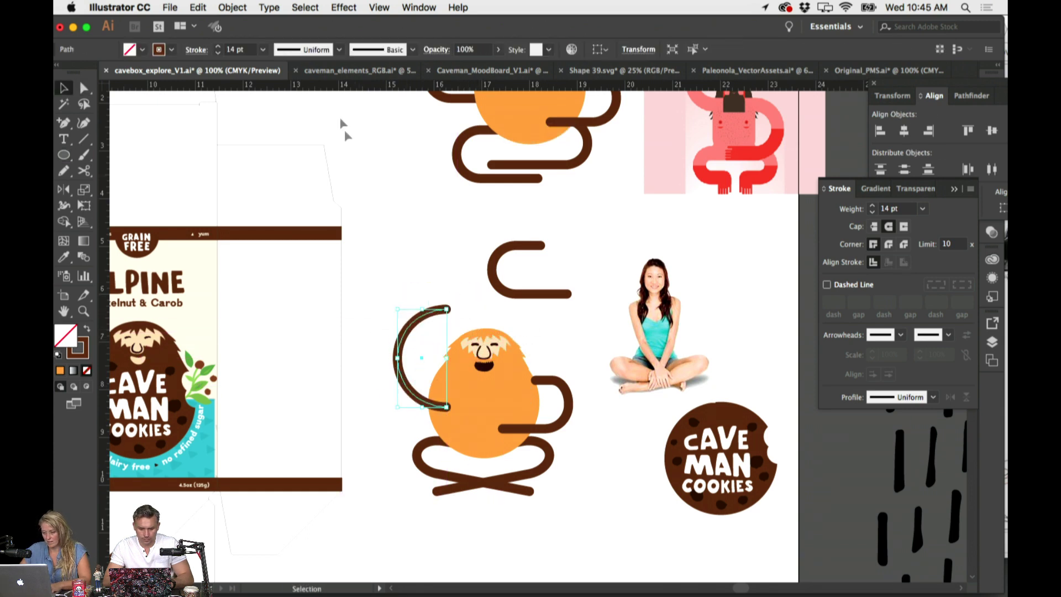
{"action": "left_click", "coordinate": [245, 8]}
{"action": "mouse_move", "coordinate": [242, 33]}
{"action": "left_click", "coordinate": [407, 73]}
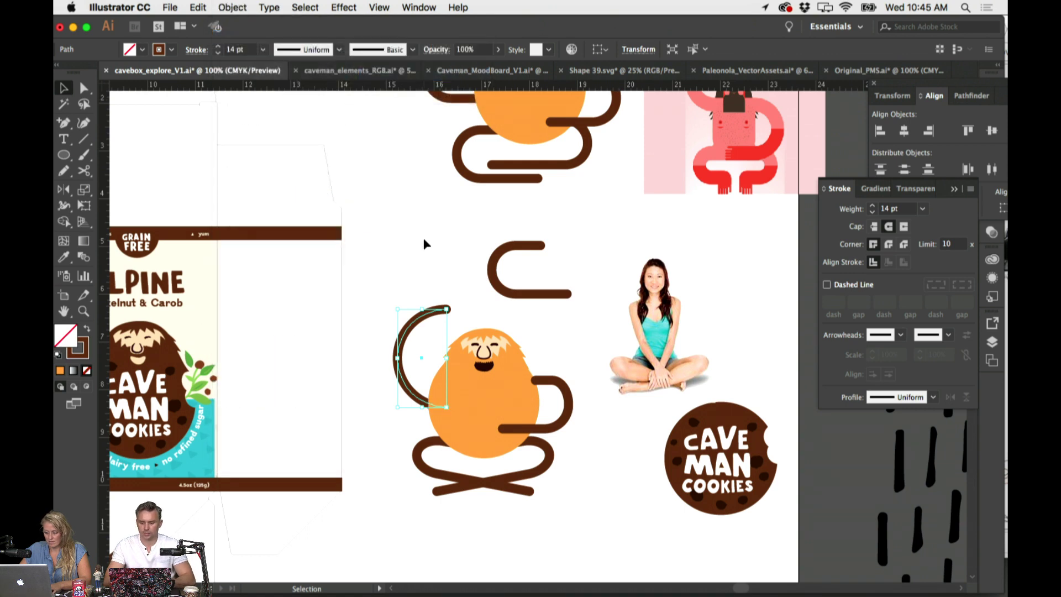
{"action": "left_click", "coordinate": [424, 238]}
{"action": "scroll", "coordinate": [423, 233], "scroll_direction": "down", "scroll_amount": 3}
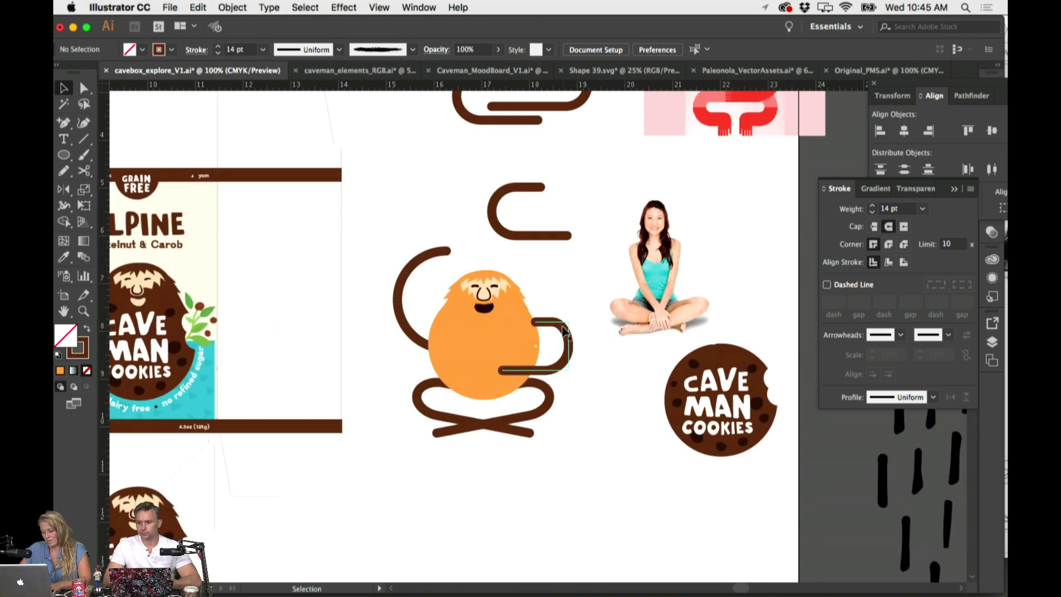
Move the right-hand arm off the body into the empty space below and right of the character
{"action": "left_click_drag", "start_coordinate": [563, 330], "coordinate": [640, 443]}
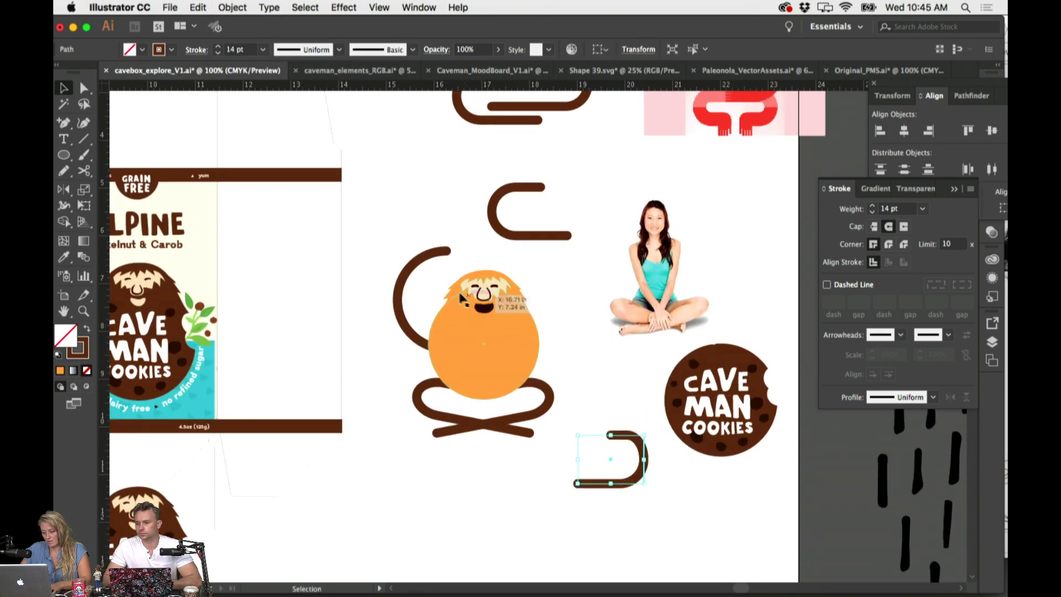
{"action": "left_click", "coordinate": [430, 257]}
{"action": "scroll", "coordinate": [556, 294], "scroll_direction": "up", "scroll_amount": 5}
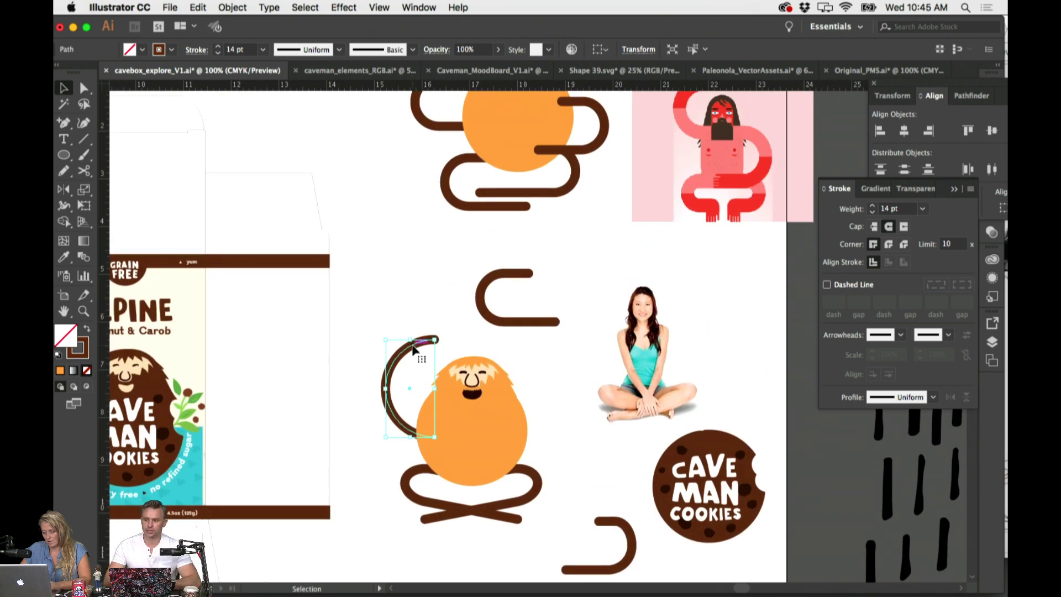
Place the spare C-shaped arm in front of the body's right side, rotated half a turn so its bend points outward
{"action": "left_click_drag", "start_coordinate": [526, 280], "coordinate": [526, 410]}
{"action": "left_click", "coordinate": [233, 7]}
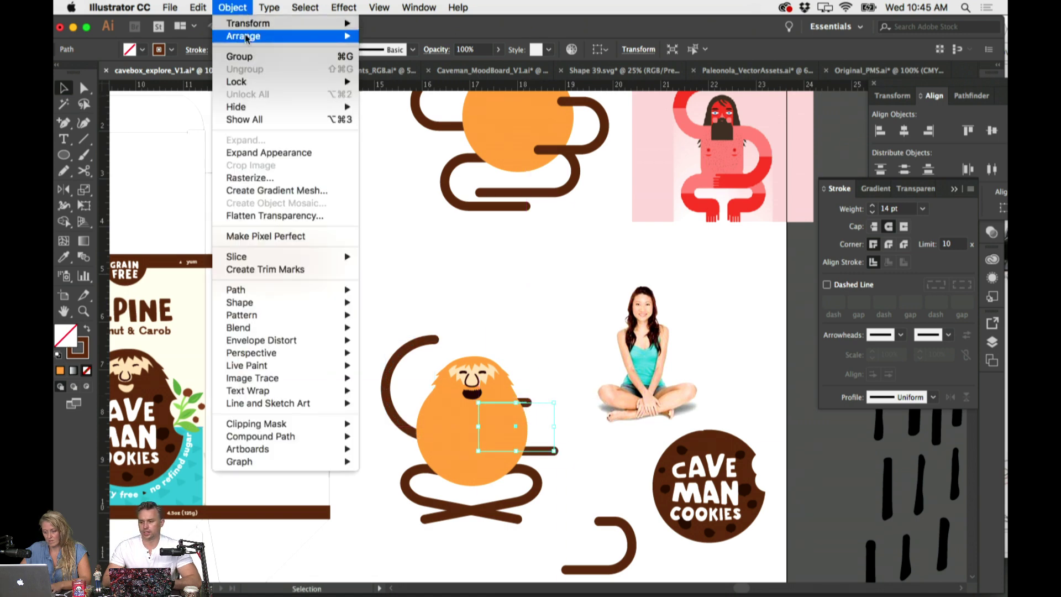
{"action": "mouse_move", "coordinate": [241, 34]}
{"action": "left_click", "coordinate": [393, 35]}
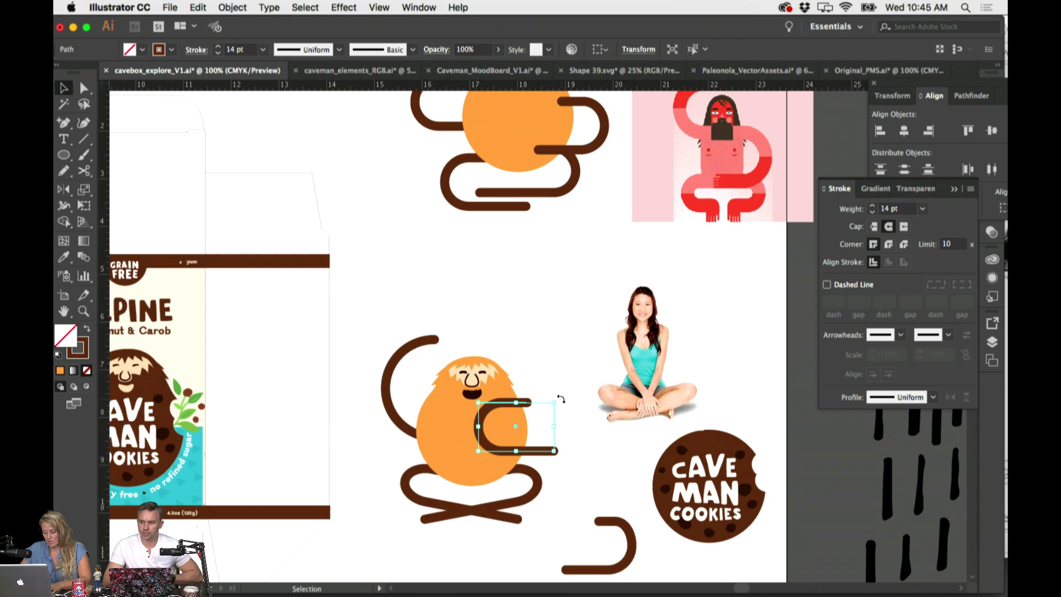
{"action": "mouse_move", "coordinate": [561, 399]}
{"action": "left_mouse_down"}
{"action": "mouse_move", "coordinate": [569, 439]}
{"action": "mouse_move", "coordinate": [474, 486]}
{"action": "mouse_move", "coordinate": [517, 470]}
{"action": "mouse_move", "coordinate": [559, 408]}
{"action": "left_mouse_up"}
{"action": "key", "text": "super+equal"}
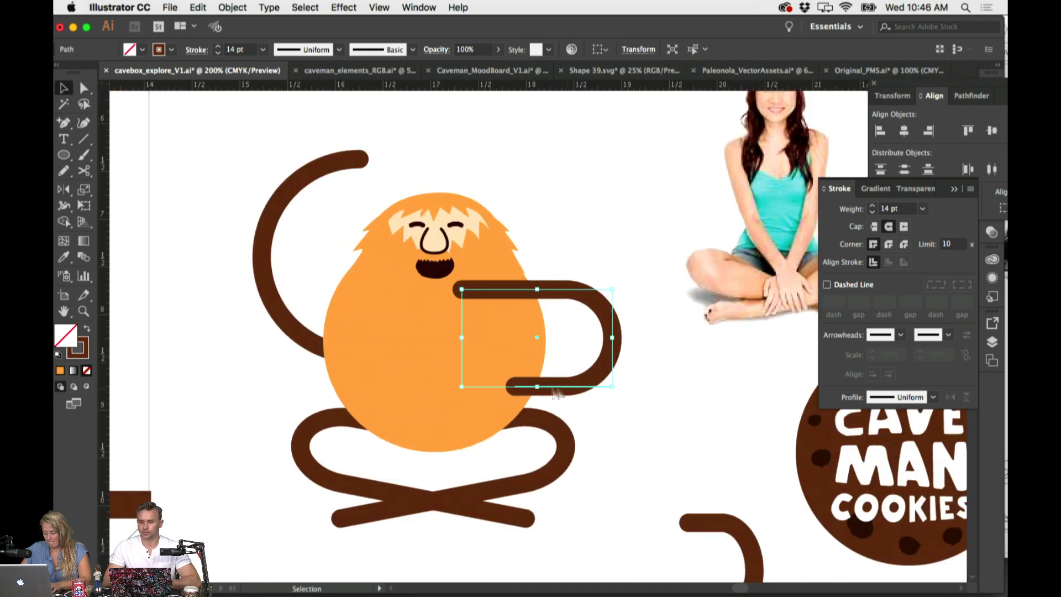
Try to extend the lower end of the right-hand arm across the belly with the Add Anchor Point tool
{"action": "key", "text": "shift+equal"}
{"action": "left_click", "coordinate": [515, 386]}
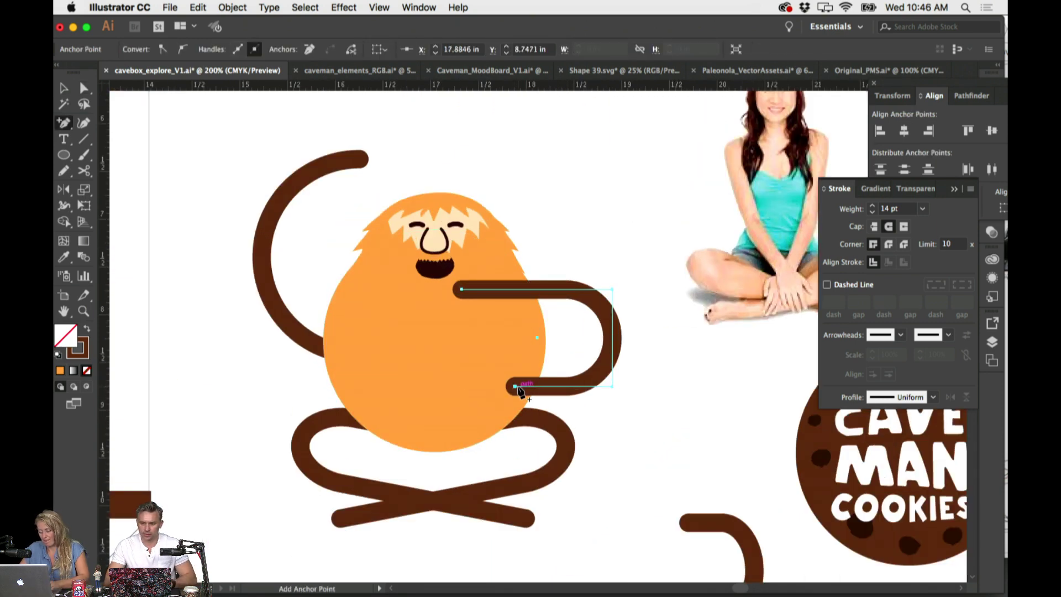
{"action": "left_click", "coordinate": [516, 387]}
{"action": "left_click", "coordinate": [624, 331]}
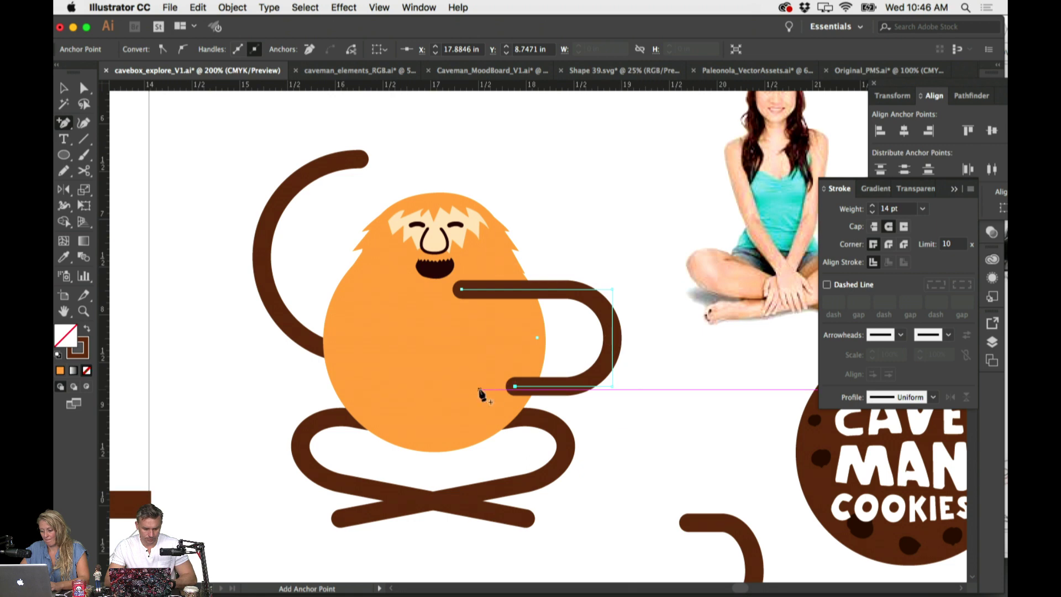
{"action": "left_click", "coordinate": [455, 387]}
{"action": "key", "text": "Return"}
{"action": "key", "text": "p"}
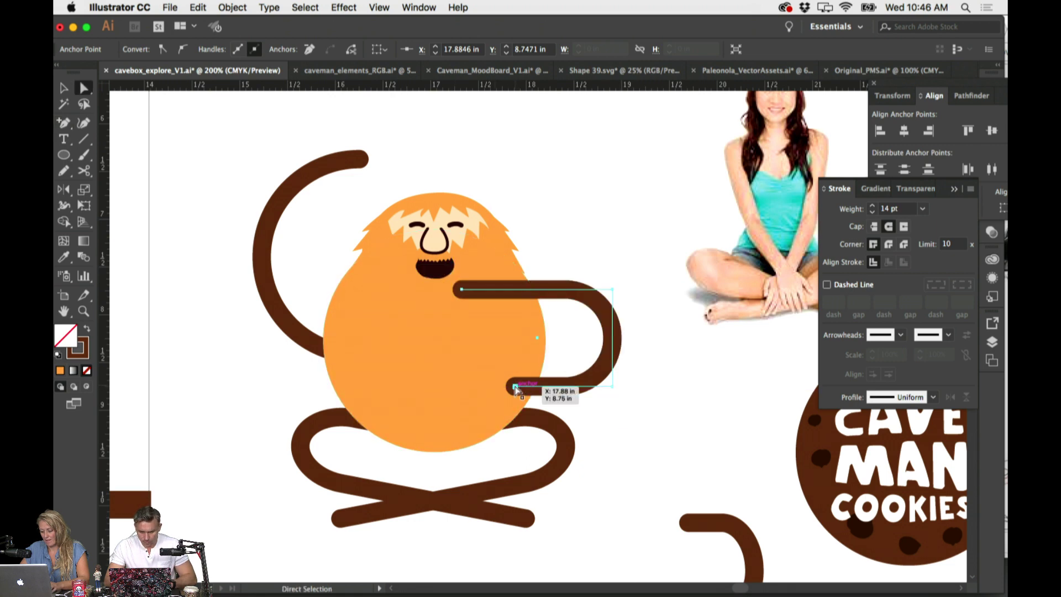
{"action": "key", "text": "plus"}
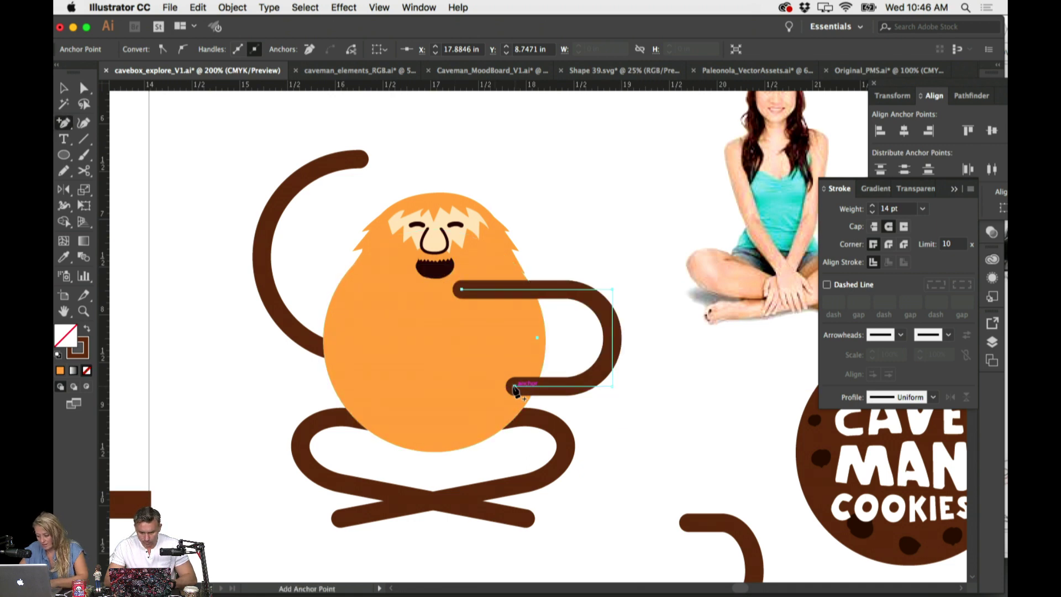
{"action": "left_click", "coordinate": [450, 389]}
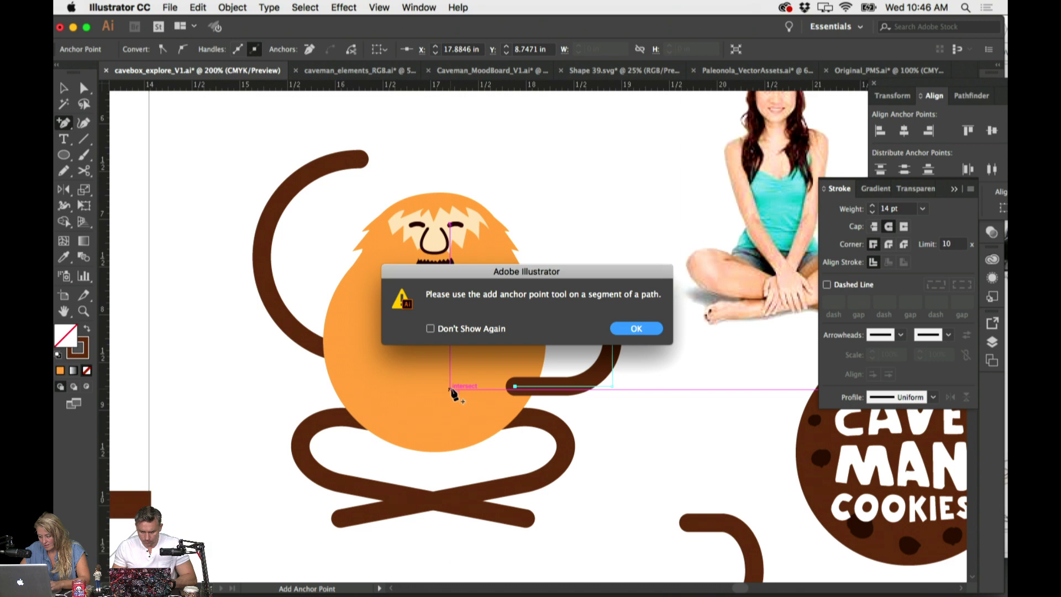
{"action": "left_click", "coordinate": [636, 330]}
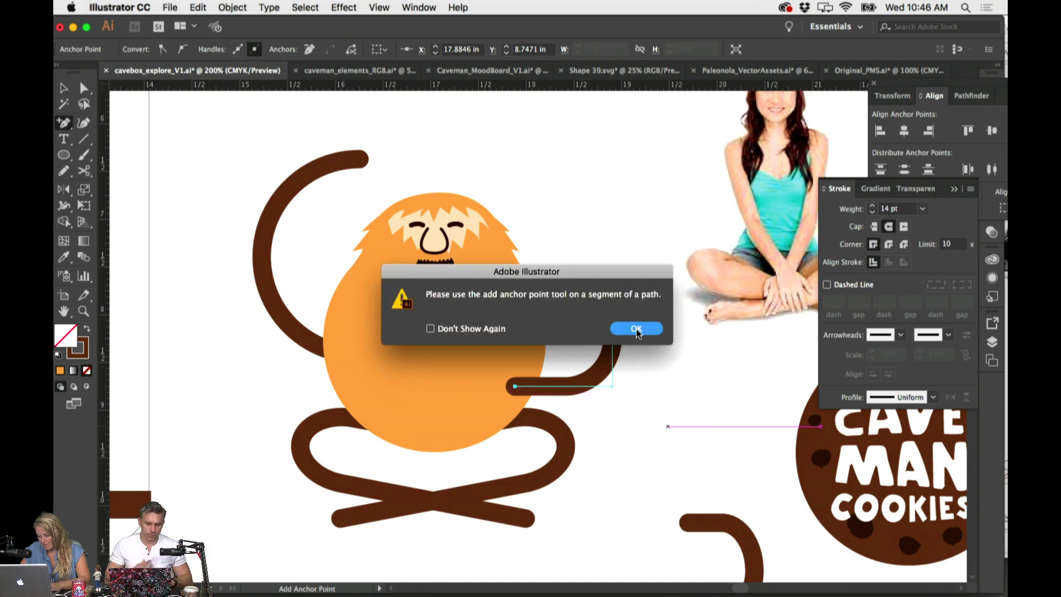
{"action": "key", "text": "Return"}
{"action": "key", "text": "a"}
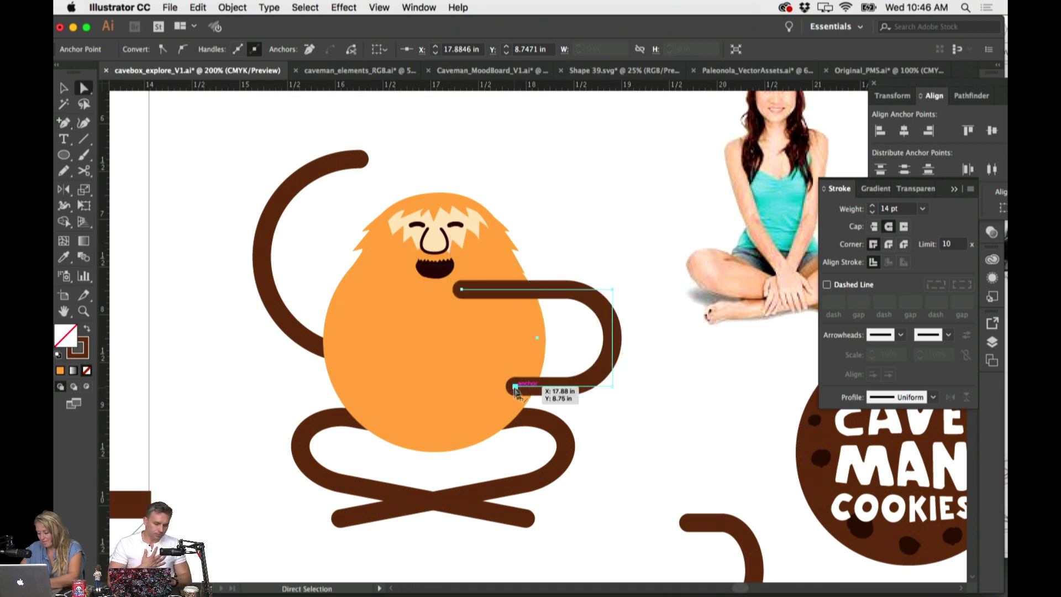
{"action": "key", "text": "plus"}
{"action": "left_click", "coordinate": [547, 387]}
{"action": "key", "text": "Return"}
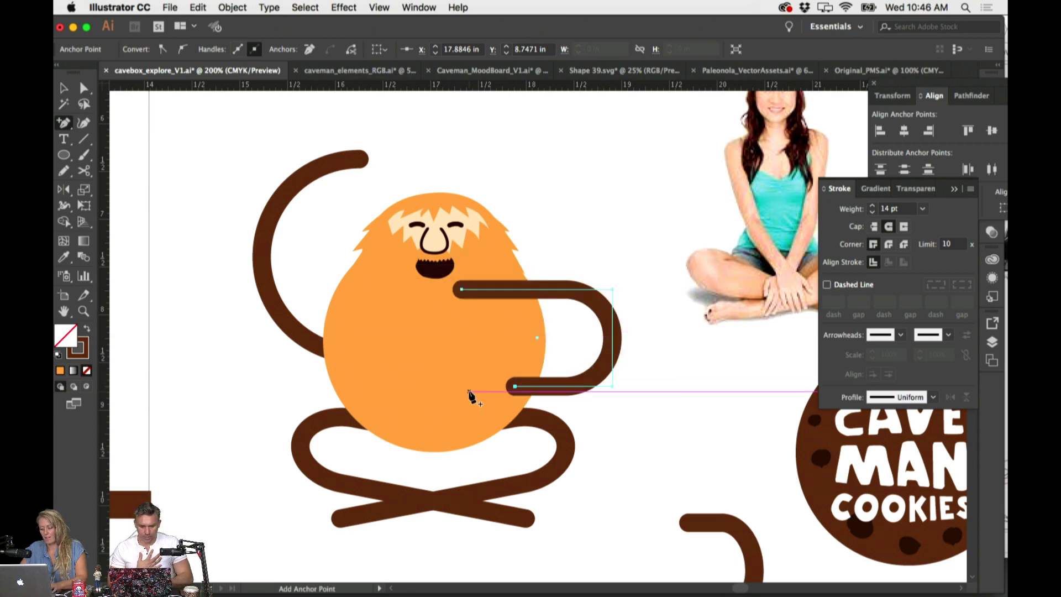
{"action": "left_click", "coordinate": [470, 391]}
{"action": "left_click", "coordinate": [637, 328]}
Draw a short horizontal brown stroke with the Pen tool, and move it to the belly beside the right-hand arm's lower end
{"action": "key", "text": "p"}
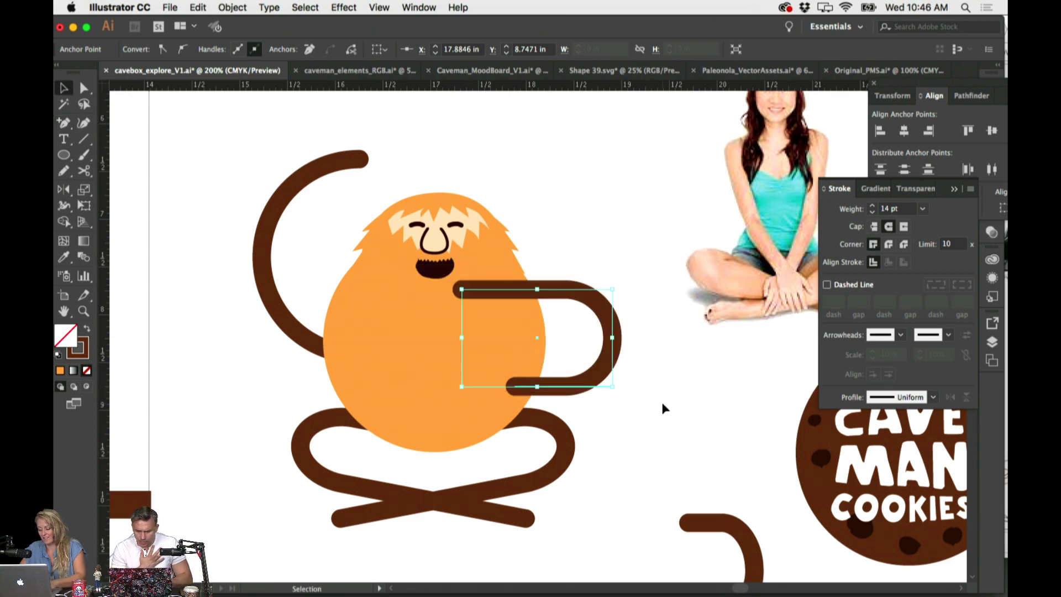
{"action": "key", "text": "super+shift+a"}
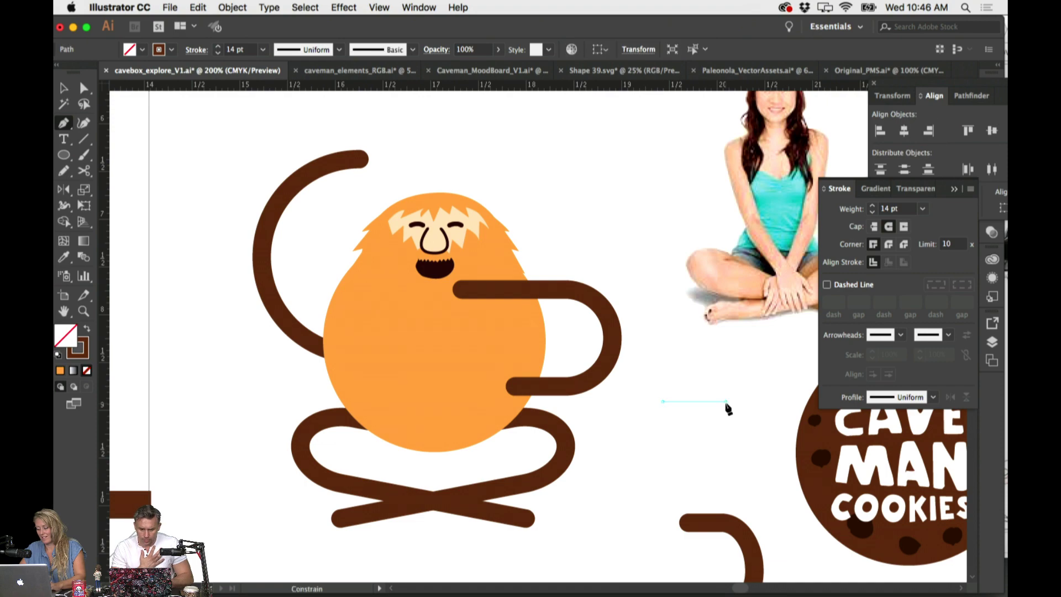
{"action": "left_click", "coordinate": [725, 402]}
{"action": "key", "text": "v"}
{"action": "key", "text": "super+shift+a"}
{"action": "mouse_move", "coordinate": [702, 405]}
{"action": "left_mouse_down"}
{"action": "mouse_move", "coordinate": [524, 396]}
{"action": "mouse_move", "coordinate": [497, 381]}
{"action": "mouse_move", "coordinate": [464, 393]}
{"action": "left_mouse_up"}
{"action": "left_click", "coordinate": [565, 262]}
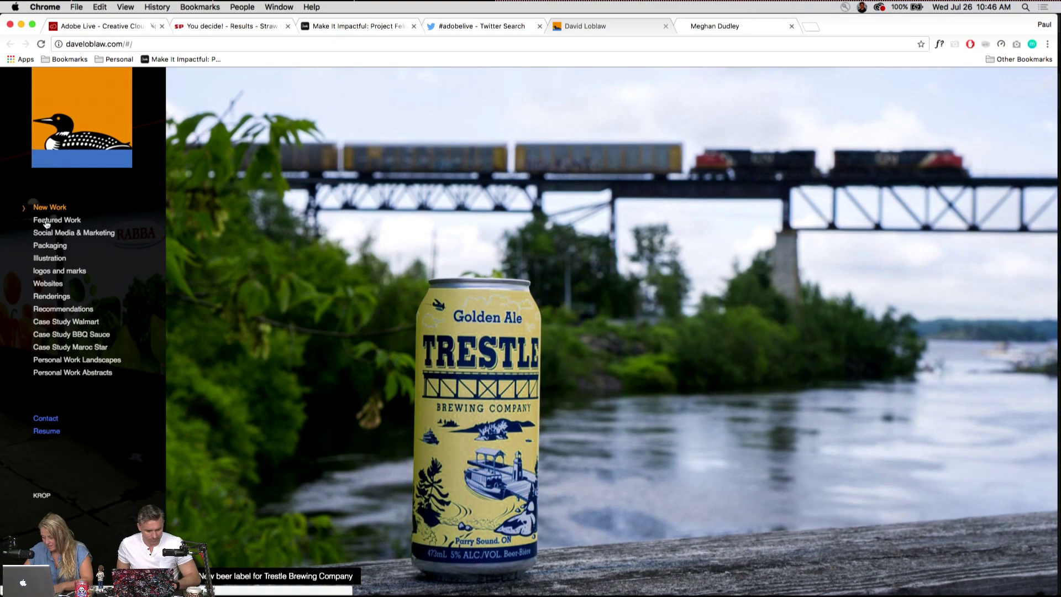
In Chrome, browse the designer's portfolio sections Featured Work, Social Media & Marketing, Packaging, logos and marks, and Websites
{"action": "left_click", "coordinate": [46, 221]}
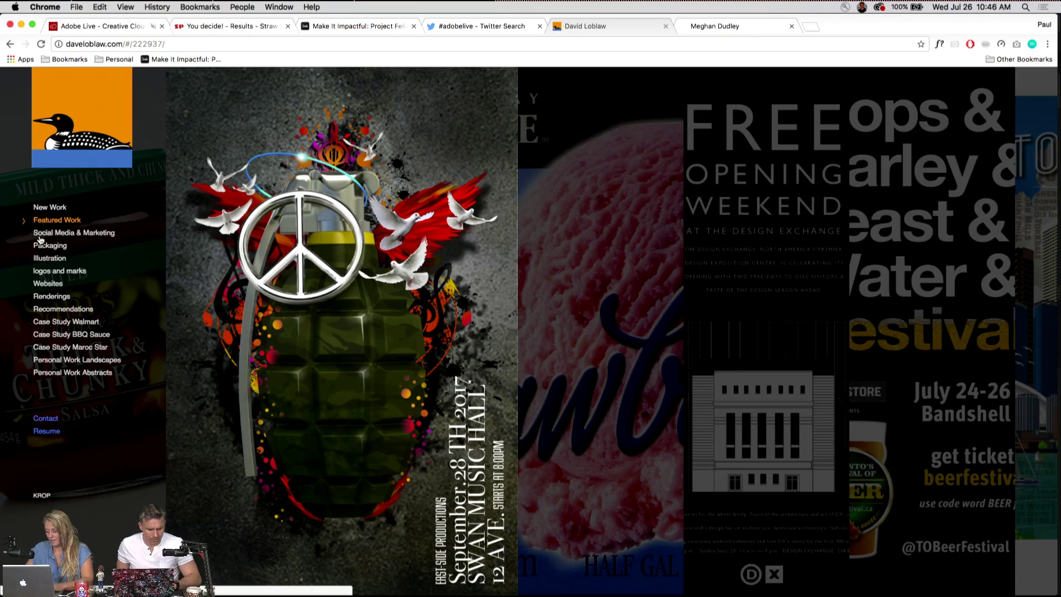
{"action": "left_click", "coordinate": [40, 237]}
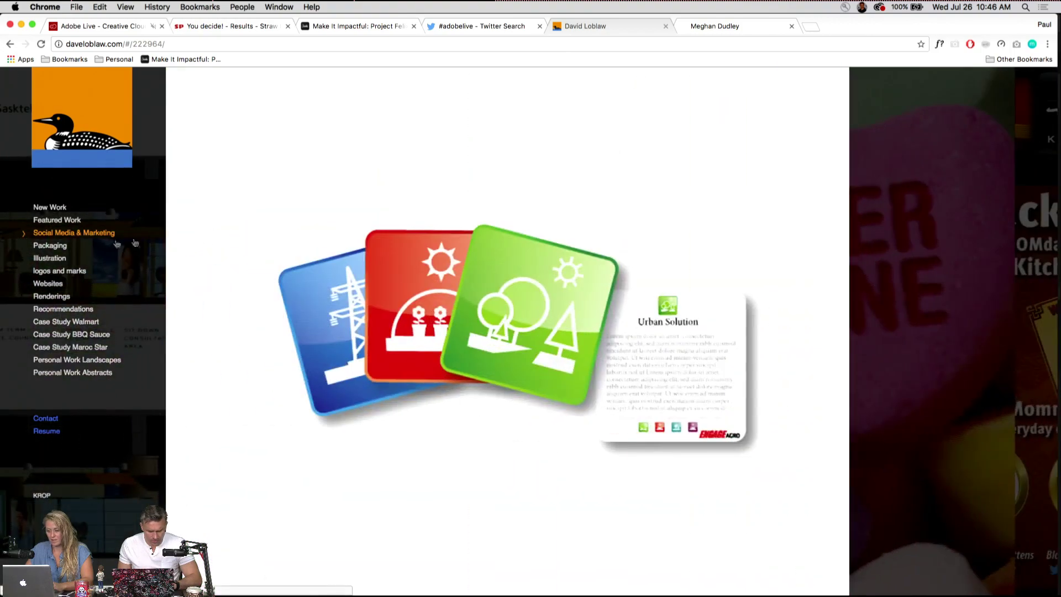
{"action": "left_click", "coordinate": [47, 249]}
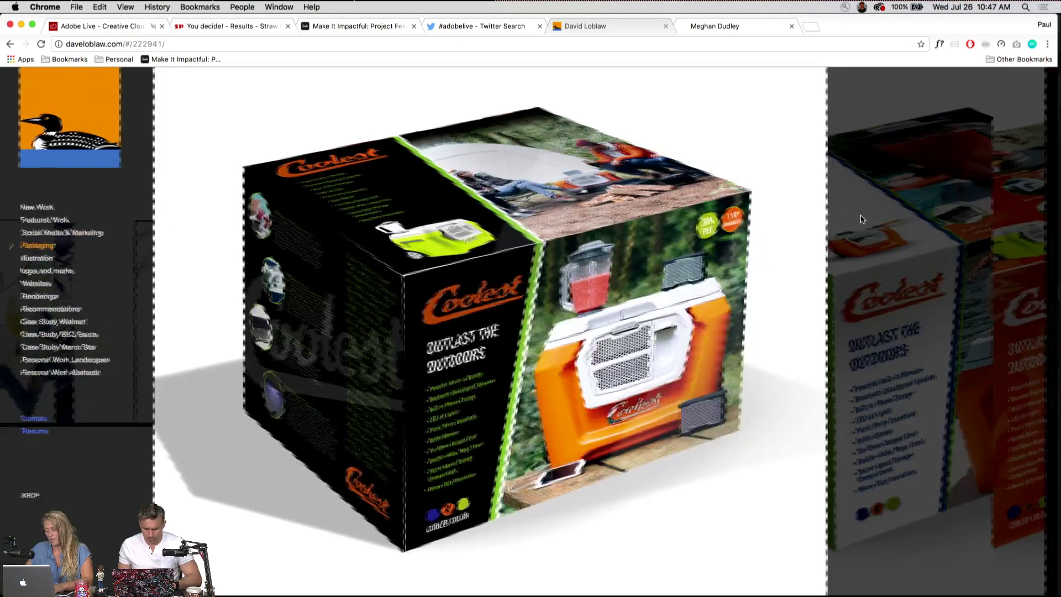
{"action": "mouse_move", "coordinate": [477, 216]}
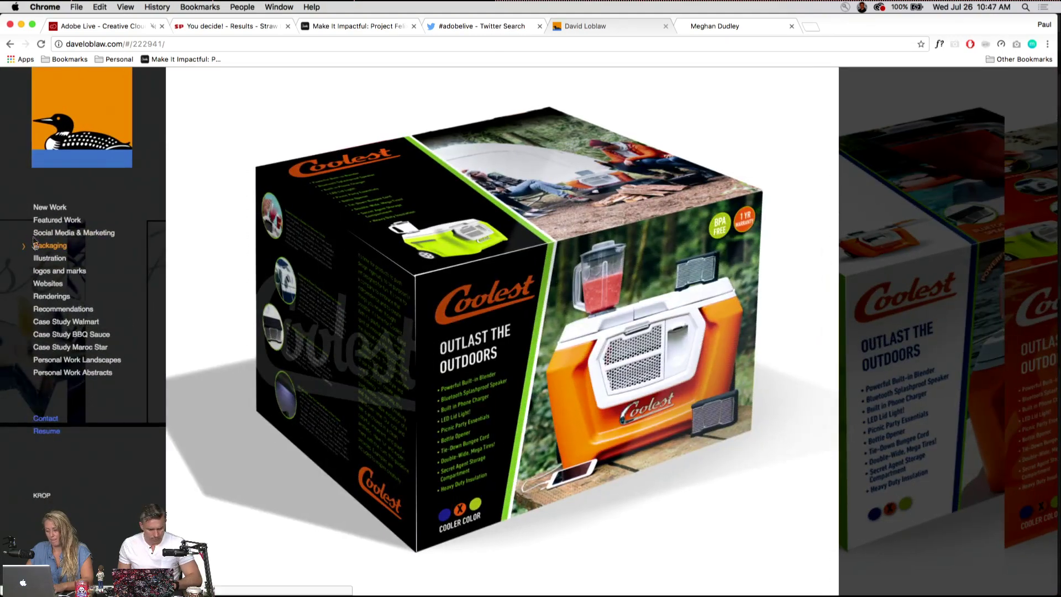
{"action": "left_click", "coordinate": [46, 274]}
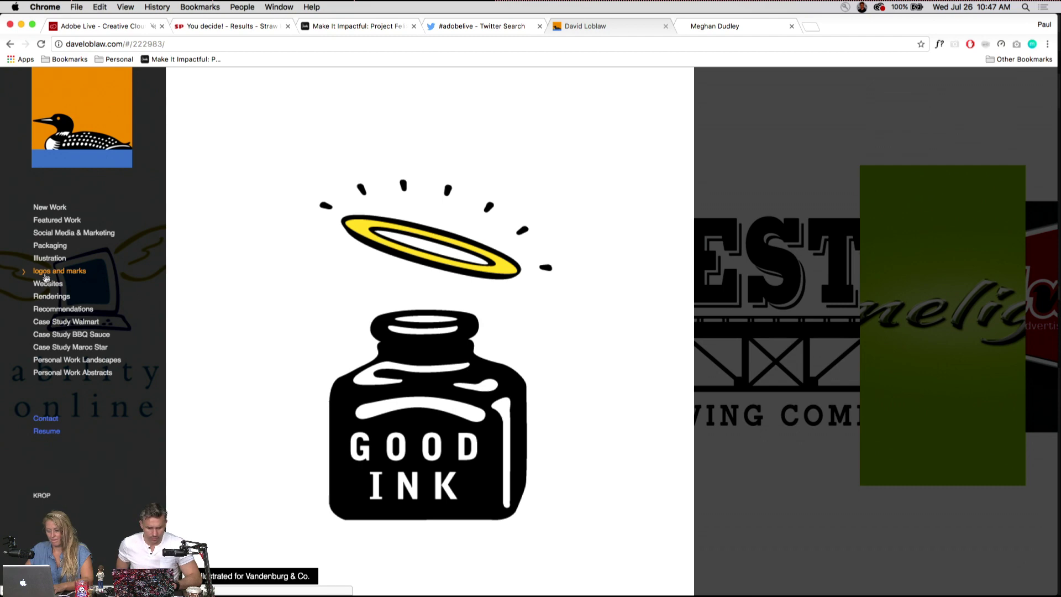
{"action": "left_click", "coordinate": [40, 286]}
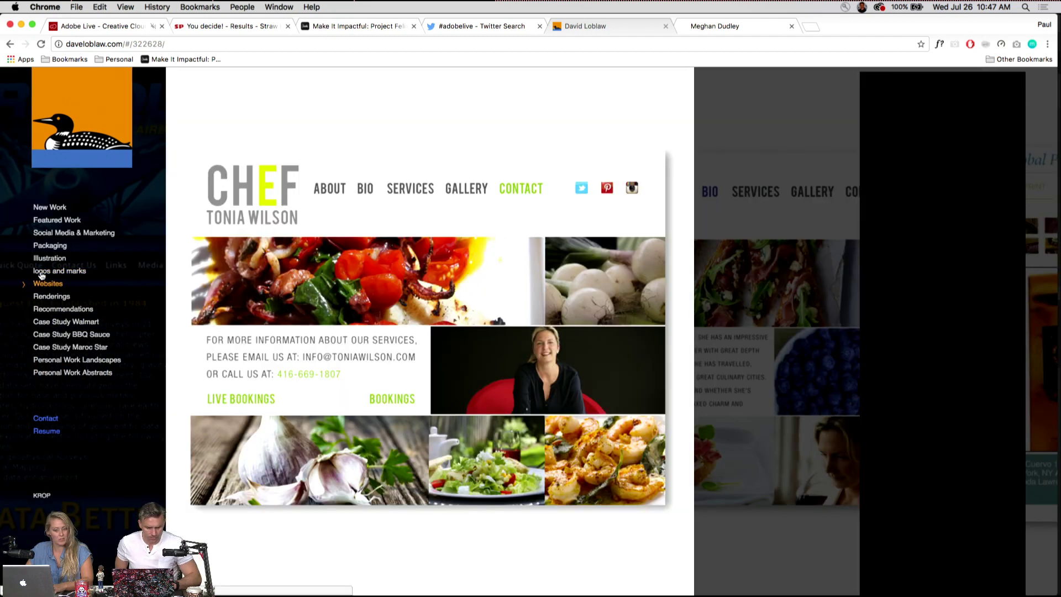
View the first designer's logos and marks, New Work, Featured Work, Social Media & Marketing, and Packaging sections
{"action": "left_click", "coordinate": [41, 274]}
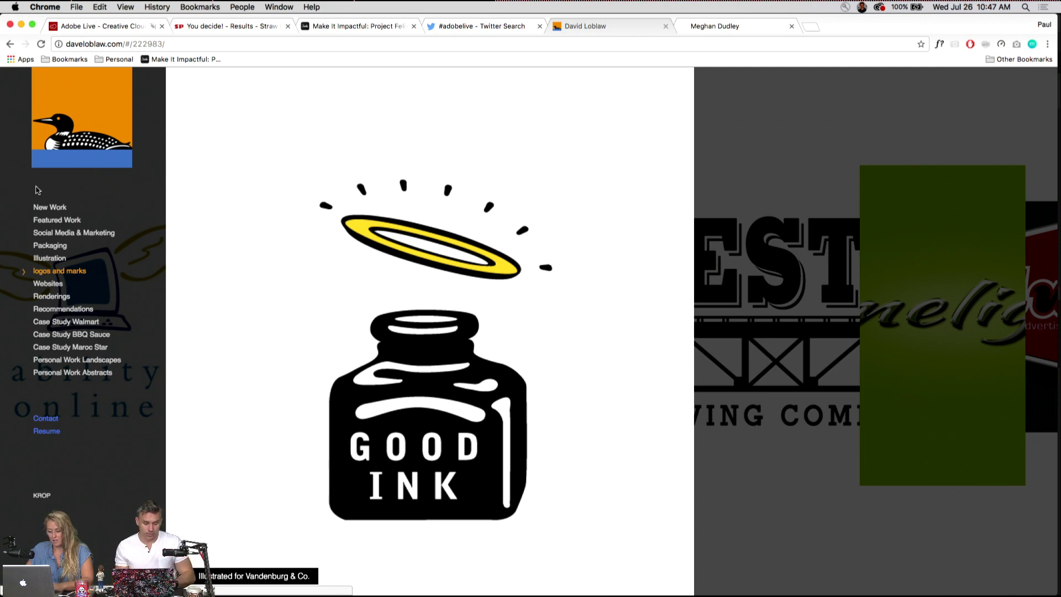
{"action": "left_click", "coordinate": [49, 208]}
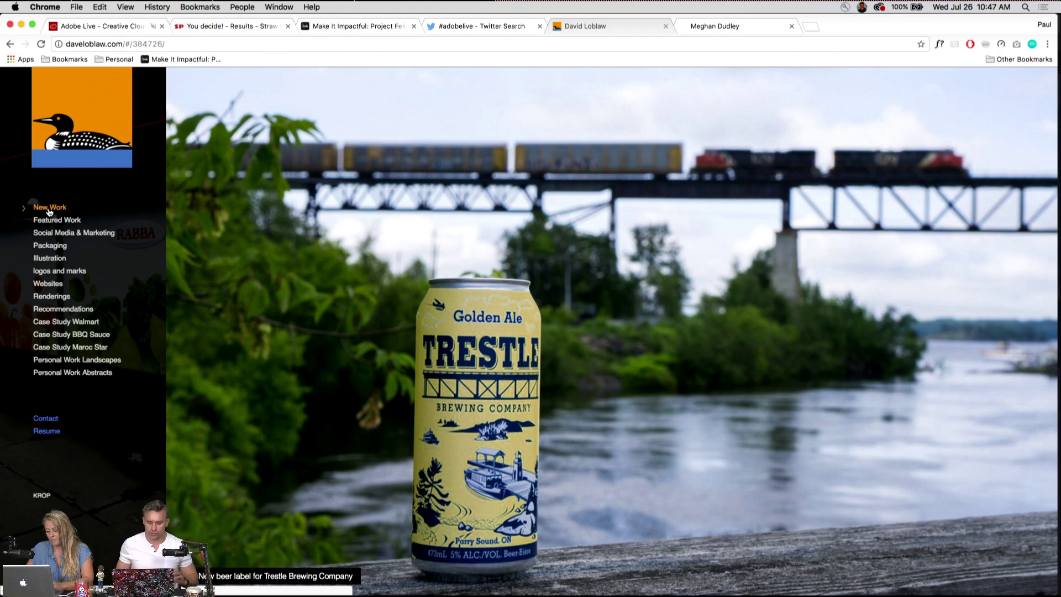
{"action": "left_click", "coordinate": [52, 222]}
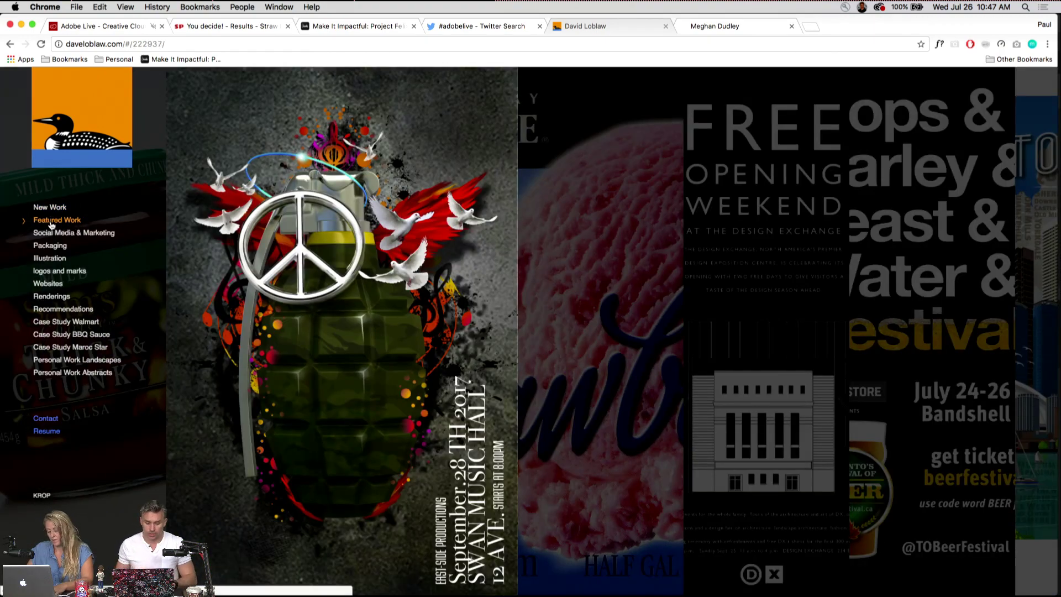
{"action": "left_click", "coordinate": [51, 234]}
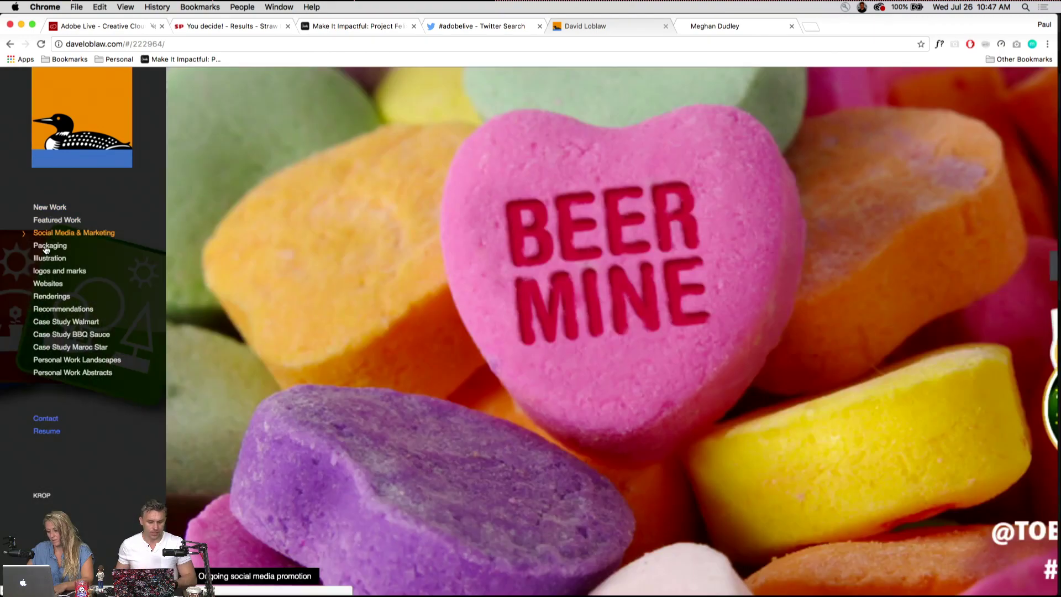
{"action": "left_click", "coordinate": [45, 248]}
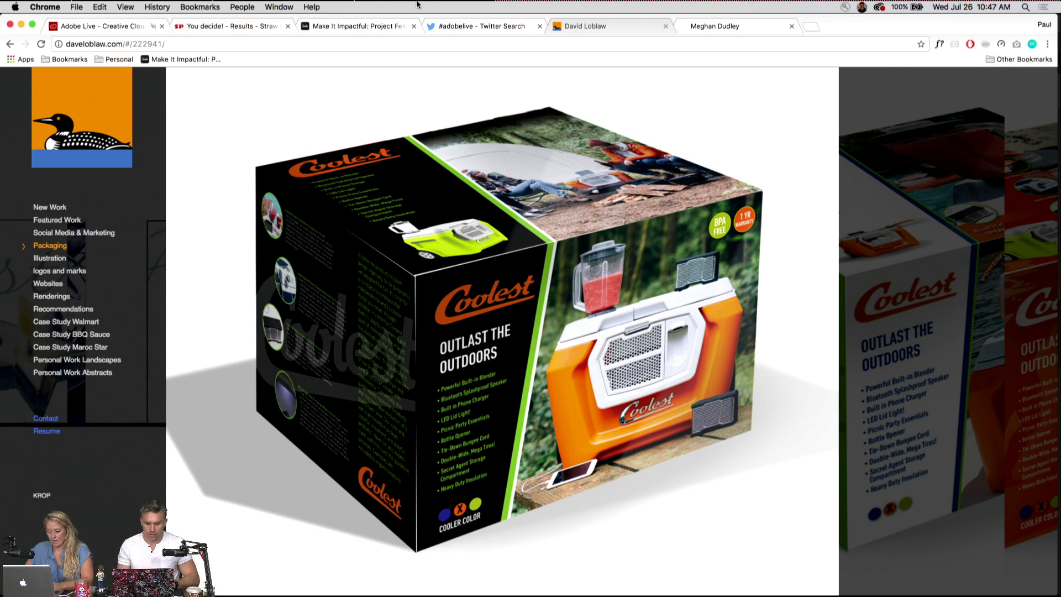
Switch to the second designer's open portfolio and look through the whole project grid down to its end
{"action": "left_click", "coordinate": [712, 28]}
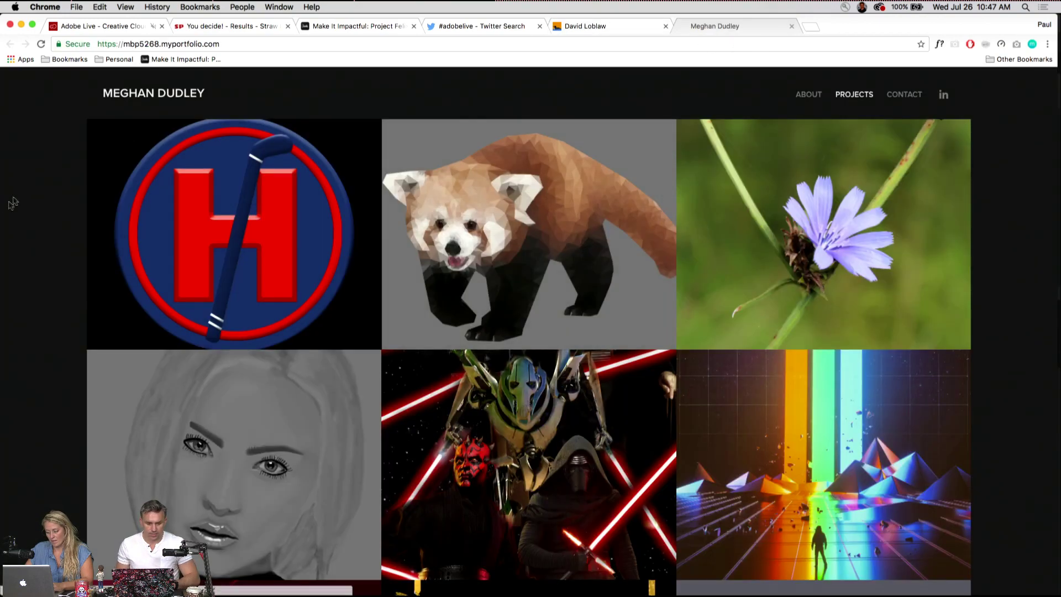
{"action": "scroll", "coordinate": [46, 162], "scroll_direction": "down", "scroll_amount": 1}
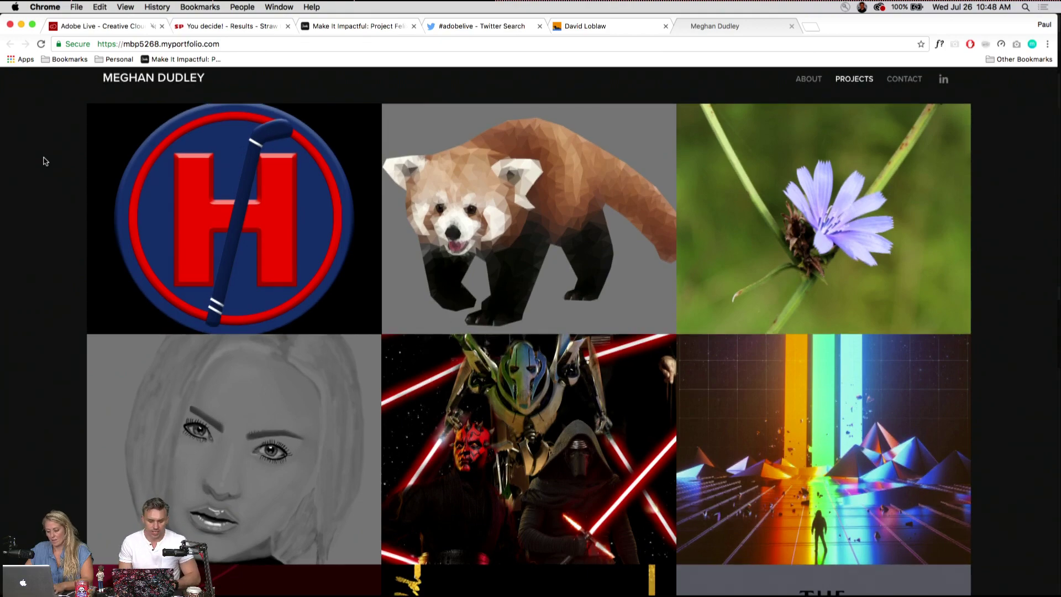
{"action": "scroll", "coordinate": [45, 161], "scroll_direction": "down", "scroll_amount": 1}
{"action": "scroll", "coordinate": [46, 162], "scroll_direction": "up", "scroll_amount": 2}
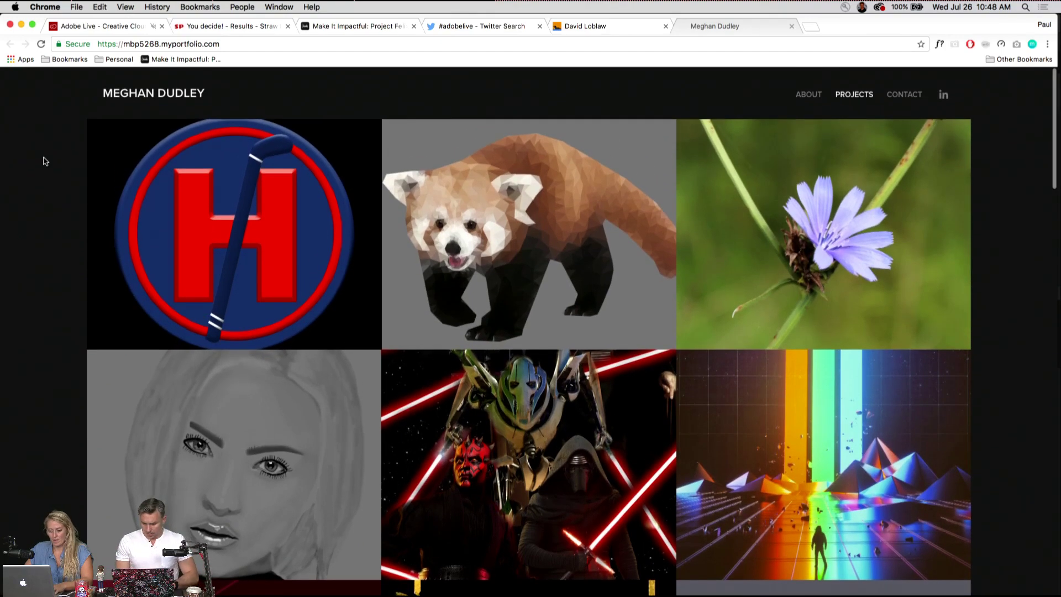
{"action": "scroll", "coordinate": [45, 162], "scroll_direction": "down", "scroll_amount": 10}
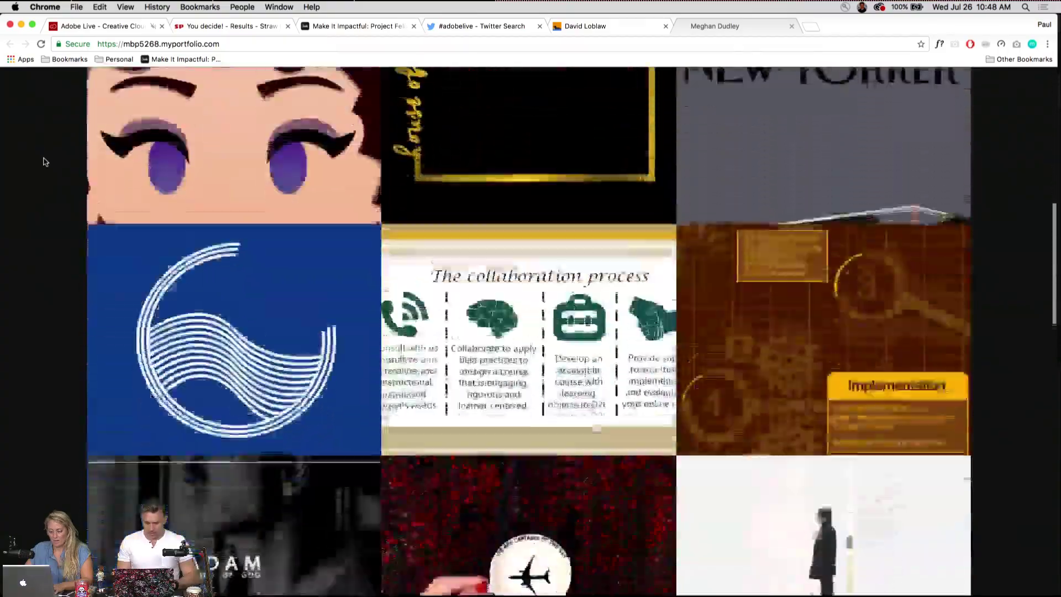
{"action": "scroll", "coordinate": [46, 161], "scroll_direction": "down", "scroll_amount": 8}
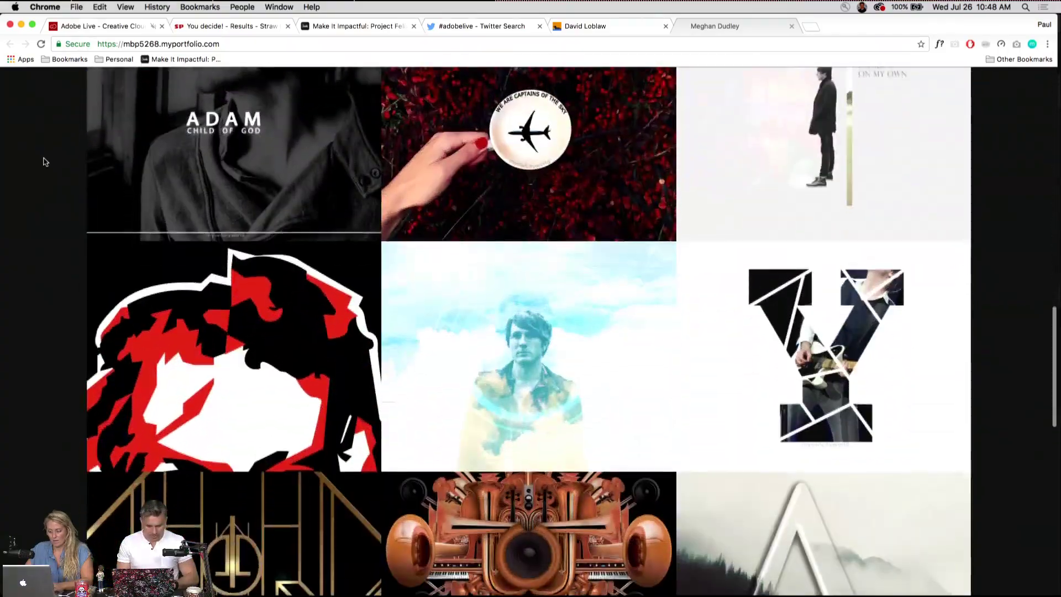
{"action": "scroll", "coordinate": [46, 162], "scroll_direction": "down", "scroll_amount": 8}
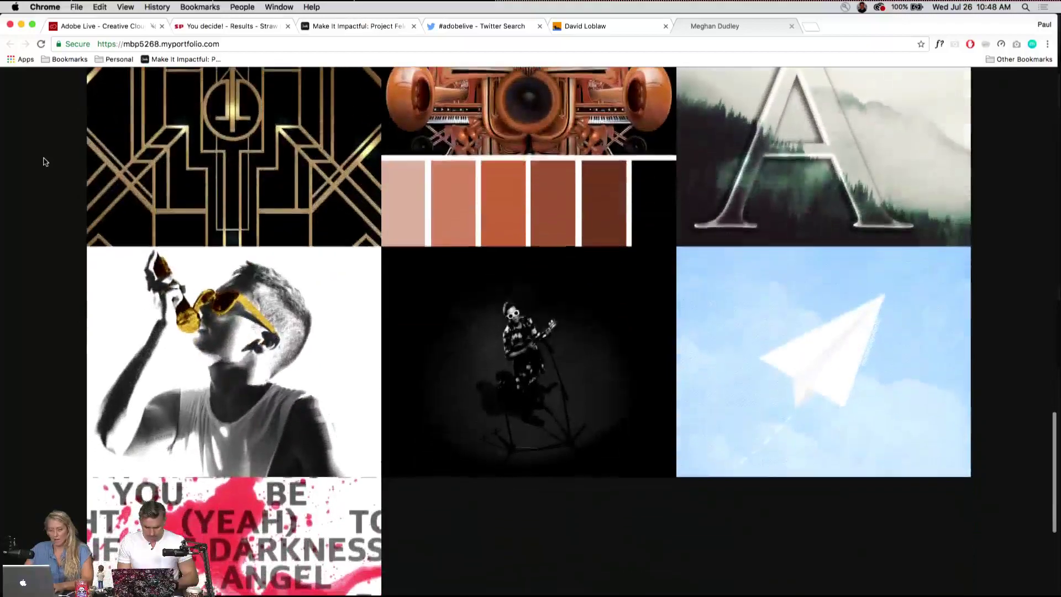
{"action": "scroll", "coordinate": [46, 162], "scroll_direction": "down", "scroll_amount": 5}
{"action": "scroll", "coordinate": [45, 161], "scroll_direction": "up", "scroll_amount": 20}
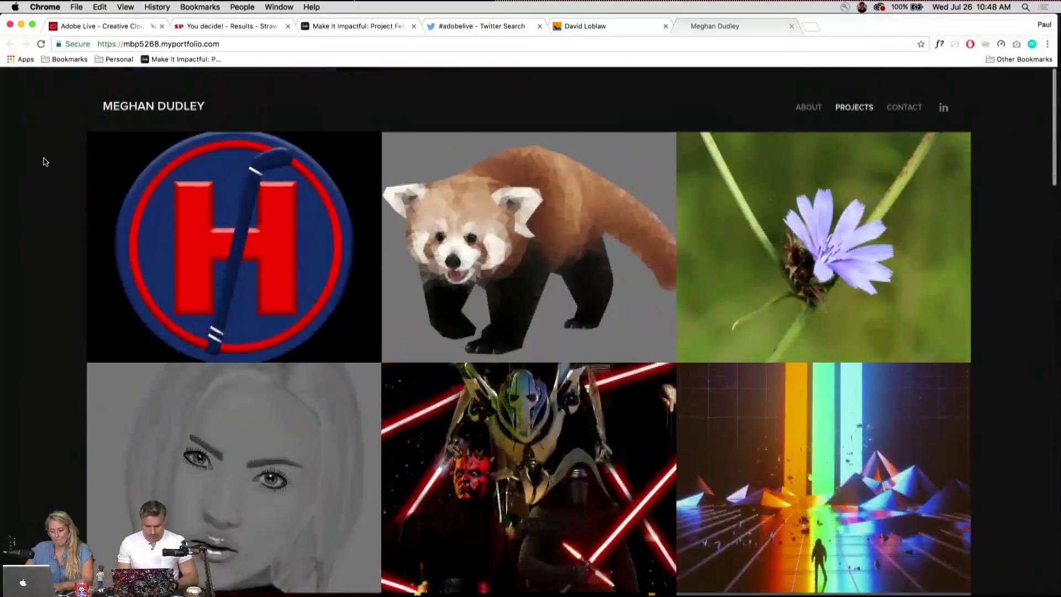
Open the Low Poly Portrait project, examine the red panda illustration, and return to the project grid
{"action": "mouse_move", "coordinate": [471, 255]}
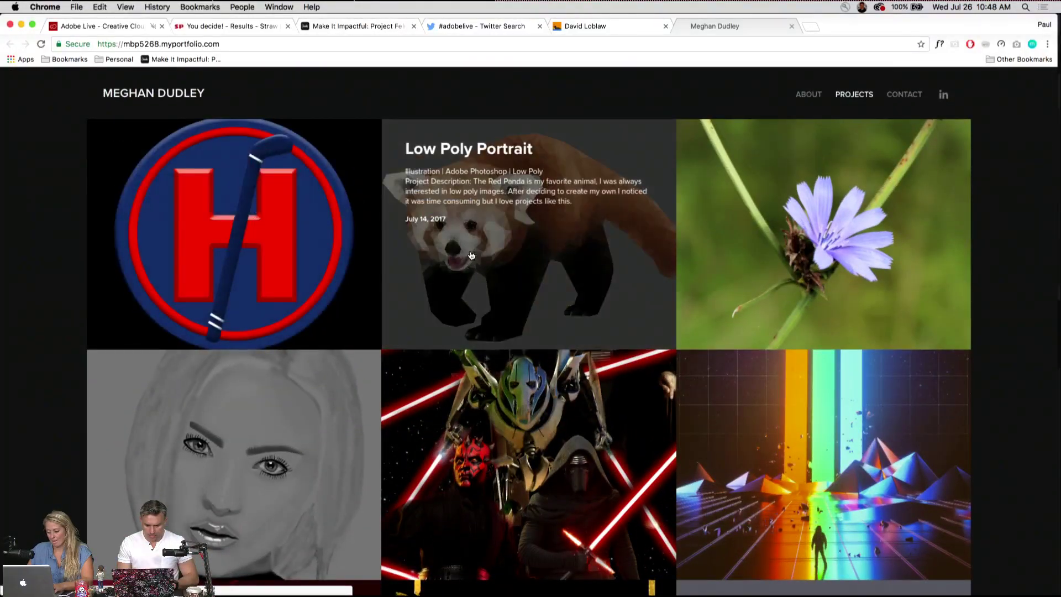
{"action": "left_click", "coordinate": [492, 246]}
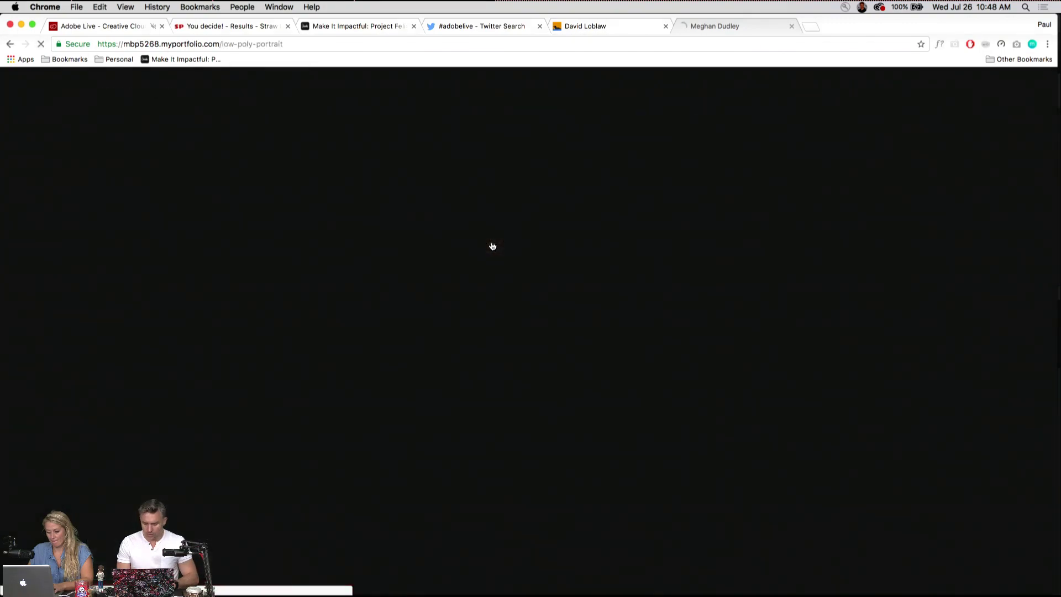
{"action": "scroll", "coordinate": [61, 198], "scroll_direction": "down", "scroll_amount": 5}
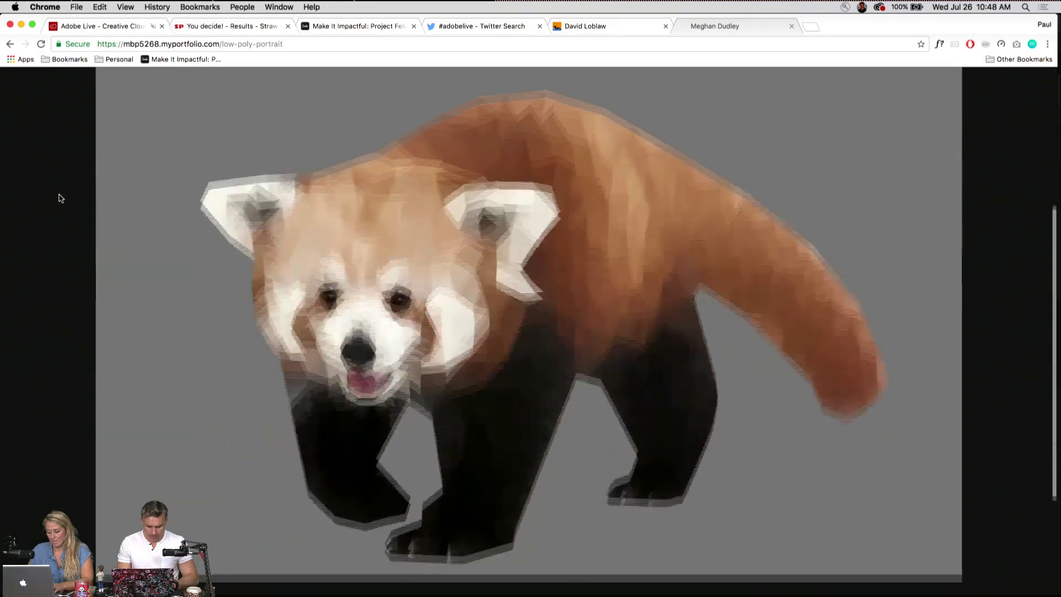
{"action": "scroll", "coordinate": [61, 198], "scroll_direction": "down", "scroll_amount": 3}
{"action": "scroll", "coordinate": [61, 198], "scroll_direction": "up", "scroll_amount": 3}
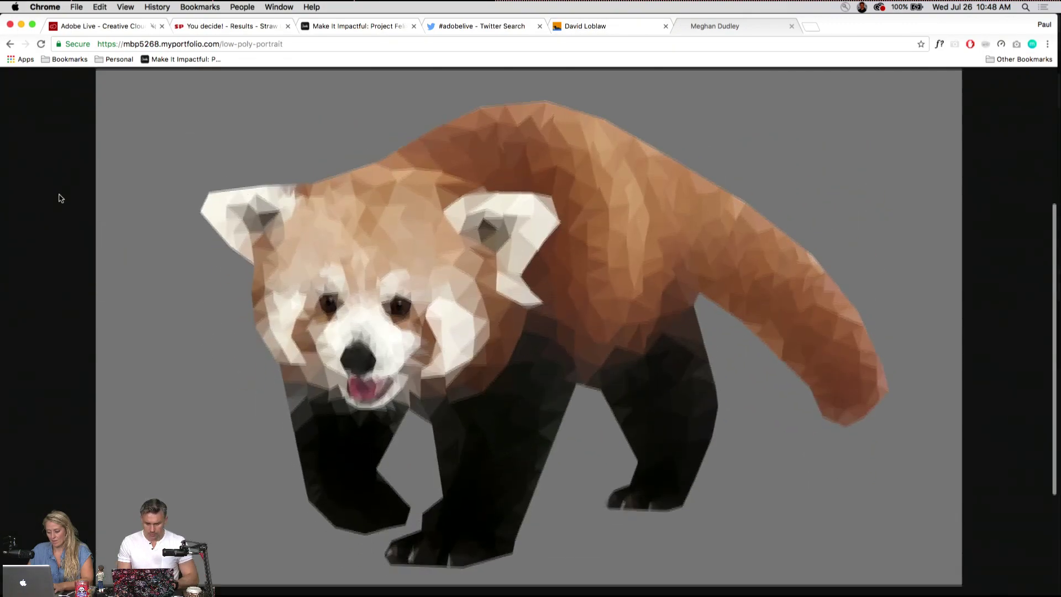
{"action": "scroll", "coordinate": [61, 198], "scroll_direction": "down", "scroll_amount": 1}
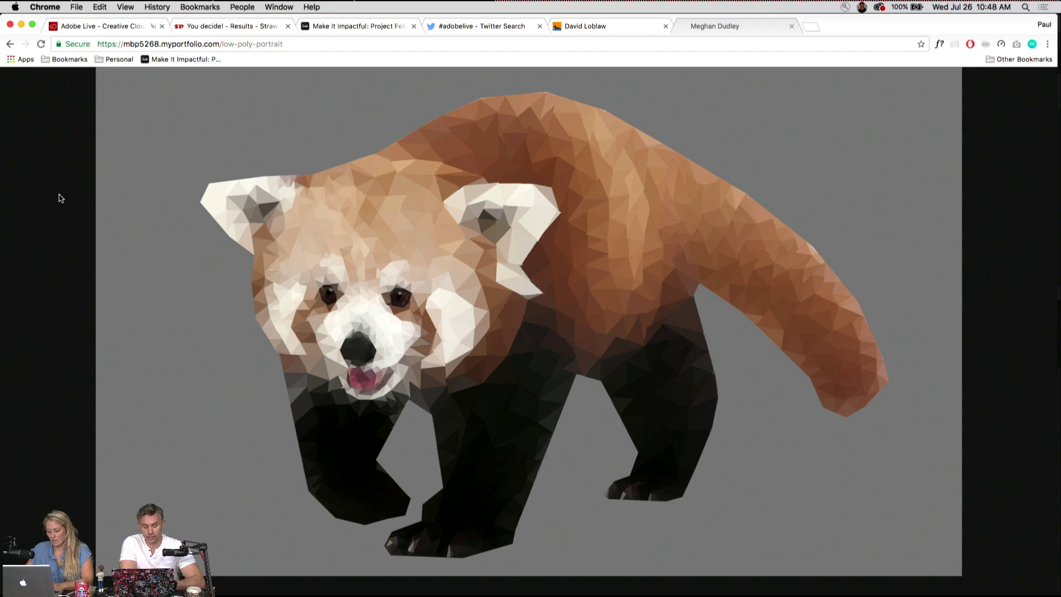
{"action": "left_click", "coordinate": [9, 44]}
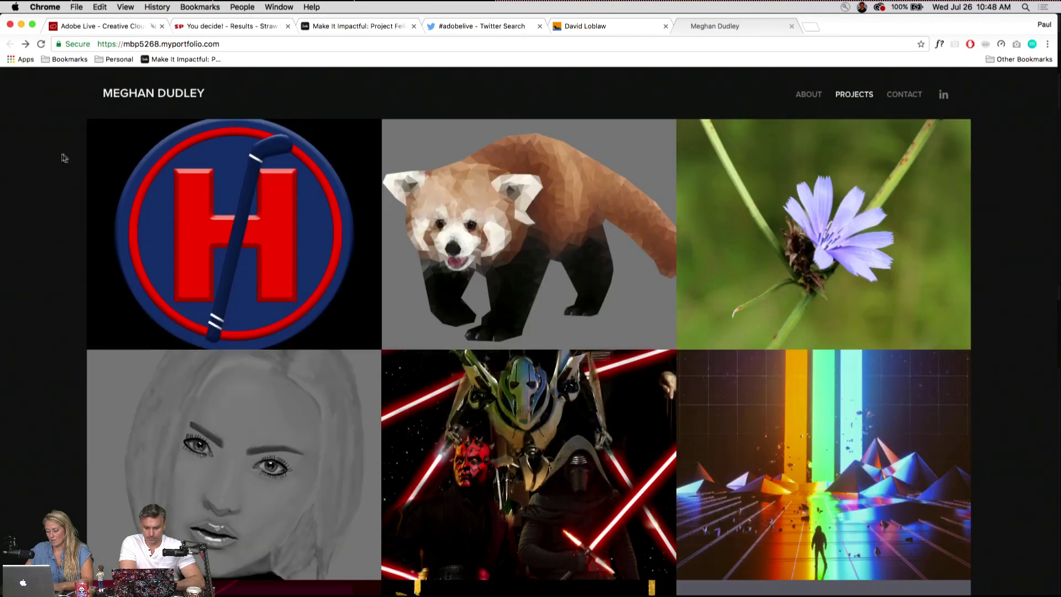
Look over the project grid again, and open Hylander Mangement Logo Enhanced to read its description and view the first logo
{"action": "scroll", "coordinate": [61, 158], "scroll_direction": "down", "scroll_amount": 3}
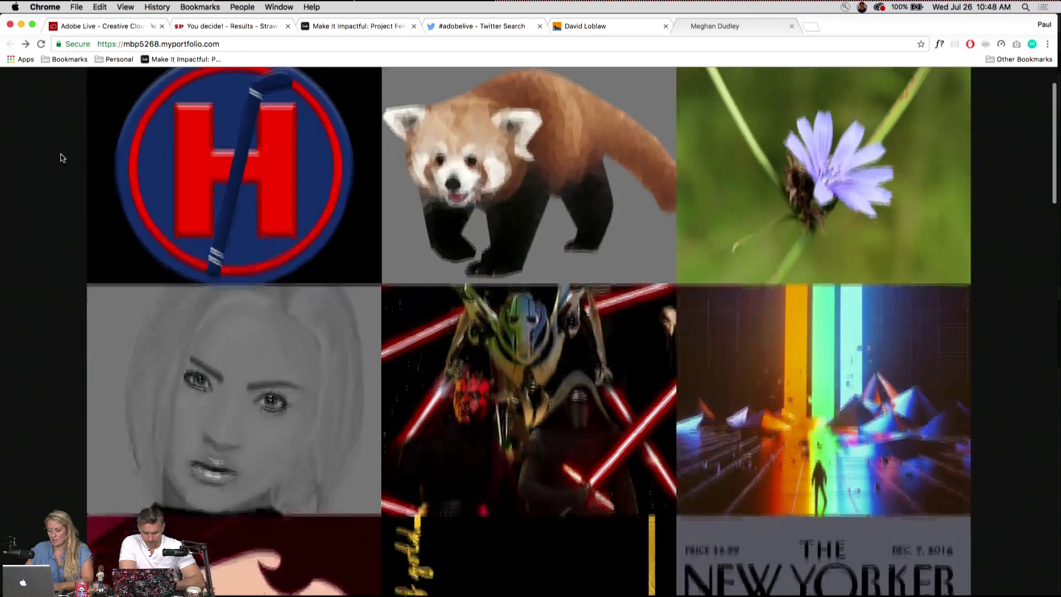
{"action": "scroll", "coordinate": [62, 158], "scroll_direction": "down", "scroll_amount": 5}
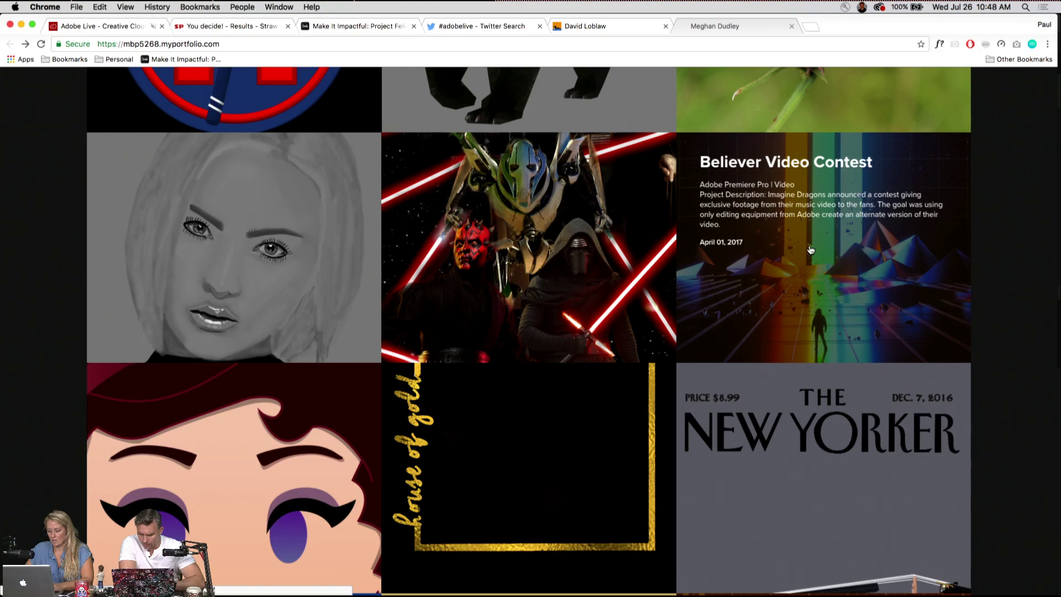
{"action": "scroll", "coordinate": [810, 250], "scroll_direction": "up", "scroll_amount": 5}
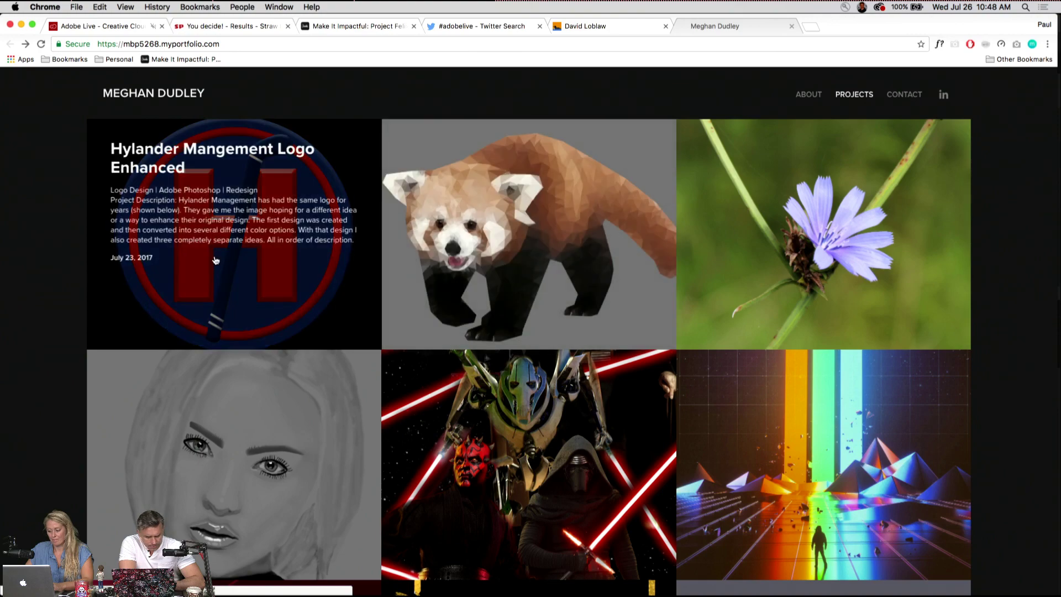
{"action": "left_click", "coordinate": [216, 261]}
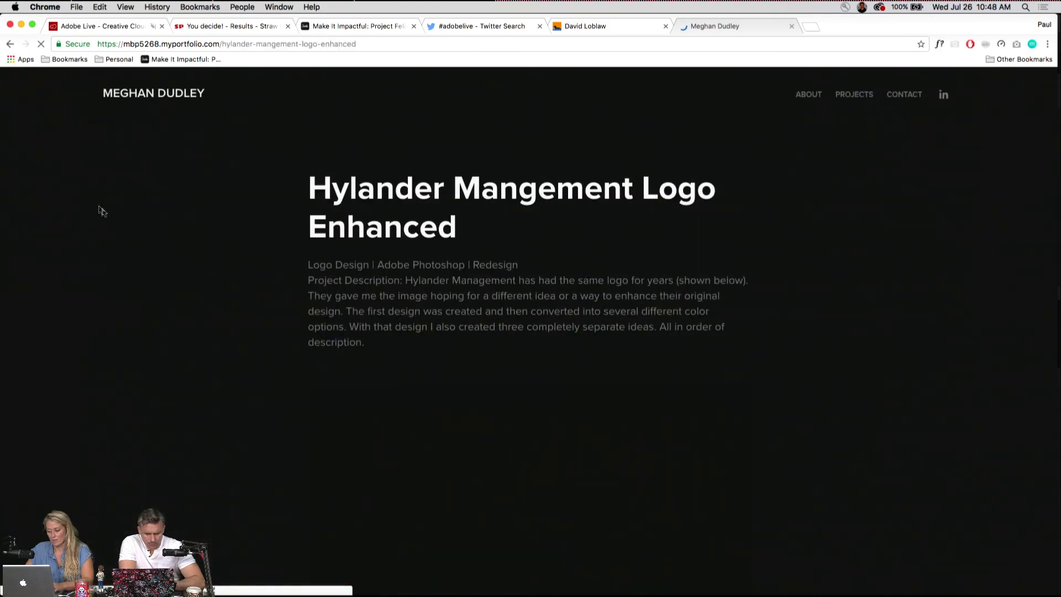
{"action": "scroll", "coordinate": [92, 197], "scroll_direction": "down", "scroll_amount": 2}
{"action": "scroll", "coordinate": [93, 197], "scroll_direction": "up", "scroll_amount": 3}
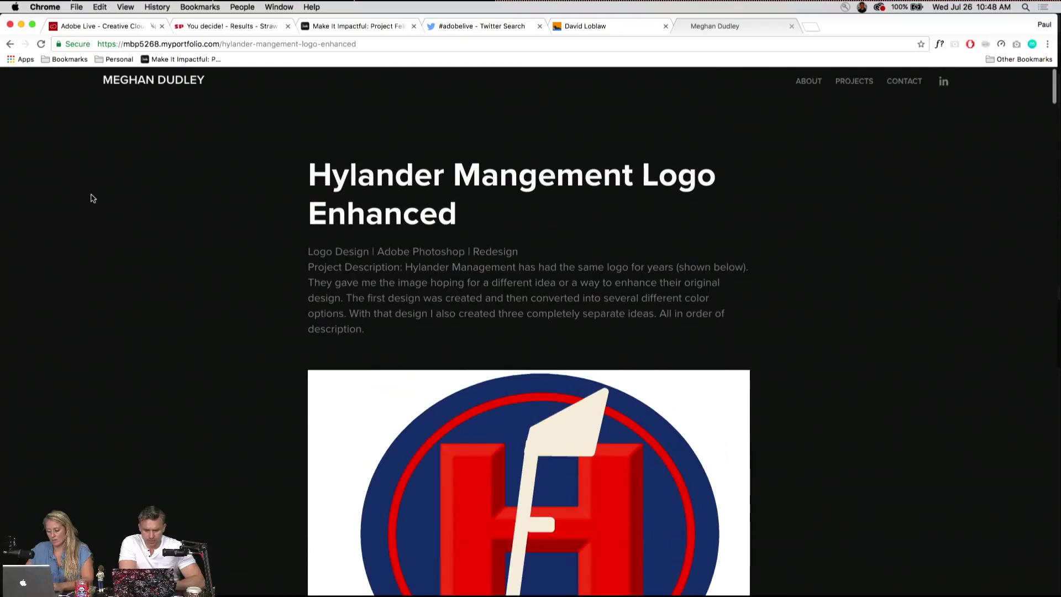
{"action": "scroll", "coordinate": [93, 198], "scroll_direction": "down", "scroll_amount": 2}
{"action": "scroll", "coordinate": [93, 198], "scroll_direction": "down", "scroll_amount": 2}
{"action": "scroll", "coordinate": [93, 197], "scroll_direction": "up", "scroll_amount": 1}
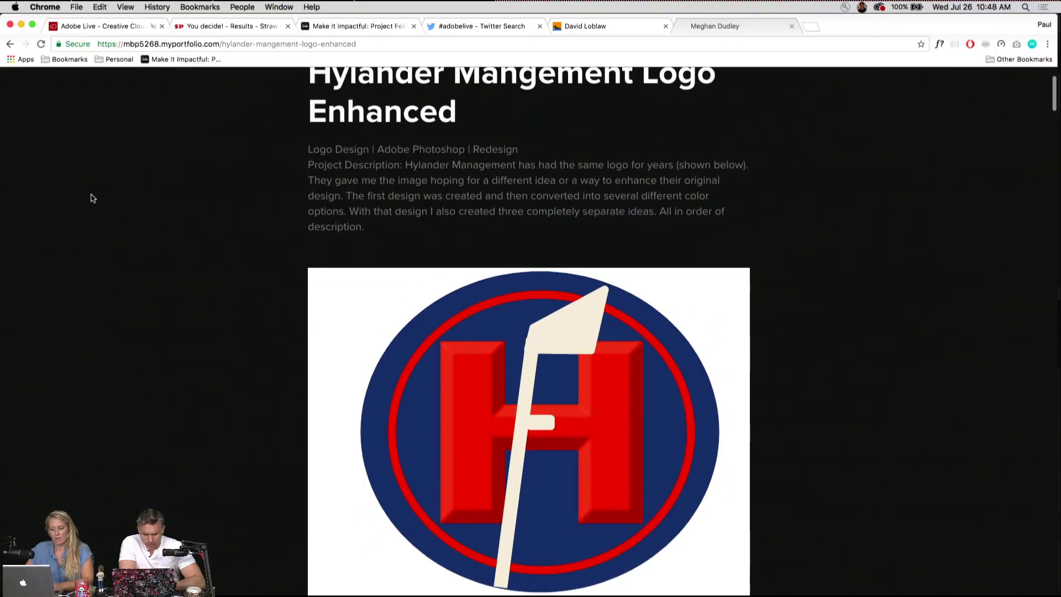
{"action": "scroll", "coordinate": [93, 198], "scroll_direction": "down", "scroll_amount": 2}
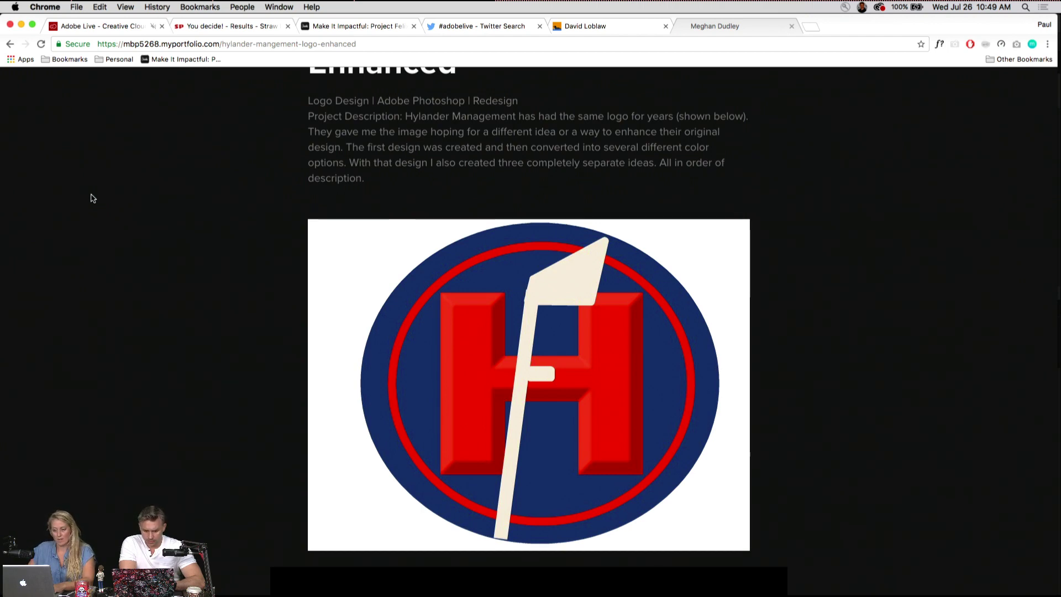
Examine the redesigned Hylander logo in its different hockey-stick color options
{"action": "scroll", "coordinate": [93, 198], "scroll_direction": "down", "scroll_amount": 8}
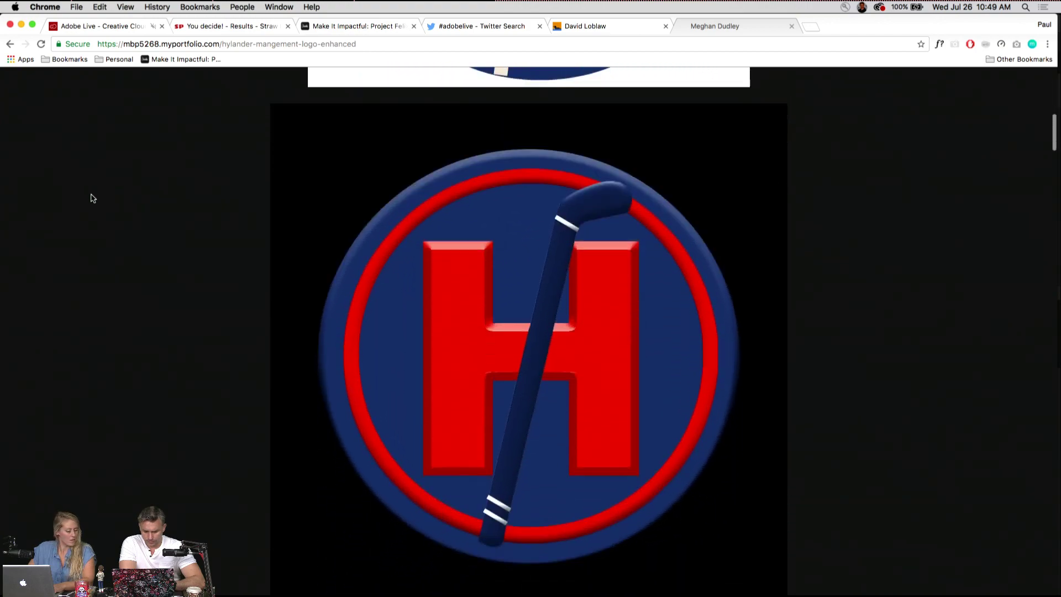
{"action": "scroll", "coordinate": [93, 198], "scroll_direction": "down", "scroll_amount": 10}
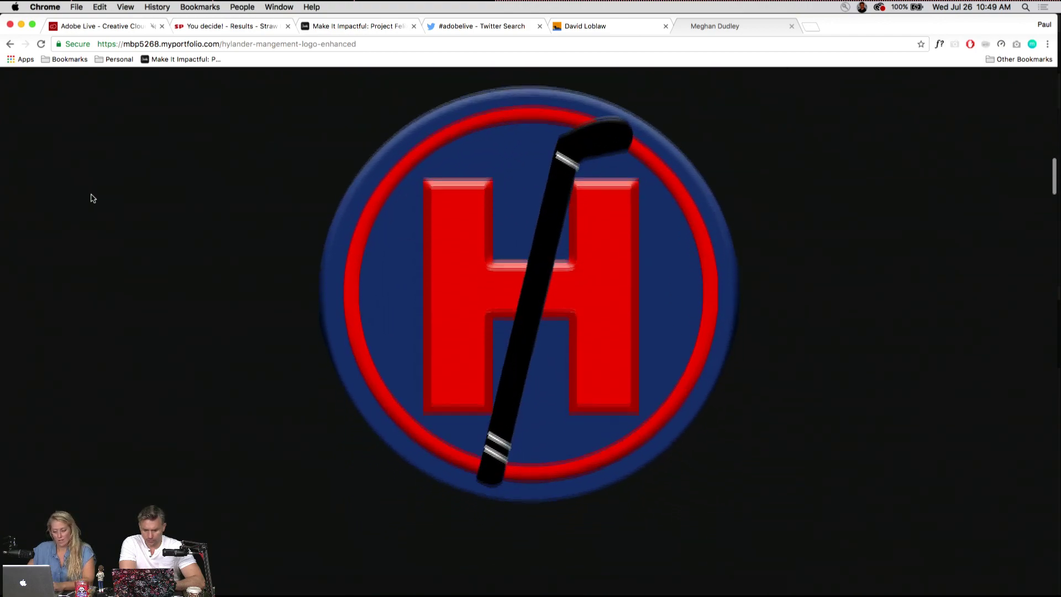
{"action": "scroll", "coordinate": [93, 199], "scroll_direction": "down", "scroll_amount": 10}
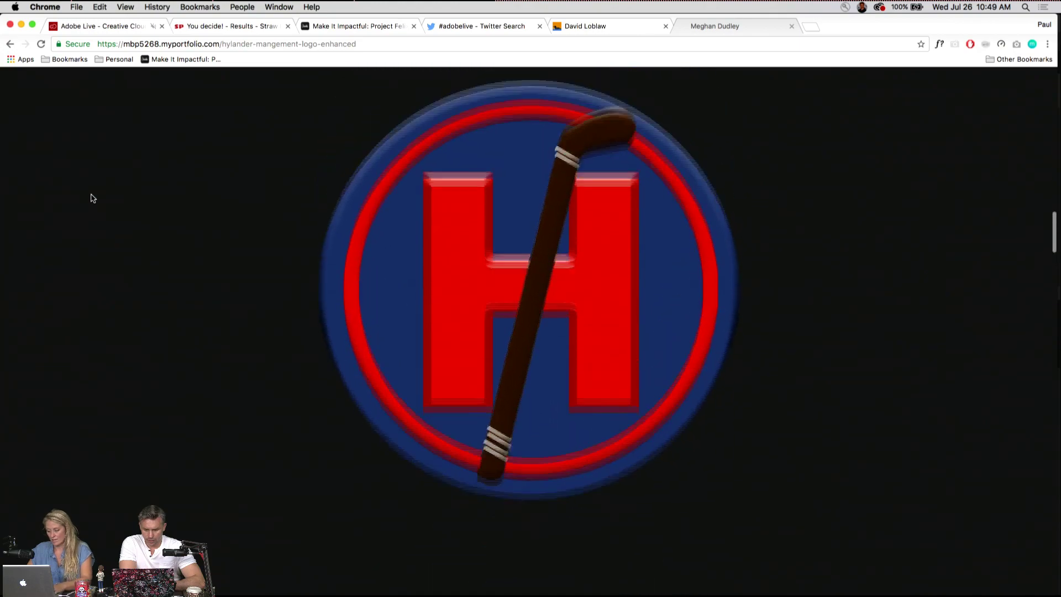
{"action": "scroll", "coordinate": [92, 198], "scroll_direction": "down", "scroll_amount": 10}
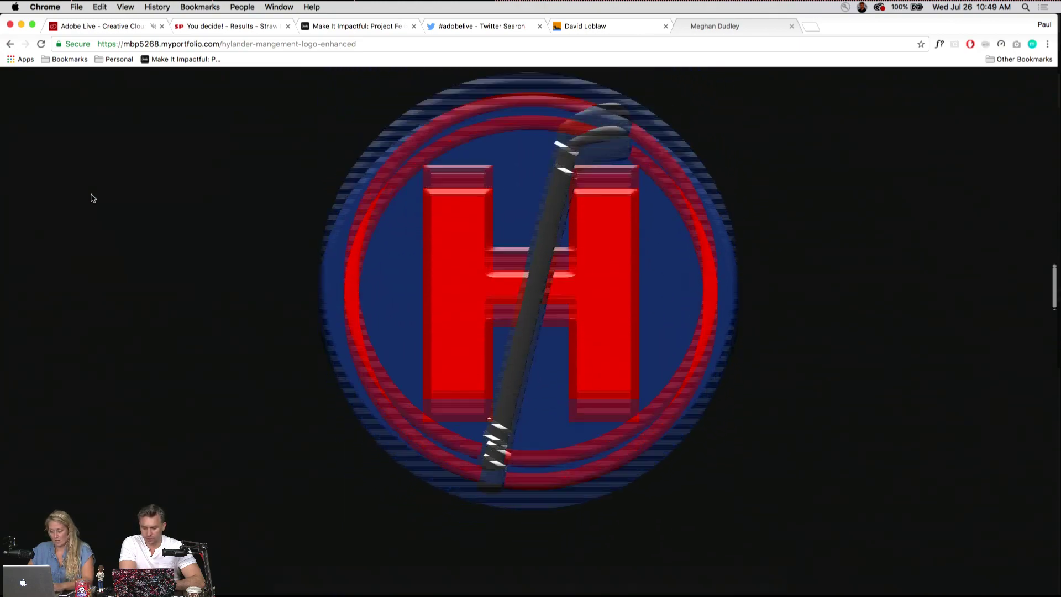
{"action": "scroll", "coordinate": [93, 199], "scroll_direction": "up", "scroll_amount": 15}
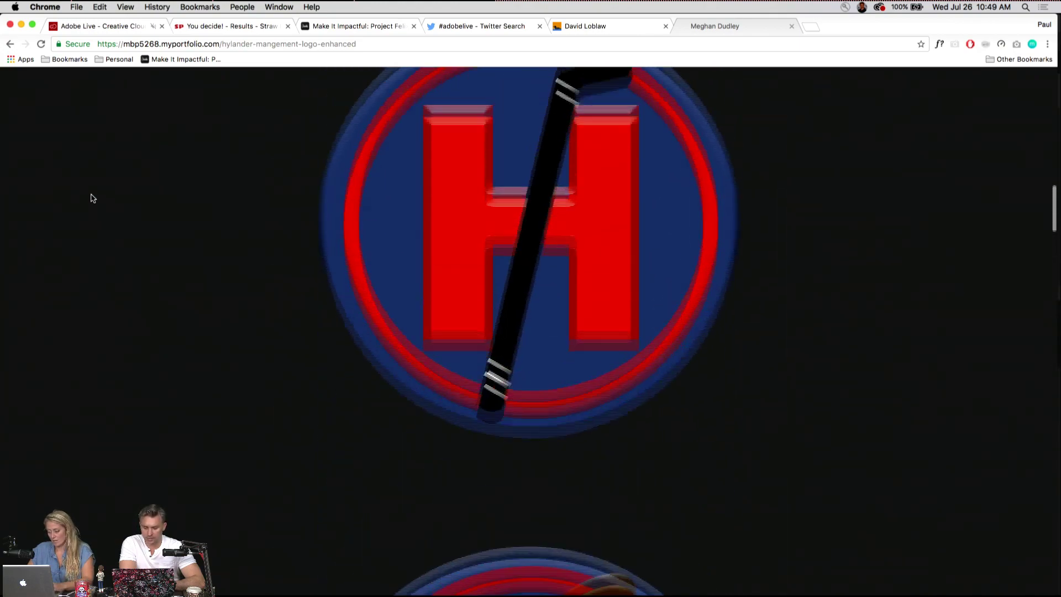
{"action": "scroll", "coordinate": [93, 198], "scroll_direction": "up", "scroll_amount": 15}
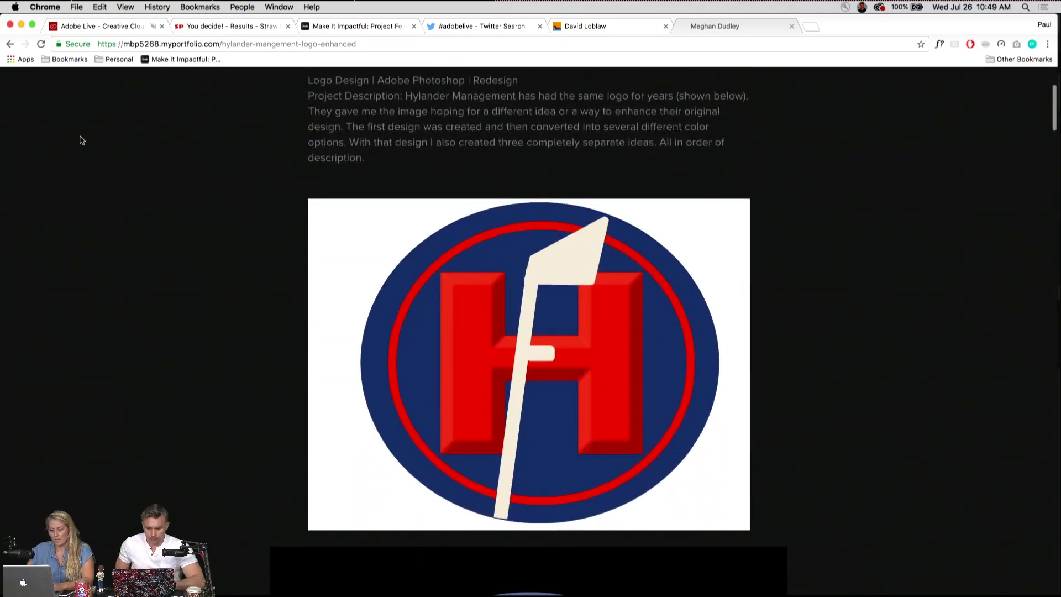
Compare the original Hylander logo with its redesigned hockey-stick color variants, and return to the designer's project grid
{"action": "scroll", "coordinate": [82, 140], "scroll_direction": "up", "scroll_amount": 3}
{"action": "scroll", "coordinate": [475, 364], "scroll_direction": "down", "scroll_amount": 2}
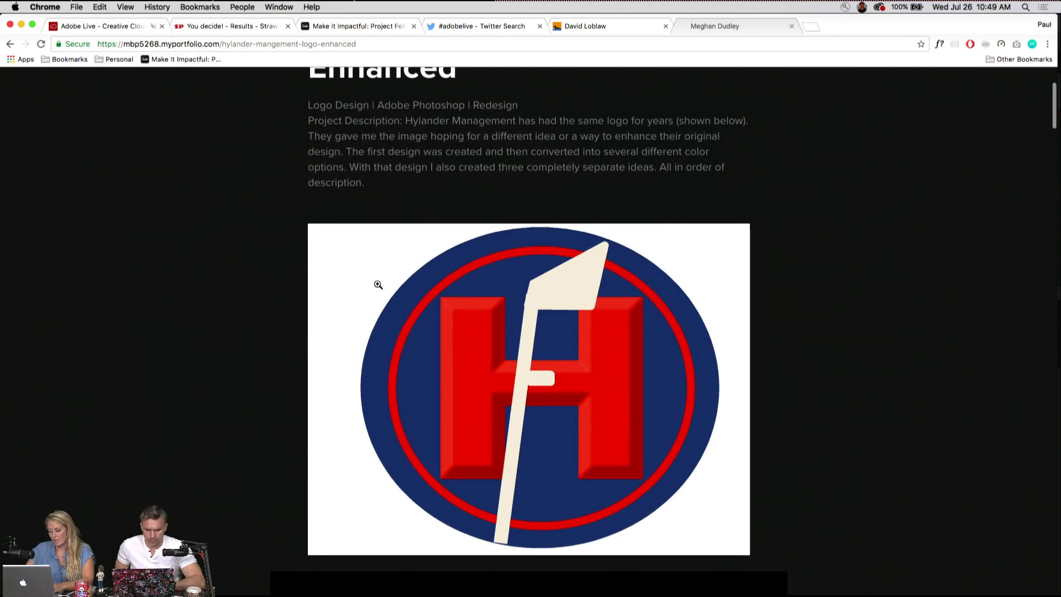
{"action": "scroll", "coordinate": [414, 129], "scroll_direction": "down", "scroll_amount": 1}
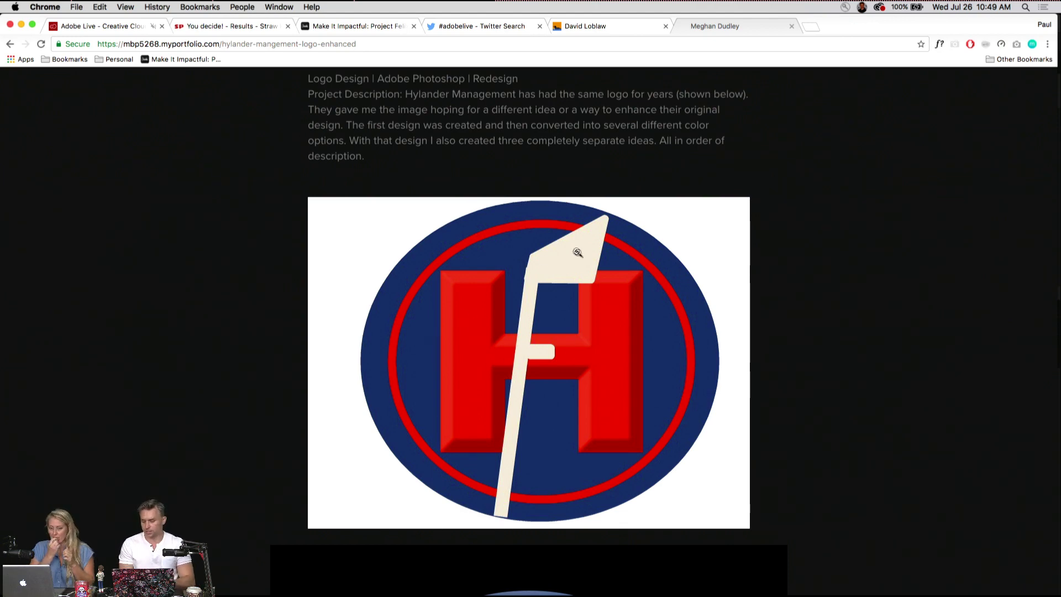
{"action": "scroll", "coordinate": [470, 337], "scroll_direction": "down", "scroll_amount": 10}
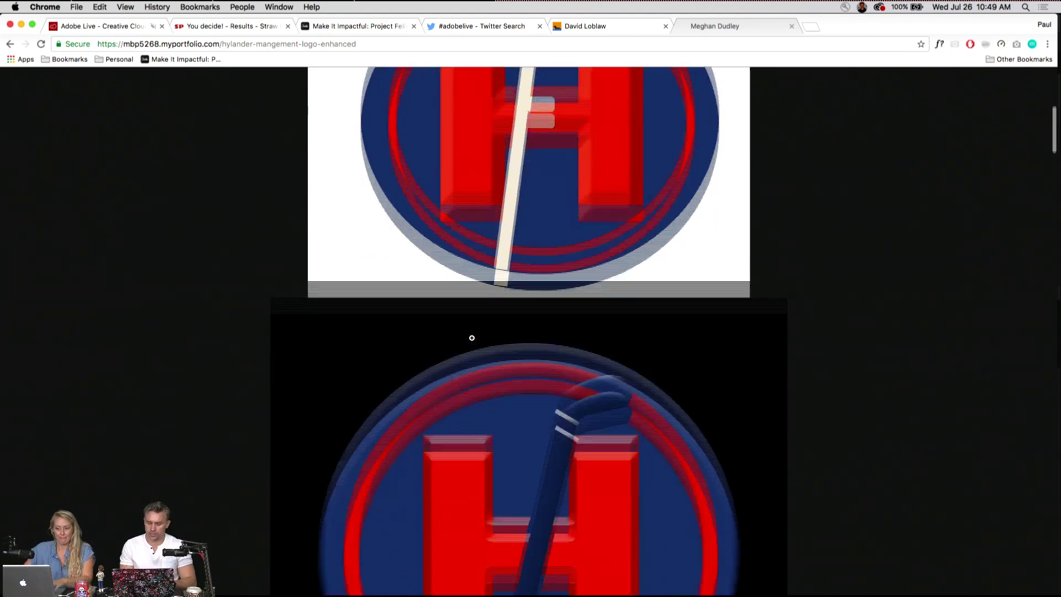
{"action": "scroll", "coordinate": [472, 338], "scroll_direction": "down", "scroll_amount": 15}
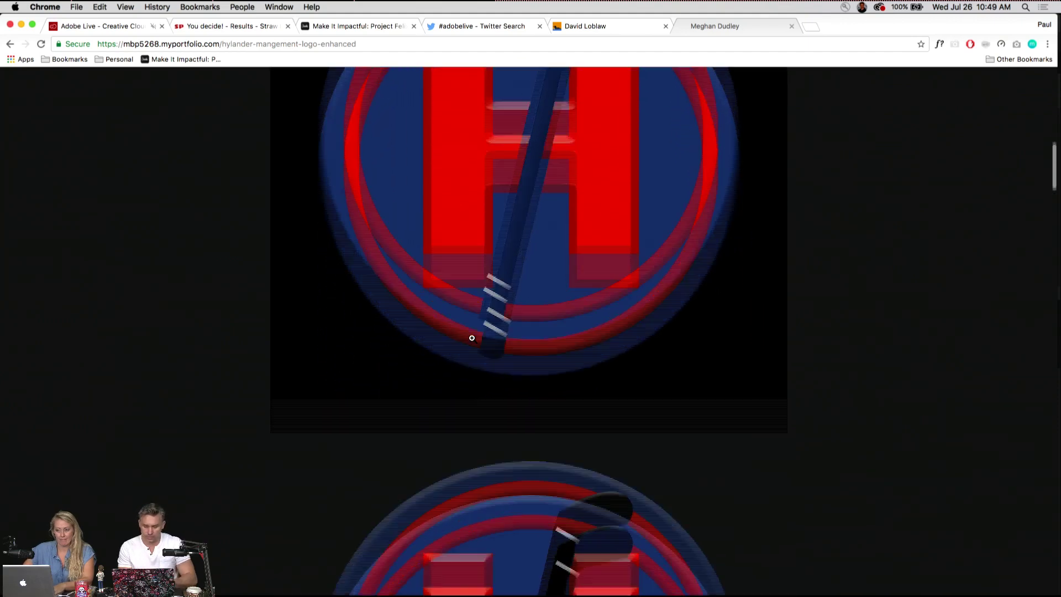
{"action": "scroll", "coordinate": [472, 338], "scroll_direction": "down", "scroll_amount": 8}
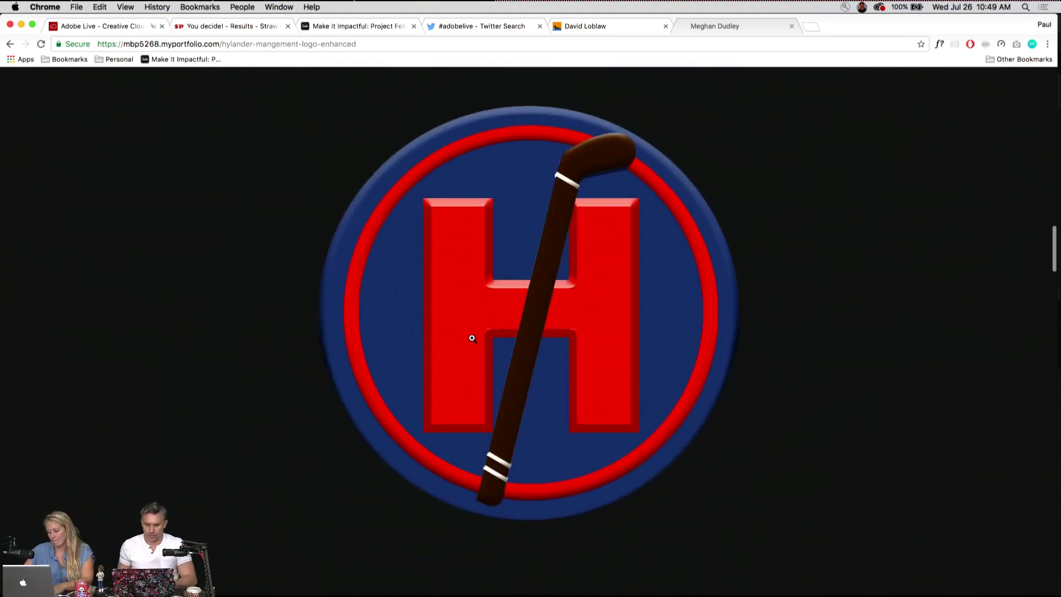
{"action": "scroll", "coordinate": [472, 338], "scroll_direction": "down", "scroll_amount": 2}
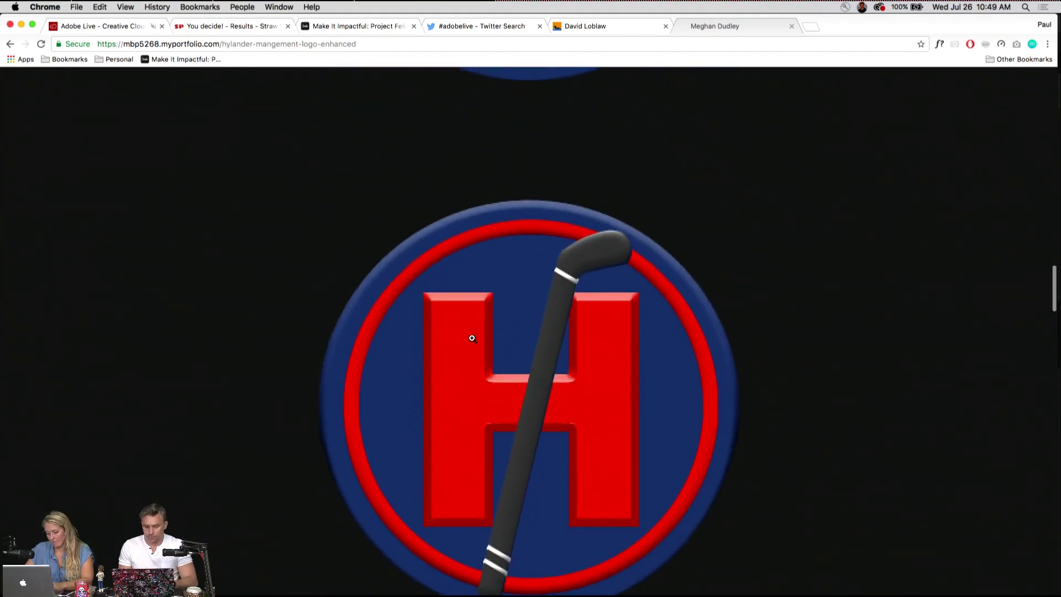
{"action": "scroll", "coordinate": [142, 171], "scroll_direction": "up", "scroll_amount": 20}
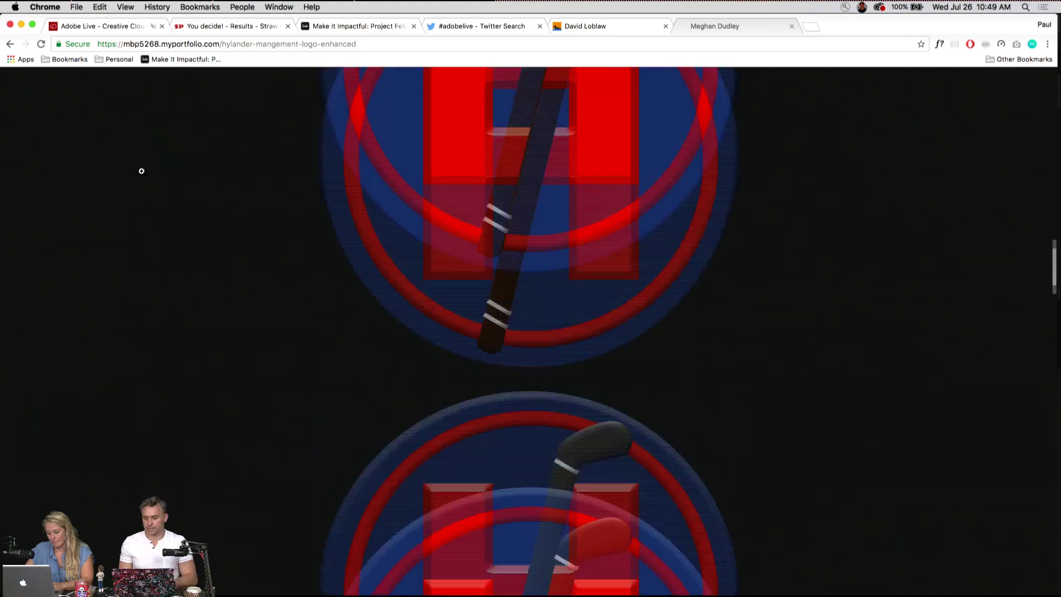
{"action": "left_click", "coordinate": [10, 44]}
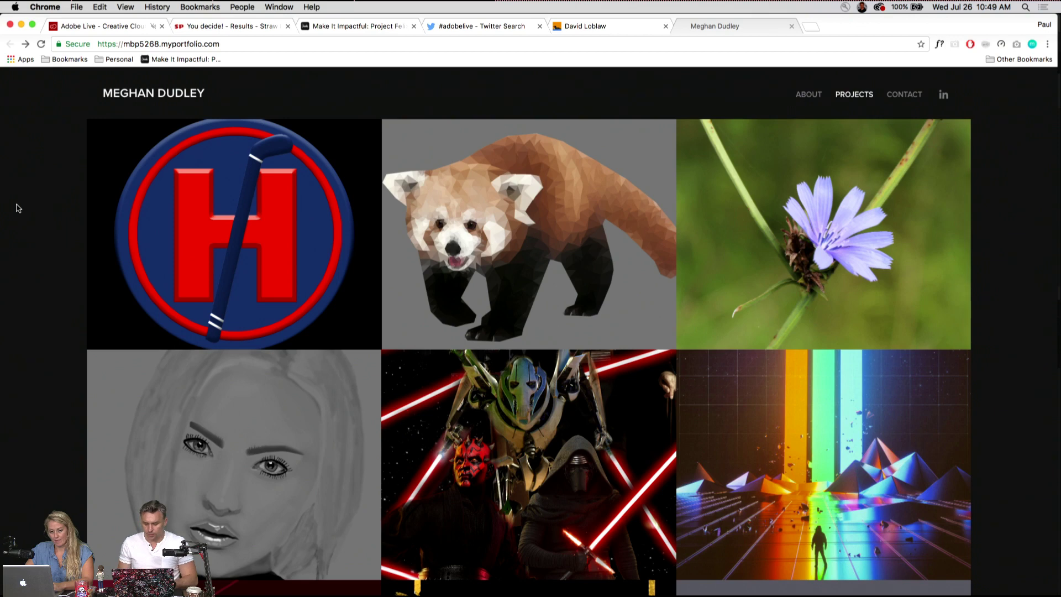
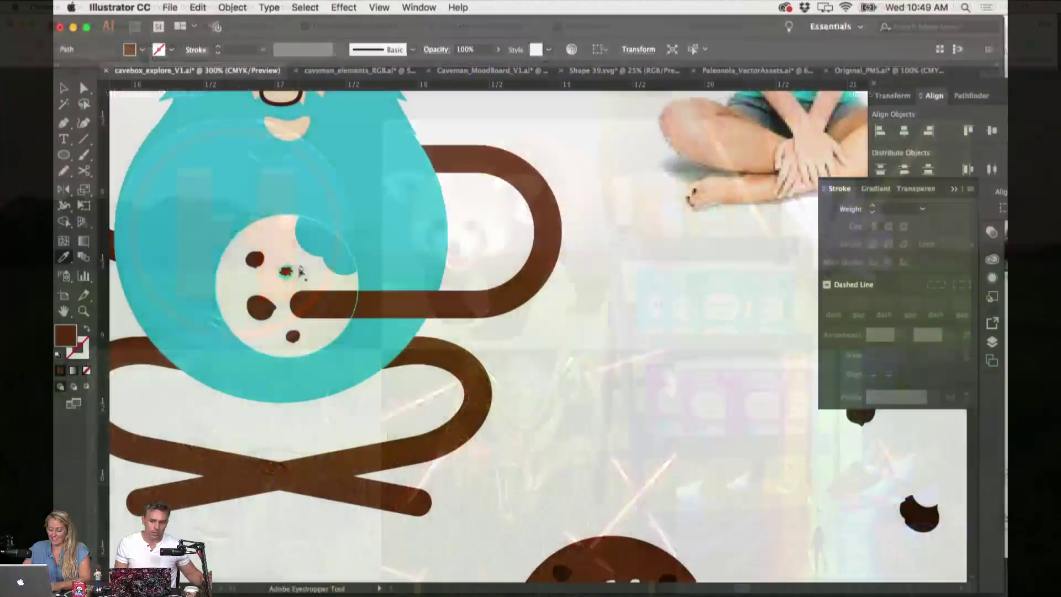
Round off the pointed tips of the cookie's chips, enlarging the middle chip and repositioning the upper one
{"action": "scroll", "coordinate": [545, 326], "scroll_direction": "up", "scroll_amount": 5}
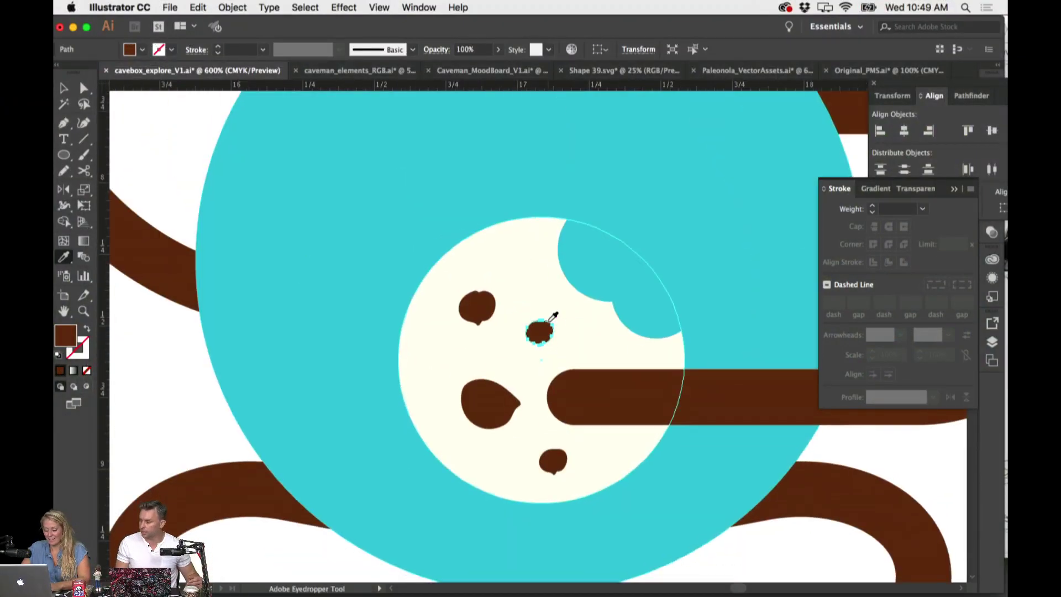
{"action": "scroll", "coordinate": [547, 320], "scroll_direction": "down", "scroll_amount": 2}
{"action": "key", "text": "n"}
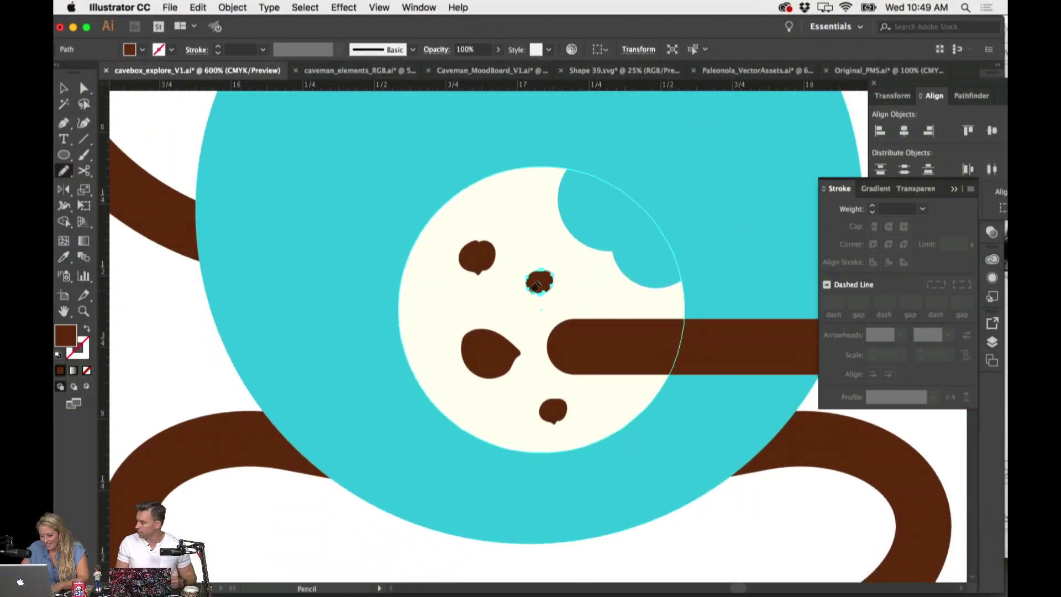
{"action": "key", "text": "v"}
{"action": "mouse_move", "coordinate": [553, 282]}
{"action": "left_mouse_down"}
{"action": "mouse_move", "coordinate": [564, 260]}
{"action": "mouse_move", "coordinate": [539, 289]}
{"action": "left_mouse_up"}
{"action": "key", "text": "n"}
{"action": "left_click_drag", "start_coordinate": [475, 248], "coordinate": [472, 269]}
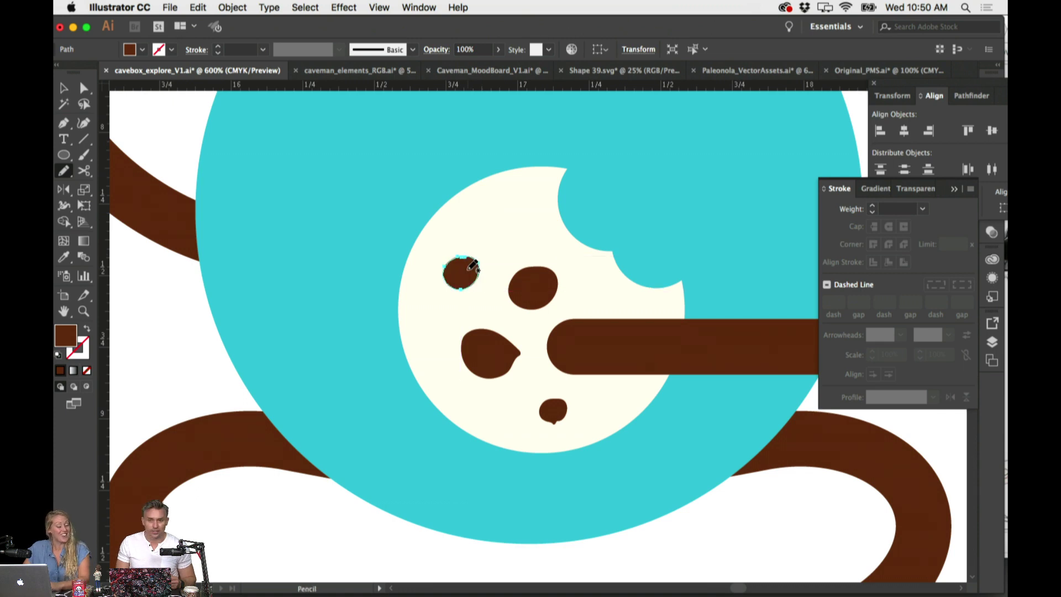
{"action": "left_click", "coordinate": [520, 343], "text": "ctrl"}
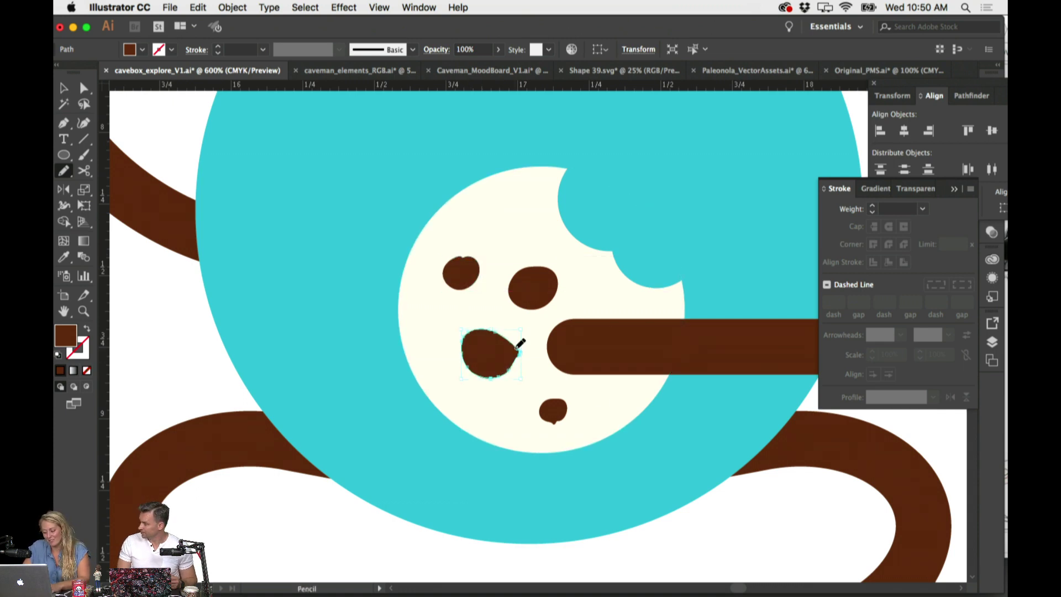
{"action": "left_click", "coordinate": [562, 414], "text": "ctrl"}
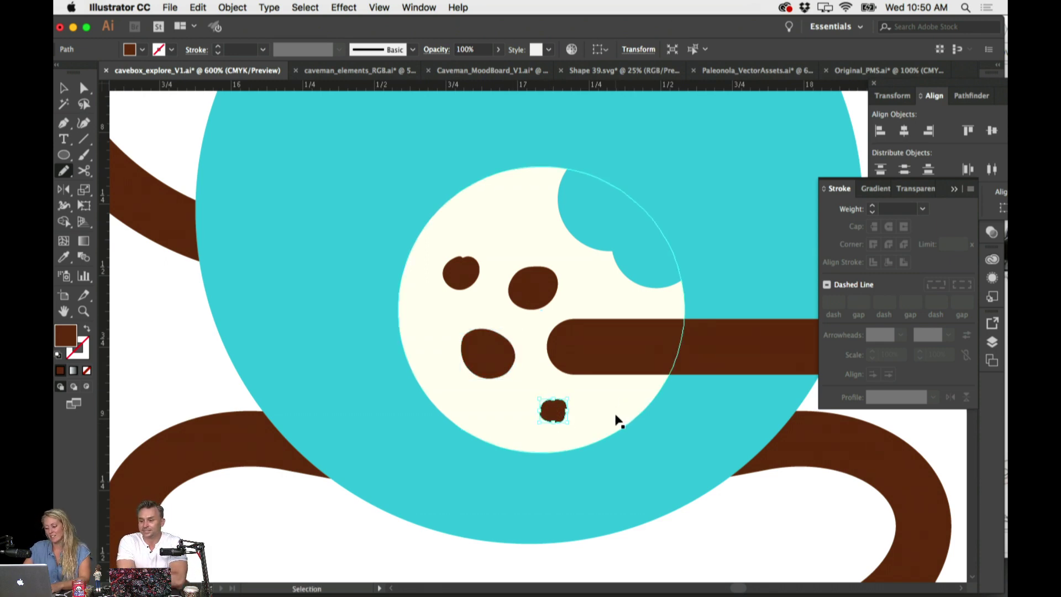
Add a small fifth chip near the cookie's upper edge and scale the middle chip to about 0.13 by 0.12 in
{"action": "key", "text": "super+minus"}
{"action": "left_click_drag", "start_coordinate": [509, 308], "coordinate": [481, 244]}
{"action": "left_click", "coordinate": [550, 334], "text": "ctrl"}
{"action": "left_click", "coordinate": [621, 432], "text": "ctrl"}
{"action": "mouse_move", "coordinate": [520, 201]}
{"action": "left_mouse_down"}
{"action": "mouse_move", "coordinate": [513, 207]}
{"action": "mouse_move", "coordinate": [520, 201]}
{"action": "left_mouse_up"}
{"action": "left_click", "coordinate": [539, 248]}
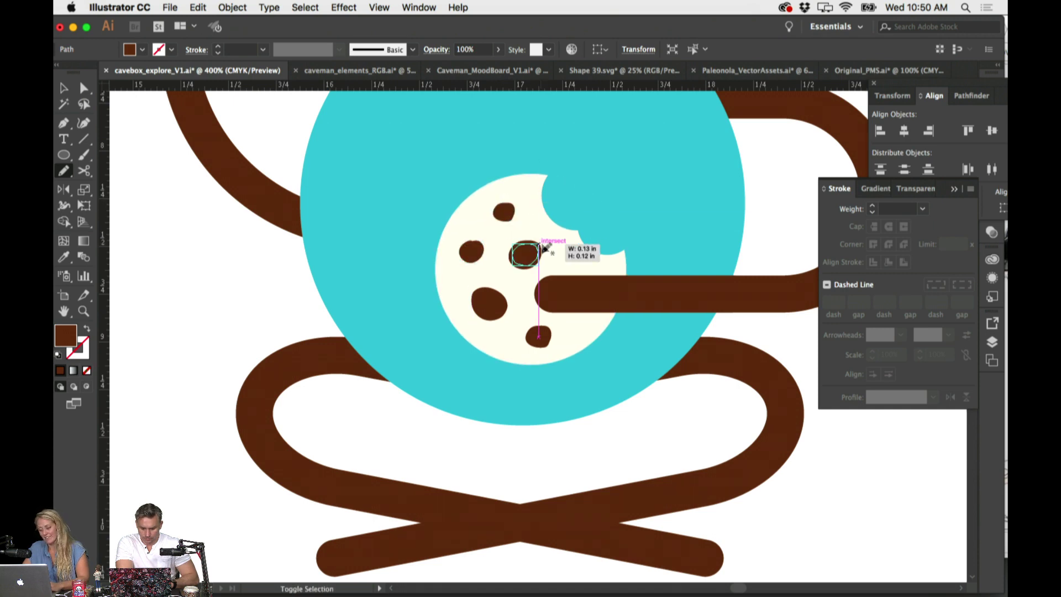
{"action": "key", "text": "super+minus"}
{"action": "key", "text": "super+minus"}
{"action": "scroll", "coordinate": [553, 232], "scroll_direction": "right", "scroll_amount": 3}
{"action": "left_click", "coordinate": [552, 233], "text": "super"}
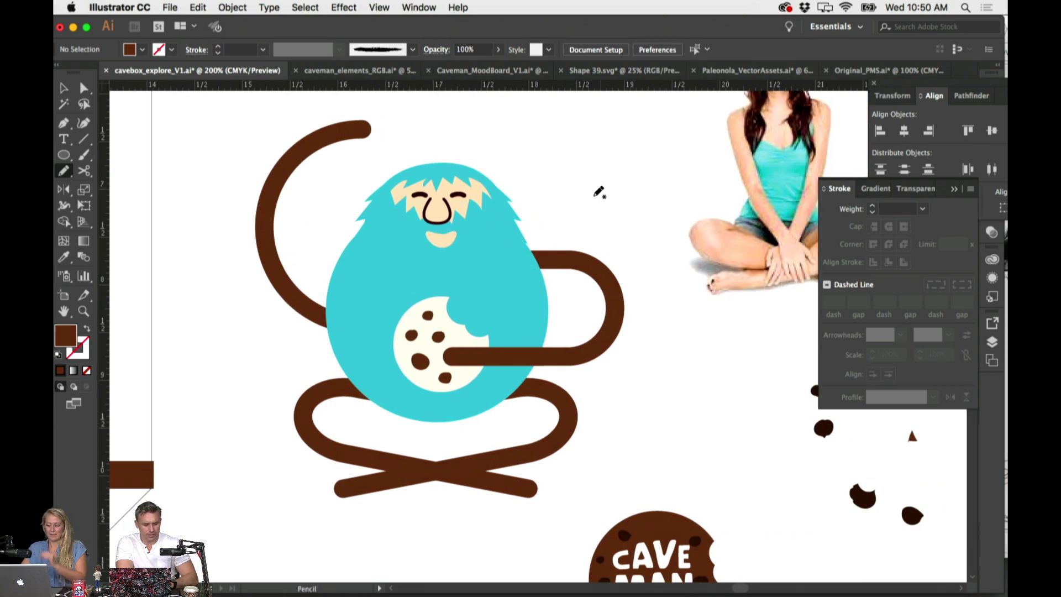
Set the stroke weight of the turquoise character's eye and nose lines to 2 pt
{"action": "scroll", "coordinate": [597, 199], "scroll_direction": "down", "scroll_amount": 1}
{"action": "scroll", "coordinate": [597, 199], "scroll_direction": "right", "scroll_amount": 1}
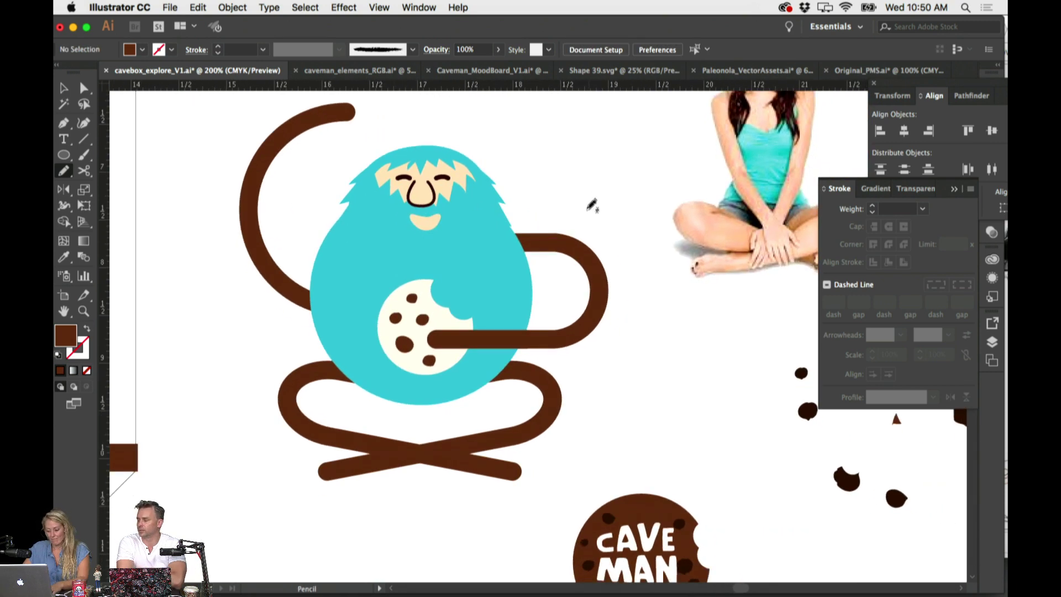
{"action": "left_click", "coordinate": [432, 227], "text": "super"}
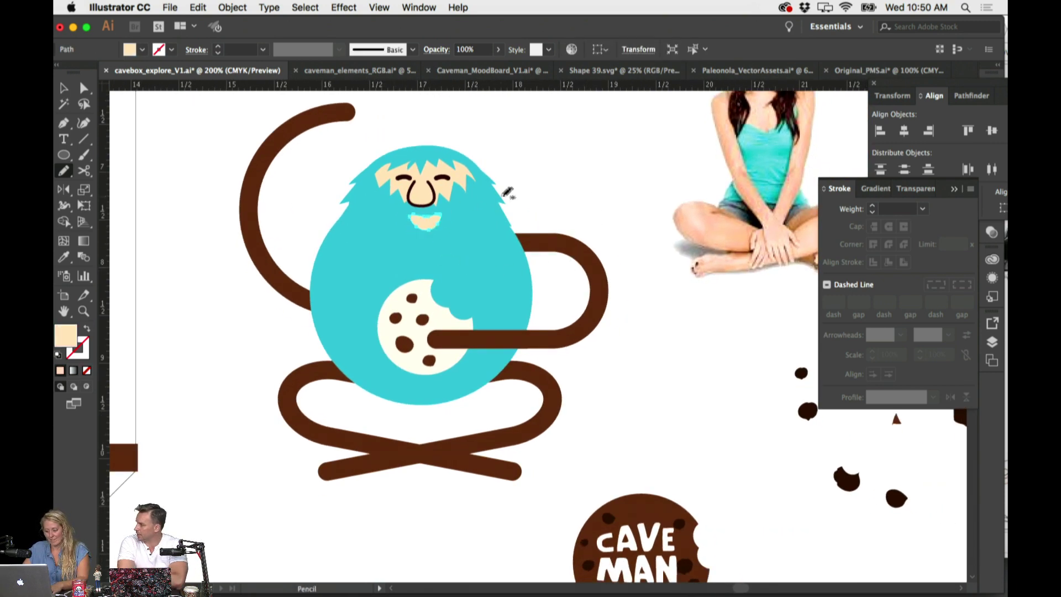
{"action": "scroll", "coordinate": [504, 187], "scroll_direction": "left", "scroll_amount": 3}
{"action": "left_click", "coordinate": [498, 179], "text": "super"}
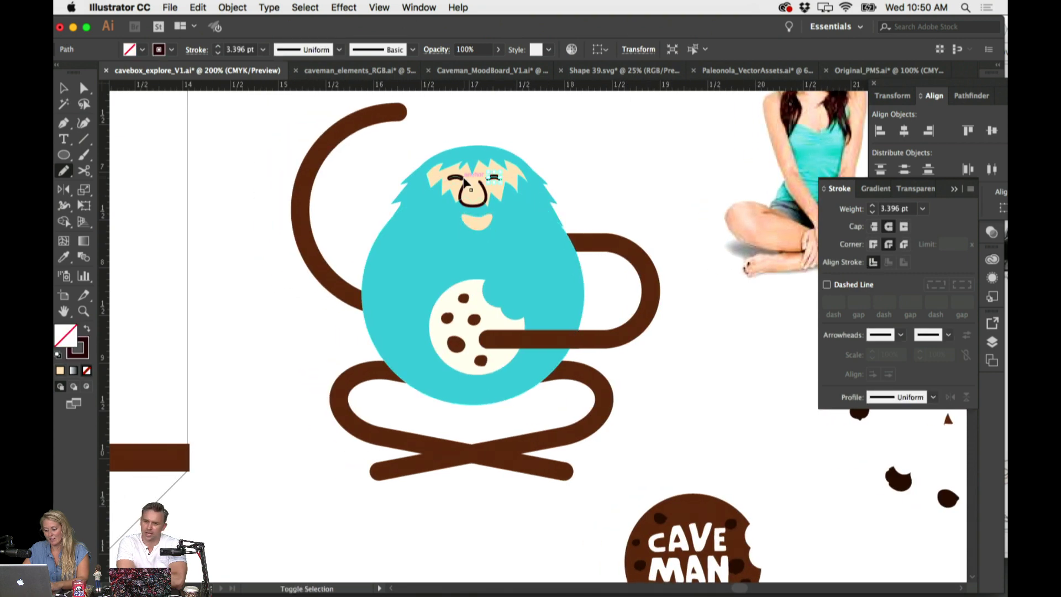
{"action": "left_click", "coordinate": [472, 182], "text": "shift+super"}
{"action": "left_click", "coordinate": [873, 212]}
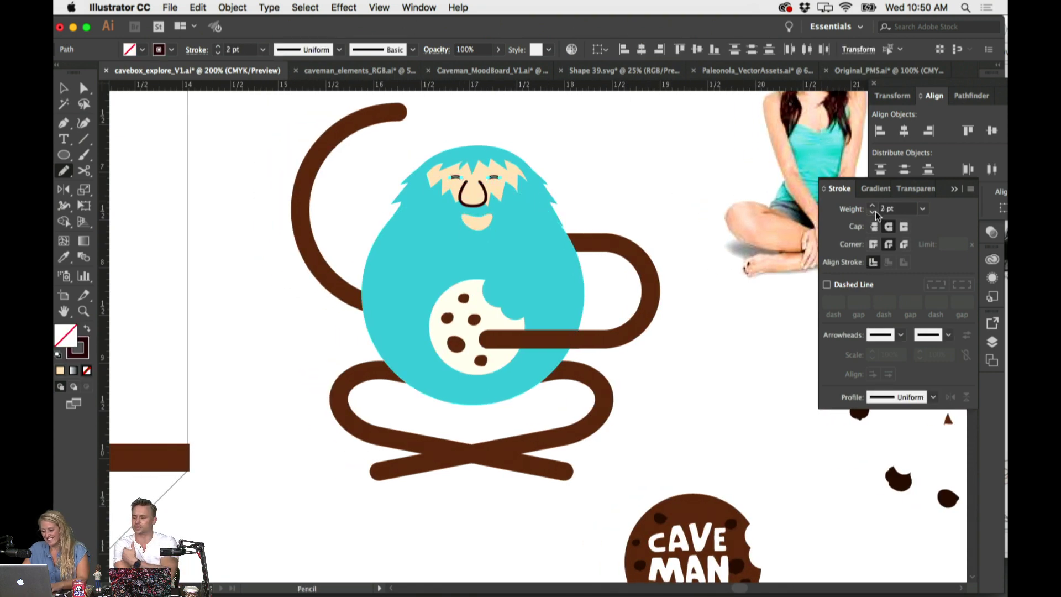
{"action": "left_click", "coordinate": [645, 190], "text": "super"}
Examine the character's face up close, checking the nose's fill shape and its outline stroke
{"action": "scroll", "coordinate": [645, 190], "scroll_direction": "right", "scroll_amount": 3}
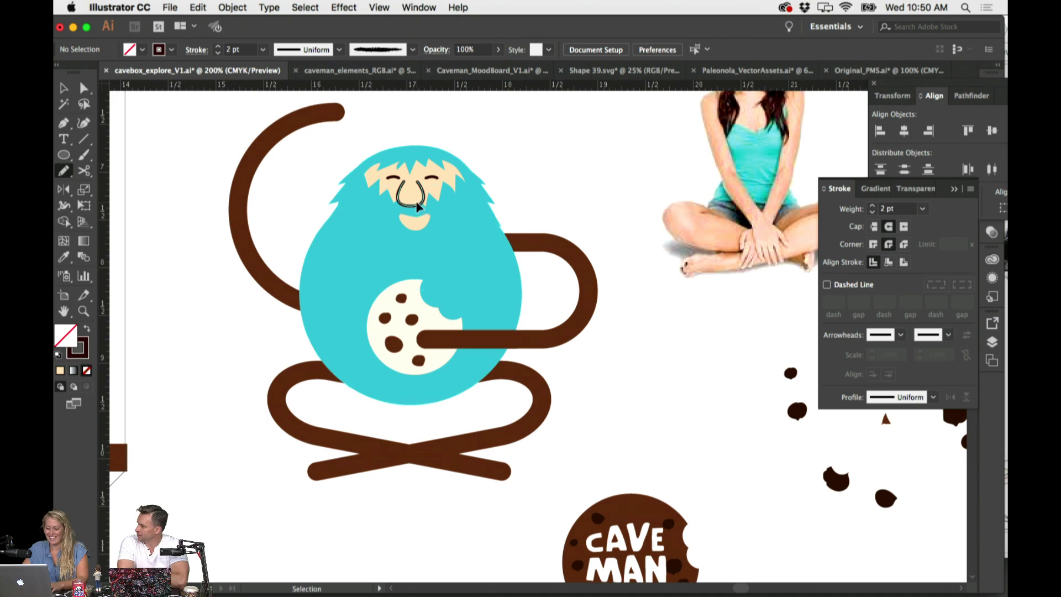
{"action": "left_click", "coordinate": [417, 206], "text": "super"}
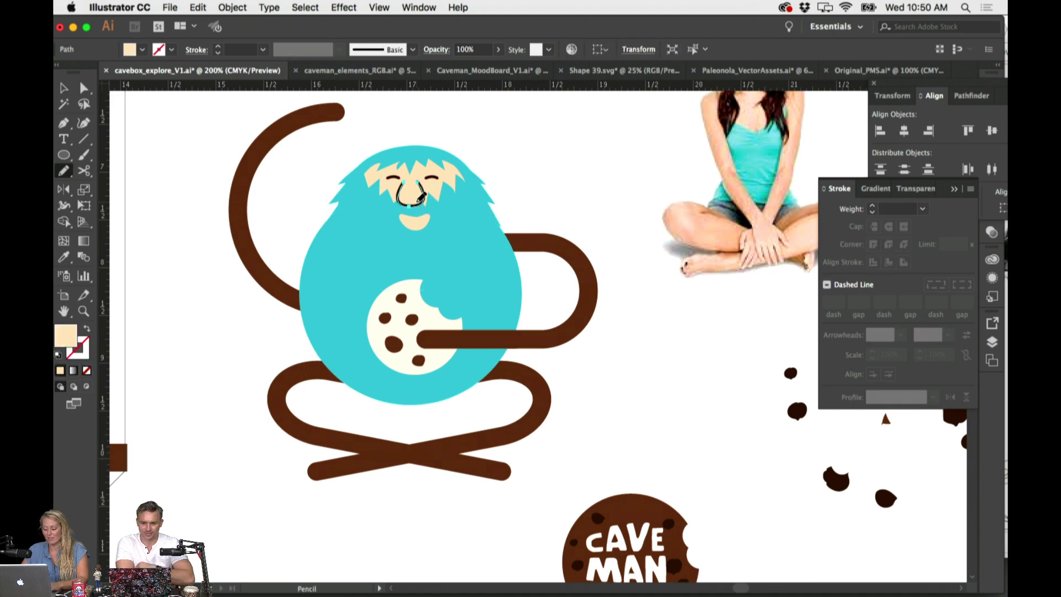
{"action": "key", "text": "super+equal"}
{"action": "scroll", "coordinate": [581, 188], "scroll_direction": "right", "scroll_amount": 2}
{"action": "left_click", "coordinate": [594, 175], "text": "super"}
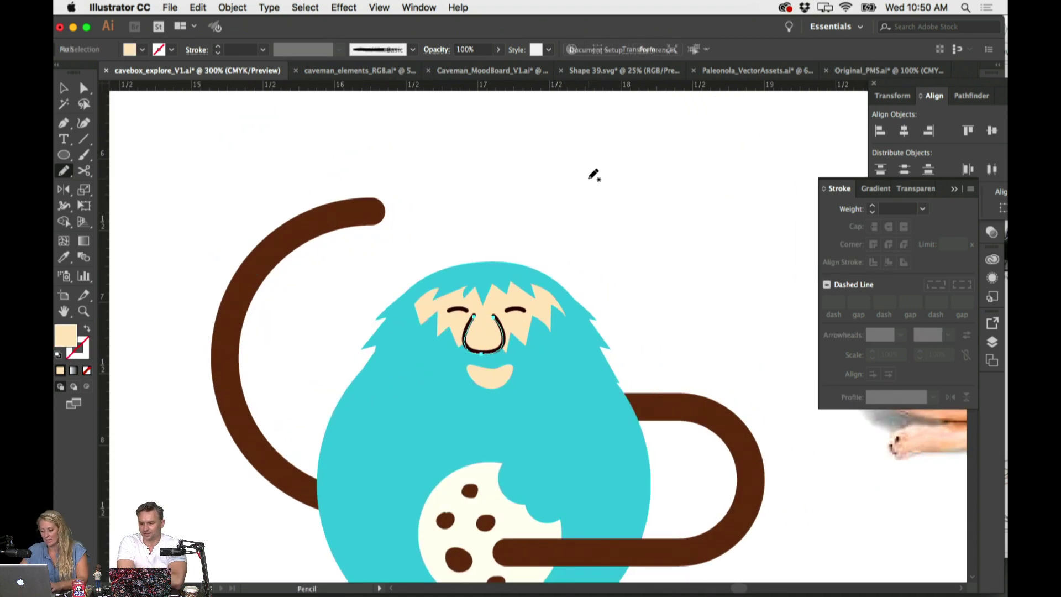
{"action": "left_click", "coordinate": [596, 176], "text": "super"}
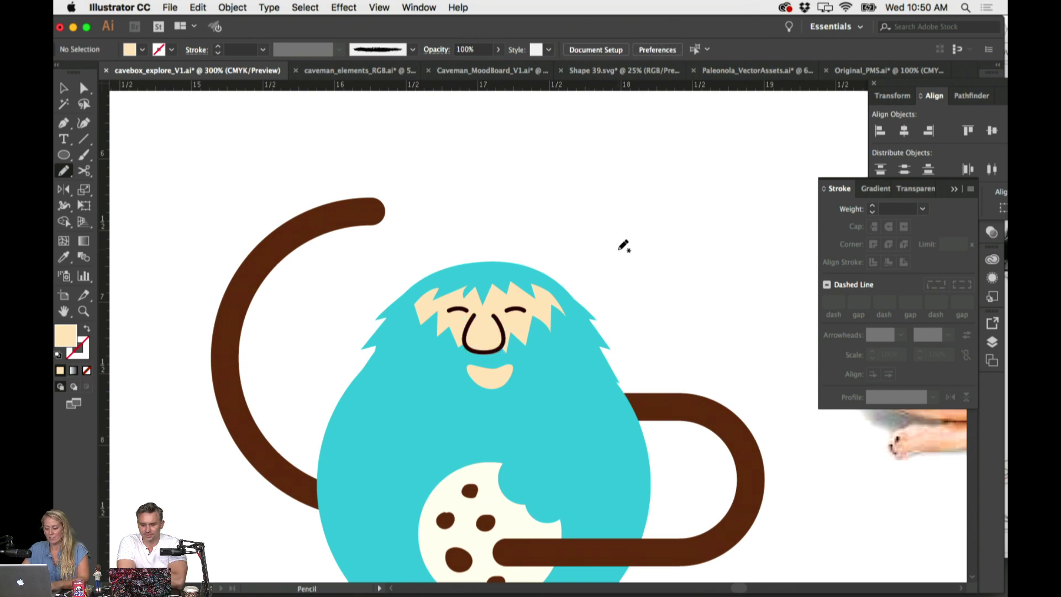
{"action": "scroll", "coordinate": [623, 245], "scroll_direction": "down", "scroll_amount": 5}
{"action": "key", "text": "v"}
{"action": "left_click", "coordinate": [501, 227]}
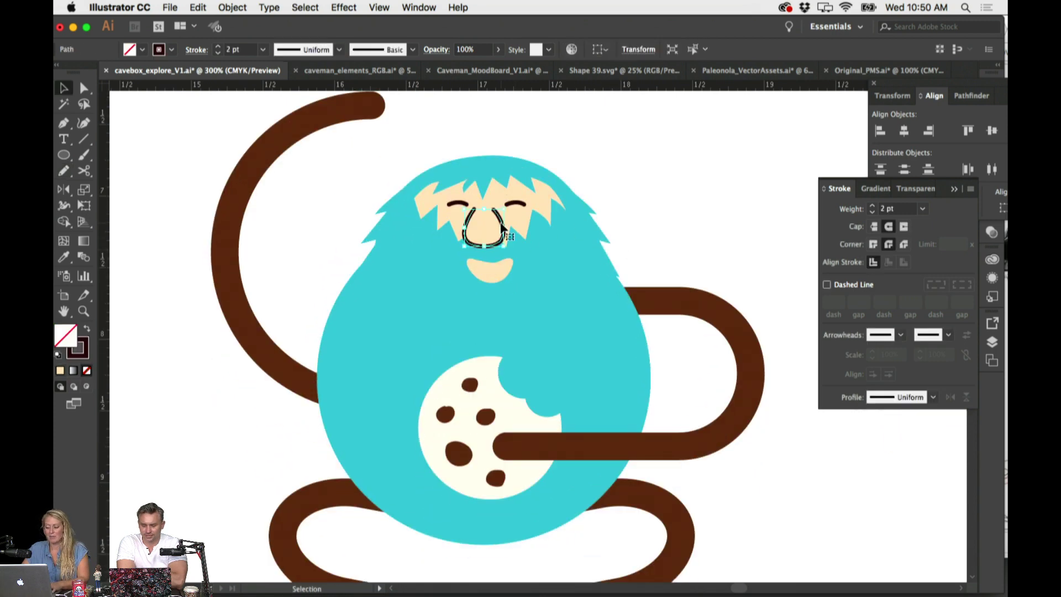
{"action": "left_click", "coordinate": [661, 154]}
Delete the leftover Cave Man Cookies lettering and loose chips below the seated woman reference photo
{"action": "key", "text": "super+minus"}
{"action": "scroll", "coordinate": [652, 240], "scroll_direction": "right", "scroll_amount": 2}
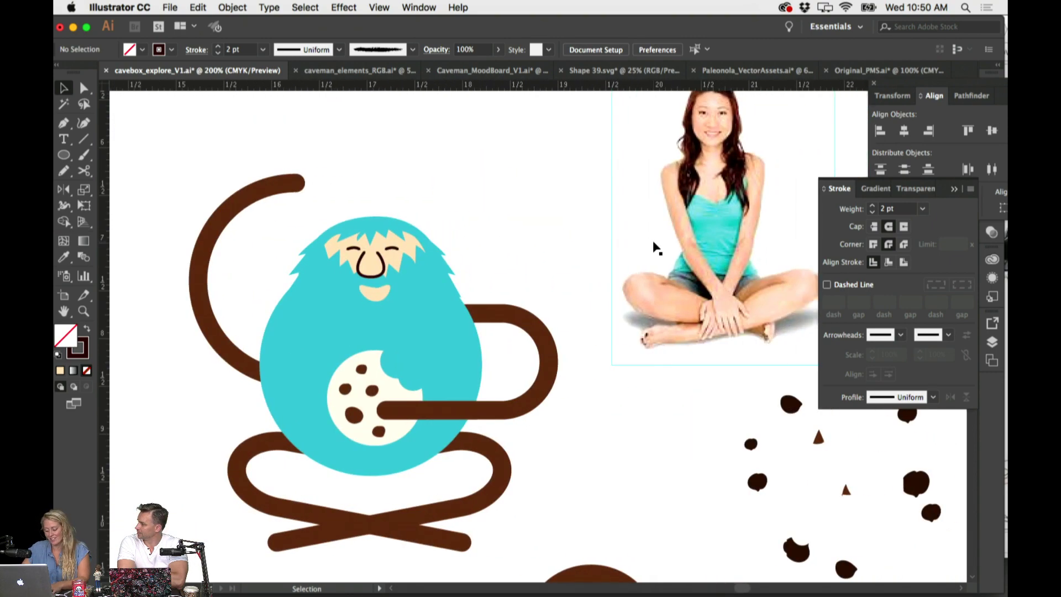
{"action": "key", "text": "super+minus"}
{"action": "scroll", "coordinate": [563, 188], "scroll_direction": "right", "scroll_amount": 3}
{"action": "scroll", "coordinate": [563, 188], "scroll_direction": "down", "scroll_amount": 2}
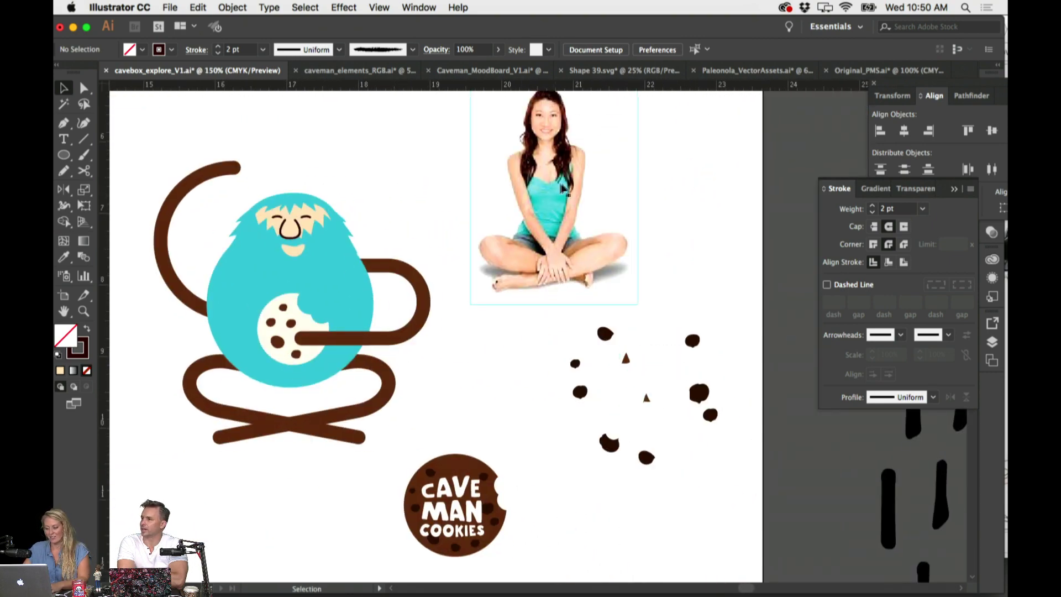
{"action": "scroll", "coordinate": [659, 180], "scroll_direction": "left", "scroll_amount": 4}
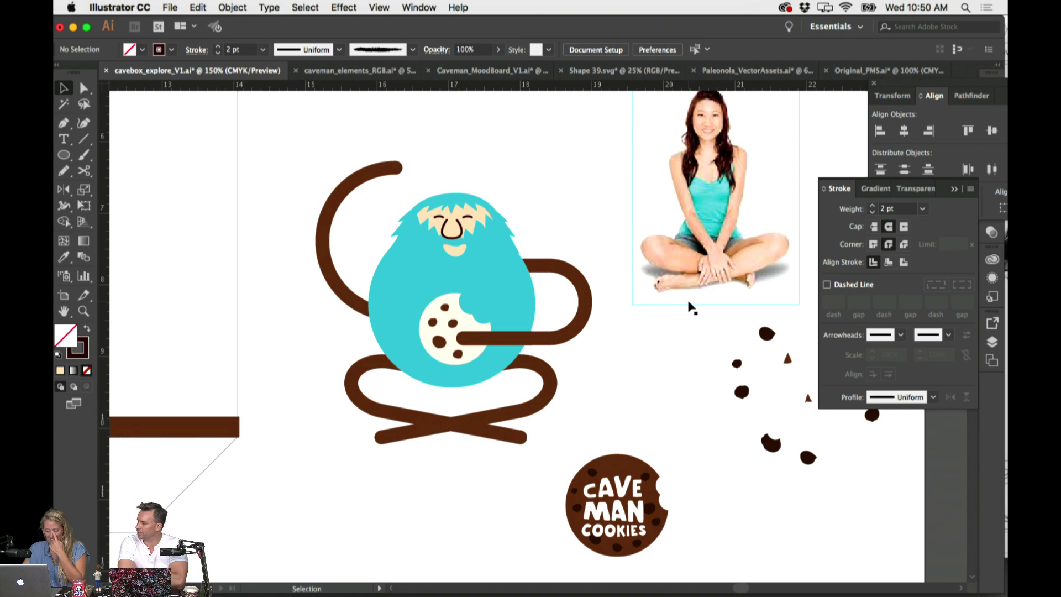
{"action": "key", "text": "super+minus"}
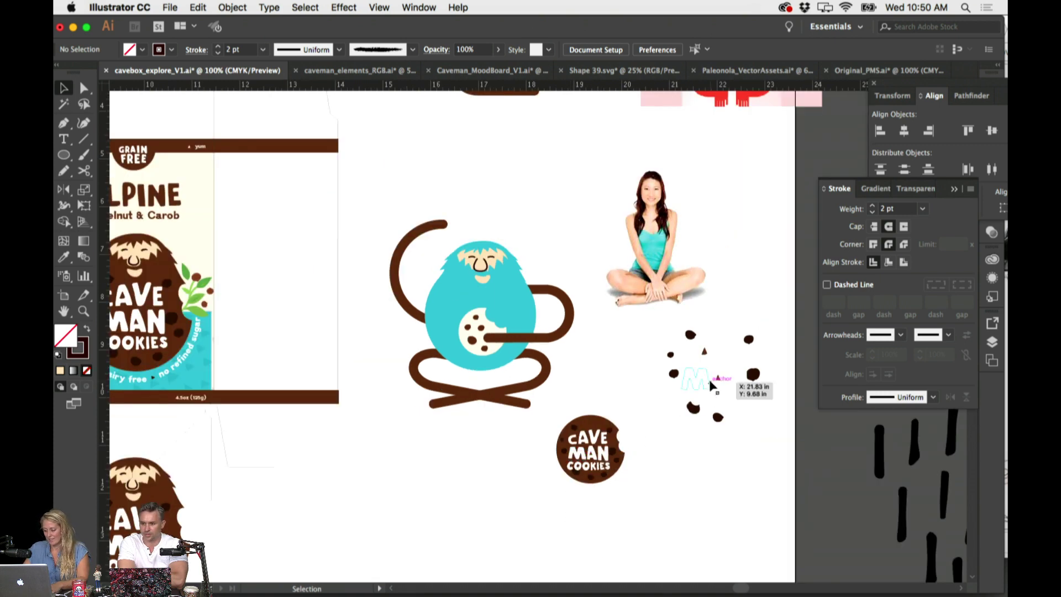
{"action": "left_click_drag", "start_coordinate": [712, 385], "coordinate": [779, 423]}
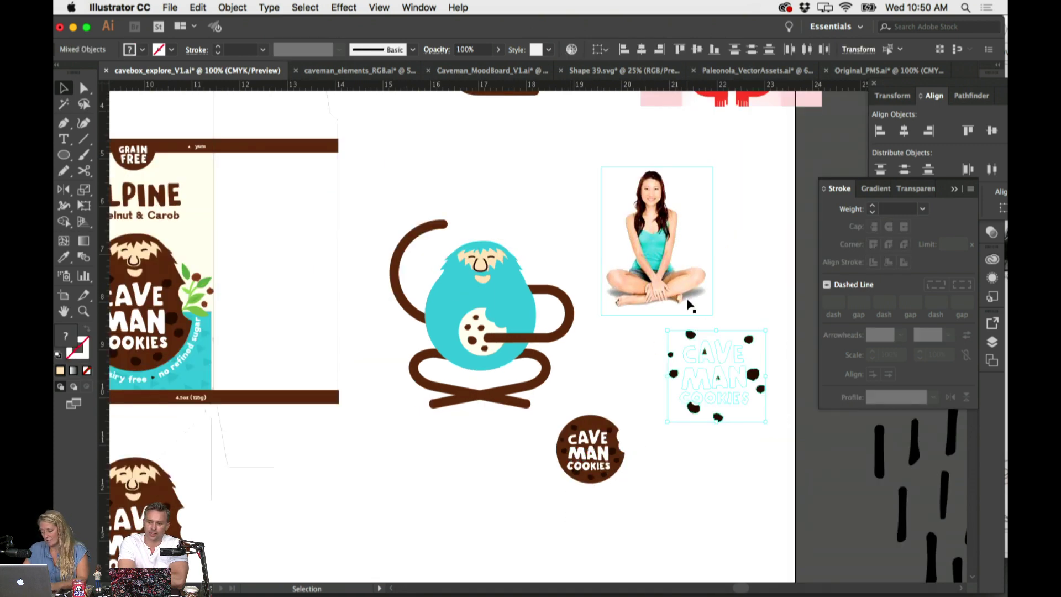
{"action": "key", "text": "Delete"}
{"action": "scroll", "coordinate": [691, 303], "scroll_direction": "left", "scroll_amount": 2}
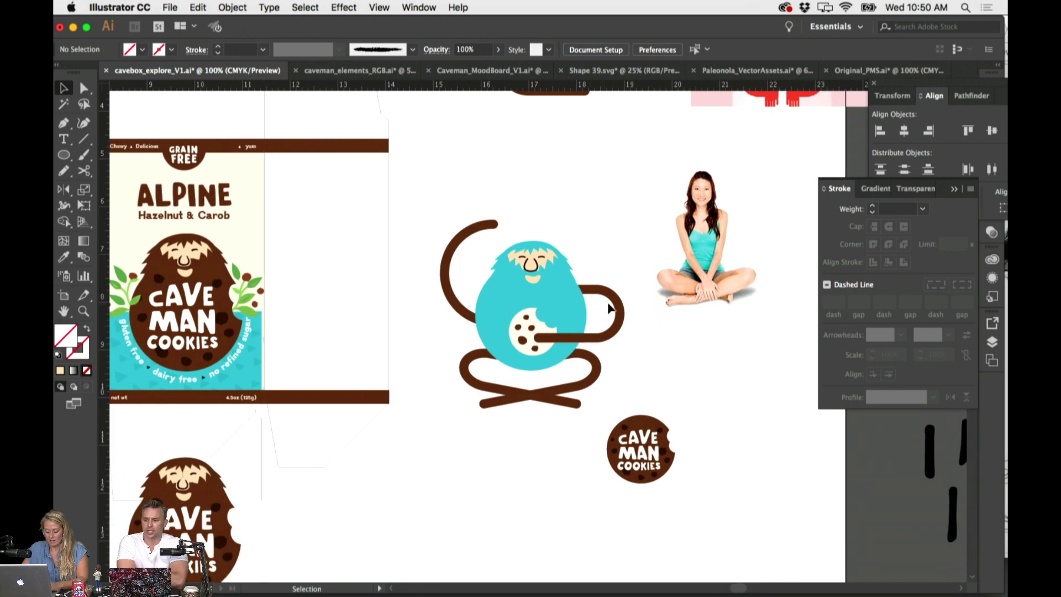
Move the seated woman photo about 0.93 in away from the character and 0.14 in down
{"action": "scroll", "coordinate": [612, 307], "scroll_direction": "up", "scroll_amount": 2}
{"action": "left_click_drag", "start_coordinate": [665, 283], "coordinate": [709, 289]}
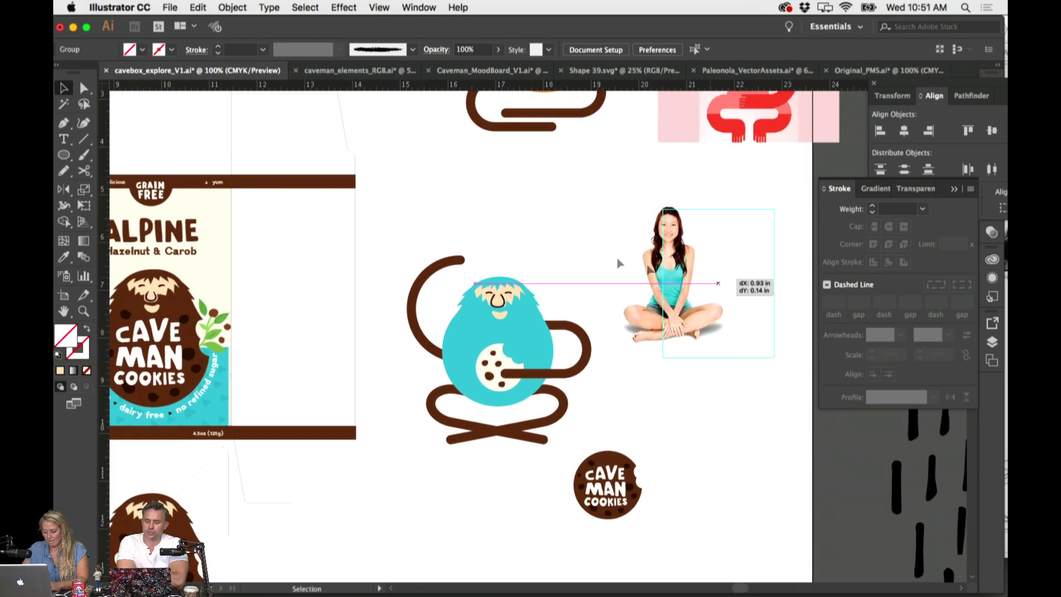
{"action": "scroll", "coordinate": [523, 244], "scroll_direction": "up", "scroll_amount": 3}
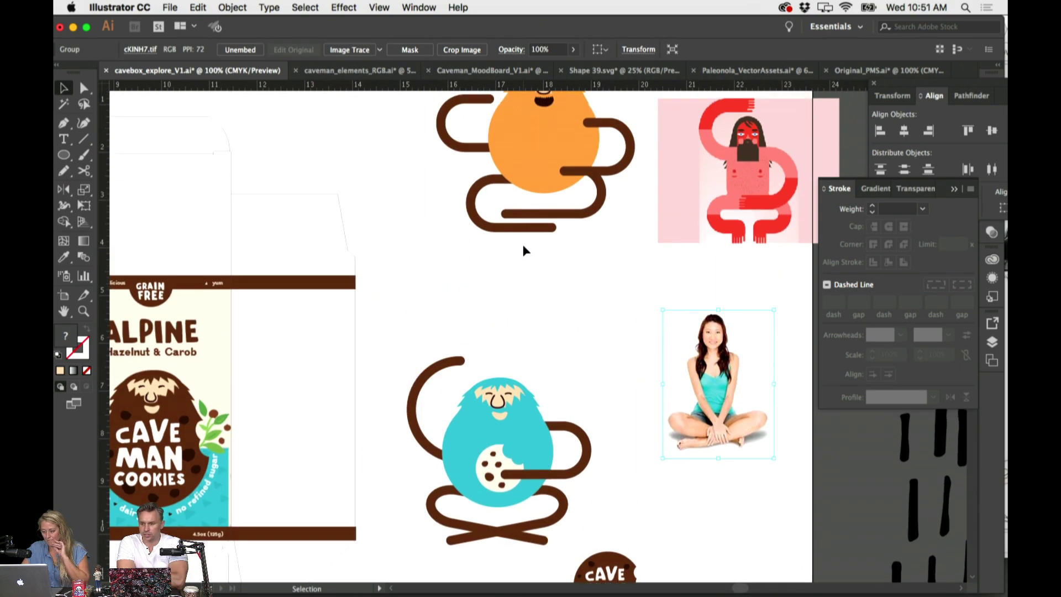
{"action": "scroll", "coordinate": [523, 244], "scroll_direction": "down", "scroll_amount": 3}
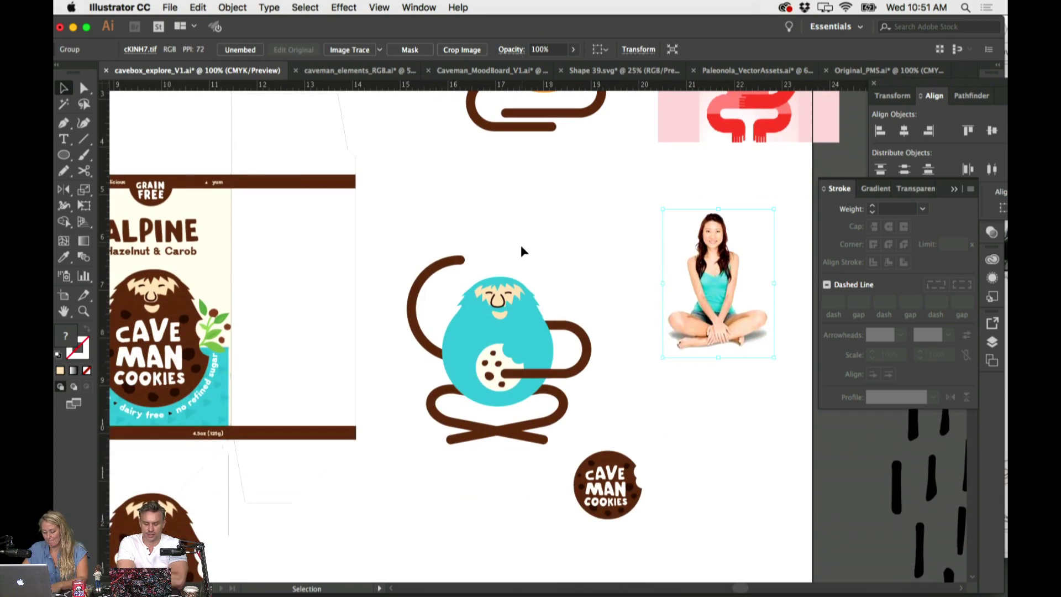
{"action": "scroll", "coordinate": [538, 252], "scroll_direction": "left", "scroll_amount": 2}
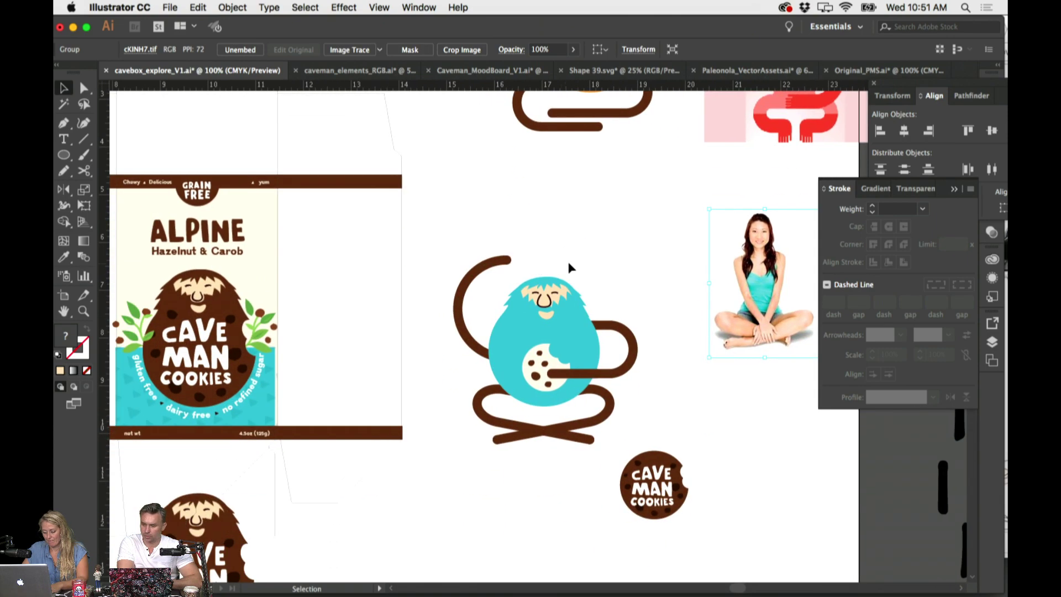
Duplicate the bitten Cave Man Cookies badge below the turquoise character and ungroup the copy
{"action": "left_click", "coordinate": [659, 496]}
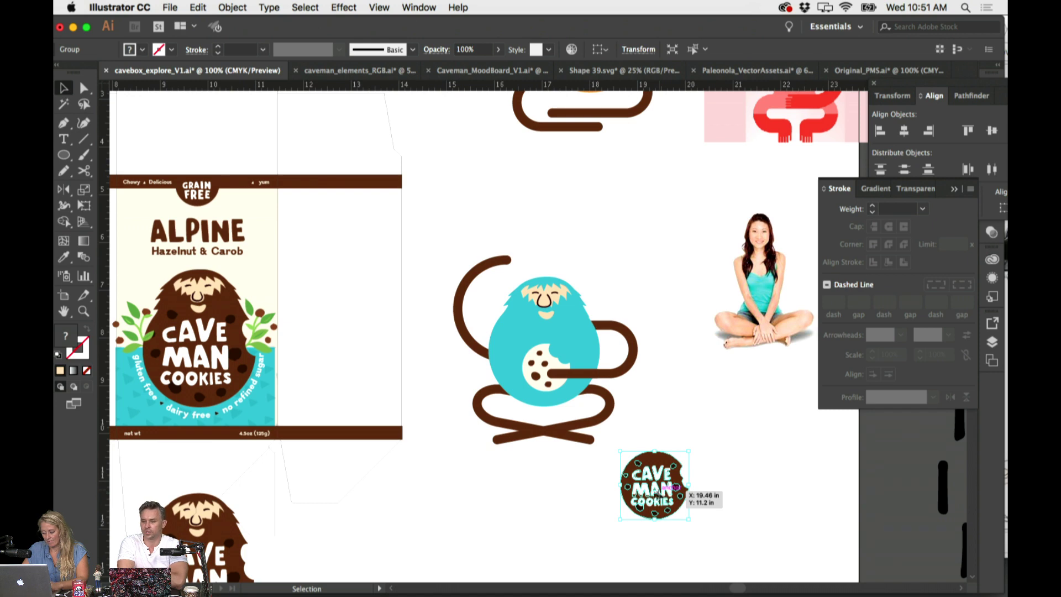
{"action": "left_click_drag", "start_coordinate": [670, 488], "coordinate": [580, 524]}
{"action": "left_click", "coordinate": [232, 7]}
{"action": "left_click", "coordinate": [251, 67]}
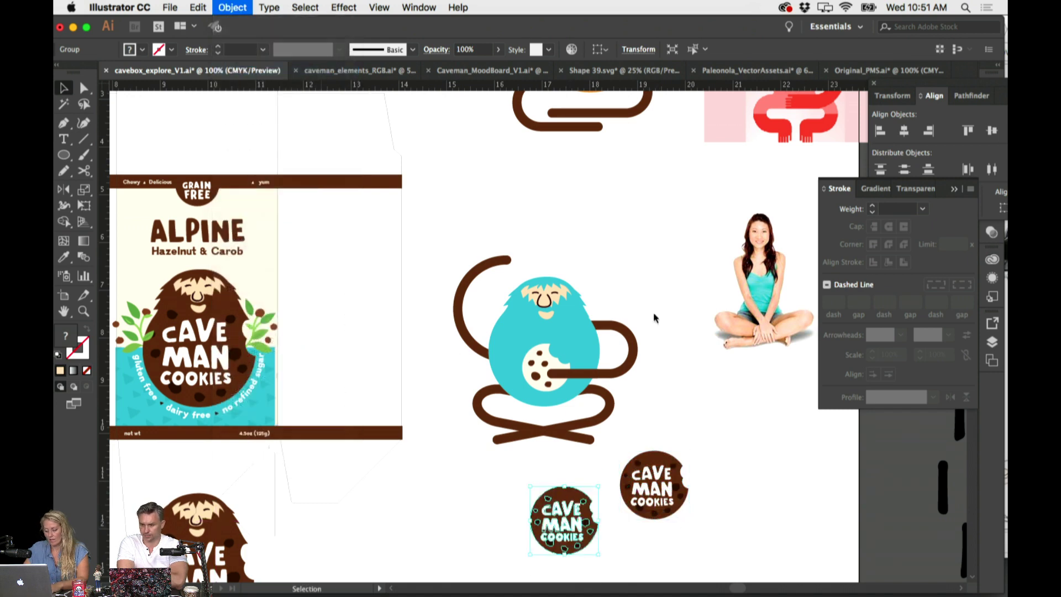
Delete the brown cookie base from the badge copy, keeping its lettering and chips
{"action": "left_click", "coordinate": [602, 490]}
{"action": "left_click_drag", "start_coordinate": [593, 566], "coordinate": [588, 562]}
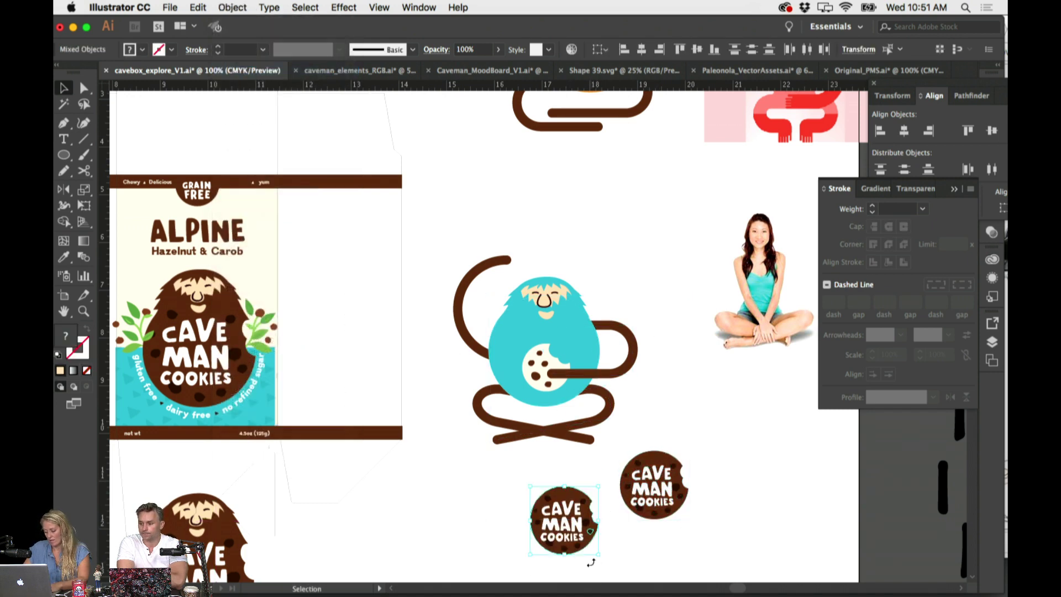
{"action": "key", "text": "plus"}
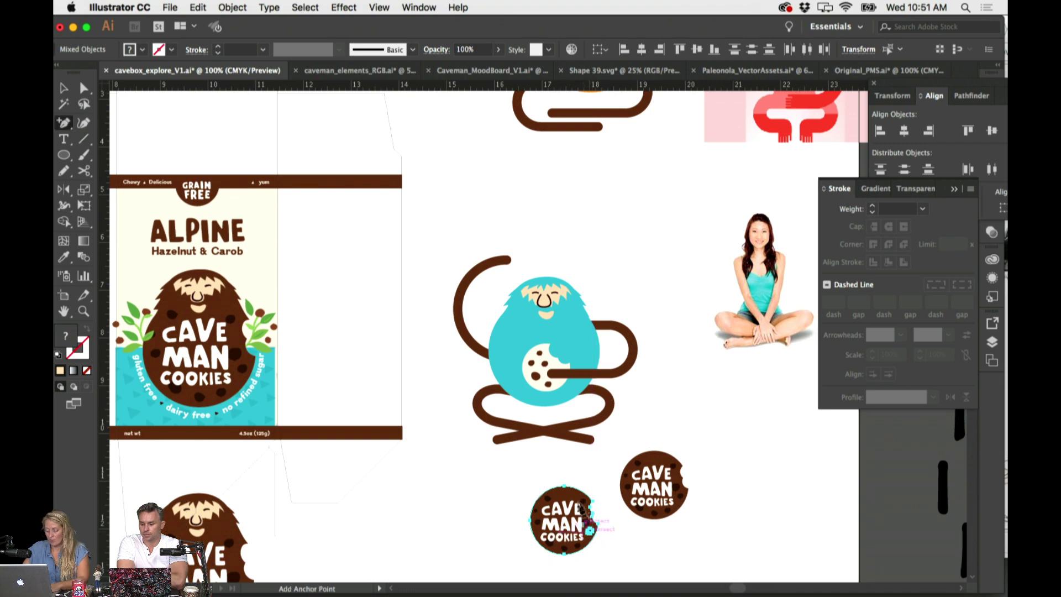
{"action": "key", "text": "v"}
{"action": "key", "text": "Delete"}
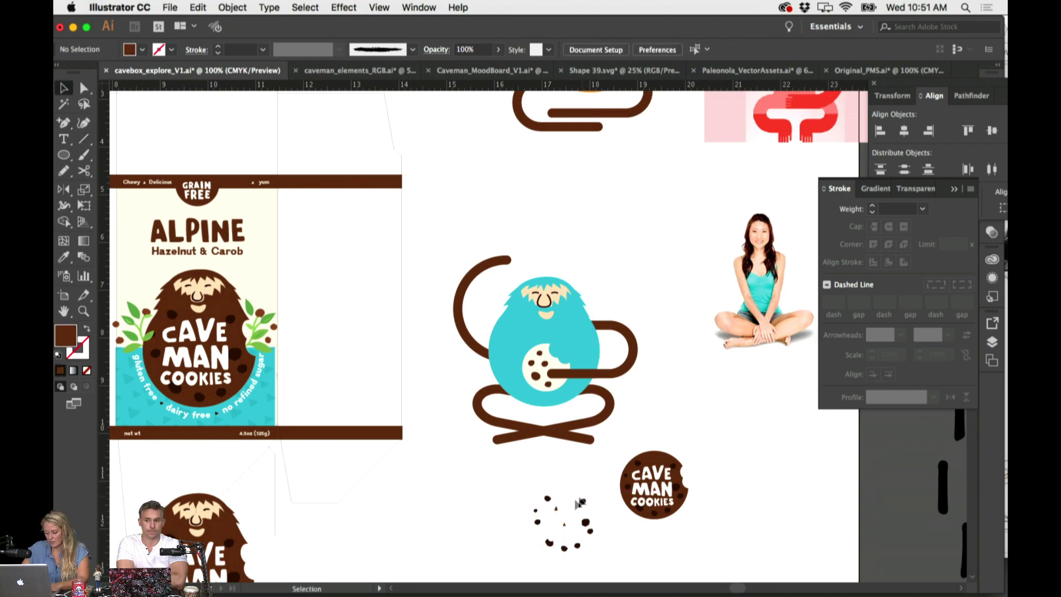
Try to move the white Cave Man Cookies lettering away from the loose chips
{"action": "left_click", "coordinate": [580, 503]}
{"action": "key", "text": "super+equal"}
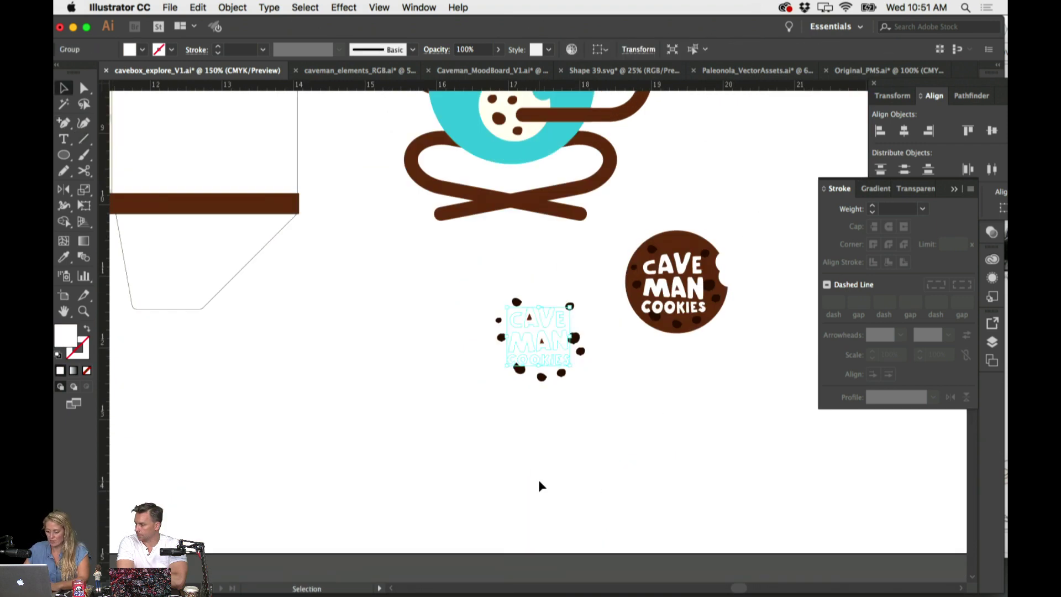
{"action": "left_click_drag", "start_coordinate": [517, 329], "coordinate": [427, 346]}
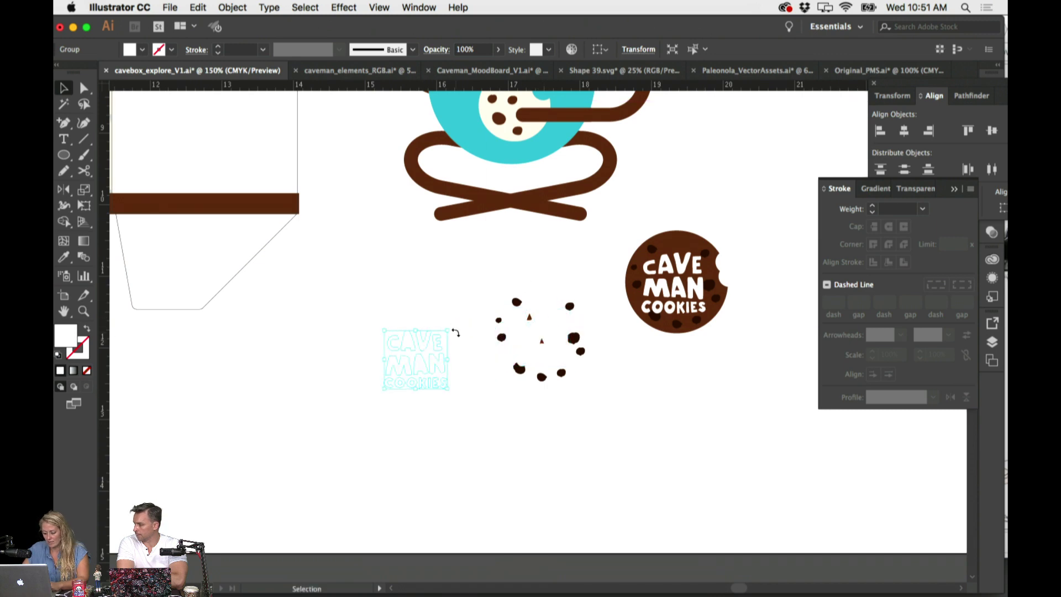
{"action": "scroll", "coordinate": [456, 331], "scroll_direction": "up", "scroll_amount": 2}
{"action": "key", "text": "super+z"}
Recolor the copied white lettering with the brown sampled from the cookie badge
{"action": "left_click", "coordinate": [564, 346]}
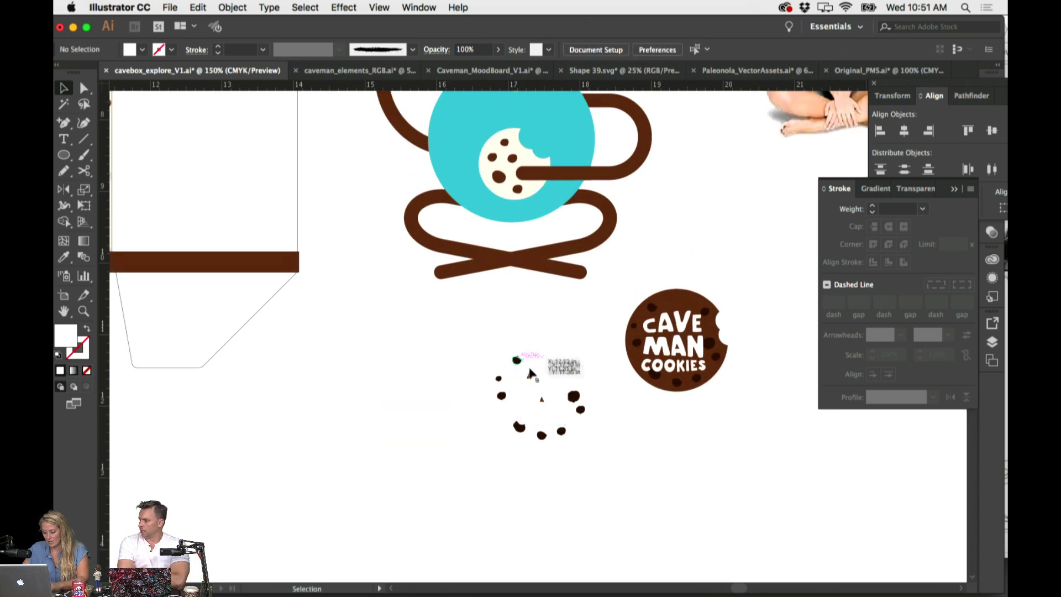
{"action": "left_click", "coordinate": [546, 380]}
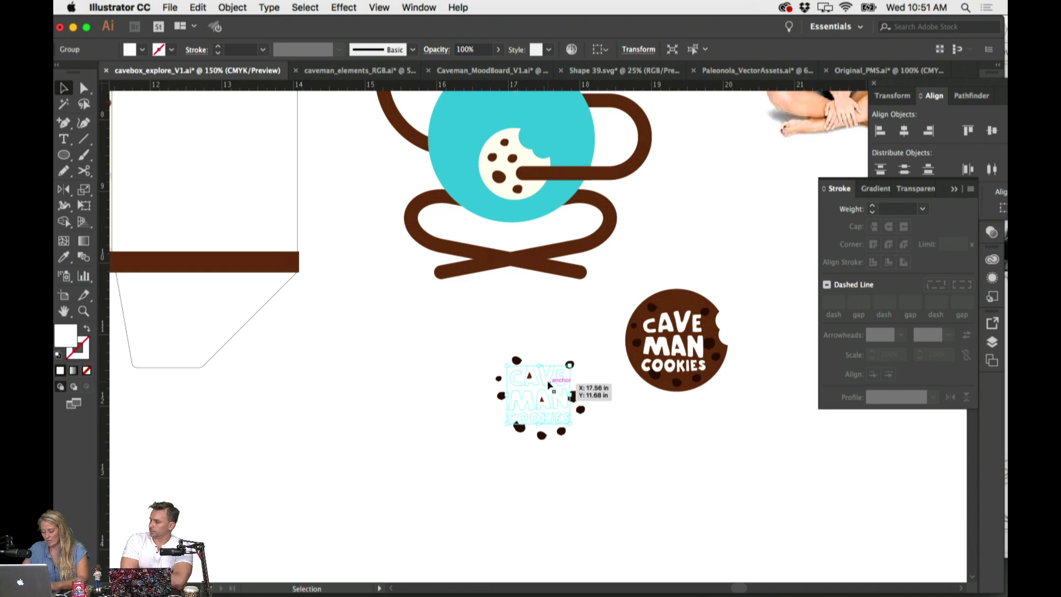
{"action": "scroll", "coordinate": [587, 379], "scroll_direction": "up", "scroll_amount": 2}
{"action": "key", "text": "i"}
{"action": "left_click", "coordinate": [635, 387]}
{"action": "left_click", "coordinate": [617, 338]}
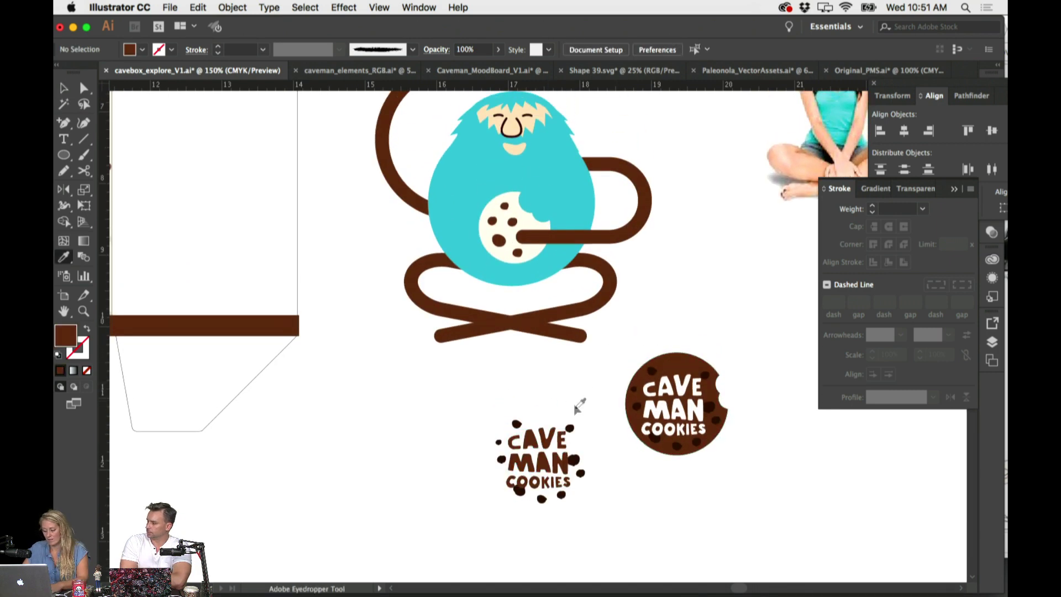
Select all the chips around the brown lettering and scale them up from the center so they spread outward
{"action": "left_click", "coordinate": [570, 428]}
{"action": "key", "text": "super+equal"}
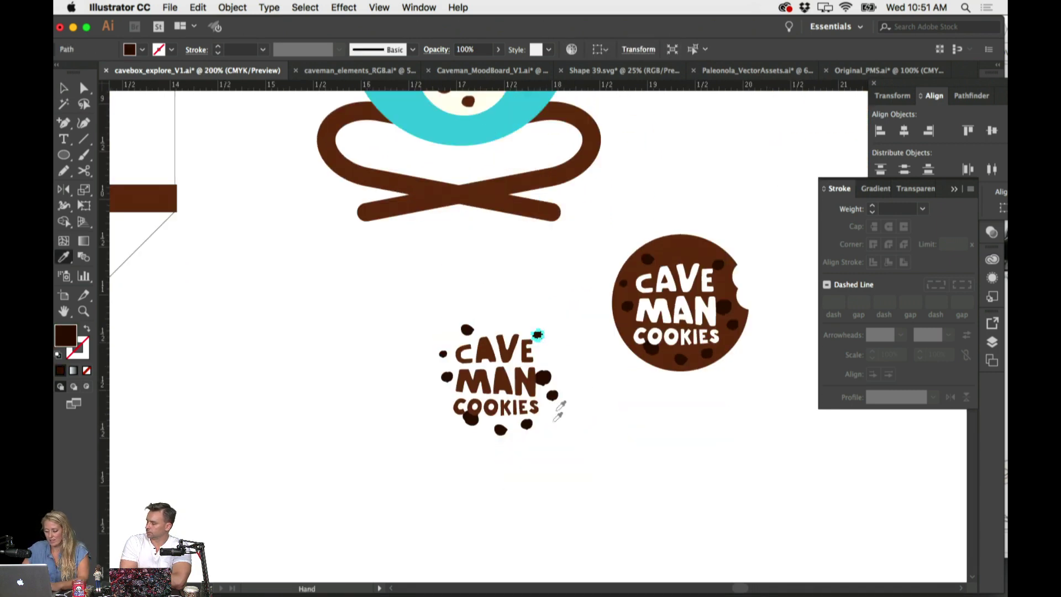
{"action": "left_click", "coordinate": [552, 395], "text": "shift"}
{"action": "left_click", "coordinate": [543, 377], "text": "shift"}
{"action": "left_click", "coordinate": [526, 424], "text": "shift"}
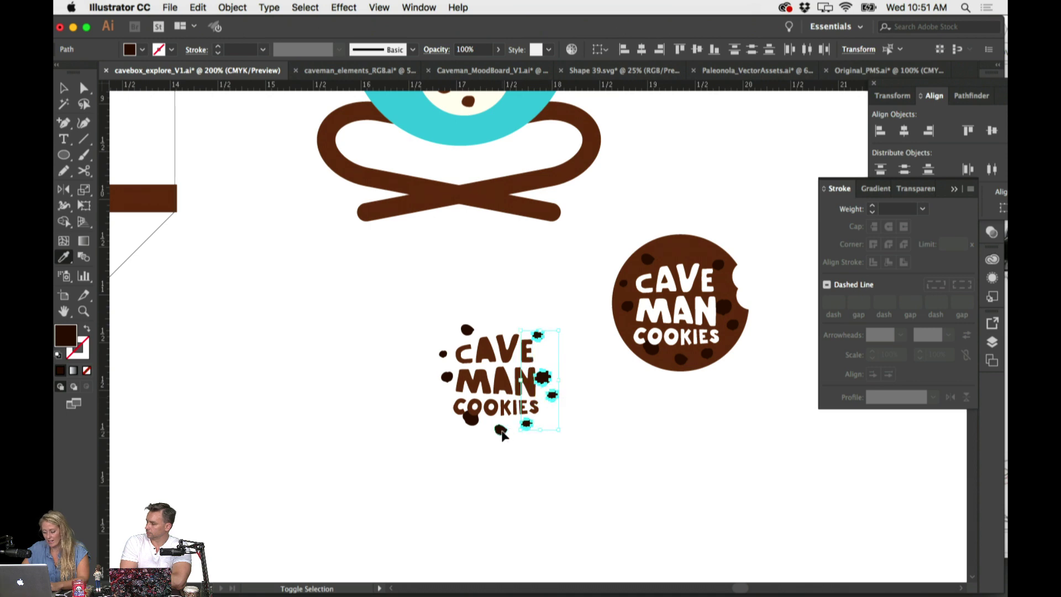
{"action": "left_click", "coordinate": [500, 429], "text": "shift"}
{"action": "left_click", "coordinate": [471, 417], "text": "shift"}
{"action": "left_click", "coordinate": [447, 376], "text": "shift"}
{"action": "left_click", "coordinate": [444, 354], "text": "shift"}
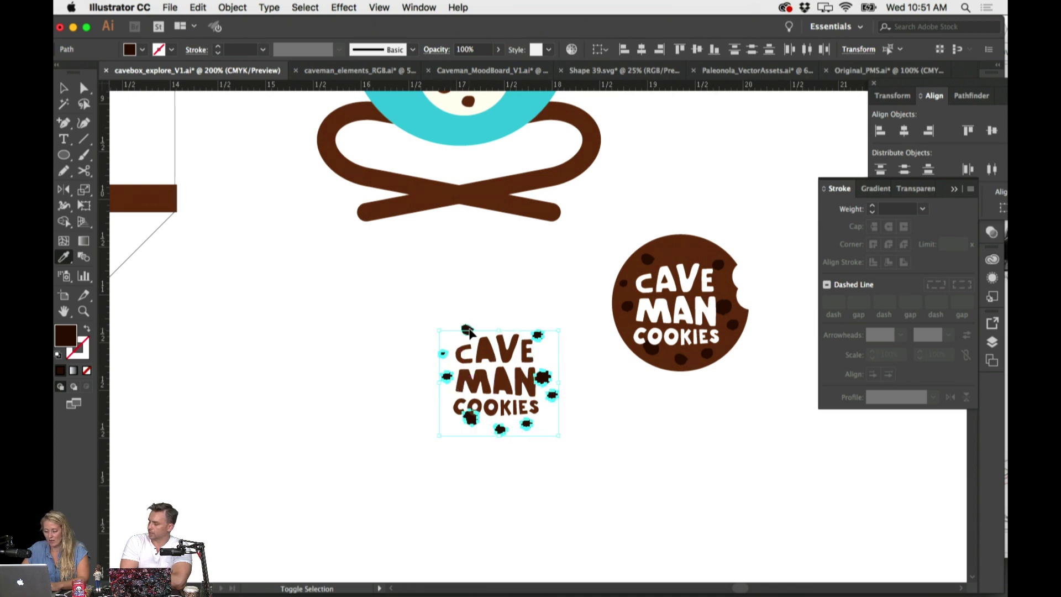
{"action": "left_click", "coordinate": [468, 330], "text": "shift"}
{"action": "left_click_drag", "start_coordinate": [559, 326], "coordinate": [575, 308]}
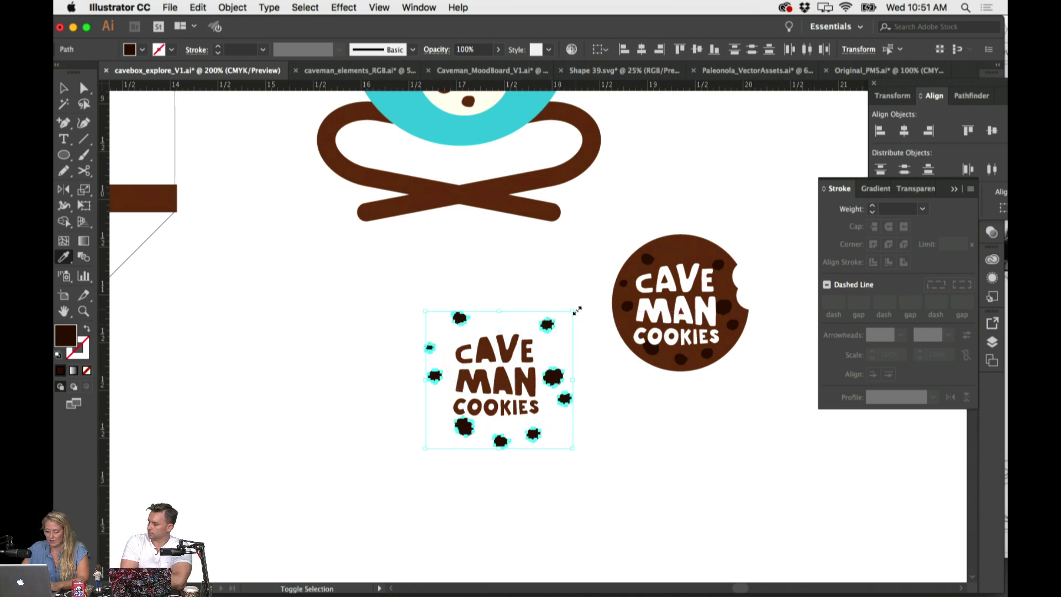
{"action": "left_click", "coordinate": [499, 316]}
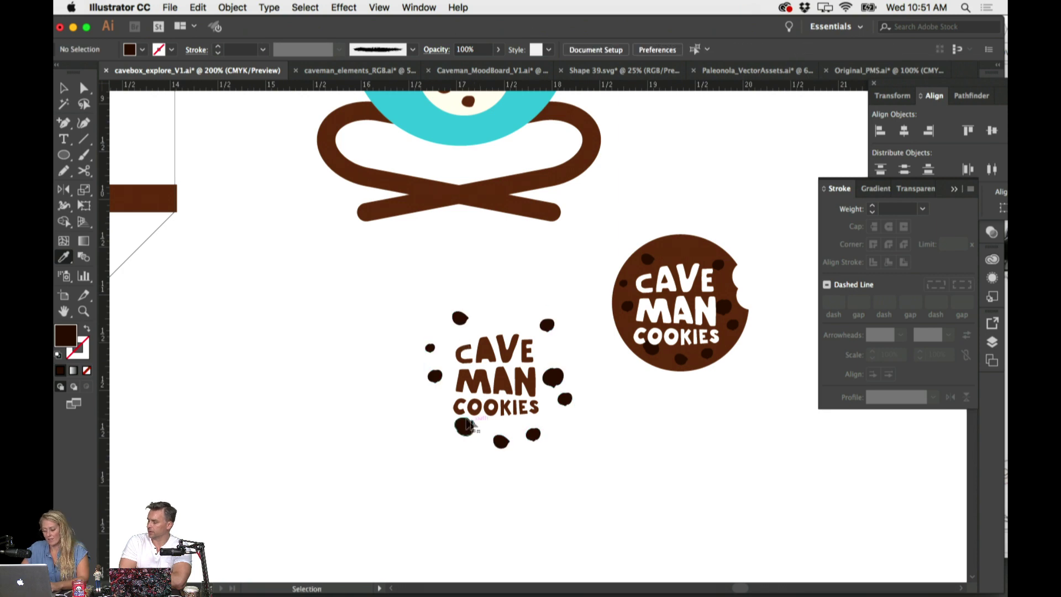
Line up the chips below the word COOKIES in a row and smooth the large chip beside MAN with the Pencil tool
{"action": "left_click_drag", "start_coordinate": [467, 424], "coordinate": [498, 435]}
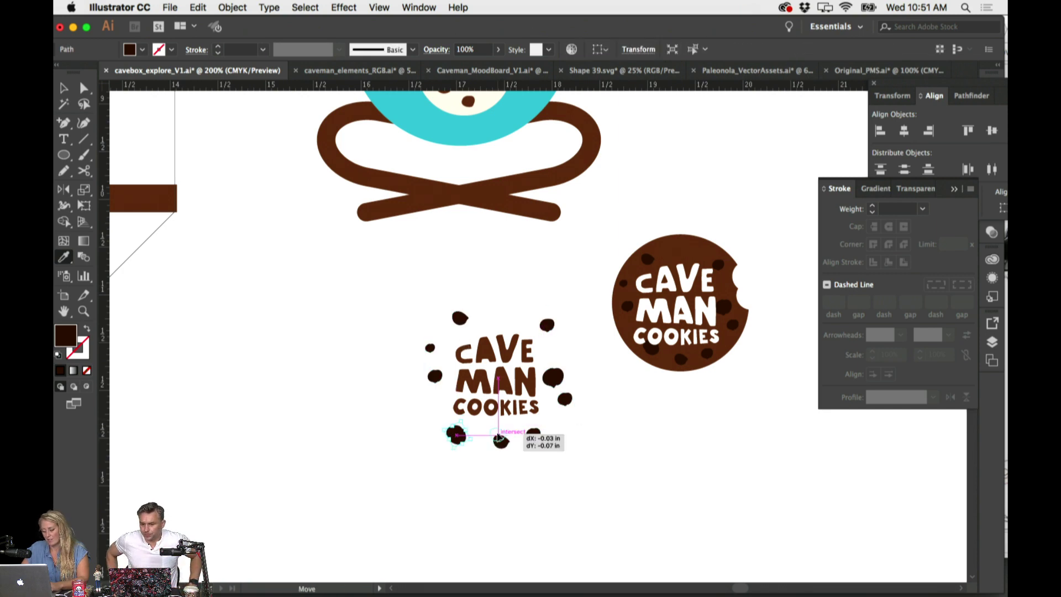
{"action": "left_click", "coordinate": [581, 432]}
{"action": "key", "text": "i"}
{"action": "key", "text": "super+equal"}
{"action": "left_click", "coordinate": [577, 393]}
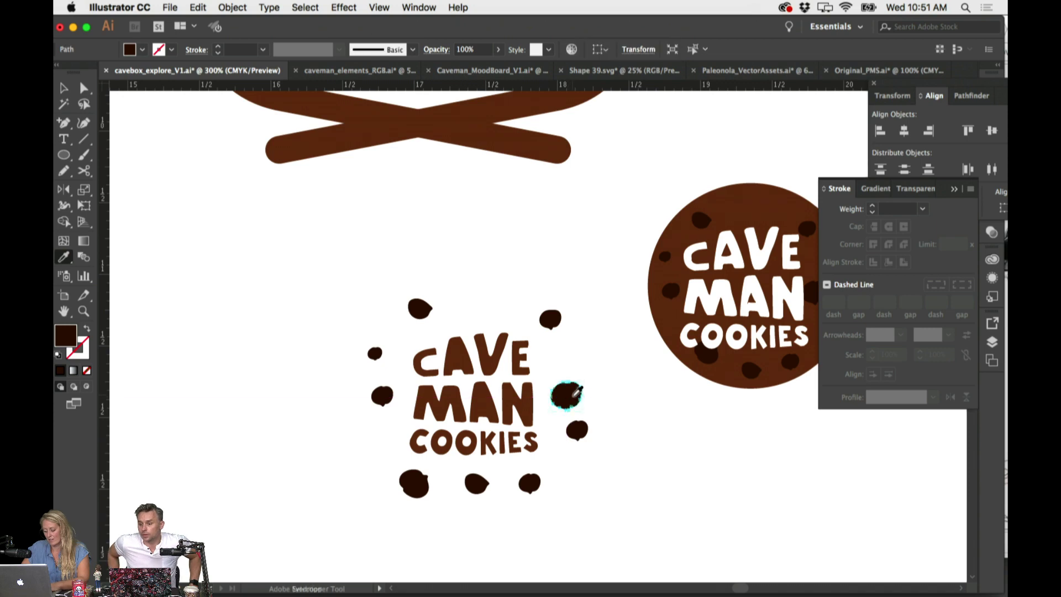
{"action": "key", "text": "n"}
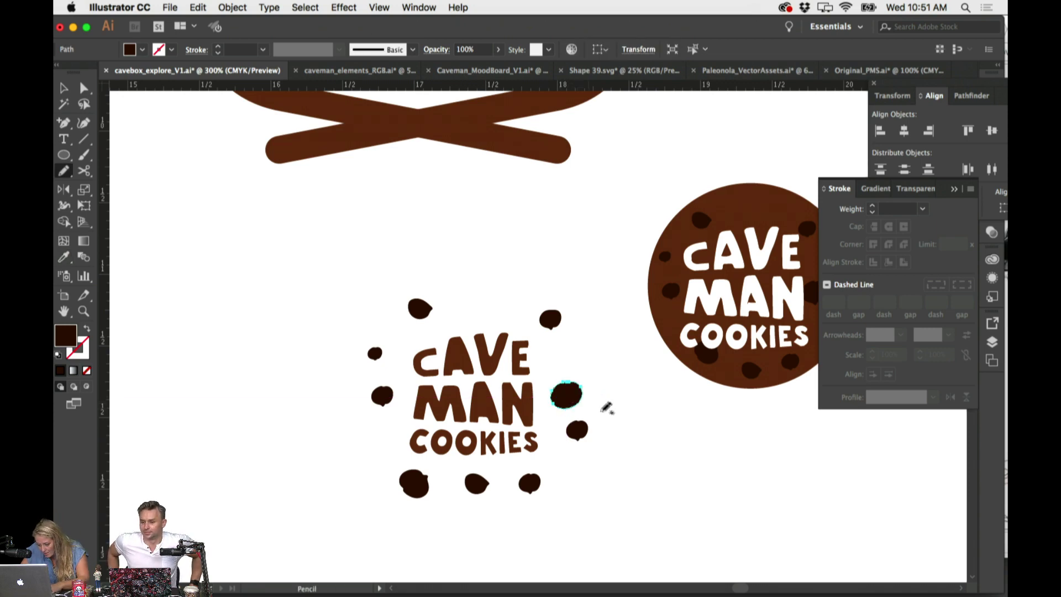
{"action": "key", "text": "super+shift+a"}
Place a copy of the brown Cave Man Cookies lettering beside the turquoise character's head, above the bent arm
{"action": "key", "text": "v"}
{"action": "left_click", "coordinate": [536, 450]}
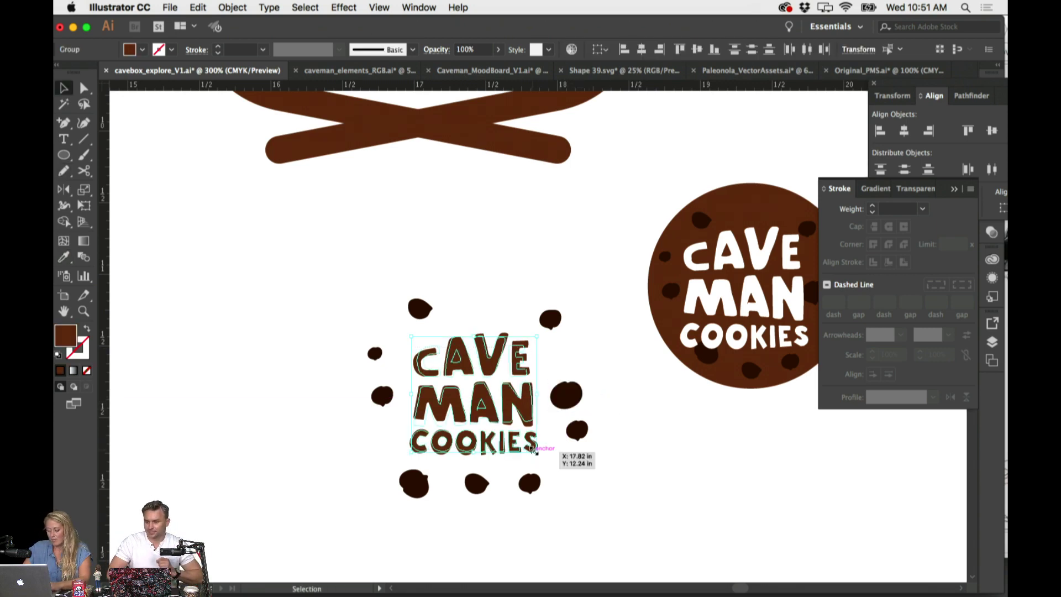
{"action": "key", "text": "super+minus"}
{"action": "key", "text": "super+minus"}
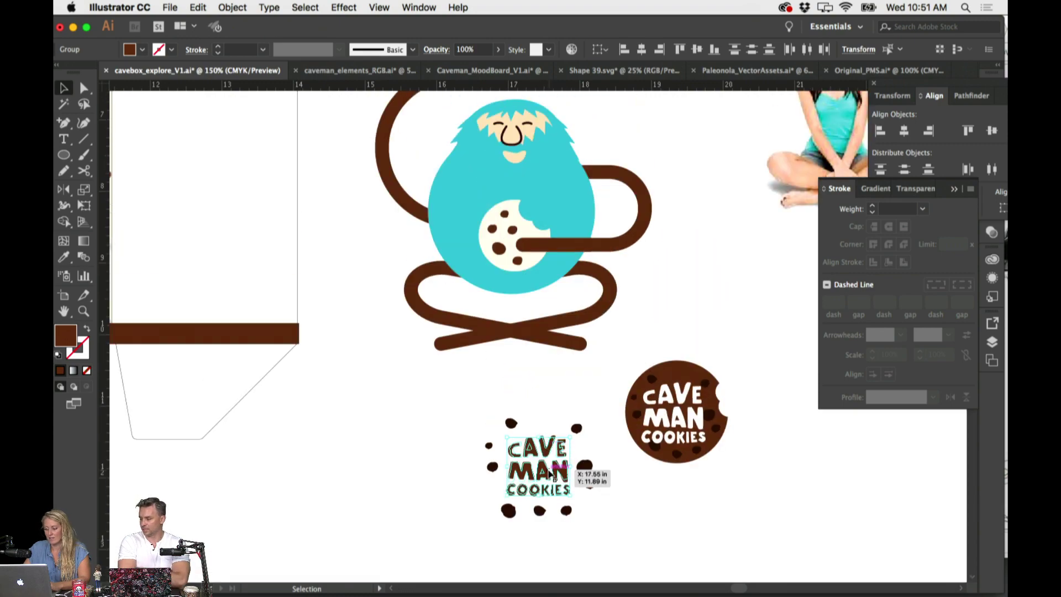
{"action": "left_click_drag", "start_coordinate": [553, 474], "coordinate": [659, 142]}
{"action": "scroll", "coordinate": [661, 144], "scroll_direction": "up", "scroll_amount": 4}
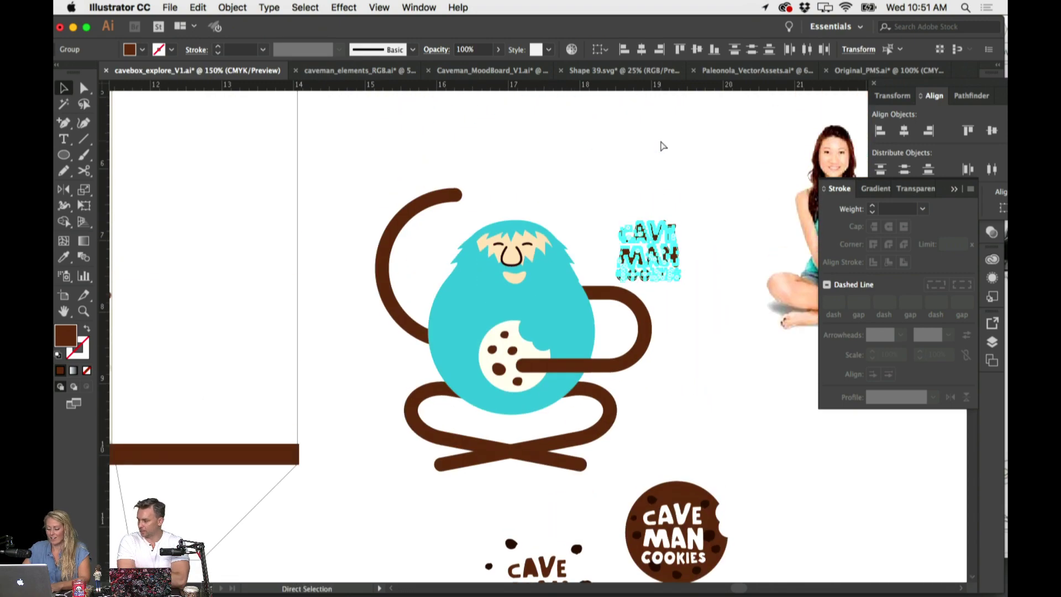
Compare the turquoise character and its lettering with the Alpine box fronts and the reference images
{"action": "key", "text": "super+minus"}
{"action": "scroll", "coordinate": [622, 183], "scroll_direction": "left", "scroll_amount": 10}
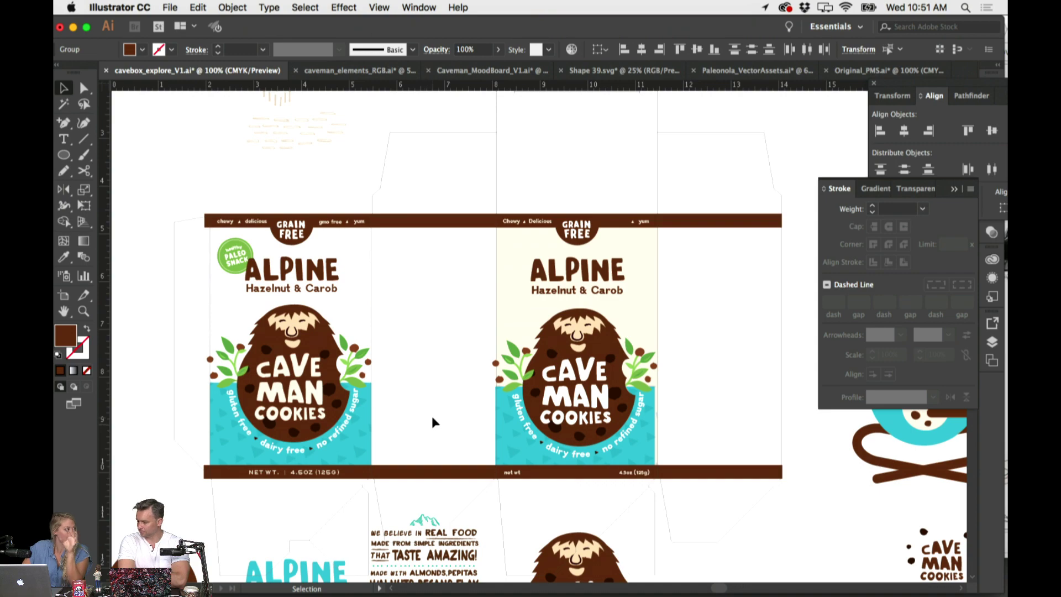
{"action": "scroll", "coordinate": [669, 402], "scroll_direction": "right", "scroll_amount": 10}
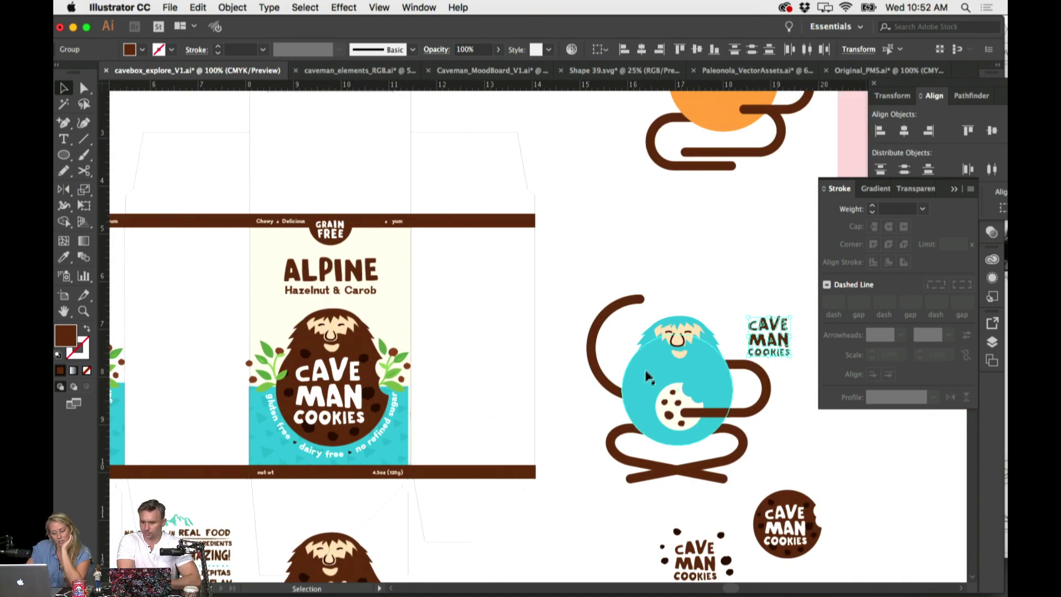
{"action": "scroll", "coordinate": [509, 419], "scroll_direction": "right", "scroll_amount": 5}
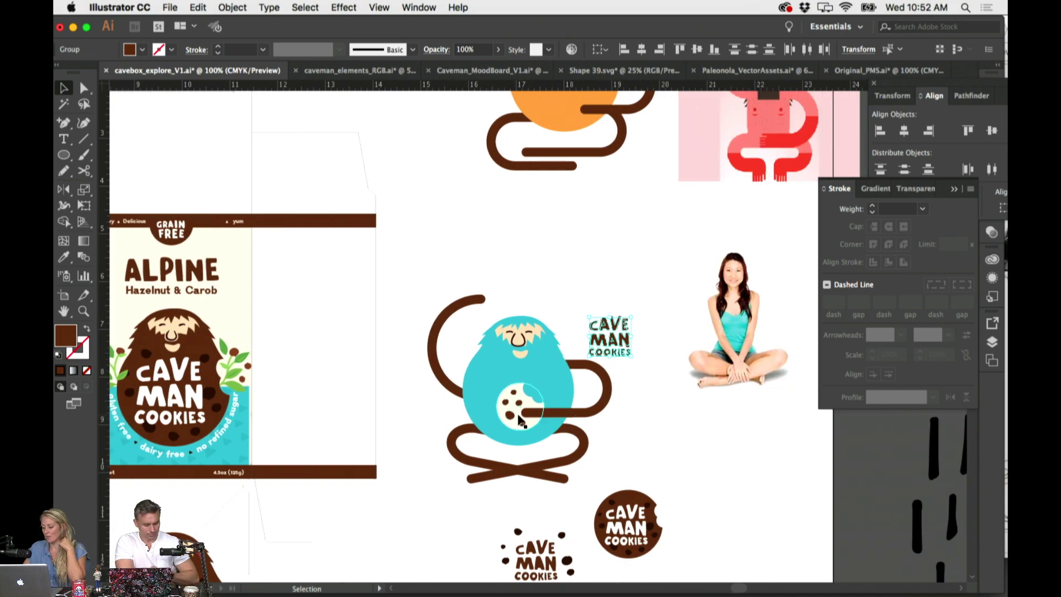
{"action": "key", "text": "super+equal"}
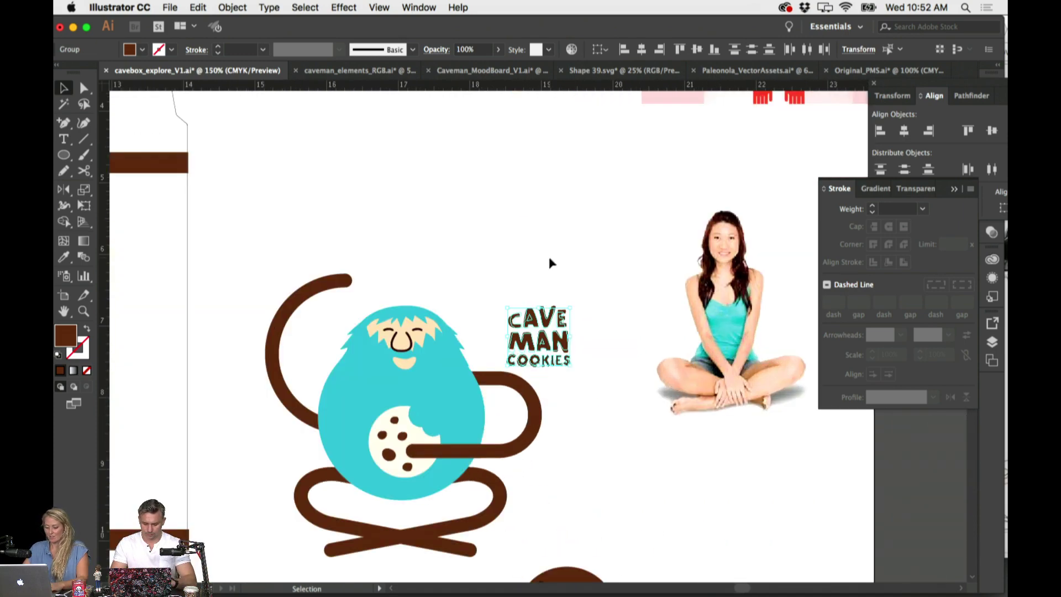
{"action": "key", "text": "super+minus"}
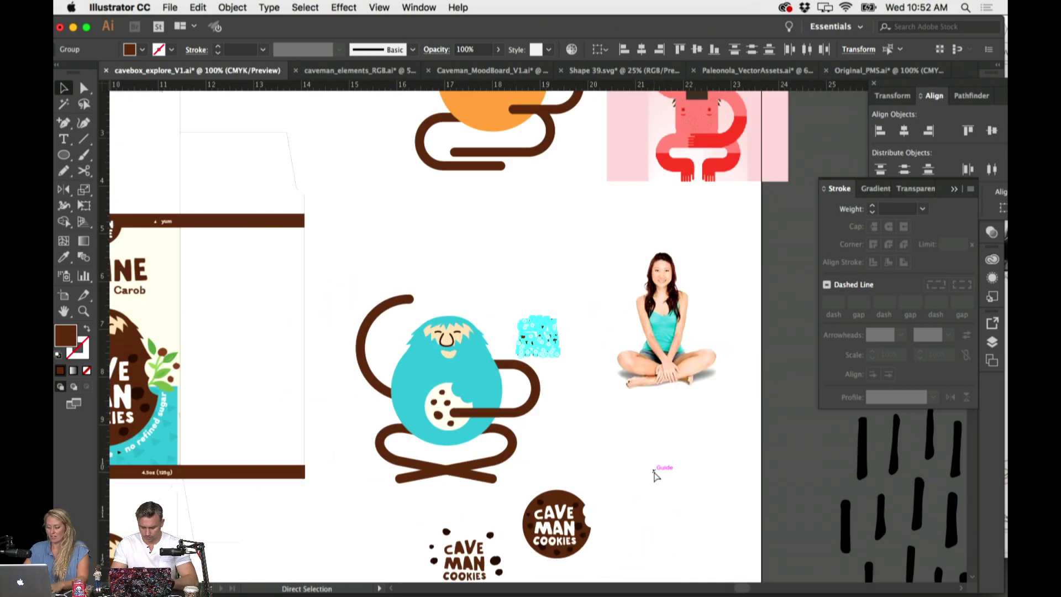
{"action": "scroll", "coordinate": [656, 473], "scroll_direction": "left", "scroll_amount": 3}
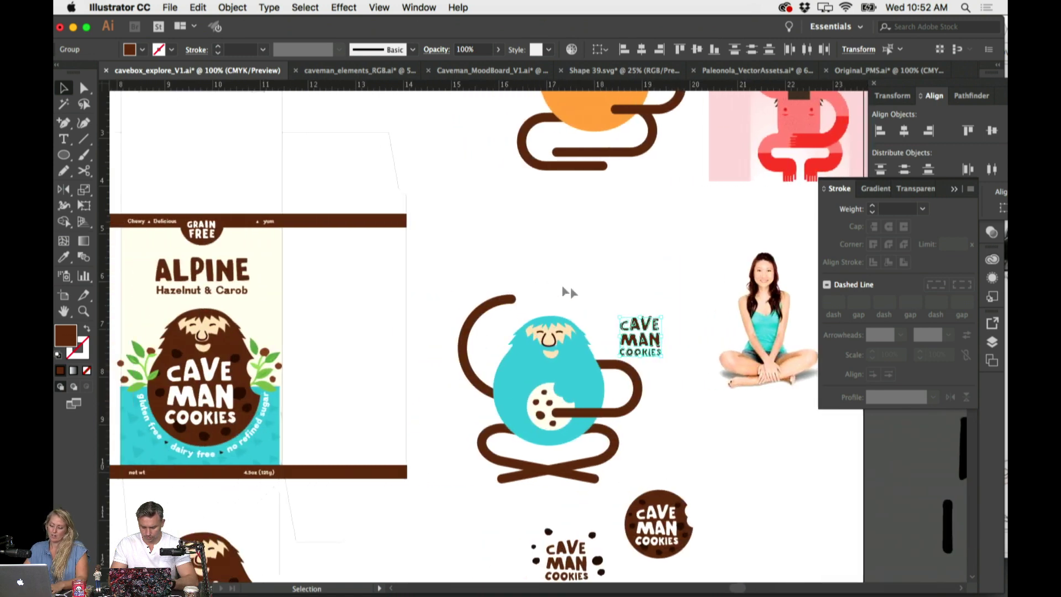
{"action": "scroll", "coordinate": [606, 313], "scroll_direction": "right", "scroll_amount": 2}
{"action": "scroll", "coordinate": [606, 313], "scroll_direction": "up", "scroll_amount": 1}
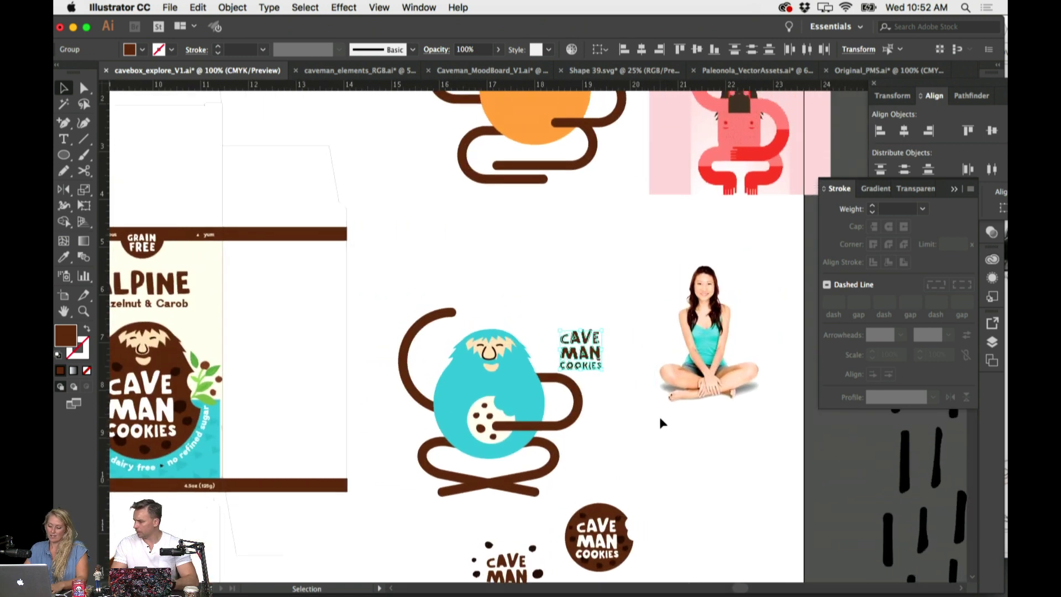
Move the pink reference image of the long-armed bearded man down to just above the seated woman photo
{"action": "left_click", "coordinate": [580, 405]}
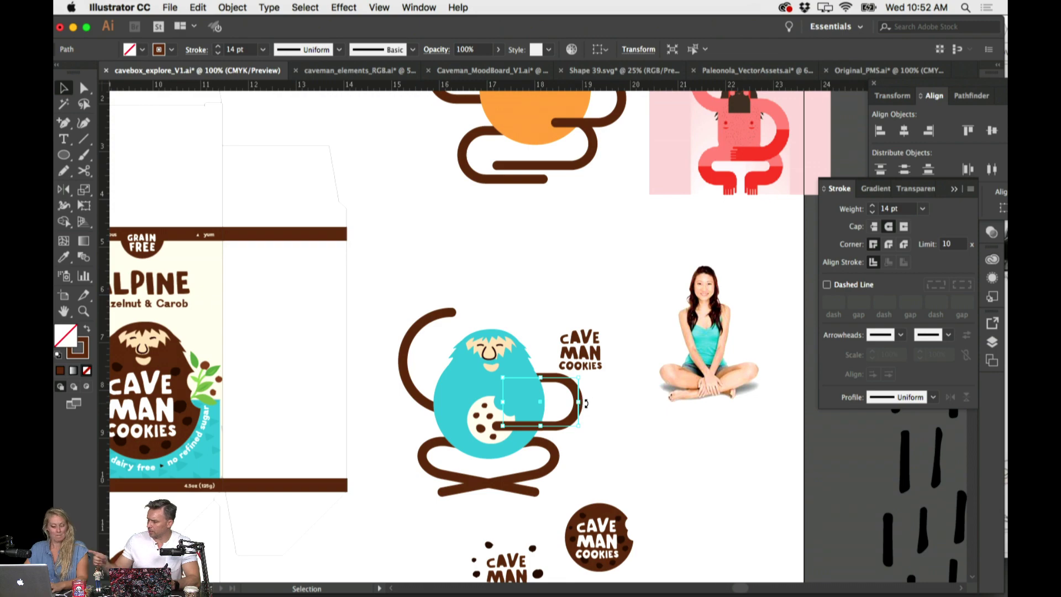
{"action": "scroll", "coordinate": [586, 404], "scroll_direction": "up", "scroll_amount": 4}
{"action": "scroll", "coordinate": [586, 403], "scroll_direction": "right", "scroll_amount": 2}
{"action": "left_click_drag", "start_coordinate": [697, 211], "coordinate": [672, 277]}
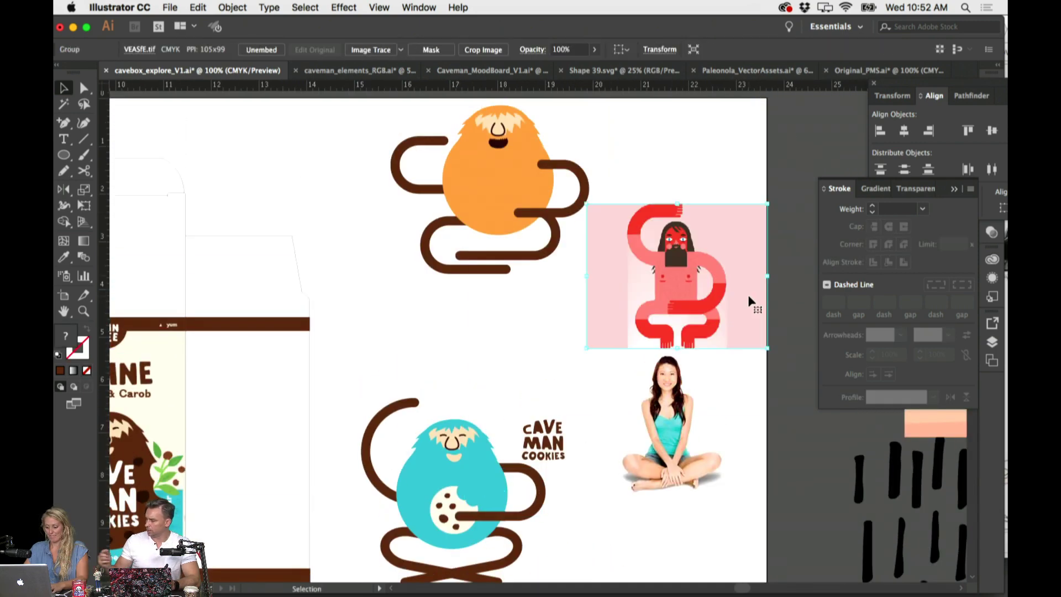
Check the turquoise character's raised arm against the reference figures
{"action": "scroll", "coordinate": [755, 361], "scroll_direction": "down", "scroll_amount": 3}
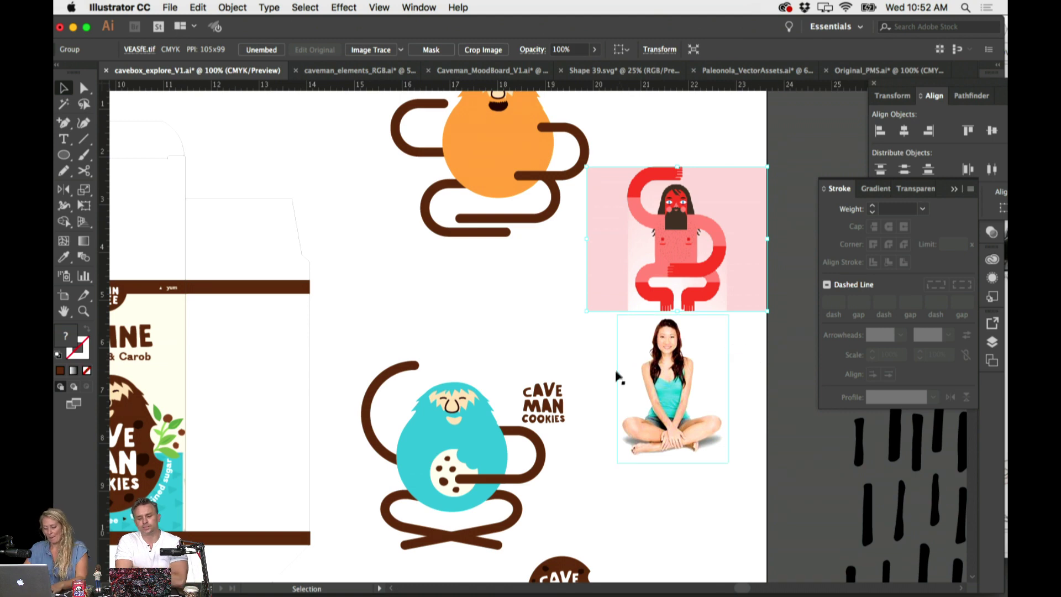
{"action": "scroll", "coordinate": [619, 389], "scroll_direction": "down", "scroll_amount": 2}
{"action": "scroll", "coordinate": [619, 387], "scroll_direction": "left", "scroll_amount": 4}
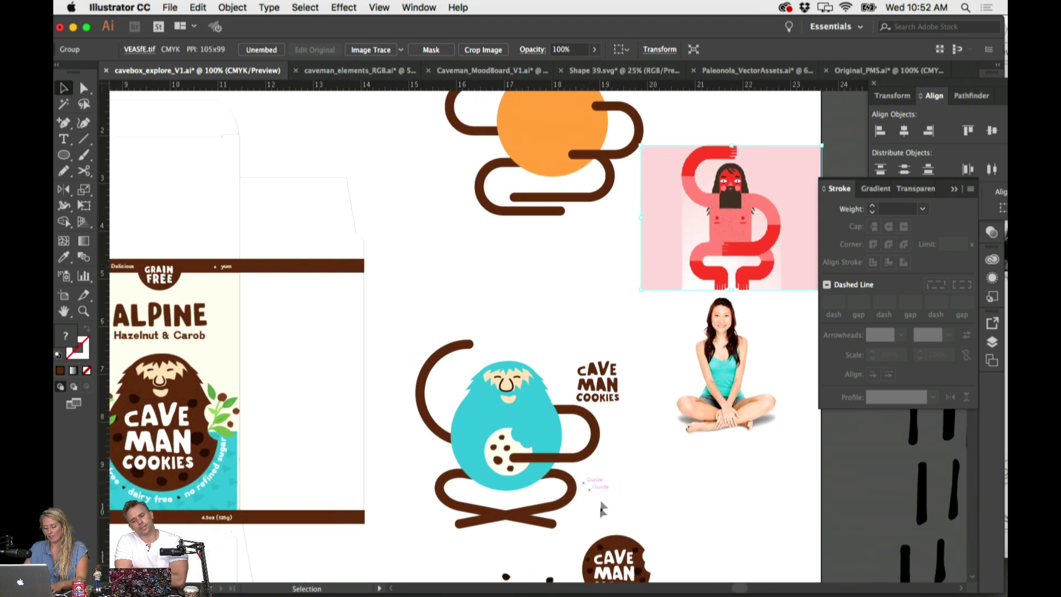
{"action": "scroll", "coordinate": [667, 484], "scroll_direction": "left", "scroll_amount": 3}
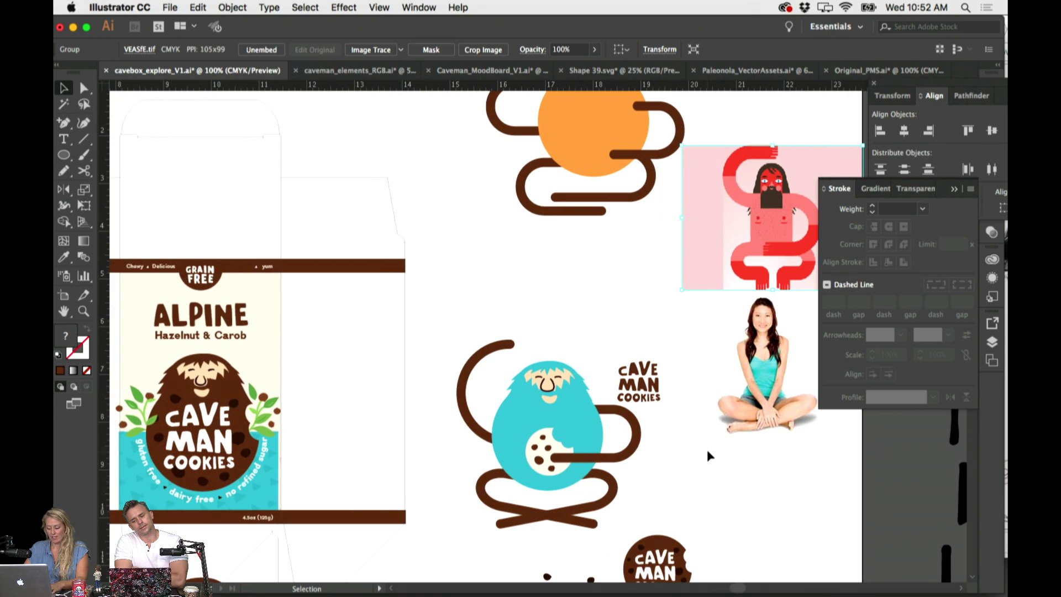
{"action": "left_click", "coordinate": [512, 344]}
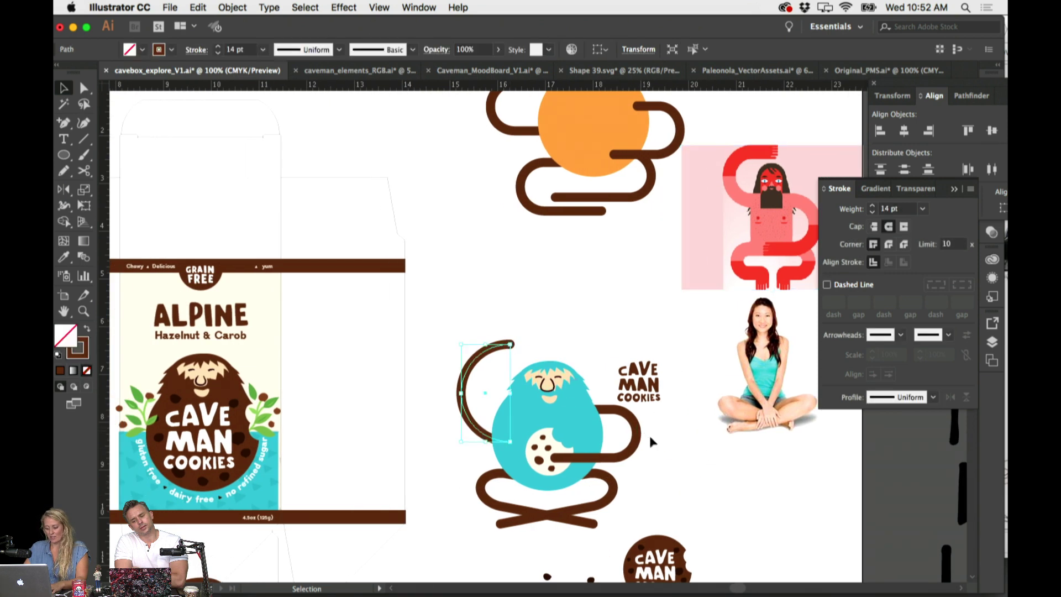
{"action": "left_click", "coordinate": [557, 324]}
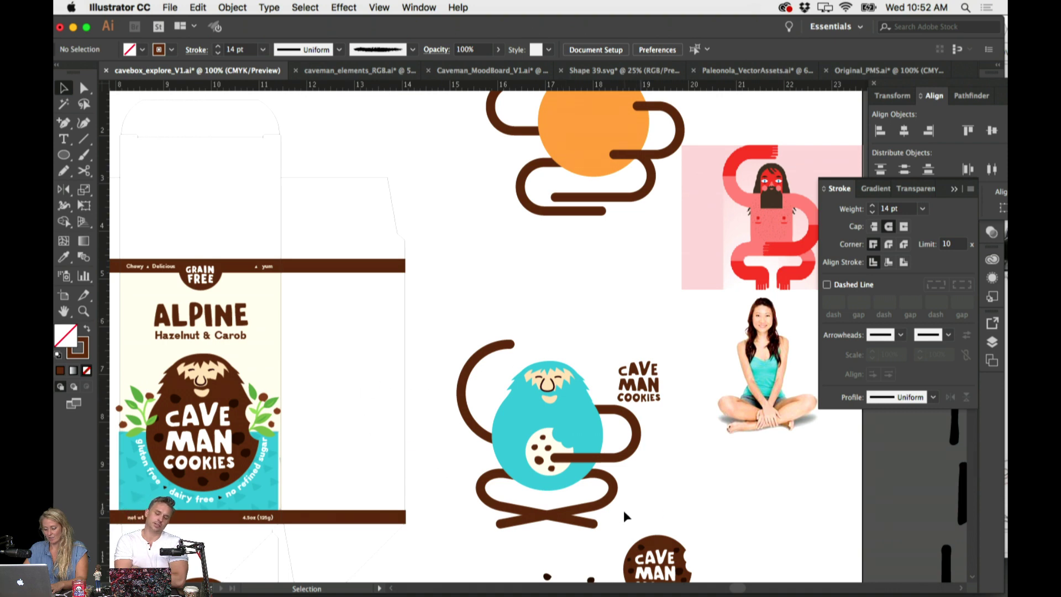
Move the brown Cave Man Cookies lettering from beside the turquoise character's head to just below the seated woman photo
{"action": "scroll", "coordinate": [635, 508], "scroll_direction": "down", "scroll_amount": 1}
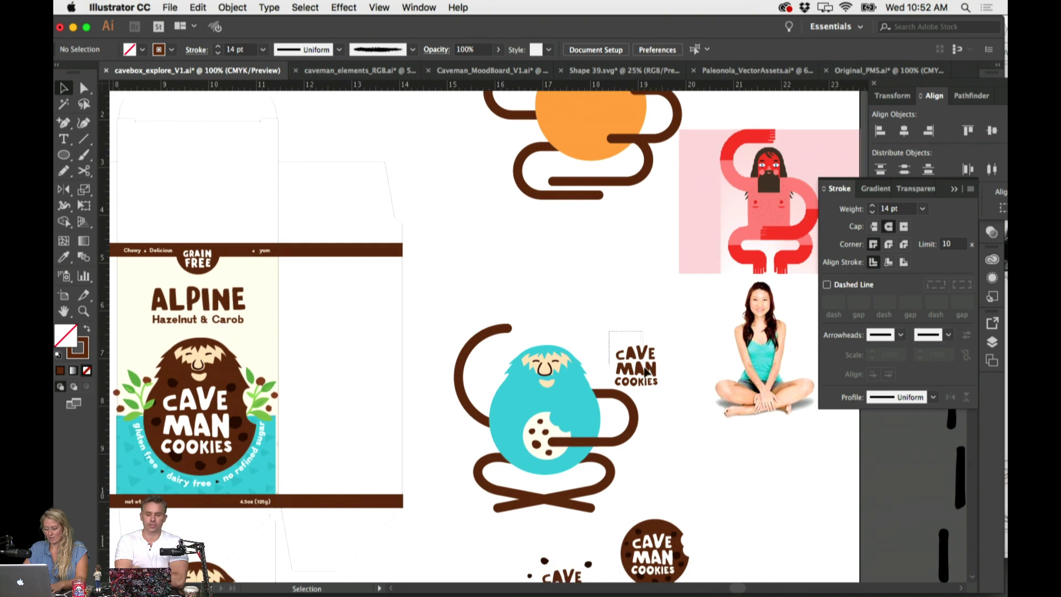
{"action": "left_click", "coordinate": [656, 381]}
{"action": "left_click_drag", "start_coordinate": [656, 381], "coordinate": [732, 480]}
{"action": "left_click", "coordinate": [635, 344]}
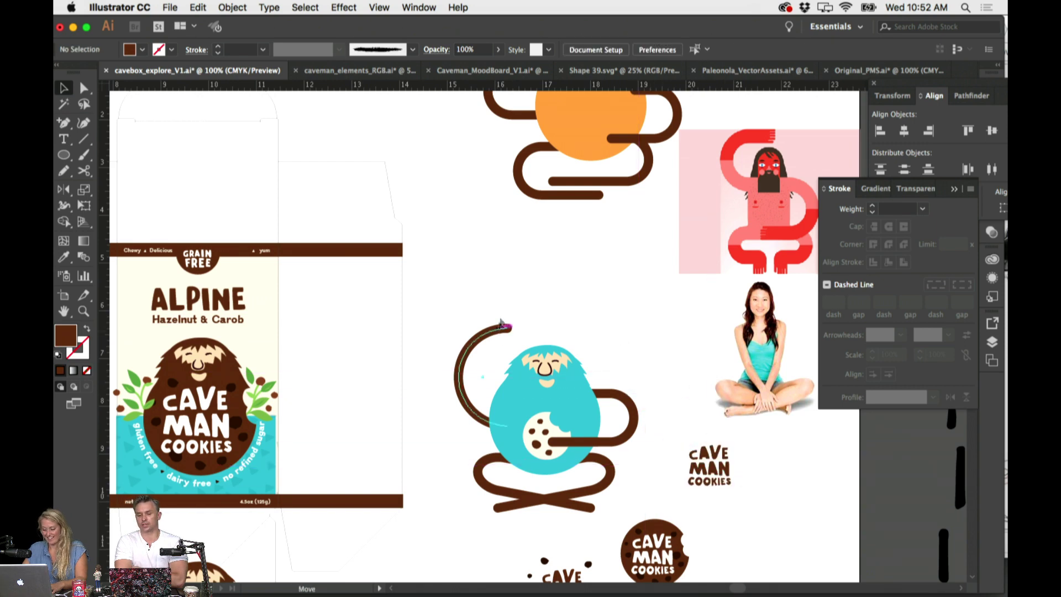
Try a freehand crescent arm with brown fill and no stroke beside the turquoise body, with the curved arm moved aside above the head
{"action": "left_click_drag", "start_coordinate": [501, 323], "coordinate": [565, 243]}
{"action": "key", "text": "n"}
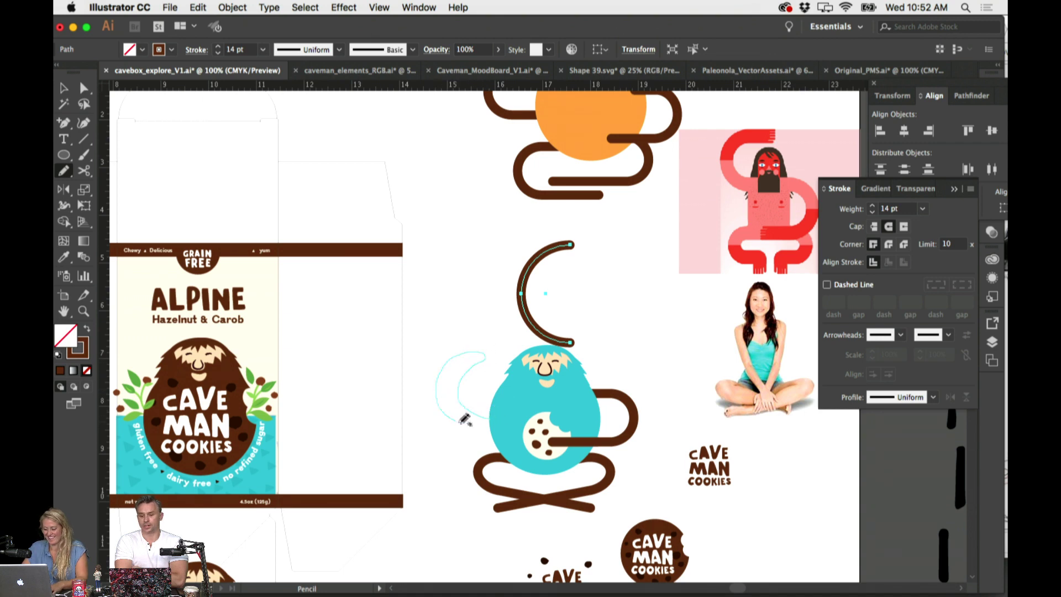
{"action": "left_click_drag", "start_coordinate": [500, 420], "coordinate": [494, 428]}
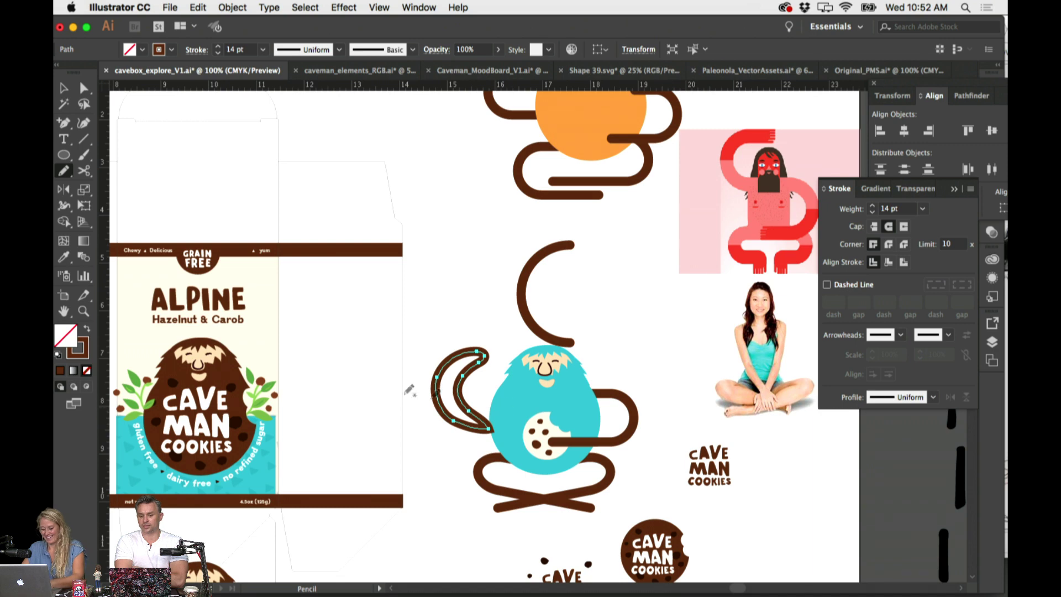
{"action": "key", "text": "comma"}
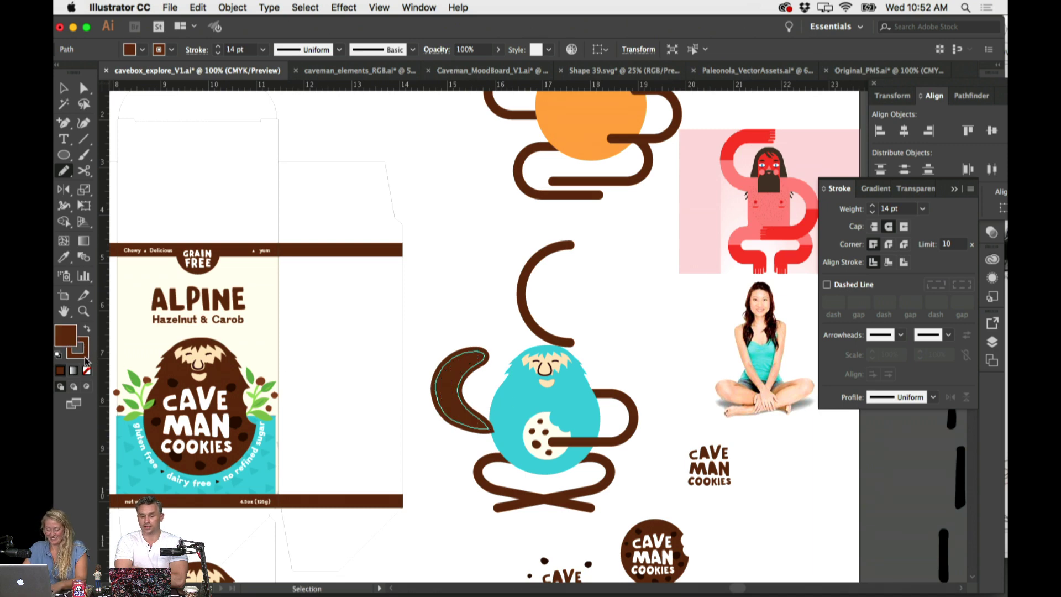
{"action": "left_click", "coordinate": [80, 354]}
{"action": "left_click", "coordinate": [87, 371]}
{"action": "left_click", "coordinate": [431, 313]}
{"action": "left_click", "coordinate": [459, 378]}
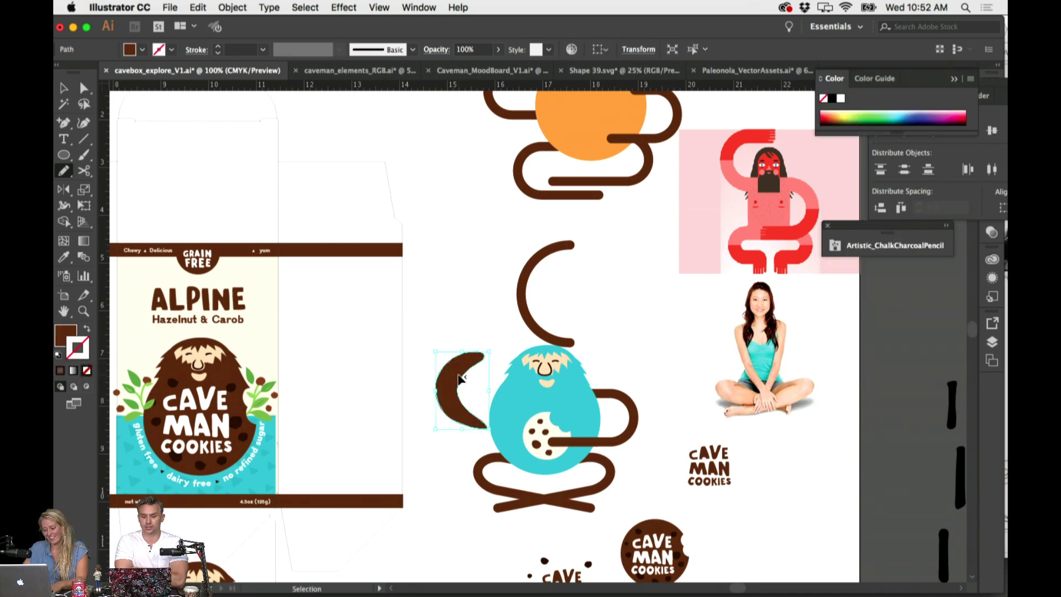
{"action": "key", "text": "Delete"}
{"action": "key", "text": "super+z"}
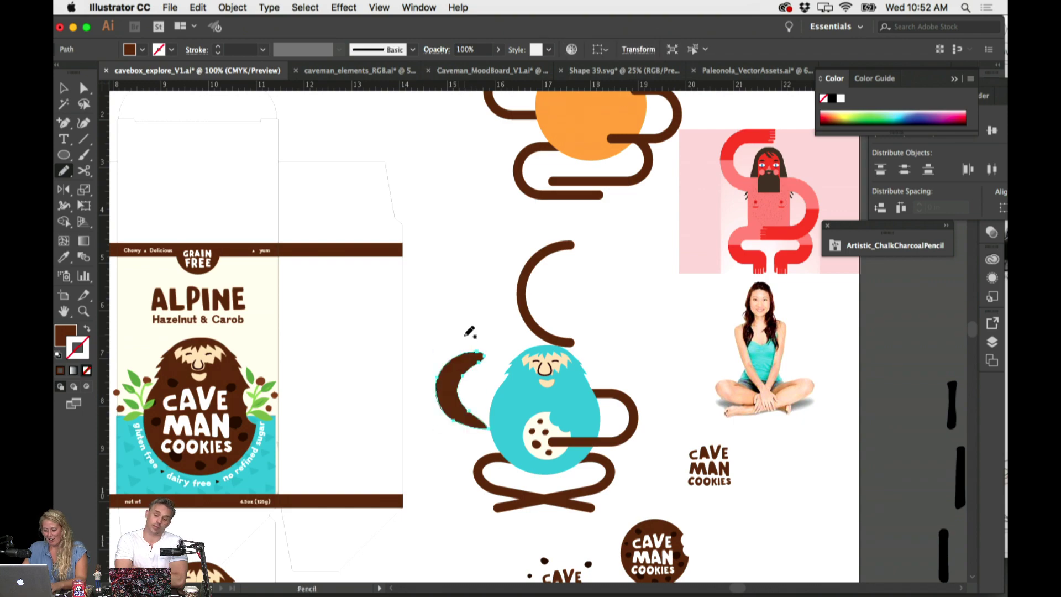
{"action": "scroll", "coordinate": [467, 333], "scroll_direction": "left", "scroll_amount": 3}
{"action": "key", "text": "super+shift+a"}
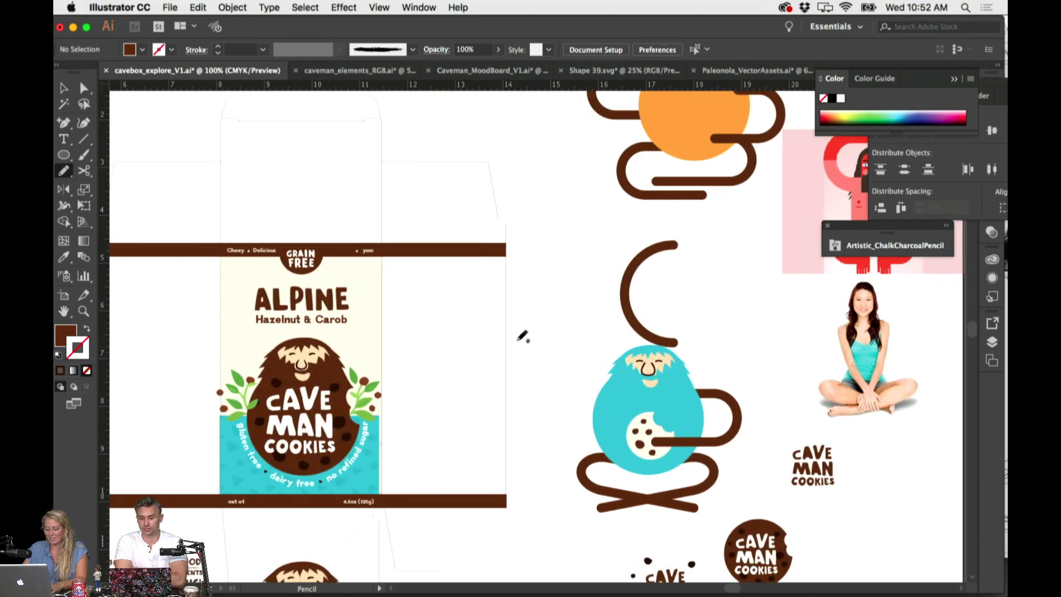
Pick out the hand and orange forearm artwork on the dark flap above the old box's Nutrition Facts panel
{"action": "scroll", "coordinate": [524, 336], "scroll_direction": "left", "scroll_amount": 8}
{"action": "scroll", "coordinate": [286, 175], "scroll_direction": "left", "scroll_amount": 20}
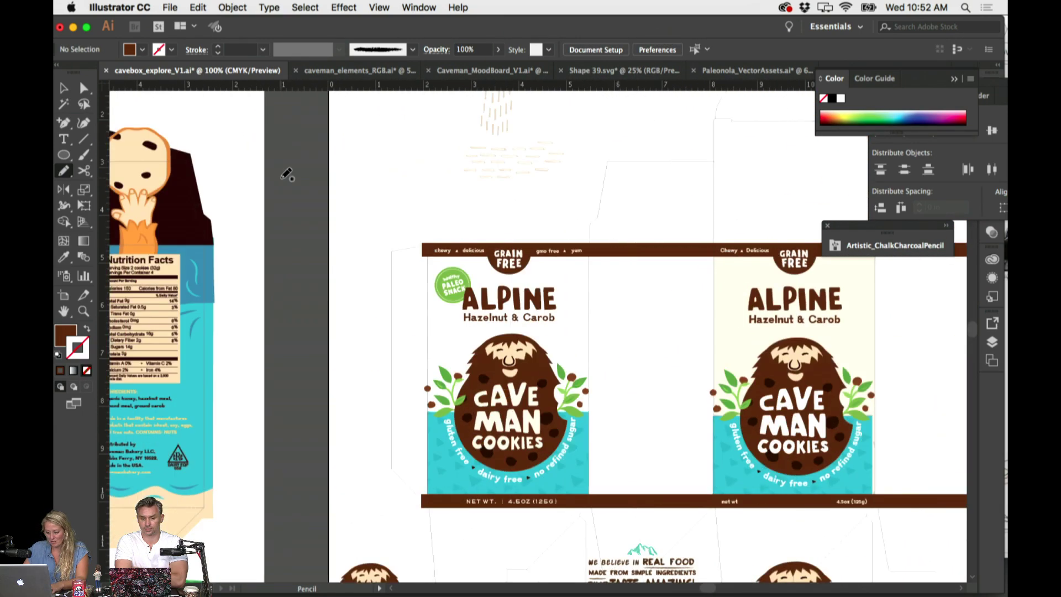
{"action": "key", "text": "v"}
{"action": "left_click", "coordinate": [471, 221]}
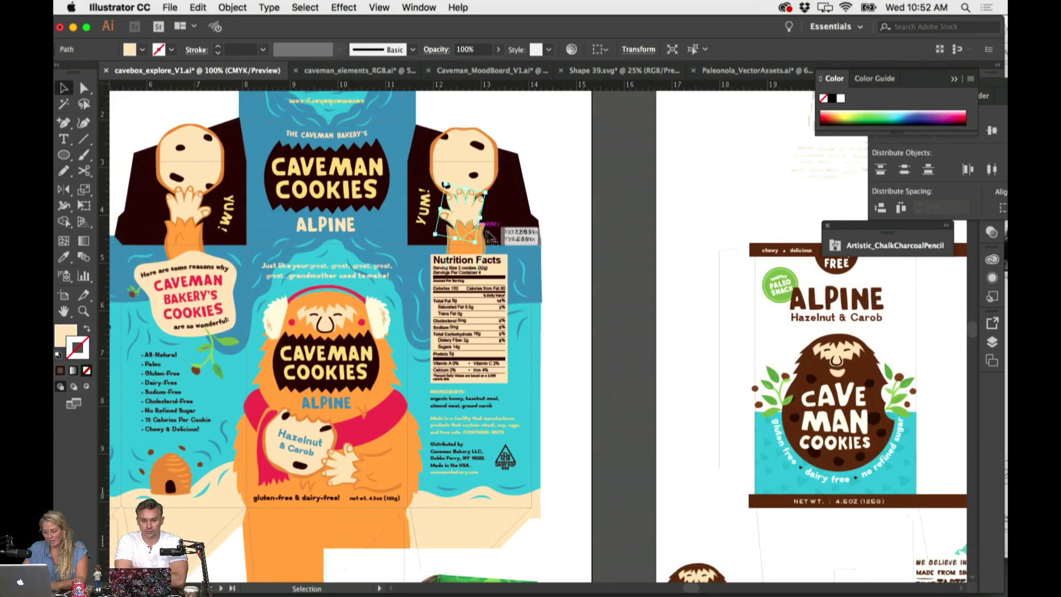
{"action": "left_click_drag", "start_coordinate": [518, 135], "coordinate": [493, 161]}
{"action": "left_click_drag", "start_coordinate": [436, 181], "coordinate": [438, 186]}
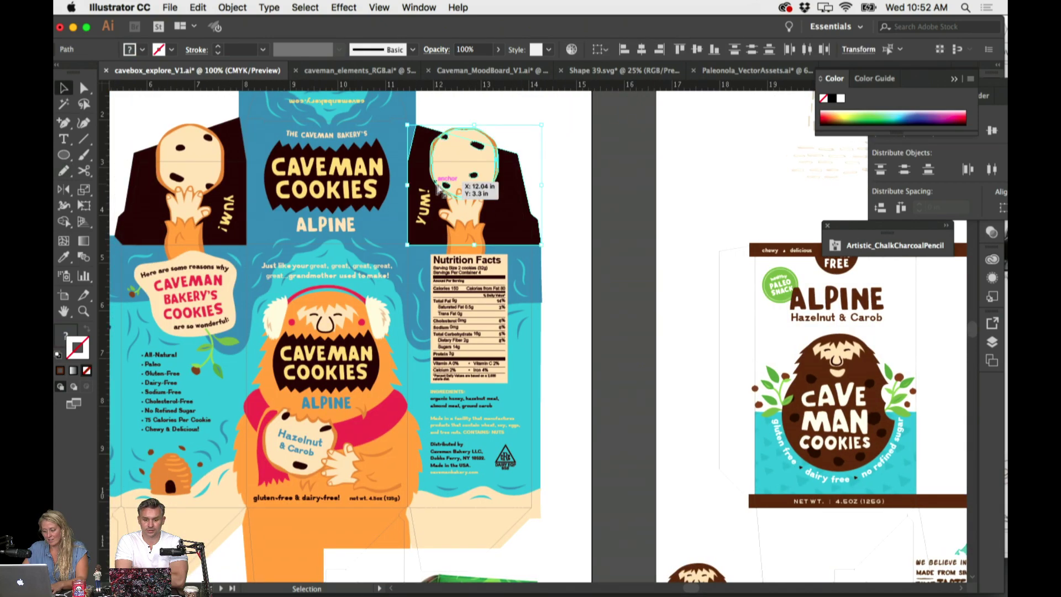
{"action": "key", "text": "super+shift+a"}
{"action": "left_click", "coordinate": [490, 256]}
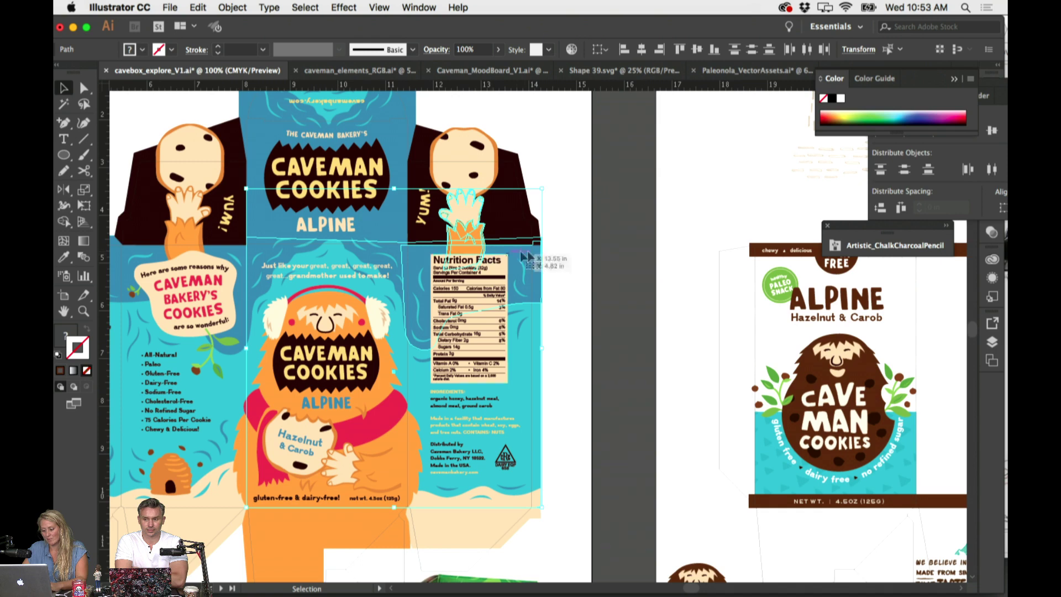
{"action": "left_click", "coordinate": [564, 279]}
{"action": "left_click", "coordinate": [514, 343]}
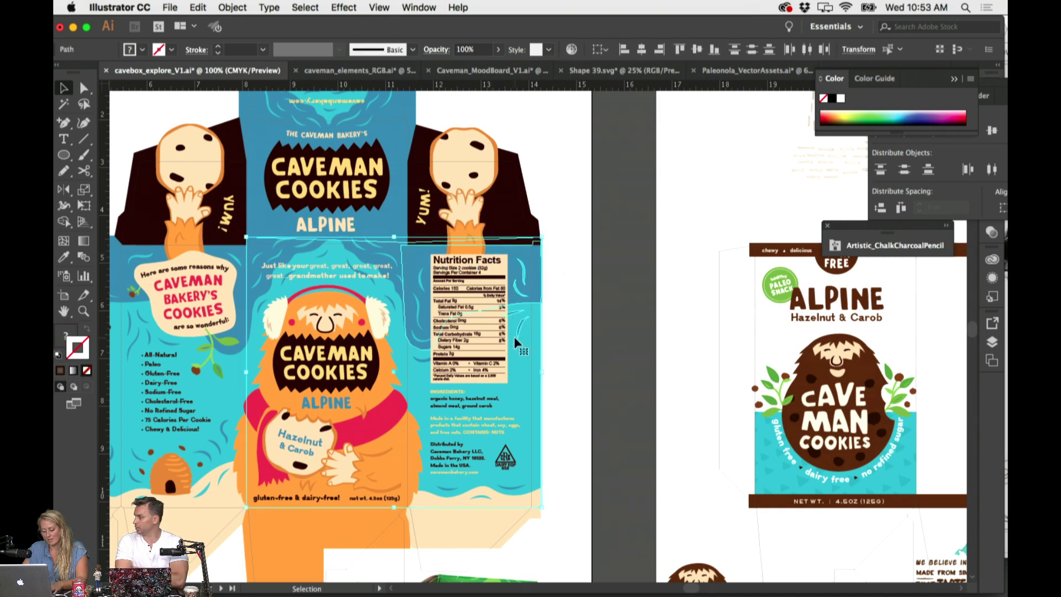
{"action": "left_click", "coordinate": [514, 224]}
{"action": "left_click_drag", "start_coordinate": [442, 243], "coordinate": [441, 246]}
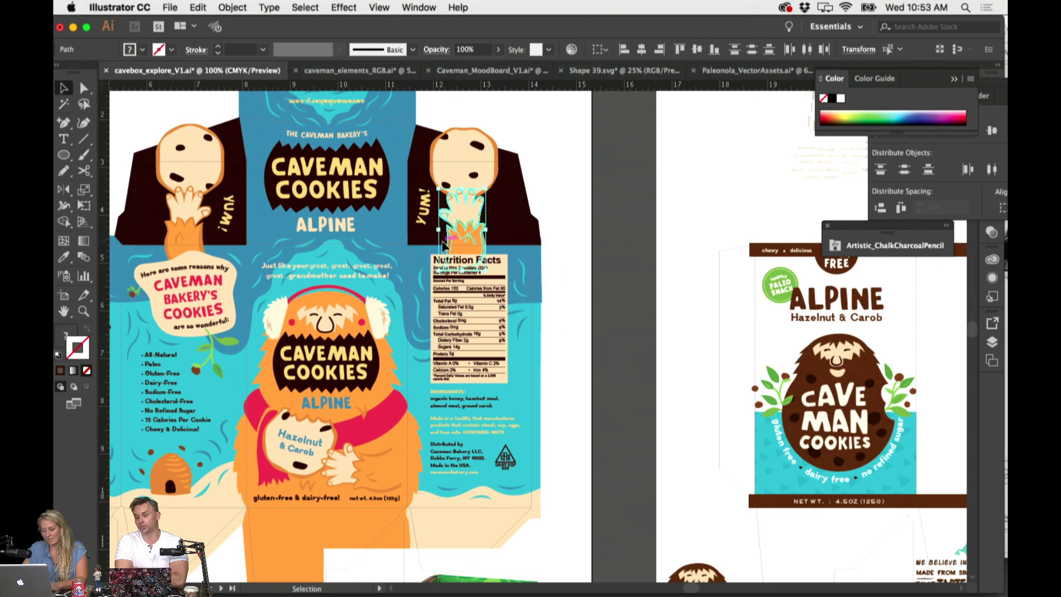
{"action": "left_click", "coordinate": [504, 237]}
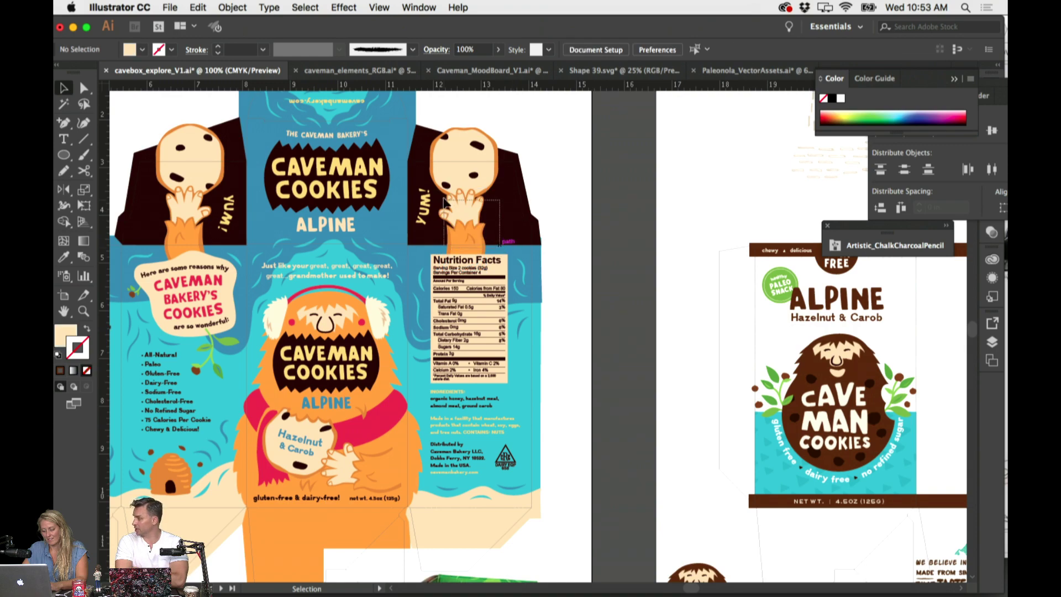
{"action": "left_click", "coordinate": [445, 197]}
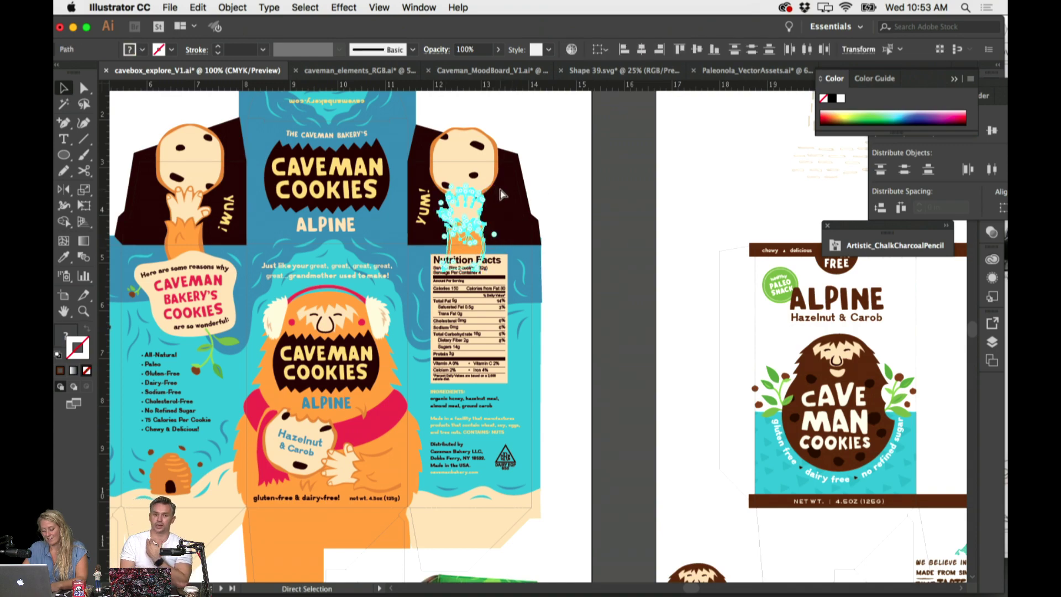
Place a sideways copy of the hand and orange forearm near the turquoise character, overlapping the lower edge of the brown lettering
{"action": "scroll", "coordinate": [552, 212], "scroll_direction": "right", "scroll_amount": 15}
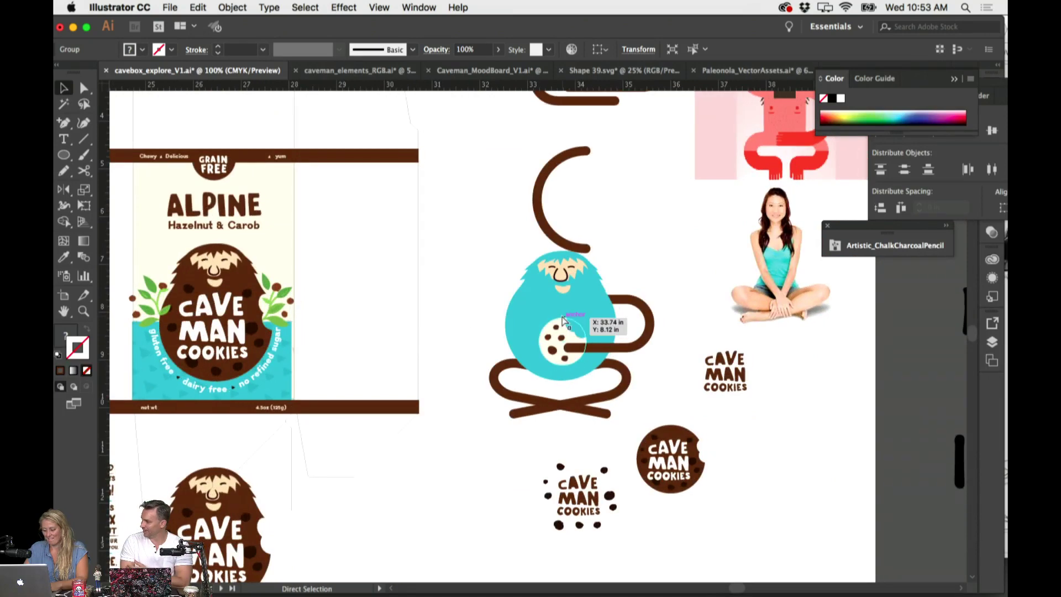
{"action": "left_click_drag", "start_coordinate": [563, 319], "coordinate": [803, 427]}
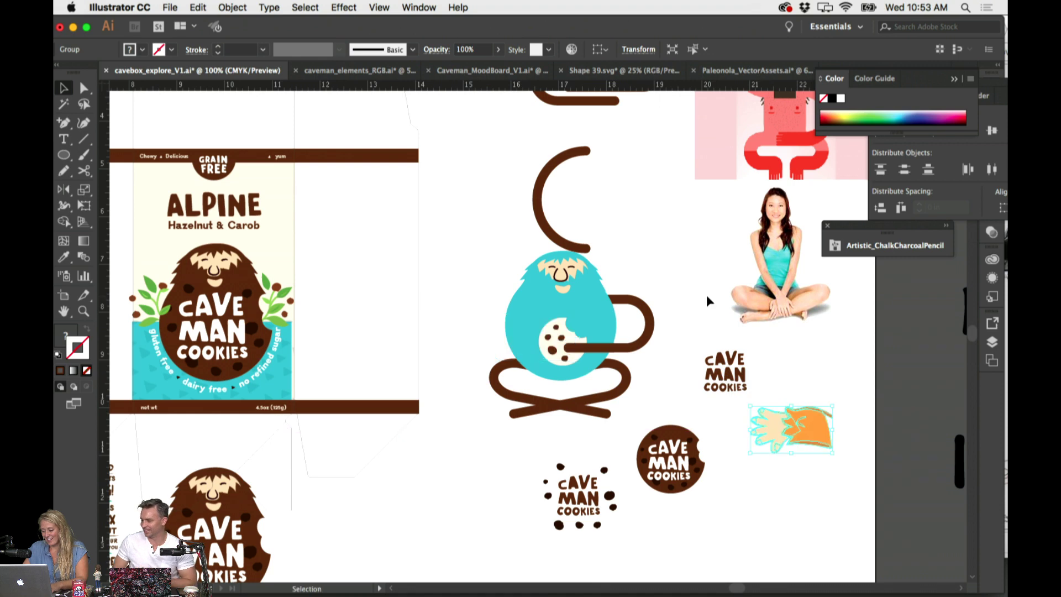
{"action": "left_click", "coordinate": [706, 302]}
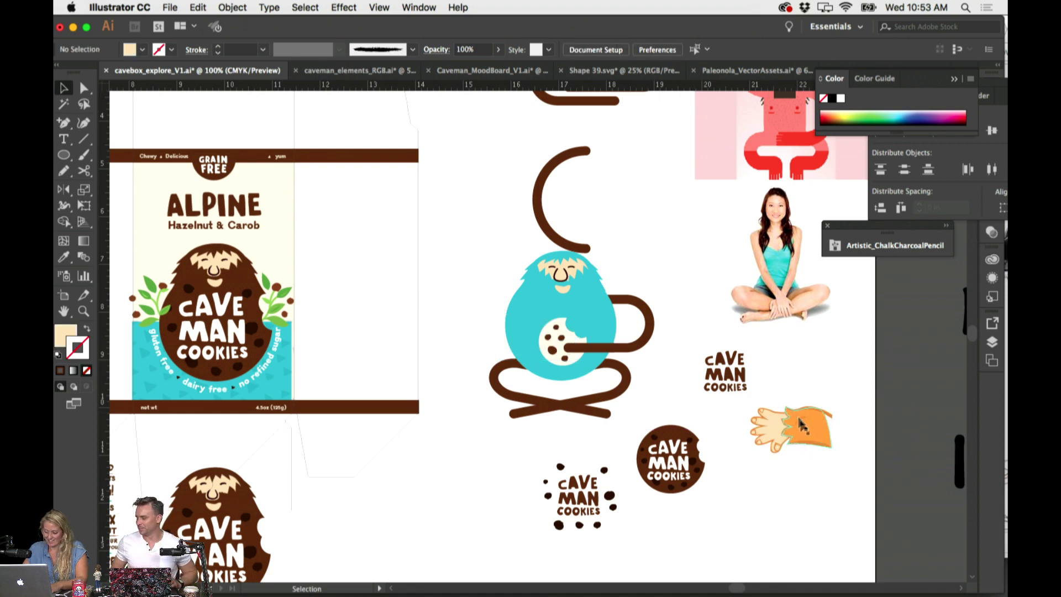
{"action": "left_click_drag", "start_coordinate": [820, 442], "coordinate": [758, 422]}
{"action": "left_click", "coordinate": [671, 284]}
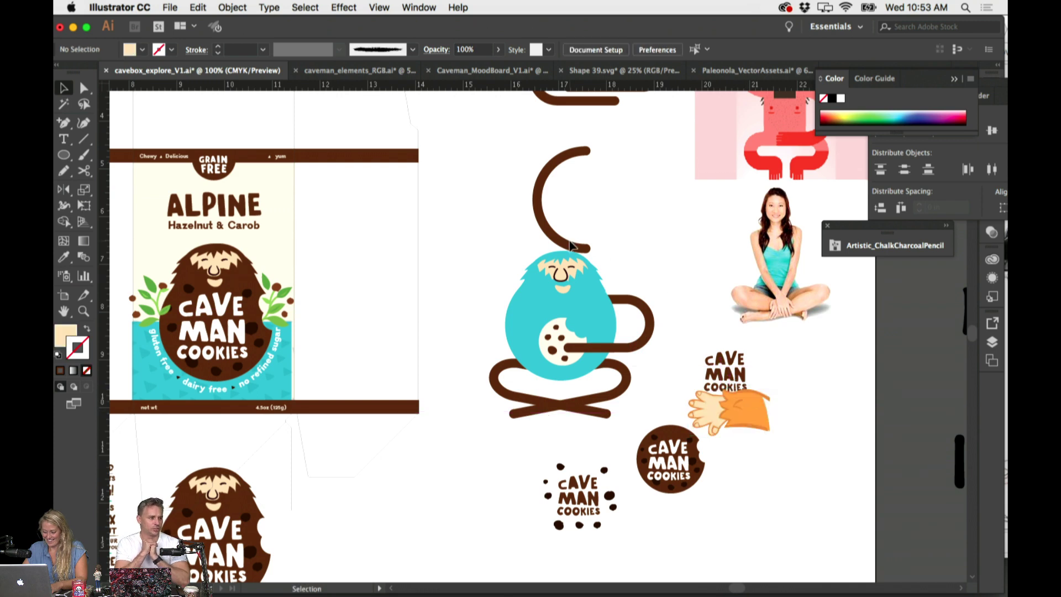
Move the curved arm back beside the turquoise body and convert its stroke to an outlined shape
{"action": "key", "text": "p"}
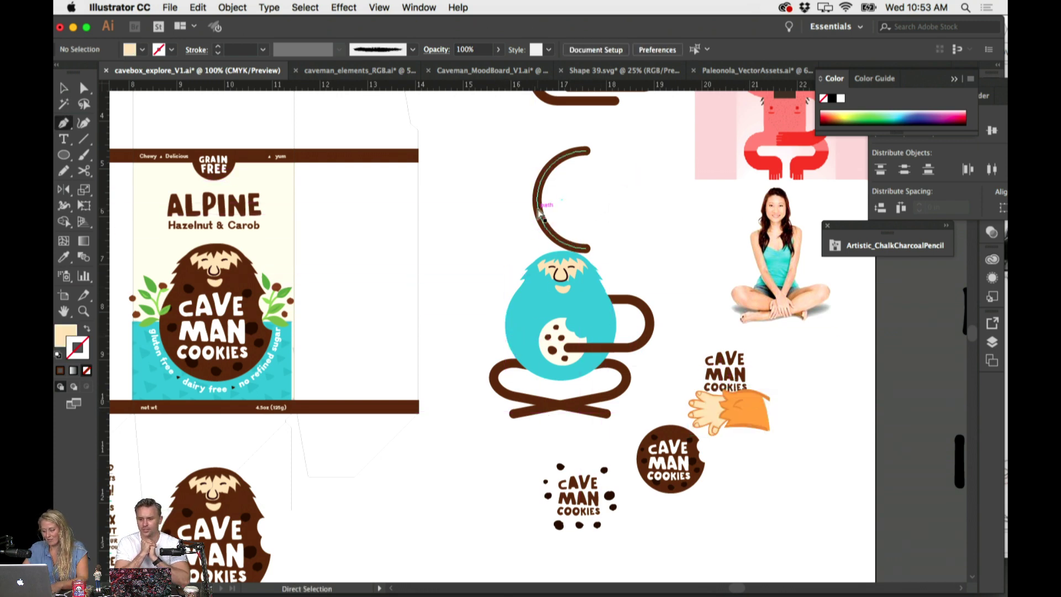
{"action": "left_click_drag", "start_coordinate": [586, 250], "coordinate": [470, 305]}
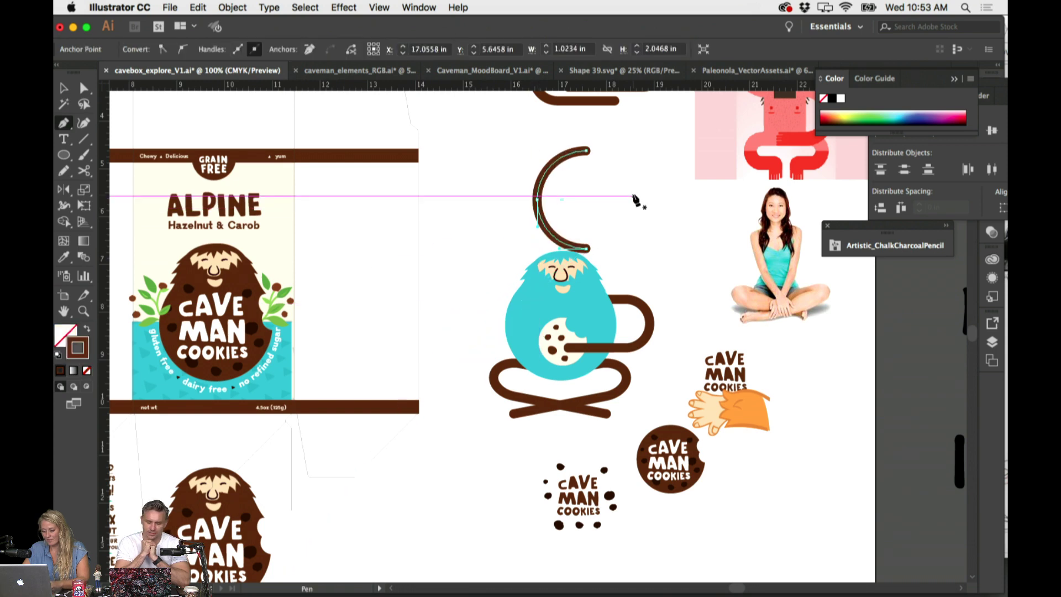
{"action": "key", "text": "v"}
{"action": "left_click_drag", "start_coordinate": [630, 194], "coordinate": [473, 332]}
{"action": "left_click", "coordinate": [232, 7]}
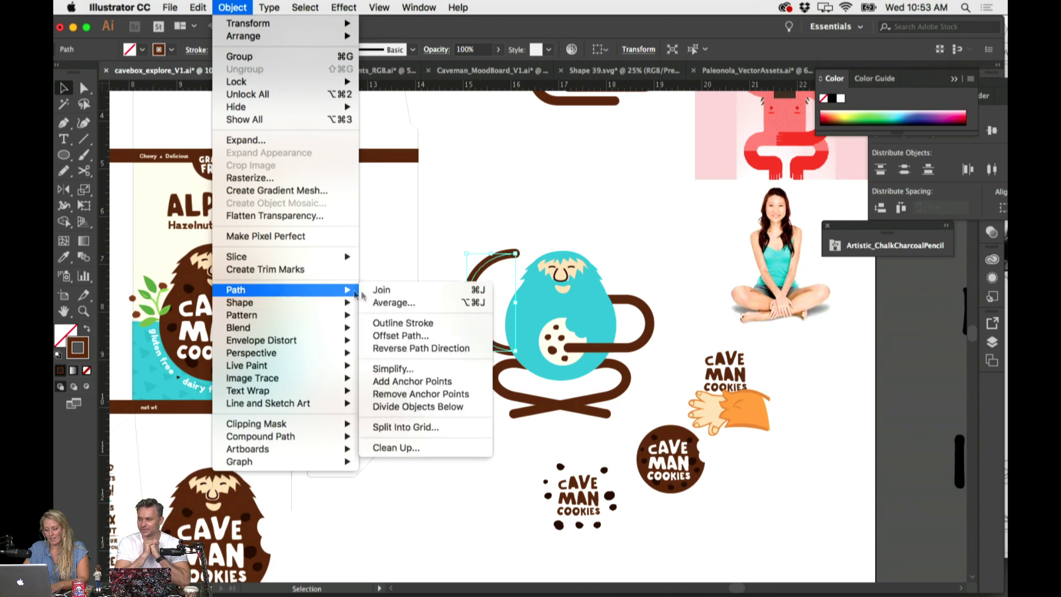
{"action": "left_click", "coordinate": [387, 325]}
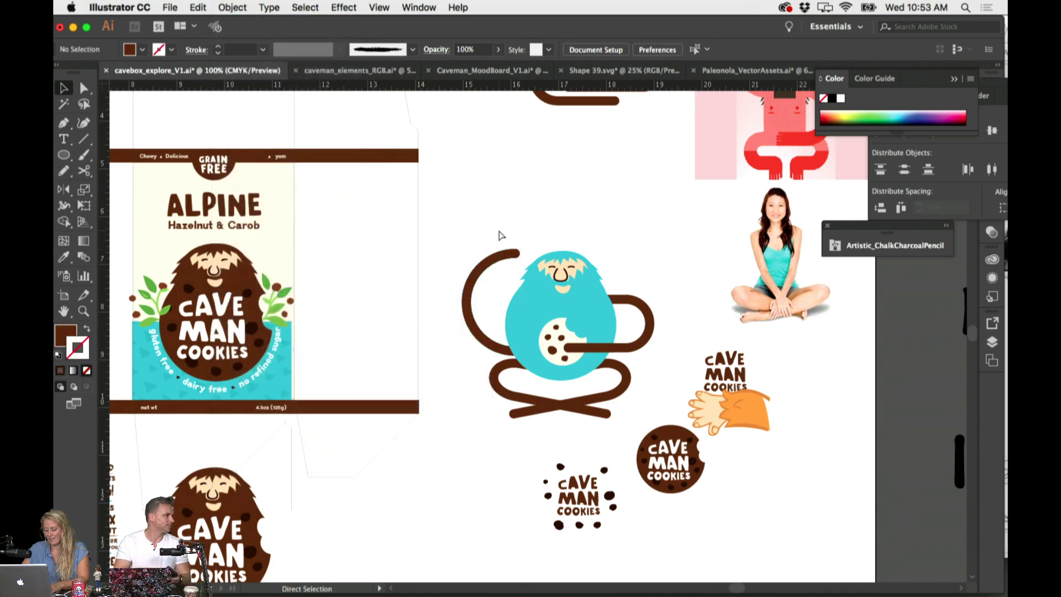
Redraw the raised arm's inner edge with the Pencil tool so the arm thickens toward the shoulder, and nudge it slightly up
{"action": "key", "text": "super+equal"}
{"action": "key", "text": "super+equal"}
{"action": "key", "text": "n"}
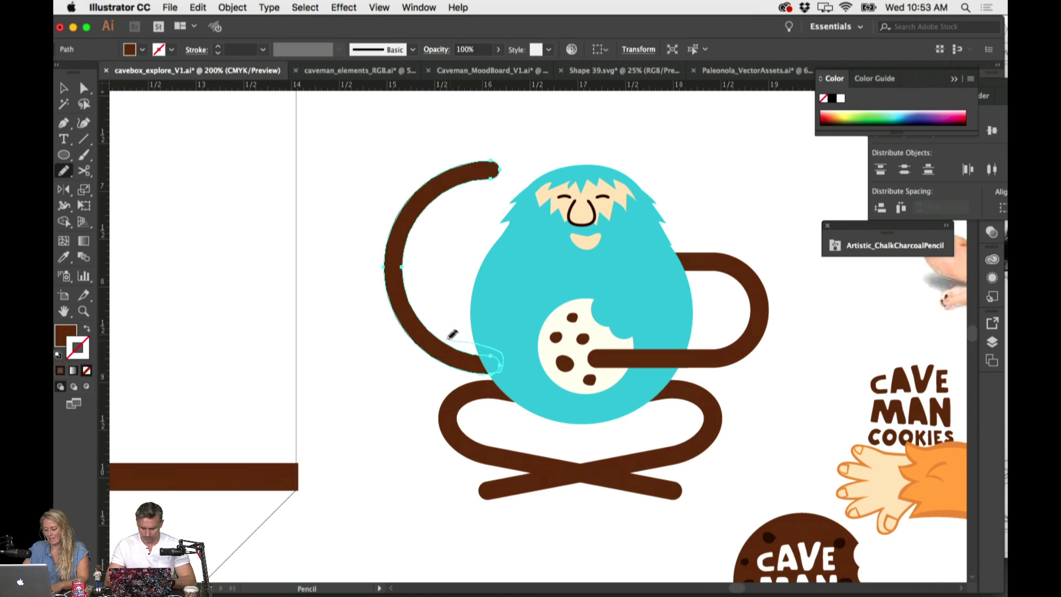
{"action": "left_click_drag", "start_coordinate": [416, 314], "coordinate": [412, 301]}
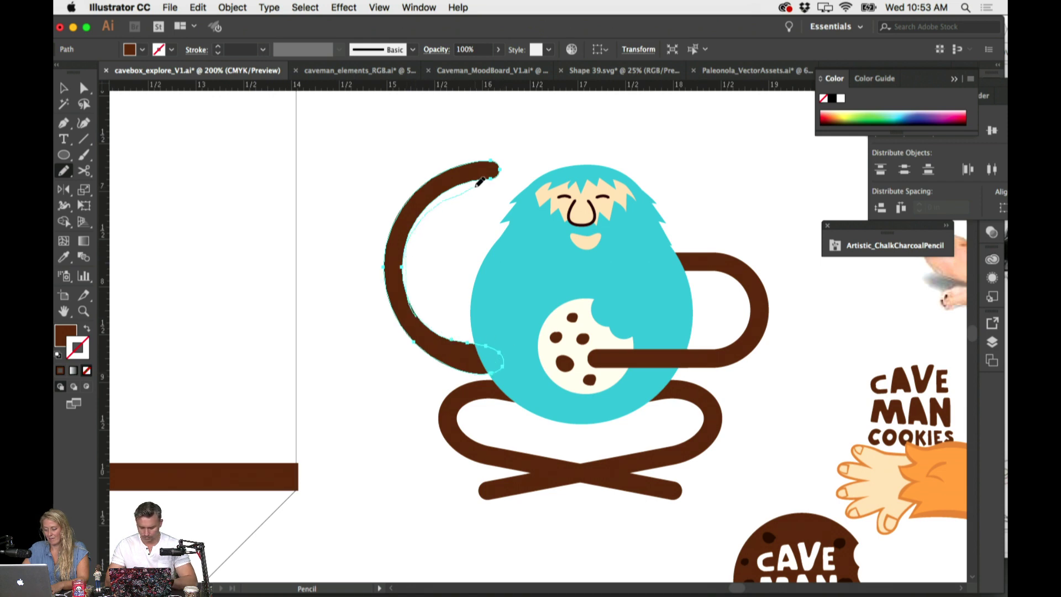
{"action": "left_click_drag", "start_coordinate": [480, 183], "coordinate": [481, 181]}
{"action": "key", "text": "super+z"}
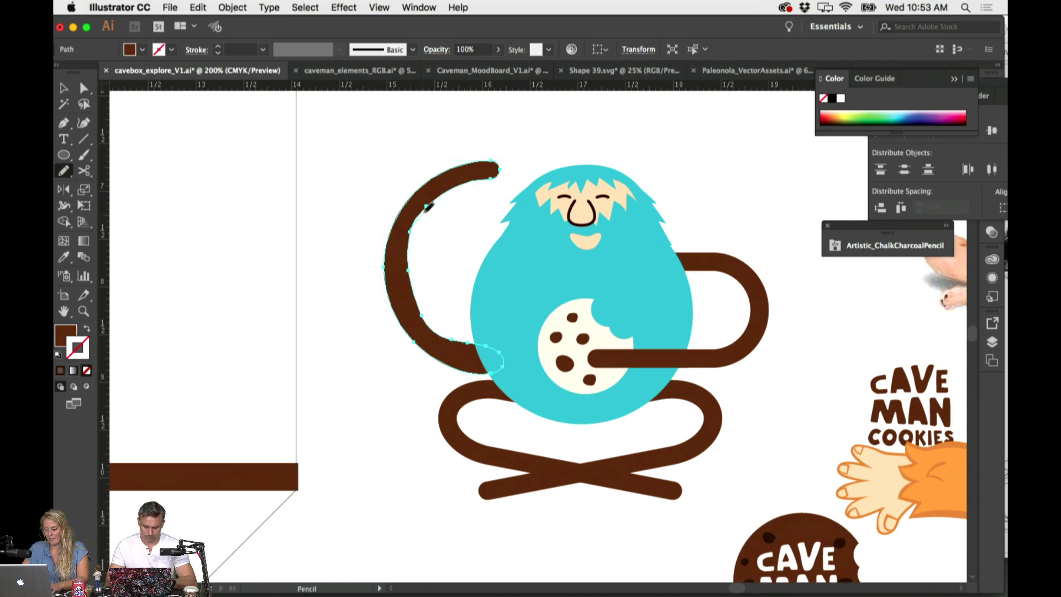
{"action": "left_click_drag", "start_coordinate": [481, 191], "coordinate": [410, 233]}
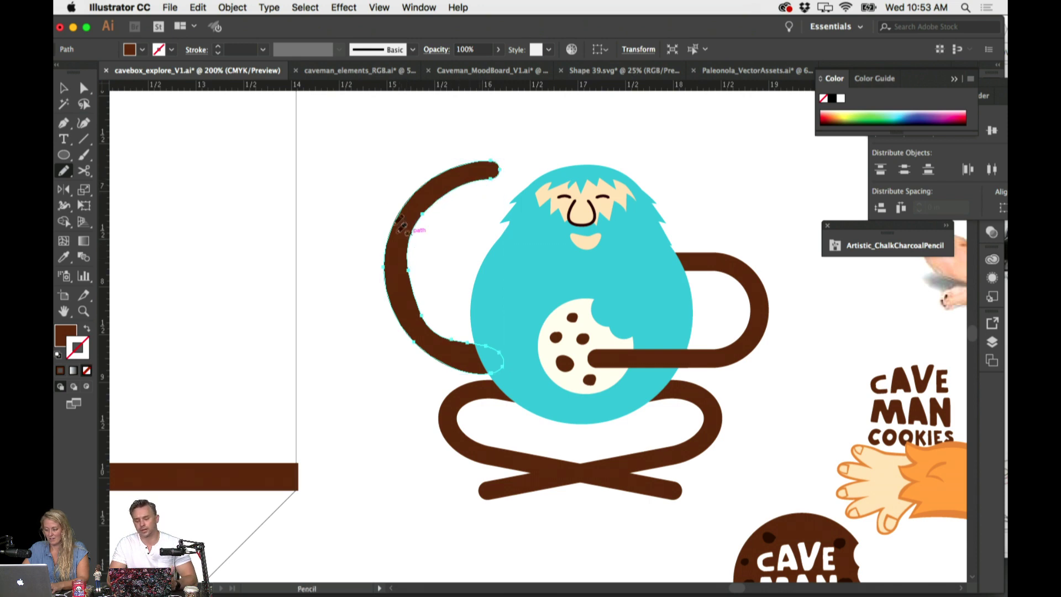
{"action": "left_click", "coordinate": [389, 173], "text": "super"}
{"action": "left_click_drag", "start_coordinate": [426, 332], "coordinate": [443, 312]}
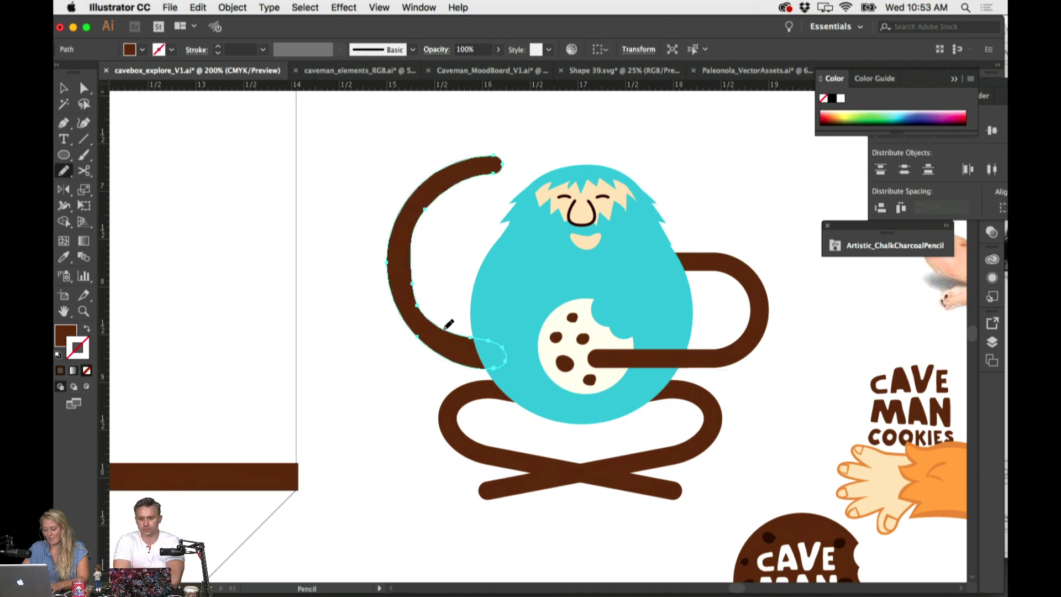
{"action": "left_click", "coordinate": [379, 356], "text": "super"}
Outline the stroke of the bent arm behind the body and make it slightly thicker around the bend
{"action": "left_click", "coordinate": [737, 275], "text": "super"}
{"action": "left_click", "coordinate": [233, 7]}
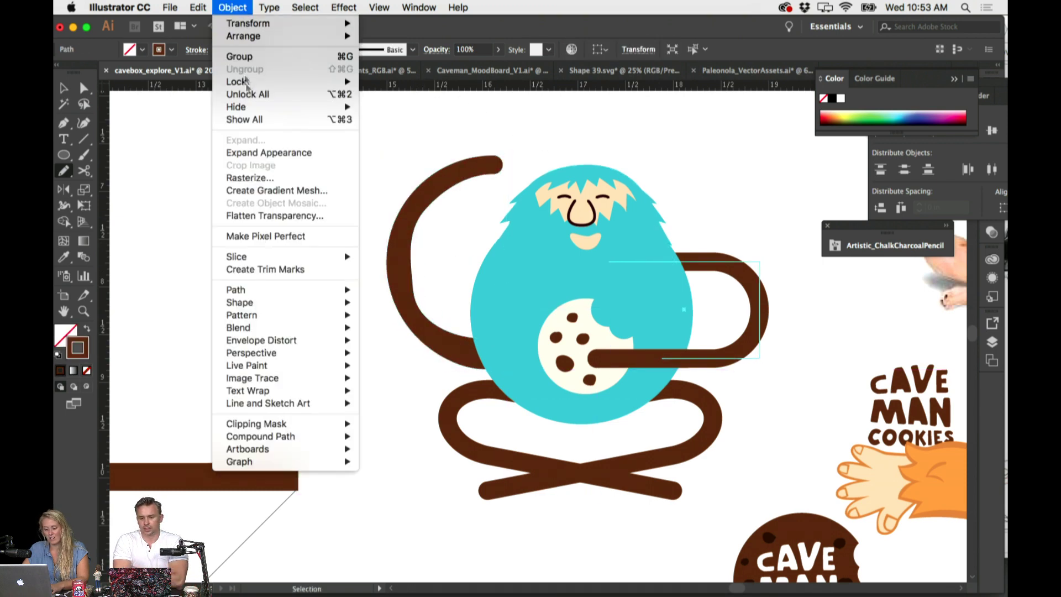
{"action": "mouse_move", "coordinate": [238, 289]}
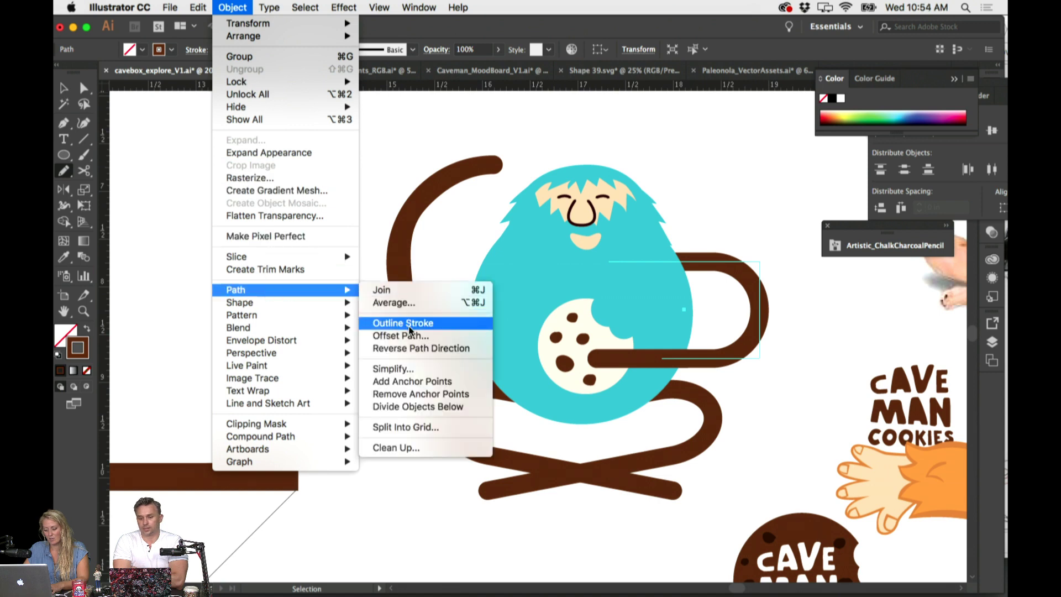
{"action": "left_click", "coordinate": [410, 329]}
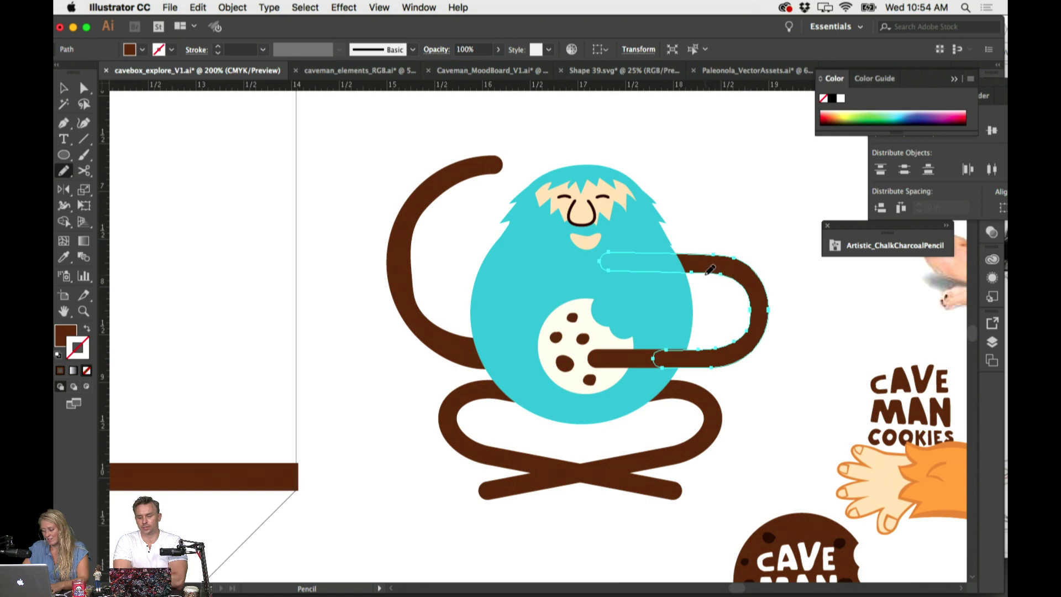
{"action": "left_click", "coordinate": [730, 244], "text": "super"}
Set the raised arm higher on the body at a slightly smaller size and redraw its lower inner curve
{"action": "left_click", "coordinate": [487, 355], "text": "super"}
{"action": "mouse_move", "coordinate": [486, 355]}
{"action": "left_mouse_down"}
{"action": "mouse_move", "coordinate": [501, 331]}
{"action": "mouse_move", "coordinate": [465, 323]}
{"action": "left_mouse_up"}
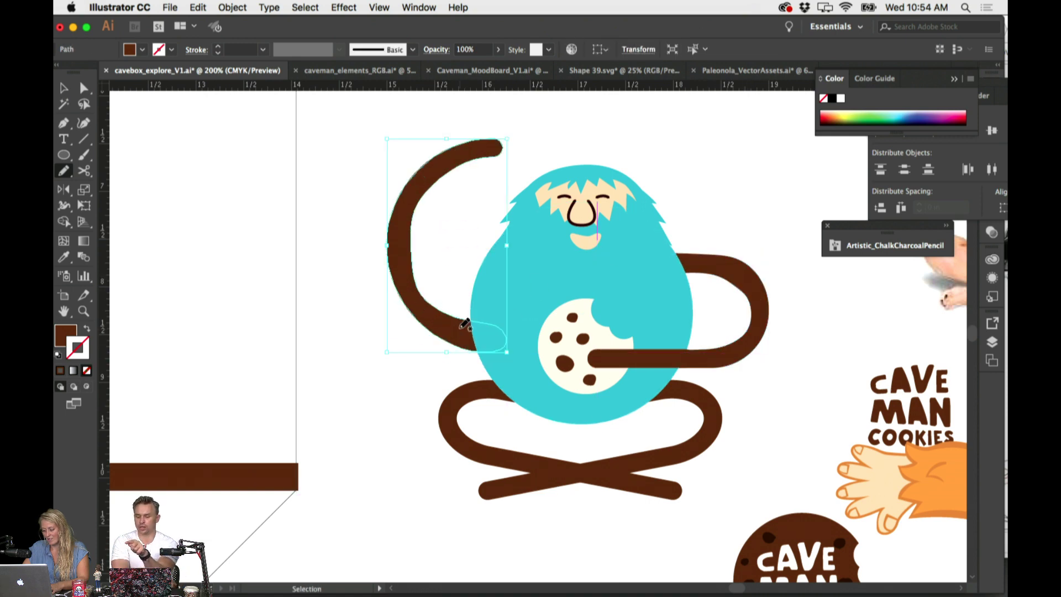
{"action": "key", "text": "super"}
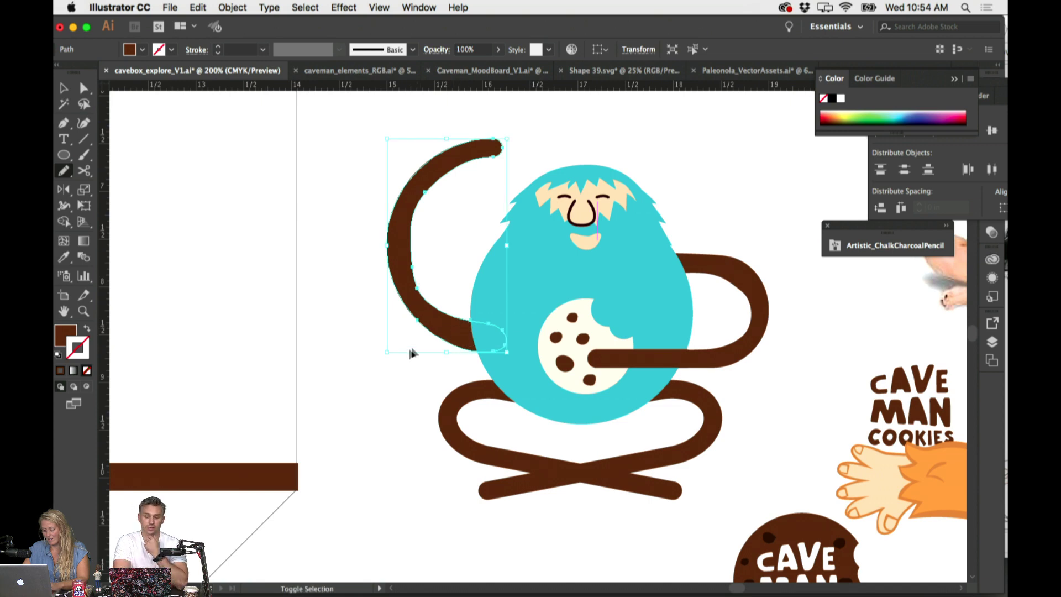
{"action": "left_click_drag", "start_coordinate": [386, 352], "coordinate": [394, 342]}
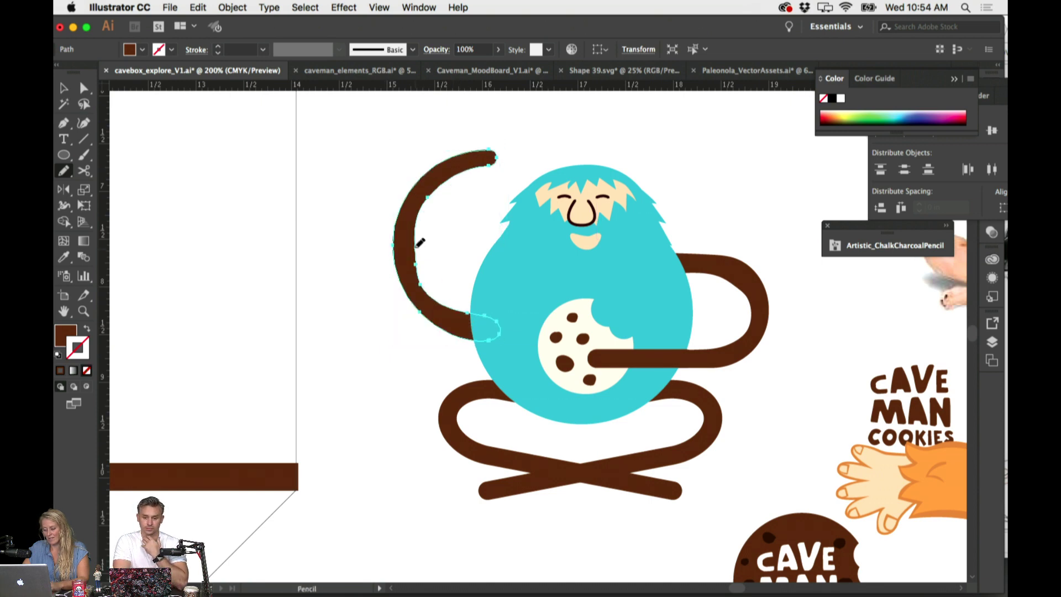
{"action": "left_click_drag", "start_coordinate": [423, 271], "coordinate": [455, 304]}
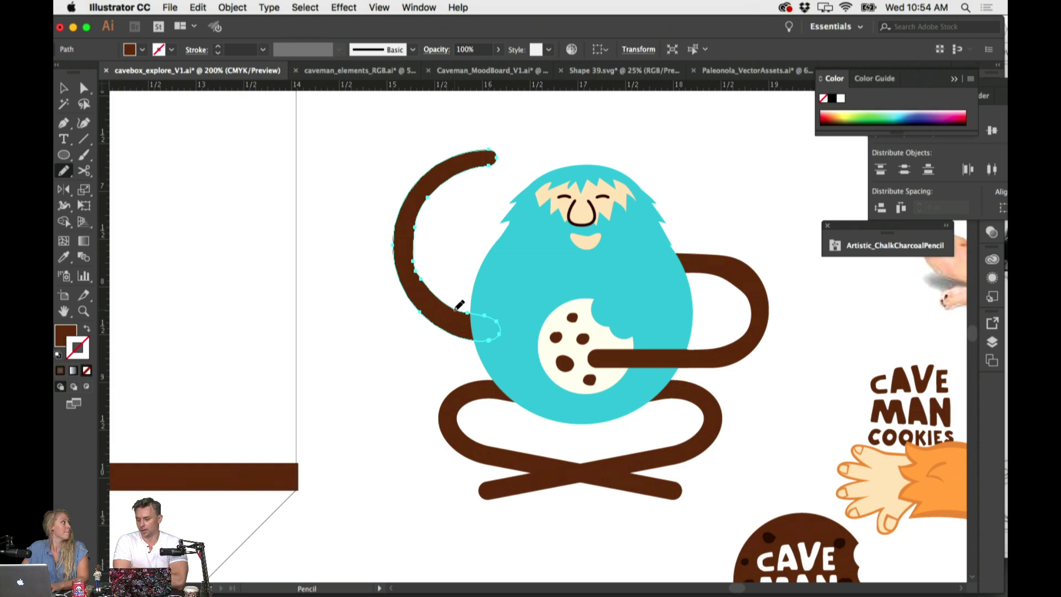
{"action": "left_click", "coordinate": [576, 149], "text": "super"}
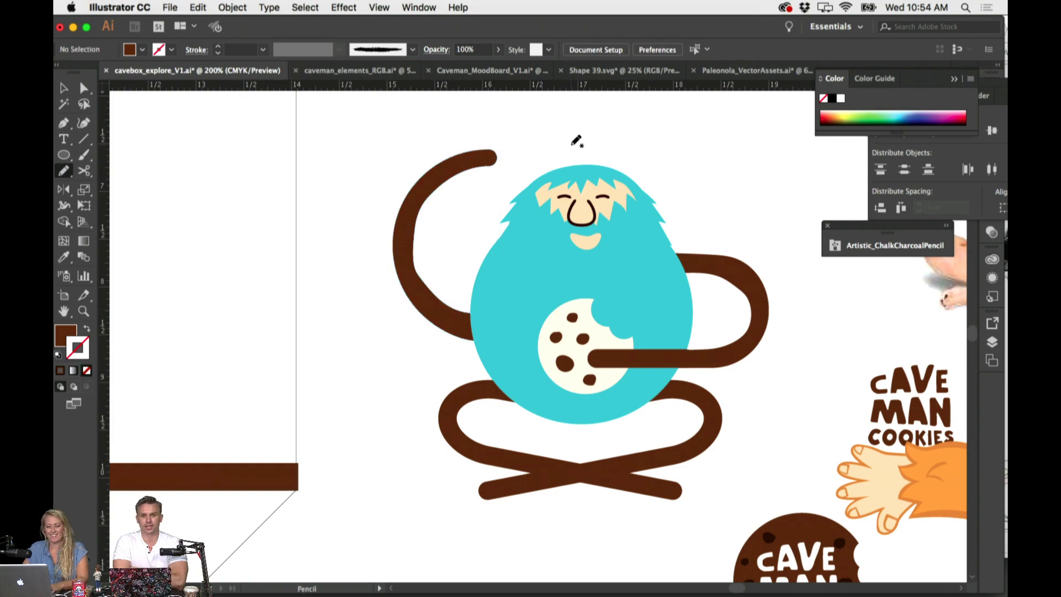